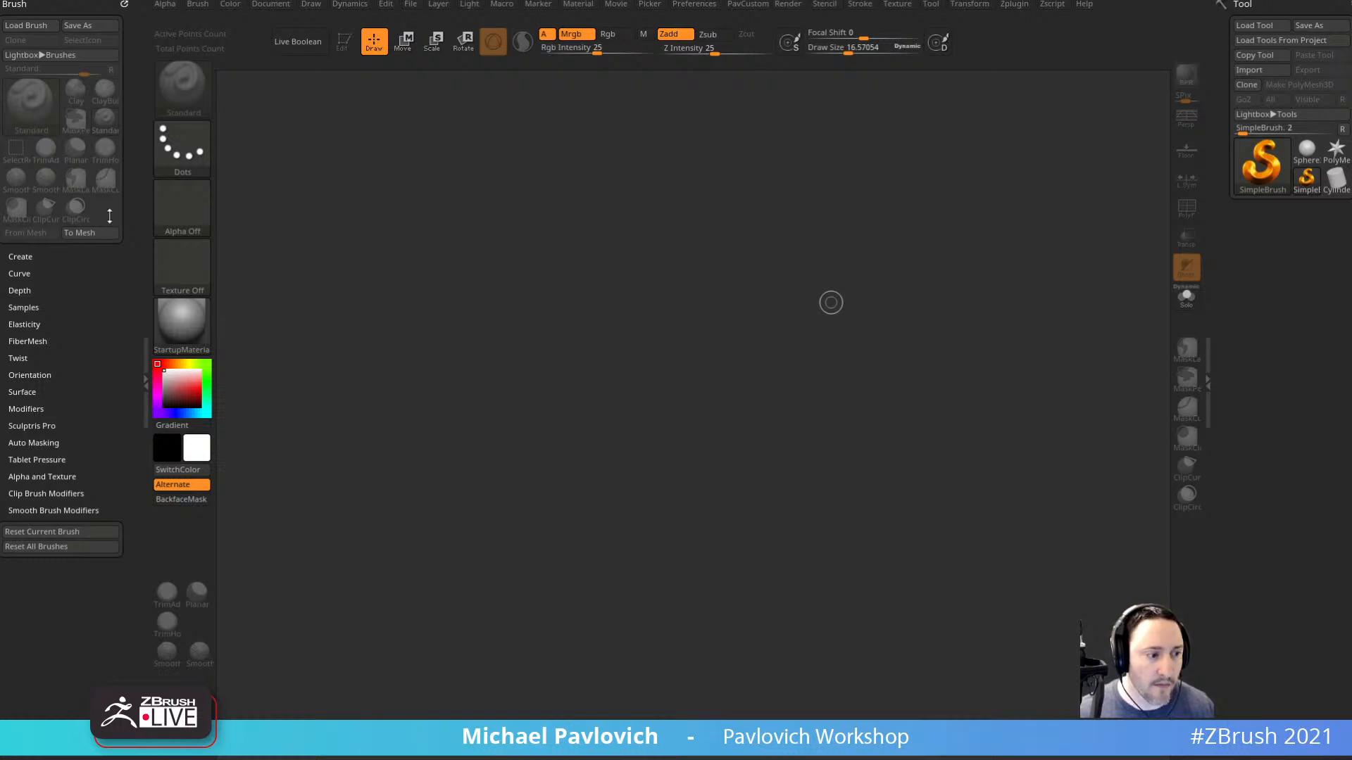
key("s")
left_click(814, 310)
key("s")
left_click_drag(814, 309, 789, 310)
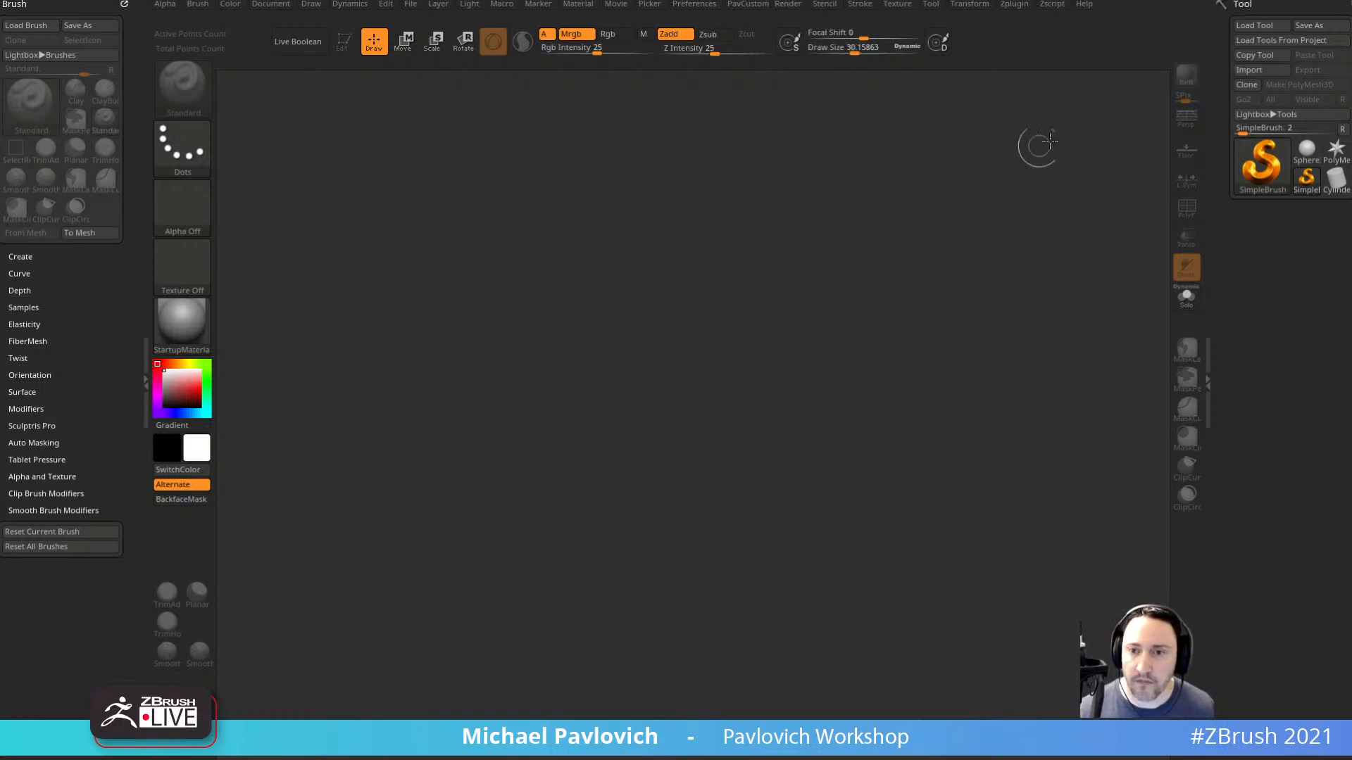
key("s")
left_click_drag(1048, 223, 1035, 223)
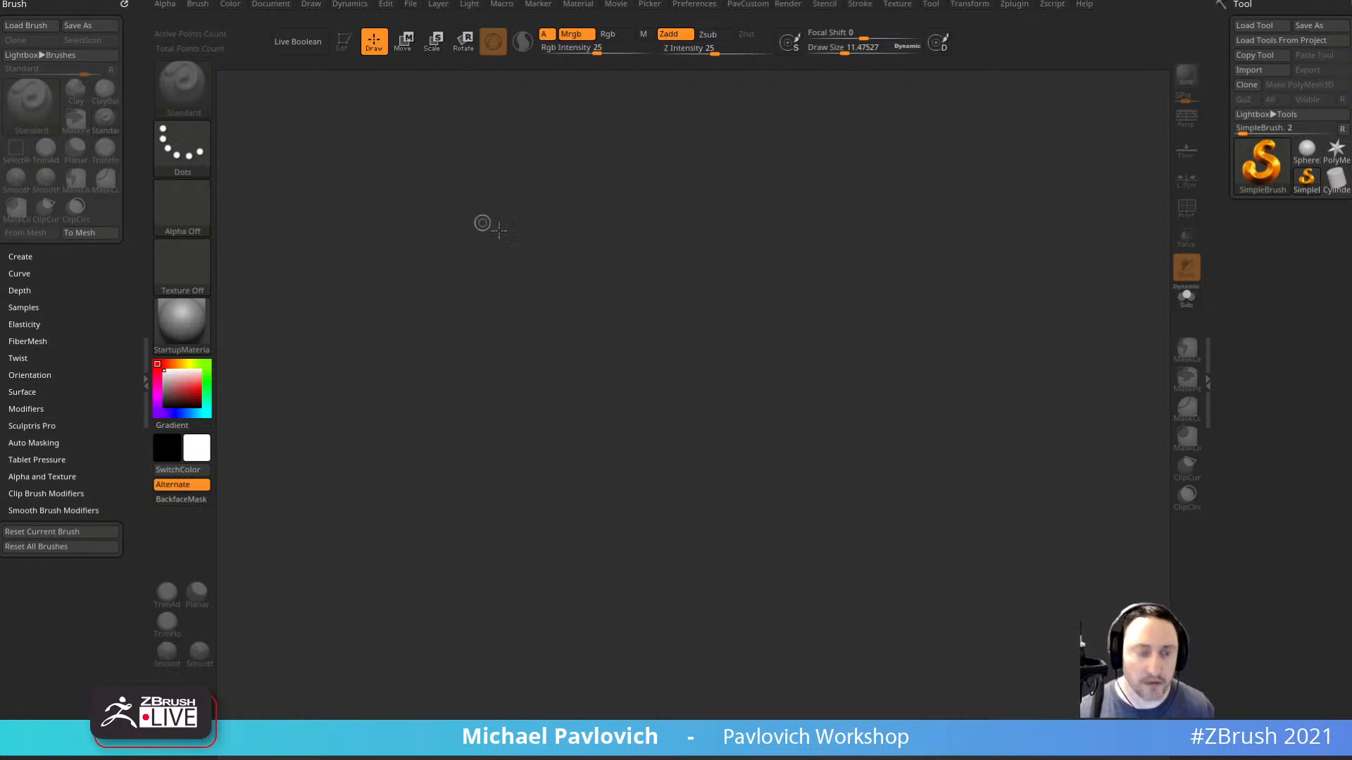
left_click(516, 253)
left_click_drag(538, 237, 548, 247)
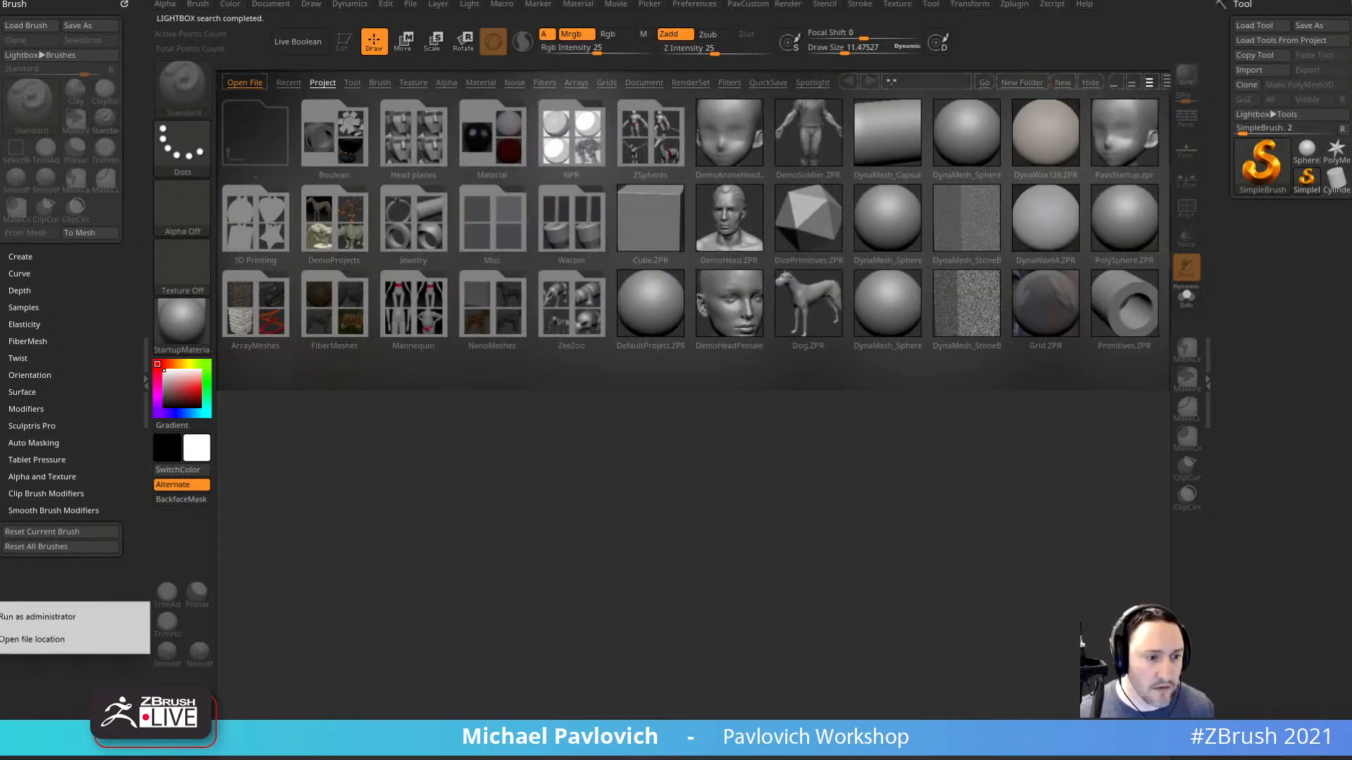
Browse the Mannequin project folder in LightBox and highlight the Mannequin_Human_Female.ZPR project.
left_click(70, 617)
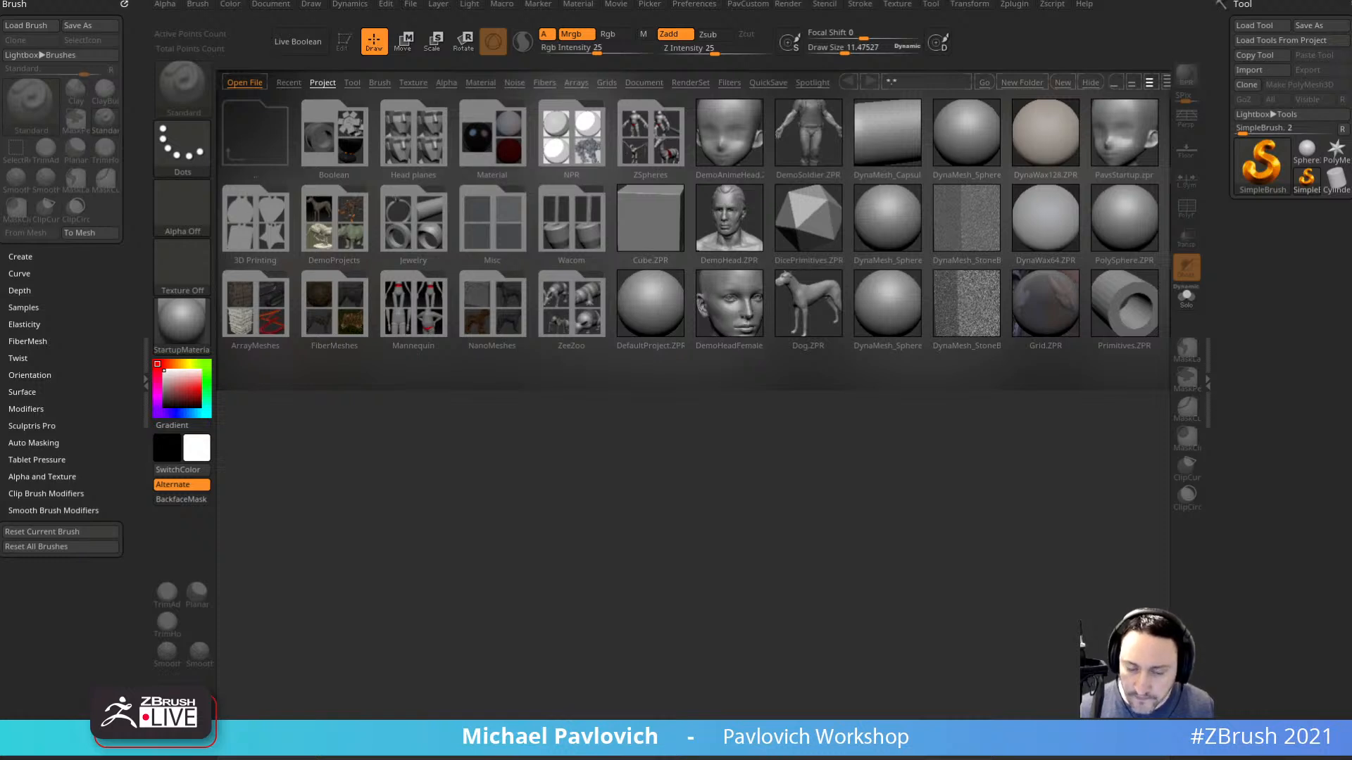
double_click(421, 326)
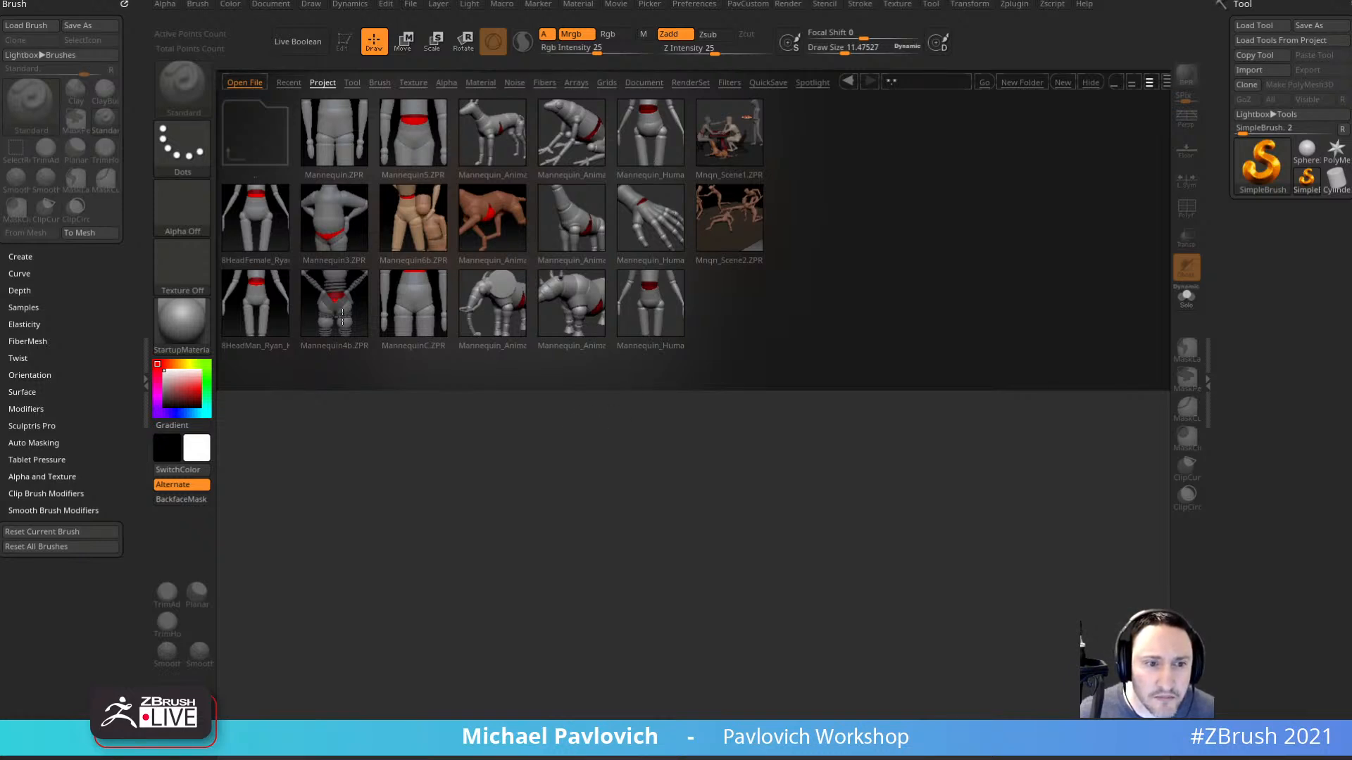
left_click(396, 306)
left_click(326, 223)
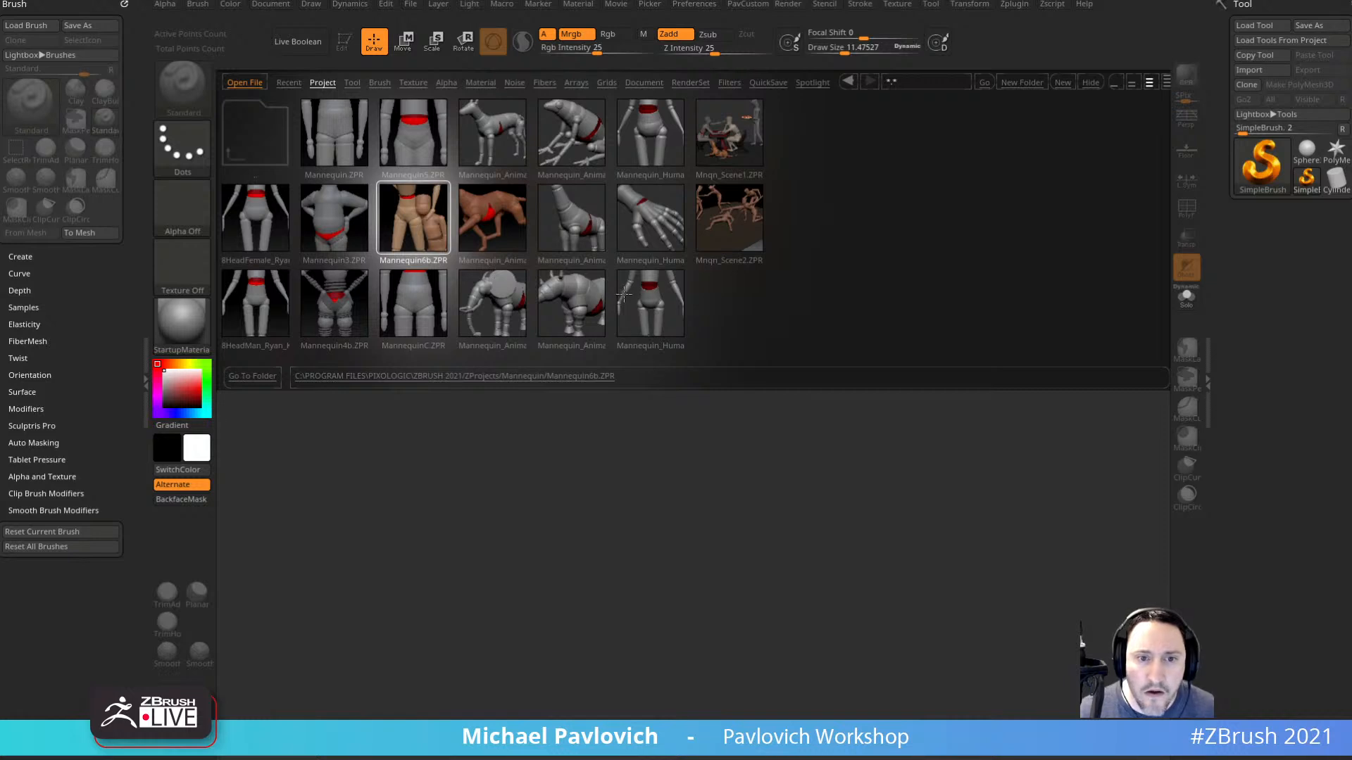
left_click(653, 219)
left_click(652, 156)
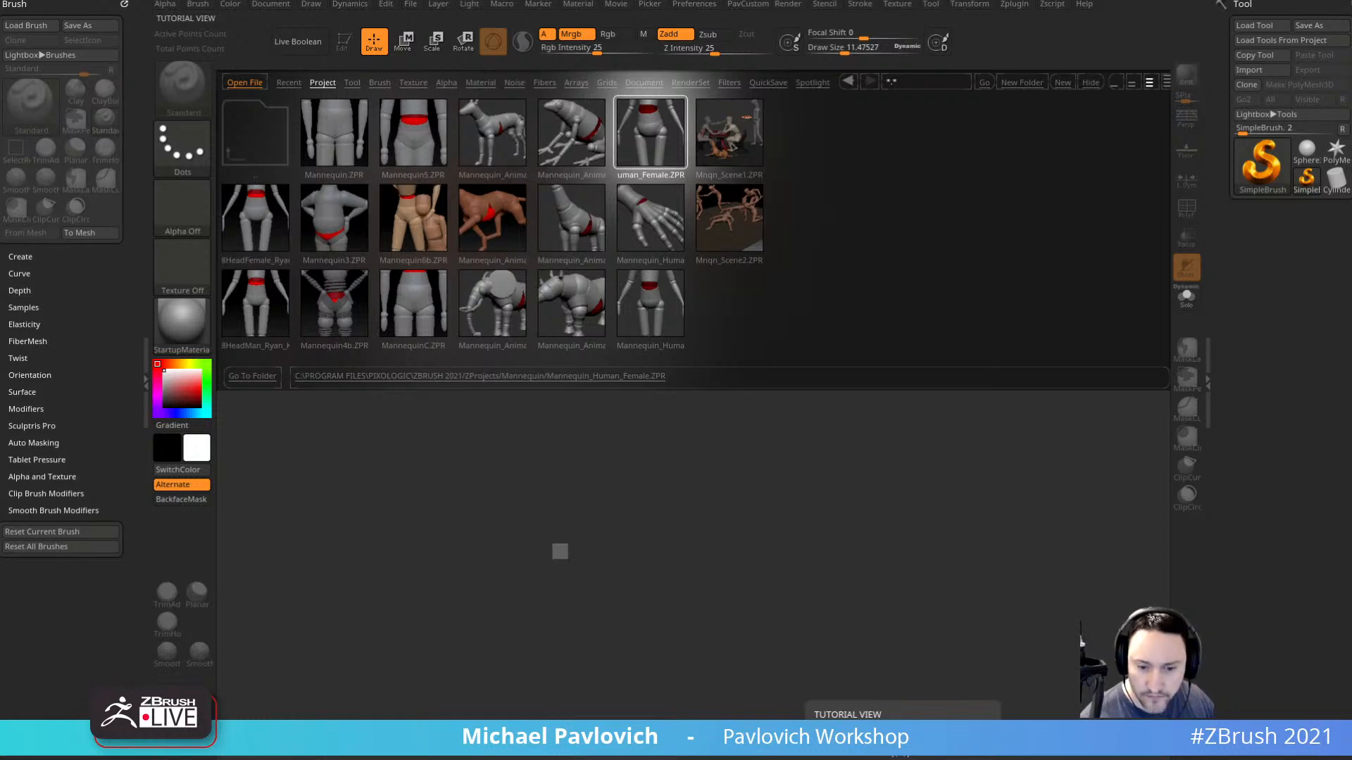
Switch to the browser and review the image results for child proportions, previewing the toddler and growing-child charts.
key("alt+Tab")
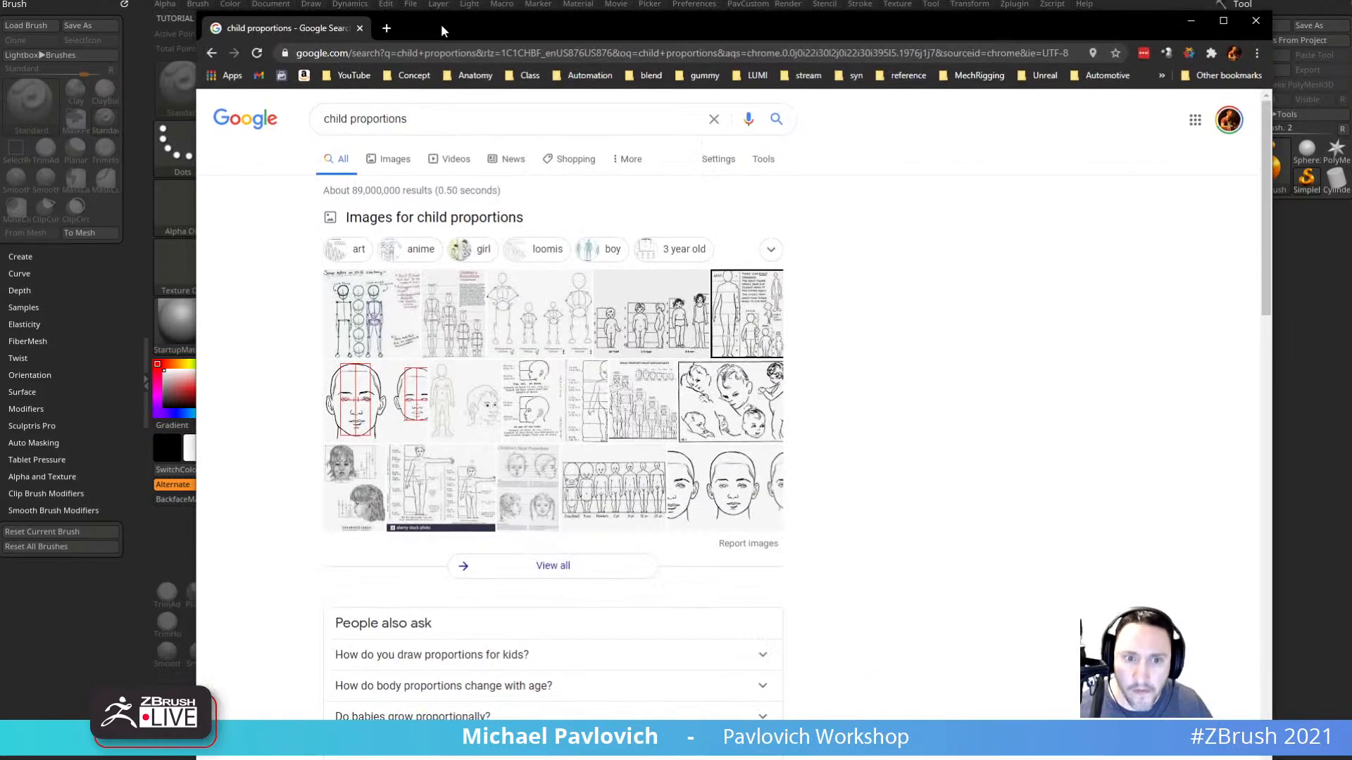
left_click(399, 161)
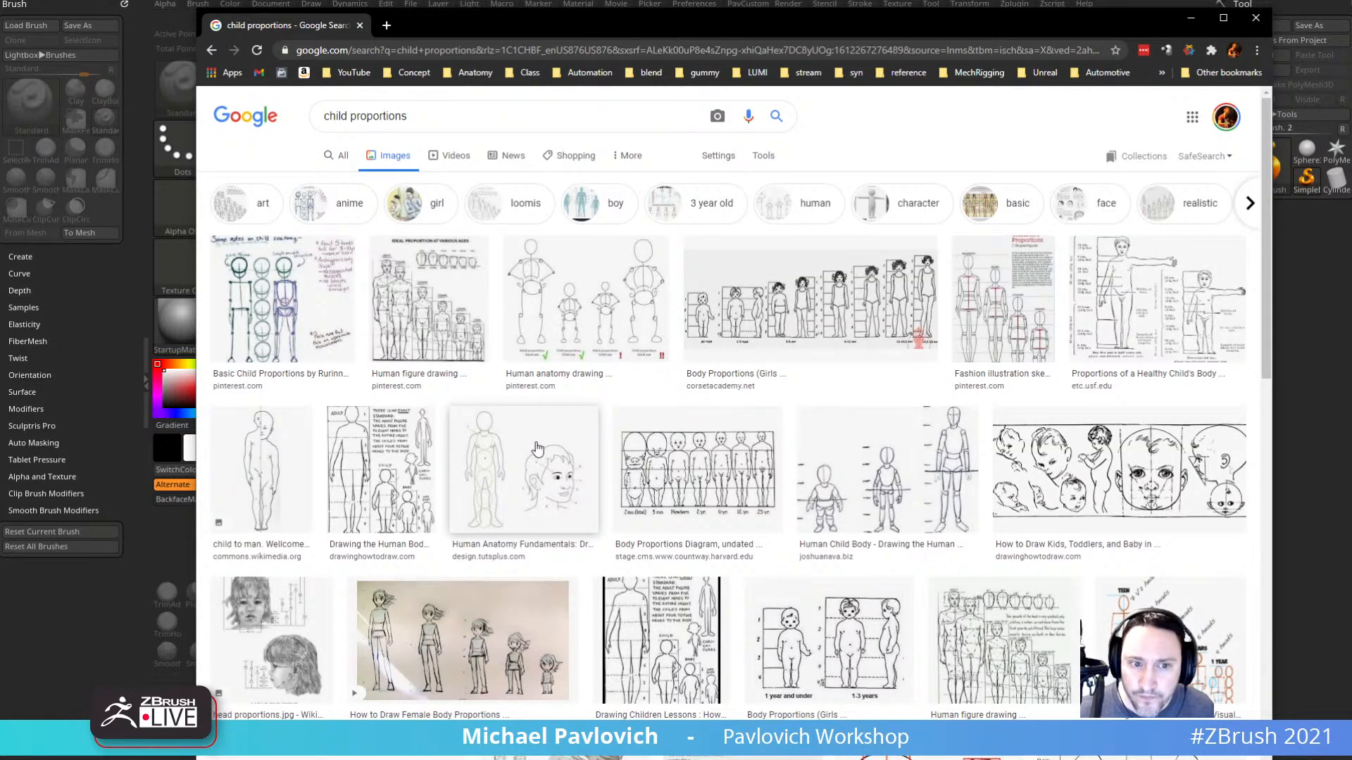
scroll(537, 448, "down", 3)
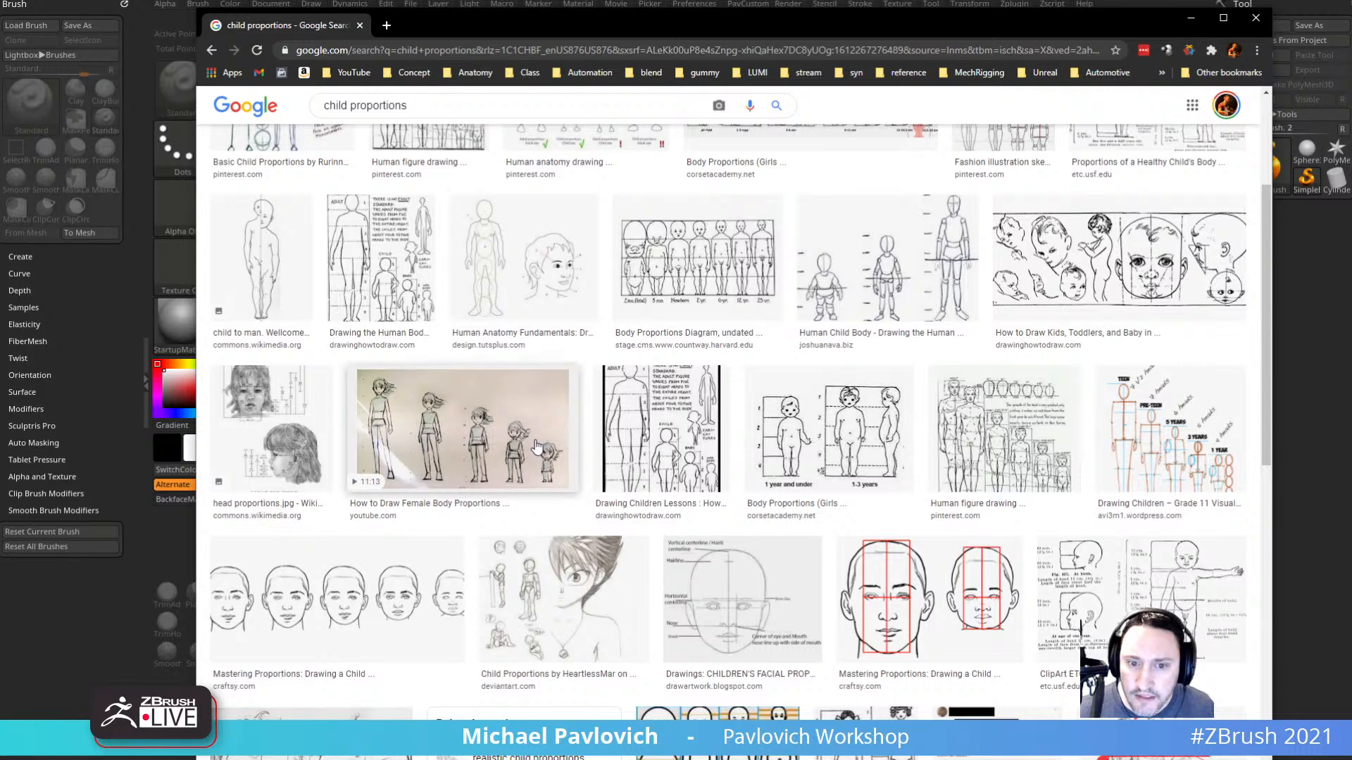
left_click(822, 459)
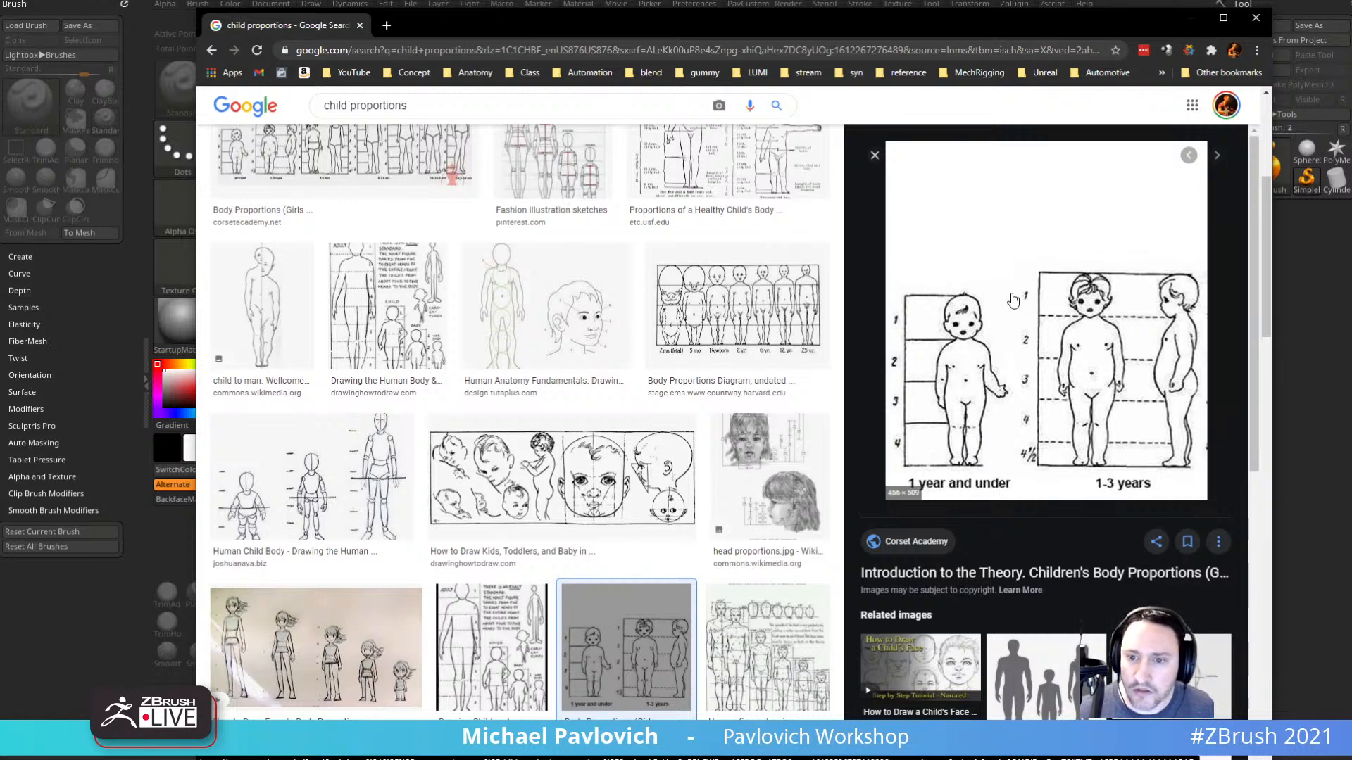
scroll(732, 317, "down", 10)
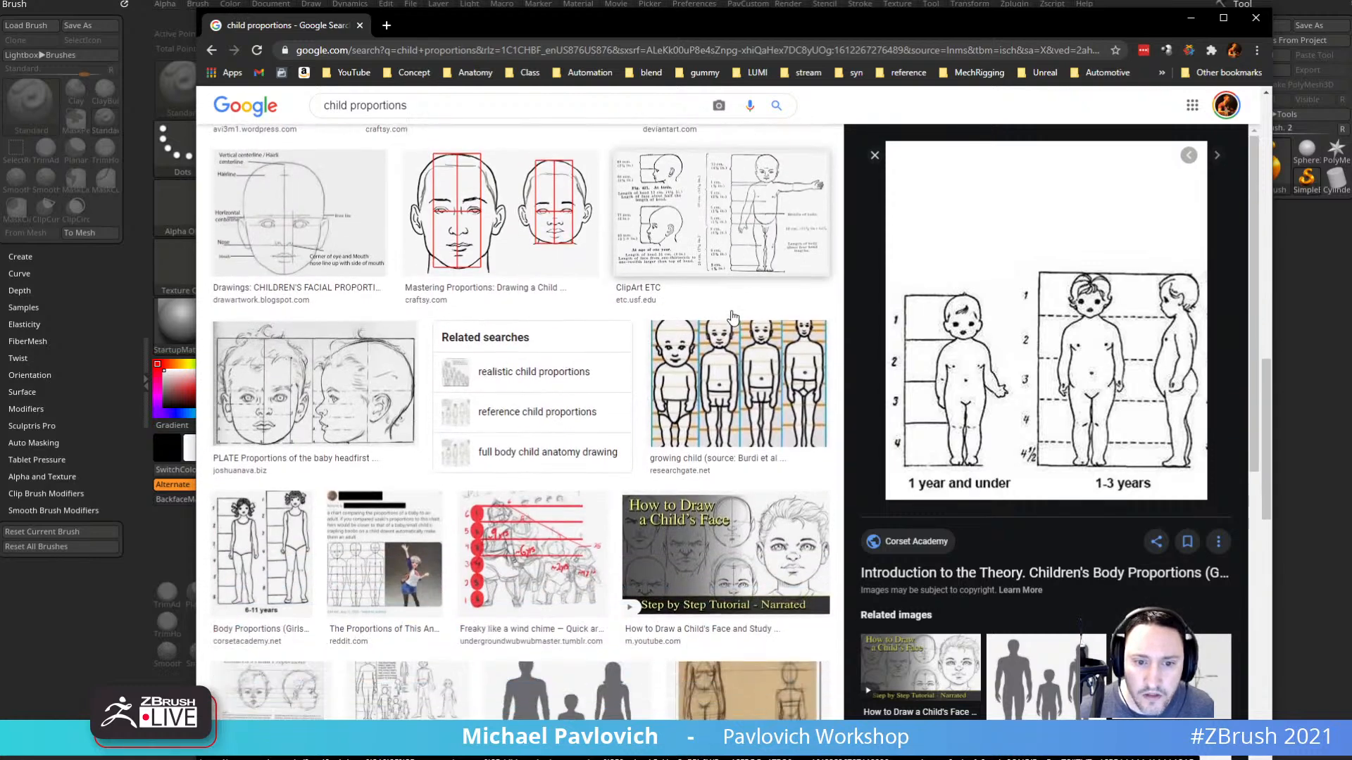
left_click(734, 380)
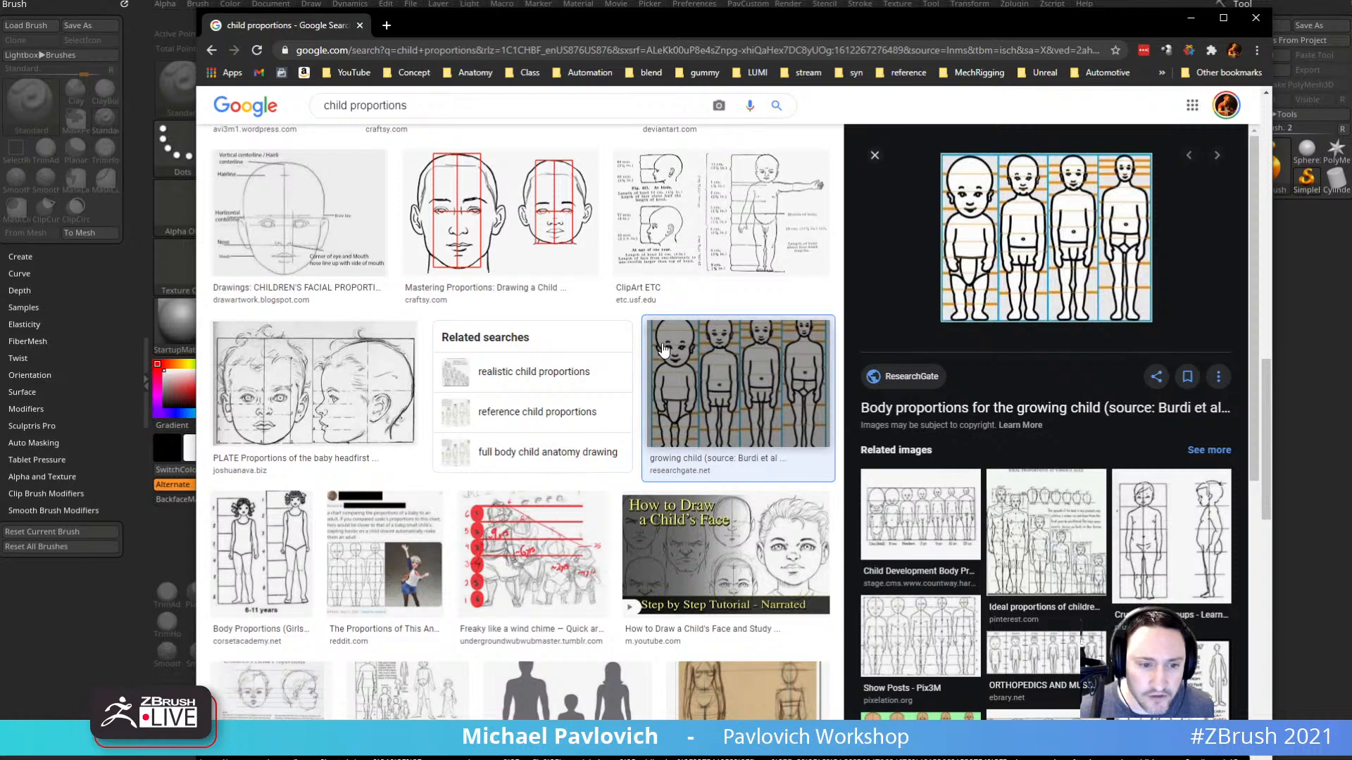
Find the reddit chart comparing baby and adult proportions and save its image to disk.
scroll(486, 359, "down", 3)
left_click(387, 355)
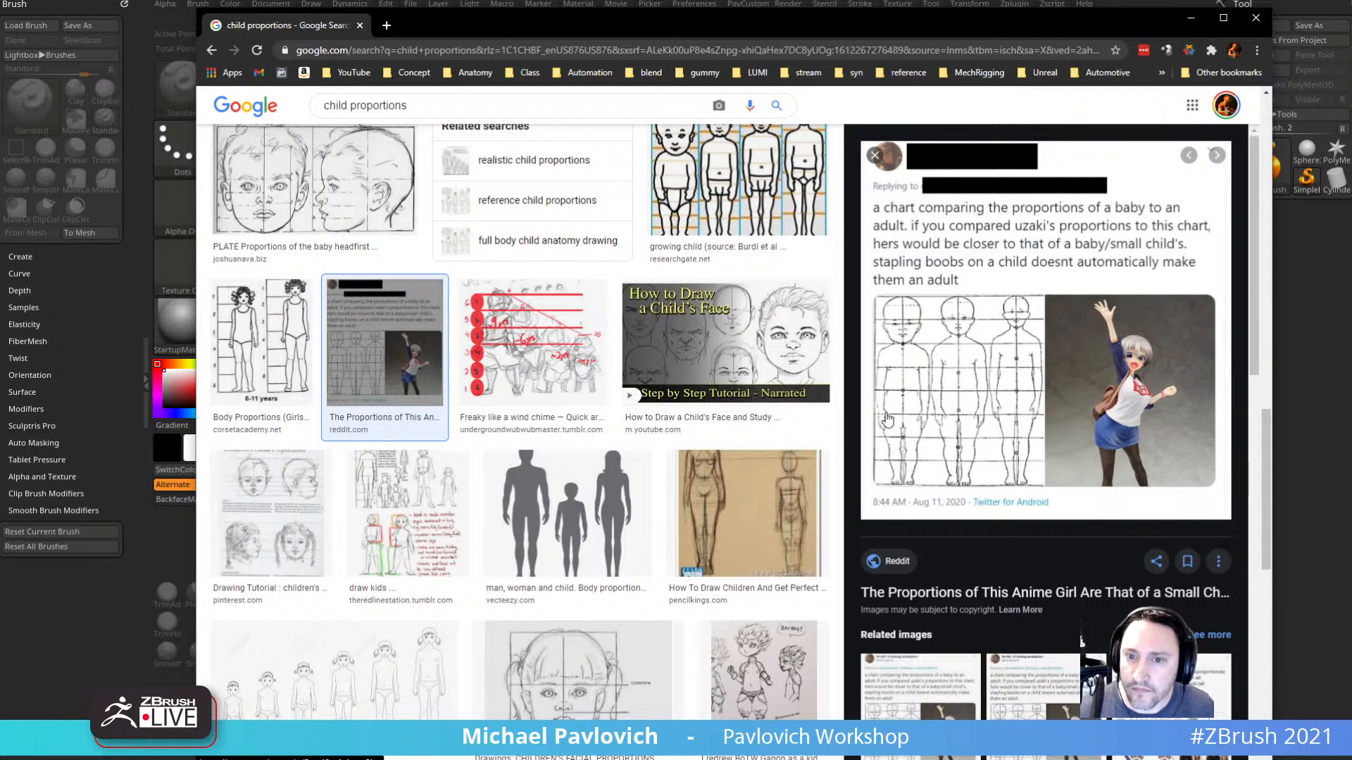
right_click(974, 386)
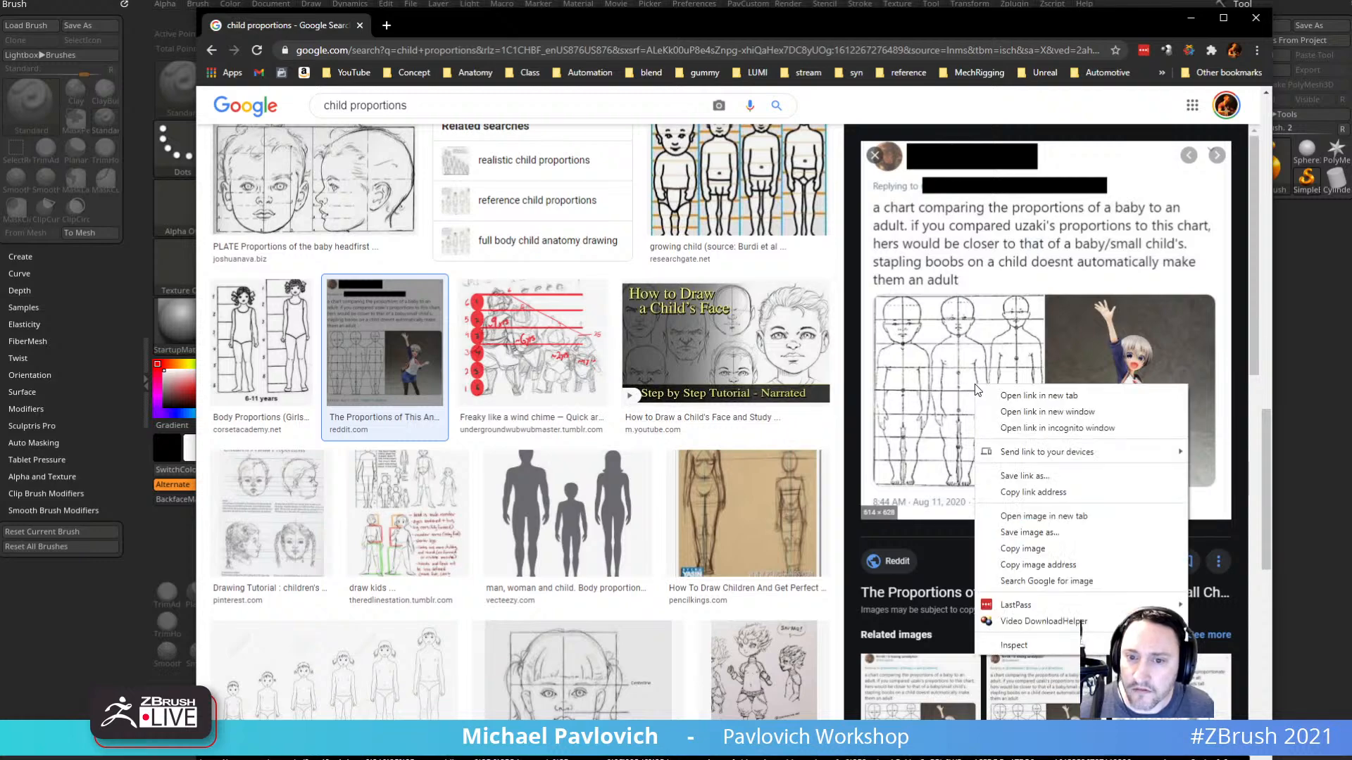
left_click(1025, 532)
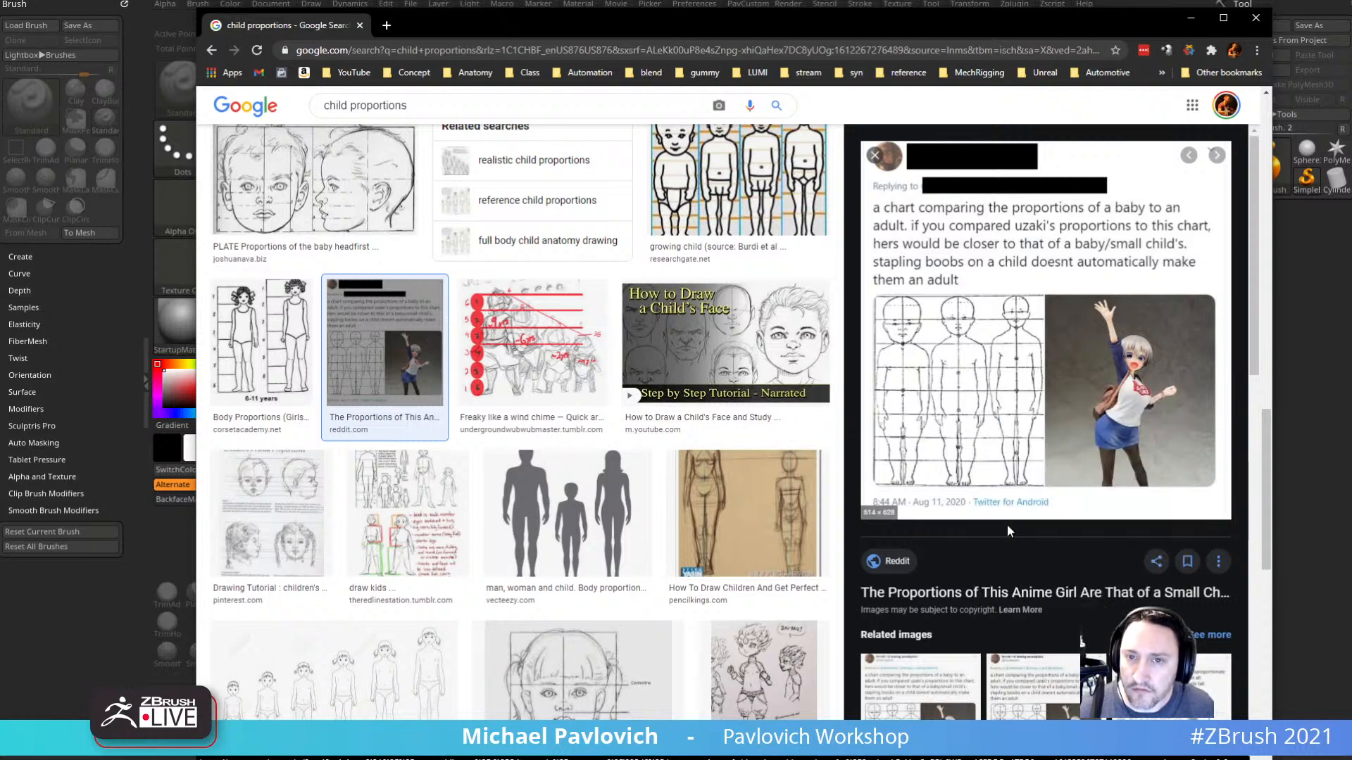
left_click_drag(889, 20, 959, 759)
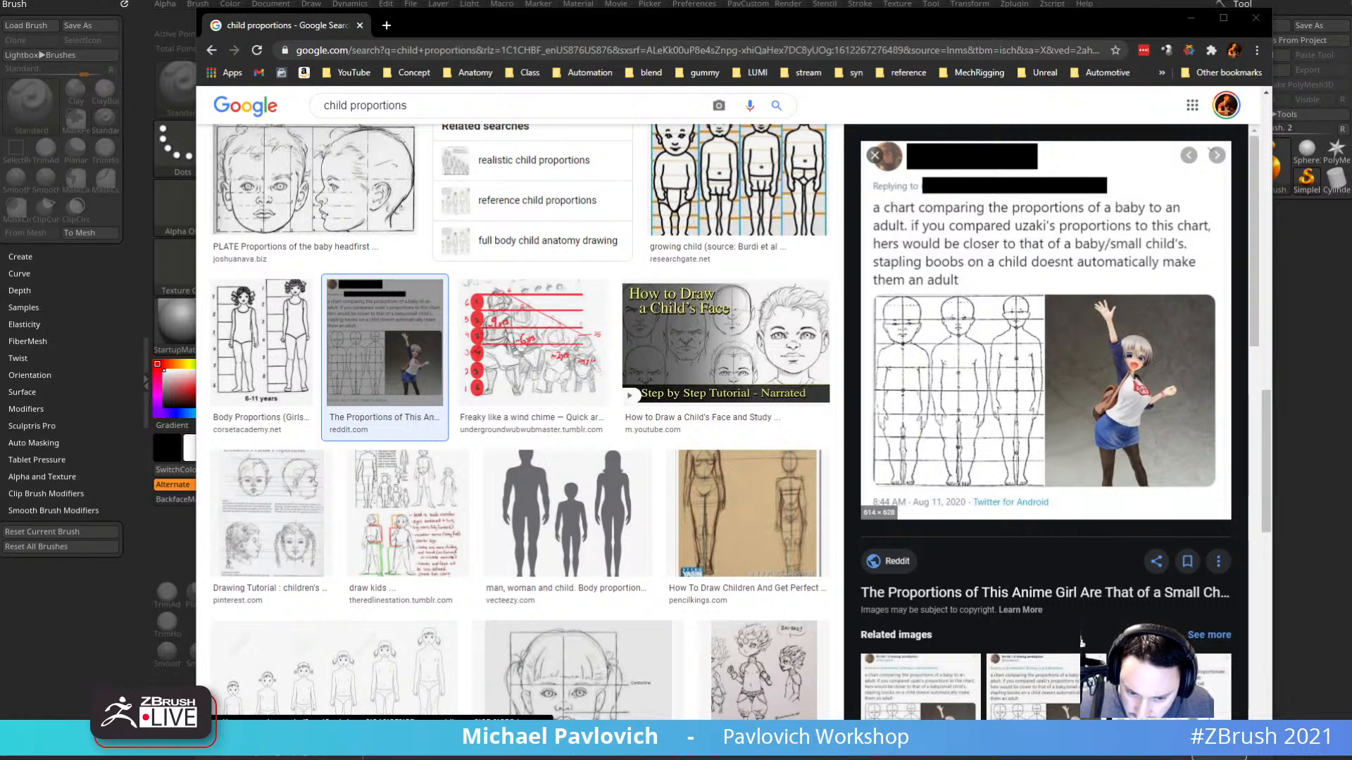
Frame the chart's three body figures in the floating reference window and place it over the ZBrush canvas.
right_click_drag(67, 123, 741, 557)
scroll(604, 528, "up", 3)
right_click_drag(552, 497, 588, 458)
middle_click_drag(588, 458, 667, 420)
scroll(647, 433, "up", 1)
right_click_drag(637, 441, 502, 441)
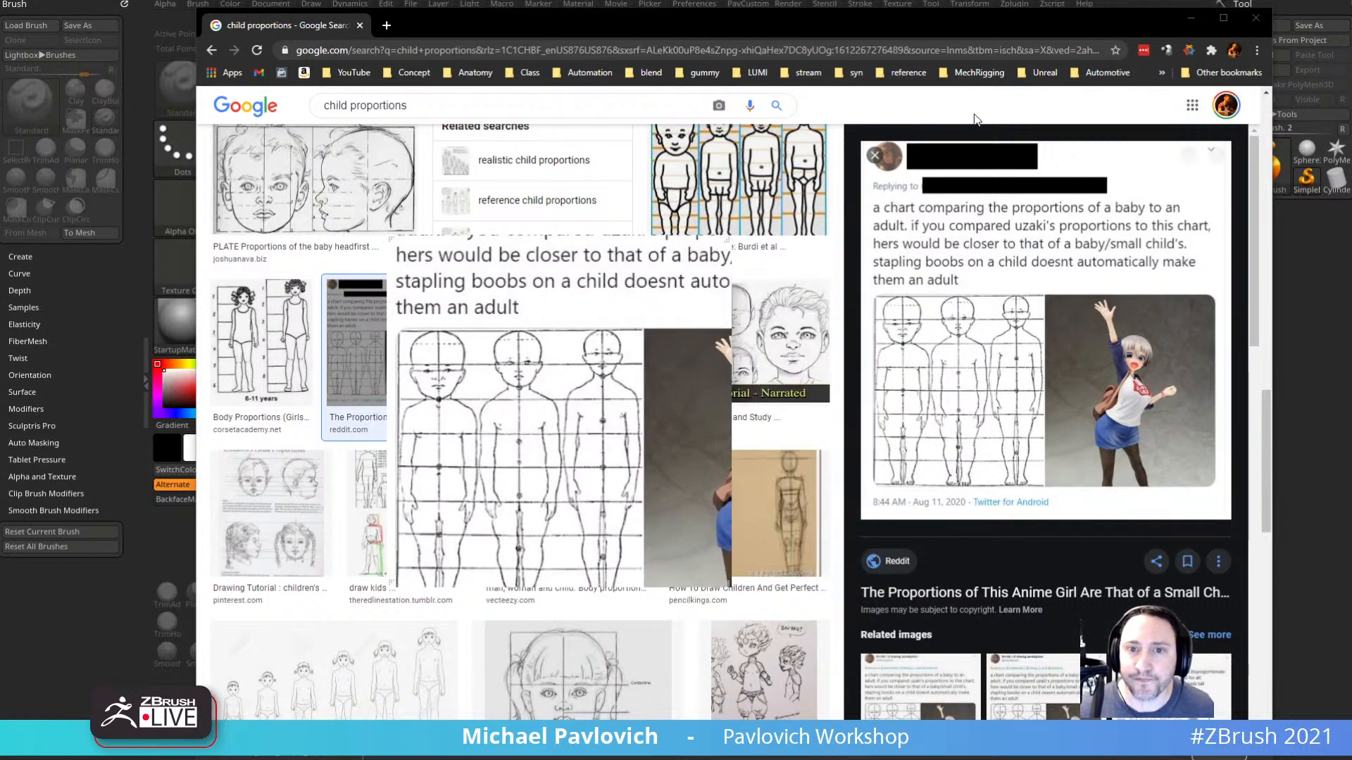
left_click(1190, 19)
right_click_drag(572, 536, 778, 566)
Try different opacity levels on the floating reference chart over the ZBrush interface.
scroll(806, 474, "down", 5, "ctrl+alt")
scroll(716, 473, "up", 5, "ctrl+alt")
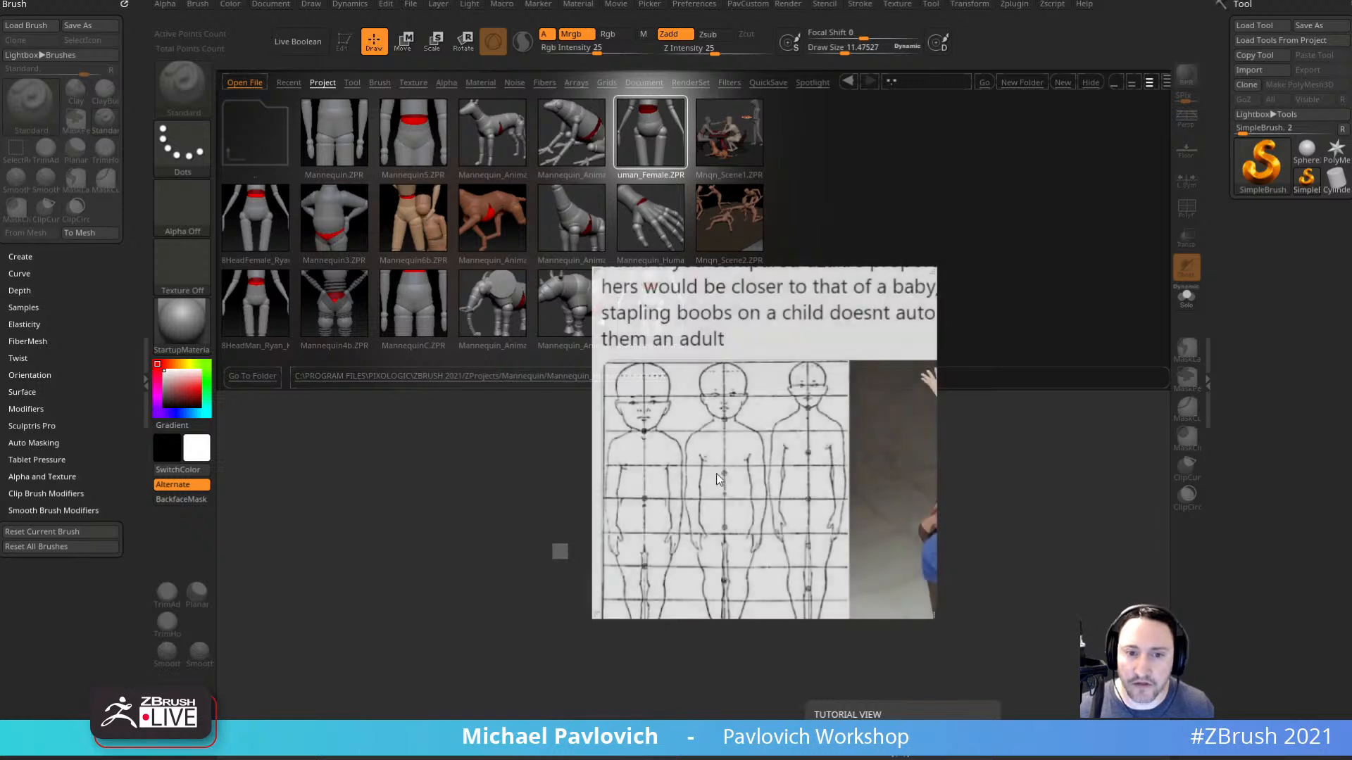
scroll(711, 479, "down", 7, "ctrl+alt")
scroll(711, 479, "up", 4, "ctrl+alt")
scroll(731, 480, "down", 3, "ctrl+alt")
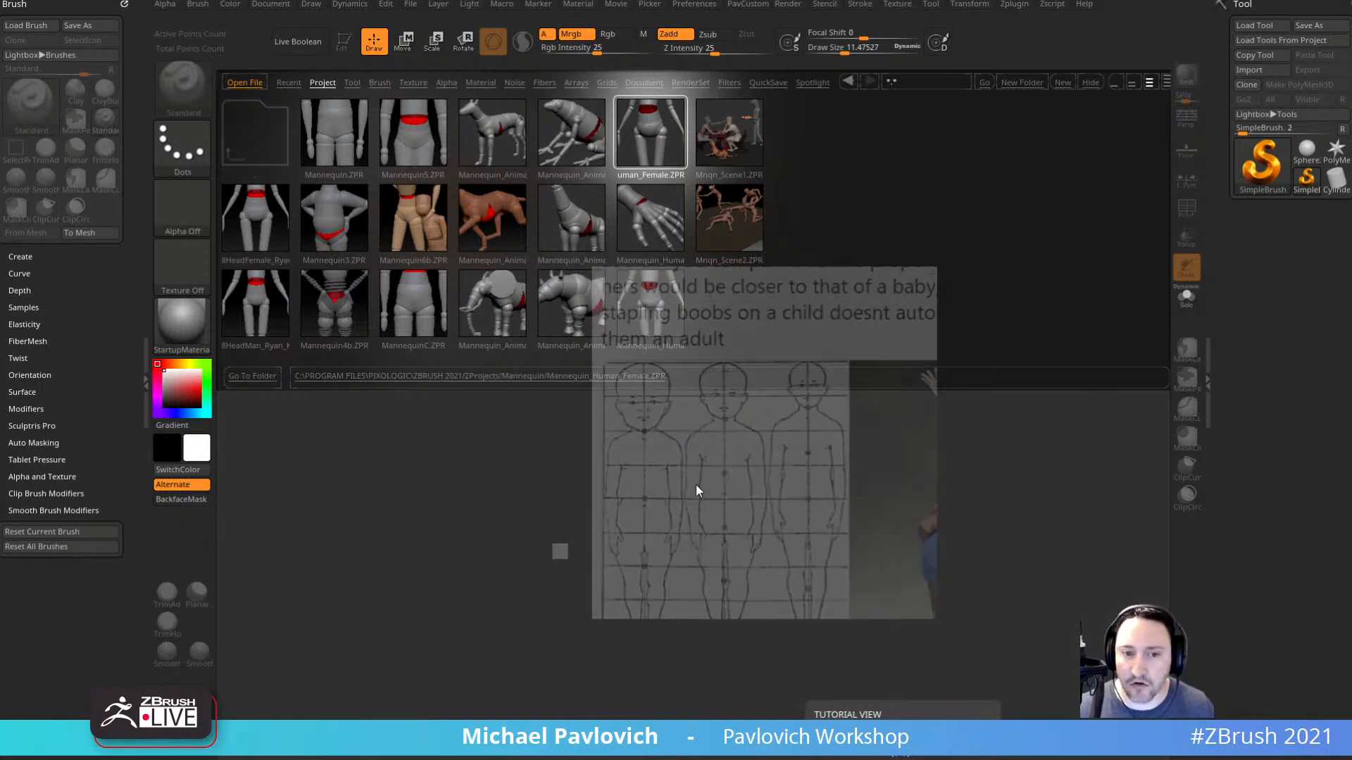
scroll(695, 484, "up", 6, "ctrl+alt")
scroll(712, 490, "down", 3, "ctrl+alt")
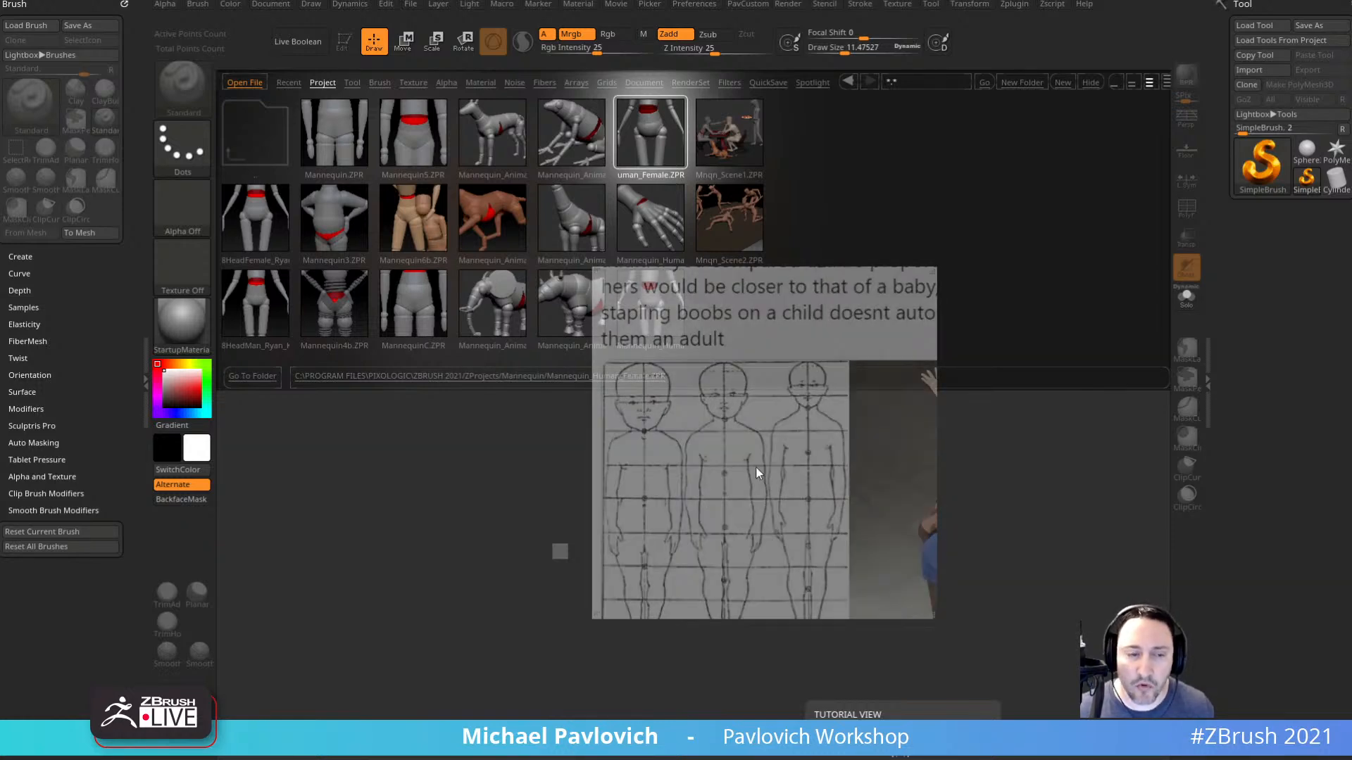
Return the floating reference chart to full opacity and move it off the ZBrush workspace.
left_click_drag(757, 473, 415, 430)
scroll(493, 433, "up", 4, "ctrl+alt")
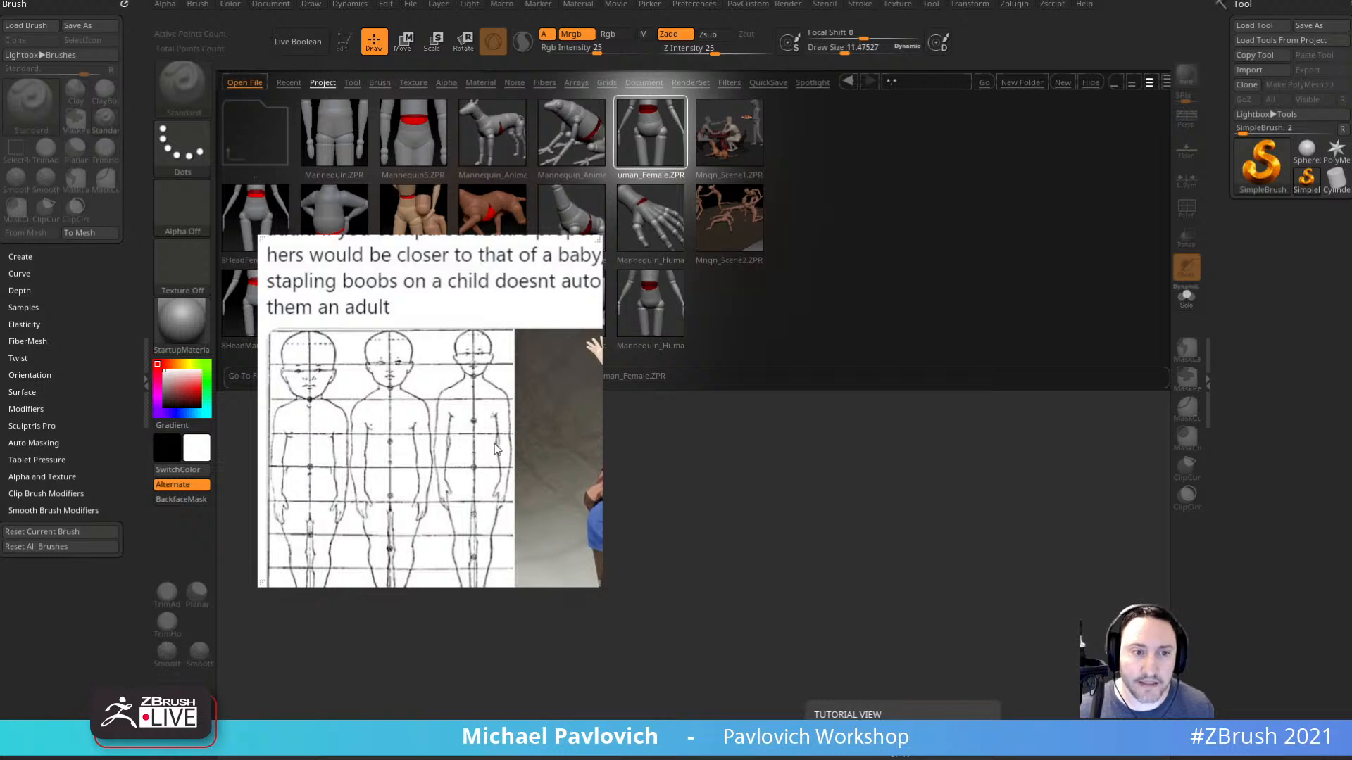
left_click_drag(497, 449, 0, 386)
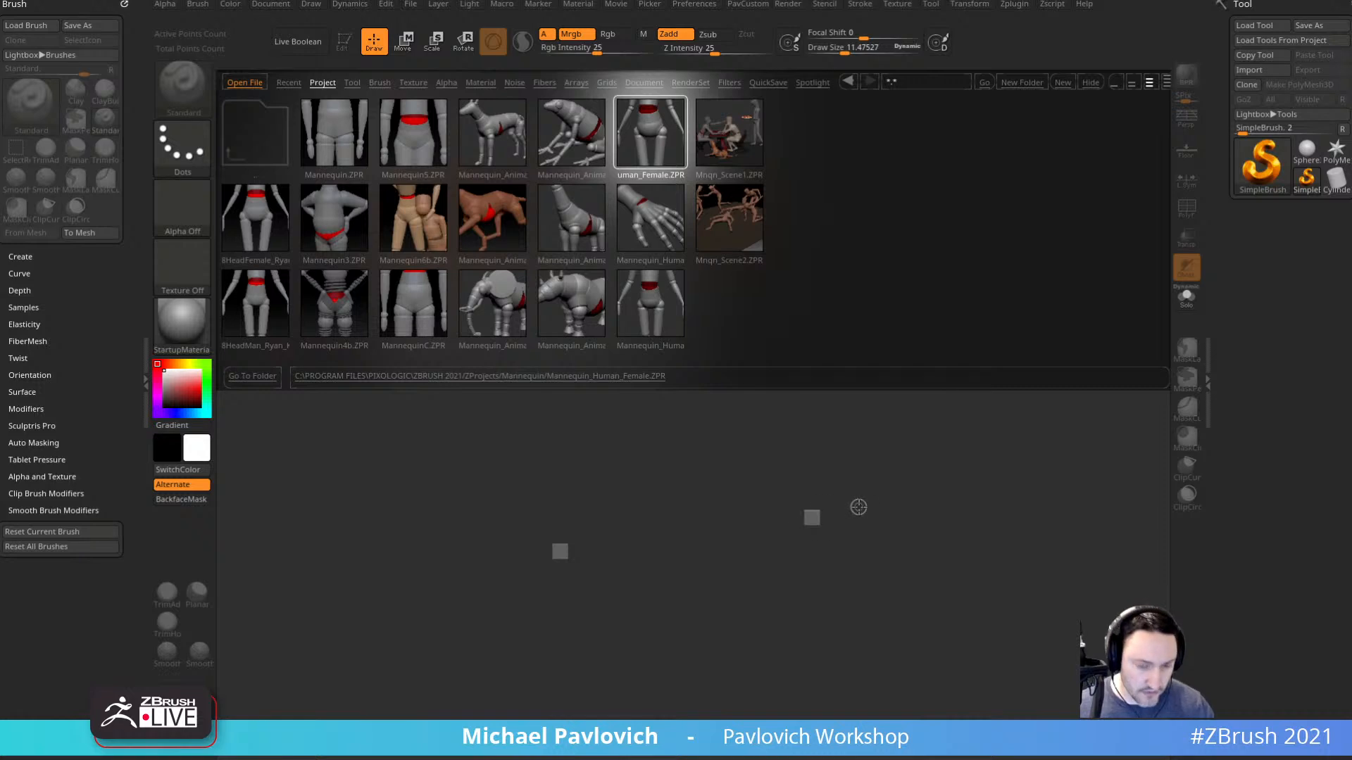
Hide LightBox and clear the stray brush marks from the canvas.
key("comma")
key("ctrl")
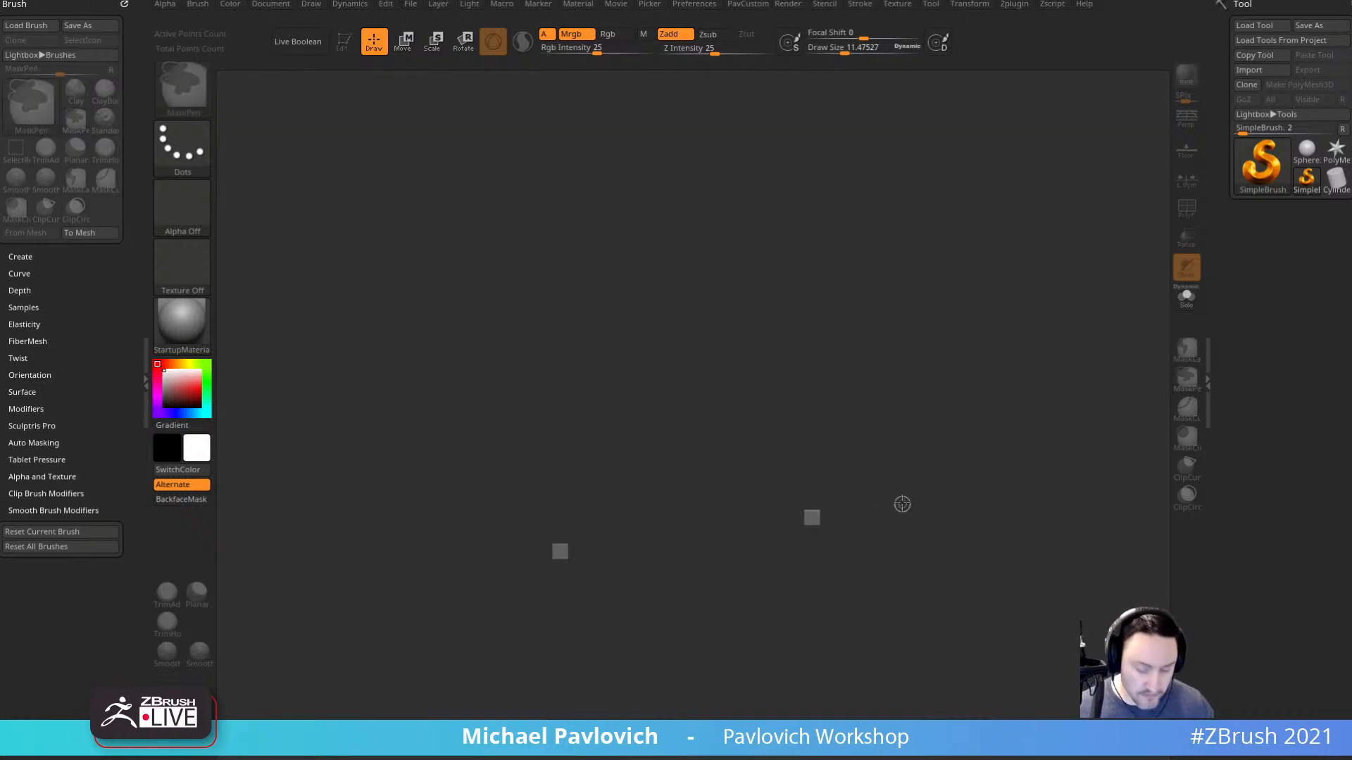
key("ctrl+n")
key("s")
left_click_drag(818, 409, 816, 418)
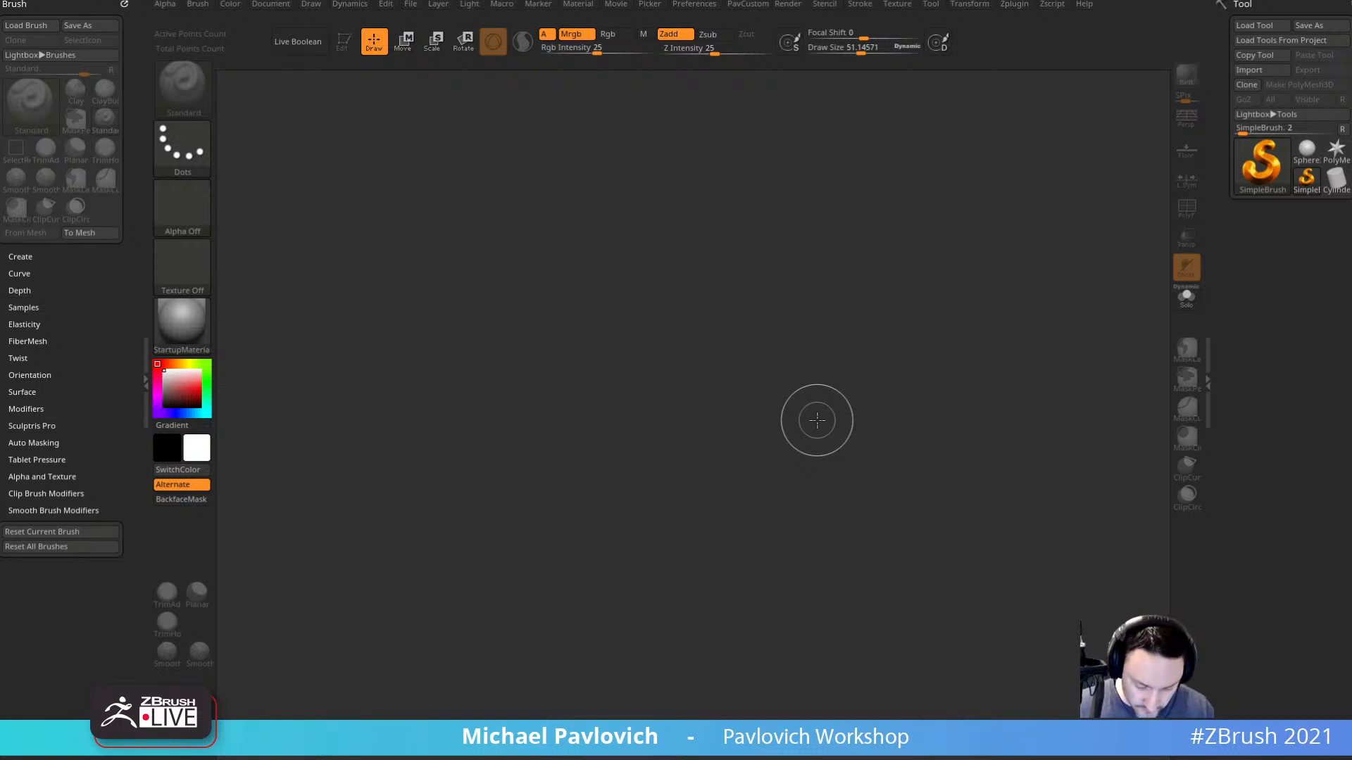
key("s")
left_click_drag(813, 424, 801, 421)
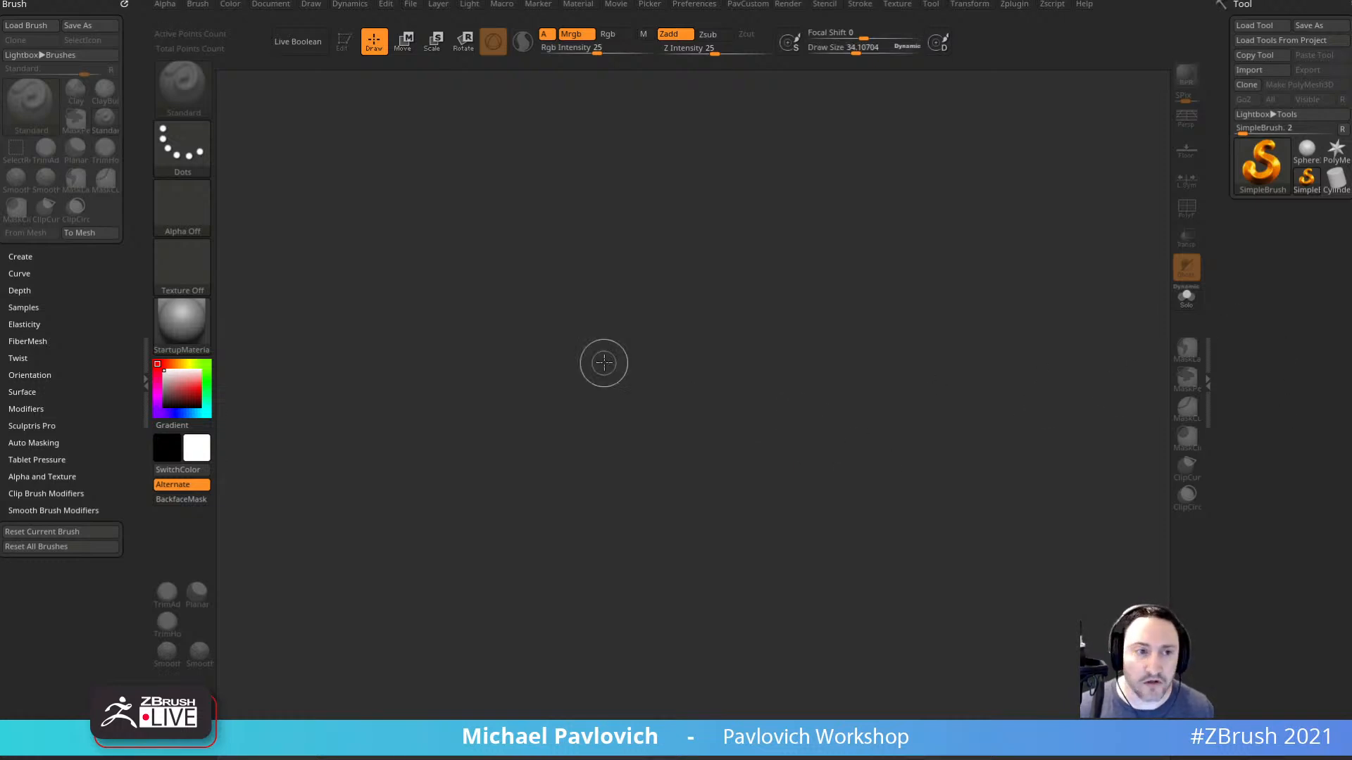
key("s")
left_click_drag(657, 312, 657, 312)
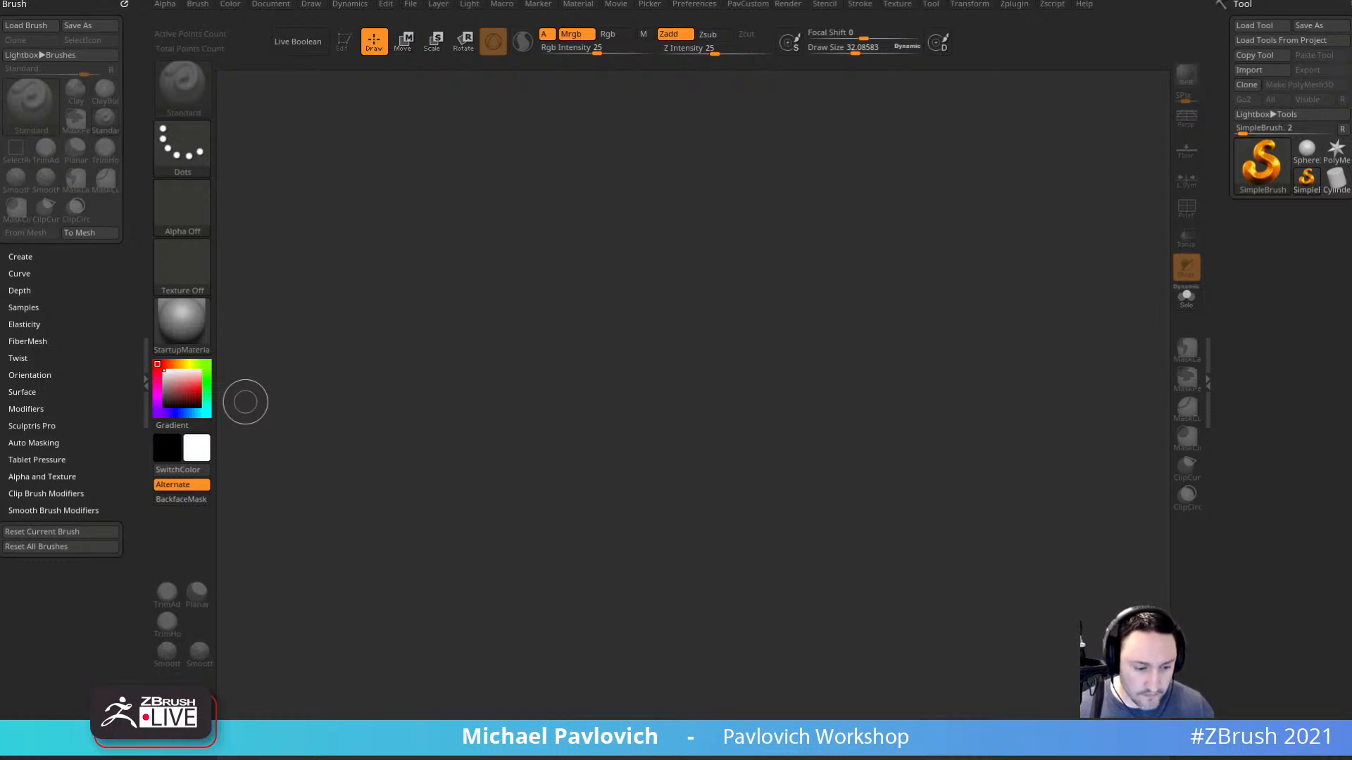
left_click(818, 387)
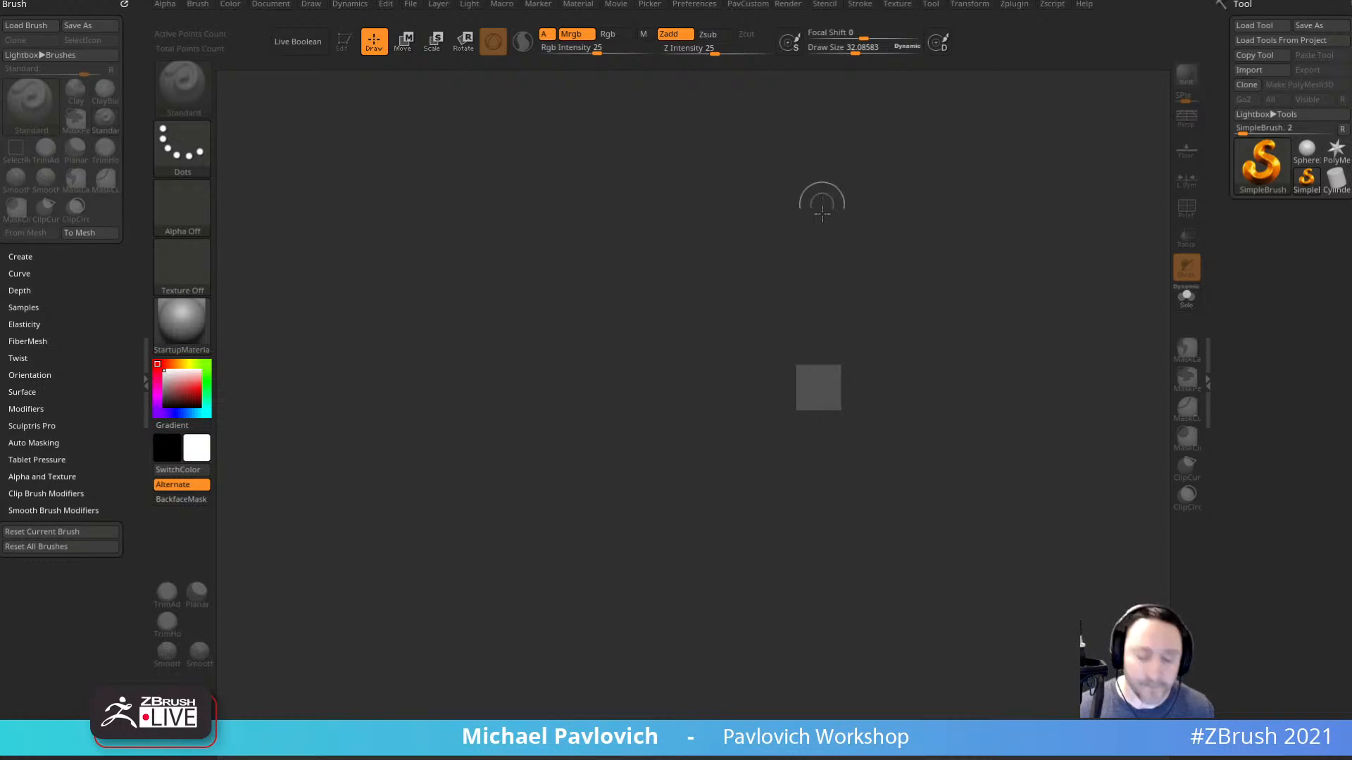
Import the saved body proportions chart as a texture and add it to Spotlight.
left_click(862, 4)
left_click(902, 4)
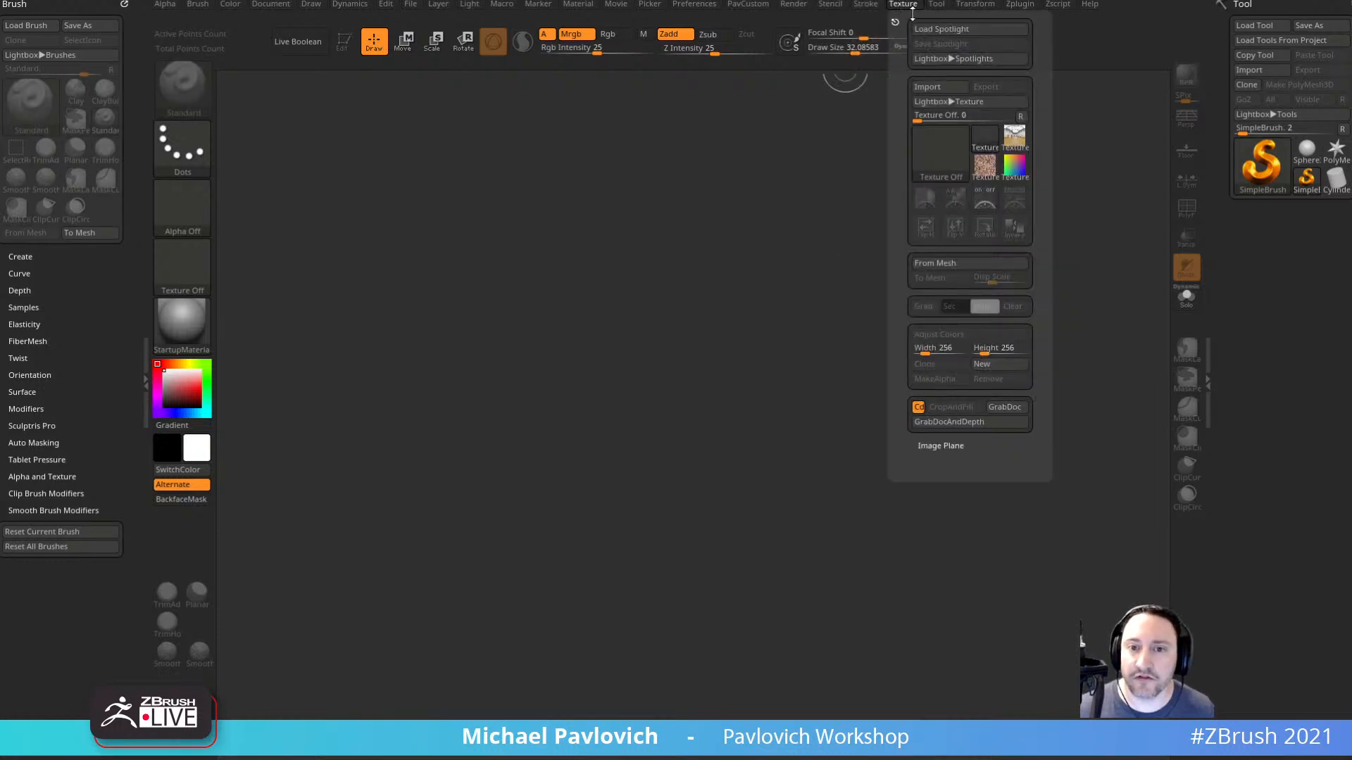
left_click(927, 86)
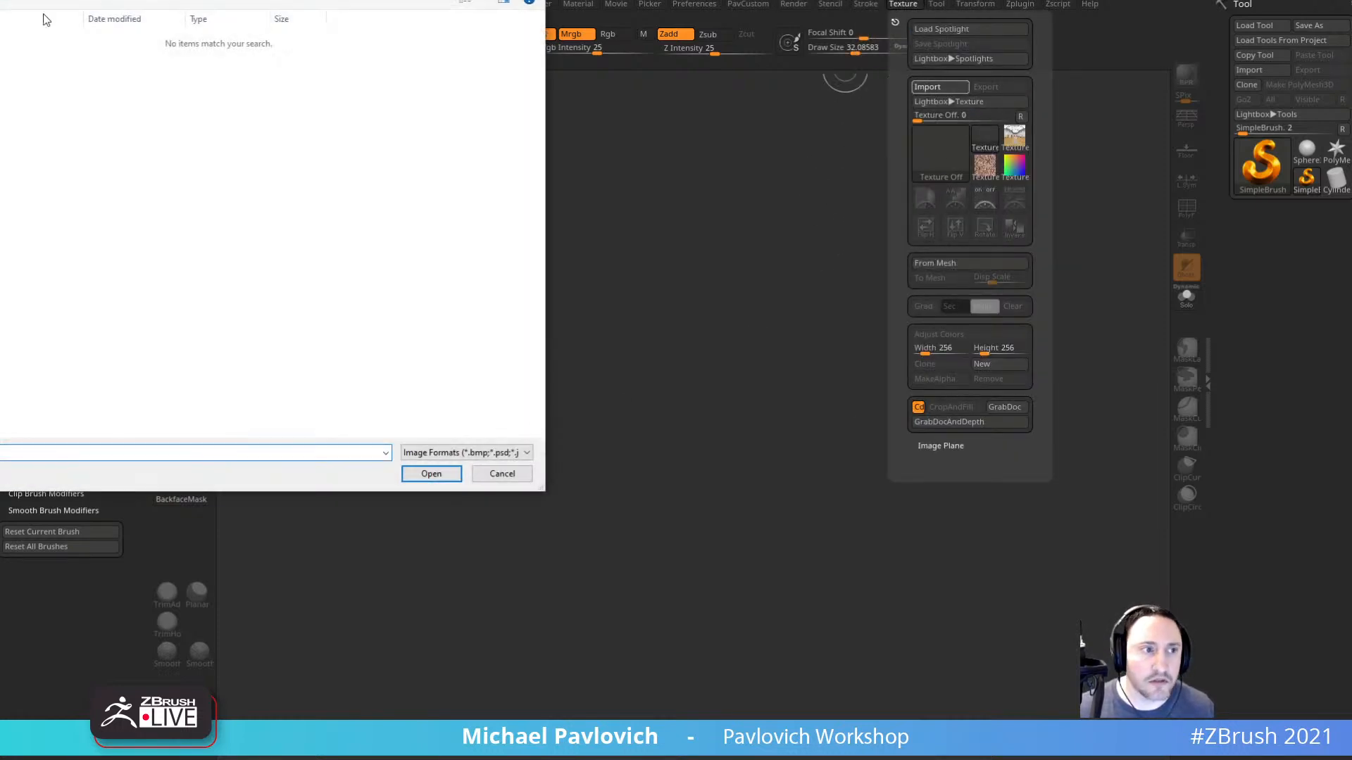
left_click_drag(0, 0, 148, 759)
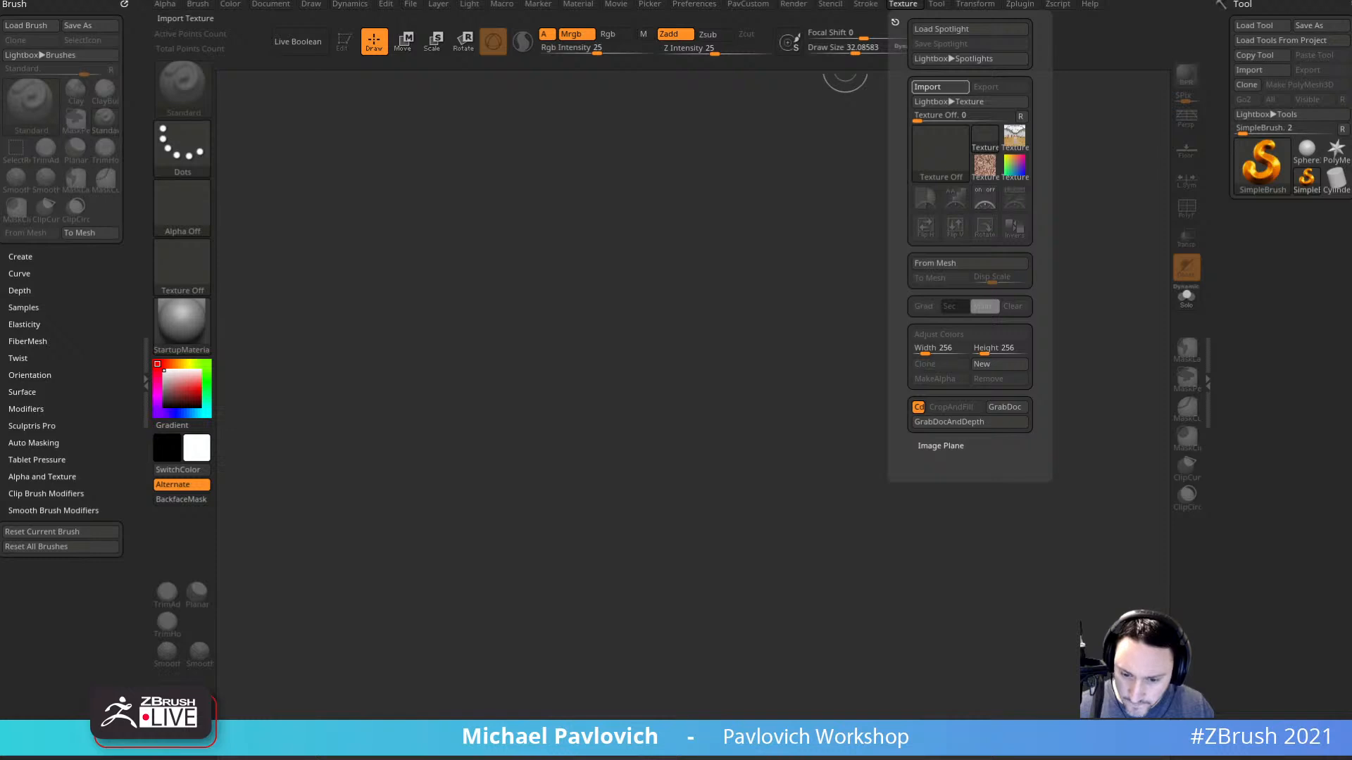
left_click(905, 6)
left_click(1013, 227)
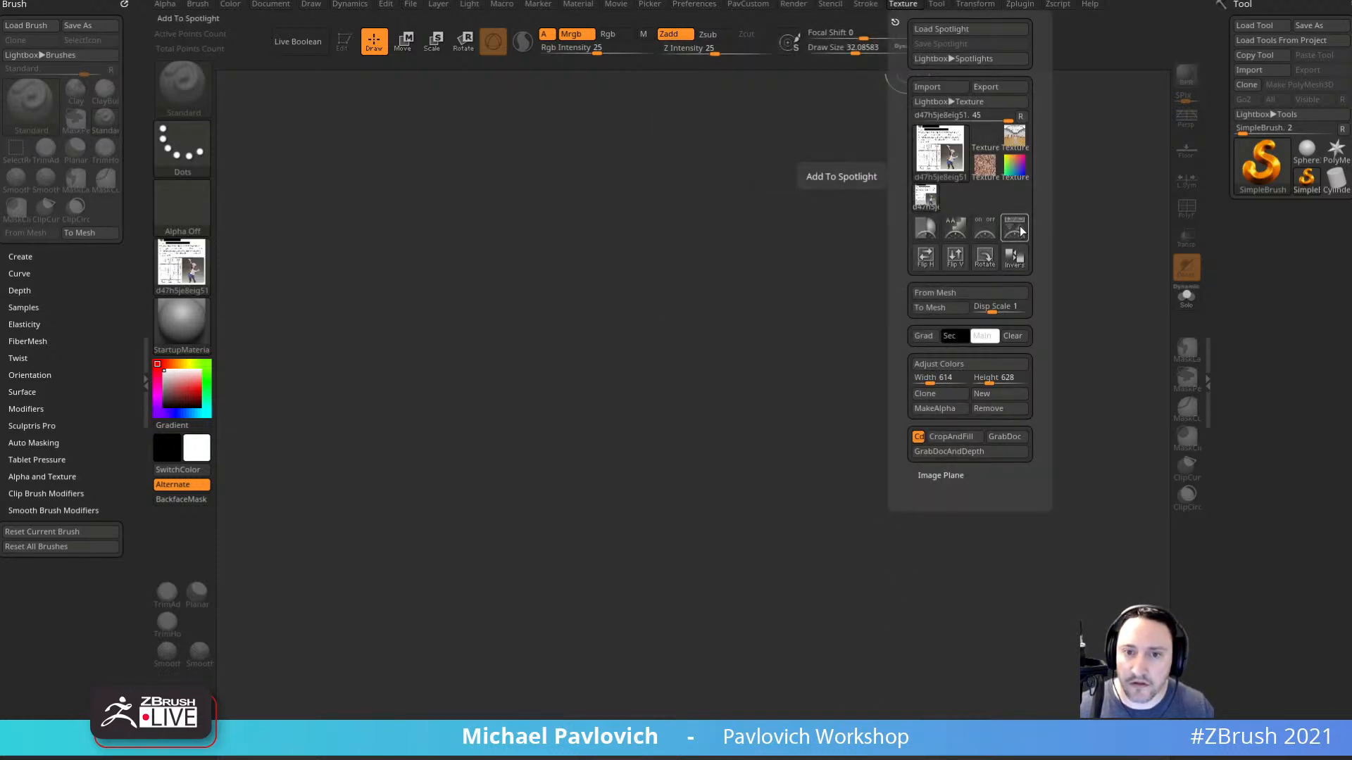
Enlarge and reposition the Spotlight chart so the three child figures fill the canvas height.
left_click_drag(665, 238, 864, 206)
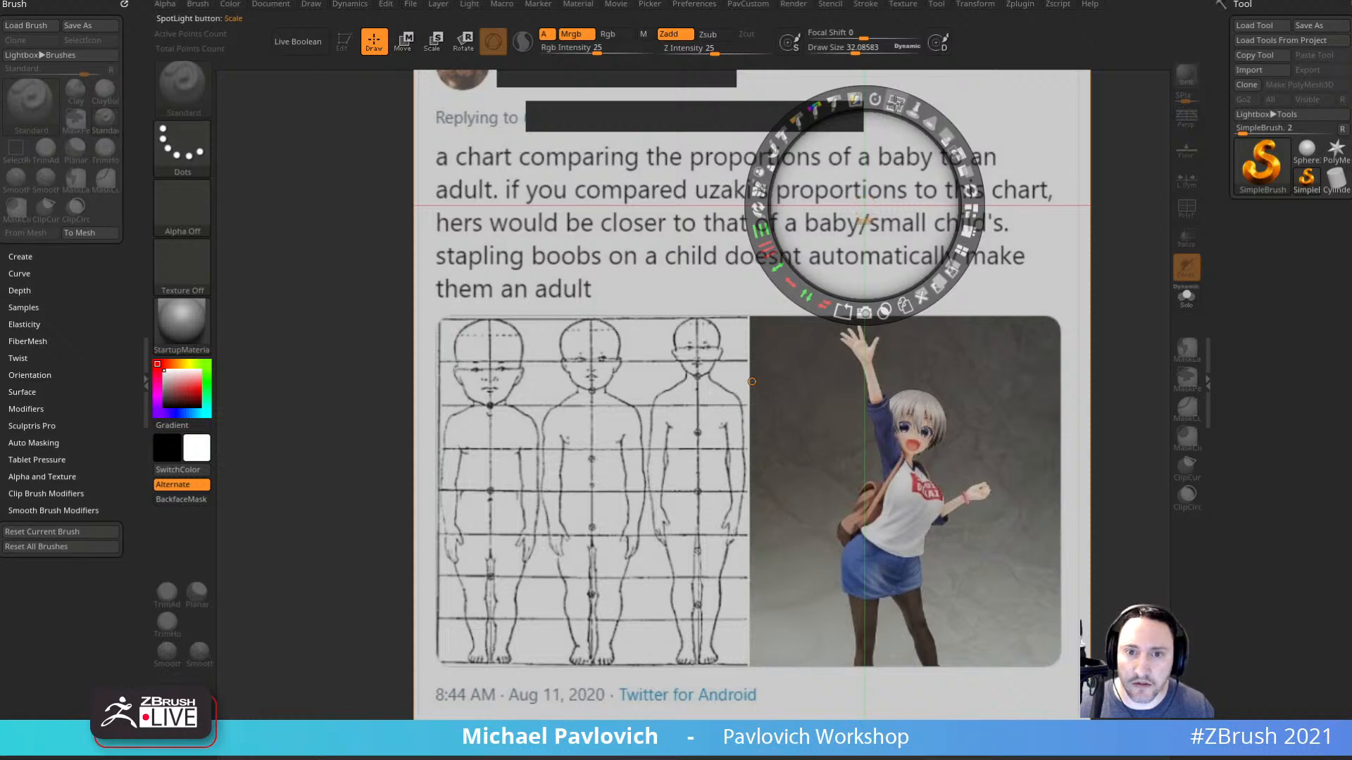
left_click_drag(896, 103, 854, 263)
left_click_drag(1096, 101, 1005, 97)
left_click_drag(824, 266, 799, 276)
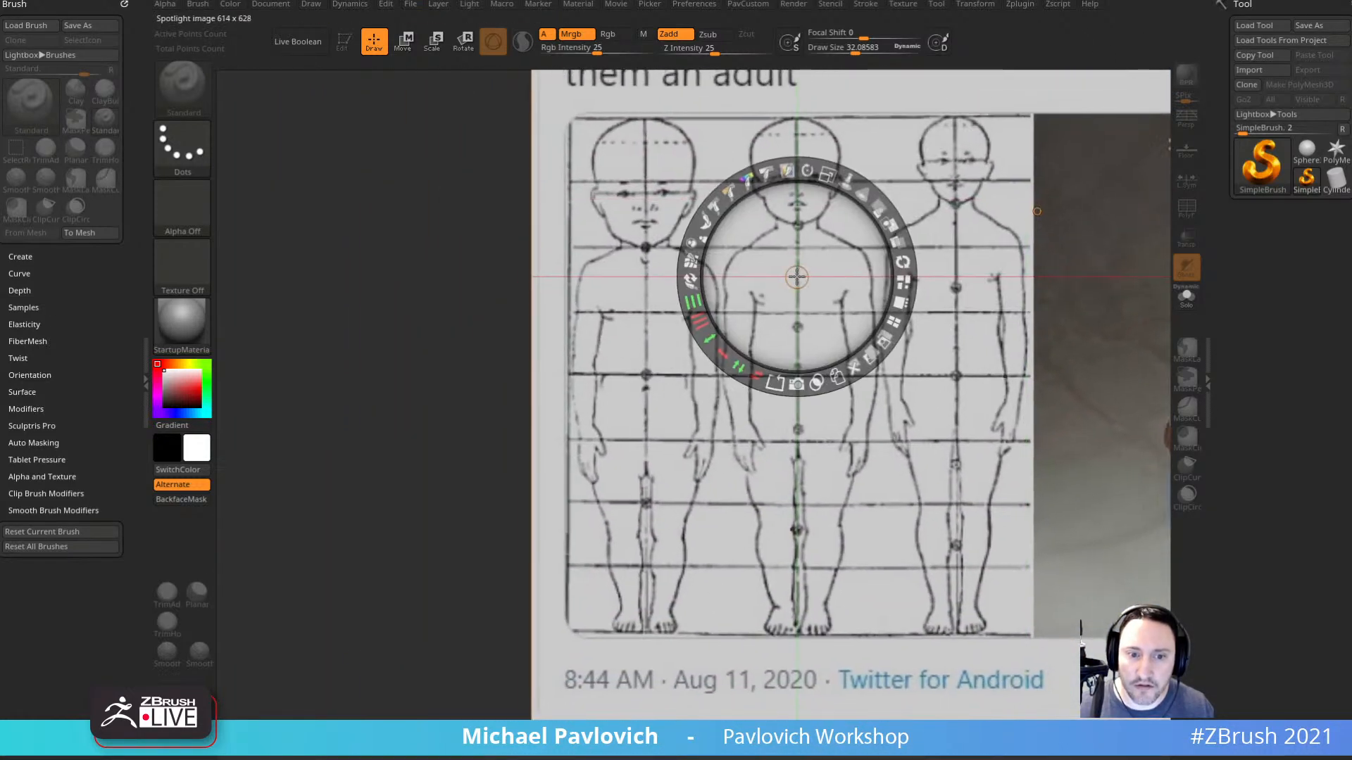
left_click_drag(986, 337, 987, 358)
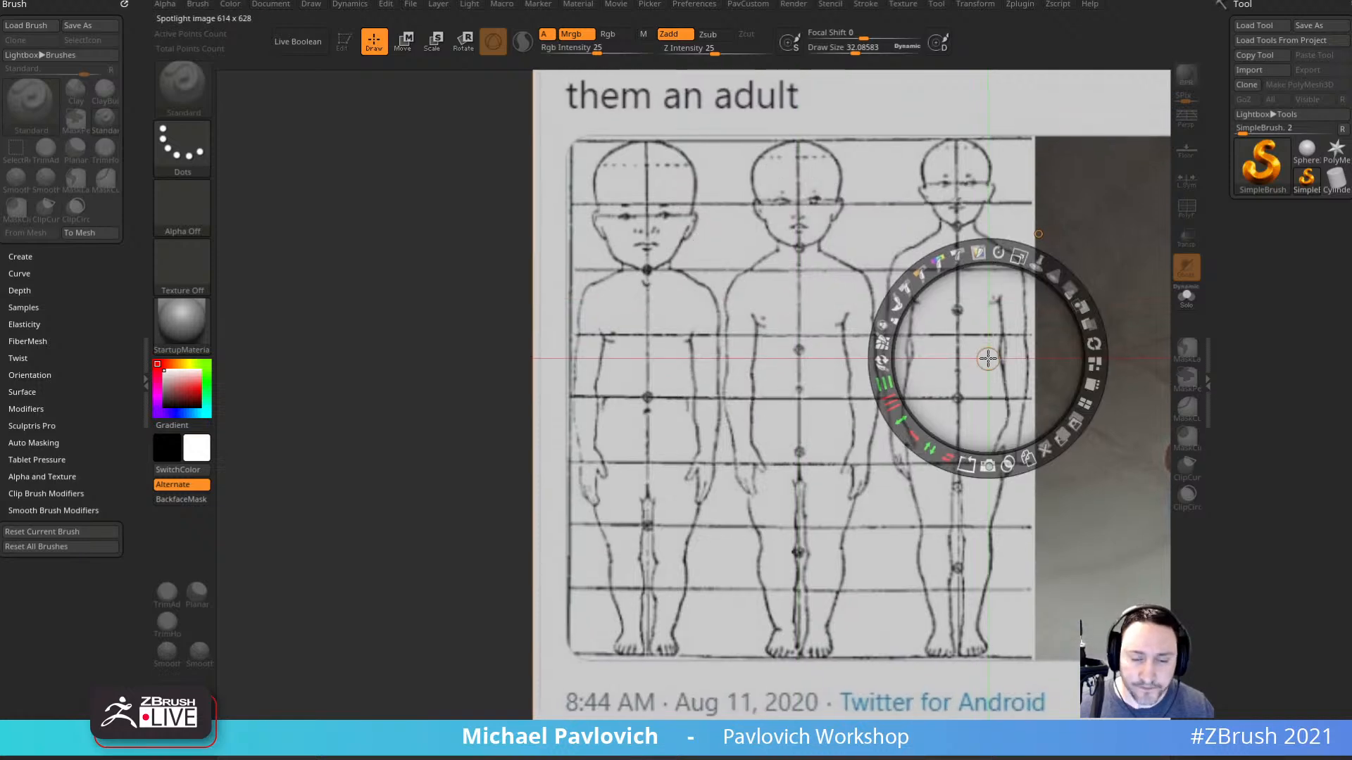
Fade the Spotlight chart until it is see-through and shift it slightly across the canvas.
left_click_drag(1066, 290, 991, 268)
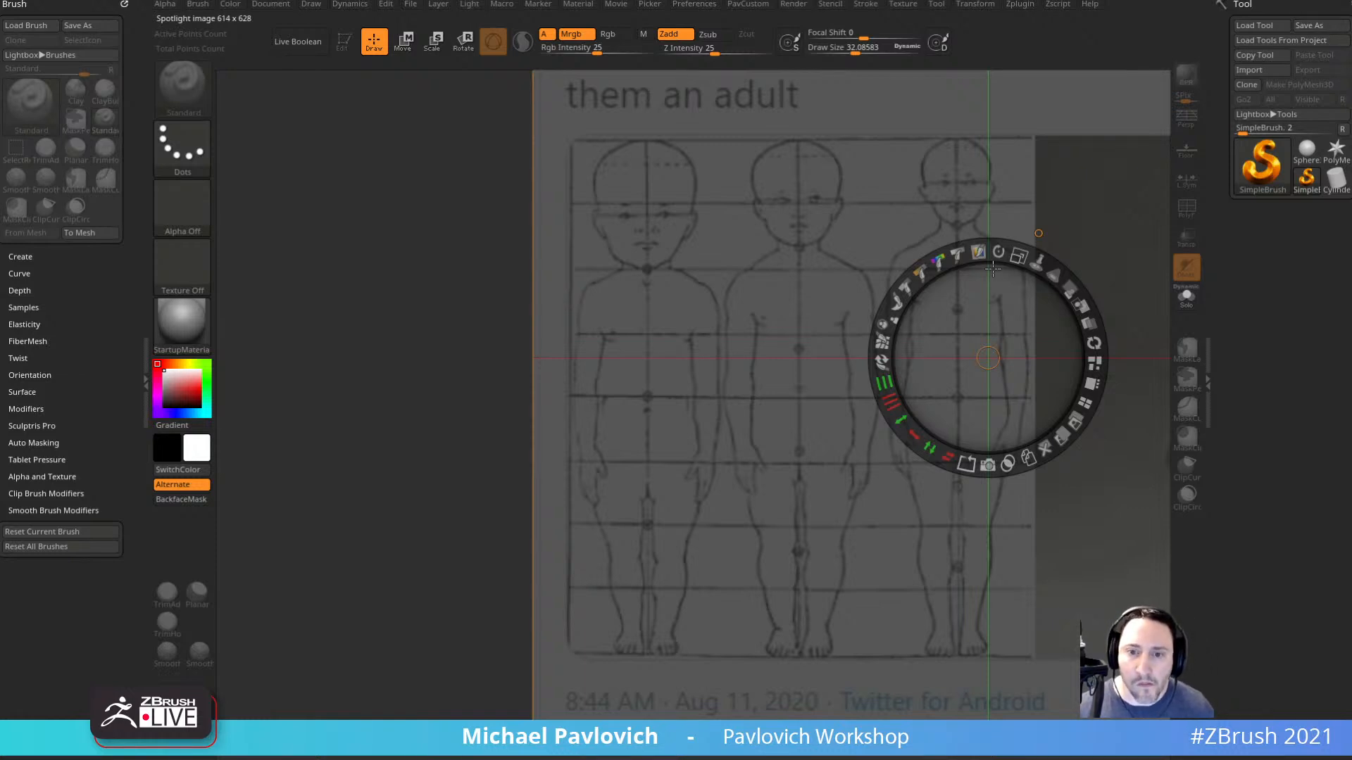
key("z")
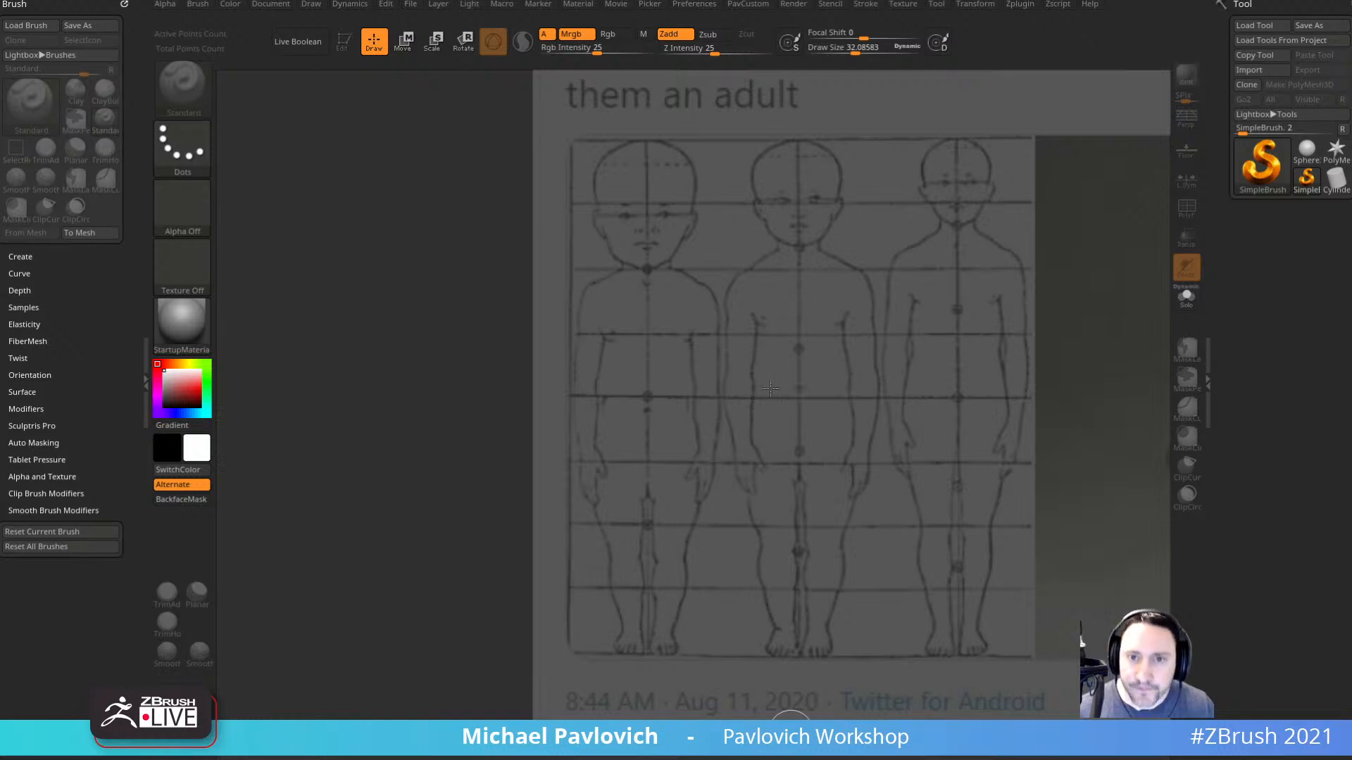
left_click(908, 6)
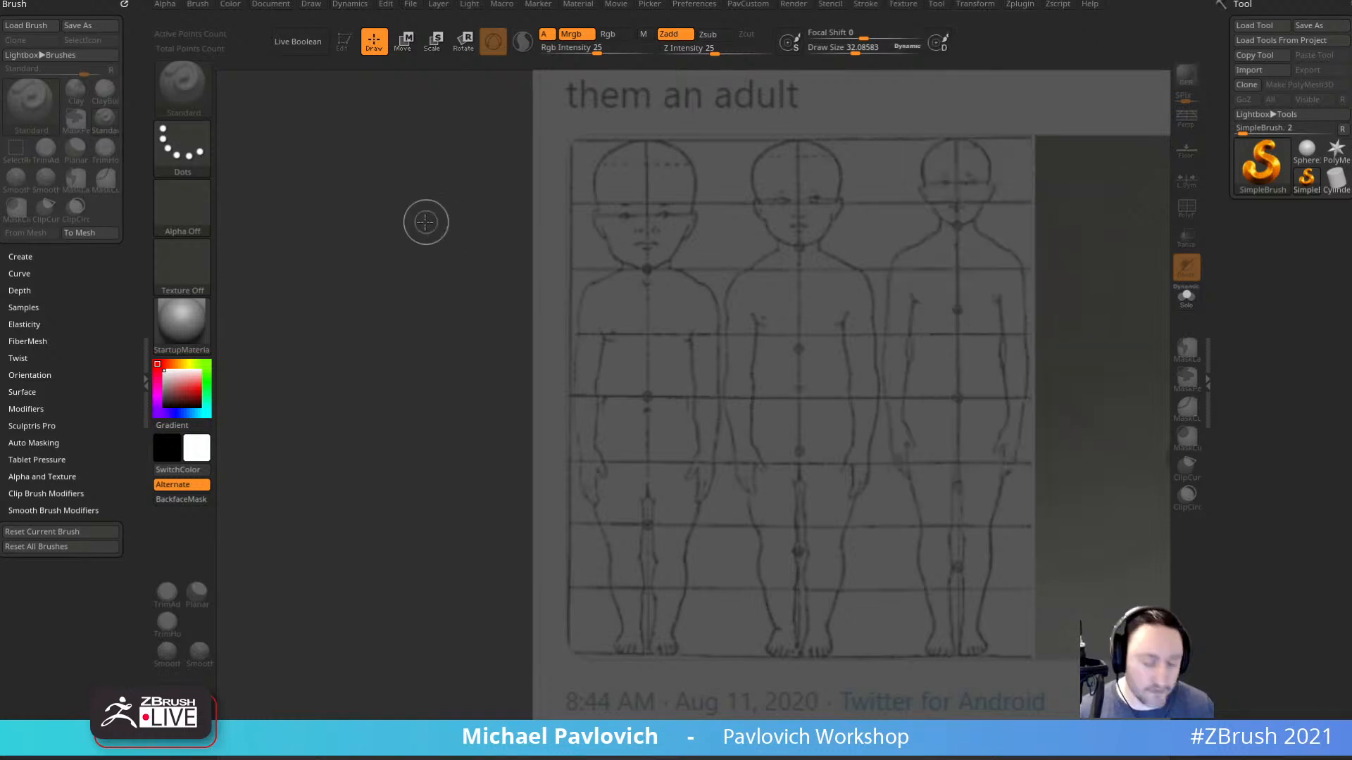
key("shift+z")
left_click_drag(946, 323, 906, 314)
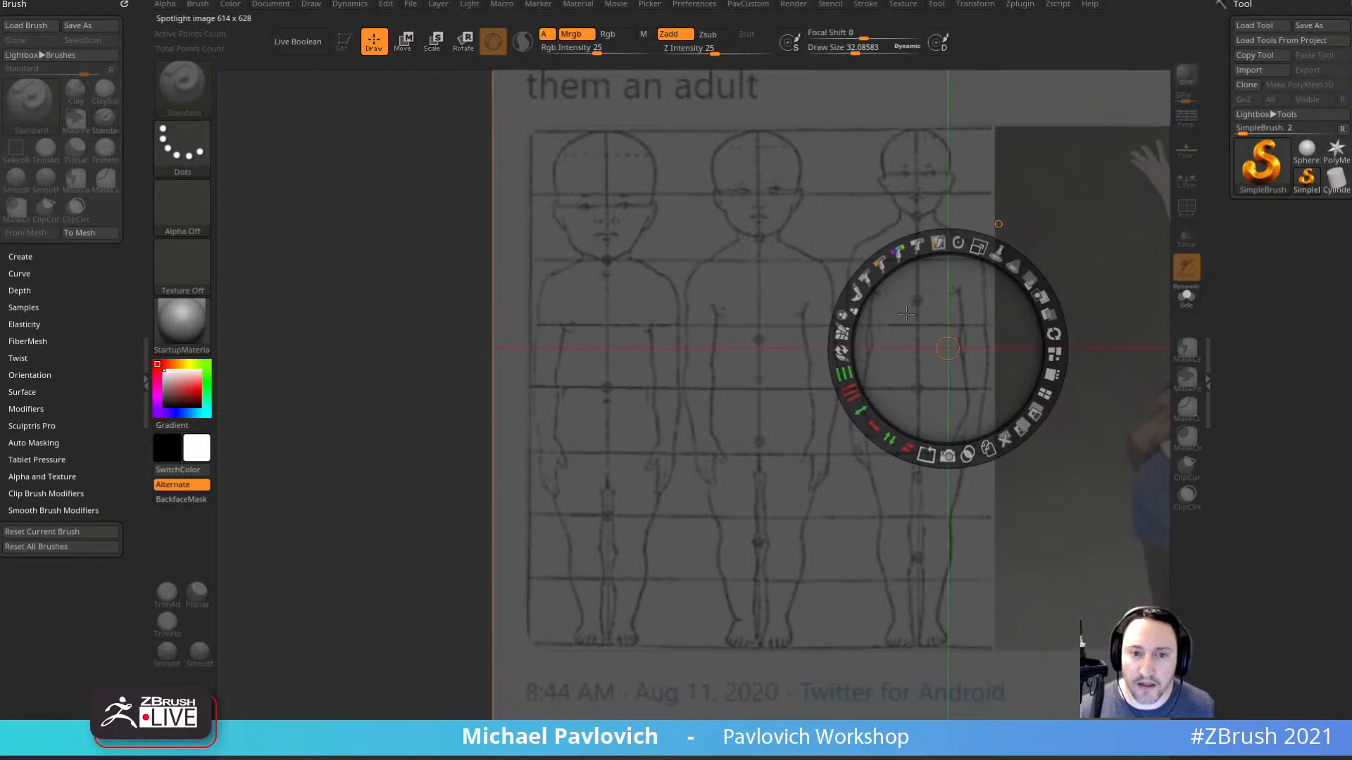
Import the chart showing the 1 year and under and 1-3 years figures into Spotlight and remove the earlier chart.
left_click(907, 6)
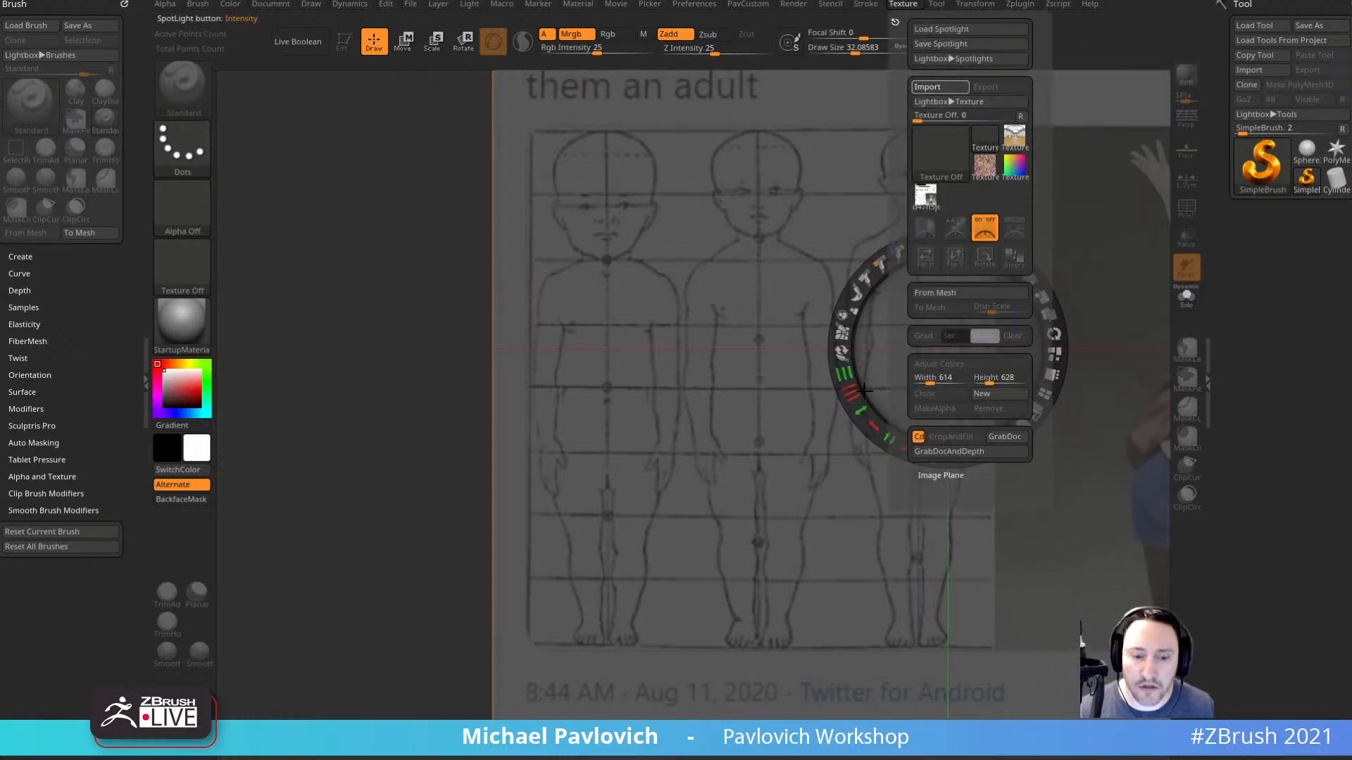
left_click(940, 87)
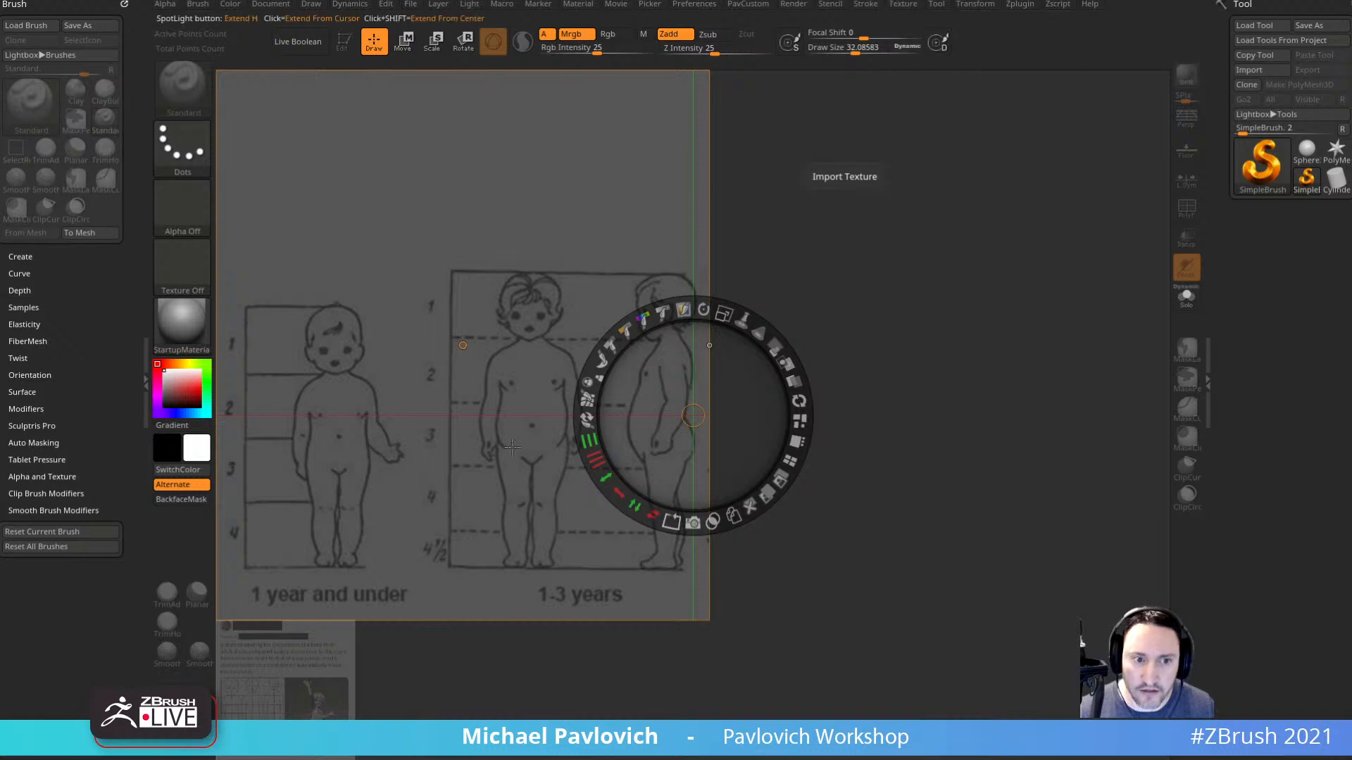
left_click_drag(446, 380, 654, 415)
left_click_drag(305, 674, 382, 308)
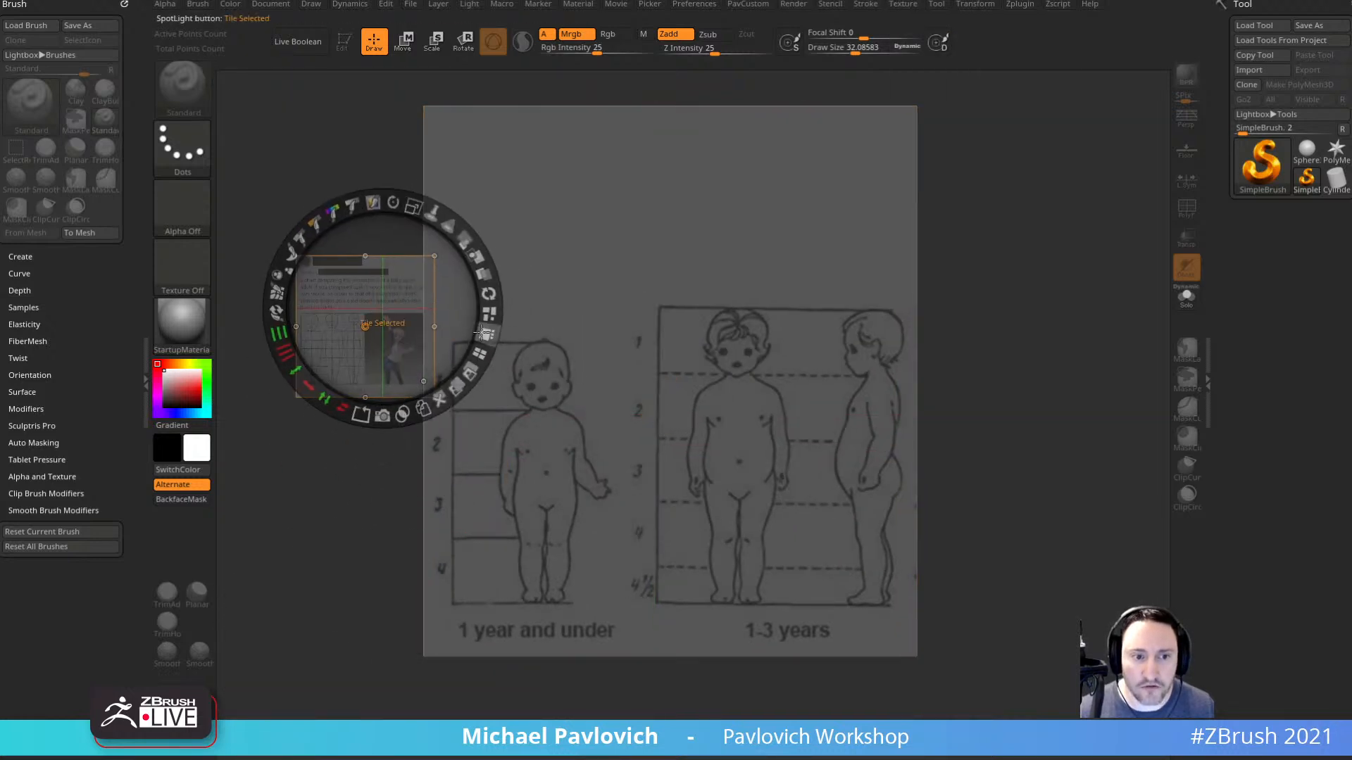
left_click(439, 400)
Enlarge and reposition the new Spotlight chart so its three child figures fill the canvas.
left_click_drag(676, 390, 831, 406)
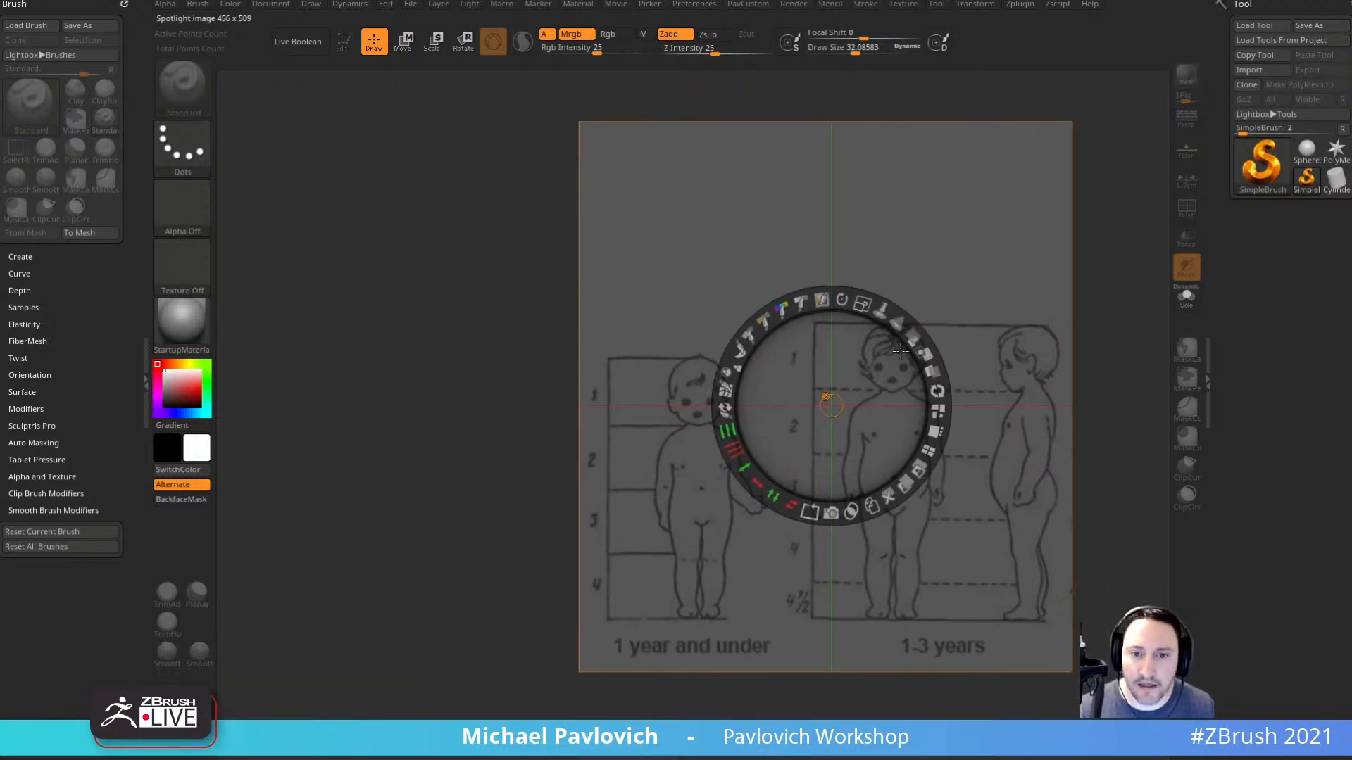
mouse_move(862, 304)
left_mouse_down()
mouse_move(877, 331)
mouse_move(864, 322)
left_mouse_up()
left_click_drag(1022, 347, 930, 257)
left_click_drag(959, 153, 983, 163)
left_click_drag(706, 283, 749, 245)
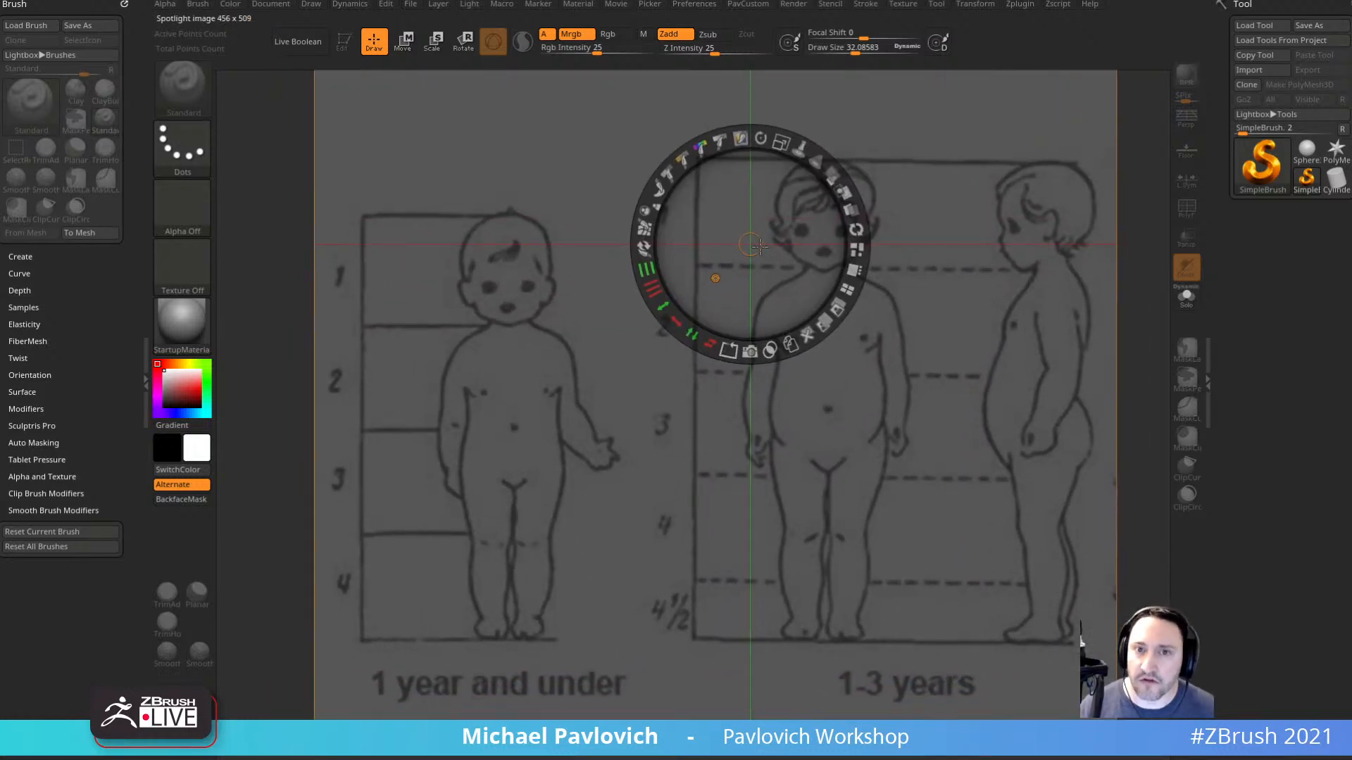
Save the Spotlight setup to disk and leave Spotlight editing with the chart still displayed.
left_click(902, 5)
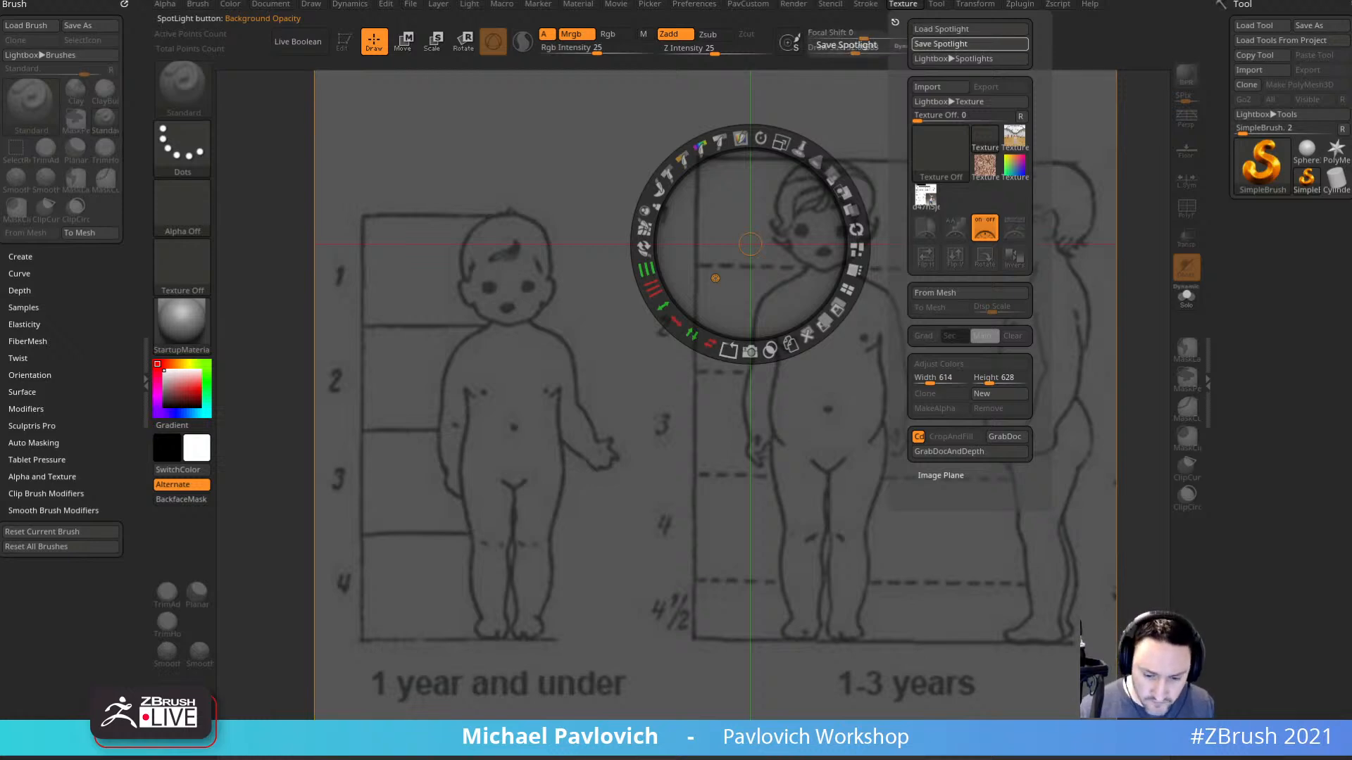
left_click(941, 44)
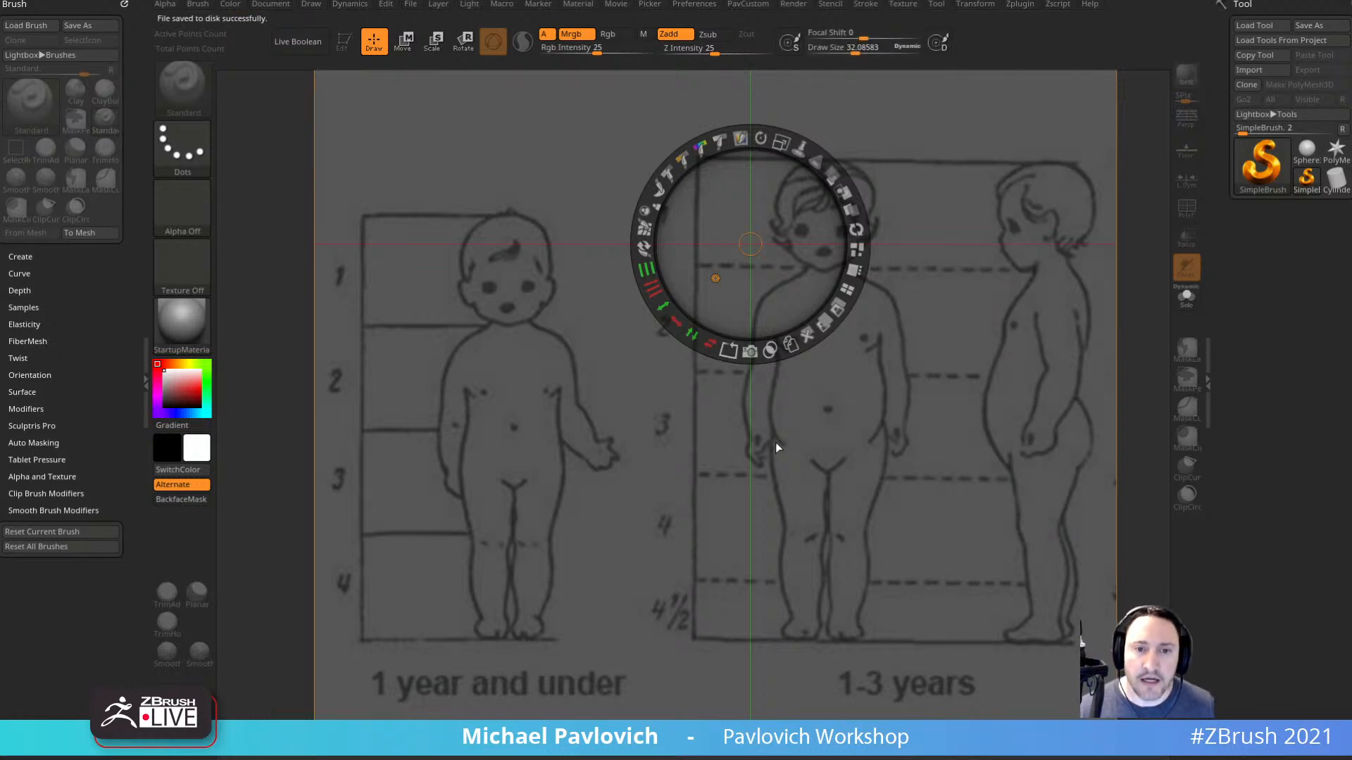
key("z")
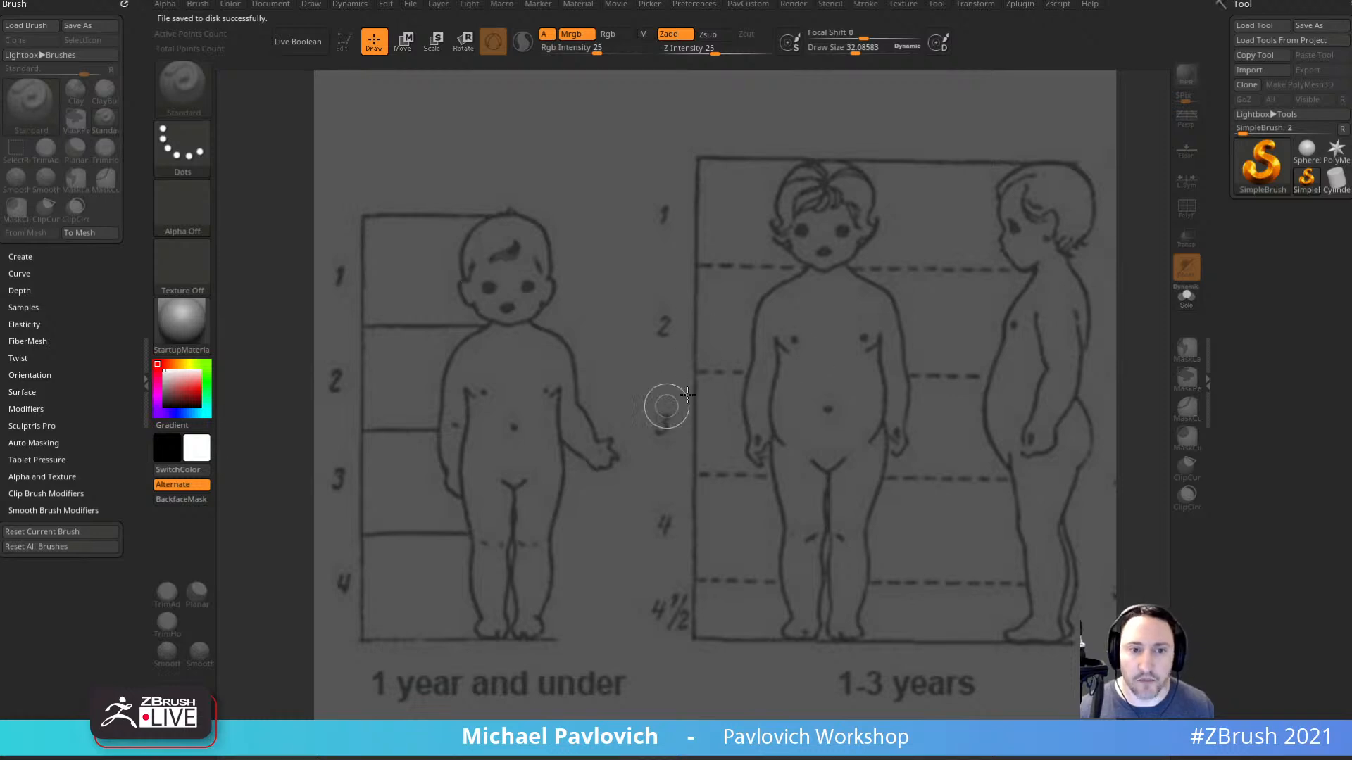
Try larger and smaller brush draw sizes over the reference chart.
key("bracketright")
key("bracketright")
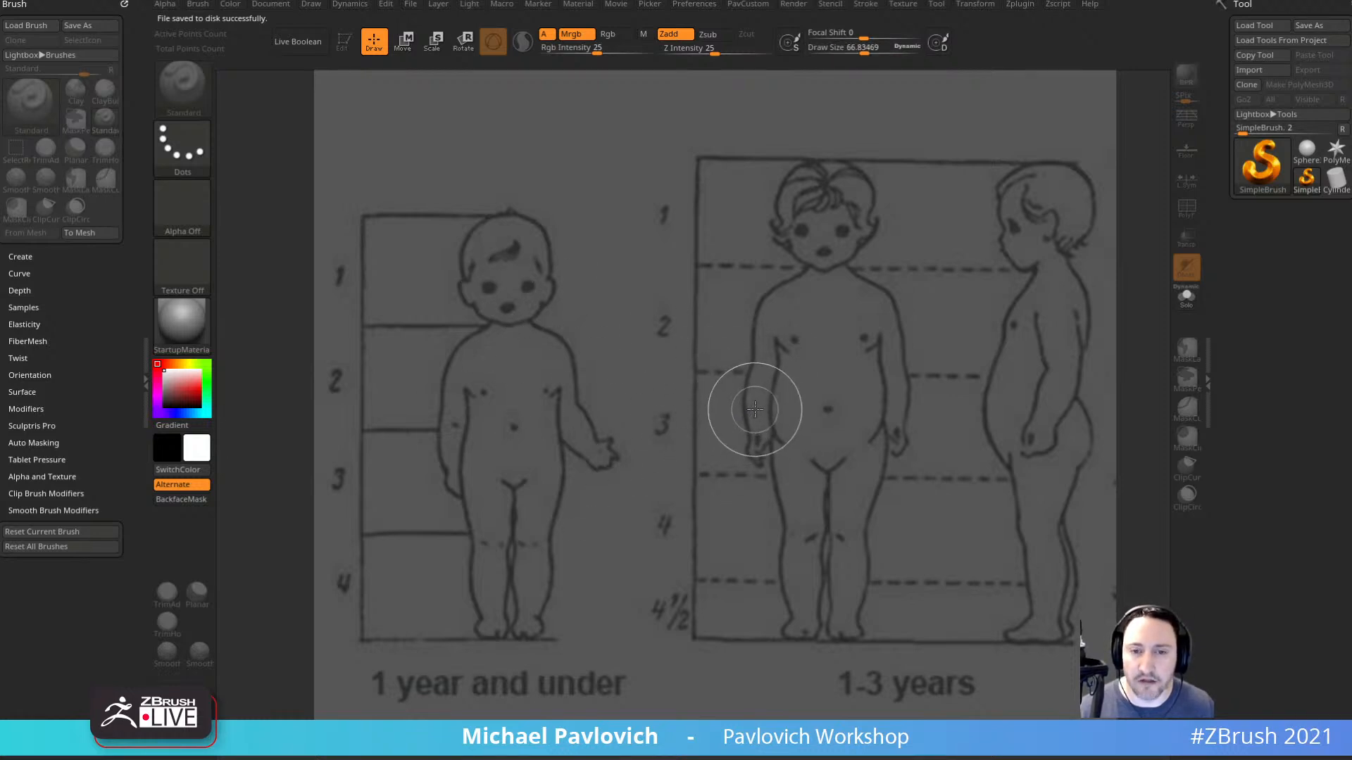
key("bracketleft")
key("bracketleft")
key("bracketleft")
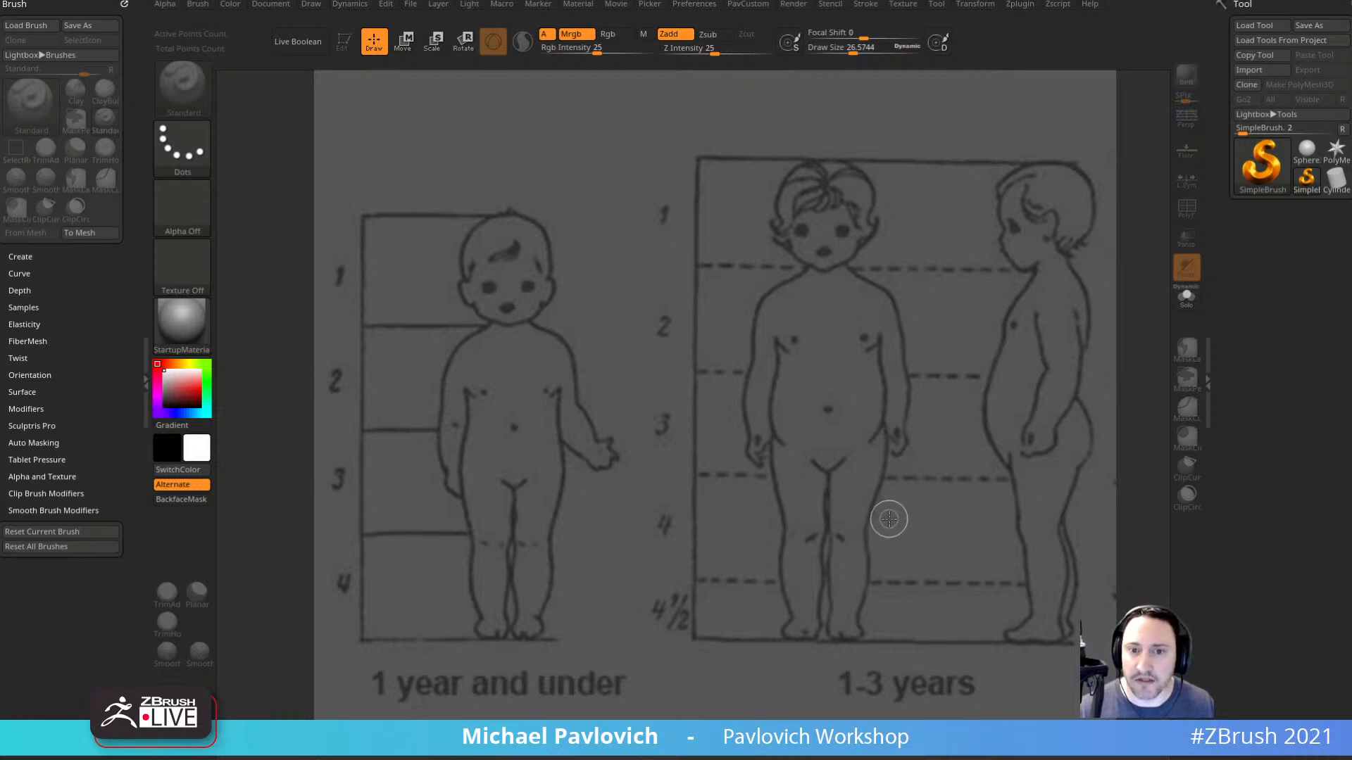
Draw a ZSphere in Edit mode and fit it over the torso of the 1 year and under figure.
left_click(1262, 164)
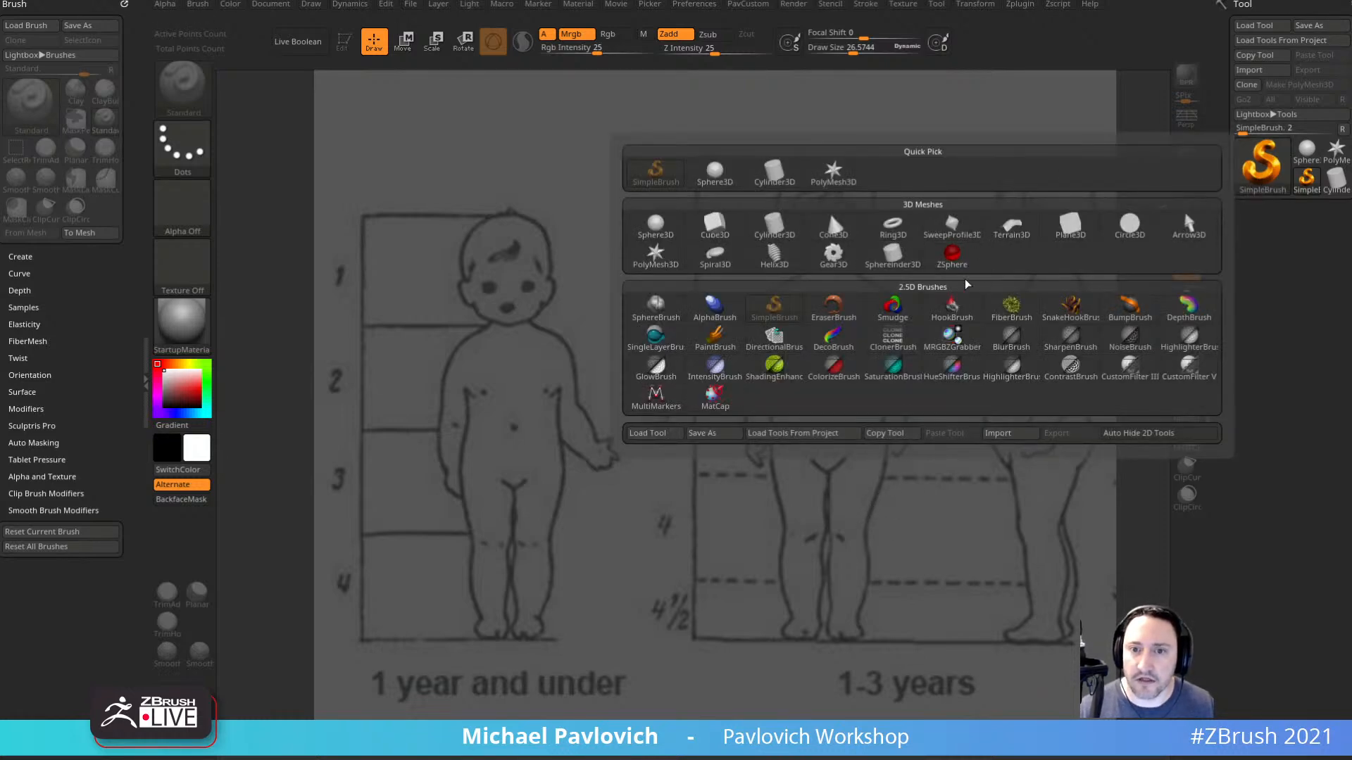
left_click(952, 254)
left_click_drag(748, 441, 782, 464)
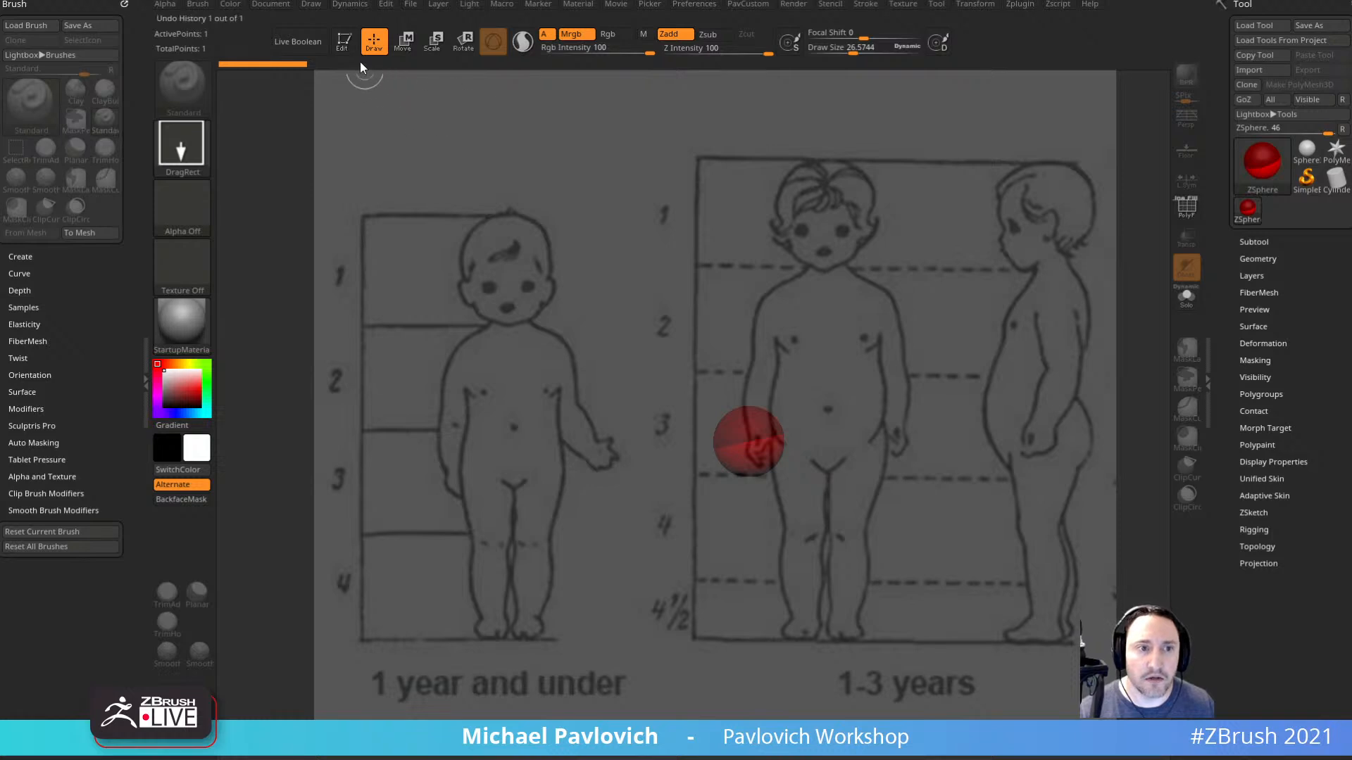
key("t")
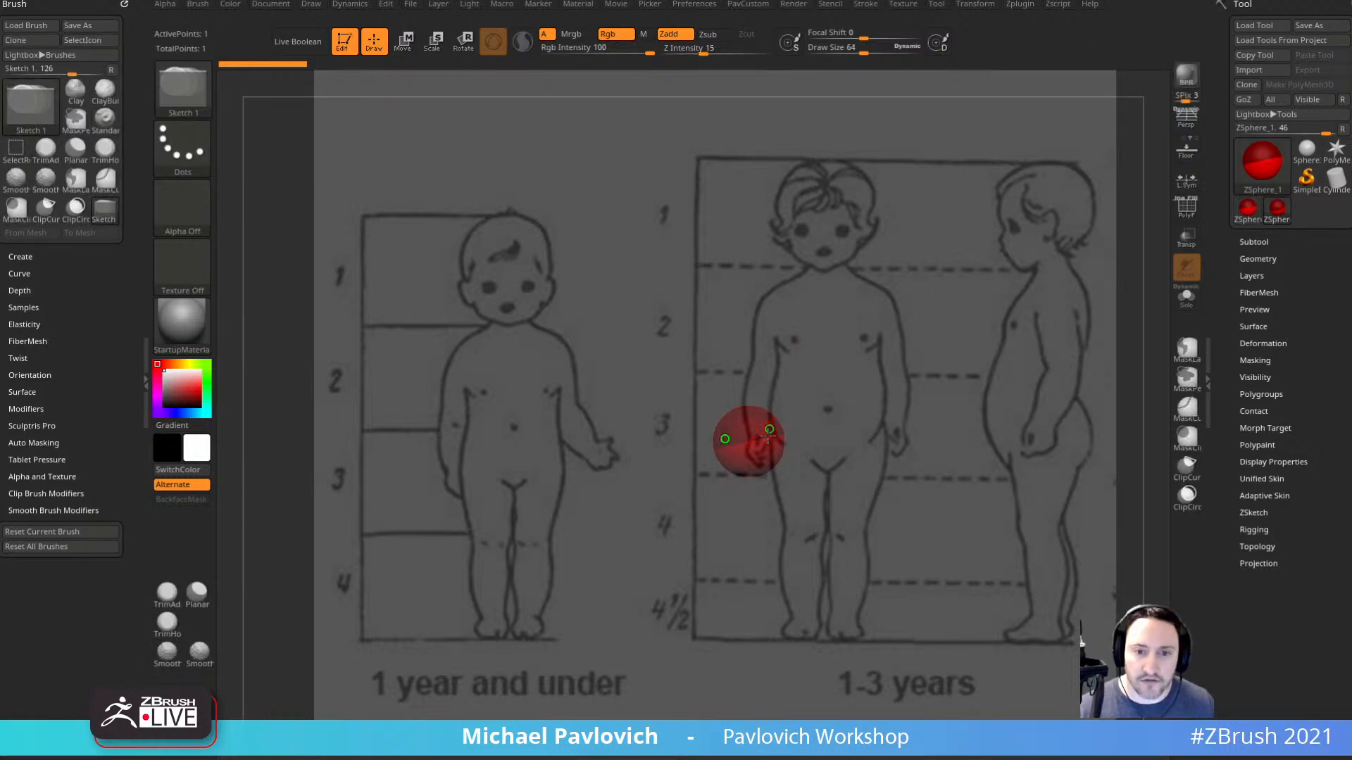
mouse_move(887, 392)
left_mouse_down("shift")
mouse_move(930, 443)
mouse_move(721, 442)
mouse_move(622, 326)
left_mouse_up("shift")
mouse_move(854, 393)
left_mouse_down("alt")
mouse_move(1173, 362)
mouse_move(909, 380)
mouse_move(833, 399)
mouse_move(853, 389)
left_mouse_up("alt")
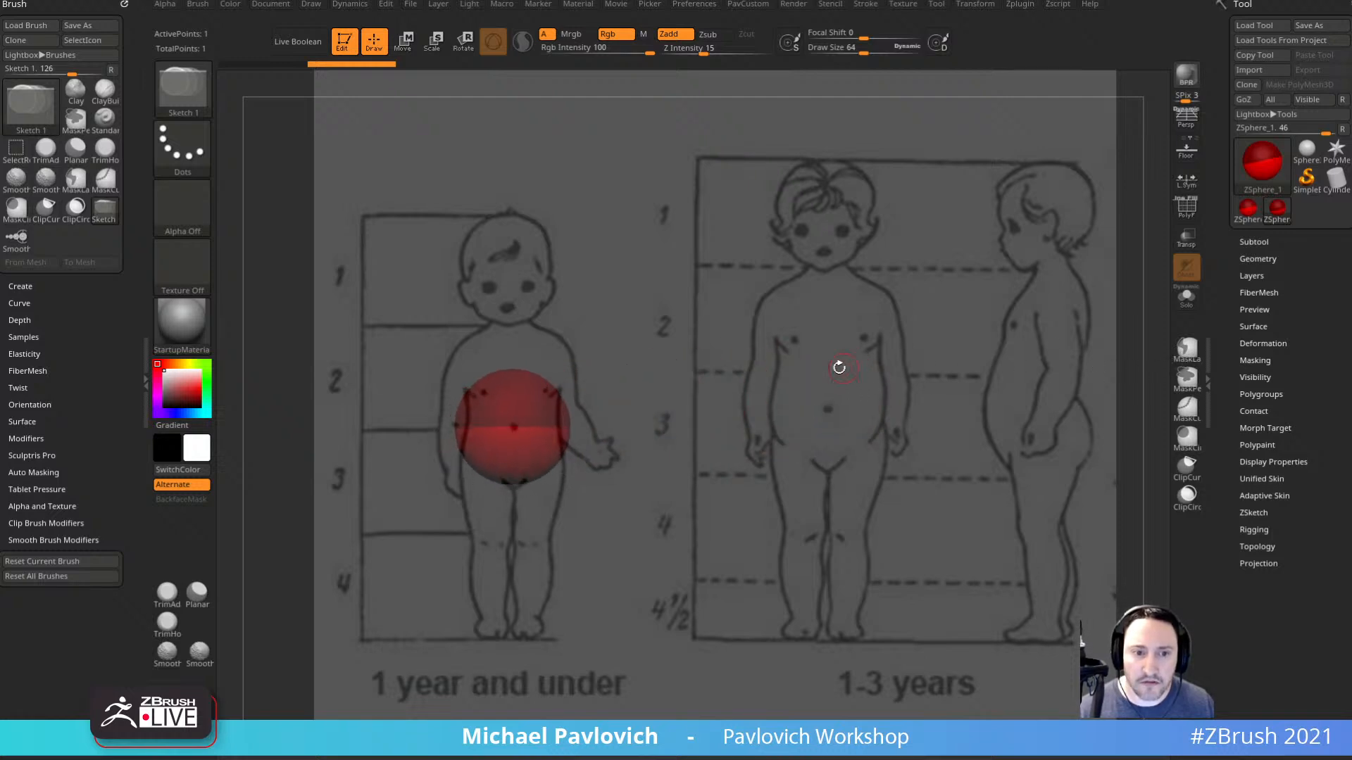
Add a chest ZSphere above the root and mirrored hip ZSpheres, extending the legs down to the feet.
left_click_drag(510, 379, 628, 332)
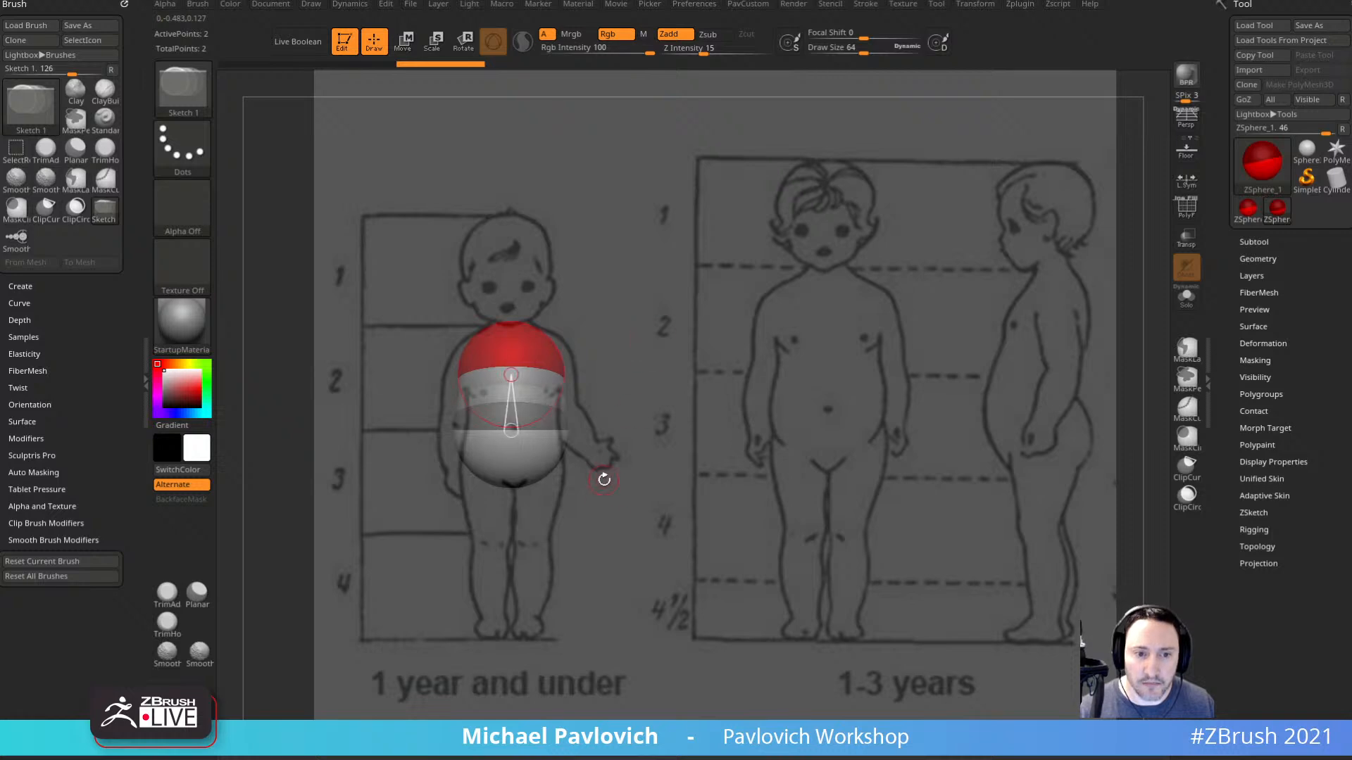
left_click_drag(603, 489, 594, 425)
left_click_drag(540, 465, 583, 428)
mouse_move(585, 426)
left_mouse_down()
mouse_move(624, 461)
mouse_move(600, 509)
mouse_move(589, 426)
mouse_move(539, 451)
mouse_move(597, 504)
mouse_move(537, 562)
mouse_move(532, 625)
left_mouse_up()
key("w")
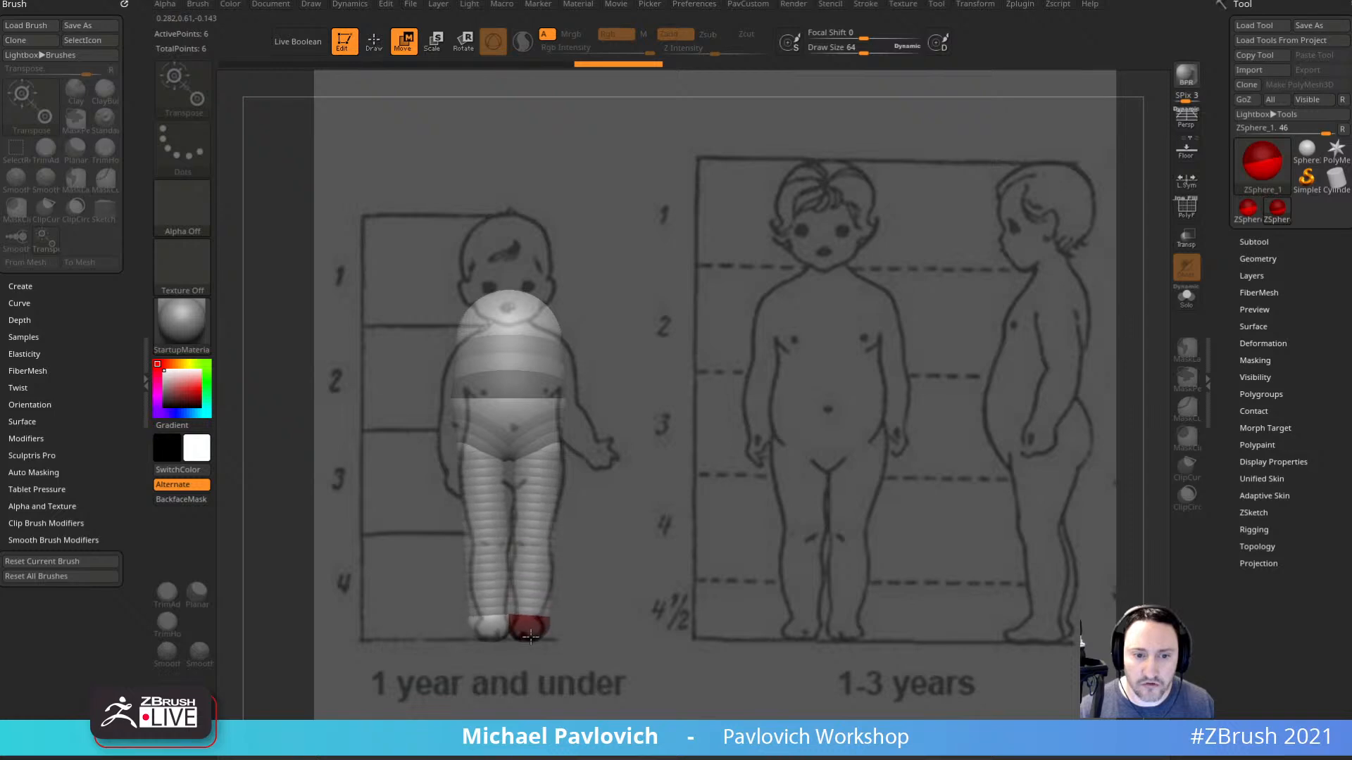
Insert mirrored knee ZSpheres midway down the legs and adjust the knees and feet in side view.
key("q")
left_click(534, 545)
left_click_drag(625, 530, 566, 521)
left_click_drag(569, 417, 570, 406)
key("ctrl+z")
key("w")
left_click_drag(588, 343, 565, 333)
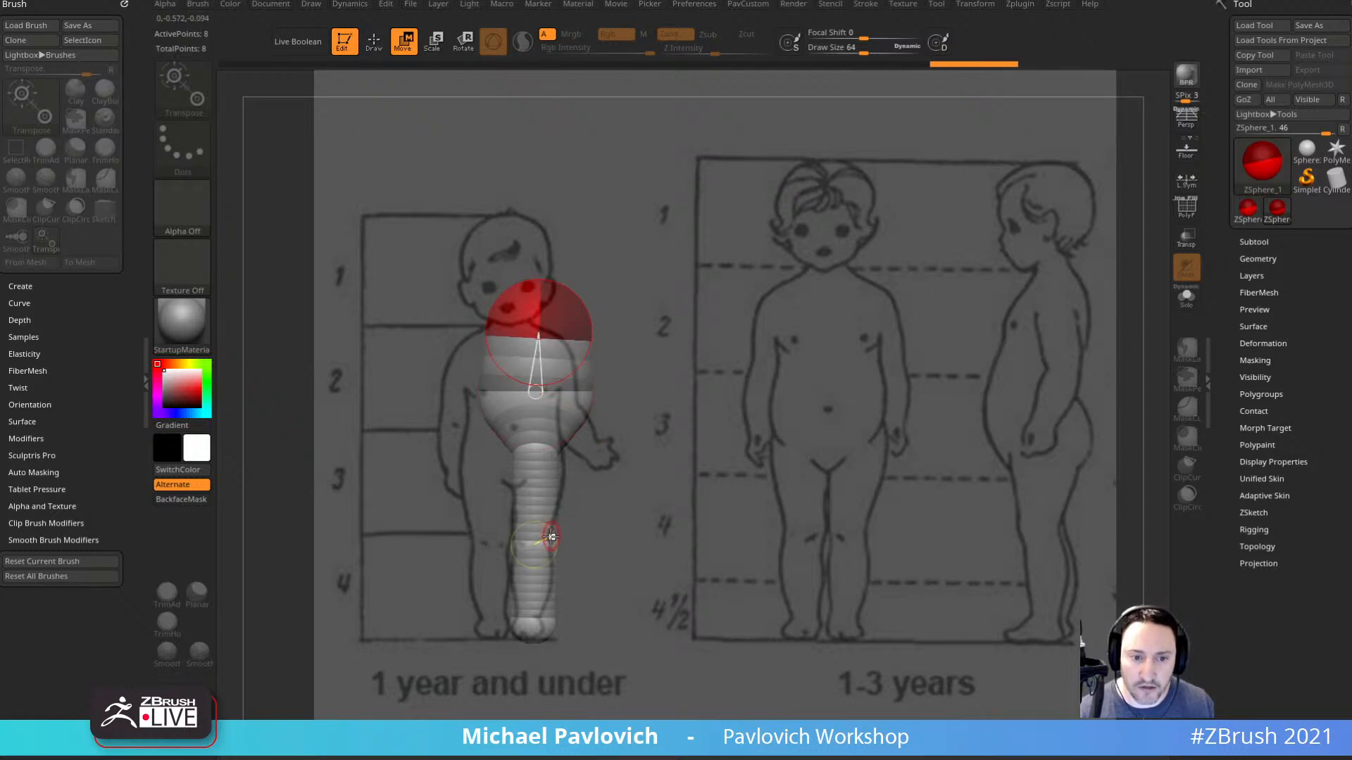
left_click_drag(549, 540, 534, 543)
left_click_drag(537, 623, 540, 623)
Align the ZSphere body with the front 1-3 years figure and add mirrored shoulders with arms reaching the hands.
mouse_move(845, 438)
left_mouse_down("alt")
mouse_move(1087, 452)
mouse_move(1066, 454)
left_mouse_up("alt")
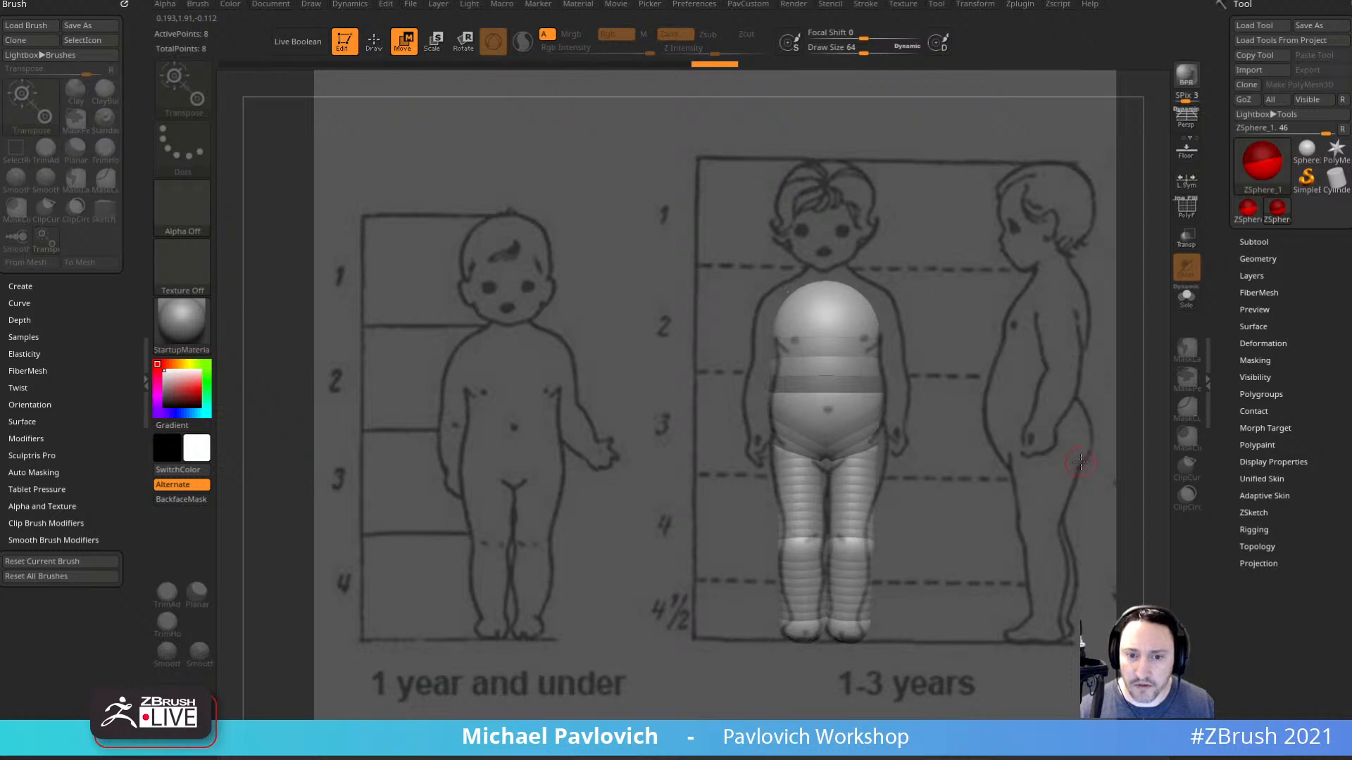
key("q")
mouse_move(939, 296)
left_mouse_down()
mouse_move(907, 297)
mouse_move(880, 321)
left_mouse_up()
mouse_move(933, 302)
left_mouse_down()
mouse_move(982, 298)
mouse_move(875, 320)
left_mouse_up()
mouse_move(915, 313)
left_mouse_down("shift")
mouse_move(894, 439)
mouse_move(910, 437)
left_mouse_up("shift")
key("w")
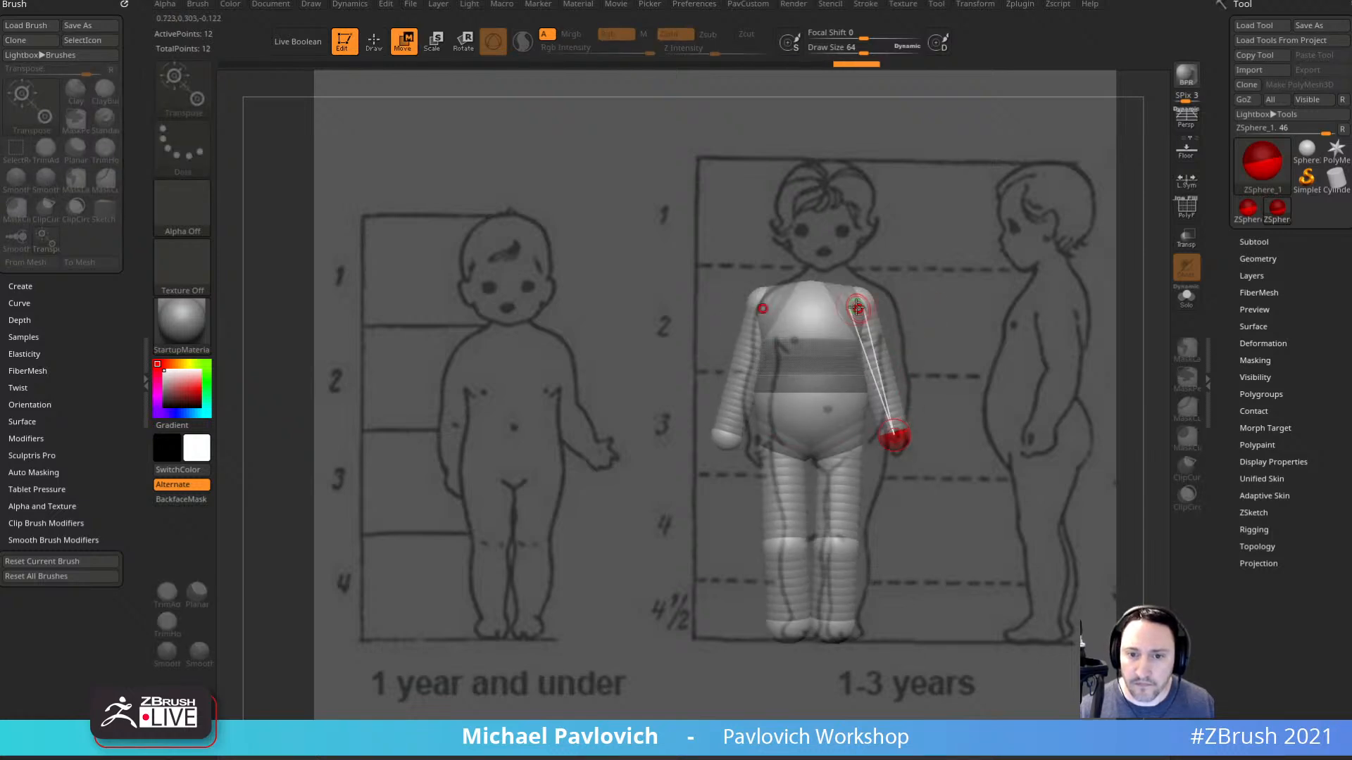
Insert elbow ZSpheres and move the elbows and hands outward so both arms angle away from the body.
key("q")
left_click(896, 364)
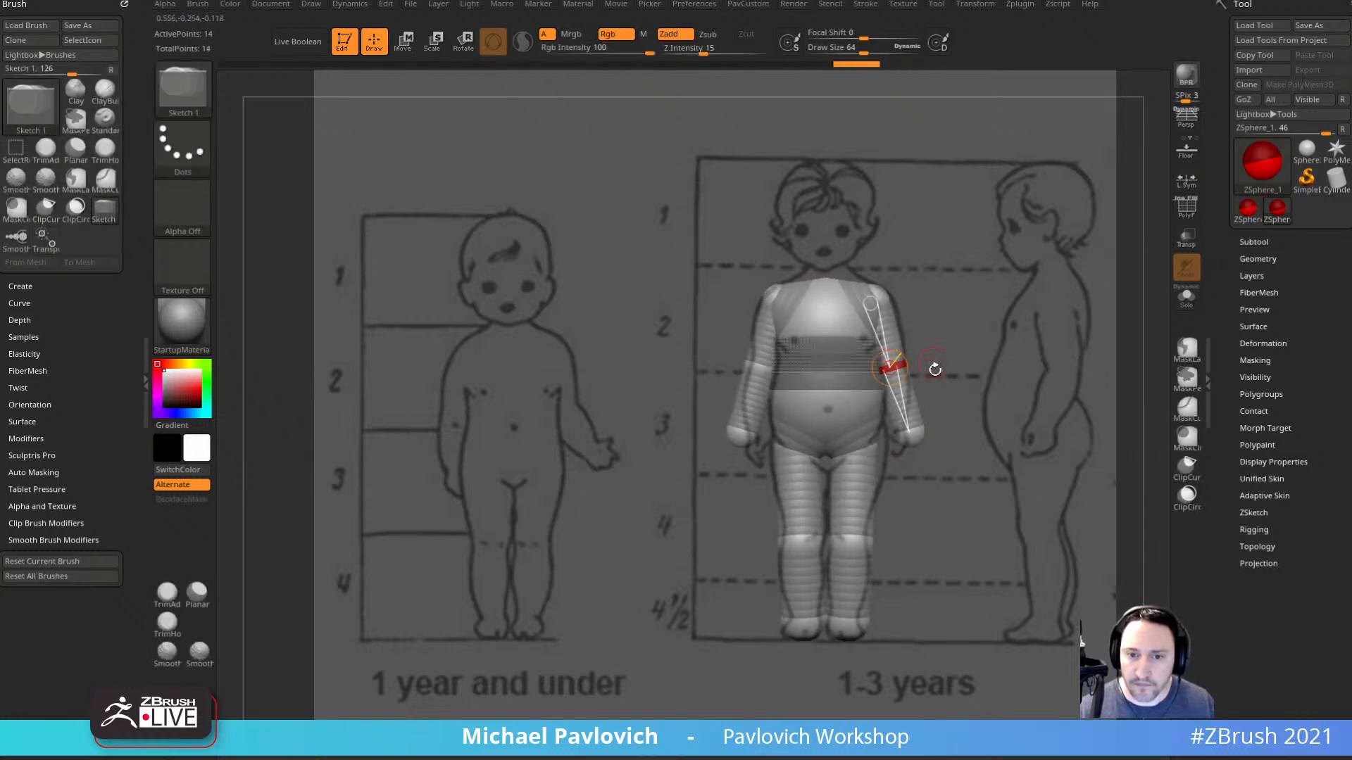
key("w")
left_click_drag(912, 428, 939, 431)
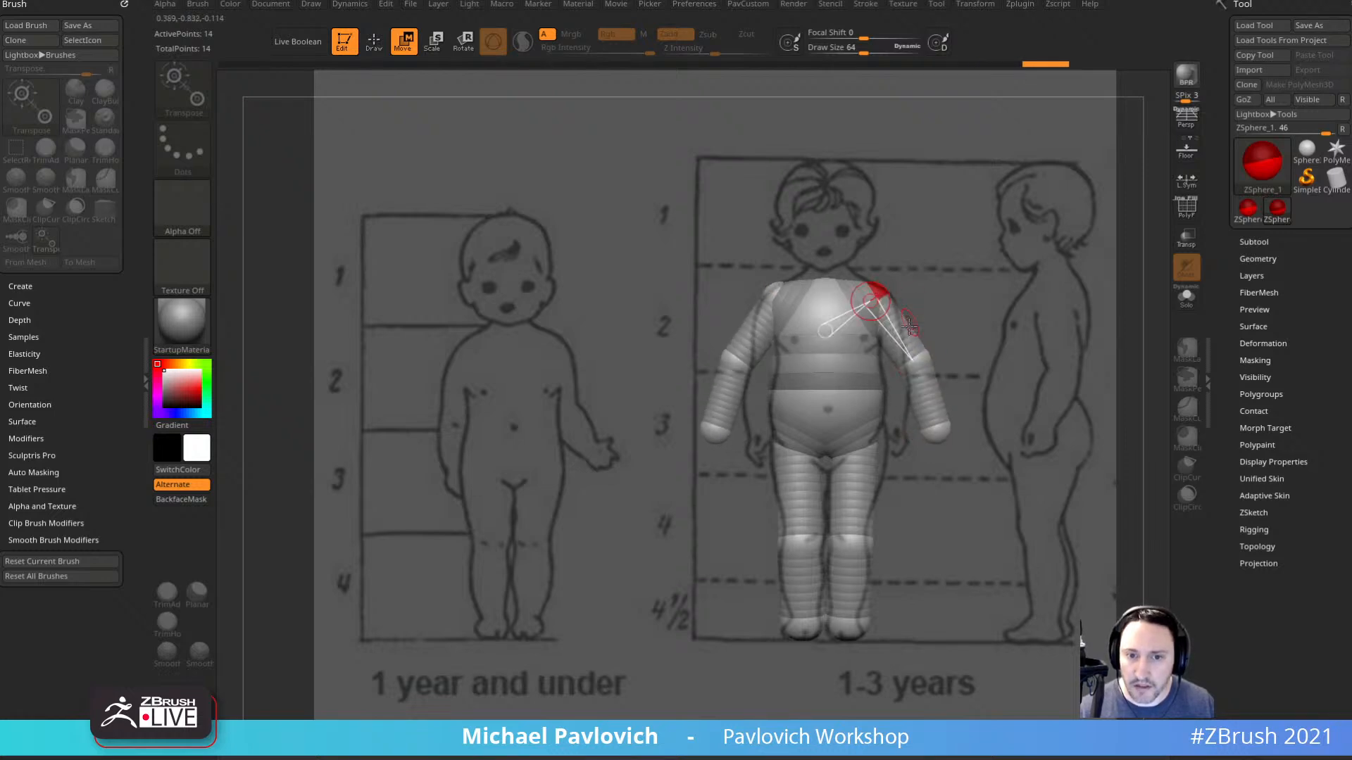
left_click_drag(919, 360, 892, 370)
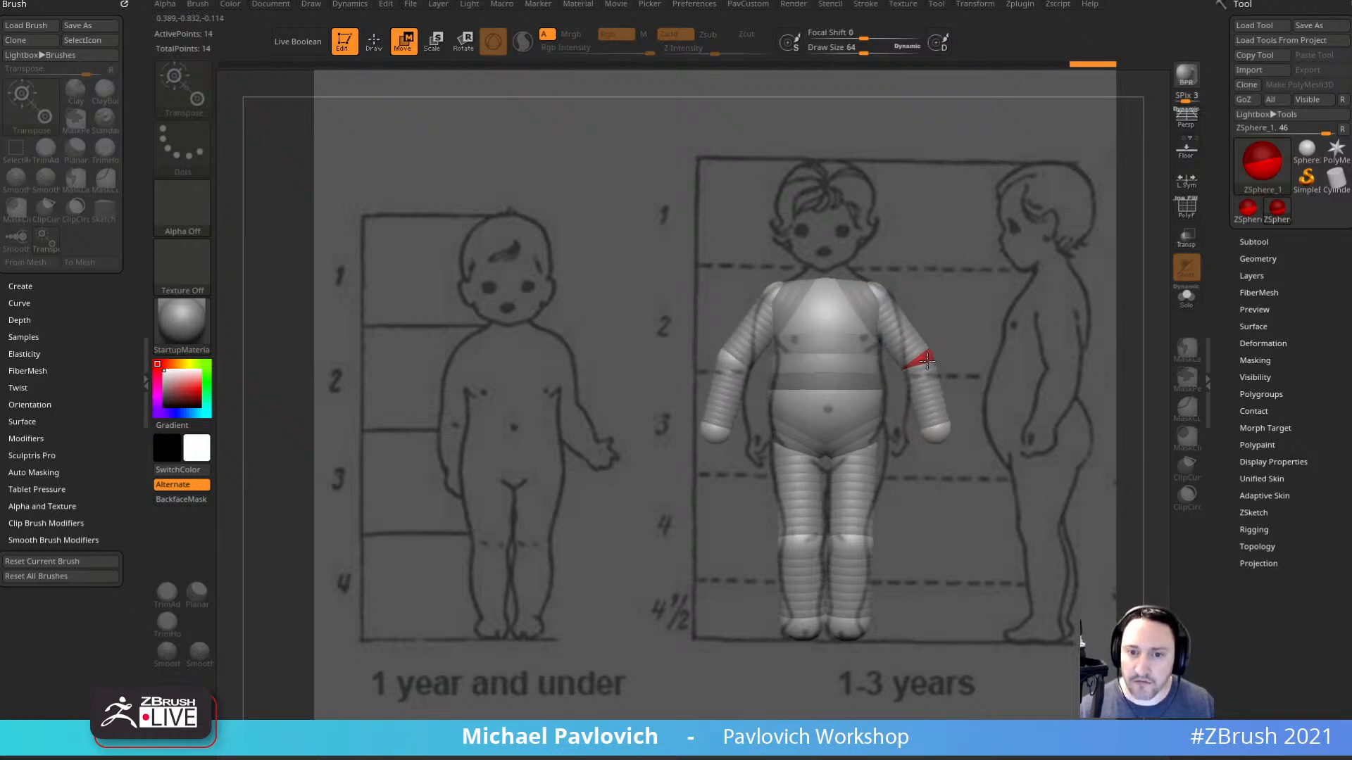
mouse_move(941, 431)
left_mouse_down()
mouse_move(963, 417)
mouse_move(951, 411)
left_mouse_up()
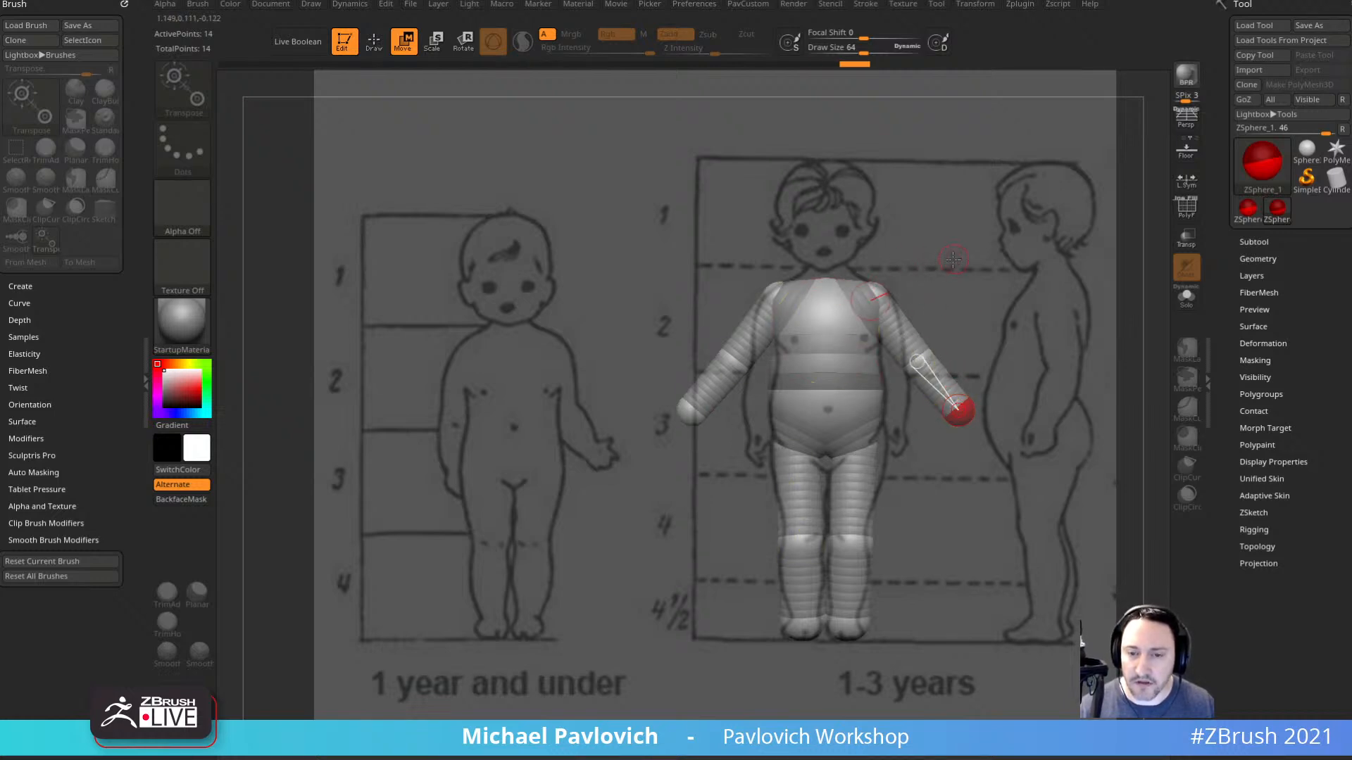
Add centred neck and head ZSpheres on top of the chest.
mouse_move(953, 259)
left_mouse_down()
mouse_move(880, 285)
mouse_move(915, 283)
left_mouse_up()
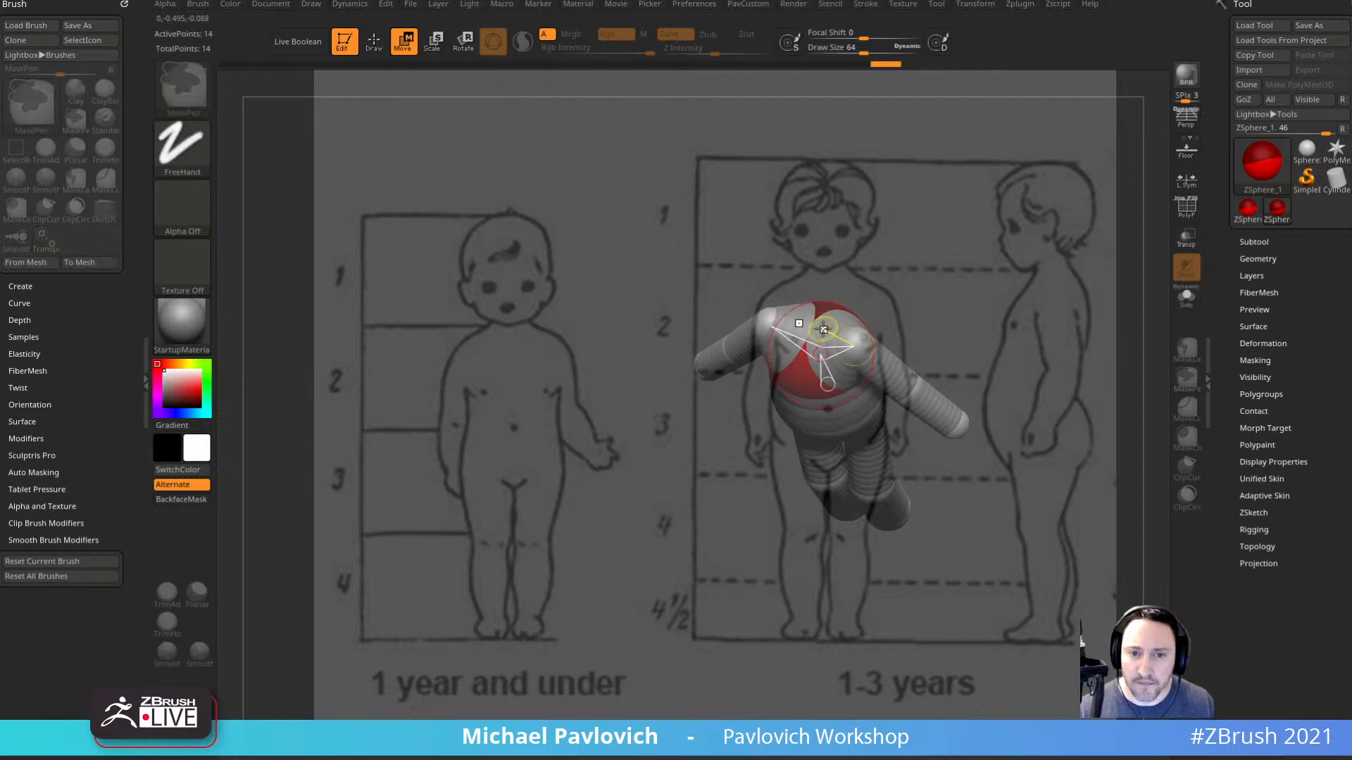
key("q")
left_click_drag(809, 329, 828, 345)
mouse_move(962, 236)
left_mouse_down("shift")
mouse_move(966, 270)
mouse_move(915, 248)
mouse_move(905, 299)
left_mouse_up("shift")
left_click_drag(821, 286, 845, 292)
left_click_drag(908, 262, 917, 217, "shift")
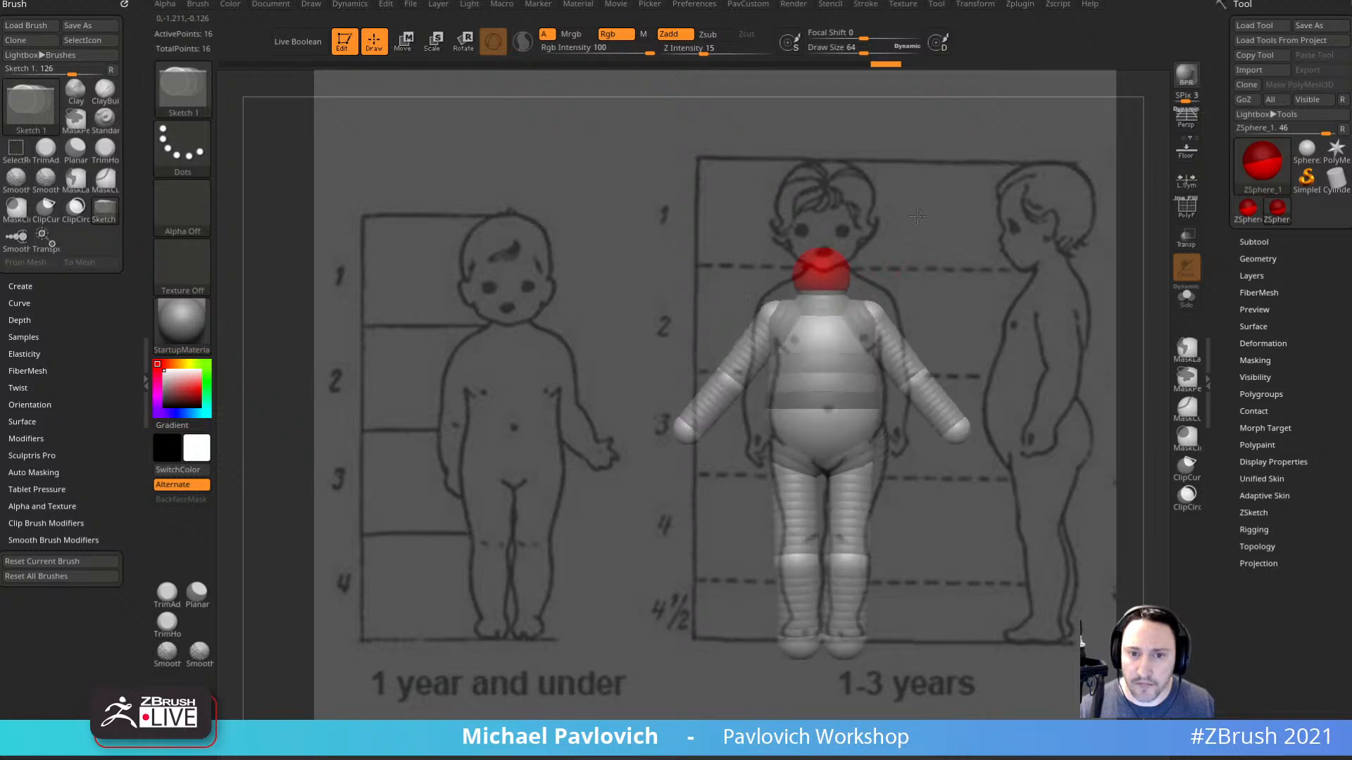
Move the head ZSphere up to the crown of the front 1-3 years figure.
key("w")
left_click_drag(822, 281, 821, 197)
left_click_drag(899, 234, 899, 221, "alt")
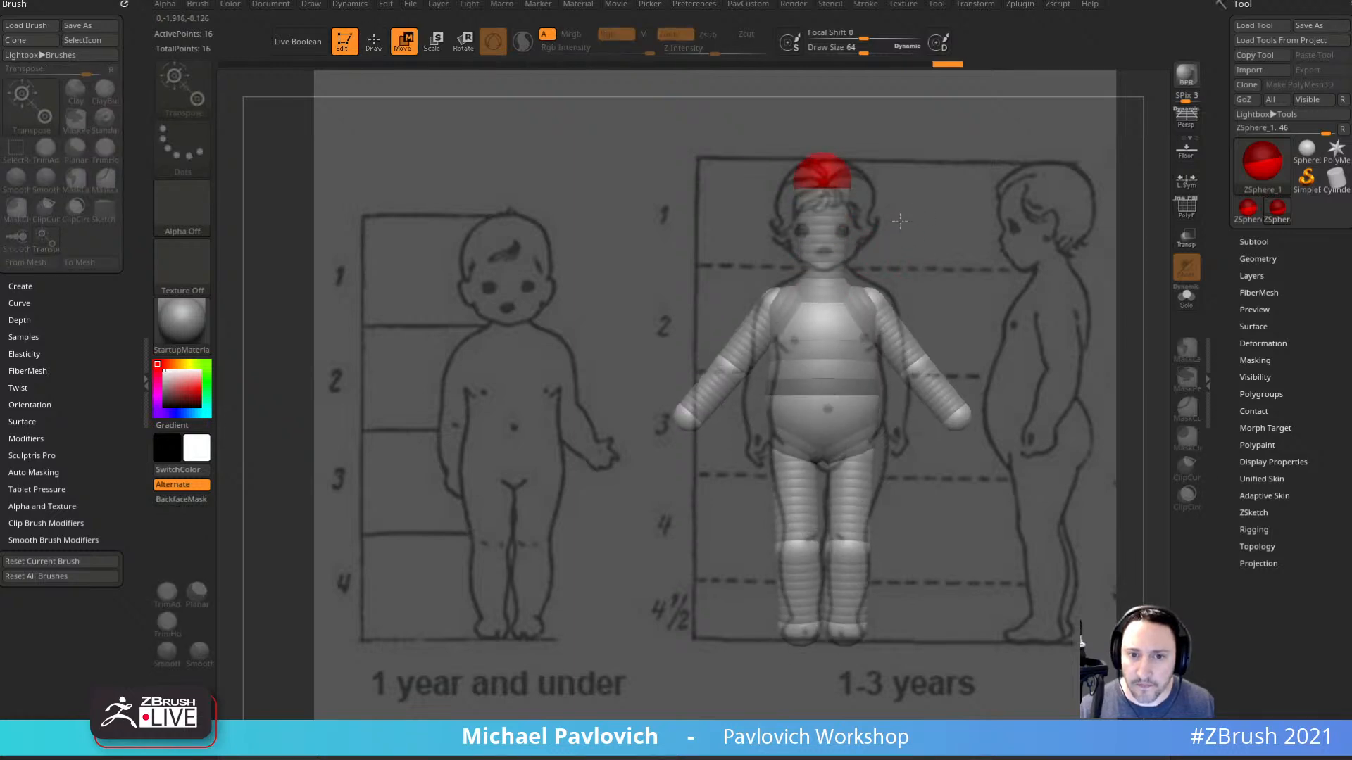
left_click_drag(827, 176, 826, 187)
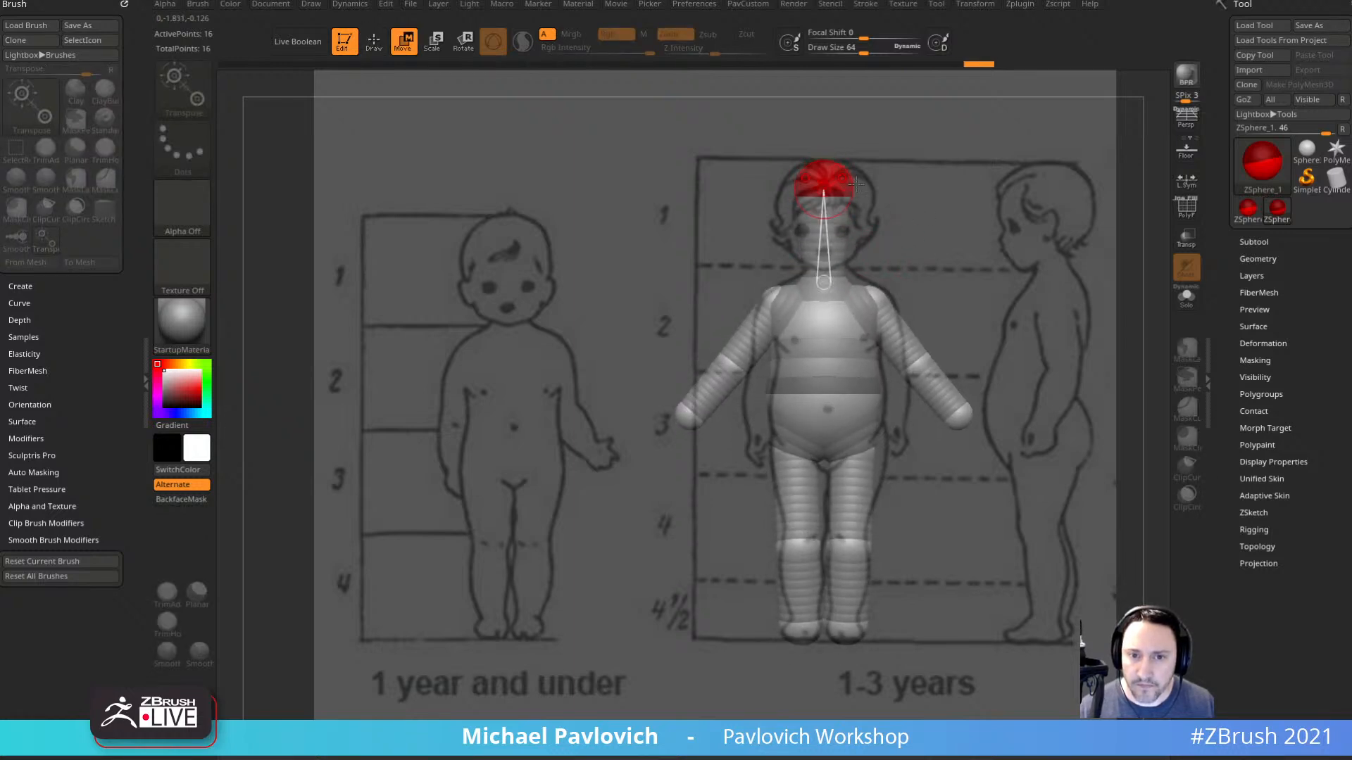
left_click_drag(907, 234, 907, 231, "alt")
Compare the ZSphere figure's side profile with the 1-3 years side drawing and return to the front view.
key("q")
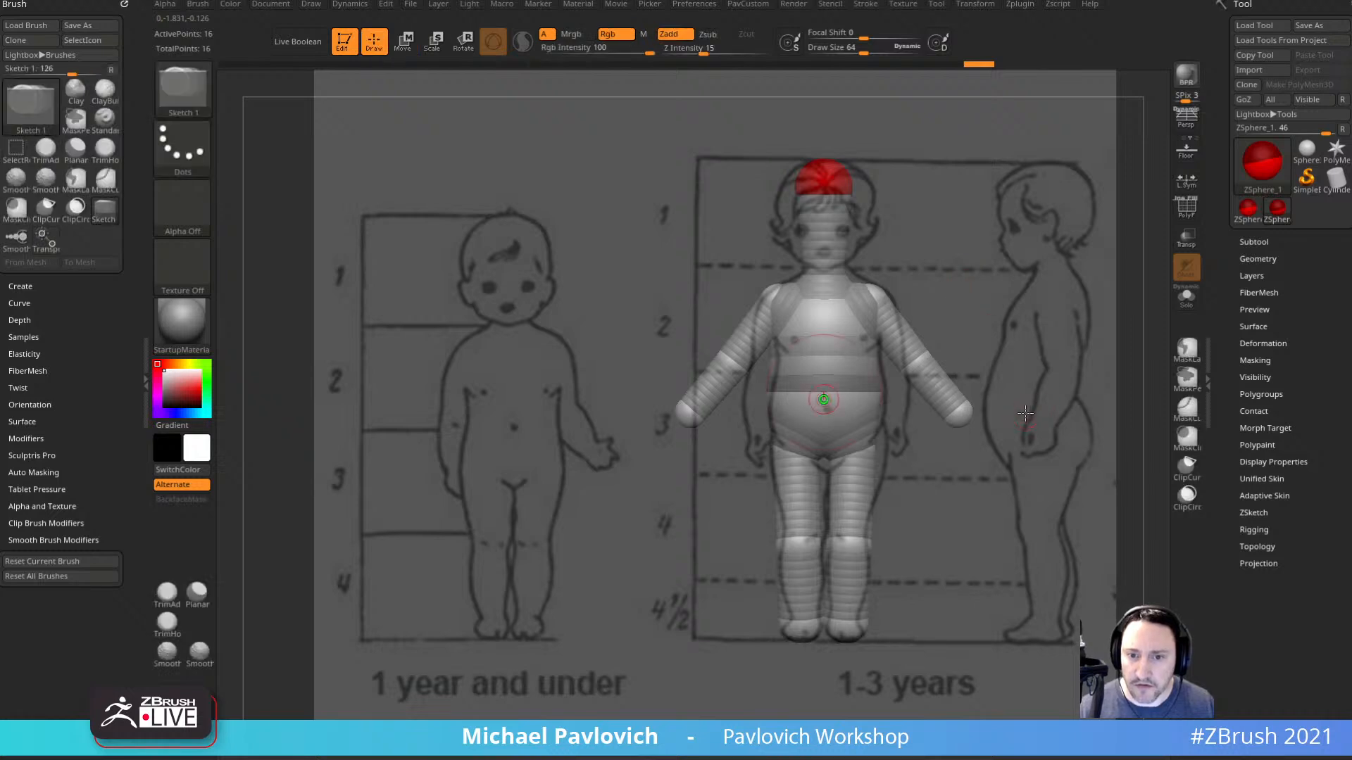
mouse_move(1039, 440)
left_mouse_down("shift")
mouse_move(986, 478)
mouse_move(1209, 484)
left_mouse_up("shift")
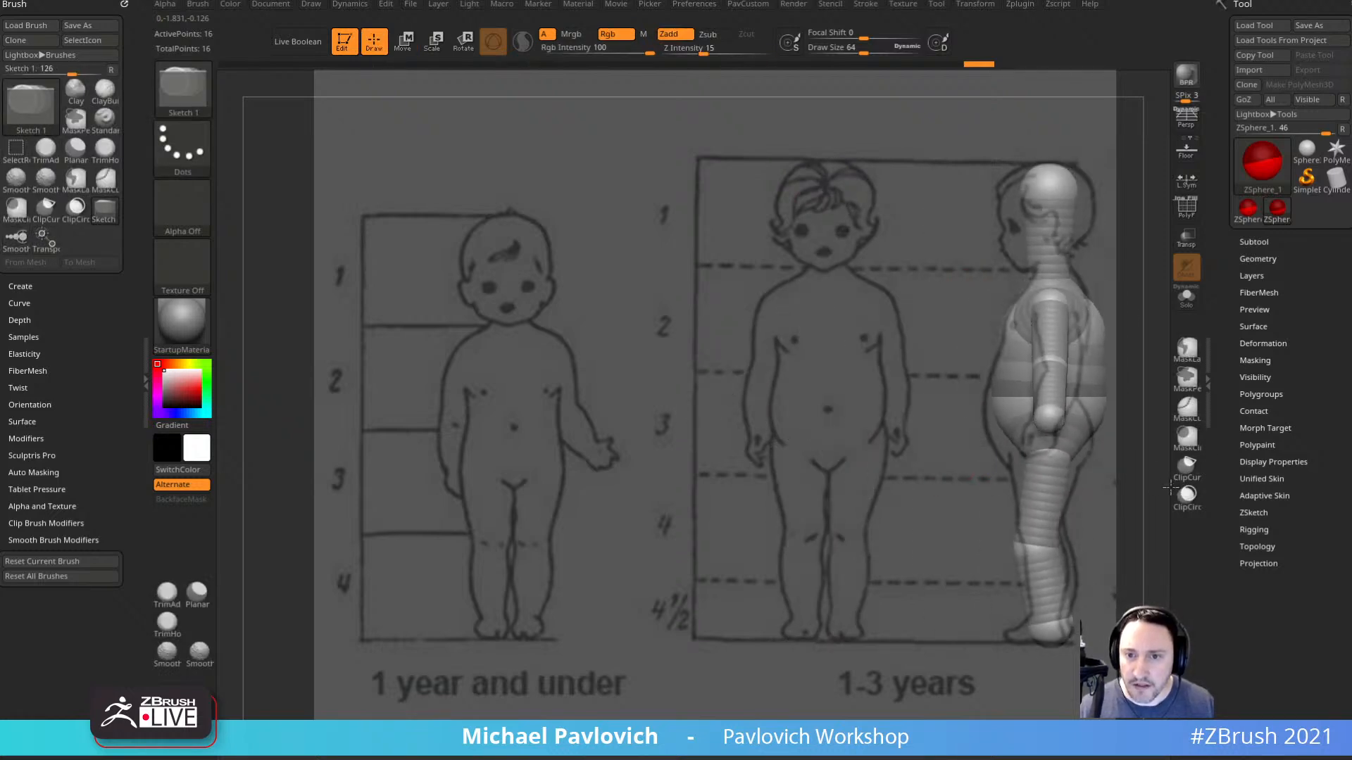
left_click_drag(1120, 512, 1116, 515, "alt")
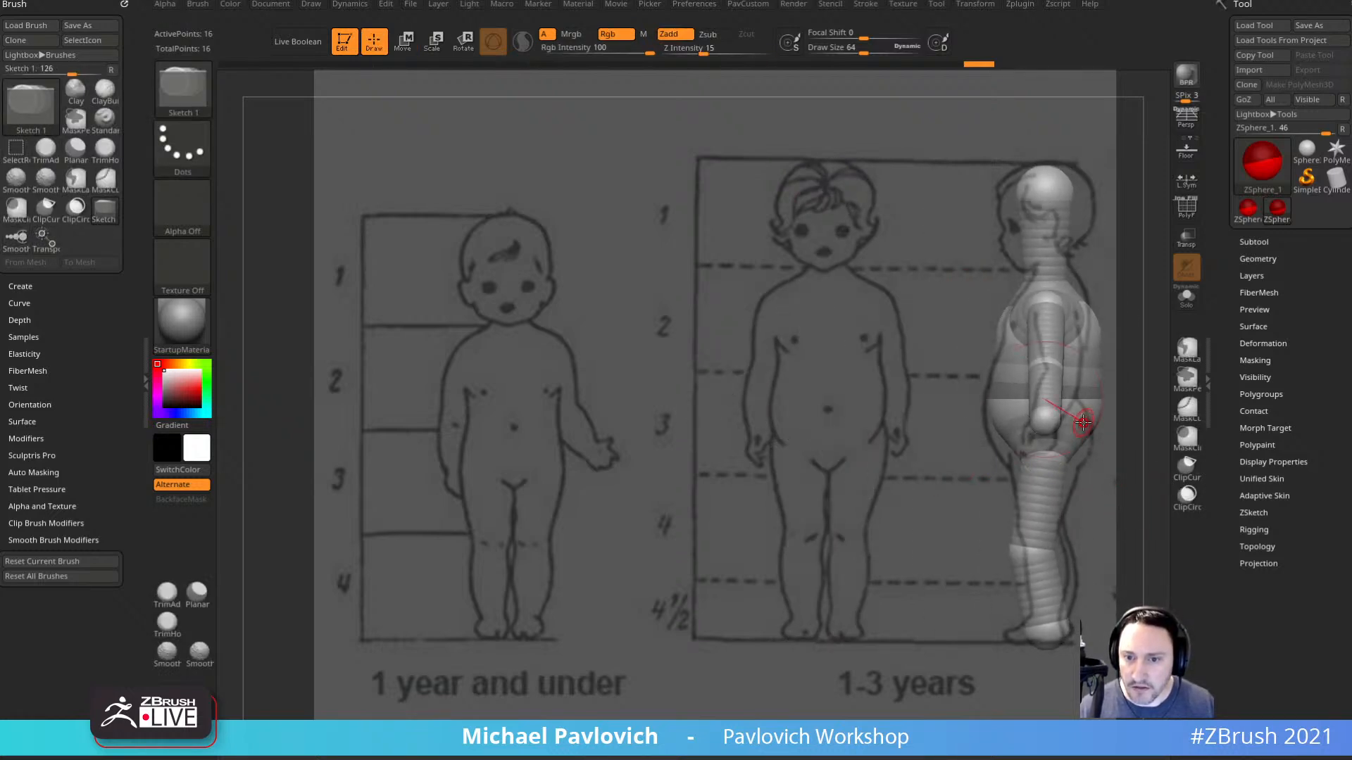
key("w")
left_click_drag(1107, 458, 914, 461, "alt")
left_click_drag(914, 462, 1024, 465, "shift")
left_click_drag(1024, 465, 1002, 463, "alt")
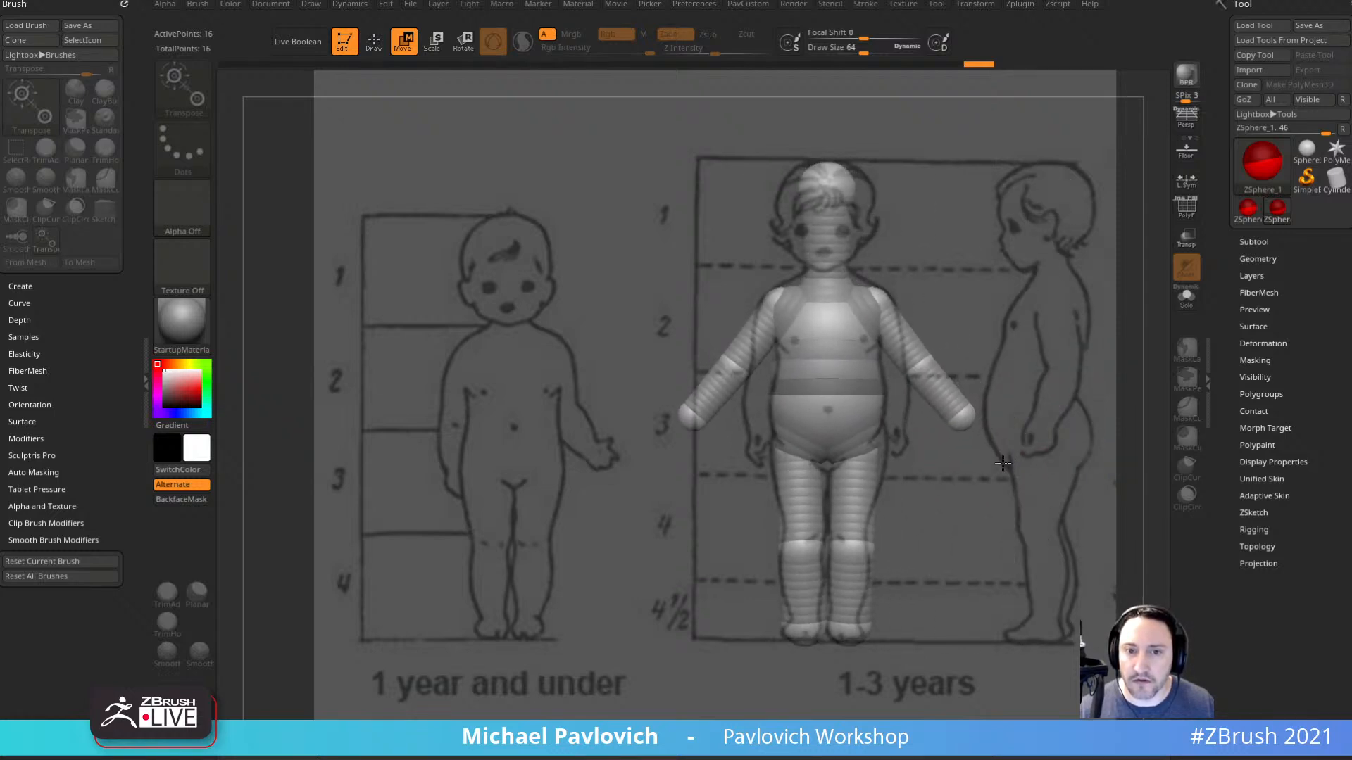
Show the movie timeline above the canvas.
left_click(623, 5)
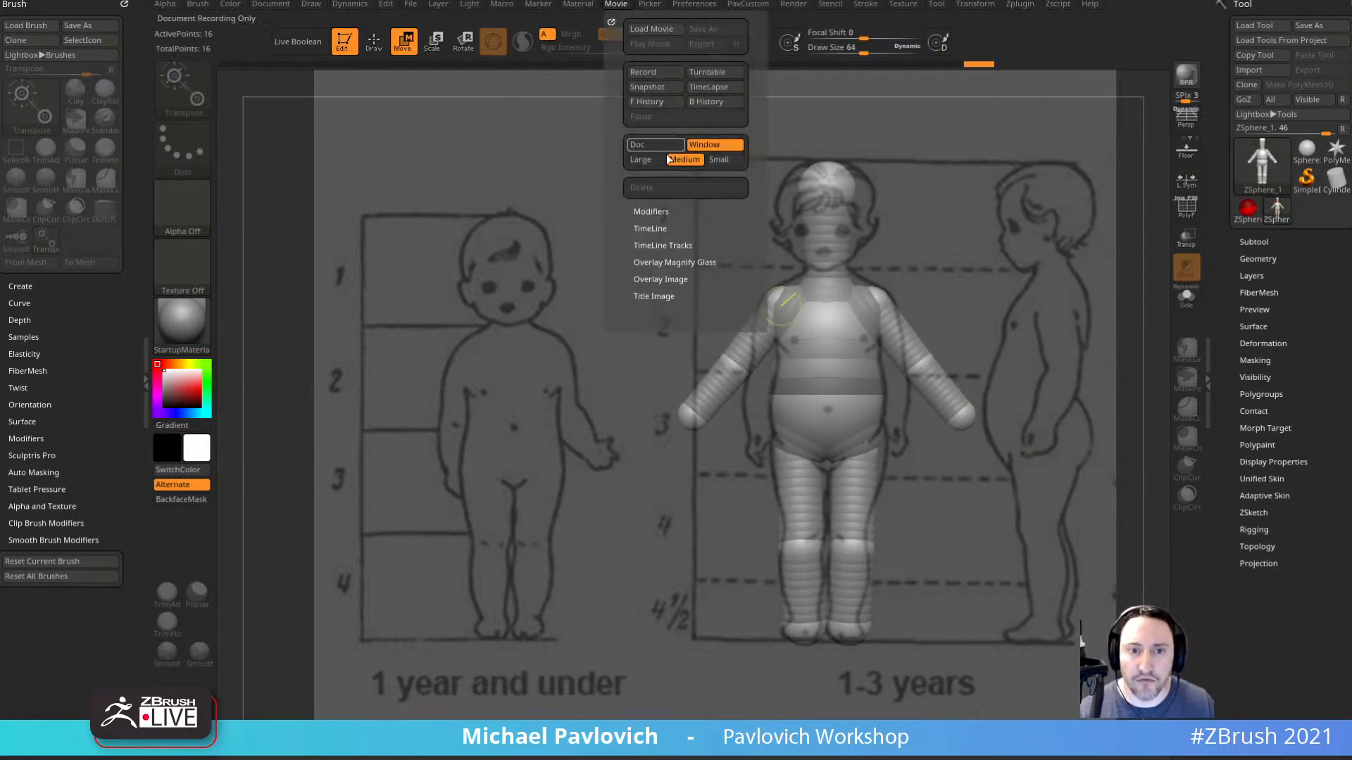
left_click(649, 228)
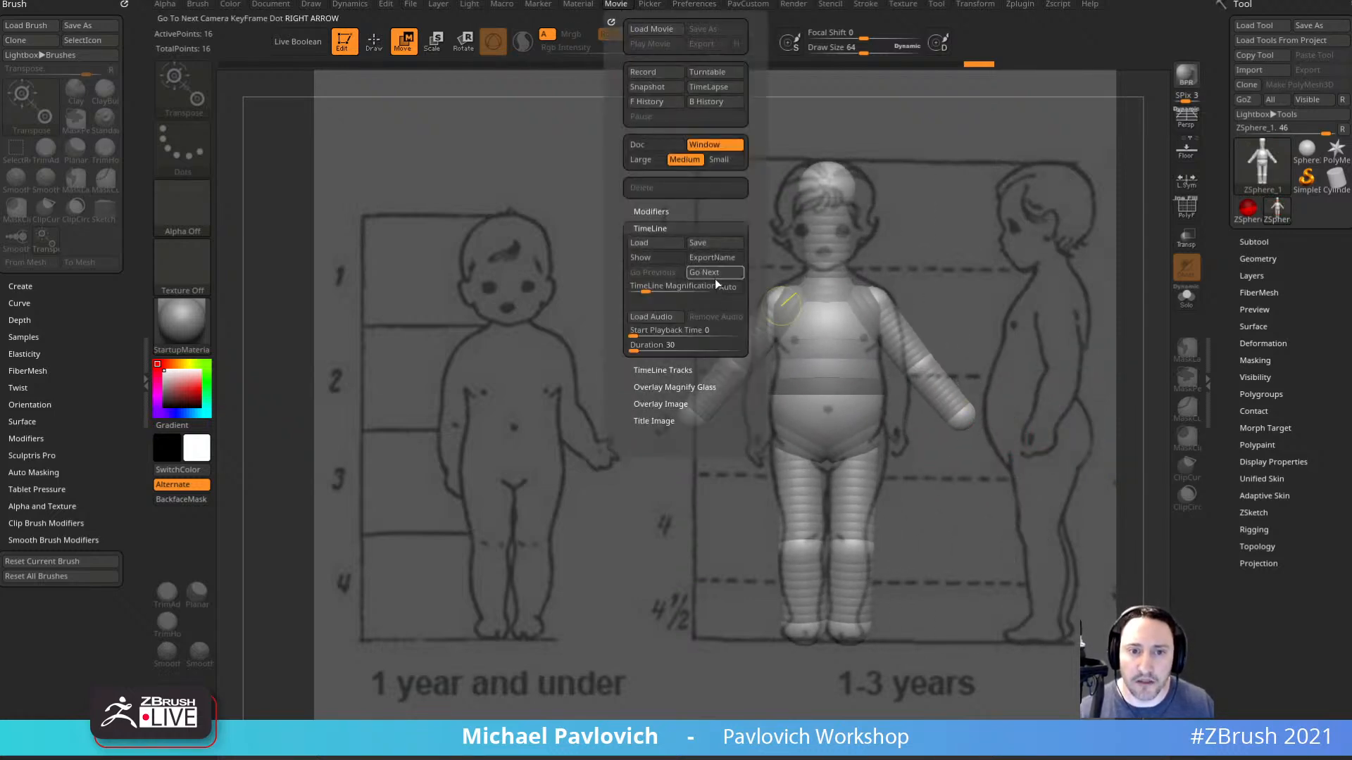
left_click(639, 257)
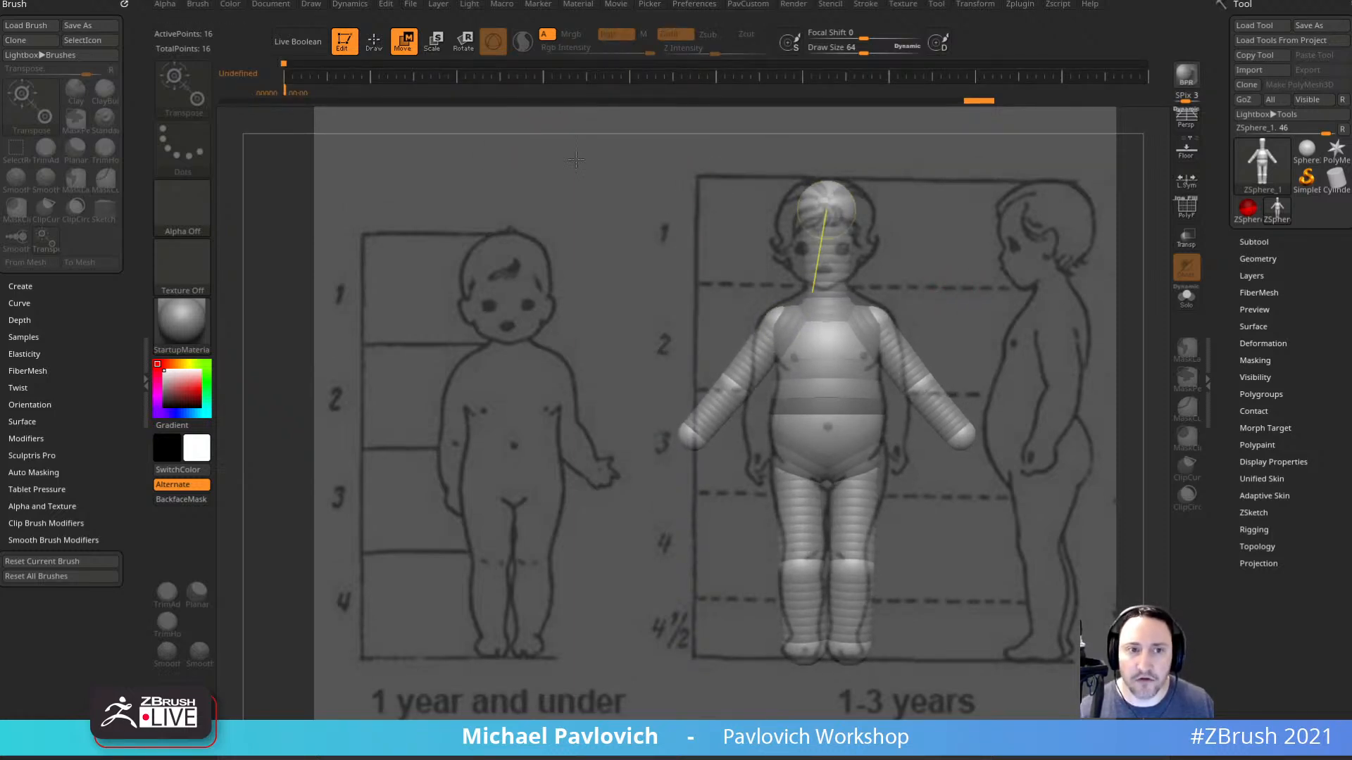
Store camera keyframes for the front view and for the side view aligned with the 1-3 years side drawing.
left_click(370, 75)
mouse_move(966, 285)
left_mouse_down("alt")
mouse_move(1036, 298)
mouse_move(1018, 293)
mouse_move(1149, 287)
left_mouse_up("alt")
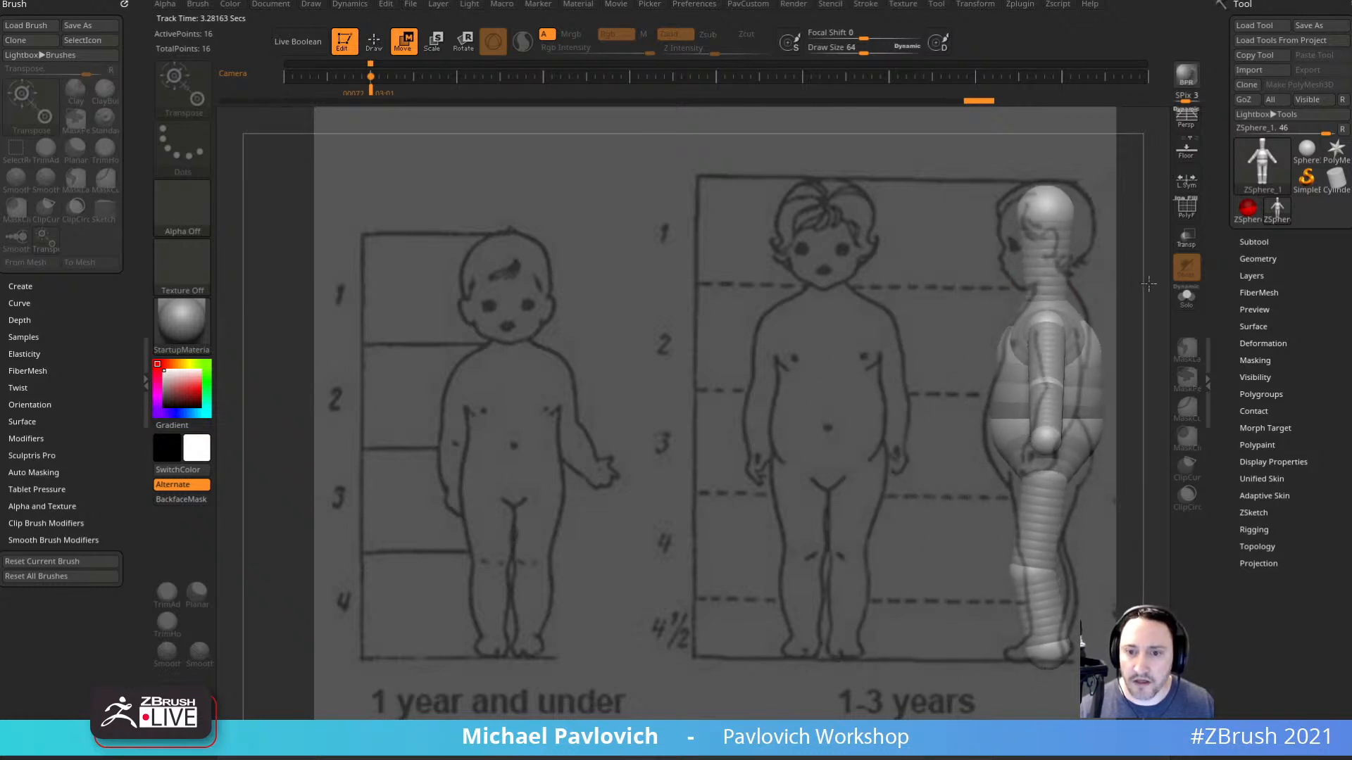
left_click(431, 76)
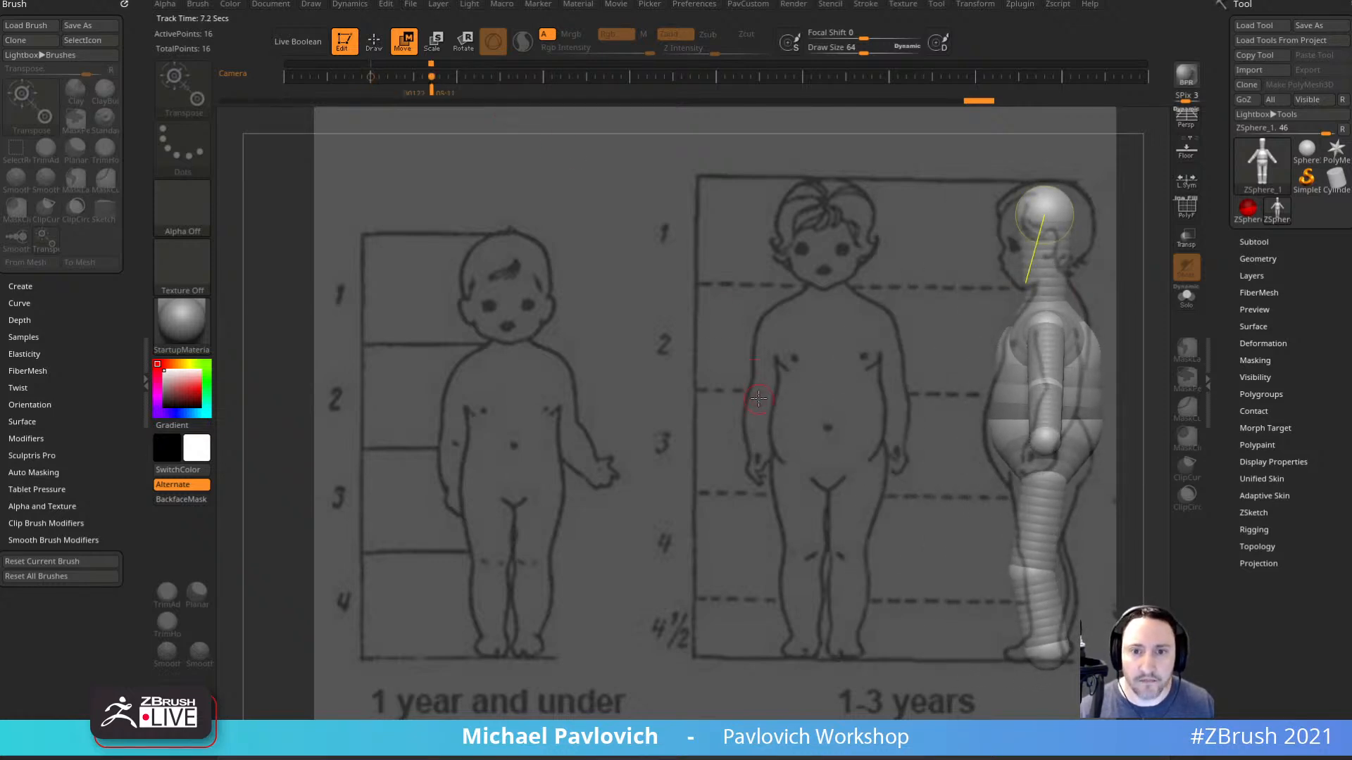
Move the figure off the reference and step between the two camera keyframes to check both aligned views.
left_click_drag(768, 394, 522, 384, "alt")
left_click_drag(522, 383, 775, 380)
left_click_drag(1114, 312, 970, 352, "alt")
left_click_drag(970, 352, 1001, 365)
key("shift+z")
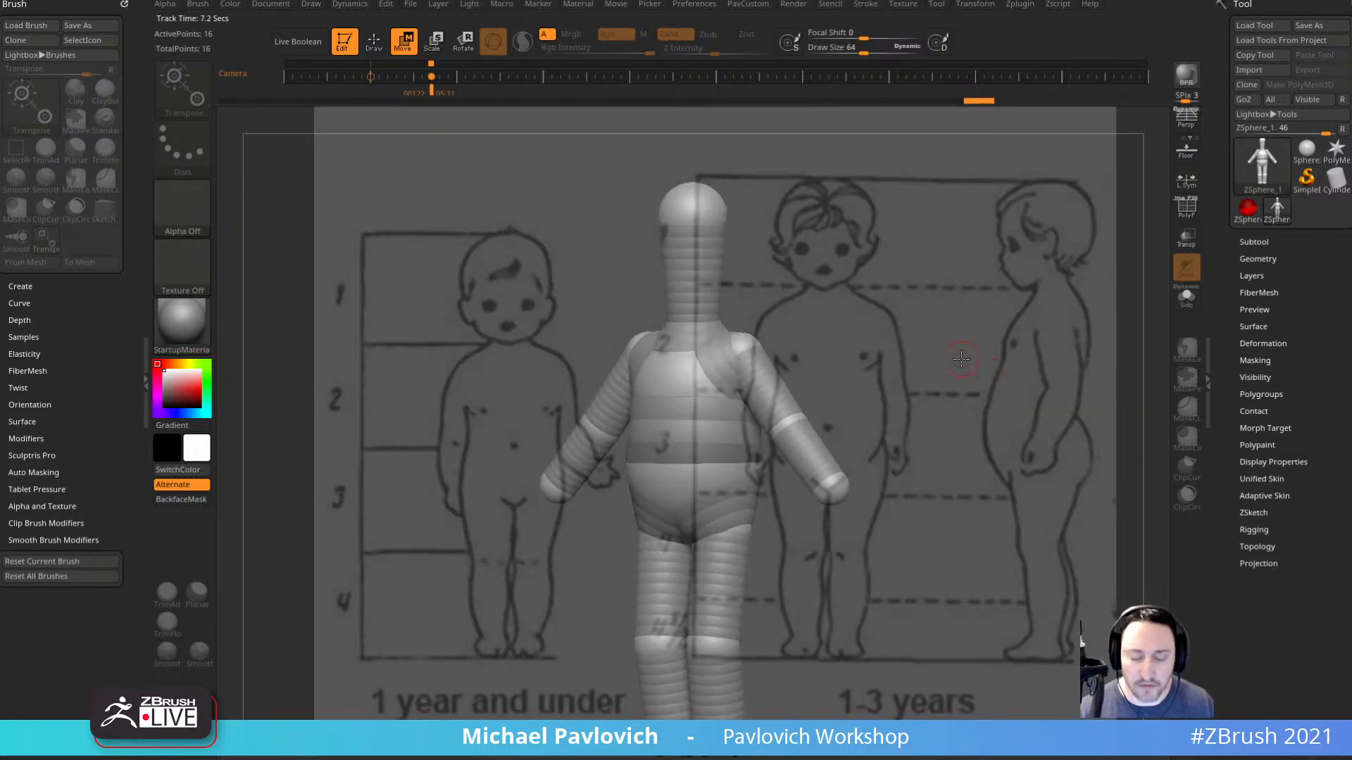
key("Right")
key("Left")
key("Left")
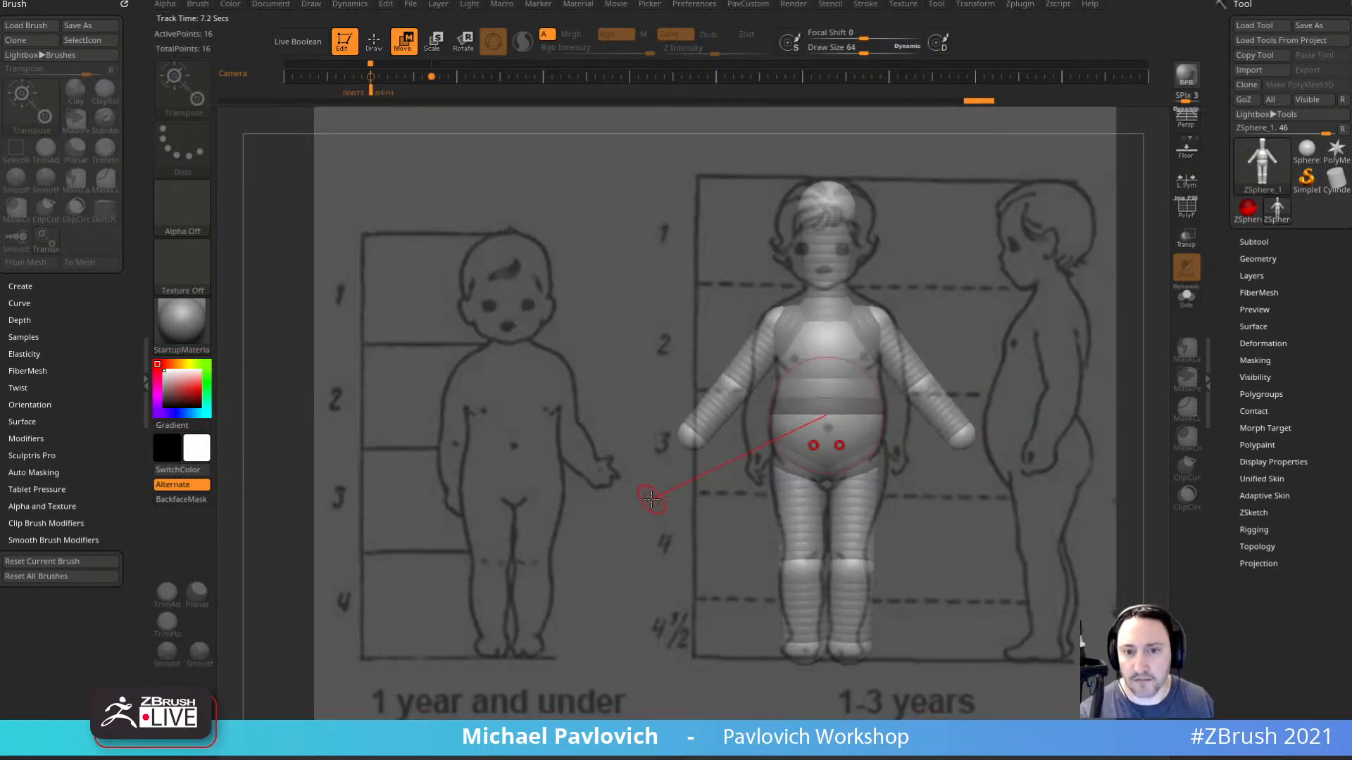
key("Right")
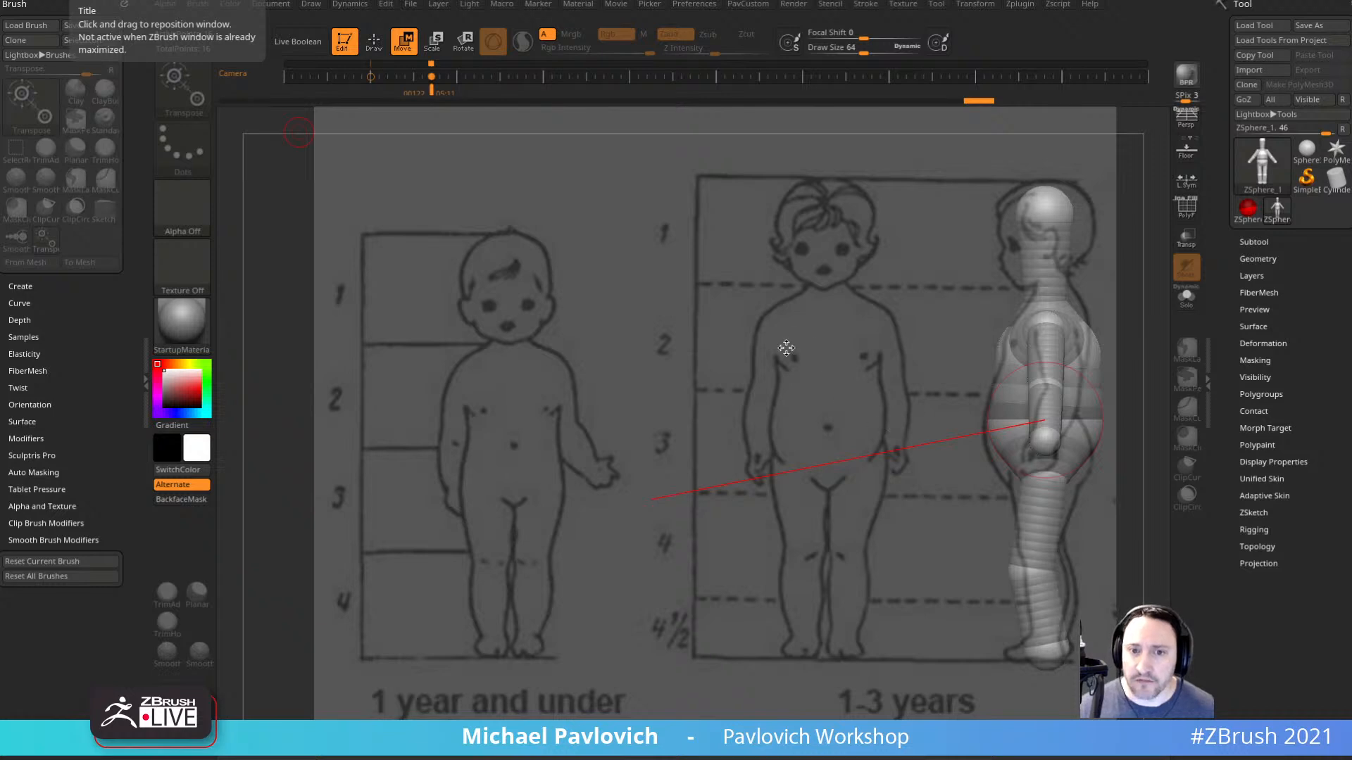
In the front view, rotate the legs slightly apart and swing both arms further outward from the body.
left_click_drag(850, 338, 974, 330, "alt")
key("q")
key("r")
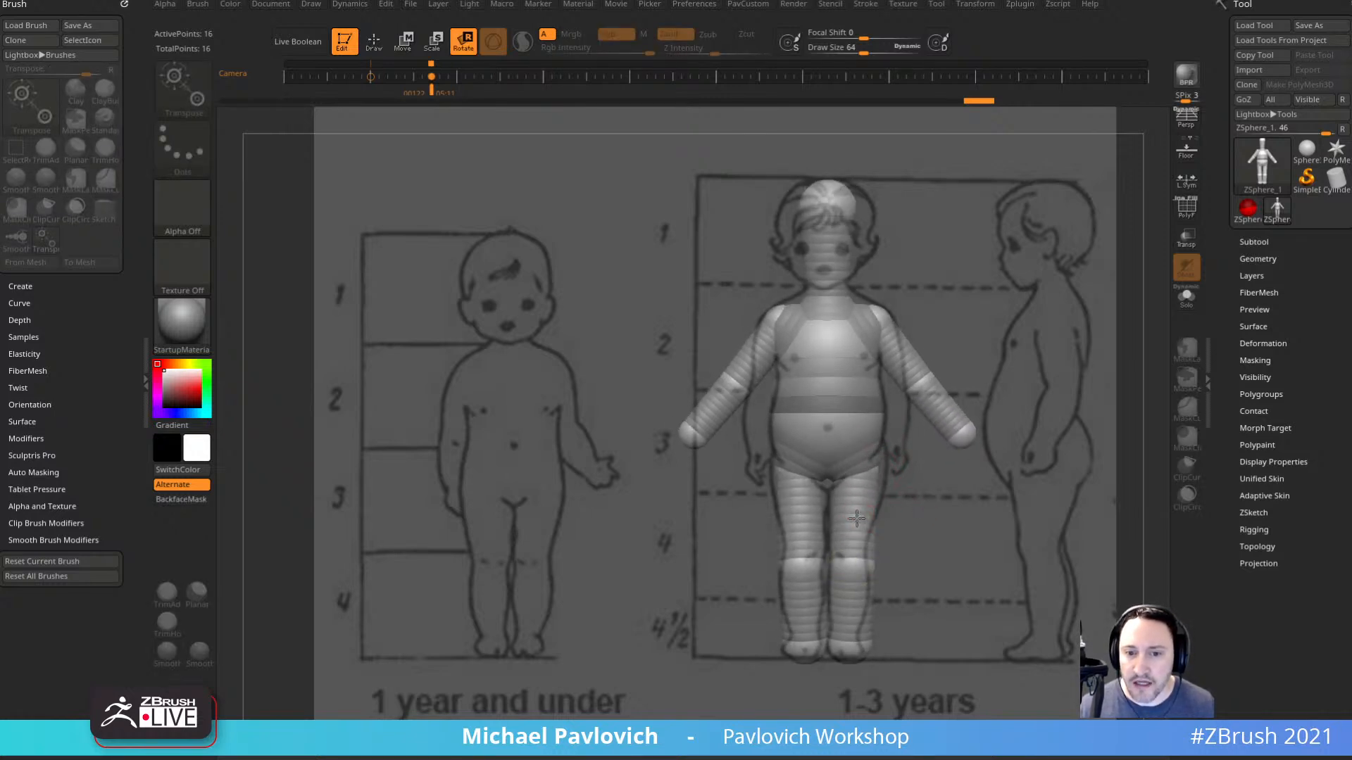
mouse_move(858, 523)
left_mouse_down()
mouse_move(874, 552)
mouse_move(866, 525)
left_mouse_up()
mouse_move(914, 359)
left_mouse_down()
mouse_move(922, 334)
mouse_move(920, 361)
left_mouse_up()
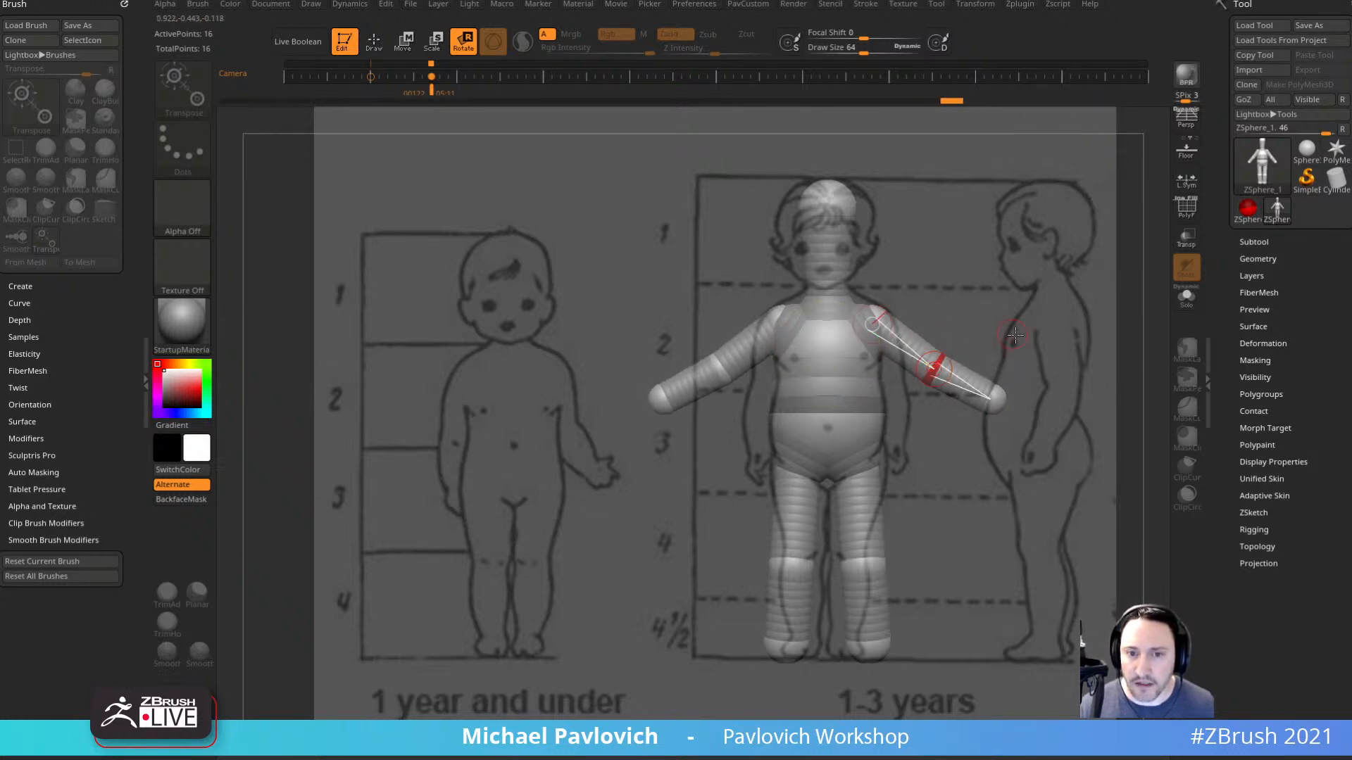
mouse_move(1006, 330)
left_mouse_down()
mouse_move(908, 343)
mouse_move(1007, 339)
left_mouse_up()
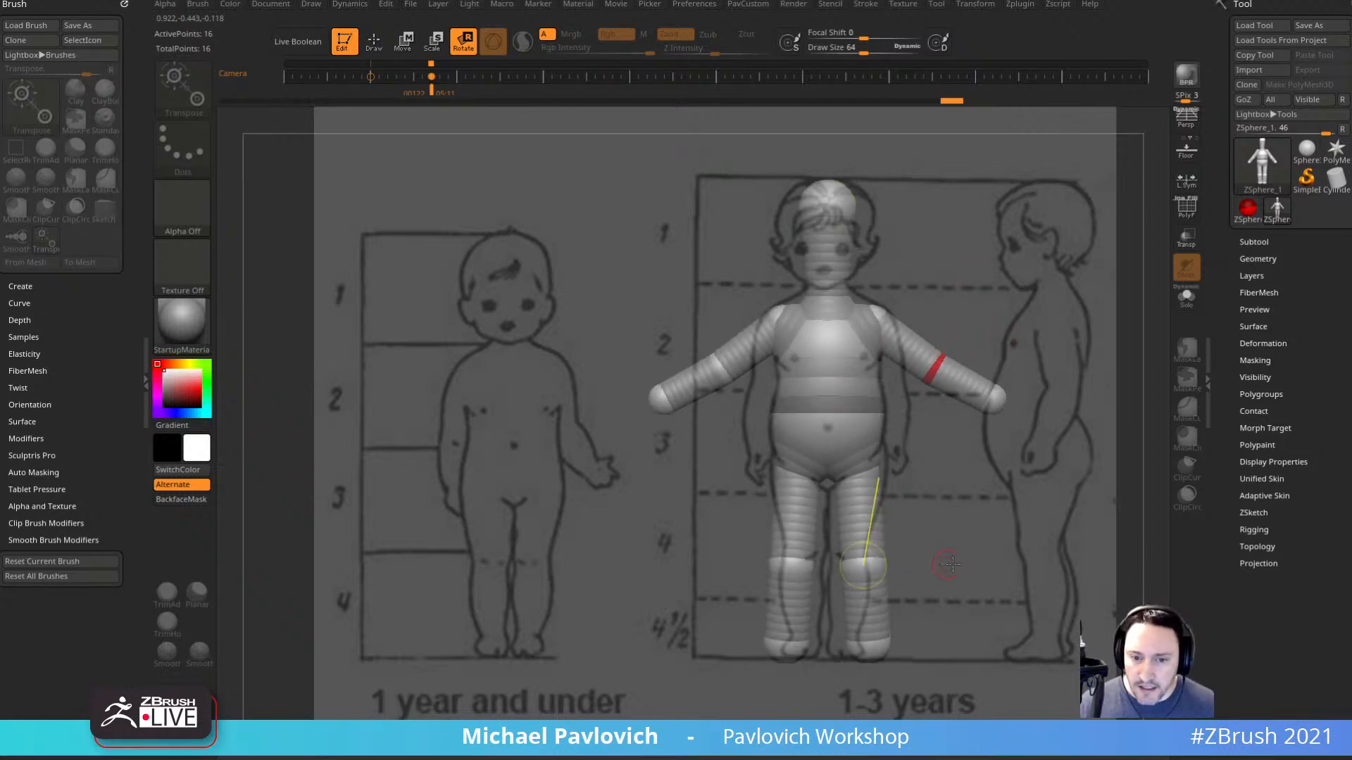
Add mirrored foot ZSpheres at the ankles and position them forward at the toes of the 1-3 years side drawing.
key("q")
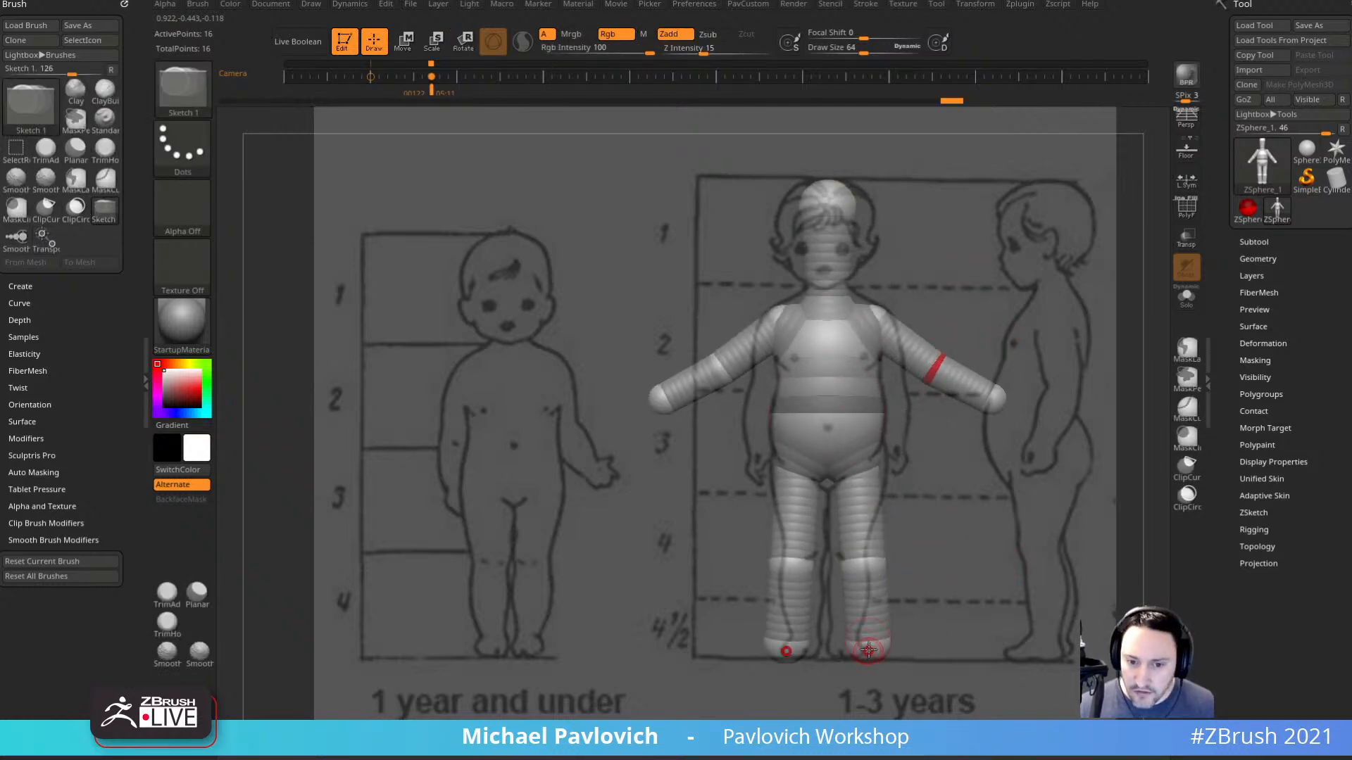
left_click_drag(869, 648, 873, 652)
left_click_drag(987, 618, 841, 644)
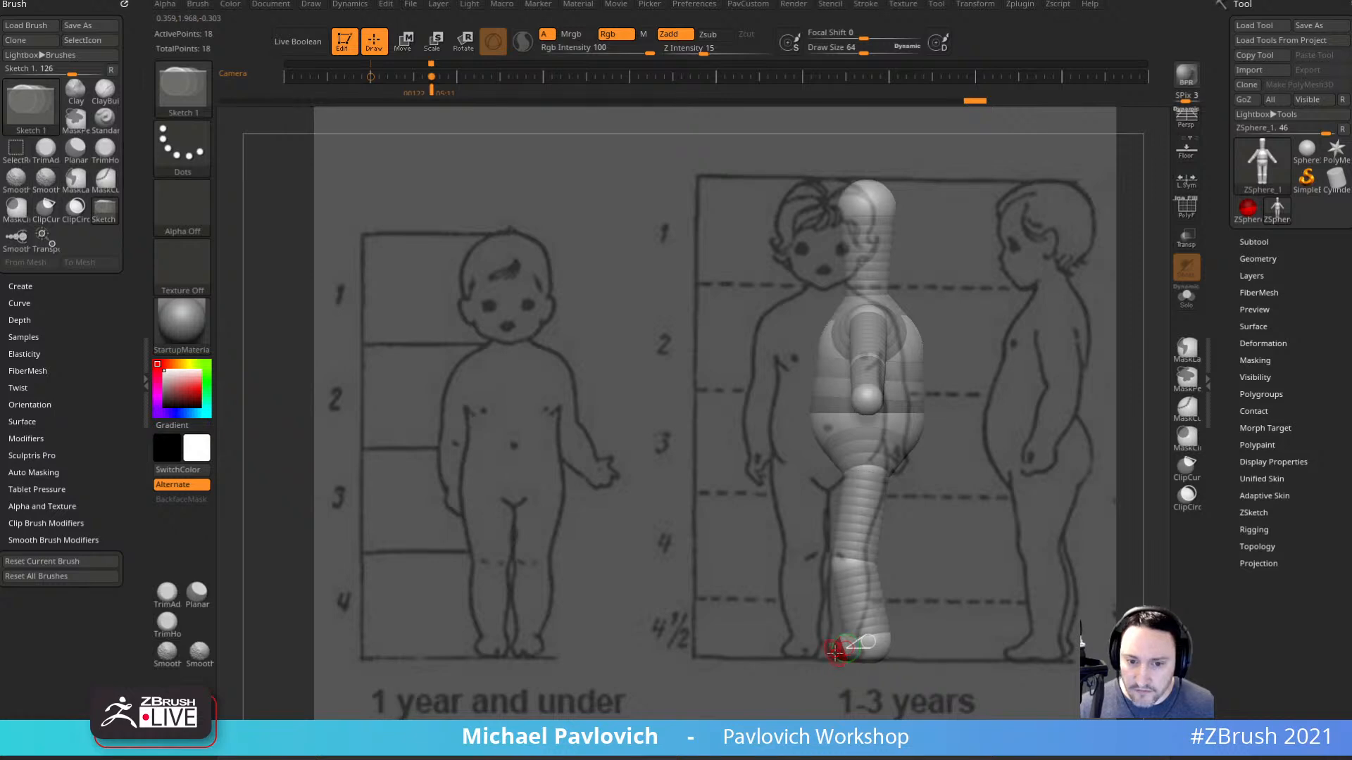
key("w")
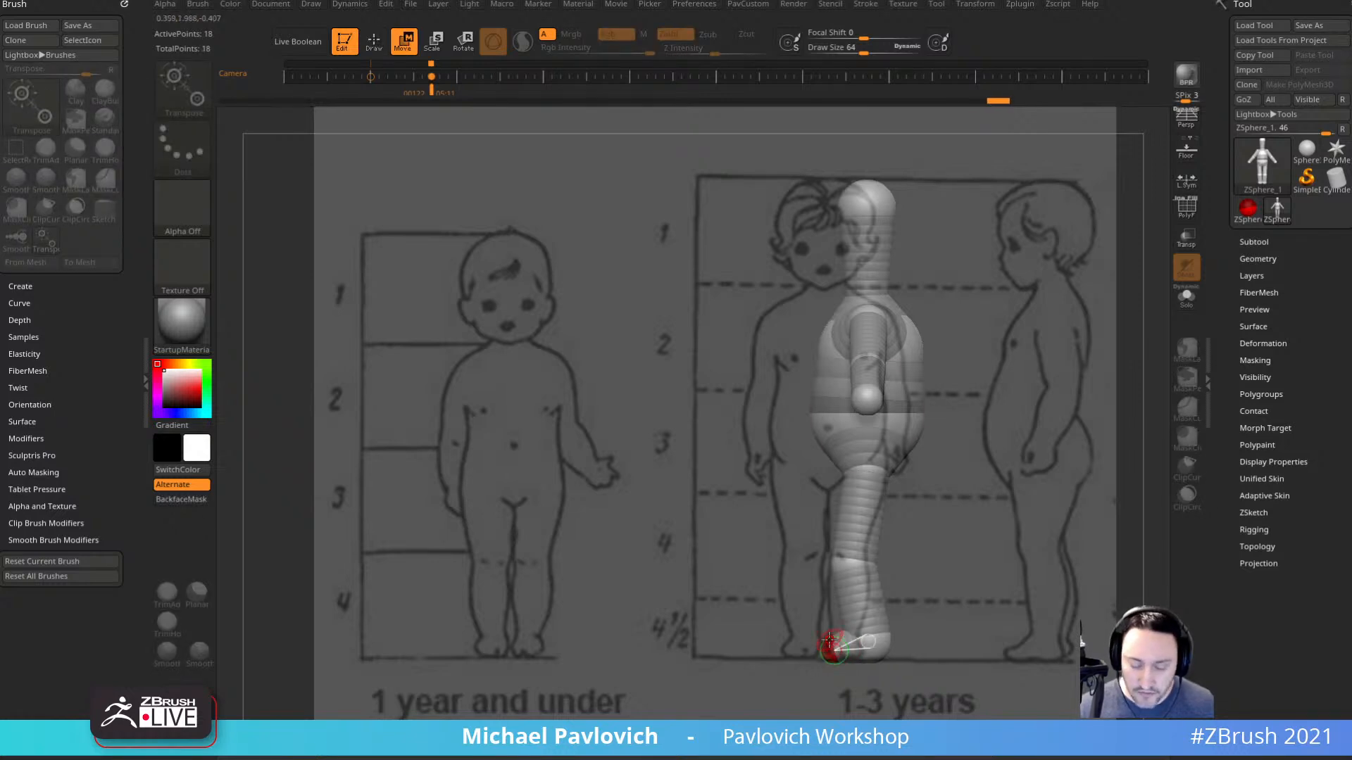
left_click_drag(832, 651, 1010, 656)
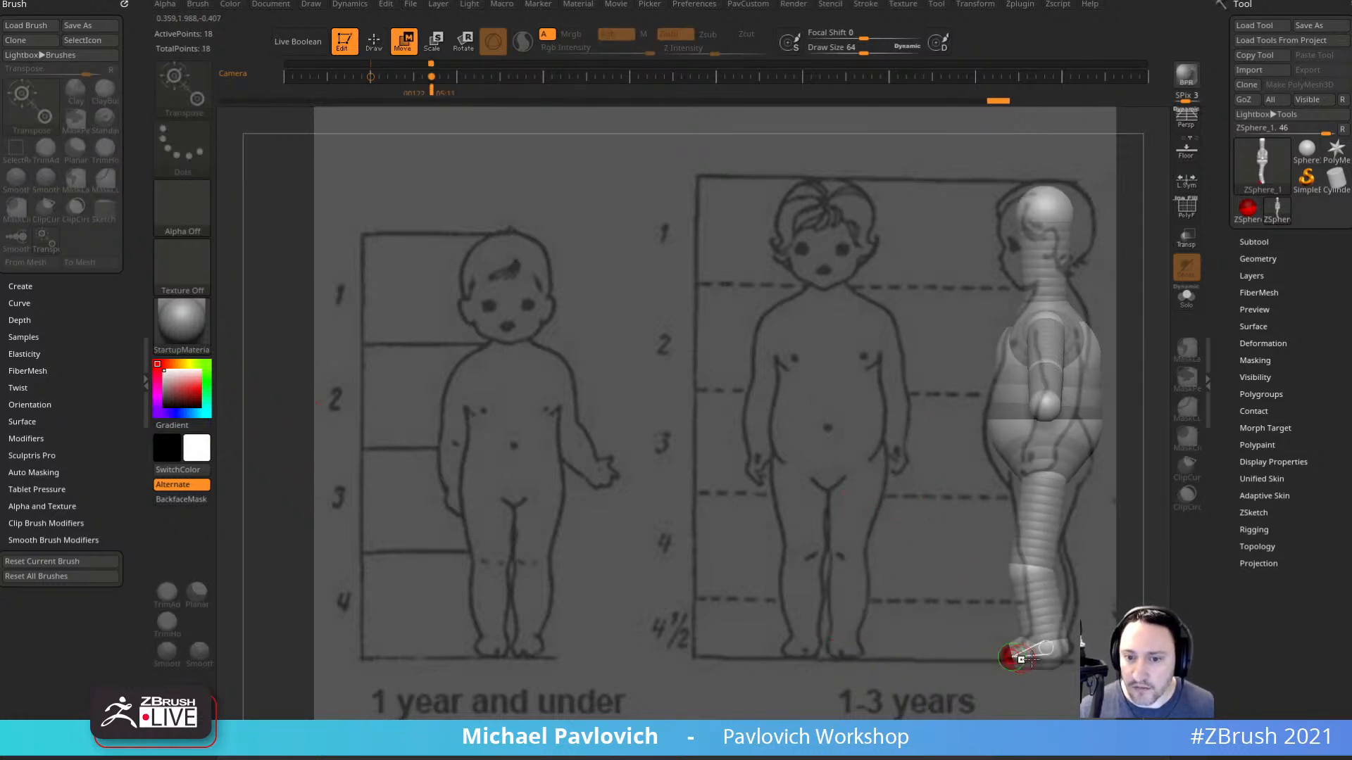
left_click_drag(739, 506, 613, 484)
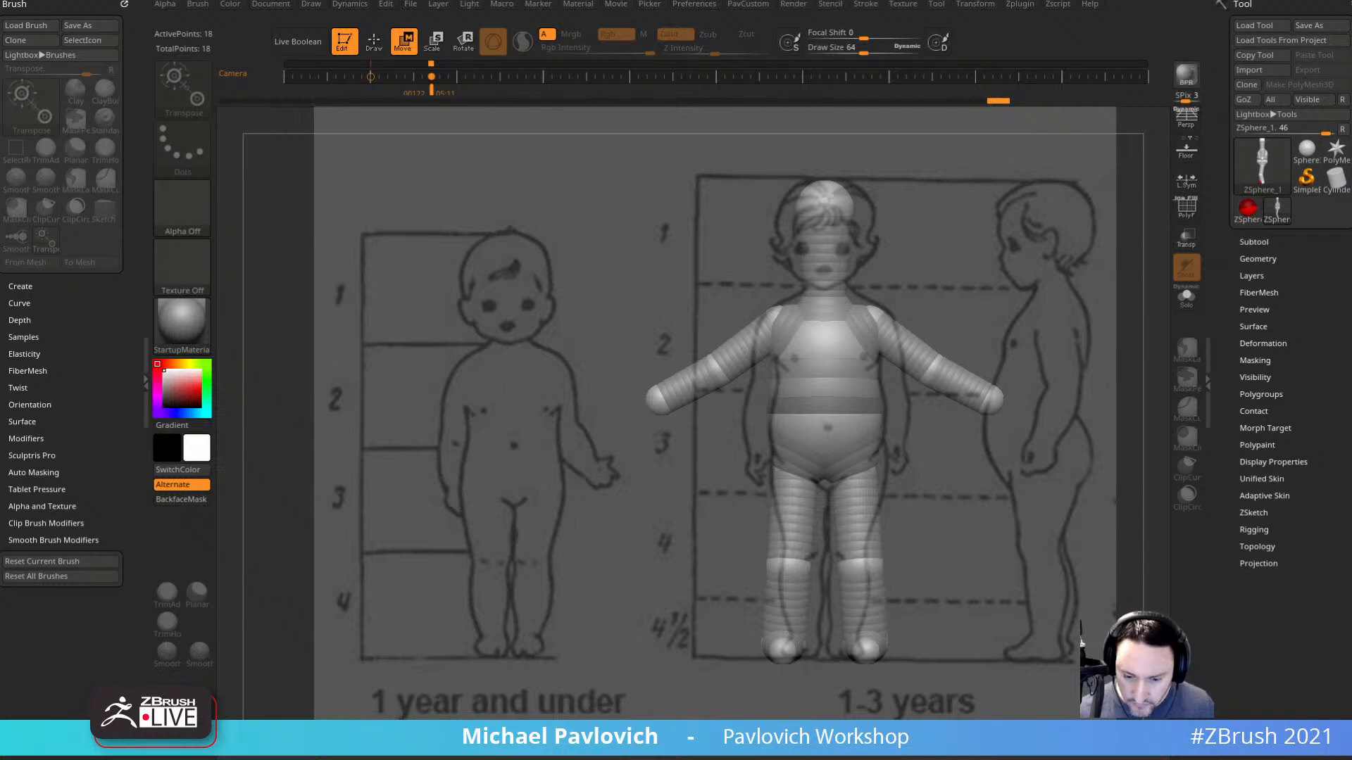
Switch to the ArtStation portfolio in the browser, view both Apollo artworks in The Greeks album, and return to ZBrush.
left_click_drag(1351, 106, 620, 40)
scroll(472, 414, "down", 3)
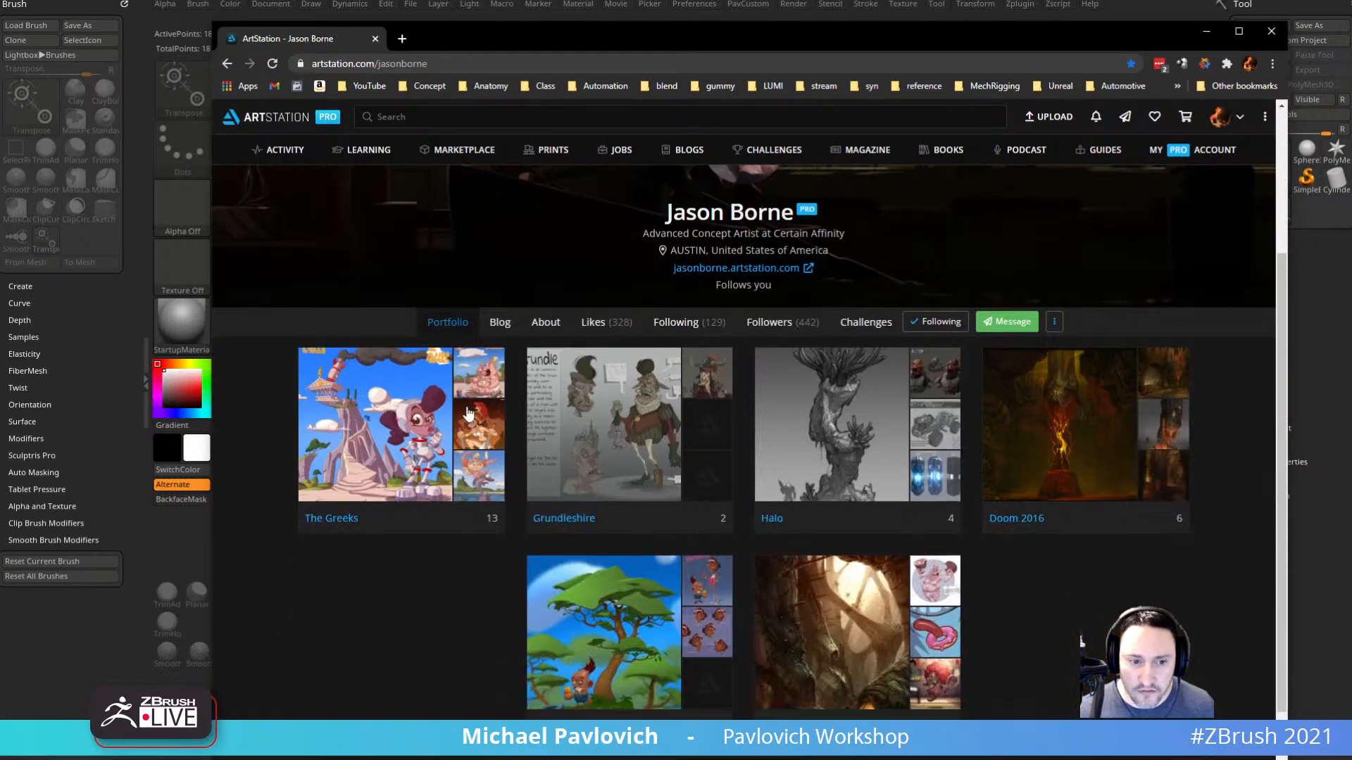
left_click(357, 493)
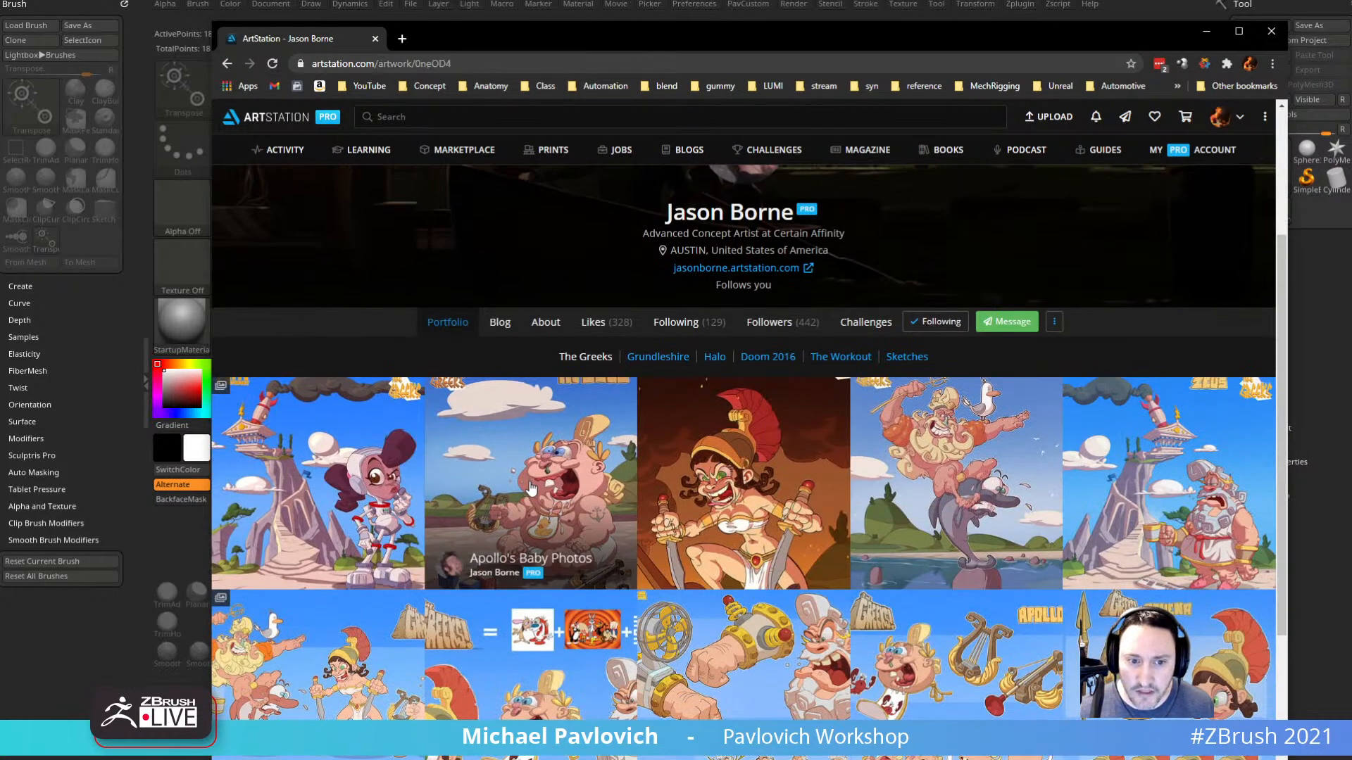
left_click(530, 486)
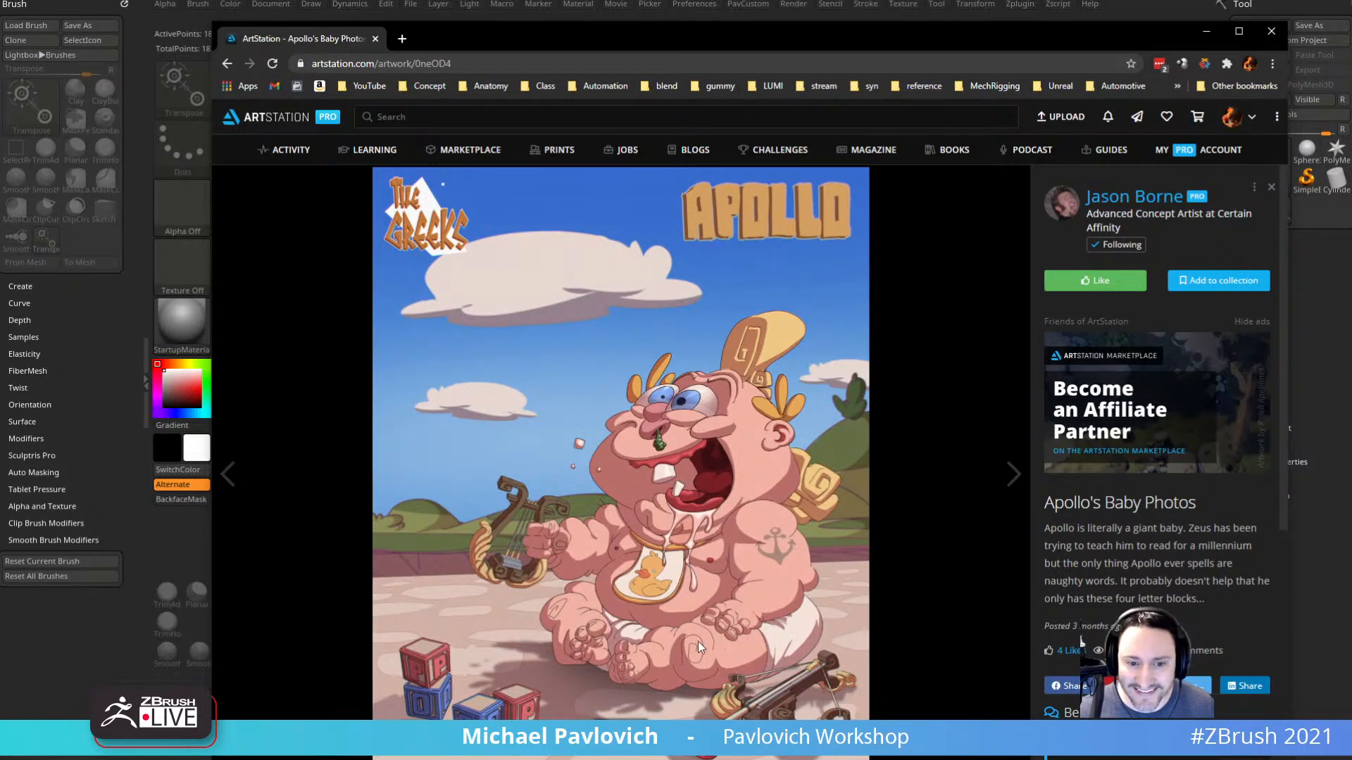
left_click(227, 63)
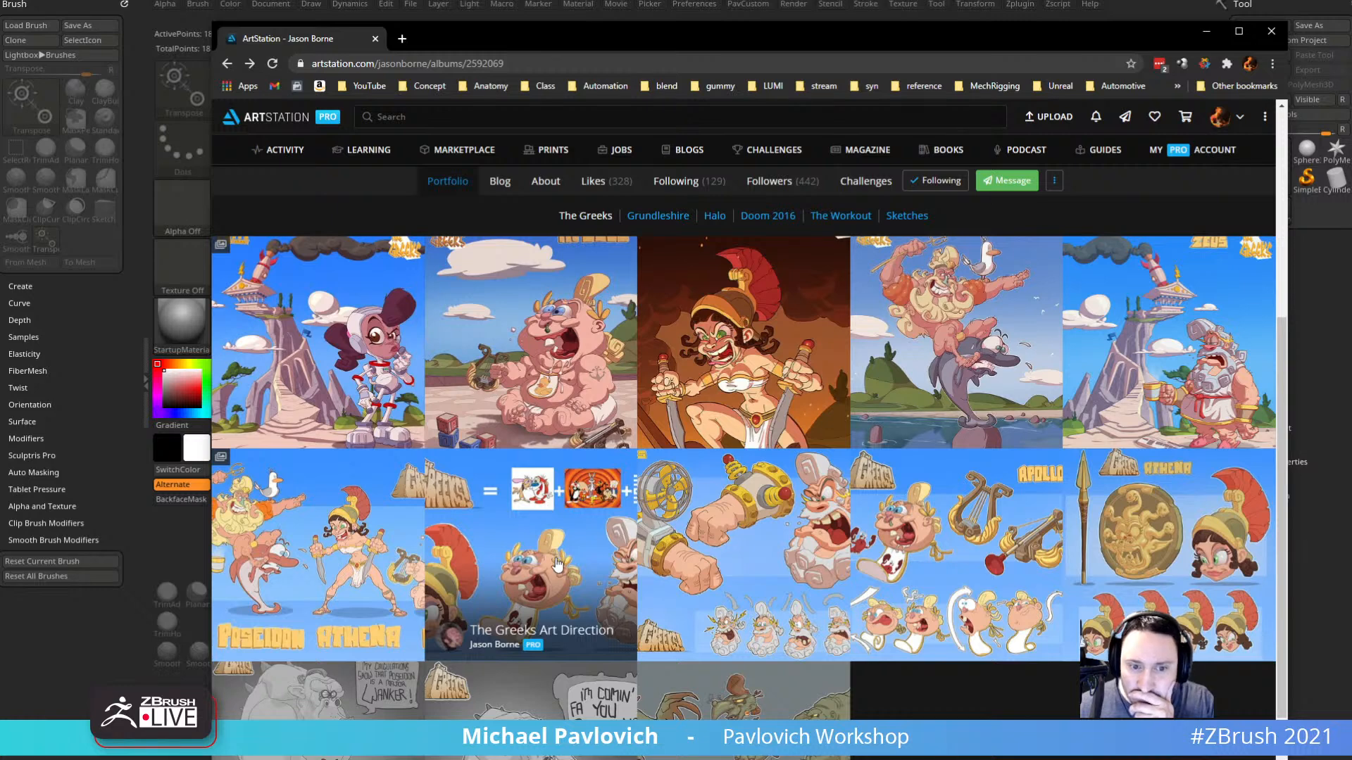
left_click(935, 580)
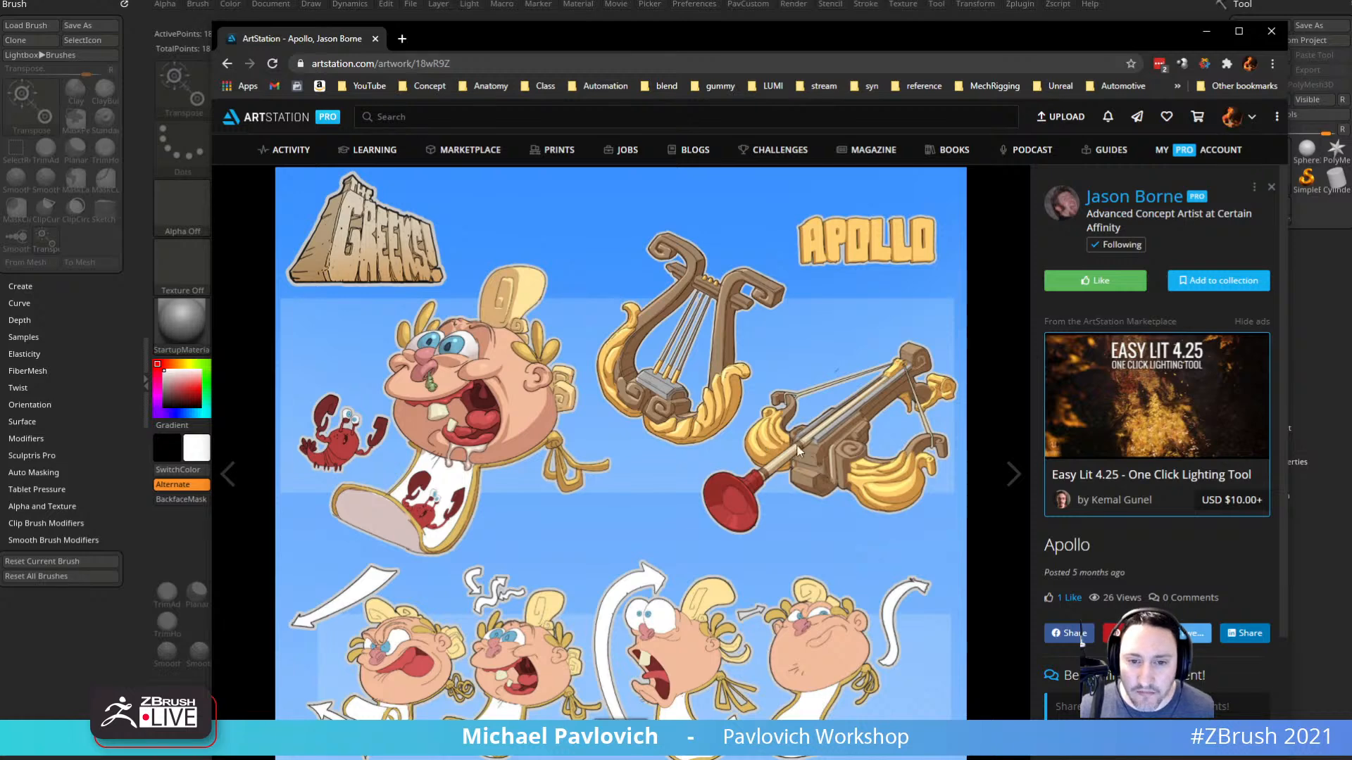
key("alt+Tab")
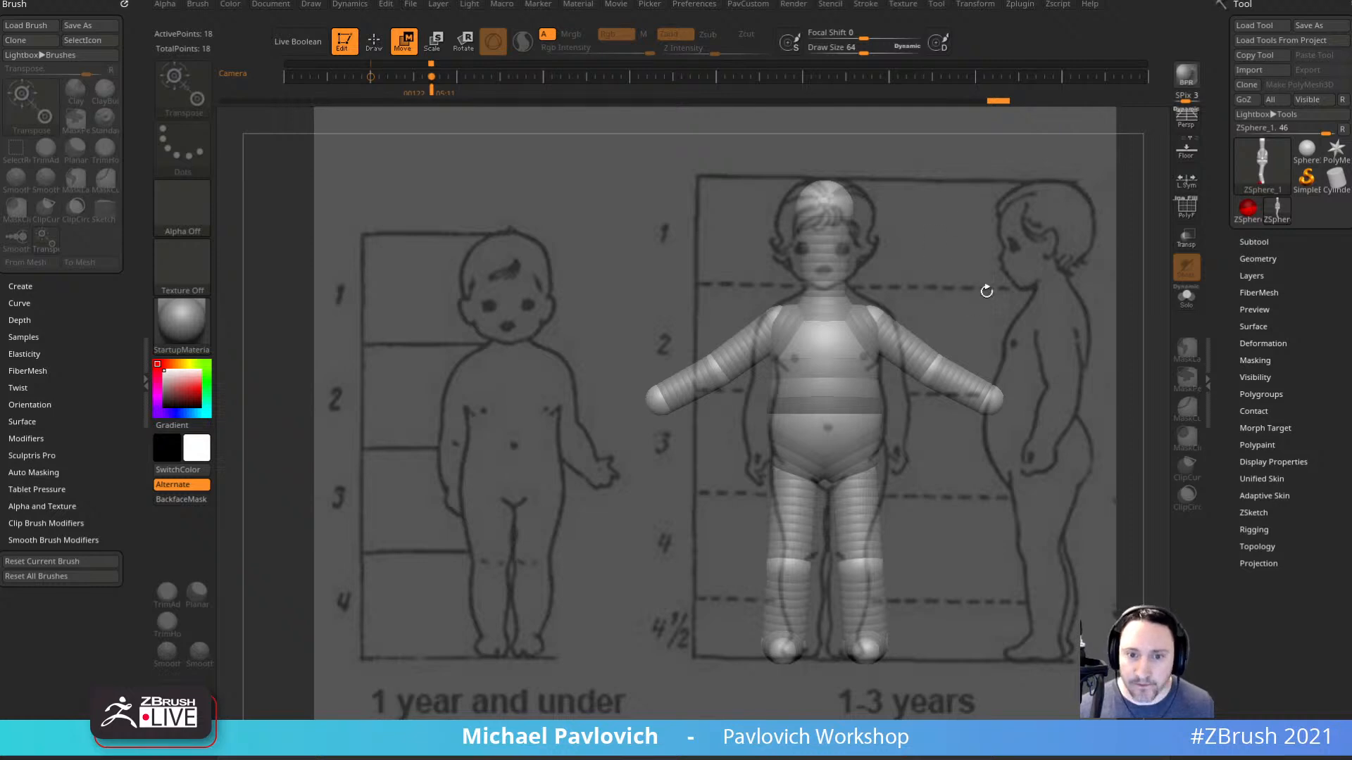
Swing the arms down to check them against the front drawing, then reposition them angled outward slightly lower than before.
key("bracketleft")
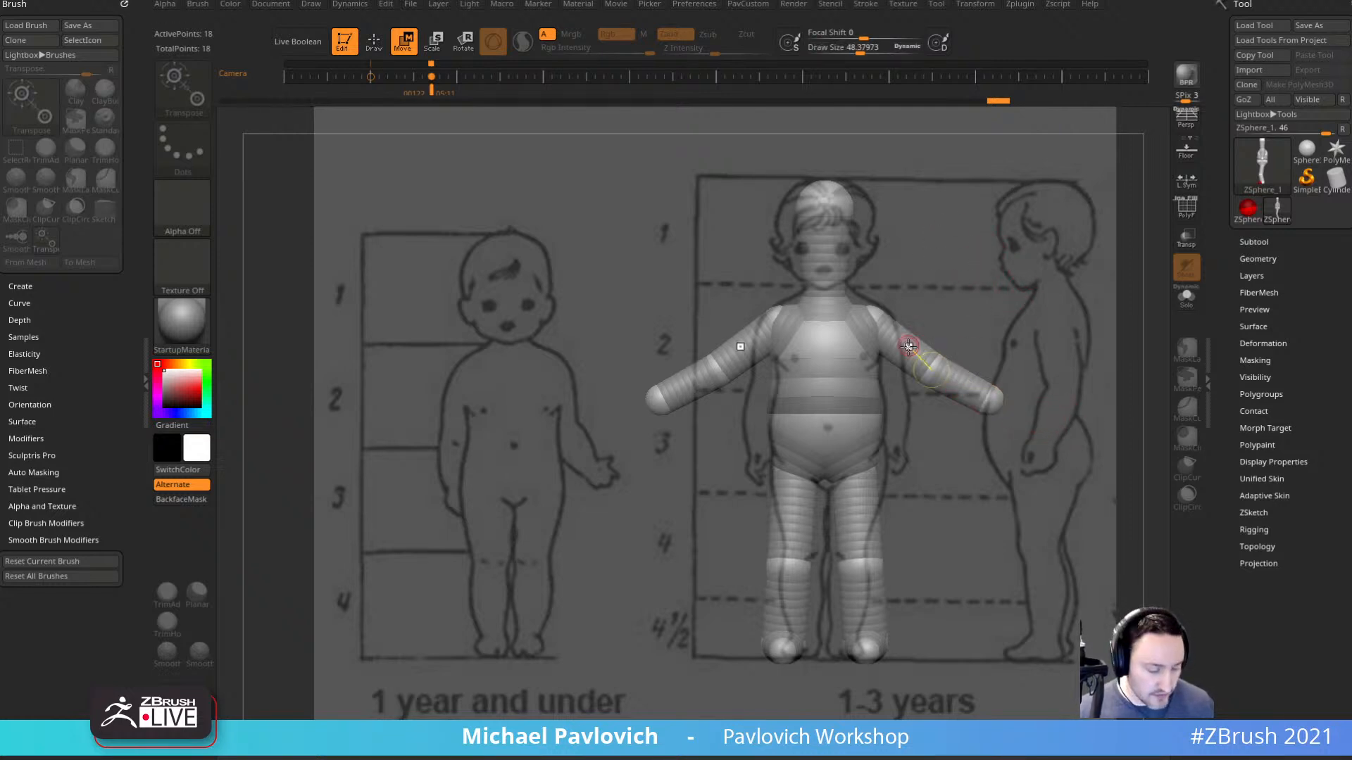
key("r")
left_click_drag(907, 354, 904, 448)
key("w")
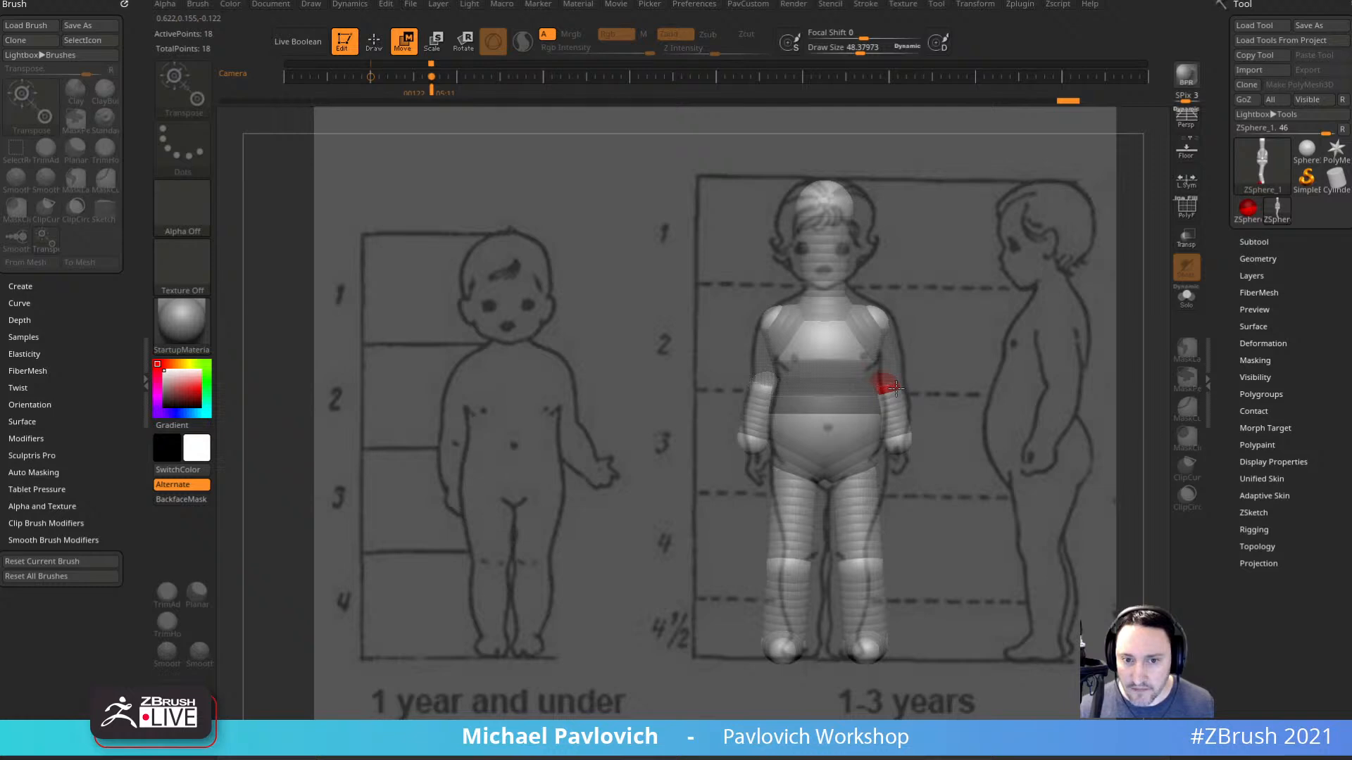
left_click_drag(889, 389, 912, 350)
key("r")
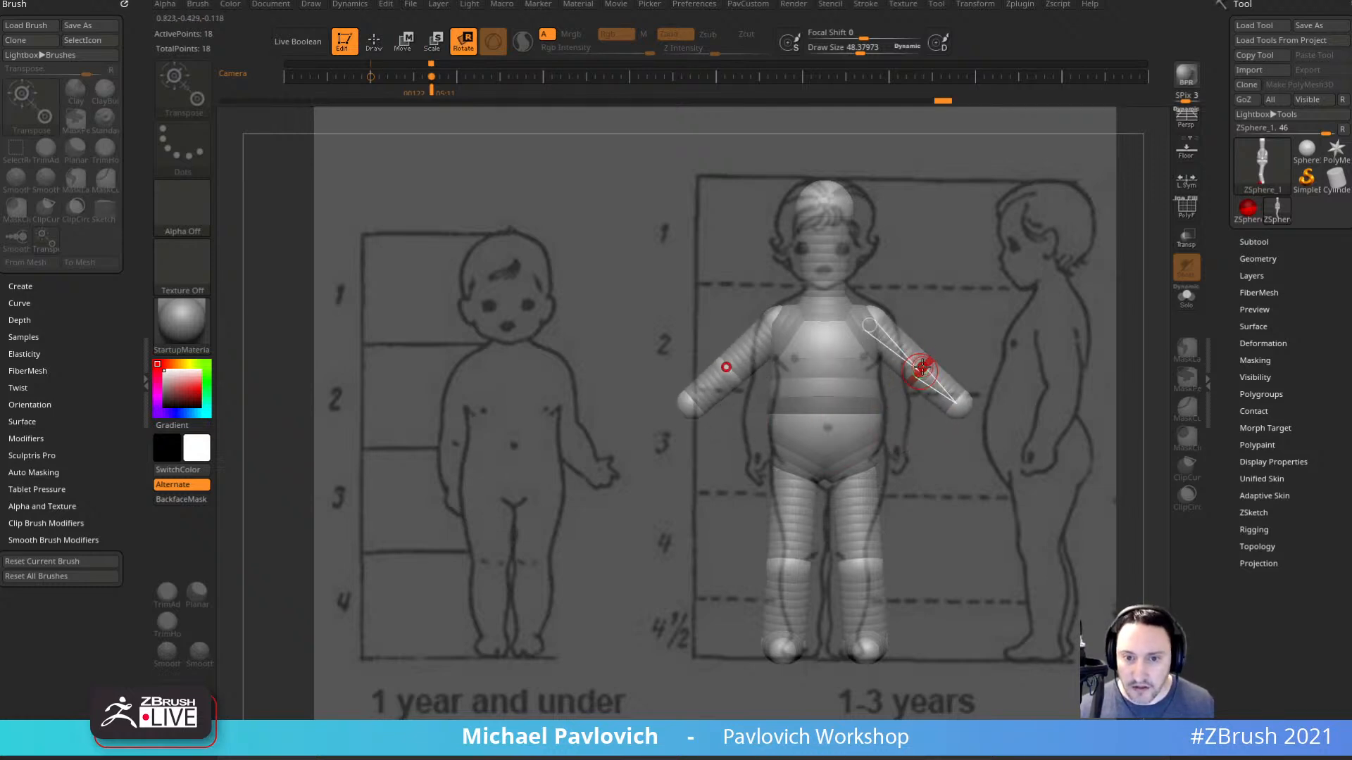
Reduce the draw size and add small mirrored ZSpheres on the hand ends for the palm and finger bases.
key("q")
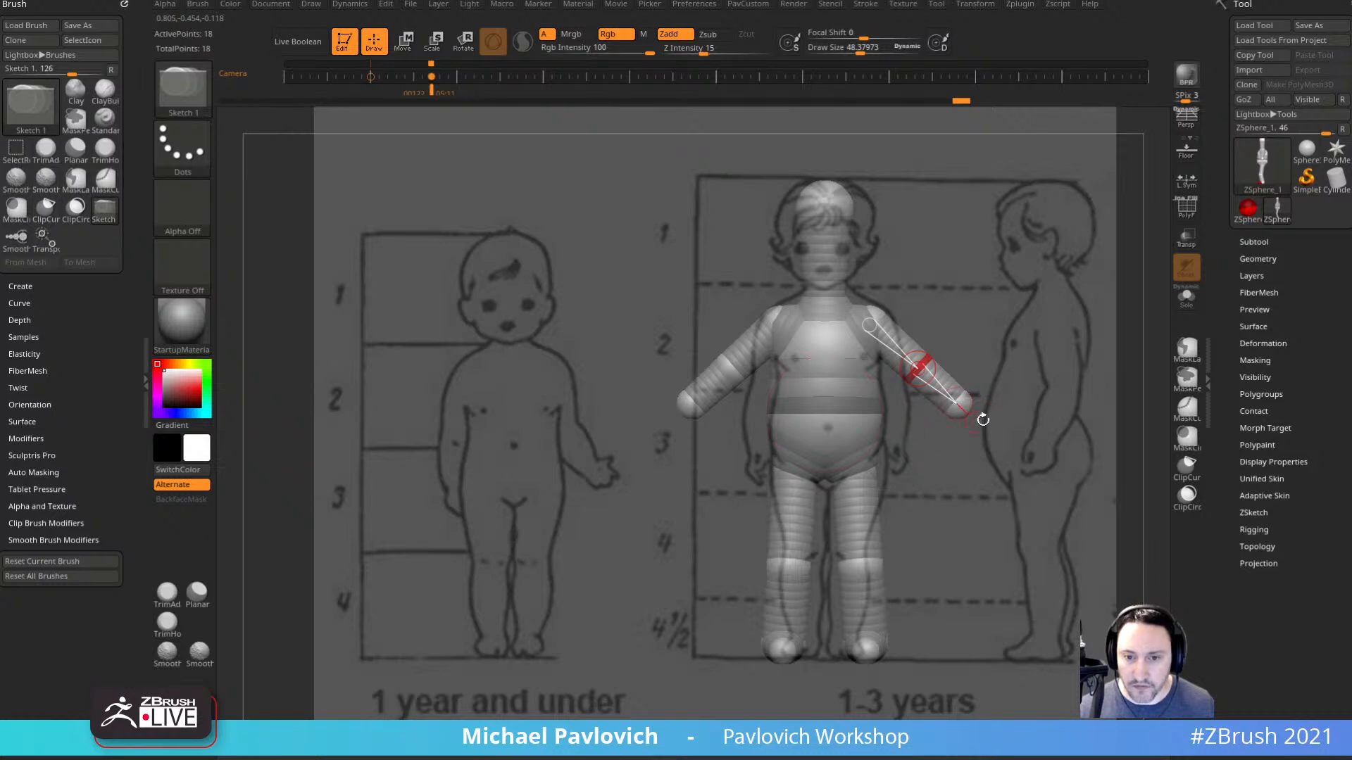
left_click_drag(983, 420, 995, 426, "alt")
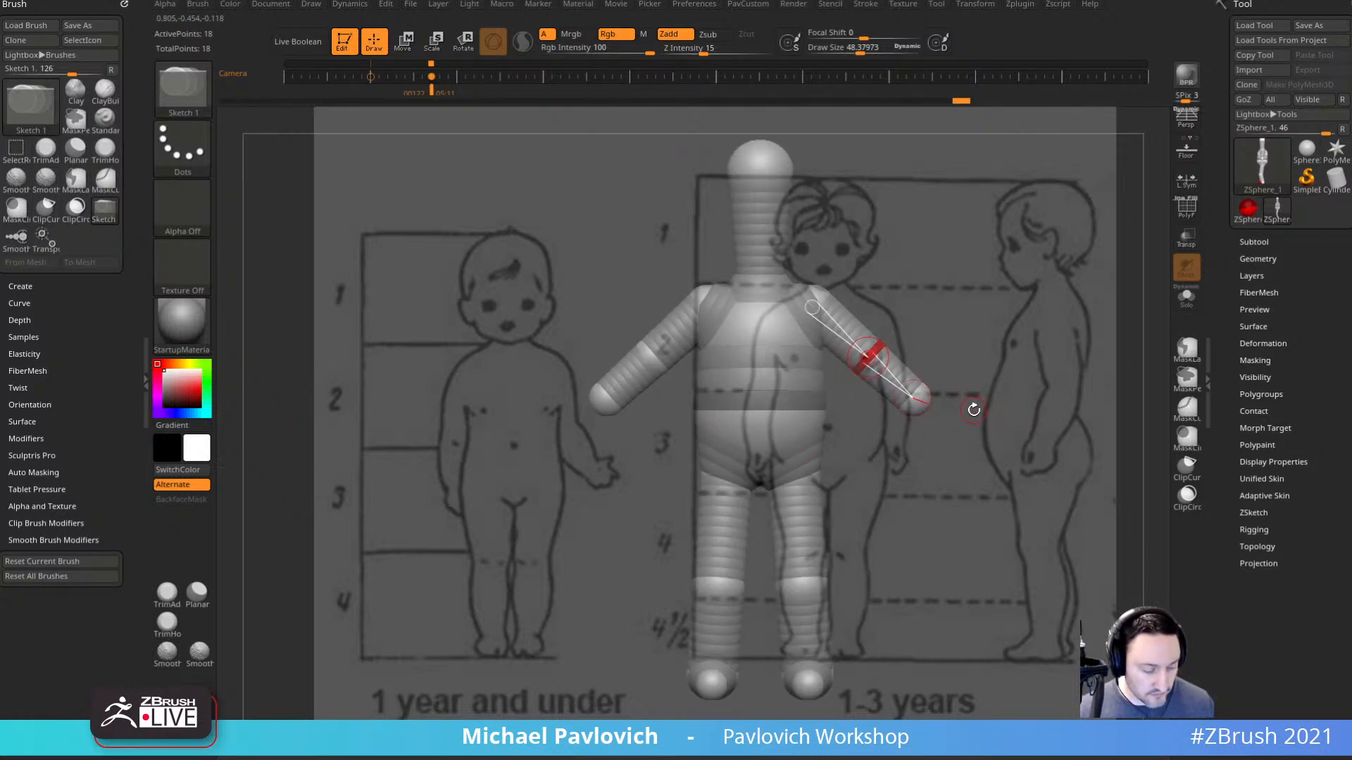
mouse_move(979, 414)
left_mouse_down("alt")
mouse_move(1029, 465)
mouse_move(1008, 466)
mouse_move(1014, 428)
left_mouse_up("alt")
key("[")
key("[")
key("[")
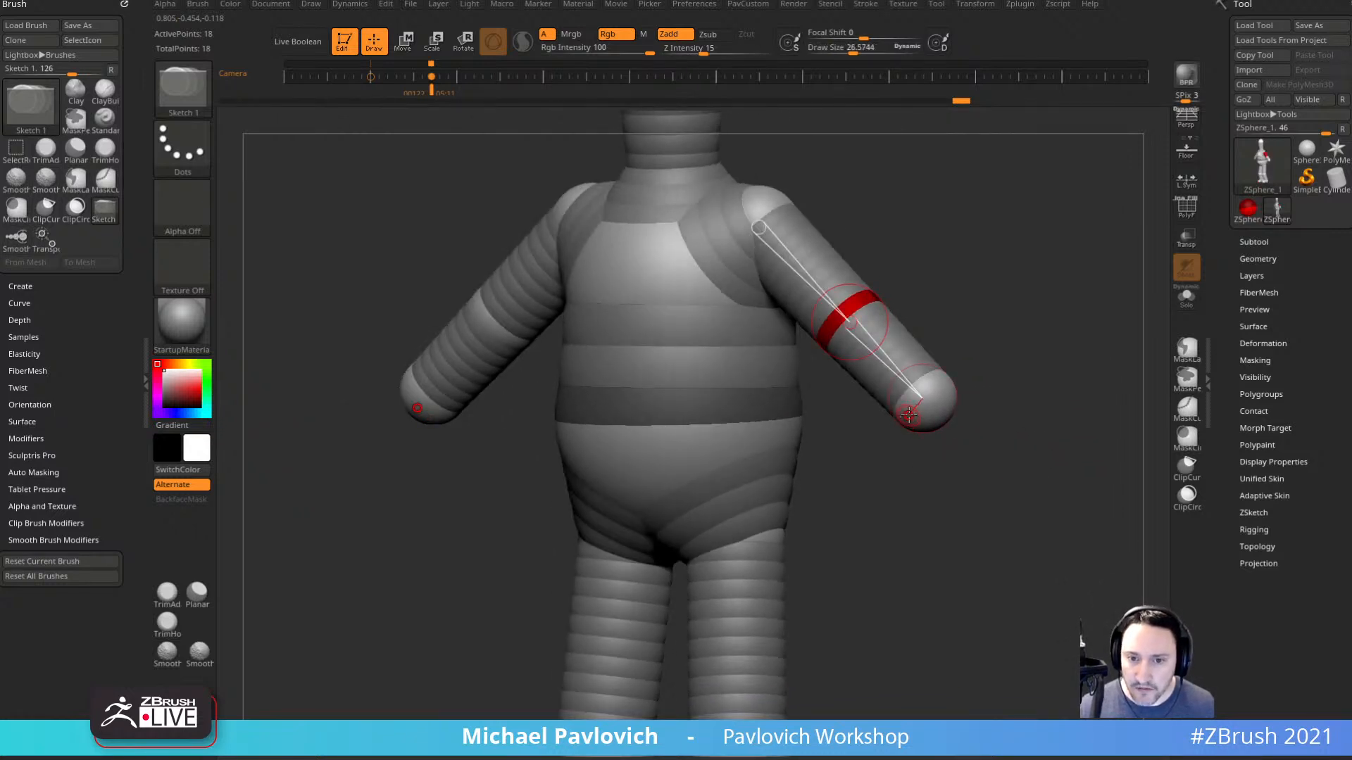
left_click(903, 421)
left_click_drag(997, 407, 957, 418, "alt")
mouse_move(957, 418)
left_mouse_down("alt")
mouse_move(995, 409)
mouse_move(900, 441)
mouse_move(945, 451)
mouse_move(1014, 431)
mouse_move(920, 436)
mouse_move(836, 484)
left_mouse_up("alt")
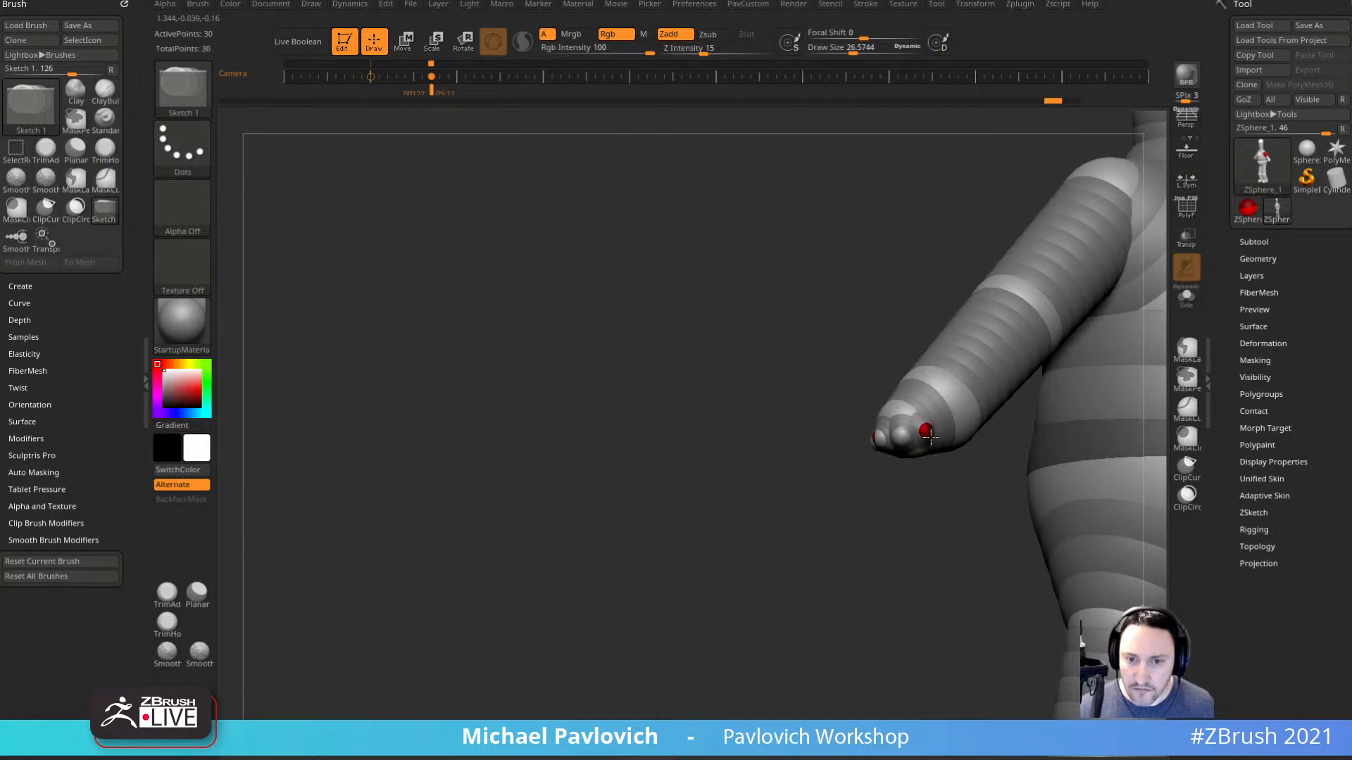
Add a small ZSphere on a finger base and pull it outward into a thin finger.
mouse_move(856, 473)
left_mouse_down()
mouse_move(1005, 461)
mouse_move(913, 449)
mouse_move(919, 509)
left_mouse_up()
key("s")
key("w")
mouse_move(886, 481)
left_mouse_down()
mouse_move(997, 427)
mouse_move(878, 495)
left_mouse_up()
key("e")
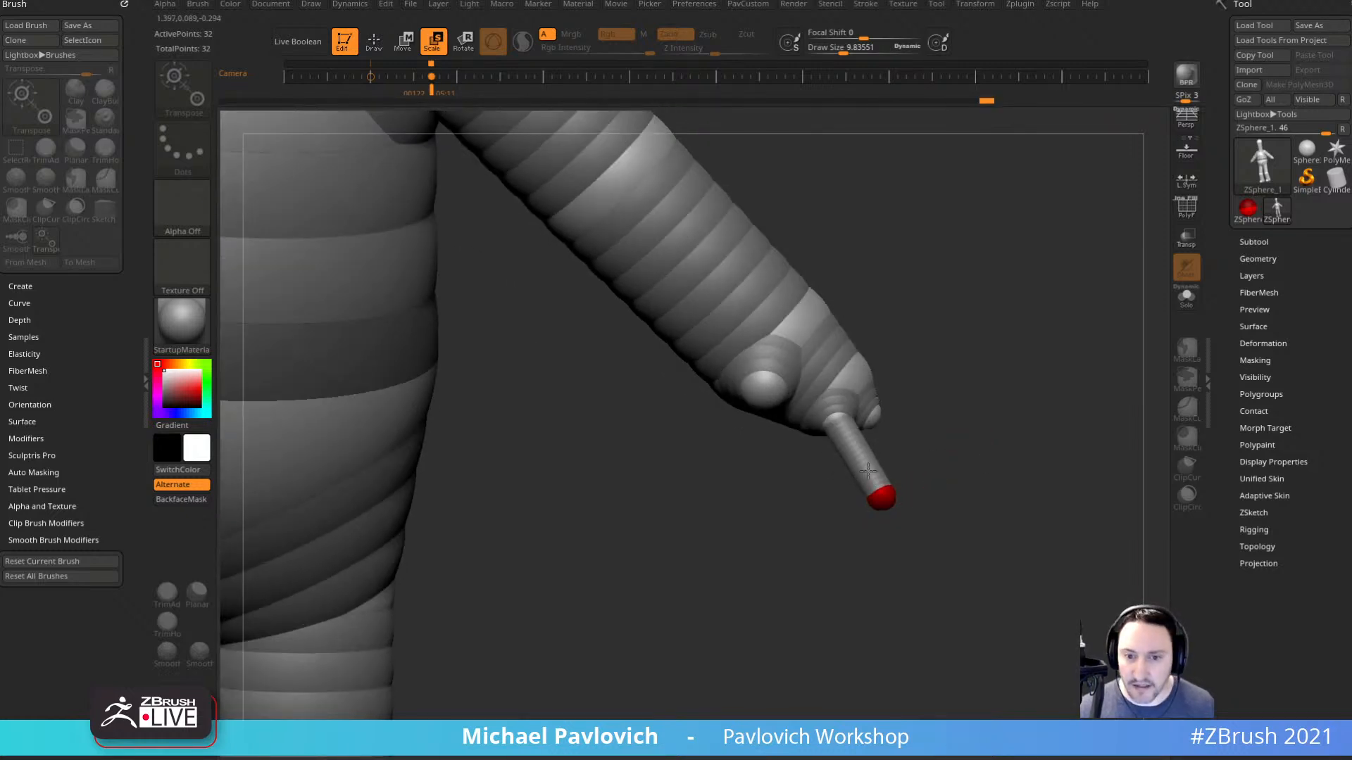
Try inserting two joint ZSpheres in the finger and moving them to bend it at the knuckles.
key("q")
left_click(852, 445)
left_click(867, 470)
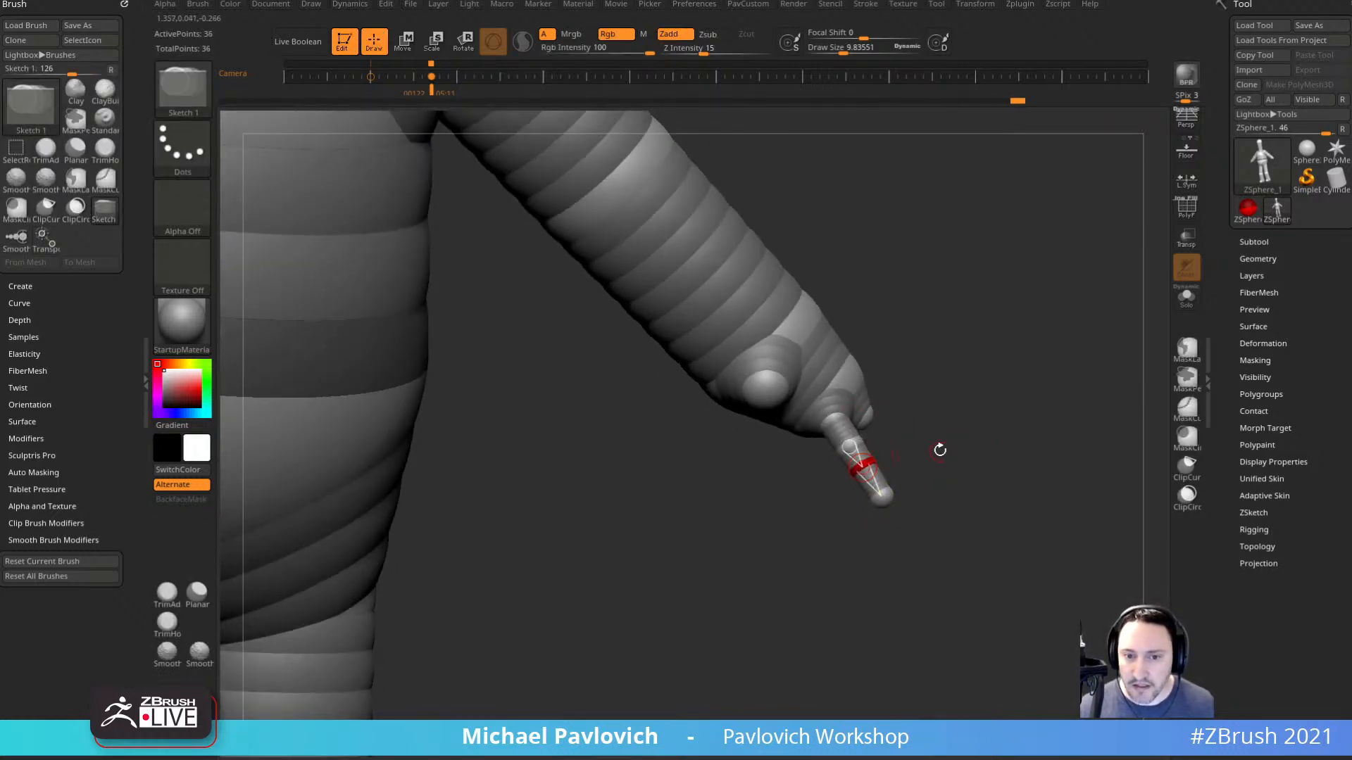
left_click_drag(938, 446, 929, 453)
key("w")
left_click_drag(865, 469, 859, 444)
left_click_drag(882, 495, 877, 501)
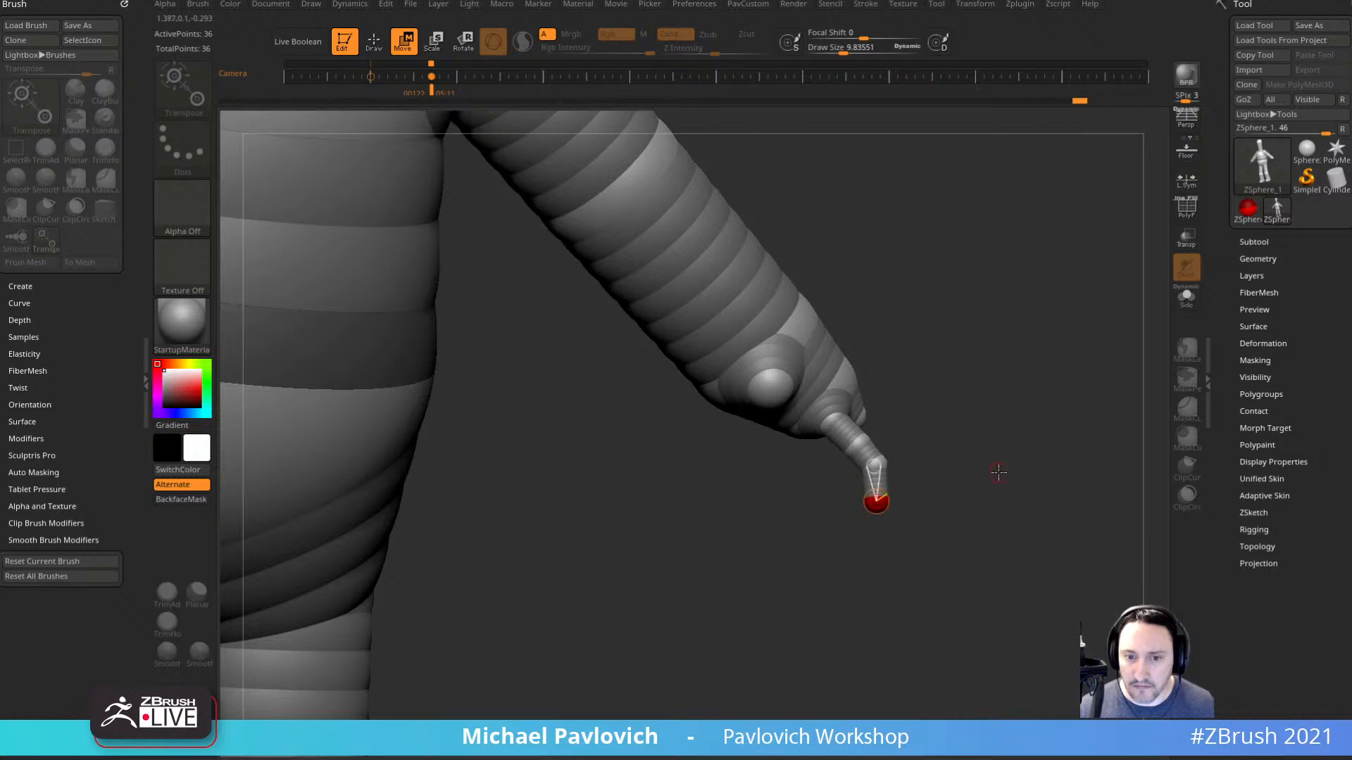
mouse_move(999, 471)
left_mouse_down()
mouse_move(845, 476)
mouse_move(954, 473)
mouse_move(1002, 447)
mouse_move(926, 450)
mouse_move(941, 468)
mouse_move(954, 374)
mouse_move(1092, 443)
mouse_move(1056, 446)
mouse_move(1089, 444)
mouse_move(1068, 440)
left_mouse_up()
Undo the finger bend and the two inserted joint ZSpheres.
key("ctrl+z")
key("ctrl+z")
key("ctrl+z")
key("ctrl+z")
Delete the finger and all finger-base ZSpheres from the hands, keeping only the rounded palm ZSphere on each arm.
key("q")
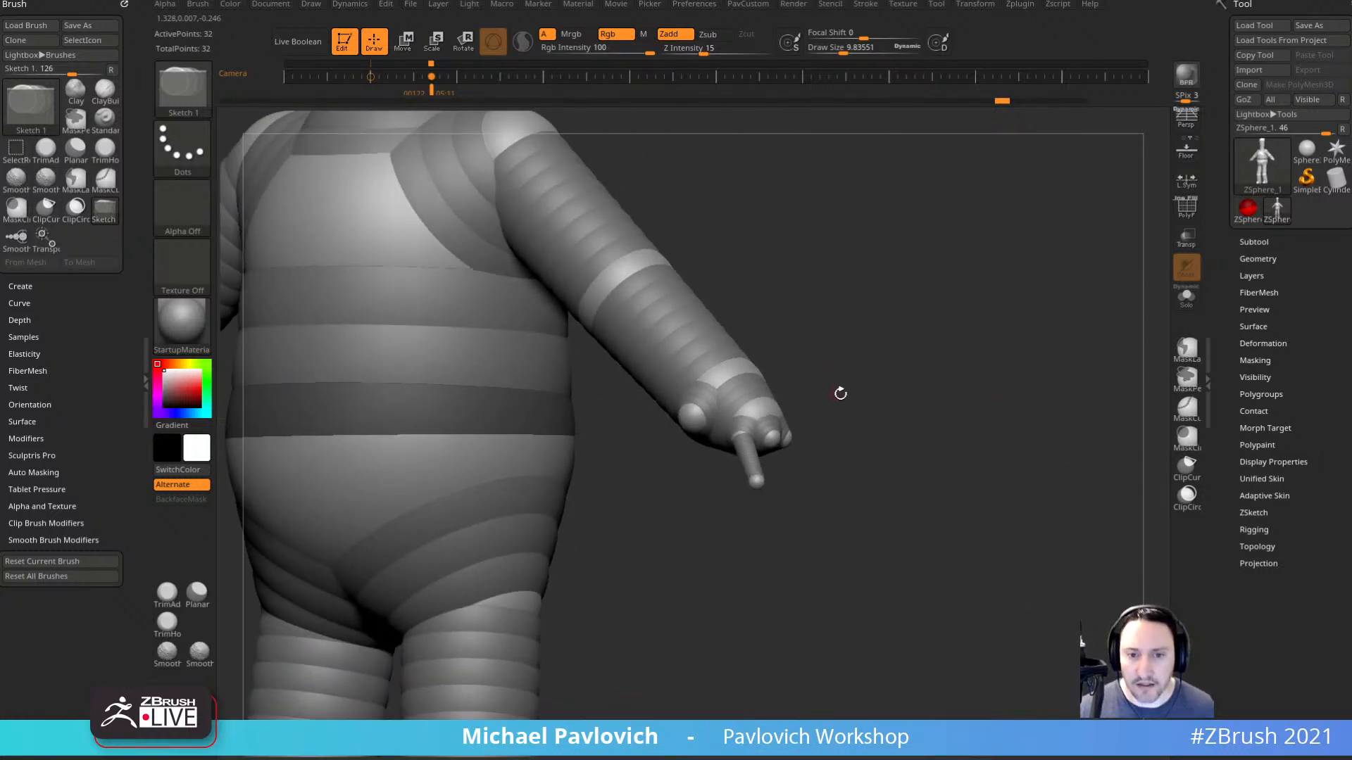
left_click_drag(841, 393, 860, 424)
left_click(708, 402, "alt")
left_click(754, 481, "alt")
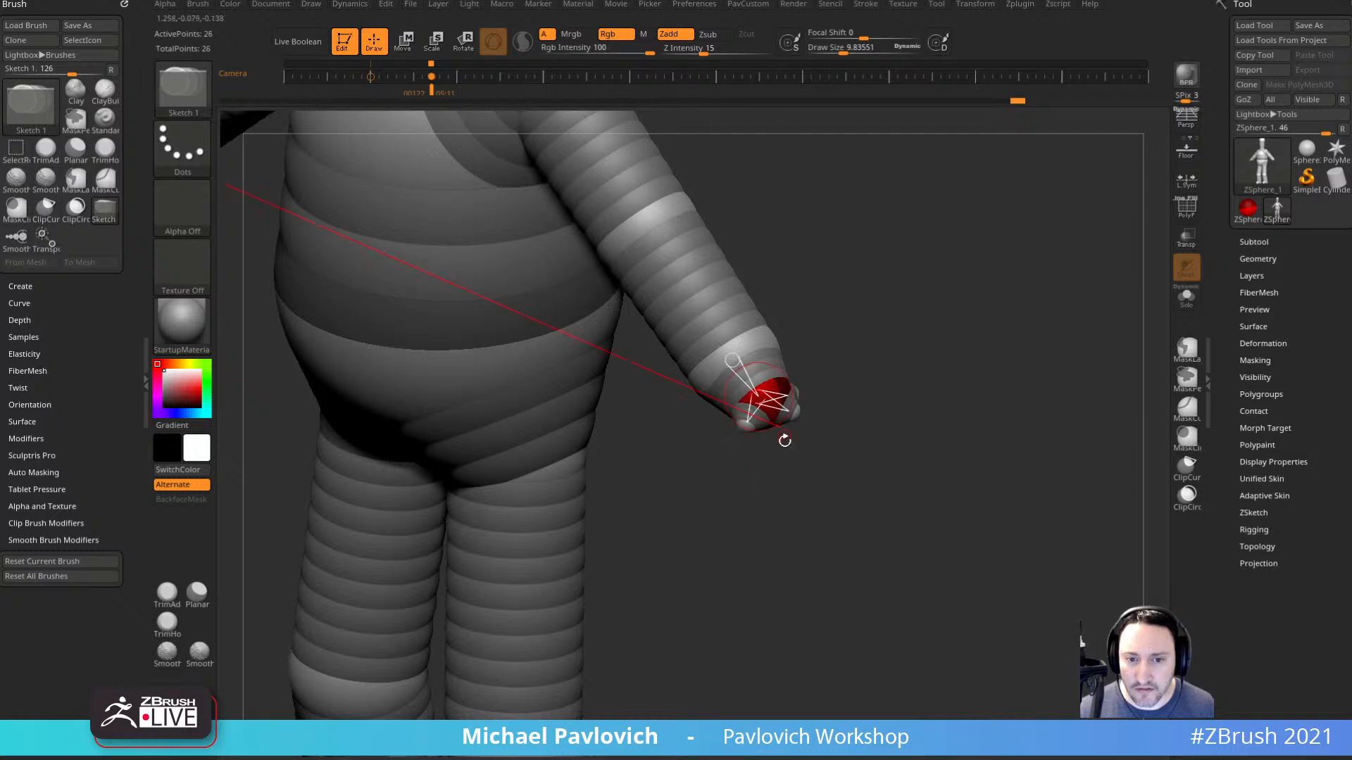
left_click(752, 428, "alt")
left_click(794, 422, "alt")
left_click_drag(876, 411, 809, 398)
left_click(794, 406, "alt")
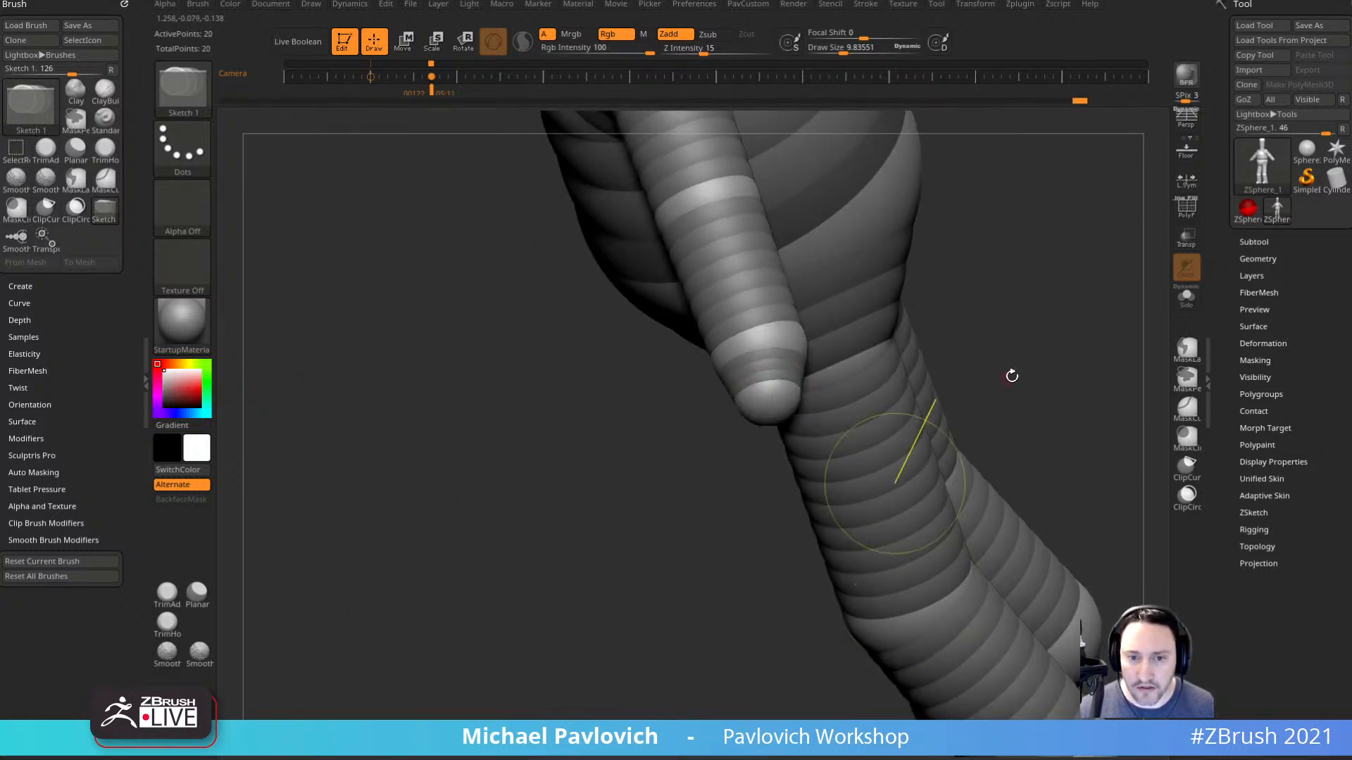
Delete the remaining palm ZSphere at the tip of each arm, leaving the arms ending in their rounded wrist ZSpheres.
left_click_drag(1011, 376, 1076, 379)
left_click(800, 401, "alt")
left_click_drag(933, 396, 941, 340, "alt")
left_click_drag(834, 353, 907, 368)
left_click(752, 379, "alt")
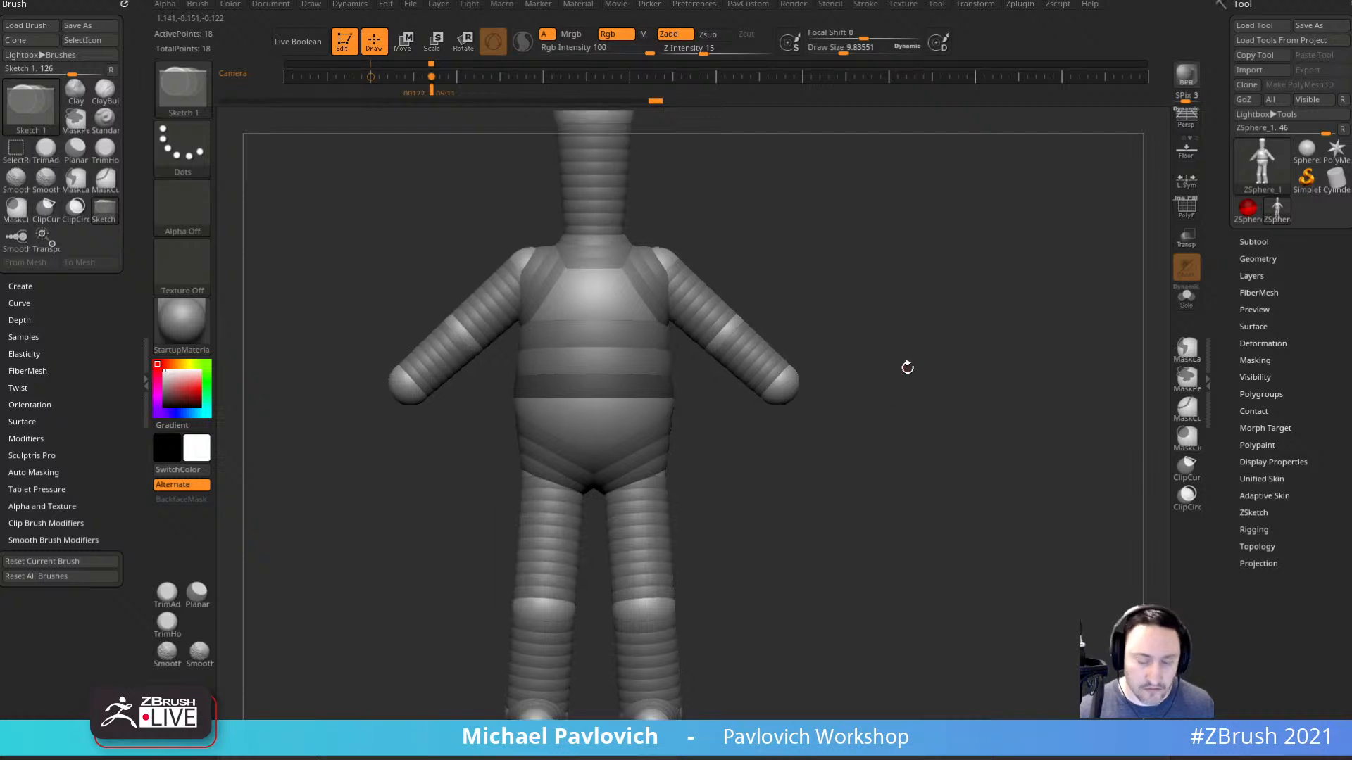
Show the reference image and compare the armature with it in the stored side and front camera views.
key("shift+z")
key("Right")
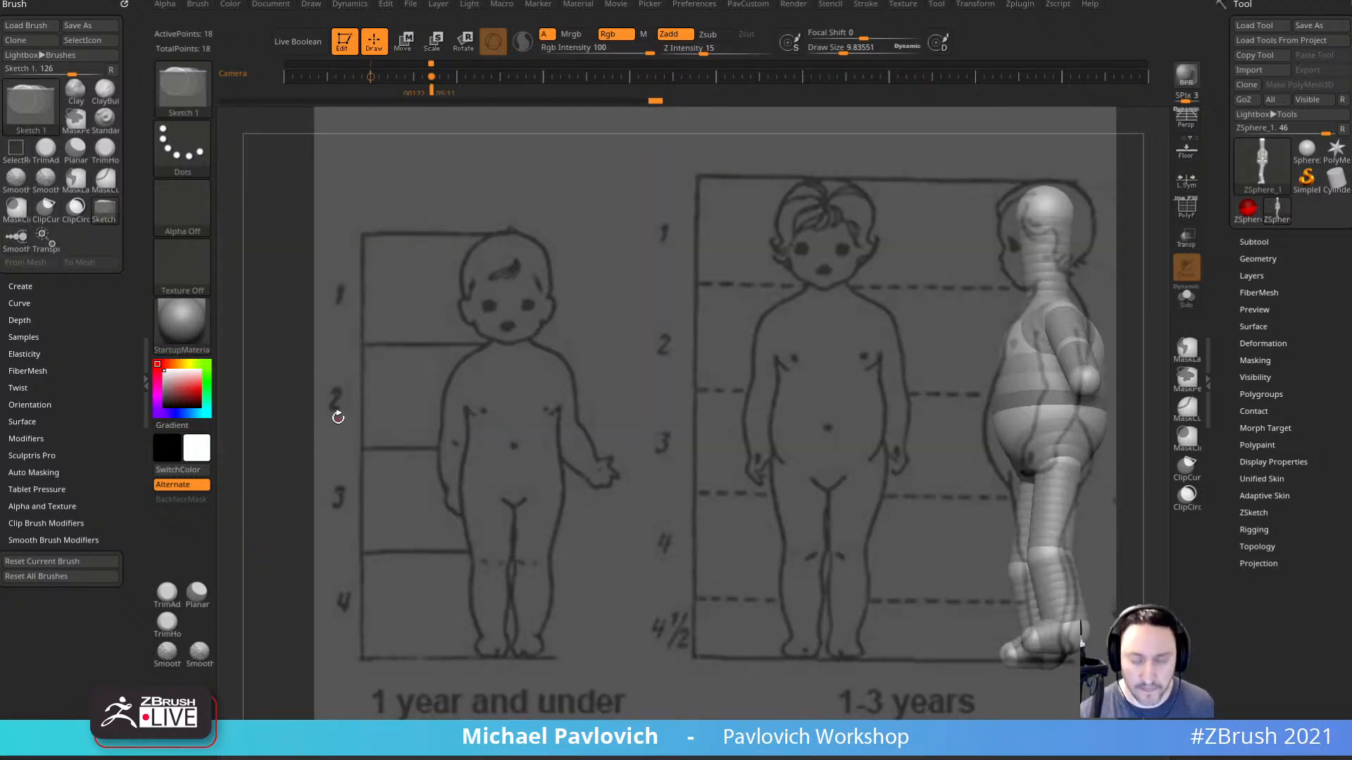
key("Left")
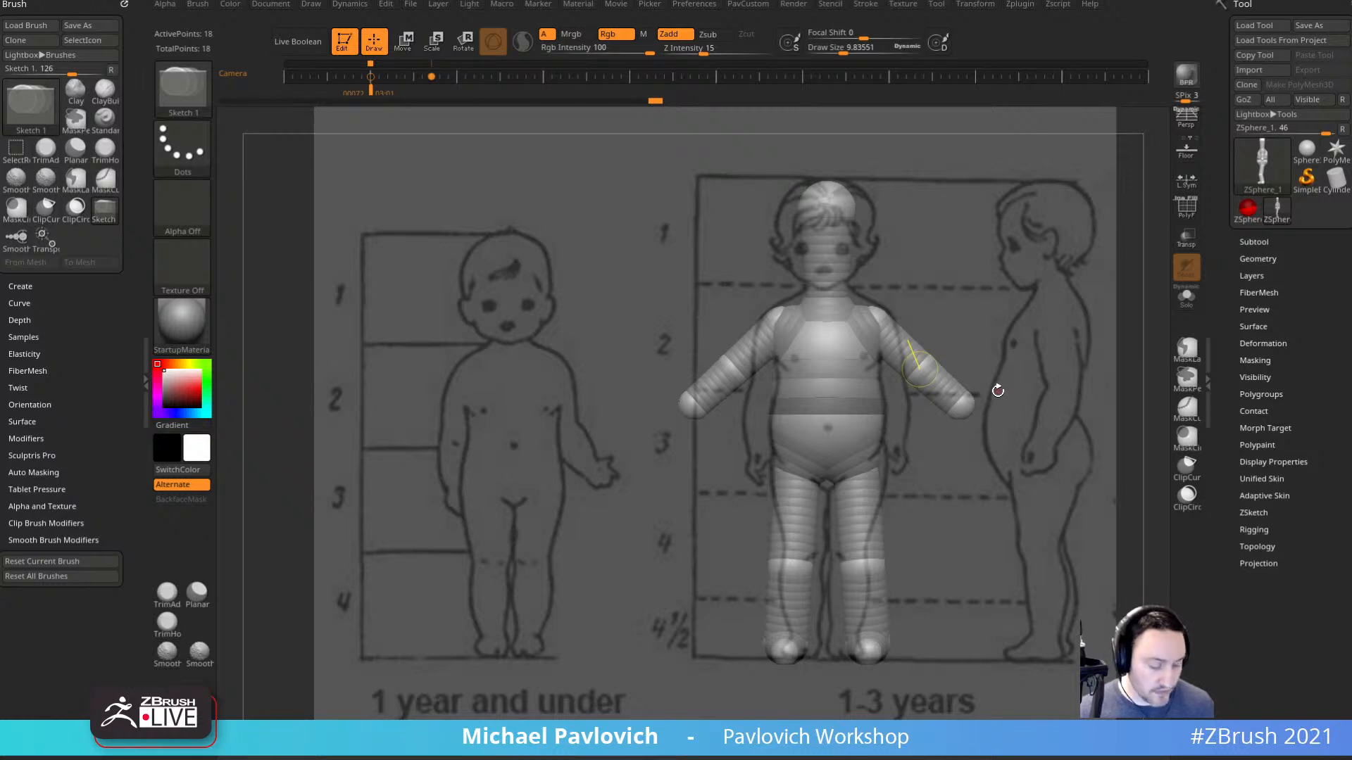
Hide the reference image and preview the armature's adaptive skin with its polyframe displayed.
key("a")
key("shift+z")
key("s")
mouse_move(978, 369)
left_mouse_down()
mouse_move(1004, 367)
mouse_move(944, 365)
mouse_move(862, 453)
left_mouse_up()
key("s")
left_click(1186, 211)
key("s")
key("s")
key("shift")
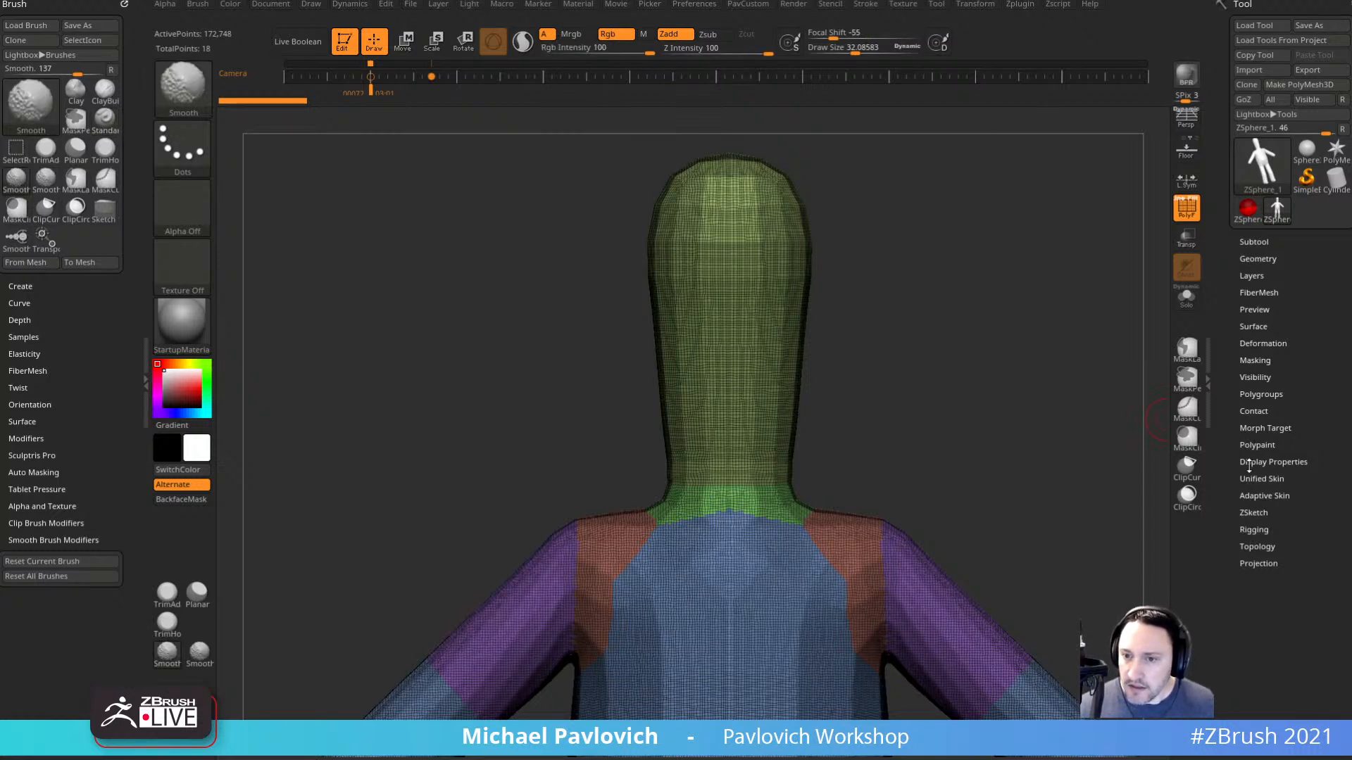
Set the adaptive skin's DynaMesh Resolution to 0 and its Density to 1.
left_click(1248, 495)
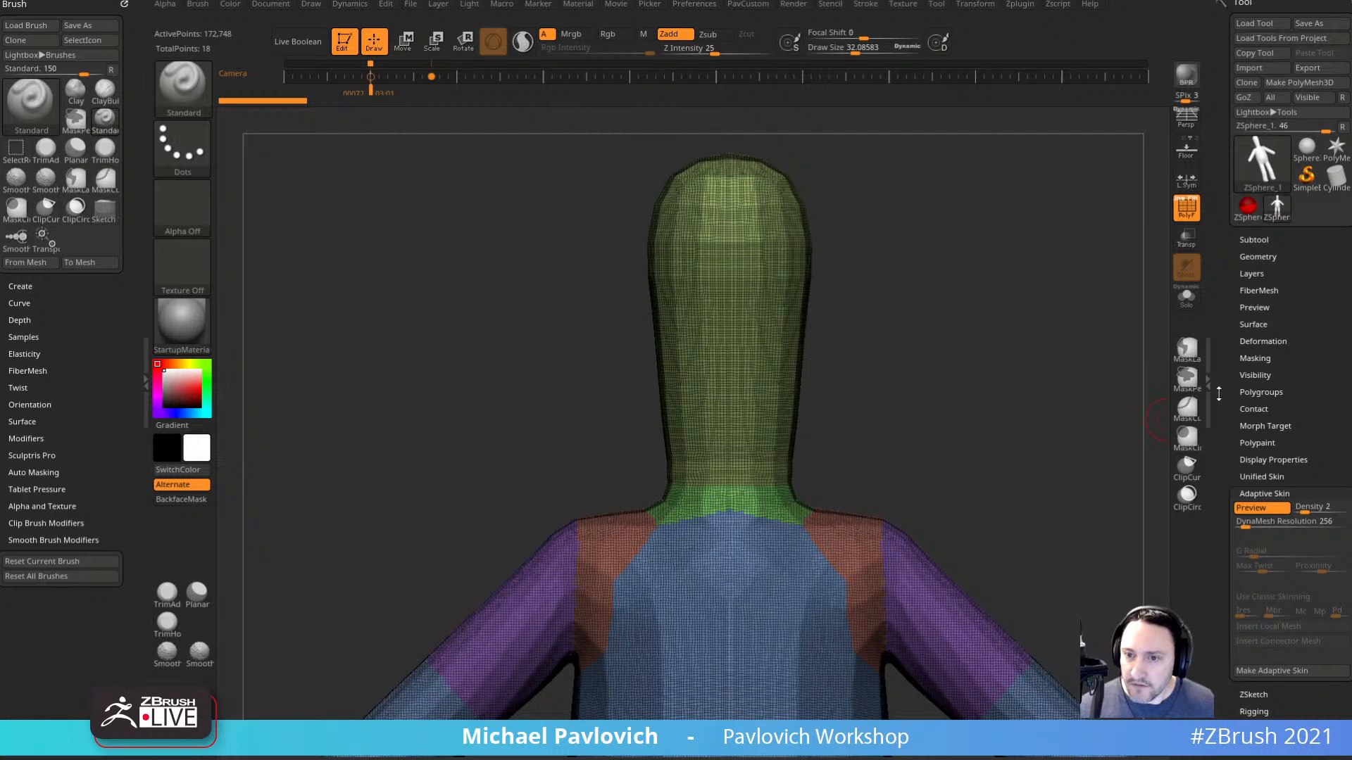
left_click_drag(1219, 395, 1247, 159)
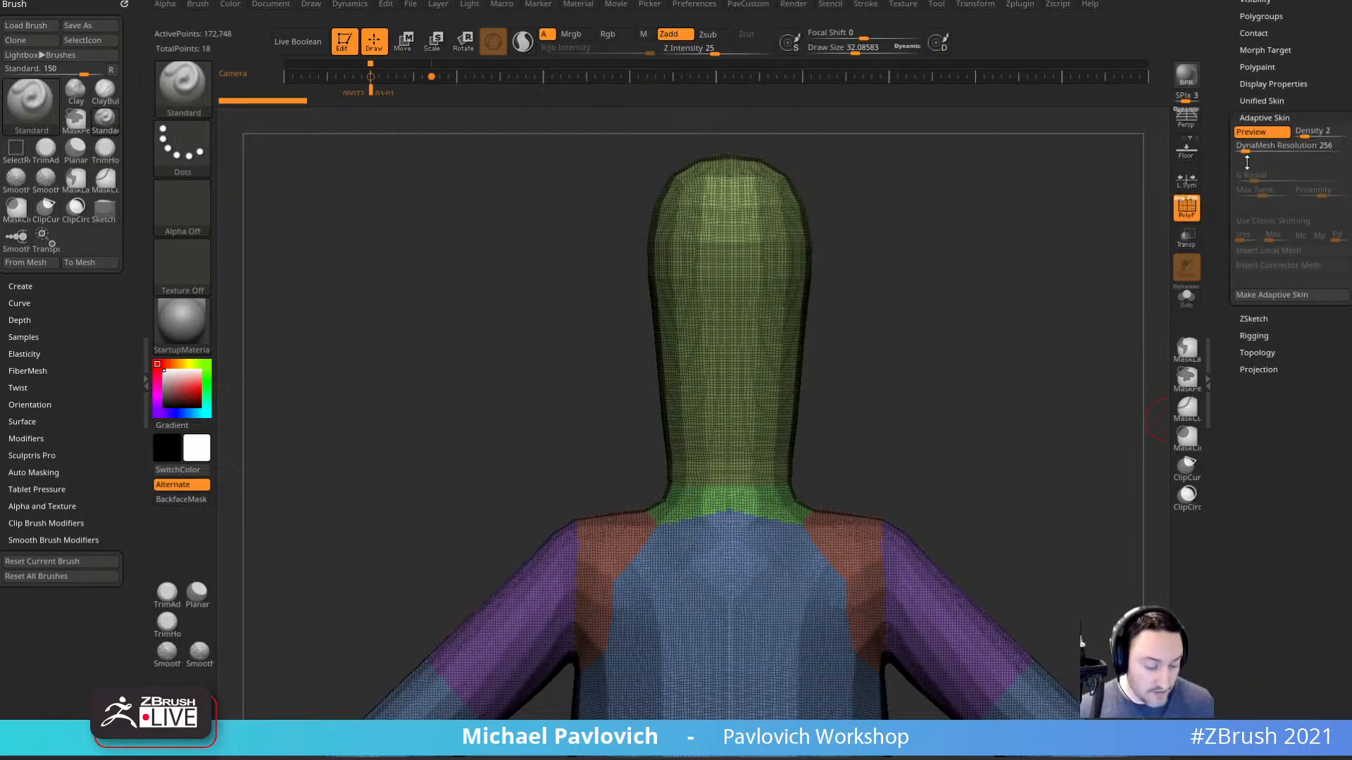
key("a")
key("a")
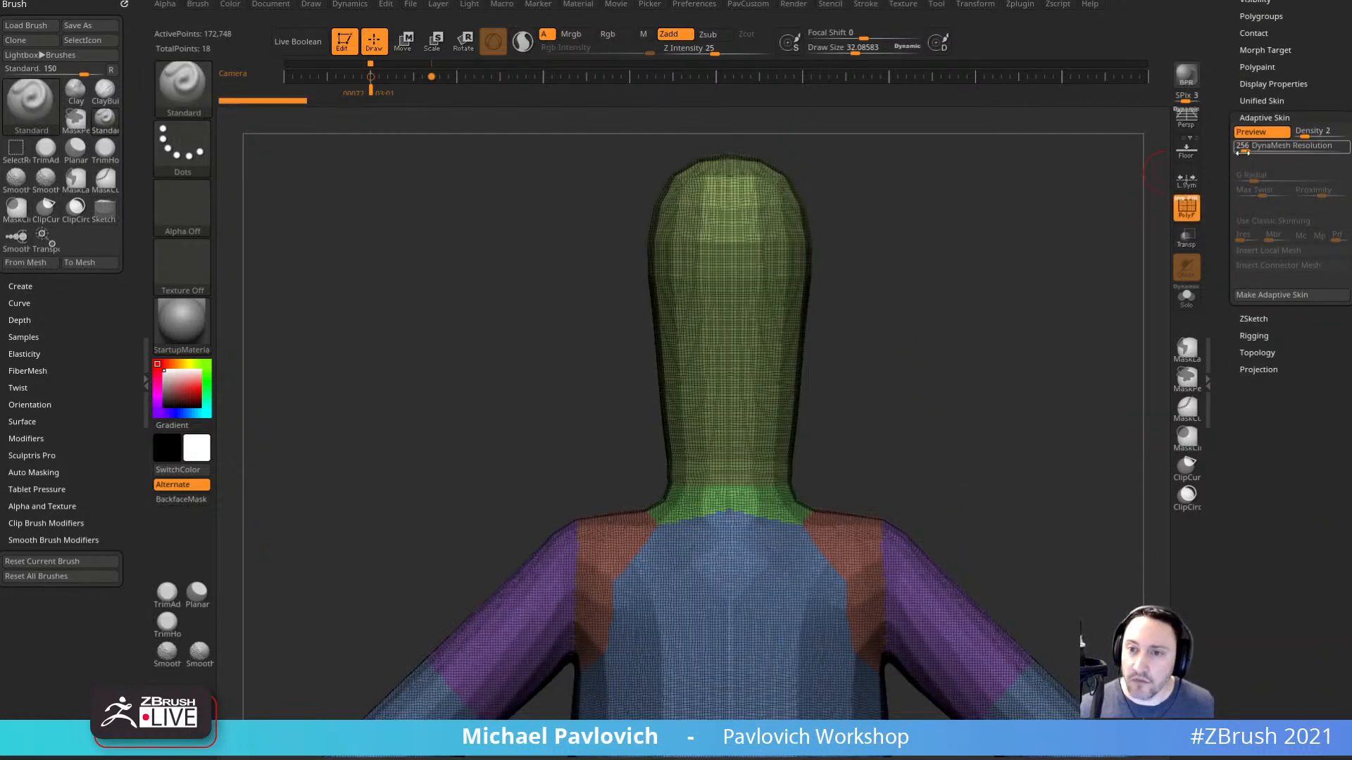
left_click_drag(1242, 151, 1231, 152)
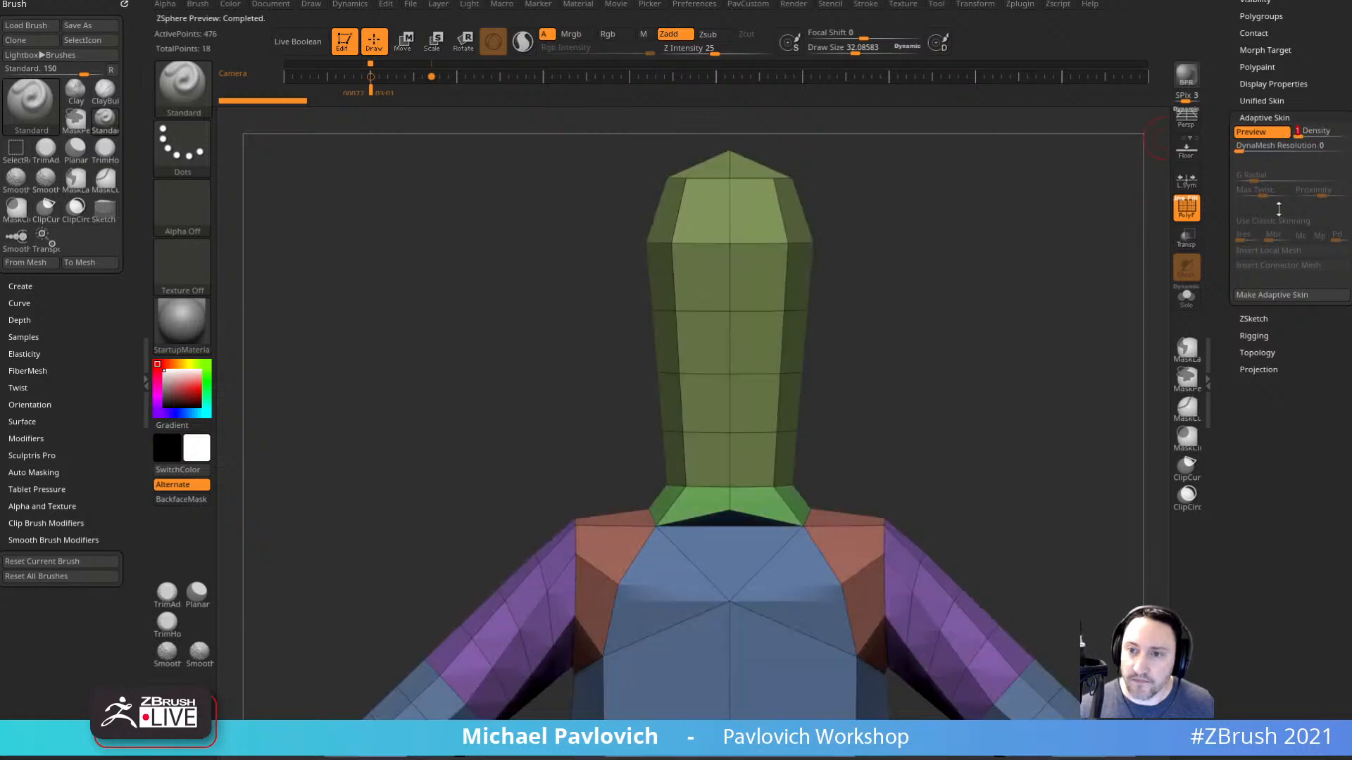
Compare adaptive skin densities 1 and 2 across the body and set the Density to 2.
left_click_drag(1018, 442, 1027, 350, "alt")
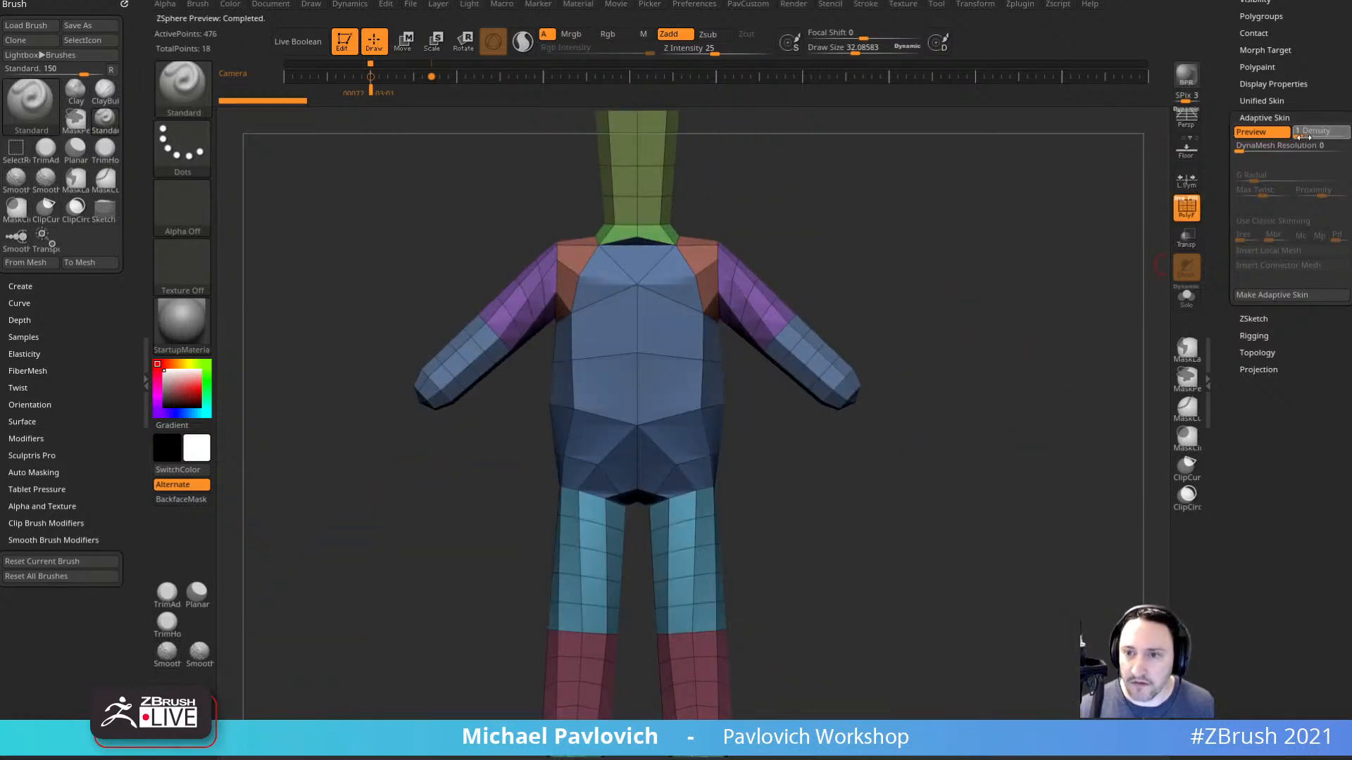
left_click_drag(1302, 135, 1306, 136)
left_click_drag(1018, 323, 1030, 401, "alt")
left_click(1302, 136)
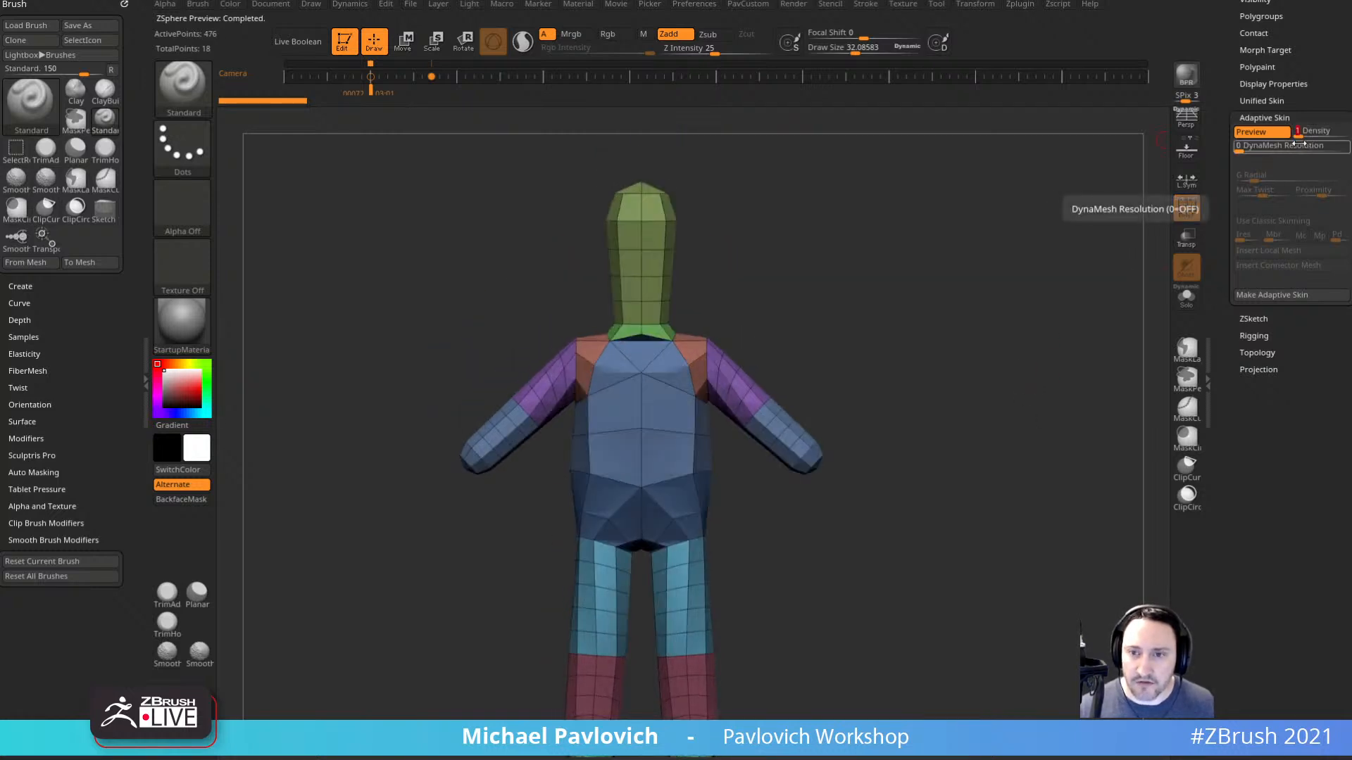
left_click(1305, 135)
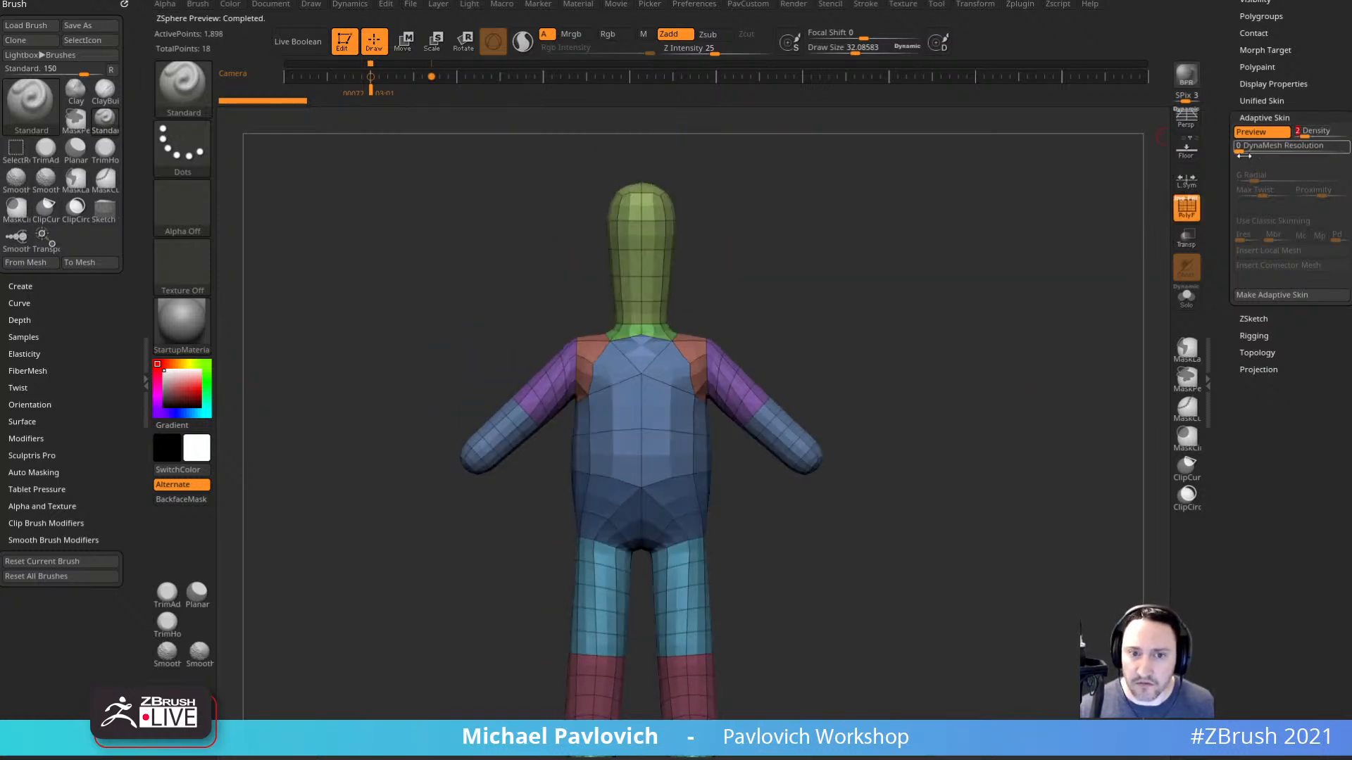
Make an adaptive skin from the ZSphere armature and switch to the resulting skin mesh as the active tool.
left_click_drag(1019, 367, 1027, 330, "alt")
left_click(1276, 297)
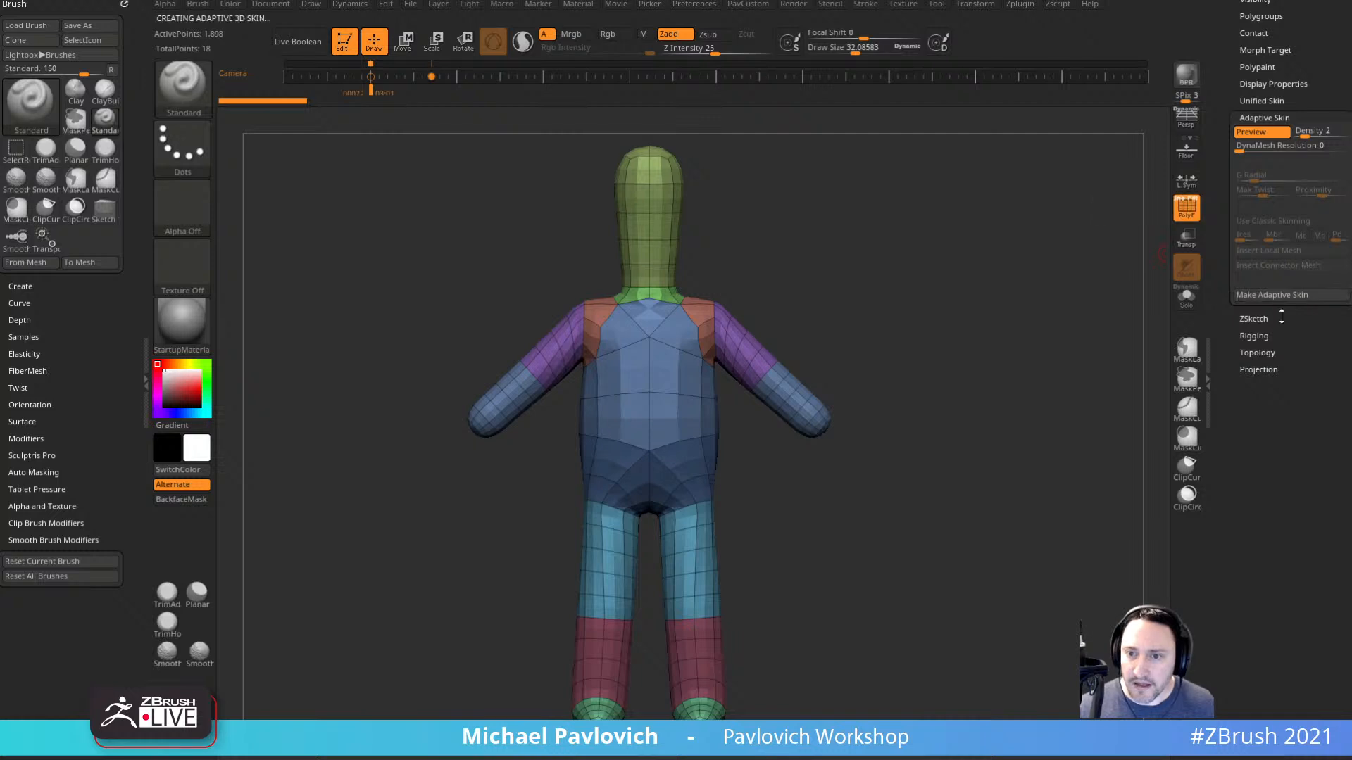
left_click_drag(1224, 238, 1249, 402)
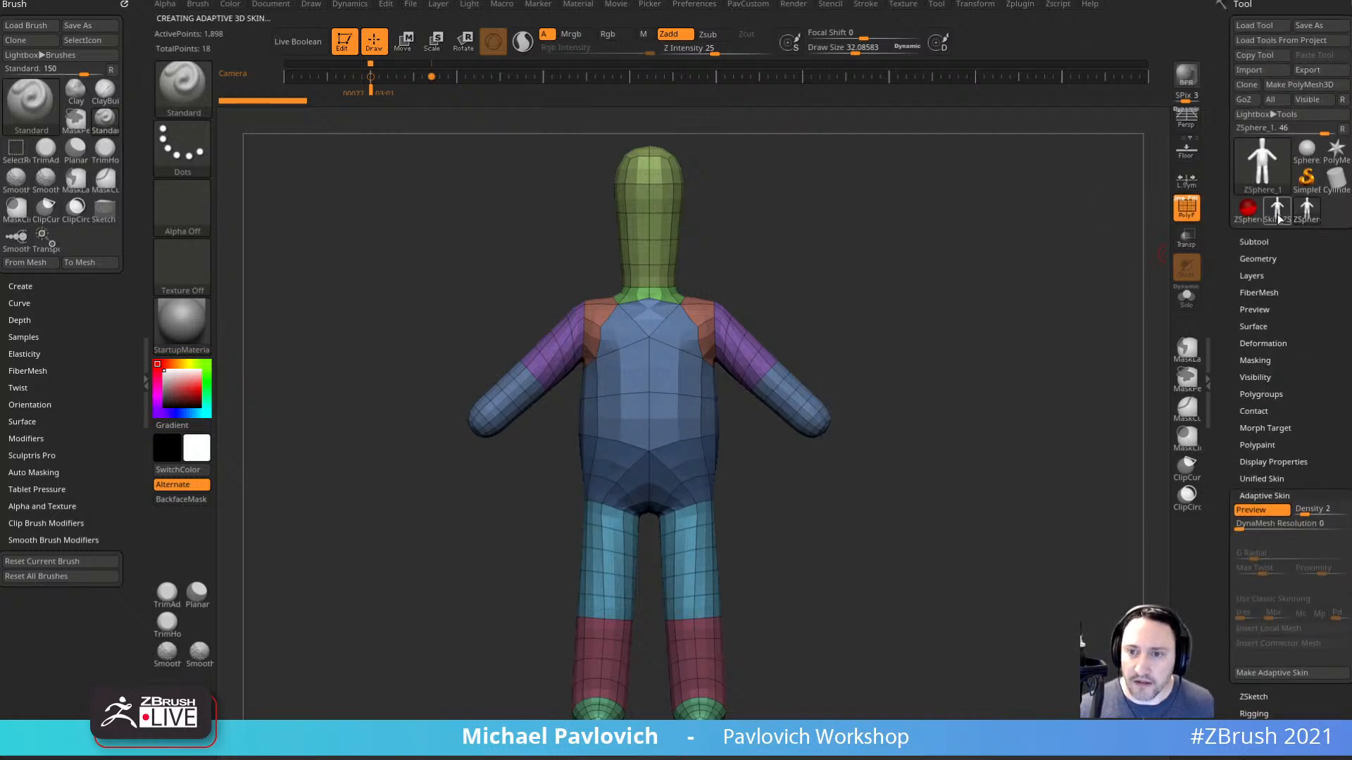
mouse_move(1277, 210)
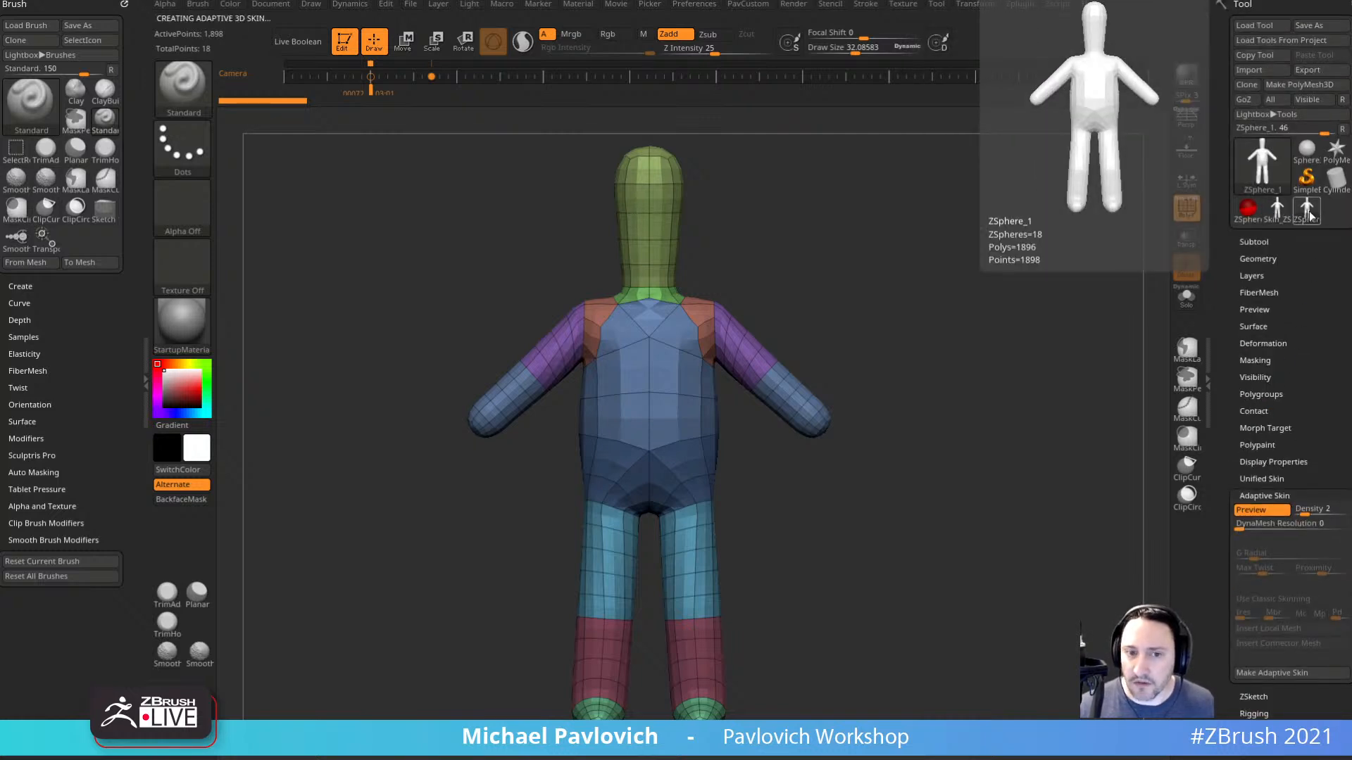
left_click(1306, 211)
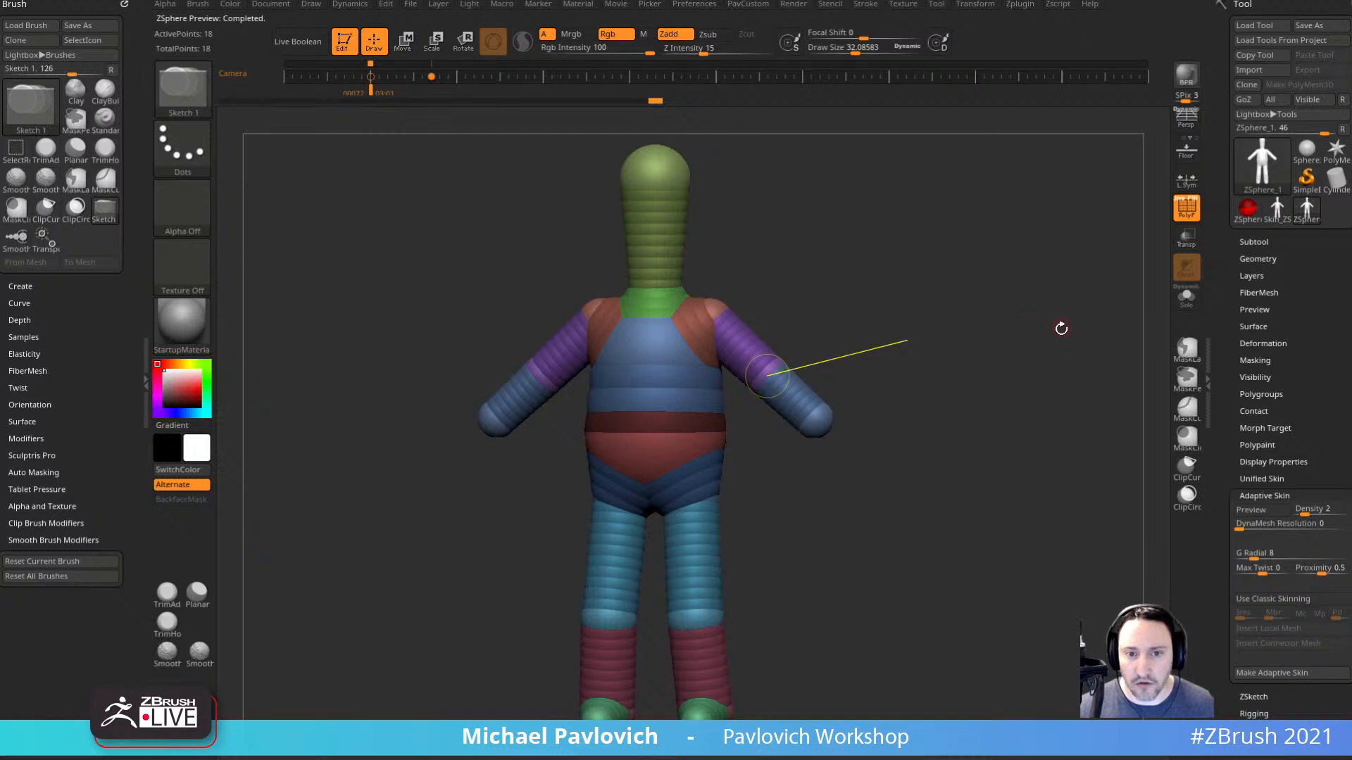
left_click(1277, 210)
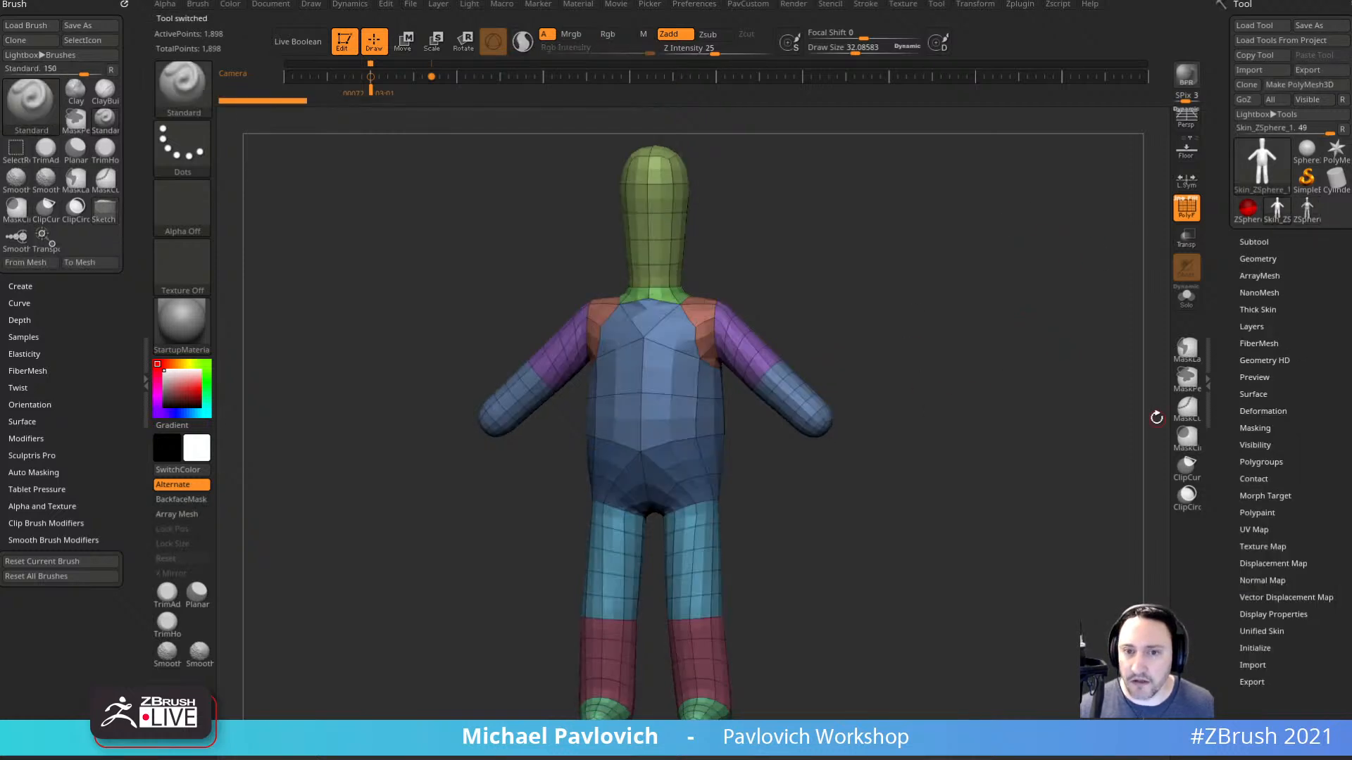
Check the skin mesh's subdivision levels in its geometry settings and leave it at SDiv level 2.
left_click_drag(1020, 337, 1071, 316)
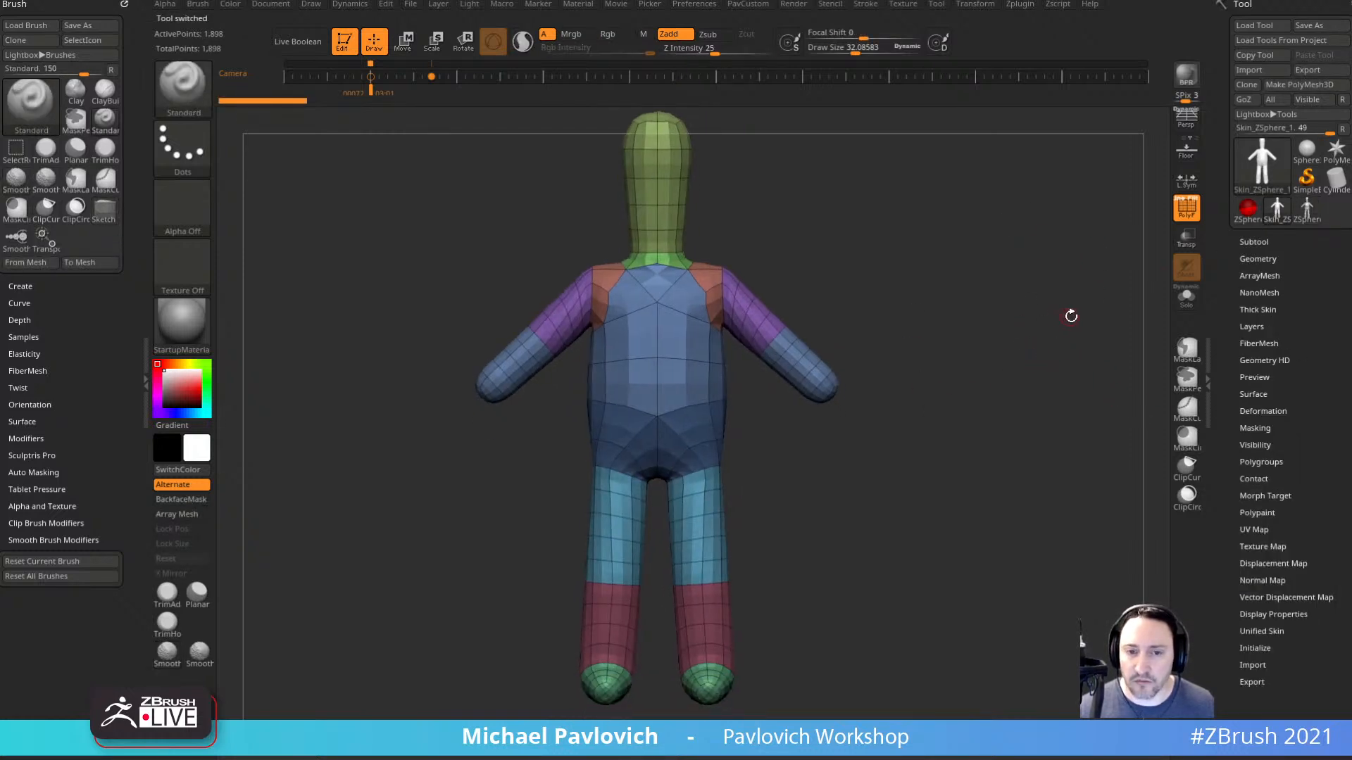
key("shift")
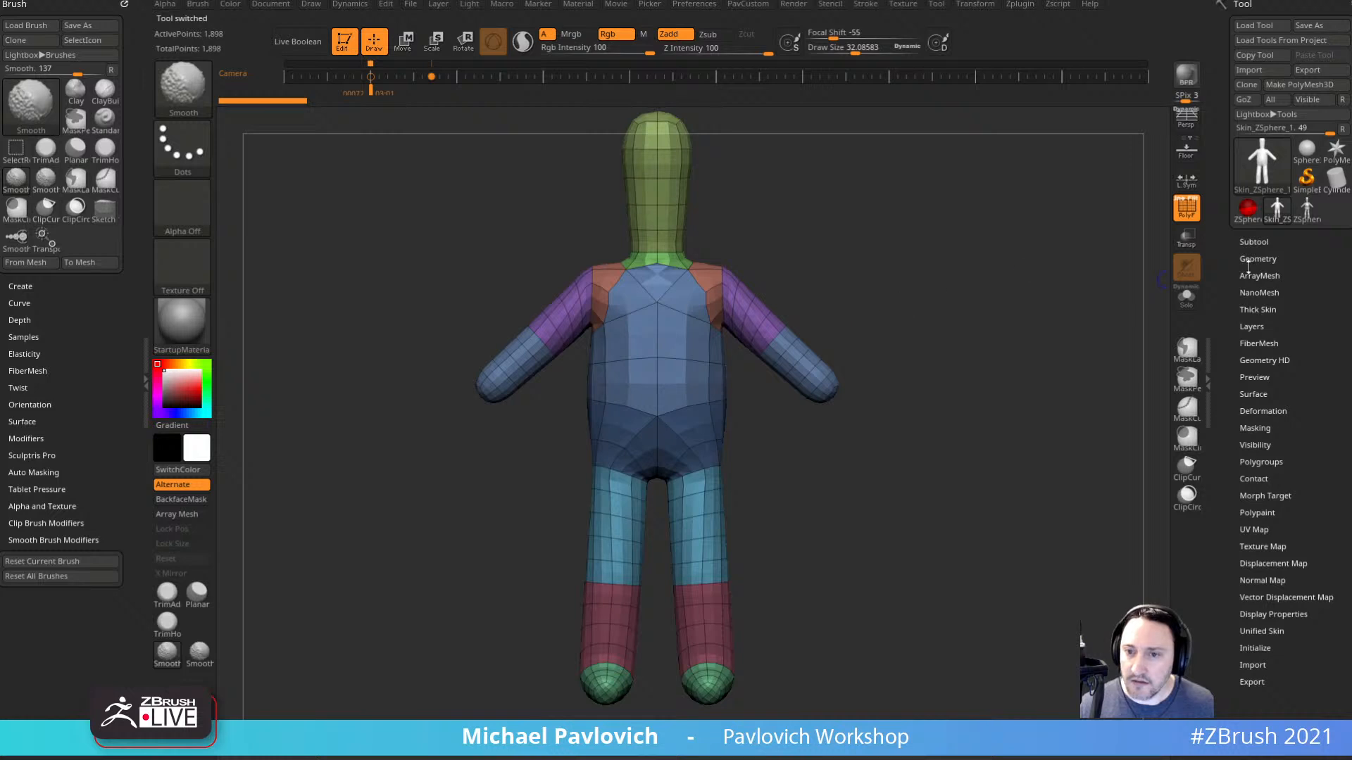
left_click(1258, 259)
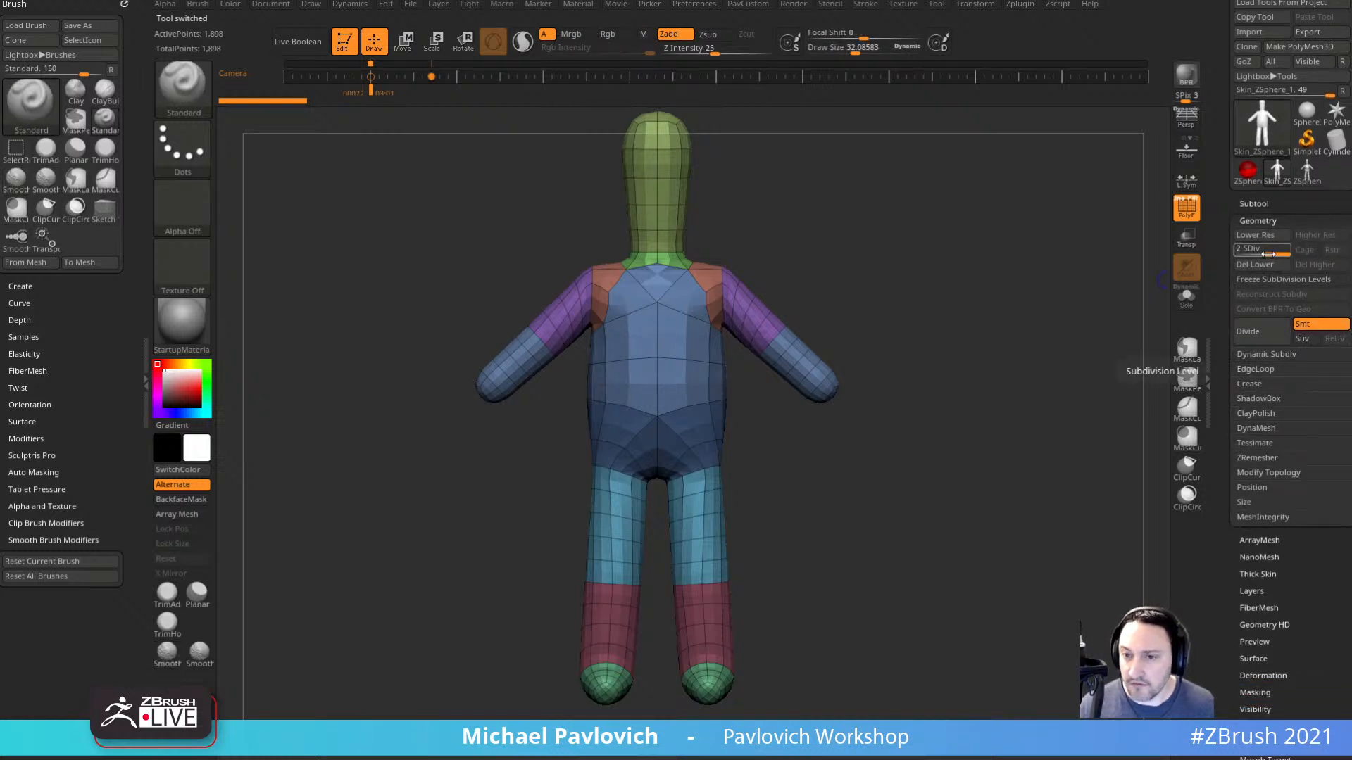
mouse_move(1276, 250)
left_mouse_down()
mouse_move(1250, 250)
mouse_move(1288, 261)
left_mouse_up()
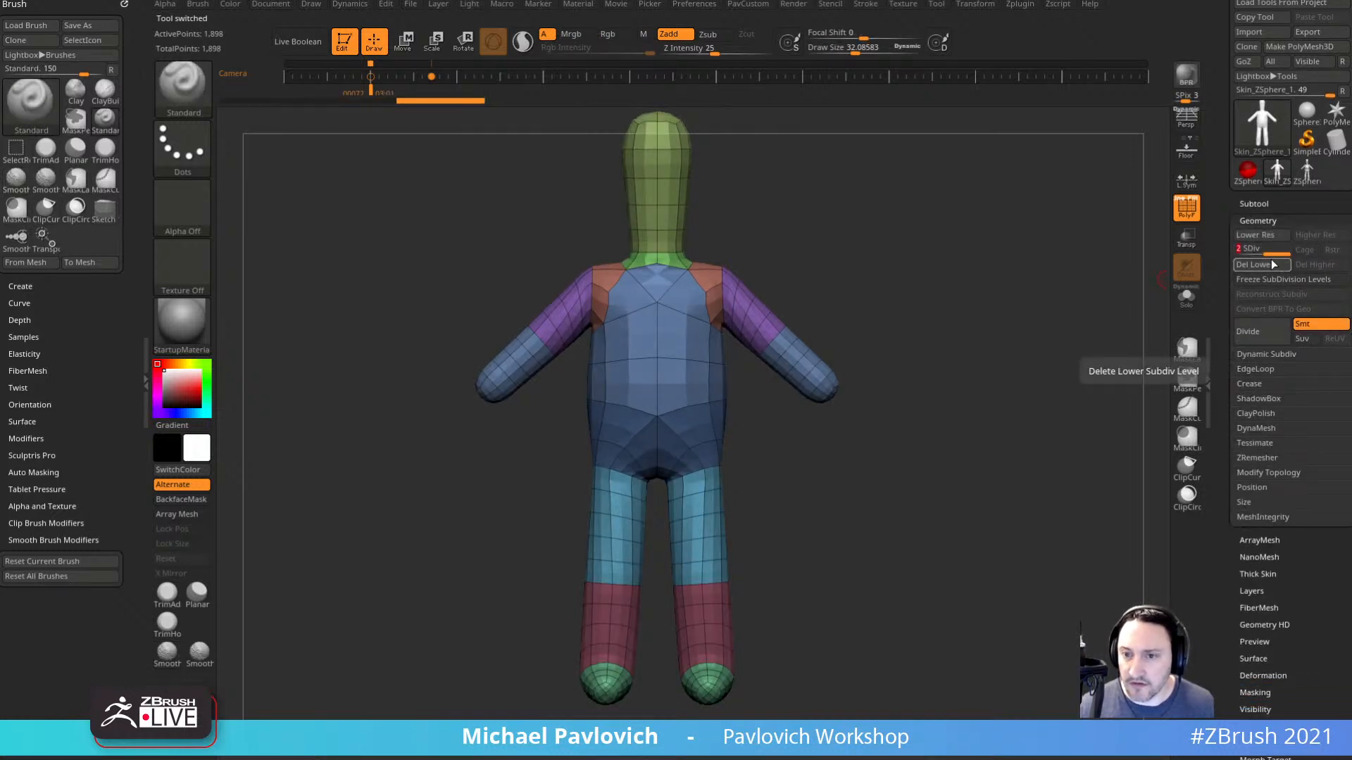
left_click_drag(933, 319, 995, 333)
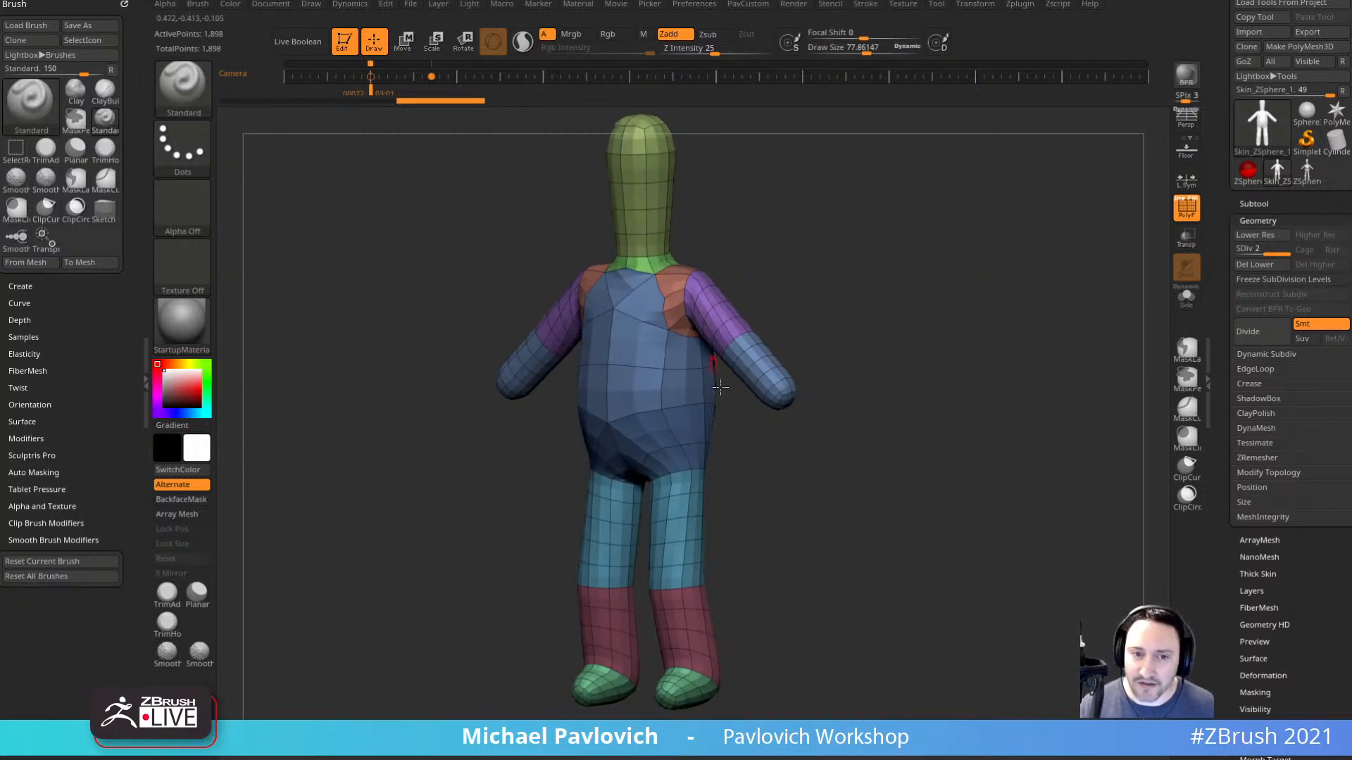
Choose the Move brush with a draw size of about 241 and push the upper arm inward in the front view.
left_click_drag(936, 347, 915, 346, "shift")
key("s")
key("b")
key("m")
key("v")
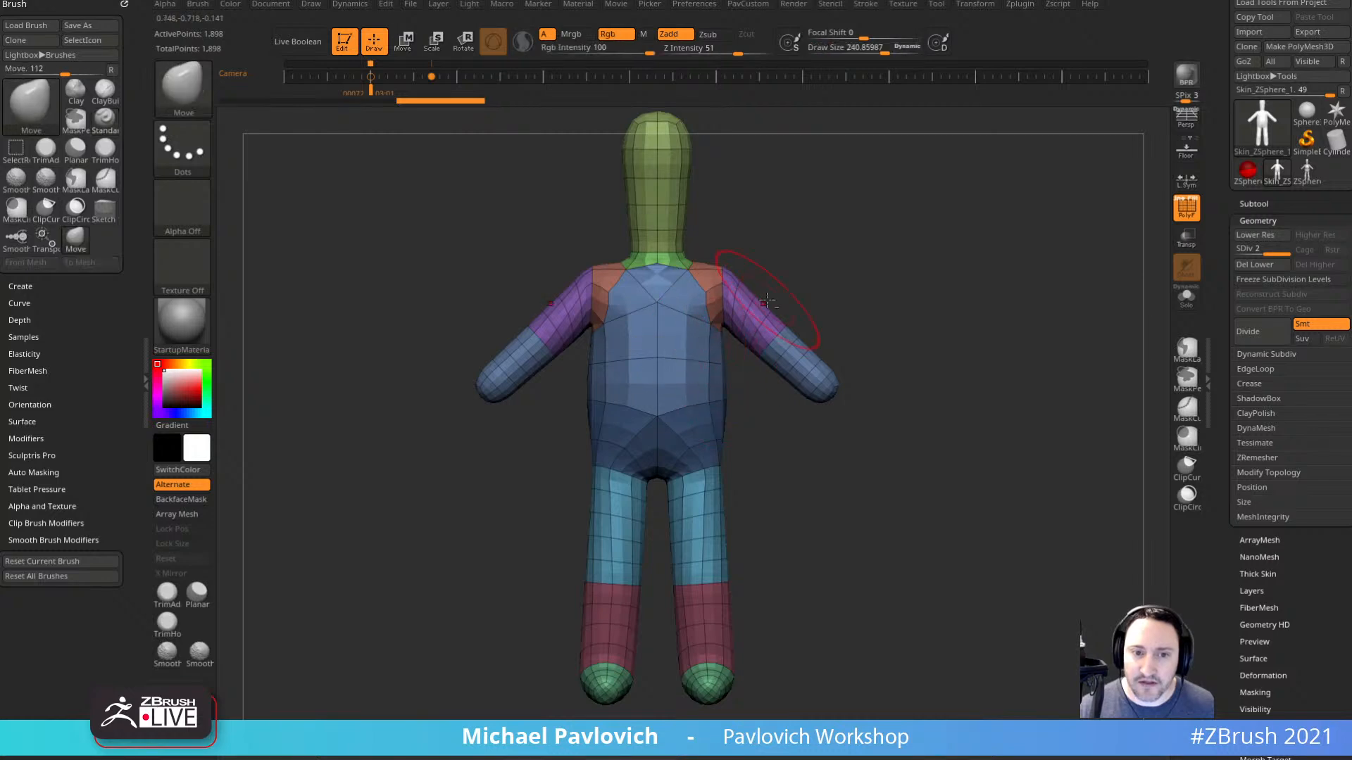
left_click_drag(775, 300, 737, 317)
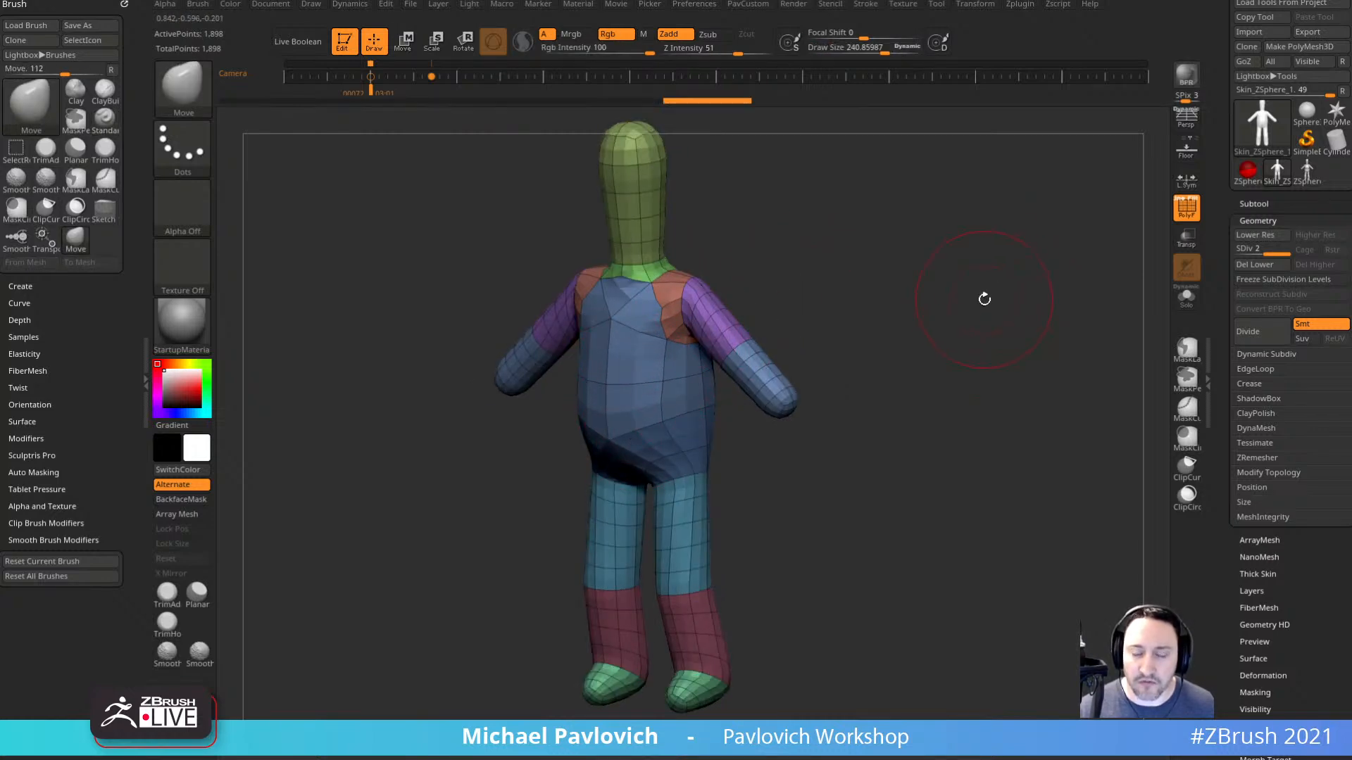
Compare the skin mesh with the reference image by alternating between the stored front and side camera views.
key("shift+z")
key("Left")
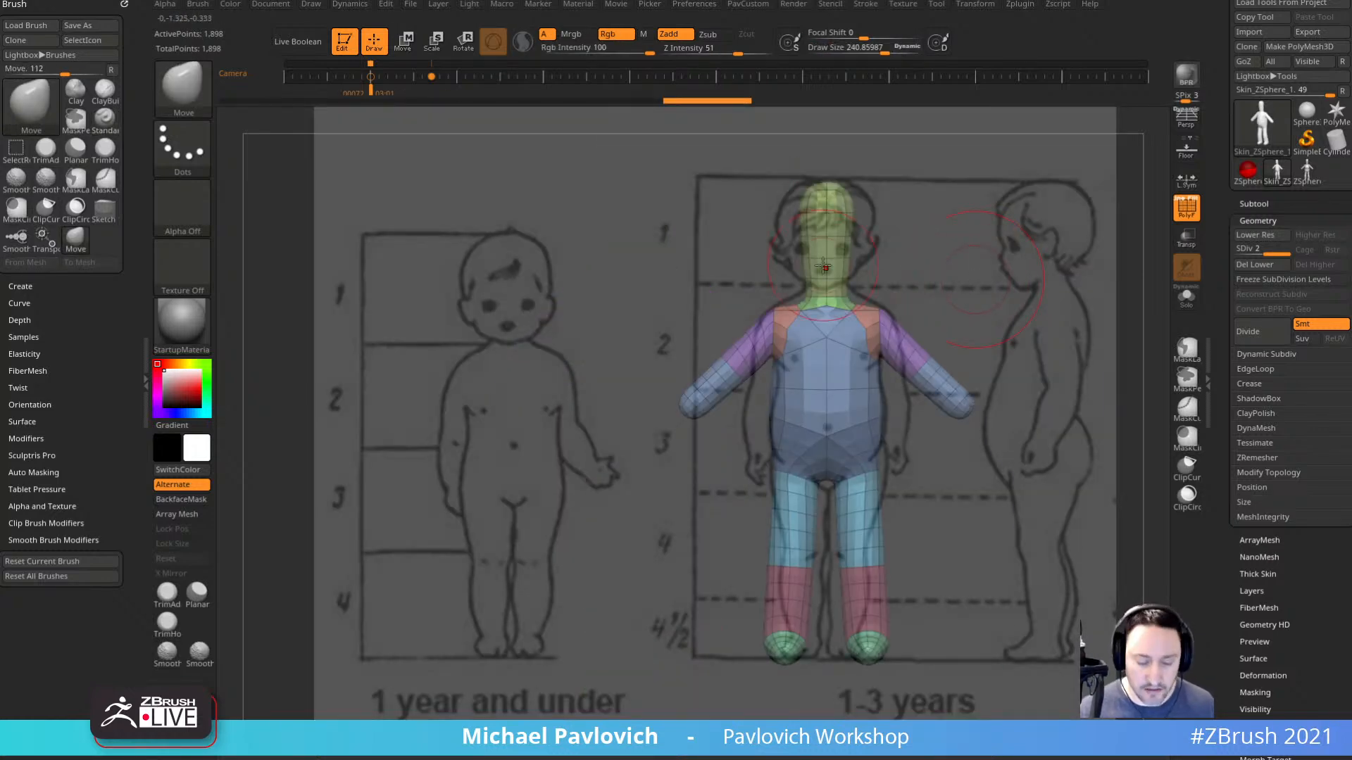
key("Right")
key("Left")
key("Right")
key("Right")
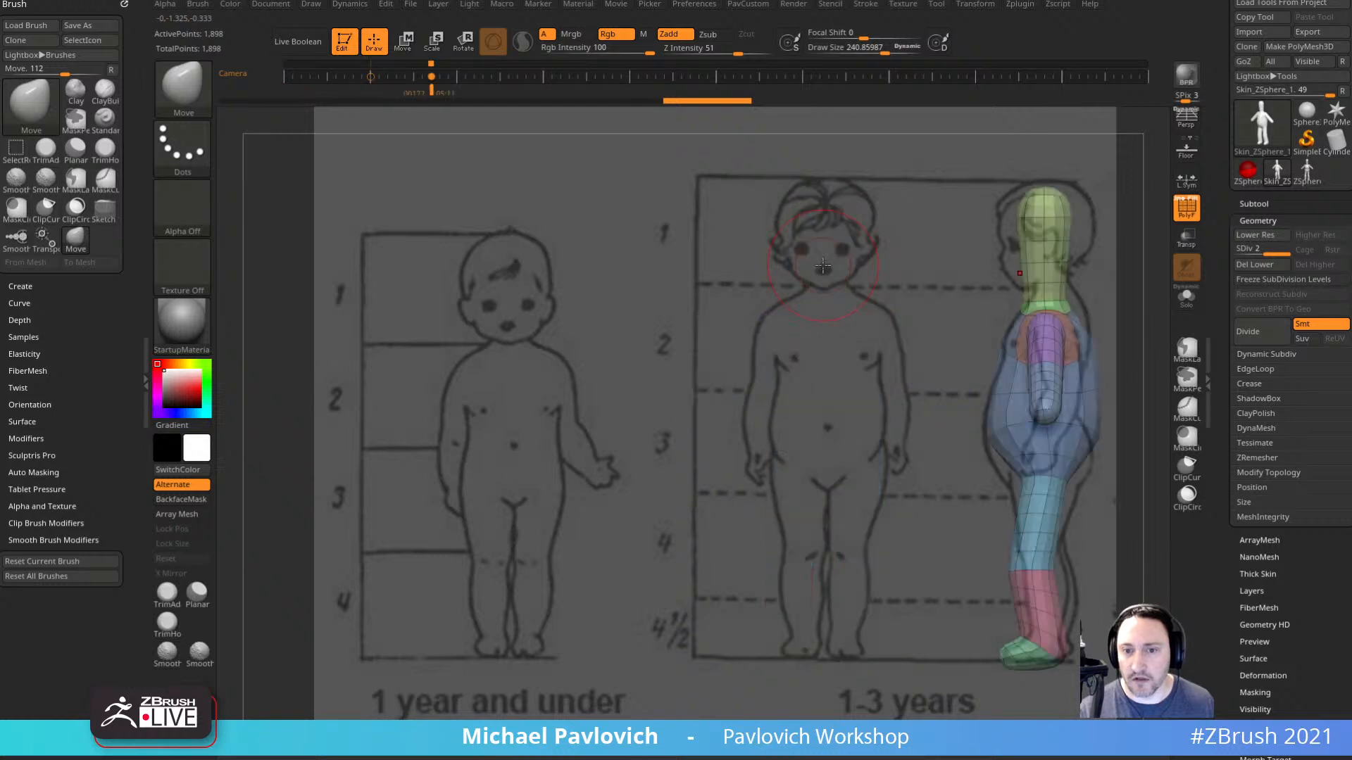
key("Left")
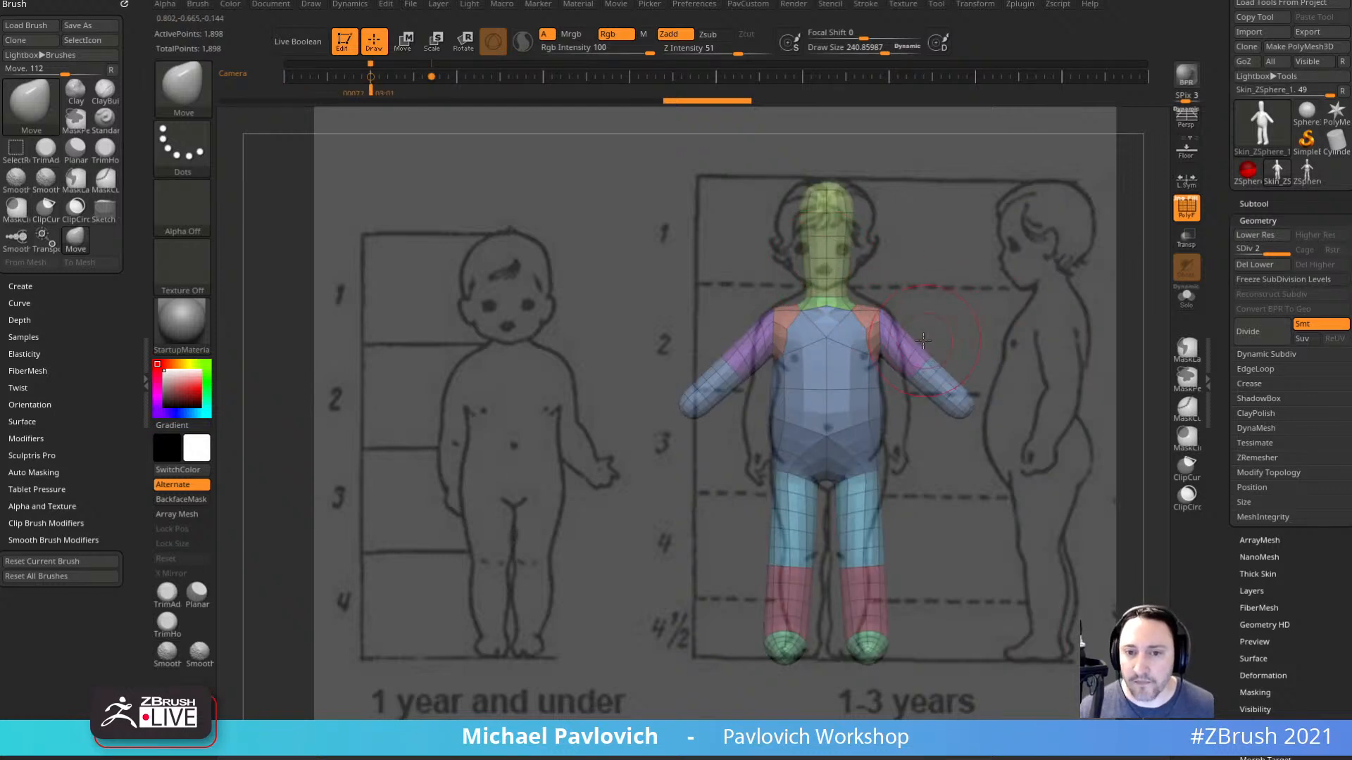
Set the Move brush's draw size to about 312.
key("s")
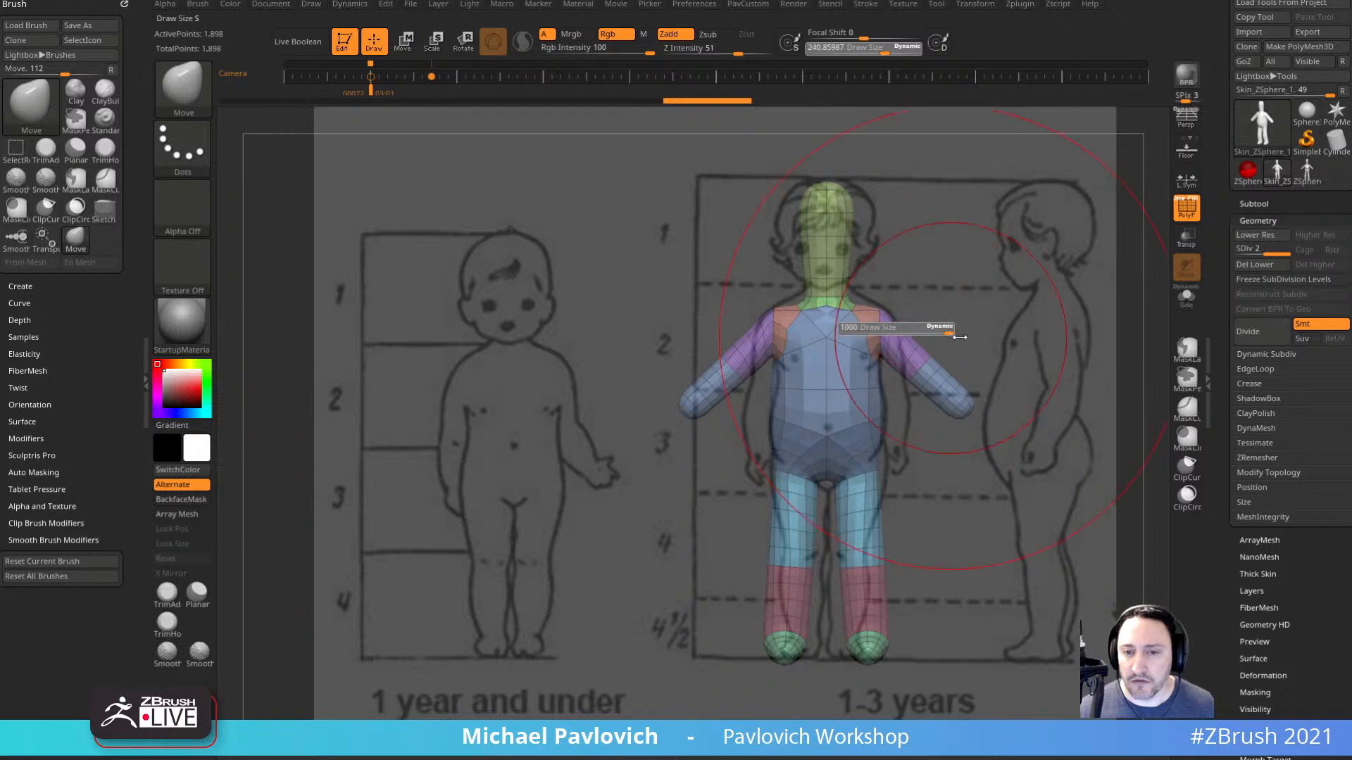
left_click_drag(956, 337, 939, 343)
key("s")
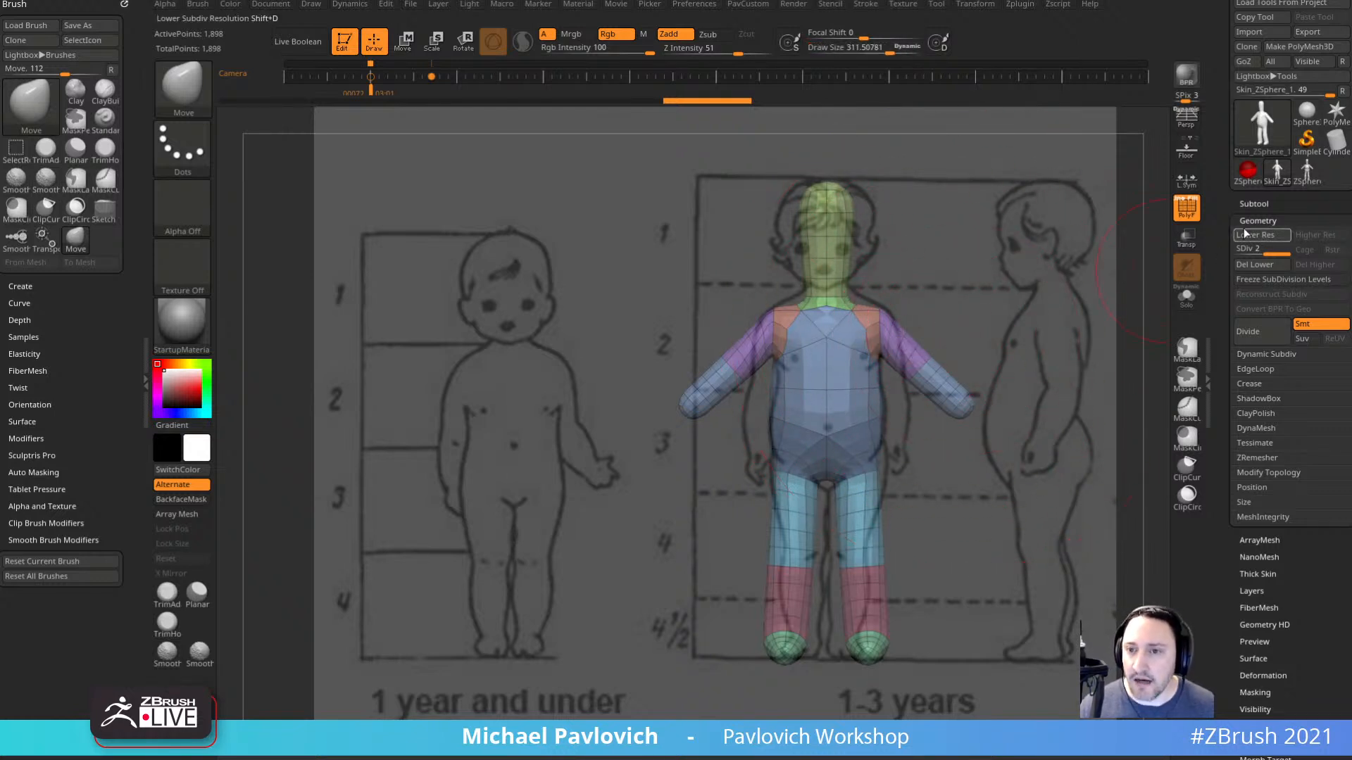
Append a Cube3D subtool to the skin mesh and inspect it around the torso, returning to the front view.
left_click(1255, 204)
left_click_drag(1301, 676, 1298, 352)
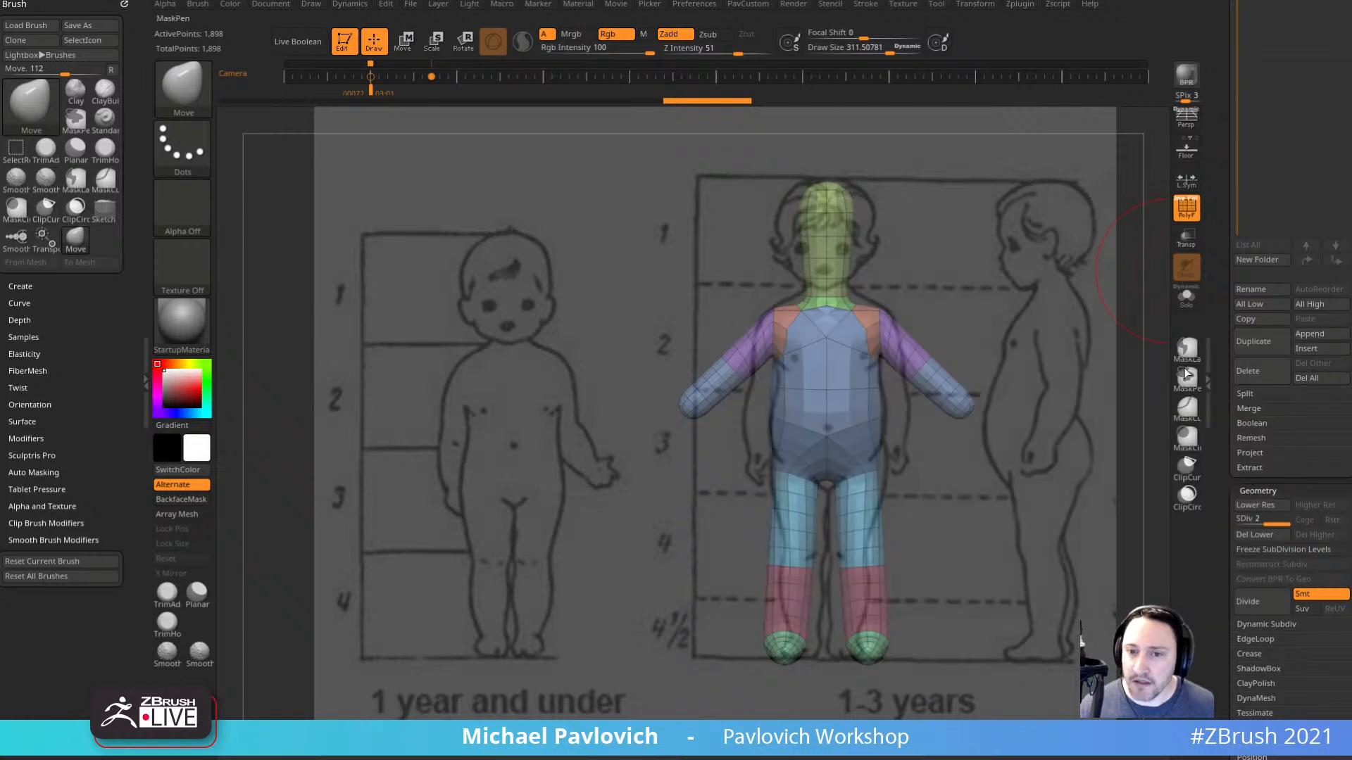
left_click(1301, 334)
left_click(836, 418)
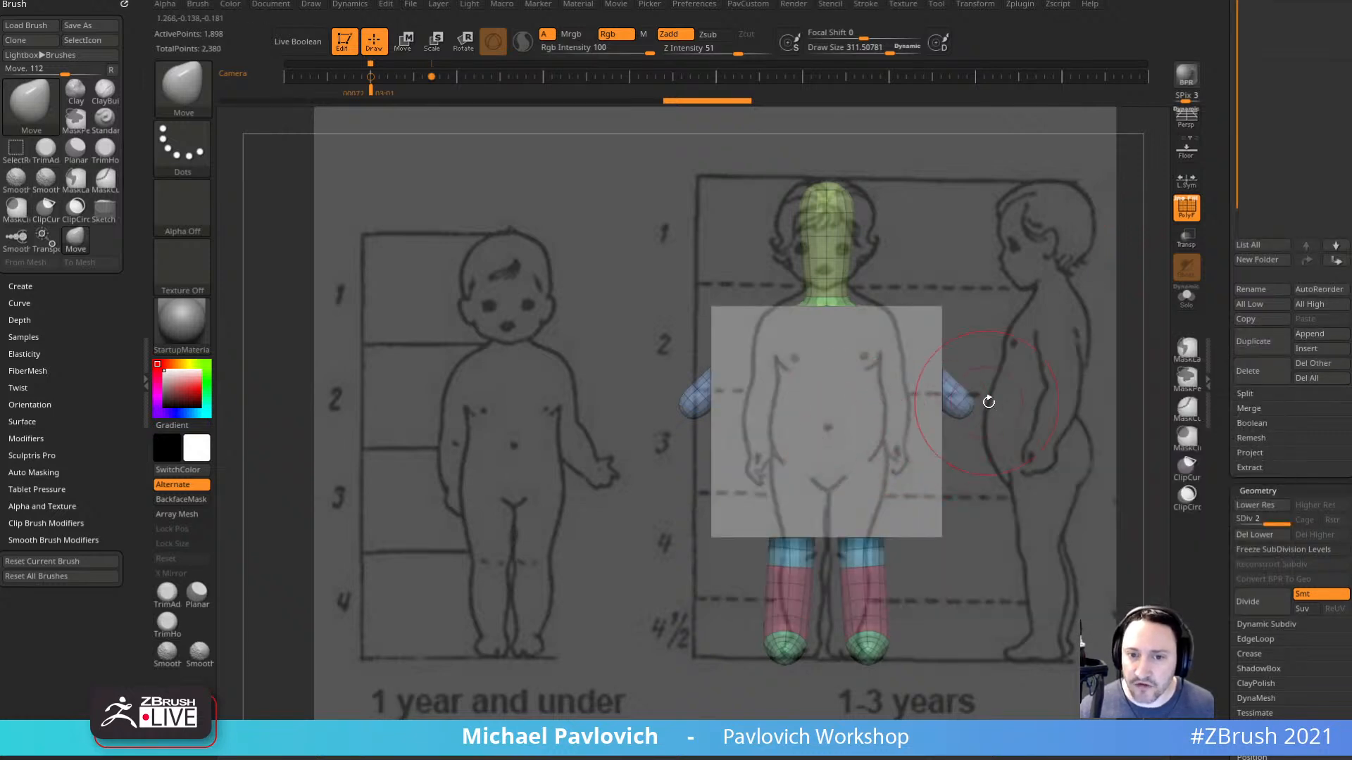
left_click_drag(1011, 374, 673, 430)
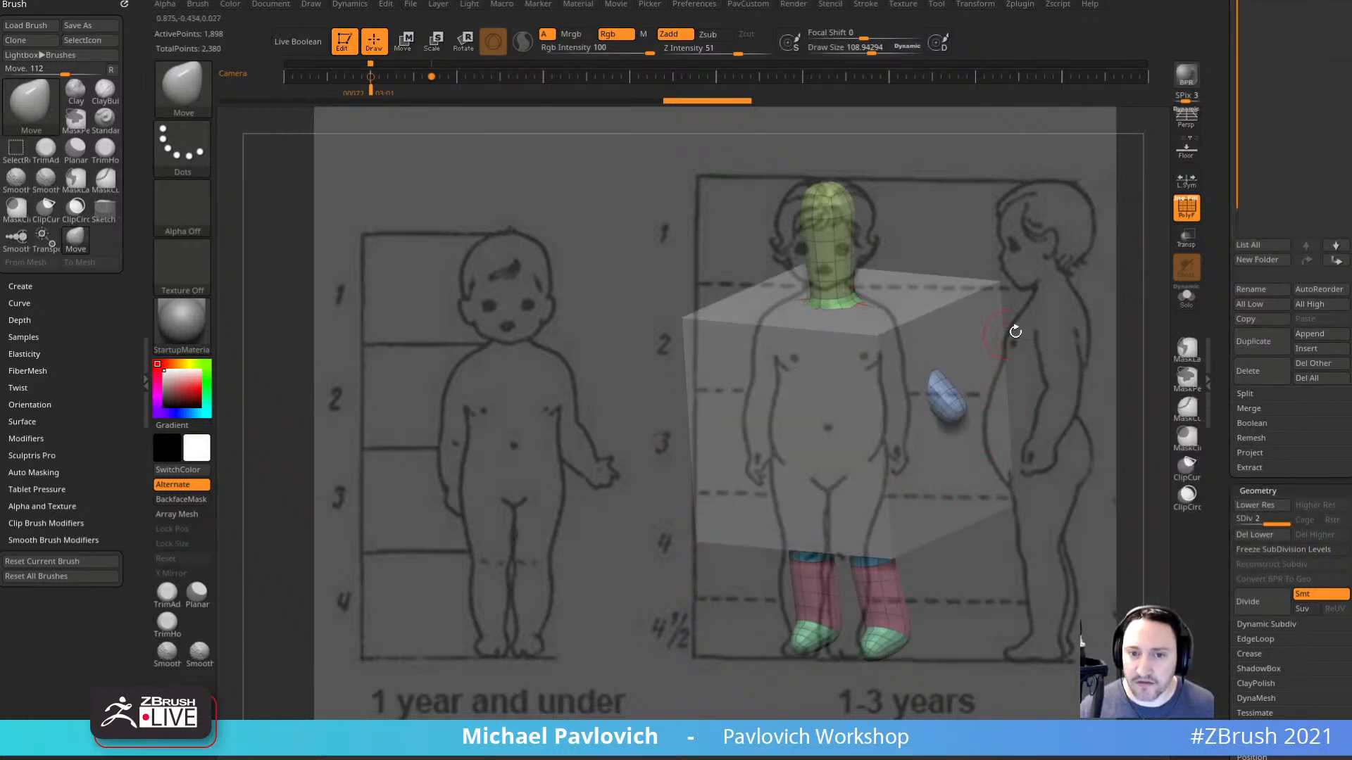
mouse_move(1061, 347)
left_mouse_down("shift")
mouse_move(845, 438)
mouse_move(959, 338)
mouse_move(1063, 364)
left_mouse_up("shift")
Try to delete the PM3D_Cube3D1 subtool and make the Skin_ZSphere_1 subtool active again.
left_click_drag(1244, 200, 1244, 359)
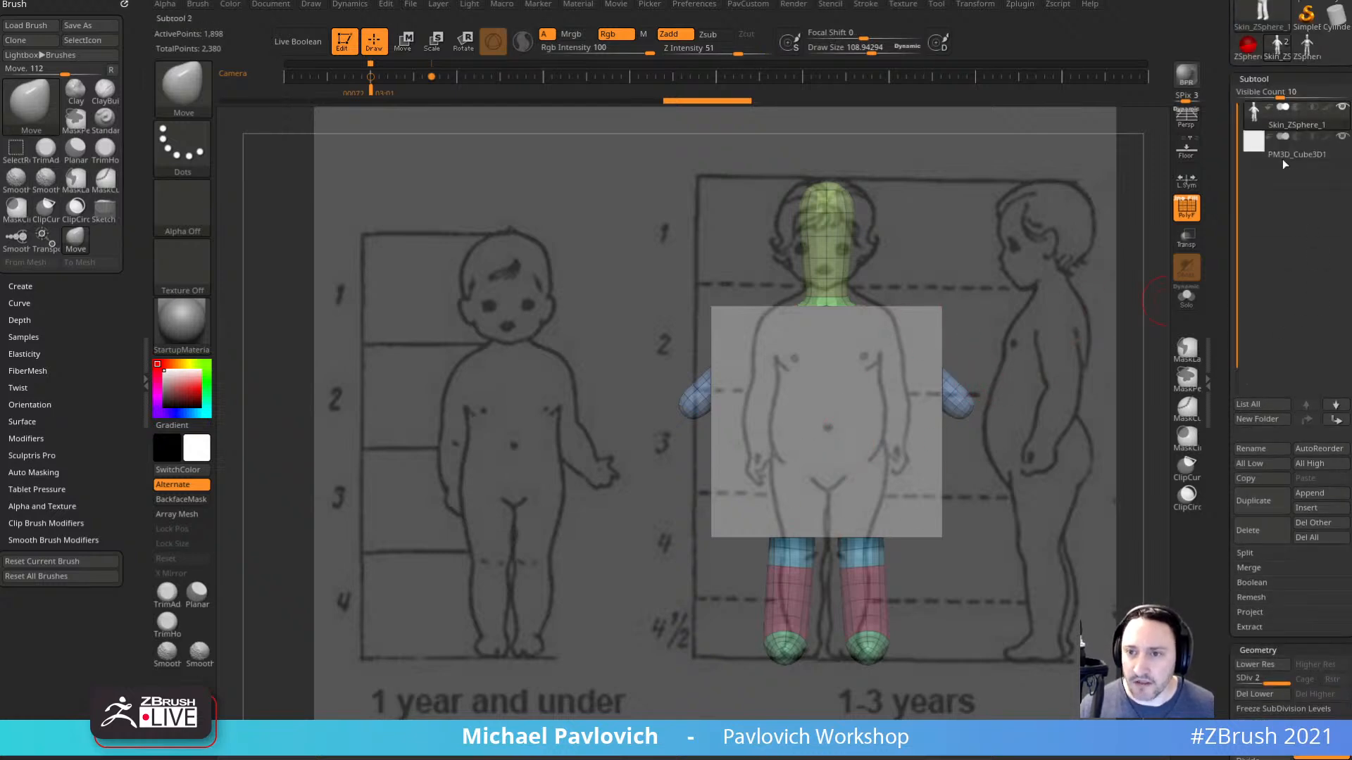
left_click(1282, 158)
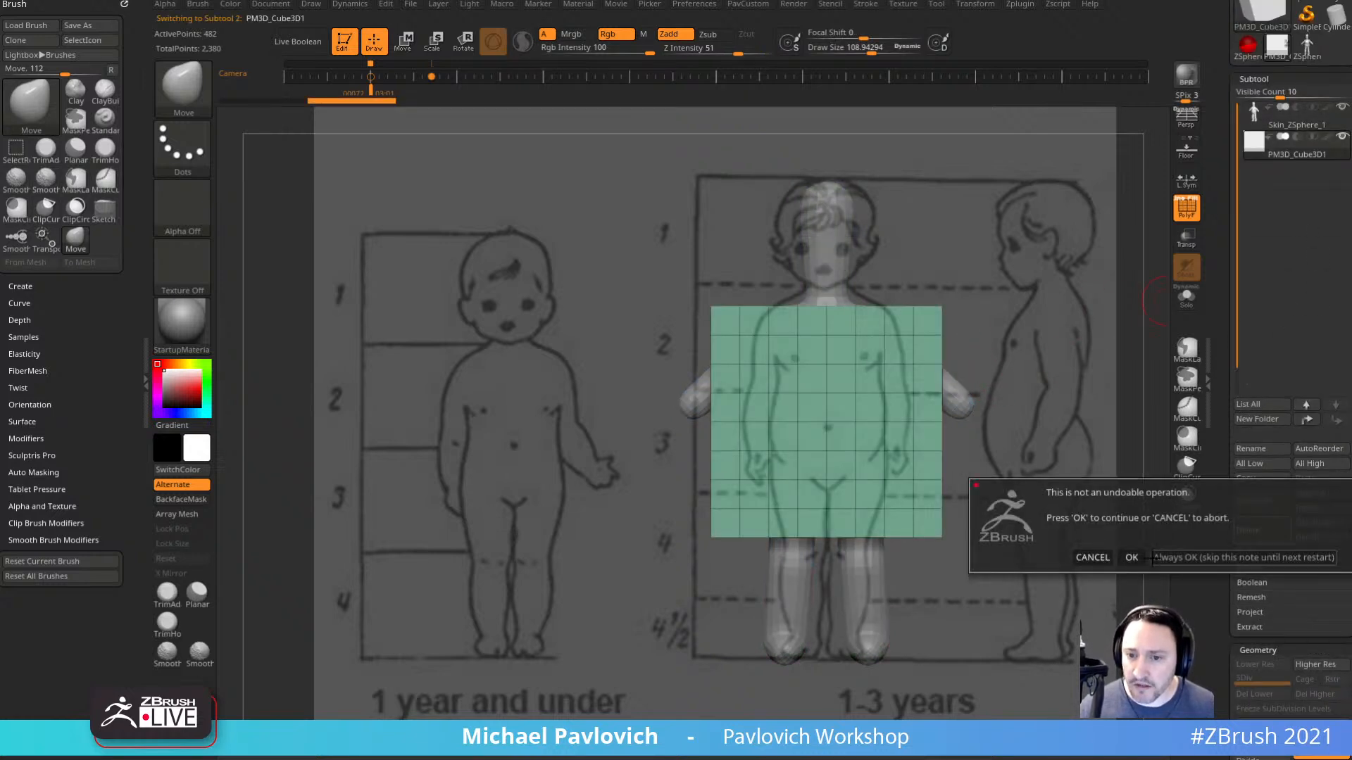
left_click(1292, 125)
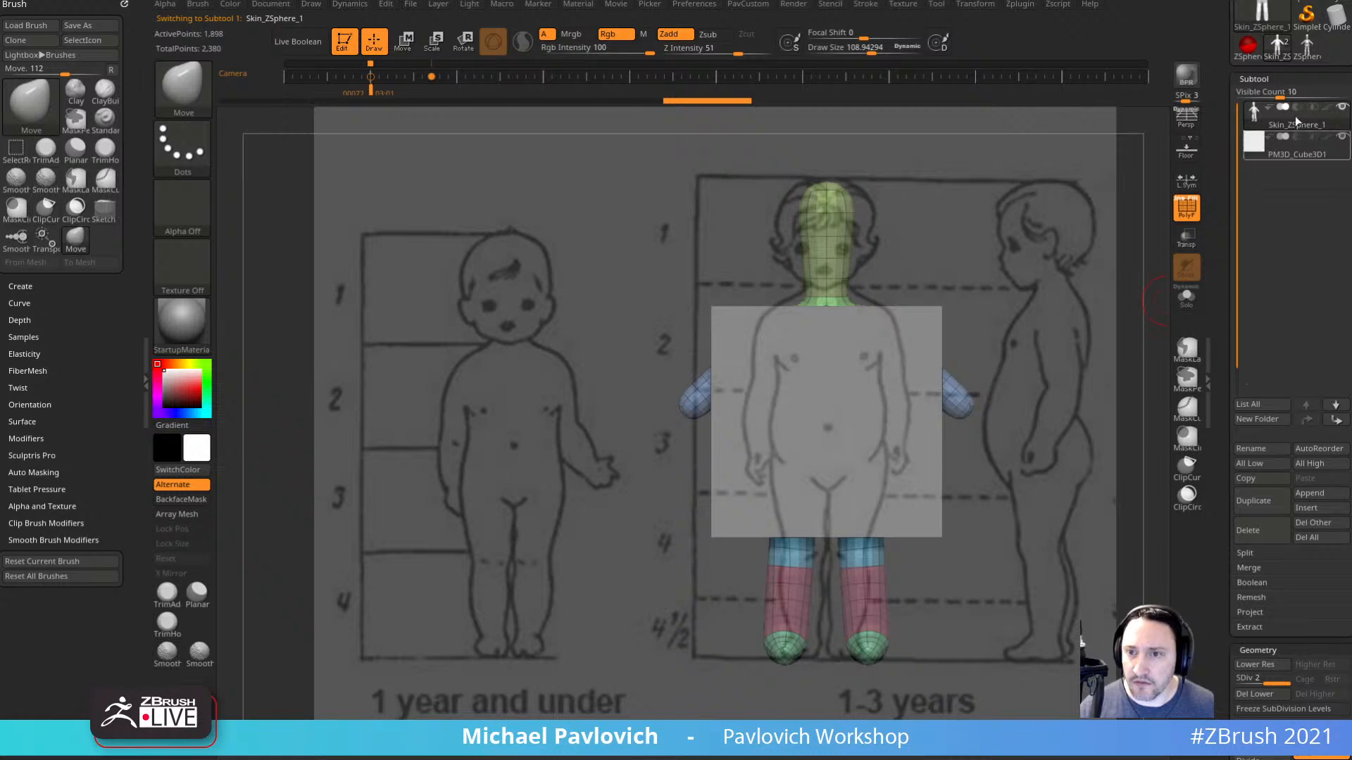
left_click_drag(1224, 311, 1231, 132)
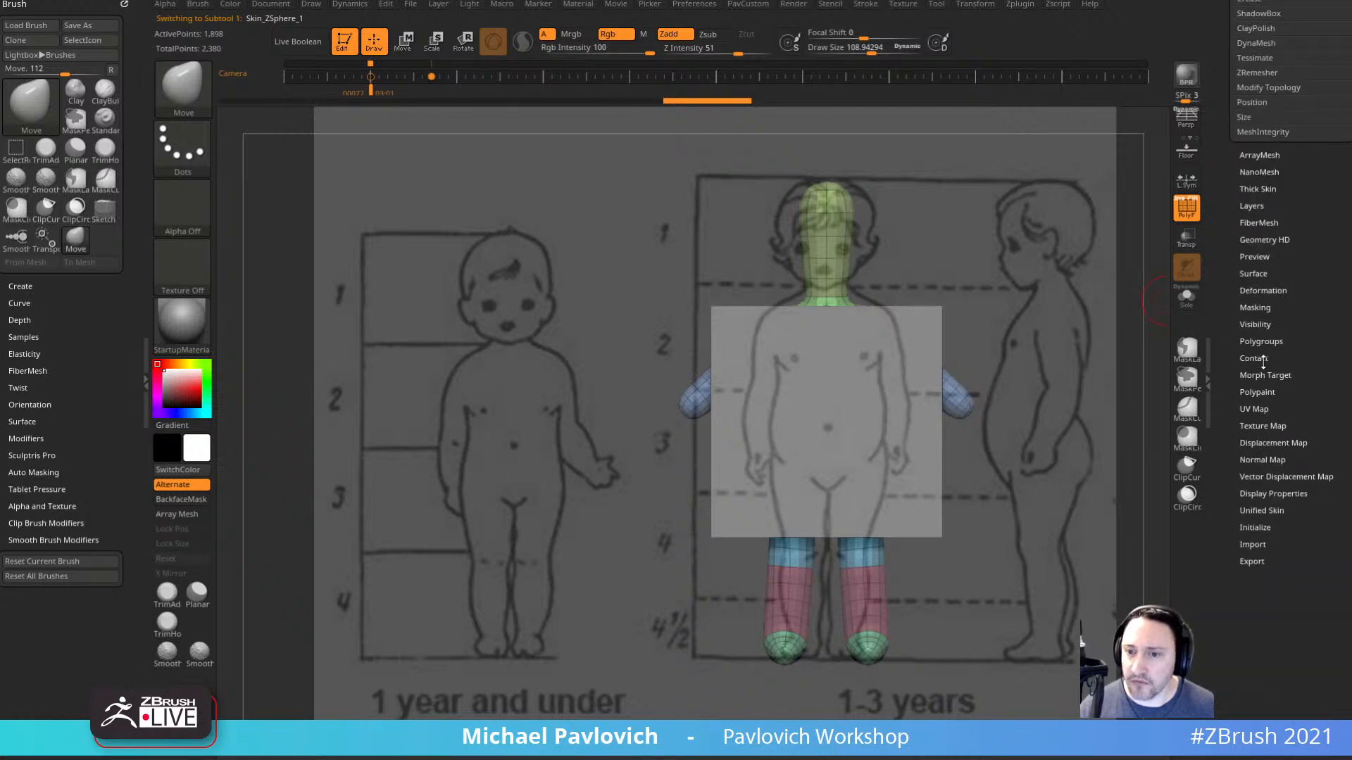
Turn on ghost transparency for the Skin_ZSphere_1 mesh and bring the Subtool list back into view.
left_click(1262, 289)
left_click(1262, 305)
left_click_drag(1222, 247, 1221, 377)
mouse_move(1067, 334)
left_mouse_down()
mouse_move(1181, 335)
mouse_move(1056, 292)
mouse_move(1069, 347)
left_mouse_up()
left_click(1189, 241)
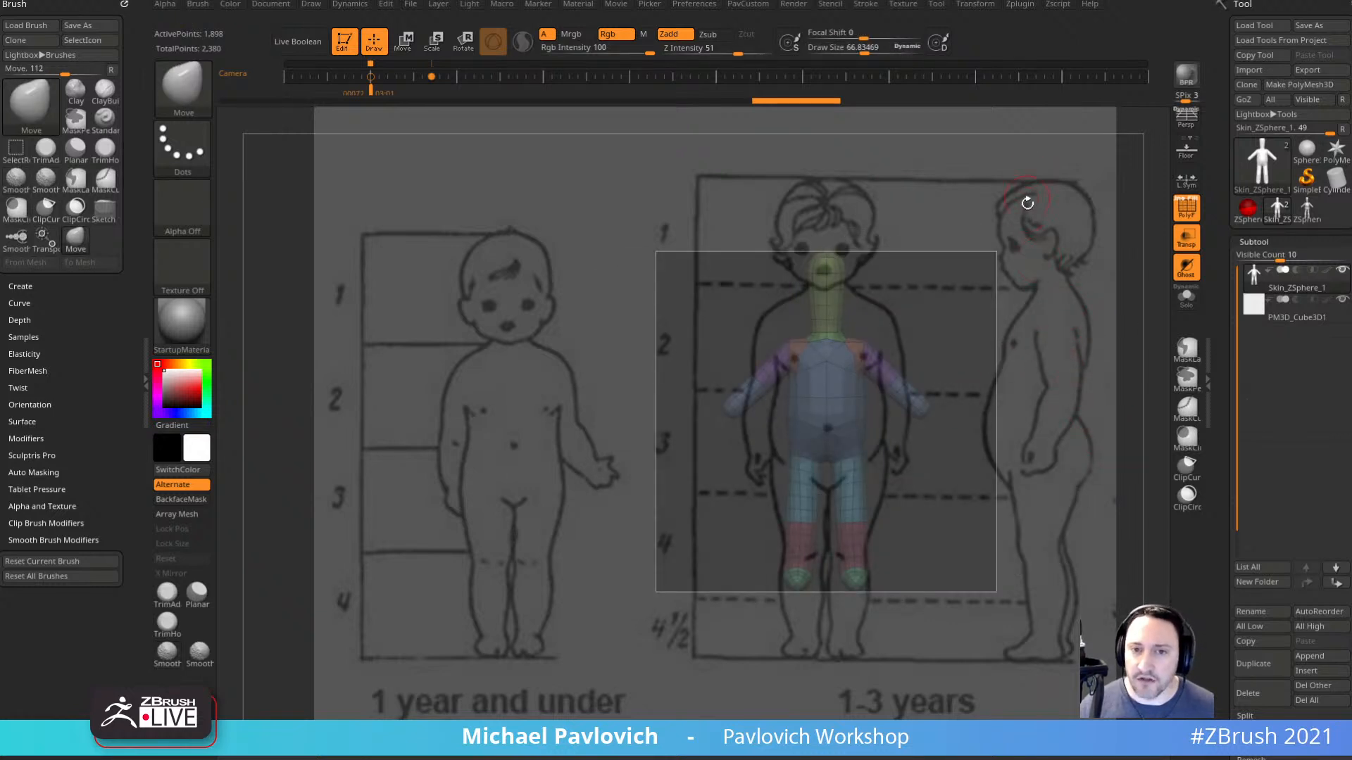
Set the Move brush's draw size to about 99 and frame the skin mesh.
left_click_drag(1069, 248, 1007, 264, "alt")
key("s")
left_click_drag(1013, 268, 1069, 273)
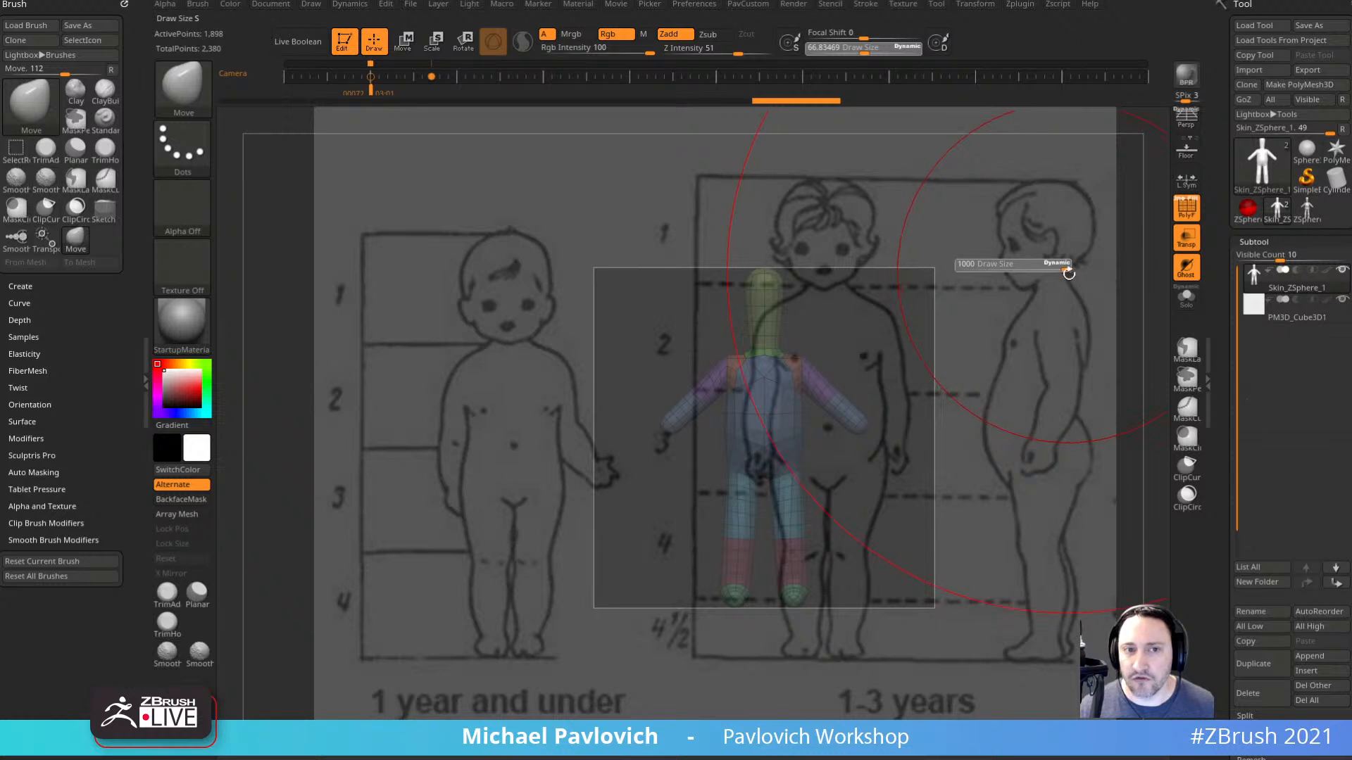
key("s")
left_click_drag(536, 237, 543, 240)
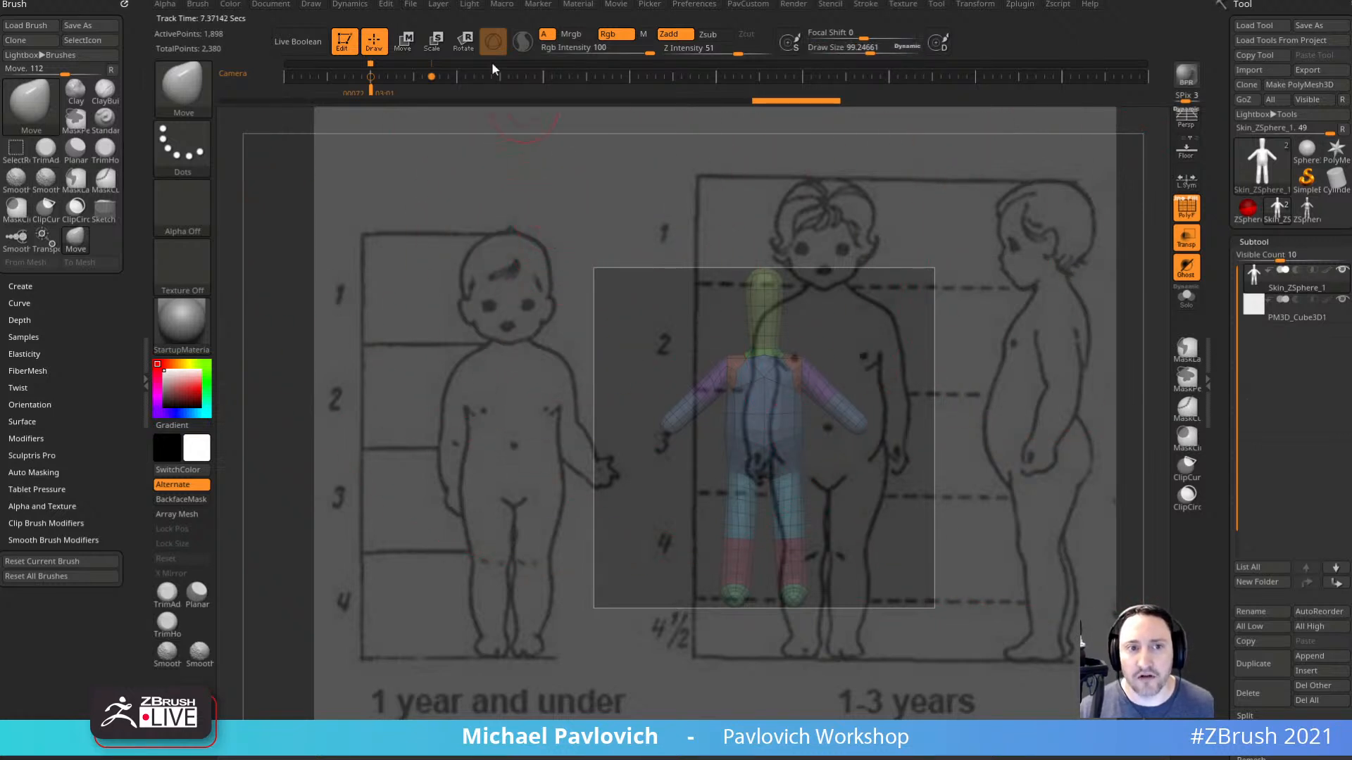
left_click(694, 4)
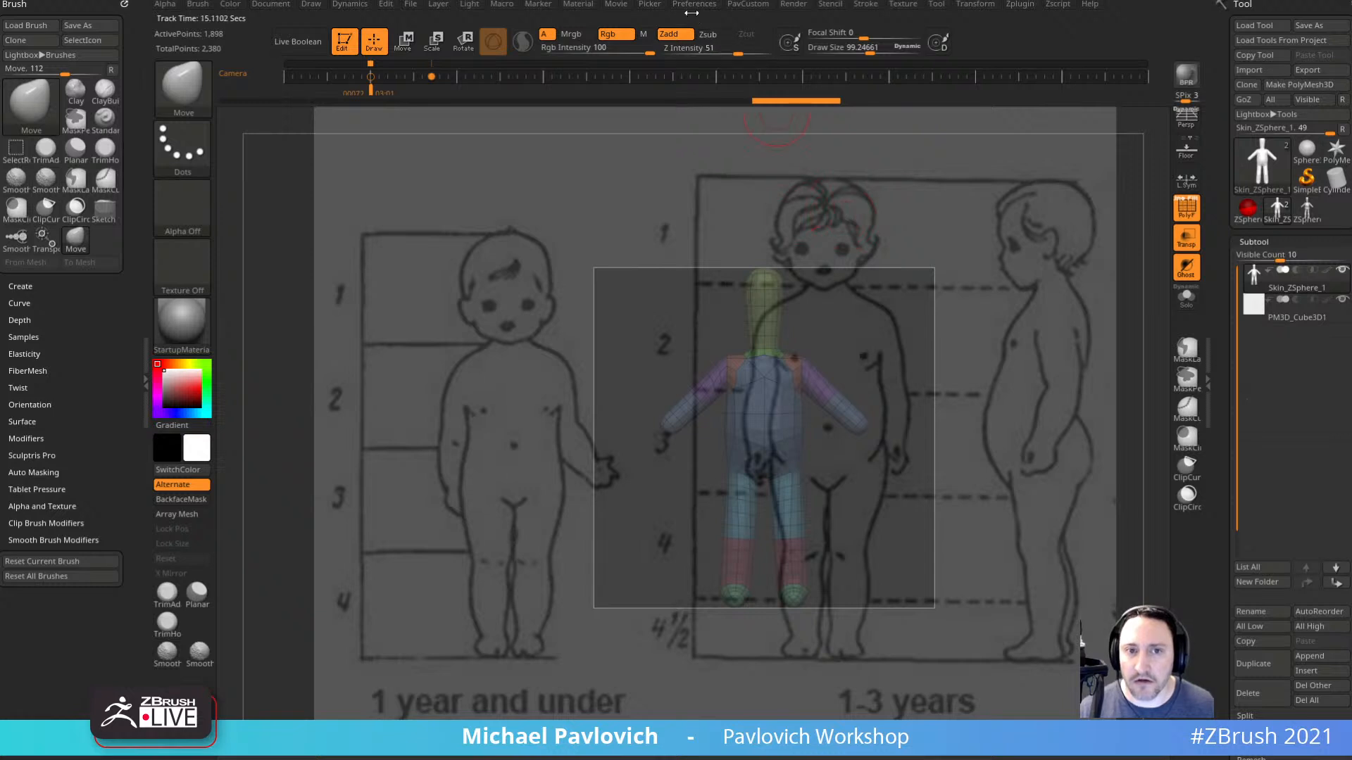
left_click(711, 289)
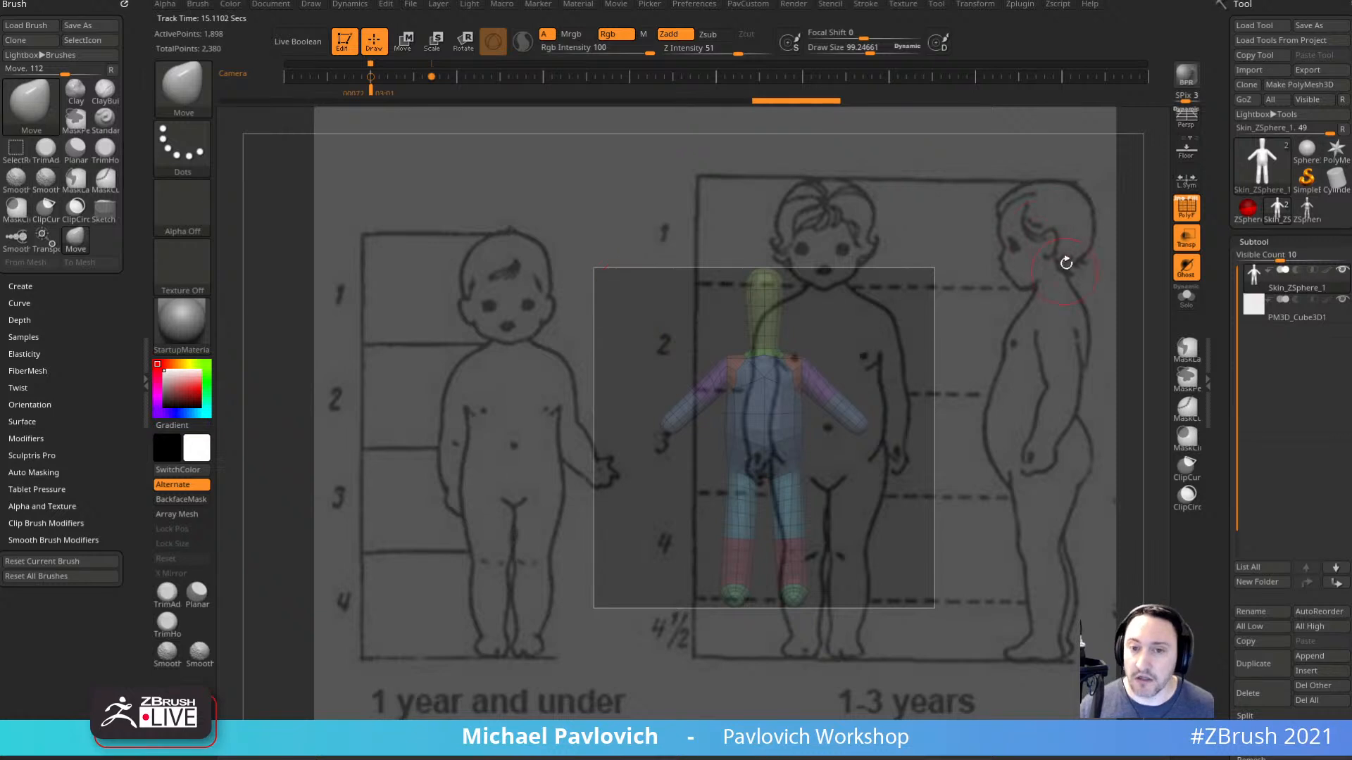
key("f")
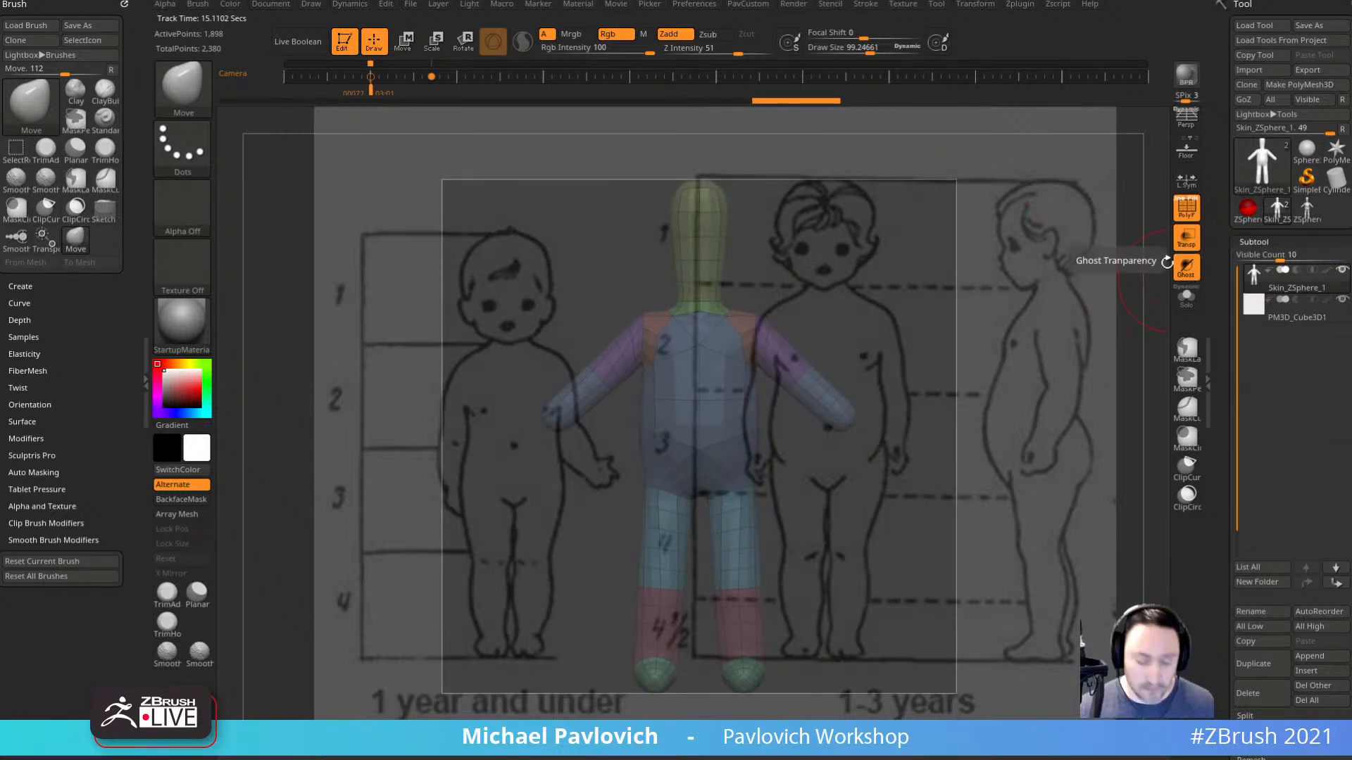
Delete the PM3D_Cube3D1 subtool and frame the remaining skin mesh.
left_click(1296, 311)
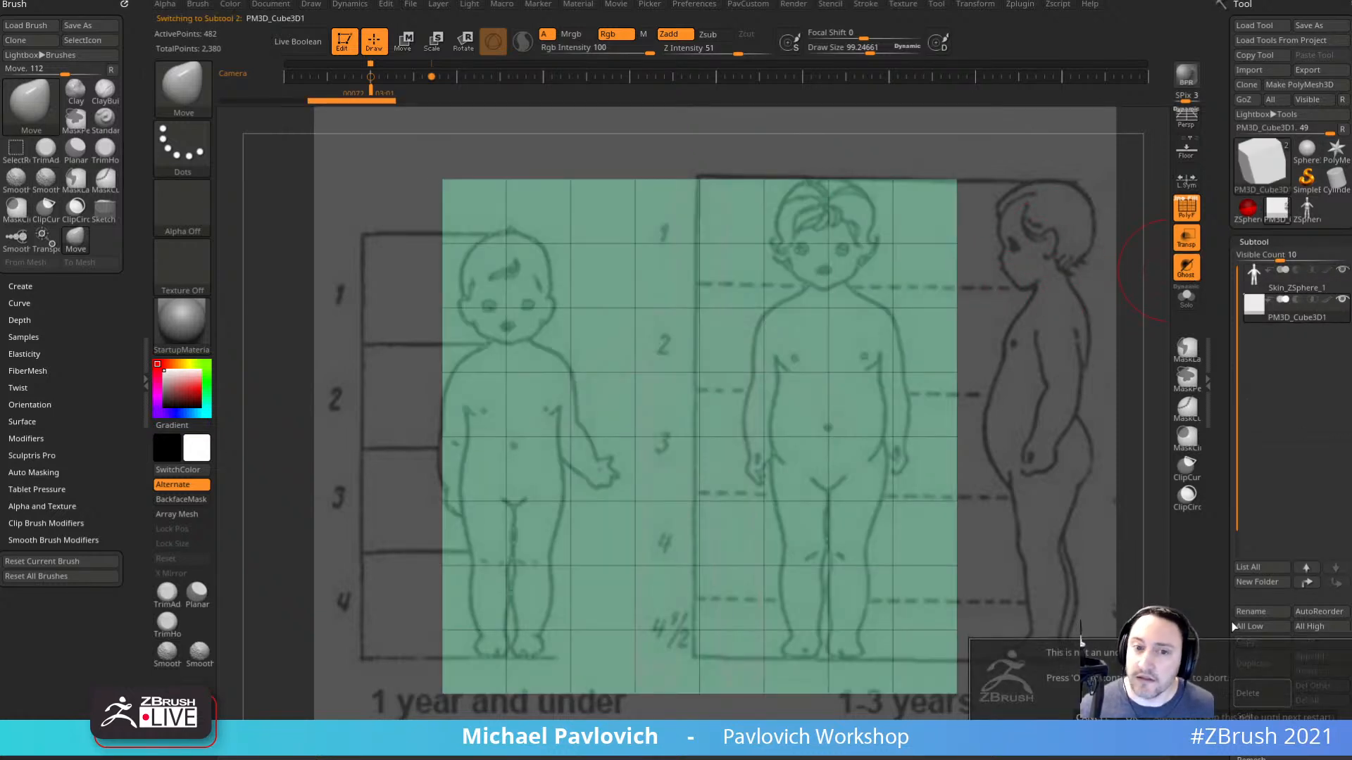
left_click(1249, 693)
key("f")
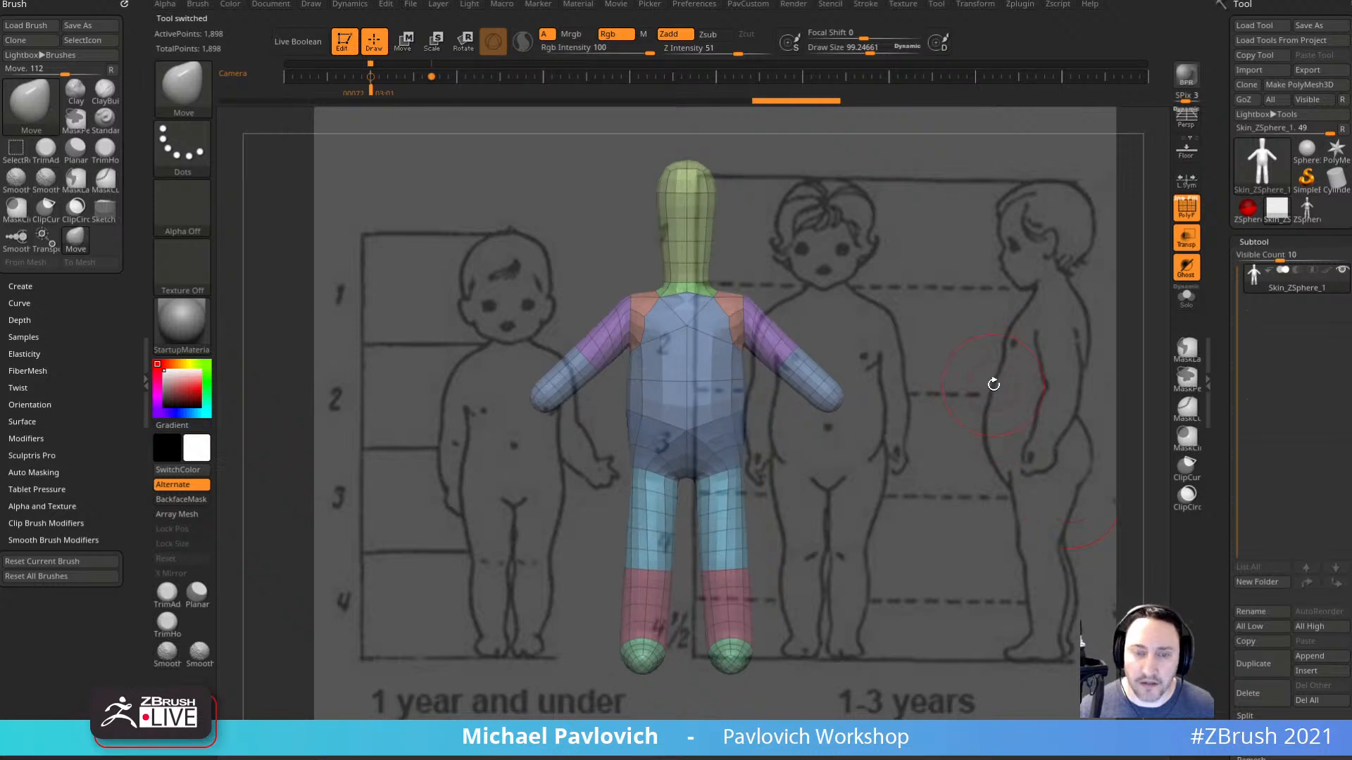
Set up timeline camera keyframes that align the mesh with the front and side drawings of the 1-3 years reference.
key("Left")
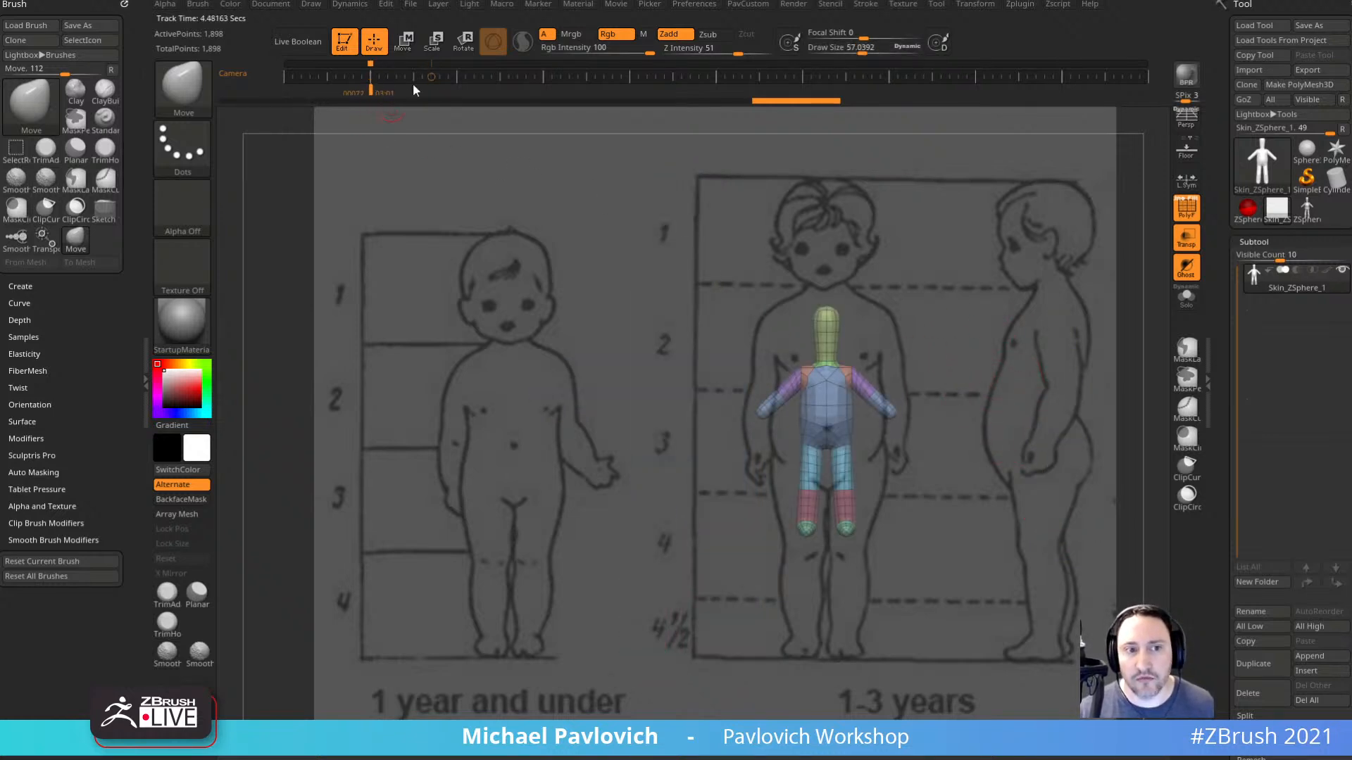
left_click(430, 76)
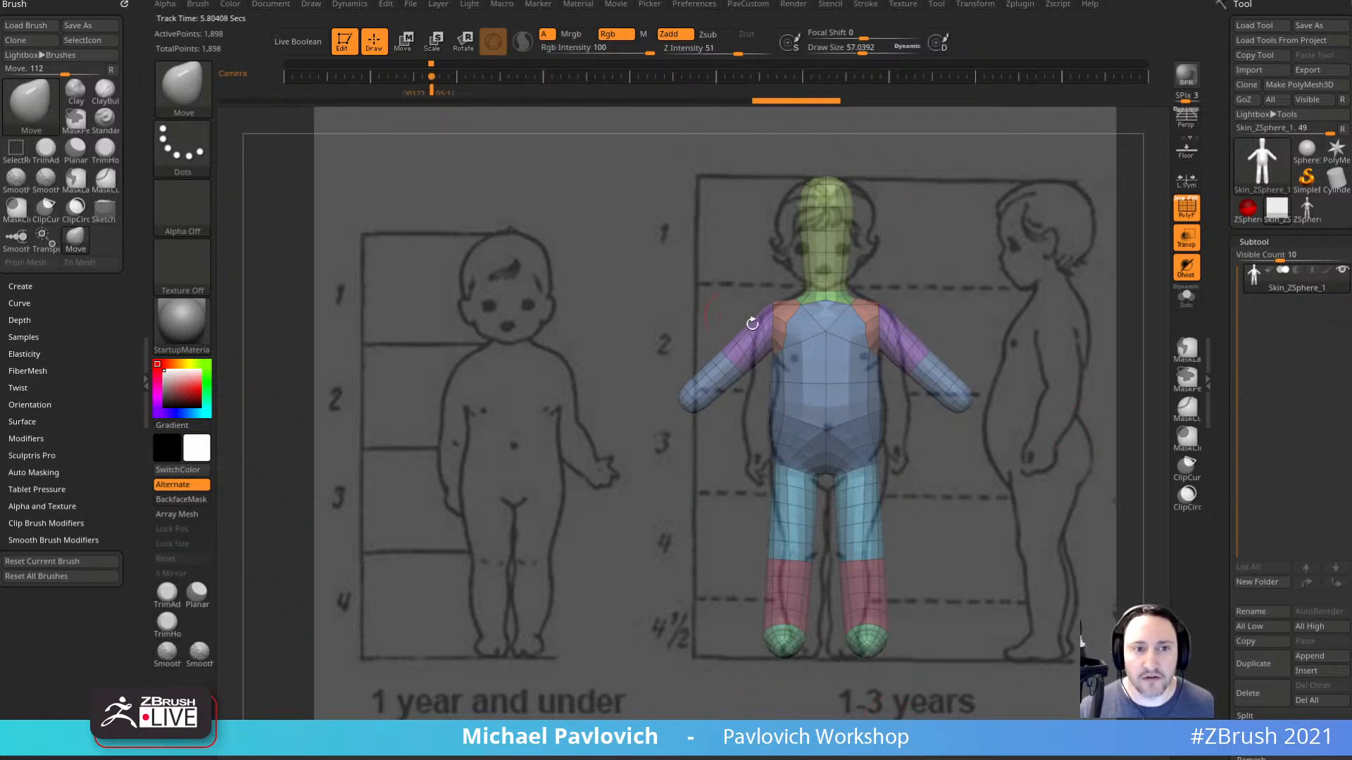
mouse_move(1107, 409)
left_mouse_down("shift")
mouse_move(987, 454)
mouse_move(1207, 464)
left_mouse_up("shift")
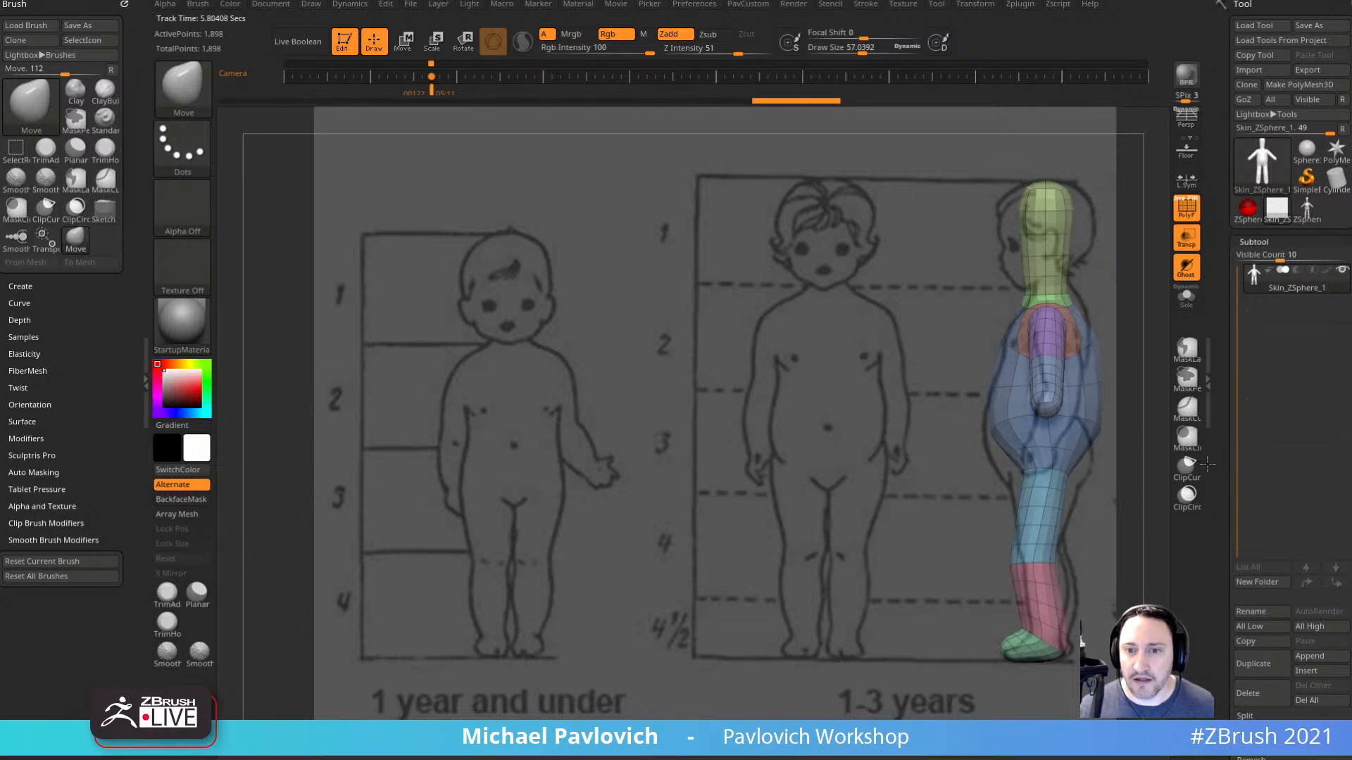
left_click(499, 76)
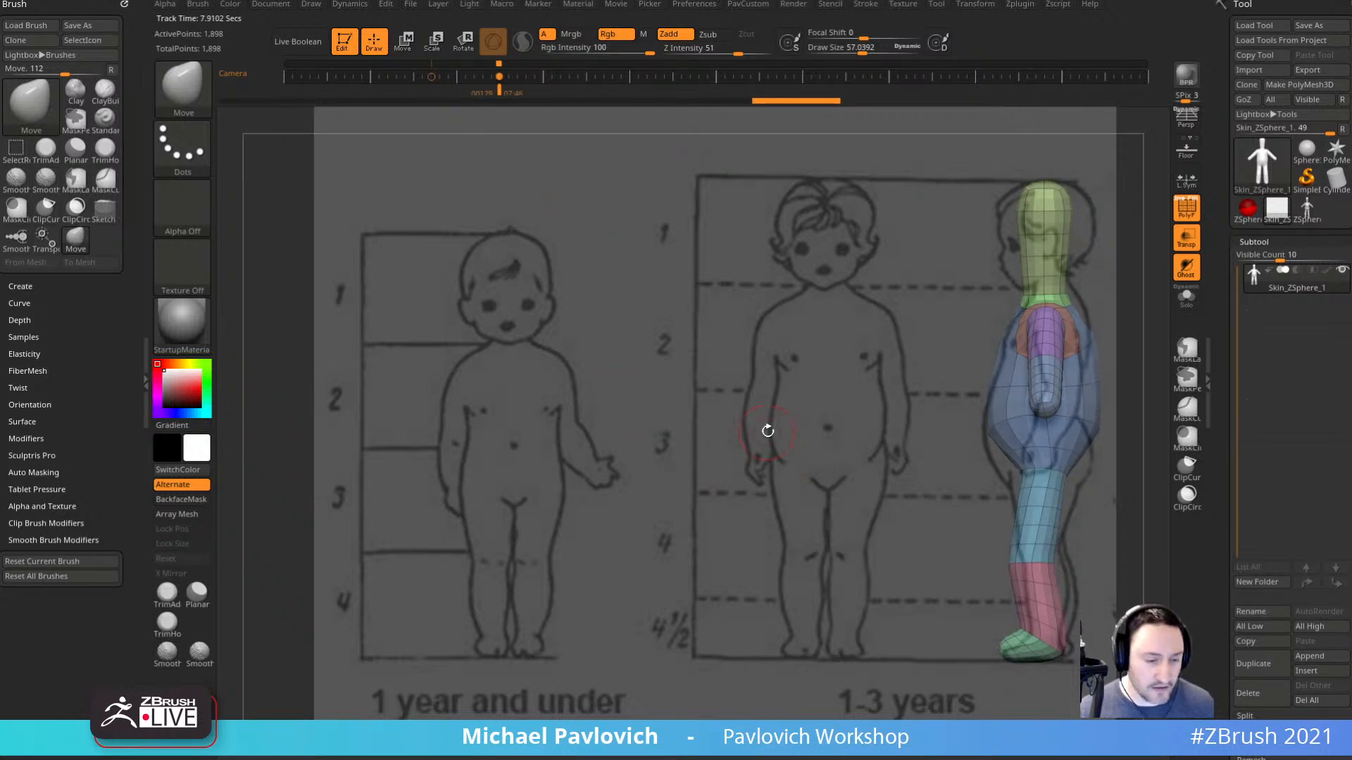
Hide the timeline and check the alignment by switching between the stored front and side camera views.
key("space")
left_click(766, 362)
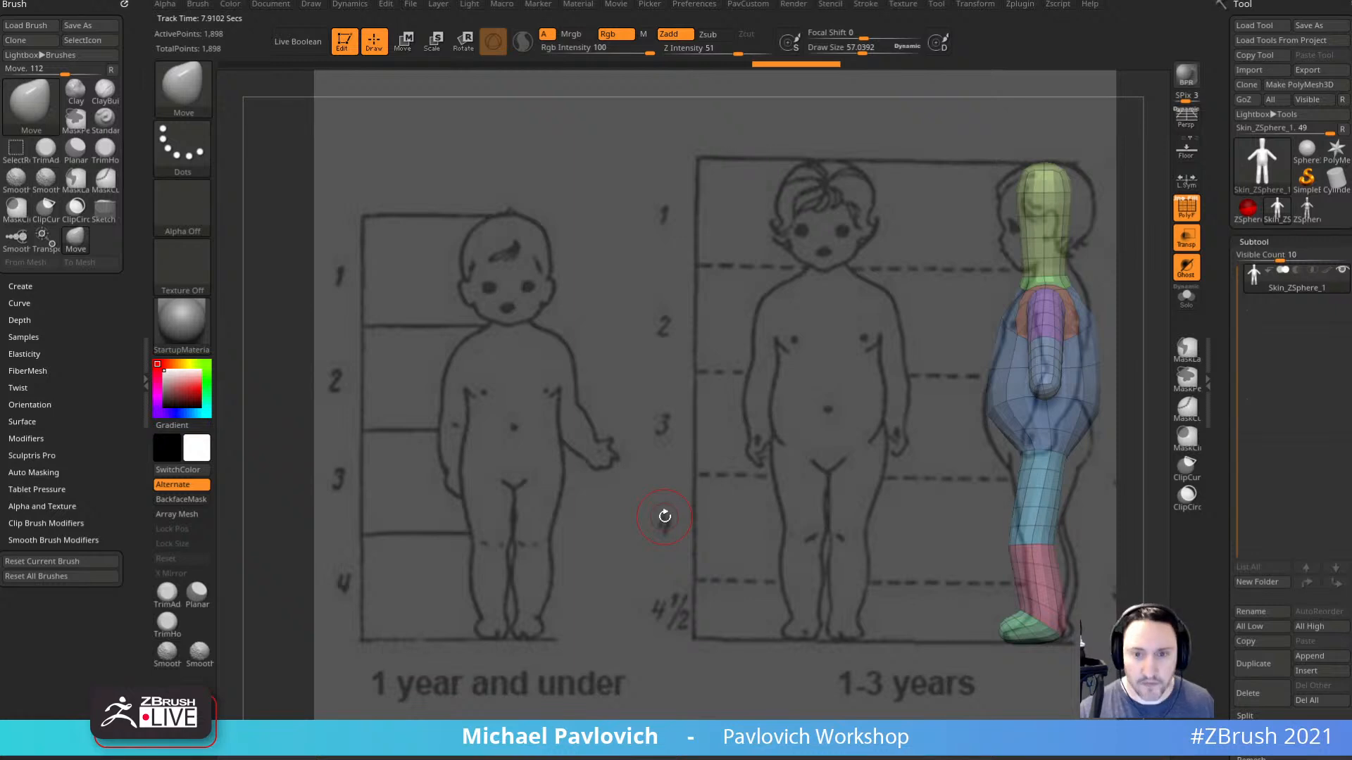
left_click_drag(769, 361, 873, 345)
left_click_drag(714, 284, 438, 303, "alt")
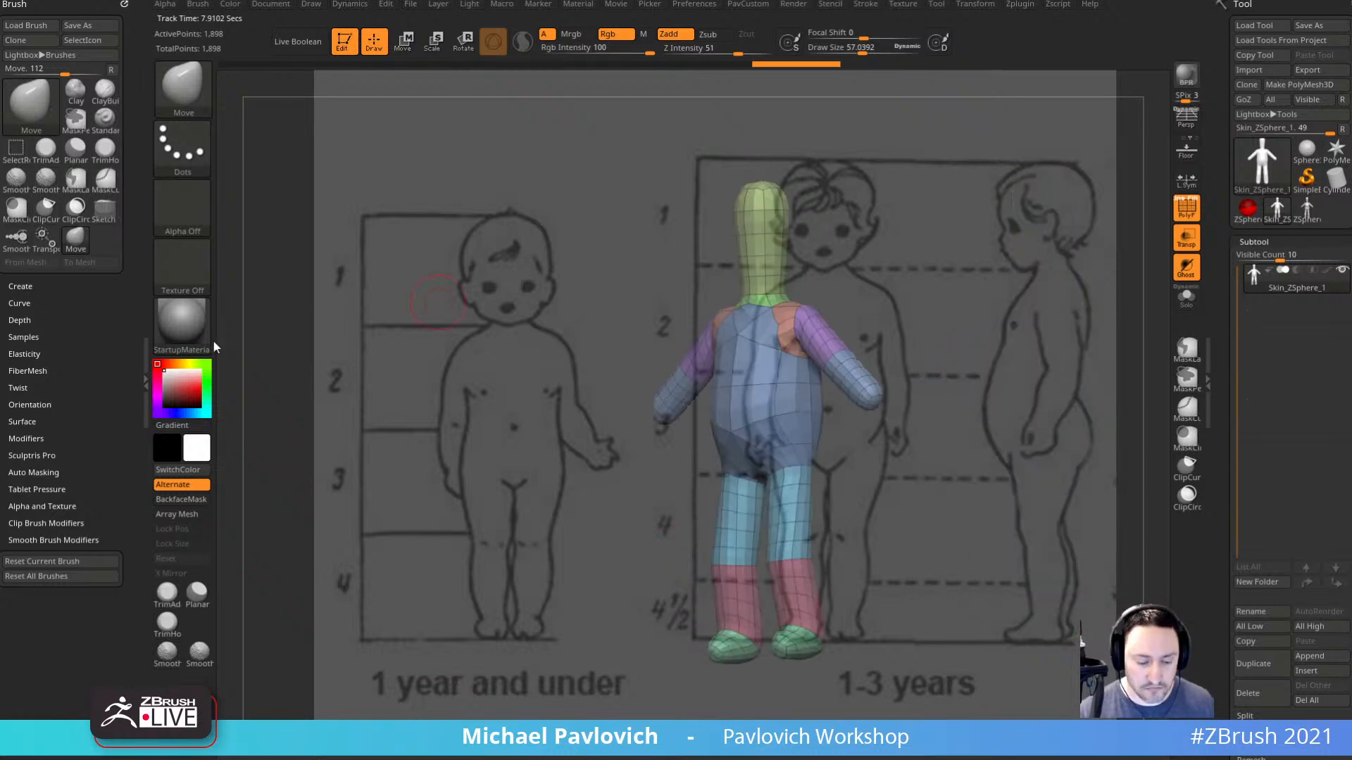
key("Left")
key("Right")
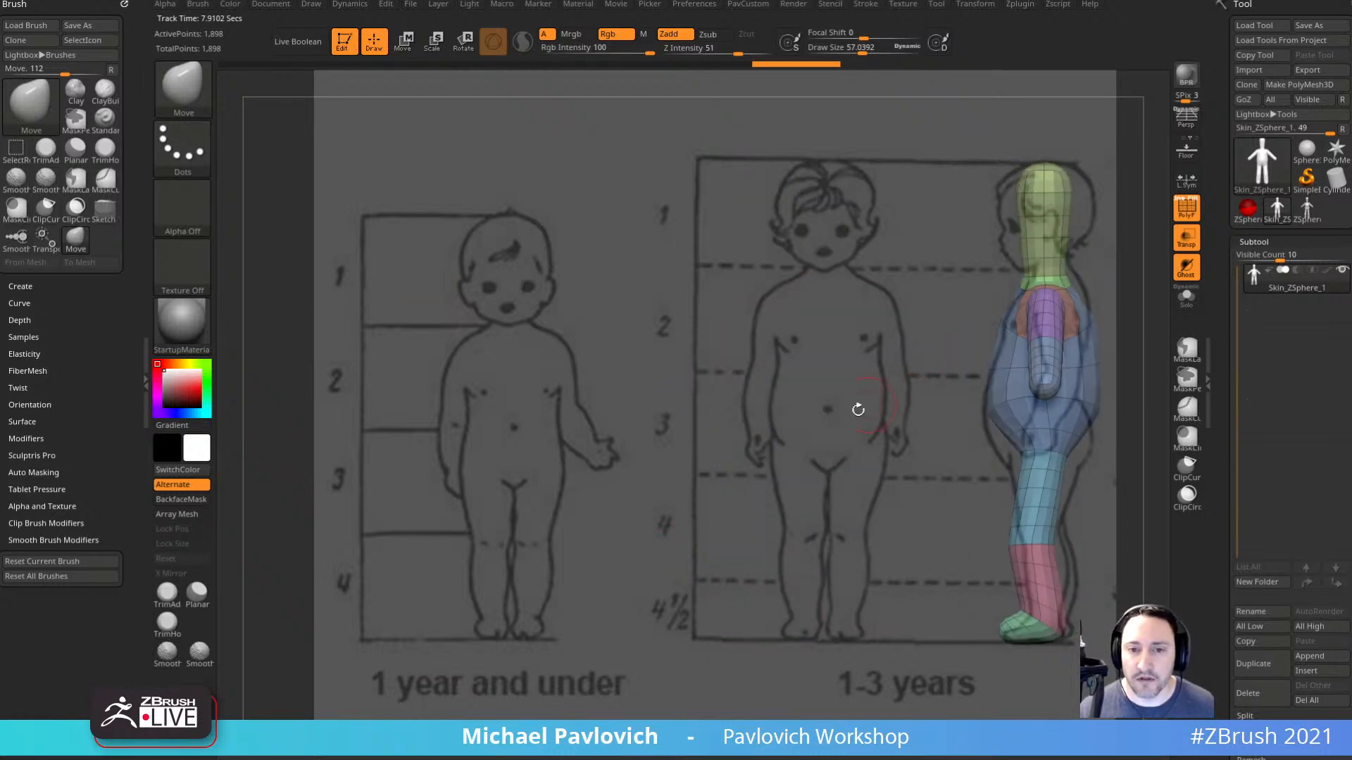
Reshape the back and buttocks in the stored side view with the Move brush to follow the reference profile.
mouse_move(843, 413)
left_mouse_down("alt")
mouse_move(658, 409)
mouse_move(880, 427)
mouse_move(883, 444)
left_mouse_up("alt")
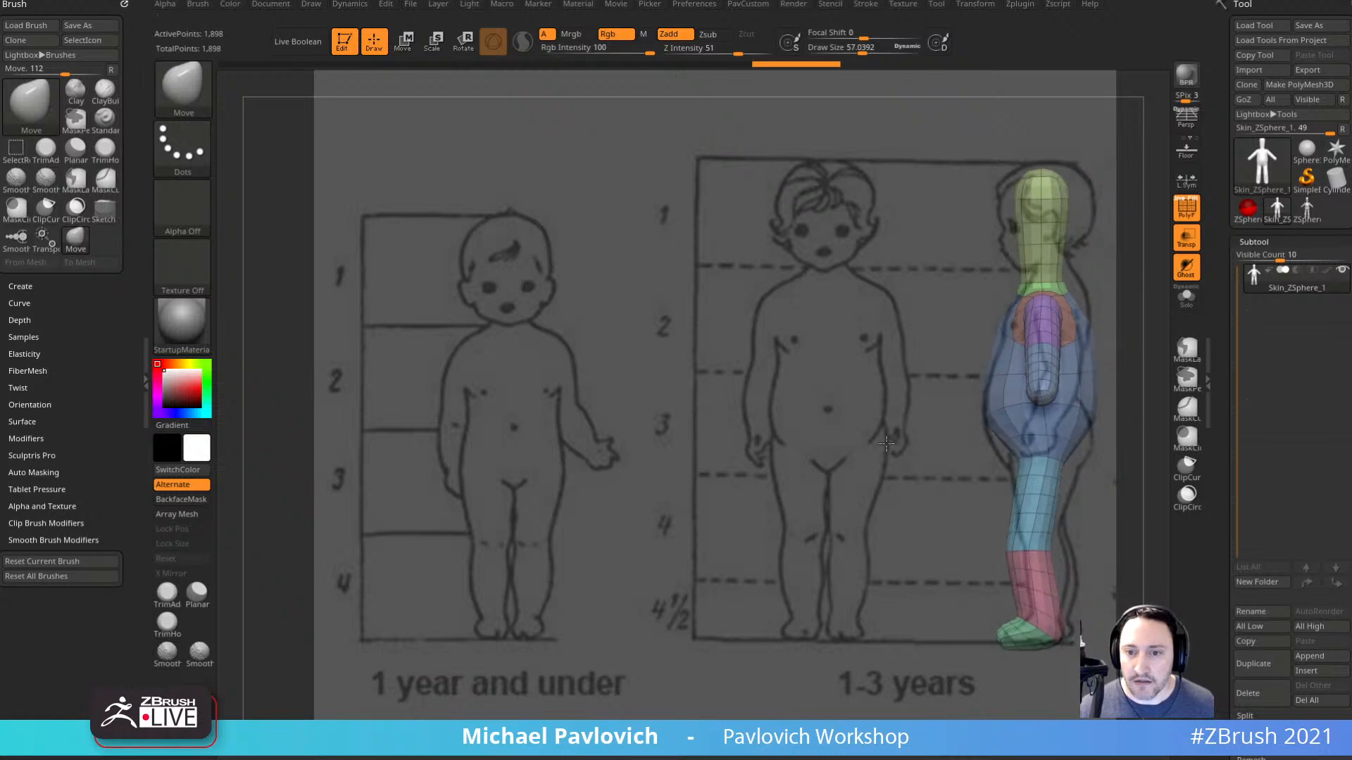
key("s")
left_click_drag(1085, 486, 1089, 459)
key("s")
left_click_drag(1087, 462, 1095, 462)
key("s")
left_click_drag(1068, 394, 1098, 379)
left_click_drag(1089, 371, 1082, 369)
left_click_drag(1071, 300, 1108, 242)
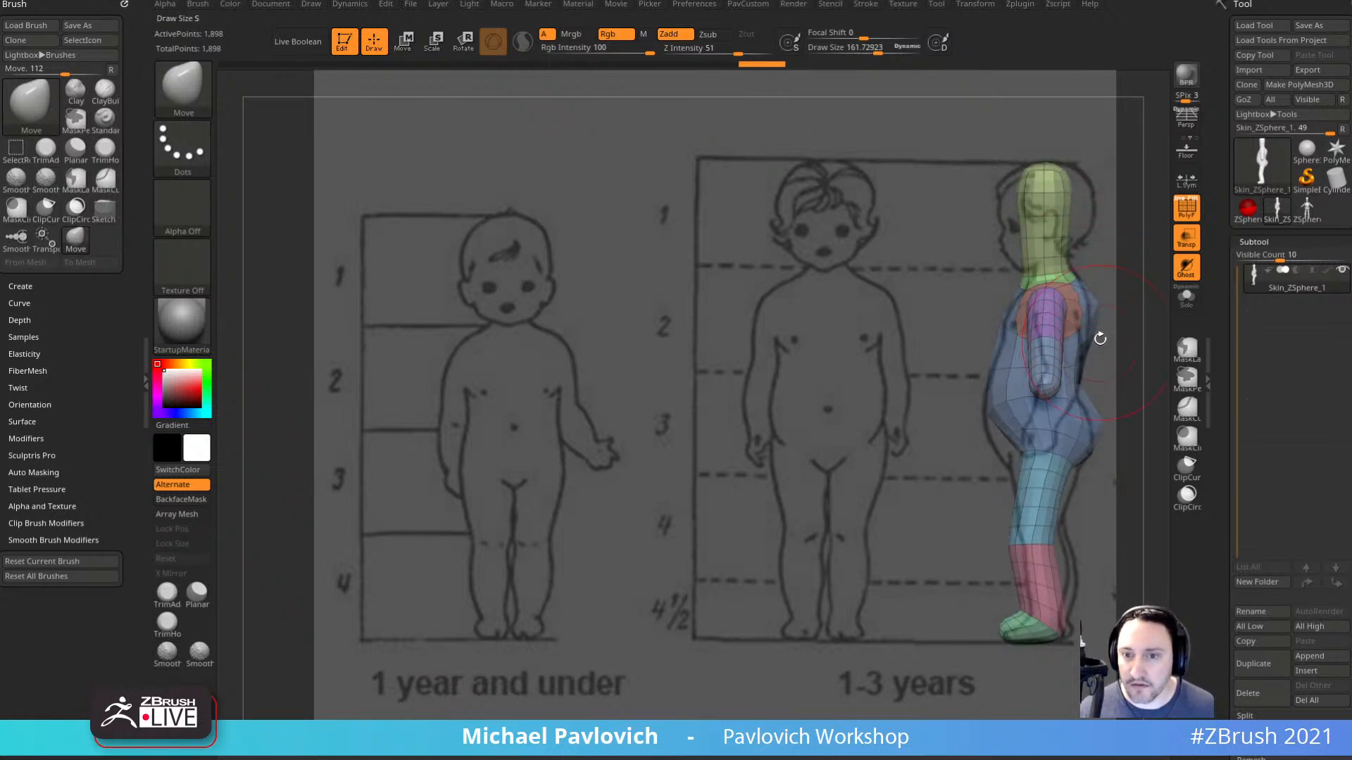
left_click_drag(1099, 313, 1089, 312)
Adjust the lower belly and the front of the upper thigh to match the side drawing.
key("s")
left_click(1012, 415)
mouse_move(1008, 439)
left_mouse_down()
mouse_move(998, 443)
mouse_move(1018, 469)
left_mouse_up()
left_click_drag(1022, 481, 1017, 482)
Move the lower leg, foot and back of the thigh onto the side drawing, adjusting the brush size as needed.
key("s")
left_click(1056, 566)
key("s")
left_click(1051, 580)
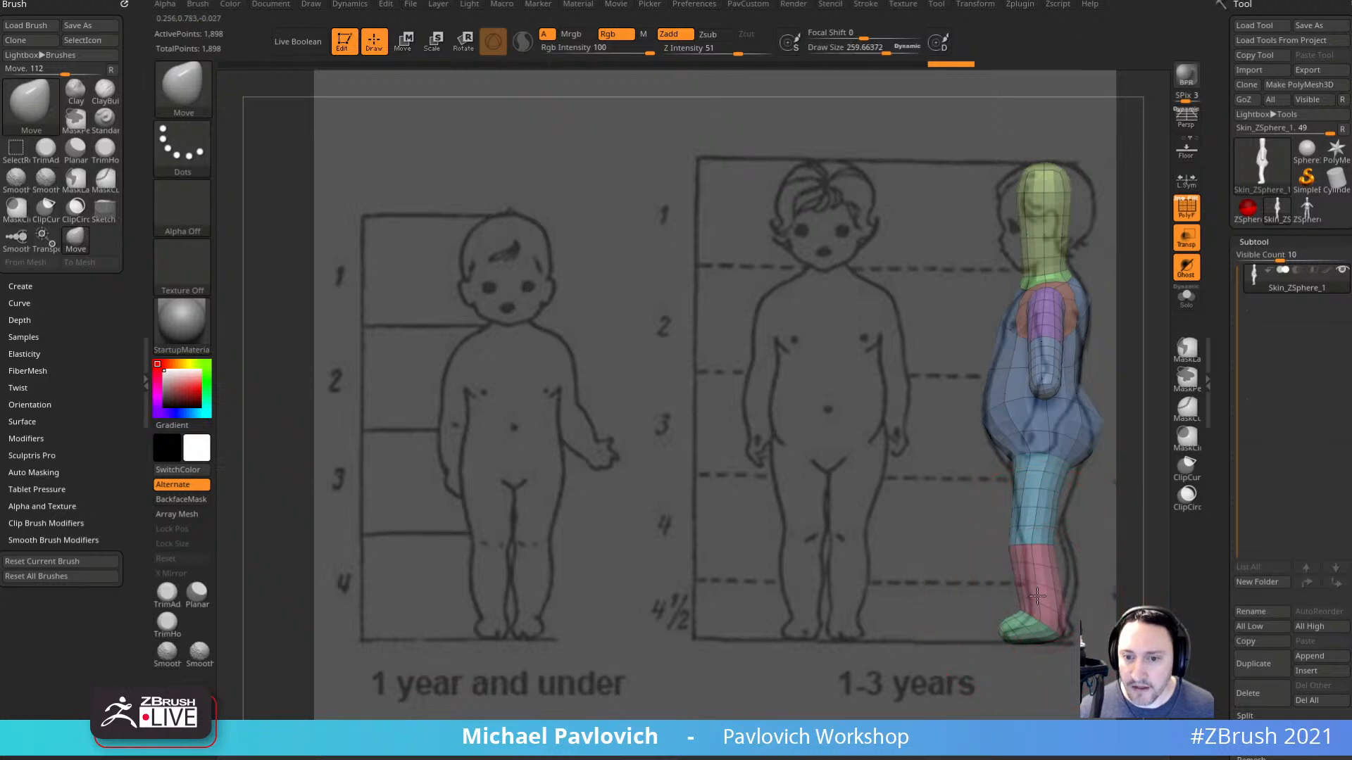
left_click_drag(1049, 611, 1068, 555)
key("s")
left_click(1054, 611)
key("s")
left_click(1067, 575)
key("s")
left_click(1067, 519)
left_click_drag(1059, 495, 1068, 496)
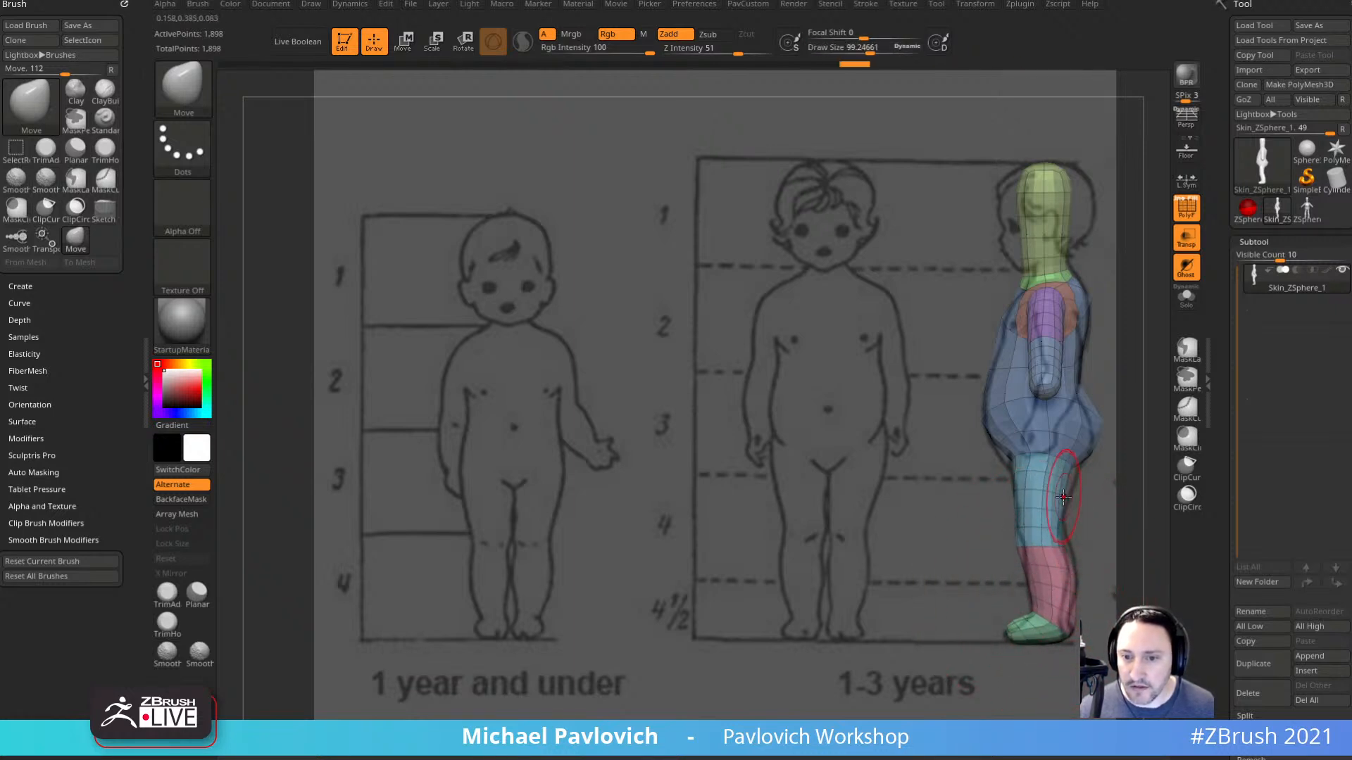
Fine-tune the buttocks and belly contours against the side drawing.
left_click_drag(1093, 432, 1099, 431)
left_click_drag(988, 436, 983, 433)
left_click_drag(994, 384, 999, 379)
Pull the face forward and the back of the skull outward to fill the head profile in the side drawing.
key("s")
left_click(1025, 234)
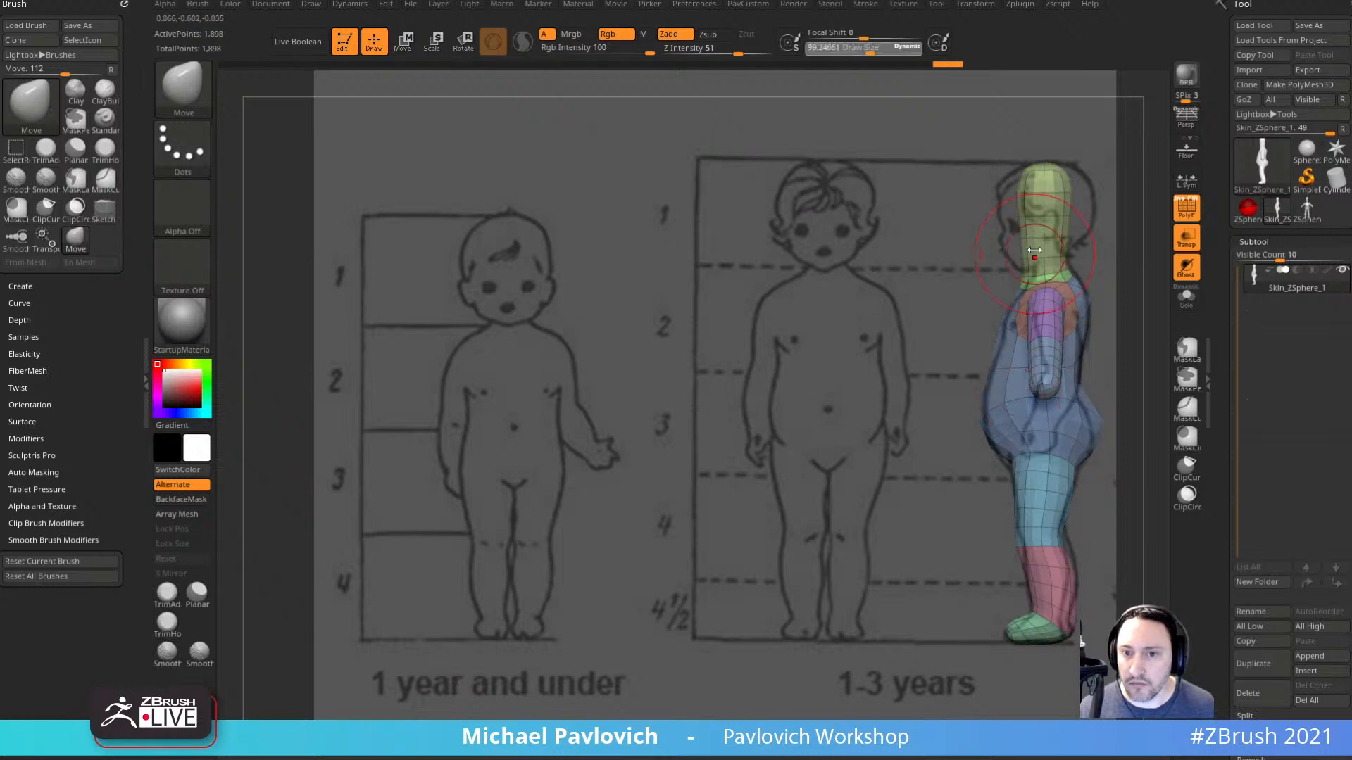
mouse_move(1020, 224)
left_mouse_down()
mouse_move(1001, 215)
mouse_move(1002, 262)
left_mouse_up()
key("s")
left_click(1012, 254)
mouse_move(1066, 217)
left_mouse_down()
mouse_move(1089, 190)
mouse_move(1085, 230)
mouse_move(1093, 200)
left_mouse_up()
Shape the neck under the chin to the side drawing with a Move brush draw size of about 60.
key("s")
left_click(1031, 285)
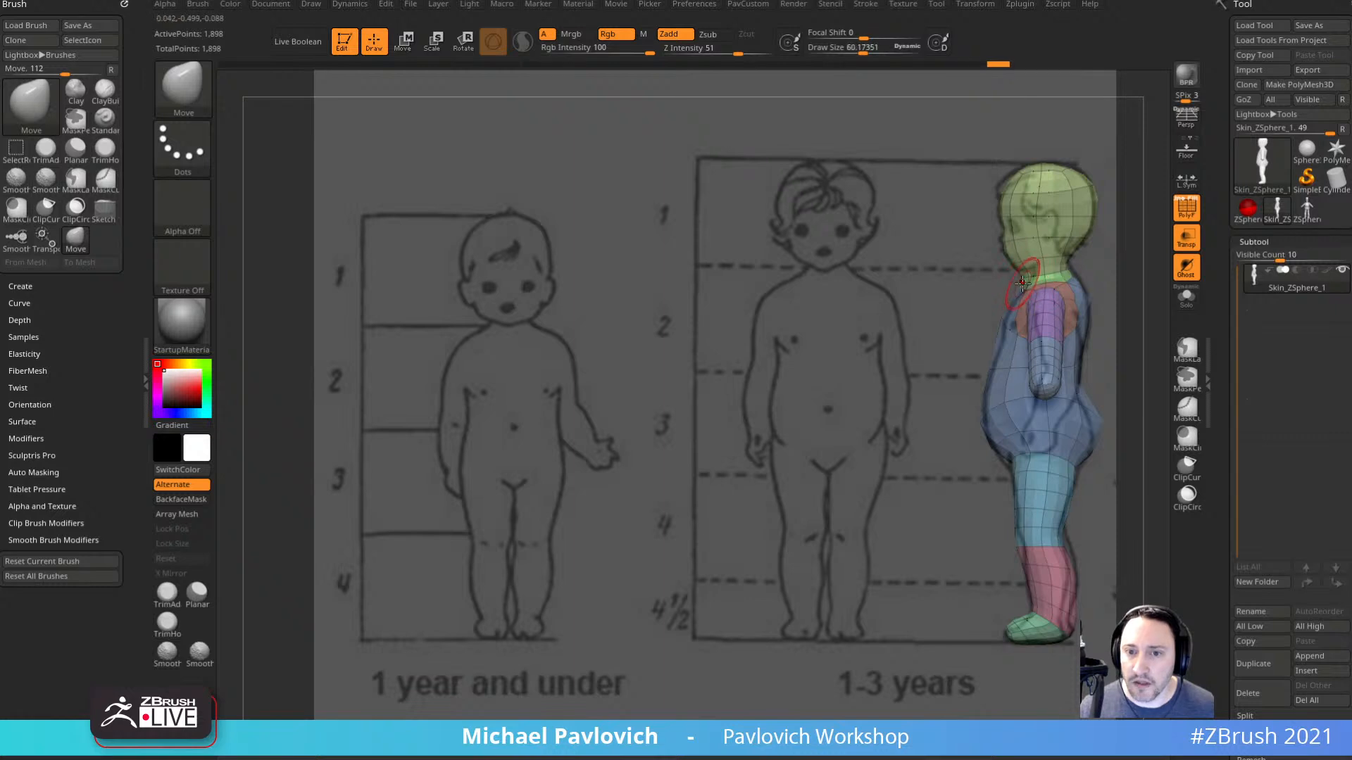
left_click_drag(1024, 282, 1044, 279)
left_click_drag(1045, 279, 1046, 275)
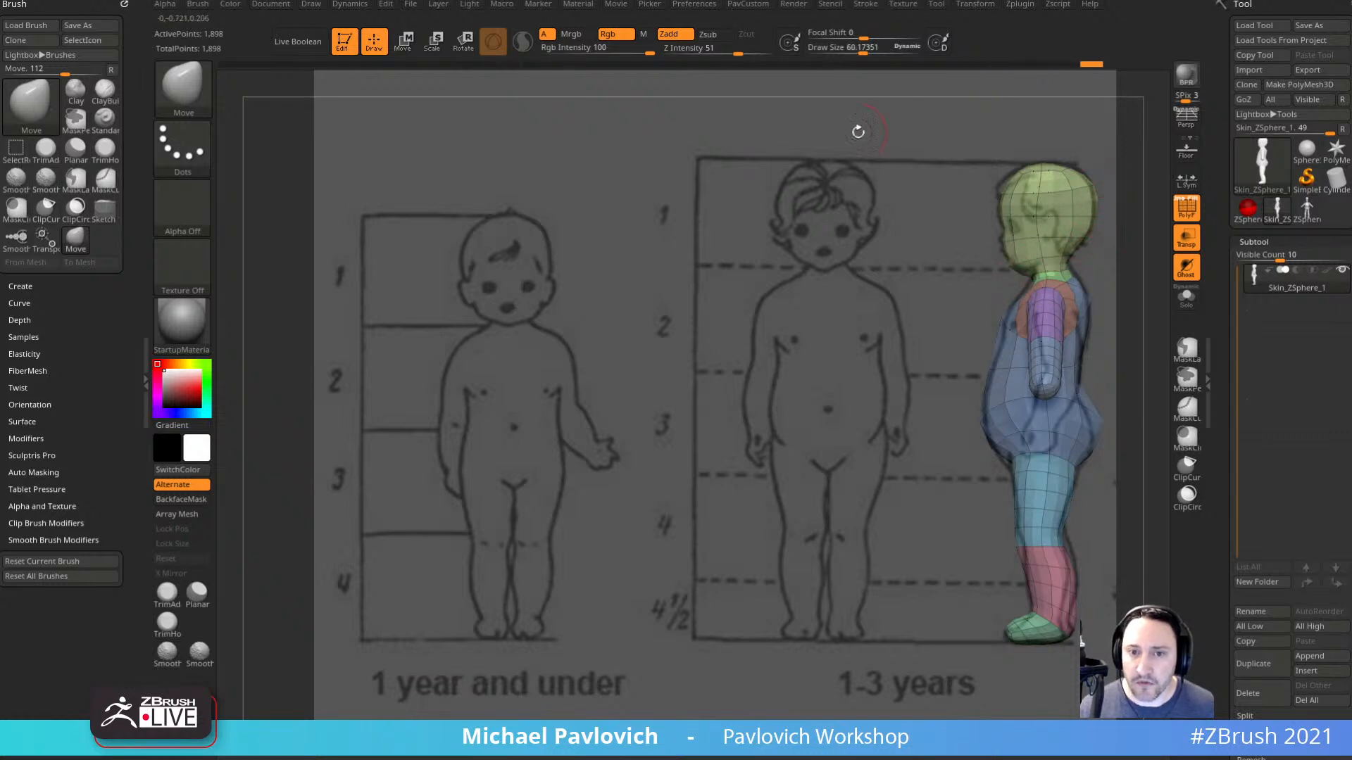
Widen the cheeks and sides of the skull in the front view to match the reference head outline.
left_click_drag(892, 271, 894, 265, "shift")
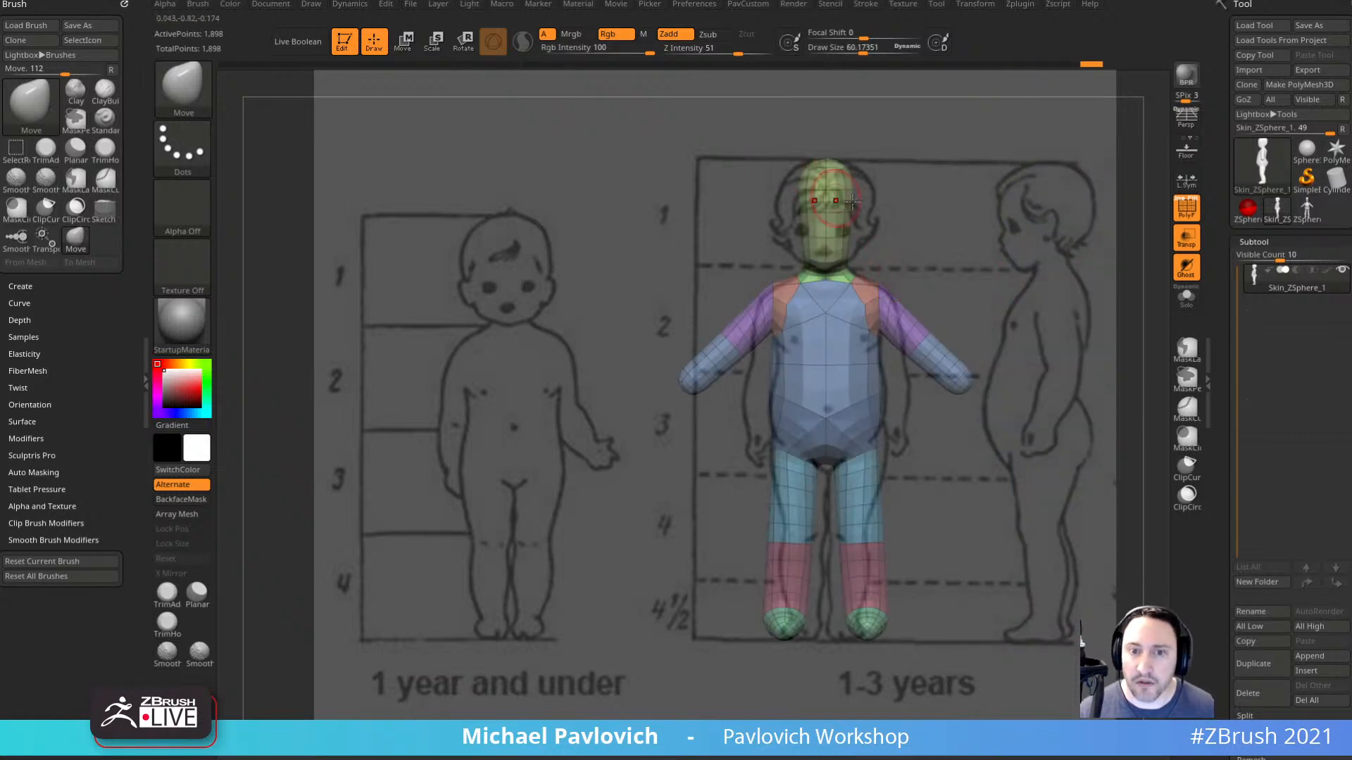
mouse_move(849, 207)
left_mouse_down()
mouse_move(861, 204)
mouse_move(858, 235)
left_mouse_up()
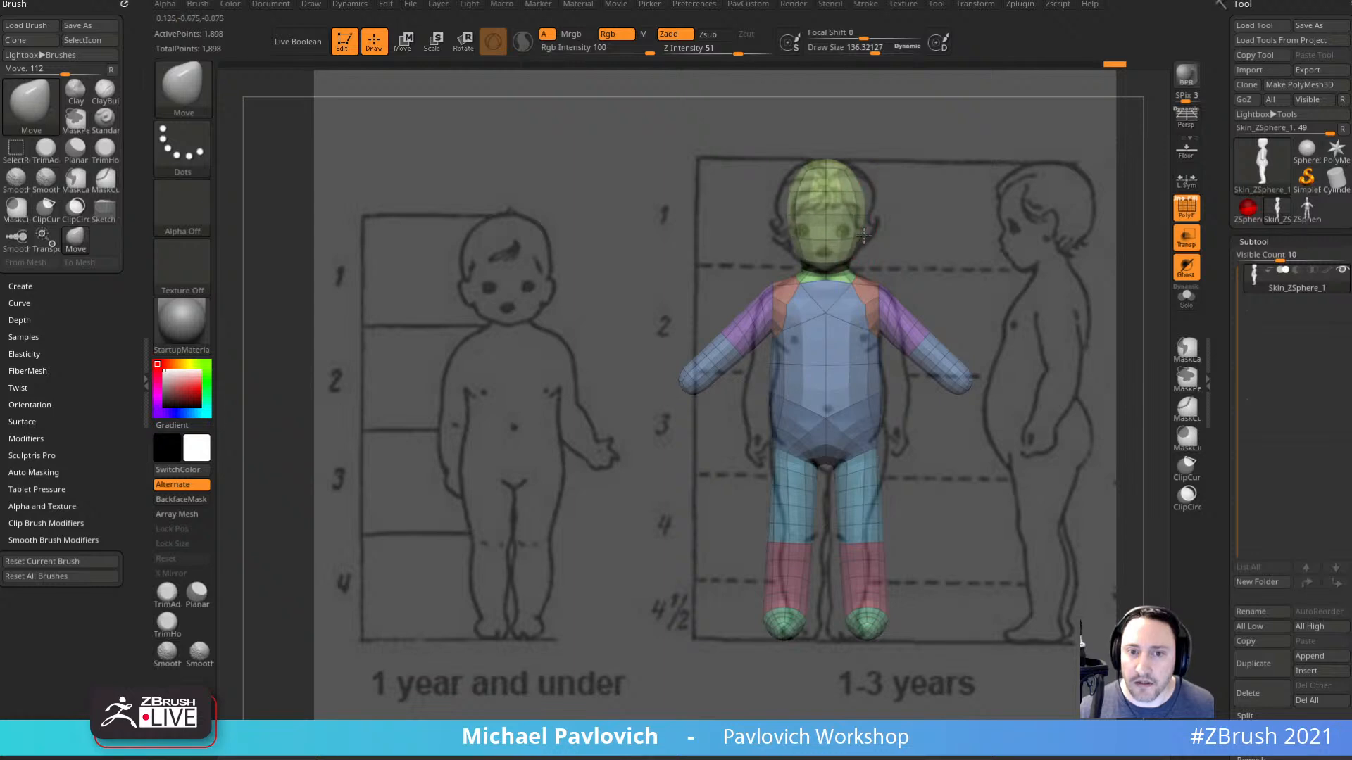
key("s")
left_click(858, 235)
left_click_drag(794, 203, 797, 180)
key("s")
left_click(794, 185)
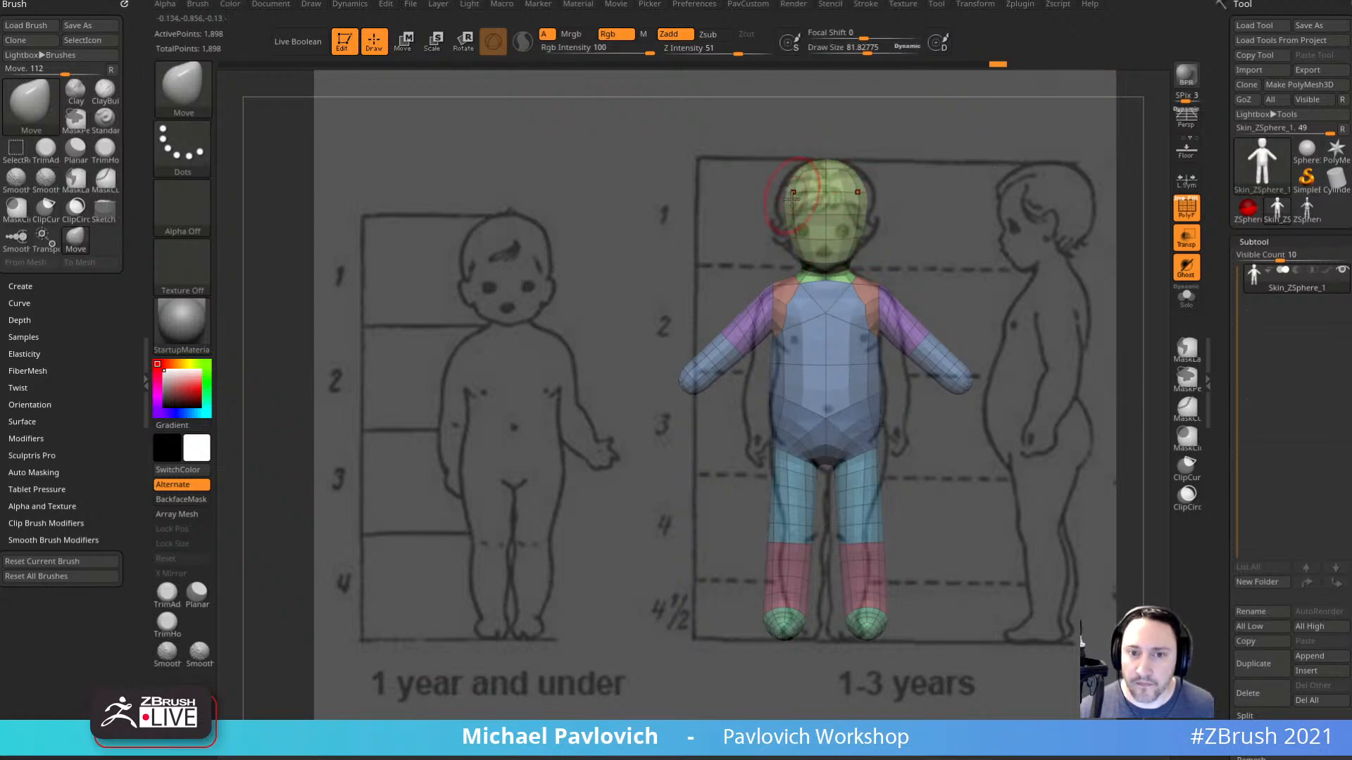
key("s")
left_click(791, 216)
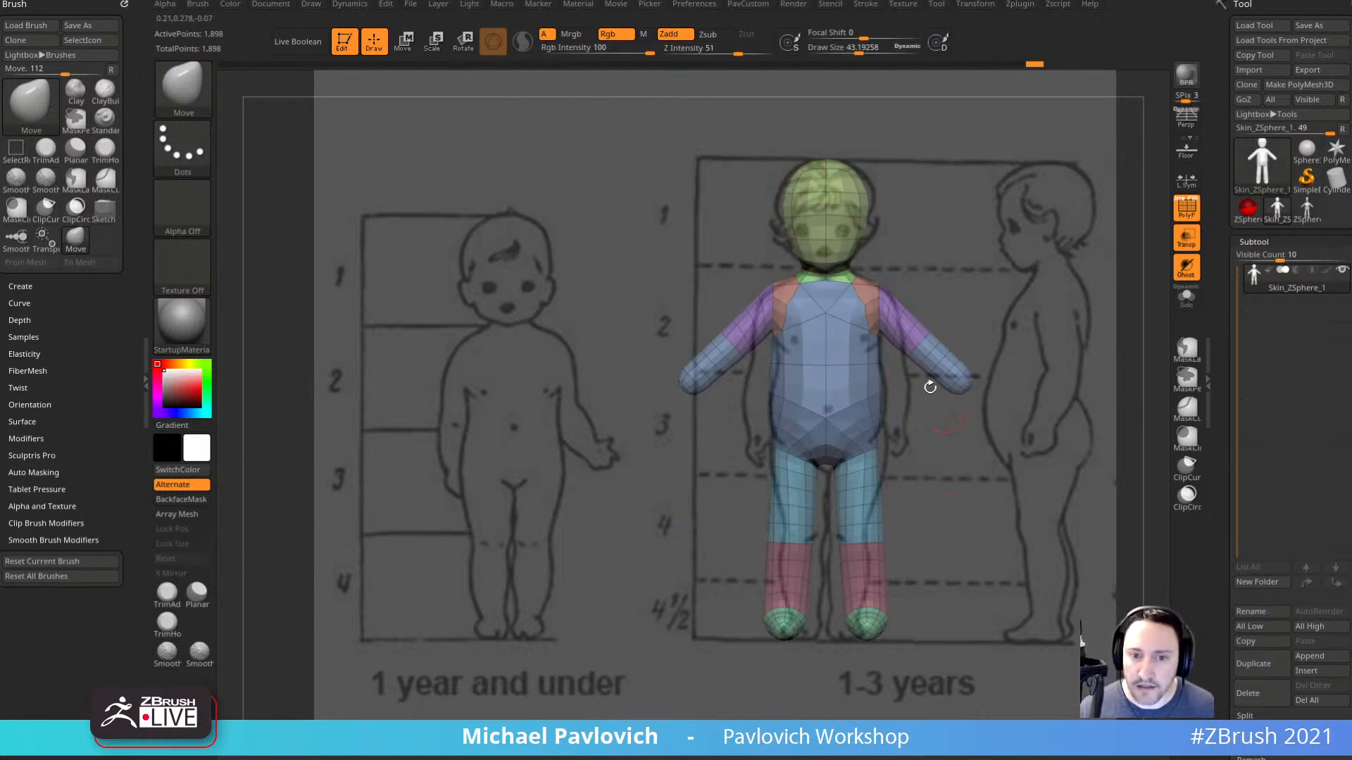
Shape the thighs and knees inward to the front drawing, varying the Move brush's draw size.
key("s")
left_click(908, 481)
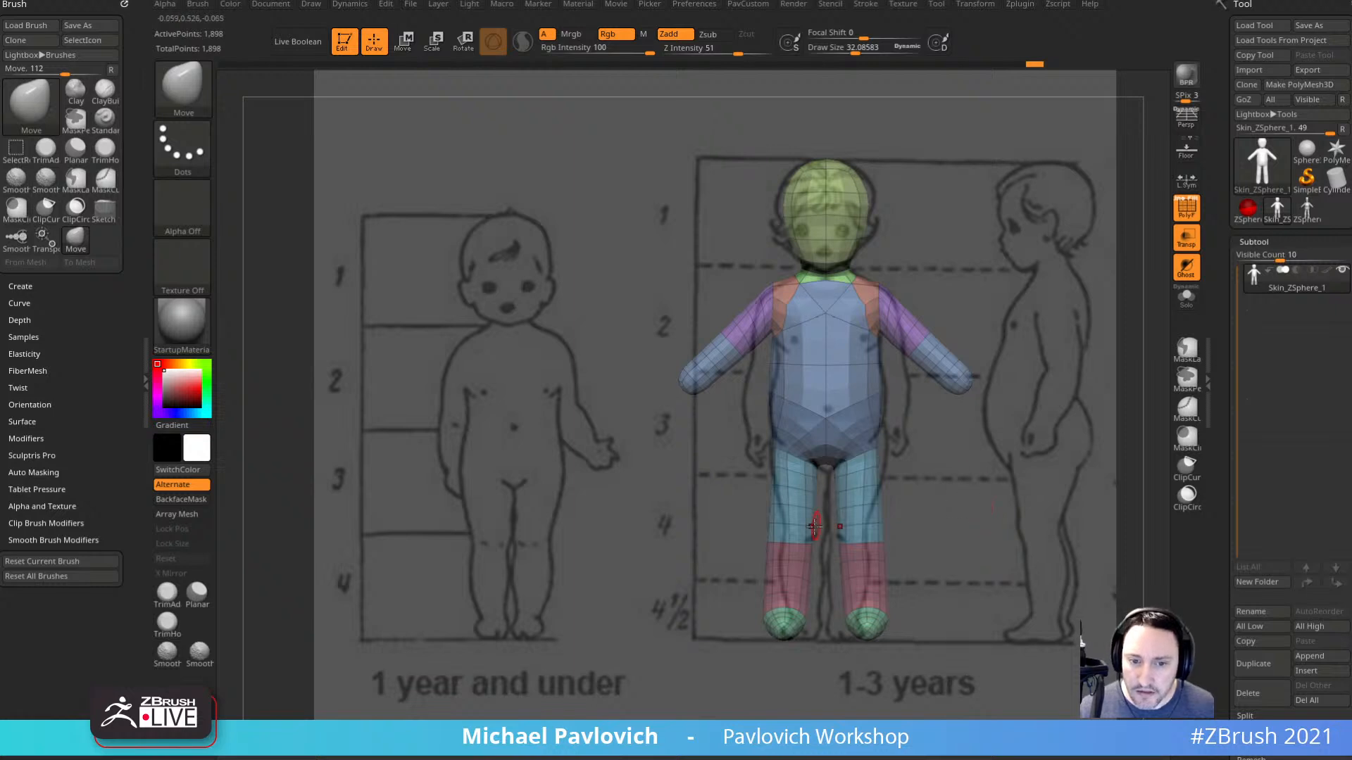
key("s")
left_click(794, 540)
key("s")
left_click(788, 539)
left_click_drag(768, 538, 784, 542)
key("s")
left_click(777, 543)
key("s")
left_click(781, 543)
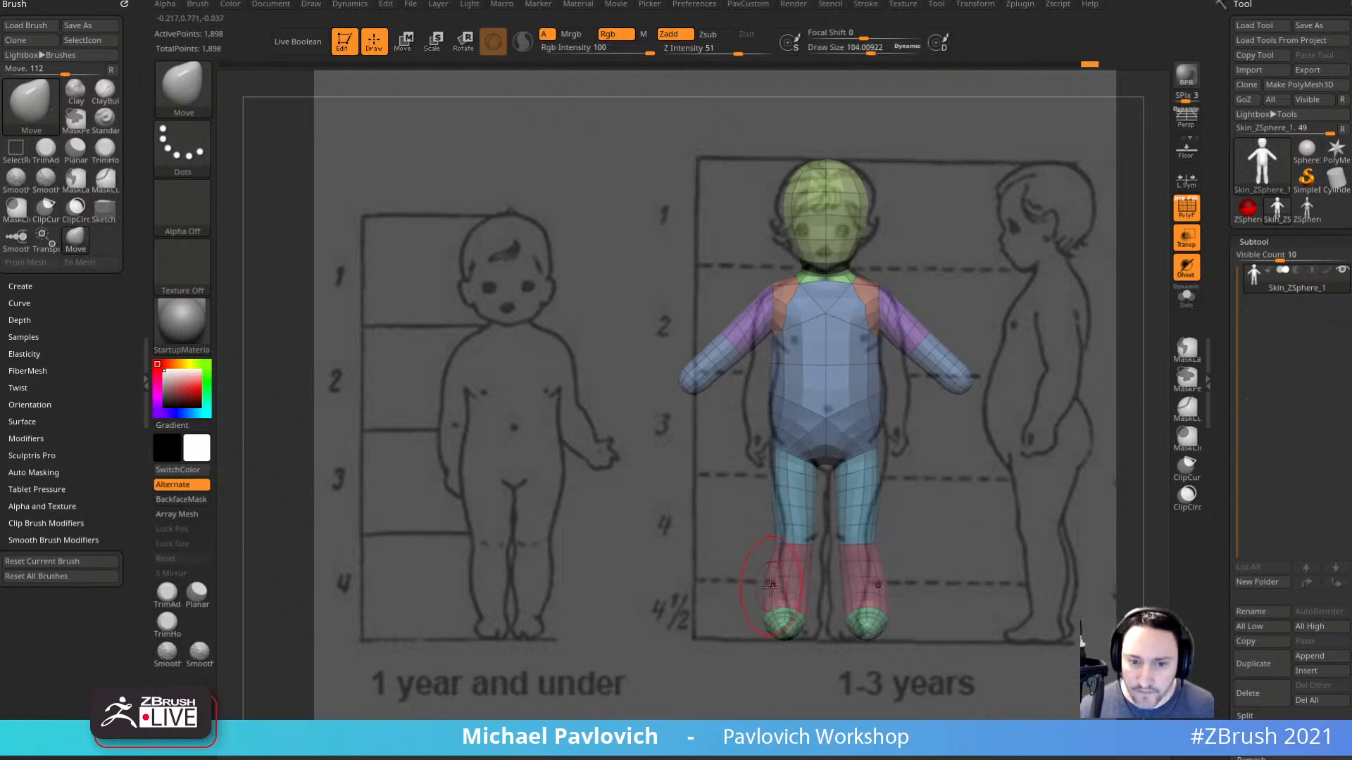
Undo the latest leg strokes and reposition the ankles and feet to fit the front drawing.
key("ctrl+z")
key("ctrl+z")
key("ctrl+z")
key("ctrl+z")
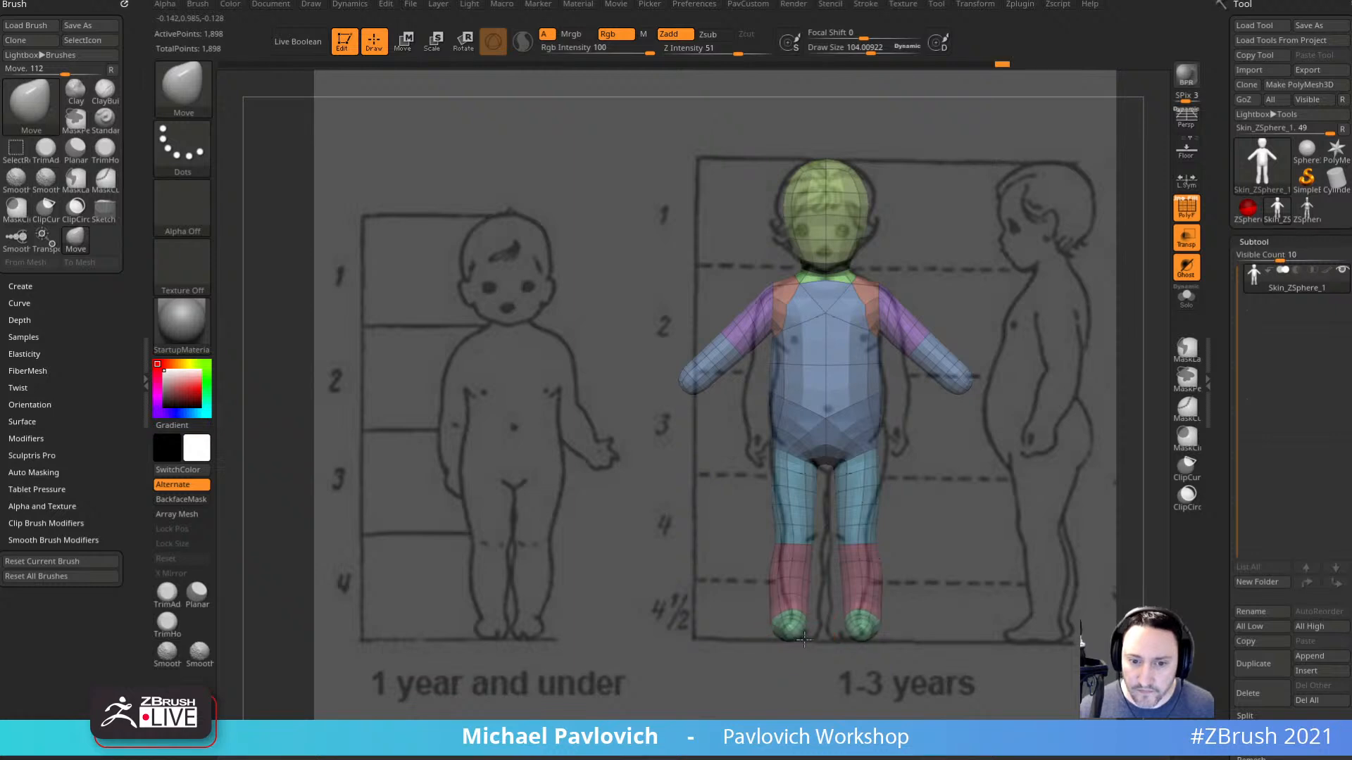
left_click_drag(804, 640, 777, 632)
key("s")
left_click(788, 636)
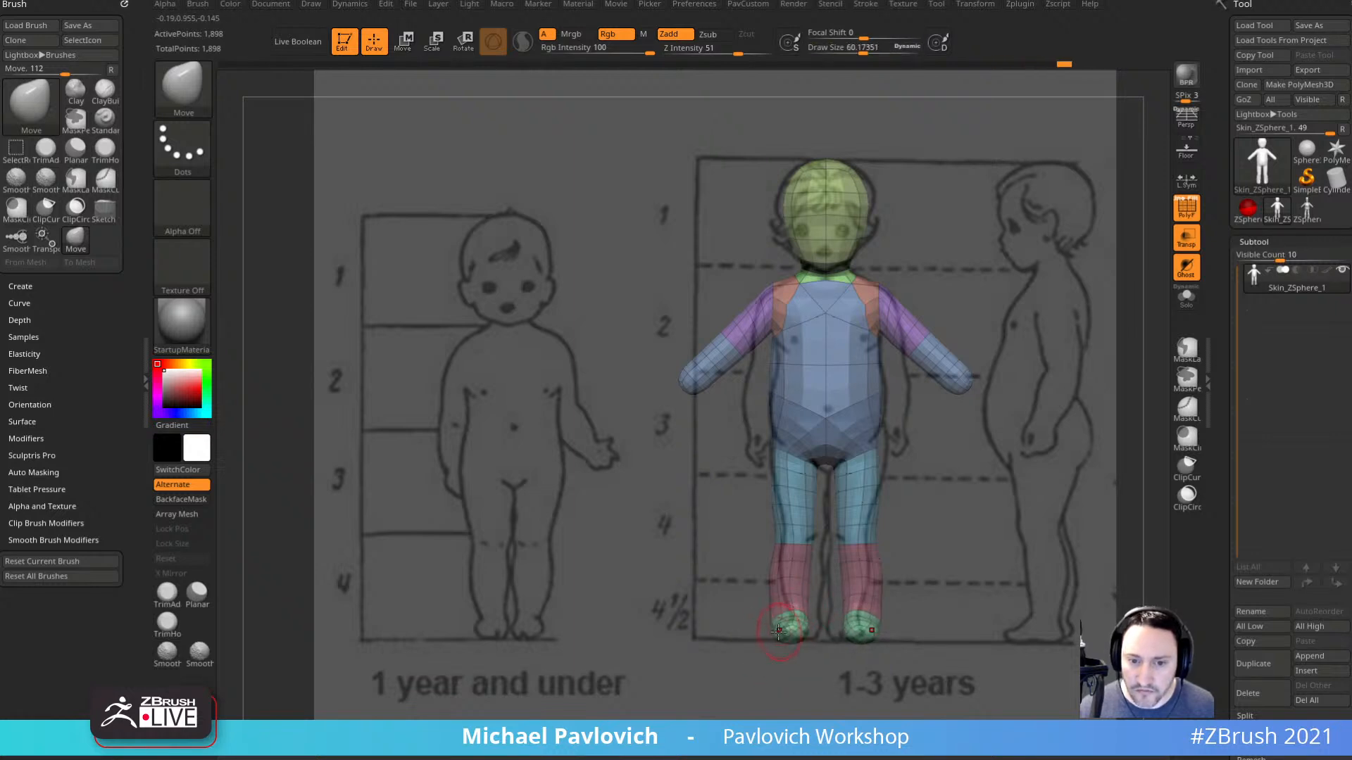
Refine the outer hips and calves and the inner leg contours against the front drawing.
left_click_drag(782, 441, 783, 436)
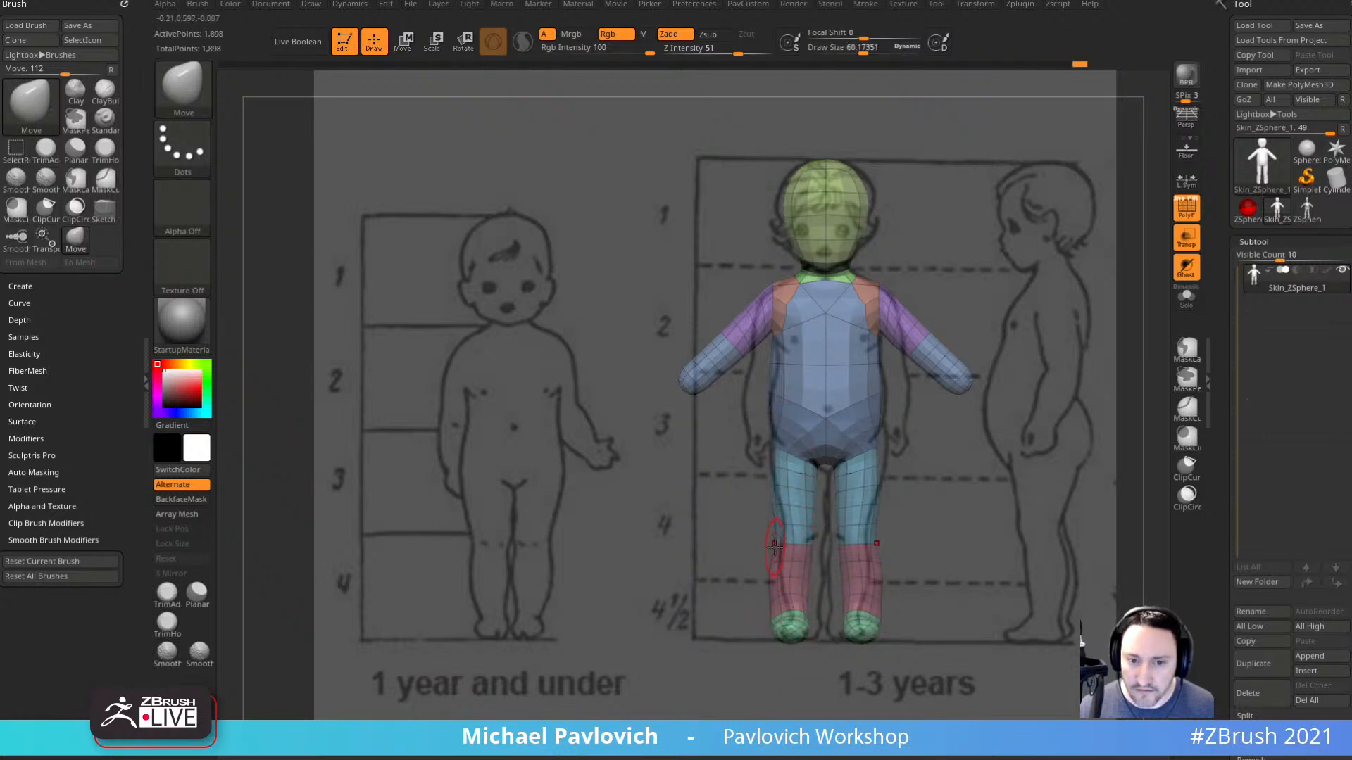
left_click_drag(767, 607, 774, 608)
key("s")
left_click(811, 577)
left_click_drag(810, 511, 816, 486)
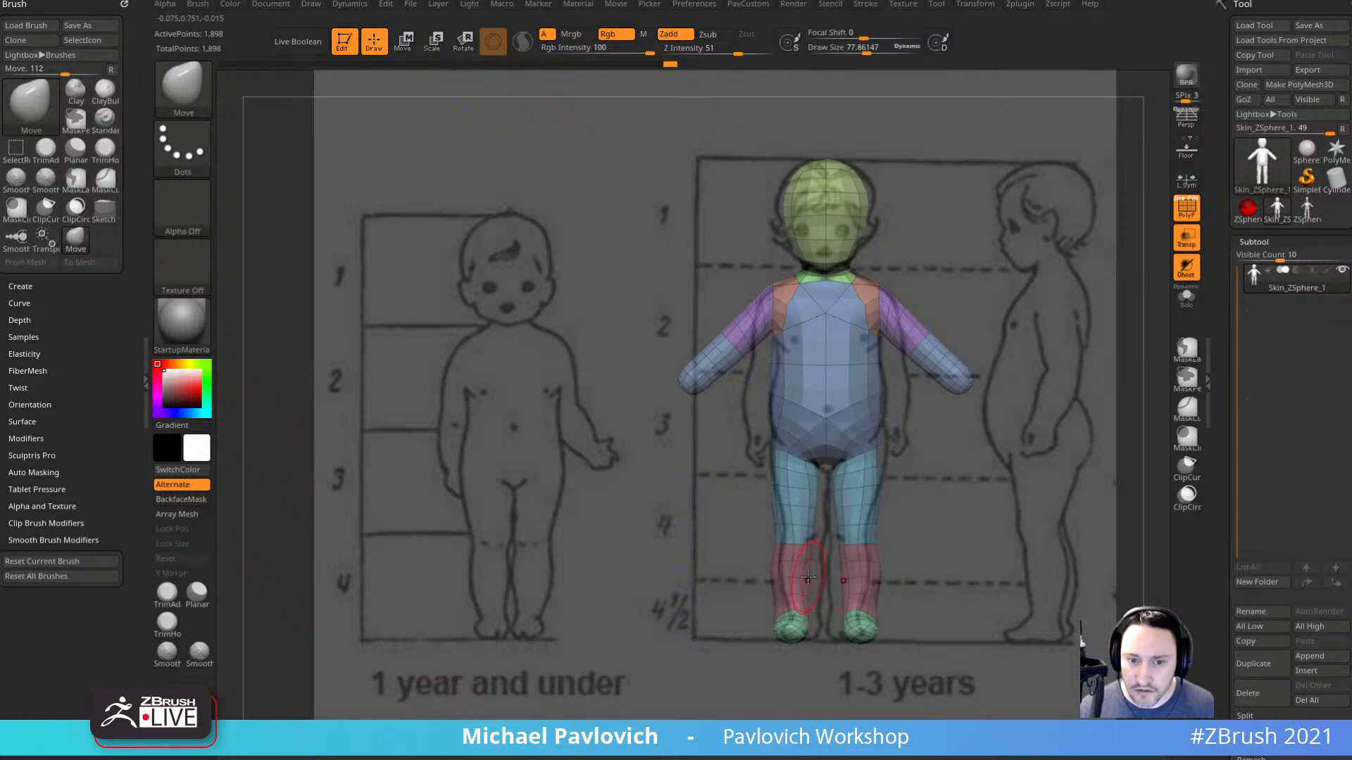
Shape the heel from the side with a draw size of about 51 and return to the front view.
mouse_move(834, 560)
right_mouse_down()
mouse_move(1012, 523)
mouse_move(975, 558)
mouse_move(953, 528)
right_mouse_up()
key("s")
left_click(844, 576)
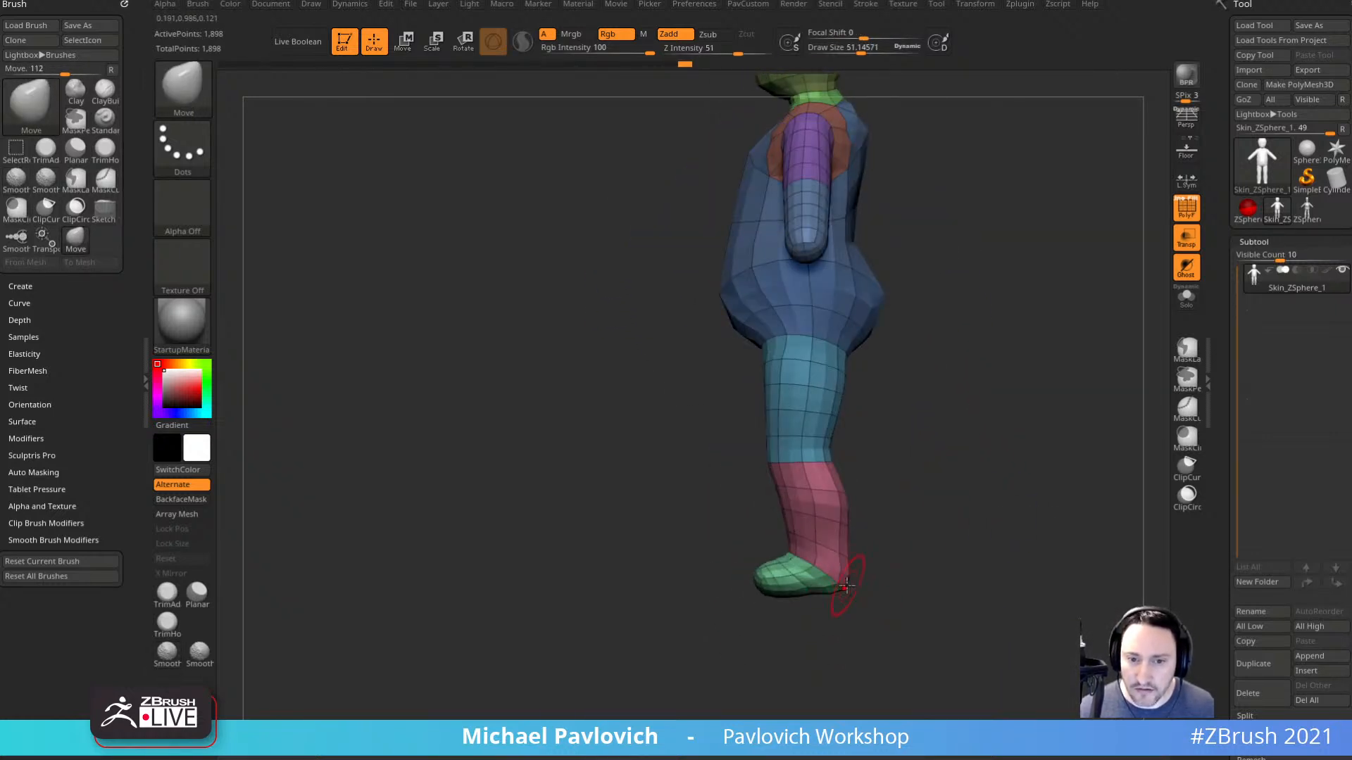
right_click_drag(846, 584, 962, 542, "shift")
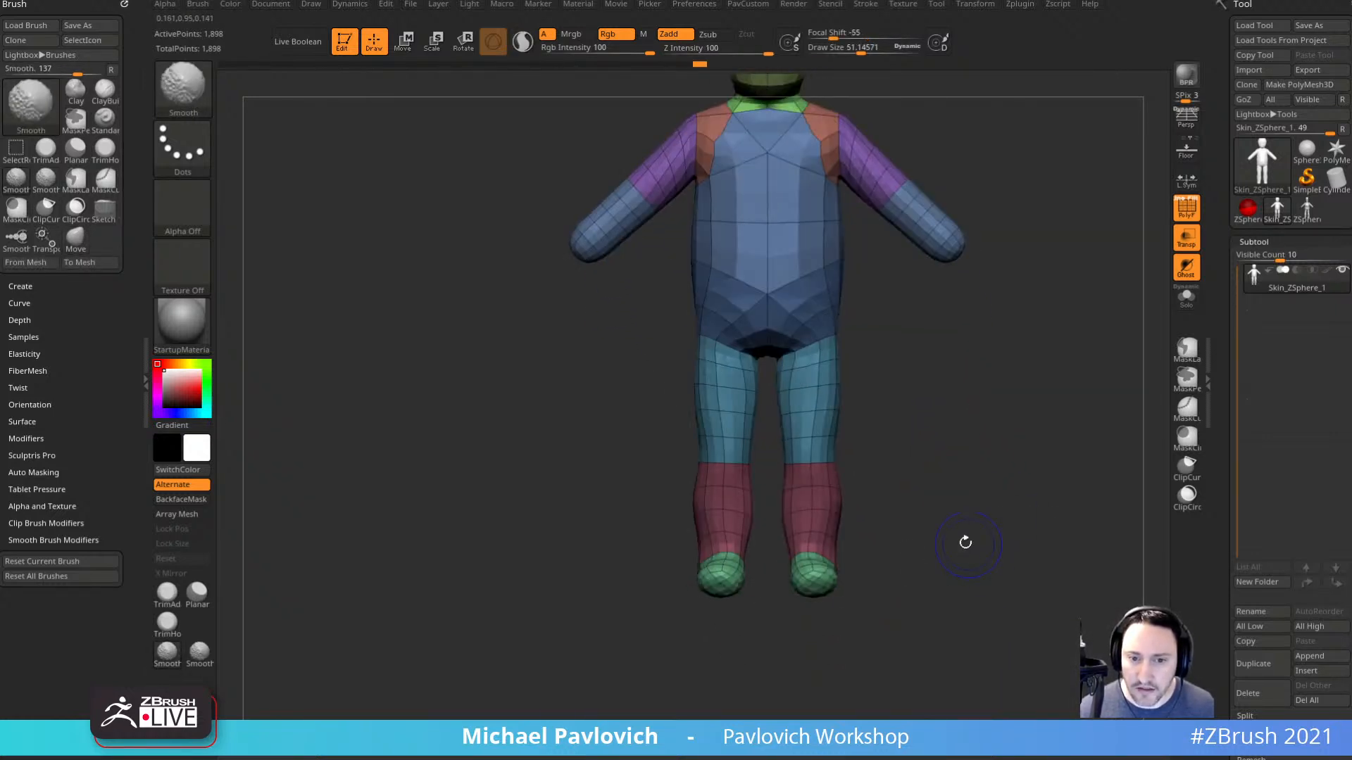
Refine the lower legs from another angle with a draw size of about 78 and return to a full front view.
mouse_move(839, 489)
right_mouse_down()
mouse_move(778, 486)
mouse_move(781, 501)
mouse_move(838, 525)
mouse_move(962, 489)
right_mouse_up()
key("s")
left_click(838, 505)
left_click_drag(882, 512, 867, 541)
right_click_drag(863, 493, 982, 431)
mouse_move(985, 429)
right_mouse_down("alt")
mouse_move(993, 548)
mouse_move(1017, 470)
right_mouse_up("alt")
mouse_move(1020, 468)
right_mouse_down()
mouse_move(908, 461)
mouse_move(1039, 459)
right_mouse_up()
right_click_drag(1039, 458, 1058, 451, "shift")
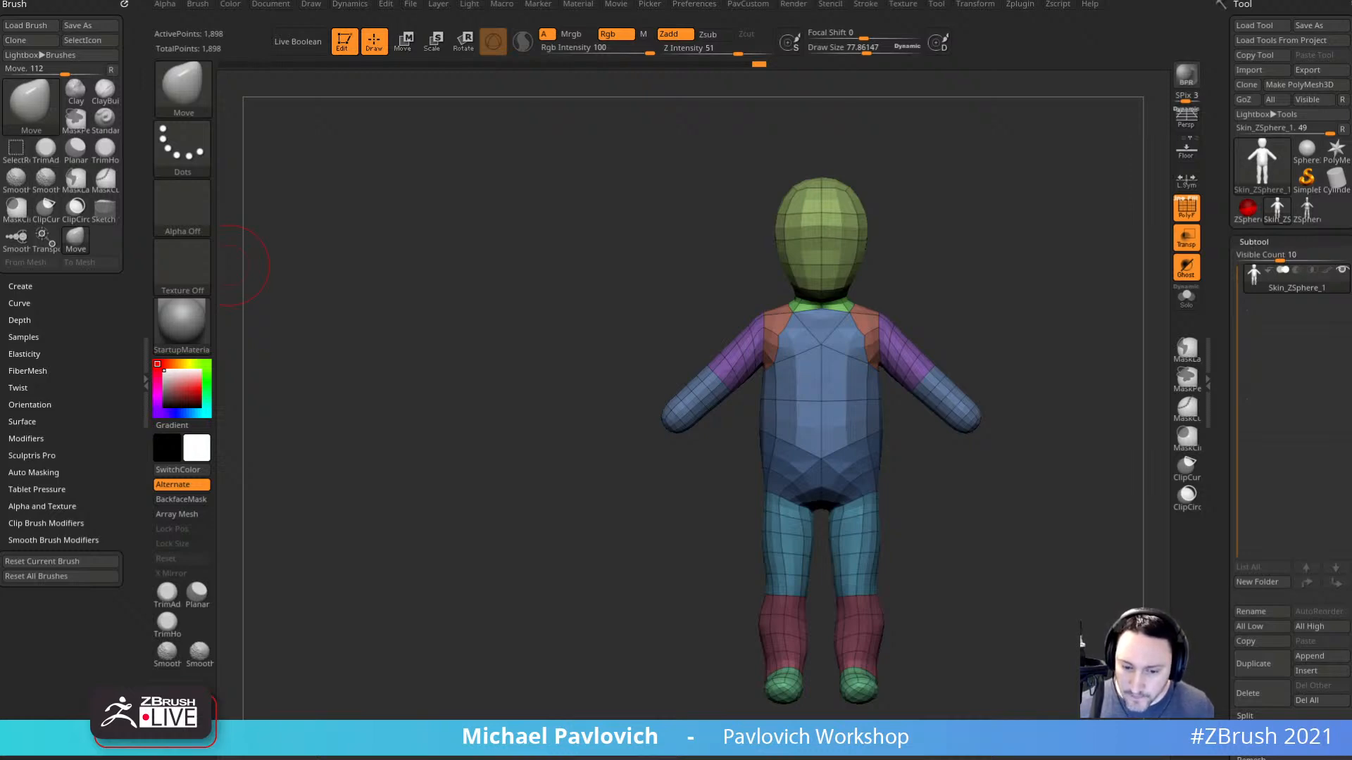
Switch to the browser, look through the child face proportions images and open the baby and toddler head drawing from drawinghowtodraw.com.
left_click_drag(485, 759, 560, 43)
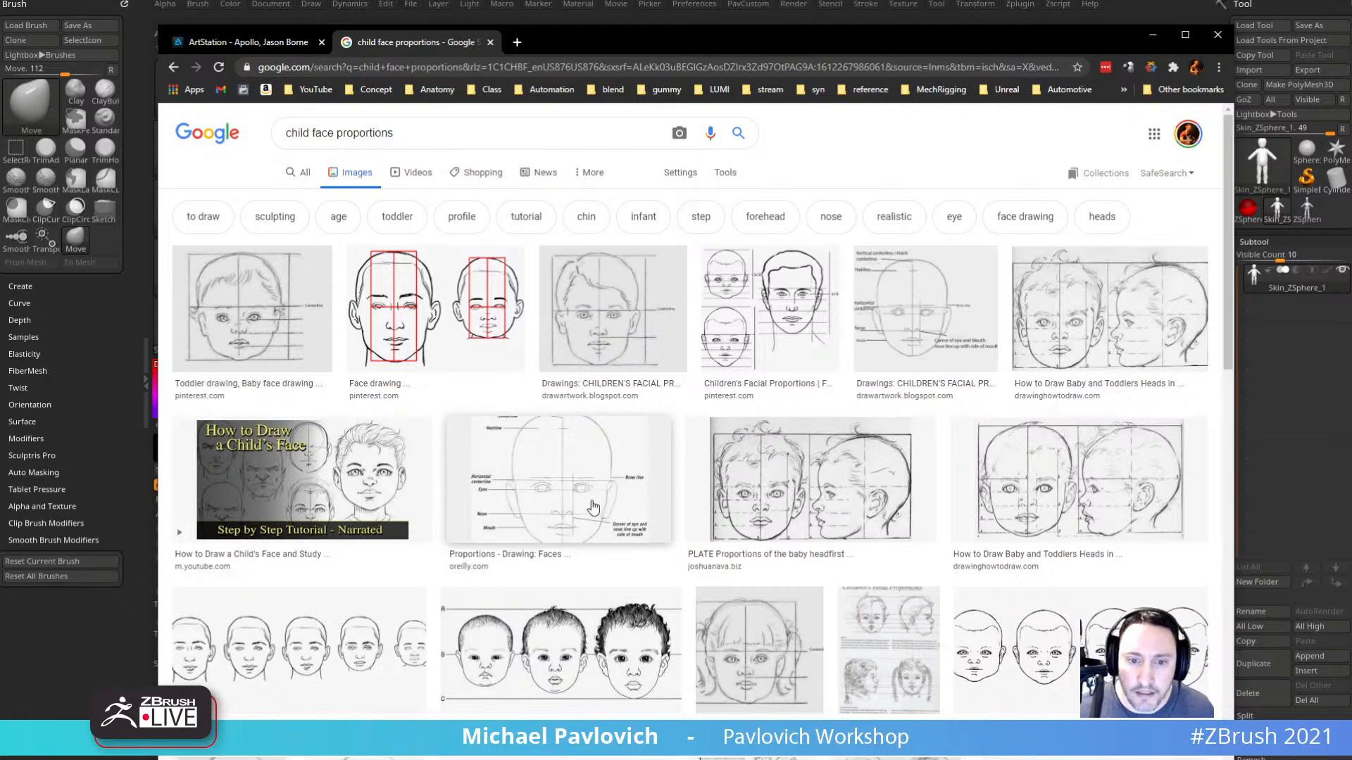
scroll(593, 501, "down", 1)
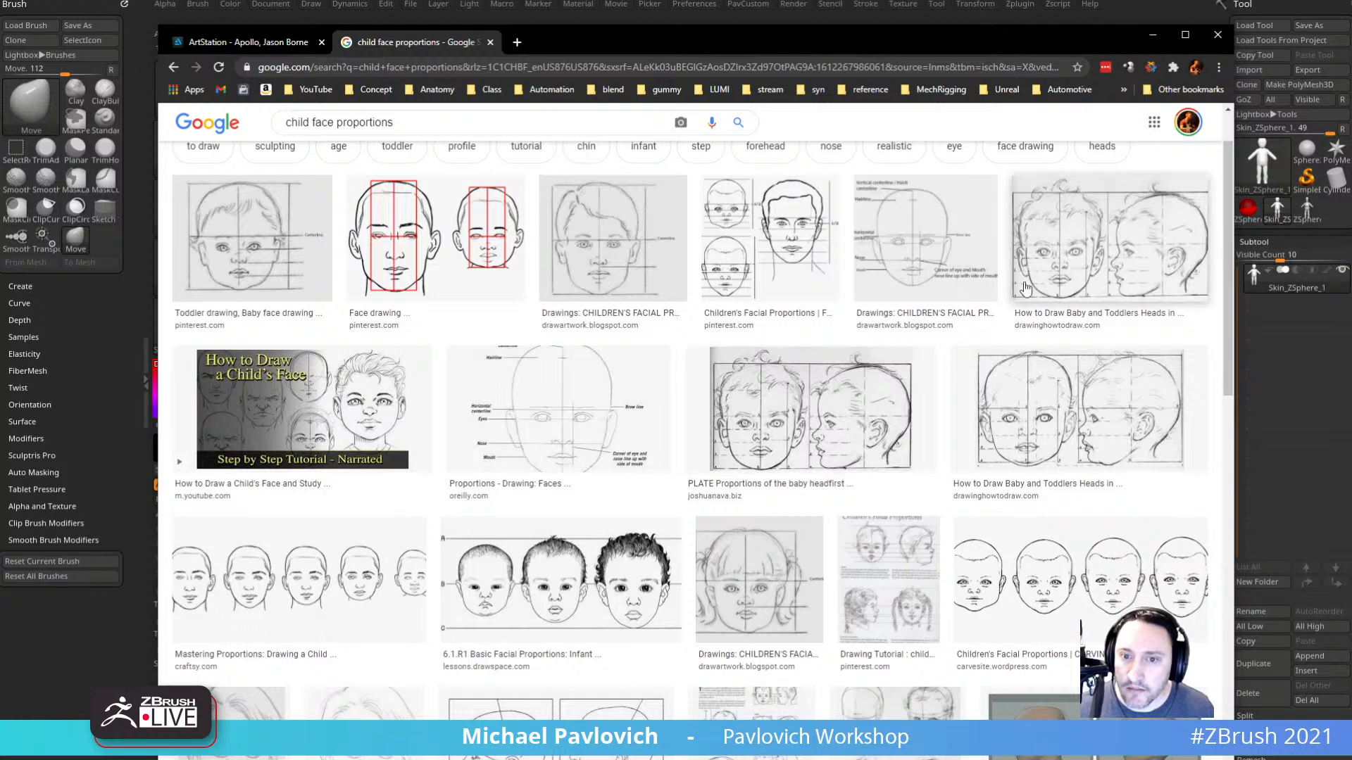
scroll(628, 335, "down", 3)
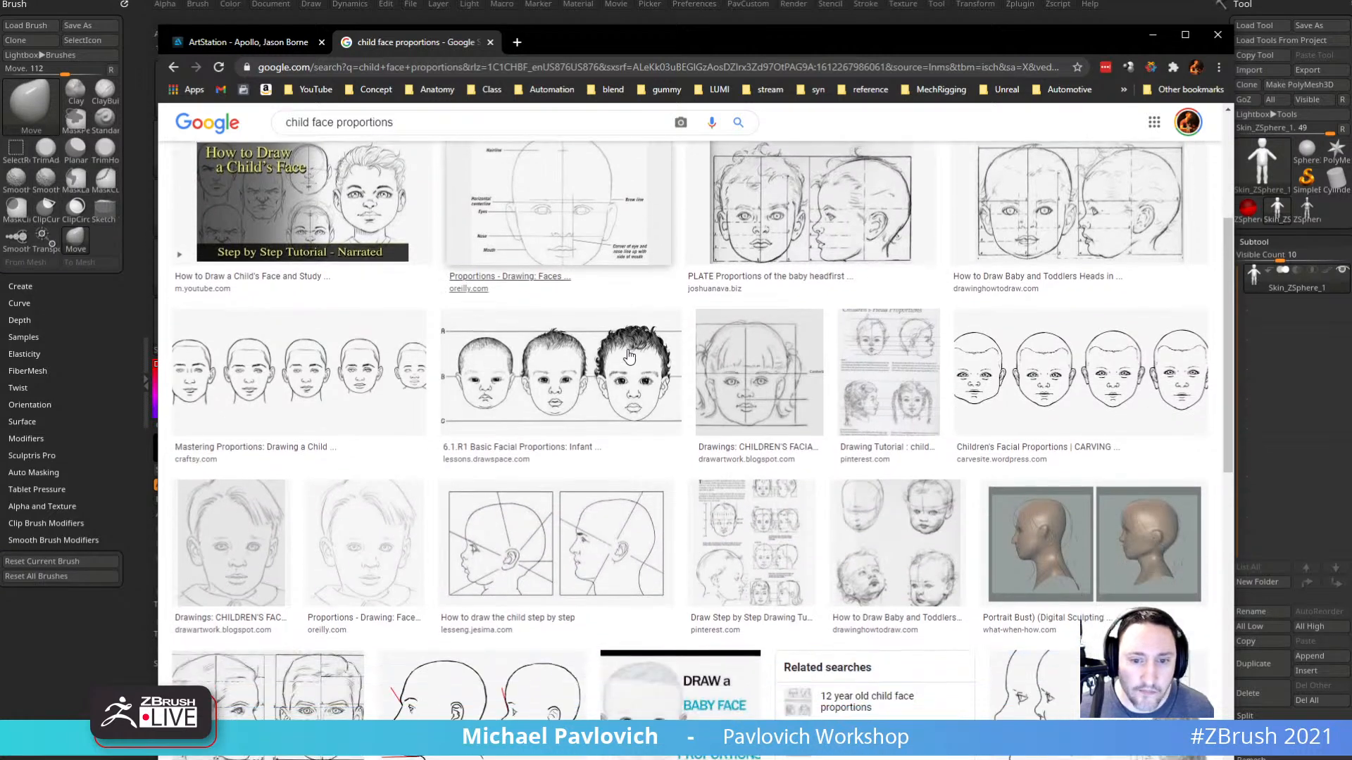
scroll(628, 355, "up", 3)
scroll(629, 357, "up", 1)
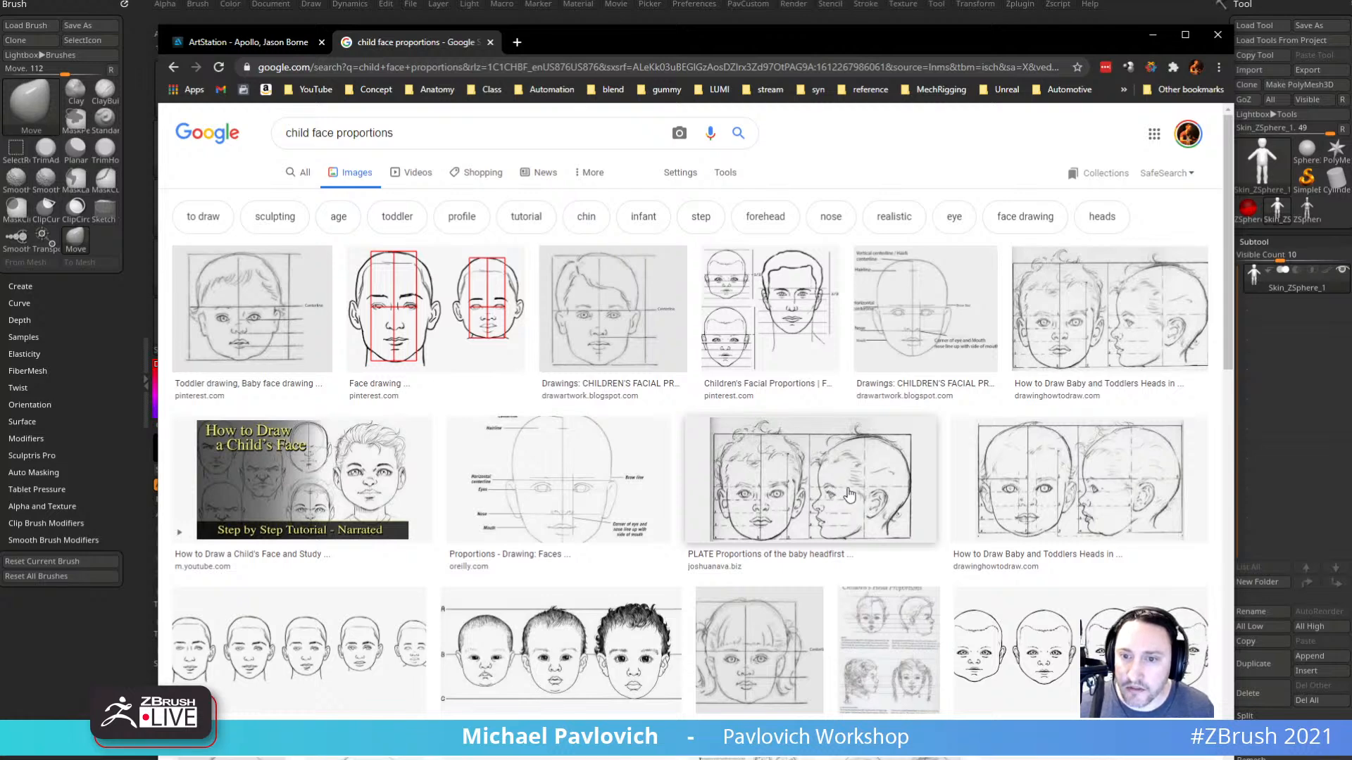
left_click(1090, 484)
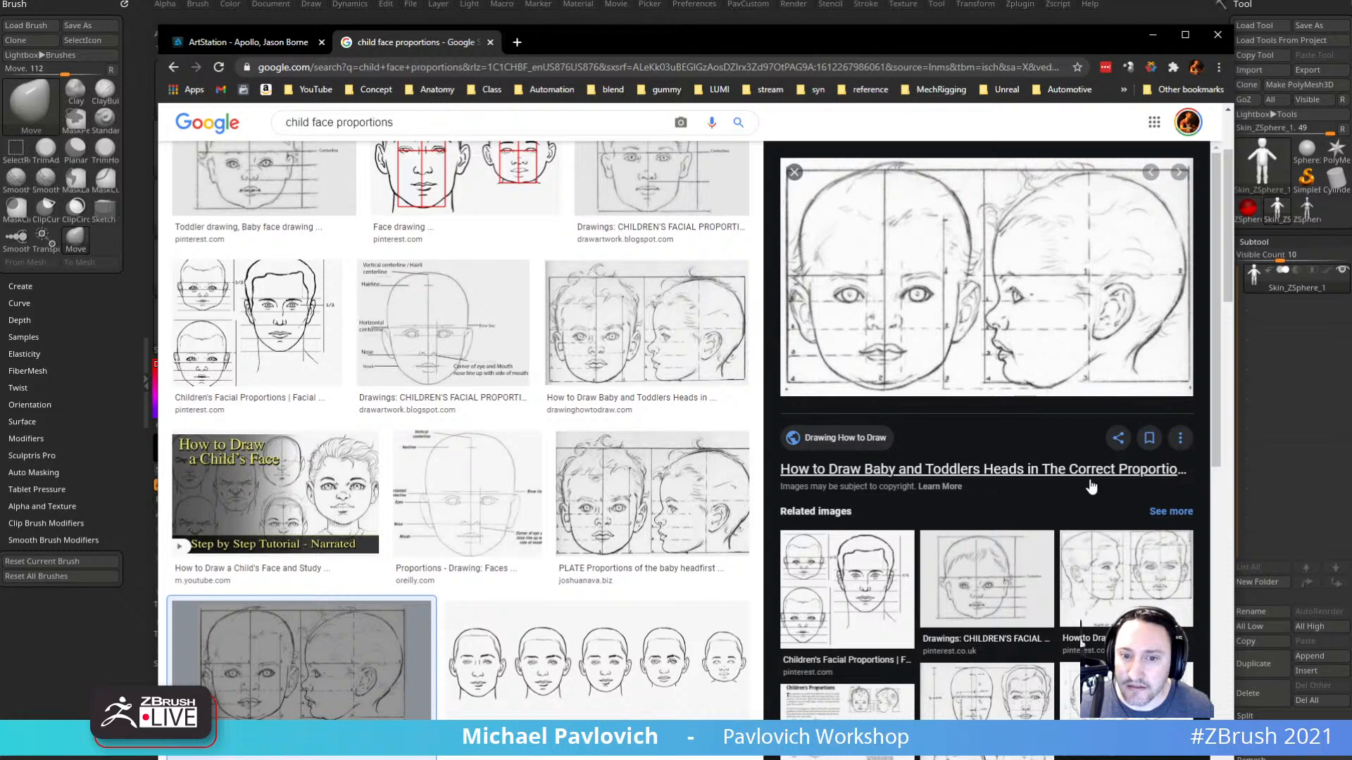
Save the baby and toddler head proportions drawing as an image file and switch back to ZBrush.
right_click(1015, 261)
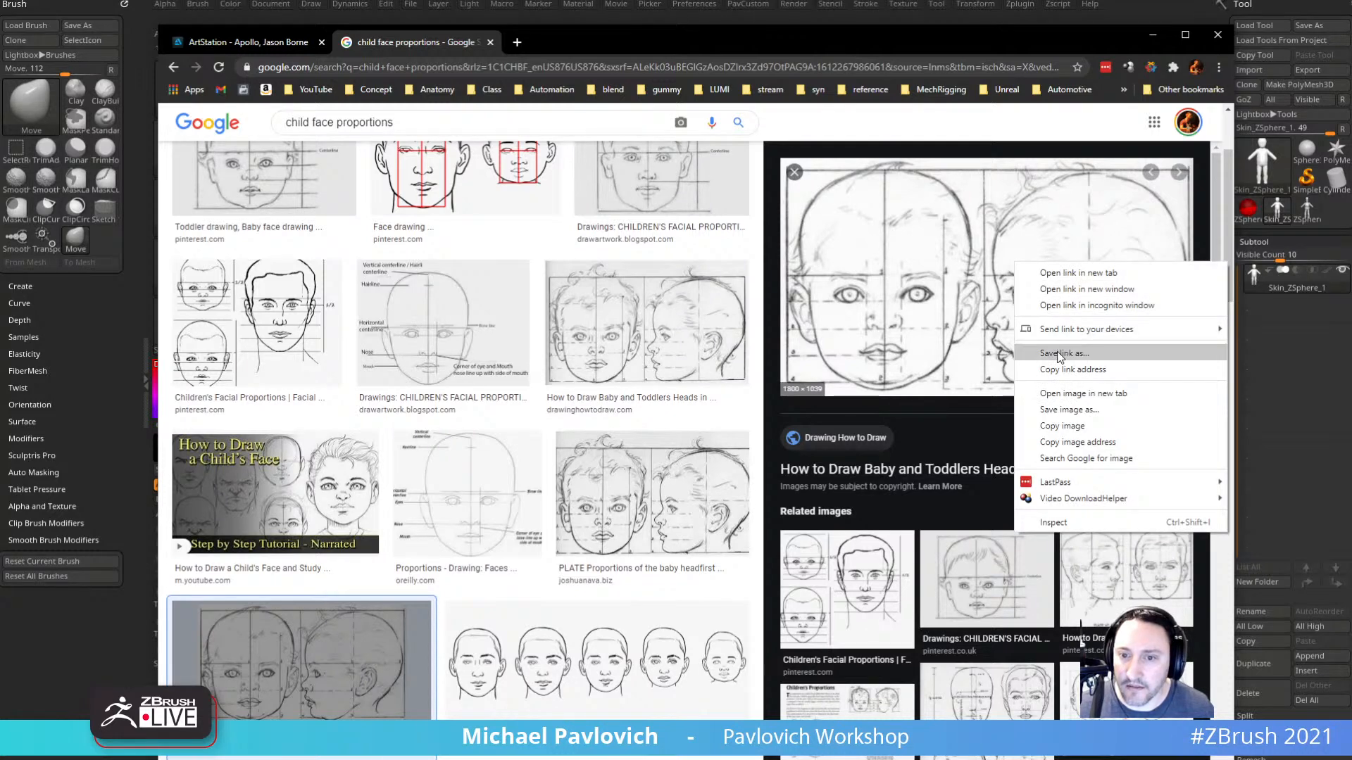
left_click(1058, 354)
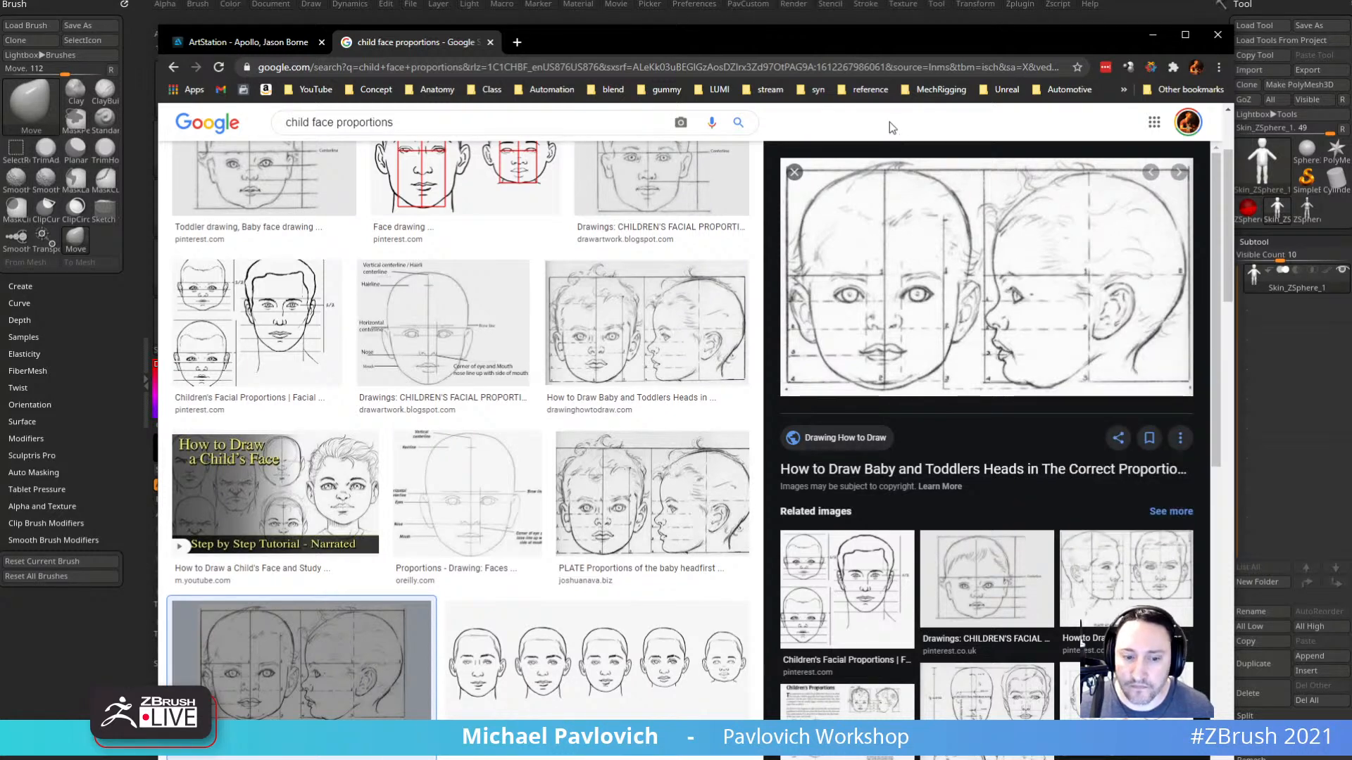
left_click_drag(776, 46, 868, 759)
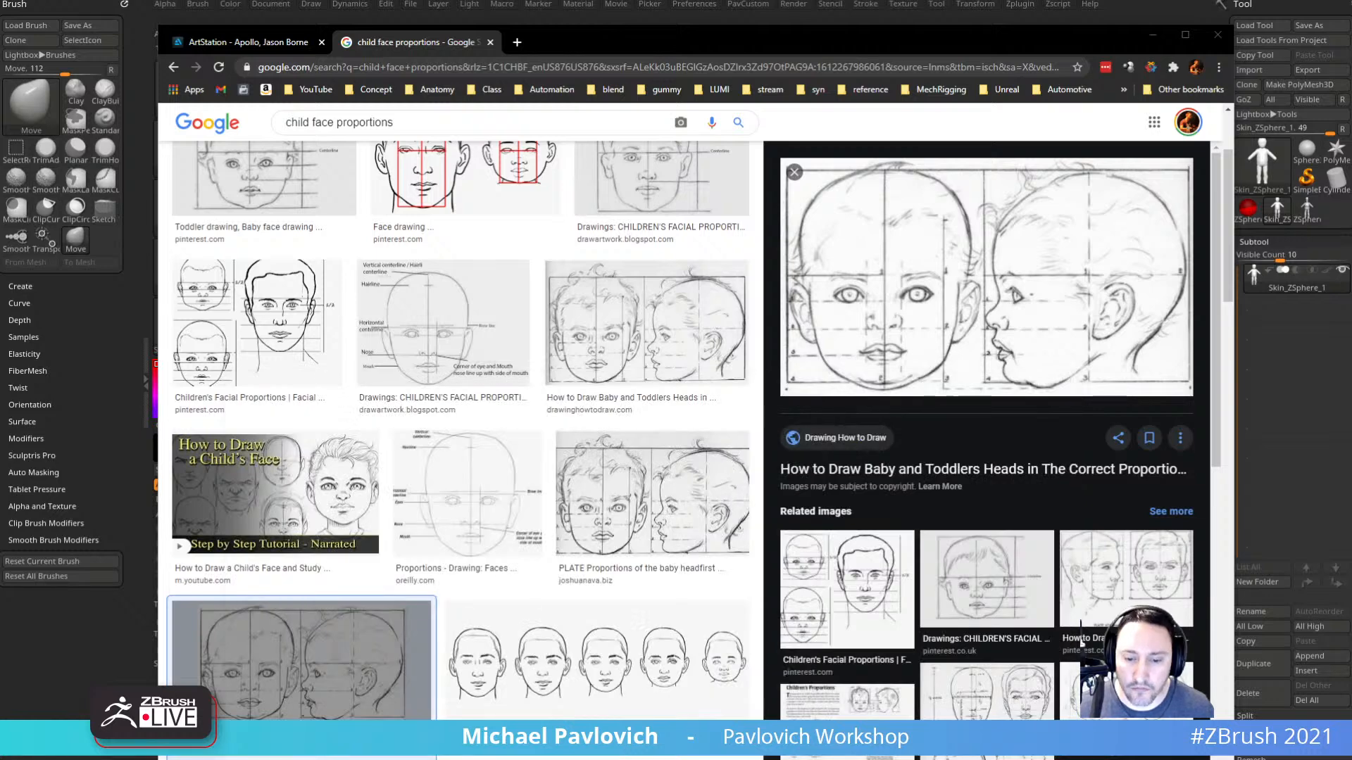
key("Return")
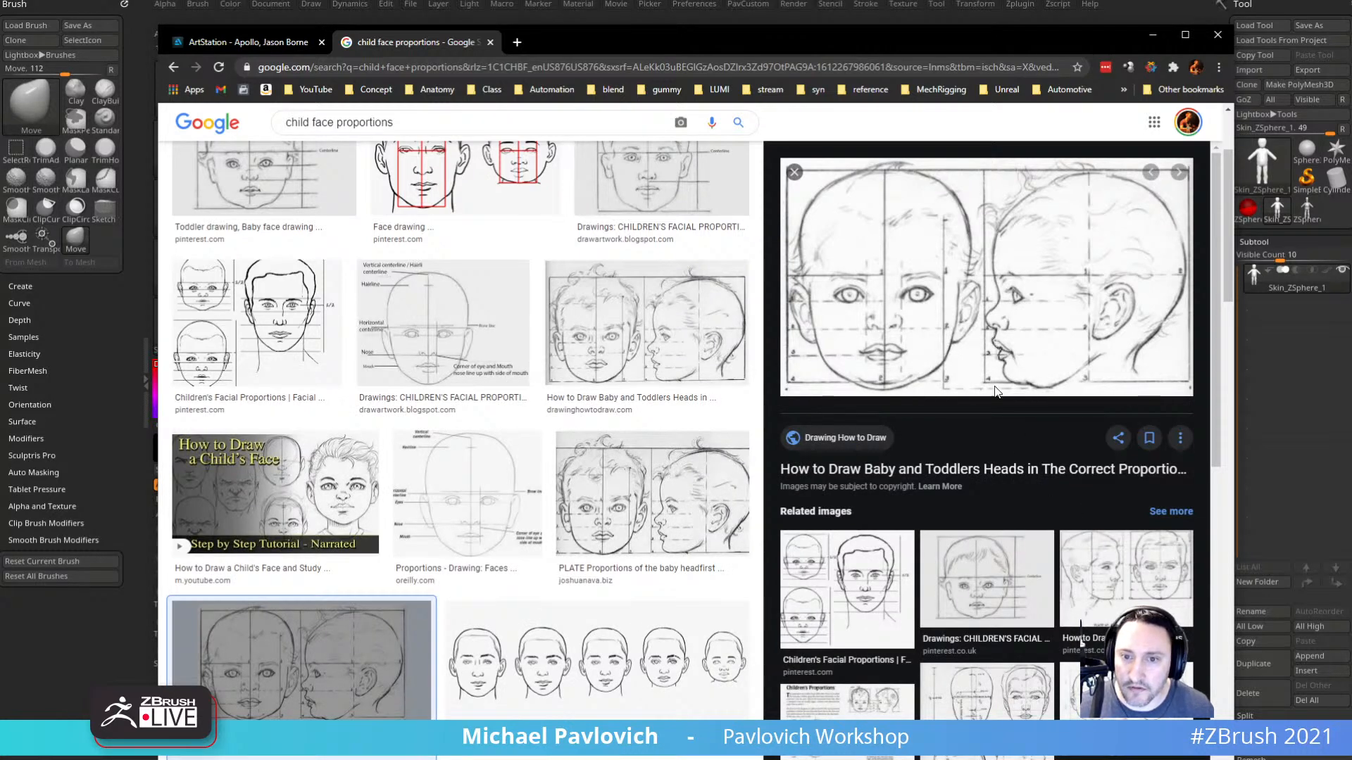
right_click(981, 325)
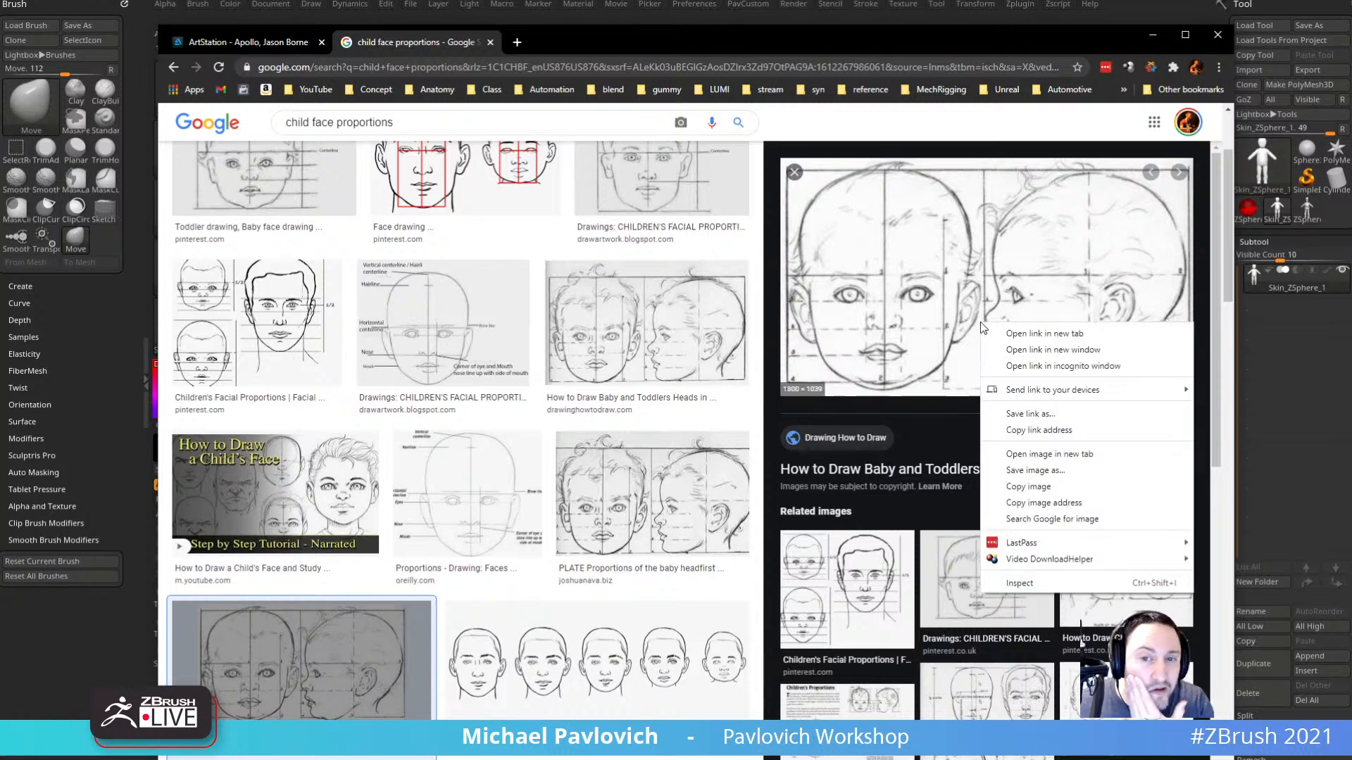
left_click(1024, 470)
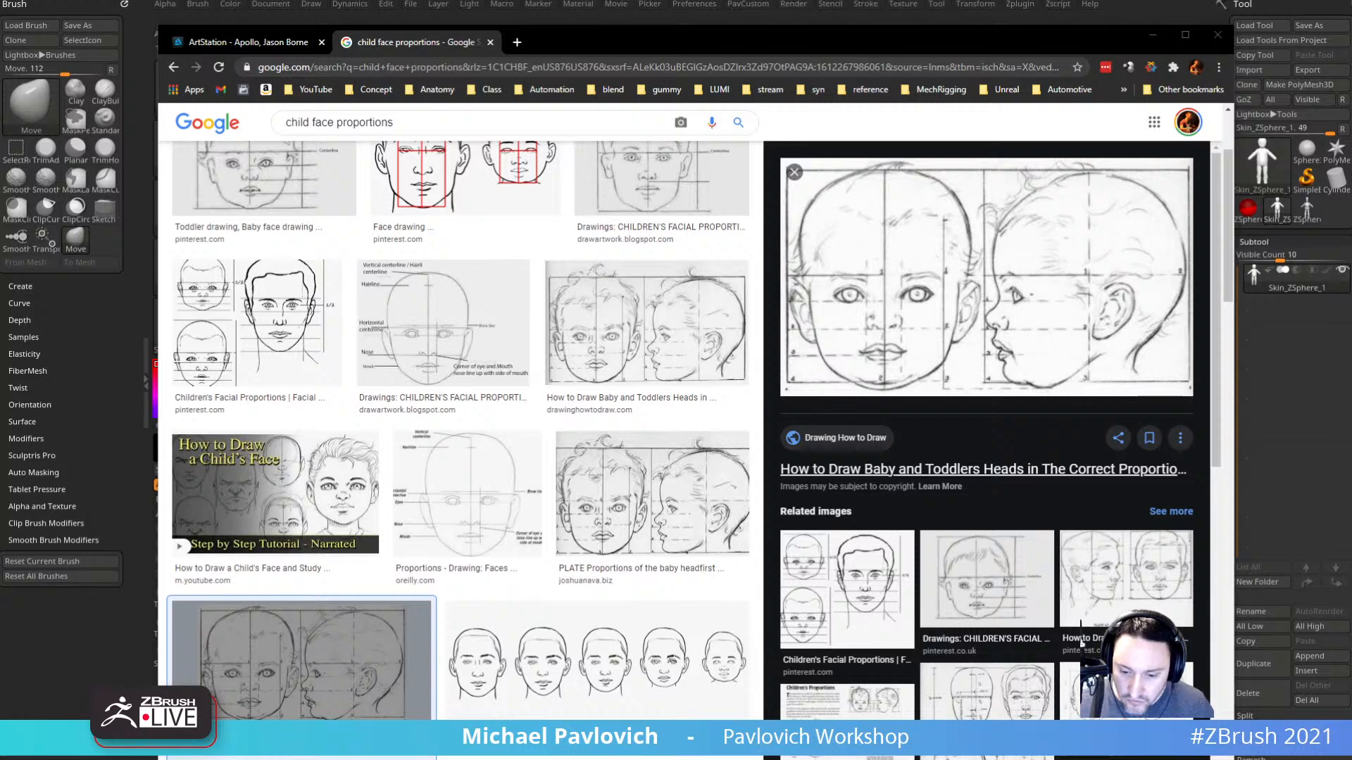
left_click(800, 589)
key("alt+Tab")
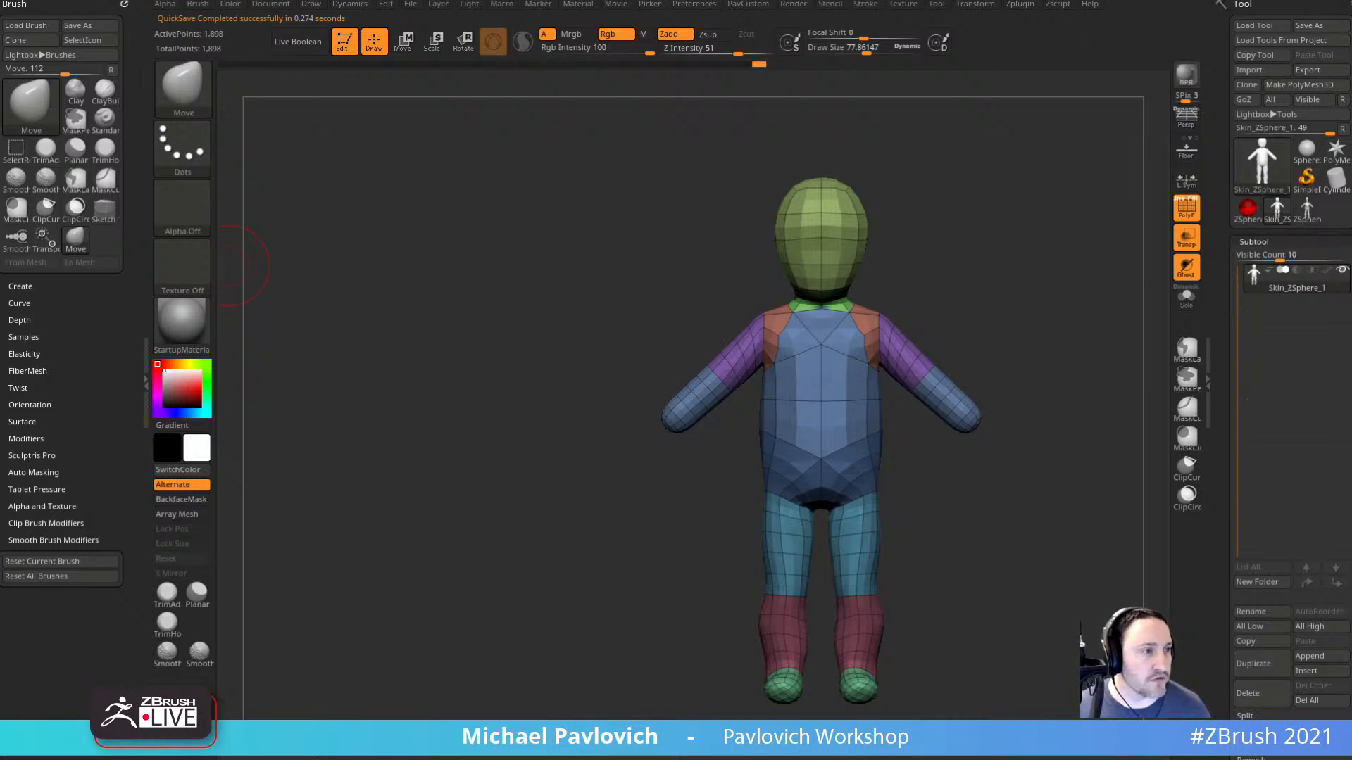
Open the ambient occlusion masking settings for the skin mesh.
left_click_drag(1226, 418, 1222, 224)
left_click(1260, 473)
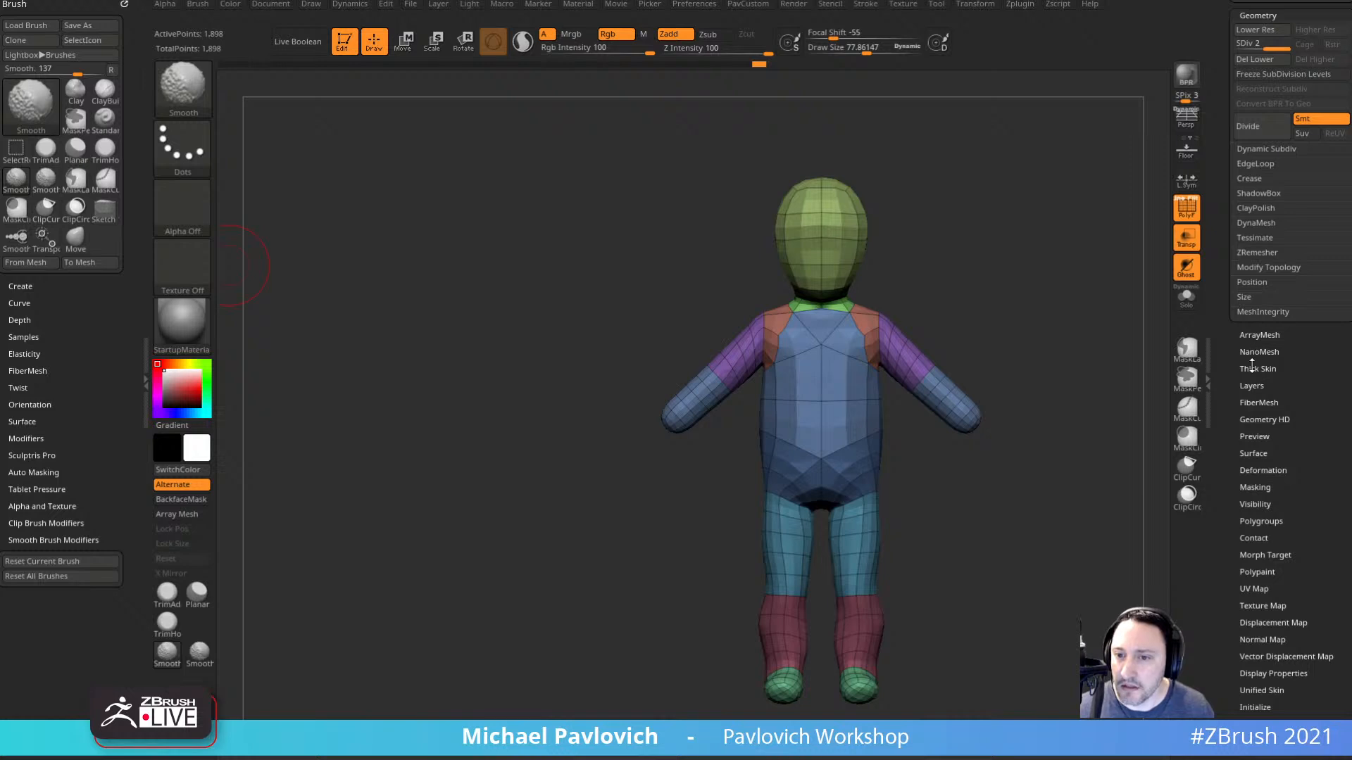
left_click(1256, 486)
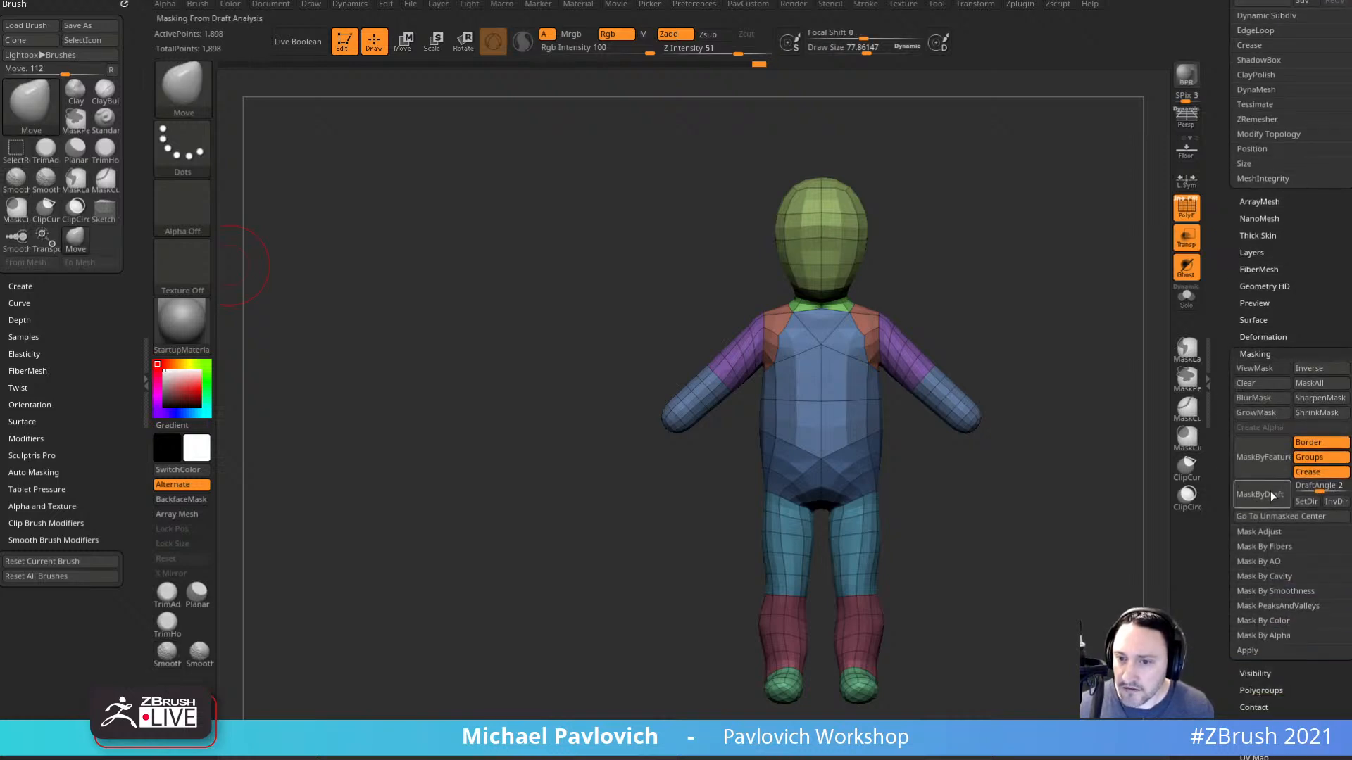
left_click(1265, 561)
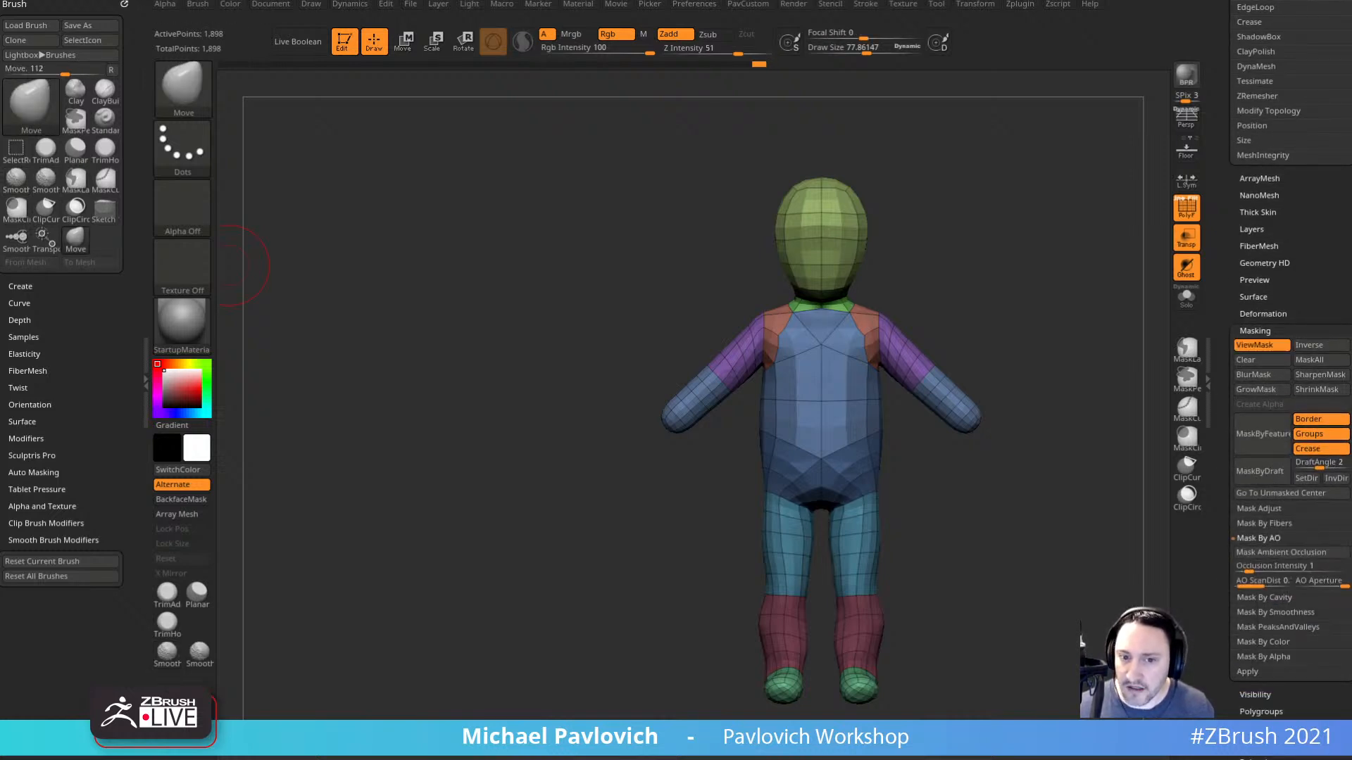
Turn off the polyframe display on the figure and set the draw size to about 54.
left_click(1186, 206)
left_click_drag(1096, 447, 1130, 458)
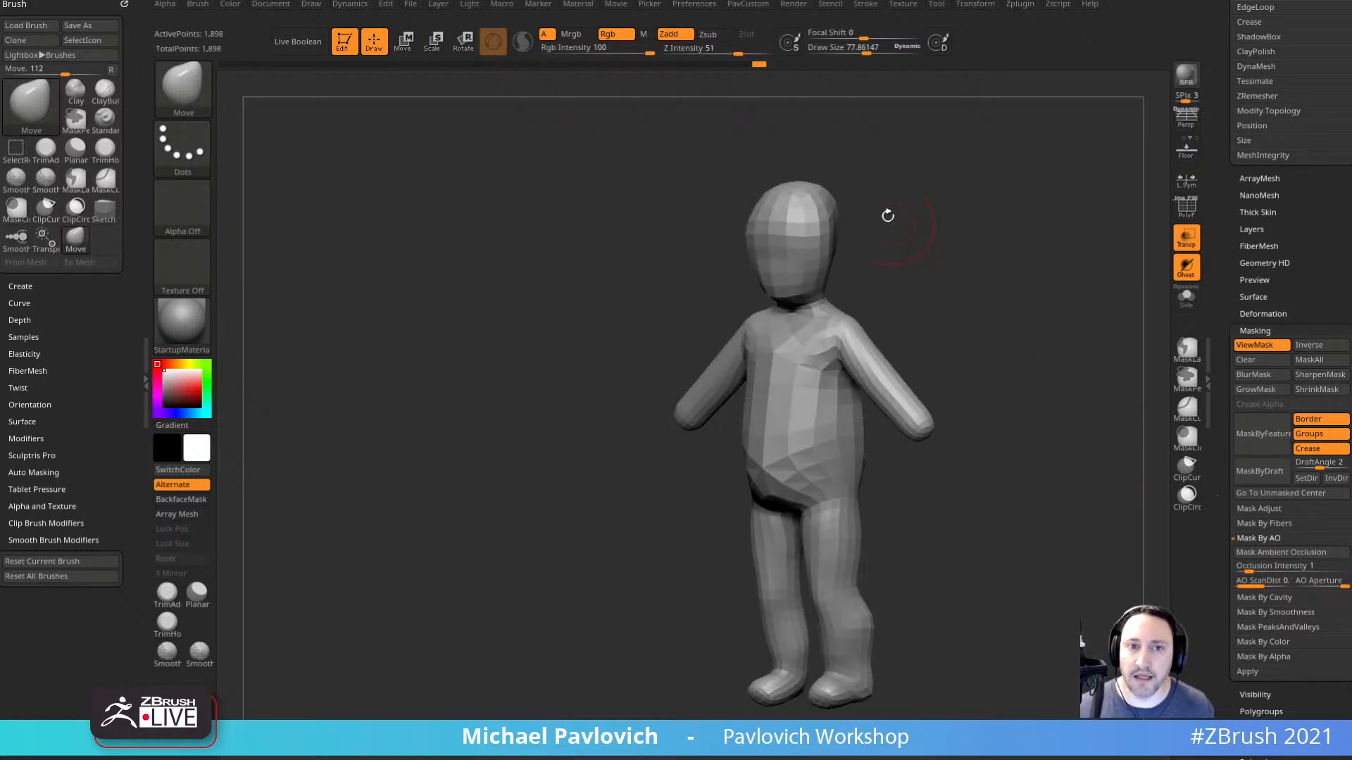
left_click_drag(1033, 407, 1105, 345)
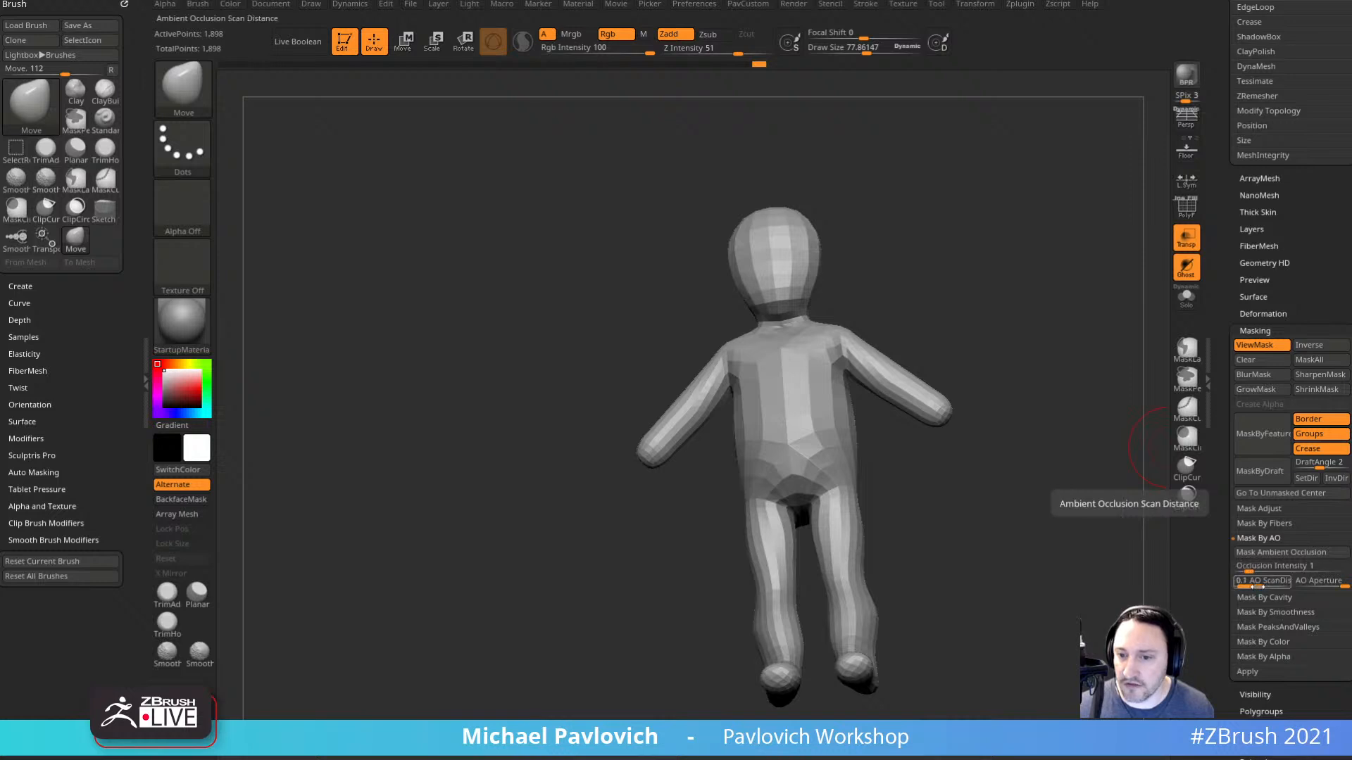
mouse_move(1076, 515)
left_mouse_down()
mouse_move(1047, 559)
mouse_move(1120, 443)
mouse_move(1072, 474)
left_mouse_up()
key("s")
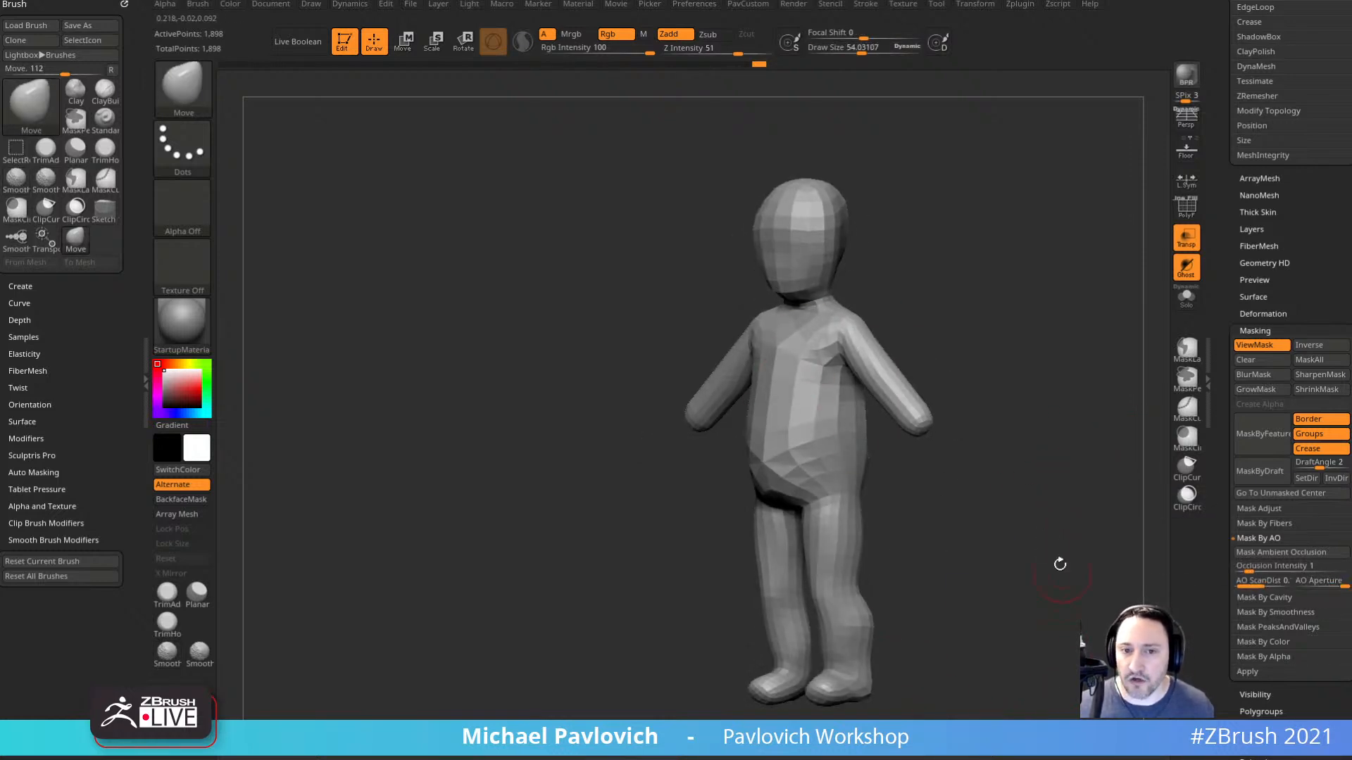
left_click_drag(1059, 562, 1104, 511, "shift")
left_click_drag(1009, 472, 869, 483)
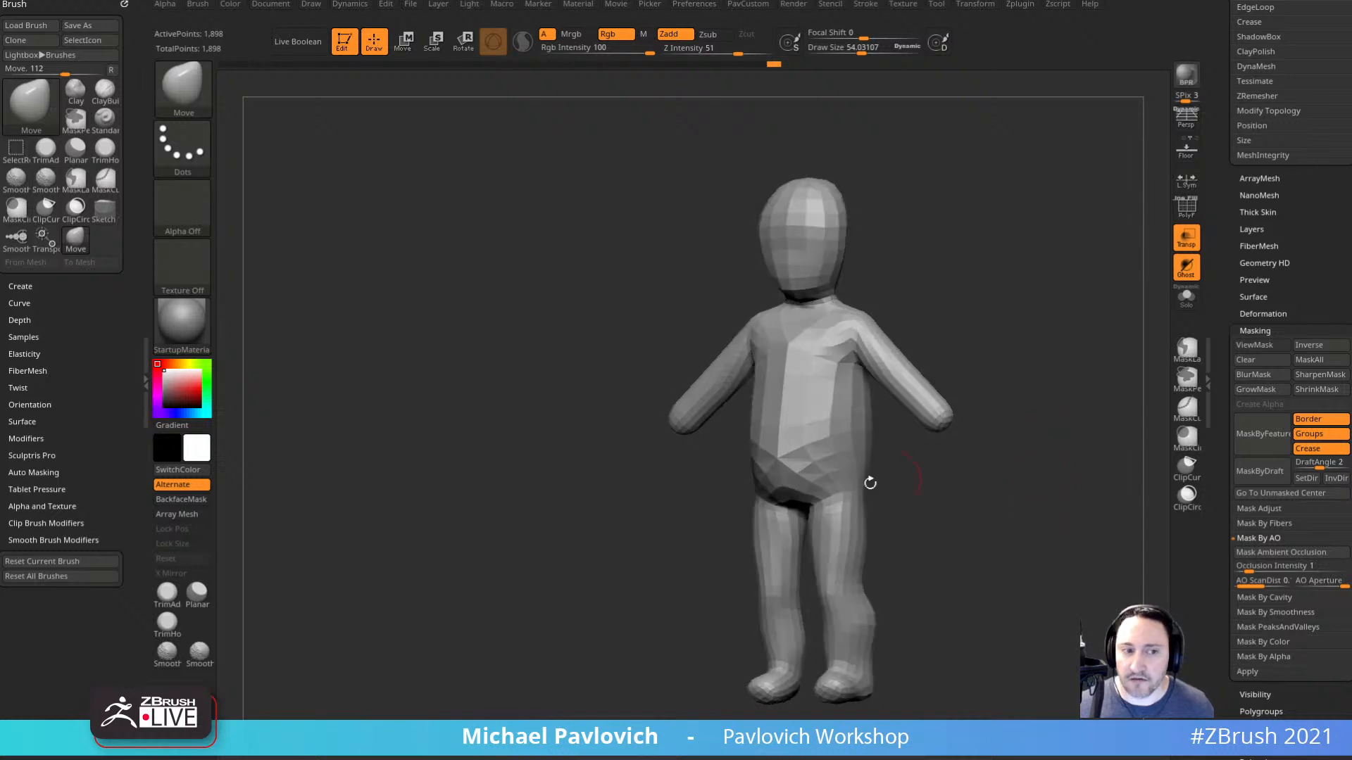
Check the figure's silhouette with the Flat Color material and restore StartupMaterial.
left_click(182, 325)
left_click(264, 564)
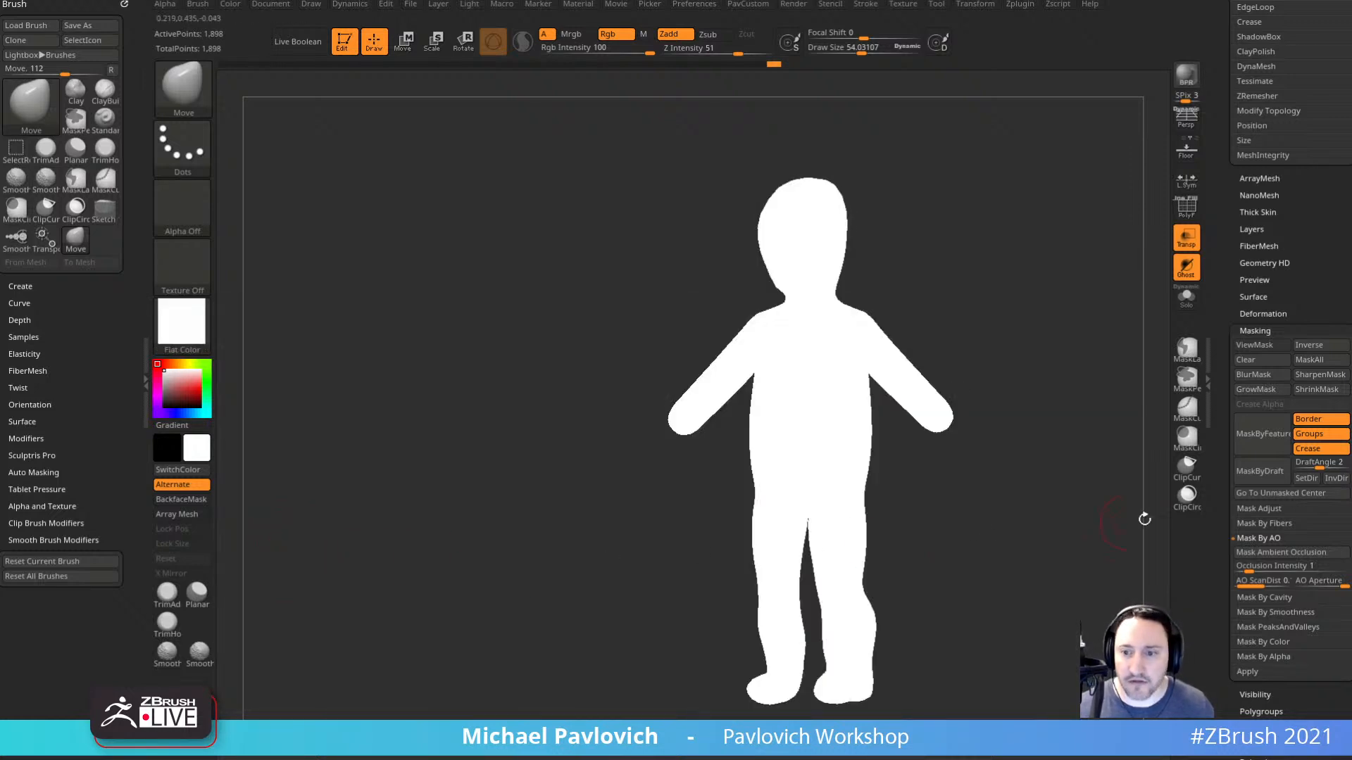
left_click(1277, 556)
left_click_drag(1050, 552, 1047, 476)
key("ctrl+h")
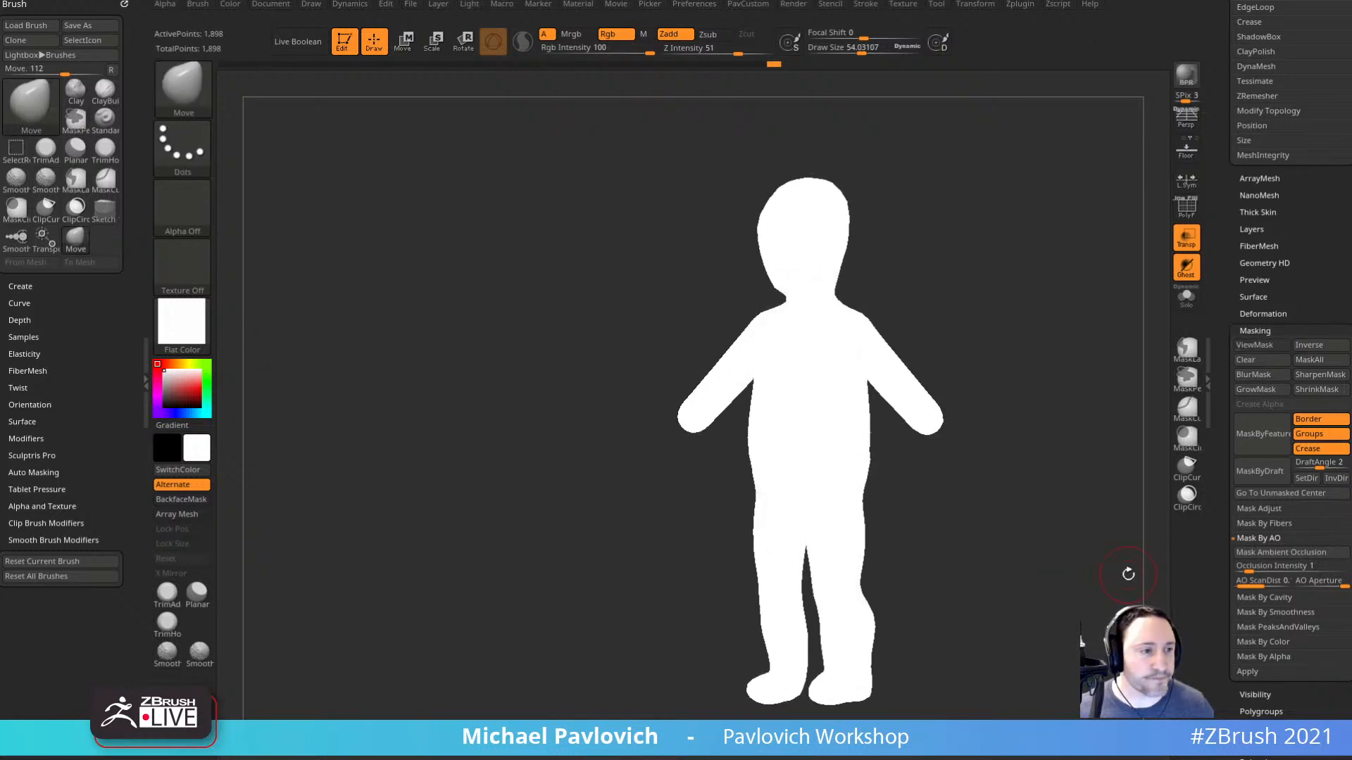
left_click(208, 325)
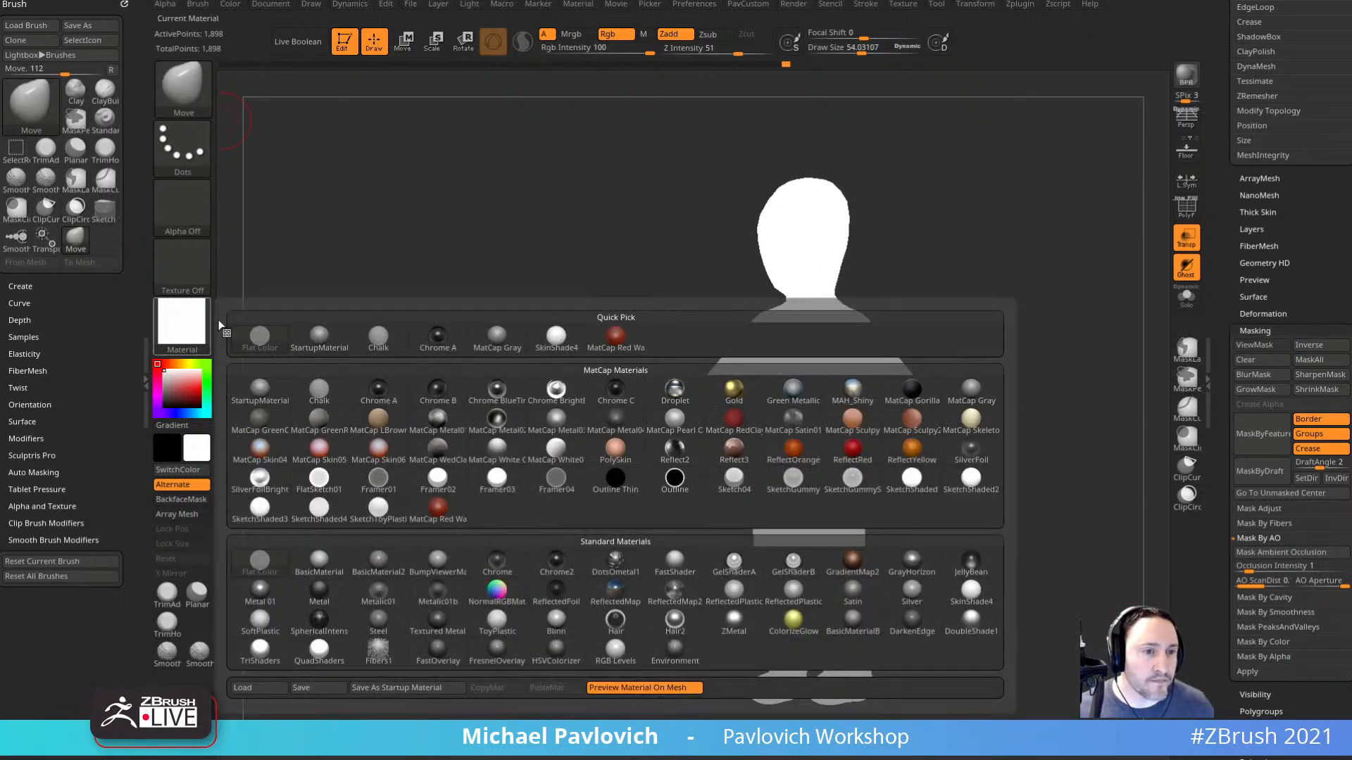
left_click(260, 388)
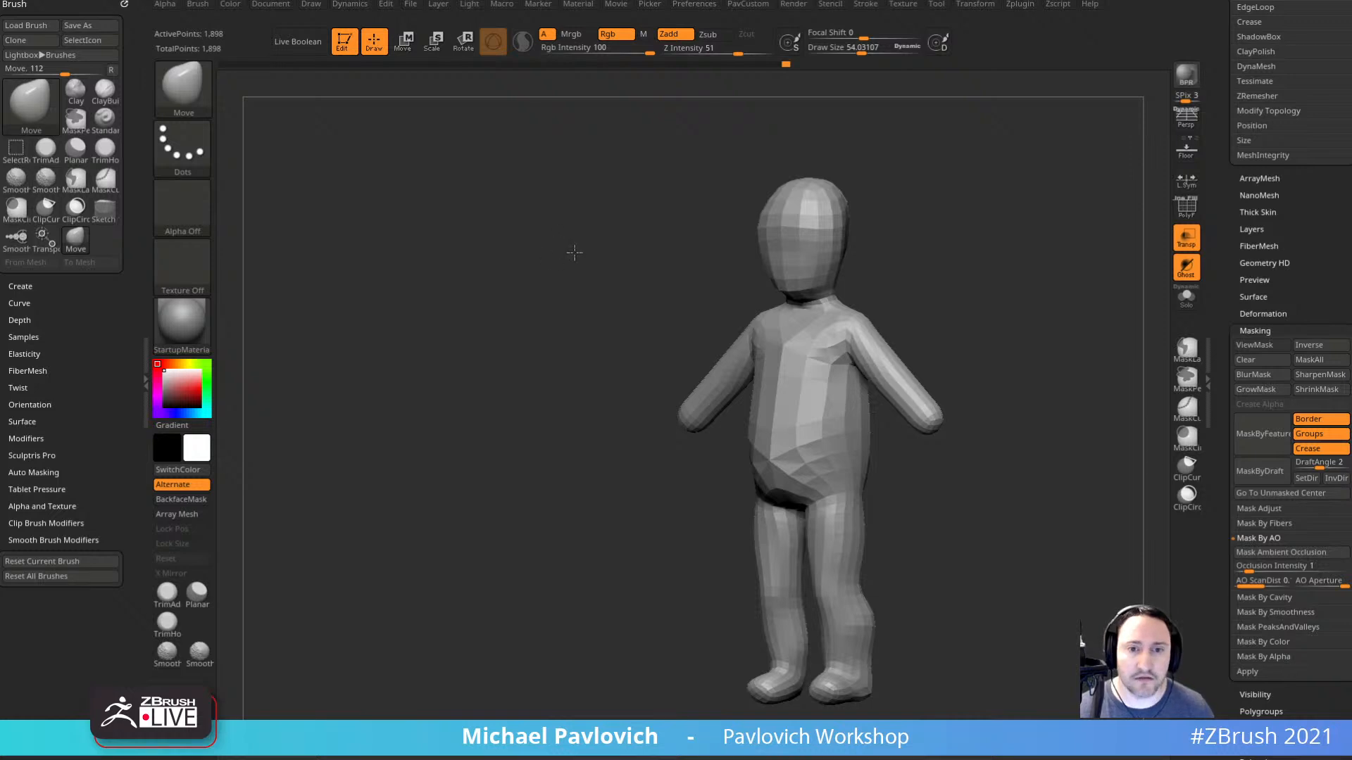
Leave 3D edit mode, choose to always switch to 2.5D mode, and clear the canvas.
key("s")
left_click(342, 121)
left_click(343, 47)
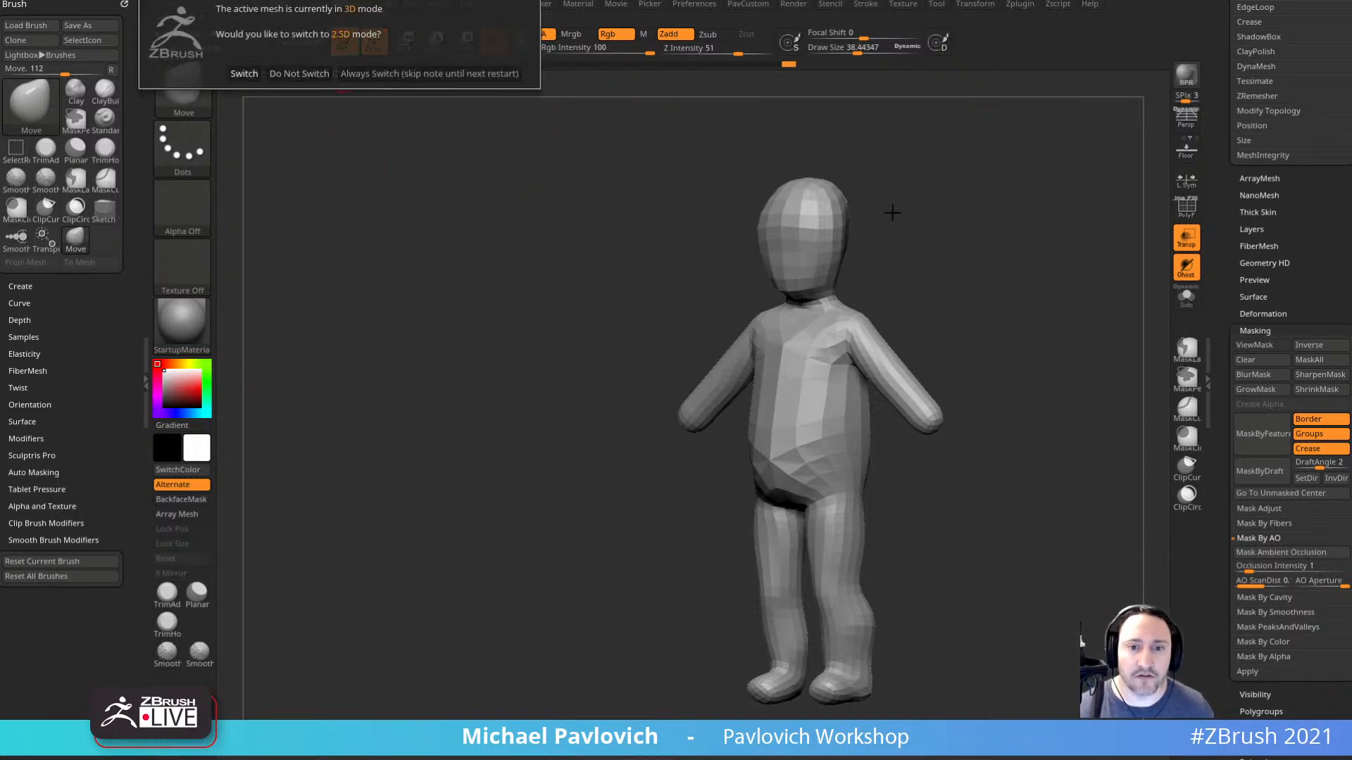
left_click(433, 76)
key("ctrl+n")
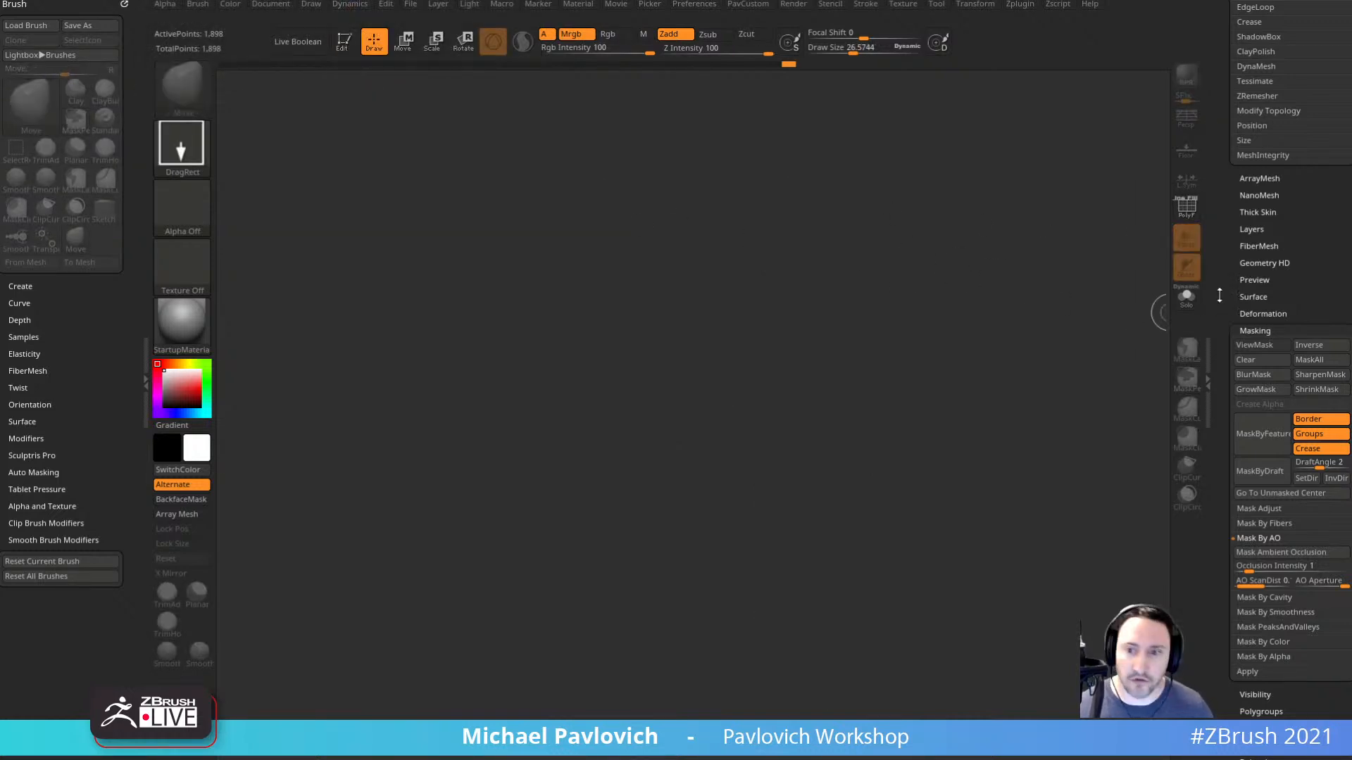
Place the ZSphere figure on the empty canvas in a straight front view and make it editable.
left_click_drag(1220, 273, 1249, 522)
left_click(1307, 207)
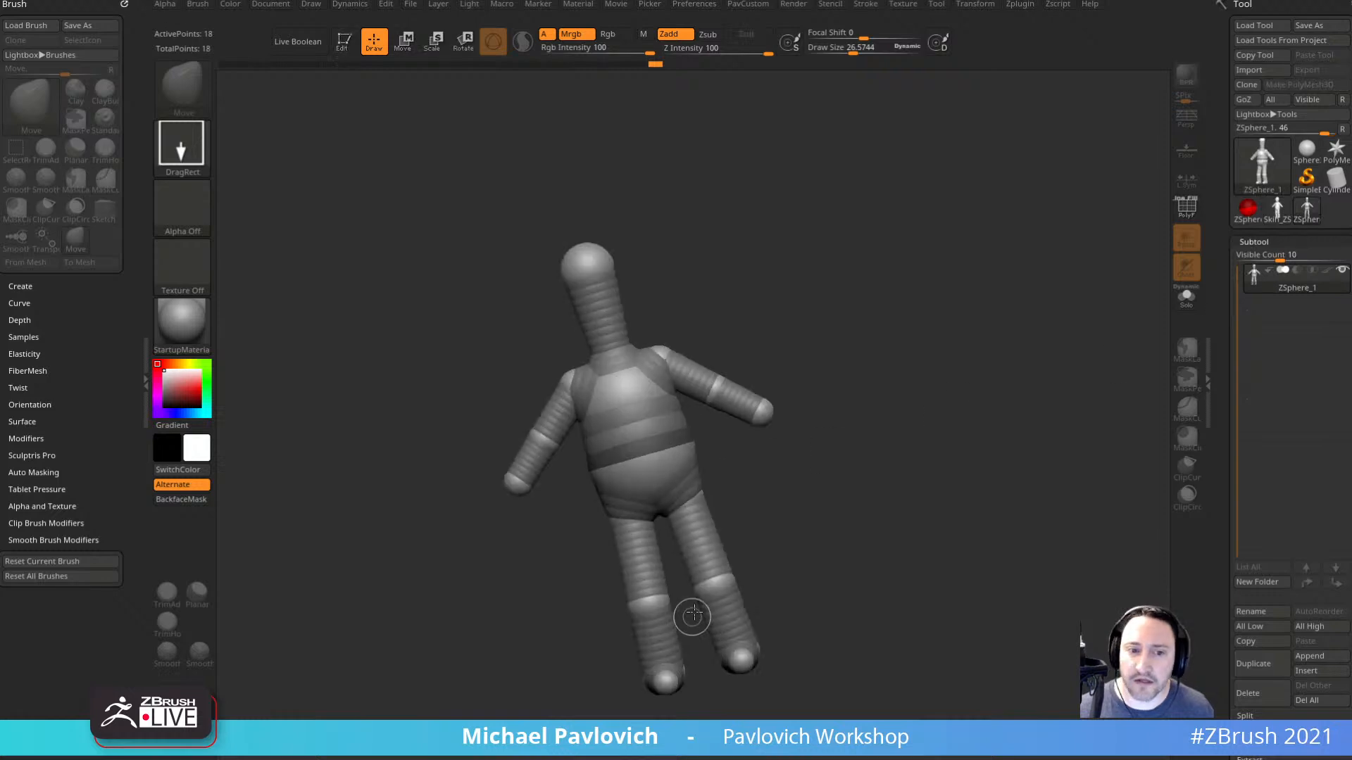
key("t")
mouse_move(987, 394)
left_mouse_down()
mouse_move(978, 359)
mouse_move(983, 372)
left_mouse_up()
key("ctrl+z")
key("s")
left_click(971, 389)
Turn on EditSketch in the ZSketch settings for the ZSphere figure and frame its head and shoulders.
left_click_drag(1219, 444, 1214, 226)
left_click(1253, 369)
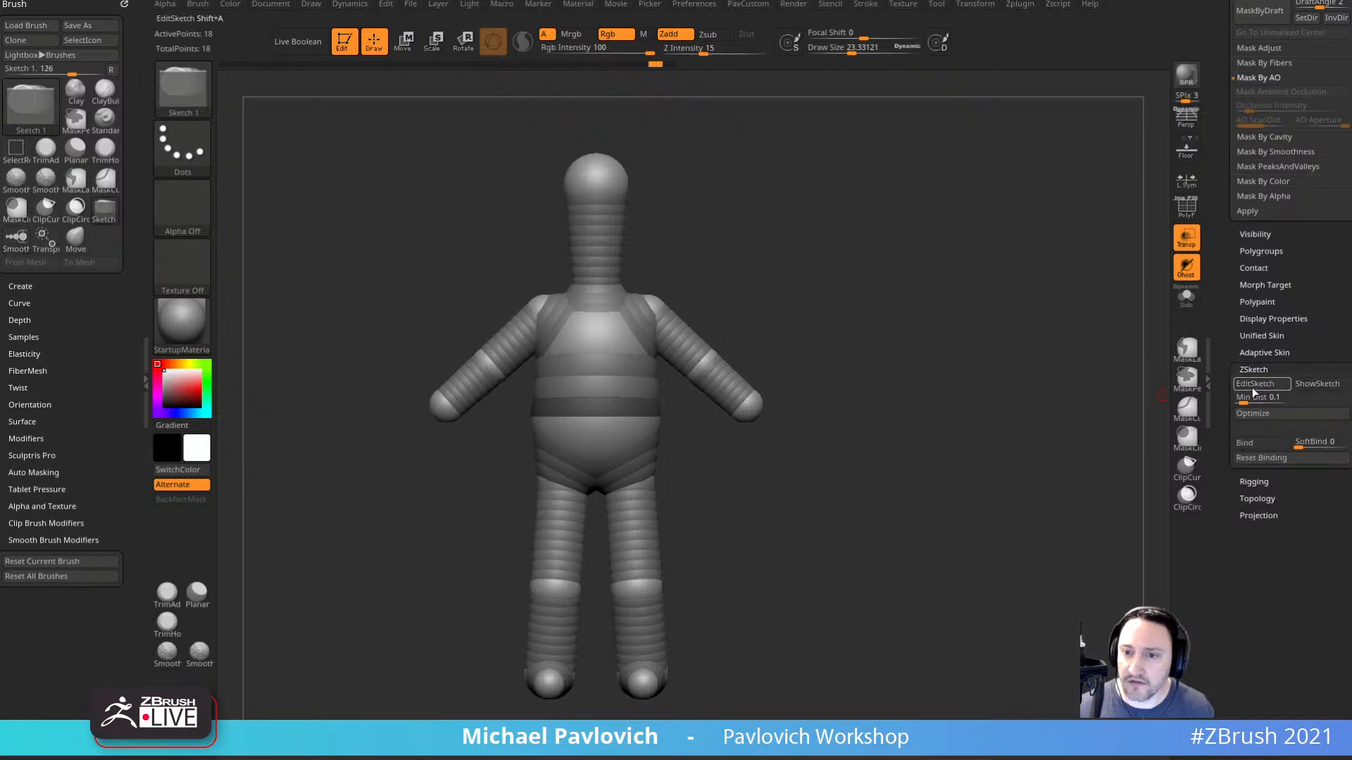
left_click(1255, 384)
right_click_drag(807, 249, 648, 225, "ctrl")
right_click_drag(647, 226, 669, 350, "alt")
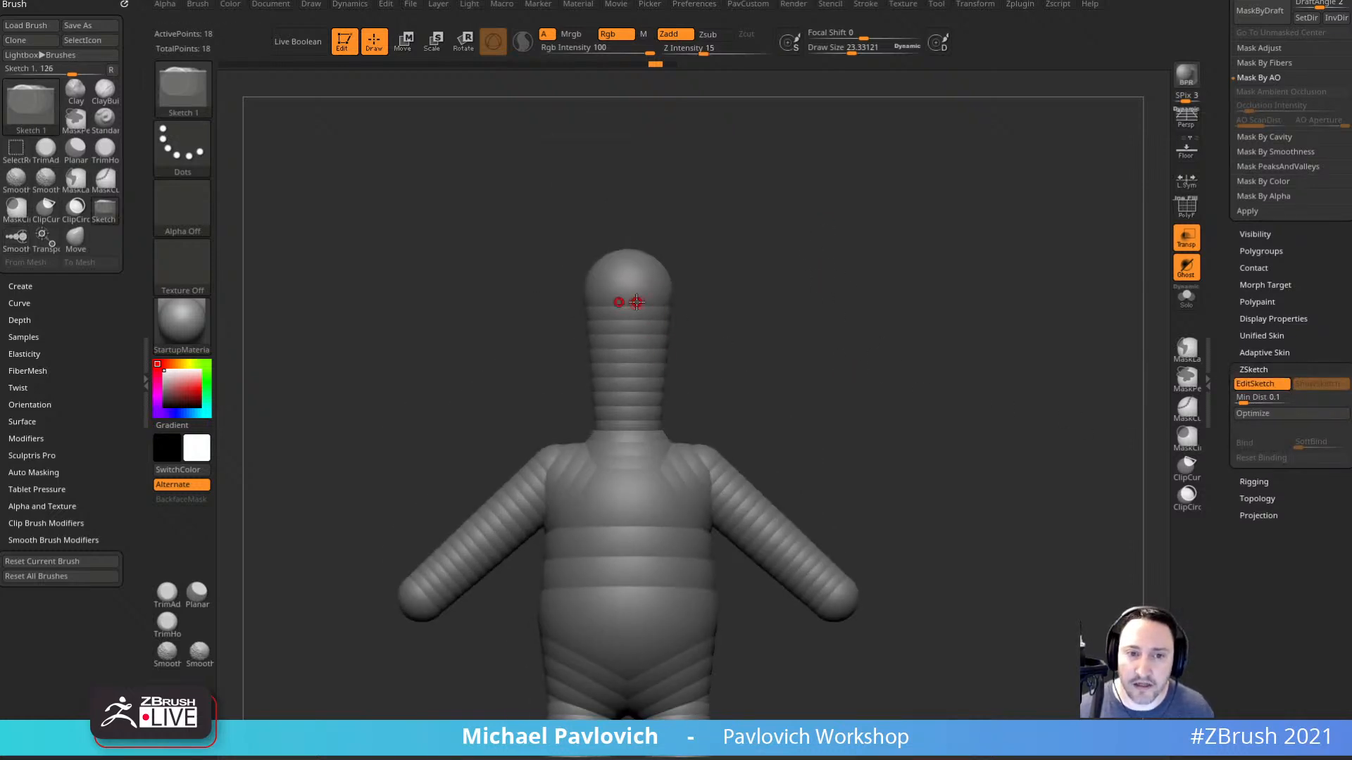
Sketch mirrored ZSketch strands down the front of the head and neck and over the shoulders with a draw size of about 23.
left_click_drag(635, 301, 649, 430)
right_click_drag(823, 426, 751, 441)
left_click_drag(648, 429, 701, 466)
right_click_drag(757, 422, 697, 457)
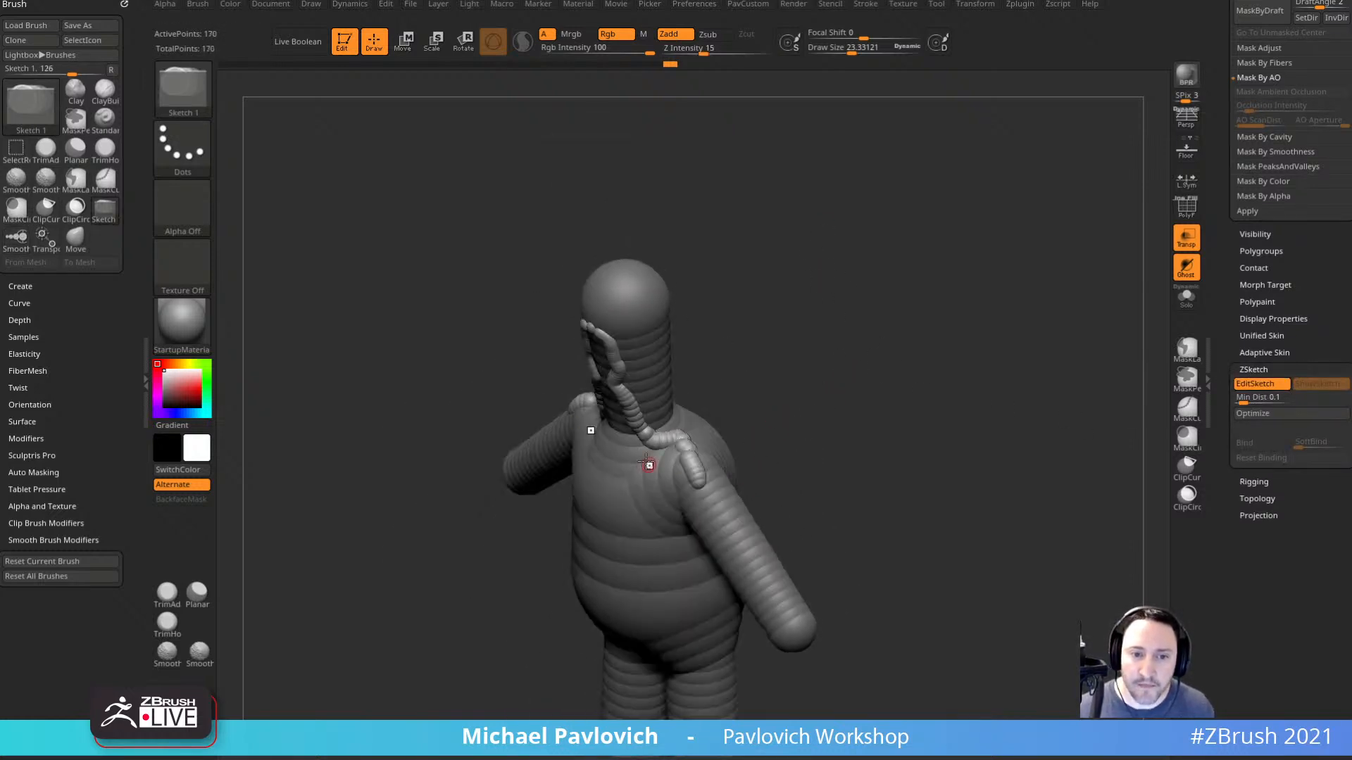
left_click_drag(649, 463, 712, 475)
left_click_drag(653, 446, 718, 465)
right_click_drag(747, 444, 669, 451)
mouse_move(682, 435)
left_mouse_down()
mouse_move(750, 479)
mouse_move(761, 454)
left_mouse_up()
Smooth the shoulder strands and sketch mirrored curved strands extending outward and up from the shoulders.
mouse_move(809, 447)
right_mouse_down()
mouse_move(877, 392)
mouse_move(858, 372)
right_mouse_up()
left_click_drag(741, 387, 783, 409, "shift")
right_click_drag(825, 398, 845, 403)
mouse_move(783, 416)
left_mouse_down()
mouse_move(895, 308)
mouse_move(823, 382)
mouse_move(906, 341)
mouse_move(895, 376)
left_mouse_up()
right_click_drag(899, 422, 910, 423)
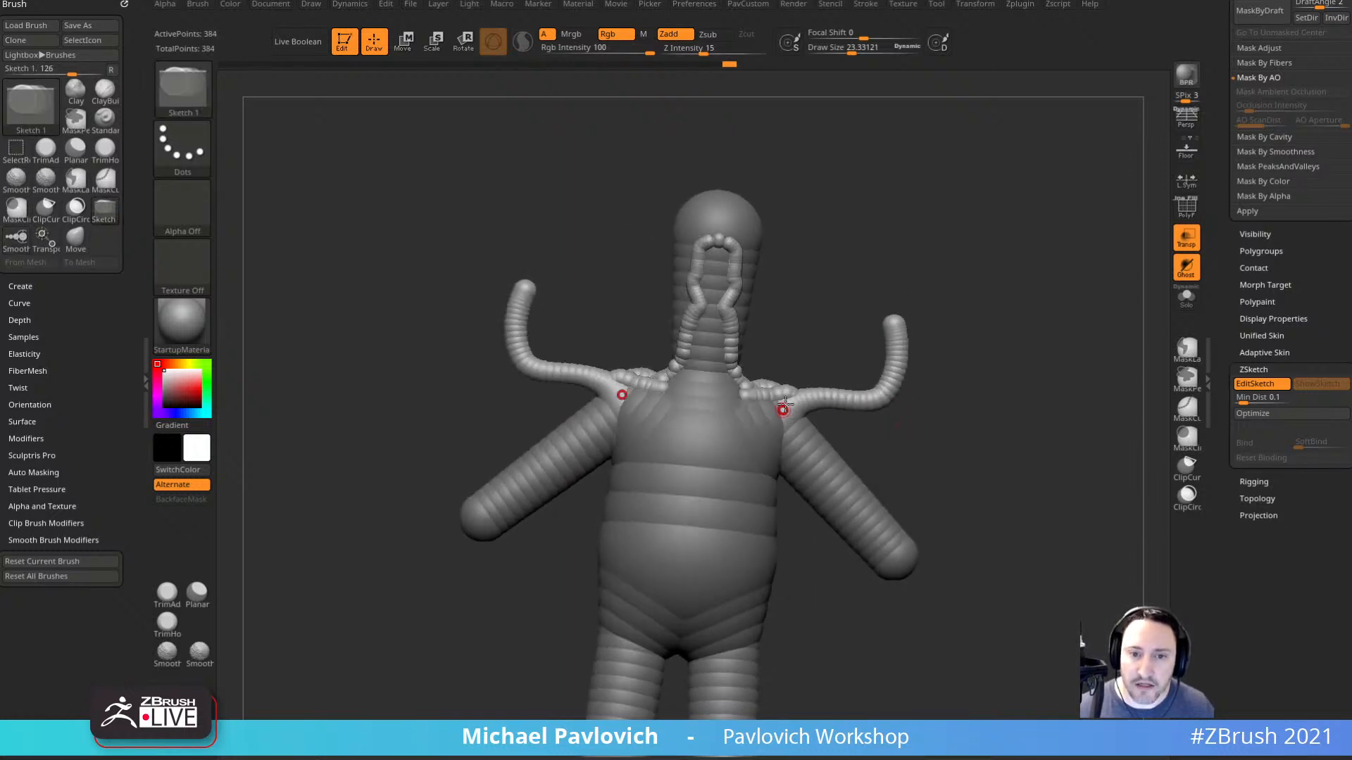
Sketch mirrored strands from the shoulders down across the chest and smooth the strokes.
mouse_move(784, 409)
left_mouse_down()
mouse_move(695, 522)
mouse_move(710, 486)
left_mouse_up()
left_click_drag(778, 449, 721, 510)
right_click_drag(820, 438, 793, 441)
mouse_move(697, 495)
left_mouse_down("shift")
mouse_move(732, 445)
mouse_move(654, 524)
mouse_move(710, 285)
mouse_move(723, 377)
mouse_move(771, 395)
left_mouse_up("shift")
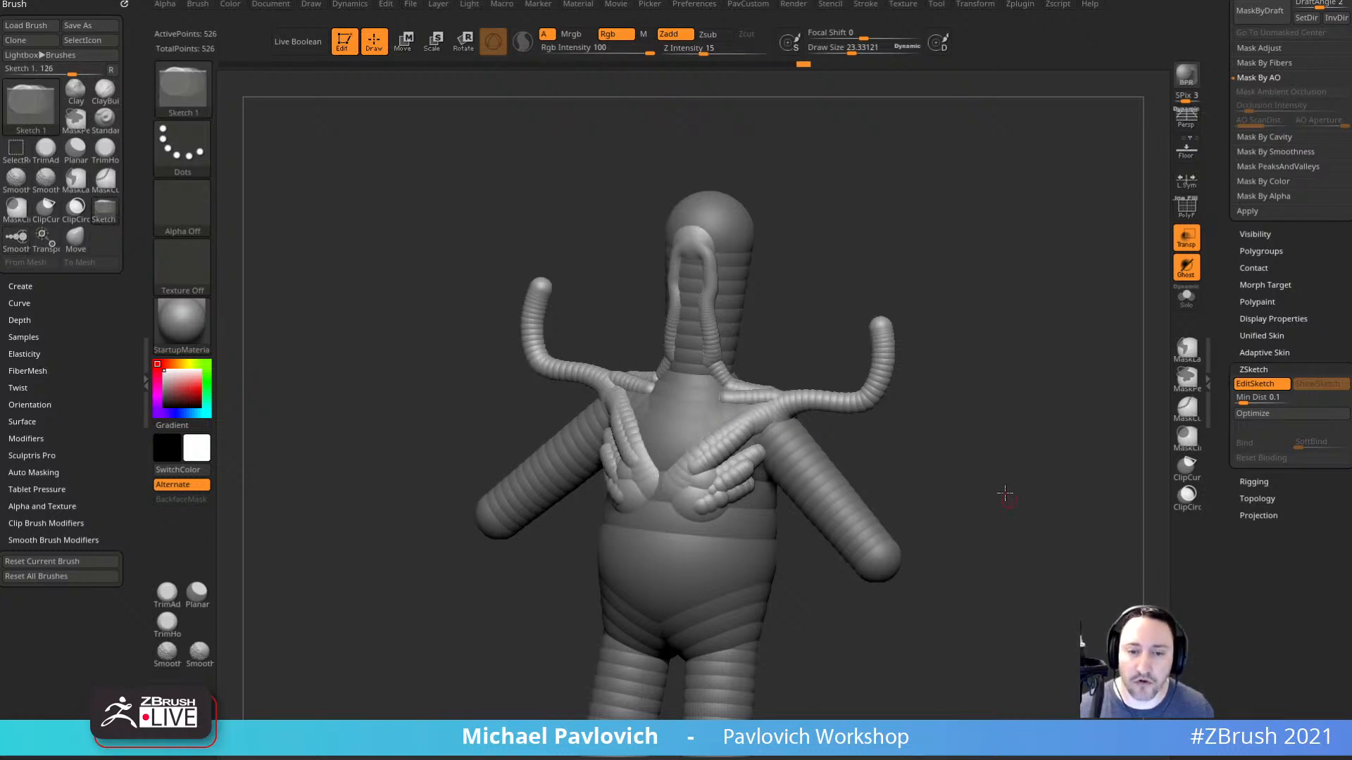
Append a cube as a new subtool to the sketched ZSphere figure.
mouse_move(1005, 492)
right_mouse_down("alt")
mouse_move(962, 419)
mouse_move(969, 485)
mouse_move(927, 500)
mouse_move(944, 487)
right_mouse_up("alt")
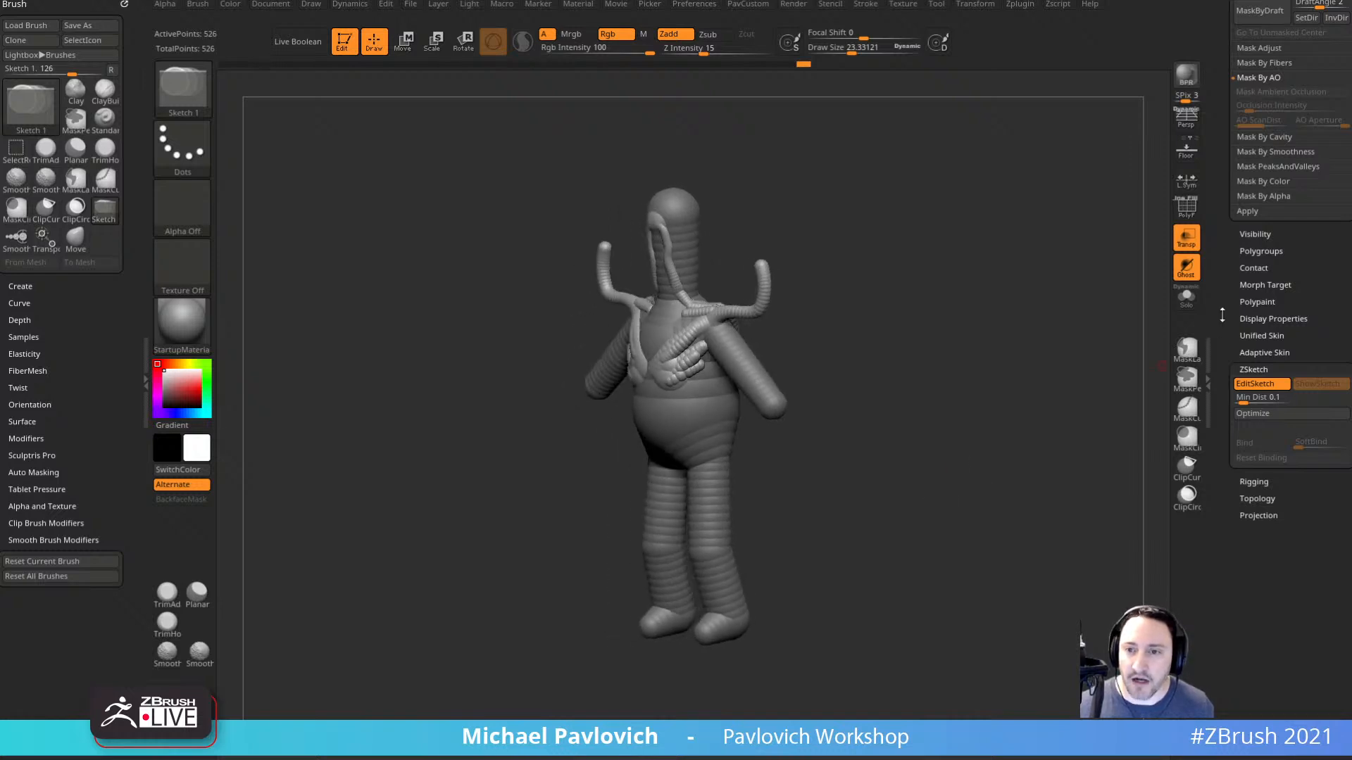
left_click_drag(1220, 295, 1206, 502)
scroll(1207, 501, "up", 3)
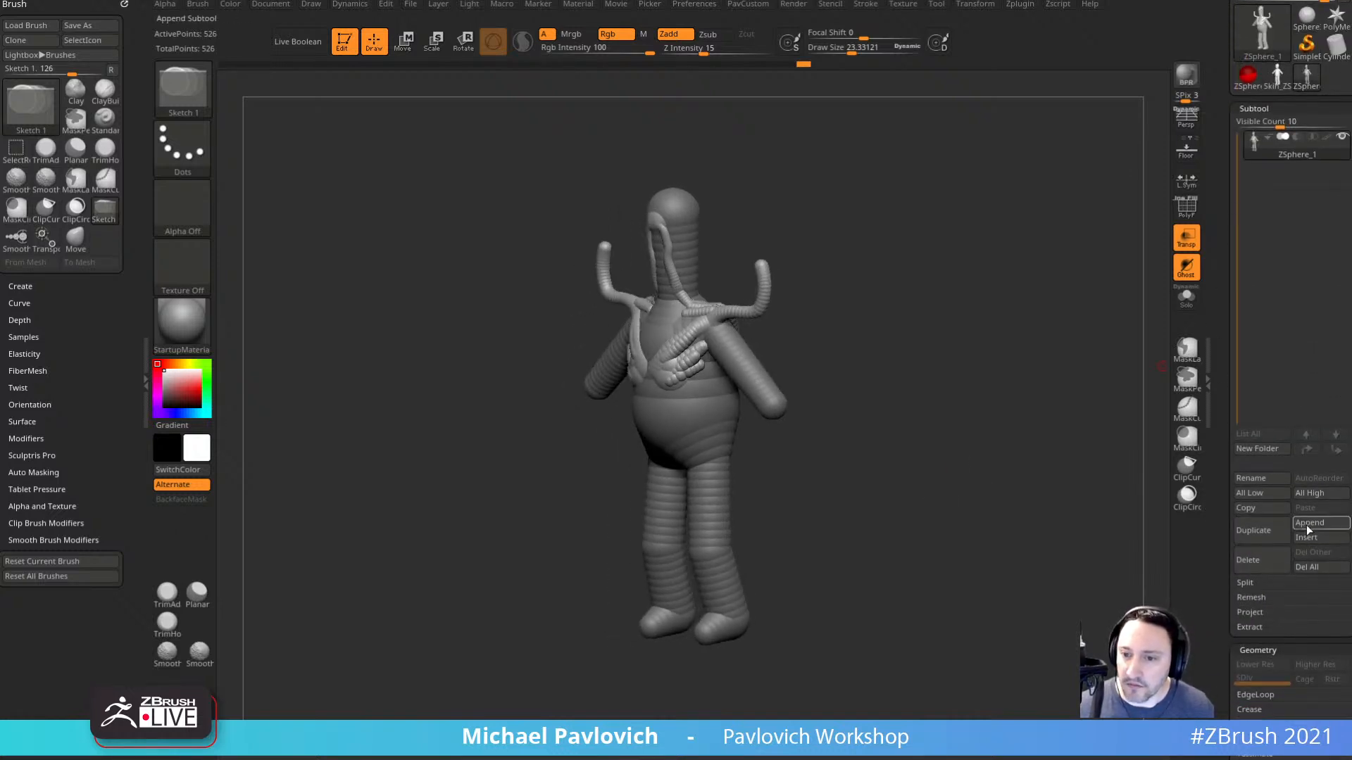
left_click(1308, 524)
left_click(833, 558)
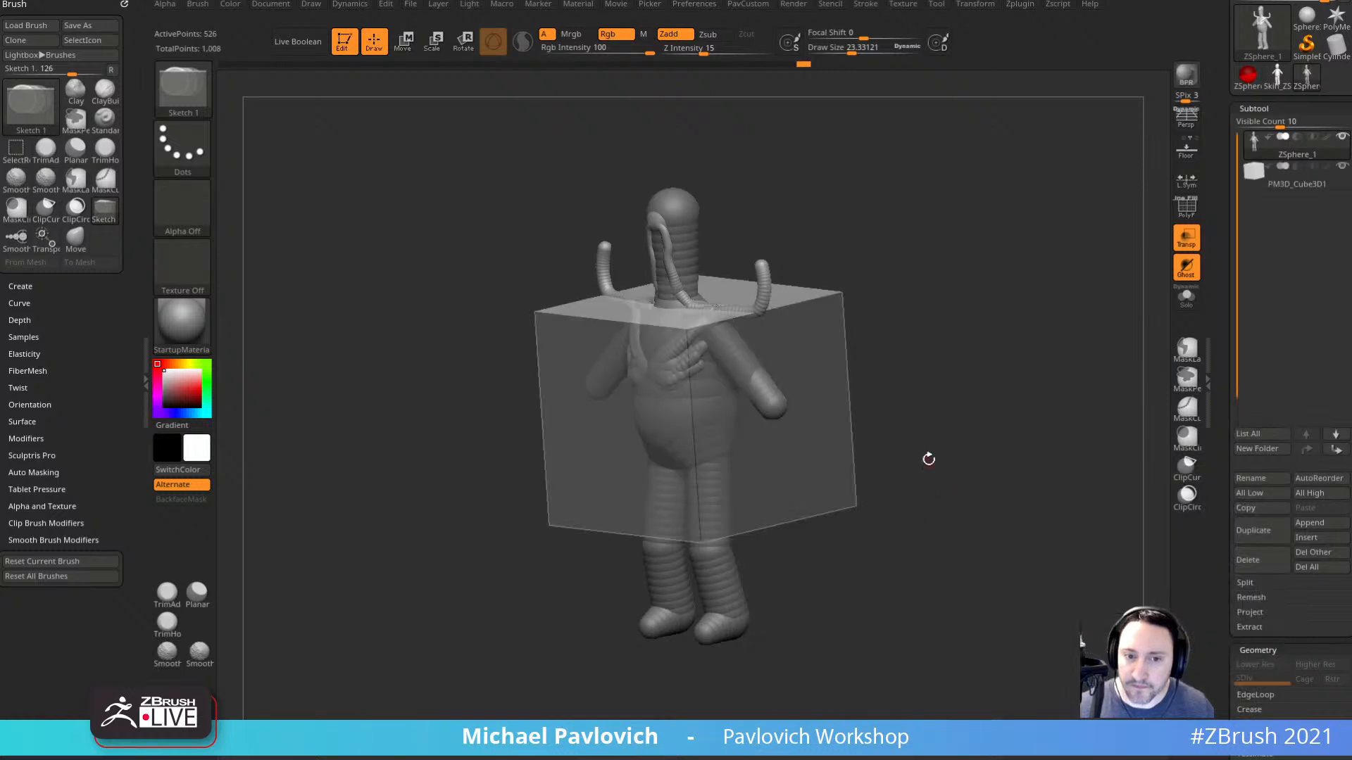
Move the cube subtool straight down below the figure so its top sits around the lower legs.
right_click_drag(929, 462, 1206, 306, "shift")
left_click(1297, 176)
key("w")
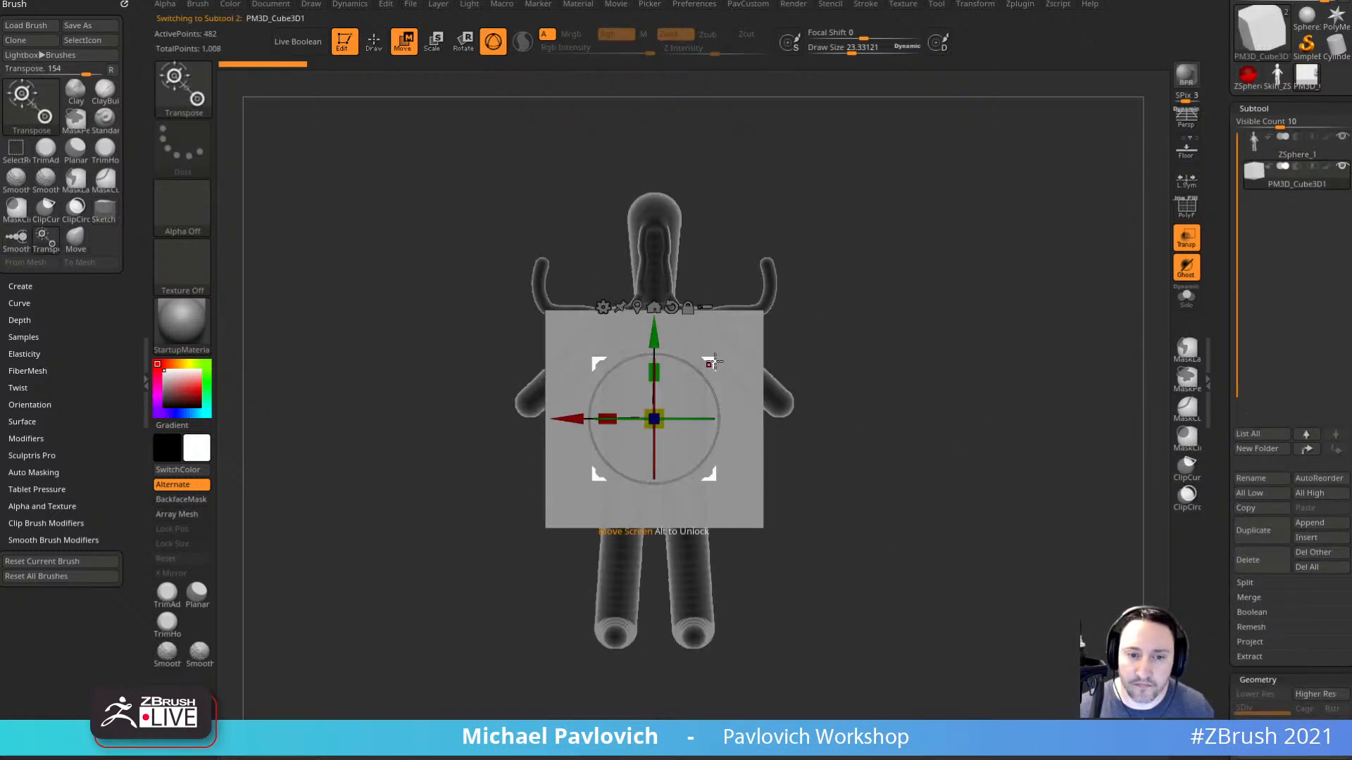
mouse_move(714, 369)
left_mouse_down()
mouse_move(721, 693)
mouse_move(776, 632)
mouse_move(770, 613)
left_mouse_up()
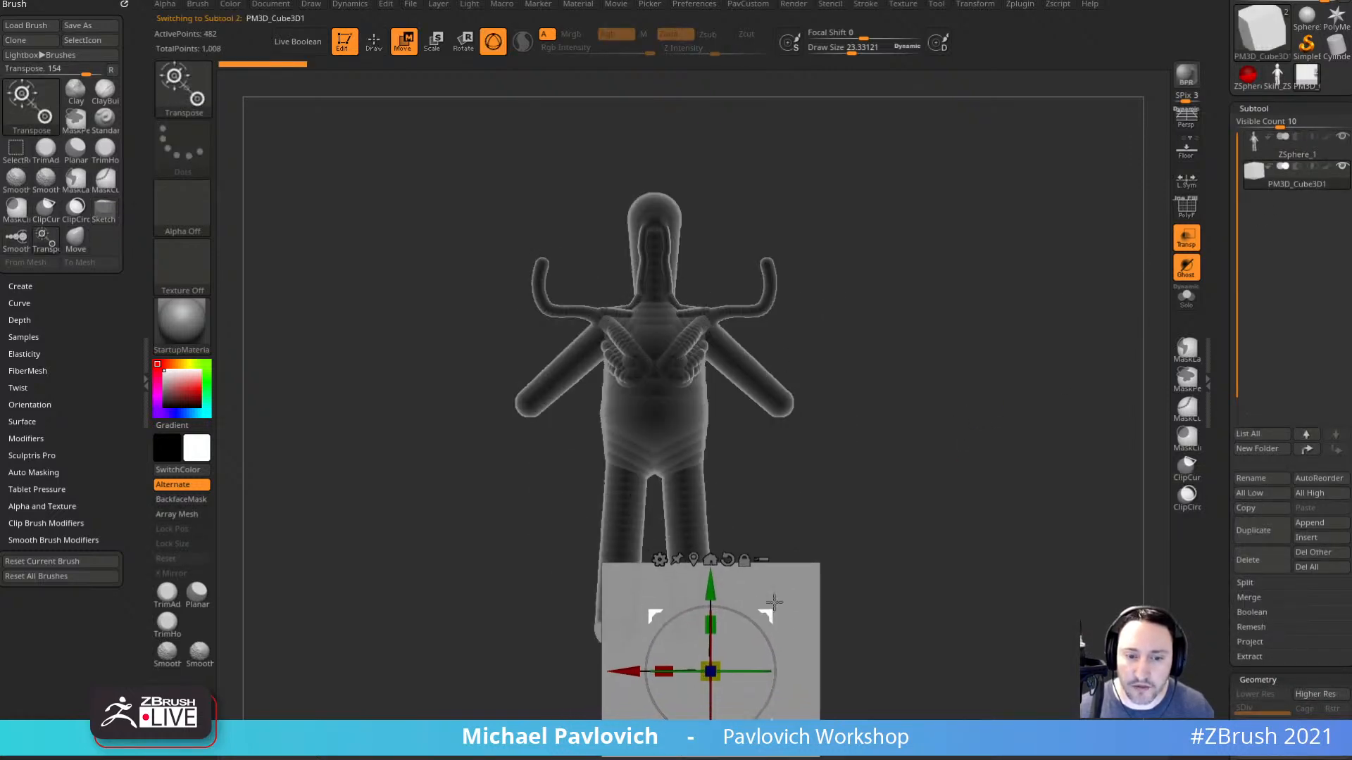
key("q")
Reselect the ZSphere figure, turn off transparency and sketch mirrored strands from the lower legs outward over the cube.
mouse_move(1010, 468)
right_mouse_down()
mouse_move(940, 498)
mouse_move(969, 401)
mouse_move(1123, 353)
mouse_move(1026, 366)
mouse_move(1050, 374)
right_mouse_up()
left_click(1289, 149)
left_click(1186, 239)
right_click_drag(1050, 374, 954, 385)
mouse_move(658, 423)
left_mouse_down()
mouse_move(675, 488)
mouse_move(706, 512)
left_mouse_up()
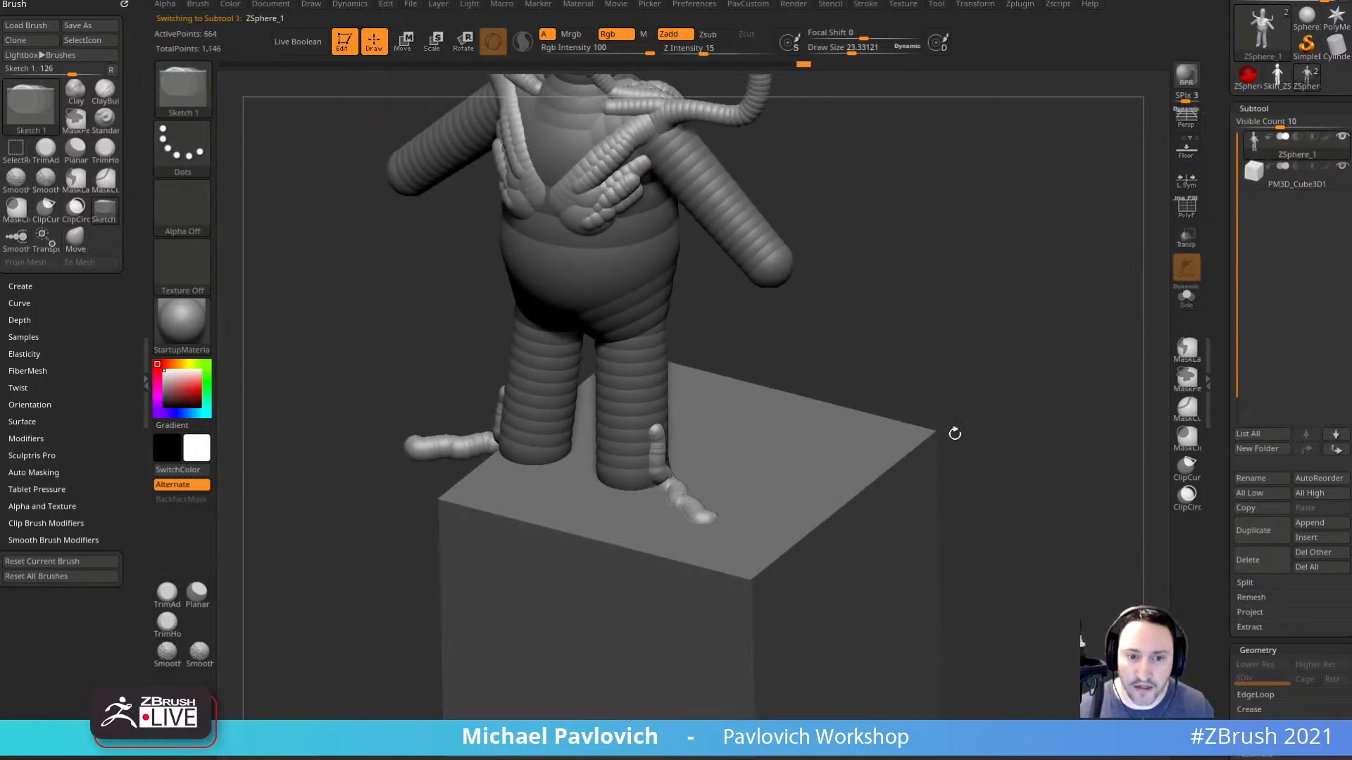
right_click_drag(908, 413, 923, 421)
mouse_move(653, 462)
left_mouse_down()
mouse_move(643, 545)
mouse_move(786, 468)
left_mouse_up()
Sketch mirrored strands branching off the leg strands across the cube's top and down over its front edge.
right_click_drag(906, 375, 918, 443)
mouse_move(688, 528)
left_mouse_down()
mouse_move(749, 592)
mouse_move(680, 552)
mouse_move(681, 605)
left_mouse_up()
right_click_drag(978, 330, 990, 278)
left_click_drag(737, 535, 845, 473)
left_click_drag(676, 485, 757, 447)
Sketch more mirrored strands from the branches over the cube's edges and down its sides, with a draw size of about 18.
right_click_drag(757, 451, 751, 529)
mouse_move(713, 521)
left_mouse_down()
mouse_move(764, 566)
mouse_move(806, 653)
left_mouse_up()
mouse_move(989, 486)
right_mouse_down()
mouse_move(1062, 413)
mouse_move(1014, 450)
right_mouse_up()
left_click_drag(685, 569, 697, 718)
mouse_move(1000, 422)
right_mouse_down()
mouse_move(996, 383)
mouse_move(967, 422)
mouse_move(1011, 364)
right_mouse_up()
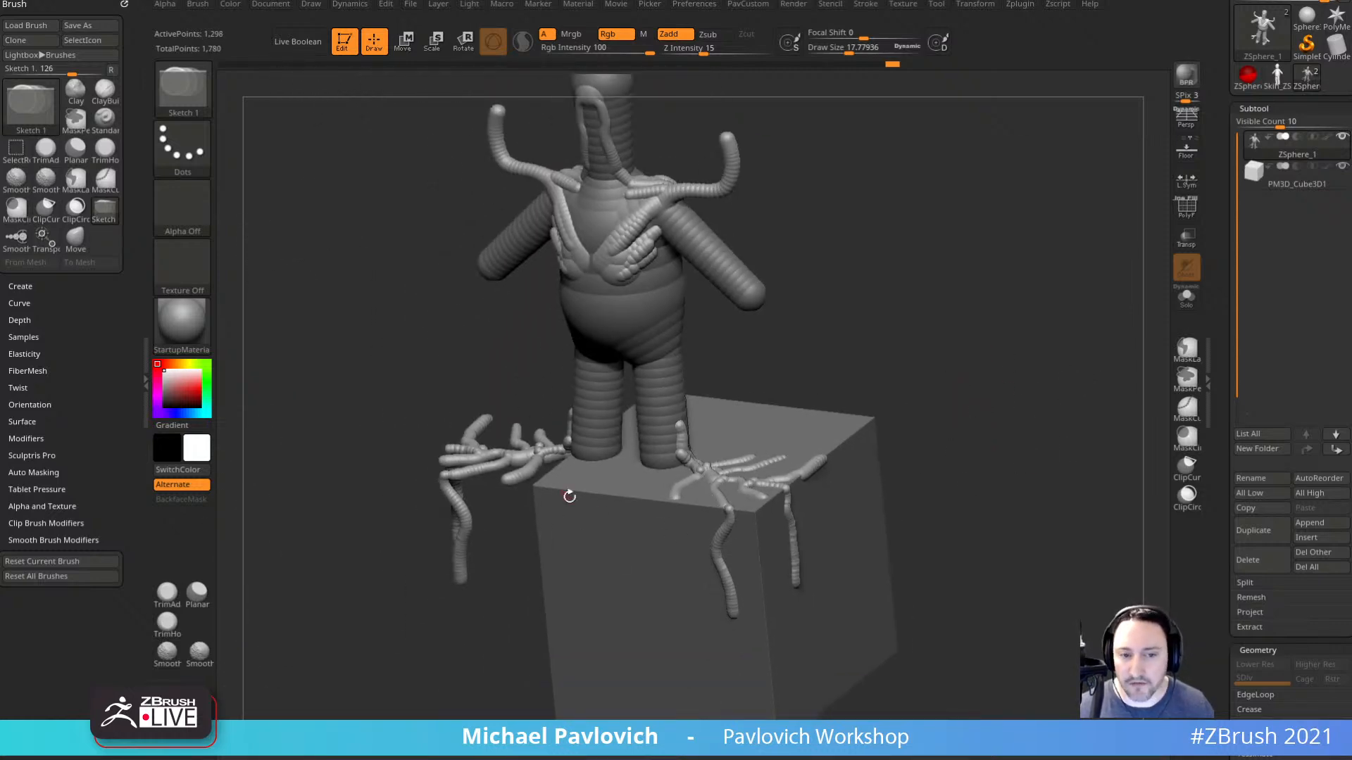
Preview the sketch's unified skin, set its resolution to 208 and refresh the preview.
right_click_drag(914, 378, 1011, 351)
key("a")
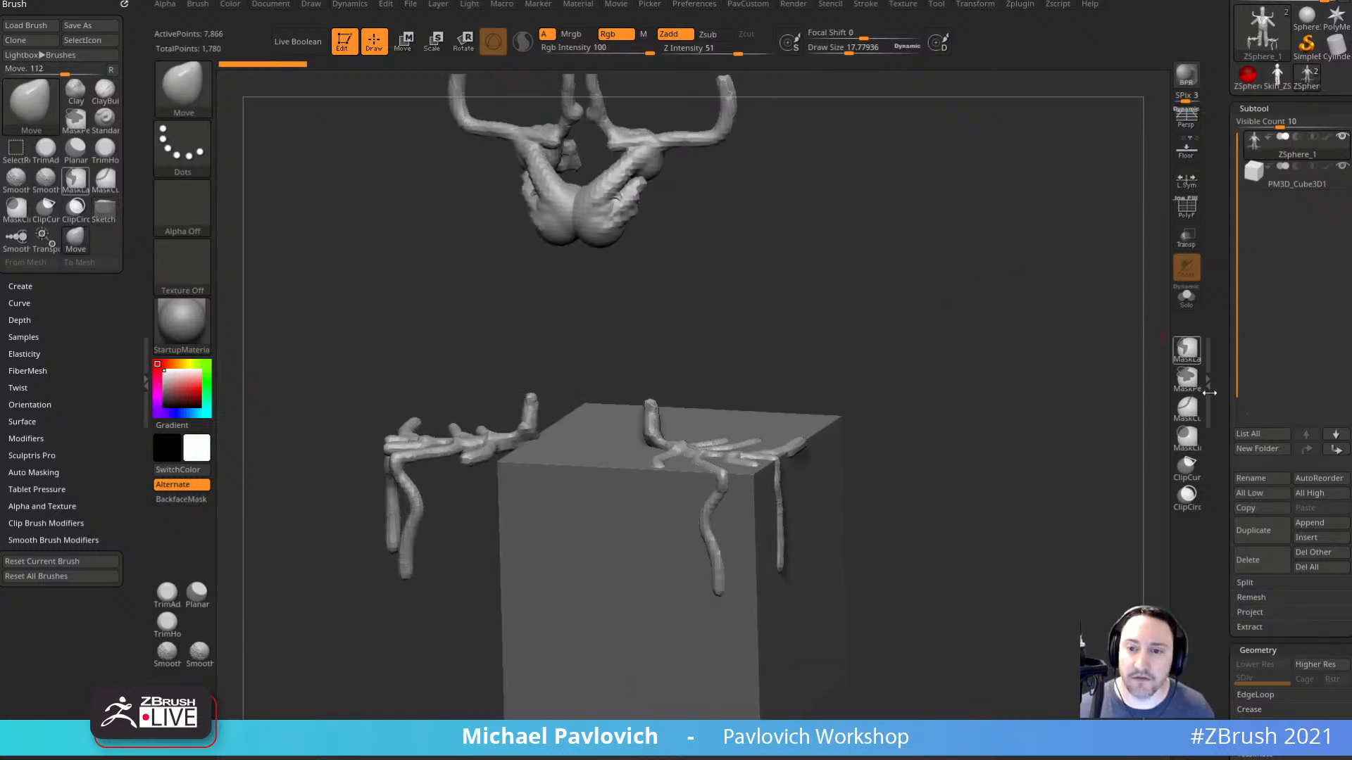
left_click_drag(1215, 465, 1272, 352)
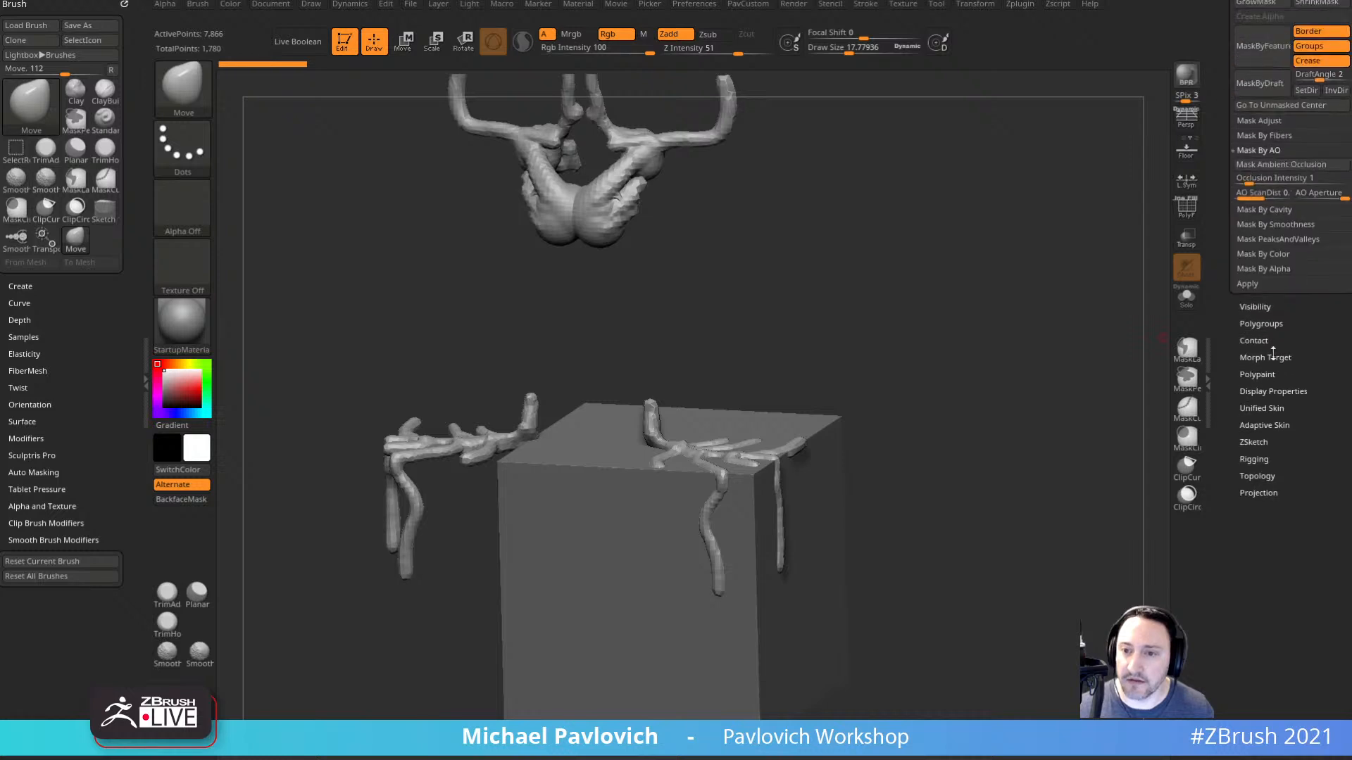
left_click(1261, 408)
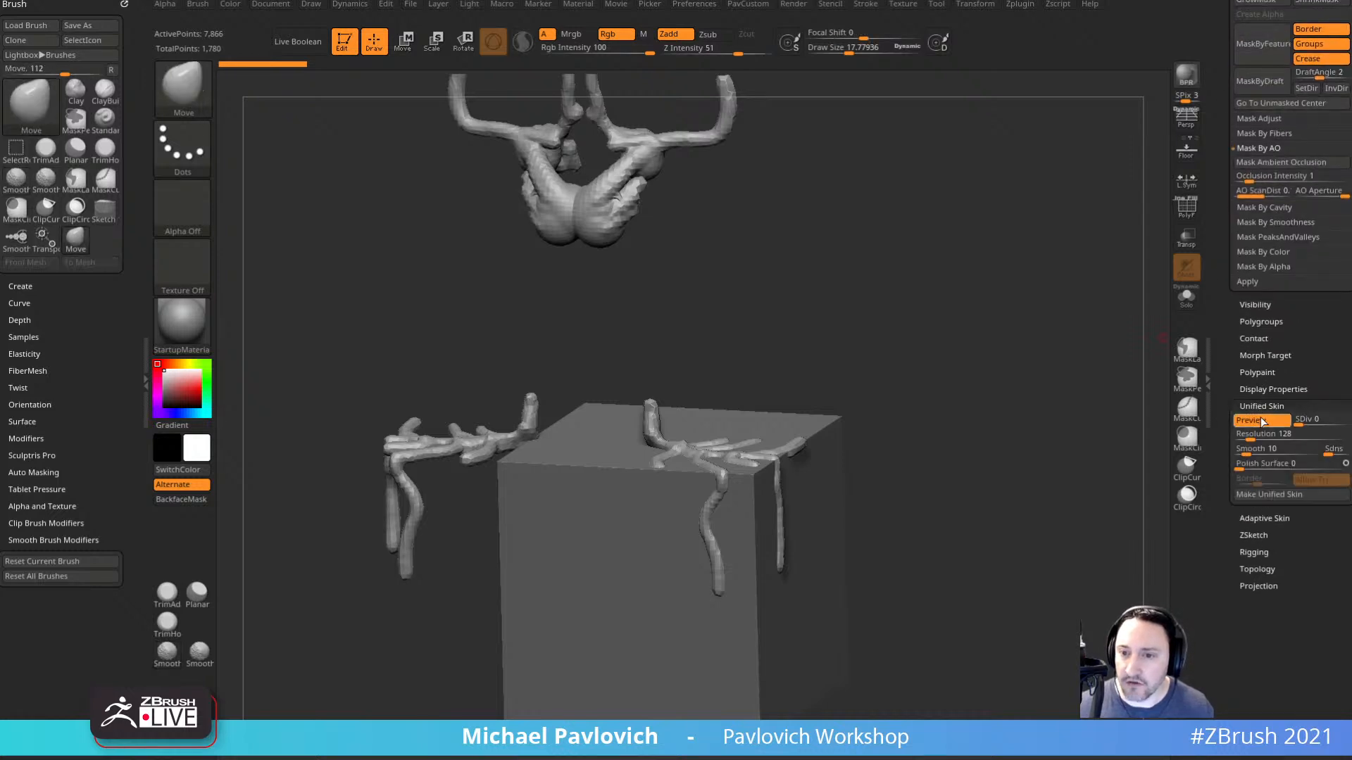
left_click(1257, 438)
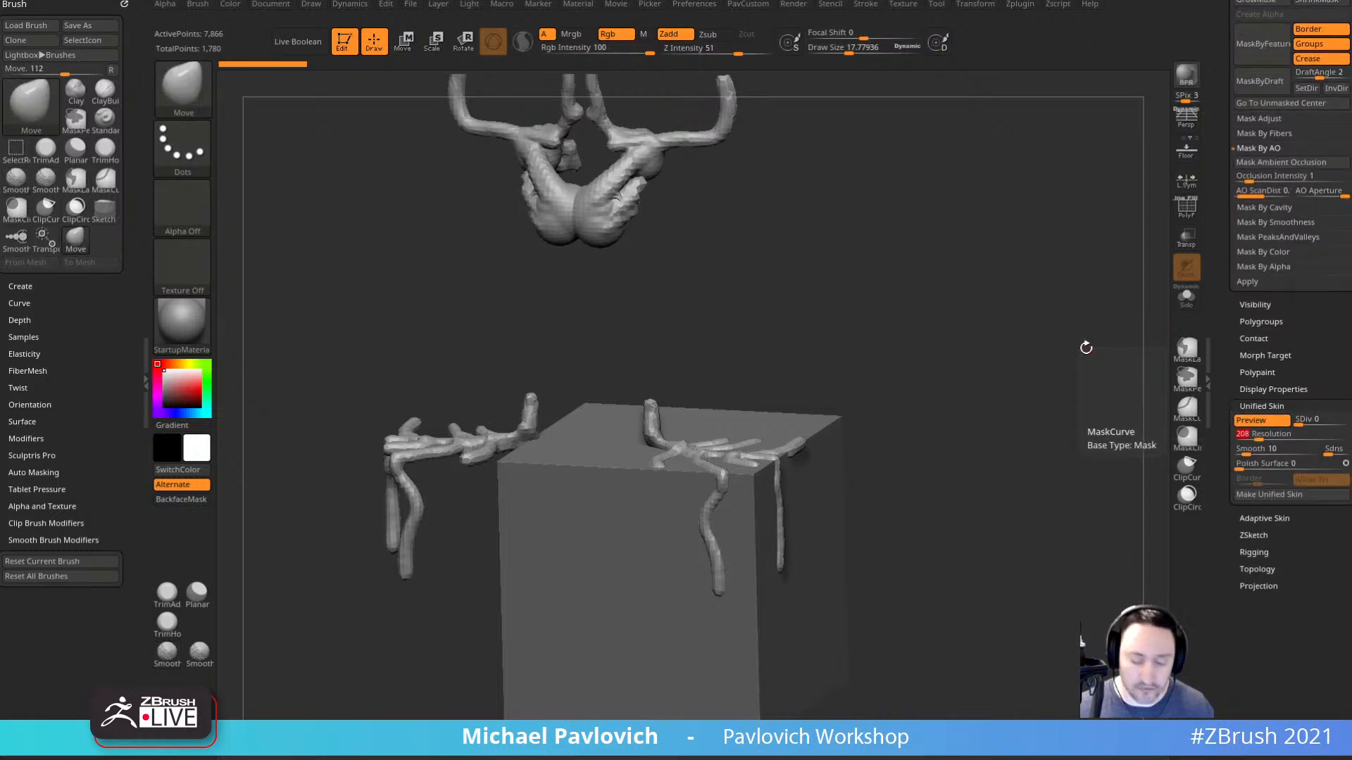
key("a")
key("a")
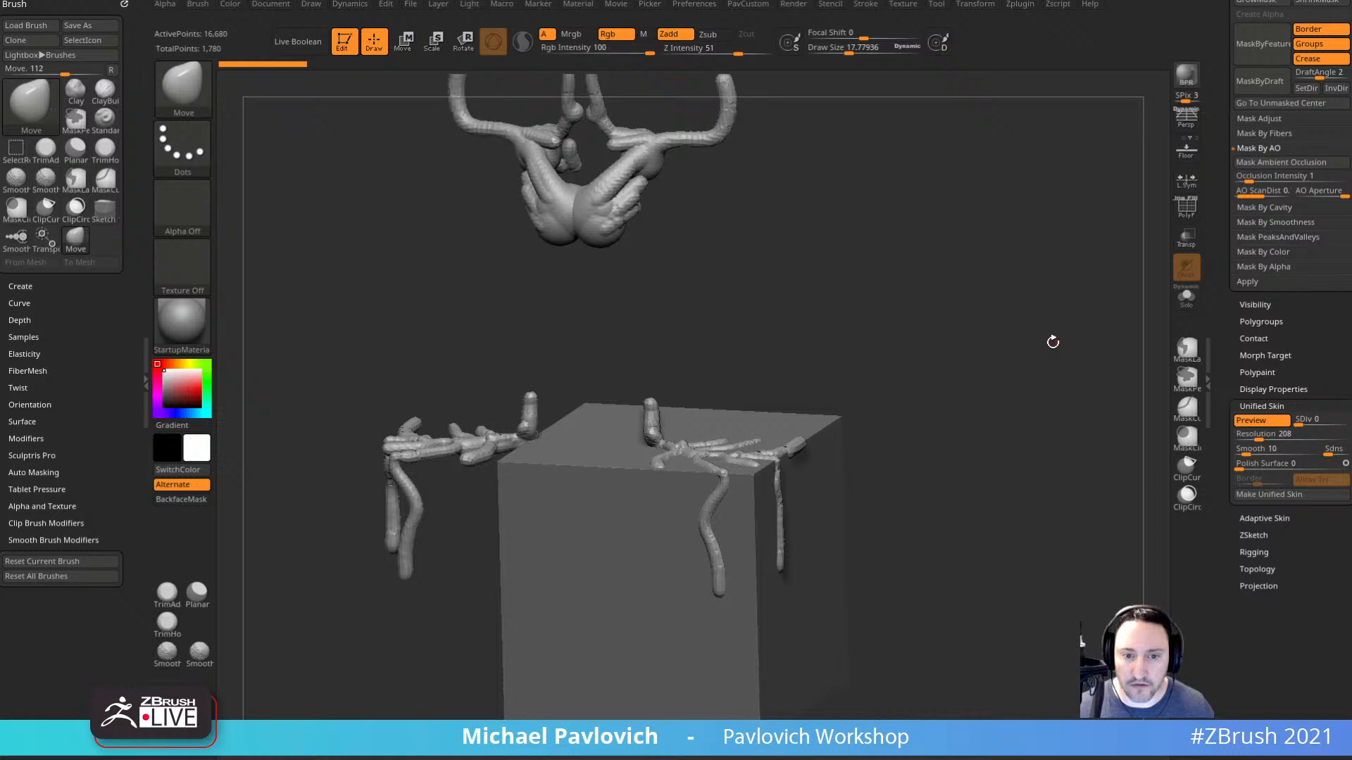
Raise the unified skin resolution to 320, refresh the preview and return to the sketch.
left_click(1271, 438)
key("Return")
key("a")
key("a")
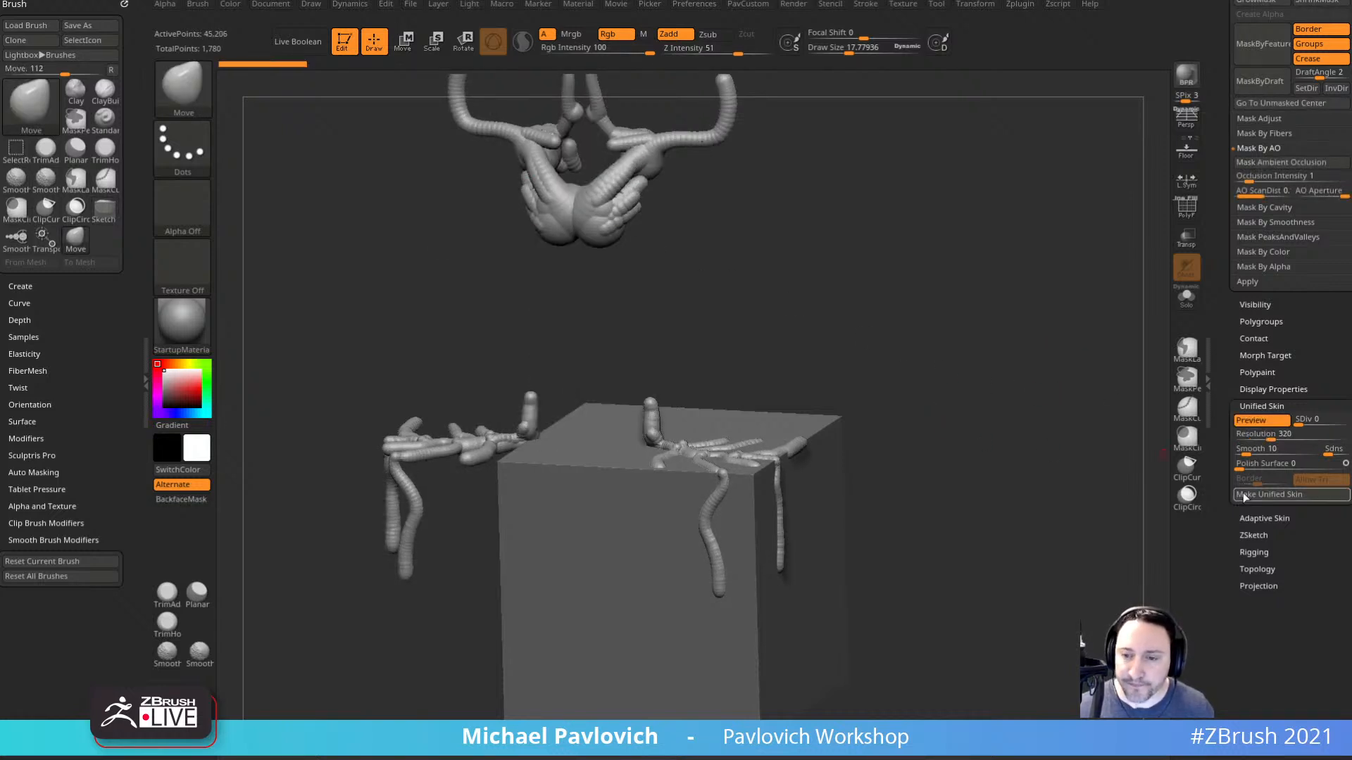
key("a")
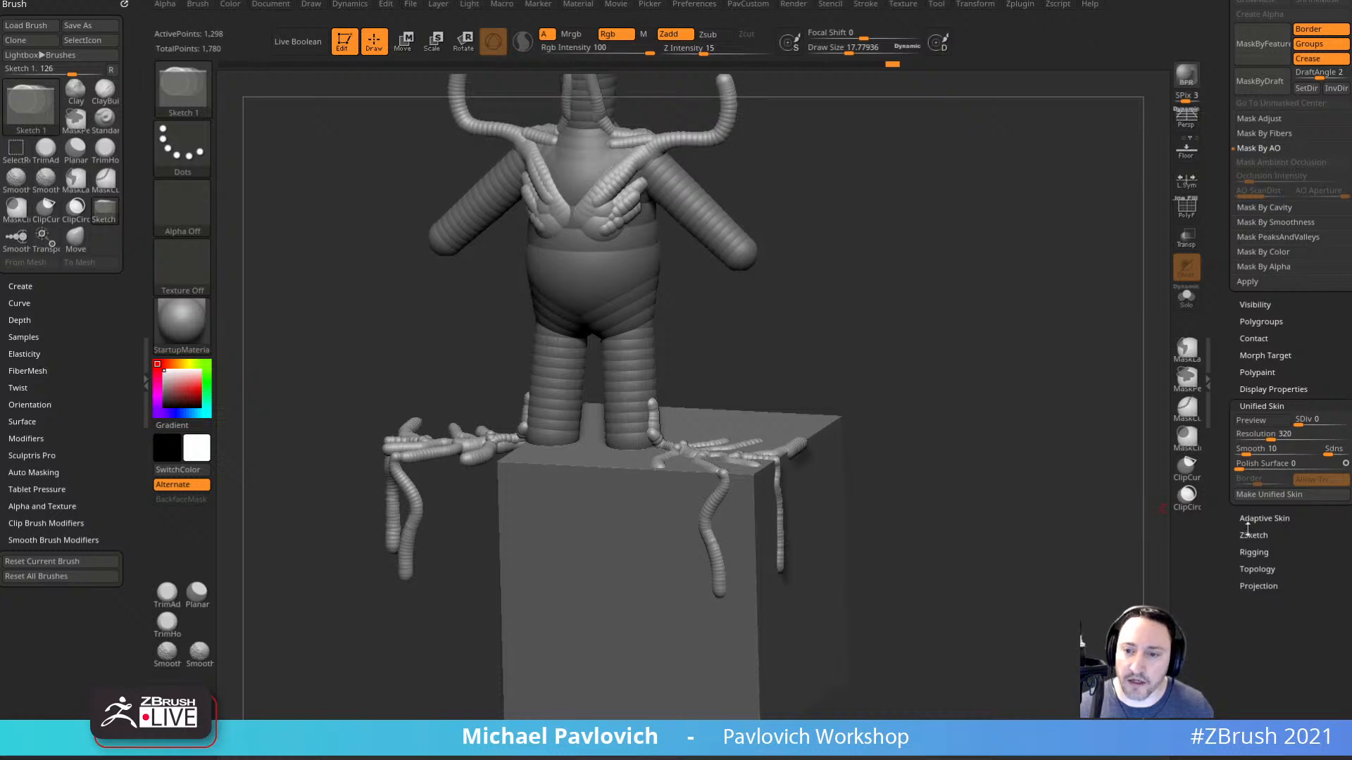
Display the ZSketch, Adaptive Skin and Unified Skin settings together.
key("shift")
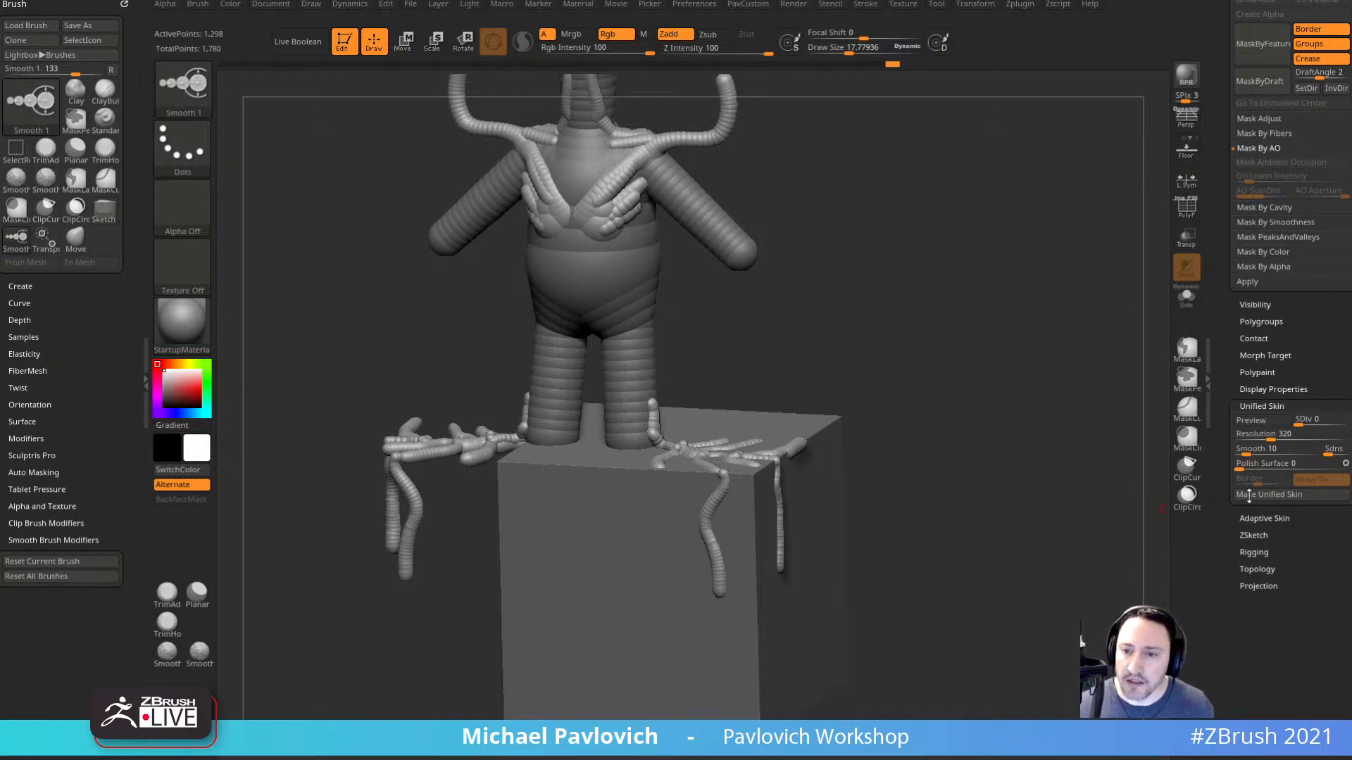
left_click(1237, 384, "shift")
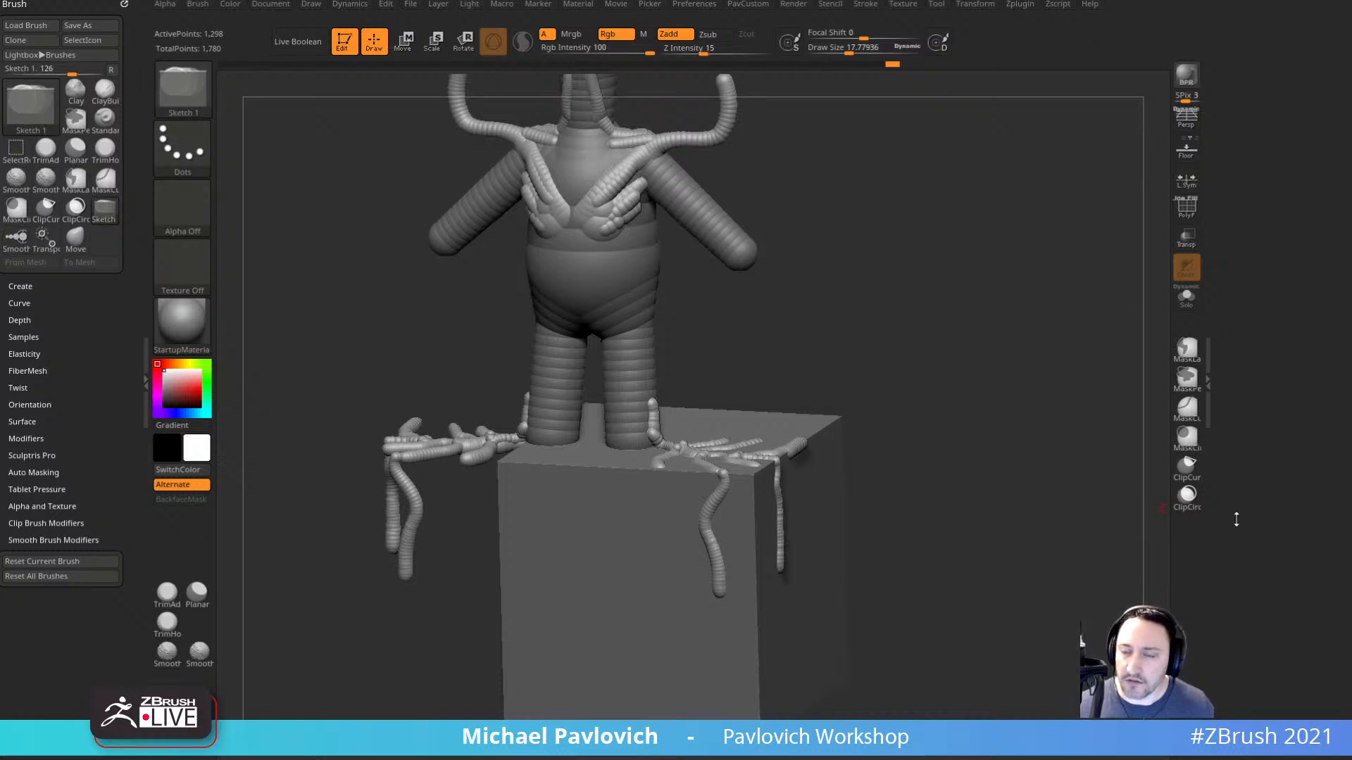
key("shift")
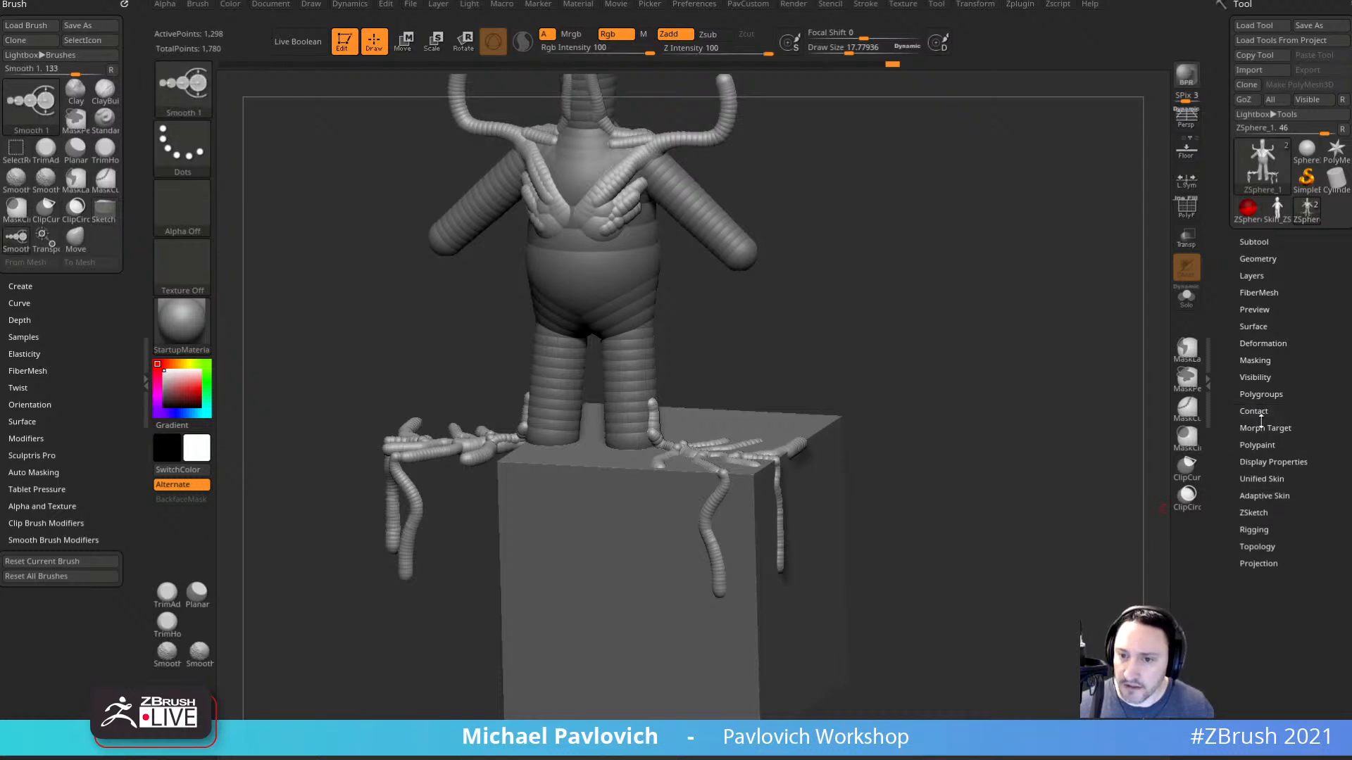
left_click(1253, 513, "shift")
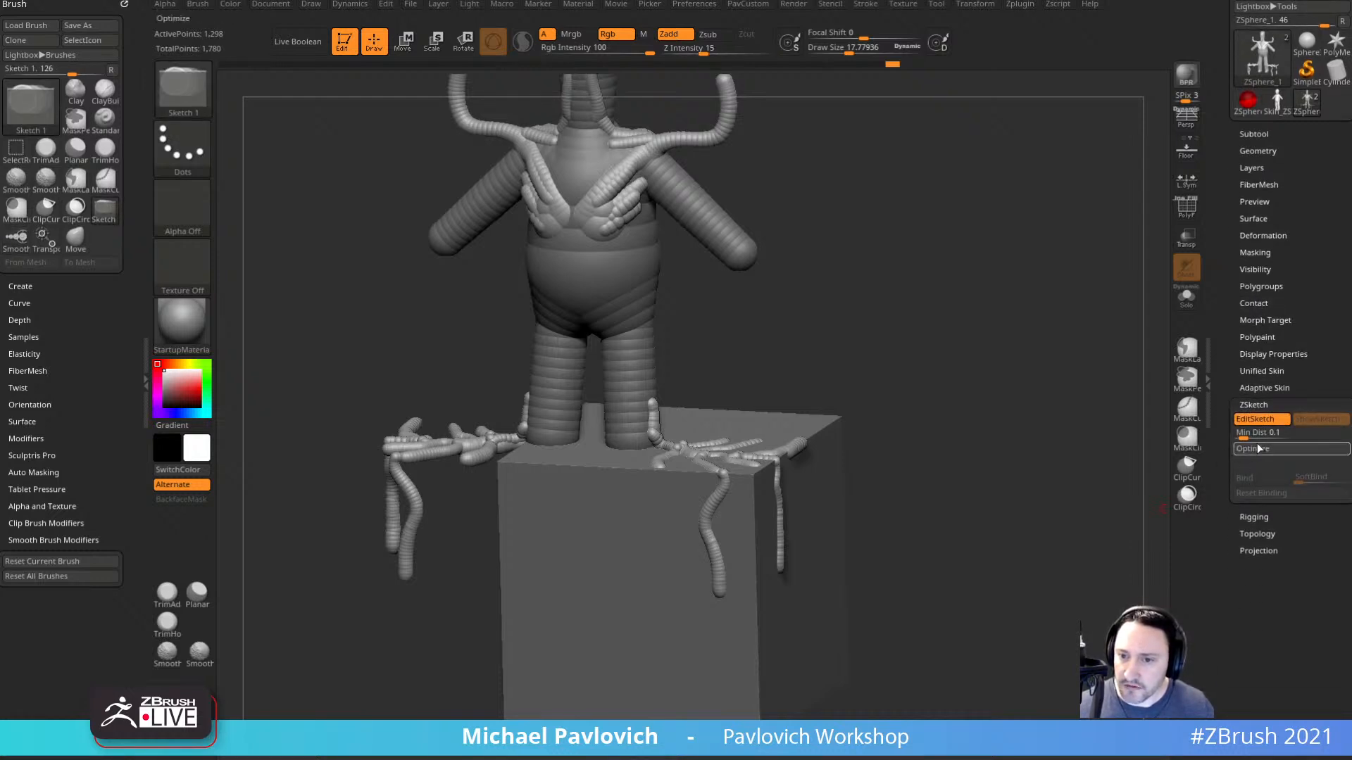
left_click(1264, 388)
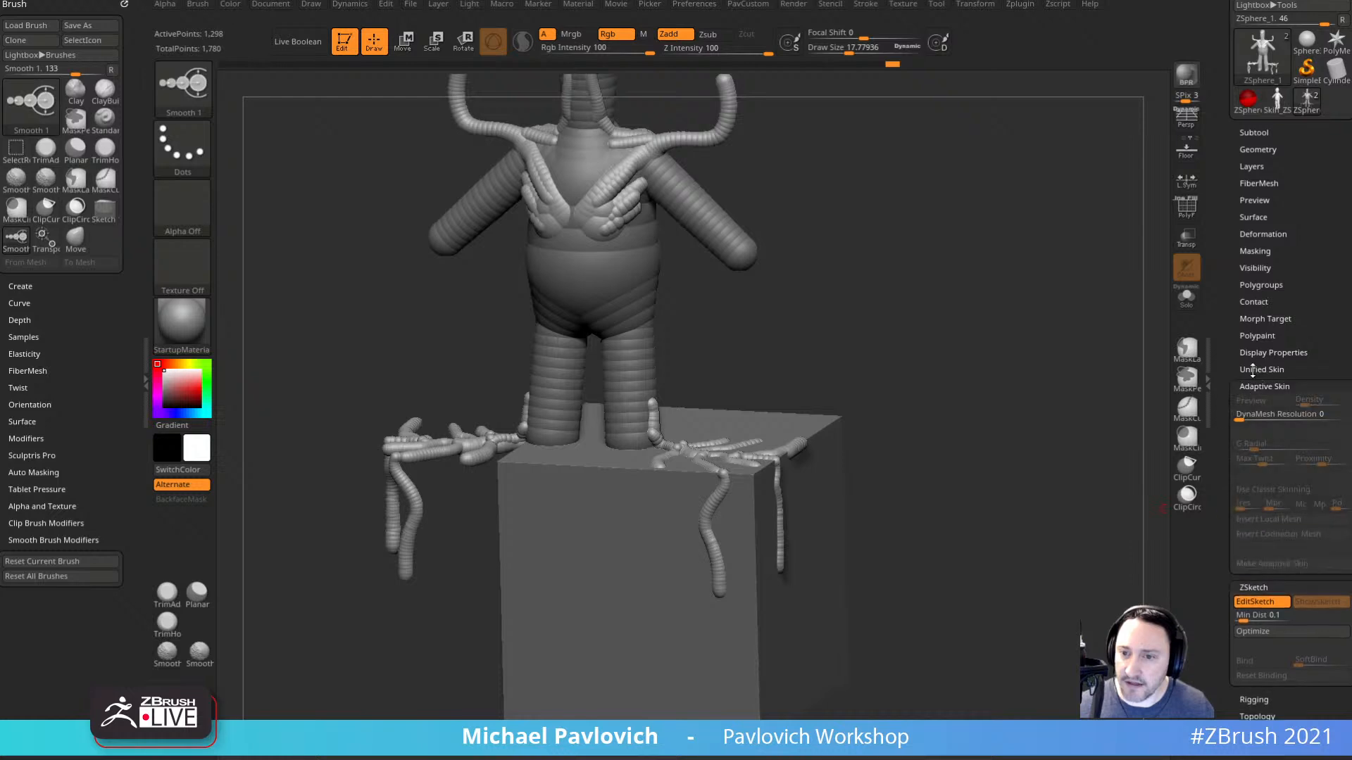
left_click(1261, 371)
left_click_drag(1222, 416, 1218, 361)
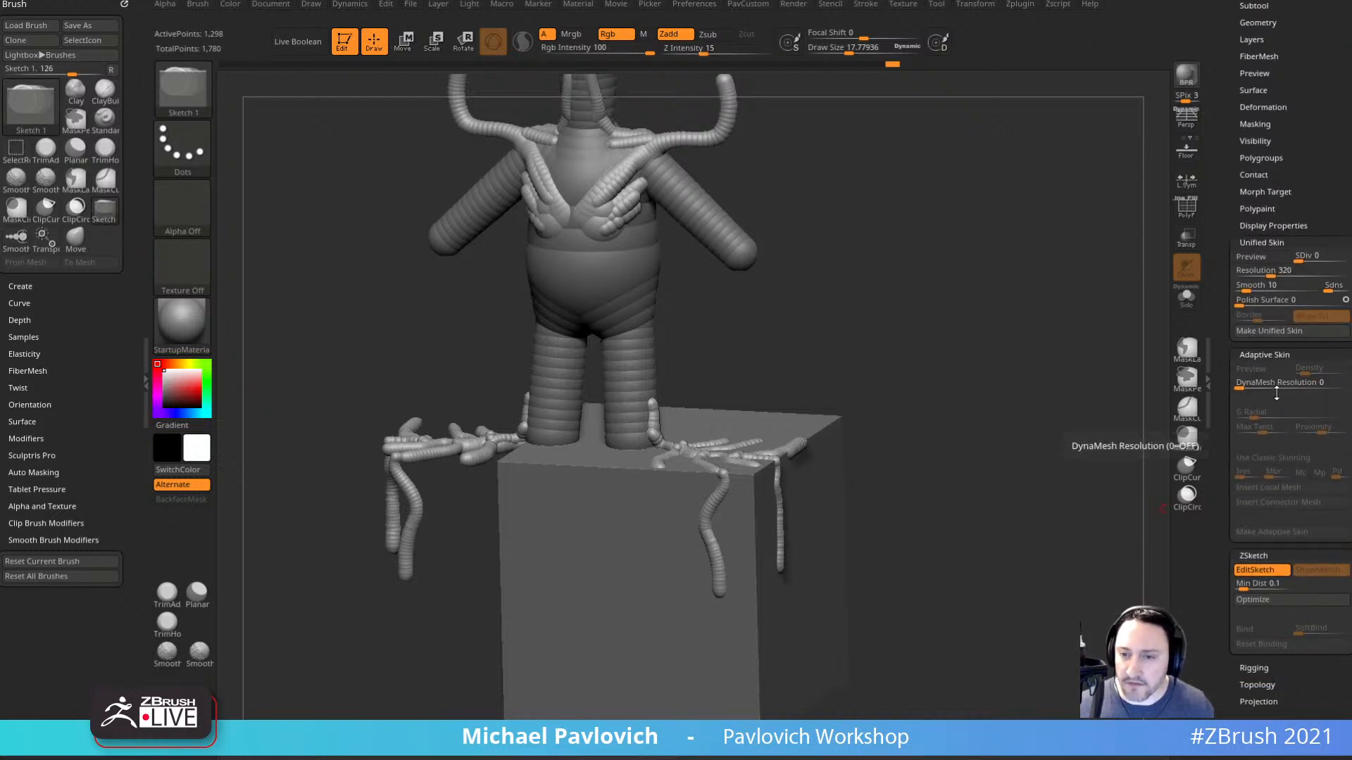
Compare the unified skin preview in sketch editing mode with the base figure's adaptive skin preview outside it.
key("a")
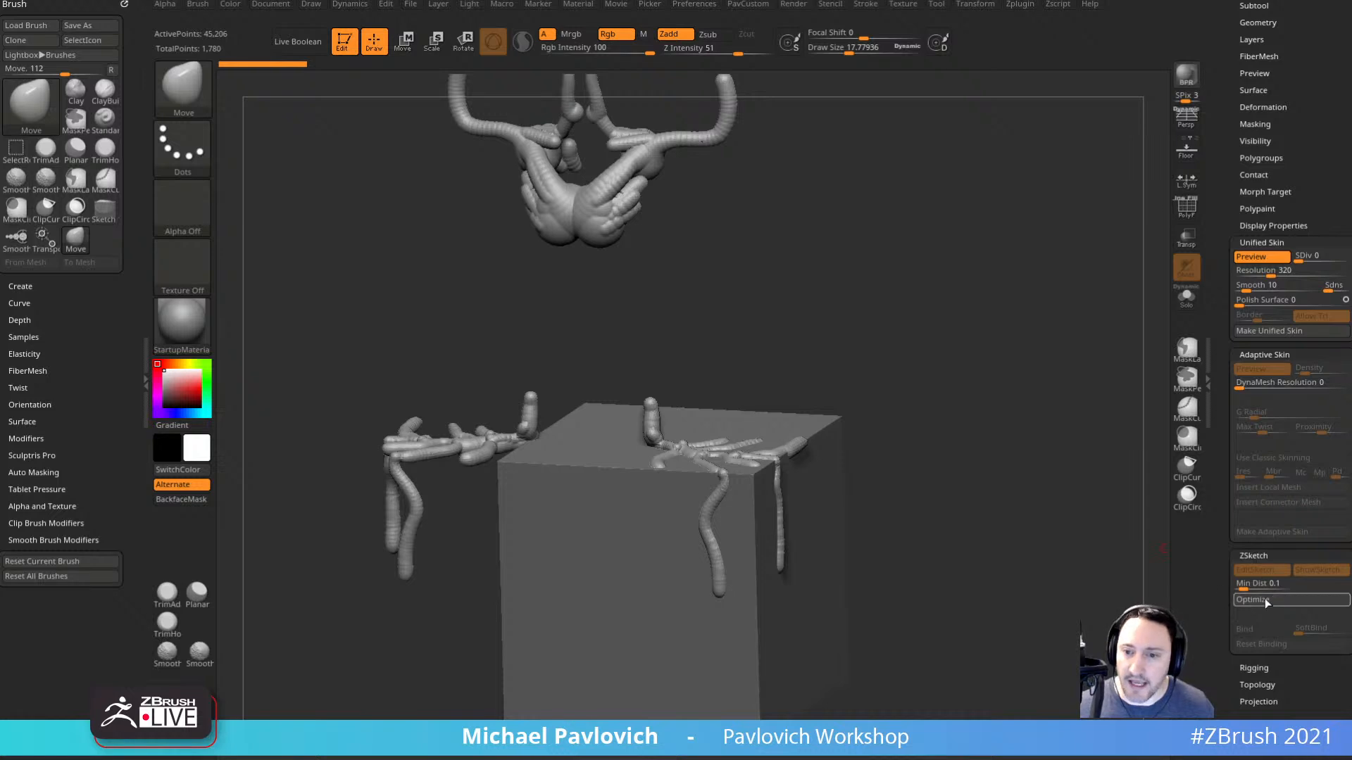
key("a")
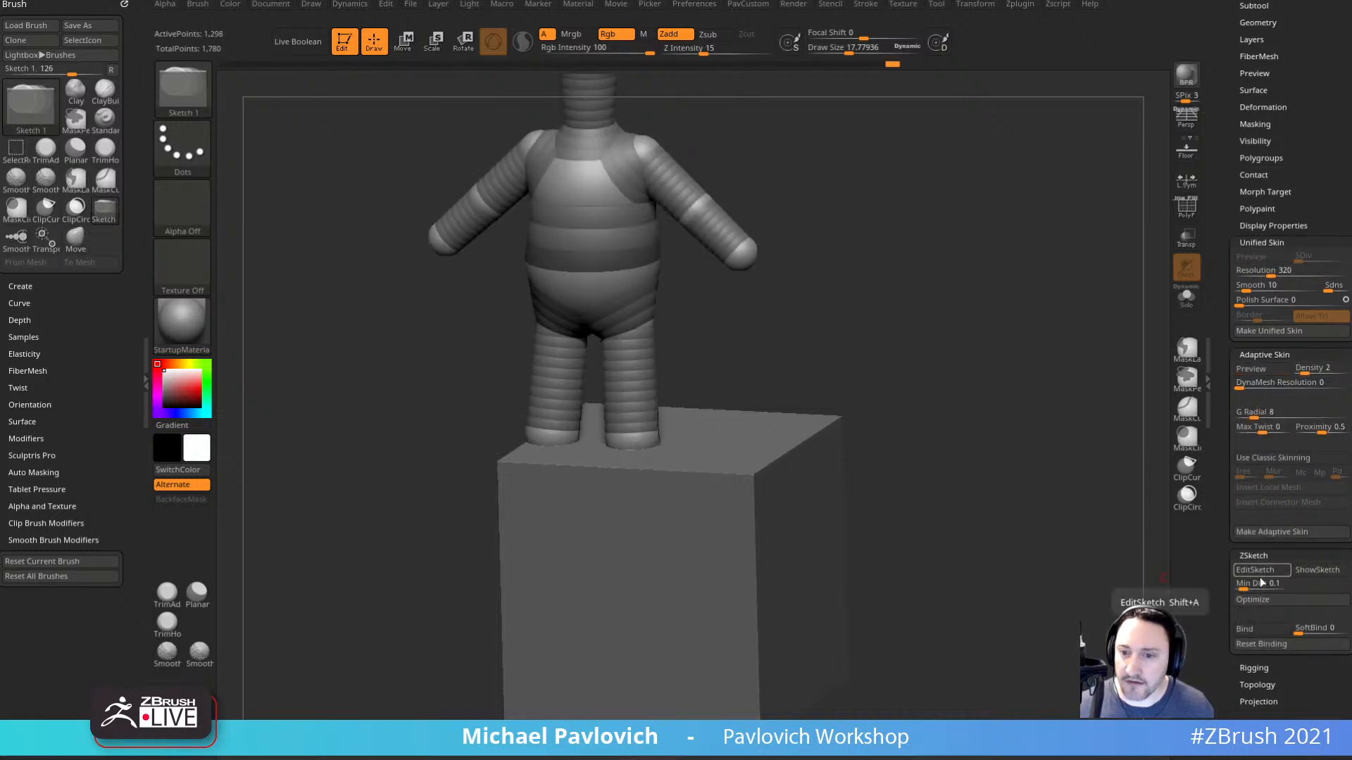
key("a")
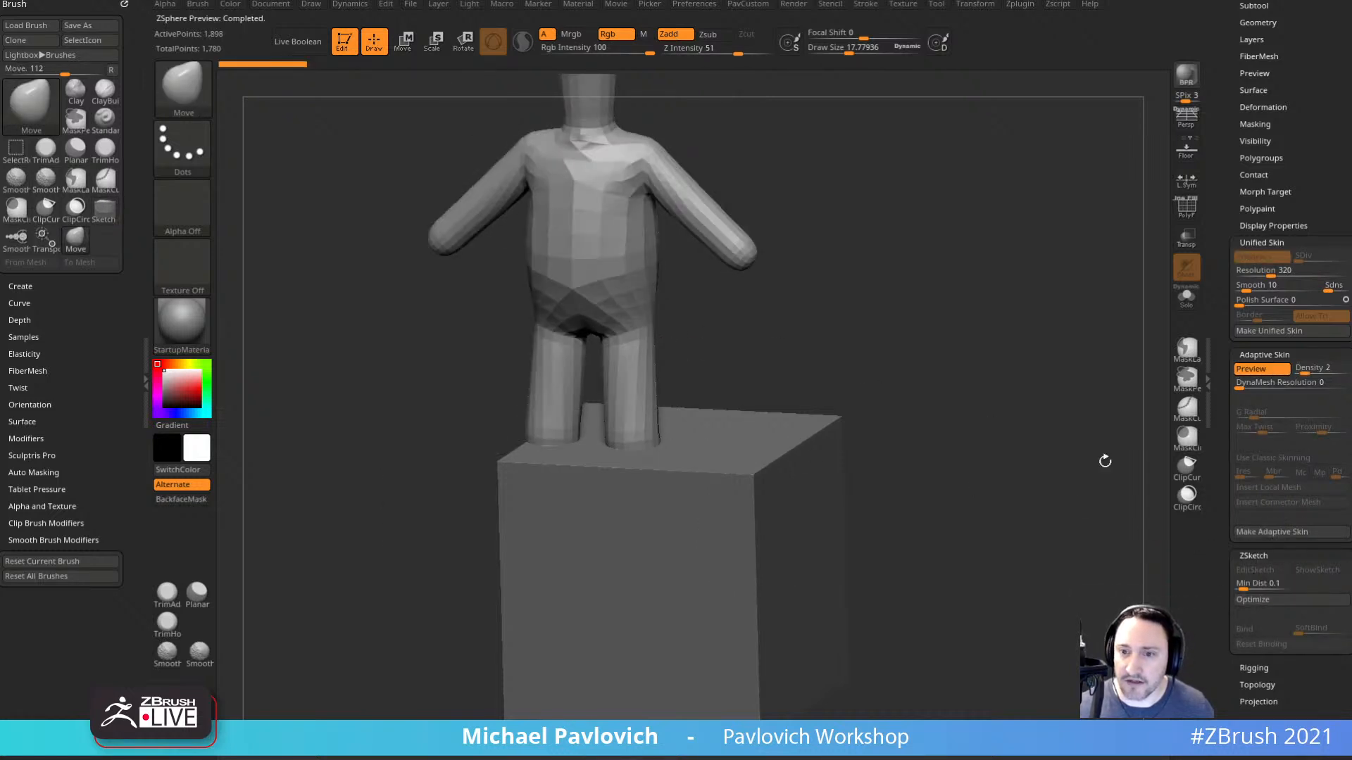
left_click(1250, 569)
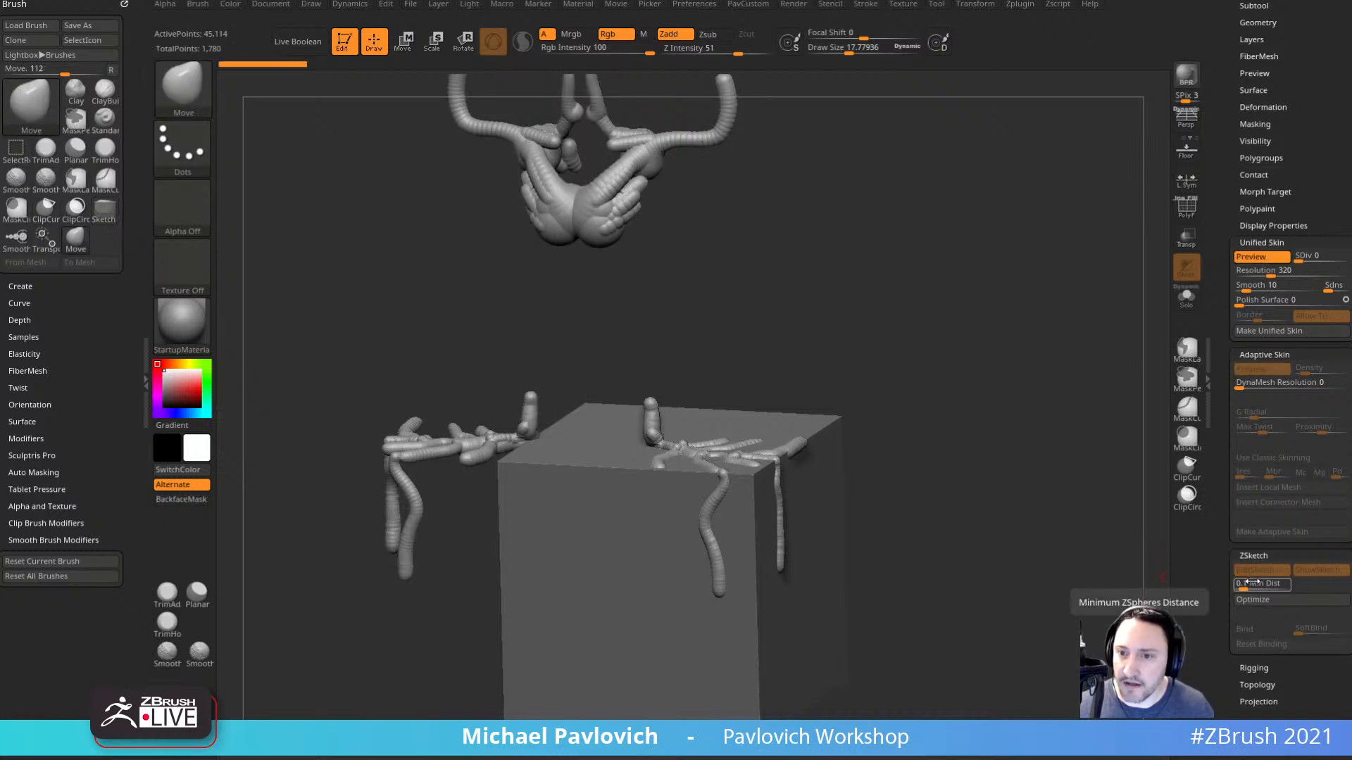
left_click(1259, 571)
left_click(1259, 570)
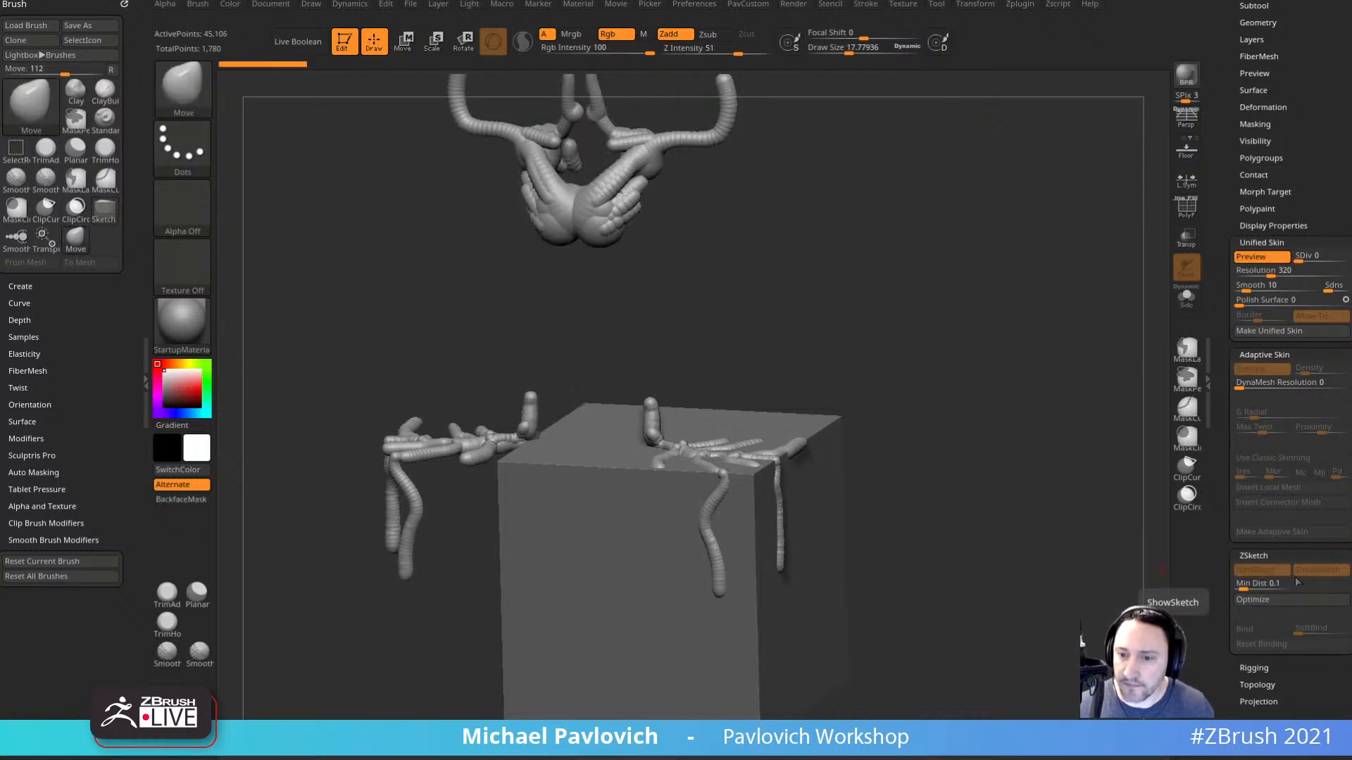
left_click(1259, 570)
left_click(1259, 570)
Show the sketch over the base figure and preview the adaptive skin projected onto it at densities 4 and 2.
left_click(1308, 571)
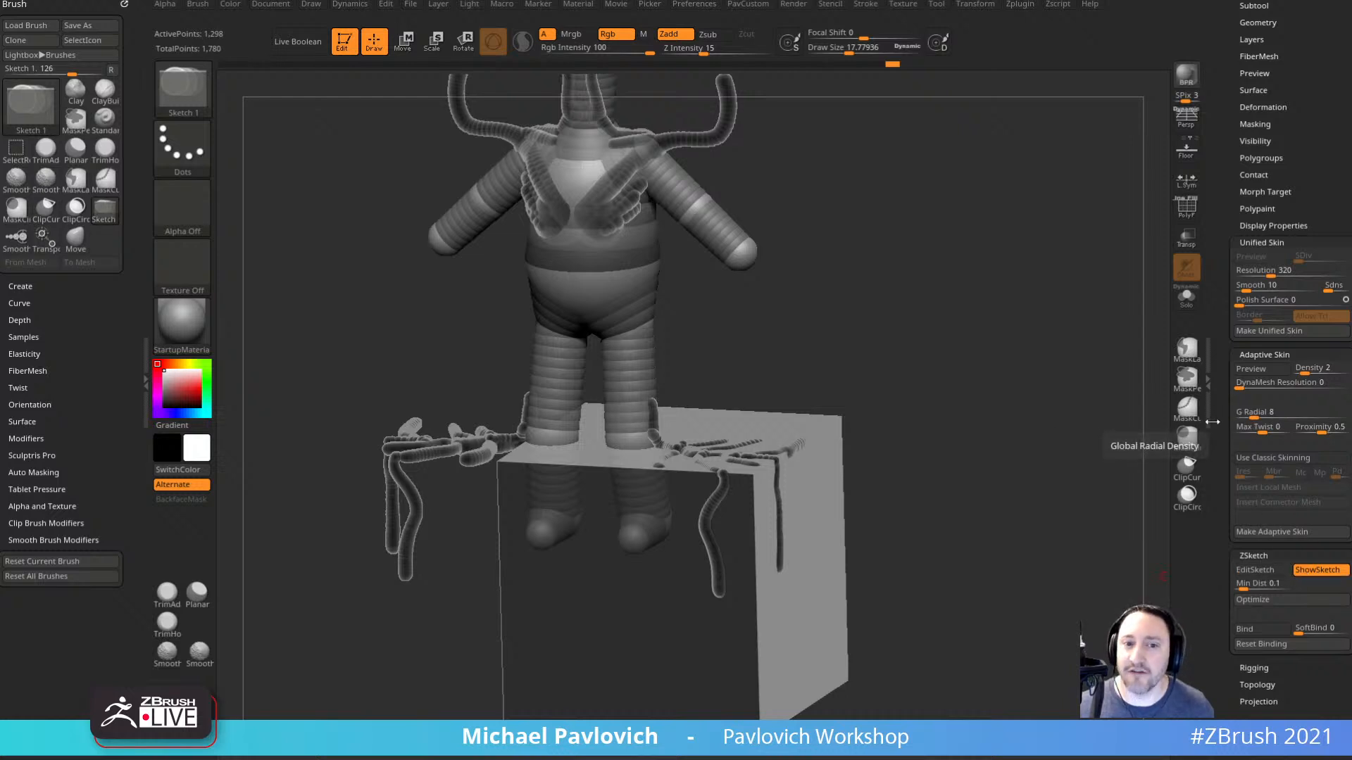
key("a")
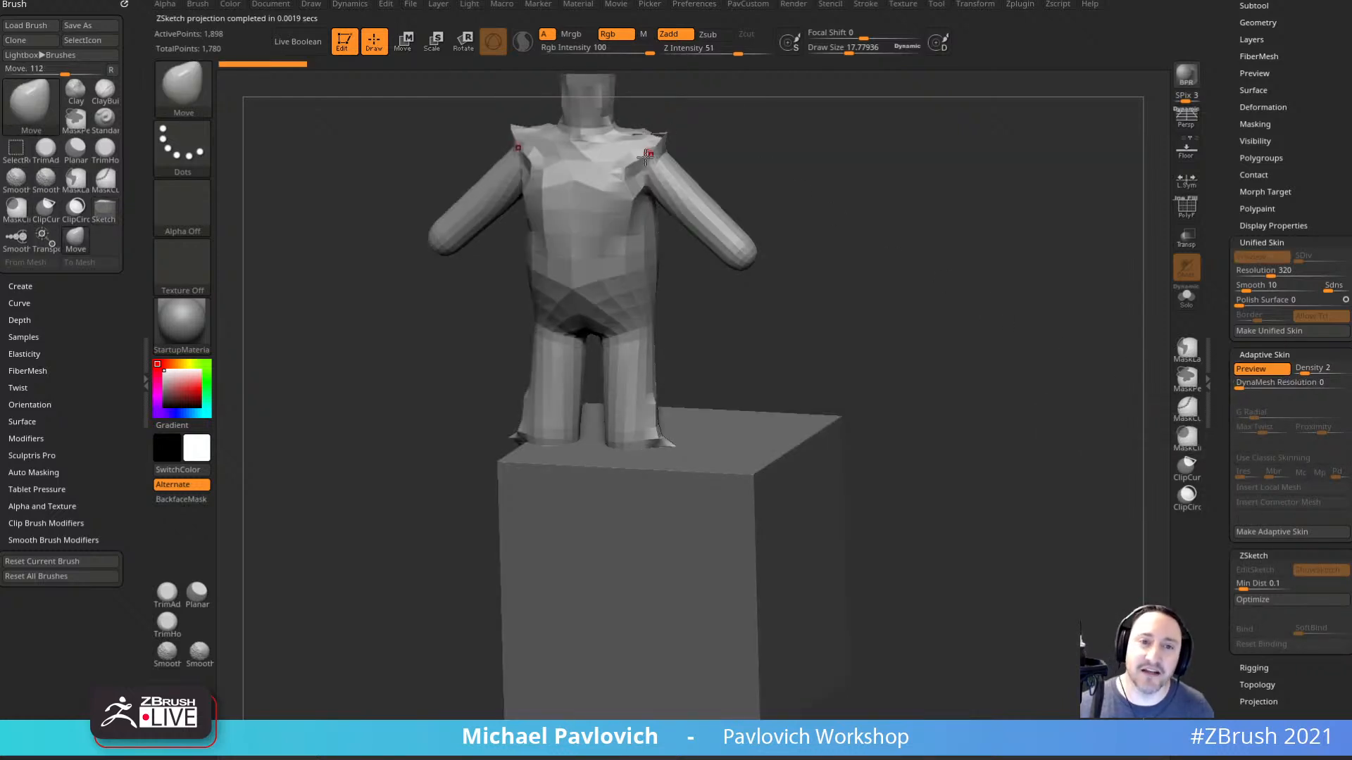
left_click_drag(1308, 372, 1321, 373)
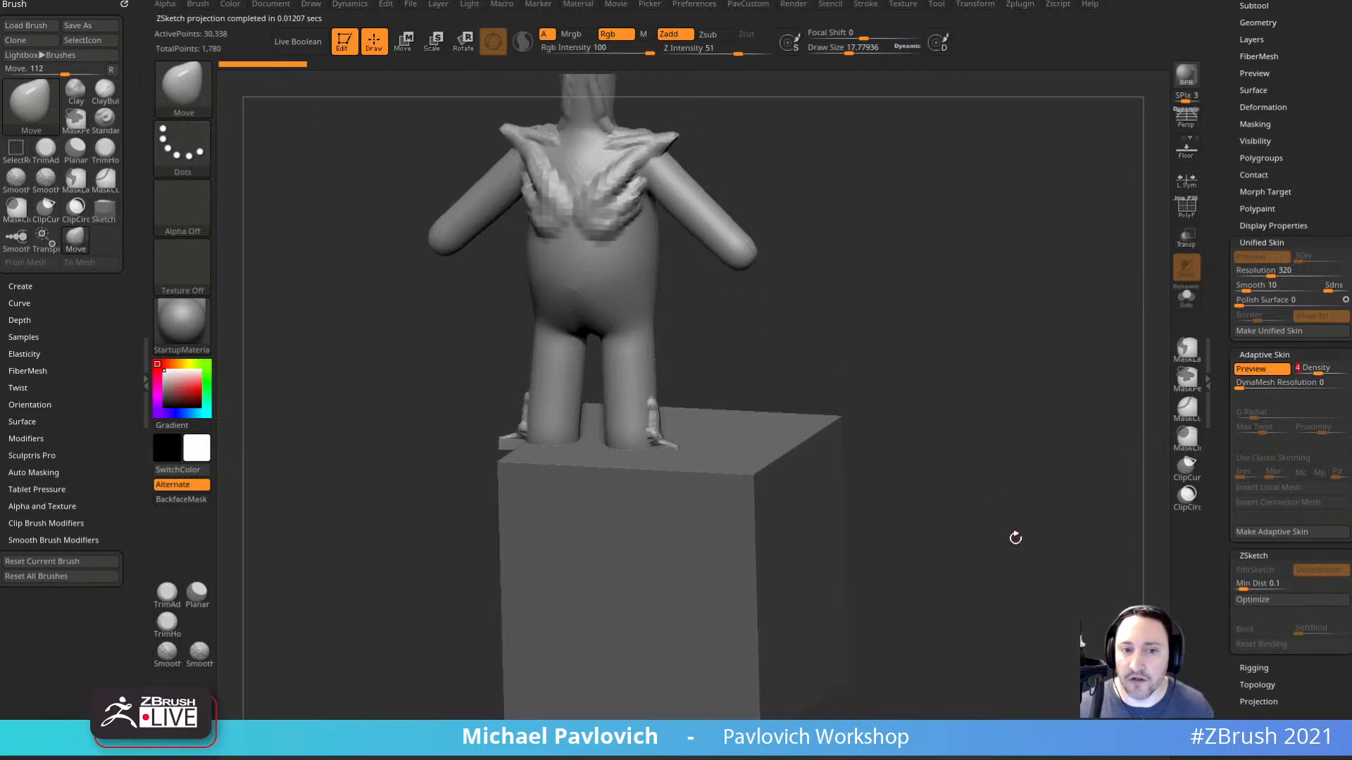
left_click_drag(1004, 536, 876, 533)
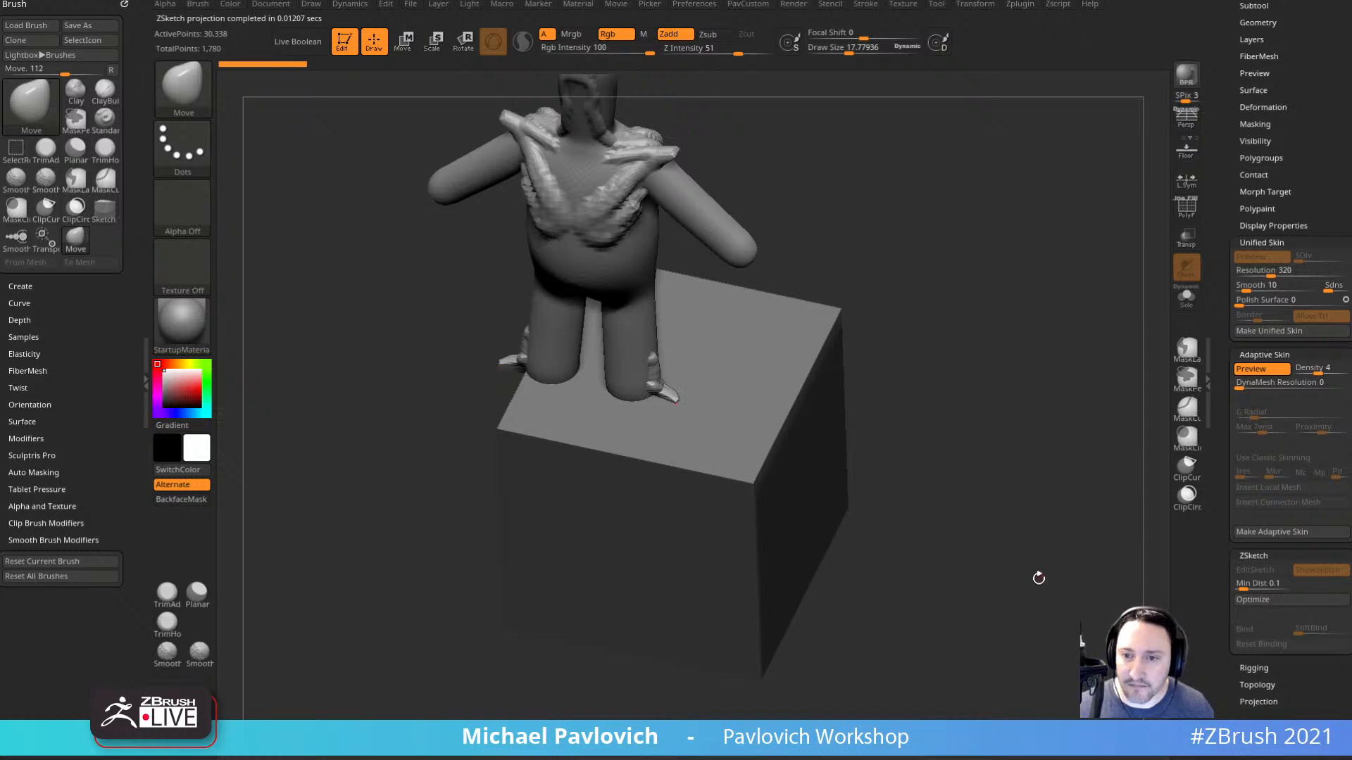
left_click_drag(1038, 578, 1038, 515)
left_click_drag(1317, 373, 1304, 376)
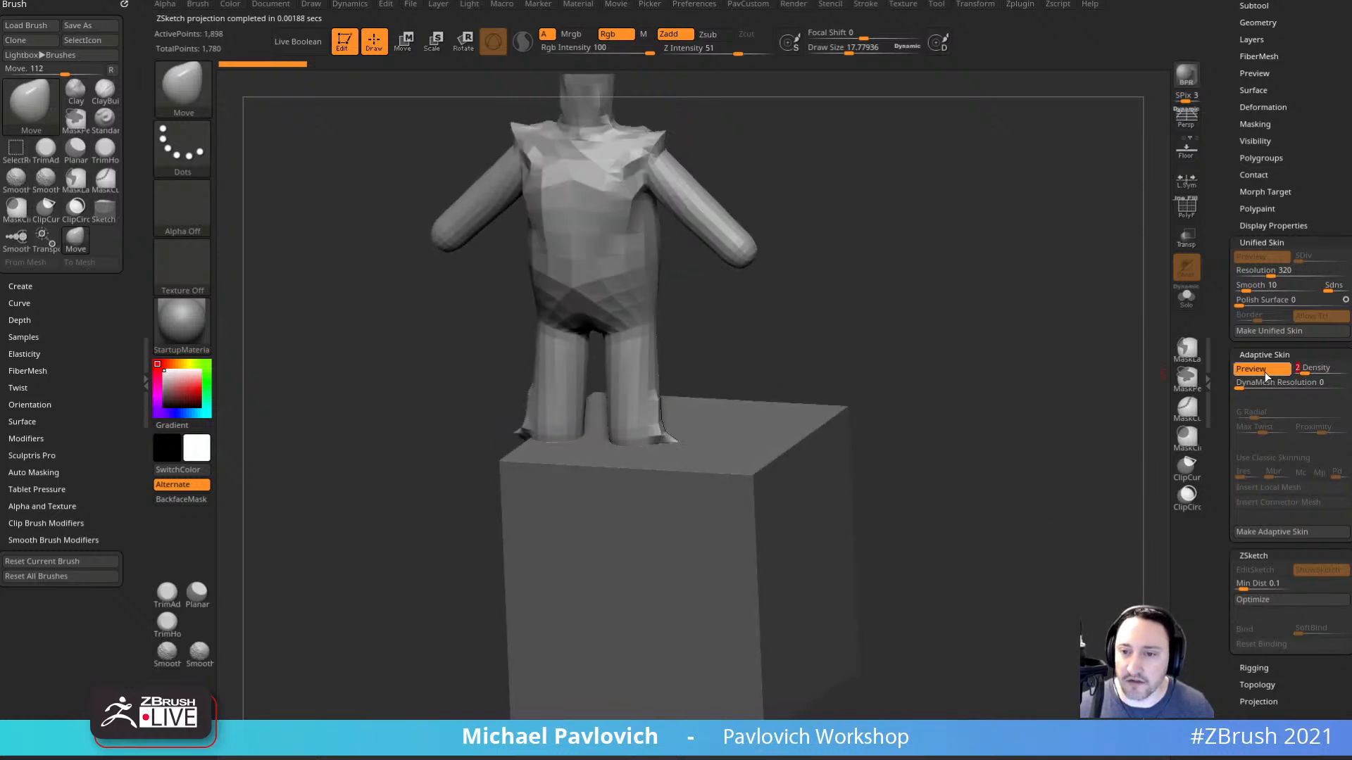
left_click(1262, 370)
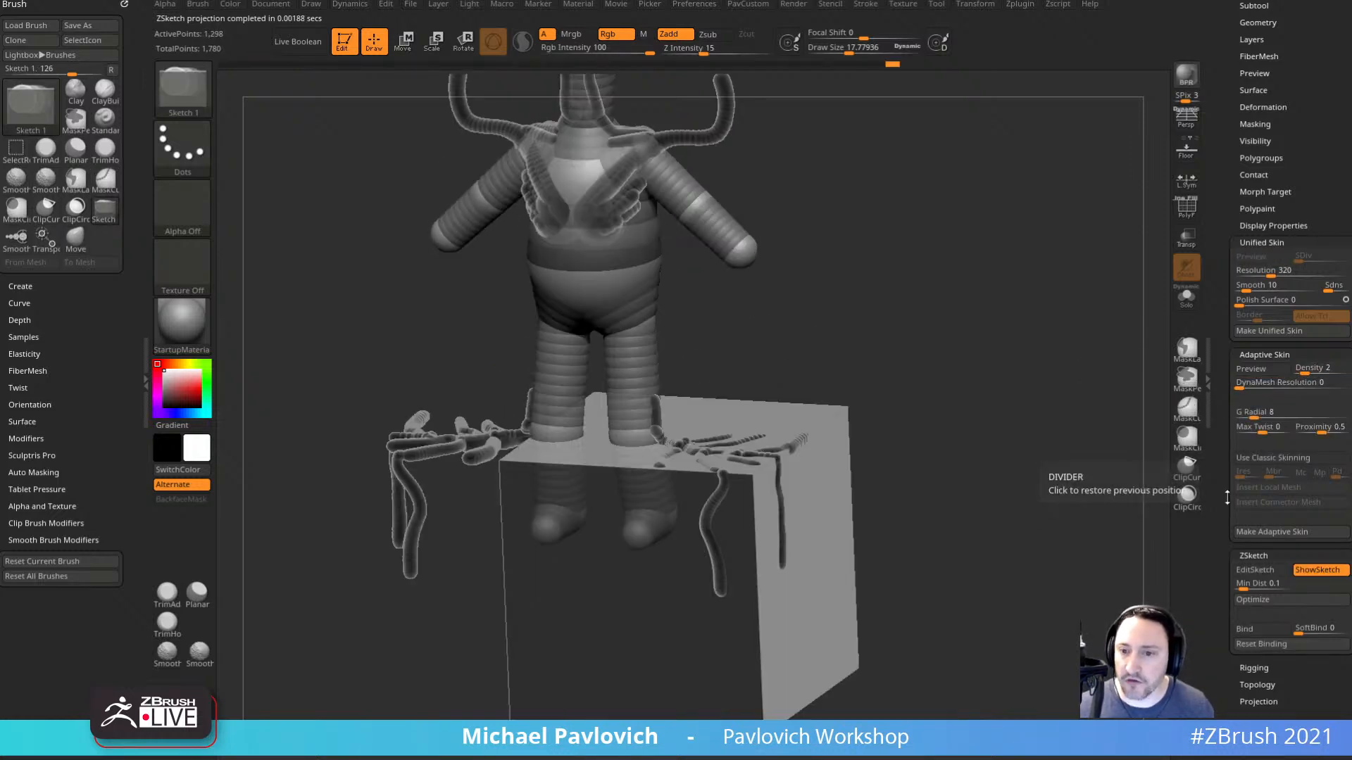
Return to sketch editing and preview the strands as a unified skin.
scroll(1227, 498, "down", 1)
left_click(1255, 531)
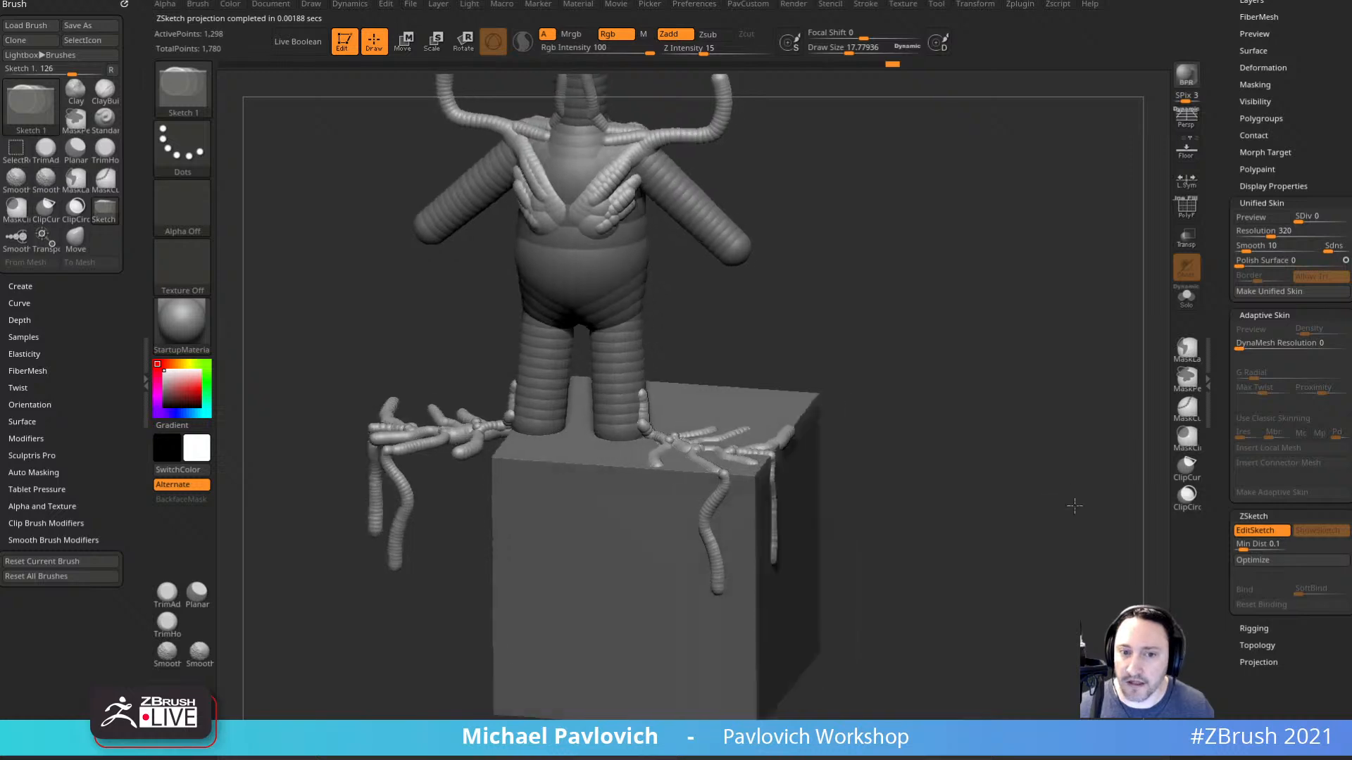
left_click_drag(1074, 506, 1081, 504)
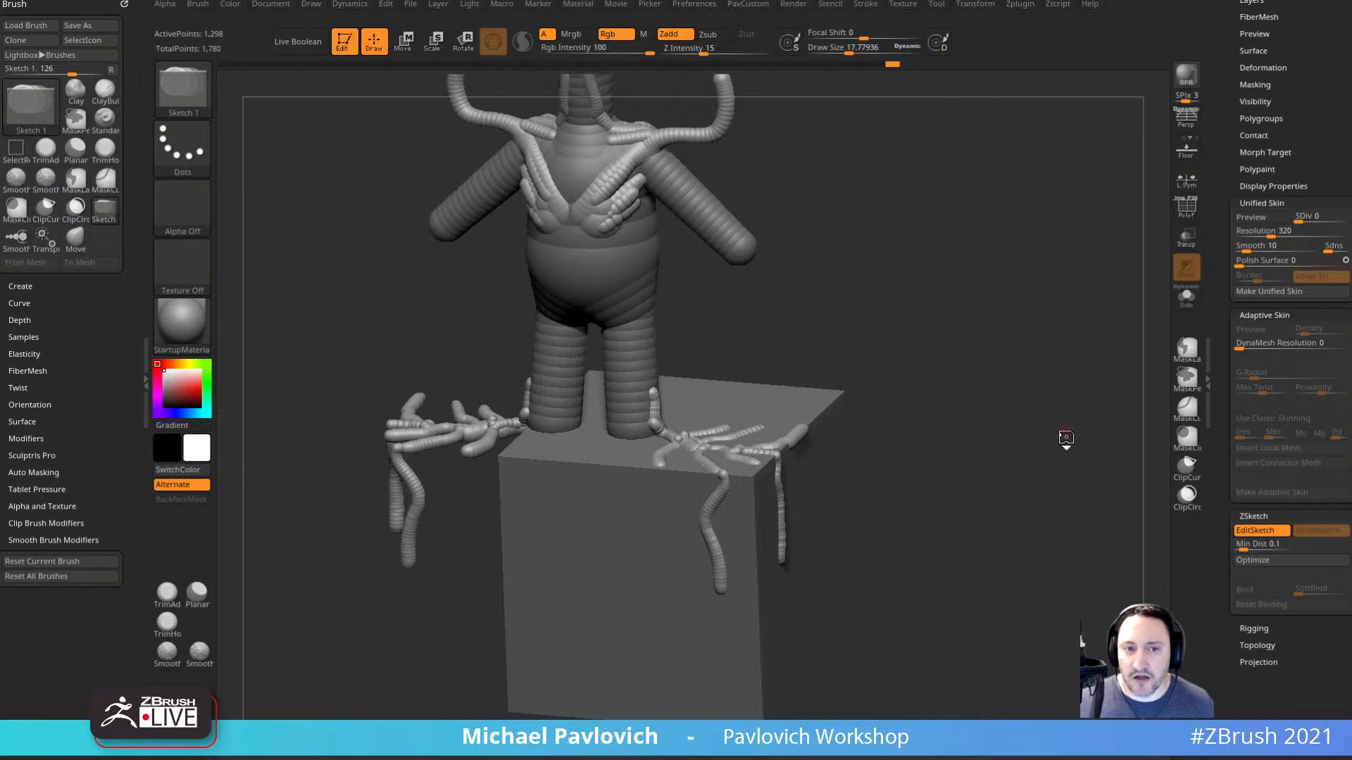
key("a")
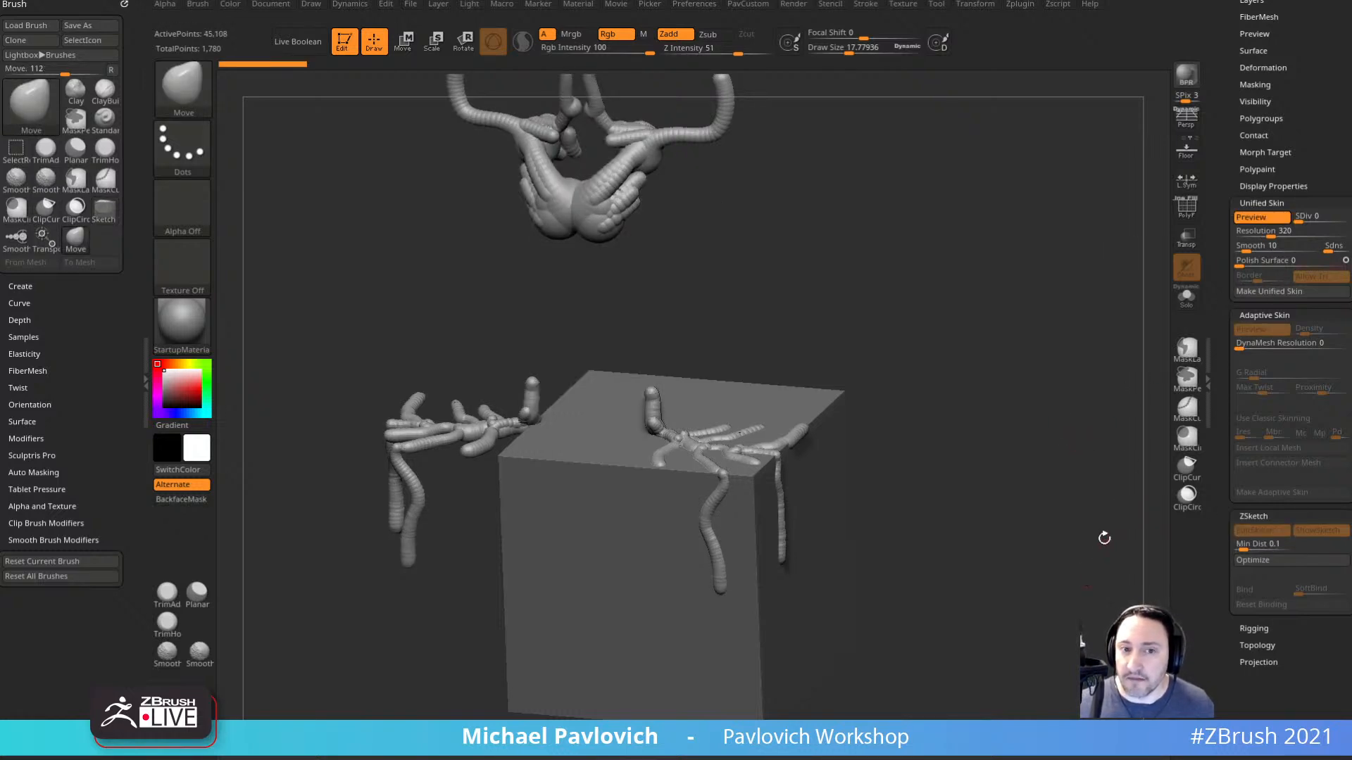
key("a")
Turn off sketch editing, make an adaptive skin of the base figure and switch to the new skin tool's subtool list.
left_click(1245, 533)
key("a")
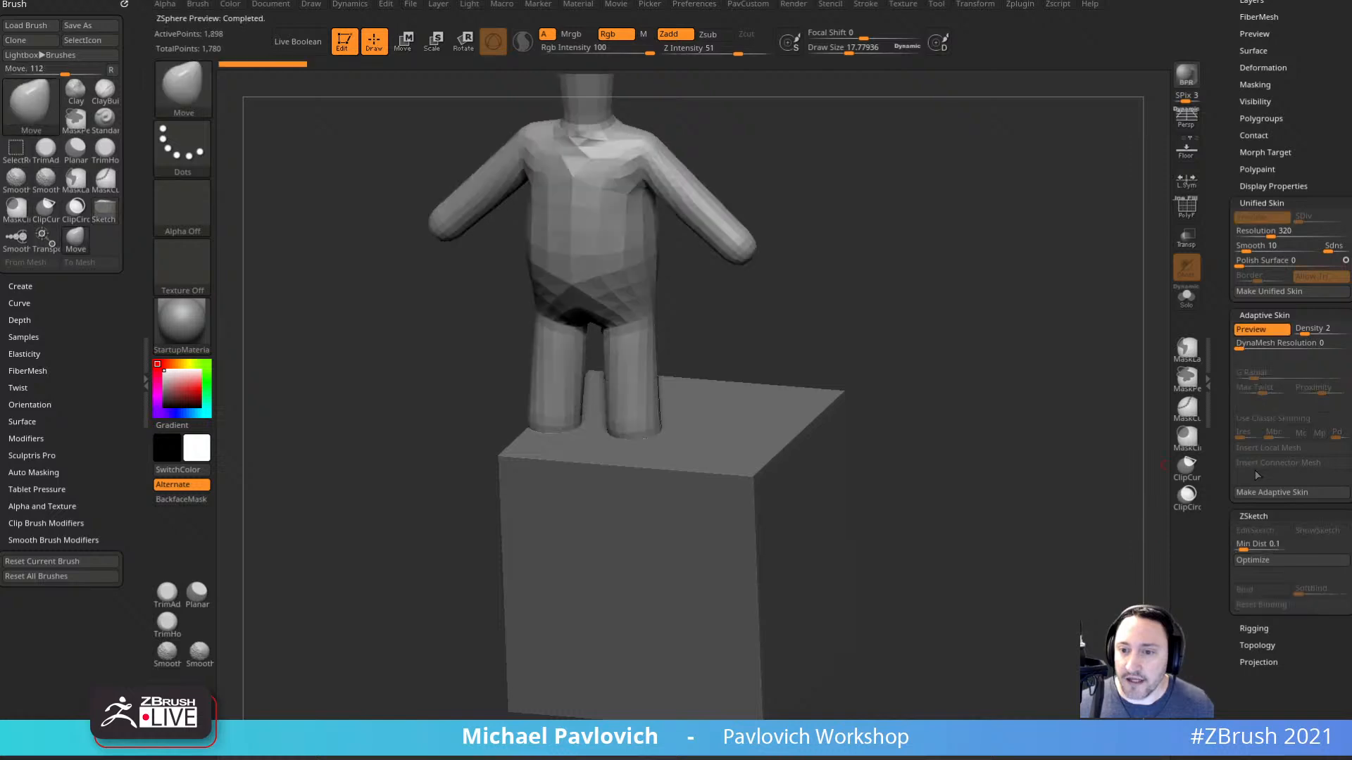
left_click(1256, 493)
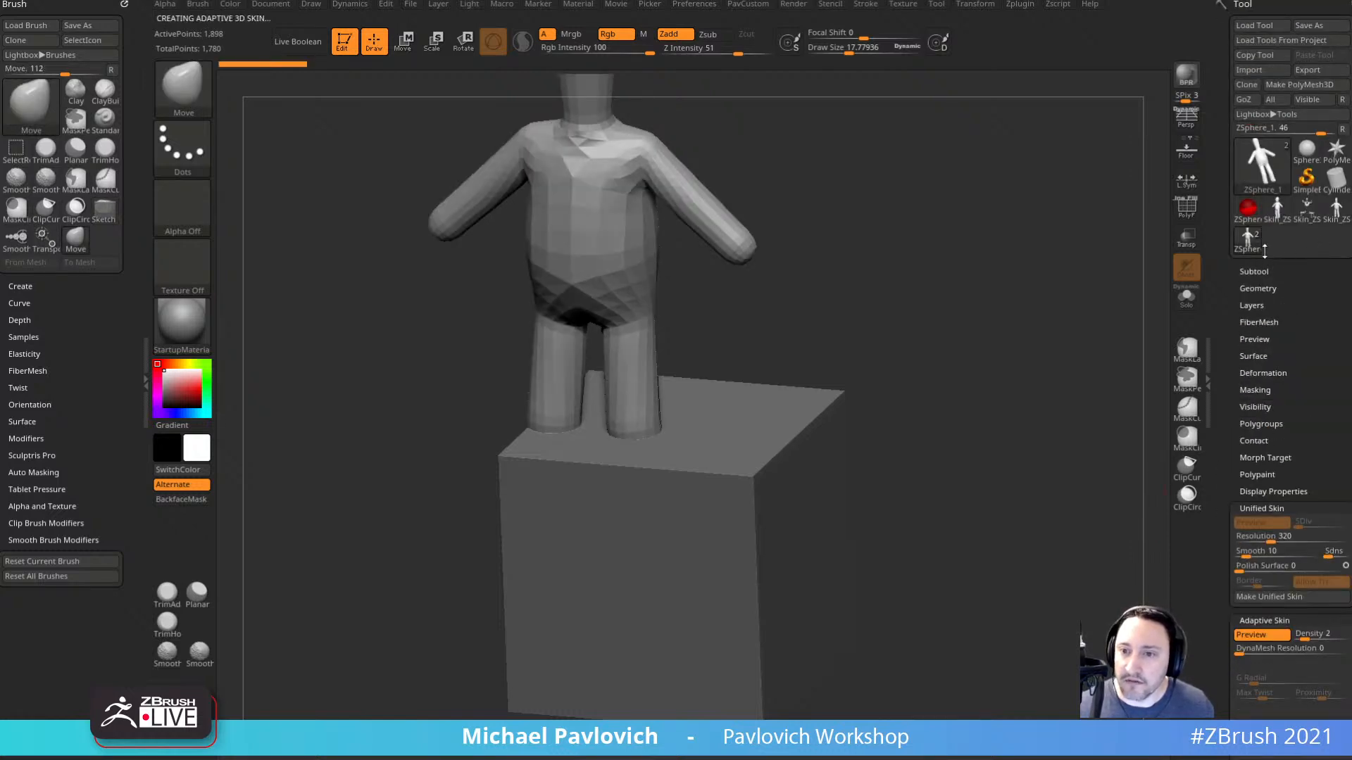
left_click(1336, 223)
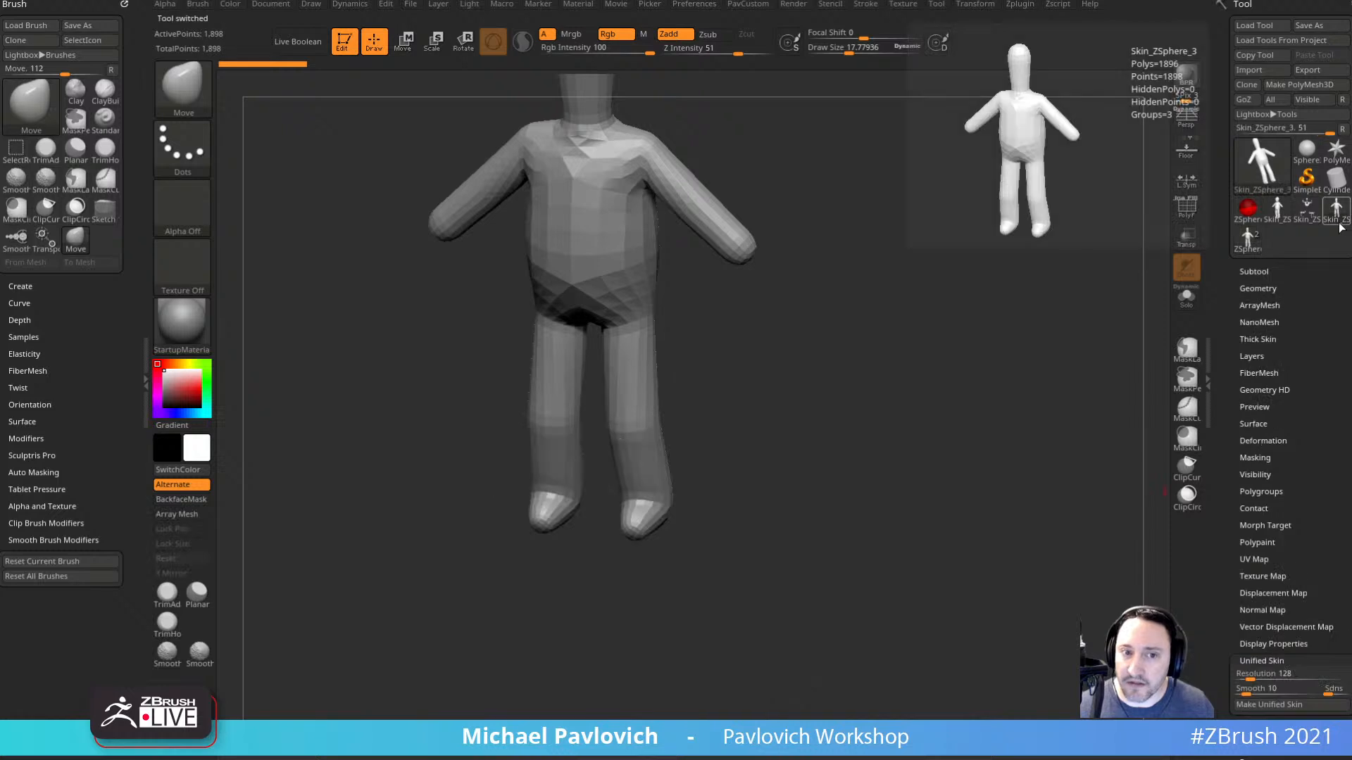
left_click(1254, 271)
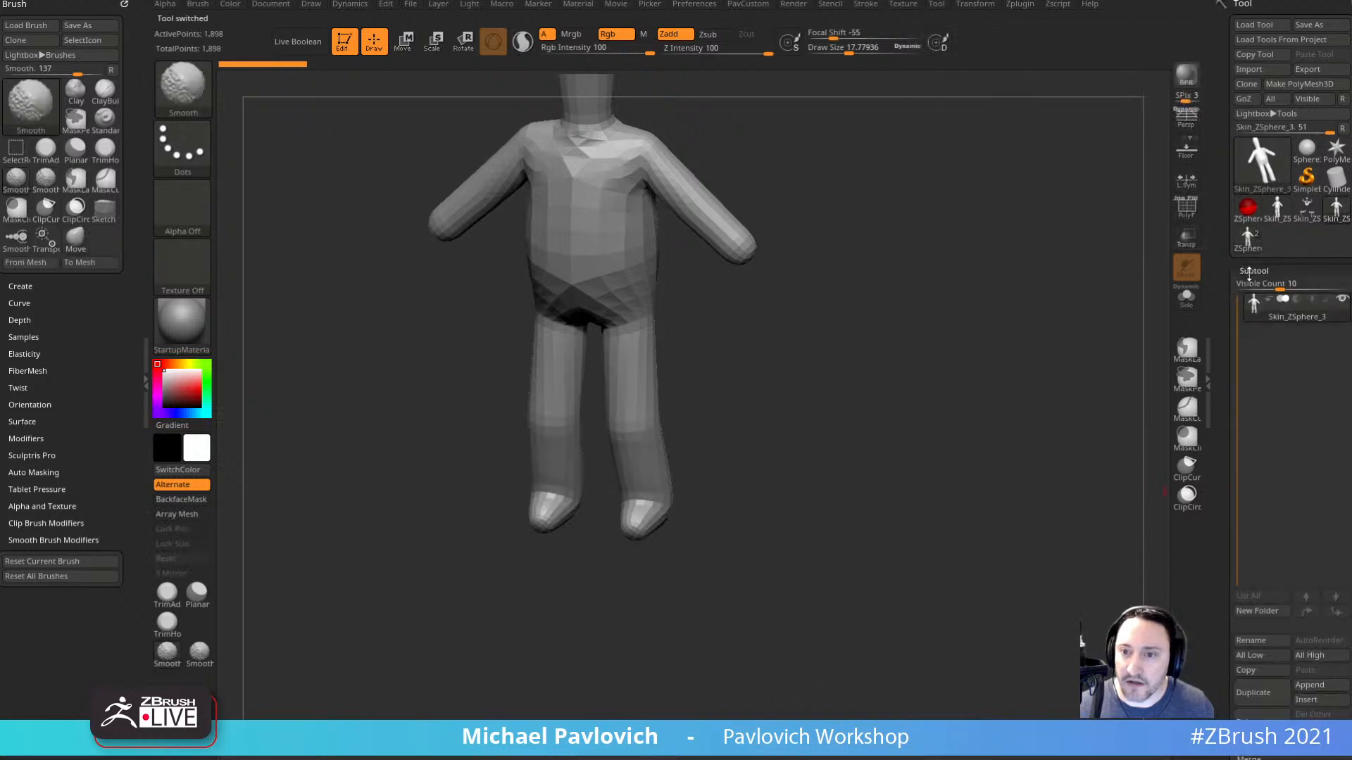
Append the Skin_ZSphere_2 strand mesh to the body skin as a subtool and show the polygroup wireframe on the body.
left_click(1310, 685)
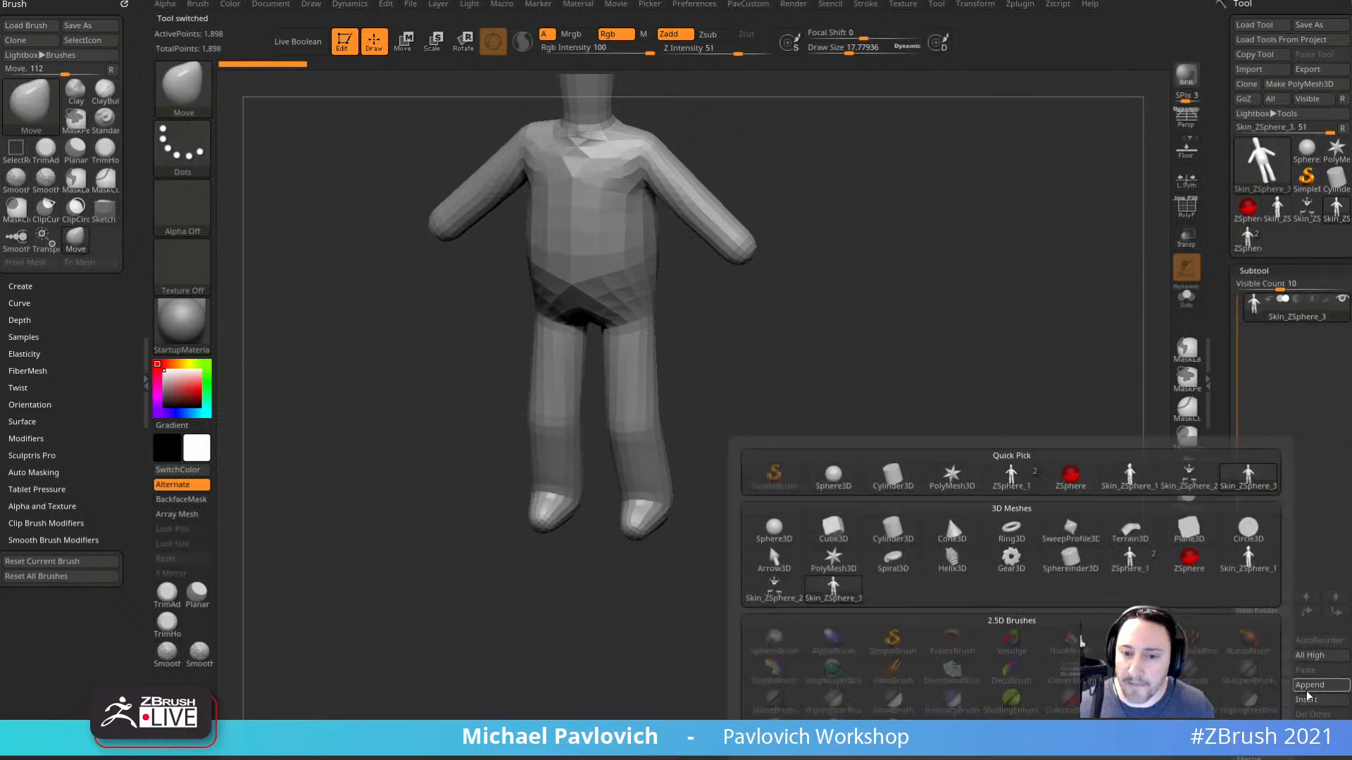
left_click(782, 595)
left_click_drag(887, 500, 937, 478)
left_click(1275, 328)
left_click(1276, 321)
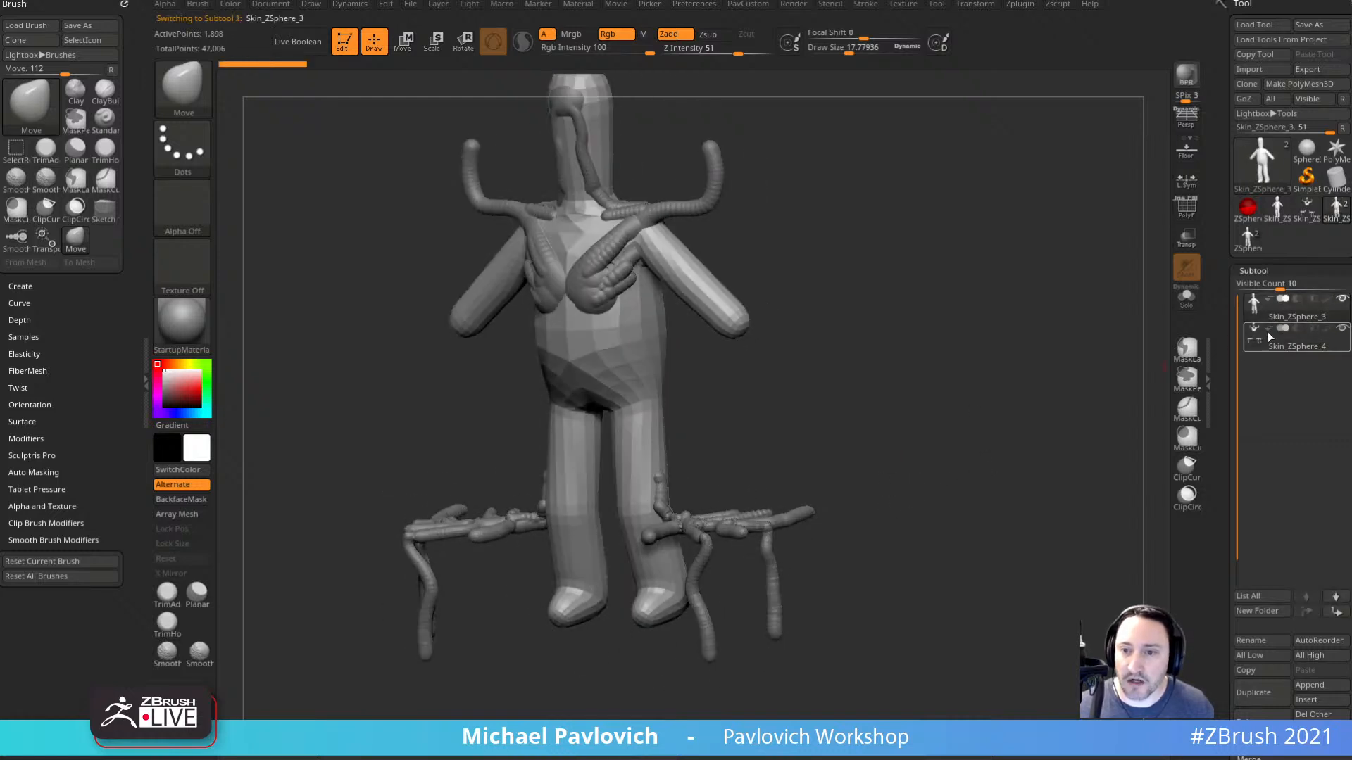
left_click(1178, 215)
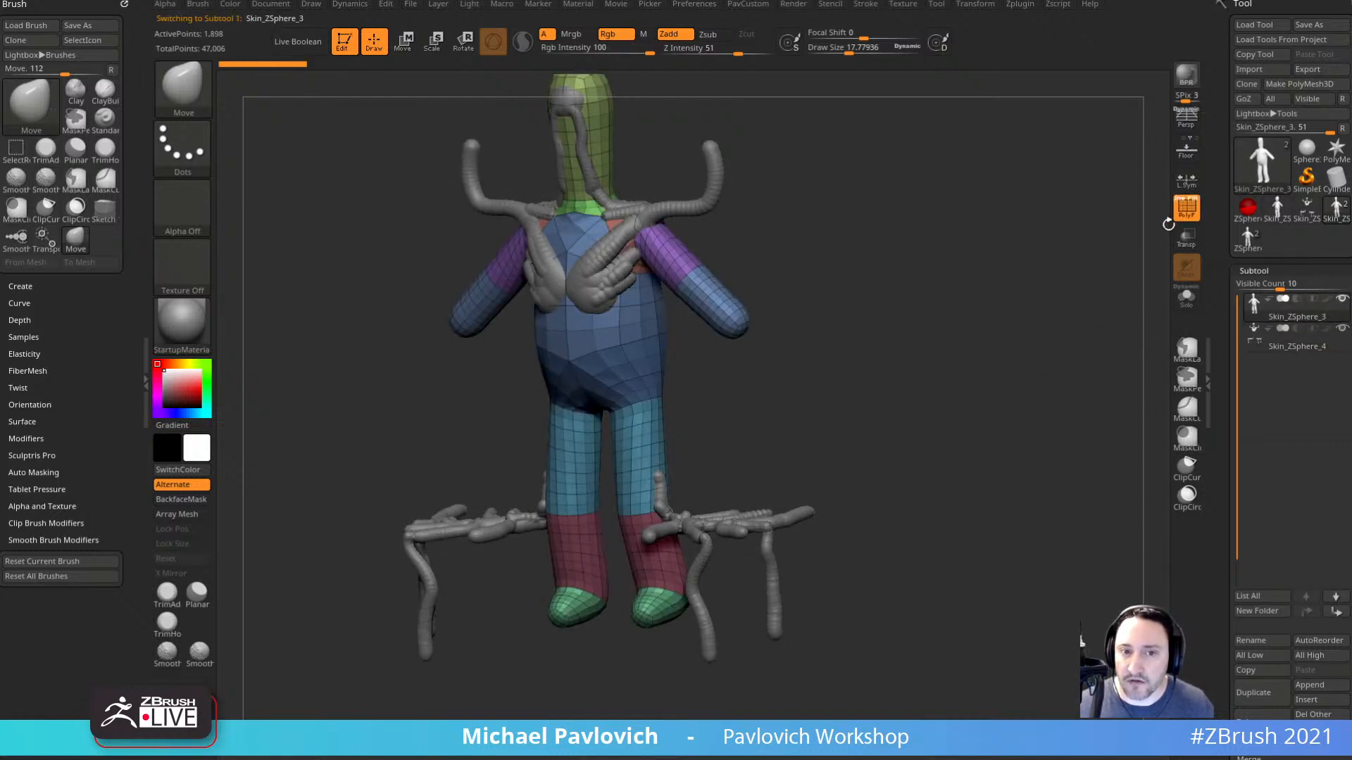
left_click_drag(950, 403, 1002, 401)
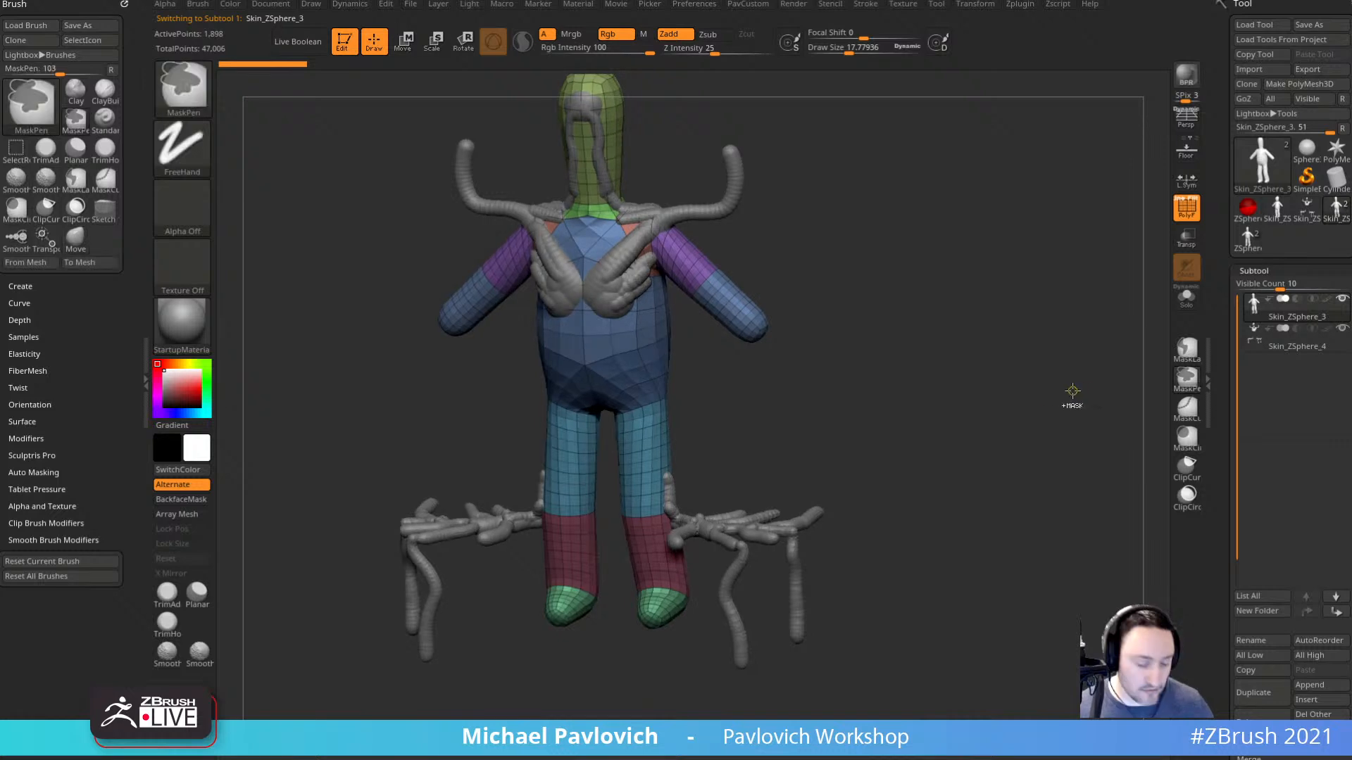
Merge the body skin down with the strand subtool into a single mesh.
key("ctrl+m")
left_click(1126, 429)
left_click_drag(1221, 664, 1220, 353)
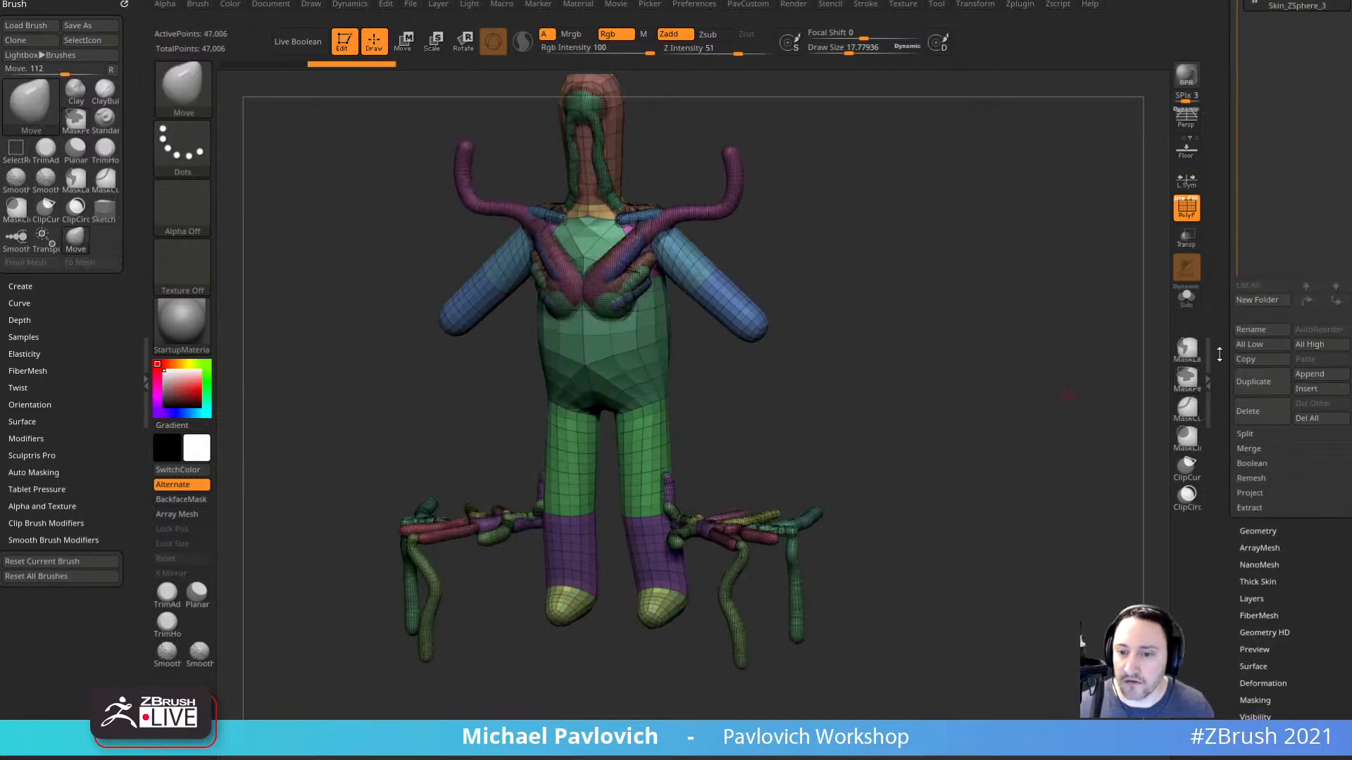
left_click(1252, 450, "shift")
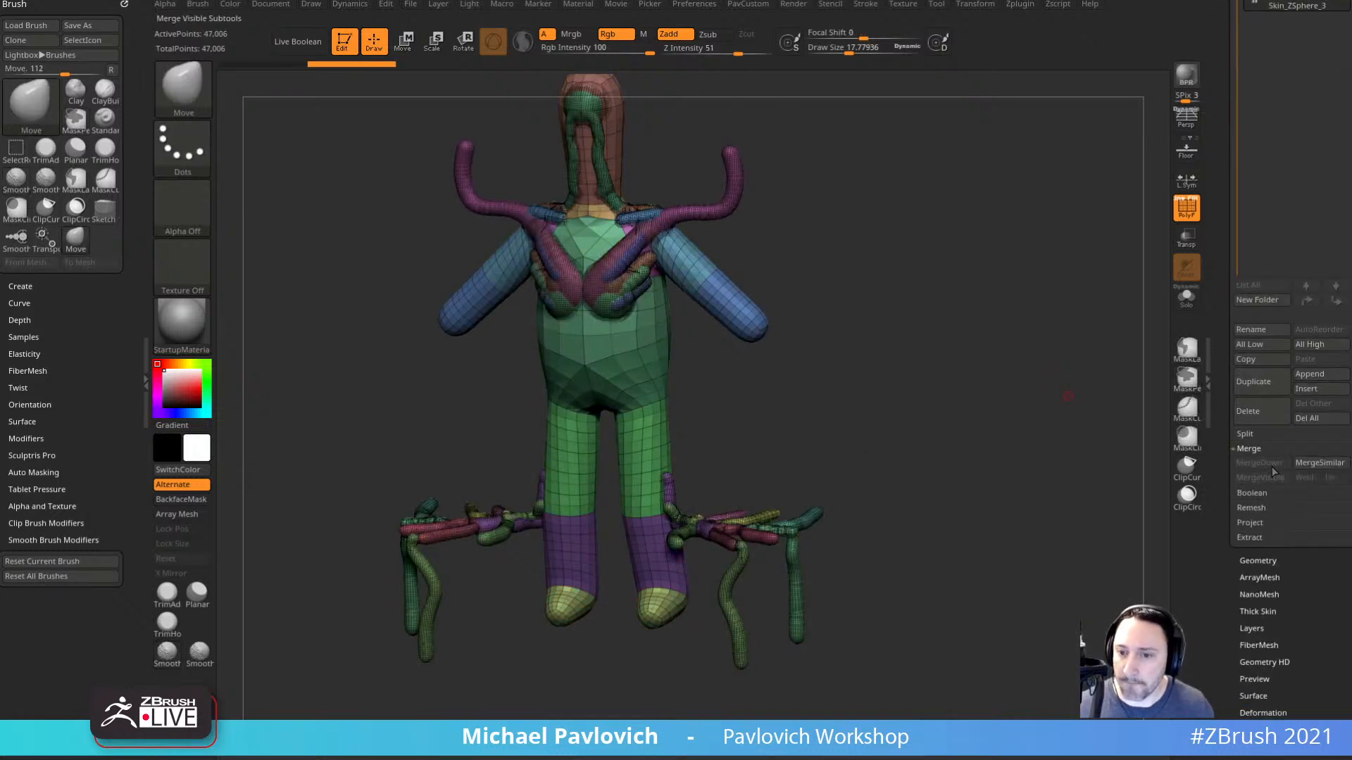
left_click_drag(1218, 422, 1152, 508)
DynaMesh the merged figure at resolution 128 with blur set to 0.
key("grave")
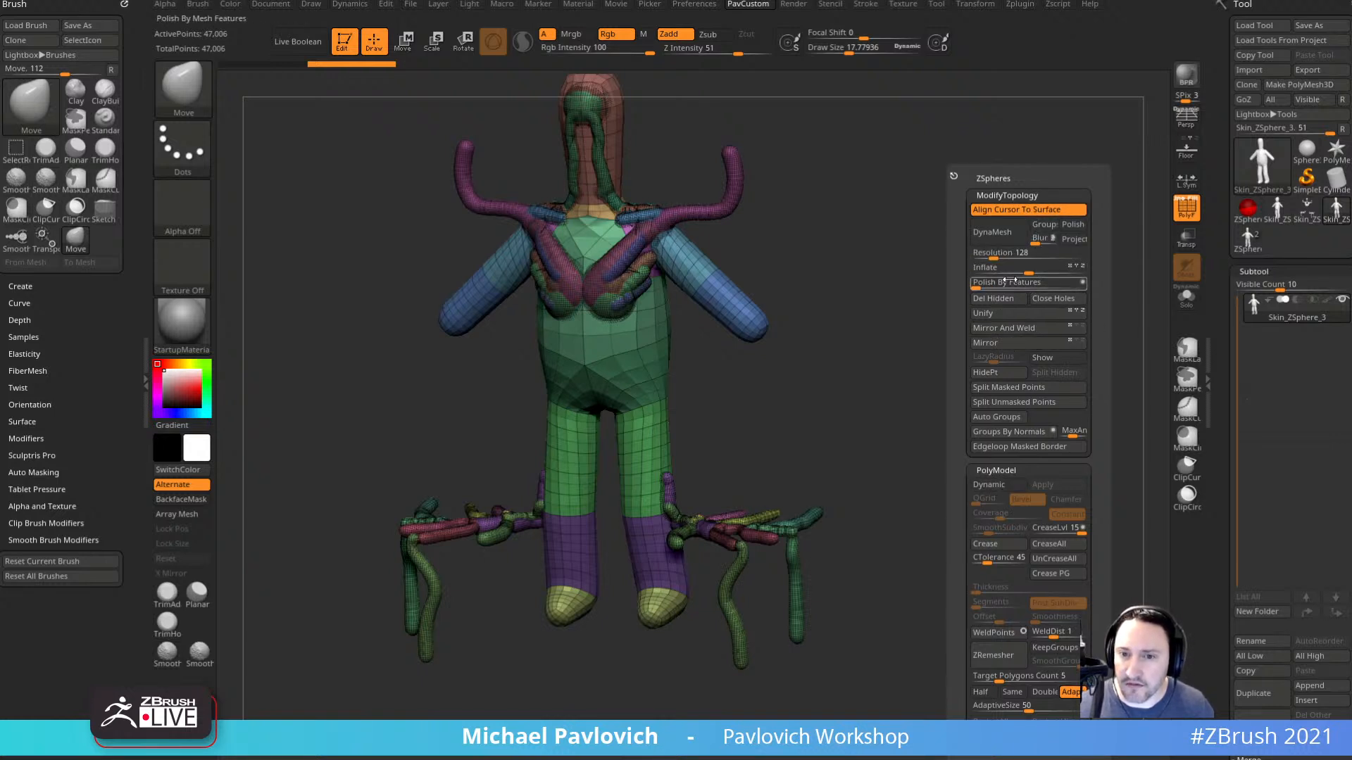
left_click_drag(1046, 240, 1032, 240)
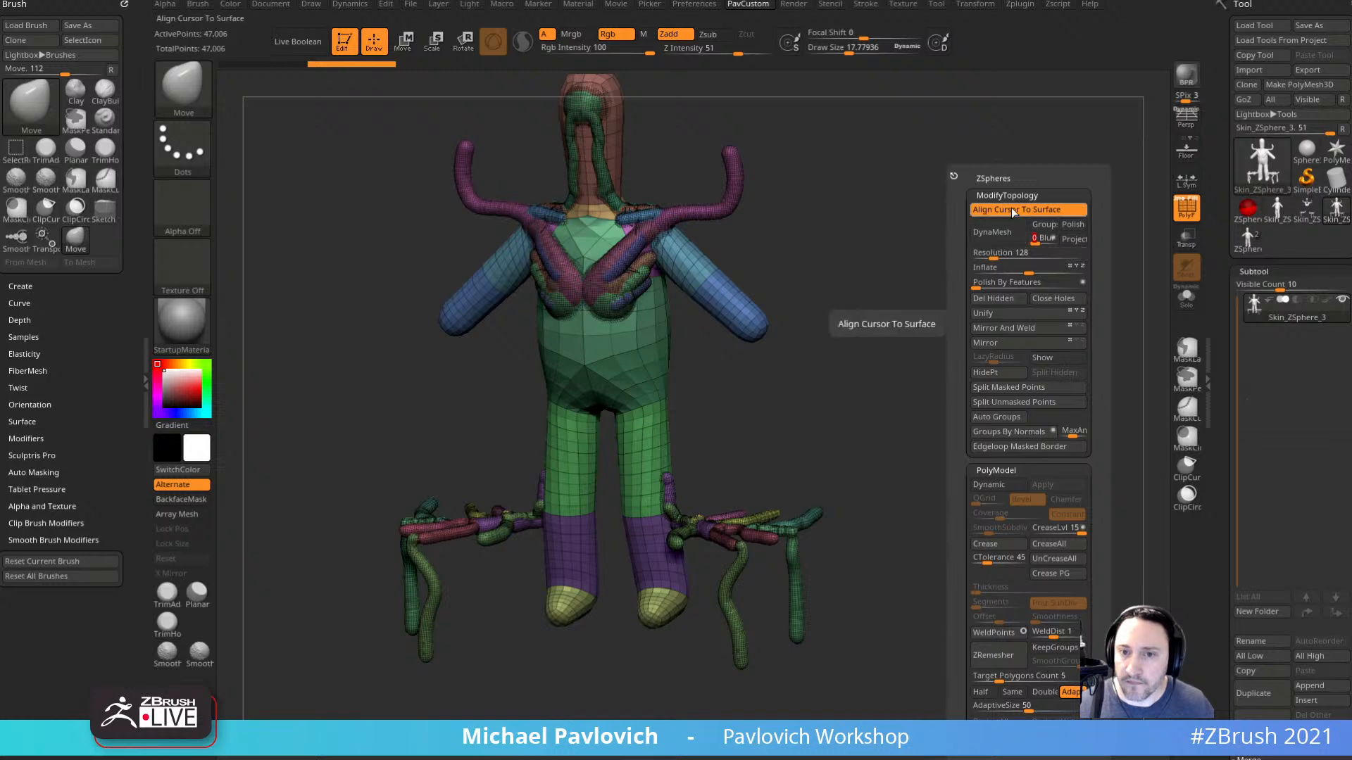
left_click(992, 232)
left_click_drag(1010, 337, 989, 330)
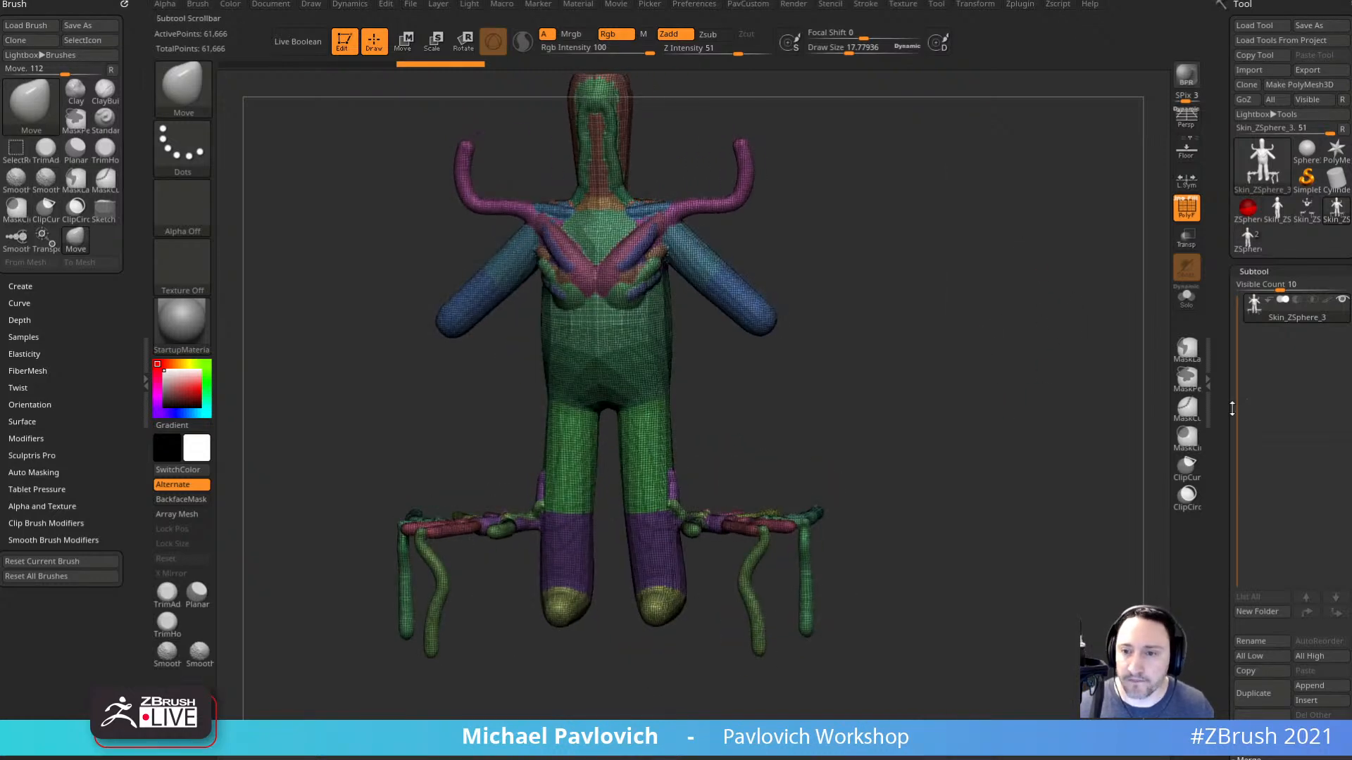
Delete the merged figure, the Skin_ZSphere_2 strand tool and the ZSphere_1 tool with its cube.
left_click_drag(1220, 457, 1219, 354)
left_click(1260, 622)
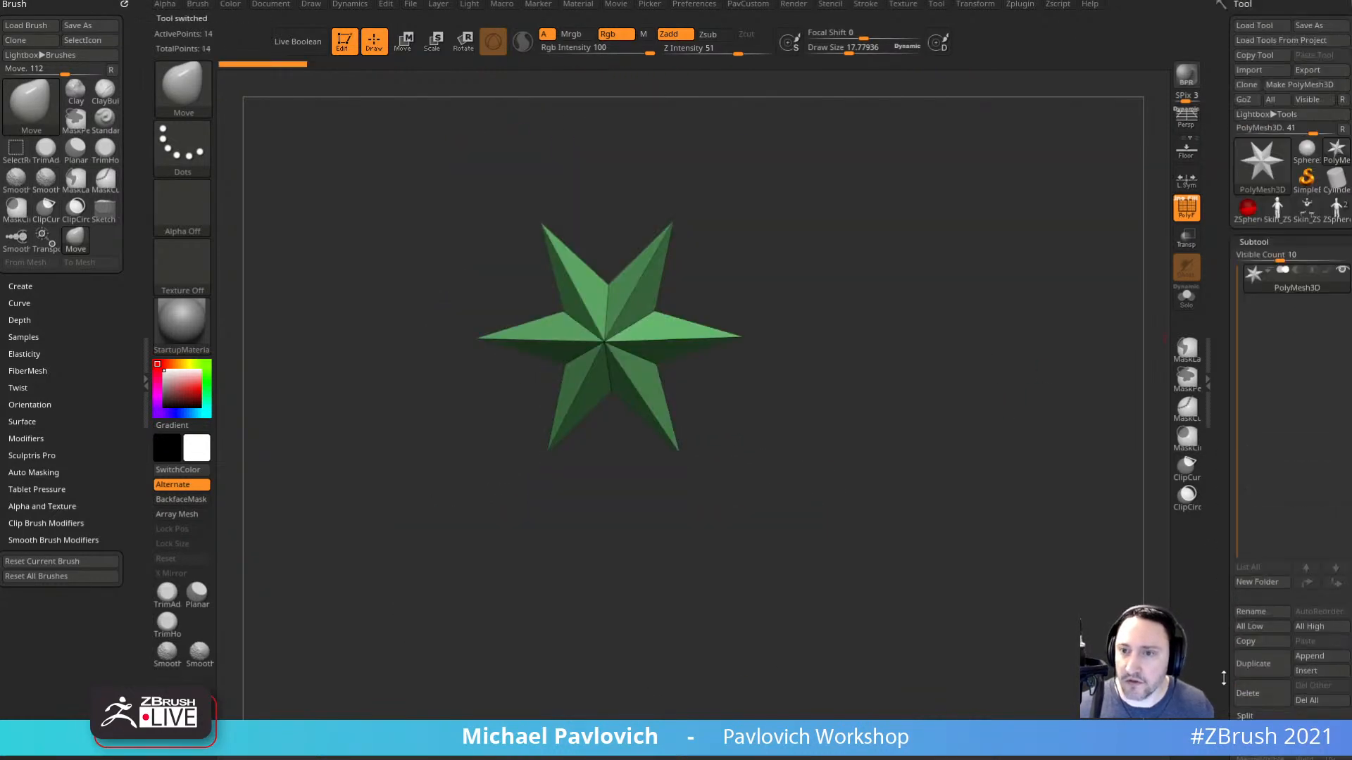
left_click(1302, 218)
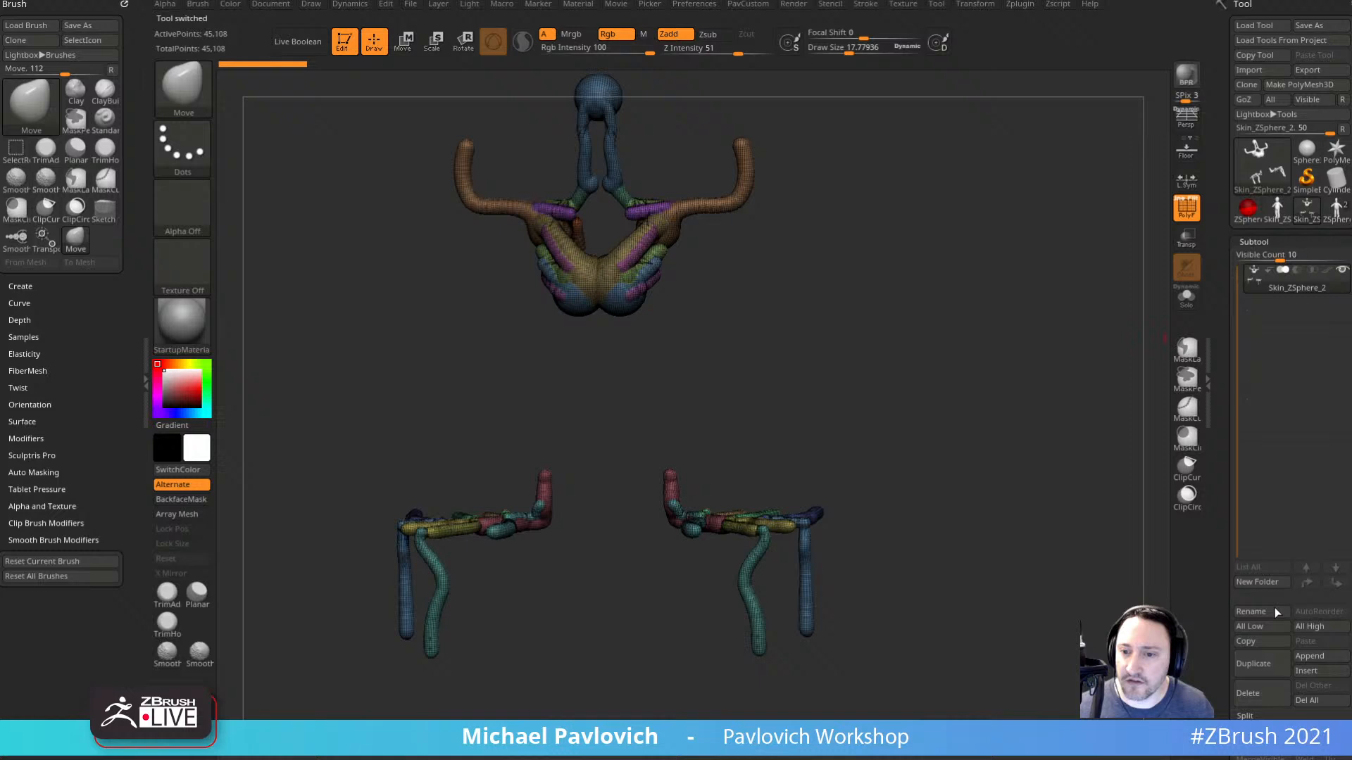
left_click(1259, 697)
left_click(1283, 217)
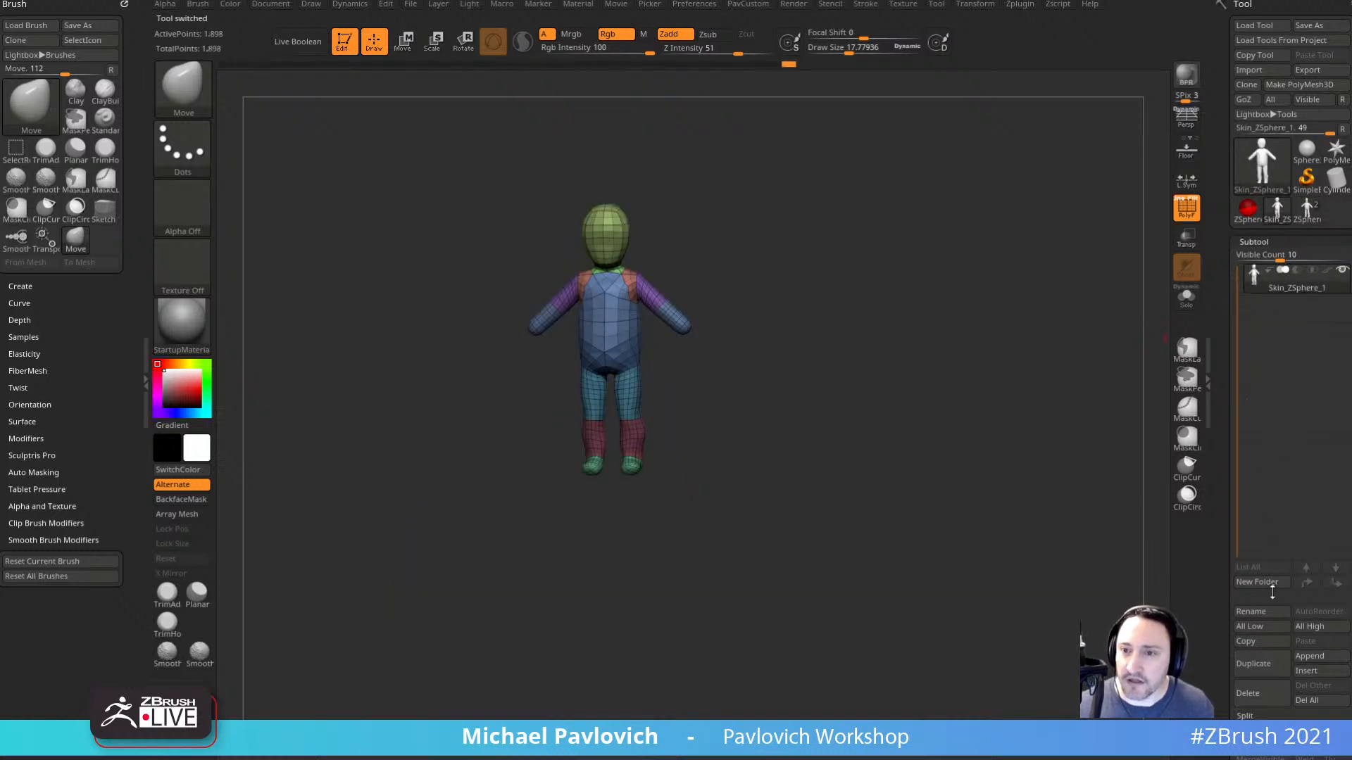
left_click(1311, 218)
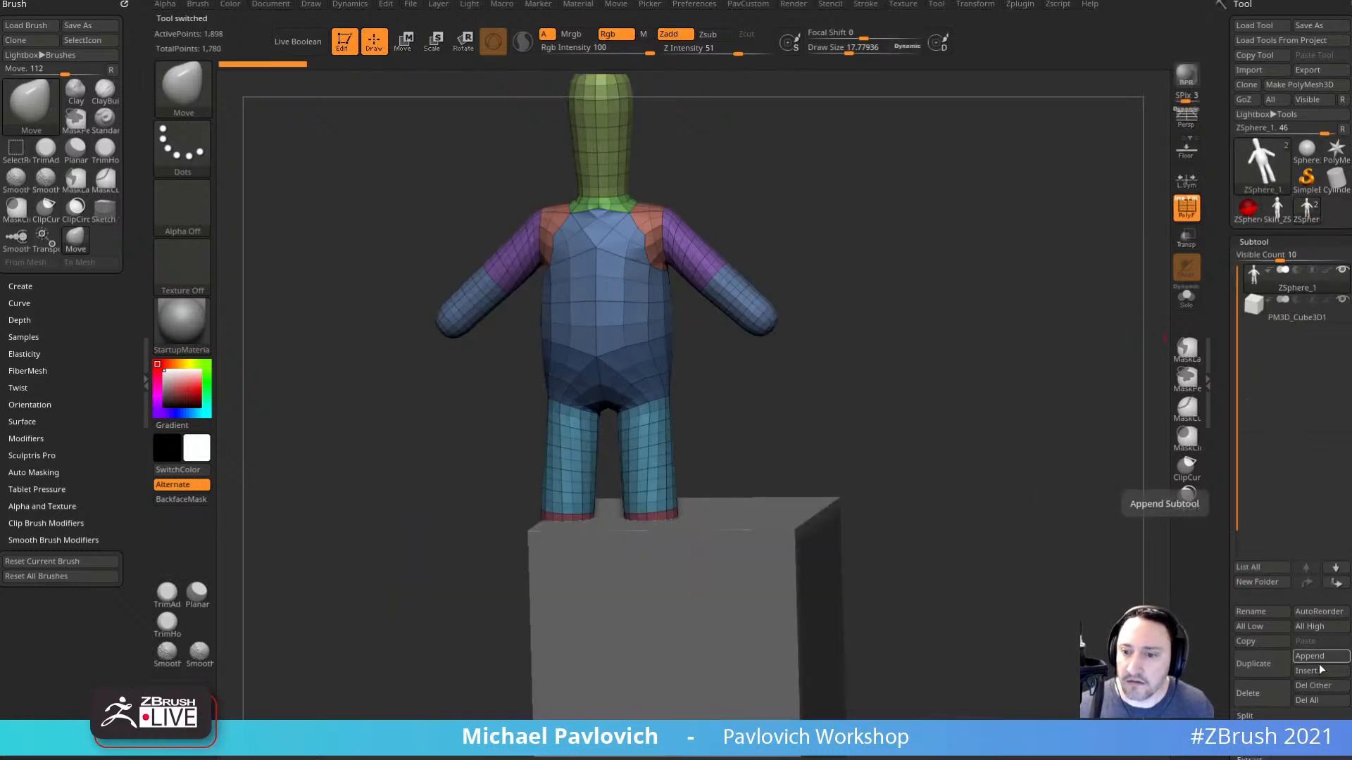
key("Return")
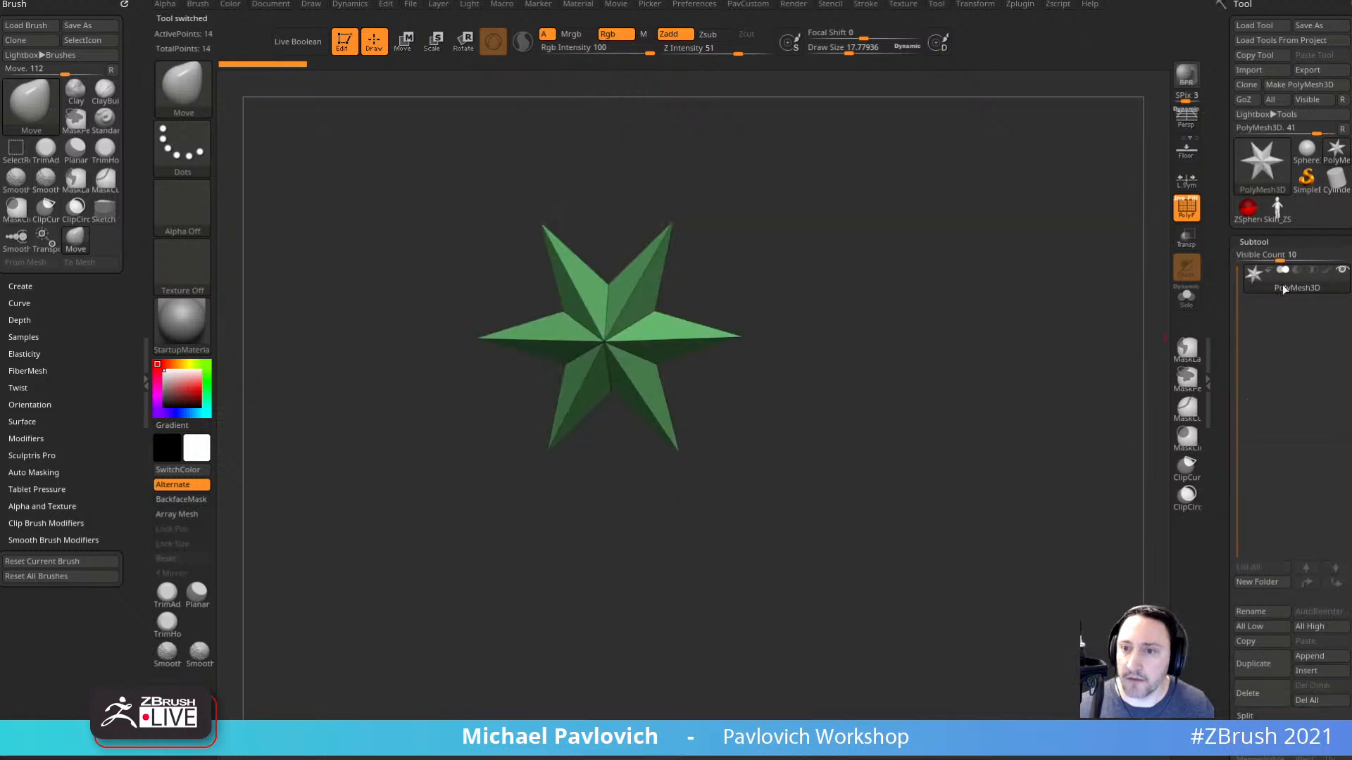
Switch to the Skin_ZSphere_1 body and line up its front view with the 1-3 years reference overlay.
left_click(1278, 211)
left_click_drag(1001, 347, 1053, 441, "shift")
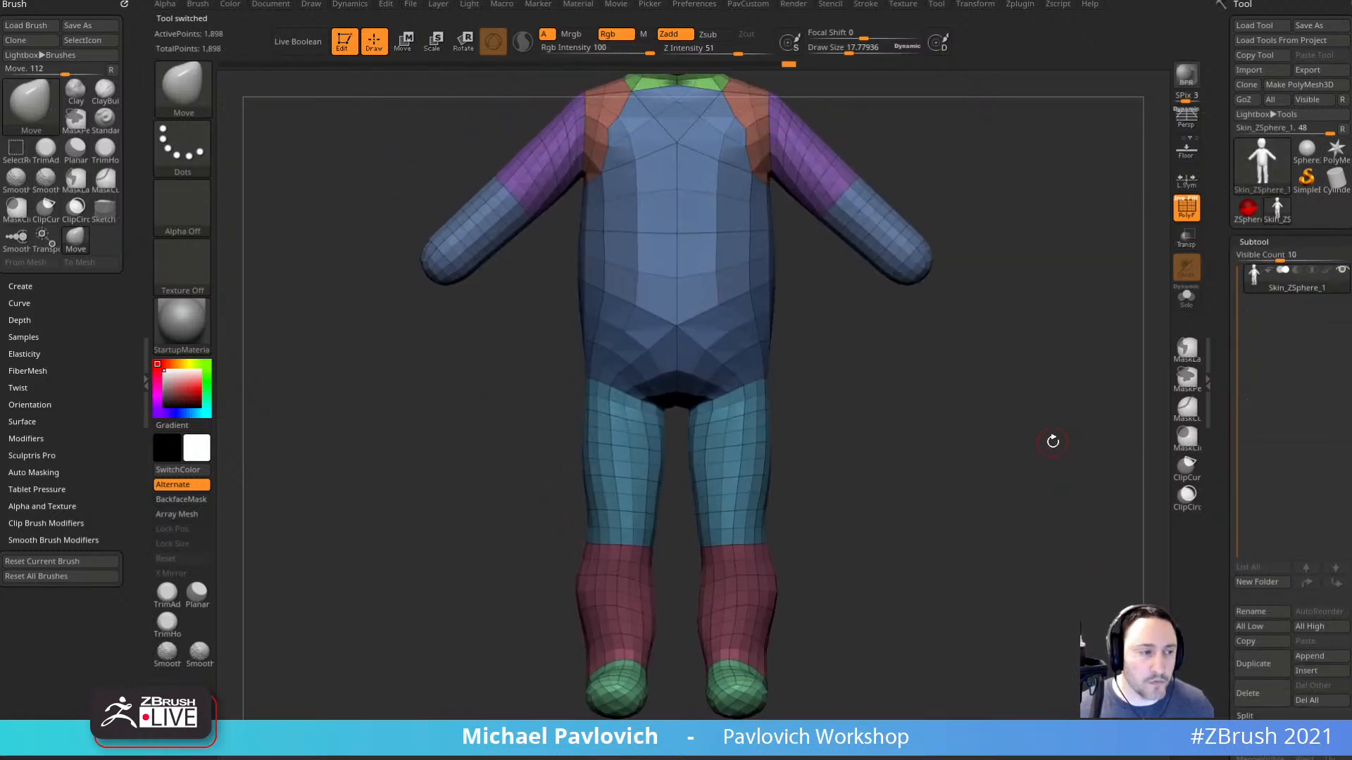
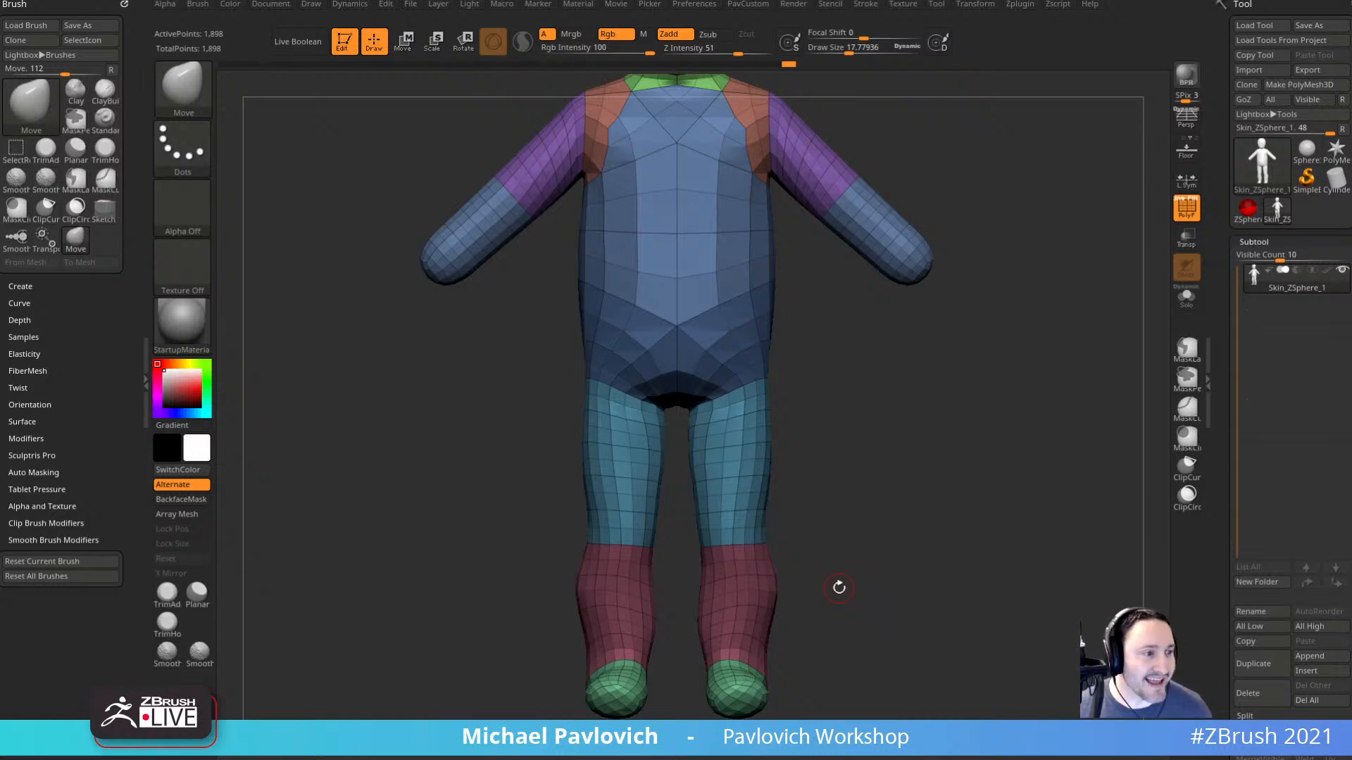
key("s")
mouse_move(958, 427)
left_mouse_down()
mouse_move(963, 442)
mouse_move(950, 444)
mouse_move(991, 386)
left_mouse_up()
key("b")
key("s")
key("t")
key("shift+z")
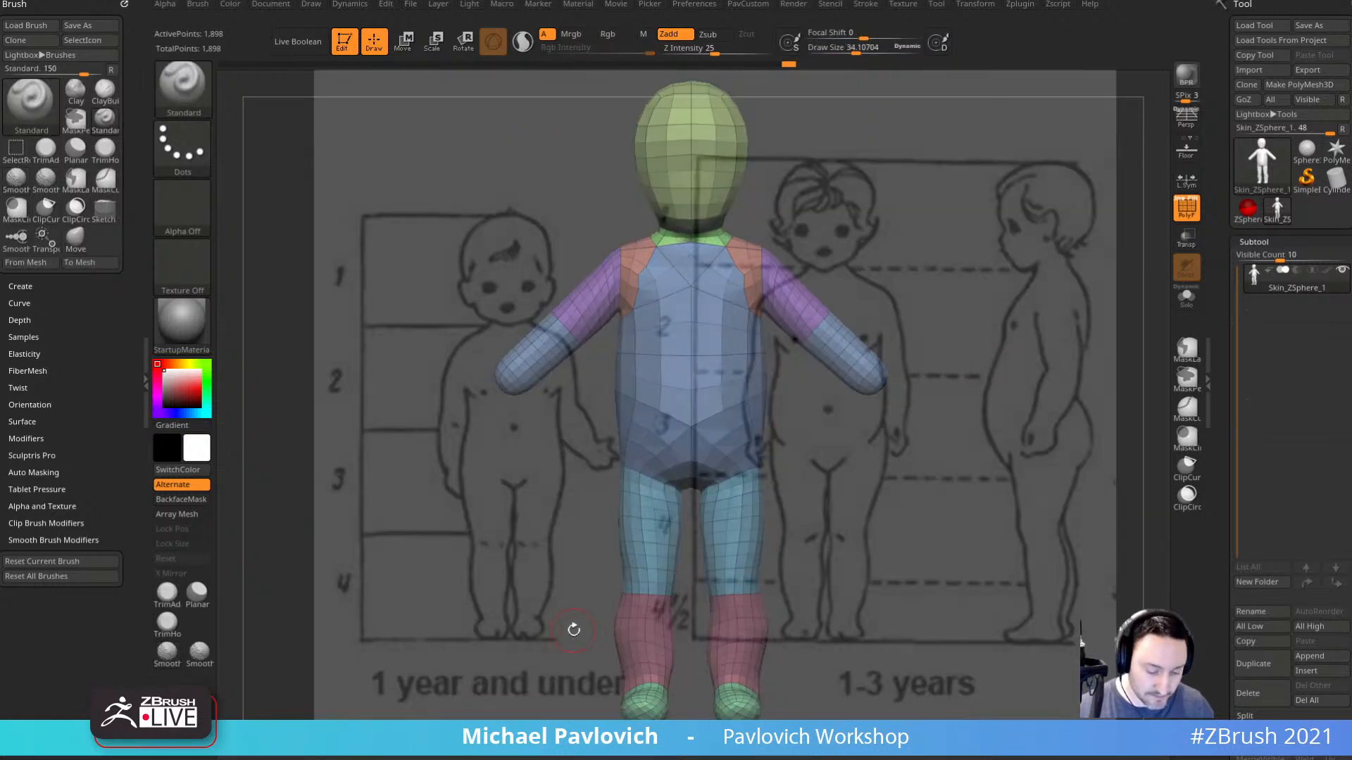
key("2")
key("1")
Adjust the sides of the torso with the Move brush to follow the front reference outline.
key("b")
key("m")
key("v")
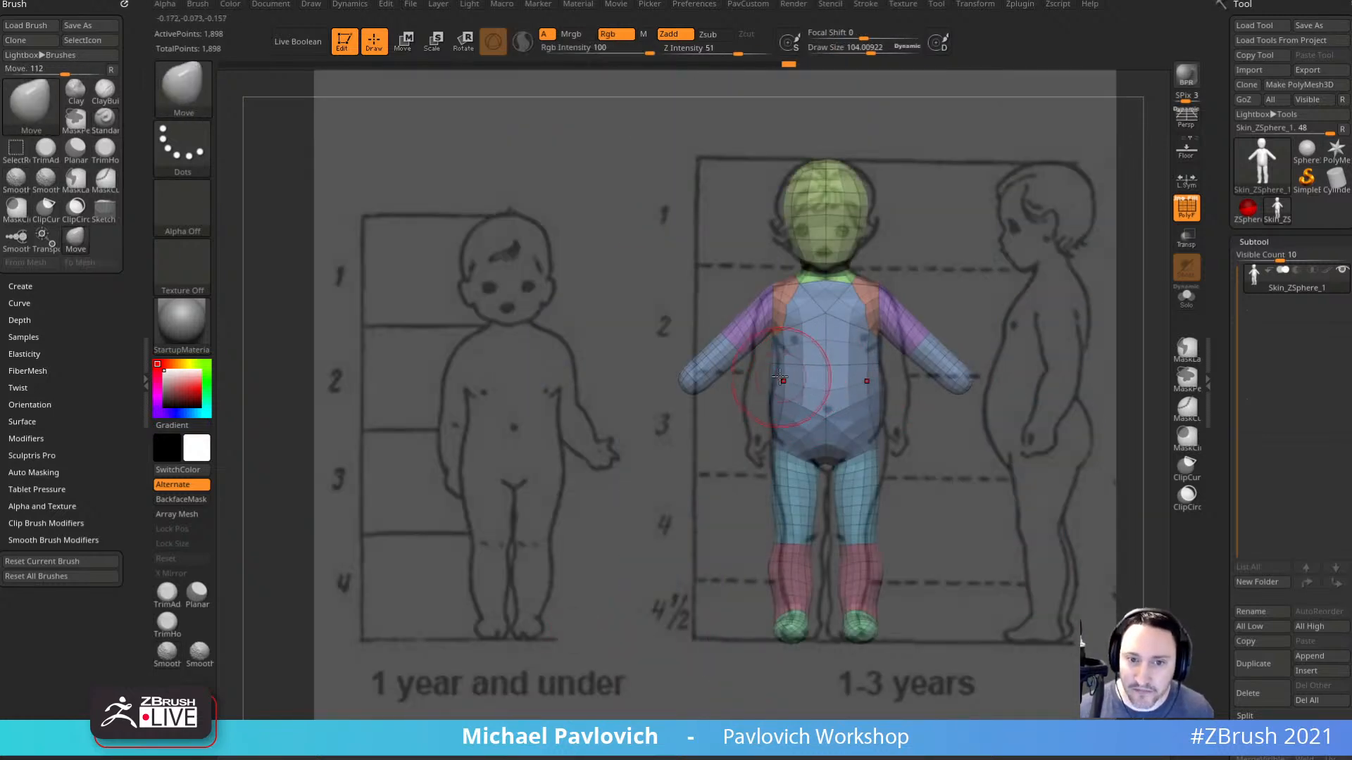
left_click_drag(780, 371, 788, 374)
key("s")
left_click_drag(876, 399, 879, 398)
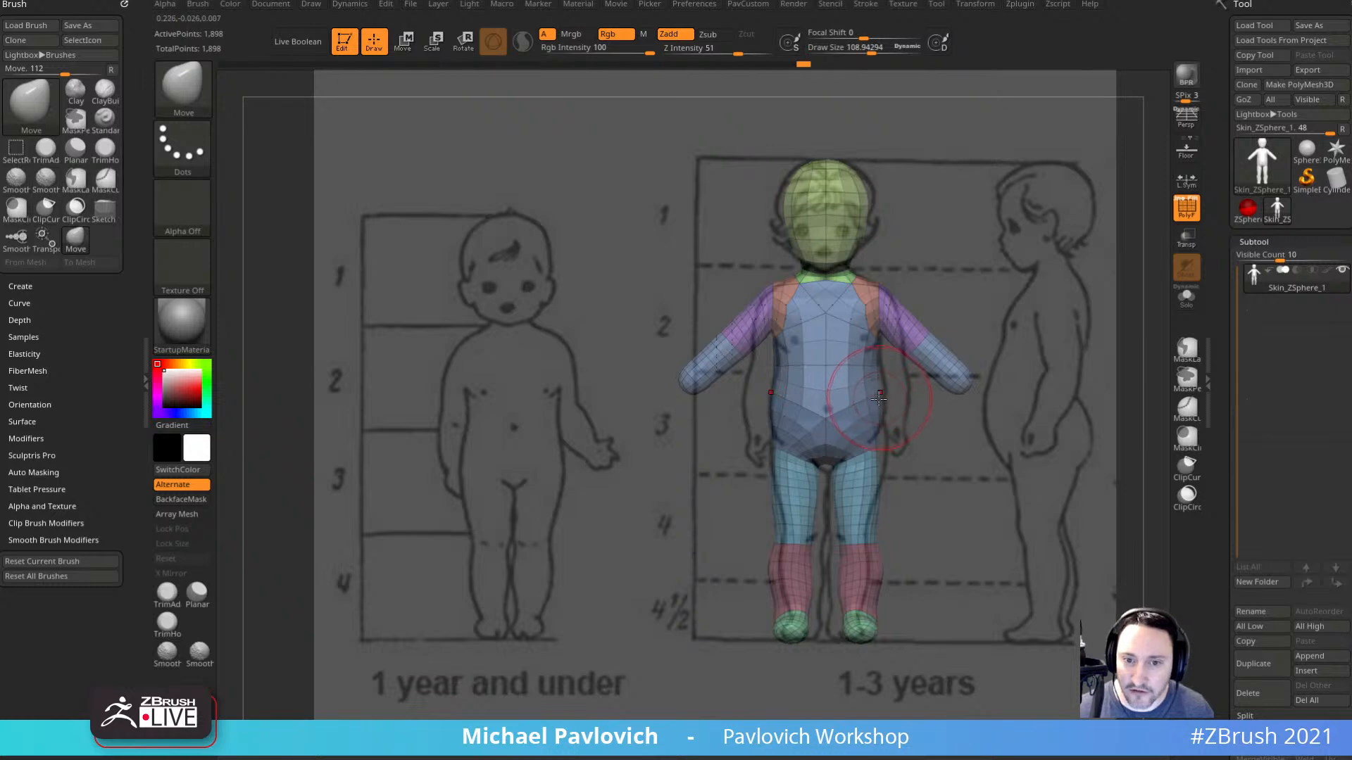
key("s")
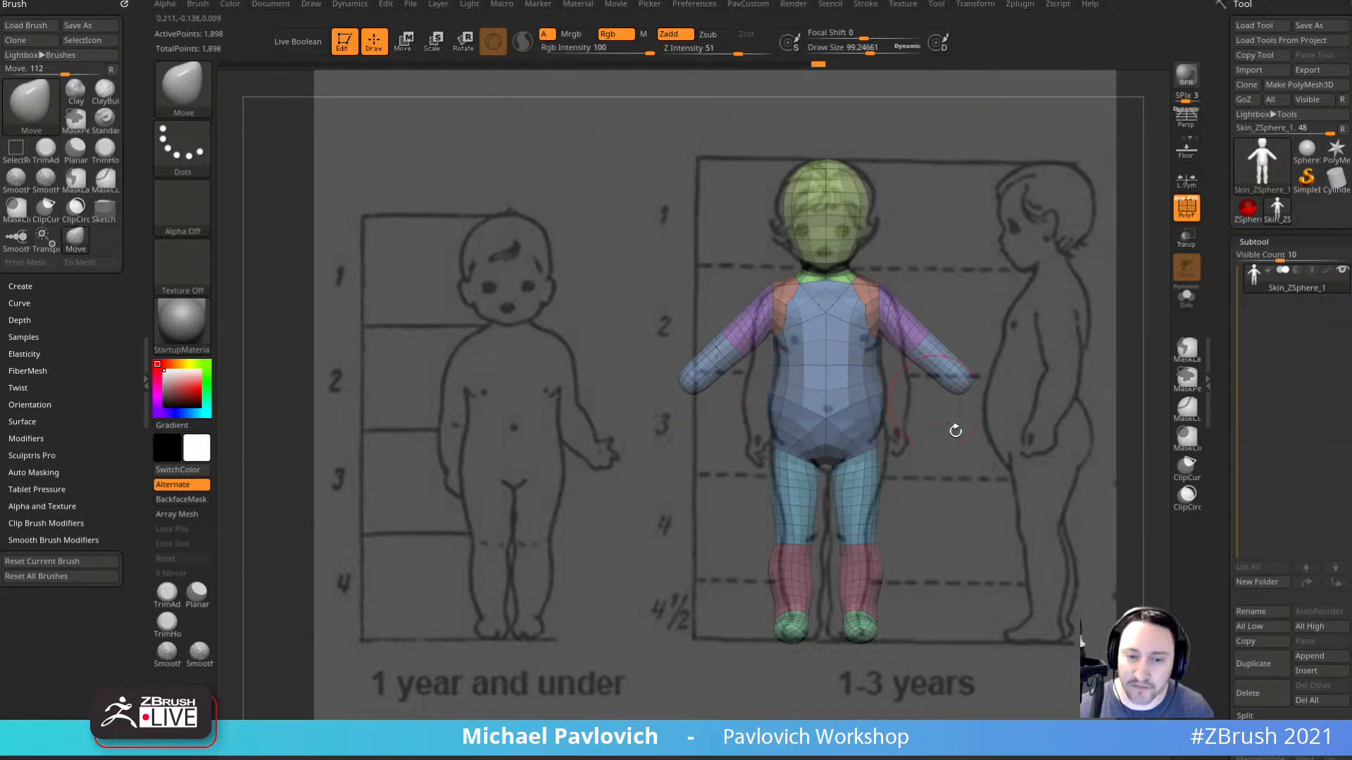
Shape the thighs and hips with the Move brush to match the front reference, varying the brush size.
key("s")
left_click_drag(794, 507, 798, 507)
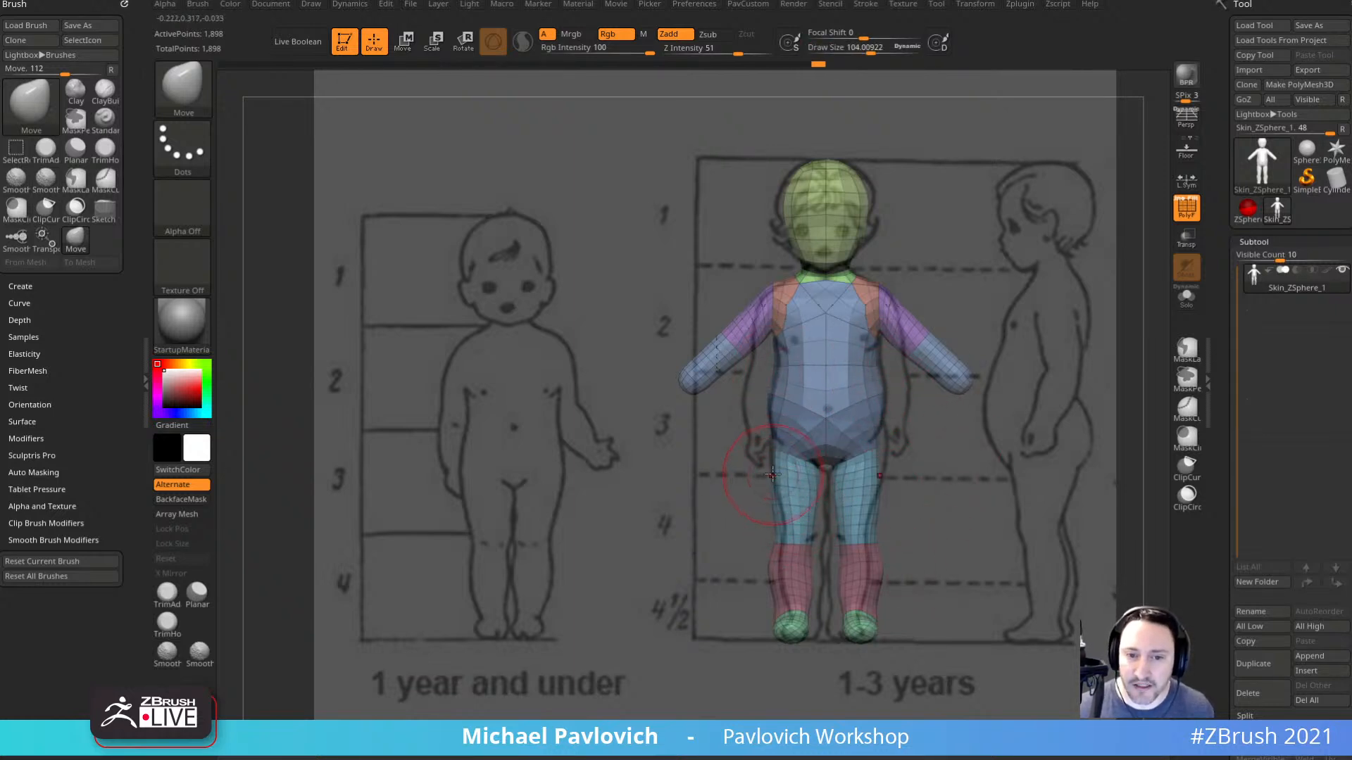
key("[")
left_click_drag(878, 447, 885, 445)
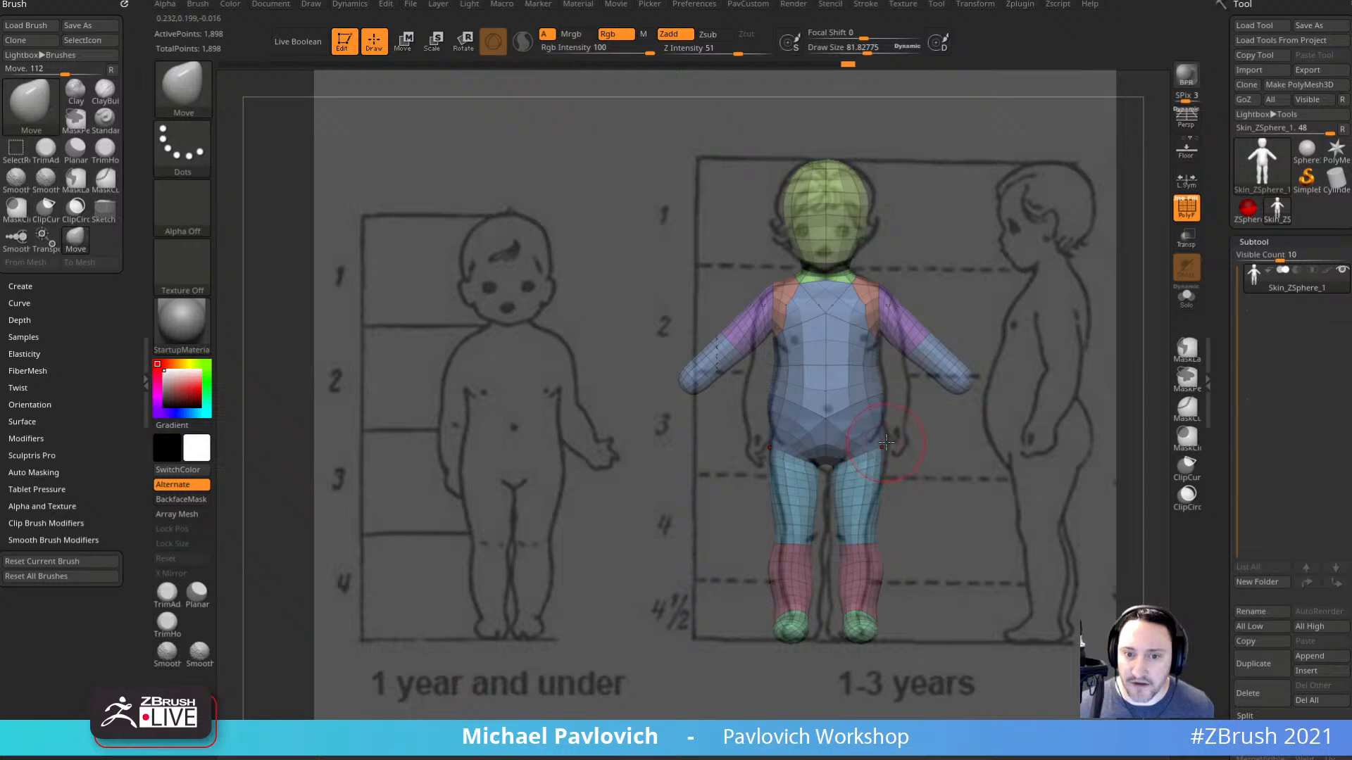
key("]")
key("]")
key("]")
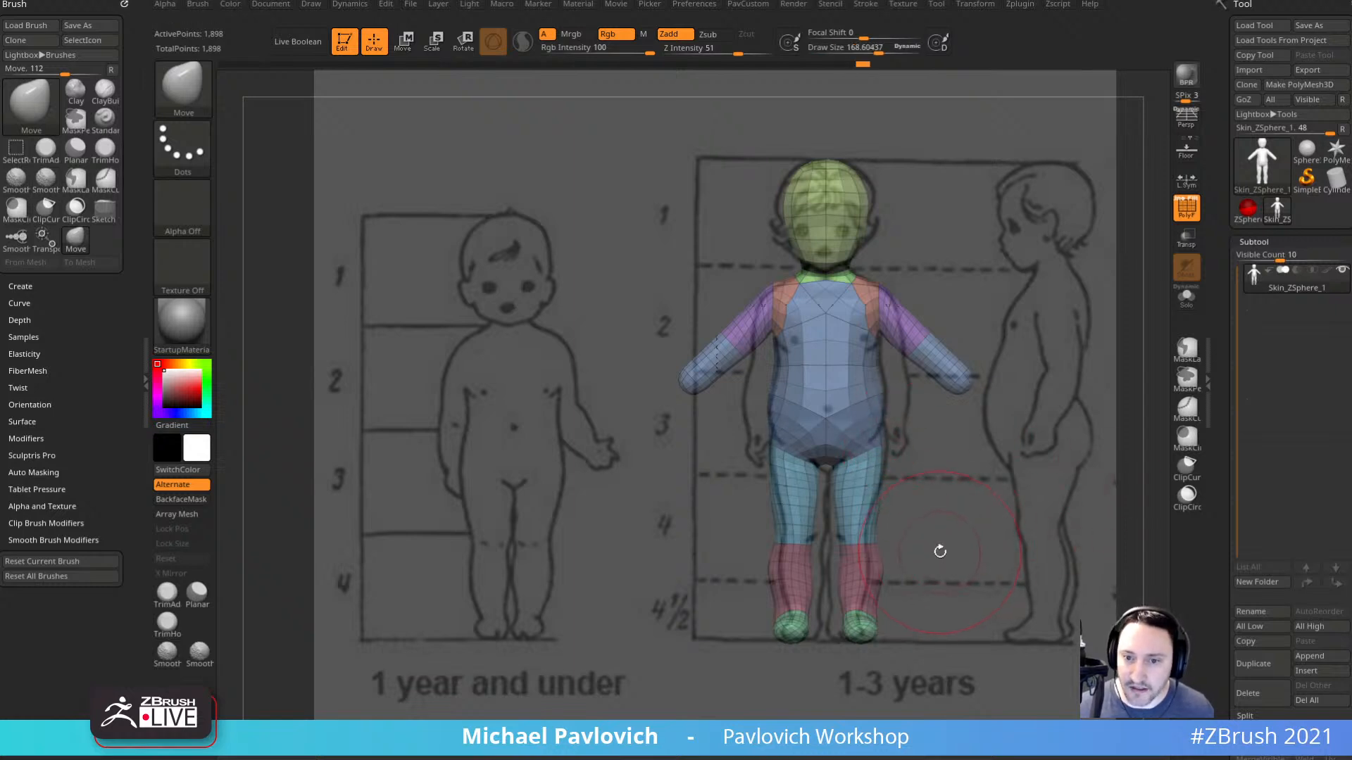
key("[")
key("[")
Shape the upper back and buttocks in side view to match the 1-3 years profile with the Move brush.
key("2")
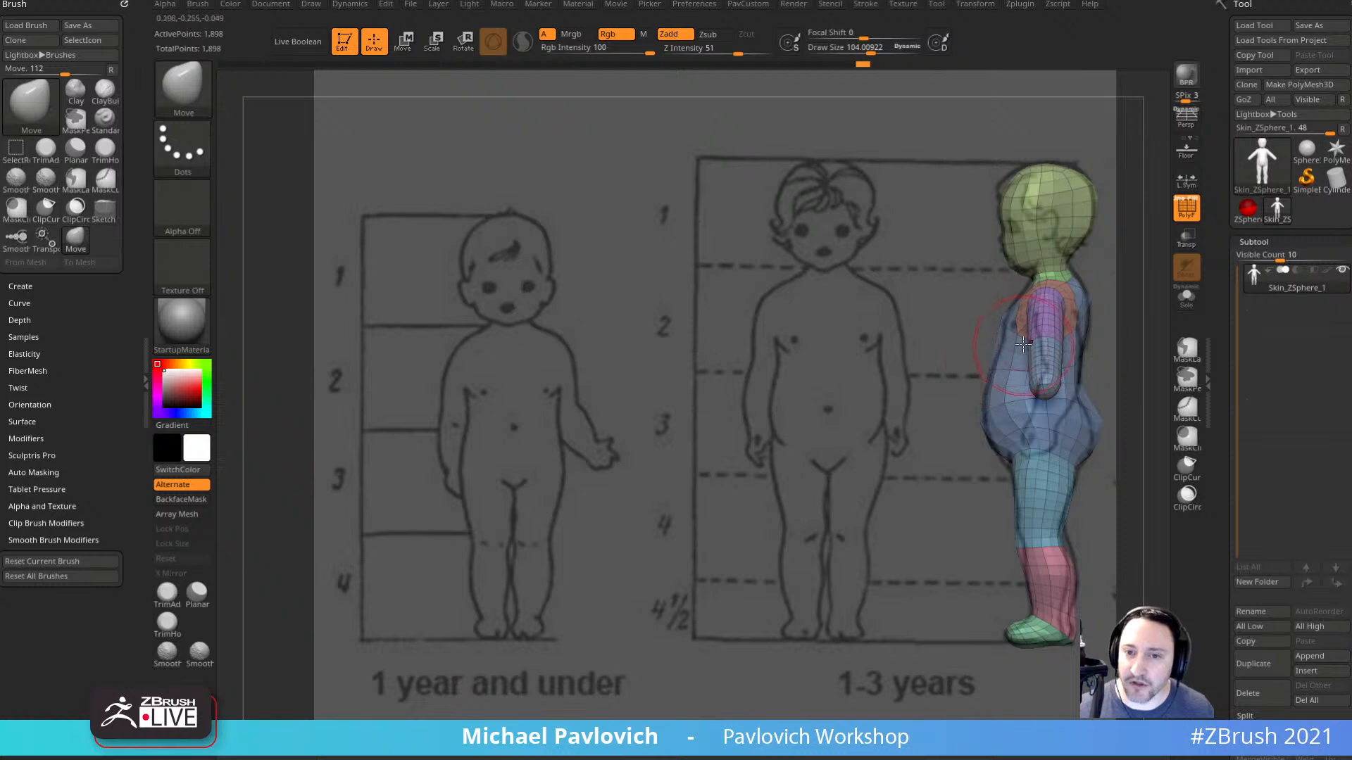
key("[")
key("[")
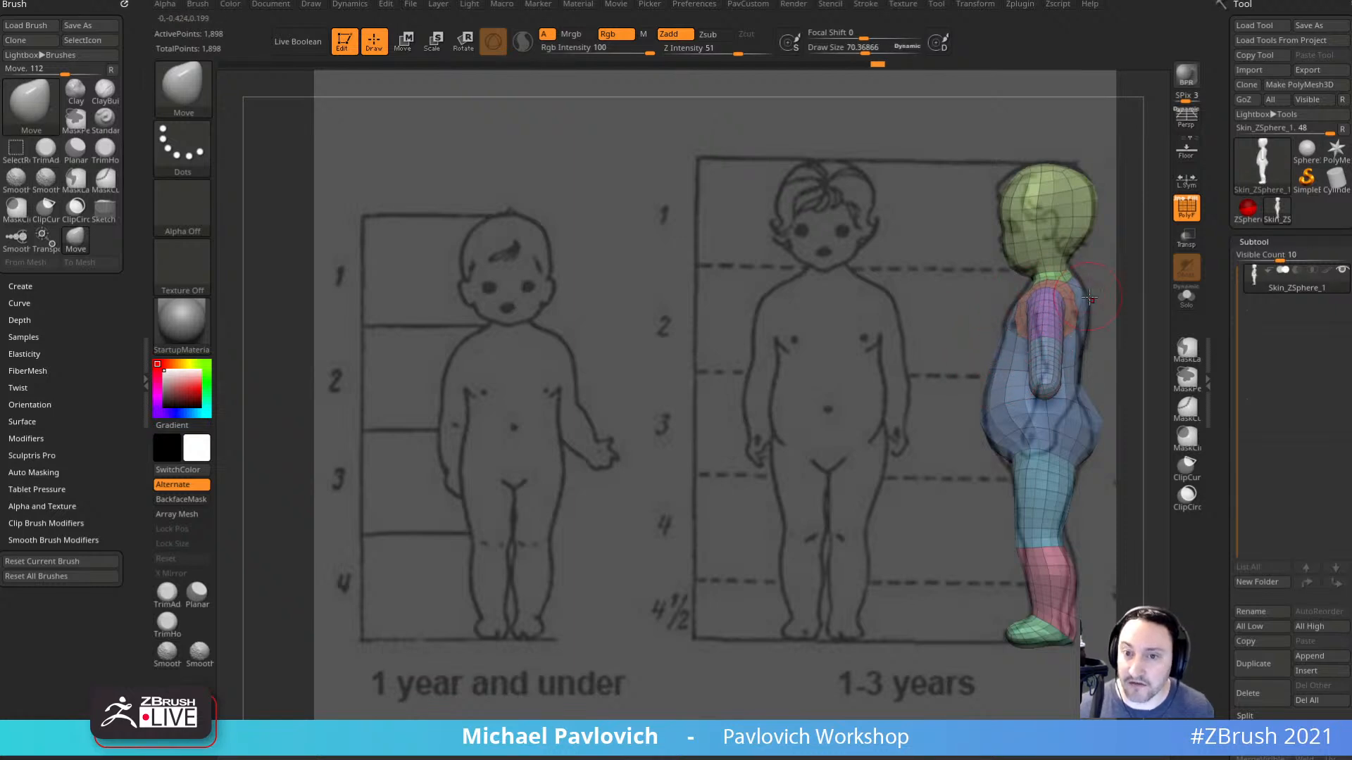
key("bracketright")
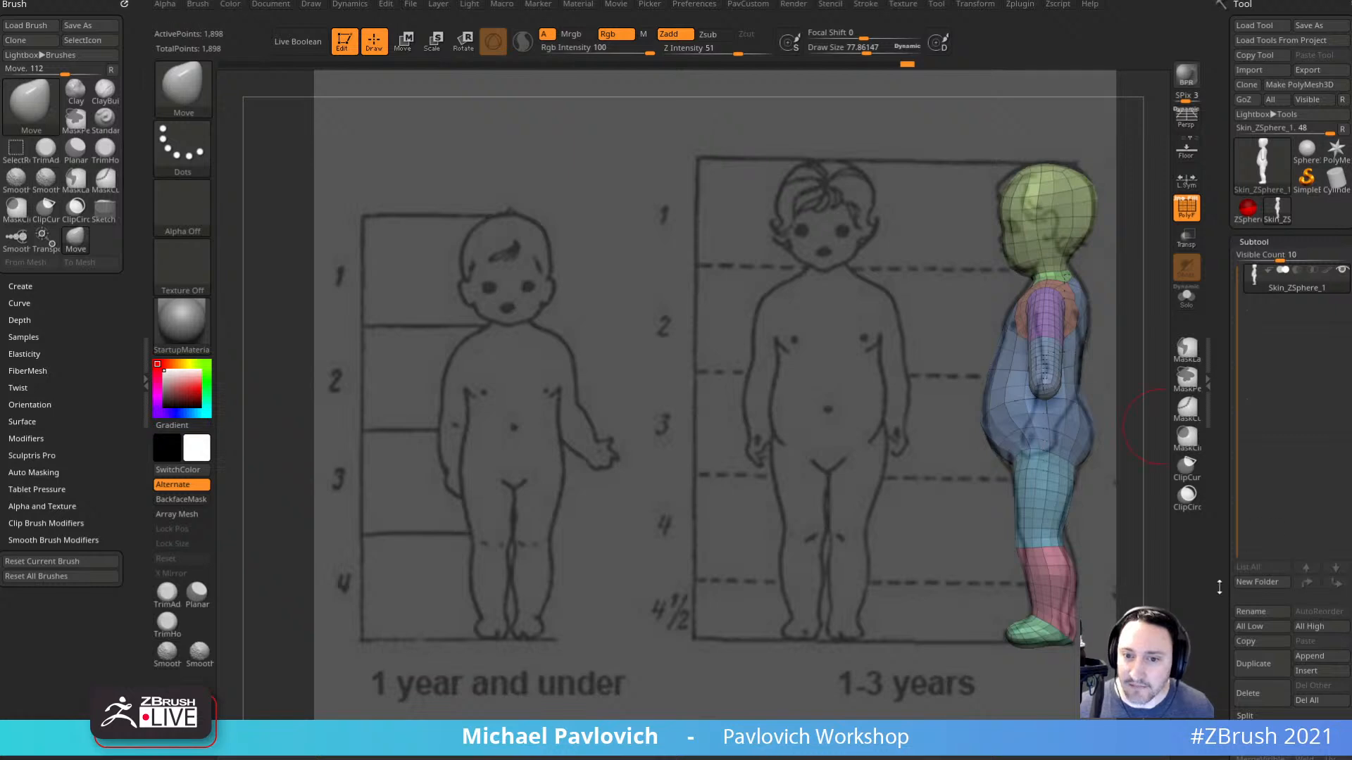
Adjust the legs around the knees in side view to follow the reference profile.
key("bracketright")
key("bracketright")
key("bracketright")
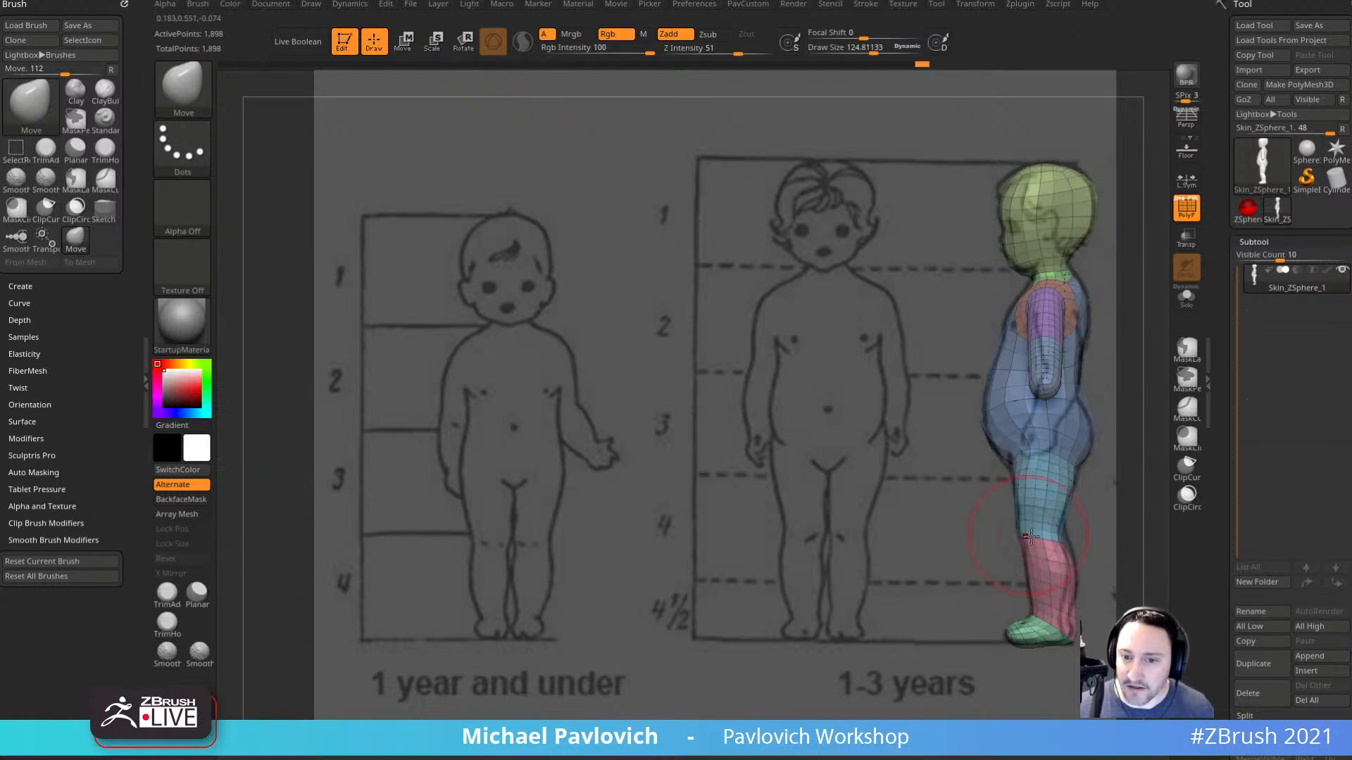
key("bracketleft")
key("bracketleft")
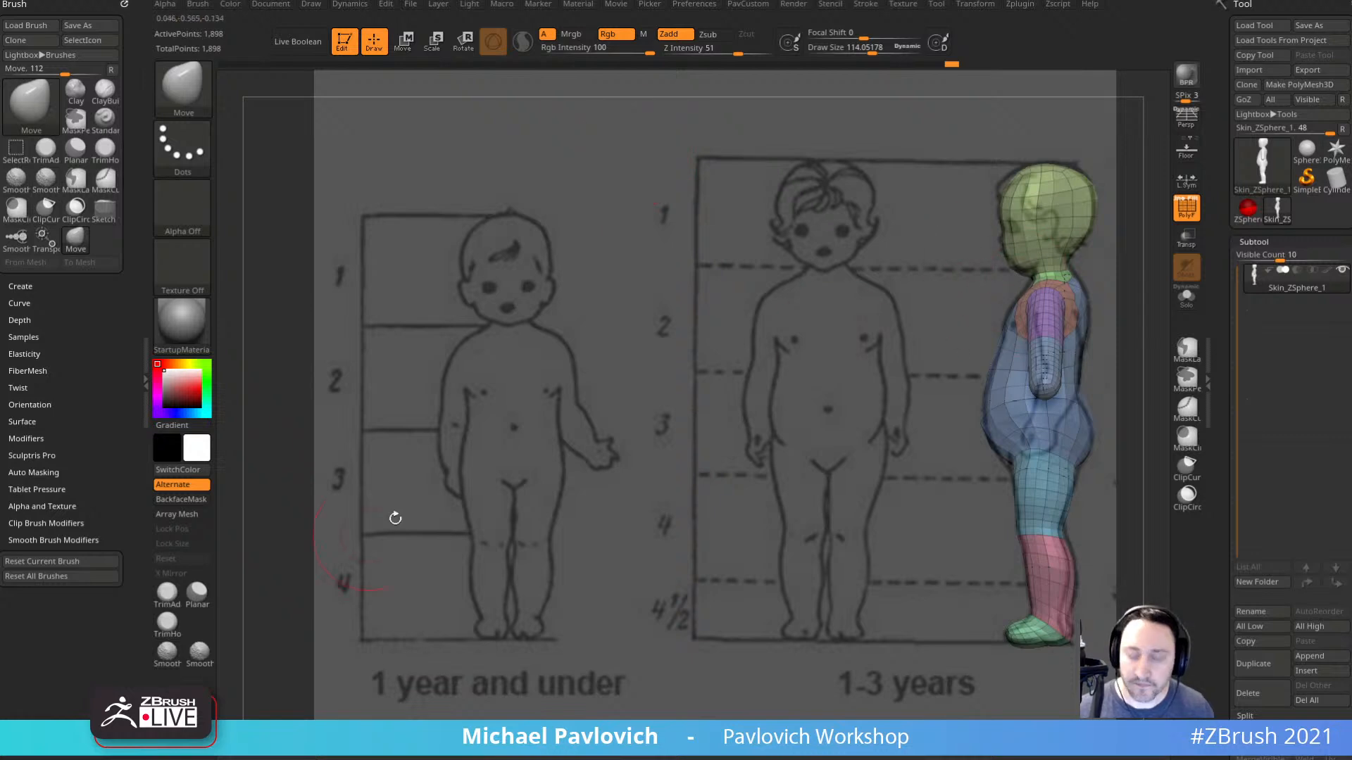
Hide the reference overlay, turn the figure to the front and select the Standard brush.
key("shift+z")
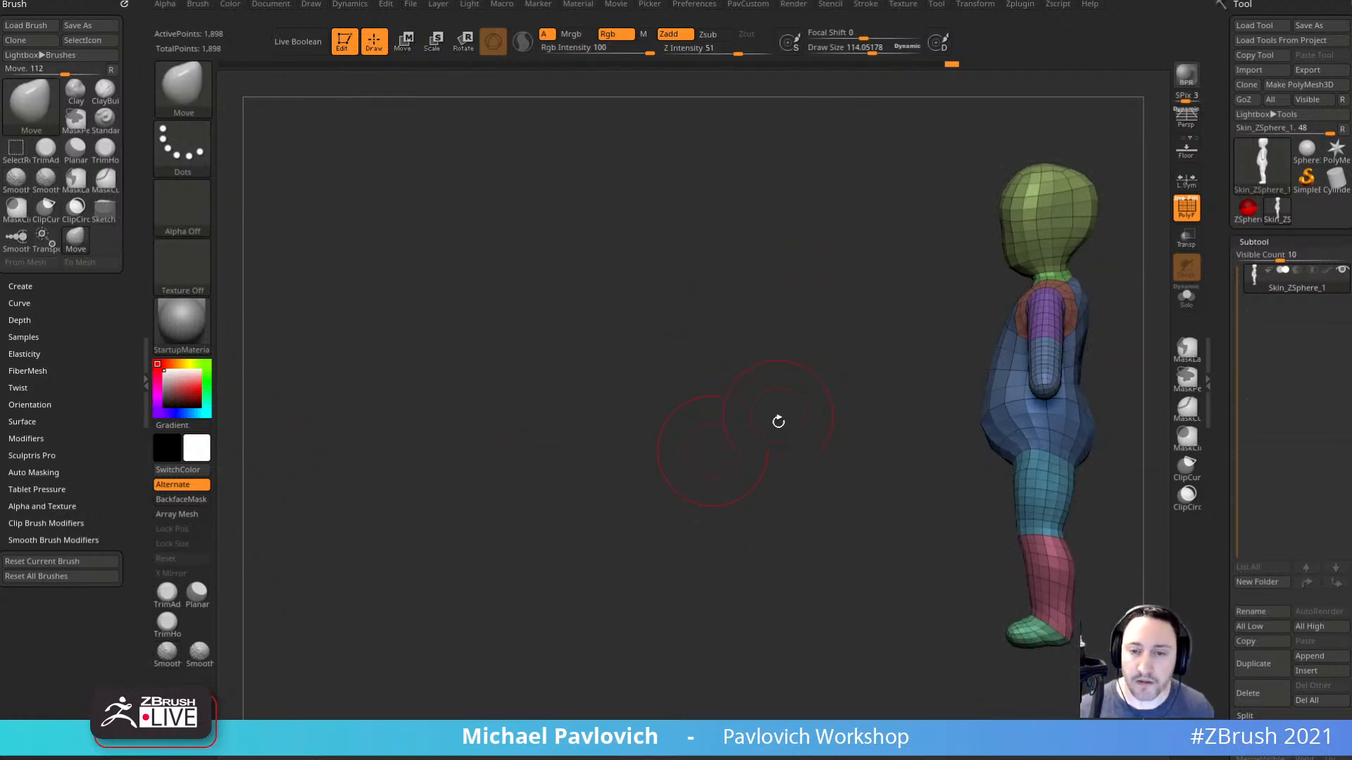
mouse_move(778, 421)
left_mouse_down("shift")
mouse_move(829, 441)
mouse_move(546, 450)
left_mouse_up("shift")
key("b")
key("s")
key("t")
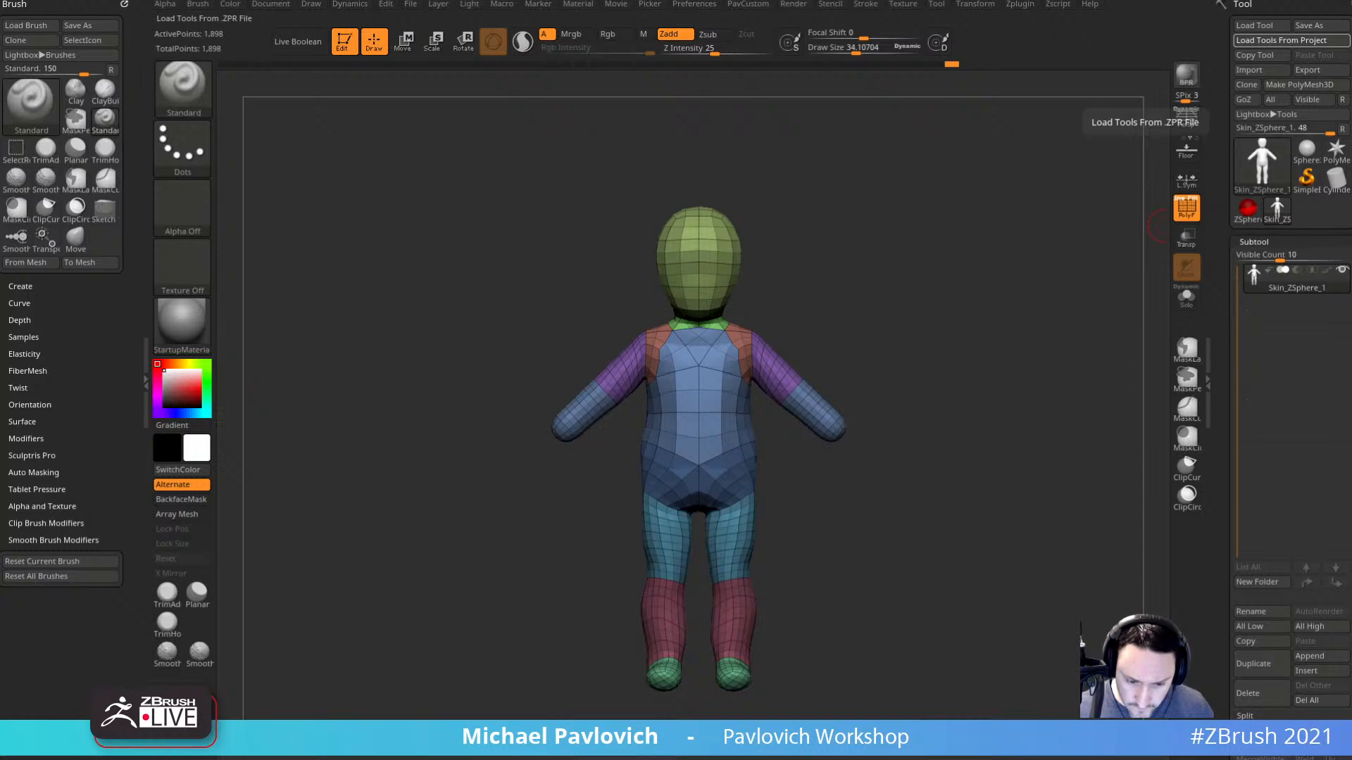
Load the Head tool from a saved project file.
left_click(1282, 40)
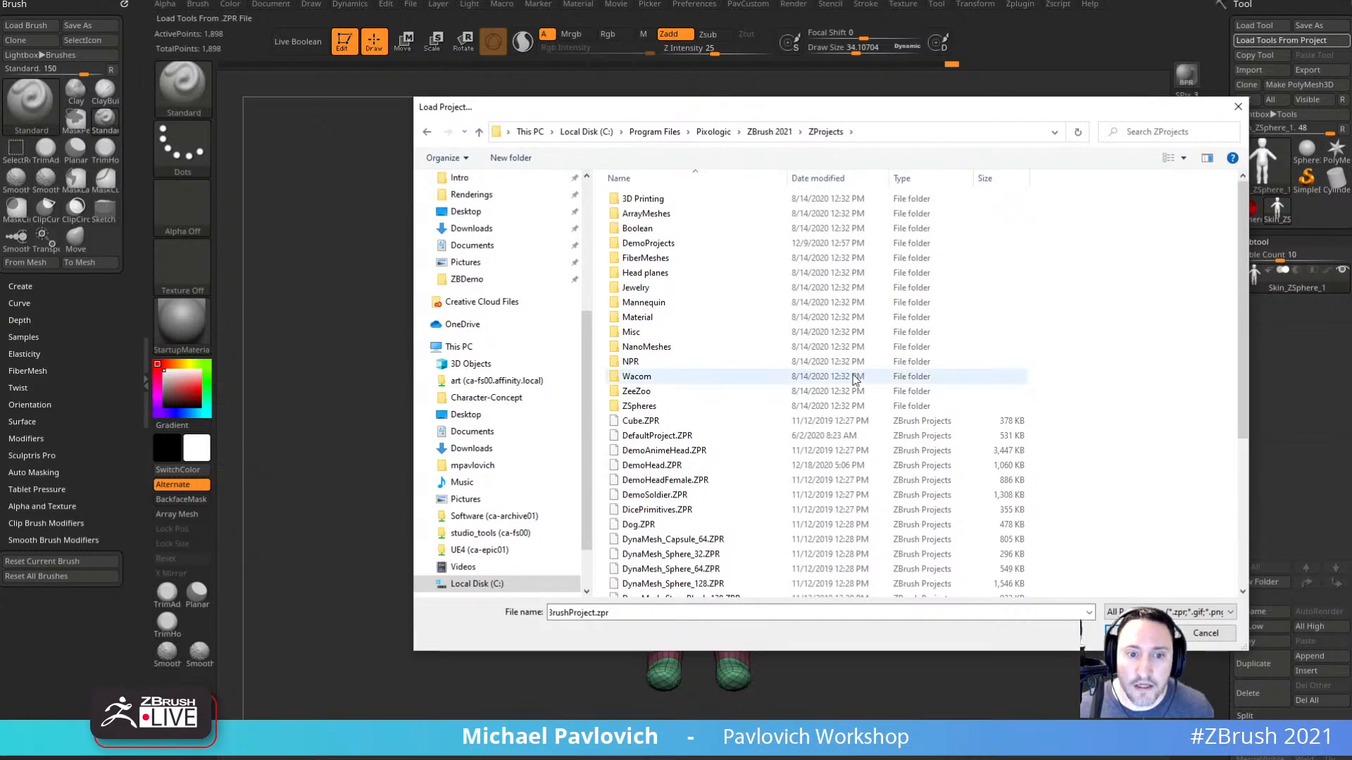
scroll(704, 395, "down", 2)
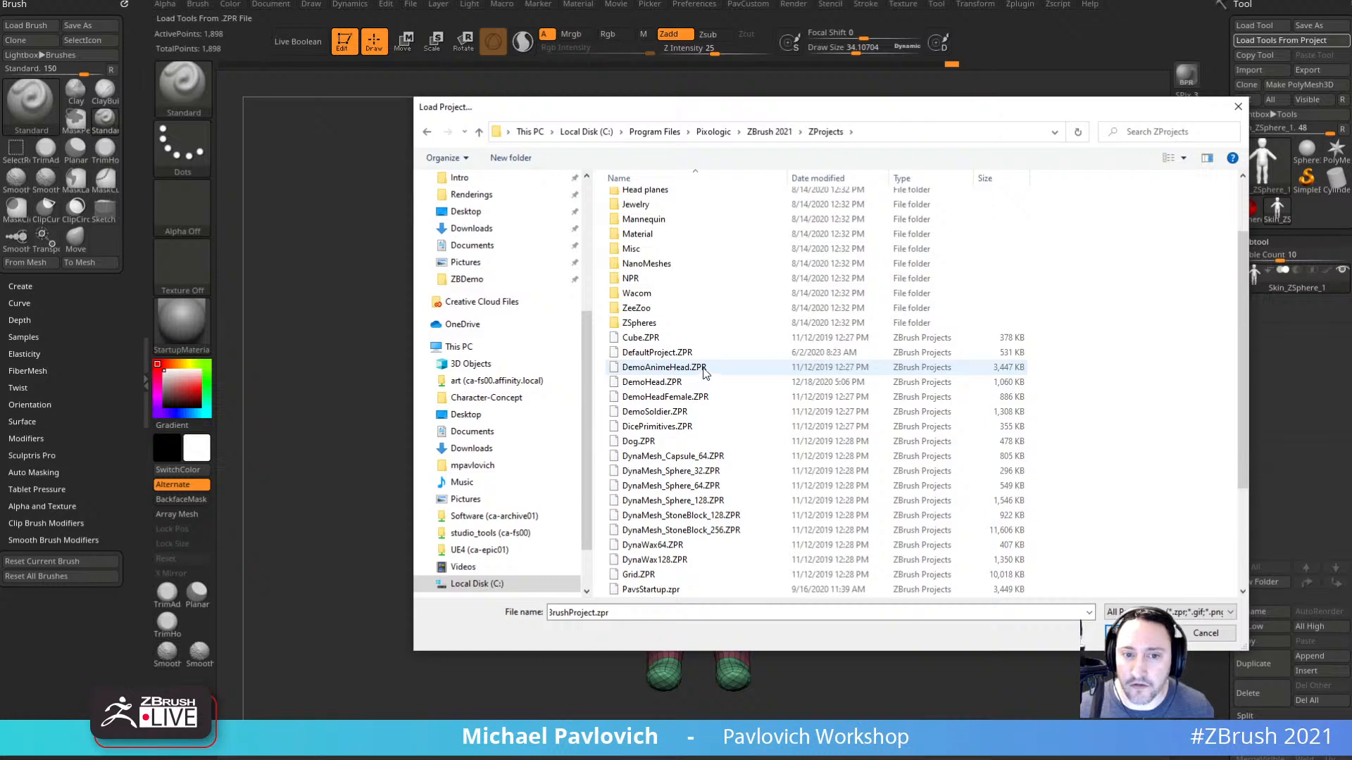
left_click_drag(742, 106, 809, 759)
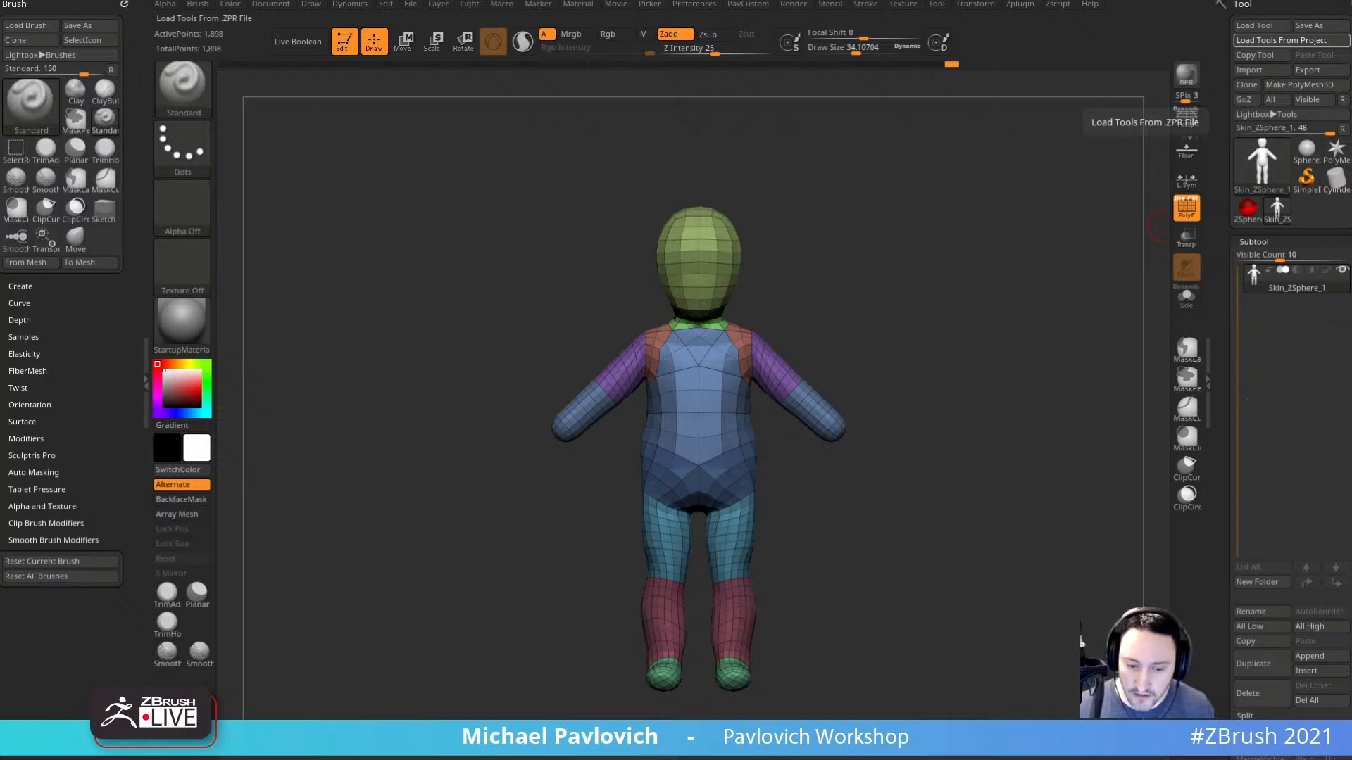
left_click_drag(1046, 377, 1051, 343)
Create a new InsertMesh brush from the loaded Head tool, captured from the top view.
key("s")
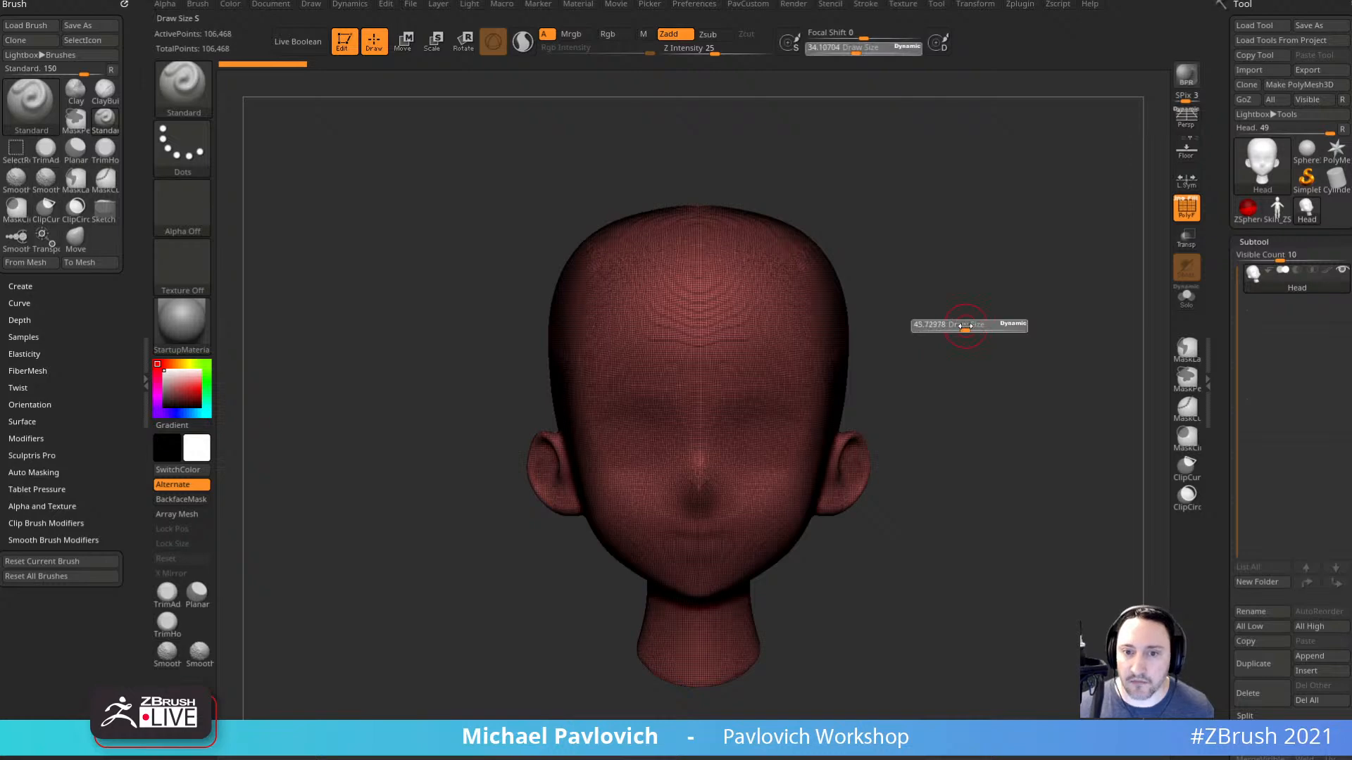
left_click_drag(965, 325, 1055, 337)
left_click_drag(1012, 263, 1007, 442)
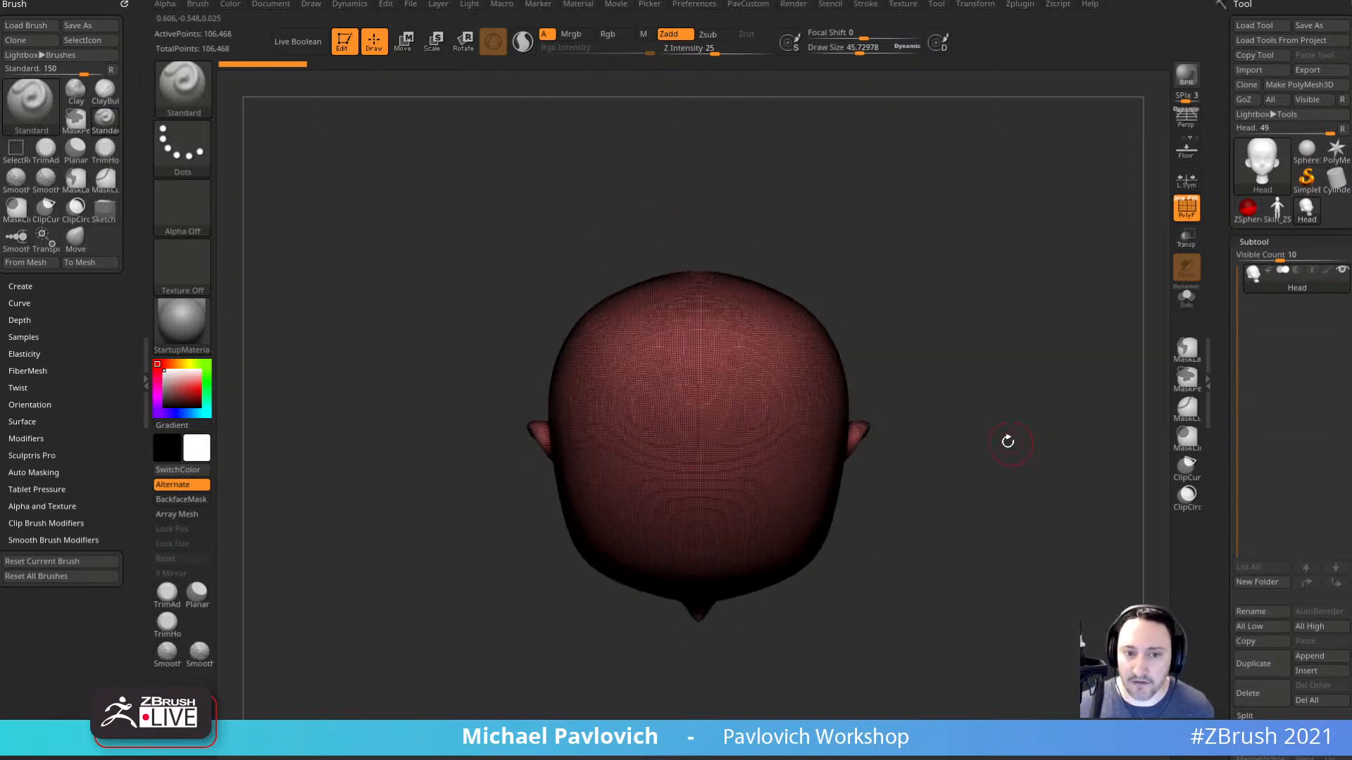
key("b")
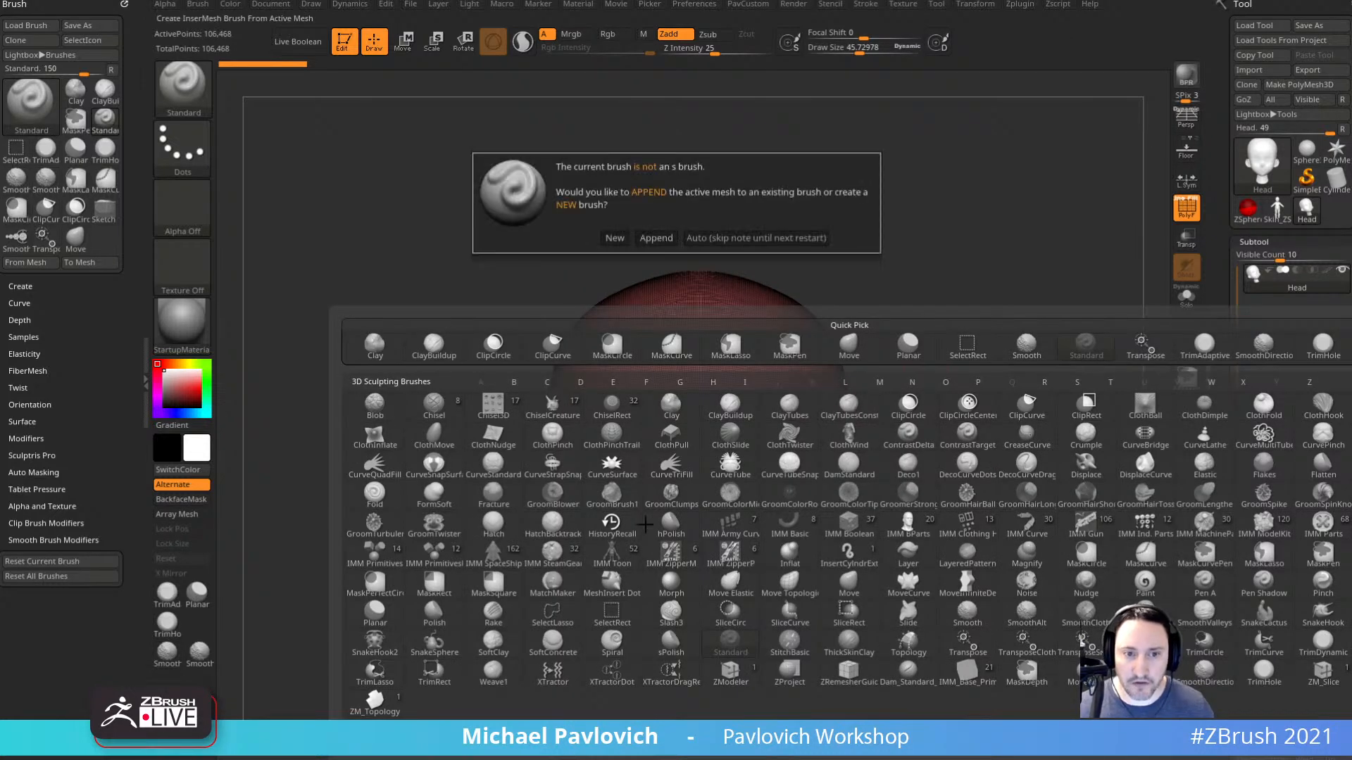
left_click(615, 238)
Remove the lower subdivision level of the Skin_ZSphere_1 body and insert the head mesh on top of its head.
left_click(1277, 209)
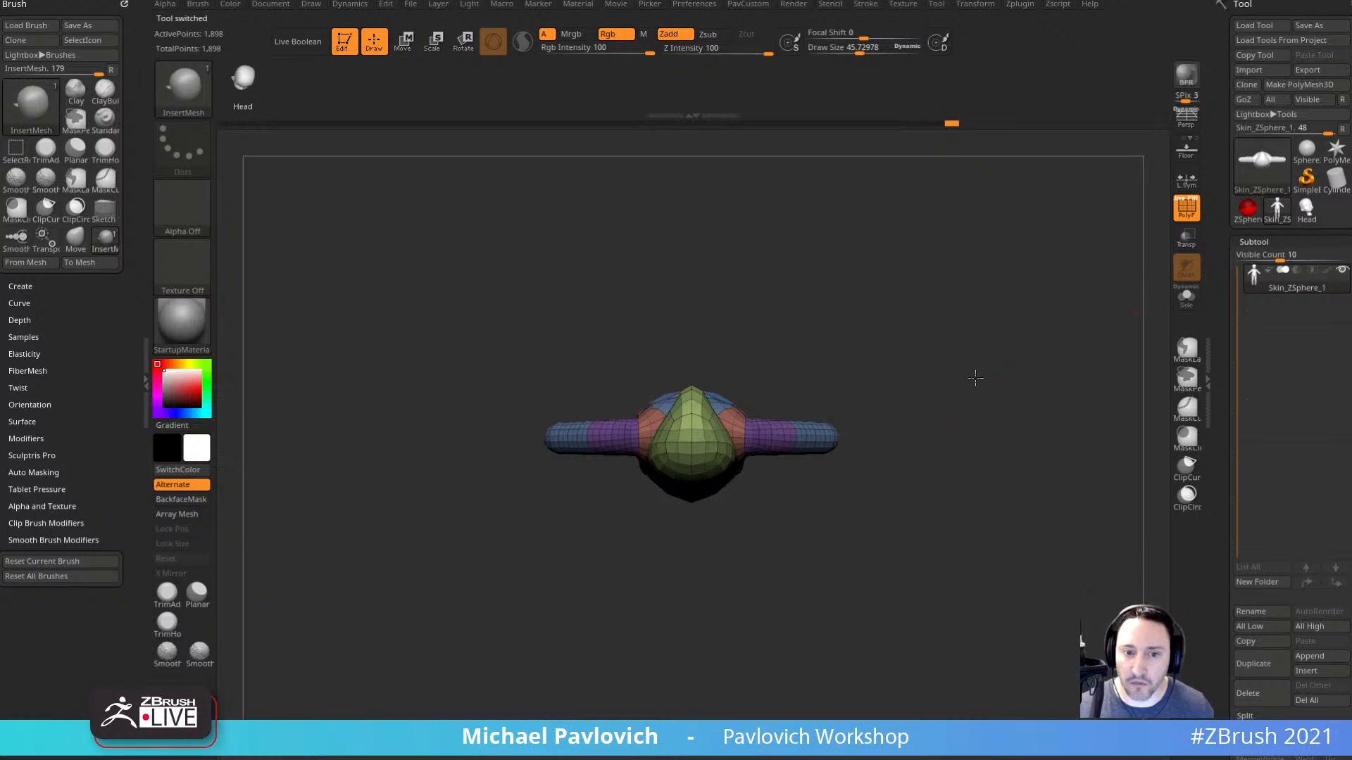
left_click(691, 443)
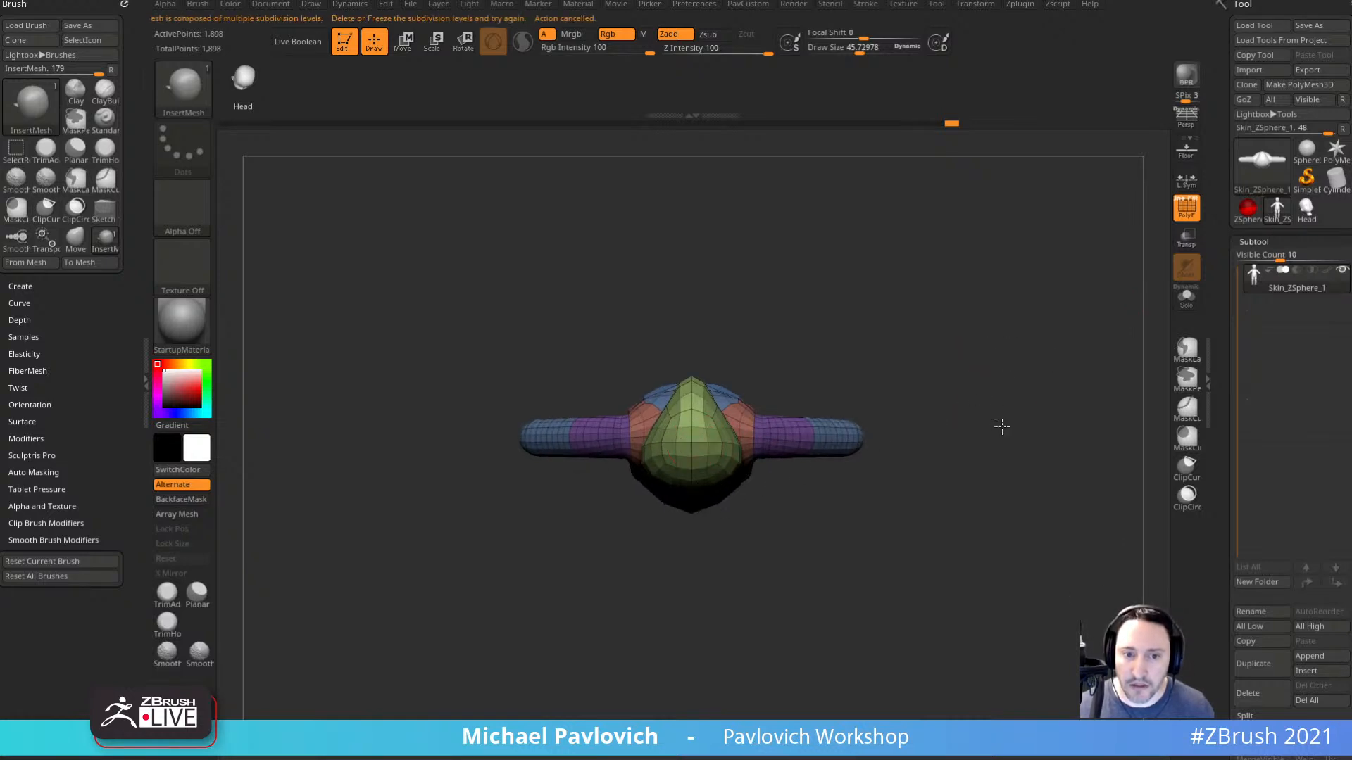
left_click_drag(1225, 457, 1223, 330)
left_click(1257, 345)
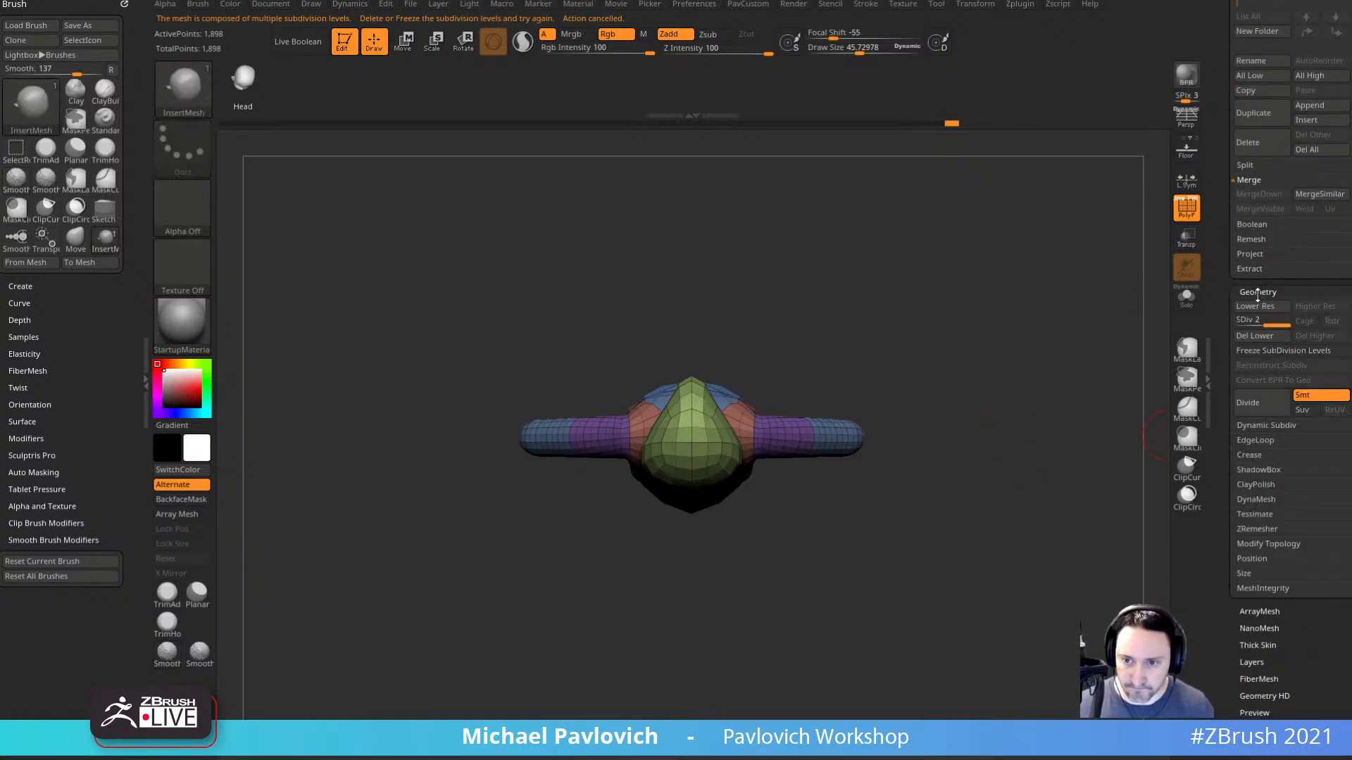
left_click_drag(691, 457, 692, 524)
Move the inserted head down in side view until it overlaps the body's original head.
mouse_move(1032, 458)
left_mouse_down()
mouse_move(1041, 392)
mouse_move(990, 392)
left_mouse_up()
key("w")
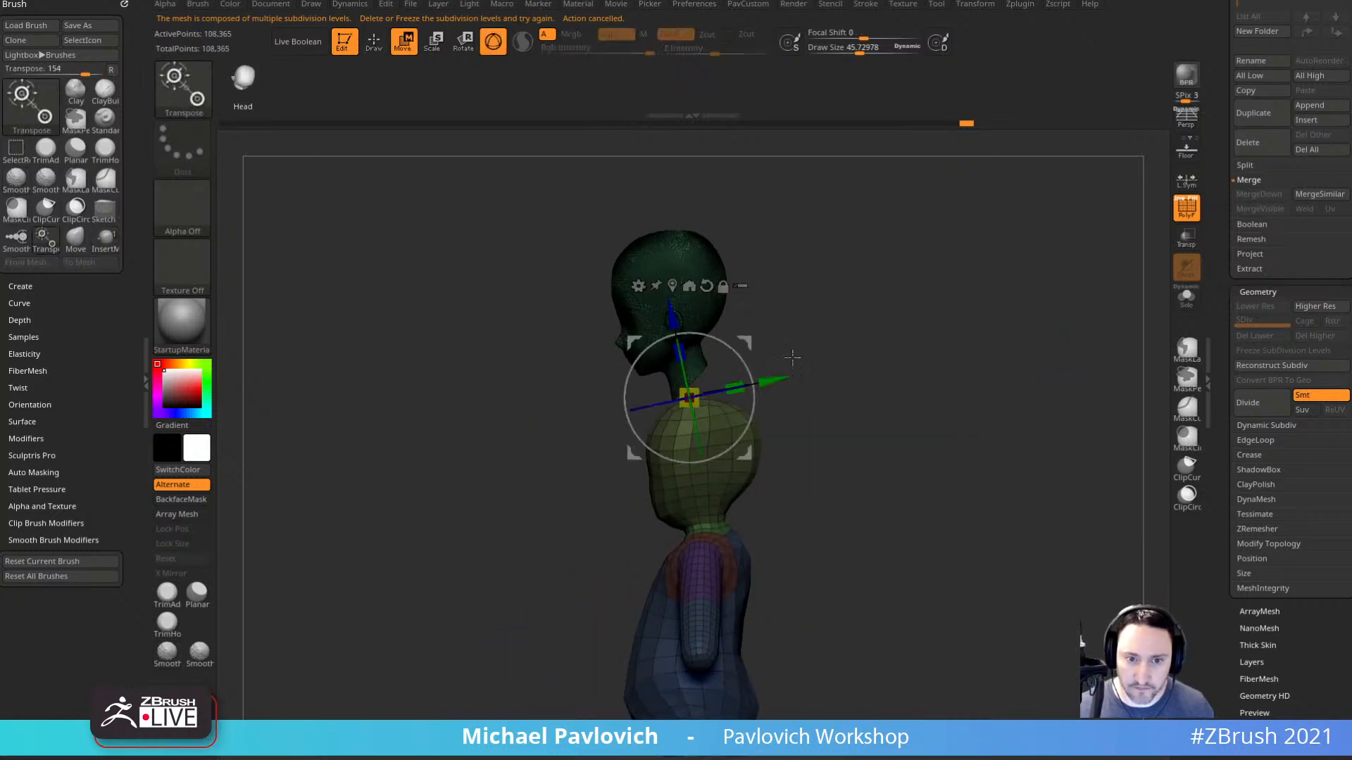
mouse_move(741, 345)
left_mouse_down()
mouse_move(726, 240)
mouse_move(762, 399)
left_mouse_up()
key("q")
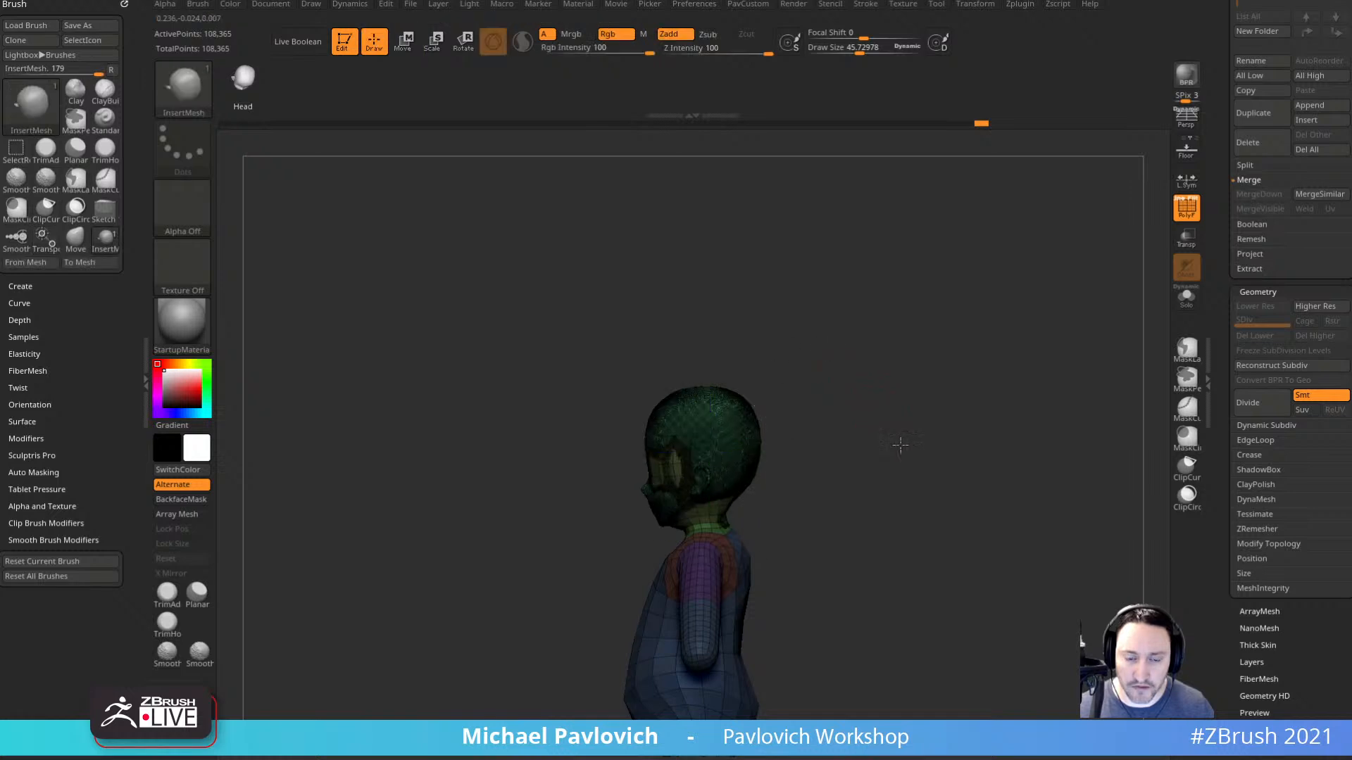
Hide the wireframe and split the inserted head from the body into separate subtools with Split Masked Points.
mouse_move(899, 444)
left_mouse_down("shift")
mouse_move(972, 395)
mouse_move(985, 444)
left_mouse_up("shift")
left_click(1186, 210)
left_click_drag(972, 365, 833, 425)
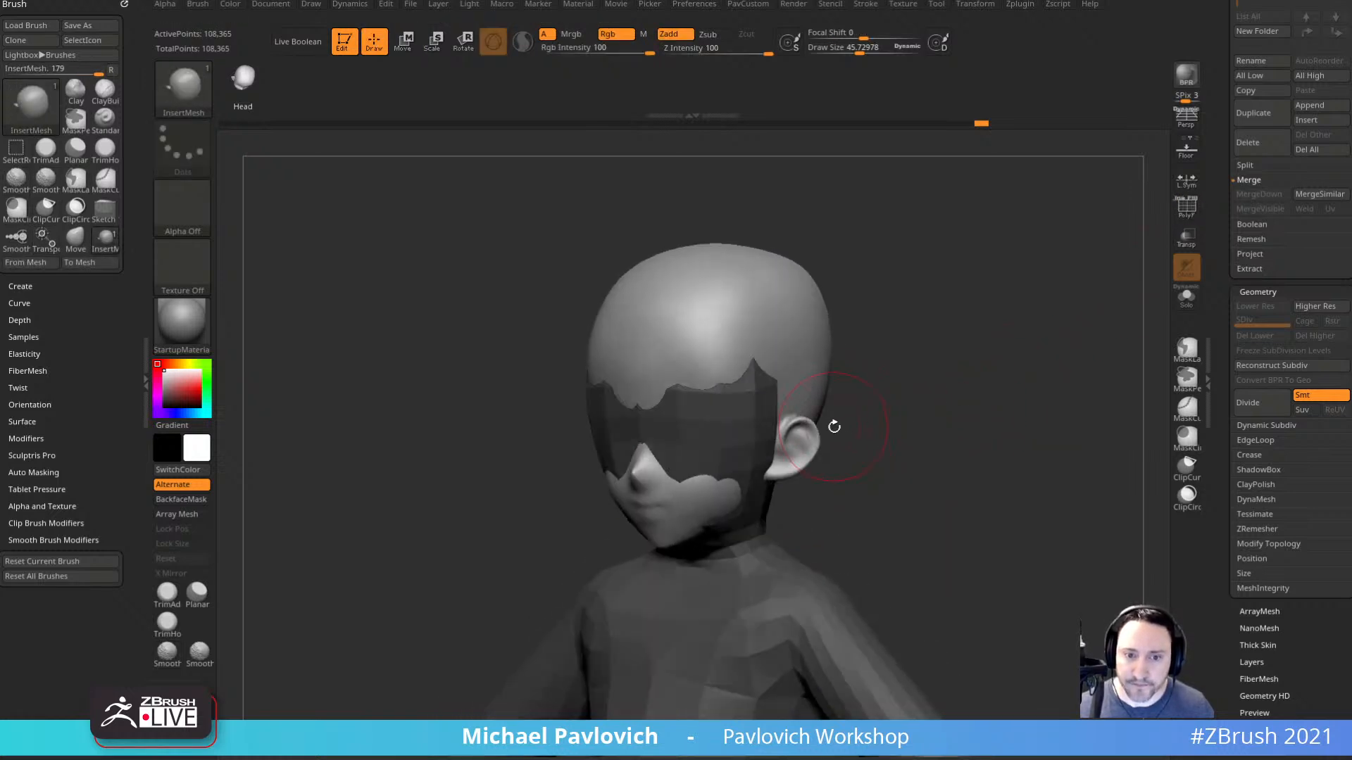
key("b")
key("s")
key("t")
key("ctrl+z")
key("1")
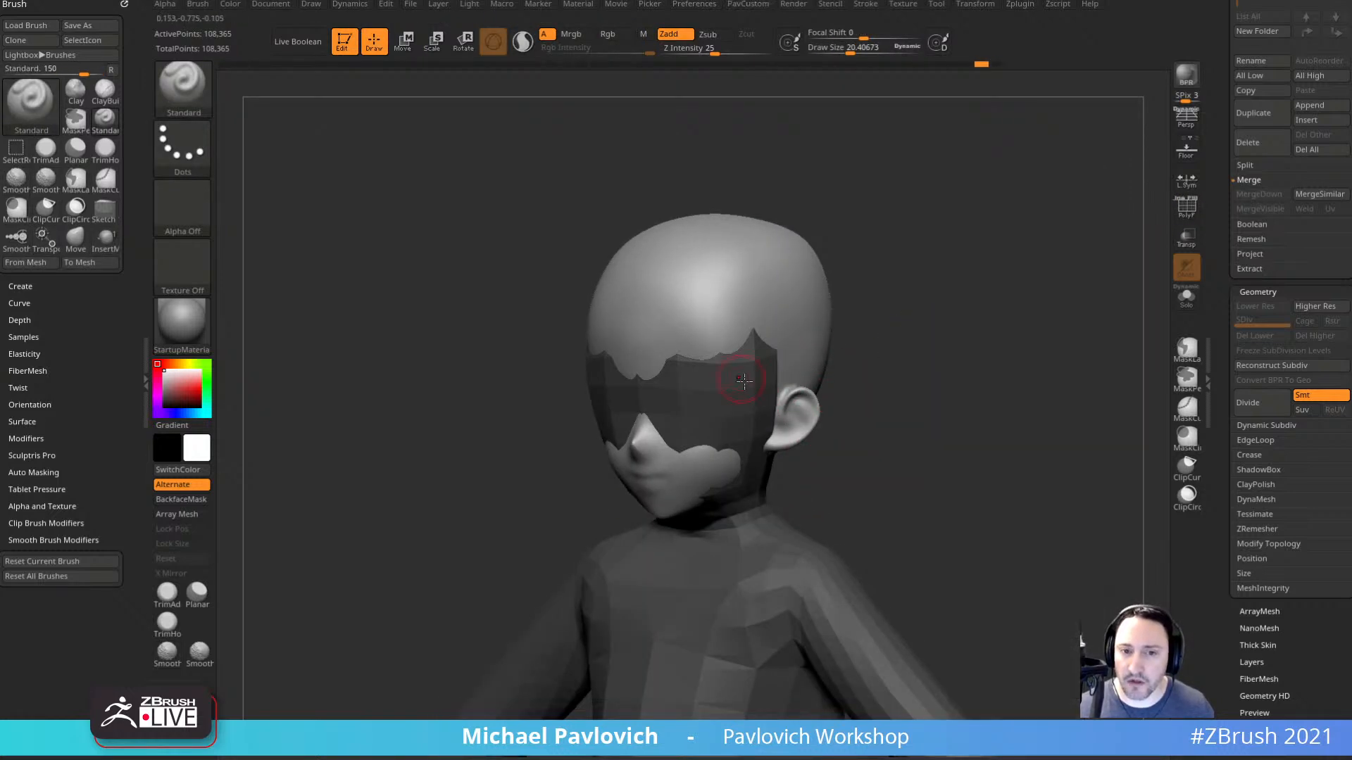
key("1")
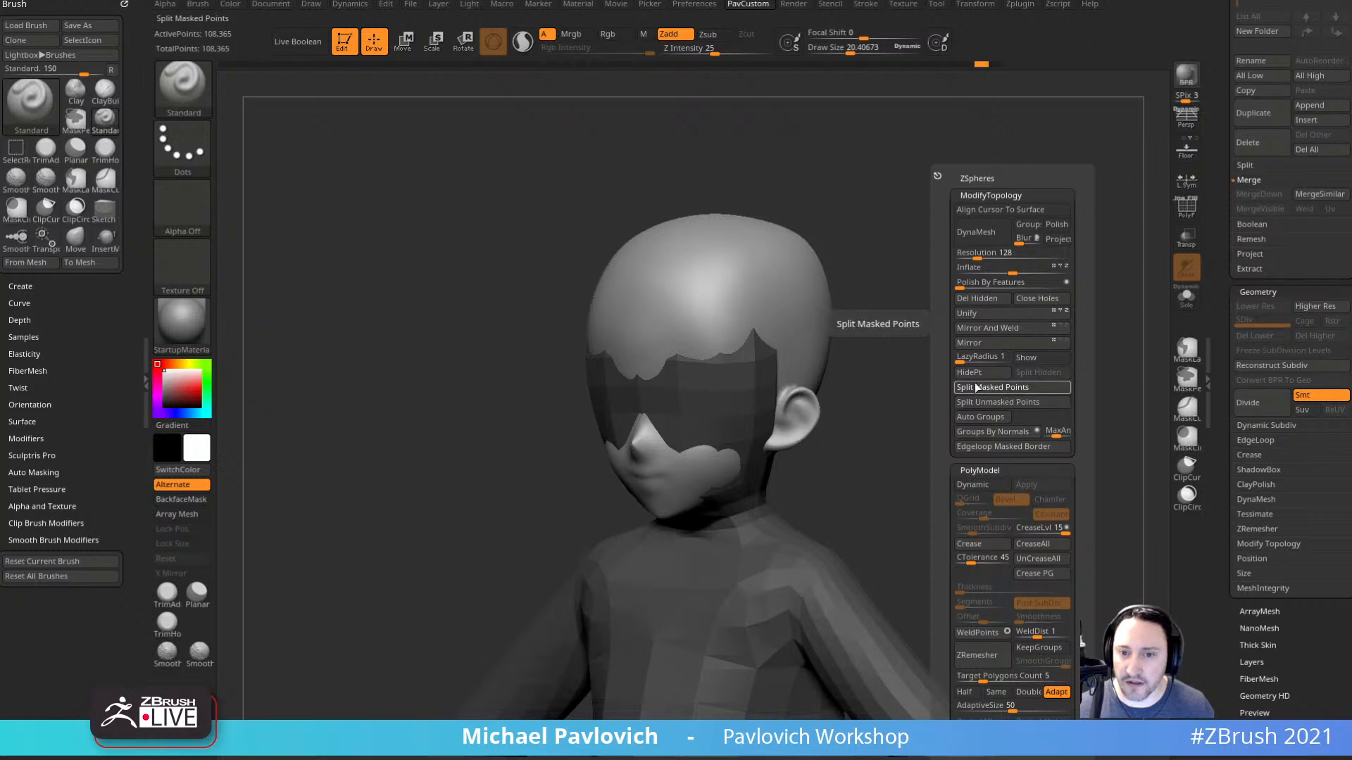
left_click(1008, 387)
Isolate the Skin_ZSphere_2 body subtool and delete its original head polygroup, leaving the neck.
key("s")
key("Down")
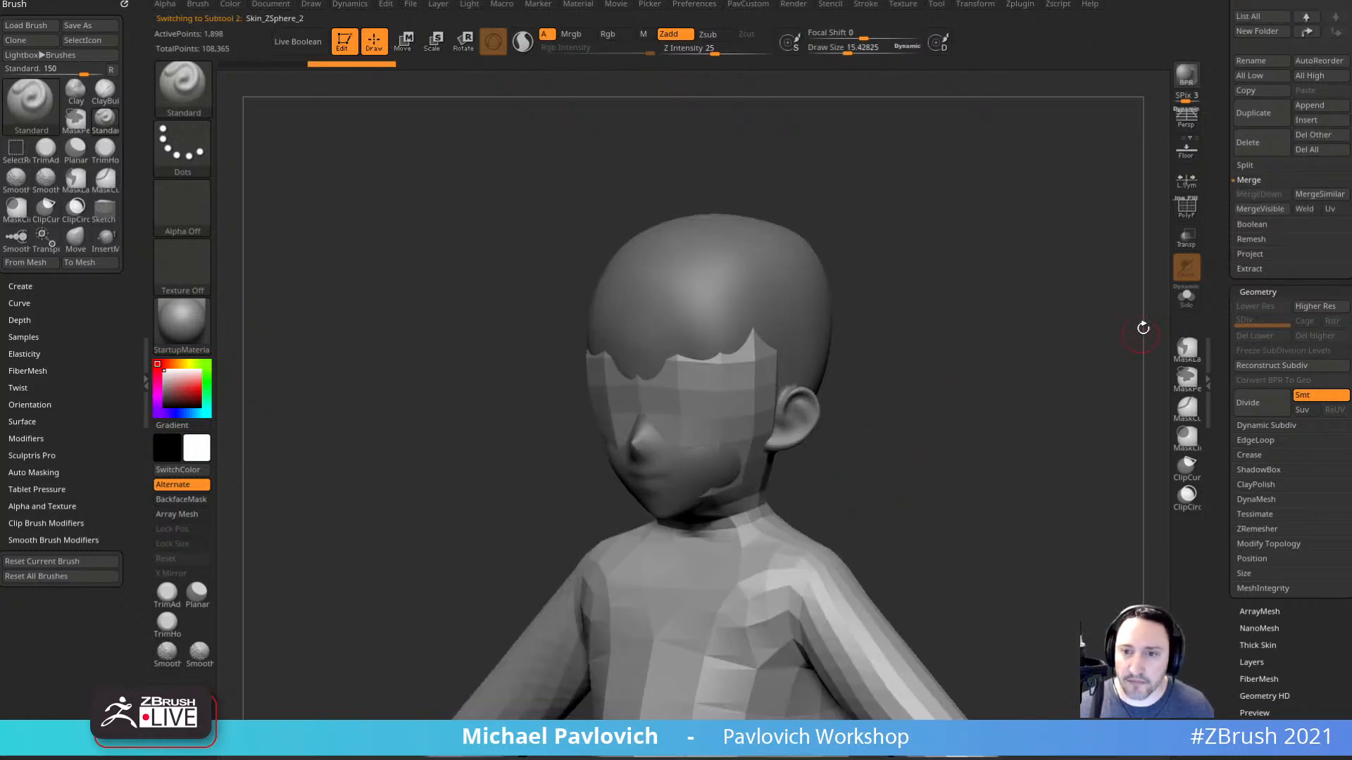
left_click(1186, 208)
left_click(1187, 295)
left_click_drag(1099, 337, 1032, 373)
left_click_drag(1004, 399, 907, 420)
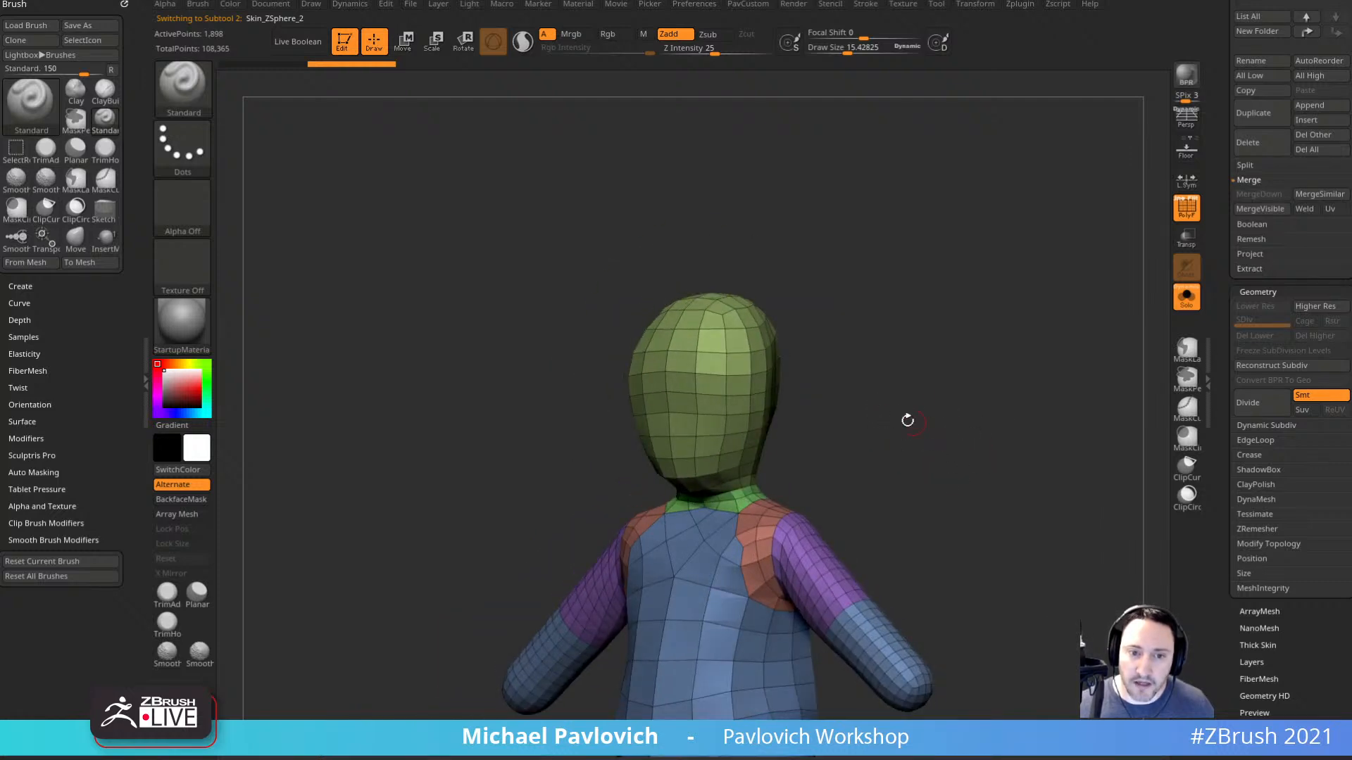
left_click(755, 381, "ctrl+shift")
left_click_drag(964, 311, 1013, 374, "ctrl+shift")
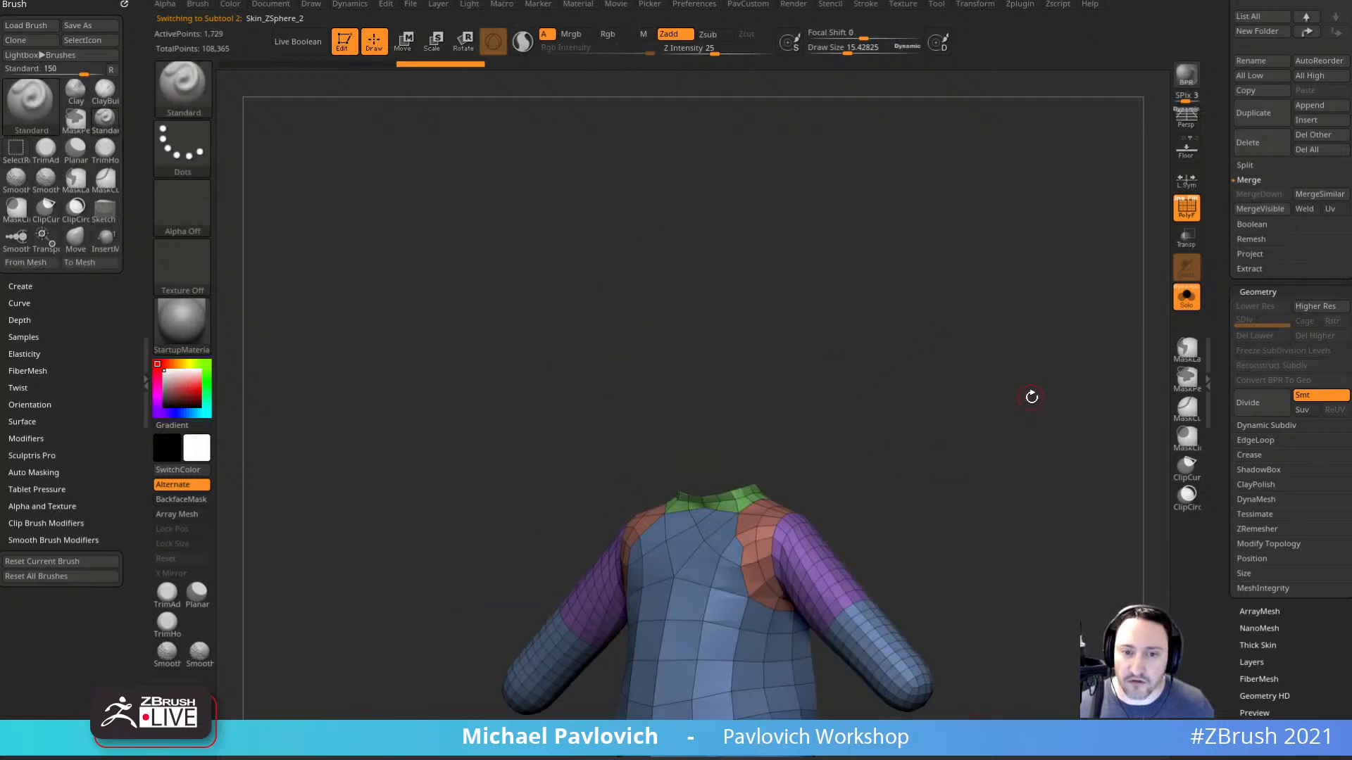
key("3")
left_click(981, 300)
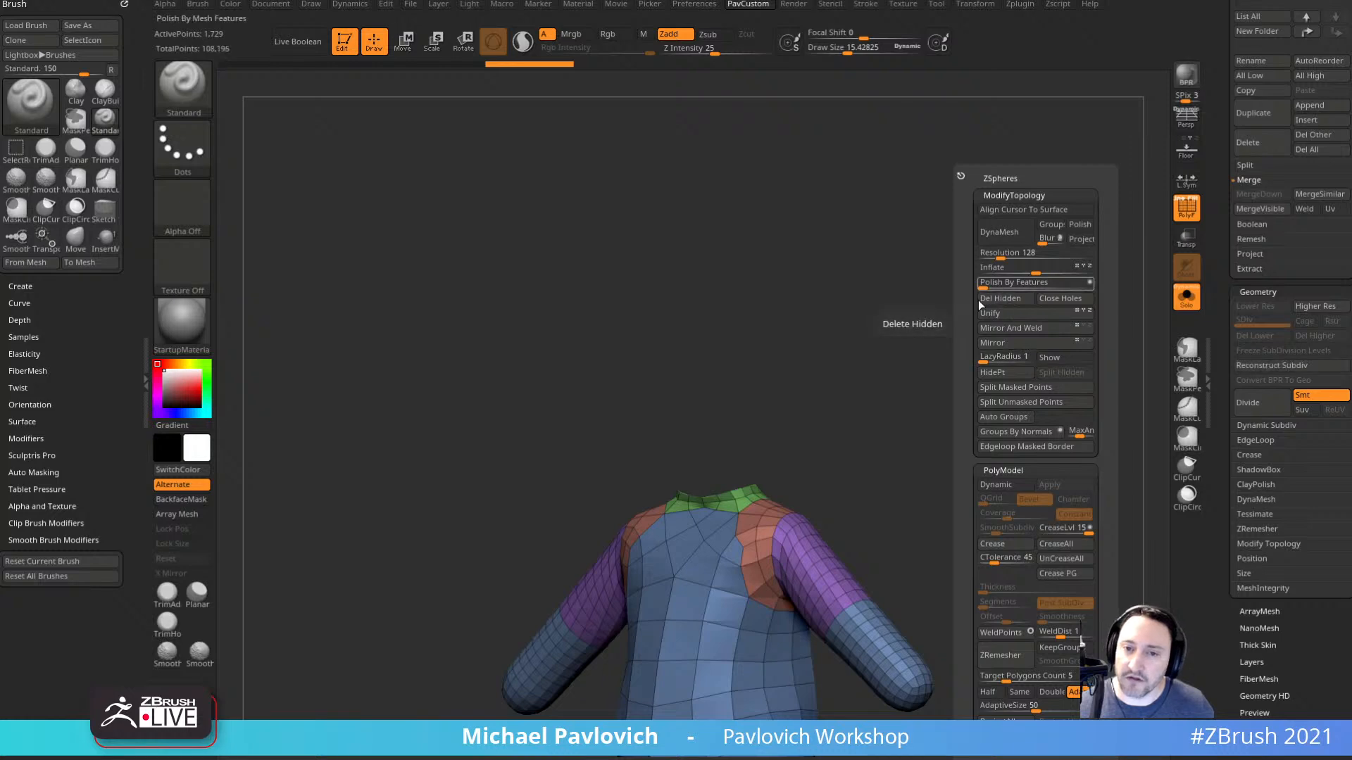
Show both subtools over the reference and scale and lower the head to match the 1-3 years front drawing.
left_click(1184, 300)
mouse_move(980, 368)
left_mouse_down("shift")
mouse_move(1029, 375)
mouse_move(1041, 362)
mouse_move(1041, 377)
mouse_move(1078, 359)
left_mouse_up("shift")
key("shift+z")
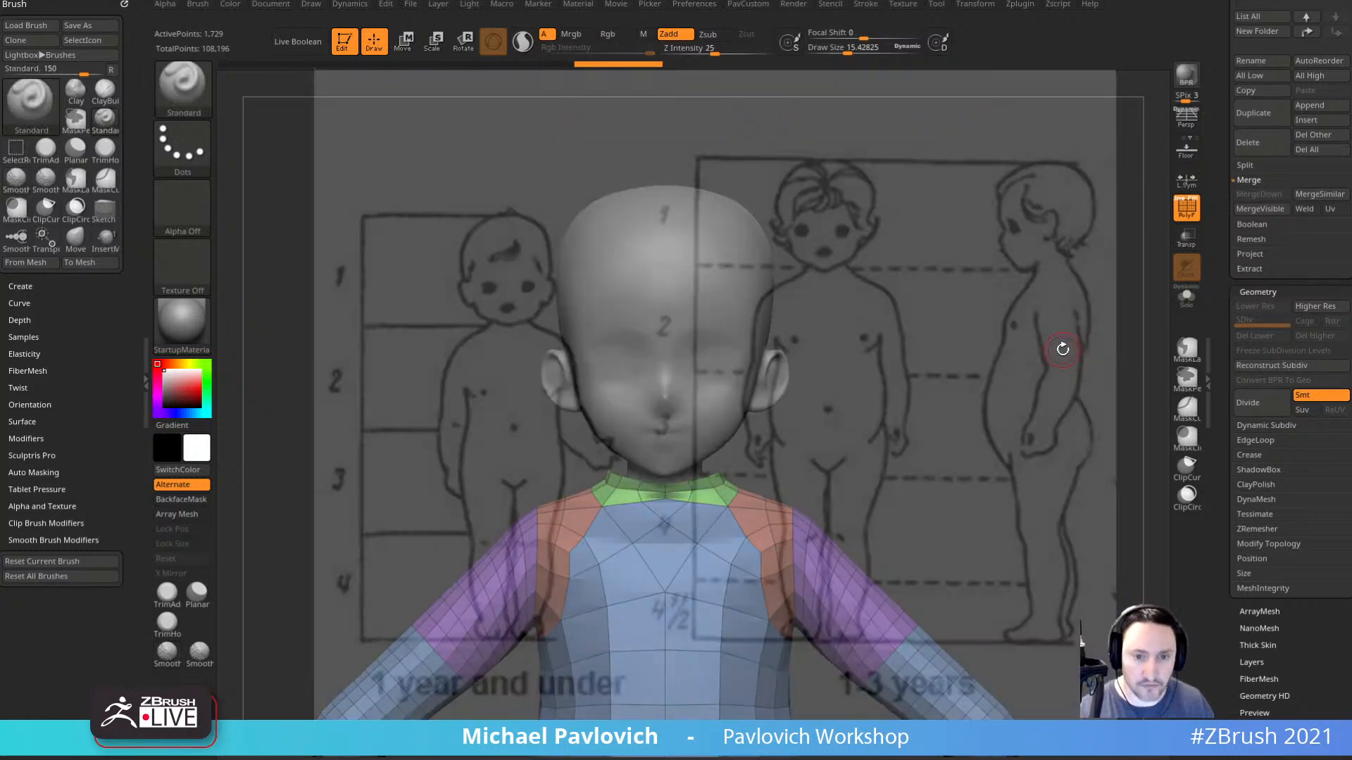
key("1")
key("2")
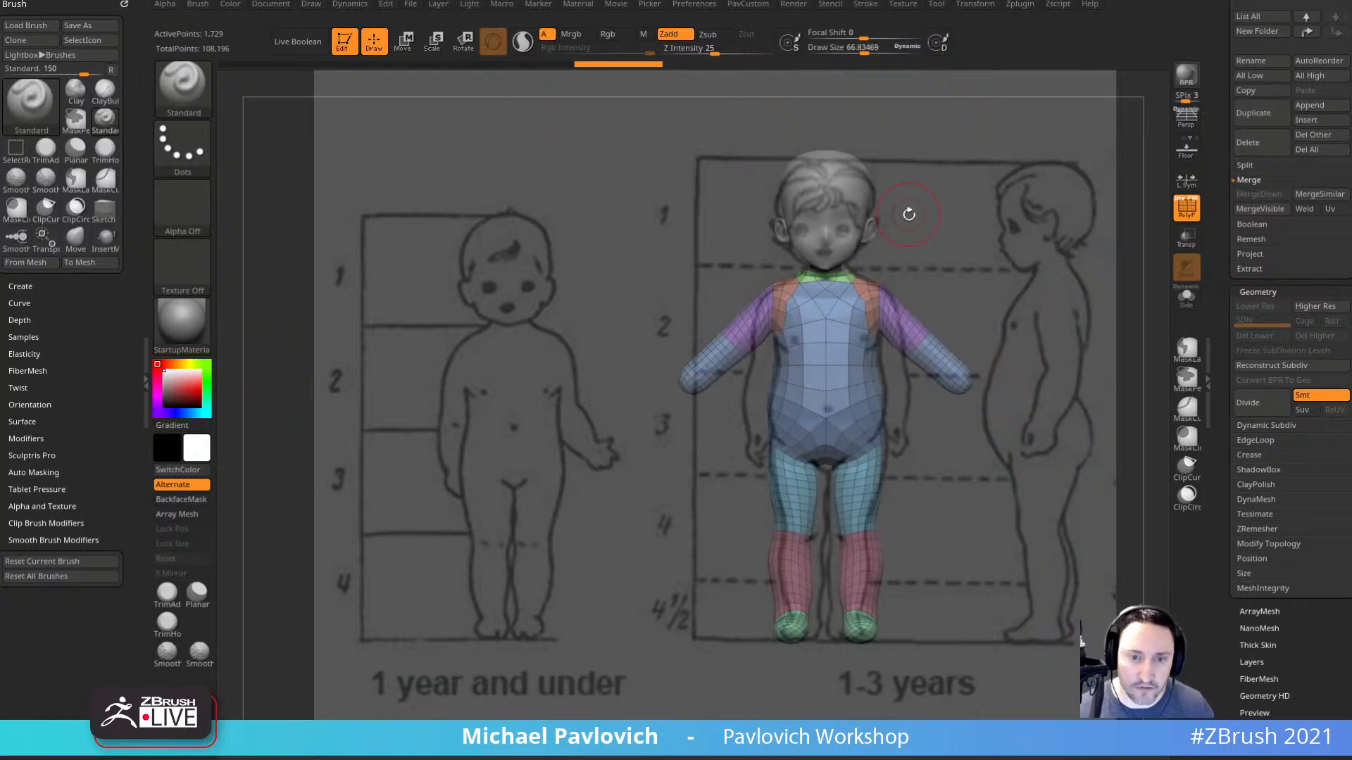
left_click(884, 205, "alt")
key("w")
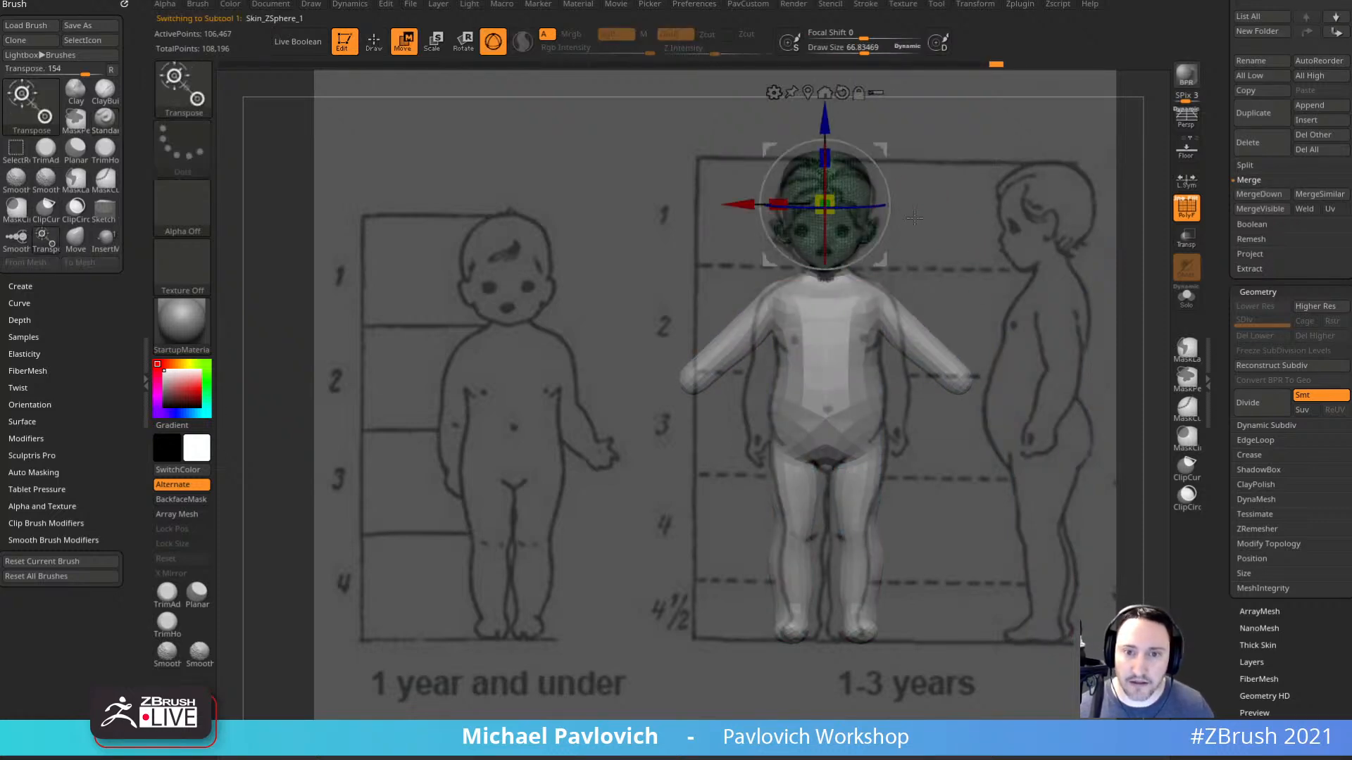
left_click_drag(830, 198, 830, 200)
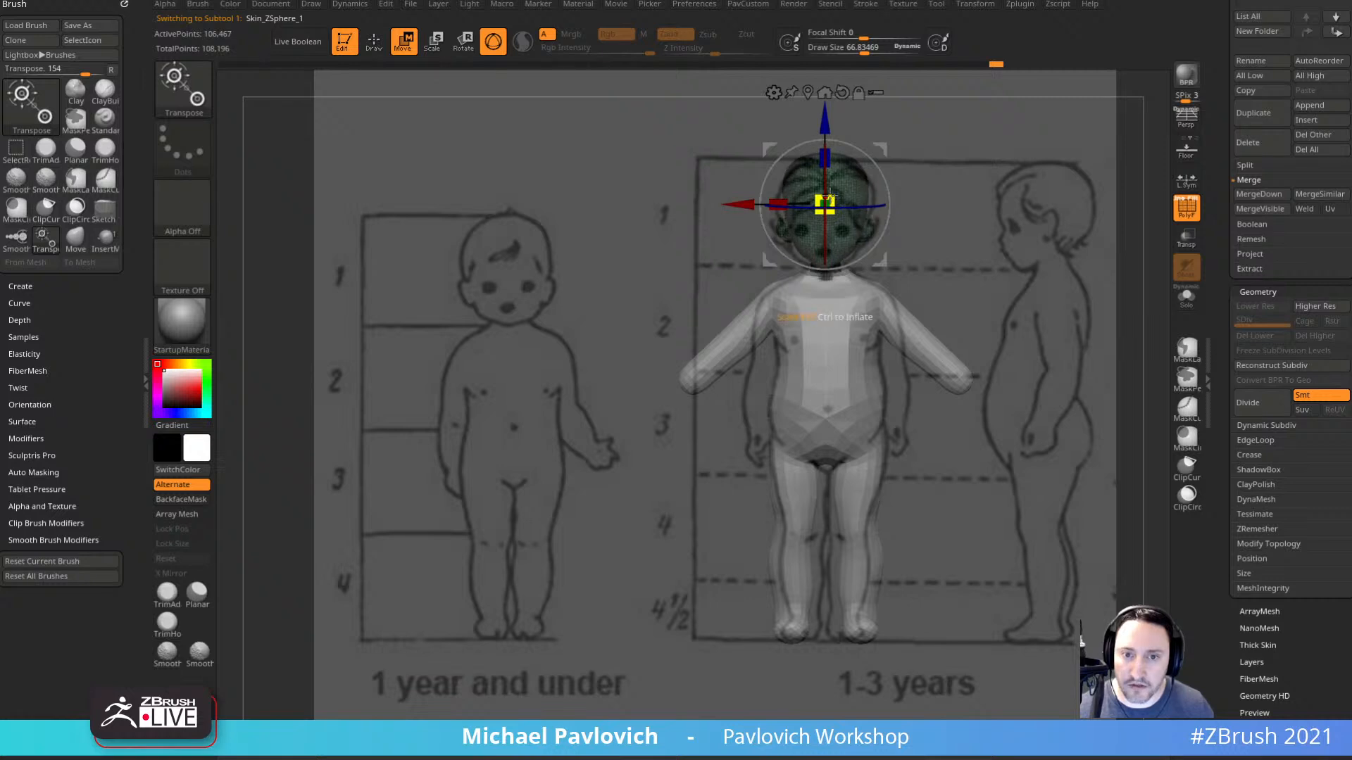
left_click_drag(824, 128, 824, 133)
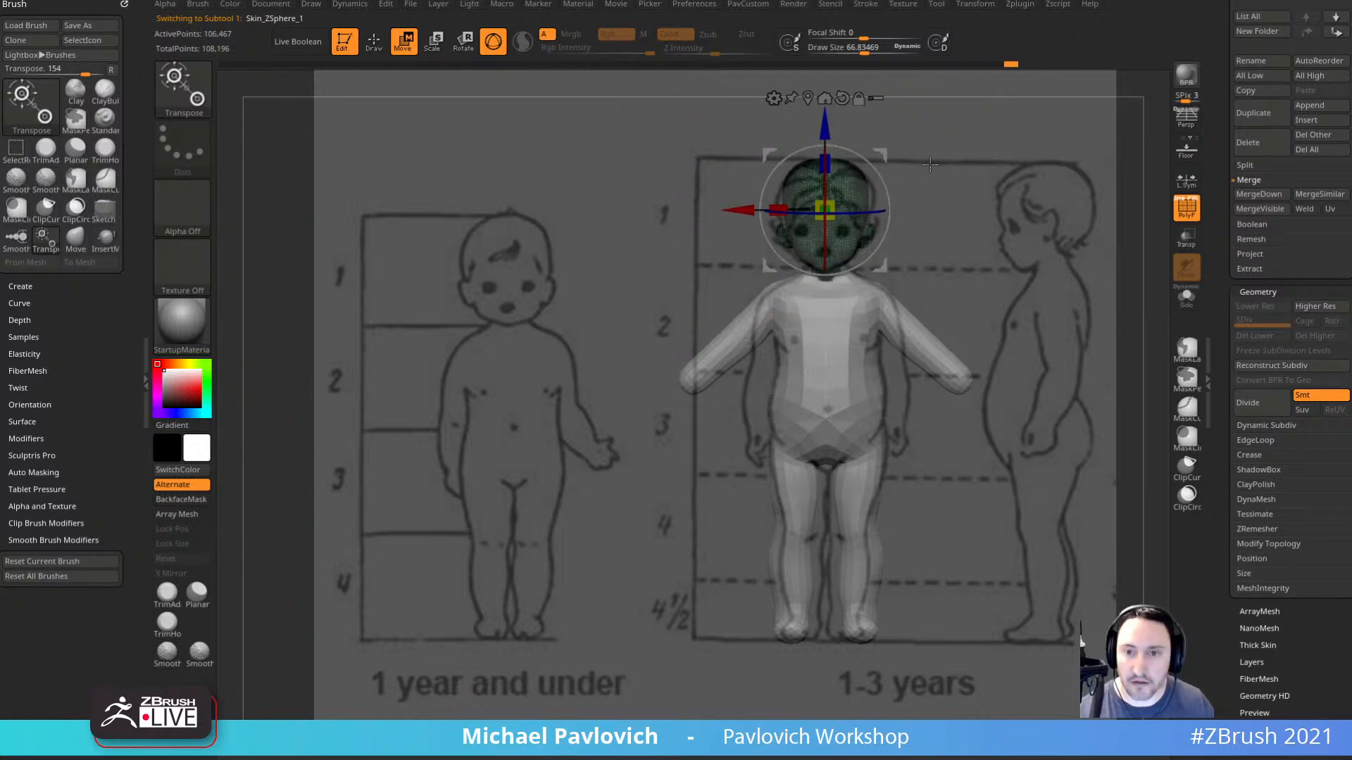
key("q")
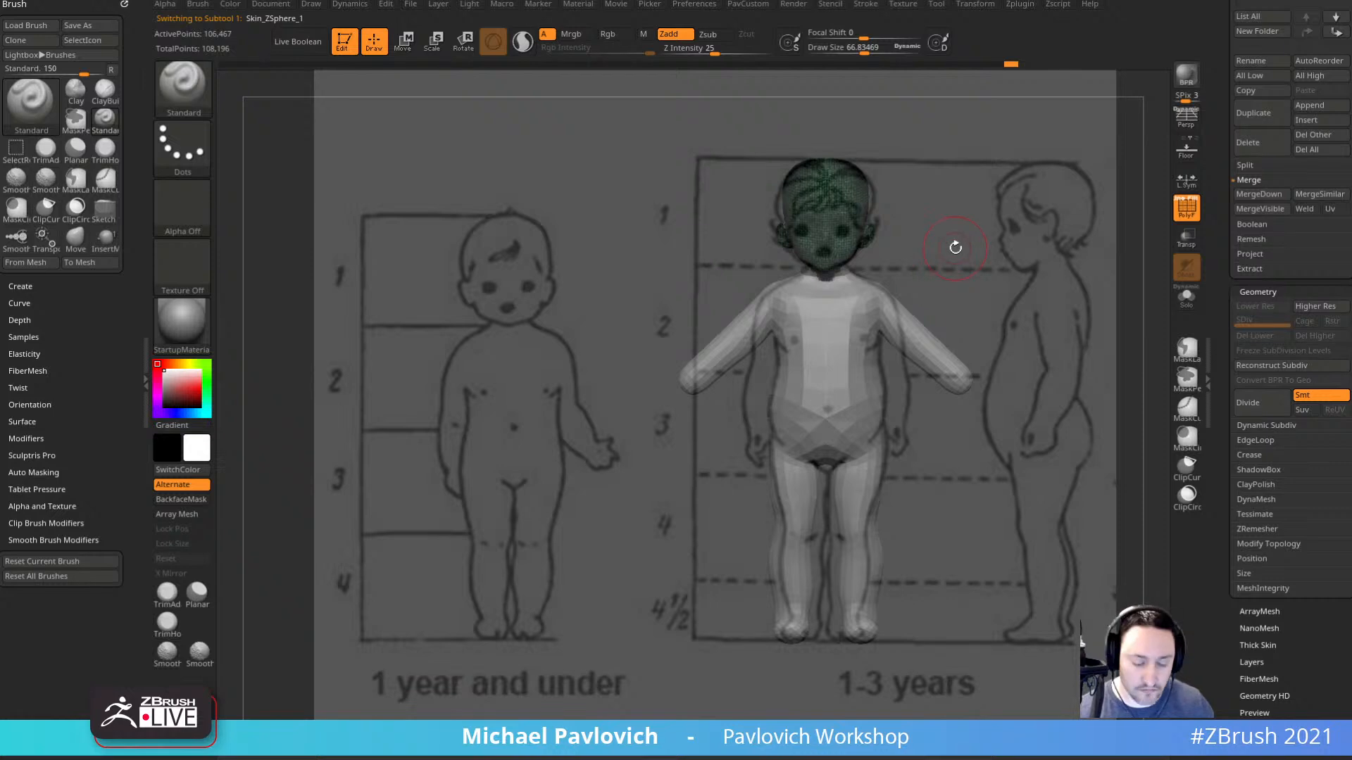
Adjust the head in side view to follow the 1-3 years profile with the Move brush.
key("2")
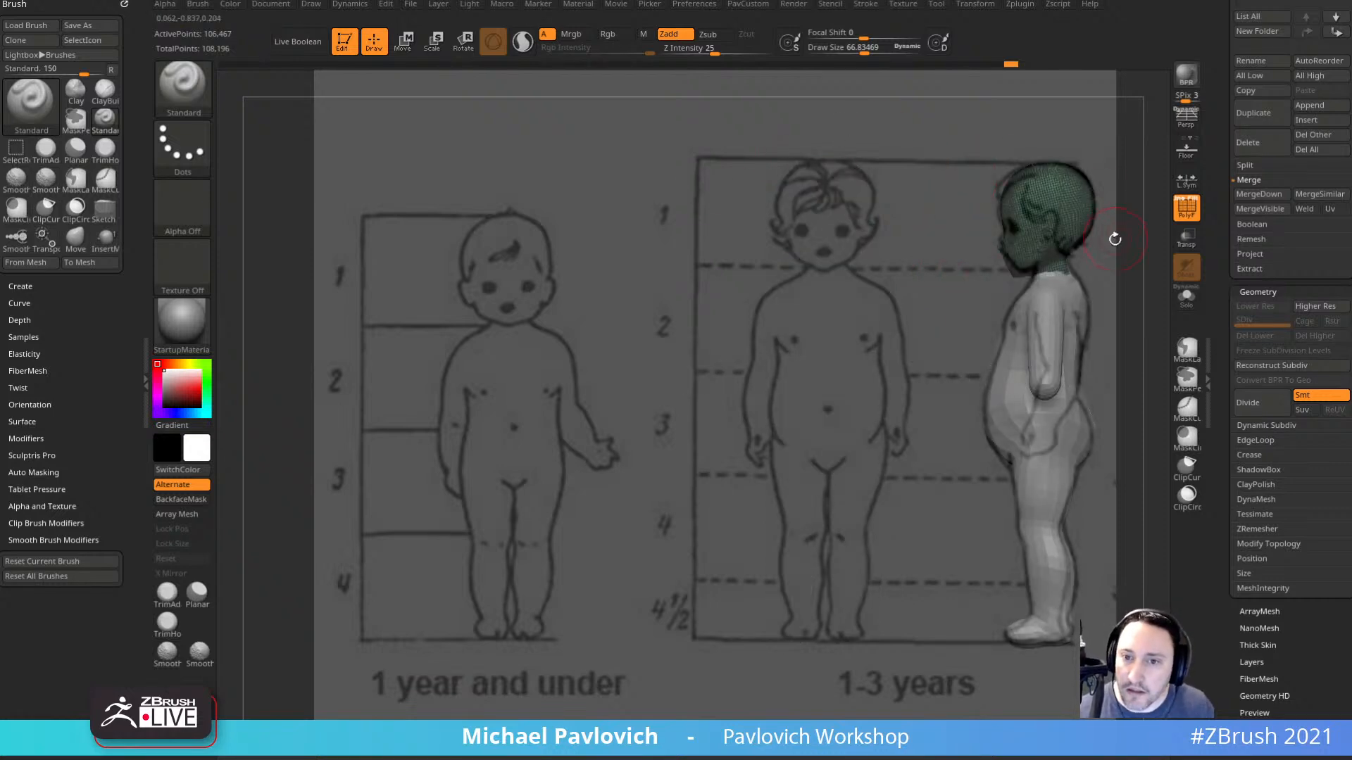
key("b")
key("m")
key("v")
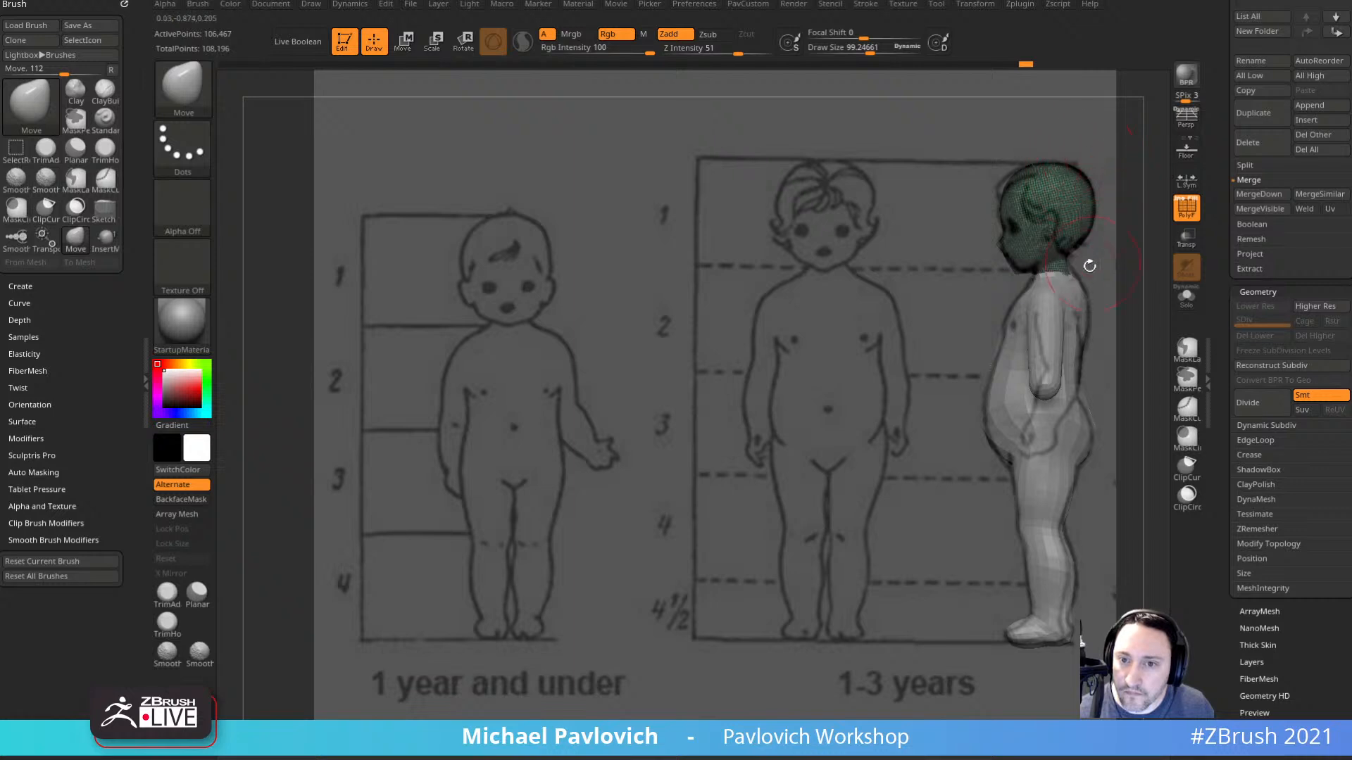
key("[")
key("[")
key("[")
key("[")
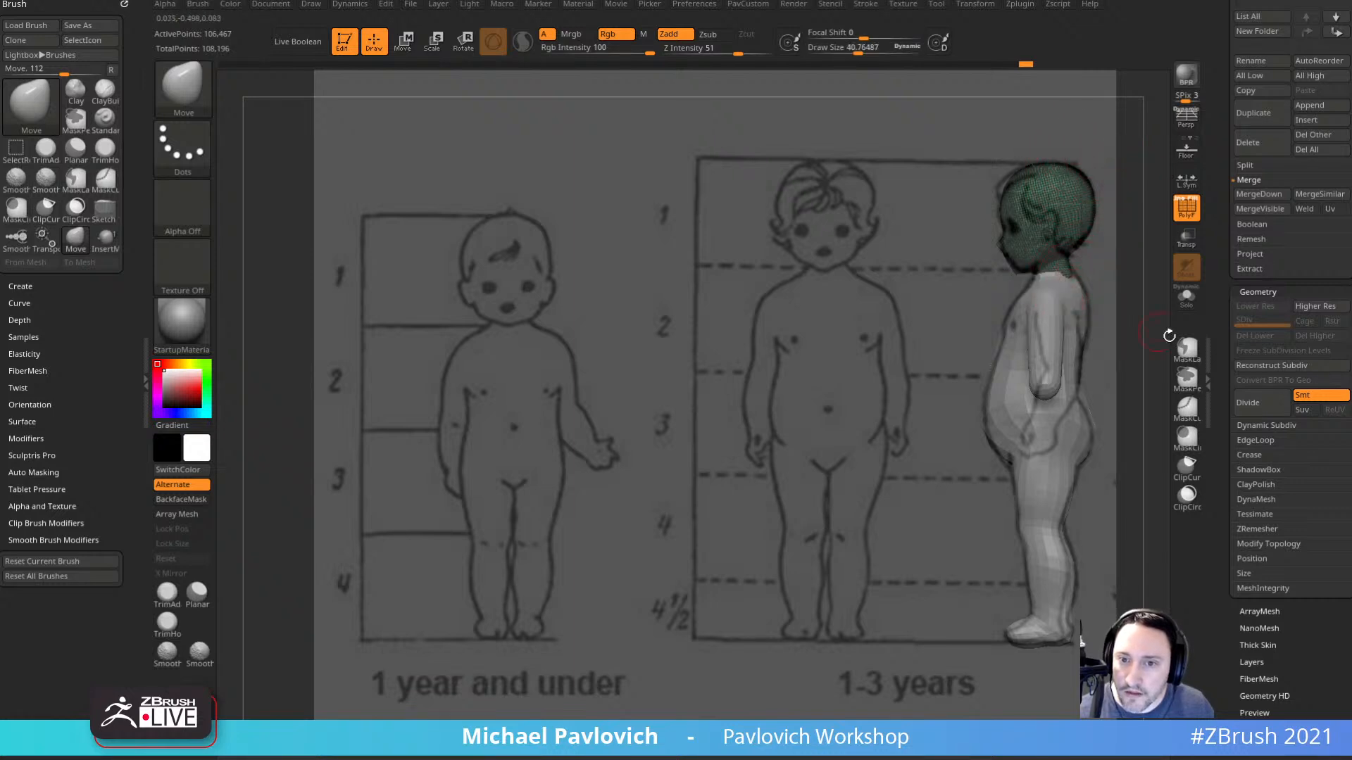
Hide the reference overlay and wireframe and examine the joint between the head's neck and the body.
key("shift+z")
left_click_drag(1137, 308, 1021, 323)
key("b")
key("s")
key("t")
key("shift+f")
left_click_drag(1131, 248, 870, 383)
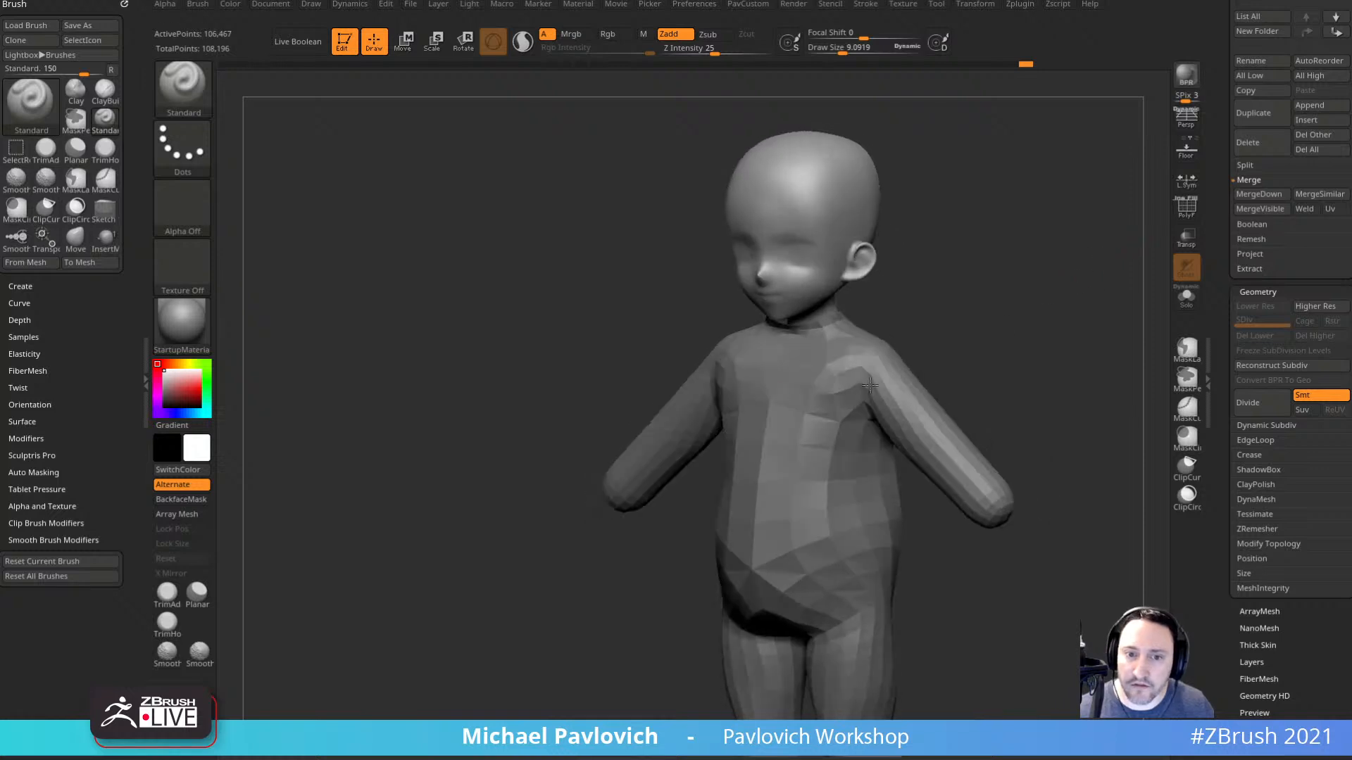
left_click_drag(910, 307, 855, 324)
key("s")
mouse_move(854, 327)
left_mouse_down()
mouse_move(878, 327)
mouse_move(864, 341)
left_mouse_up()
key("s")
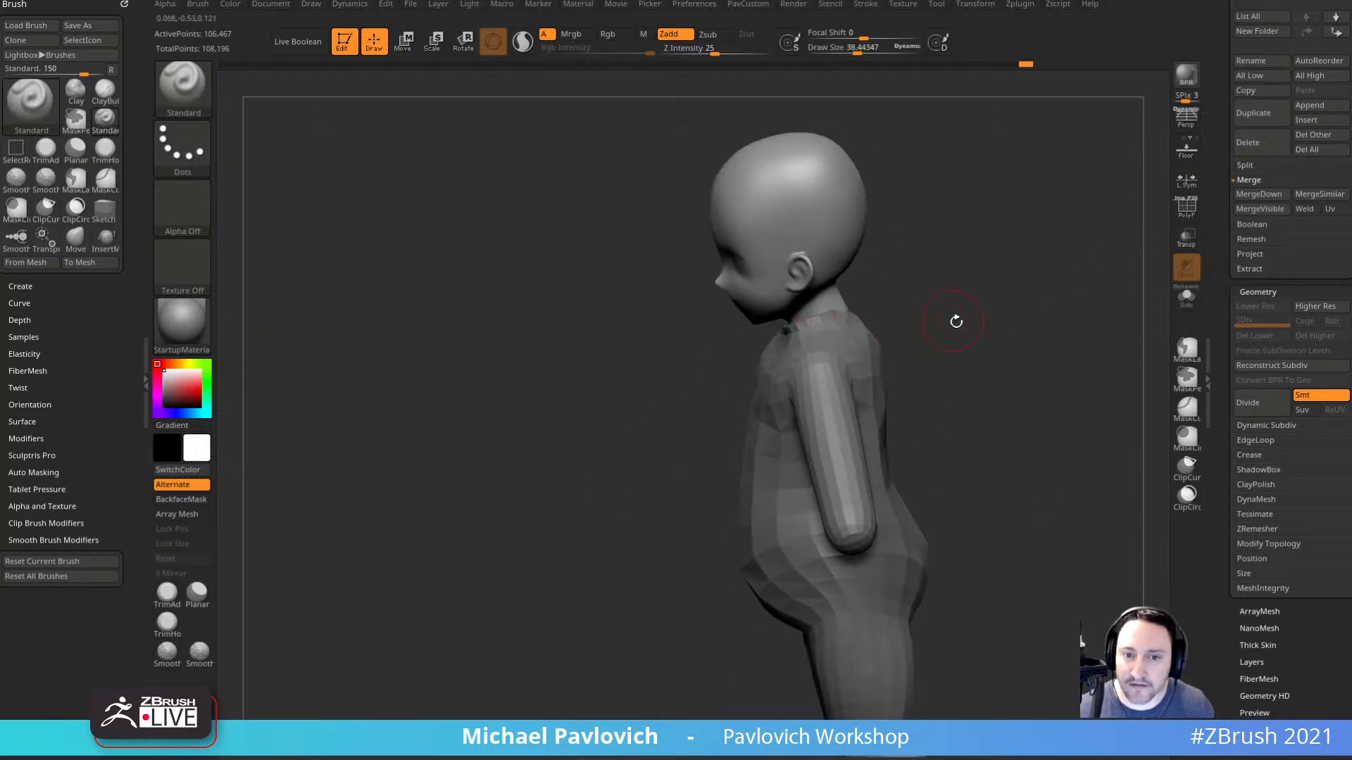
mouse_move(957, 320)
left_mouse_down("shift")
mouse_move(937, 327)
mouse_move(938, 313)
mouse_move(968, 356)
left_mouse_up("shift")
key("s")
left_click_drag(854, 398, 859, 397)
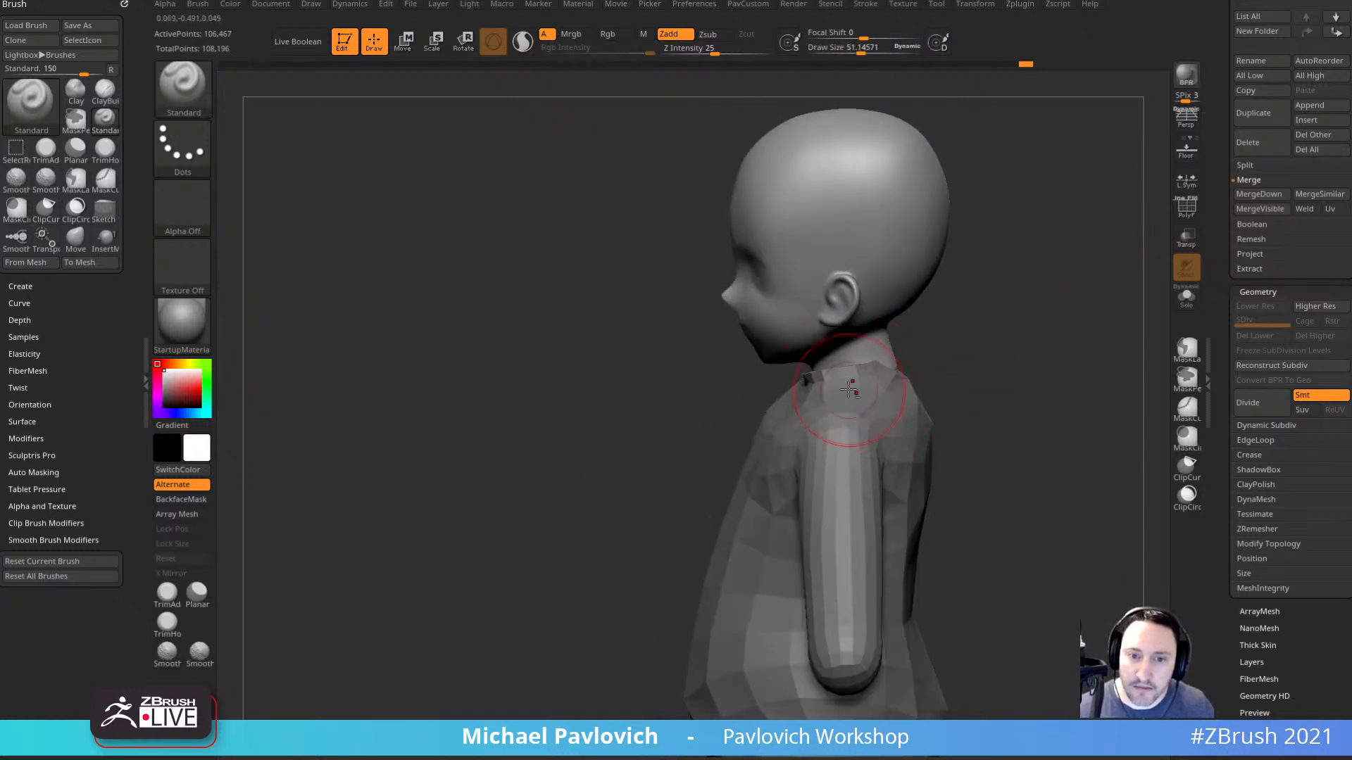
Reshape the body's collar around the base of the head's neck with the Move brush.
key("b")
key("m")
key("v")
left_click(832, 389, "alt")
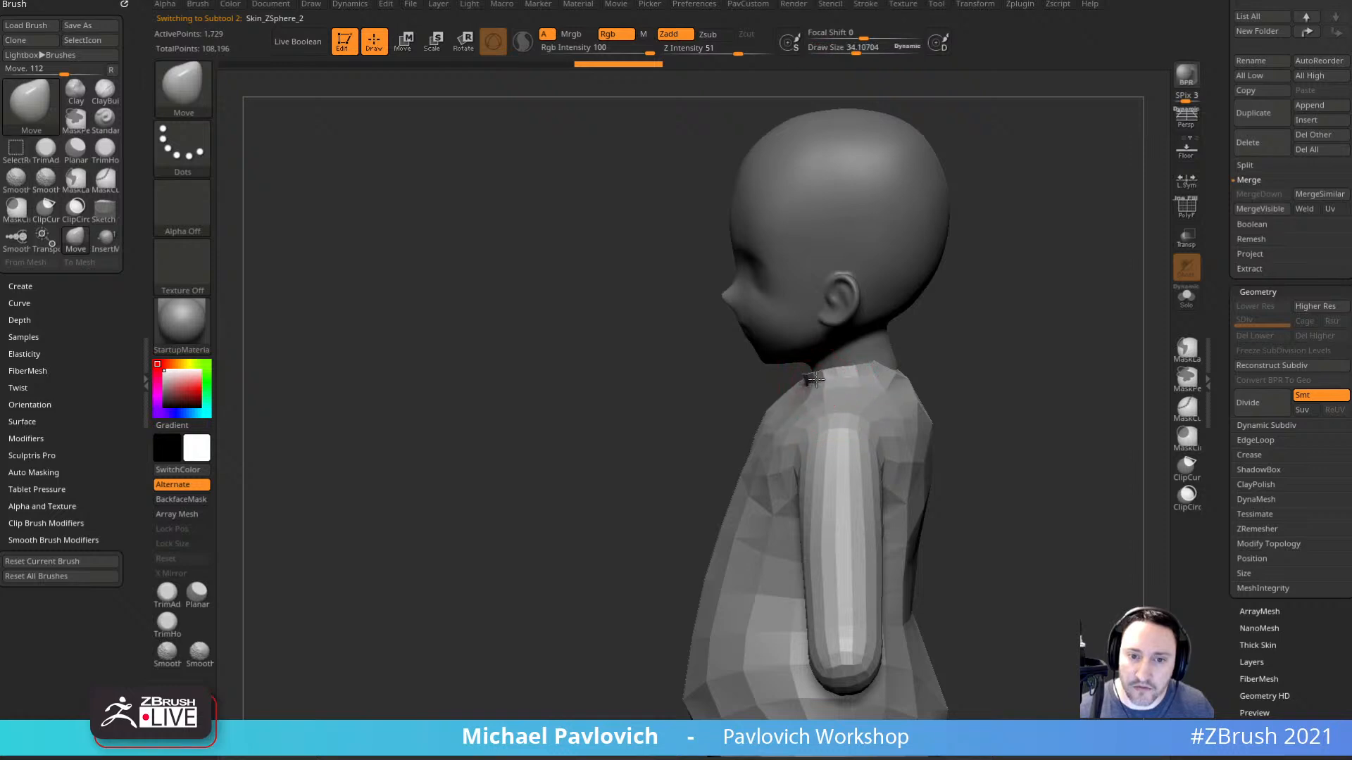
mouse_move(946, 347)
left_mouse_down()
mouse_move(914, 372)
mouse_move(764, 373)
left_mouse_up()
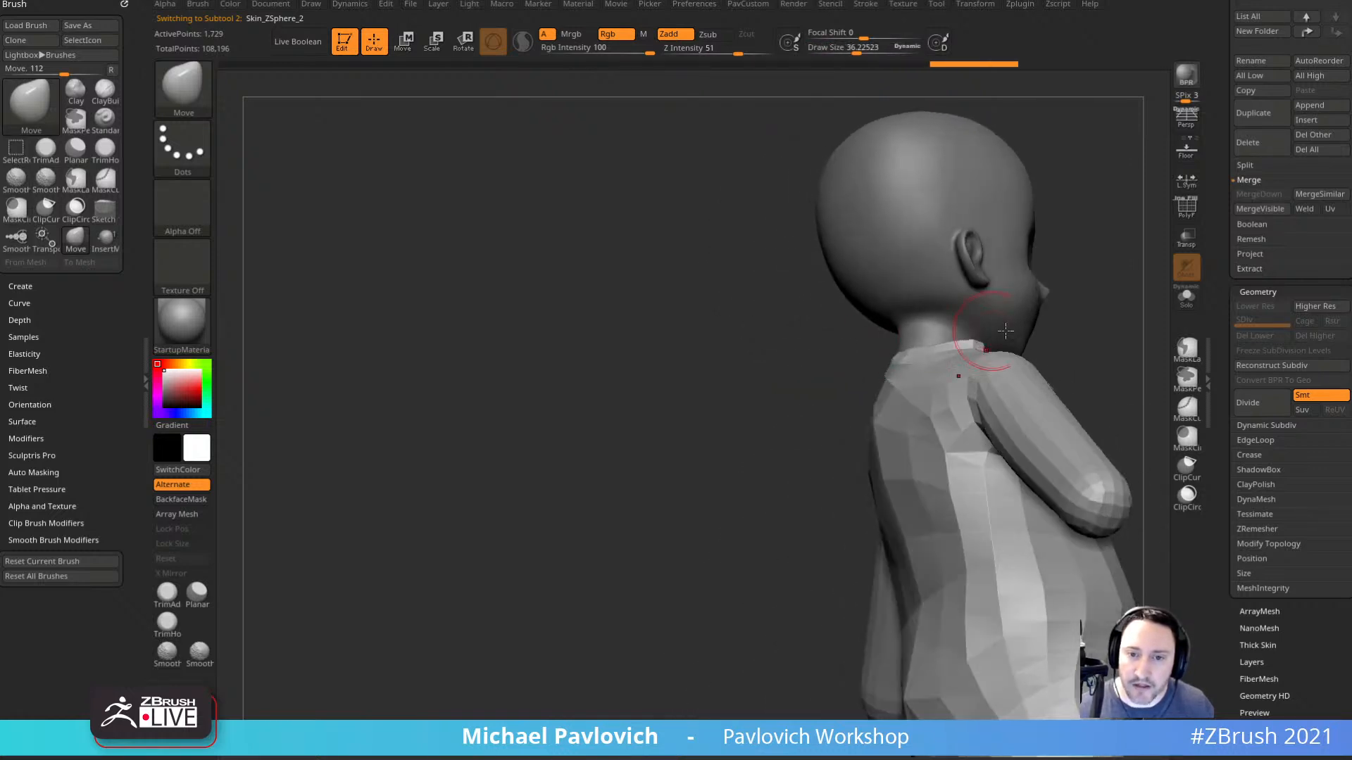
left_click_drag(1109, 384, 1049, 387)
mouse_move(895, 378)
left_mouse_down()
mouse_move(941, 392)
mouse_move(1078, 359)
mouse_move(976, 325)
left_mouse_up()
Show the wireframe and remesh the body with DynaMesh at resolution 128.
key("shift+f")
key("]")
mouse_move(1088, 358)
left_mouse_down()
mouse_move(873, 389)
mouse_move(1059, 386)
mouse_move(991, 264)
left_mouse_up()
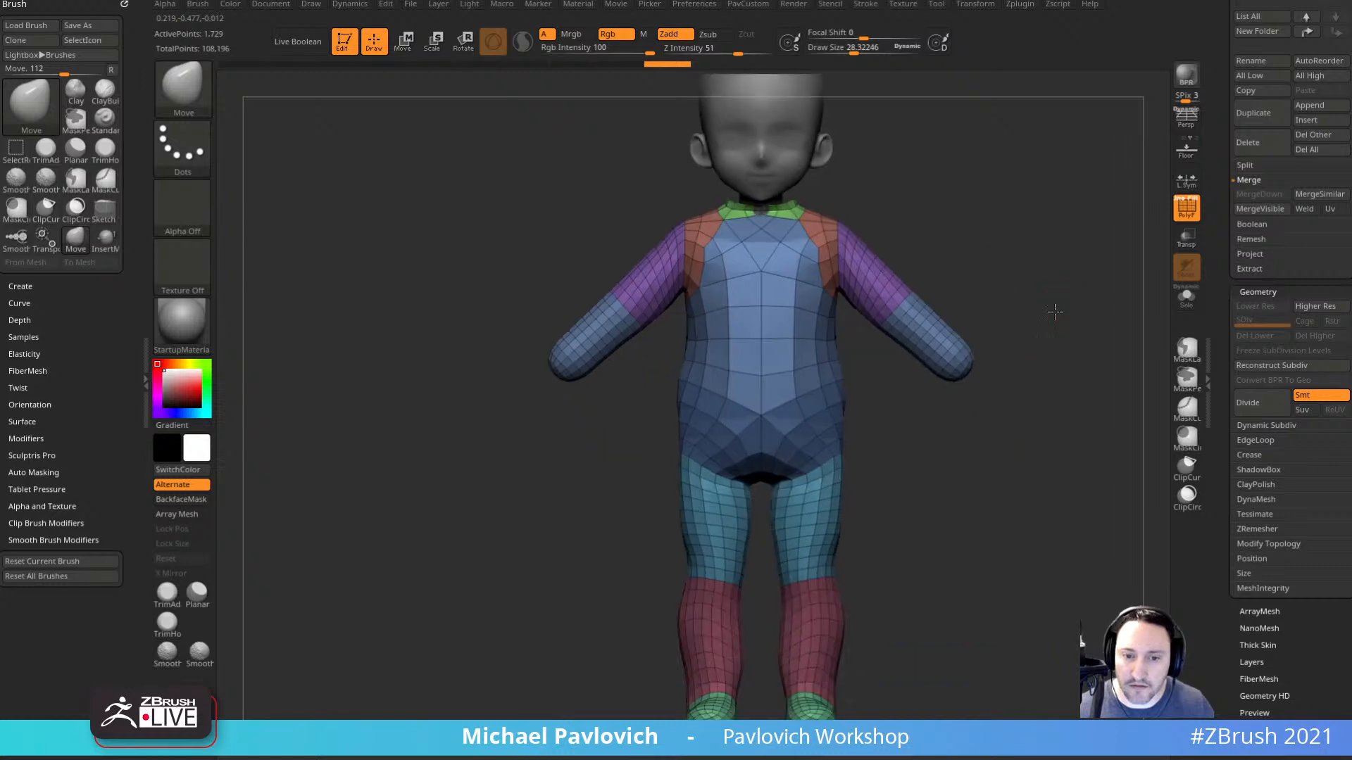
left_click_drag(1054, 311, 1025, 400)
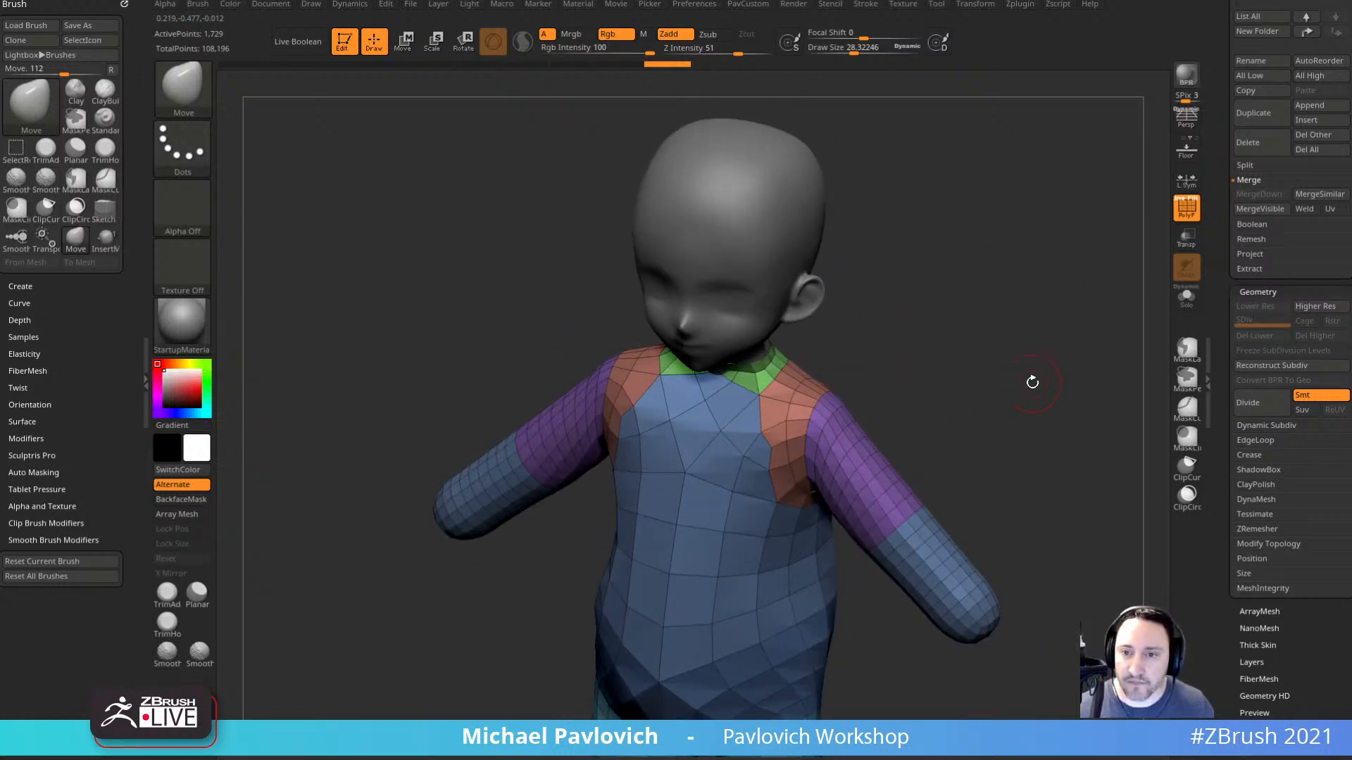
key("grave")
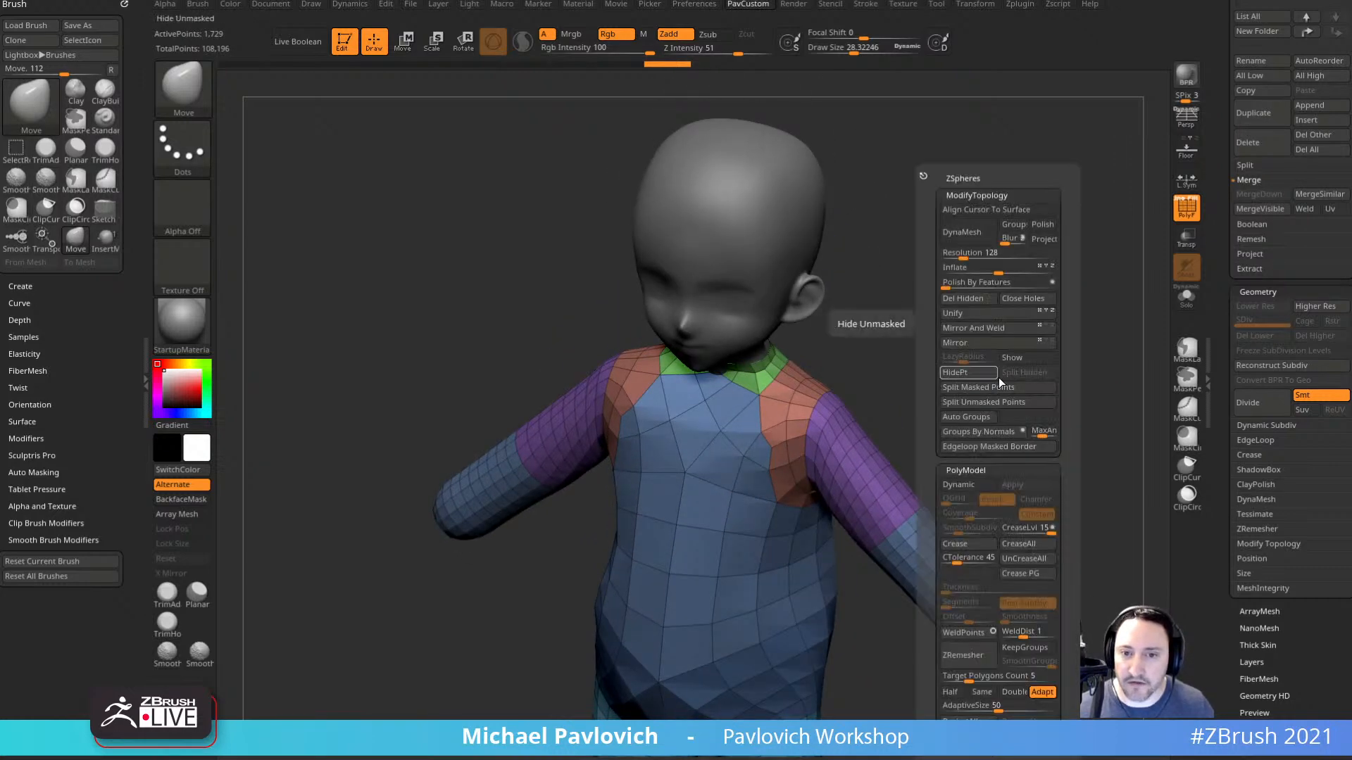
left_click(976, 237)
key("grave")
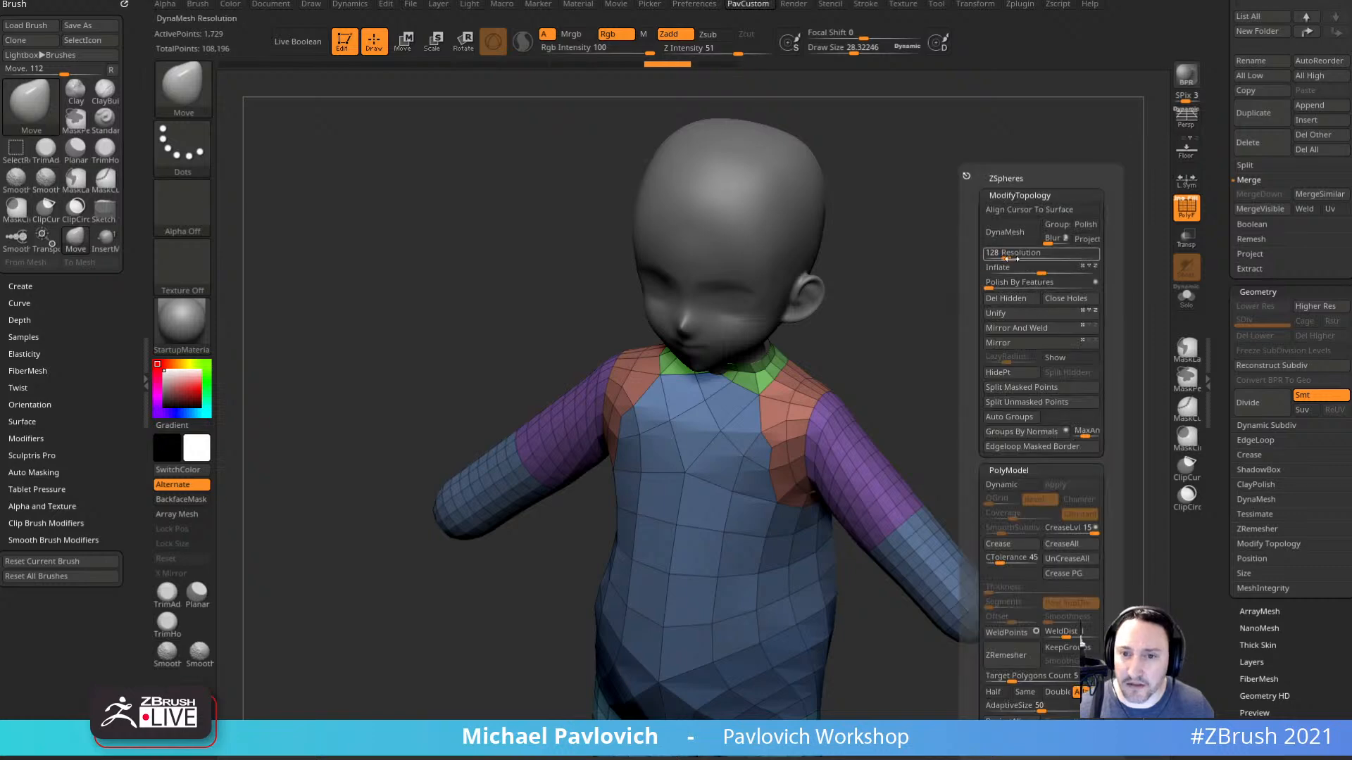
left_click(1015, 238)
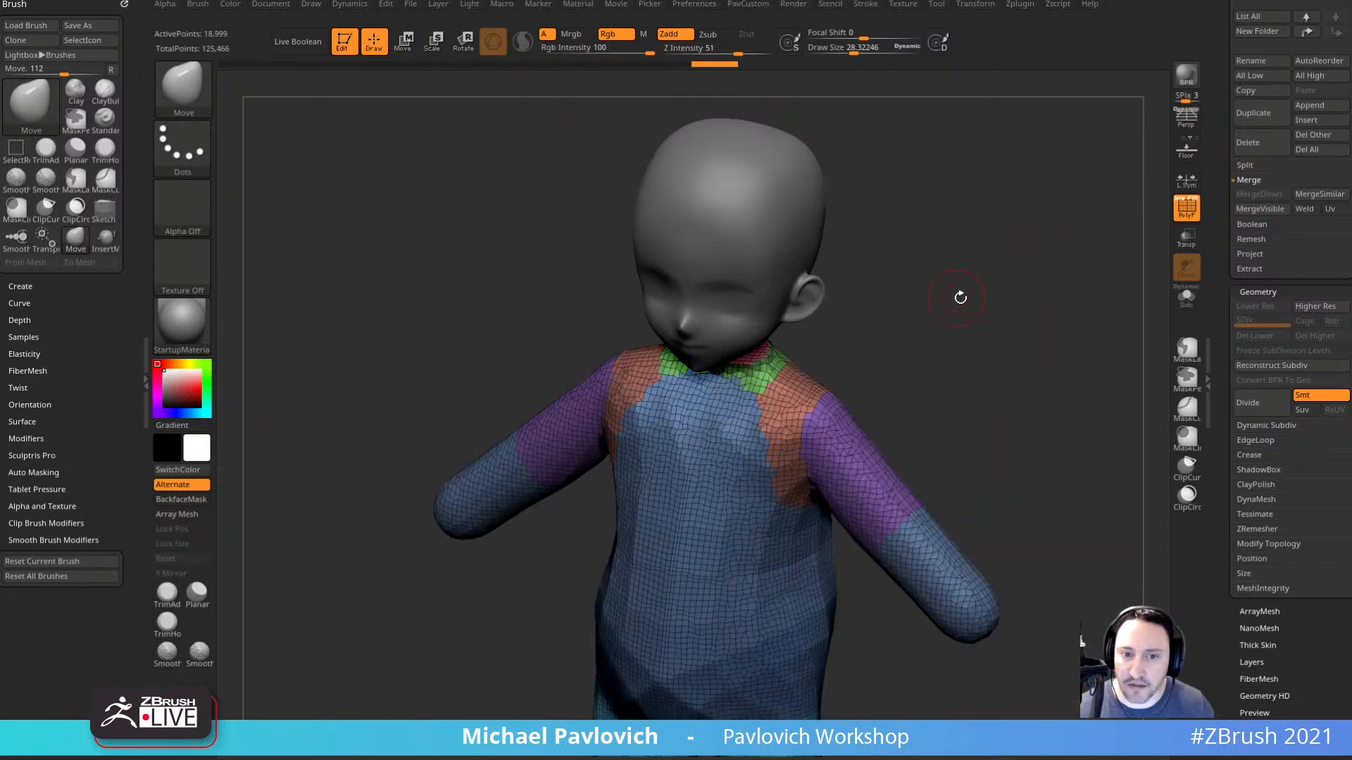
mouse_move(960, 296)
left_mouse_down()
mouse_move(951, 272)
mouse_move(1047, 293)
mouse_move(1035, 331)
left_mouse_up()
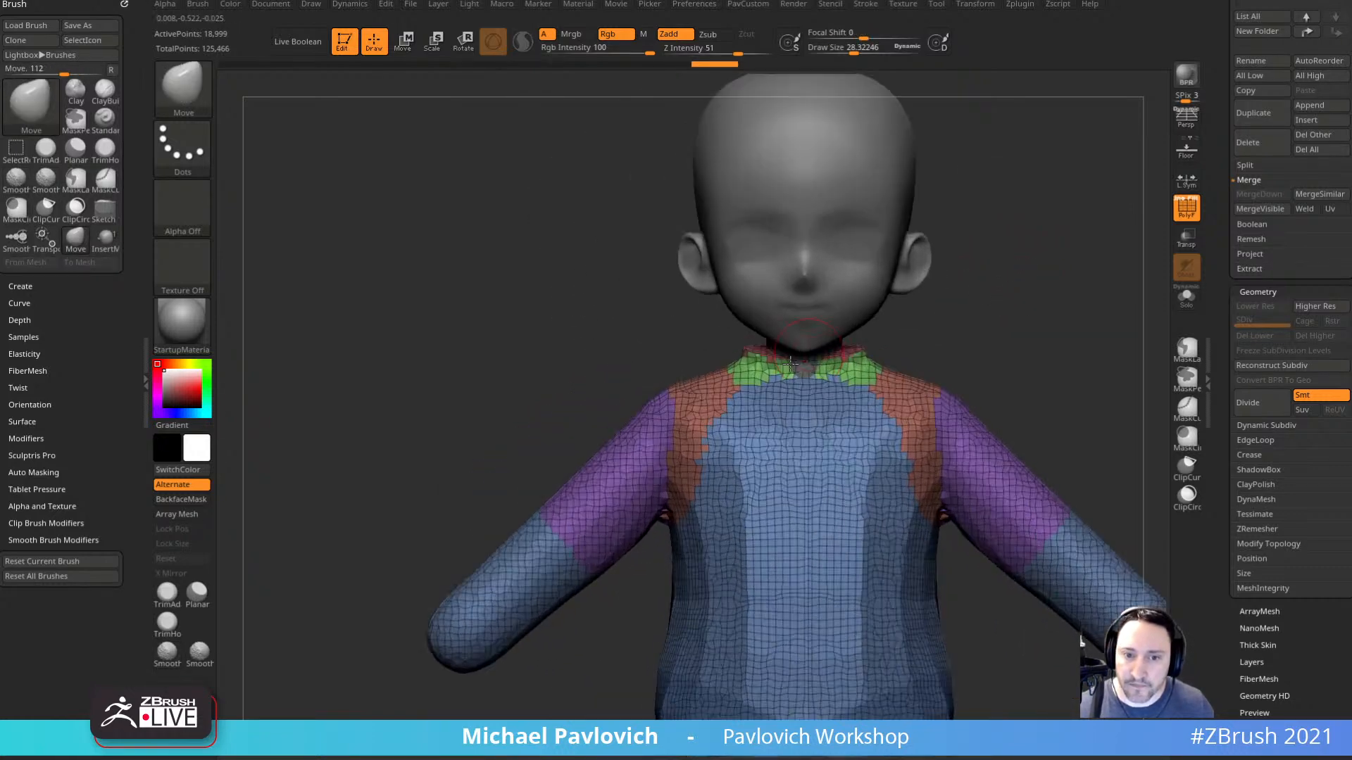
Pull the body's collar in against the neck using a larger Move brush and check the joint.
key("bracketright")
key("bracketright")
left_click_drag(771, 369, 760, 360)
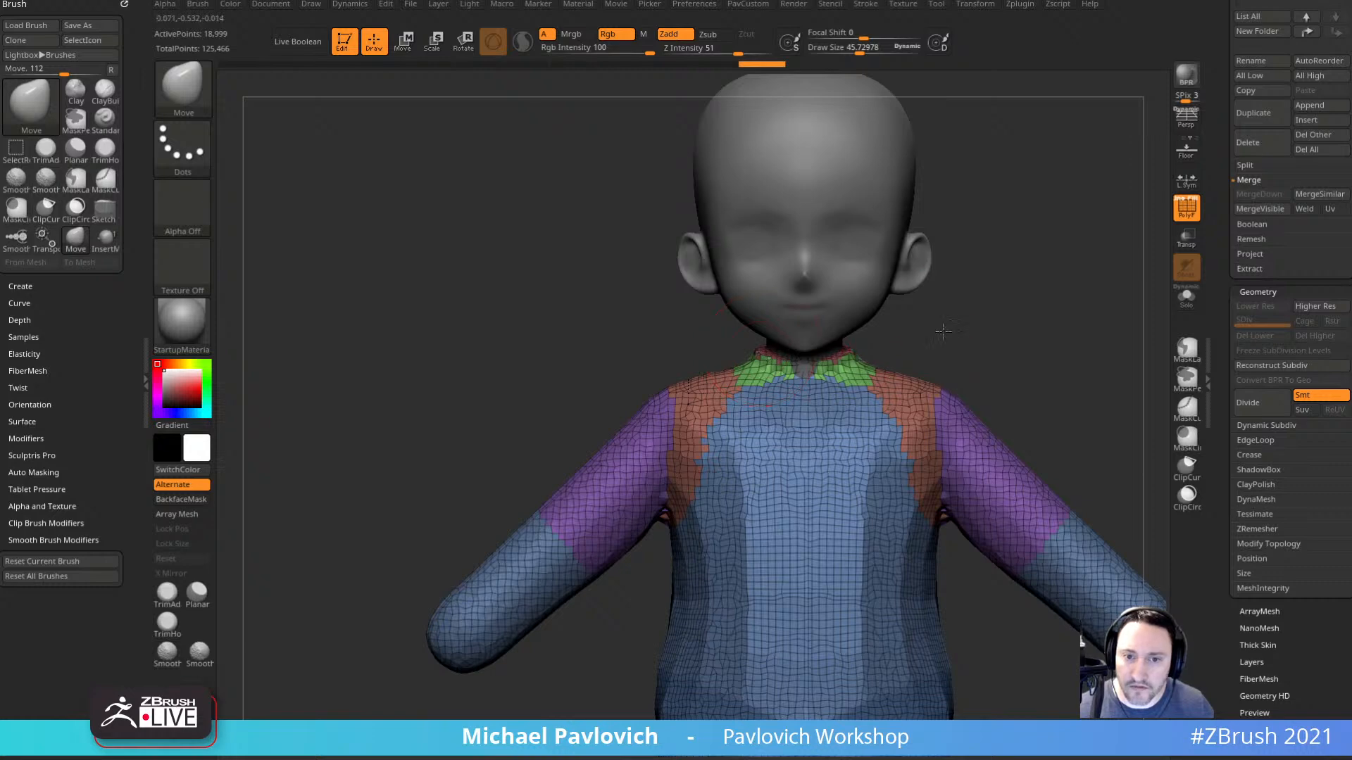
left_click_drag(943, 332, 781, 324)
mouse_move(862, 330)
left_mouse_down()
mouse_move(848, 348)
mouse_move(869, 373)
mouse_move(1069, 347)
mouse_move(989, 356)
left_mouse_up()
Select the head subtool and apply Mirror And Weld to make it symmetrical.
key("s")
left_click(764, 299, "alt")
key("b")
key("m")
key("v")
left_click_drag(1217, 266, 1156, 431)
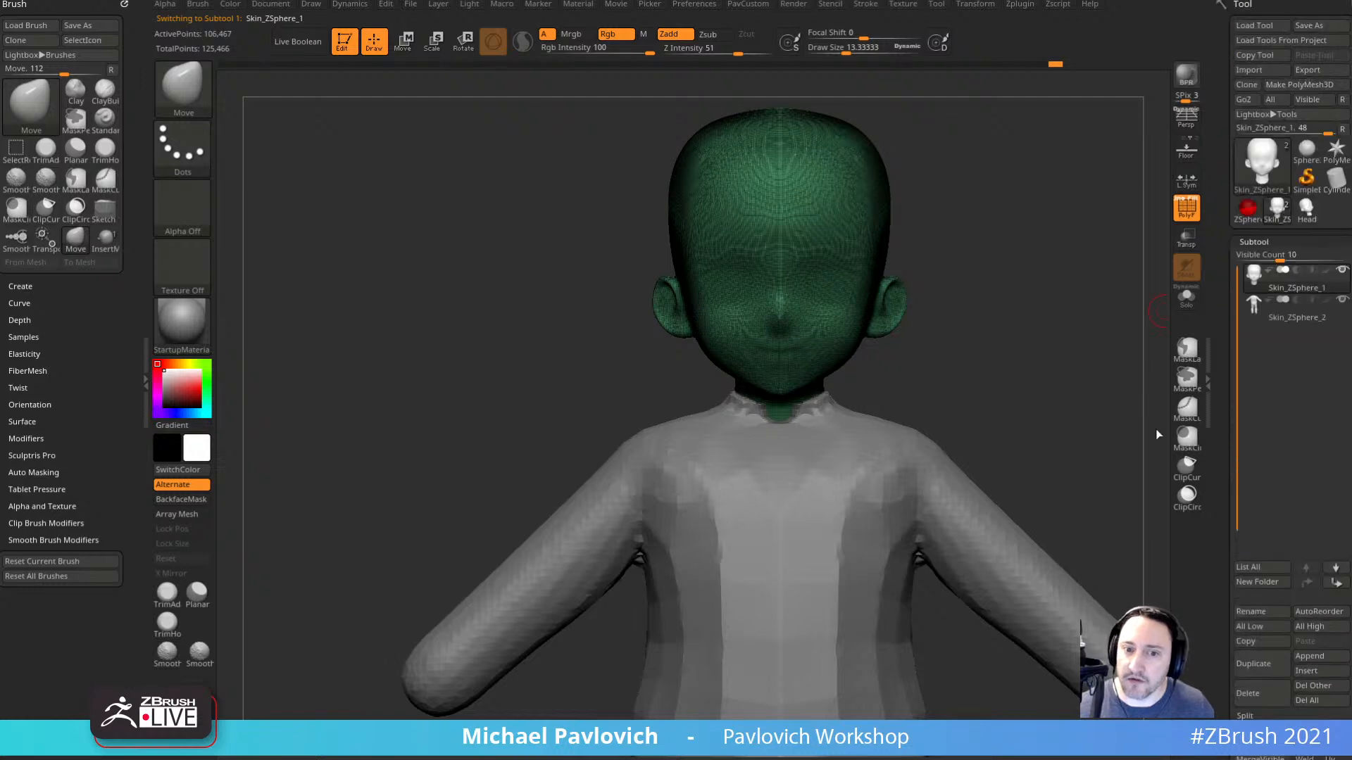
key("2")
left_click(1019, 328)
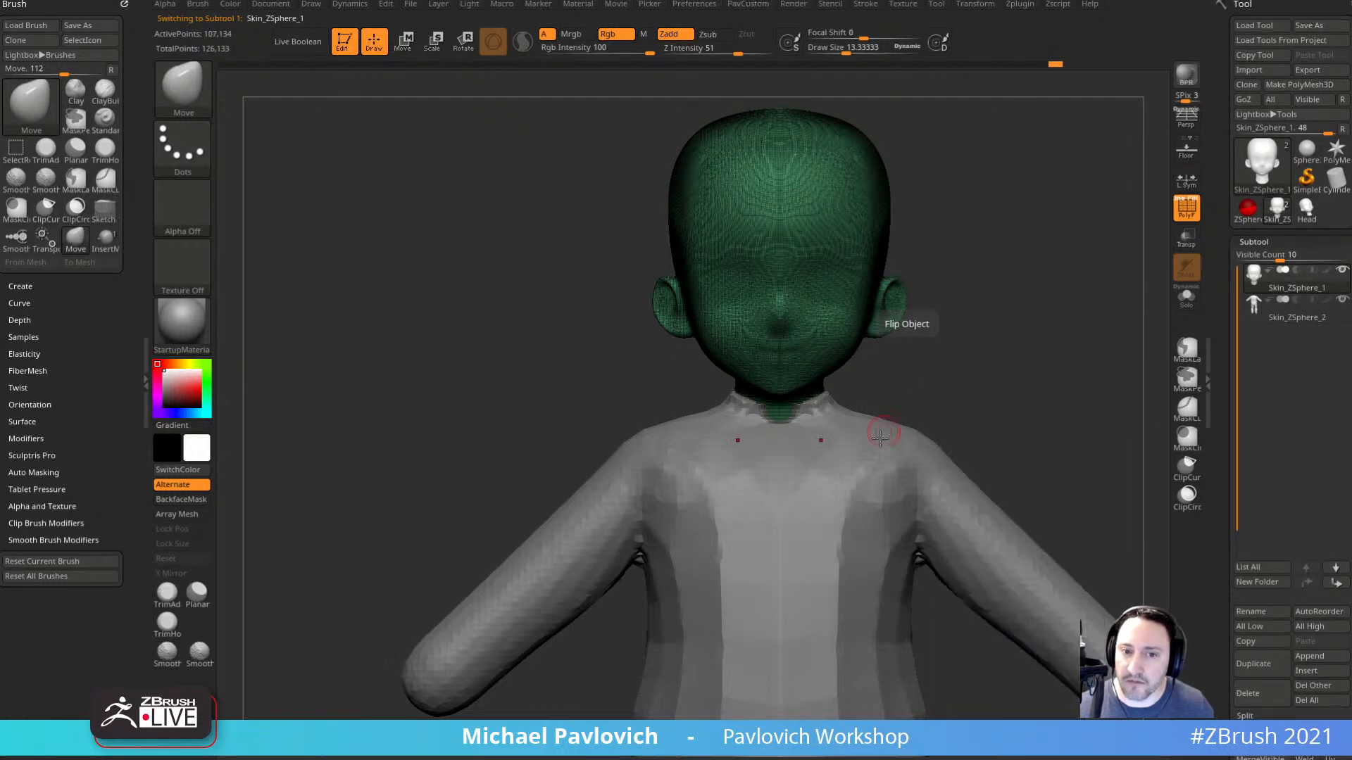
Select the body subtool and apply Mirror And Weld to make it symmetrical.
left_click(812, 452, "alt")
key("2")
left_click(1023, 328)
Merge the head and body into a single subtool.
left_click_drag(972, 347, 976, 289, "alt")
left_click_drag(1041, 360, 1089, 288, "alt")
key("Up")
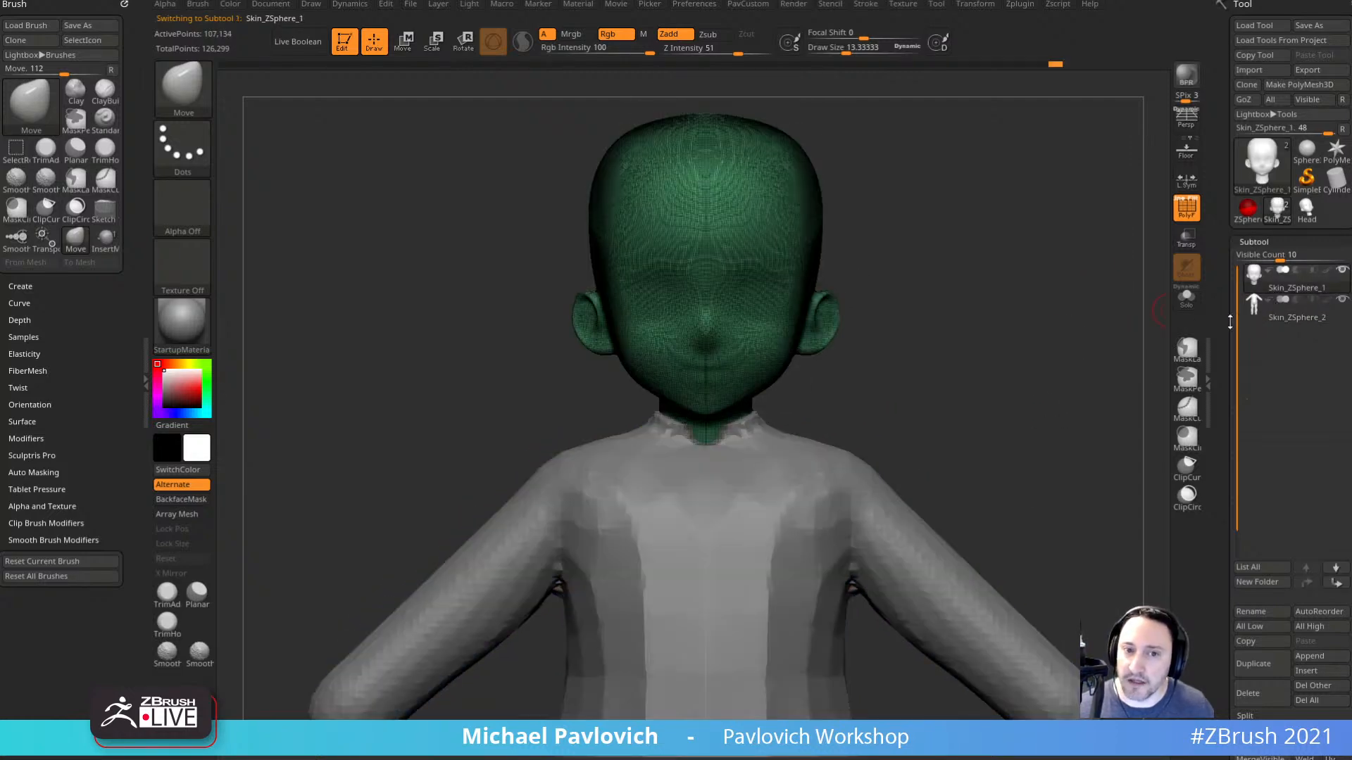
key("2")
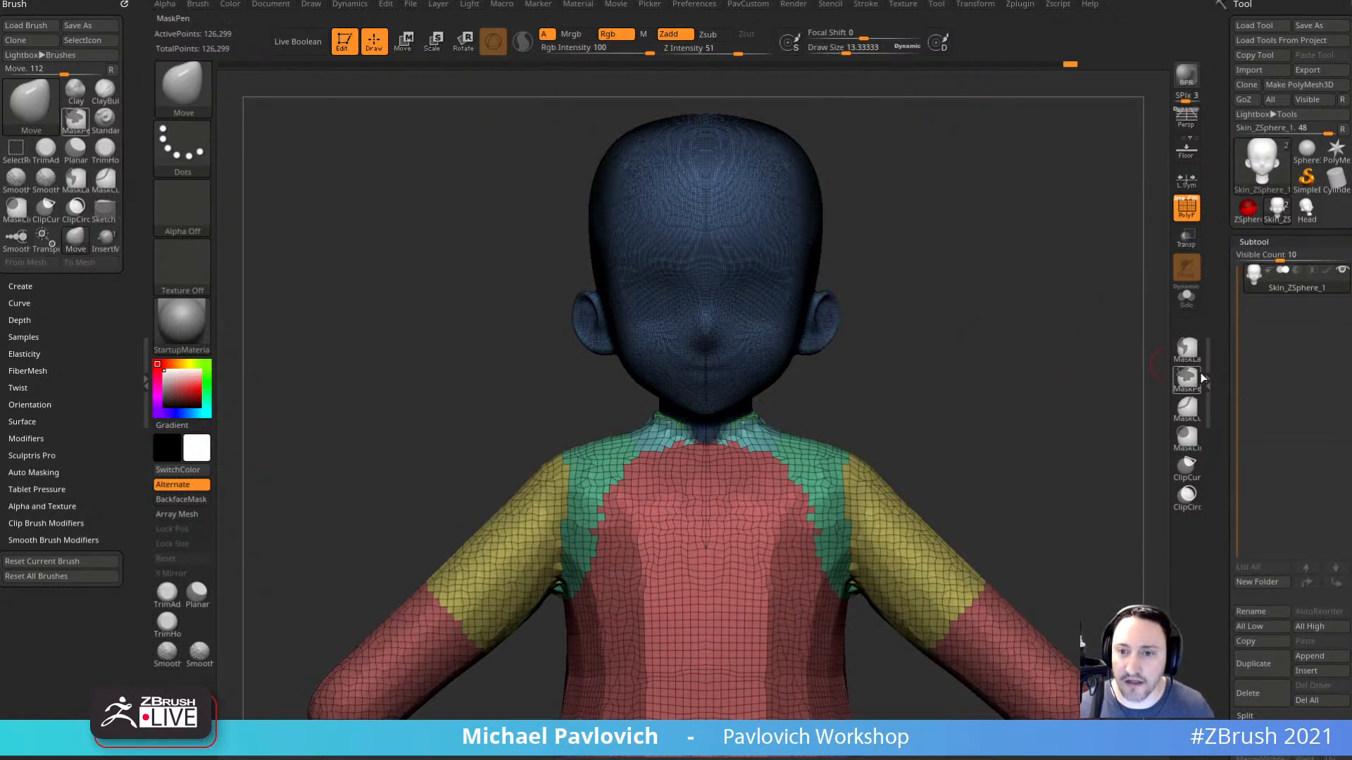
DynaMesh the merged figure at resolution 272 to fuse the head and body.
scroll(1253, 395, "down", 5)
key("shift")
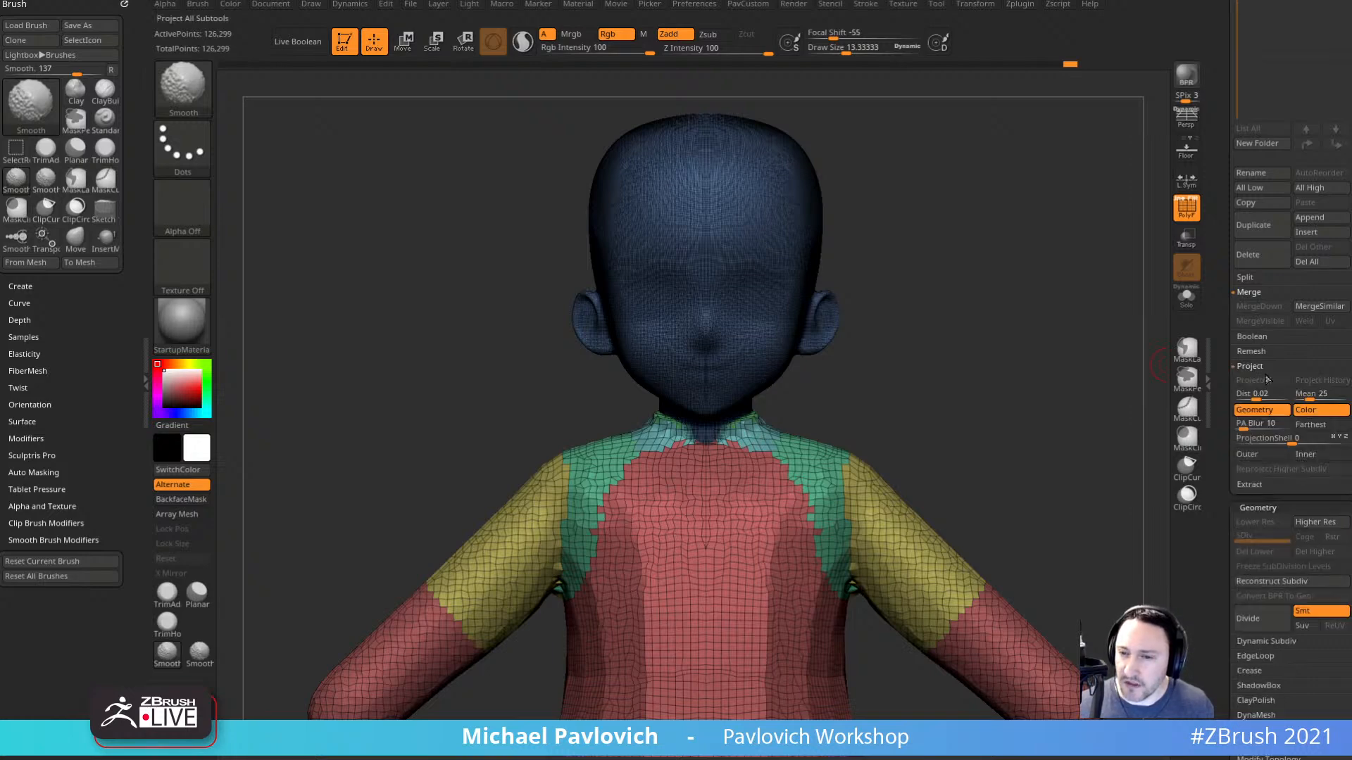
left_click_drag(1223, 285, 1224, 718)
key("3")
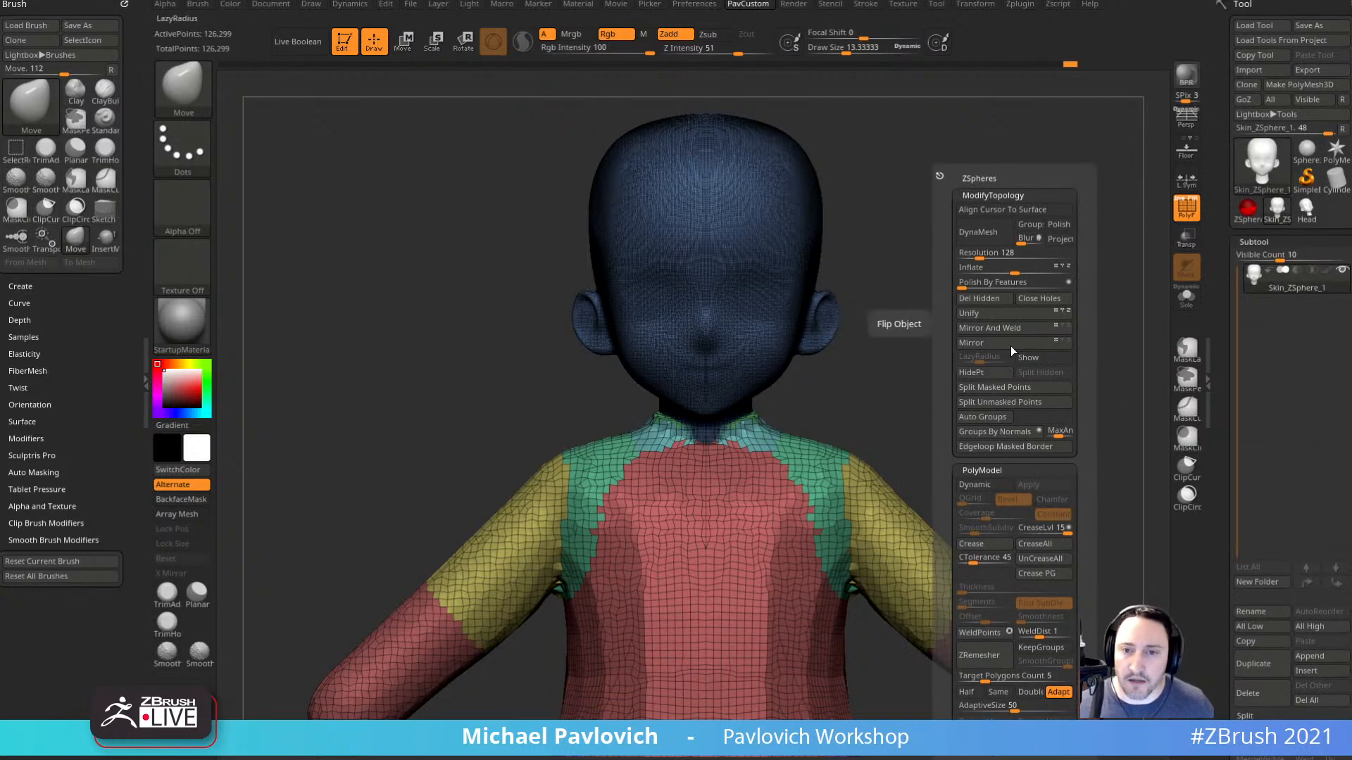
left_click(988, 258)
left_click(1001, 240)
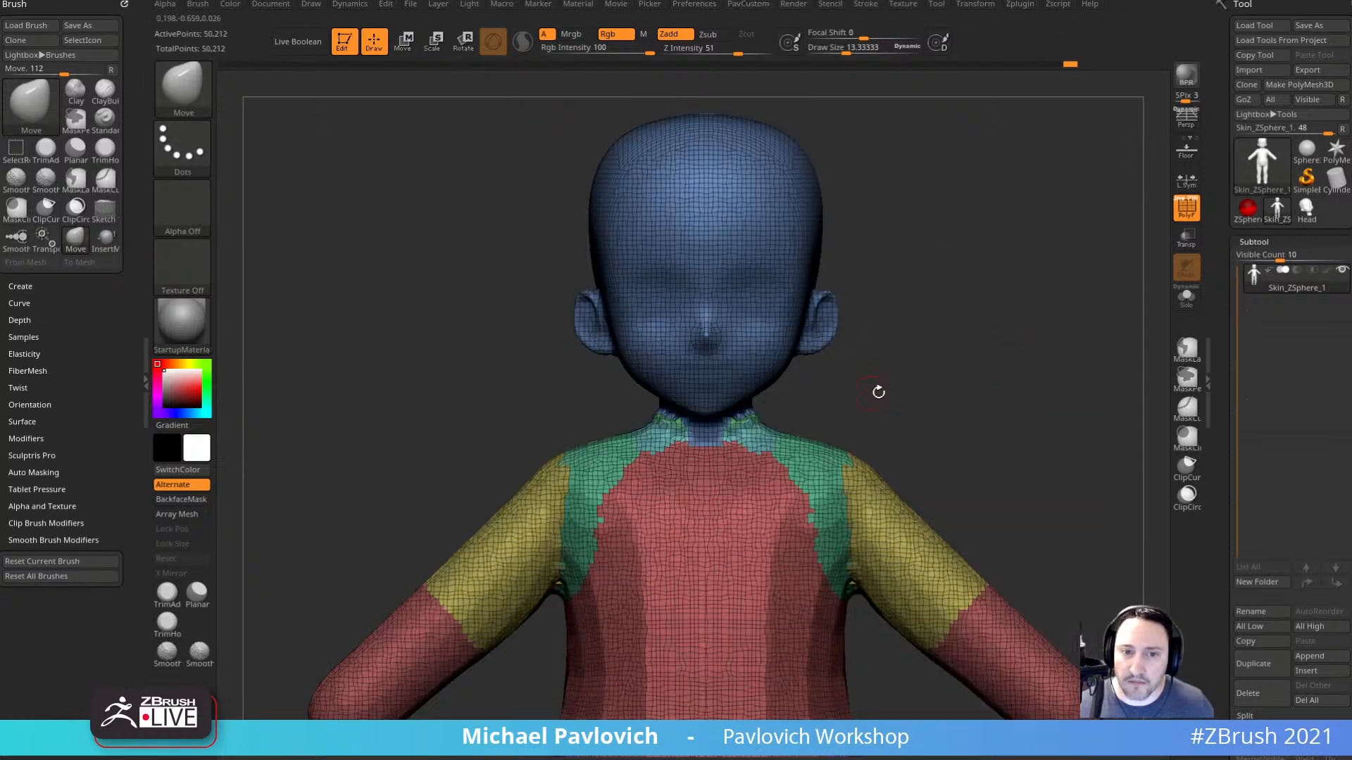
Smooth the seam around the neck where the head joins the shoulders, from the front, side and back.
left_click_drag(1036, 357, 880, 366)
key("shift")
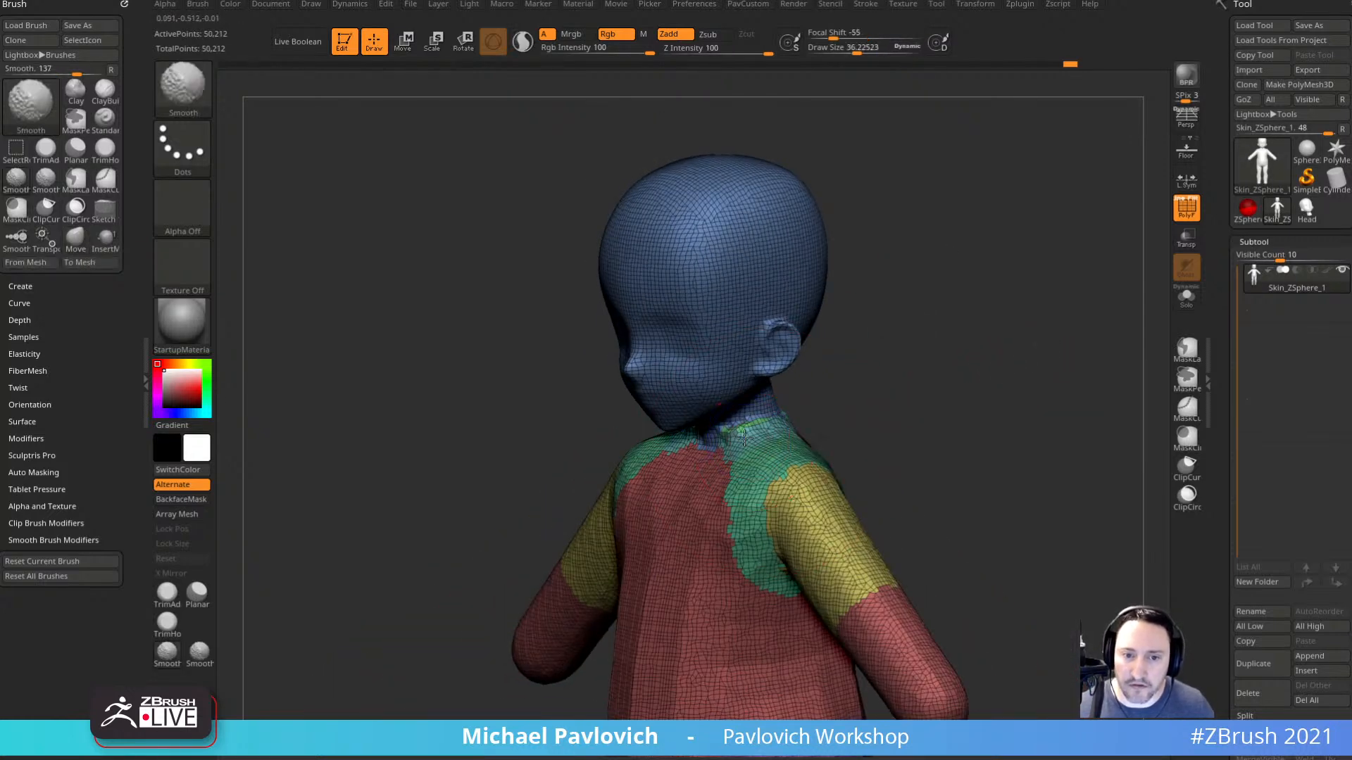
left_click_drag(761, 428, 779, 405, "shift")
mouse_move(936, 394)
left_mouse_down()
mouse_move(809, 423)
mouse_move(795, 451)
mouse_move(828, 444)
left_mouse_up()
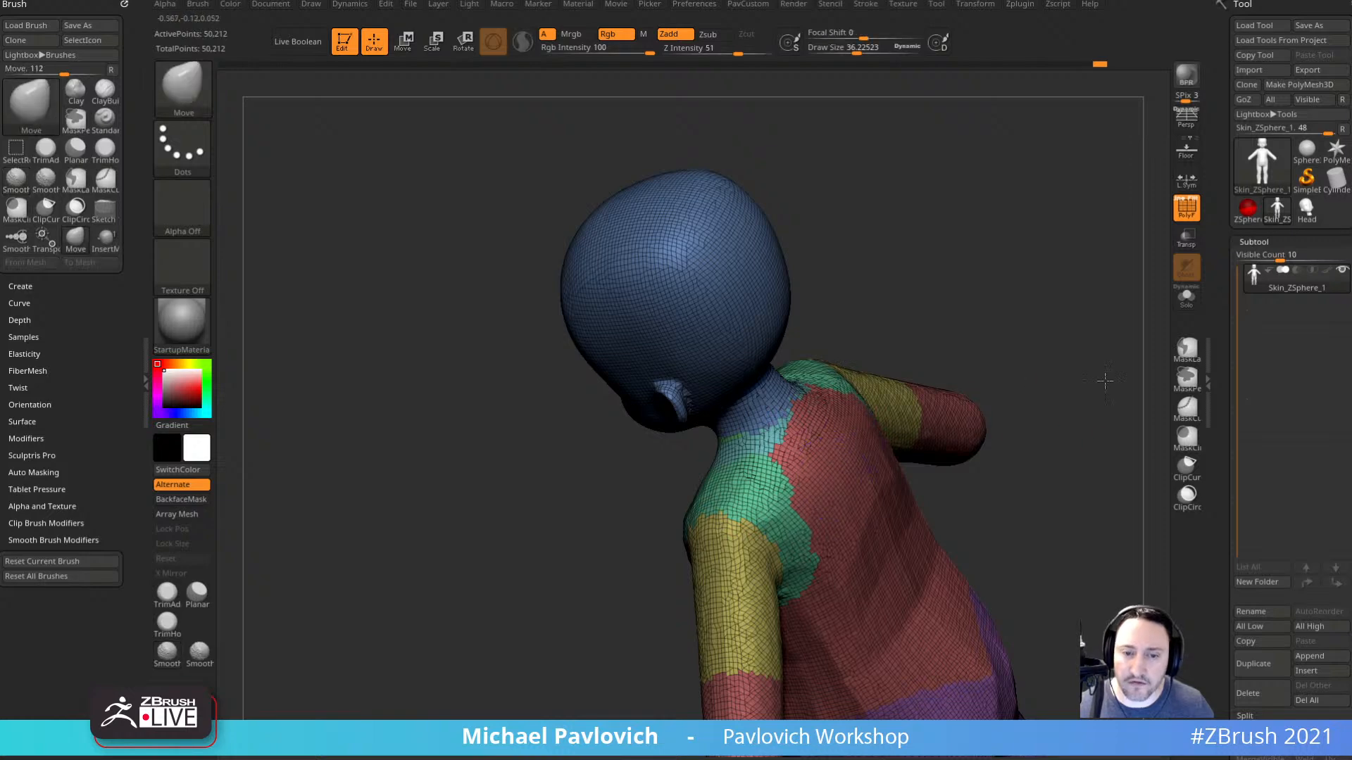
mouse_move(1106, 381)
left_mouse_down("shift")
mouse_move(1100, 428)
mouse_move(1056, 313)
left_mouse_up("shift")
left_click_drag(799, 338, 809, 365, "shift")
Smooth the figure's back and torso with a larger brush.
left_click_drag(879, 591, 842, 481, "alt")
key("s")
mouse_move(661, 474)
left_mouse_down()
mouse_move(693, 496)
mouse_move(676, 458)
left_mouse_up()
mouse_move(891, 548)
left_mouse_down("alt")
mouse_move(880, 528)
mouse_move(831, 510)
mouse_move(753, 537)
left_mouse_up("alt")
left_click_drag(880, 543, 799, 506)
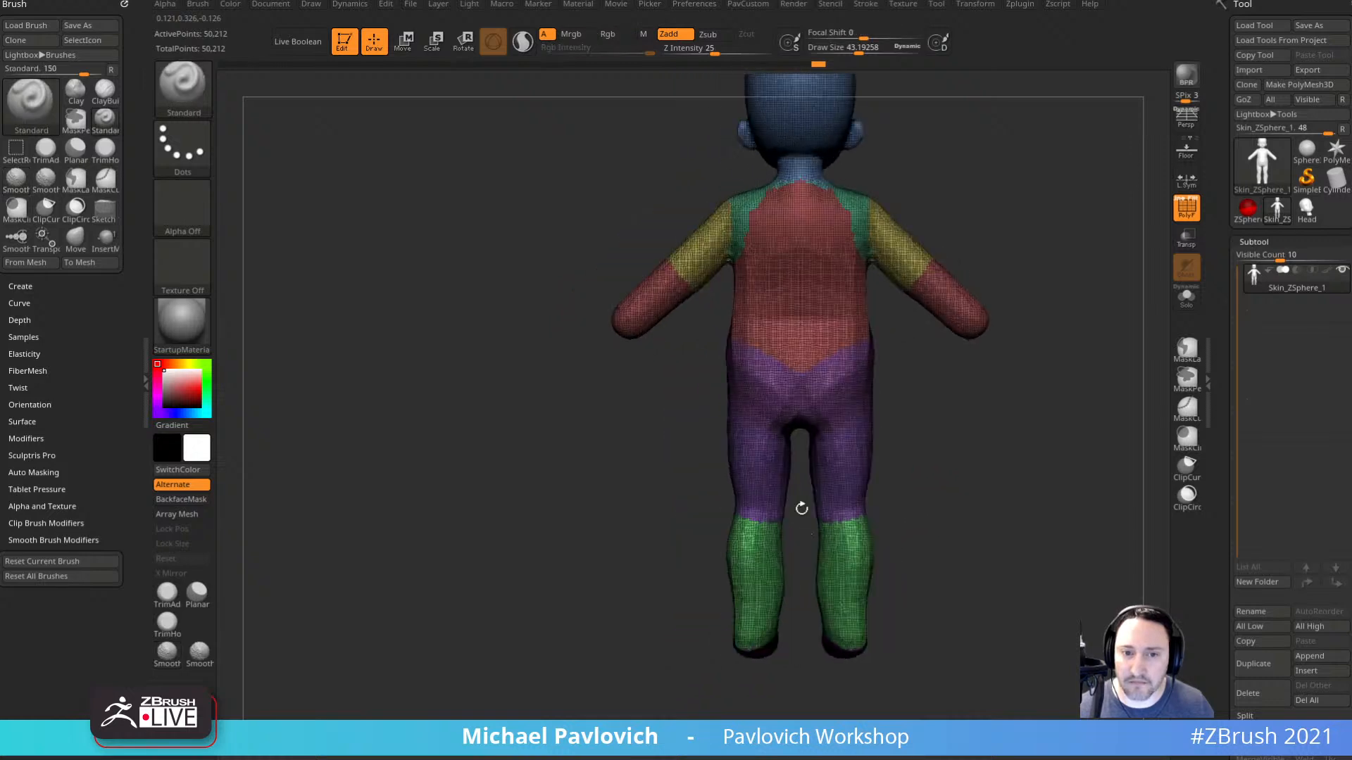
left_click_drag(944, 404, 785, 273, "alt")
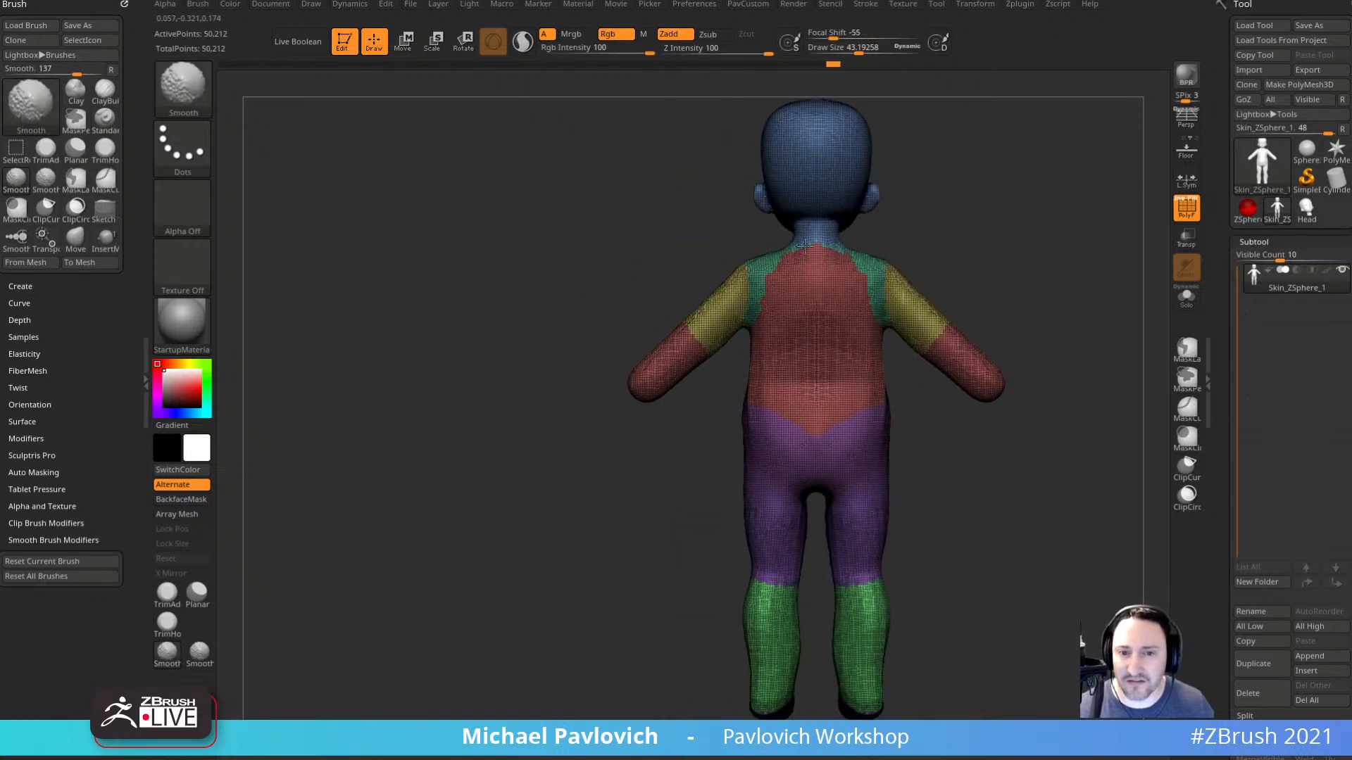
left_click_drag(676, 282, 802, 293)
mouse_move(889, 285)
left_mouse_down()
mouse_move(911, 254)
mouse_move(915, 272)
left_mouse_up()
Shift the shoulders and upper arms slightly backward in side view with a large Move brush.
key("s")
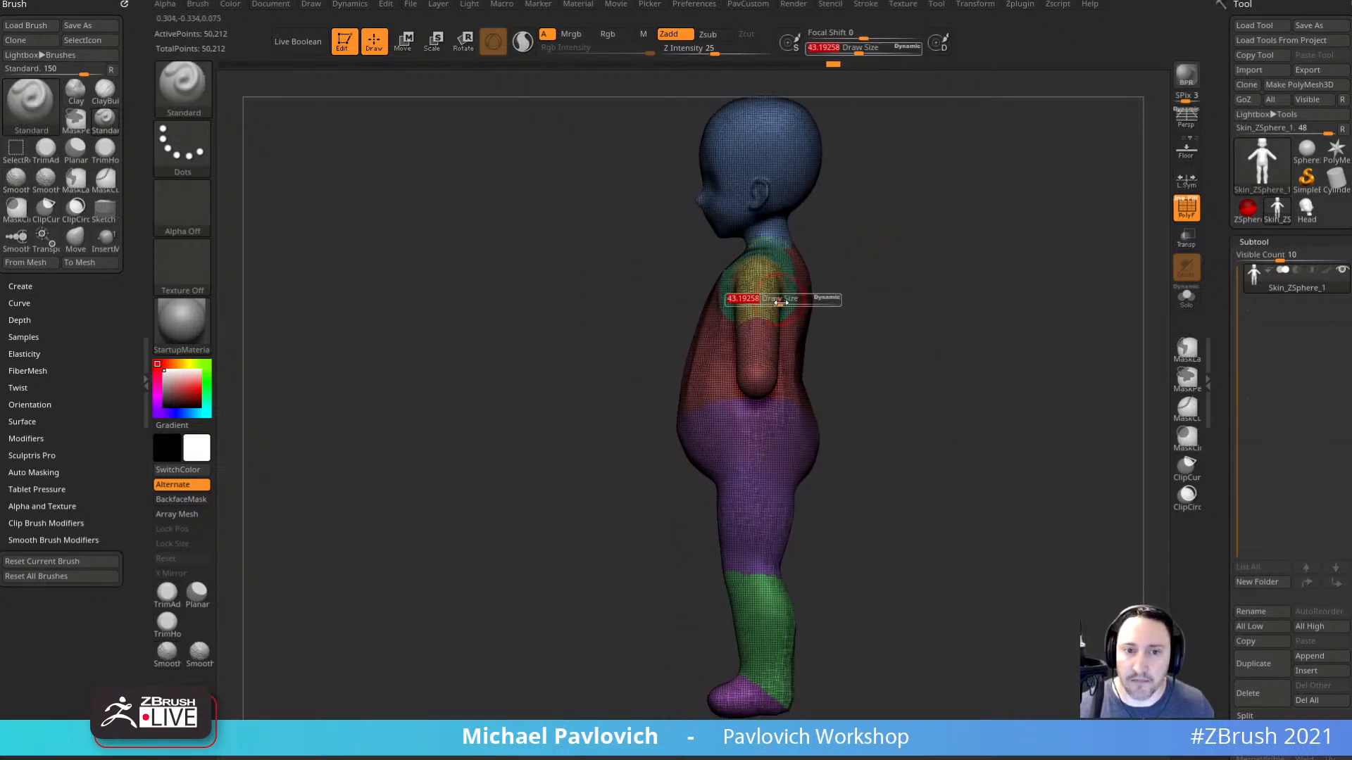
key("b")
key("m")
key("v")
mouse_move(781, 302)
left_mouse_down()
mouse_move(798, 302)
mouse_move(779, 280)
left_mouse_up()
key("s")
left_click_drag(760, 318, 765, 318)
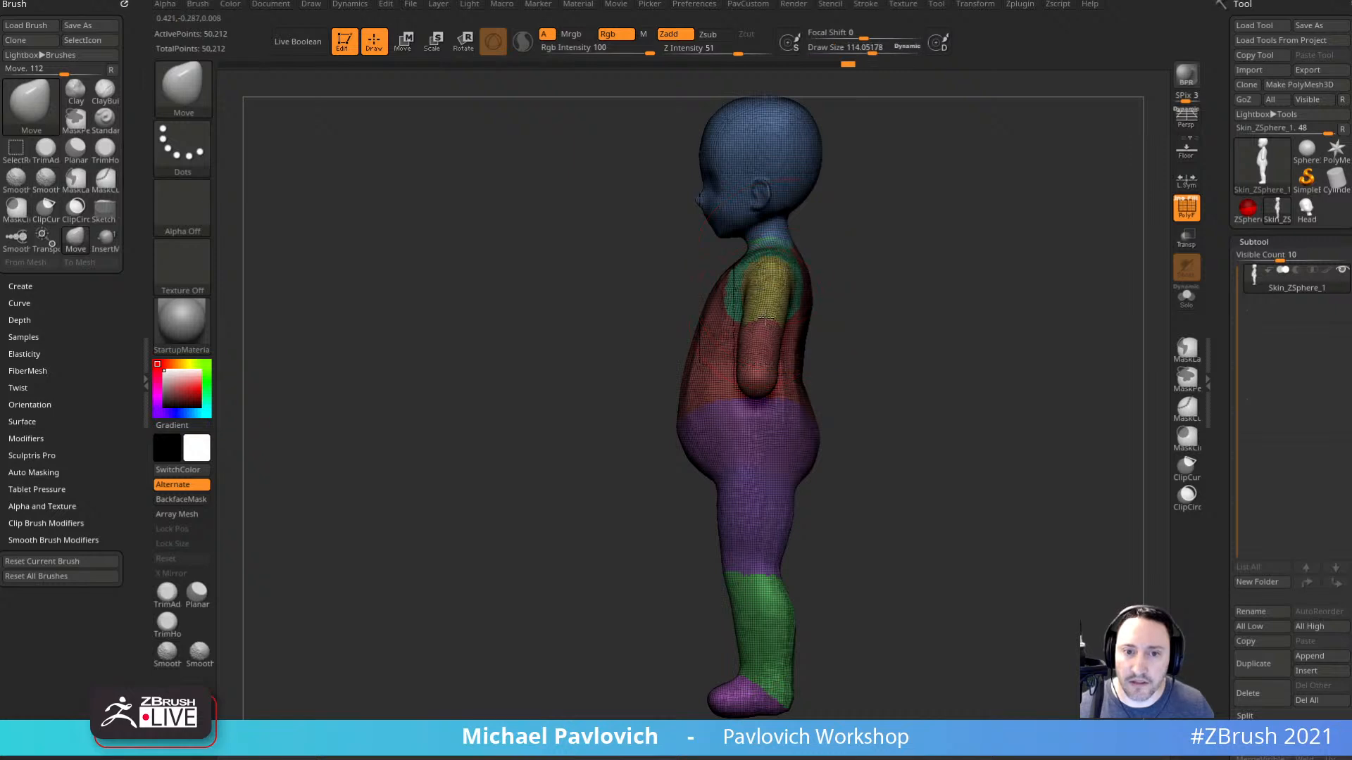
left_click_drag(871, 257, 810, 328)
key("bracketleft")
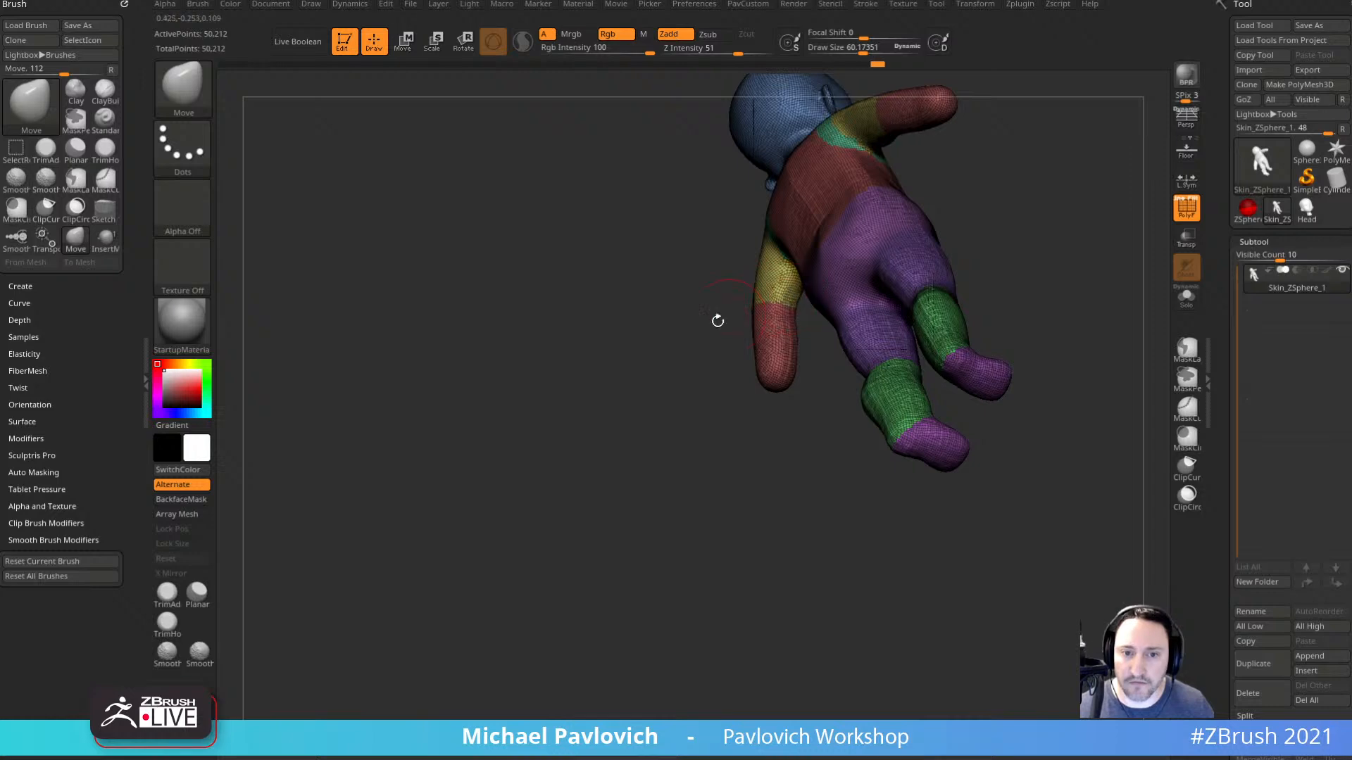
mouse_move(718, 321)
left_mouse_down()
mouse_move(878, 293)
mouse_move(950, 323)
mouse_move(915, 314)
mouse_move(943, 309)
mouse_move(996, 345)
left_mouse_up()
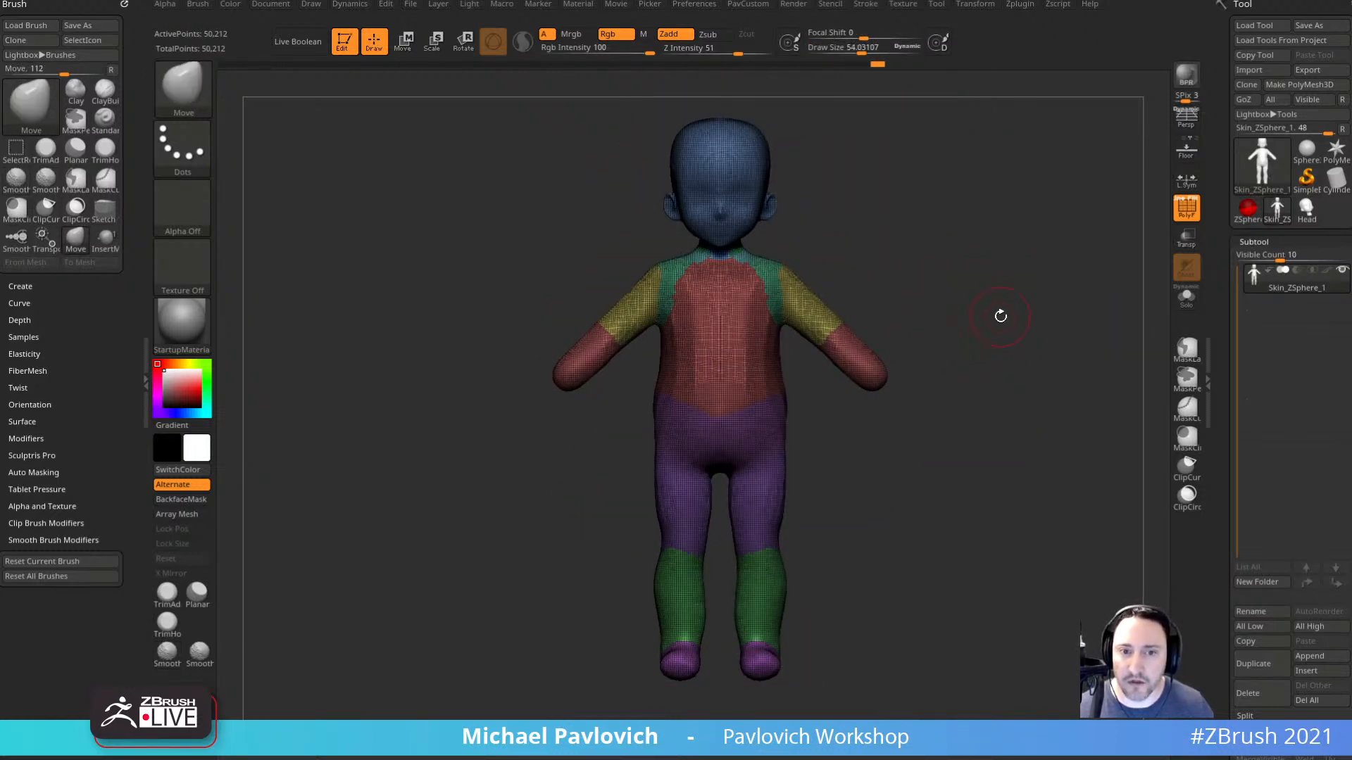
Insert the Hand mesh from IMM BParts at the arm ends and split the hands from the masked body.
key("s")
left_click(994, 323)
key("f")
key("b")
key("i")
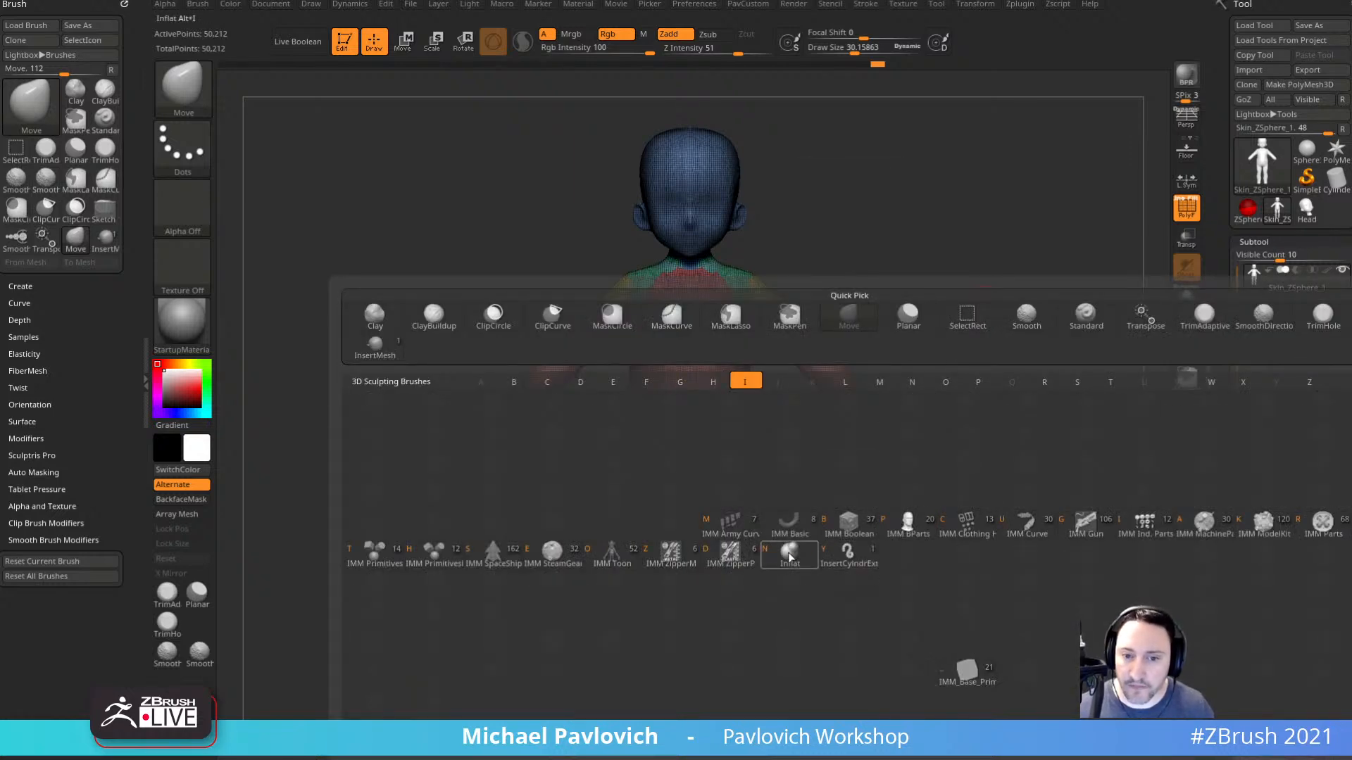
left_click(918, 534)
key("m")
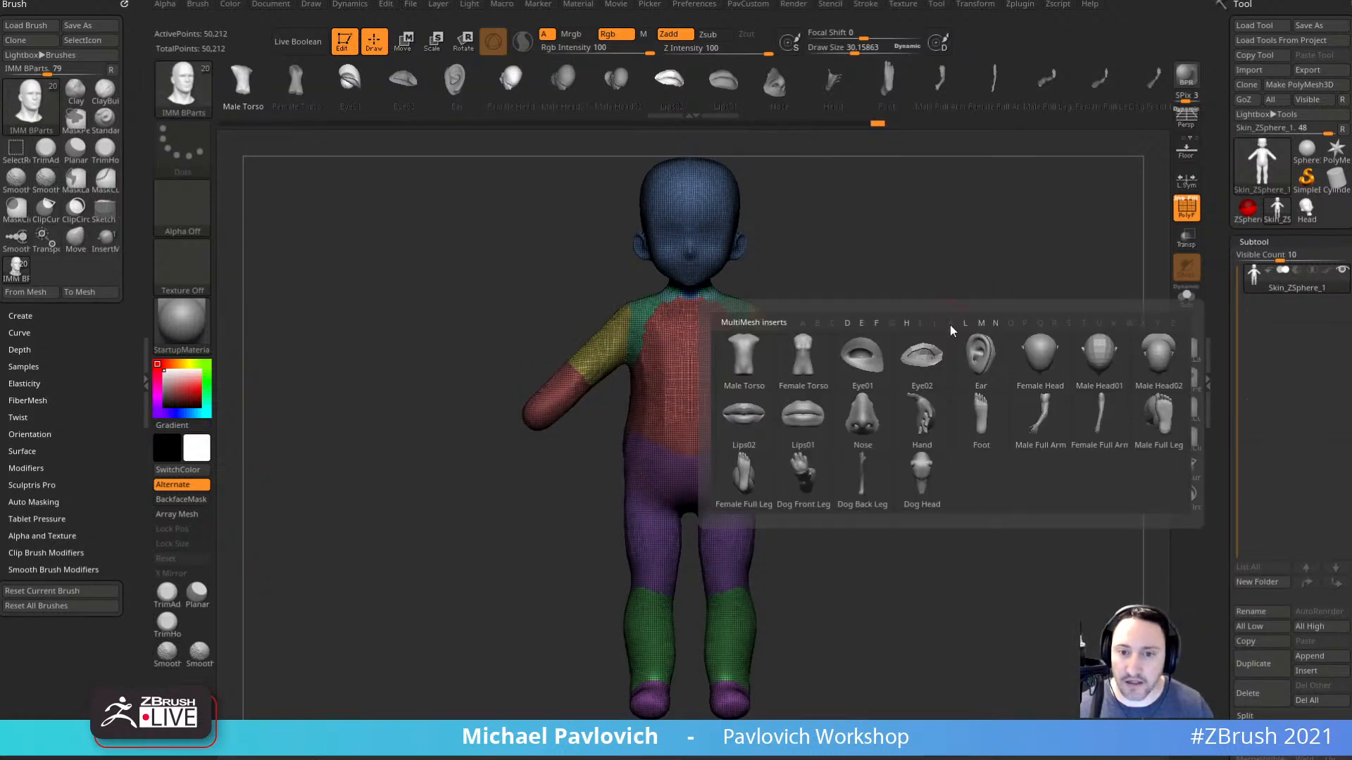
left_click(929, 421)
left_click_drag(953, 349, 1018, 372)
key("grave")
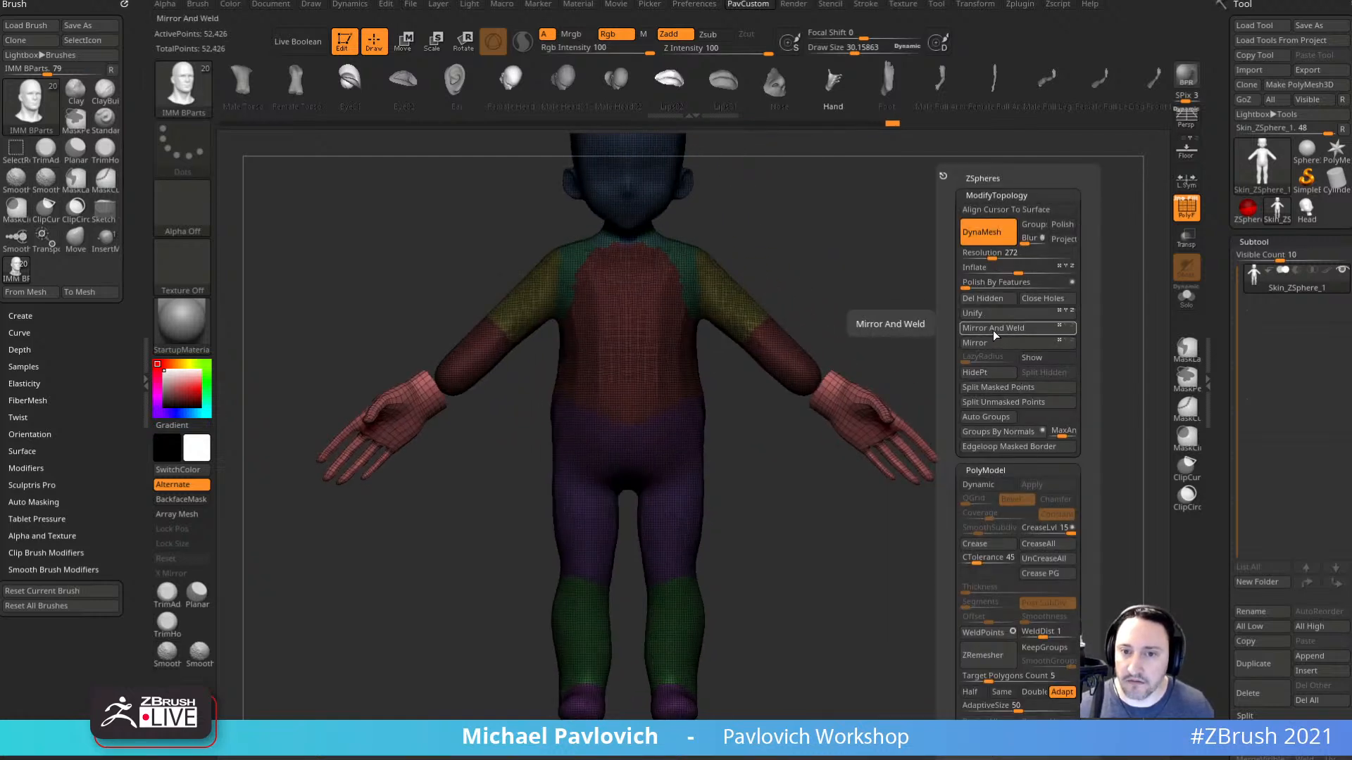
left_click(999, 386)
Turn on local symmetry and rotate the hands with the transform gizmo to follow the forearms.
key("w")
left_click_drag(821, 363, 887, 396)
mouse_move(873, 331)
left_mouse_down()
mouse_move(855, 332)
mouse_move(859, 345)
left_mouse_up()
left_click_drag(1098, 317, 1204, 160)
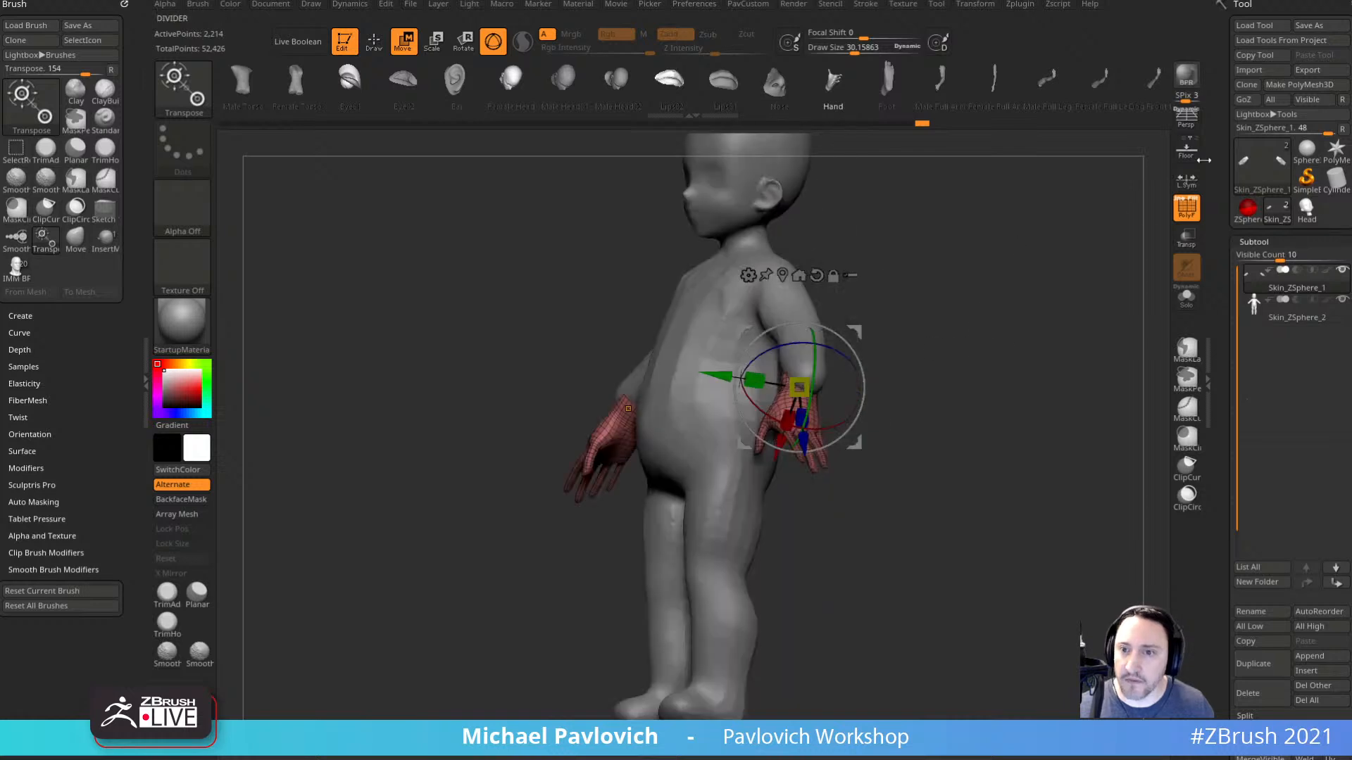
left_click_drag(1000, 321, 1053, 280)
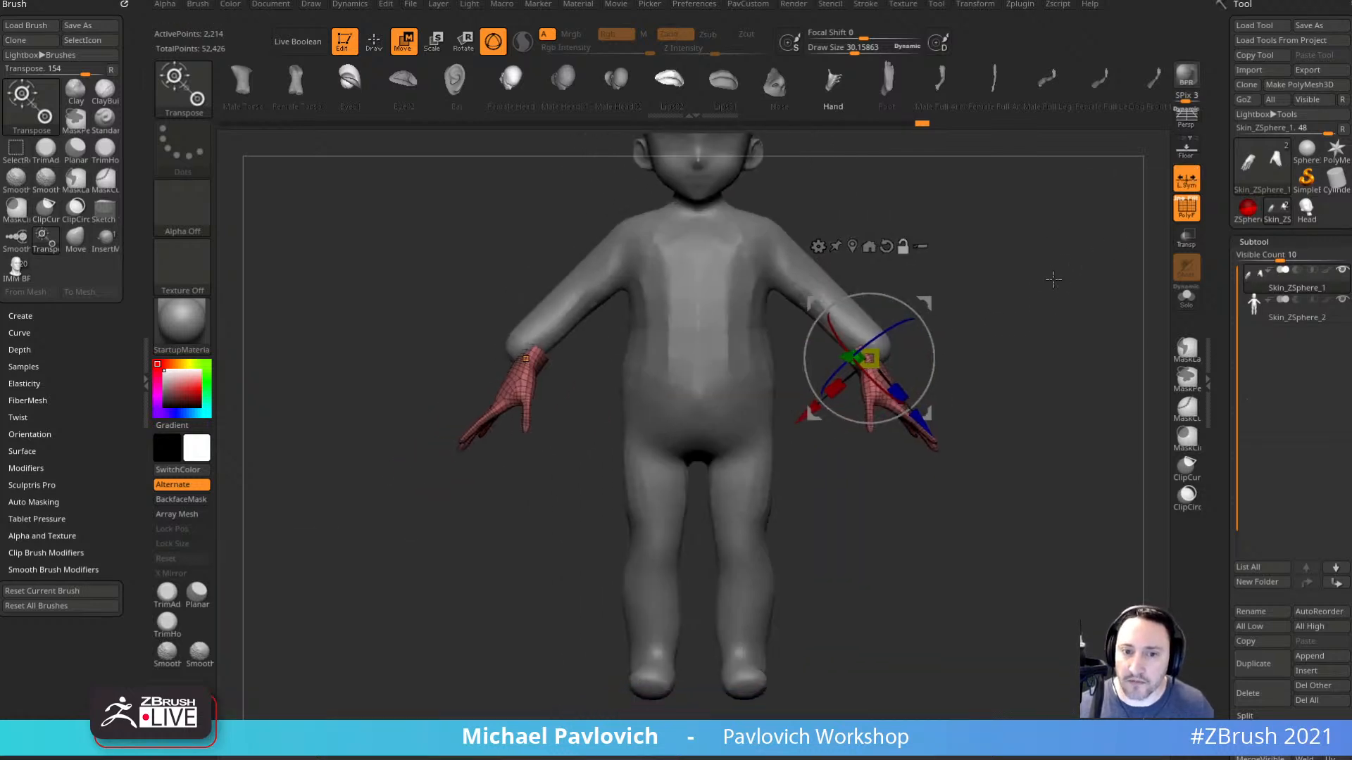
mouse_move(871, 359)
left_mouse_down()
mouse_move(911, 356)
mouse_move(937, 320)
mouse_move(1077, 310)
mouse_move(1045, 328)
mouse_move(1124, 366)
mouse_move(1068, 377)
mouse_move(871, 345)
mouse_move(1023, 307)
mouse_move(1053, 326)
mouse_move(1056, 386)
mouse_move(1045, 387)
left_mouse_up()
Fit the hands closely against the wrist ends of the arms with the transform gizmo.
key("q")
key("s")
mouse_move(1056, 384)
left_mouse_down("alt")
mouse_move(1017, 306)
mouse_move(1086, 438)
mouse_move(1023, 293)
mouse_move(1066, 364)
left_mouse_up("alt")
key("w")
left_click_drag(757, 319, 730, 294)
left_click_drag(908, 303, 838, 290)
left_click_drag(672, 284, 682, 284)
key("q")
mouse_move(873, 290)
left_mouse_down()
mouse_move(989, 295)
mouse_move(1016, 399)
mouse_move(1053, 451)
mouse_move(980, 383)
mouse_move(988, 413)
left_mouse_up()
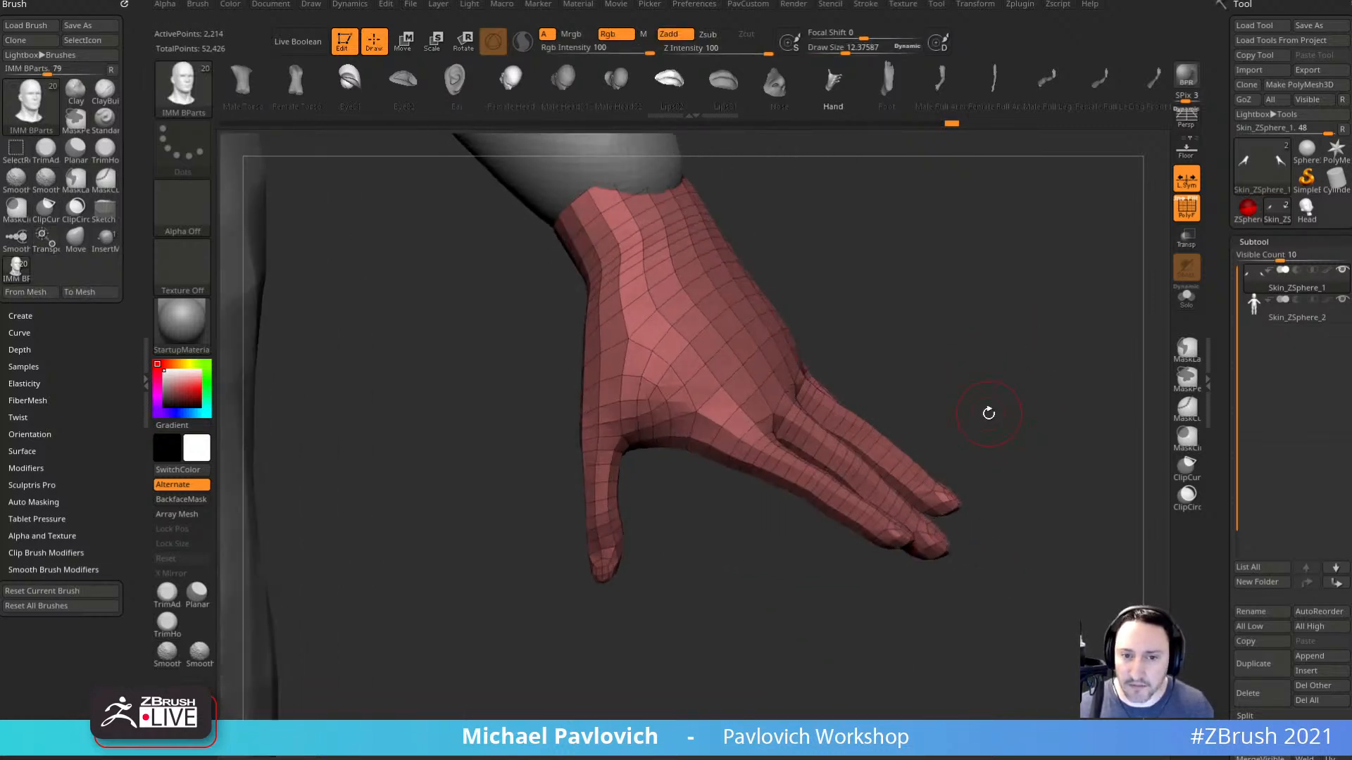
ZRemesh the hands with the Half polygon target and an adaptive size of 0.
key("grave")
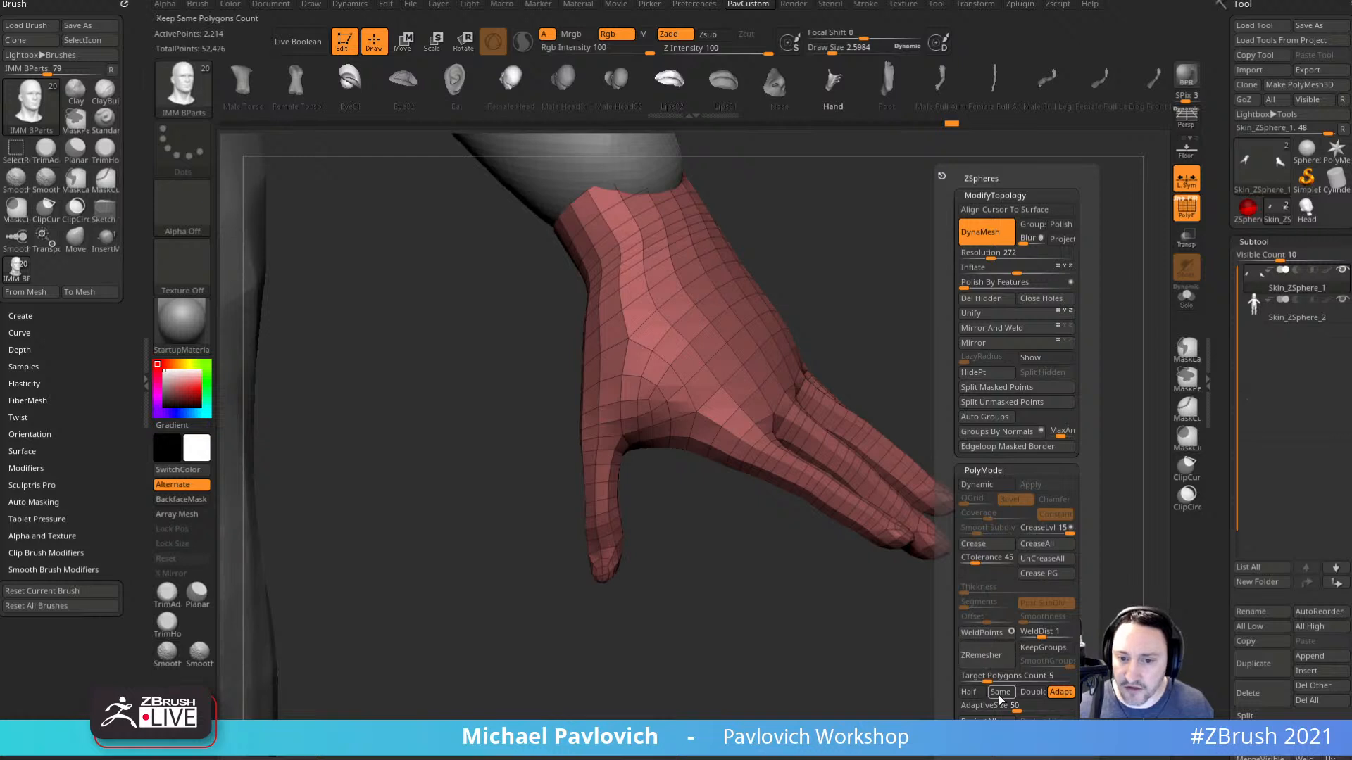
left_click(969, 693)
left_click_drag(980, 707, 960, 708)
left_click(992, 658)
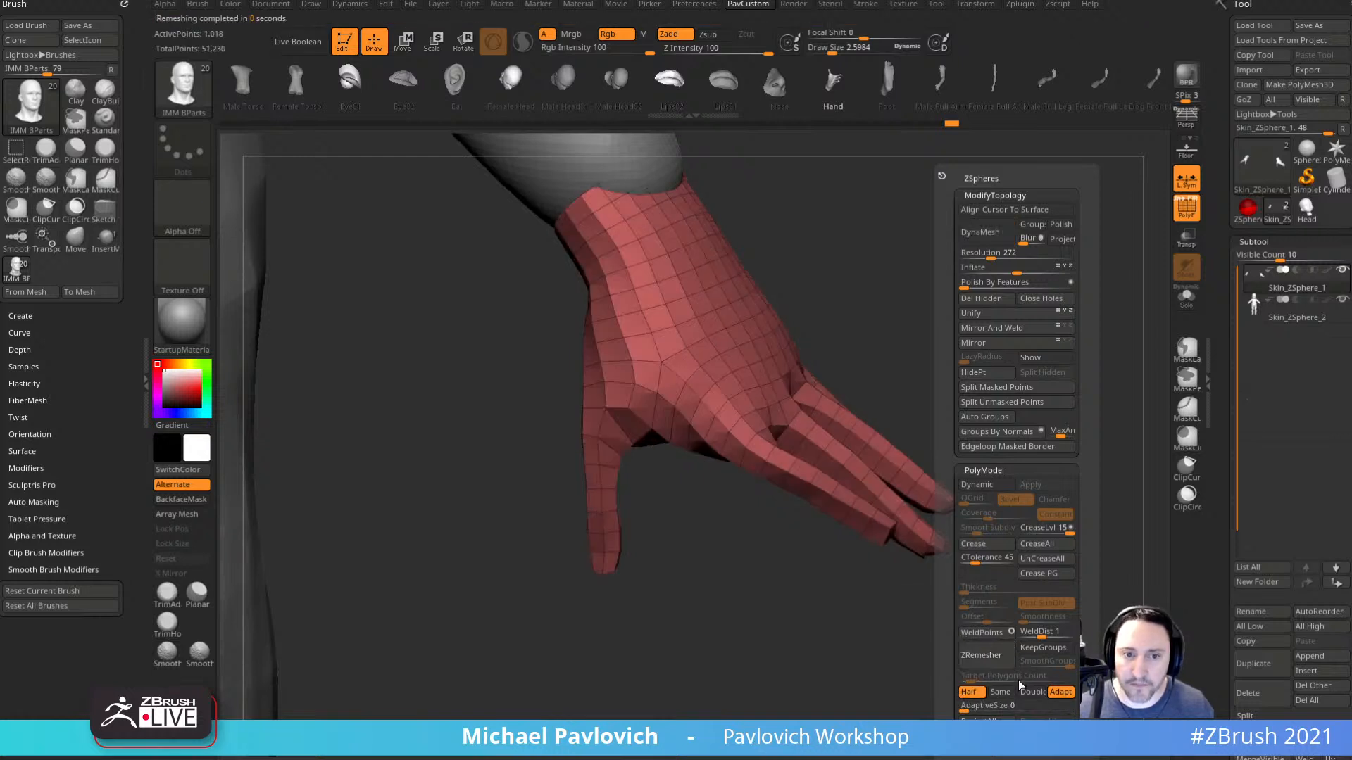
Open the full ZRemesher settings in the hands' geometry options.
left_click_drag(1225, 571, 1226, 397)
left_click(1252, 552, "shift")
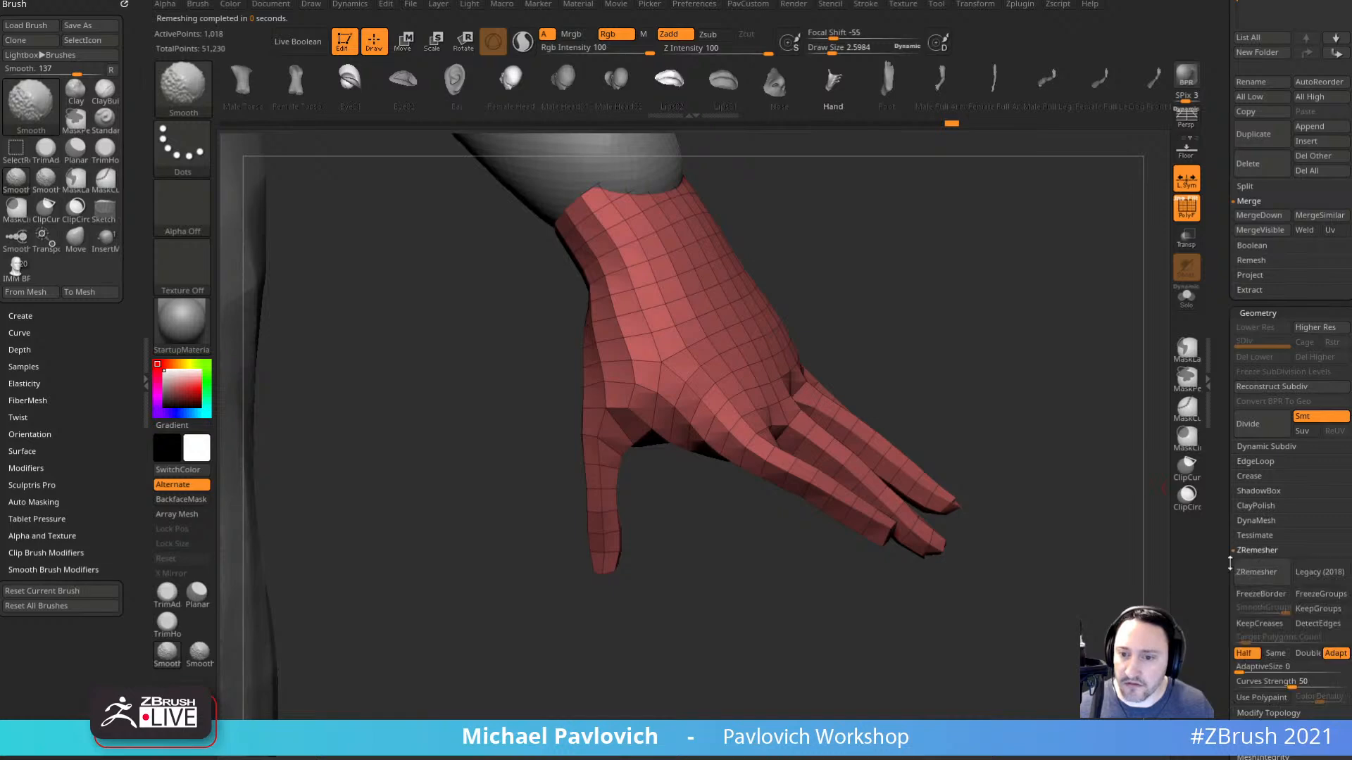
Thicken the middle, ring and little fingers of the hand with the Inflat brush.
left_click_drag(1229, 563, 1226, 524)
mouse_move(980, 392)
left_mouse_down()
mouse_move(1029, 326)
mouse_move(1029, 383)
mouse_move(996, 401)
mouse_move(1016, 335)
left_mouse_up()
key("b")
key("i")
key("n")
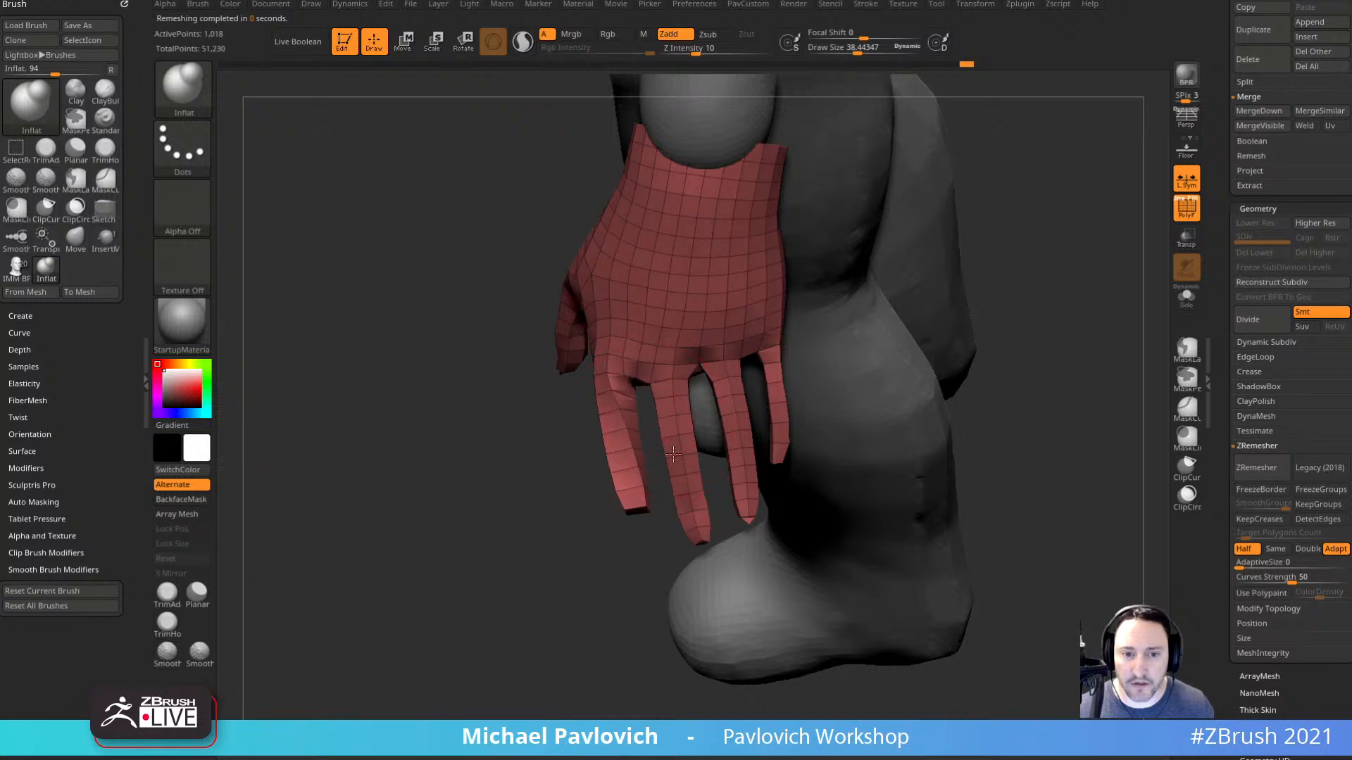
left_click_drag(733, 375, 746, 486)
left_click_drag(771, 366, 780, 450)
left_click_drag(515, 522, 620, 497)
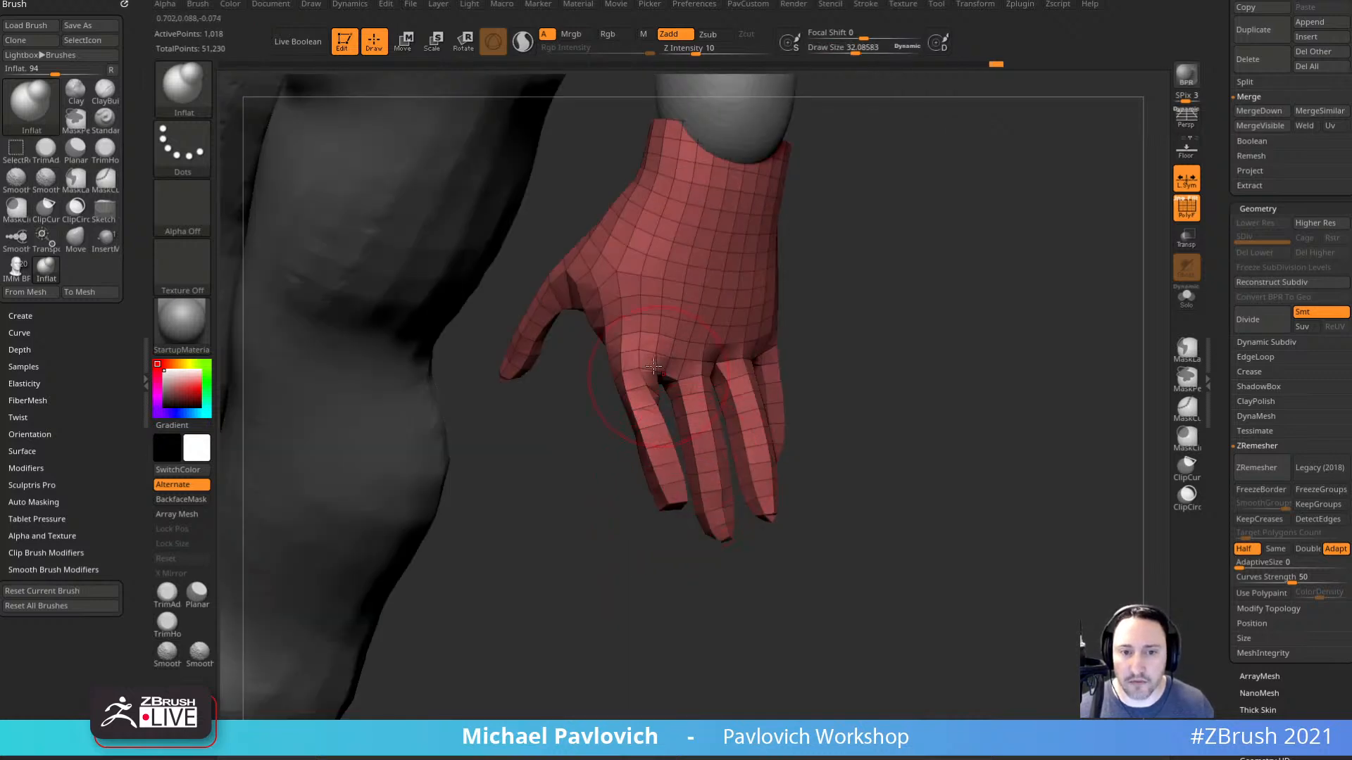
Inflate the index finger and the thumb, working around them with a smaller brush size for the thin areas.
left_click_drag(653, 367, 651, 429)
left_click_drag(563, 436, 693, 282)
left_click_drag(522, 325, 496, 357)
mouse_move(724, 264)
left_mouse_down()
mouse_move(809, 321)
mouse_move(875, 302)
mouse_move(882, 332)
left_mouse_up()
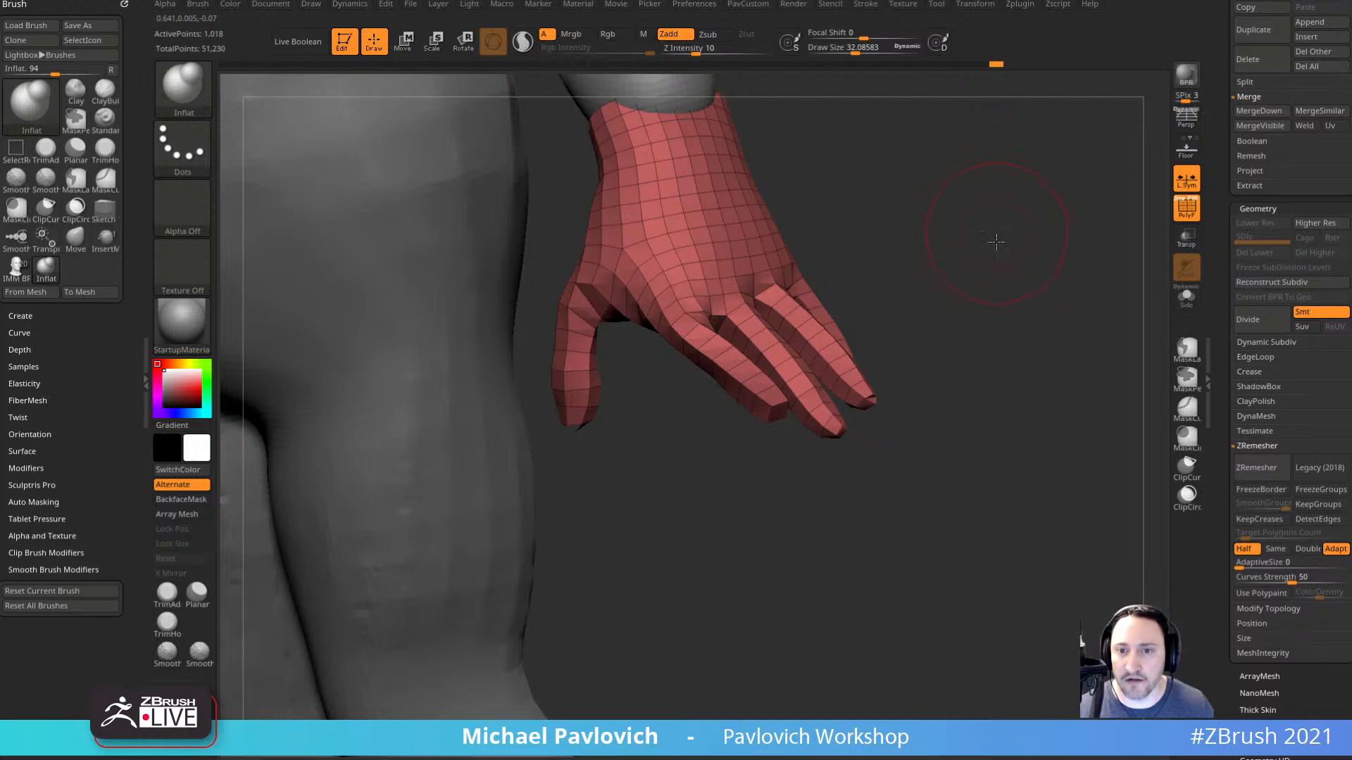
key("2")
left_click_drag(996, 241, 889, 329)
left_click(982, 233)
key("ctrl+z")
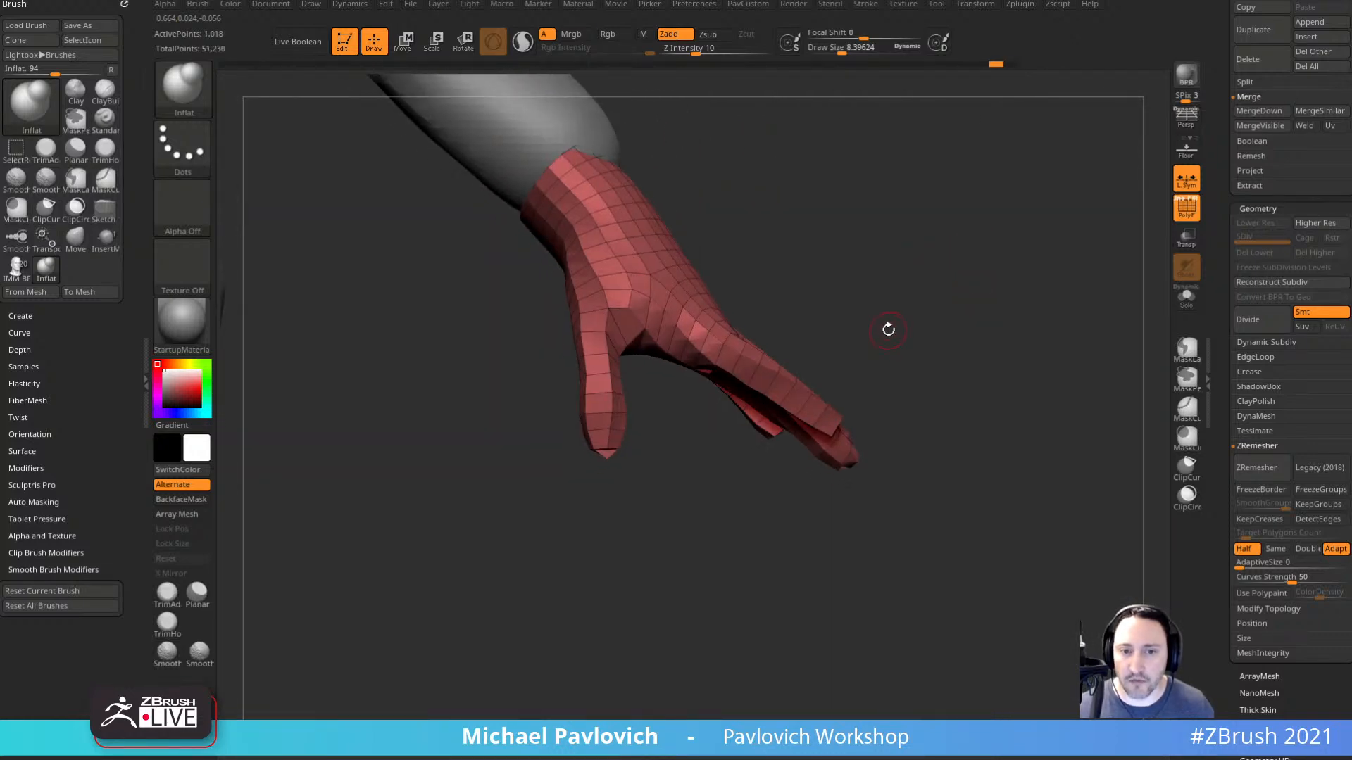
Mask the hand except the index finger and make MaskLasso the masking brush.
key("w")
left_click_drag(928, 266, 894, 317)
left_click_drag(696, 367, 734, 399, "ctrl")
left_click_drag(889, 317, 795, 377)
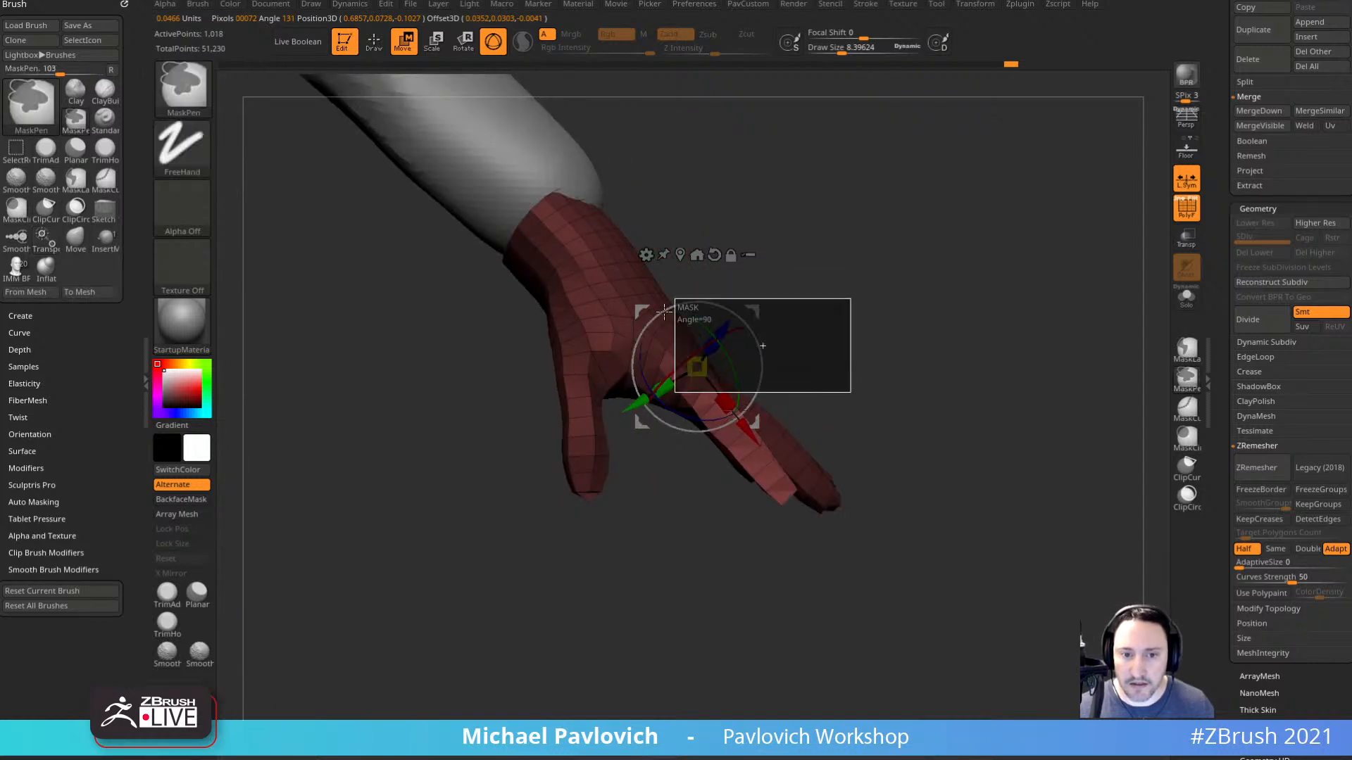
key("ctrl+b")
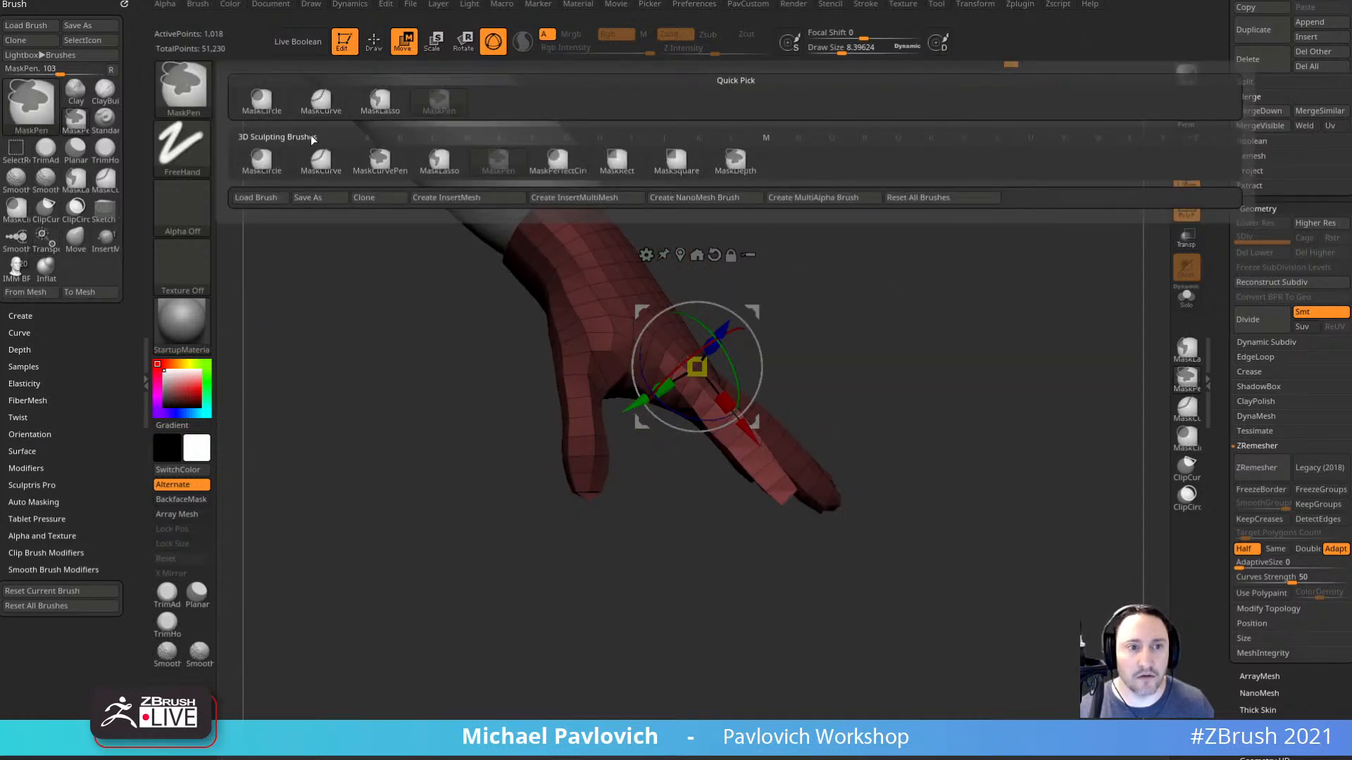
left_click(439, 164, "ctrl")
Lasso-mask the hand up to the index finger's middle joint and bend the outer part of the finger downward.
left_click(860, 395, "ctrl")
mouse_move(819, 336)
left_mouse_down("ctrl")
mouse_move(679, 310)
mouse_move(818, 319)
mouse_move(646, 318)
mouse_move(753, 423)
mouse_move(831, 331)
mouse_move(757, 321)
mouse_move(799, 364)
mouse_move(809, 452)
mouse_move(818, 416)
left_mouse_up("ctrl")
key("ctrl+z")
left_click(859, 395, "ctrl")
left_click(860, 379, "ctrl")
left_click_drag(881, 325, 951, 420, "ctrl")
Mask everything but the remaining fingers and bend their outer parts downward from the middle joints with the gizmo.
key("q")
mouse_move(975, 356)
left_mouse_down()
mouse_move(966, 347)
mouse_move(928, 386)
left_mouse_up()
mouse_move(908, 540)
left_mouse_down("ctrl")
mouse_move(788, 385)
mouse_move(919, 602)
mouse_move(927, 594)
left_mouse_up("ctrl")
left_click(989, 421, "ctrl")
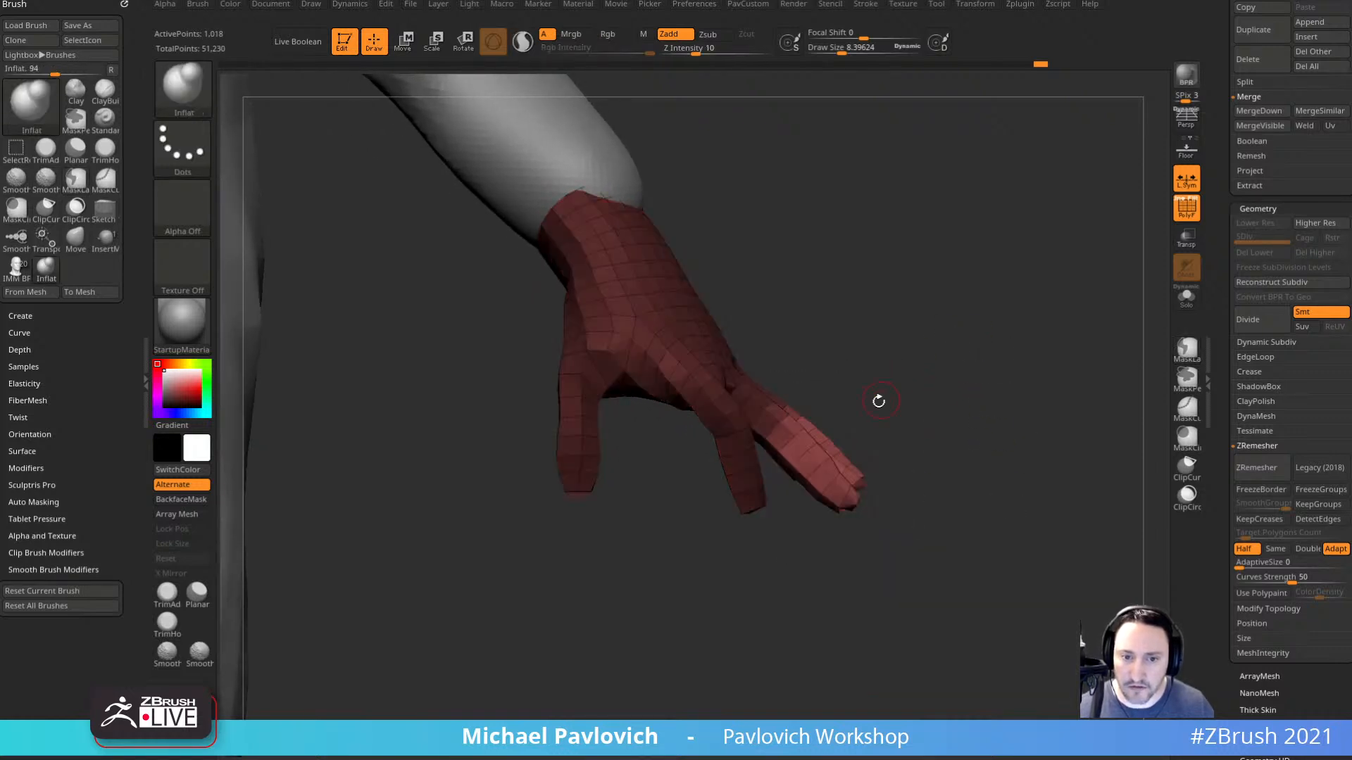
key("w")
left_click_drag(879, 400, 841, 401)
left_click(782, 428, "alt")
left_click_drag(902, 375, 848, 438)
mouse_move(1000, 514)
left_mouse_down()
mouse_move(850, 578)
mouse_move(880, 505)
mouse_move(905, 501)
mouse_move(896, 493)
mouse_move(941, 525)
mouse_move(946, 514)
left_mouse_up()
Adjust the shape and spacing of the bent fingers with the Move brush.
key("q")
key("b")
key("m")
key("v")
left_click(742, 50, "shift")
mouse_move(772, 85)
left_mouse_down()
mouse_move(851, 477)
mouse_move(860, 446)
left_mouse_up()
mouse_move(889, 496)
left_mouse_down()
mouse_move(934, 402)
mouse_move(797, 444)
left_mouse_up()
left_click(725, 50, "shift")
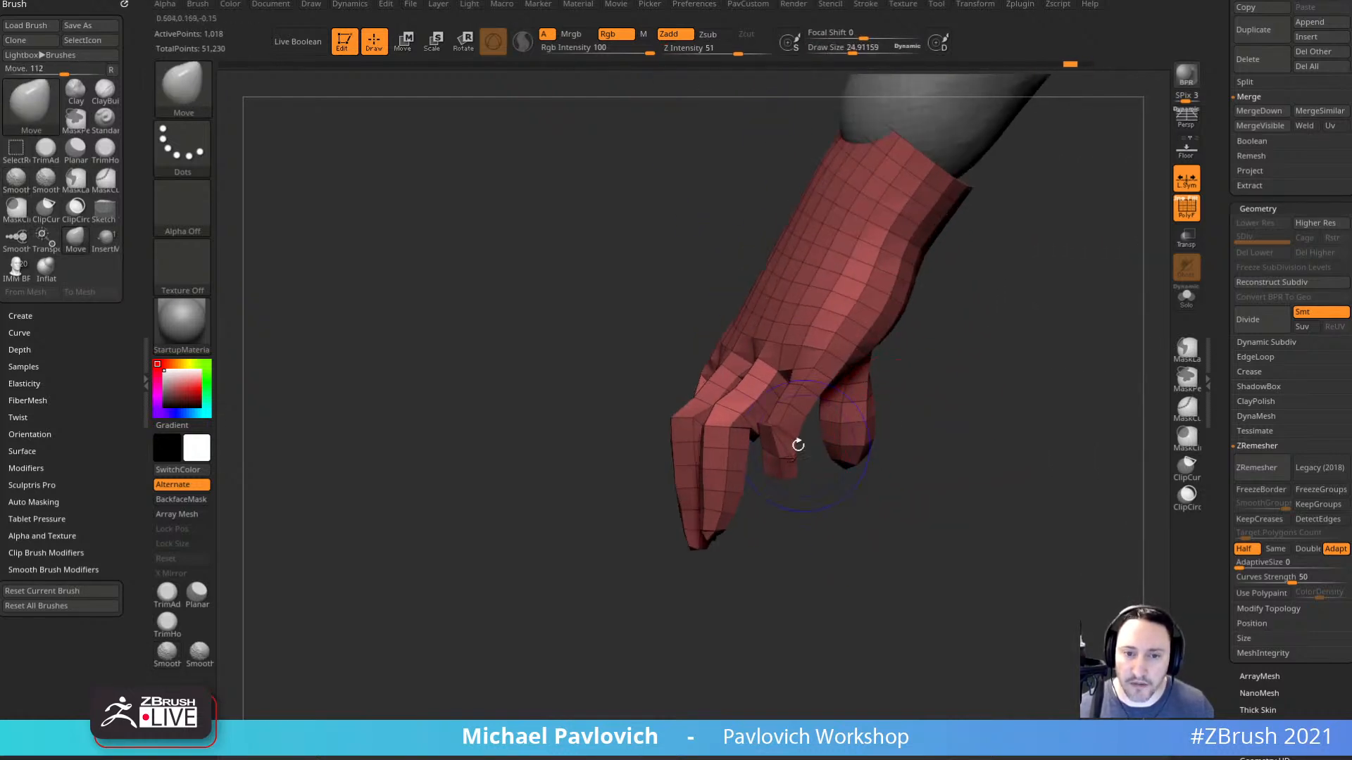
left_click_drag(833, 543, 775, 528)
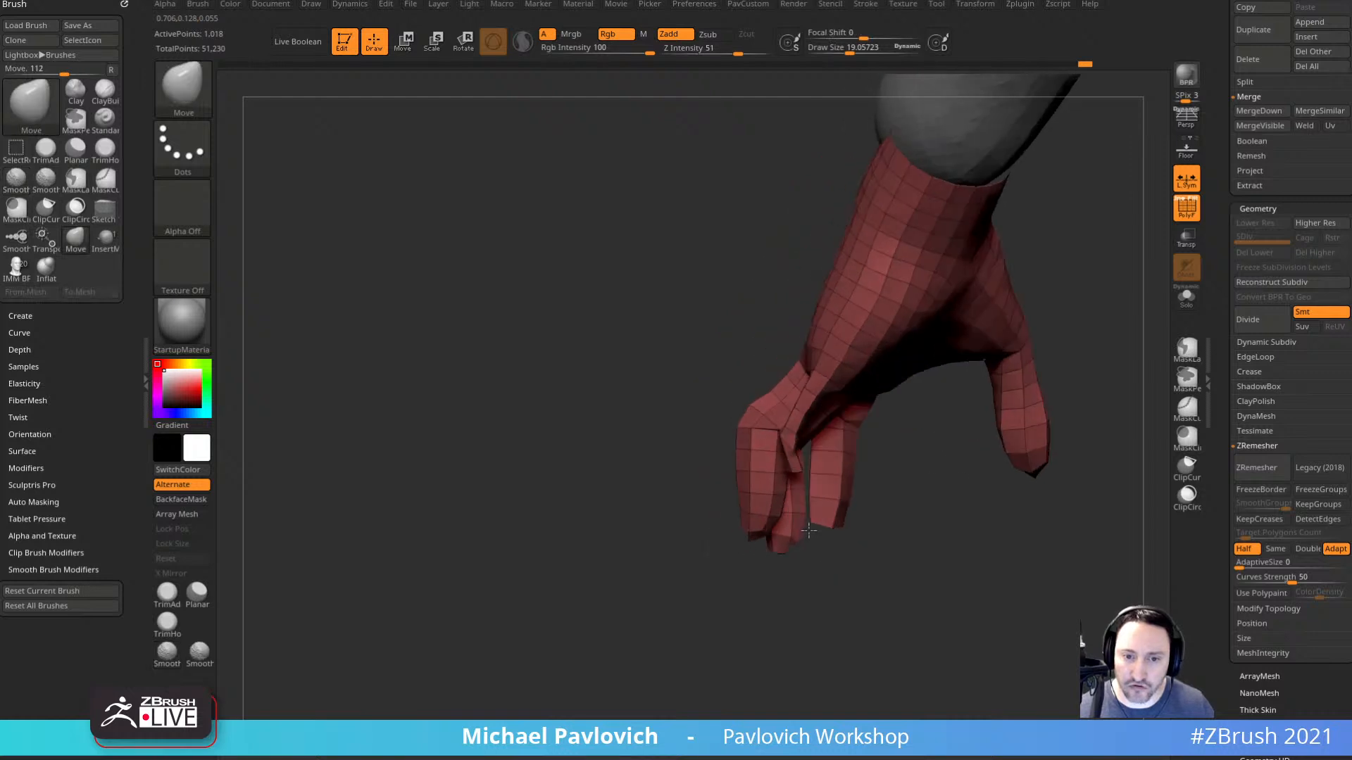
Thicken the thin little finger with the Inflat brush and smooth its base.
key("bracketright")
key("bracketright")
key("b")
key("i")
key("n")
left_click_drag(855, 542, 943, 556)
key("bracketleft")
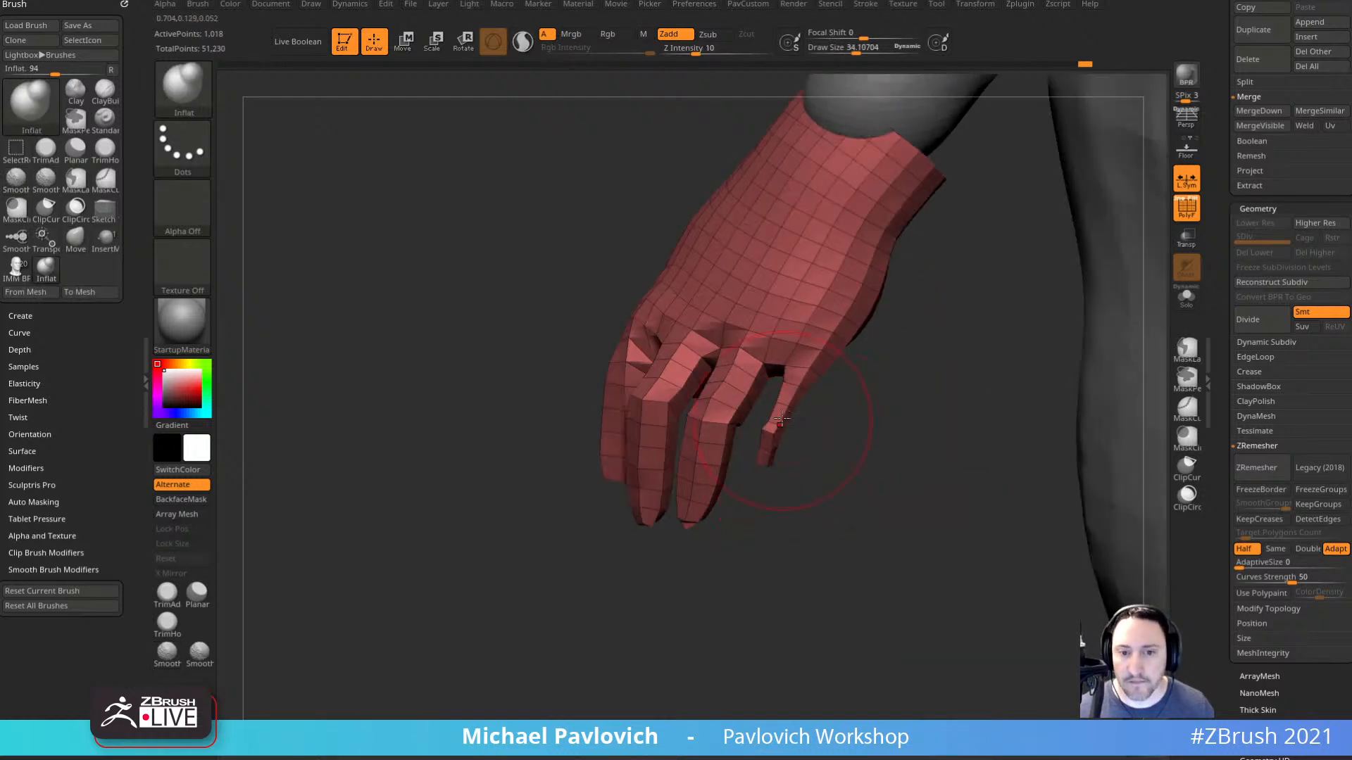
left_click_drag(787, 400, 778, 426)
left_click_drag(852, 481, 947, 468)
left_click_drag(793, 389, 786, 408, "shift")
left_click_drag(880, 537, 725, 510)
left_click_drag(749, 595, 824, 525)
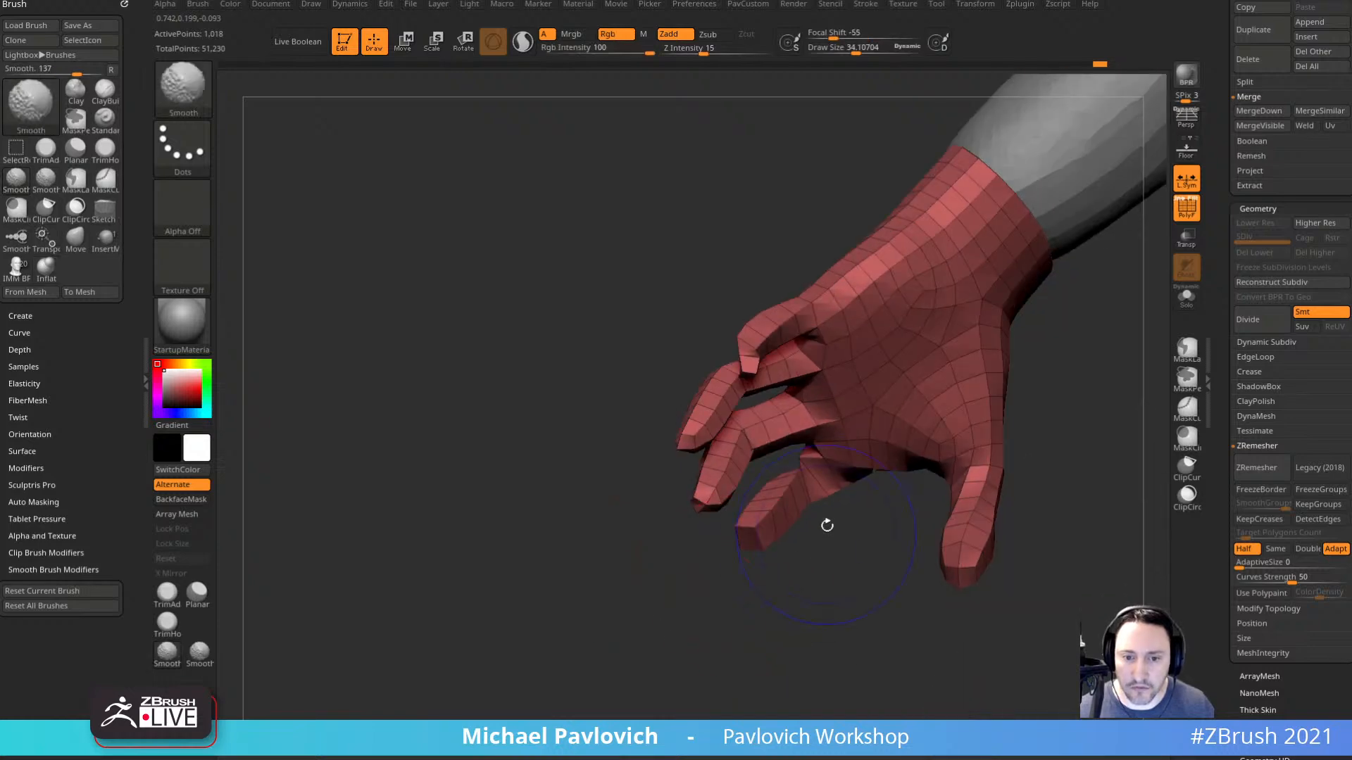
left_click_drag(745, 586, 832, 478)
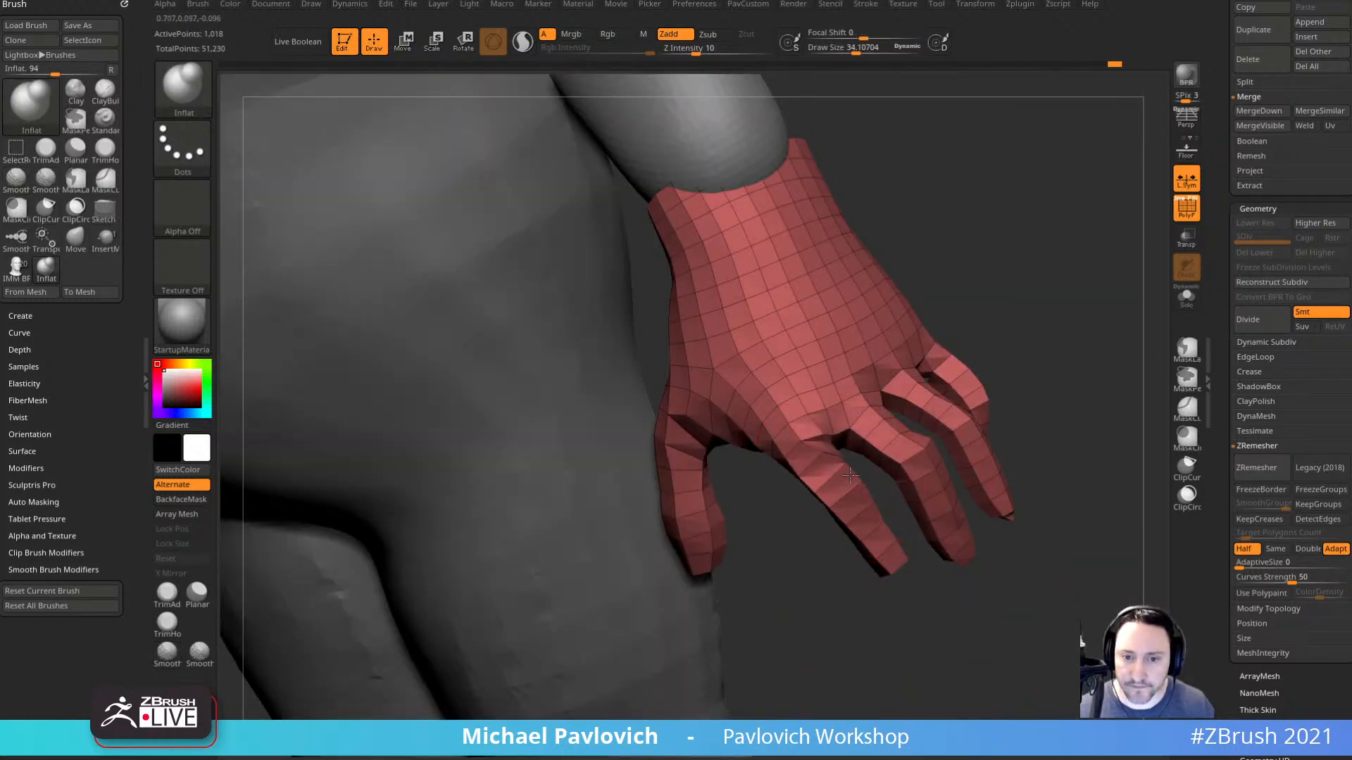
Center the rotation on the hand and isolate it in Solo mode.
mouse_move(1038, 378)
left_mouse_down("alt")
mouse_move(1053, 305)
mouse_move(1053, 371)
mouse_move(1035, 359)
mouse_move(983, 375)
mouse_move(987, 351)
mouse_move(879, 363)
mouse_move(919, 373)
mouse_move(979, 302)
mouse_move(987, 347)
left_mouse_up("alt")
key("w")
left_click(906, 388, "alt")
key("q")
mouse_move(773, 388)
left_mouse_down()
mouse_move(756, 391)
mouse_move(1098, 324)
mouse_move(1031, 360)
mouse_move(971, 356)
mouse_move(964, 383)
mouse_move(1131, 408)
mouse_move(1078, 353)
mouse_move(1031, 361)
mouse_move(1034, 374)
mouse_move(1003, 355)
left_mouse_up()
left_click(1188, 303)
Close the open wrist hole with the ZModeler Close edge action.
key("b")
key("z")
key("m")
key("space")
key("space")
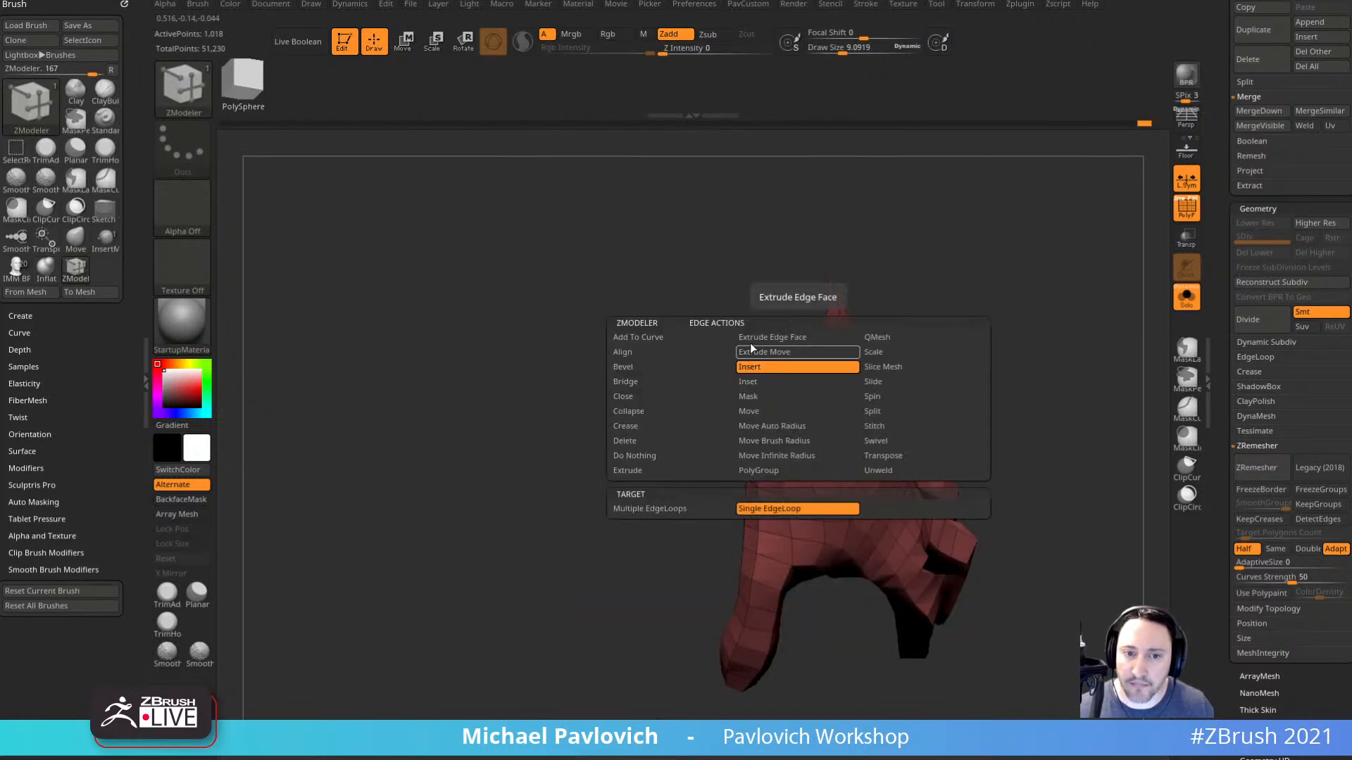
left_click(665, 395)
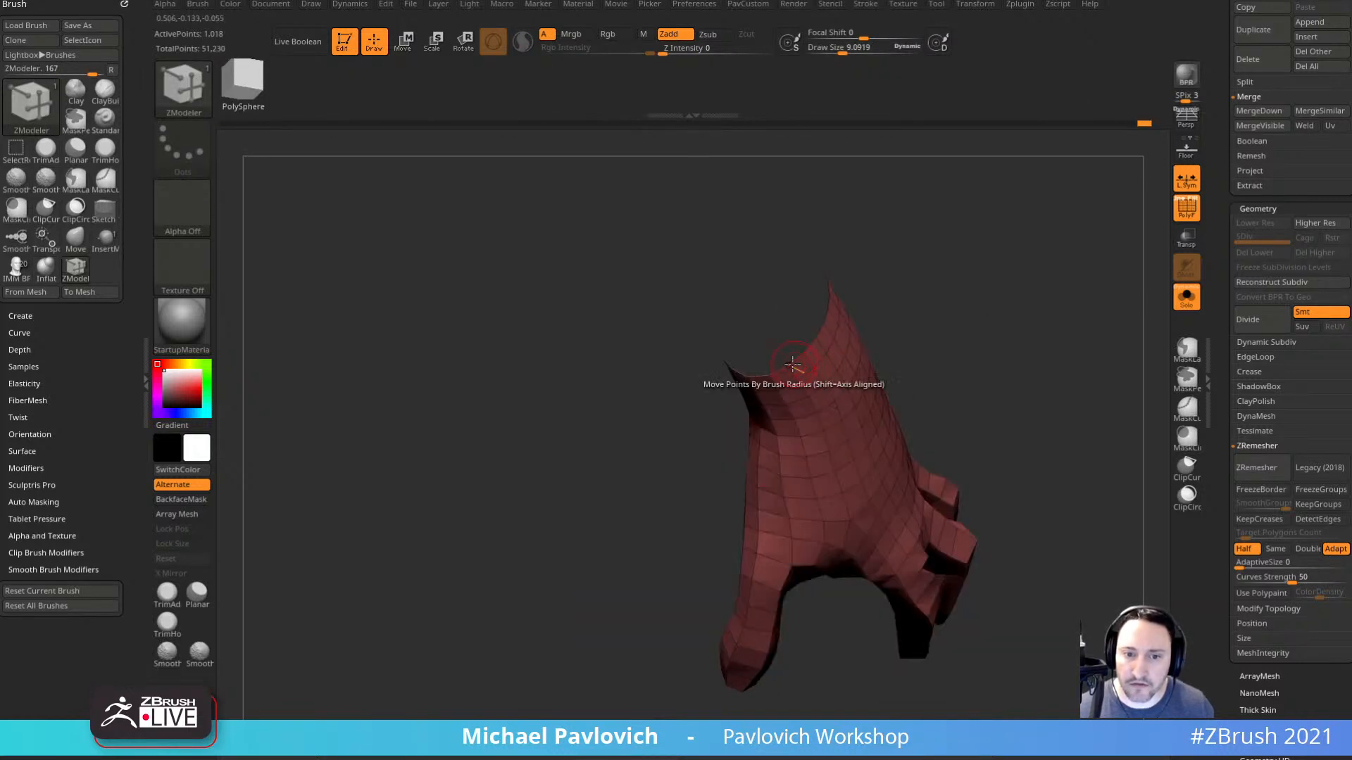
left_click(795, 362)
Give the wrist cap its own polygroup and crease the hand's edges by polygroup.
left_click(782, 314, "ctrl+shift")
key("ctrl+w")
left_click(954, 288, "ctrl+shift")
left_click_drag(956, 289, 1032, 345, "alt")
key("grave")
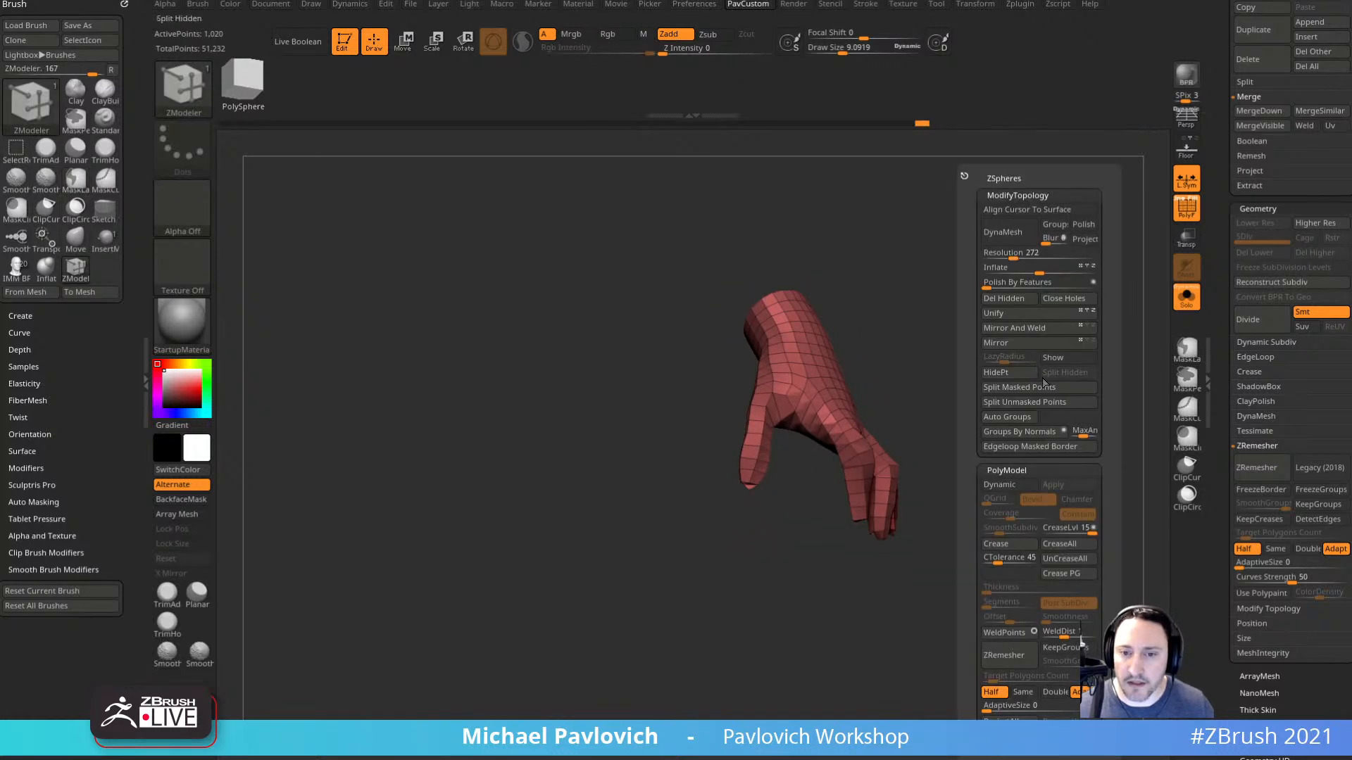
left_click(1063, 572)
left_click_drag(1050, 560, 1022, 420)
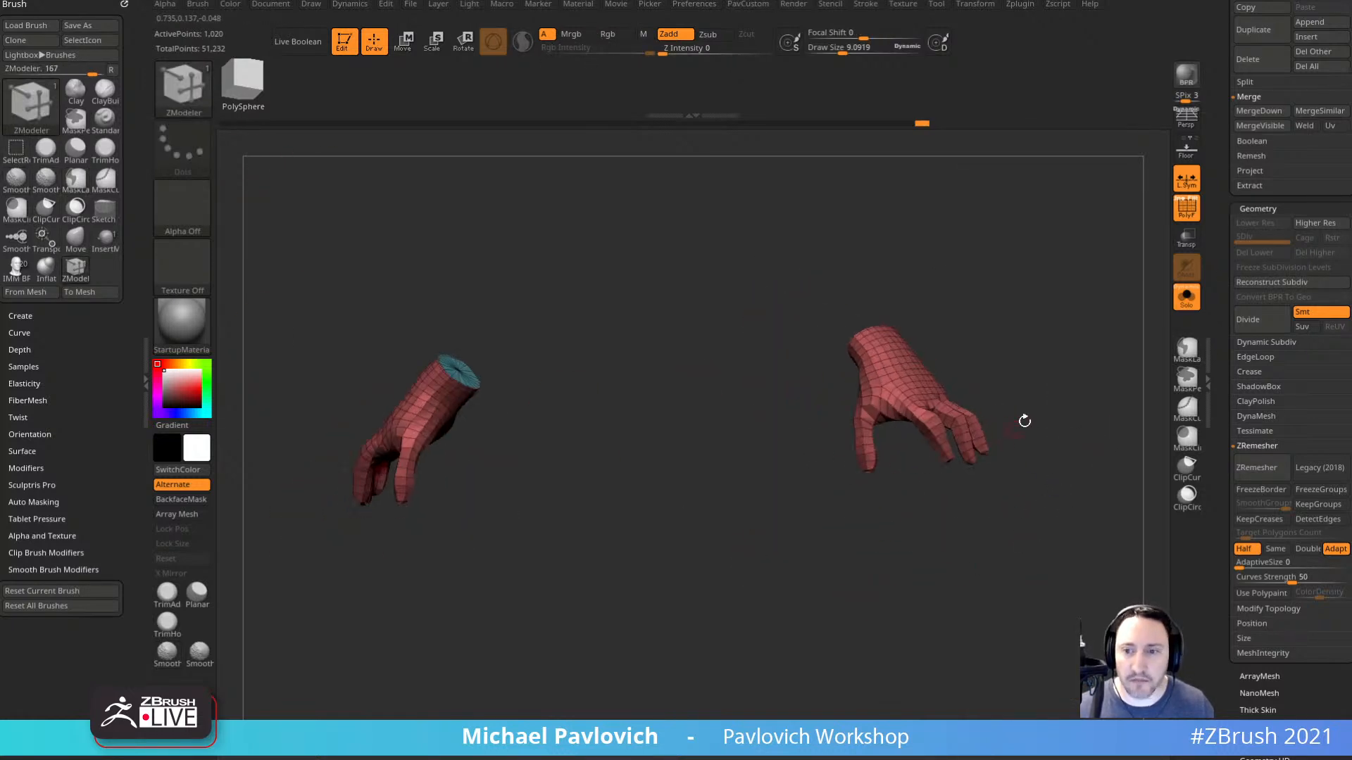
Divide the hand once to subdivision level 2 and show the rest of the body again.
left_click(1251, 373, "shift")
left_click_drag(1126, 442, 1100, 465)
key("ctrl+d")
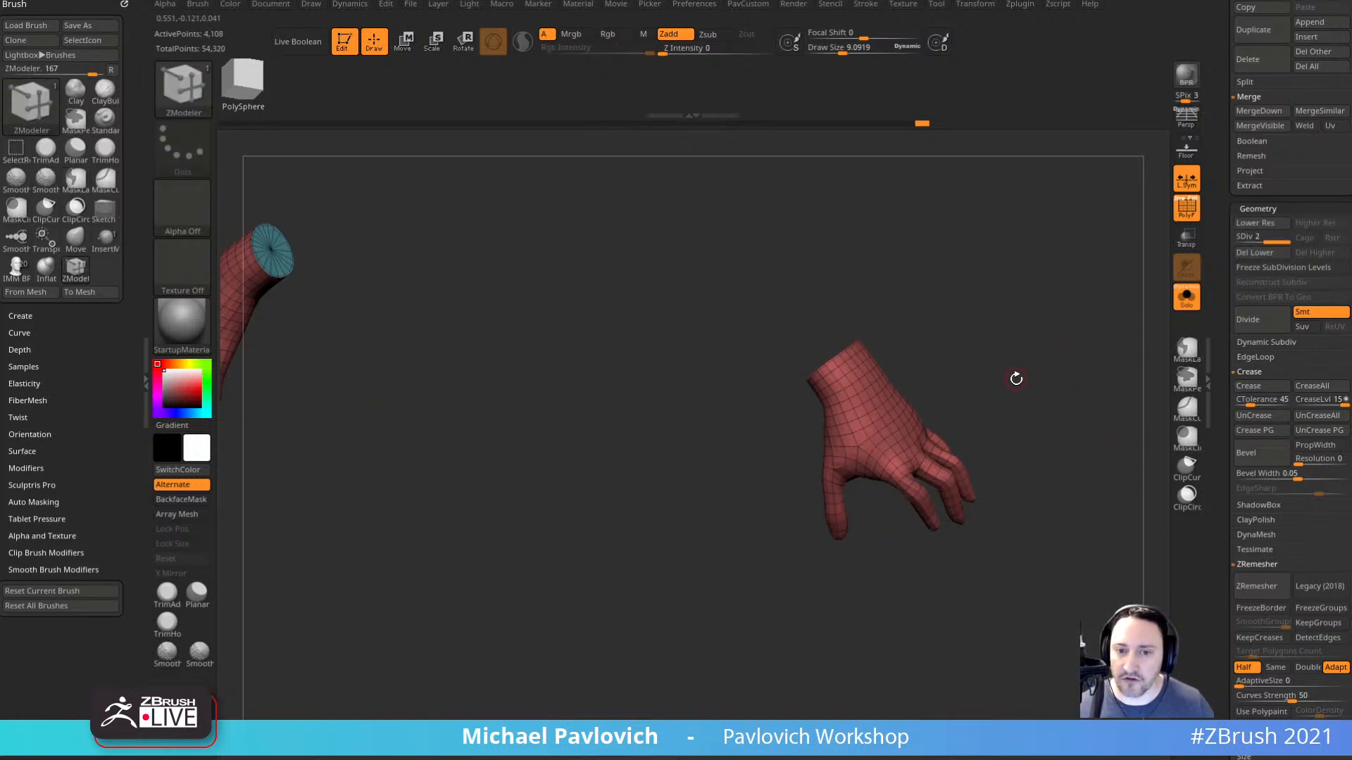
mouse_move(1016, 378)
left_mouse_down()
mouse_move(1035, 335)
mouse_move(1077, 334)
mouse_move(1068, 360)
mouse_move(1046, 367)
left_mouse_up()
left_click(1186, 297)
Mask the hand except the thumb, reposition the thumb with the gizmo, and clear the mask.
mouse_move(851, 541)
left_mouse_down("ctrl")
mouse_move(792, 451)
mouse_move(849, 607)
mouse_move(915, 585)
left_mouse_up("ctrl")
left_click(853, 633, "ctrl")
key("w")
left_click(846, 483, "alt")
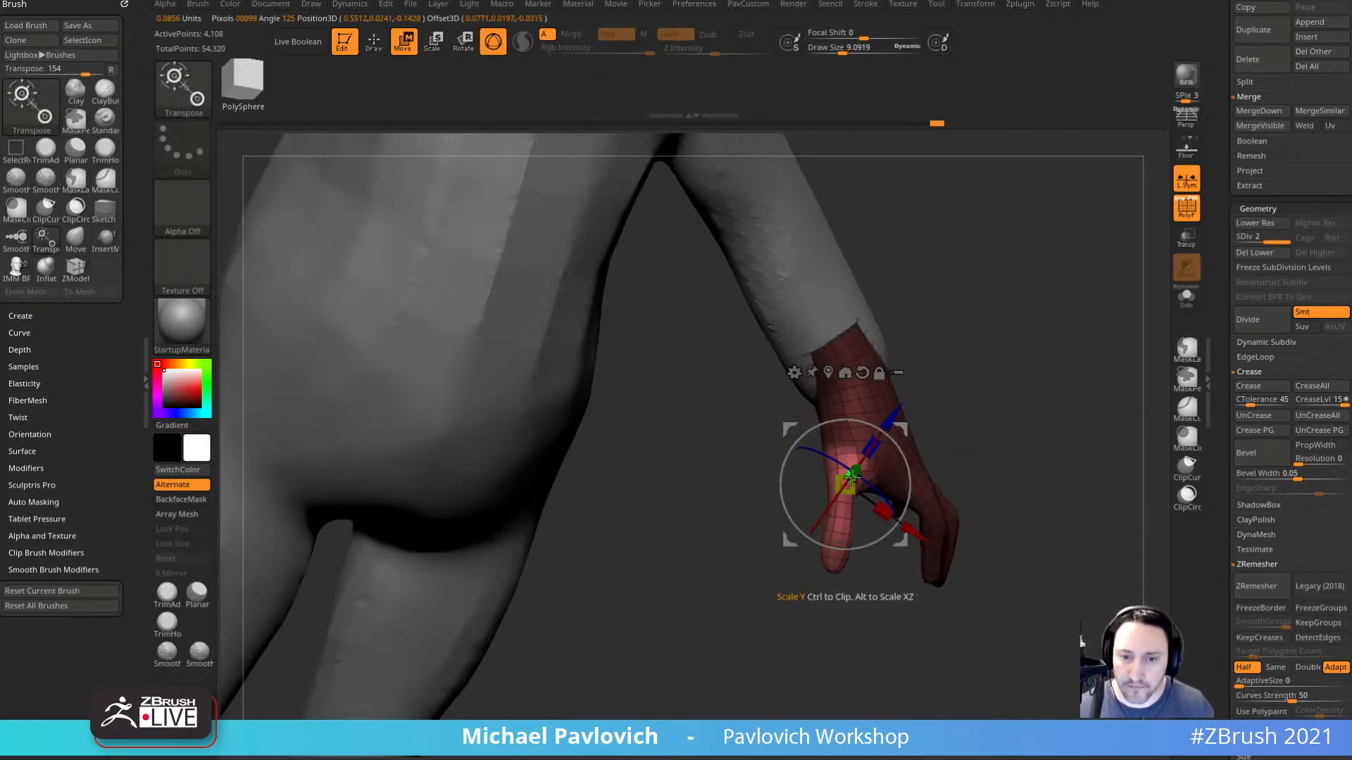
left_click_drag(853, 475, 810, 504)
left_click_drag(1000, 524, 837, 521)
left_click_drag(900, 430, 908, 423)
key("q")
right_click_drag(892, 426, 957, 431)
left_click_drag(985, 359, 1010, 387, "ctrl")
right_click_drag(961, 388, 983, 386)
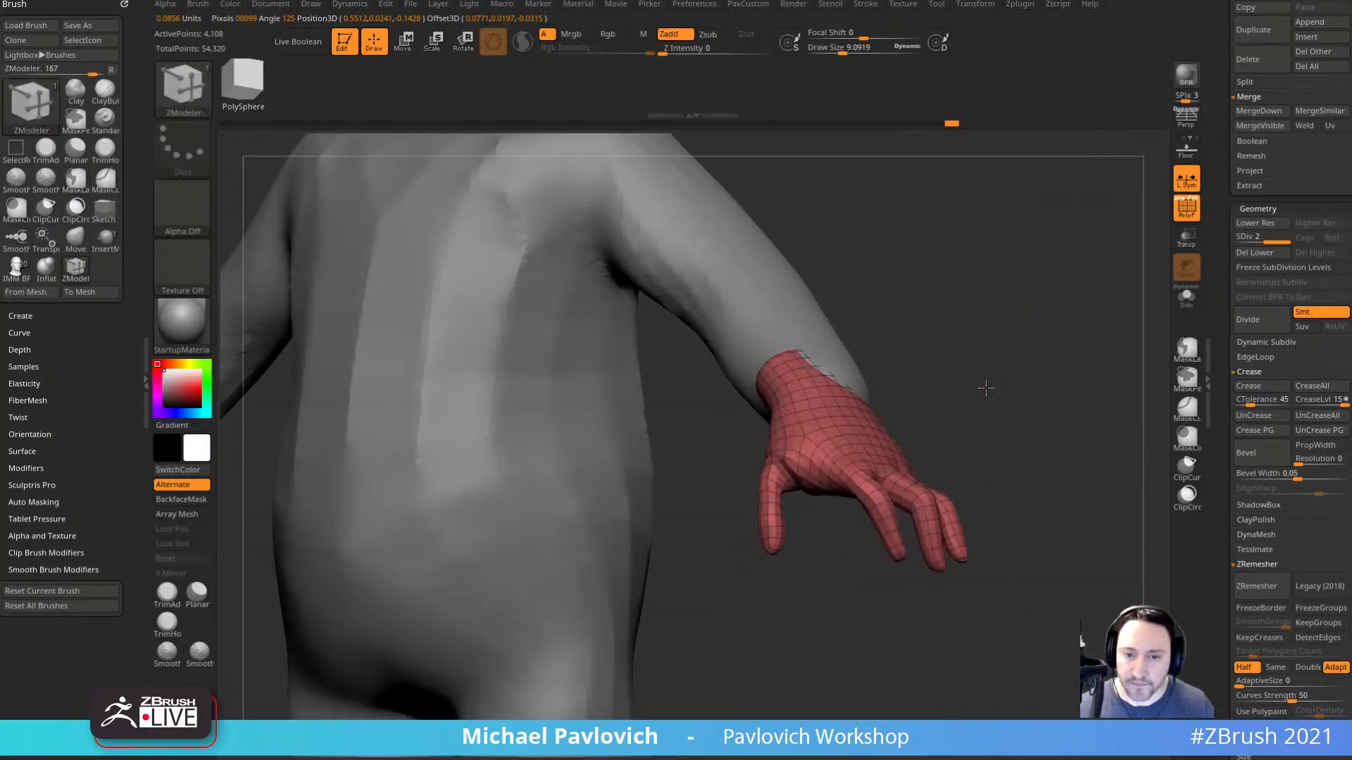
Drop the hand to subdivision level 1 and reshape the thumb and wrist area with the Move brush.
left_click(1244, 239)
right_click_drag(1126, 303, 986, 352)
key("s")
key("b")
key("m")
key("v")
mouse_move(829, 500)
left_mouse_down()
mouse_move(845, 500)
mouse_move(785, 489)
mouse_move(787, 472)
left_mouse_up()
key("s")
left_click_drag(788, 420, 782, 416)
left_click_drag(809, 380, 803, 377)
mouse_move(908, 373)
right_mouse_down()
mouse_move(993, 319)
mouse_move(1000, 341)
mouse_move(947, 362)
right_mouse_up()
mouse_move(815, 366)
left_mouse_down()
mouse_move(806, 357)
mouse_move(861, 376)
left_mouse_up()
Pull the fingers into a more natural spread with the Move brush at varying sizes.
right_click_drag(893, 377, 862, 415)
key("s")
left_click_drag(873, 452, 869, 450)
mouse_move(943, 521)
right_mouse_down()
mouse_move(874, 524)
mouse_move(904, 551)
right_mouse_up()
mouse_move(857, 481)
left_mouse_down()
mouse_move(866, 471)
mouse_move(862, 486)
left_mouse_up()
key("s")
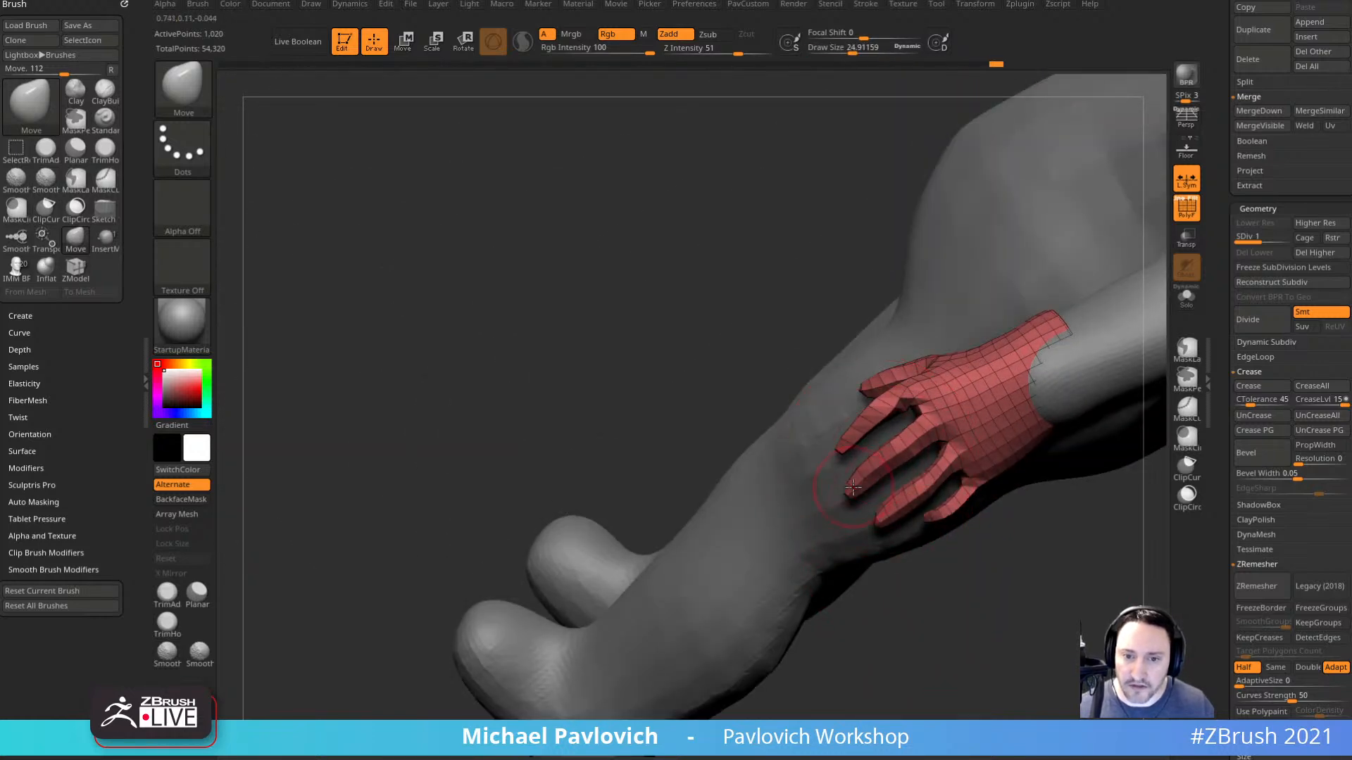
mouse_move(898, 421)
right_mouse_down()
mouse_move(916, 451)
mouse_move(889, 431)
right_mouse_up()
key("s")
left_click_drag(884, 426, 888, 425)
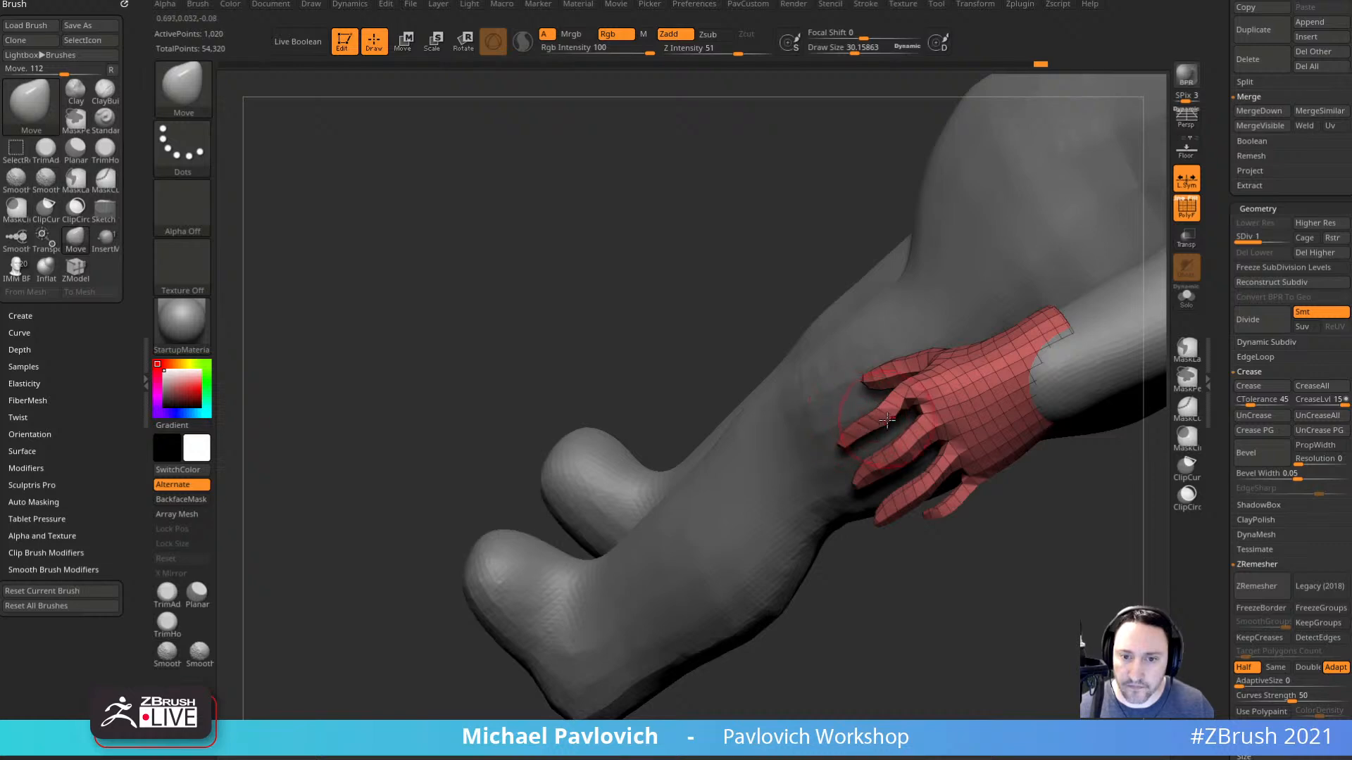
mouse_move(1053, 524)
right_mouse_down()
mouse_move(1077, 528)
mouse_move(1080, 561)
mouse_move(1050, 535)
right_mouse_up()
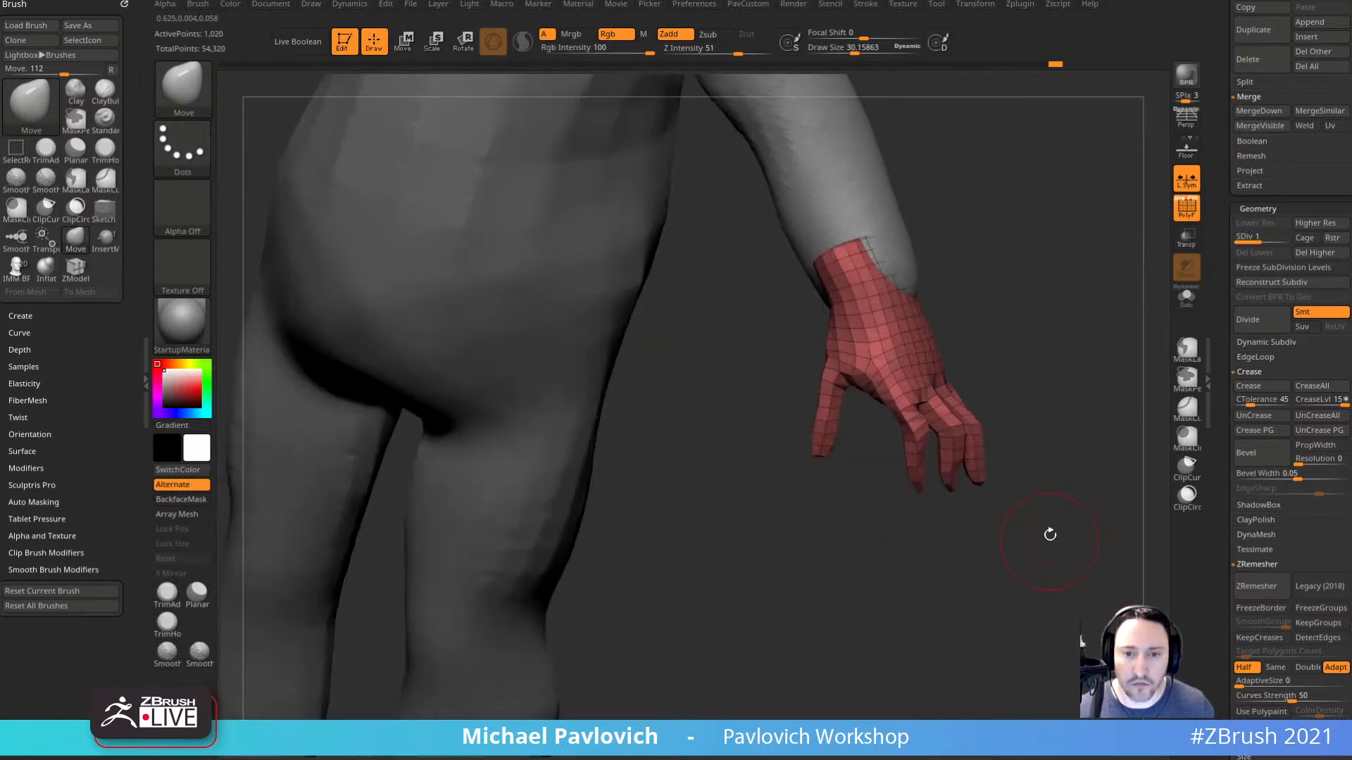
Turn on Topological auto masking for the Move brush with a range of 1.2.
scroll(99, 462, "down", 1)
left_click(47, 472)
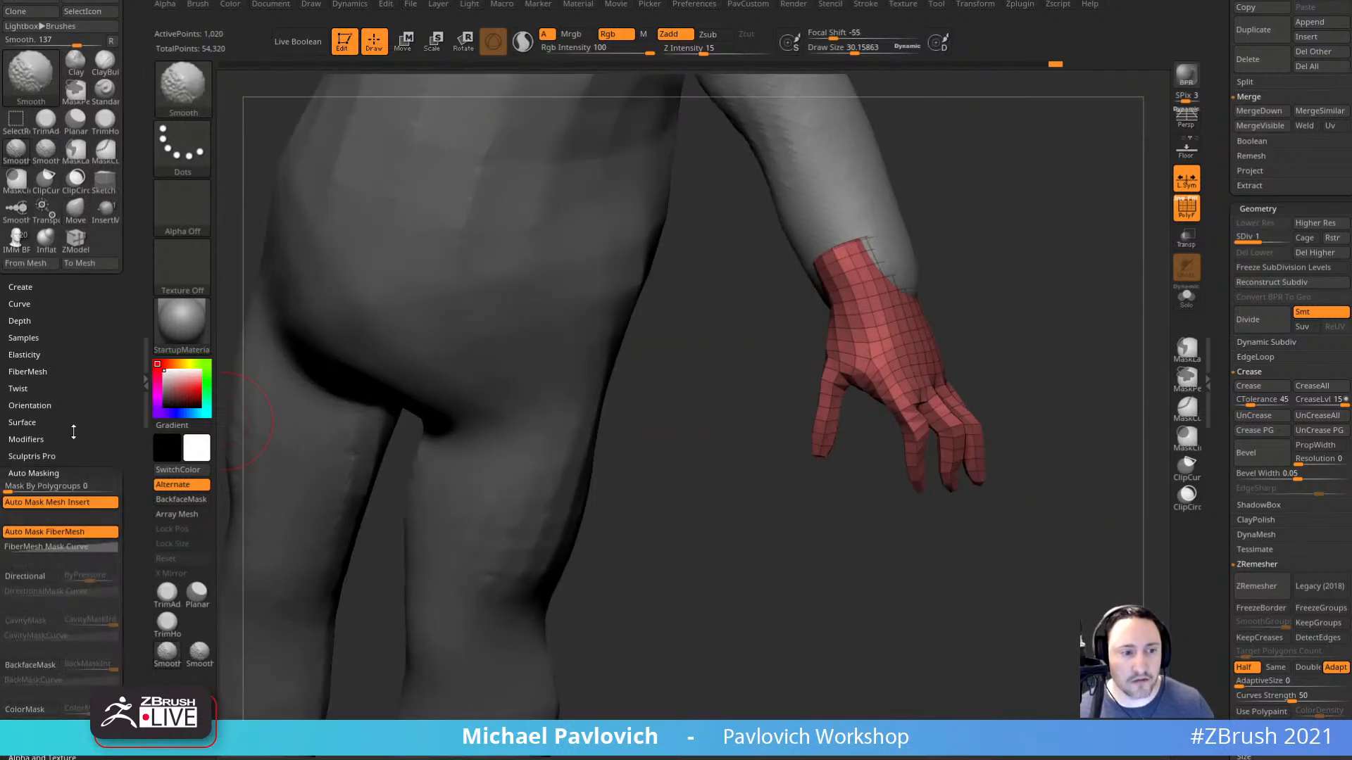
left_click(42, 632)
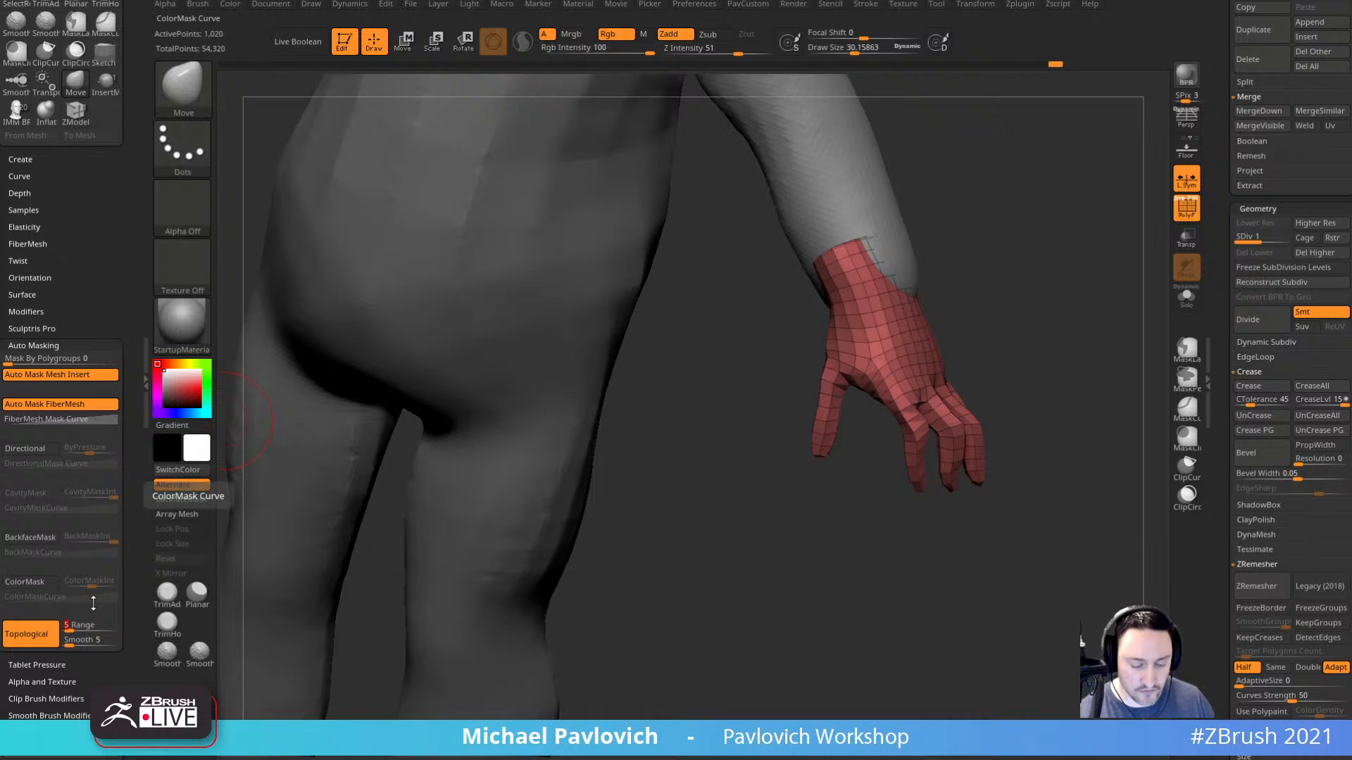
Reposition the index and middle fingers individually using the topologically masked Move brush.
left_click_drag(1020, 337, 922, 352)
key("s")
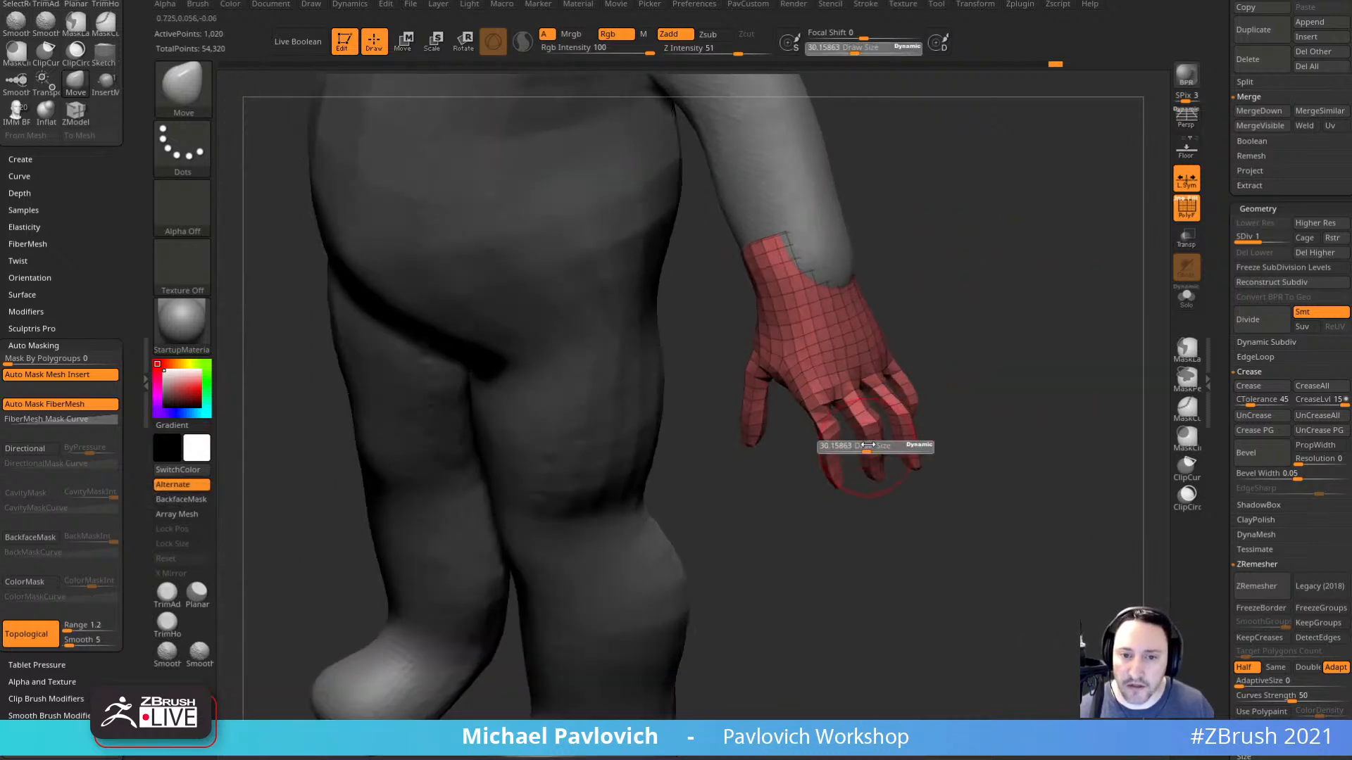
left_click(876, 446)
key("s")
mouse_move(985, 464)
left_mouse_down()
mouse_move(915, 486)
mouse_move(832, 437)
mouse_move(837, 410)
left_mouse_up()
left_click(905, 492)
key("s")
left_click(849, 471)
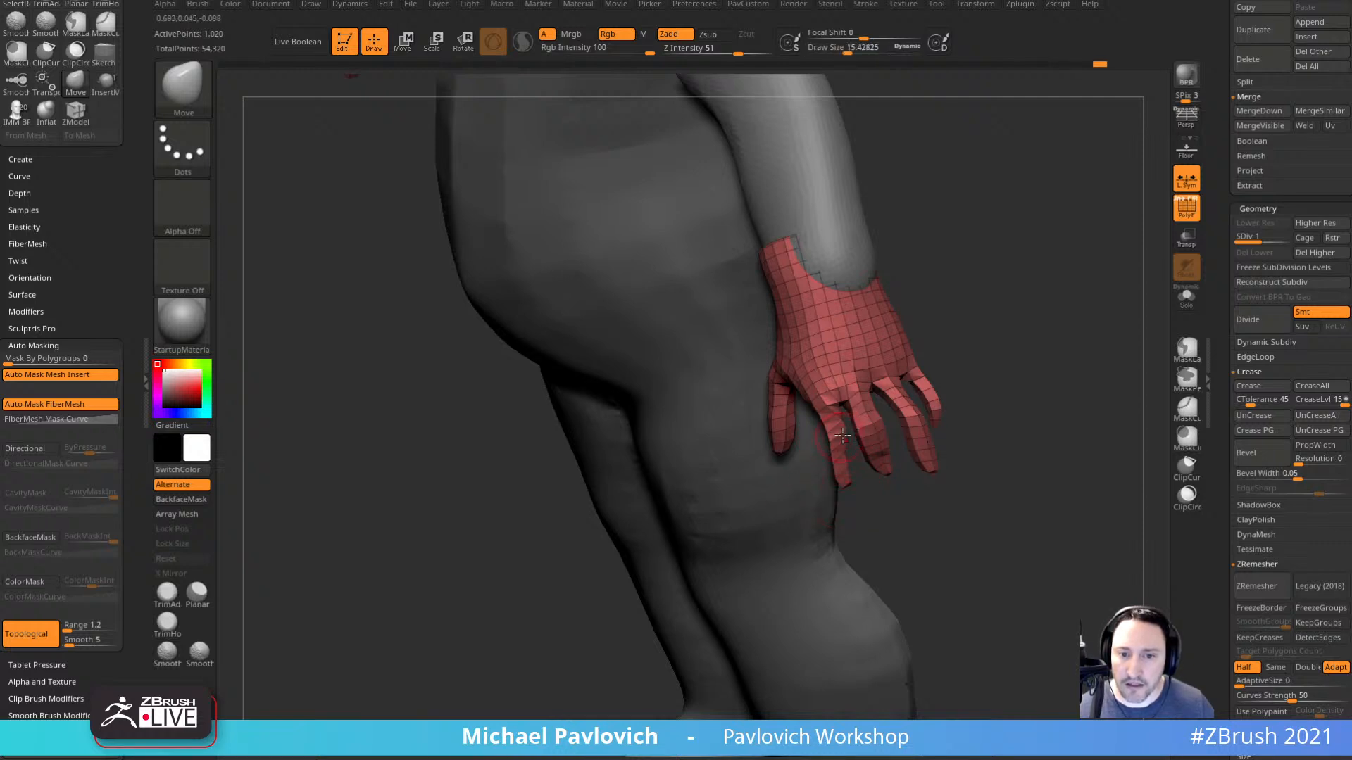
Refine the curl and spacing of the fingers from the back and side of the hand with the Move brush.
left_click_drag(984, 361, 962, 376)
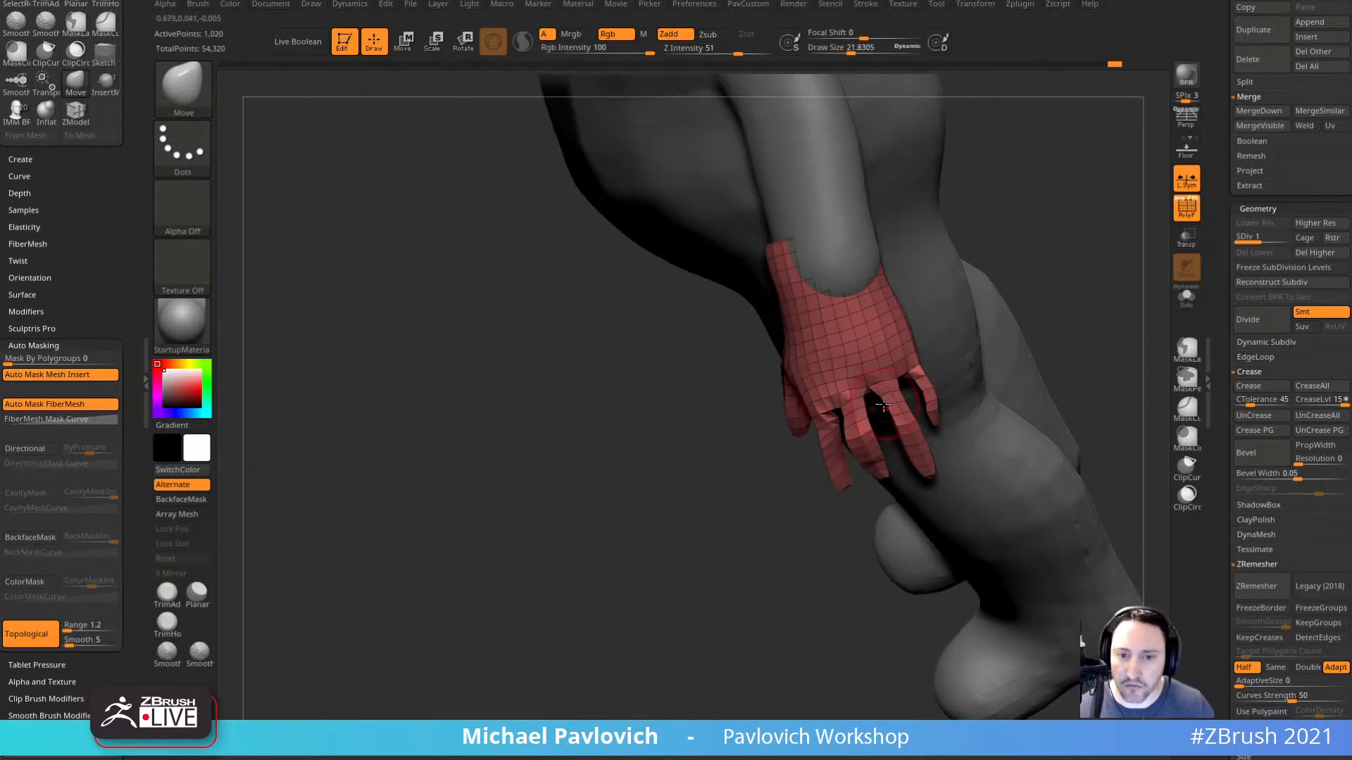
key("s")
mouse_move(873, 478)
right_mouse_down()
mouse_move(866, 452)
mouse_move(891, 414)
mouse_move(911, 454)
right_mouse_up()
left_click(877, 482)
right_click_drag(942, 400, 862, 469)
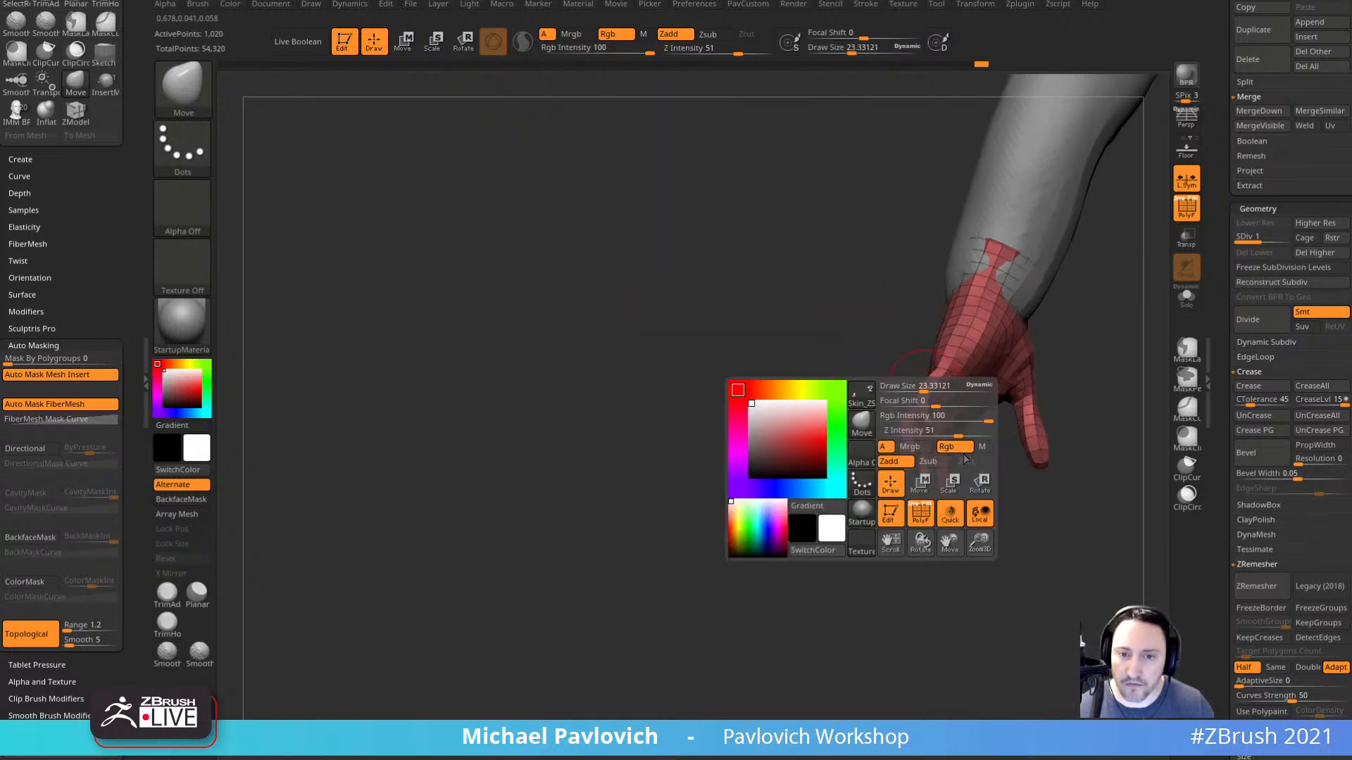
right_click_drag(852, 328, 868, 378)
key("s")
left_click(951, 370)
key("s")
left_click(926, 421)
left_click_drag(925, 421, 924, 421)
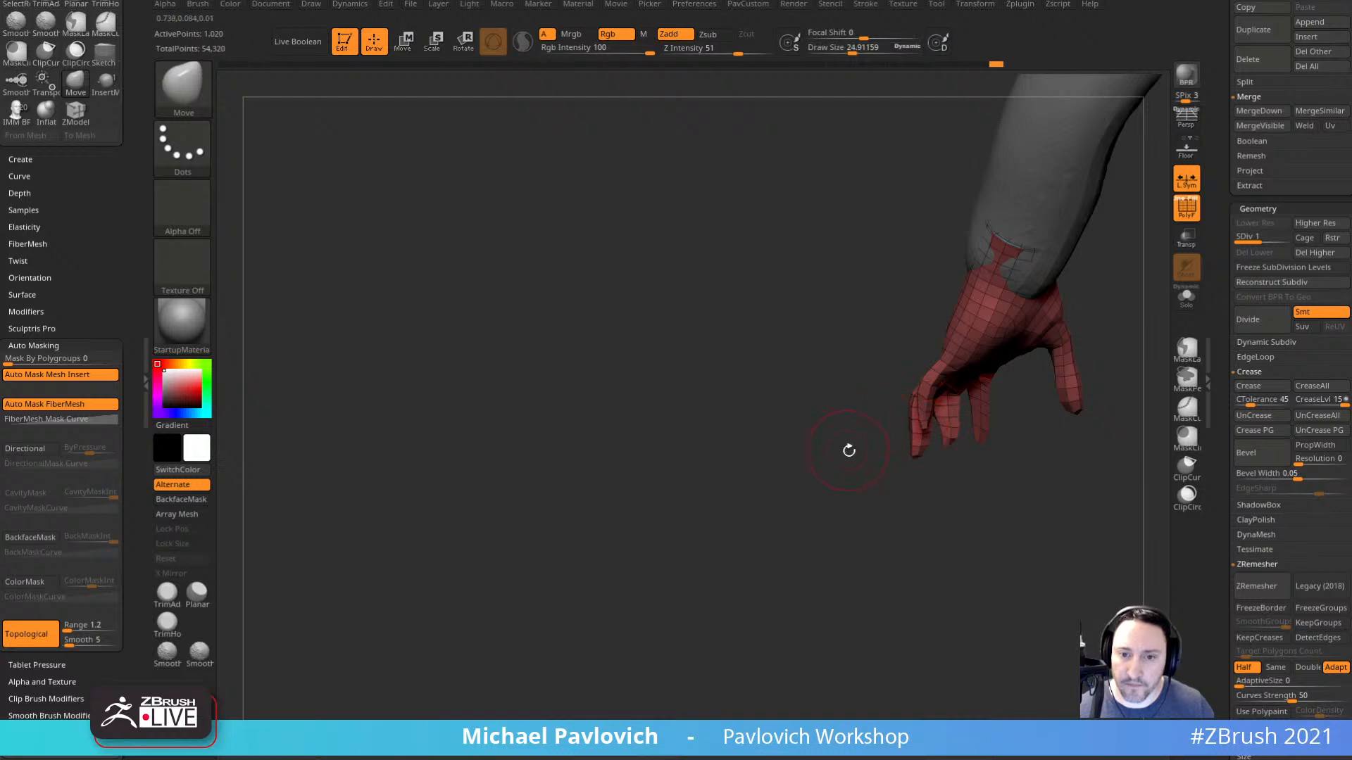
Add volume to the fingers and thumb with the Inflat brush at a larger draw size.
mouse_move(848, 450)
right_mouse_down()
mouse_move(933, 389)
mouse_move(775, 534)
mouse_move(837, 486)
right_mouse_up()
key("b")
key("i")
key("n")
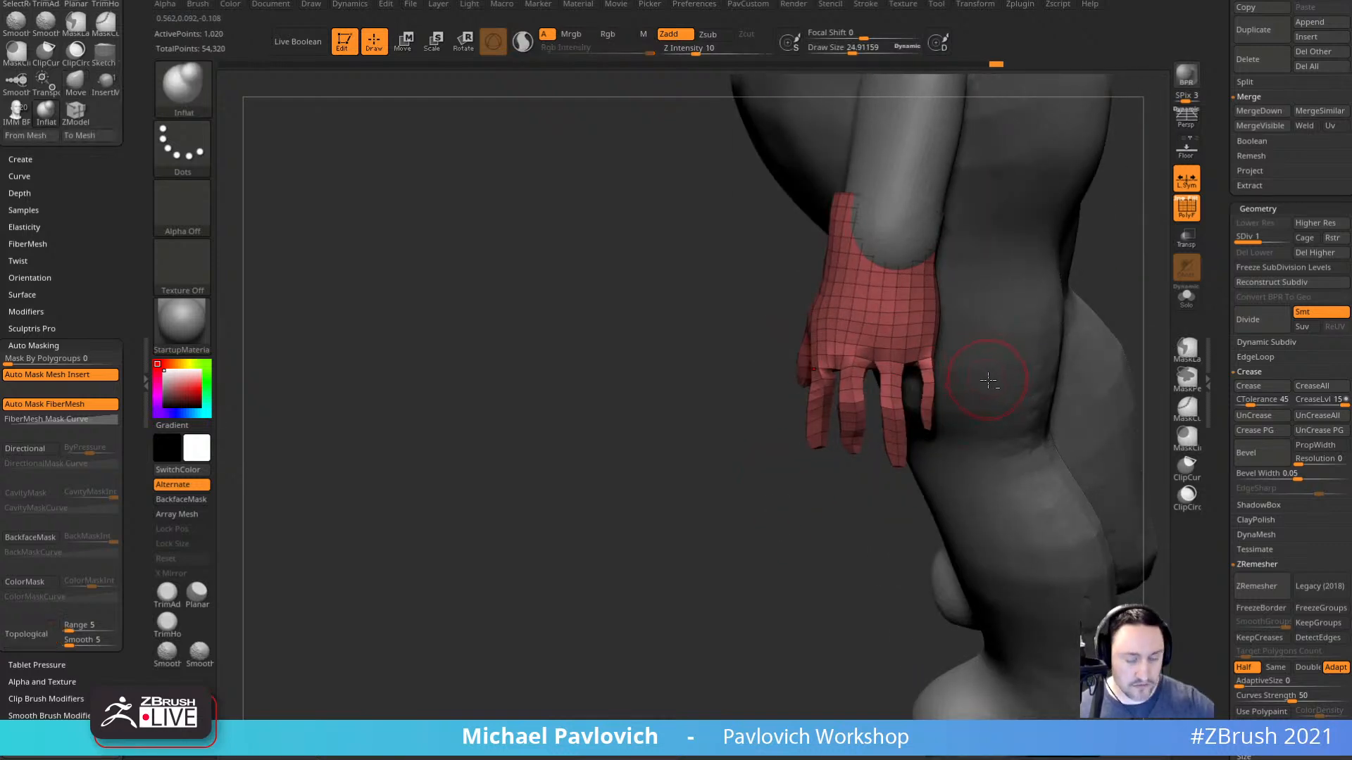
right_click_drag(1103, 280, 1250, 303)
key("s")
left_click(864, 409)
right_click_drag(986, 334, 868, 368)
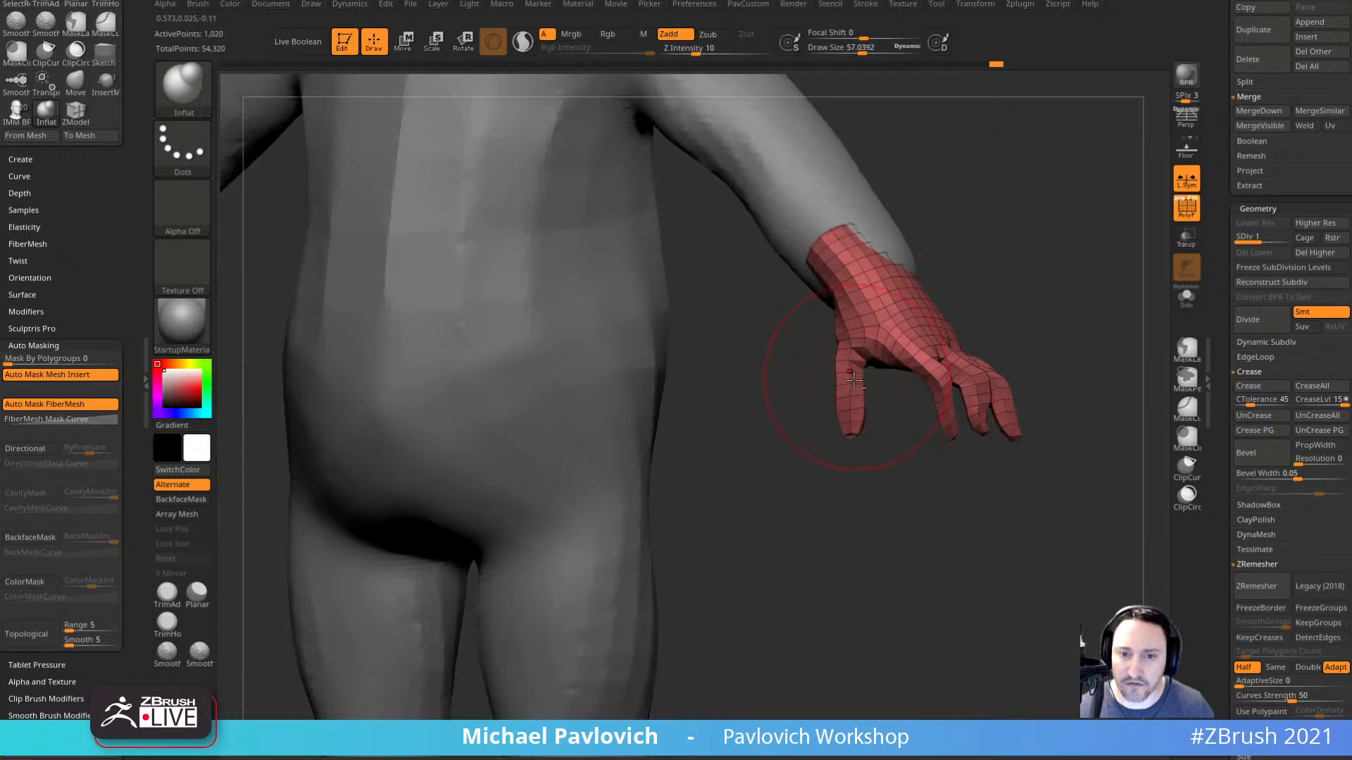
Slim the thumb and angle its tip toward the fingers with the Move brush.
key("b")
key("m")
key("v")
key("s")
left_click_drag(847, 387, 844, 386)
right_click_drag(839, 375, 866, 430)
key("s")
left_click_drag(867, 431, 848, 414)
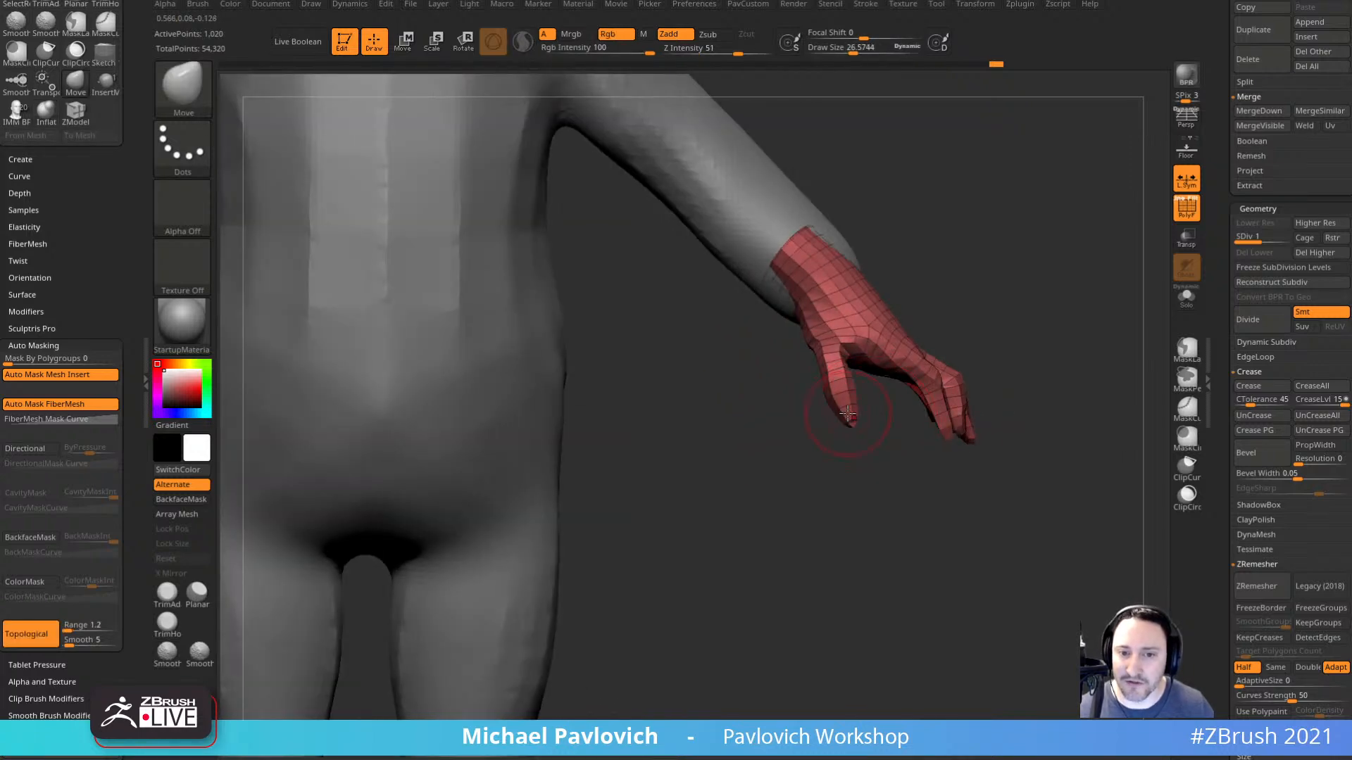
Adjust the base of the thumb where it joins the palm using a larger Move brush.
mouse_move(844, 399)
right_mouse_down()
mouse_move(972, 247)
mouse_move(951, 353)
mouse_move(821, 403)
mouse_move(868, 514)
mouse_move(799, 483)
mouse_move(821, 458)
mouse_move(956, 394)
mouse_move(964, 468)
mouse_move(958, 381)
right_mouse_up()
key("shift")
key("s")
mouse_move(788, 471)
left_mouse_down()
mouse_move(803, 470)
mouse_move(798, 458)
left_mouse_up()
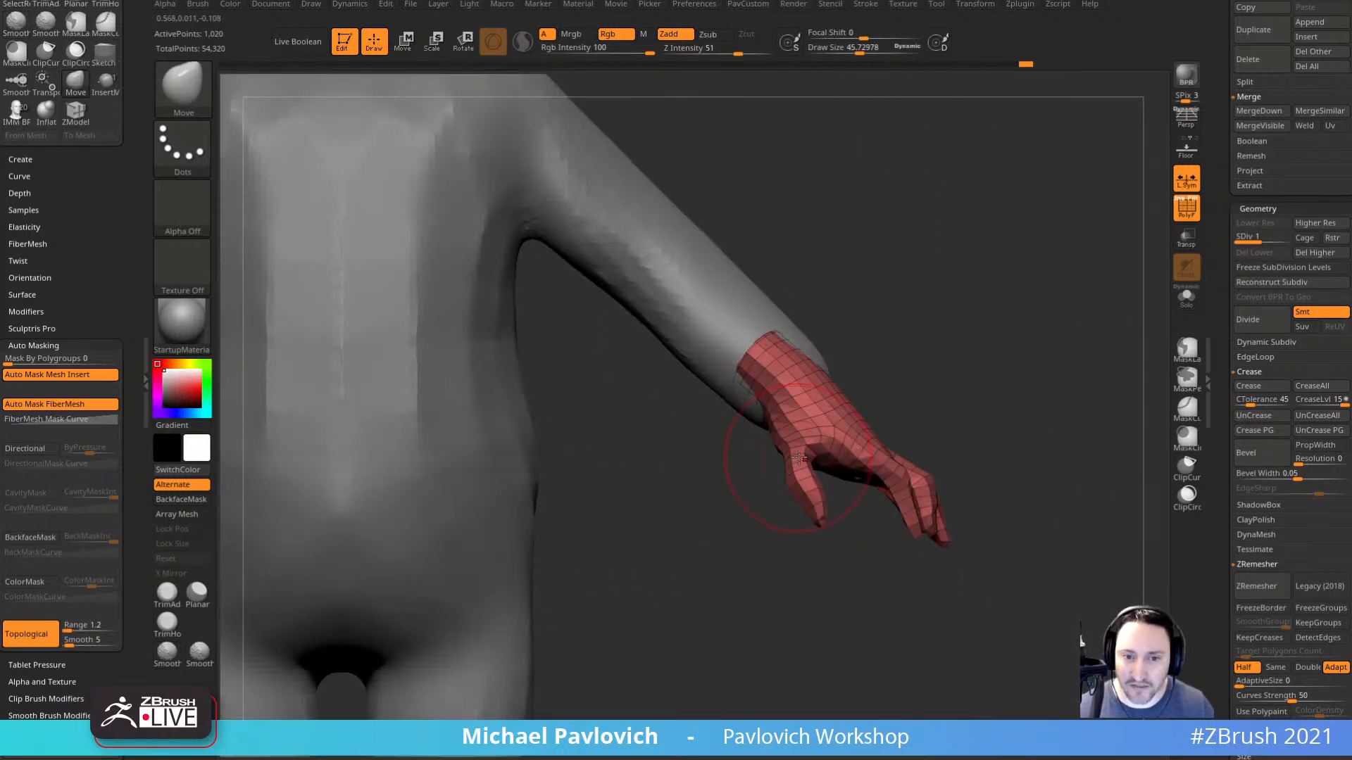
right_click_drag(808, 471, 893, 481)
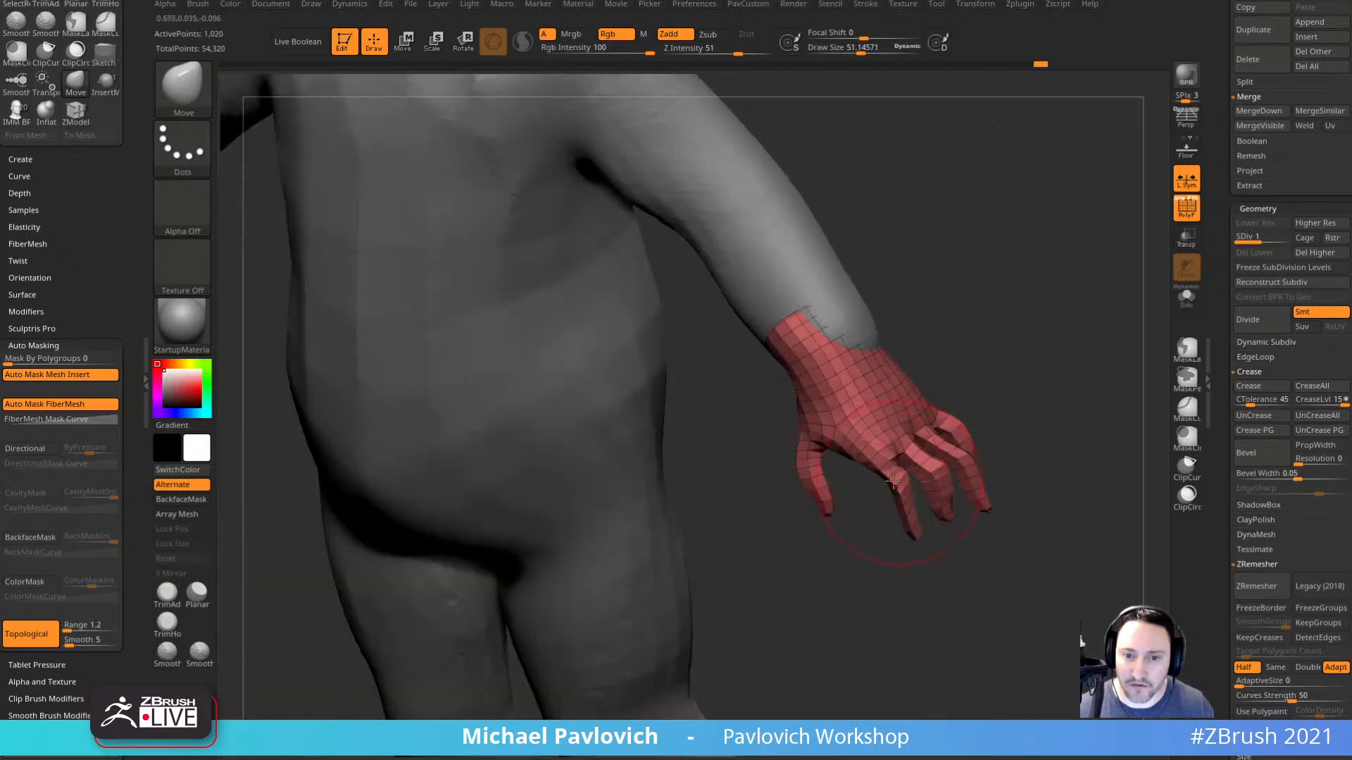
Smooth the back of the hand near the knuckles and check the hand from several sides.
mouse_move(773, 437)
right_mouse_down()
mouse_move(844, 451)
mouse_move(931, 431)
right_mouse_up()
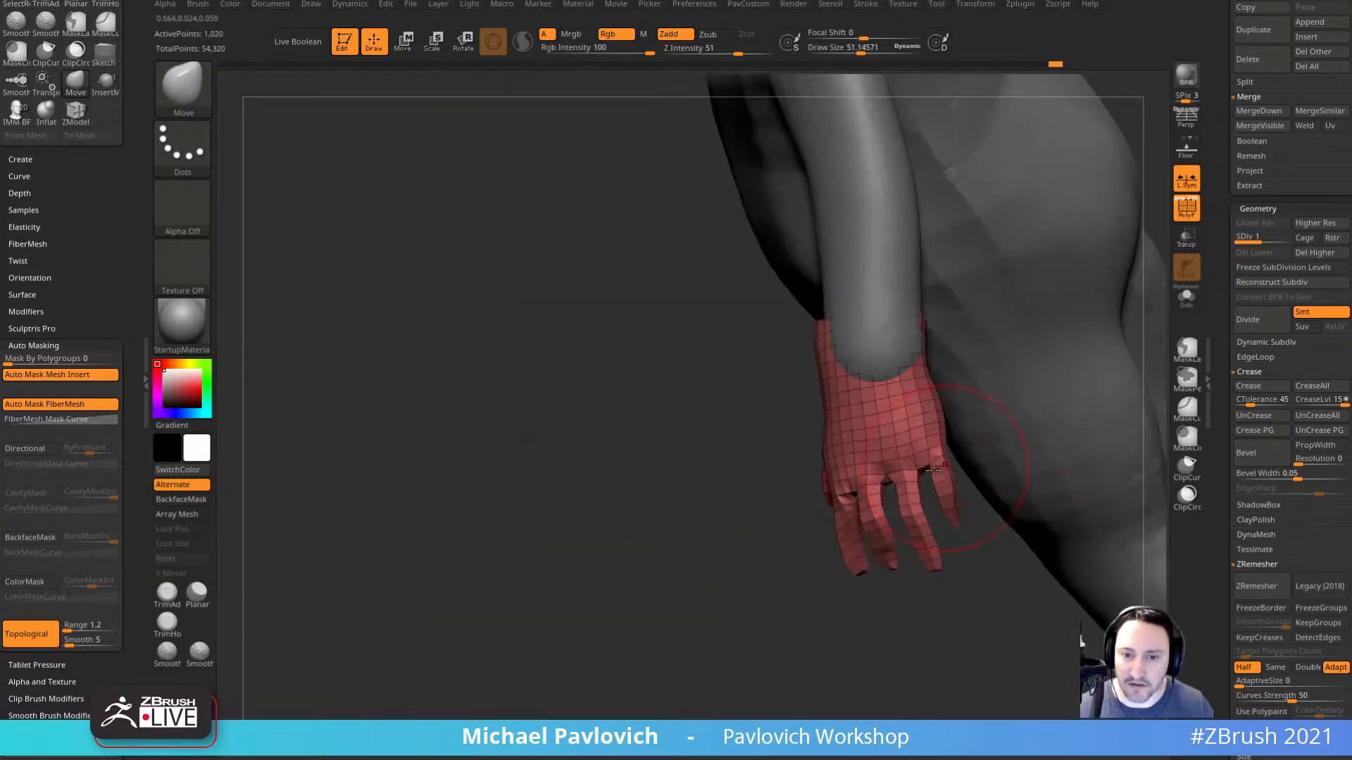
key("shift")
left_click_drag(931, 431, 922, 485, "shift")
right_click_drag(782, 584, 854, 597)
right_click_drag(993, 506, 962, 468)
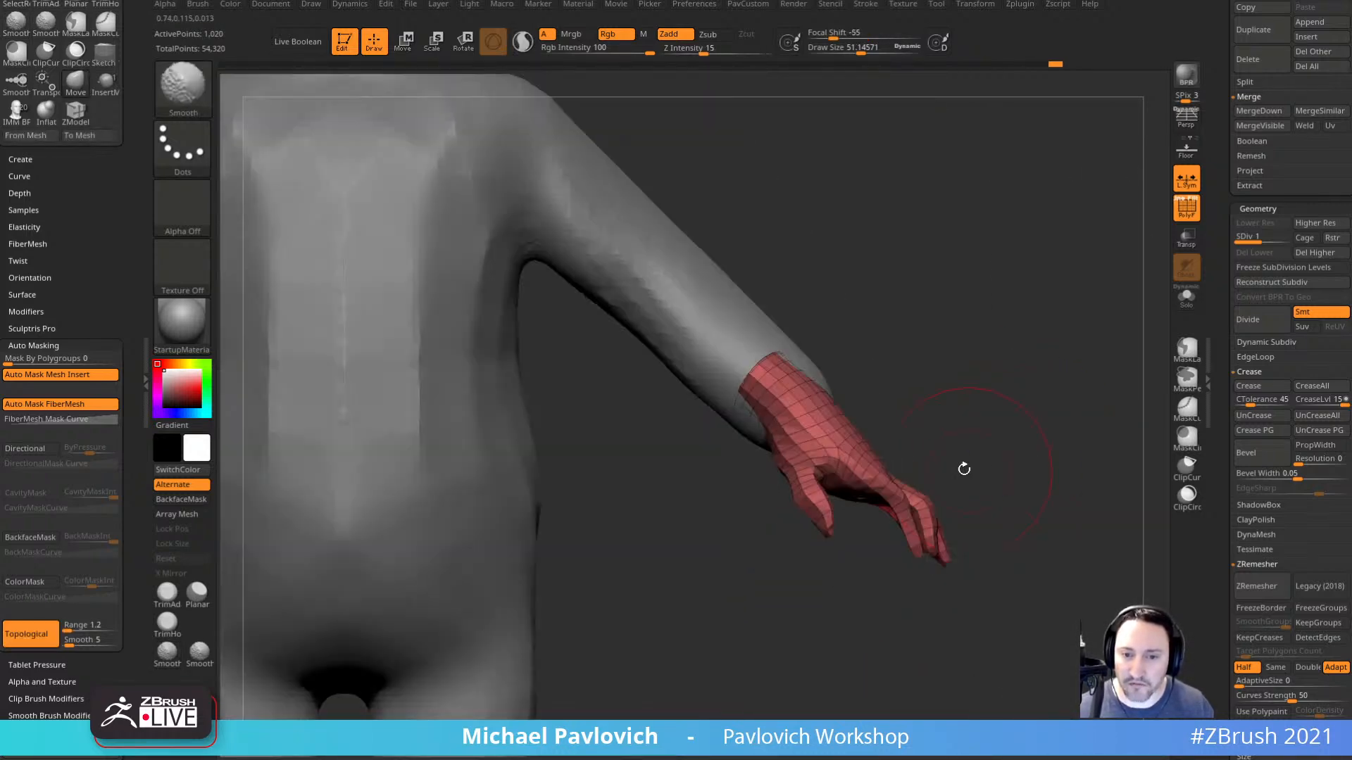
right_click_drag(884, 387, 791, 377)
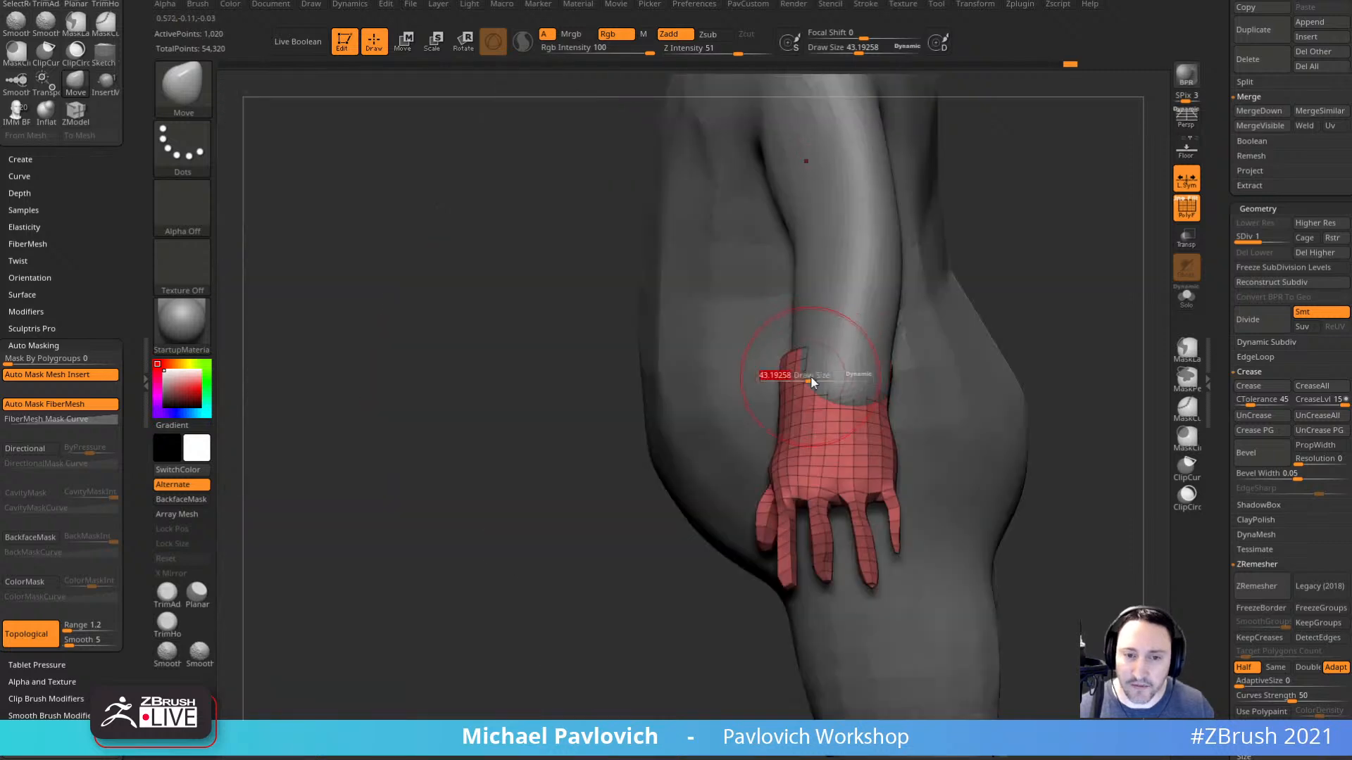
left_click_drag(670, 570, 1029, 330, "shift")
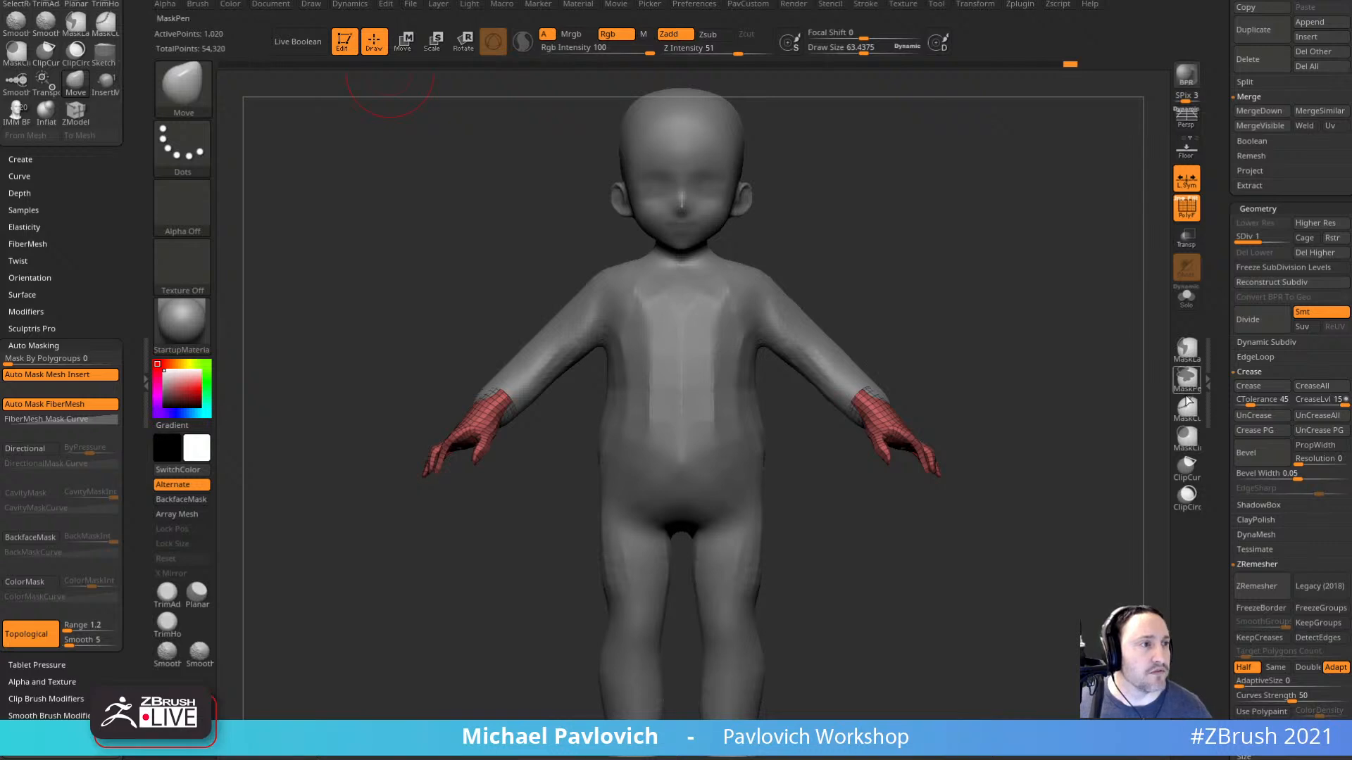
Make the body the active subtool, hide its polyframe and use a draw size of about 51.
left_click(1188, 435)
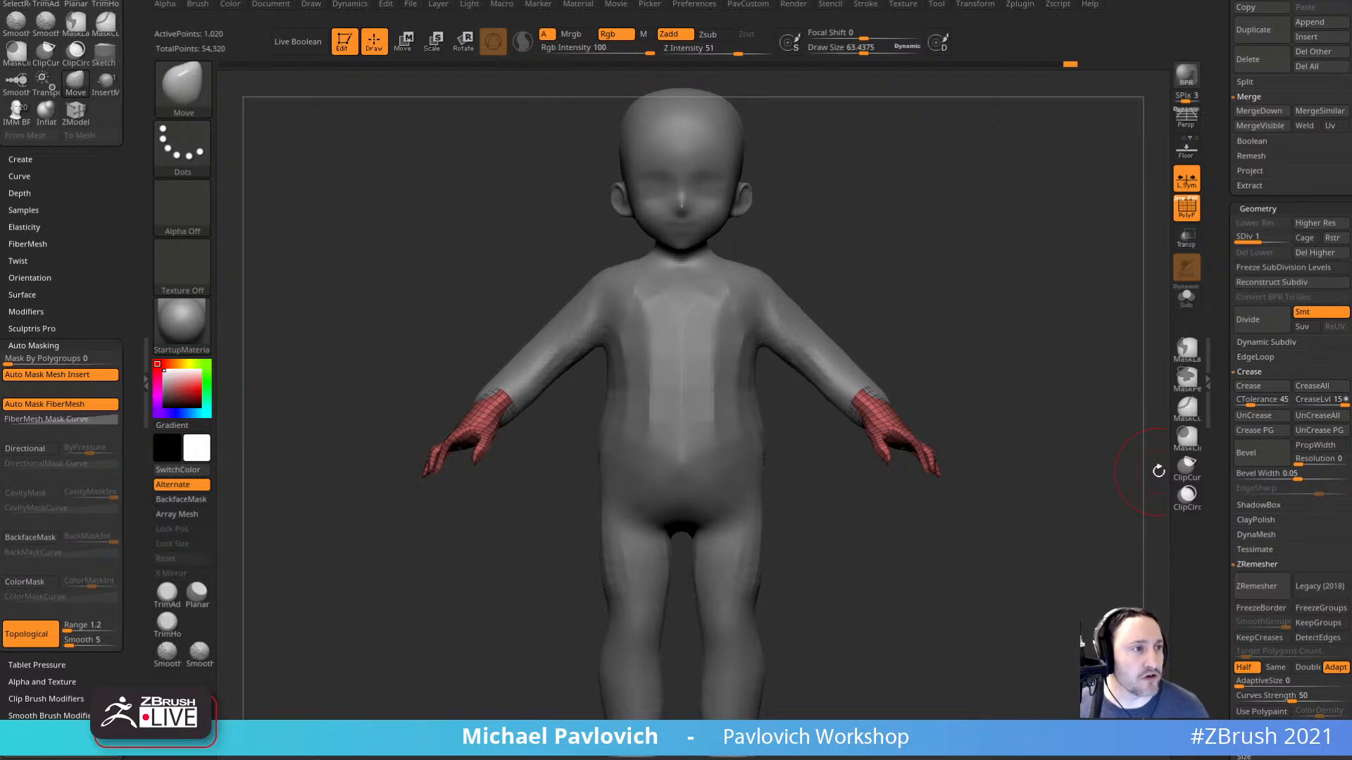
mouse_move(1000, 249)
left_mouse_down()
mouse_move(1084, 296)
mouse_move(899, 311)
mouse_move(944, 298)
left_mouse_up()
key("s")
key("s")
left_click_drag(979, 304, 877, 298)
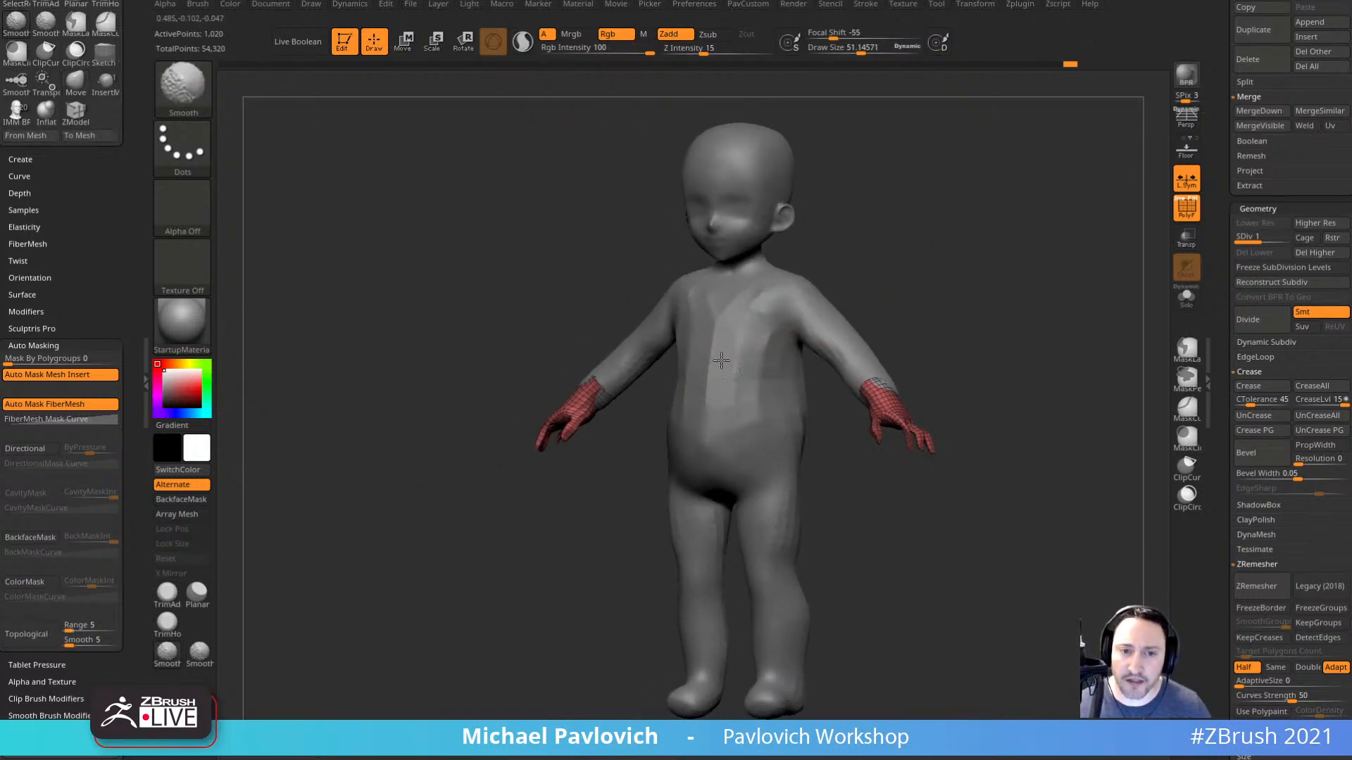
left_click(713, 347, "alt")
left_click(1187, 221)
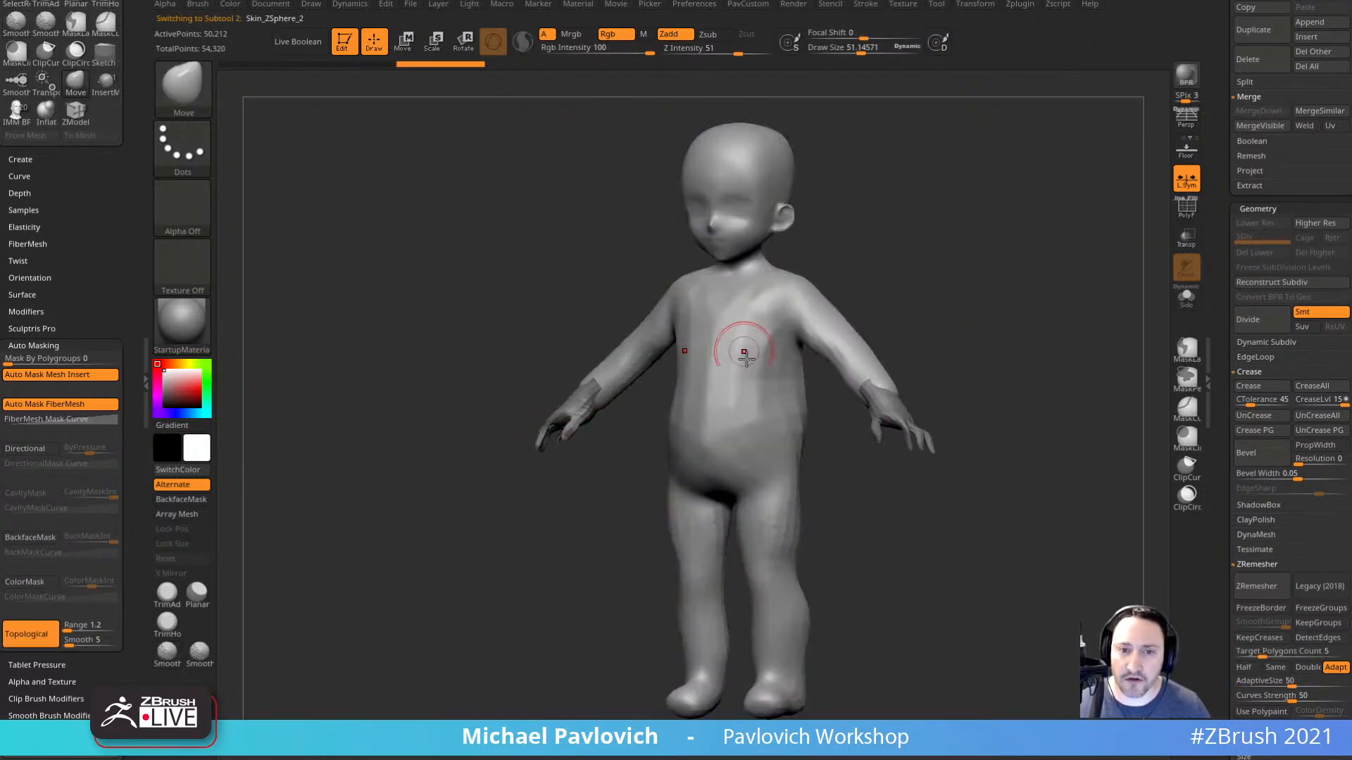
Smooth out the flat facets on the body's back, hips, legs and torso, raising the Smooth intensity to 64.
mouse_move(1046, 441)
left_mouse_down()
mouse_move(947, 440)
mouse_move(975, 444)
mouse_move(972, 455)
mouse_move(987, 420)
mouse_move(1034, 477)
mouse_move(1086, 477)
mouse_move(903, 502)
left_mouse_up()
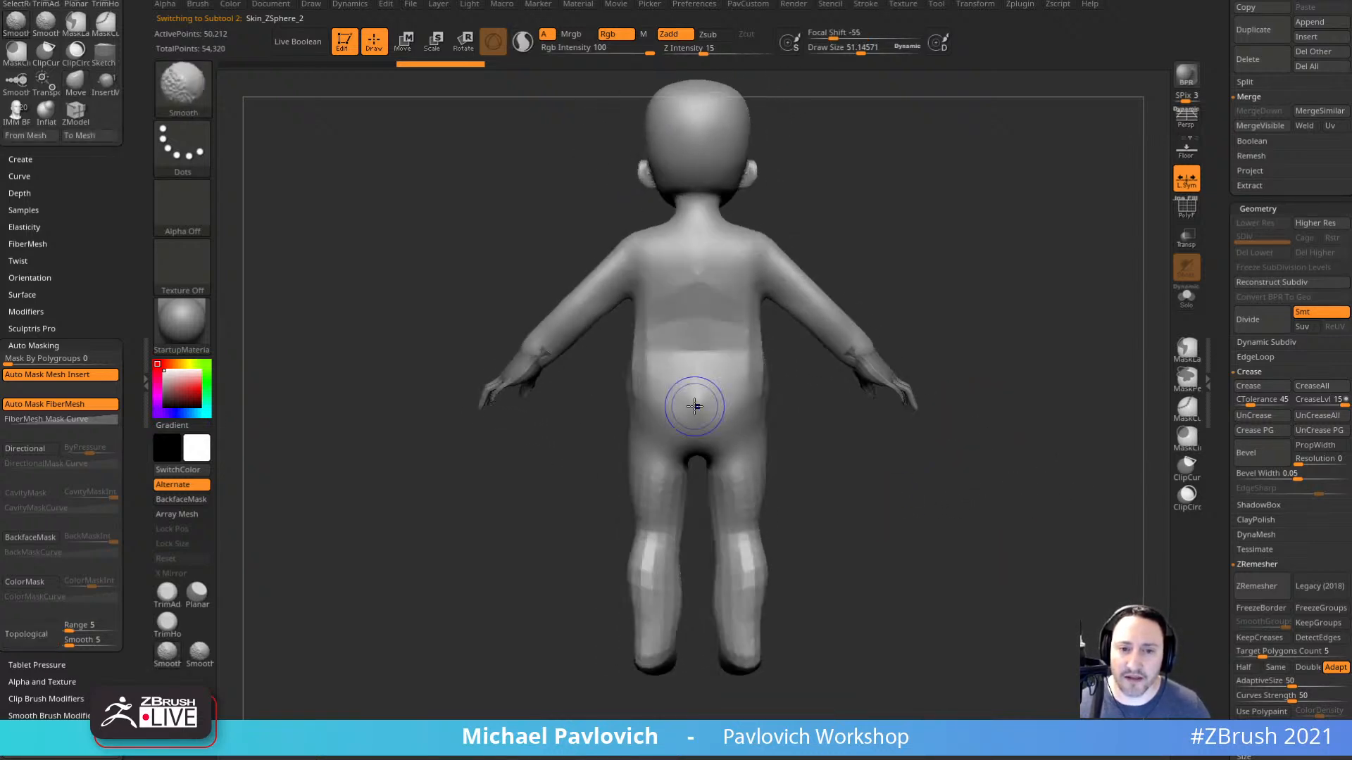
mouse_move(642, 392)
left_mouse_down("shift")
mouse_move(724, 386)
mouse_move(643, 572)
mouse_move(649, 613)
left_mouse_up("shift")
left_click(738, 50, "shift")
mouse_move(913, 560)
left_mouse_down("alt")
mouse_move(896, 525)
mouse_move(961, 517)
left_mouse_up("alt")
left_click_drag(603, 351, 605, 304, "shift")
left_click_drag(764, 416, 930, 387, "shift")
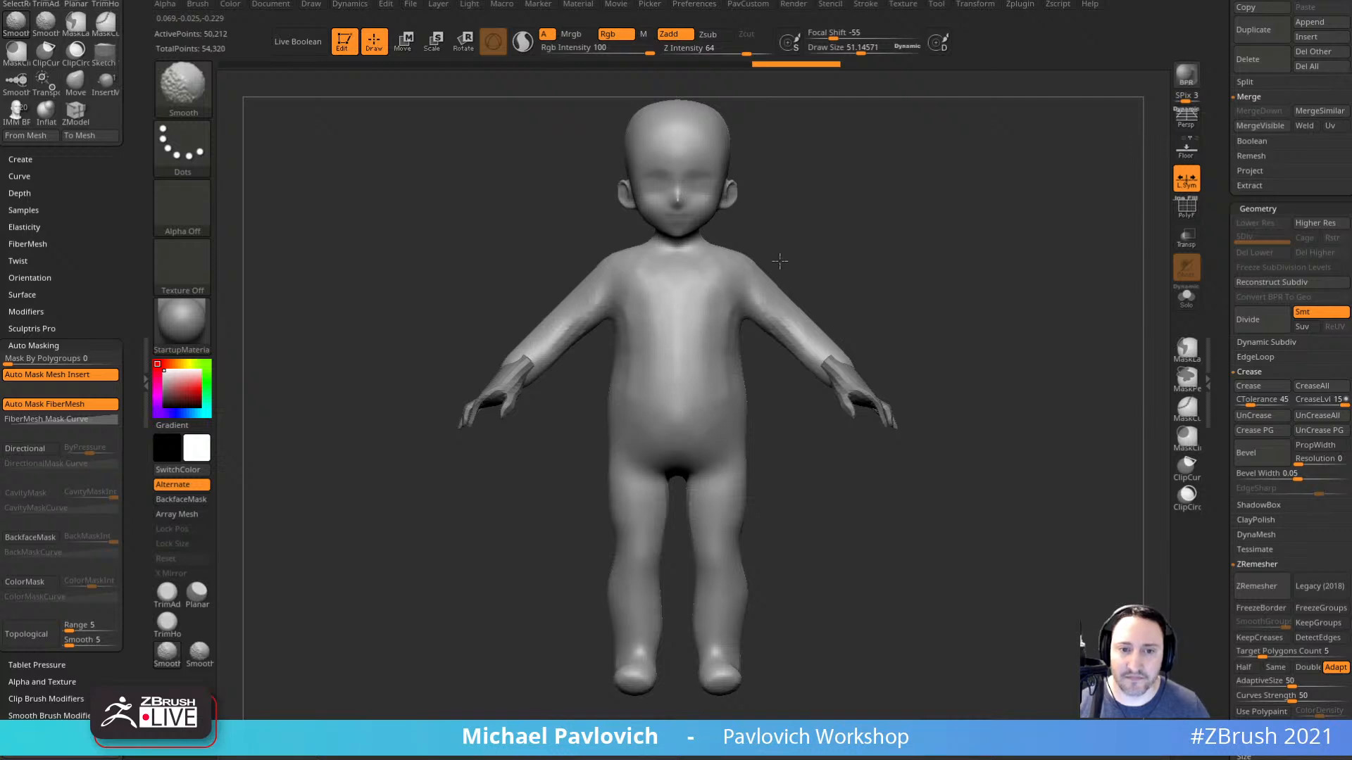
mouse_move(824, 345)
left_mouse_down()
mouse_move(933, 265)
mouse_move(782, 289)
mouse_move(719, 274)
left_mouse_up()
mouse_move(872, 236)
left_mouse_down()
mouse_move(980, 204)
mouse_move(1059, 232)
left_mouse_up()
left_click_drag(825, 471, 885, 516, "alt")
mouse_move(865, 434)
left_mouse_down("alt")
mouse_move(858, 381)
mouse_move(704, 410)
left_mouse_up("alt")
Add volume to the body and legs from several angles with the Inflat brush.
key("b")
key("i")
key("n")
key("s")
mouse_move(746, 466)
left_mouse_down()
mouse_move(760, 466)
mouse_move(734, 478)
left_mouse_up()
left_click_drag(745, 413, 732, 451)
left_click_drag(556, 559, 665, 568)
left_click_drag(693, 535, 694, 561)
mouse_move(908, 557)
left_mouse_down()
mouse_move(746, 545)
mouse_move(744, 587)
mouse_move(746, 532)
left_mouse_up()
mouse_move(654, 545)
left_mouse_down()
mouse_move(893, 519)
mouse_move(980, 531)
left_mouse_up()
mouse_move(787, 543)
left_mouse_down()
mouse_move(781, 574)
mouse_move(783, 545)
left_mouse_up()
mouse_move(958, 342)
left_mouse_down("alt")
mouse_move(745, 368)
mouse_move(851, 347)
mouse_move(923, 446)
mouse_move(940, 448)
left_mouse_up("alt")
mouse_move(967, 218)
left_mouse_down("alt")
mouse_move(926, 332)
mouse_move(890, 345)
mouse_move(897, 309)
left_mouse_up("alt")
Enlarge the draw size to about 82, try reshaping the upper body with the Move brush and undo the last change.
key("bracketleft")
key("bracketleft")
key("s")
mouse_move(527, 468)
left_mouse_down()
mouse_move(487, 468)
mouse_move(501, 492)
left_mouse_up()
key("b")
key("m")
key("v")
left_click_drag(473, 350, 918, 377)
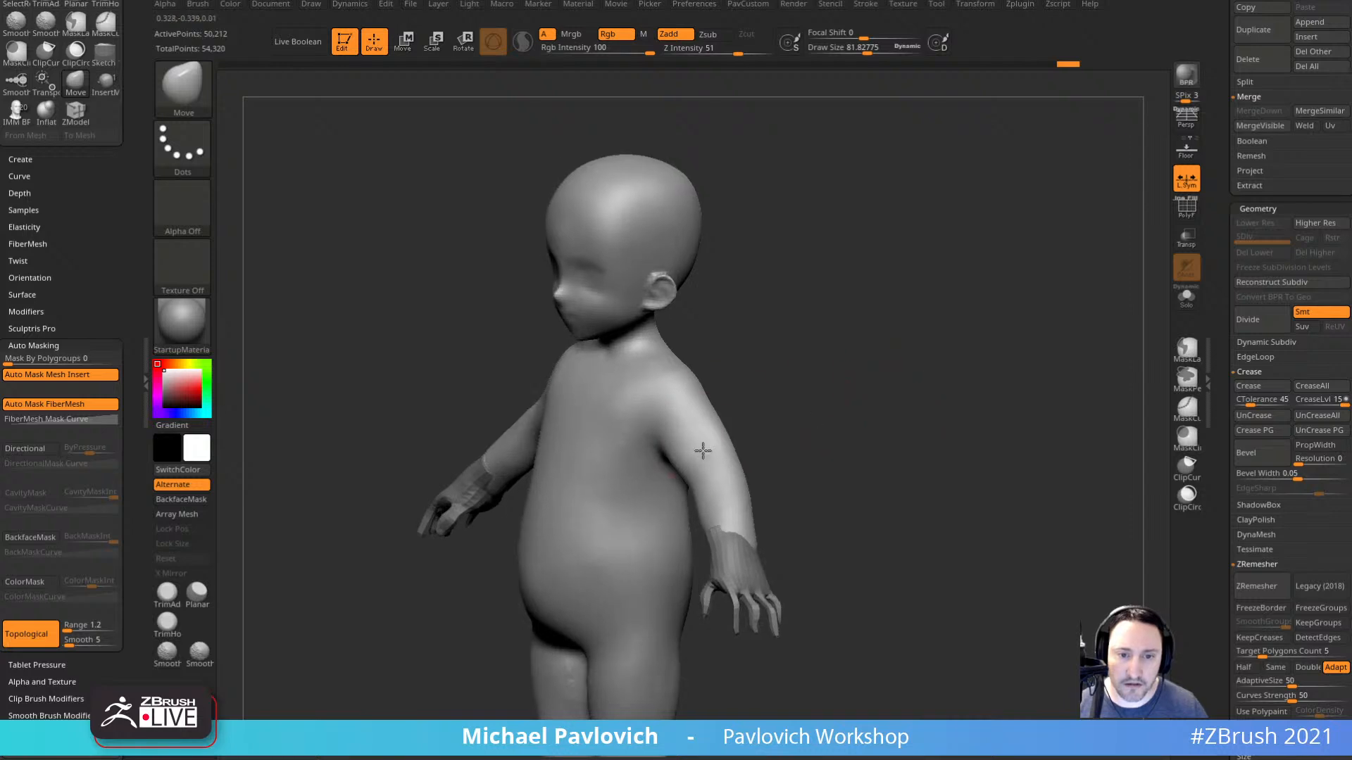
key("ctrl+z")
Add volume to the shoulders and upper arms with the Inflat brush.
key("b")
key("i")
key("n")
mouse_move(797, 397)
left_mouse_down()
mouse_move(838, 521)
mouse_move(789, 422)
left_mouse_up()
left_click_drag(688, 428, 717, 438)
Undo and redo the recent Inflat strokes to compare the shoulders and upper arms from several angles.
key("ctrl+z")
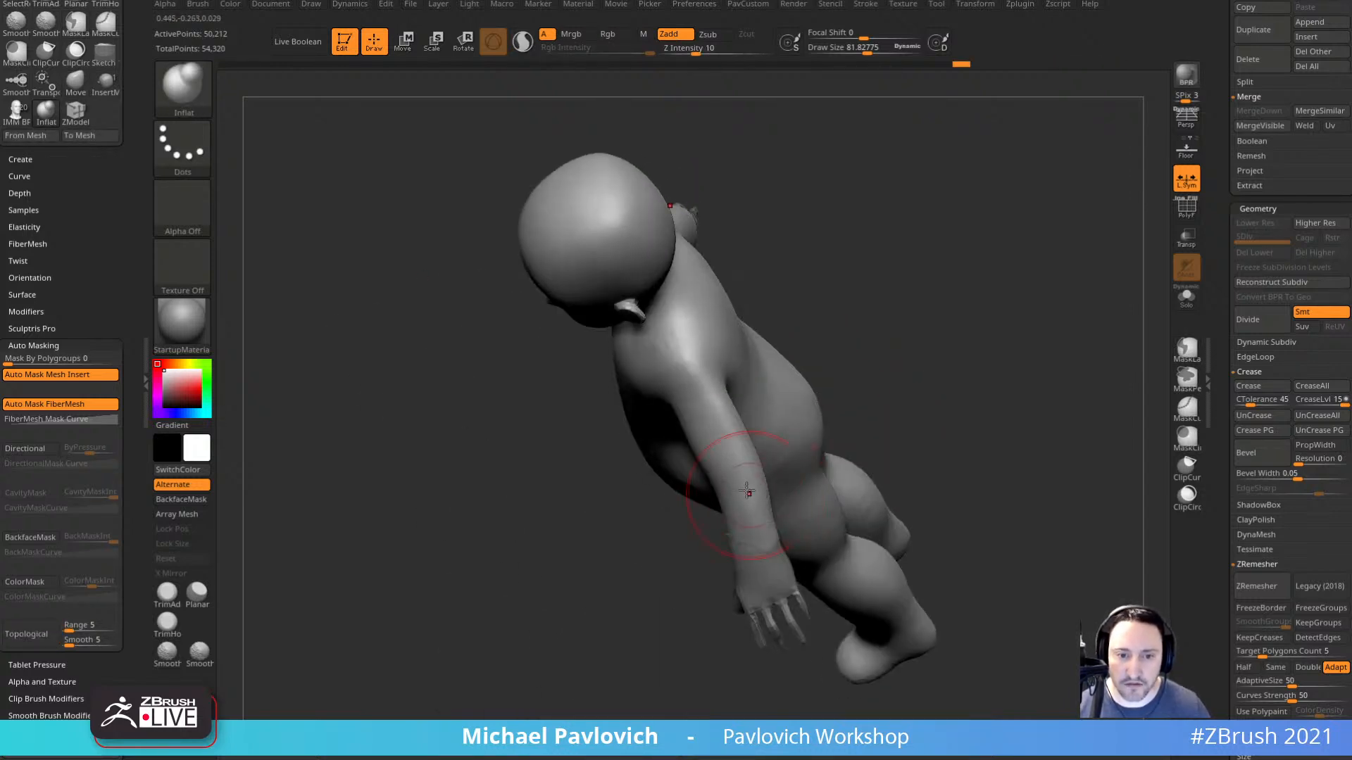
key("ctrl+z")
key("ctrl+z")
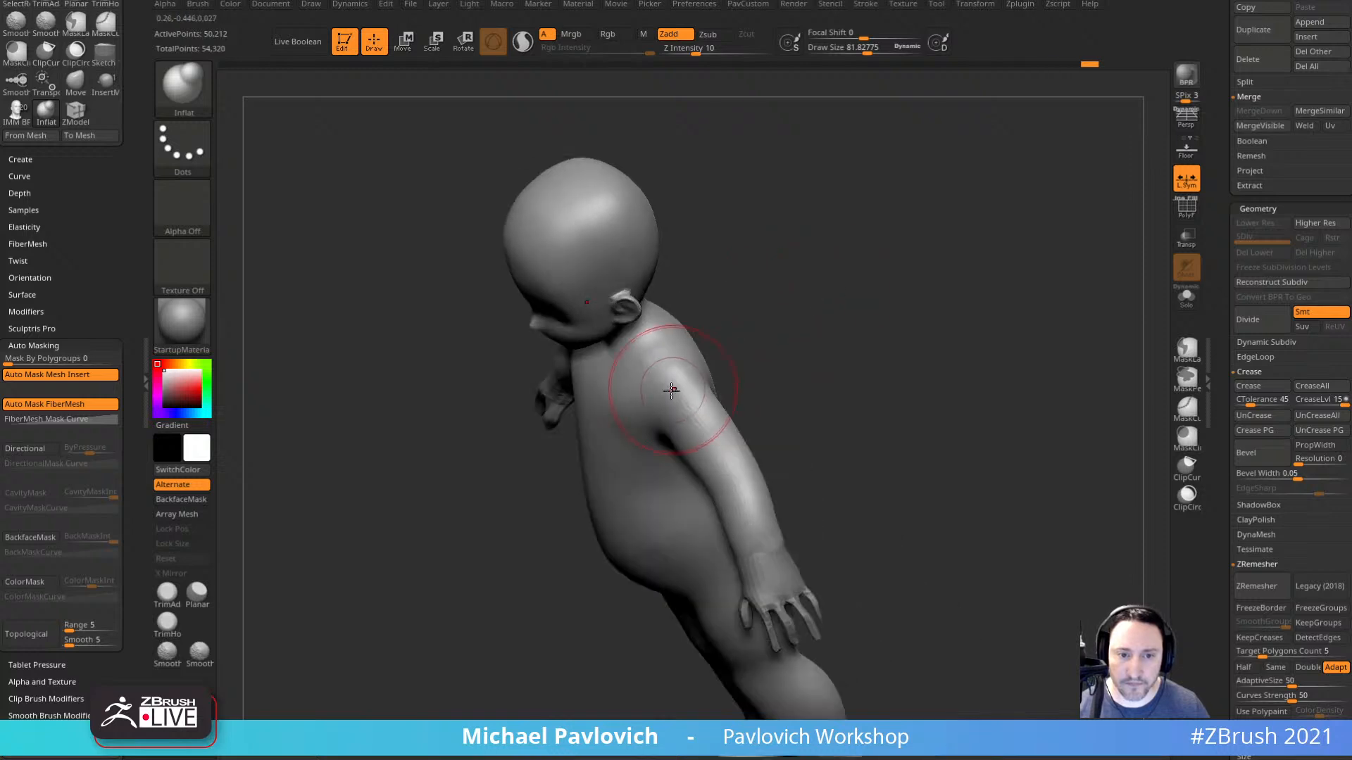
key("ctrl+shift+z")
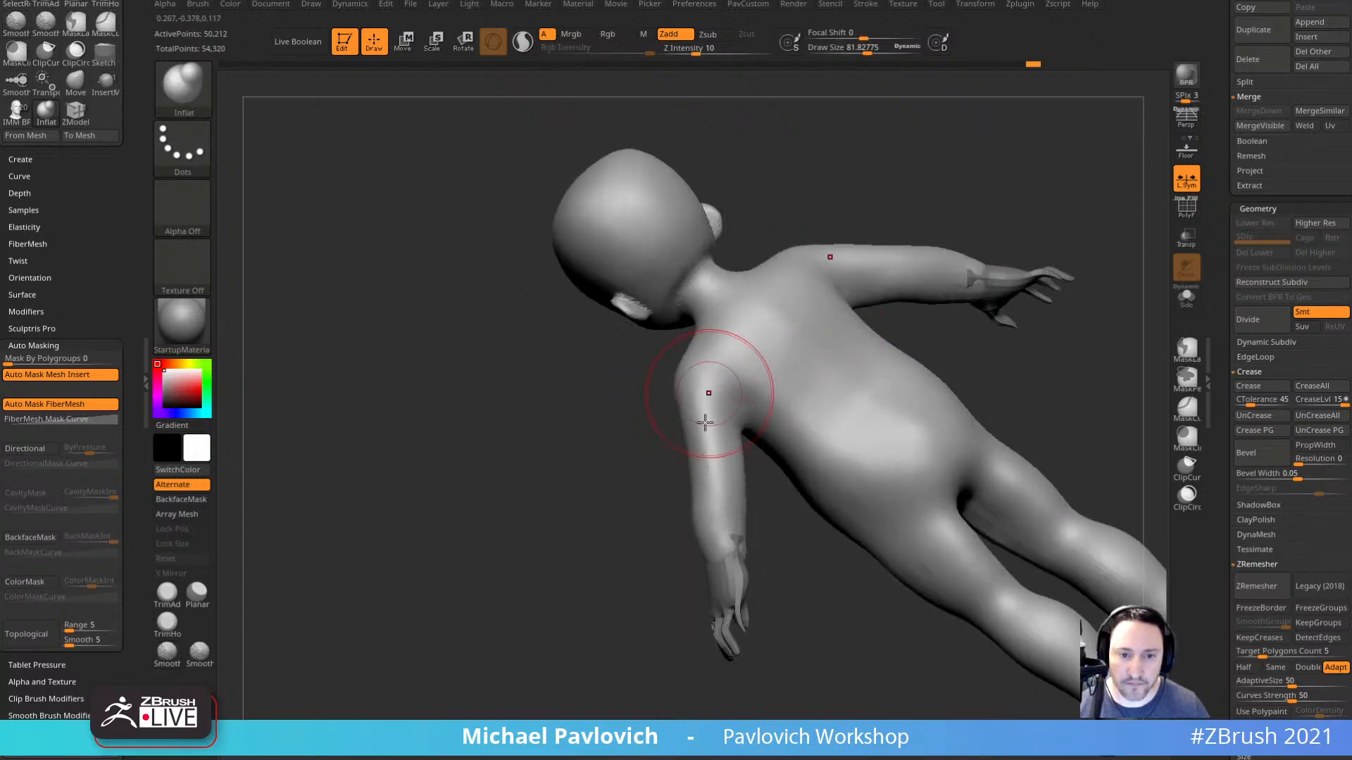
key("ctrl+z")
key("ctrl+z")
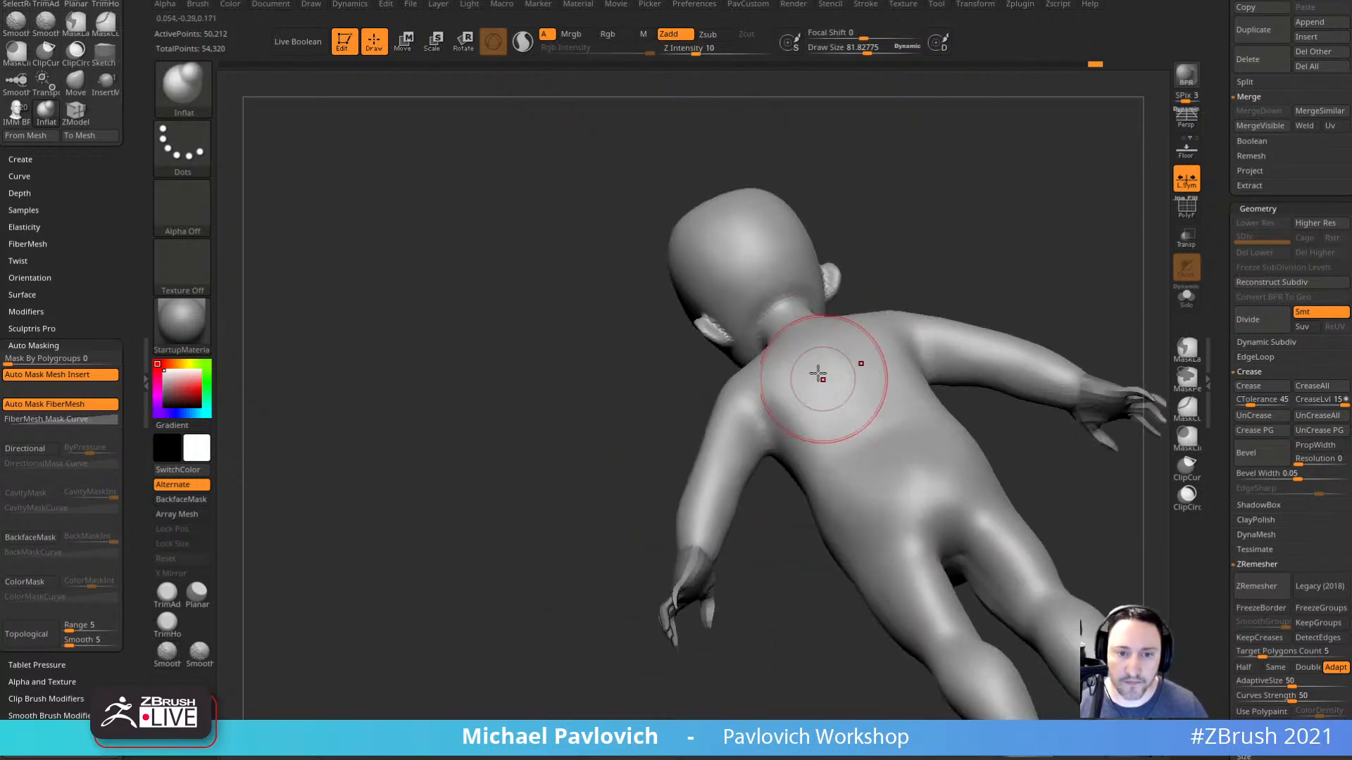
right_click_drag(842, 286, 1026, 169, "shift")
key("ctrl+shift+z")
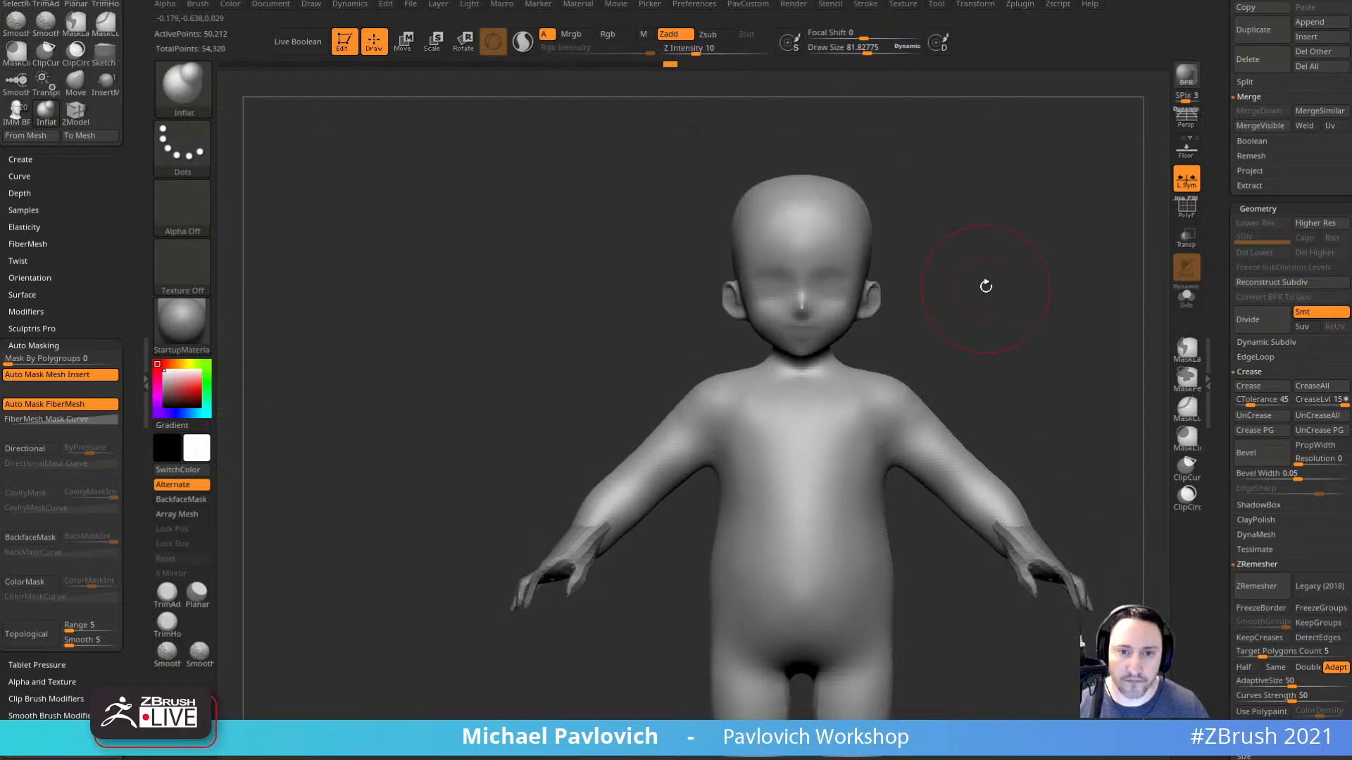
mouse_move(983, 287)
right_mouse_down("alt")
mouse_move(950, 239)
mouse_move(987, 272)
right_mouse_up("alt")
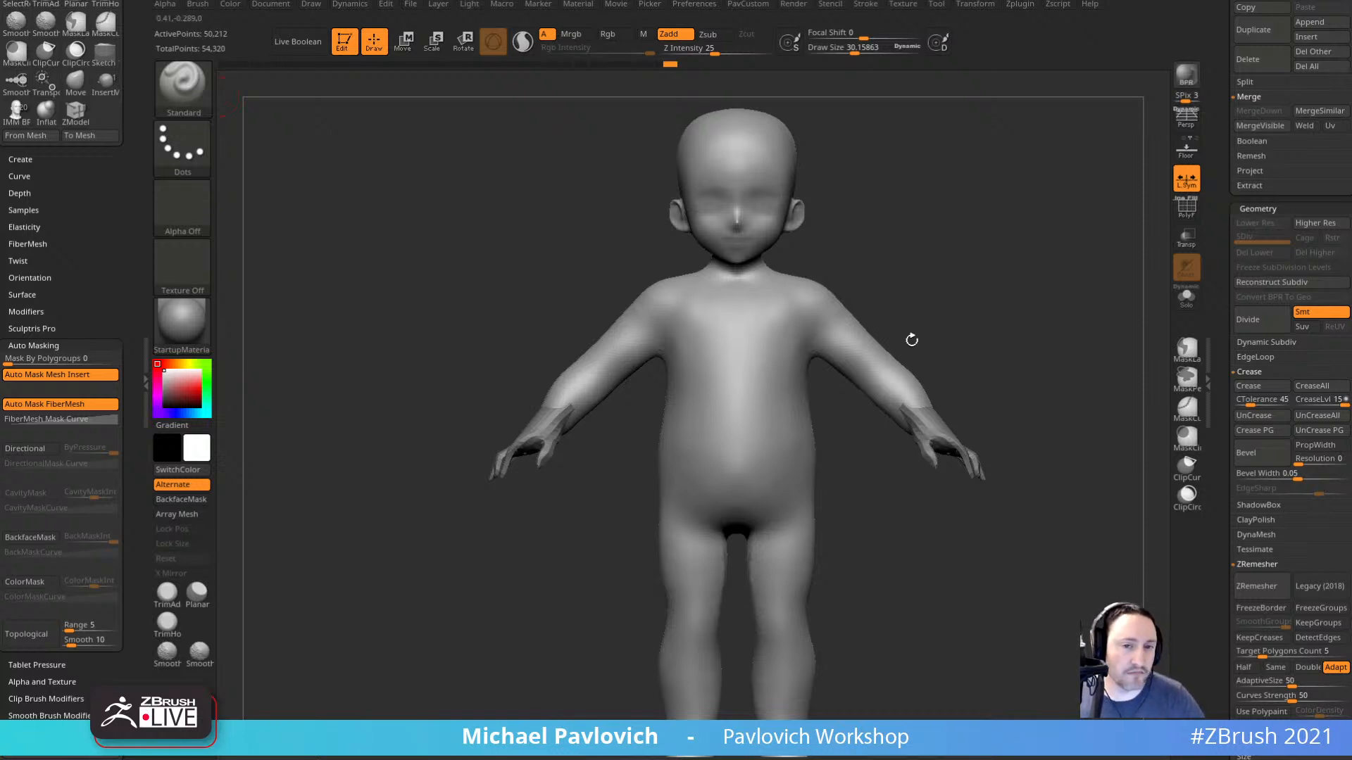
Focus on the legs and activate the Move Topological brush with a draw size of about 57.
mouse_move(1026, 262)
left_mouse_down()
mouse_move(890, 281)
mouse_move(1012, 274)
mouse_move(984, 290)
mouse_move(975, 279)
left_mouse_up()
key("s")
key("s")
key("s")
key("s")
left_click_drag(977, 290, 978, 291, "alt")
mouse_move(936, 605)
left_mouse_down("alt")
mouse_move(932, 528)
mouse_move(931, 555)
left_mouse_up("alt")
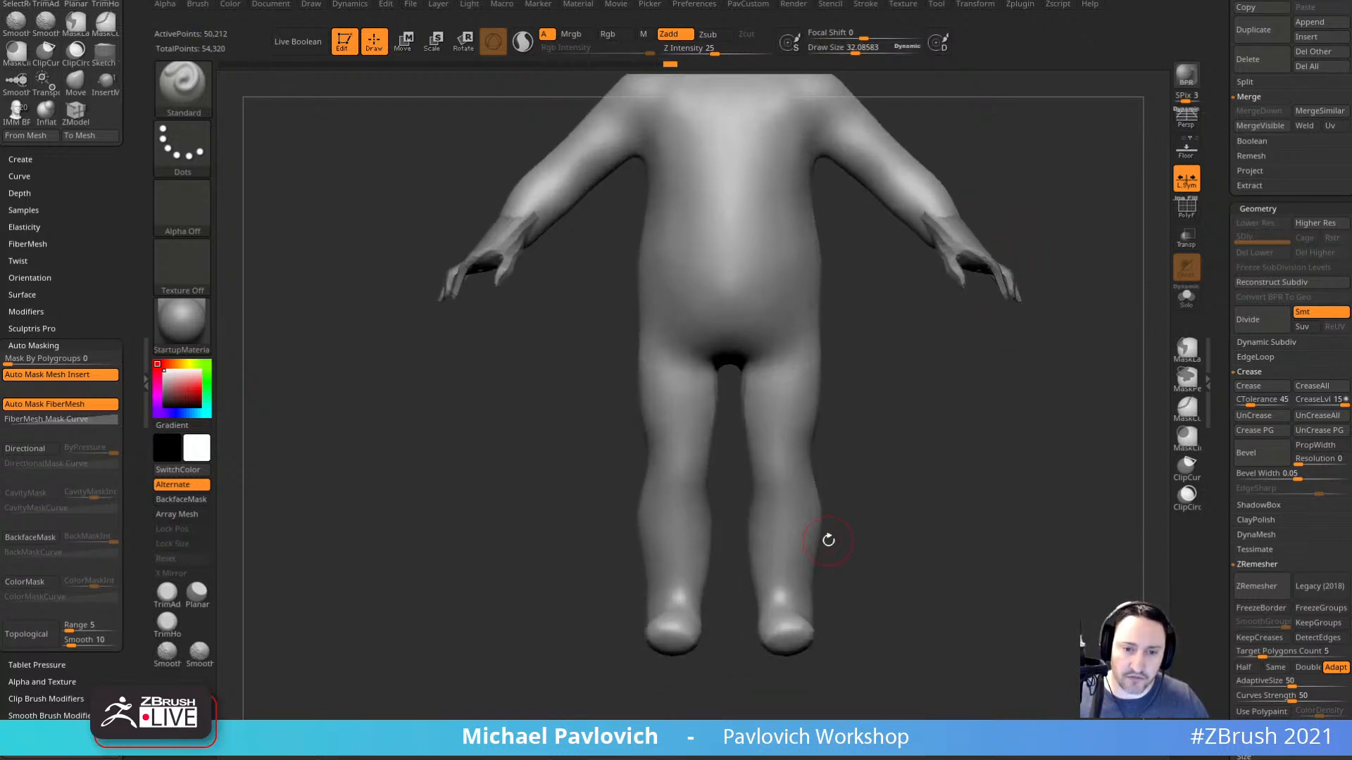
key("s")
left_click_drag(809, 607, 817, 607)
key("b")
key("m")
key("t")
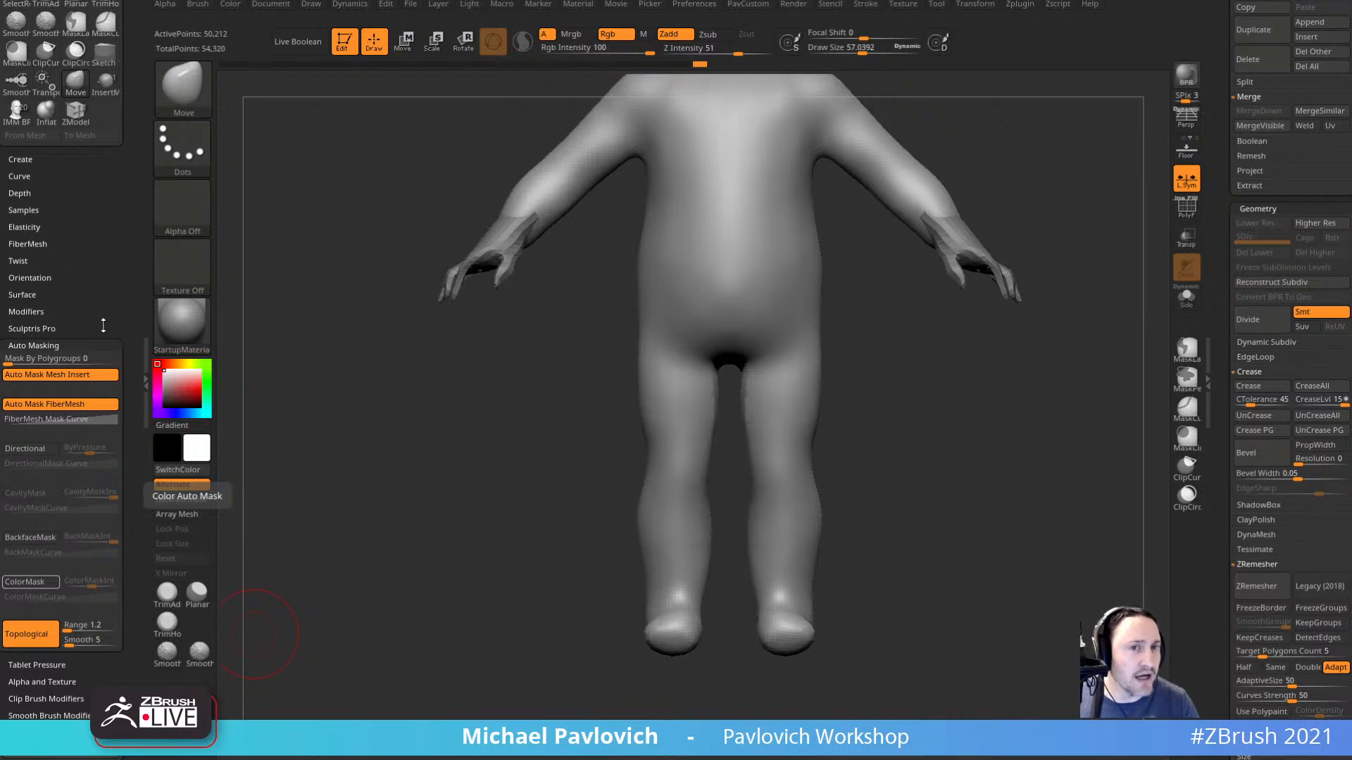
left_click(693, 4)
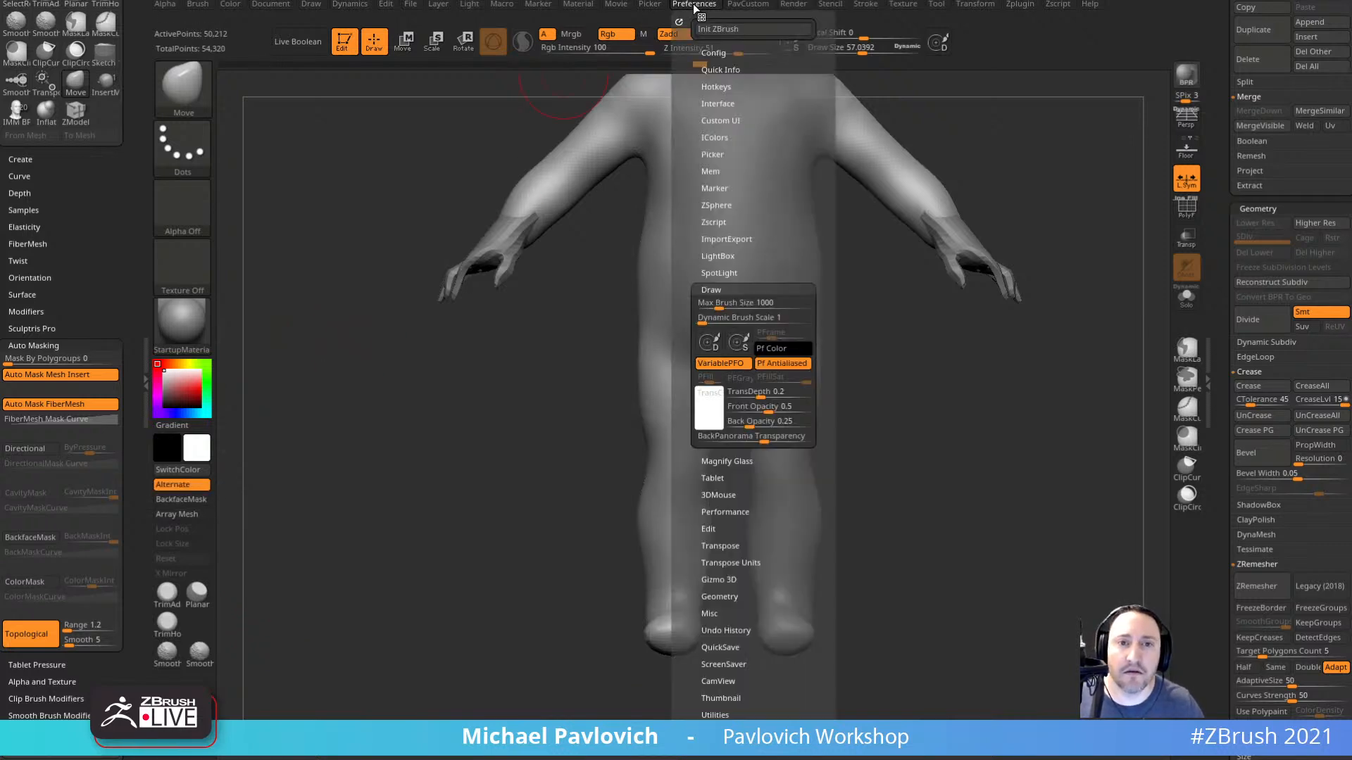
mouse_move(790, 6)
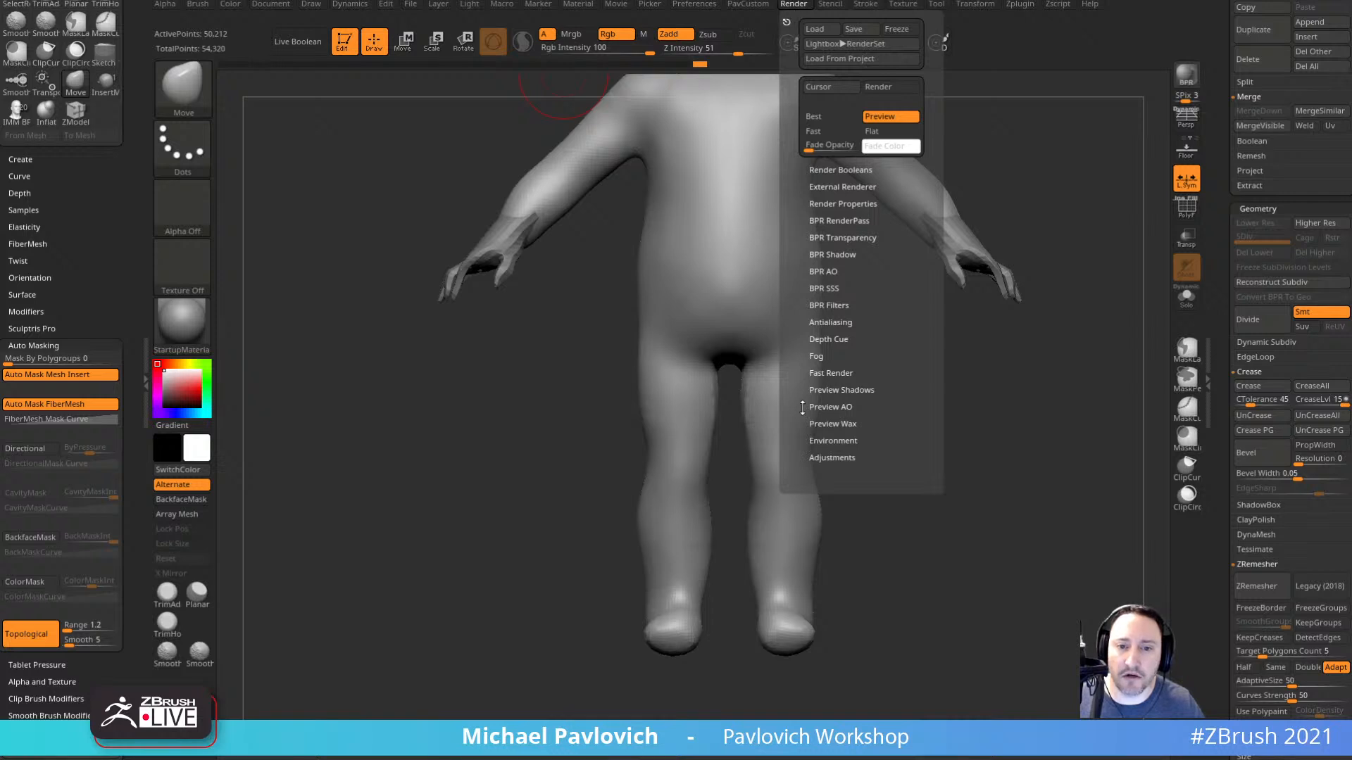
mouse_move(528, 416)
left_mouse_down()
mouse_move(965, 483)
mouse_move(901, 482)
mouse_move(999, 471)
mouse_move(1024, 451)
mouse_move(1018, 428)
left_mouse_up()
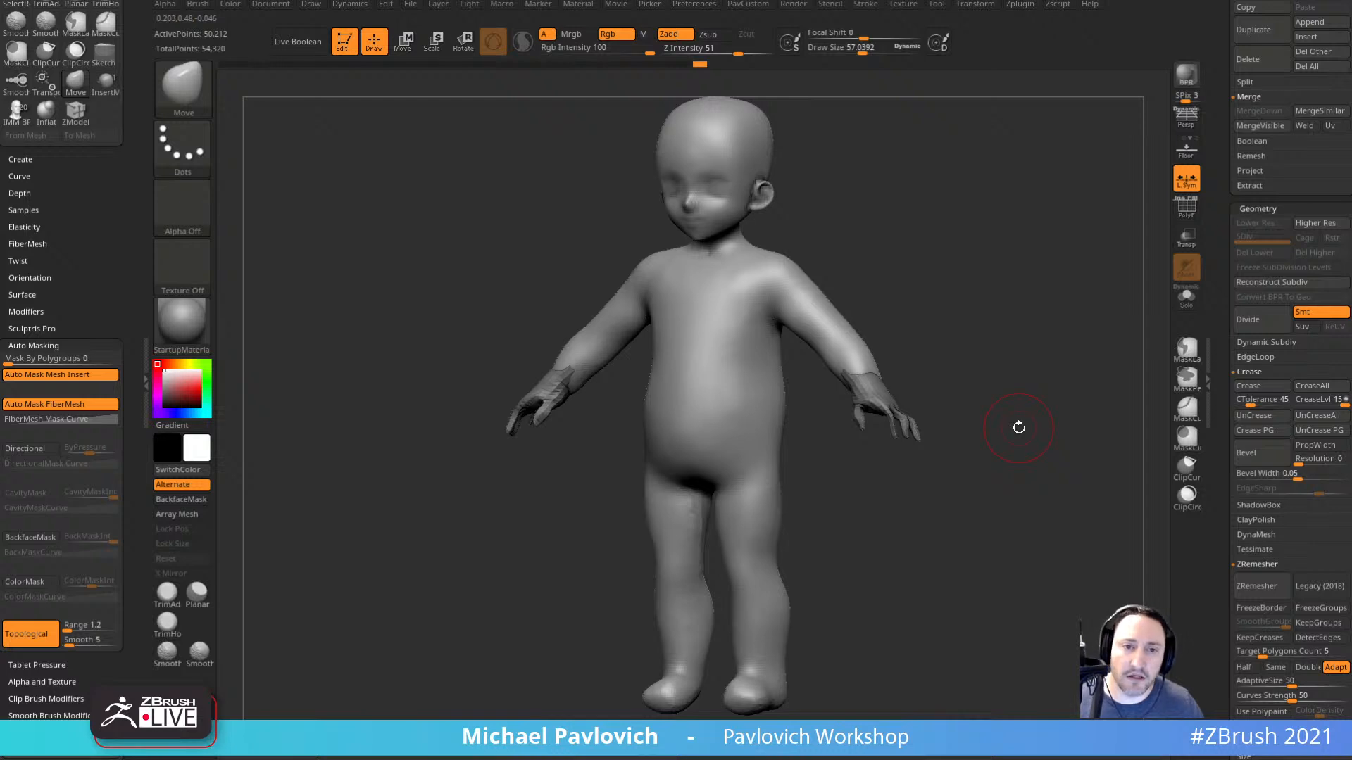
Activate the Standard brush with a draw size of about 34.
key("s")
key("b")
key("s")
key("t")
mouse_move(894, 282)
left_mouse_down()
mouse_move(899, 269)
mouse_move(880, 270)
left_mouse_up()
key("s")
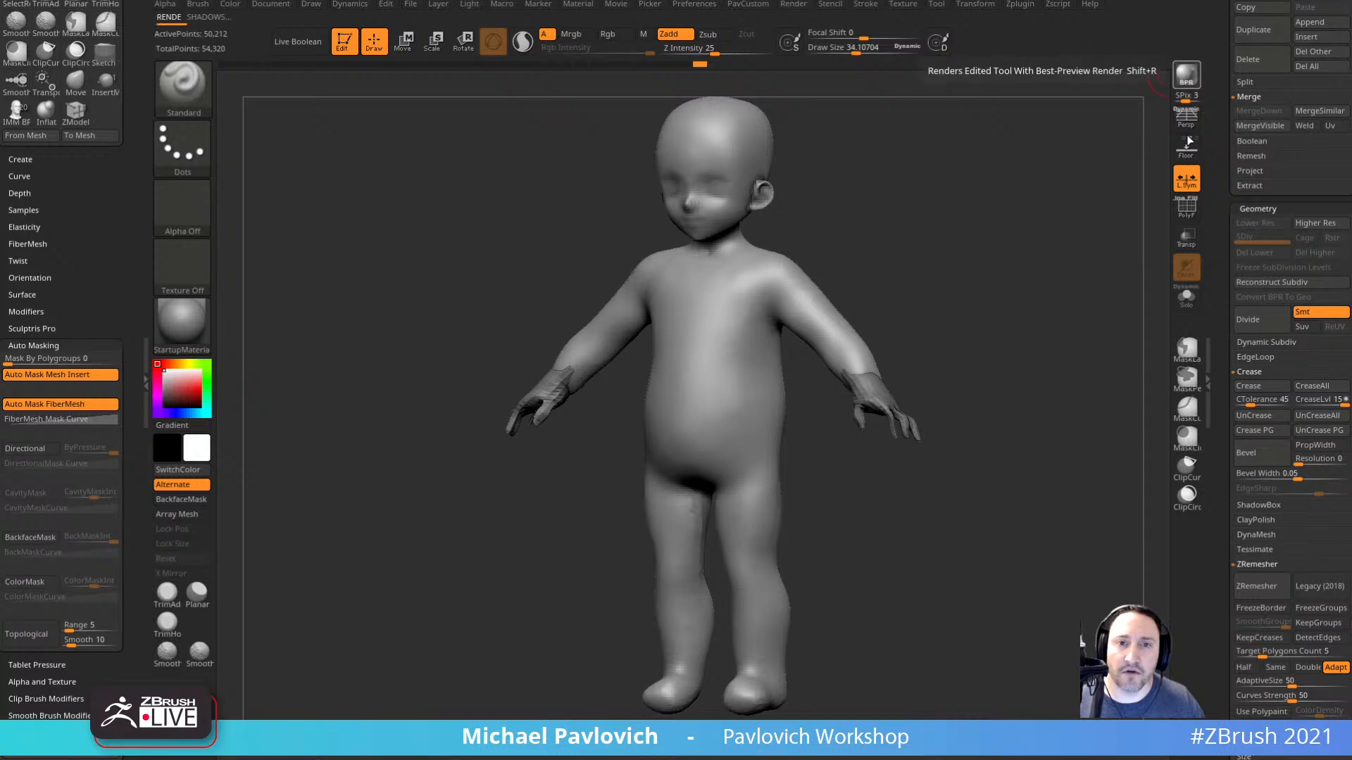
Render the figure with BPR and examine the Preview AO settings and BPR render pass maps.
key("shift+r")
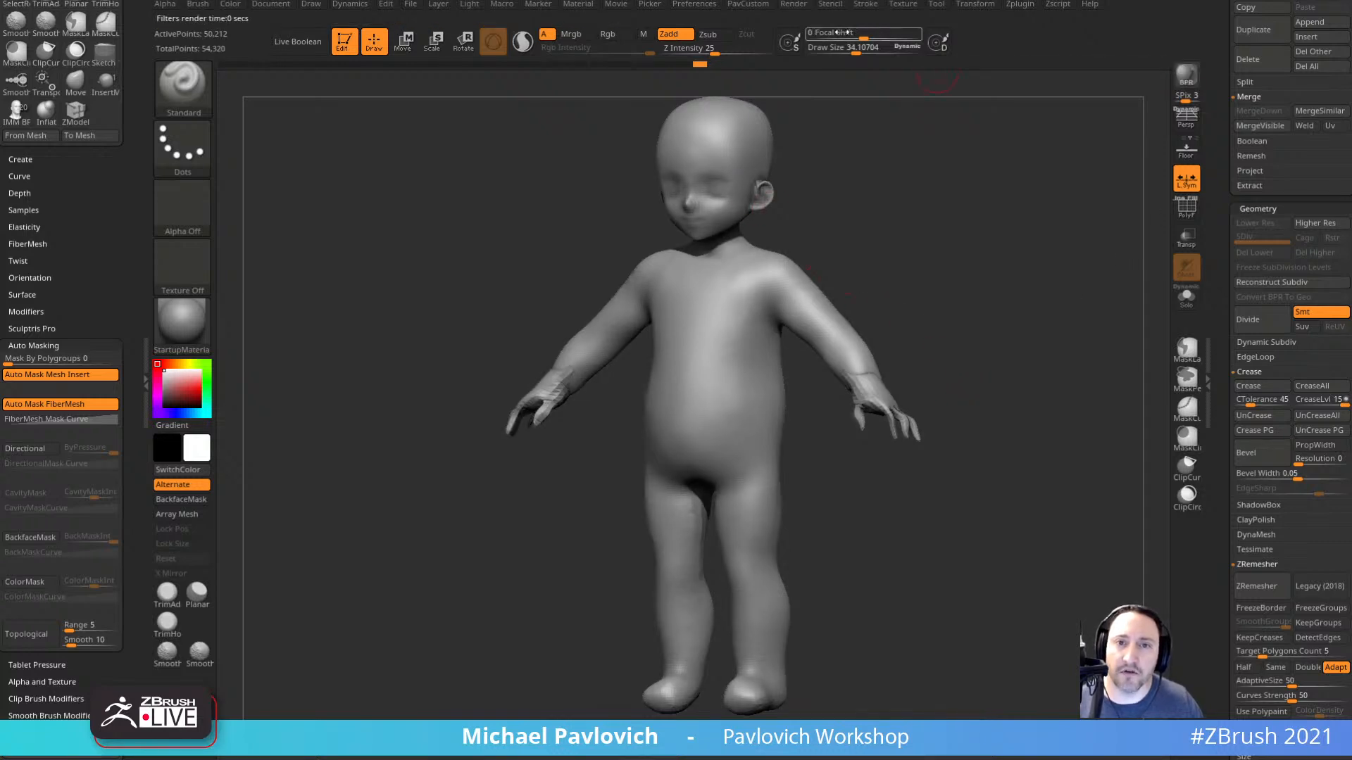
left_click(794, 5)
left_click(844, 422)
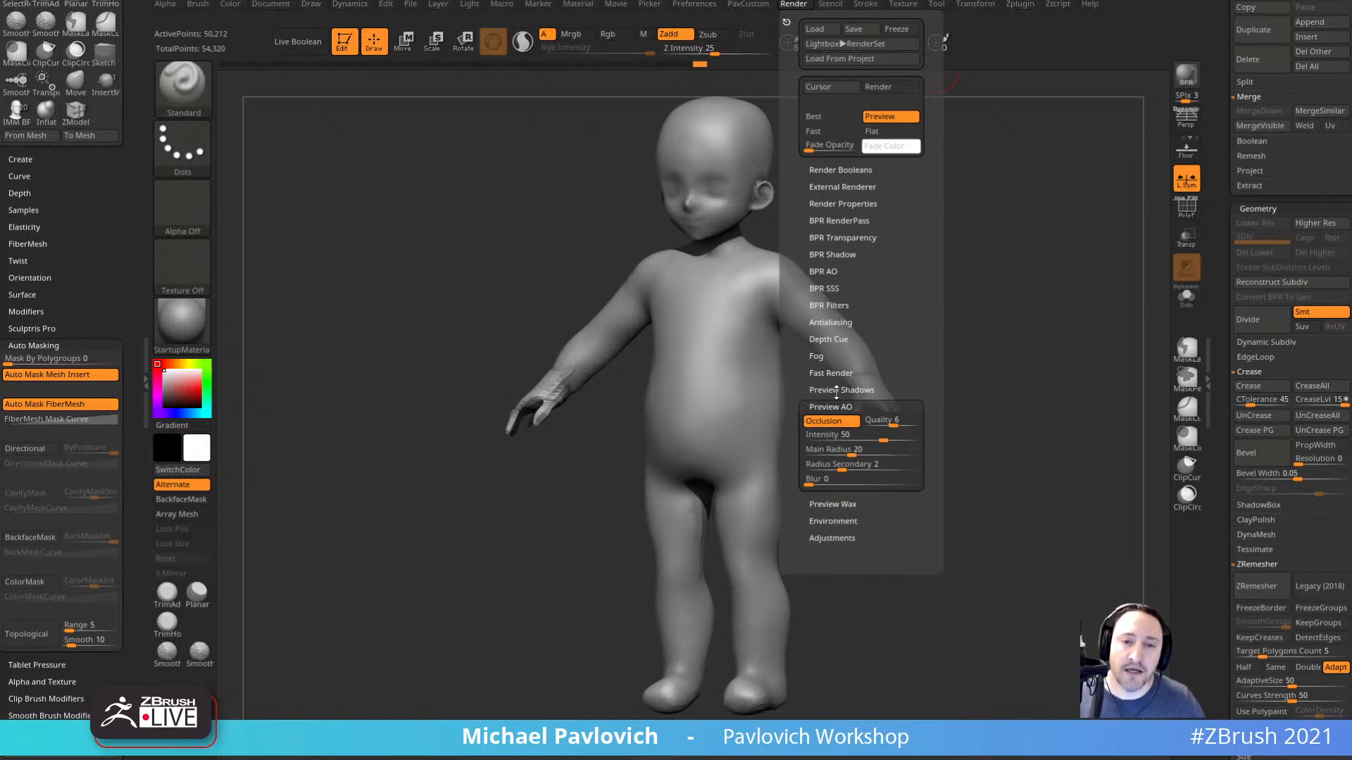
left_click(838, 220)
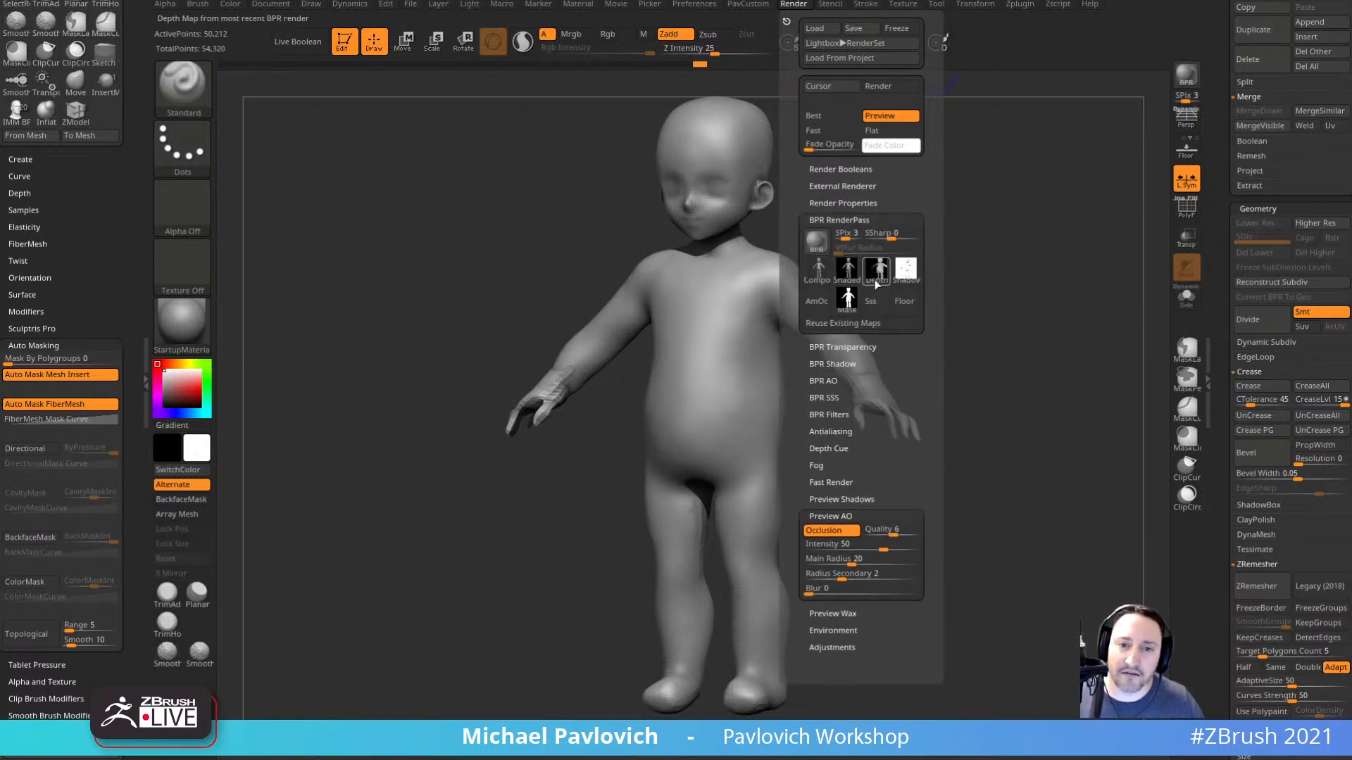
mouse_move(895, 262)
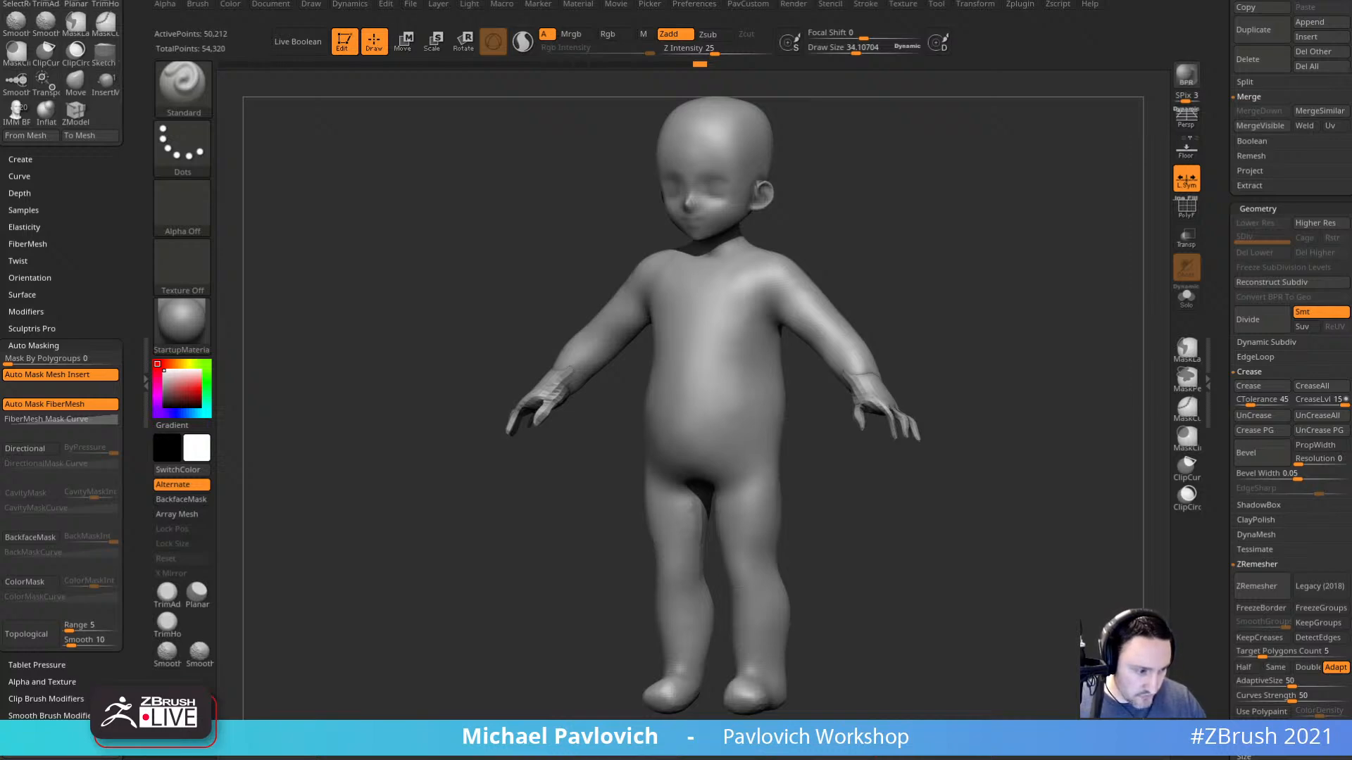
Switch to the web browser, open the ZBrush 2021.5 What's New post in the ArtStation portfolio and review its video playlist.
key("alt+Tab")
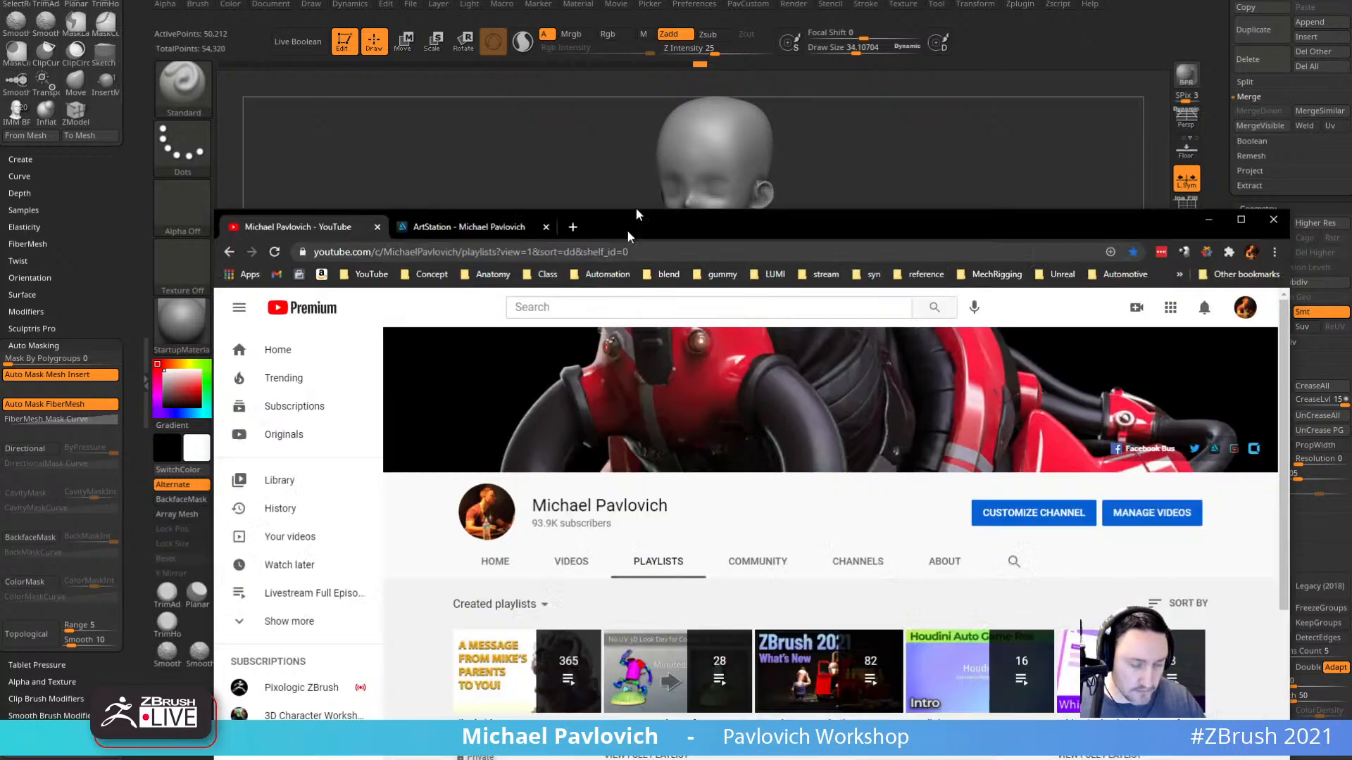
left_click(509, 76)
scroll(609, 279, "down", 5)
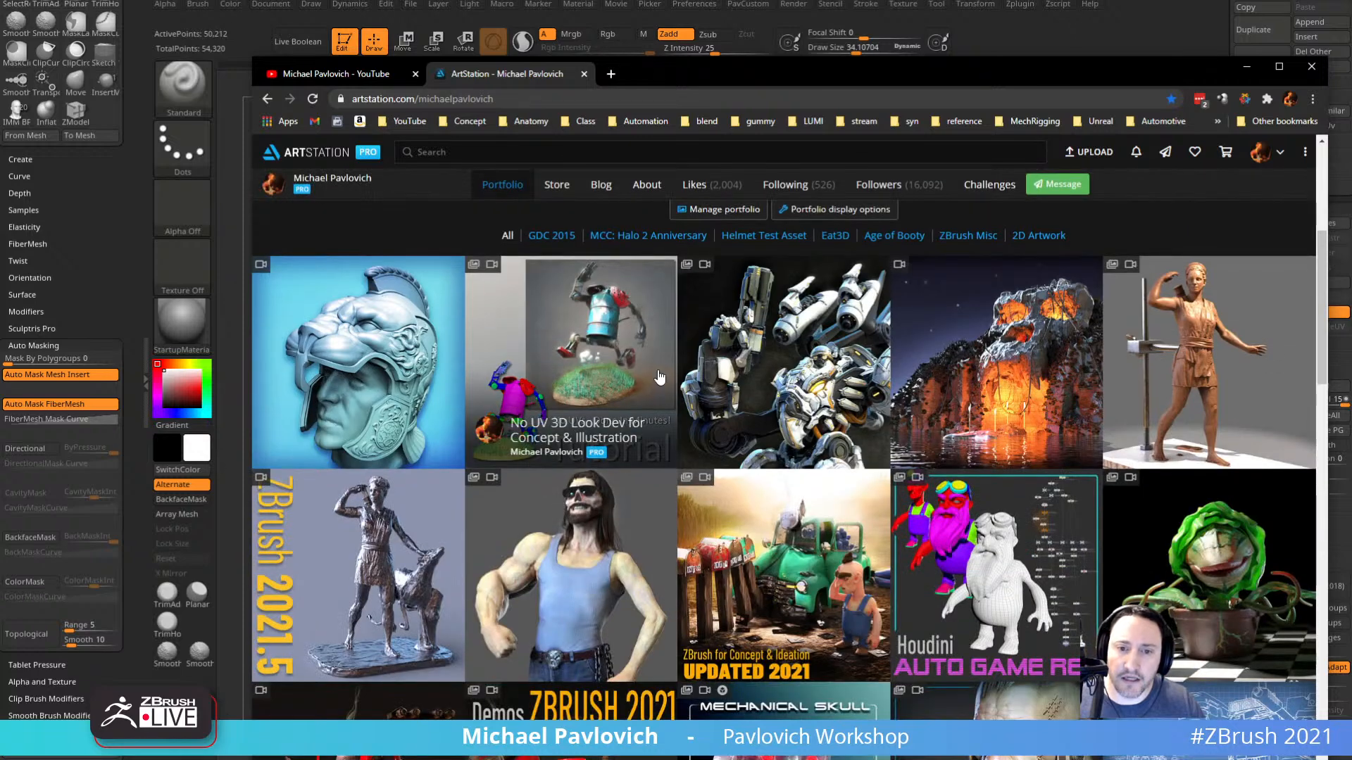
left_click(432, 531)
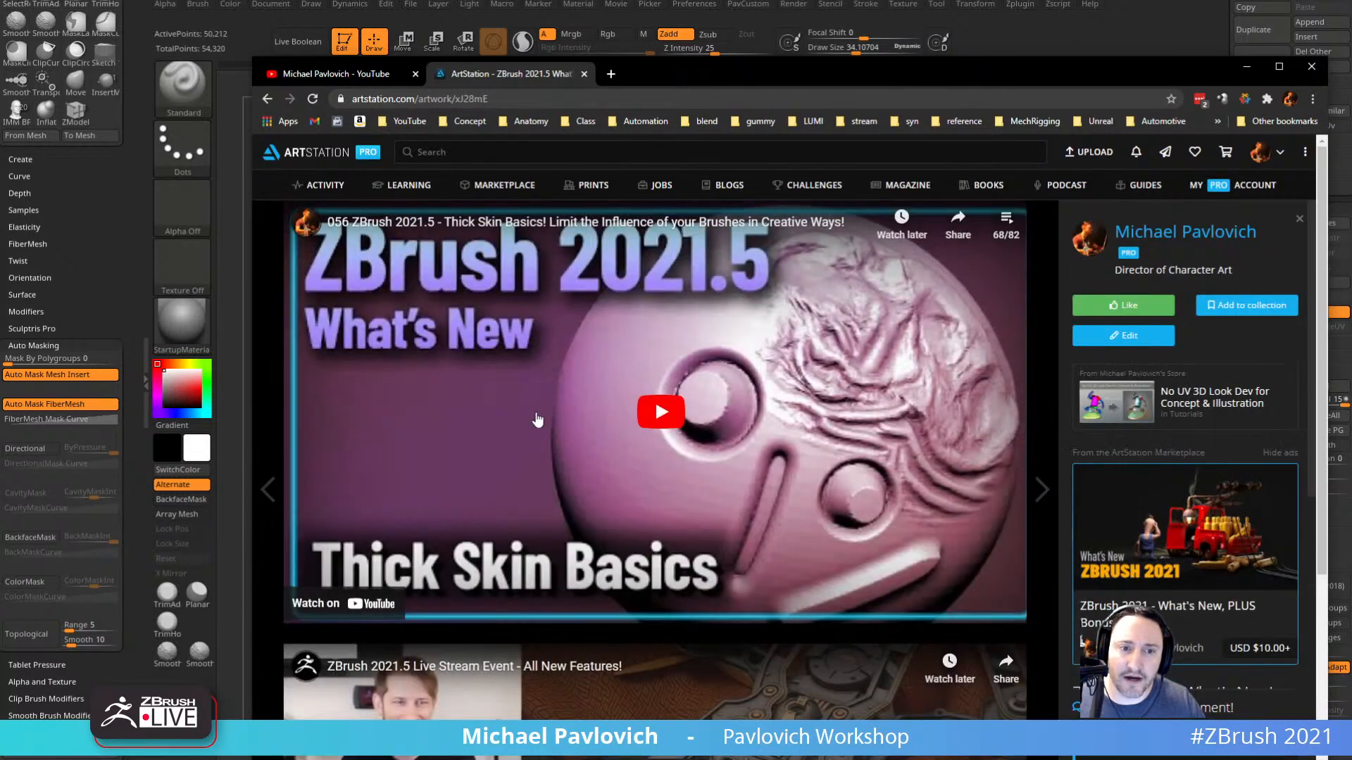
left_click(1006, 221)
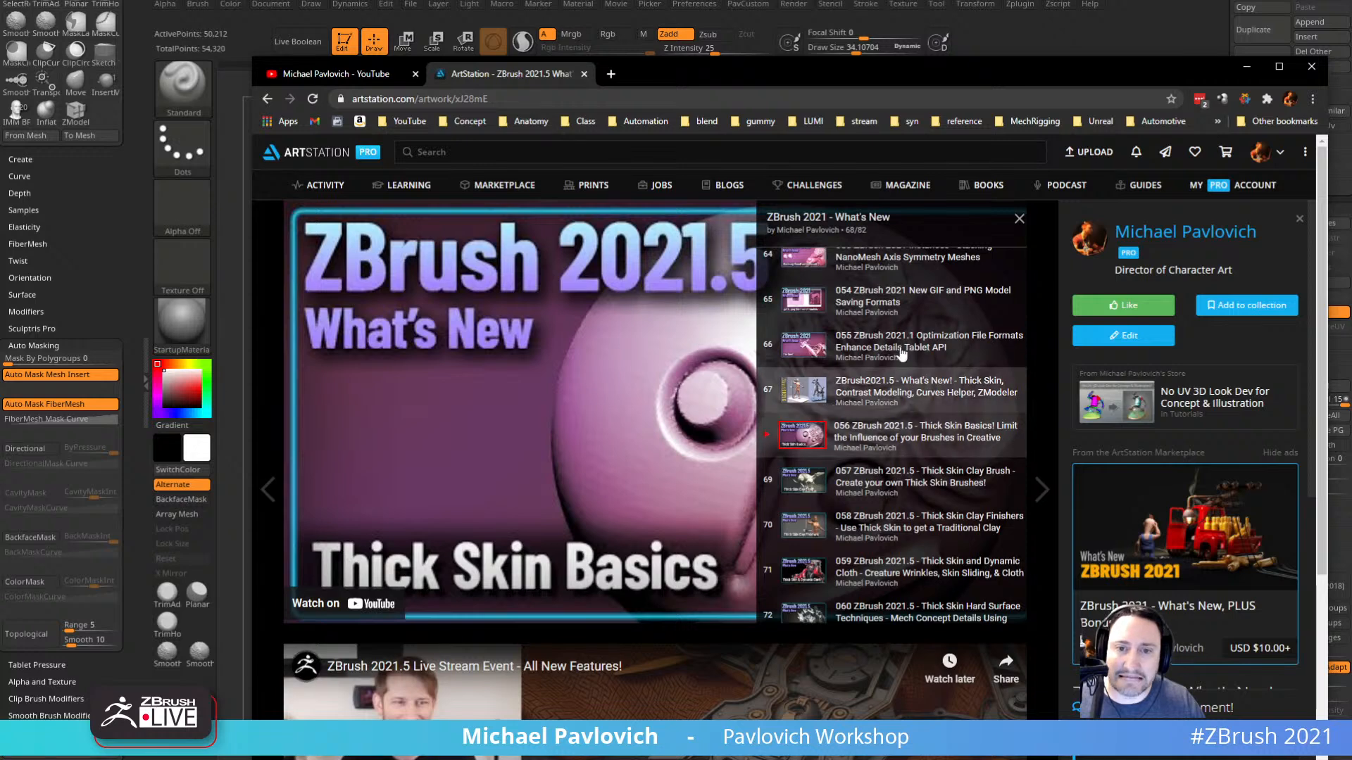
left_click(1019, 218)
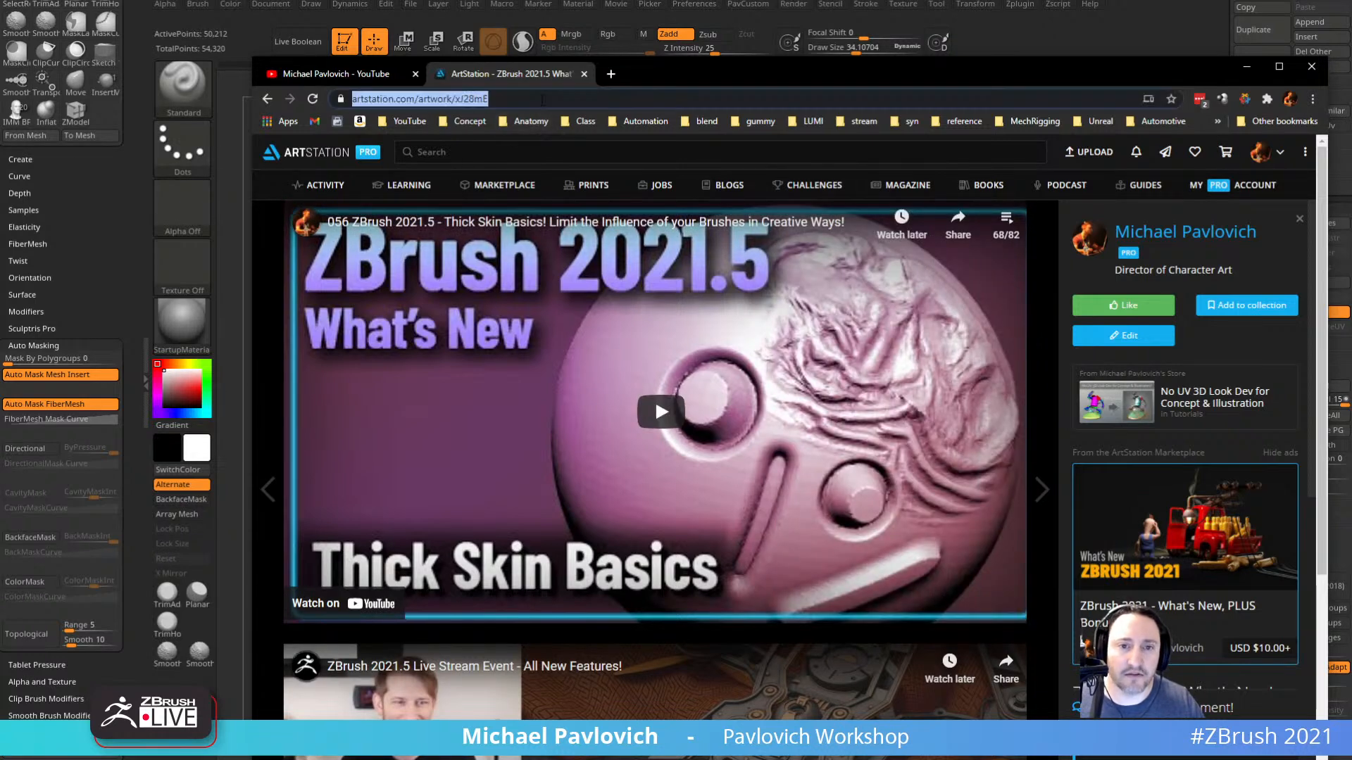
Select the address of the What's New post, return to the portfolio and select that page's address.
left_click(510, 98)
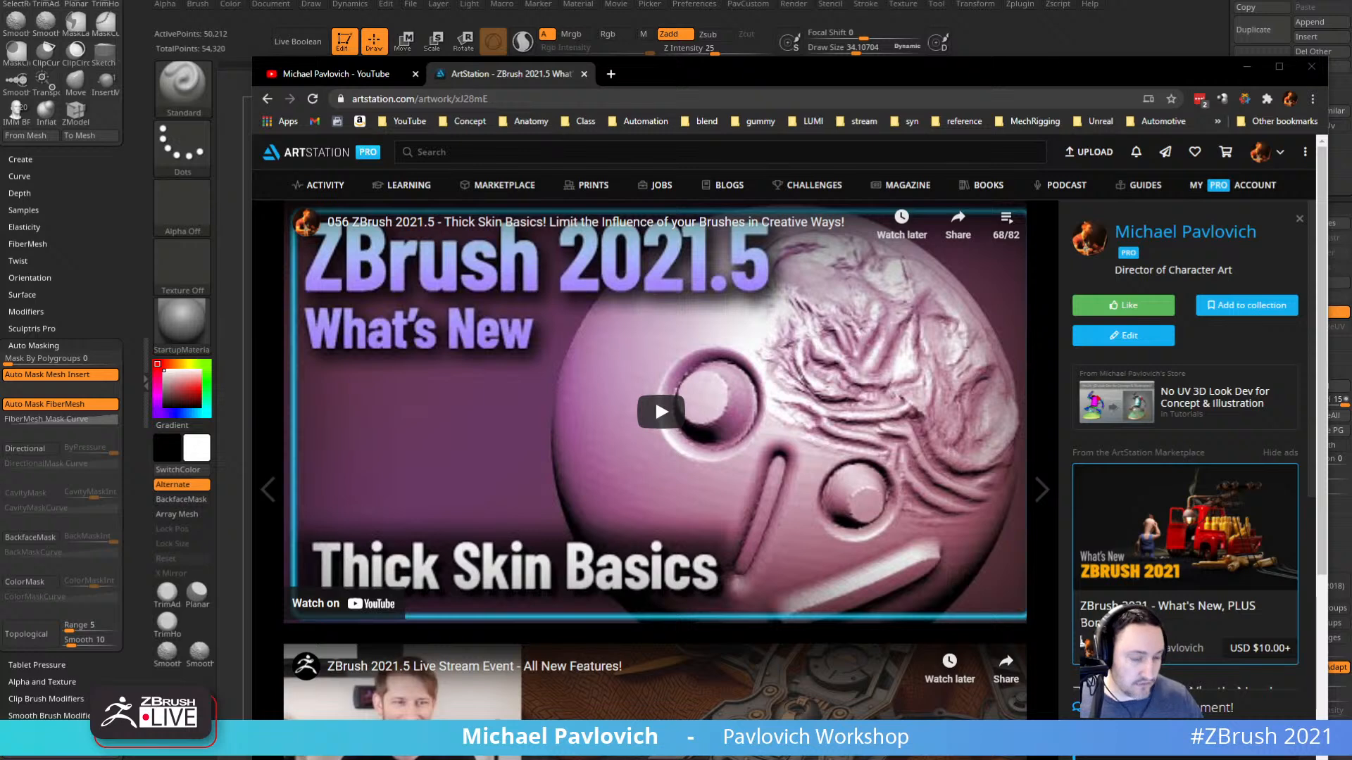
left_click(267, 99)
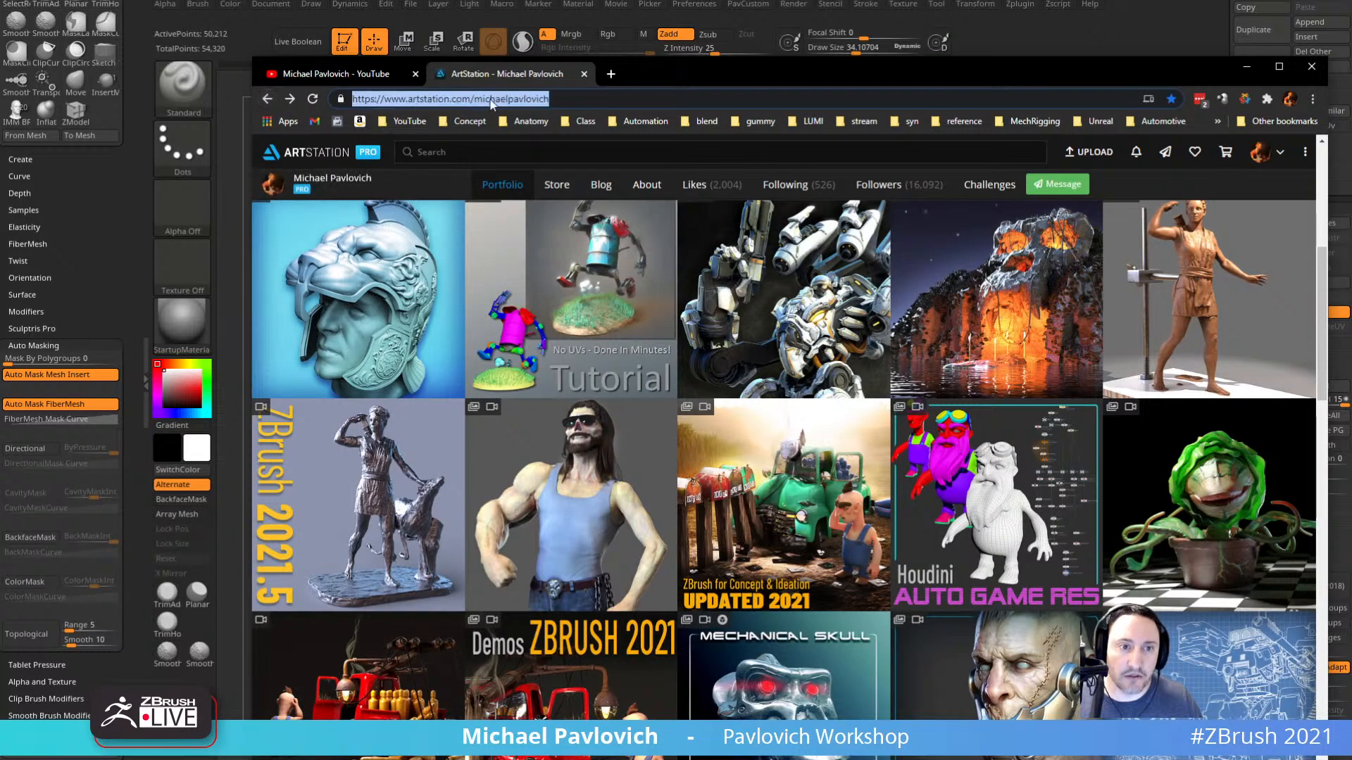
left_click(498, 99)
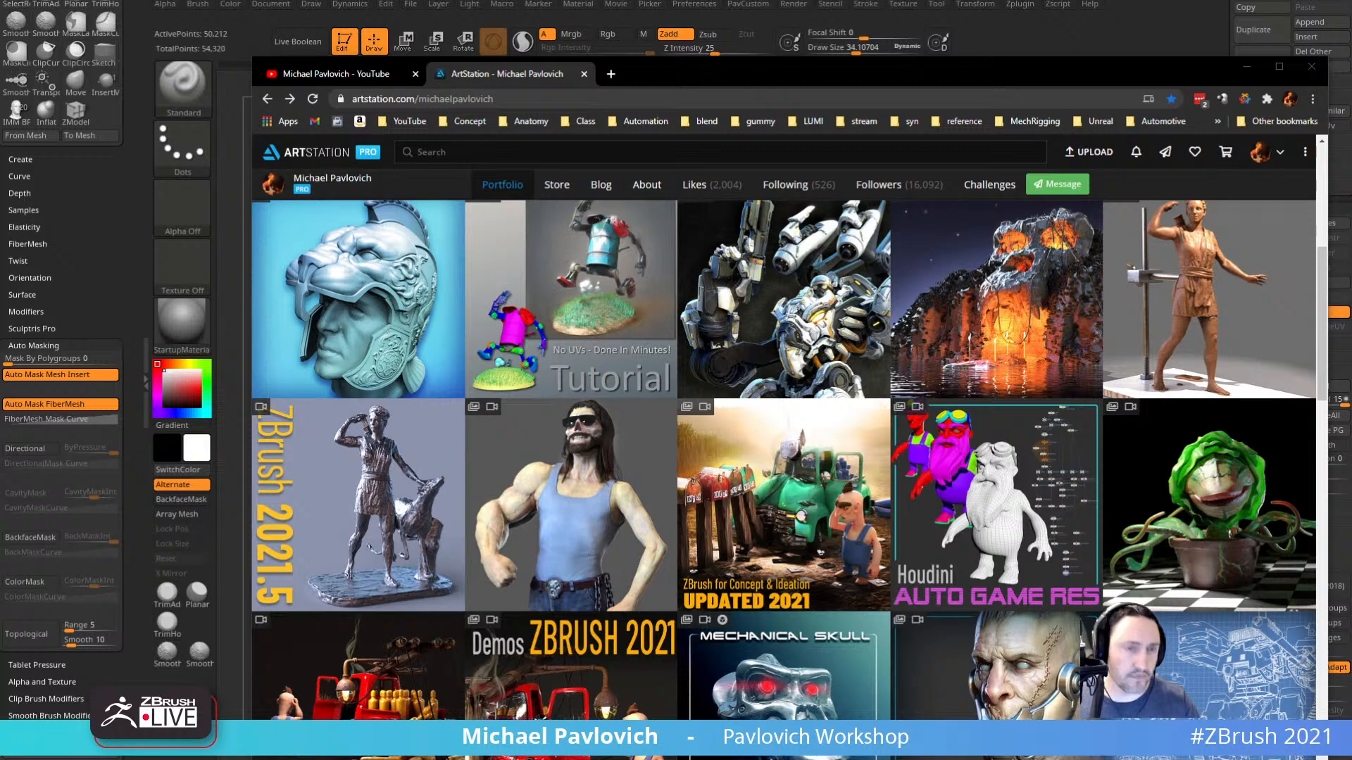
Review the channel's created playlists on YouTube, select the page's address and switch back to ZBrush.
left_click(336, 74)
scroll(917, 498, "down", 2)
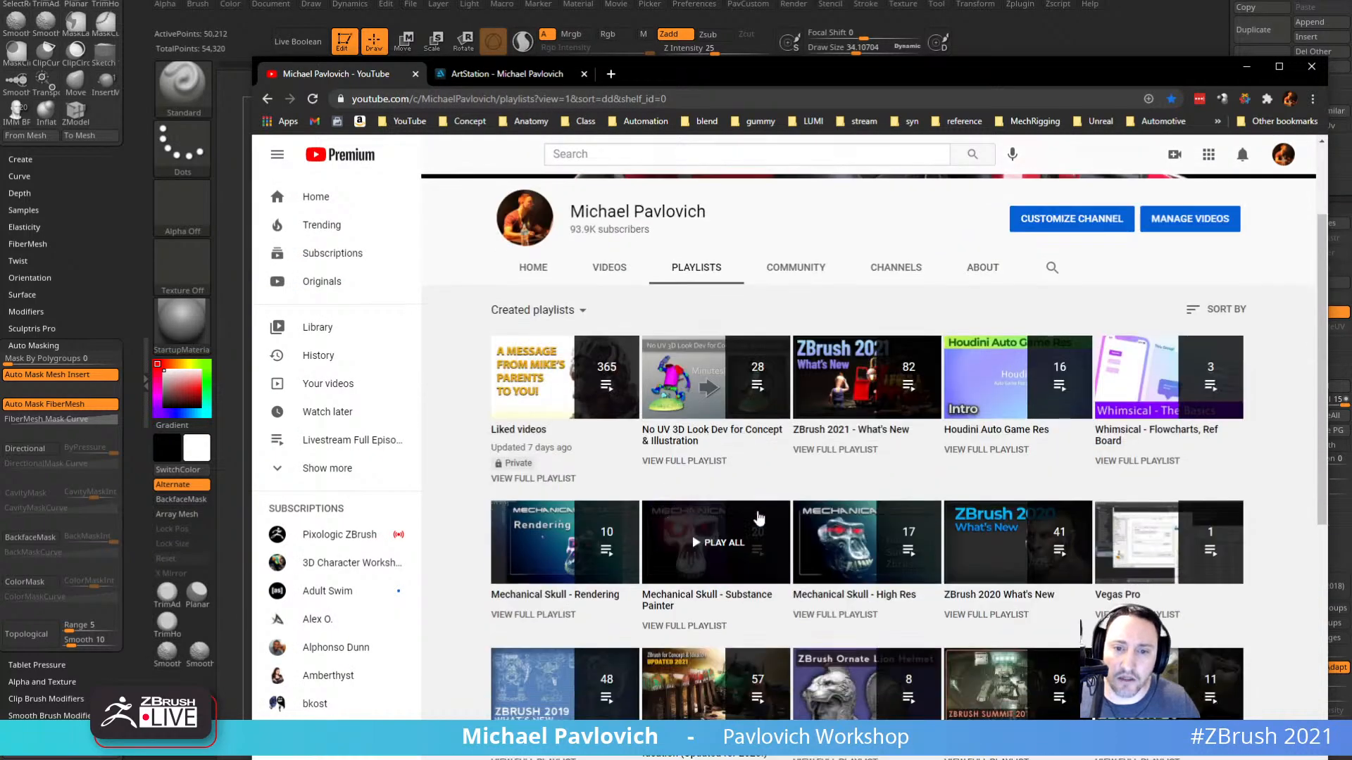
scroll(880, 493, "down", 4)
scroll(754, 483, "up", 4)
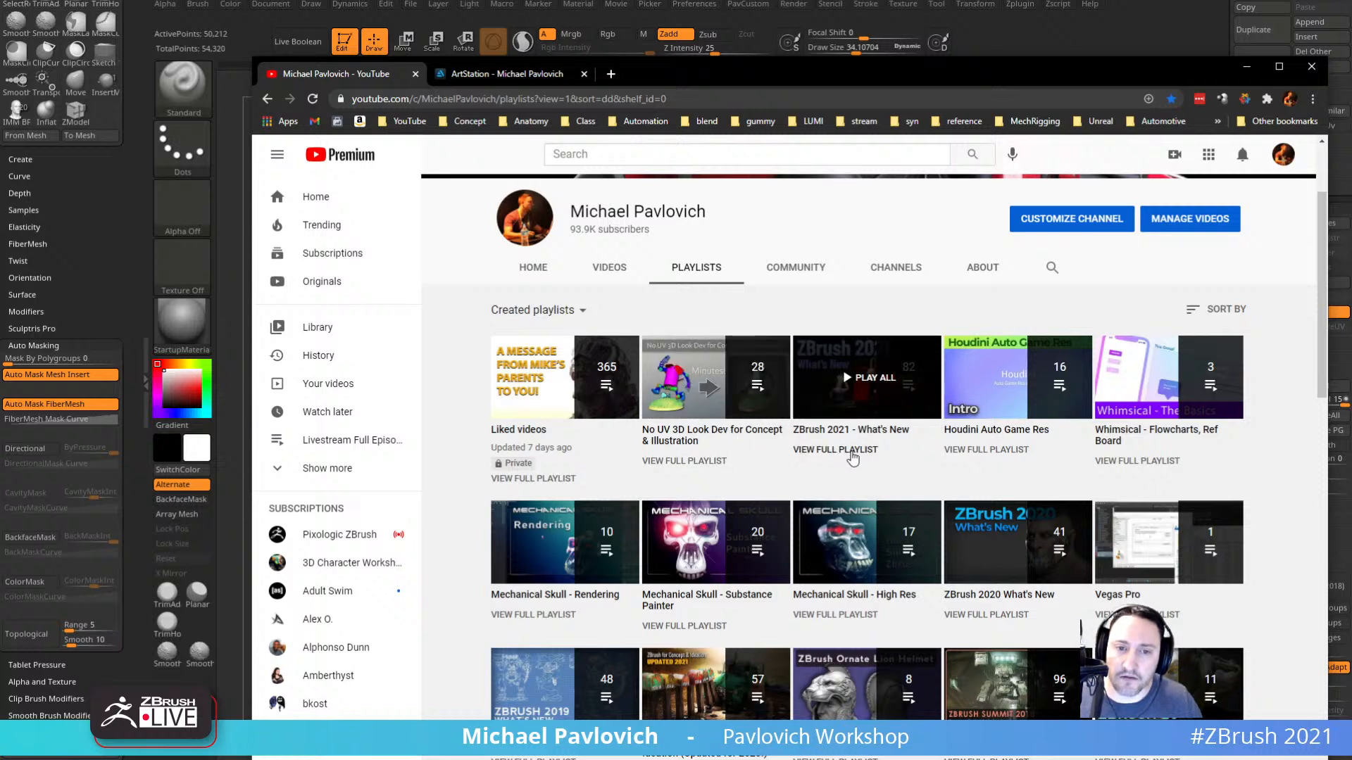
left_click(745, 98)
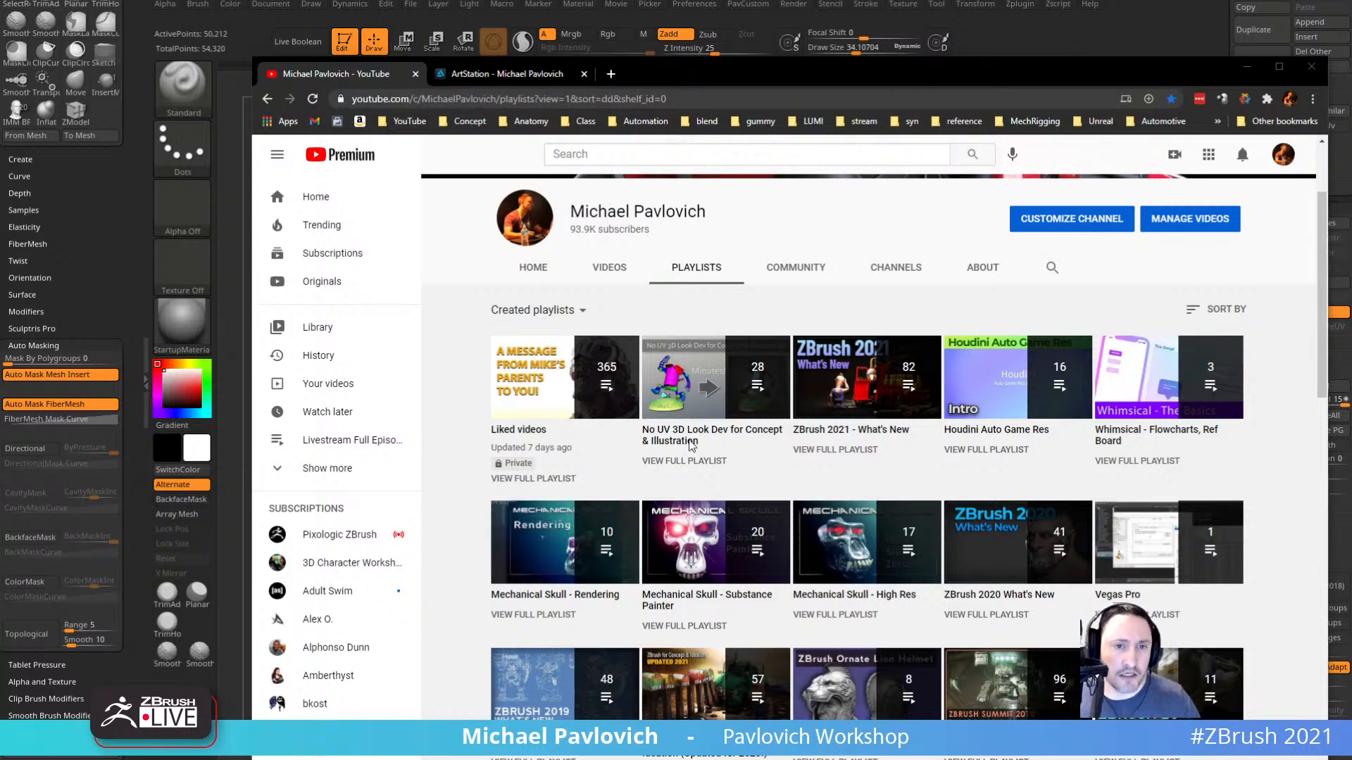
left_click_drag(750, 66, 831, 759)
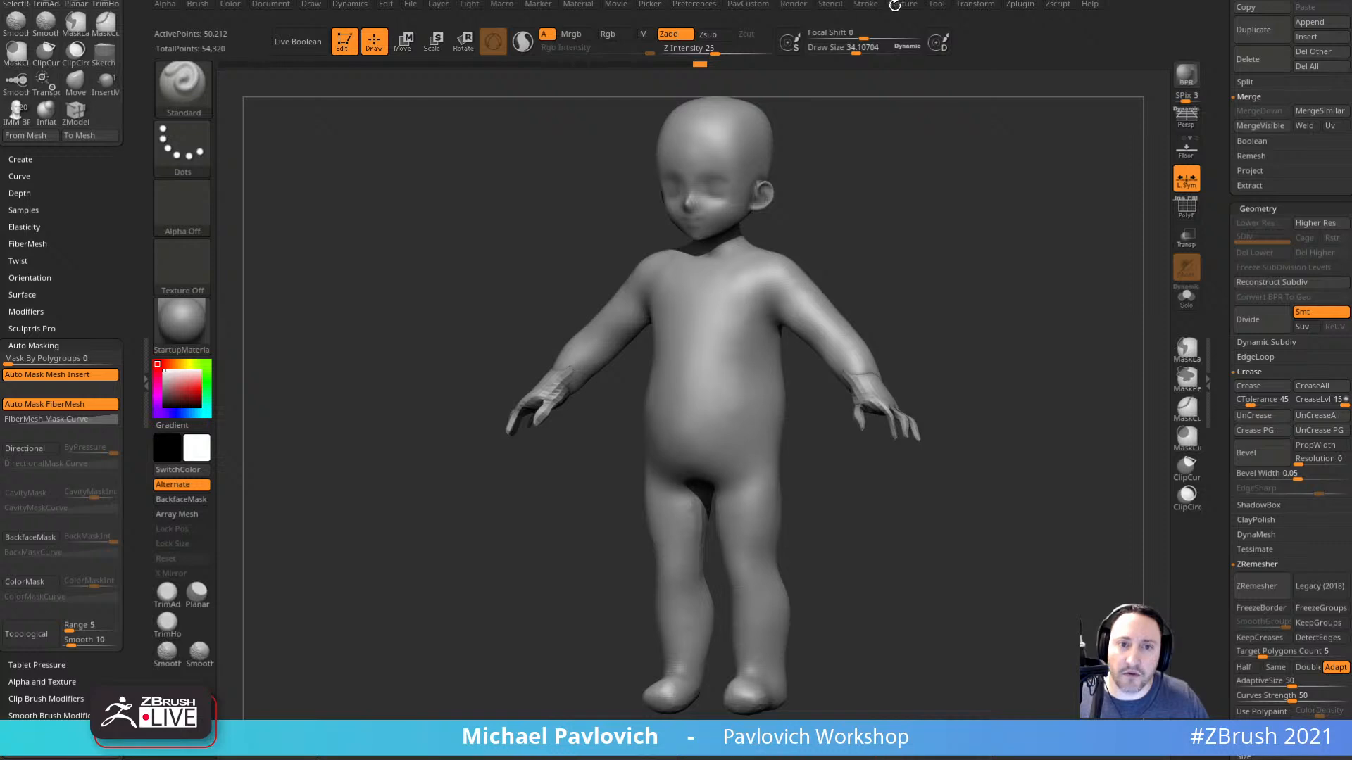
Set the draw size to about 28 and render the child figure with BPR.
key("s")
left_click(882, 278)
mouse_move(896, 218)
left_mouse_down()
mouse_move(771, 249)
mouse_move(857, 233)
mouse_move(893, 210)
mouse_move(900, 222)
left_mouse_up()
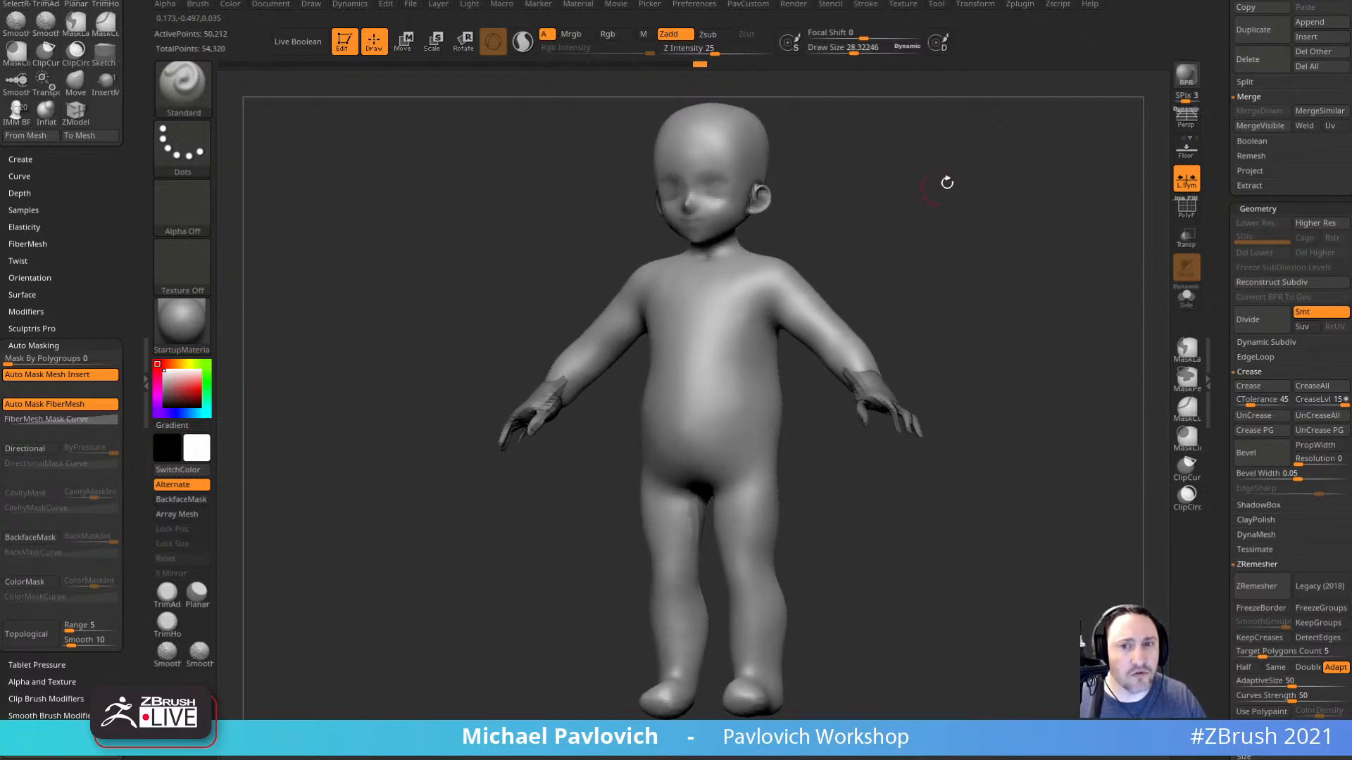
key("shift+r")
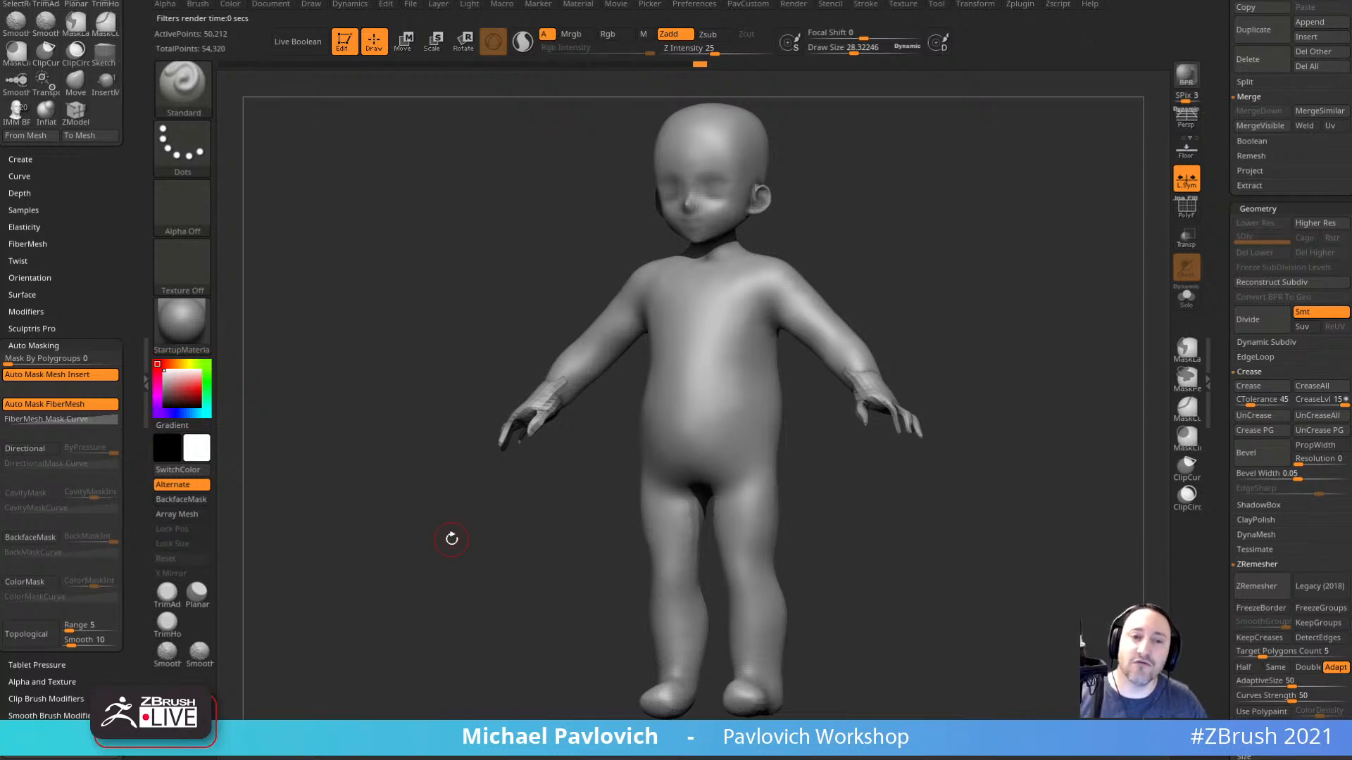
scroll(1226, 418, "down", 8)
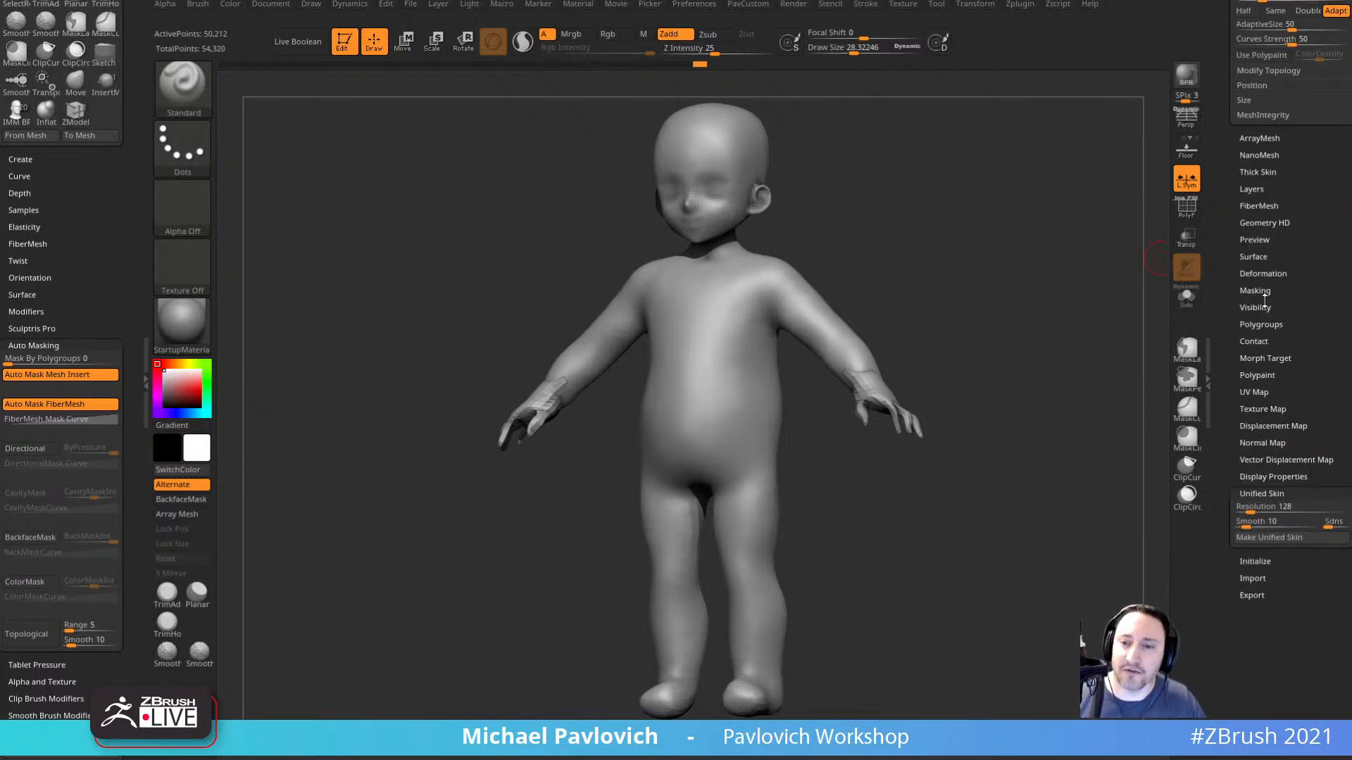
key("shift")
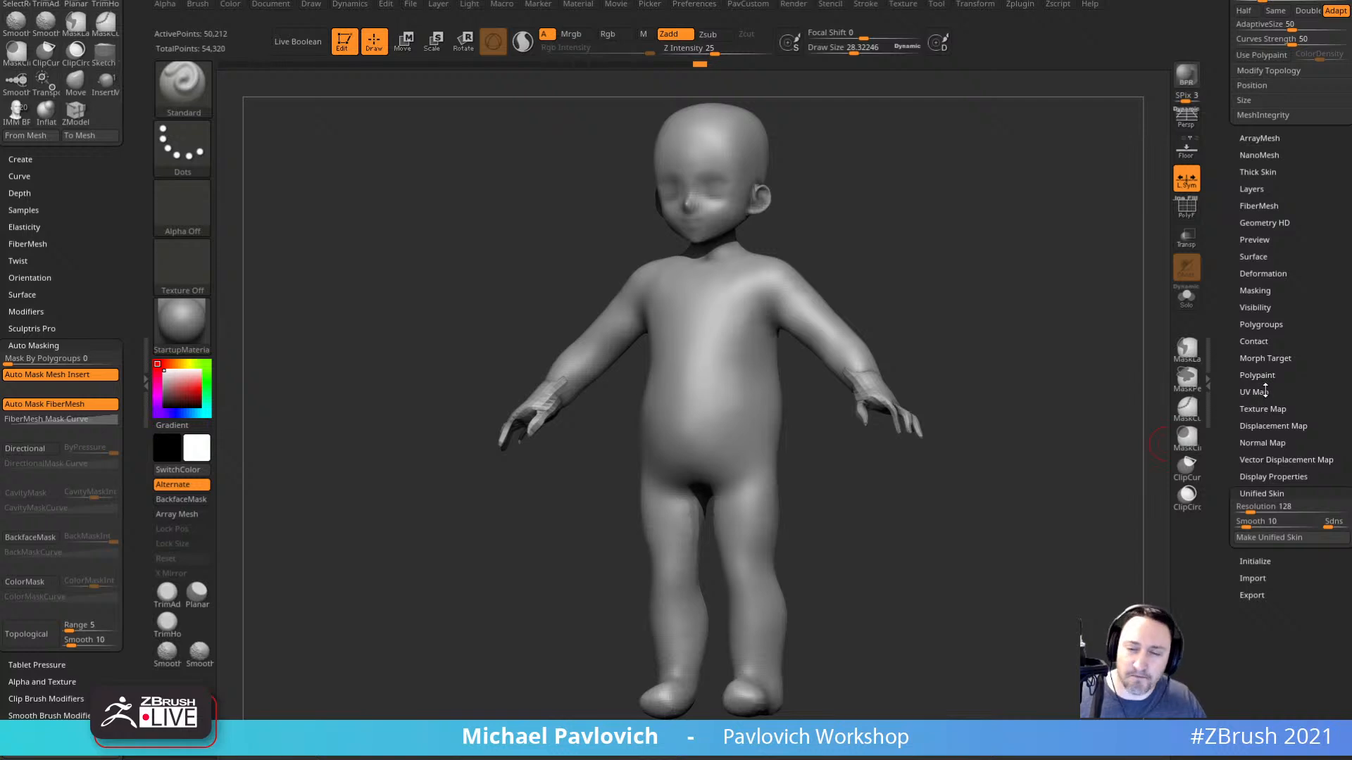
mouse_move(1127, 412)
left_mouse_down()
mouse_move(1086, 429)
mouse_move(1123, 424)
left_mouse_up()
key("shift")
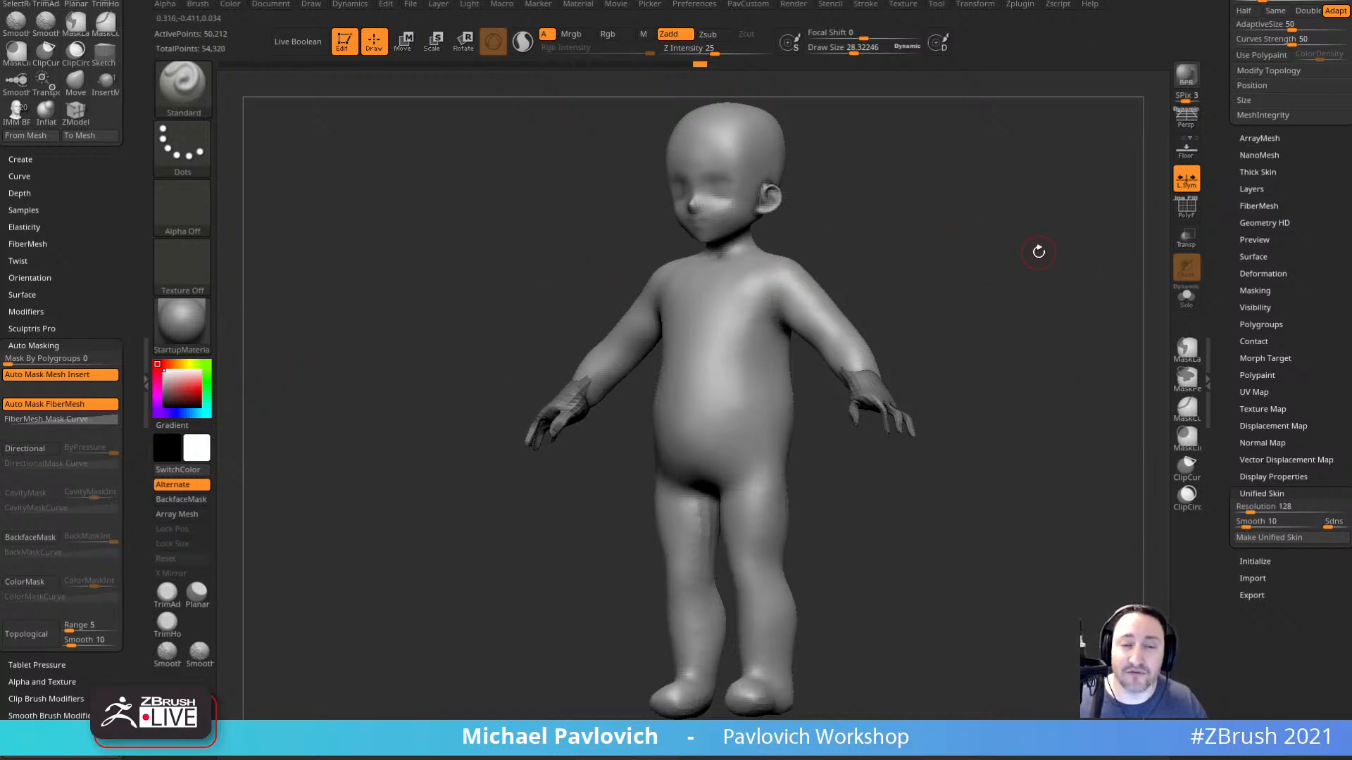
Toggle Occlusion in the Preview AO render settings.
left_click(768, 8)
mouse_move(709, 7)
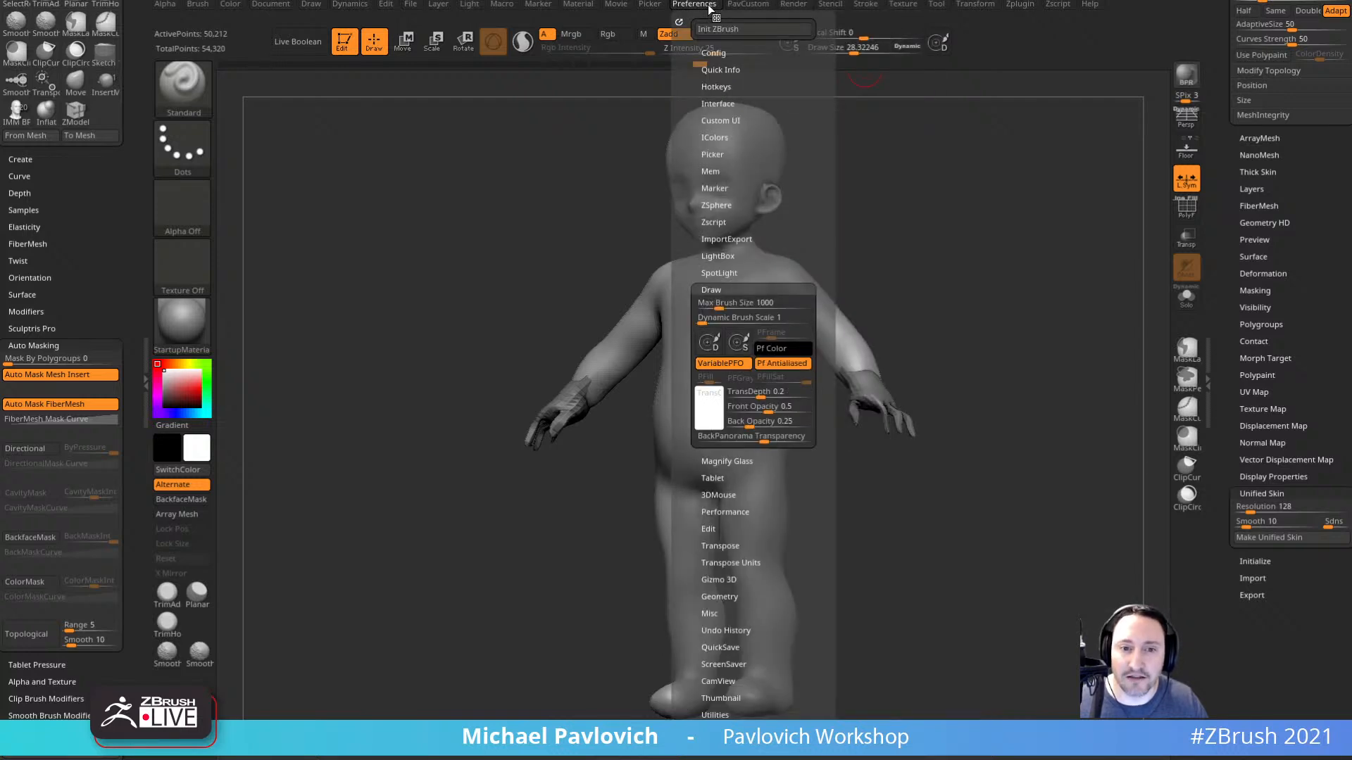
mouse_move(794, 4)
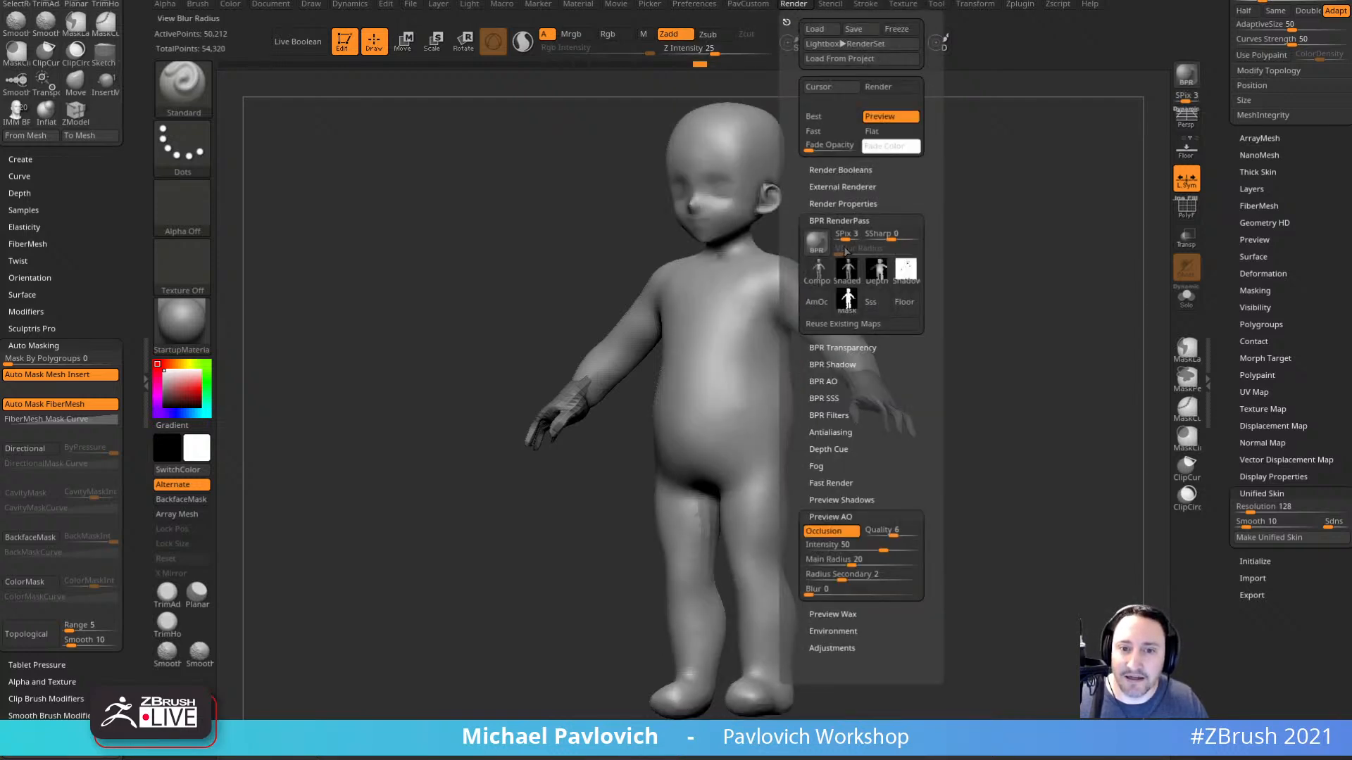
left_click(840, 533)
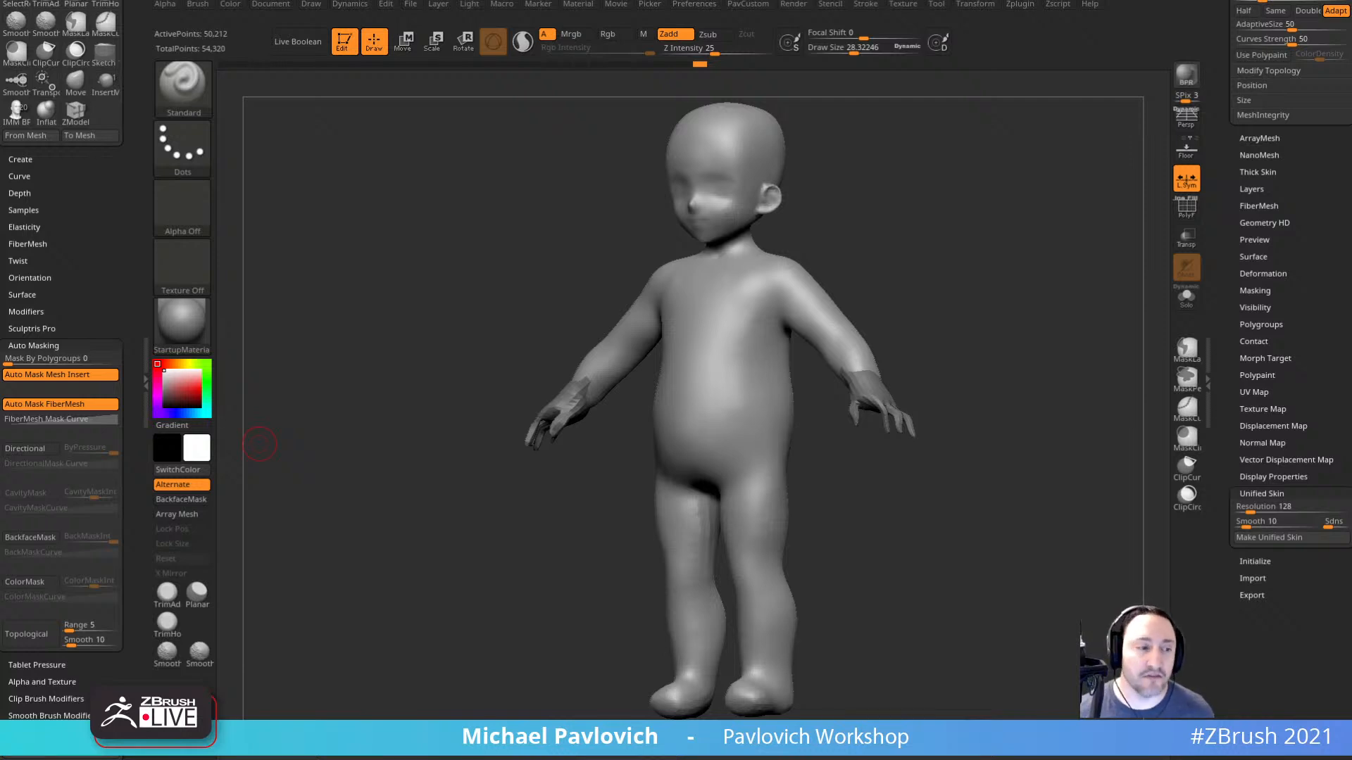
Clear the canvas, import marv.obj into a PolyMesh3D tool and place it on the canvas in edit mode, framed in view.
left_click(343, 41)
key("ctrl+n")
scroll(1226, 26, "up", 10)
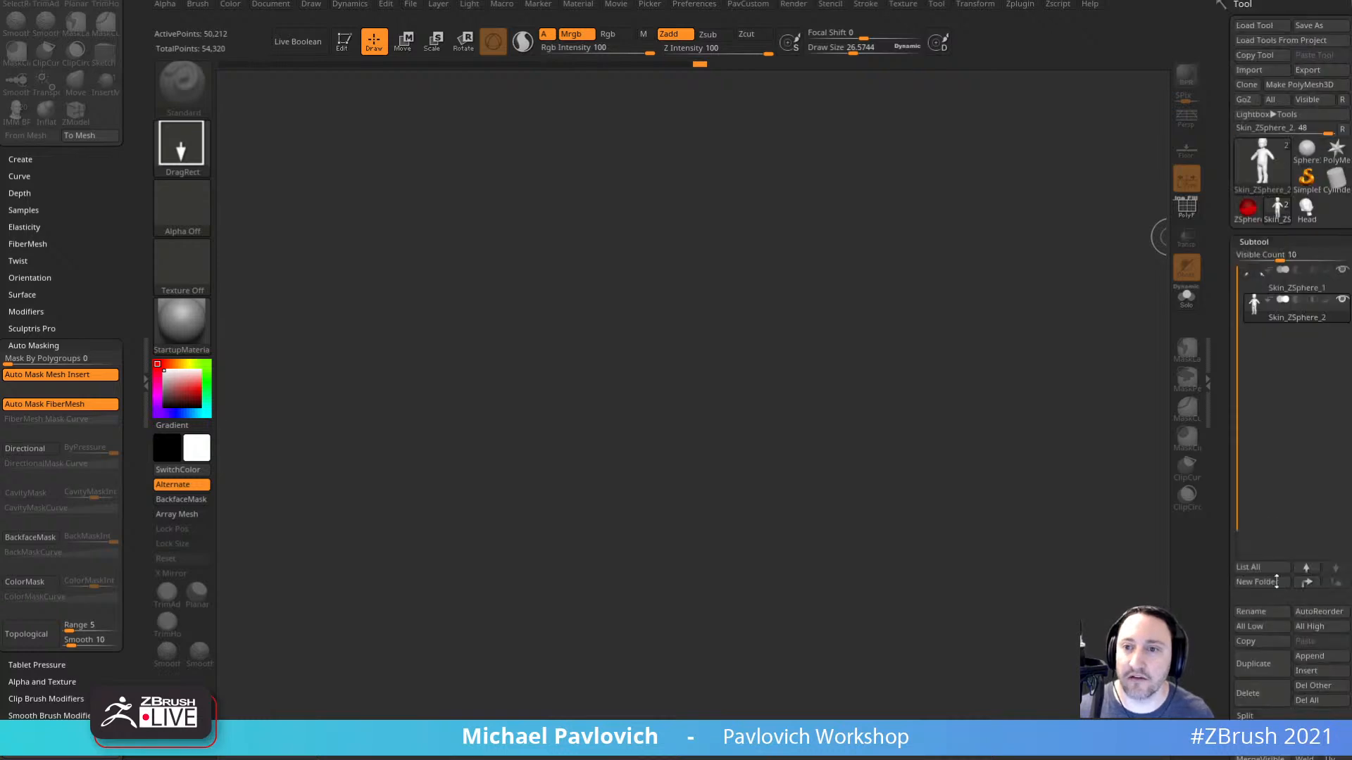
left_click(1335, 149)
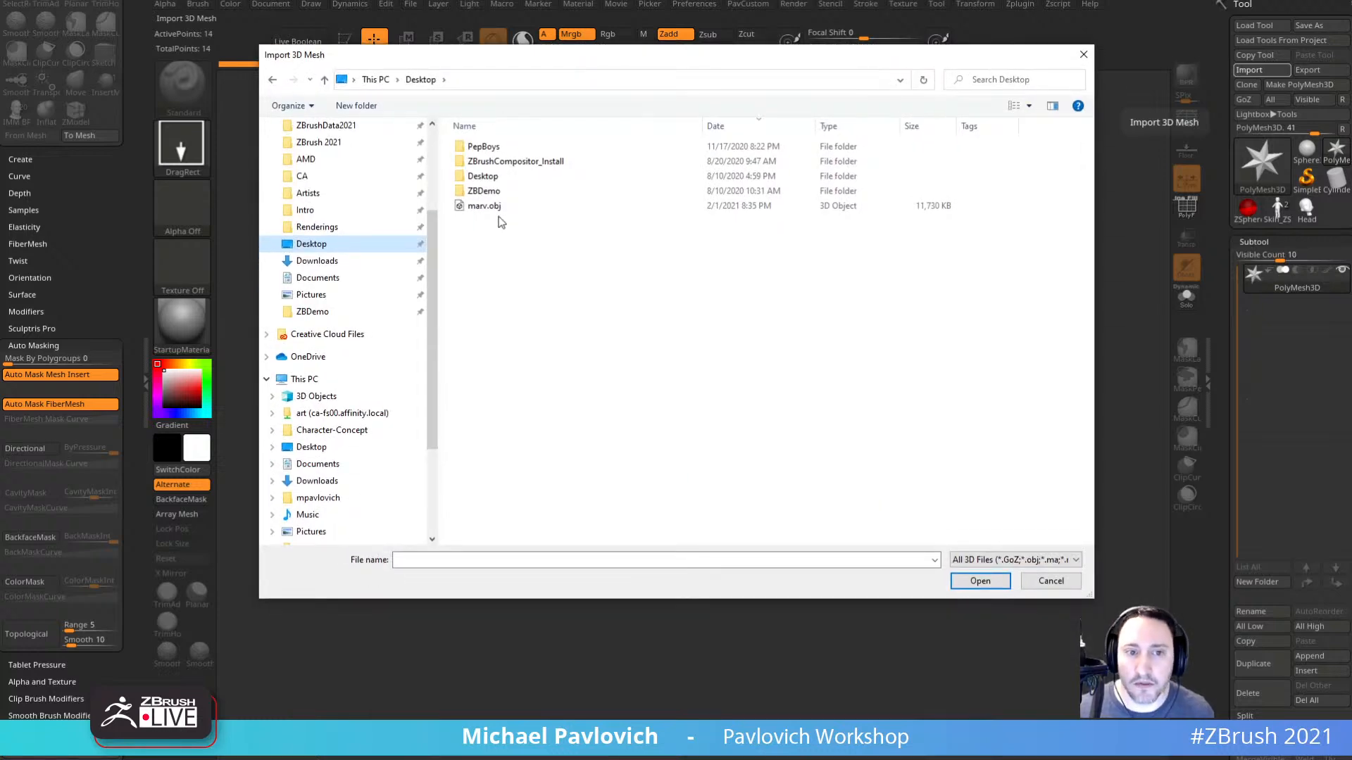
double_click(490, 209)
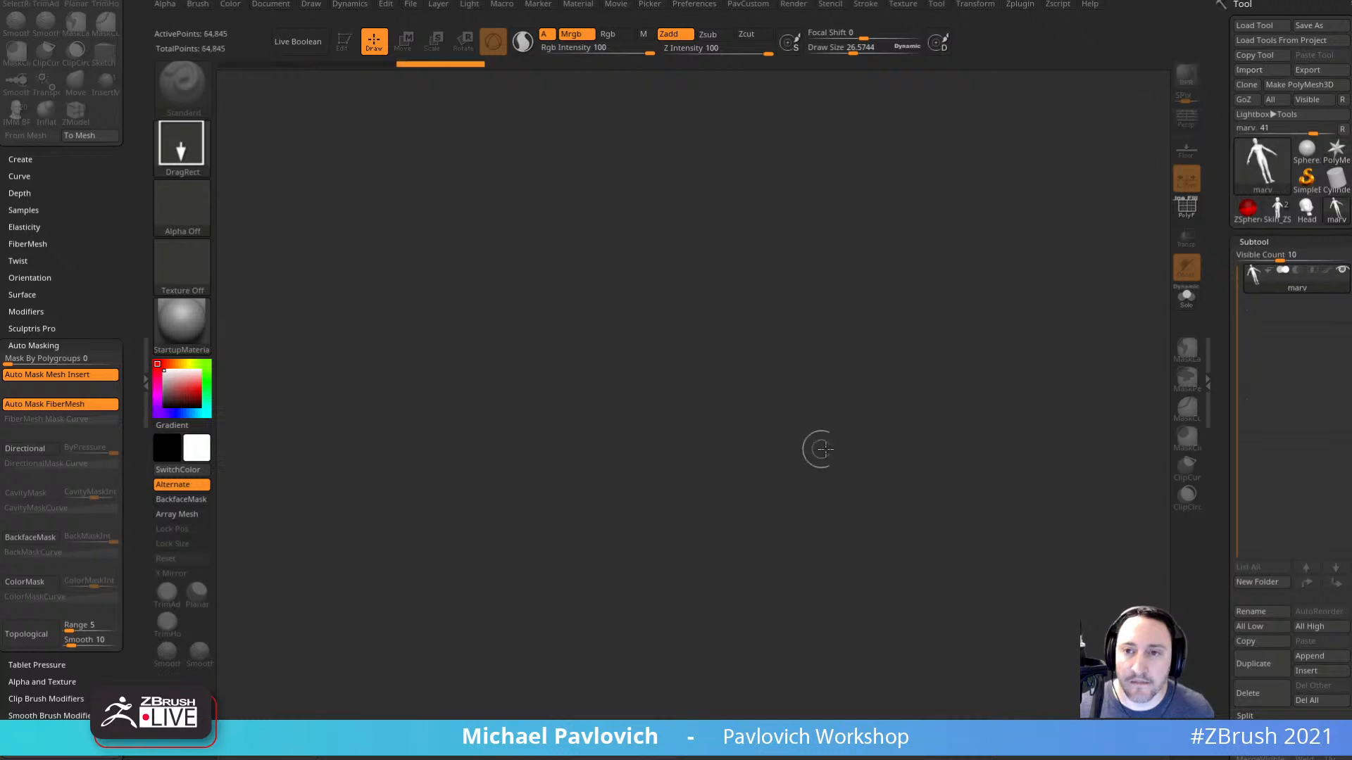
key("f")
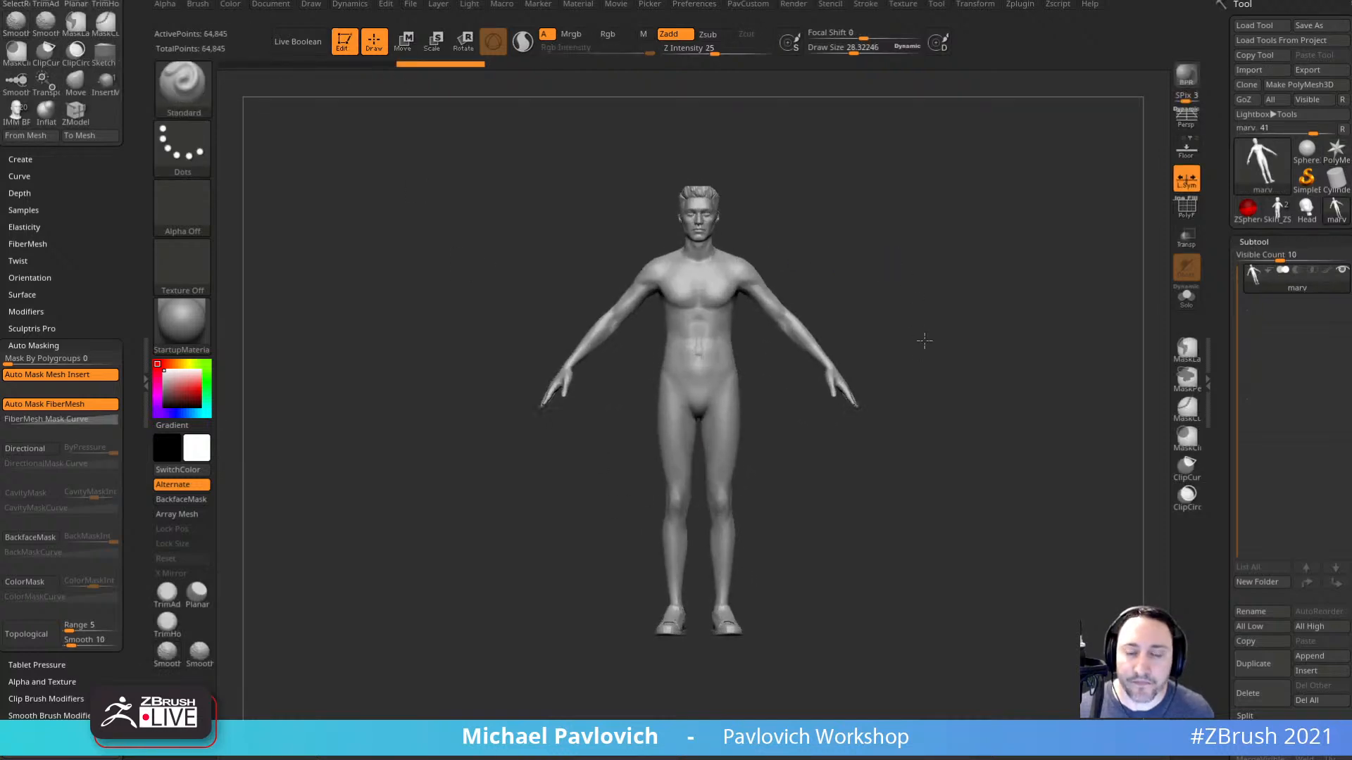
Examine the Export scale and offset values of the imported marv figure.
left_click_drag(923, 341, 873, 345)
left_click_drag(1227, 369, 1215, 117)
key("shift")
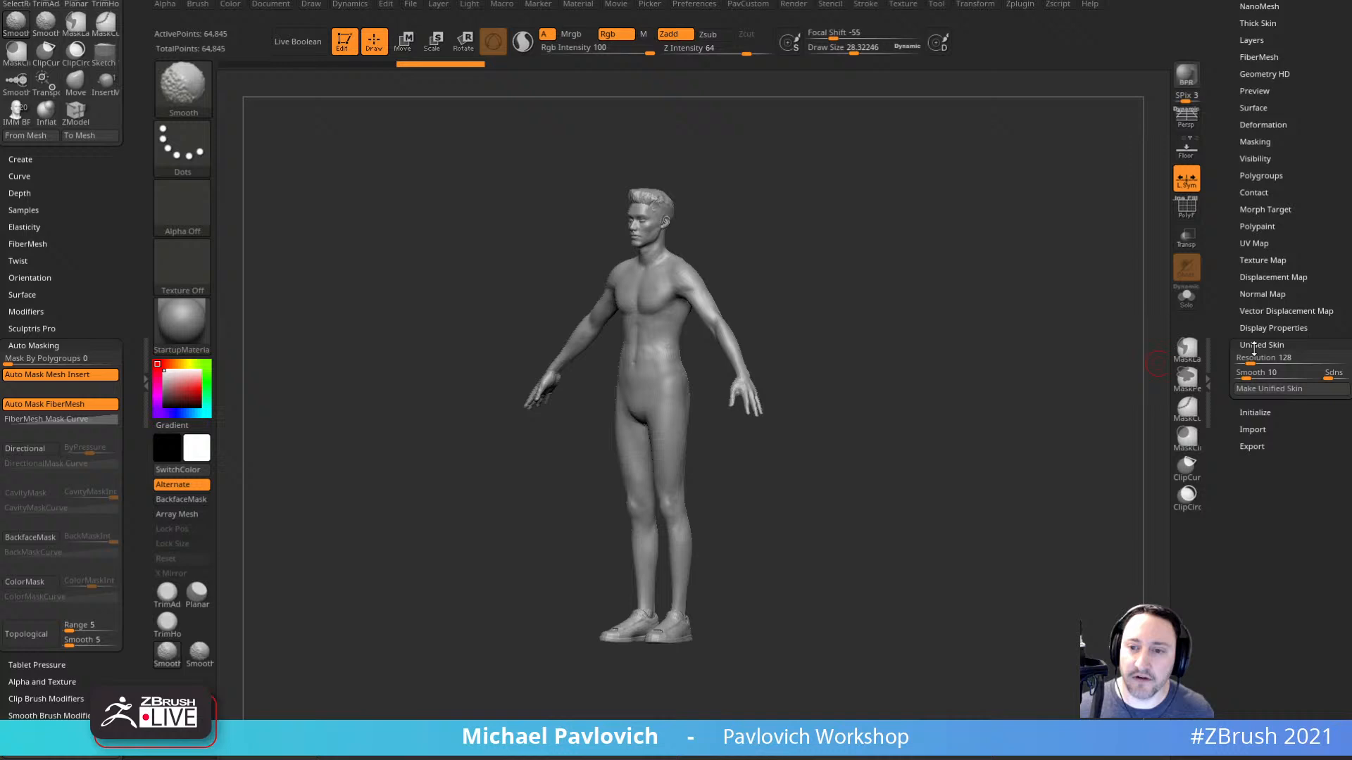
left_click(1252, 445)
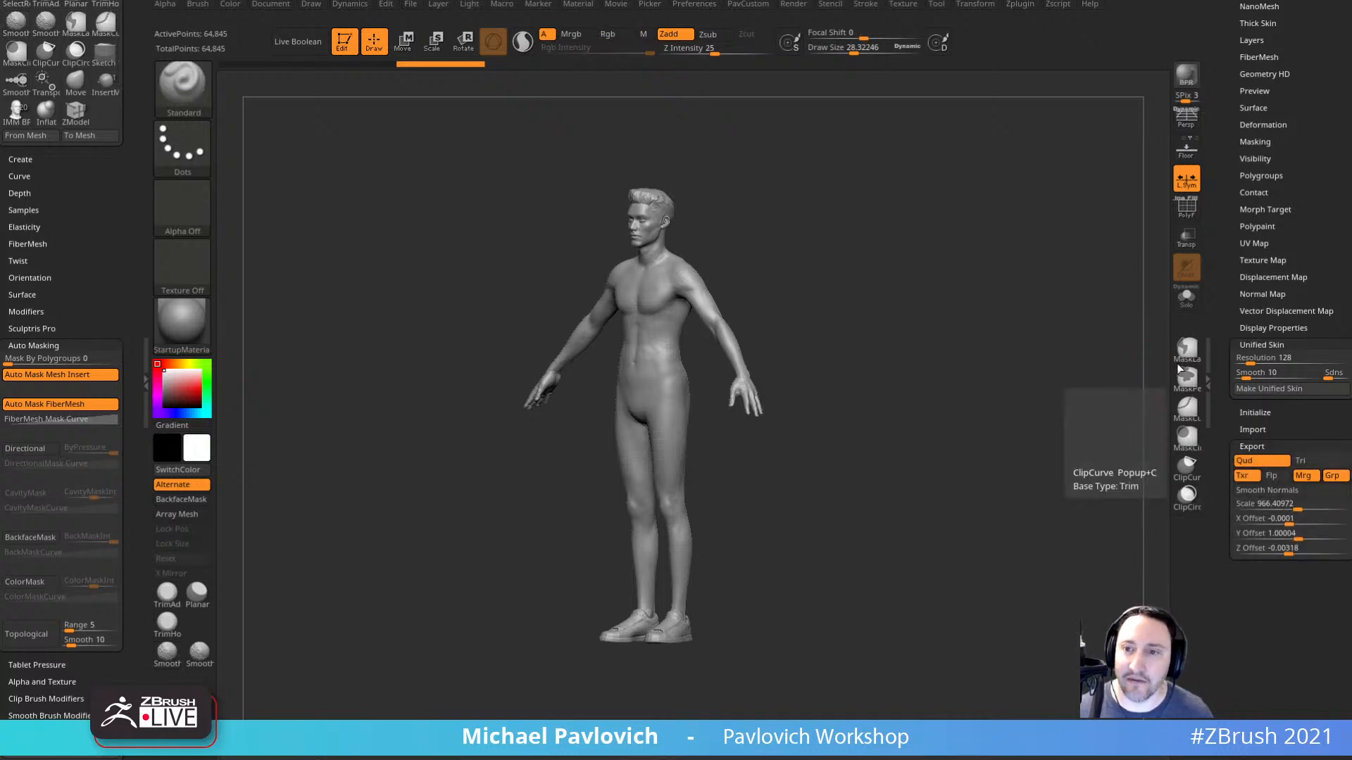
left_click_drag(1249, 109, 1222, 339)
left_click_drag(1219, 50, 1215, 240)
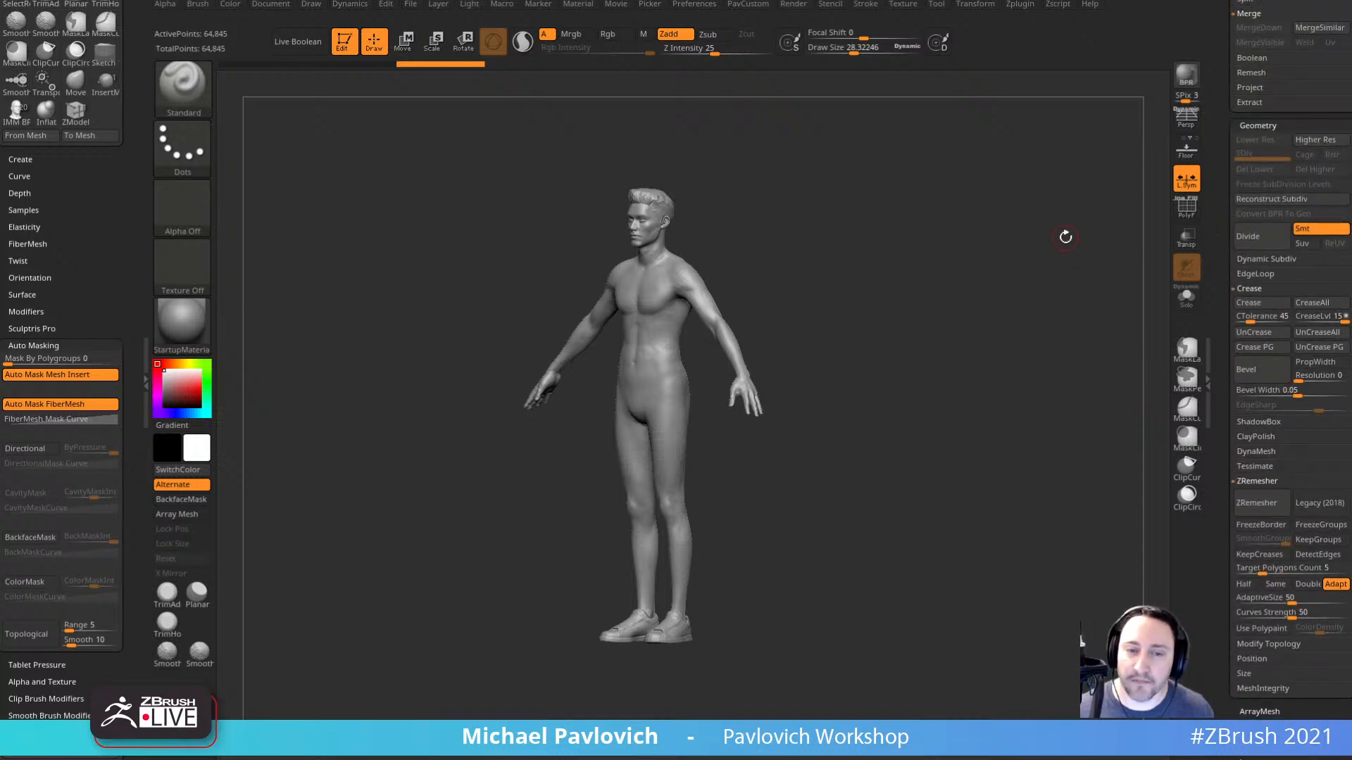
Set the draw size to about 17 with the marv figure in front view.
right_click_drag(901, 242, 928, 246, "shift")
right_click_drag(928, 246, 936, 298, "ctrl")
key("s")
mouse_move(853, 286)
left_mouse_down()
mouse_move(905, 286)
mouse_move(847, 286)
left_mouse_up()
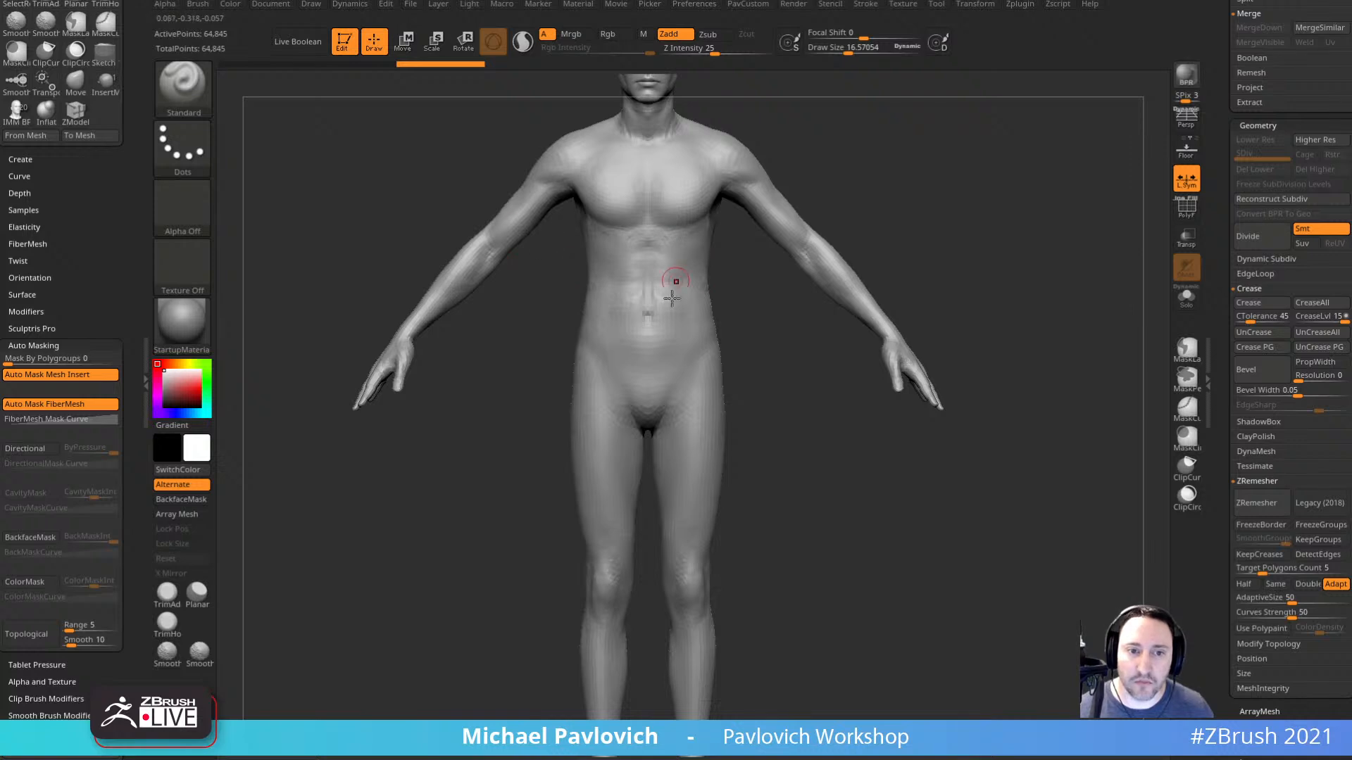
right_click_drag(1001, 243, 1073, 197, "ctrl")
right_click_drag(1074, 198, 1046, 208, "alt")
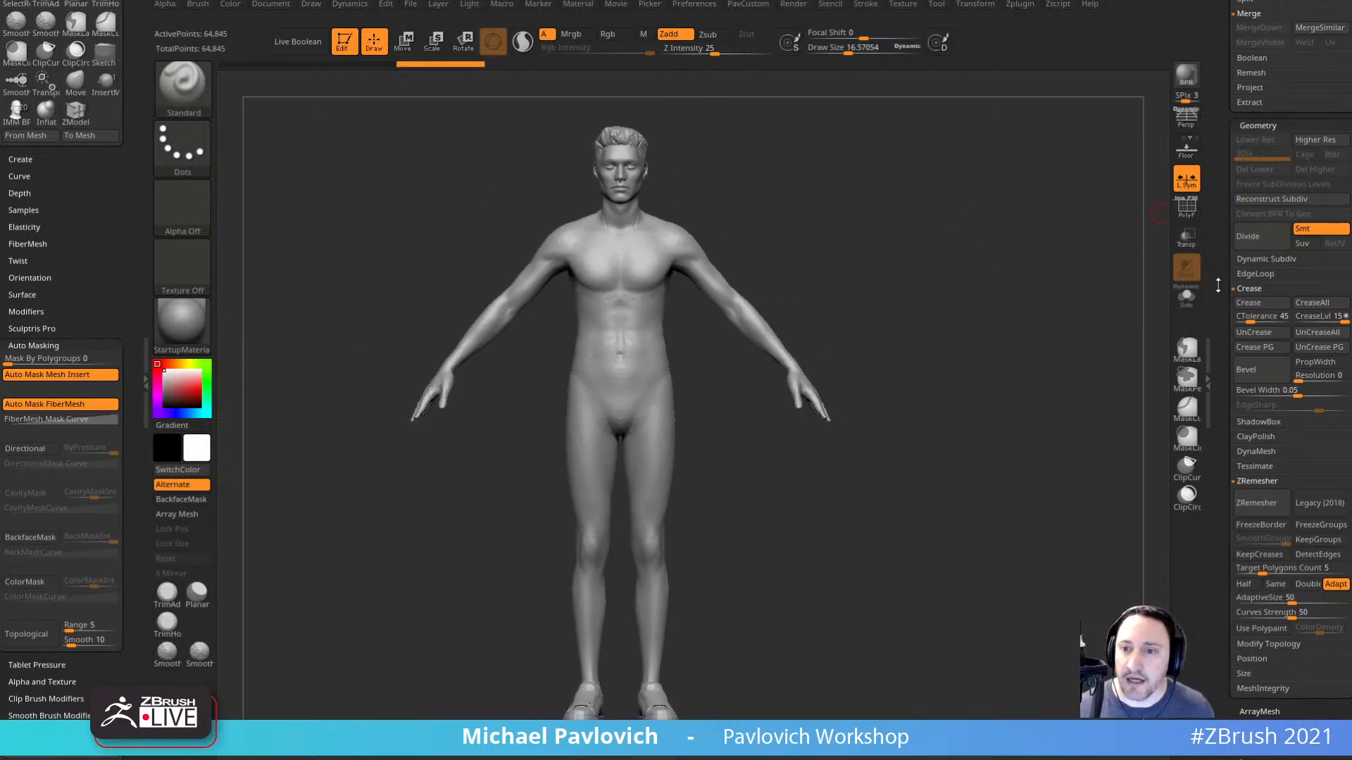
Examine the marv figure's Geometry Position and XYZ Size values.
left_click_drag(1218, 287, 1219, 109)
left_click(1258, 483, "shift")
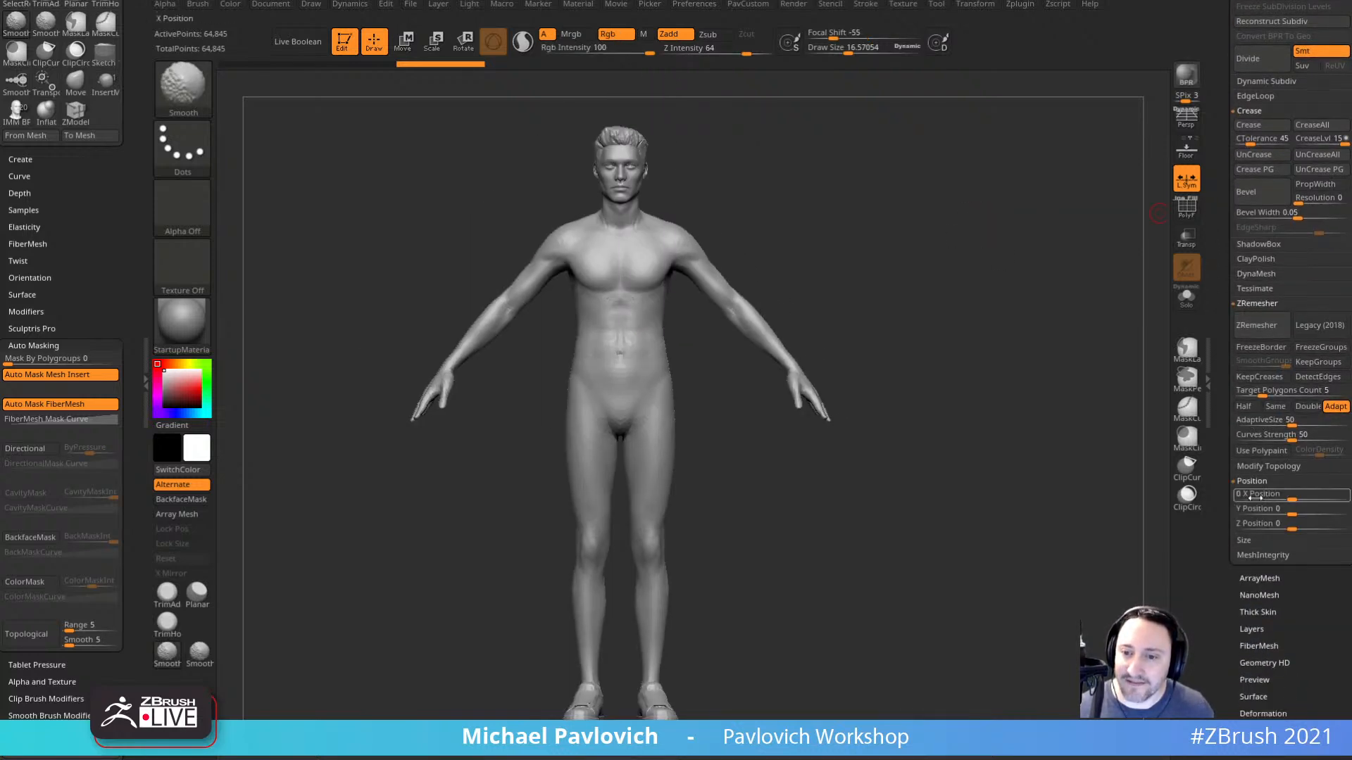
left_click(1259, 483)
left_click(1254, 495)
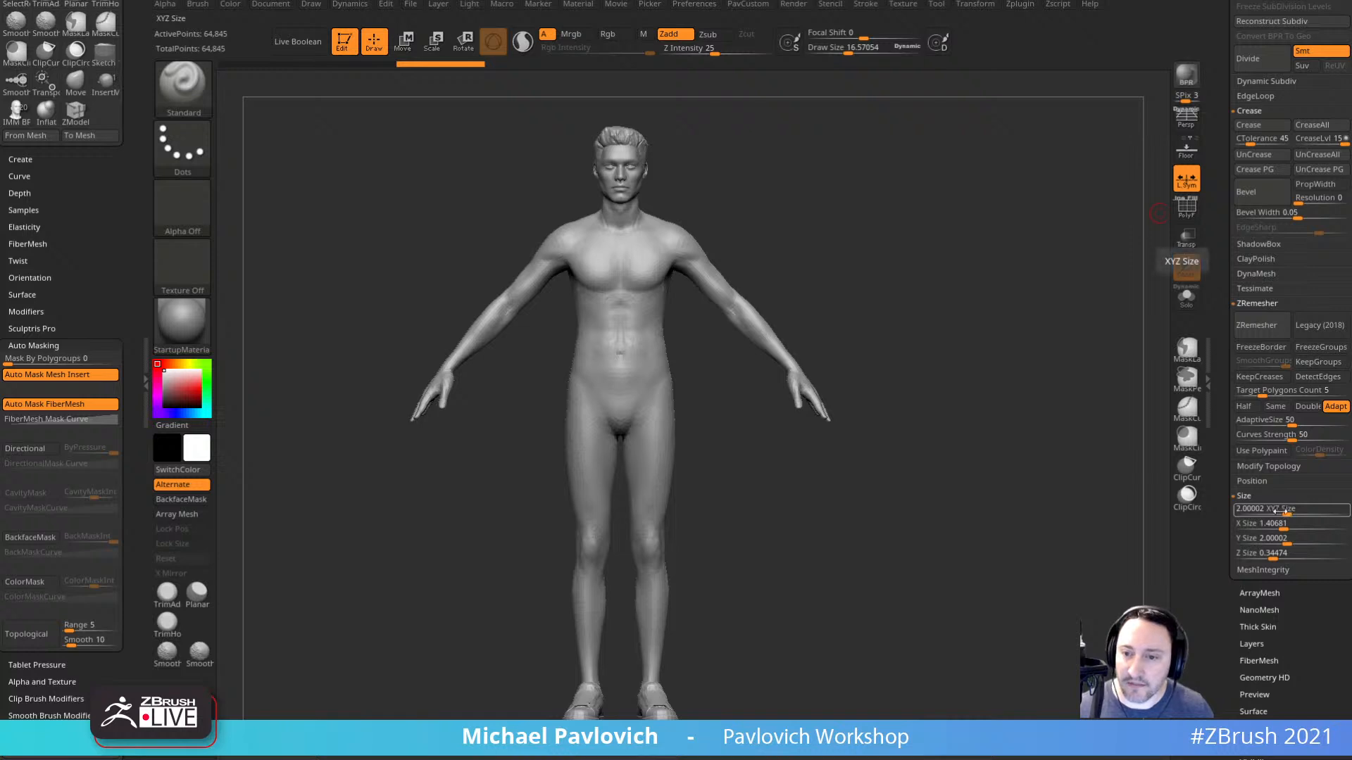
left_click_drag(1216, 386, 1228, 549)
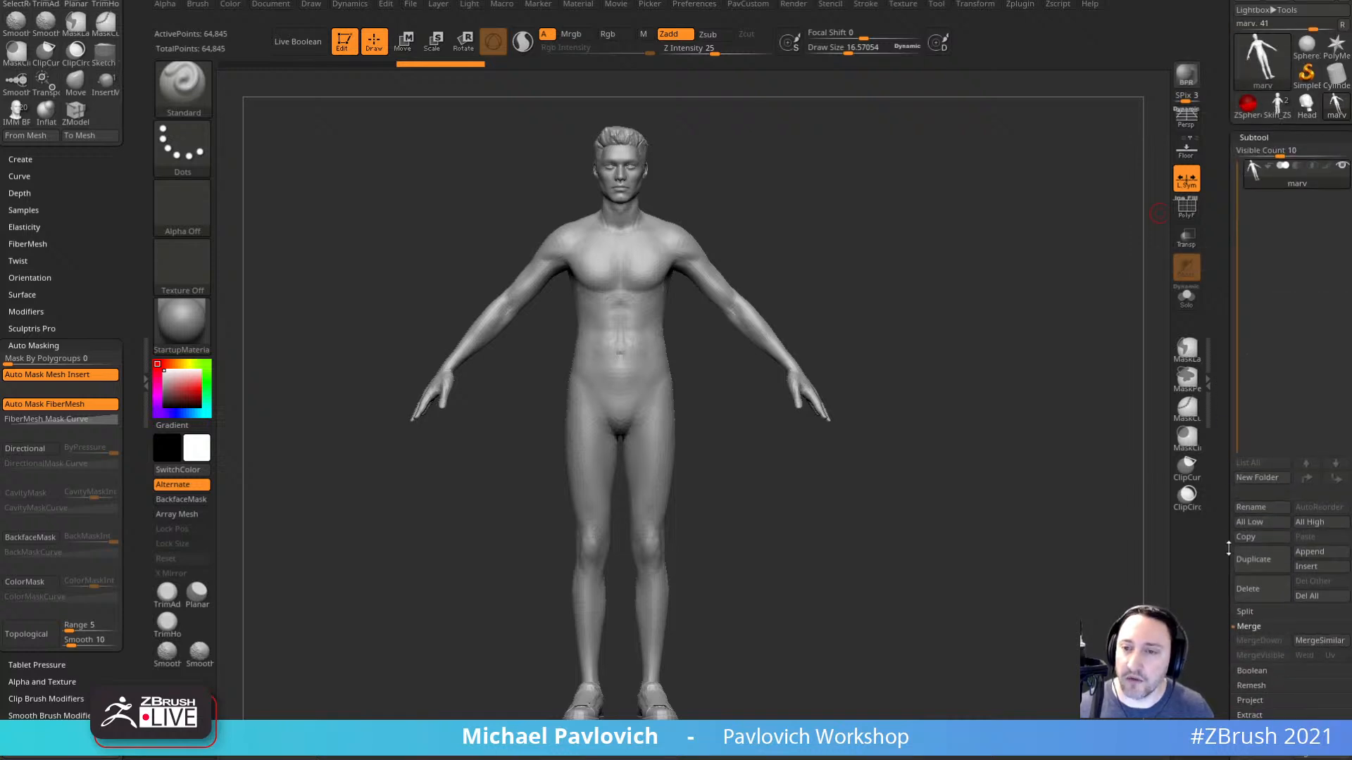
Switch to the child figure tool and examine its Geometry Size and Export scale values.
left_click(1282, 111)
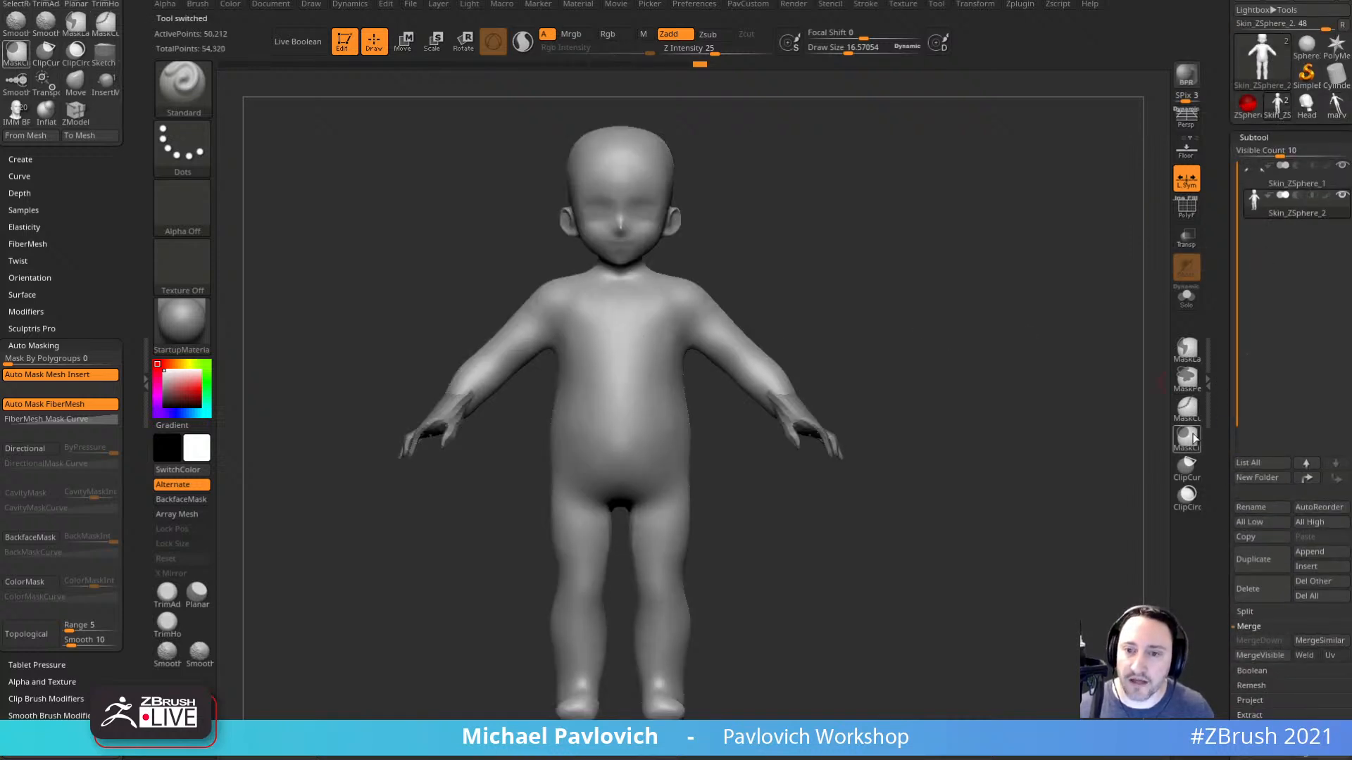
left_click_drag(1208, 704, 1209, 239)
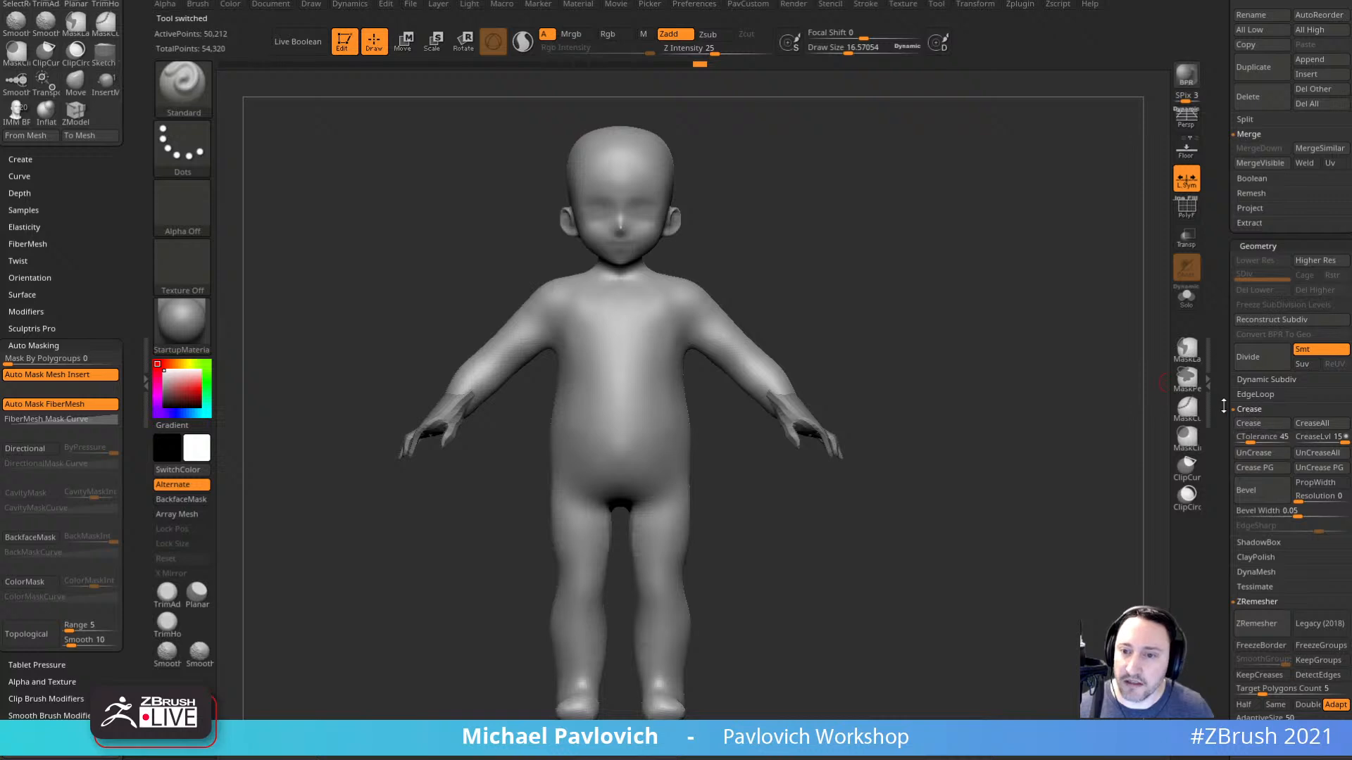
left_click_drag(1224, 406, 1222, 276)
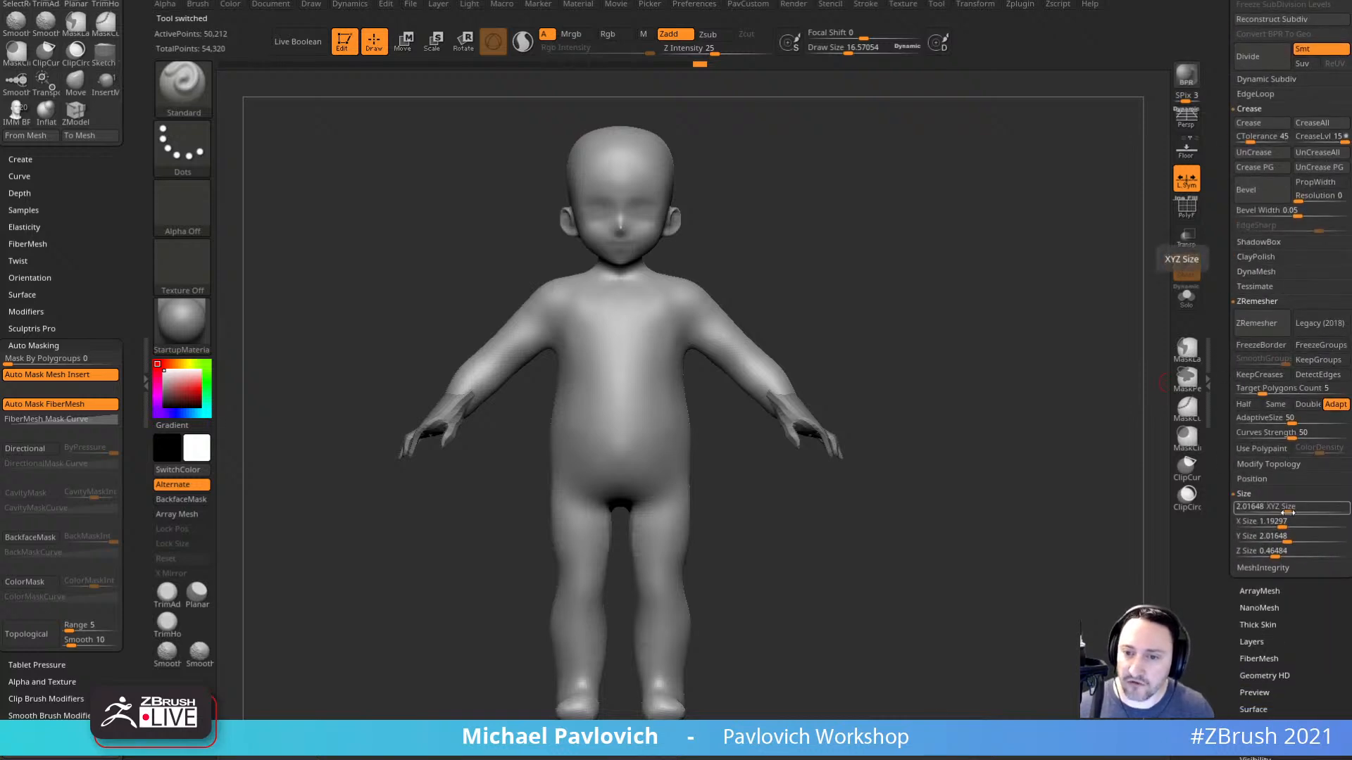
left_click_drag(1222, 576, 1219, 395)
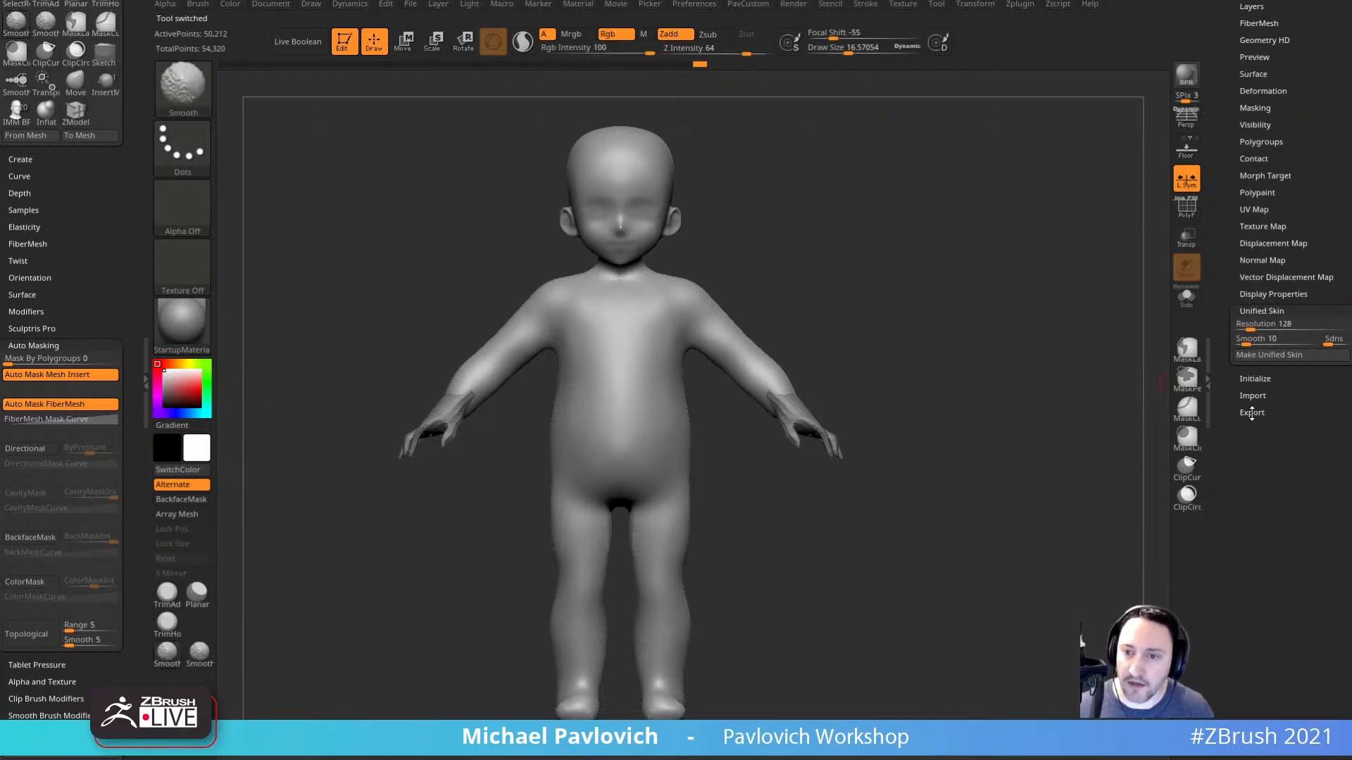
left_click(1253, 412, "shift")
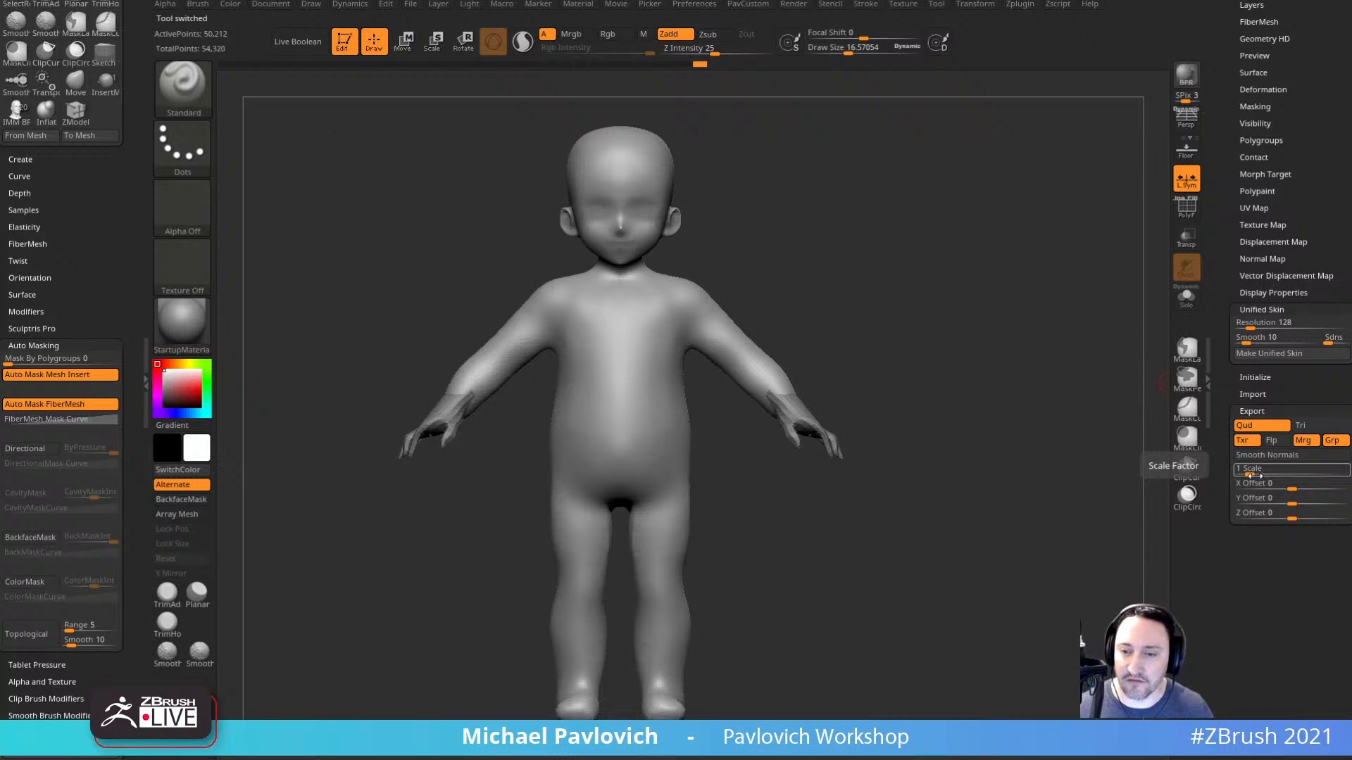
left_click_drag(1226, 422, 1227, 661)
left_click_drag(1227, 296, 1232, 606)
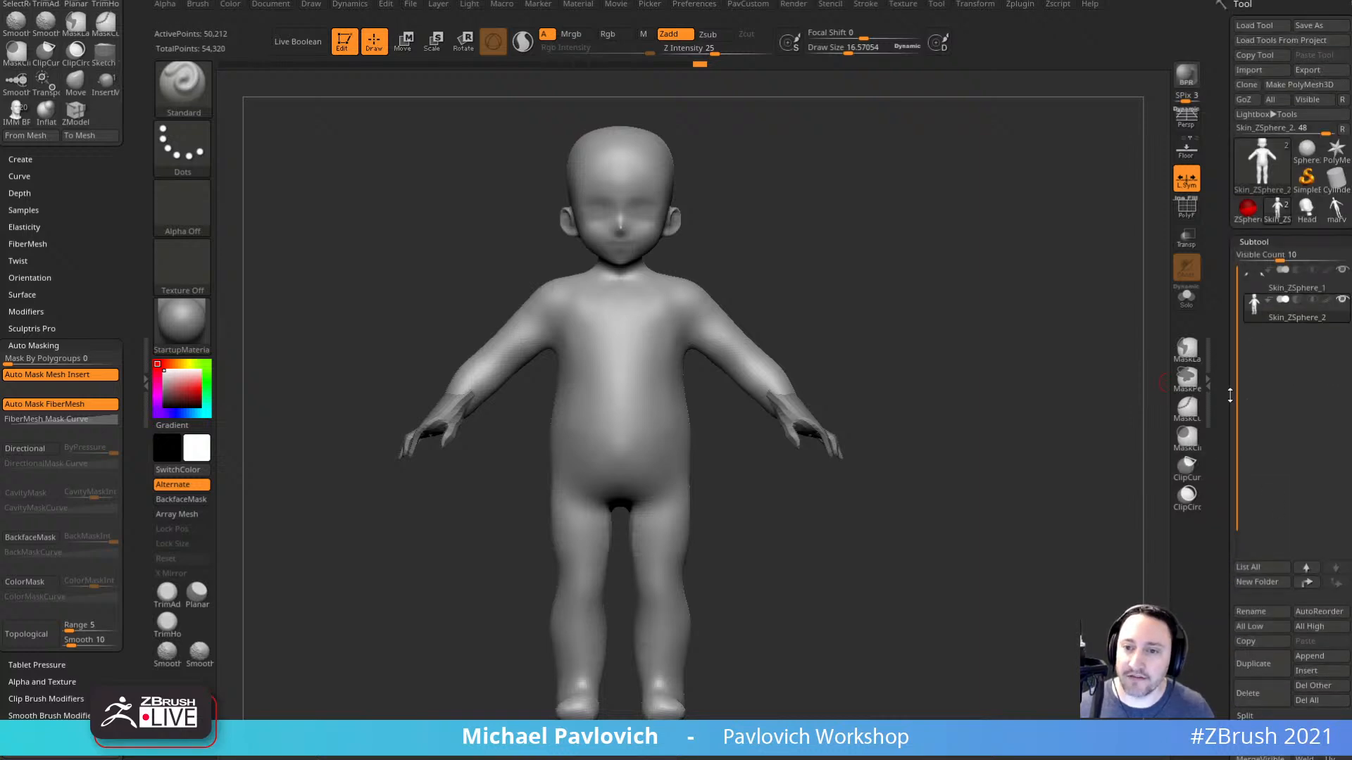
Append the marv figure as a subtool of the child figure.
left_click_drag(1230, 396, 1230, 285)
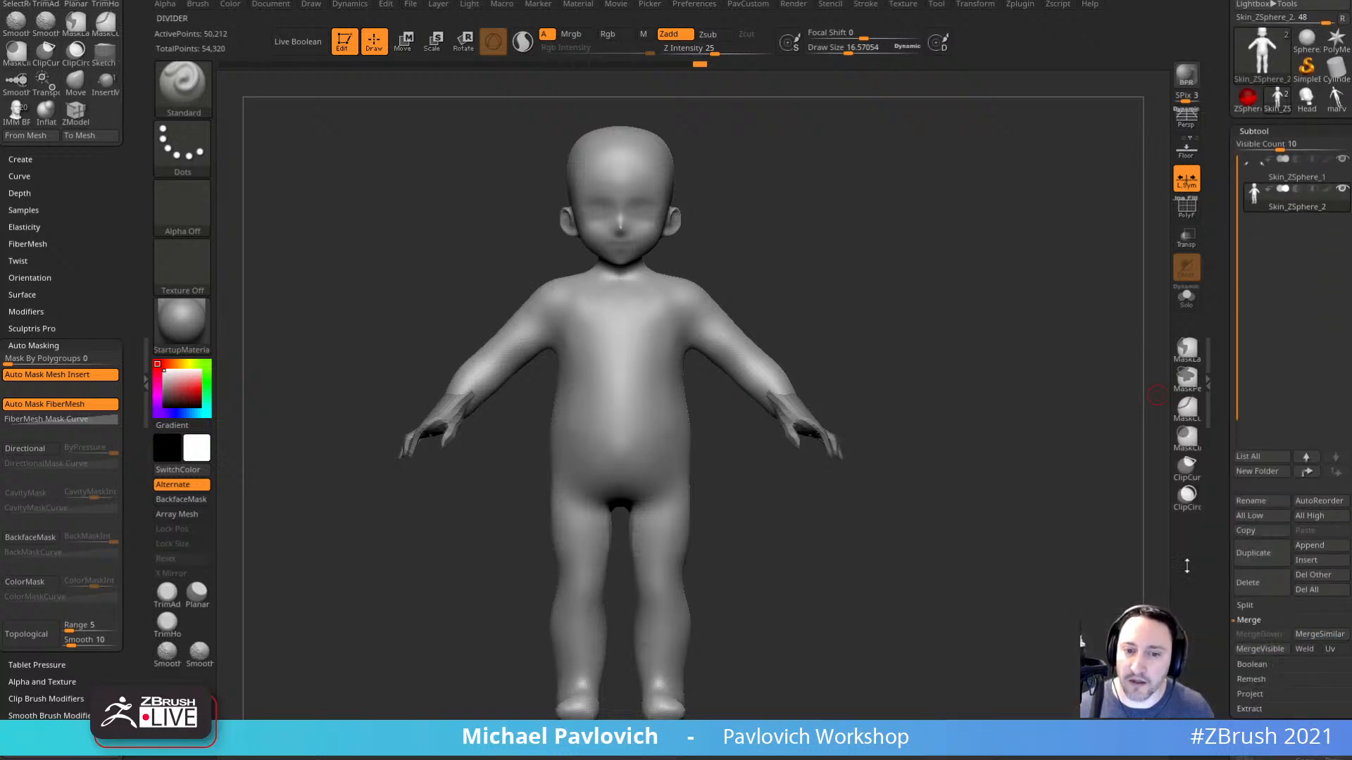
left_click(1310, 545)
left_click(903, 539)
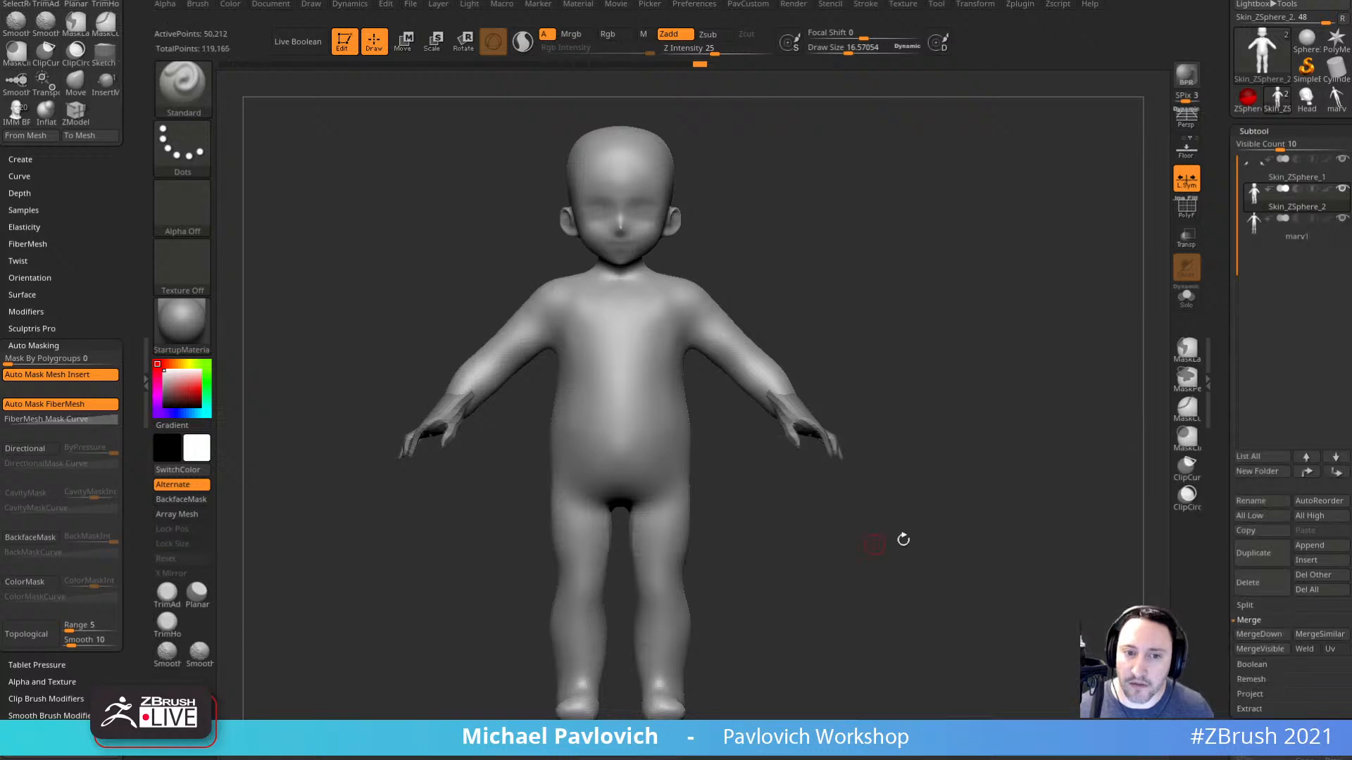
Turn off the visibility of the appended marv subtool and make it the active subtool.
left_click_drag(1058, 530, 1036, 509)
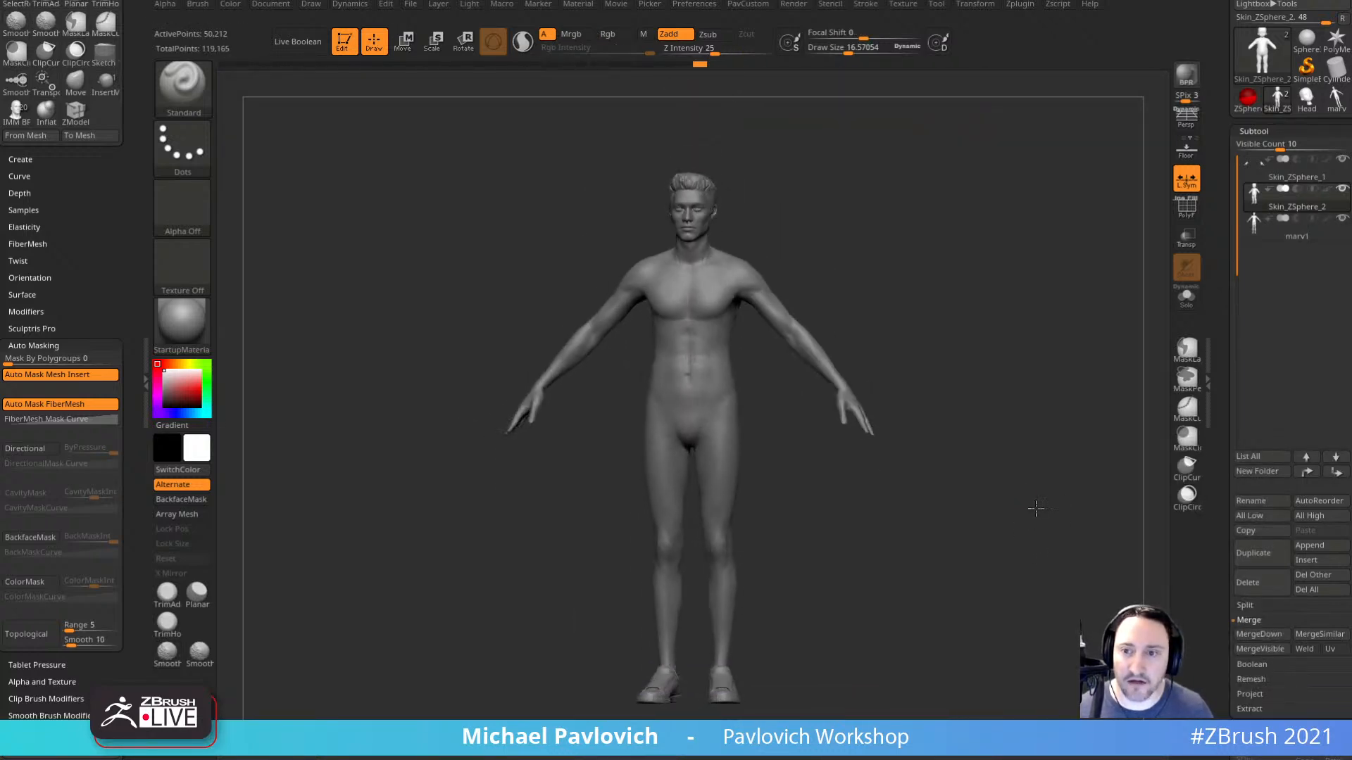
left_click(1341, 219)
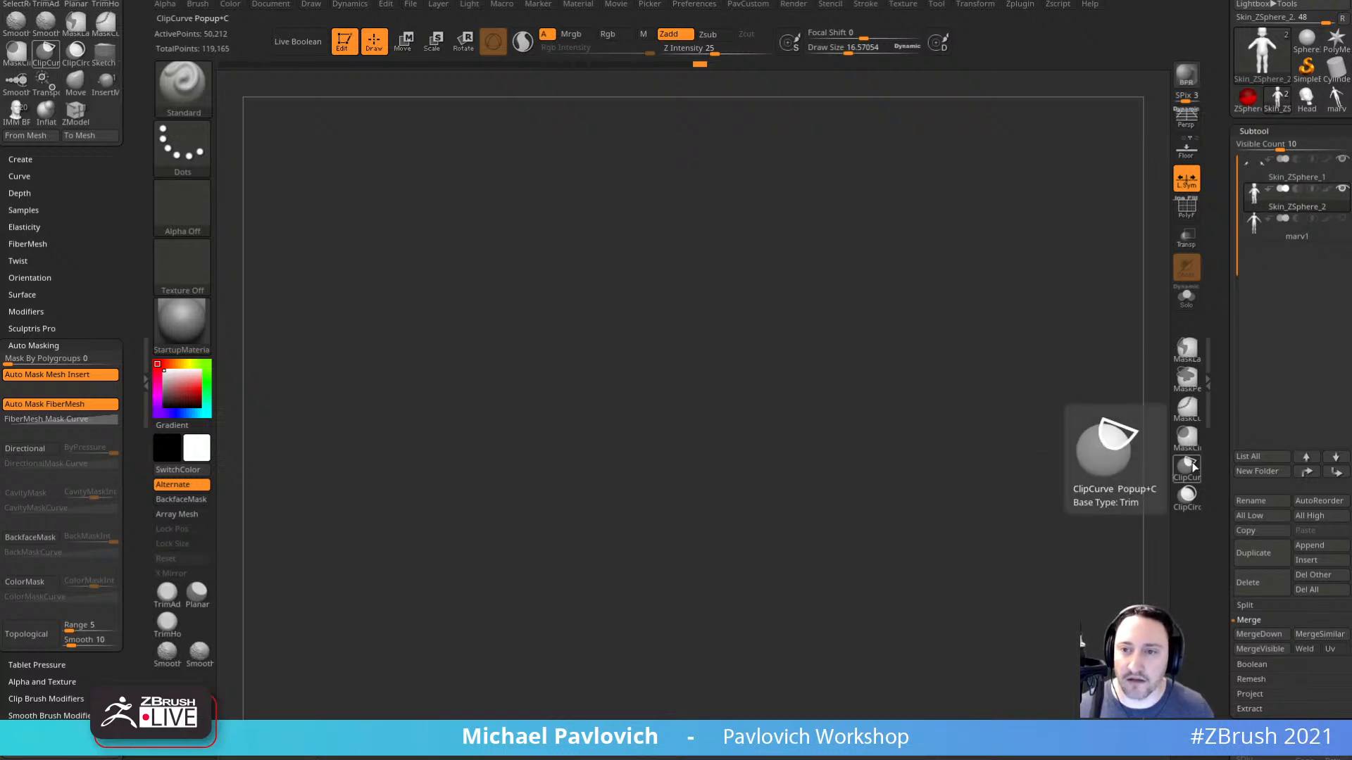
left_click(1301, 236)
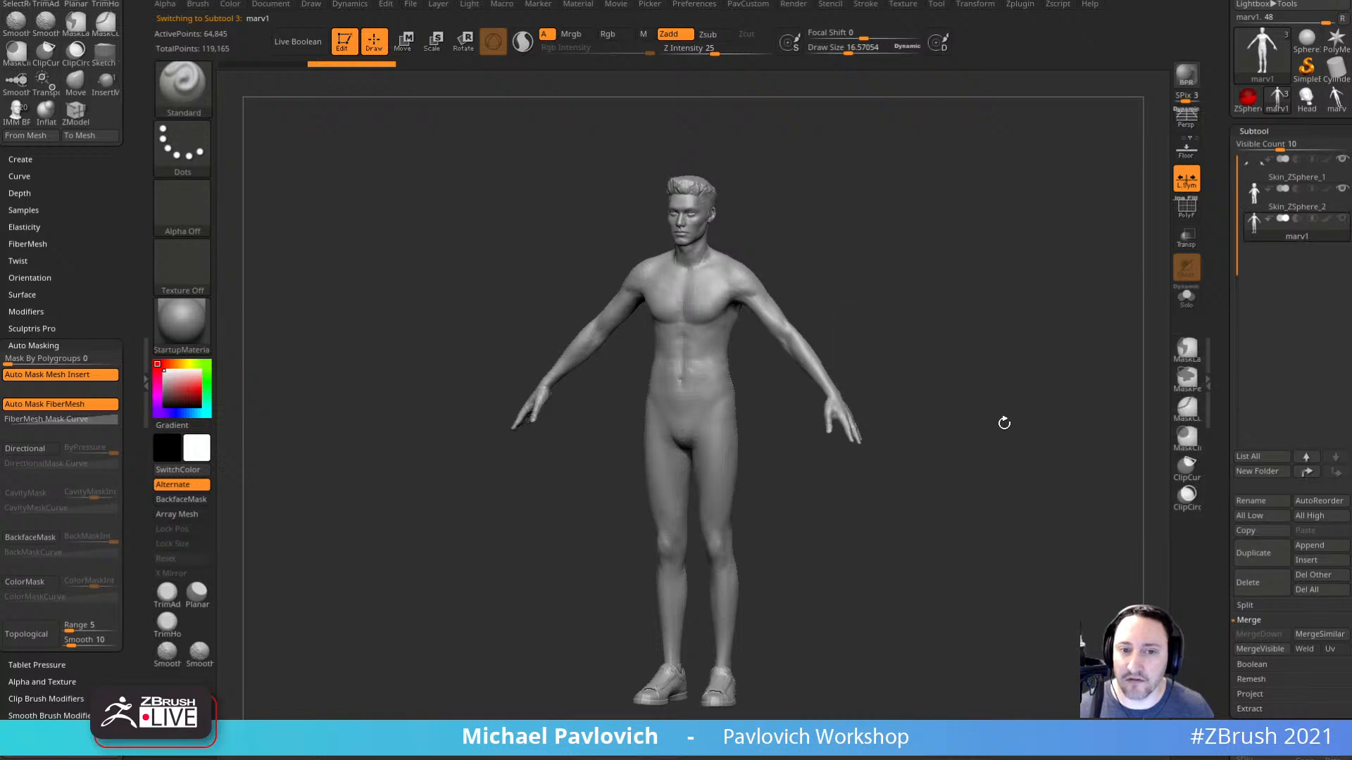
Move the marv subtool backward along its depth axis so it stands behind the child figure for a size comparison.
key("2")
key("2")
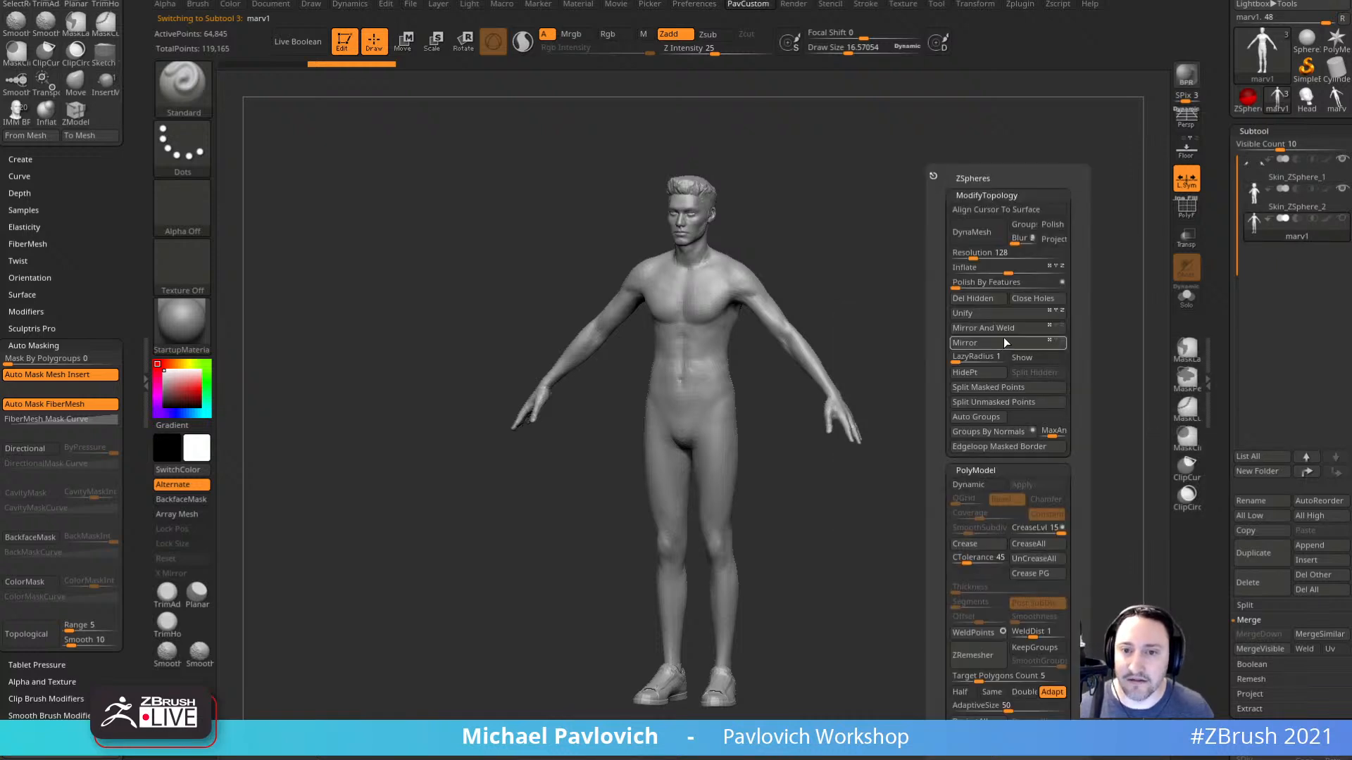
key("2")
left_click(1000, 328)
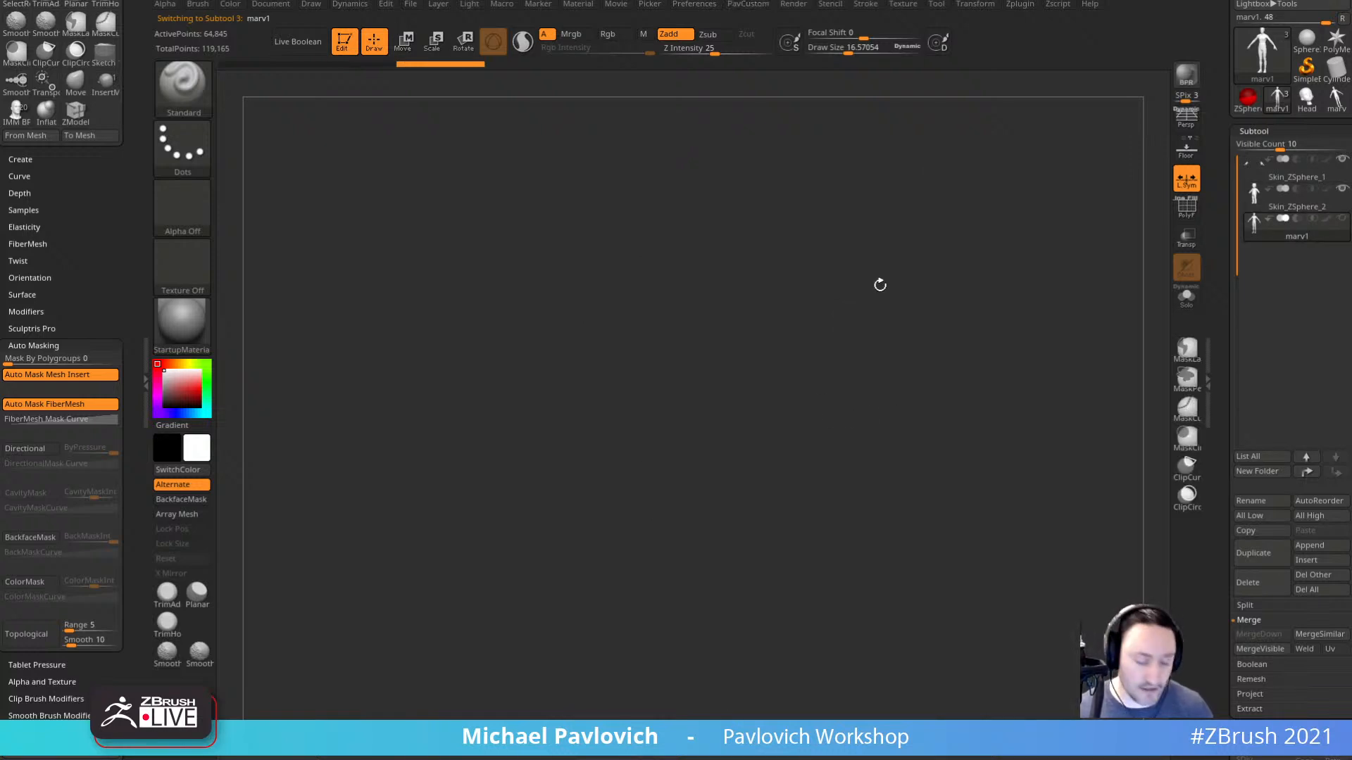
left_click_drag(920, 338, 993, 329, "shift")
key("w")
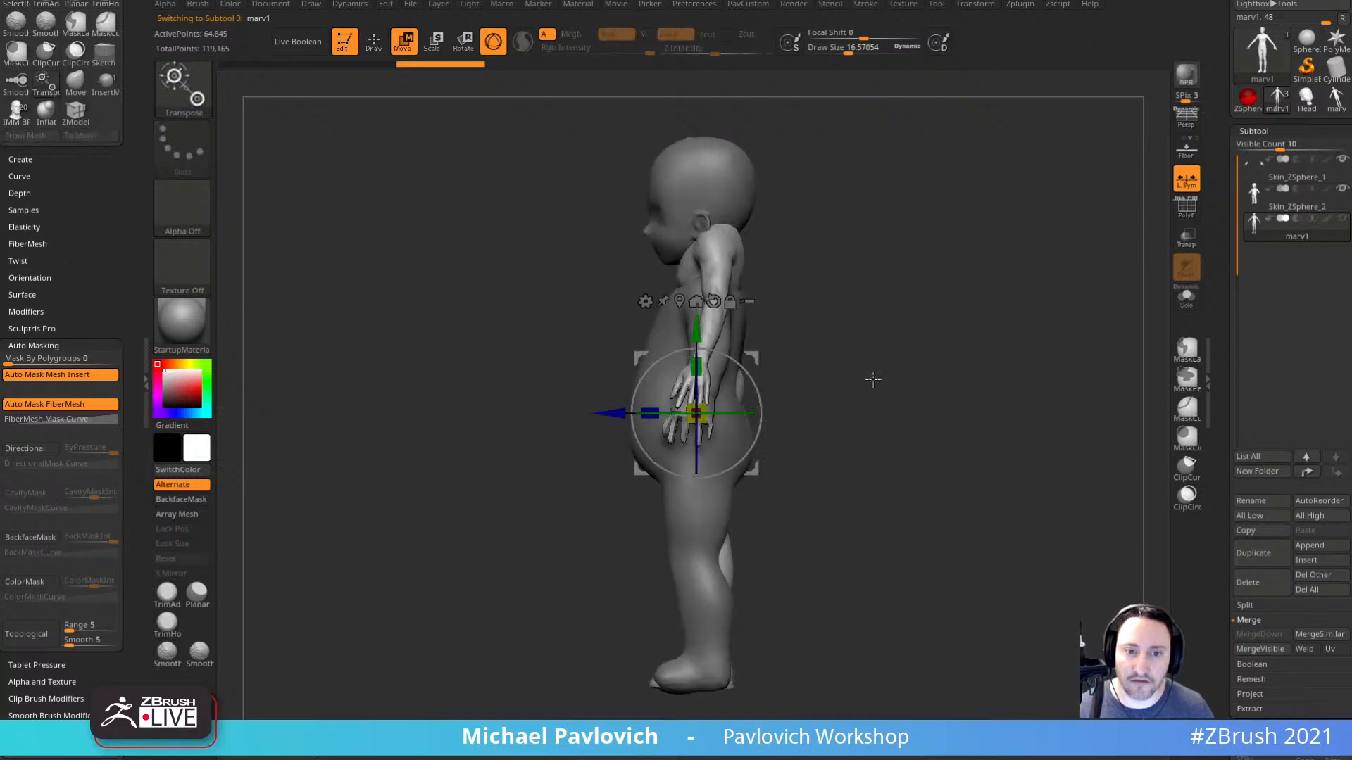
left_click_drag(611, 413, 791, 413)
key("q")
mouse_move(986, 394)
left_mouse_down()
mouse_move(1114, 388)
mouse_move(1062, 383)
mouse_move(1066, 401)
left_mouse_up()
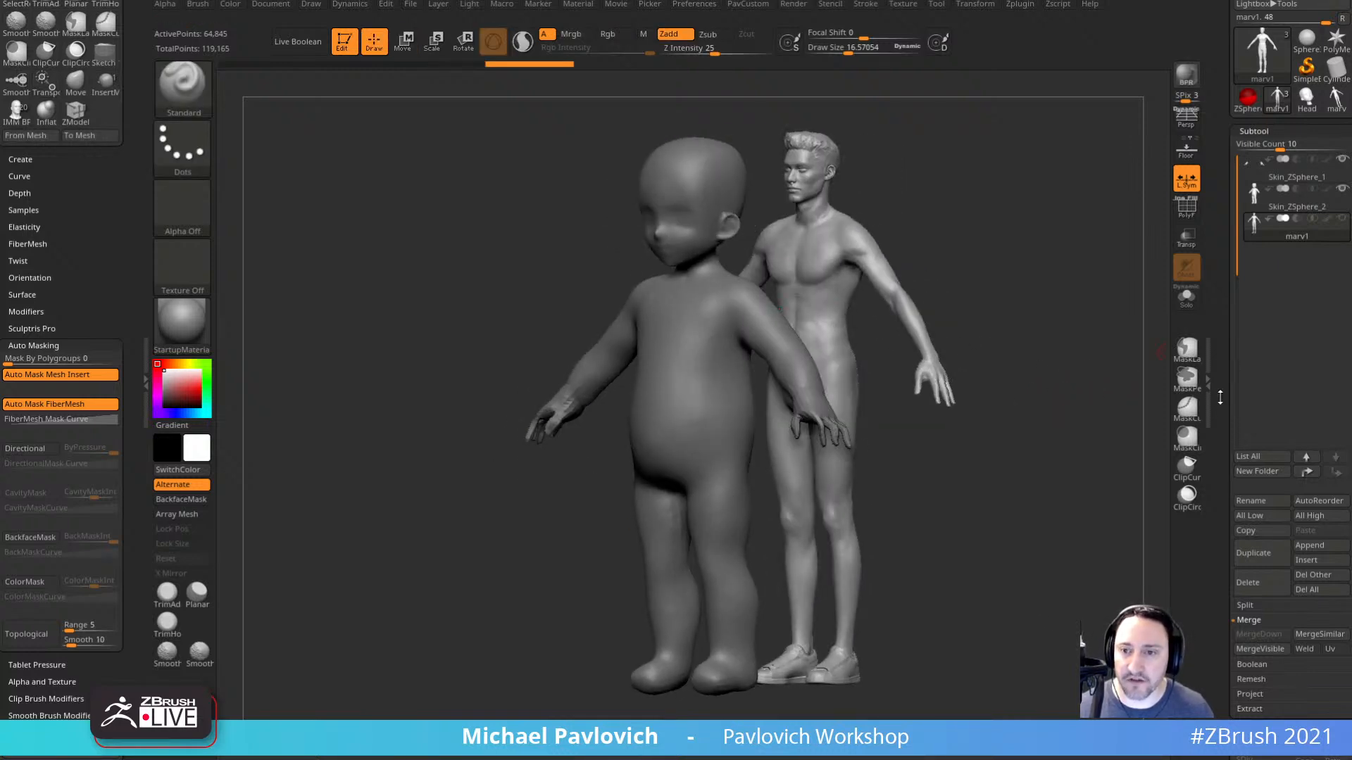
Examine the marv subtool's Export Scale value and compare the two figures from an angle.
left_click_drag(1216, 422, 1212, 176)
key("shift")
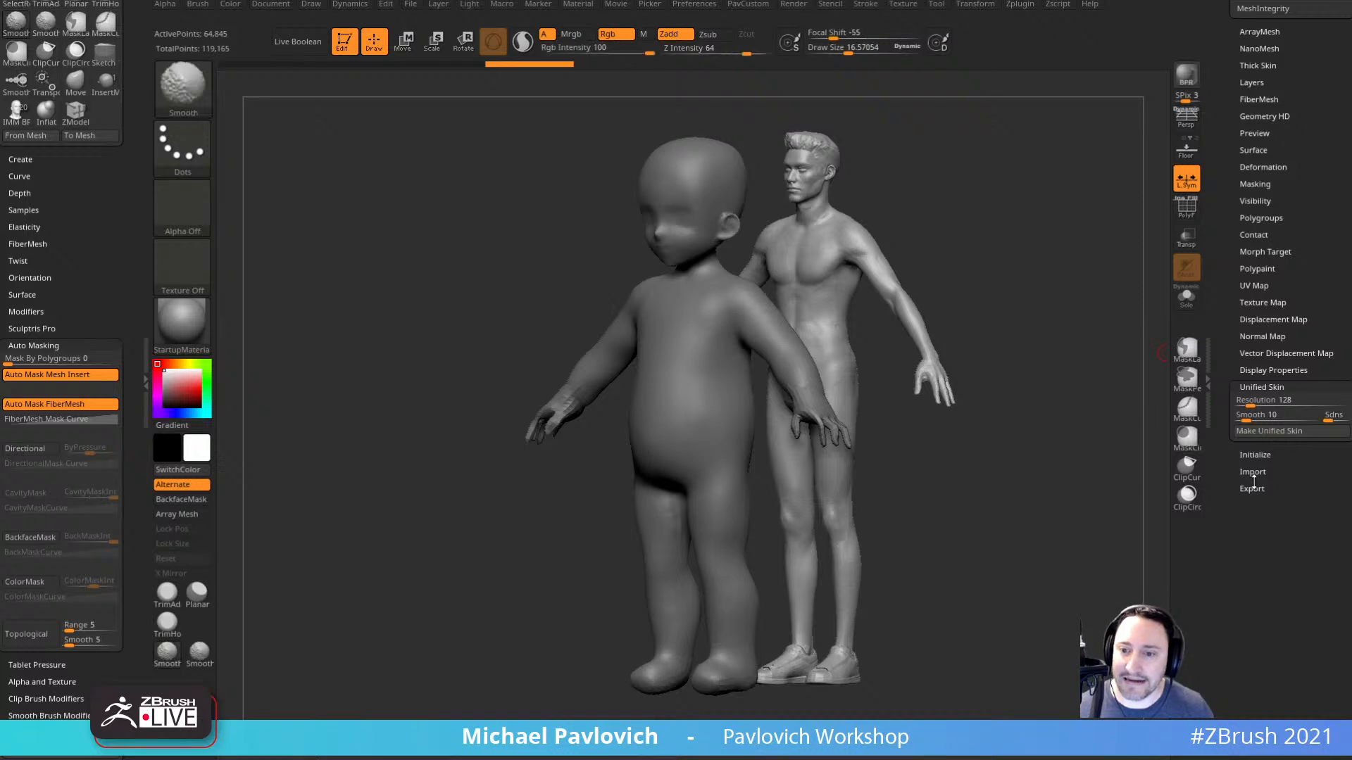
left_click(1252, 488)
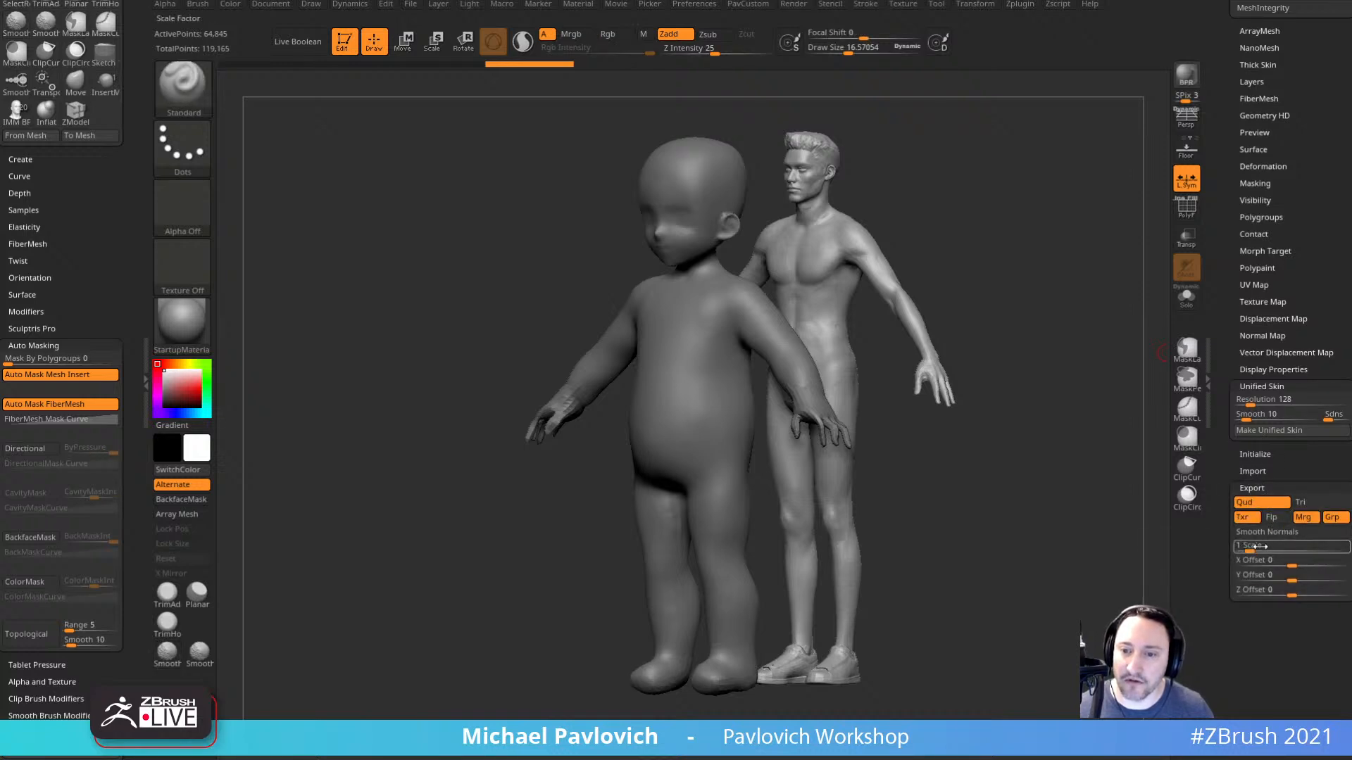
left_click_drag(860, 217, 1007, 333)
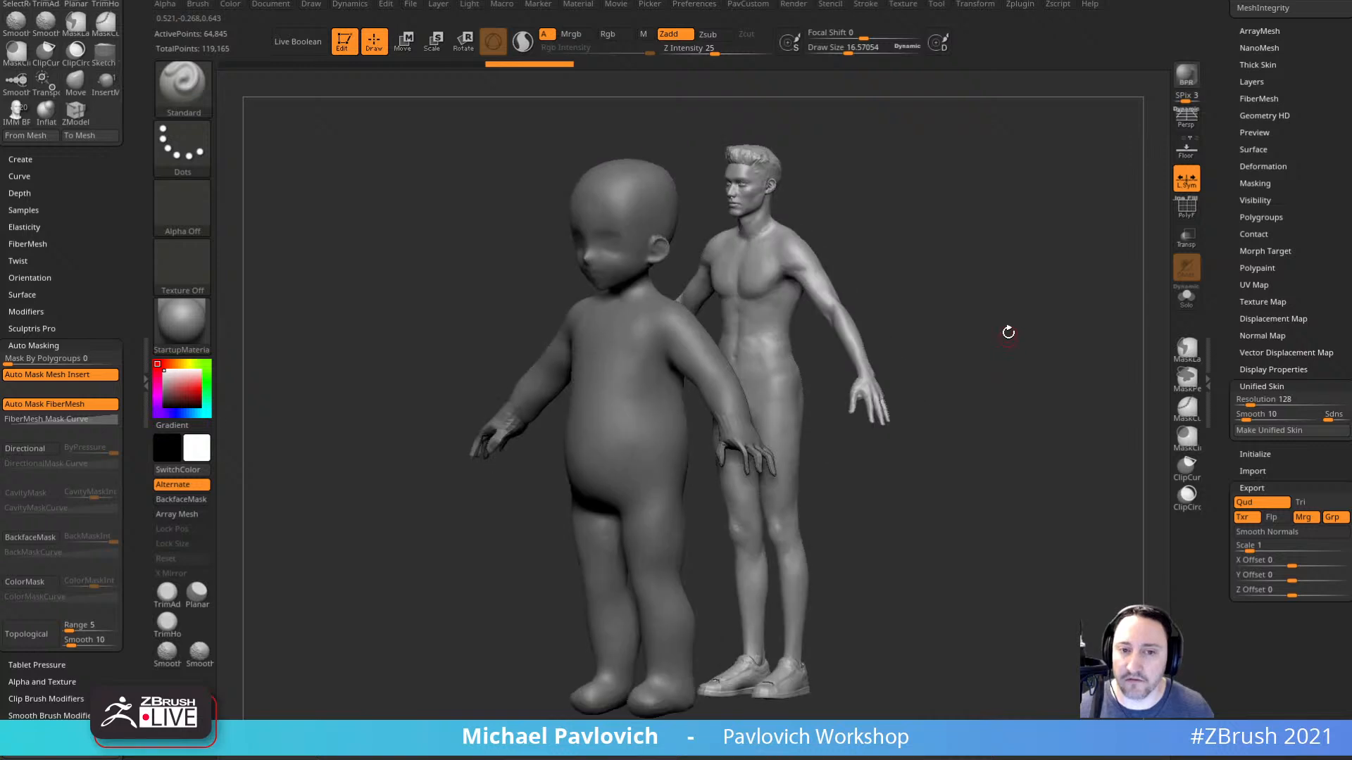
Delete the marv subtool from the child figure and delete the separate marv tool.
left_click_drag(1225, 334, 1224, 571)
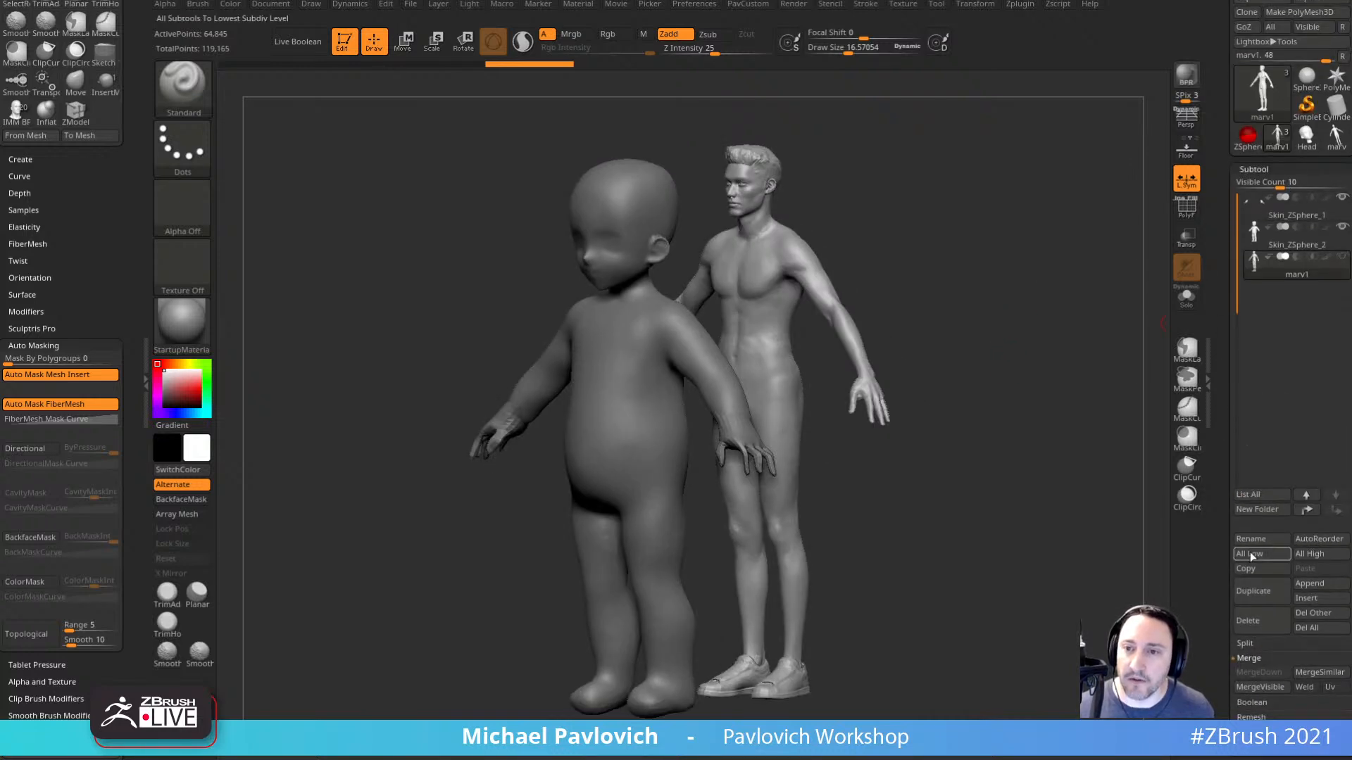
left_click(1276, 626)
left_click(1336, 137)
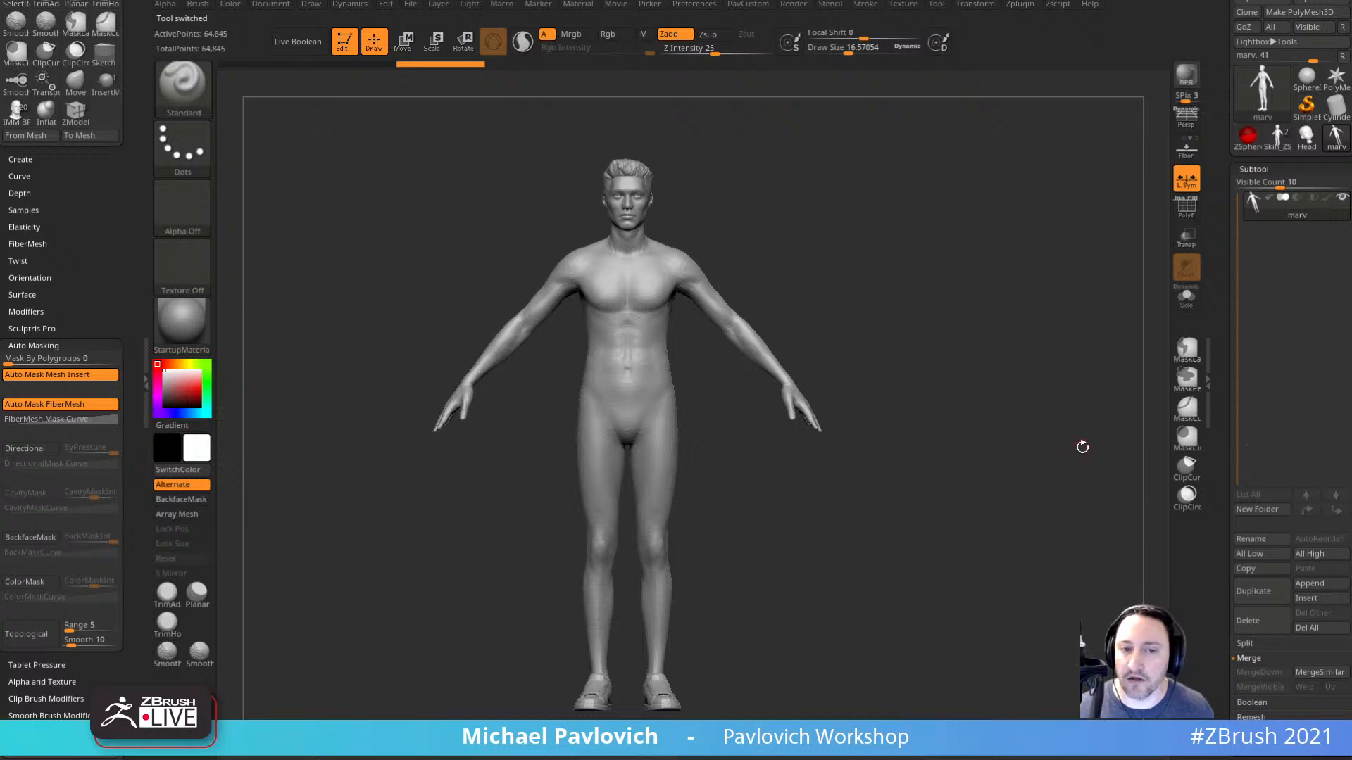
key("s")
mouse_move(743, 471)
left_mouse_down()
mouse_move(749, 488)
mouse_move(787, 455)
left_mouse_up()
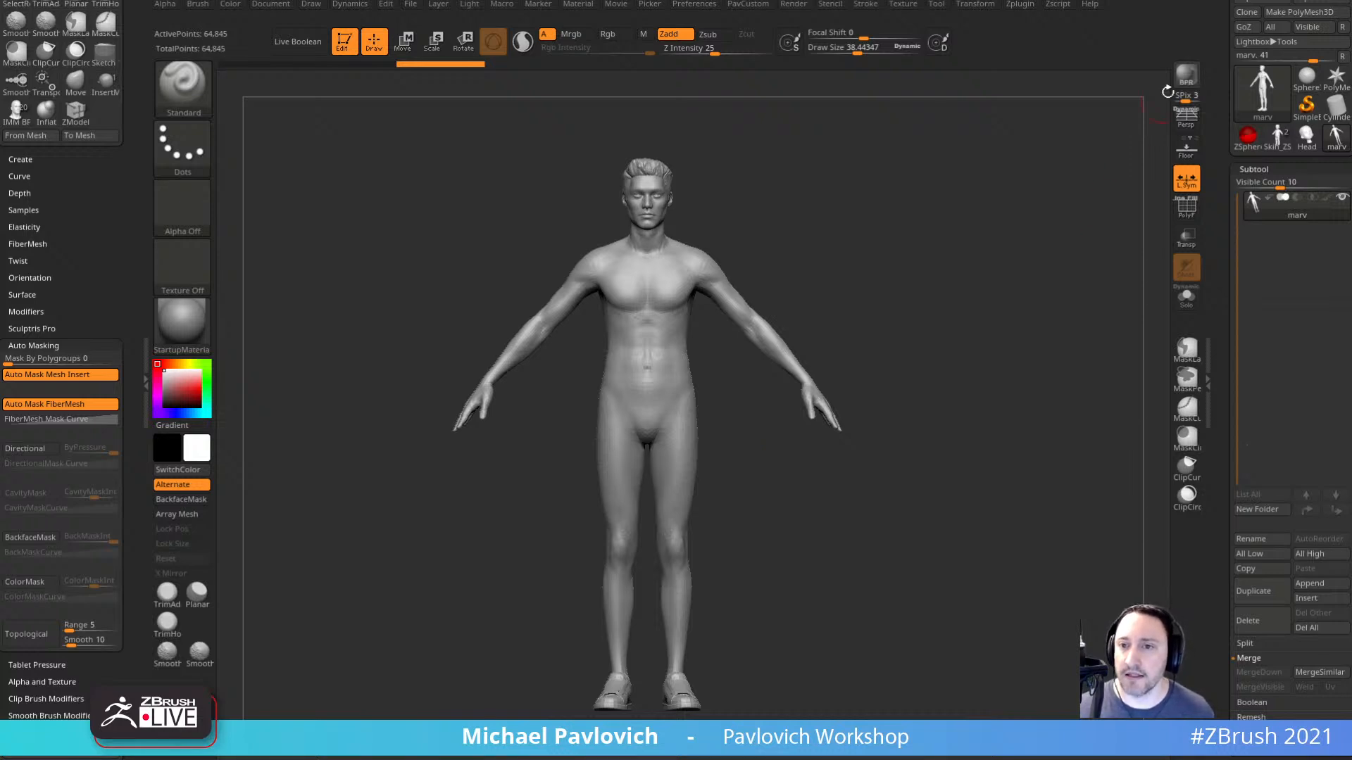
scroll(1240, 396, "down", 5)
left_click(1307, 450)
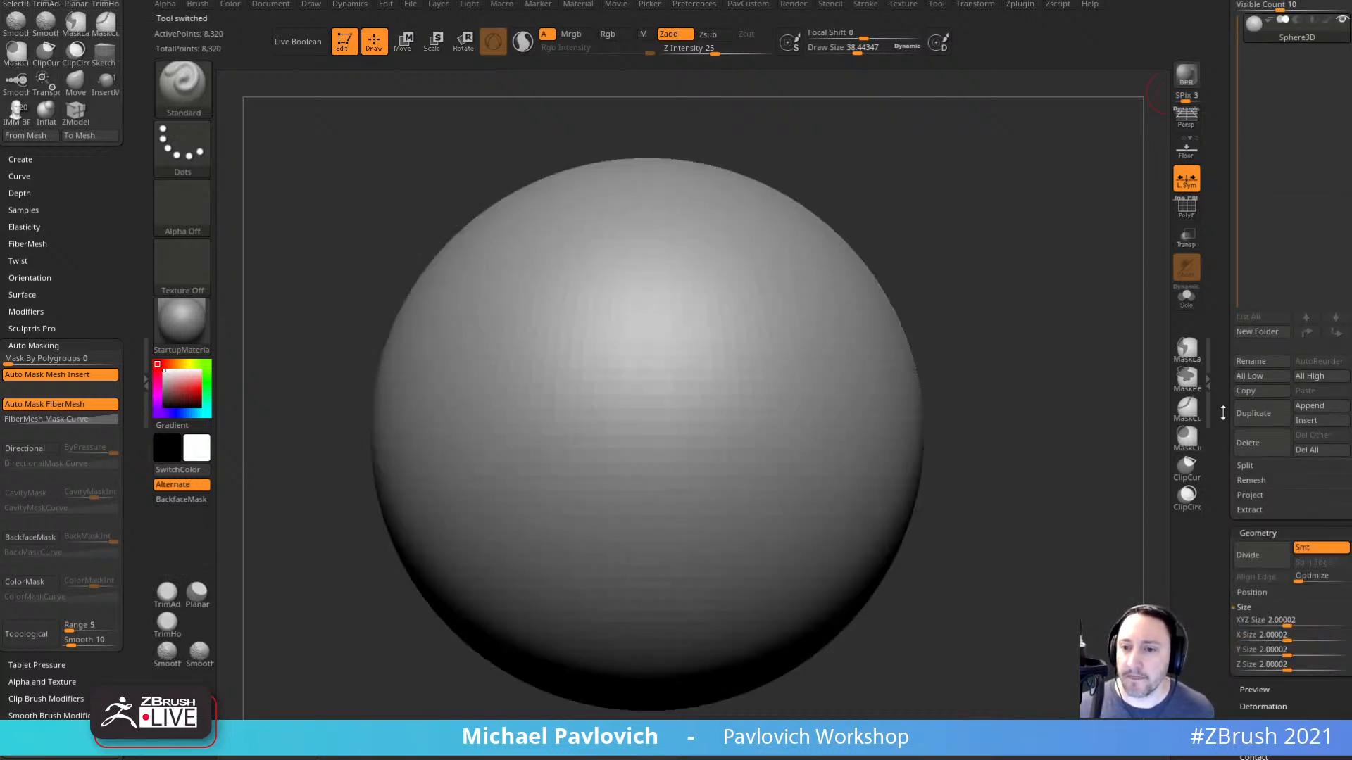
Switch back to the child figure tool Skin_ZSphere_2 and view it from the side and front.
left_click_drag(1223, 413, 1228, 529)
left_click(1278, 213)
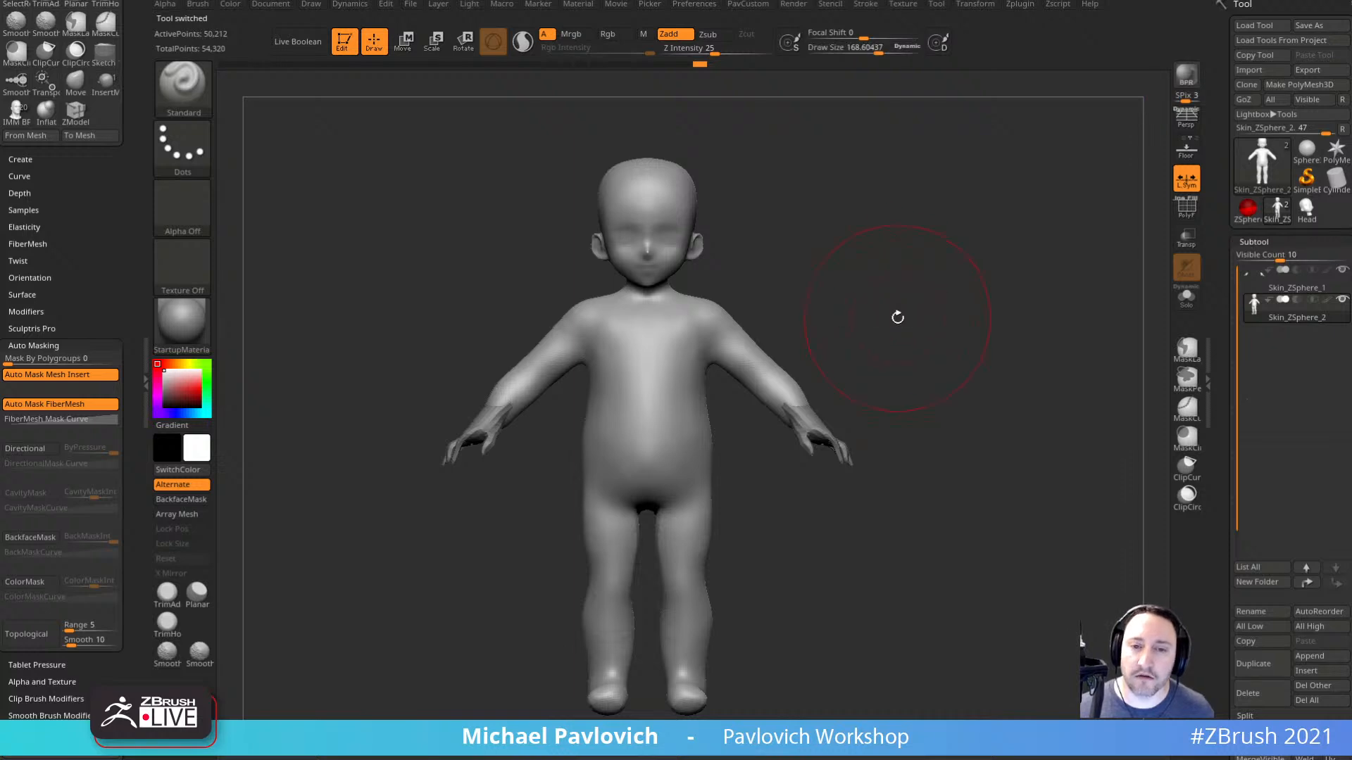
left_click_drag(934, 328, 559, 355)
key("s")
left_click(815, 316)
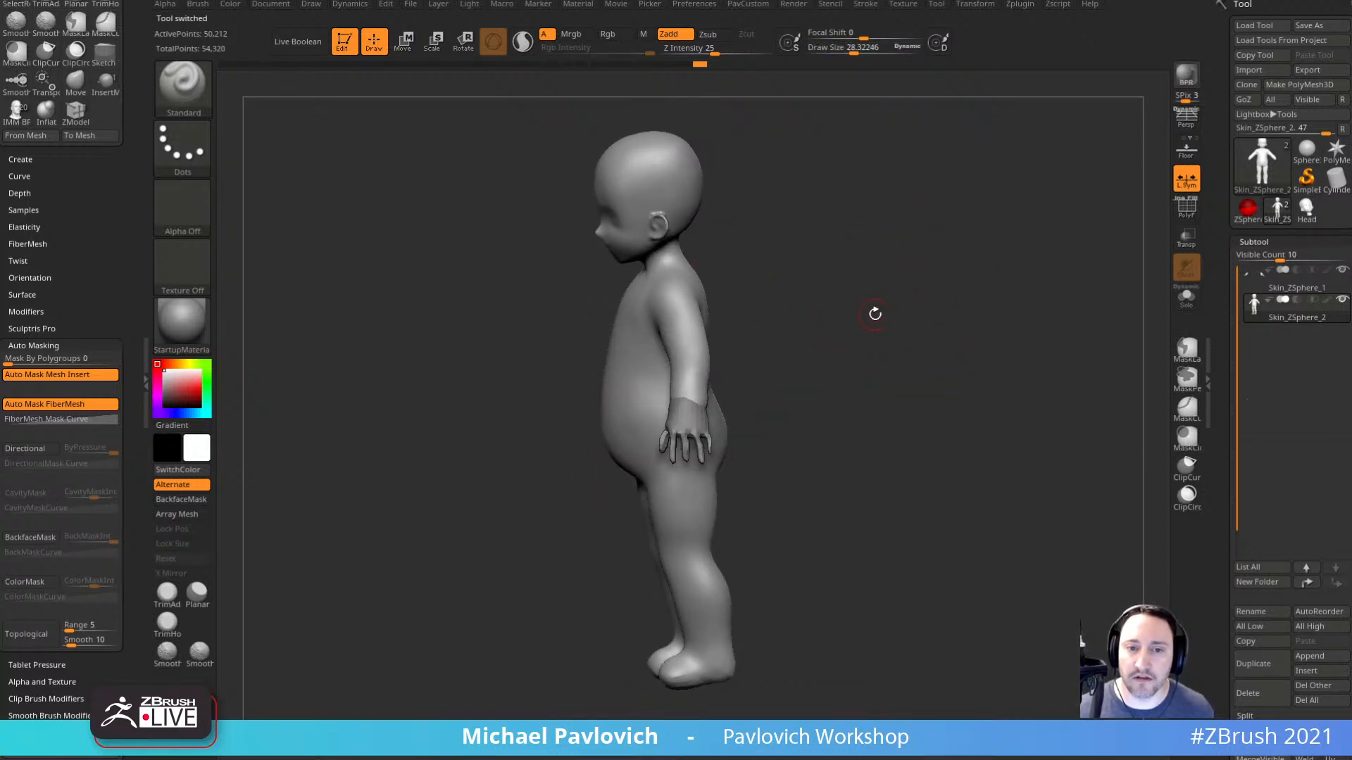
mouse_move(875, 314)
left_mouse_down()
mouse_move(577, 394)
mouse_move(835, 343)
mouse_move(1122, 310)
mouse_move(953, 329)
mouse_move(972, 329)
mouse_move(961, 317)
left_mouse_up()
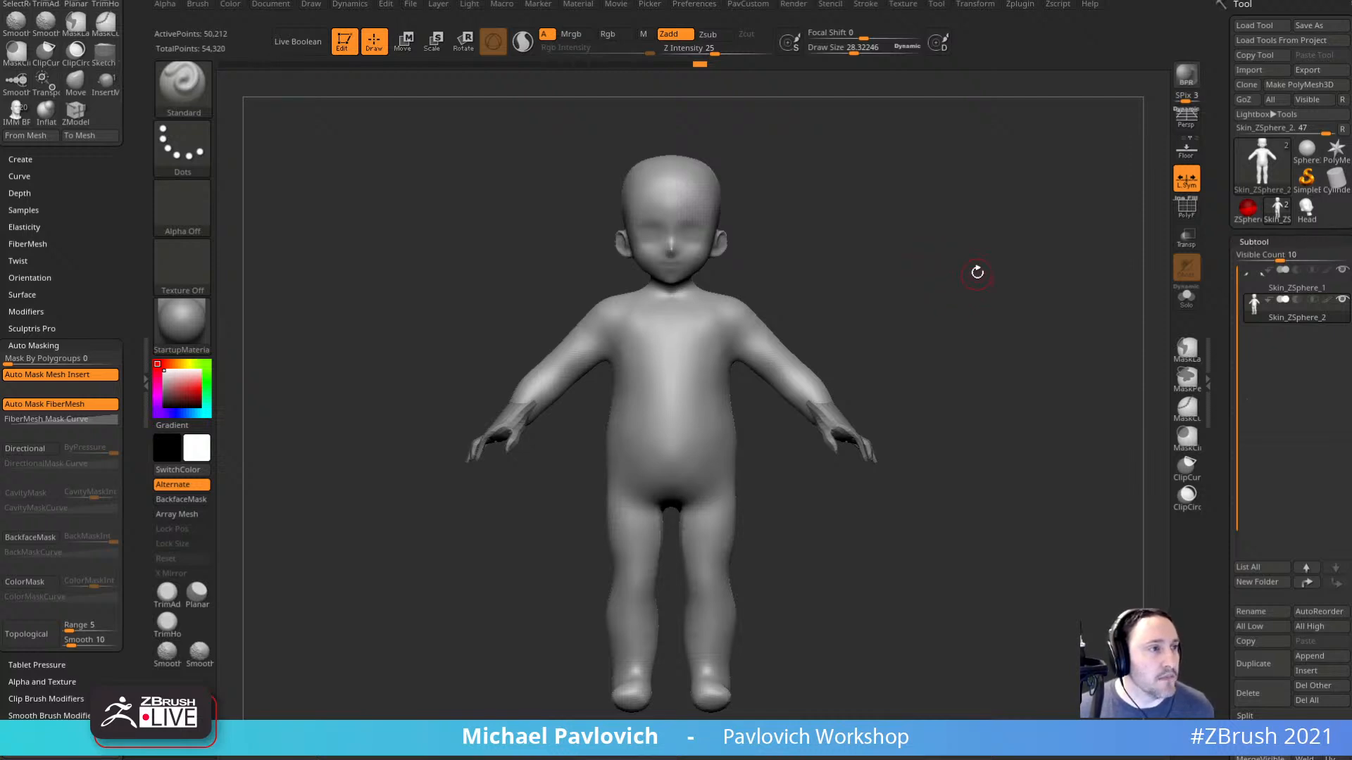
Set the masking brush to MaskSquare and try a square mask beside the child's head.
mouse_move(974, 271)
left_mouse_down()
mouse_move(965, 263)
mouse_move(944, 305)
mouse_move(1014, 287)
left_mouse_up()
key("ctrl")
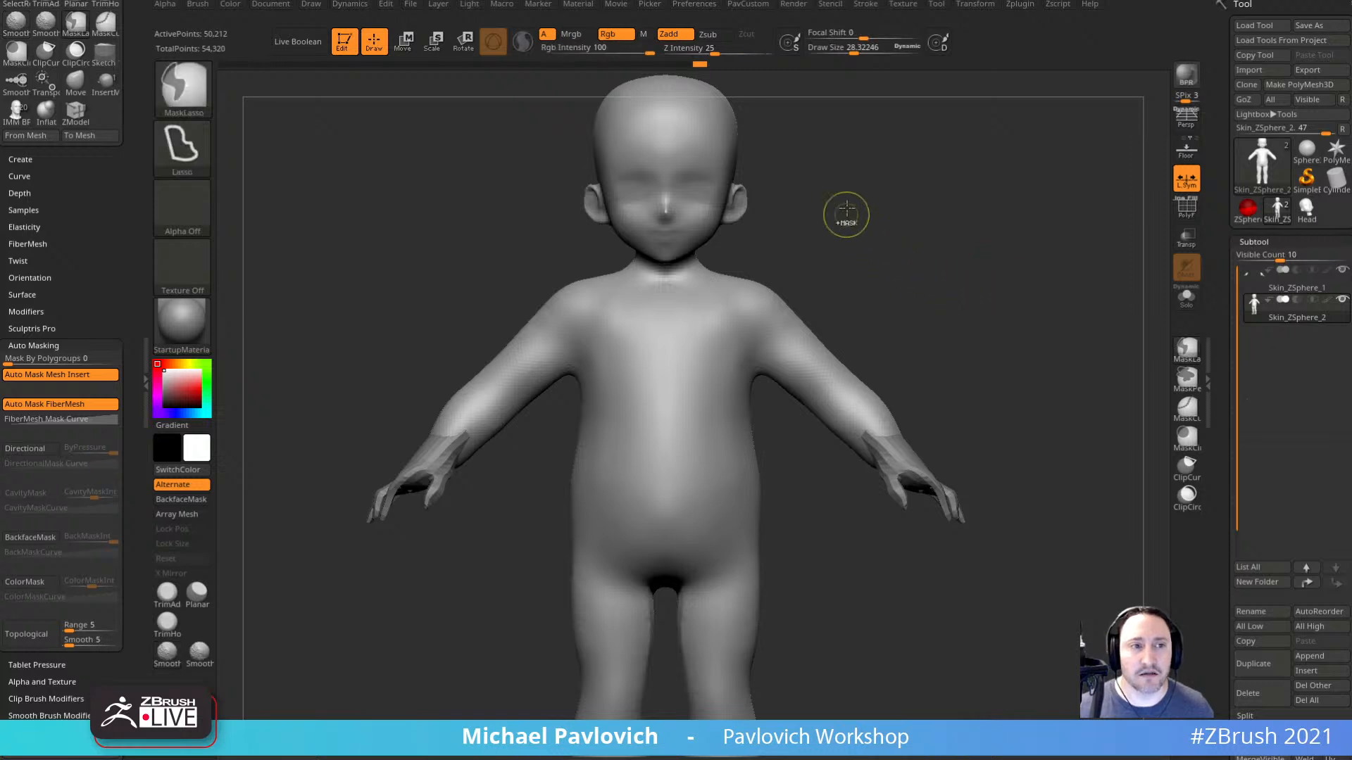
left_click_drag(846, 206, 856, 268, "alt")
key("ctrl")
left_click(209, 109)
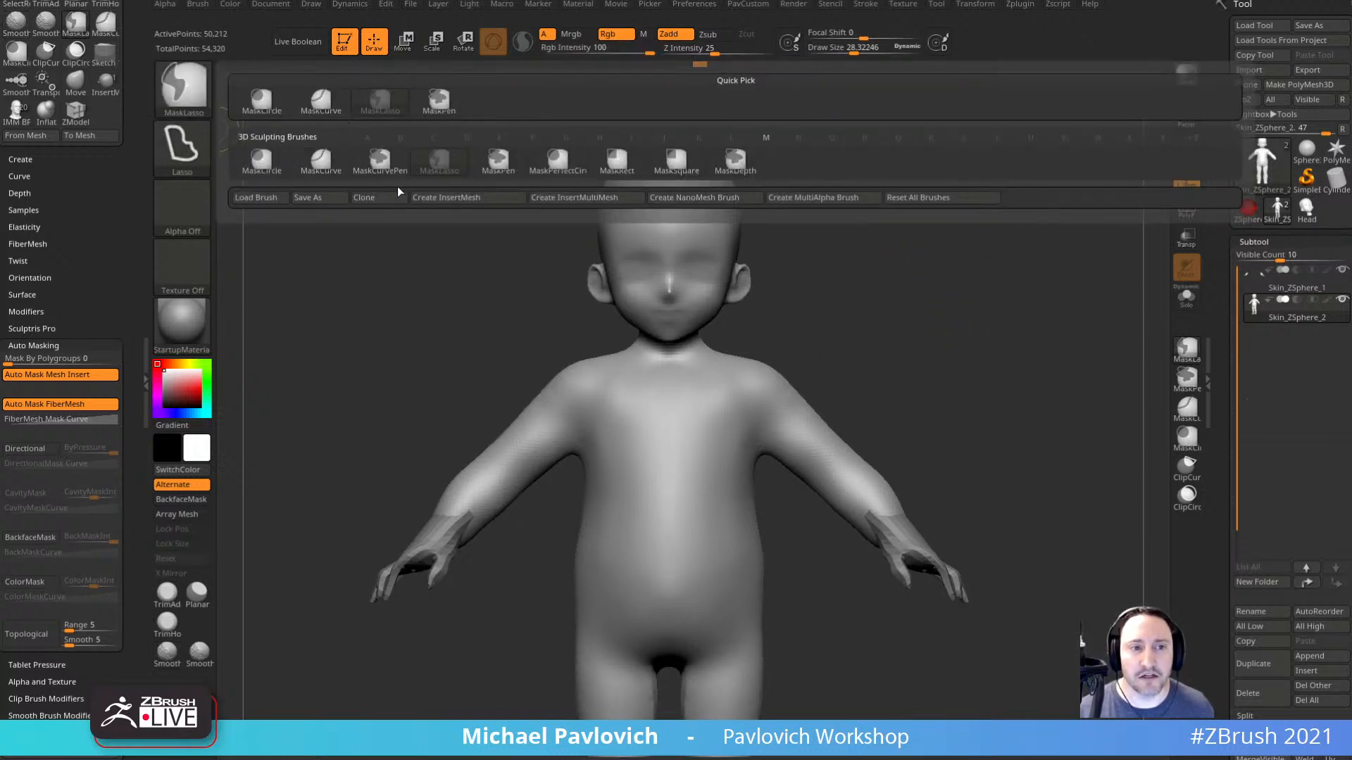
left_click(660, 169, "ctrl")
left_click_drag(797, 190, 887, 278, "ctrl")
mouse_move(903, 228)
left_mouse_down("alt")
mouse_move(882, 269)
mouse_move(836, 287)
mouse_move(851, 274)
mouse_move(884, 308)
left_mouse_up("alt")
Try isolating one side of the child's head with a rectangular selection and restore the full mesh without a mask.
key("ctrl+shift")
left_click_drag(798, 205, 665, 399, "ctrl+shift")
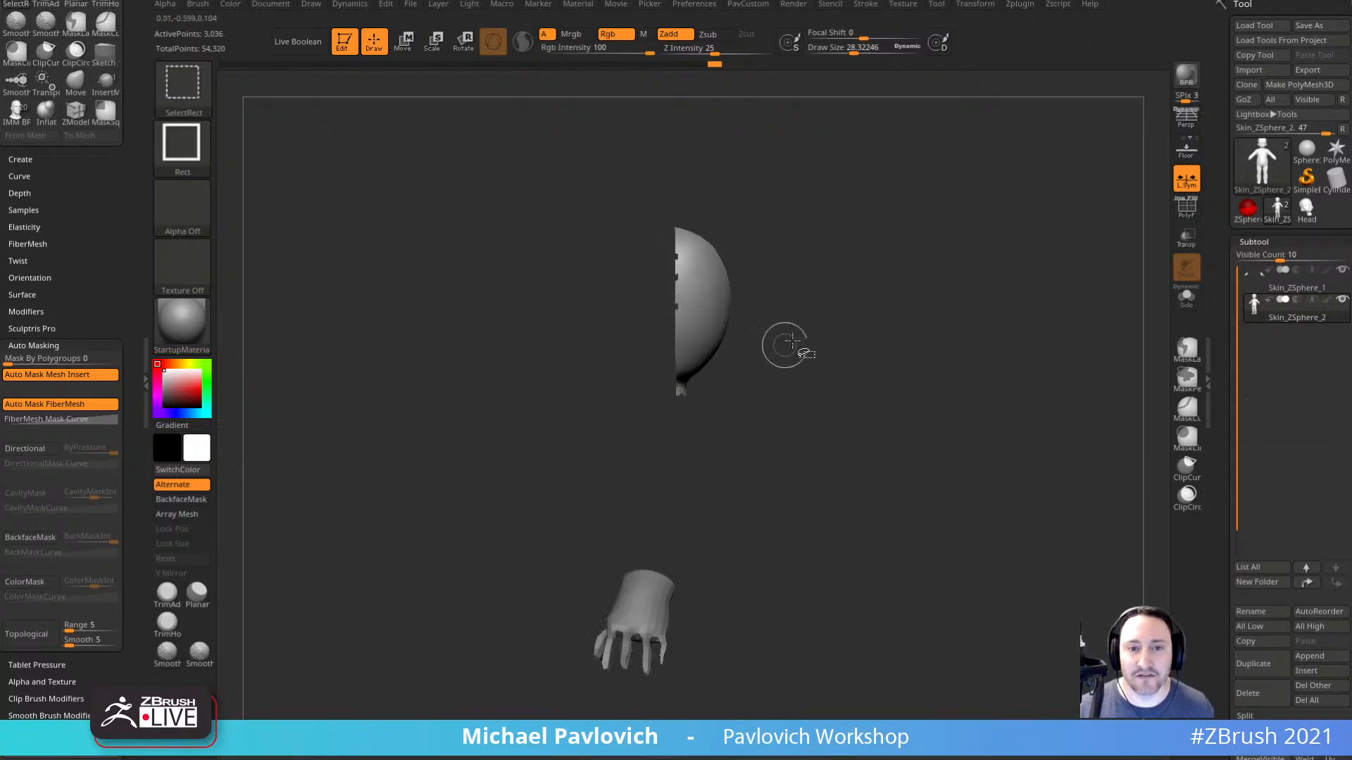
left_click_drag(881, 225, 924, 320, "ctrl+shift")
left_click_drag(873, 255, 890, 257, "shift")
left_click_drag(757, 235, 800, 325, "ctrl")
left_click_drag(1053, 316, 994, 269)
left_click(994, 269, "ctrl")
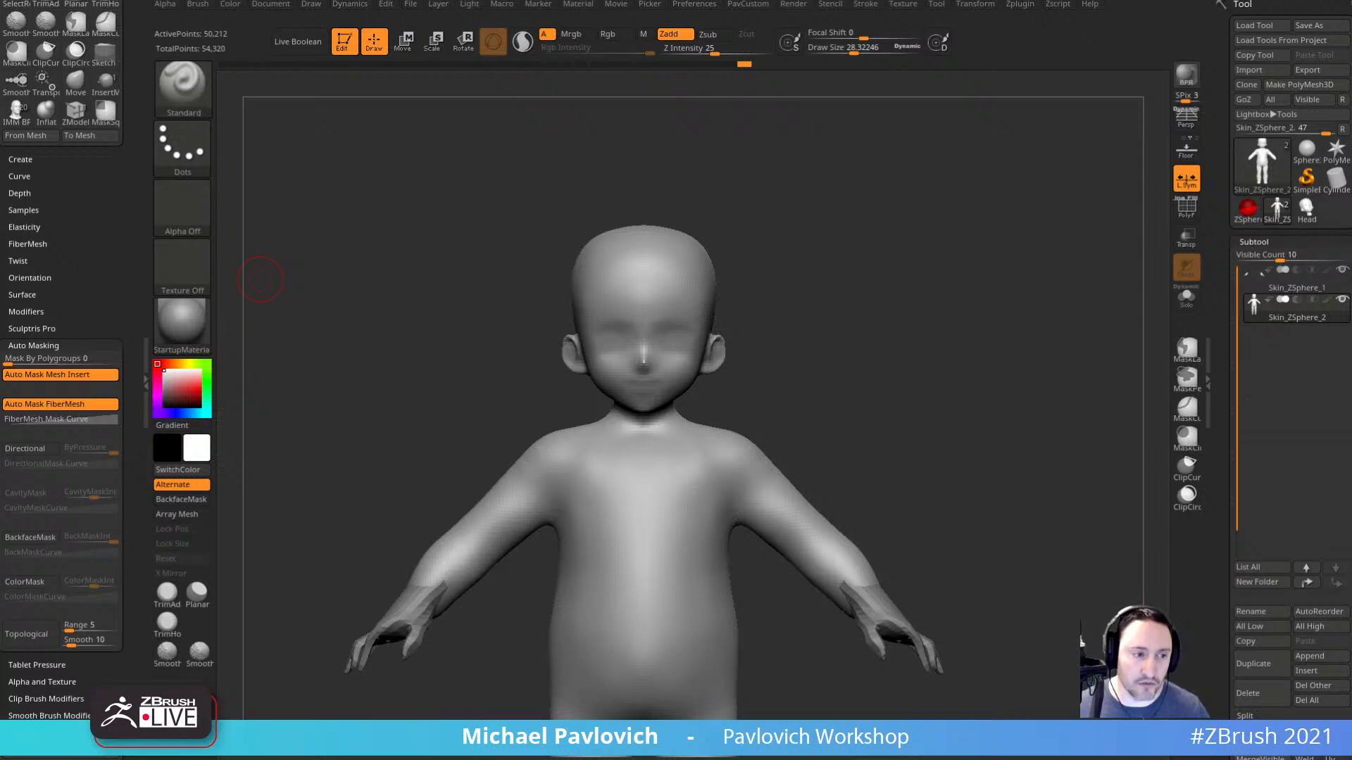
left_click_drag(968, 336, 966, 340)
key("s")
key("s")
mouse_move(918, 412)
left_mouse_down()
mouse_move(928, 424)
mouse_move(929, 405)
left_mouse_up()
key("s")
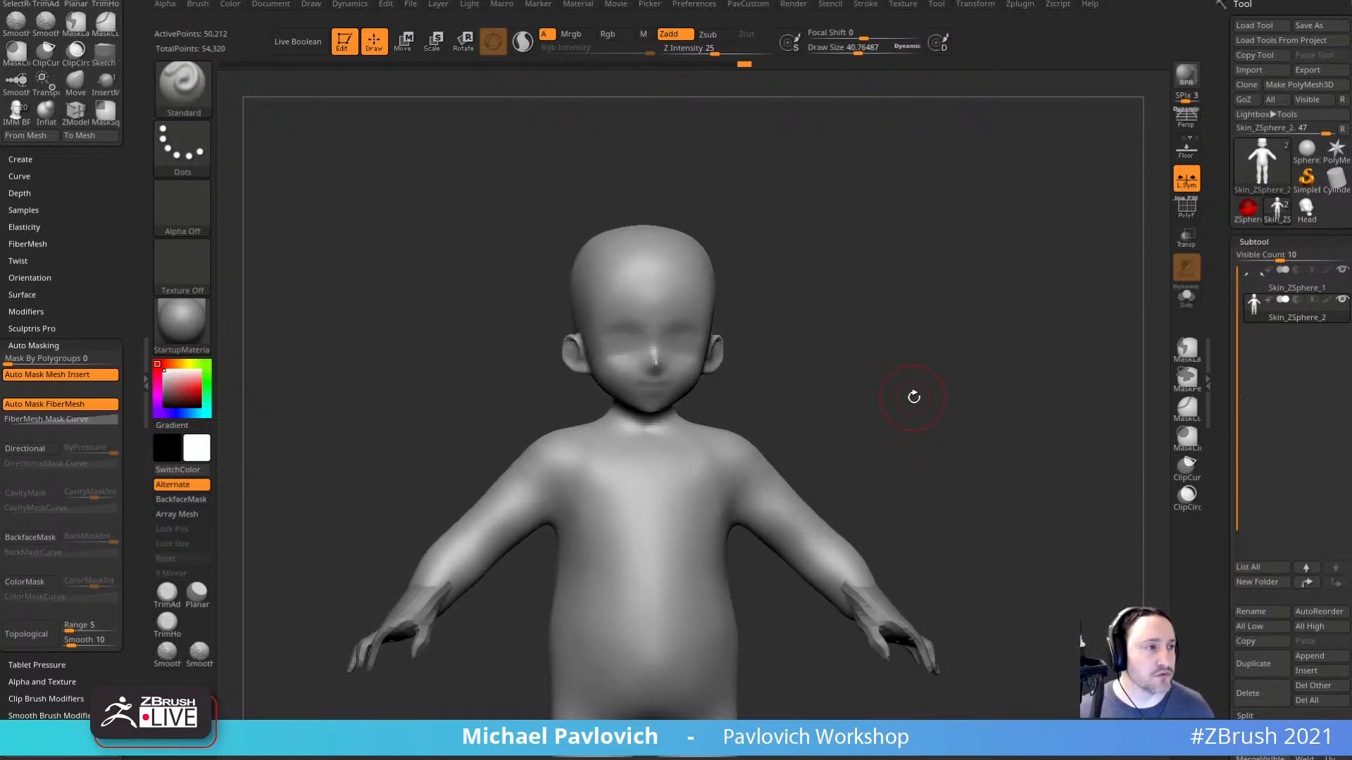
left_click_drag(921, 380, 921, 416)
key("s")
mouse_move(923, 438)
left_mouse_down("alt")
mouse_move(921, 377)
mouse_move(944, 423)
mouse_move(958, 339)
left_mouse_up("alt")
mouse_move(968, 389)
left_mouse_down()
mouse_move(959, 414)
mouse_move(980, 404)
mouse_move(984, 380)
left_mouse_up()
left_click_drag(977, 409, 981, 420)
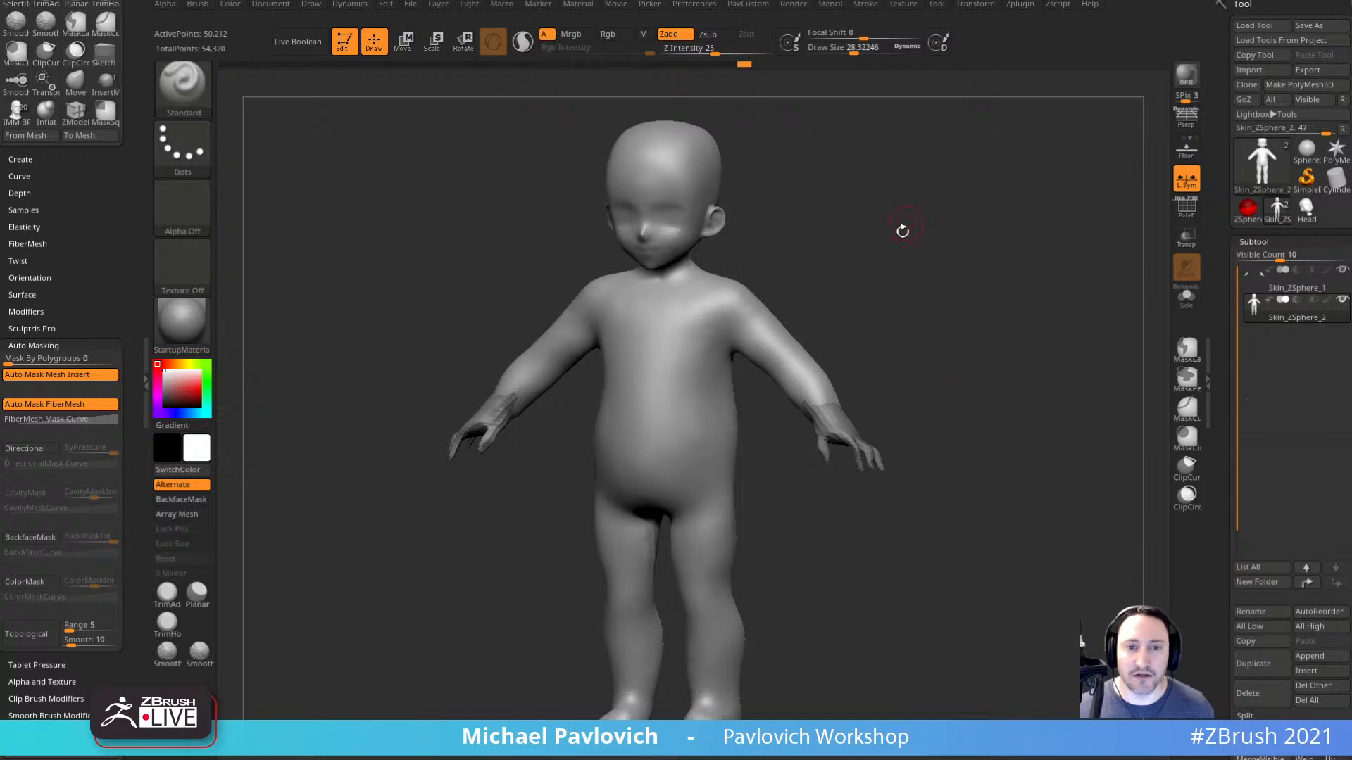
left_click_drag(953, 308, 967, 310)
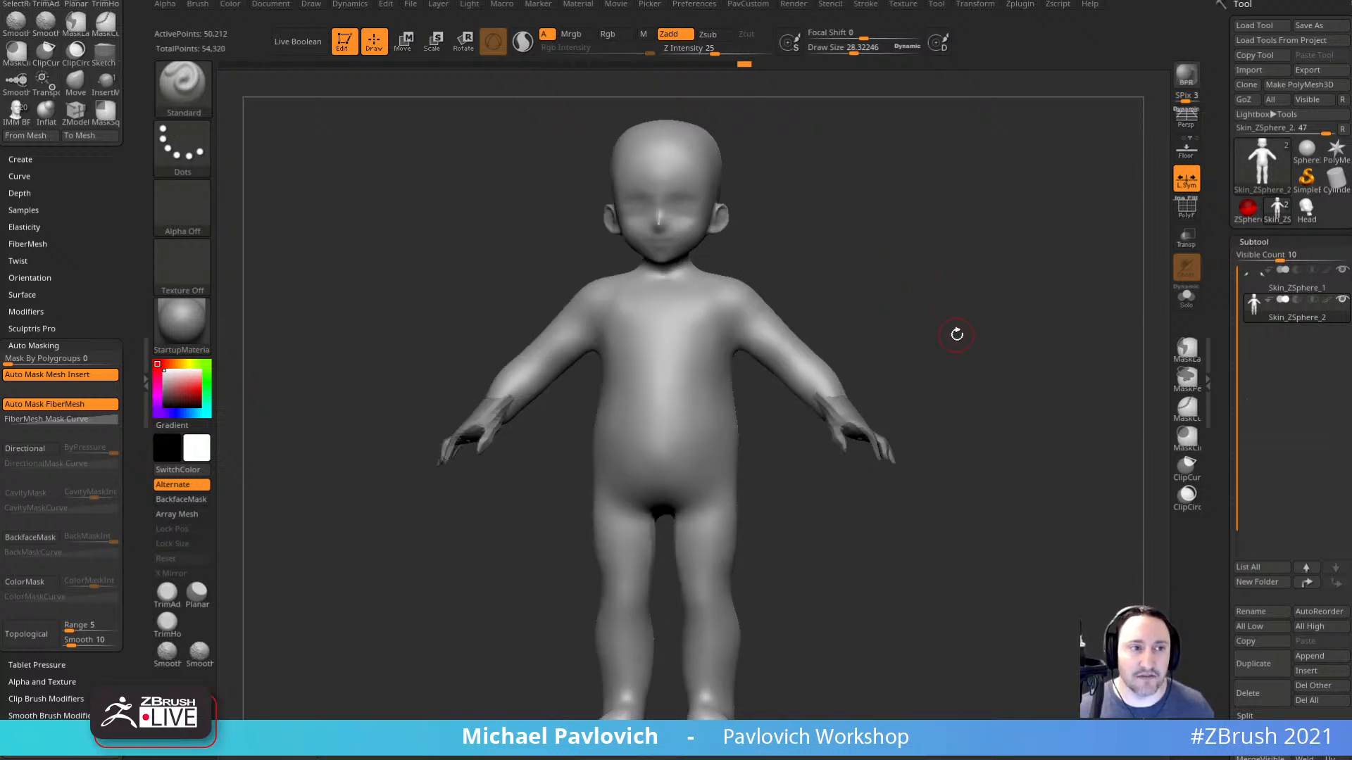
Make the child's hands the active subtool.
mouse_move(953, 328)
left_mouse_down()
mouse_move(969, 336)
mouse_move(953, 350)
left_mouse_up()
key("s")
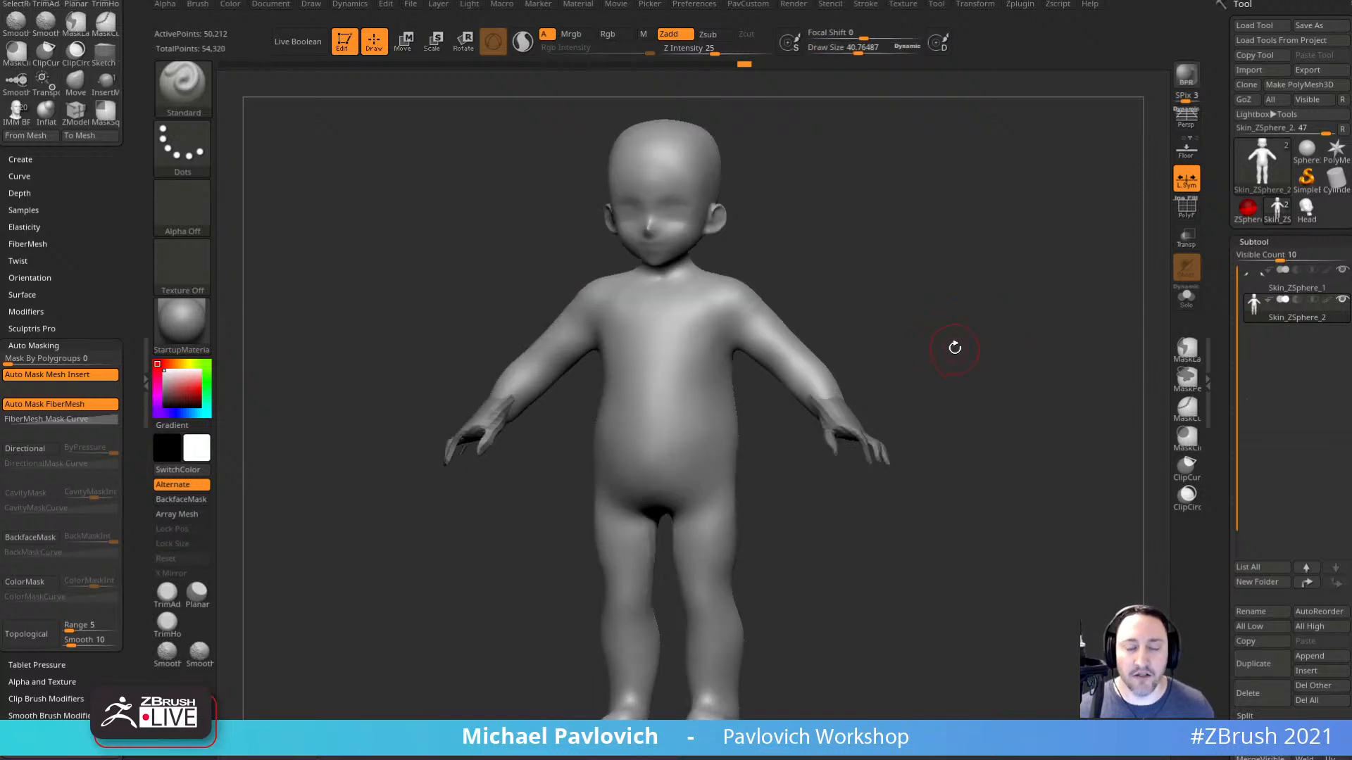
left_click(817, 407, "alt")
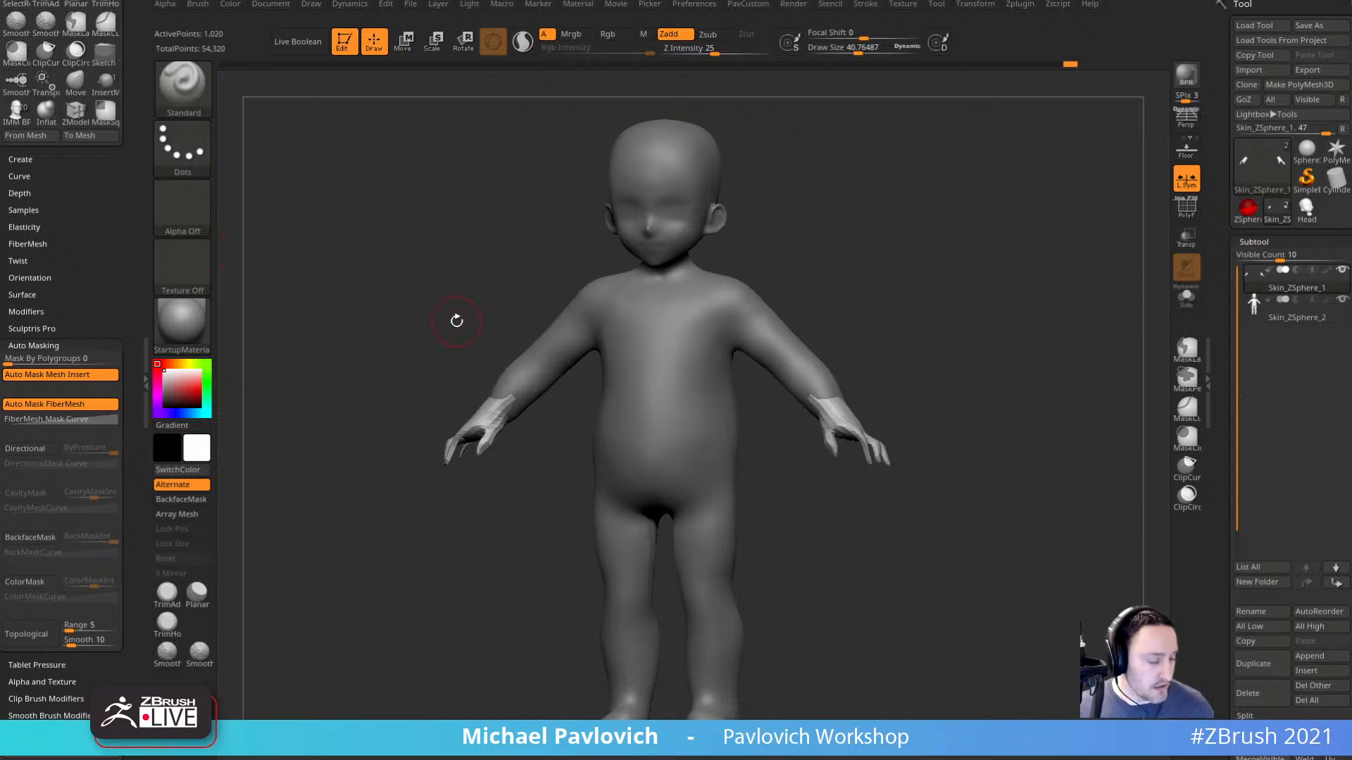
Open Task Manager, examine the CPU performance figures and close it again.
key("ctrl+shift+Escape")
left_click_drag(0, 14, 413, 232)
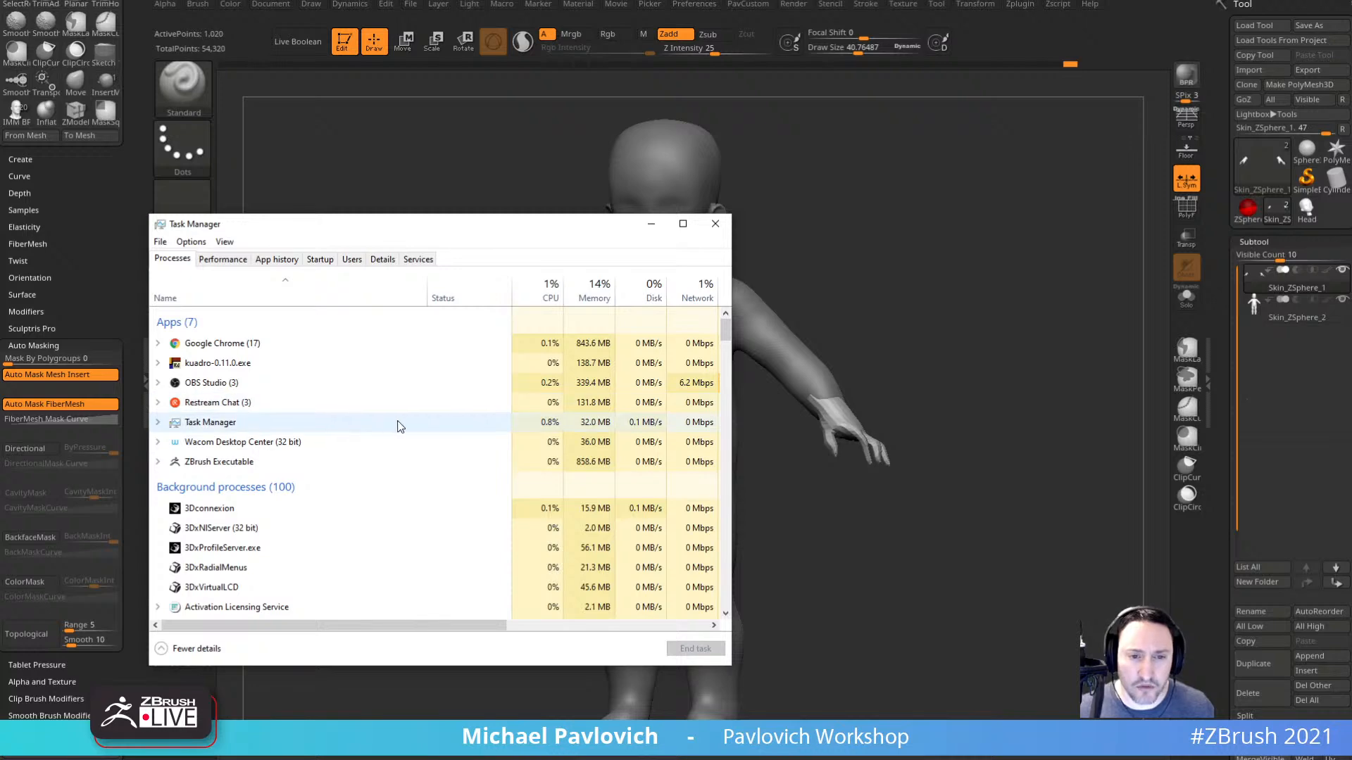
left_click(226, 262)
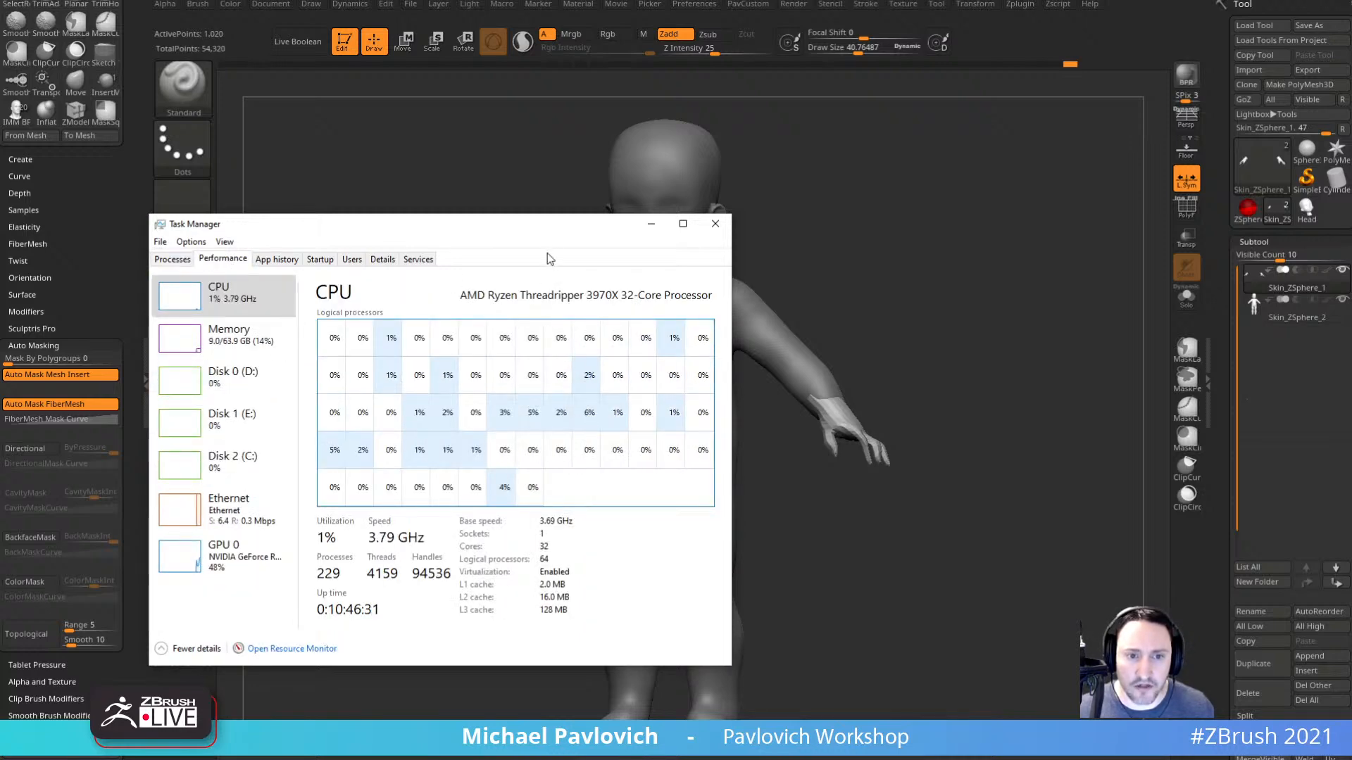
left_click(715, 224)
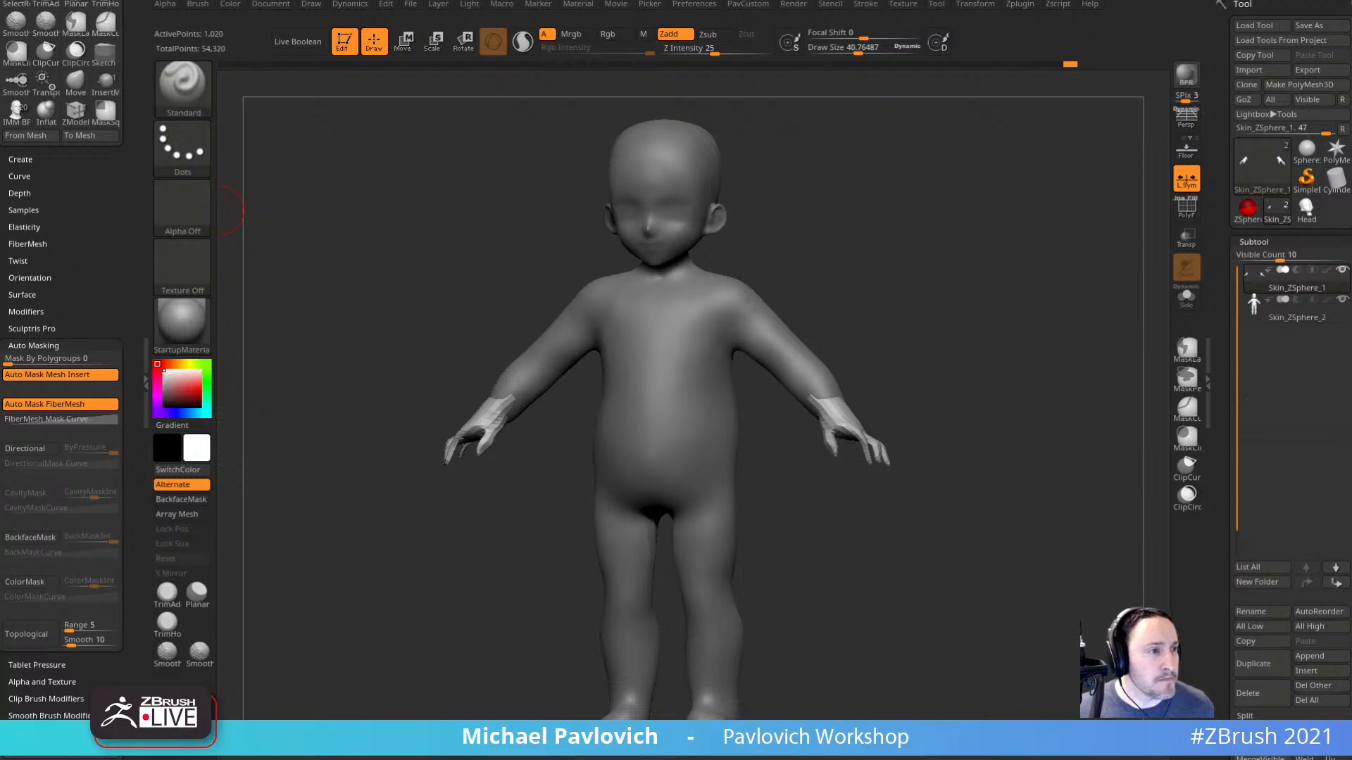
mouse_move(893, 191)
left_mouse_down()
mouse_move(831, 197)
mouse_move(902, 187)
mouse_move(888, 209)
left_mouse_up()
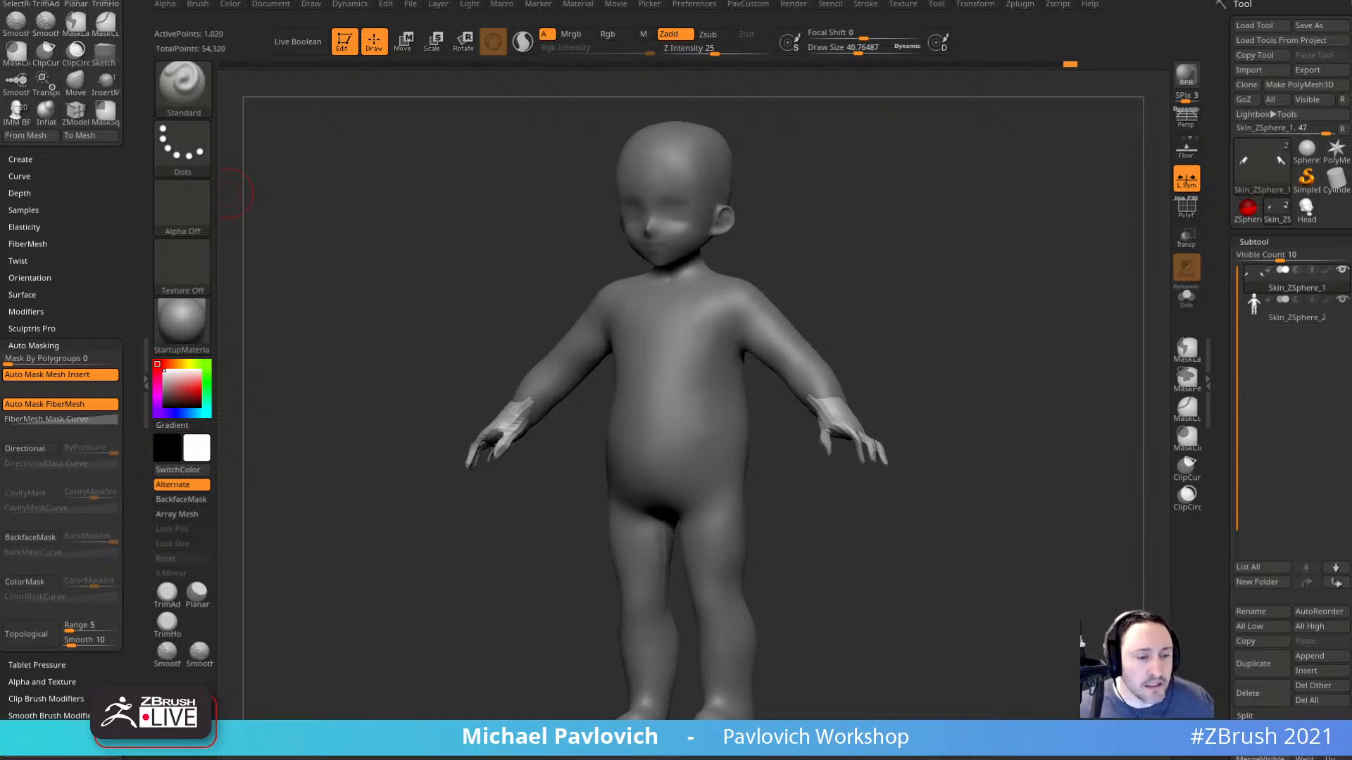
left_click_drag(998, 203, 1002, 262)
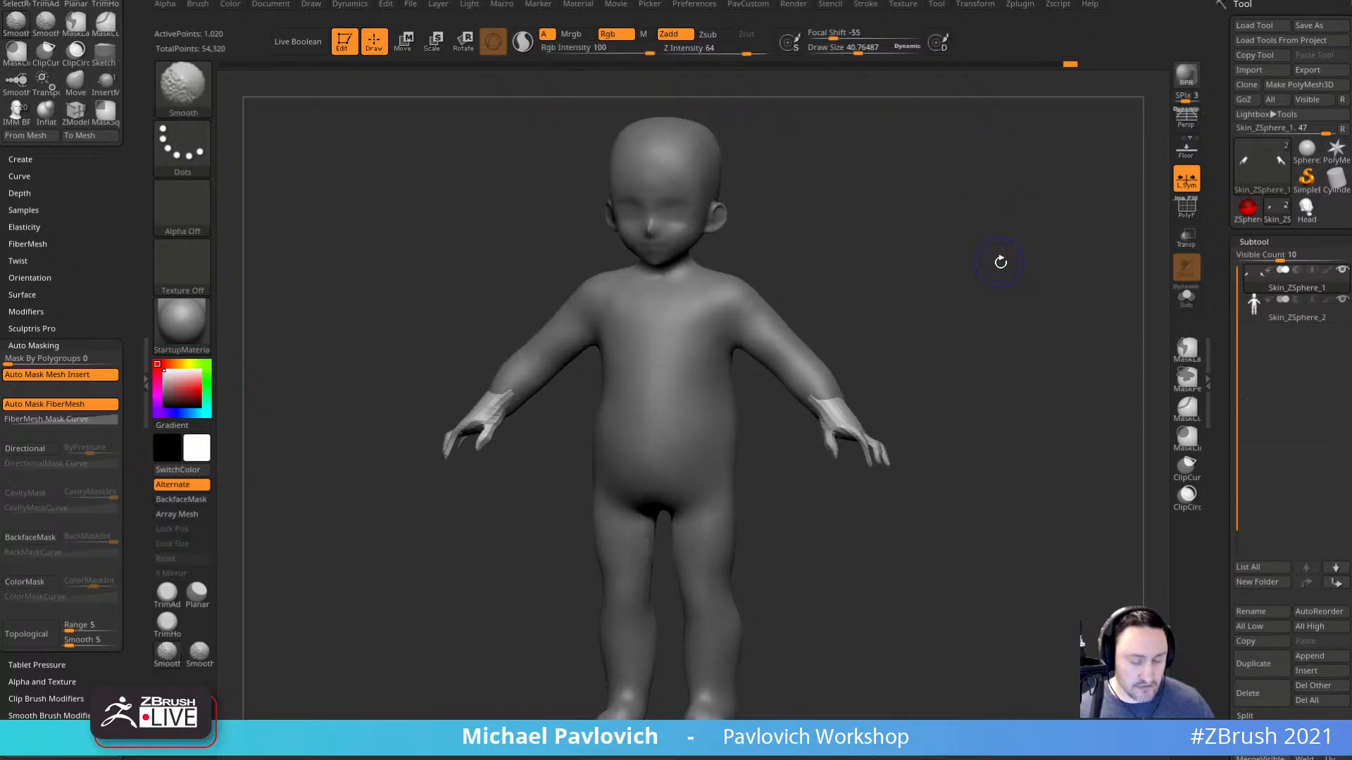
key("shift+z")
key("shift+z")
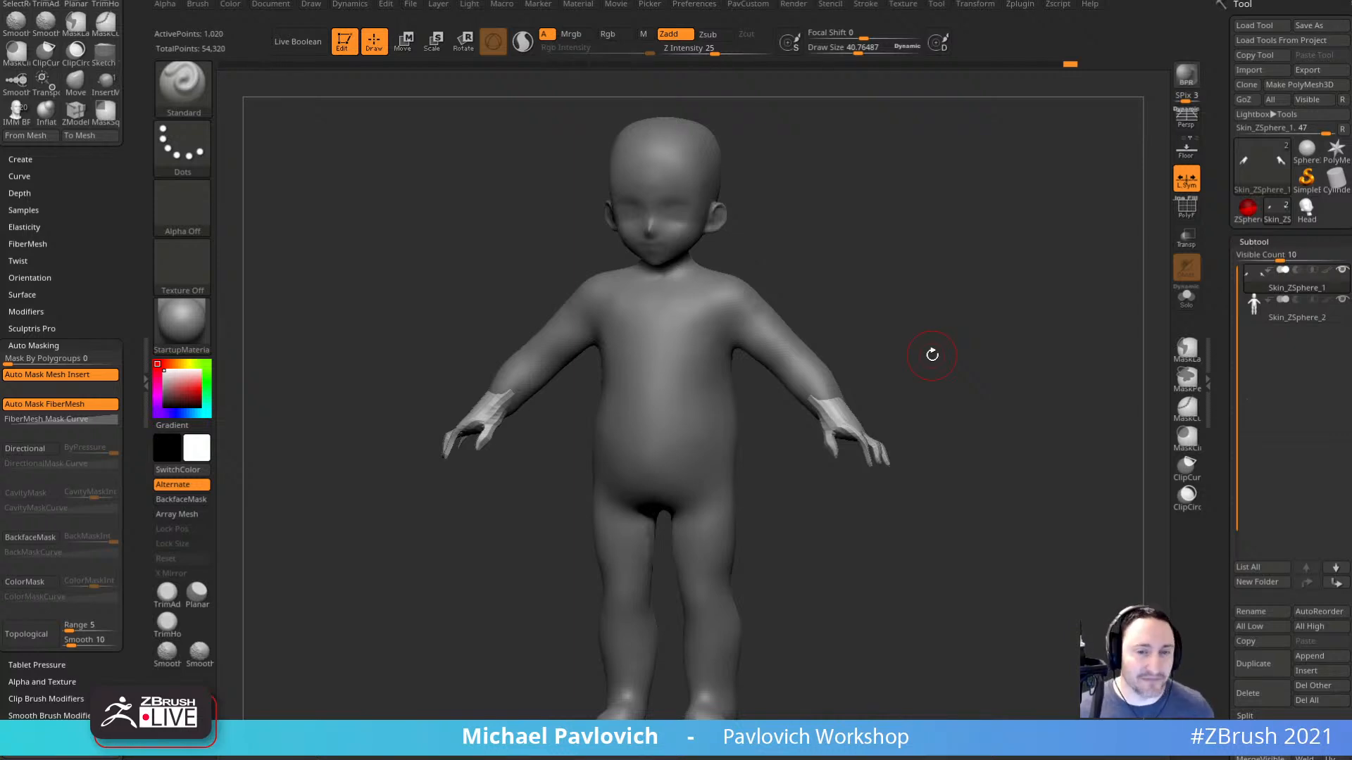
Make the child's body the active subtool and view it from the back and front.
left_click_drag(974, 235, 896, 233)
left_click(711, 273, "alt")
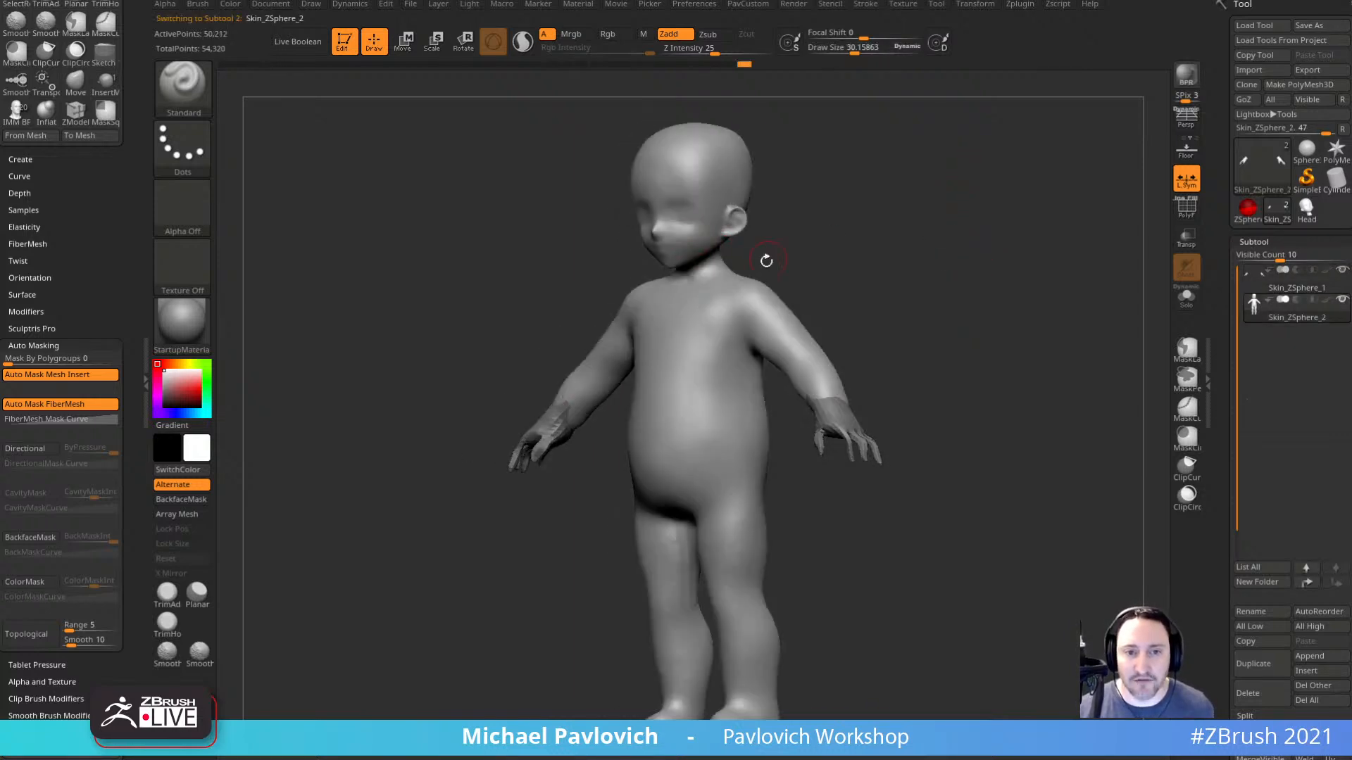
left_click_drag(724, 287, 815, 293)
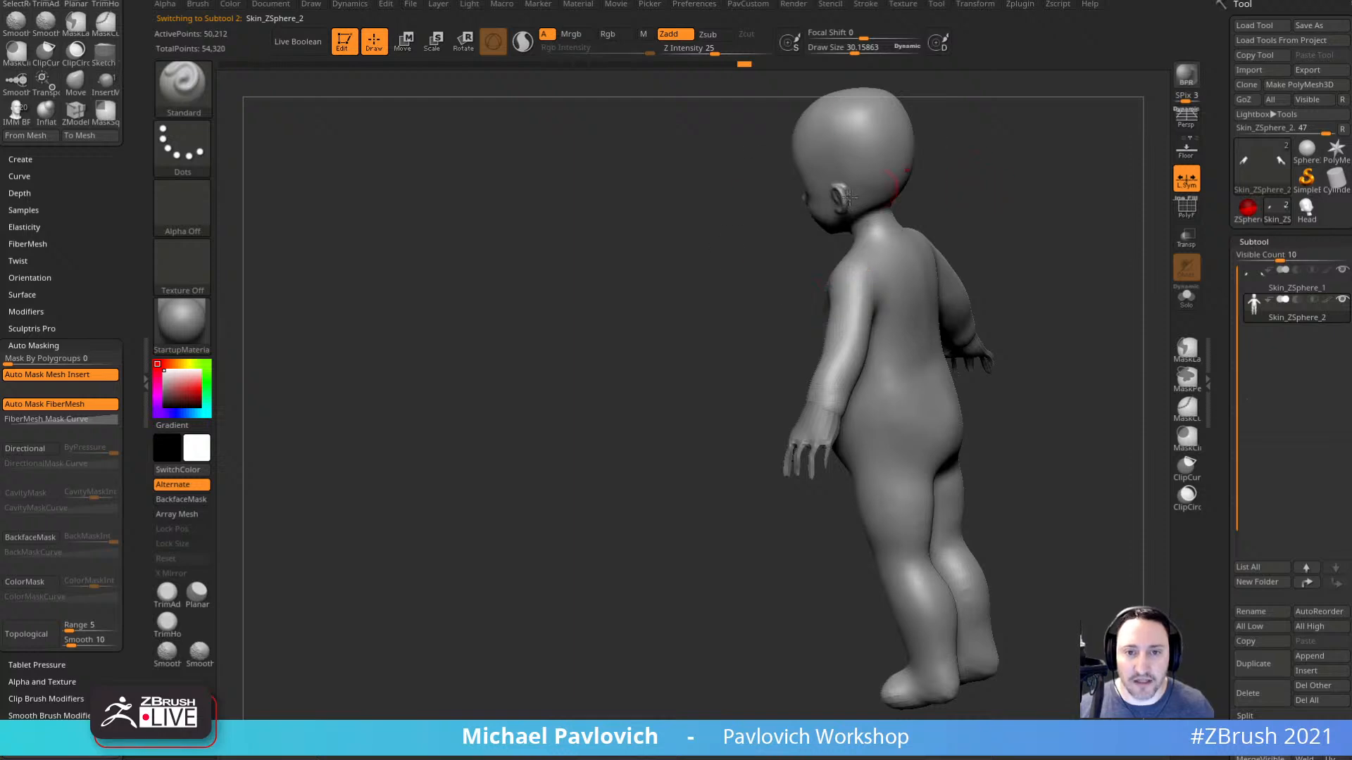
left_click_drag(965, 199, 1064, 176)
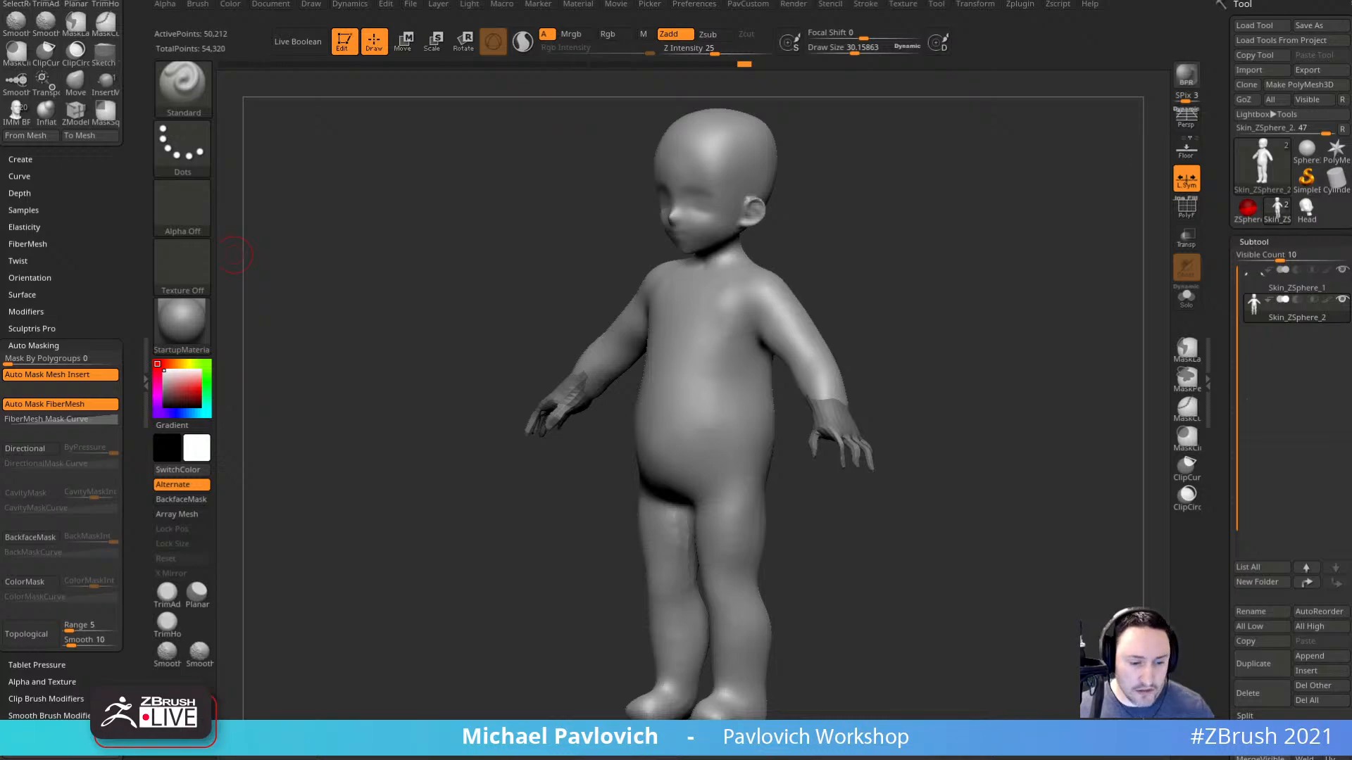
Switch to the browser, browse the tutorial projects in the ArtStation portfolio and select the page's address.
left_click_drag(746, 759, 577, 1)
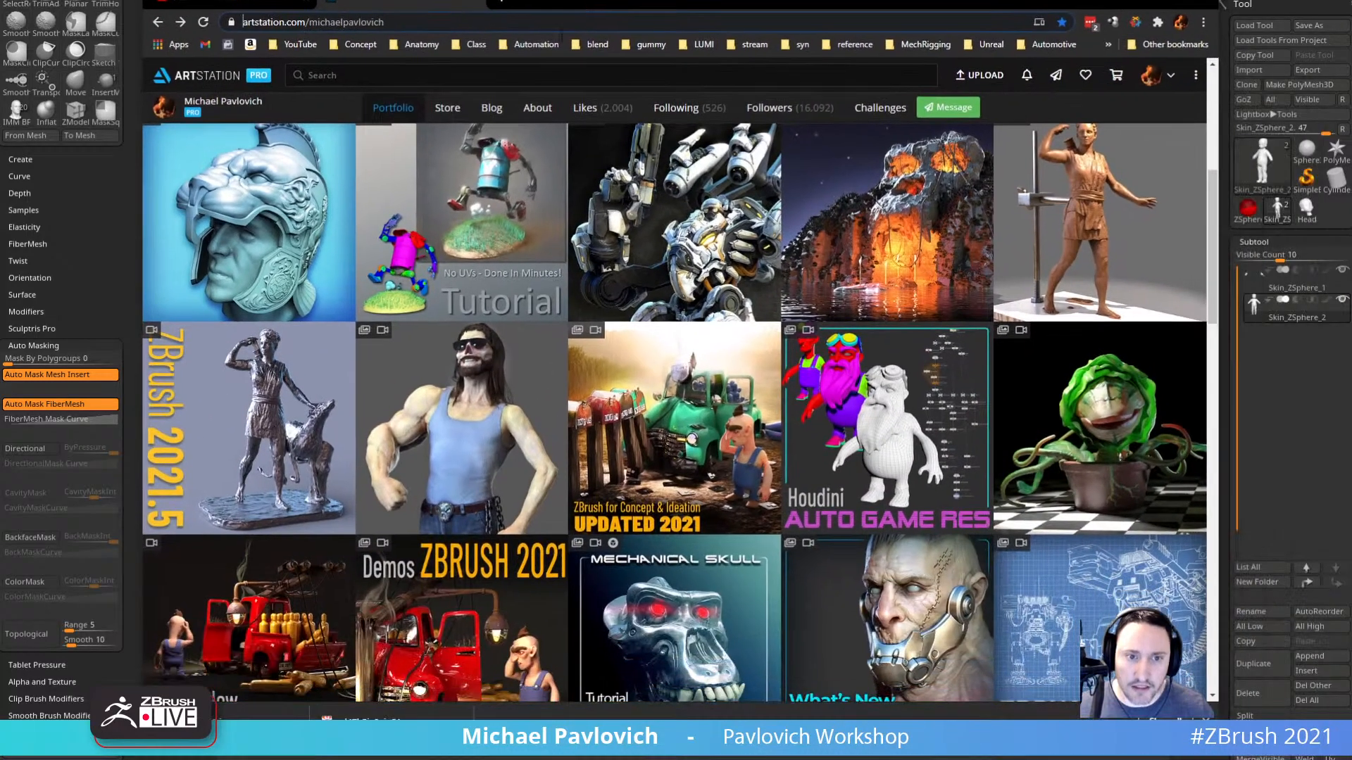
scroll(504, 322, "down", 2)
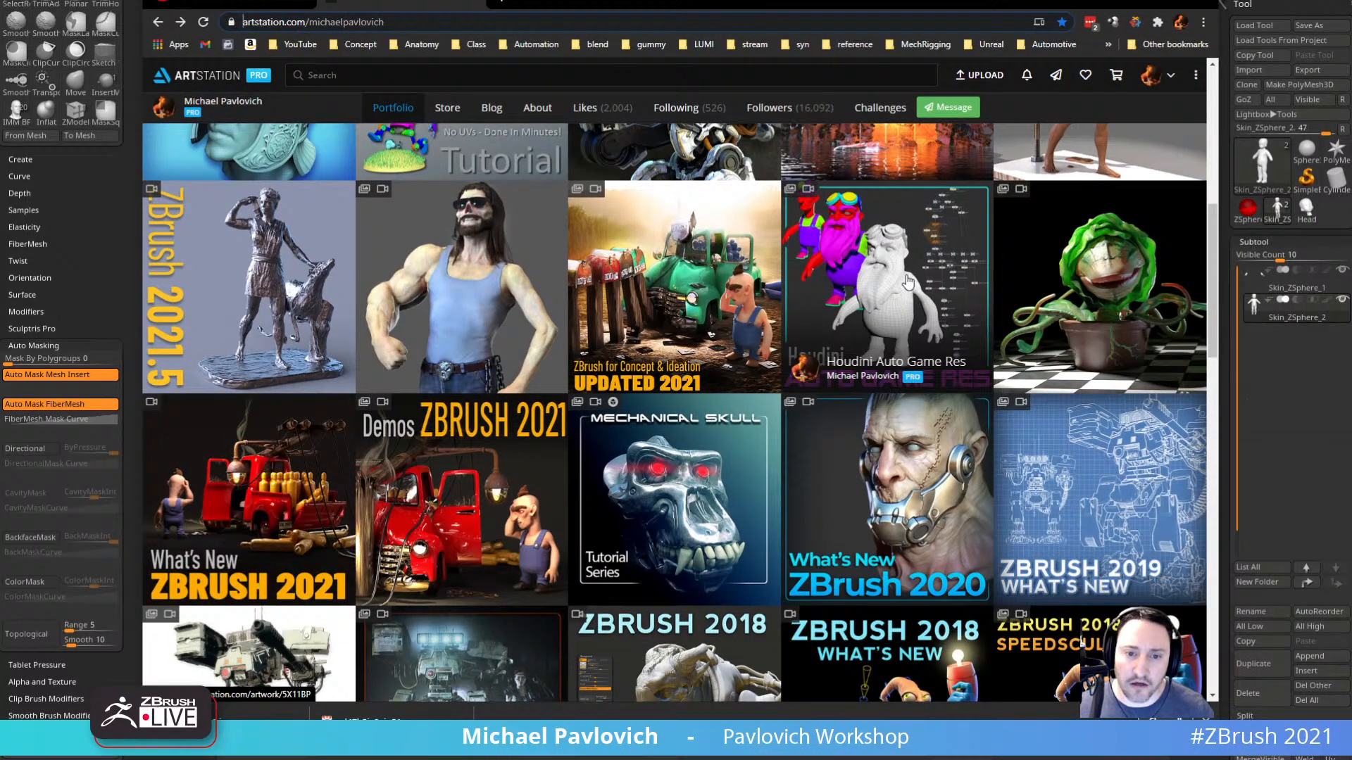
scroll(430, 342, "down", 5)
scroll(430, 342, "down", 5)
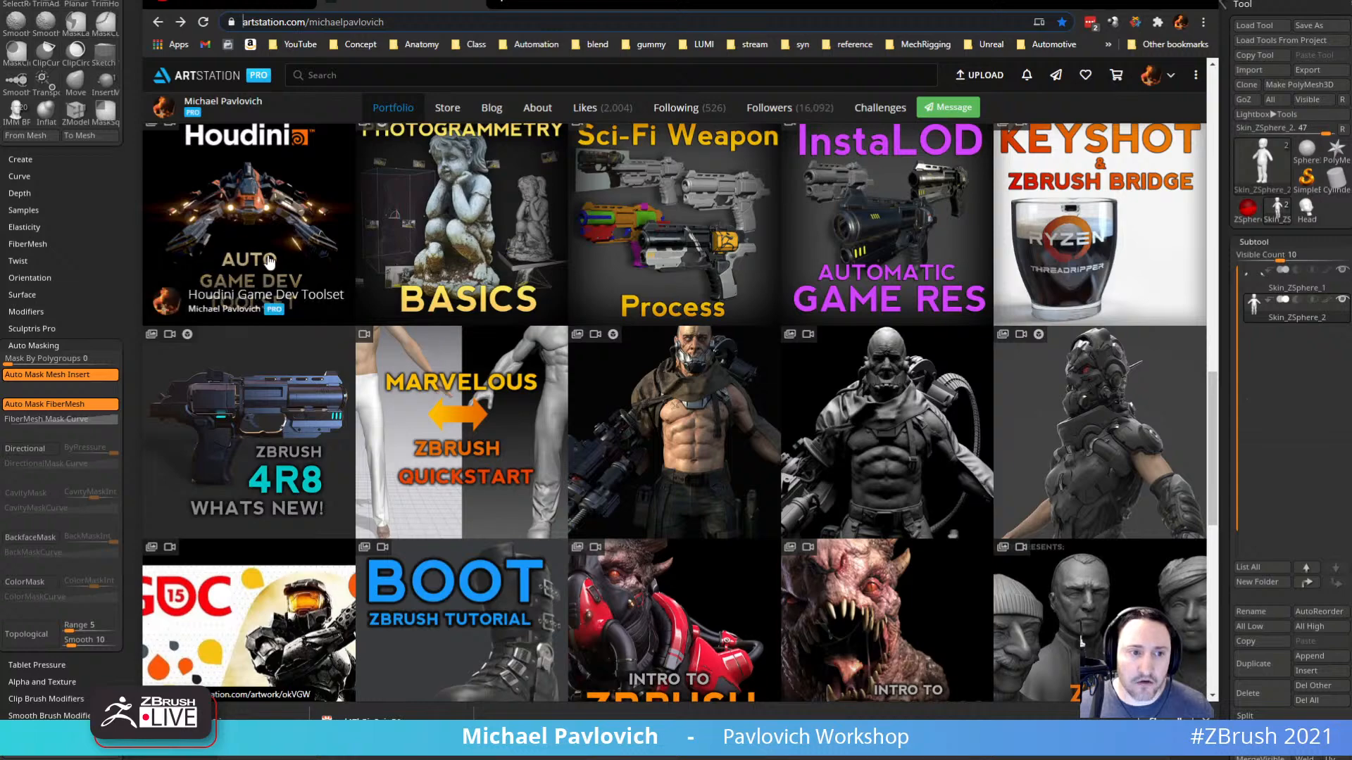
scroll(322, 196, "up", 10)
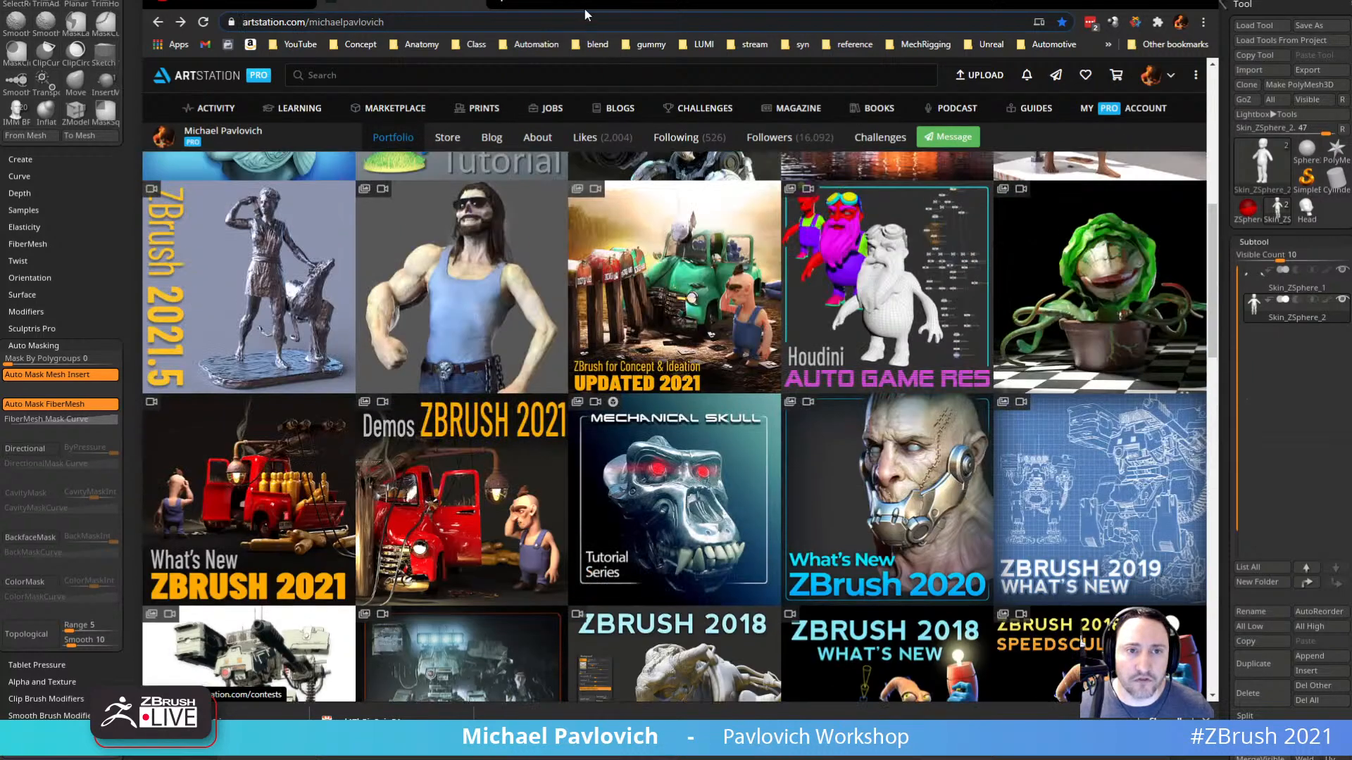
left_click(555, 20)
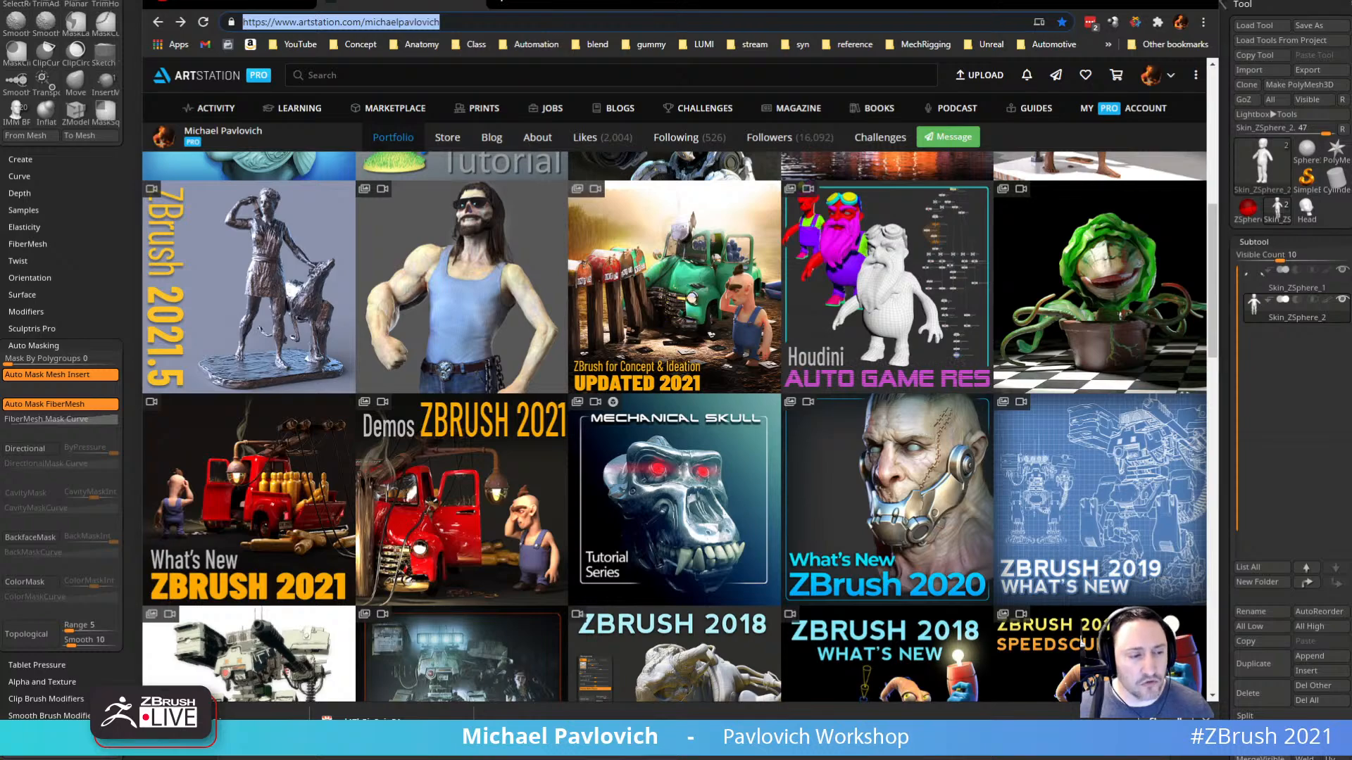
scroll(375, 519, "down", 8)
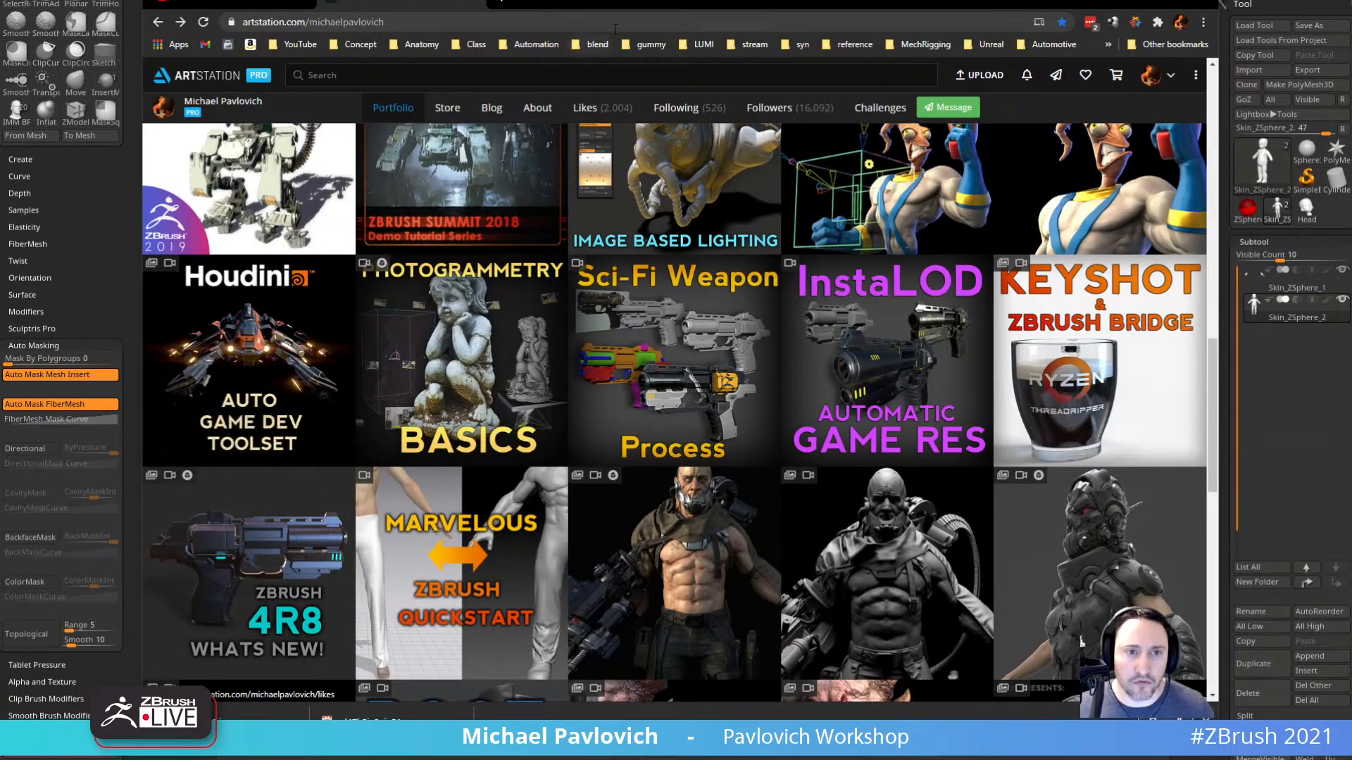
left_click_drag(618, 3, 648, 753)
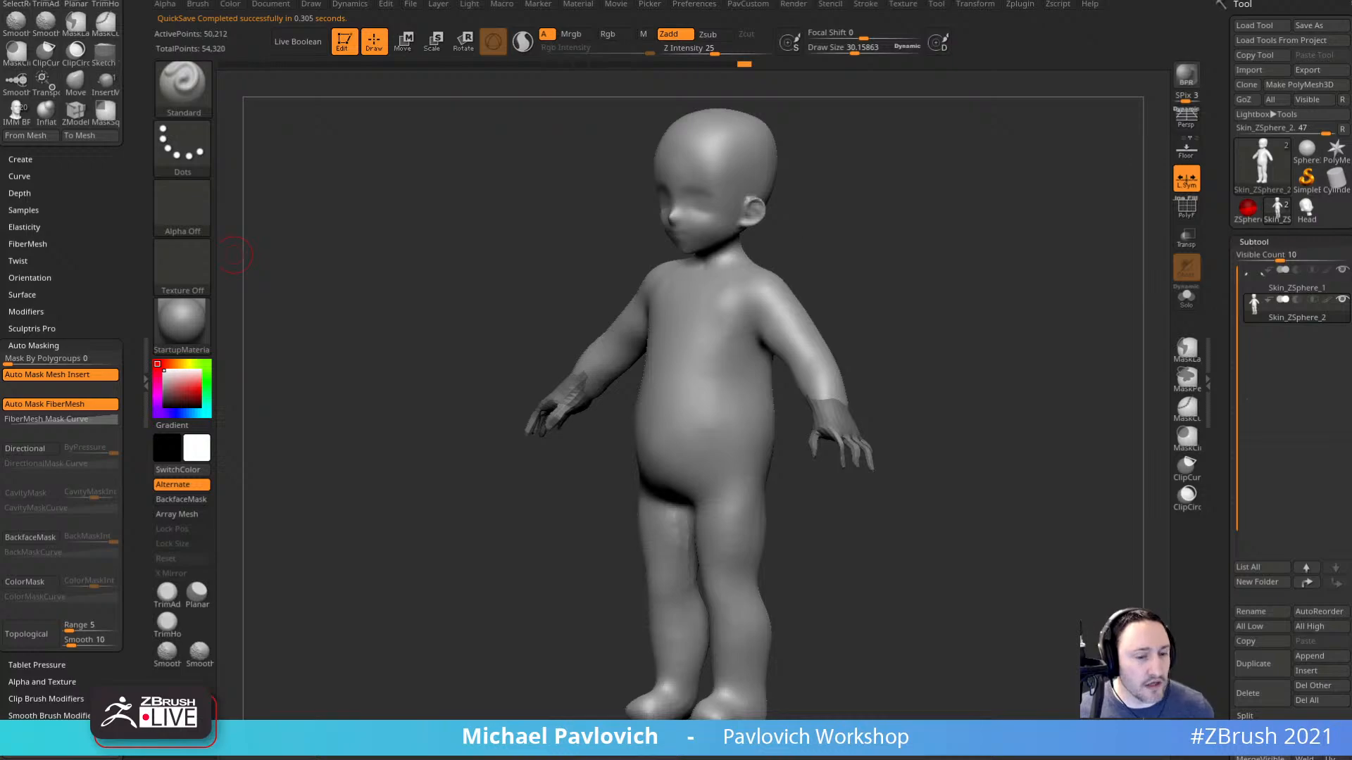
Open the "What's New ZBrush 2021" project from the ArtStation portfolio and show its embedded video playlist.
left_click_drag(0, 161, 547, 3)
scroll(699, 345, "up", 6)
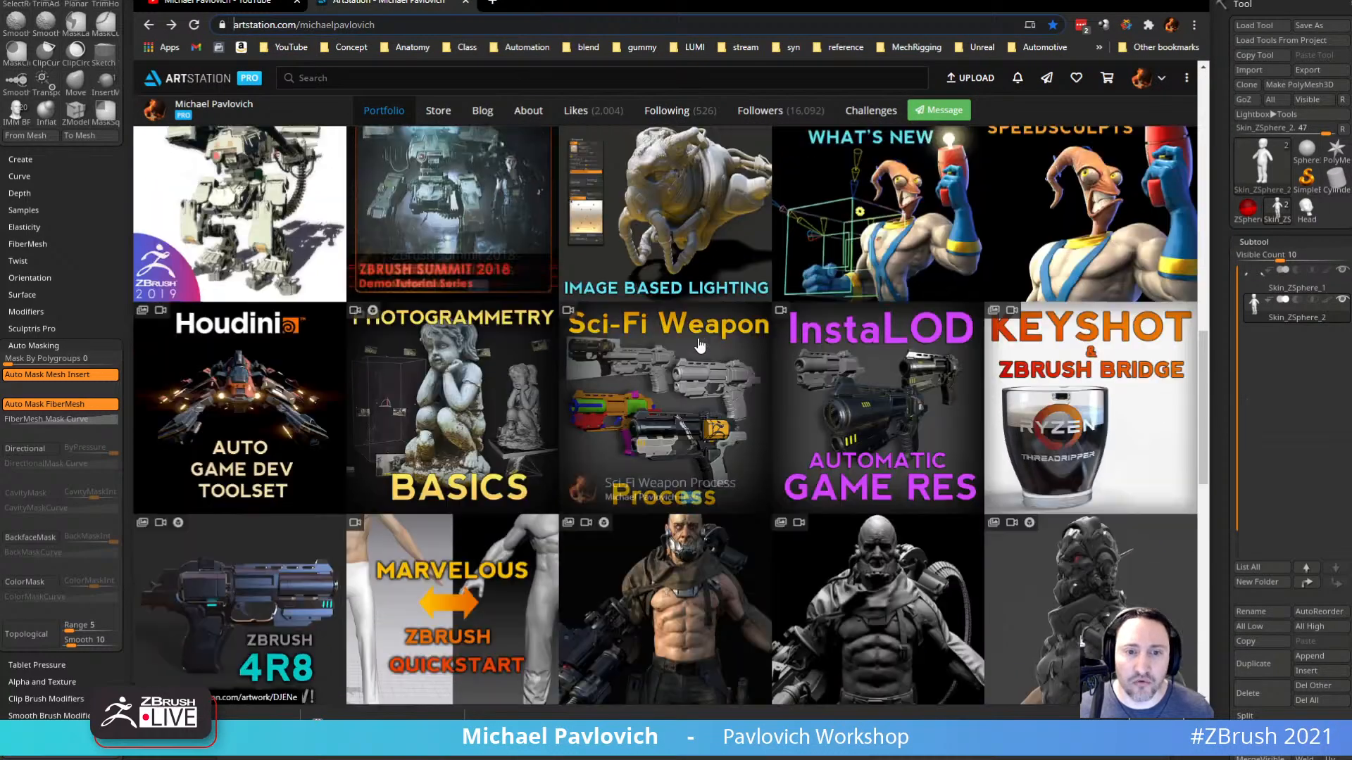
scroll(699, 345, "up", 4)
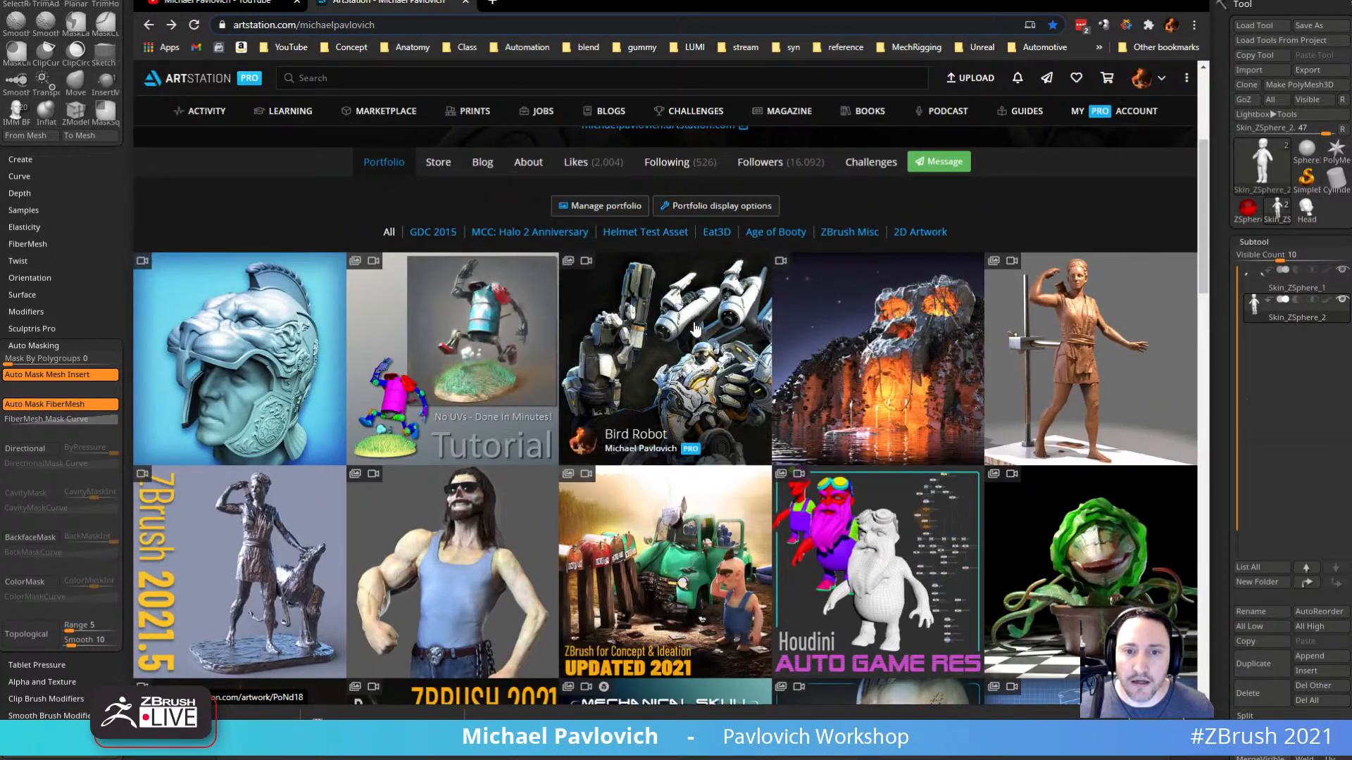
scroll(695, 328, "down", 2)
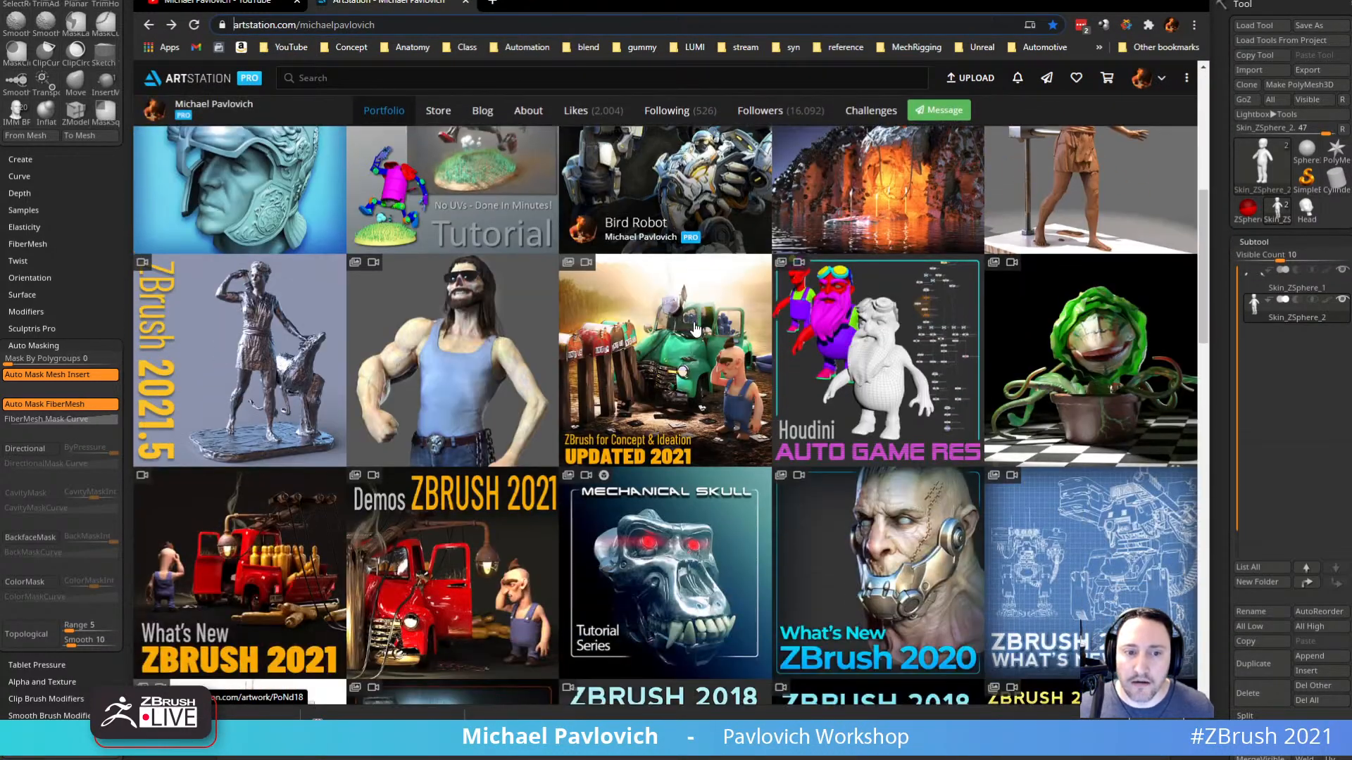
left_click(287, 540)
left_click(888, 151)
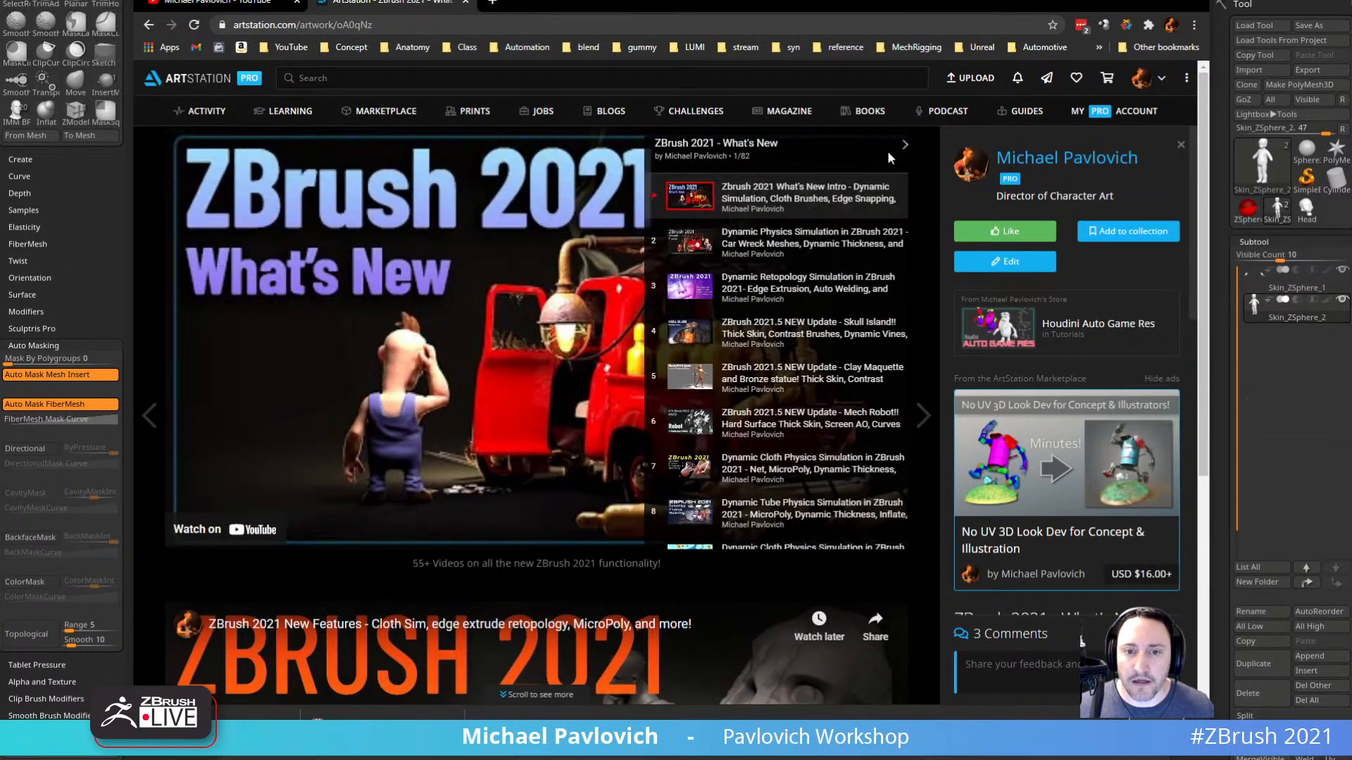
Find "edge" on the page and play the playlist video on Dynamic Retopology Simulation and Edge Extrusion.
key("ctrl+f")
type("edge")
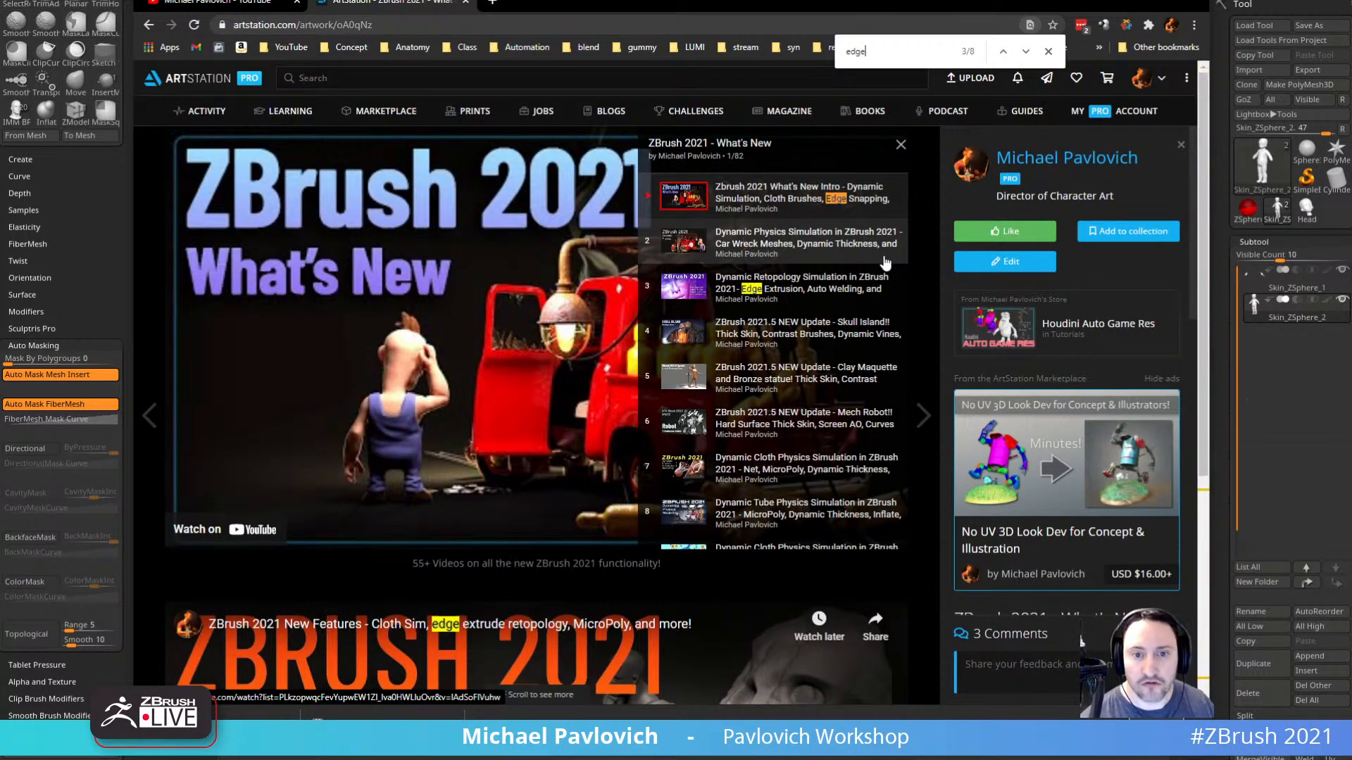
left_click(808, 295)
left_click(341, 407)
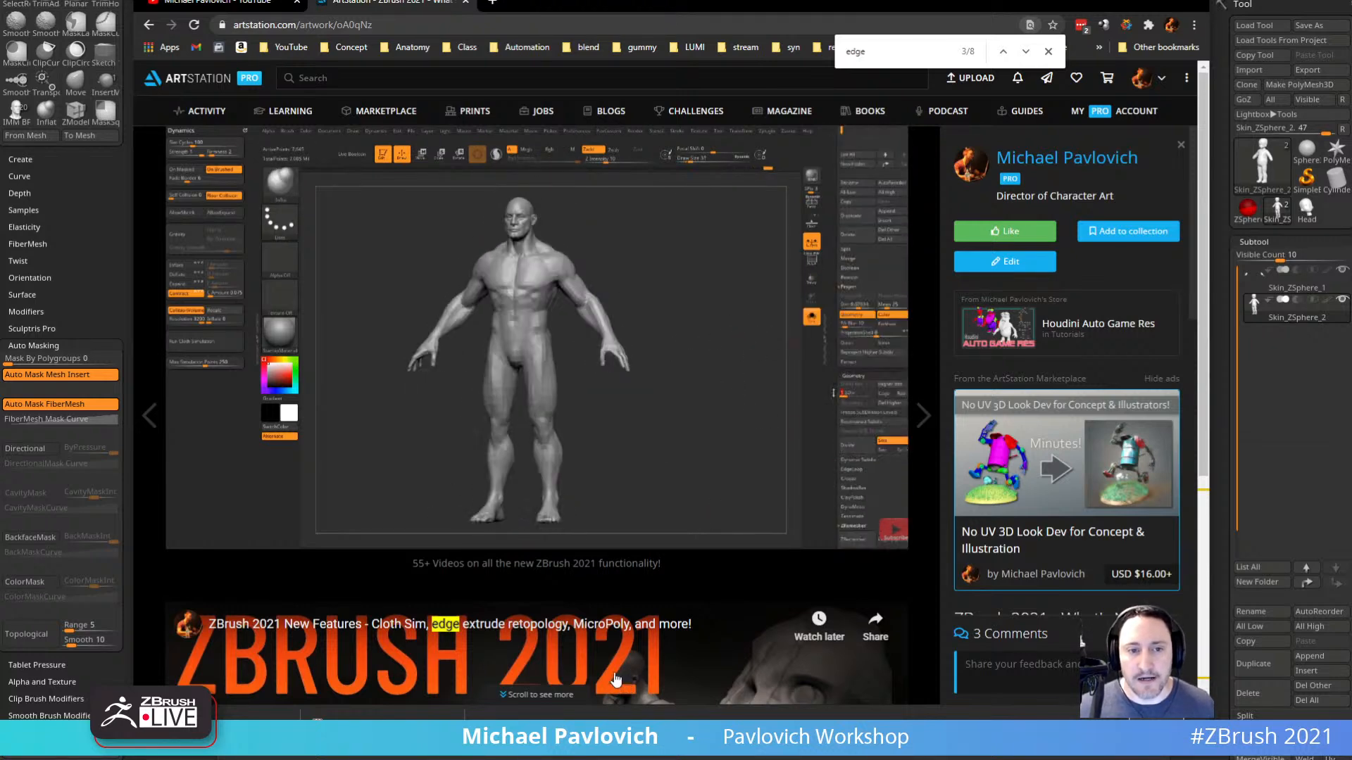
Skip ahead through the retopology video to view its head retopology and later dynamic simulation examples.
left_click(347, 521)
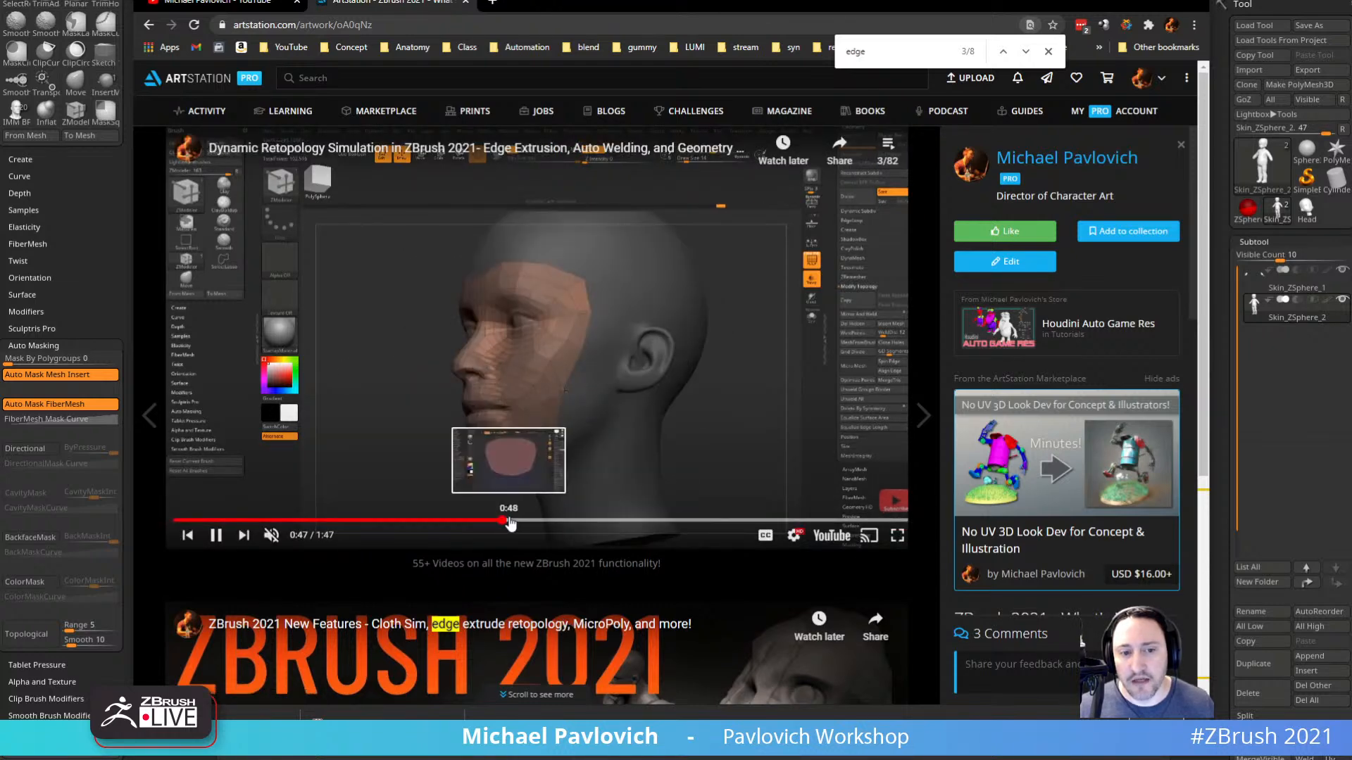
left_click(510, 521)
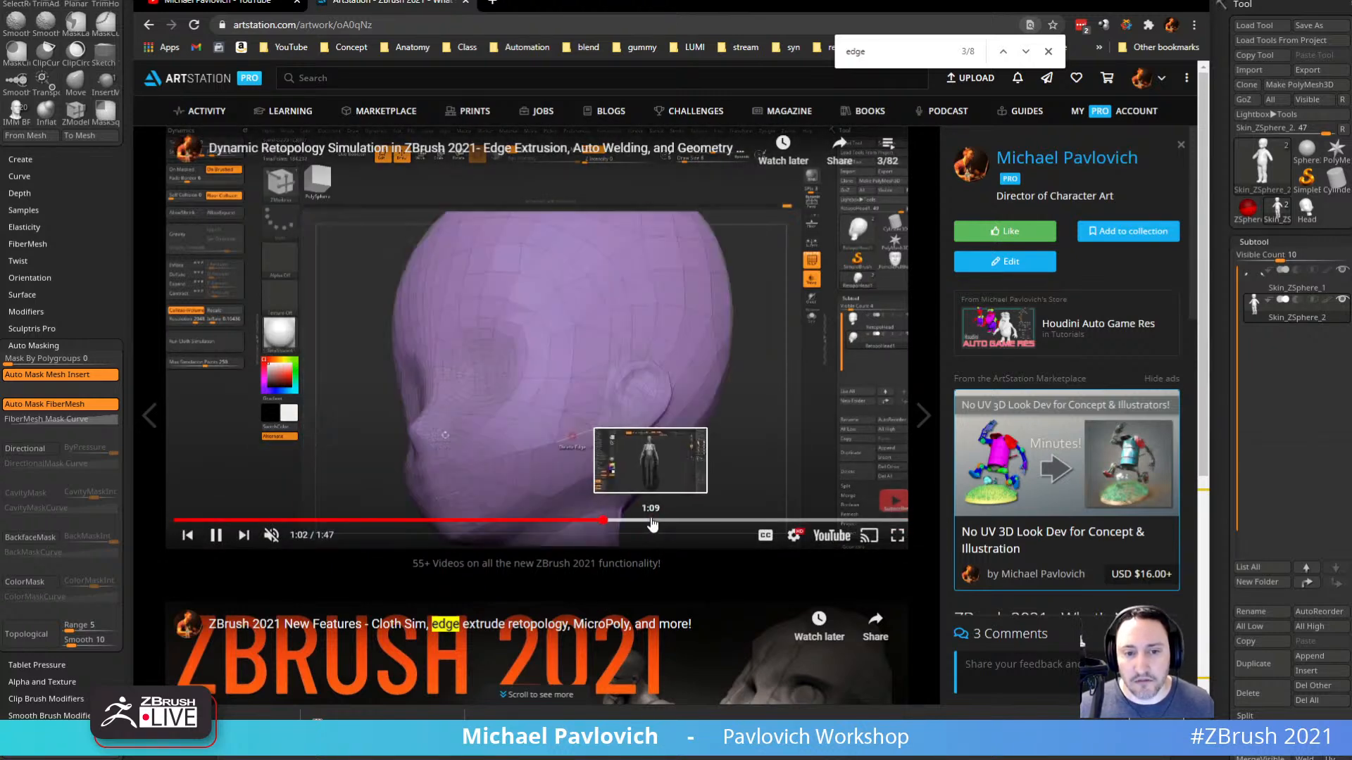
left_click(653, 520)
left_click(713, 520)
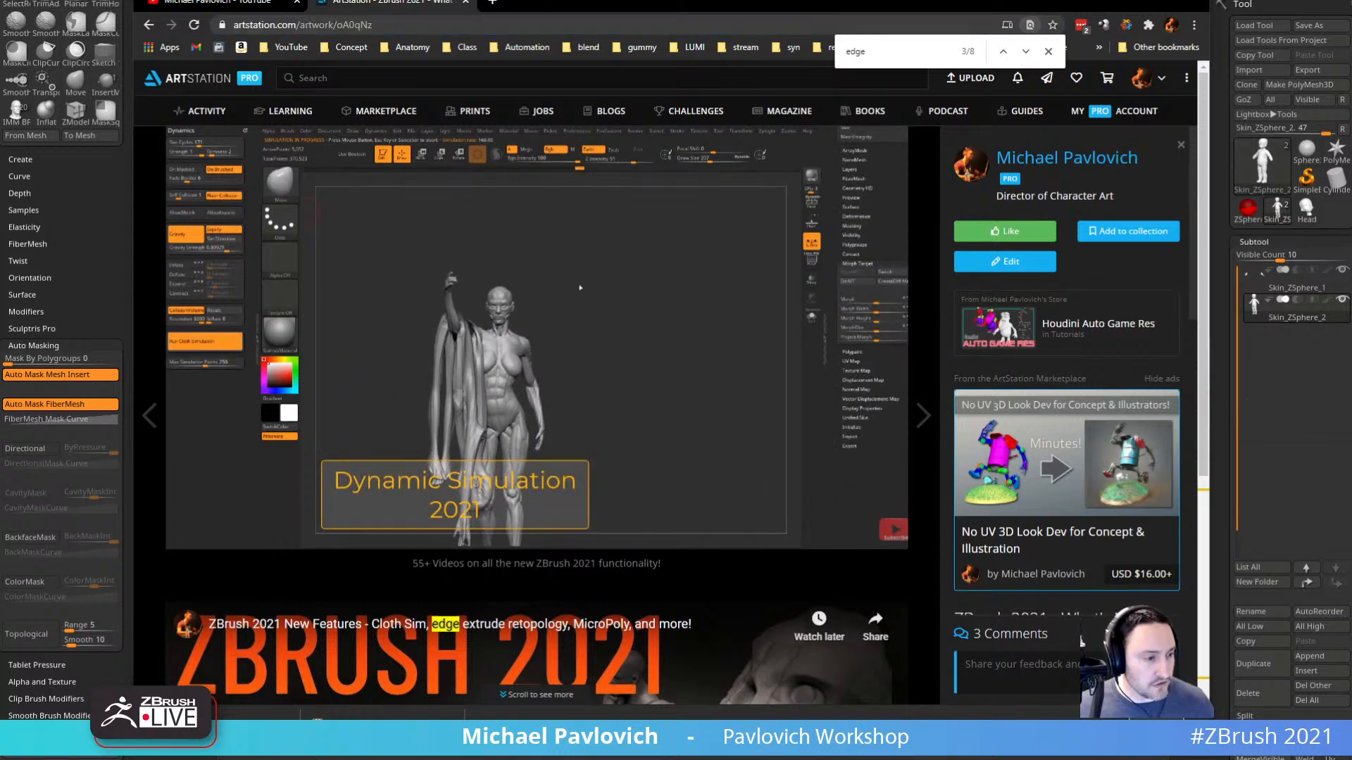
Return from the ZBrush 2021 project to the ArtStation portfolio and look over its tutorial projects.
left_click(190, 9)
left_click(423, 4)
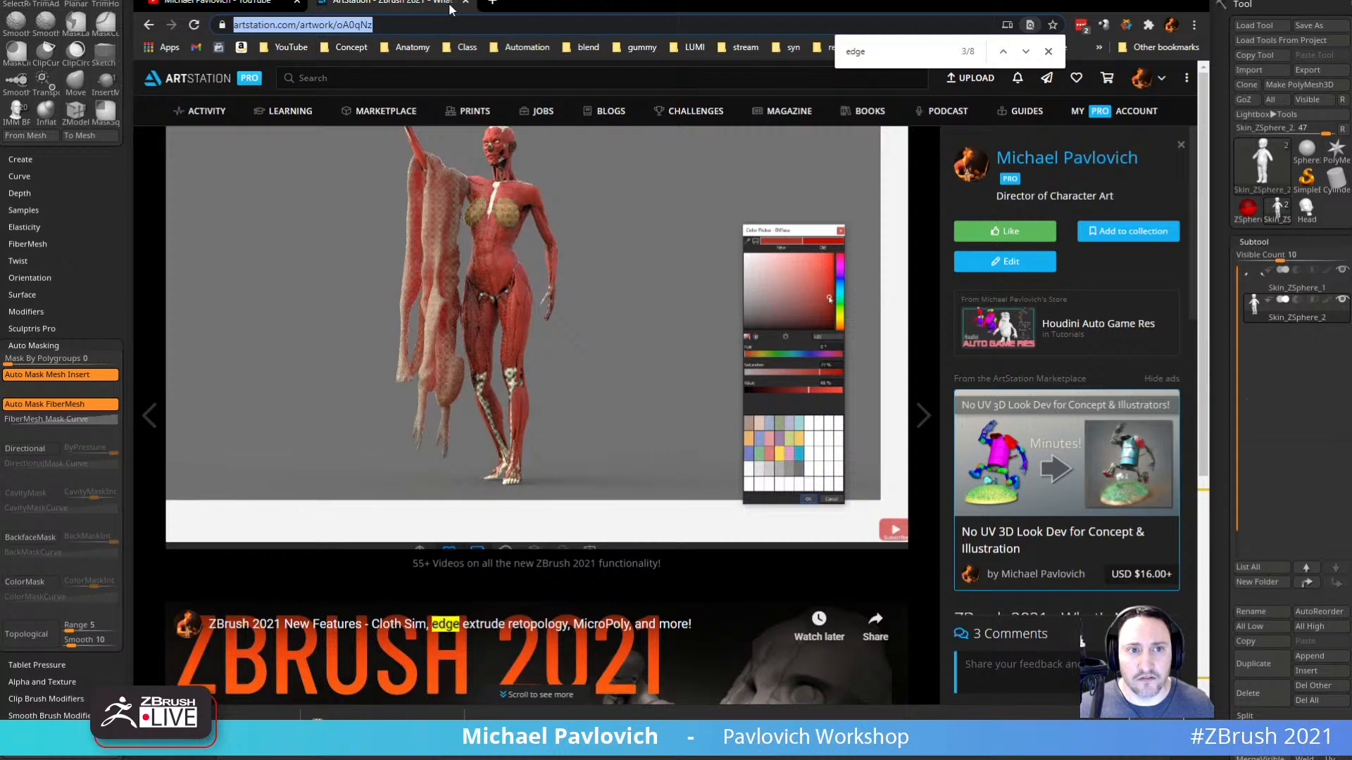
left_click(148, 26)
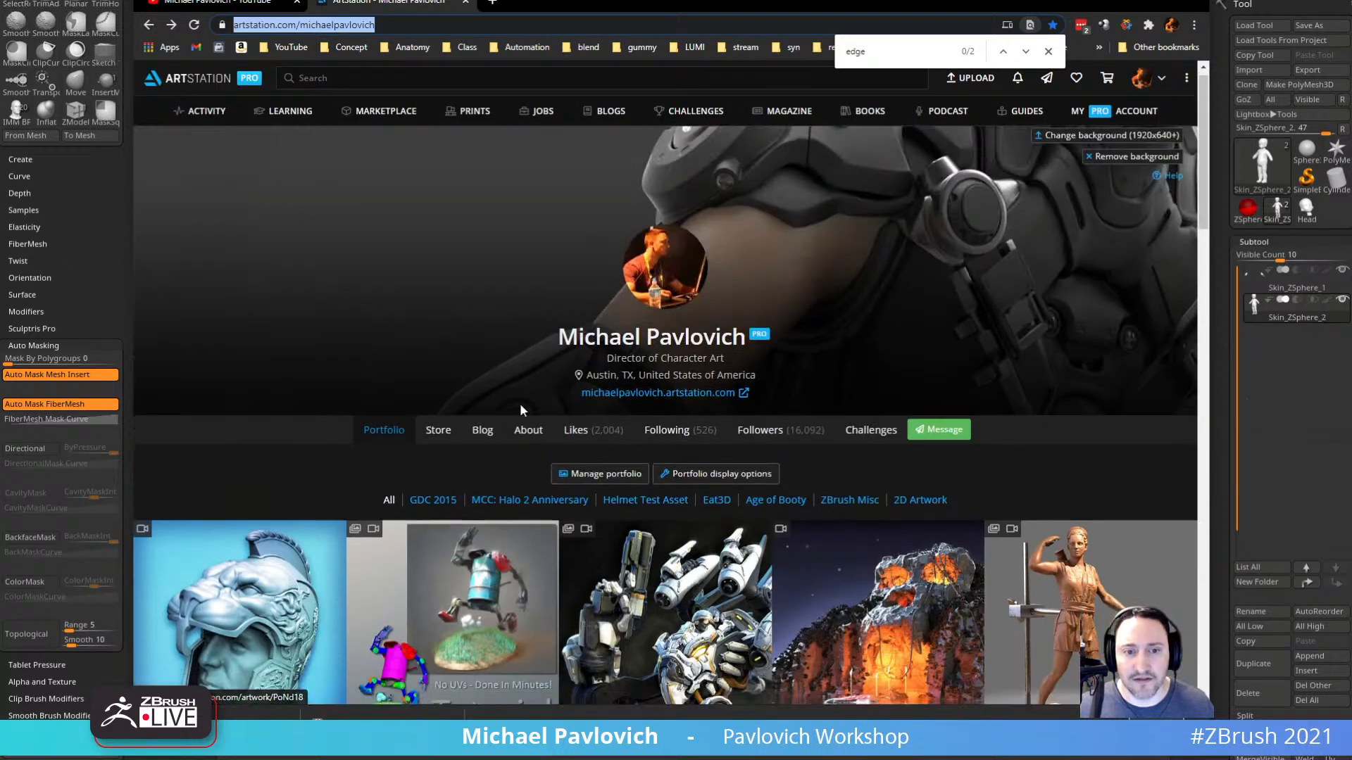
scroll(519, 403, "down", 8)
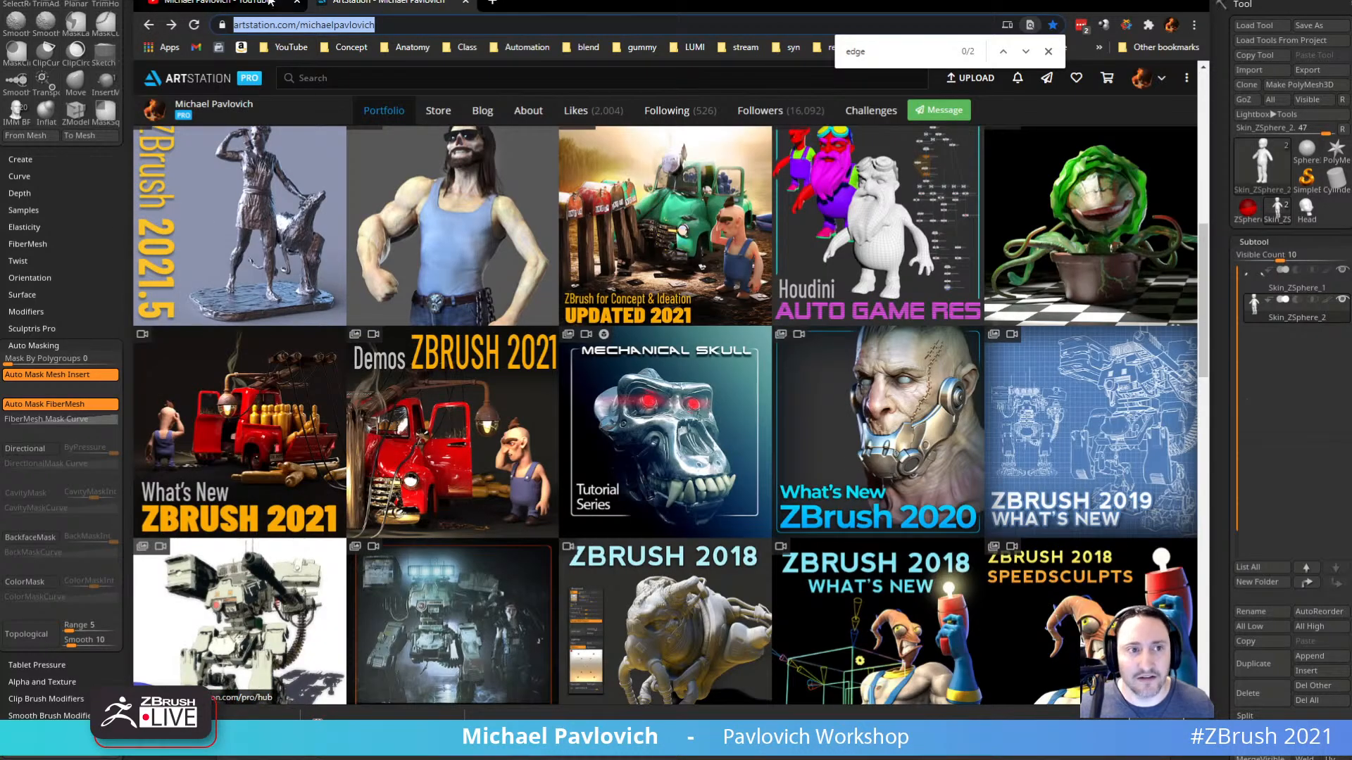
Look through the YouTube channel's playlists and switch back to ZBrush.
left_click(270, 2)
scroll(915, 481, "down", 5)
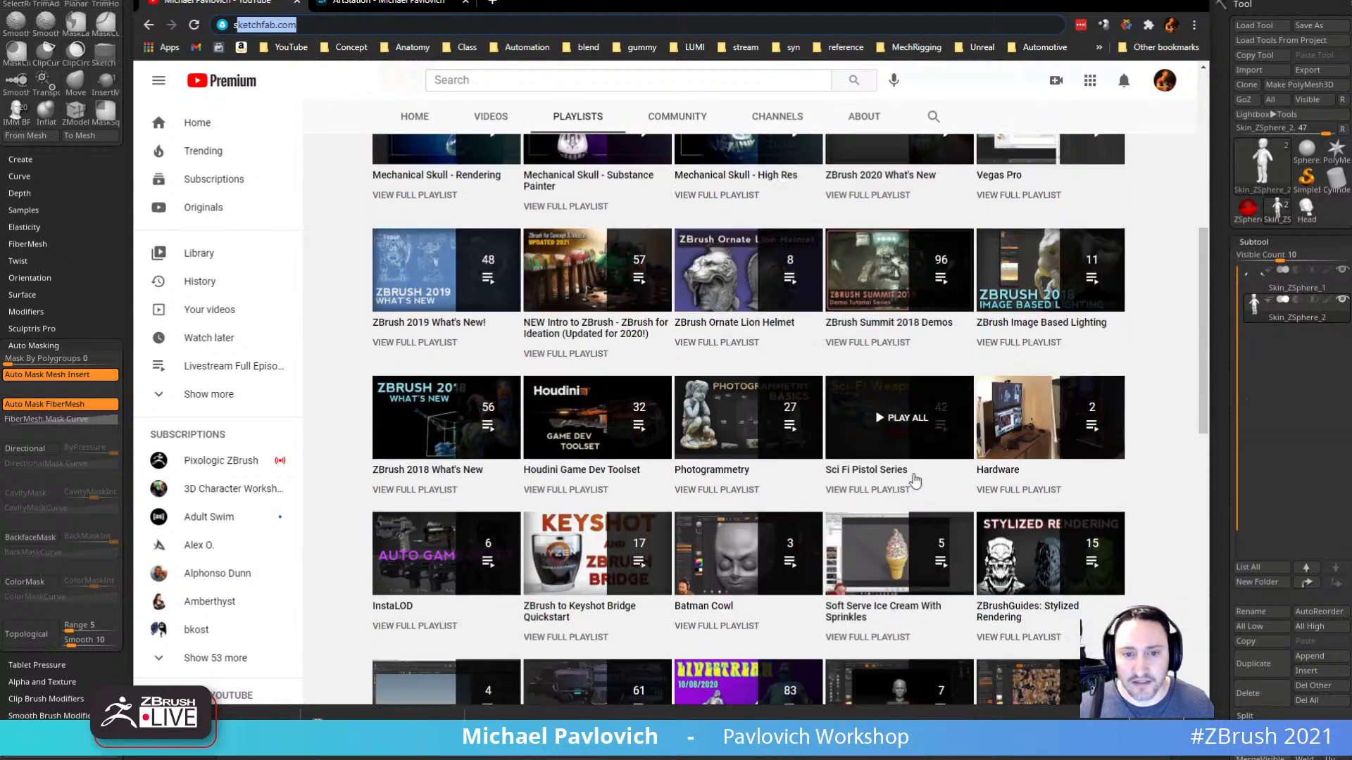
scroll(915, 481, "up", 3)
key("alt+Tab")
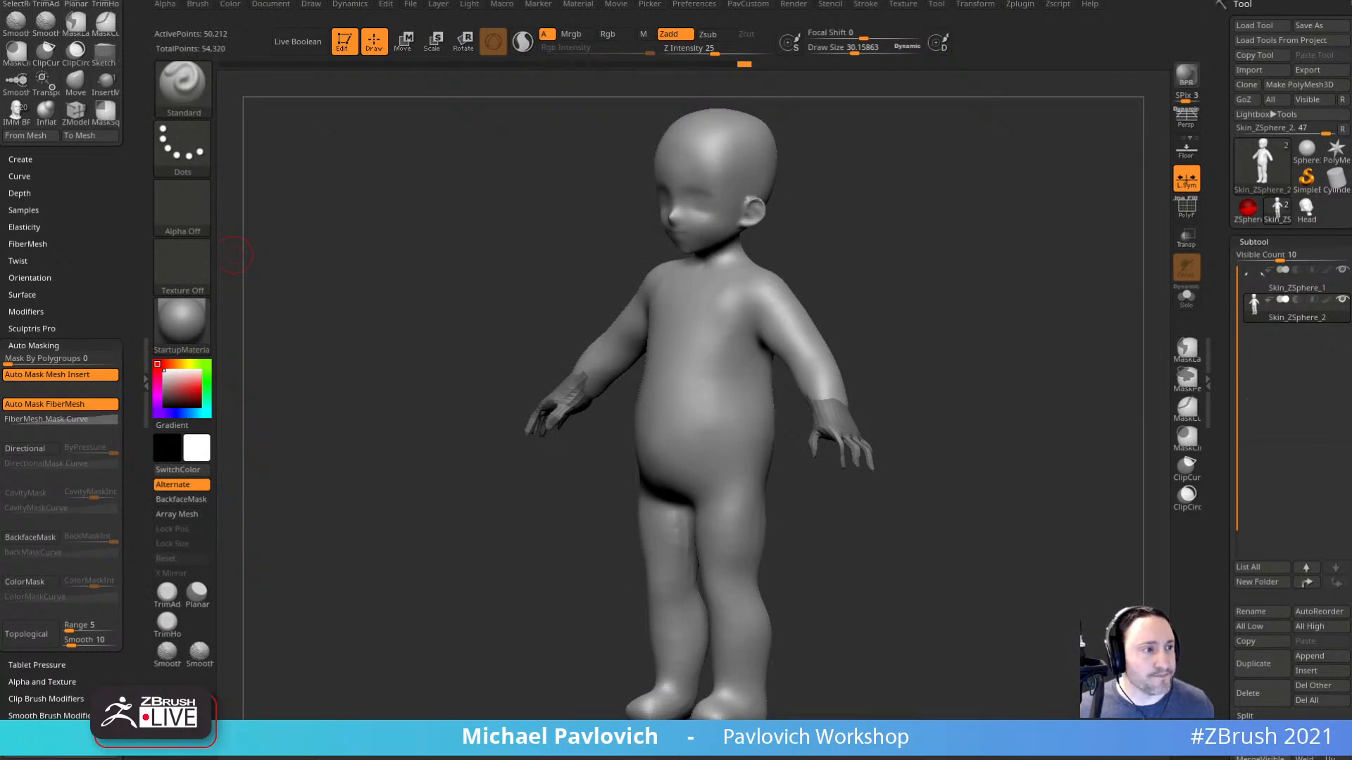
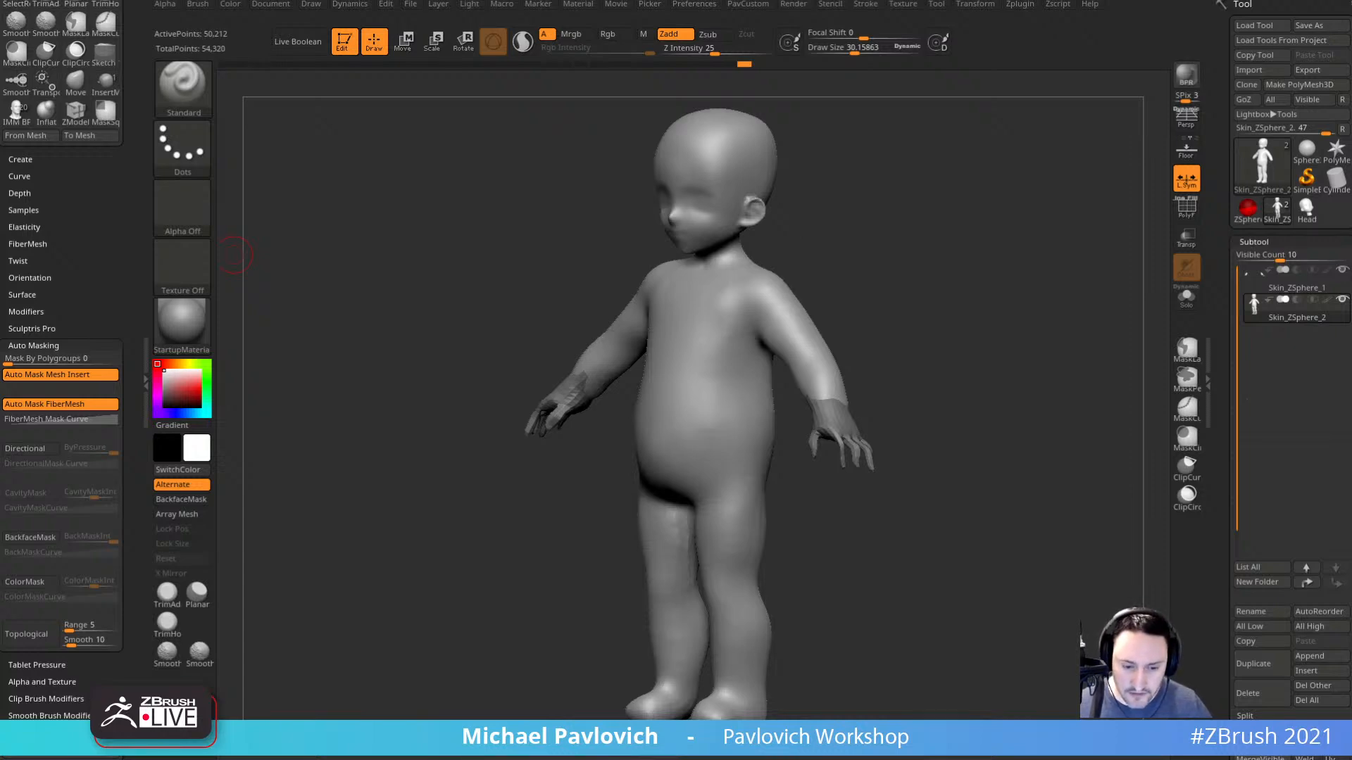
Switch to the browser and search the YouTube channel for "hair" videos.
left_click_drag(675, 0, 633, 65)
scroll(1048, 292, "up", 4)
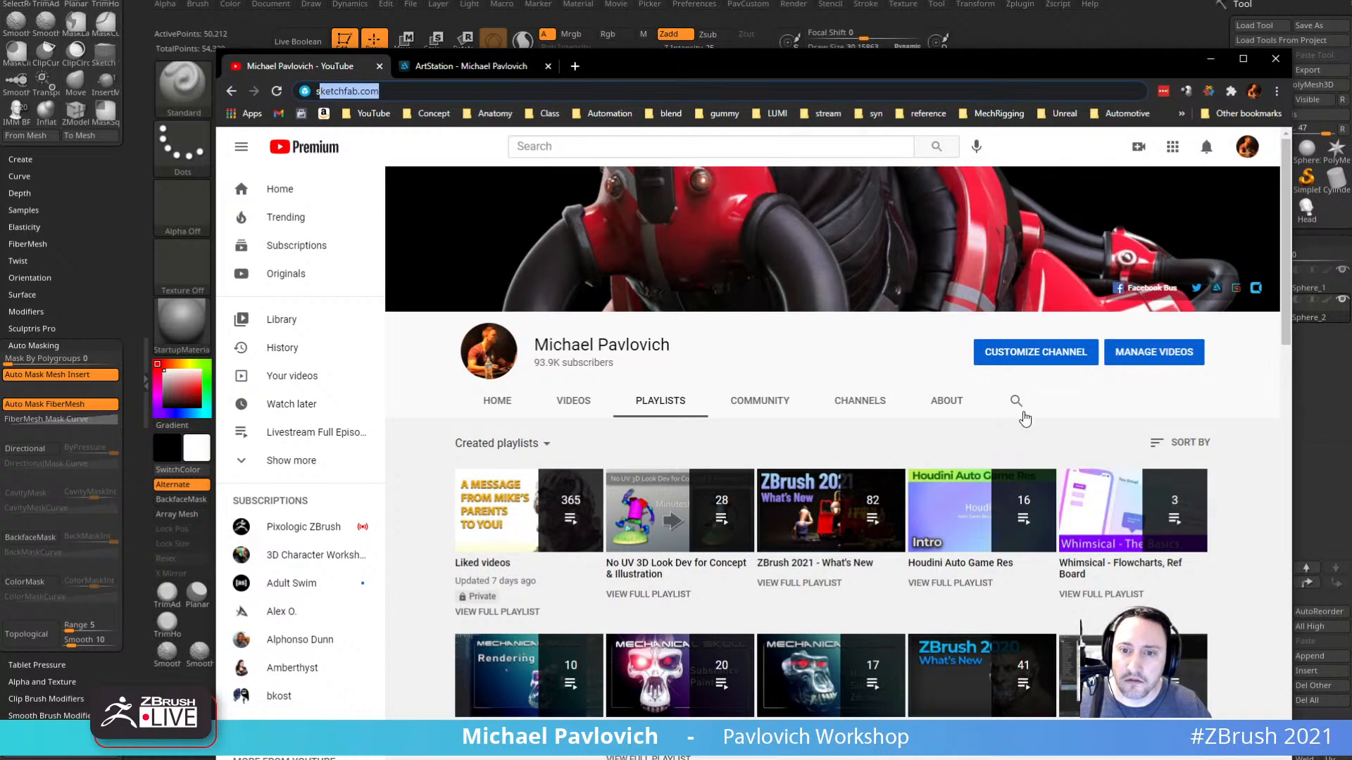
left_click(1017, 403)
type("h")
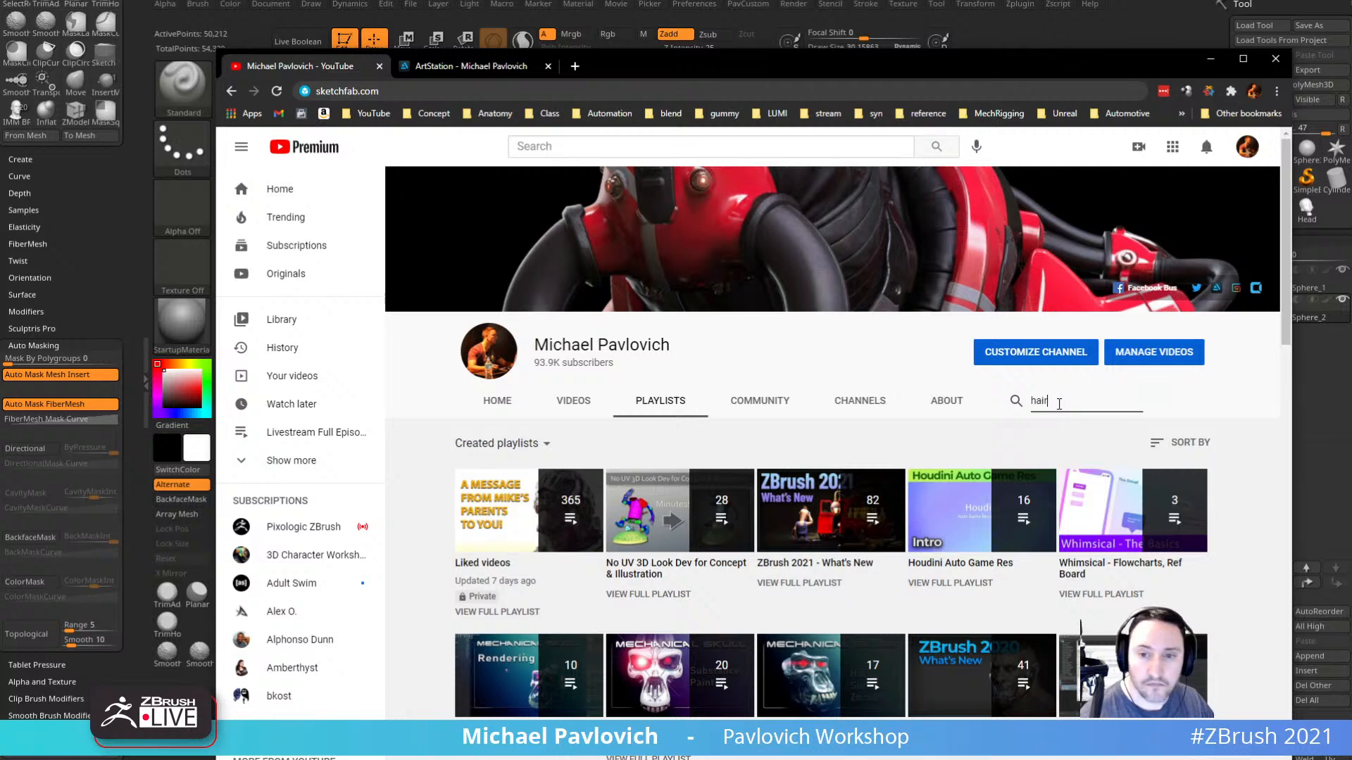
type("air")
key("Return")
Examine the channel's hair tutorial results, from Fibermesh simulation to hair card creation.
scroll(714, 461, "down", 3)
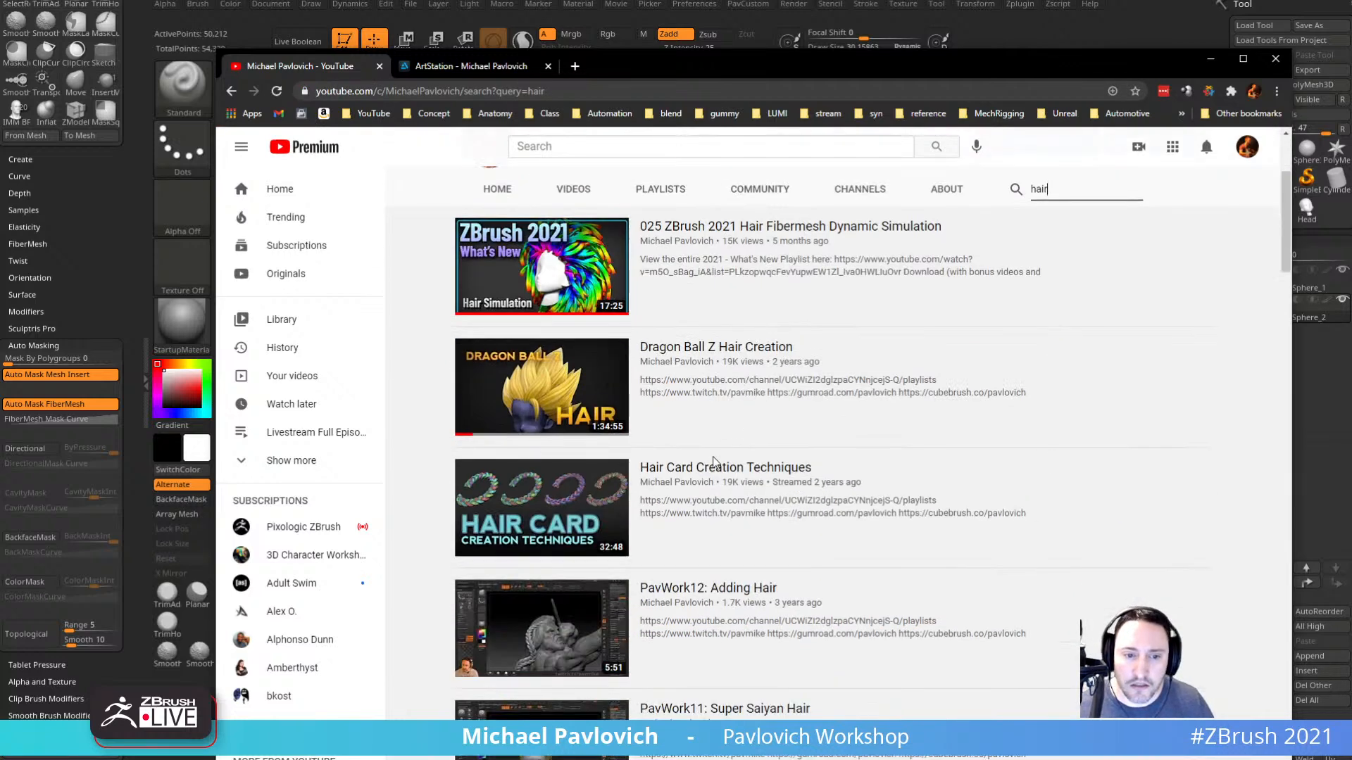
scroll(714, 463, "down", 2)
scroll(405, 458, "down", 3)
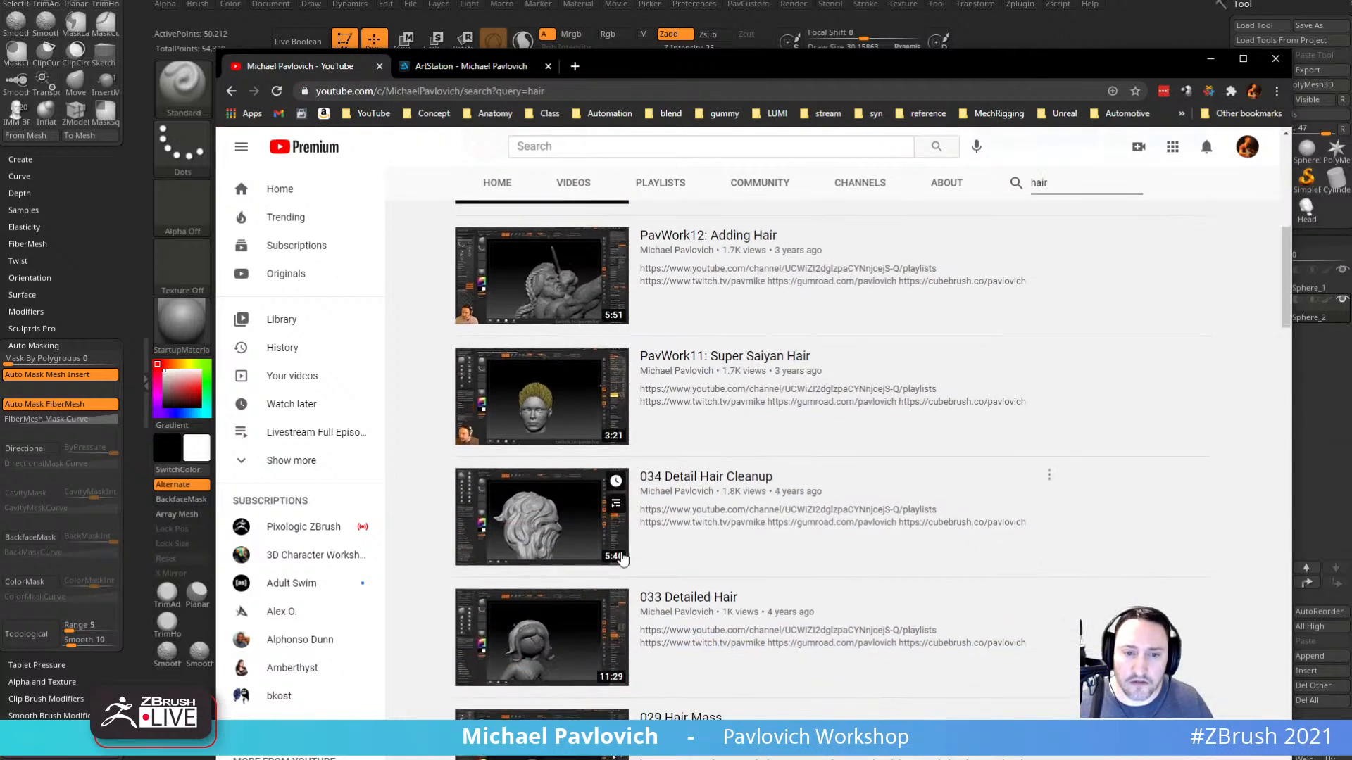
scroll(511, 518, "down", 6)
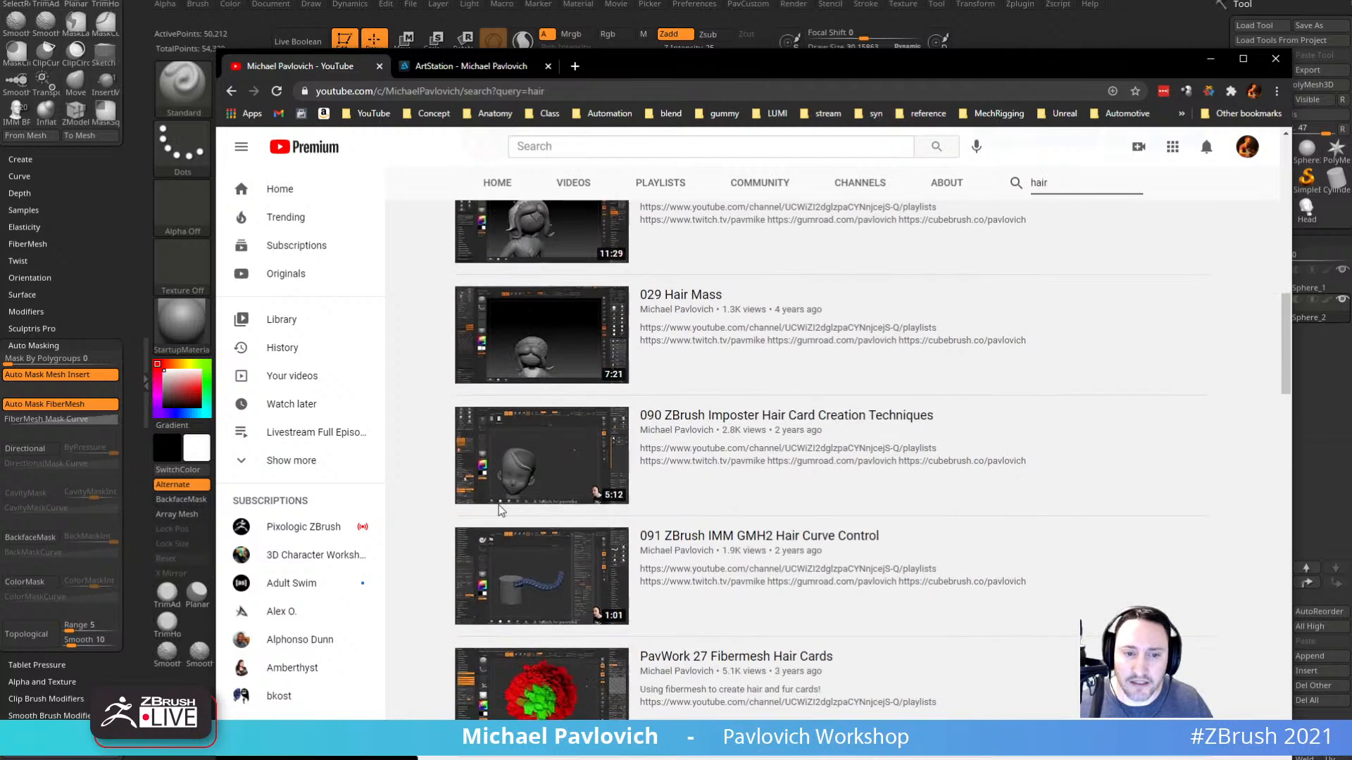
scroll(500, 507, "up", 14)
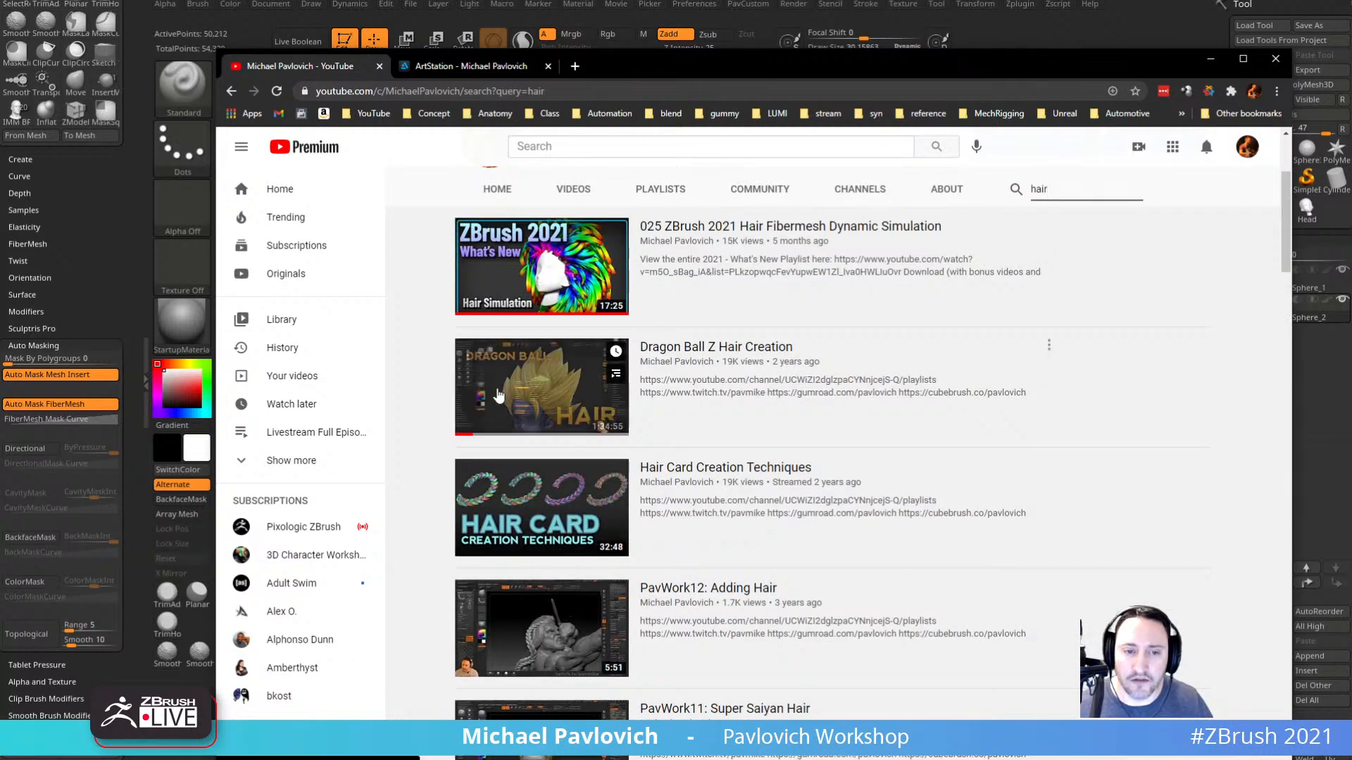
scroll(497, 396, "up", 3)
Select the address of the hair search results page and switch back to ZBrush.
left_click(612, 91)
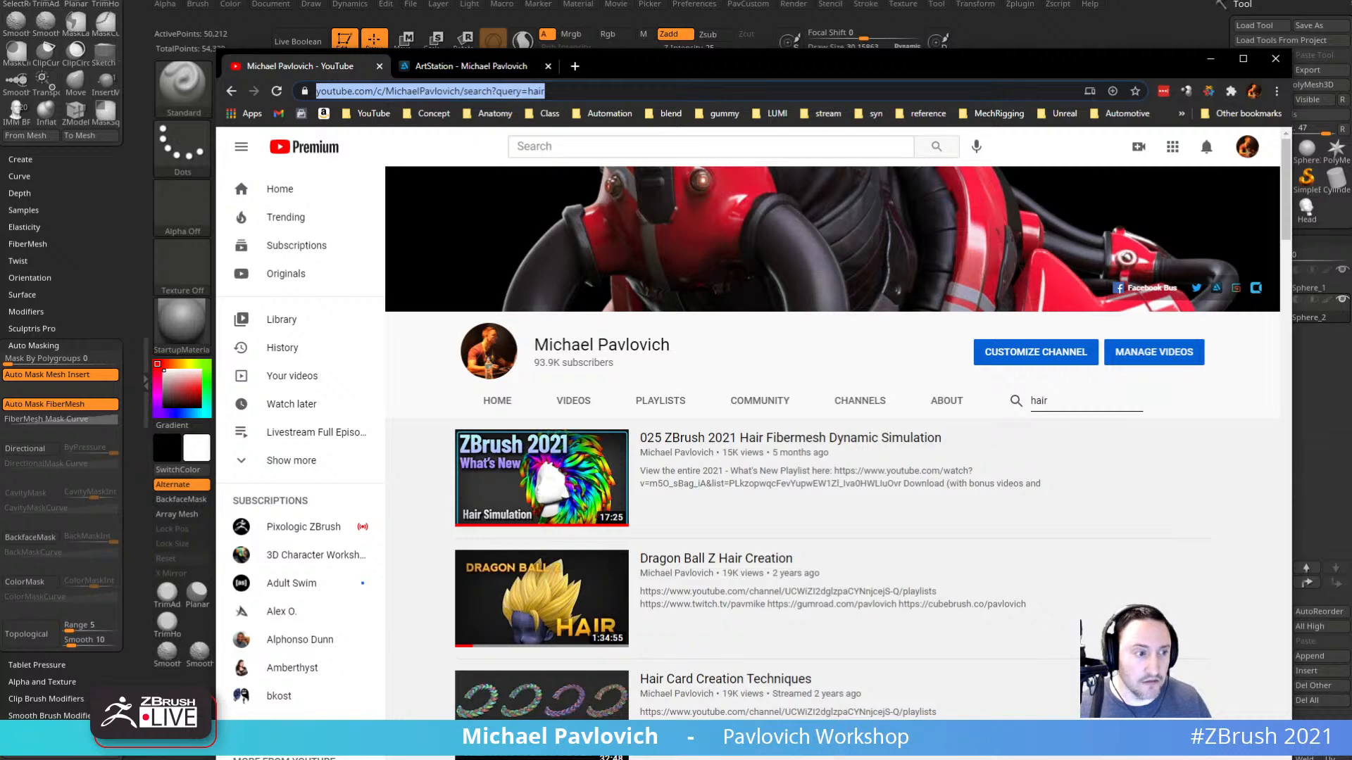
key("alt+Tab")
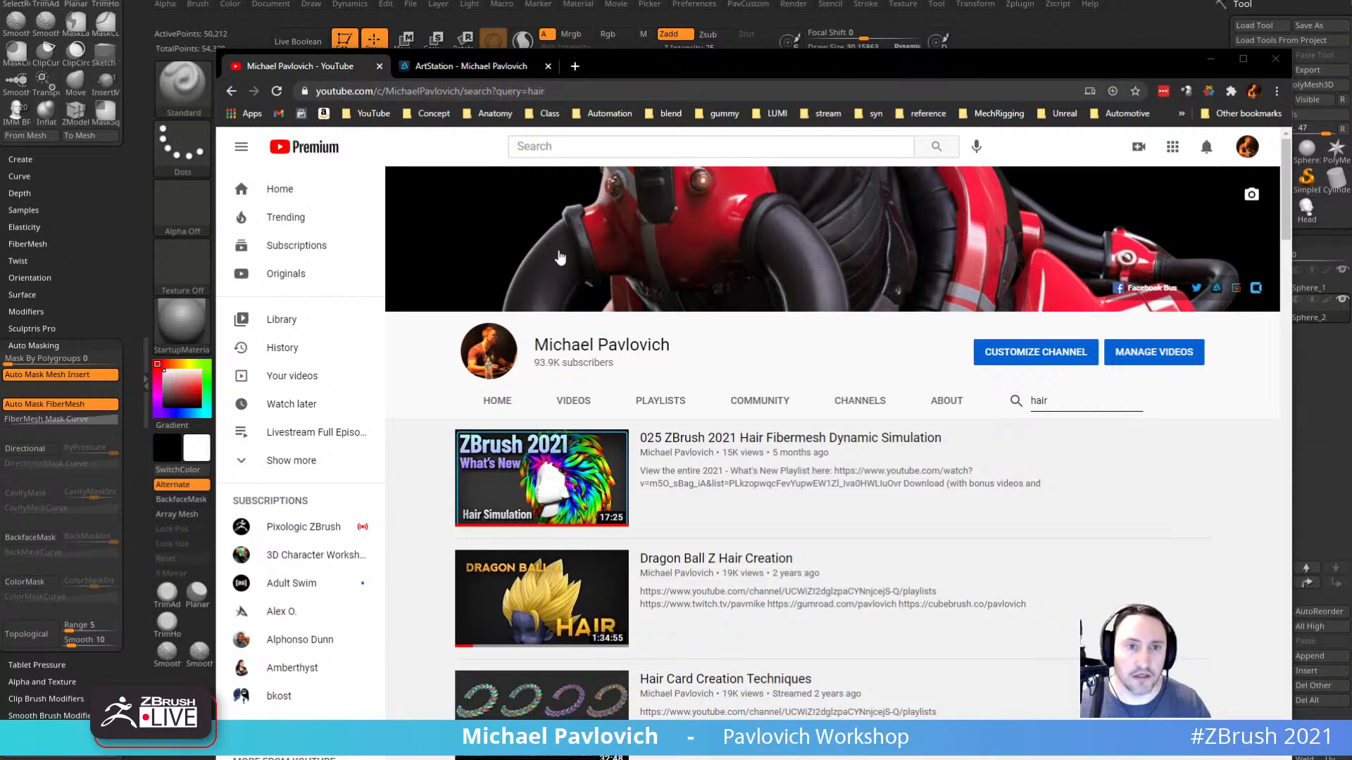
left_click_drag(643, 70, 549, 759)
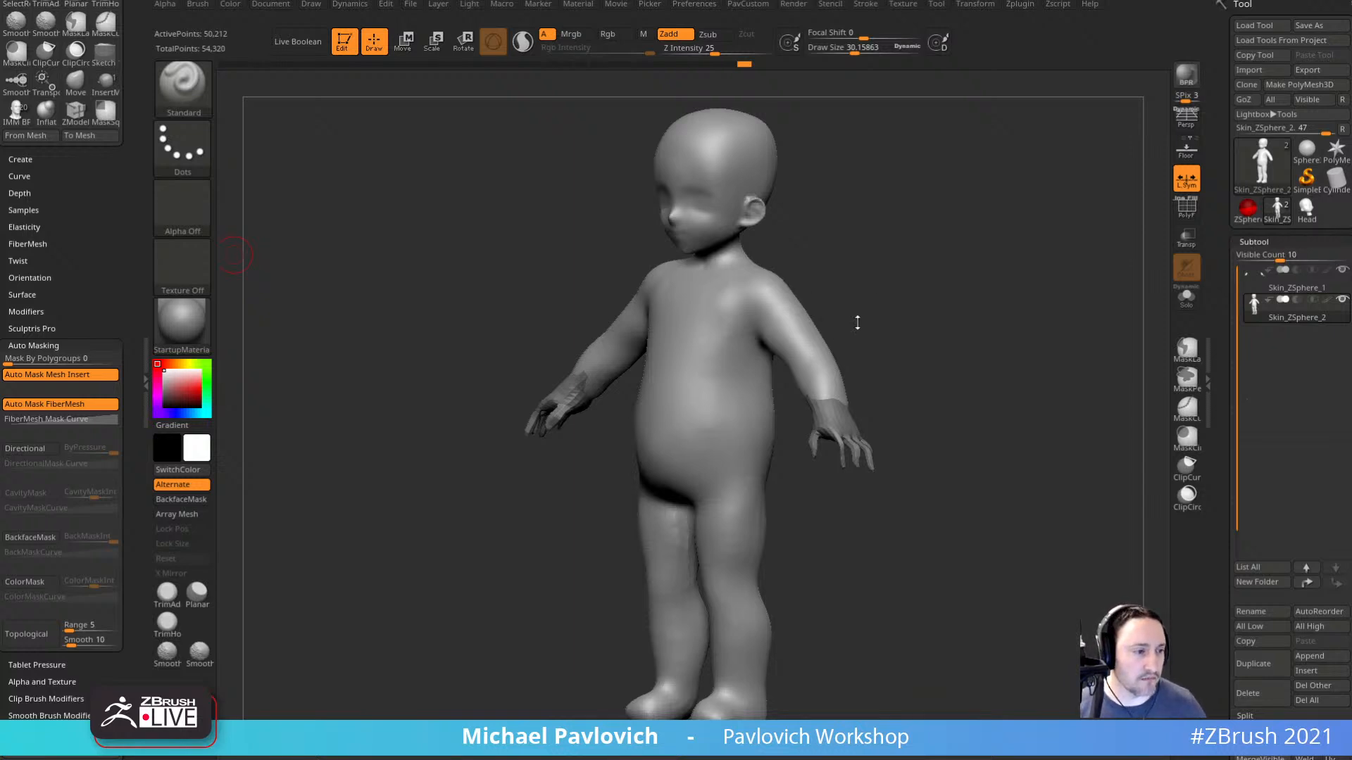
Set the child's body to a straight front view and show the child proportion reference sheet over it.
left_click_drag(878, 283, 872, 329)
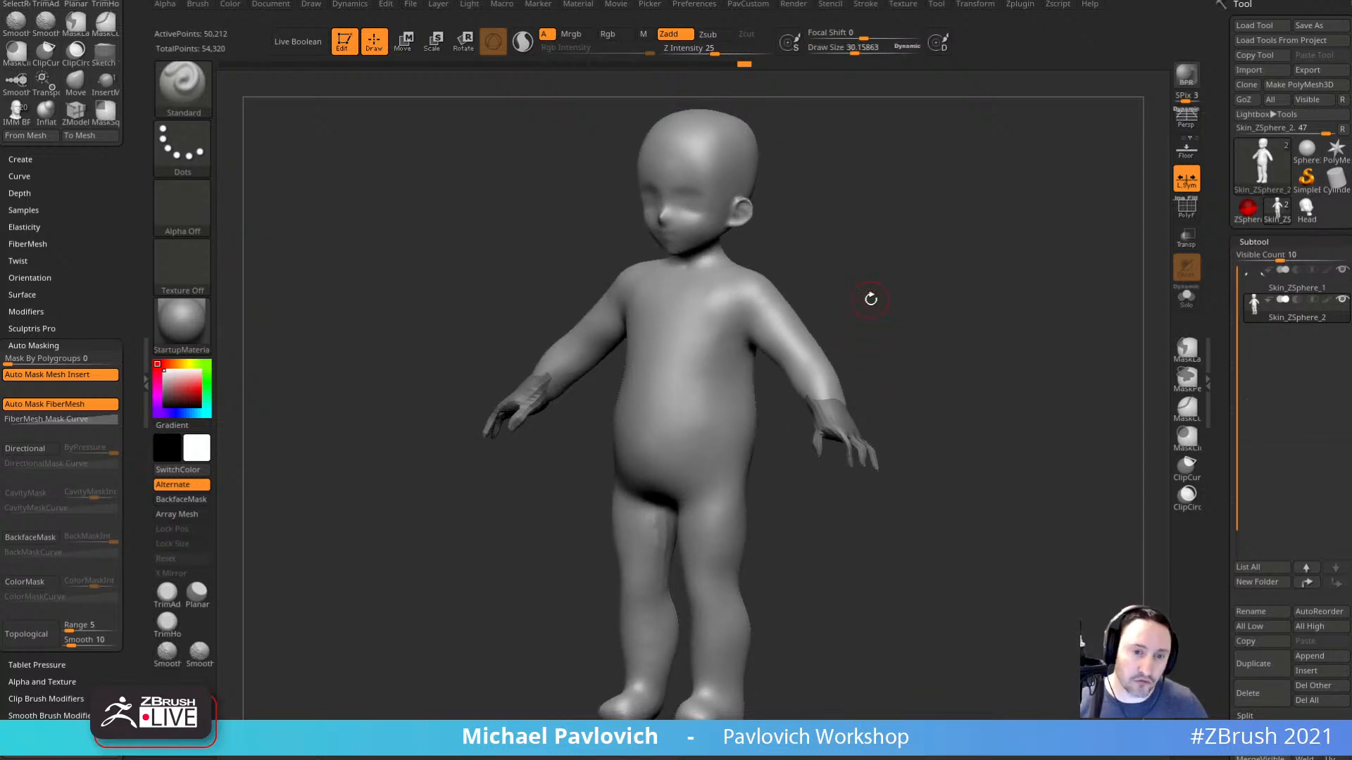
left_click_drag(832, 350, 931, 326)
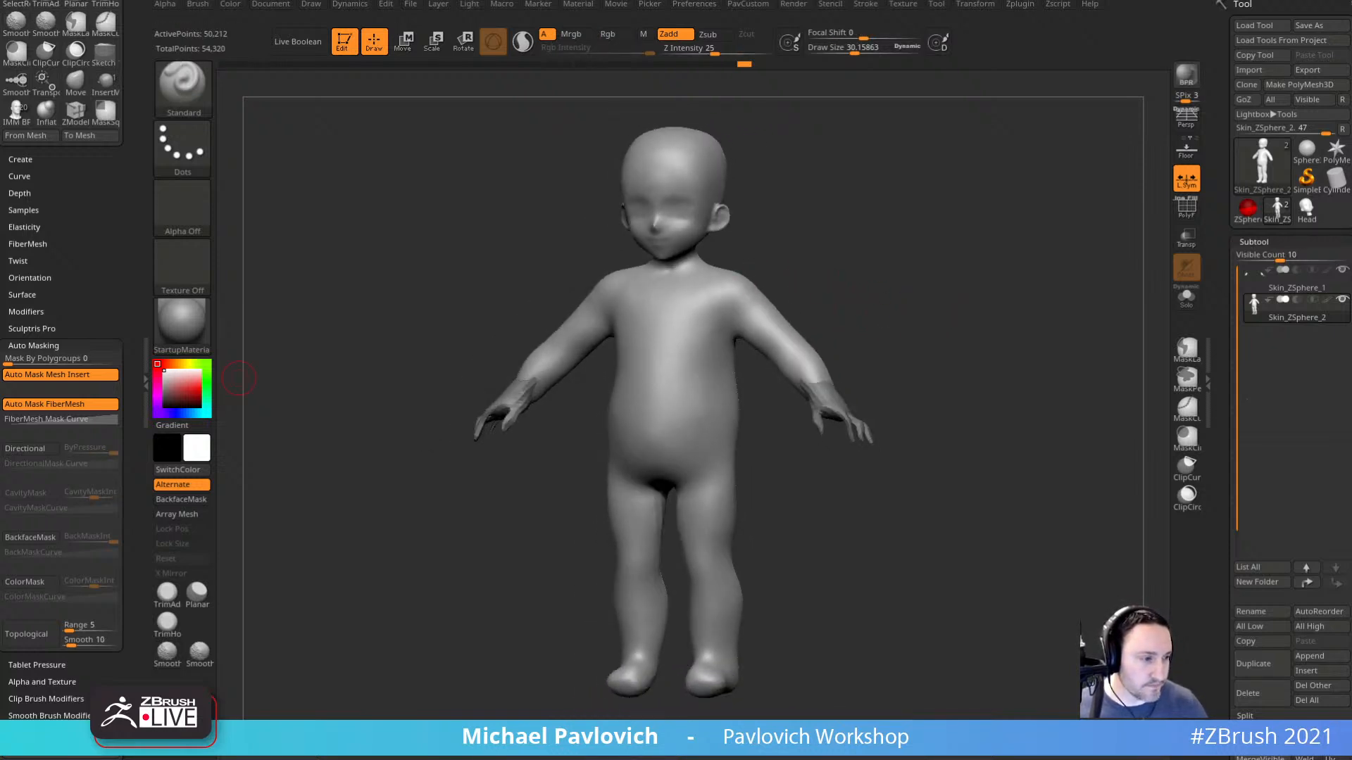
left_click_drag(852, 266, 1003, 315)
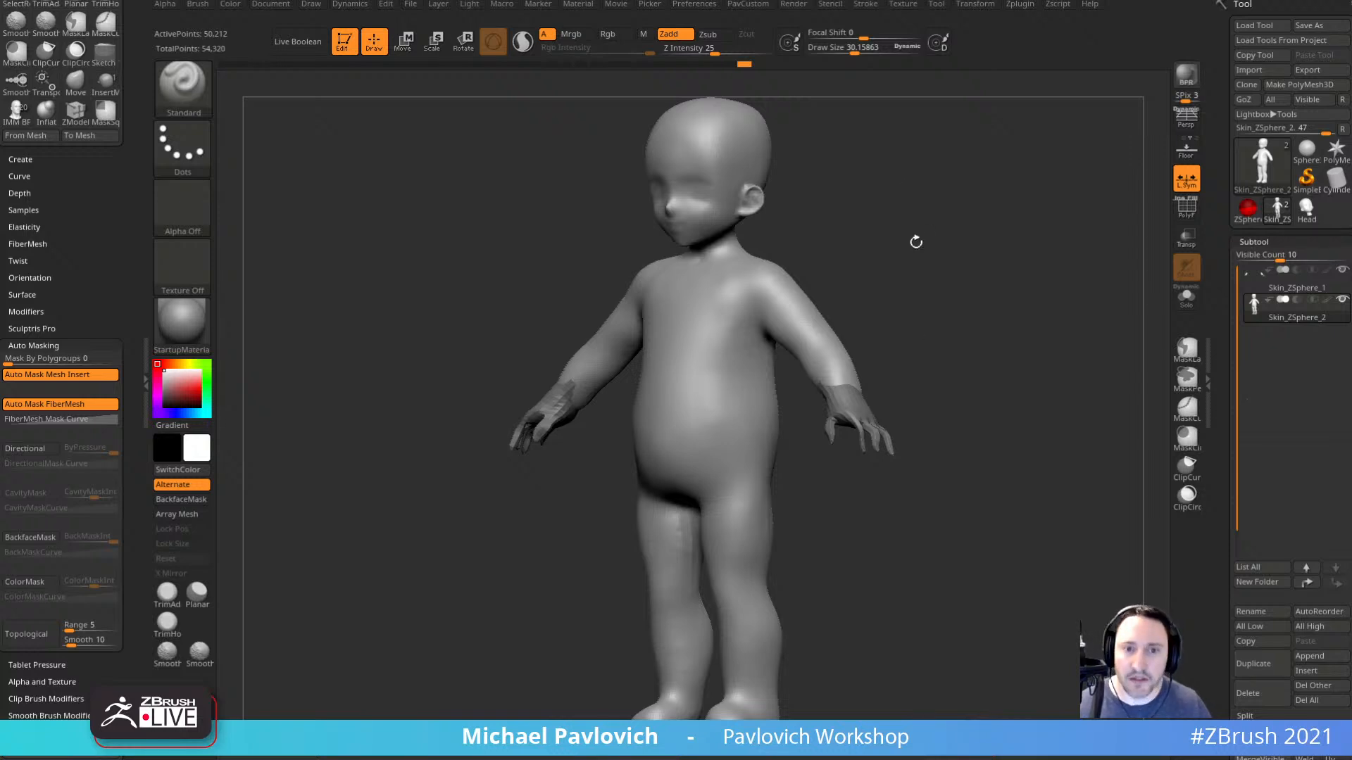
left_click_drag(915, 241, 978, 287, "shift")
key("shift+z")
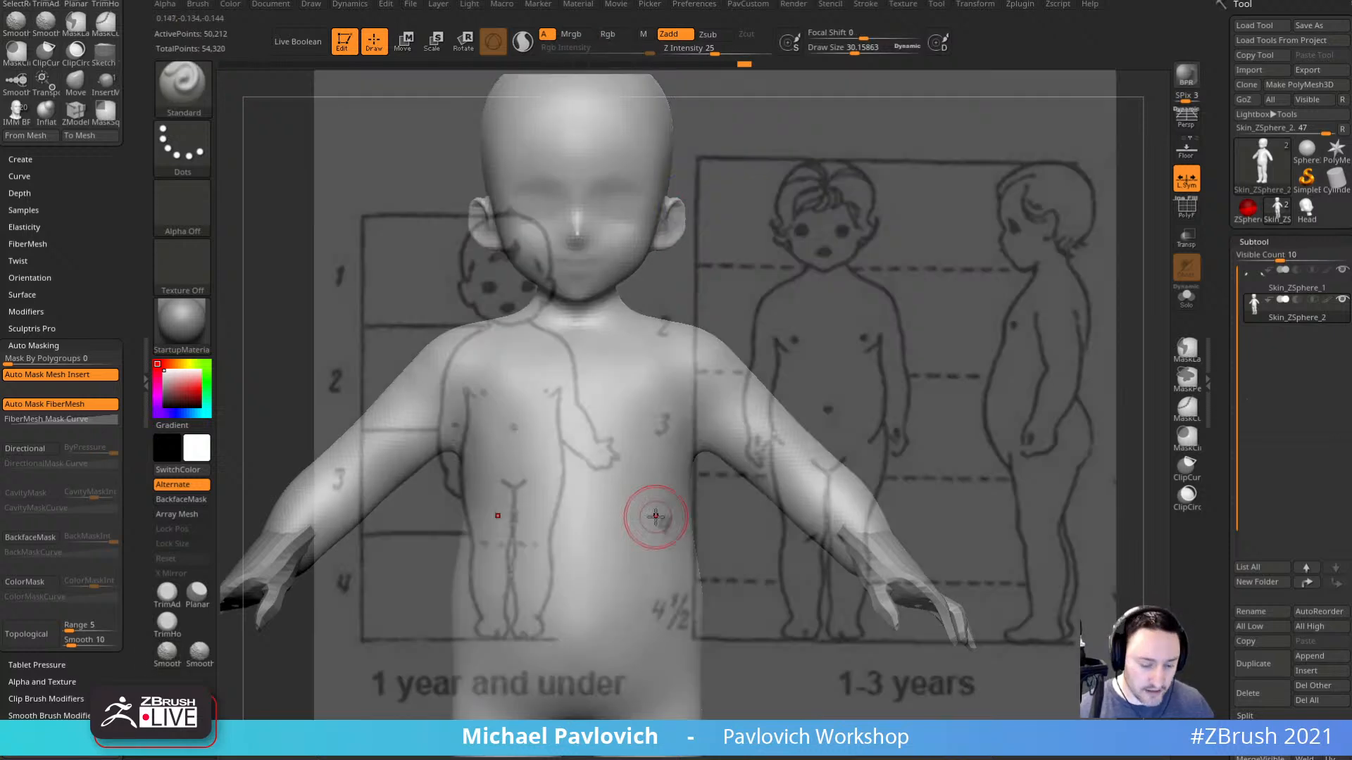
left_click_drag(902, 187, 1004, 263, "shift")
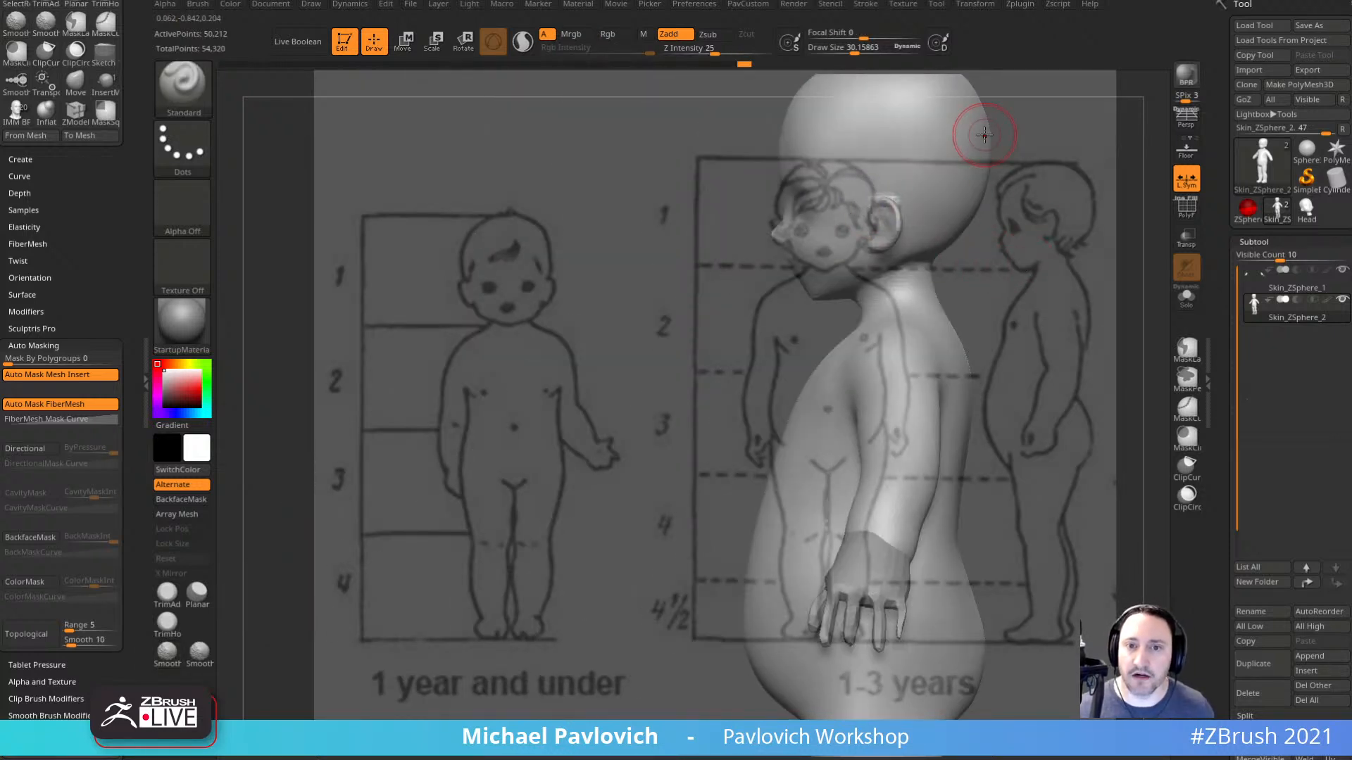
left_click(901, 5)
left_click(935, 81)
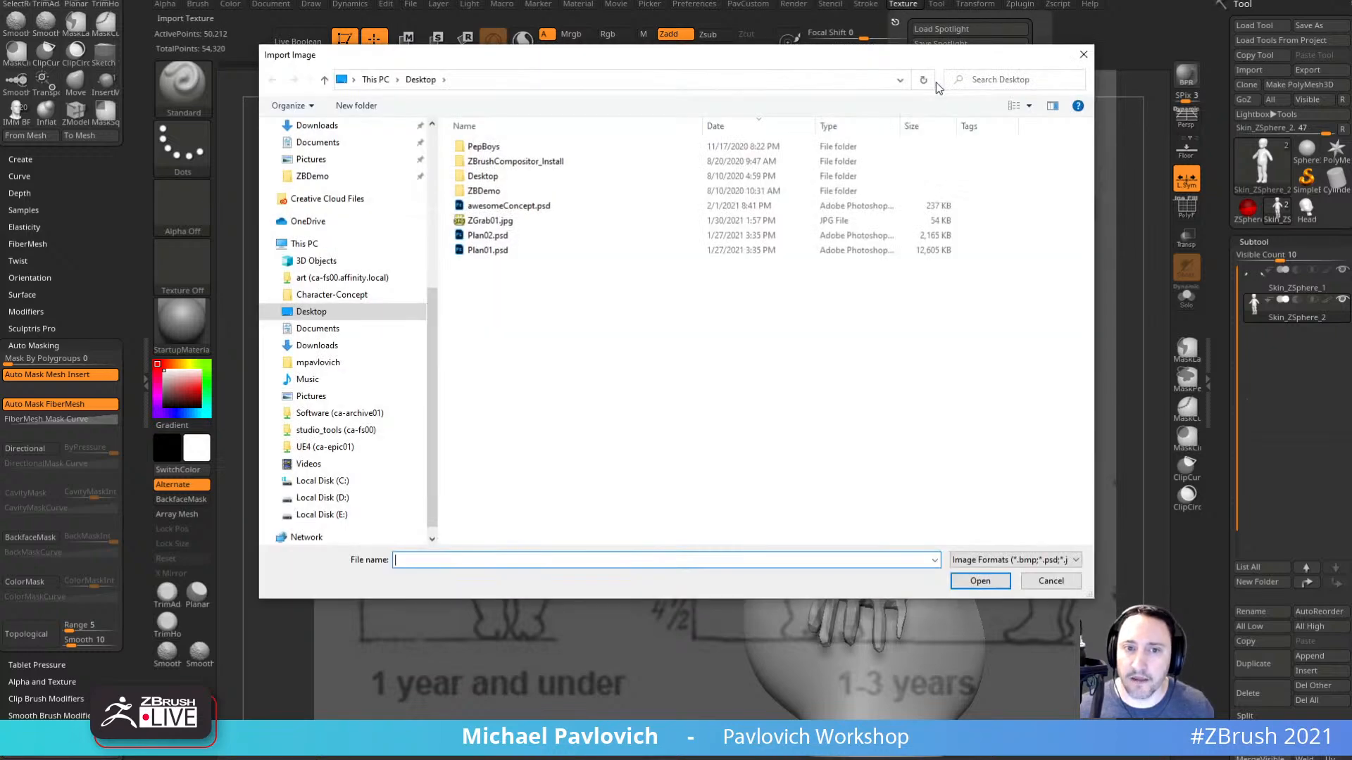
key("Escape")
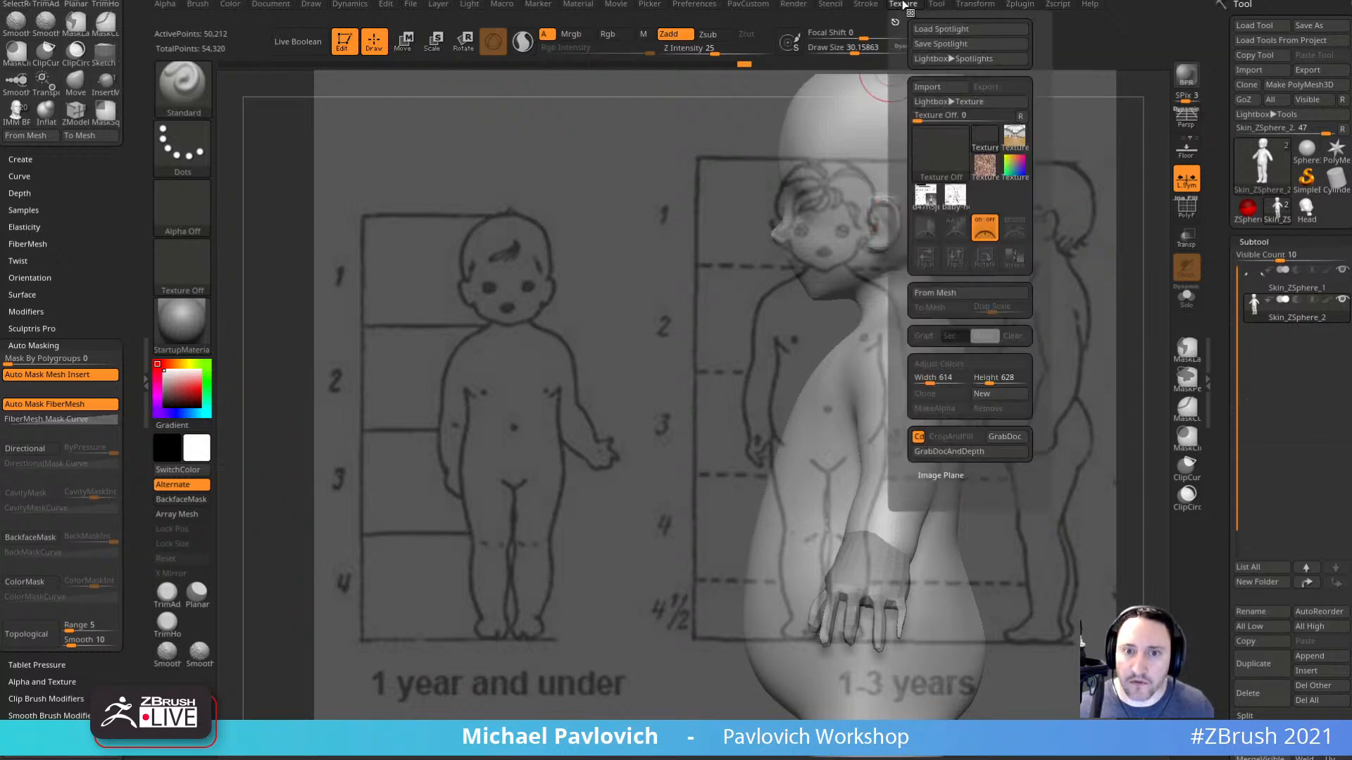
Add the baby head front-and-profile sketch to Spotlight and enlarge it as an overlay across the canvas.
left_click(955, 195)
left_click(1018, 234)
left_click_drag(657, 395, 451, 312)
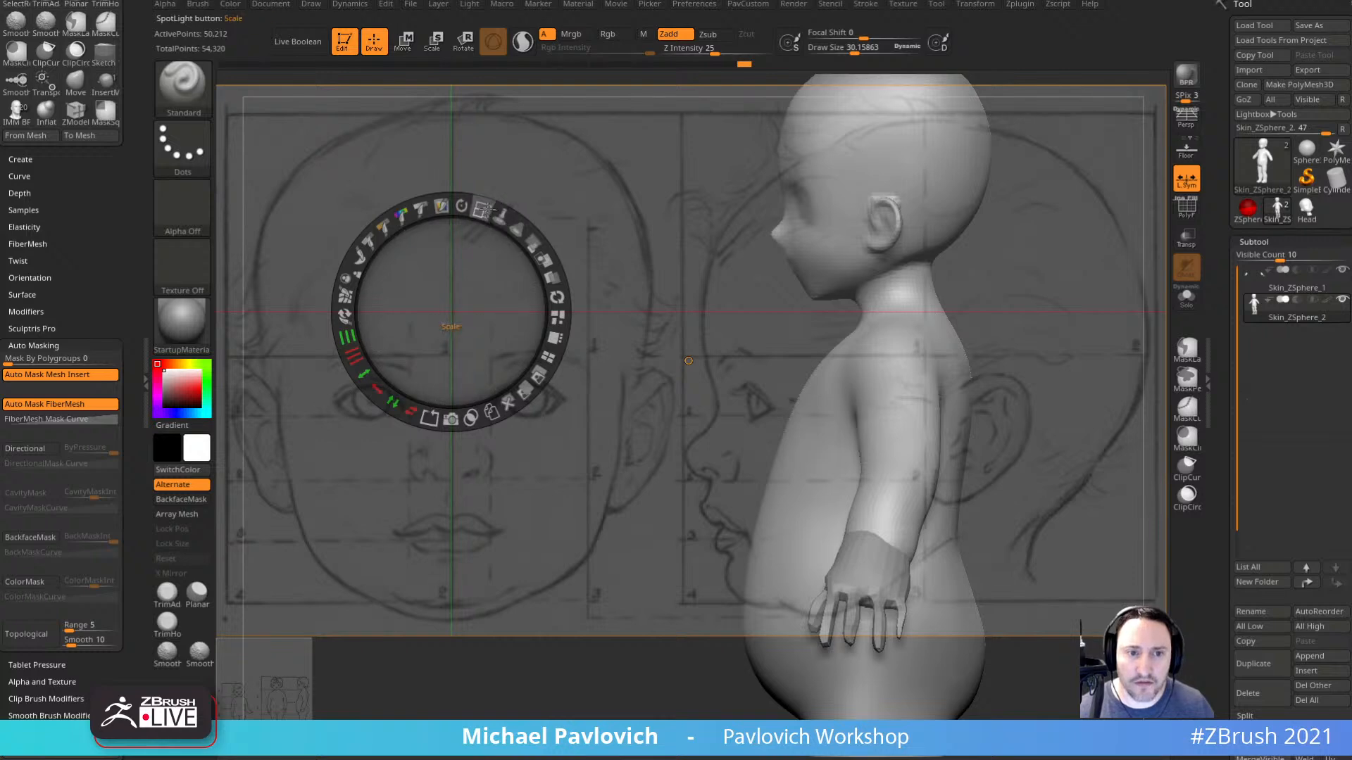
left_click_drag(482, 210, 461, 206)
key("z")
Align the head in front view with the front drawing of the baby head sketch.
left_click_drag(1002, 314, 938, 432, "shift")
left_click_drag(773, 372, 801, 408, "alt")
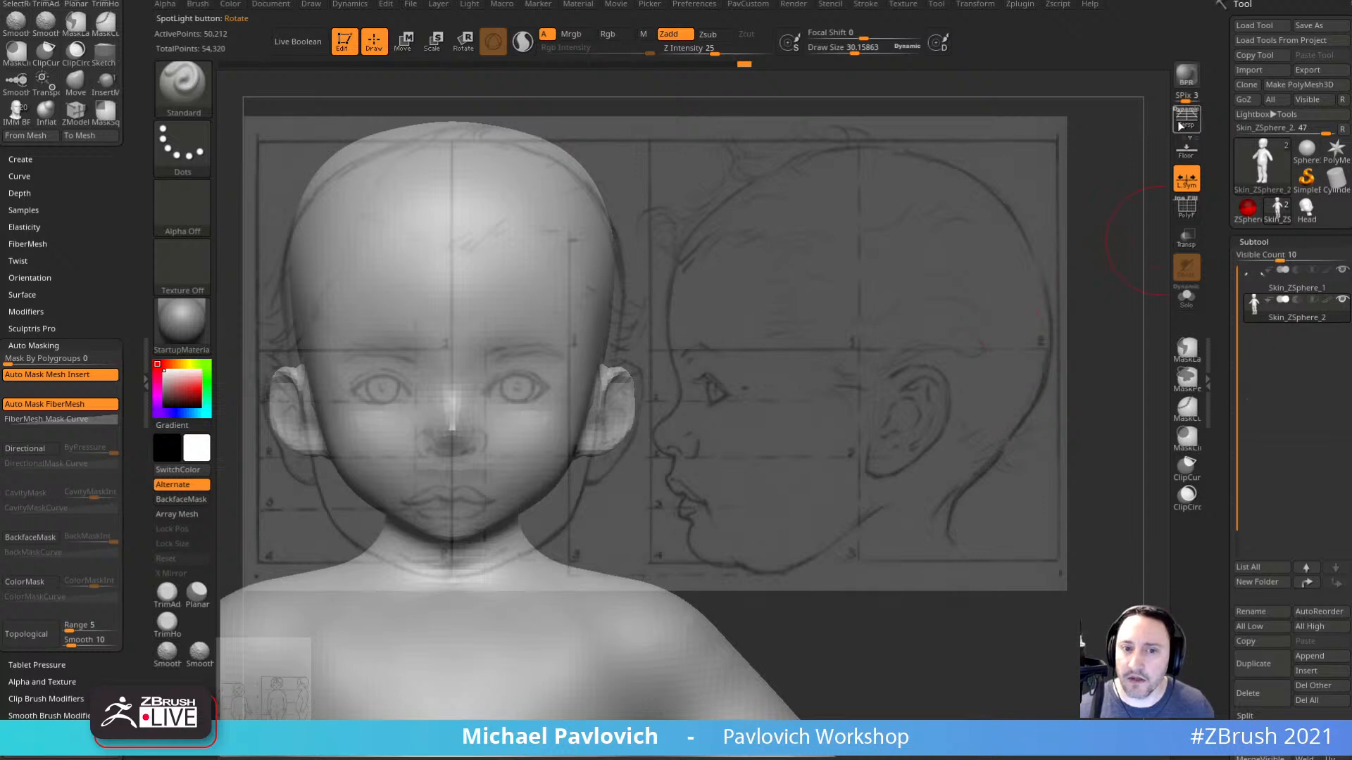
left_click_drag(999, 298, 1034, 362)
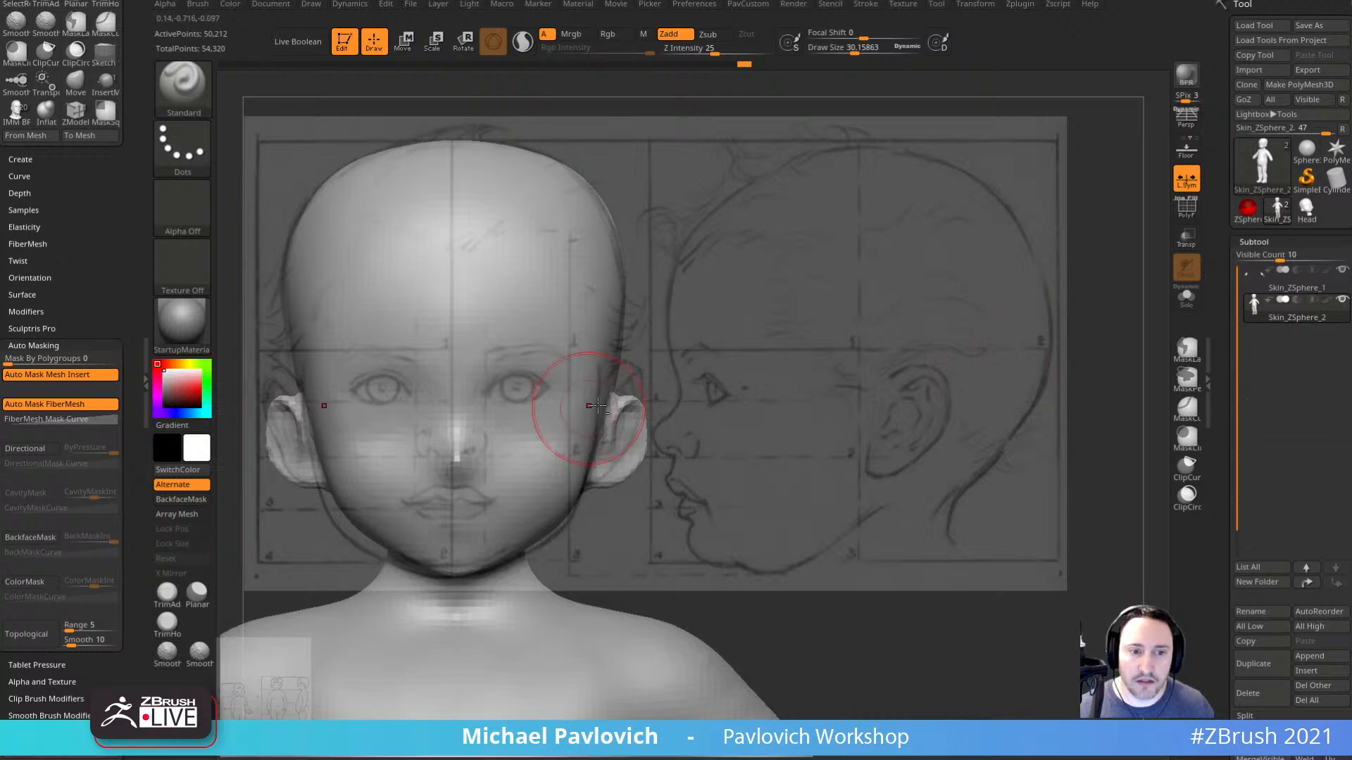
key("bracketleft")
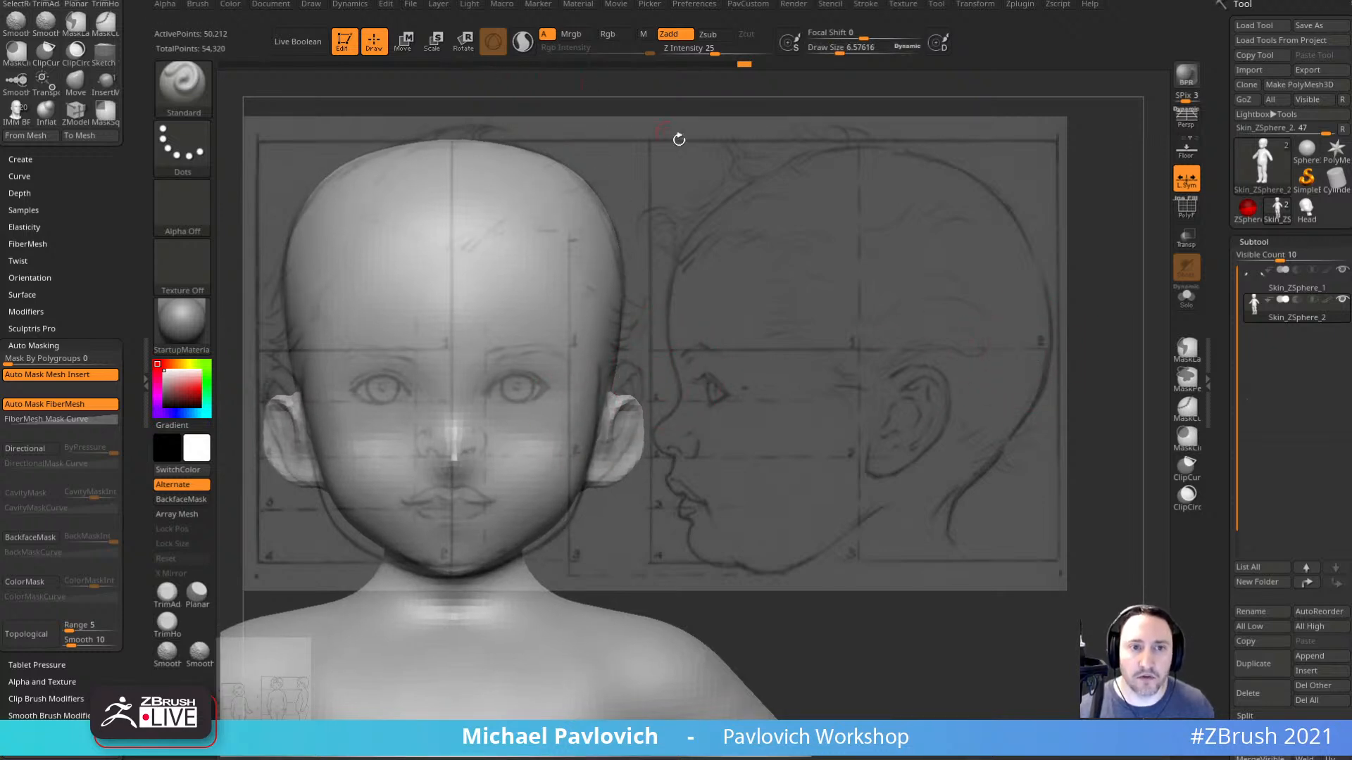
Show the camera timeline and switch between the stored profile and front views of the head over the sketch.
key("grave")
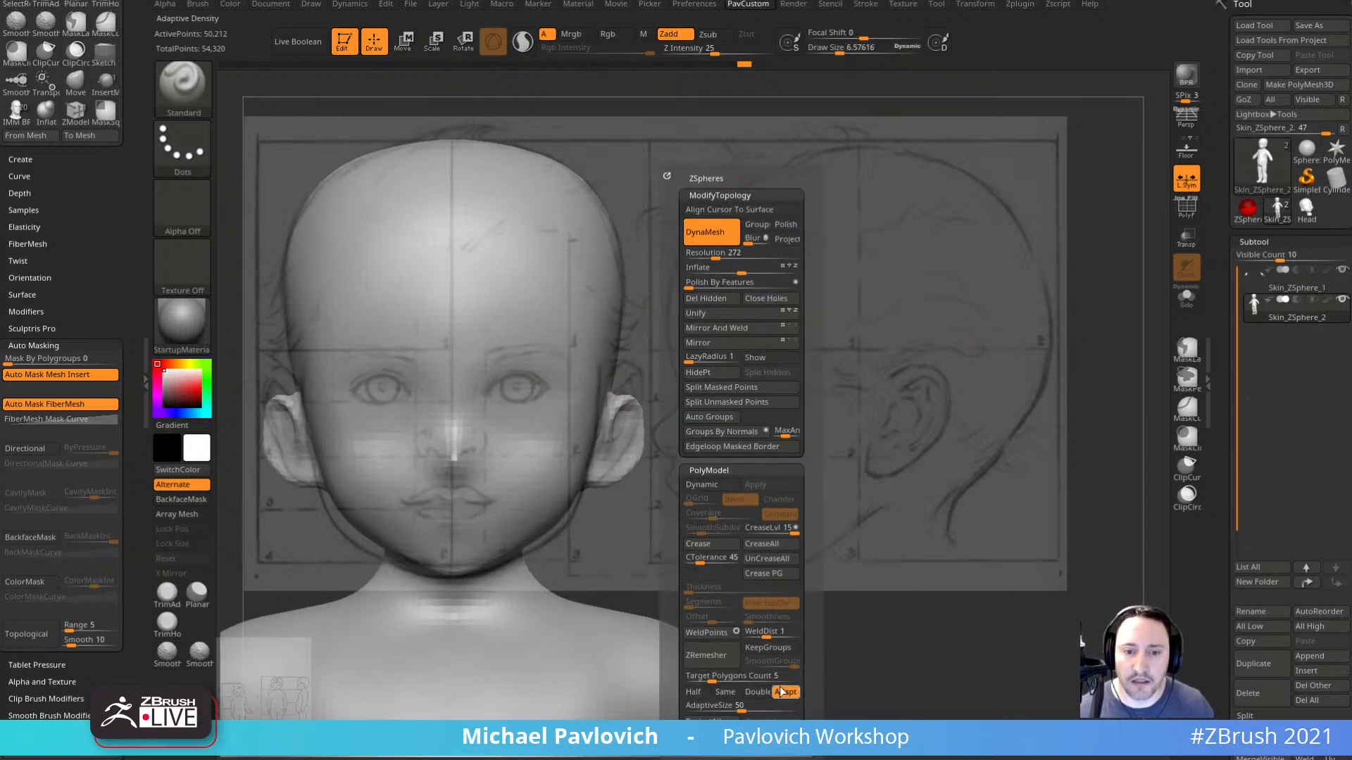
left_click(757, 357)
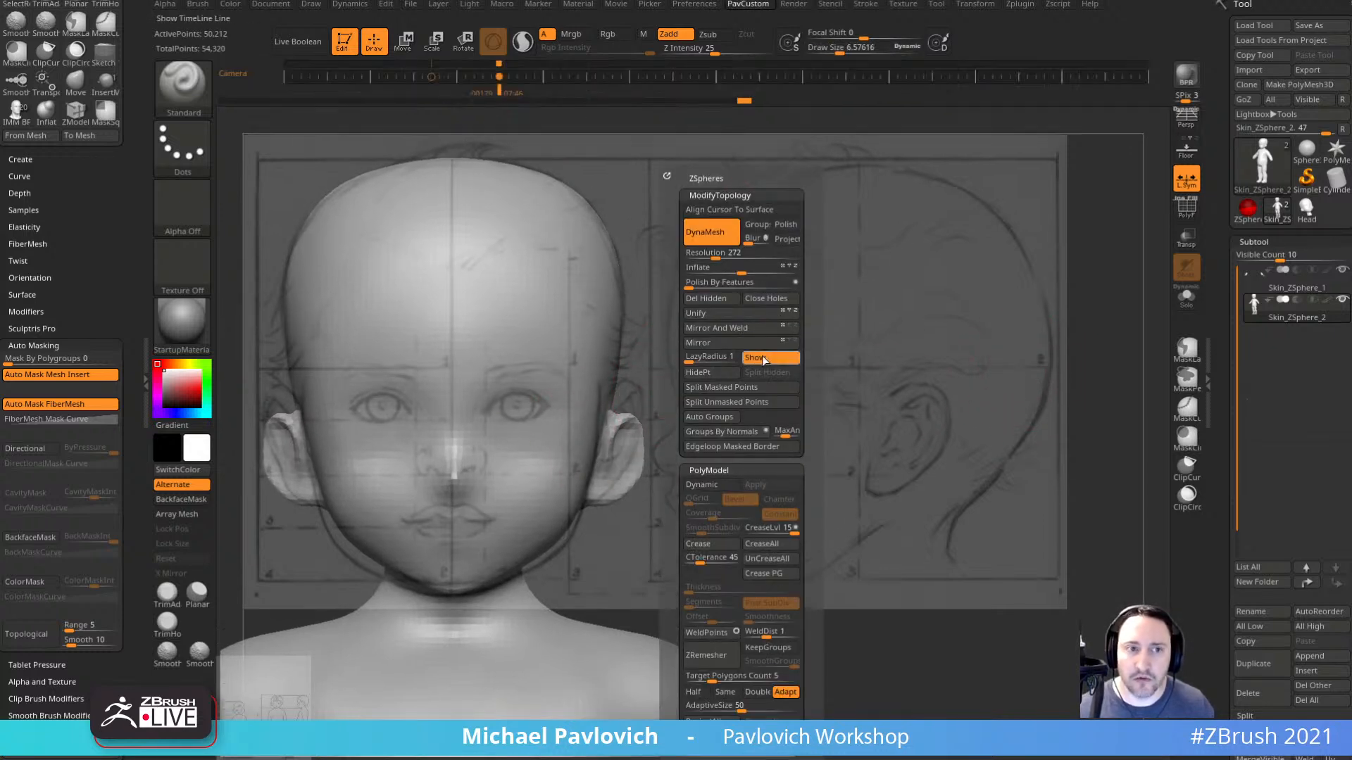
left_click(427, 79)
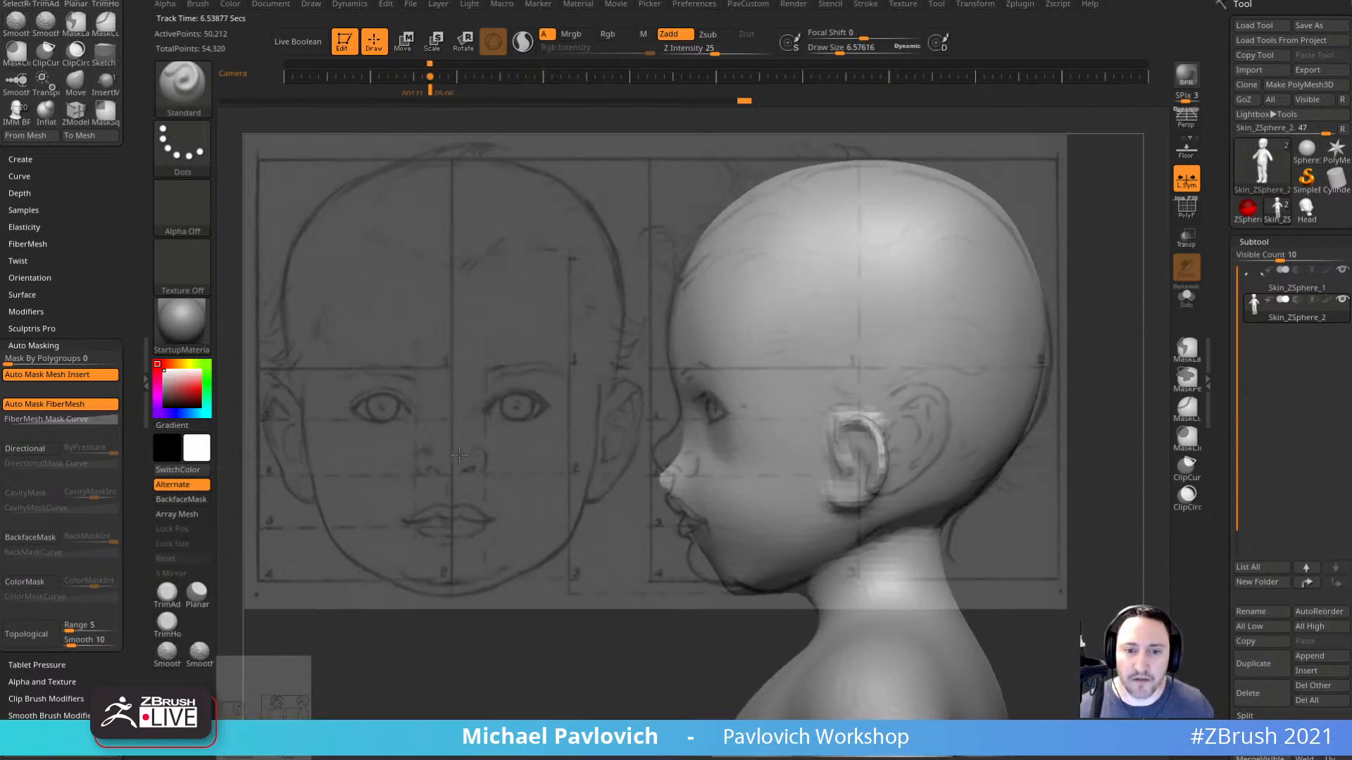
left_click_drag(459, 455, 168, 429, "alt")
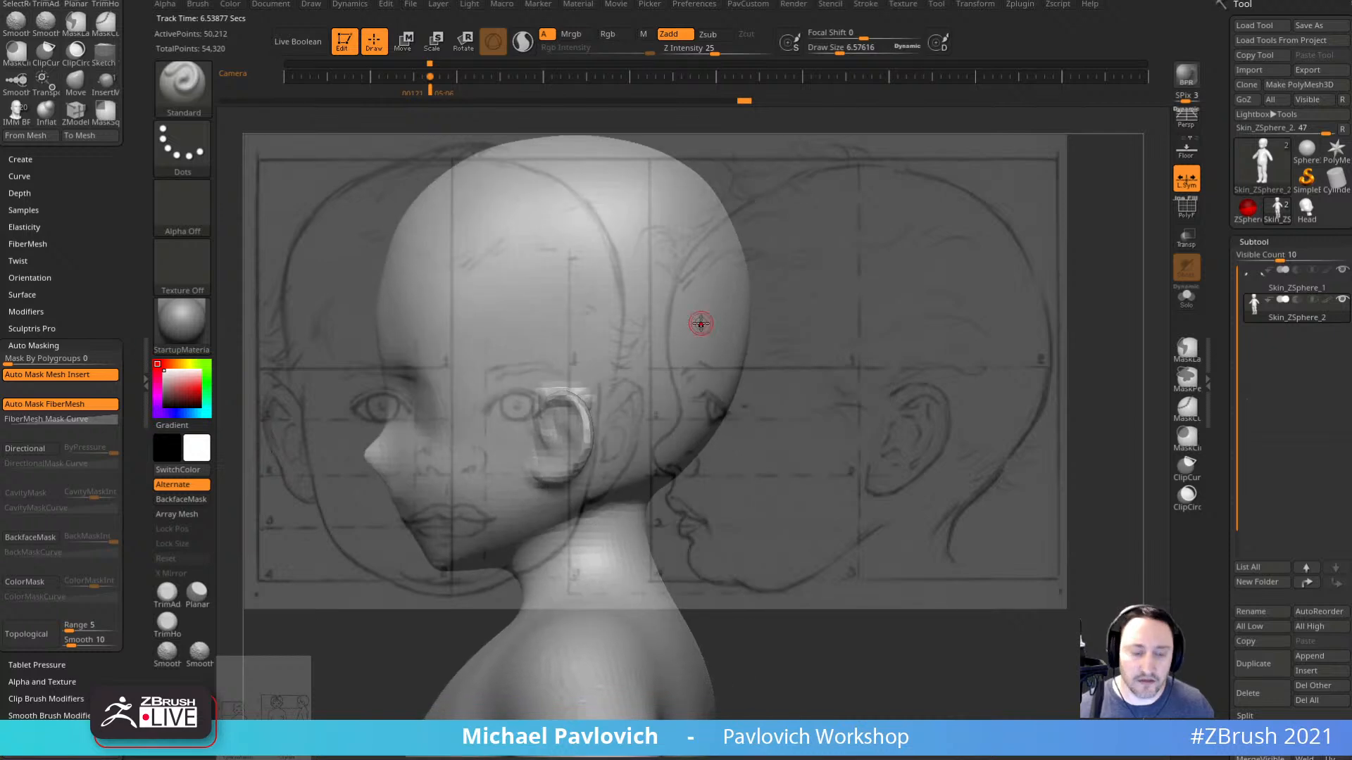
key("Right")
key("Left")
Pull the lower cheeks and jaw outward with the Move brush to match the front sketch's outline.
key("b")
key("m")
key("v")
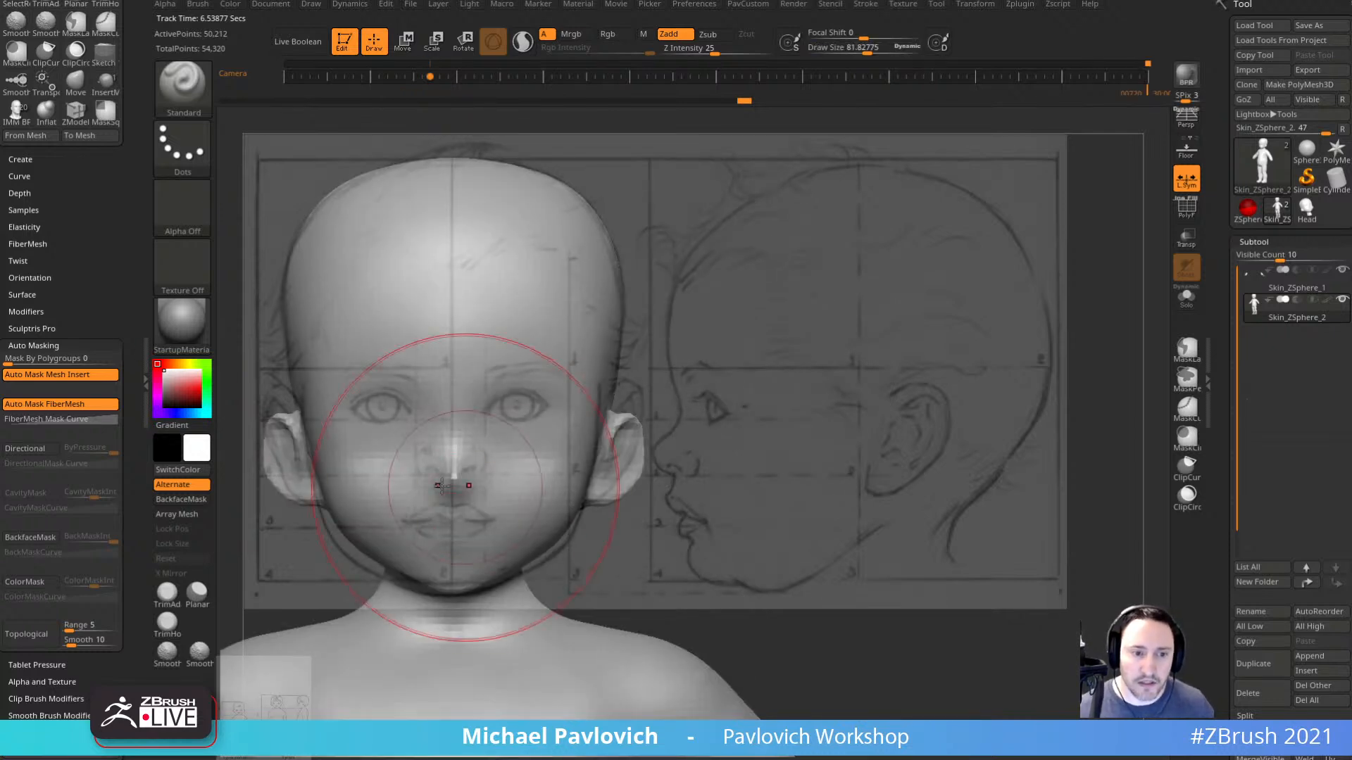
key("bracketleft")
left_click_drag(363, 536, 347, 553)
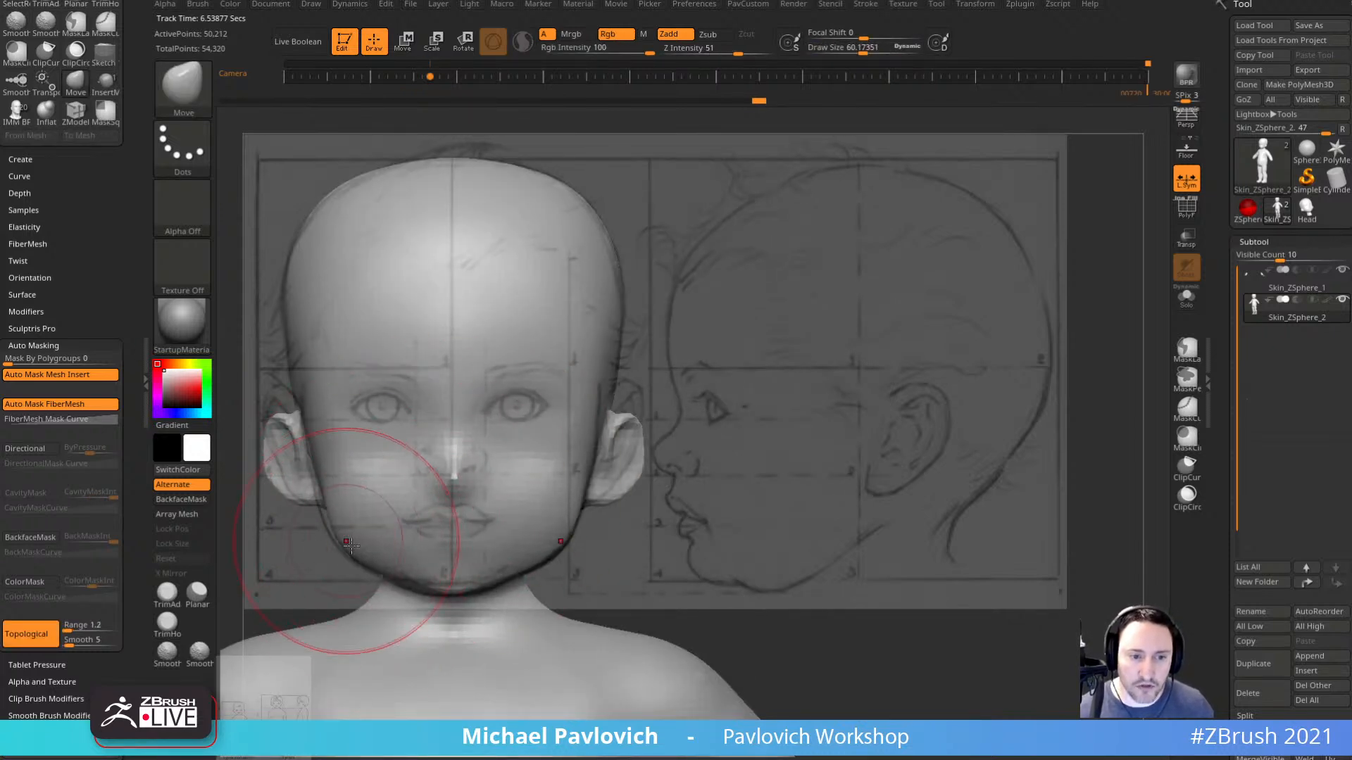
key("bracketleft")
key("bracketleft")
key("bracketleft")
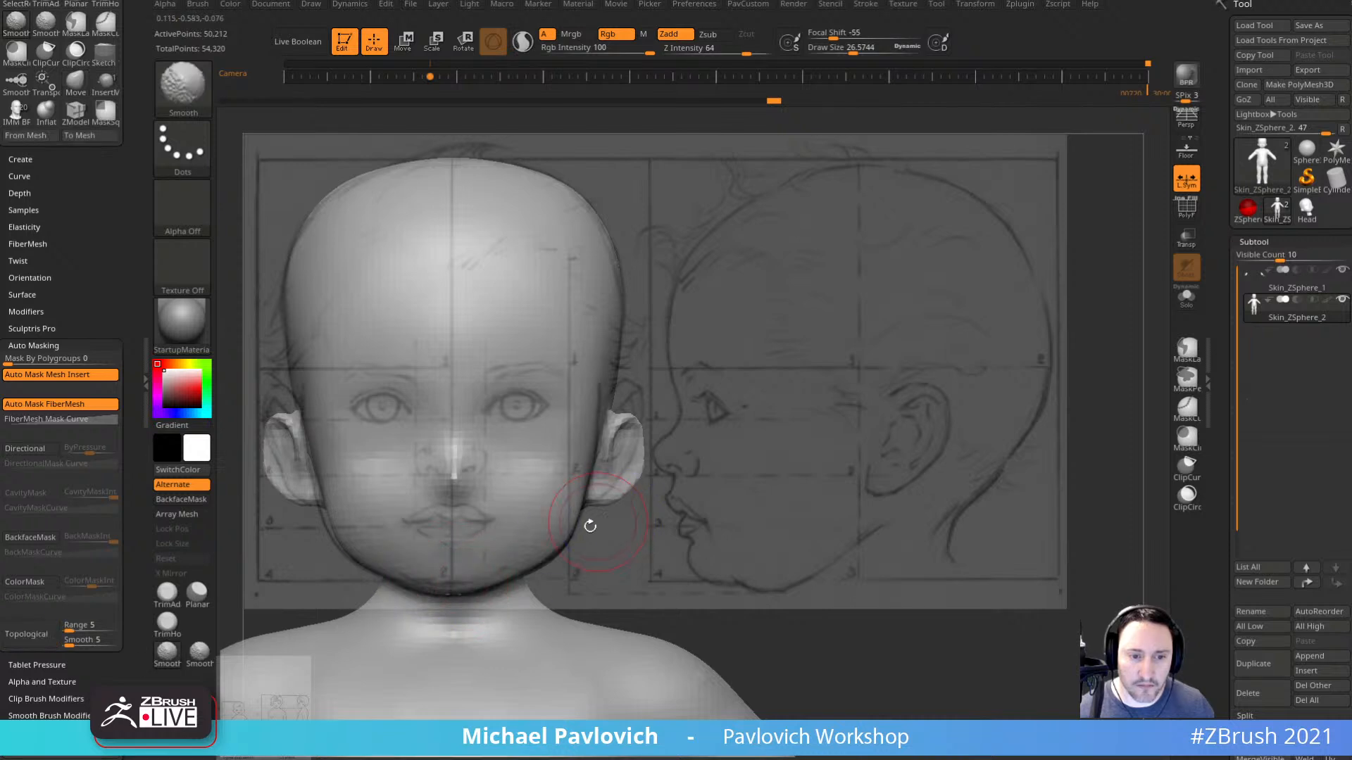
Raise the tops of both ears and adjust their outer edges with the Move brush to match the front sketch.
key("s")
left_click_drag(275, 421, 271, 390)
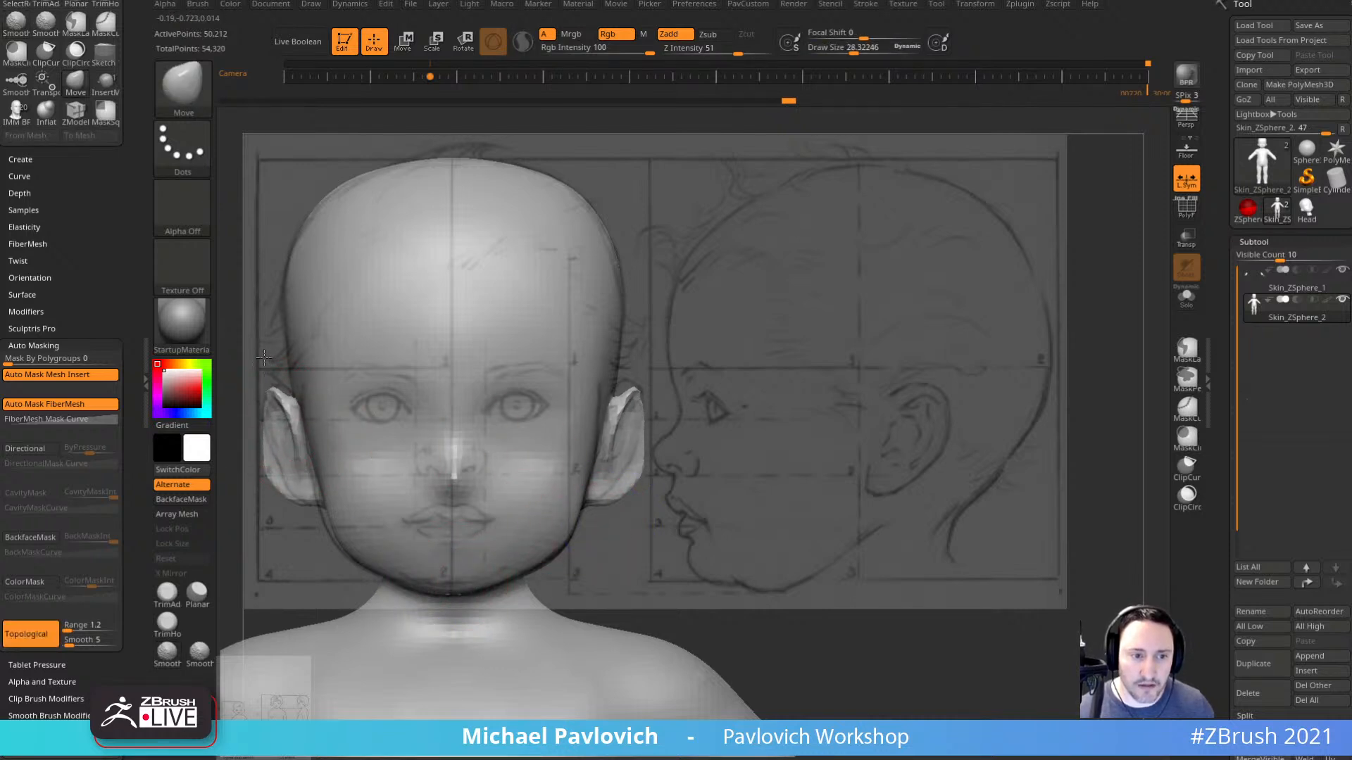
left_click_drag(272, 481, 274, 461)
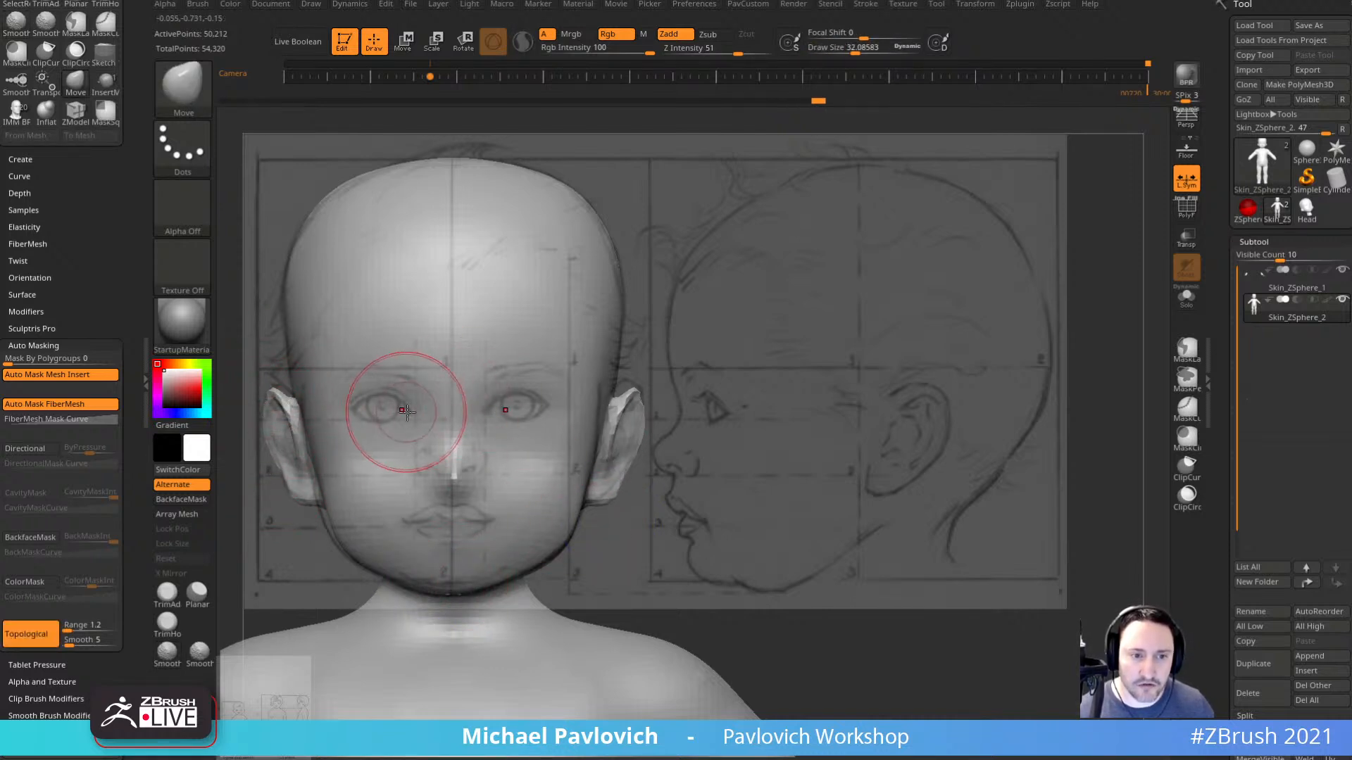
Smooth down the nose in the middle of the face and switch to the Clay brush.
key("s")
left_click_drag(408, 412, 414, 412)
key("s")
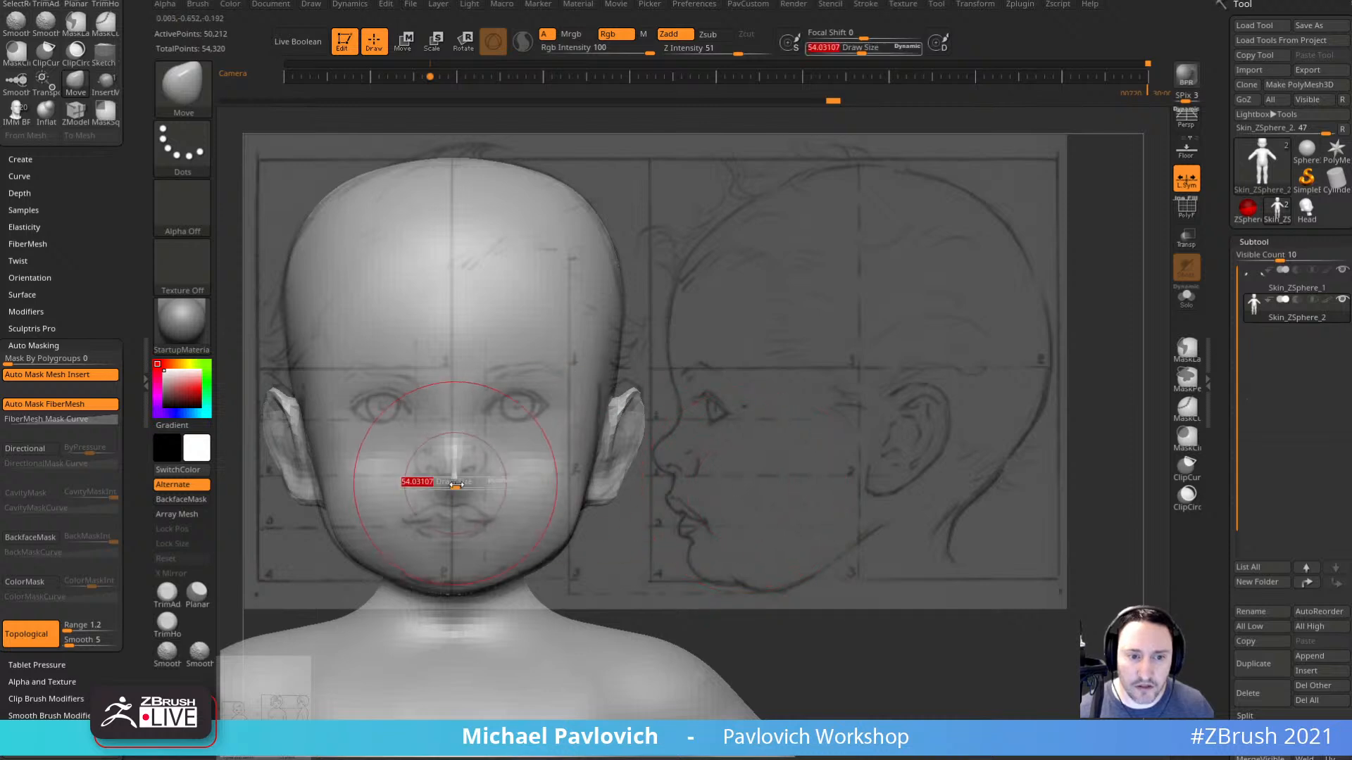
left_click_drag(456, 480, 450, 480)
left_click_drag(452, 467, 442, 462, "shift")
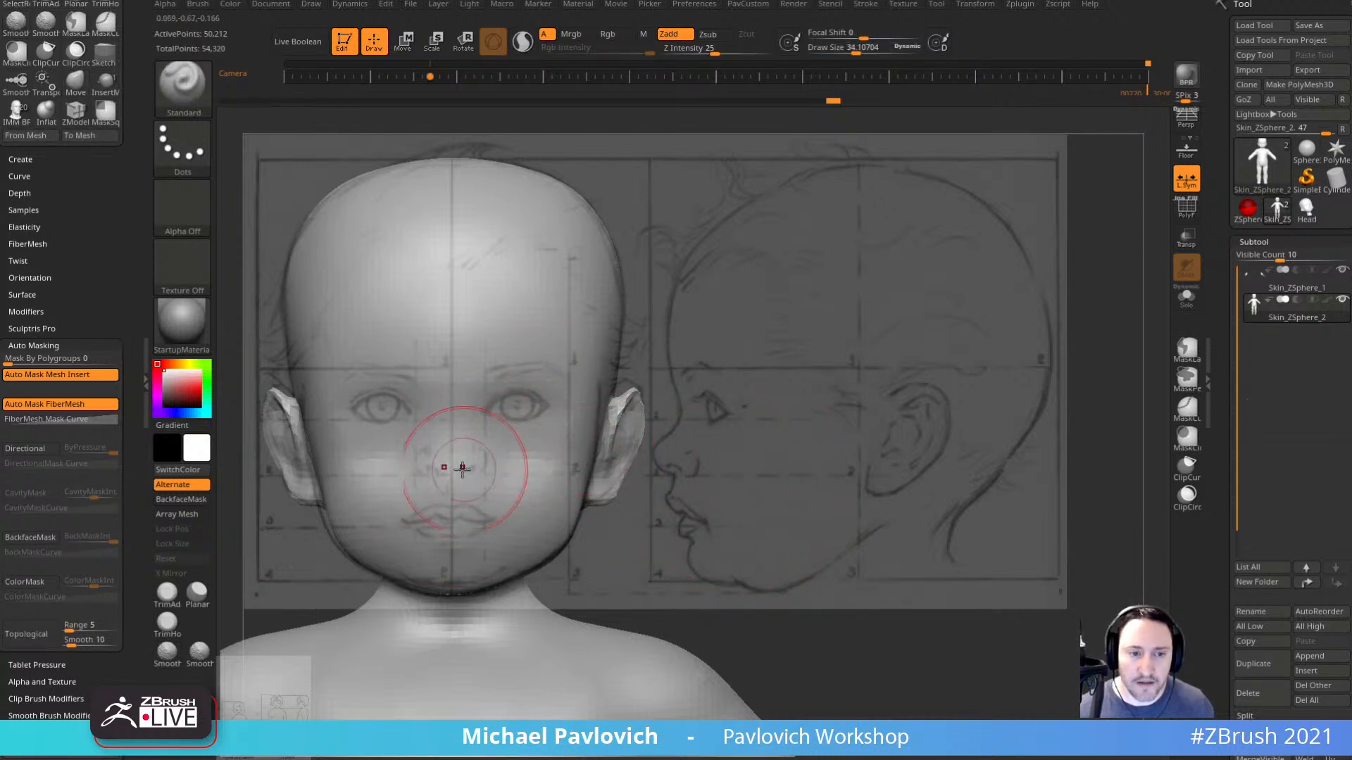
key("b")
key("c")
key("l")
Try to build up the nose bridge with broad Clay strokes while the reference overlay is hidden.
mouse_move(435, 405)
left_mouse_down()
mouse_move(442, 471)
mouse_move(442, 440)
left_mouse_up()
key("shift+z")
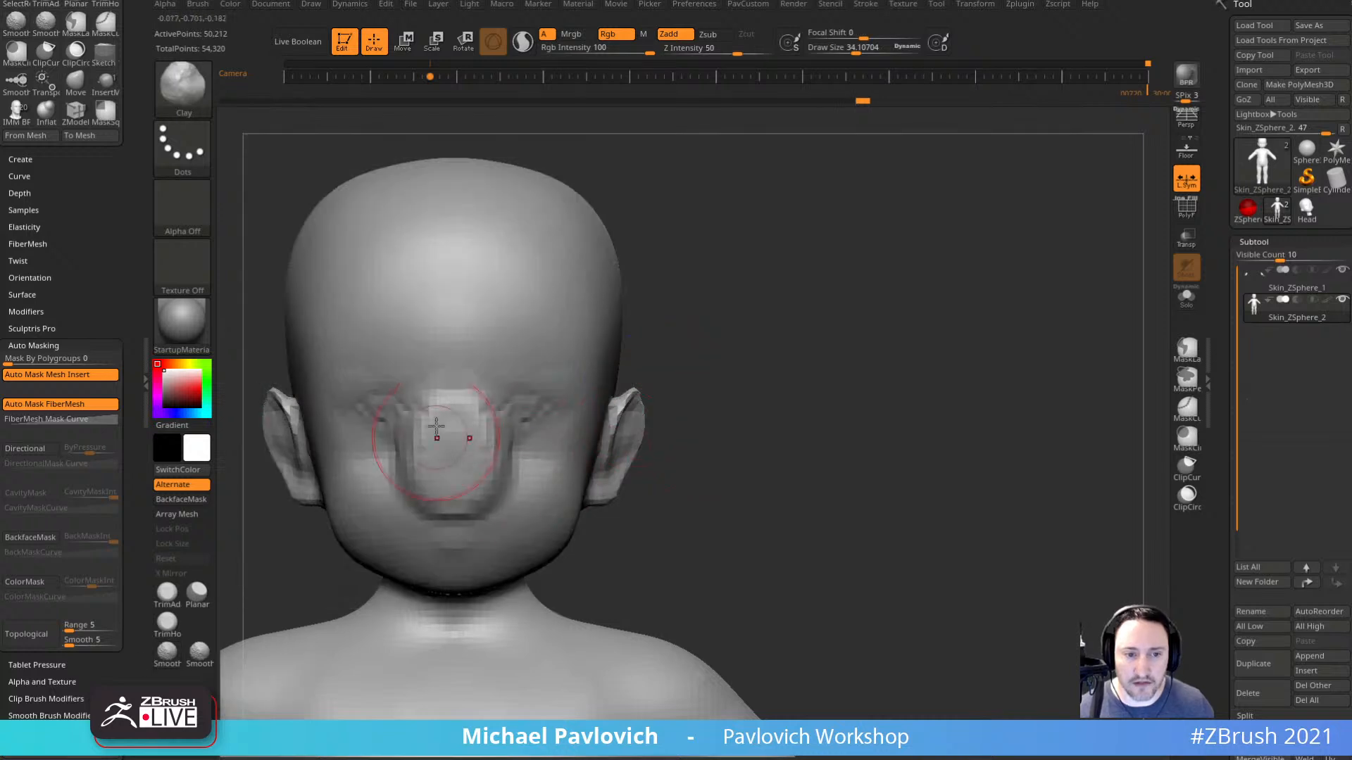
key("ctrl+z")
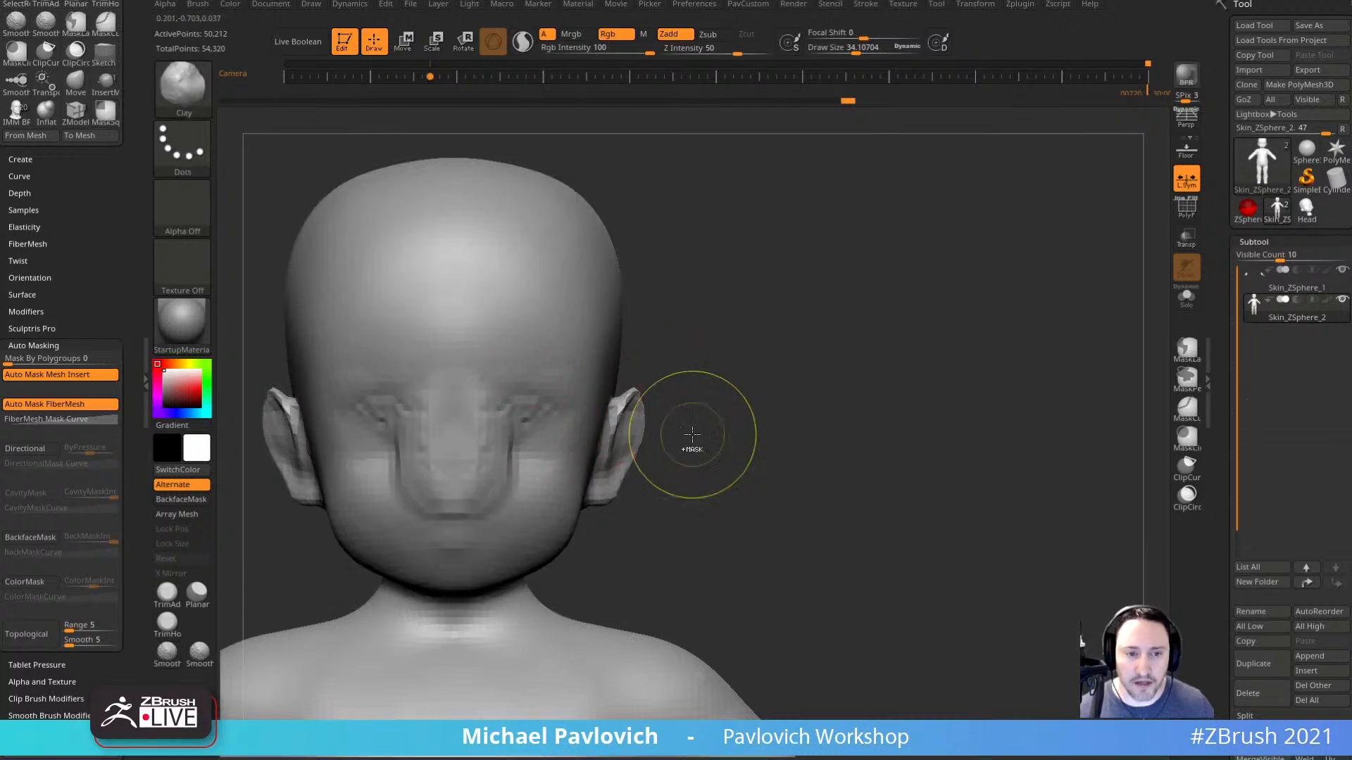
key("ctrl+z")
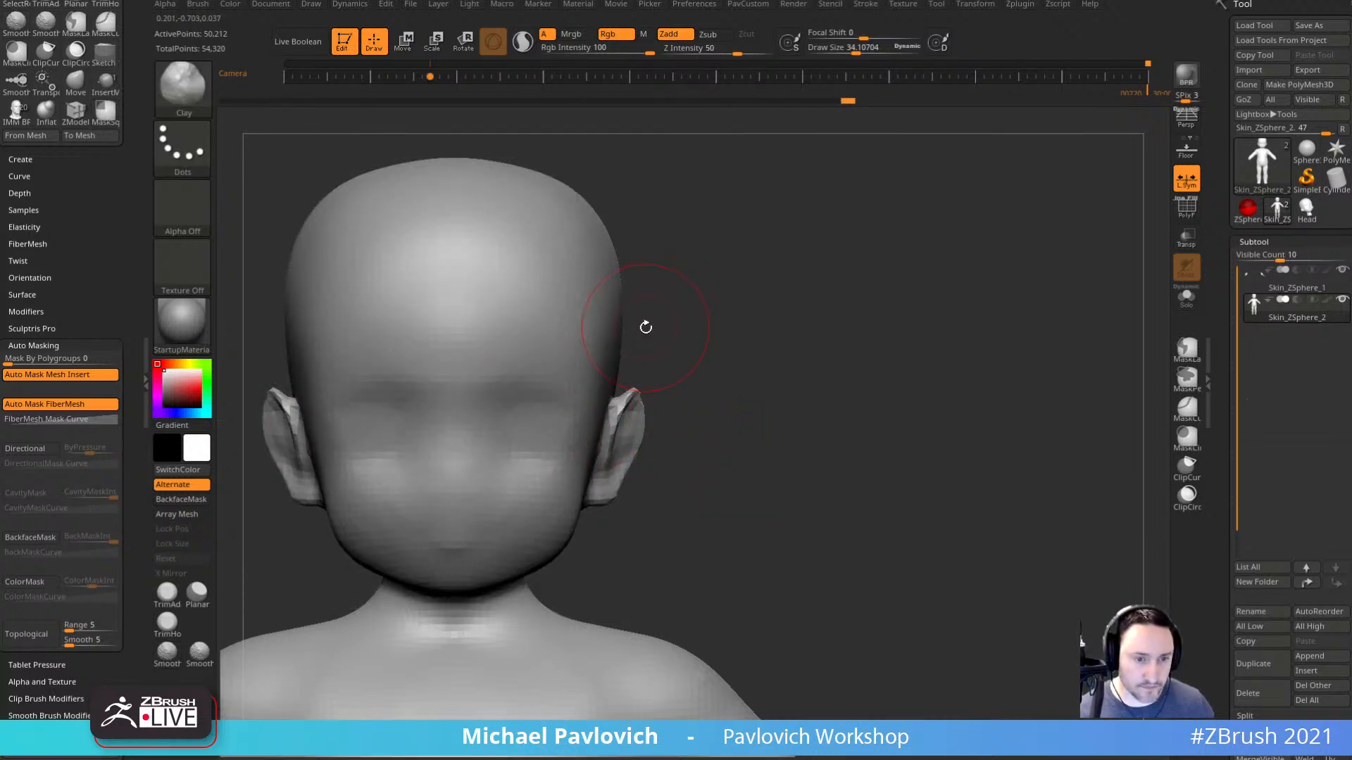
key("shift+z")
Build up the nose over the front sketch with the Clay brush reduced to a draw size of about 13.
key("s")
left_click(435, 445)
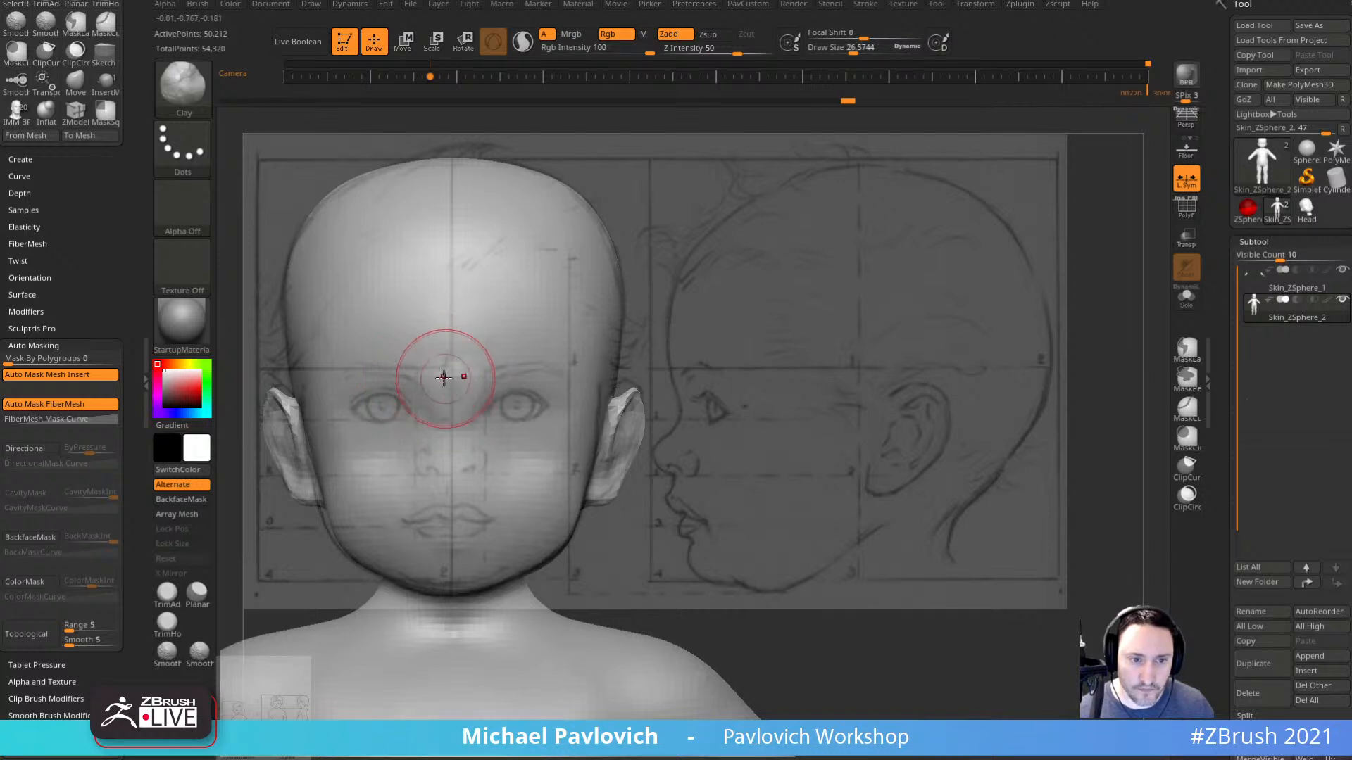
key("s")
left_click_drag(454, 380, 444, 382)
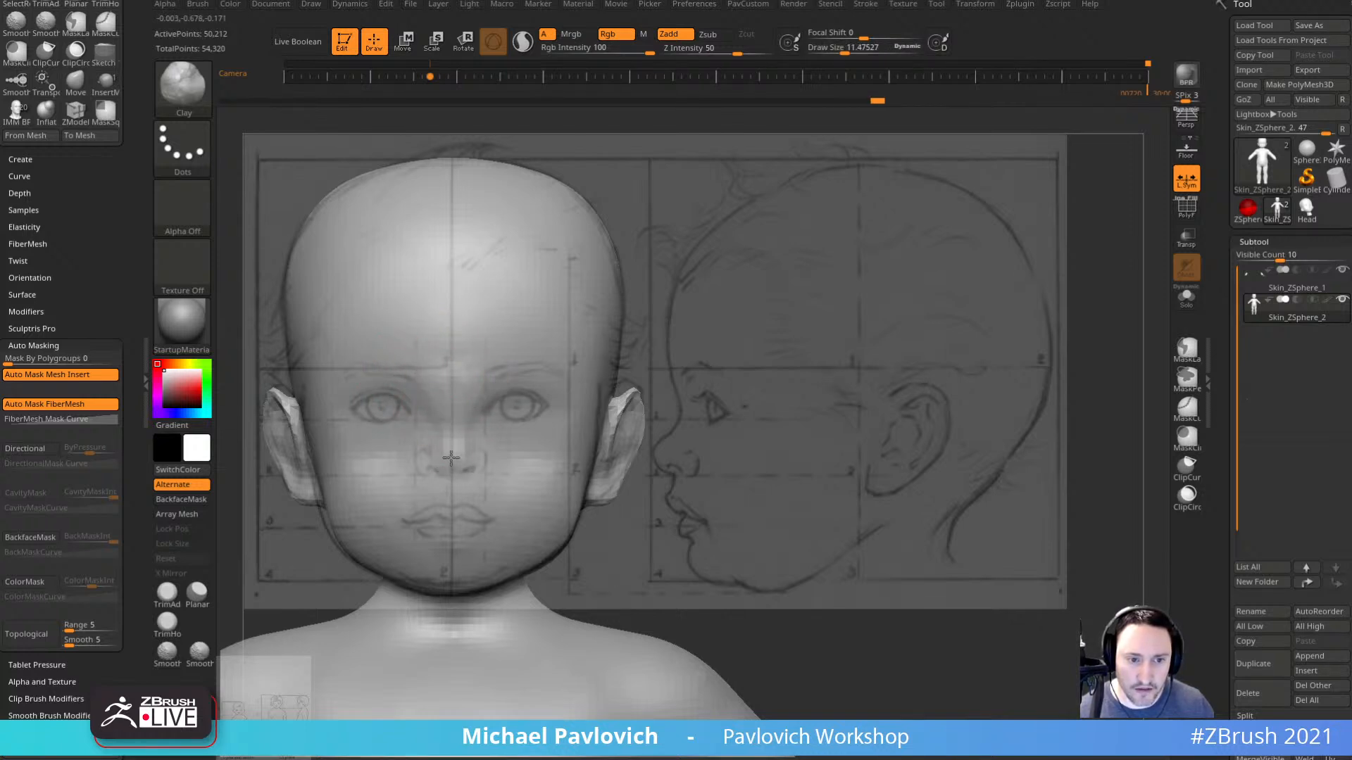
left_click_drag(450, 459, 449, 473)
key("s")
left_click(452, 462)
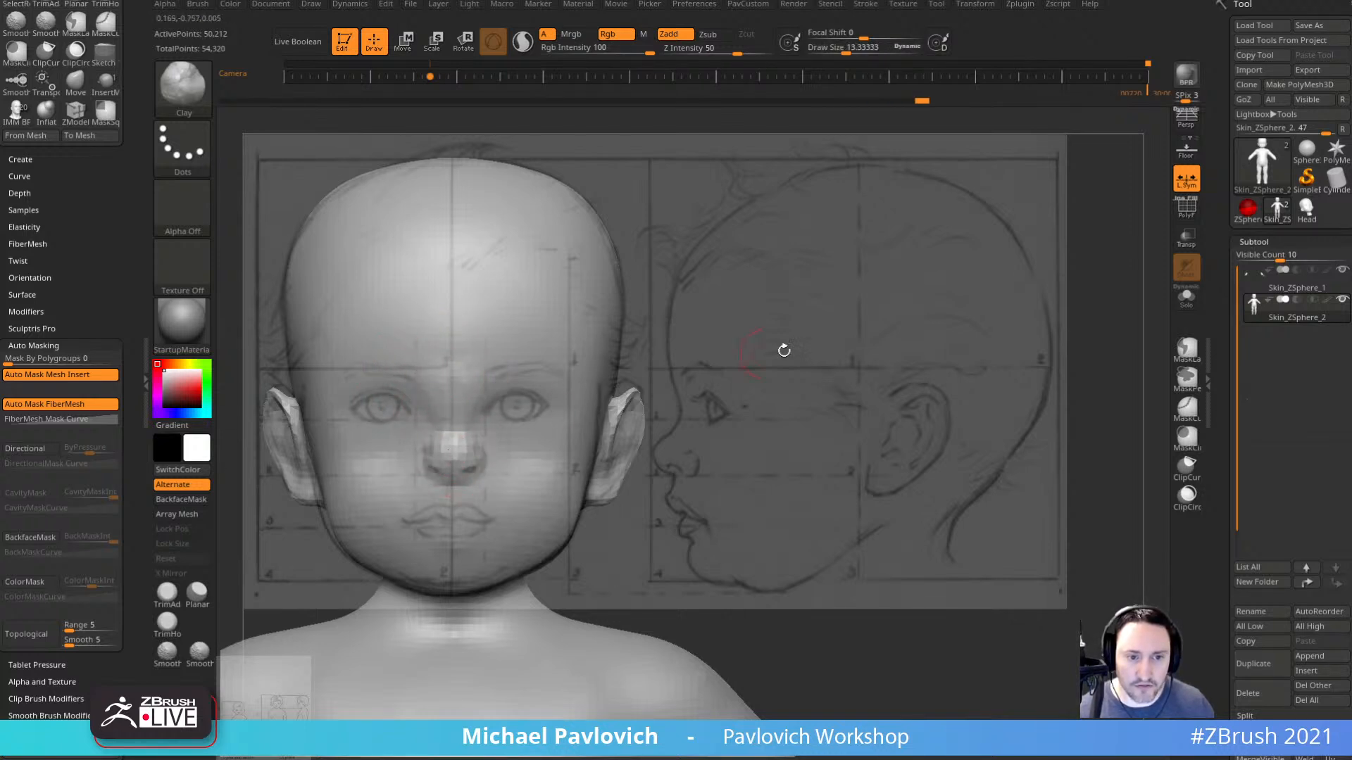
Insert a Sphere16 primitive at the tip of the nose and adjust its depth against the face from the side.
key("m")
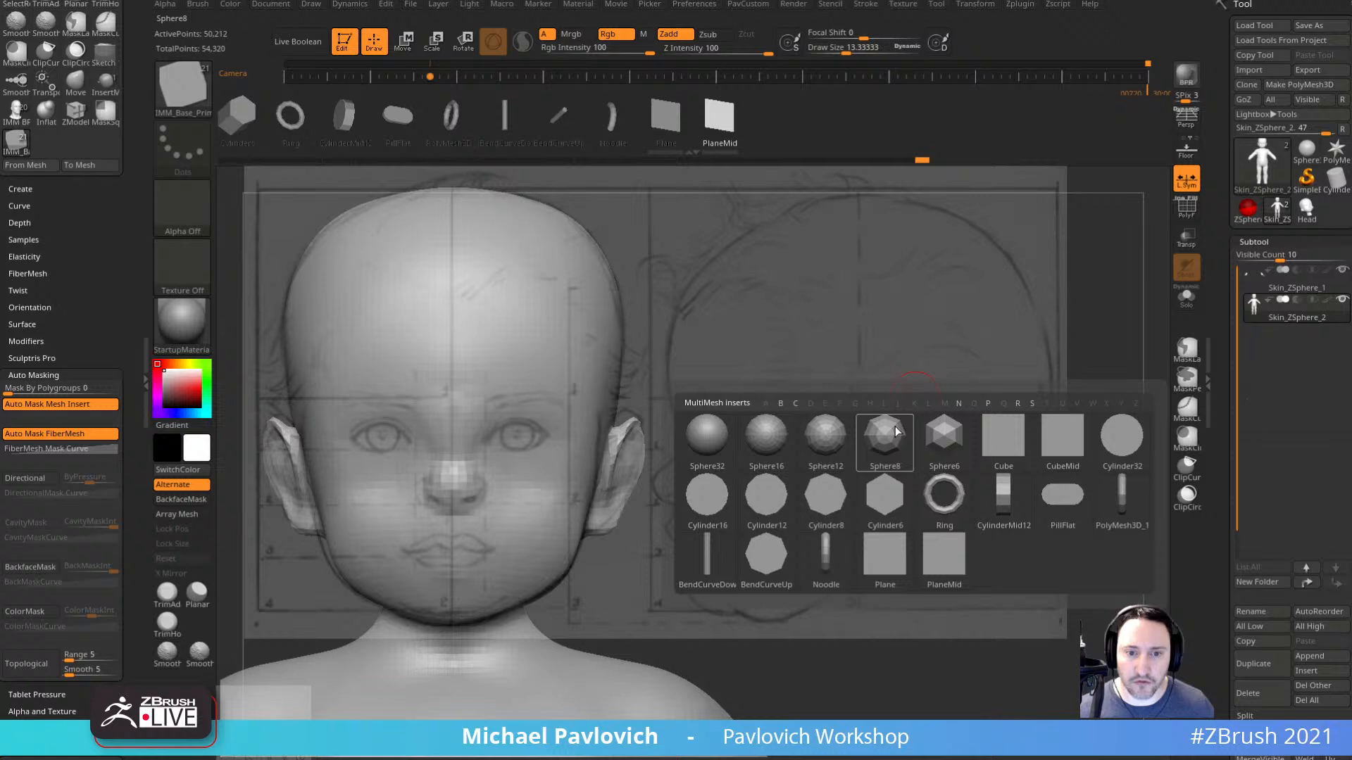
left_click(749, 441)
left_click_drag(450, 486, 466, 501)
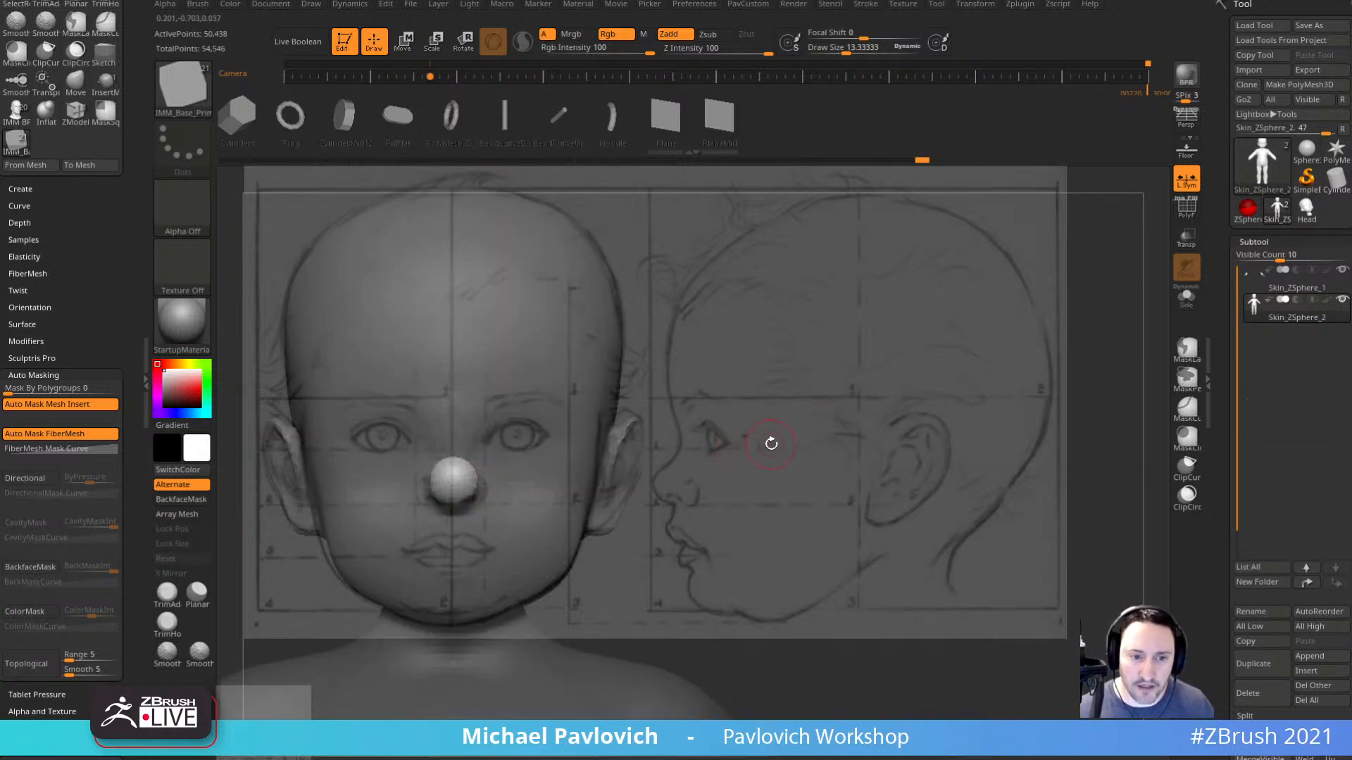
left_click_drag(771, 443, 687, 440, "shift")
key("w")
left_click_drag(496, 422, 534, 427)
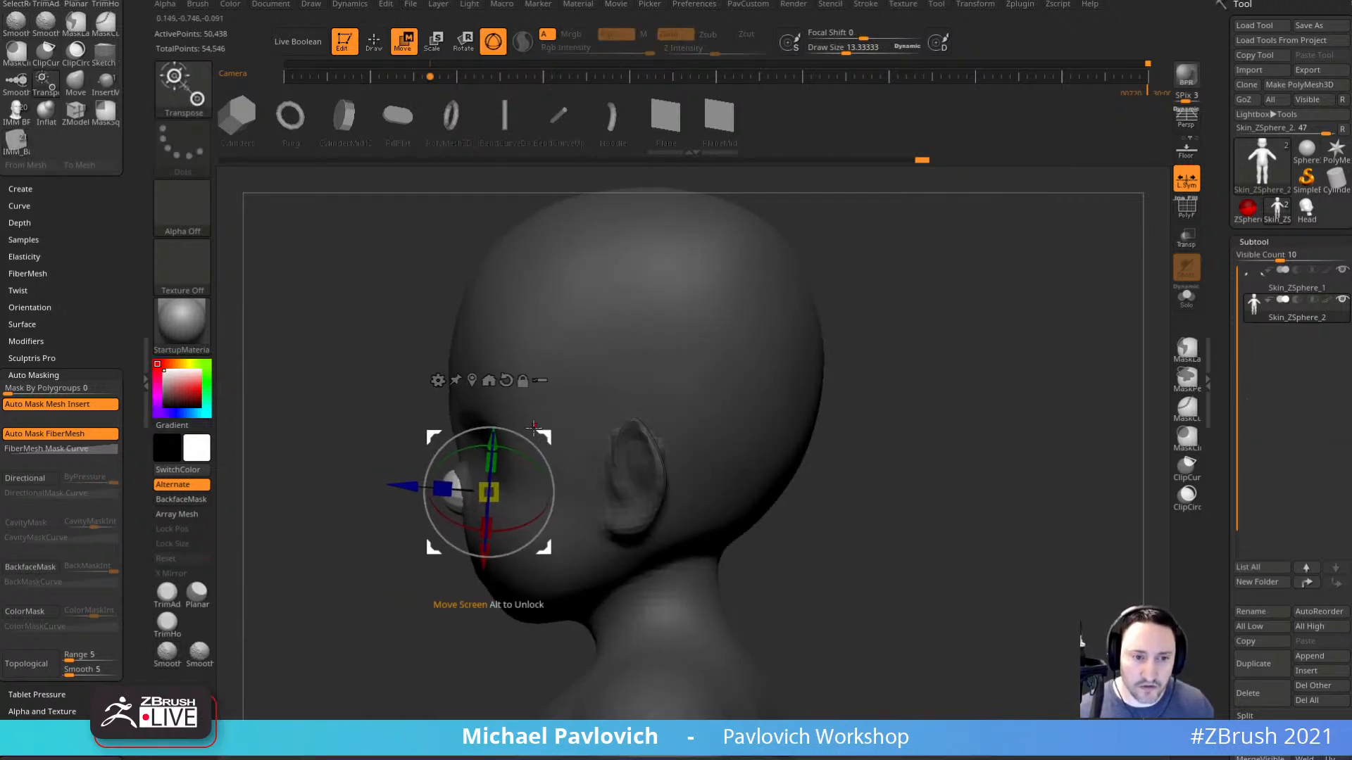
Duplicate the nose sphere, place the copy beside the nose as a nostril wing and scale it down.
right_click_drag(534, 427, 675, 435, "shift")
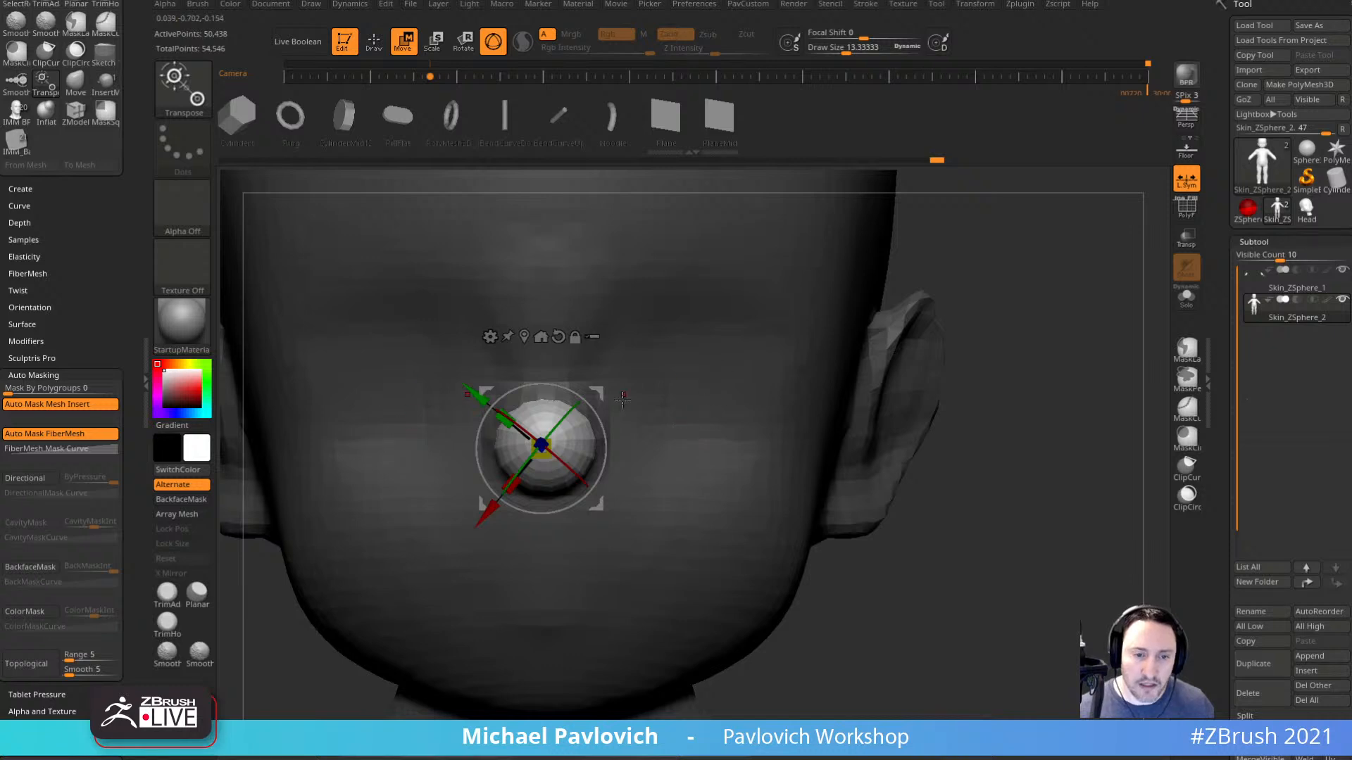
mouse_move(541, 445)
left_mouse_down("ctrl")
mouse_move(603, 473)
mouse_move(594, 466)
left_mouse_up("ctrl")
left_click_drag(659, 423, 646, 424)
key("q")
Copy the nostril sphere to the other side of the nose with Mirror And Weld.
left_click_drag(989, 414, 1001, 412)
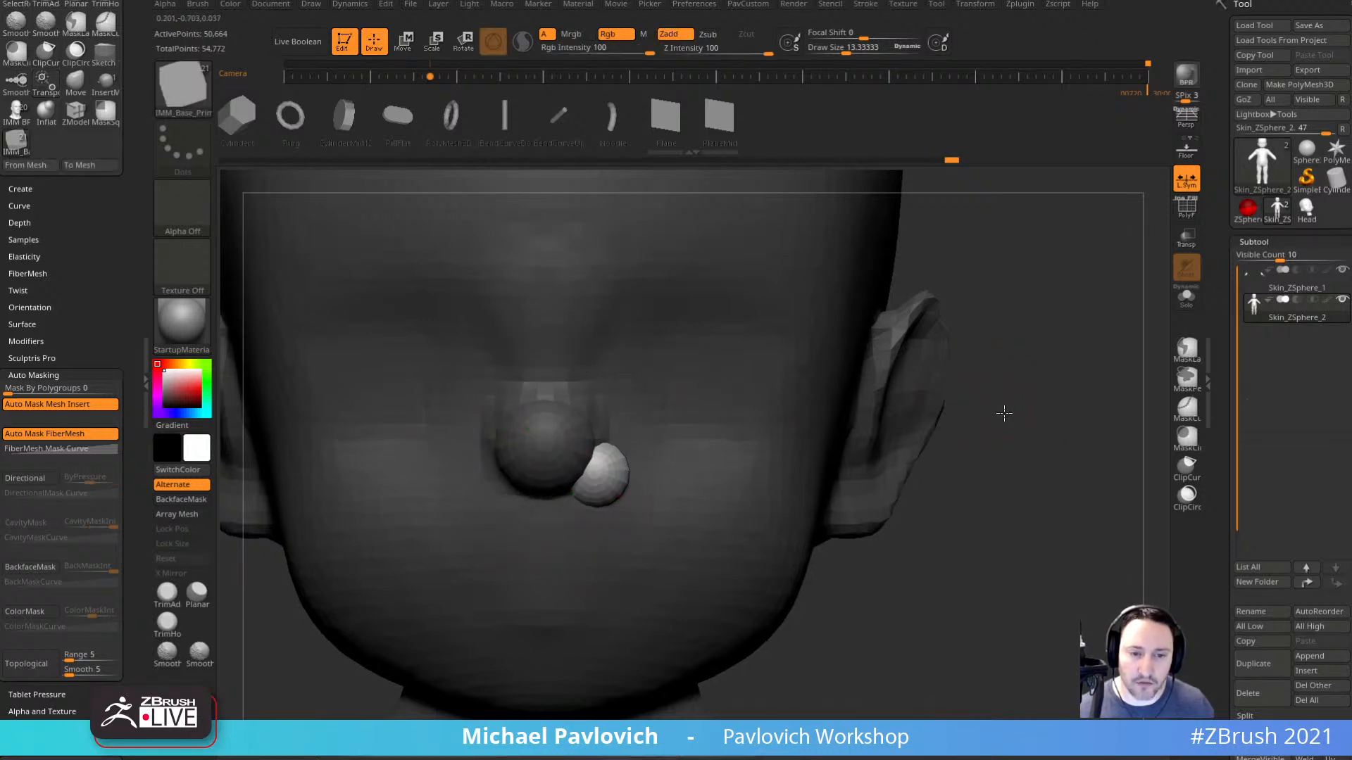
key("2")
left_click(1005, 329)
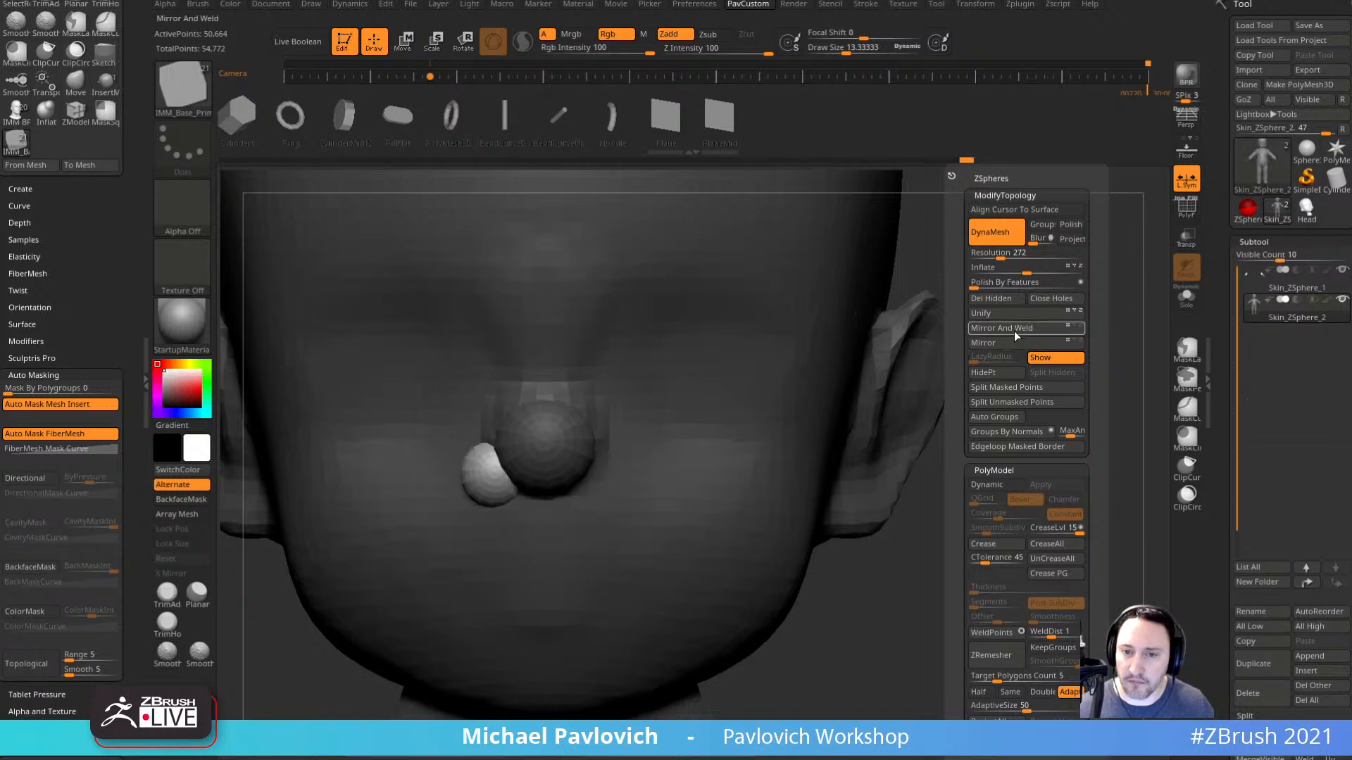
Move the paired nostril spheres slightly upward against the sides of the nose.
left_click_drag(1086, 400, 845, 424)
key("w")
left_click_drag(641, 434, 640, 404)
key("q")
left_click_drag(401, 564, 494, 540, "shift")
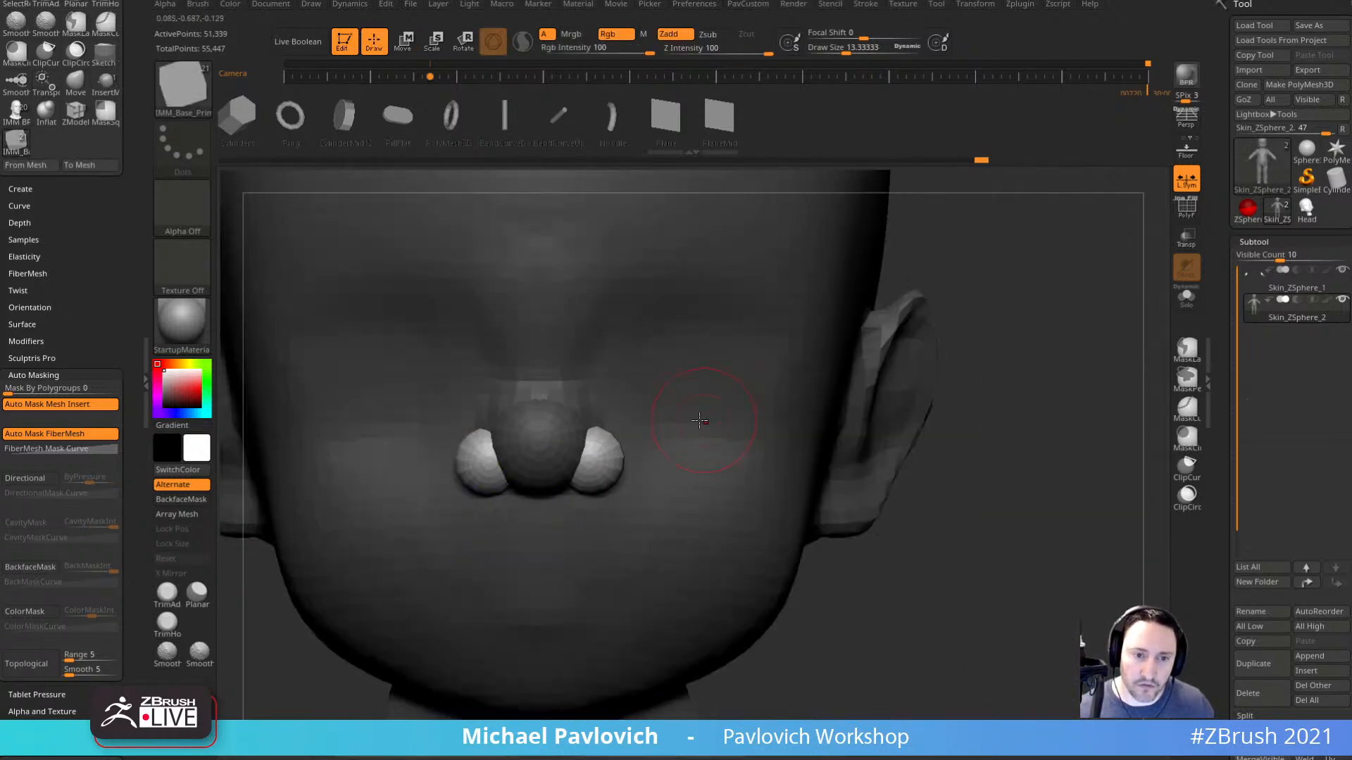
Undo the last small move of the nostril spheres and apply Mirror And Weld to the mesh again.
key("w")
left_click_drag(646, 403, 644, 401)
key("ctrl+z")
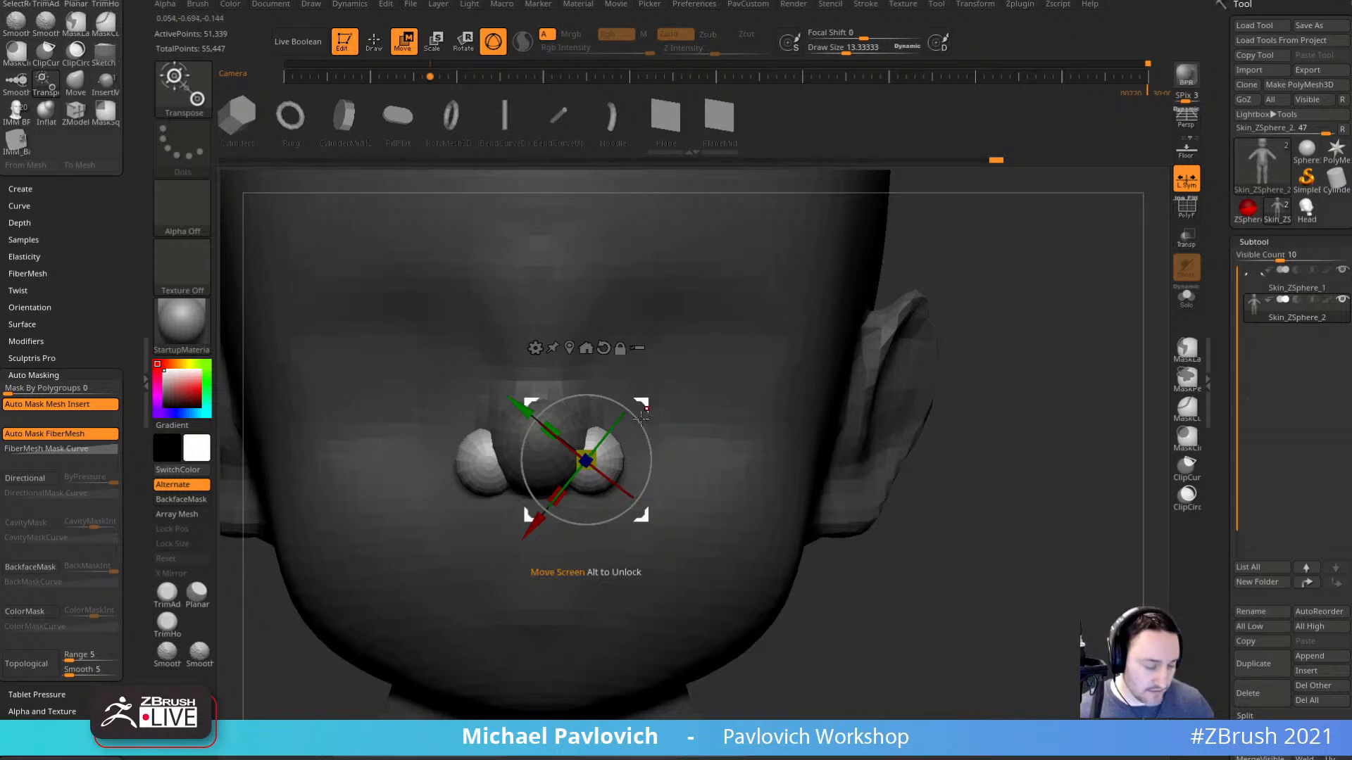
key("space")
left_click(1007, 329)
left_click_drag(989, 387, 1001, 390, "alt")
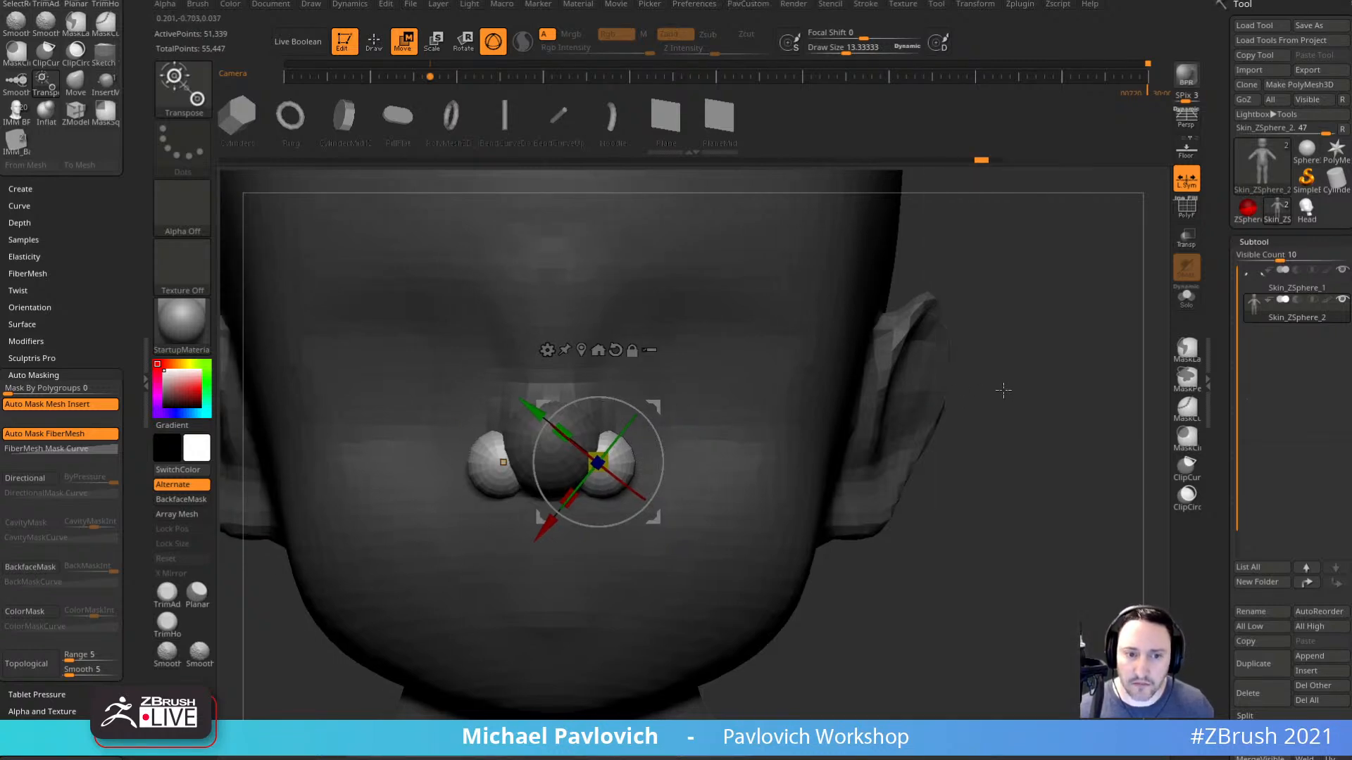
key("space")
left_click_drag(1218, 563, 1224, 186)
left_click(1253, 265)
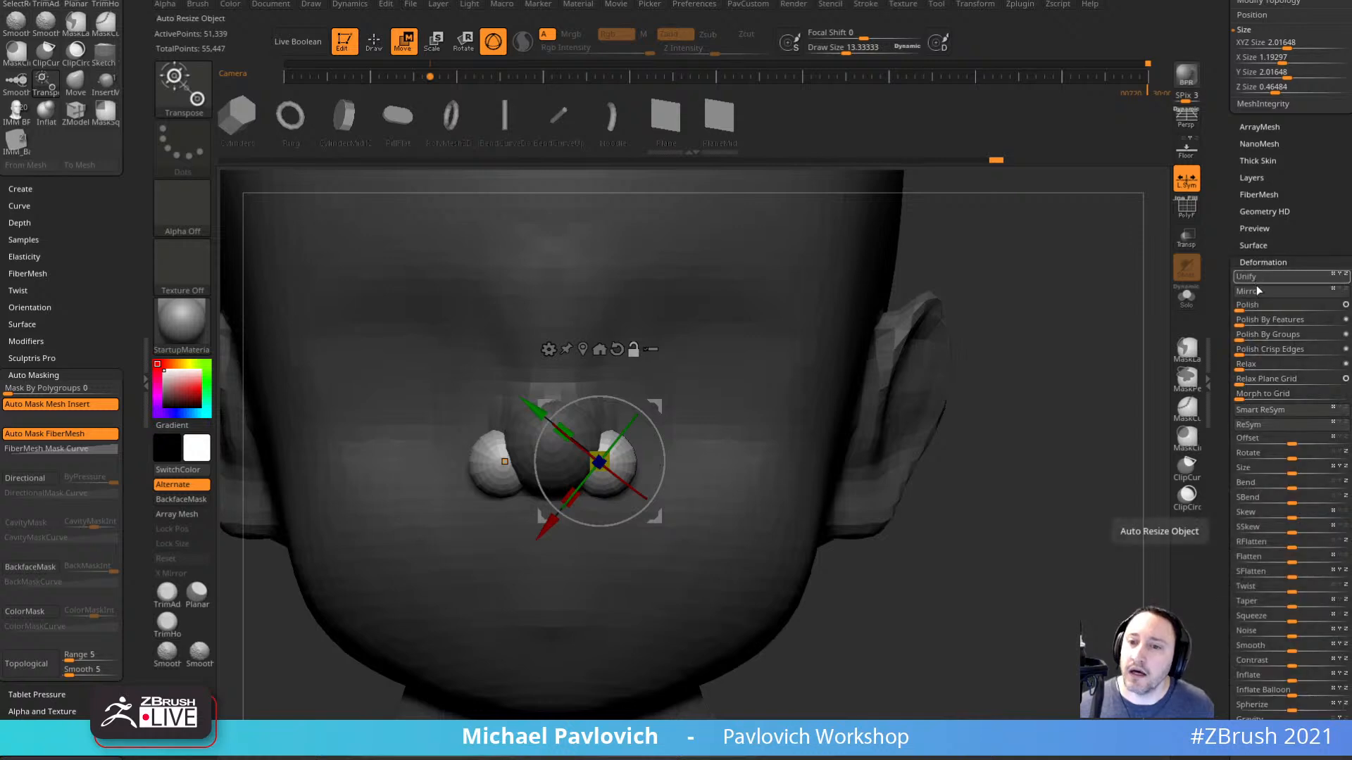
left_click_drag(1235, 299, 1236, 383)
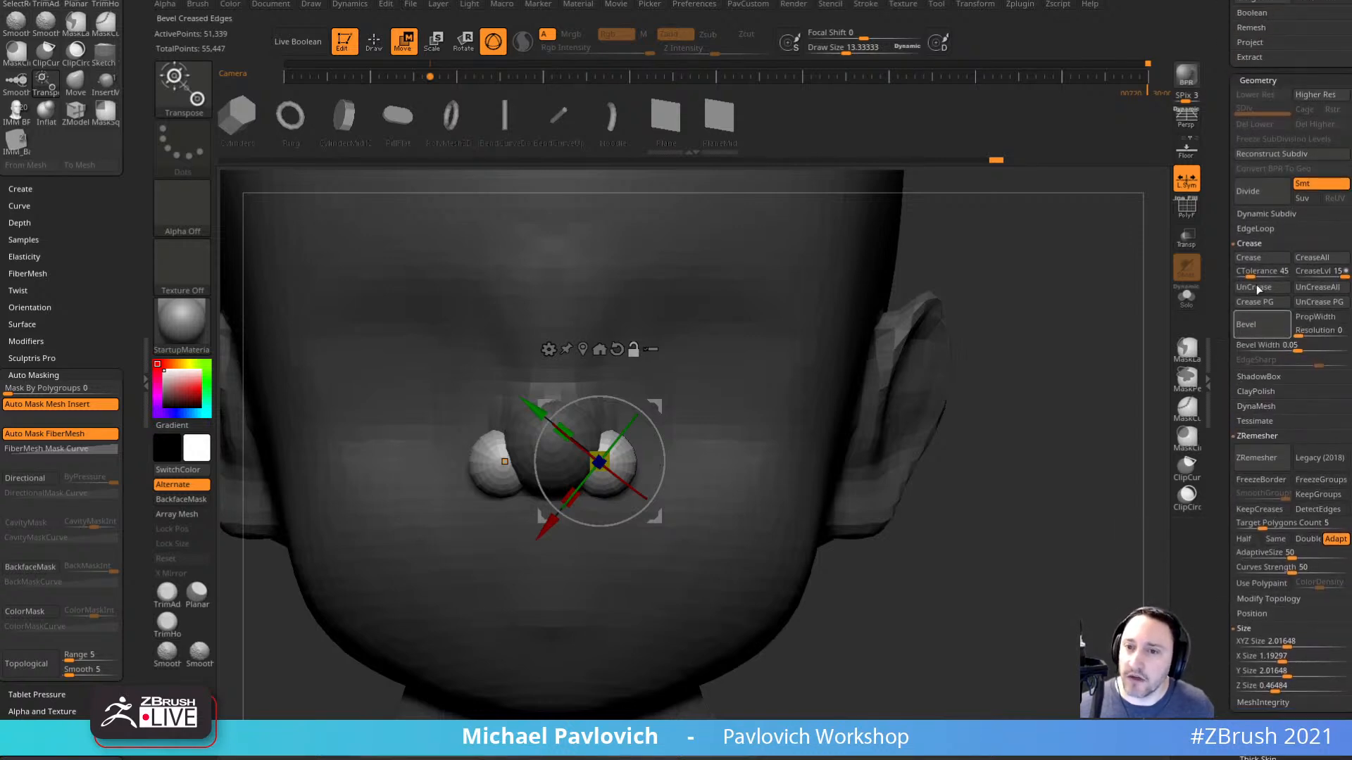
Push the paired nostril spheres back into the sides of the nose and clear the mask.
left_click_drag(944, 392, 845, 392)
mouse_move(662, 429)
left_mouse_down()
mouse_move(504, 537)
mouse_move(619, 493)
mouse_move(672, 444)
mouse_move(664, 420)
left_mouse_up()
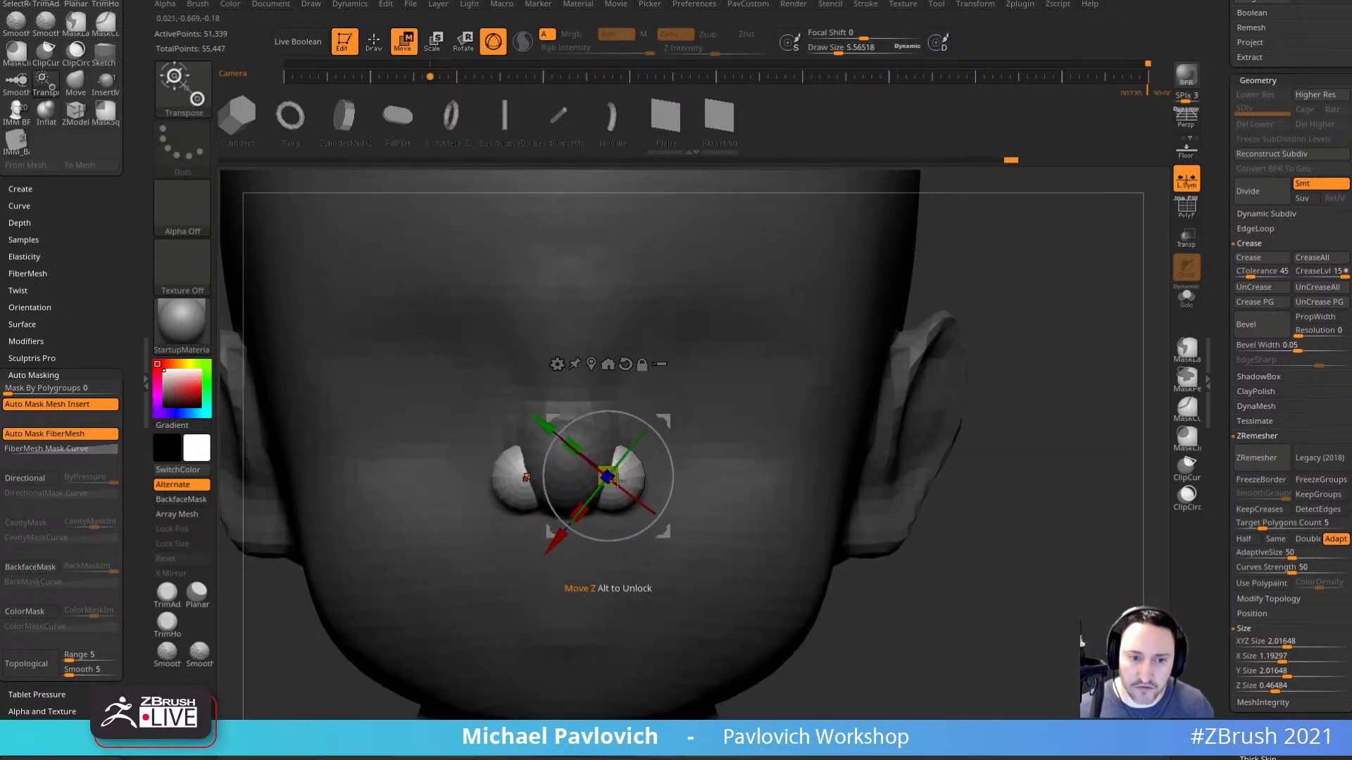
right_click_drag(961, 393, 1013, 364, "alt")
key("q")
mouse_move(1071, 486)
right_mouse_down("ctrl")
mouse_move(960, 450)
mouse_move(1066, 467)
mouse_move(975, 499)
right_mouse_up("ctrl")
left_click_drag(509, 504, 538, 521, "ctrl")
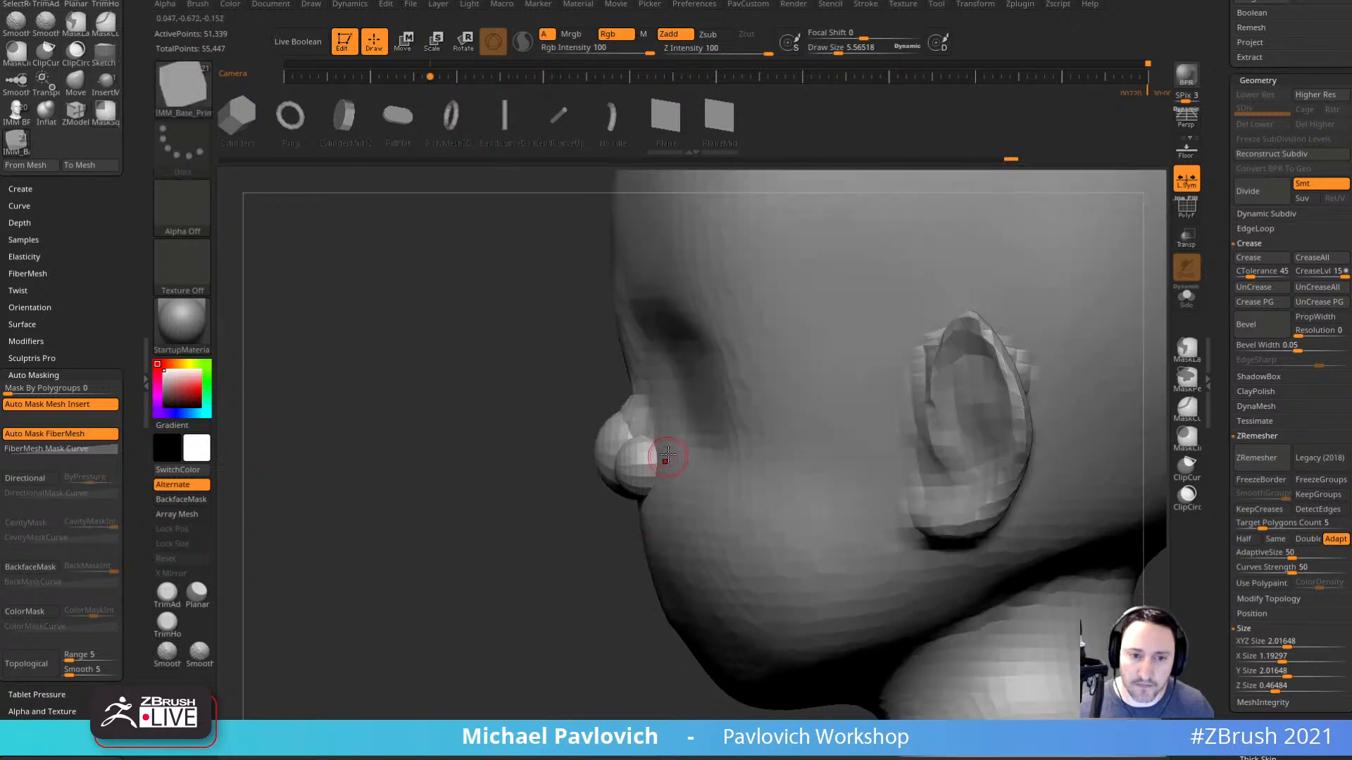
Nudge the nostril spheres in tighter against the nose tip with the Move brush.
key("s")
left_click_drag(655, 451, 673, 445)
key("b")
key("m")
key("v")
key("bracketleft")
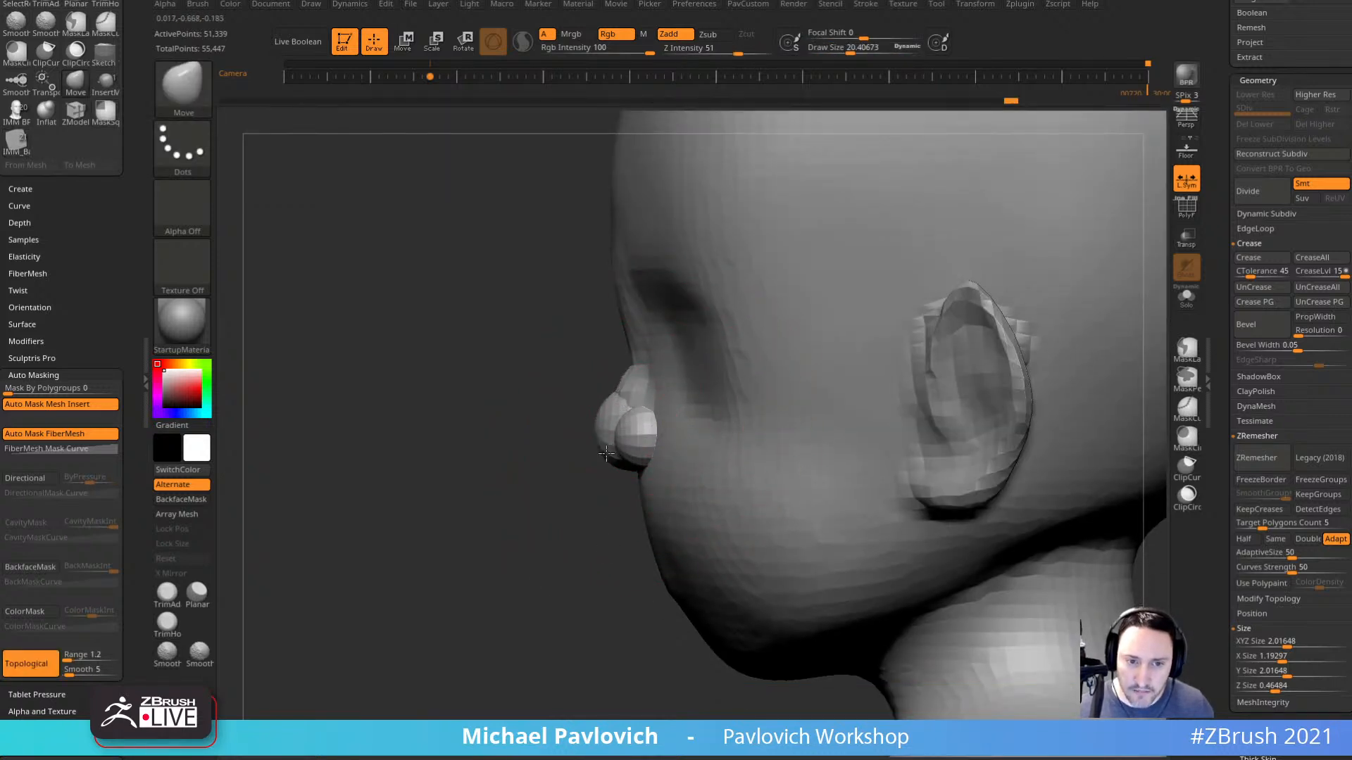
right_click_drag(640, 449, 655, 468, "shift")
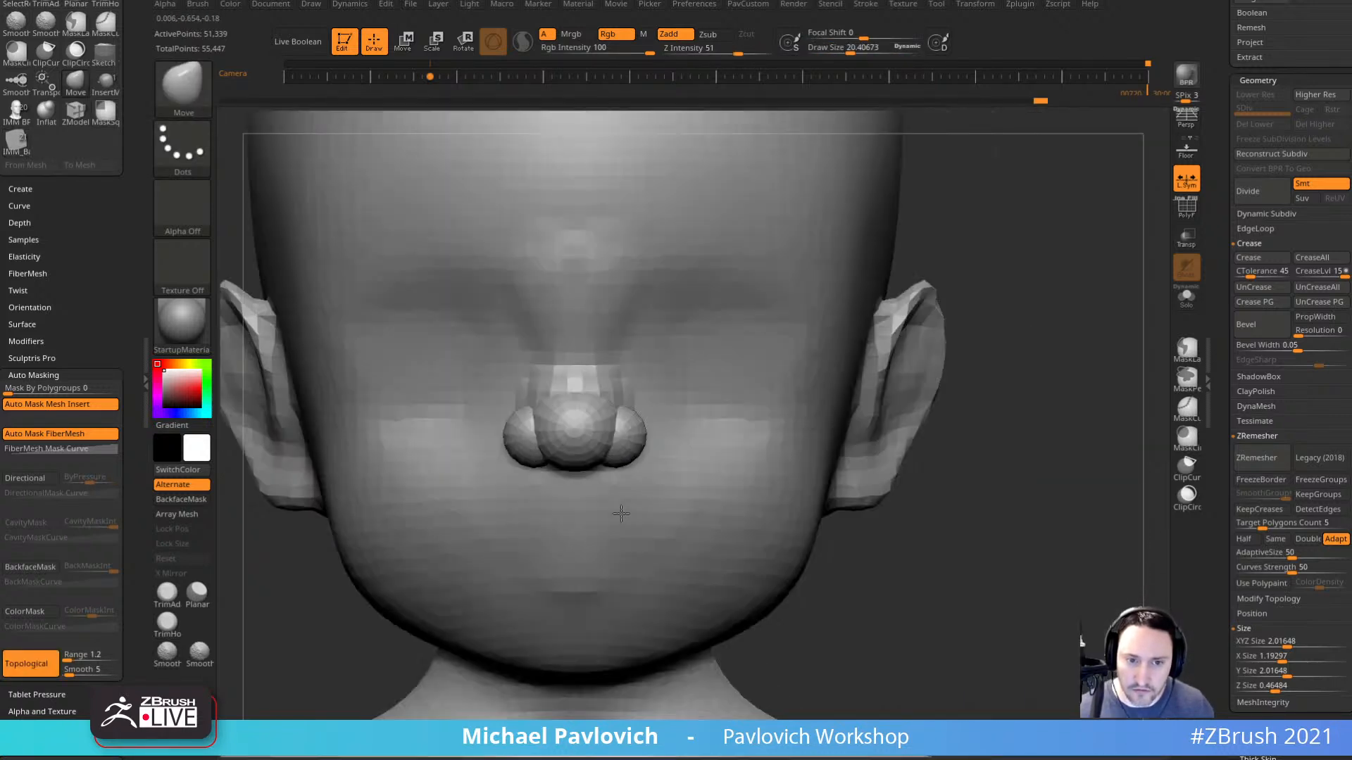
left_click_drag(645, 448, 628, 429)
Try to fuse the nose spheres into the whole body with DynaMesh, and undo it.
mouse_move(1041, 411)
left_mouse_down()
mouse_move(1025, 446)
mouse_move(1092, 383)
mouse_move(1104, 530)
left_mouse_up()
key("ctrl")
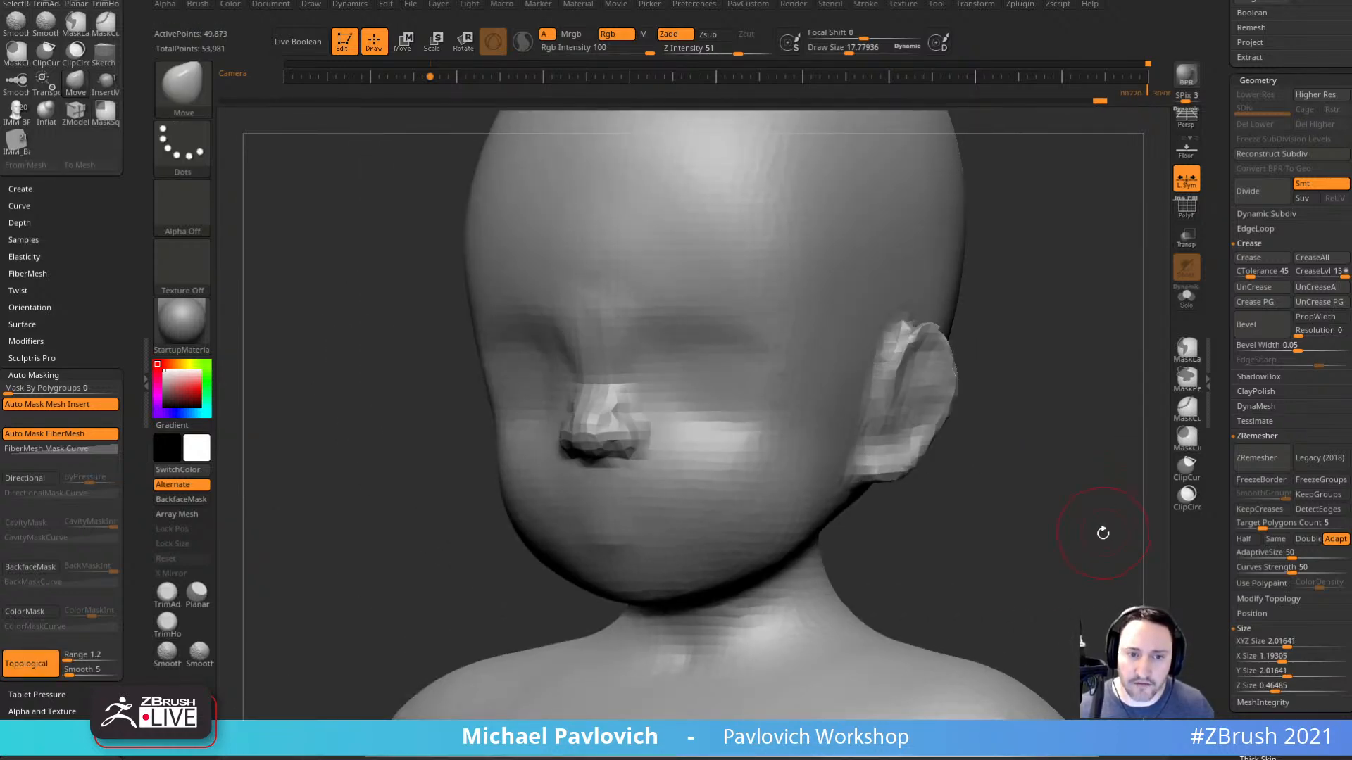
key("ctrl+z")
key("3")
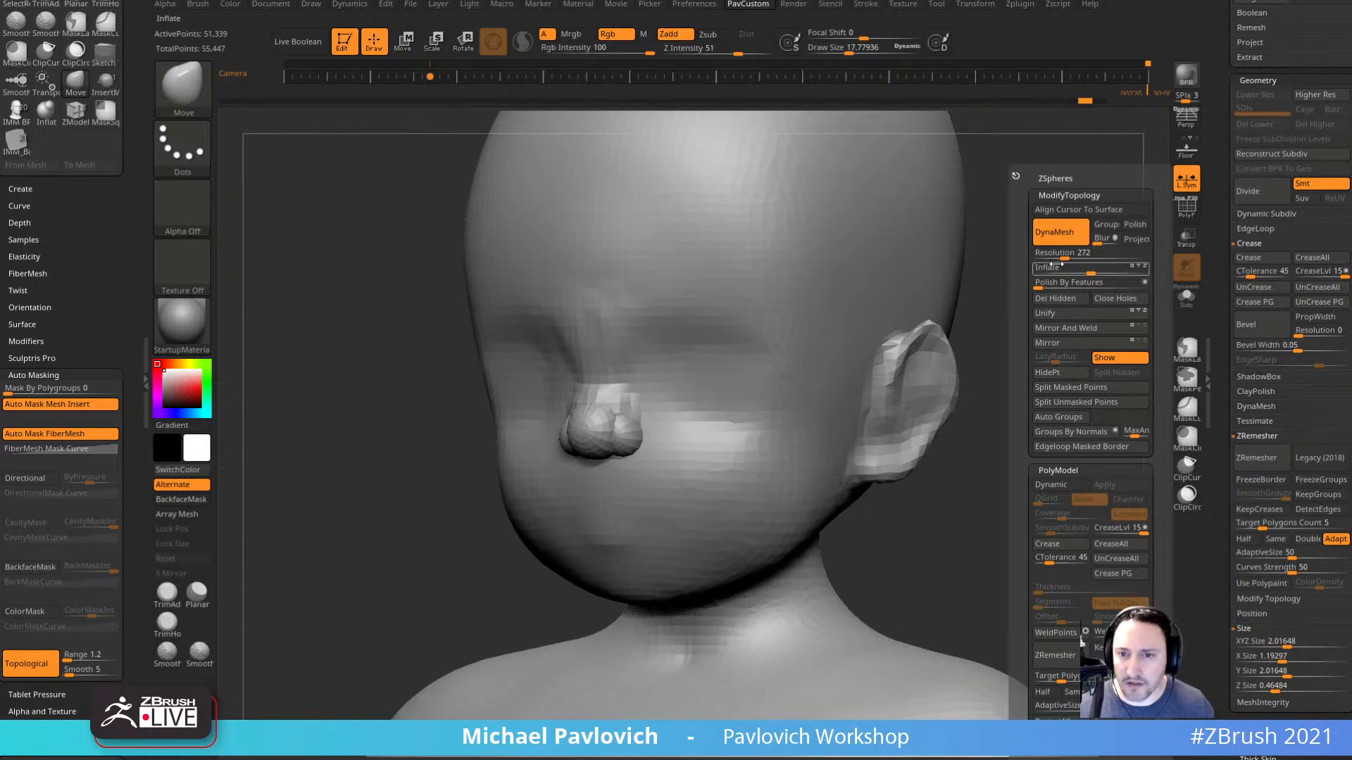
Isolate the head with the SelectLasso brush and split the hidden body off into its own subtool.
mouse_move(1011, 471)
left_mouse_down("alt")
mouse_move(956, 395)
mouse_move(986, 404)
left_mouse_up("alt")
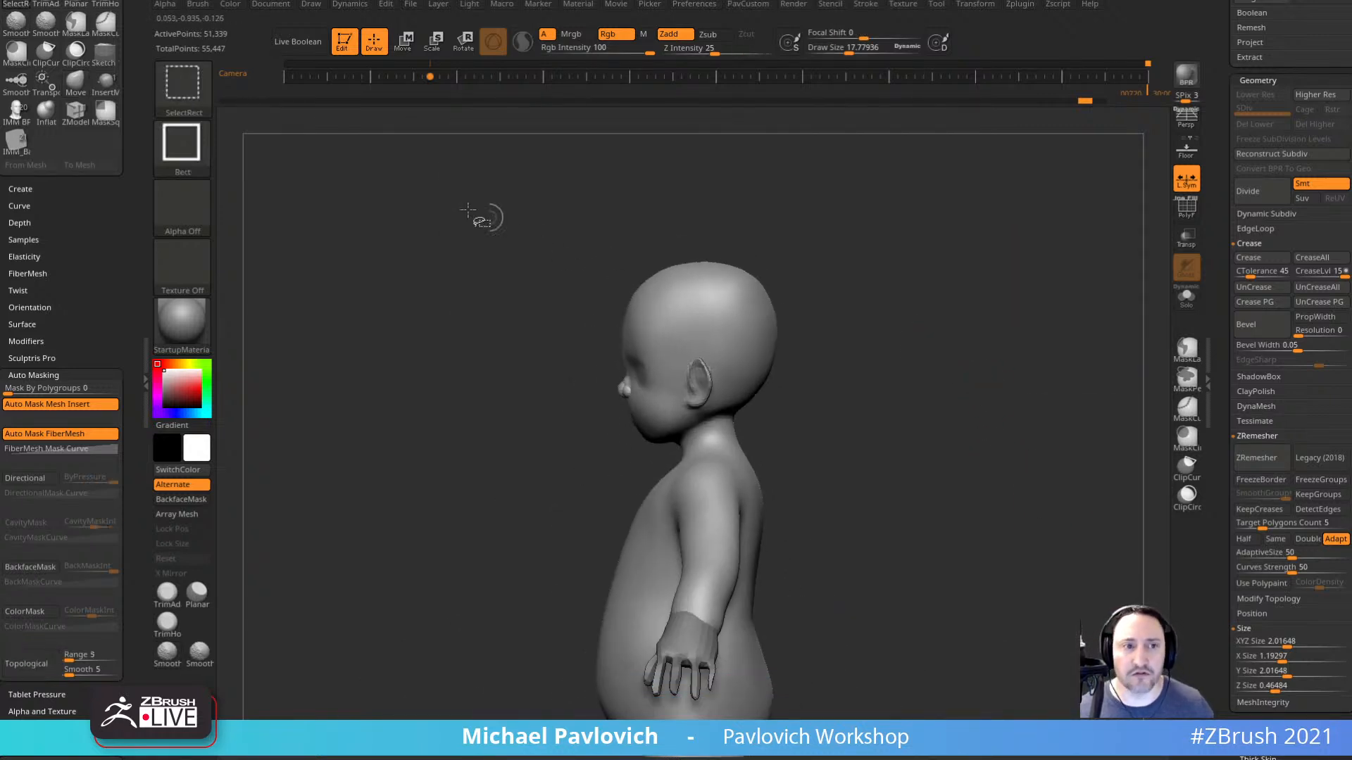
key("b")
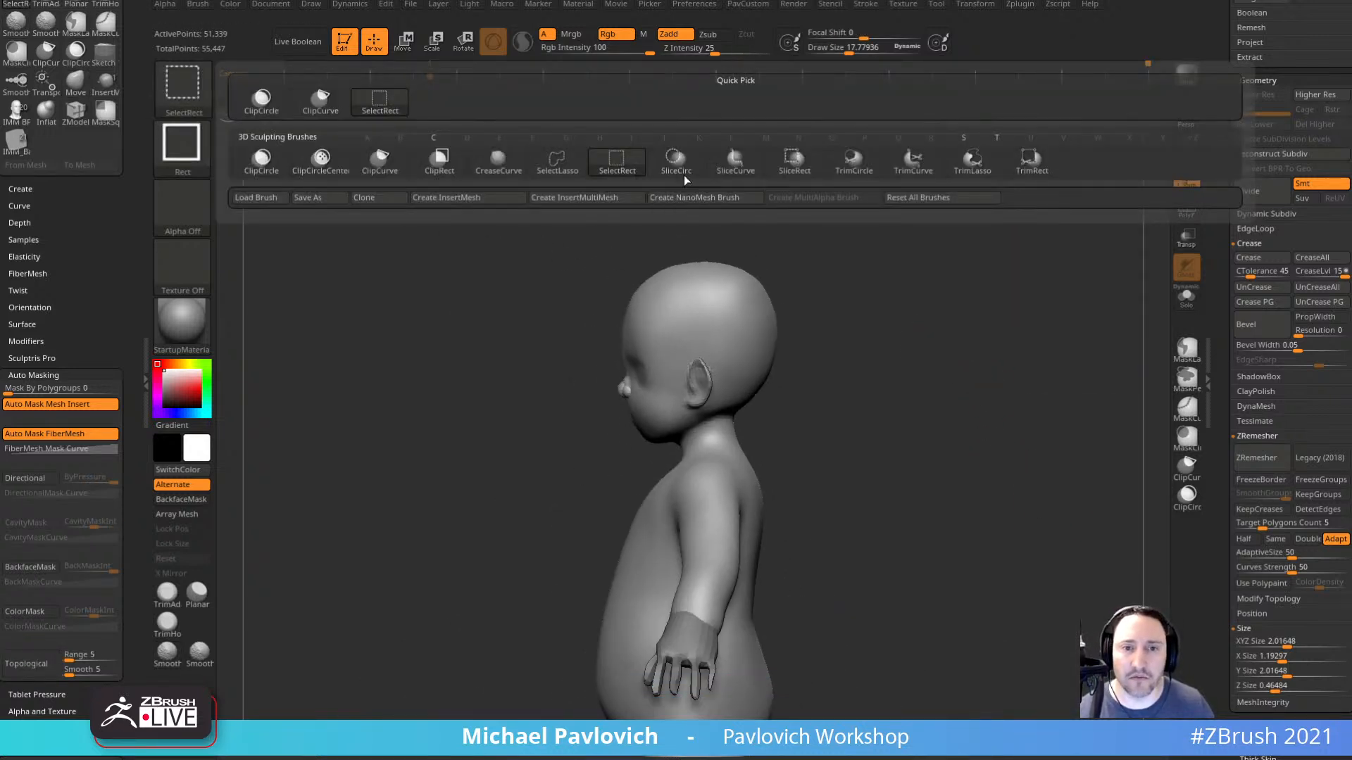
left_click(565, 159)
mouse_move(814, 256)
left_mouse_down("ctrl+shift")
mouse_move(725, 145)
mouse_move(619, 467)
mouse_move(933, 379)
mouse_move(965, 392)
left_mouse_up("ctrl+shift")
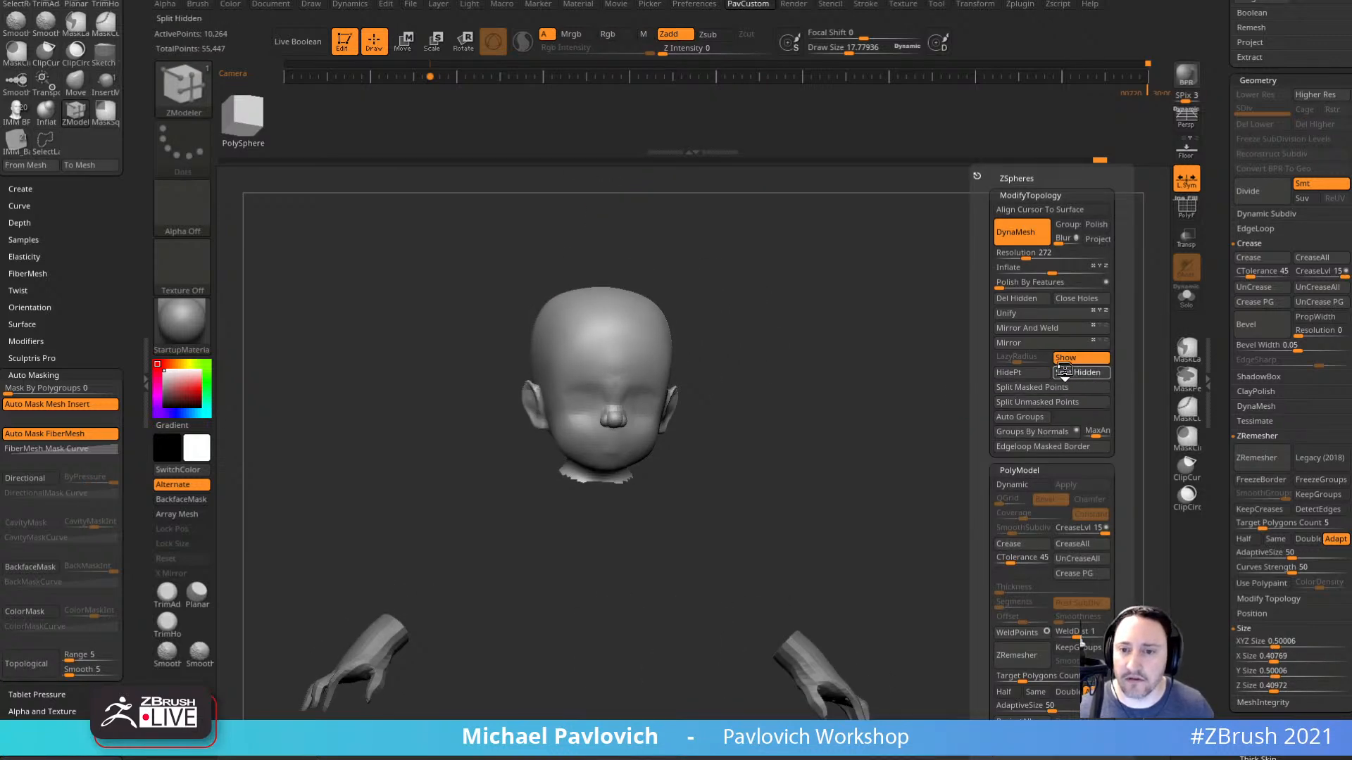
left_click(1064, 371)
Set the DynaMesh resolution to 536 and remesh the head so the nose spheres fuse with it.
left_click_drag(947, 343, 1000, 384, "shift")
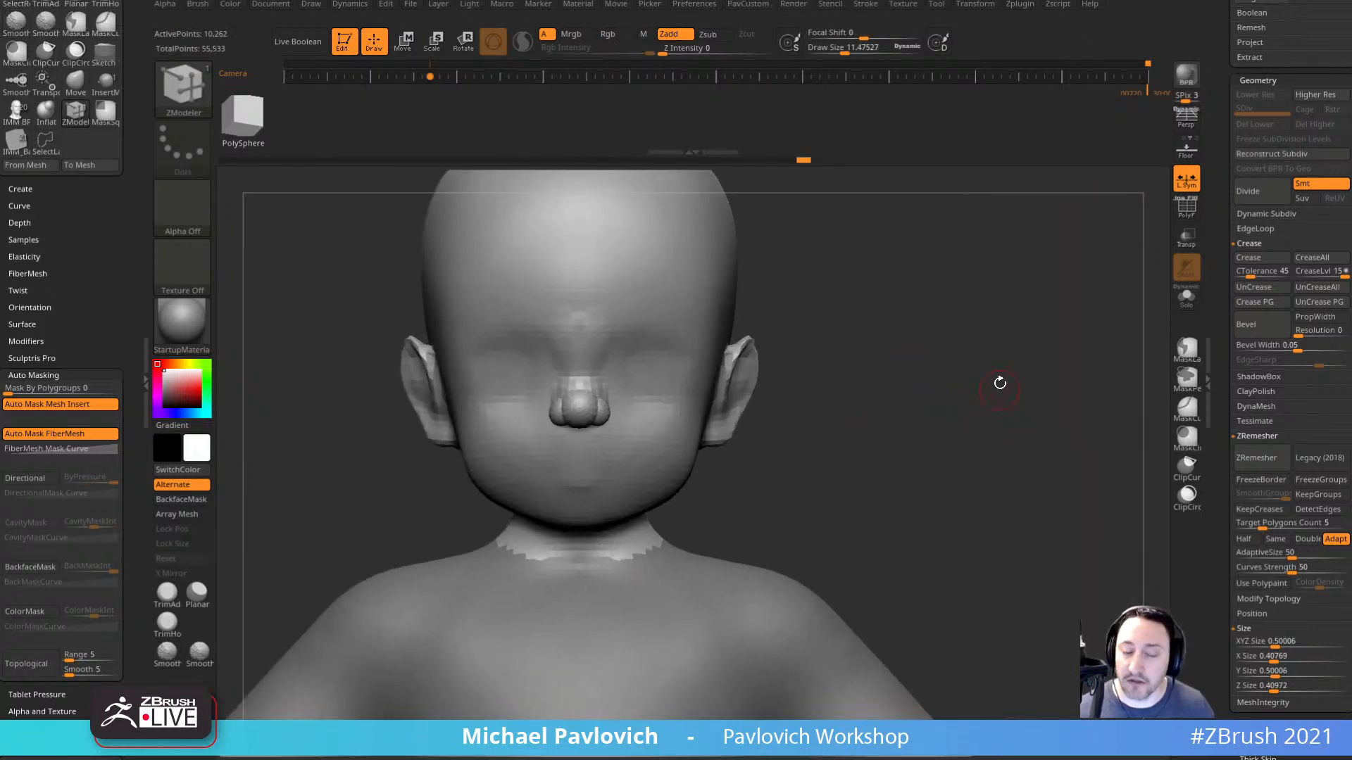
left_click_drag(1040, 434, 1023, 443)
key("space")
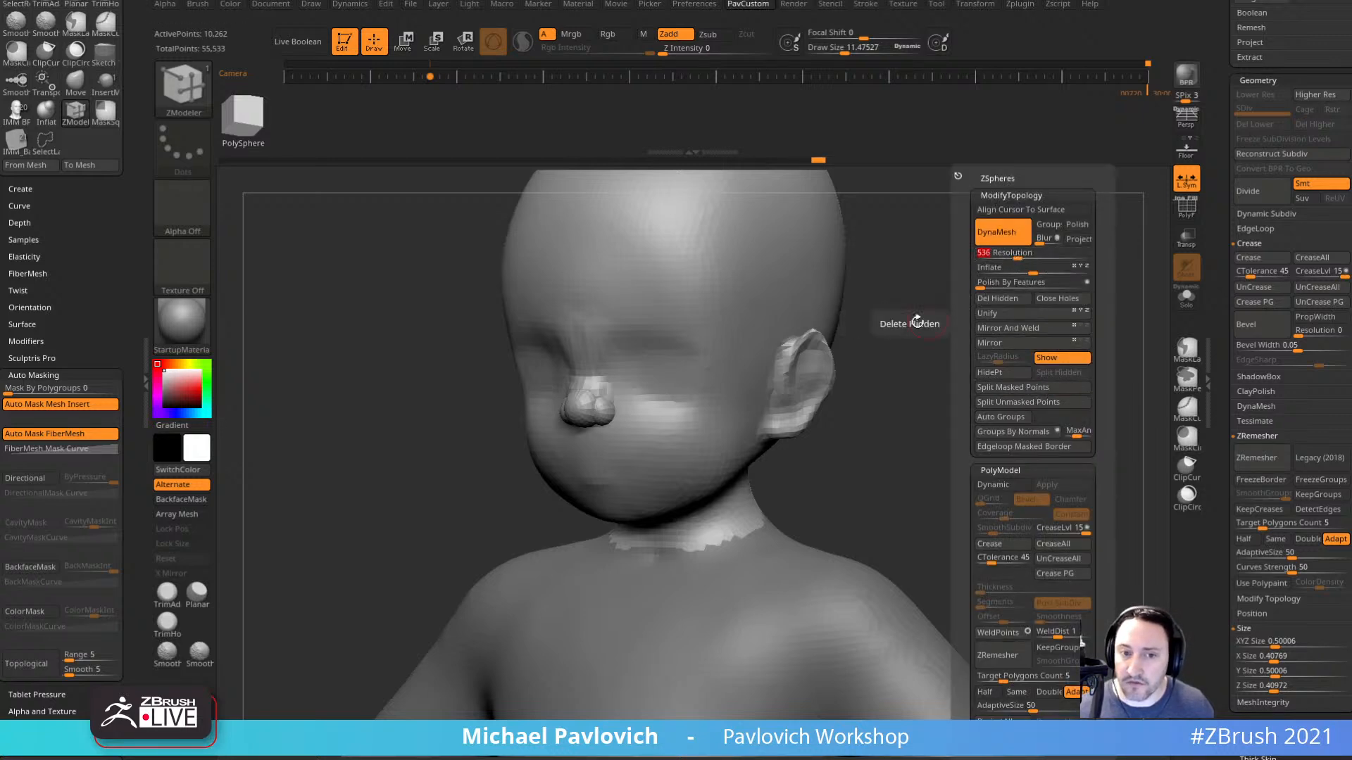
key("space")
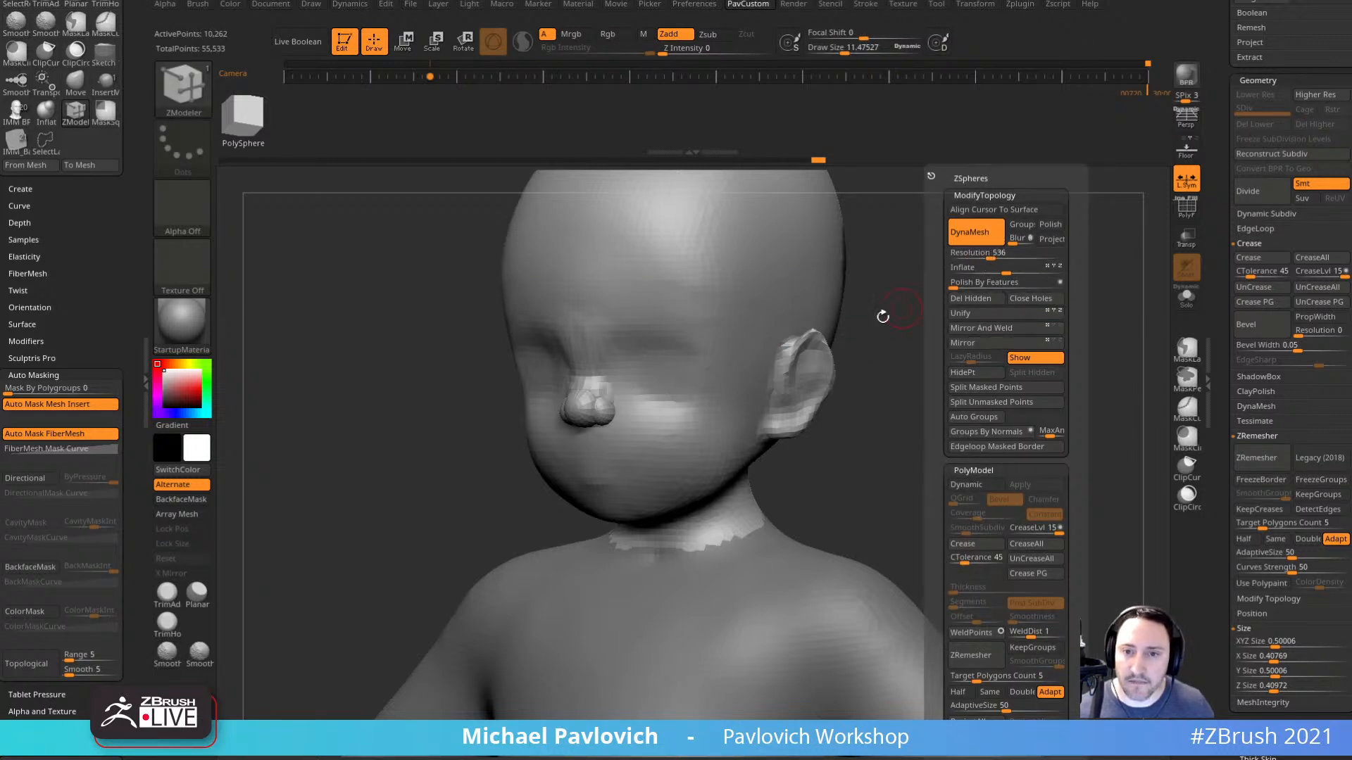
left_click_drag(1026, 413, 1003, 306, "ctrl")
Smooth the jagged lower neck edge of the head subtool with an enlarged brush.
left_click_drag(1024, 364, 1004, 378, "shift")
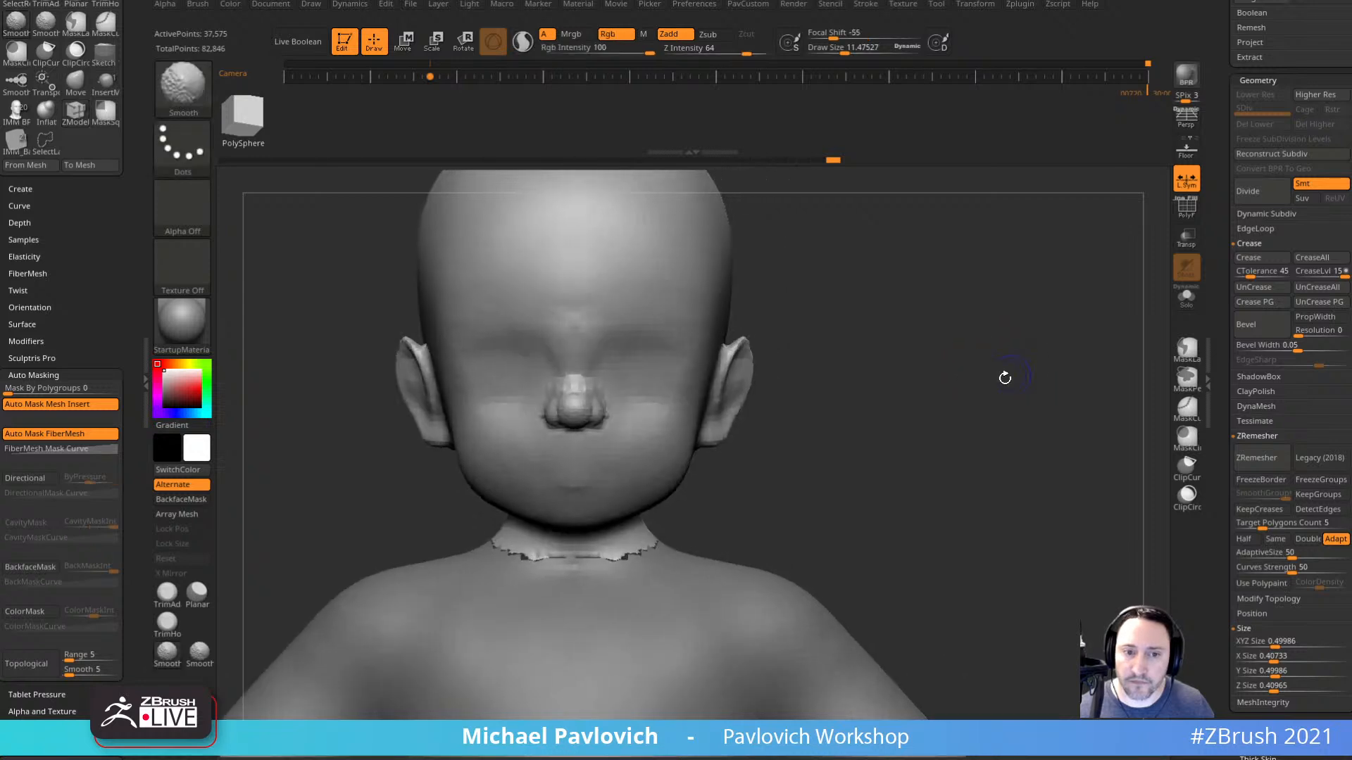
key("bracketright")
key("b")
key("m")
key("v")
left_click_drag(634, 551, 599, 533, "shift")
left_click_drag(808, 483, 808, 522)
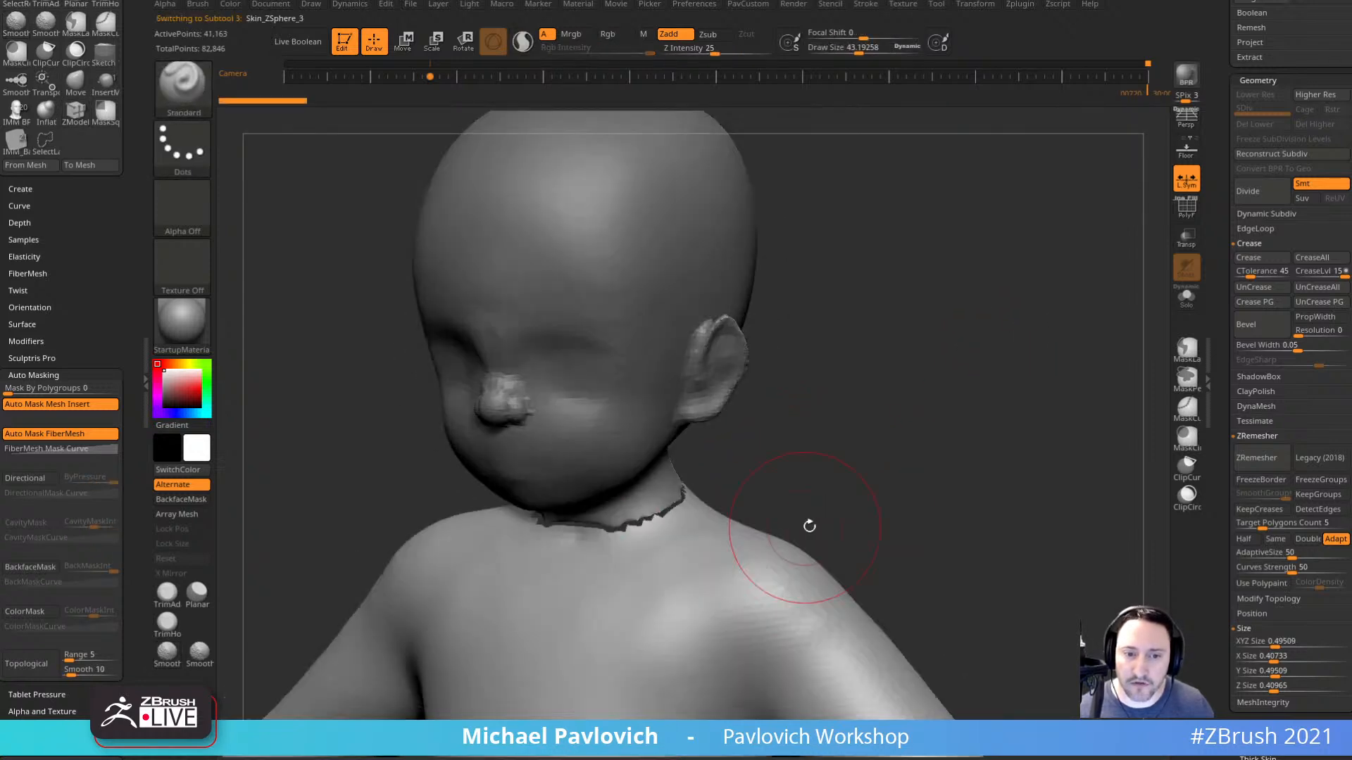
Remesh the body subtool with DynaMesh and smooth its ragged neck opening all around.
key("space")
left_click_drag(775, 258, 968, 450, "ctrl")
left_click_drag(736, 533, 598, 530, "shift")
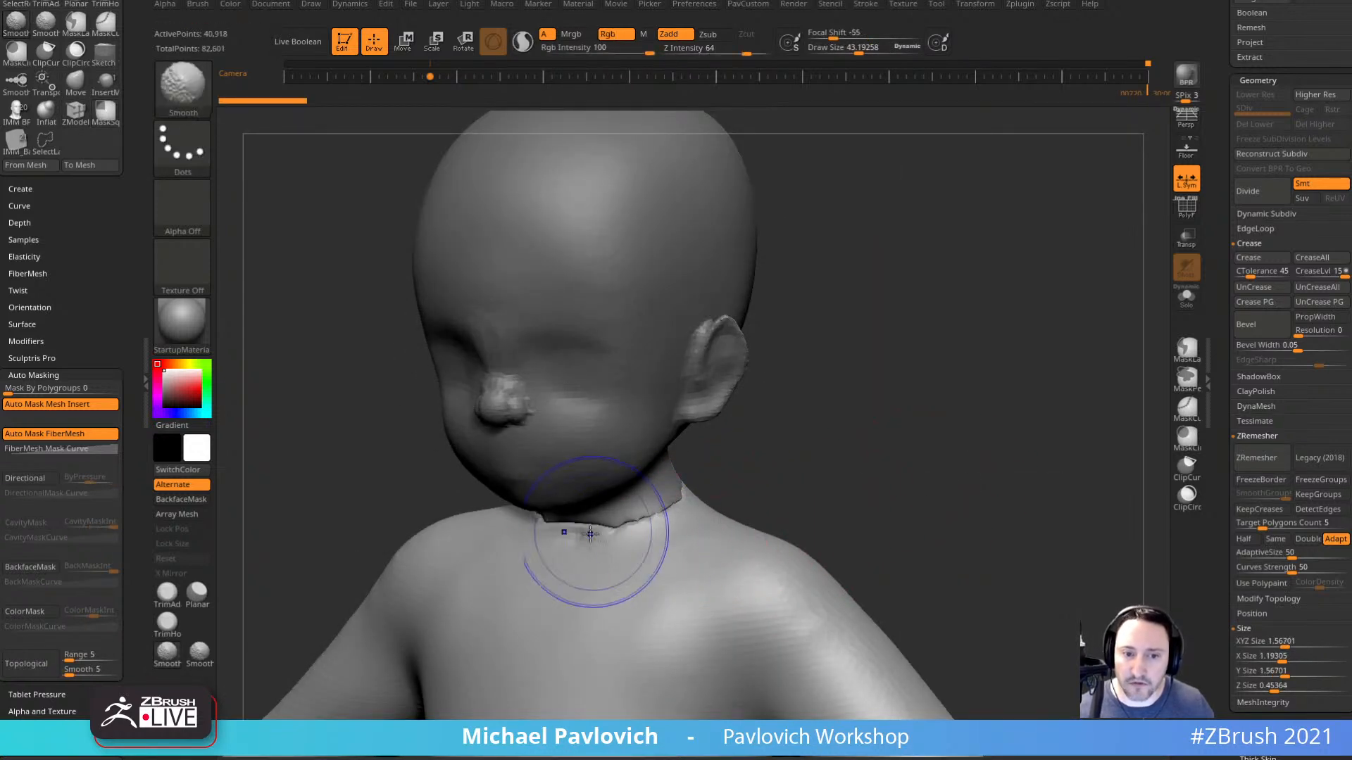
left_click_drag(873, 436, 718, 492)
left_click_drag(653, 527, 672, 486, "shift")
mouse_move(827, 357)
left_mouse_down()
mouse_move(899, 374)
mouse_move(710, 494)
left_mouse_up()
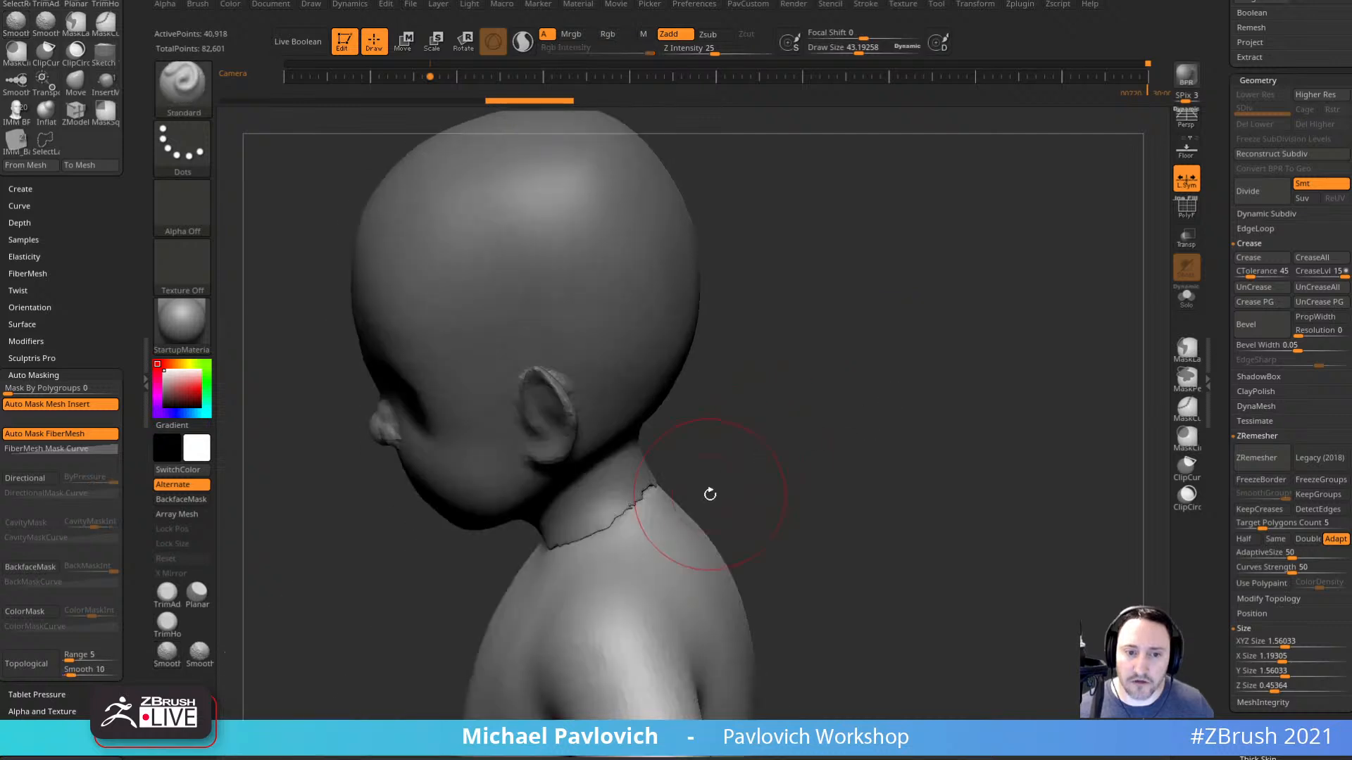
left_click_drag(694, 446, 627, 461)
Smooth the neck edge of the head subtool around the back and side.
left_click_drag(619, 522, 730, 458, "shift")
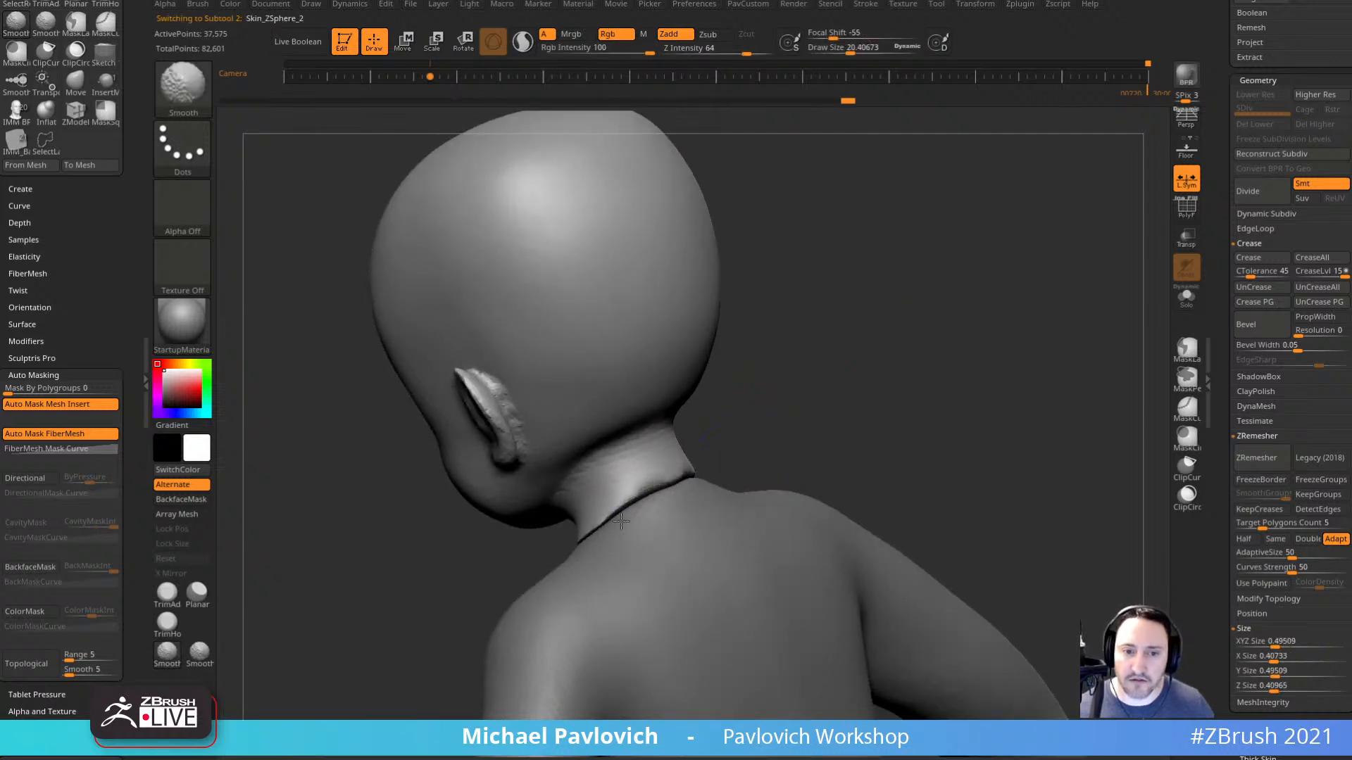
left_click_drag(760, 412, 936, 426)
left_click_drag(637, 519, 730, 503, "shift")
left_click_drag(949, 392, 1016, 459, "alt")
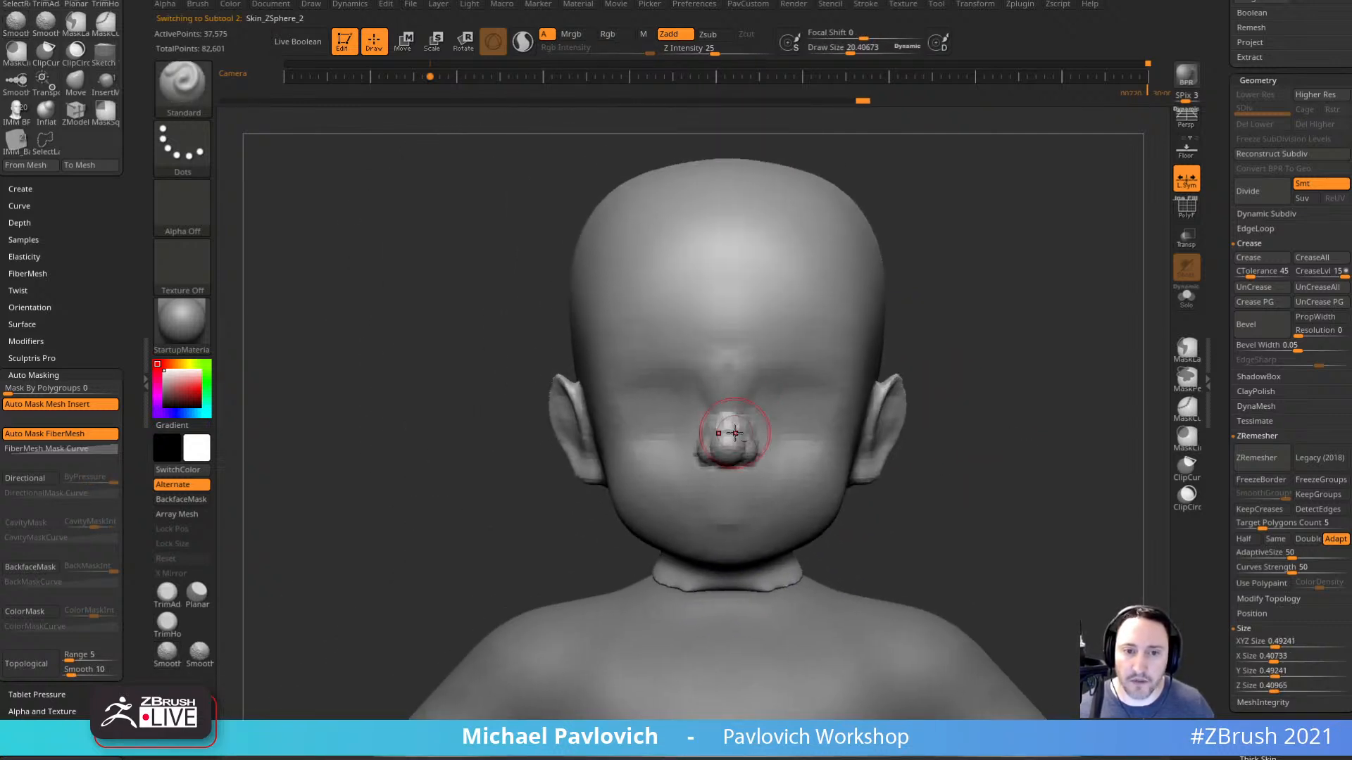
Smooth the fused nose so the bridge, tip and nostrils blend into the face.
left_click_drag(981, 299, 984, 352, "alt")
mouse_move(740, 373)
left_mouse_down("shift")
mouse_move(803, 441)
mouse_move(782, 347)
left_mouse_up("shift")
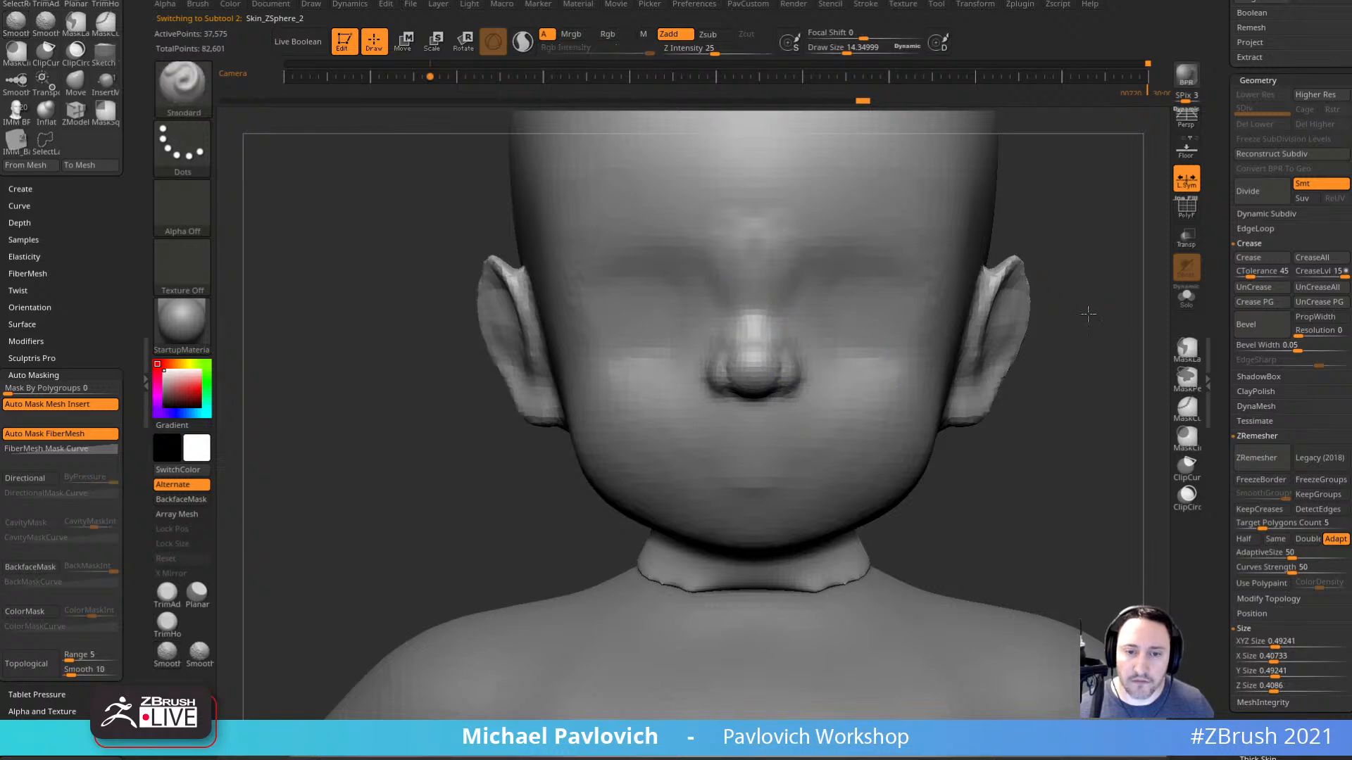
left_click_drag(1088, 314, 1020, 433, "alt")
key("space")
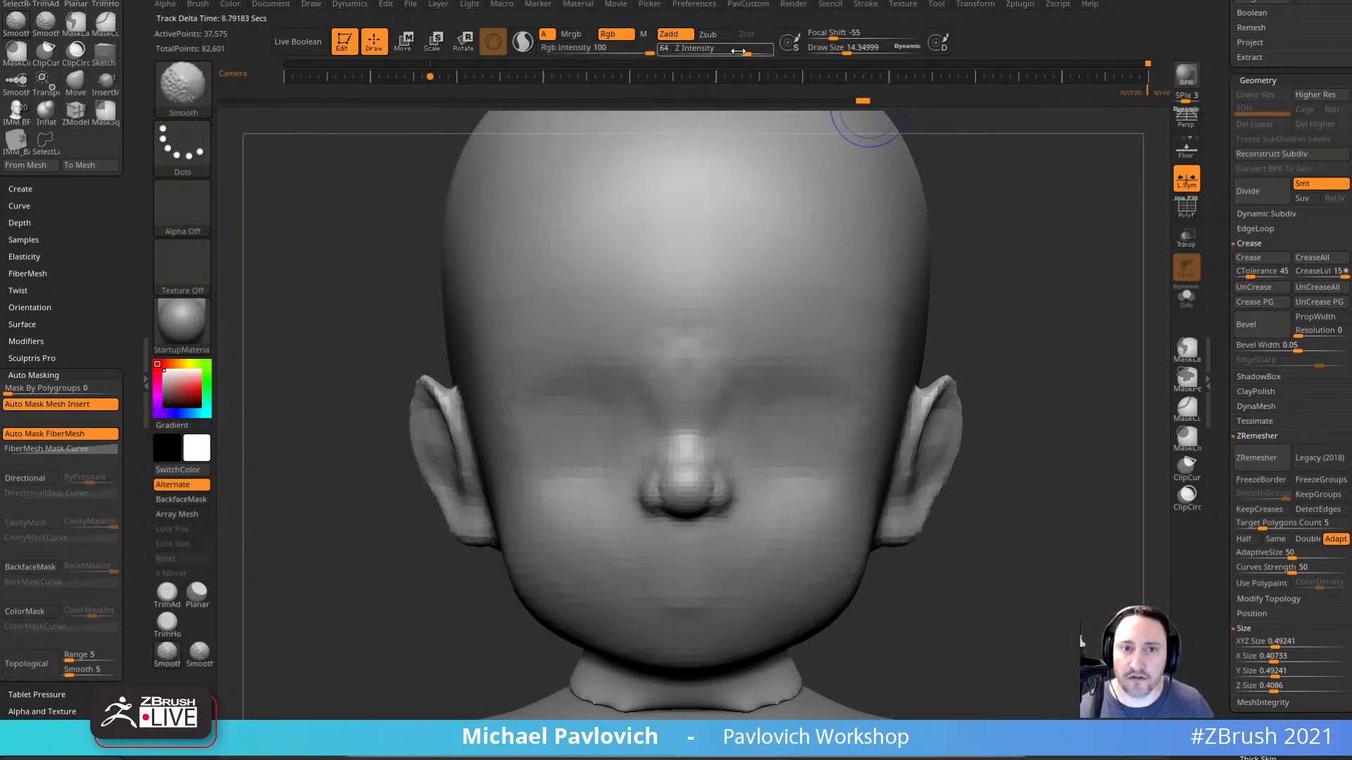
mouse_move(1037, 424)
left_mouse_down("alt")
mouse_move(996, 416)
mouse_move(1014, 399)
left_mouse_up("alt")
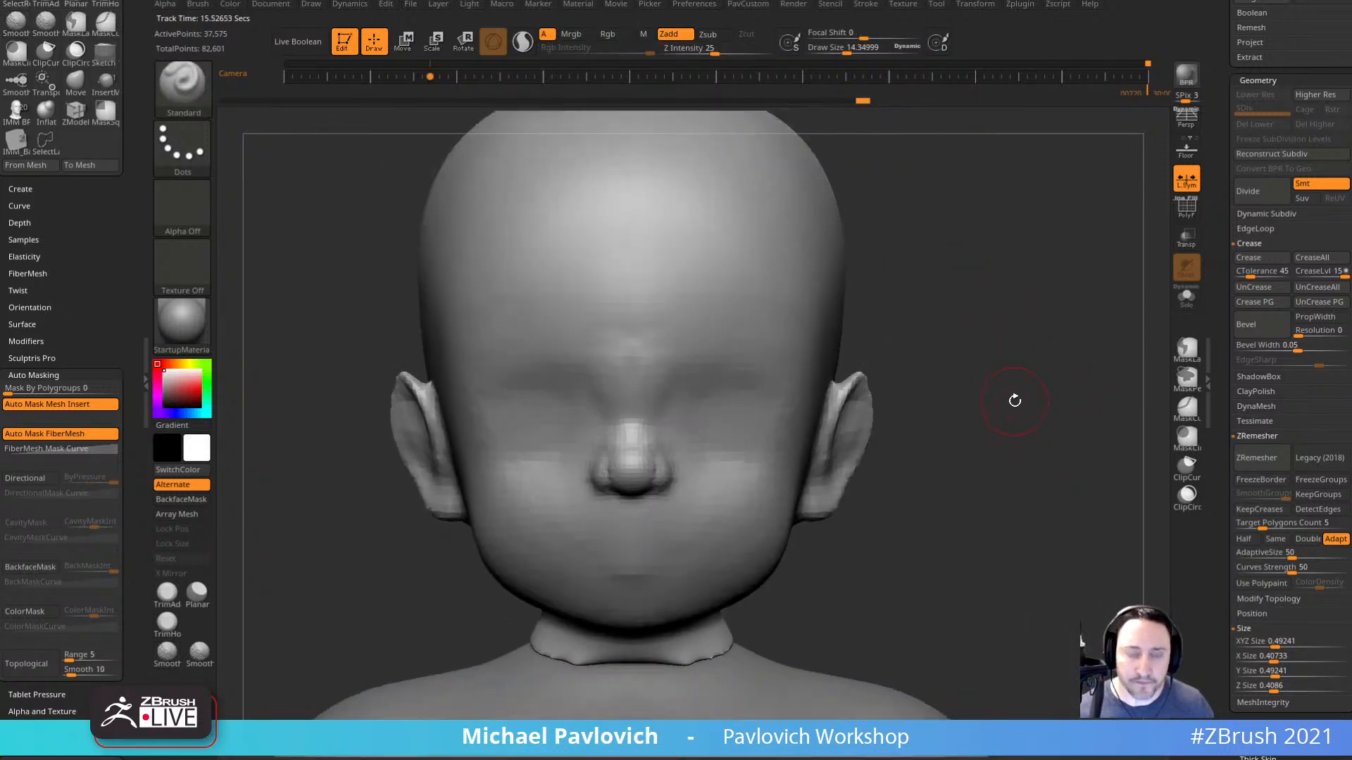
Show the baby proportion sketch overlay again and return to the stored front camera view that matches it.
key("shift+z")
key("Left")
key("s")
left_click_drag(401, 398, 438, 394)
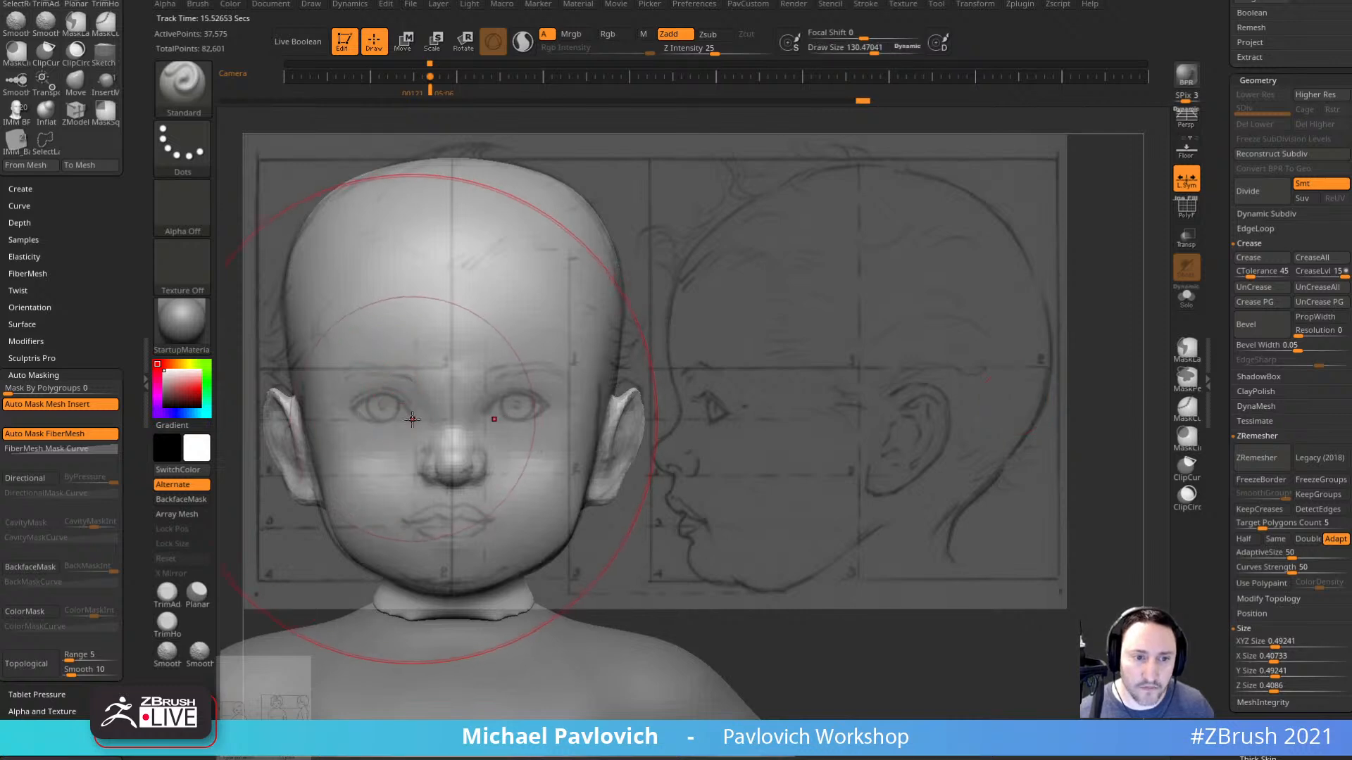
key("b")
key("m")
key("v")
key("b")
key("i")
key("n")
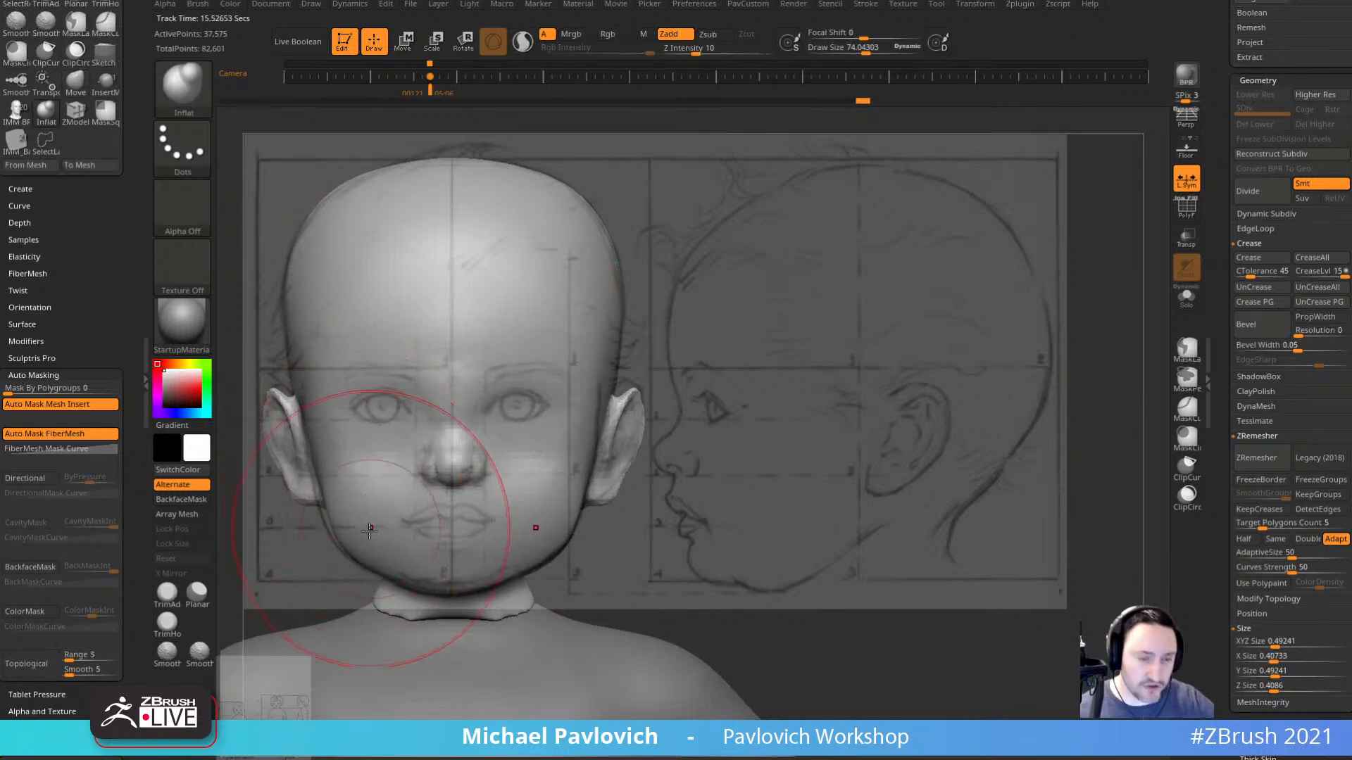
key("b")
key("s")
key("t")
key("s")
left_click_drag(417, 529, 401, 530)
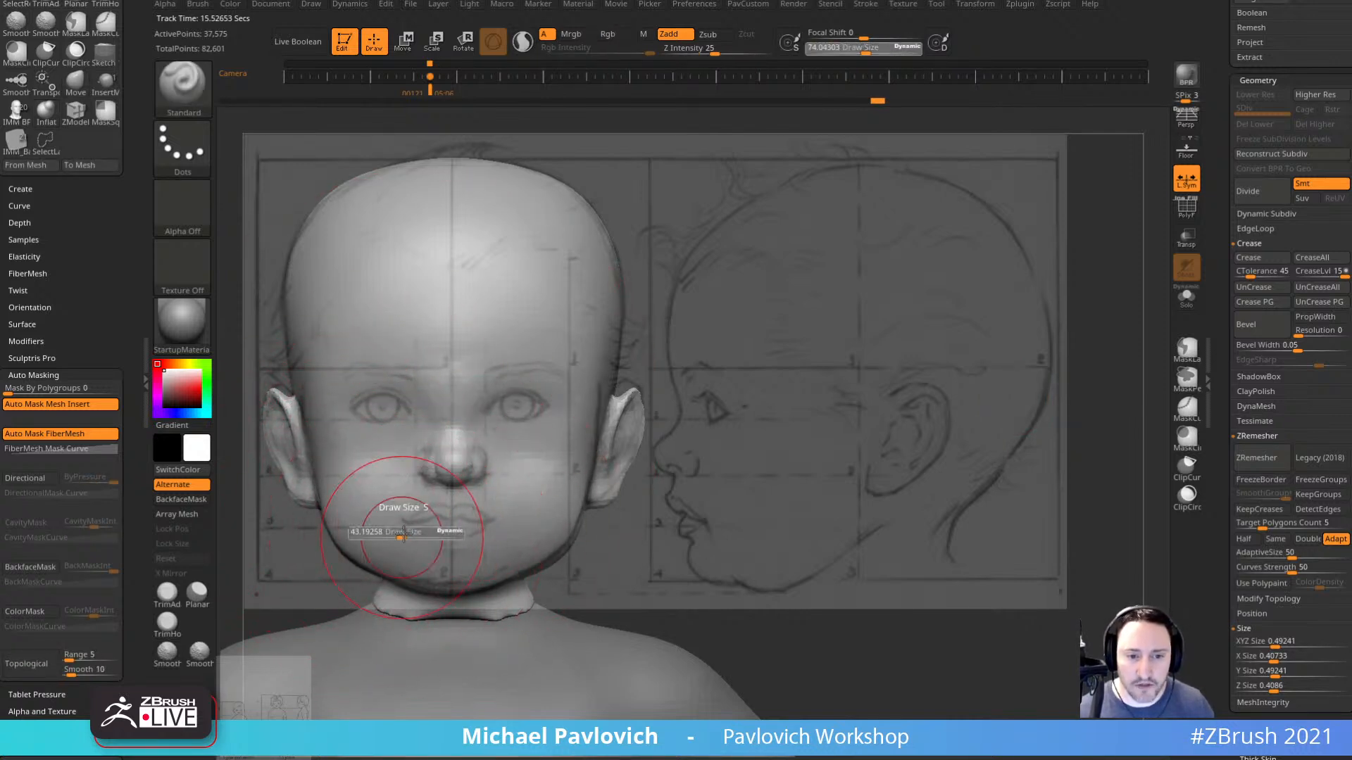
key("s")
left_click_drag(453, 429, 443, 429)
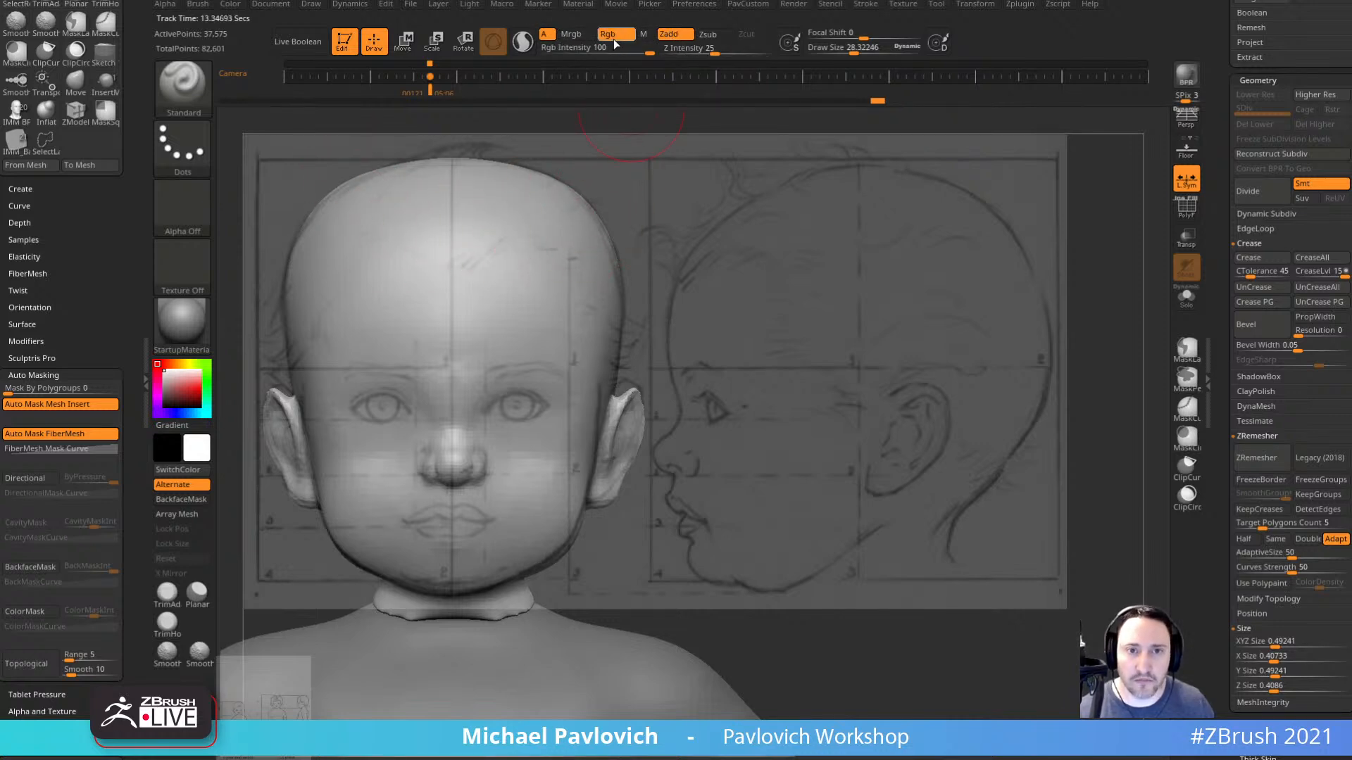
key("s")
left_click_drag(538, 323, 515, 336)
Transfer the sketch's eyes, brows, nose and mouth onto the head with the Paint brush and hide the reference overlay.
key("b")
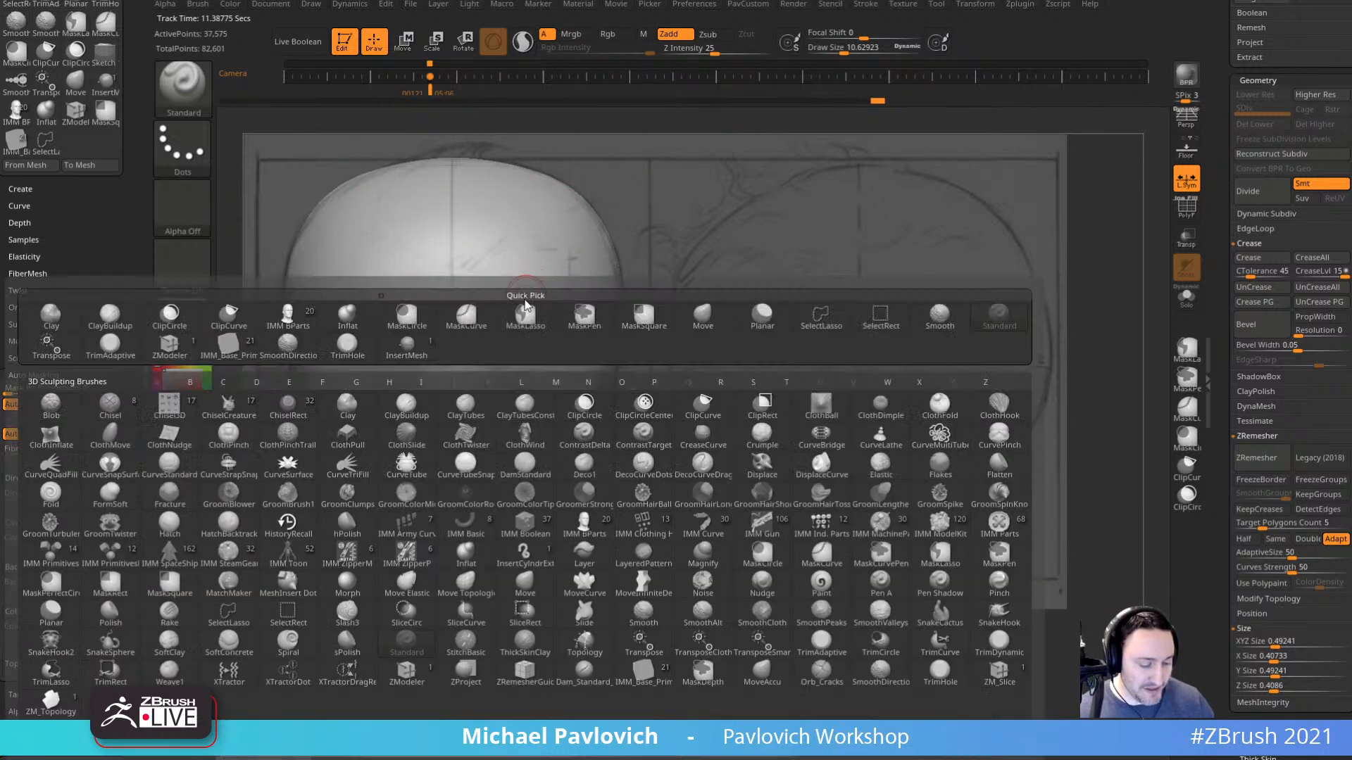
key("p")
key("a")
key("s")
mouse_move(392, 400)
left_mouse_down()
mouse_move(407, 402)
mouse_move(434, 348)
mouse_move(450, 484)
left_mouse_up()
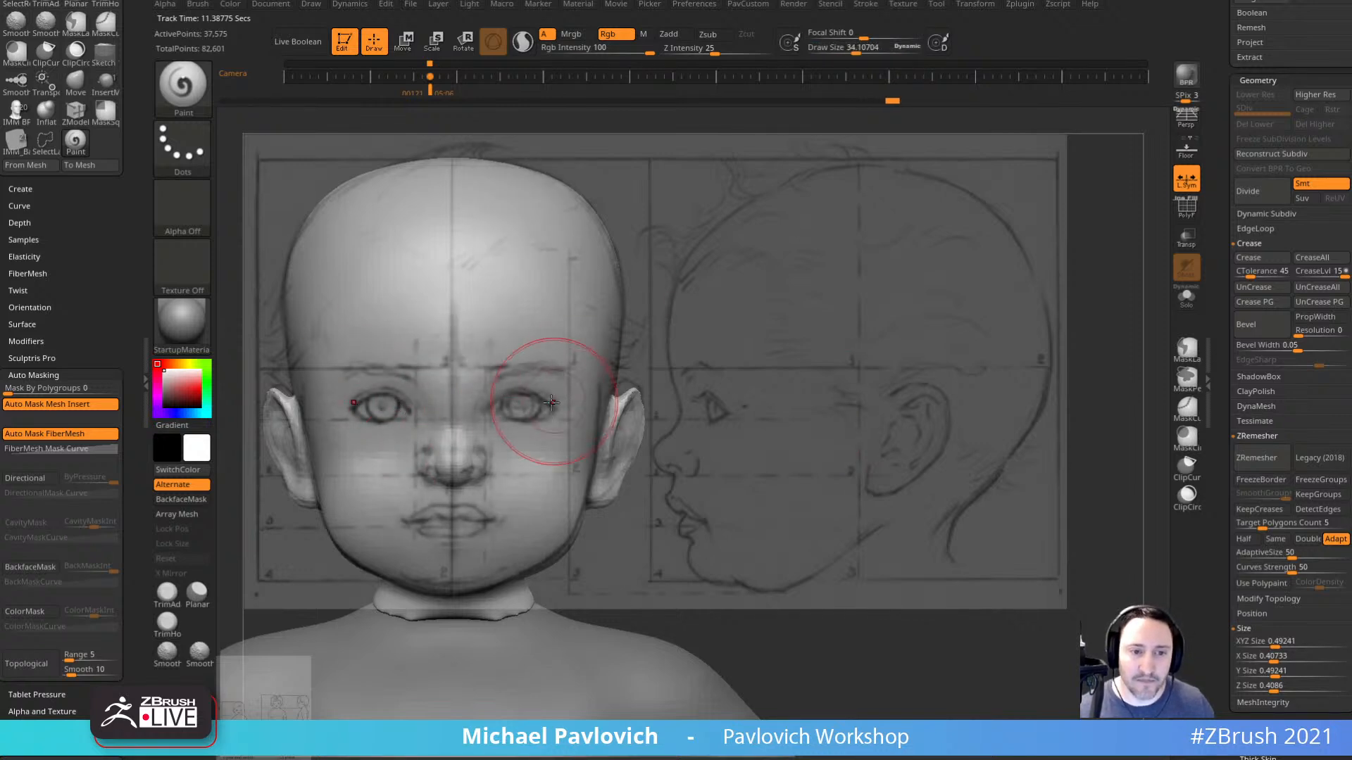
left_click_drag(552, 403, 482, 380)
key("shift+z")
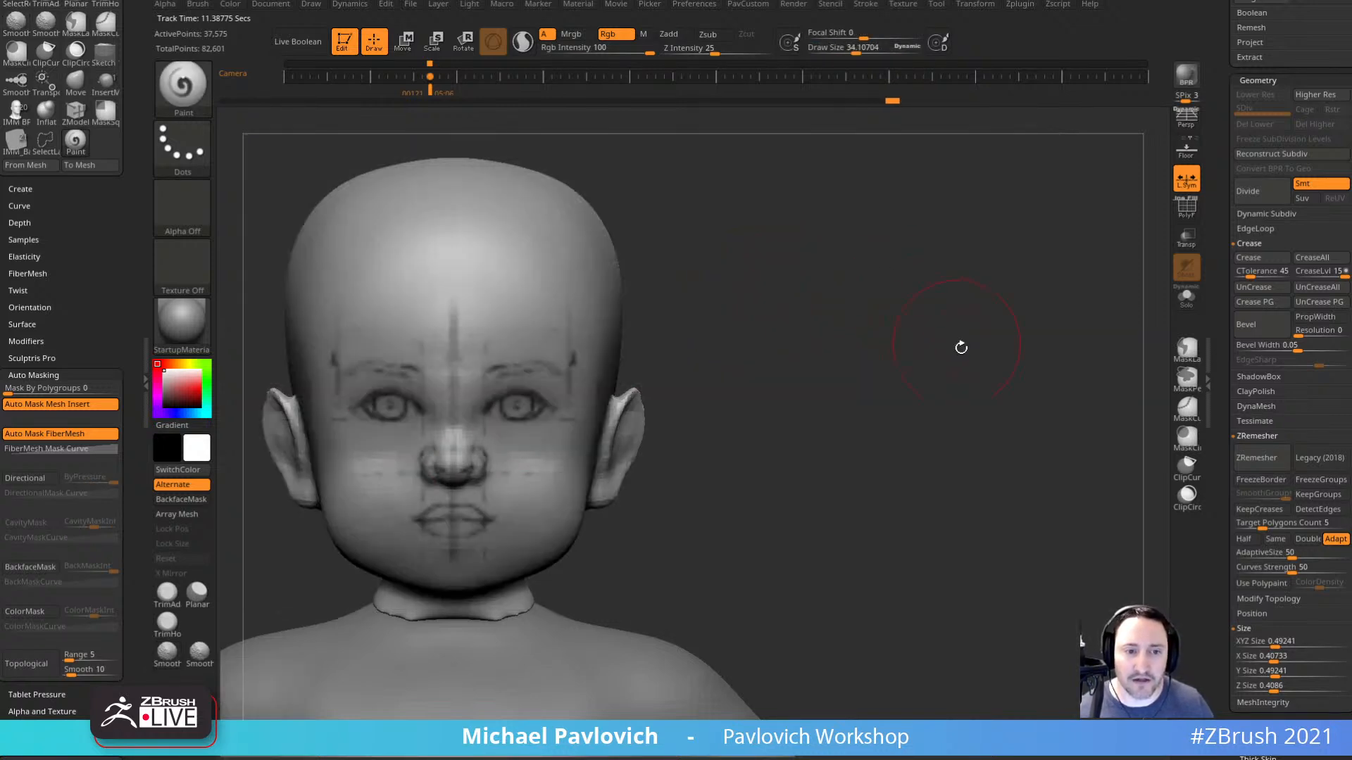
mouse_move(960, 347)
left_mouse_down()
mouse_move(894, 398)
mouse_move(946, 393)
mouse_move(939, 384)
left_mouse_up()
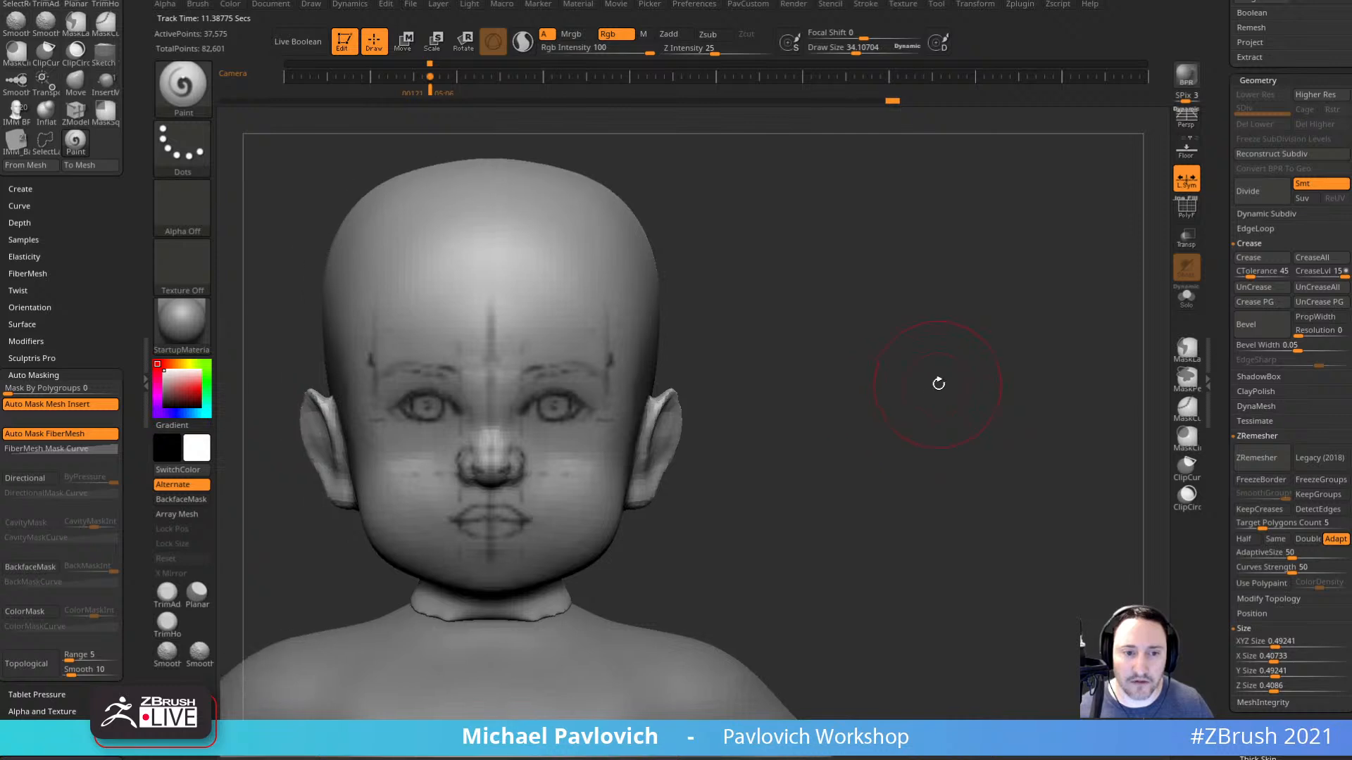
Carve the eye sockets around the painted eyes using the Clay brush at a reduced draw size.
left_click_drag(870, 344, 955, 348, "alt")
key("b")
key("c")
key("l")
left_click_drag(673, 408, 644, 408)
key("ctrl+z")
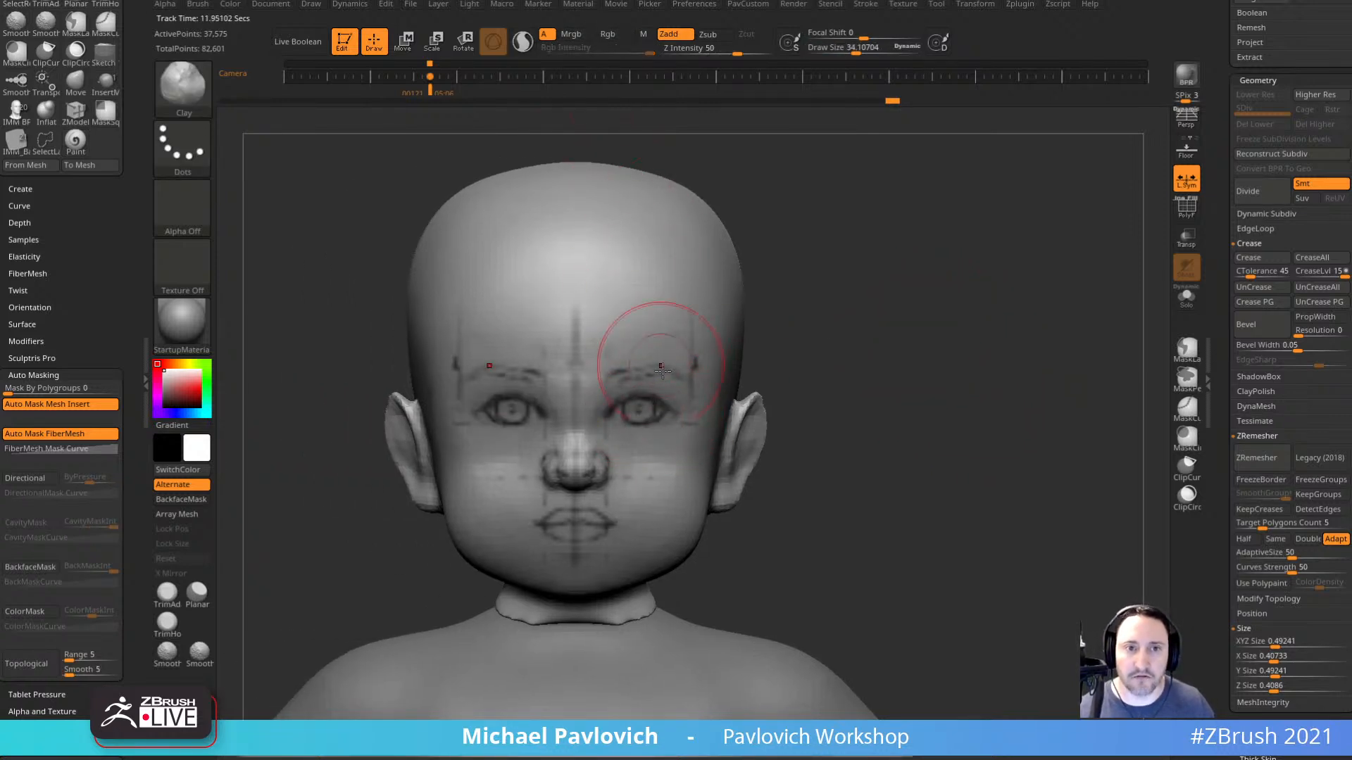
key("bracketleft")
left_click_drag(652, 414, 646, 410)
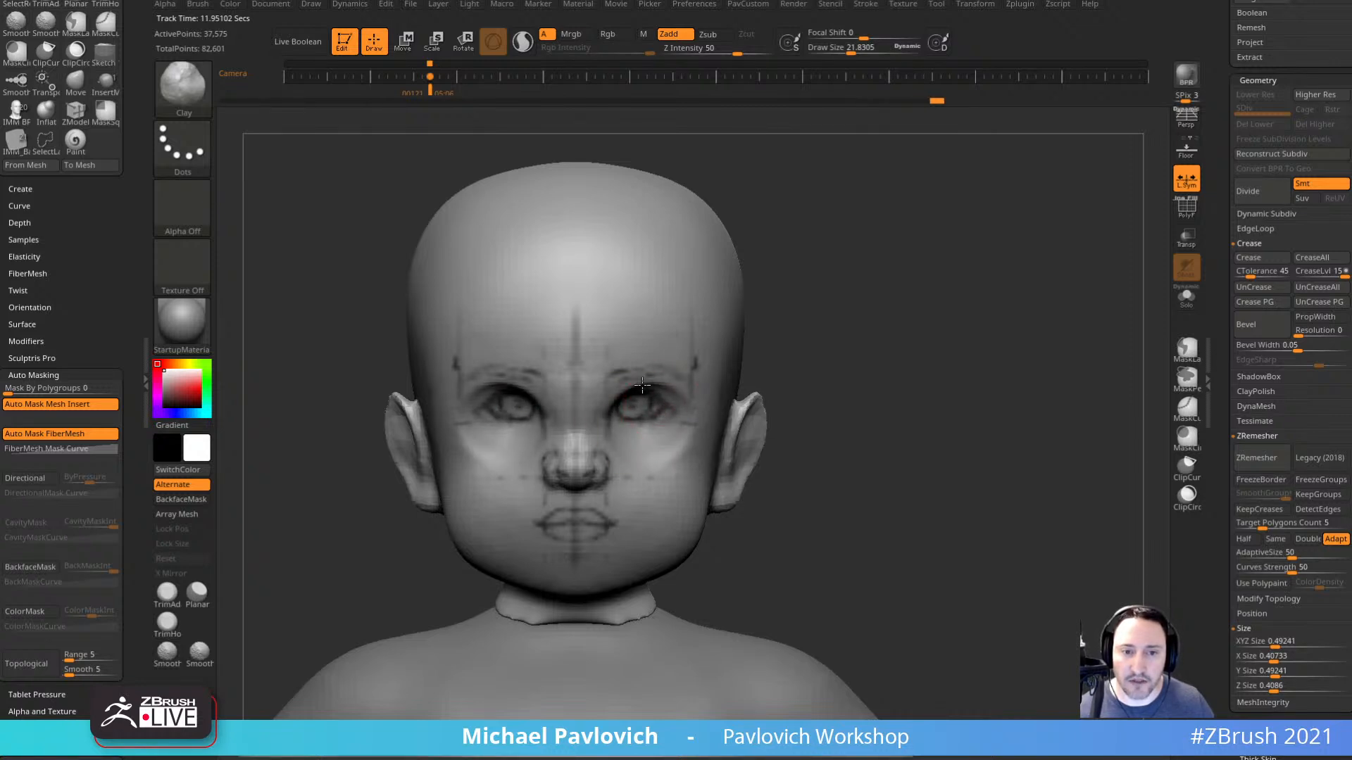
left_click_drag(611, 411, 661, 412)
Insert a symmetrical pair of Sphere16 meshes over the painted eyes as eyeballs.
left_click_drag(944, 364, 997, 375)
key("5")
key("m")
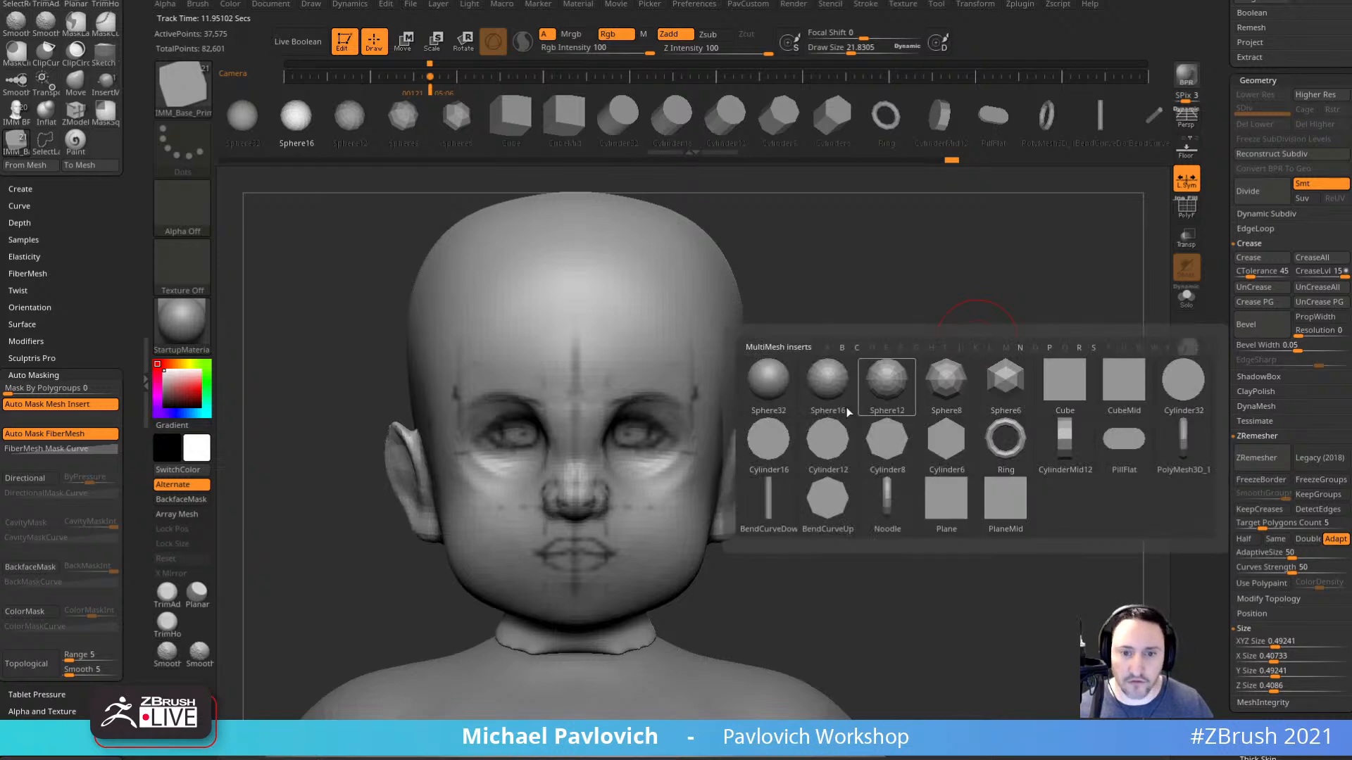
left_click(830, 397)
left_click_drag(634, 431, 682, 435)
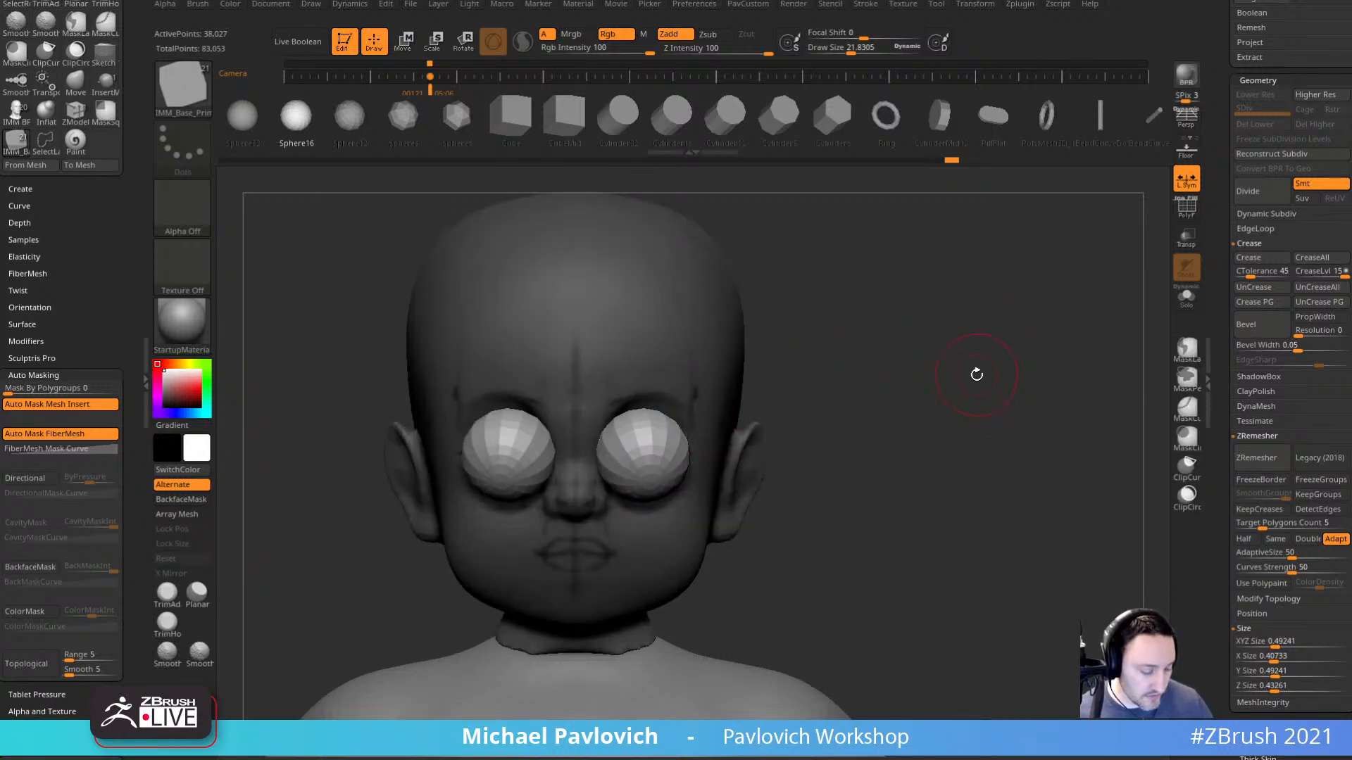
Center and align the transform gizmo on the eyeball spheres and move the pair back into the eye sockets.
key("b")
key("i")
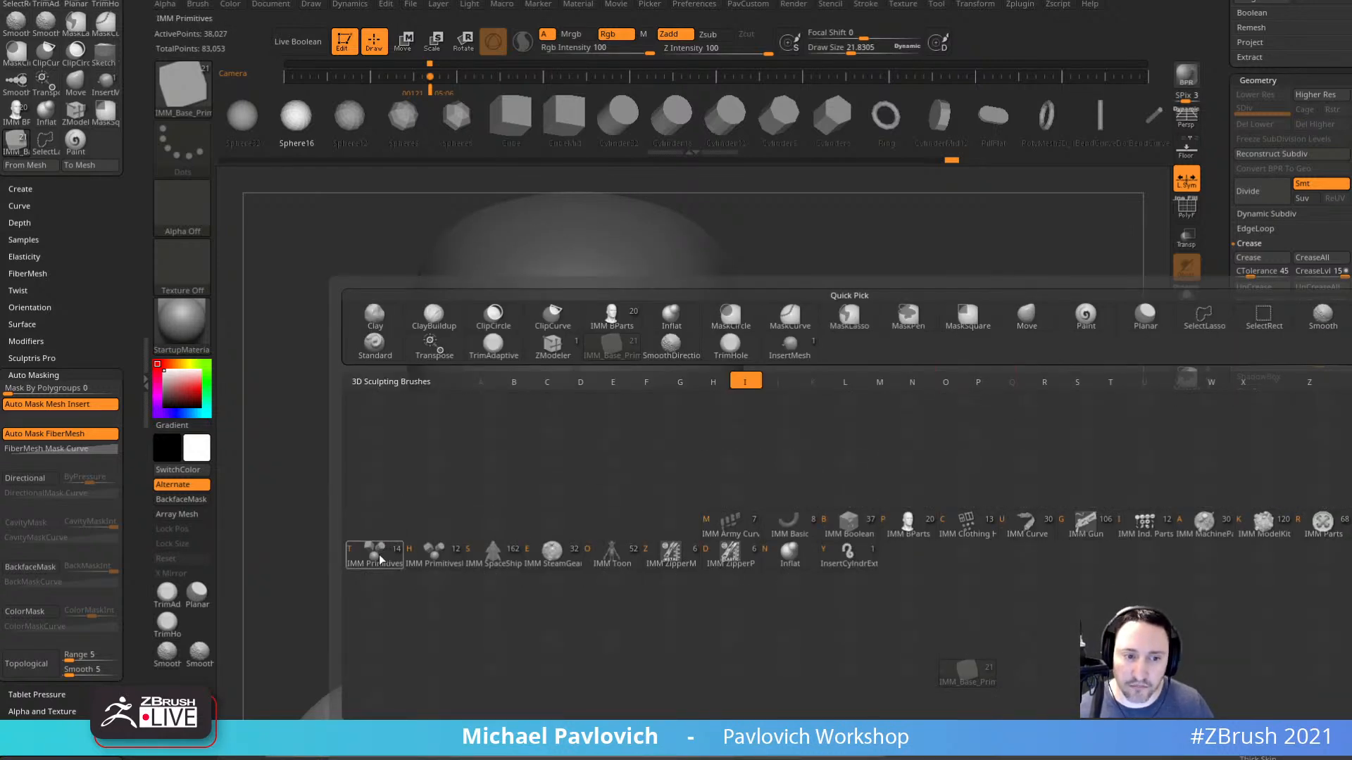
key("Escape")
mouse_move(920, 329)
left_mouse_down("alt")
mouse_move(969, 362)
mouse_move(711, 359)
left_mouse_up("alt")
key("w")
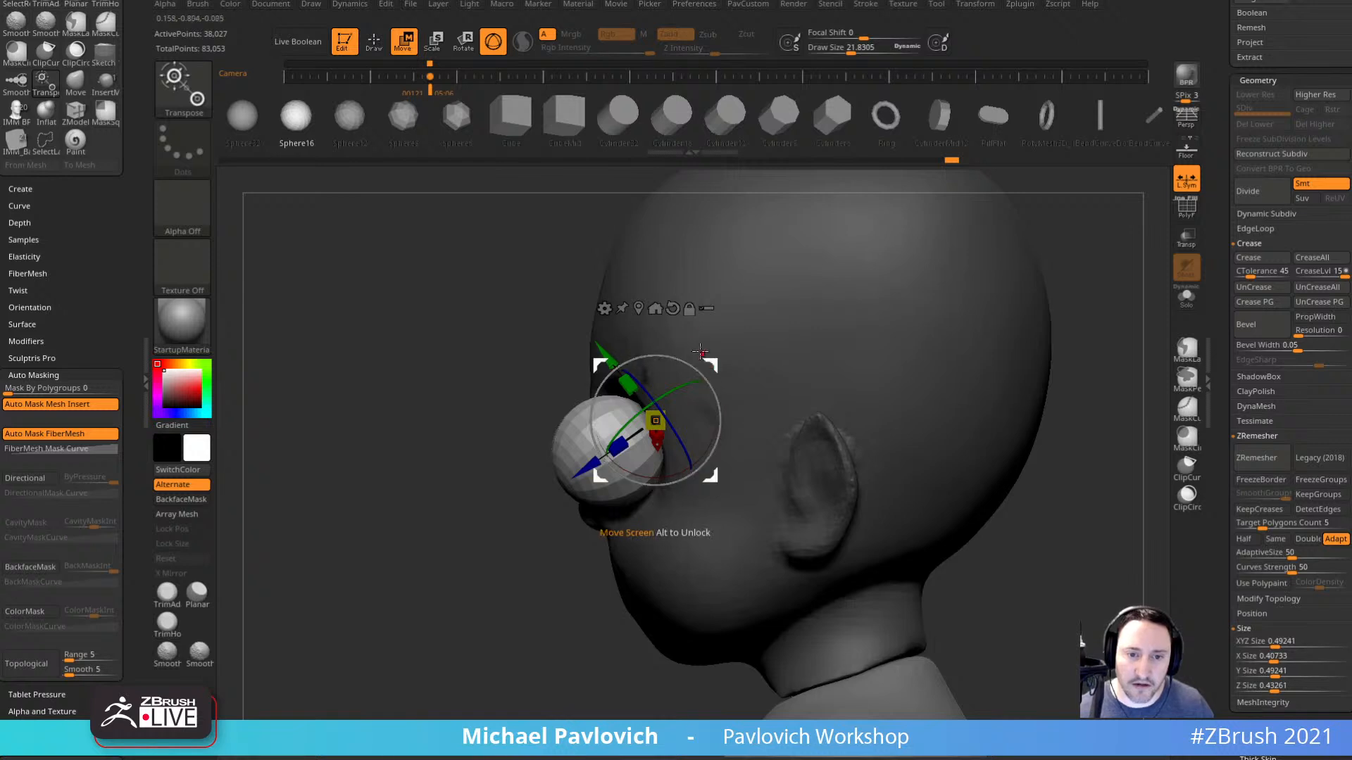
left_click(673, 308, "alt")
left_click(638, 308)
mouse_move(656, 407)
left_mouse_down()
mouse_move(674, 445)
mouse_move(710, 388)
mouse_move(711, 419)
mouse_move(710, 380)
left_mouse_up()
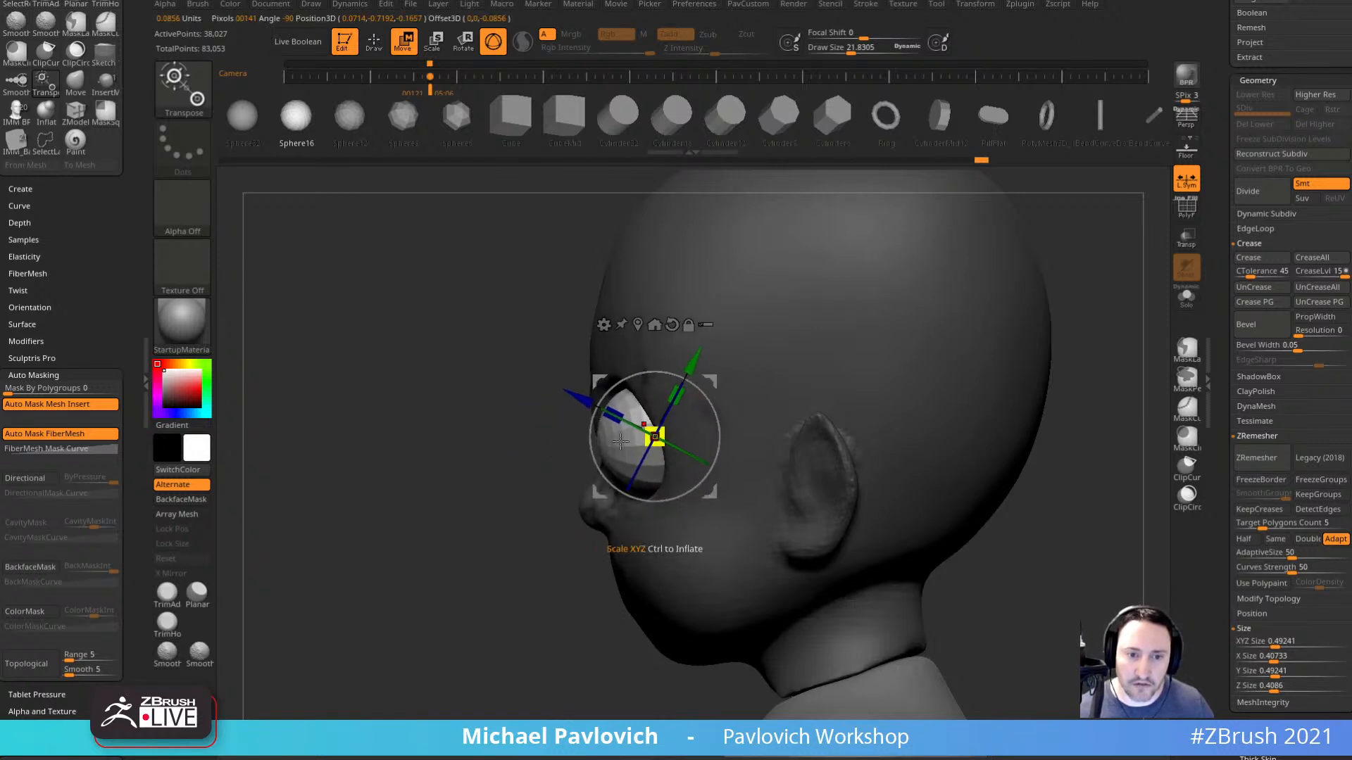
Fine-tune the eyeballs' position and scale from the front so they sit within the painted eye areas.
key("q")
left_click_drag(492, 503, 621, 513, "shift")
right_click_drag(621, 512, 686, 518, "alt")
key("w")
left_click_drag(720, 440, 716, 449)
left_click_drag(776, 386, 778, 387)
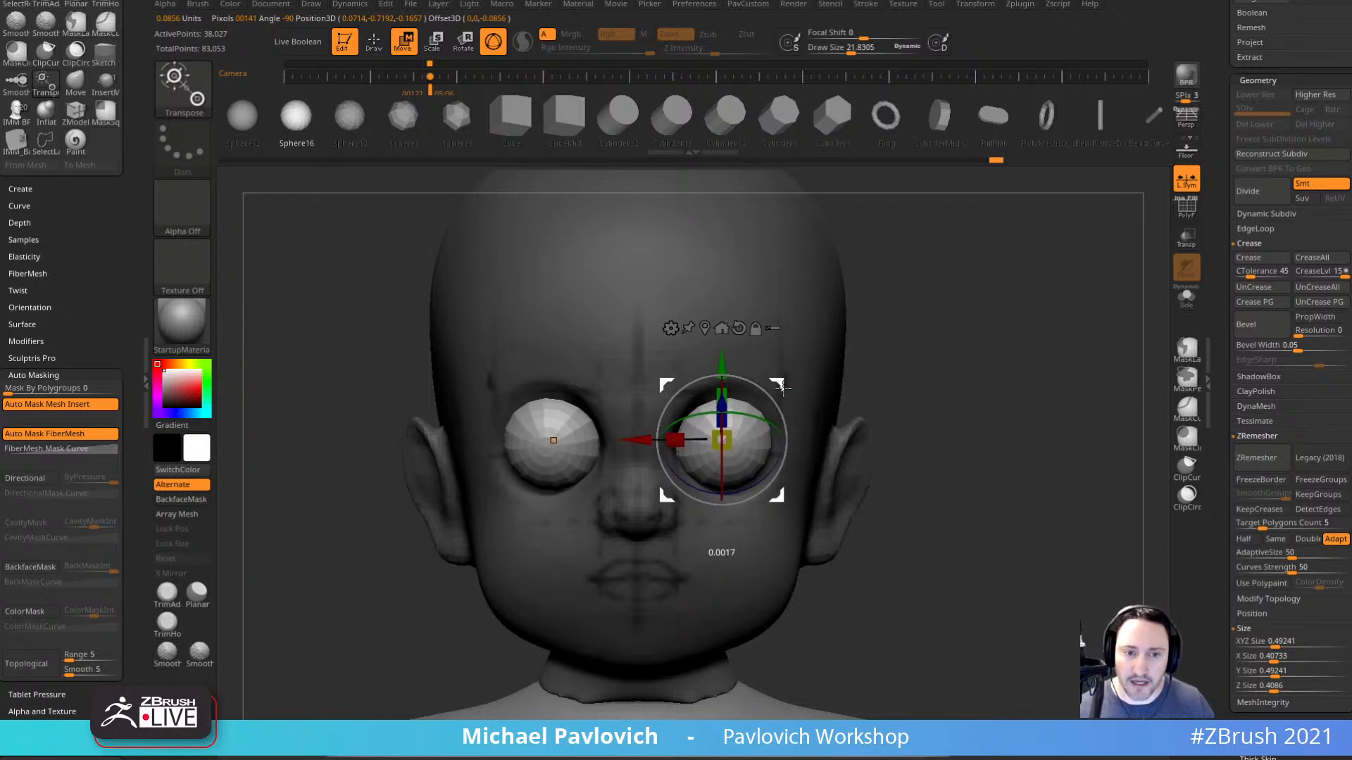
Split the masked points so the eyeballs become a separate subtool from the head.
key("q")
left_click_drag(968, 373, 777, 417)
key("s")
right_click_drag(700, 443, 968, 435)
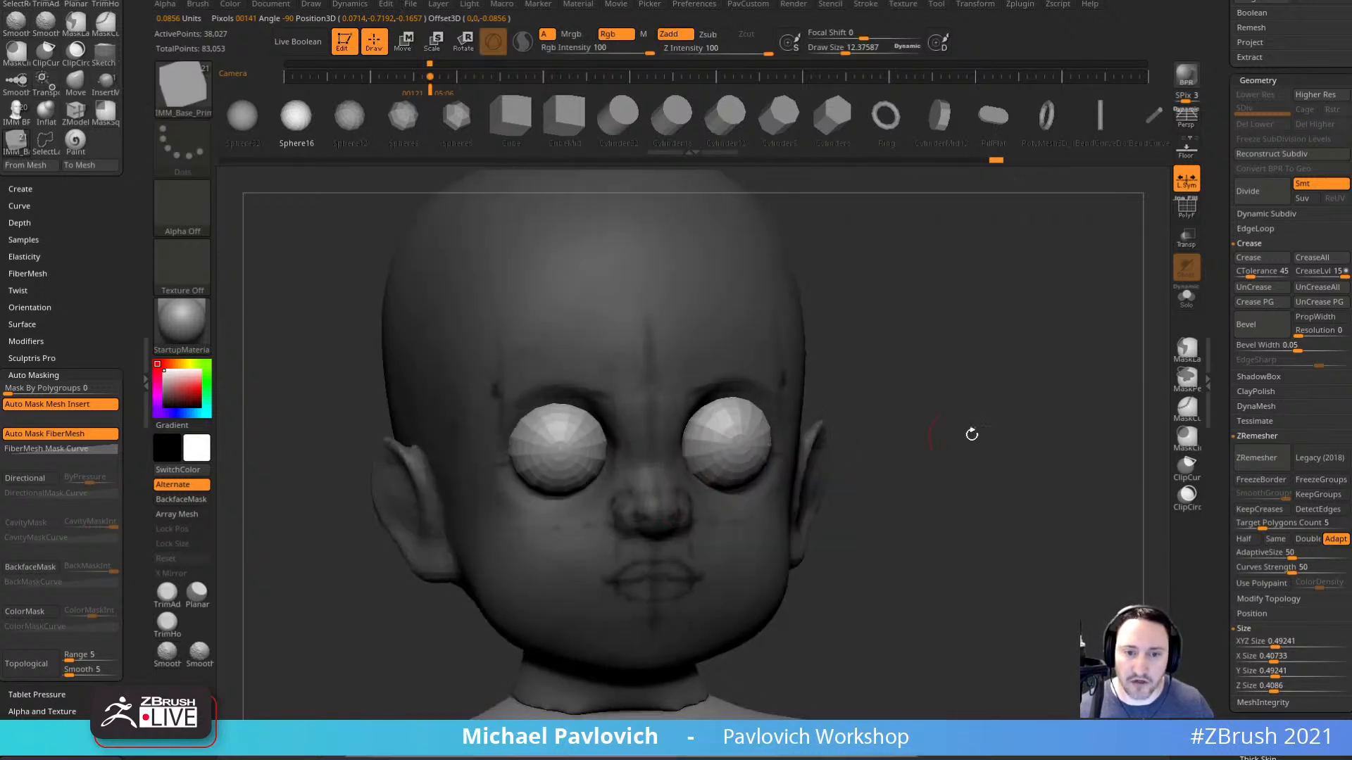
key("3")
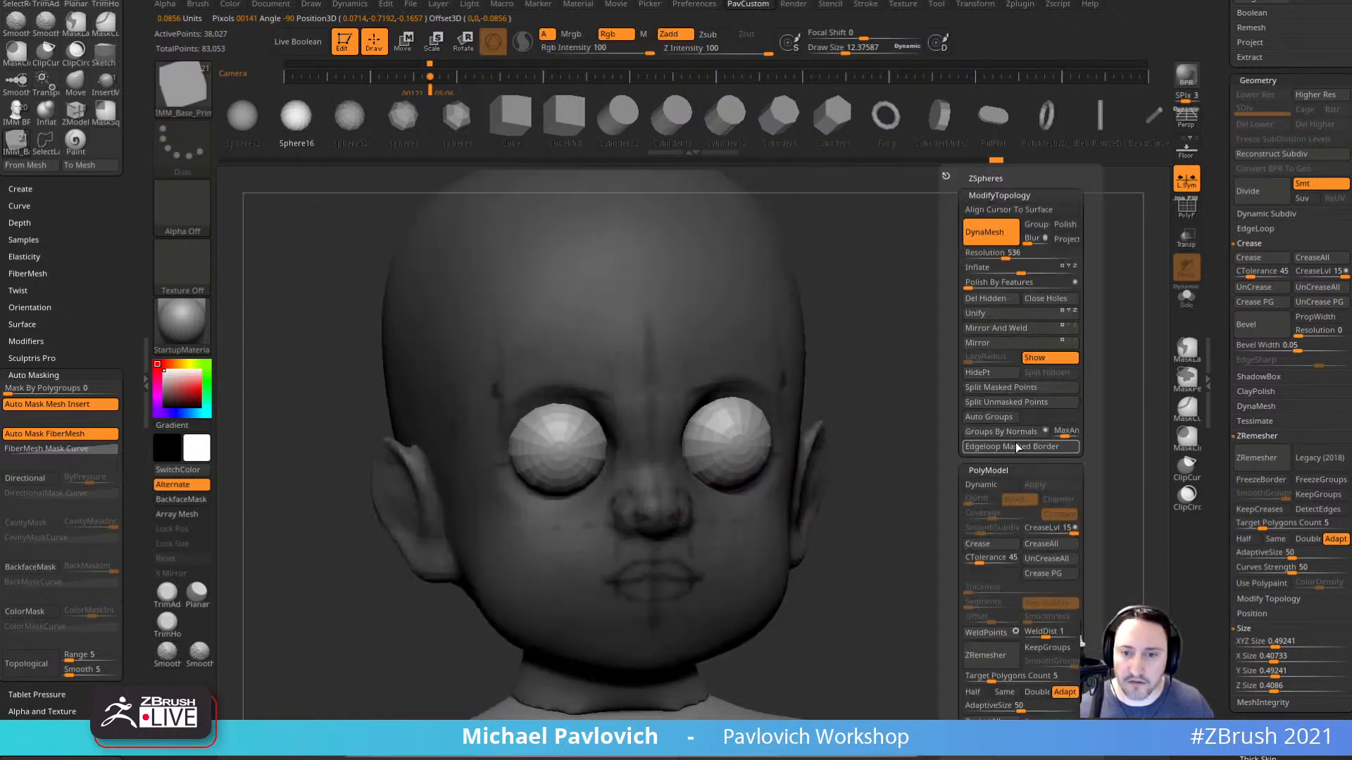
left_click(1011, 387)
Select the head subtool and reshape the brow and nose bridge profile with a large Move brush.
left_click(735, 495, "alt")
mouse_move(933, 455)
left_mouse_down("shift")
mouse_move(908, 461)
mouse_move(809, 419)
mouse_move(679, 415)
mouse_move(678, 389)
mouse_move(704, 429)
left_mouse_up("shift")
key("b")
key("m")
key("v")
key("s")
key("s")
key("s")
left_click_drag(684, 354, 680, 352)
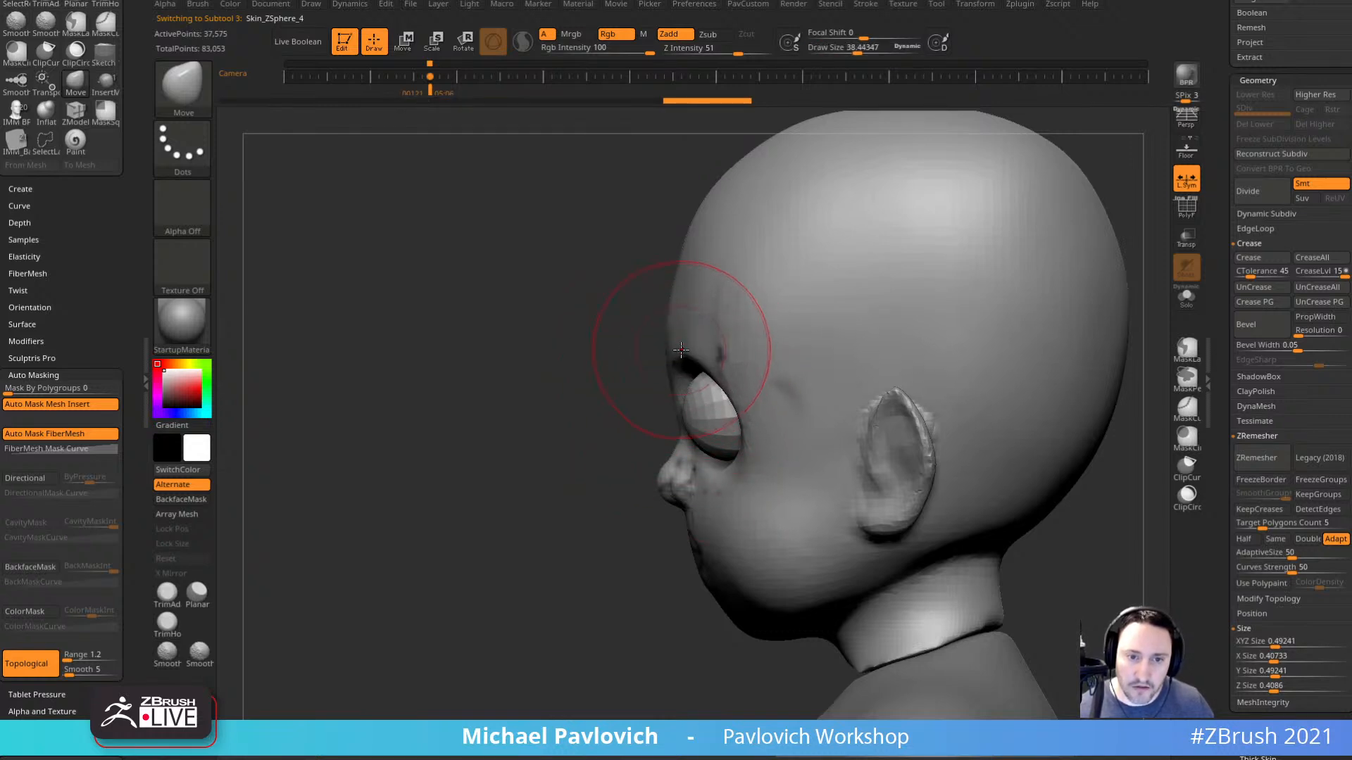
left_click_drag(646, 400, 658, 397)
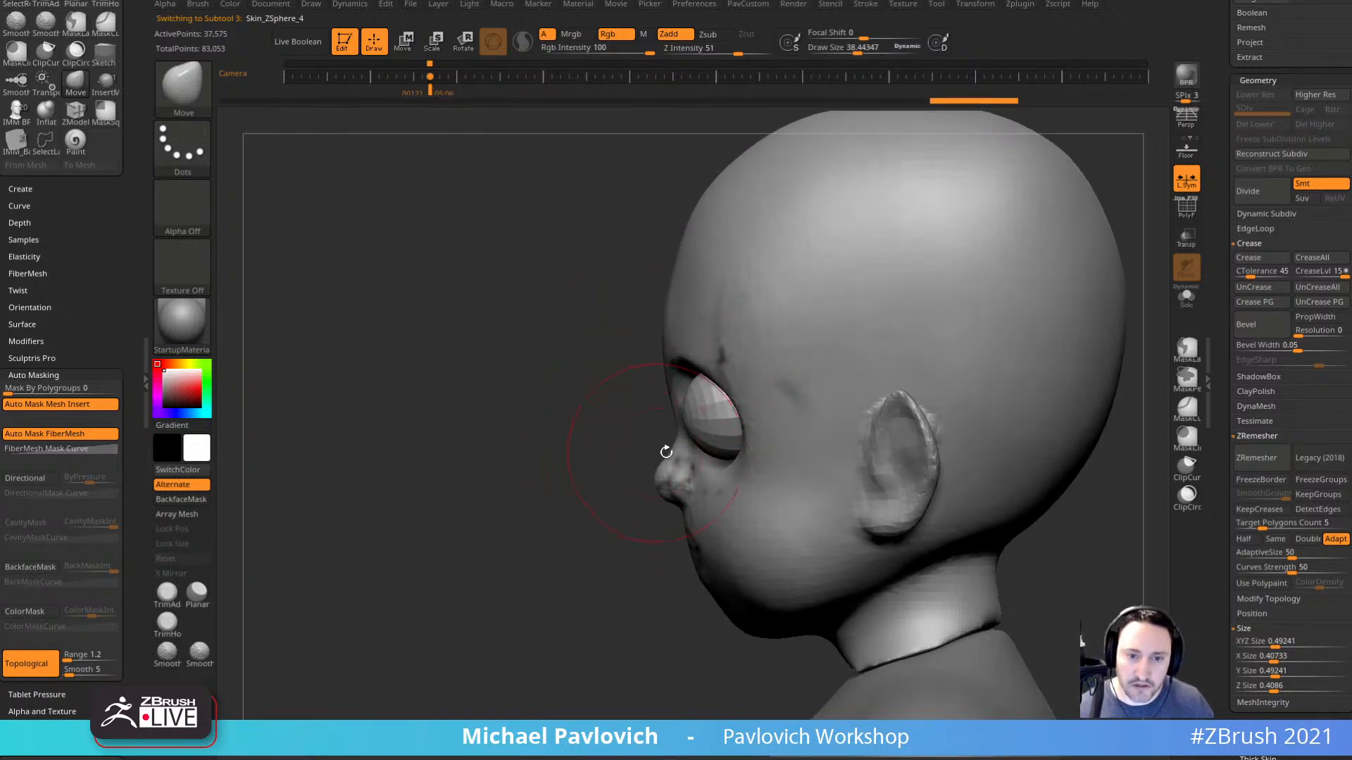
Adjust the cheeks and lower eye areas around the eyeballs from the side and front using a smaller Move brush.
key("s")
left_click_drag(739, 473, 713, 468)
key("s")
mouse_move(611, 486)
left_mouse_down("shift")
mouse_move(711, 491)
mouse_move(703, 471)
left_mouse_up("shift")
key("s")
left_click_drag(703, 476, 717, 470)
left_click_drag(987, 416, 956, 415)
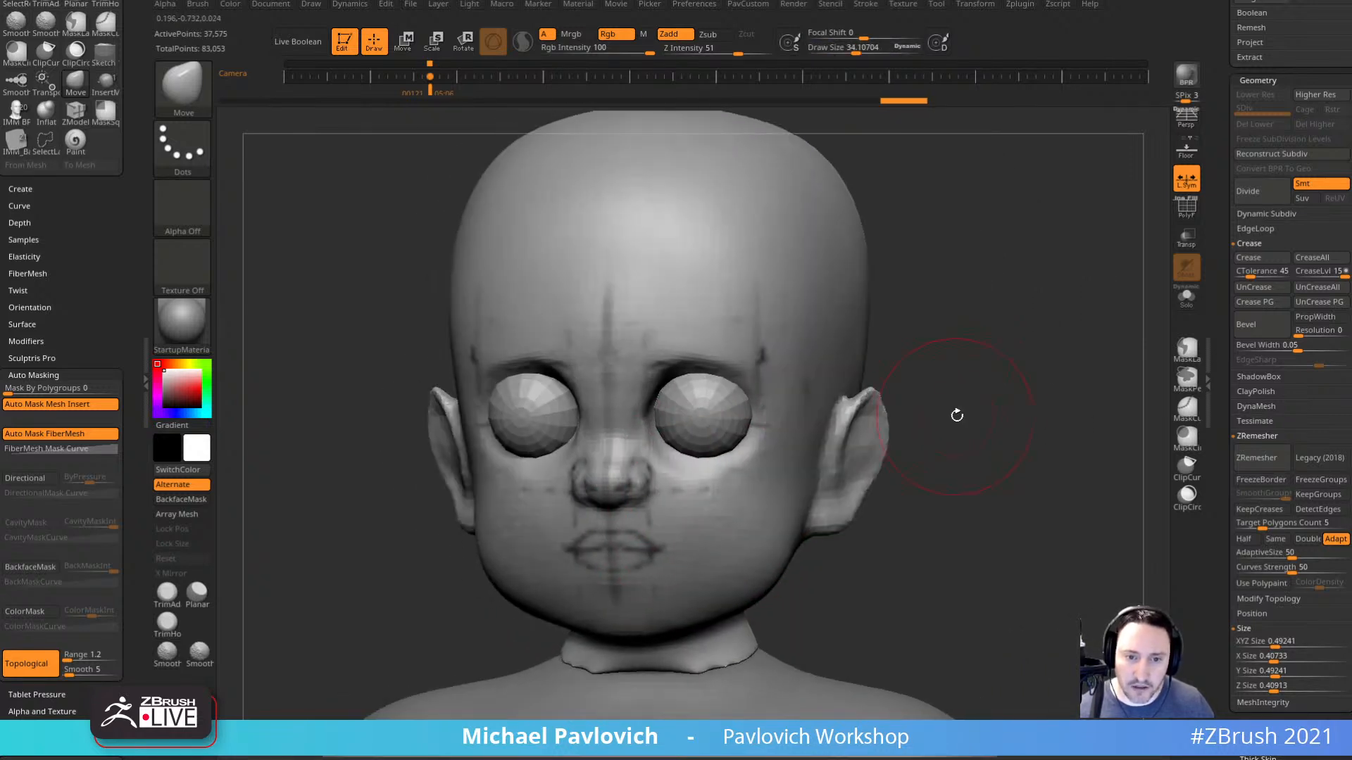
Build up the cheekbones and the areas at the outer eyes with the Clay brush.
key("b")
key("c")
key("l")
mouse_move(973, 355)
left_mouse_down()
mouse_move(936, 394)
mouse_move(814, 446)
mouse_move(754, 422)
left_mouse_up()
left_click_drag(971, 387, 1015, 341)
mouse_move(787, 443)
left_mouse_down()
mouse_move(742, 465)
mouse_move(785, 478)
left_mouse_up()
left_click_drag(986, 352, 940, 398)
mouse_move(785, 416)
left_mouse_down()
mouse_move(760, 433)
mouse_move(778, 437)
left_mouse_up()
mouse_move(1042, 341)
left_mouse_down()
mouse_move(1054, 341)
mouse_move(794, 423)
left_mouse_up()
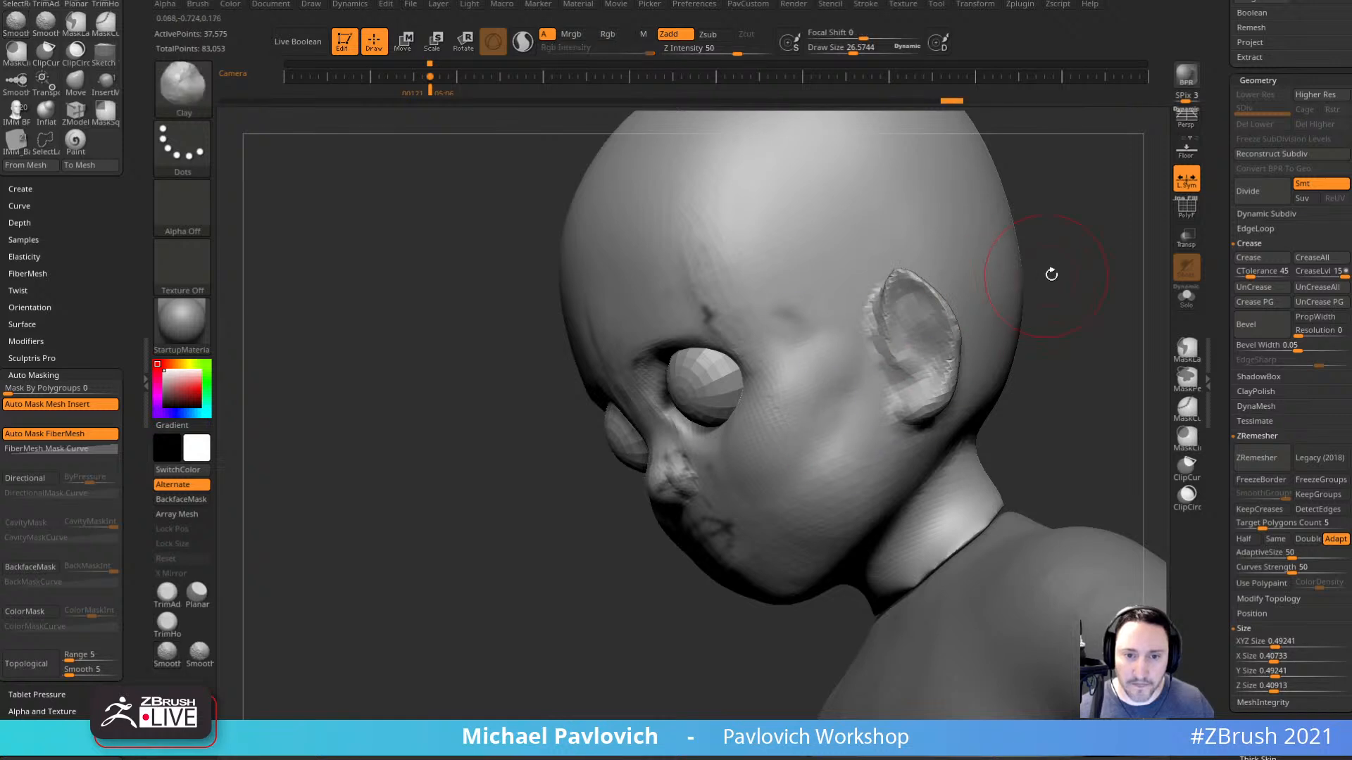
Try smoothing the surface around the painted mouth with the Smooth brush, and undo that smoothing.
mouse_move(1049, 275)
left_mouse_down()
mouse_move(832, 227)
mouse_move(789, 317)
left_mouse_up()
left_click_drag(737, 438, 659, 453, "shift")
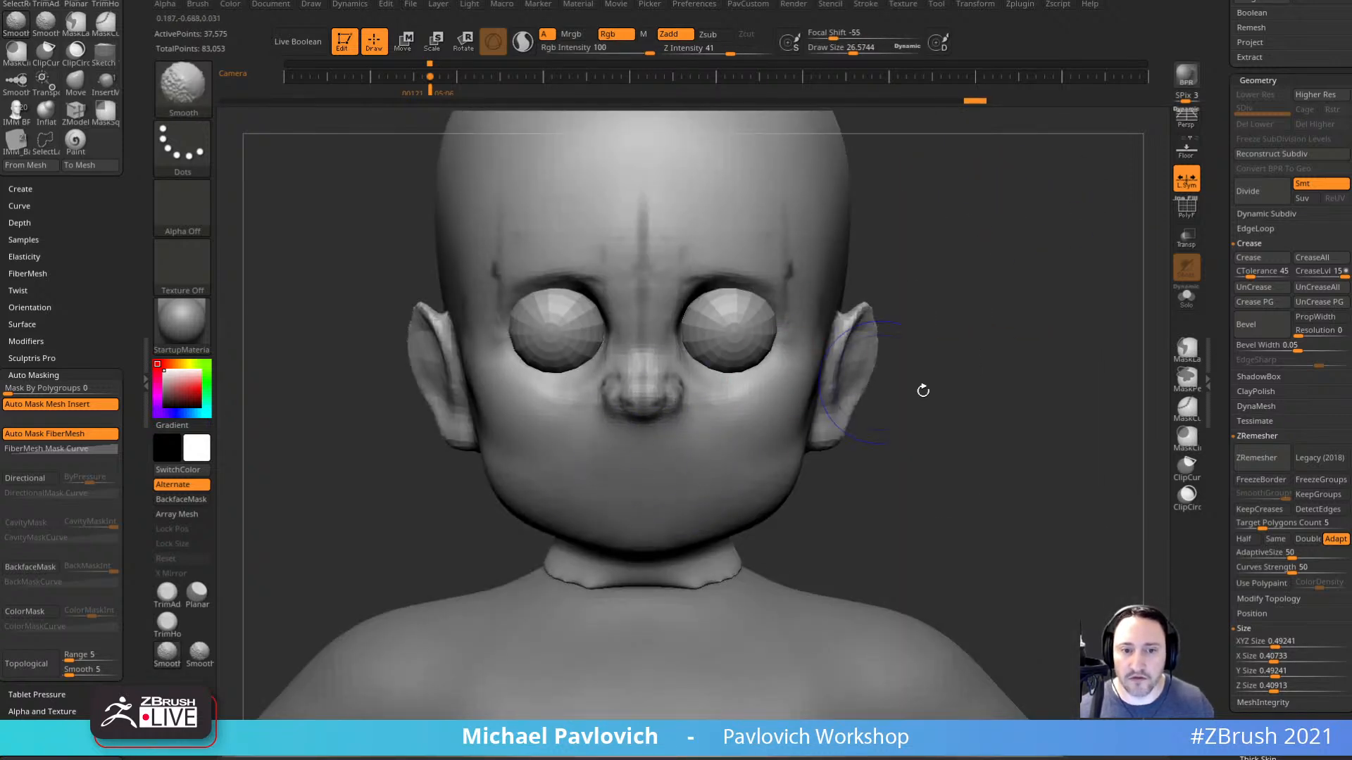
key("ctrl+z")
Turn off Rgb for the Smooth brush and smooth the nose, mouth area and brow while keeping the painted sketch.
key("shift")
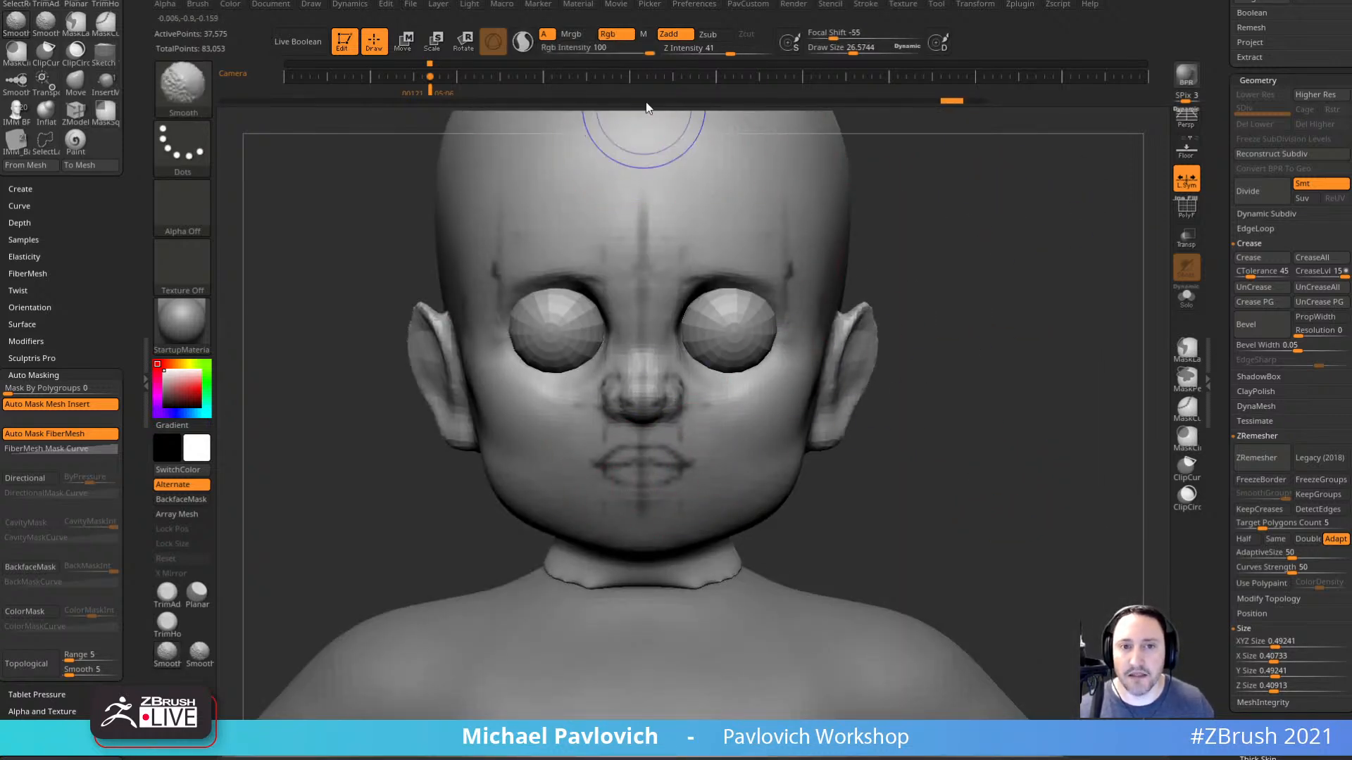
left_click(618, 40)
left_click_drag(1003, 387, 890, 408)
left_click_drag(650, 359, 659, 382, "shift")
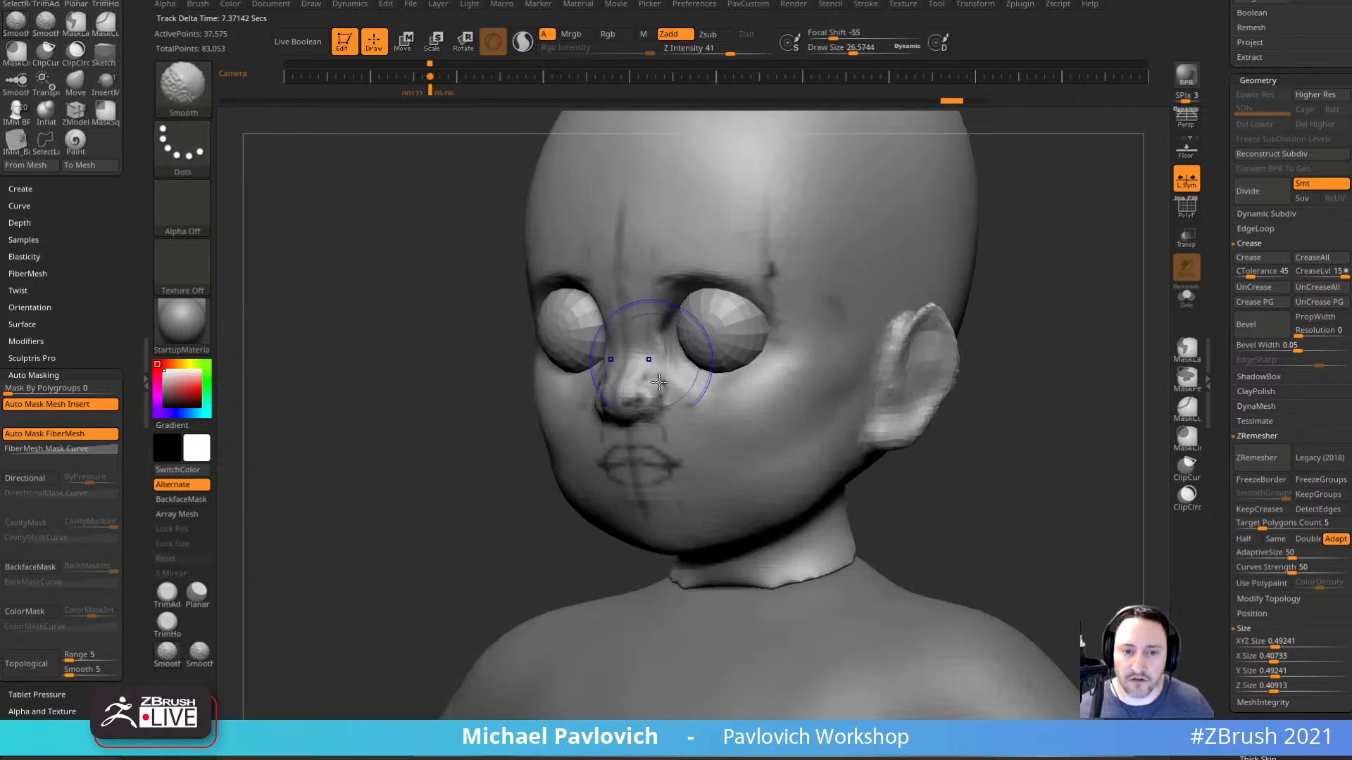
left_click_drag(659, 454, 683, 426, "shift")
left_click_drag(1006, 422, 929, 419)
left_click_drag(777, 304, 704, 267, "shift")
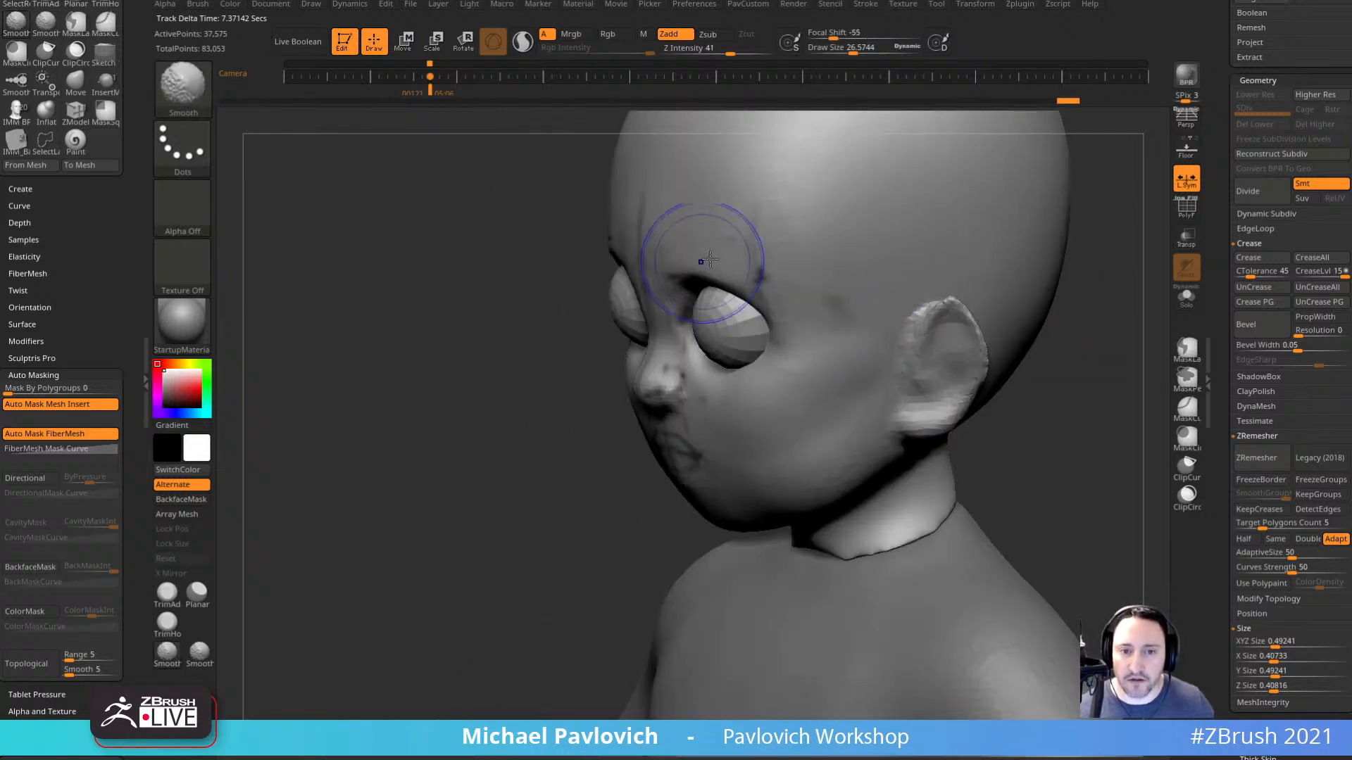
Select the eyeball subtool, bring back the sketch overlay with its front camera view, and scale the eyeballs down slightly to match.
left_click_drag(1067, 372, 998, 386, "shift")
key("1")
left_click(699, 340, "alt")
left_click_drag(900, 298, 945, 333, "alt")
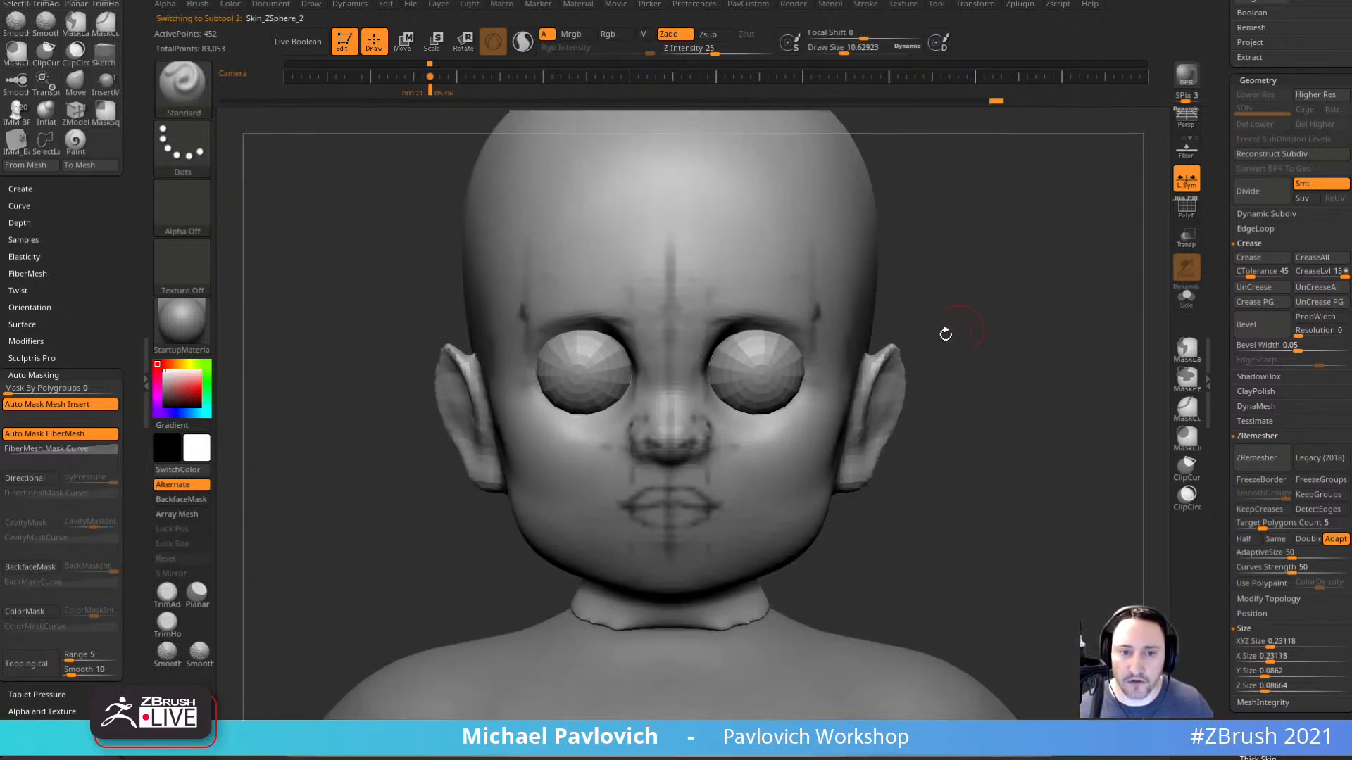
key("shift+z")
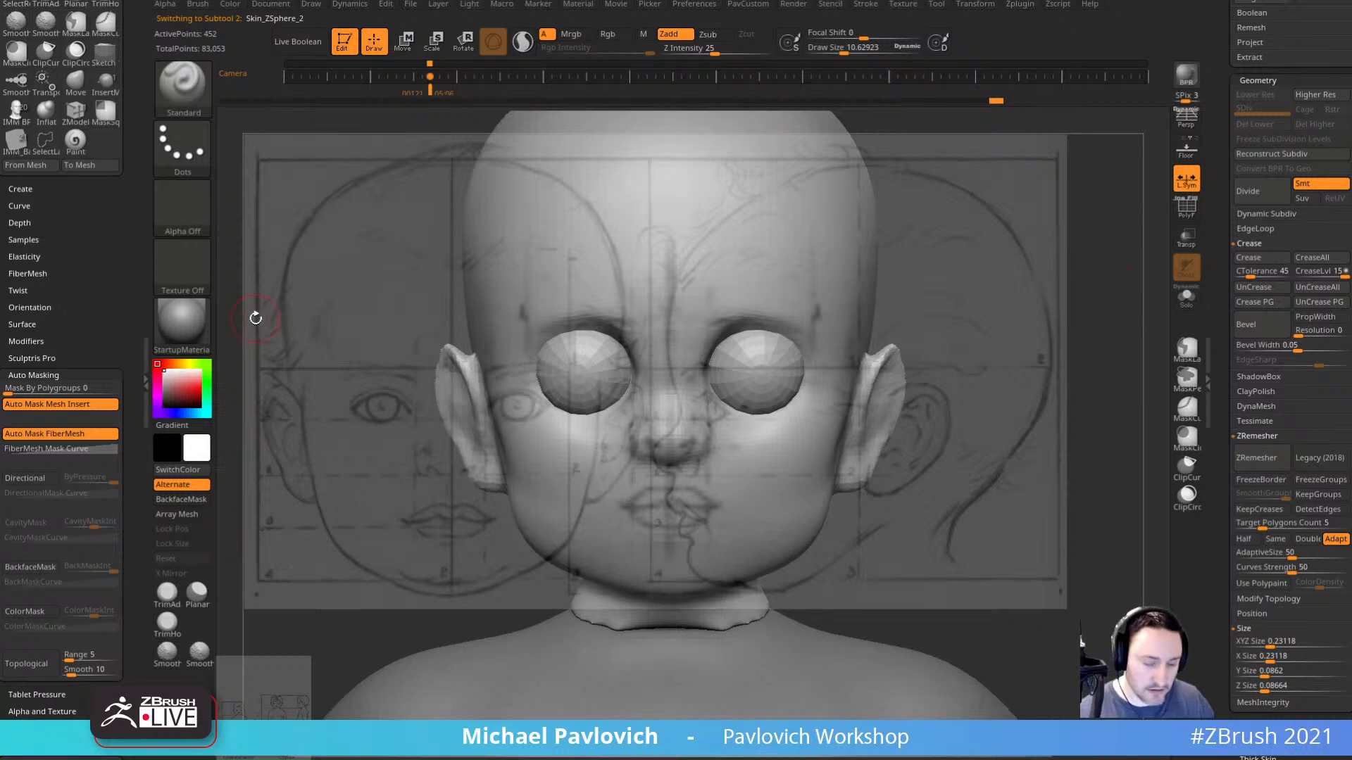
key("Right")
key("w")
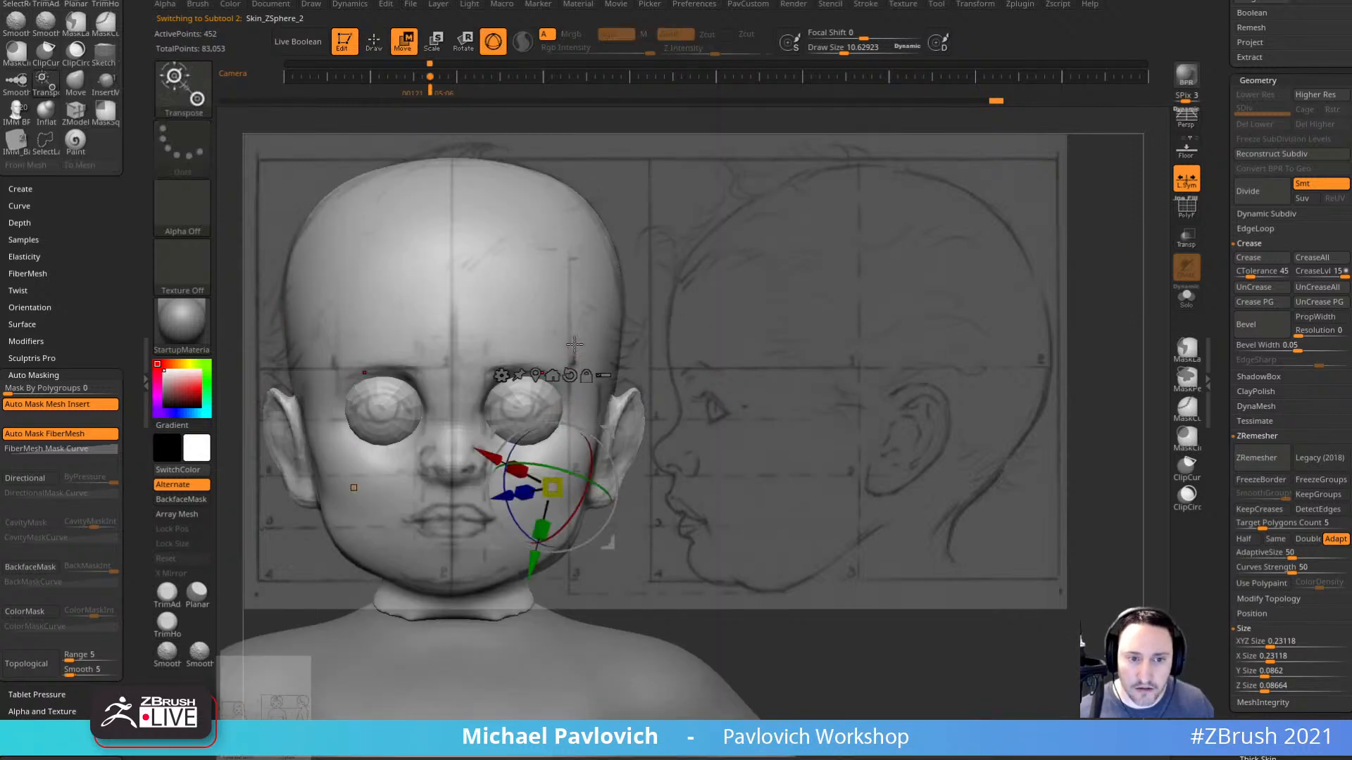
left_click(569, 375)
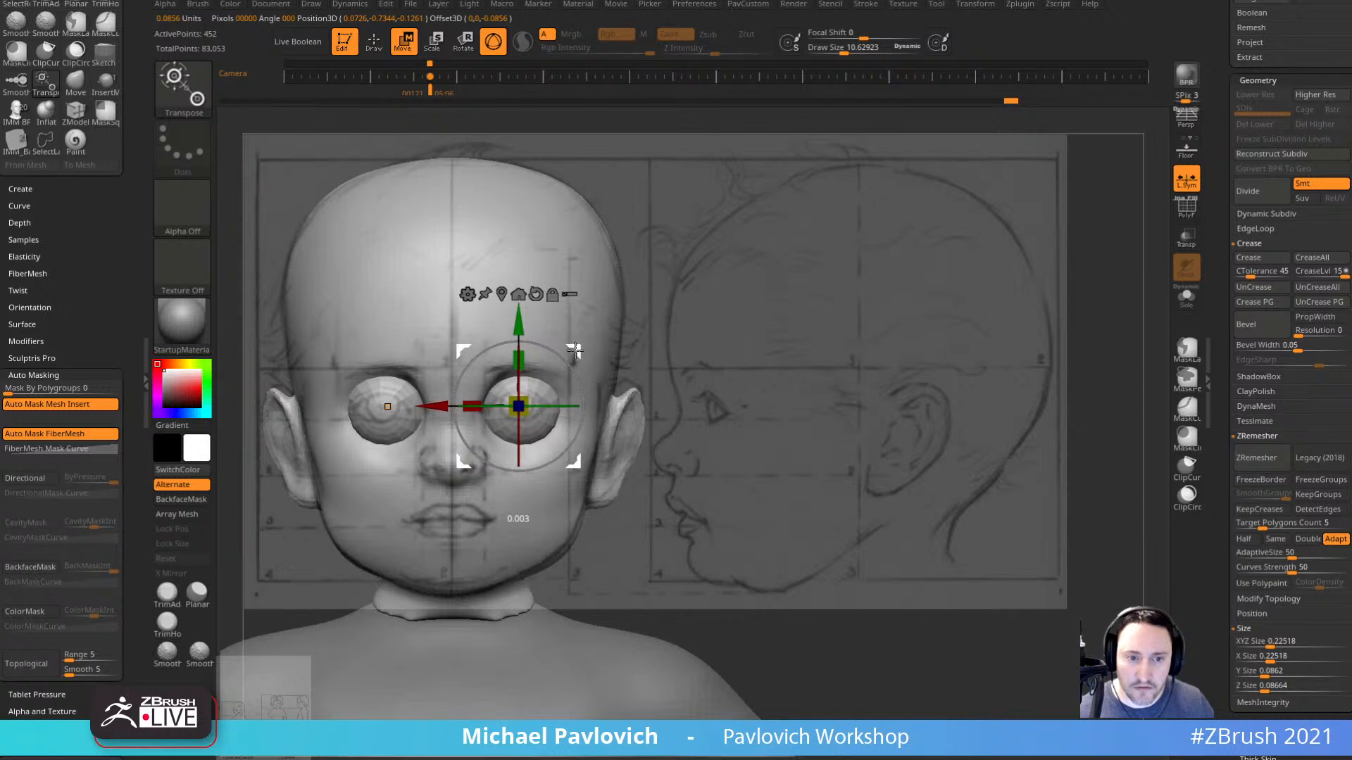
key("q")
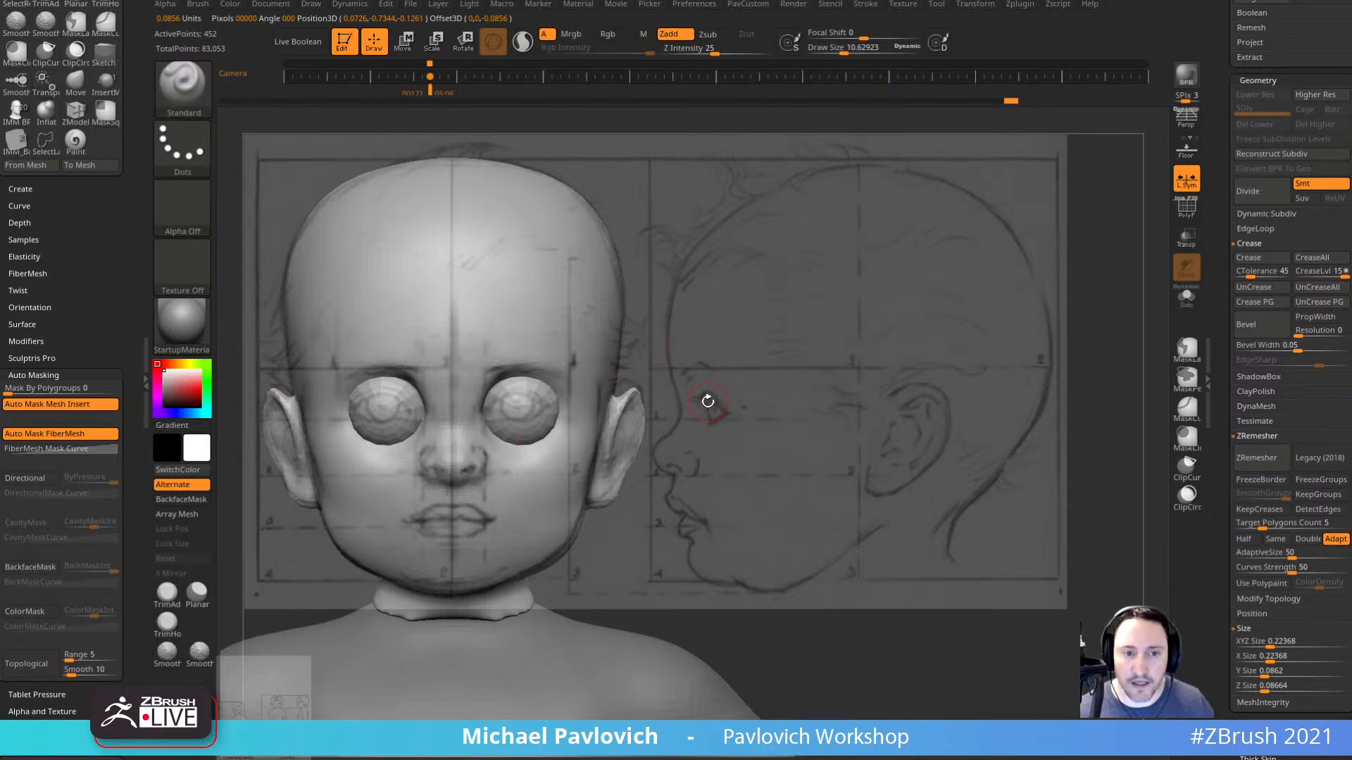
Switch the active subtool between head, body and eyeballs with the subtool list in view, finishing on the head.
left_click(437, 404, "alt")
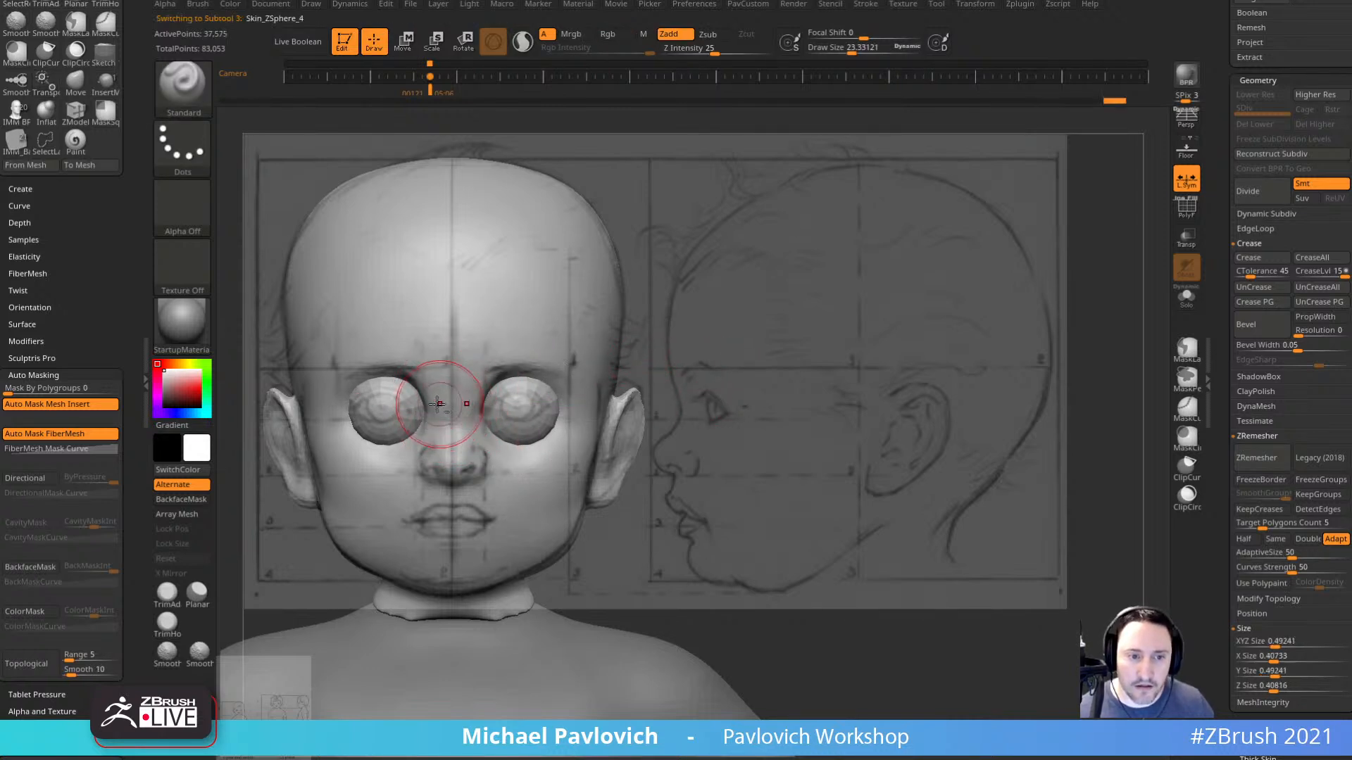
key("b")
key("m")
key("v")
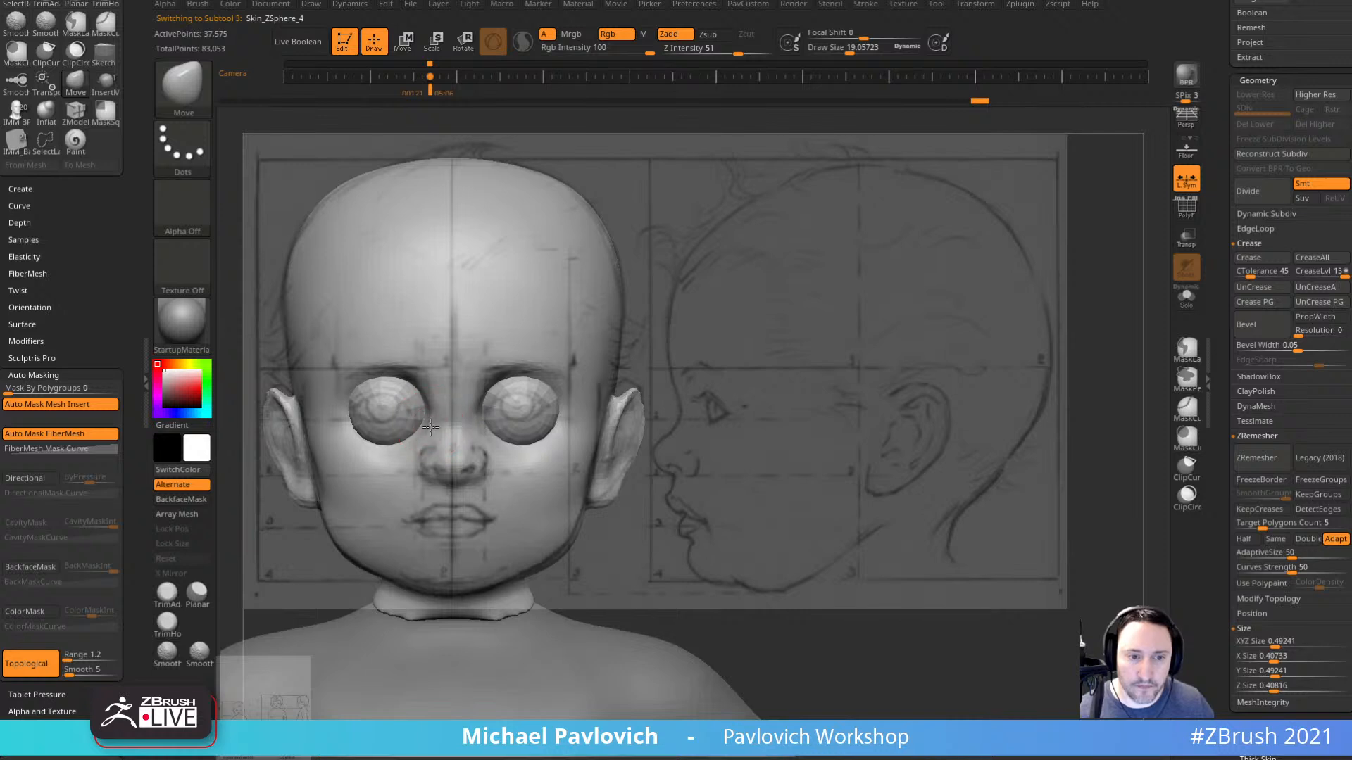
left_click(576, 678, "alt")
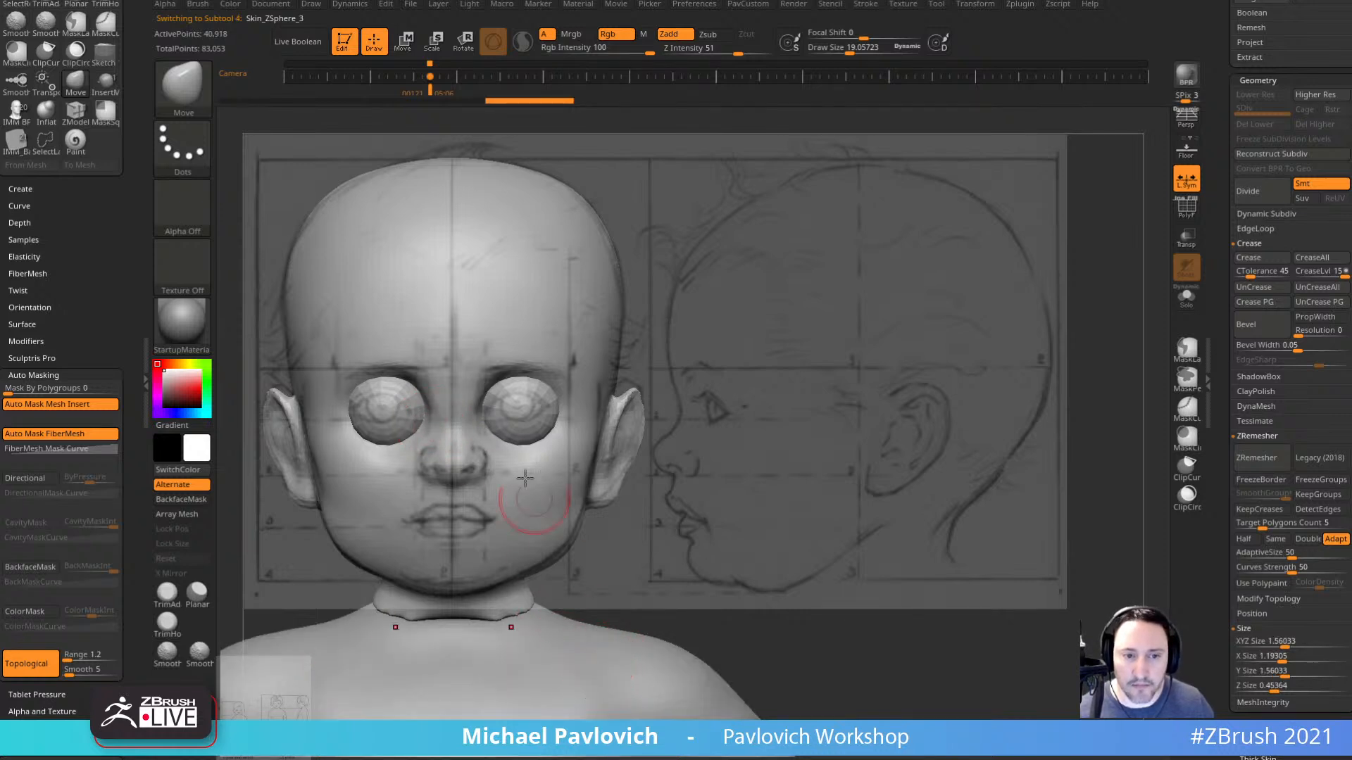
left_click(535, 407, "alt")
left_click_drag(1224, 260, 1224, 438)
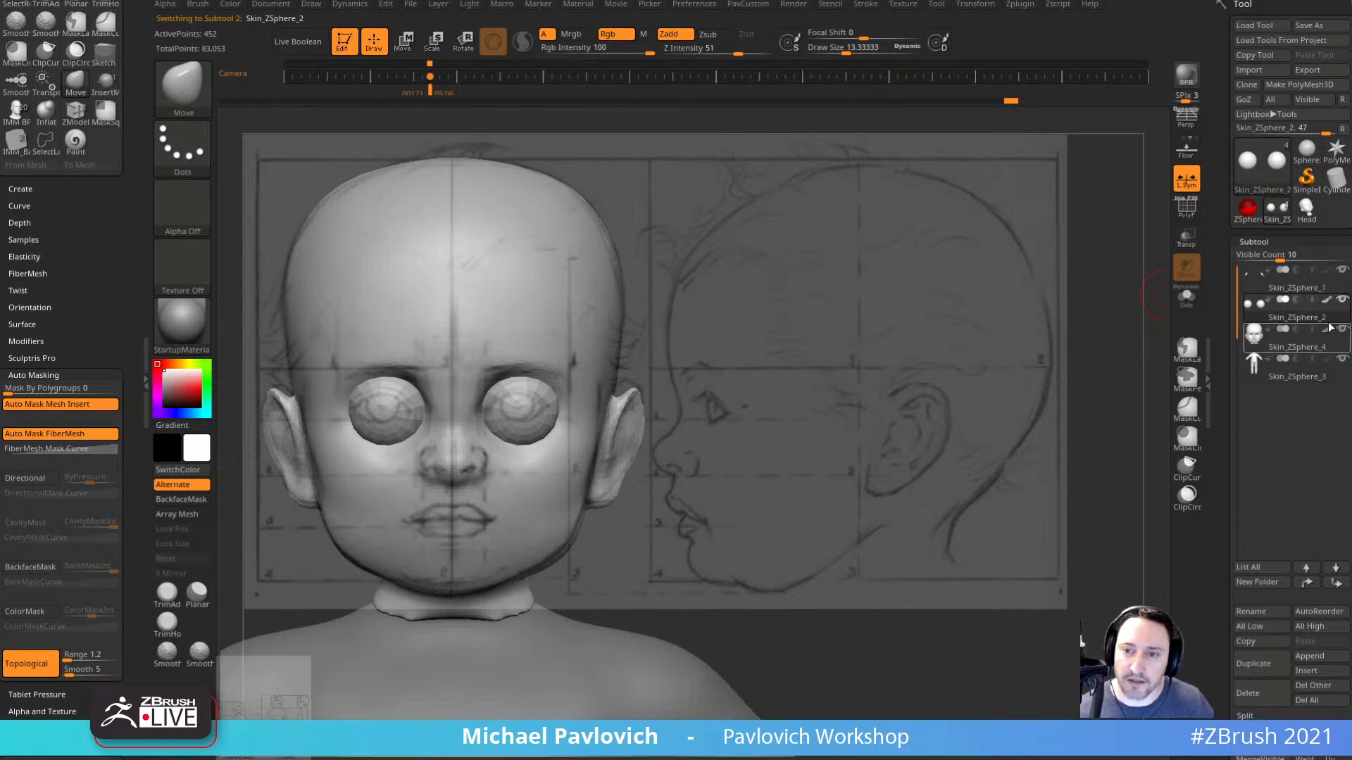
left_click(624, 678, "alt")
left_click(516, 424, "alt")
left_click(561, 658, "alt")
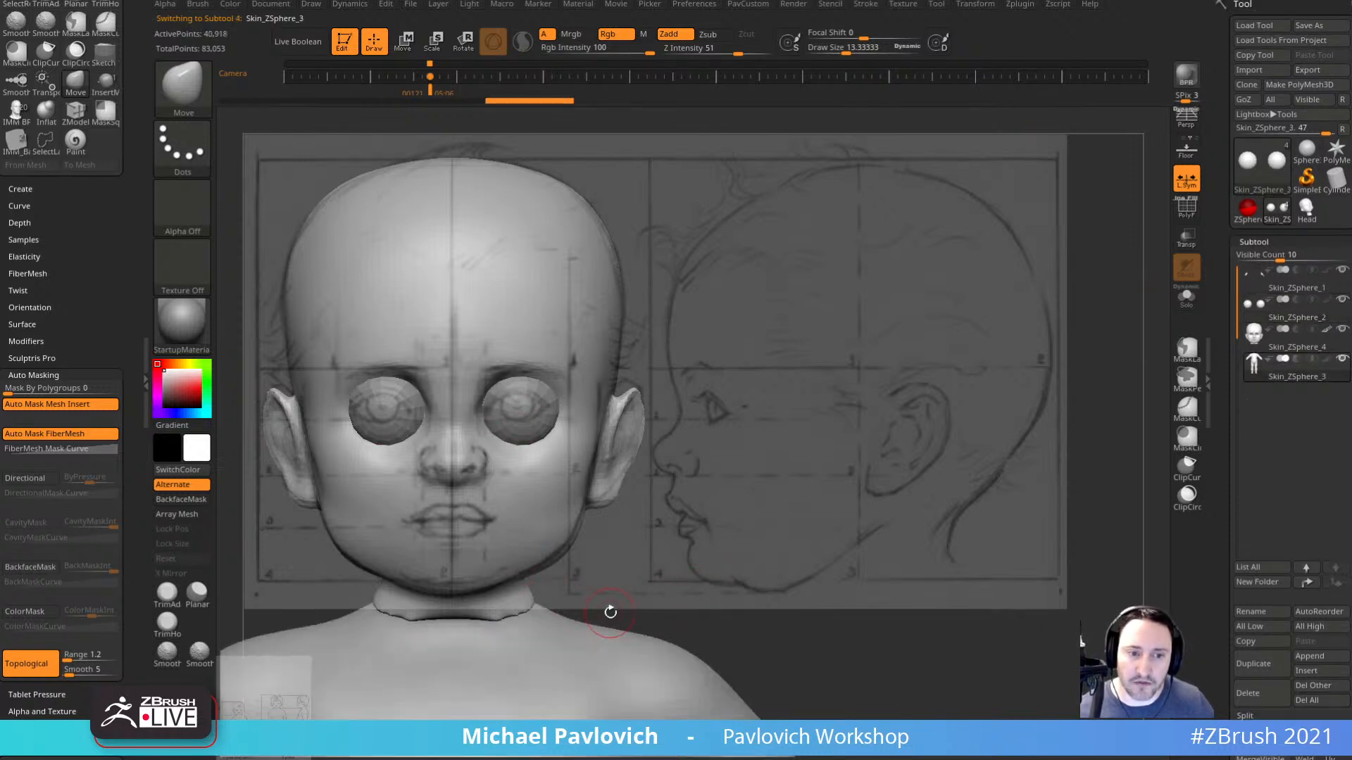
left_click(430, 525, "alt")
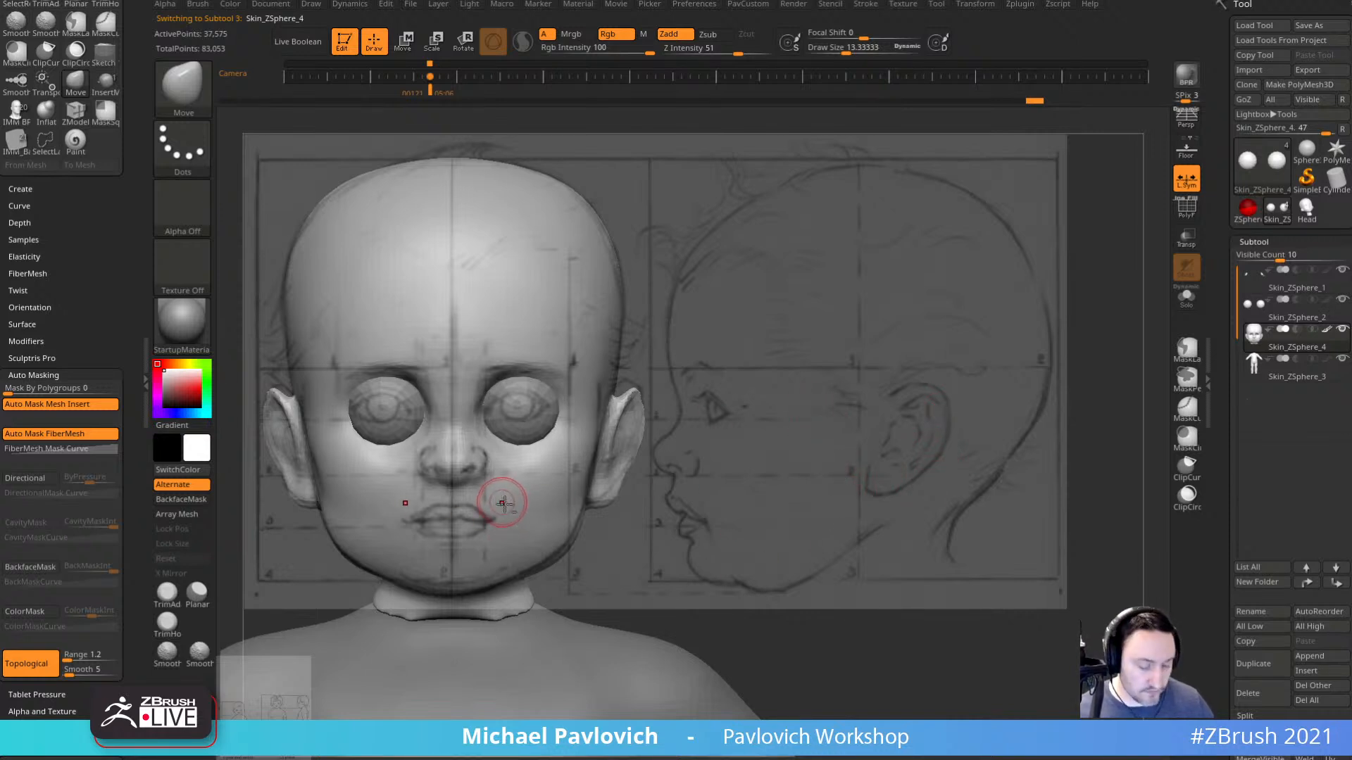
Carve the line between the lips along the painted mouth with a small DamStandard brush.
key("b")
key("d")
key("s")
key("bracketleft")
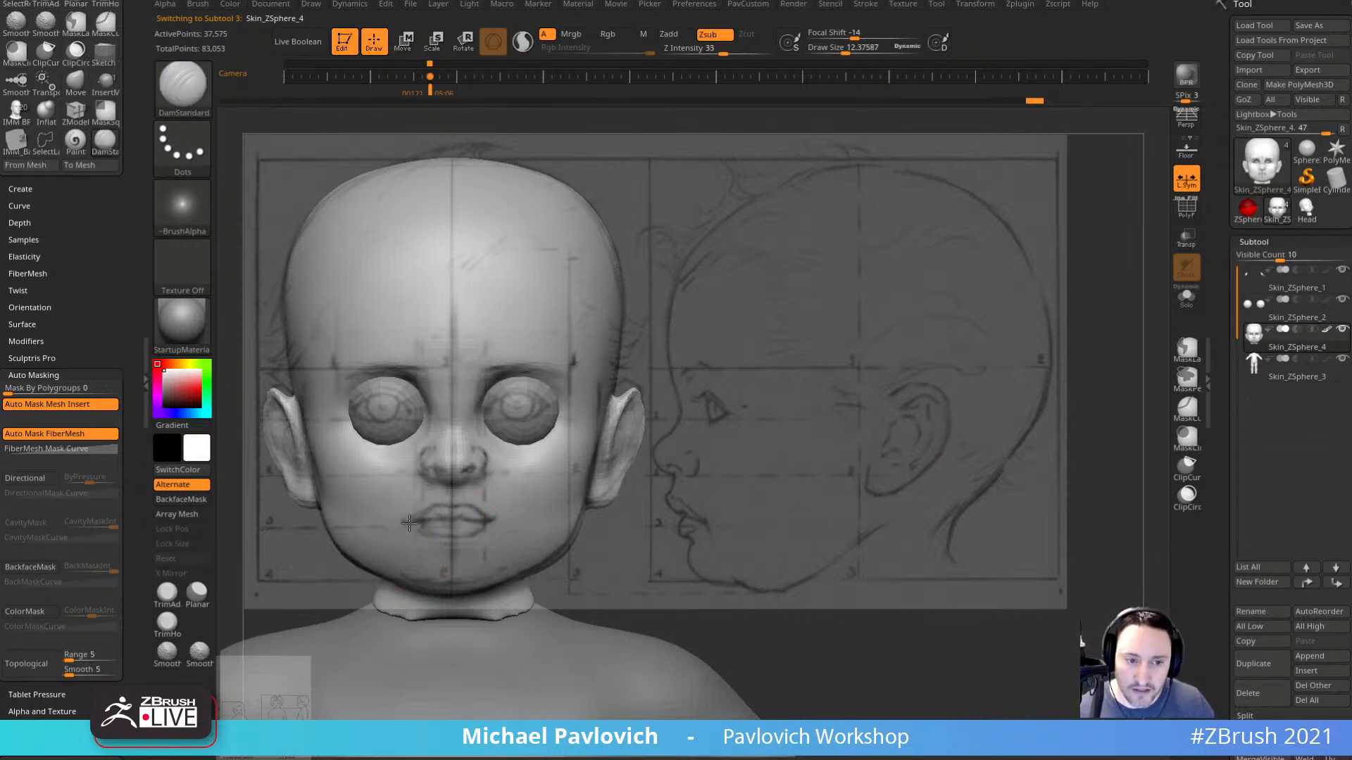
left_click_drag(693, 438, 876, 383)
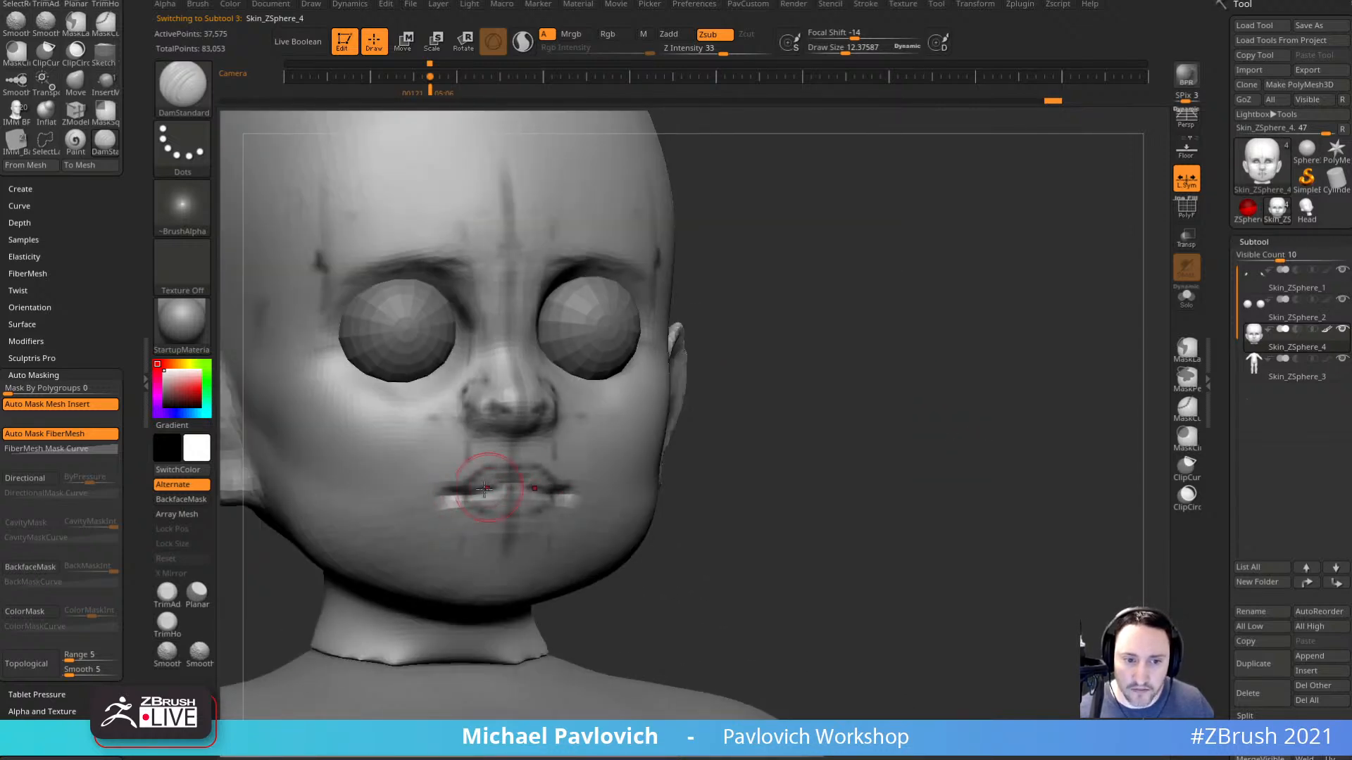
left_click_drag(704, 457, 899, 425)
key("ctrl")
key("ctrl")
key("ctrl")
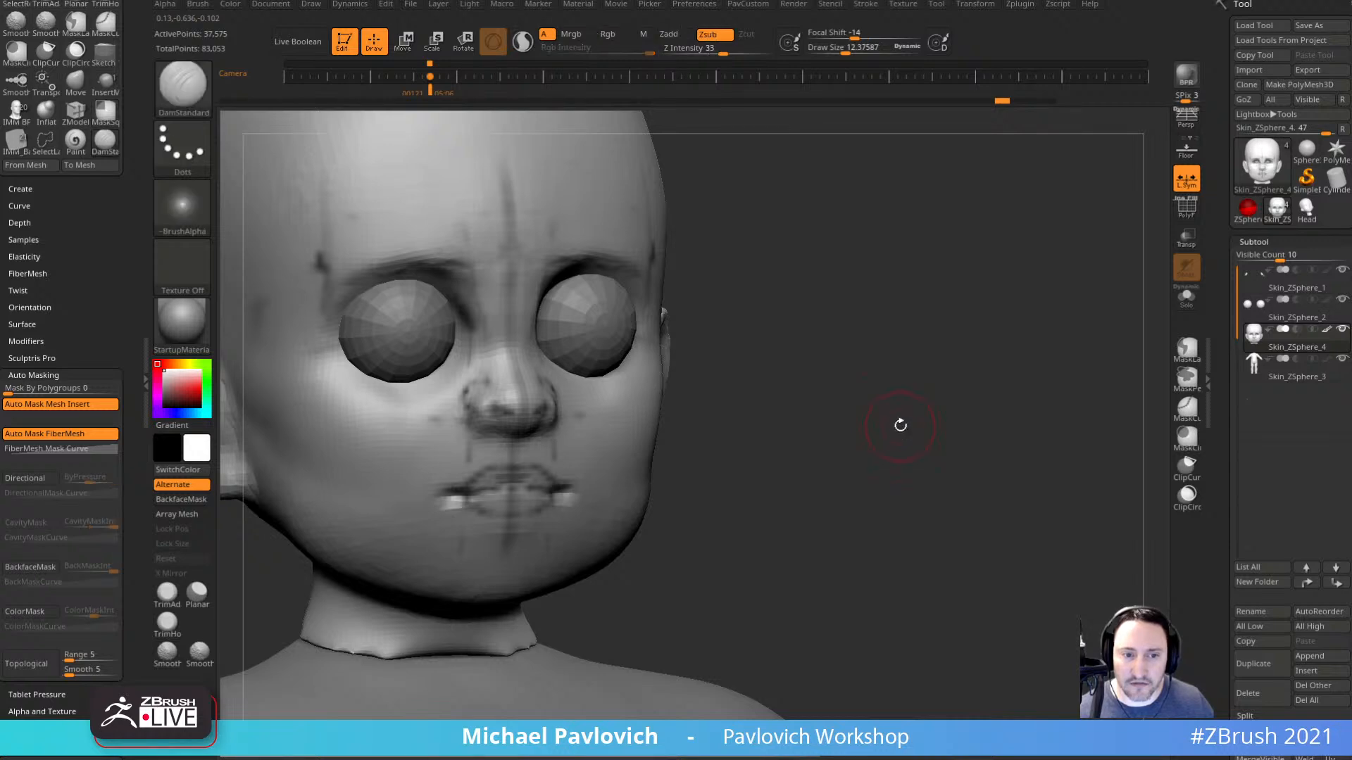
Shape the curvature of the mouth from below the chin with the Move brush.
mouse_move(917, 434)
left_mouse_down()
mouse_move(476, 521)
mouse_move(558, 522)
mouse_move(613, 445)
left_mouse_up()
key("b")
key("m")
key("v")
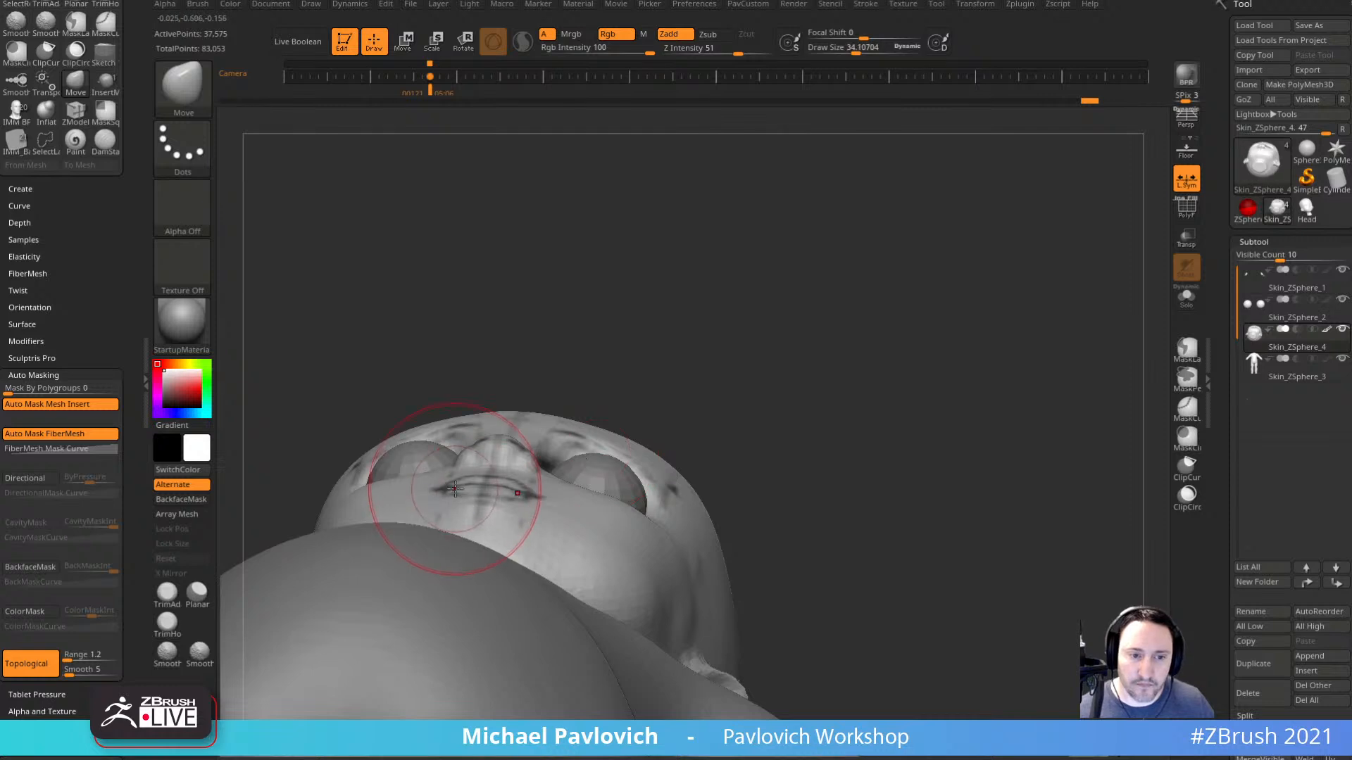
left_click_drag(455, 489, 460, 490)
key("s")
left_click_drag(459, 487, 492, 482)
Pull the chin out in profile with an enlarged Move brush and refine its shape at a smaller draw size.
mouse_move(796, 416)
left_mouse_down()
mouse_move(809, 514)
mouse_move(908, 551)
left_mouse_up()
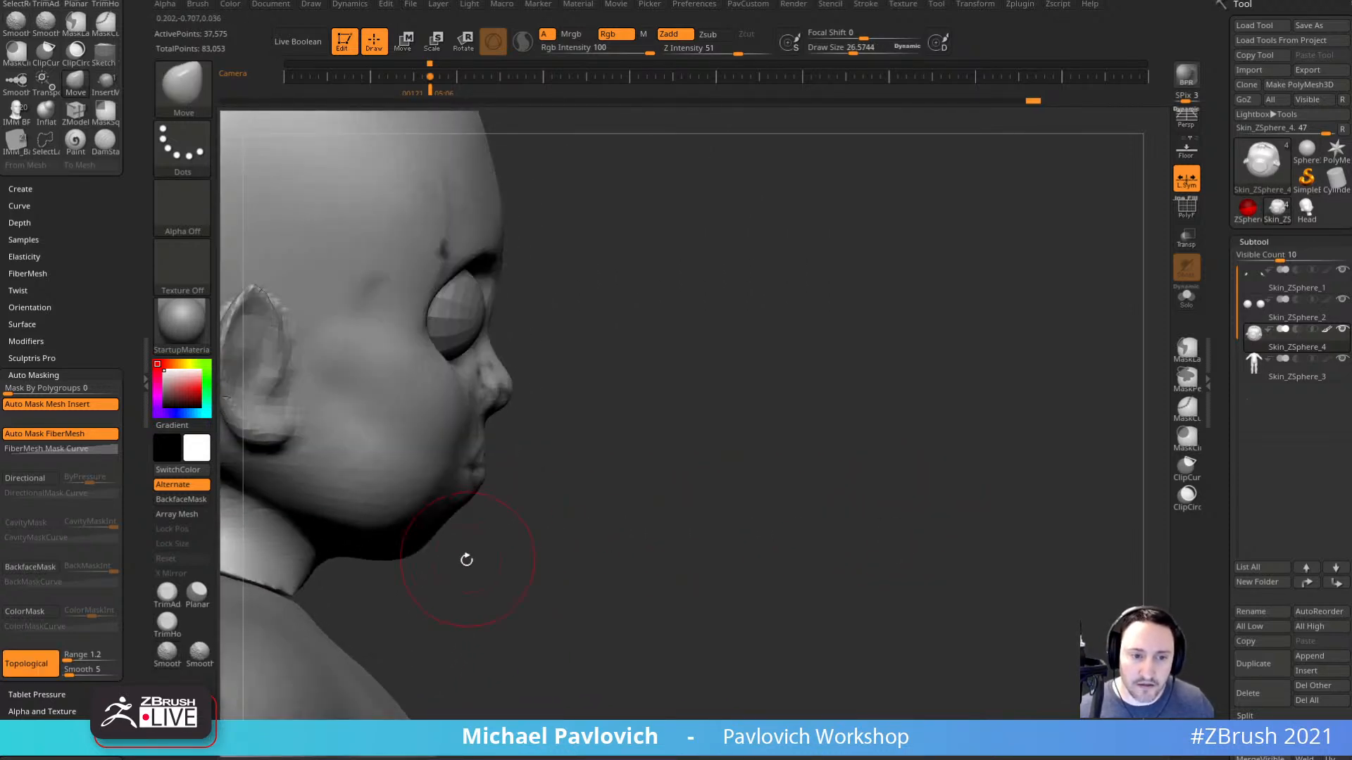
key("bracketright")
key("bracketright")
left_click_drag(448, 556, 438, 559)
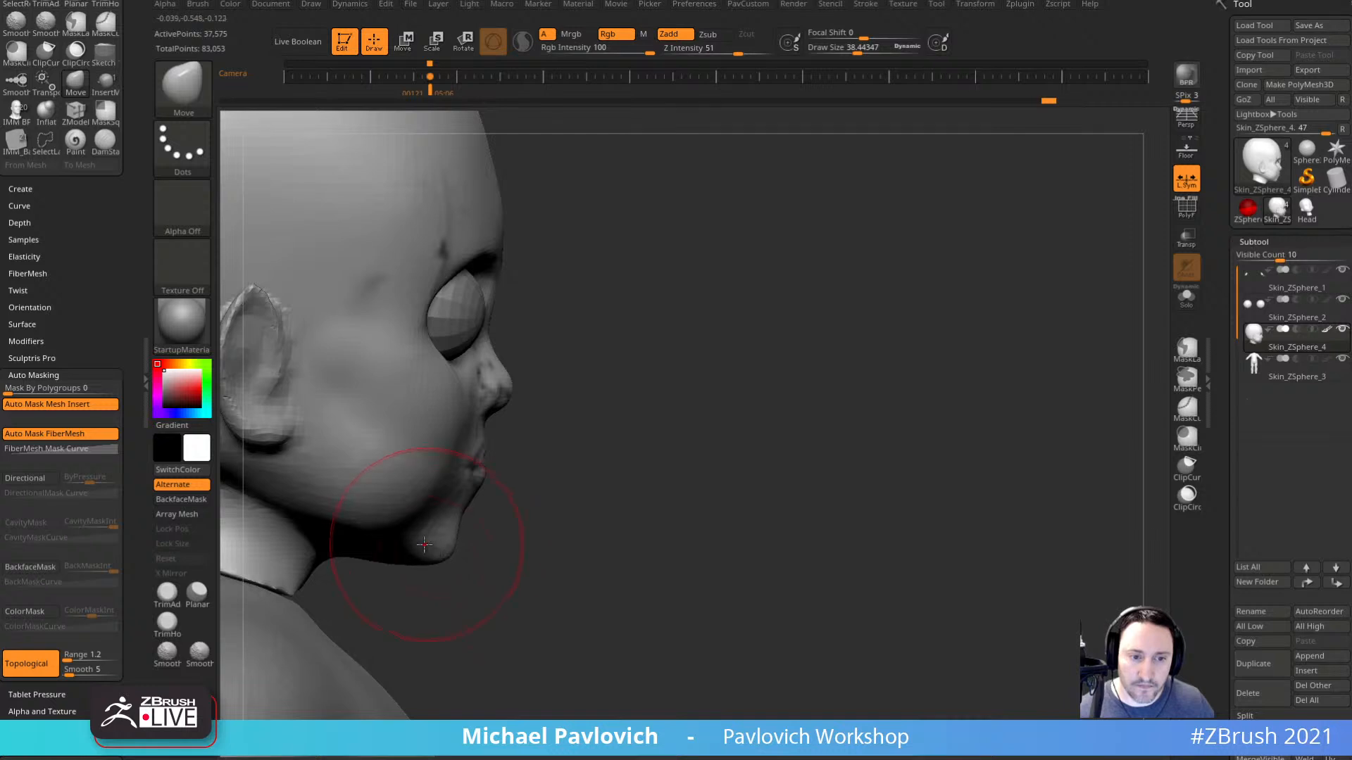
right_click_drag(449, 556, 415, 527)
key("bracketleft")
left_click_drag(620, 504, 458, 547)
Overlay the baby sketches, line the head up in profile with the side sketch, and hide the timeline track.
mouse_move(986, 503)
left_mouse_down()
mouse_move(872, 488)
mouse_move(868, 464)
left_mouse_up()
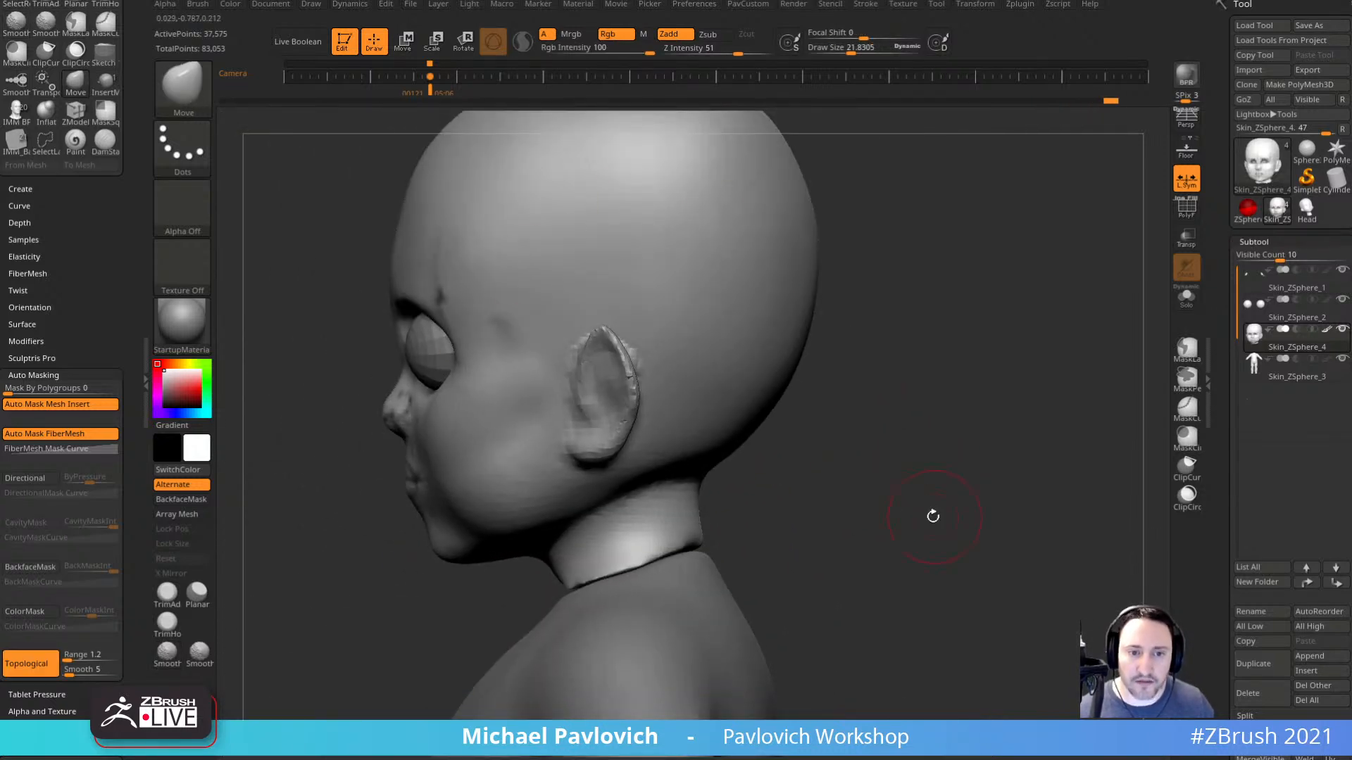
key("shift+z")
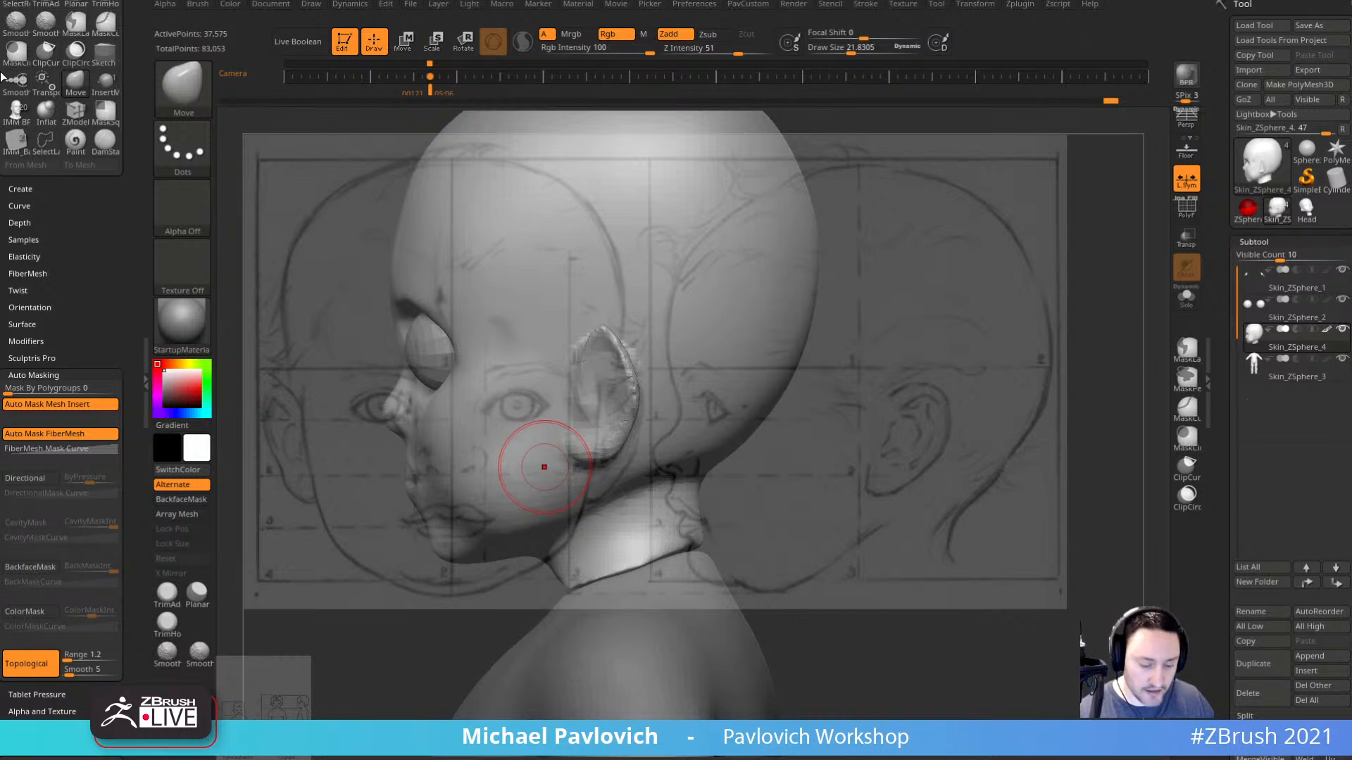
key("Right")
mouse_move(906, 396)
right_mouse_down()
mouse_move(693, 412)
mouse_move(859, 422)
mouse_move(630, 443)
mouse_move(530, 479)
mouse_move(547, 483)
right_mouse_up()
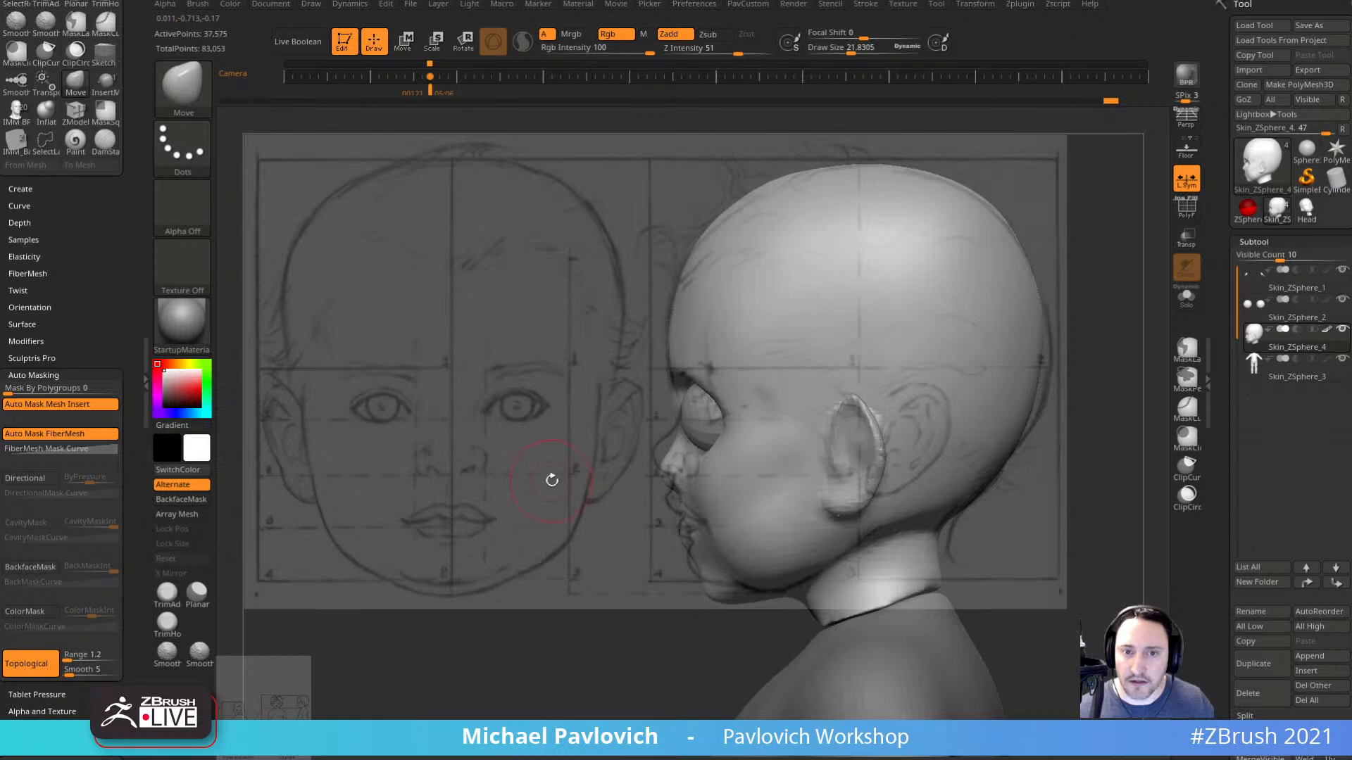
key("space")
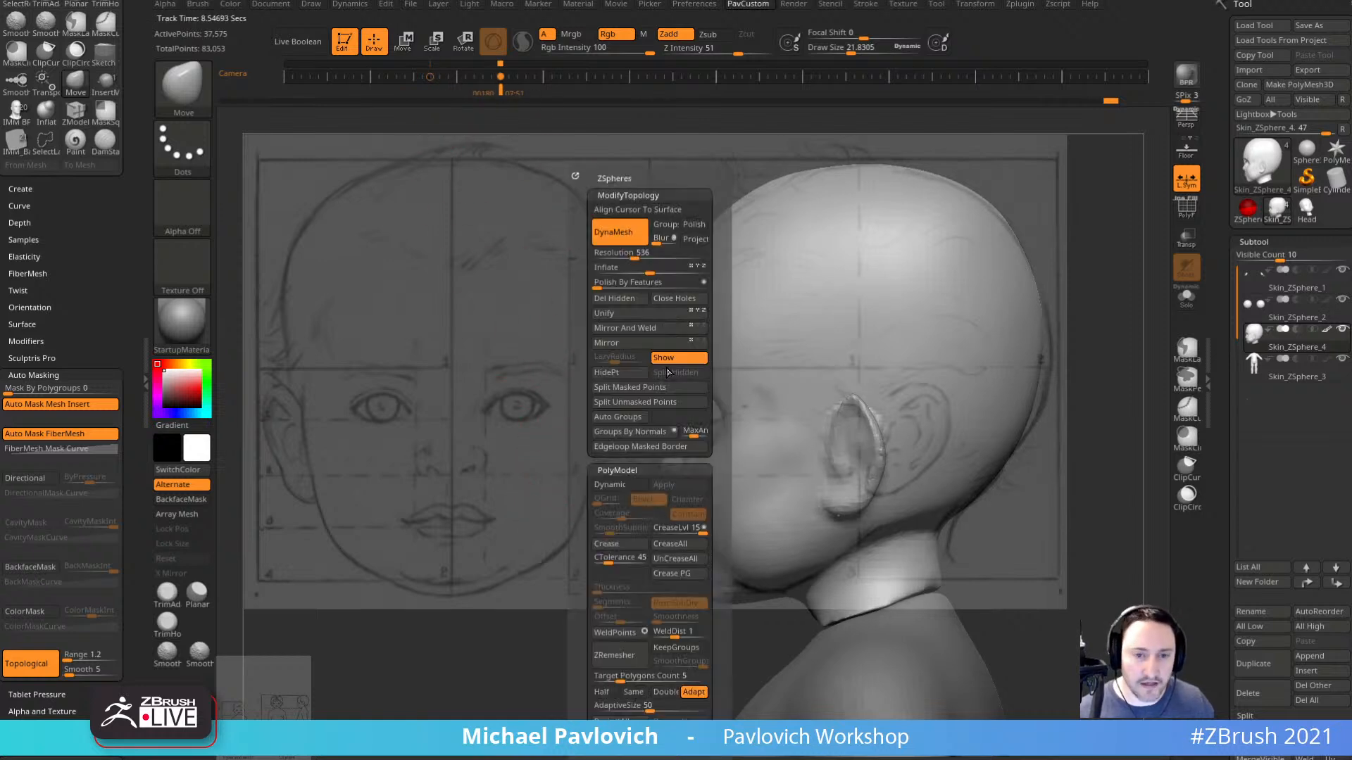
left_click(680, 359)
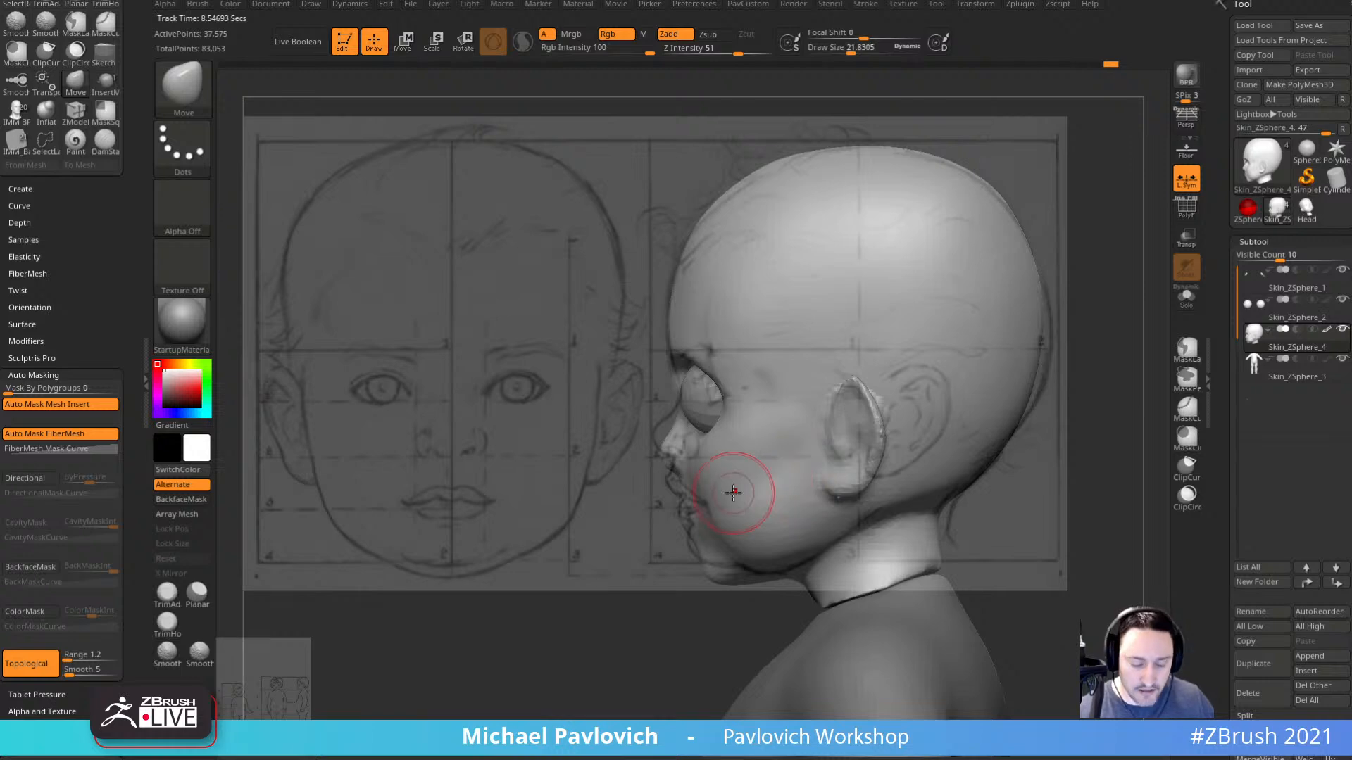
Compare the head's front and side silhouettes with the two sketches by switching between the stored camera views.
key("Left")
key("Right")
key("Left")
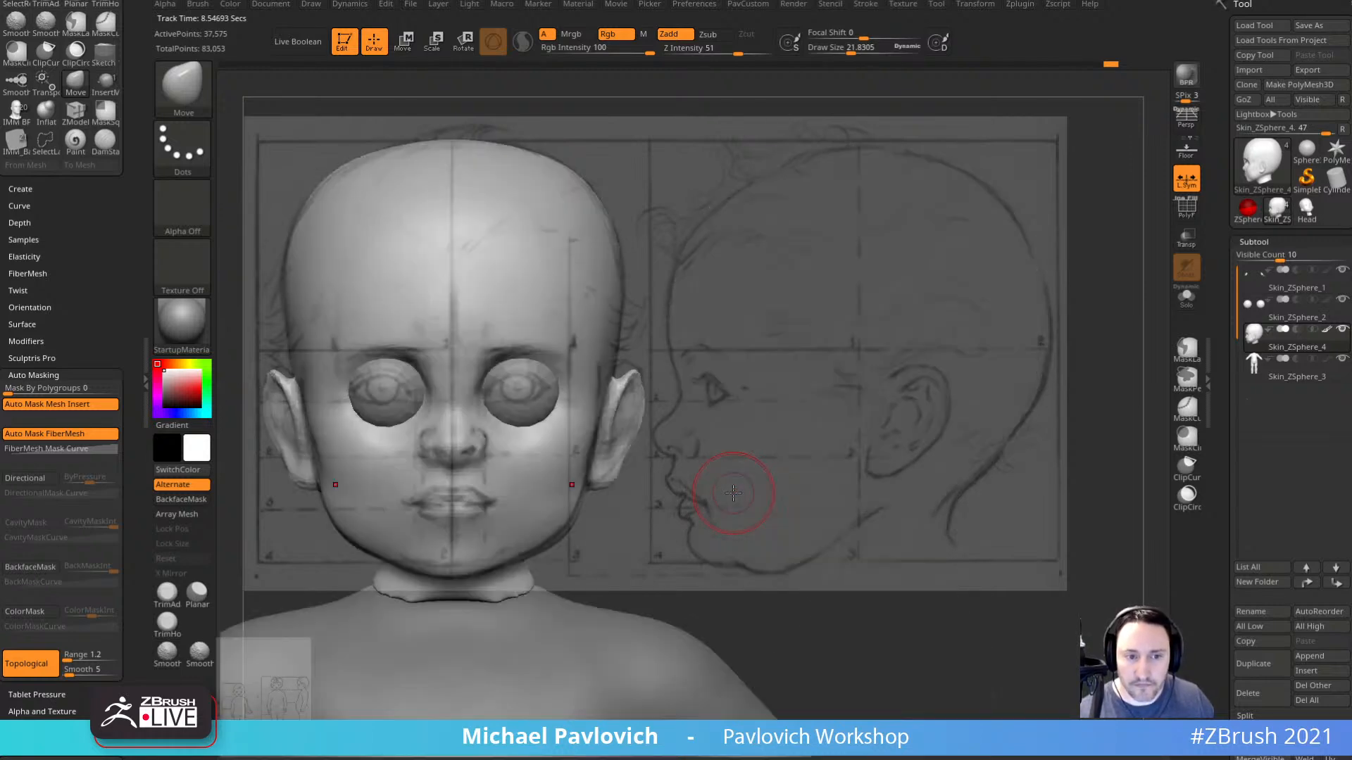
left_click_drag(845, 446, 802, 449)
key("b")
key("s")
key("t")
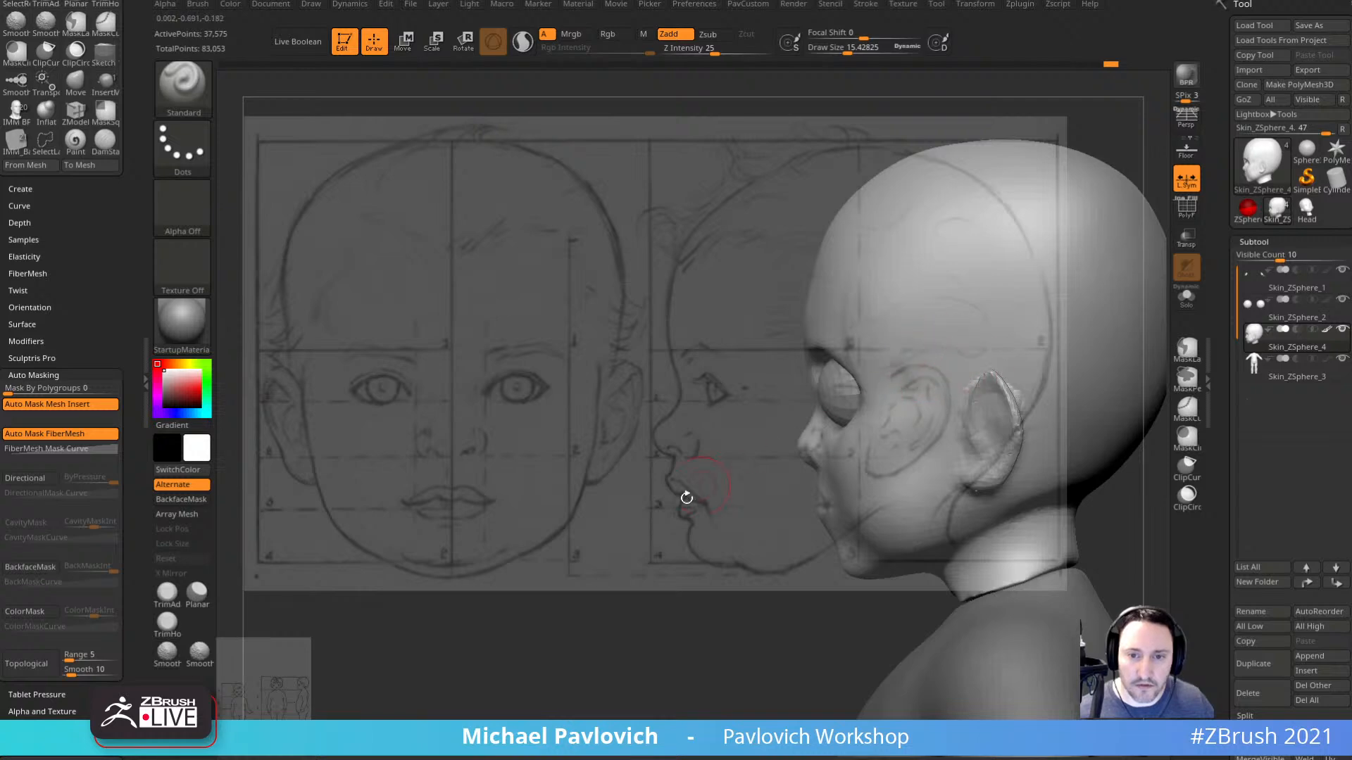
left_click_drag(688, 497, 760, 507, "shift")
mouse_move(589, 356)
left_mouse_down("alt")
mouse_move(364, 351)
mouse_move(310, 365)
left_mouse_up("alt")
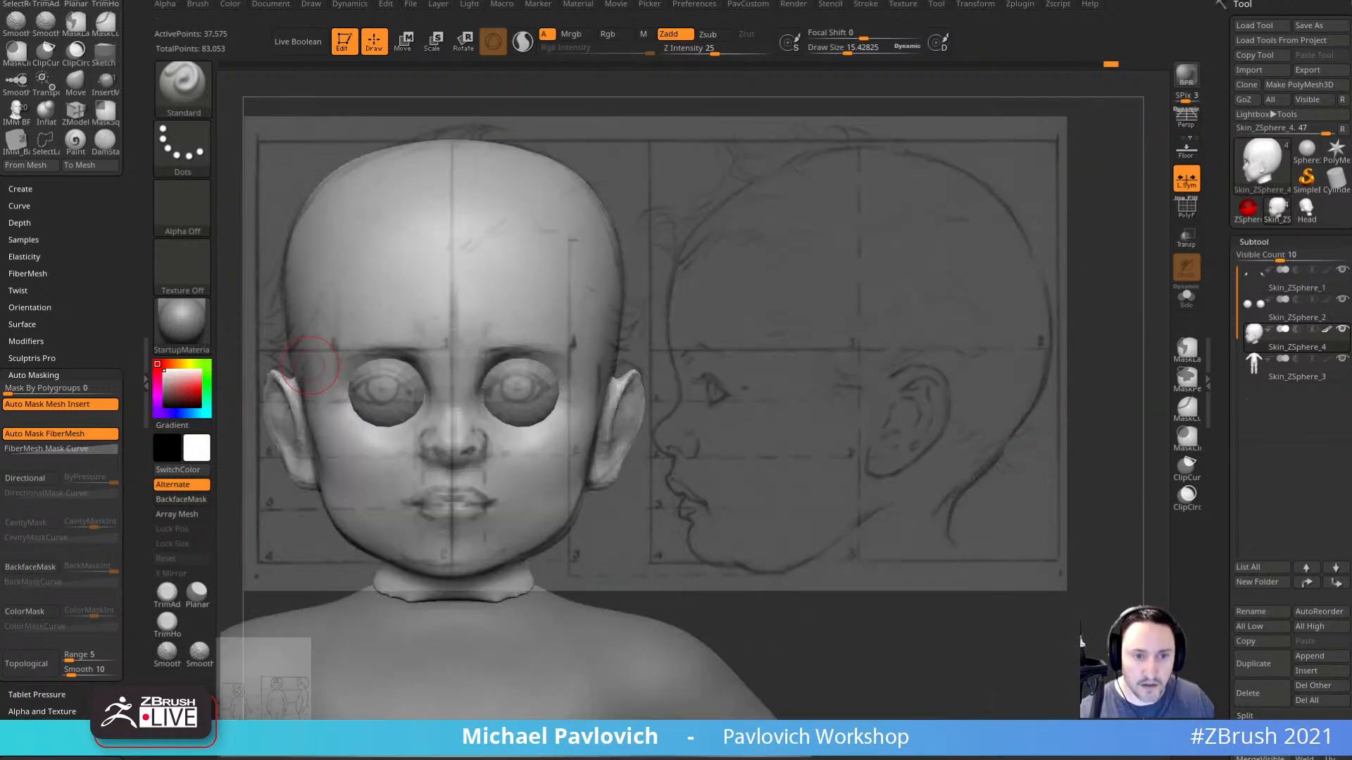
mouse_move(911, 445)
left_mouse_down()
mouse_move(820, 448)
mouse_move(905, 445)
left_mouse_up()
key("bracketleft")
left_click_drag(662, 320, 701, 325)
key("w")
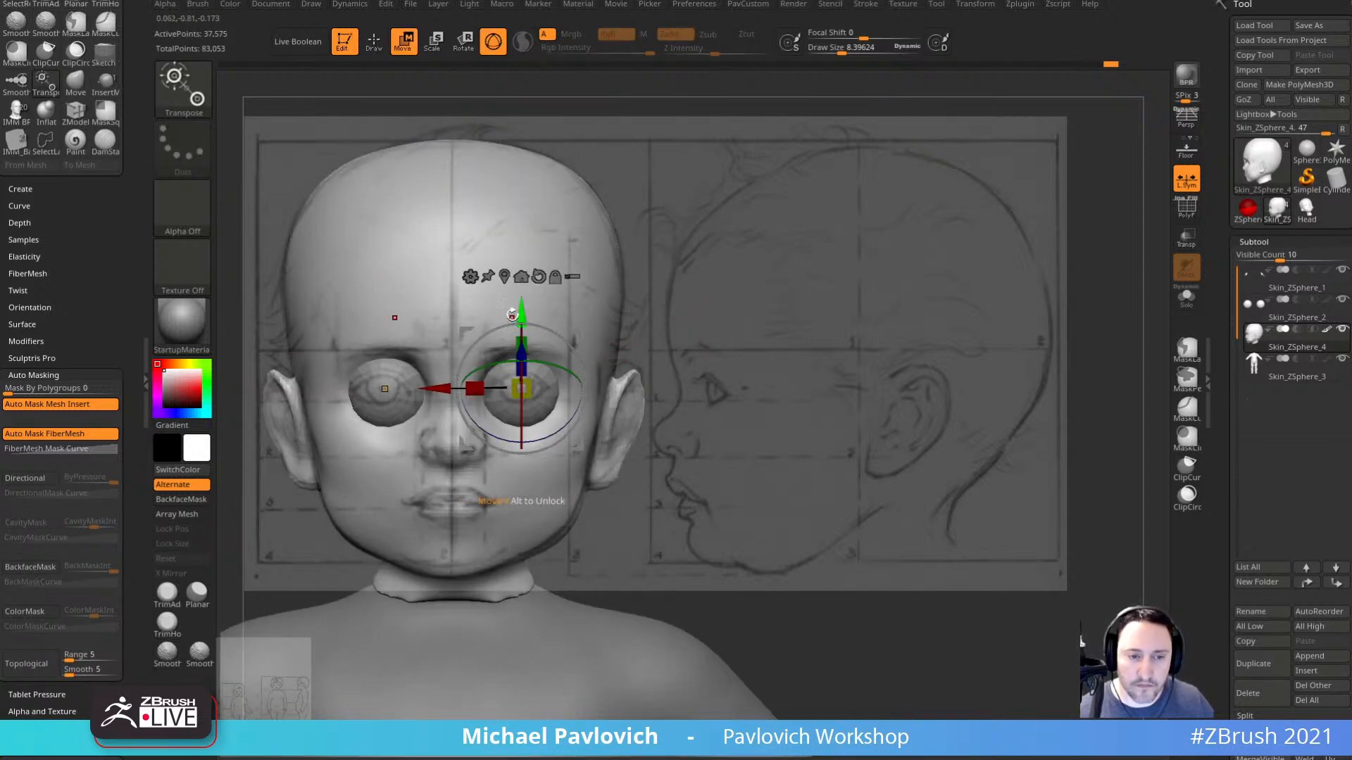
key("q")
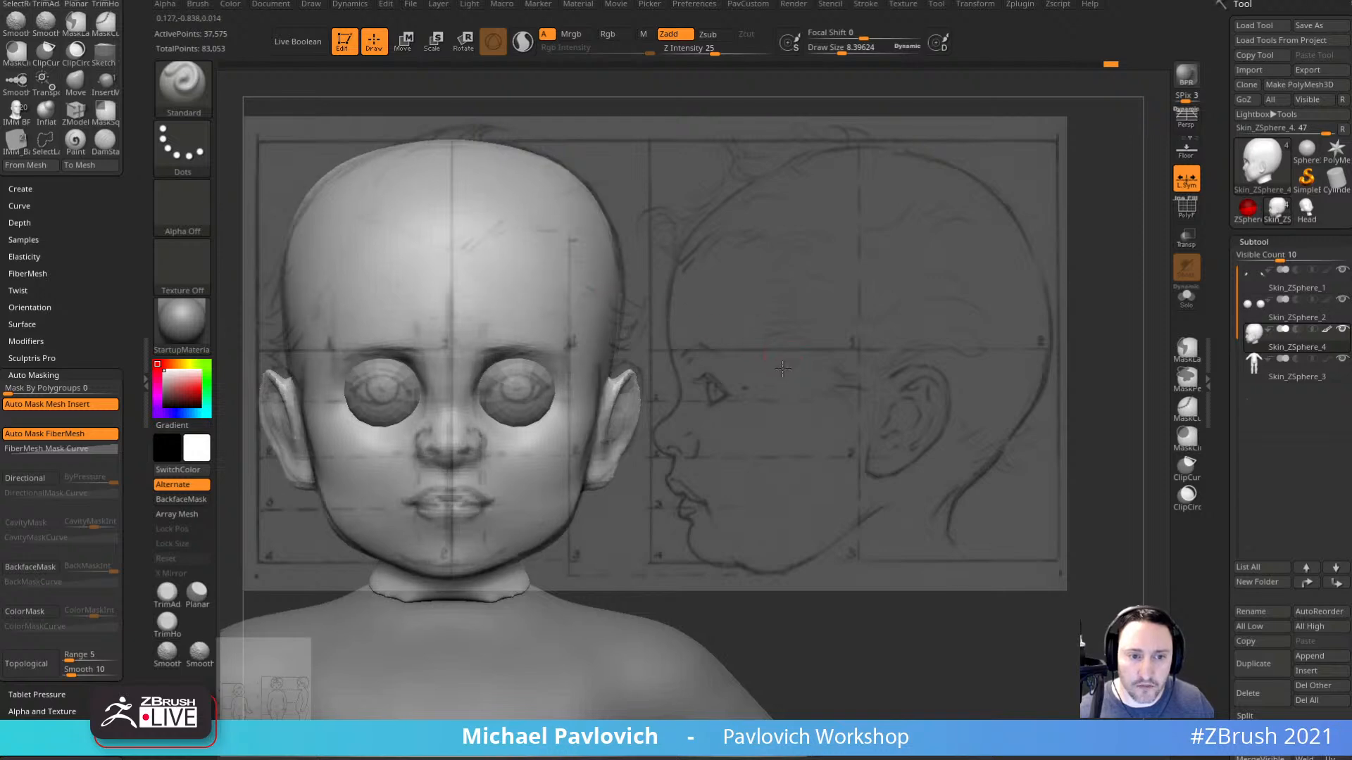
Check the profile against the side sketch once more and show the timeline track again.
mouse_move(847, 359)
left_mouse_down()
mouse_move(1083, 412)
mouse_move(1125, 407)
left_mouse_up()
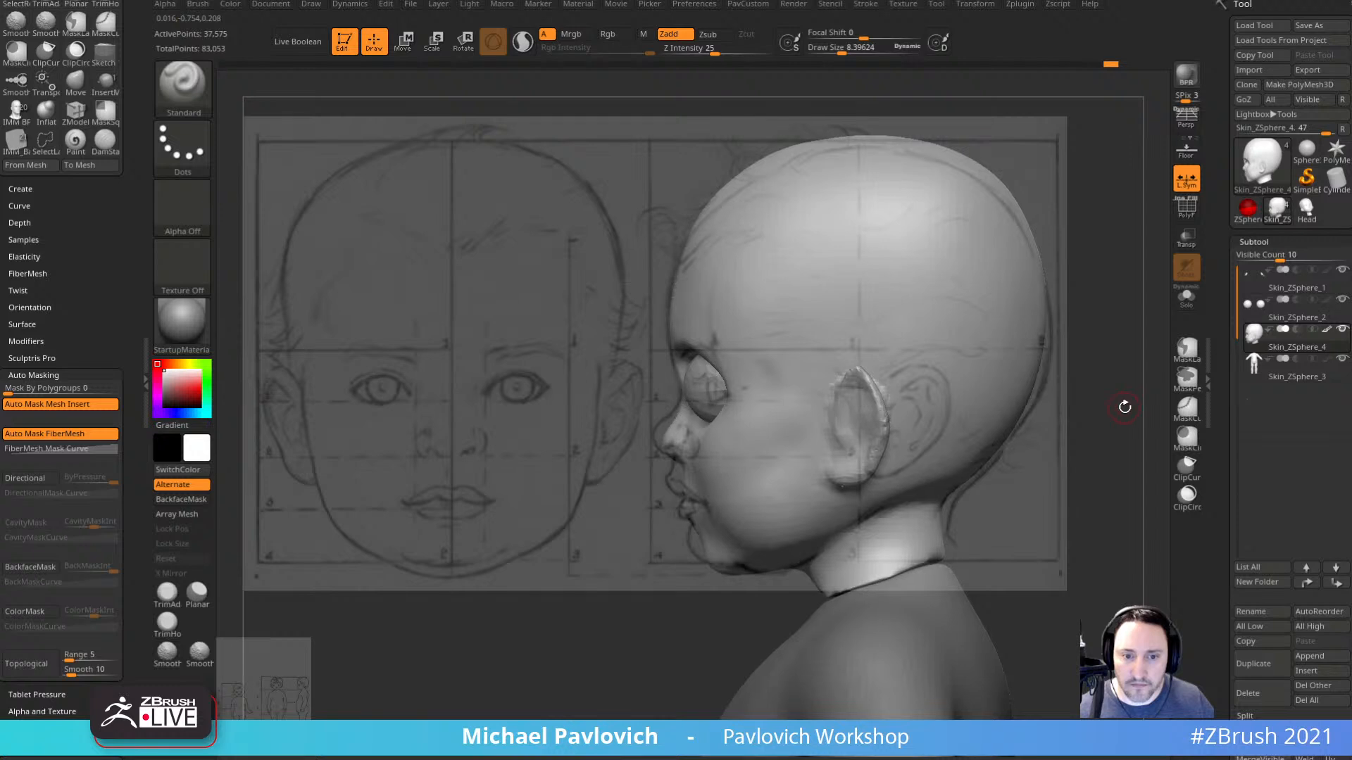
key("1")
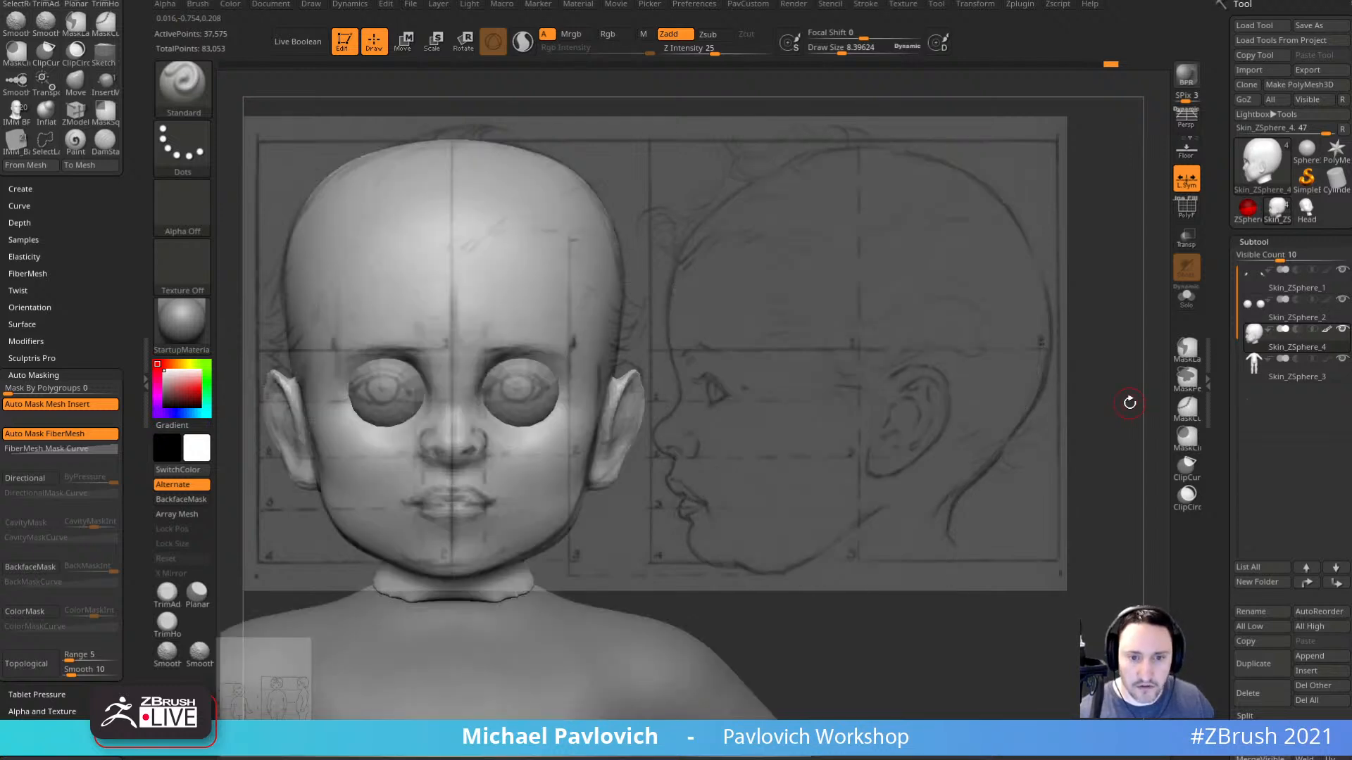
key("1")
key("1")
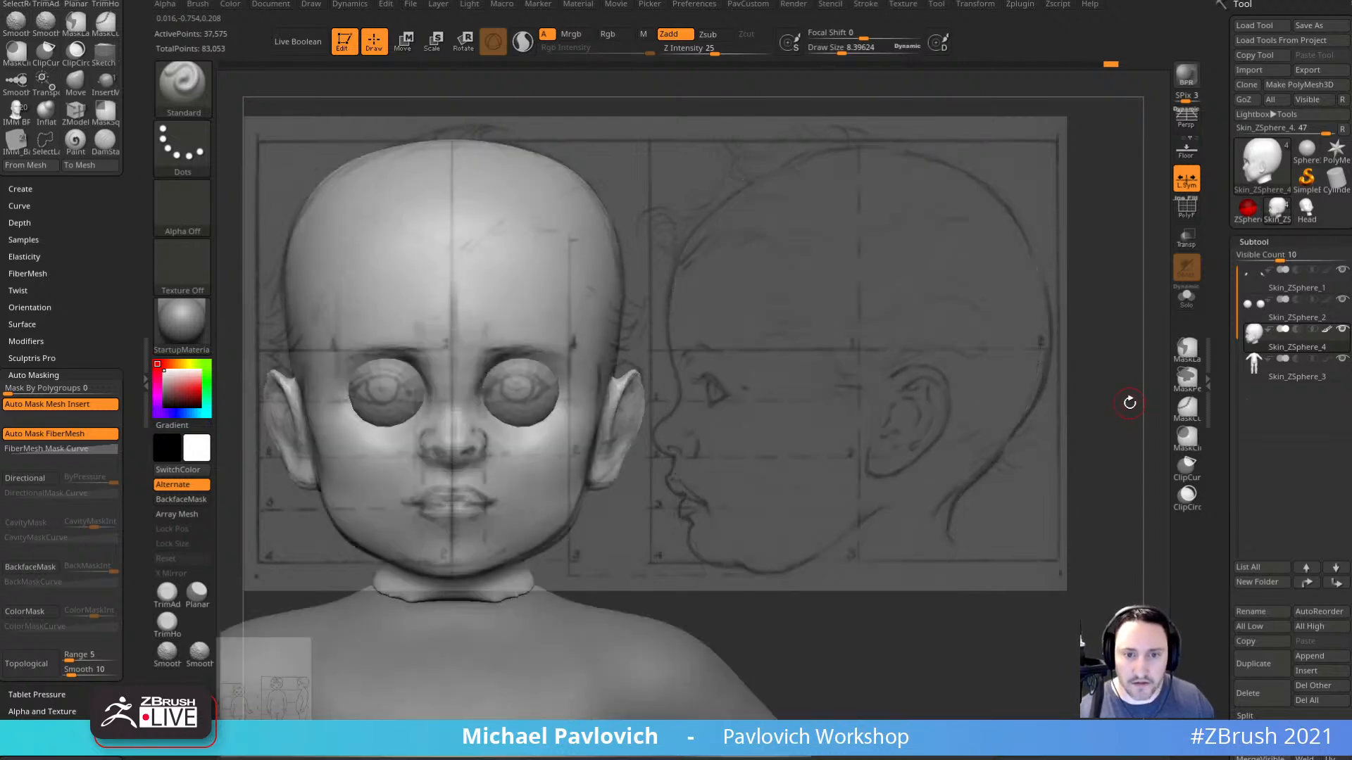
key("1")
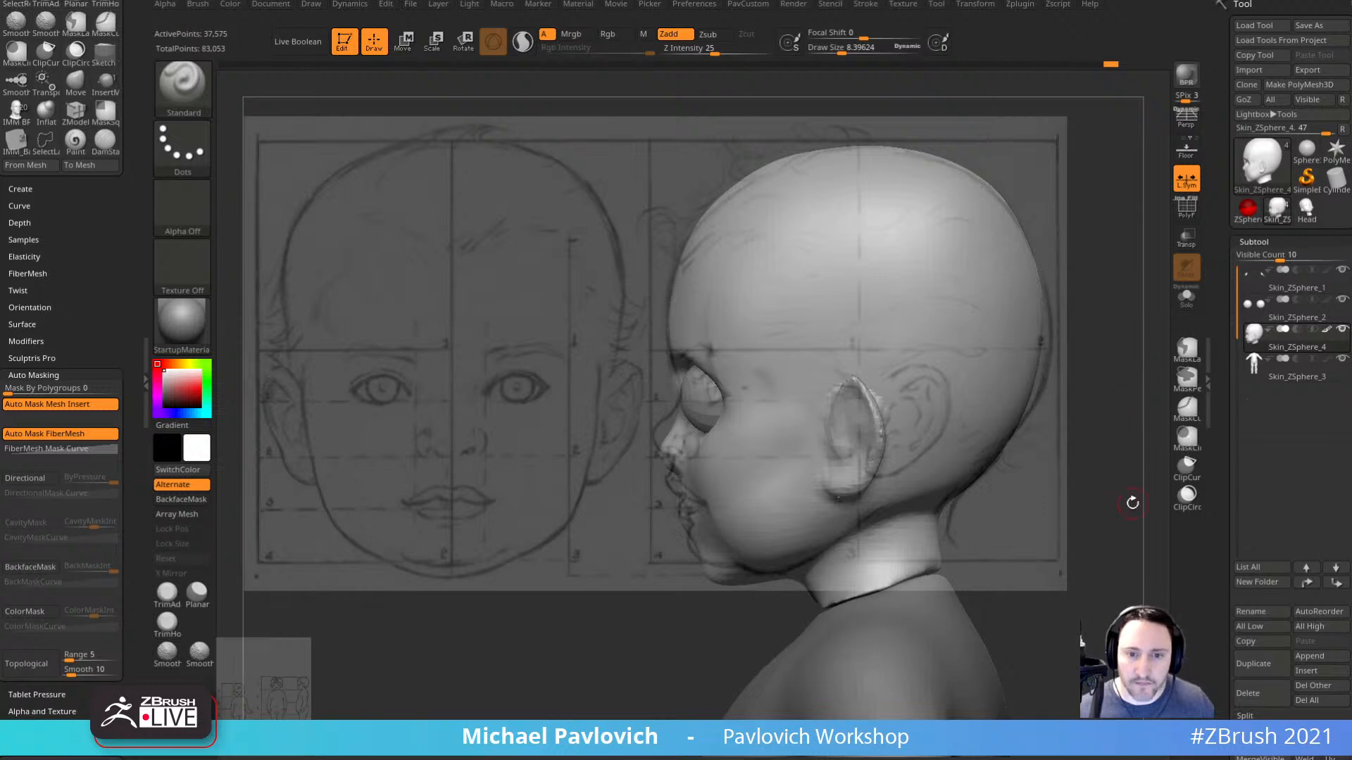
left_click_drag(1132, 503, 1128, 504)
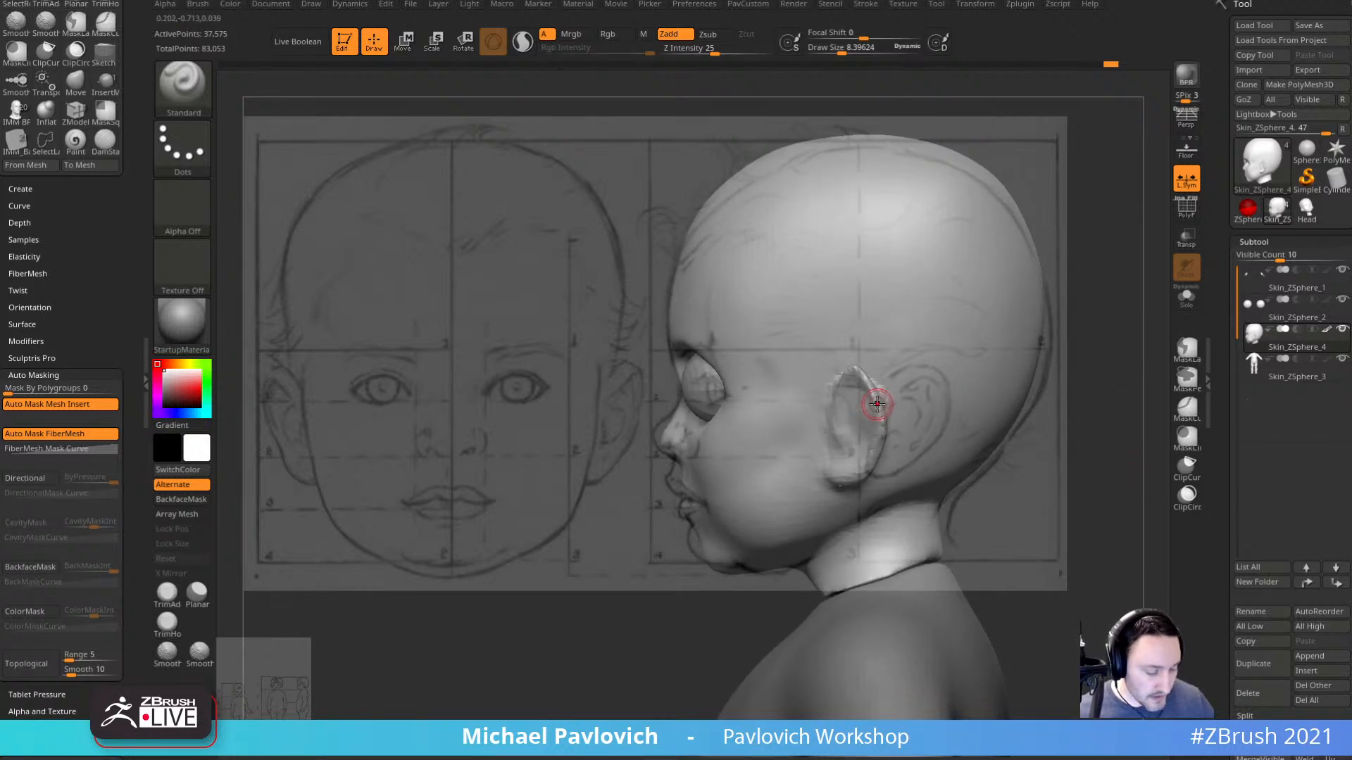
key("3")
left_click(919, 387)
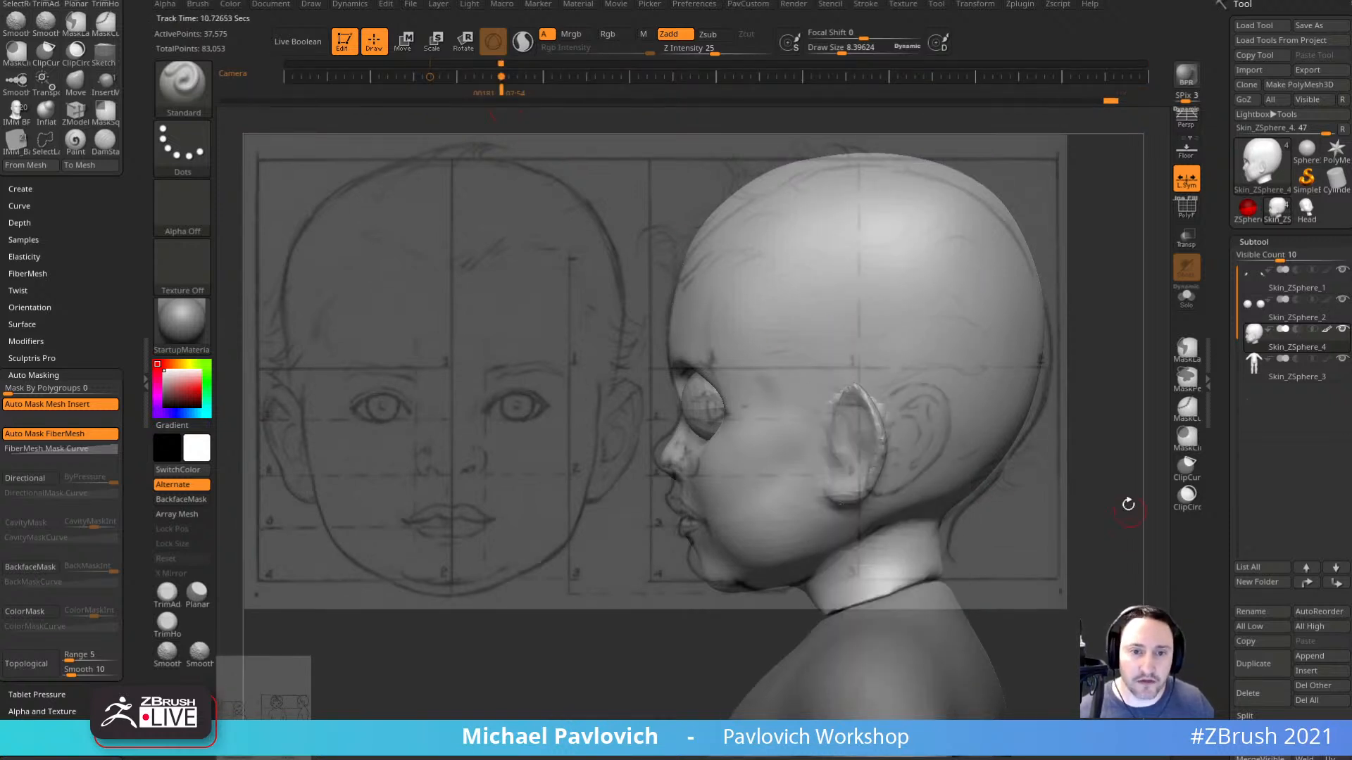
Shape the back of the skull and the nape of the neck to the side sketch with a large Move brush.
key("s")
left_click_drag(791, 278, 820, 275)
key("b")
key("m")
key("v")
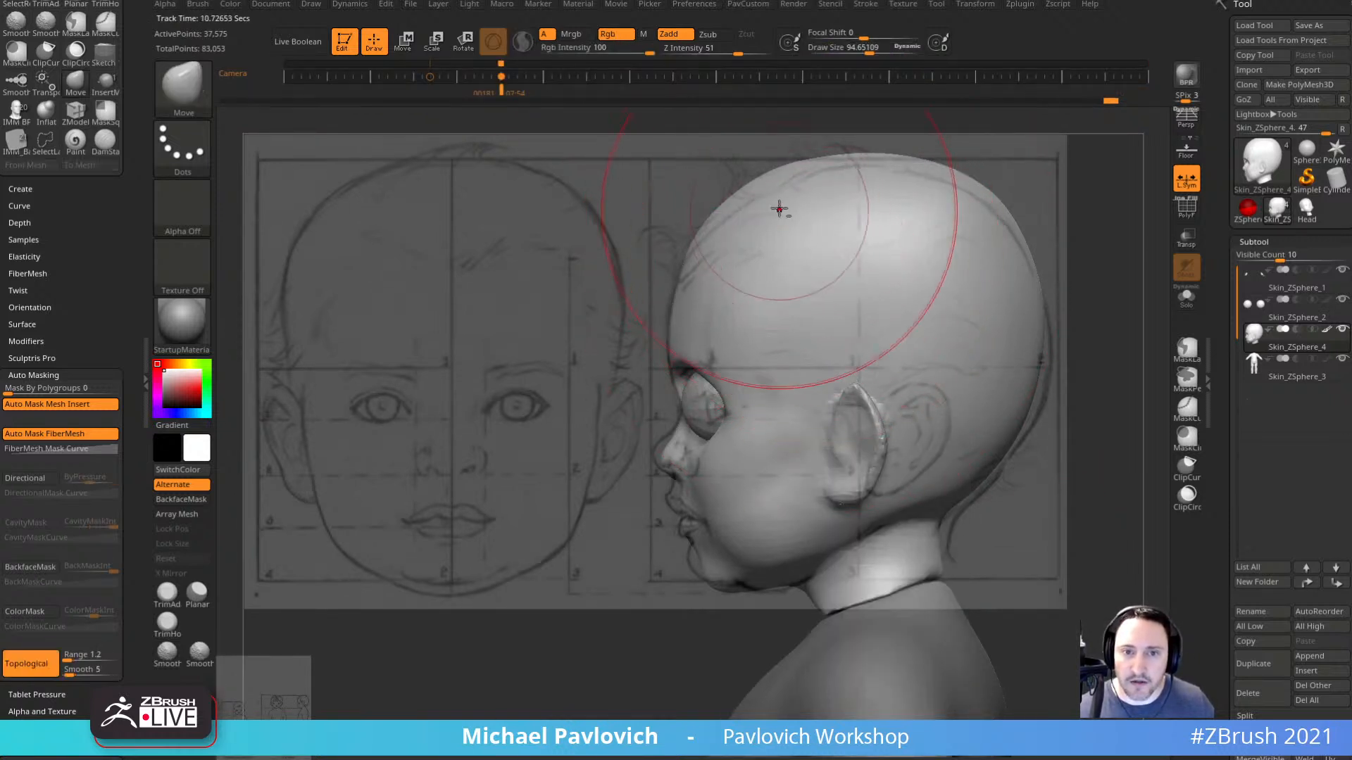
key("s")
left_click_drag(1033, 395, 1029, 408)
key("s")
left_click_drag(1004, 452, 998, 452)
key("s")
left_click_drag(937, 554, 947, 549)
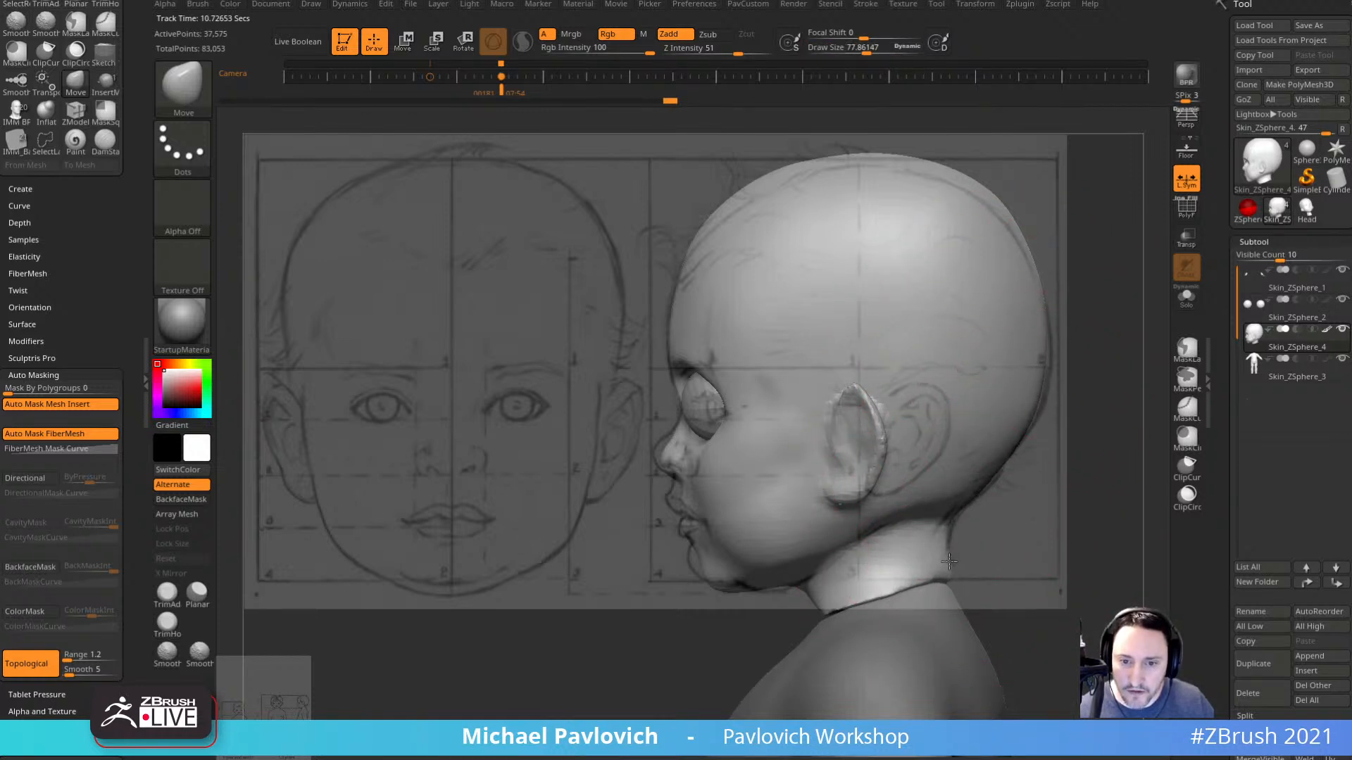
Fit the mouth and chin profile to the side sketch with a smaller Move brush, using Move Topological on the chin.
key("s")
mouse_move(730, 510)
left_mouse_down()
mouse_move(670, 510)
mouse_move(688, 540)
left_mouse_up()
key("s")
key("s")
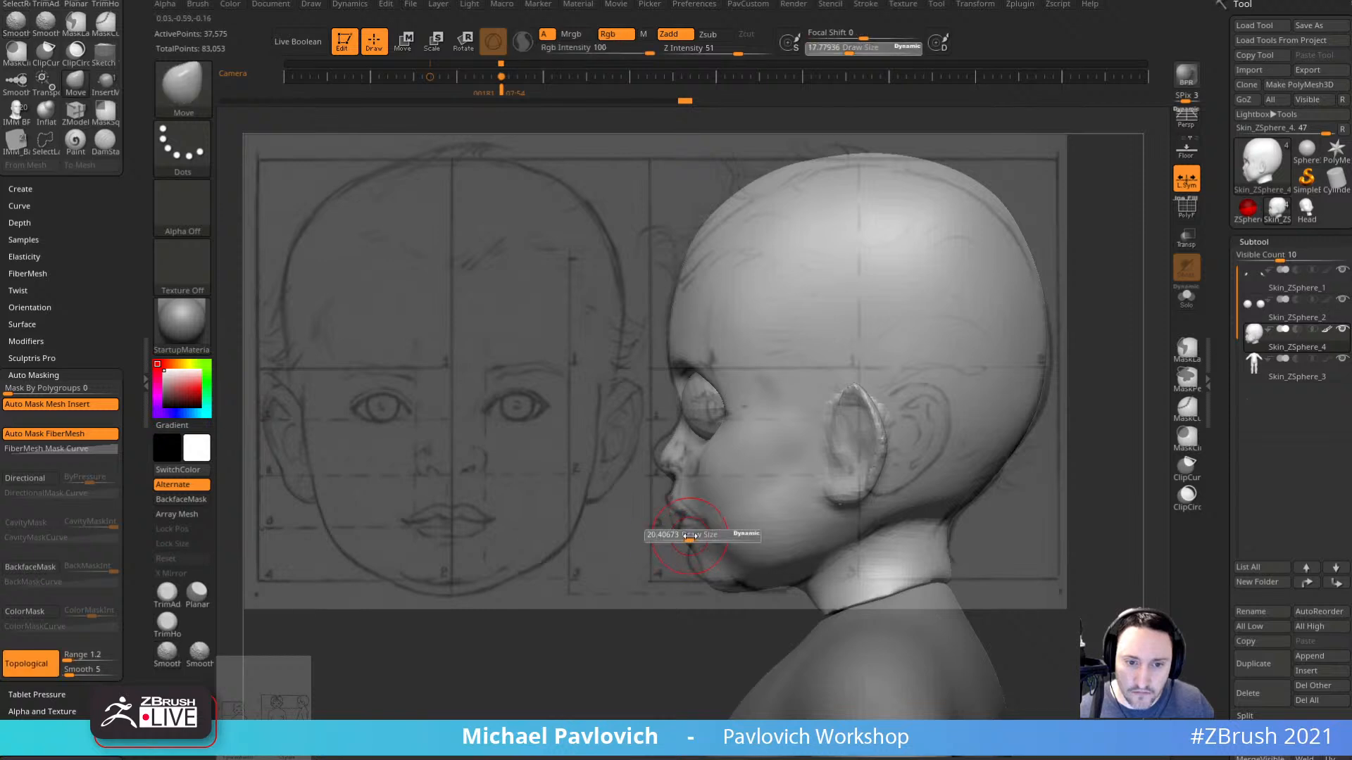
key("b")
key("m")
key("a")
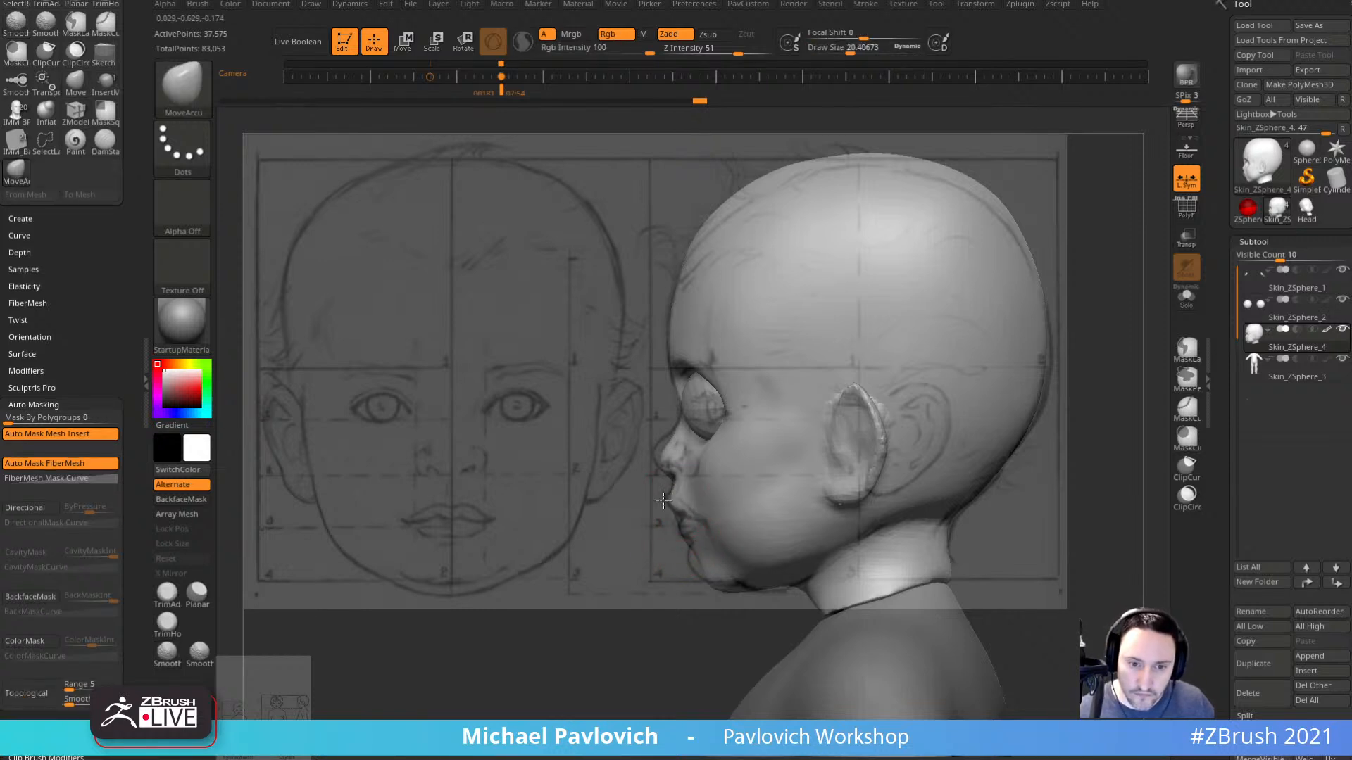
key("b")
key("m")
key("t")
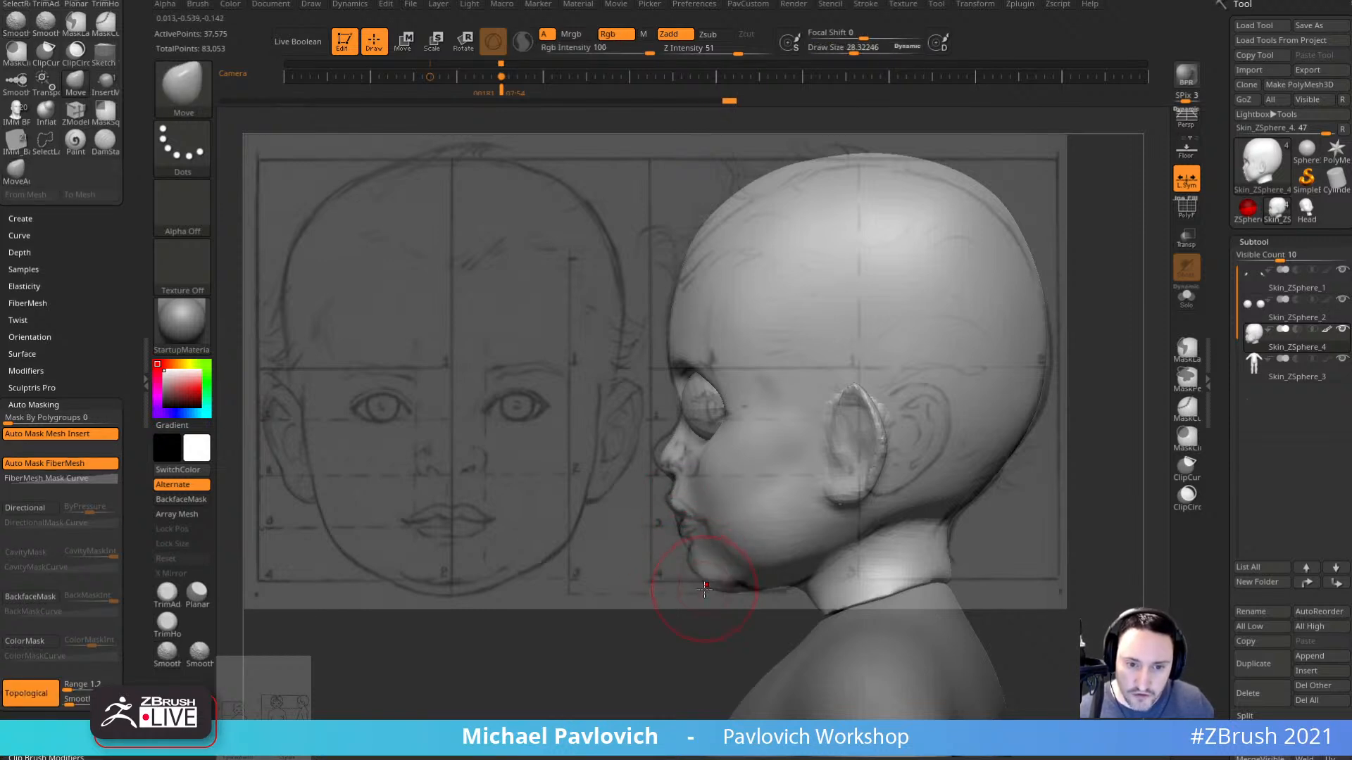
left_click_drag(694, 567, 719, 587)
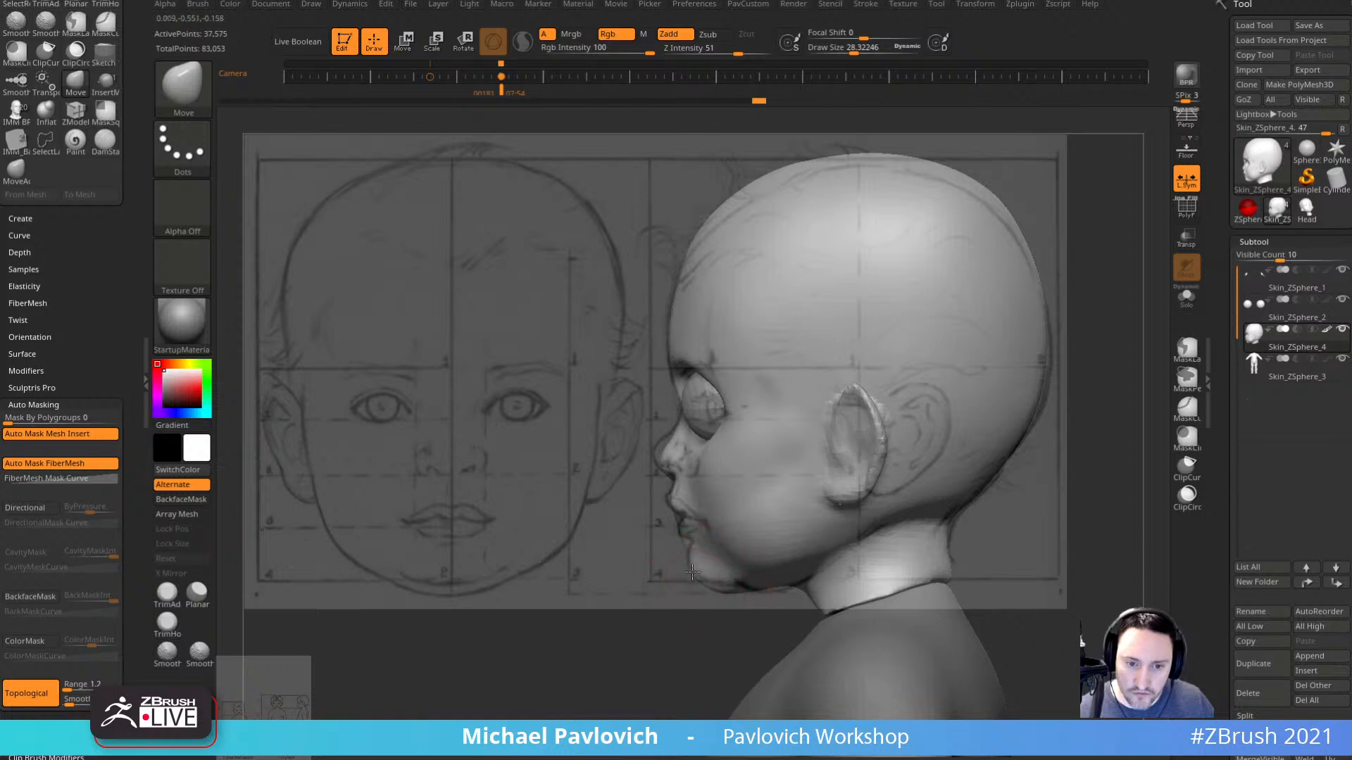
Refine the crease under the lower lip with the MoveAccu brush and expand the brush's Curve and Depth settings.
key("b")
key("m")
key("a")
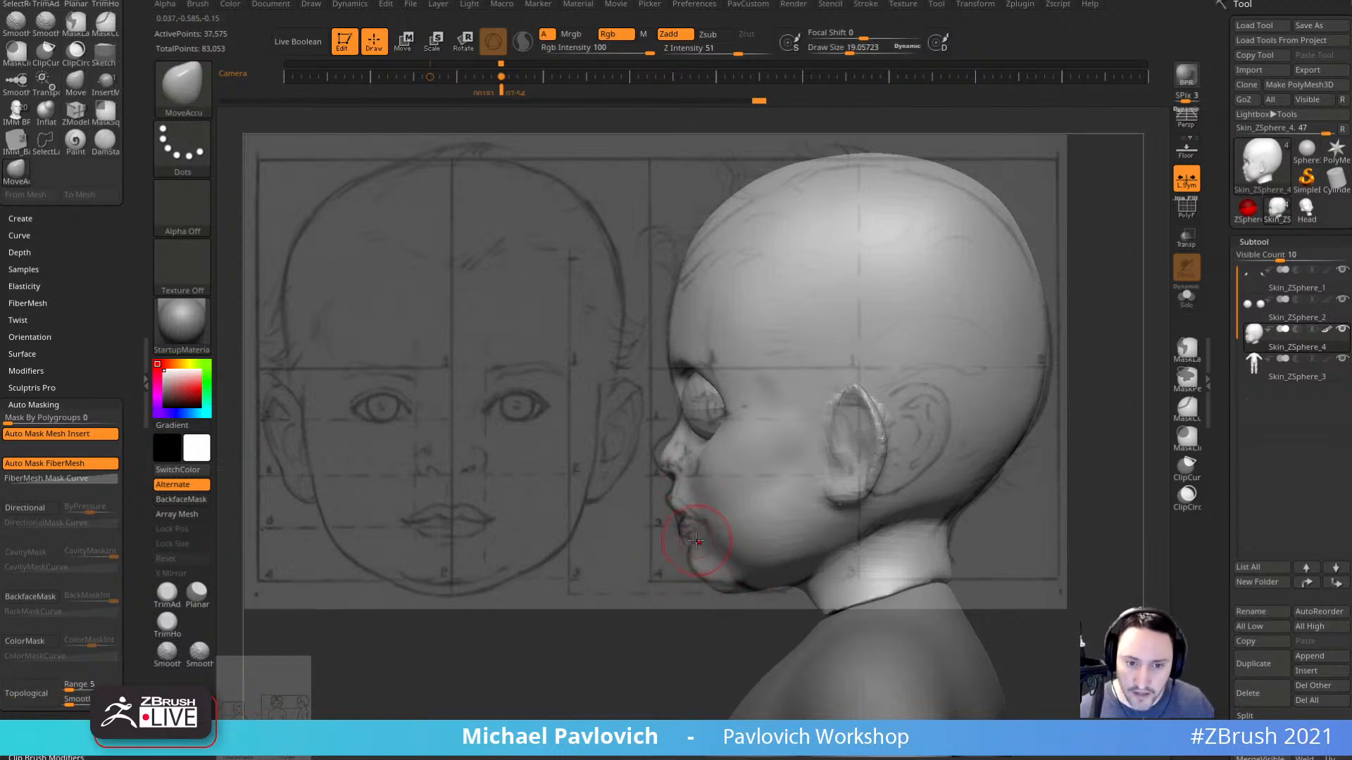
key("shift")
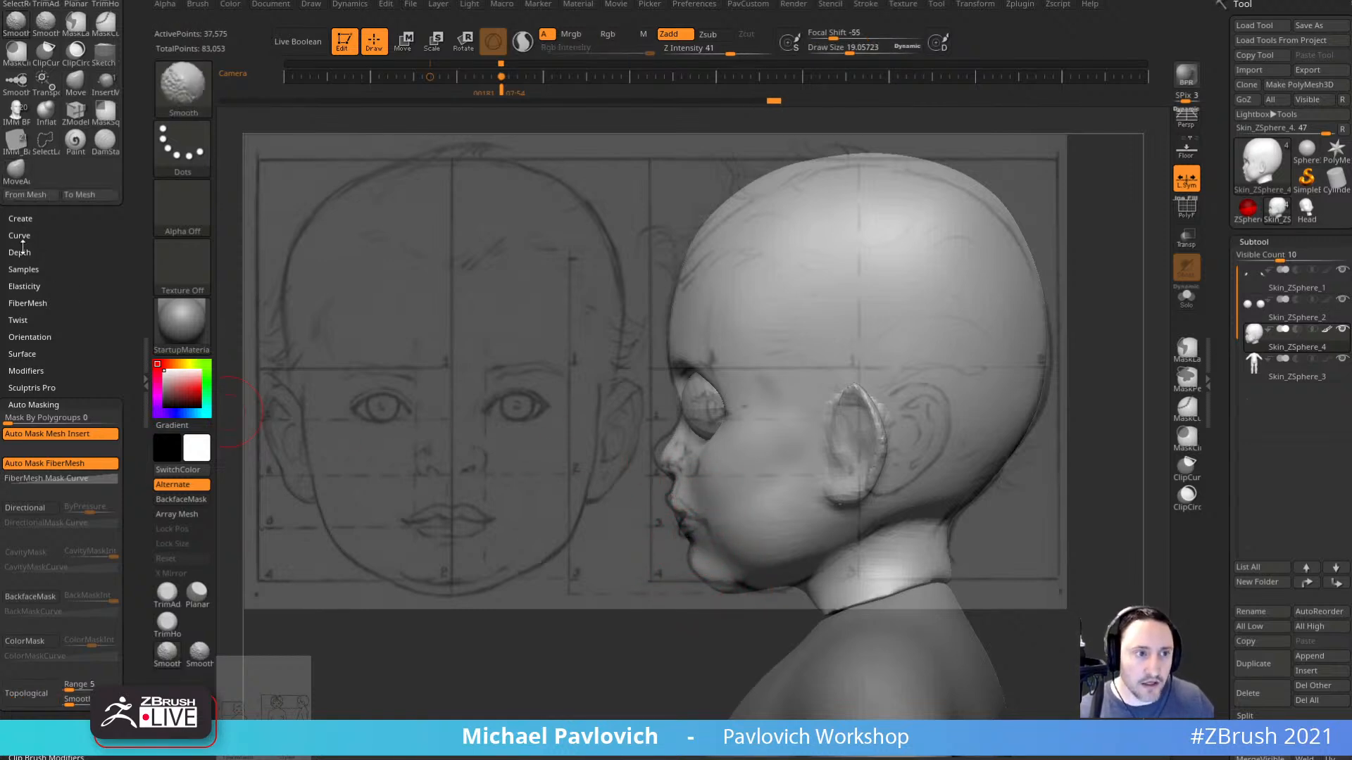
left_click(19, 251)
left_click(19, 235)
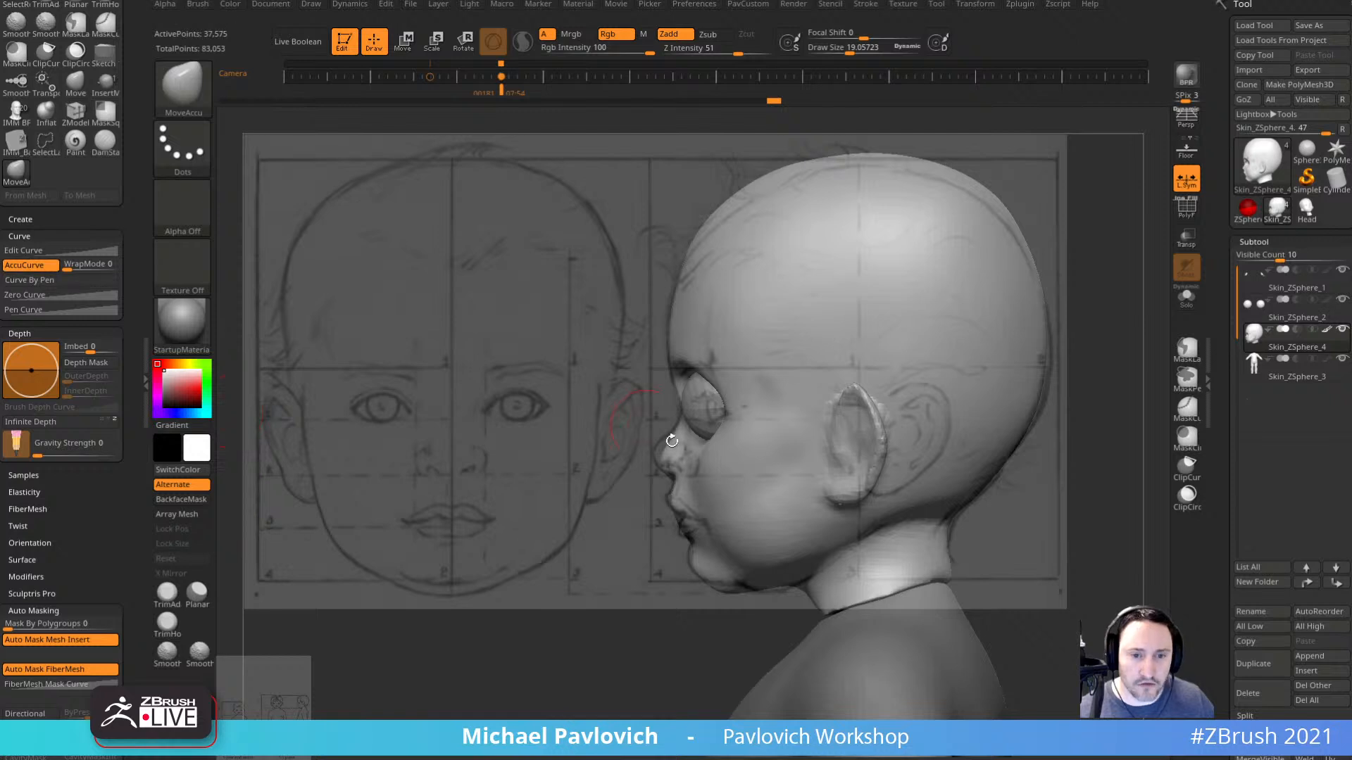
Adjust the nose tip and the area above the upper lip to the side sketch with the Move brush.
key("s")
left_click(704, 496)
key("b")
key("m")
key("v")
left_click_drag(666, 449, 657, 449)
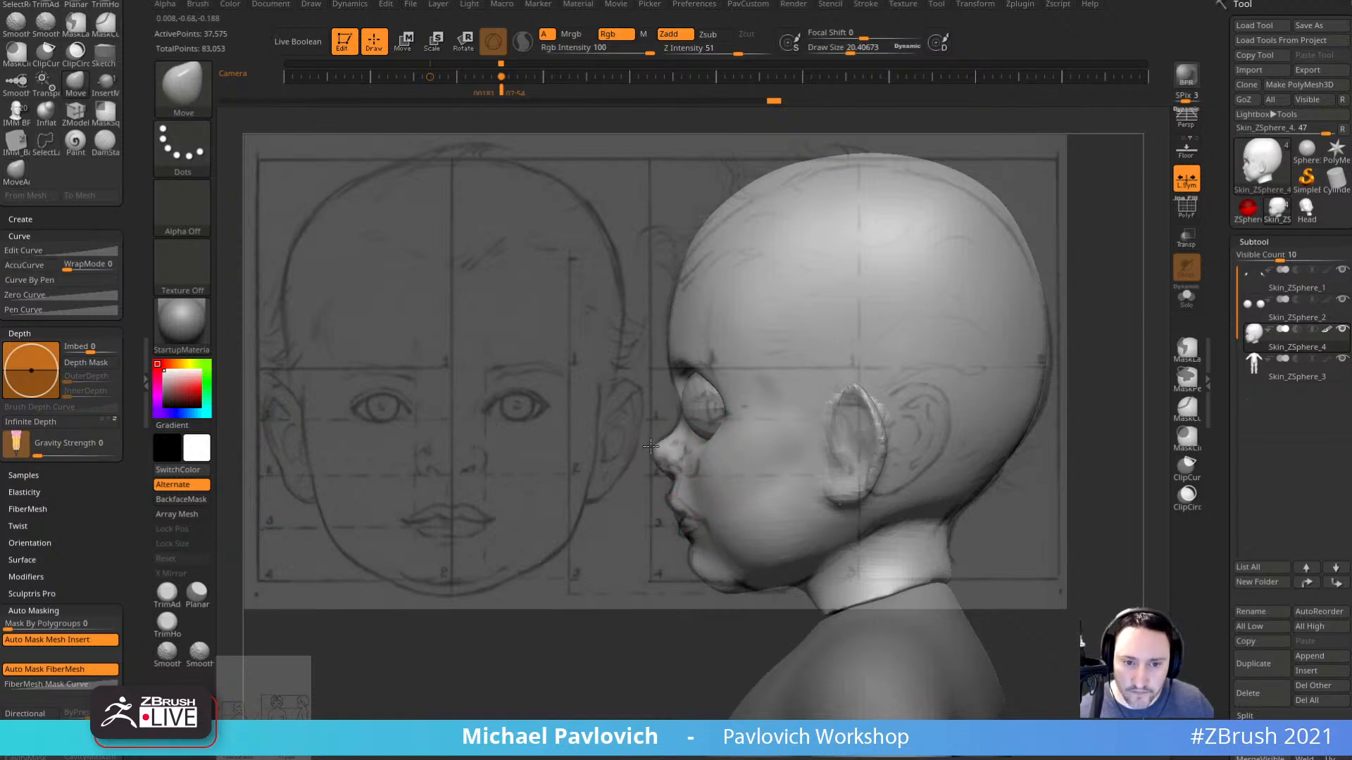
key("s")
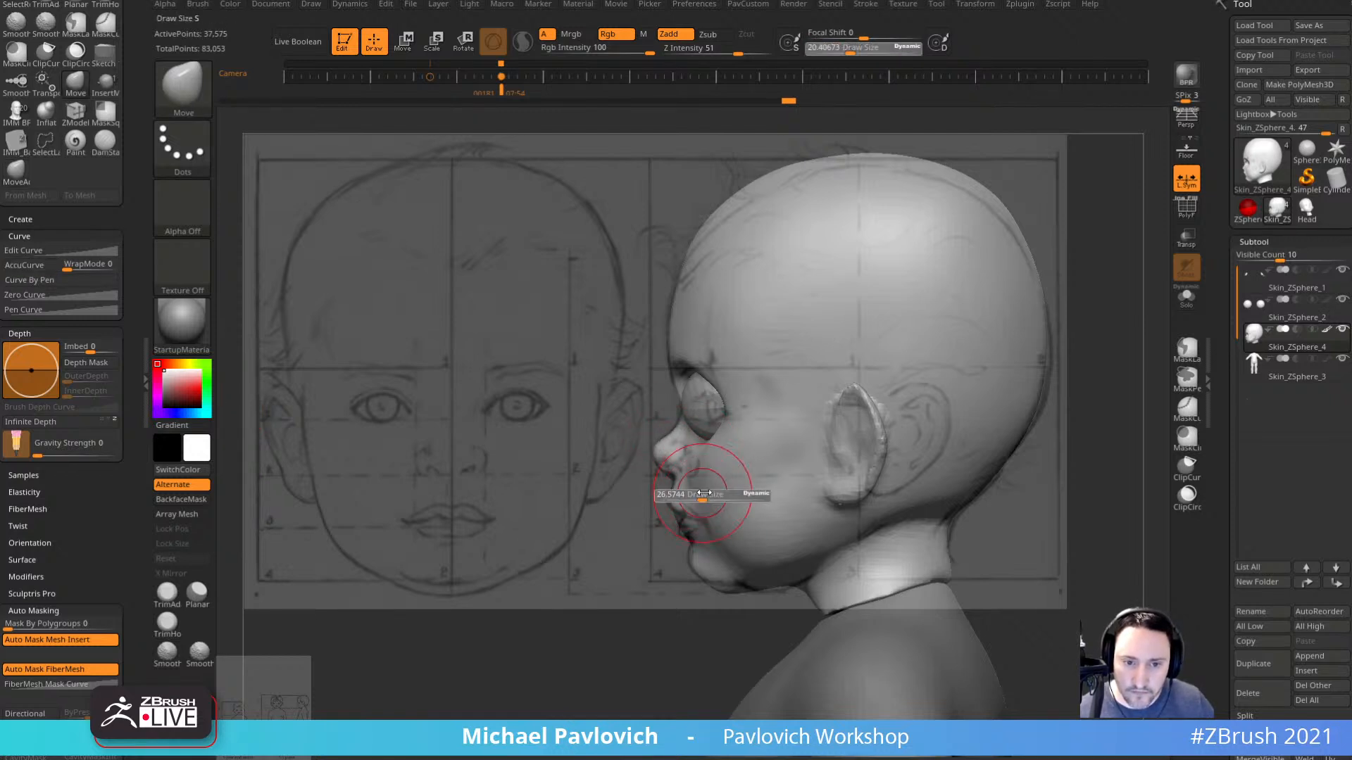
left_click(704, 496)
mouse_move(696, 476)
left_mouse_down()
mouse_move(711, 477)
mouse_move(720, 528)
left_mouse_up()
Mask the ear with the MaskPen brush at a draw size of about 32 and invert the mask.
key("s")
left_click(906, 442)
key("s")
left_click(859, 433)
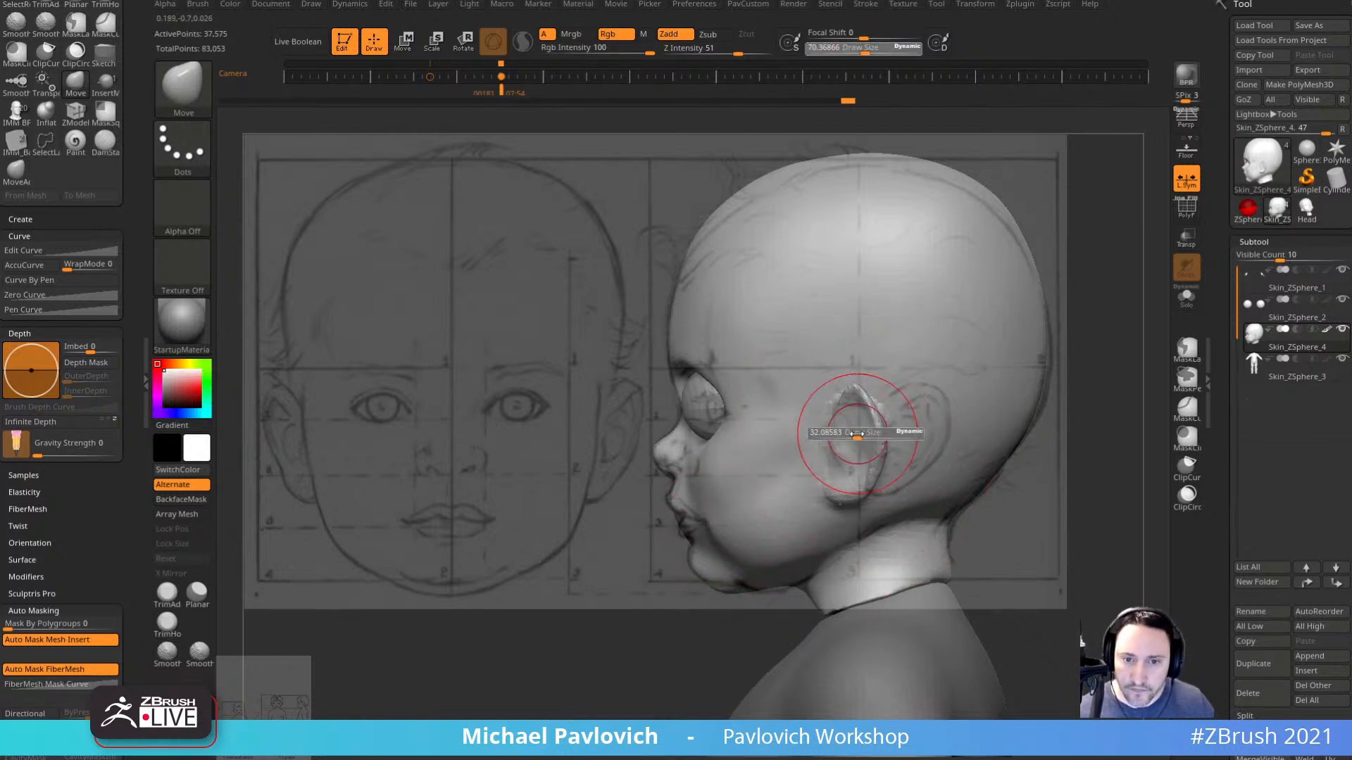
left_click_drag(855, 394, 854, 430, "ctrl")
left_click(203, 104, "ctrl")
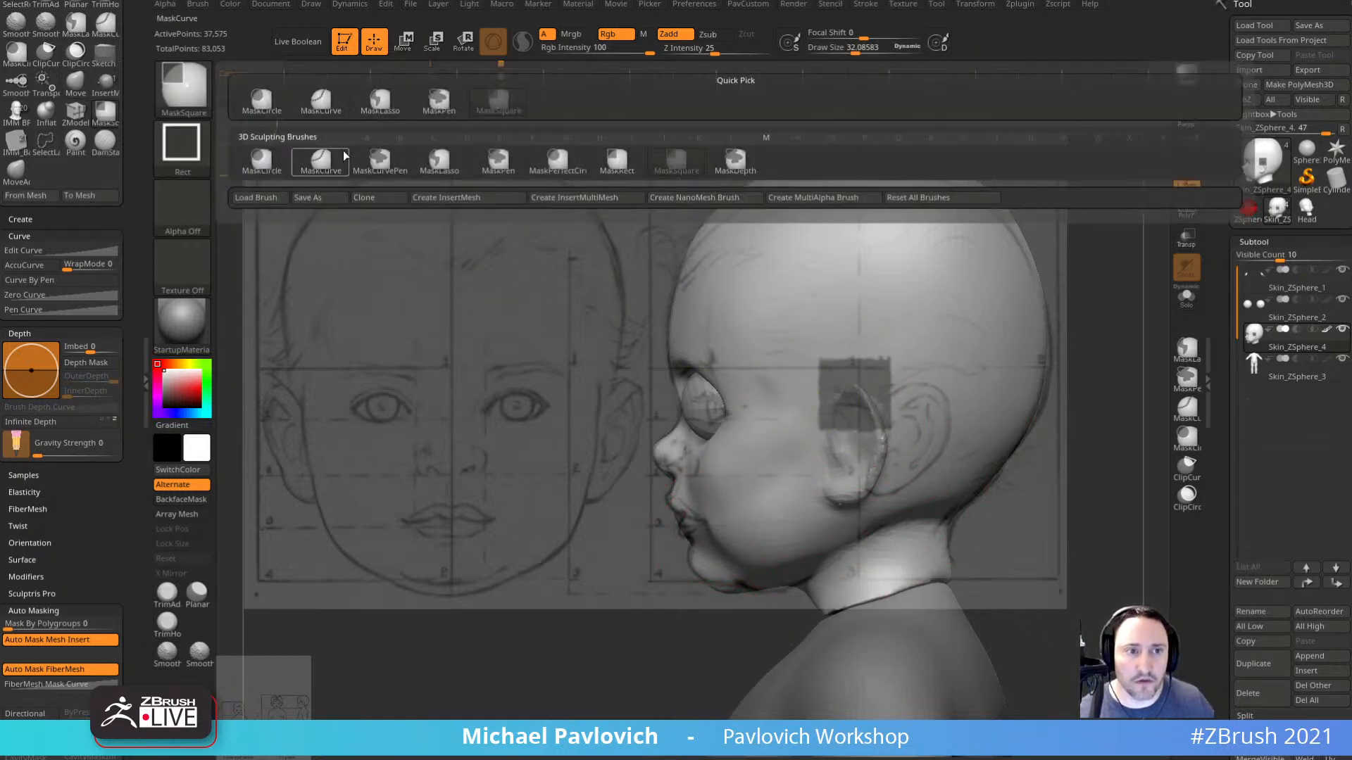
left_click(433, 109, "ctrl")
left_click_drag(574, 610, 585, 629, "ctrl")
mouse_move(836, 462)
left_mouse_down("ctrl")
mouse_move(854, 423)
mouse_move(837, 468)
left_mouse_up("ctrl")
key("ctrl+i")
Move and rotate the unmasked ear back onto the sketched ear, clear the mask and remesh the head.
key("w")
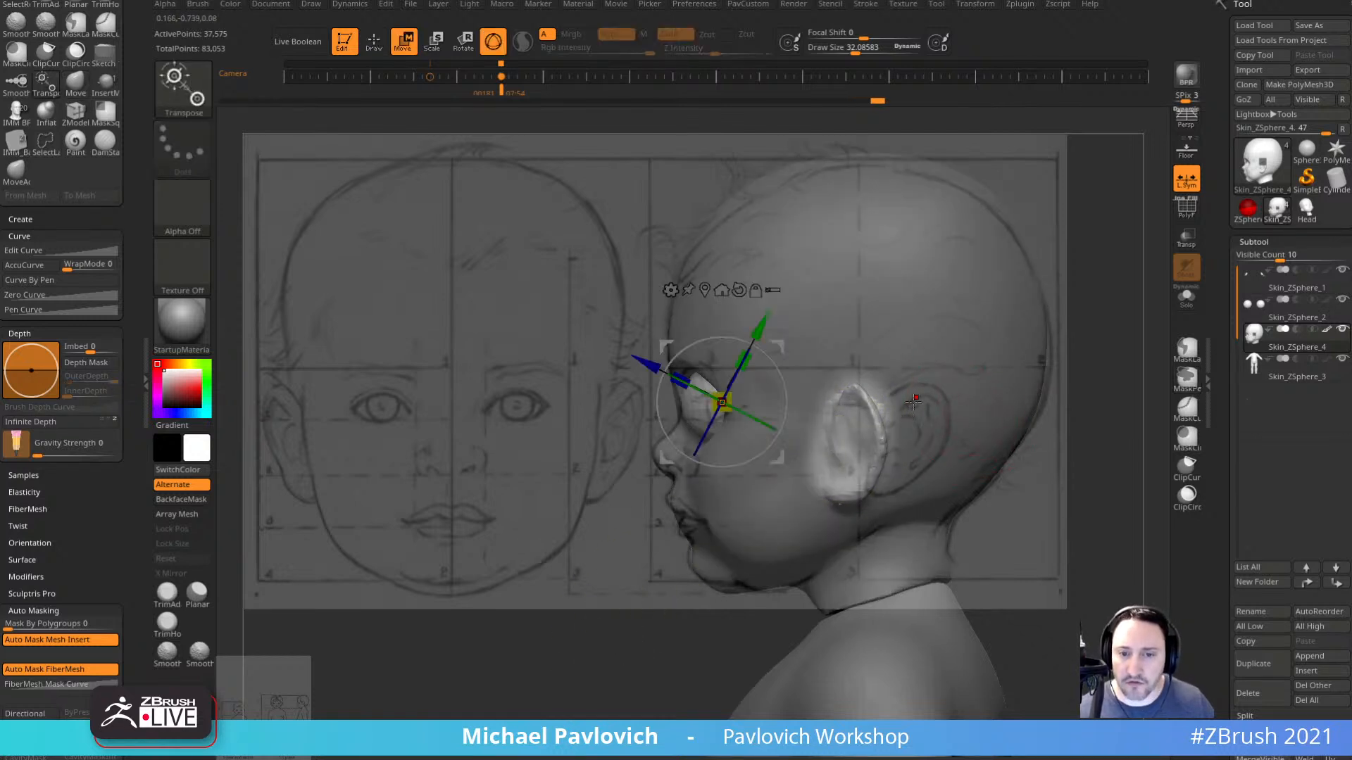
left_click_drag(722, 403, 764, 394)
left_click(897, 440)
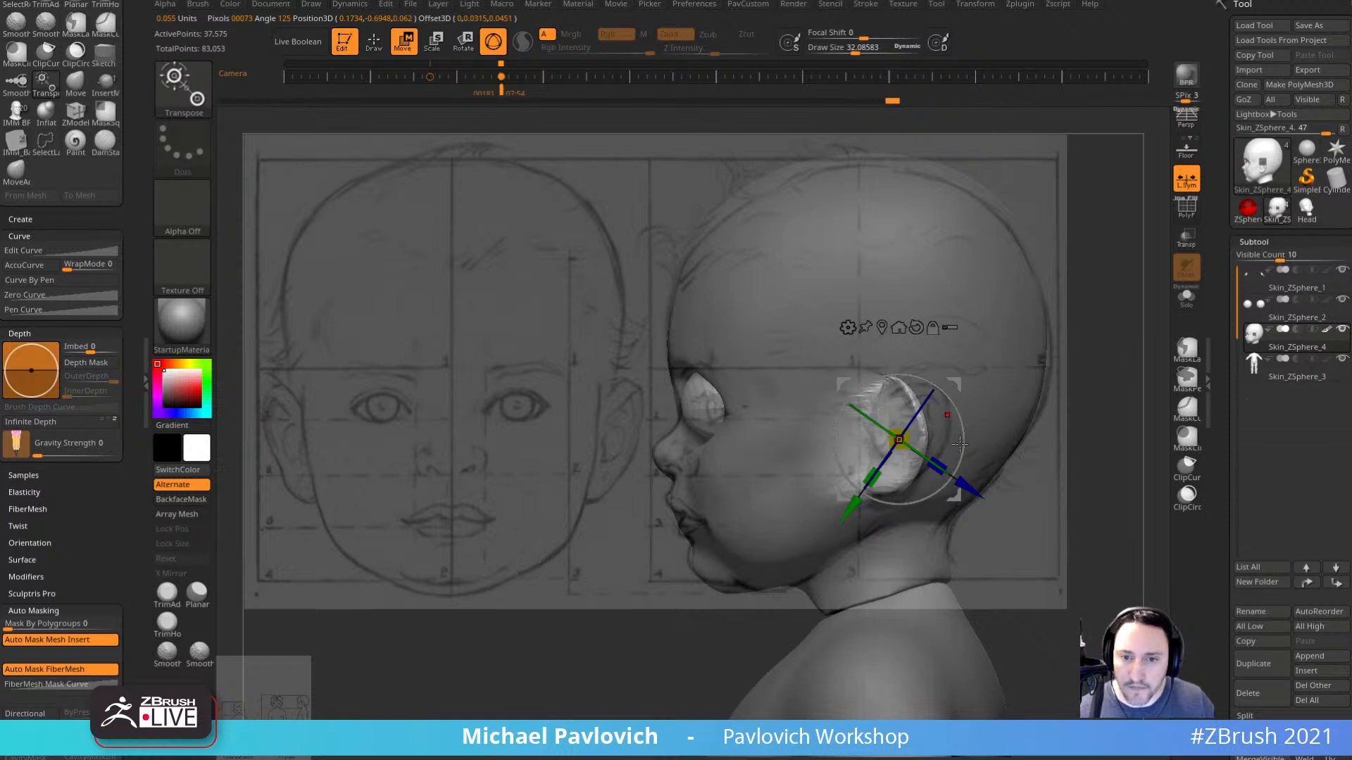
key("q")
key("w")
left_click_drag(935, 386, 971, 385)
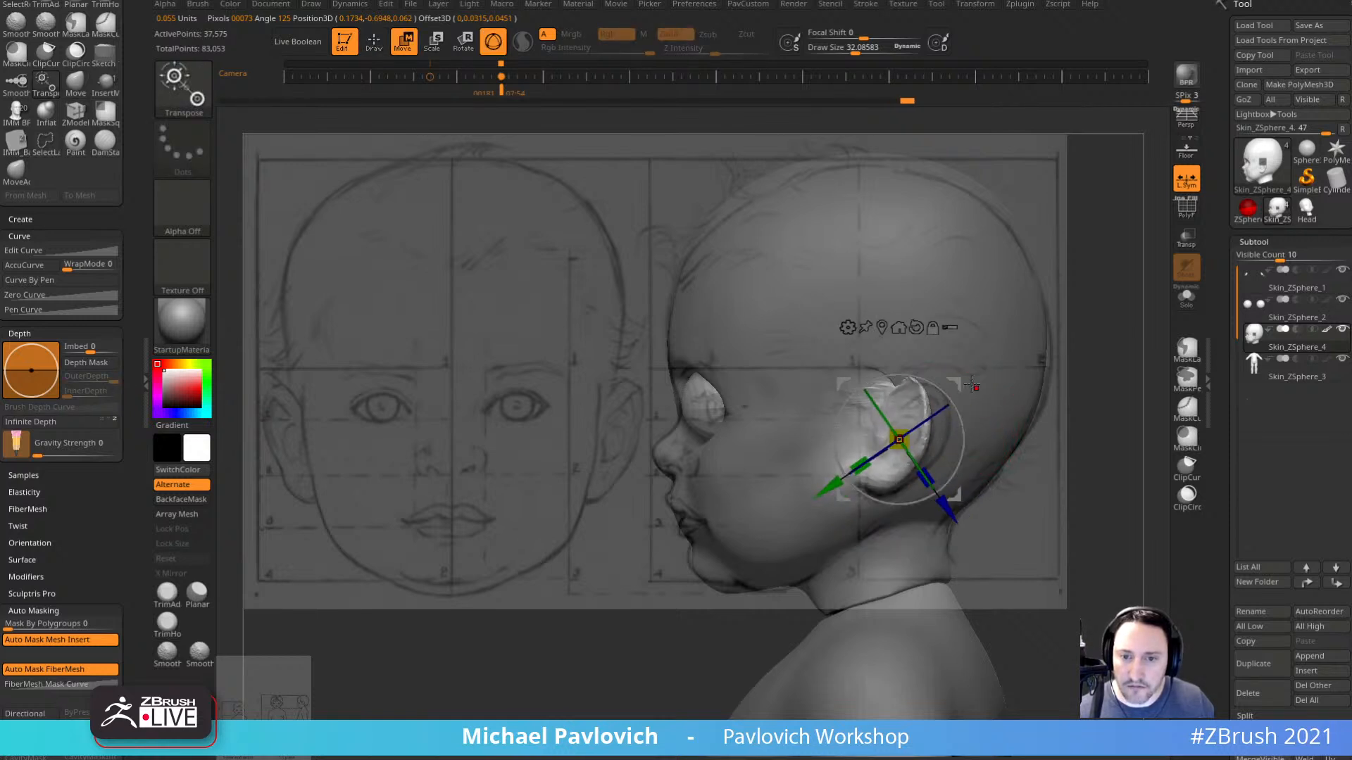
key("q")
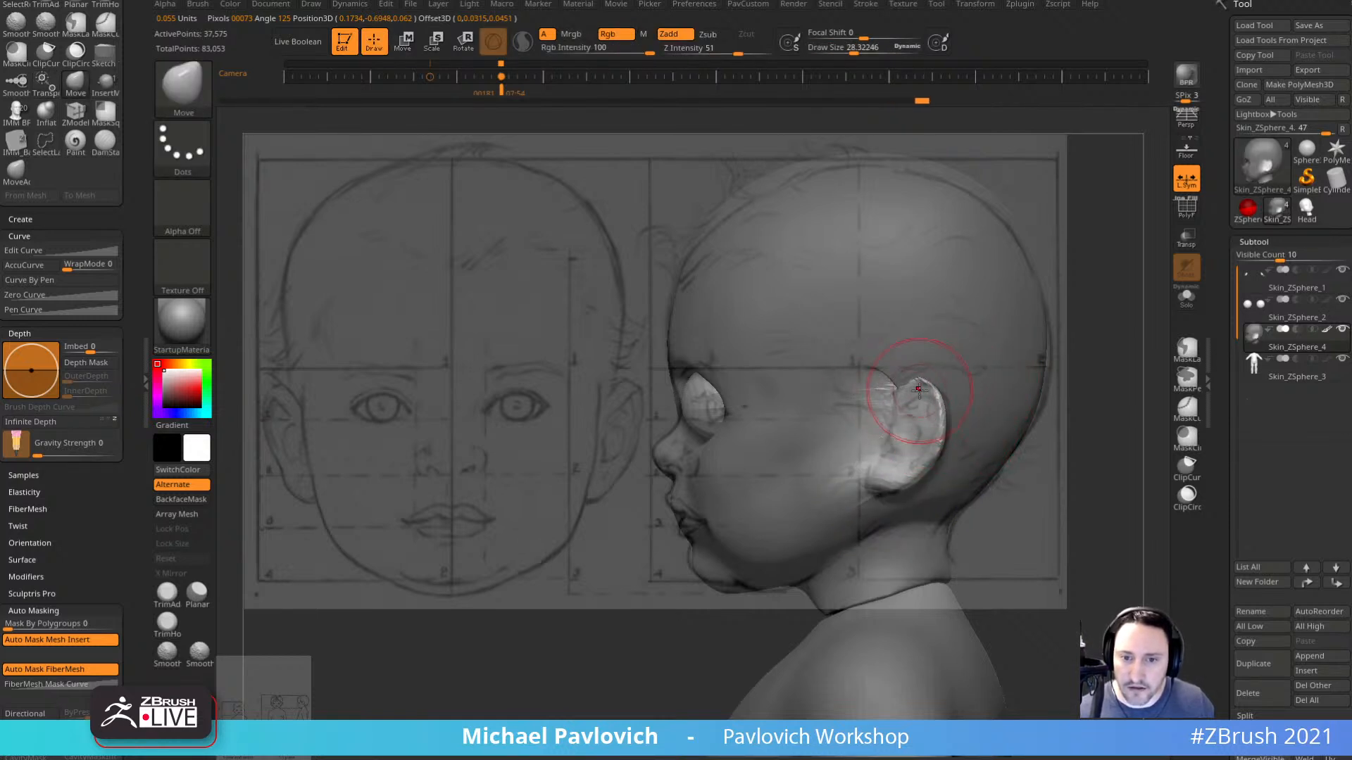
left_click_drag(543, 542, 665, 686, "ctrl")
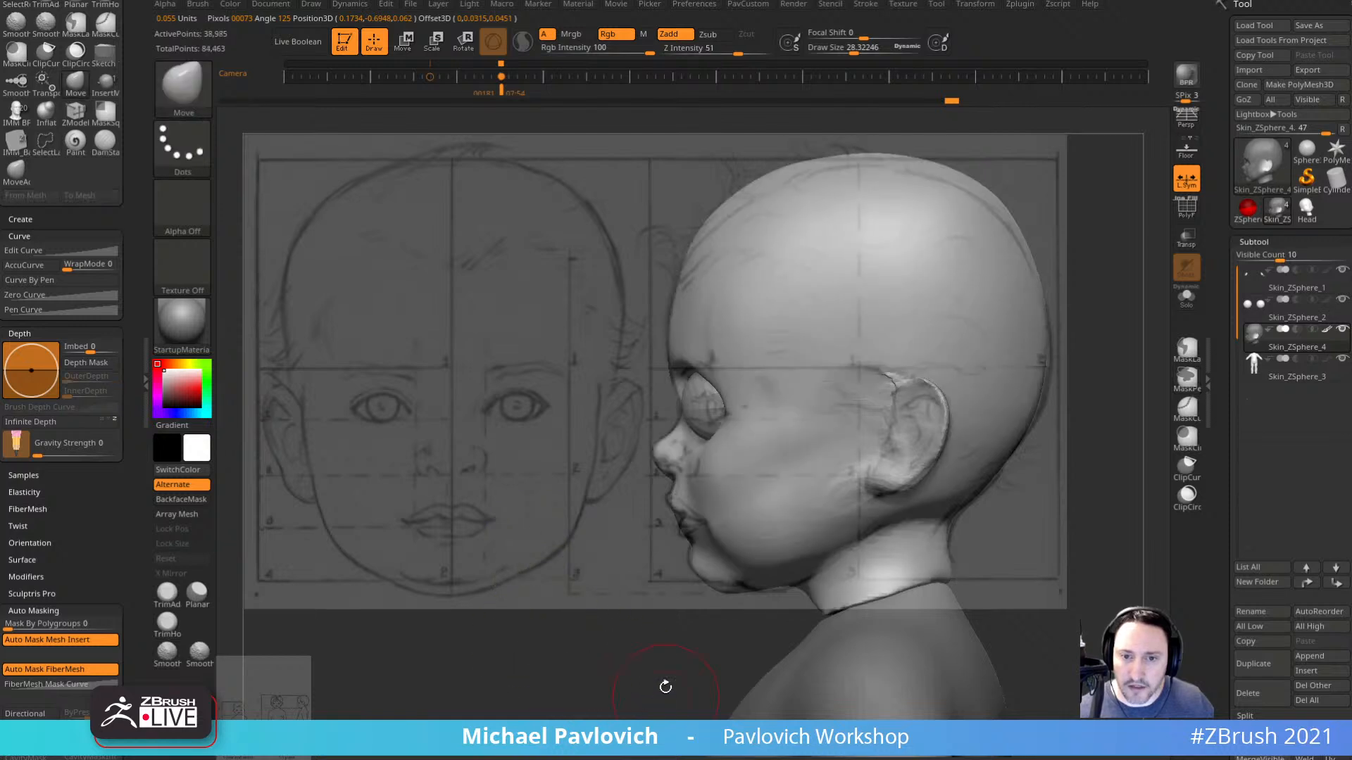
Build up the surface around the ear with the Clay brush at a draw size of about 36.
left_click_drag(1060, 531, 1144, 533, "shift")
key("shift+z")
left_click_drag(1077, 396, 965, 392)
key("b")
key("c")
key("l")
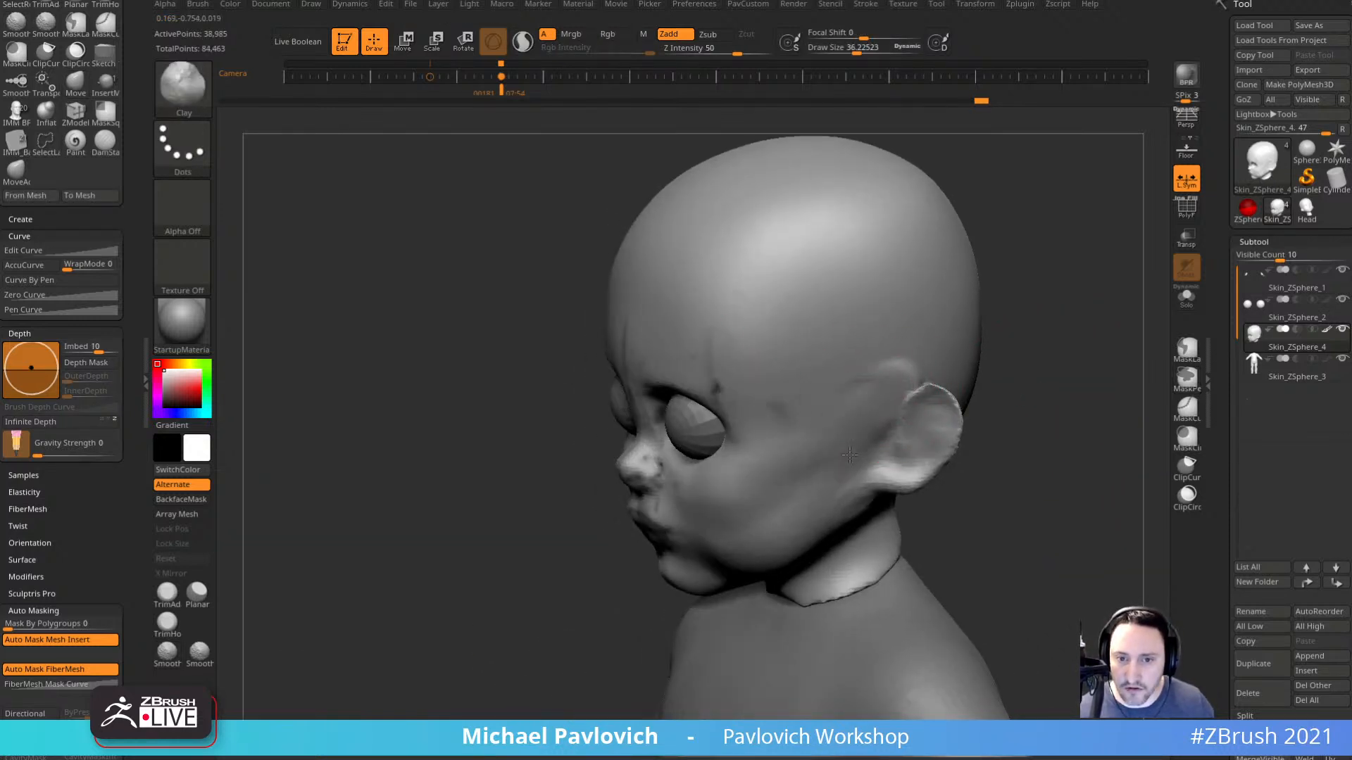
mouse_move(1026, 427)
left_mouse_down()
mouse_move(1061, 380)
mouse_move(922, 403)
left_mouse_up()
Thicken the back of the ear with the Inflat brush, remesh the head and smooth the seam behind the ear.
key("b")
key("i")
key("n")
left_click_drag(1080, 323, 936, 450)
left_click_drag(835, 583, 963, 437)
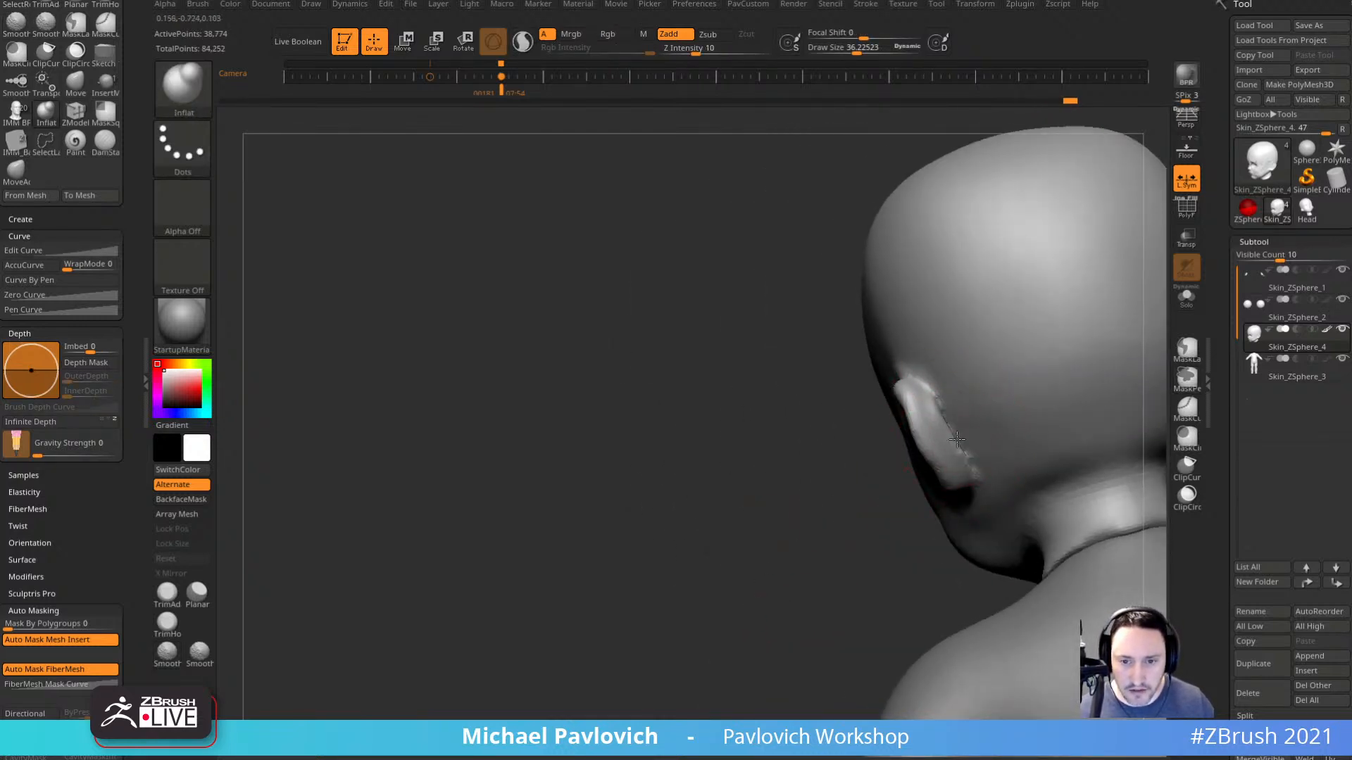
left_click_drag(935, 386, 963, 447, "shift")
left_click_drag(745, 468, 803, 547, "ctrl")
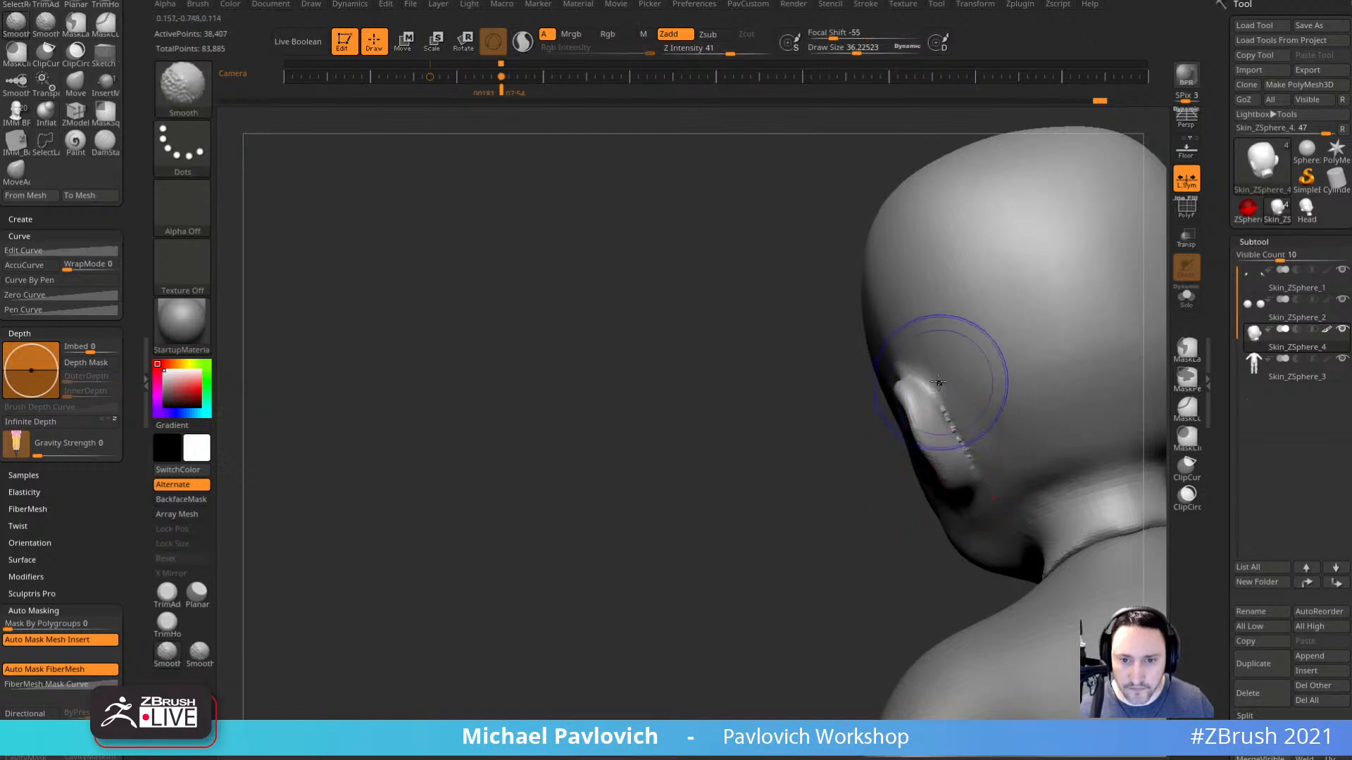
left_click_drag(939, 382, 977, 461, "shift")
mouse_move(824, 525)
left_mouse_down()
mouse_move(899, 519)
mouse_move(972, 431)
mouse_move(951, 408)
mouse_move(956, 426)
left_mouse_up()
Adjust how the ears sit against the head from the front with the Move brush at a draw size of about 74.
right_click_drag(947, 408, 965, 401, "shift")
key("b")
key("m")
key("v")
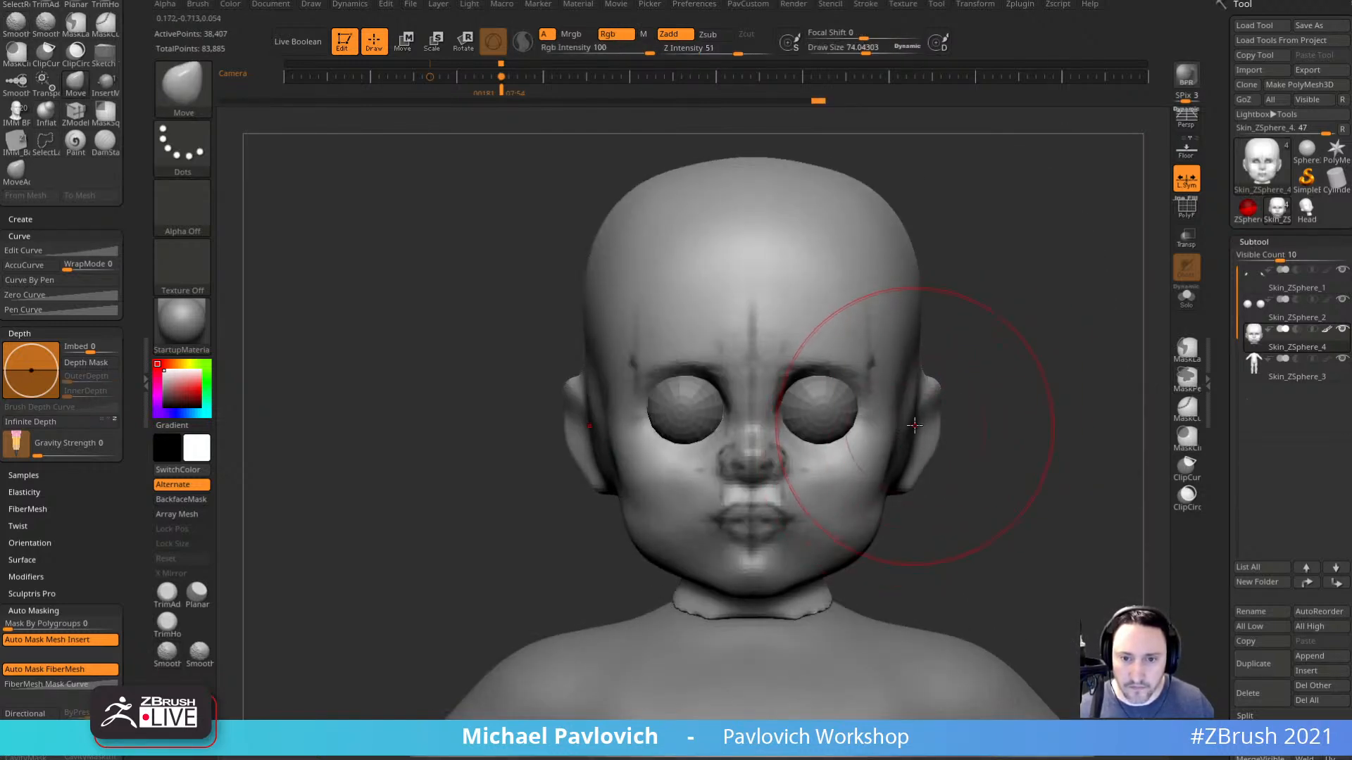
left_click_drag(915, 425, 947, 384)
Match the ears and jaw sides to the front sketch with the Move brush, reducing the draw size from about 74 to 36.
key("shift+z")
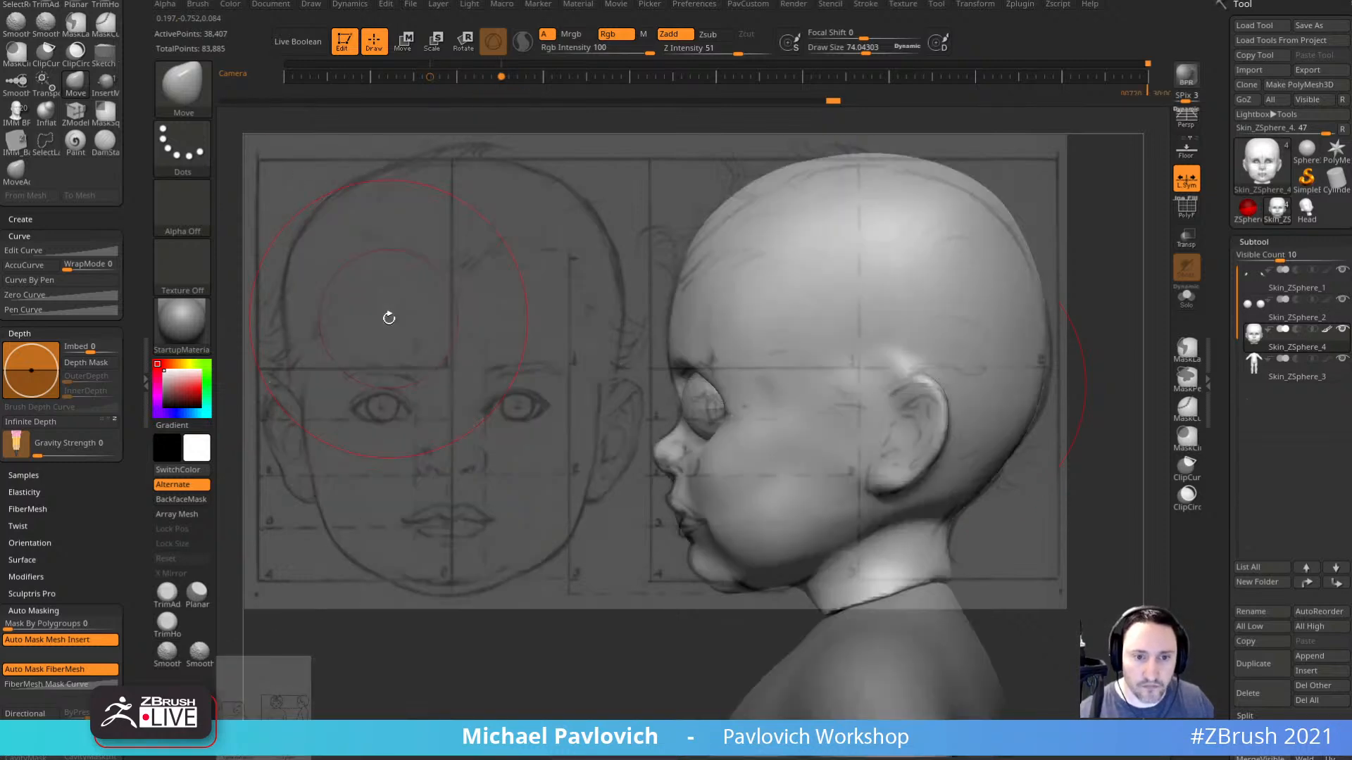
key("Left")
key("s")
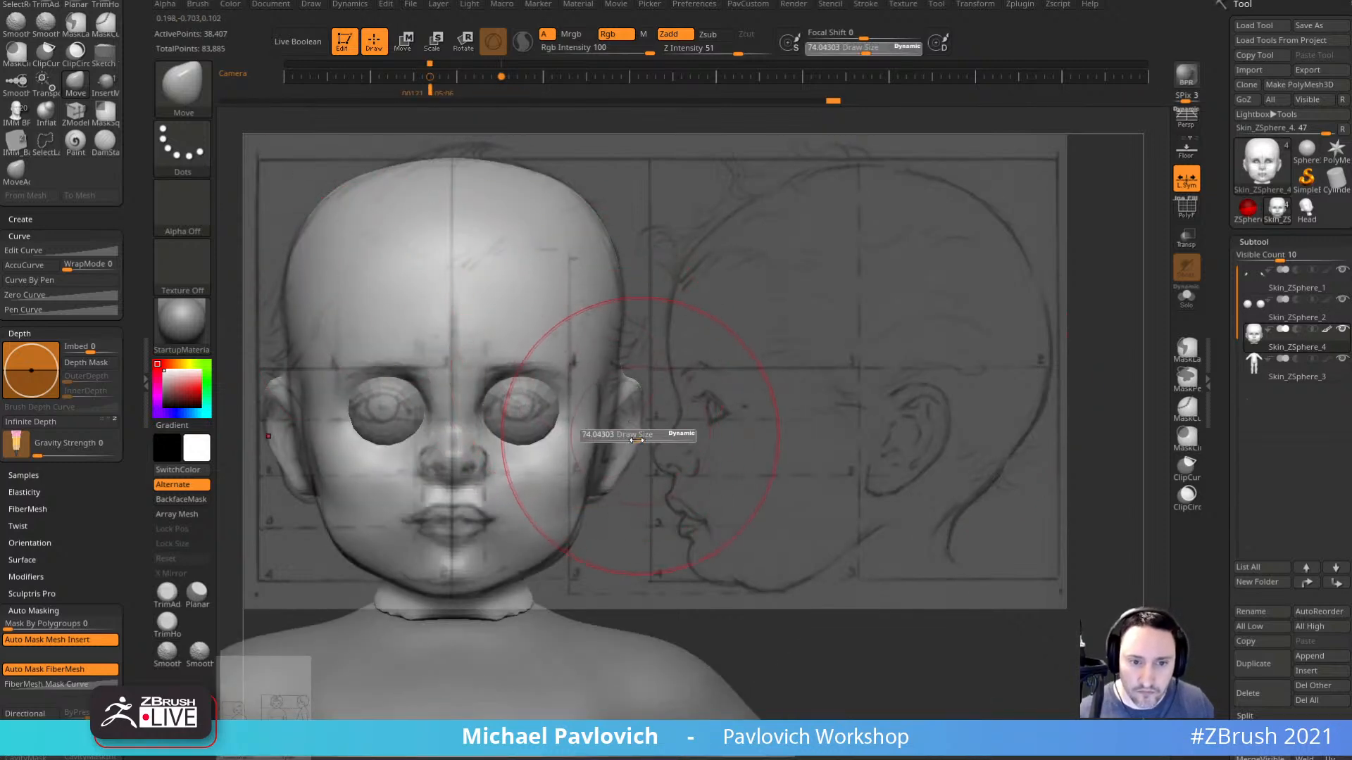
left_click_drag(641, 437, 635, 438)
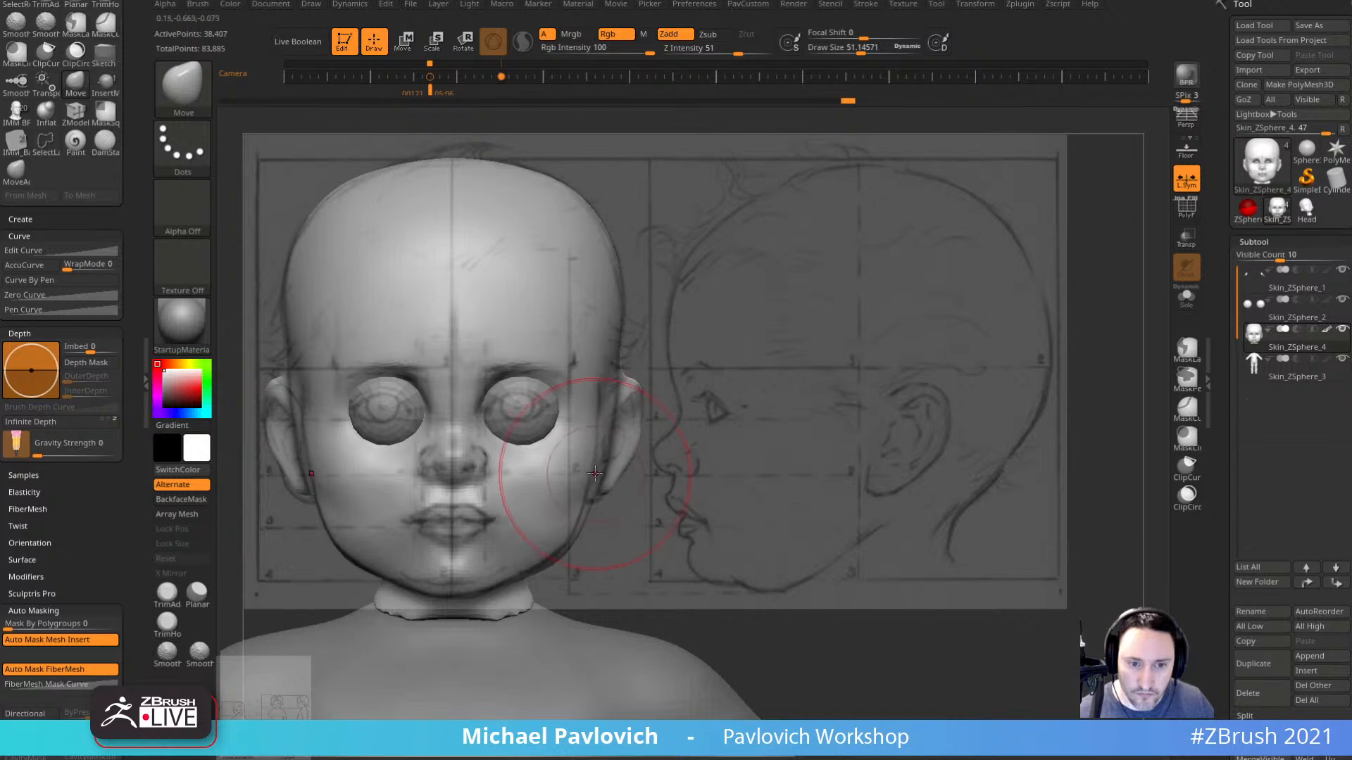
left_click_drag(602, 407, 606, 405)
key("s")
mouse_move(618, 404)
left_mouse_down()
mouse_move(625, 395)
mouse_move(621, 406)
left_mouse_up()
key("s")
left_click_drag(597, 506, 584, 500)
key("s")
key("s")
mouse_move(257, 415)
left_mouse_down()
mouse_move(274, 394)
mouse_move(302, 400)
left_mouse_up()
key("s")
Refine and smooth the ears' outline against the front sketch using the MoveAccu and Move brushes.
key("1")
key("s")
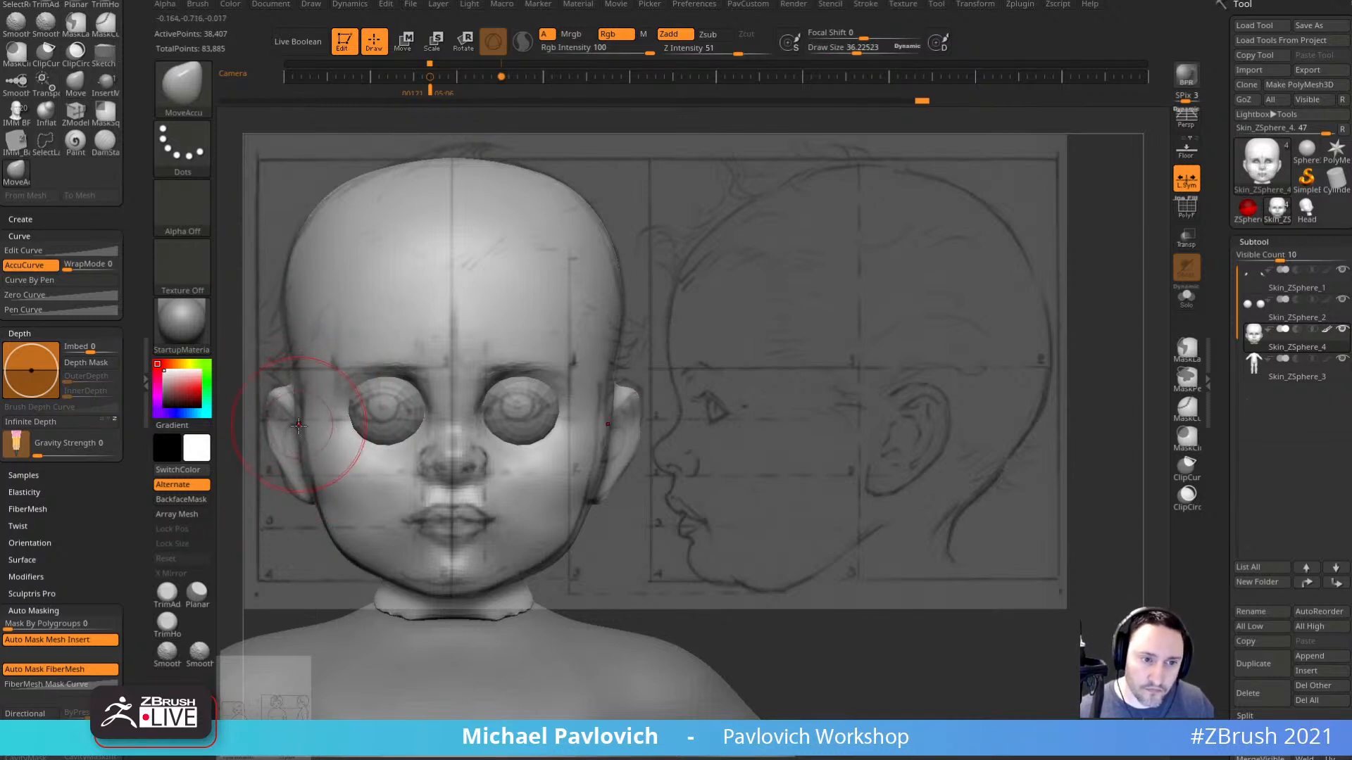
mouse_move(623, 454)
left_mouse_down("shift")
mouse_move(607, 478)
mouse_move(640, 377)
left_mouse_up("shift")
key("s")
key("2")
key("1")
key("shift+z")
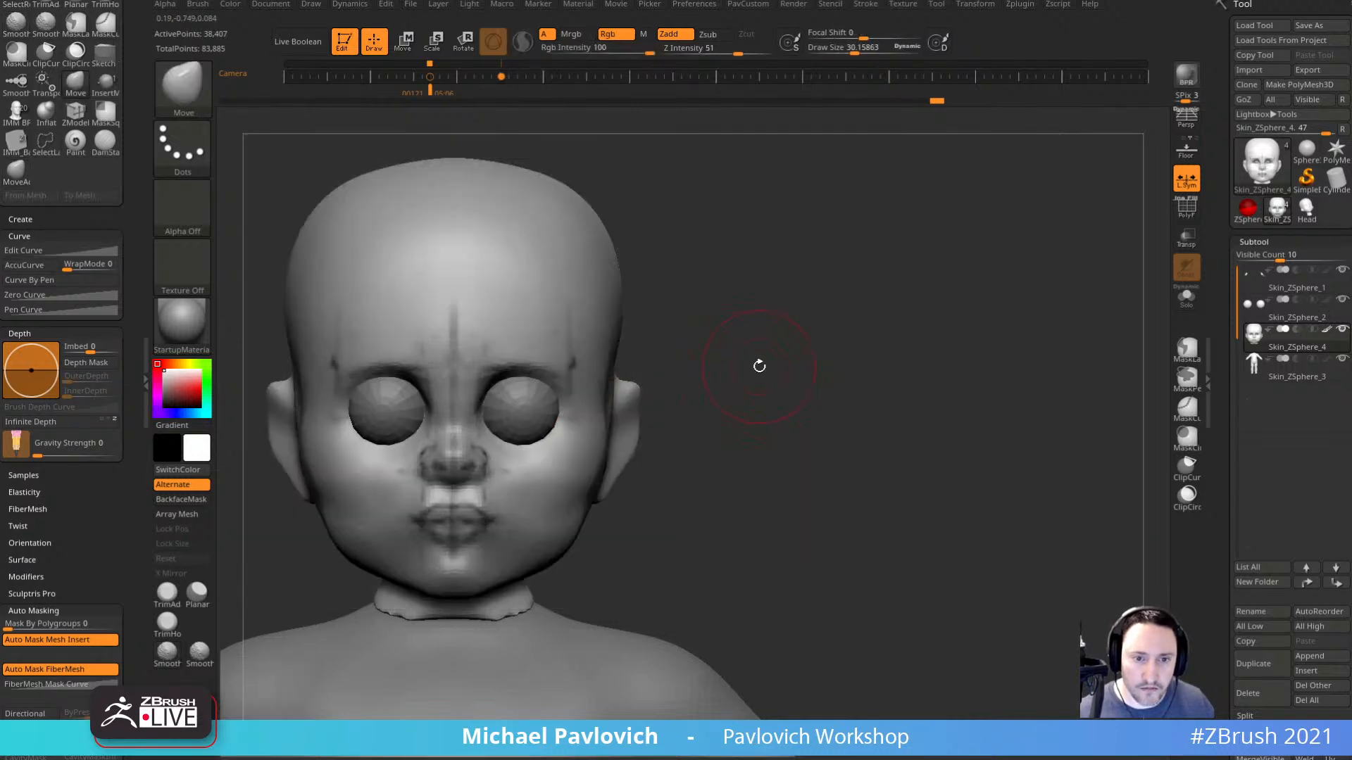
Carve the inner ear creases along the side sketch with the DamStandard brush at a draw size of about 13.
key("Right")
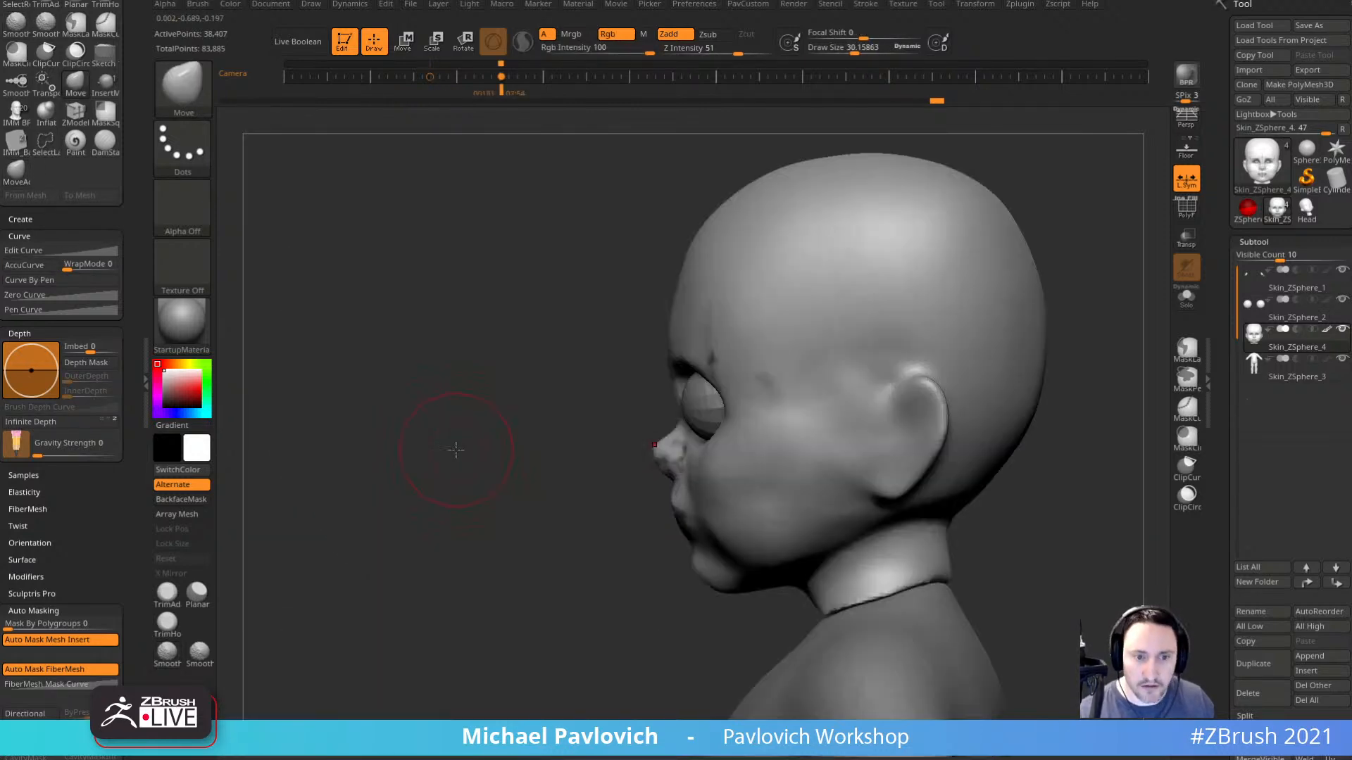
key("shift+z")
key("2")
key("s")
mouse_move(906, 418)
left_mouse_down()
mouse_move(894, 416)
mouse_move(925, 398)
mouse_move(885, 446)
left_mouse_up()
key("3")
key("s")
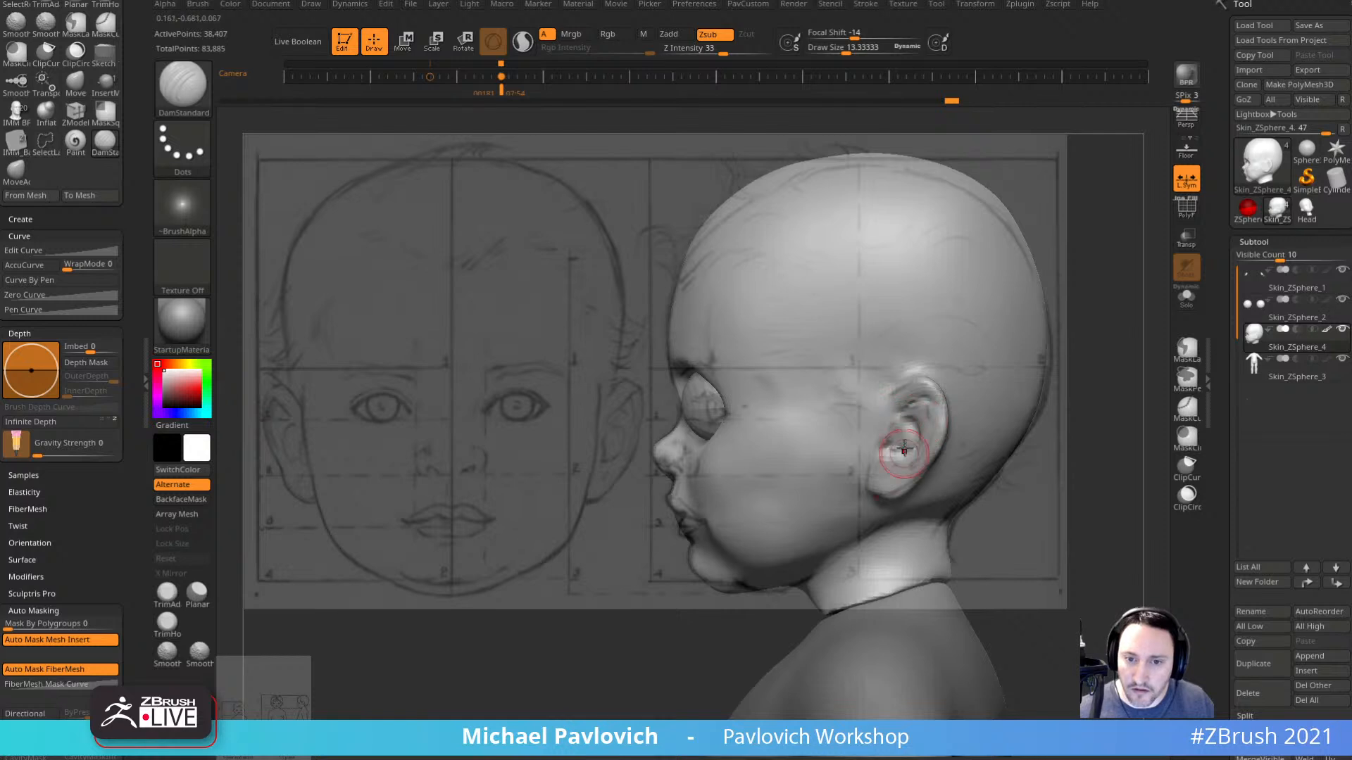
left_click_drag(1081, 393, 1046, 389)
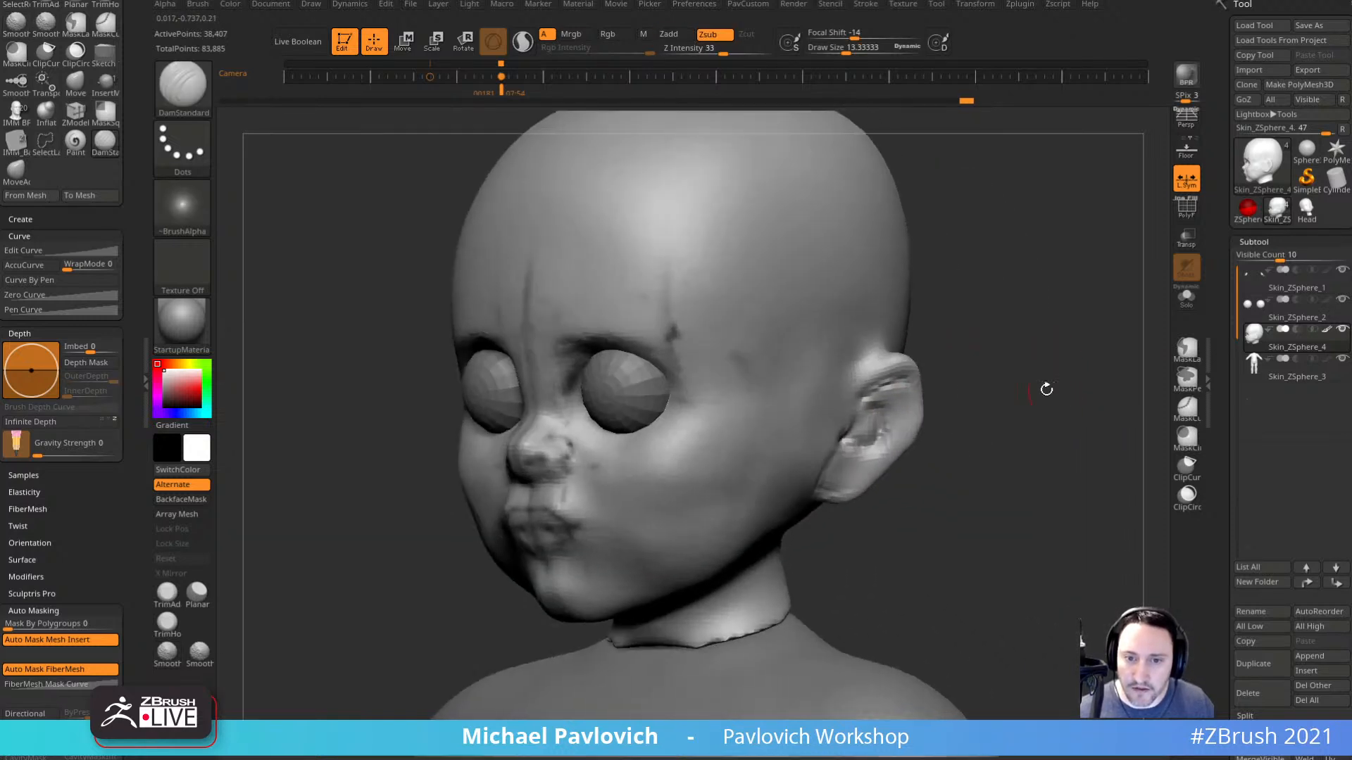
Switch to the Standard brush at a draw size of about 10 and turn off its LazyMouse option.
key("b")
key("s")
key("t")
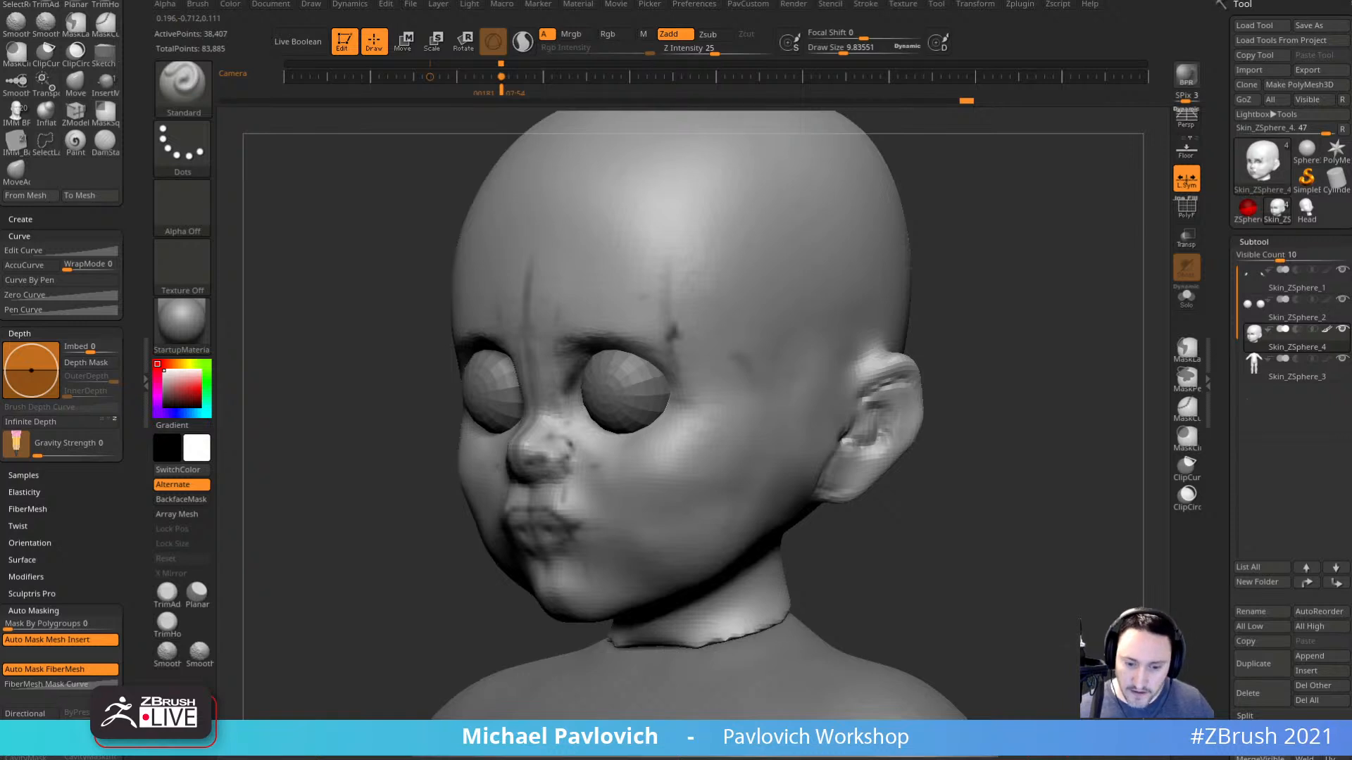
left_click_drag(992, 391, 842, 379)
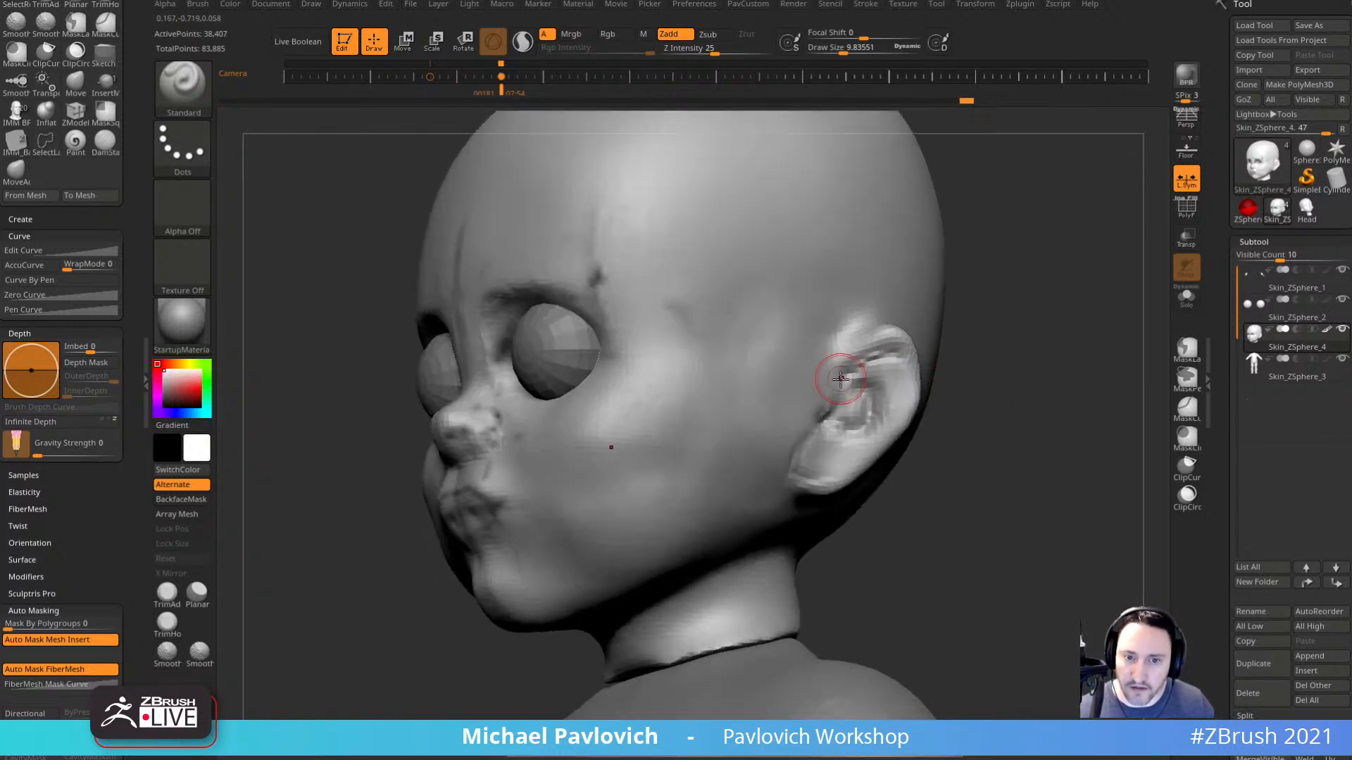
key("2")
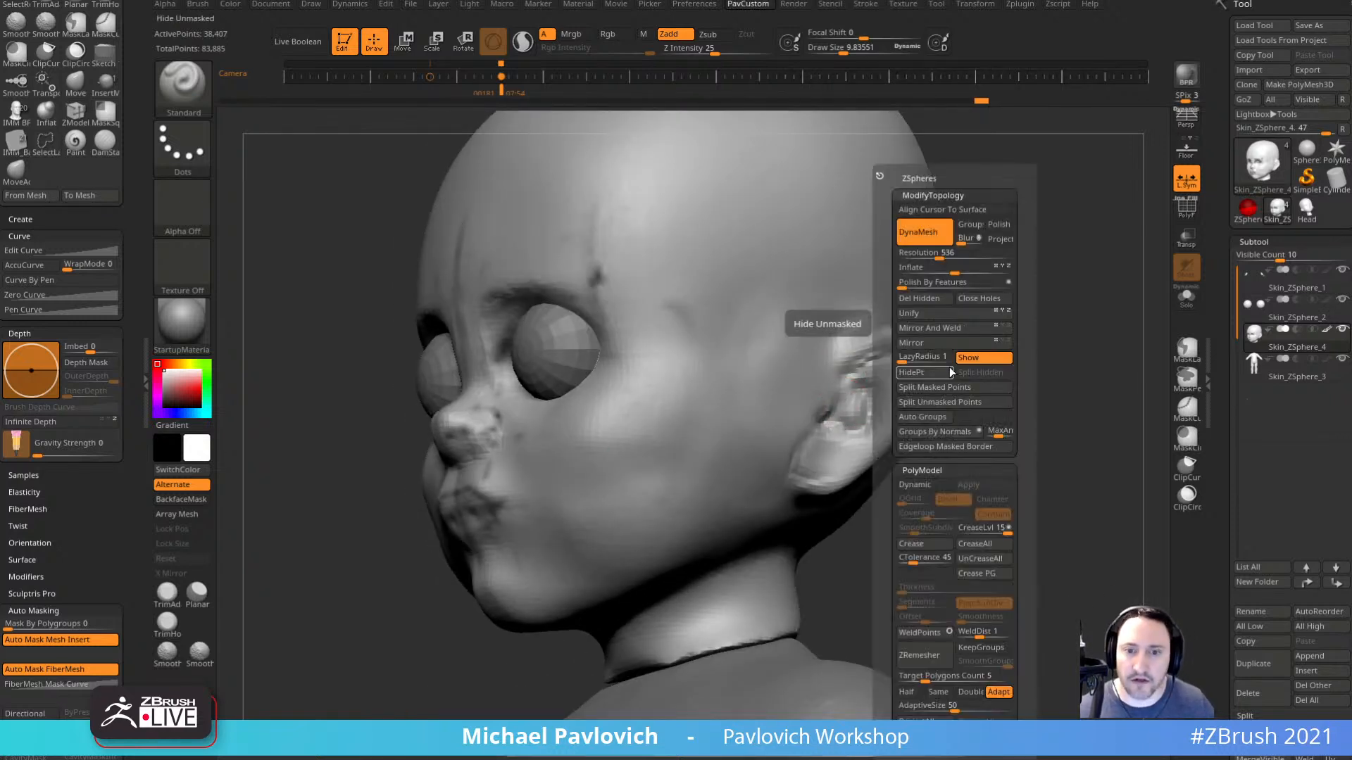
left_click(923, 355)
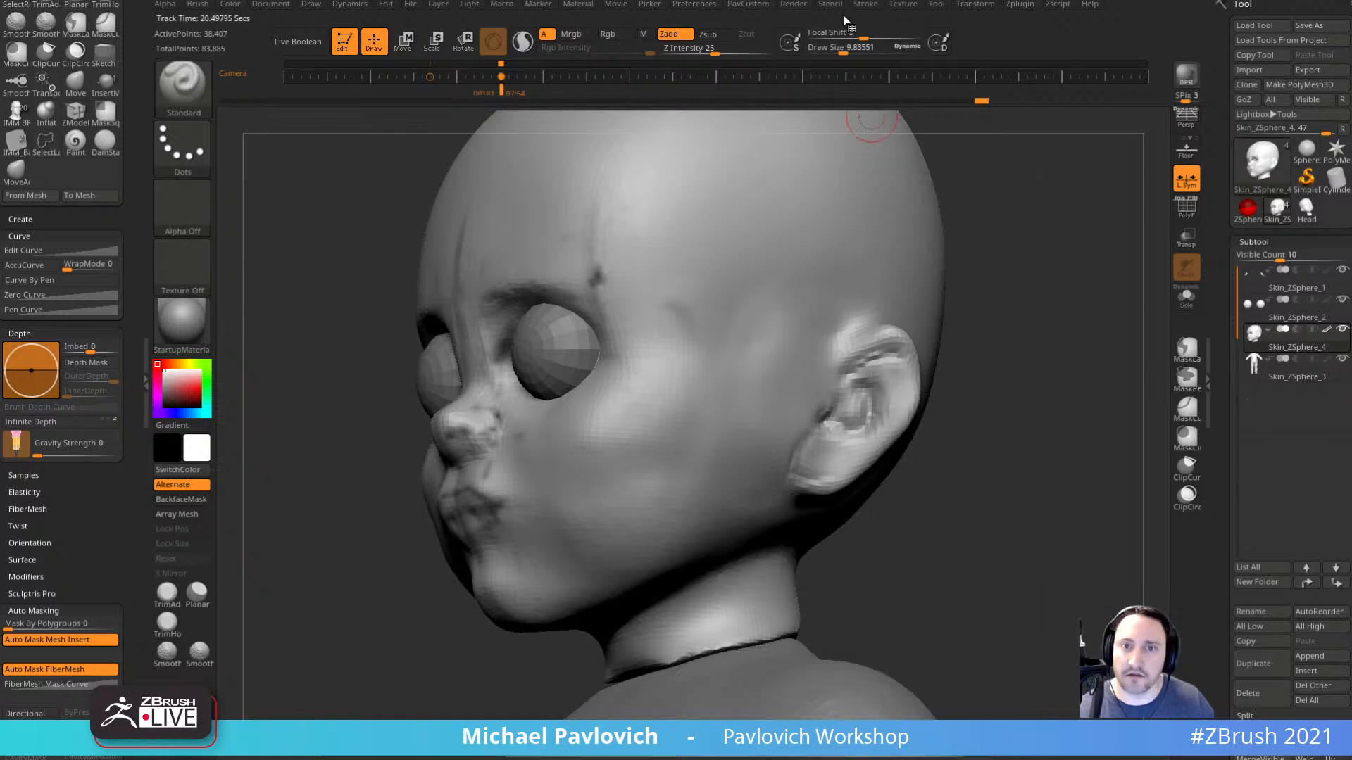
left_click(865, 4)
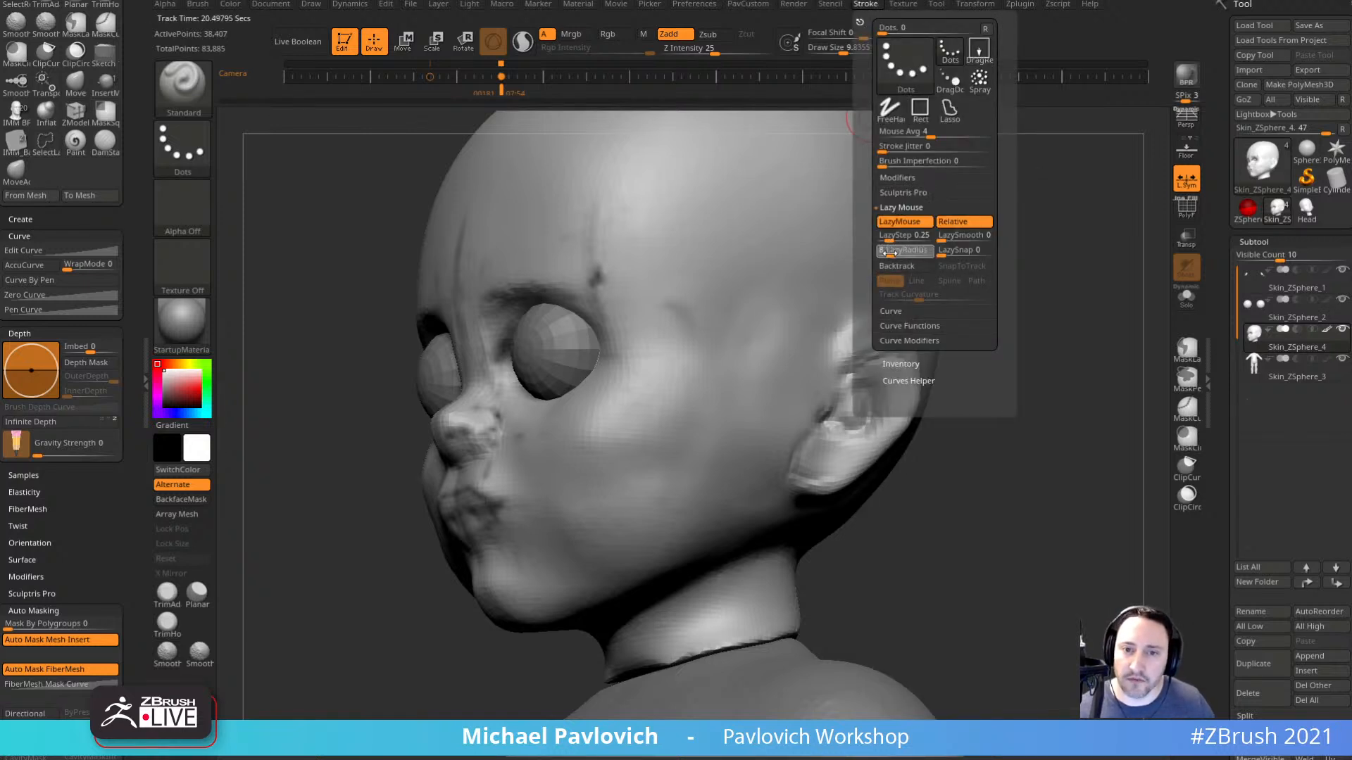
key("Return")
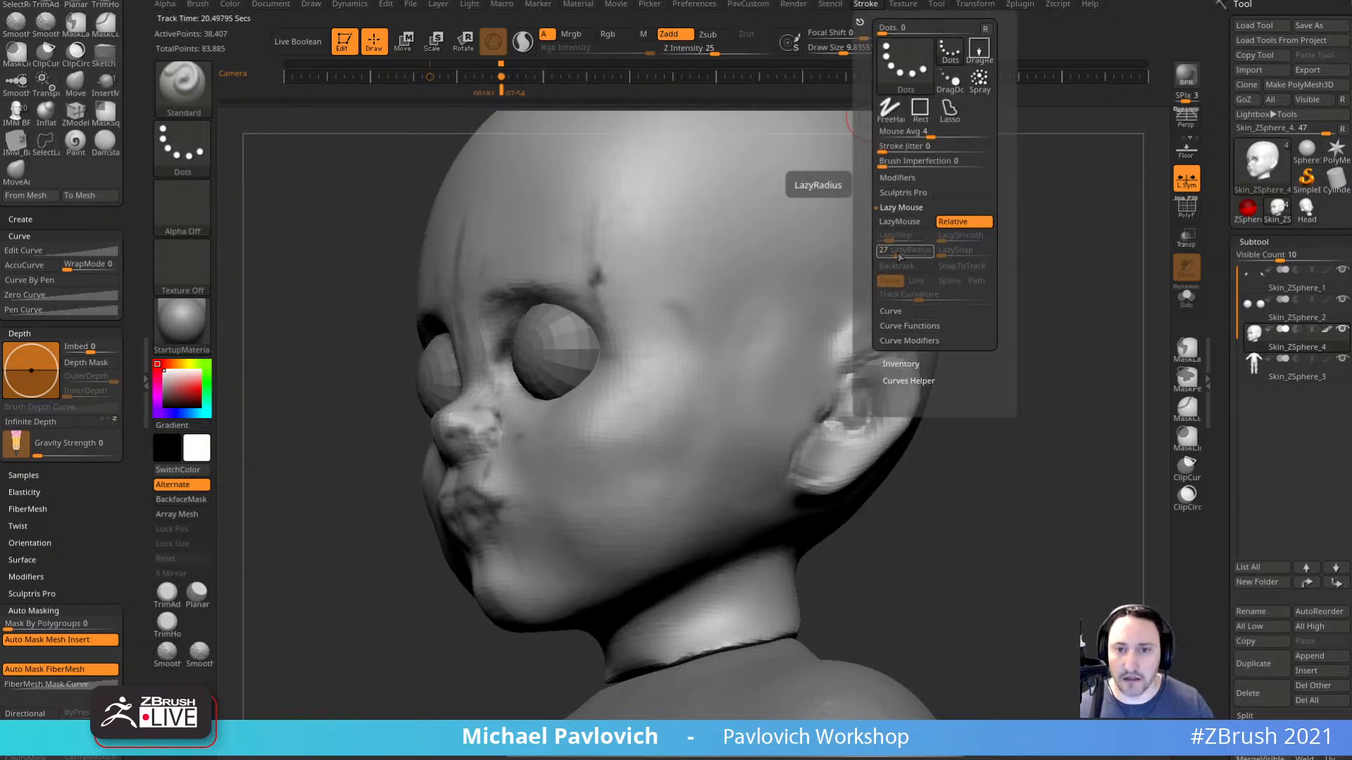
Sculpt the inner folds and rim of the ear with the Standard brush at a draw size of about 10.6.
left_click_drag(959, 392, 830, 431)
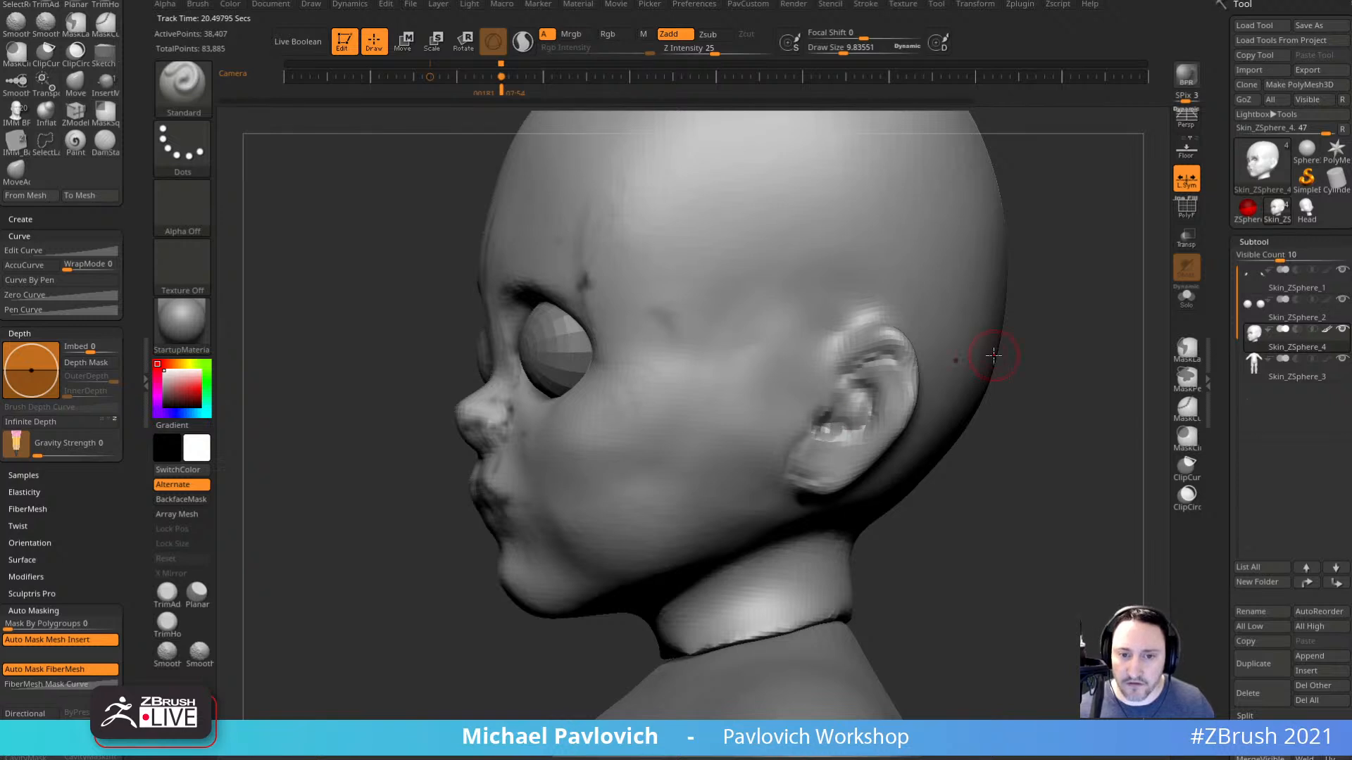
left_click_drag(993, 356, 860, 396)
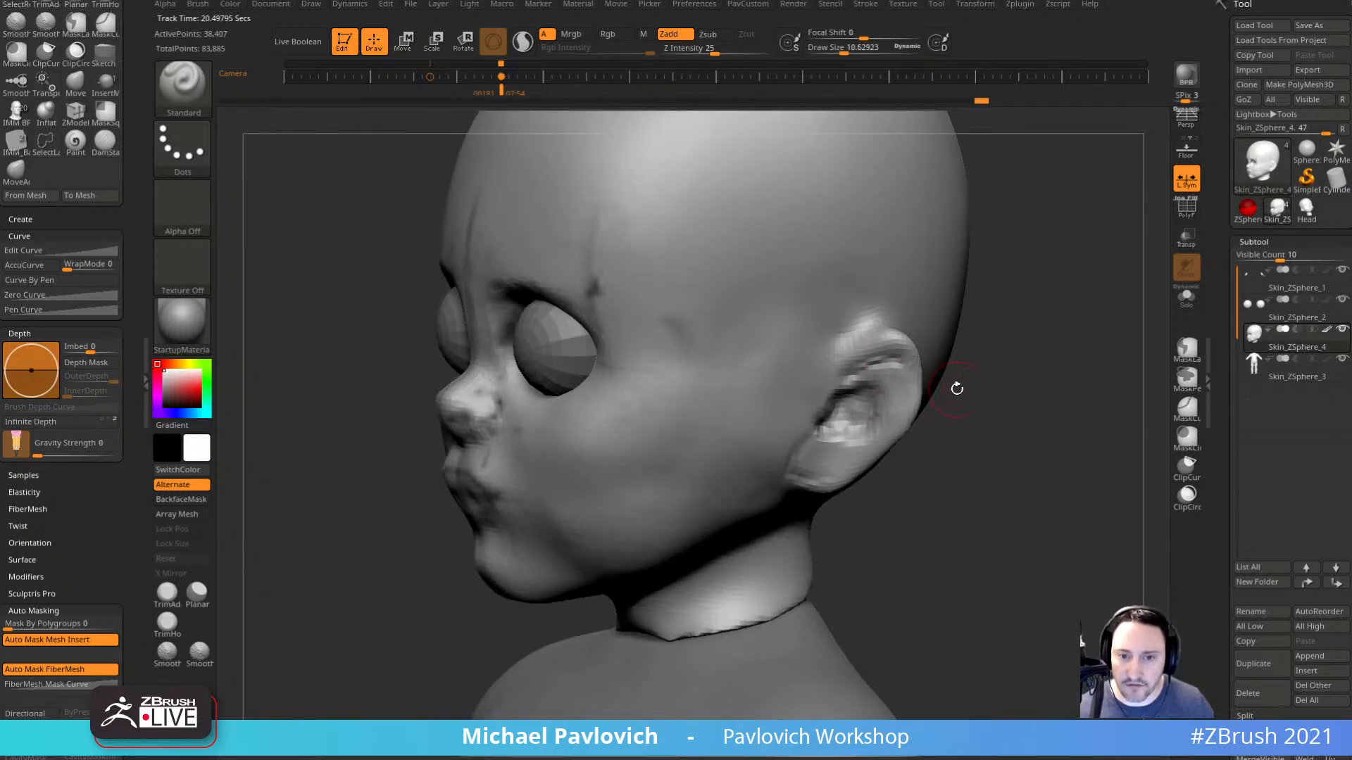
left_click_drag(956, 386, 993, 386)
mouse_move(882, 405)
left_mouse_down()
mouse_move(893, 376)
mouse_move(901, 405)
left_mouse_up()
mouse_move(940, 391)
left_mouse_down()
mouse_move(976, 388)
mouse_move(839, 441)
left_mouse_up()
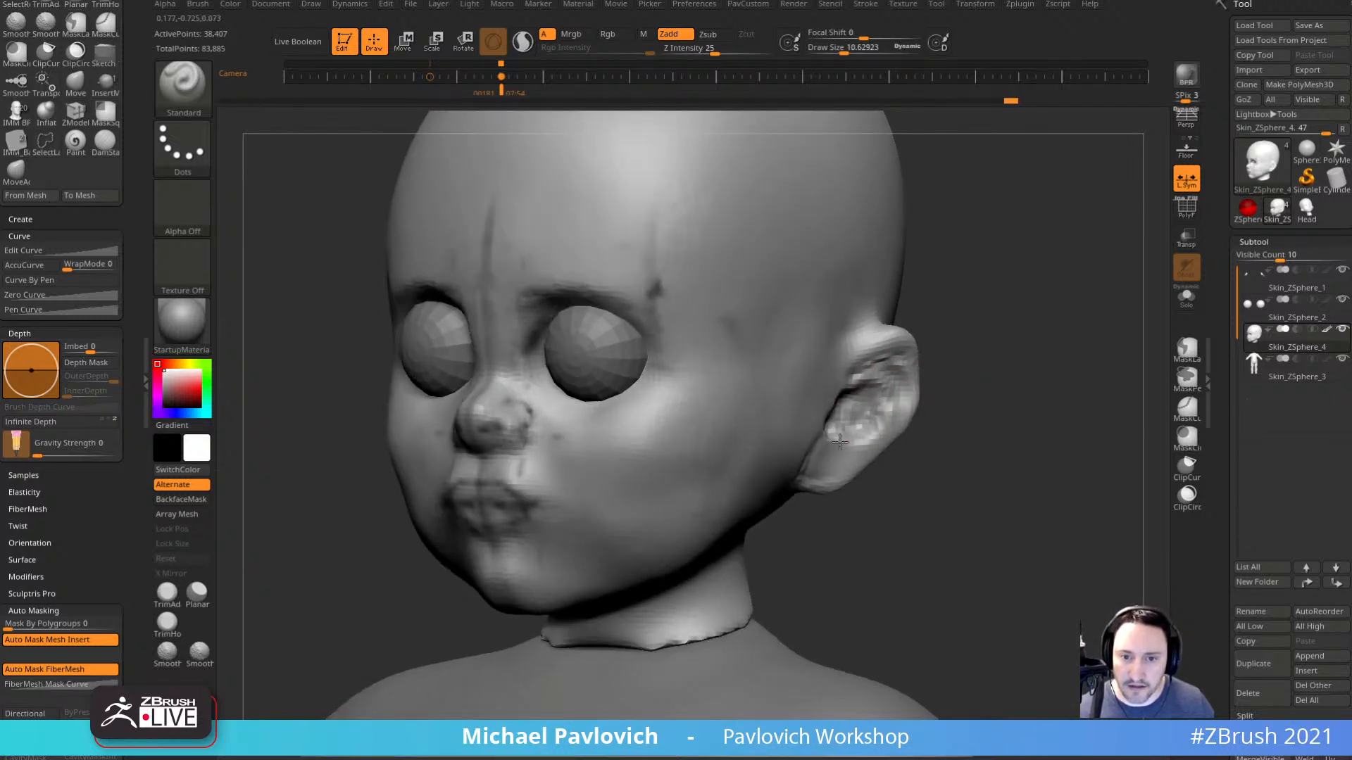
mouse_move(943, 402)
left_mouse_down()
mouse_move(910, 399)
mouse_move(873, 423)
left_mouse_up()
left_click_drag(1044, 424, 1008, 368)
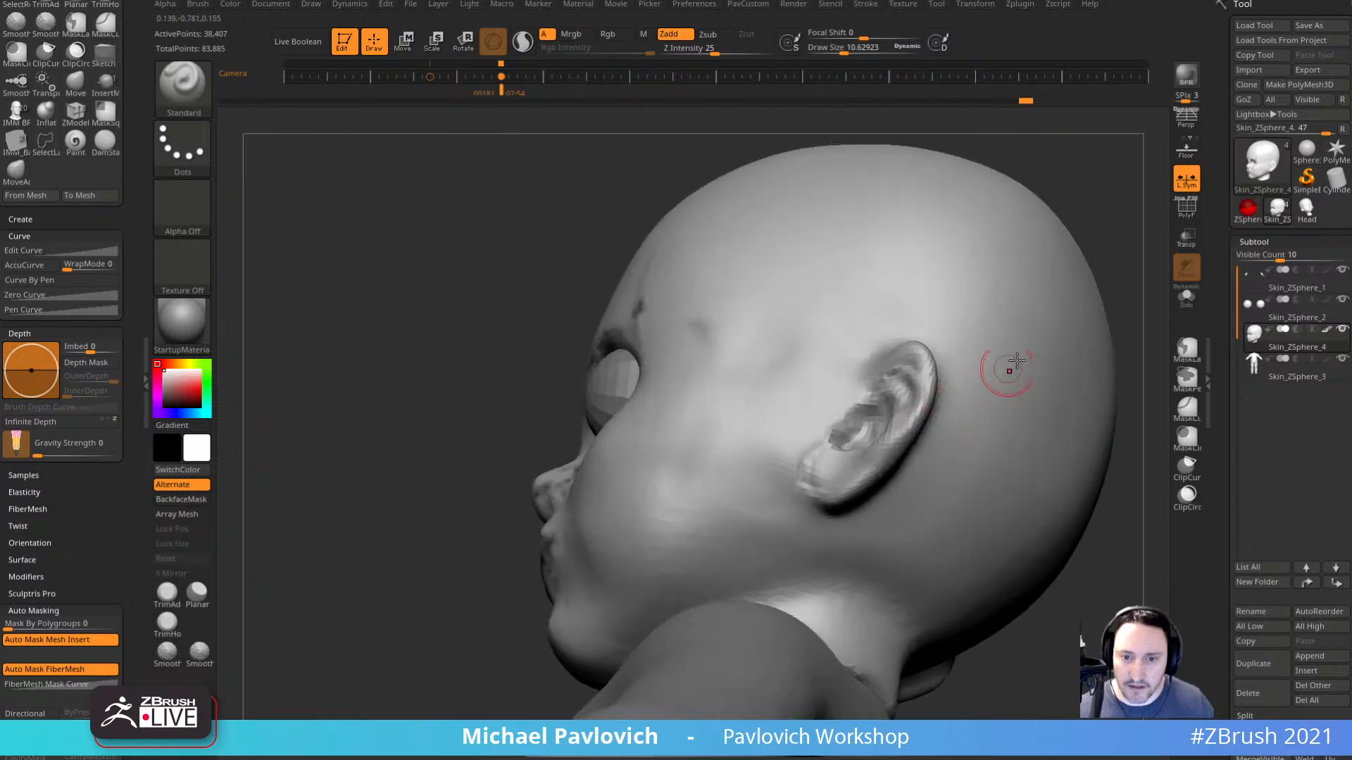
Sharpen the crease behind the ear with the DamStandard brush.
mouse_move(1006, 136)
left_mouse_down()
mouse_move(1011, 239)
mouse_move(989, 205)
mouse_move(876, 243)
left_mouse_up()
key("b")
key("d")
key("s")
mouse_move(823, 405)
left_mouse_down()
mouse_move(911, 377)
mouse_move(881, 388)
mouse_move(820, 345)
left_mouse_up()
Thicken the ear's rim with the Inflat brush at a draw size of about 12 and remesh the head.
key("b")
key("i")
key("n")
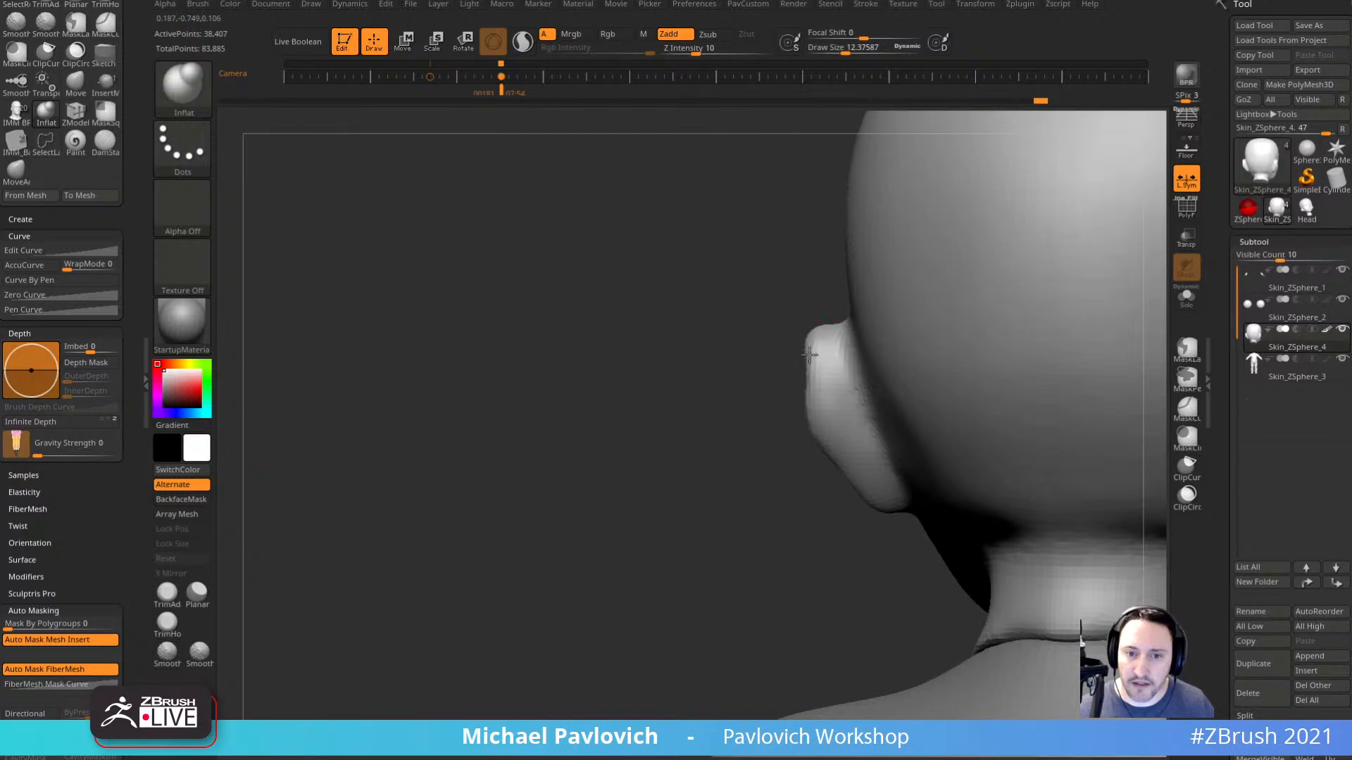
left_click_drag(849, 500, 946, 416)
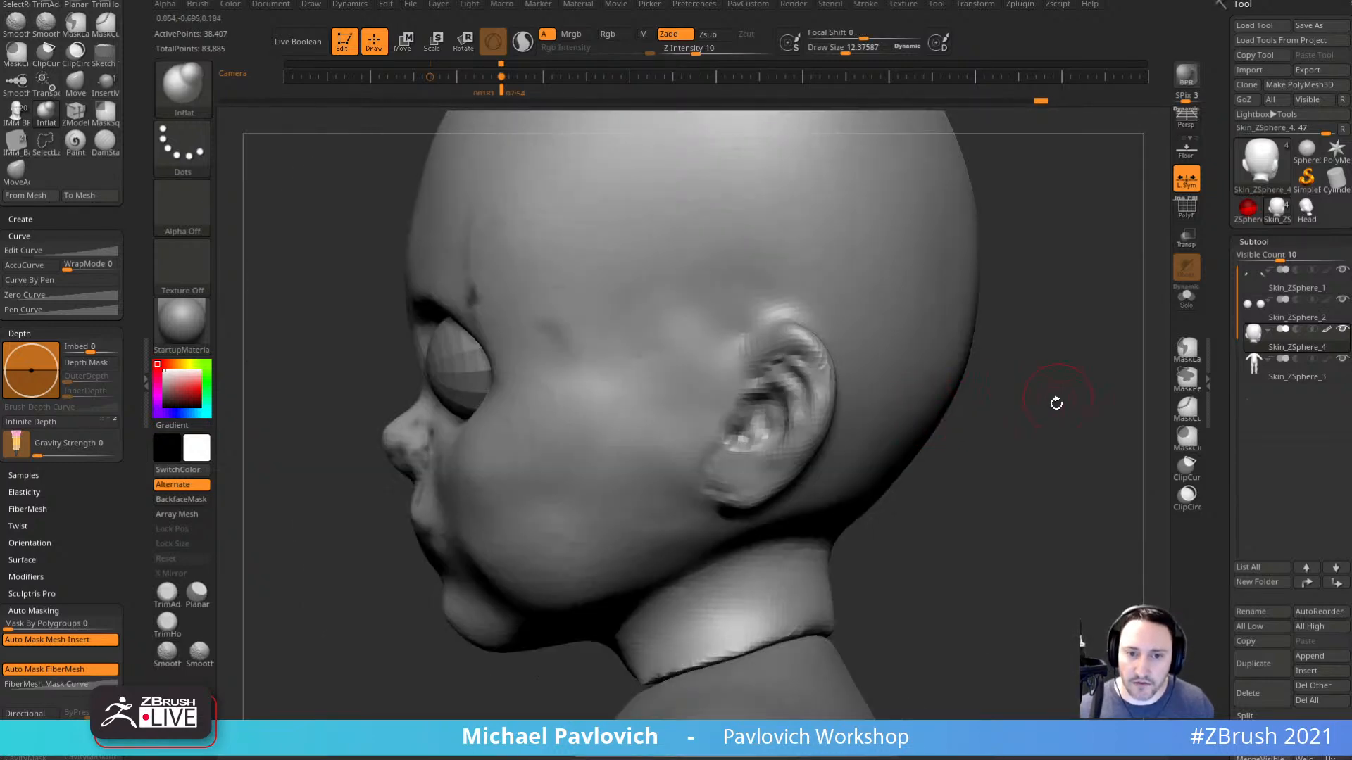
left_click_drag(1054, 403, 1081, 425)
left_click_drag(1077, 427, 1053, 422, "ctrl")
right_click_drag(1052, 422, 1042, 387, "ctrl")
left_click_drag(1044, 423, 918, 377)
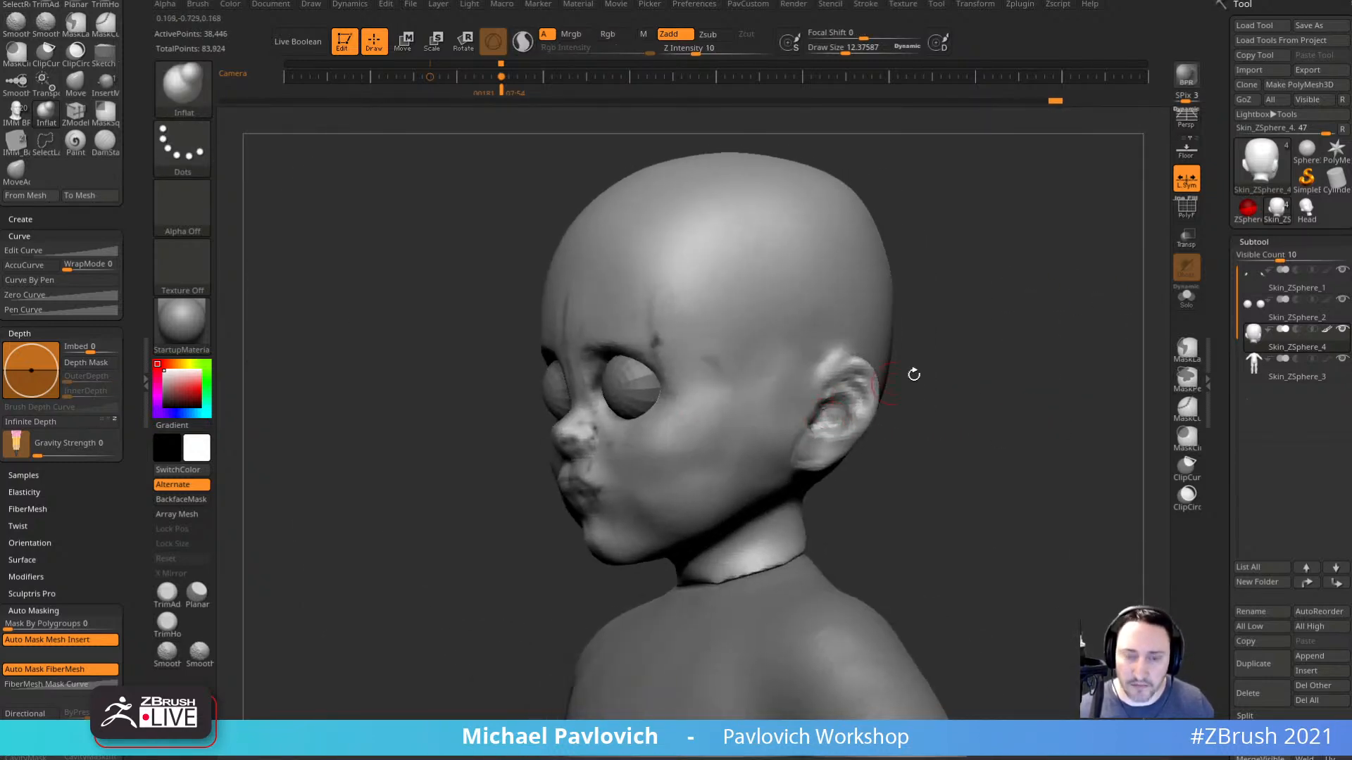
Build up the area just in front of the ear opening with the Clay brush.
left_click_drag(982, 323, 965, 394, "alt")
key("b")
key("c")
key("l")
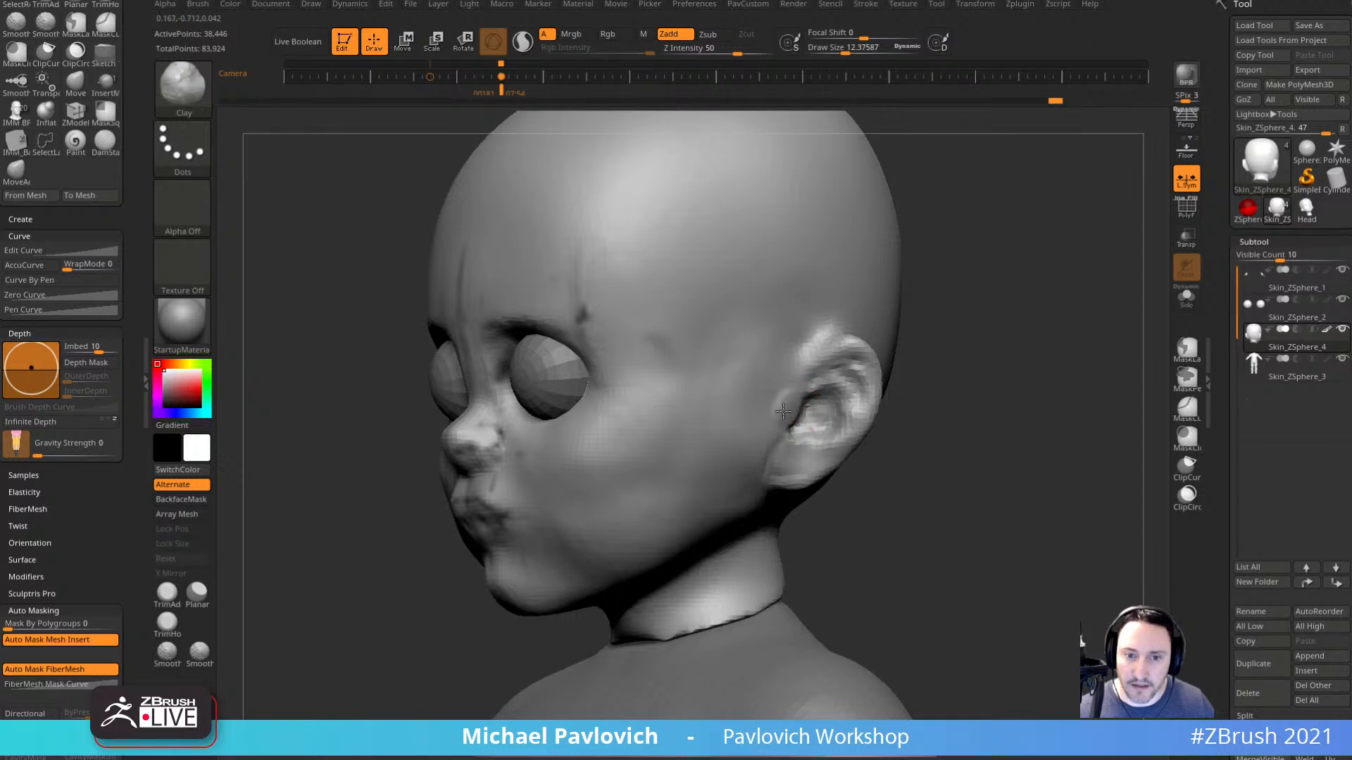
left_click_drag(782, 411, 781, 421)
right_click_drag(950, 412, 936, 356, "ctrl")
mouse_move(936, 356)
left_mouse_down()
mouse_move(1053, 374)
mouse_move(990, 381)
left_mouse_up()
key("s")
mouse_move(800, 399)
left_mouse_down()
mouse_move(815, 397)
mouse_move(781, 406)
left_mouse_up()
Switch to the Standard brush, set its draw size to about 13 and check the ears and face from the front.
key("b")
key("s")
key("t")
left_click_drag(916, 328, 1082, 352)
key("s")
left_click_drag(680, 484, 670, 484)
right_click_drag(639, 436, 659, 489, "ctrl")
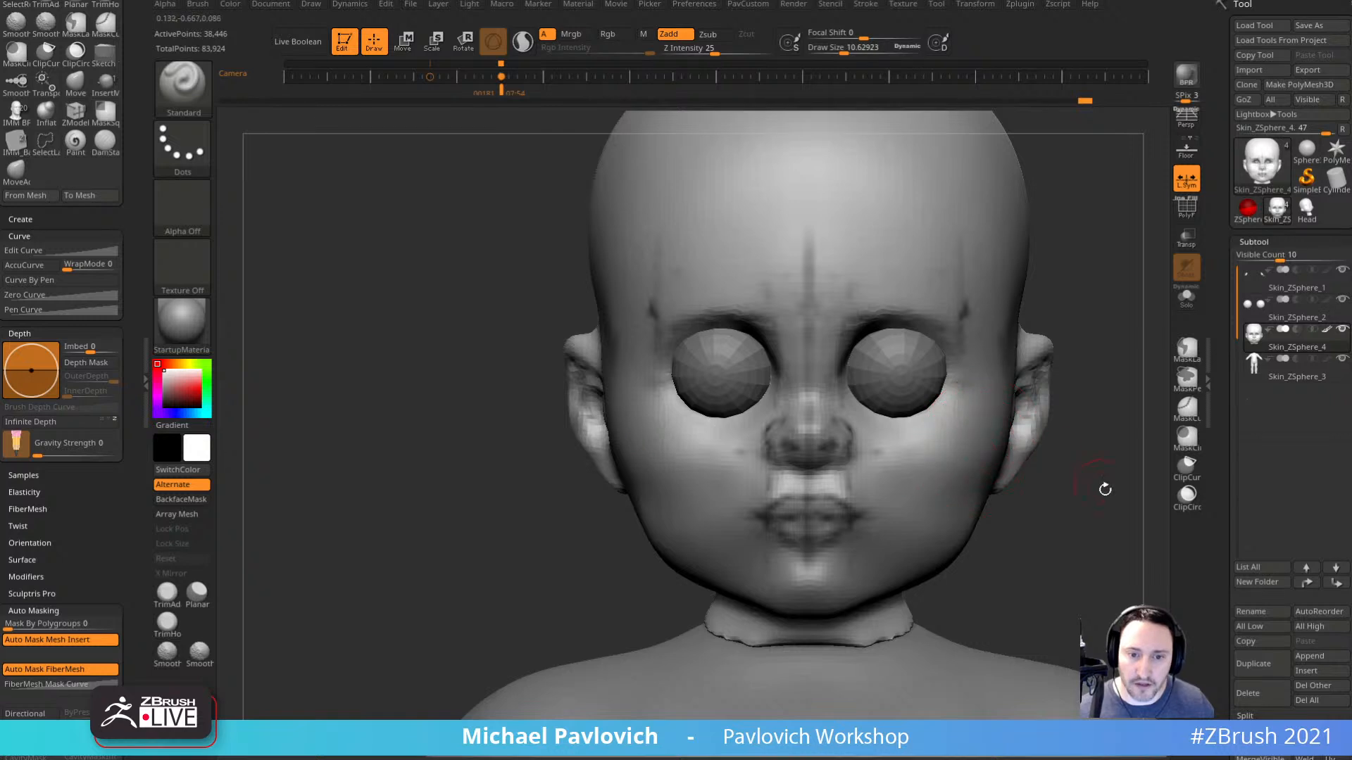
mouse_move(1105, 483)
right_mouse_down("ctrl")
mouse_move(1087, 432)
mouse_move(1056, 474)
mouse_move(1033, 416)
right_mouse_up("ctrl")
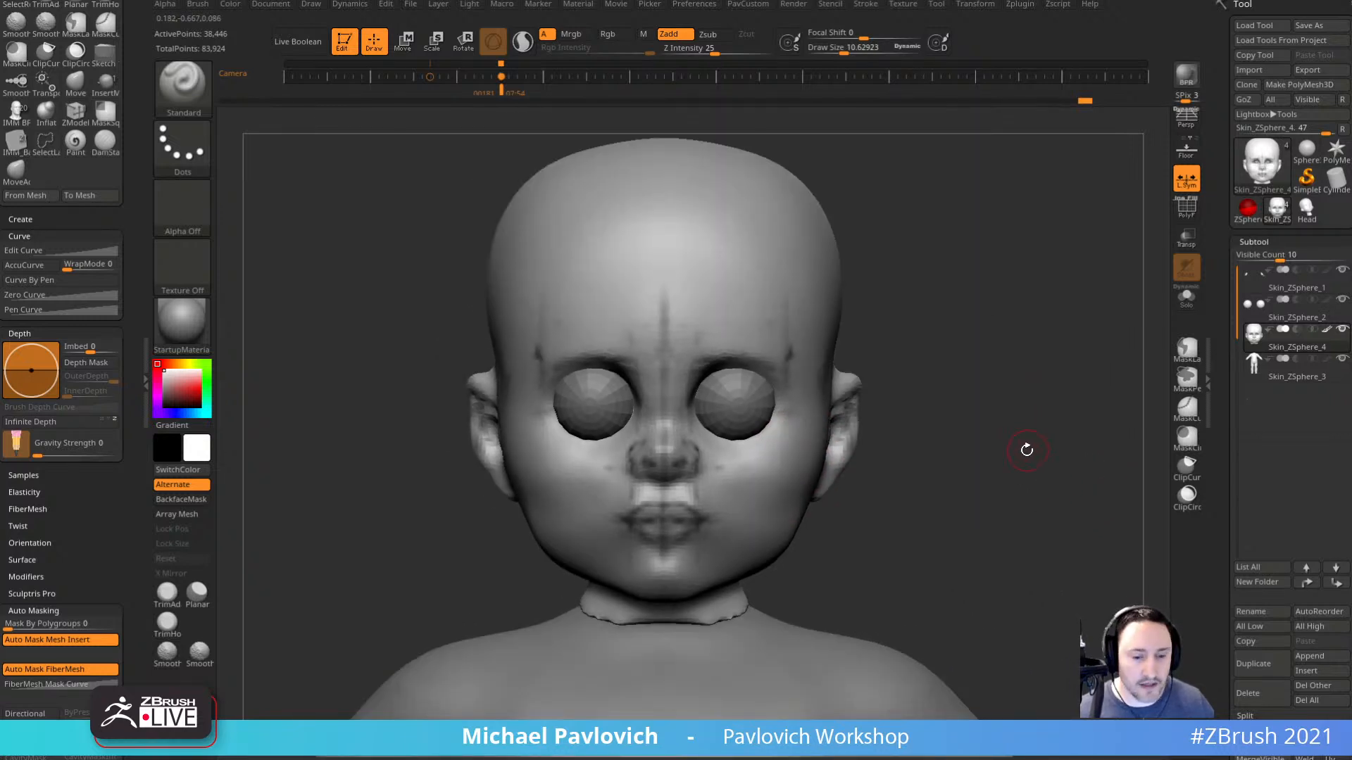
key("s")
left_click_drag(1035, 448, 1033, 464)
key("s")
left_click_drag(767, 437, 753, 438)
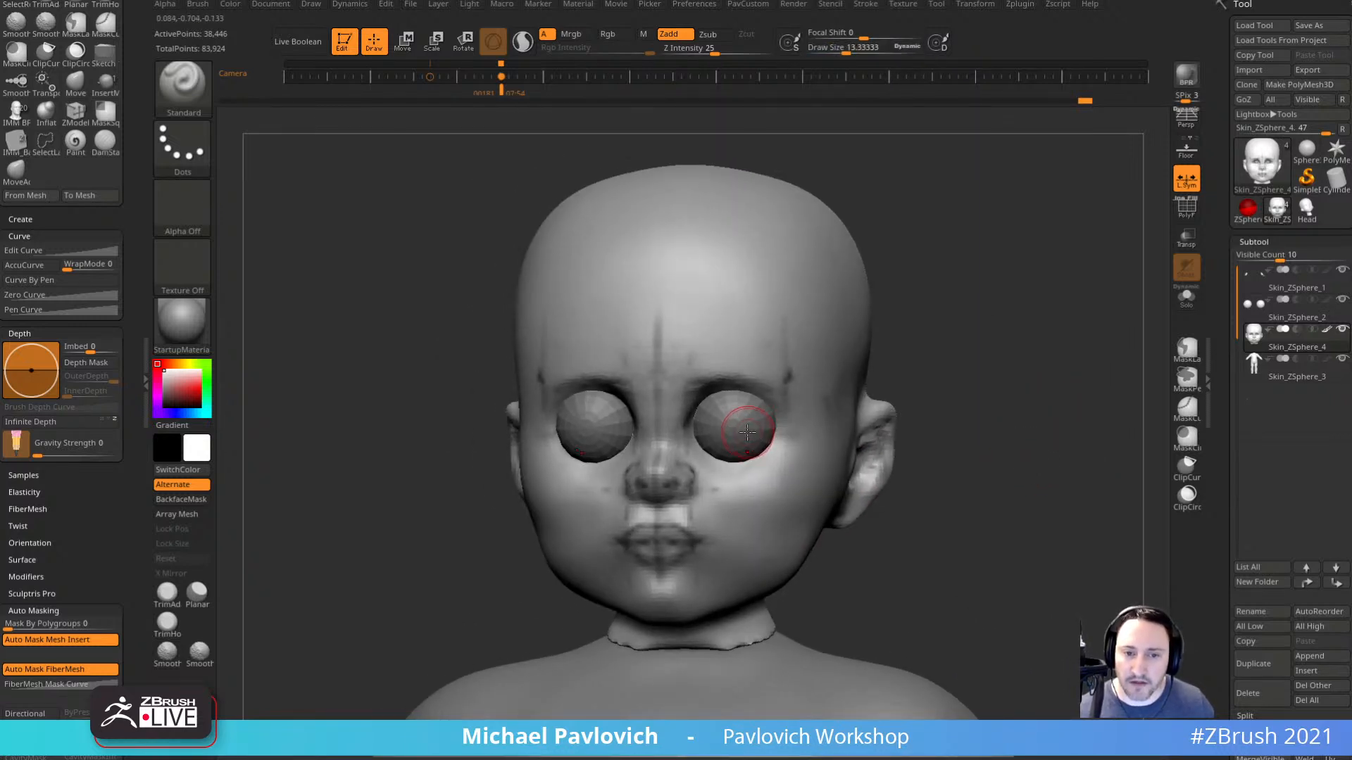
Select the eyeball subtool and duplicate it twice.
left_click(740, 426, "alt")
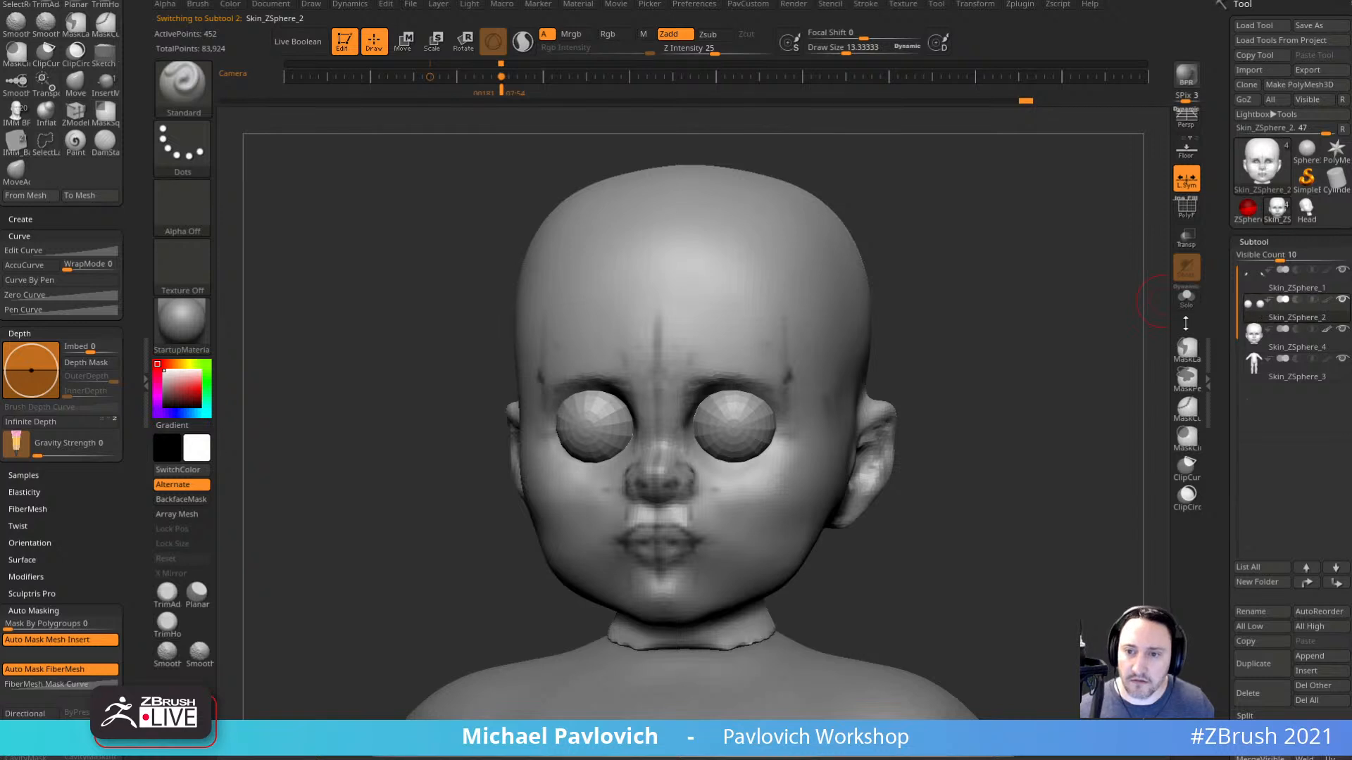
right_click_drag(1109, 352, 755, 431)
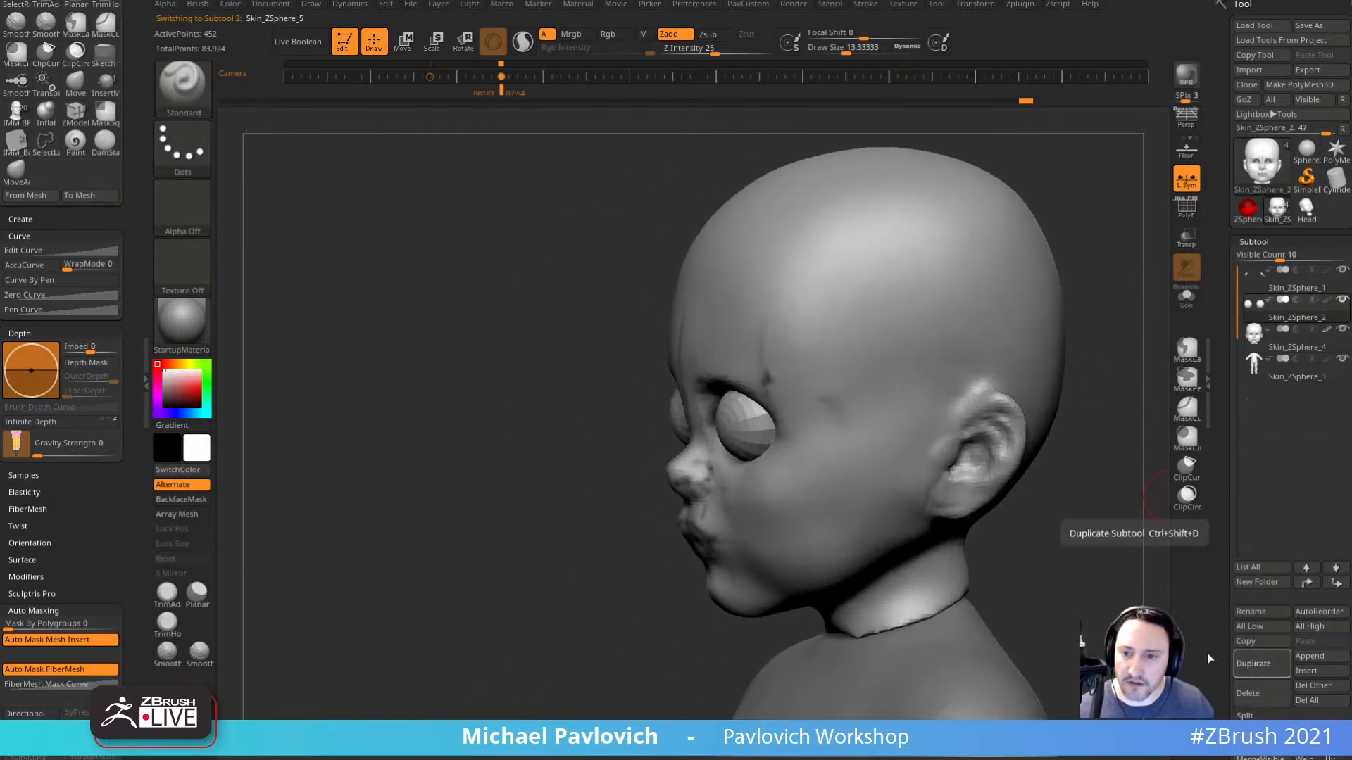
left_click(1253, 665)
right_click_drag(1099, 524, 1045, 535)
left_click(1272, 669)
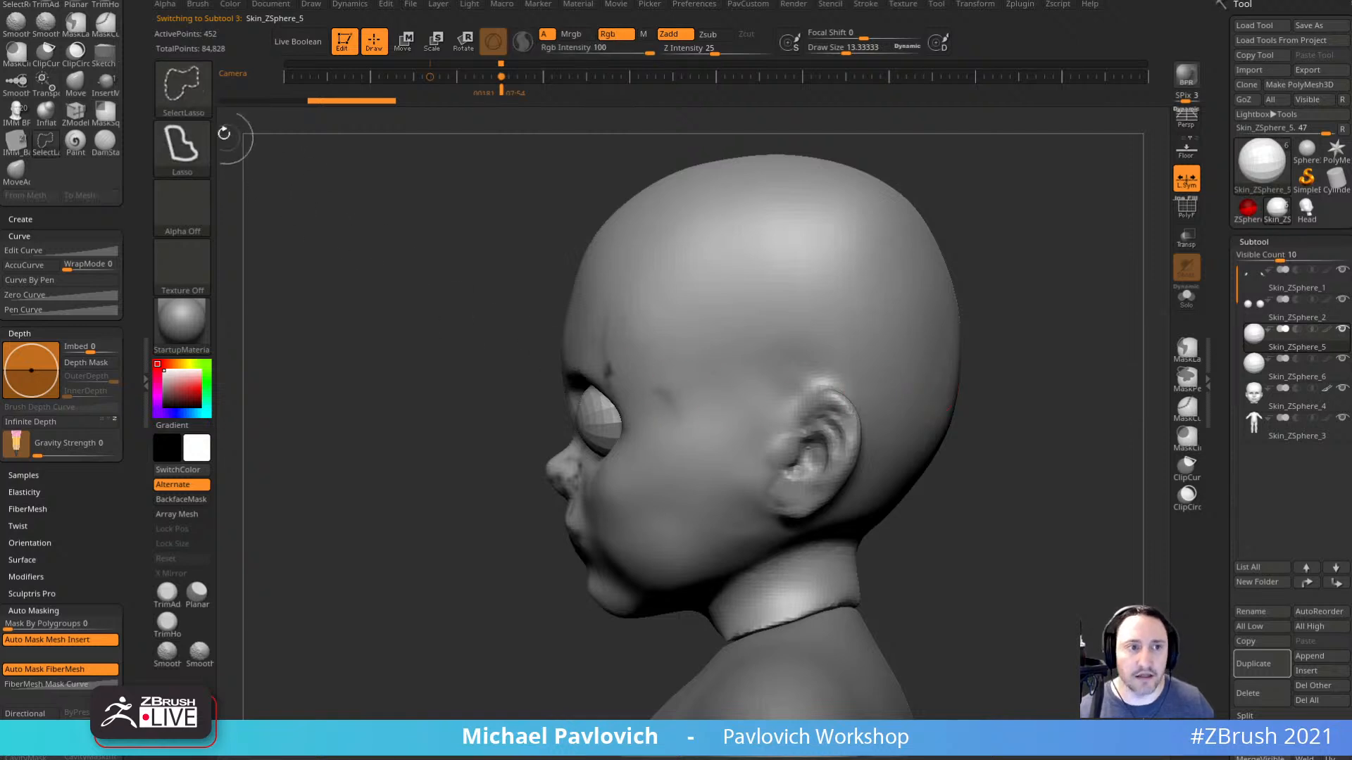
Choose TrimCurve as the trimming brush and MaskLasso as the masking brush for the duplicated eyeballs.
left_click(189, 95, "ctrl+shift")
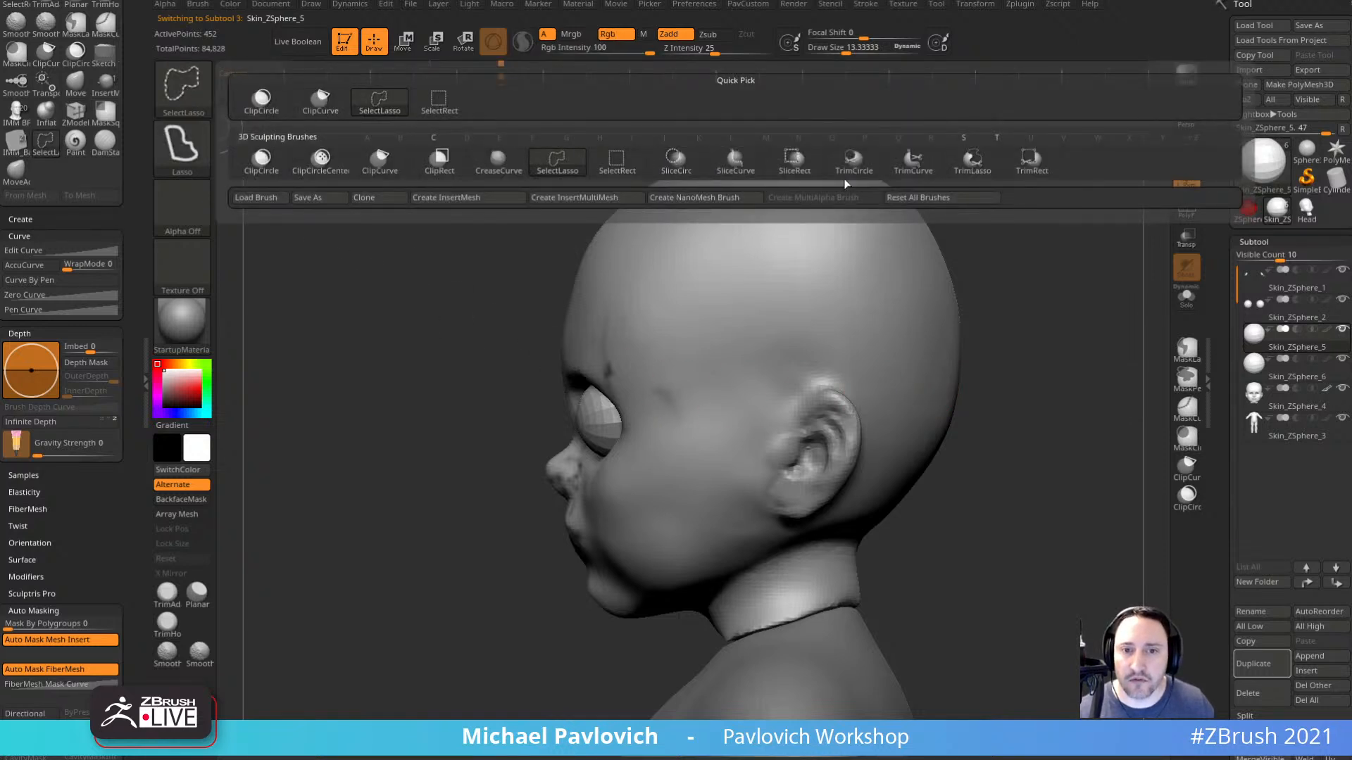
left_click(1196, 360)
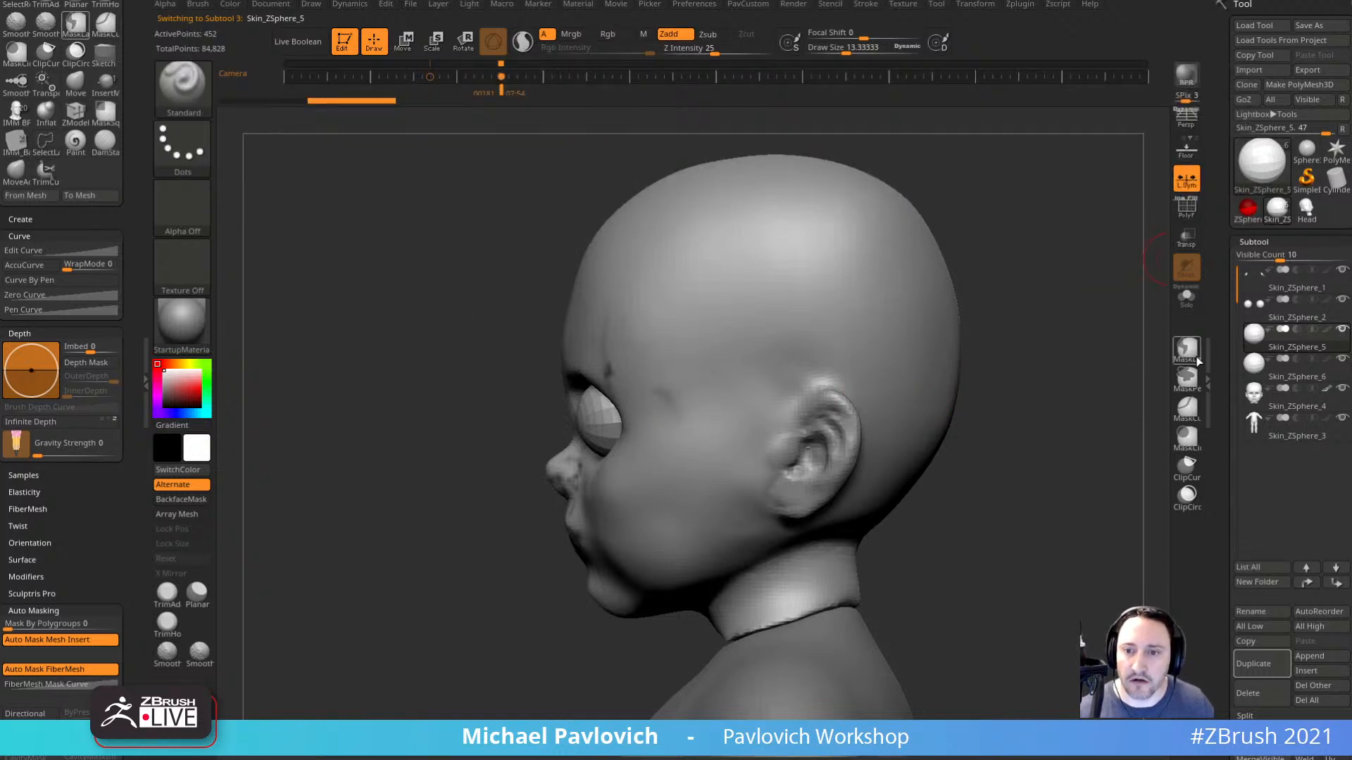
Isolate the upper eyelid spheres (Skin_ZSphere_5), cut away their lower halves with TrimCurve, and show all subtools again.
left_click(1185, 290)
key("shift+f")
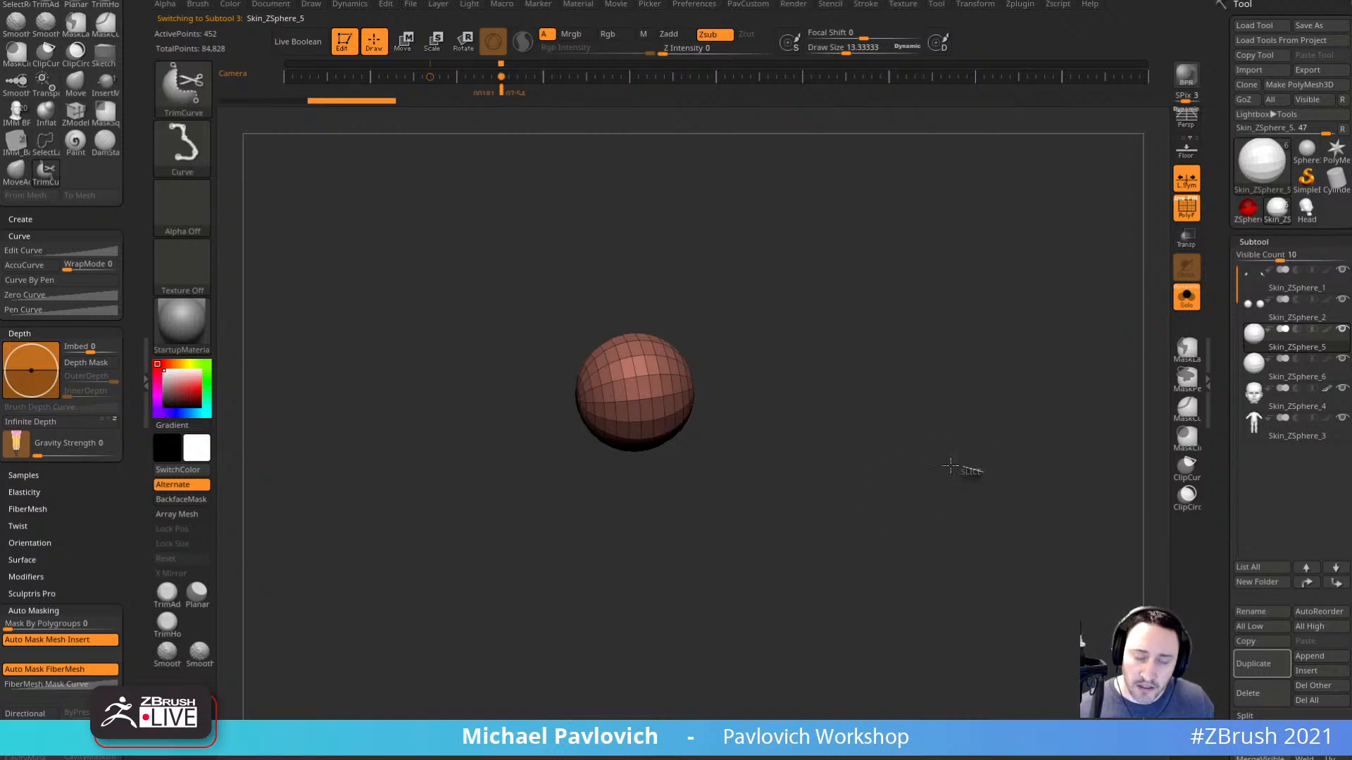
mouse_move(979, 467)
left_mouse_down()
mouse_move(365, 360)
mouse_move(376, 354)
left_mouse_up()
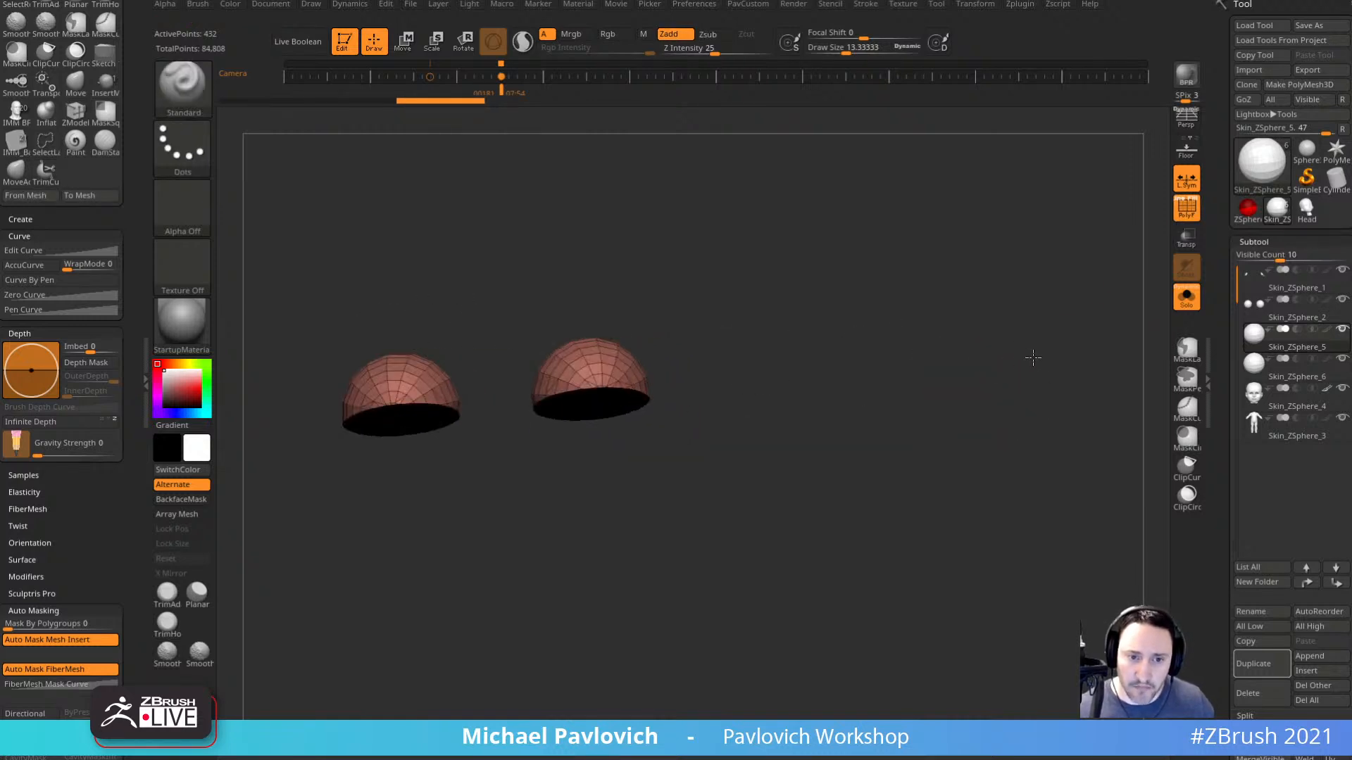
left_click_drag(1033, 358, 1080, 366)
left_click(1185, 298)
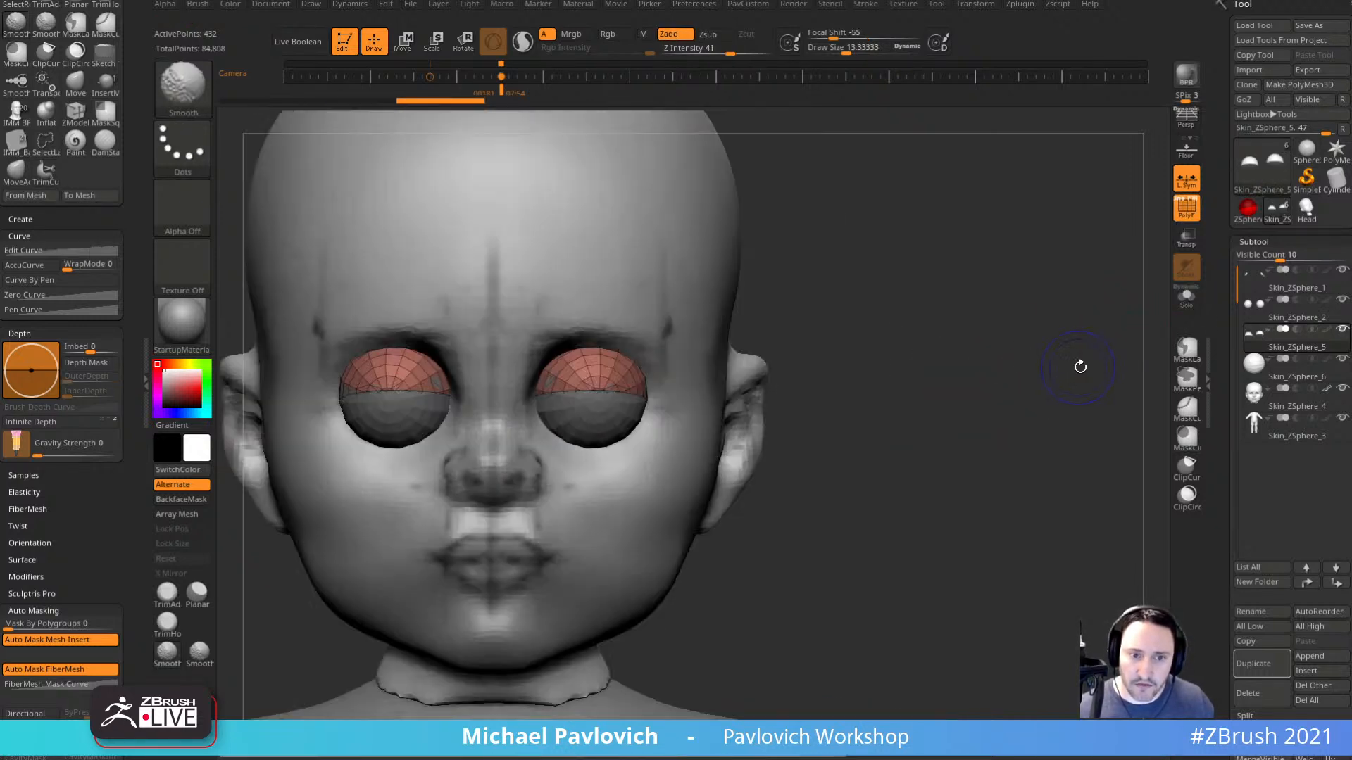
Trim the upper part off the lower eyelid spheres (Skin_ZSphere_6) with TrimCurve from the side view.
left_click(1297, 376)
left_click_drag(979, 394, 998, 413)
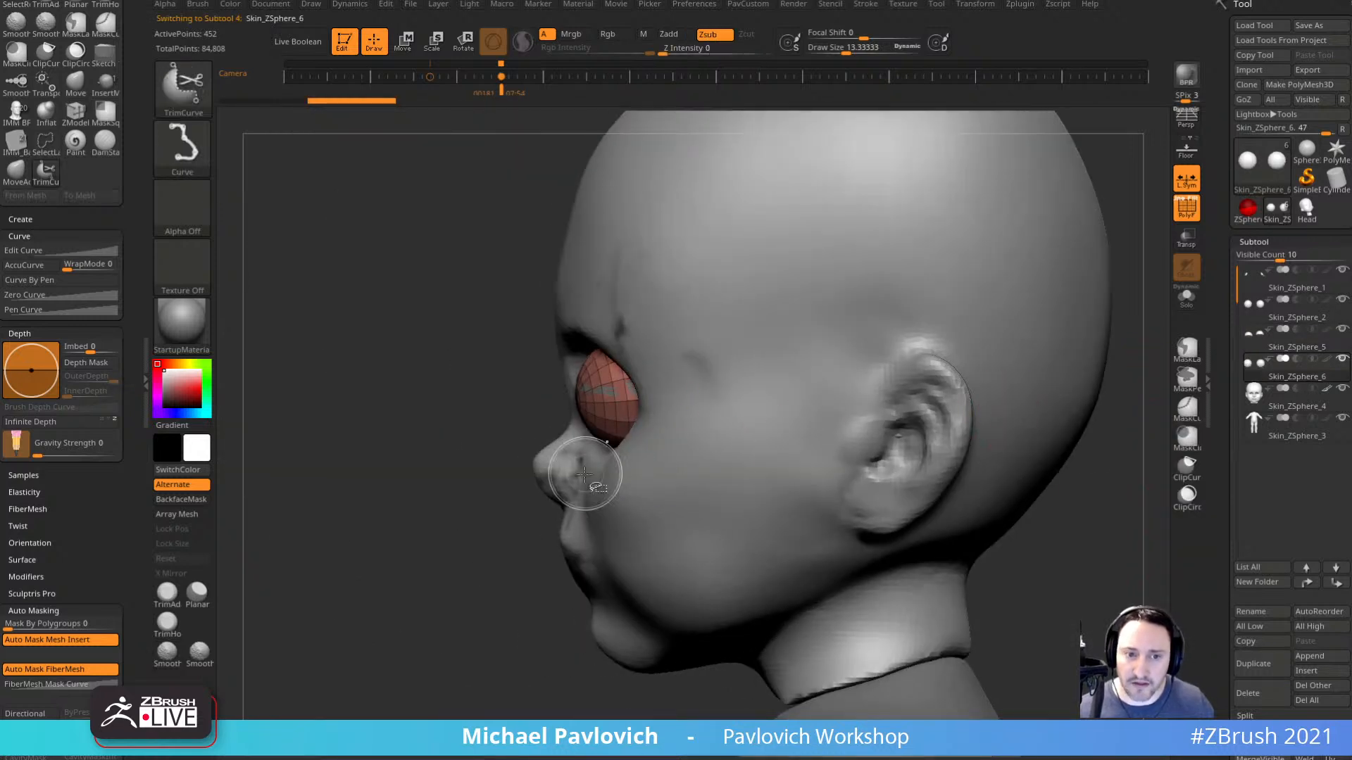
mouse_move(746, 382)
left_mouse_down("ctrl+shift")
mouse_move(596, 458)
mouse_move(732, 566)
mouse_move(617, 533)
mouse_move(821, 326)
mouse_move(862, 309)
left_mouse_up("ctrl+shift")
left_click_drag(530, 670, 602, 679)
Isolate the trimmed lower eyelid pieces and examine their flat caps and polygroups.
left_click(1187, 297)
left_click_drag(1107, 356, 832, 368)
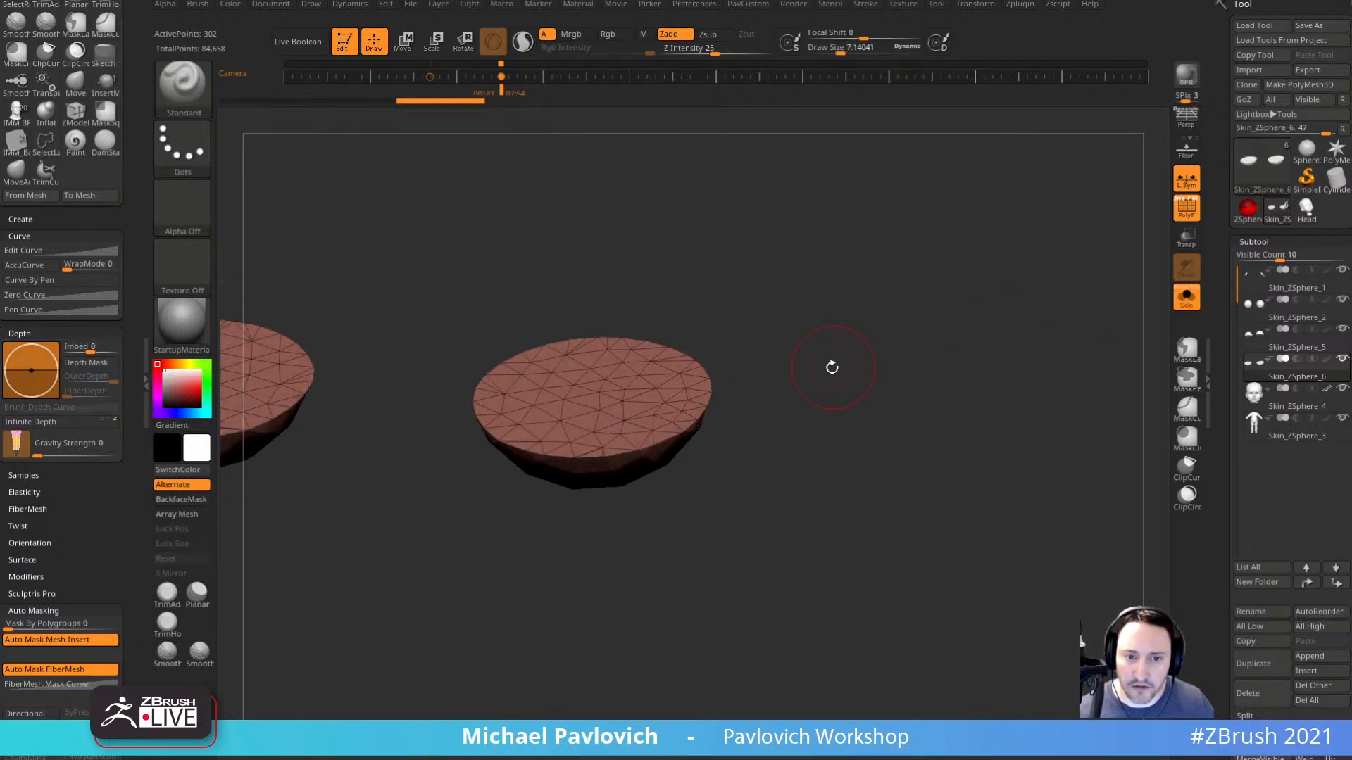
left_click_drag(655, 410, 863, 368, "alt")
left_click(642, 394, "ctrl+shift")
left_click(838, 361, "ctrl+shift")
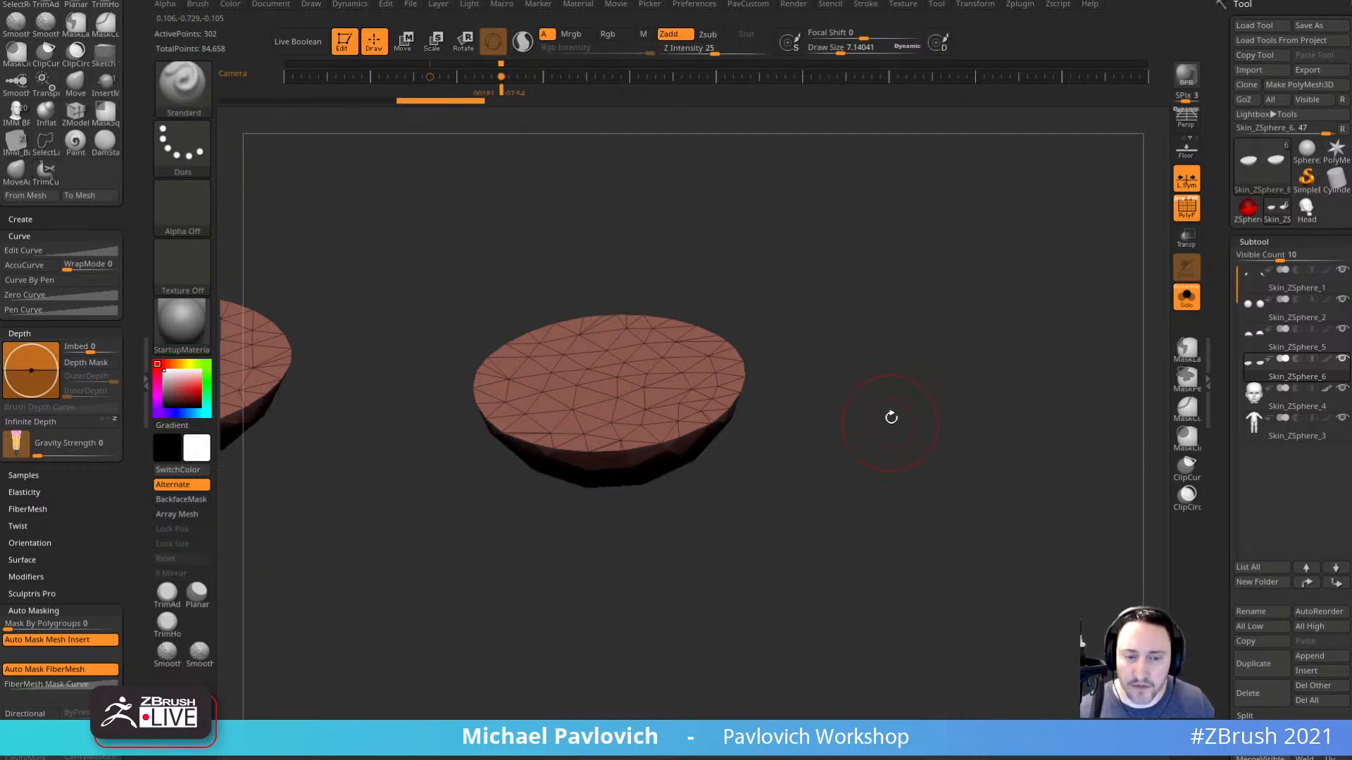
Push the lower eyelid pieces outward past the eyeballs using ZModeler QMesh with the Polygroup All target, then end the isolation.
mouse_move(891, 417)
left_mouse_down()
mouse_move(896, 320)
mouse_move(911, 425)
mouse_move(758, 446)
left_mouse_up()
key("b")
key("z")
key("m")
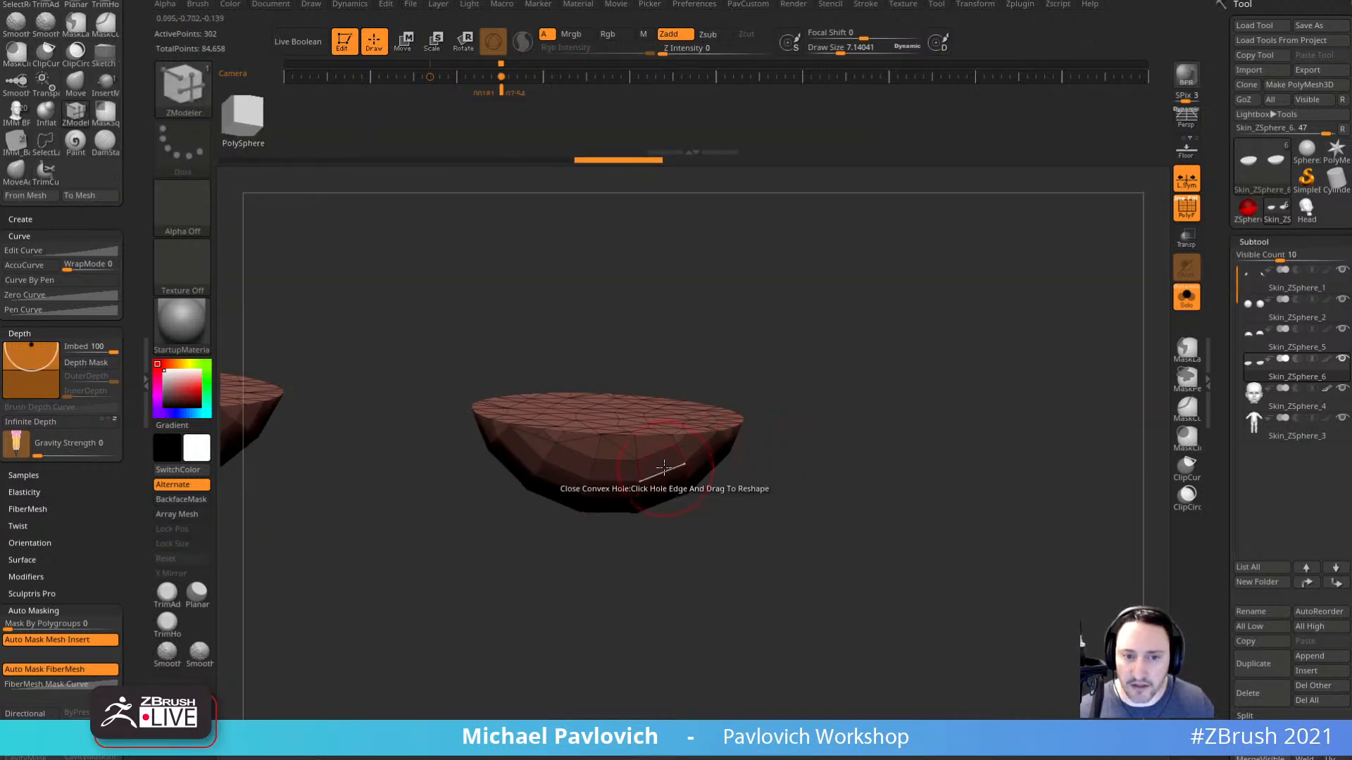
key("space")
left_click(704, 361)
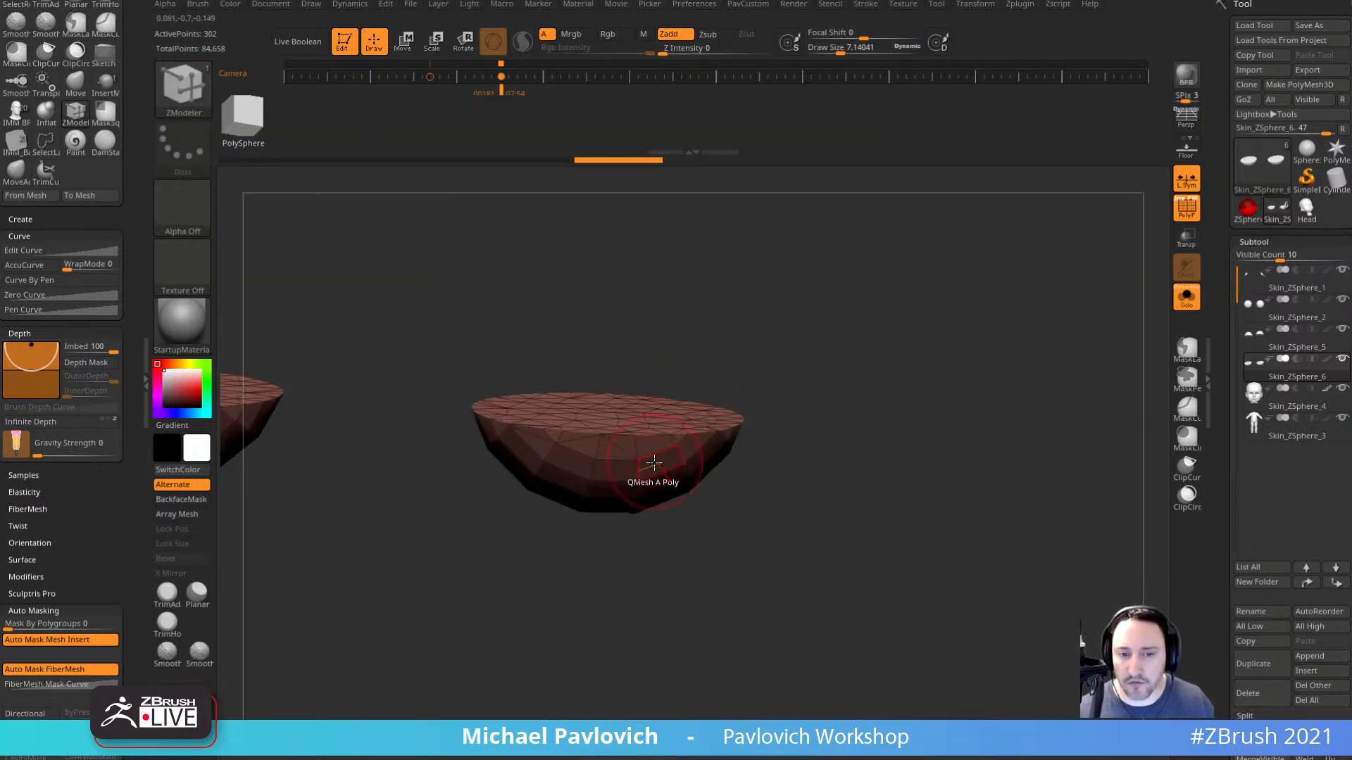
key("space")
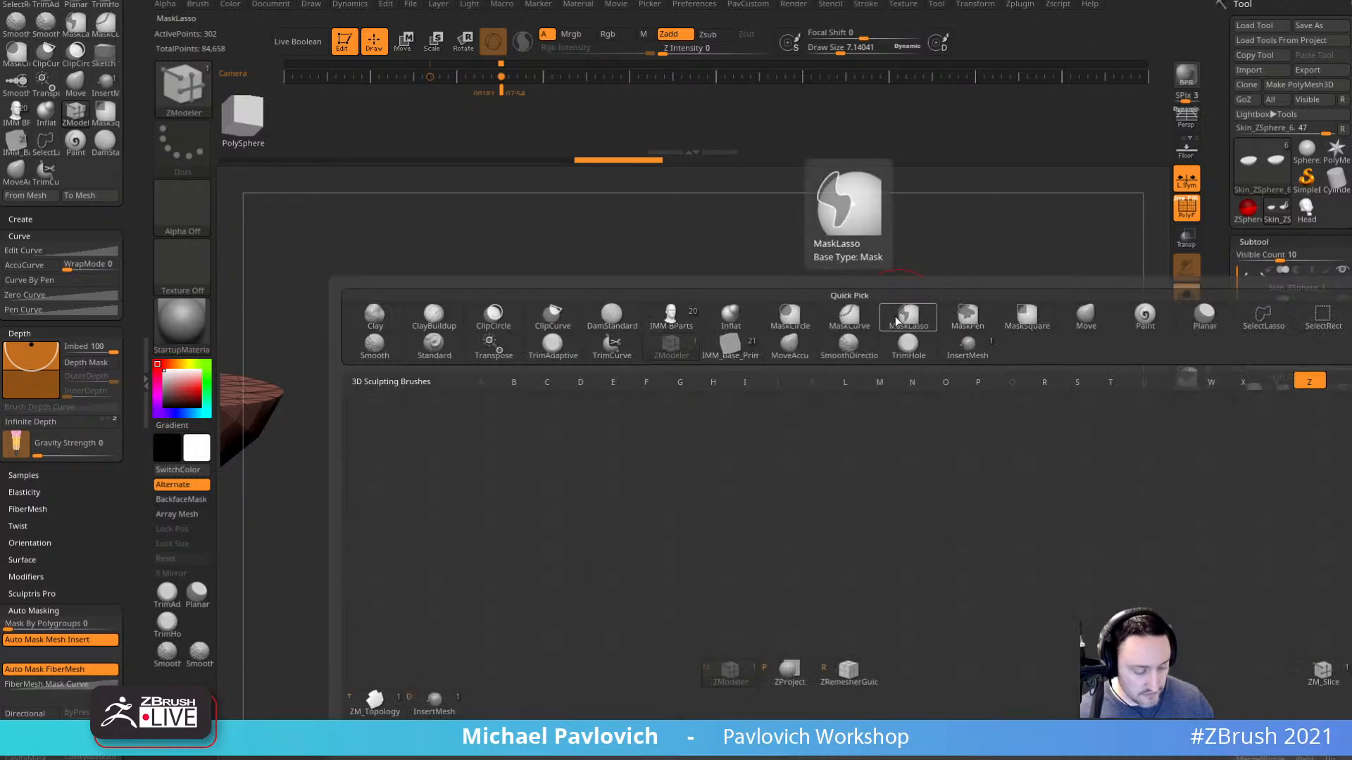
key("space")
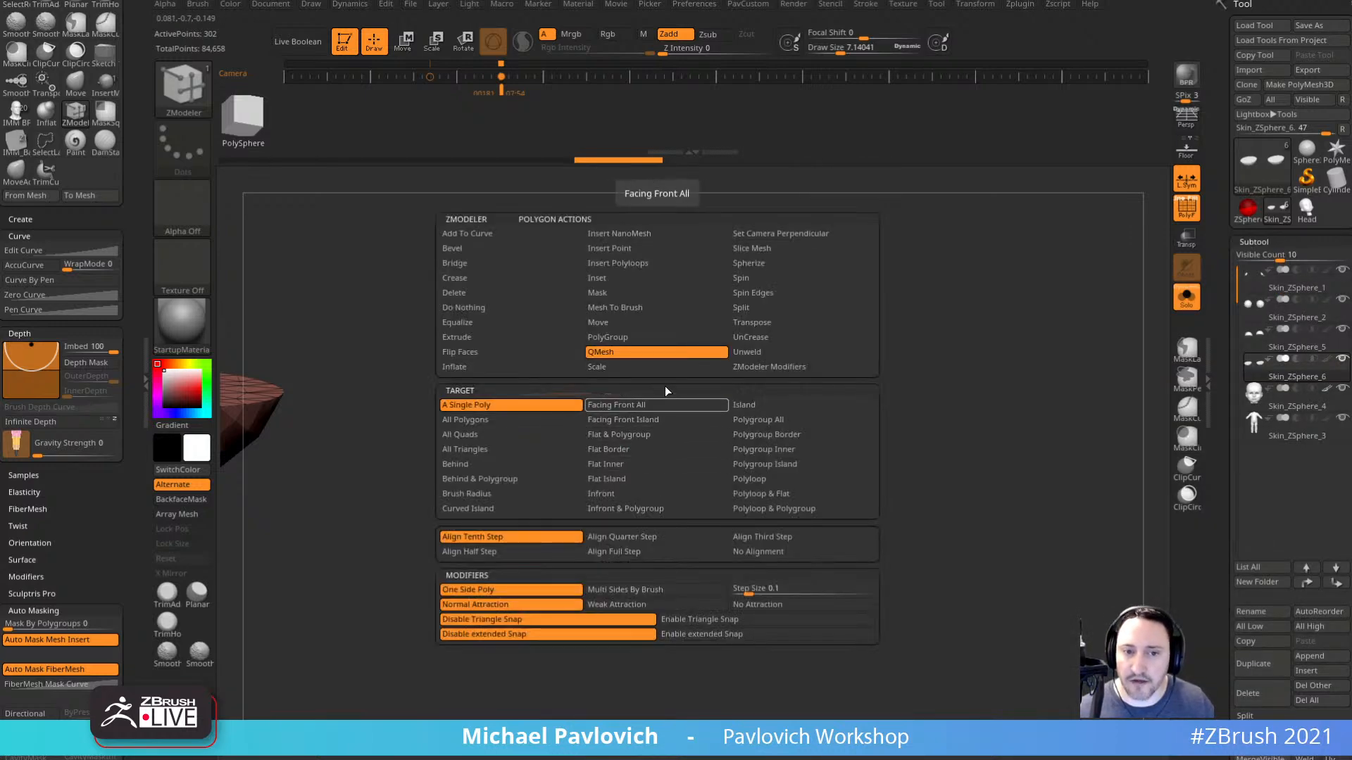
left_click_drag(888, 418, 886, 440)
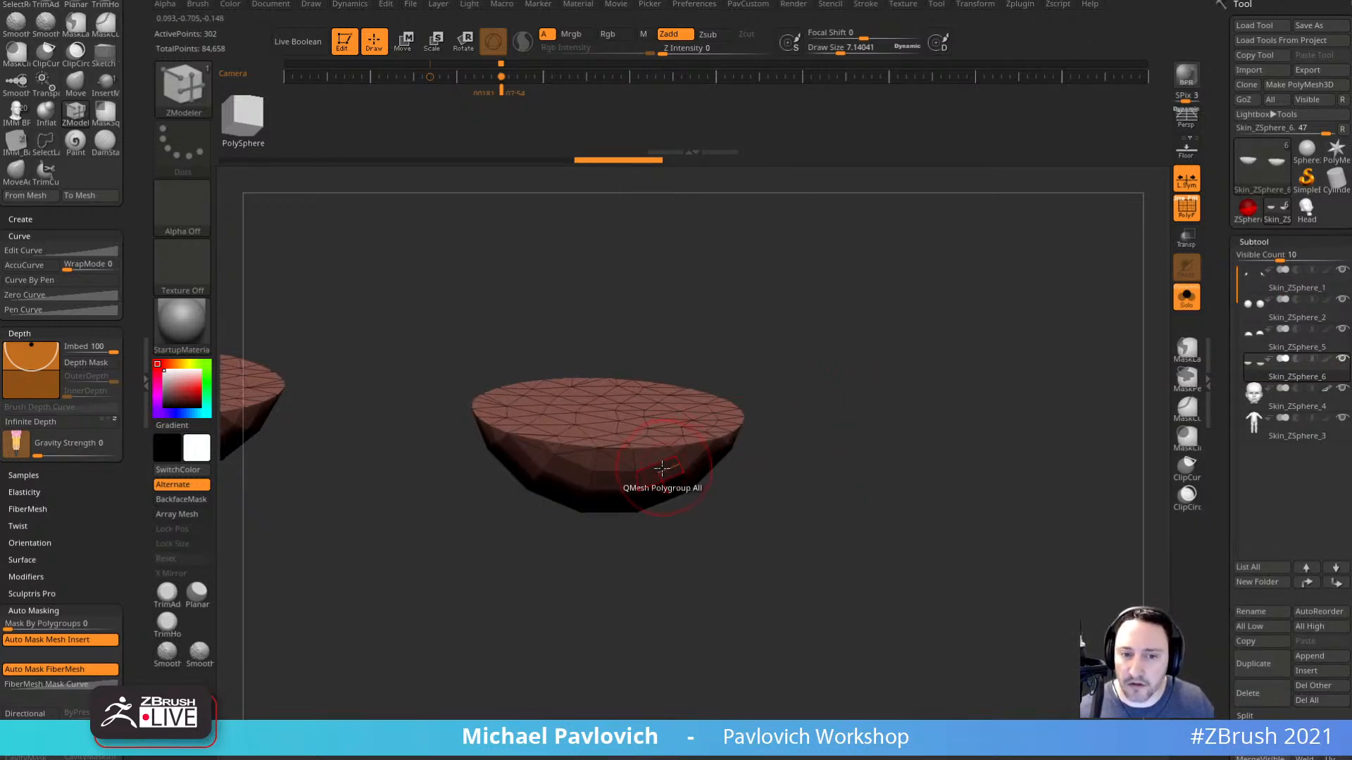
left_click_drag(662, 469, 667, 487)
left_click(1186, 297)
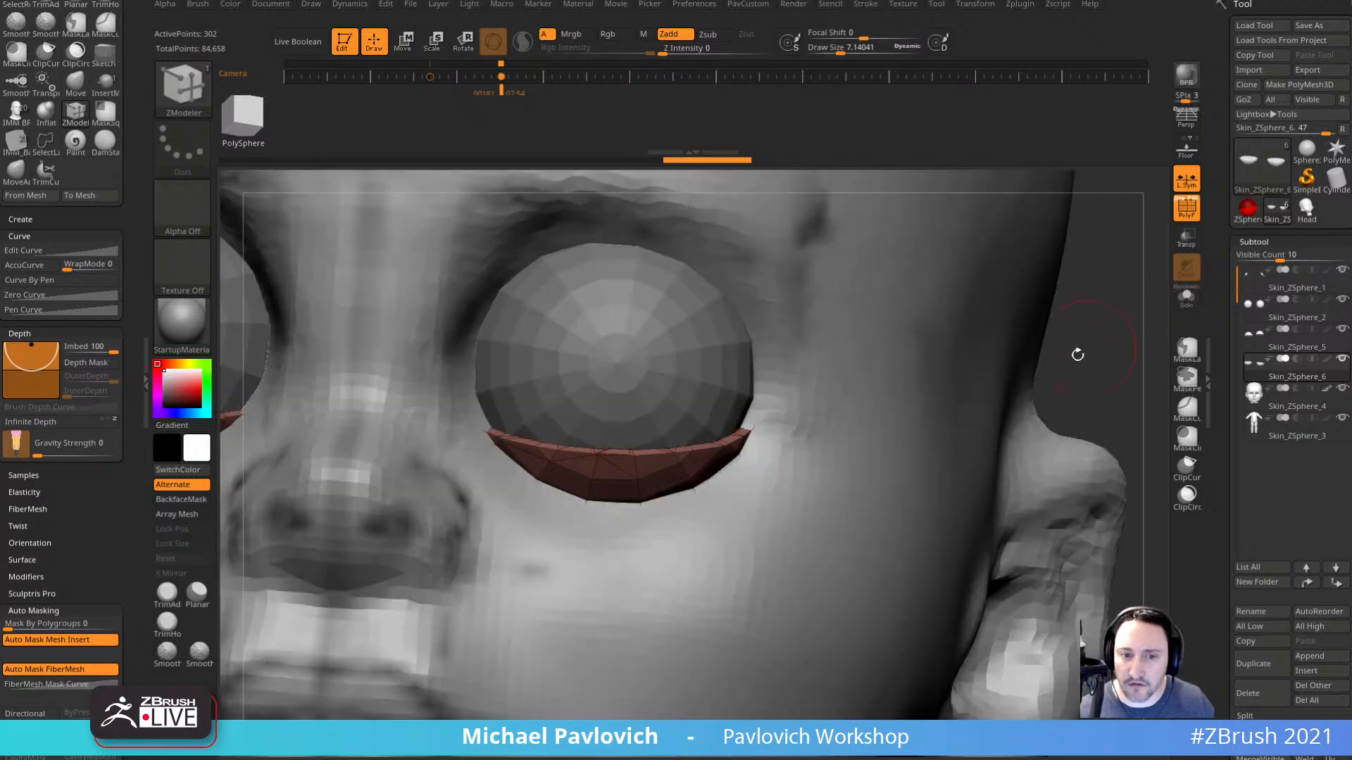
Make Skin_ZSphere_5 active and push the upper eyelid pieces slightly outward with QMesh Polygroup All.
left_click_drag(1077, 353, 1153, 370)
left_click(672, 388, "alt")
left_click(1271, 345)
left_click_drag(690, 354, 700, 346)
left_click_drag(1011, 383, 1041, 338, "alt")
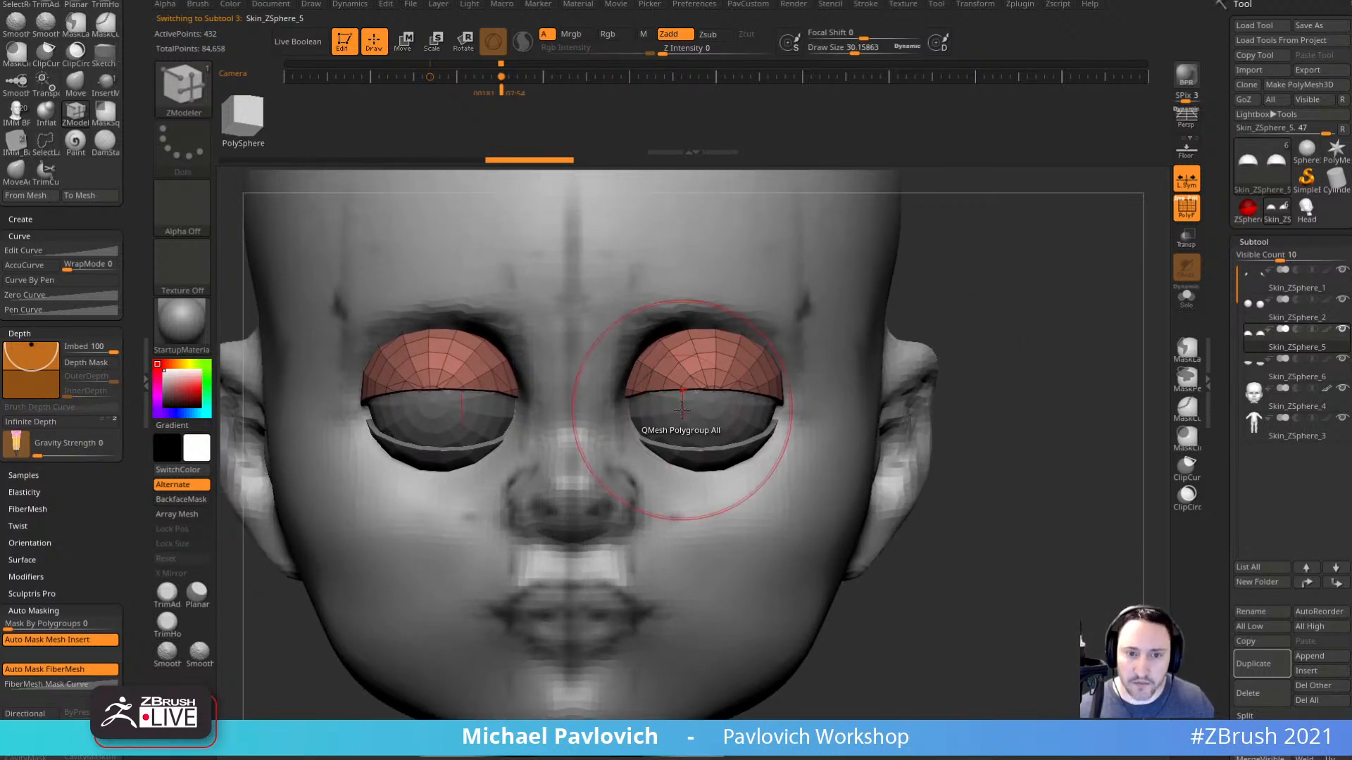
Arch the front edge of the upper eyelids and adjust their outer corners with the Move brush at a draw size of about 22.
key("b")
key("m")
key("v")
key("s")
left_click_drag(682, 415, 665, 415)
mouse_move(641, 360)
left_mouse_down()
mouse_move(639, 372)
mouse_move(659, 354)
left_mouse_up()
left_click_drag(693, 358, 718, 351)
left_click_drag(1028, 347, 902, 351)
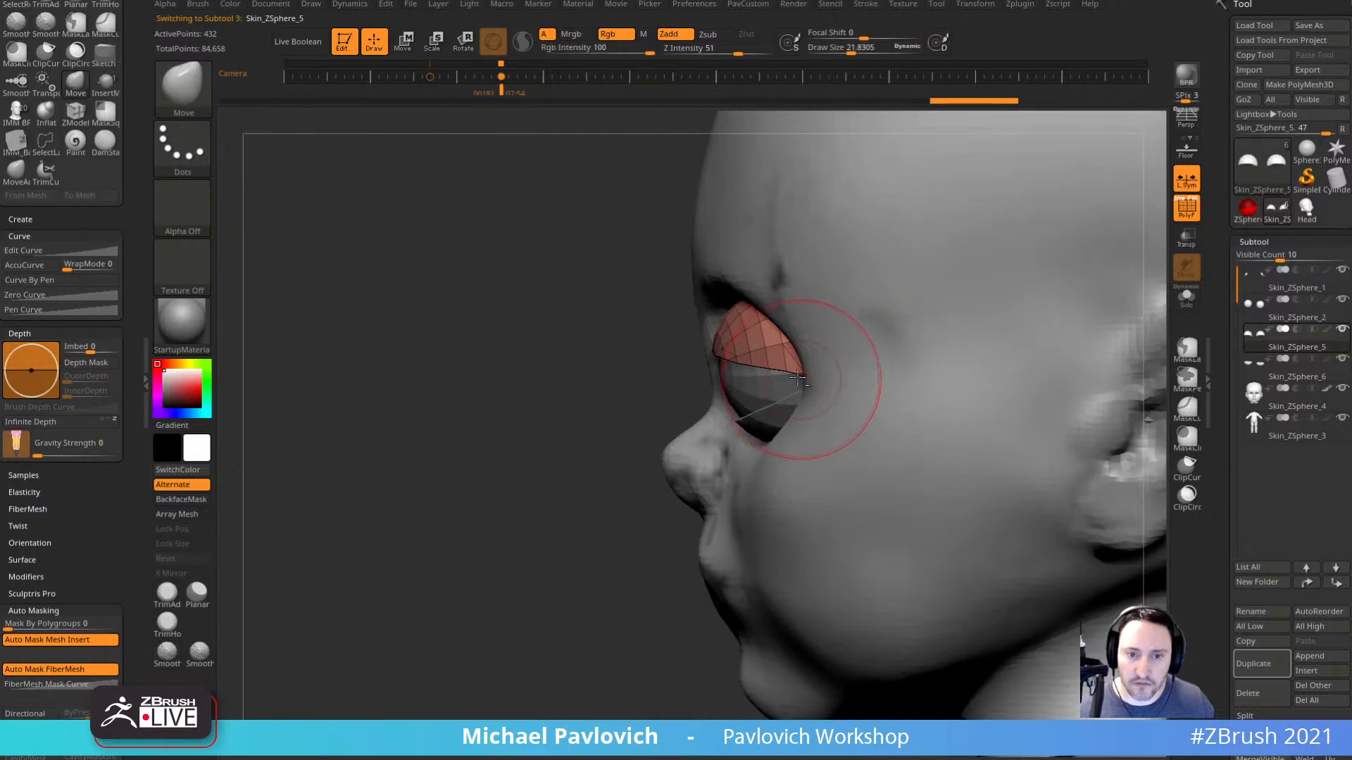
mouse_move(798, 374)
left_mouse_down()
mouse_move(745, 384)
mouse_move(753, 416)
left_mouse_up()
Activate the lower eyelids and enlarge the Move brush's draw size to about 30 for reshaping them.
key("s")
left_click(724, 439, "alt")
mouse_move(1023, 323)
left_mouse_down("alt")
mouse_move(1026, 355)
mouse_move(947, 356)
left_mouse_up("alt")
key("s")
mouse_move(706, 407)
left_mouse_down()
mouse_move(735, 408)
mouse_move(667, 407)
left_mouse_up()
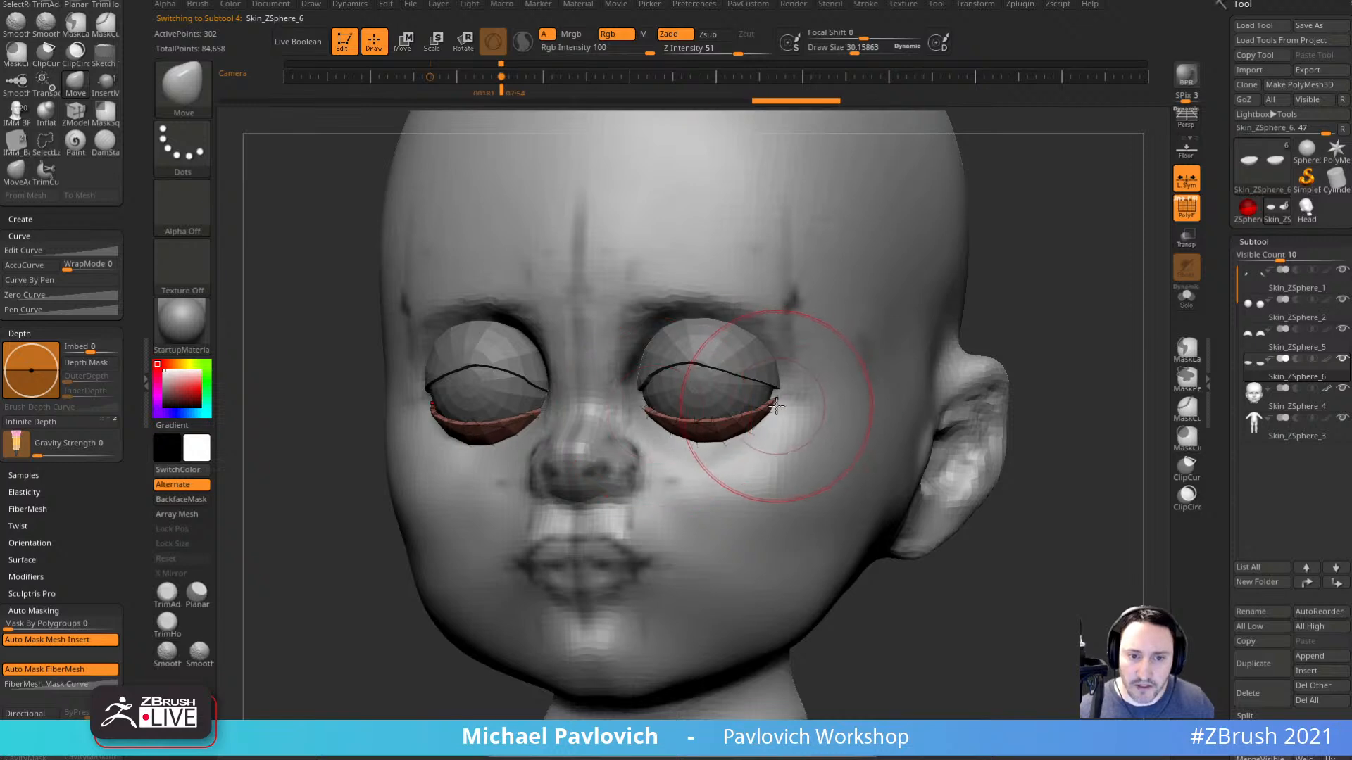
Overlay the reference sketch, align the head with its front view, and fit the upper eyelids with a Move brush of about 22.
key("shift+z")
key("Right")
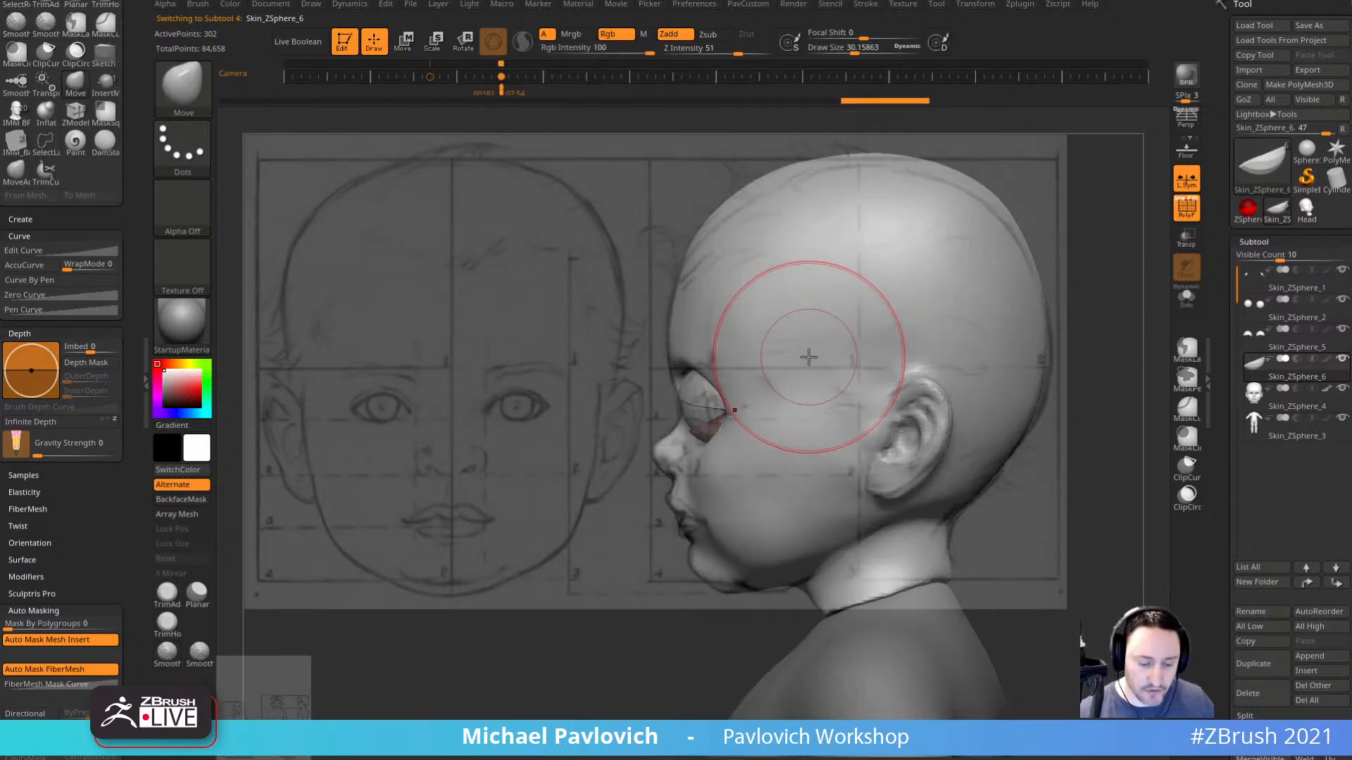
key("Left")
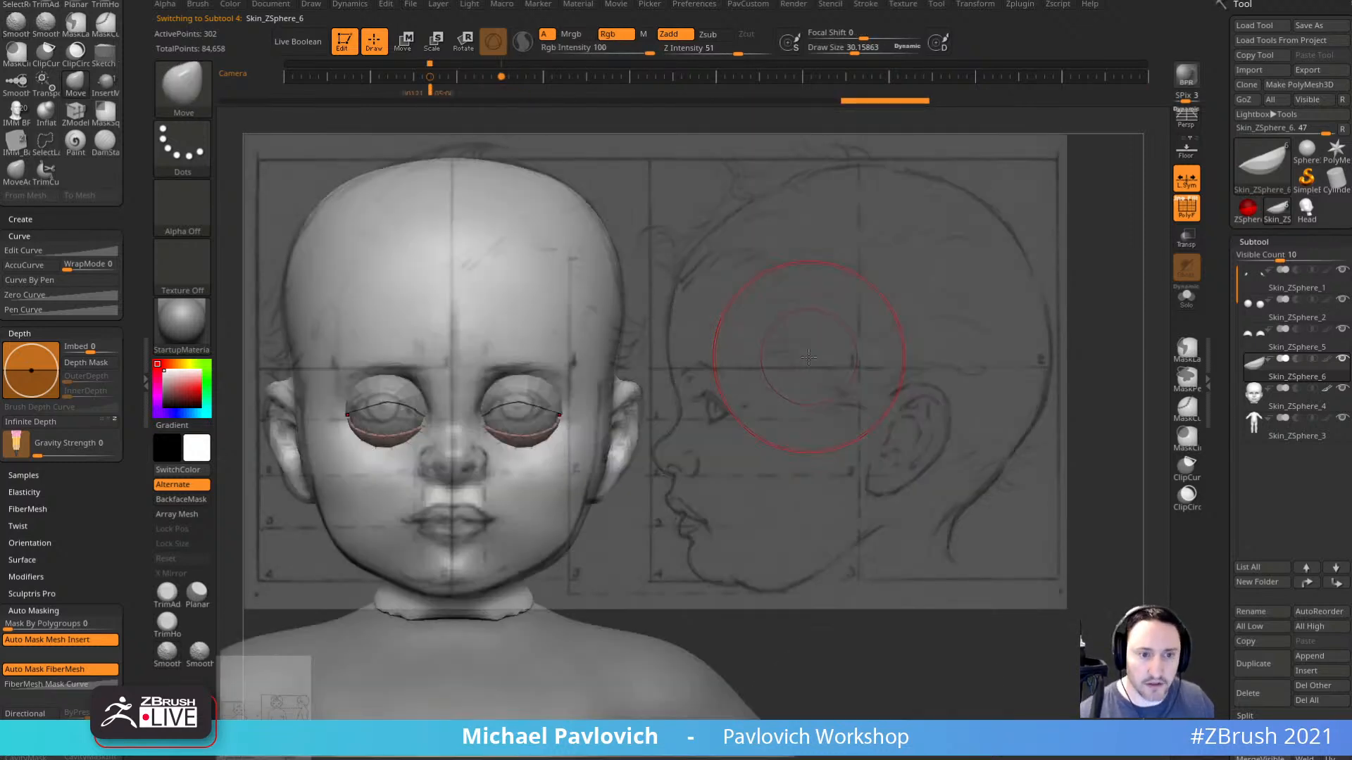
left_click(535, 401, "alt")
key("bracketleft")
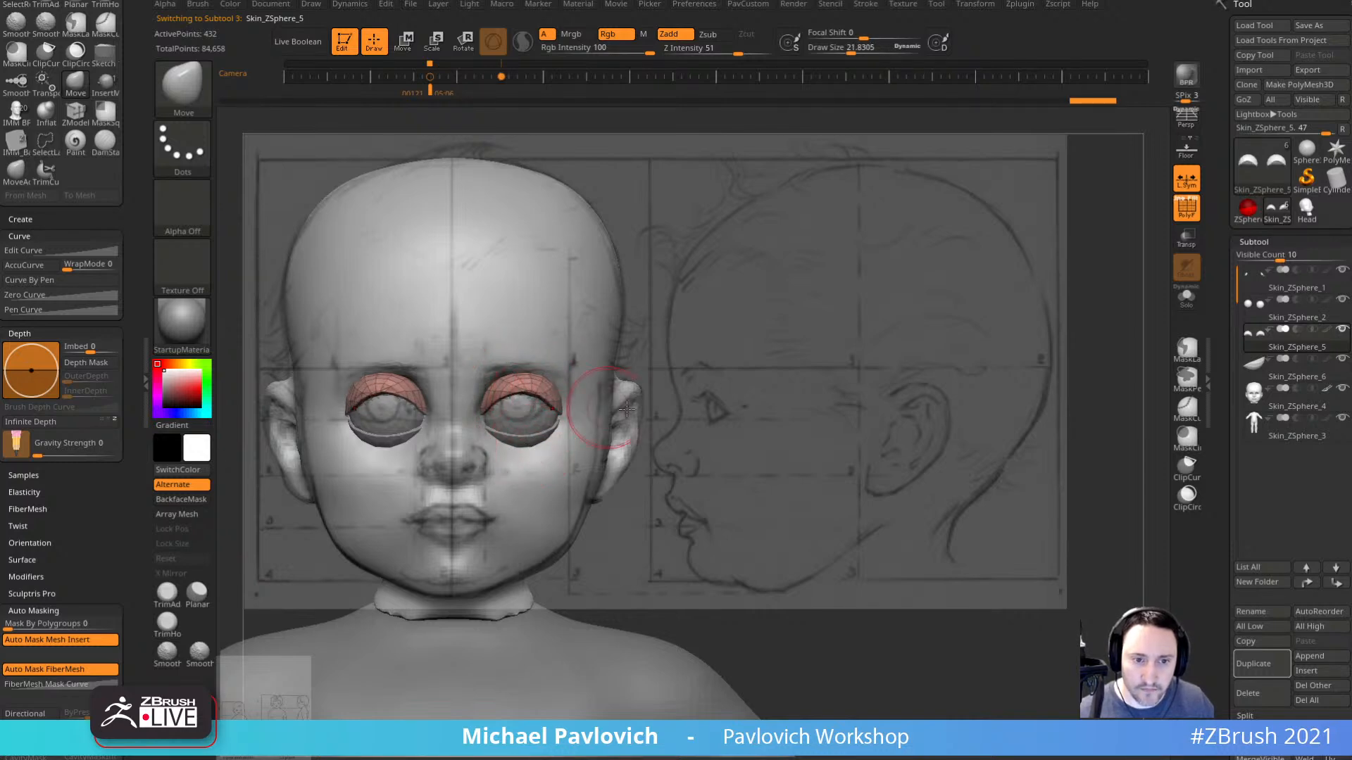
Activate the lower eyelids and adjust their profile in the side view with a Move brush of about 38.
left_click(546, 442, "alt")
key("2")
left_click_drag(755, 381, 574, 394)
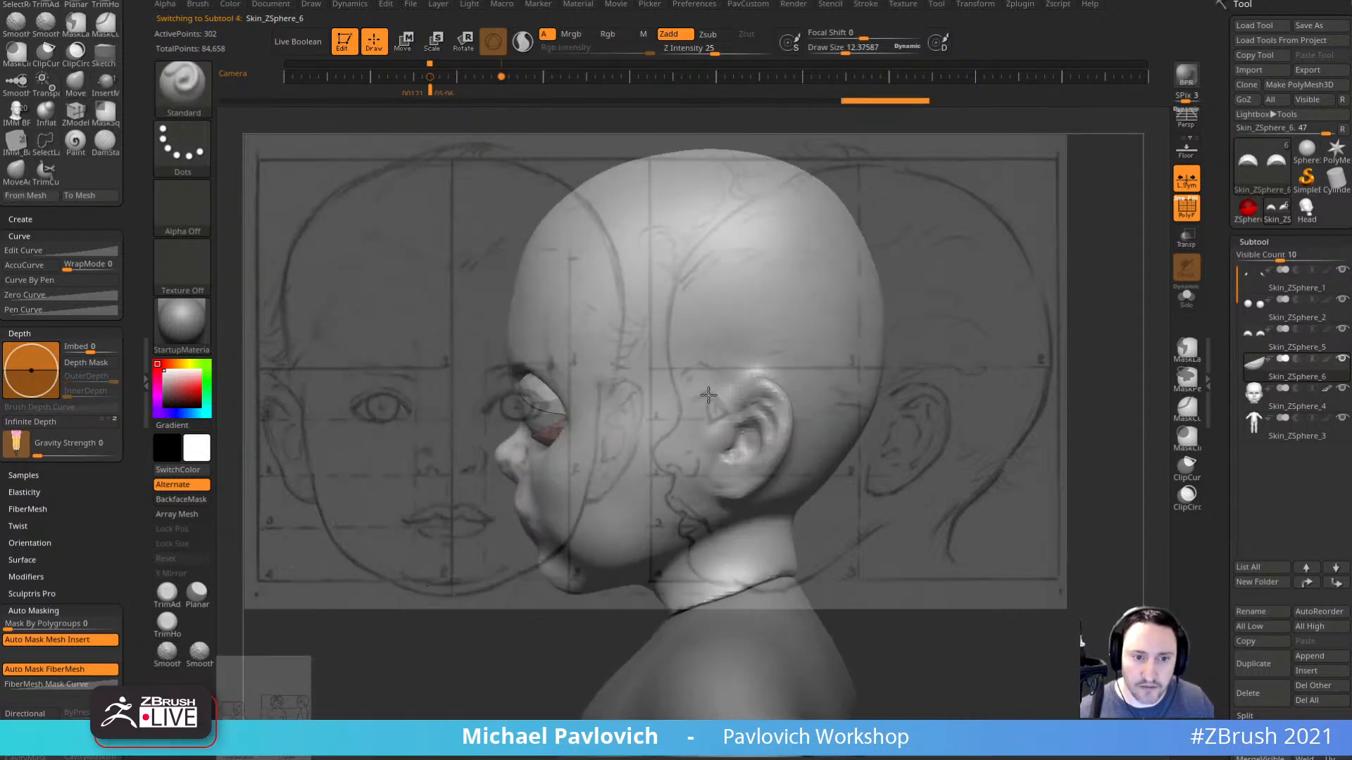
key("1")
right_click_drag(406, 443, 535, 450, "ctrl")
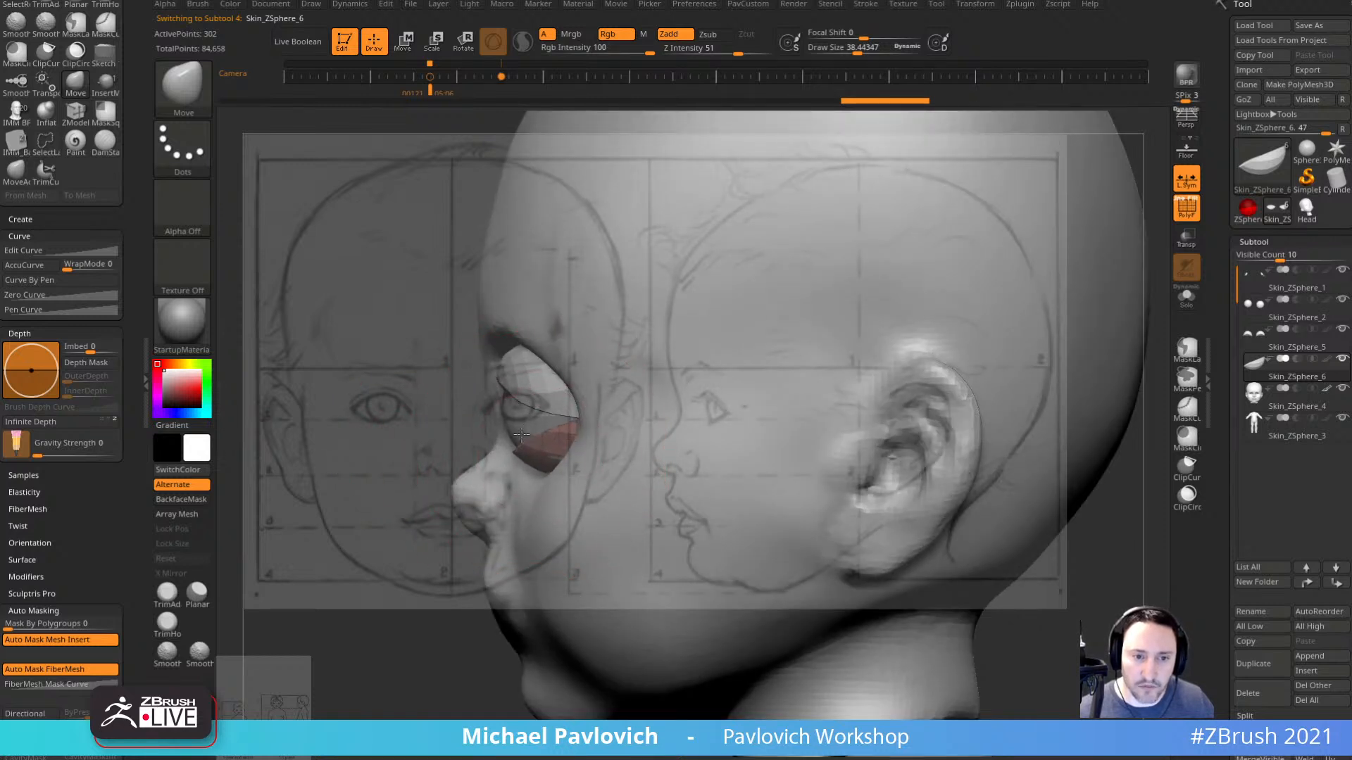
Refine the upper eyelids' curve from the side and front with the Move brush at a draw size of about 17.
left_click(508, 366, "alt")
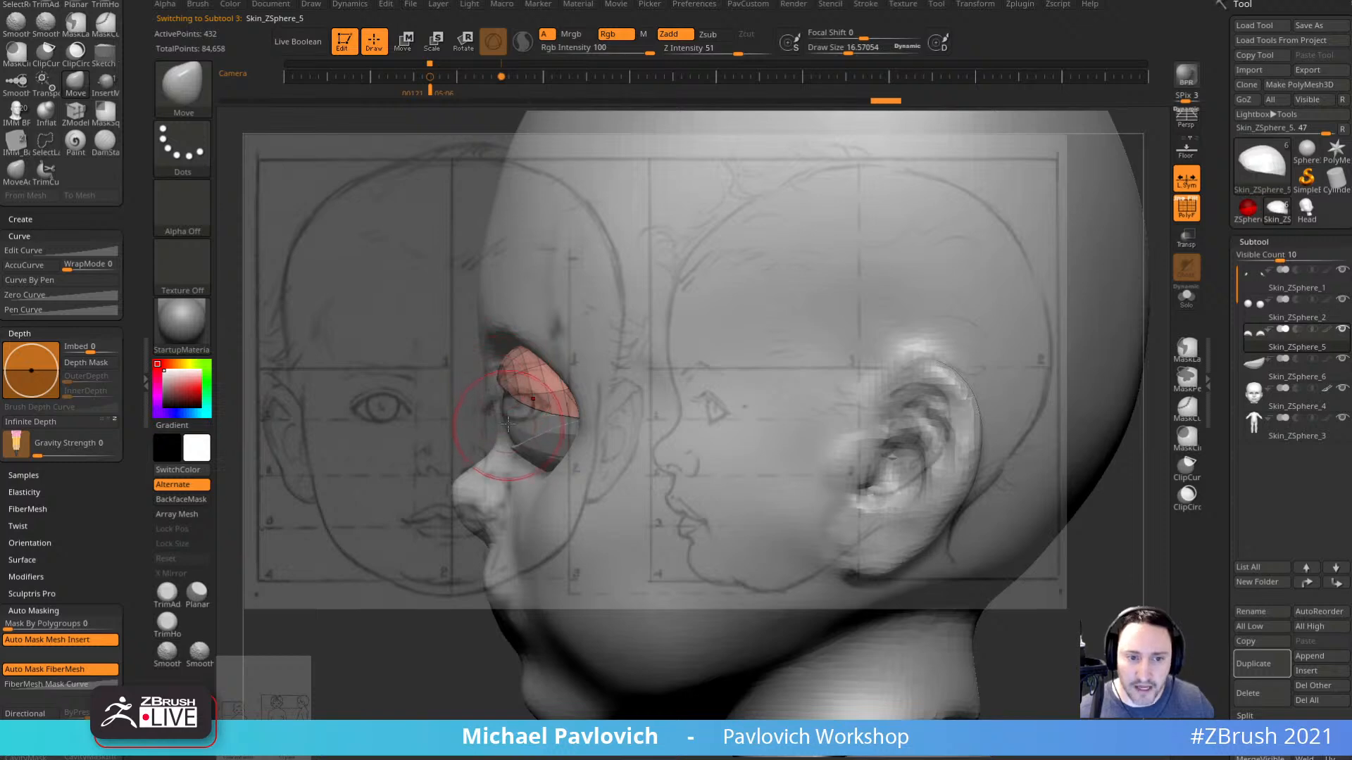
right_click_drag(403, 529, 492, 482, "shift")
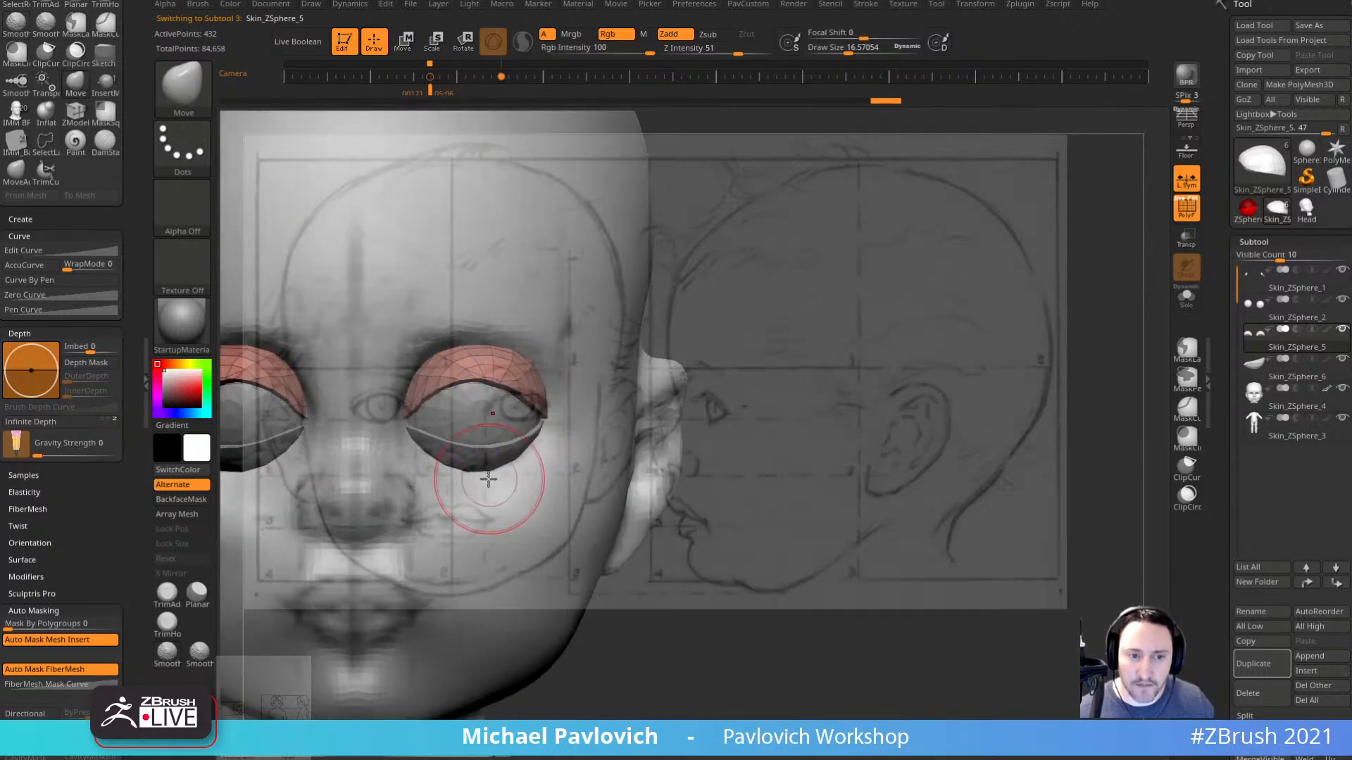
key("]")
Reshape the rim of the lower eyelids with the Move brush from a three-quarter view and against the front reference.
left_click(507, 462, "alt")
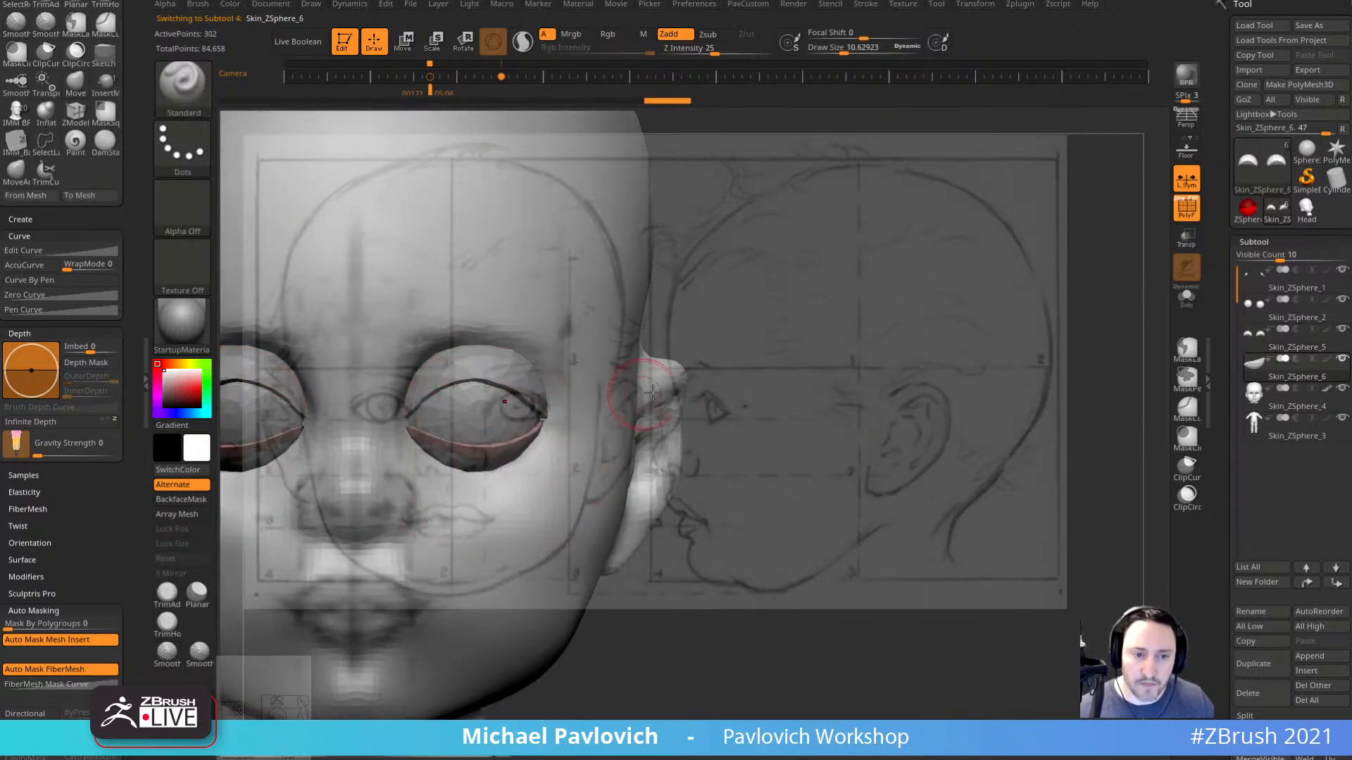
right_click_drag(635, 394, 795, 371)
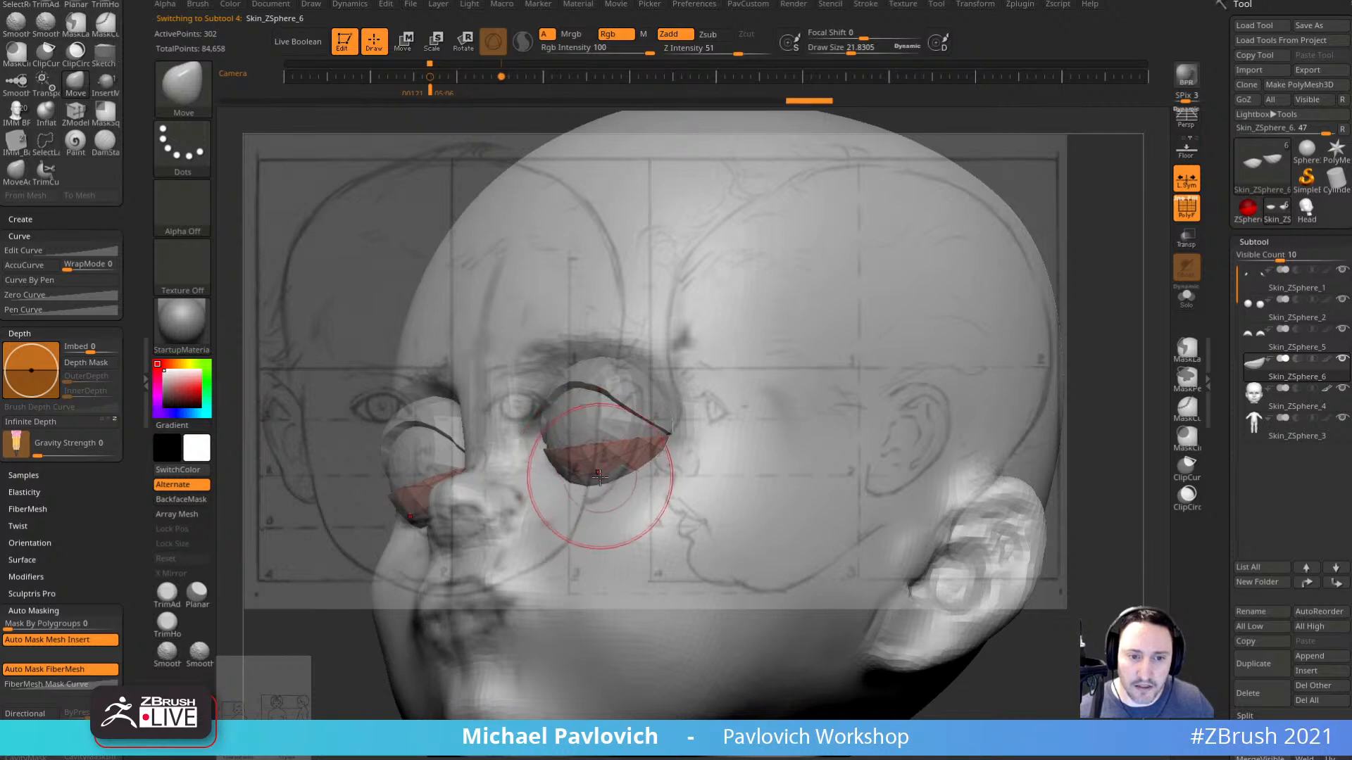
key("Left")
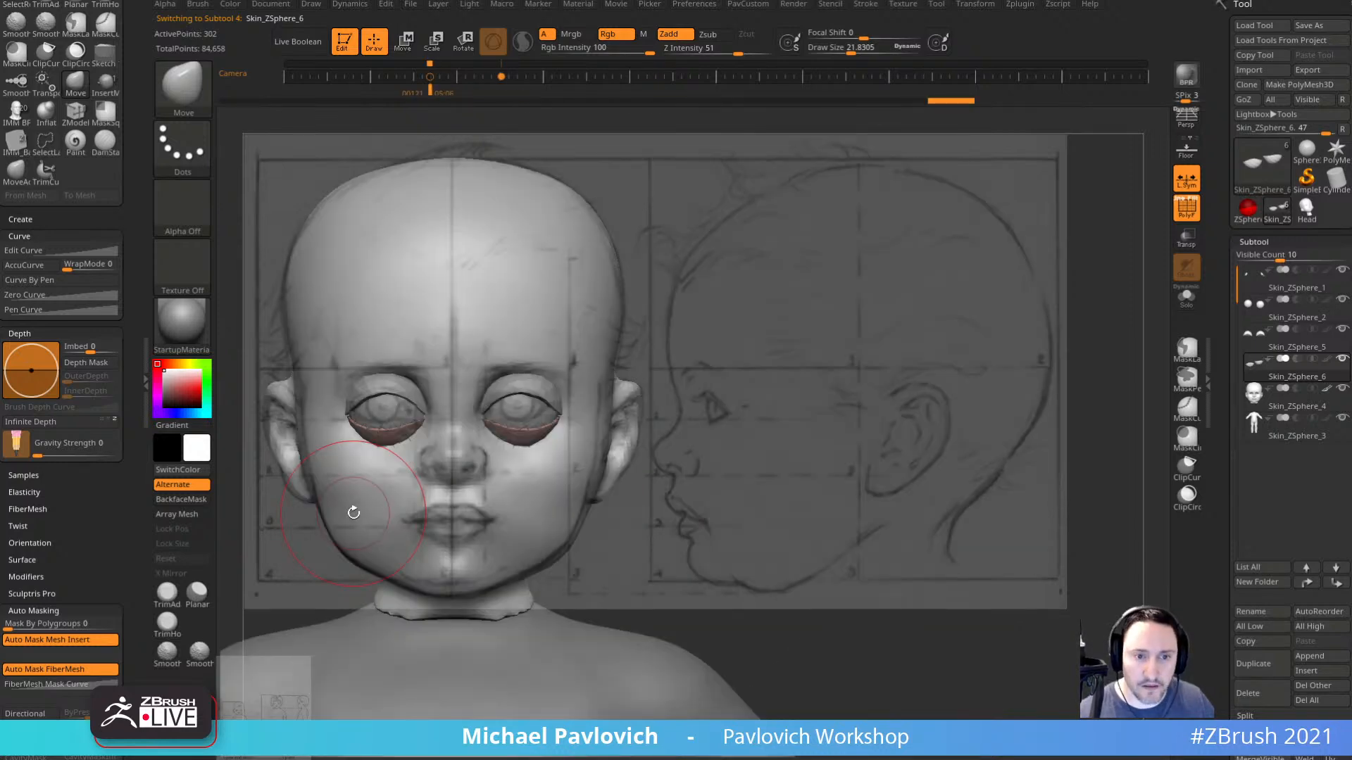
key("bracketright")
key("bracketright")
key("bracketleft")
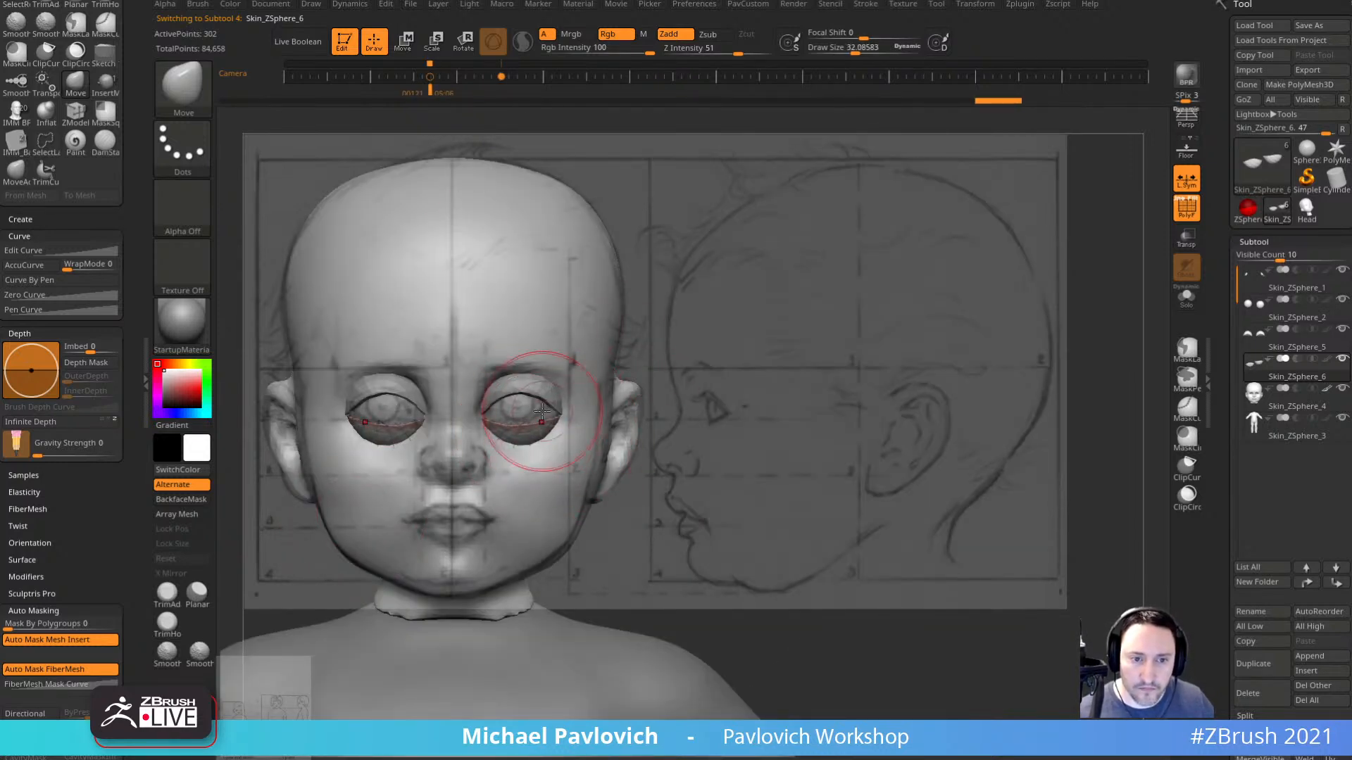
Adjust the lower eyelids' depth from the side with a Move brush of about 36 and compare them with both reference views.
left_click_drag(680, 379, 555, 431)
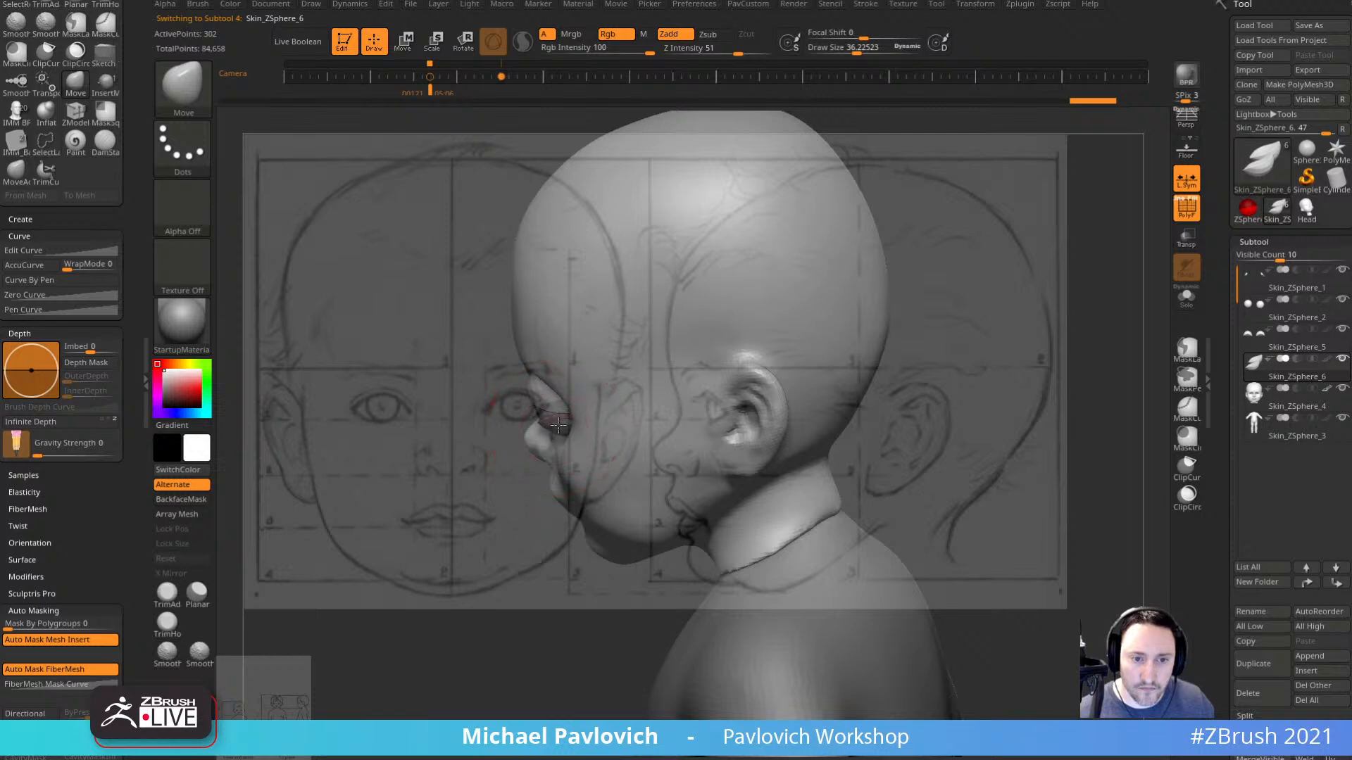
left_click_drag(462, 471, 606, 422)
key("Left")
key("Right")
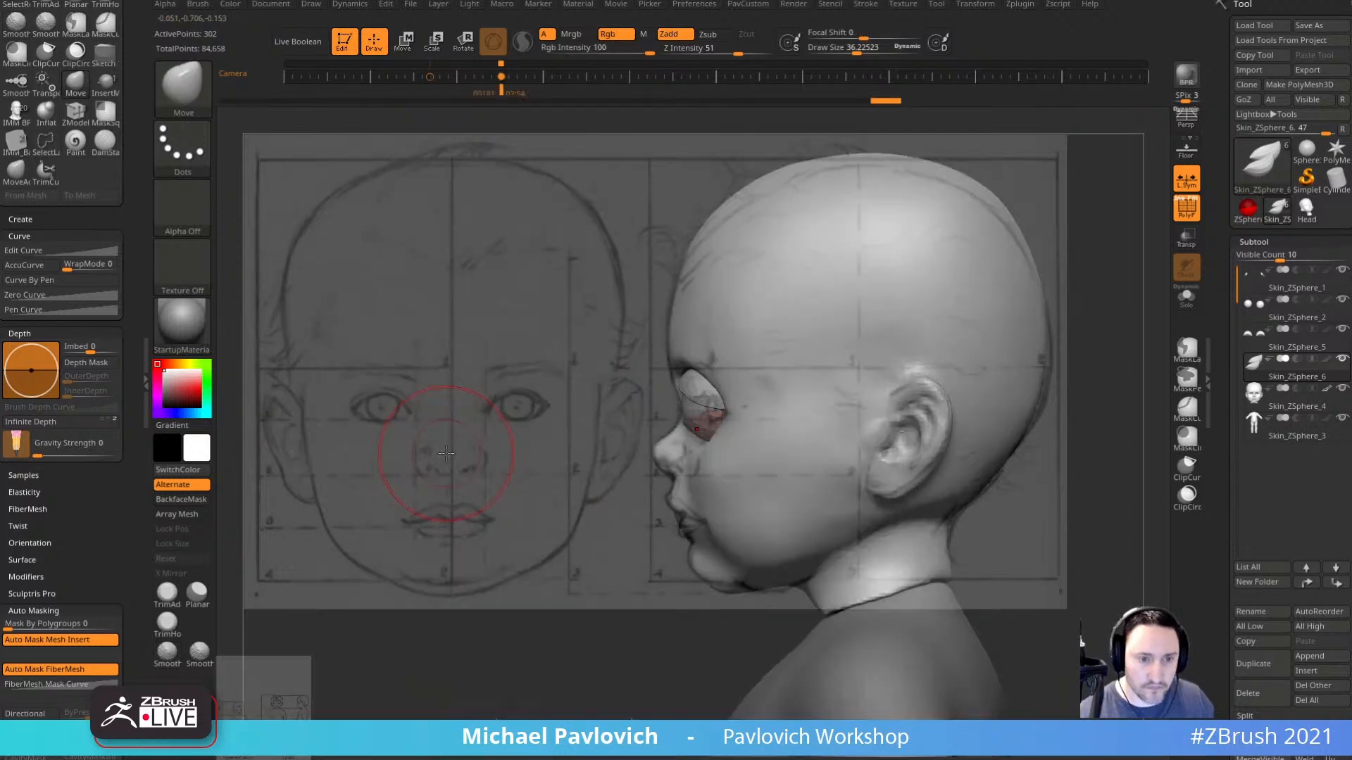
key("Left")
Refine the outer corners and lower edge of the lower eyelids using progressively smaller Move brush sizes, down to about 19.
key("bracketright")
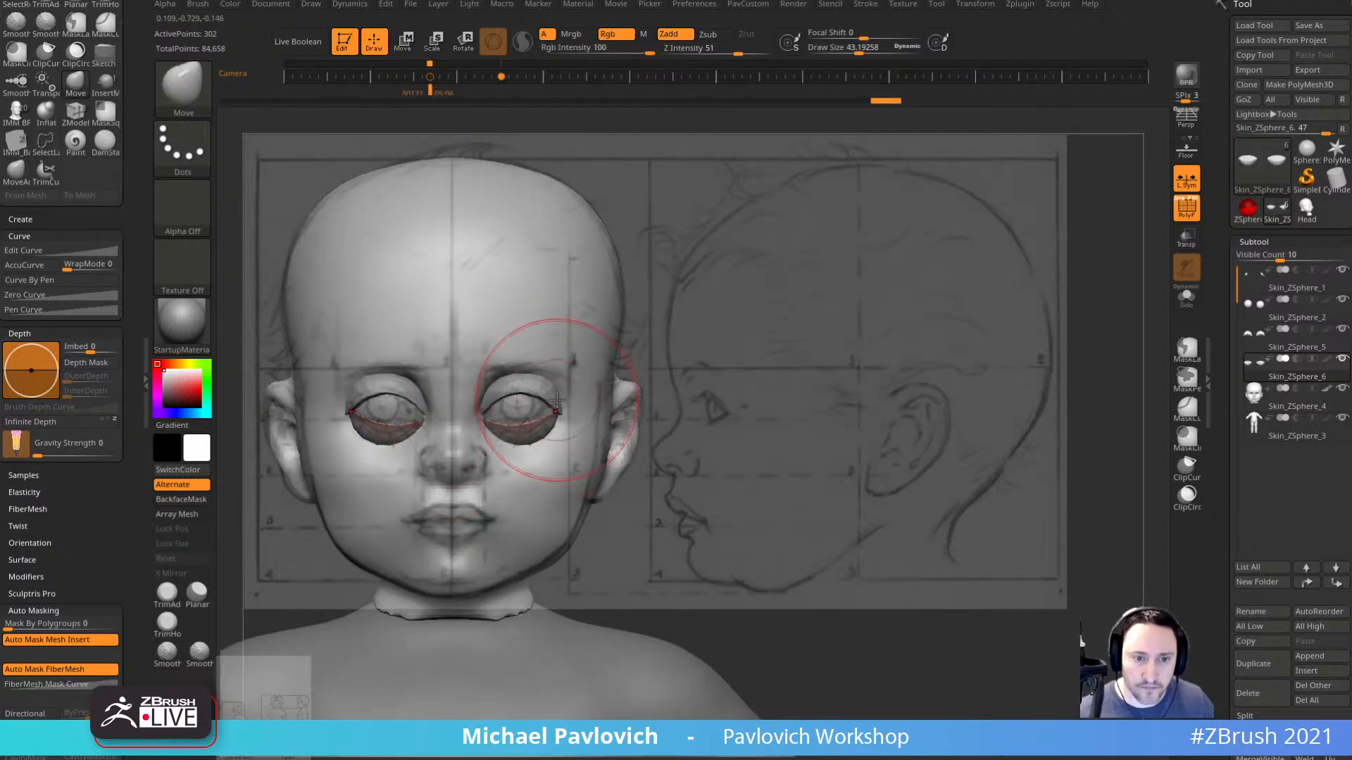
key("bracketleft")
key("bracketleft")
key("bracketleft")
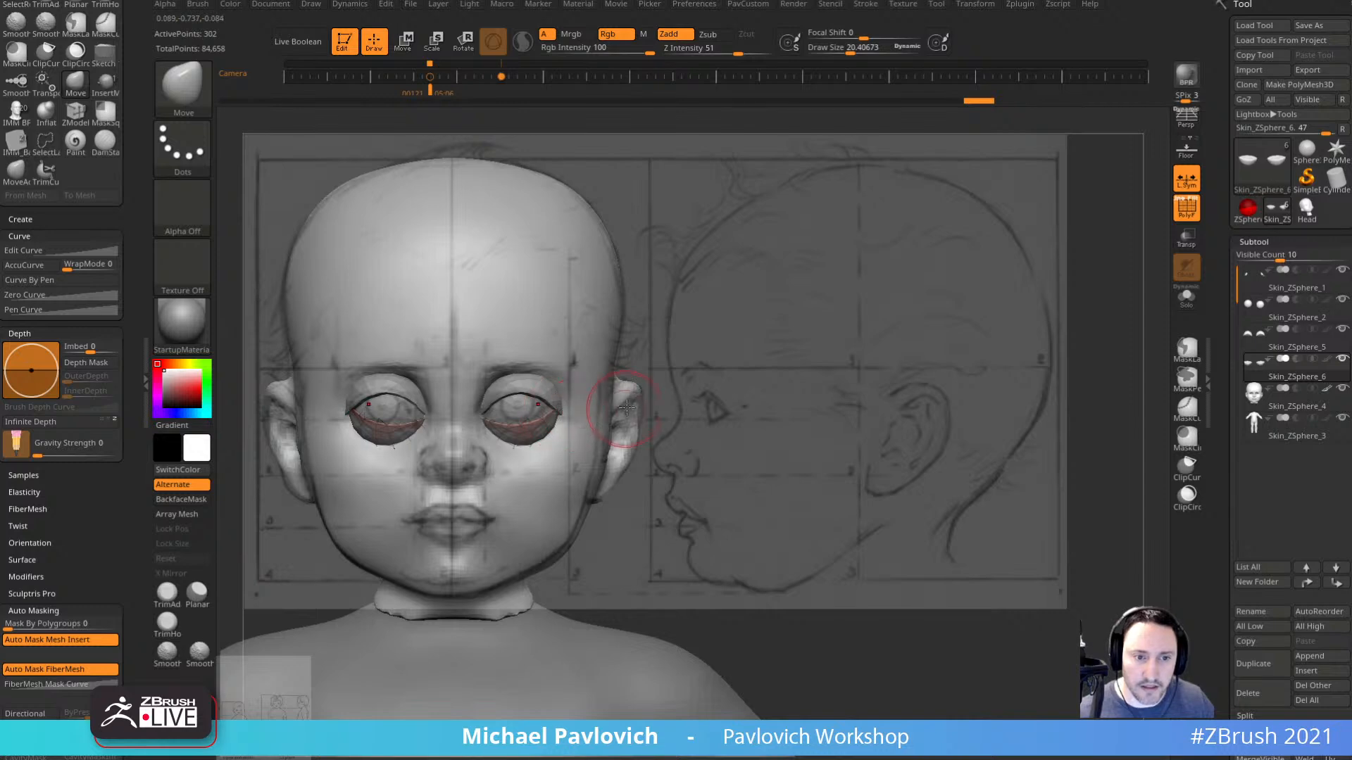
left_click_drag(626, 407, 561, 424)
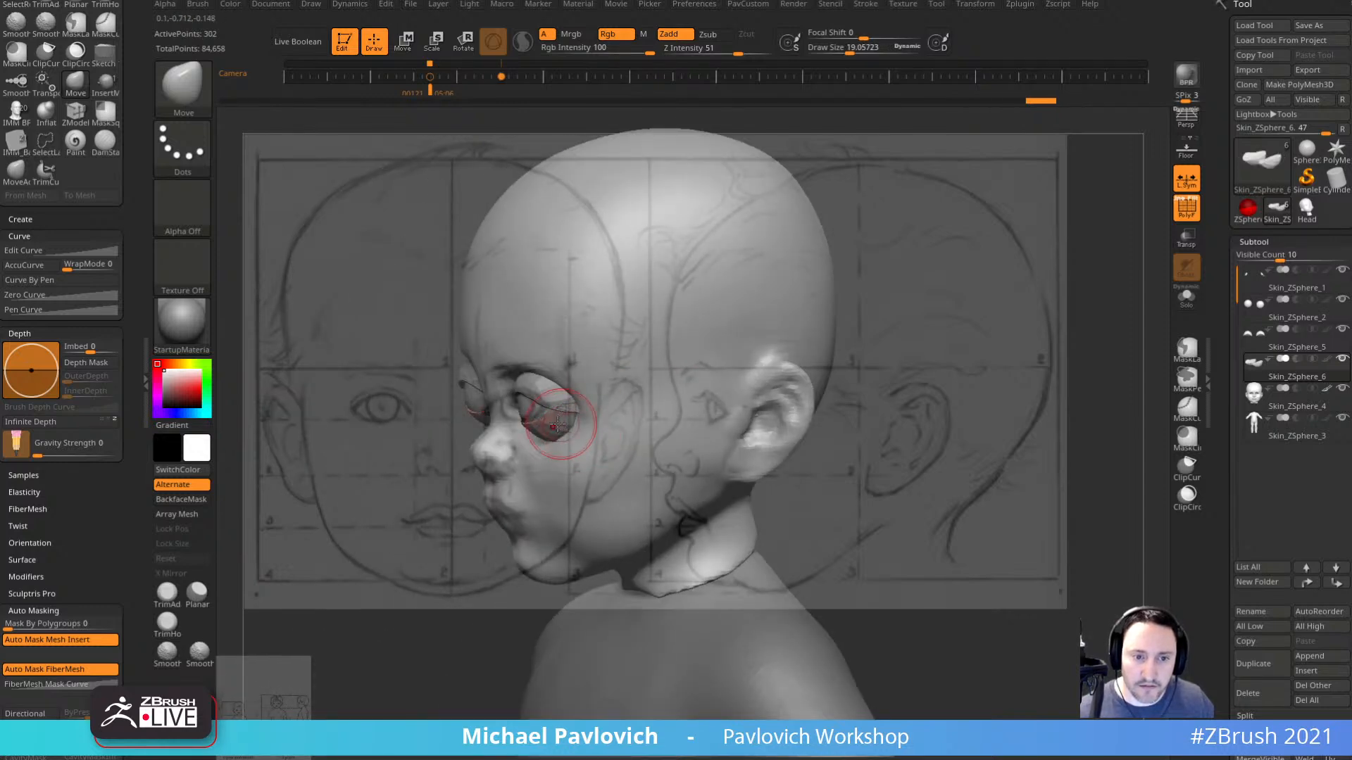
right_click_drag(557, 425, 560, 442)
right_click_drag(859, 435, 875, 395, "shift")
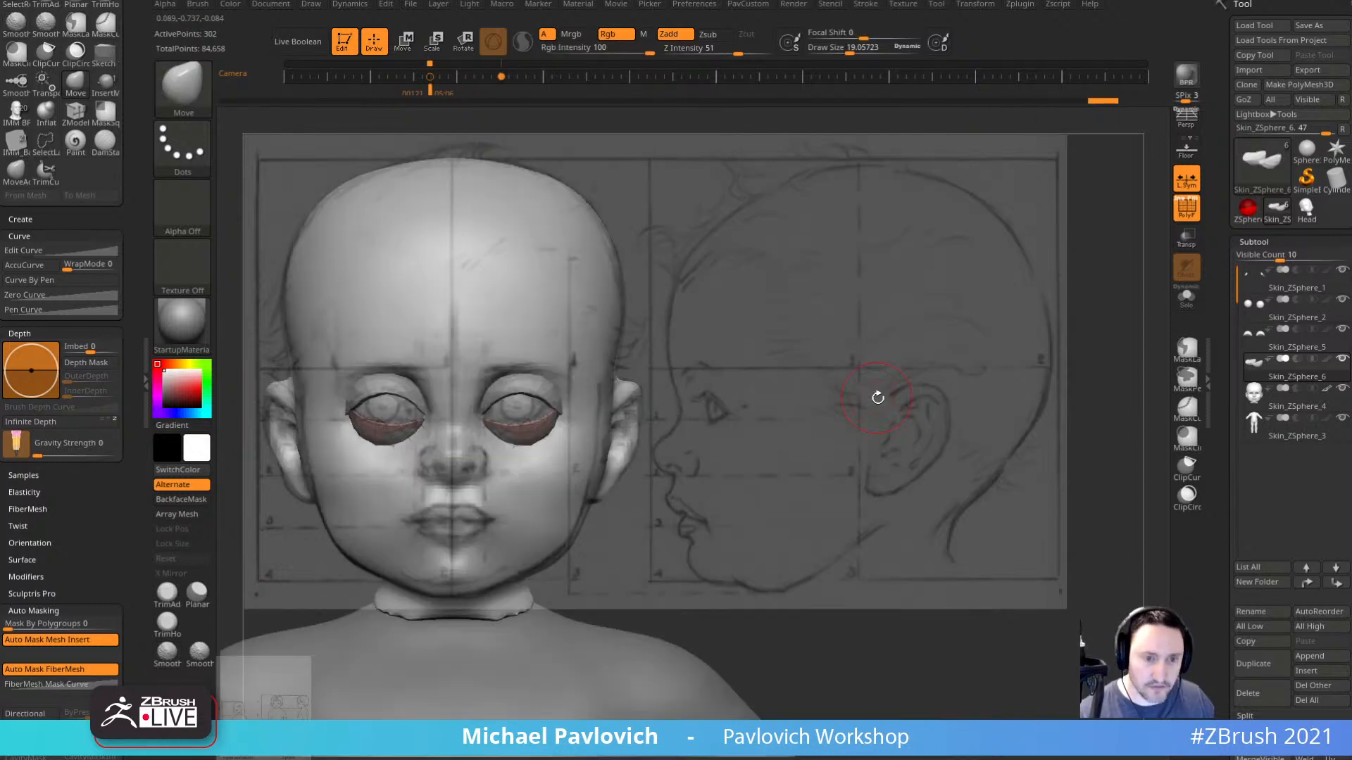
Activate the head (Skin_ZSphere_4) and build up the skin beneath the eyes around the lower eyelids with the Inflat brush.
left_click(562, 467, "alt")
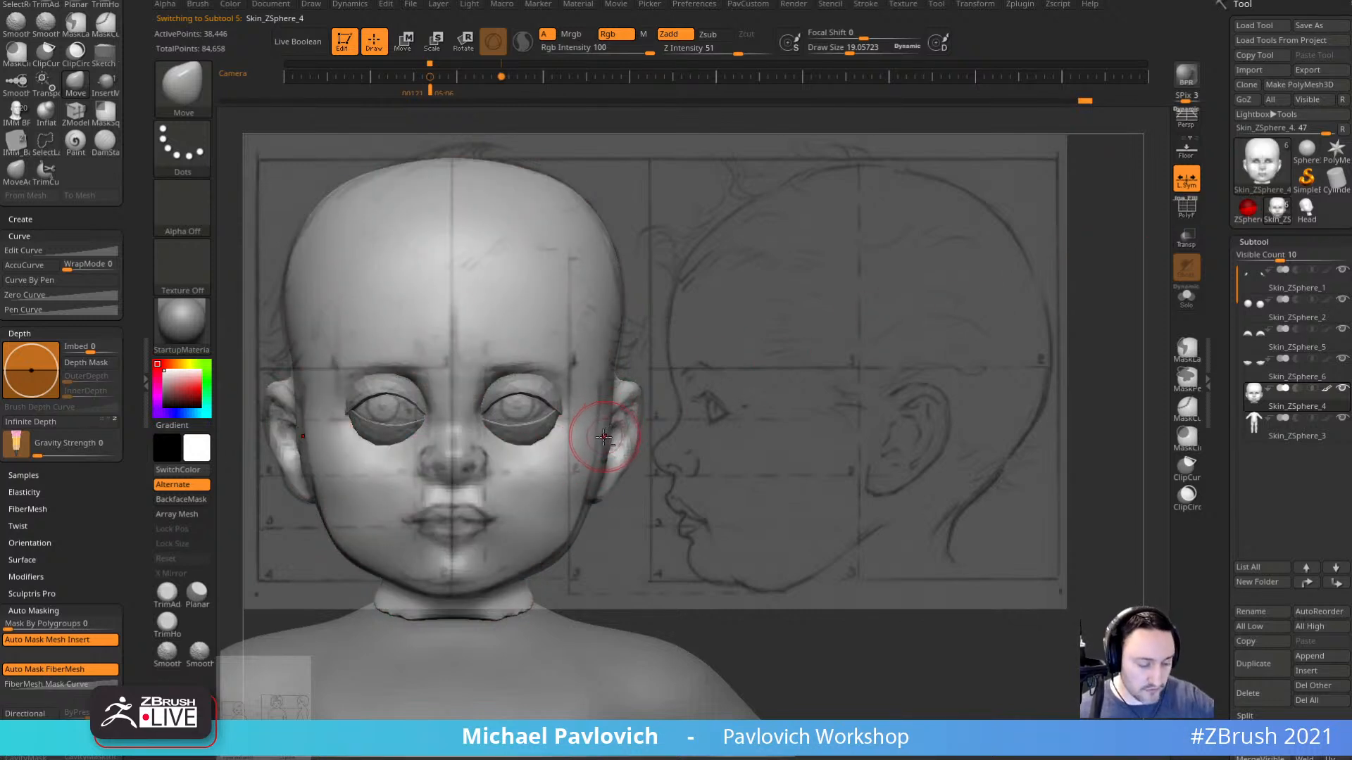
key("b")
key("i")
key("n")
left_click_drag(526, 447, 556, 425)
left_click_drag(691, 375, 637, 380)
mouse_move(553, 431)
left_mouse_down()
mouse_move(565, 414)
mouse_move(519, 467)
left_mouse_up()
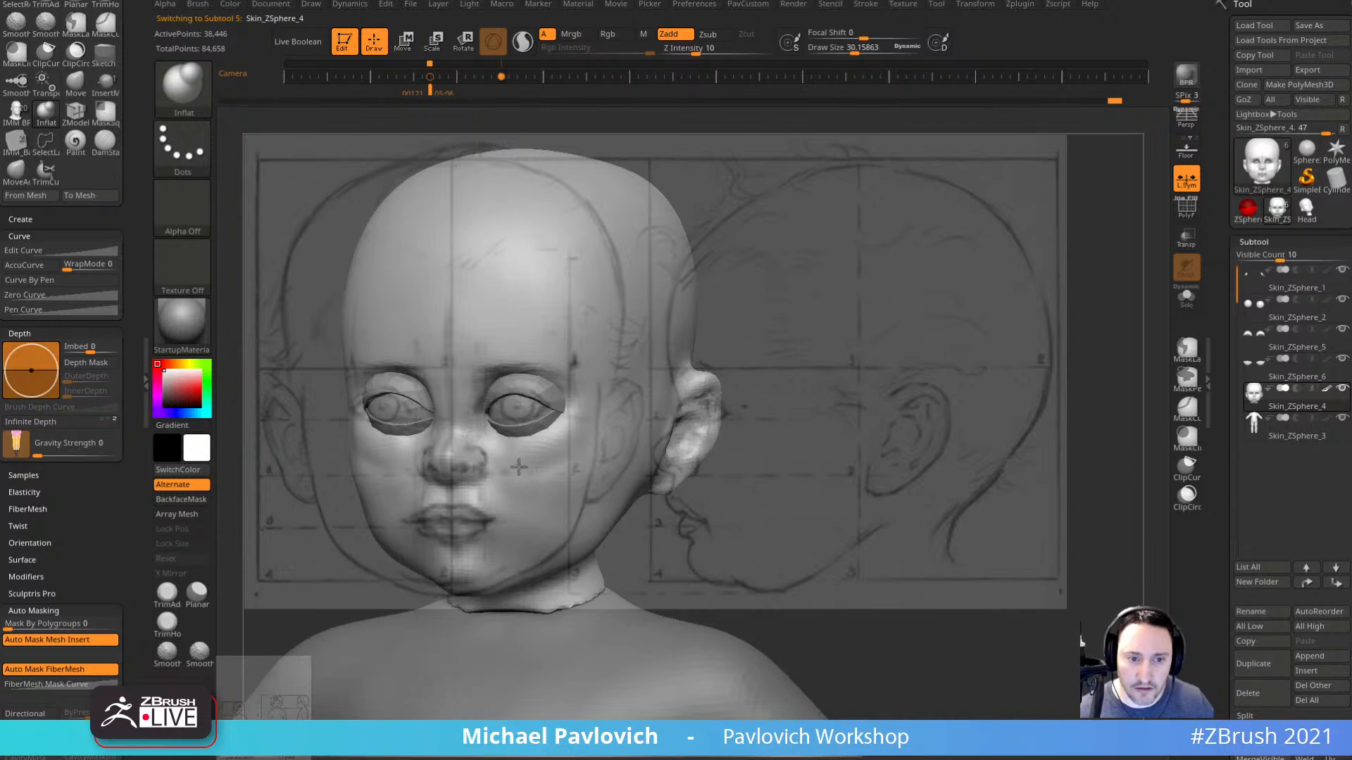
Smooth the head's surface around the outer eye area and below the mouth.
key("shift")
left_click_drag(588, 408, 569, 426, "shift")
left_click_drag(788, 437, 593, 453)
left_click_drag(437, 563, 452, 543, "shift")
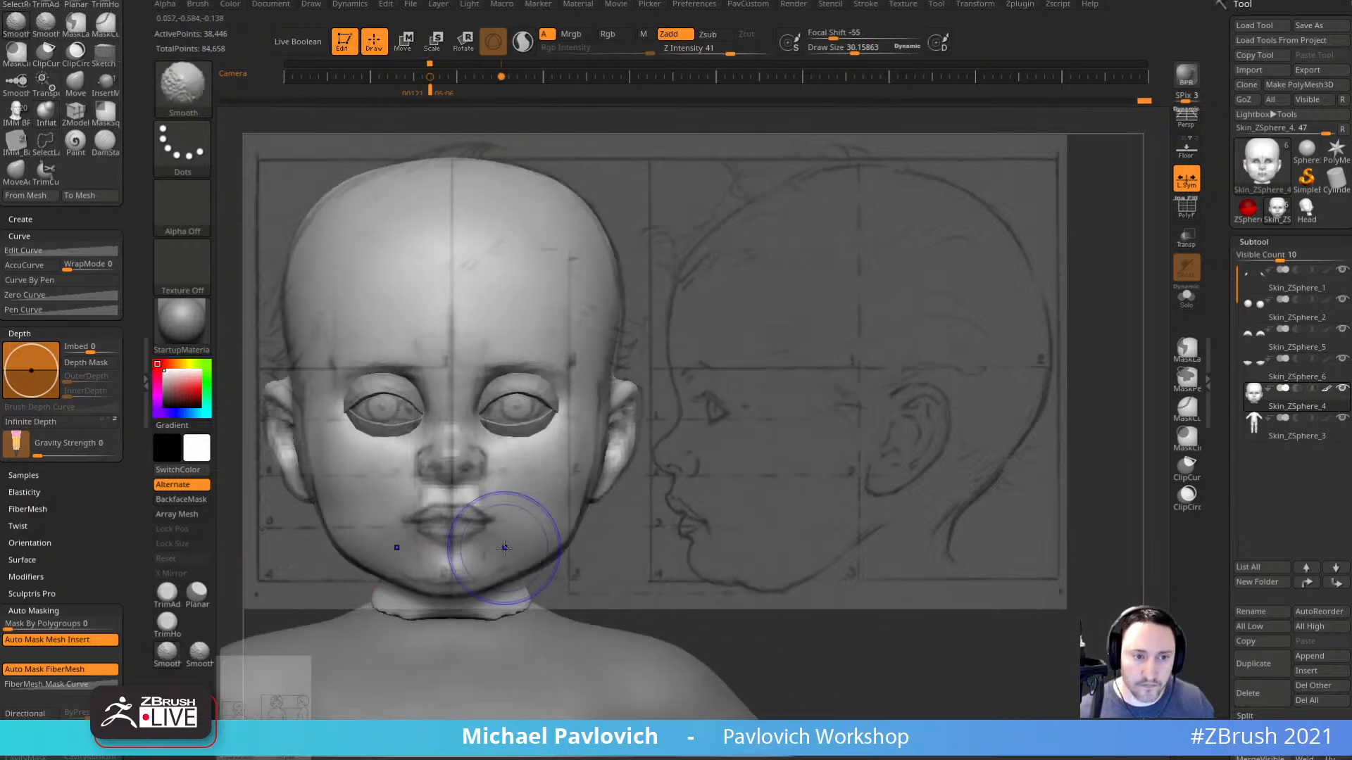
Touch up the head's surface around the eyes with a Standard brush of about 11.
key("1")
key("s")
left_click_drag(556, 401, 547, 401)
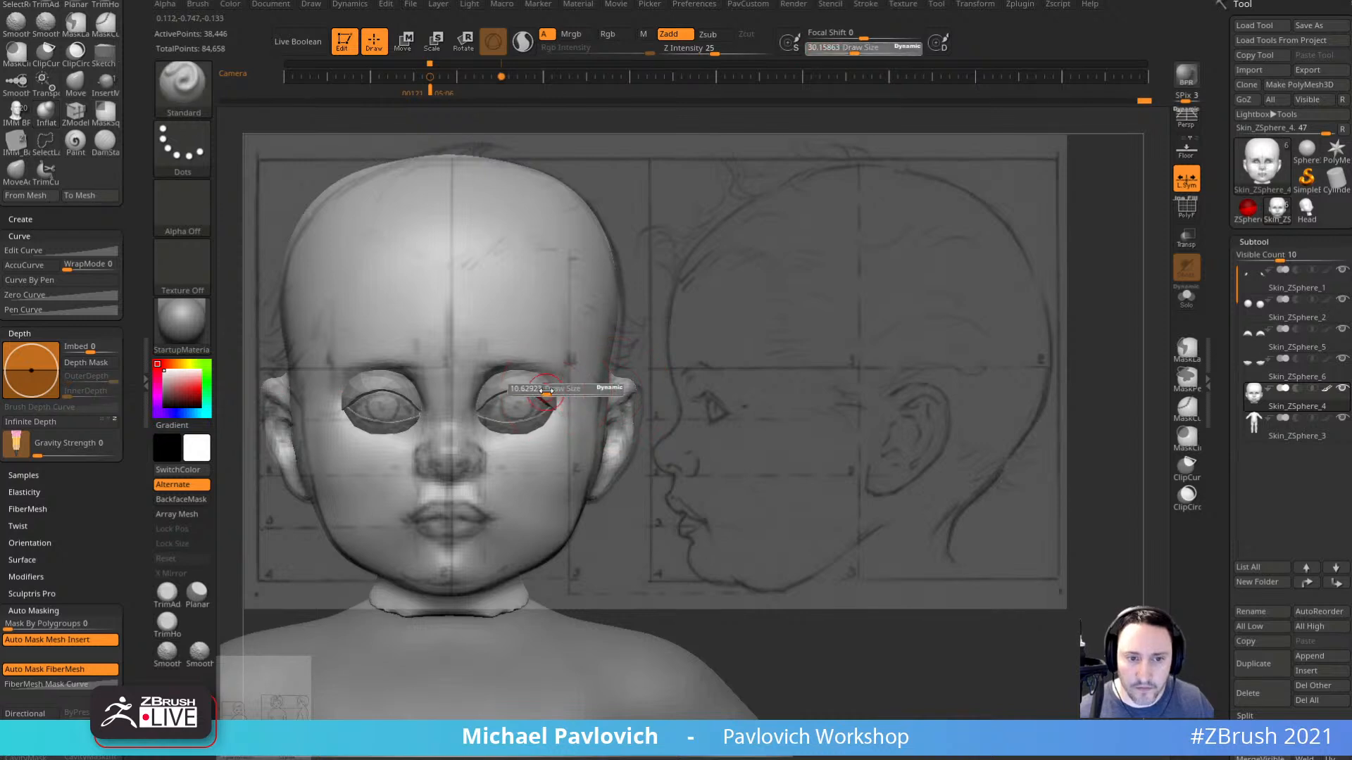
right_click_drag(546, 405, 549, 407, "alt")
key("s")
left_click_drag(542, 407, 506, 418)
Adjust the eyeballs (Skin_ZSphere_2) and the upper eyelids against the front reference with Move brush sizes of about 14 and 17.
left_click(525, 410, "alt")
key("2")
key("s")
key("ctrl+shift+d")
right_click_drag(510, 337, 512, 338, "alt")
key("1")
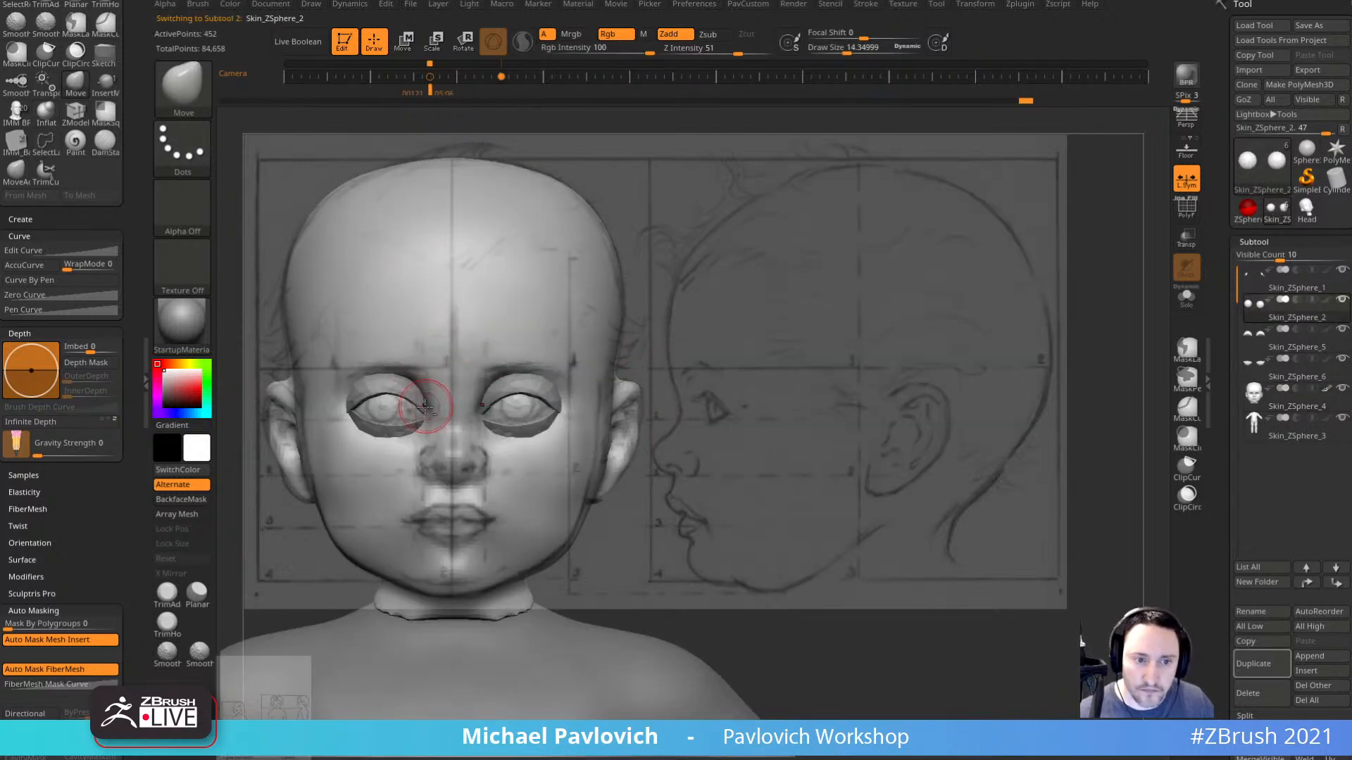
key("s")
left_click_drag(437, 407, 518, 407)
left_click(533, 387, "alt")
key("s")
key("2")
Activate the head and reshape its brow and eye area with Move brush sizes of about 43 and 36.
left_click(552, 354, "alt")
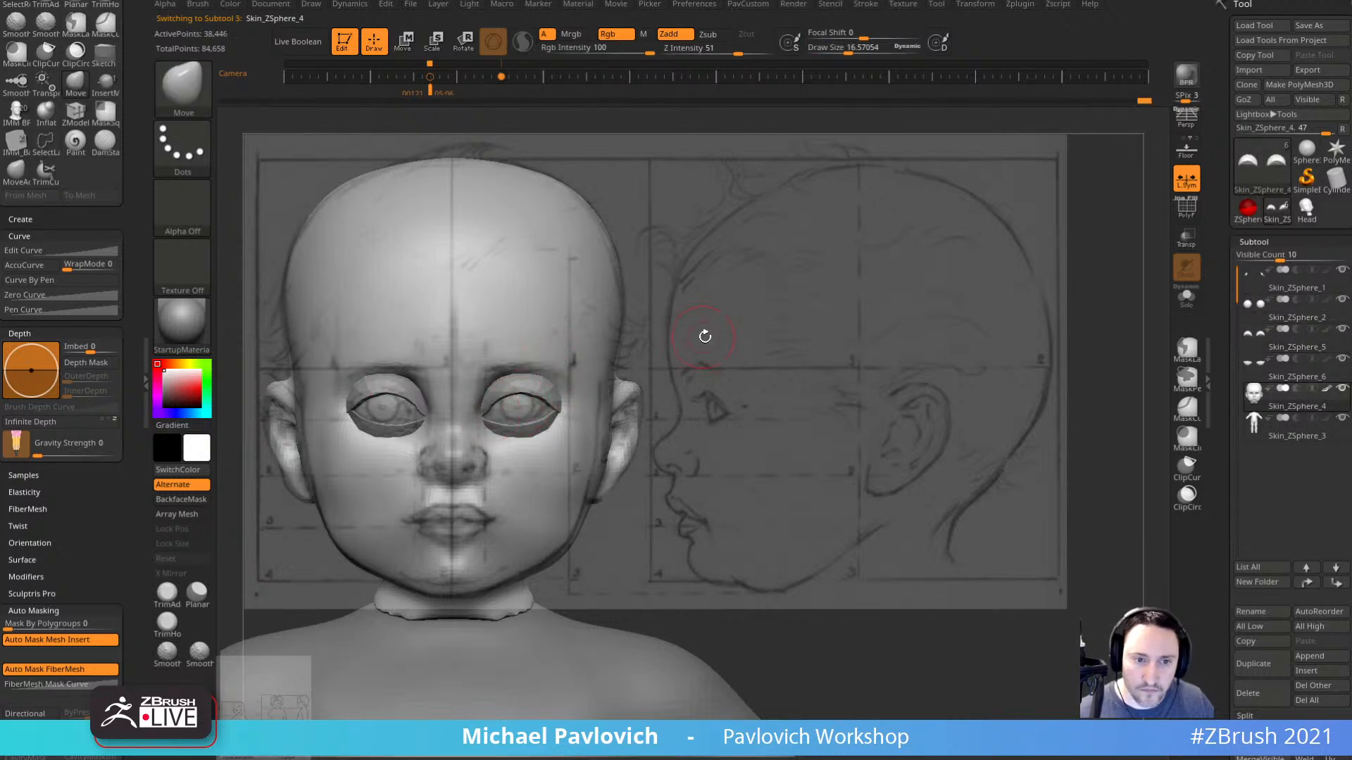
key("s")
left_click_drag(588, 369, 598, 368)
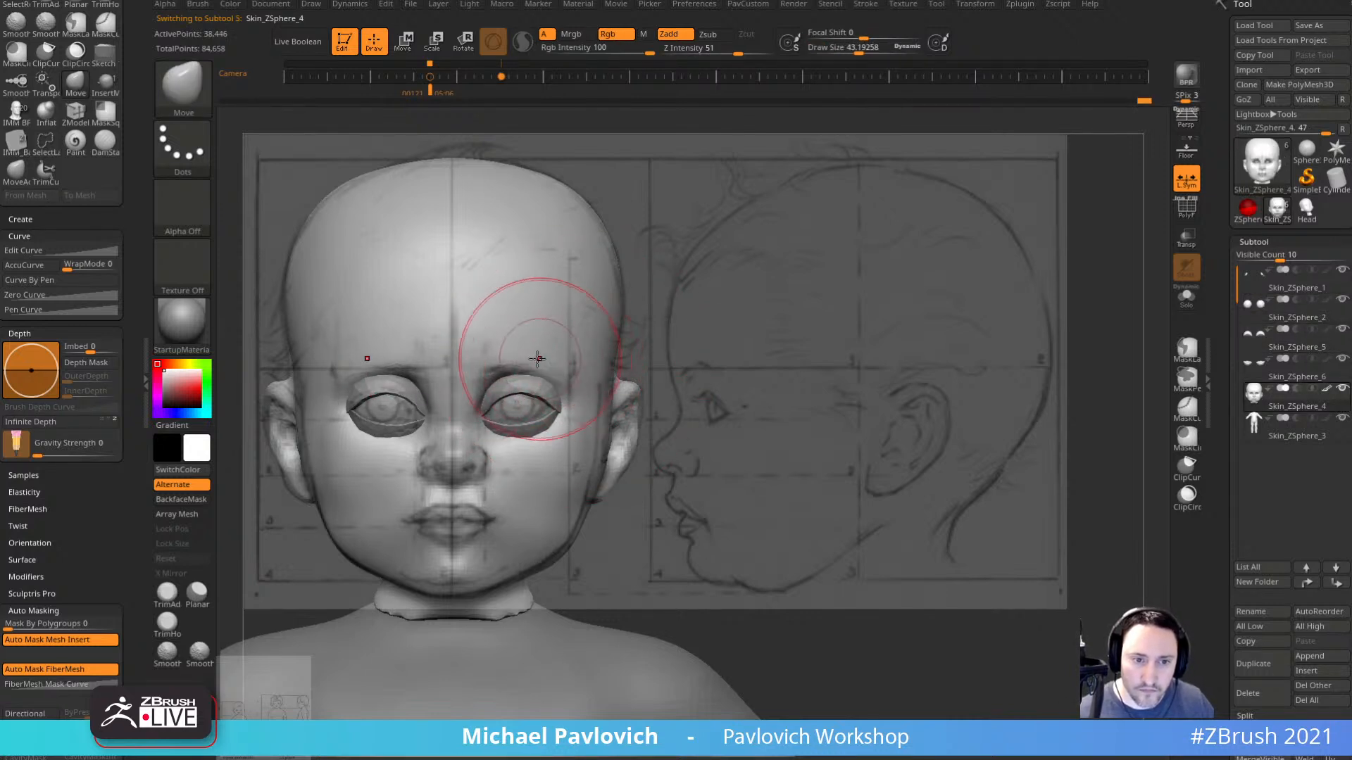
key("s")
left_click_drag(487, 363, 487, 365)
left_click_drag(694, 357, 605, 366)
key("s")
left_click_drag(580, 368, 556, 374)
left_click_drag(378, 478, 377, 483, "shift")
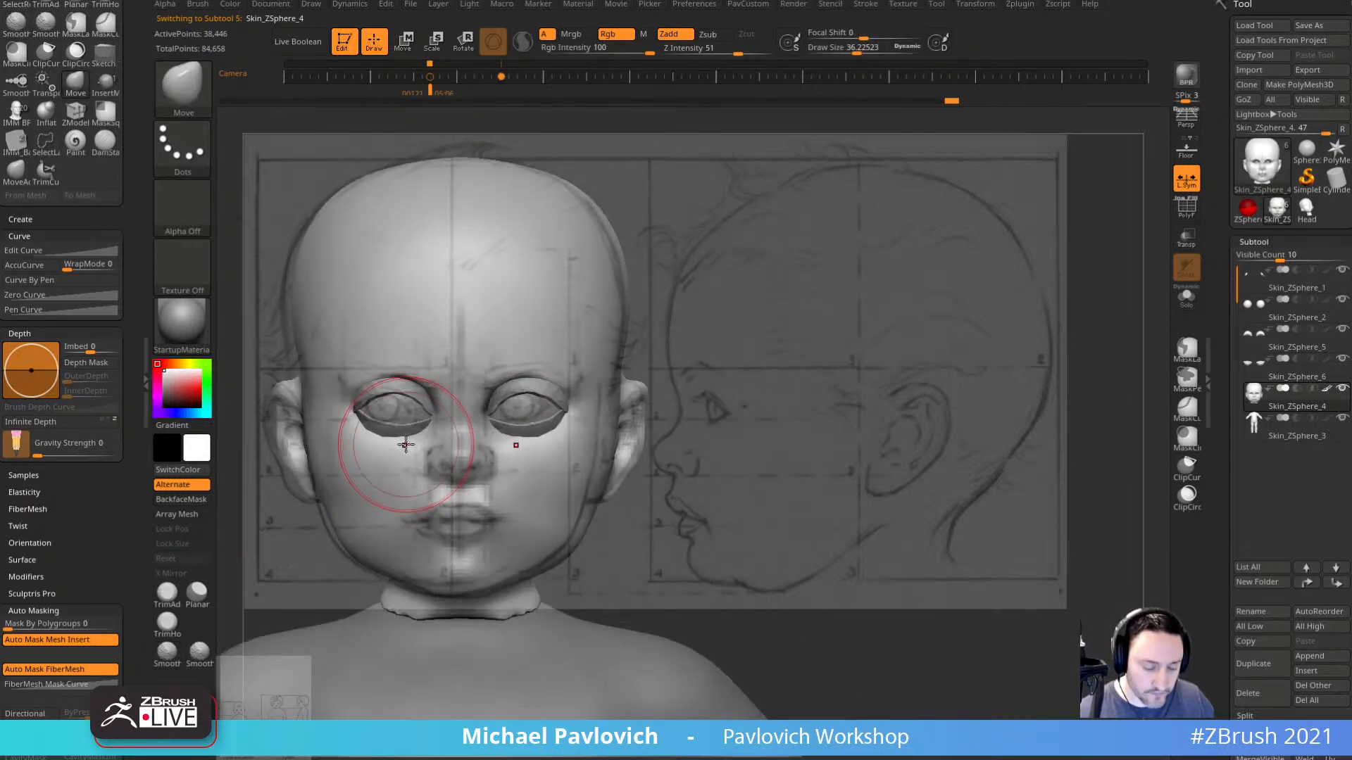
Set the Standard brush to Rgb-only painting at intensity 100 and trace reference guide marks onto the face.
key("b")
key("s")
key("t")
left_click(613, 33)
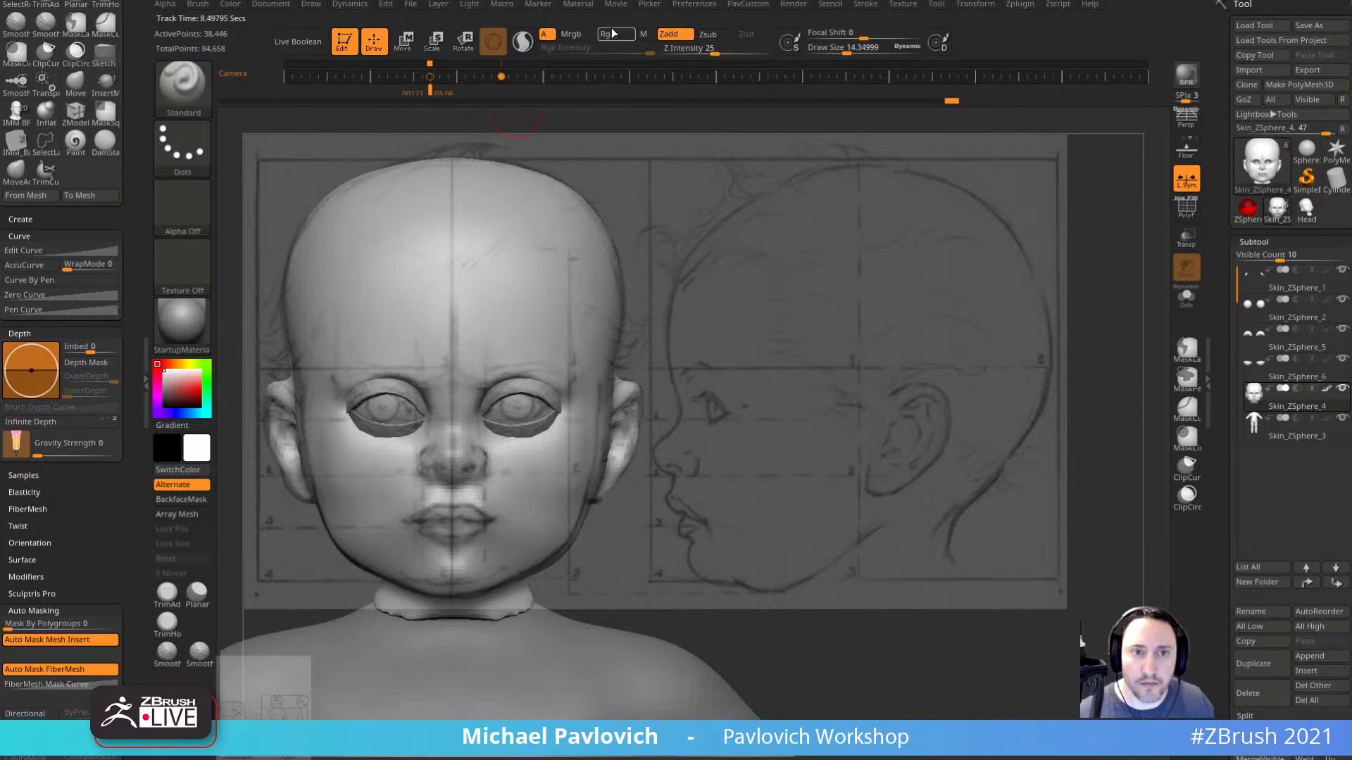
key("bracketleft")
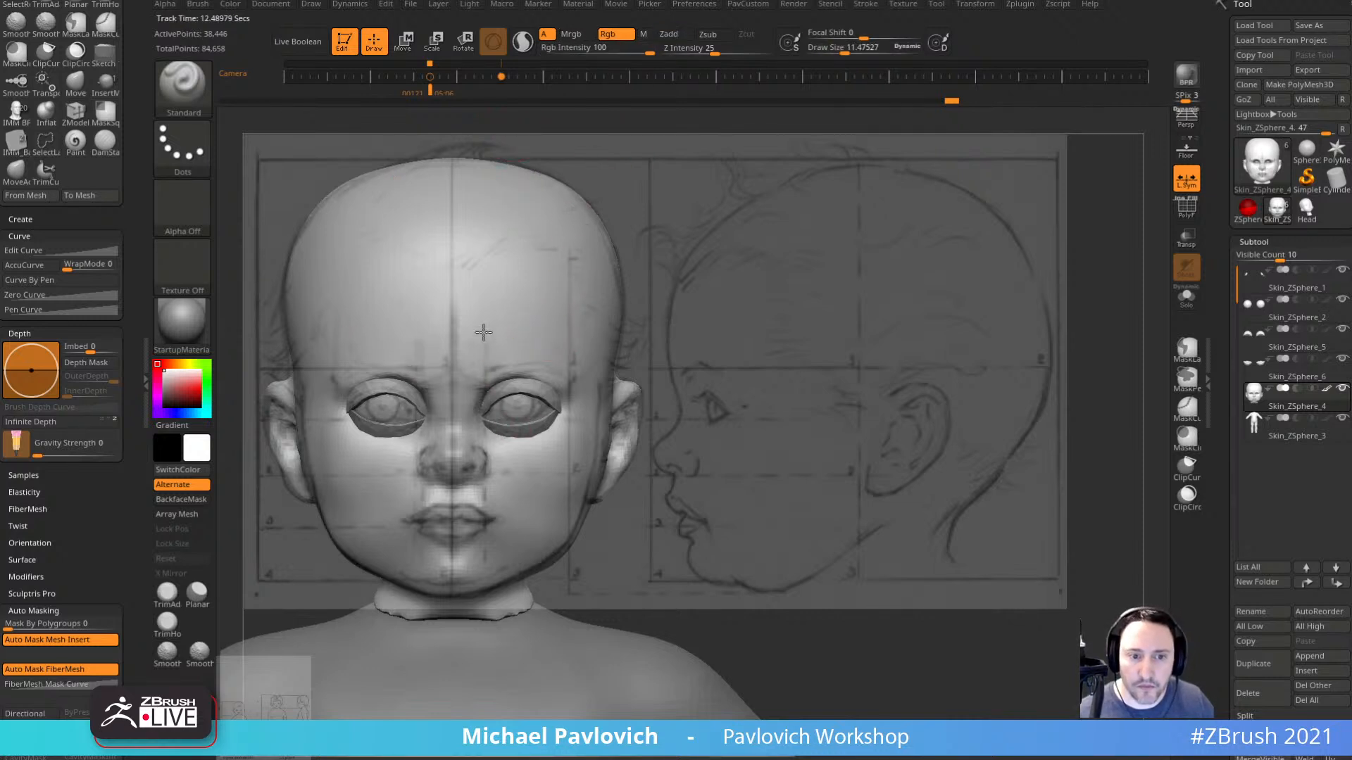
left_click_drag(548, 451, 538, 441)
key("bracketright")
key("bracketright")
key("bracketright")
key("bracketright")
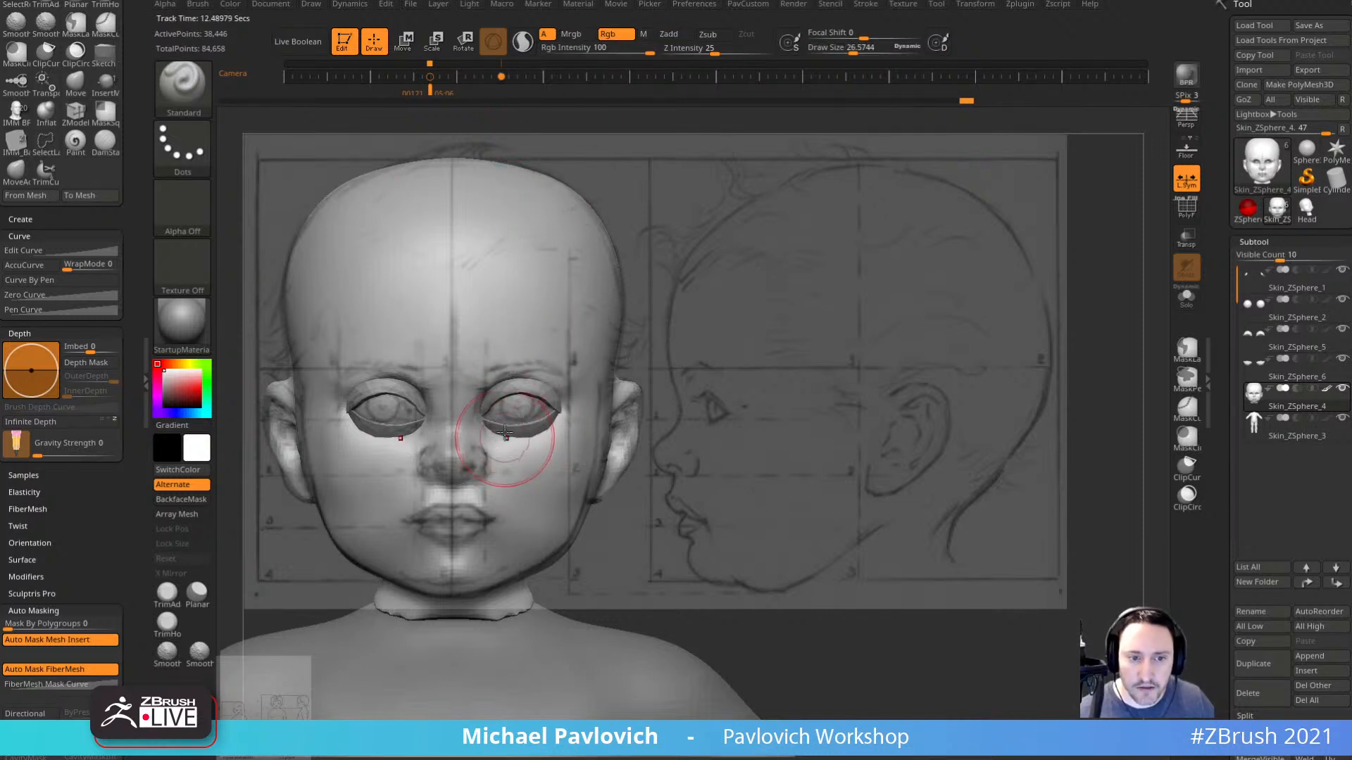
Trace the irises onto the eyeballs, and the brow, mouth and cheek guides onto the head.
left_click(521, 412, "alt")
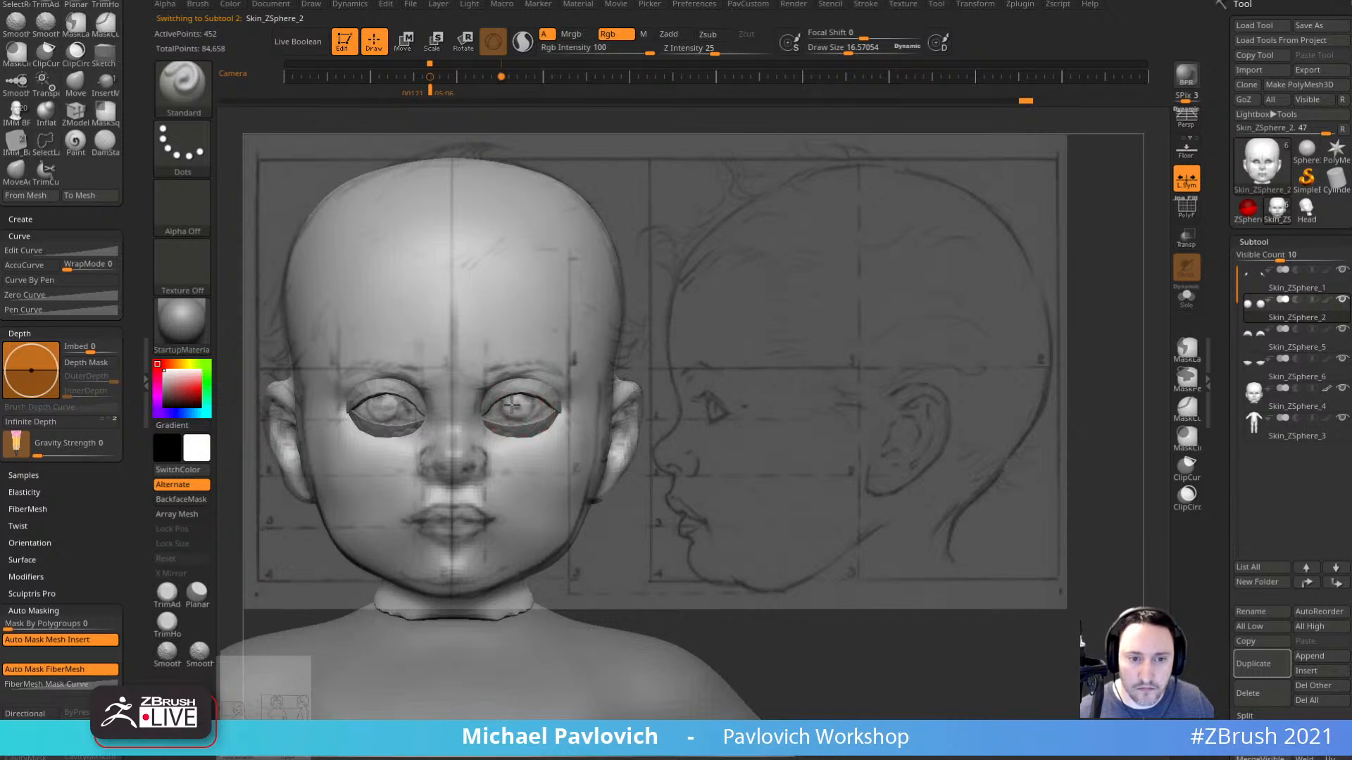
left_click(547, 369, "alt")
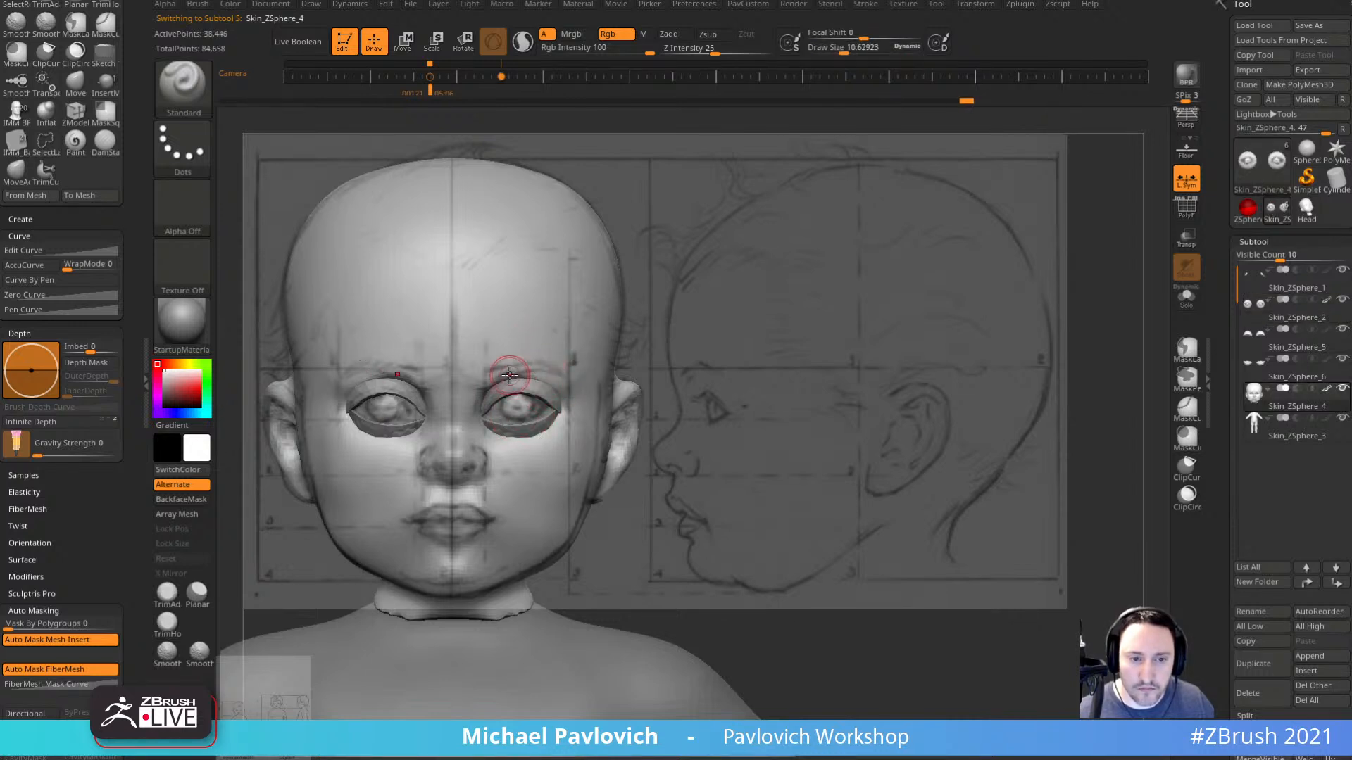
key("bracketright")
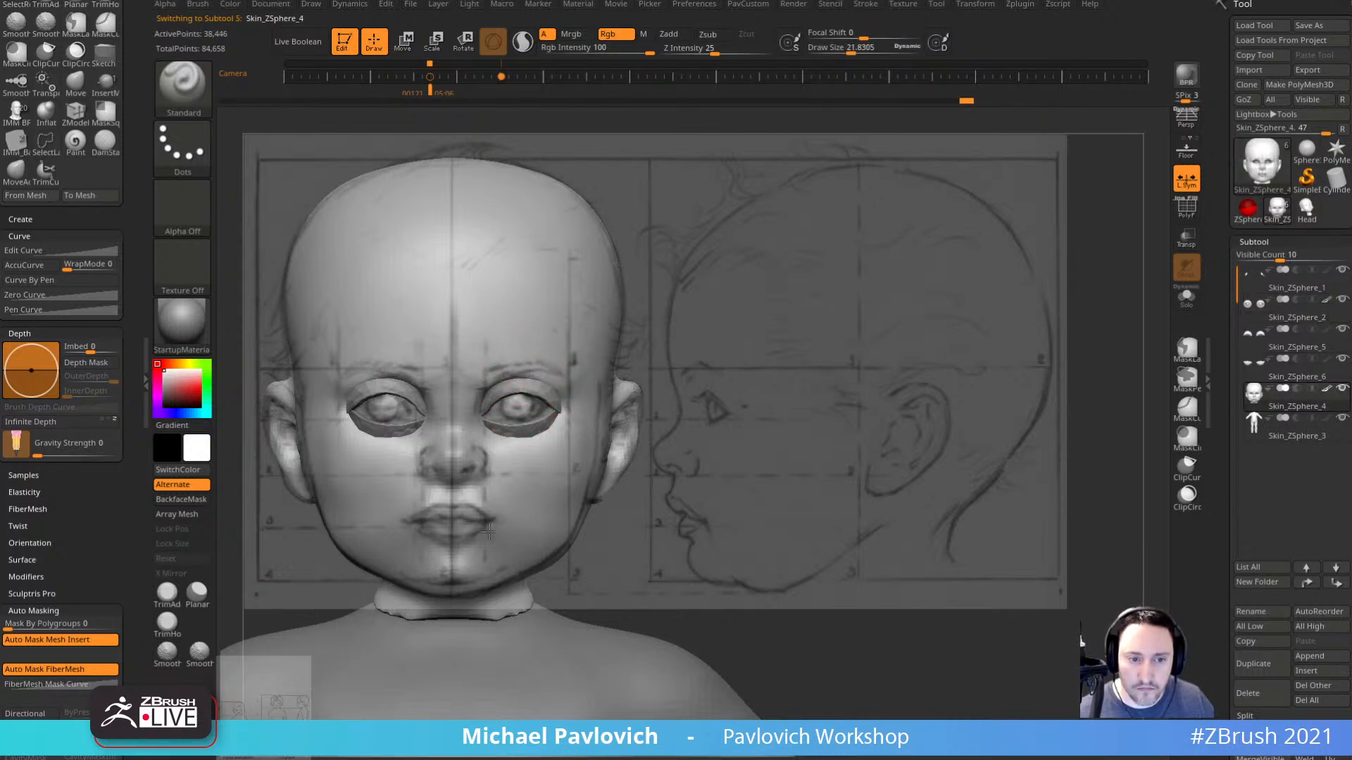
left_click_drag(547, 508, 573, 475)
Hide the reference sketches and turn off the painted colour on the eyeballs (Skin_ZSphere_2).
key("shift+z")
mouse_move(716, 436)
left_mouse_down()
mouse_move(633, 438)
mouse_move(757, 431)
left_mouse_up()
left_click(1273, 362)
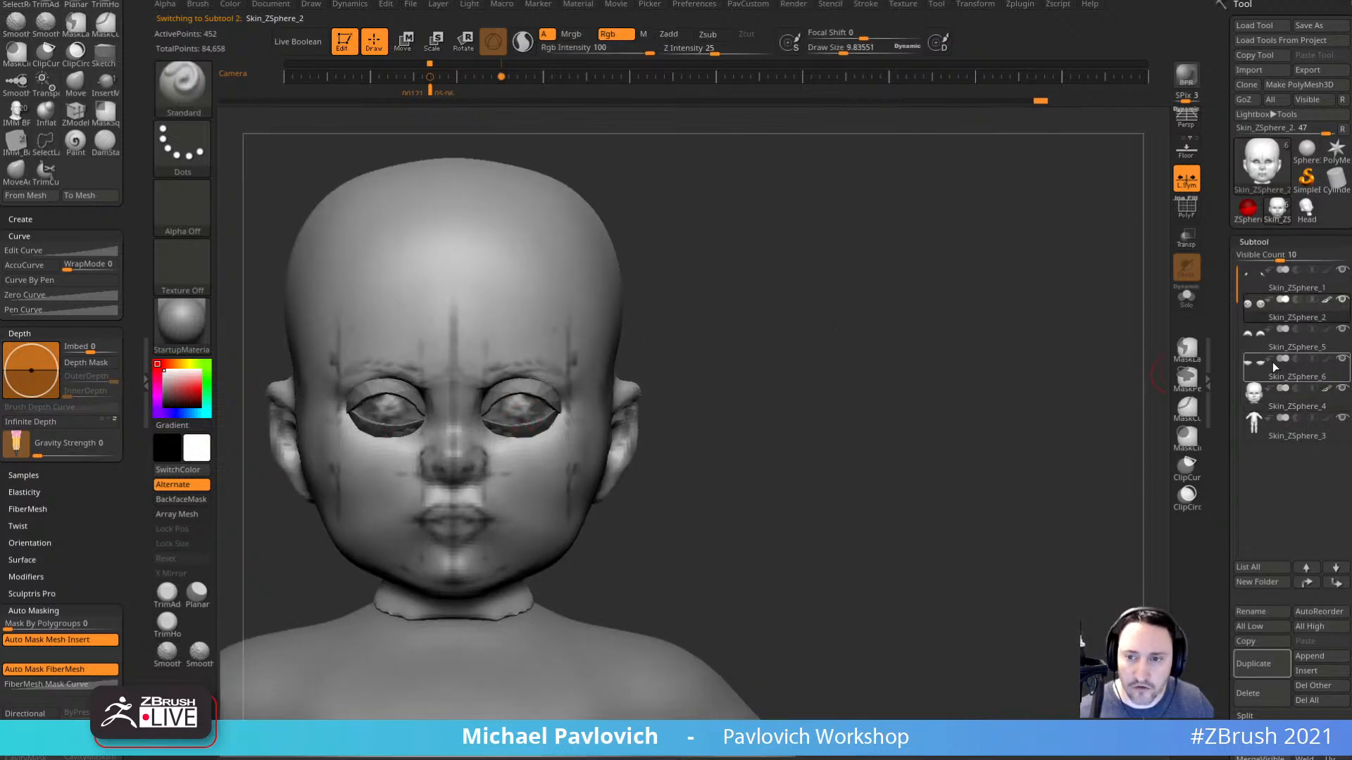
left_click(1327, 302)
Activate the upper eyelids (Skin_ZSphere_5) and adjust their profile from the side with a Move brush of about 22.
mouse_move(786, 327)
left_mouse_down("alt")
mouse_move(845, 335)
mouse_move(860, 373)
mouse_move(928, 336)
mouse_move(853, 338)
mouse_move(941, 269)
mouse_move(889, 266)
left_mouse_up("alt")
left_click(612, 401, "alt")
key("s")
left_click_drag(594, 401, 616, 387)
key("b")
key("m")
key("v")
mouse_move(873, 388)
left_mouse_down()
mouse_move(915, 429)
mouse_move(846, 407)
left_mouse_up()
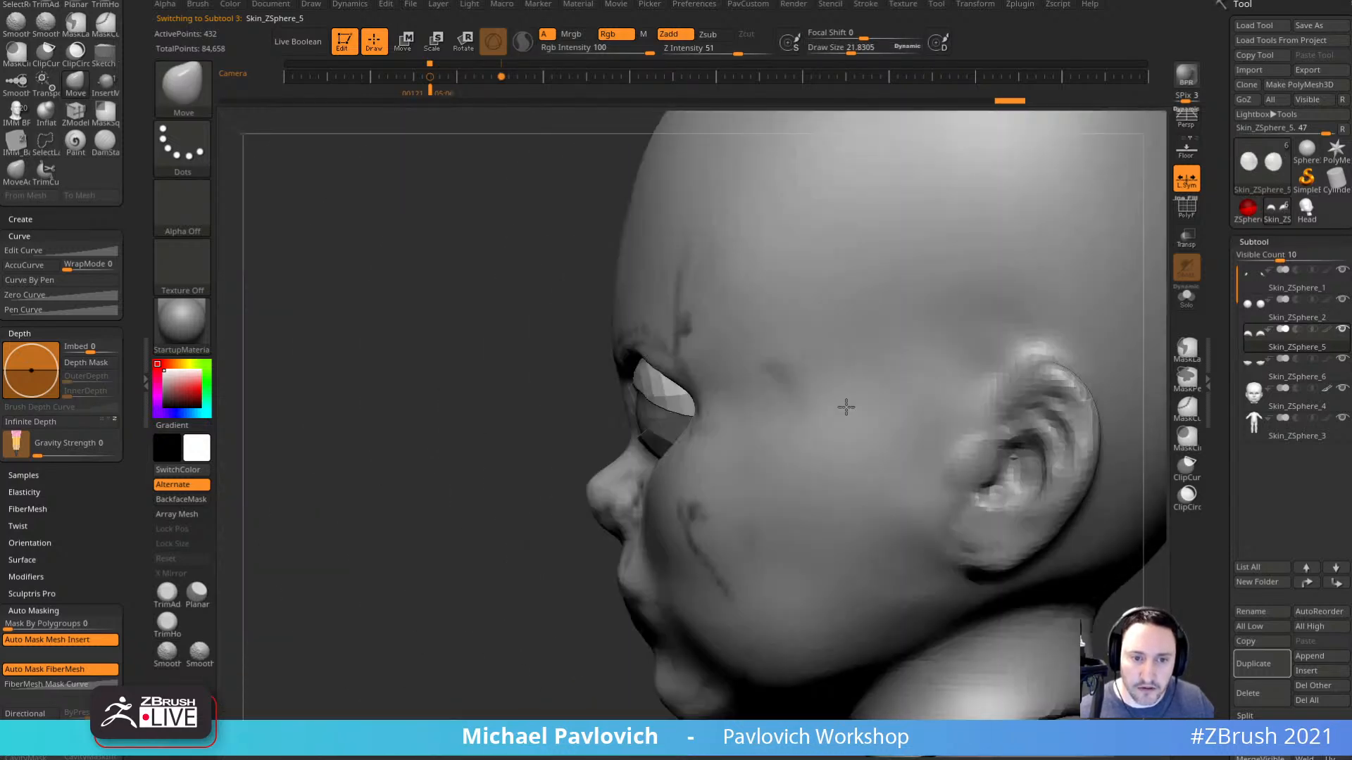
left_click_drag(638, 389, 644, 401)
Activate the lower eyelids (Skin_ZSphere_6) and adjust their side profile with Move brush sizes between about 19 and 30.
left_click(664, 437, "alt")
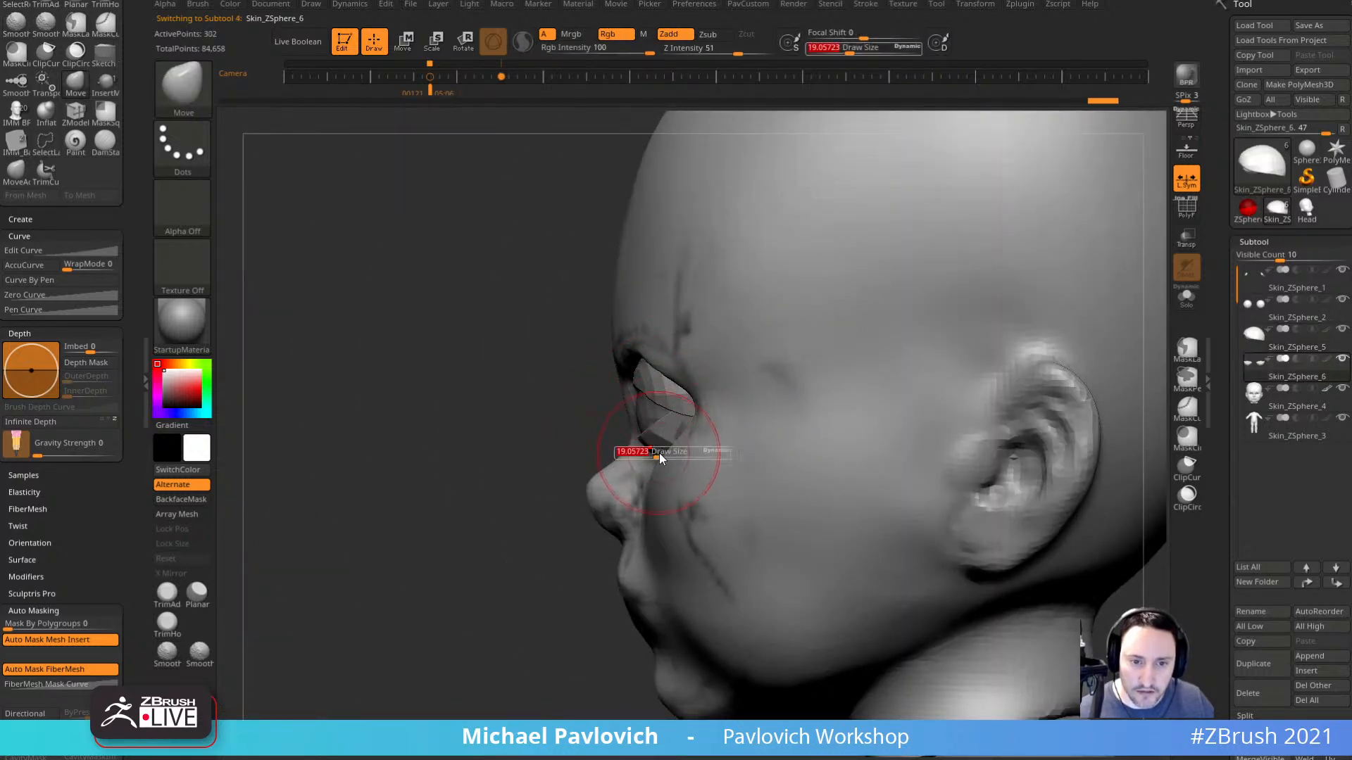
key("s")
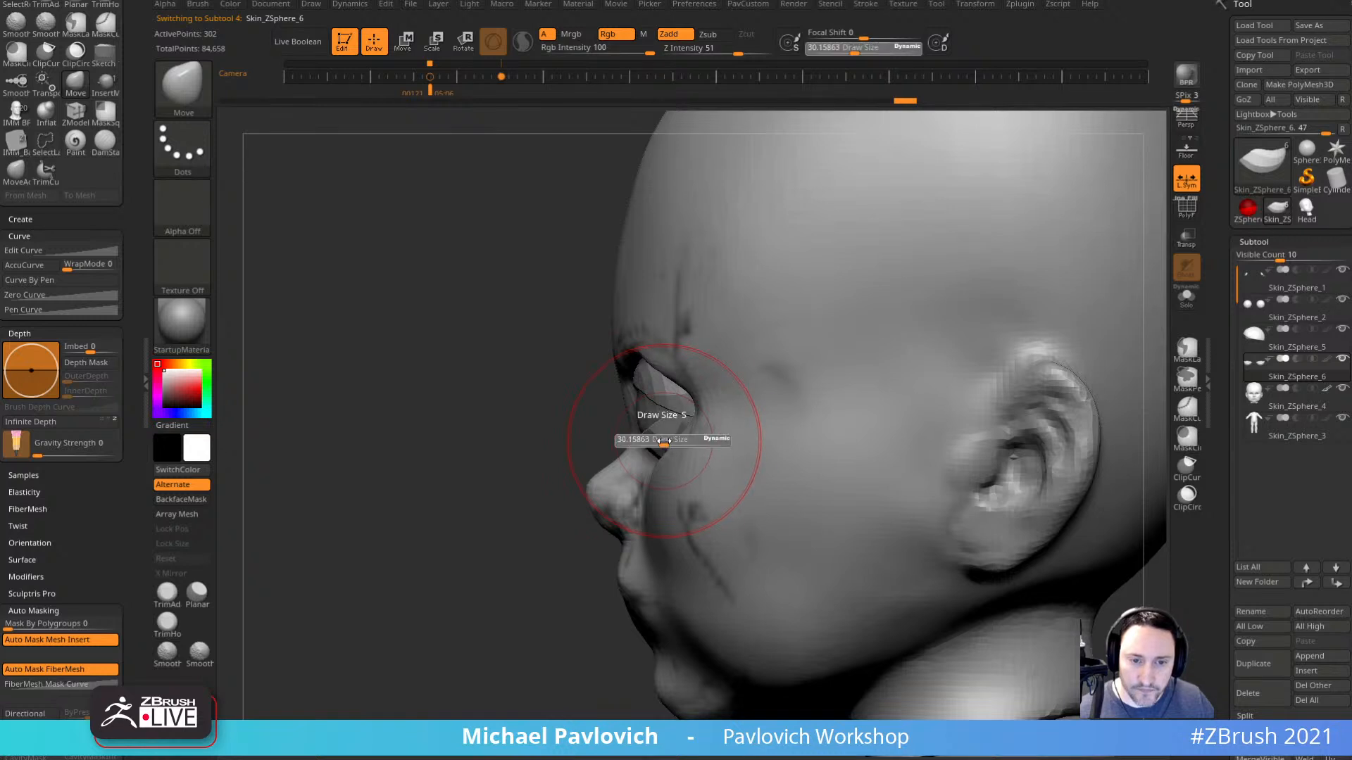
left_click_drag(664, 440, 669, 444)
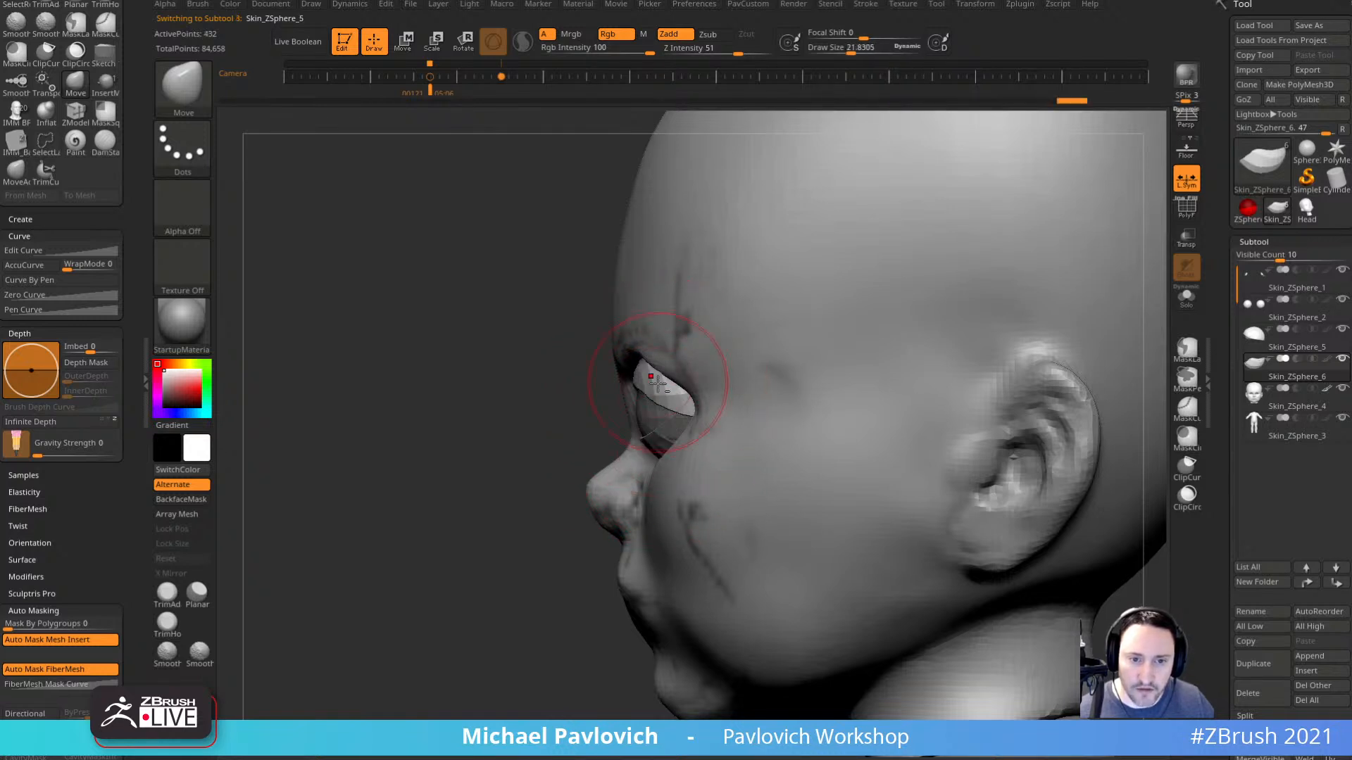
Activate the head and build up the skin around the eye sockets with the Inflat brush.
left_click(645, 345, "alt")
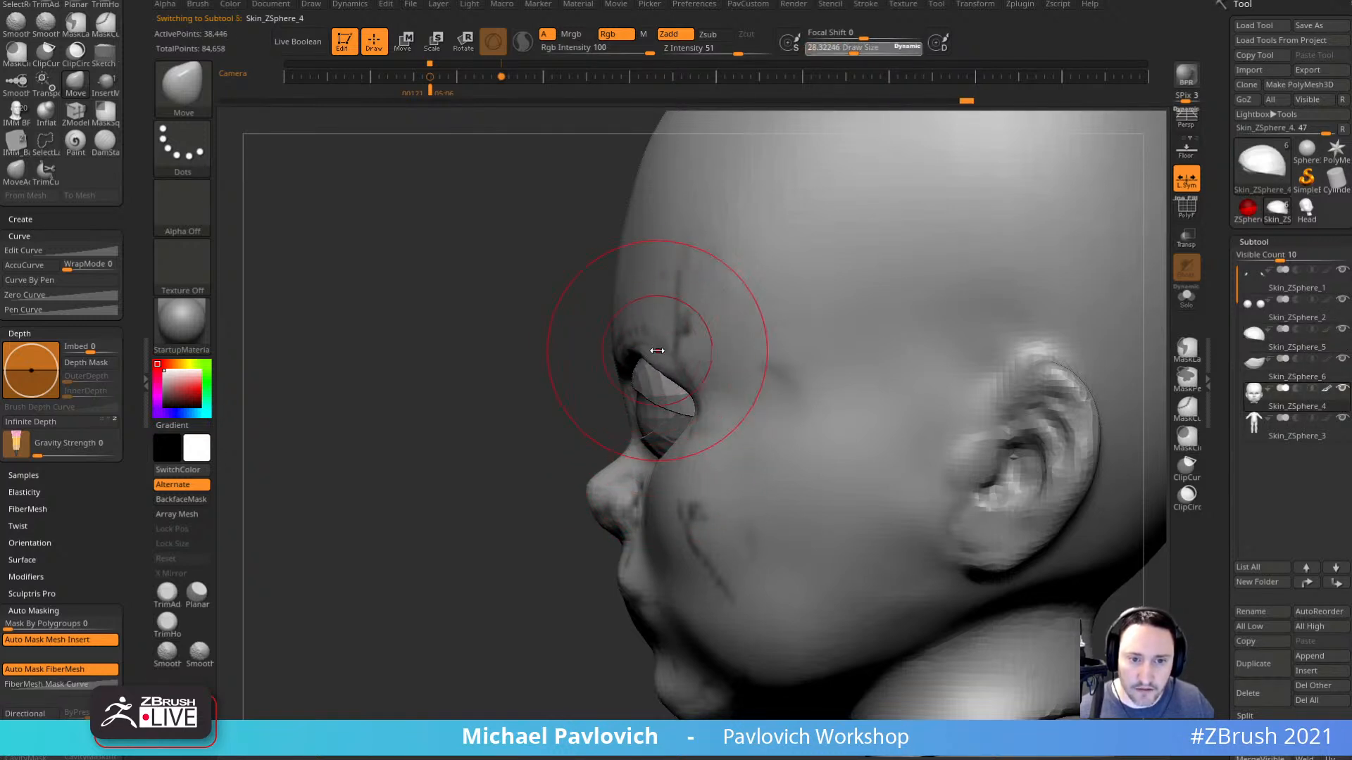
right_click_drag(620, 332, 620, 281)
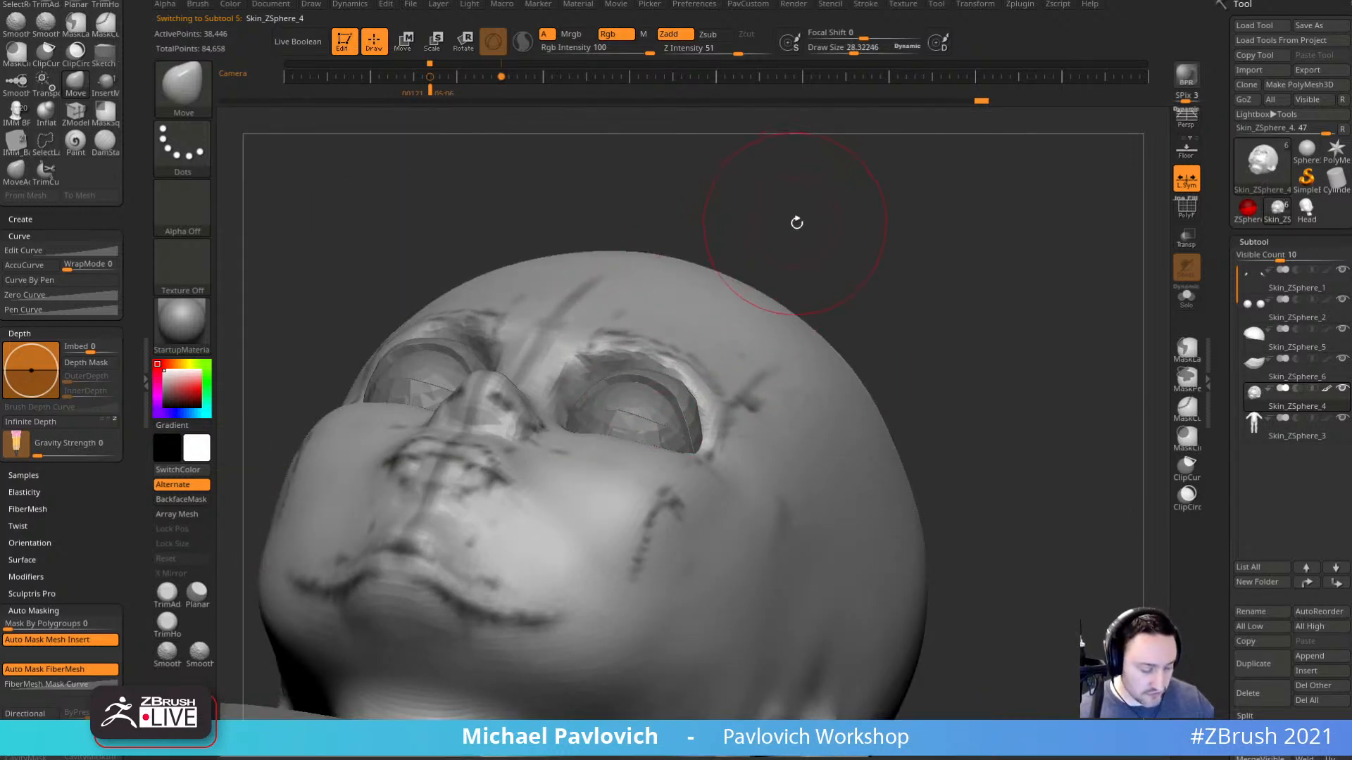
key("b")
key("i")
key("n")
left_click_drag(815, 224, 830, 292)
left_click_drag(968, 271, 993, 268)
Fit the head's skin above the upper eyelids with a Move brush of about 14 and smooth it.
key("b")
key("m")
key("v")
key("s")
mouse_move(563, 341)
left_mouse_down()
mouse_move(547, 344)
mouse_move(656, 342)
left_mouse_up()
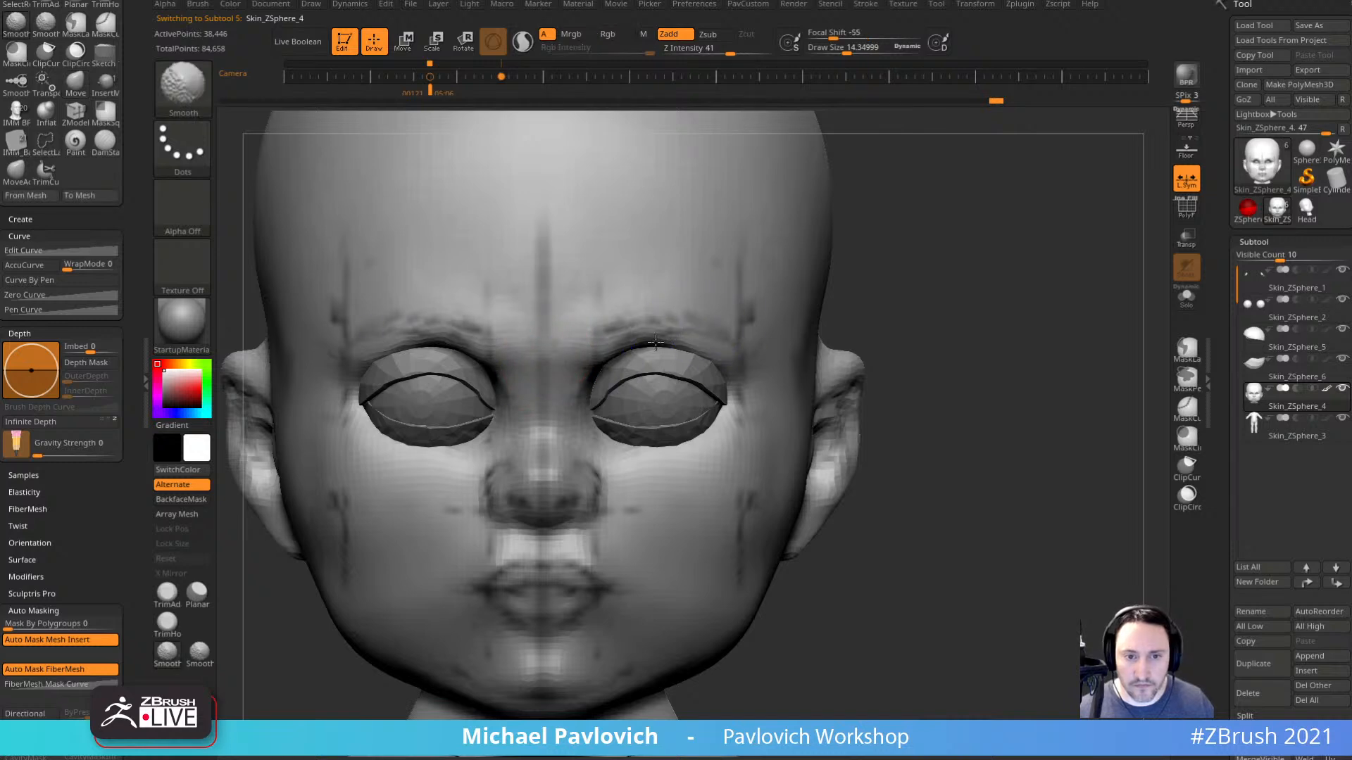
mouse_move(915, 331)
left_mouse_down()
mouse_move(746, 342)
mouse_move(760, 451)
left_mouse_up()
left_click_drag(483, 534, 387, 528)
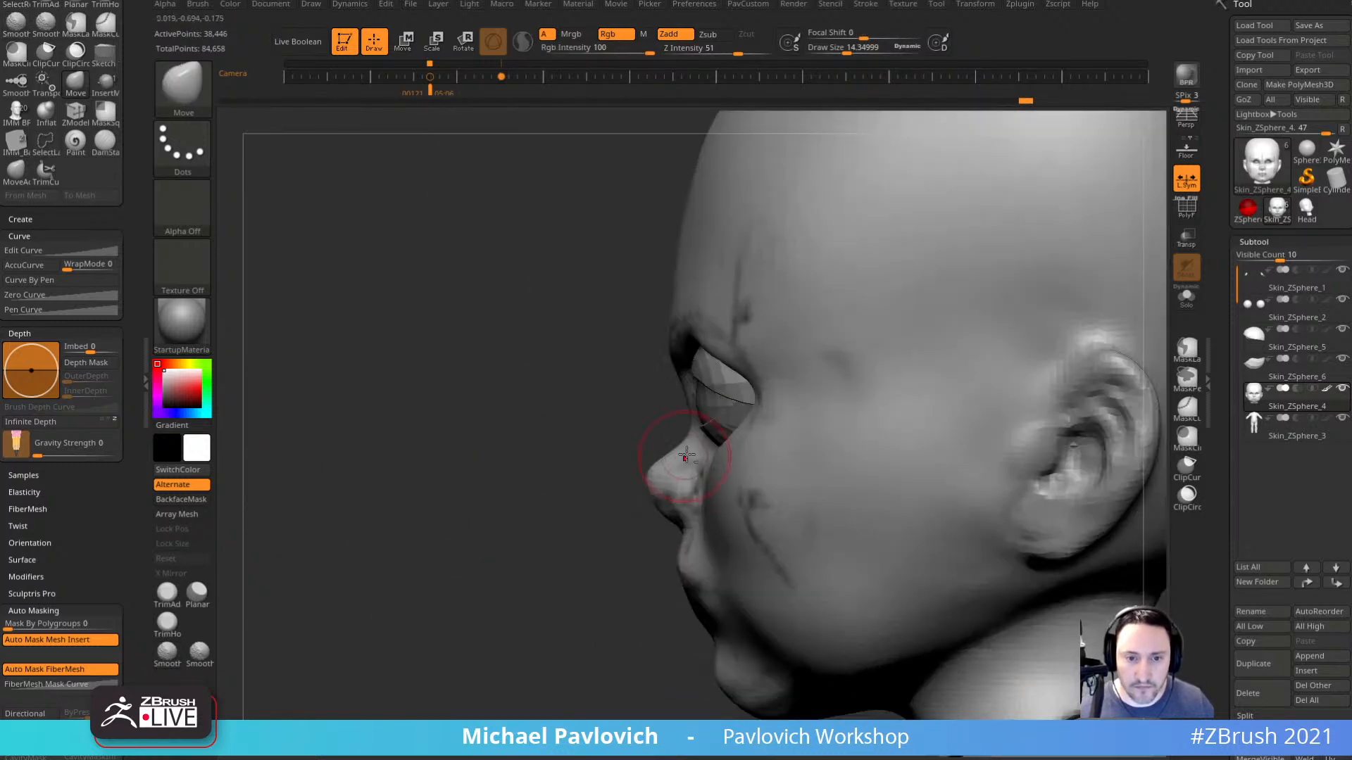
Smooth the head's skin beneath the lower eyelids at a brush size of about 10.
key("b")
key("s")
key("t")
left_click_drag(635, 481, 643, 441)
left_click_drag(518, 509, 626, 458)
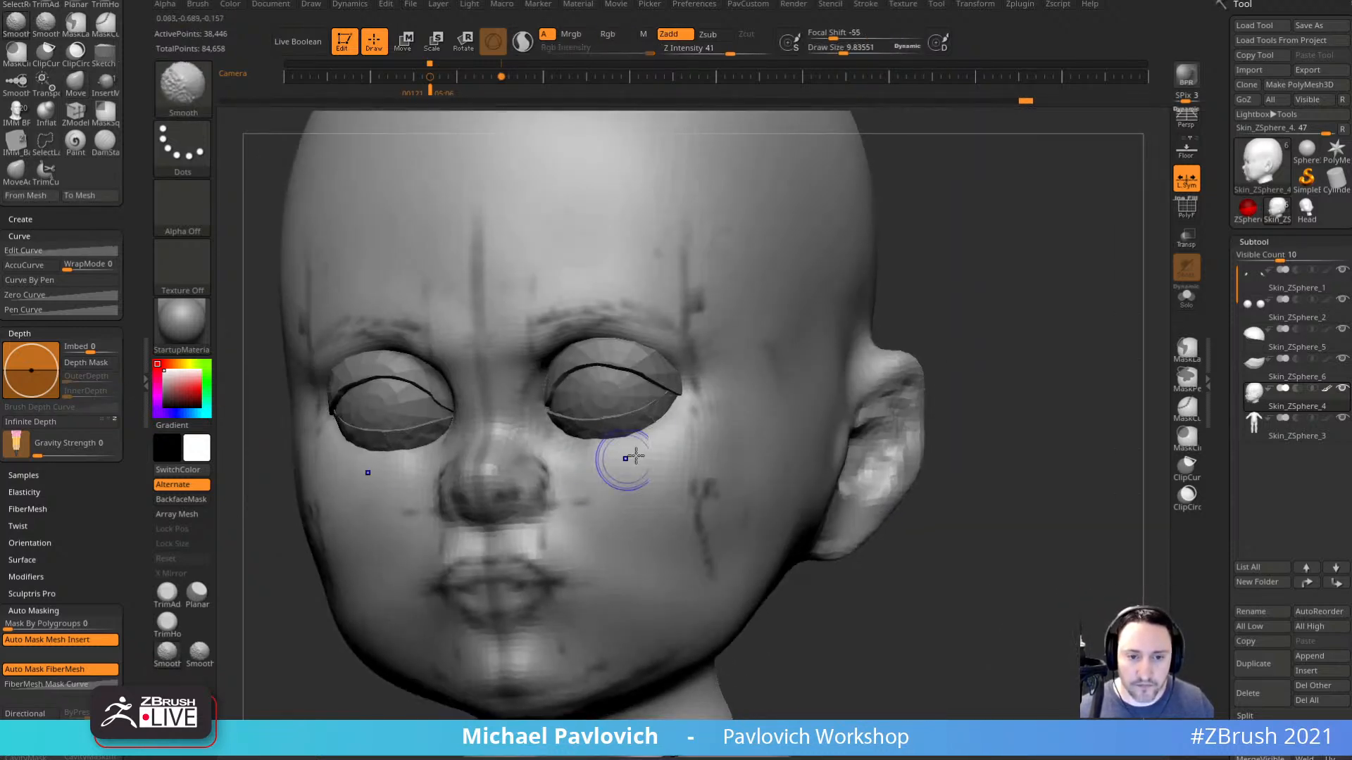
Activate the eyeballs (Skin_ZSphere_2) and reposition them from the side with the Move gizmo.
left_click(619, 403, "alt")
left_click_drag(619, 395, 945, 353)
key("w")
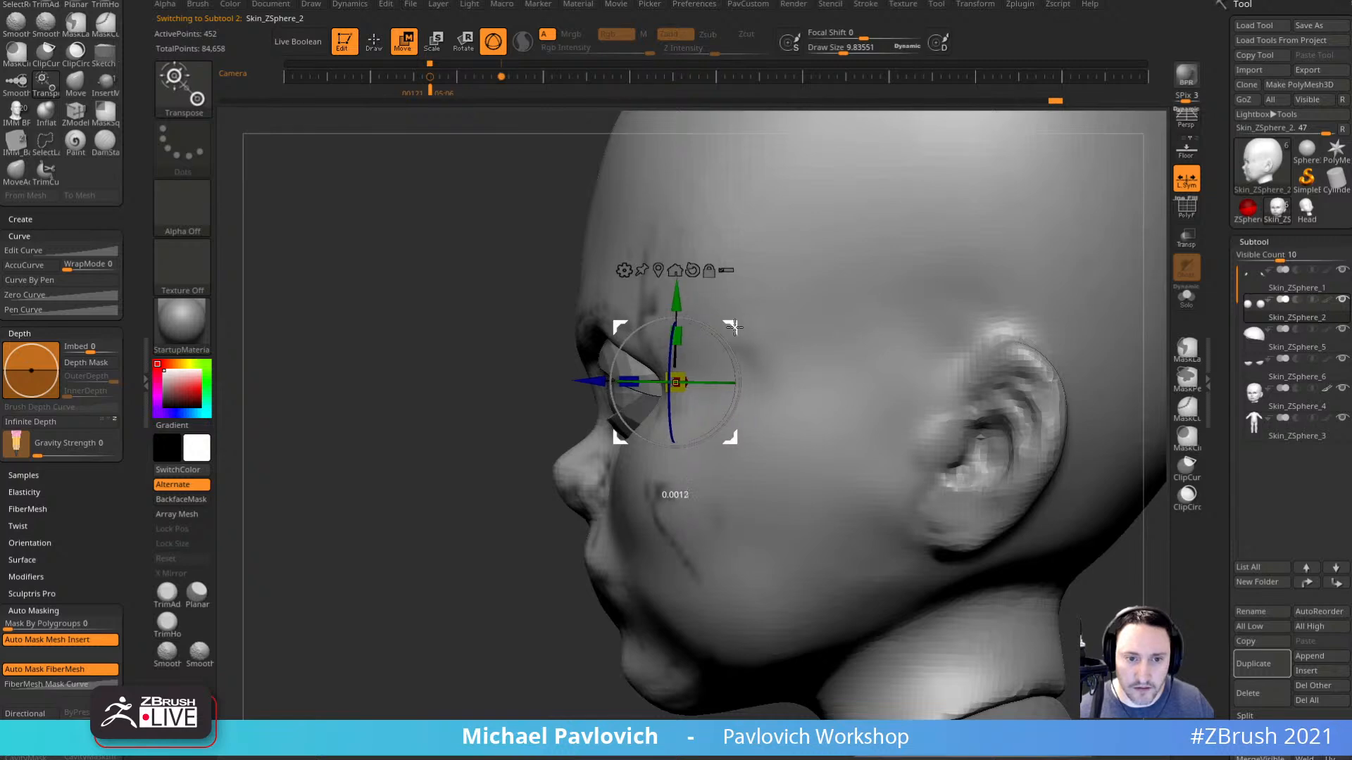
key("q")
Activate the lower eyelids and refine their front edge from the side with a small Move brush.
left_click(618, 425, "alt")
left_click_drag(618, 425, 626, 421)
key("s")
left_click_drag(627, 421, 620, 422)
right_click_drag(620, 424, 675, 435)
key("s")
mouse_move(918, 344)
right_mouse_down("alt")
mouse_move(974, 340)
mouse_move(953, 313)
right_mouse_up("alt")
Remesh the head (Skin_ZSphere_4) with DynaMesh at a resolution of 872.
key("b")
key("s")
key("t")
mouse_move(936, 371)
right_mouse_down("alt")
mouse_move(931, 337)
mouse_move(947, 377)
mouse_move(842, 449)
right_mouse_up("alt")
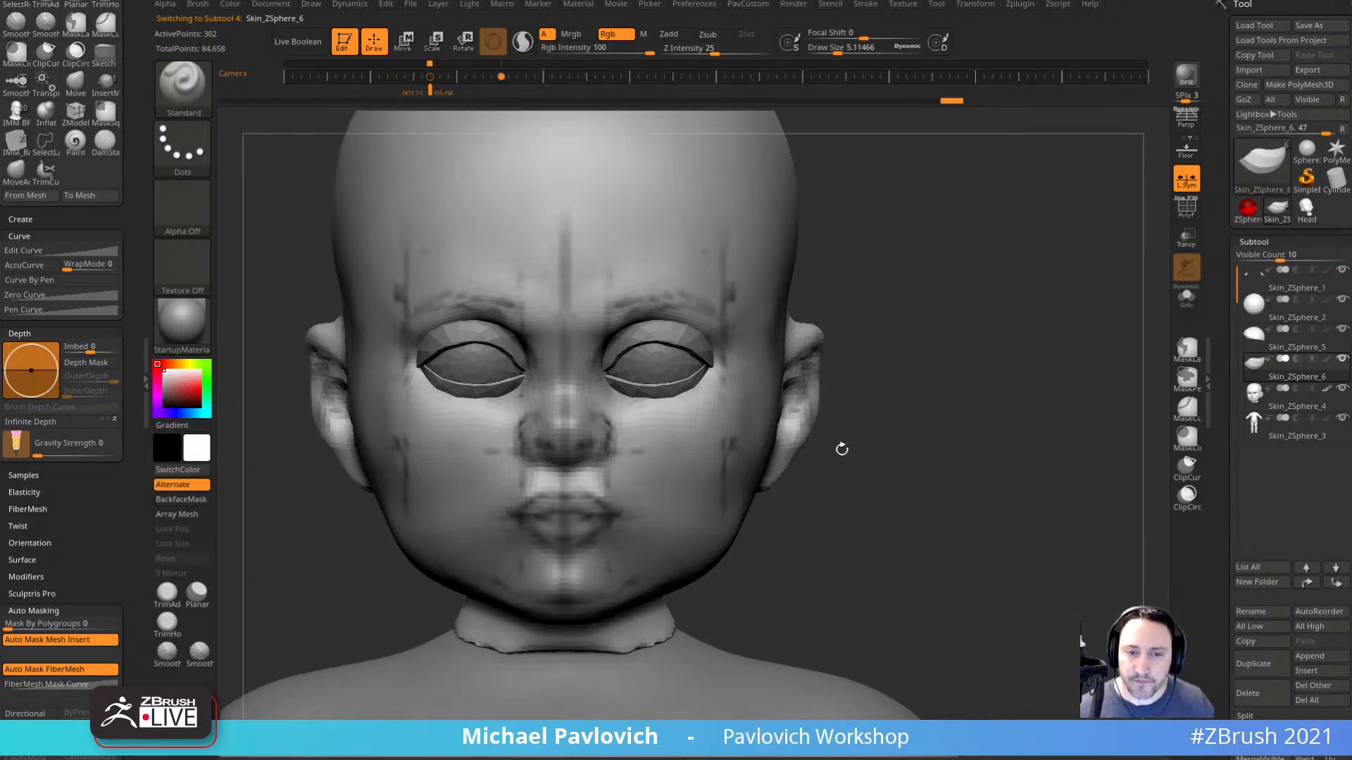
right_click_drag(962, 372, 1022, 352)
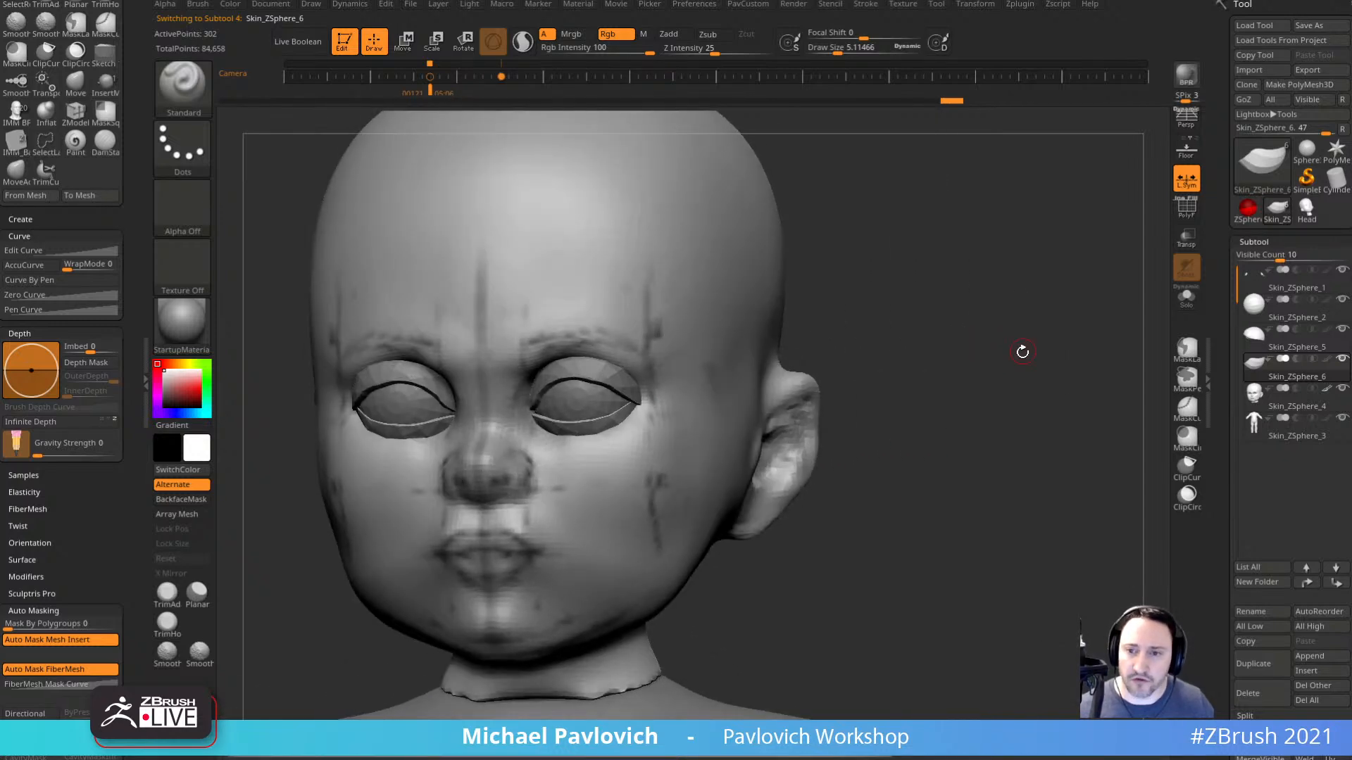
left_click(793, 367, "alt")
key("4")
left_click(965, 258)
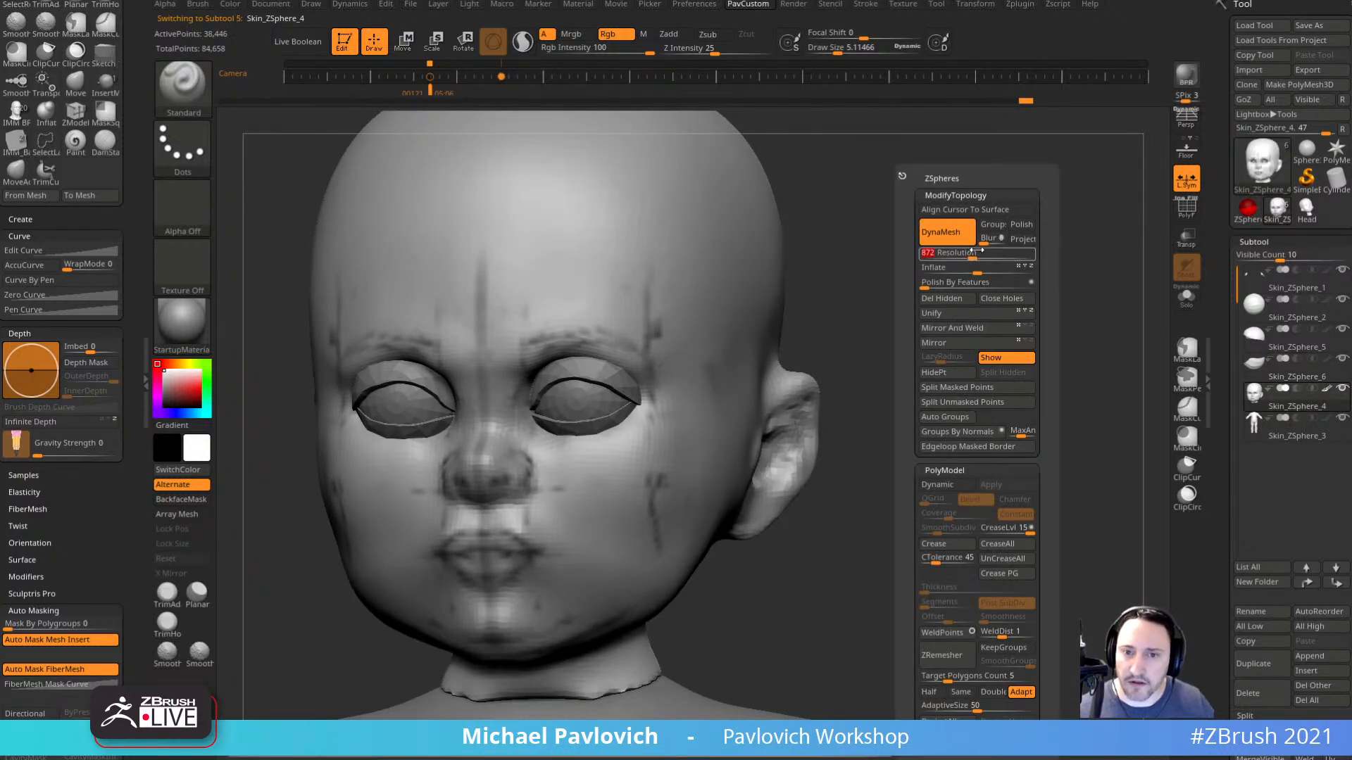
left_click_drag(967, 217, 1030, 367, "ctrl")
Turn Zadd sculpting back on for the Standard brush and carve the nostrils at a size of about 5.
mouse_move(943, 356)
right_mouse_down("shift")
mouse_move(890, 340)
mouse_move(1020, 310)
mouse_move(1018, 343)
right_mouse_up("shift")
mouse_move(1018, 343)
right_mouse_down("alt")
mouse_move(1020, 276)
mouse_move(1027, 304)
right_mouse_up("alt")
key("bracketleft")
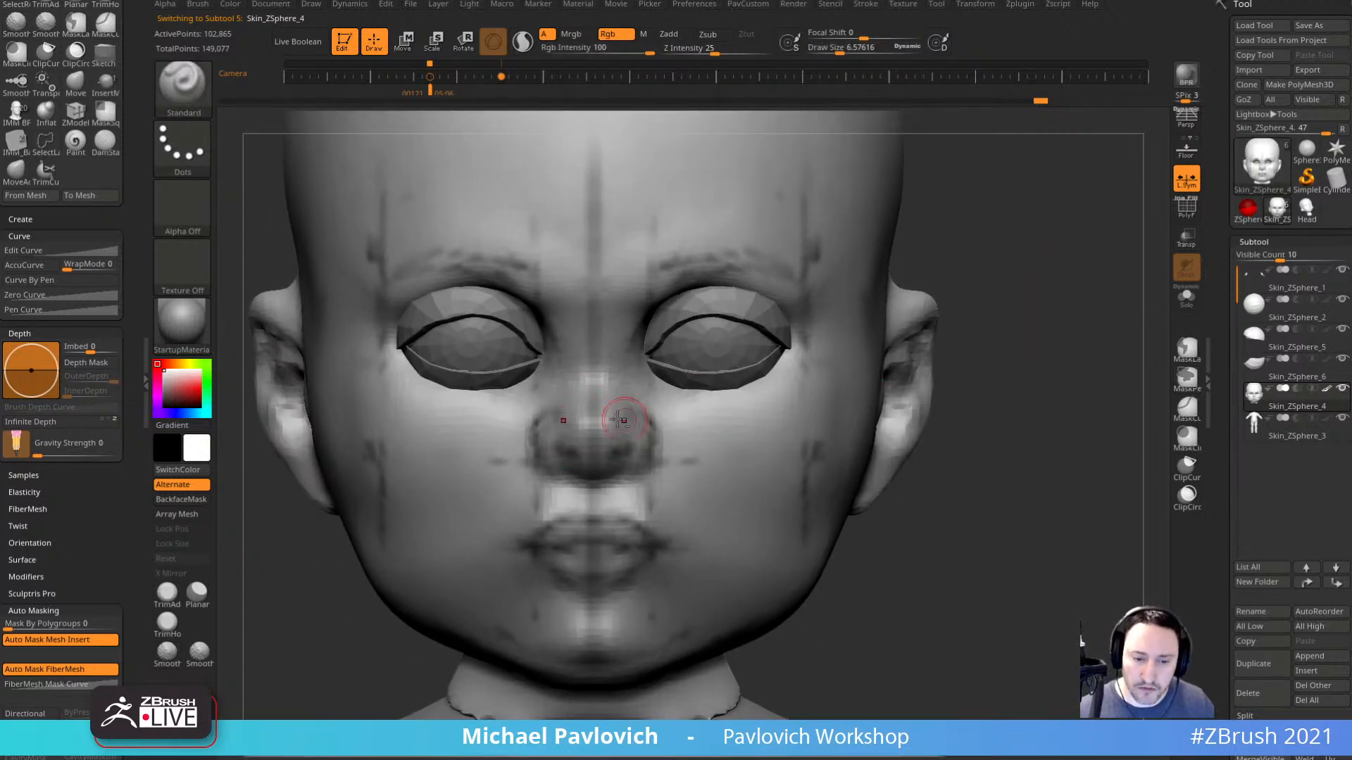
key("bracketleft")
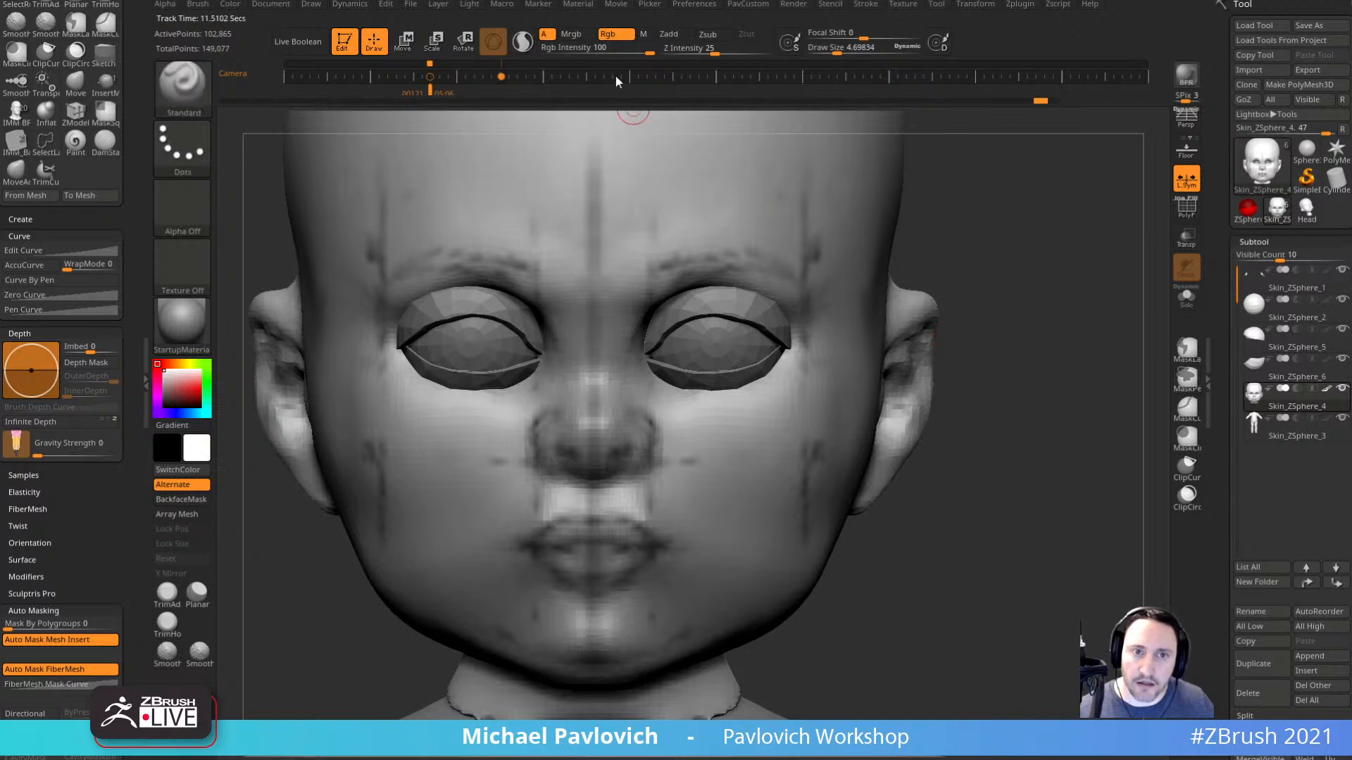
left_click(678, 33)
left_click_drag(999, 281, 883, 279)
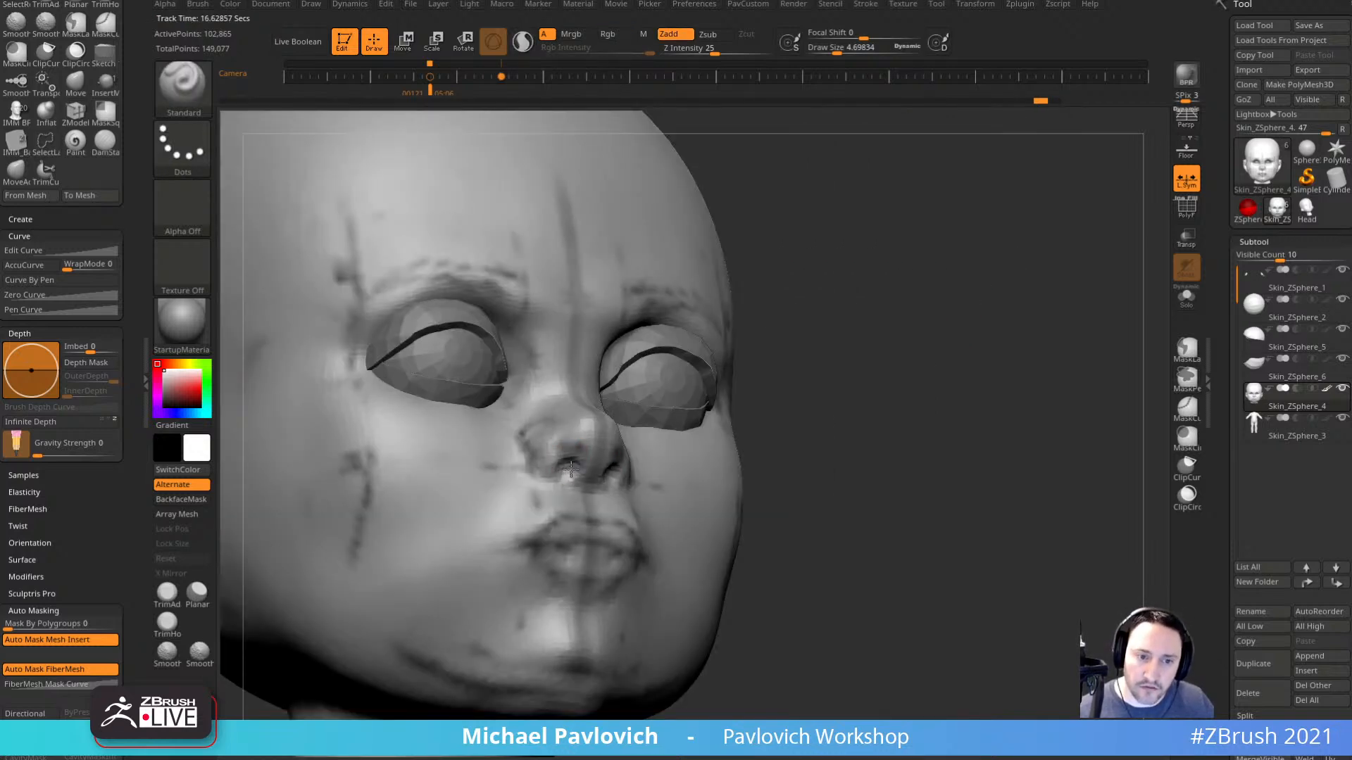
left_click_drag(571, 469, 539, 441)
left_click_drag(907, 387, 830, 349)
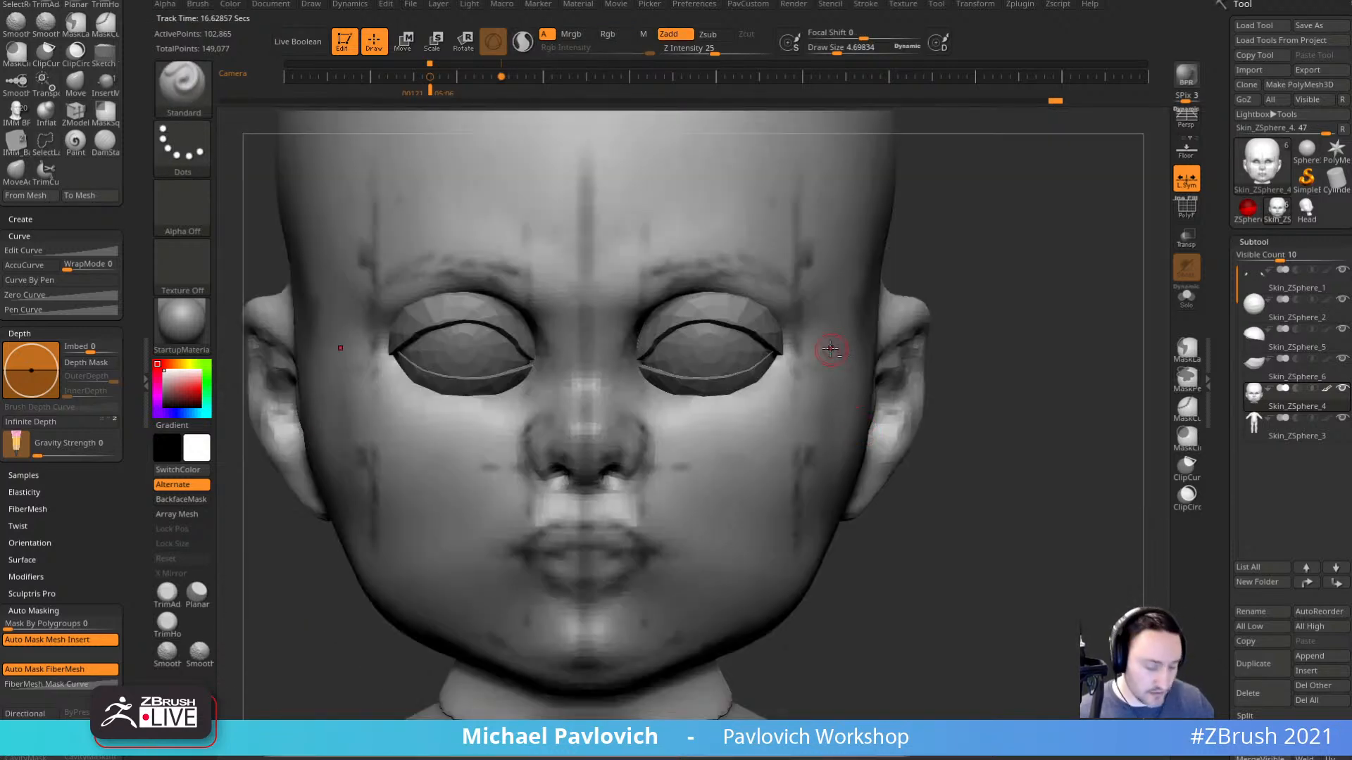
Carve the creases around the nose and the line between the lips with a DamStandard brush of about 10.
key("b")
key("d")
key("s")
left_click_drag(1017, 374, 908, 377)
key("s")
mouse_move(621, 437)
left_mouse_down()
mouse_move(619, 479)
mouse_move(606, 484)
left_mouse_up()
mouse_move(389, 602)
left_mouse_down()
mouse_move(407, 601)
mouse_move(532, 432)
left_mouse_up()
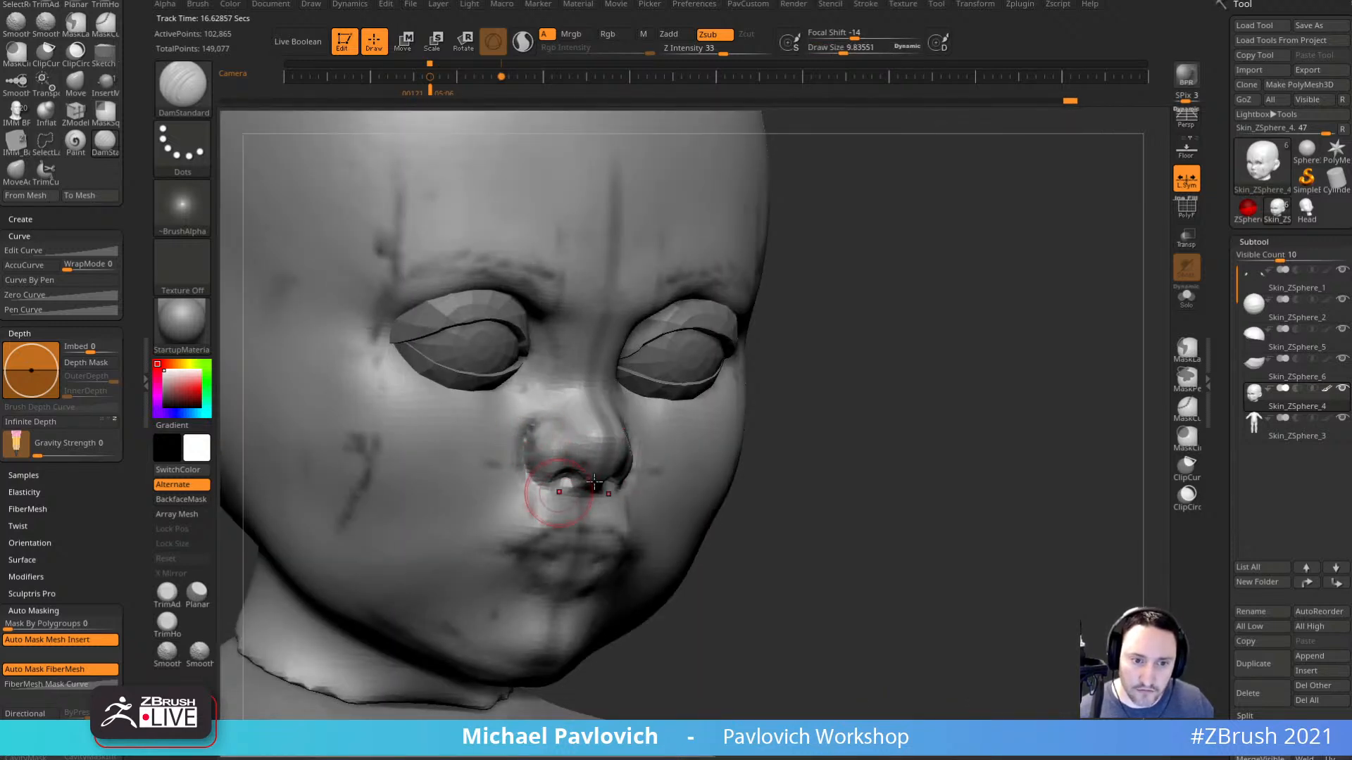
left_click_drag(894, 468, 809, 447)
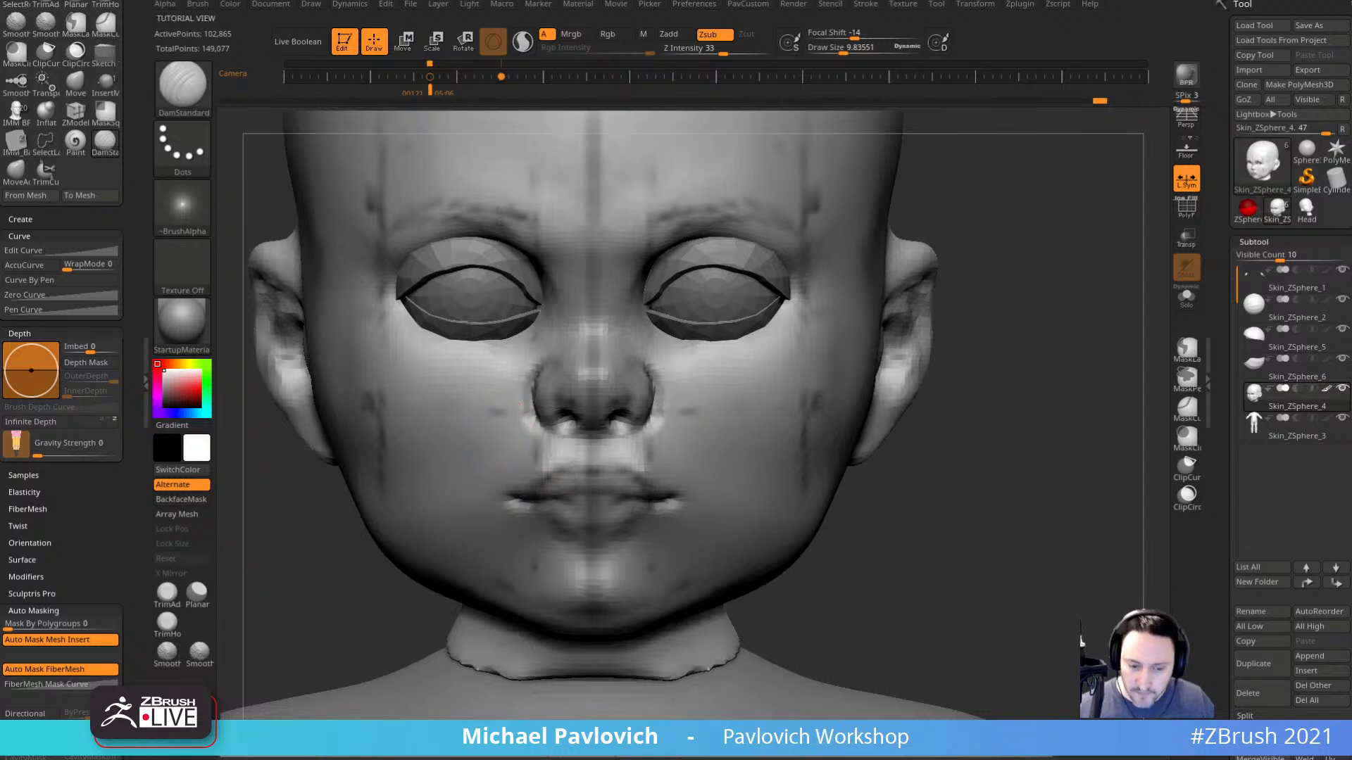
Switch to the browser, examine the facial features in the baby head proportions drawing, and return to ZBrush.
key("alt+Tab")
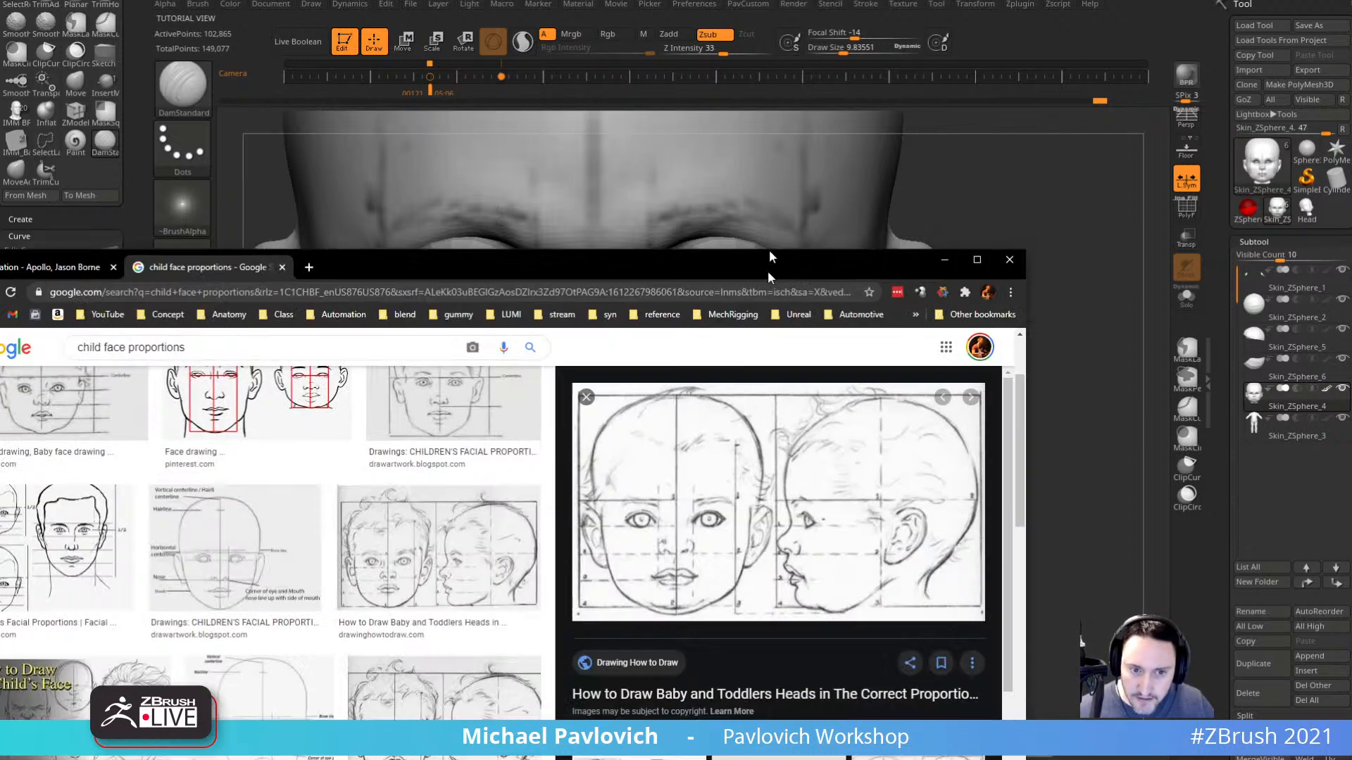
left_click_drag(768, 249, 811, 117)
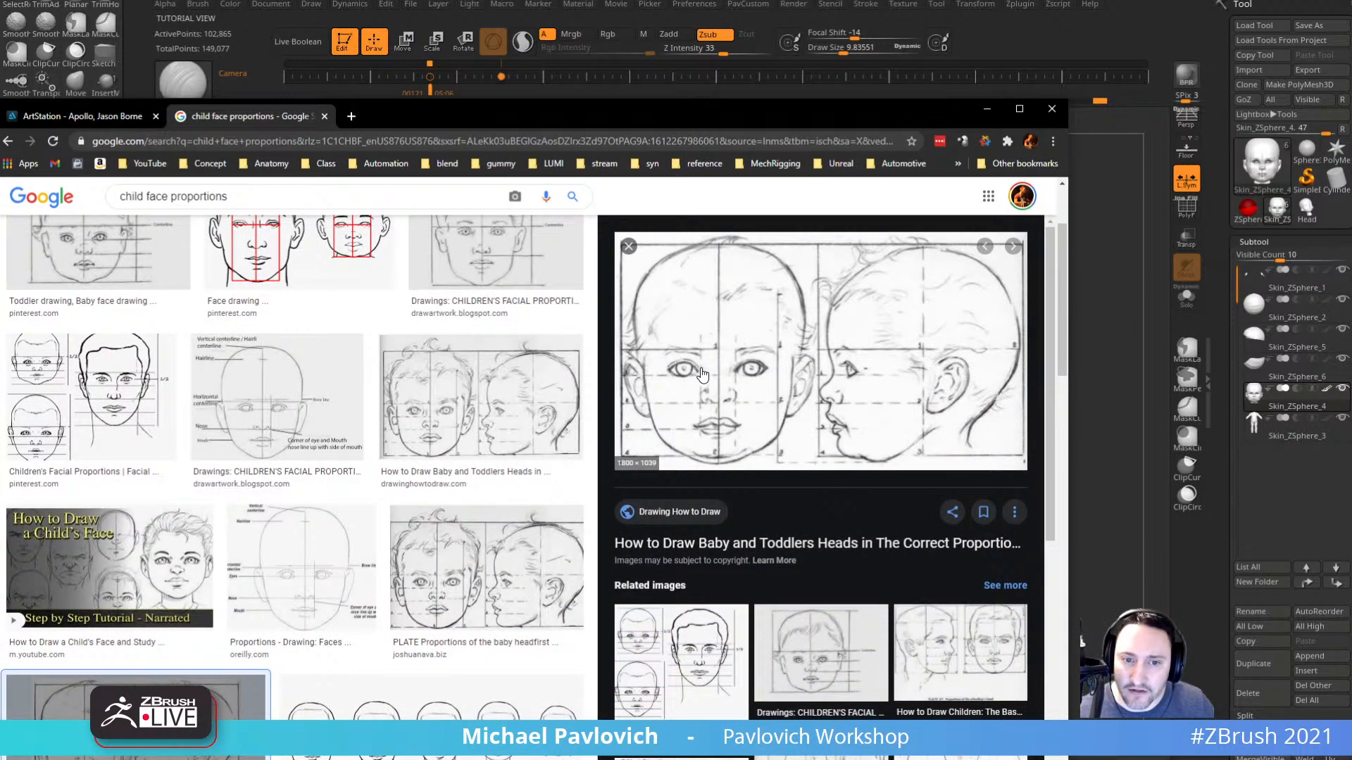
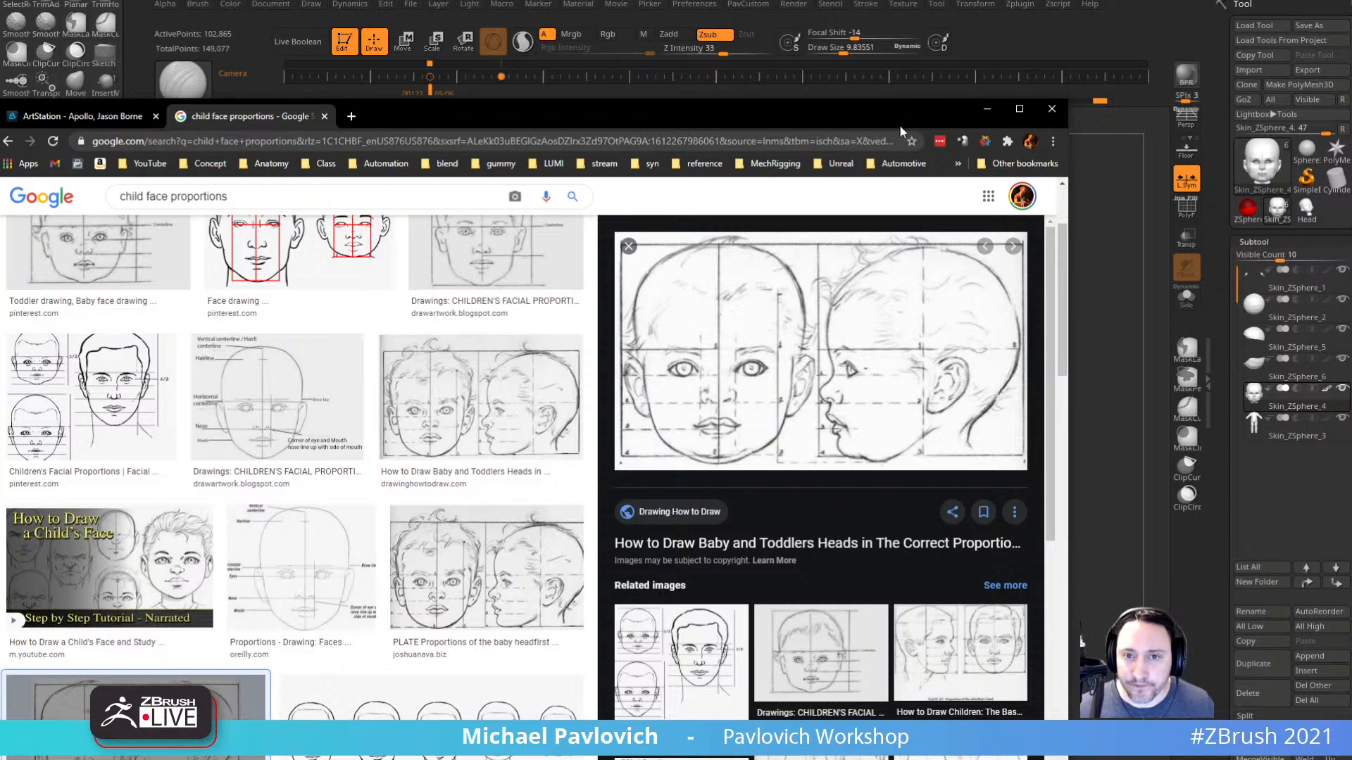
left_click(987, 109)
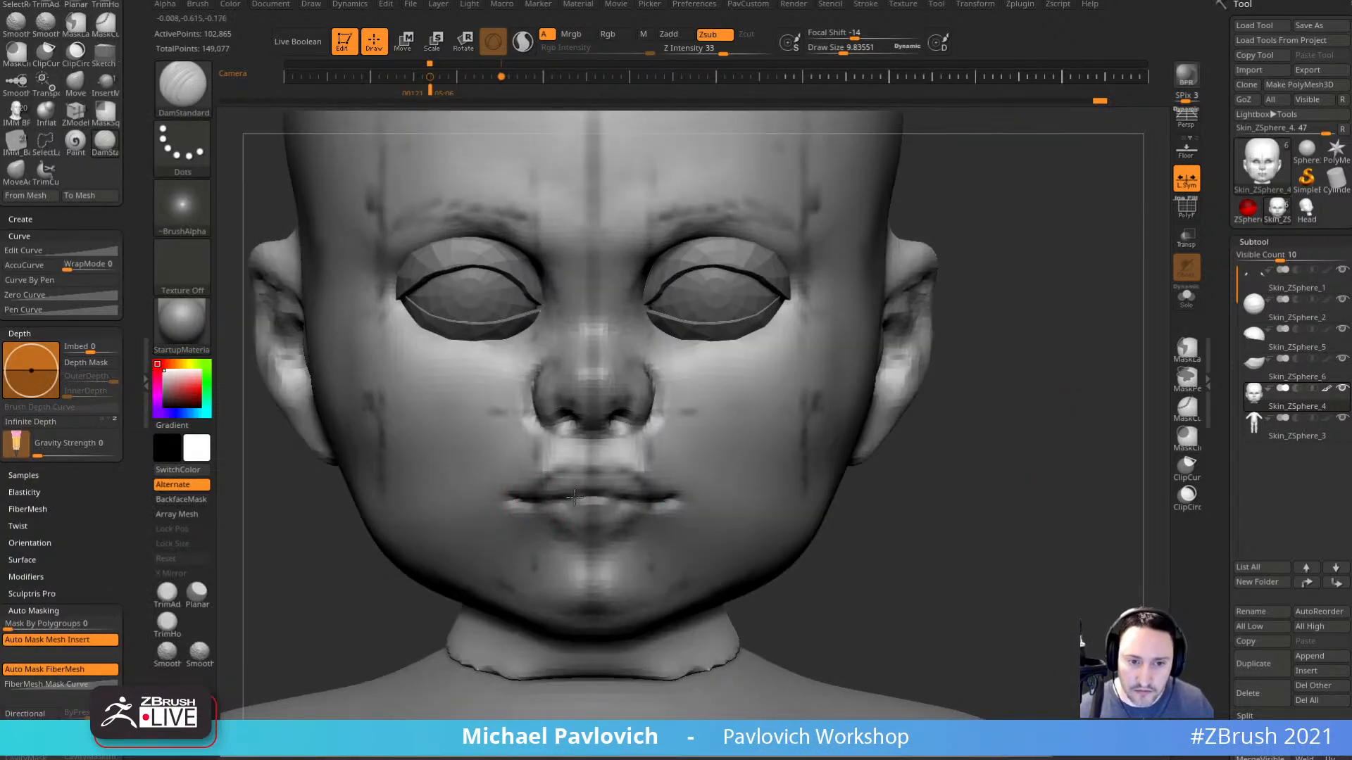
Carve the outlines of the upper and lower lips and the mouth corners with a DamStandard brush of about 10.
left_click_drag(881, 487, 619, 495)
left_click_drag(884, 482, 986, 466)
left_click_drag(554, 466, 621, 499)
mouse_move(862, 440)
left_mouse_down()
mouse_move(908, 430)
mouse_move(711, 440)
left_mouse_up()
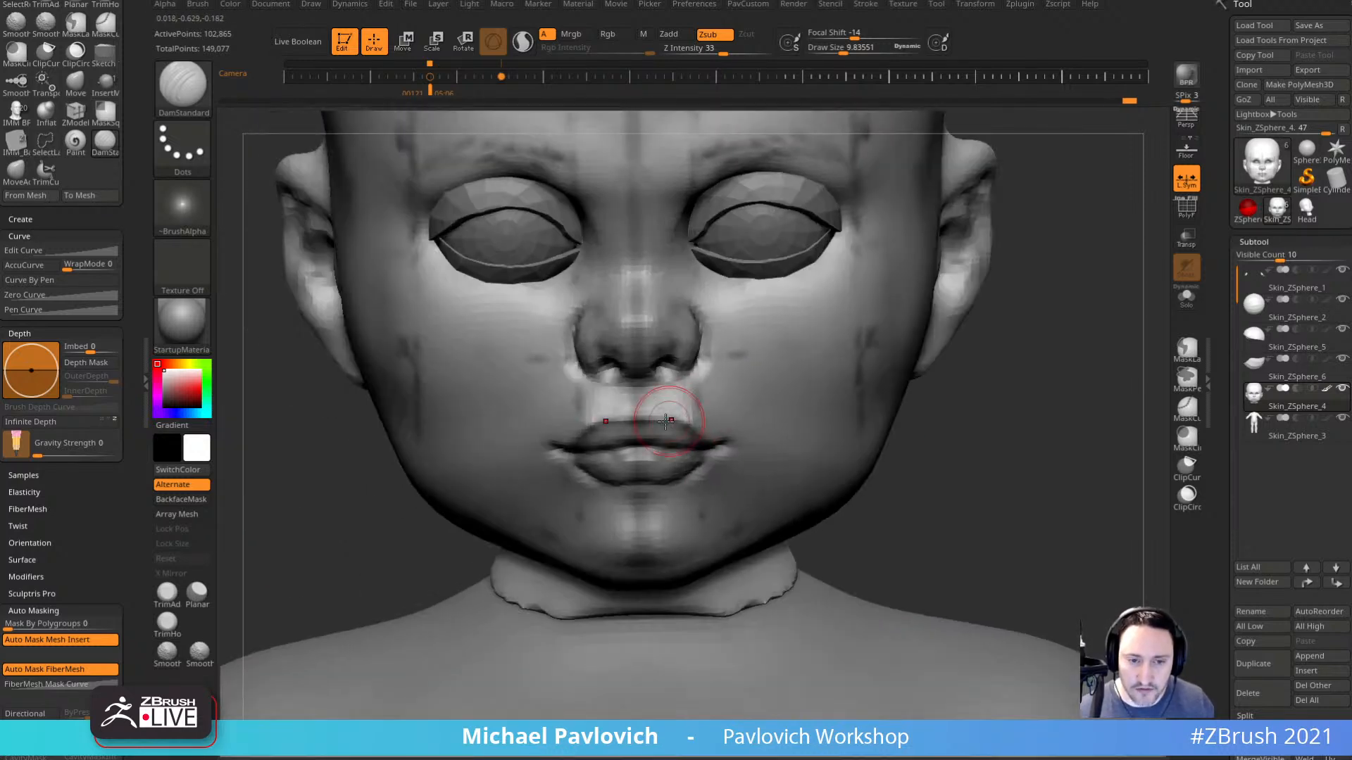
right_click_drag(791, 428, 897, 427)
left_click_drag(579, 466, 625, 481)
right_click_drag(774, 450, 705, 384)
left_click_drag(579, 388, 616, 393)
mouse_move(1077, 440)
left_mouse_down()
mouse_move(1001, 463)
mouse_move(1081, 447)
left_mouse_up()
Add volume to the lips with the Inflat brush.
key("b")
key("i")
key("n")
mouse_move(954, 413)
left_mouse_down()
mouse_move(944, 441)
mouse_move(901, 422)
left_mouse_up()
left_click_drag(632, 430, 656, 427)
mouse_move(913, 413)
left_mouse_down()
mouse_move(830, 401)
mouse_move(866, 422)
left_mouse_up()
Adjust the shape of the lips with a Move brush of about 11.
key("b")
key("m")
key("v")
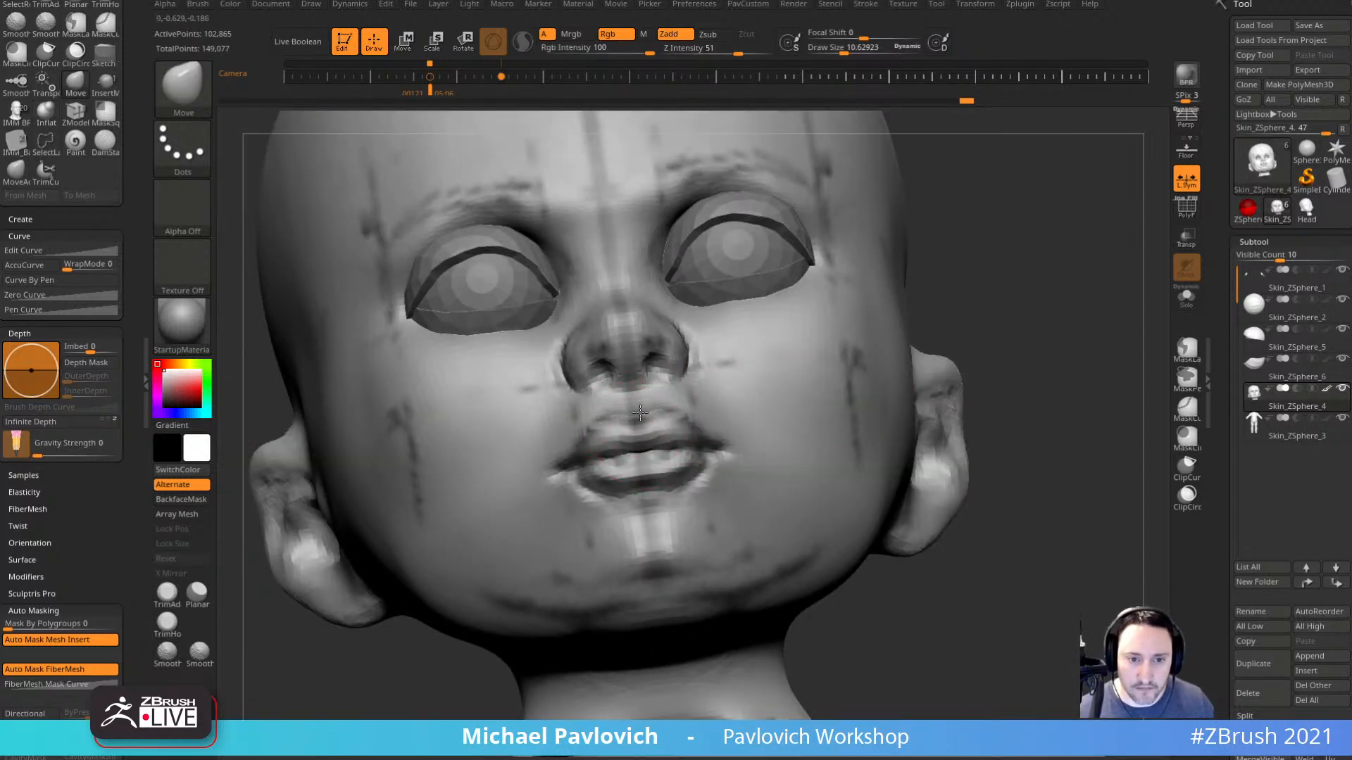
left_click_drag(1077, 444, 894, 492)
left_click_drag(636, 592, 597, 517, "shift")
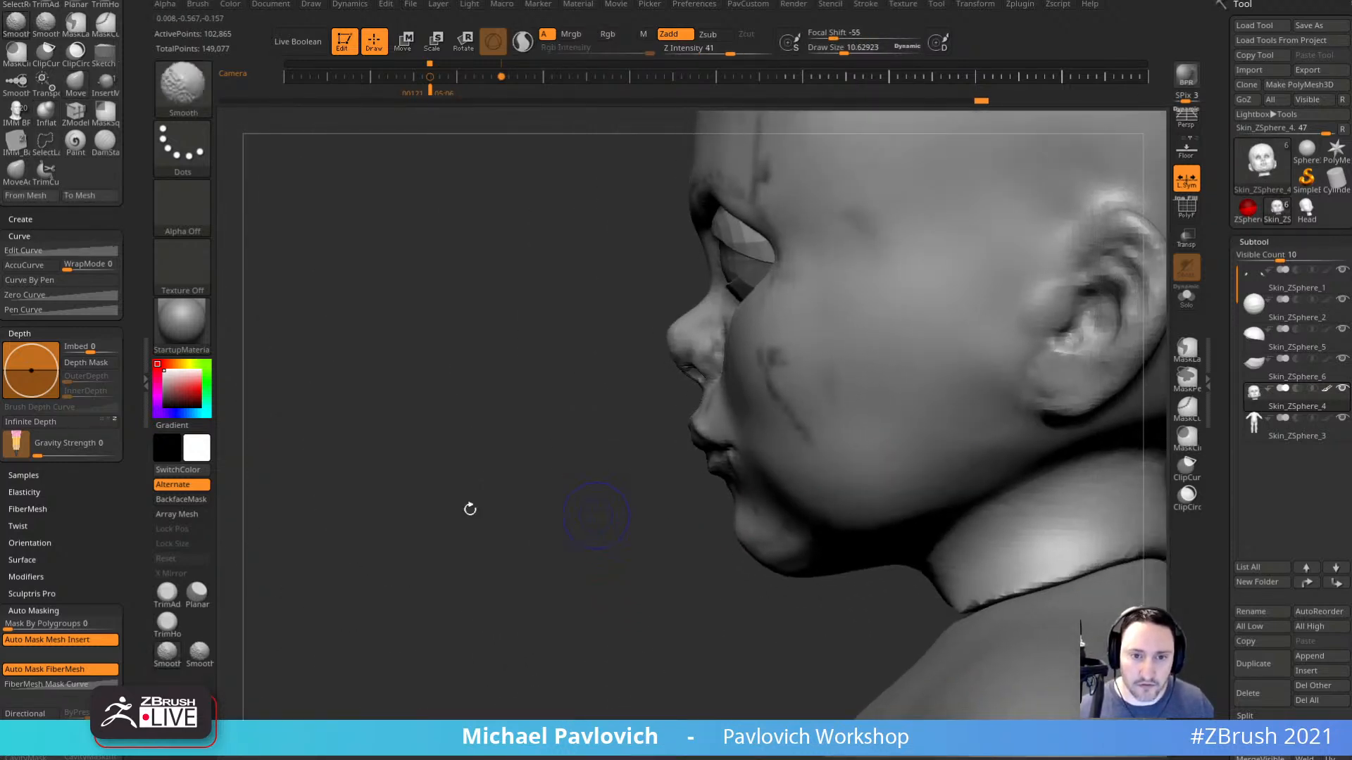
Fit the mouth area to the side-view reference sketch with a MoveAccu brush of about 46.
key("shift+z")
key("Left")
key("Right")
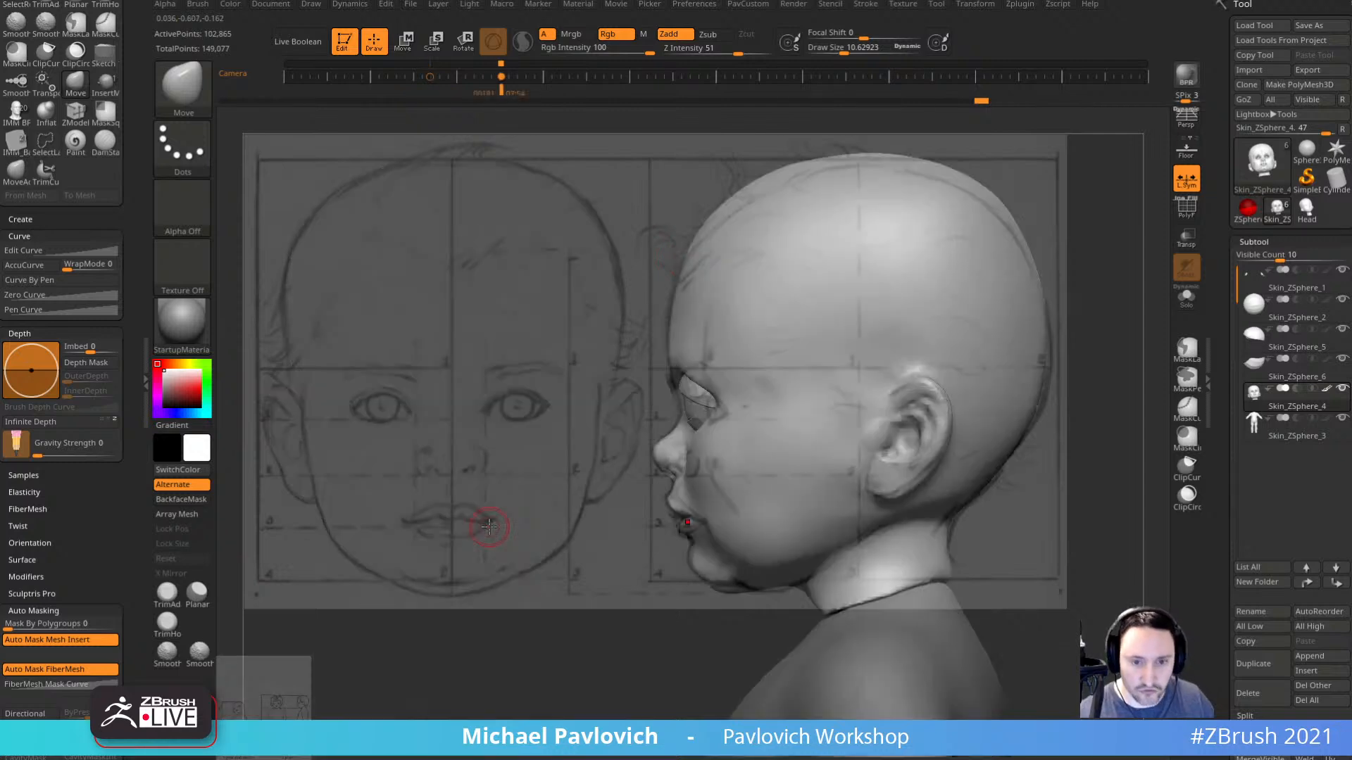
key("Left")
key("Right")
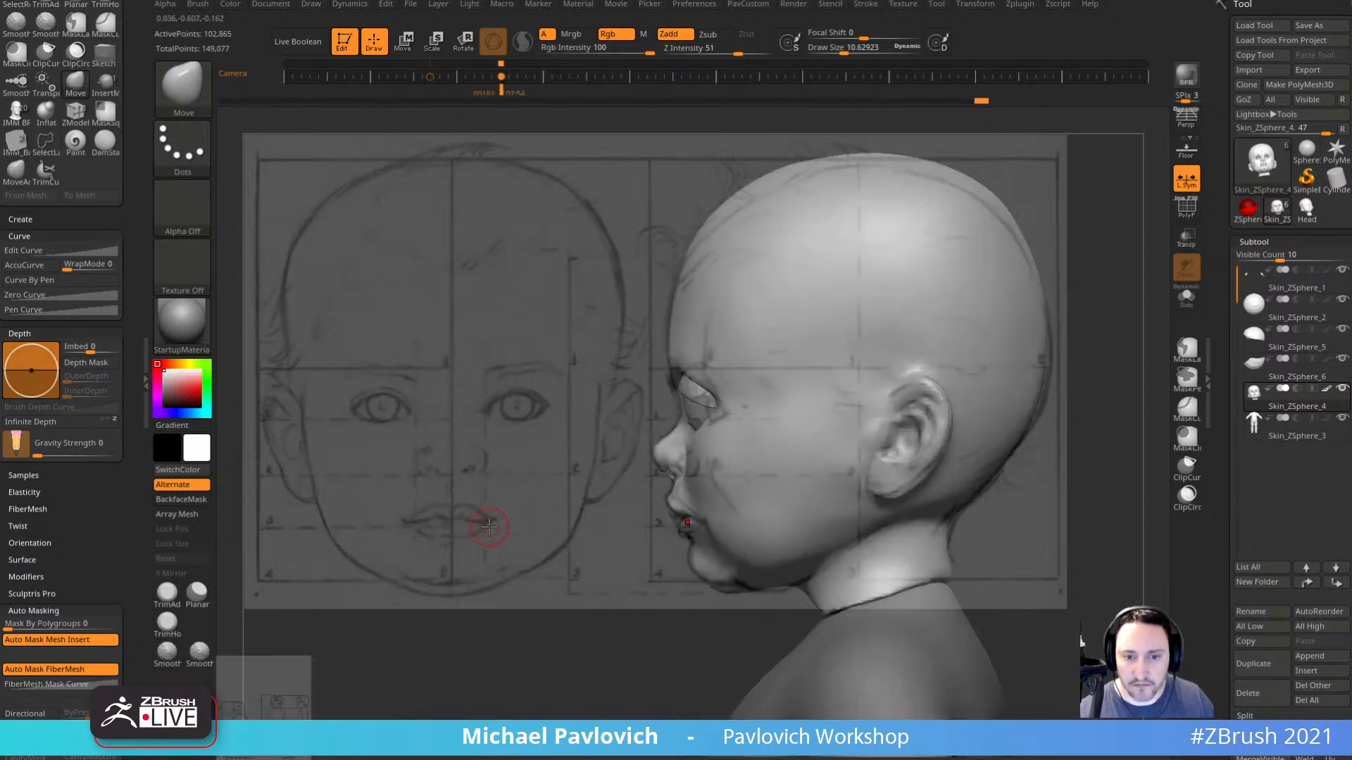
key("b")
key("m")
key("a")
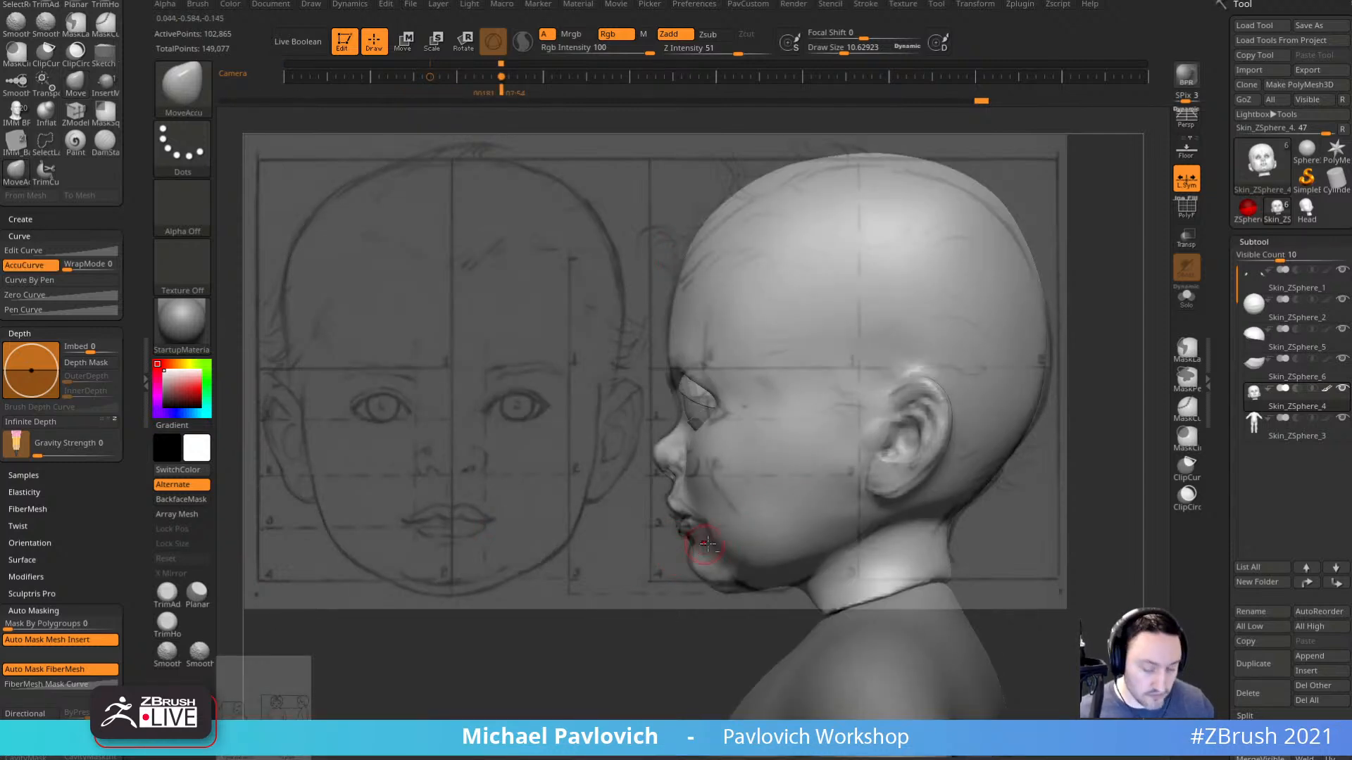
key("s")
mouse_move(698, 540)
left_mouse_down()
mouse_move(723, 540)
mouse_move(712, 540)
left_mouse_up()
key("shift+z")
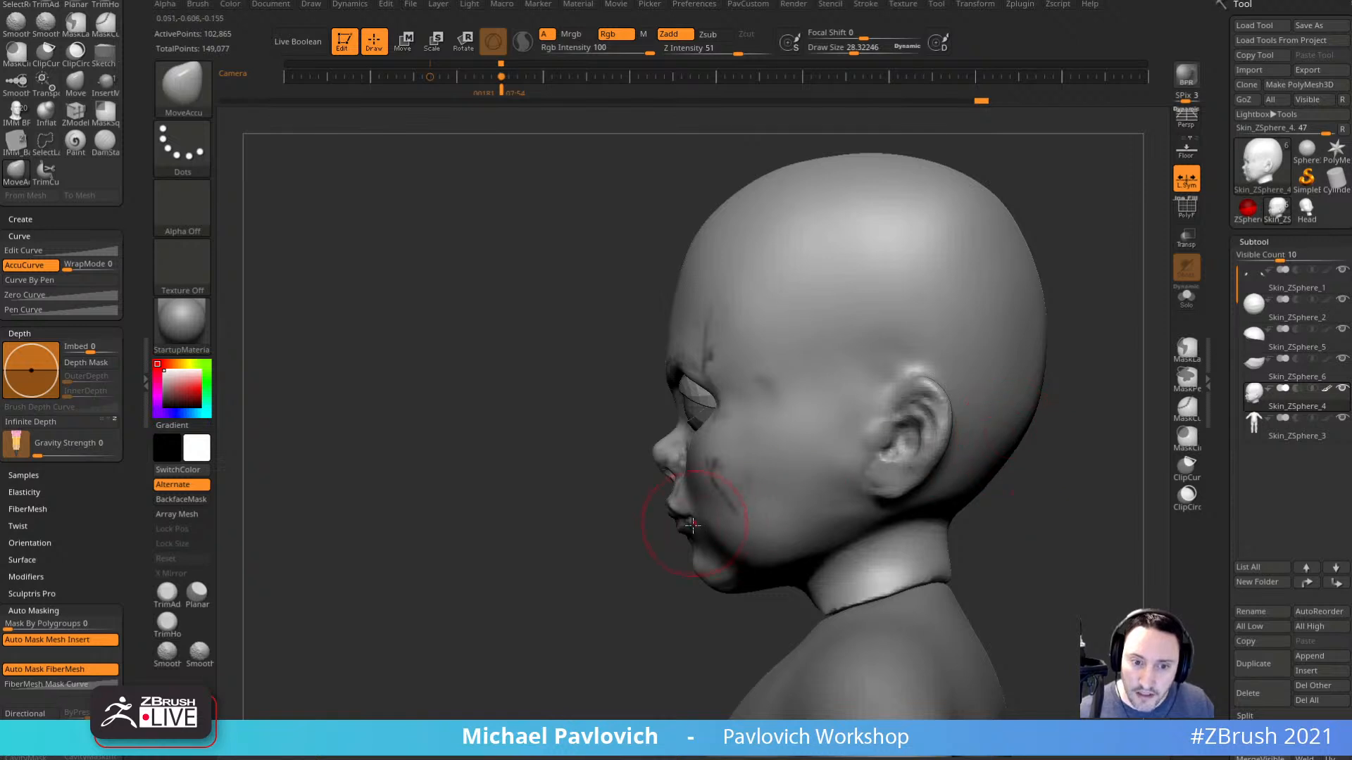
key("shift+z")
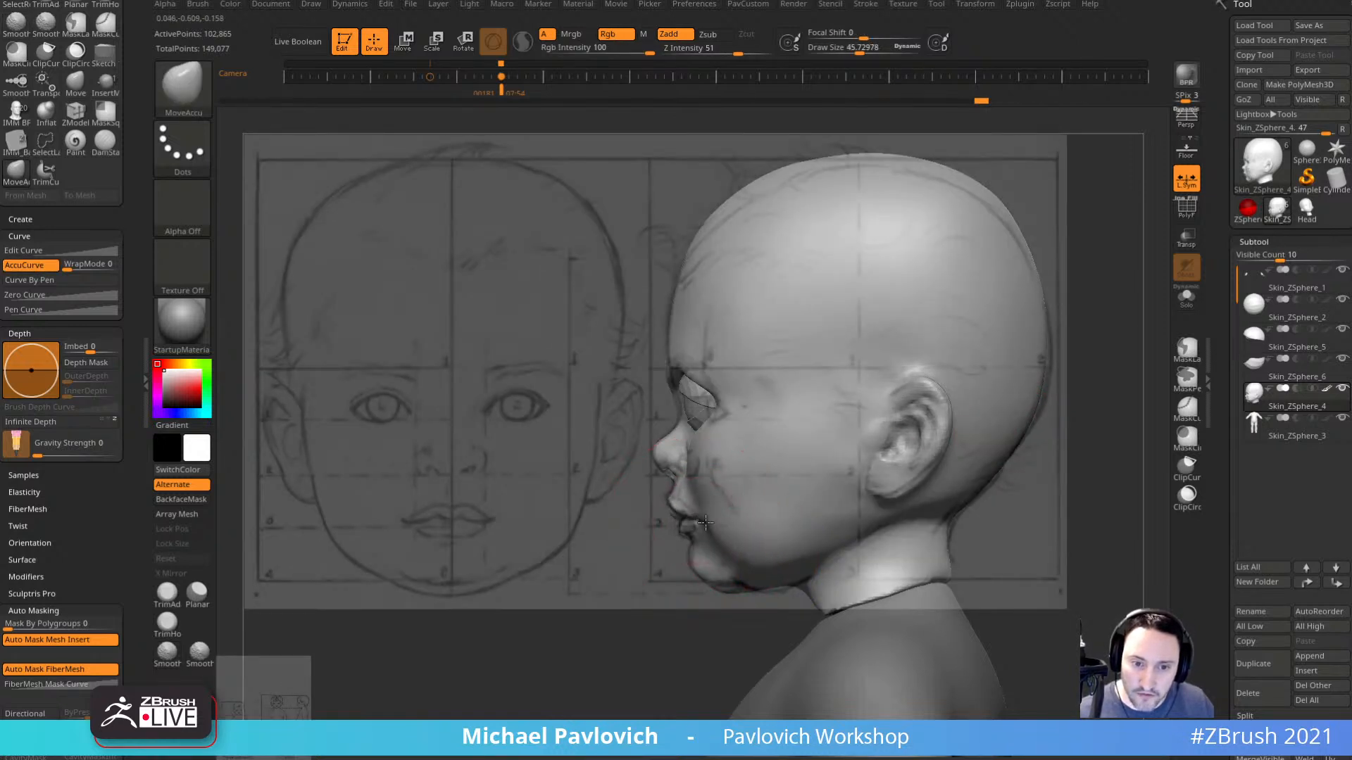
left_click_drag(713, 521, 703, 525)
key("s")
key("s")
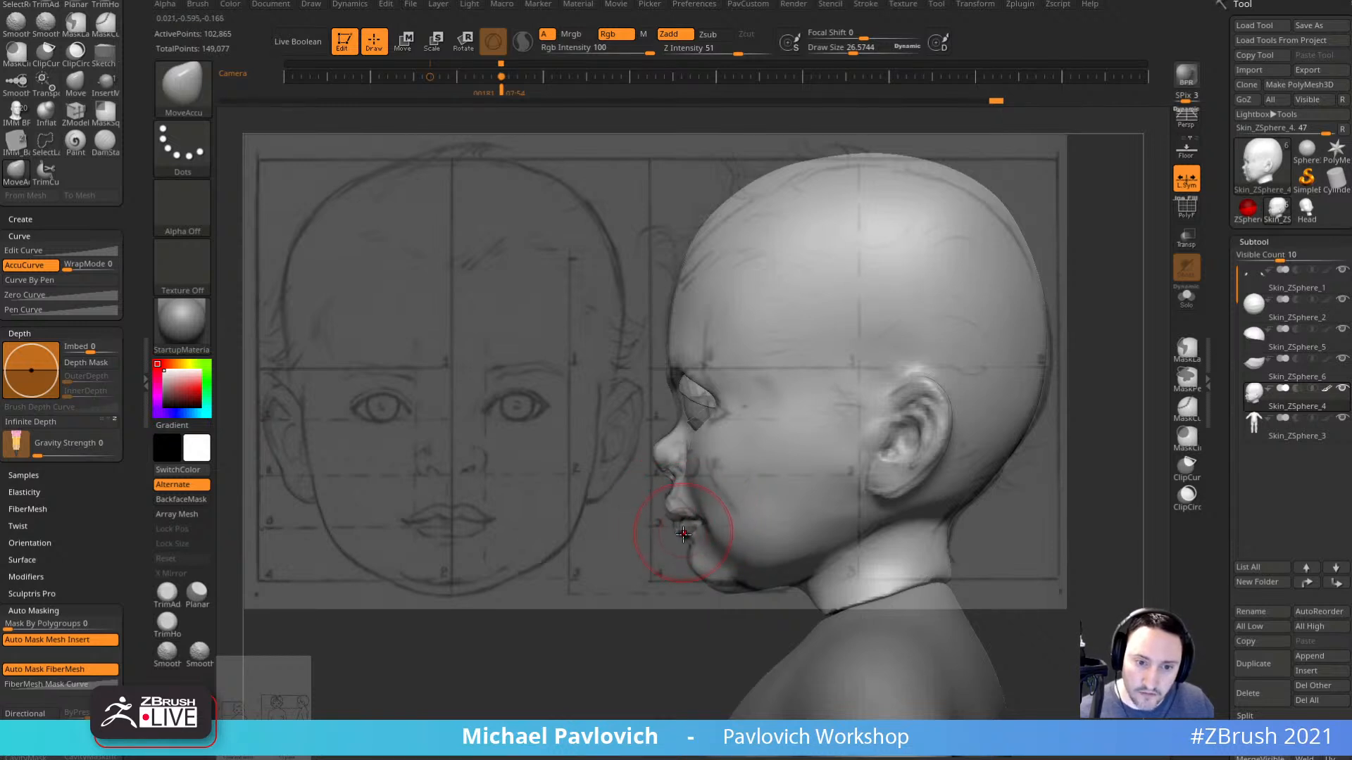
Refine the lips' profile against the side-view sketch with a Move brush of about 27.
key("b")
key("m")
key("v")
left_click_drag(672, 517, 683, 524)
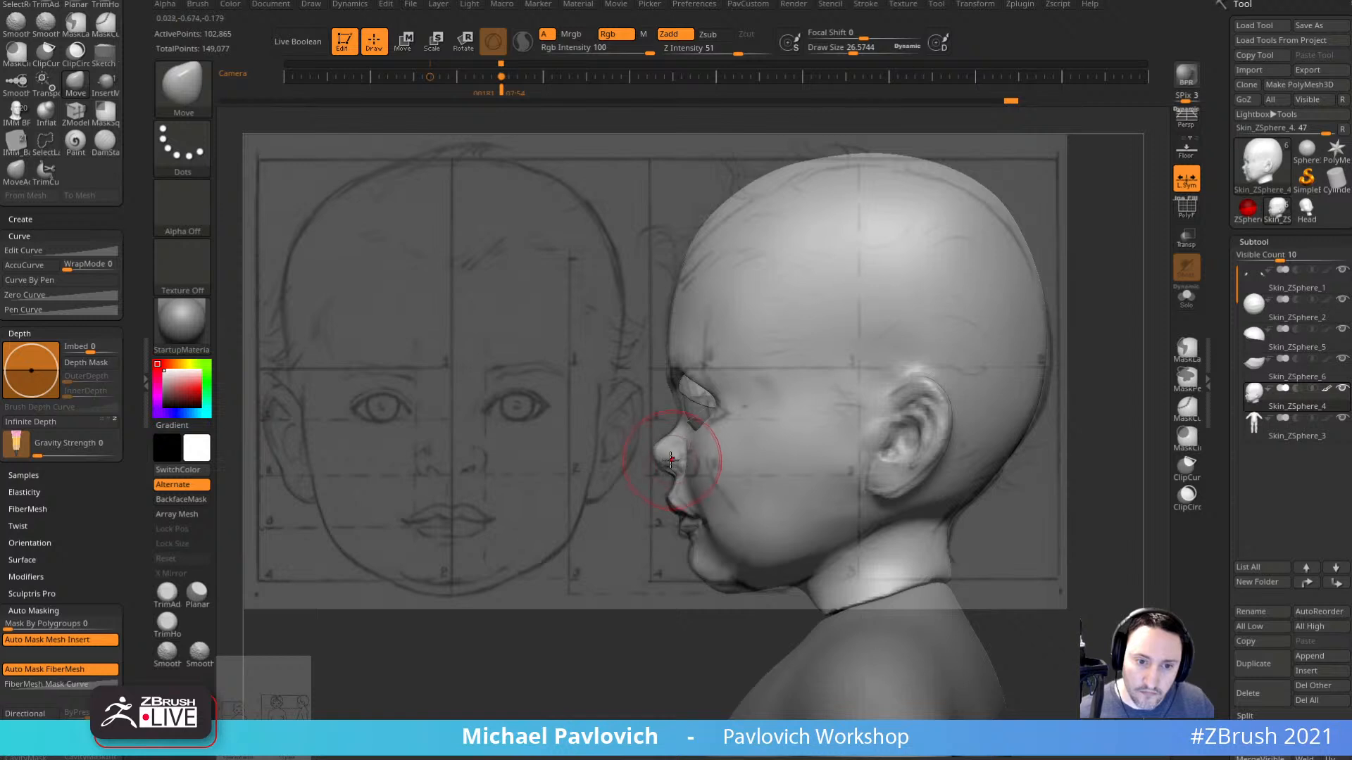
Fit the nose and jawline to the side-view sketch with the Move brush, enlarging it from about 30 to 57.
key("s")
left_click_drag(670, 464, 715, 473)
key("s")
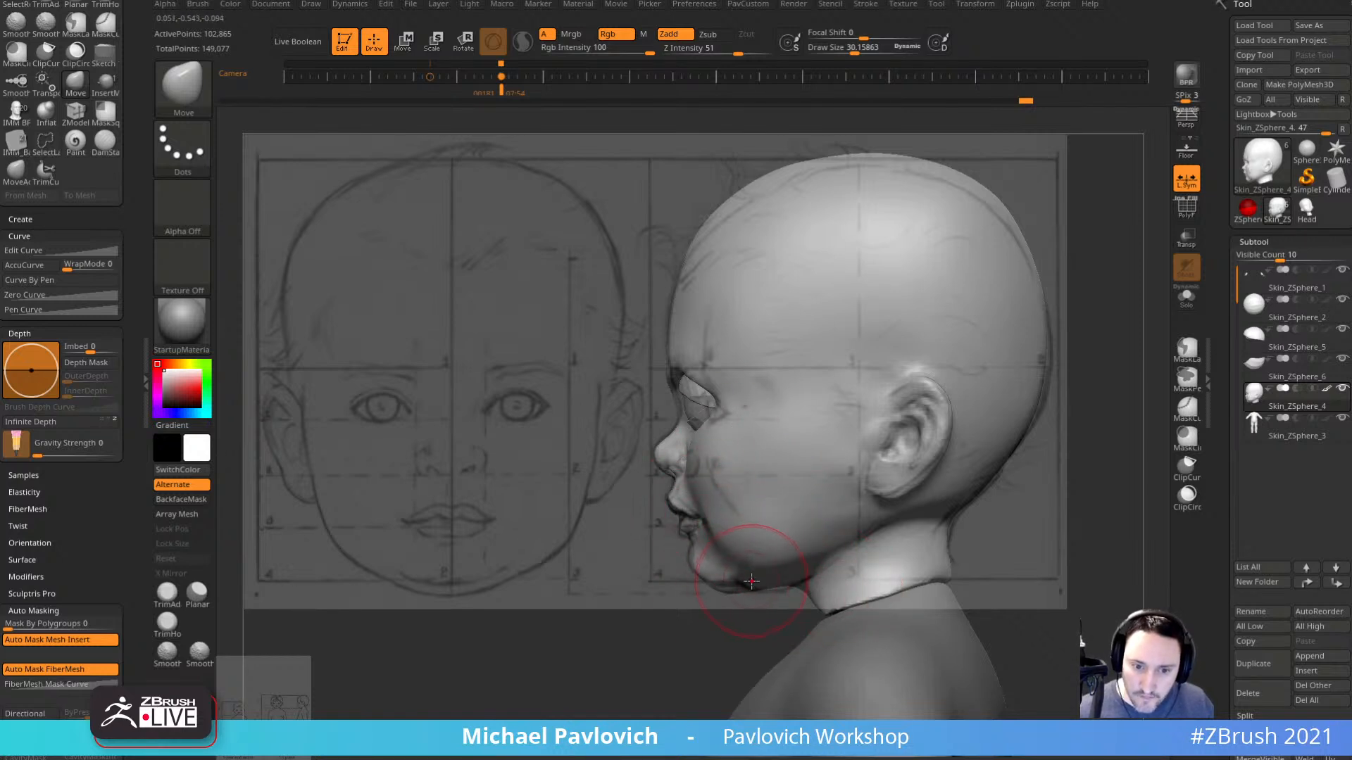
key("s")
left_click_drag(767, 572, 836, 525)
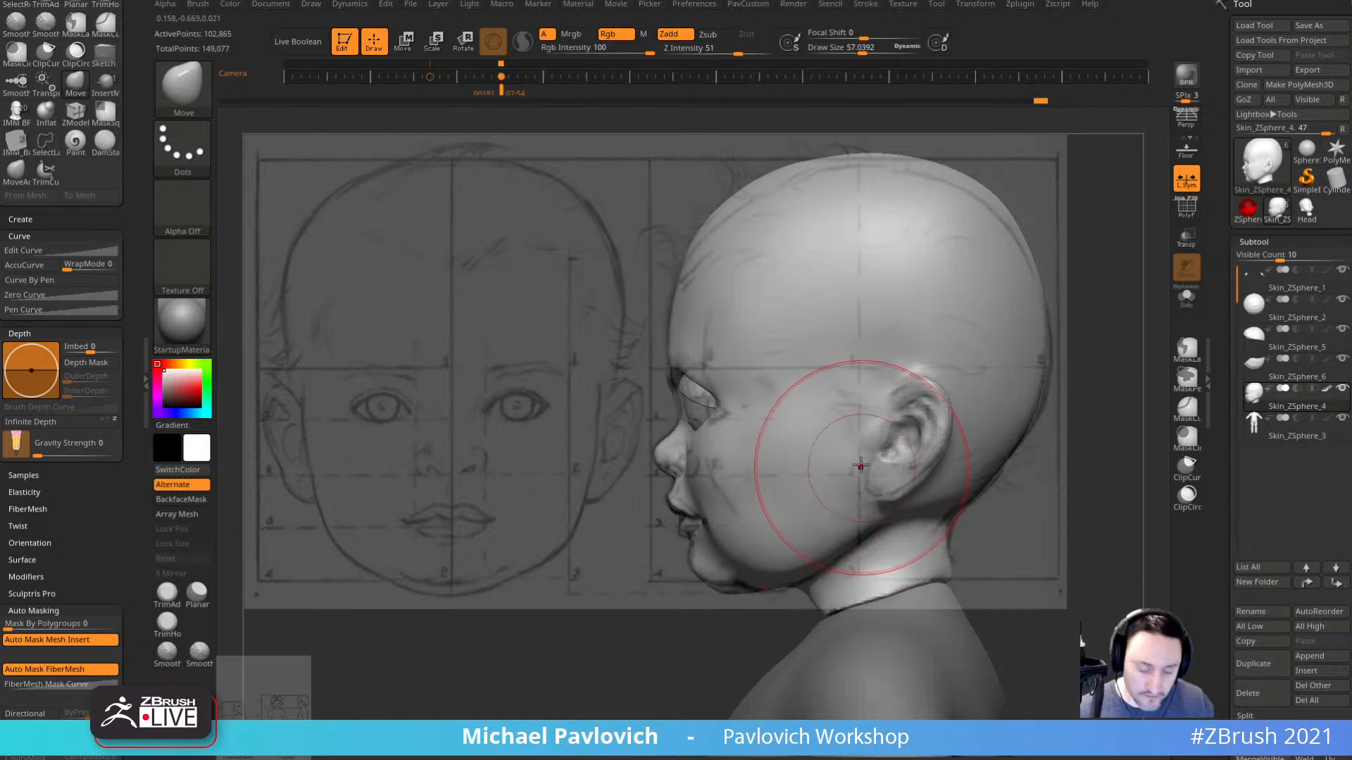
Try to inflate the cheek and the side of the head with the Inflat brush at sizes of about 51 to 57.
key("b")
key("c")
key("l")
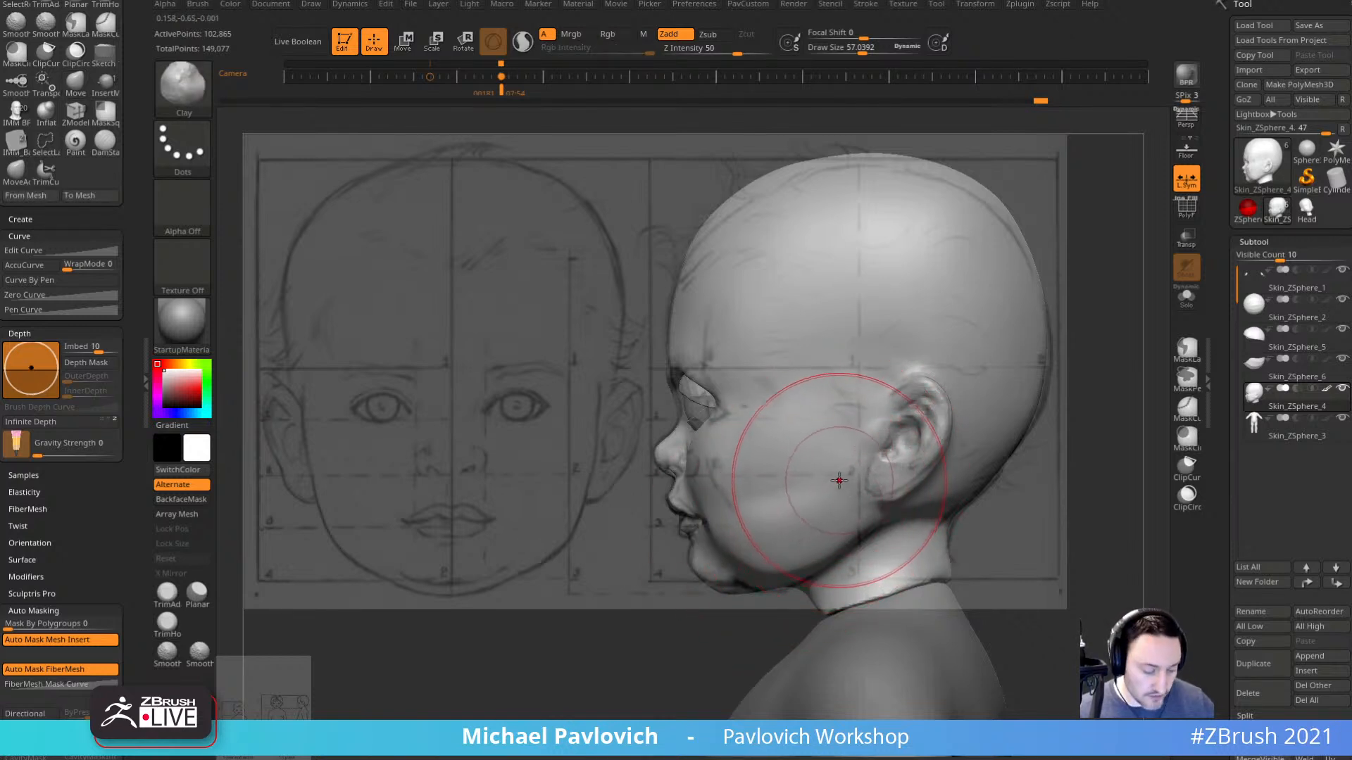
key("b")
key("i")
key("n")
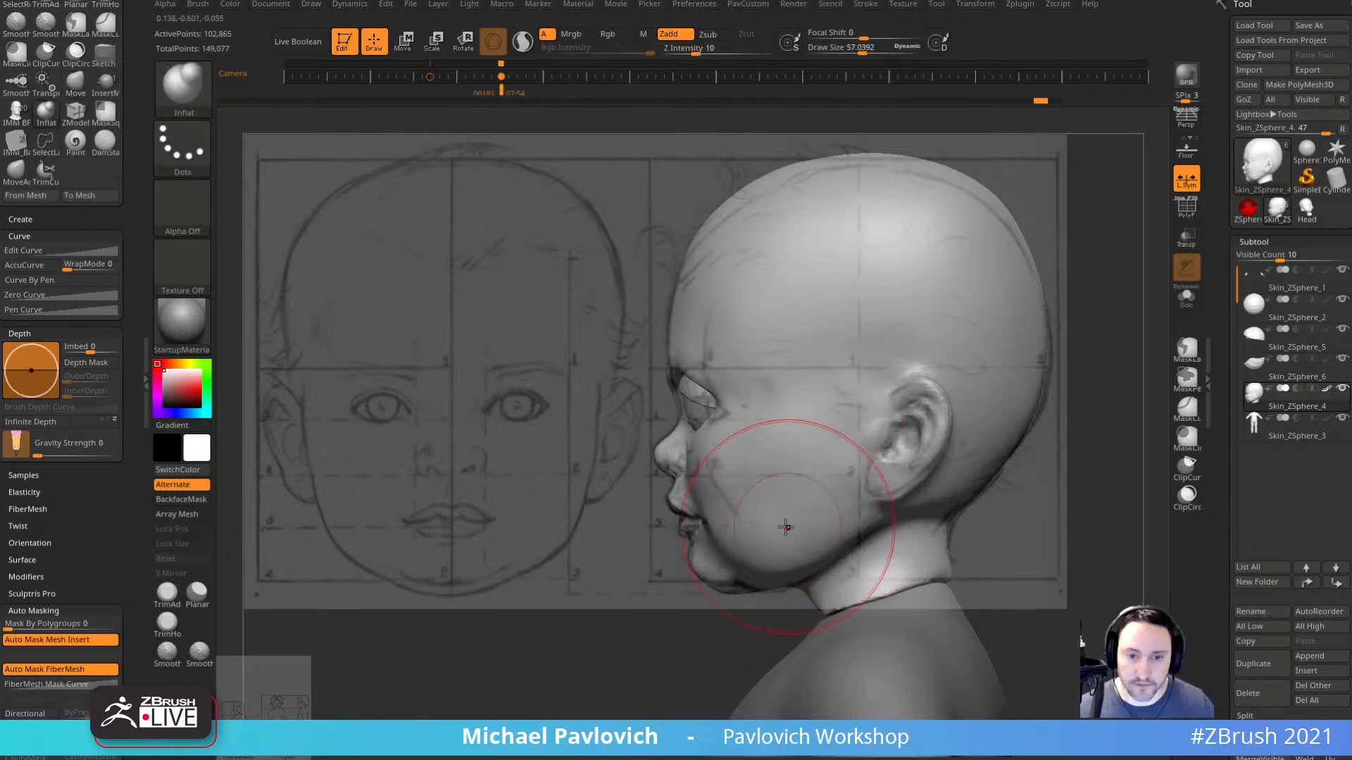
mouse_move(786, 491)
left_mouse_down()
mouse_move(790, 501)
mouse_move(839, 465)
left_mouse_up()
key("s")
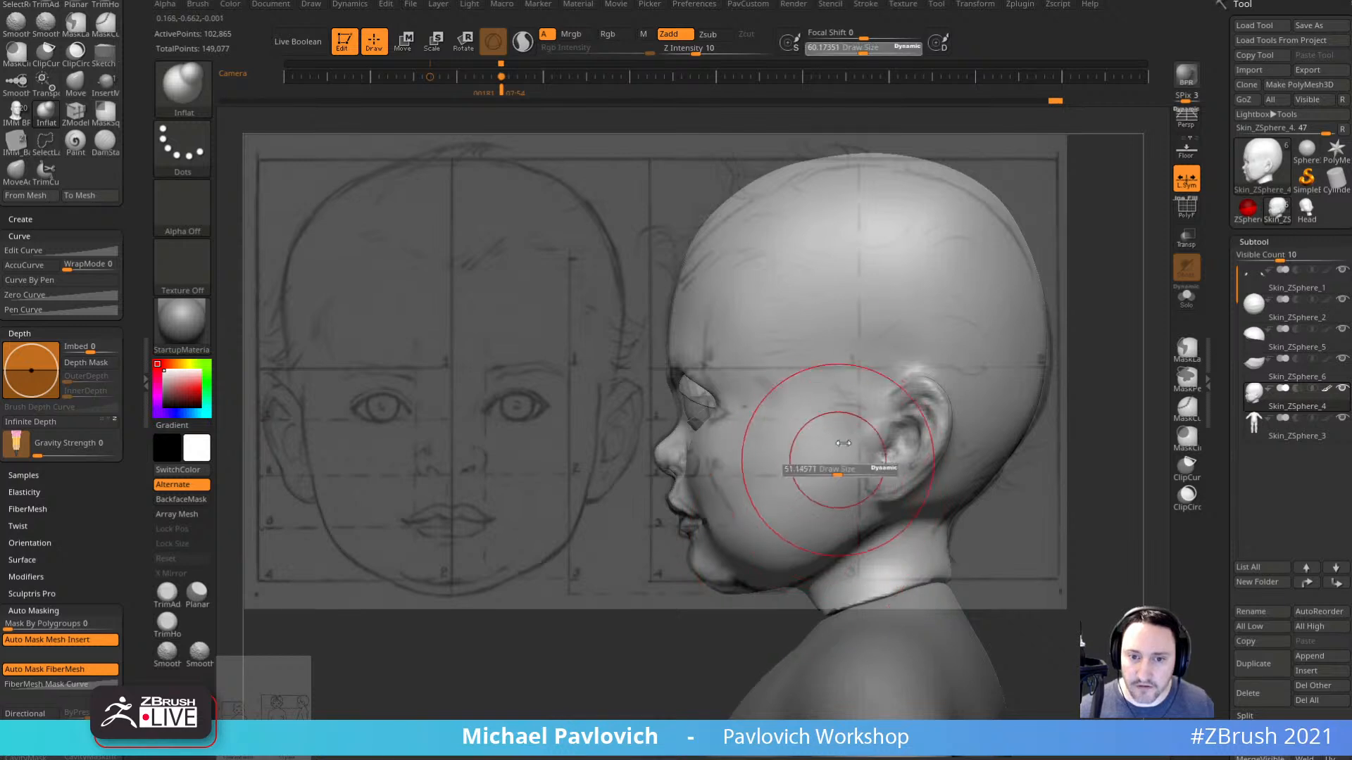
left_click_drag(868, 394, 838, 341)
left_click_drag(937, 281, 935, 217)
key("shift+z")
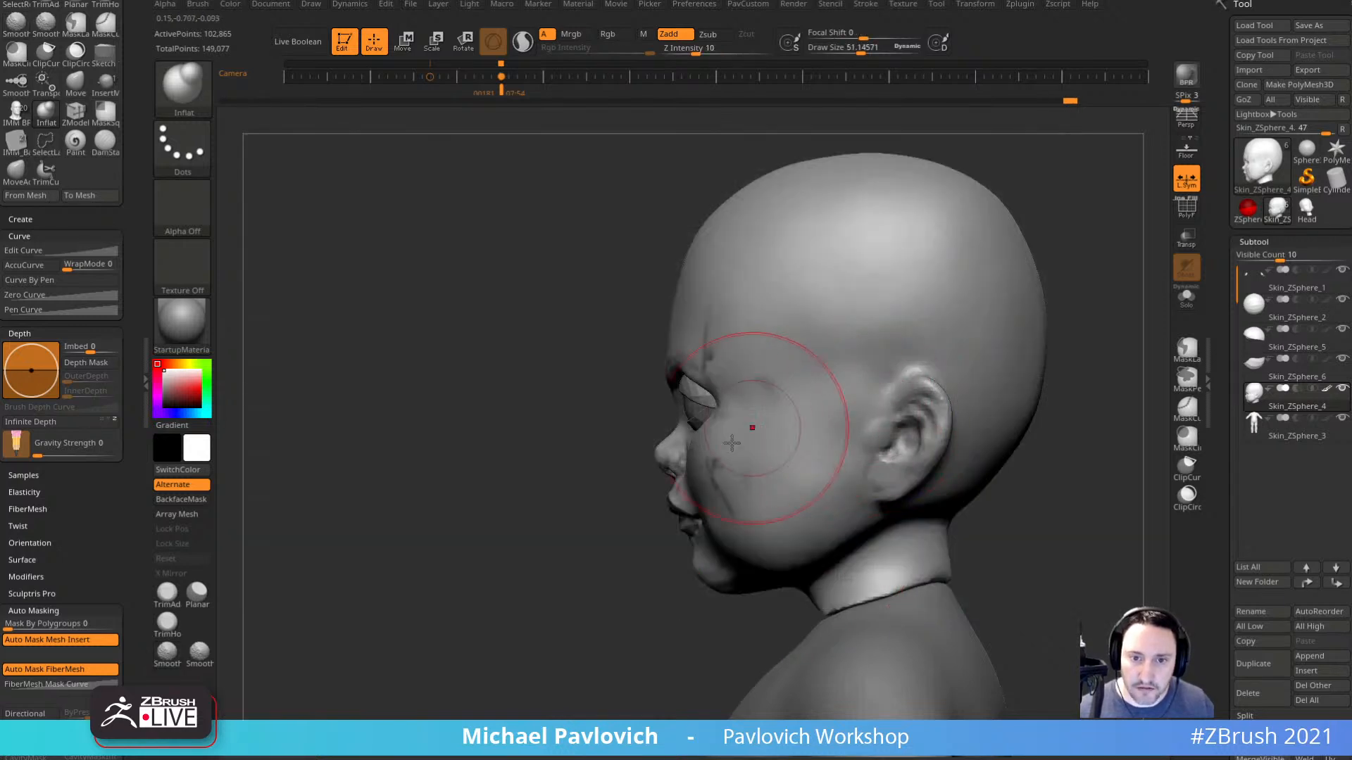
mouse_move(577, 450)
left_mouse_down("shift")
mouse_move(1034, 446)
mouse_move(1021, 429)
left_mouse_up("shift")
key("s")
left_click_drag(612, 490, 614, 490)
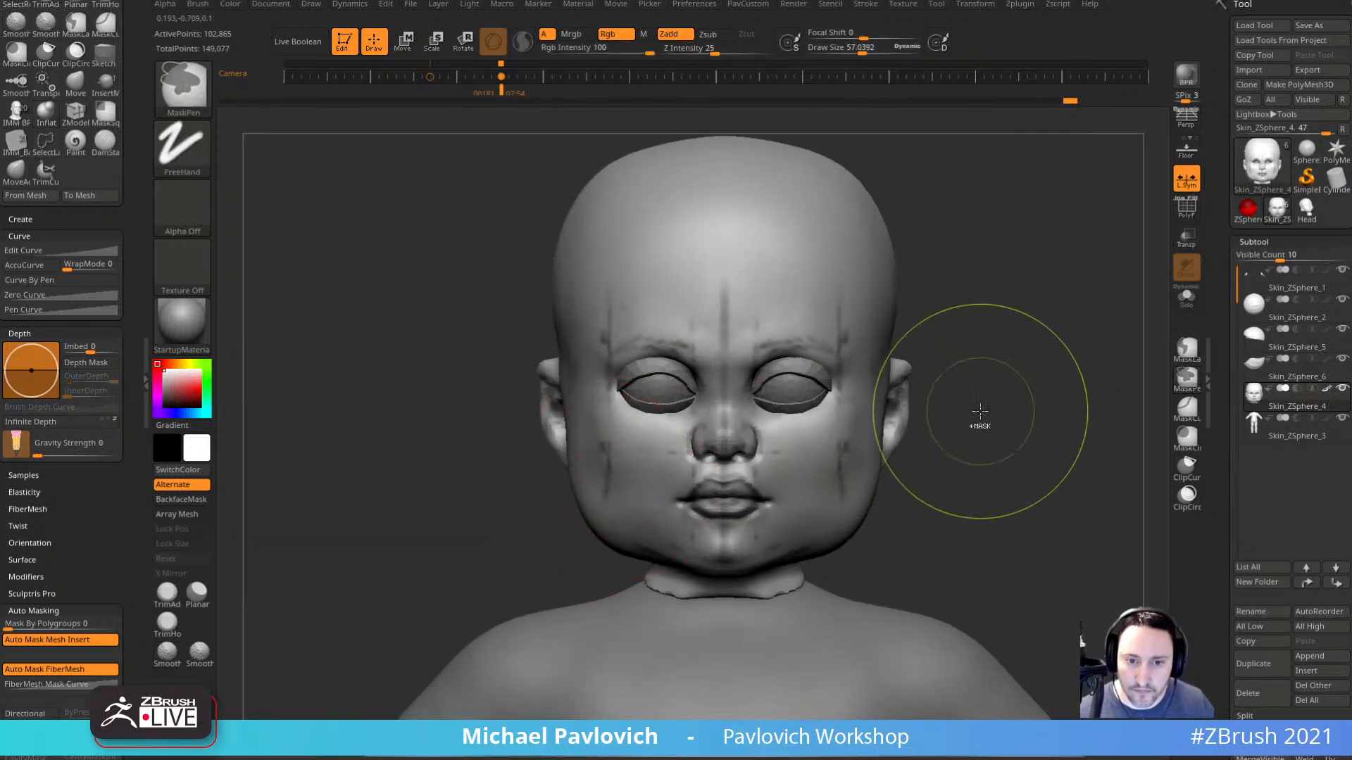
key("ctrl+z")
key("ctrl+z")
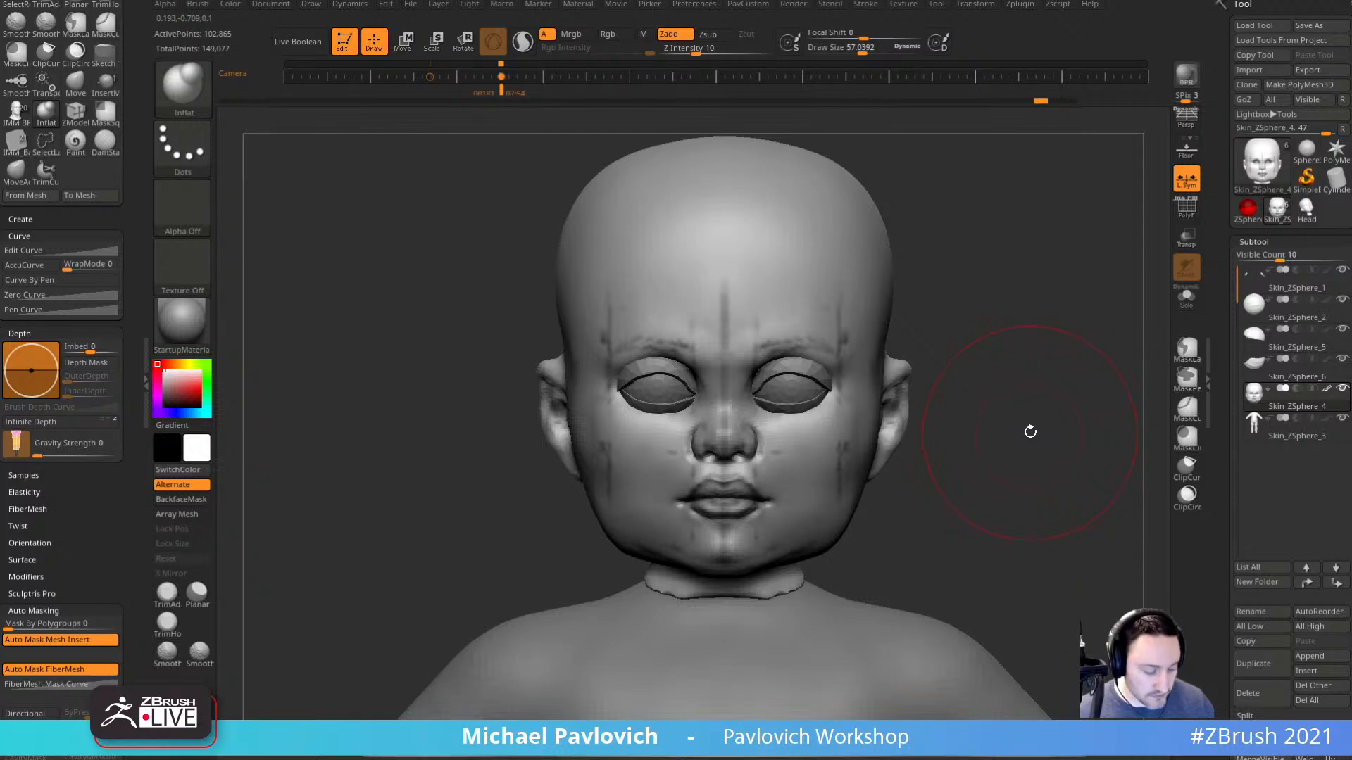
Reshape the cheeks and jaw from the front with the Move brush.
mouse_move(1029, 432)
left_mouse_down("alt")
mouse_move(983, 419)
mouse_move(975, 445)
left_mouse_up("alt")
key("b")
key("m")
key("v")
mouse_move(802, 546)
left_mouse_down()
mouse_move(789, 553)
mouse_move(868, 537)
mouse_move(906, 476)
mouse_move(902, 522)
mouse_move(923, 498)
left_mouse_up()
Build up the eyebrows with a Standard brush of about 5 and hide the painted guide marks on Skin_ZSphere_4.
key("b")
key("s")
key("t")
key("s")
mouse_move(1038, 468)
left_mouse_down("alt")
mouse_move(1034, 498)
mouse_move(1051, 465)
mouse_move(893, 423)
left_mouse_up("alt")
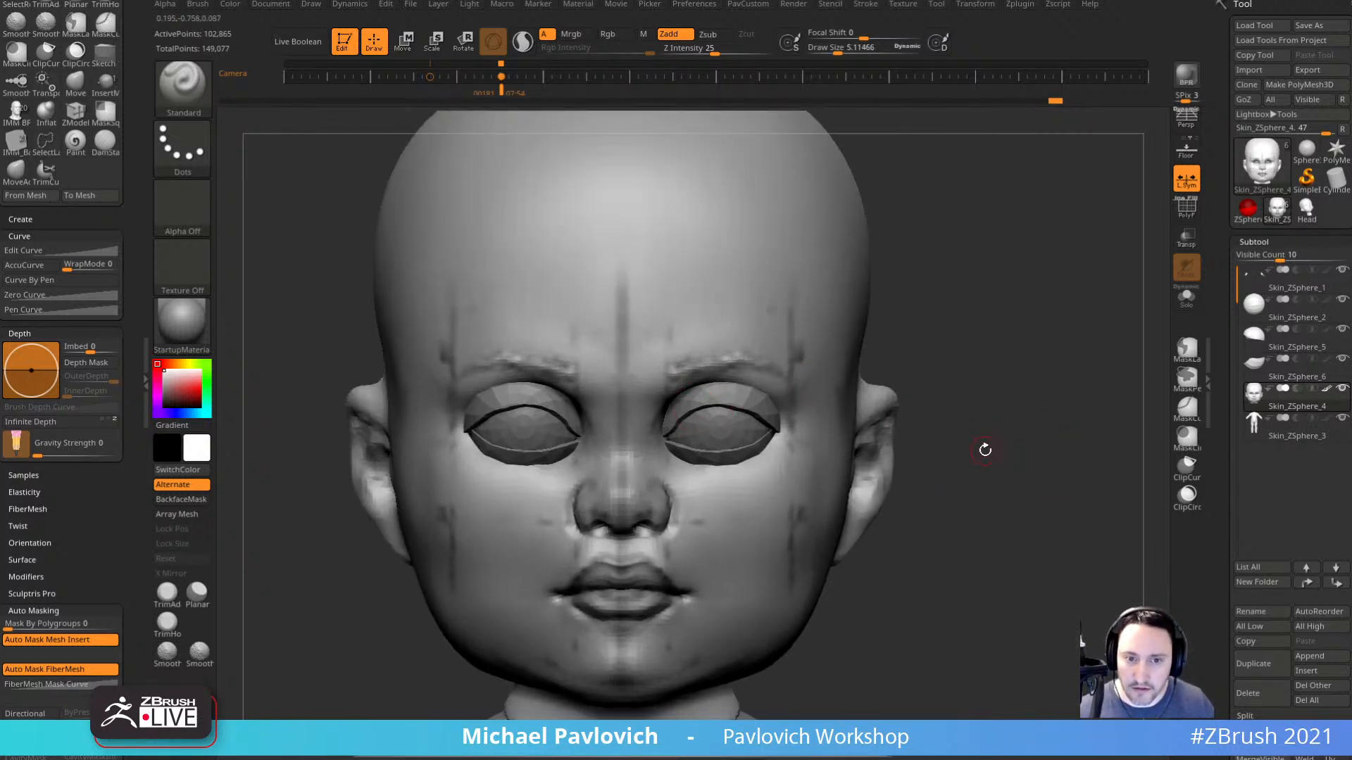
left_click_drag(985, 449, 1000, 454, "alt")
mouse_move(857, 422)
left_mouse_down()
mouse_move(984, 484)
mouse_move(956, 468)
mouse_move(1062, 452)
left_mouse_up()
left_click(1326, 389)
Correct the upper lip's profile against the side-view sketch with a Move brush of about 11.
key("shift+z")
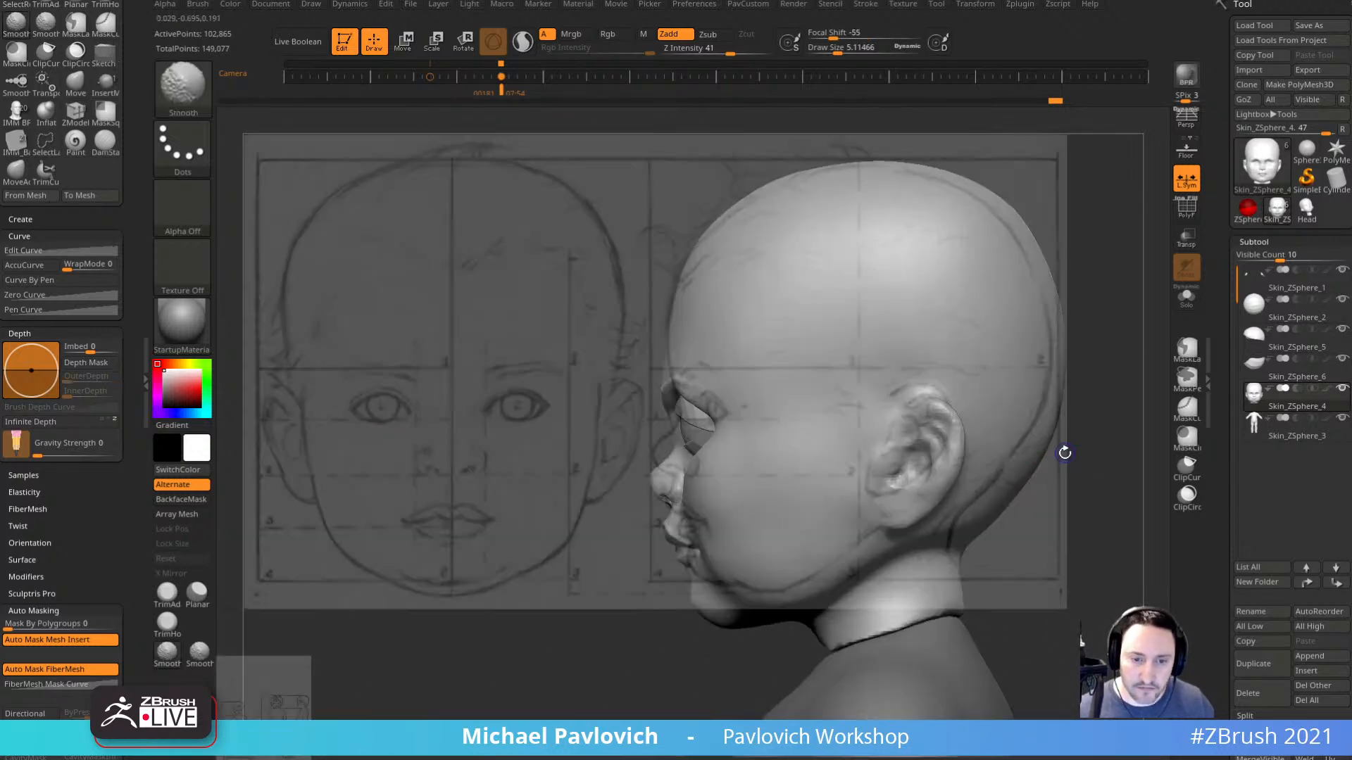
key("Right")
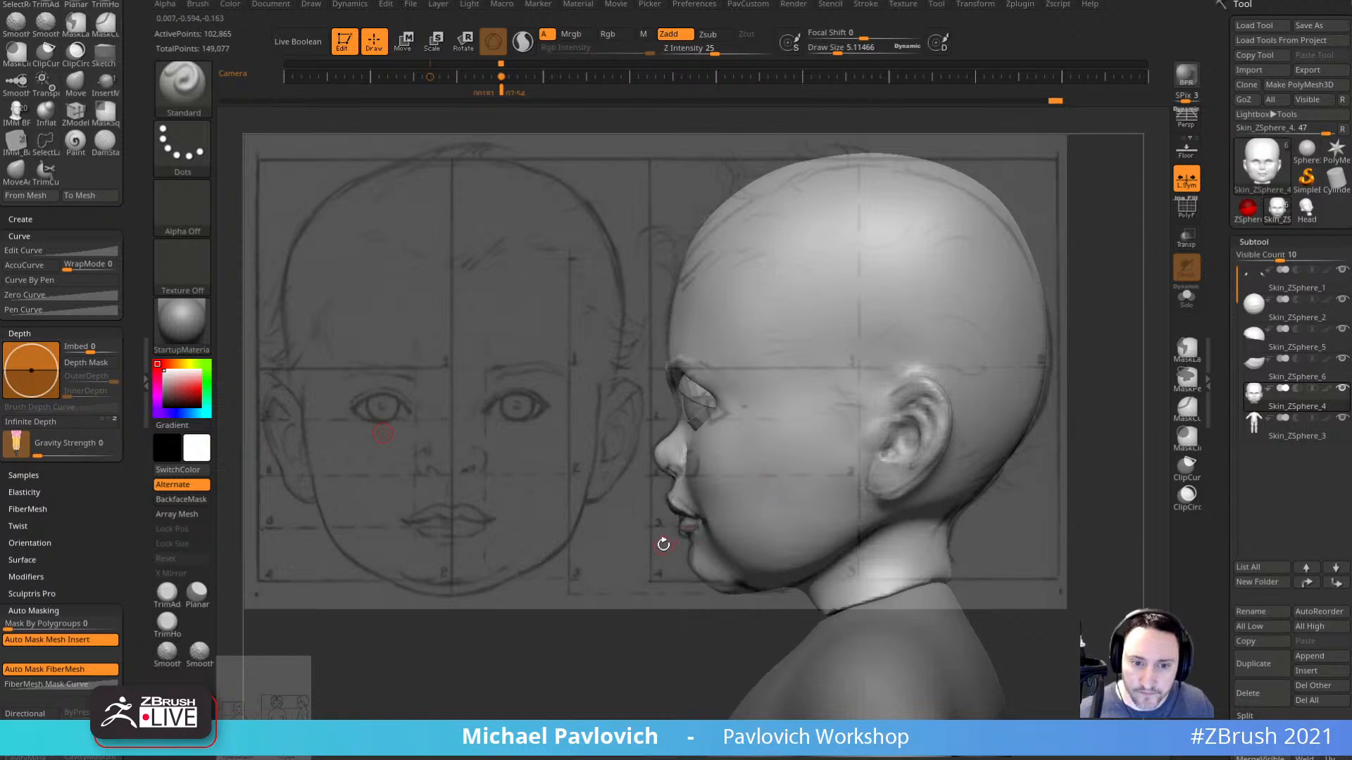
key("b")
key("m")
key("v")
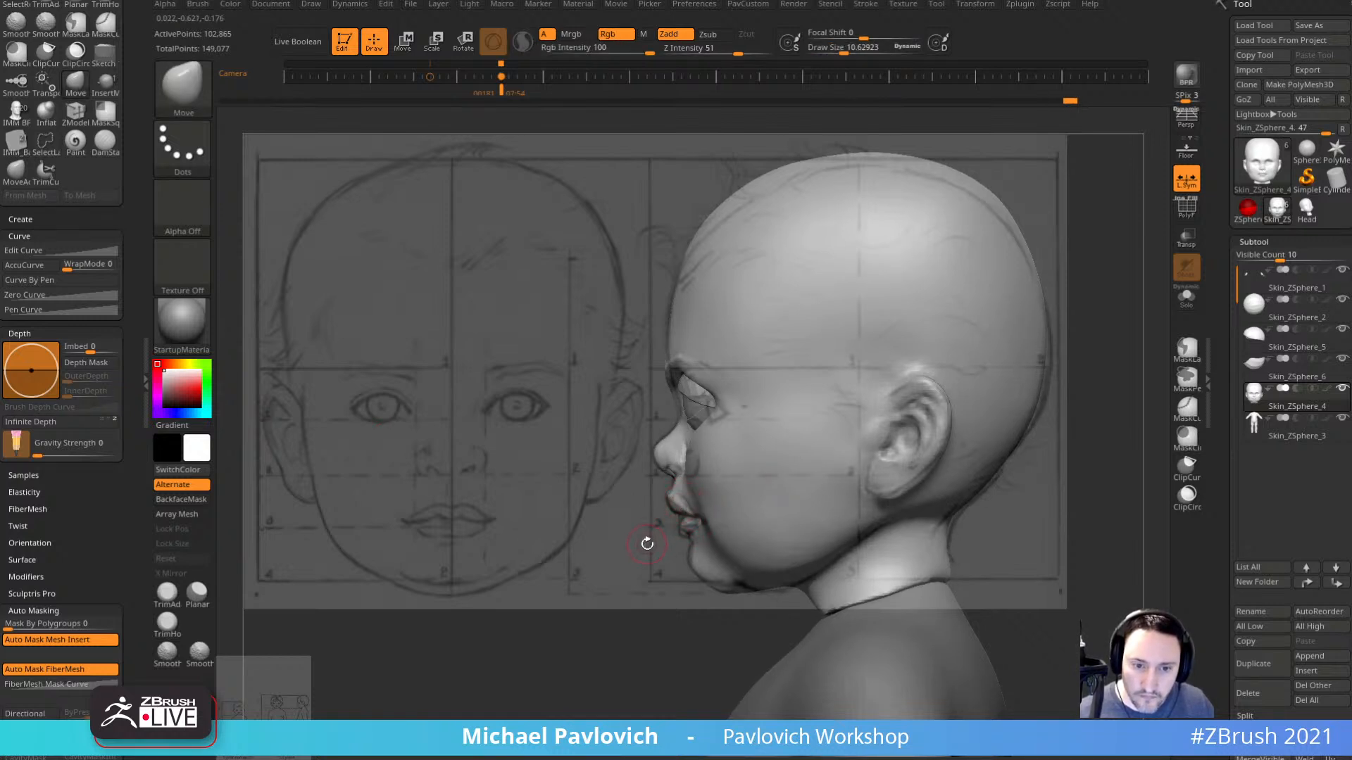
key("shift+z")
Reposition the upper lip edge and mouth corners with a Move brush of about 13.
left_click_drag(646, 552, 695, 547, "shift")
mouse_move(893, 494)
left_mouse_down("alt")
mouse_move(908, 526)
mouse_move(950, 525)
left_mouse_up("alt")
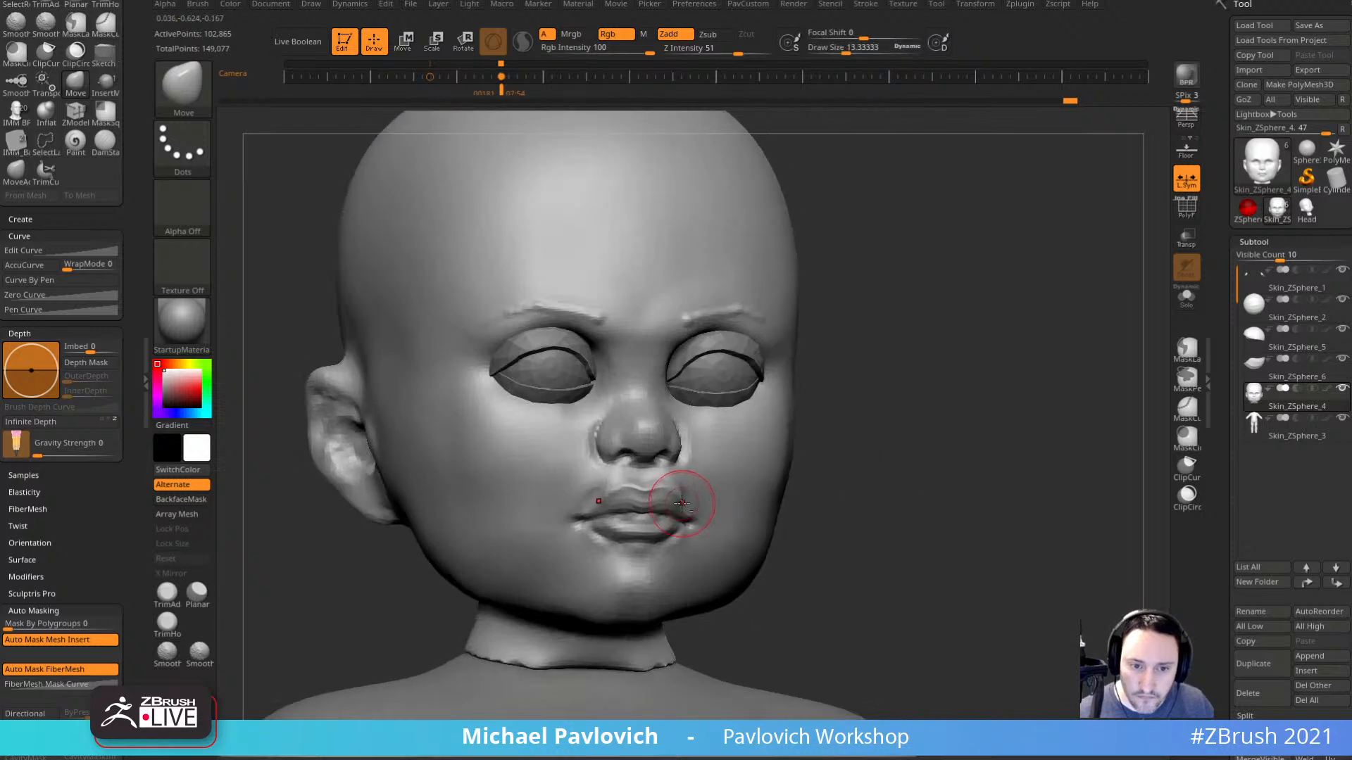
left_click_drag(681, 503, 687, 499)
left_click_drag(844, 506, 797, 480)
left_click_drag(699, 521, 701, 516)
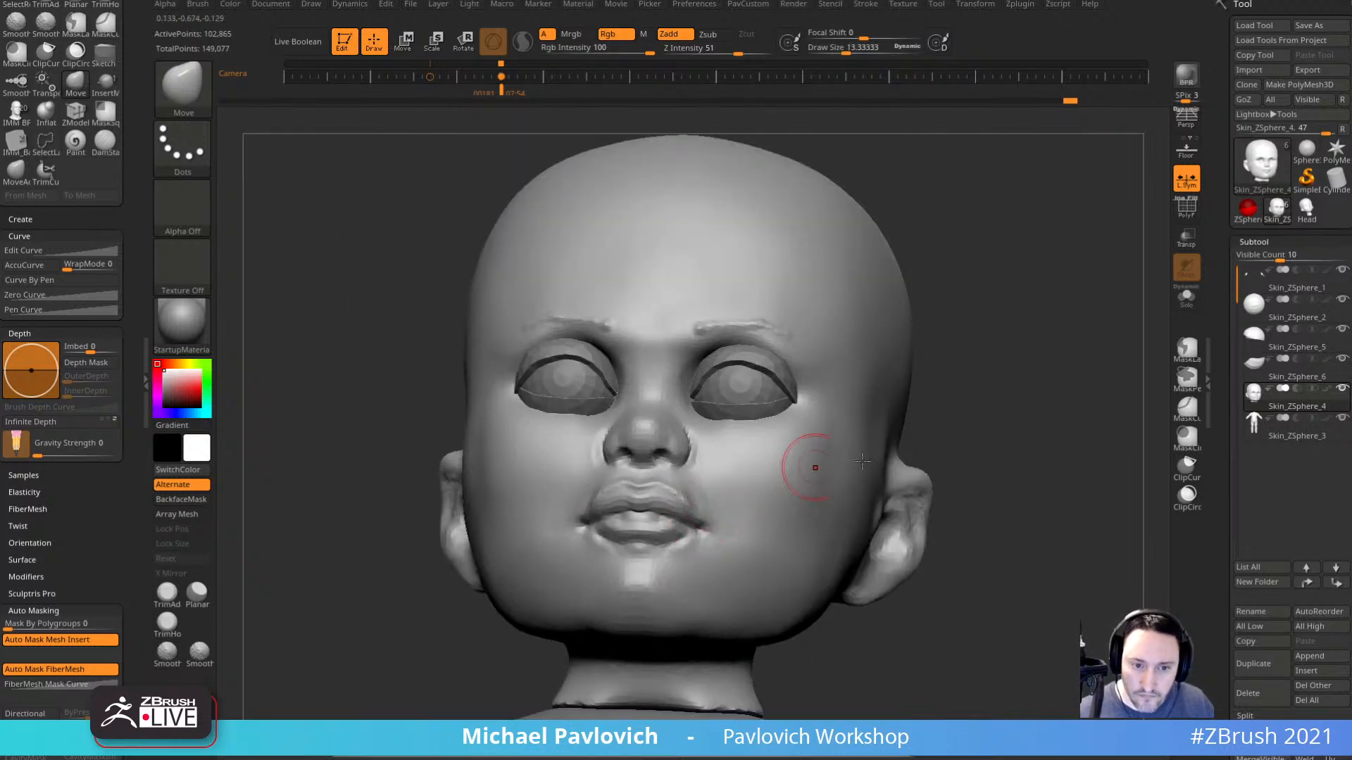
left_click_drag(862, 461, 1012, 504)
Fill out the areas around the mouth corners with a Clay brush of about 13.
key("b")
key("c")
key("l")
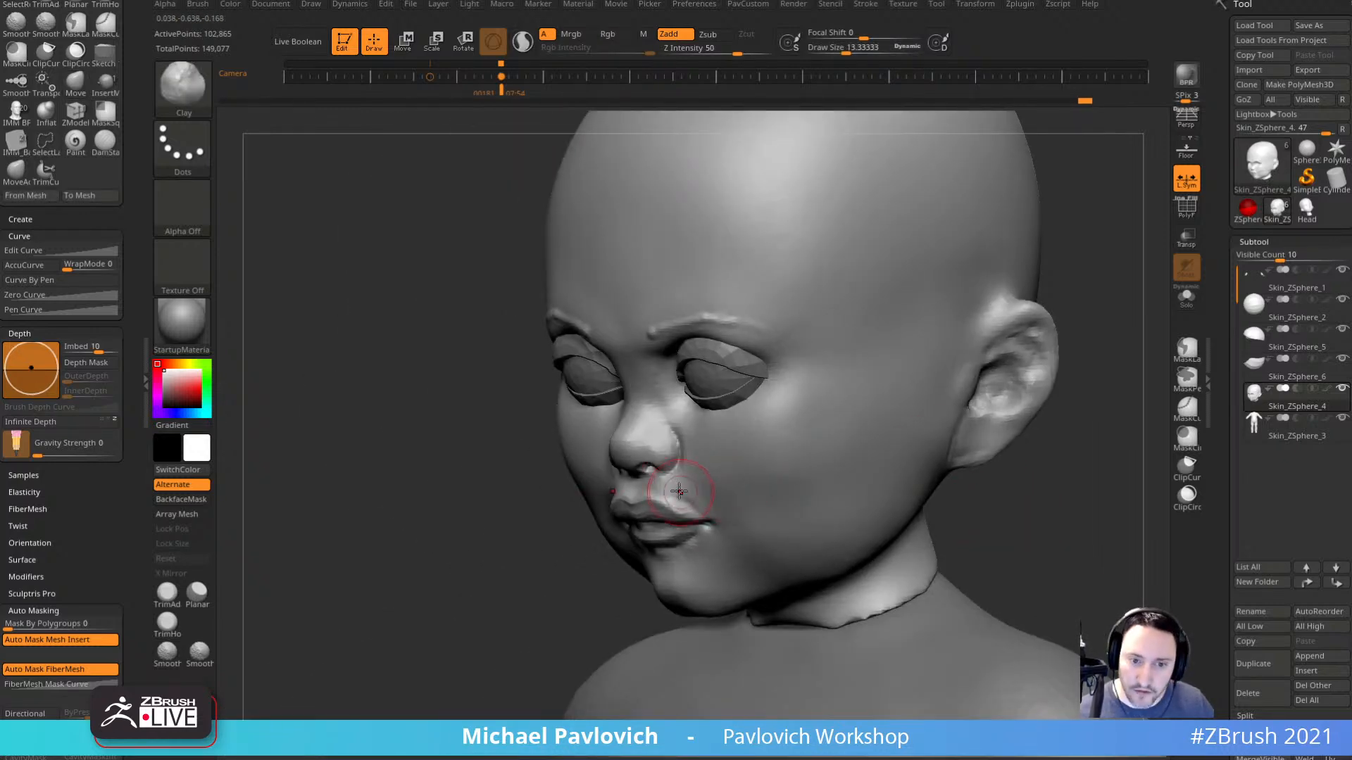
left_click_drag(556, 595, 709, 482)
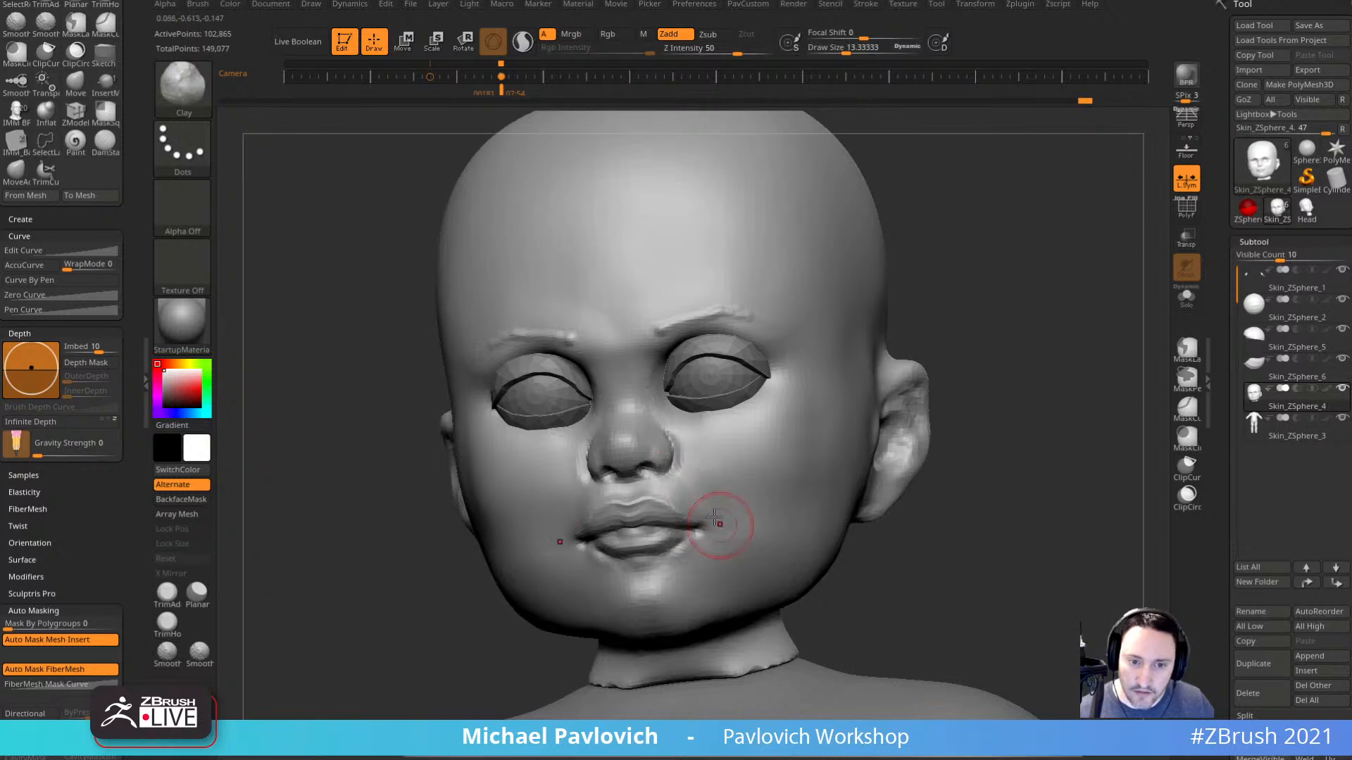
left_click_drag(1014, 474, 989, 442)
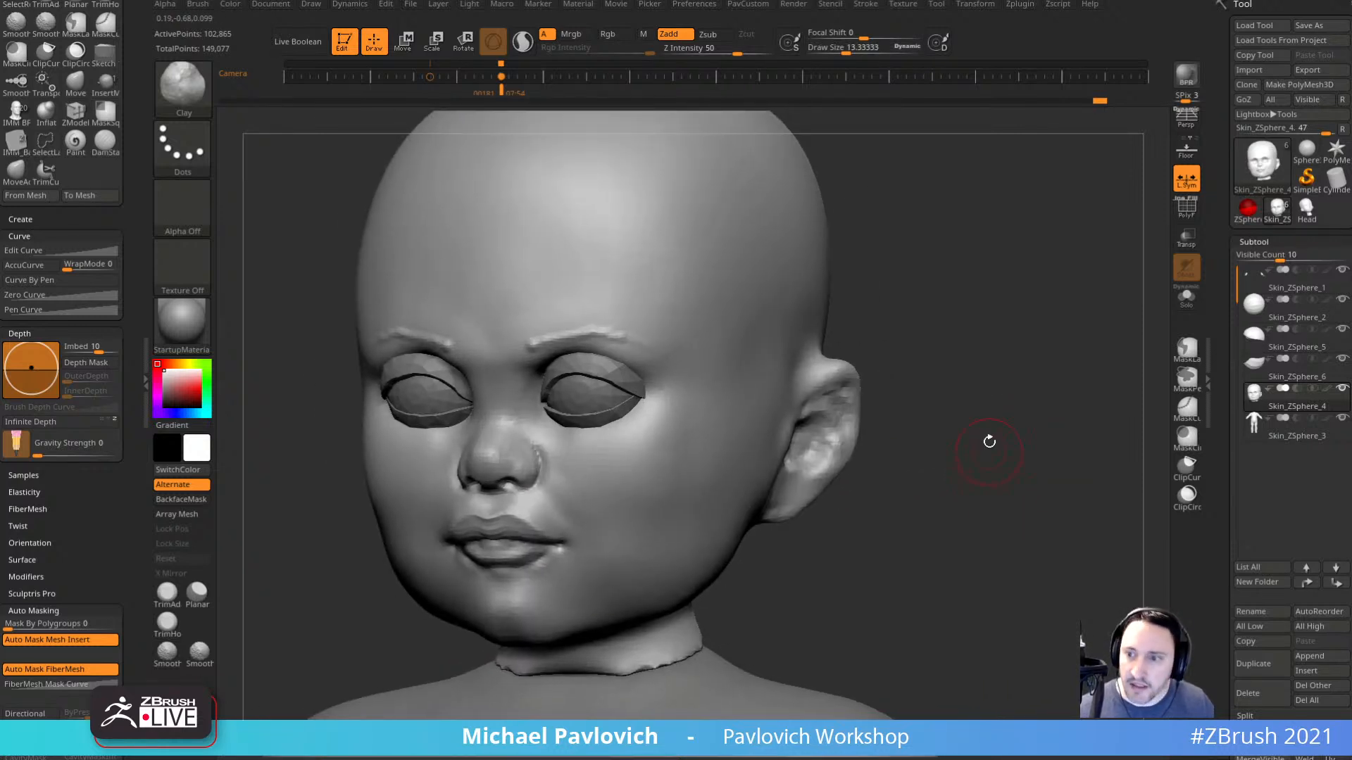
mouse_move(1267, 279)
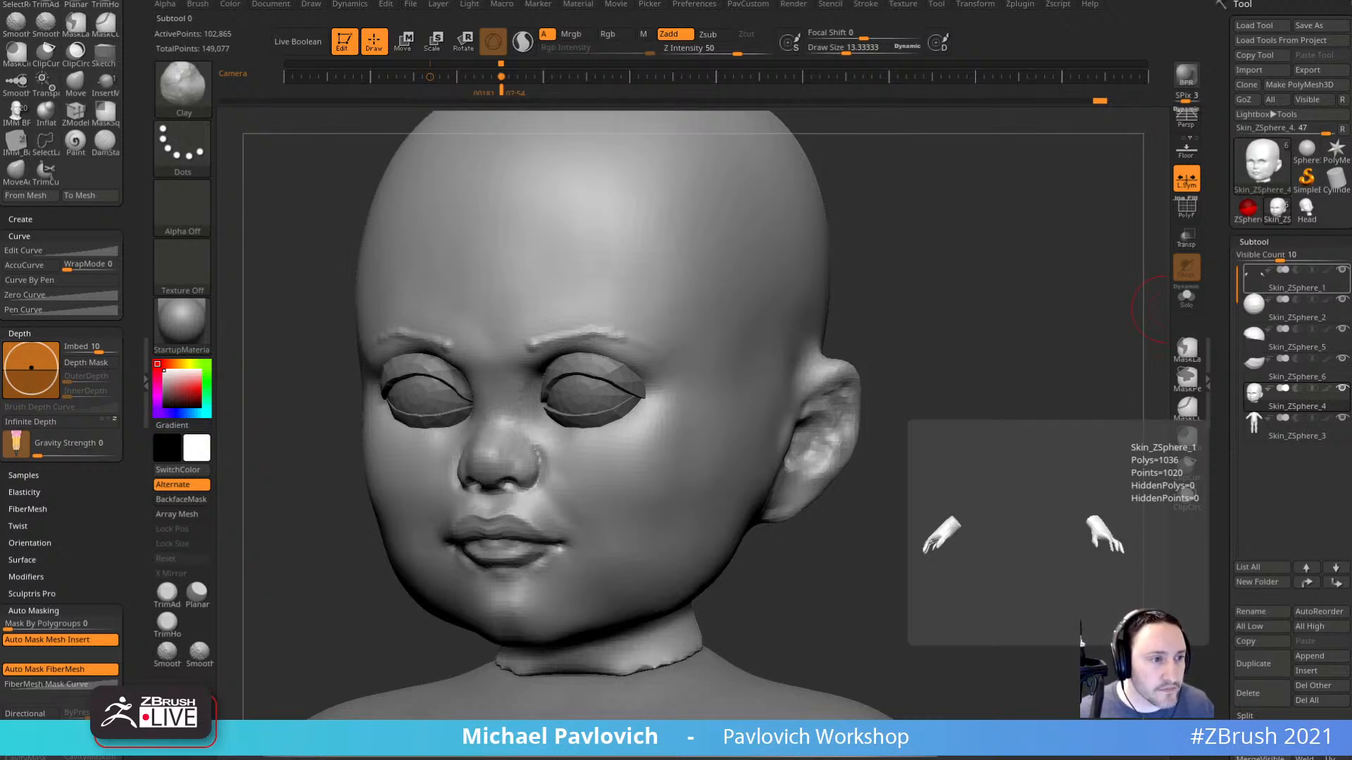
Sculpt and smooth the inner eye sockets beside the nose bridge with a Standard brush of about 12.
mouse_move(895, 203)
left_mouse_down()
mouse_move(1004, 365)
mouse_move(619, 507)
left_mouse_up()
left_click_drag(989, 340, 1007, 394)
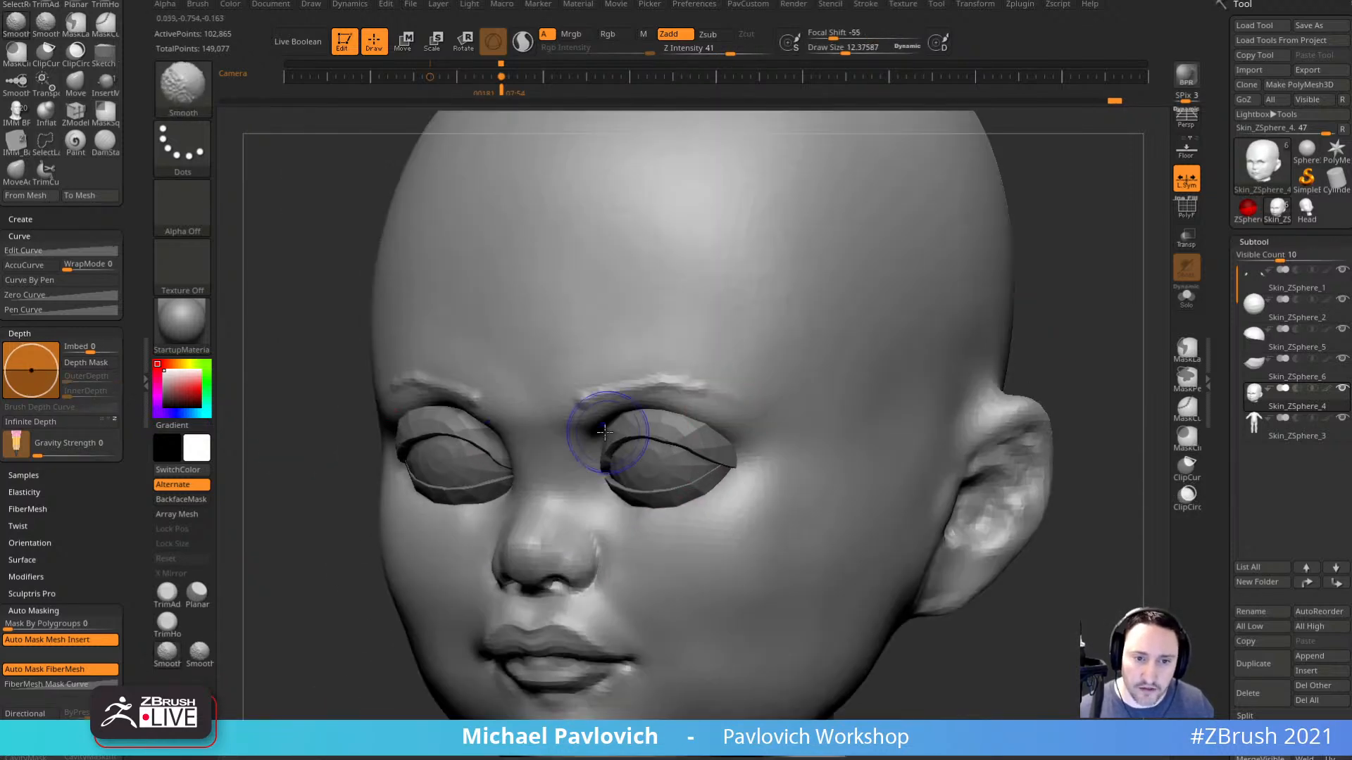
left_click_drag(1158, 347, 986, 327)
left_click_drag(458, 614, 452, 525, "alt")
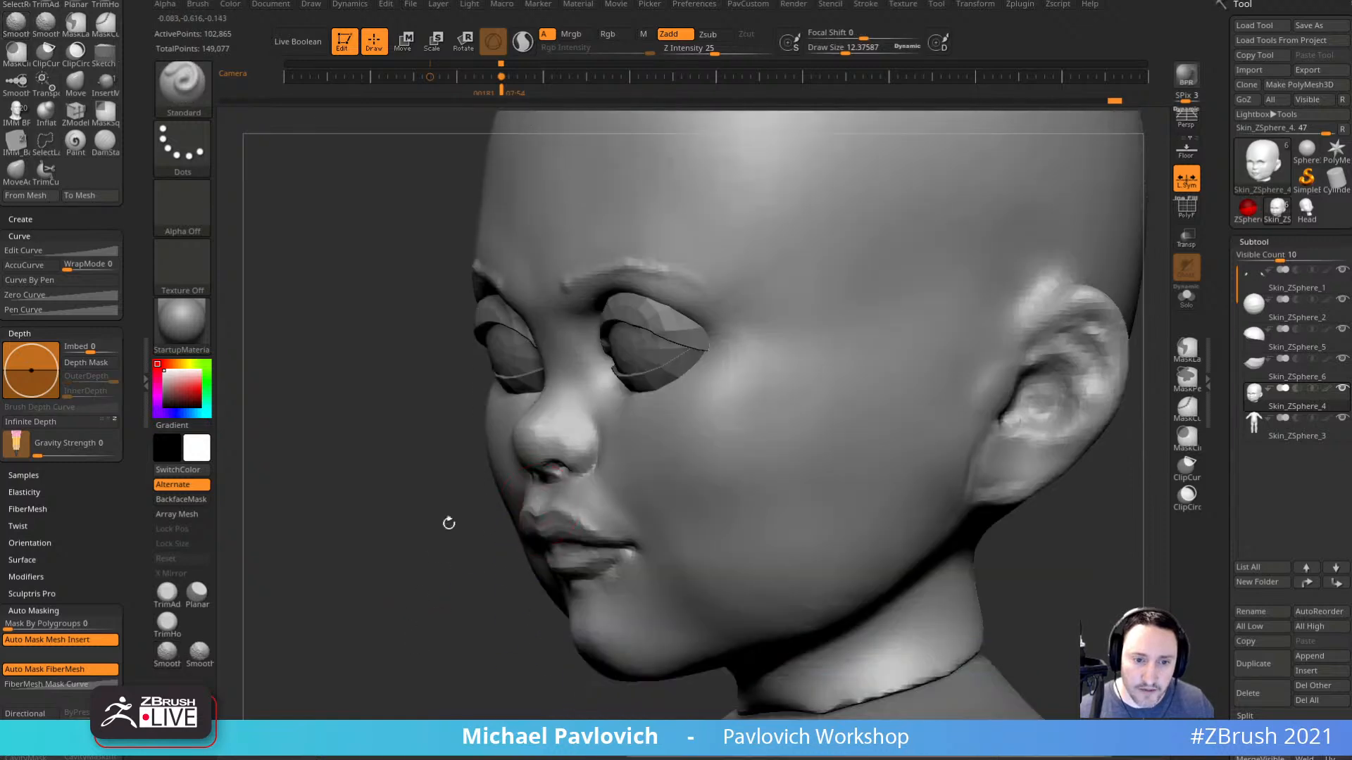
Build up the lower lip with a Clay brush of about 9.
mouse_move(486, 614)
left_mouse_down()
mouse_move(603, 576)
mouse_move(911, 386)
mouse_move(923, 404)
mouse_move(996, 340)
left_mouse_up()
key("s")
left_click(717, 475)
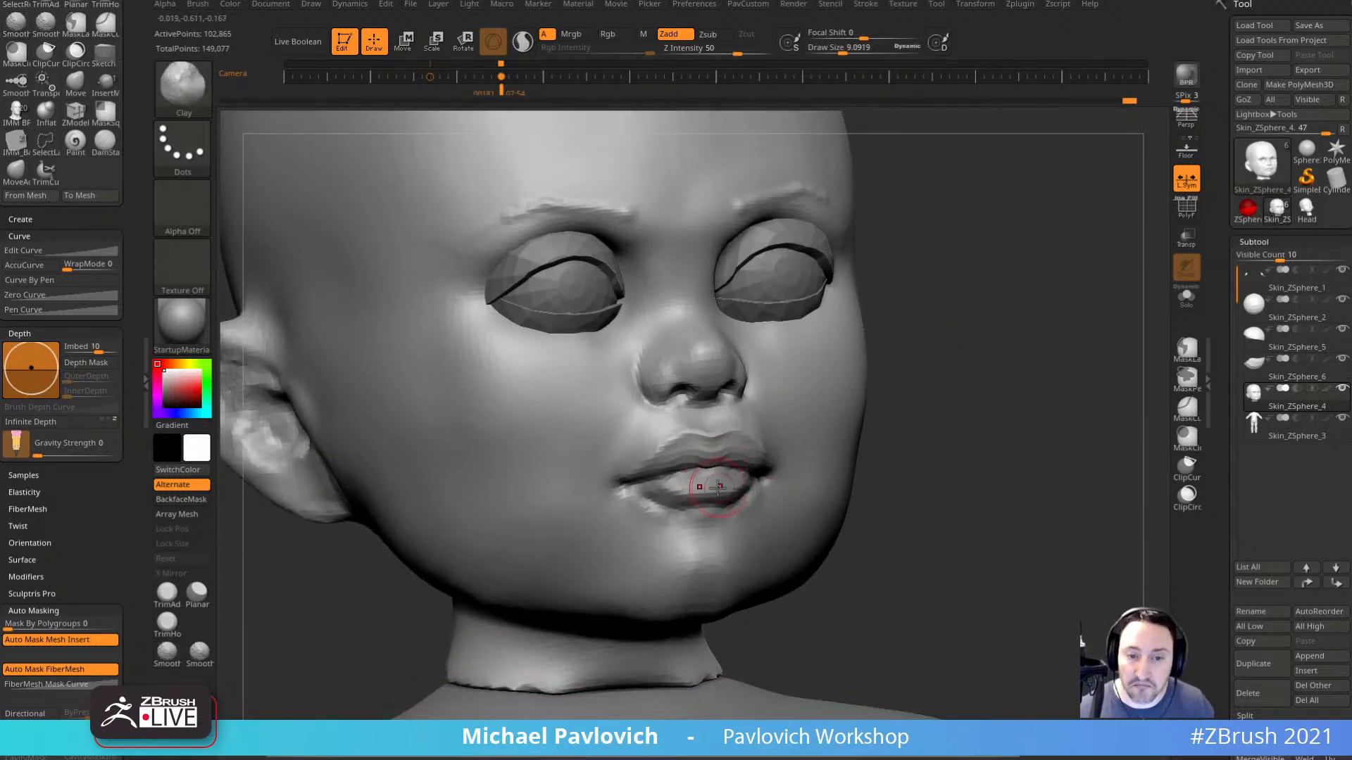
left_click_drag(884, 441, 704, 451)
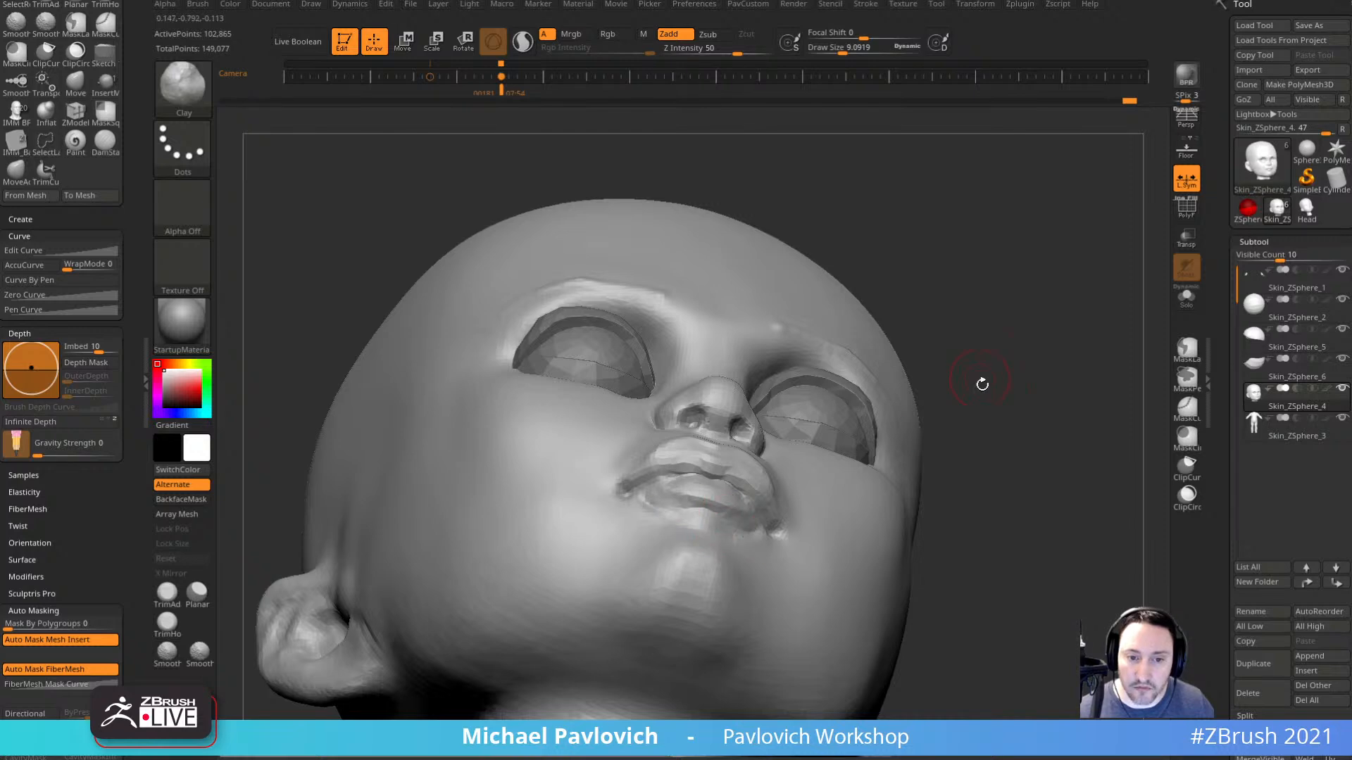
left_click_drag(982, 383, 902, 447)
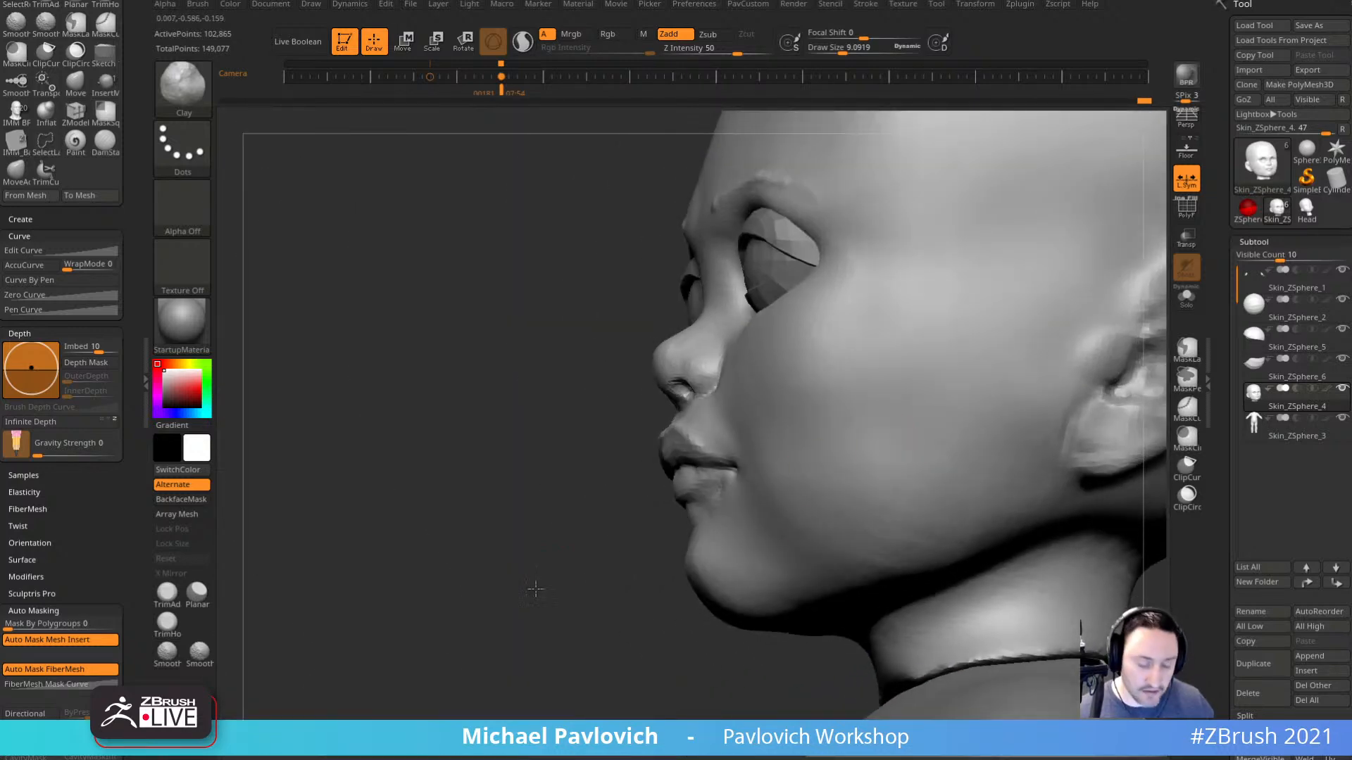
Adjust the lower lip with a MoveAccu brush of about 19 and switch back to the Clay brush.
key("1")
mouse_move(543, 556)
left_mouse_down()
mouse_move(496, 566)
mouse_move(732, 528)
left_mouse_up()
key("bracketright")
left_click_drag(954, 450, 992, 452, "shift")
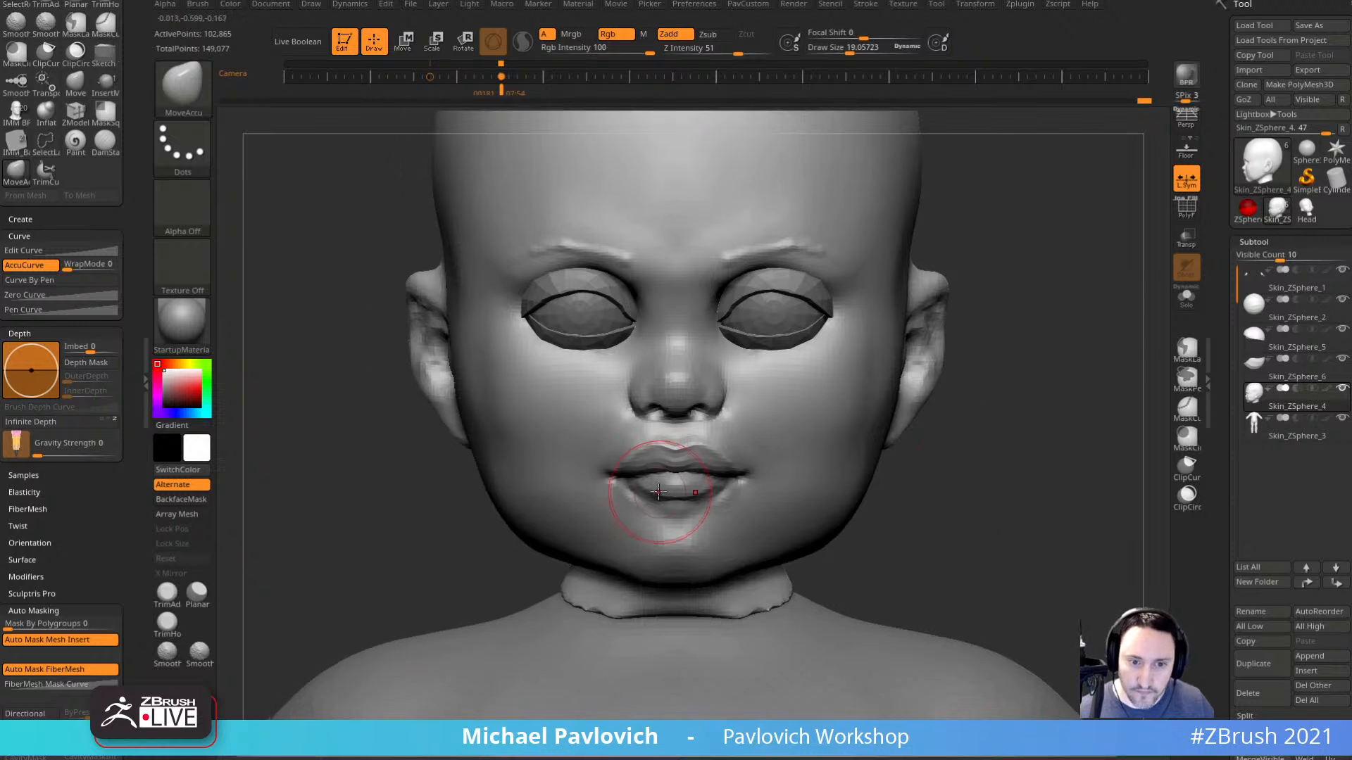
left_click_drag(664, 498, 667, 491)
mouse_move(1017, 463)
left_mouse_down("alt")
mouse_move(987, 441)
mouse_move(975, 404)
mouse_move(887, 421)
left_mouse_up("alt")
key("2")
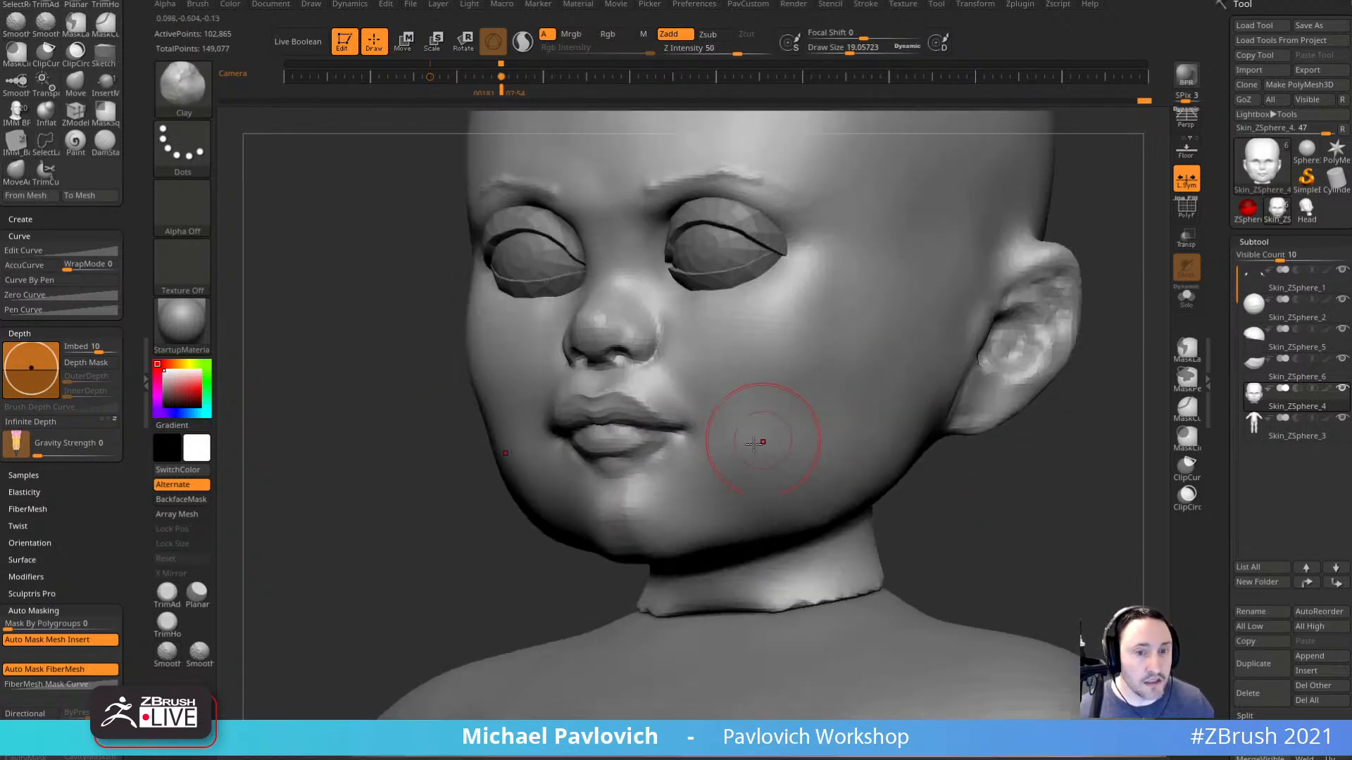
Lower the Clay brush's Z Intensity to 28 and smooth the lower cheeks and jaw at a draw size of about 34.
left_click_drag(1000, 482, 1046, 486)
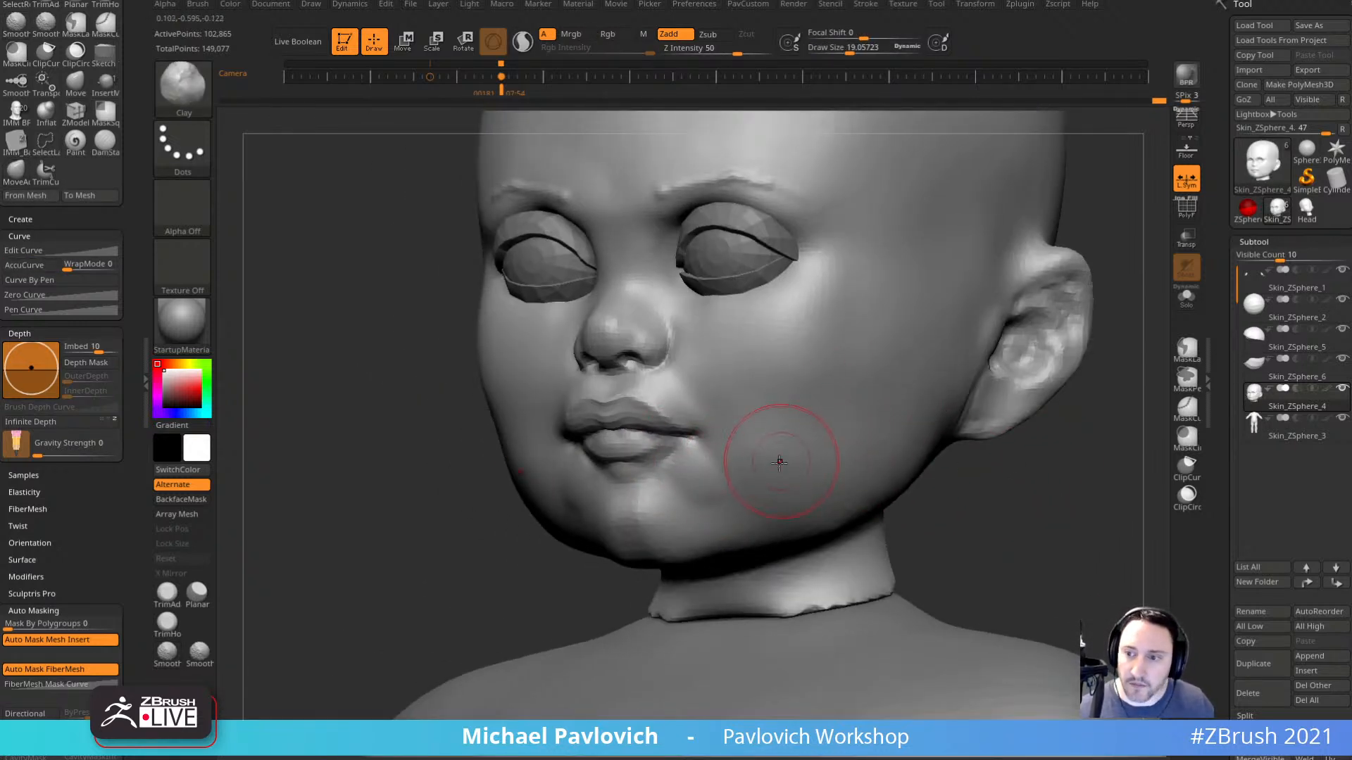
mouse_move(526, 564)
left_mouse_down("alt")
mouse_move(494, 564)
mouse_move(572, 537)
left_mouse_up("alt")
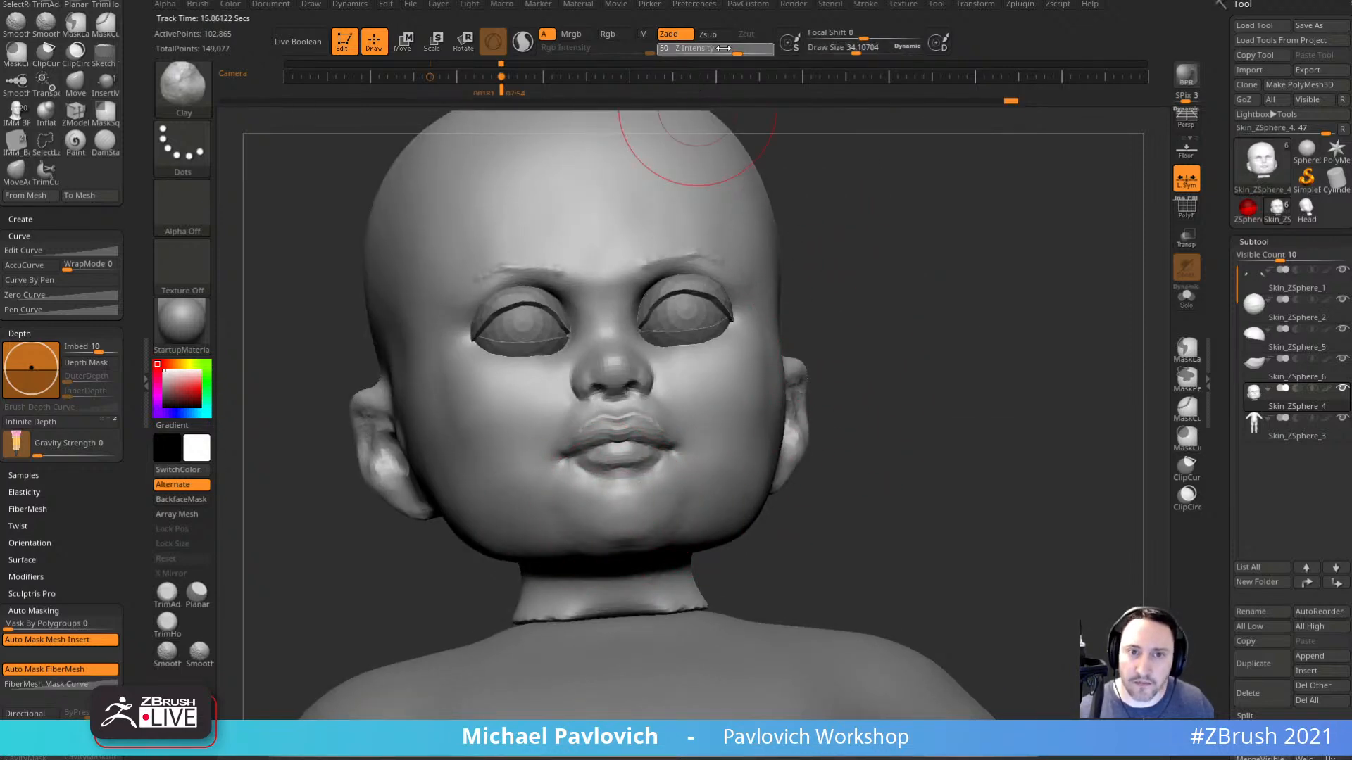
left_click_drag(937, 384, 838, 375)
left_click_drag(595, 502, 704, 496, "shift")
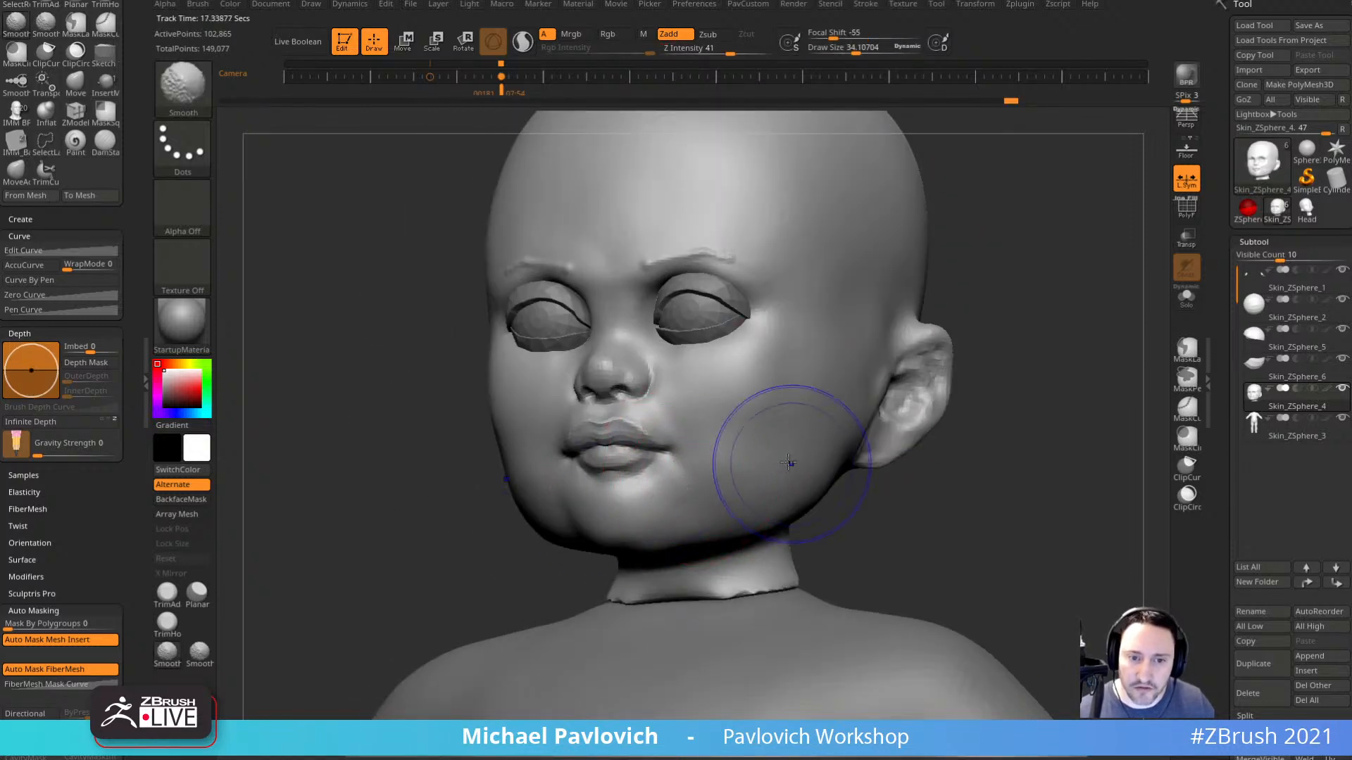
Reduce the Clay brush size to about 23 and remesh the head with DynaMesh.
key("bracketright")
key("bracketleft")
key("bracketleft")
left_click_drag(986, 412, 1003, 338)
mouse_move(1000, 322)
left_mouse_down("ctrl")
mouse_move(1088, 503)
mouse_move(975, 511)
left_mouse_up("ctrl")
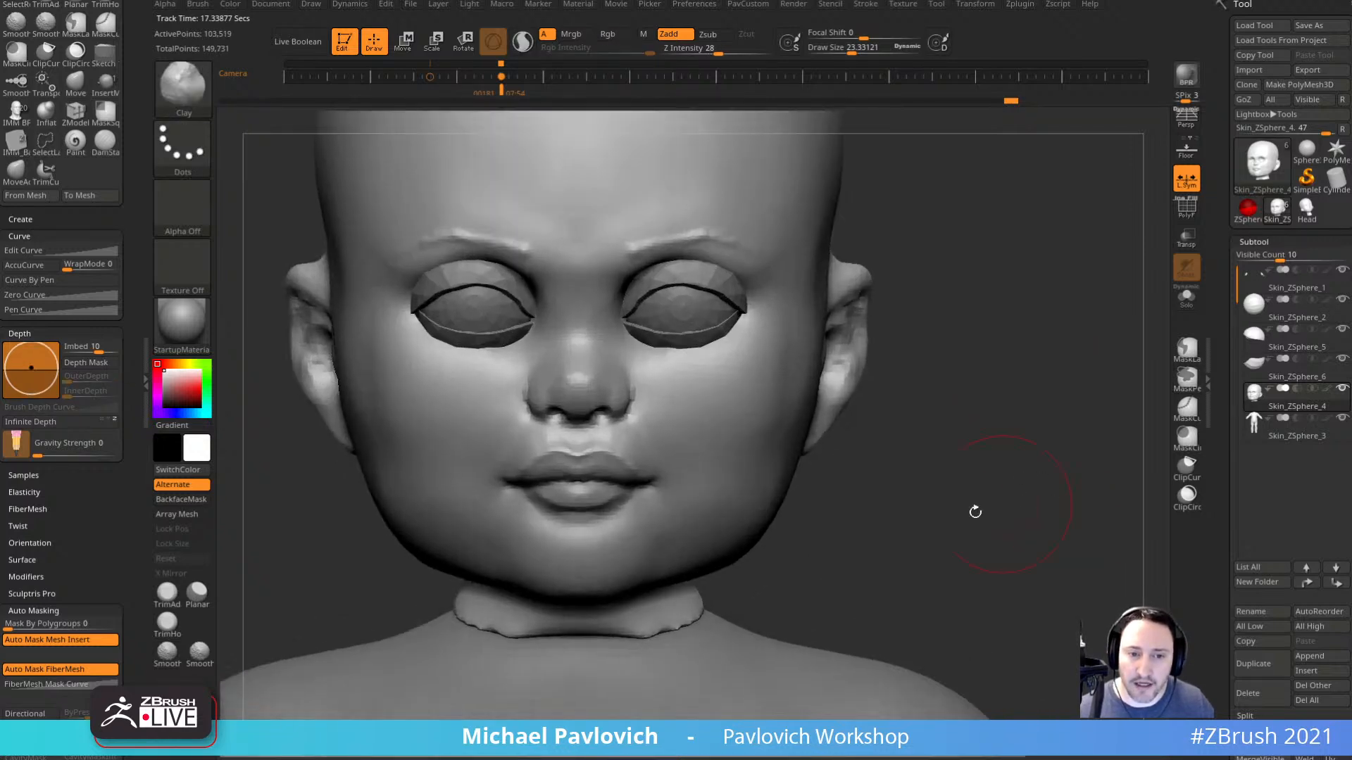
Refine the area between the nose and upper lip with a Clay brush of about 13.
left_click_drag(1007, 375, 962, 391)
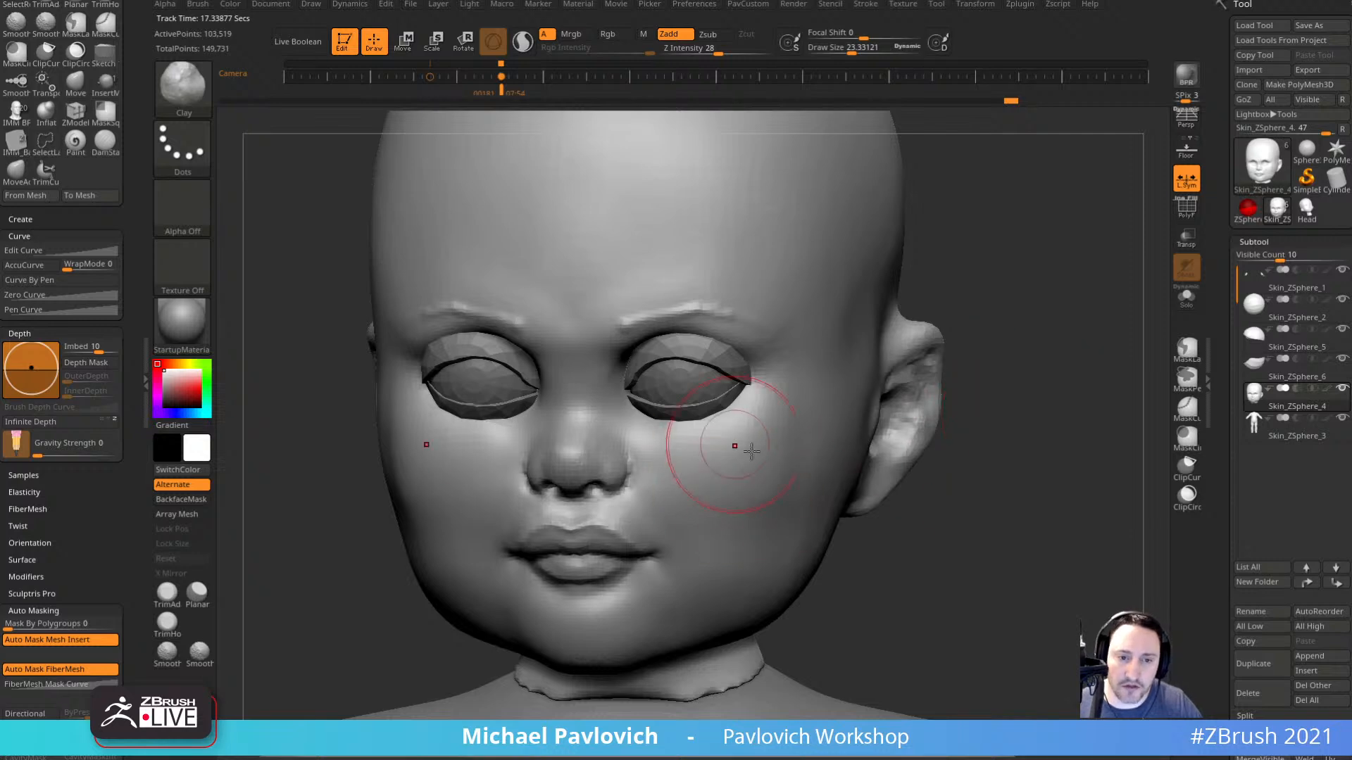
left_click_drag(1028, 450, 1087, 451)
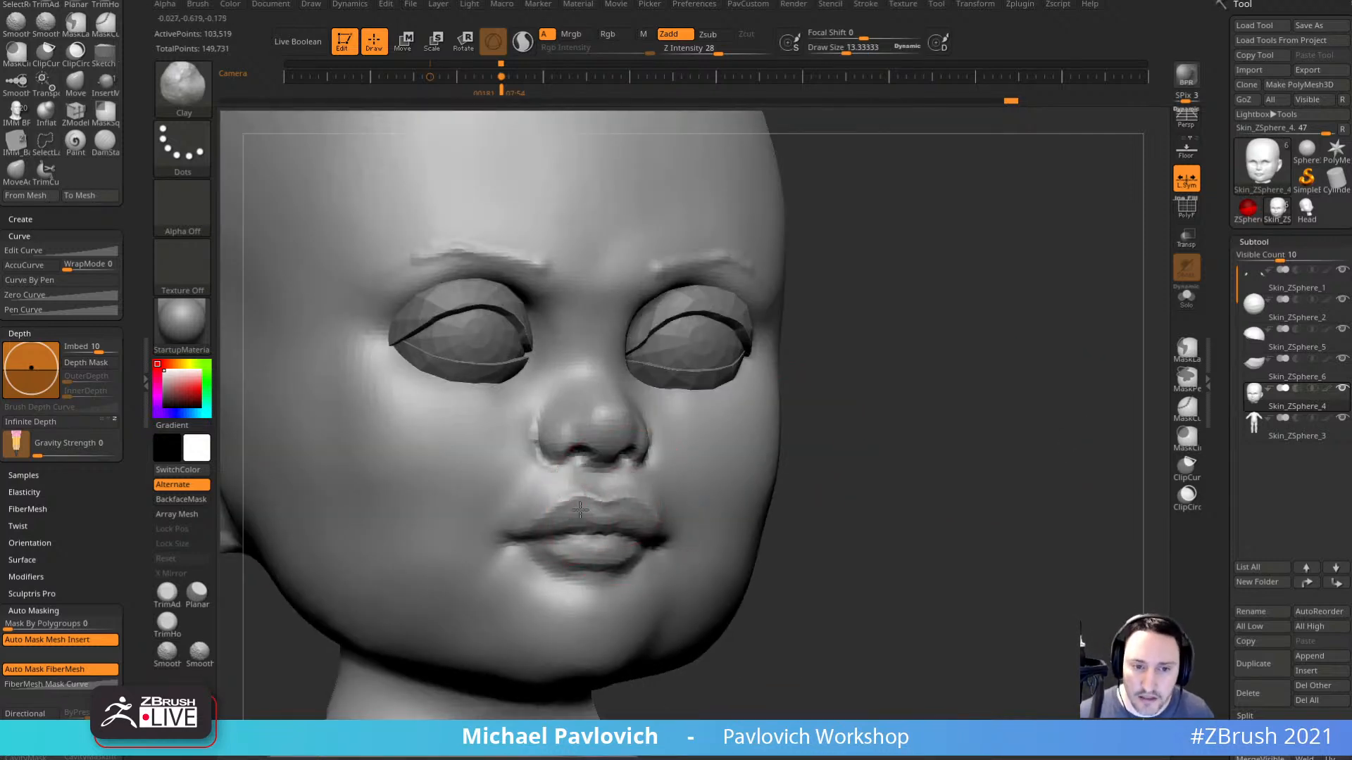
left_click_drag(945, 460, 621, 492)
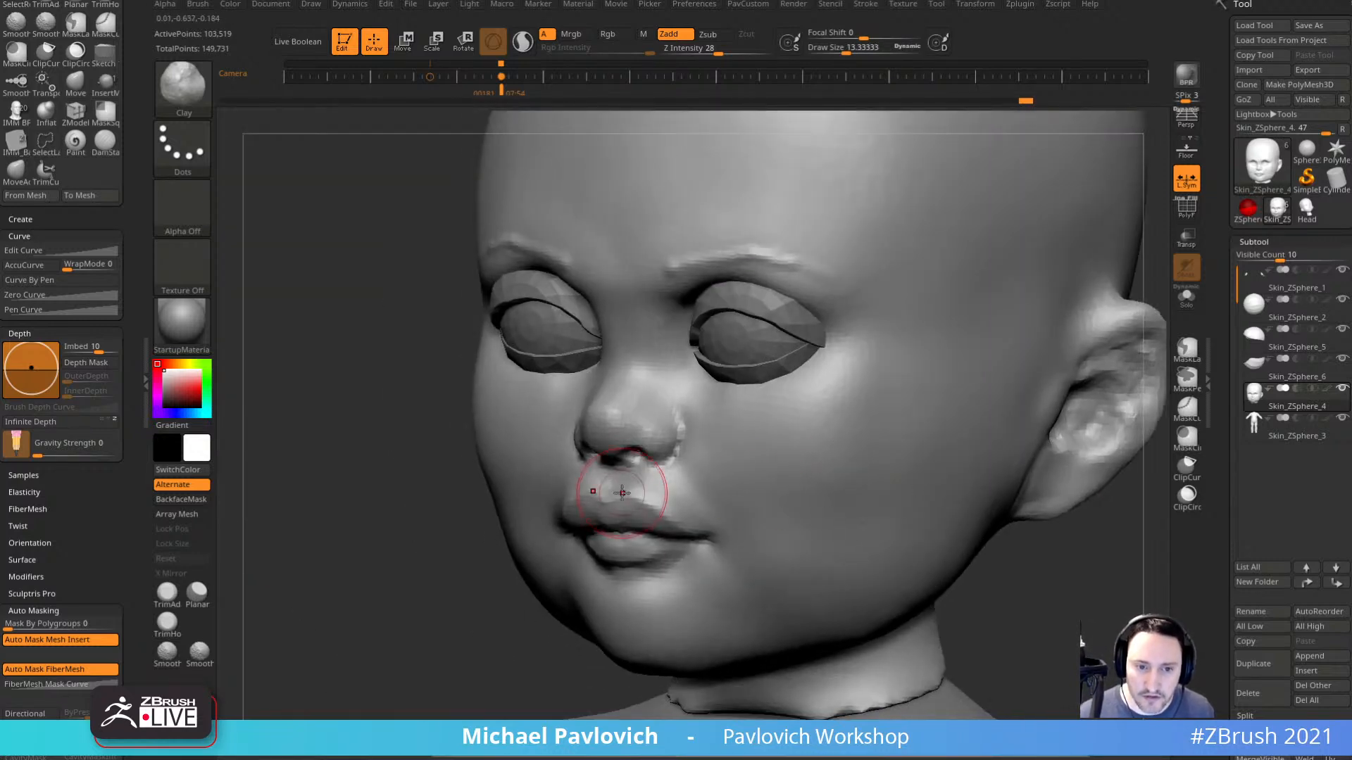
mouse_move(486, 613)
left_mouse_down("alt")
mouse_move(435, 634)
mouse_move(366, 628)
left_mouse_up("alt")
Fill out the areas below the inner eyes and beside the nose with a Clay brush of about 18.
key("s")
left_click_drag(714, 467, 719, 466)
left_click_drag(1127, 339, 679, 479)
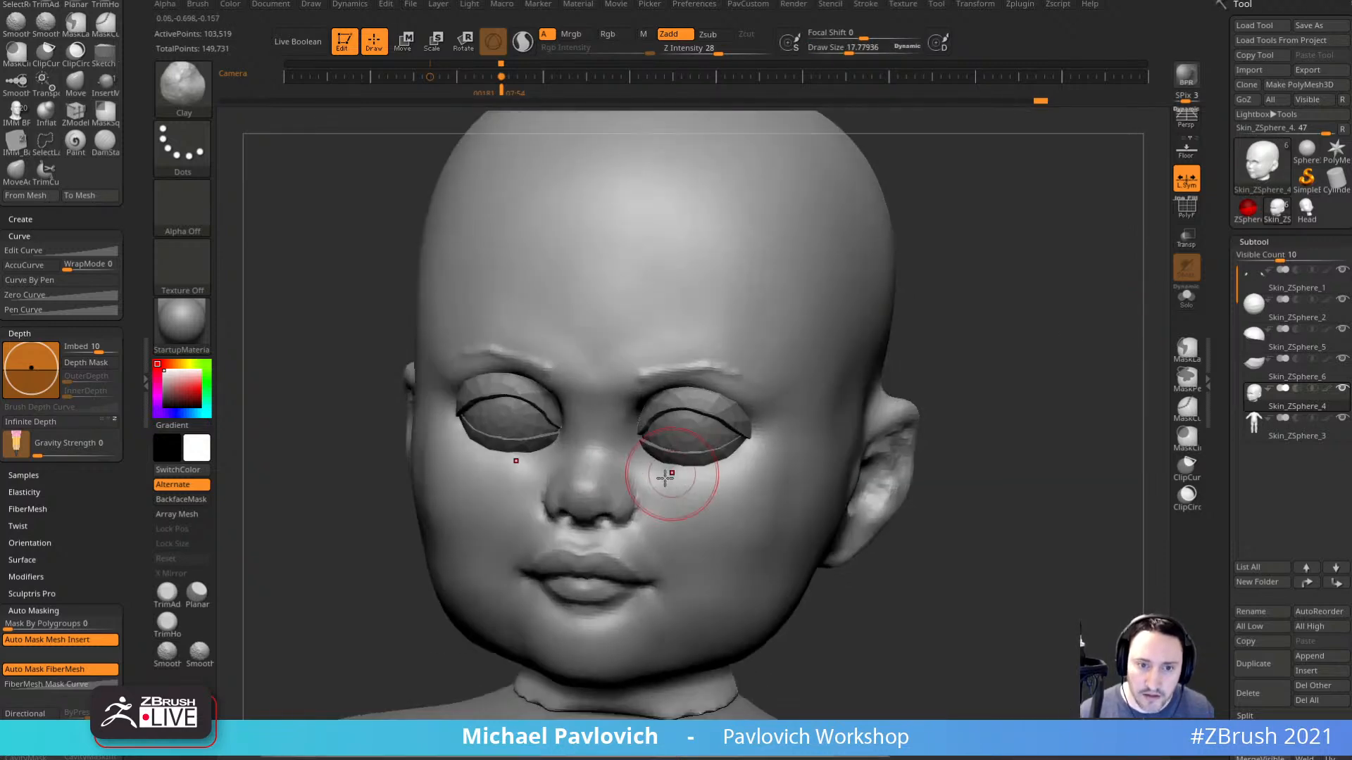
left_click_drag(991, 406, 954, 415)
left_click_drag(658, 462, 704, 470)
mouse_move(1028, 361)
left_mouse_down()
mouse_move(1056, 359)
mouse_move(1056, 332)
left_mouse_up()
mouse_move(986, 386)
left_mouse_down()
mouse_move(1077, 368)
mouse_move(1041, 380)
mouse_move(1056, 373)
mouse_move(967, 357)
left_mouse_up()
Smooth the cheeks below the outer eye corners with a brush size of about 28.
key("]")
key("]")
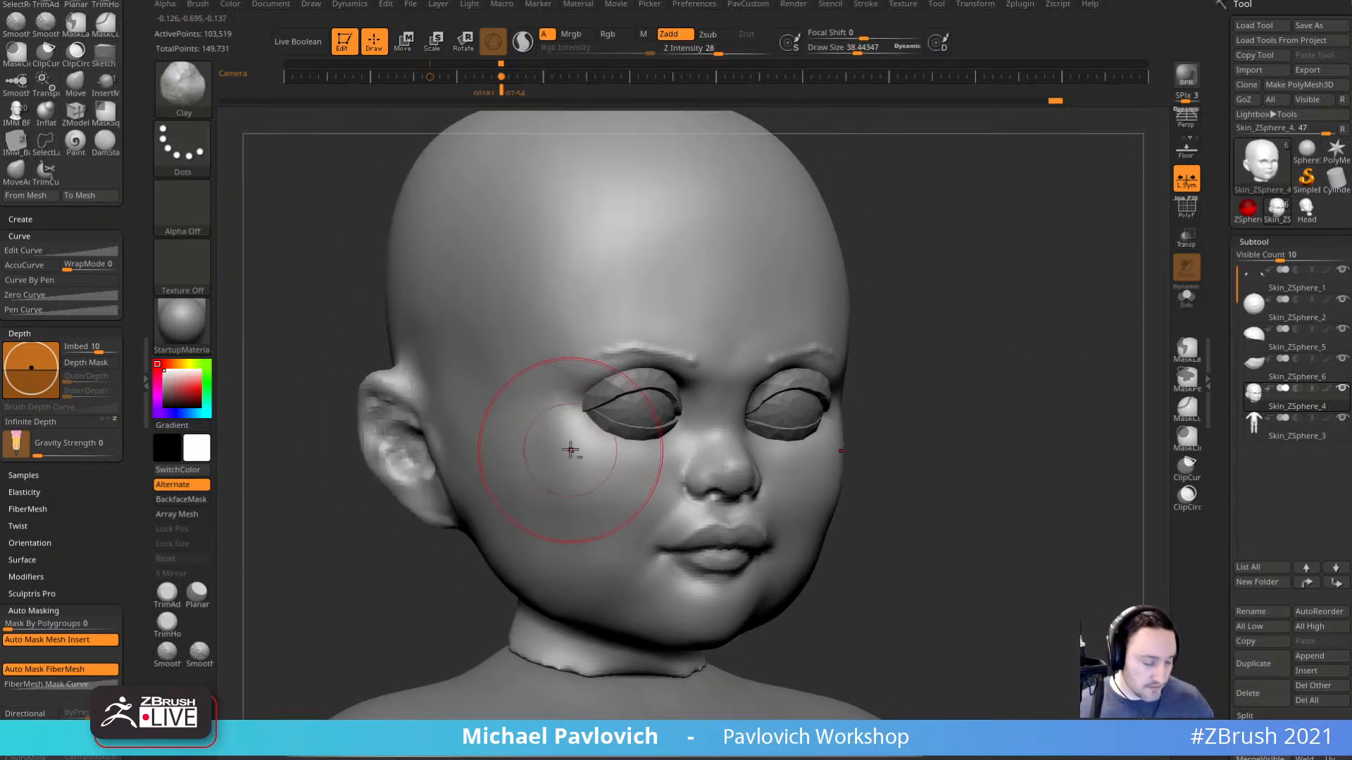
key("[")
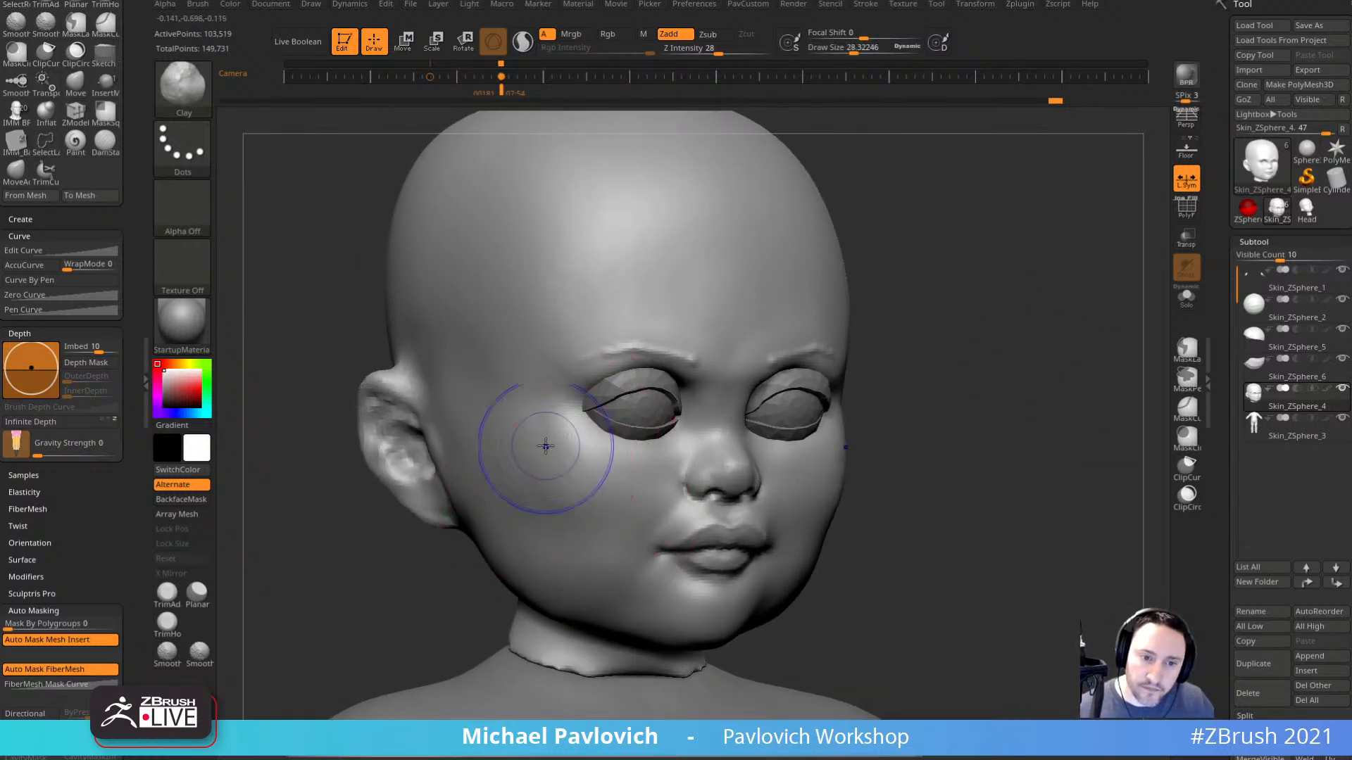
mouse_move(546, 447)
left_mouse_down("shift")
mouse_move(603, 519)
mouse_move(651, 503)
left_mouse_up("shift")
Build up the cheekbones with the ClayBuildup brush at Z Intensity 17 and a draw size of about 22.
key("b")
key("c")
key("b")
key("ctrl+z")
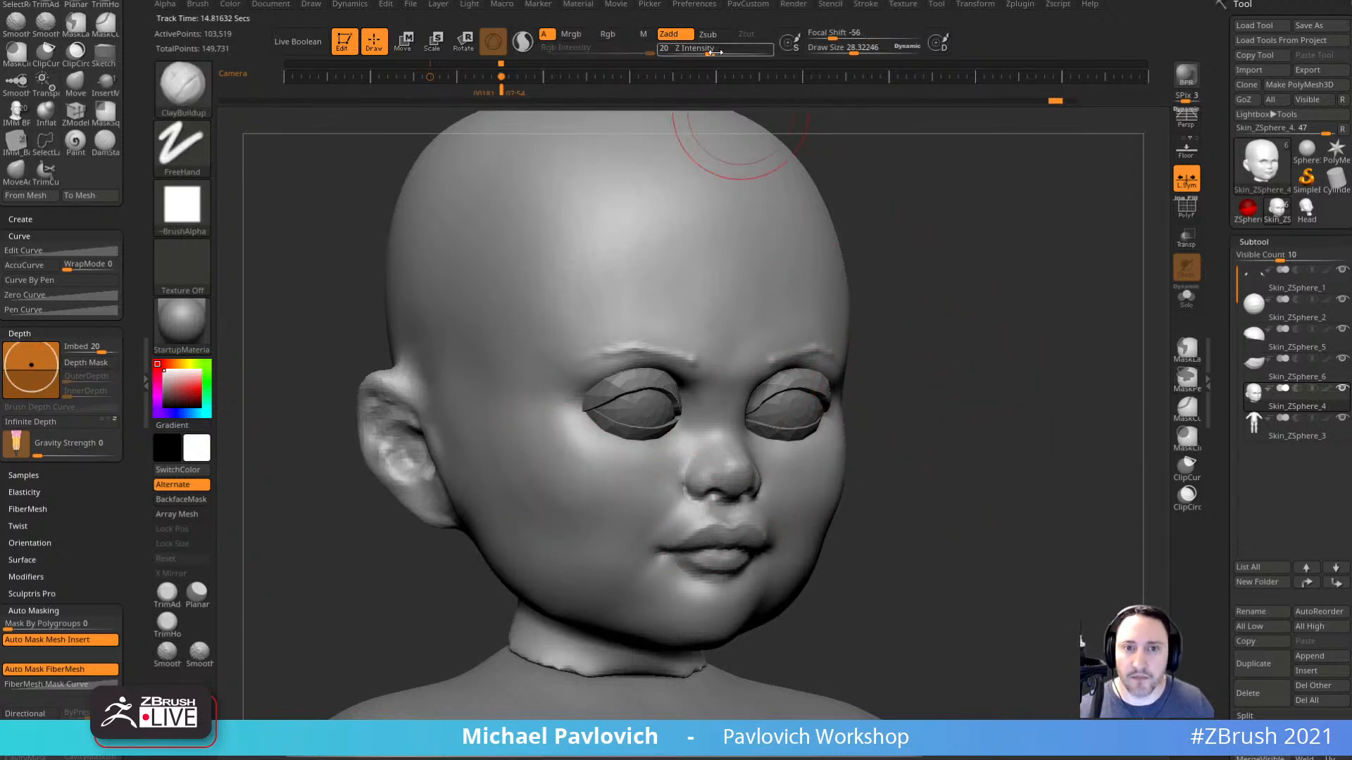
left_click(865, 4)
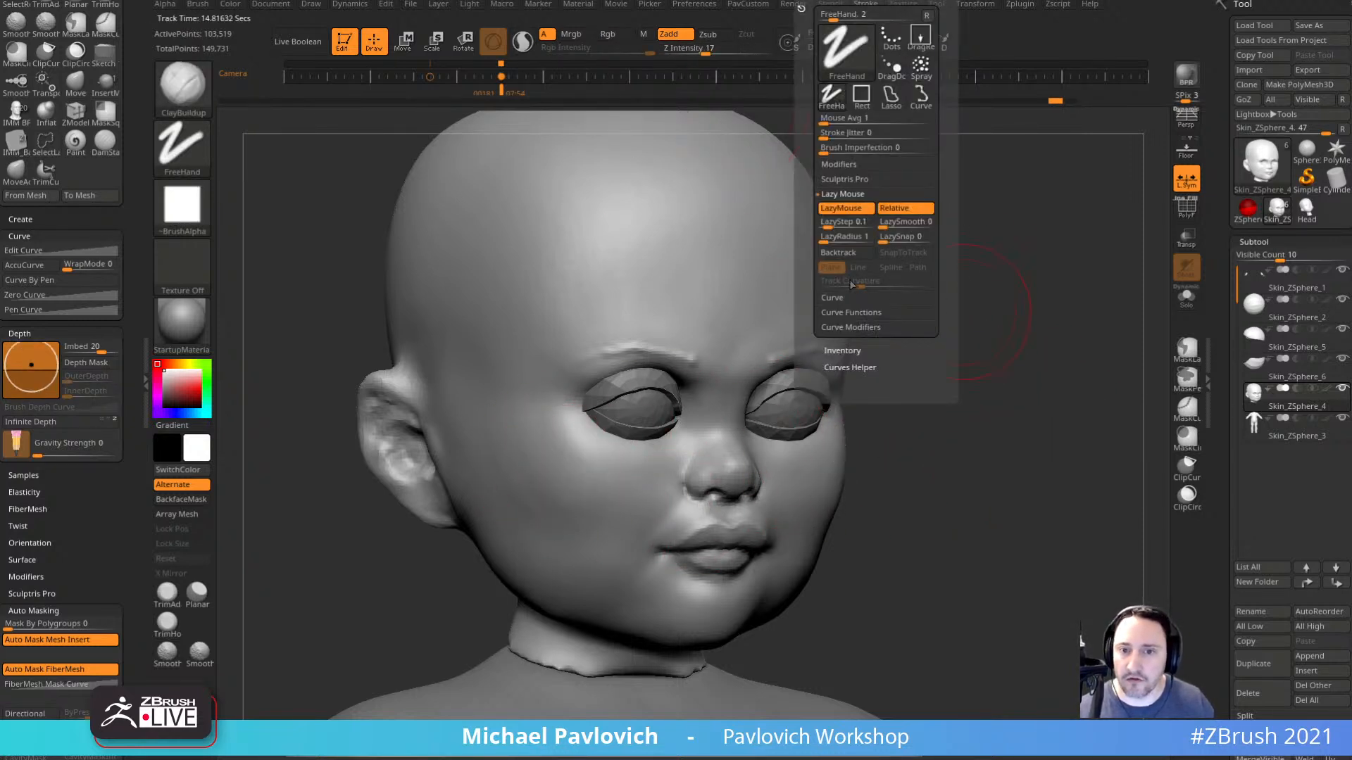
key("shift")
left_click(841, 165, "shift")
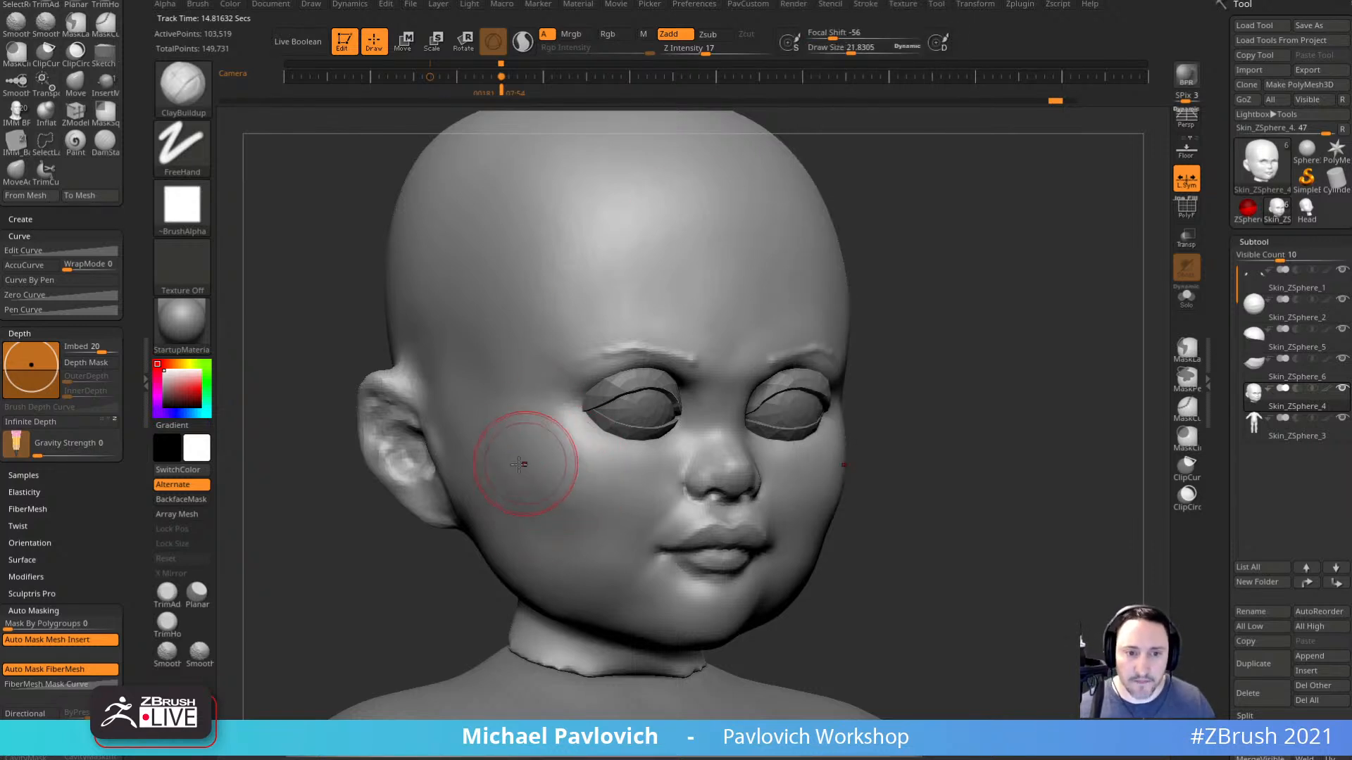
mouse_move(581, 415)
left_mouse_down()
mouse_move(594, 446)
mouse_move(622, 455)
left_mouse_up()
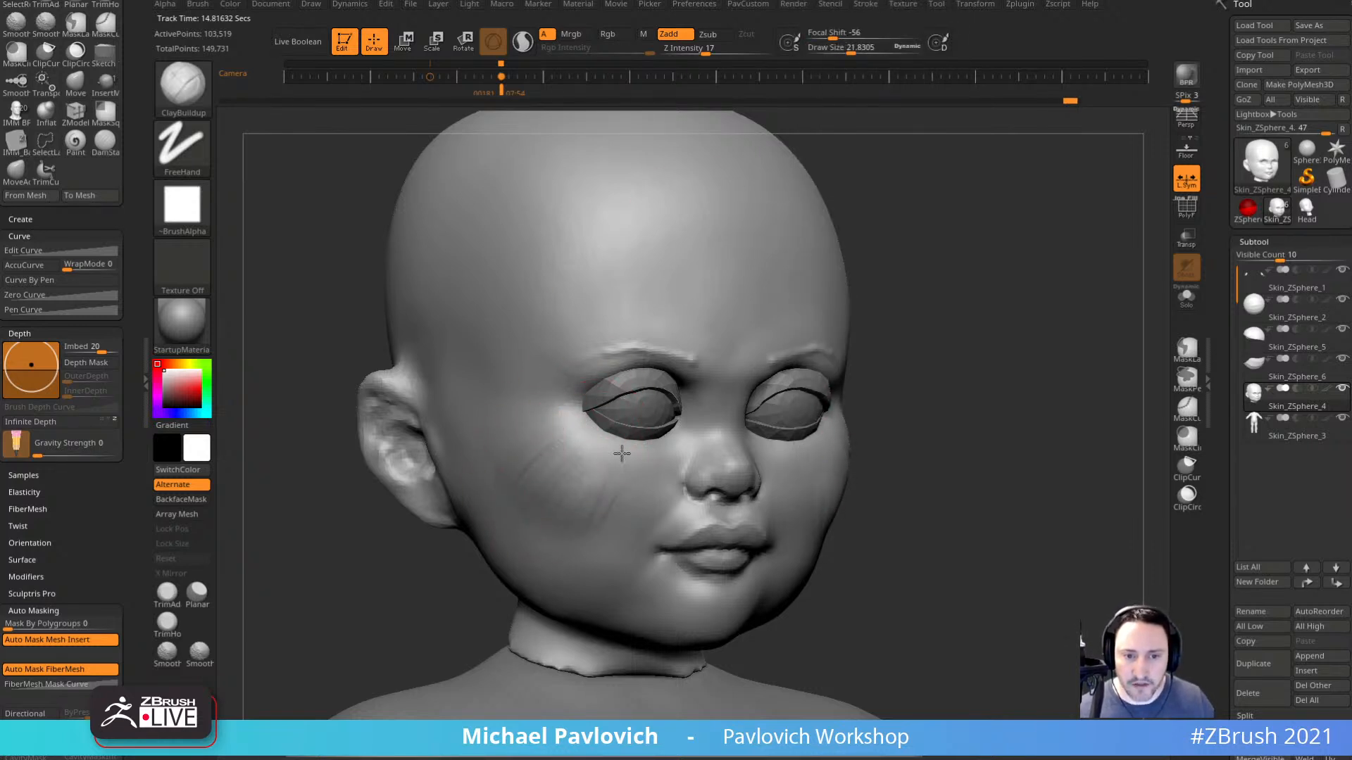
mouse_move(969, 404)
left_mouse_down("alt")
mouse_move(937, 432)
mouse_move(940, 461)
left_mouse_up("alt")
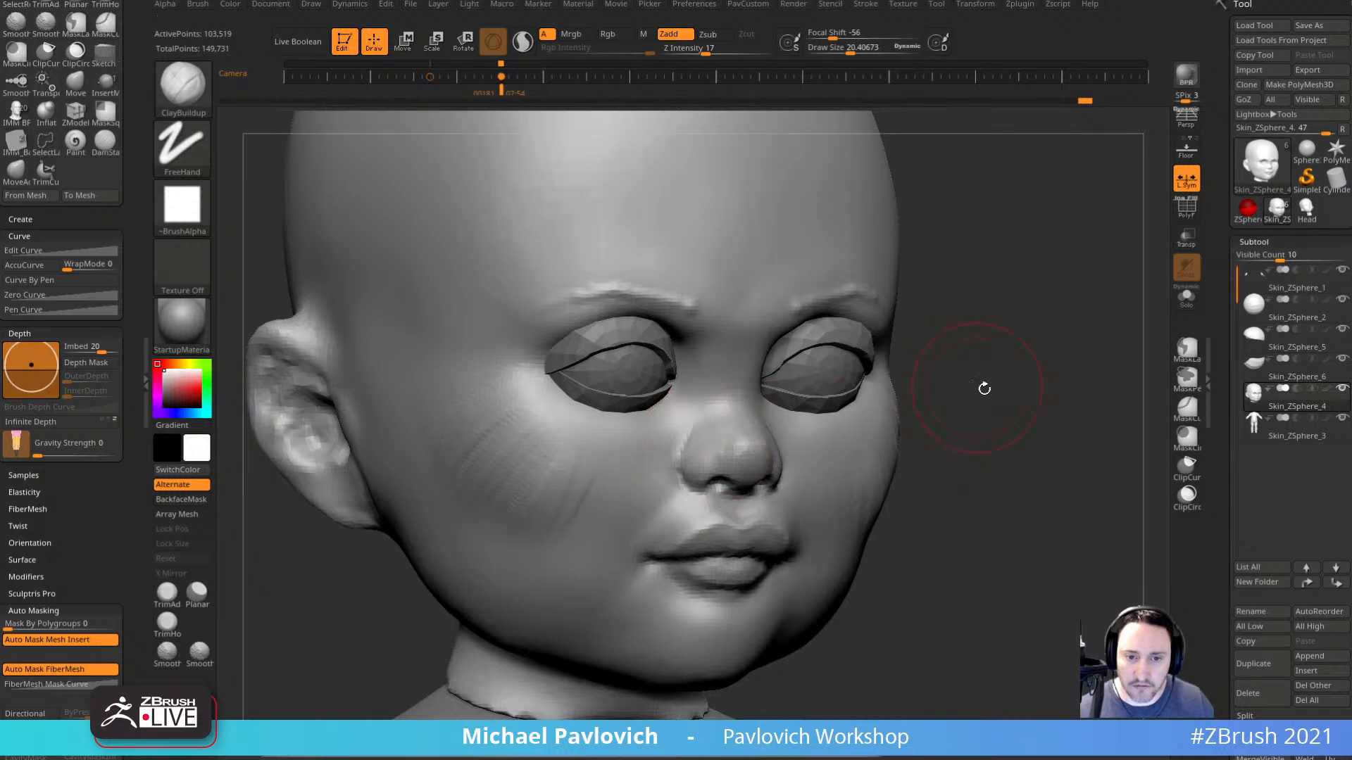
key("[")
mouse_move(984, 386)
left_mouse_down()
mouse_move(1028, 384)
mouse_move(919, 369)
left_mouse_up()
mouse_move(1016, 284)
left_mouse_down()
mouse_move(1049, 287)
mouse_move(975, 304)
left_mouse_up()
Refine the sides of the nose bridge with a Clay brush of about 13 and smooth the rough strokes on the cheeks.
key("b")
key("c")
key("l")
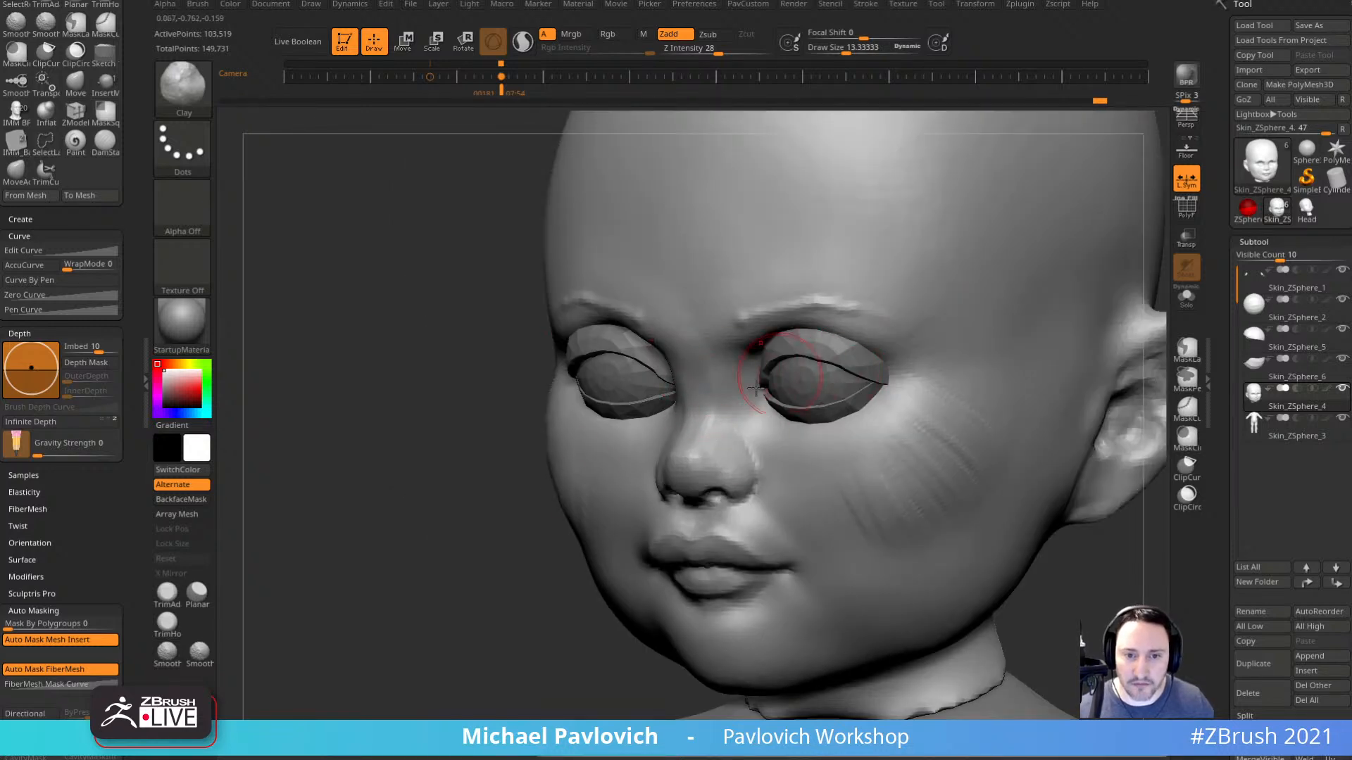
mouse_move(788, 380)
right_mouse_down("shift")
mouse_move(922, 358)
mouse_move(840, 278)
right_mouse_up("shift")
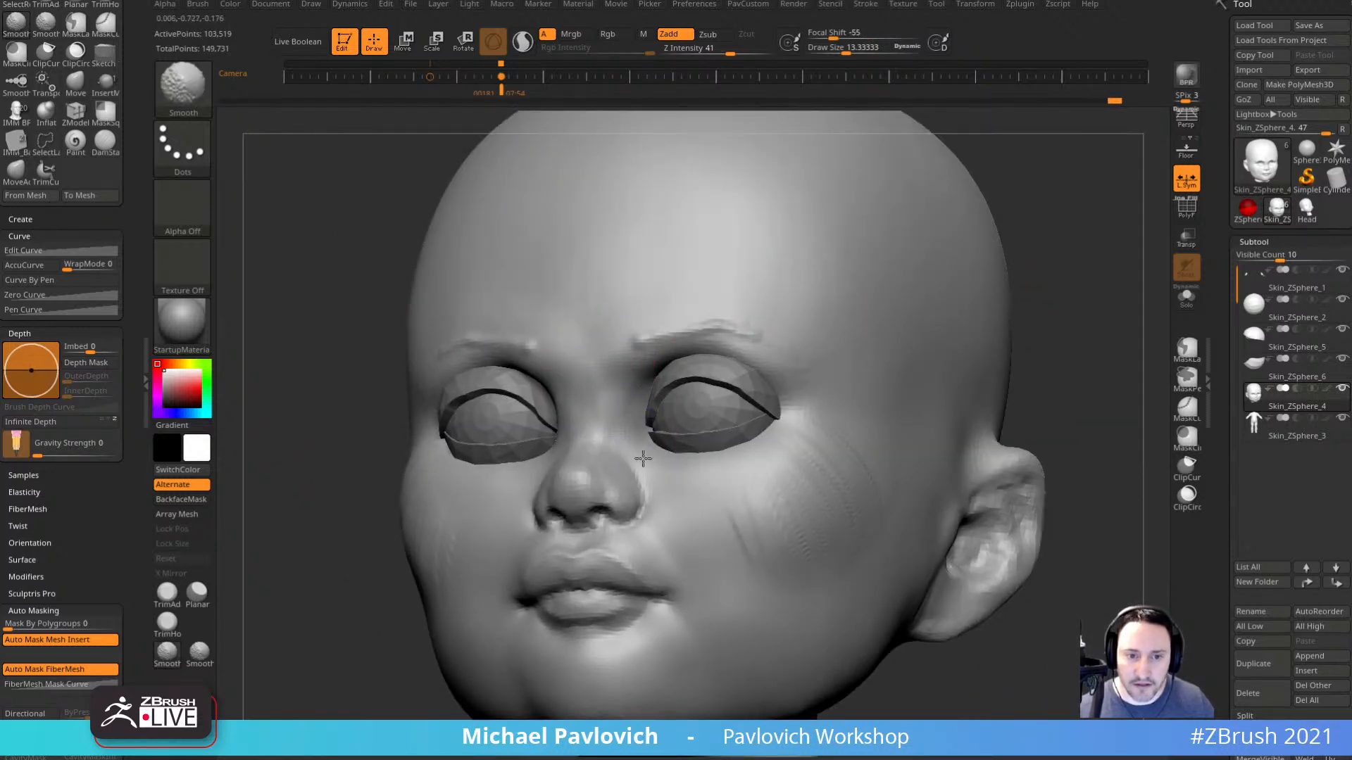
right_click_drag(951, 341, 932, 382, "shift")
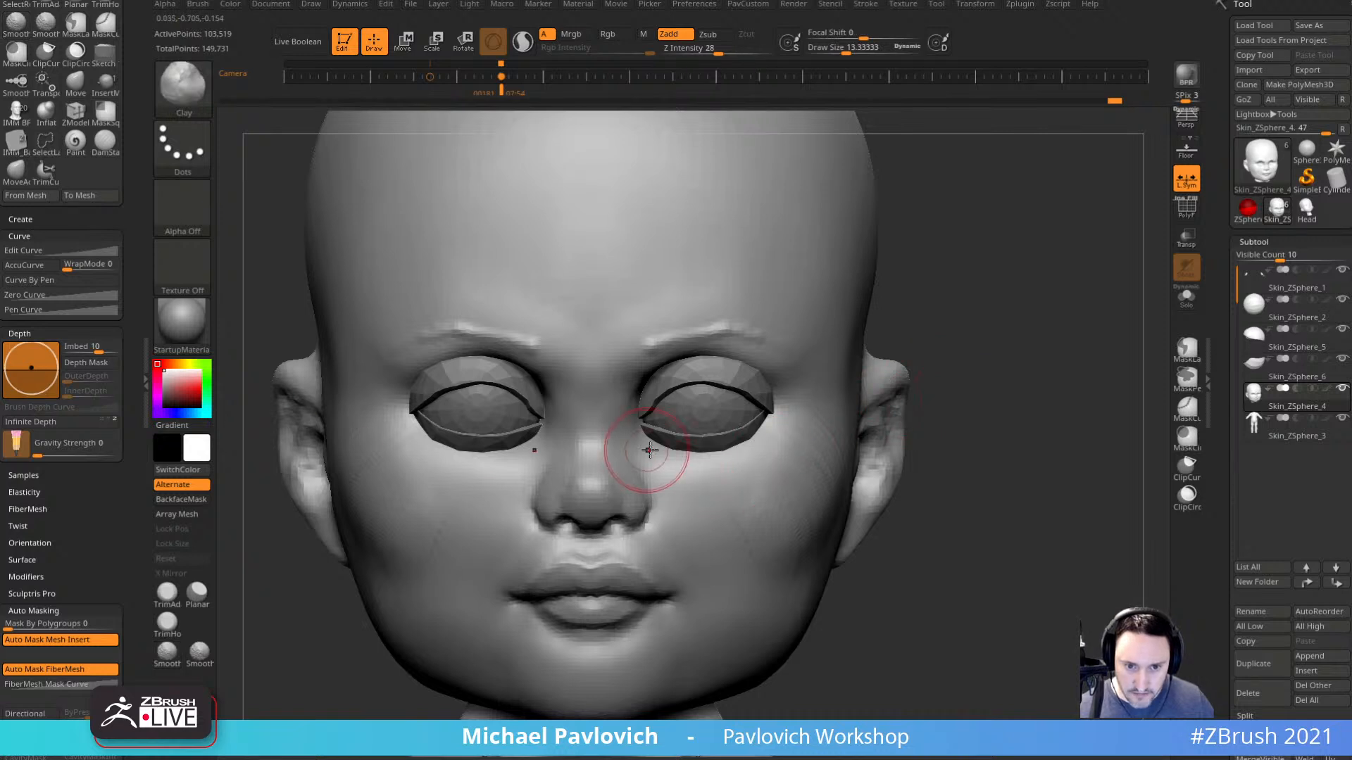
mouse_move(1048, 366)
right_mouse_down()
mouse_move(999, 378)
mouse_move(1000, 342)
mouse_move(1044, 362)
right_mouse_up()
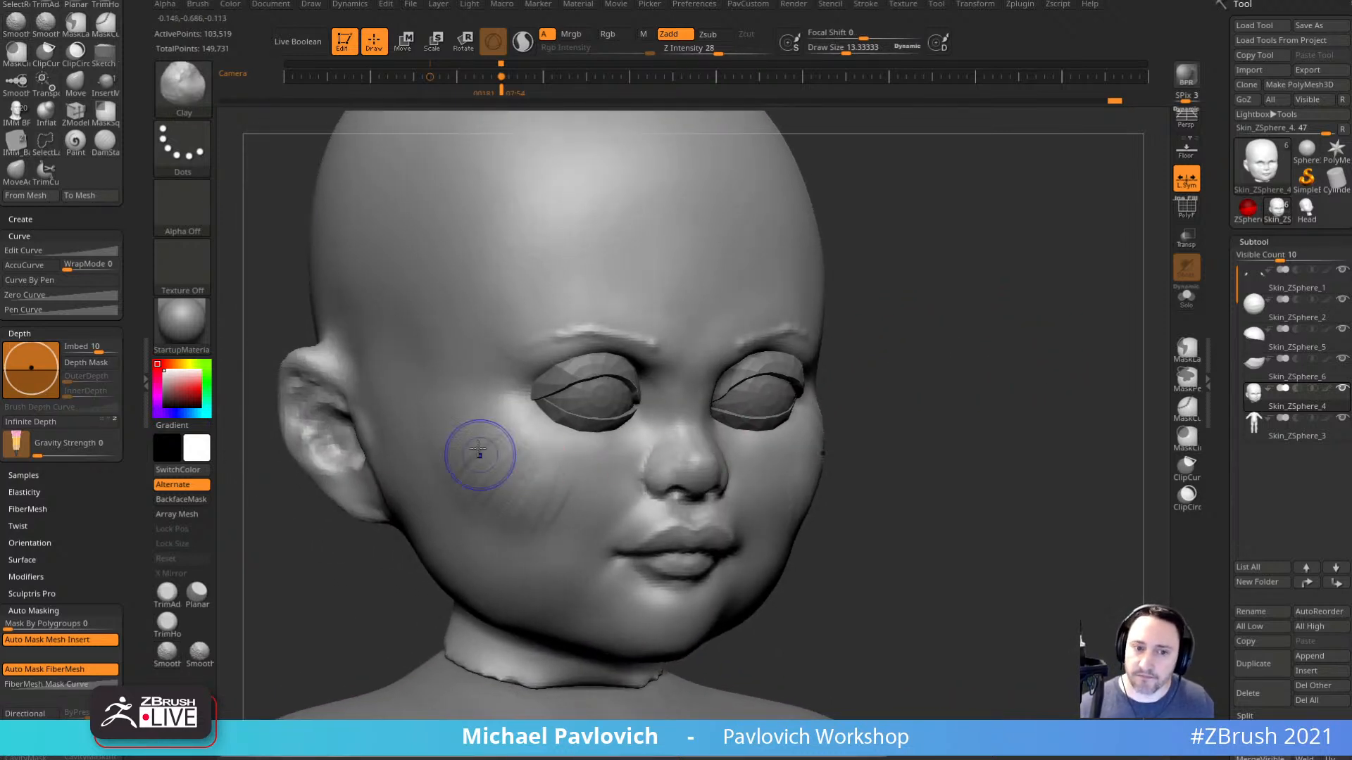
right_click_drag(451, 521, 890, 369, "shift")
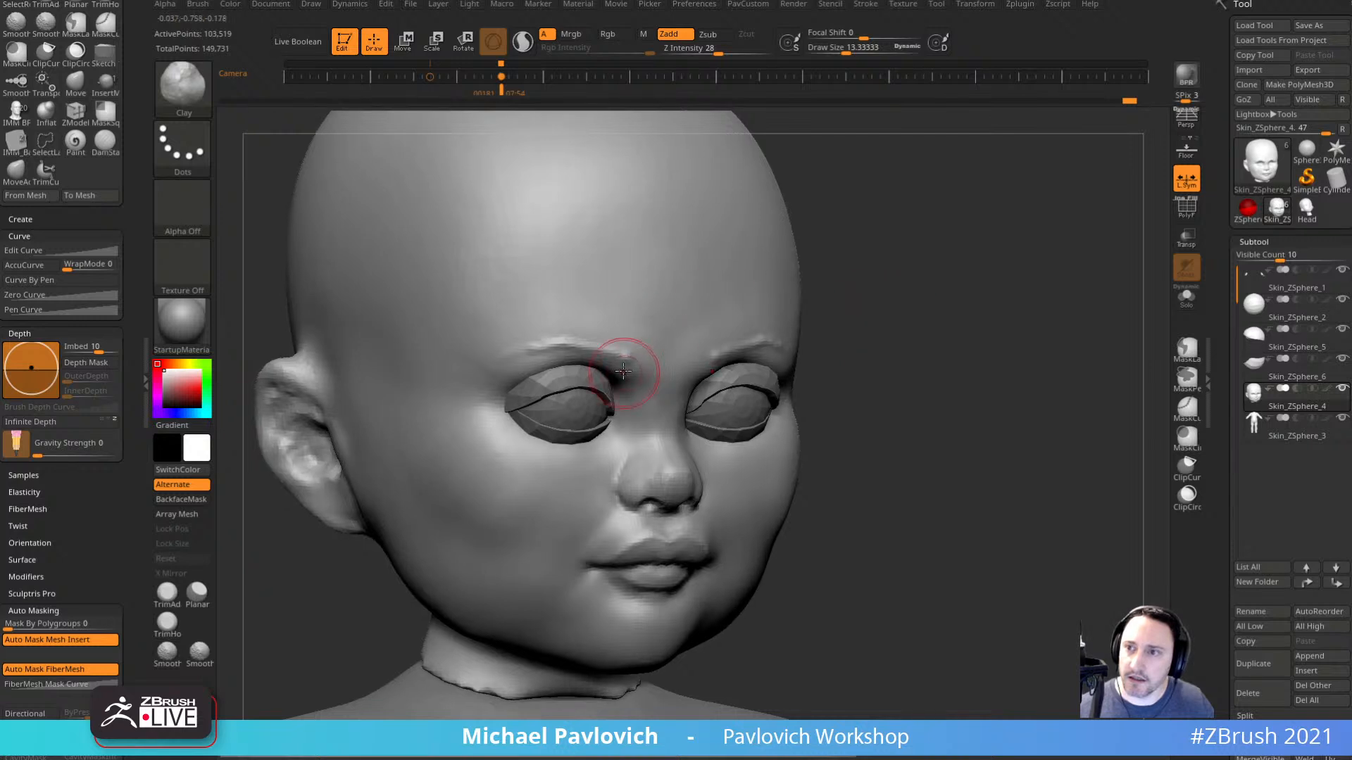
Soften the area between the eyebrows and the cheeks below the eyes with a brush size of about 12.
right_click_drag(866, 262, 891, 258)
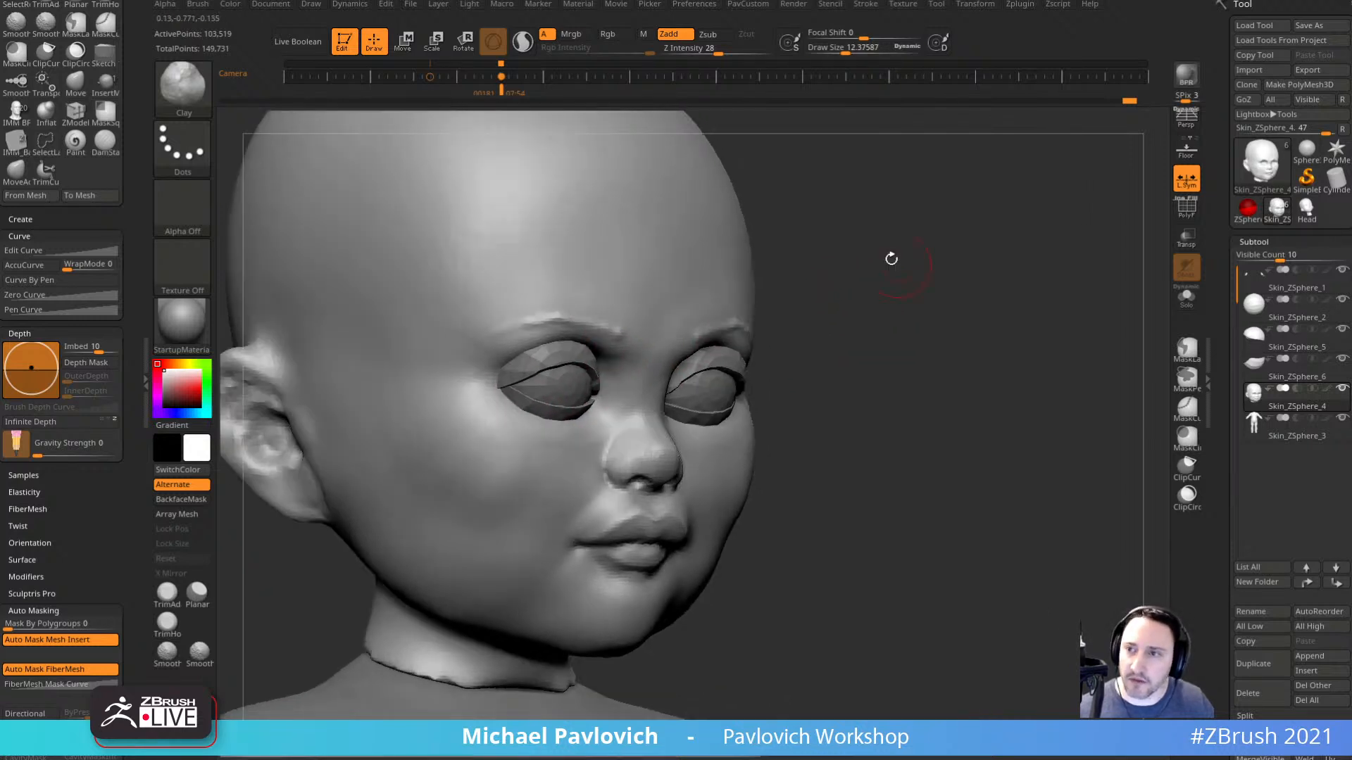
key("shift")
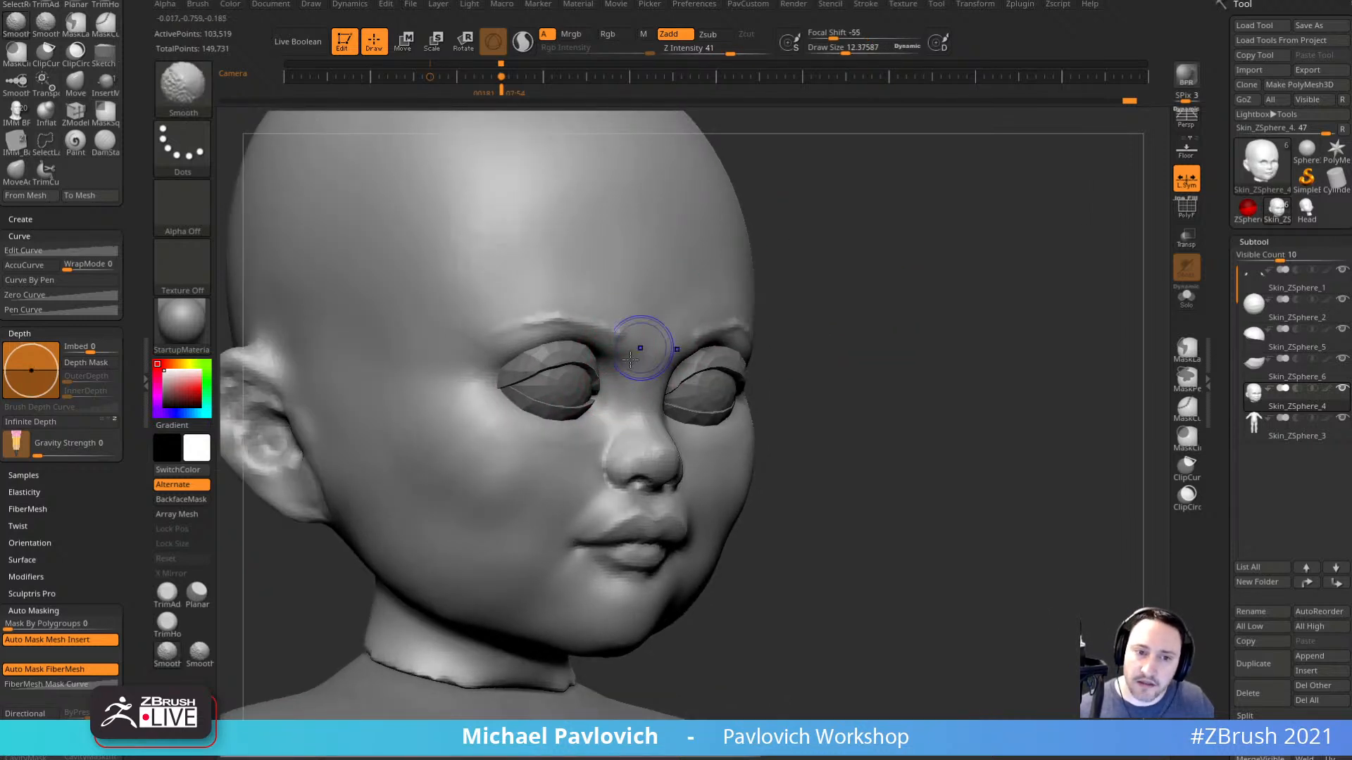
mouse_move(854, 366)
left_mouse_down()
mouse_move(875, 365)
mouse_move(844, 368)
mouse_move(856, 369)
left_mouse_up()
key("shift")
left_click_drag(578, 489, 566, 442, "shift")
mouse_move(823, 428)
left_mouse_down()
mouse_move(748, 432)
mouse_move(883, 411)
left_mouse_up()
key("shift")
left_click_drag(888, 357, 893, 374)
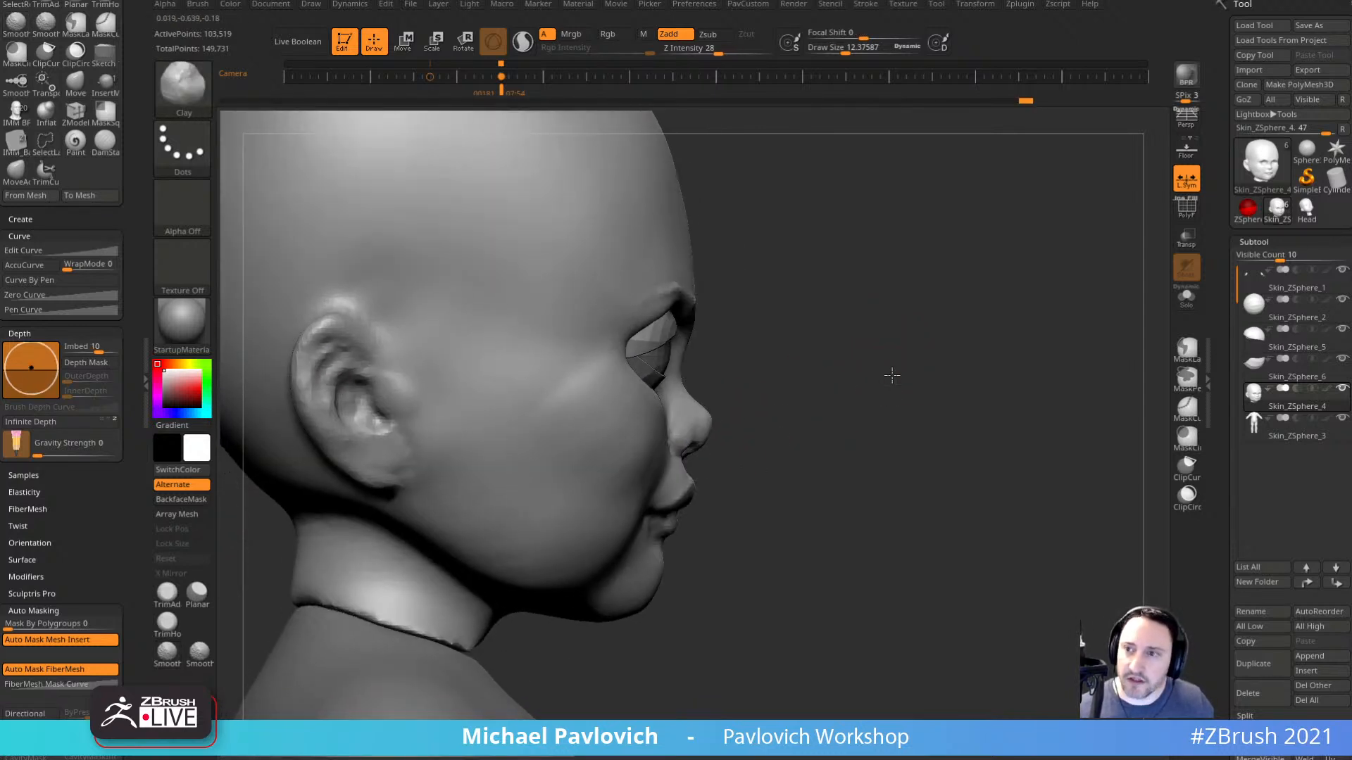
Fill out the cheeks beside the nostrils and below the eyes with a Clay brush enlarged to about 18.
left_click_drag(908, 323, 866, 368)
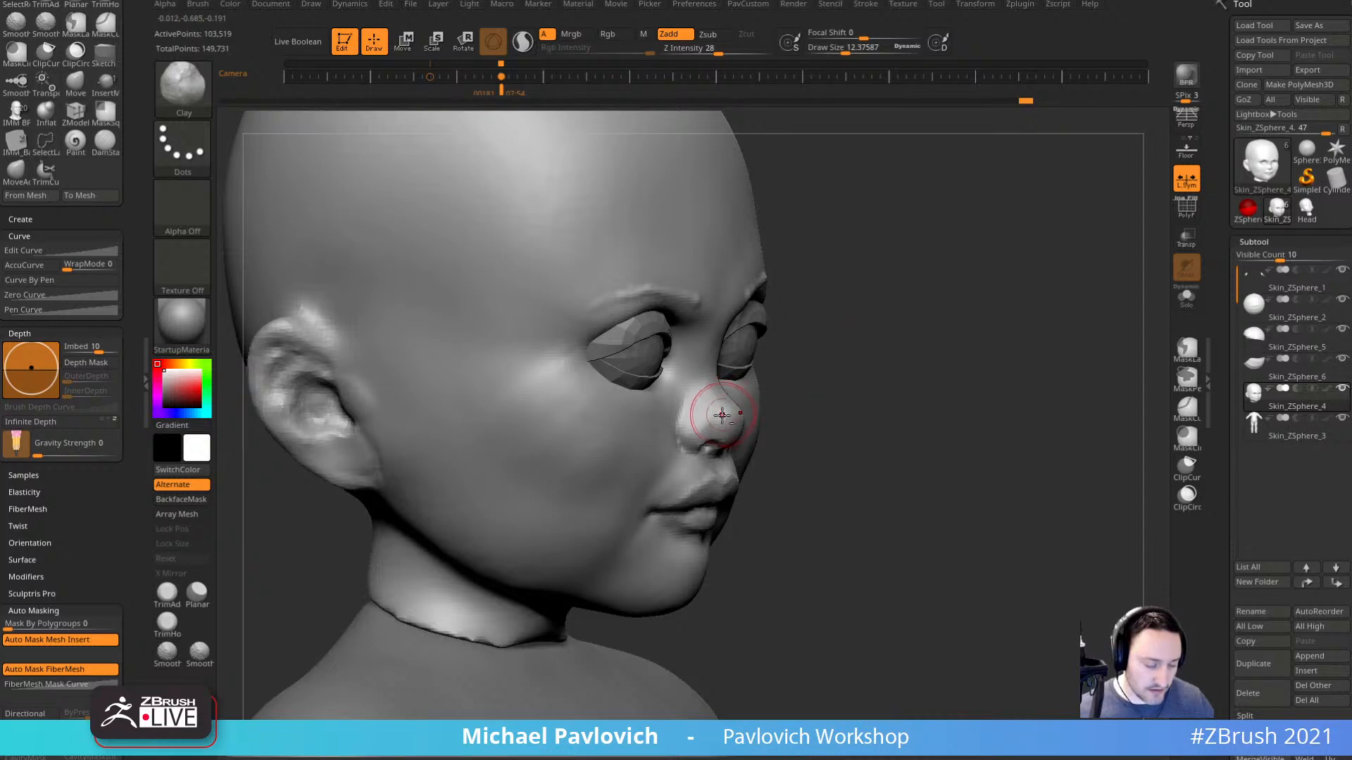
key("bracketright")
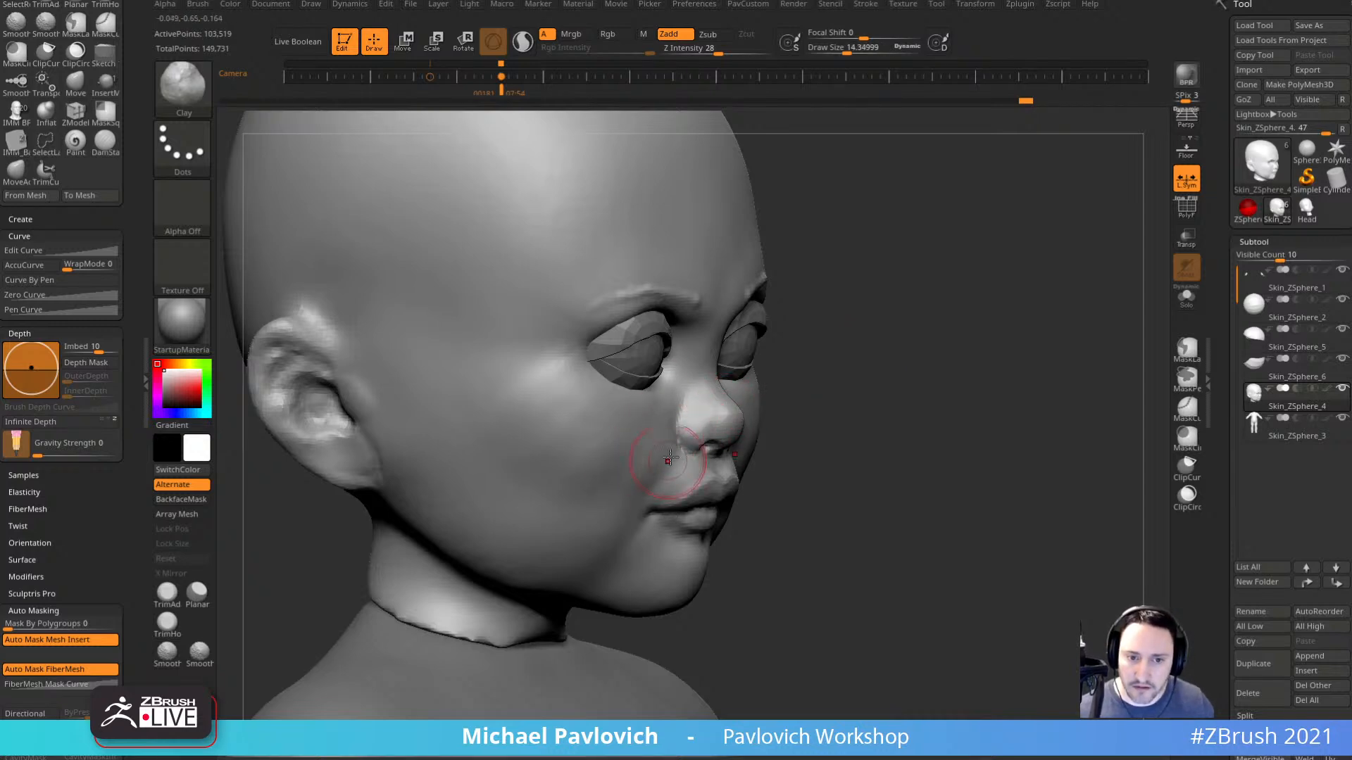
mouse_move(809, 360)
left_mouse_down()
mouse_move(872, 392)
mouse_move(804, 380)
left_mouse_up()
key("bracketright")
left_click_drag(669, 438, 657, 408)
mouse_move(849, 352)
left_mouse_down()
mouse_move(877, 394)
mouse_move(752, 386)
left_mouse_up()
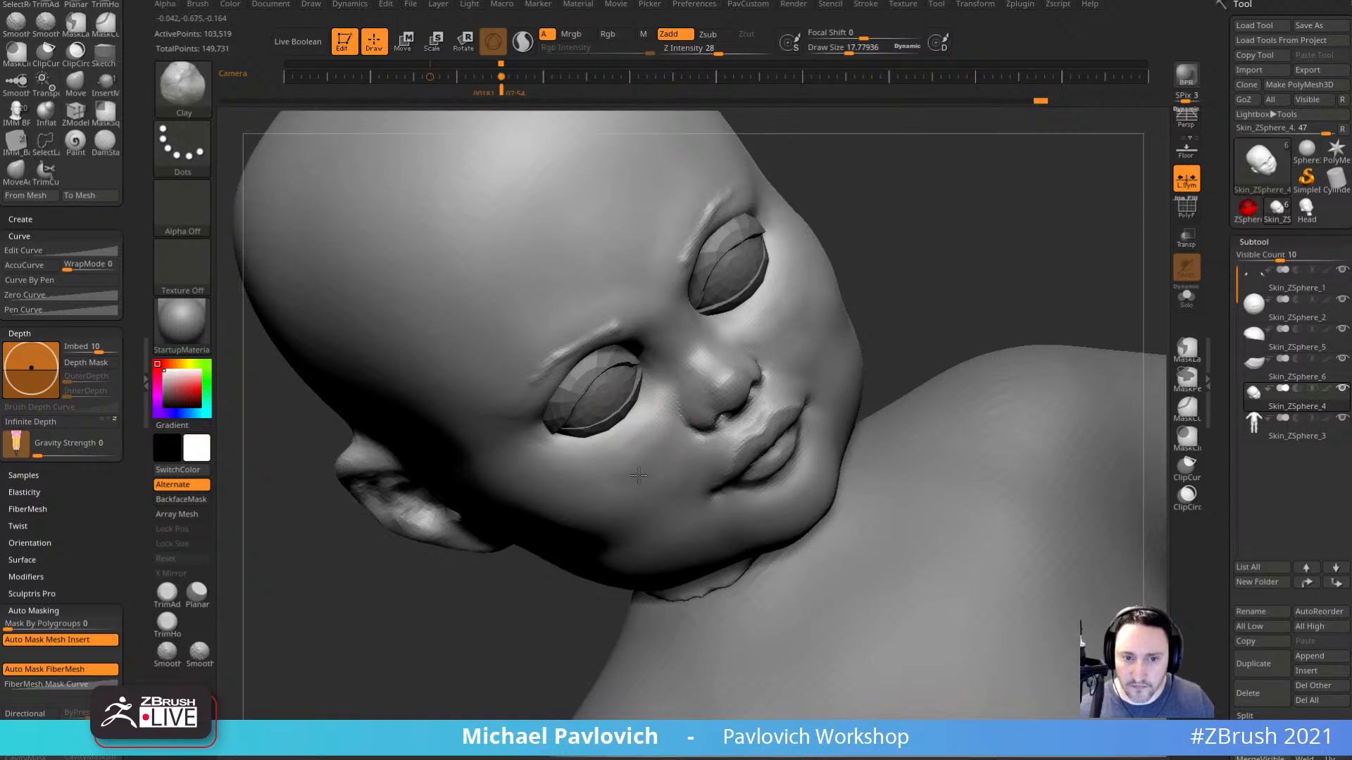
left_click_drag(510, 588, 539, 559)
left_click_drag(605, 480, 672, 451)
left_click_drag(810, 316, 875, 289)
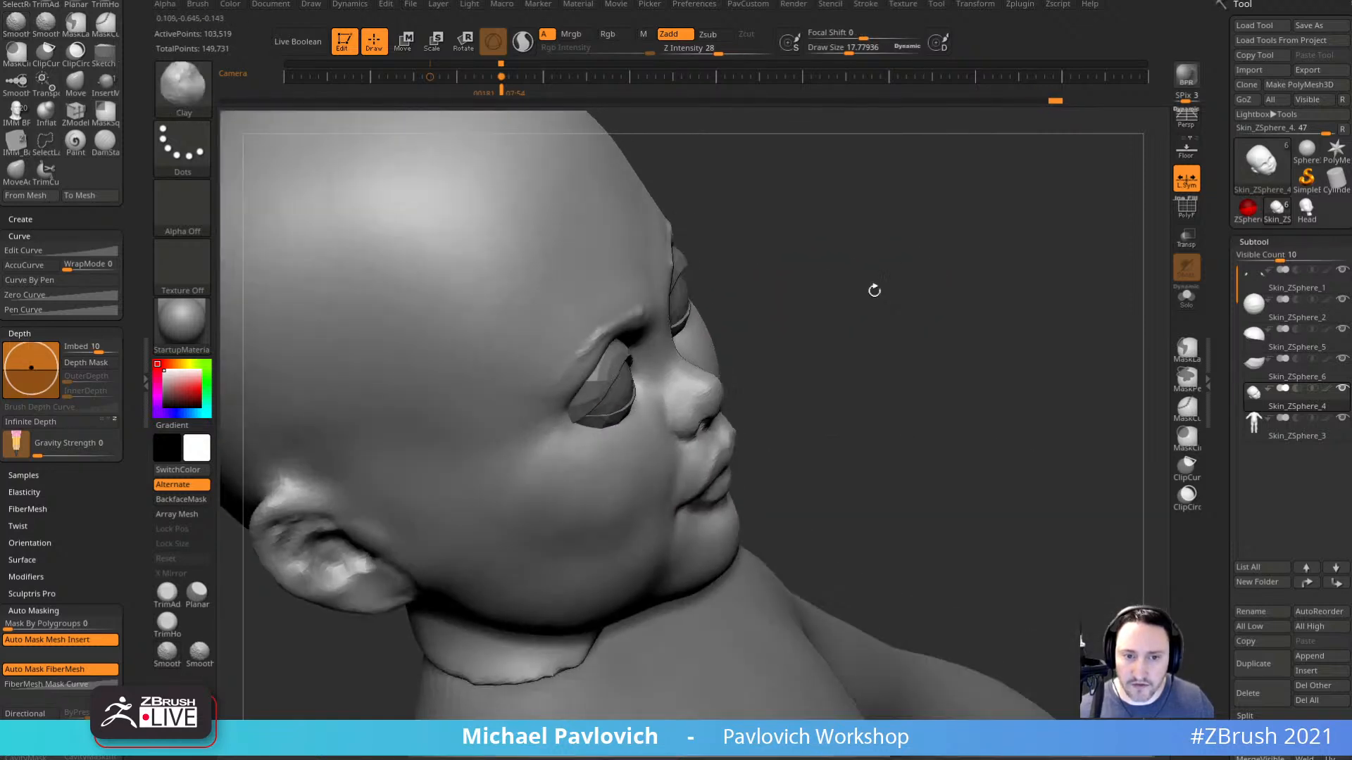
mouse_move(670, 402)
left_mouse_down()
mouse_move(830, 429)
mouse_move(788, 398)
mouse_move(661, 491)
mouse_move(873, 412)
left_mouse_up()
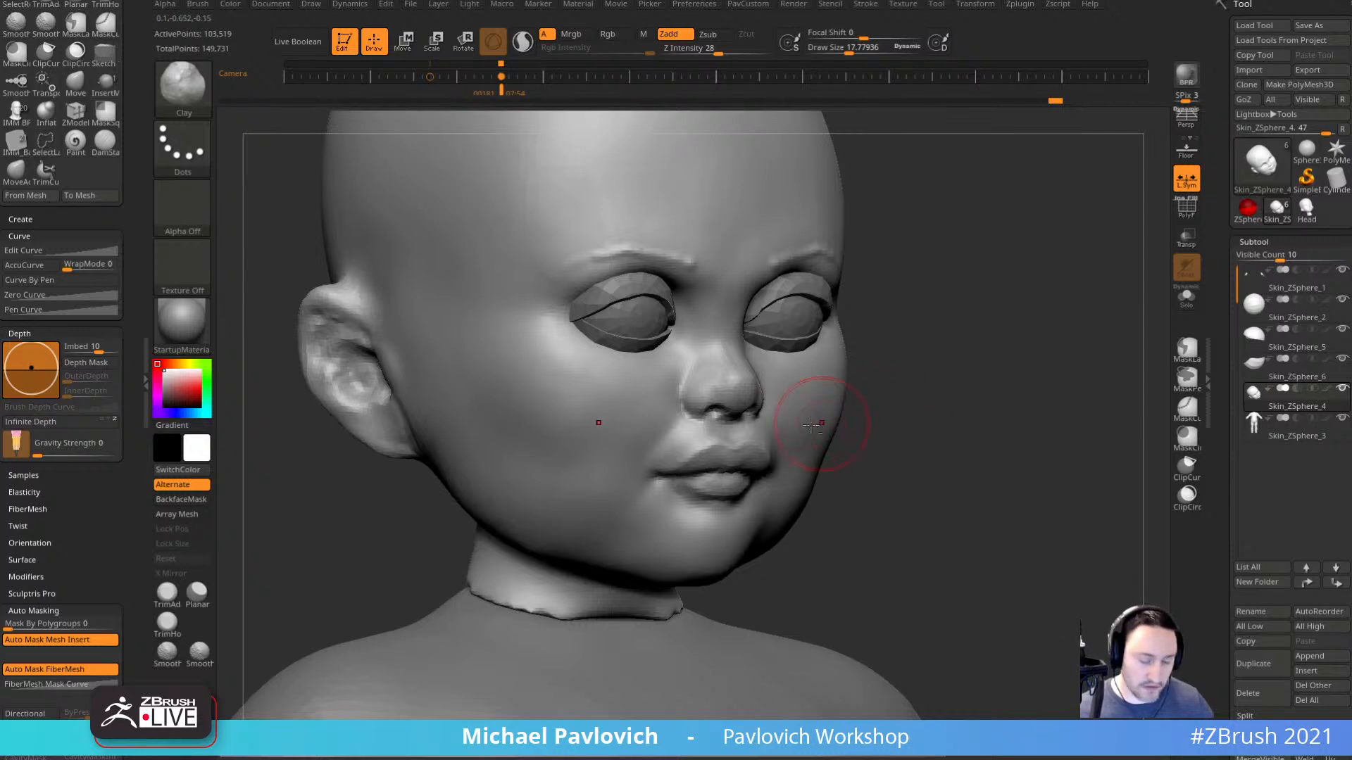
Adjust the mouth corners and neighbouring cheeks with a MoveAccu brush of about 30.
key("2")
left_click_drag(647, 468, 643, 465)
left_click_drag(986, 450, 808, 462)
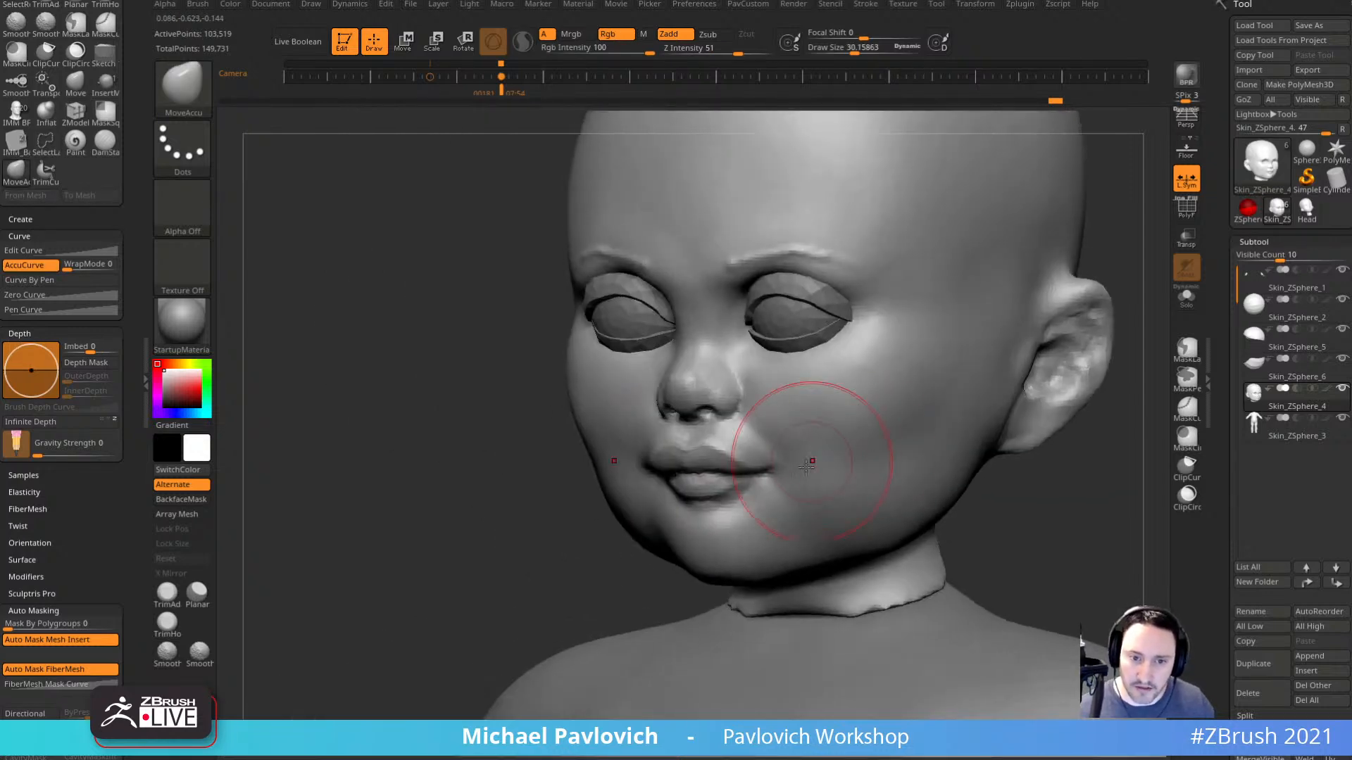
key("bracketleft")
mouse_move(458, 556)
left_mouse_down()
mouse_move(571, 551)
mouse_move(524, 549)
left_mouse_up()
Switch back to the Clay brush and build up the mouth corners at a draw size of about 14.
key("1")
mouse_move(974, 397)
left_mouse_down()
mouse_move(974, 428)
mouse_move(929, 425)
left_mouse_up()
left_click_drag(1028, 424, 1013, 426)
left_click_drag(880, 465, 1035, 427)
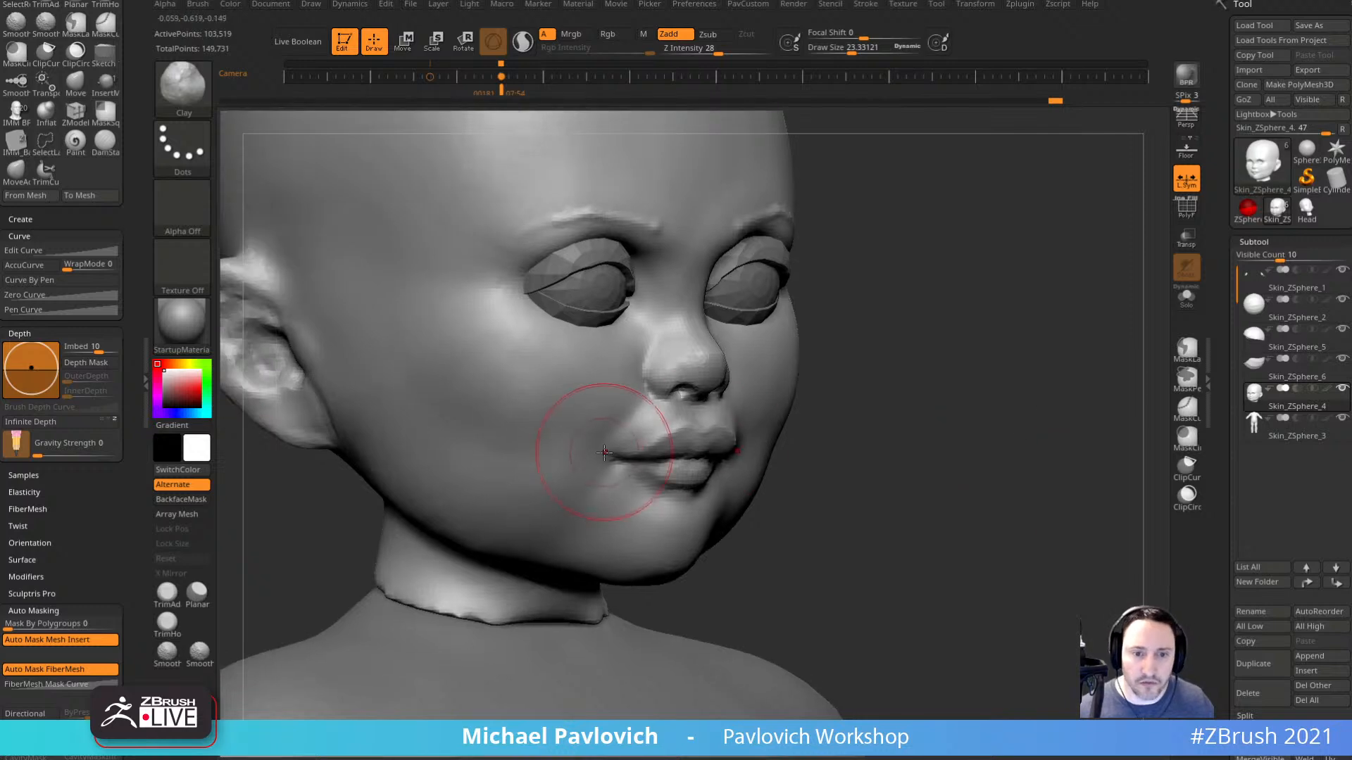
key("bracketleft")
key("bracketleft")
key("bracketleft")
key("bracketright")
key("bracketright")
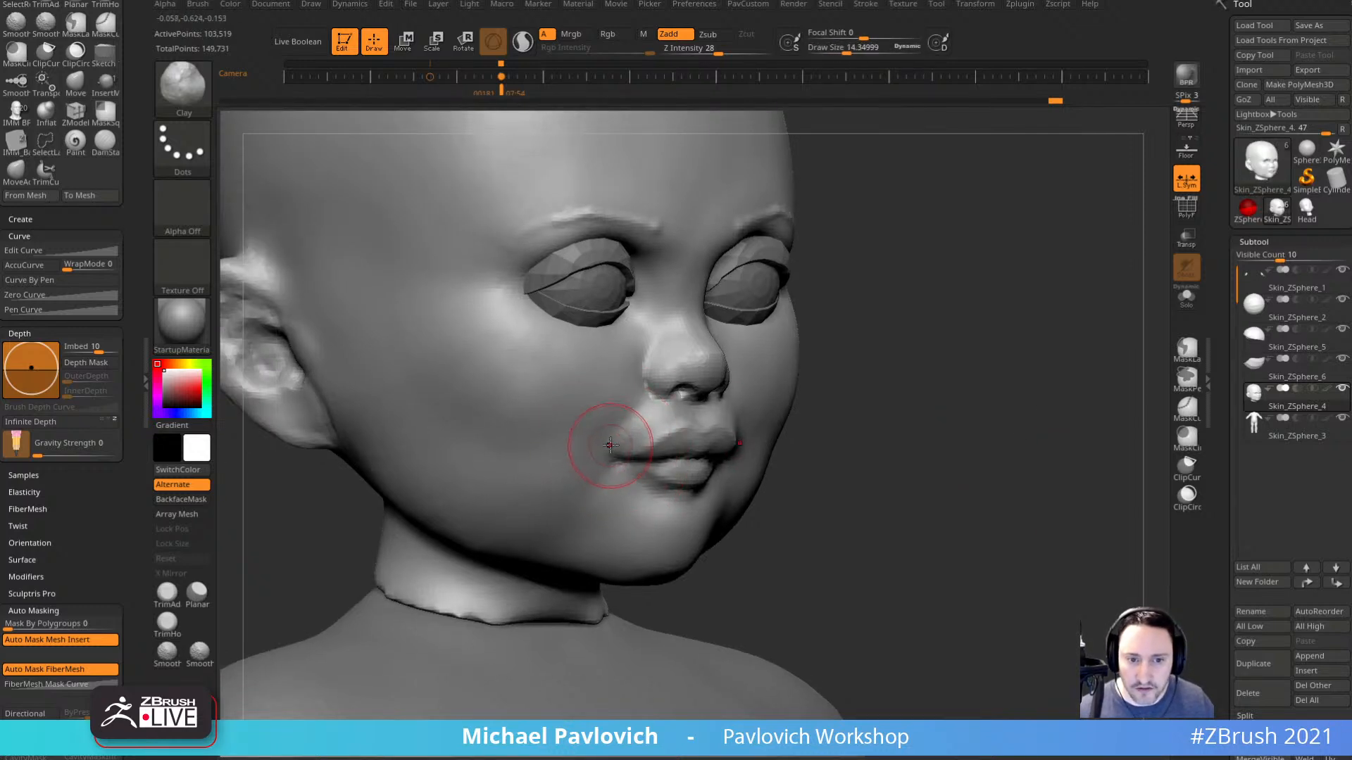
mouse_move(922, 450)
left_mouse_down()
mouse_move(772, 439)
mouse_move(779, 456)
left_mouse_up()
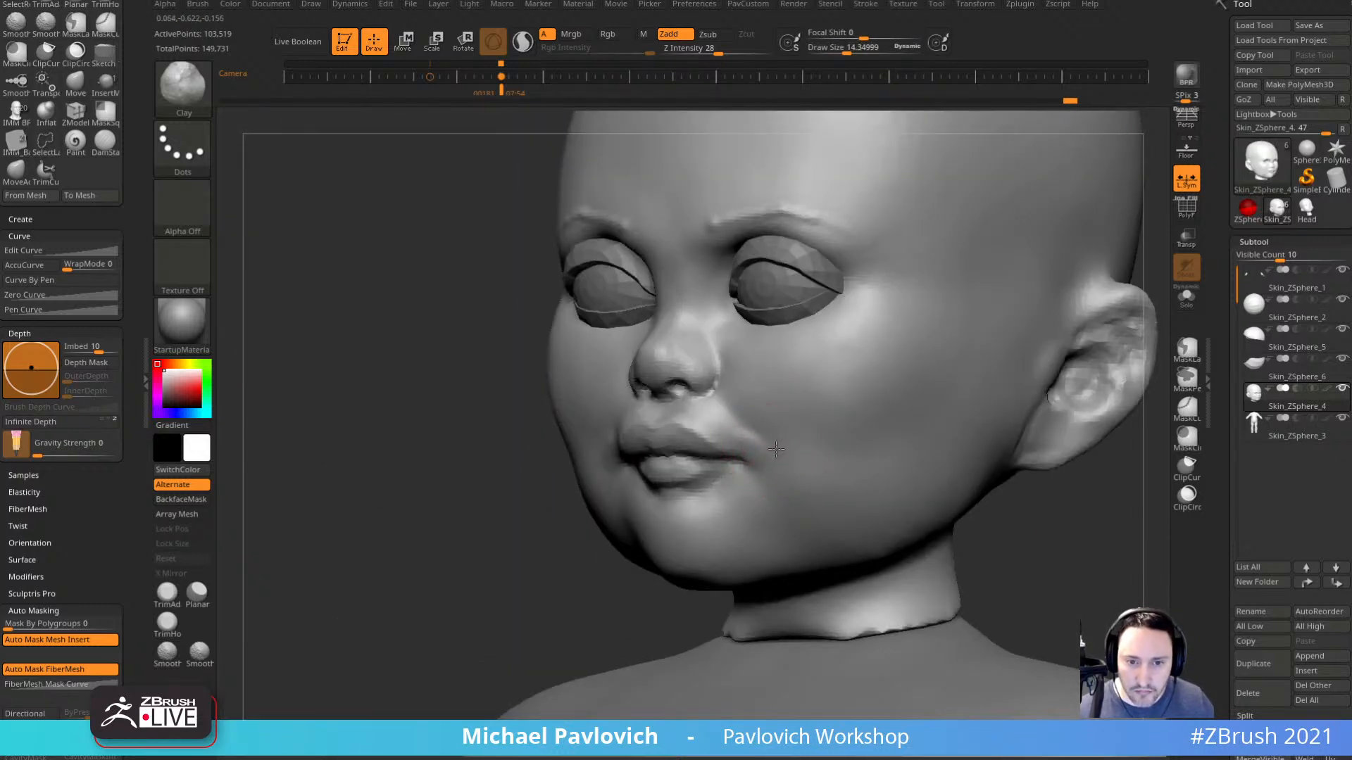
left_click_drag(489, 585, 623, 563)
mouse_move(606, 449)
left_mouse_down()
mouse_move(620, 463)
mouse_move(604, 452)
mouse_move(638, 445)
left_mouse_up()
mouse_move(903, 418)
left_mouse_down()
mouse_move(891, 409)
mouse_move(1056, 408)
mouse_move(671, 435)
left_mouse_up()
Switch to the Standard brush and smooth the side of the face from temple to jaw at a draw size of about 13.
key("b")
key("s")
key("t")
key("s")
key("s")
mouse_move(679, 378)
left_mouse_down()
mouse_move(624, 421)
mouse_move(631, 394)
left_mouse_up()
key("s")
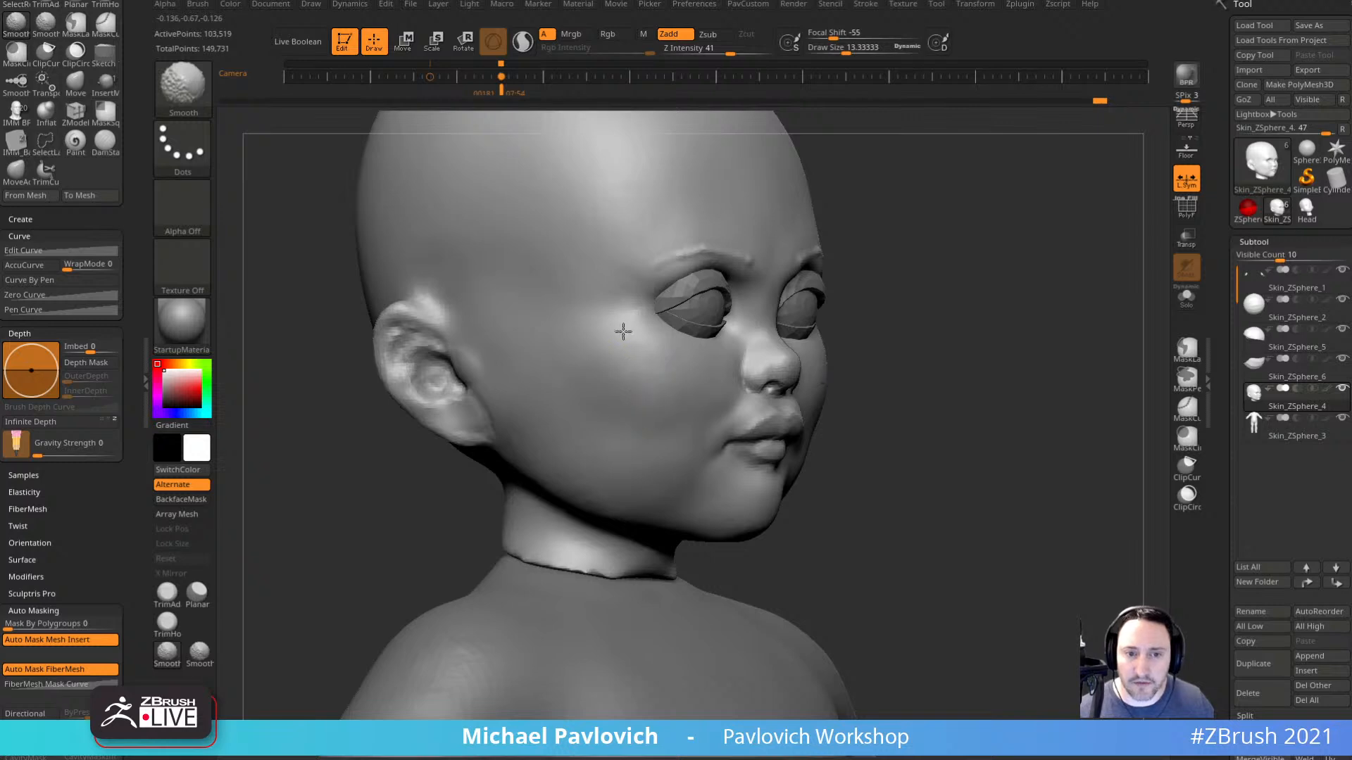
left_click_drag(790, 211, 655, 317)
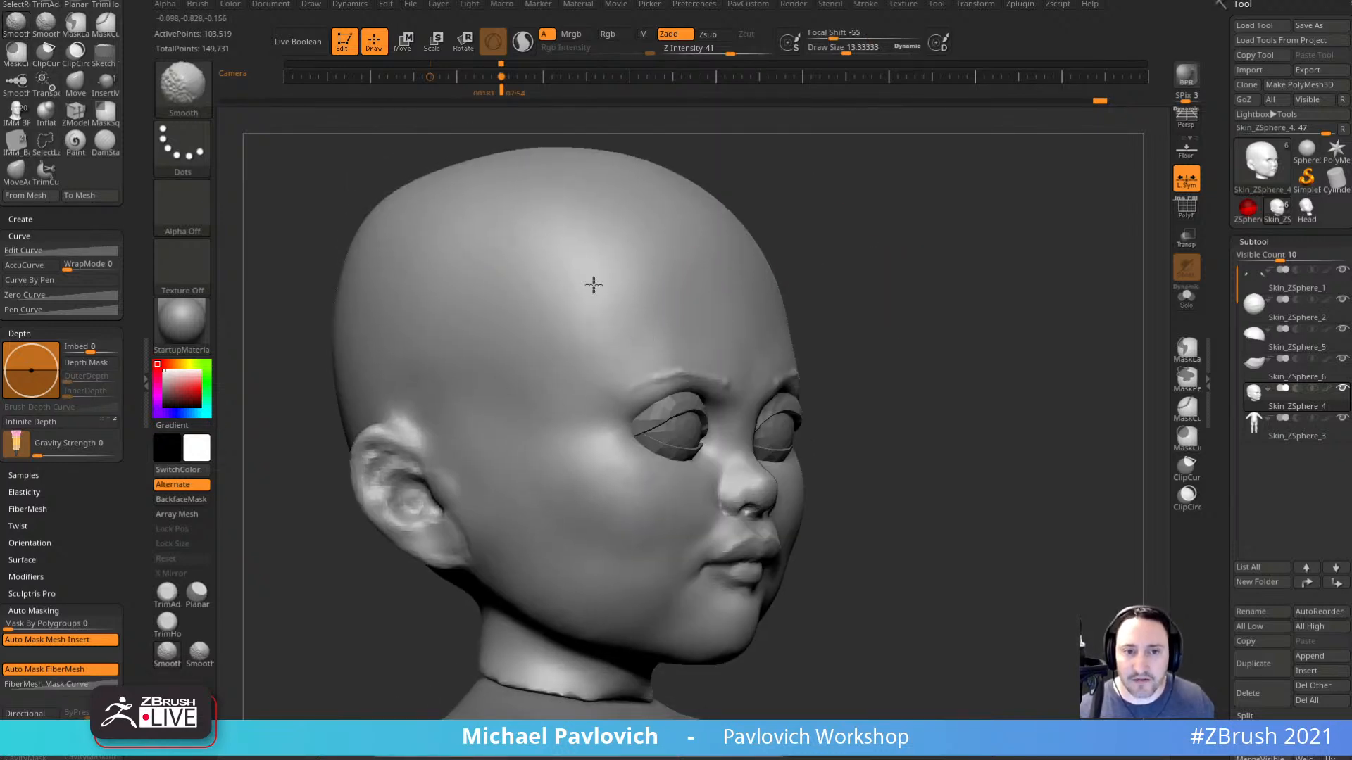
right_click_drag(558, 189, 567, 471)
left_click_drag(567, 471, 579, 593, "shift")
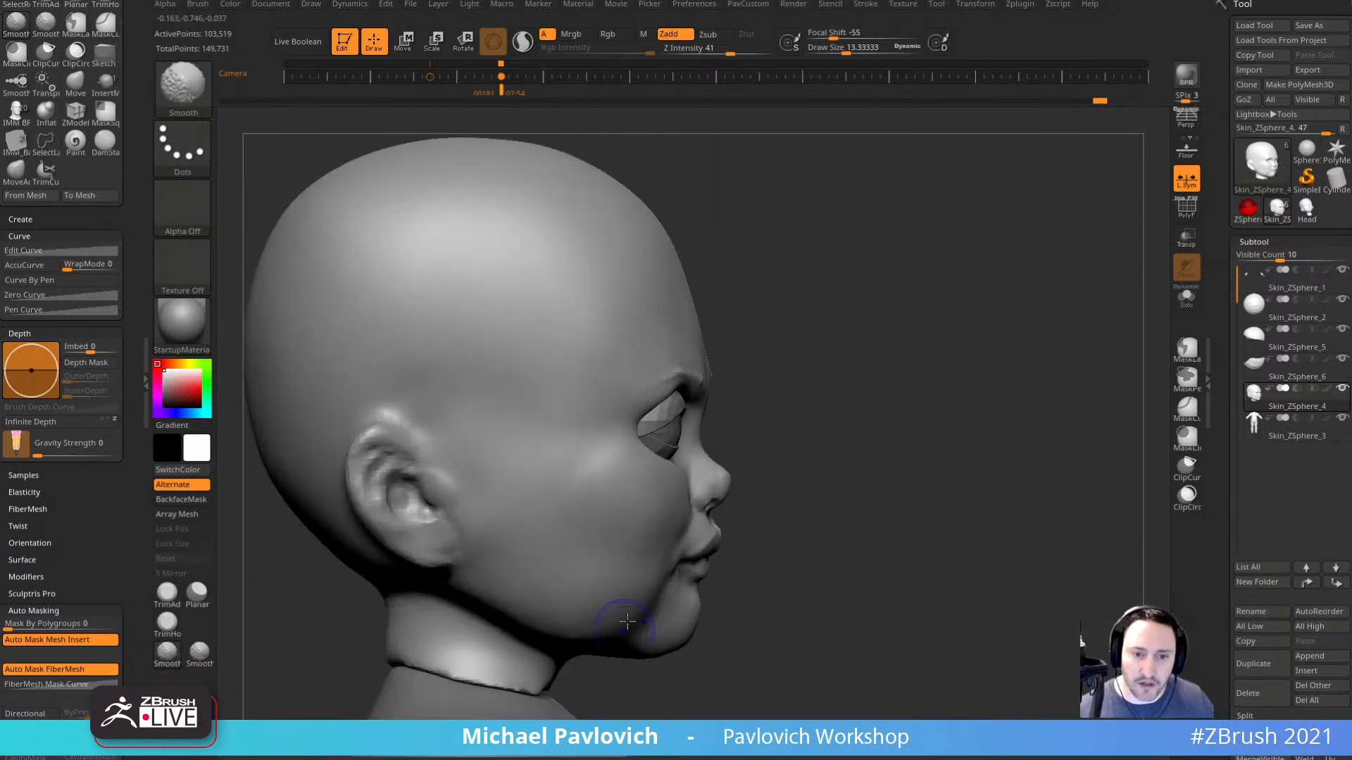
Smooth the lower cheek and jaw along the side of the face.
right_click_drag(626, 621, 653, 445)
left_click_drag(661, 477, 619, 577, "shift")
right_click_drag(619, 577, 662, 576)
left_click_drag(507, 576, 525, 579, "shift")
Switch to the DamStandard brush and carve the inner folds of the ear, reducing the draw size to about 8.
mouse_move(777, 531)
right_mouse_down()
mouse_move(800, 493)
mouse_move(950, 441)
mouse_move(938, 426)
mouse_move(999, 432)
mouse_move(1074, 404)
mouse_move(1021, 464)
mouse_move(983, 479)
mouse_move(992, 474)
mouse_move(939, 473)
mouse_move(969, 452)
mouse_move(982, 399)
mouse_move(972, 422)
mouse_move(1045, 412)
mouse_move(956, 436)
mouse_move(964, 399)
right_mouse_up()
key("b")
key("d")
key("s")
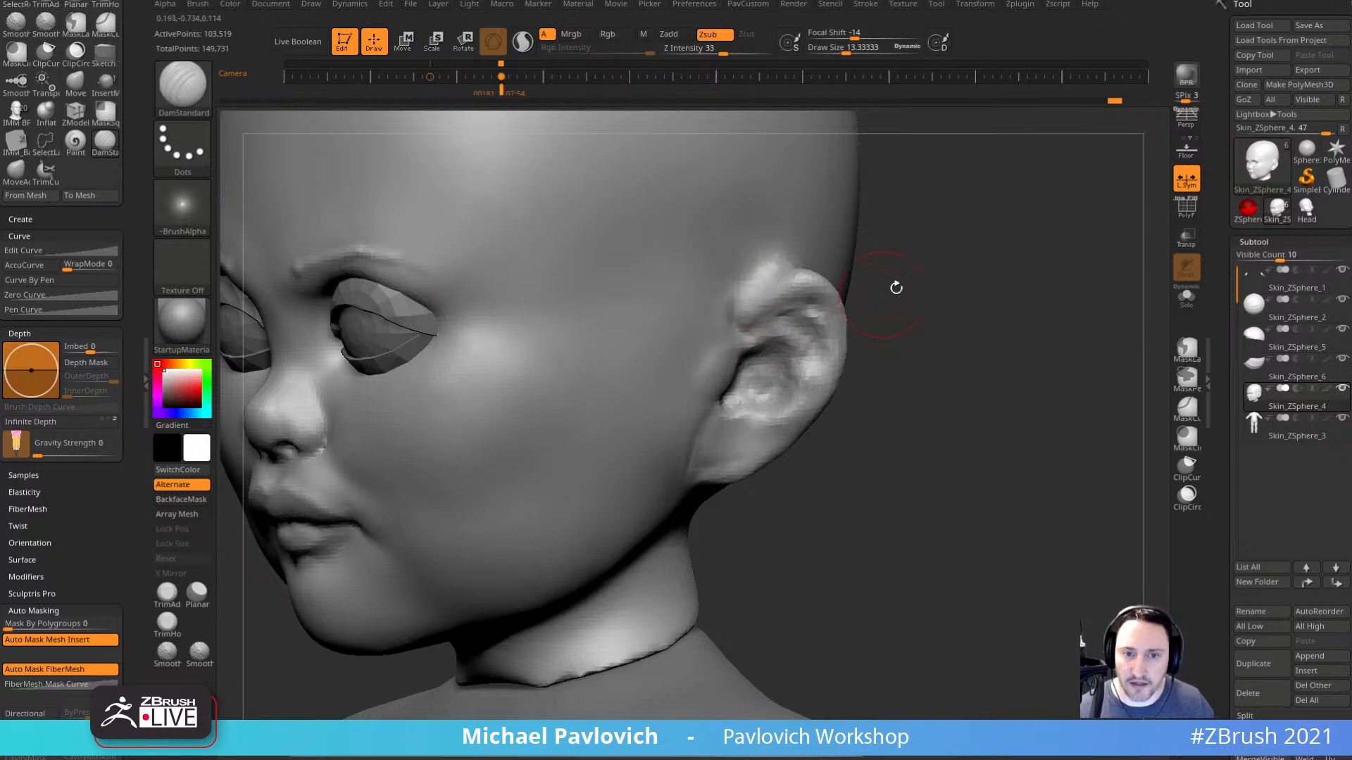
right_click_drag(896, 288, 735, 378)
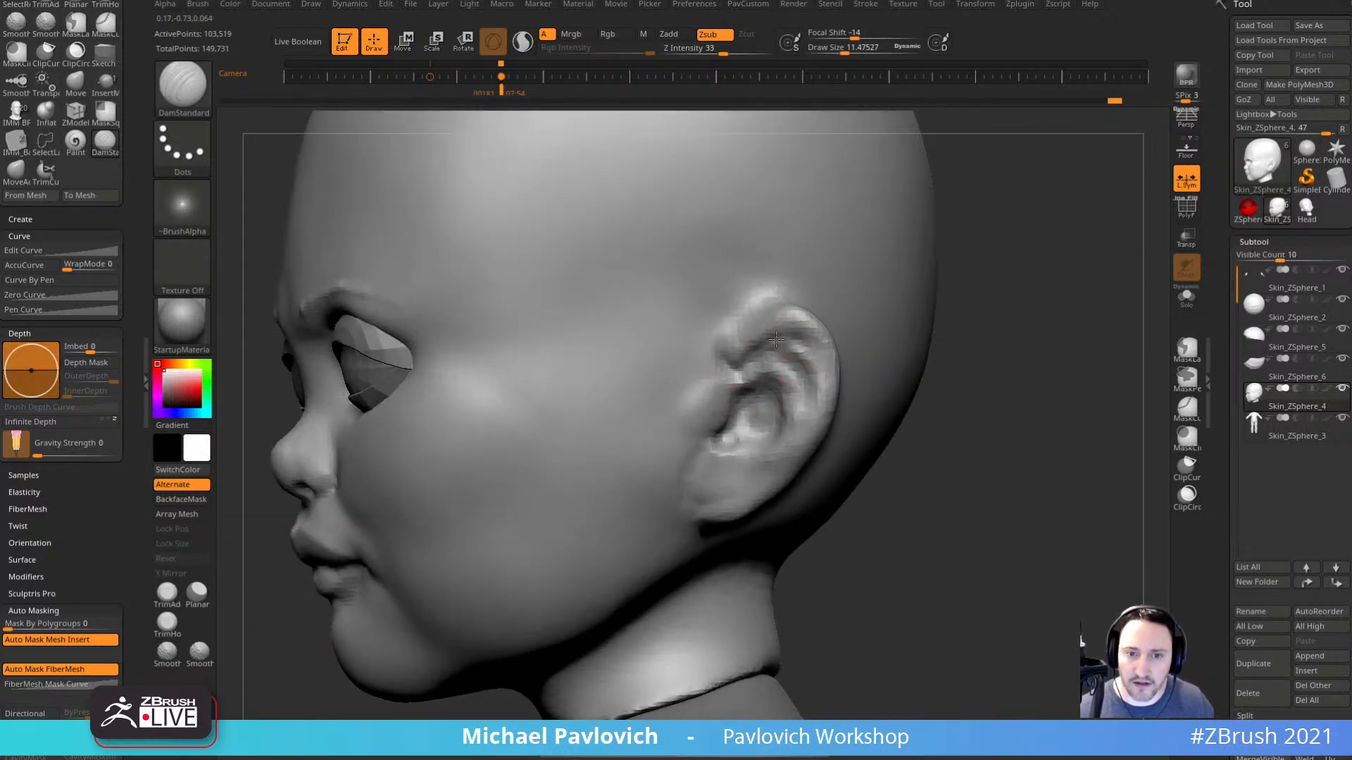
right_click_drag(802, 339, 860, 356)
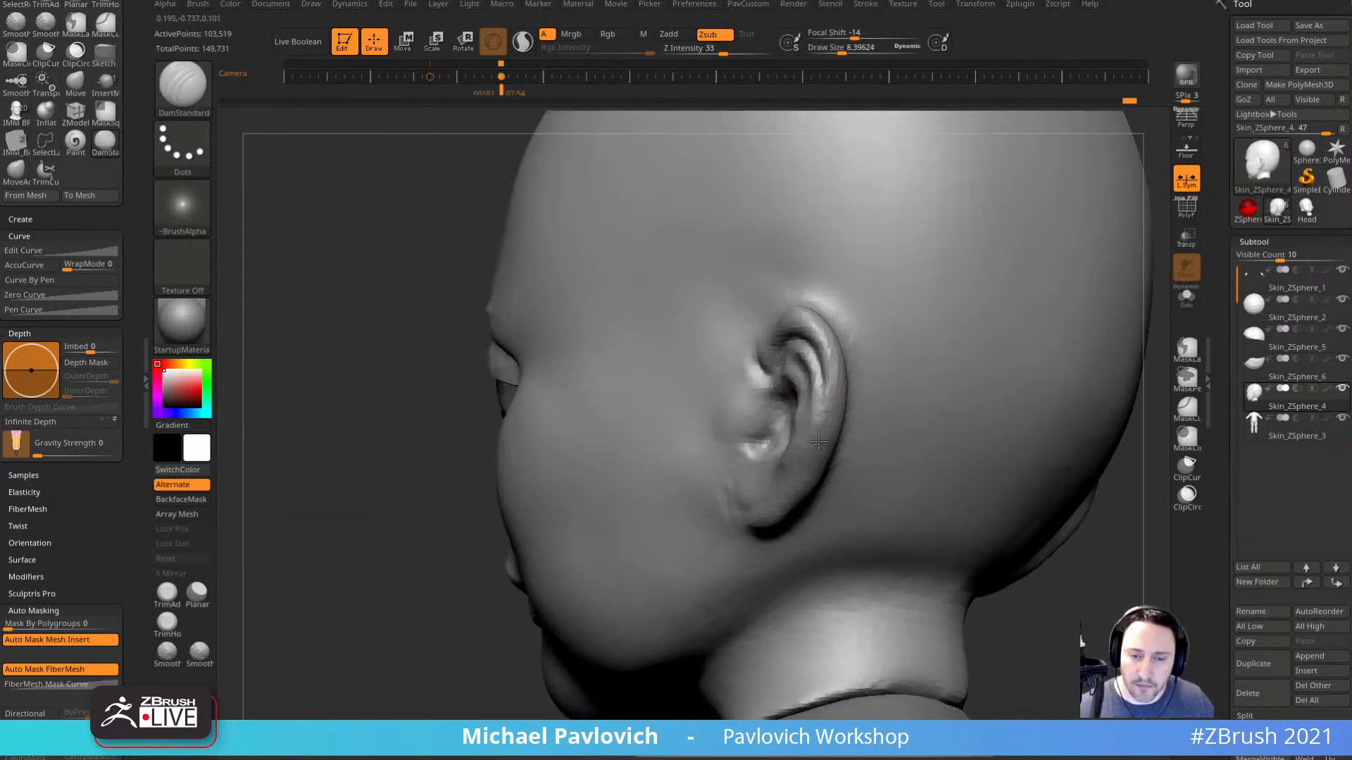
right_click_drag(673, 505, 922, 361)
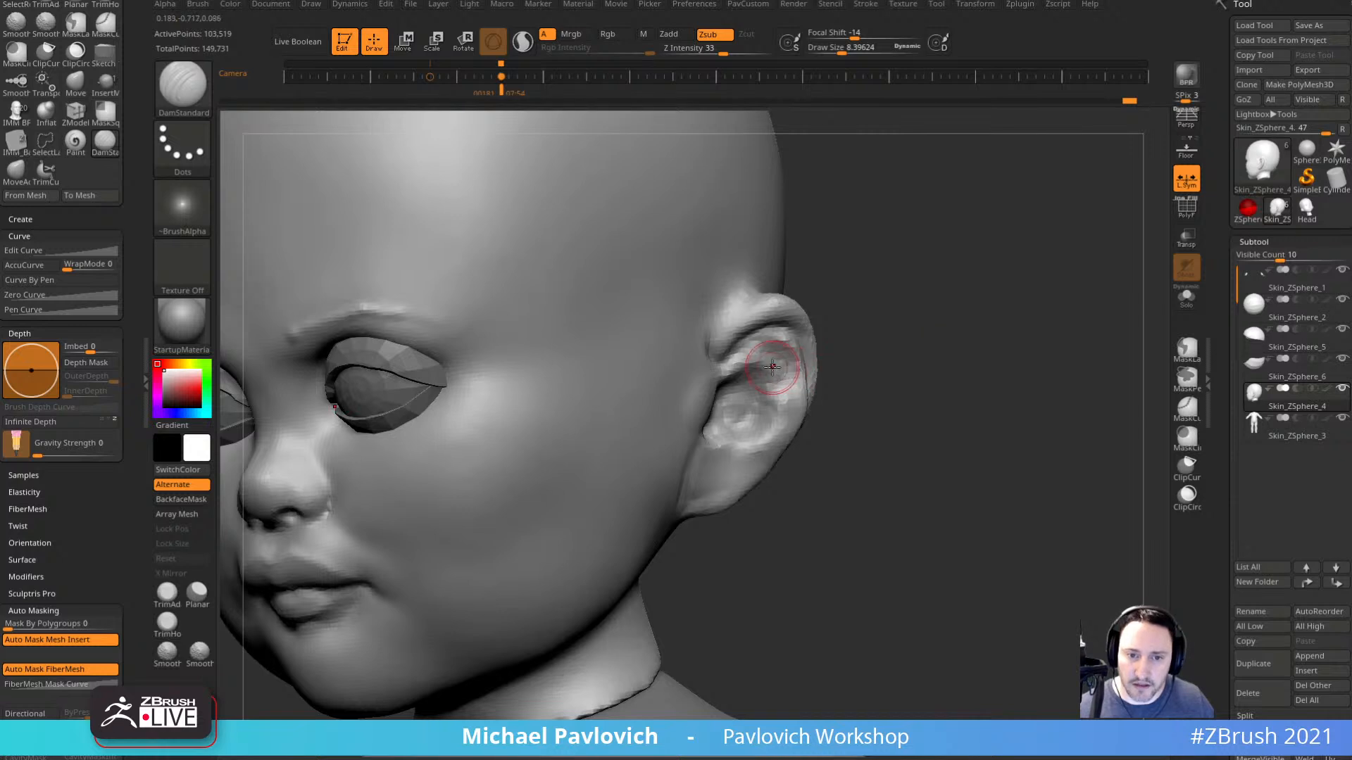
right_click_drag(839, 370, 826, 359)
Switch to the Standard brush at a draw size of about 9 and soften the ear's inner folds.
key("s")
key("1")
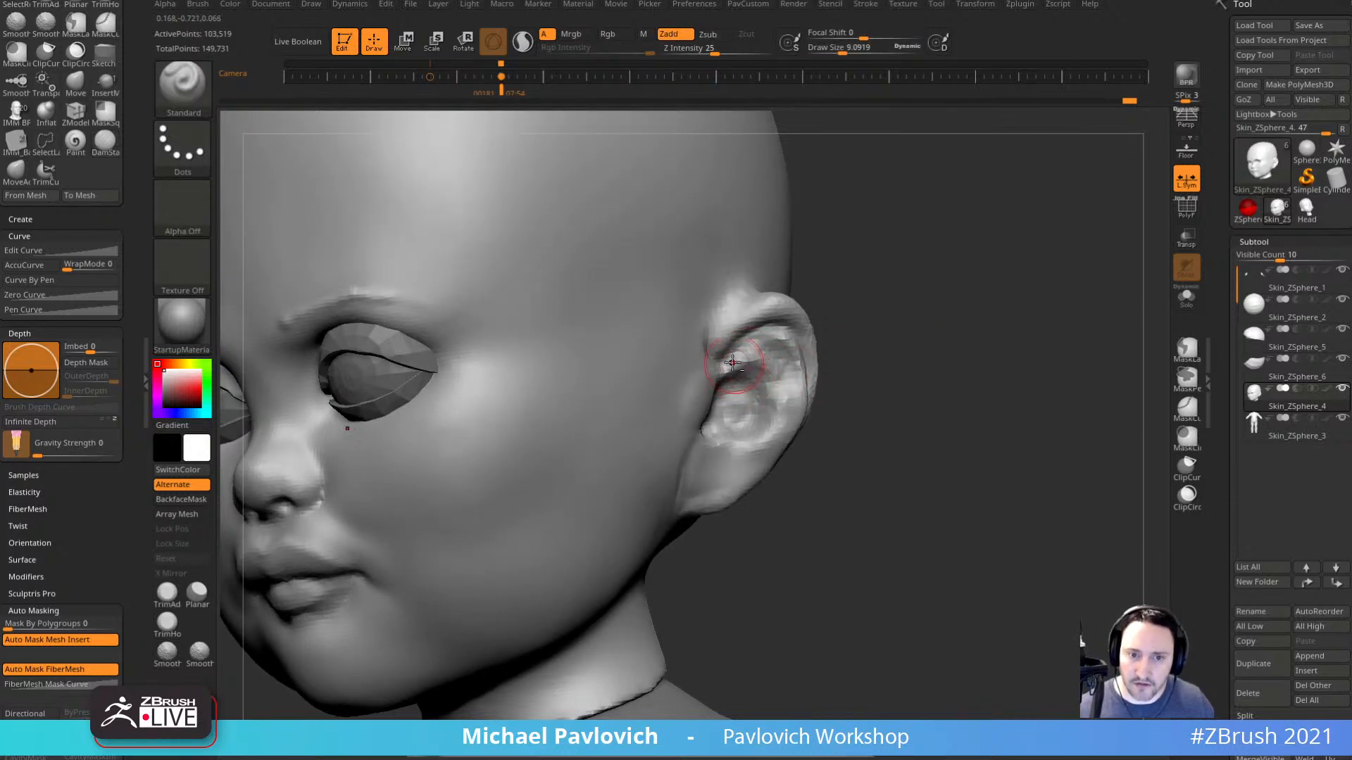
key("shift")
right_click_drag(801, 401, 800, 384)
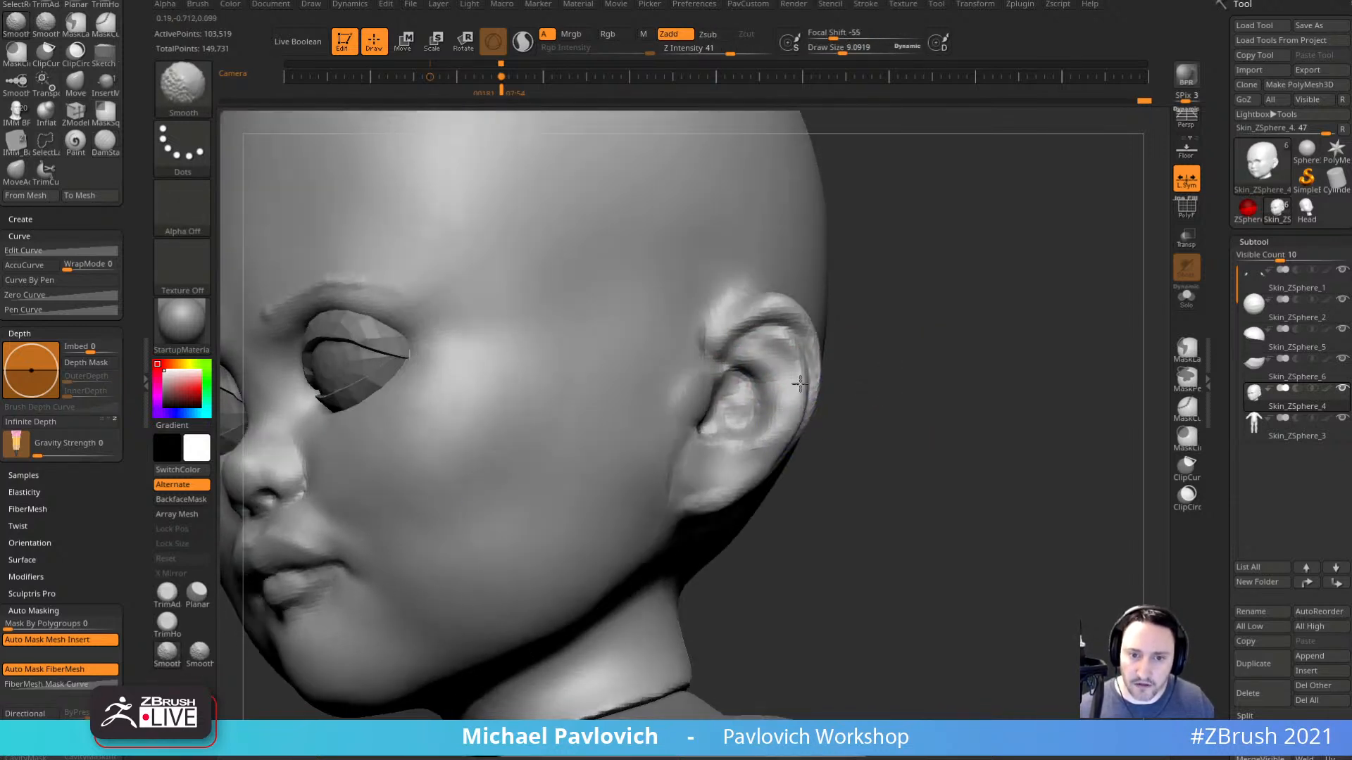
right_click_drag(906, 398, 872, 386)
left_click_drag(662, 397, 673, 412)
Refine the hollow of the ear with the Standard brush at about 8 and smooth its surface.
right_click_drag(948, 372, 675, 374)
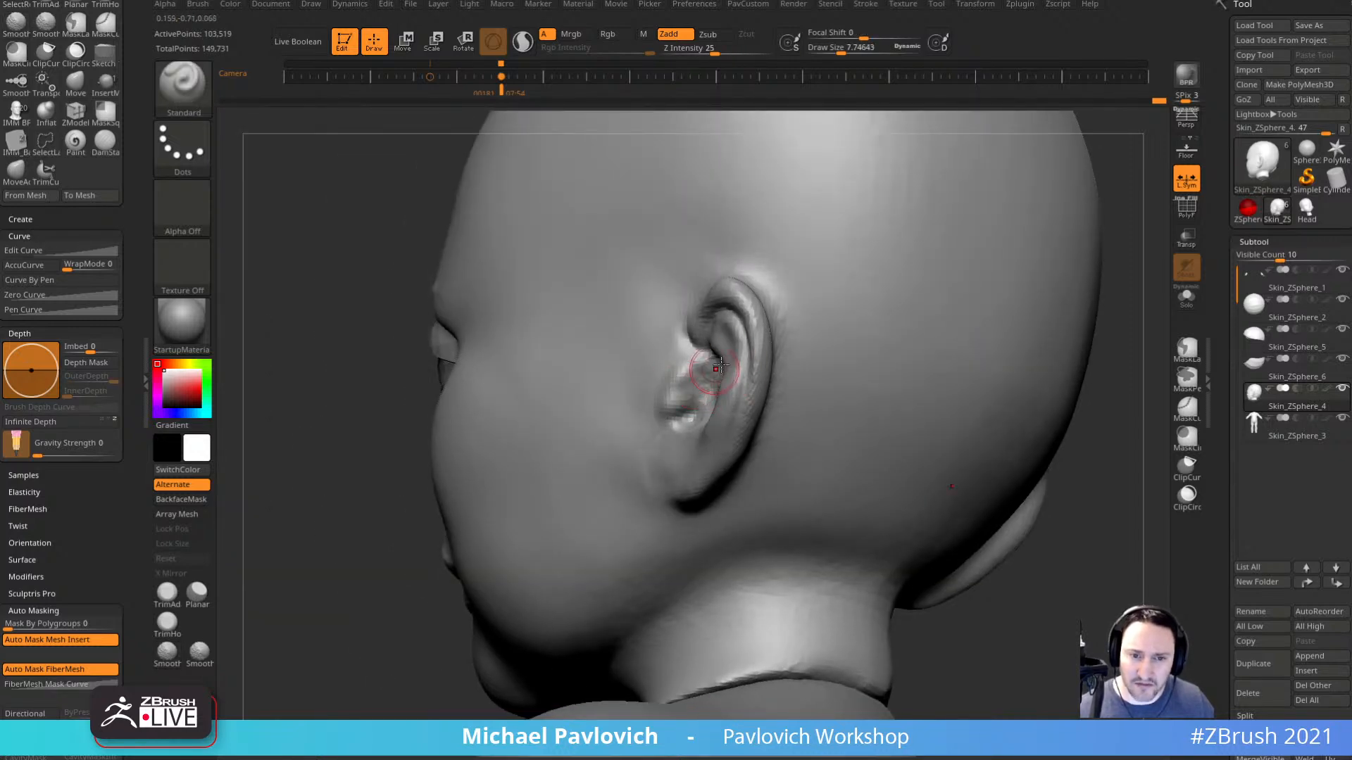
right_click_drag(1142, 270, 1288, 282)
left_click_drag(697, 380, 686, 414, "shift")
right_click_drag(951, 323, 1099, 331)
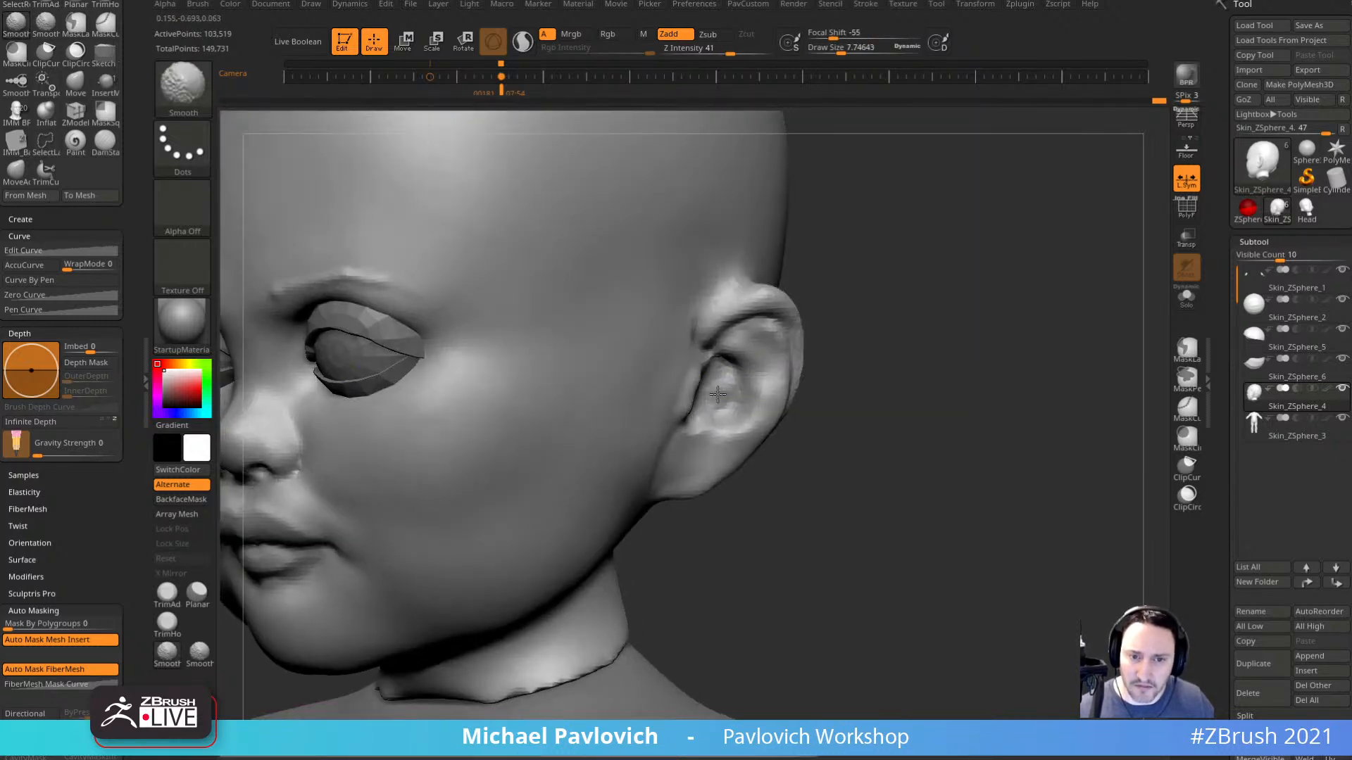
left_click_drag(731, 361, 735, 377, "shift")
right_click_drag(923, 331, 803, 366)
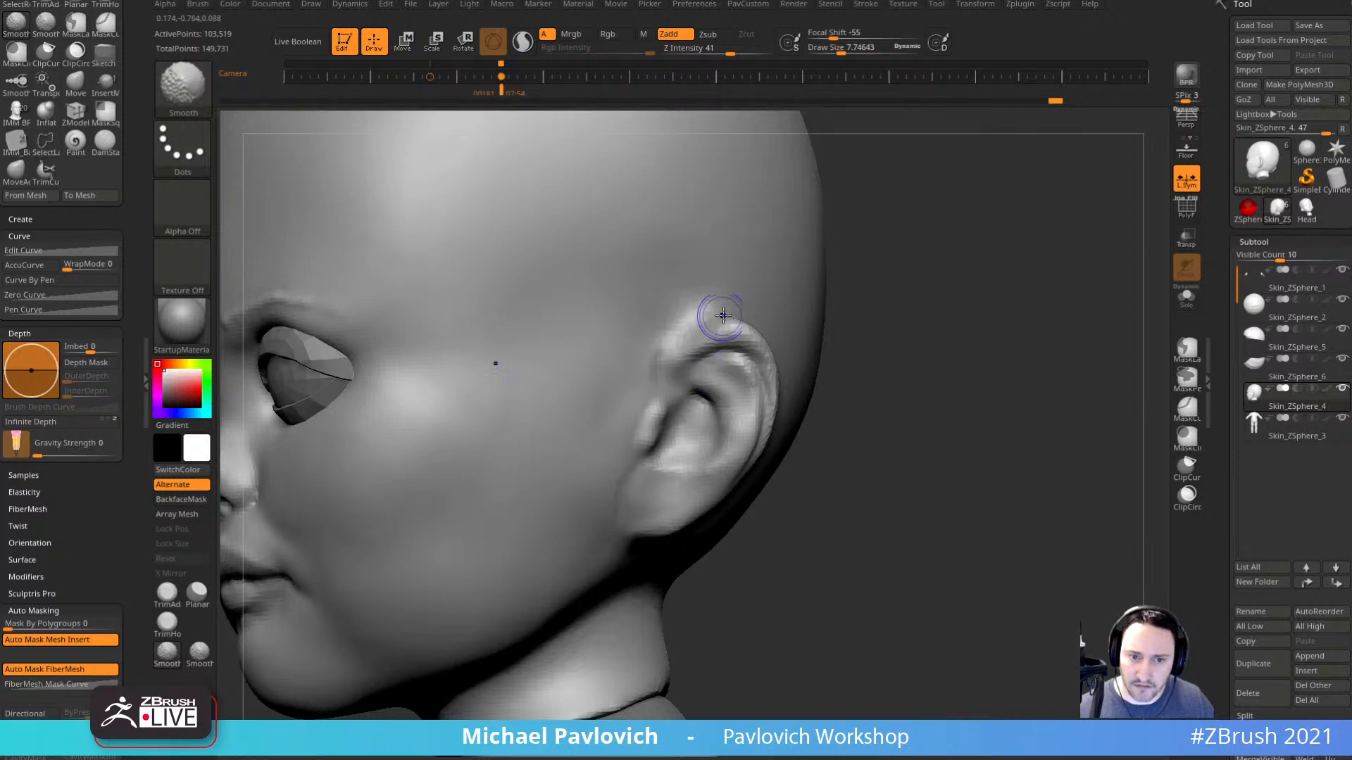
Carve the crease where the ear's upper front edge meets the head with a DamStandard brush of about 14, and smooth it.
right_click_drag(894, 293, 830, 307)
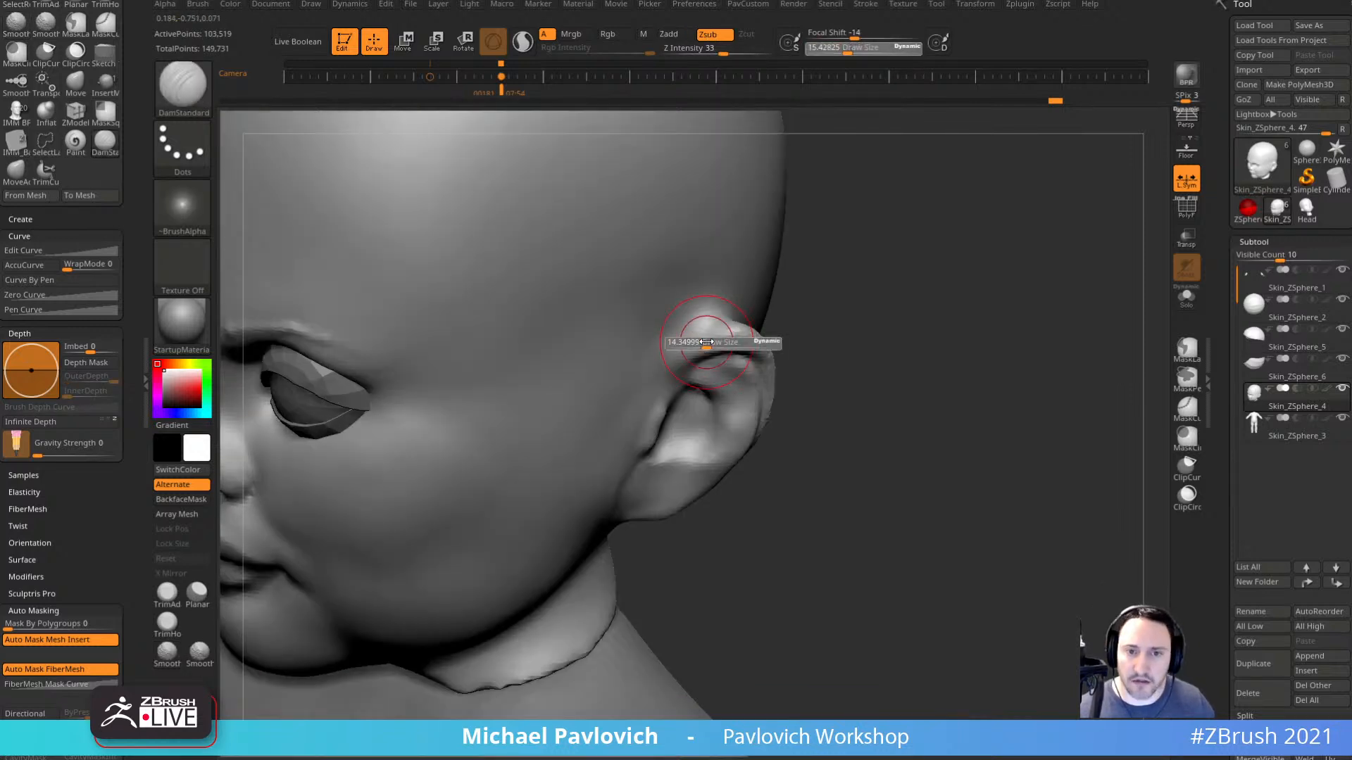
right_click_drag(820, 355, 750, 365)
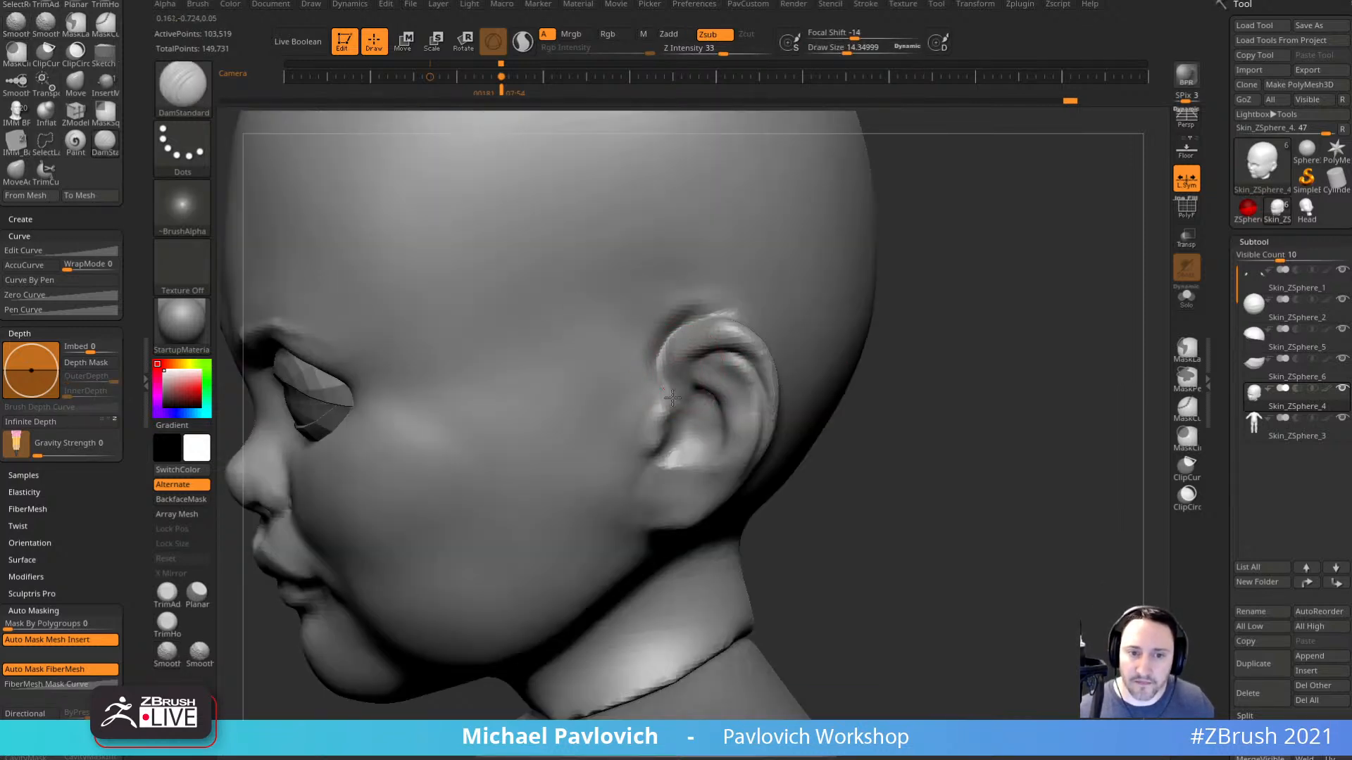
left_click_drag(673, 398, 682, 410)
mouse_move(915, 340)
right_mouse_down()
mouse_move(939, 320)
mouse_move(894, 380)
right_mouse_up()
left_click_drag(668, 314, 676, 336, "shift")
right_click_drag(500, 599, 534, 523)
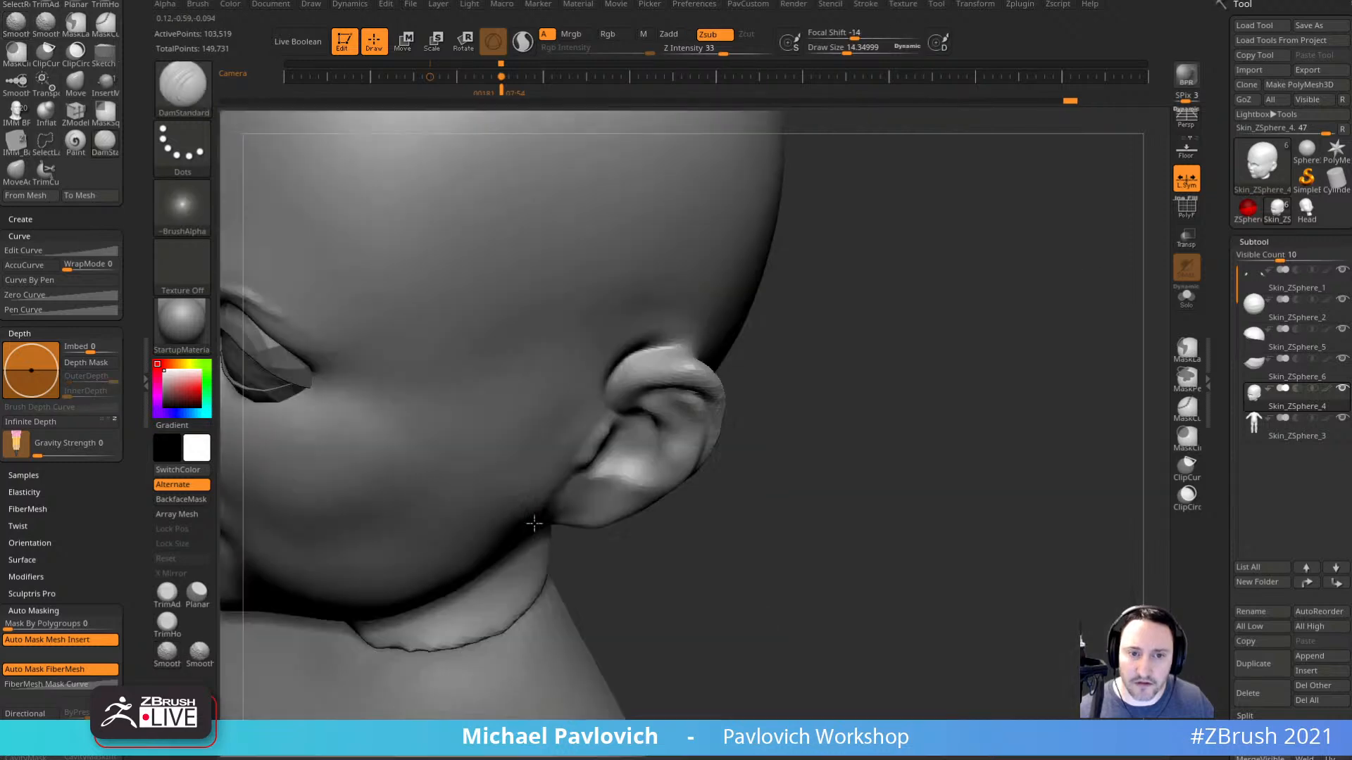
mouse_move(942, 311)
right_mouse_down()
mouse_move(877, 317)
mouse_move(870, 348)
right_mouse_up()
Switch to the Move brush at a draw size of about 27, adjust the head around the ear and smooth the temple.
key("b")
key("m")
key("v")
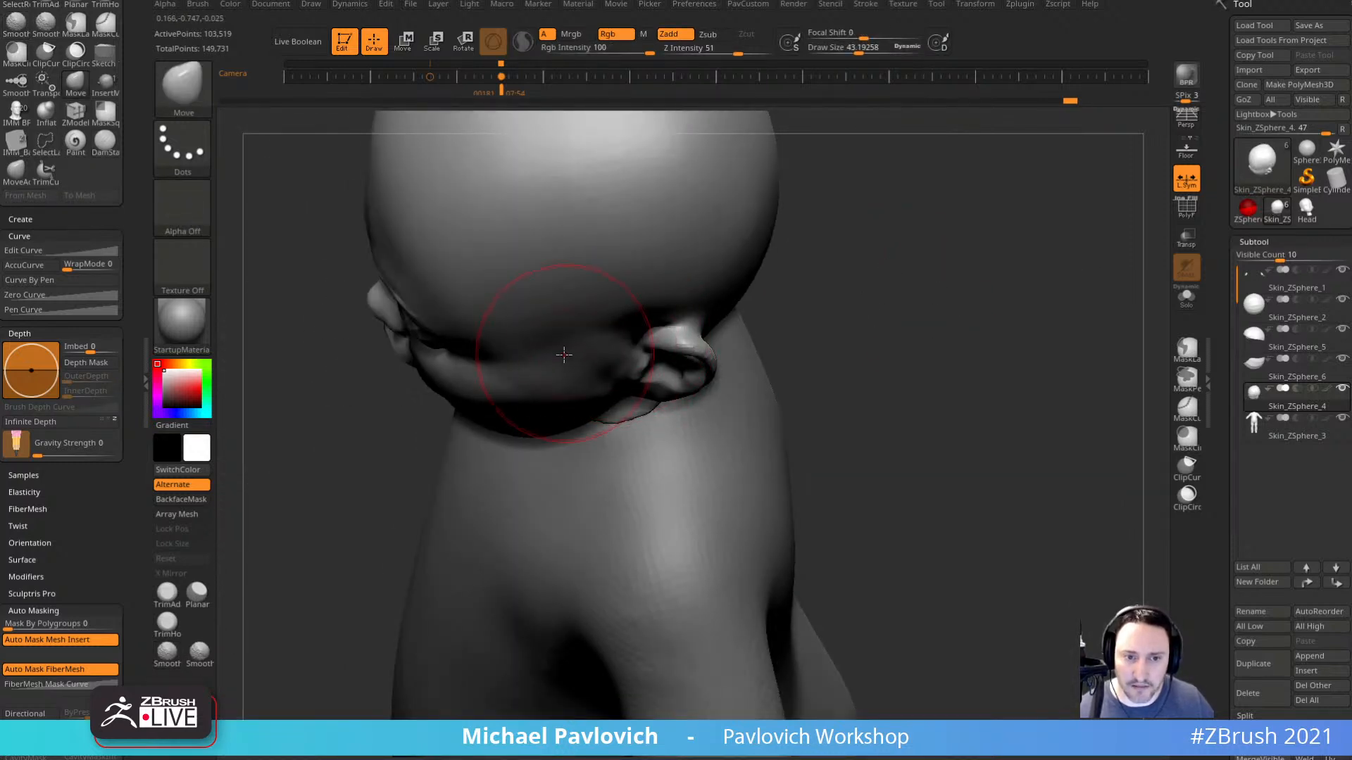
mouse_move(878, 282)
right_mouse_down()
mouse_move(890, 214)
mouse_move(880, 275)
mouse_move(862, 271)
right_mouse_up()
key("s")
left_click_drag(595, 349, 570, 362)
key("s")
right_click_drag(711, 247, 715, 181)
left_click_drag(578, 321, 578, 345, "shift")
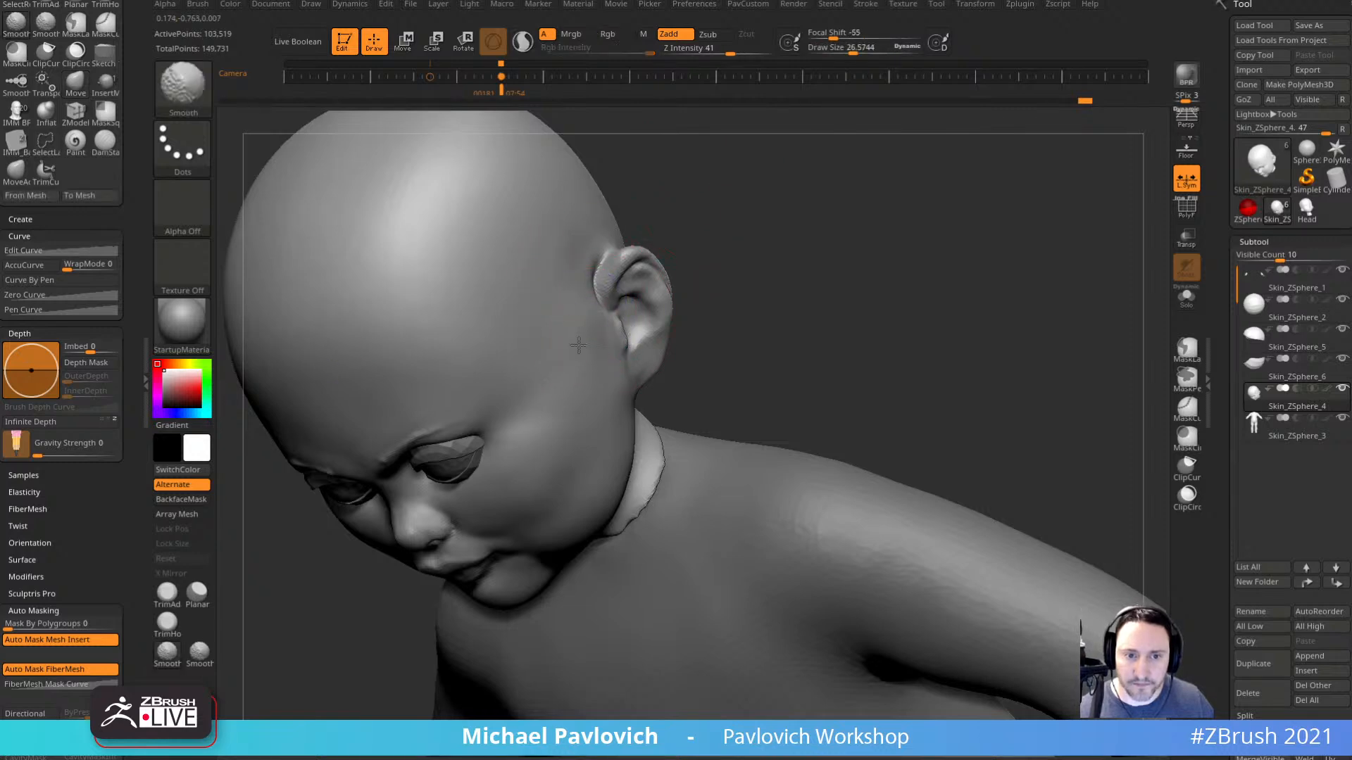
Adjust the outer shape of the ear with a resized Move brush.
right_click_drag(910, 209, 899, 323, "shift")
right_click_drag(790, 308, 765, 313)
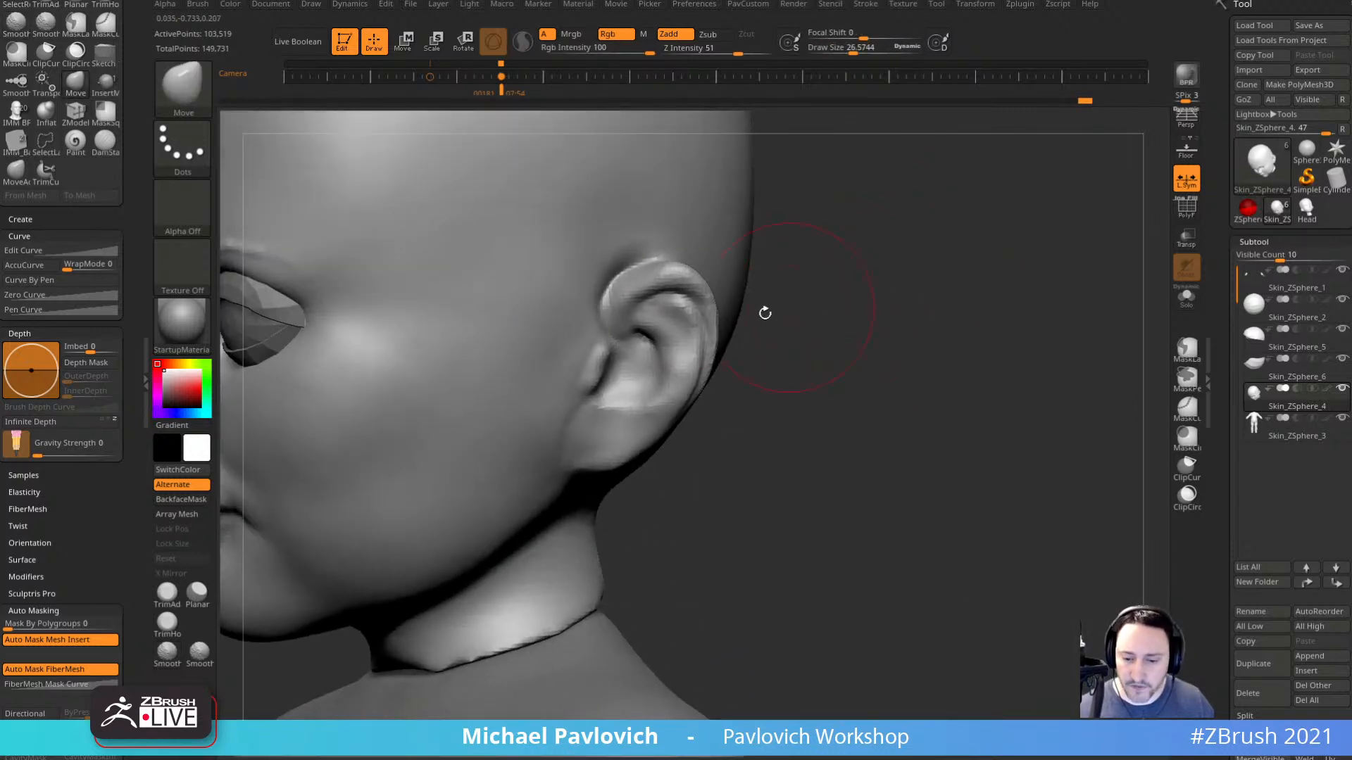
key("s")
left_click_drag(659, 331, 646, 331)
mouse_move(778, 282)
right_mouse_down()
mouse_move(746, 281)
mouse_move(767, 291)
mouse_move(787, 248)
right_mouse_up()
Switch to the DamStandard brush at about 9 and deepen the ear canal hollow and the folds inside the upper ear.
key("b")
key("d")
key("s")
key("s")
left_click_drag(649, 310, 623, 325)
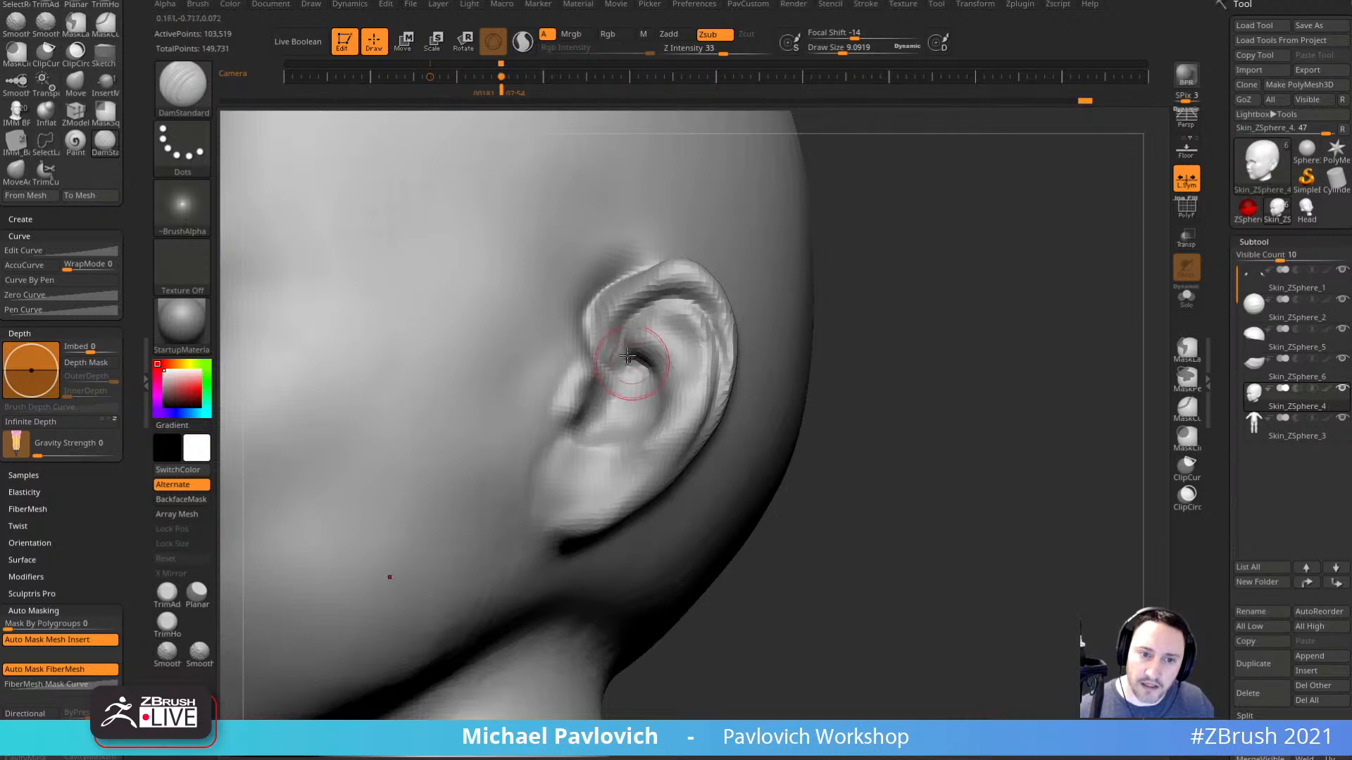
right_click_drag(839, 286, 803, 292)
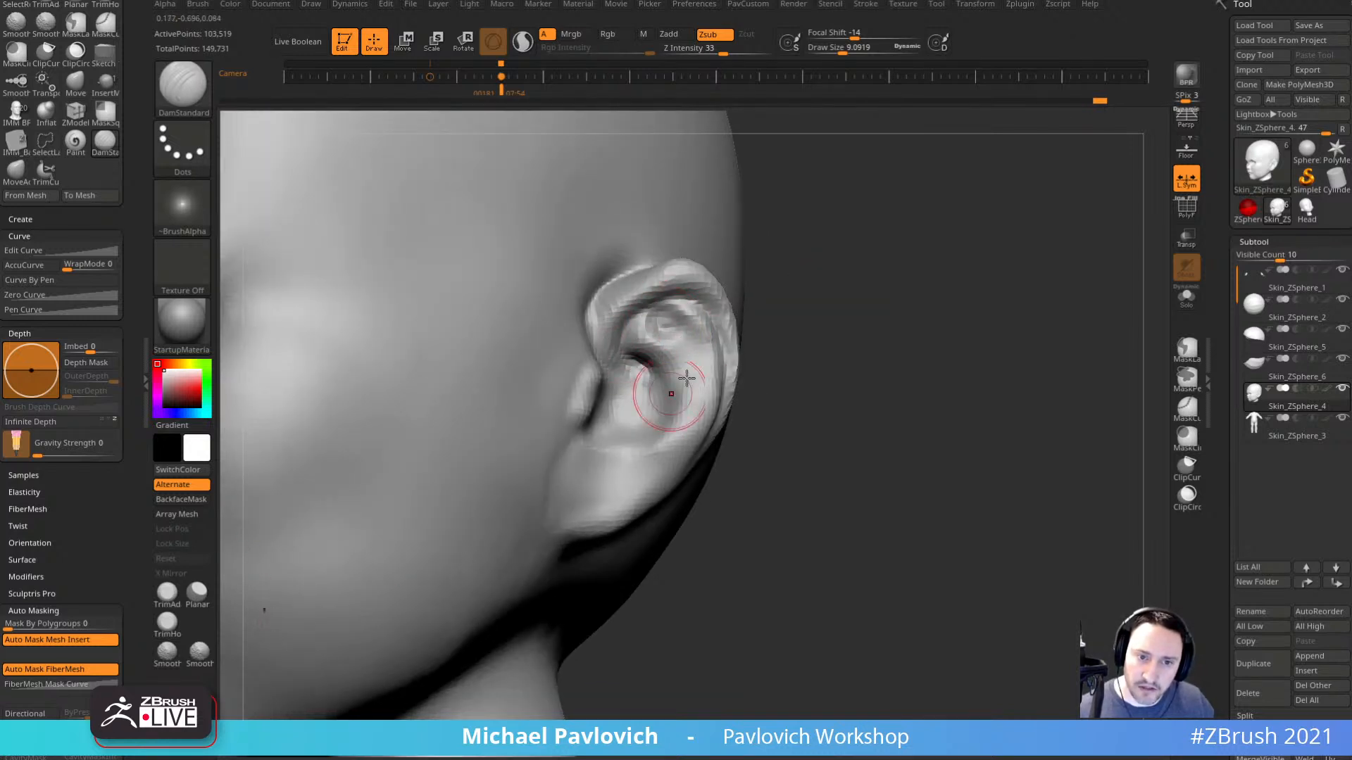
mouse_move(686, 378)
right_mouse_down()
mouse_move(653, 359)
mouse_move(827, 326)
mouse_move(689, 355)
right_mouse_up()
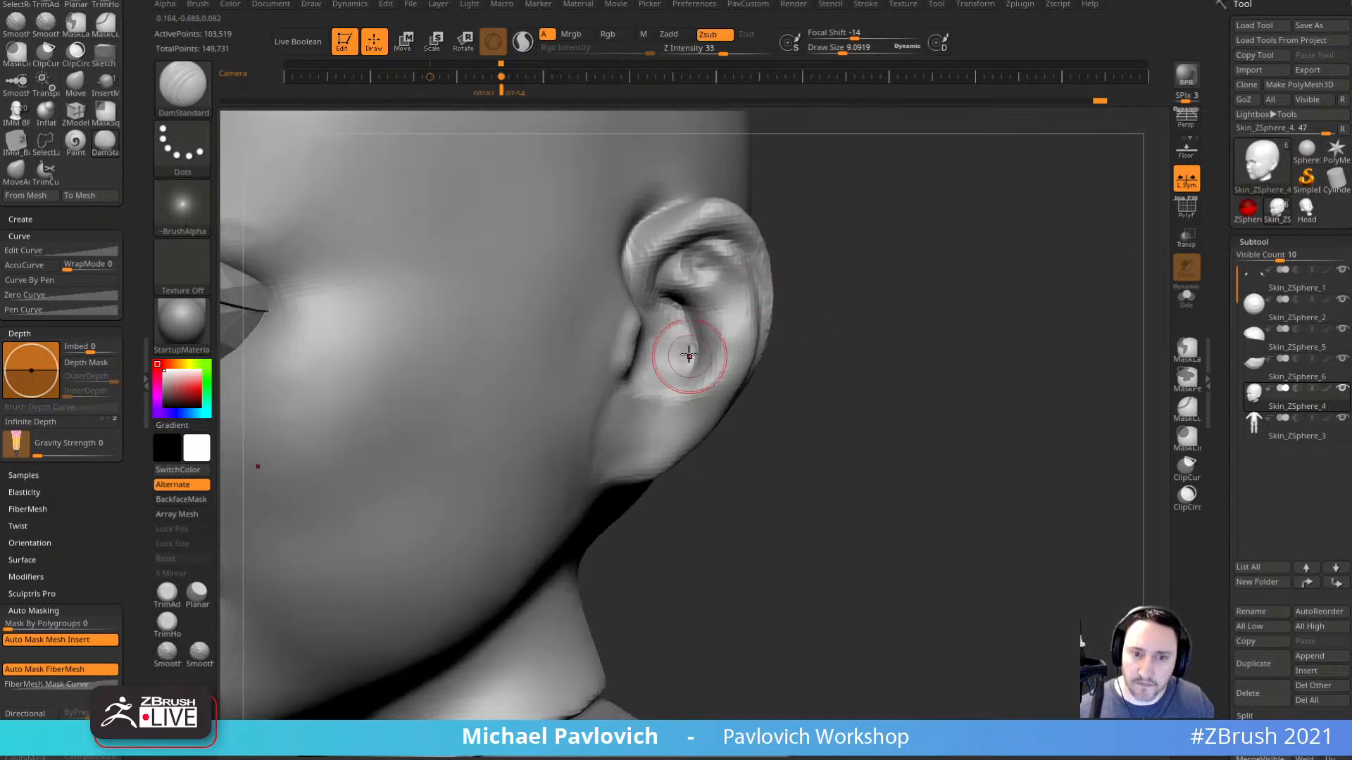
right_click_drag(814, 375, 807, 336)
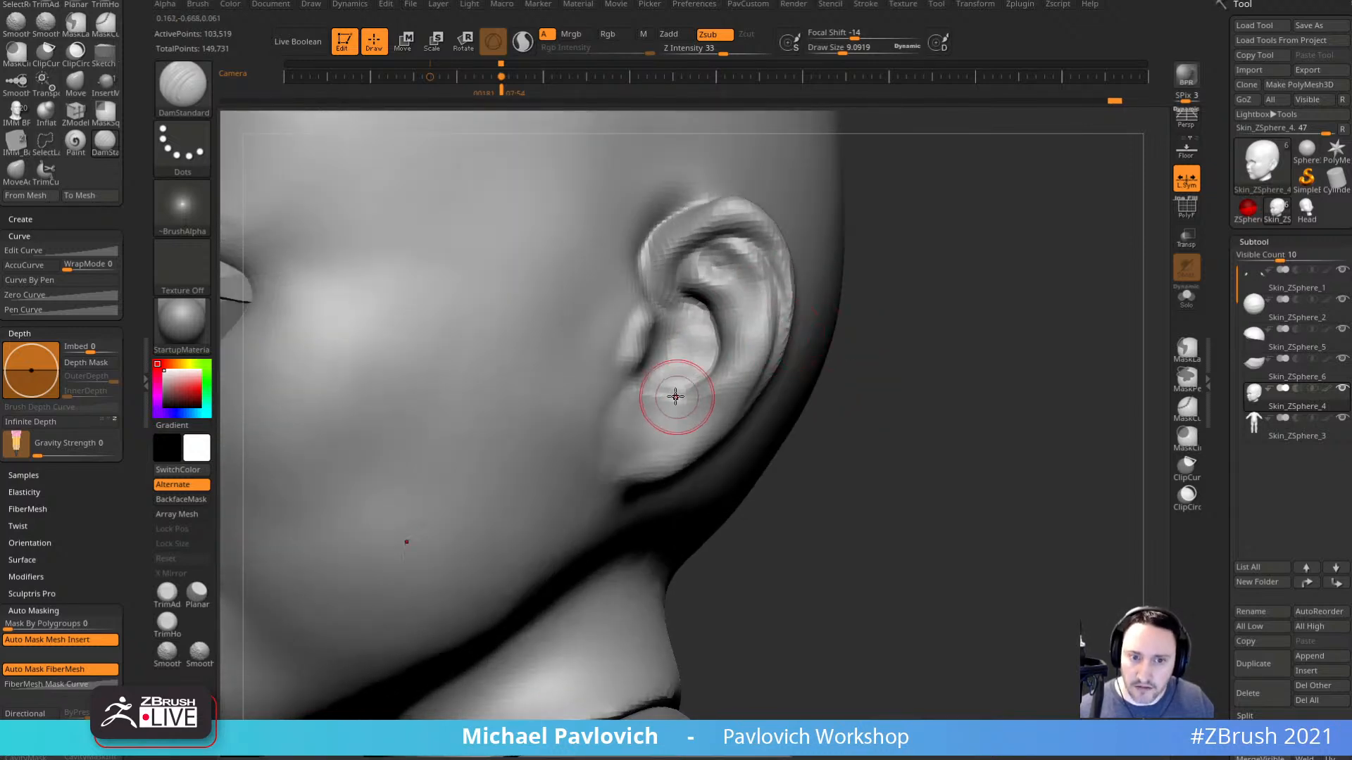
Switch to the Clay brush and build up the small ridge above the earlobe at a draw size of about 9.
key("b")
key("c")
key("l")
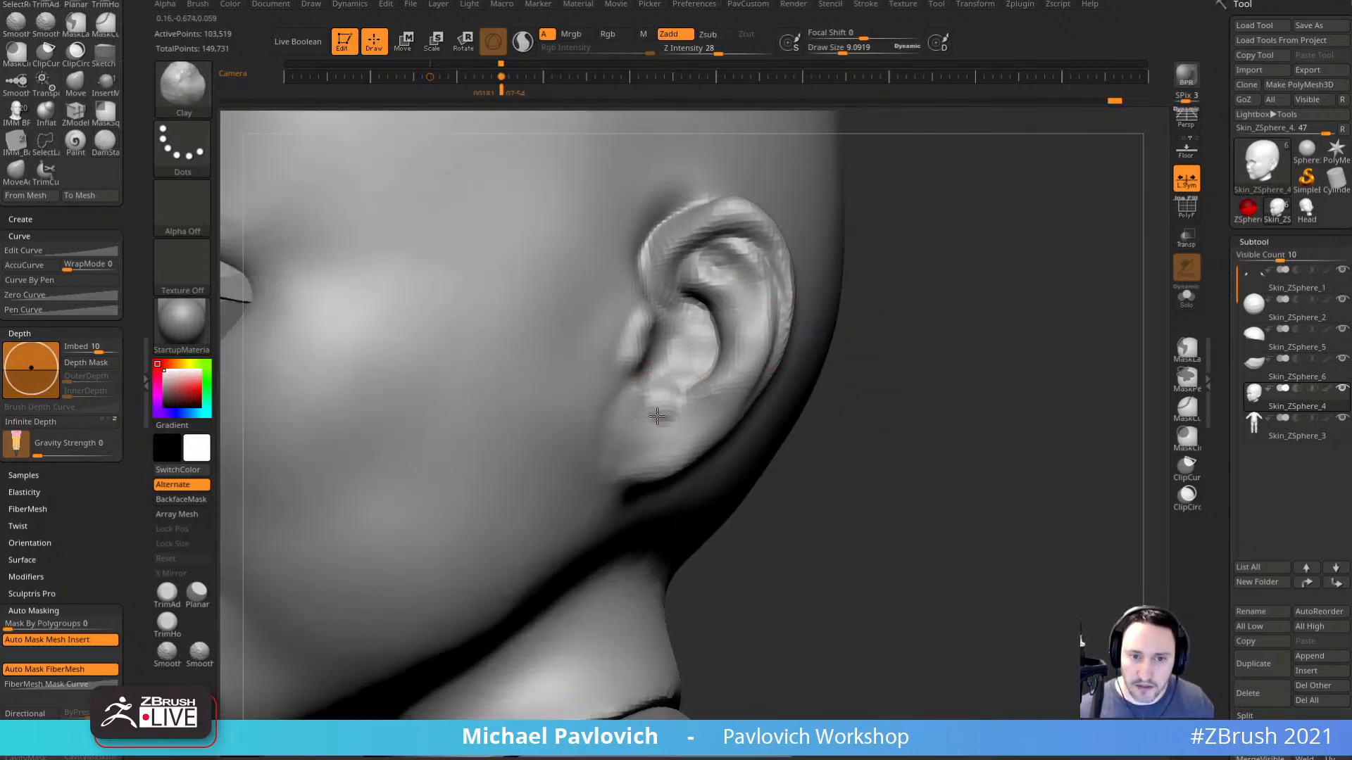
right_click_drag(649, 394, 823, 400)
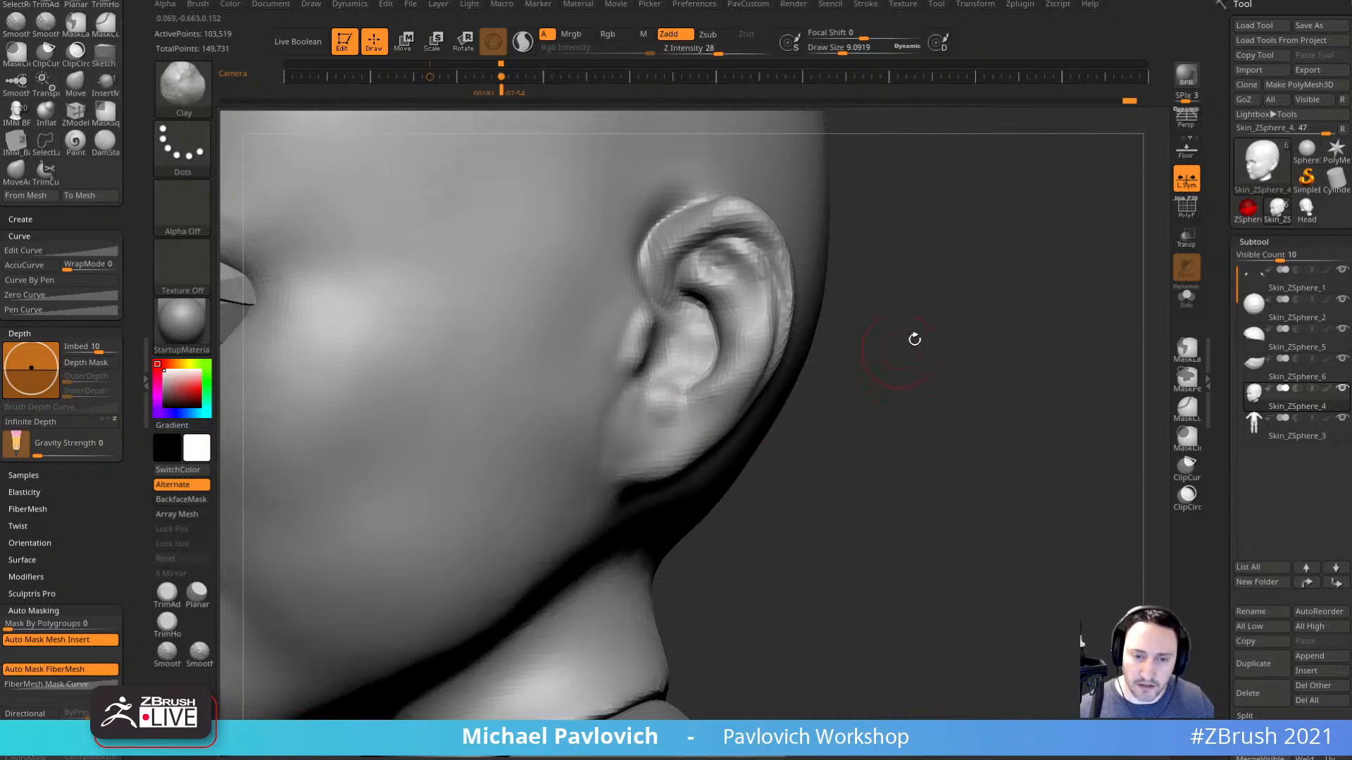
Switch back to the DamStandard brush and carve the groove along the ear's outer rim down to the lobe, ending at about 11.
key("b")
key("d")
key("s")
mouse_move(879, 310)
right_mouse_down()
mouse_move(911, 368)
mouse_move(755, 365)
right_mouse_up()
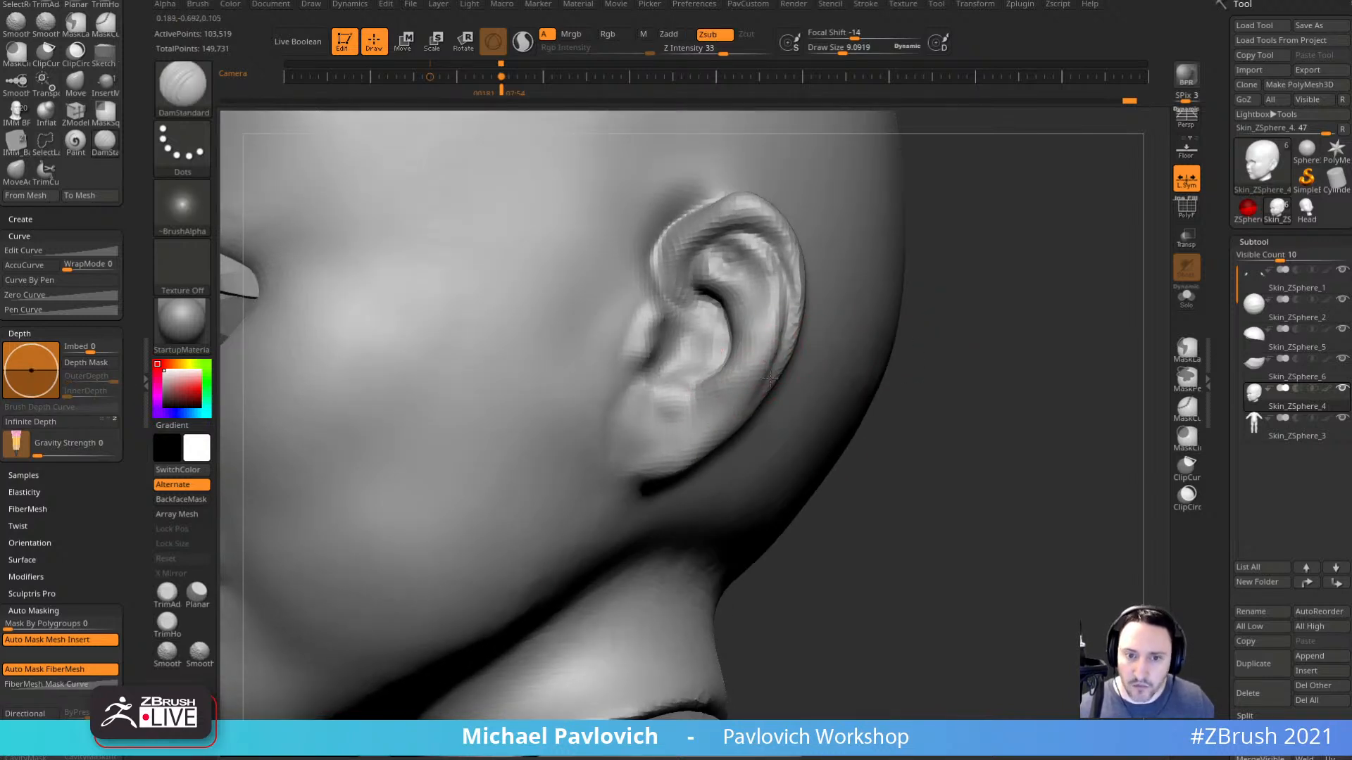
left_click_drag(769, 379, 730, 407)
right_click_drag(880, 377, 892, 342)
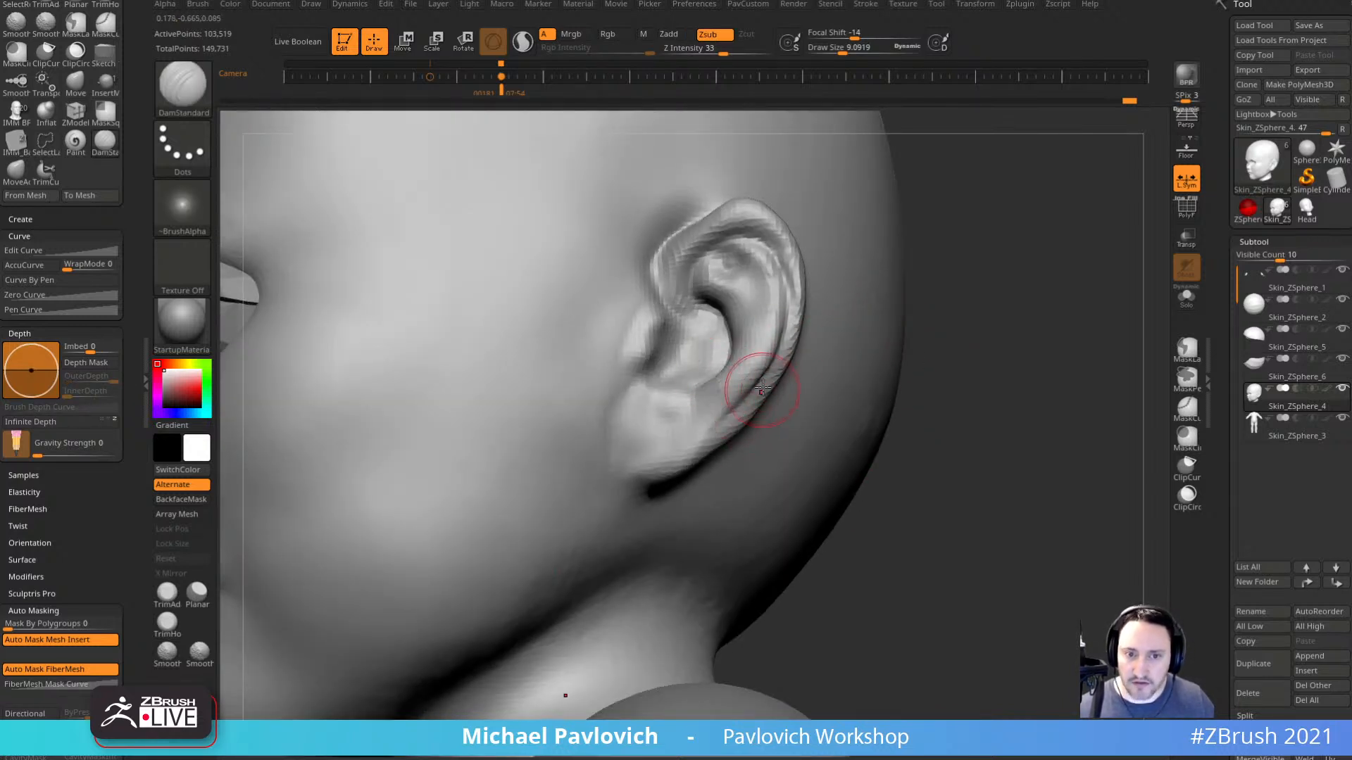
right_click_drag(995, 411, 956, 420)
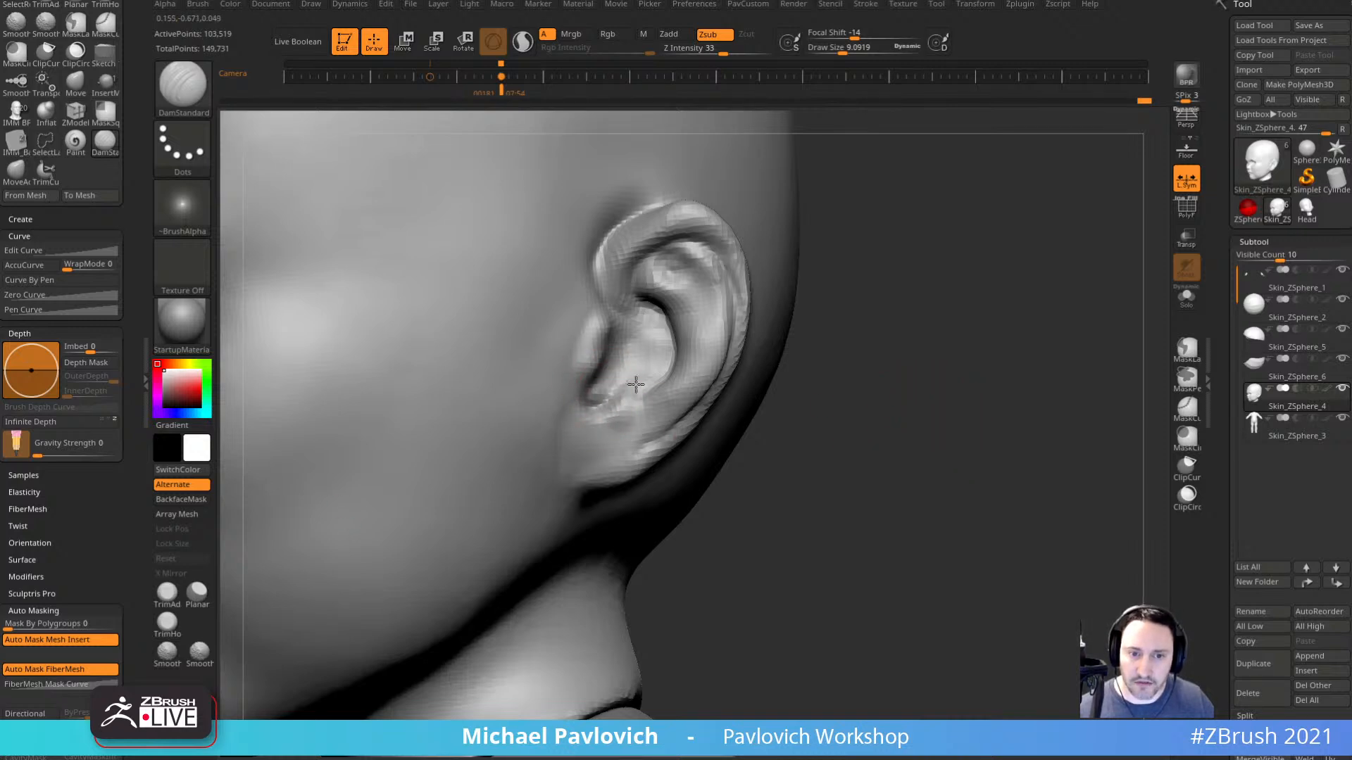
mouse_move(636, 383)
right_mouse_down()
mouse_move(612, 399)
mouse_move(820, 303)
mouse_move(815, 317)
mouse_move(908, 431)
mouse_move(881, 357)
right_mouse_up()
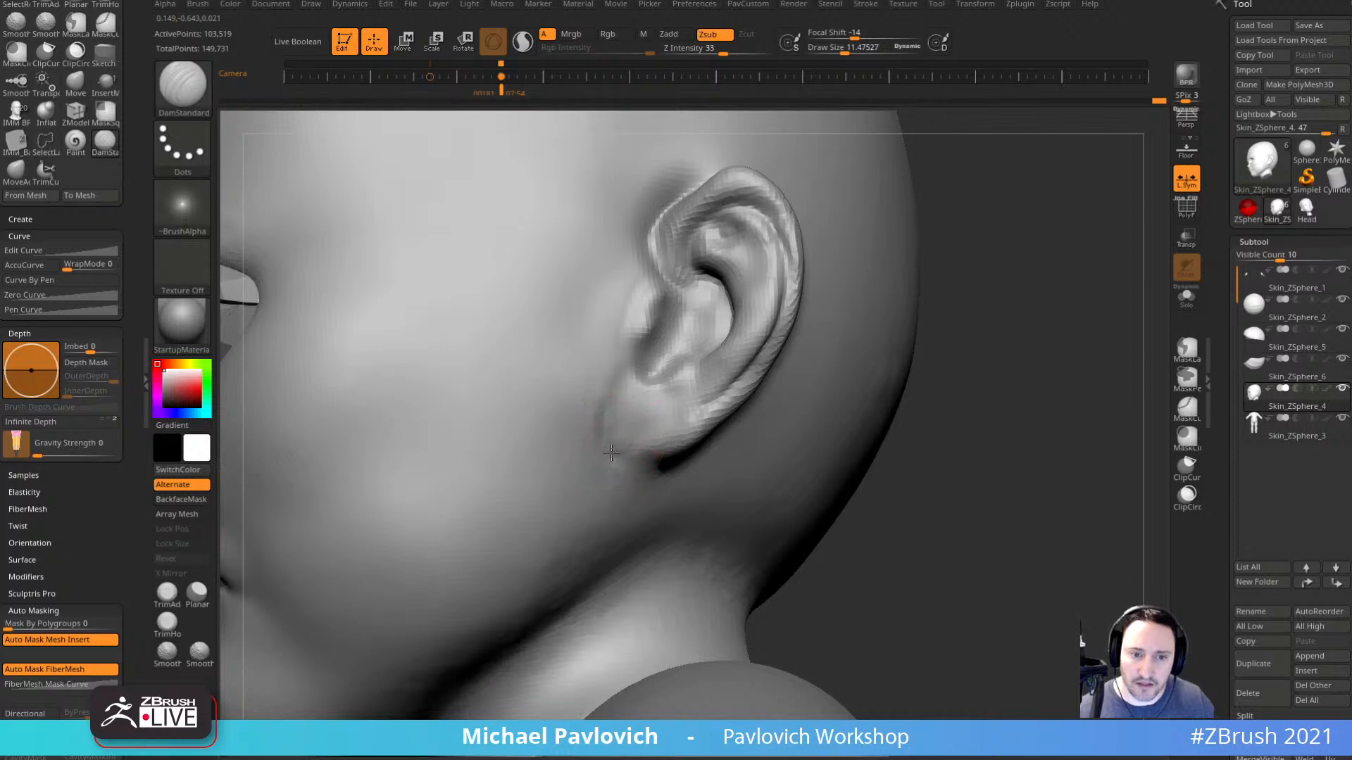
Switch to the Standard brush and fill out the earlobe at about 11, smoothing its front at about 8.
key("b")
key("s")
key("t")
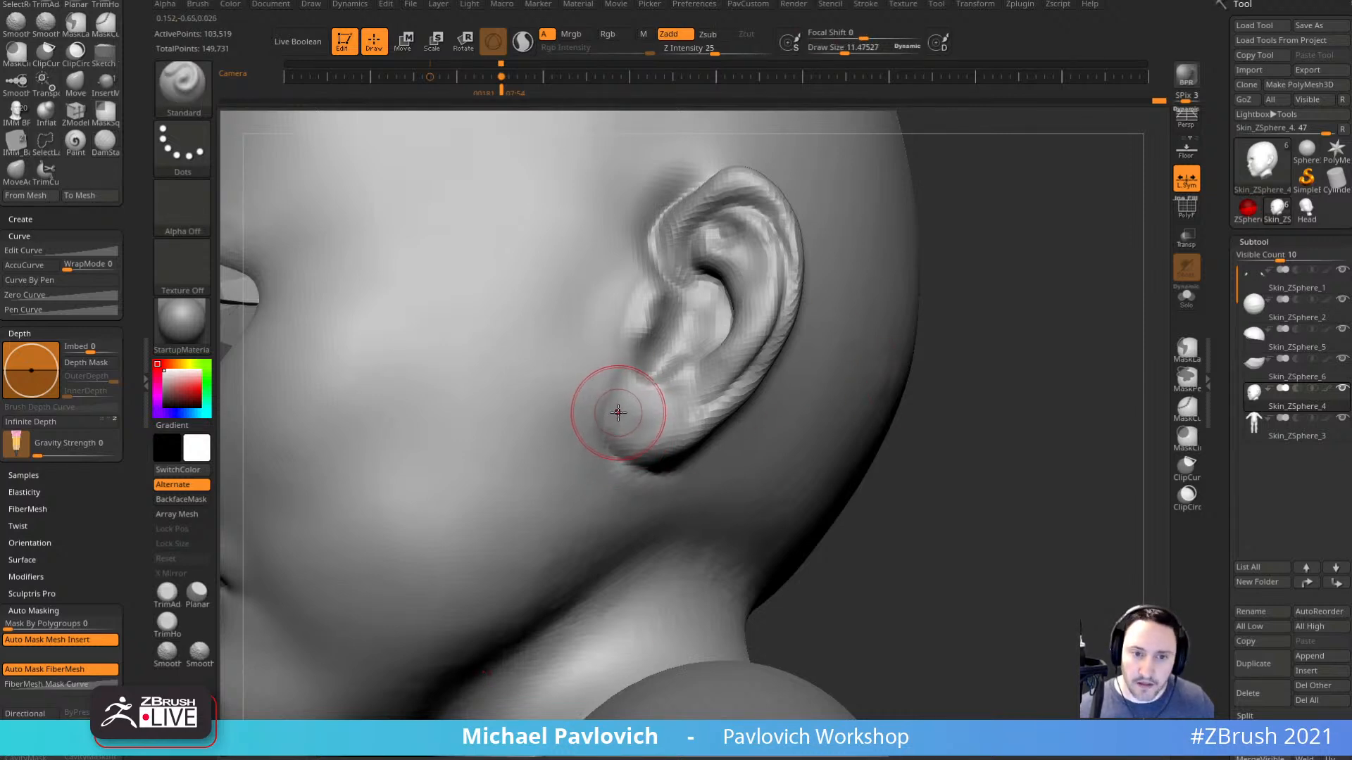
left_click_drag(624, 410, 643, 421)
right_click_drag(824, 374, 897, 281)
key("shift")
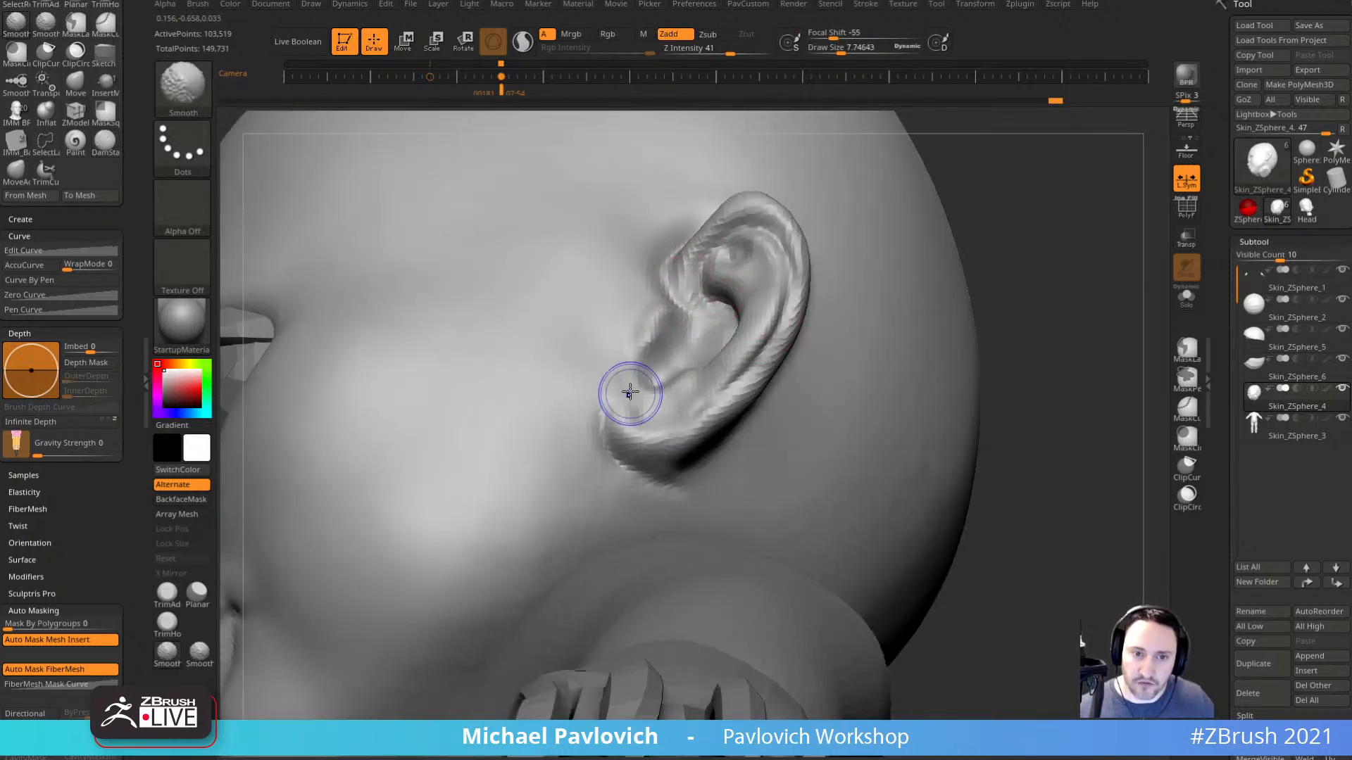
Switch to the Move brush and adjust the upper ear from below at a draw size of about 18.
mouse_move(674, 395)
right_mouse_down()
mouse_move(1014, 232)
mouse_move(1008, 208)
right_mouse_up()
key("b")
key("m")
key("v")
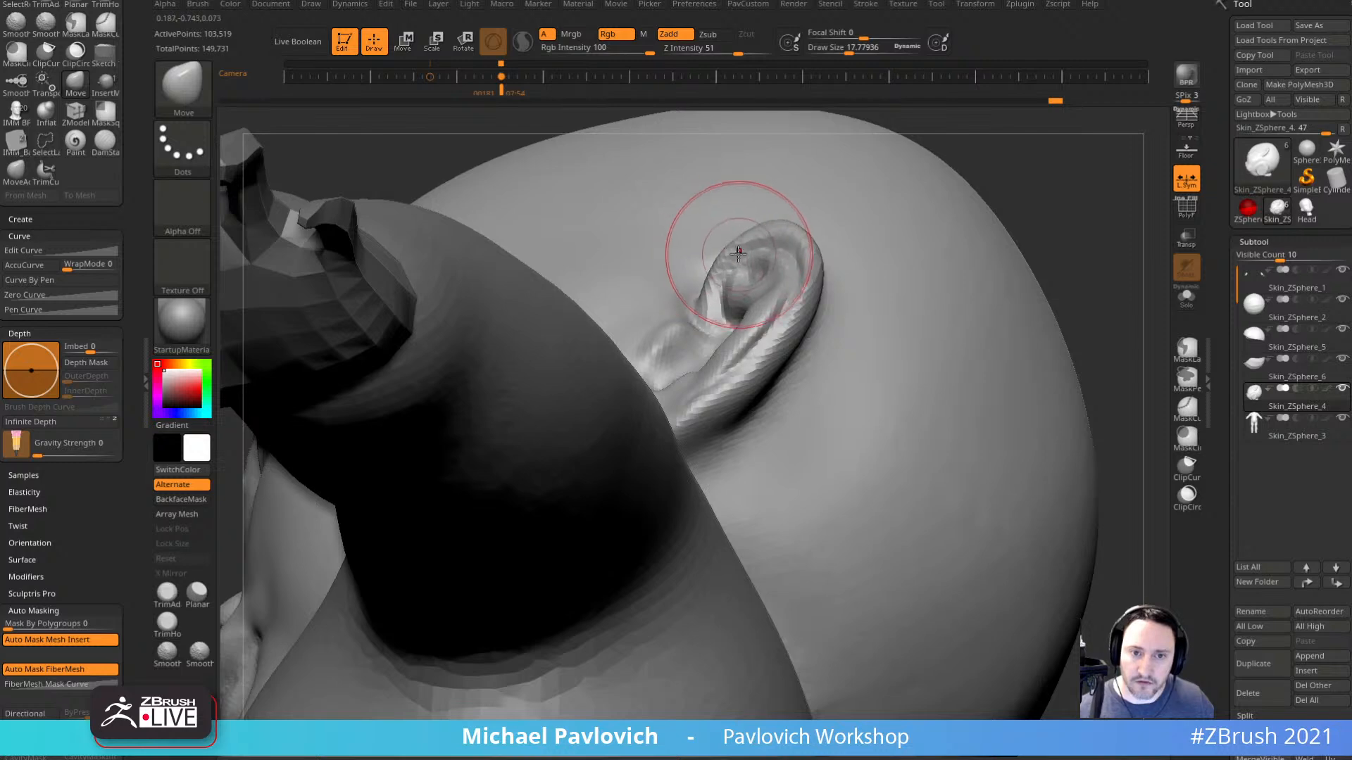
right_click_drag(737, 251, 967, 270)
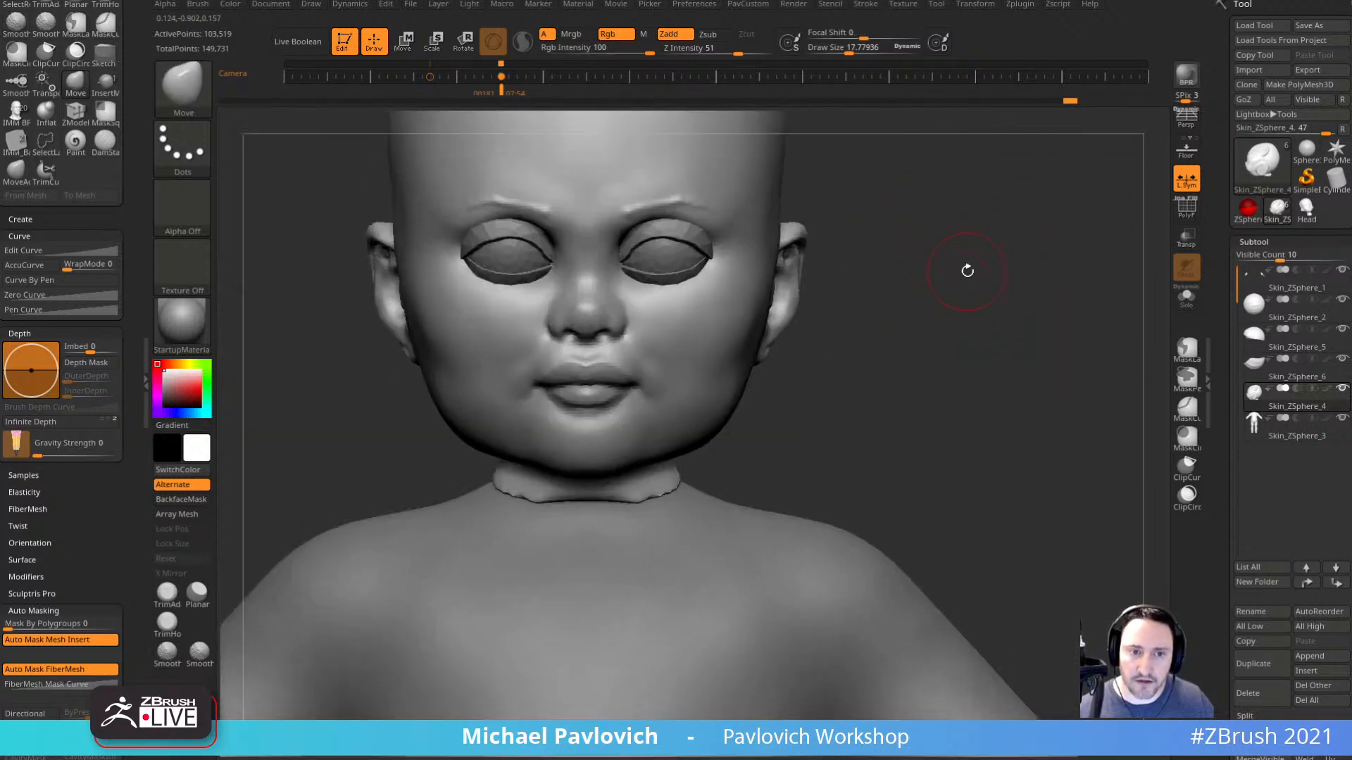
Show the reference sketch in profile view and shape the ear to match it with a Move brush enlarged to about 32.
key("shift+z")
key("Right")
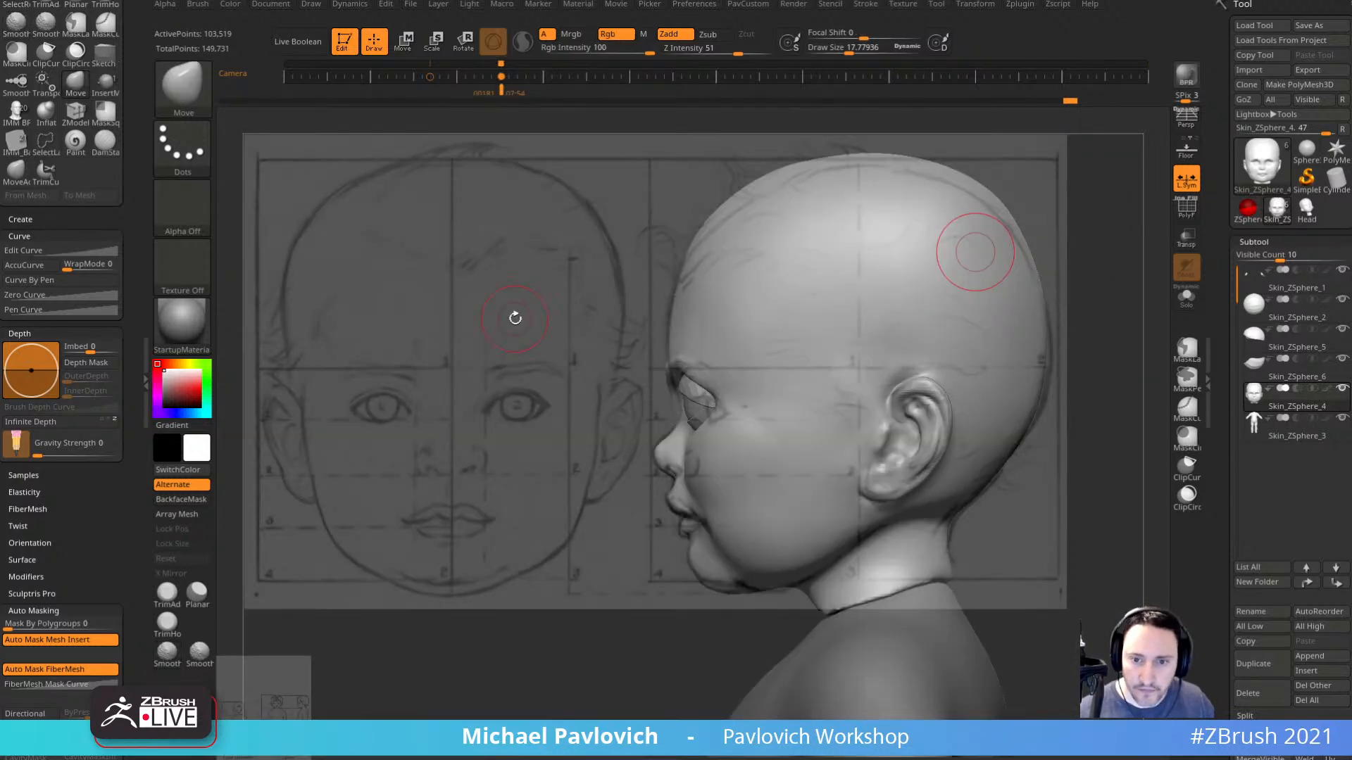
key("s")
left_click(880, 482)
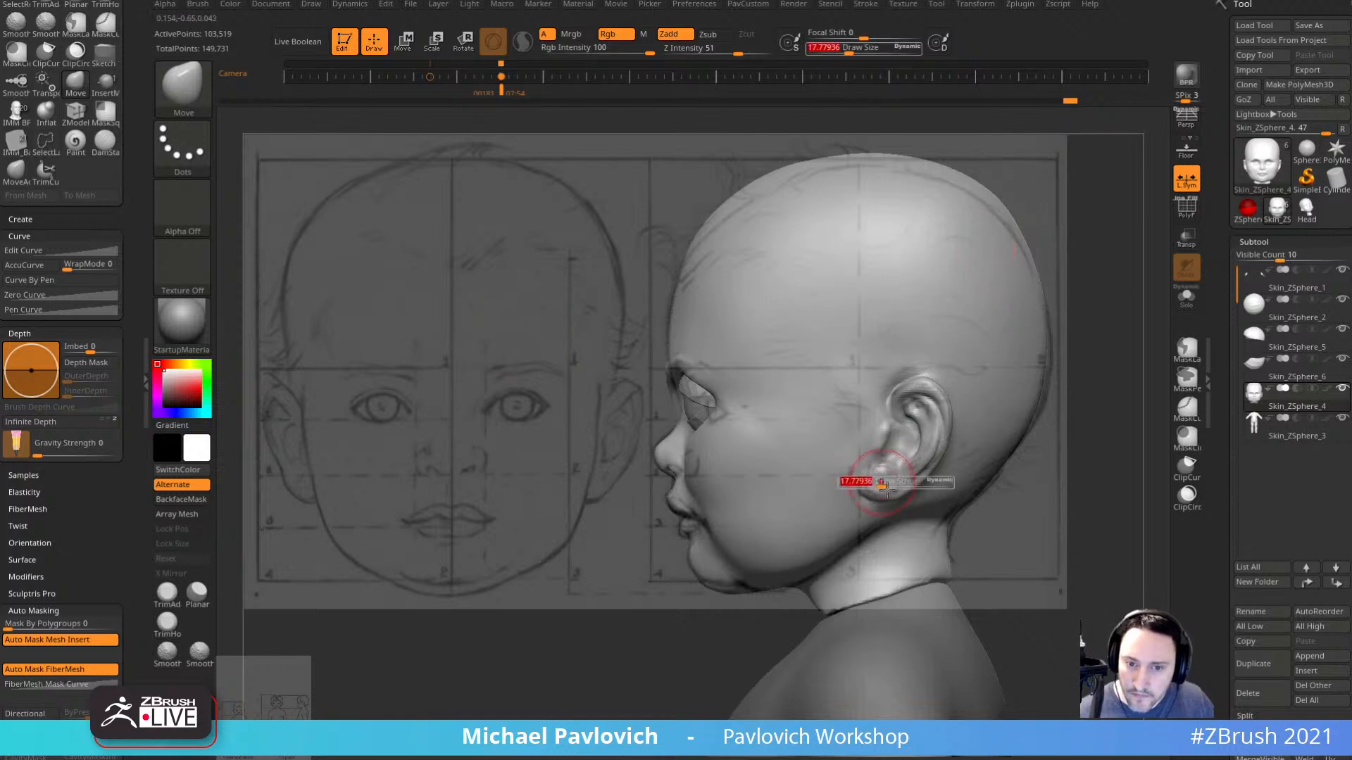
key("s")
left_click_drag(856, 480, 870, 478)
key("s")
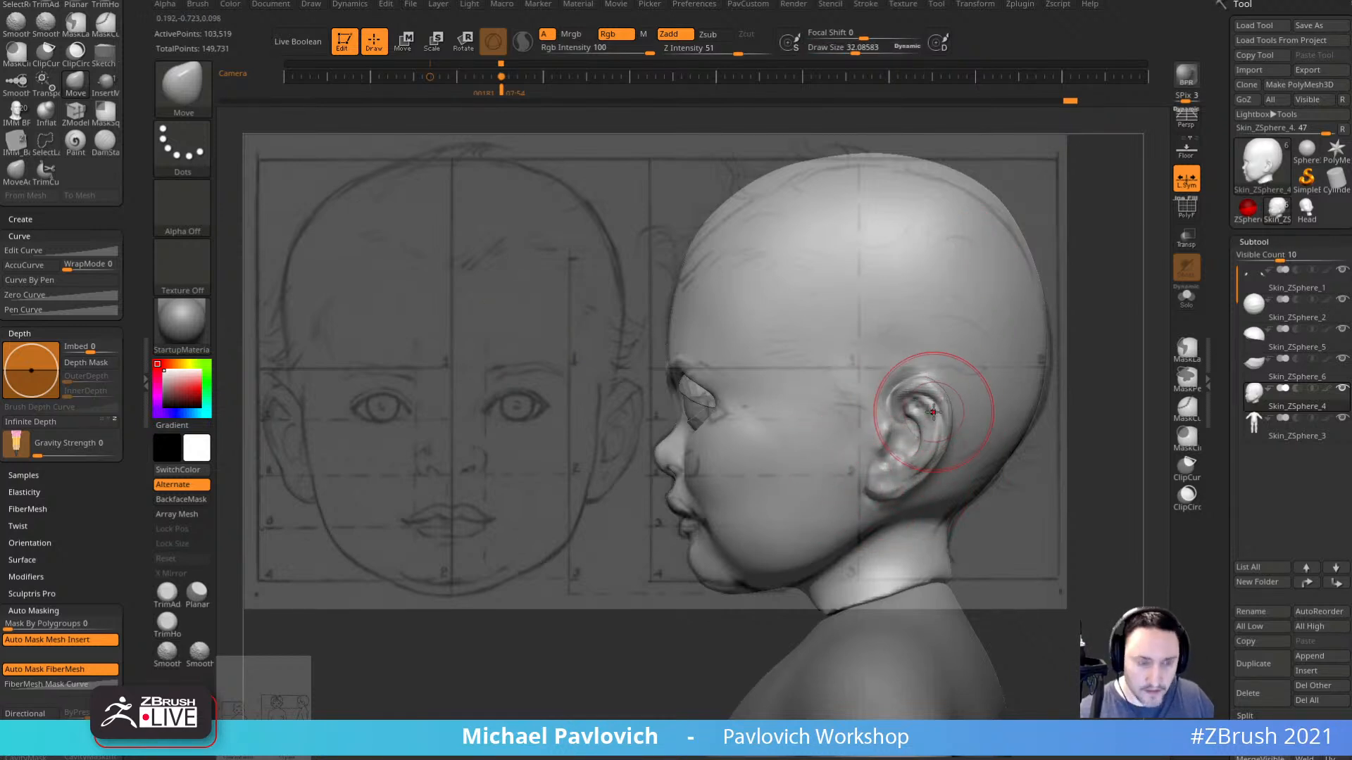
Return to the front reference view and refine the nose with the Standard brush at a draw size of about 12.
key("Left")
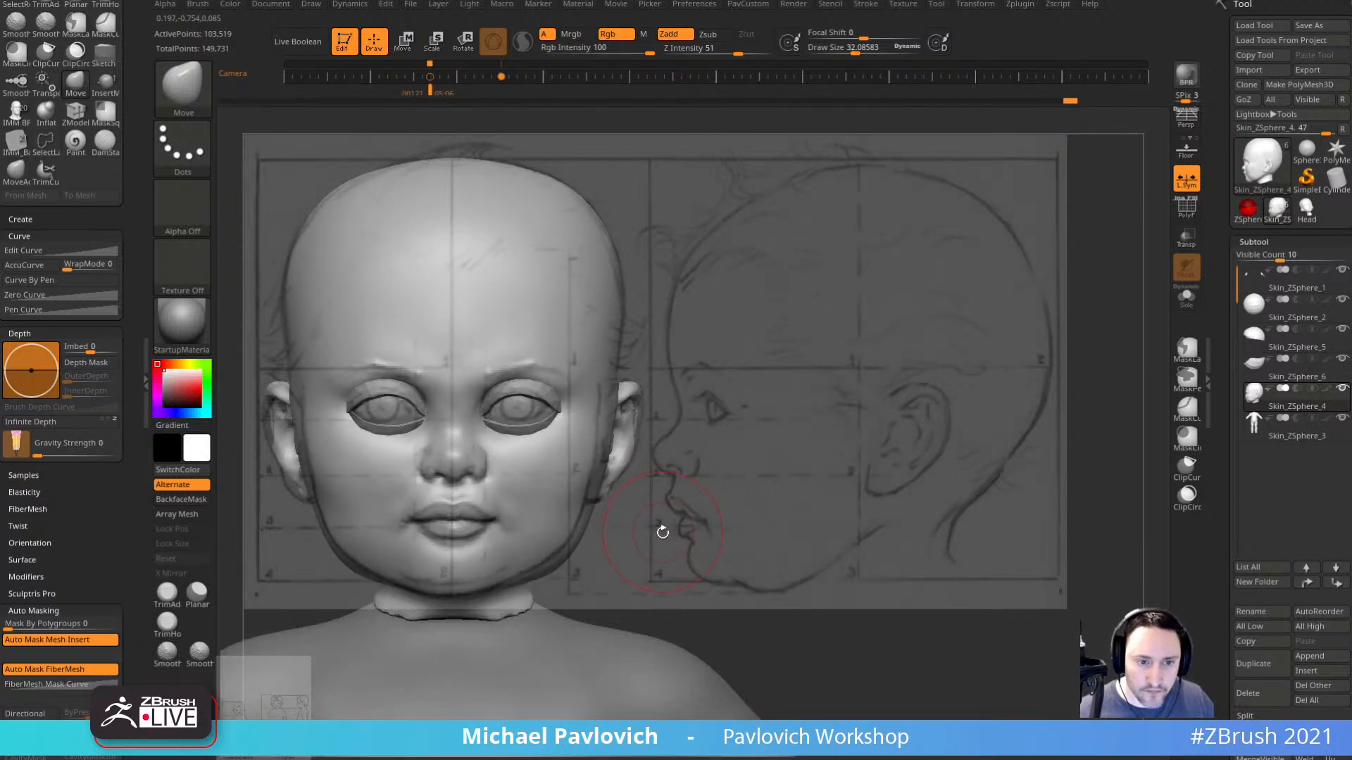
left_click_drag(658, 535, 654, 516, "alt")
key("b")
key("s")
key("t")
key("s")
left_click_drag(461, 453, 451, 451)
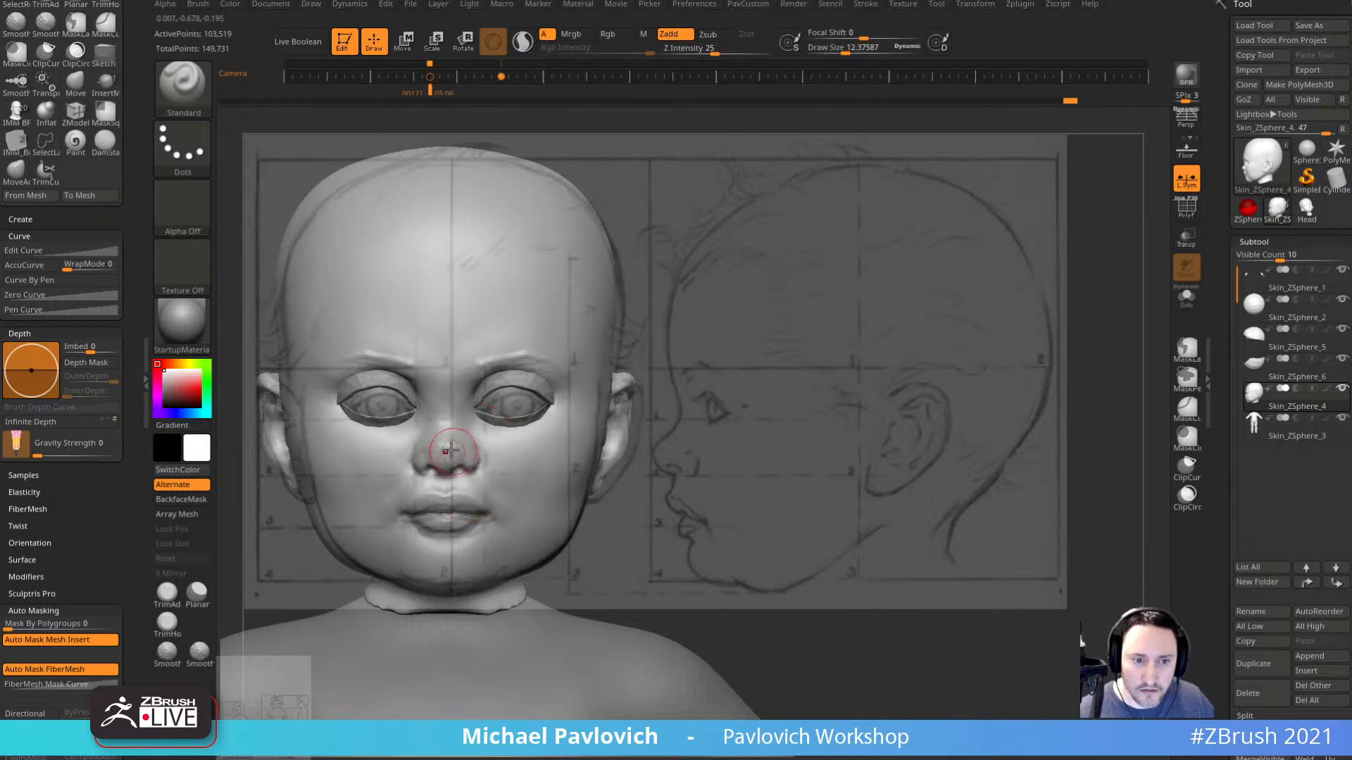
left_click_drag(652, 501, 662, 499)
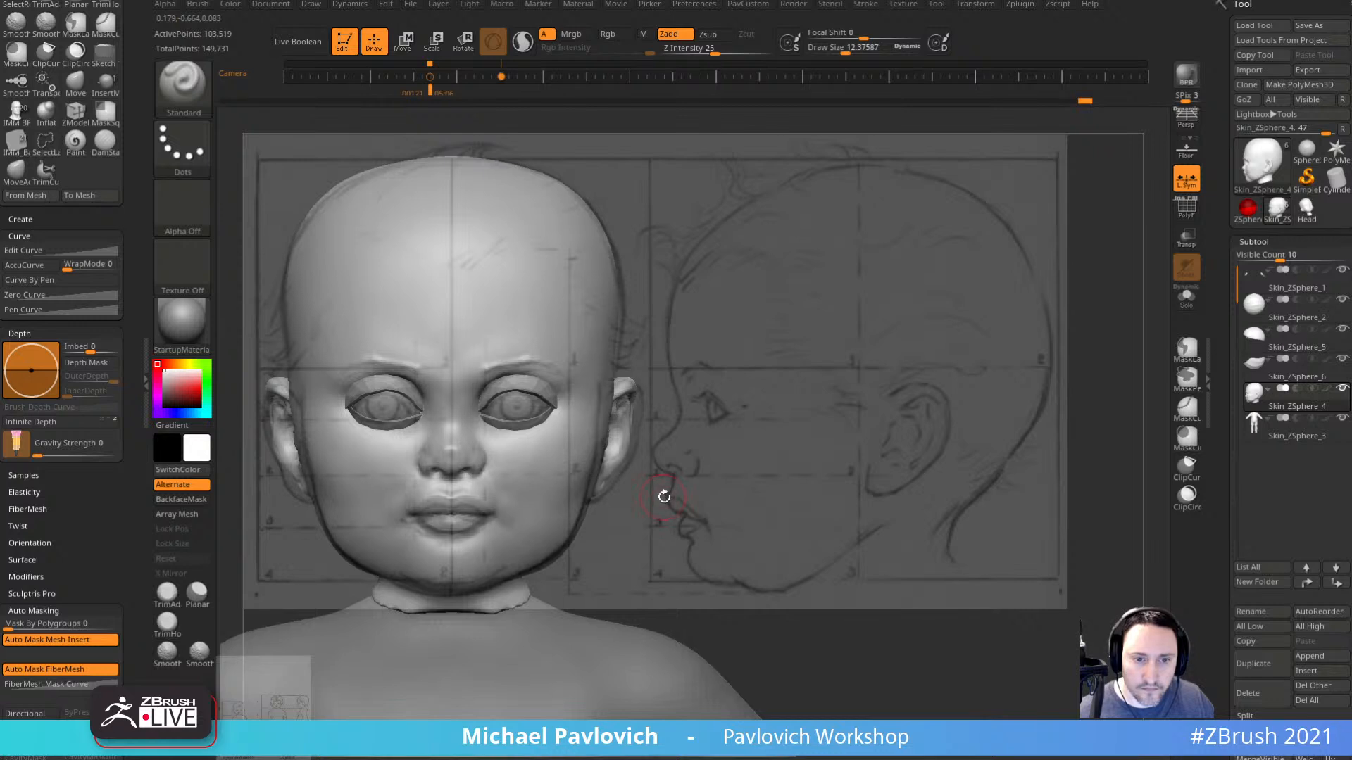
Switch to the Move brush and adjust the side of the face against the front sketch at a draw size of about 57.
key("b")
key("m")
key("v")
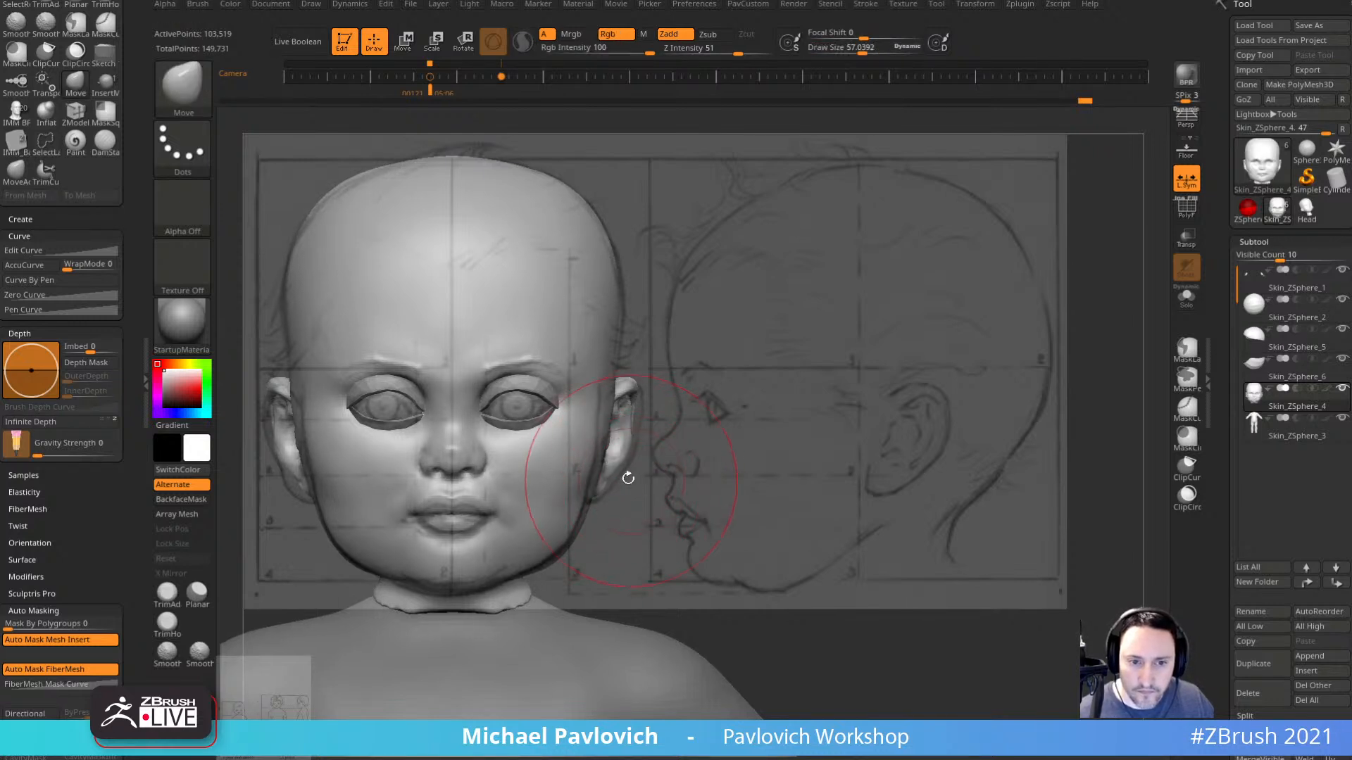
left_click_drag(621, 479, 628, 482)
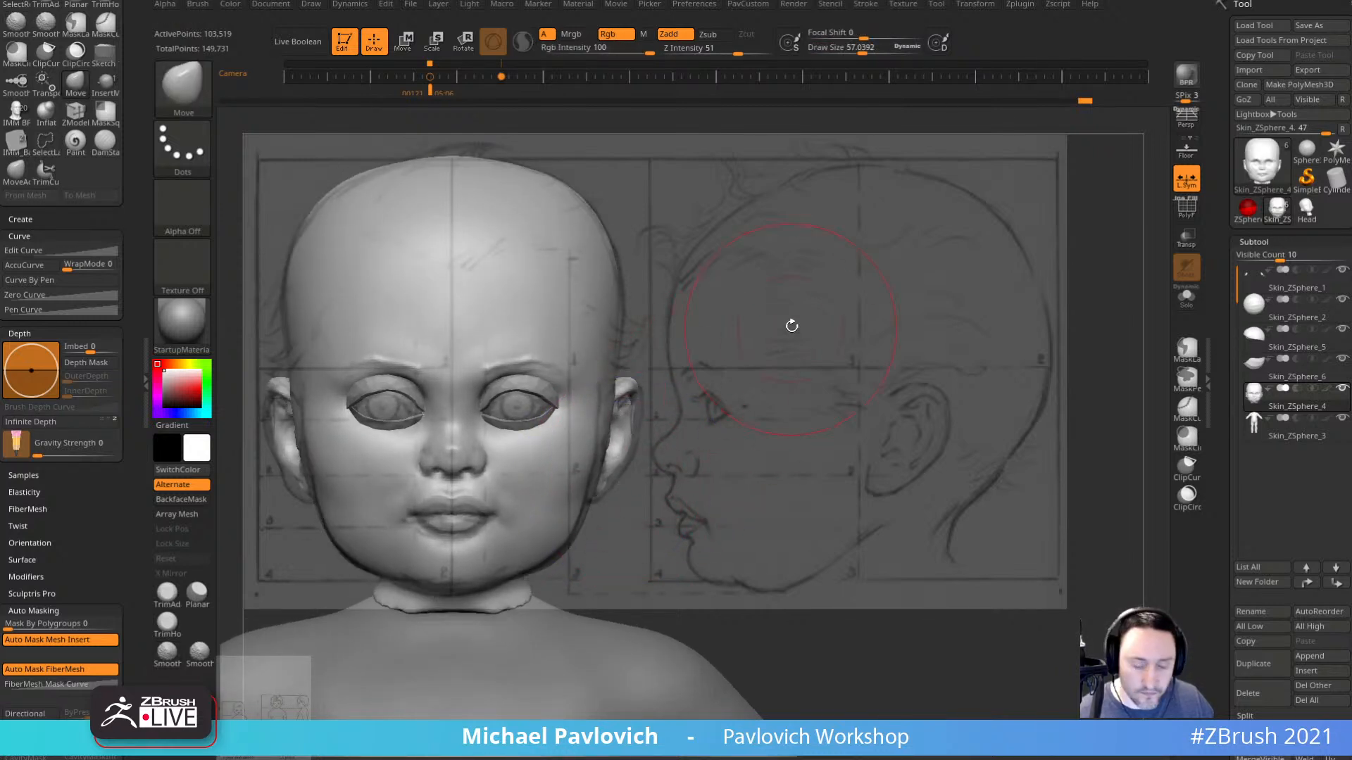
Hide the timeline, show it again and return to the front reference keyframe.
key("2")
left_click(831, 358)
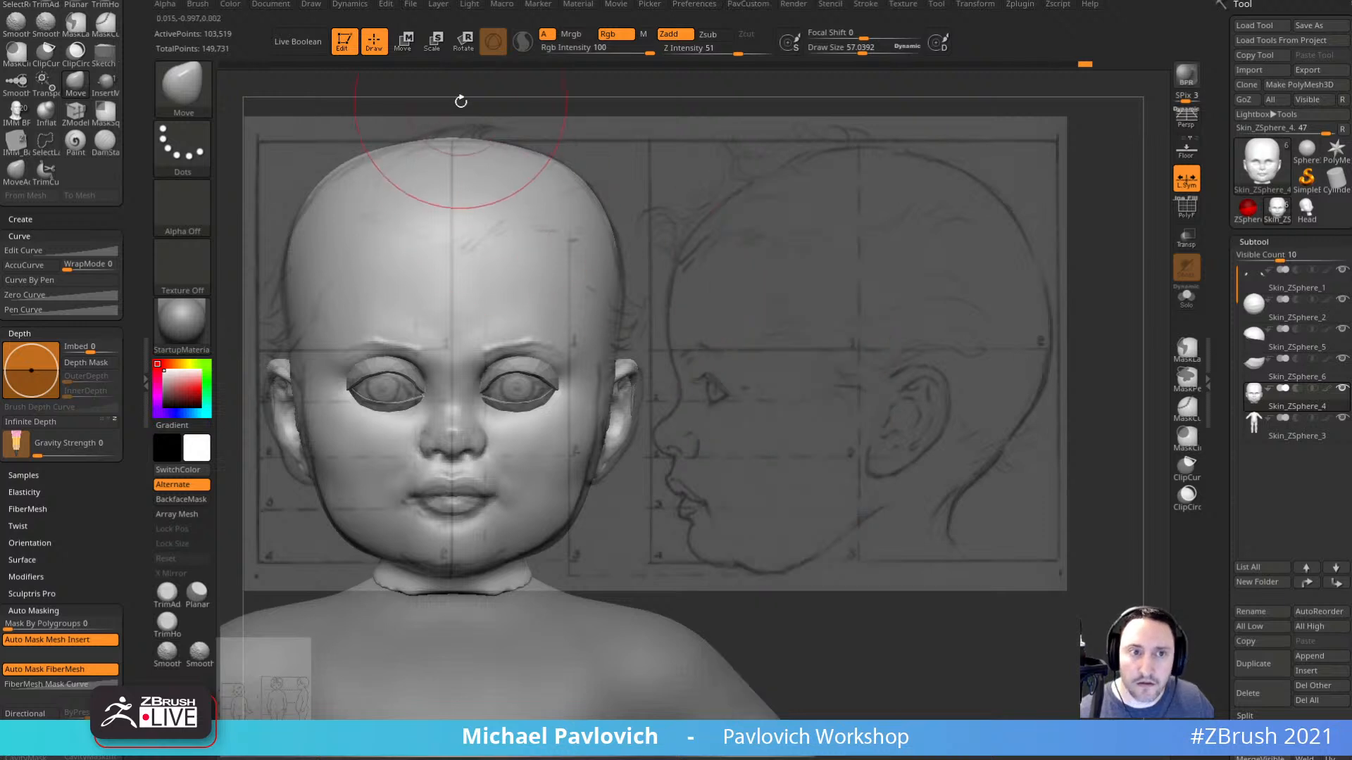
key("2")
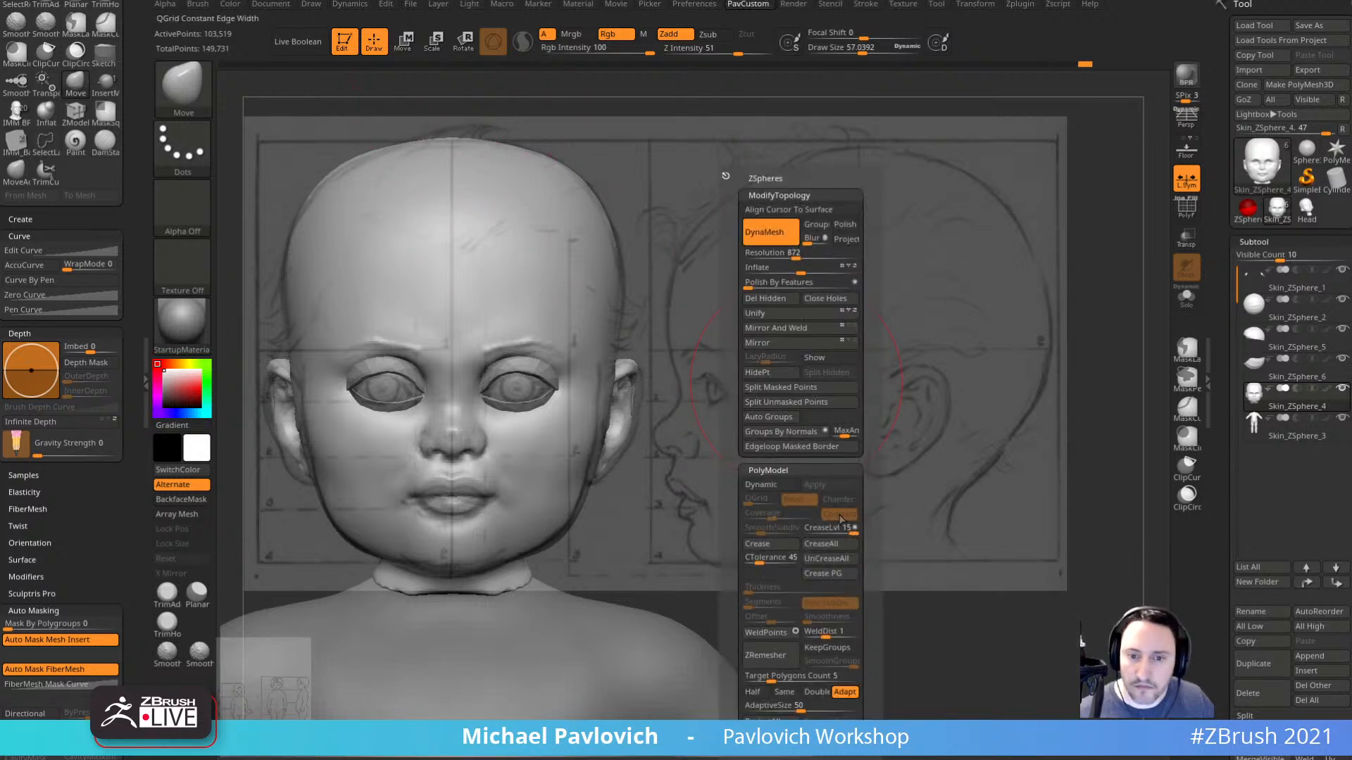
left_click(832, 358)
left_click(429, 76)
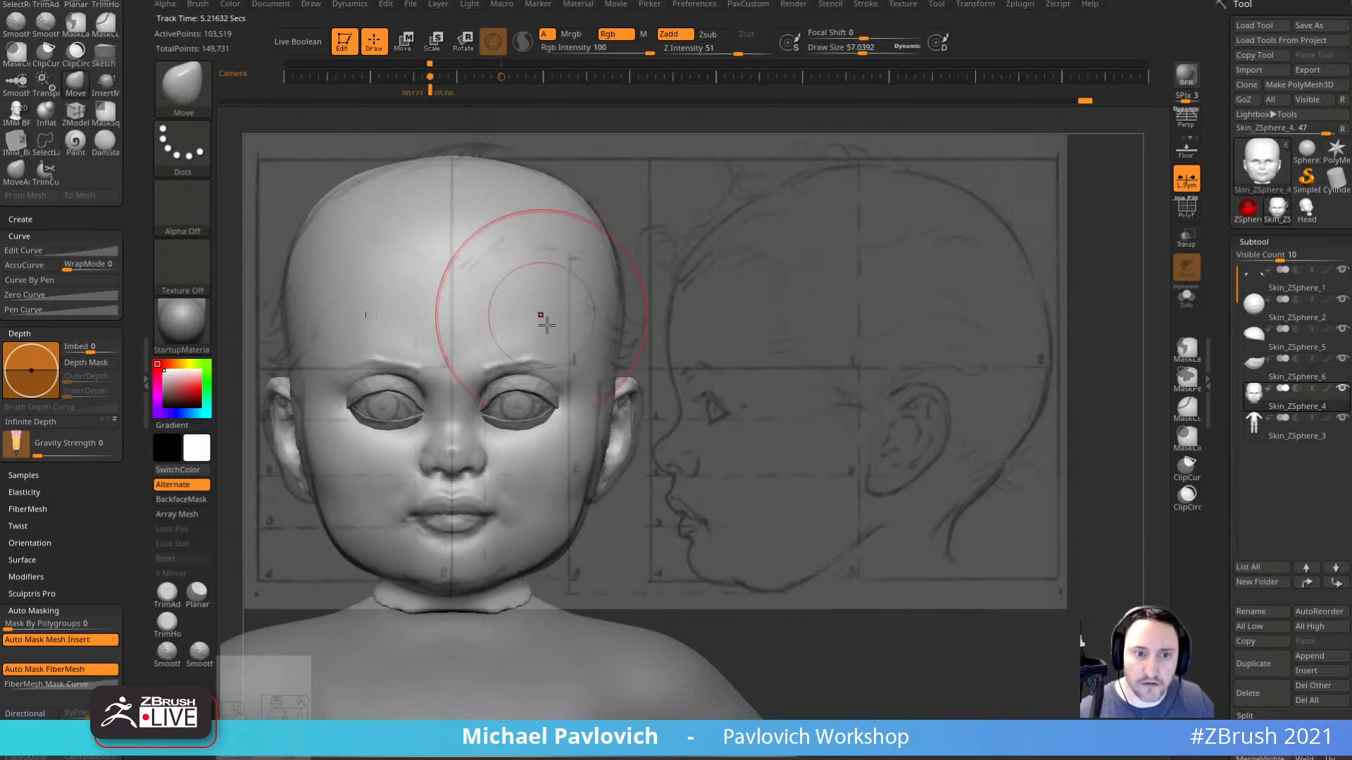
Fit the jaw to the front sketch with the Move brush at about 90, and the outer ears at about 30 to 43.
key("s")
left_click_drag(603, 434, 609, 436)
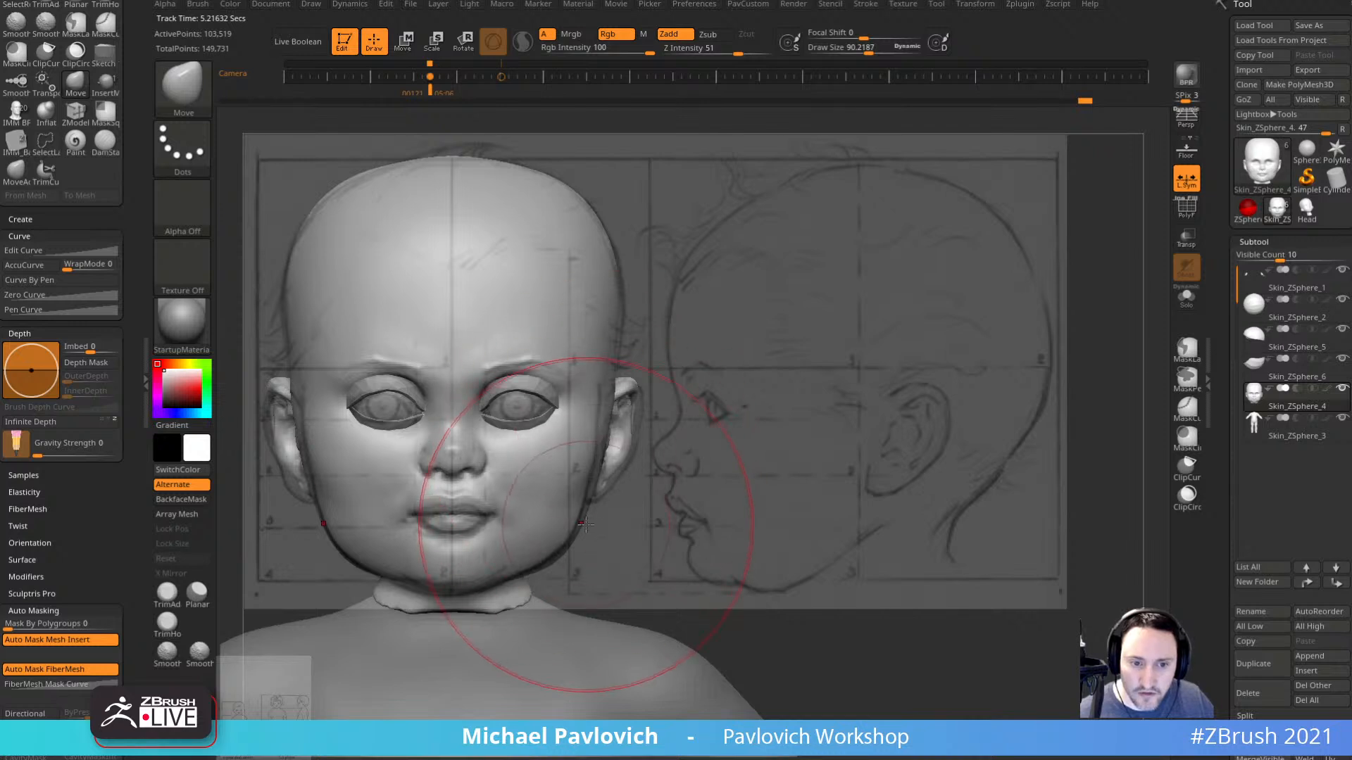
key("s")
left_click_drag(312, 470, 299, 469)
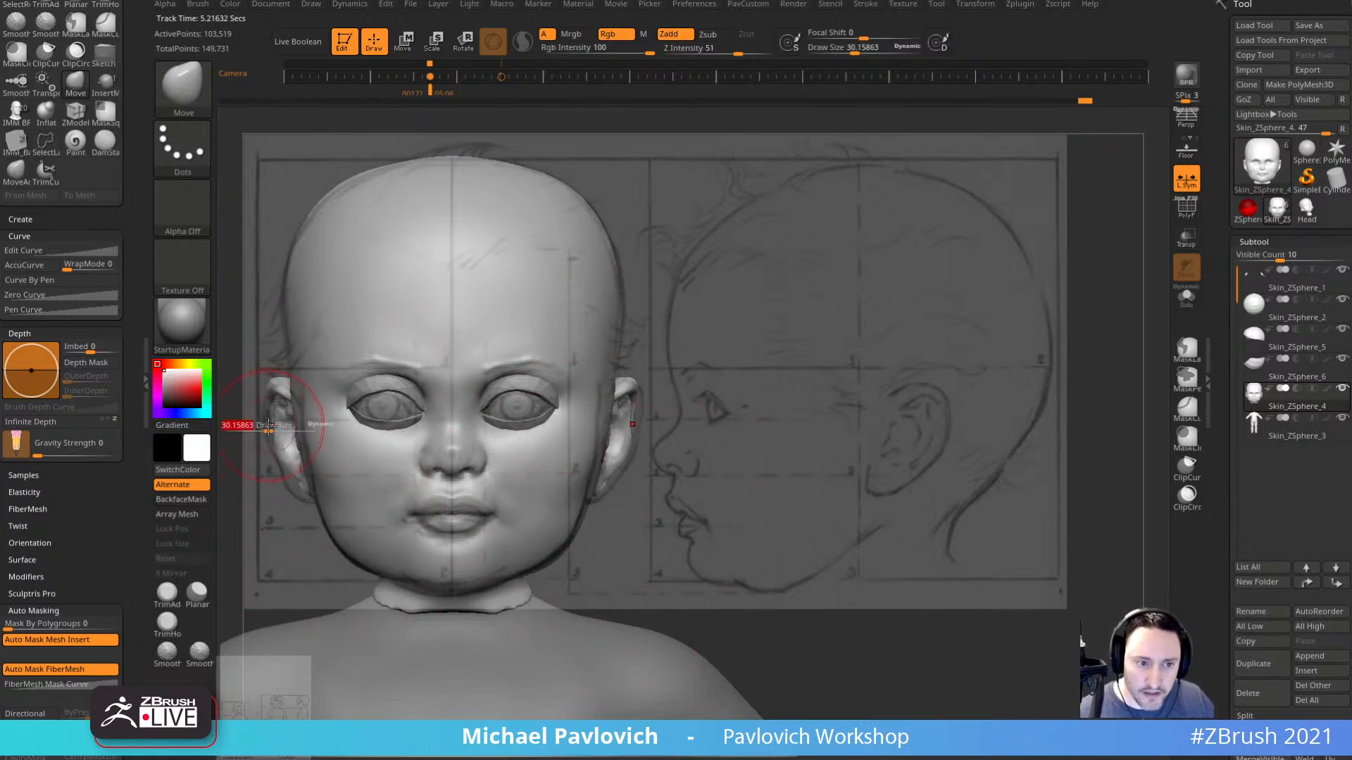
key("s")
left_click_drag(254, 428, 260, 428)
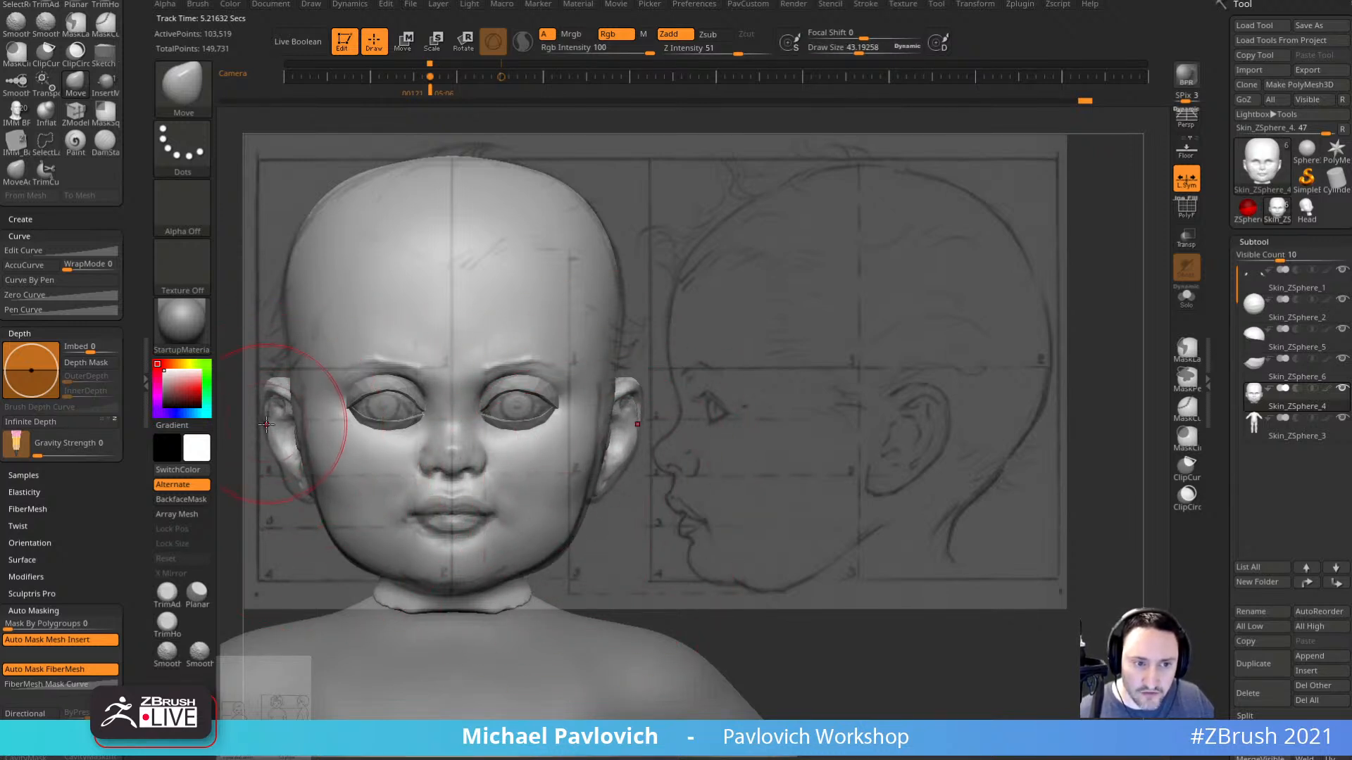
right_click_drag(266, 424, 282, 438)
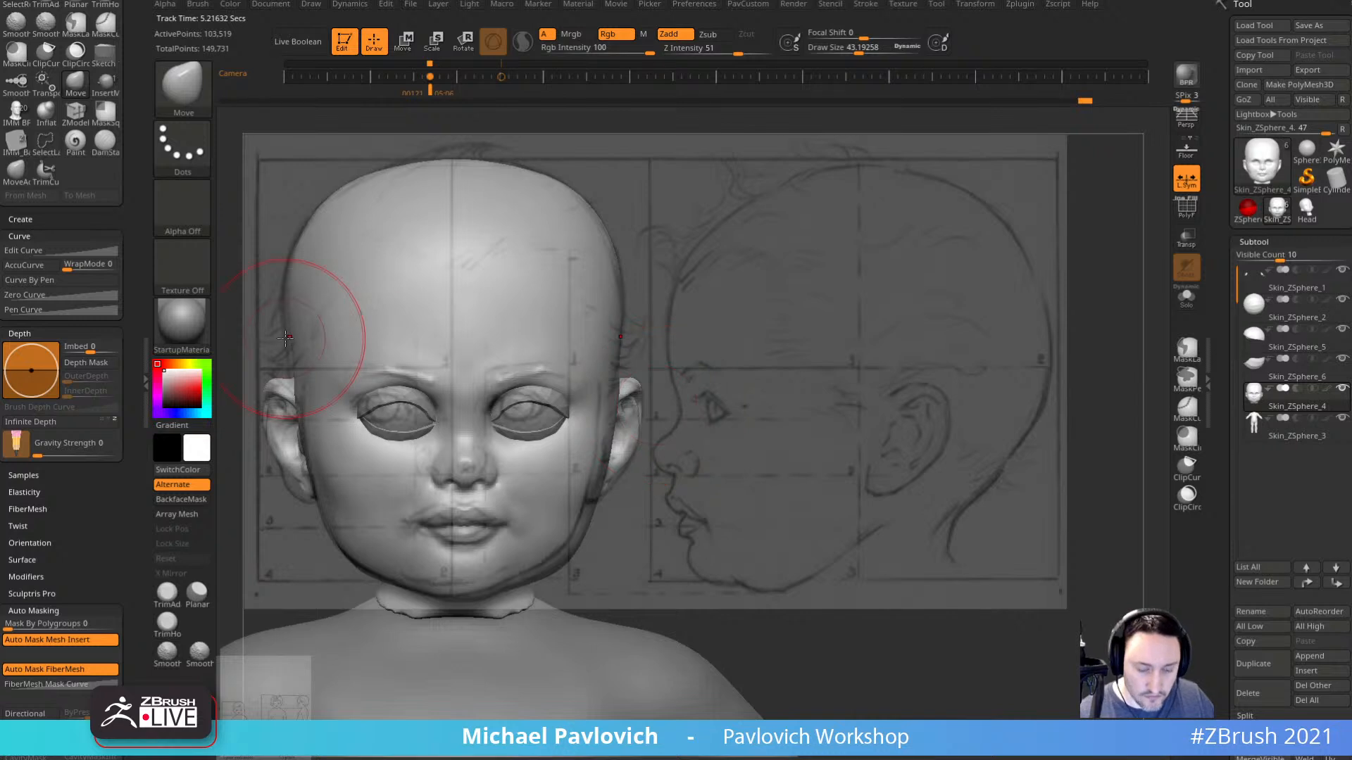
key("Left")
Work on the mouth with the Standard brush at about 70, refining the mouth and nose with the Move brush at about 54 and 32.
key("2")
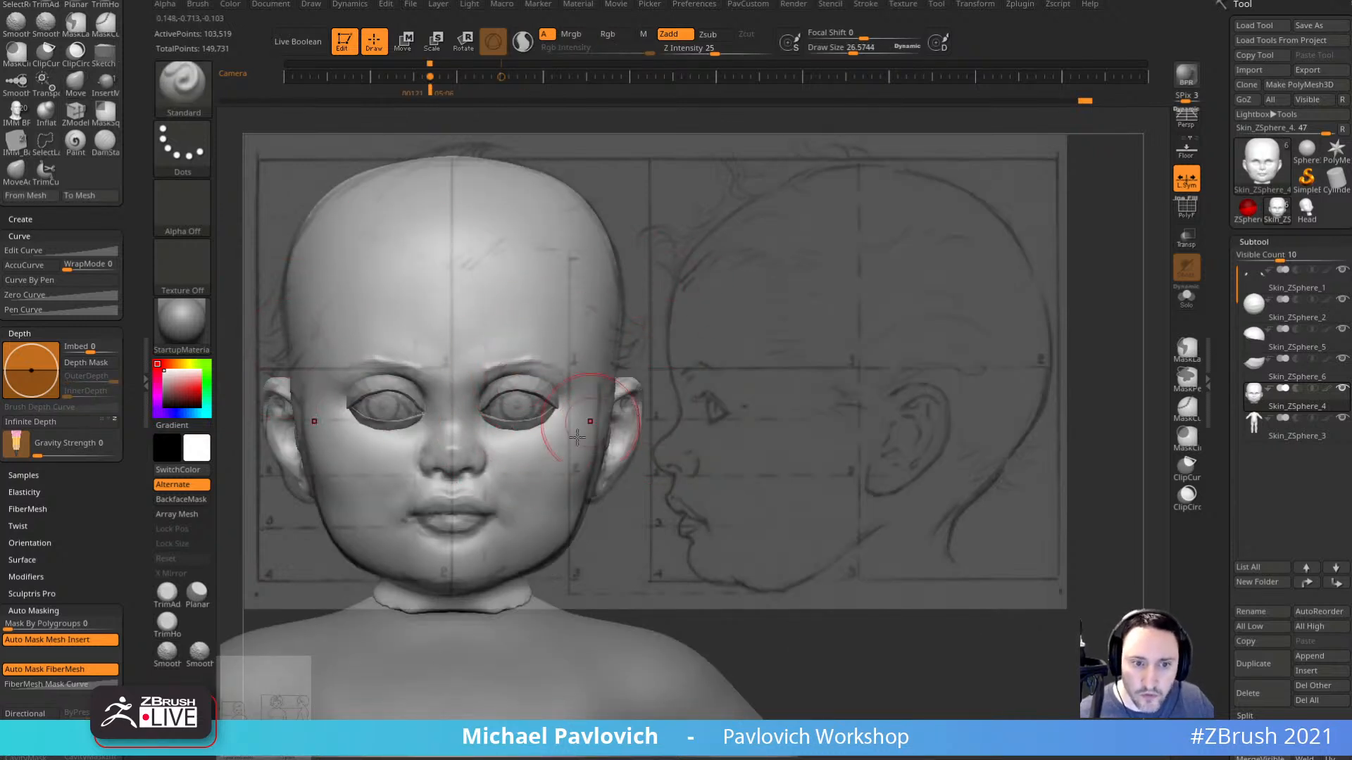
key("s")
left_click_drag(450, 528, 463, 528)
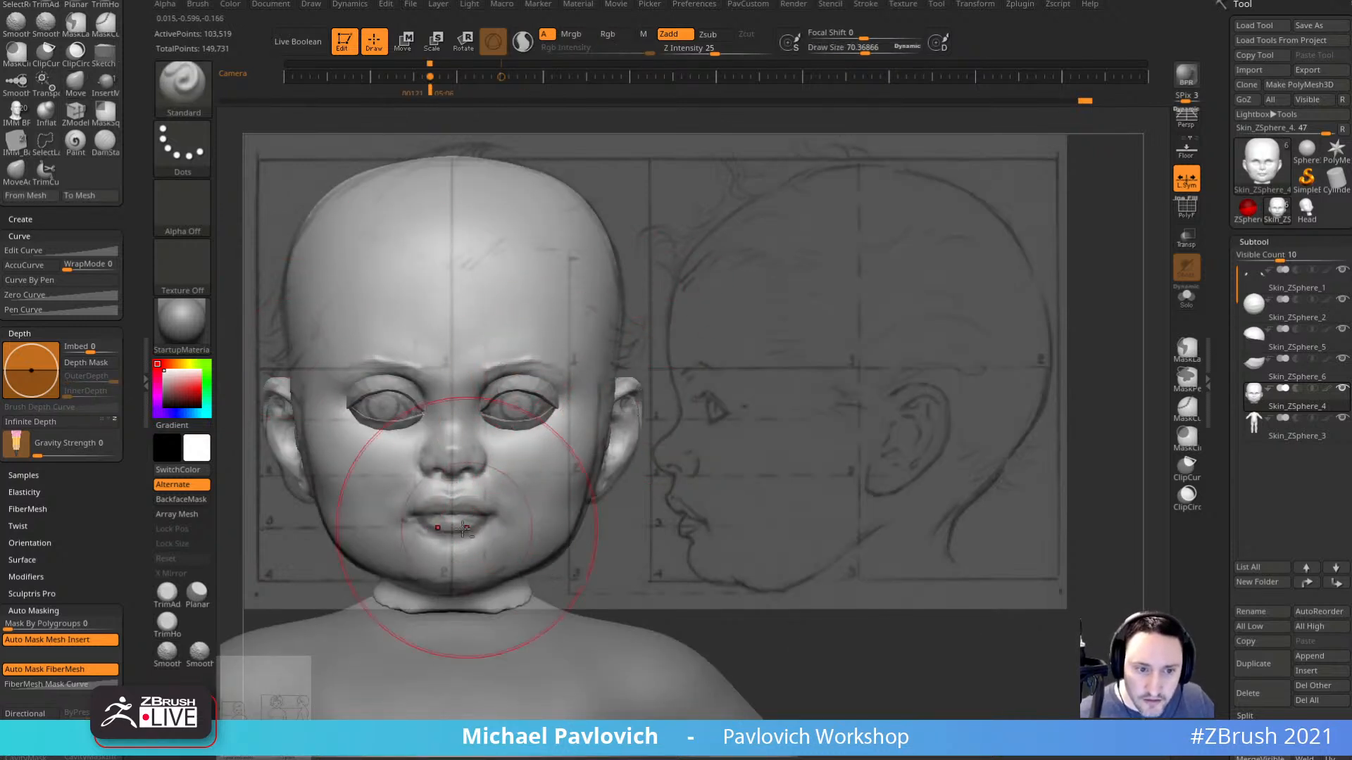
key("1")
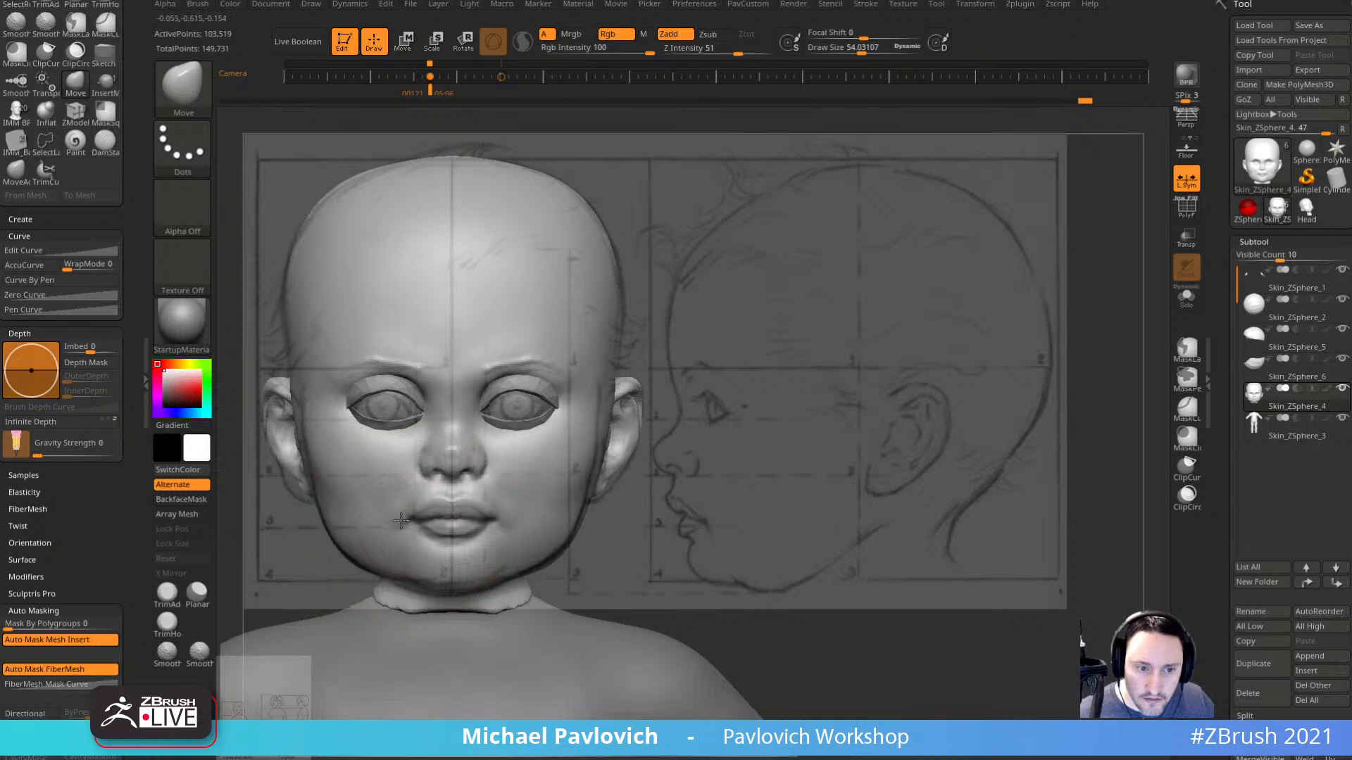
key("s")
left_click_drag(436, 490, 429, 491)
left_click_drag(430, 471, 425, 472)
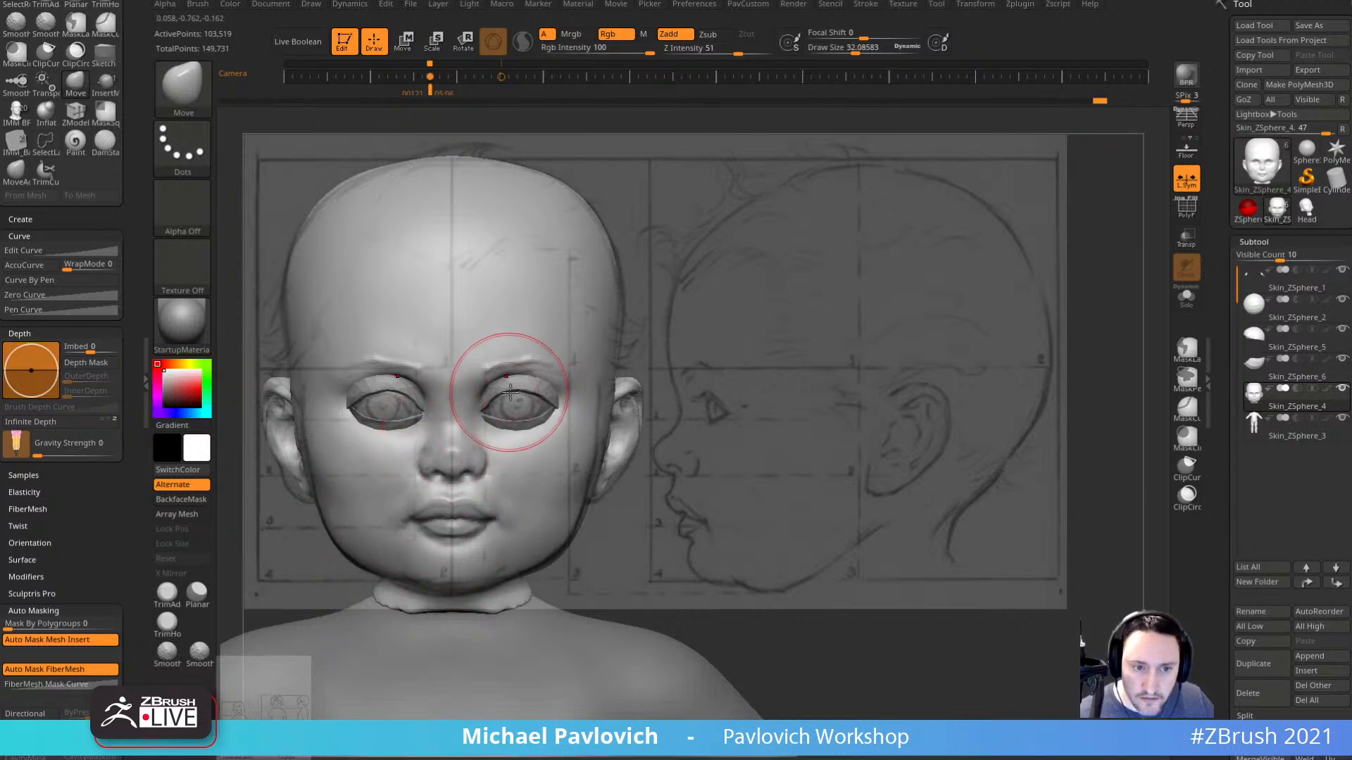
Select the upper eyelid subtool and adjust the lids with the Move brush, starting from a draw size of about 30.
key("2")
key("s")
left_click_drag(510, 393, 540, 388)
key("1")
key("s")
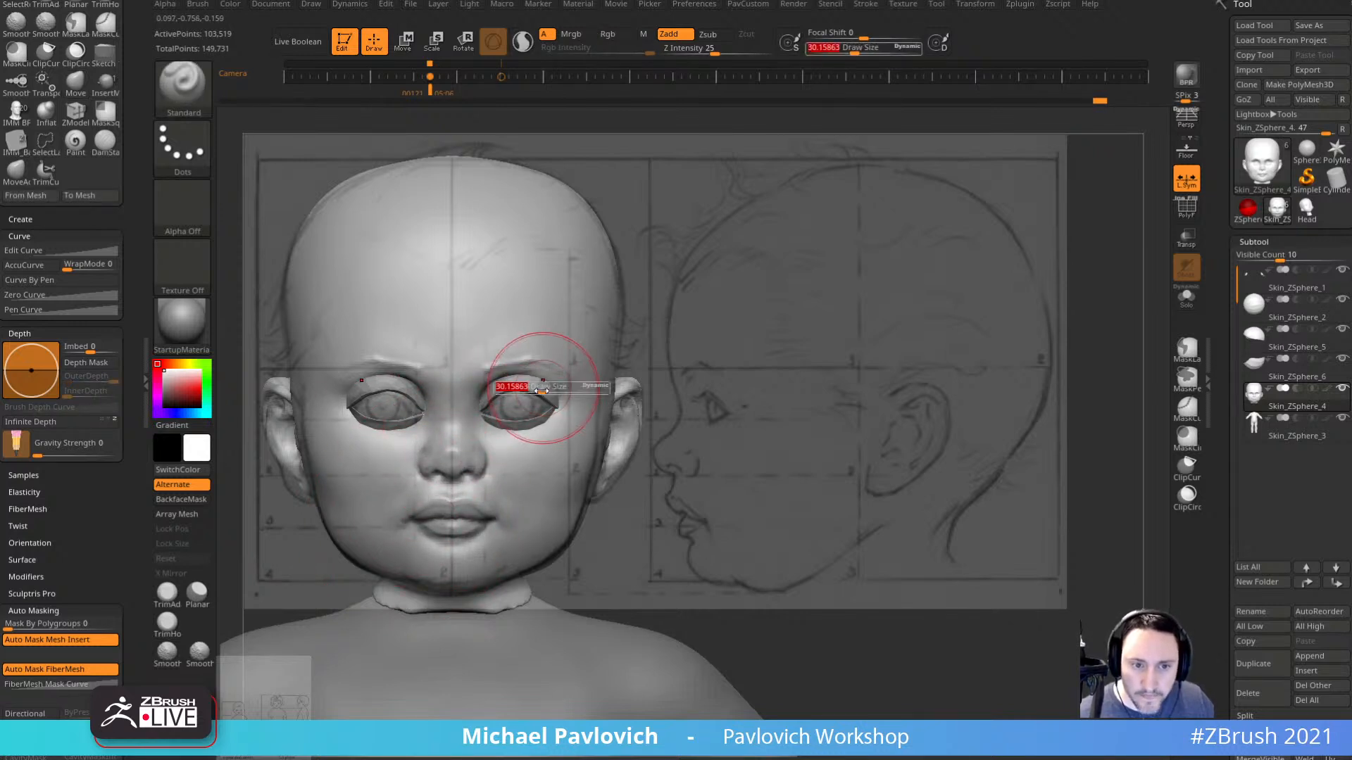
left_click(537, 385, "alt")
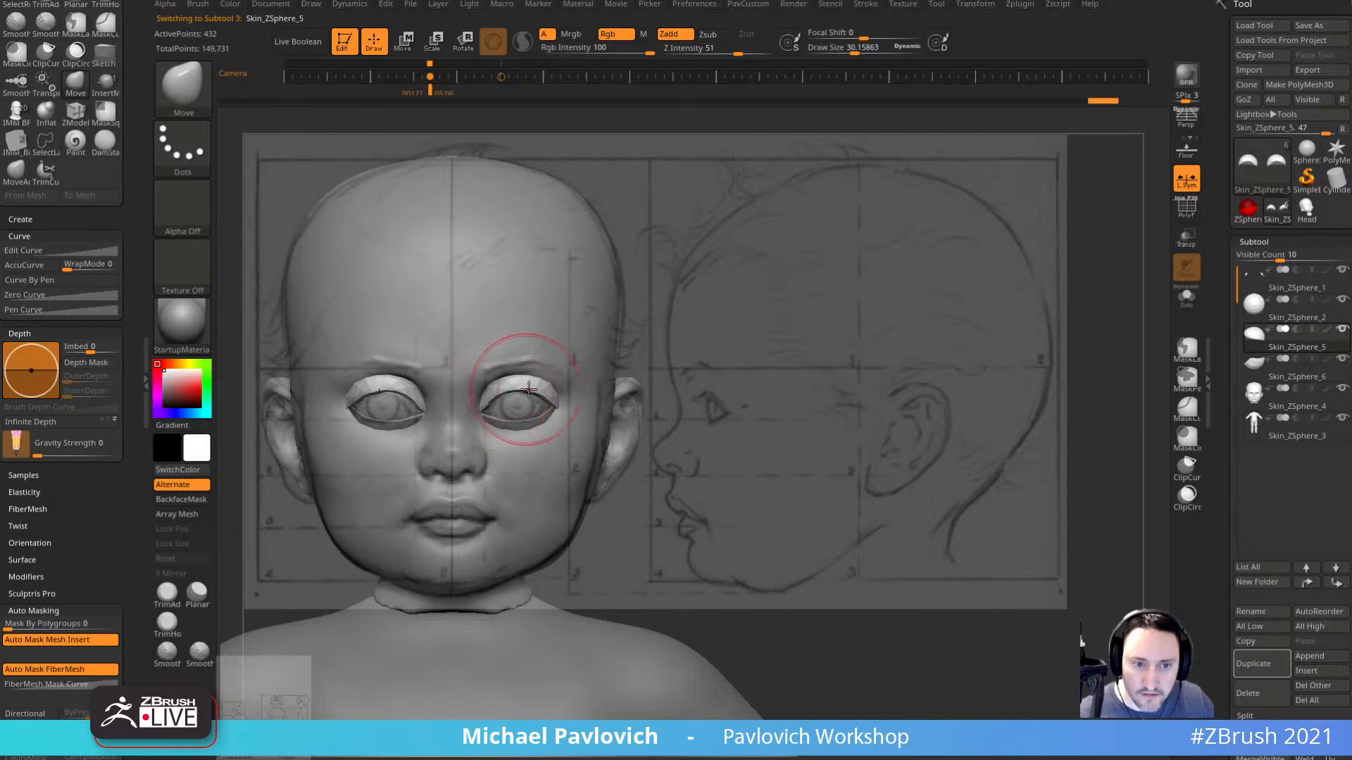
key("s")
mouse_move(554, 414)
left_mouse_down()
mouse_move(517, 428)
mouse_move(538, 405)
left_mouse_up()
key("s")
Check the lower and upper eyelid subtools at a draw size of about 18 and make the head the active subtool again.
left_click(534, 424, "alt")
key("s")
key("s")
left_click(538, 388, "alt")
key("ctrl+shift+d")
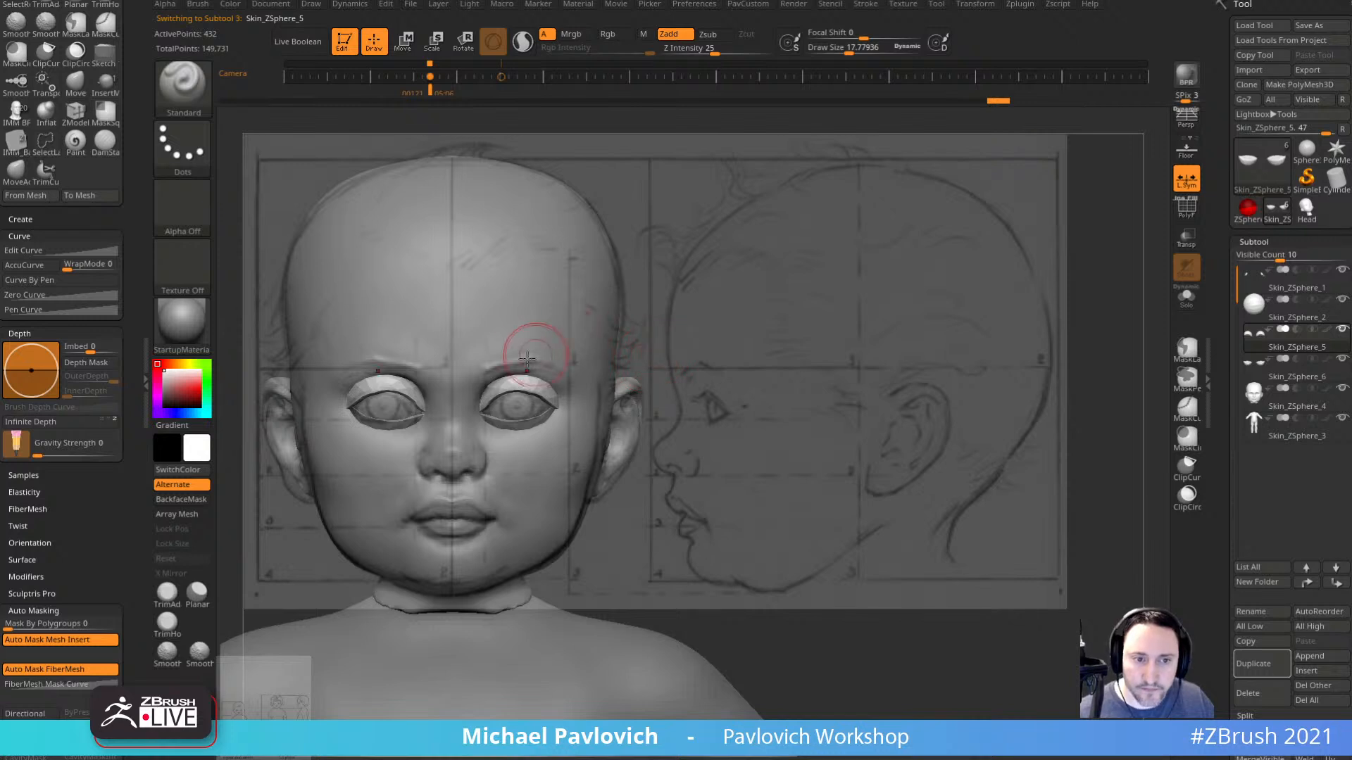
left_click(529, 314, "alt")
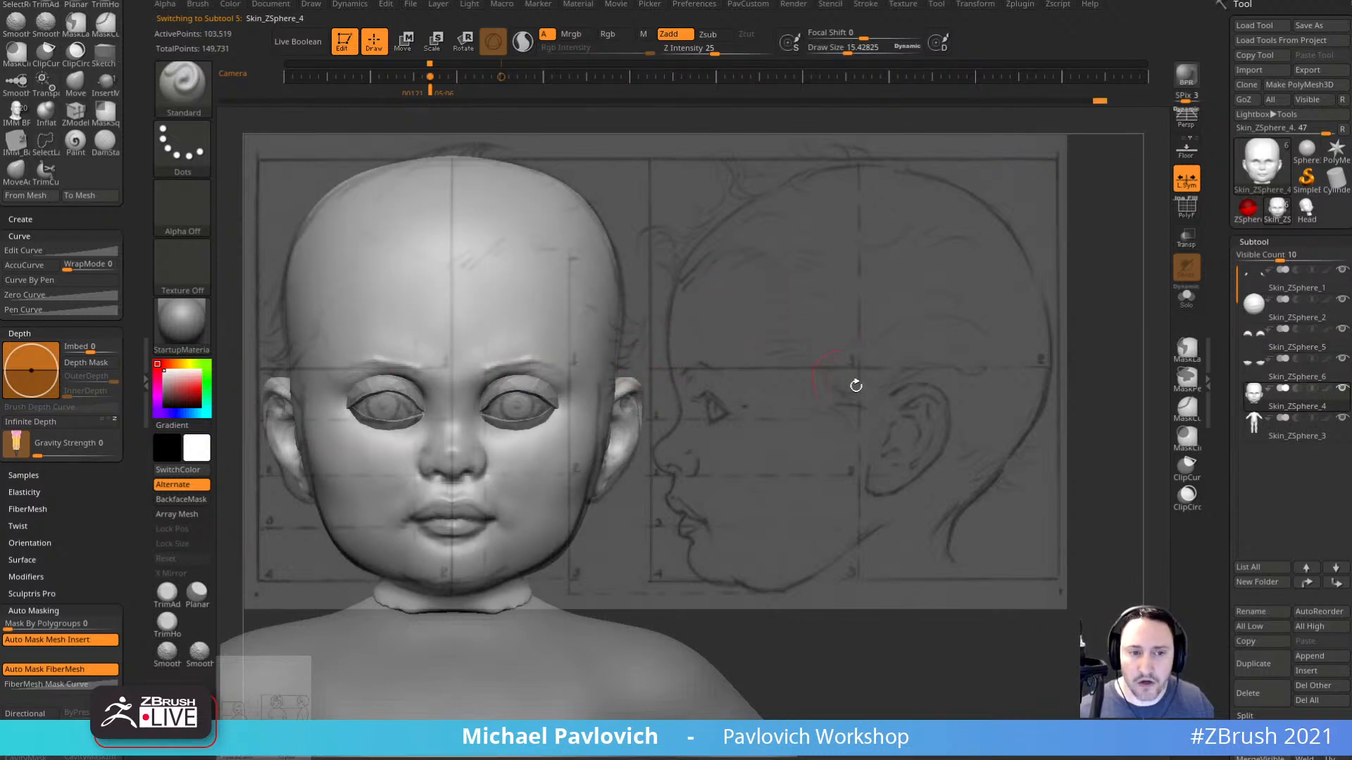
Reduce the Standard brush to about 20 and hide the reference sketch to view the head freely.
key("s")
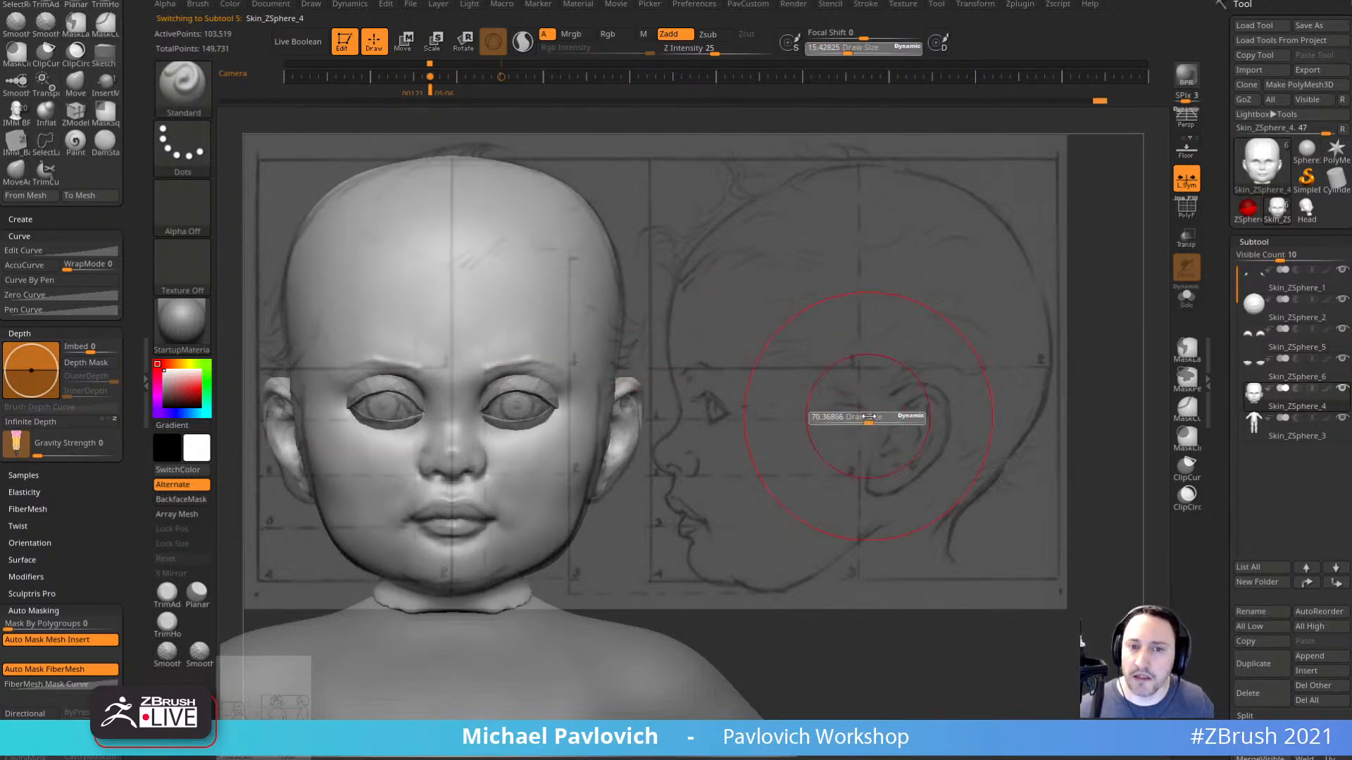
left_click_drag(851, 415, 863, 416)
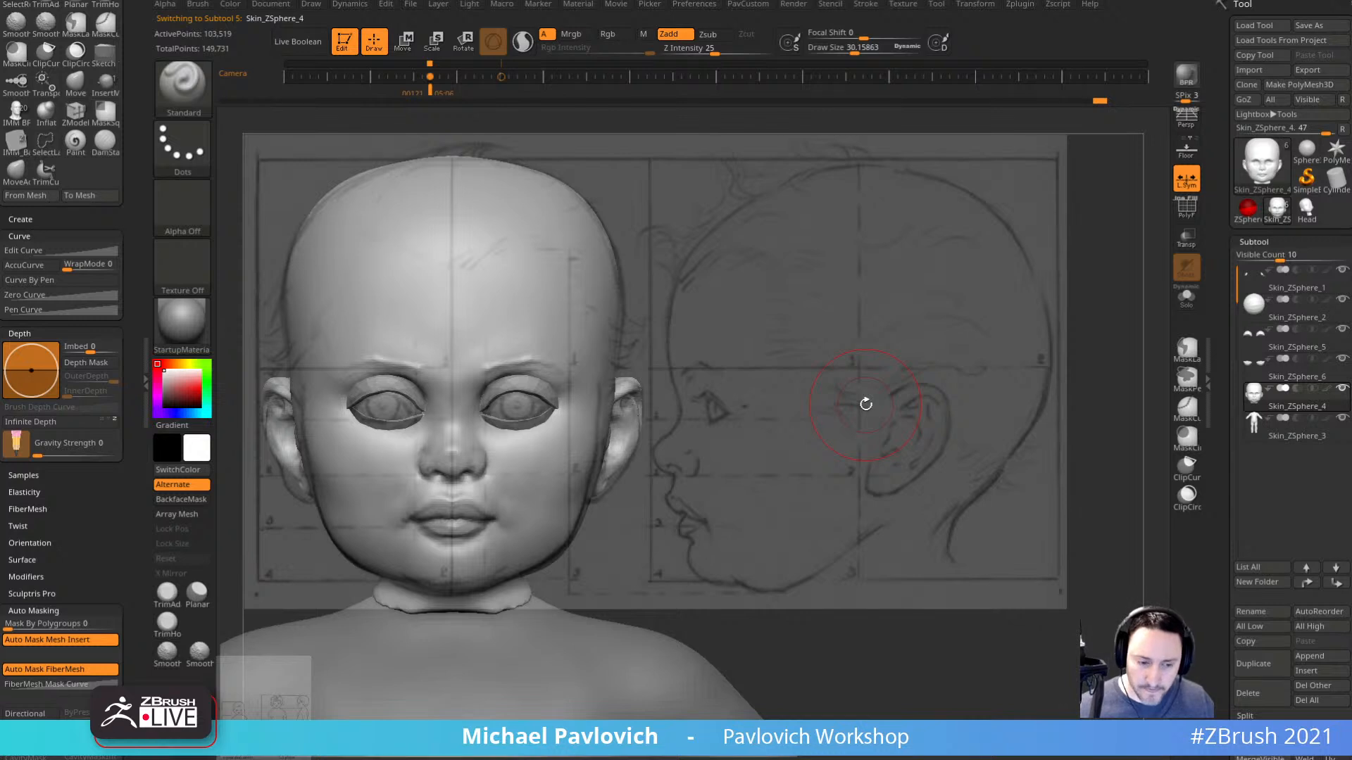
key("s")
left_click_drag(780, 366, 770, 366)
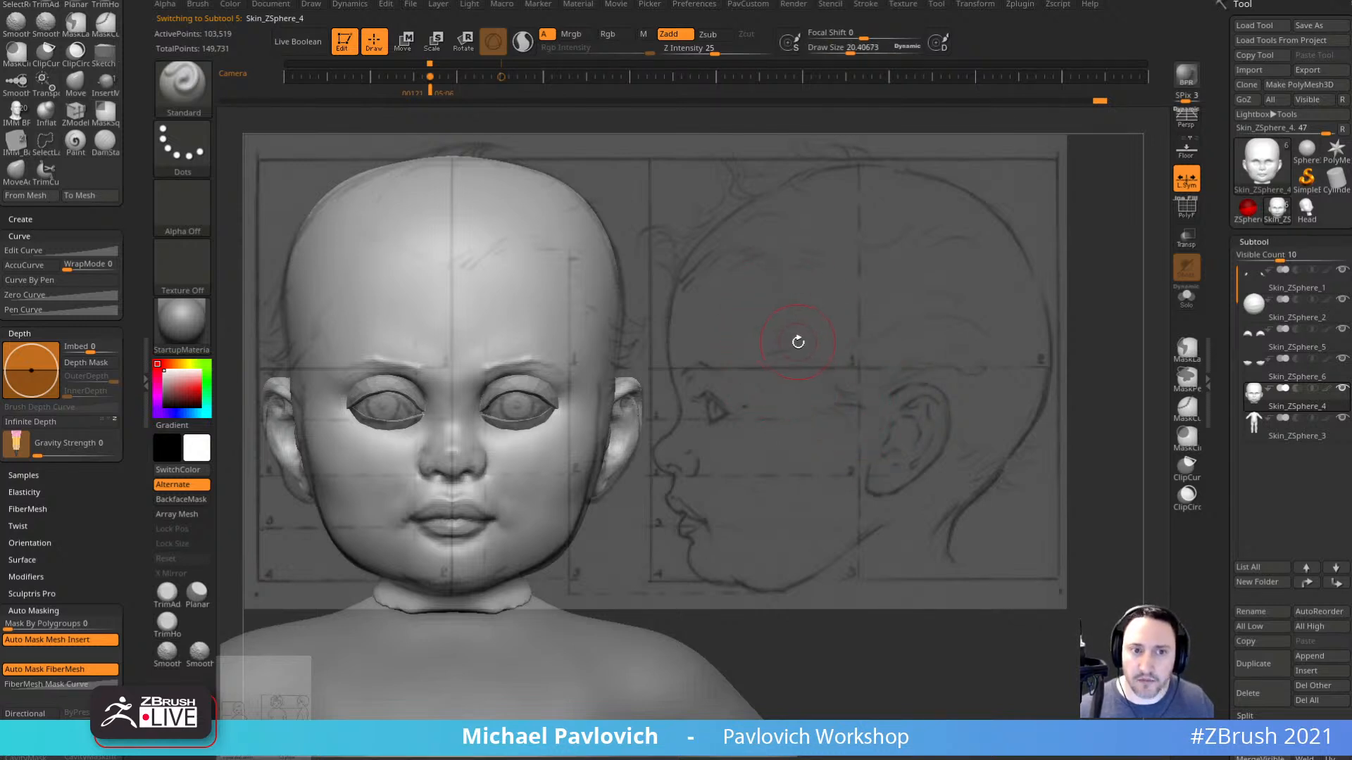
key("shift+z")
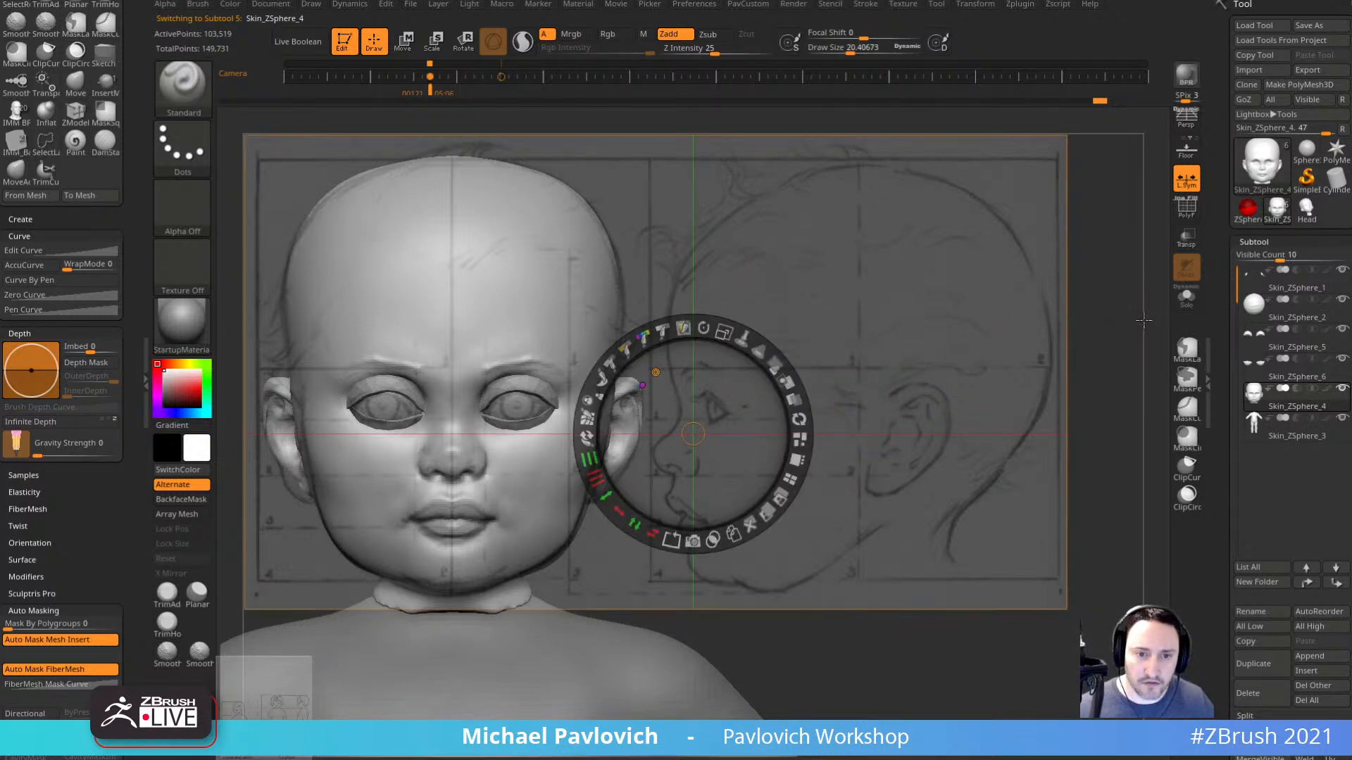
key("shift+z")
mouse_move(1013, 377)
left_mouse_down()
mouse_move(1032, 391)
mouse_move(994, 415)
mouse_move(1041, 426)
left_mouse_up()
Switch to the Move brush and reshape the forehead in profile view at a draw size of about 67.
key("s")
left_click_drag(552, 413, 568, 423)
mouse_move(499, 440)
left_mouse_down()
mouse_move(548, 438)
mouse_move(513, 392)
left_mouse_up()
key("b")
key("m")
key("v")
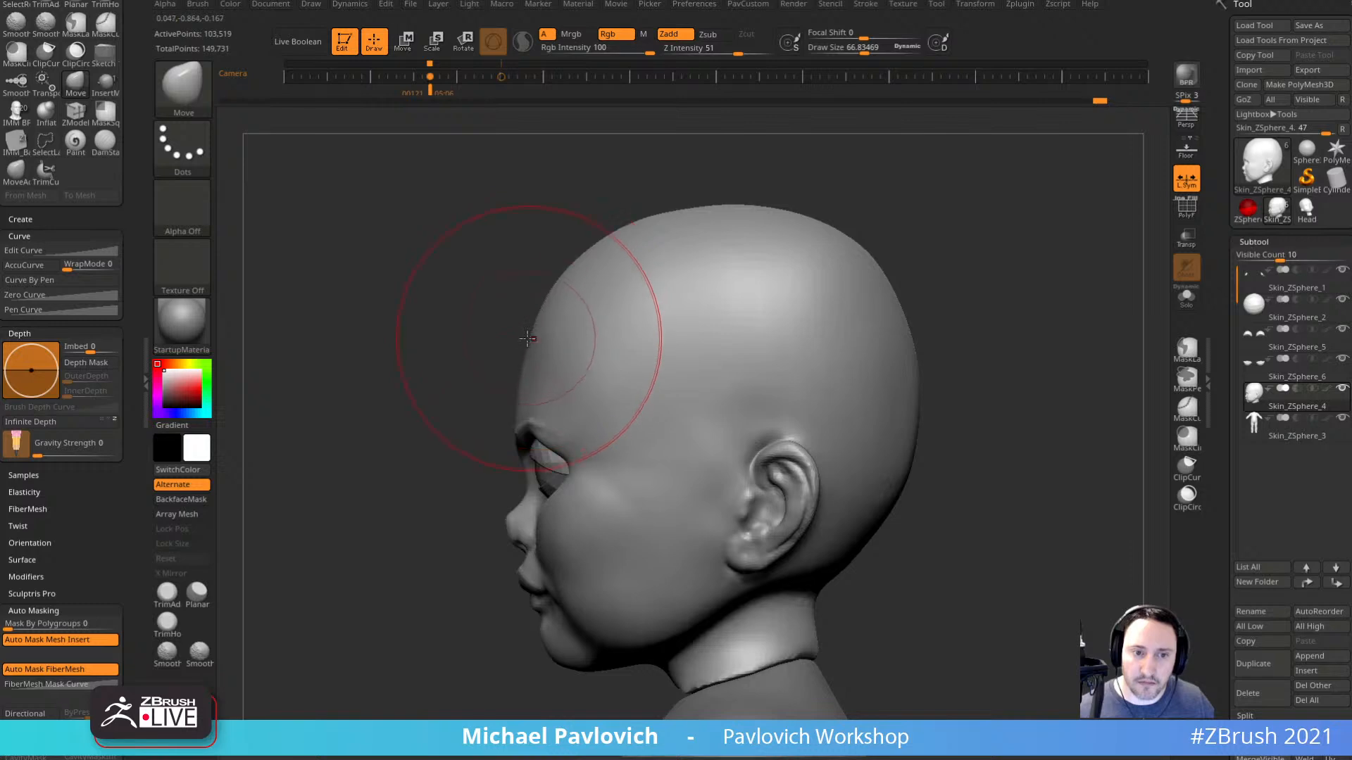
mouse_move(549, 371)
right_mouse_down()
mouse_move(701, 335)
mouse_move(635, 366)
mouse_move(545, 375)
right_mouse_up()
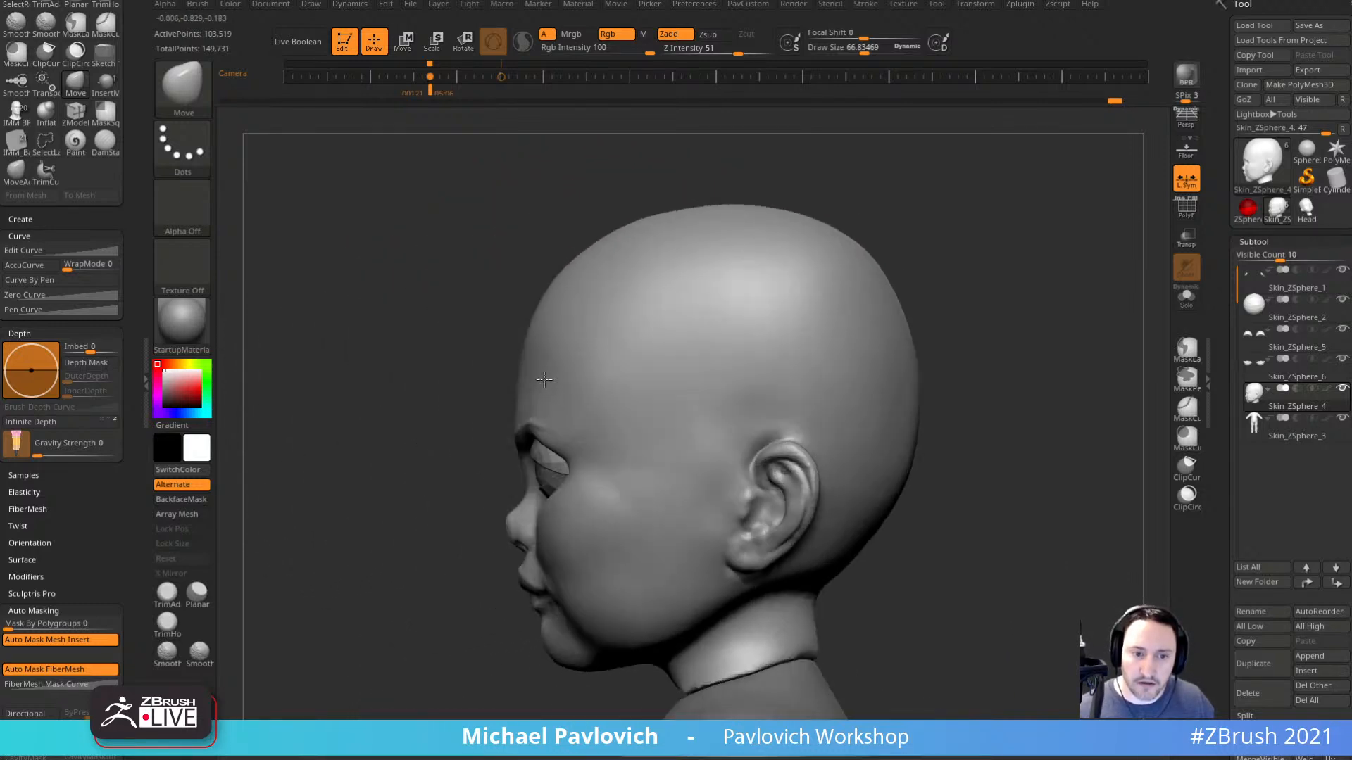
Shape the nose tip in close-up profile with the Move brush at a draw size of about 14 and smooth the side of the nose.
key("b")
key("s")
key("t")
right_click_drag(425, 619, 492, 564, "ctrl")
right_click_drag(493, 563, 563, 502)
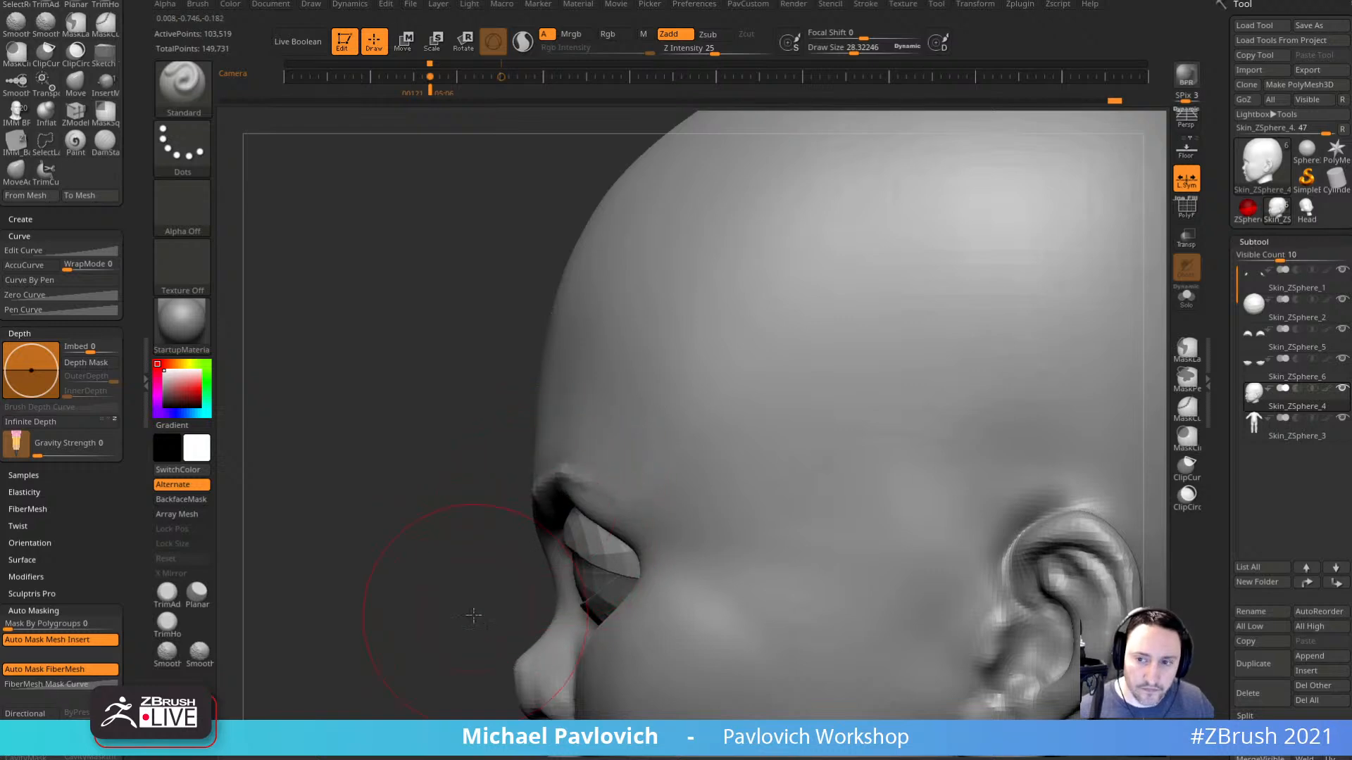
right_click_drag(474, 615, 476, 376, "alt")
key("s")
key("b")
key("m")
key("v")
left_click_drag(556, 451, 514, 461)
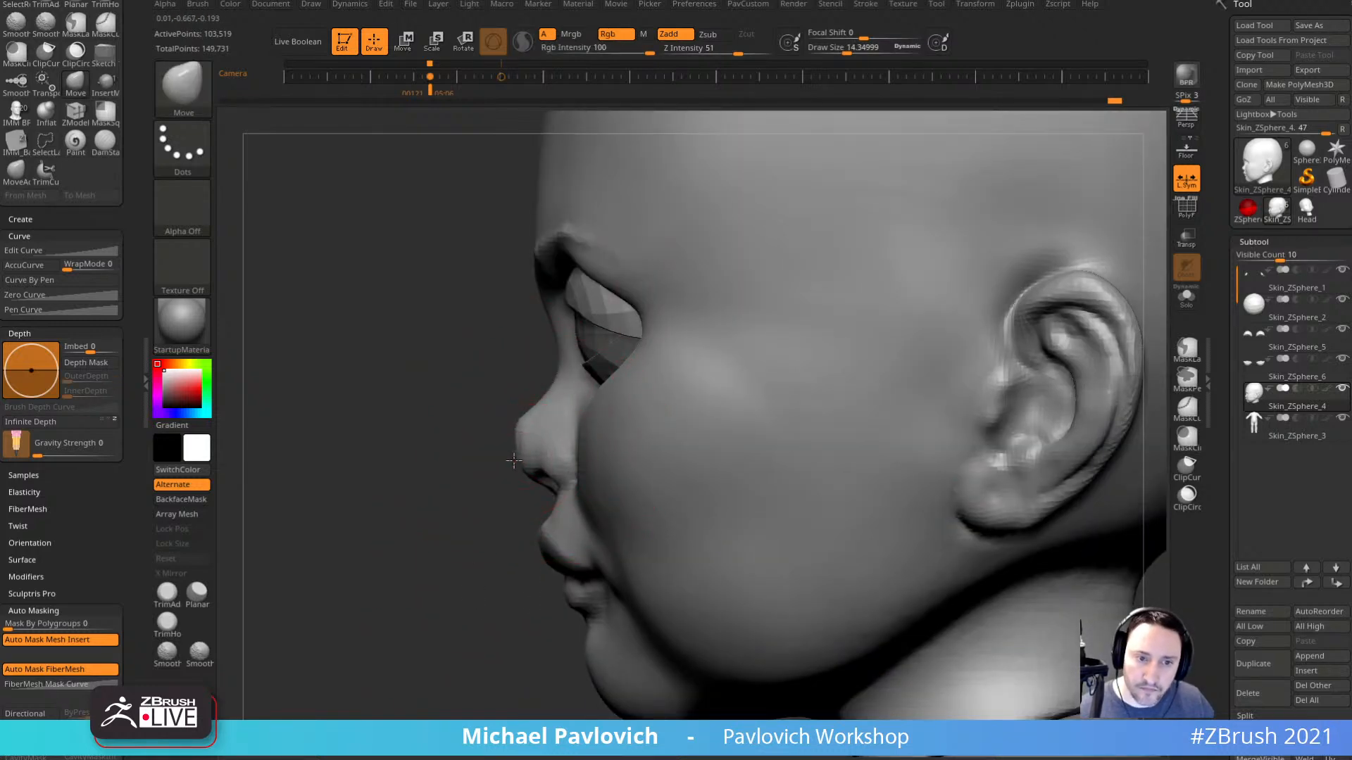
right_click_drag(520, 430, 531, 437)
mouse_move(535, 439)
left_mouse_down("shift")
mouse_move(549, 443)
mouse_move(485, 443)
mouse_move(562, 415)
left_mouse_up("shift")
Turn on perspective and adjust the nose and the cheek beside it with the Move brush at about 28 to 32.
mouse_move(589, 418)
right_mouse_down("ctrl")
mouse_move(1011, 480)
mouse_move(1080, 543)
mouse_move(1067, 528)
mouse_move(1077, 497)
mouse_move(1017, 387)
mouse_move(1022, 400)
mouse_move(990, 401)
mouse_move(965, 433)
mouse_move(1053, 450)
mouse_move(1017, 437)
mouse_move(1030, 454)
right_mouse_up("ctrl")
key("p")
key("bracketright")
right_click_drag(686, 458, 689, 474, "ctrl")
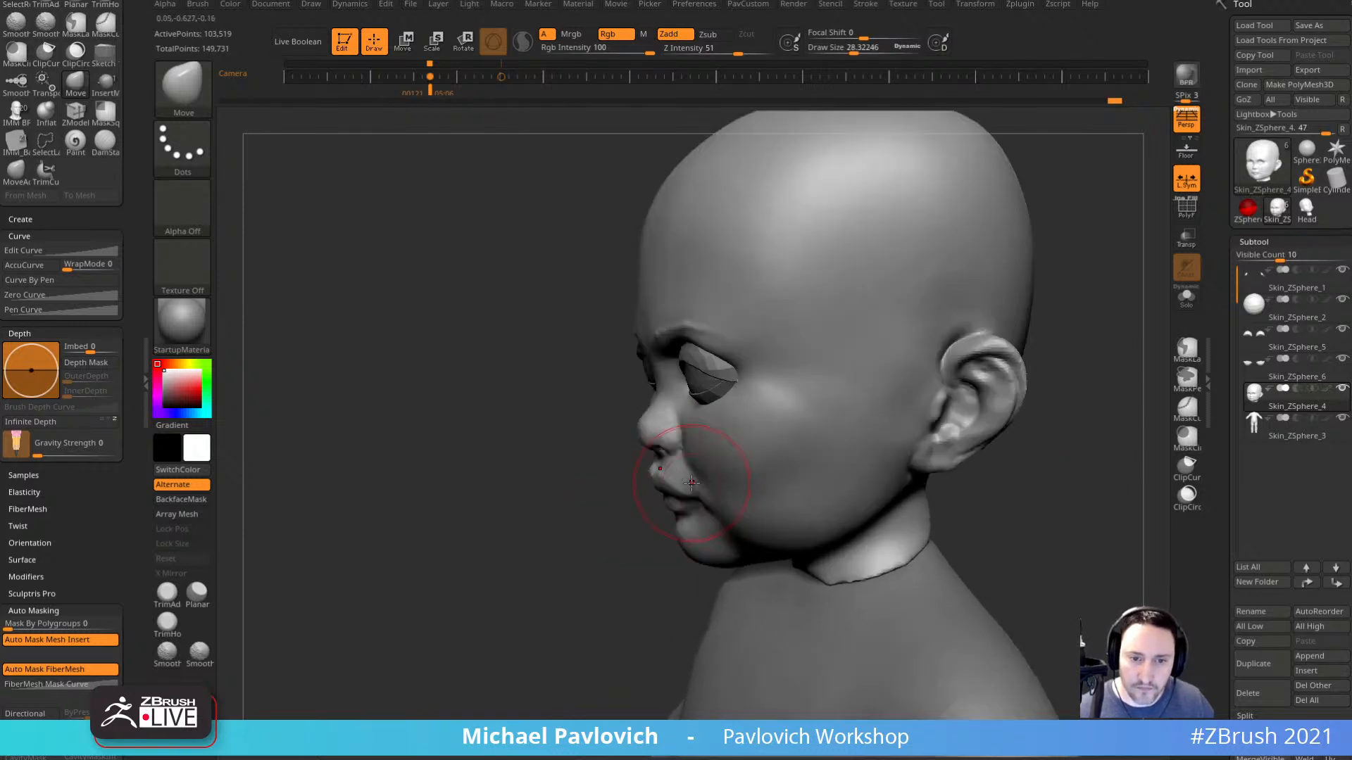
key("bracketleft")
left_click_drag(689, 450, 687, 429)
key("bracketright")
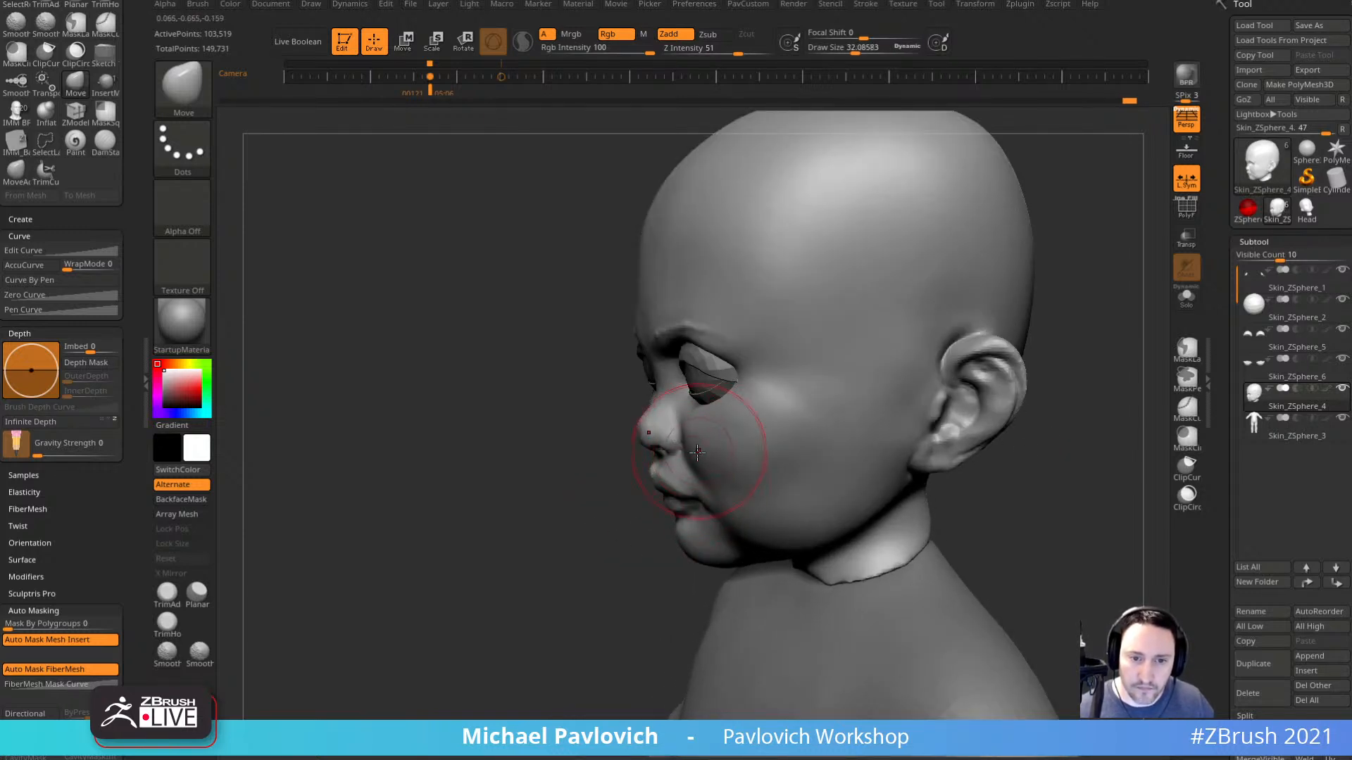
mouse_move(702, 452)
right_mouse_down()
mouse_move(791, 449)
mouse_move(814, 474)
mouse_move(775, 465)
mouse_move(743, 488)
mouse_move(623, 402)
right_mouse_up()
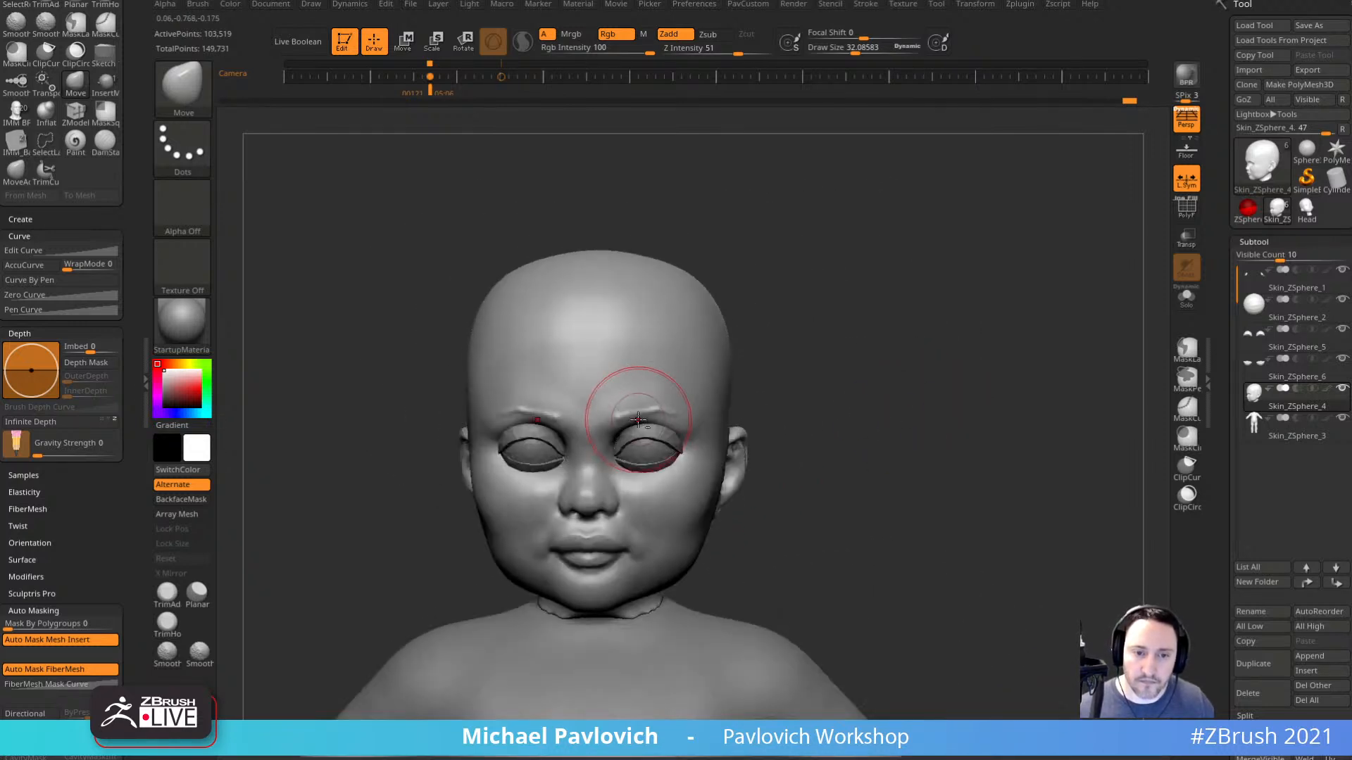
Smooth the forehead and go over the cranium with the Standard brush at a draw size of about 70.
right_click_drag(873, 353, 700, 314)
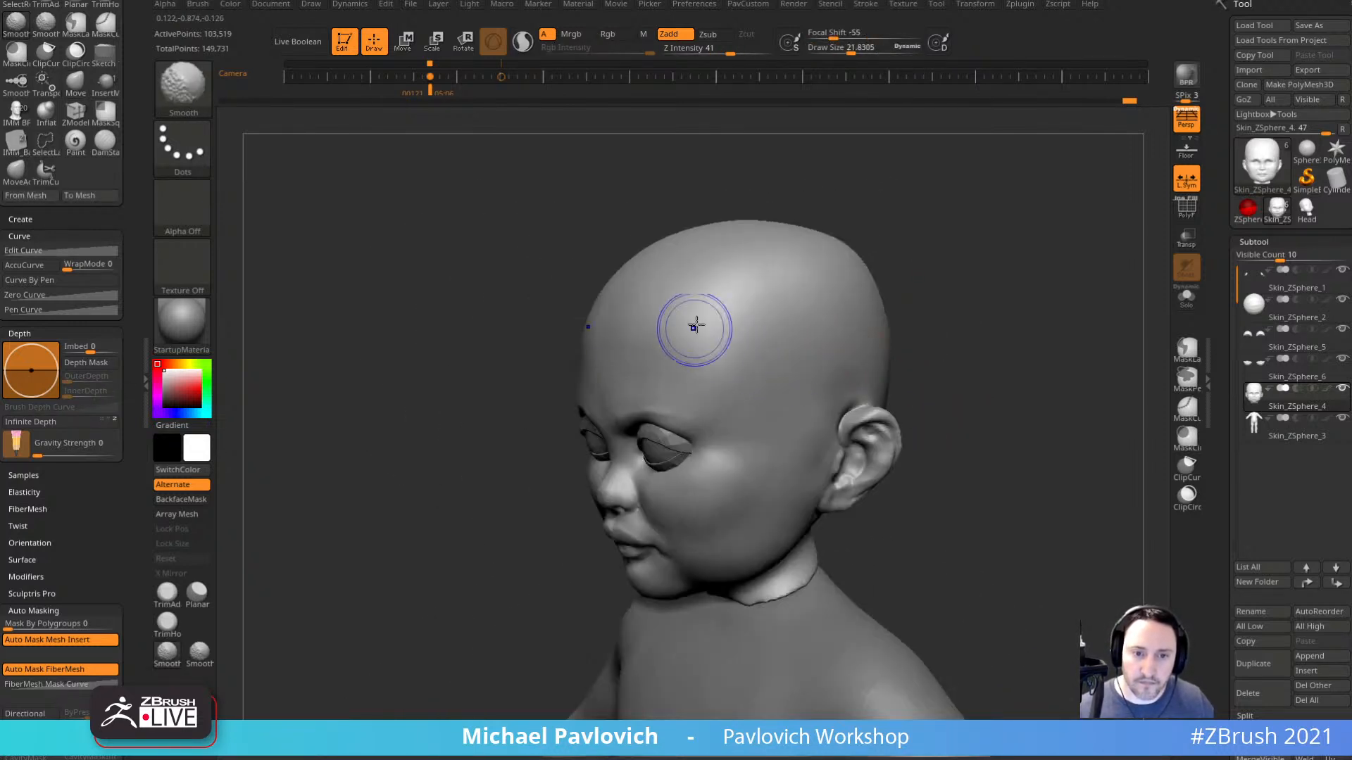
mouse_move(995, 322)
right_mouse_down()
mouse_move(970, 346)
mouse_move(986, 347)
mouse_move(843, 262)
right_mouse_up()
right_click_drag(871, 193, 944, 226)
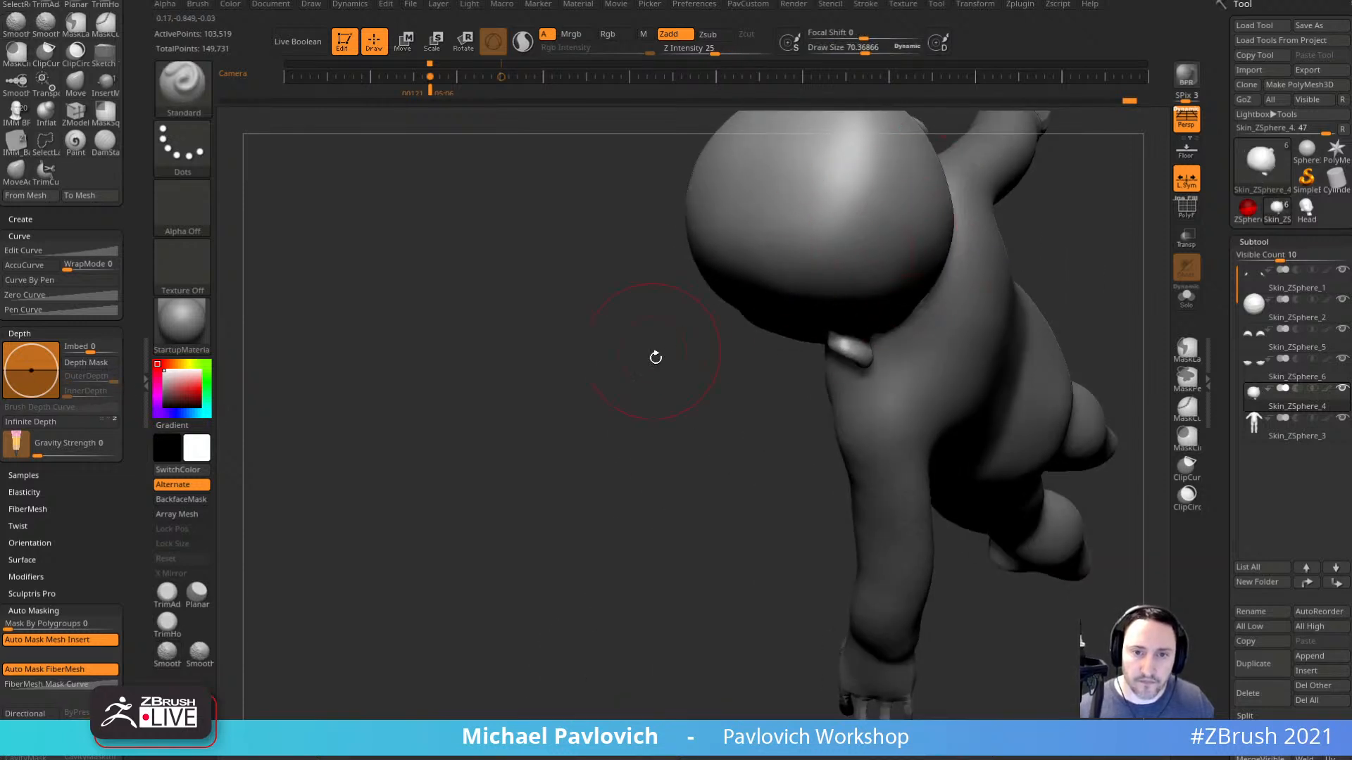
right_click_drag(655, 356, 770, 386)
mouse_move(676, 414)
right_mouse_down()
mouse_move(996, 338)
mouse_move(971, 383)
mouse_move(970, 335)
right_mouse_up()
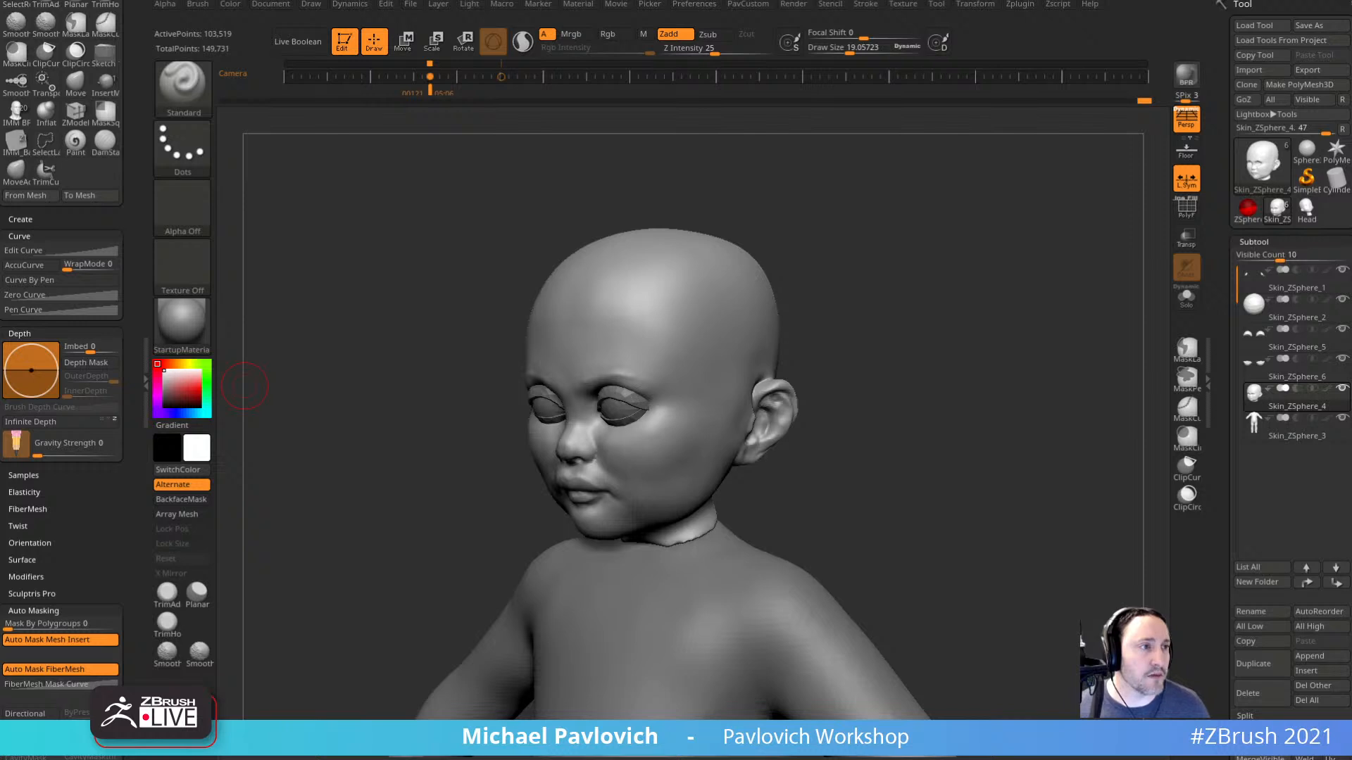
Switch to the Clay brush and build up the temple and outer brow at a draw size of about 25.
mouse_move(897, 302)
left_mouse_down()
mouse_move(915, 315)
mouse_move(914, 298)
mouse_move(923, 329)
mouse_move(866, 284)
mouse_move(906, 264)
mouse_move(943, 299)
left_mouse_up()
key("b")
key("c")
key("l")
key("s")
left_click_drag(647, 373, 637, 373)
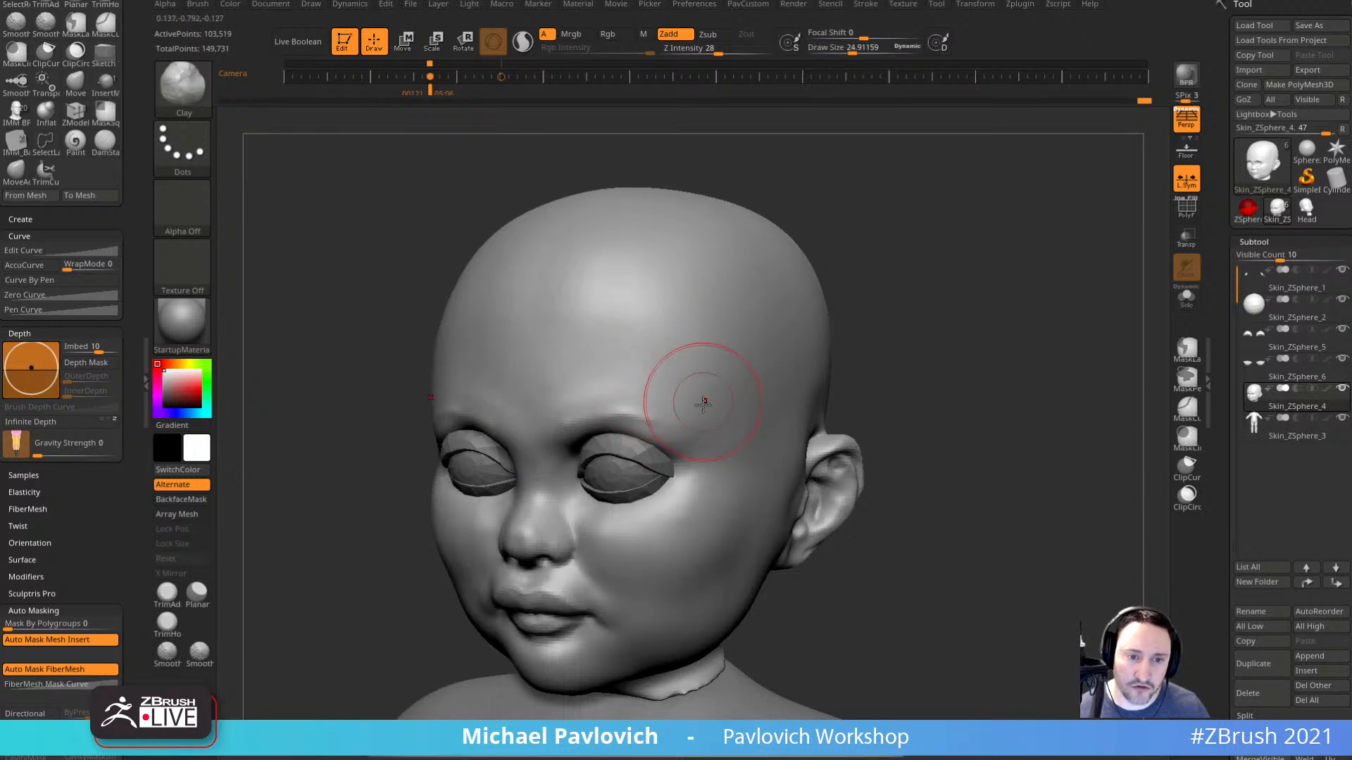
Switch to the DamStandard brush and sharpen the creases around the eyes and nose at a draw size of about 13.
mouse_move(989, 363)
left_mouse_down("alt")
mouse_move(996, 309)
mouse_move(1019, 355)
mouse_move(1004, 309)
mouse_move(1078, 318)
left_mouse_up("alt")
key("b")
key("d")
key("s")
key("s")
left_click_drag(623, 448, 580, 470)
left_click_drag(760, 359, 731, 339)
left_click_drag(731, 340, 730, 373, "alt")
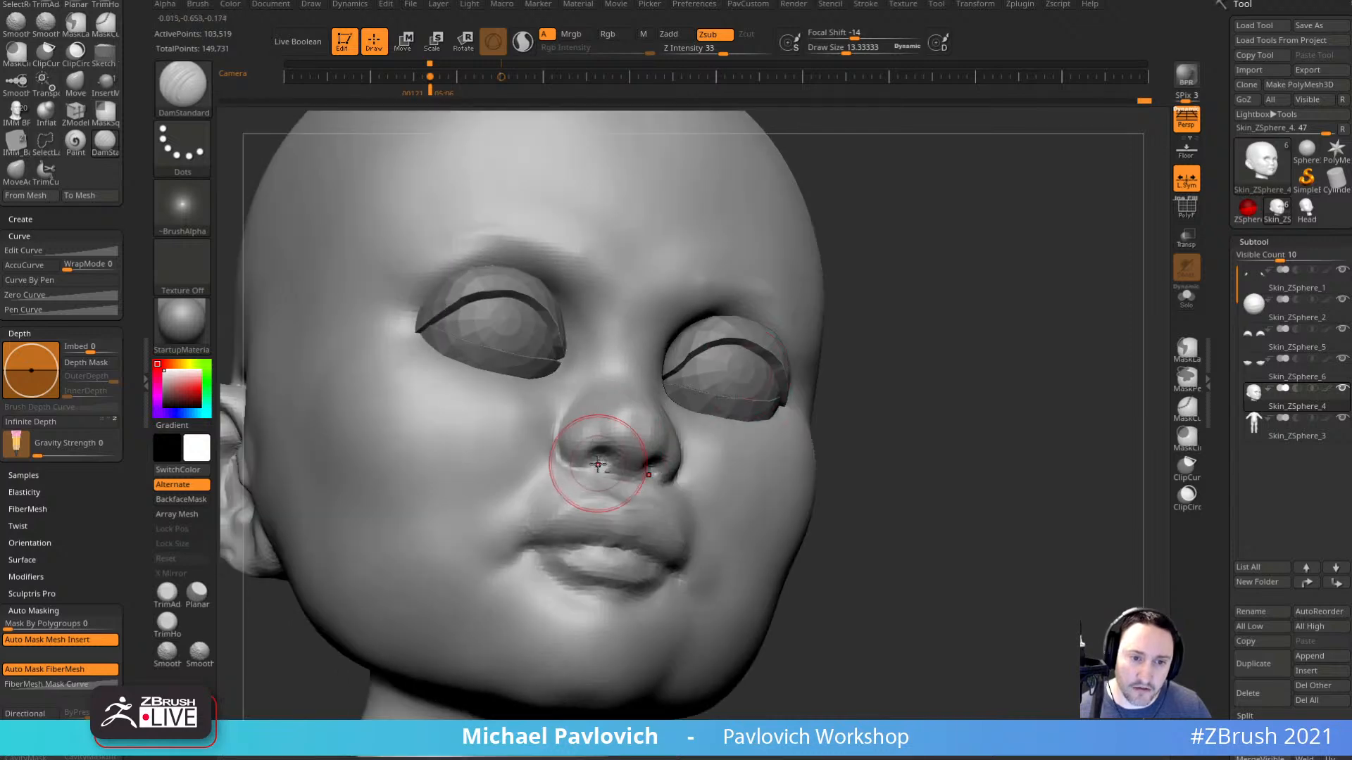
Switch to the Standard brush and refine the nostrils from below at a draw size of about 5.
key("b")
key("s")
key("t")
key("s")
left_click_drag(609, 465, 598, 460)
key("f")
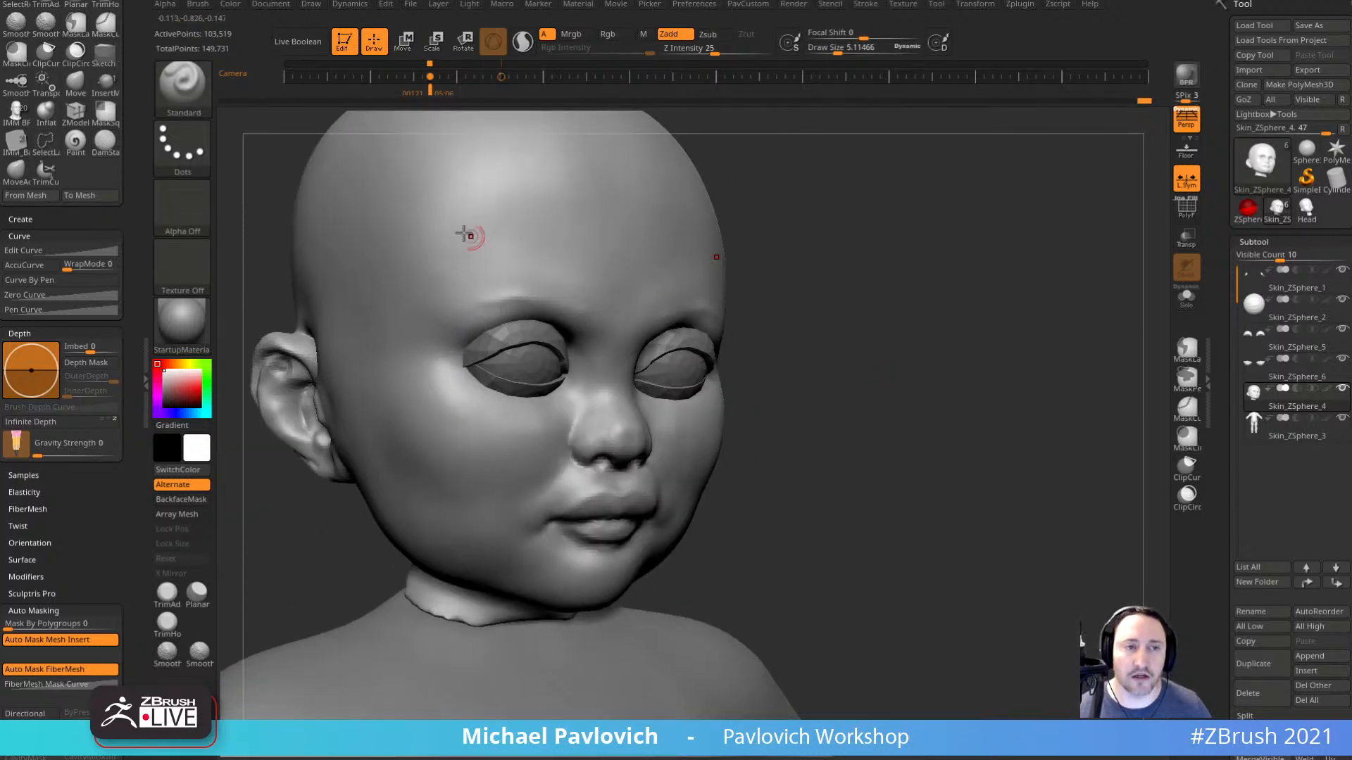
key("b")
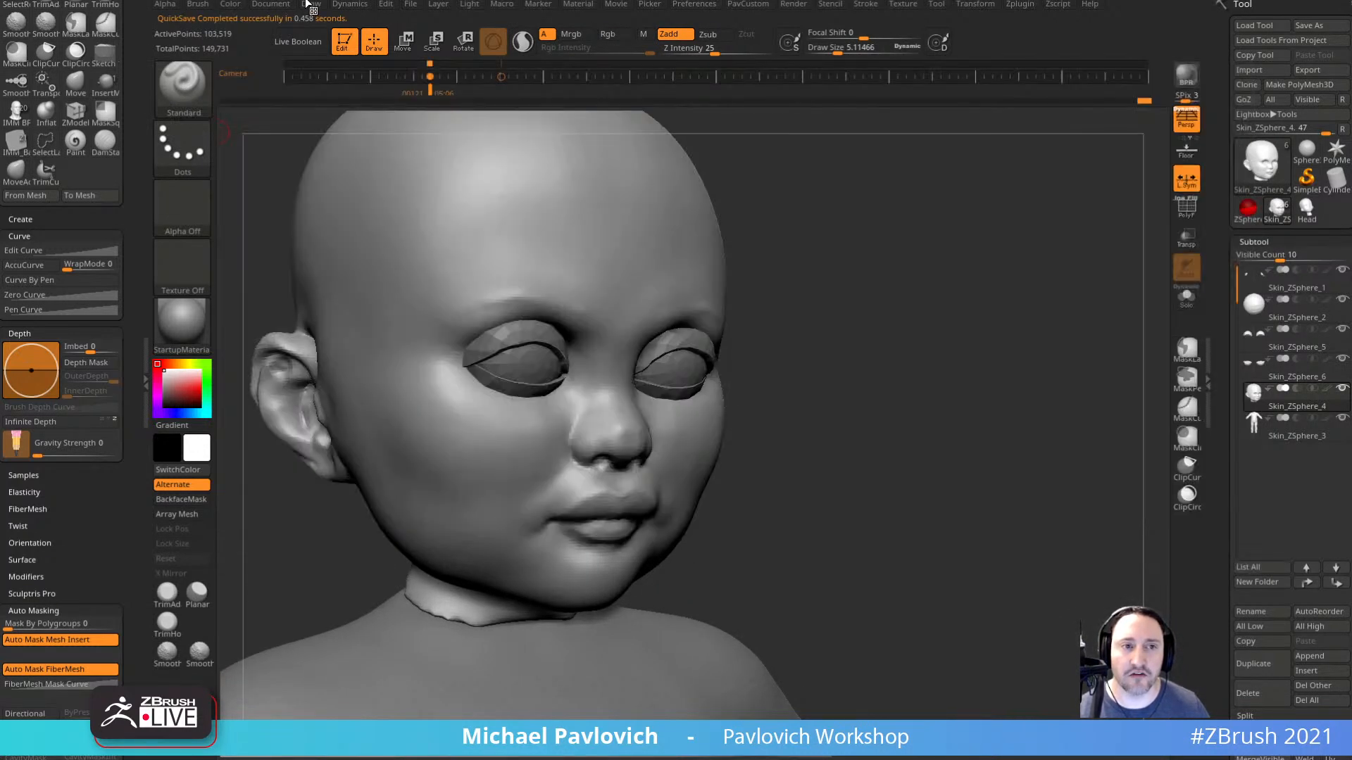
Look through the PavCustom menu's topology commands and view the head and shoulders from several angles.
left_click(349, 4)
left_click_drag(994, 276, 938, 280)
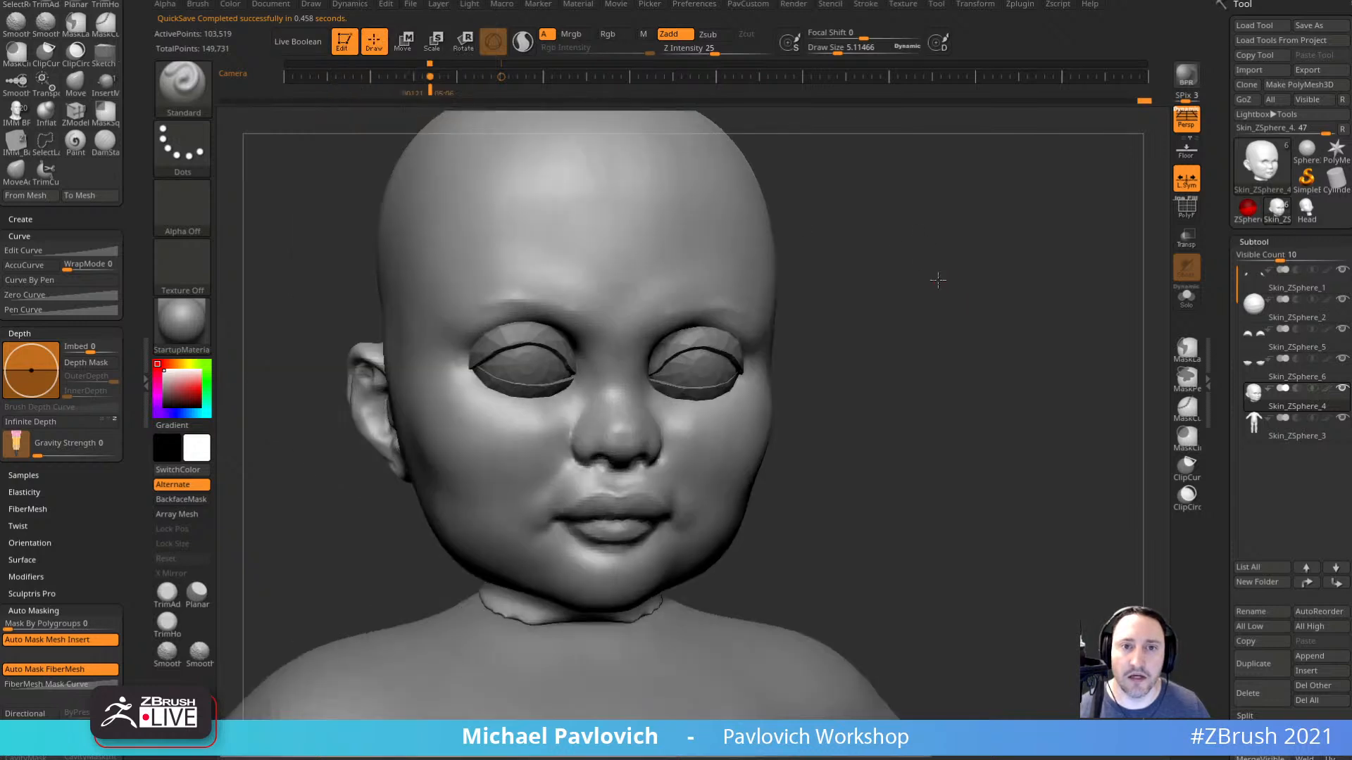
key("space")
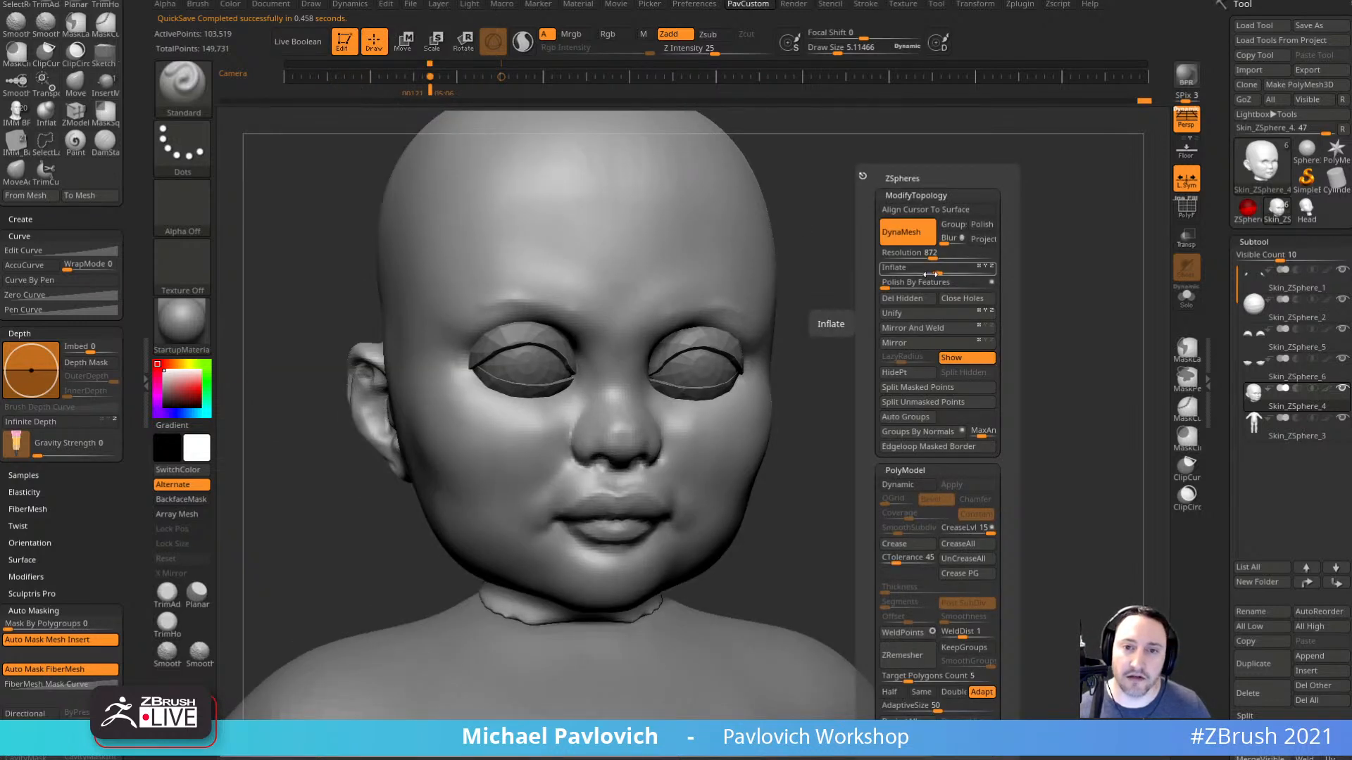
left_click(749, 6)
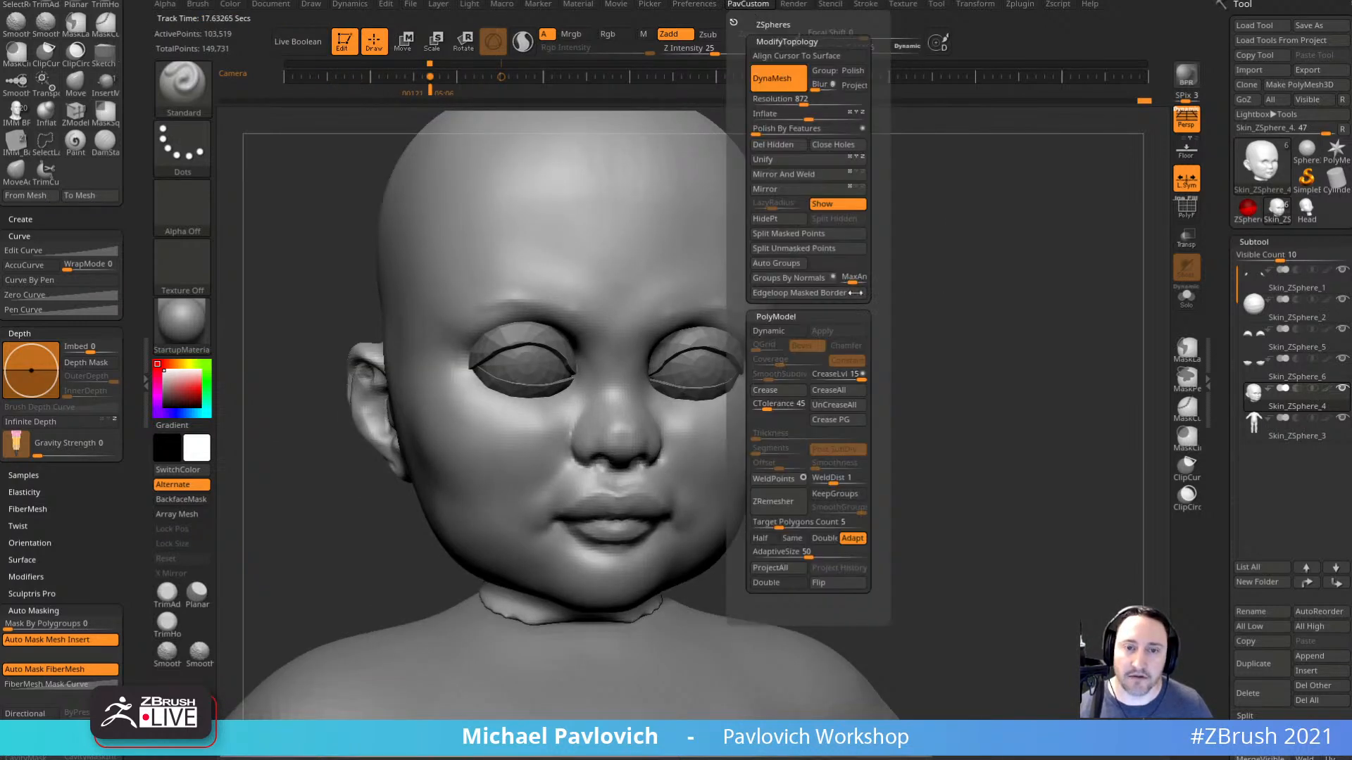
mouse_move(1063, 497)
left_mouse_down("alt")
mouse_move(1038, 429)
mouse_move(1065, 468)
mouse_move(1049, 466)
mouse_move(1041, 489)
mouse_move(1034, 405)
left_mouse_up("alt")
key("s")
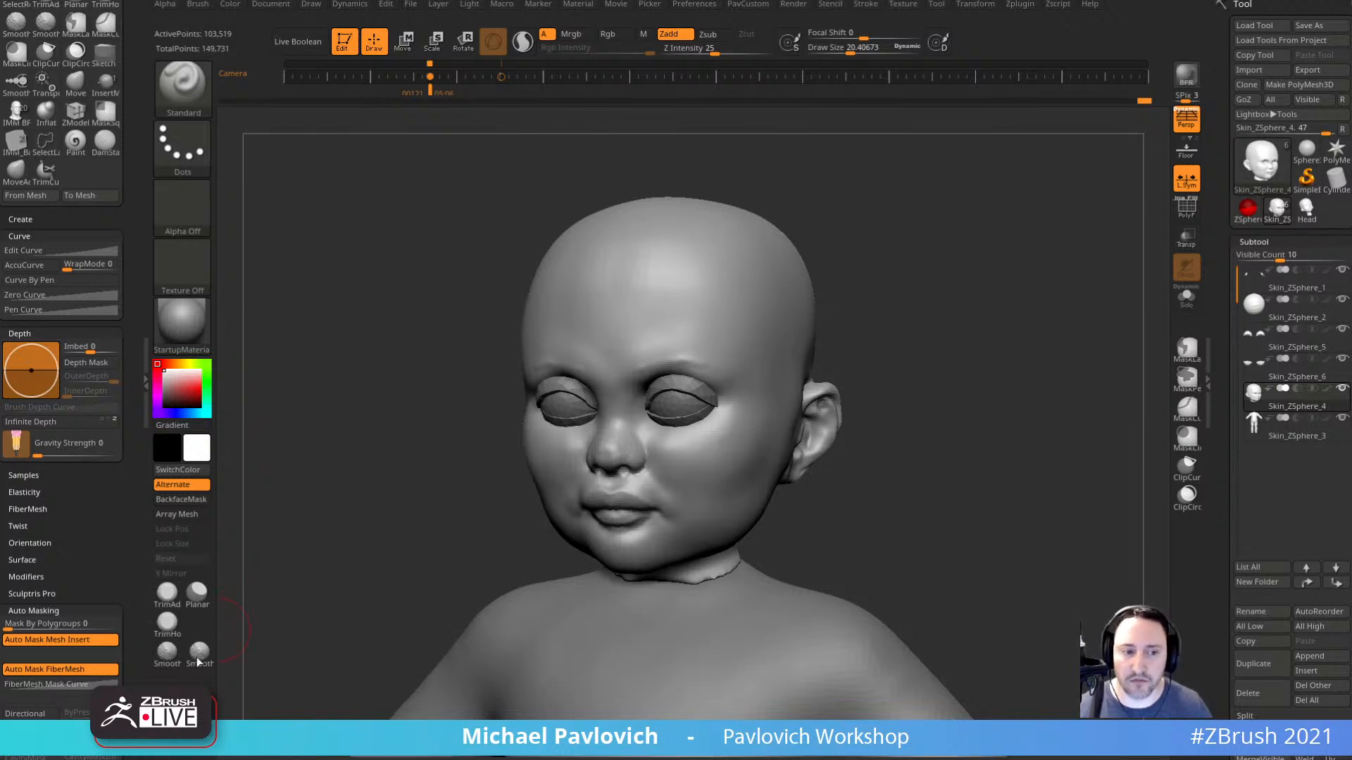
left_click_drag(1024, 292, 971, 317, "alt")
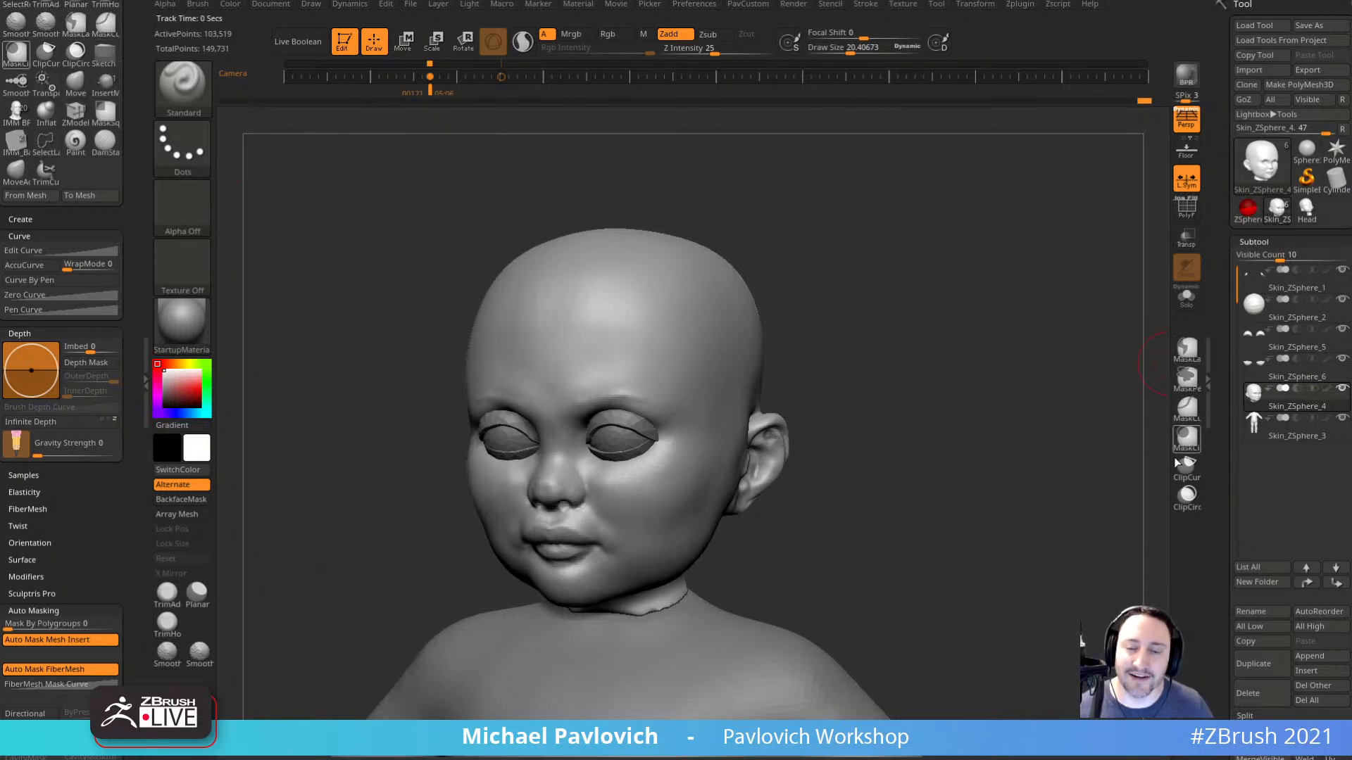
Browse the brush folders in Lightbox, including the hard-surface kitbash set, and look over the InsertMesh startup brush among the loaded brushes.
key("space")
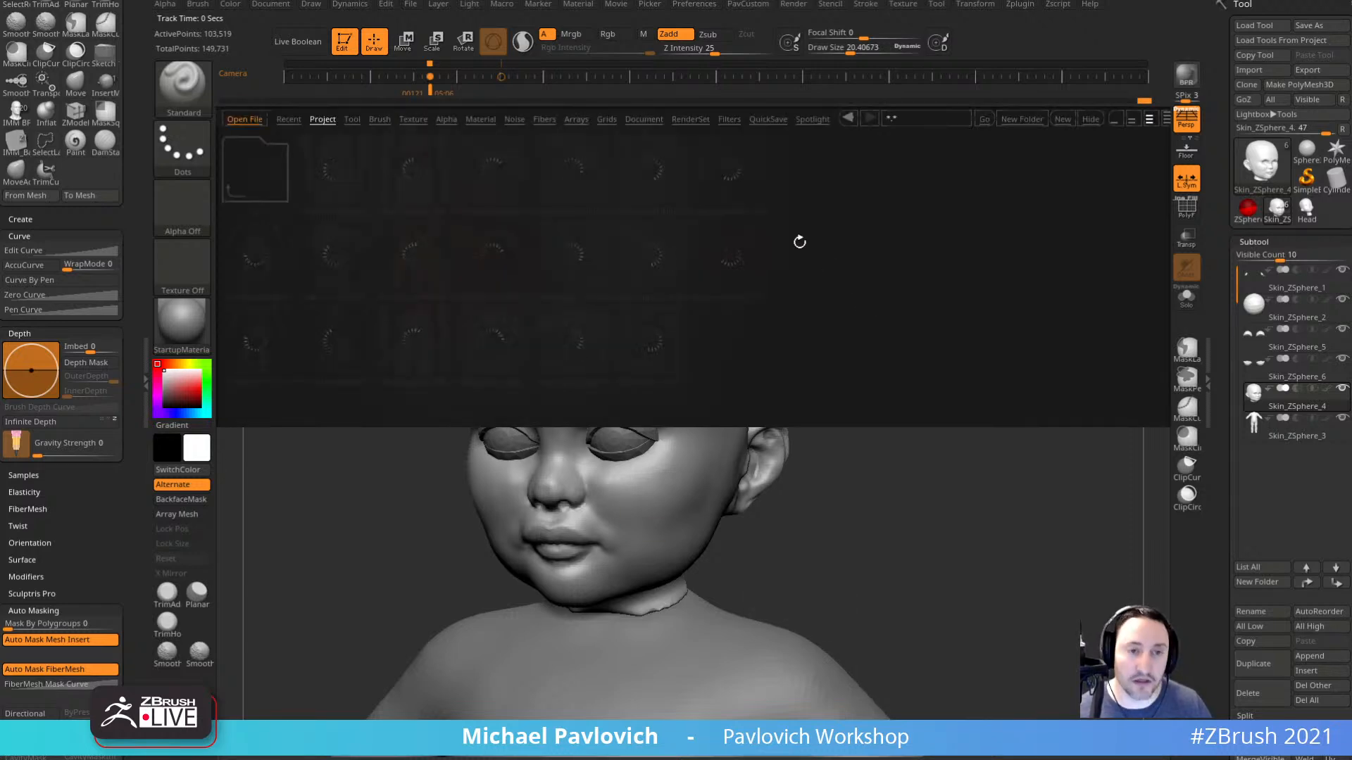
left_click(379, 119)
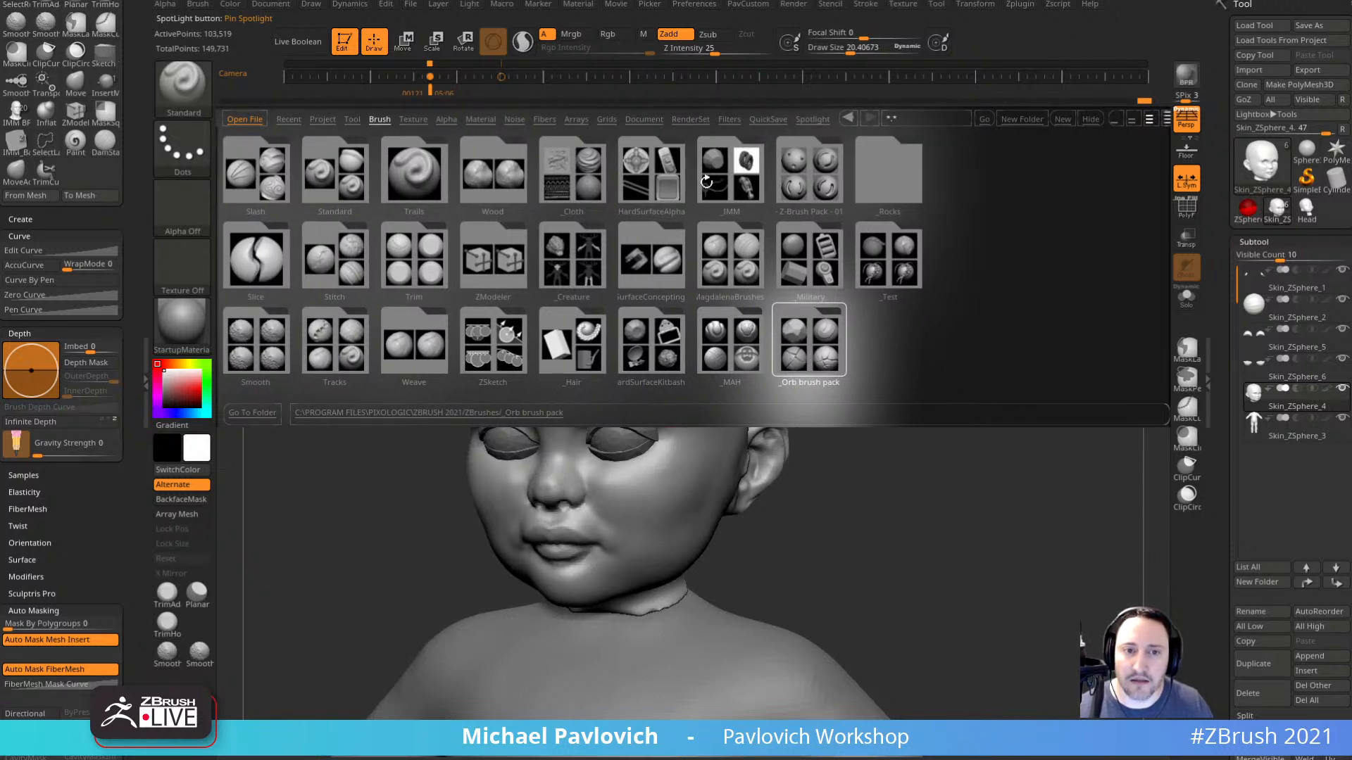
left_click(657, 352)
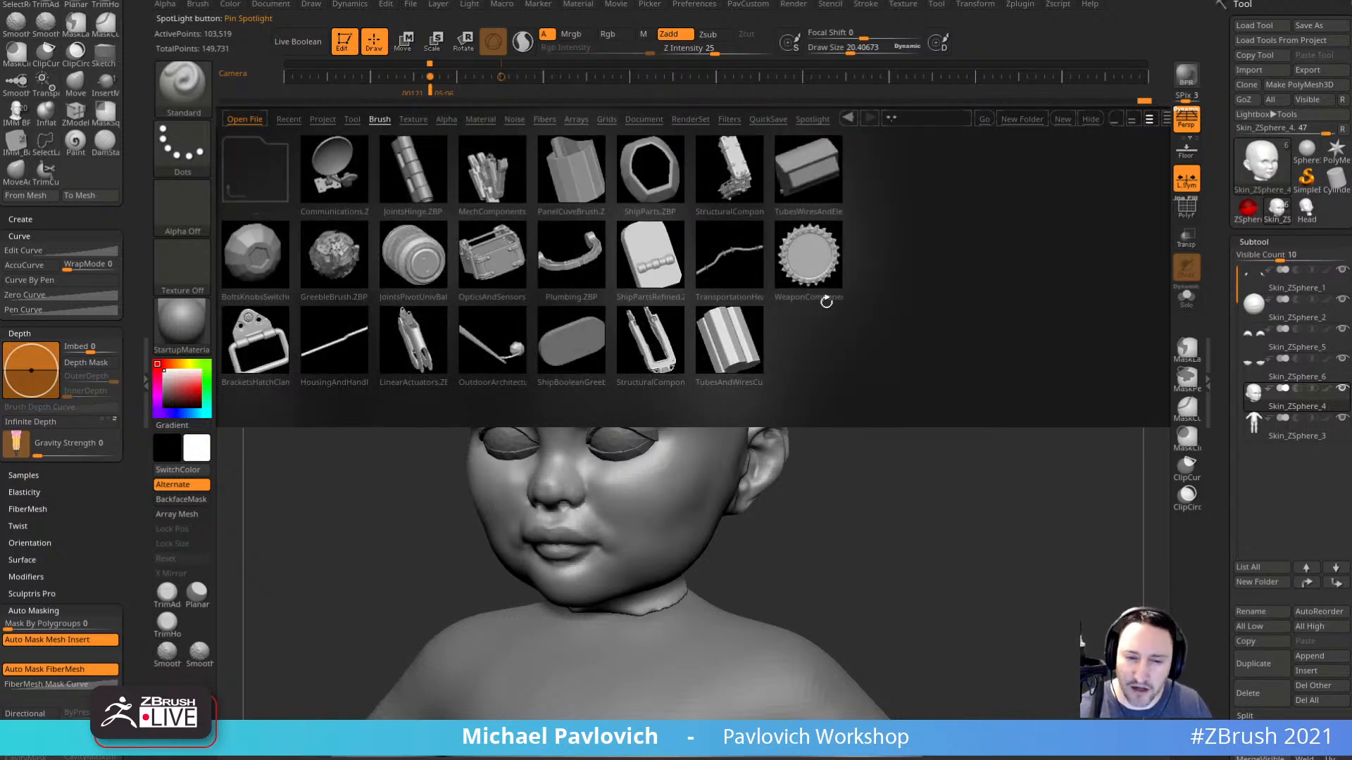
key("comma")
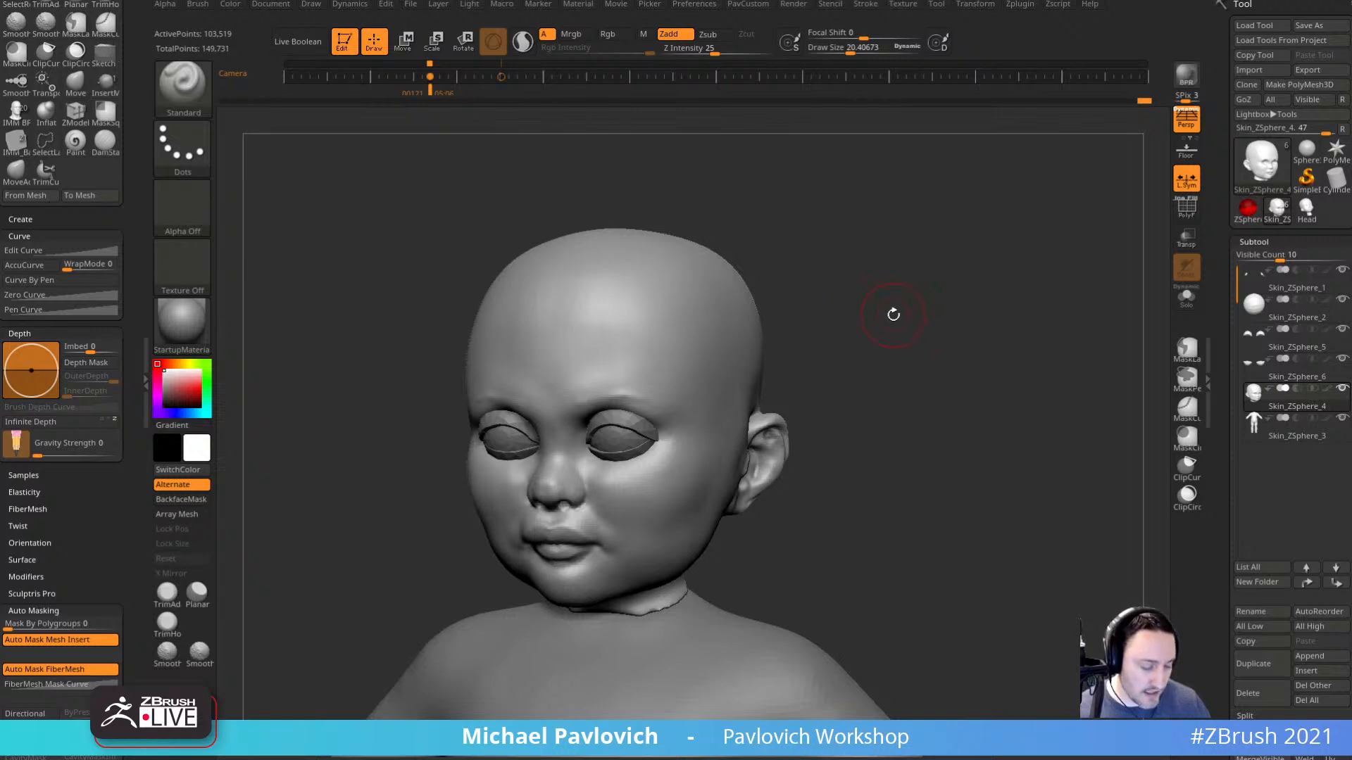
key("b")
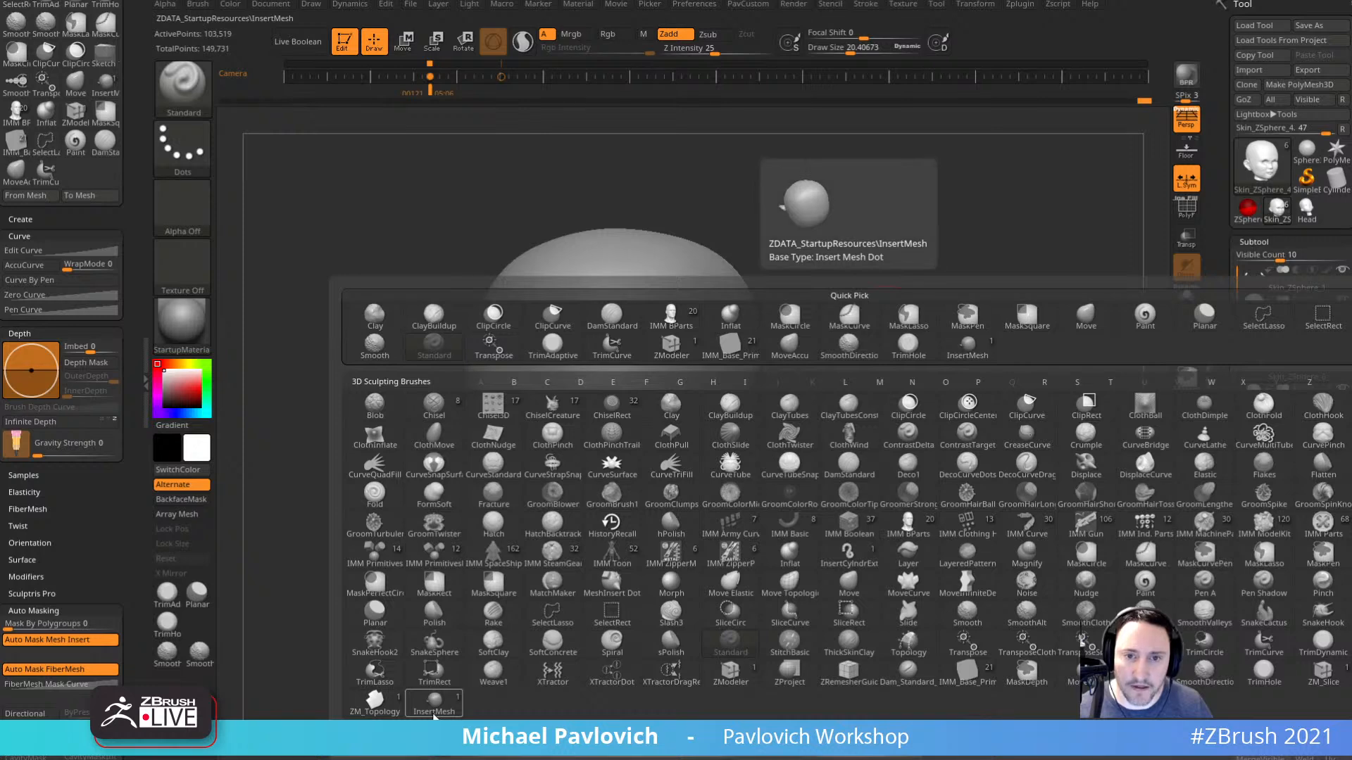
left_click_drag(883, 293, 879, 290)
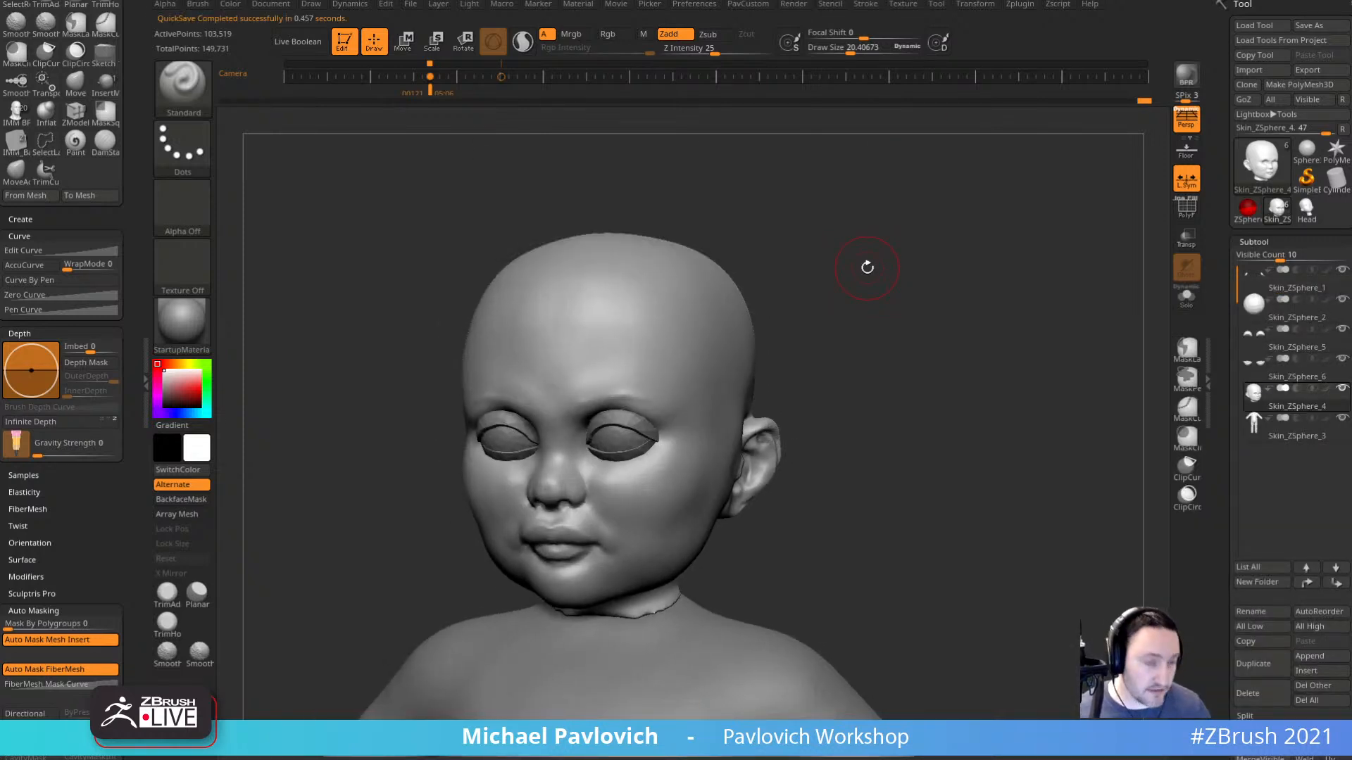
Switch to File Explorer and look into the BrushPresets folder inside the ZBrush 2021 ZStartup folder.
key("super+e")
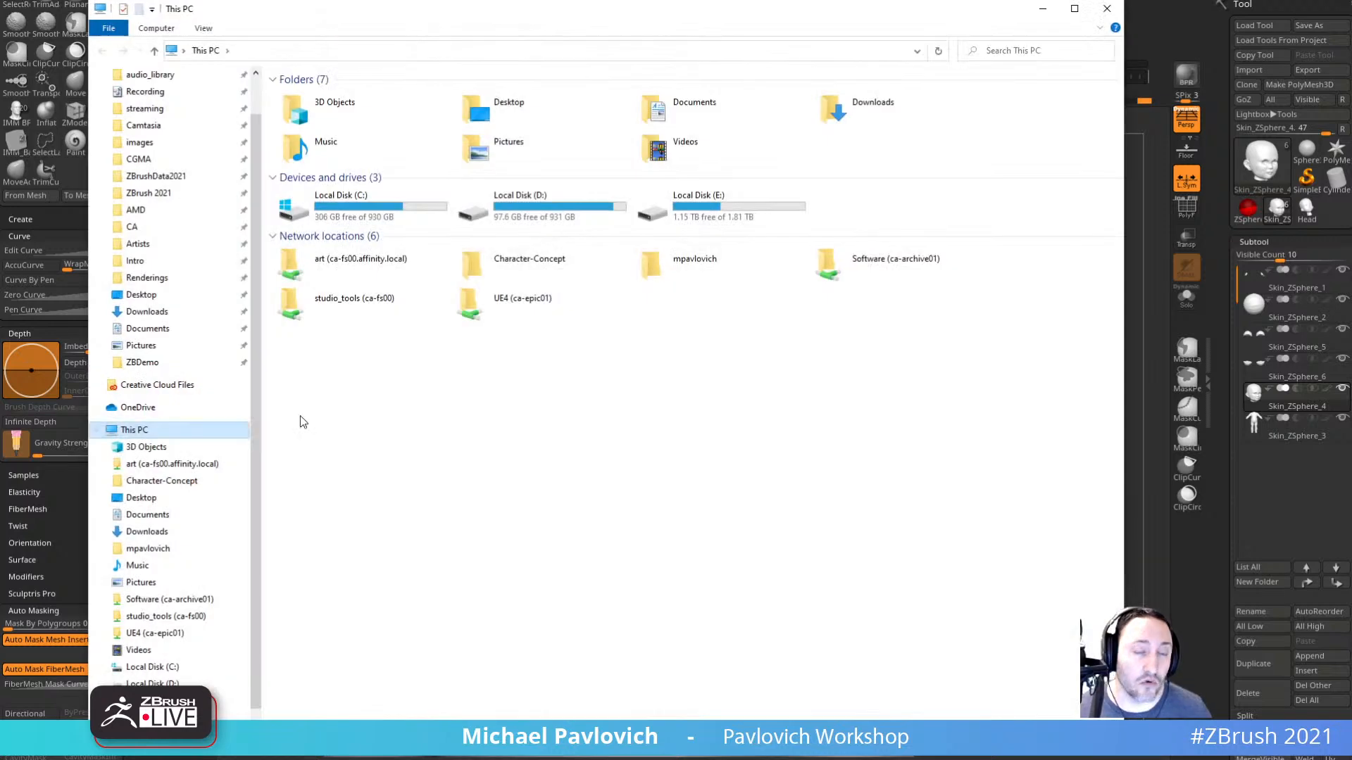
left_click(148, 193)
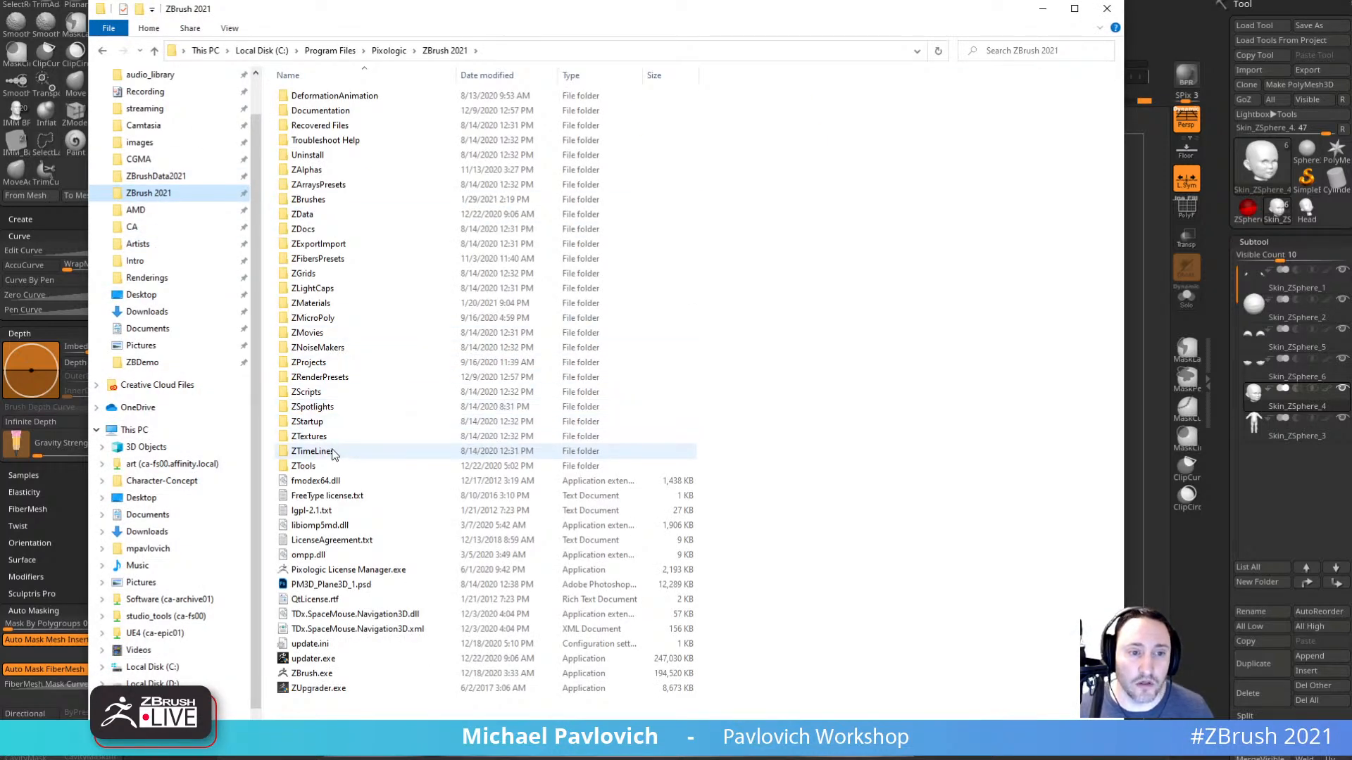
double_click(329, 421)
double_click(328, 132)
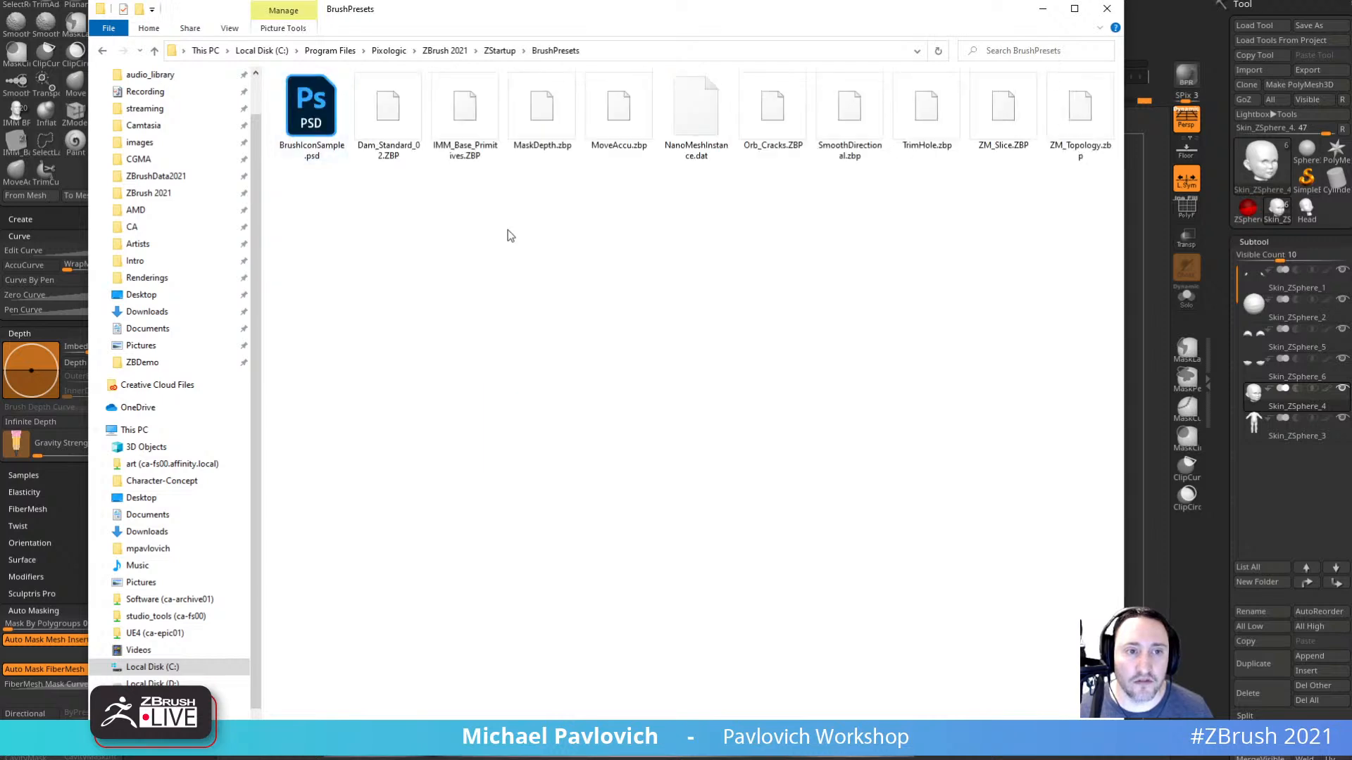
left_click(499, 51)
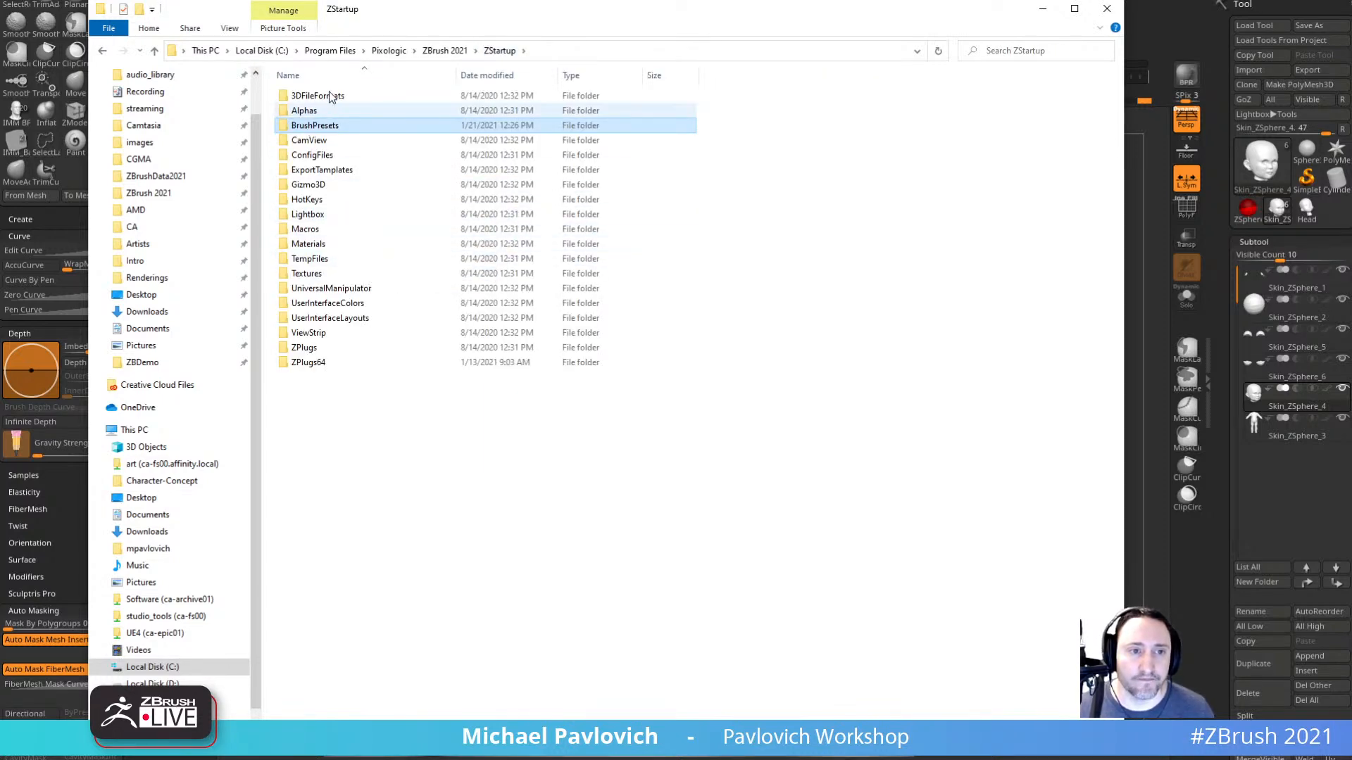
left_click_drag(659, 10, 732, 756)
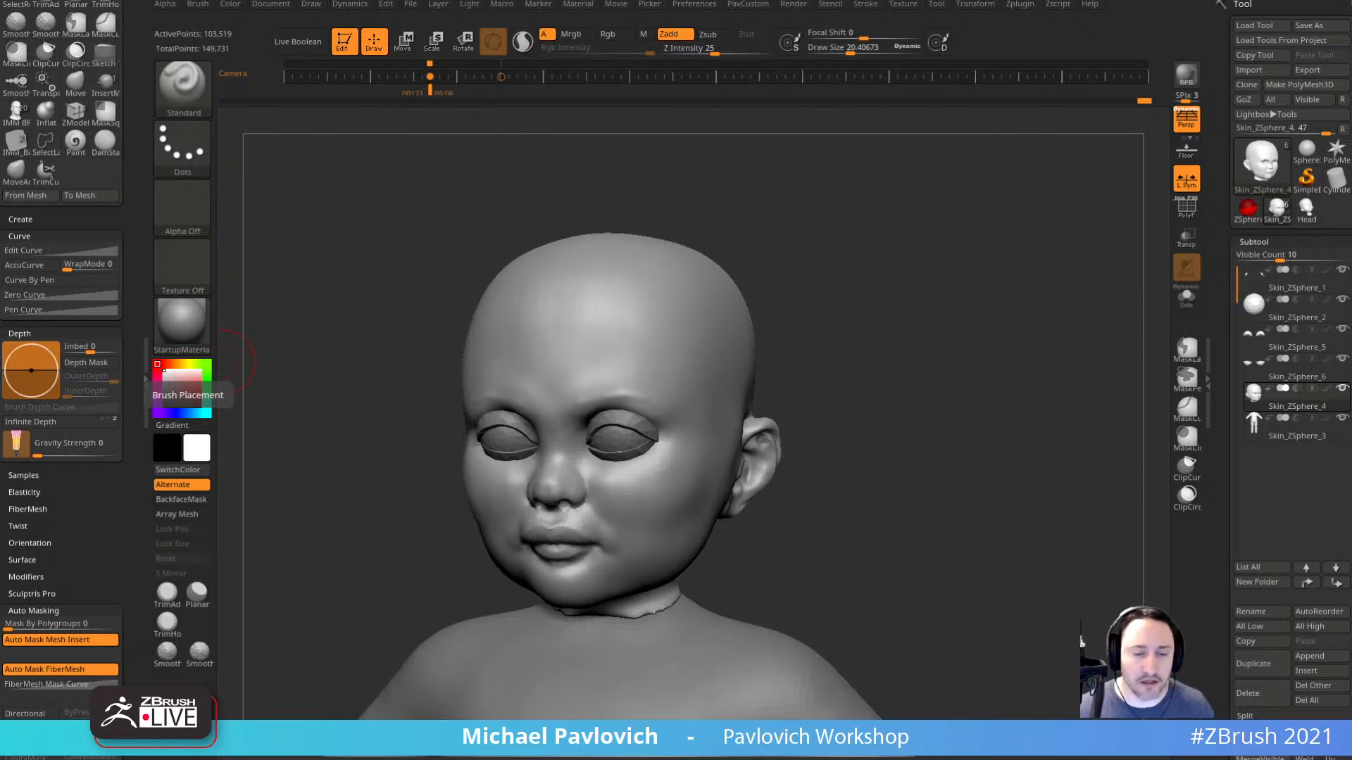
Switch to the browser and open the full YouTube playlist "NEW Intro to ZBrush - ZBrush for Ideation (Updated for 2020!)".
left_click_drag(235, 361, 987, 329)
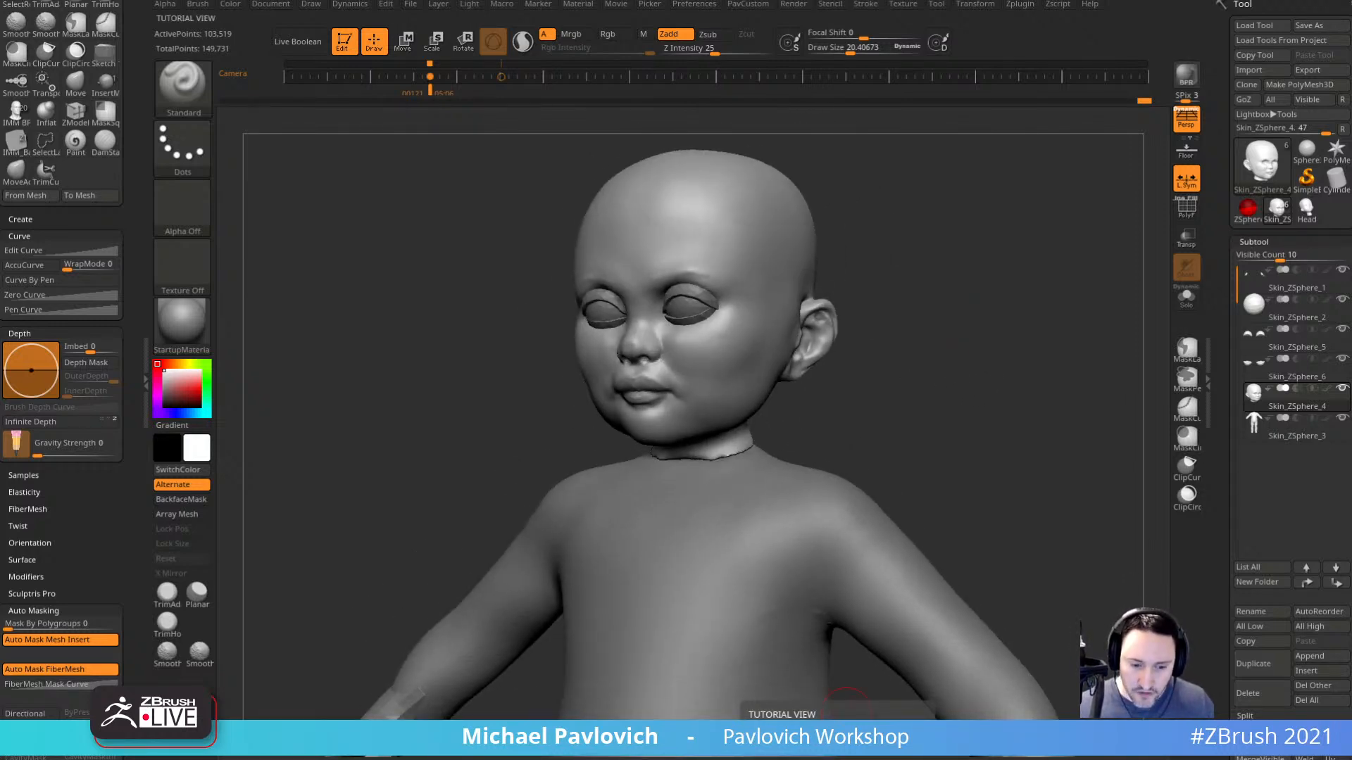
key("alt+Tab")
scroll(651, 302, "down", 3)
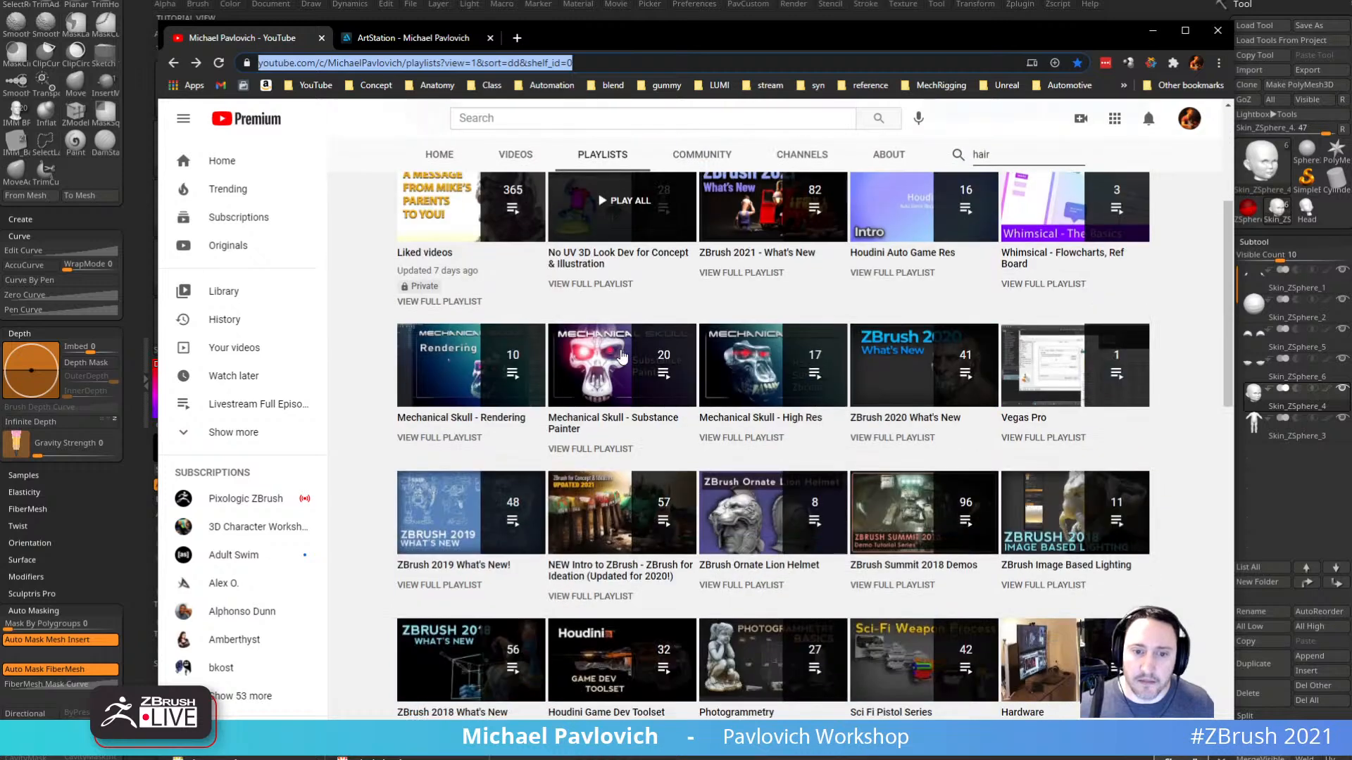
scroll(618, 391, "down", 2)
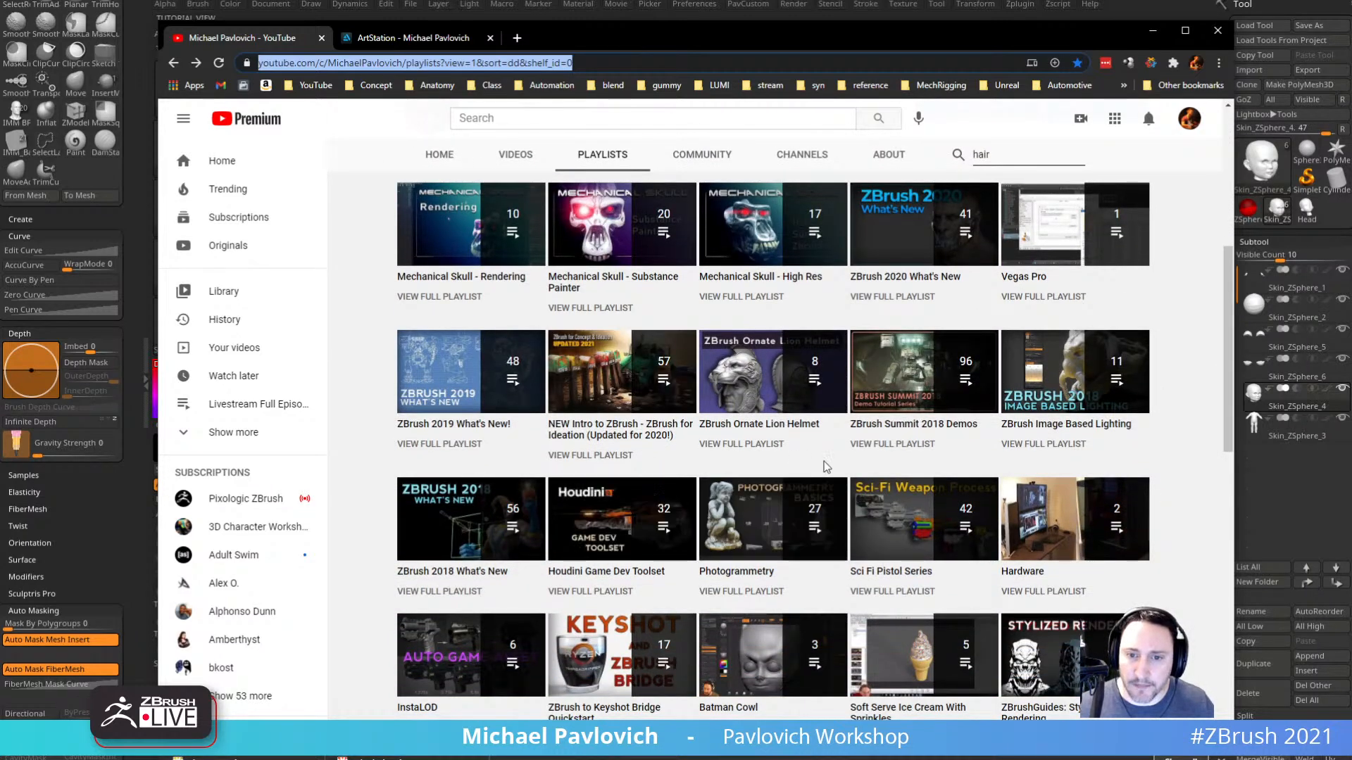
scroll(827, 466, "up", 2)
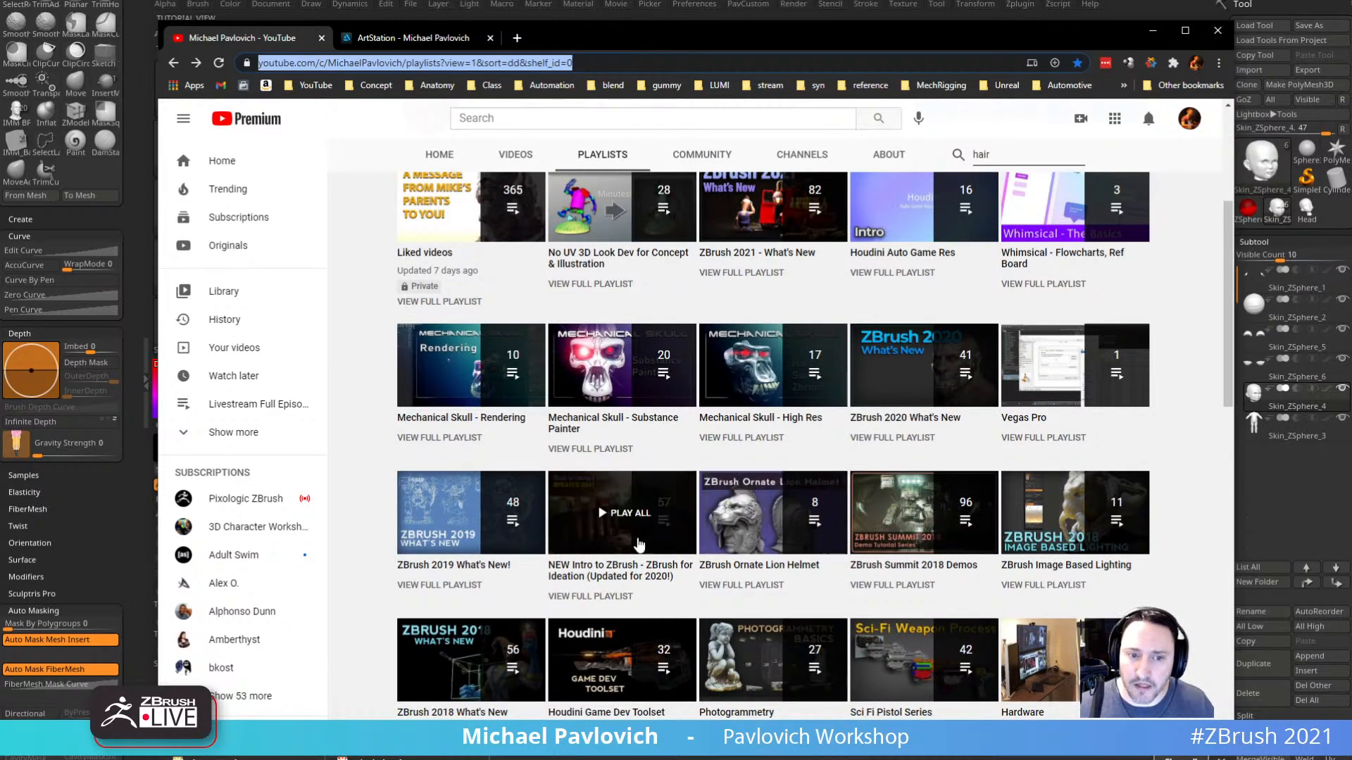
left_click(609, 597)
left_click(563, 63)
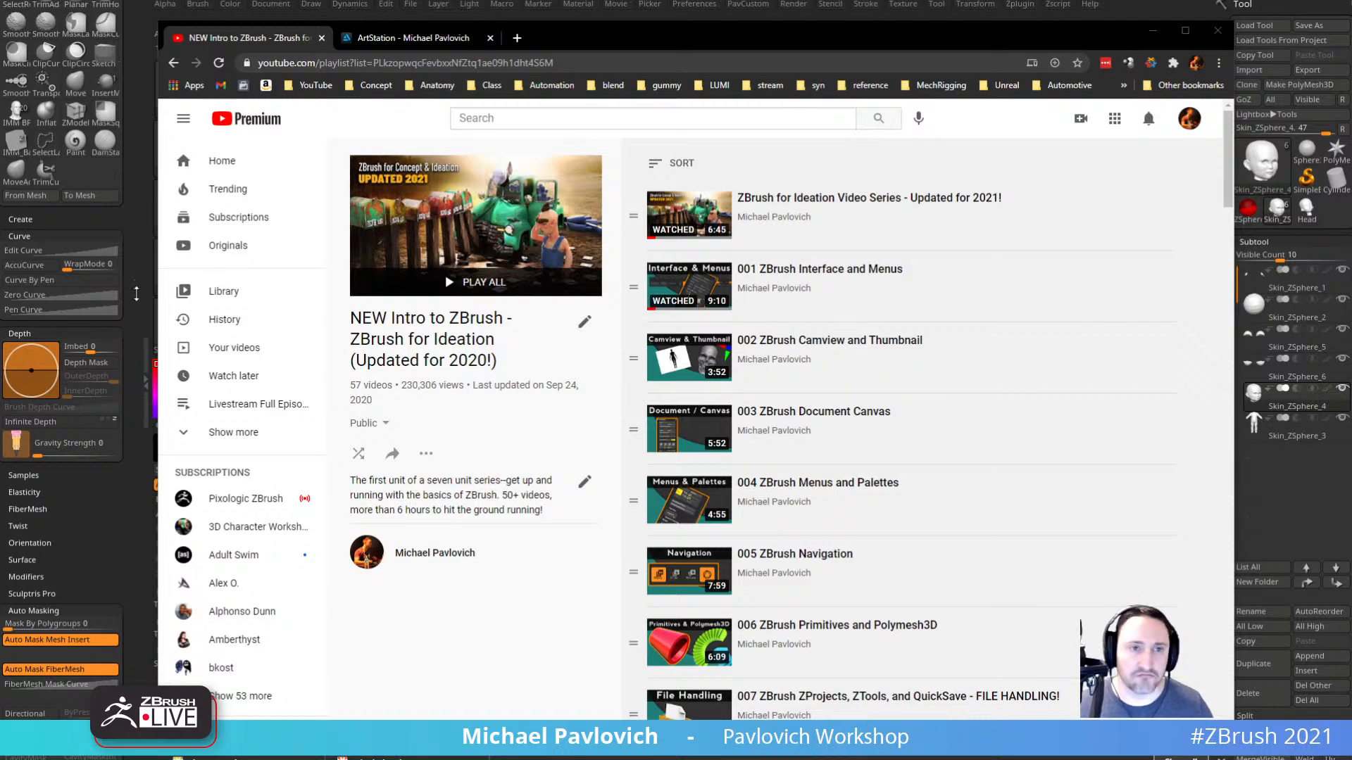
left_click_drag(578, 38, 718, 759)
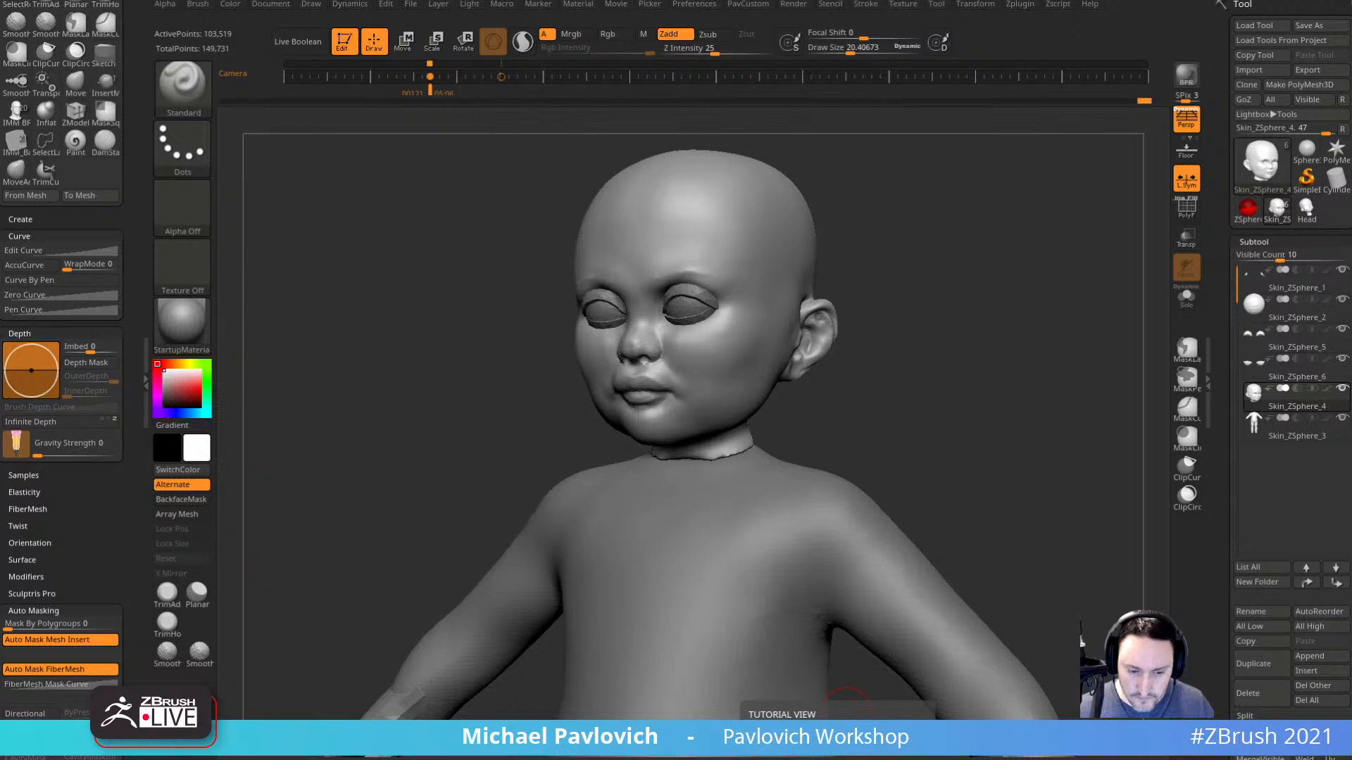
Bring up the ZClassroom lesson "Bladed Weapon Prop - Part 1" in the browser and look over its page.
left_click_drag(844, 759, 749, 12)
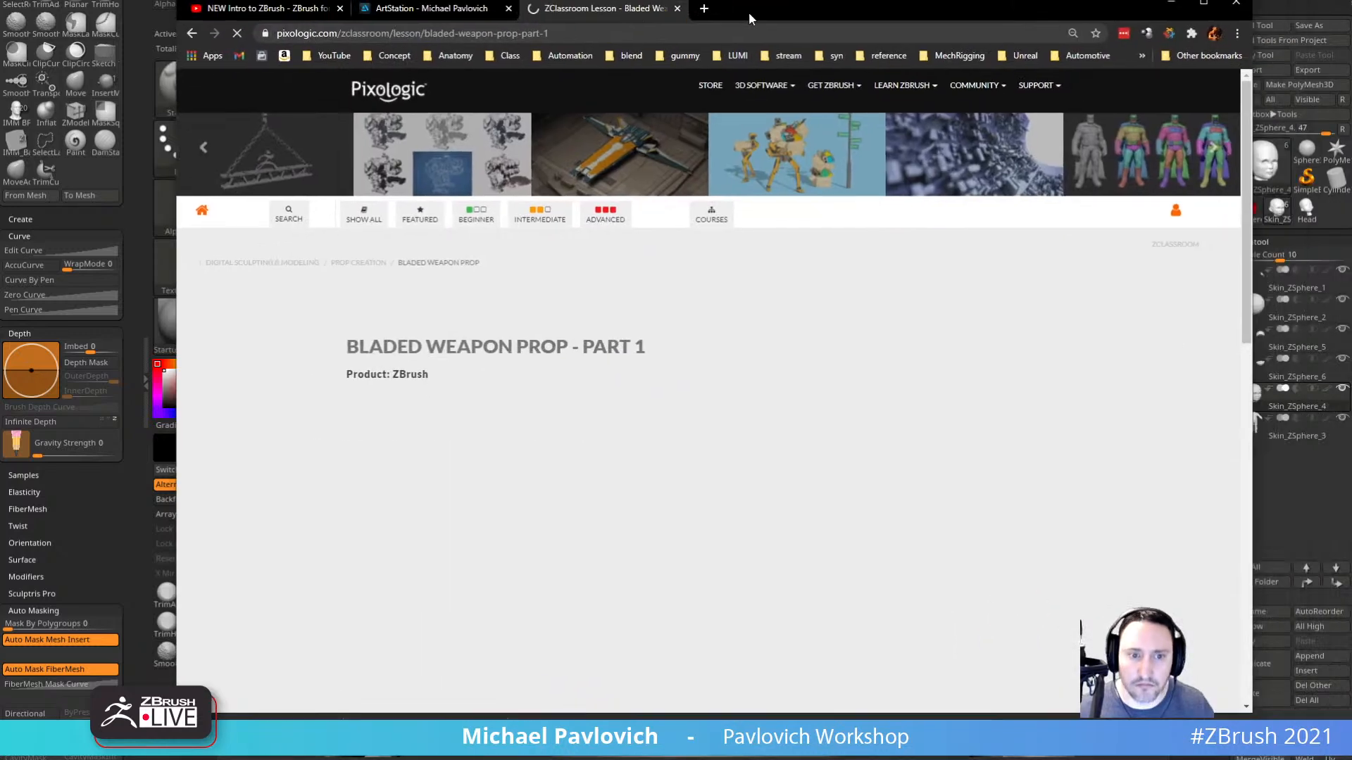
scroll(556, 421, "down", 3)
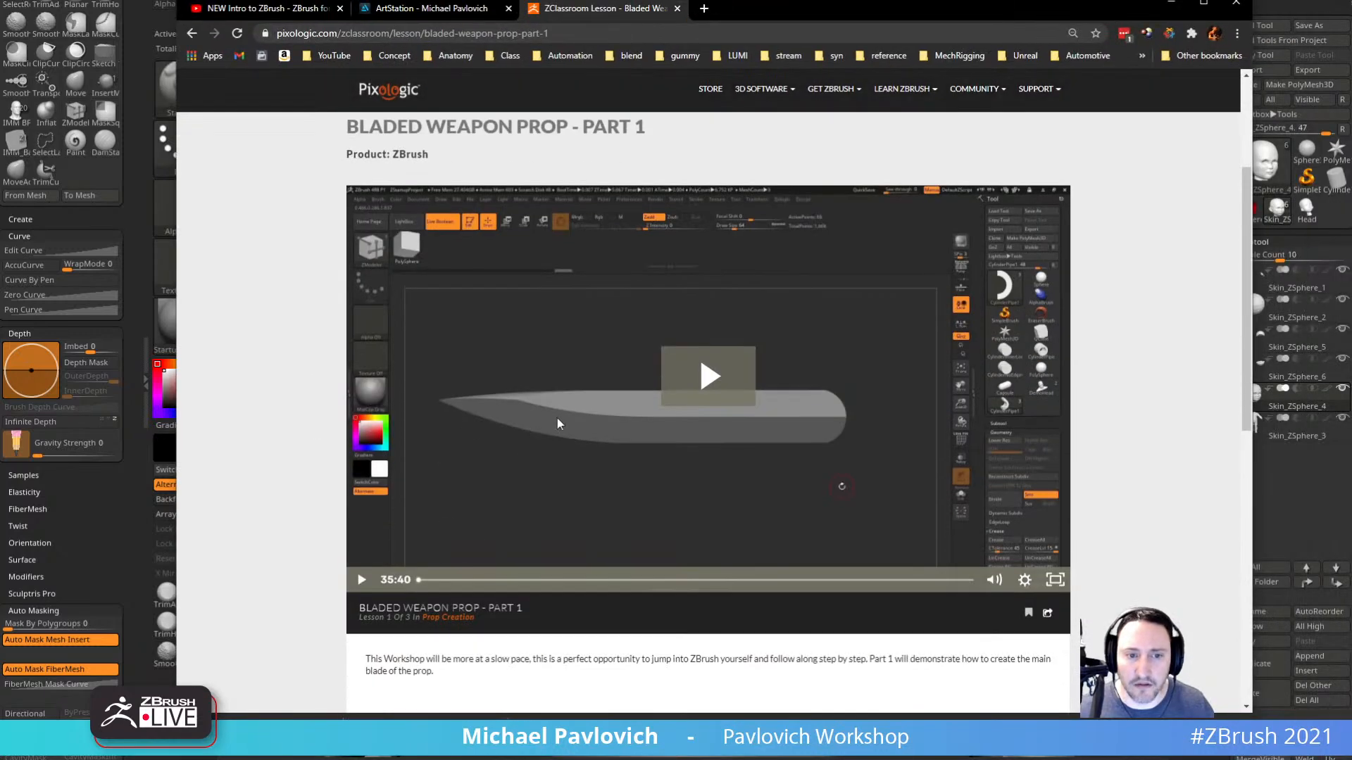
left_click(575, 32)
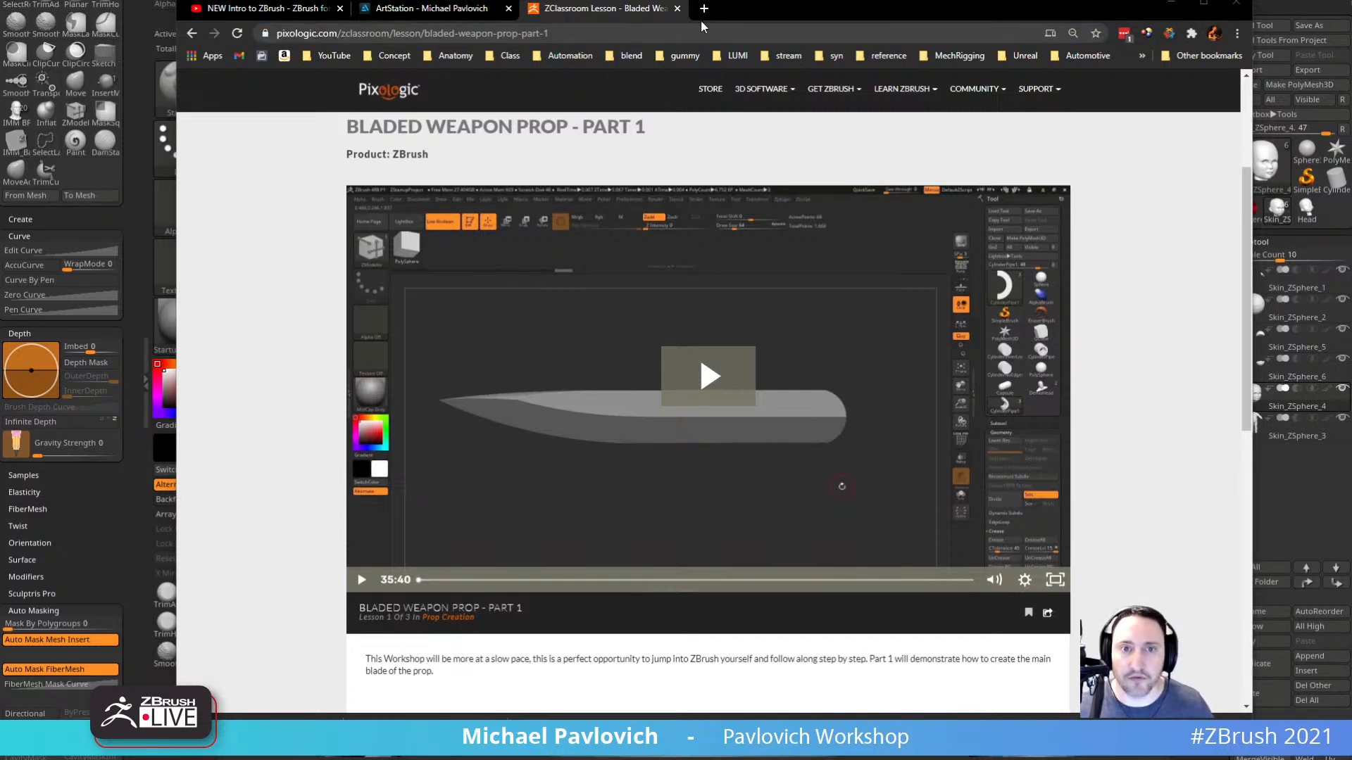
left_click_drag(735, 10, 788, 759)
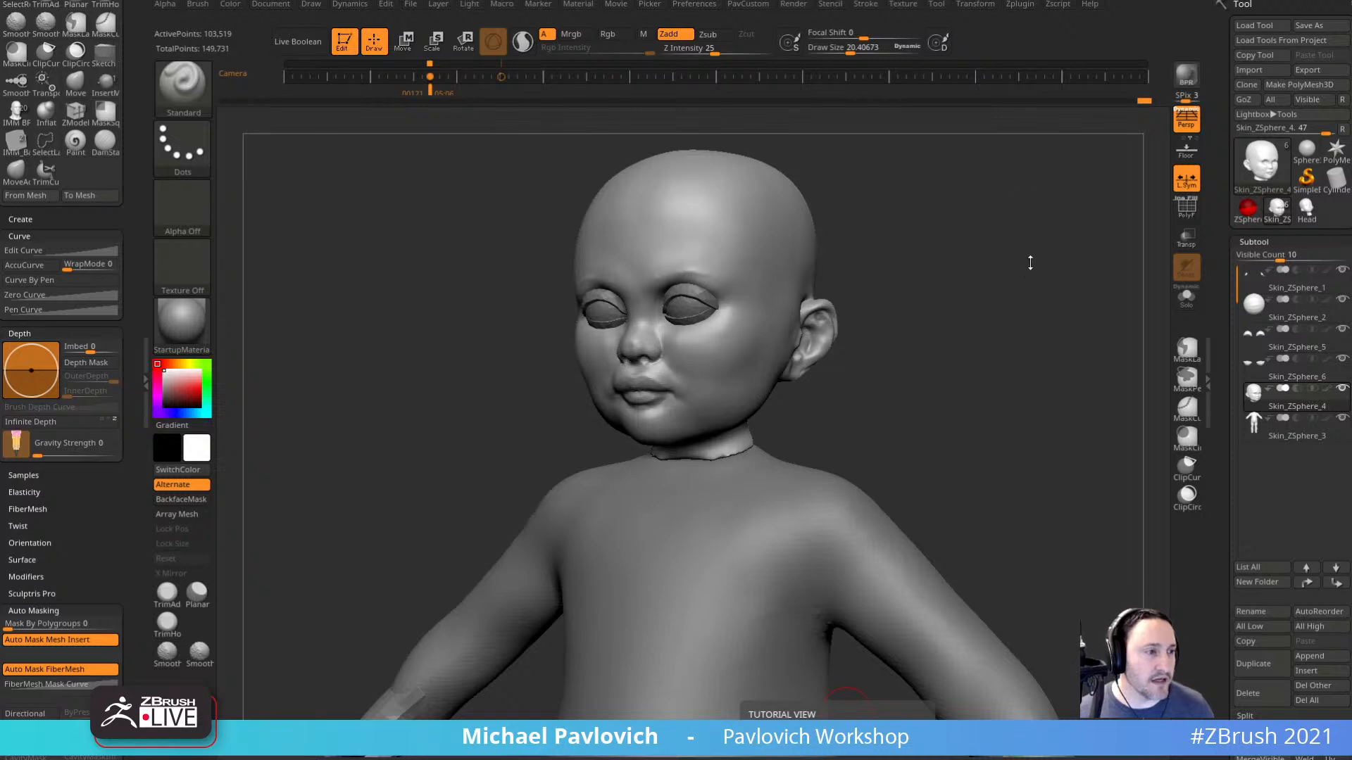
Return to the sculpt, go to the stored side view, show the reference sketches and turn off perspective.
mouse_move(1028, 263)
left_mouse_down()
mouse_move(1029, 293)
mouse_move(1026, 278)
left_mouse_up()
key("Right")
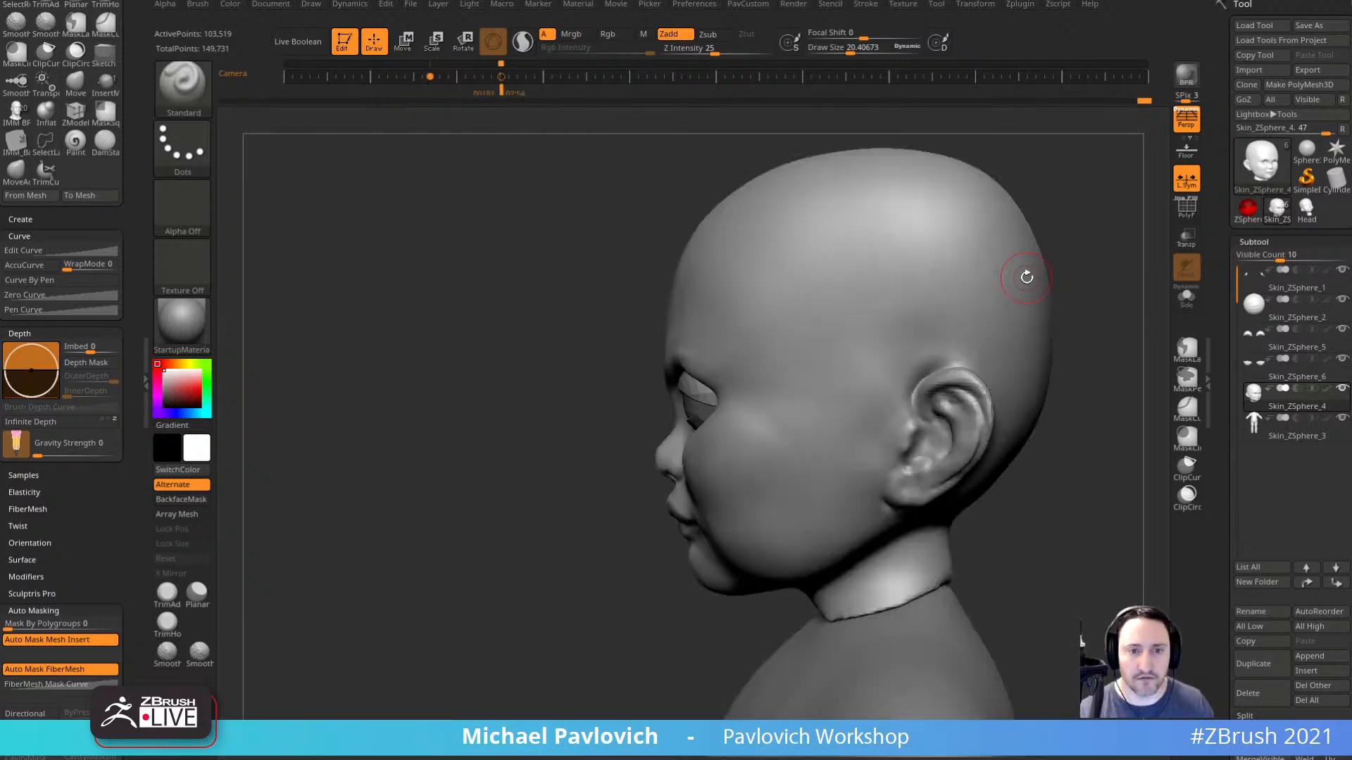
key("shift+z")
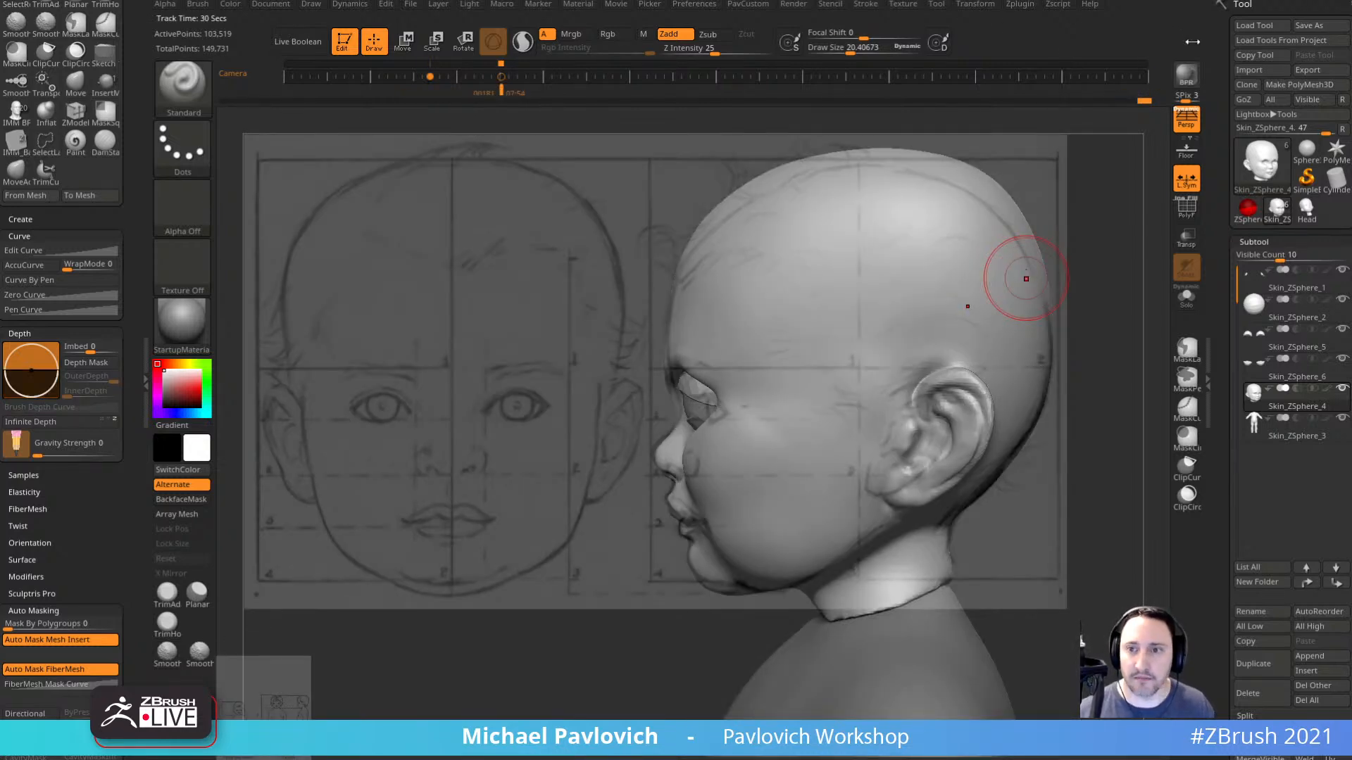
left_click(1187, 120)
key("grave")
left_click(932, 359)
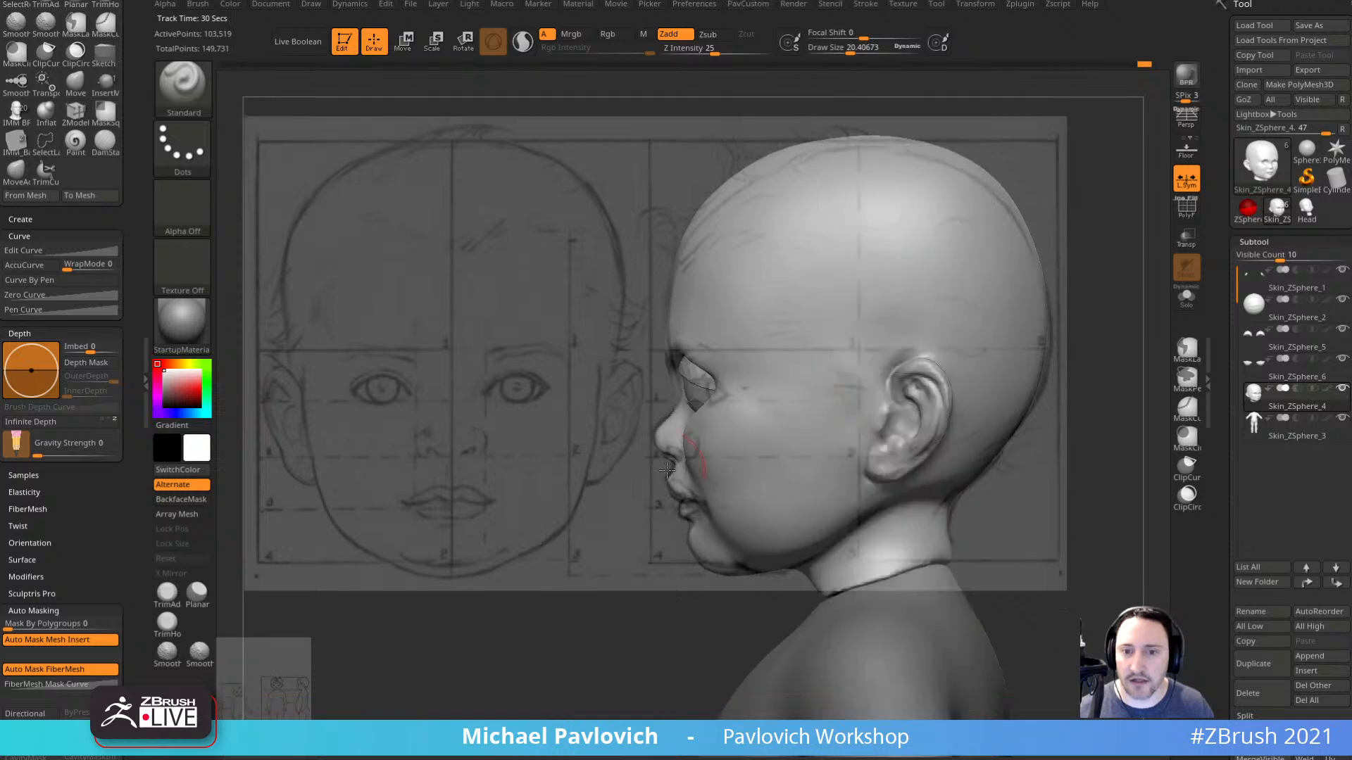
Compare the head with the front and side reference sketches by alternating the stored views and toggling the reference overlay.
key("Left")
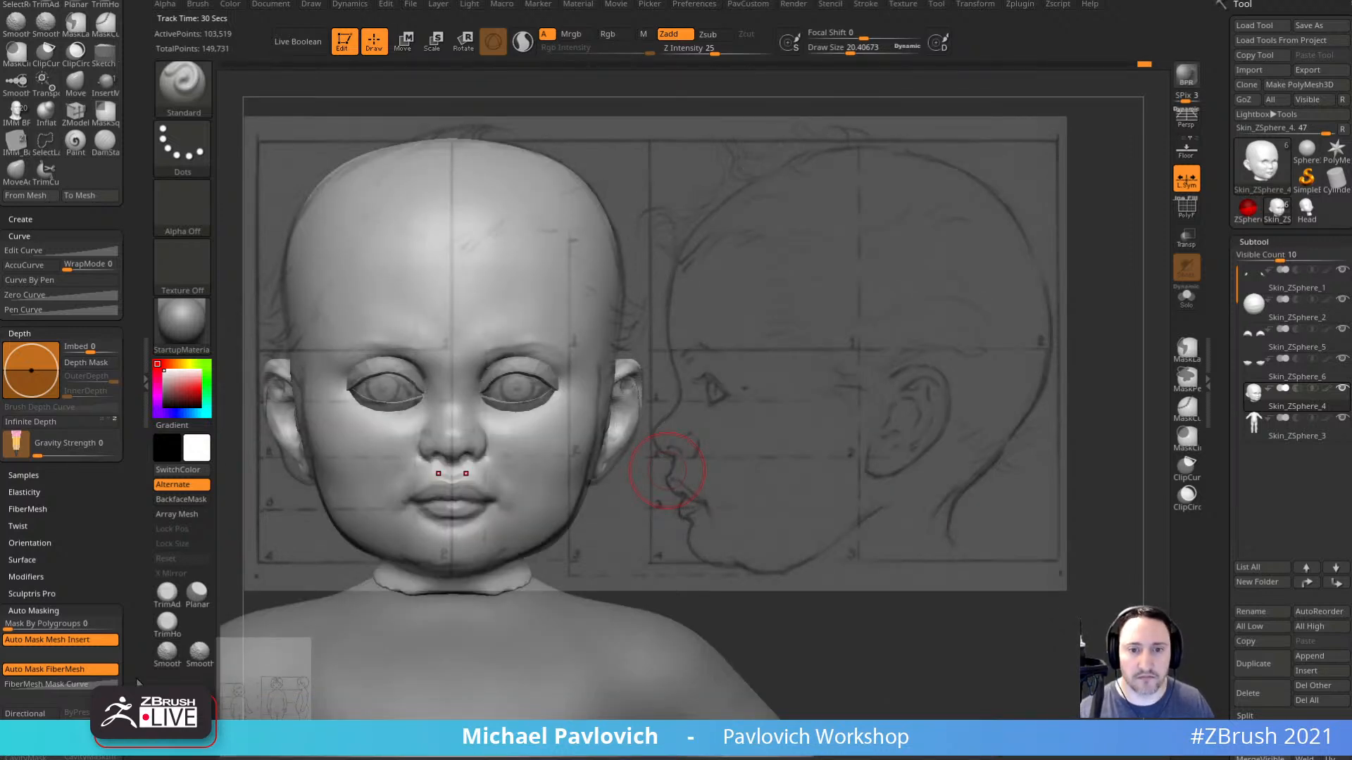
key("Right")
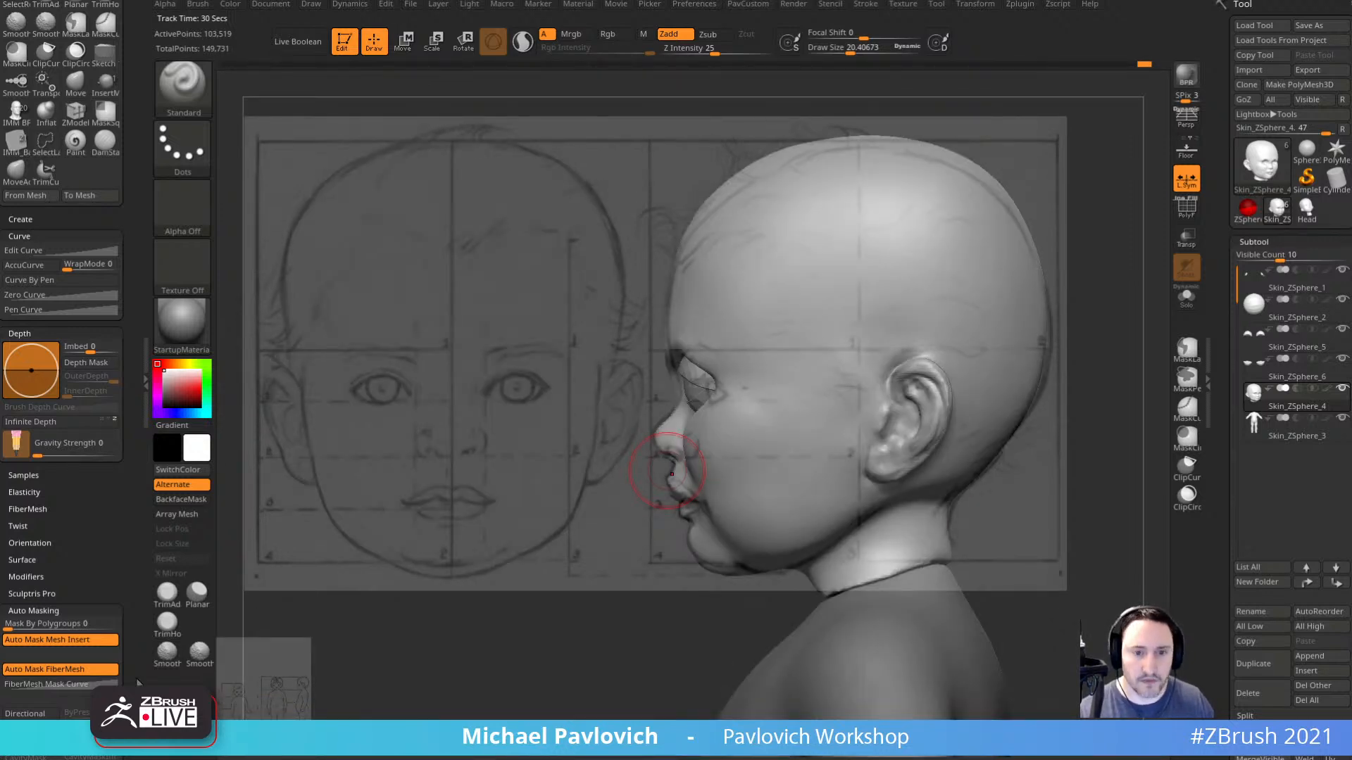
key("Left")
key("Right")
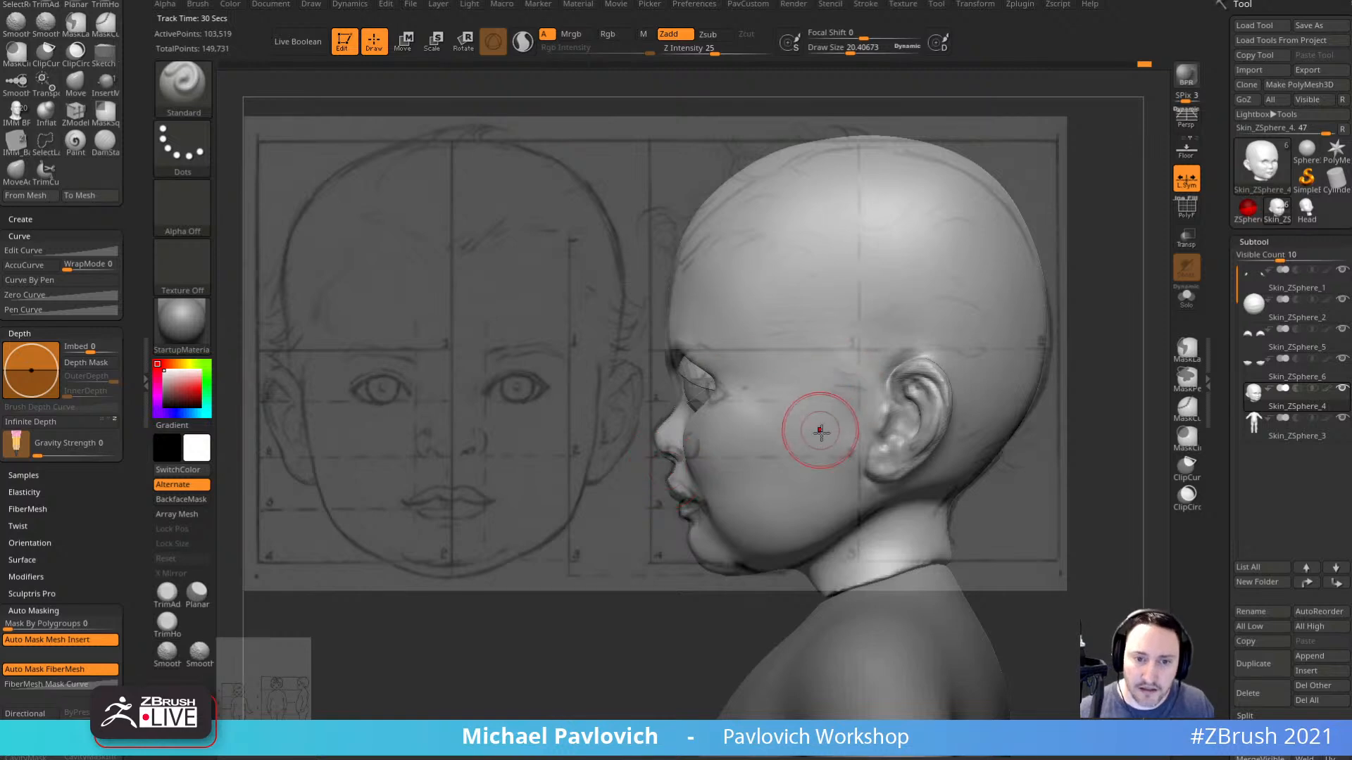
key("shift+z")
key("shift+z")
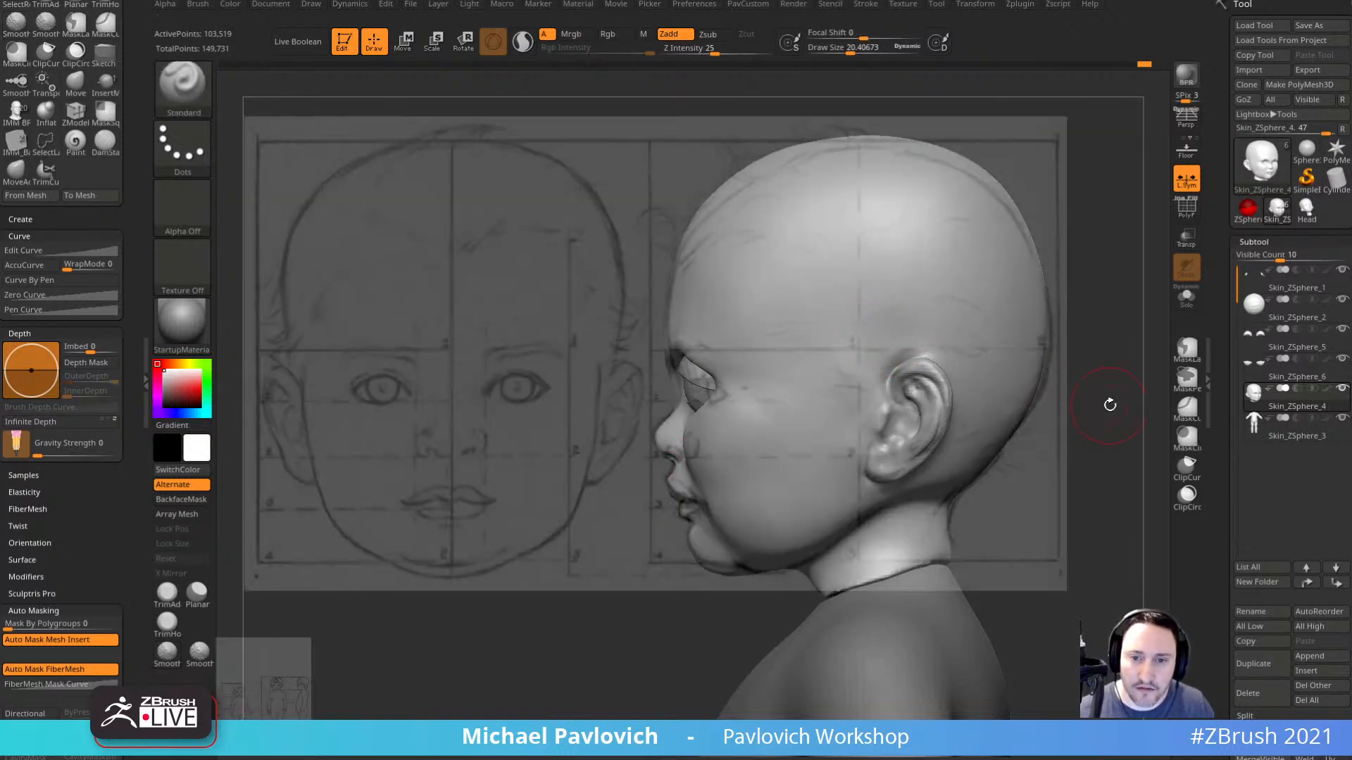
Pull the head surface beside the eye back and slightly up with a large Move brush, following the side sketch.
mouse_move(1110, 405)
left_mouse_down("alt")
mouse_move(945, 754)
mouse_move(1027, 452)
mouse_move(1111, 405)
left_mouse_up("alt")
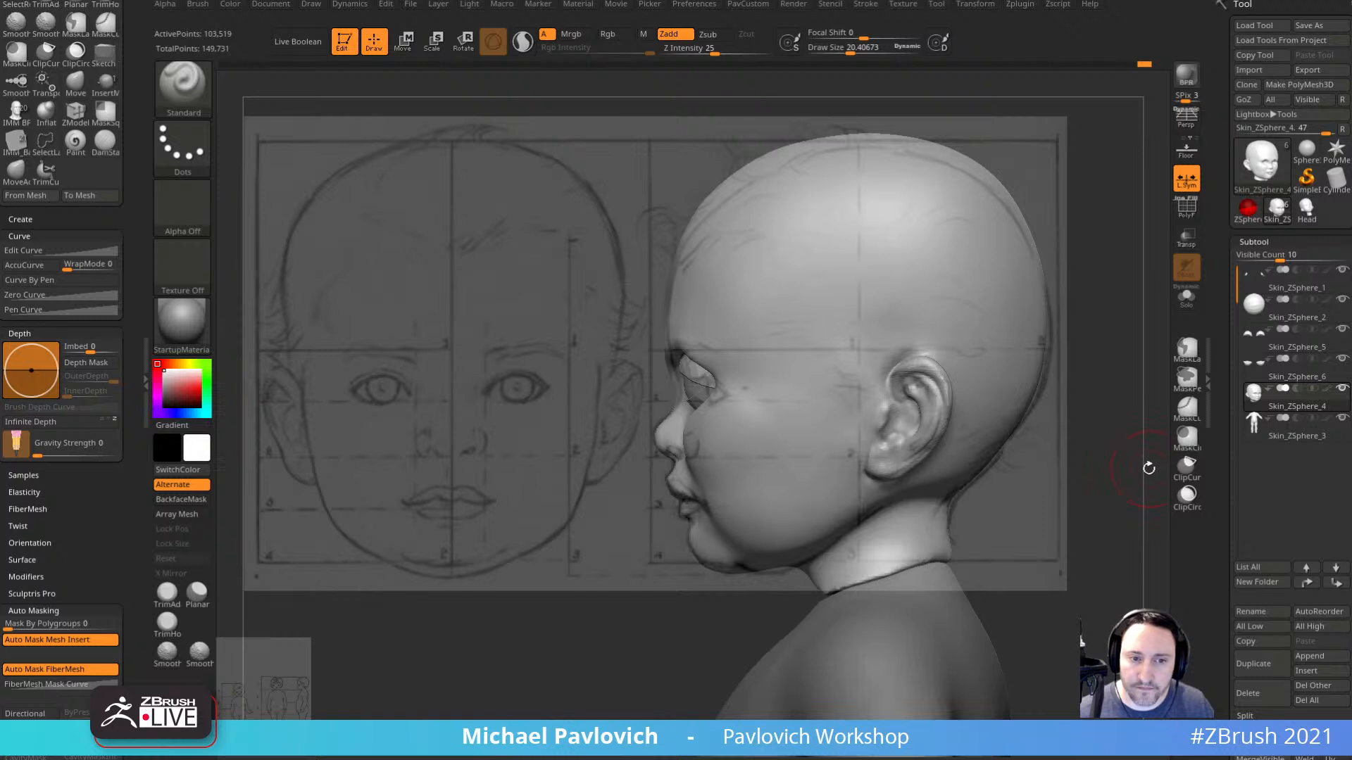
key("bracketright")
key("bracketright")
key("bracketright")
key("bracketright")
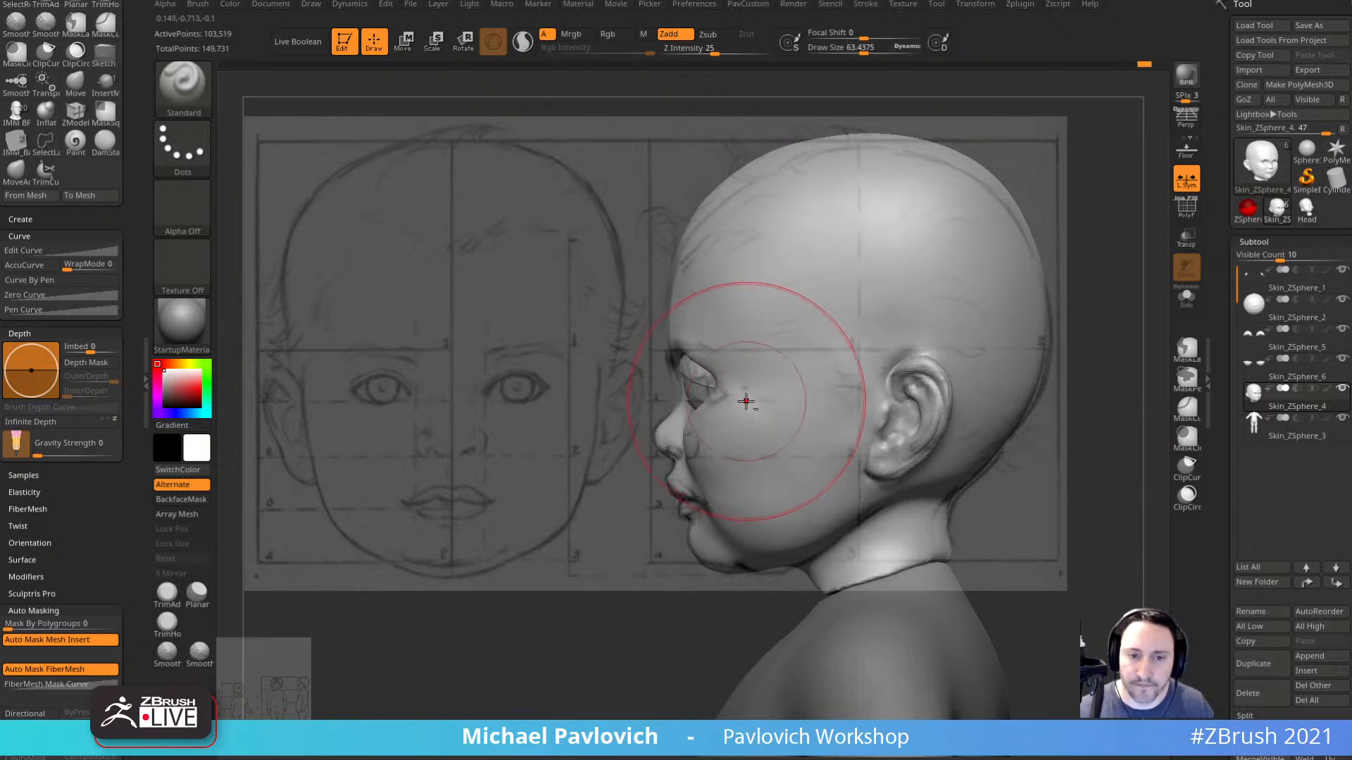
key("bracketleft")
key("bracketleft")
key("bracketright")
key("bracketright")
key("b")
key("m")
key("v")
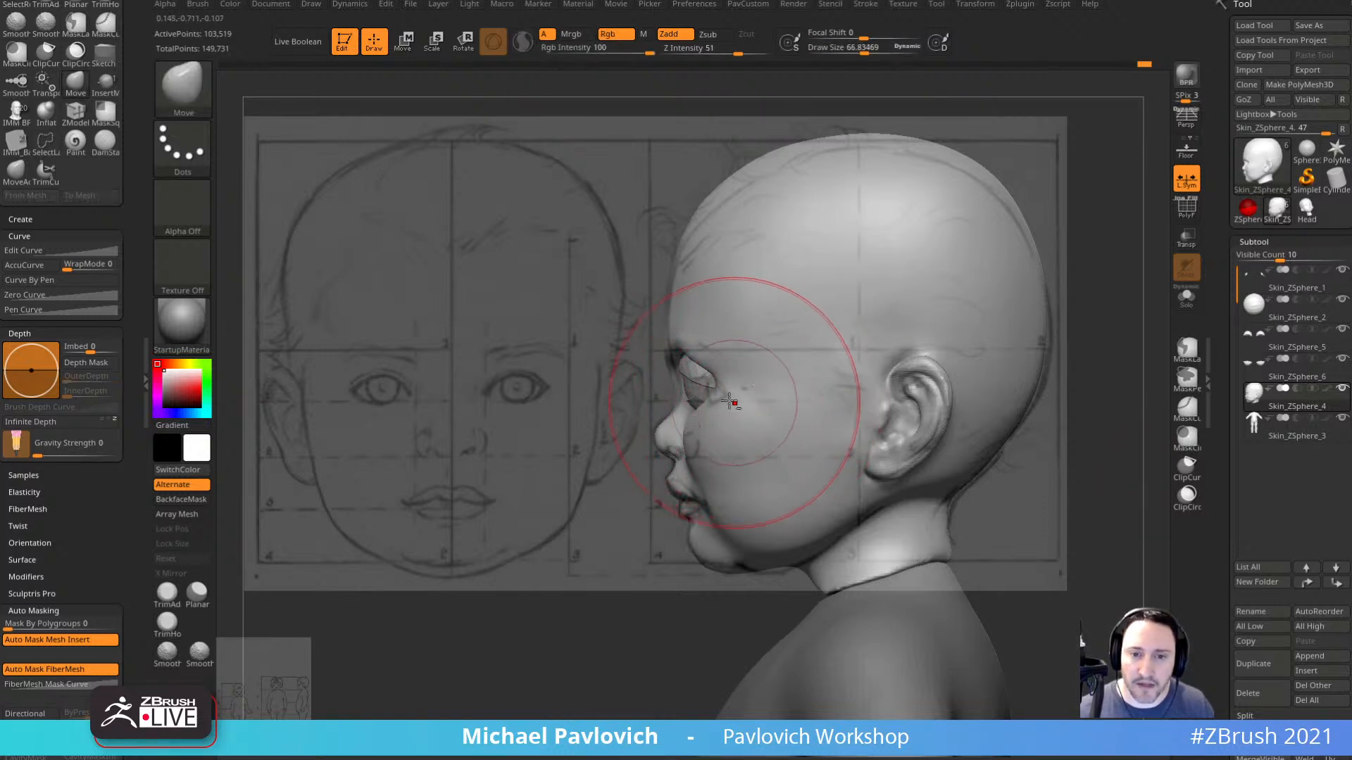
left_click_drag(729, 402, 743, 393)
key("bracketleft")
key("bracketleft")
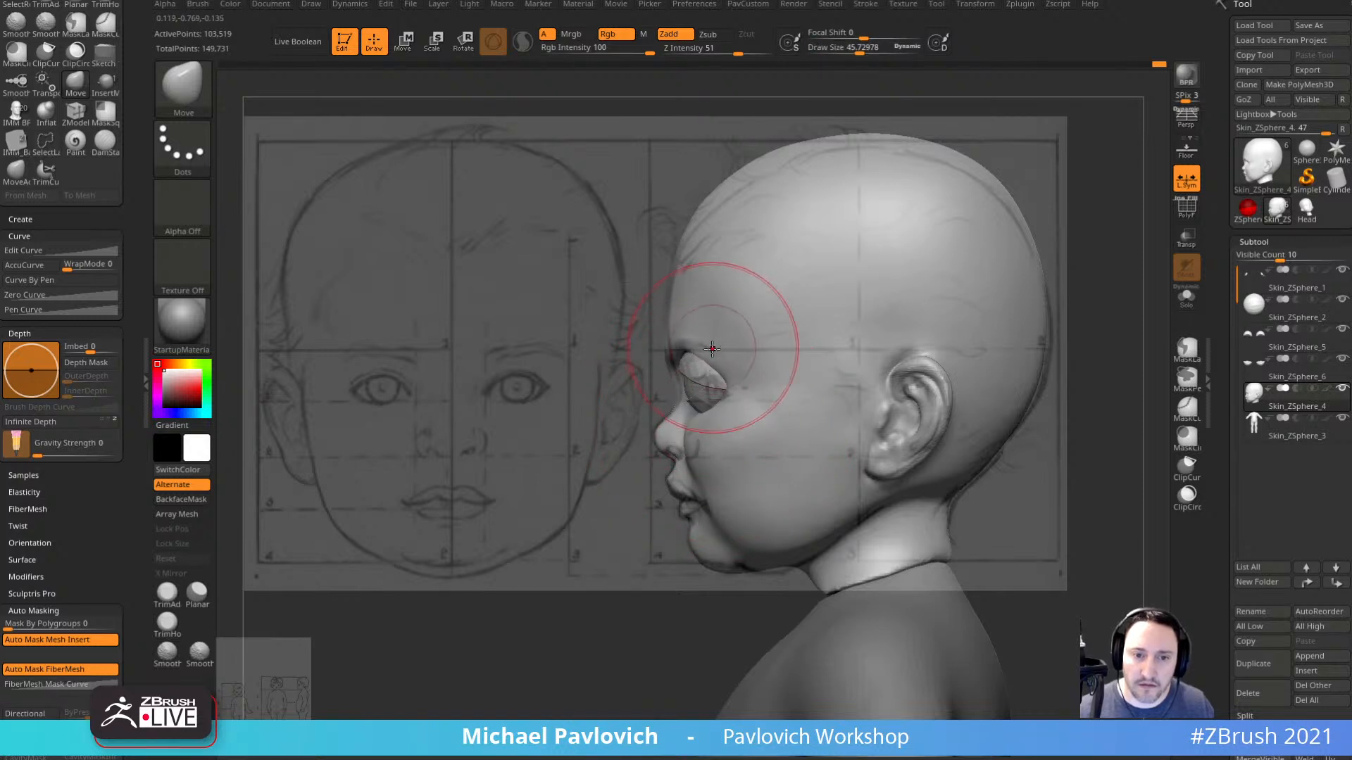
Set the eyeballs and eyelids to move together as selected subtools and shift them back and down toward the side sketch's eye.
key("bracketleft")
key("bracketleft")
key("bracketleft")
key("b")
key("s")
key("t")
left_click(702, 385, "alt")
key("w")
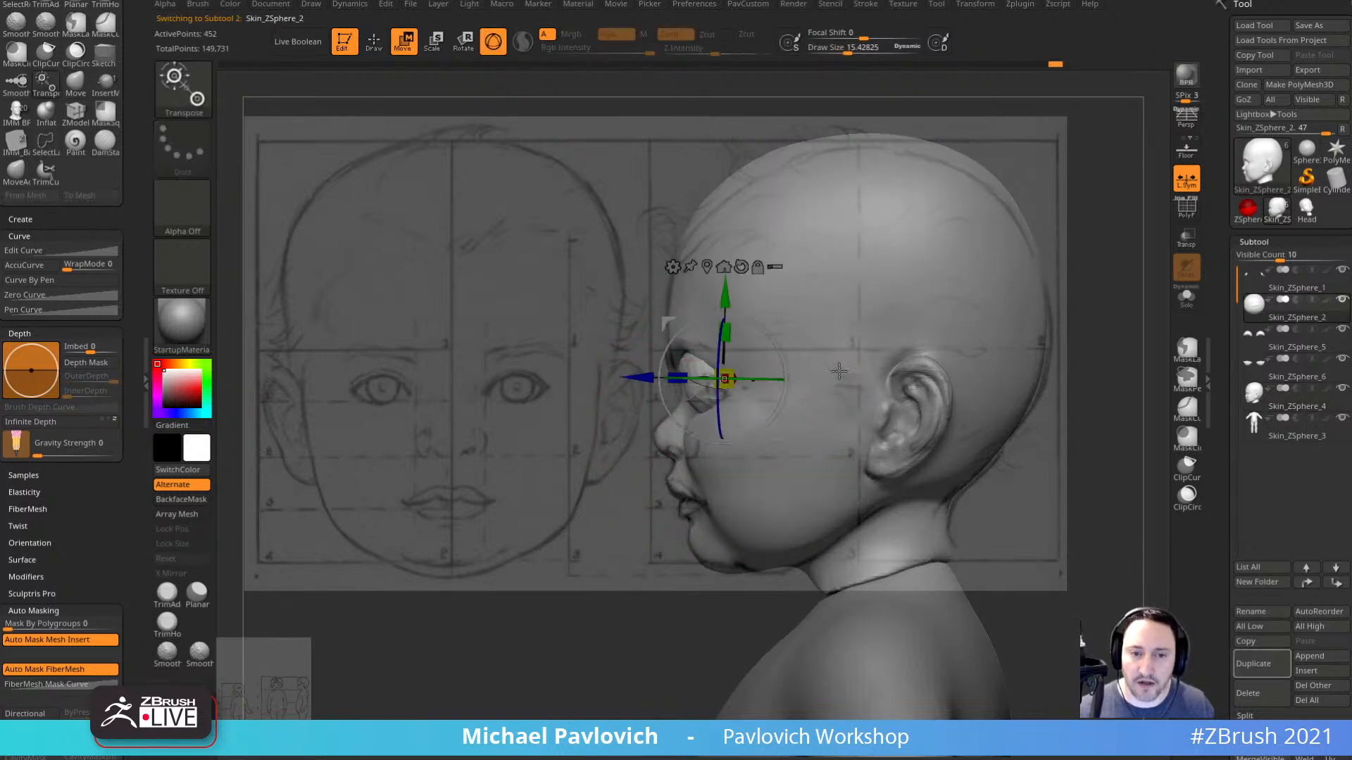
left_click(532, 340, "ctrl+shift")
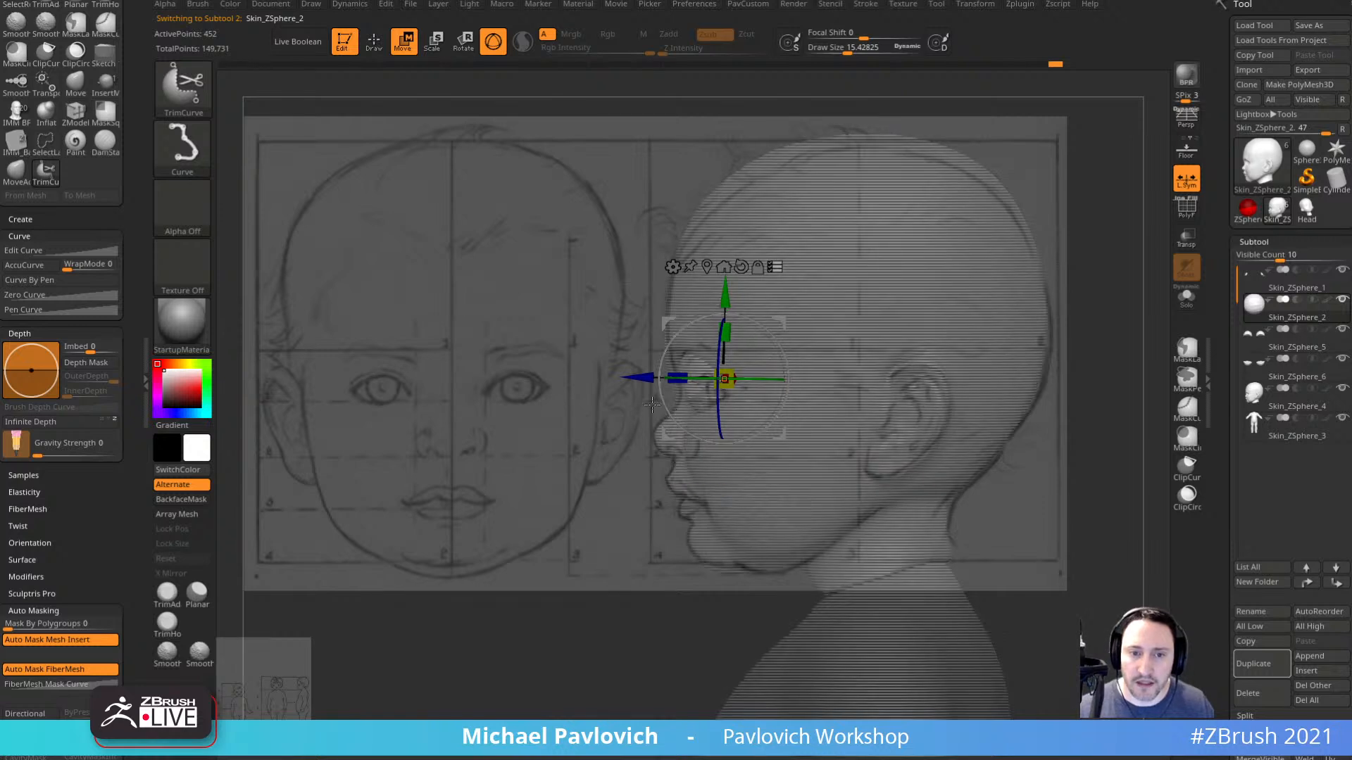
left_click(183, 89, "ctrl+shift")
left_click(439, 104)
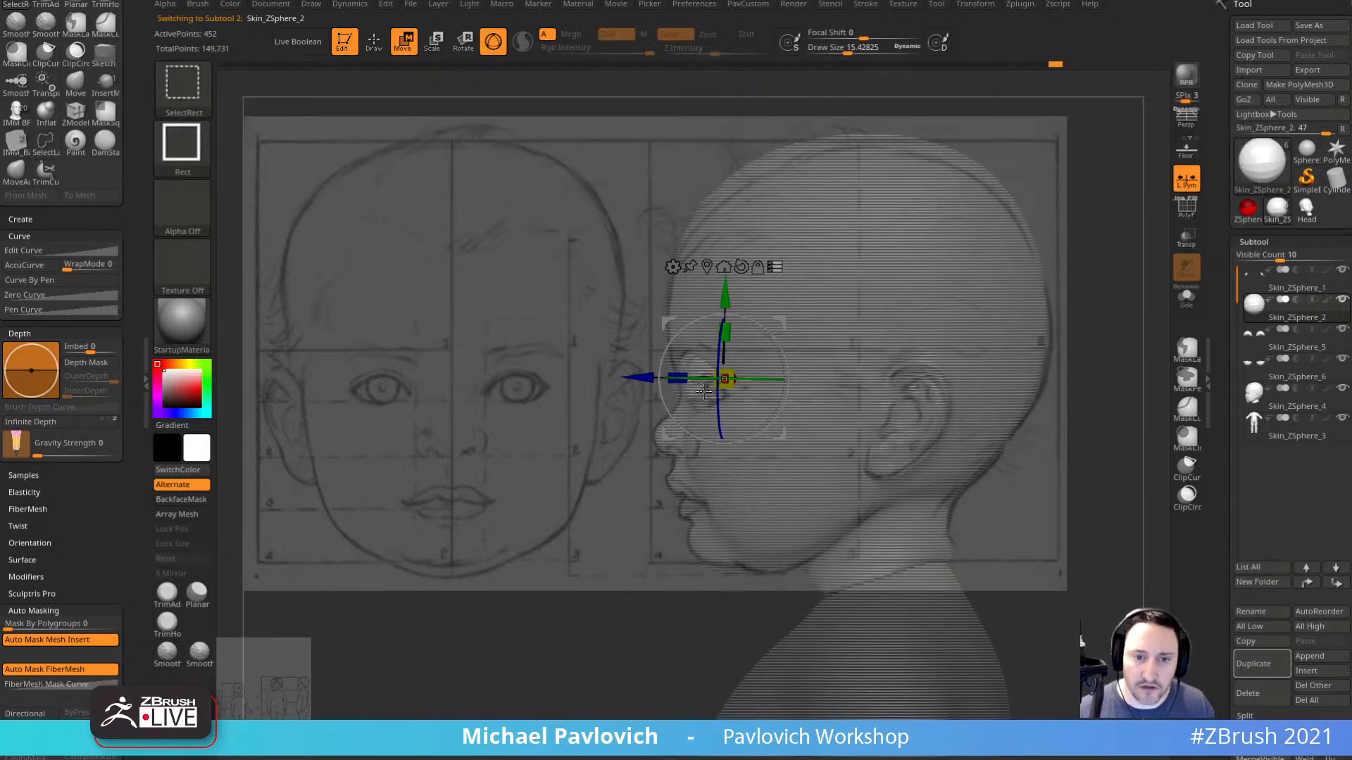
left_click_drag(784, 325, 801, 335)
Hide the reference sketches and nudge the eyeballs and eyelids slightly within the sockets from the front.
key("shift+z")
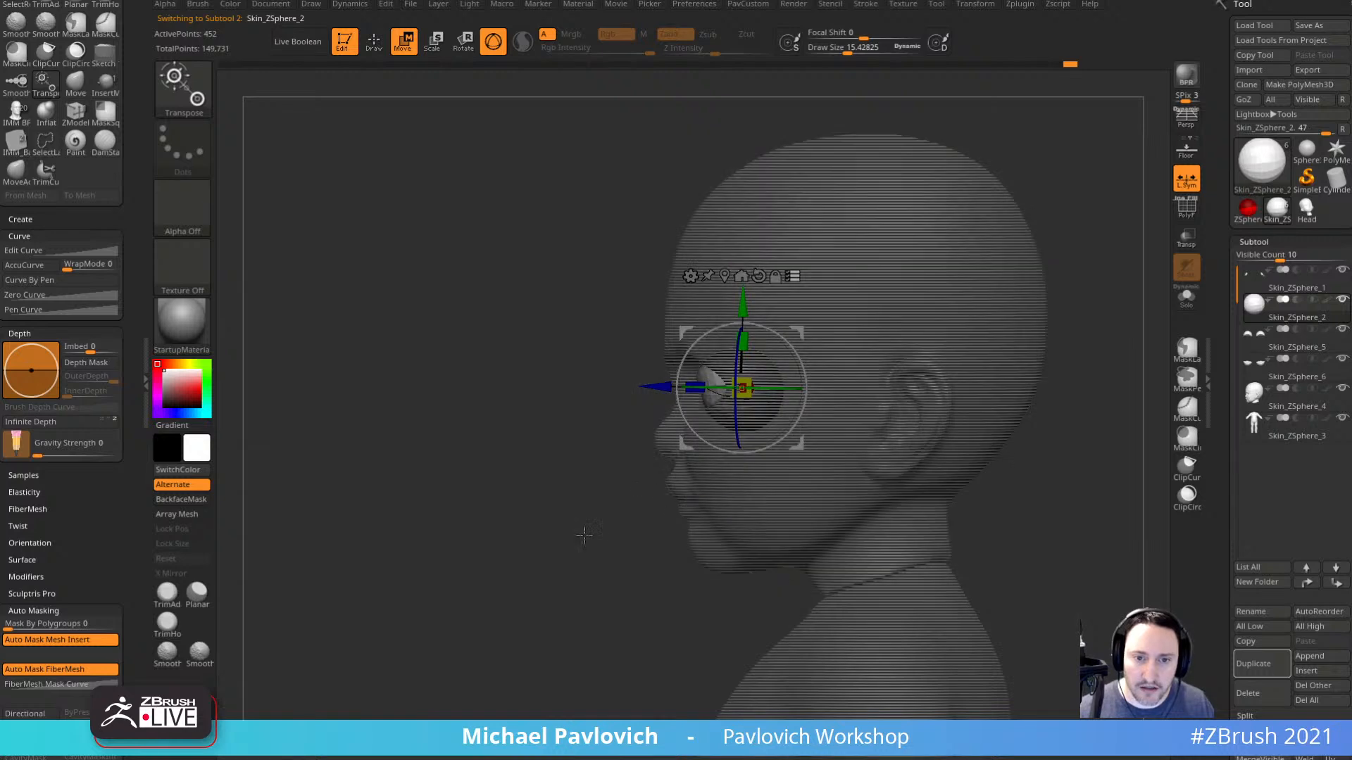
key("shift+z")
key("shift+z")
right_click_drag(742, 497, 943, 381)
key("q")
key("w")
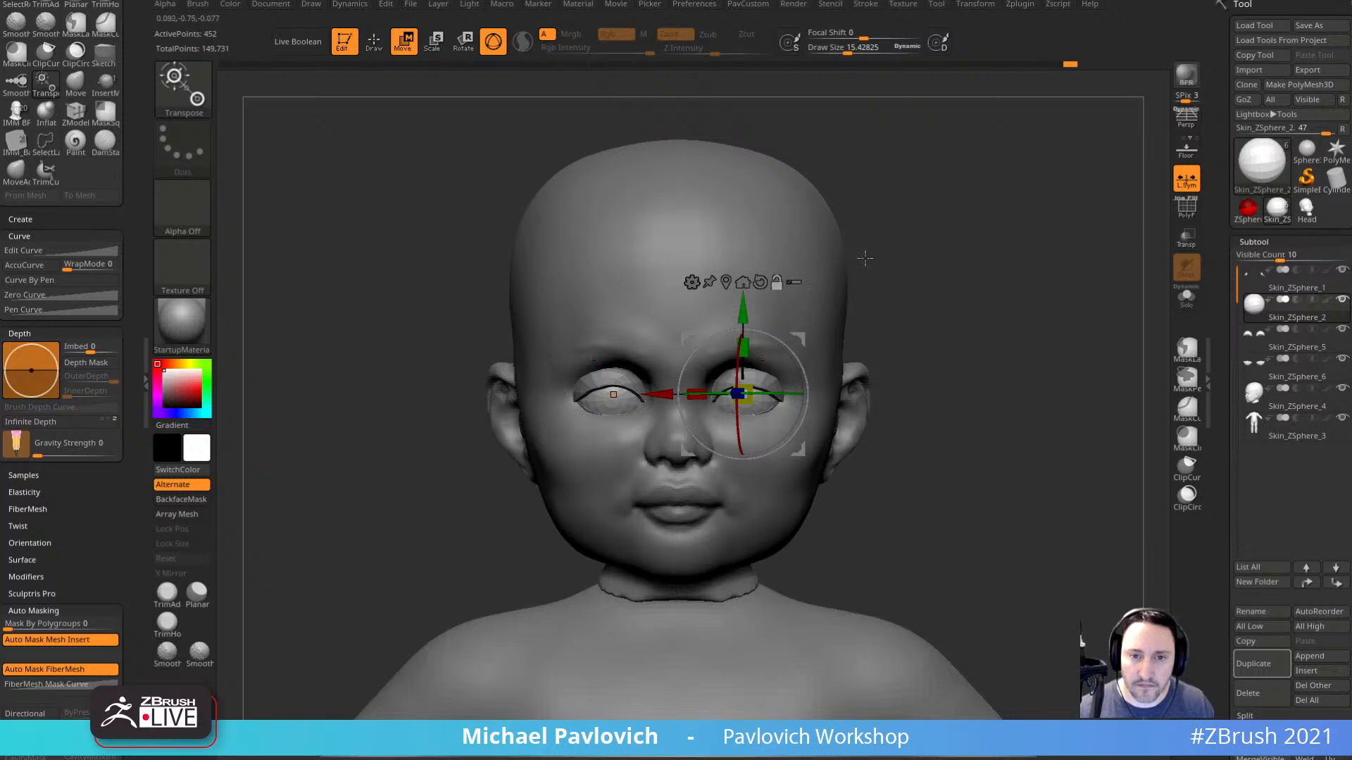
right_click_drag(779, 283, 765, 304, "alt")
left_click(781, 303)
left_click_drag(787, 359, 787, 356)
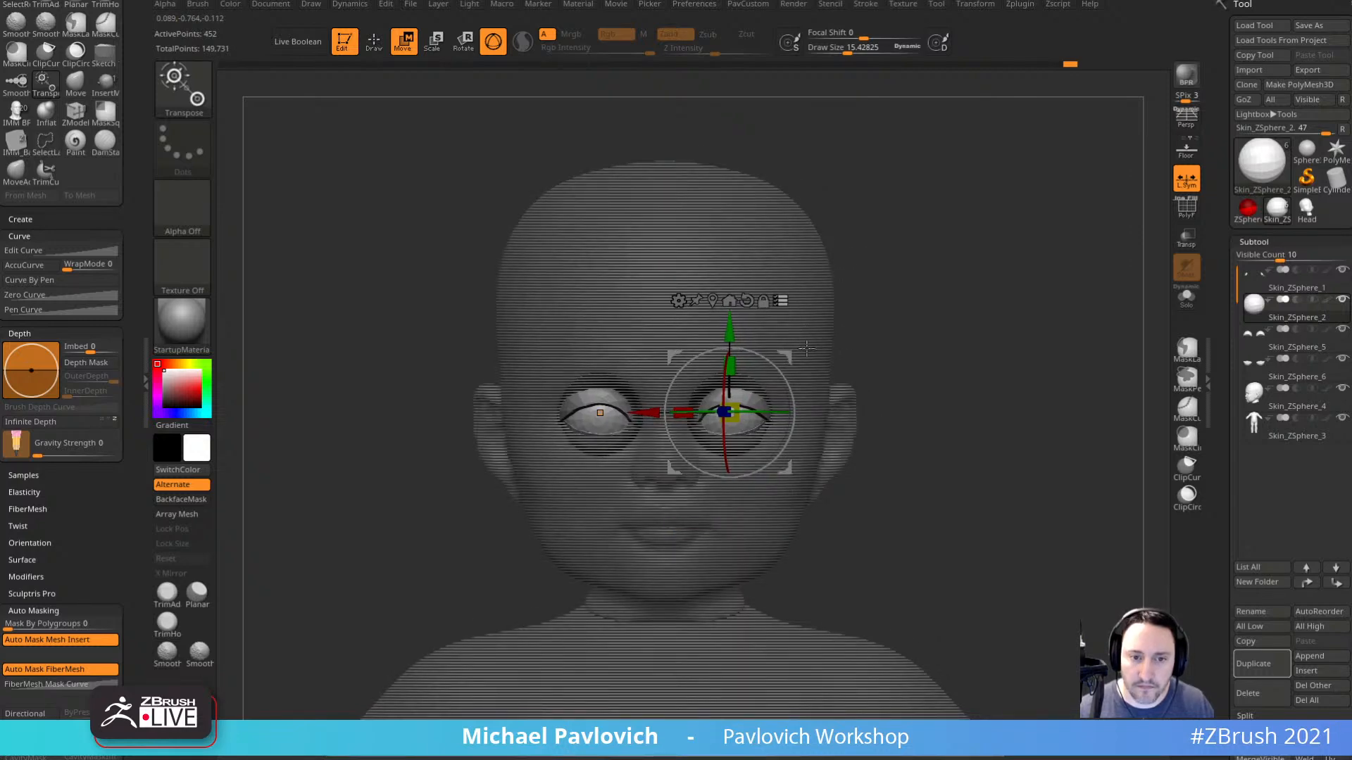
Show the reference sketches and line the eyeballs and eyelids up with the eyes in the front drawing.
key("shift+z")
key("2")
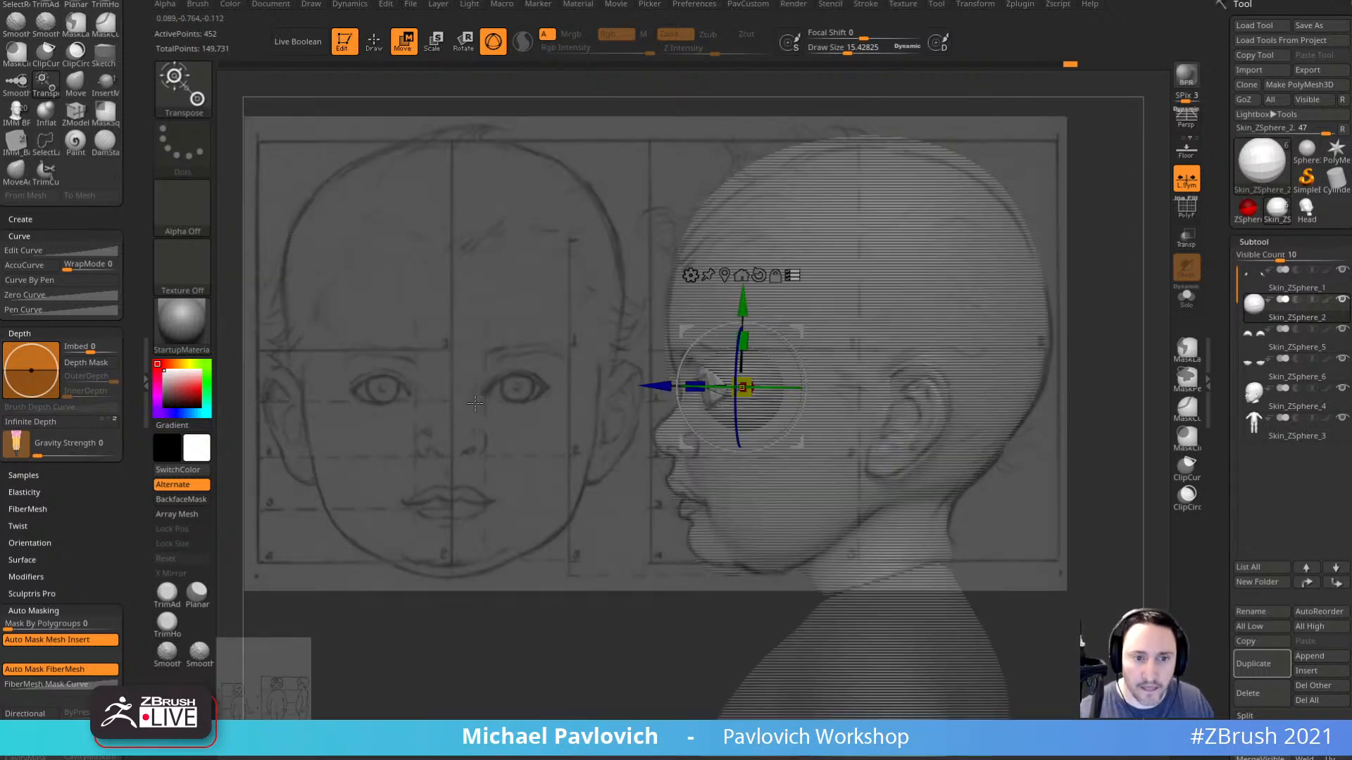
key("1")
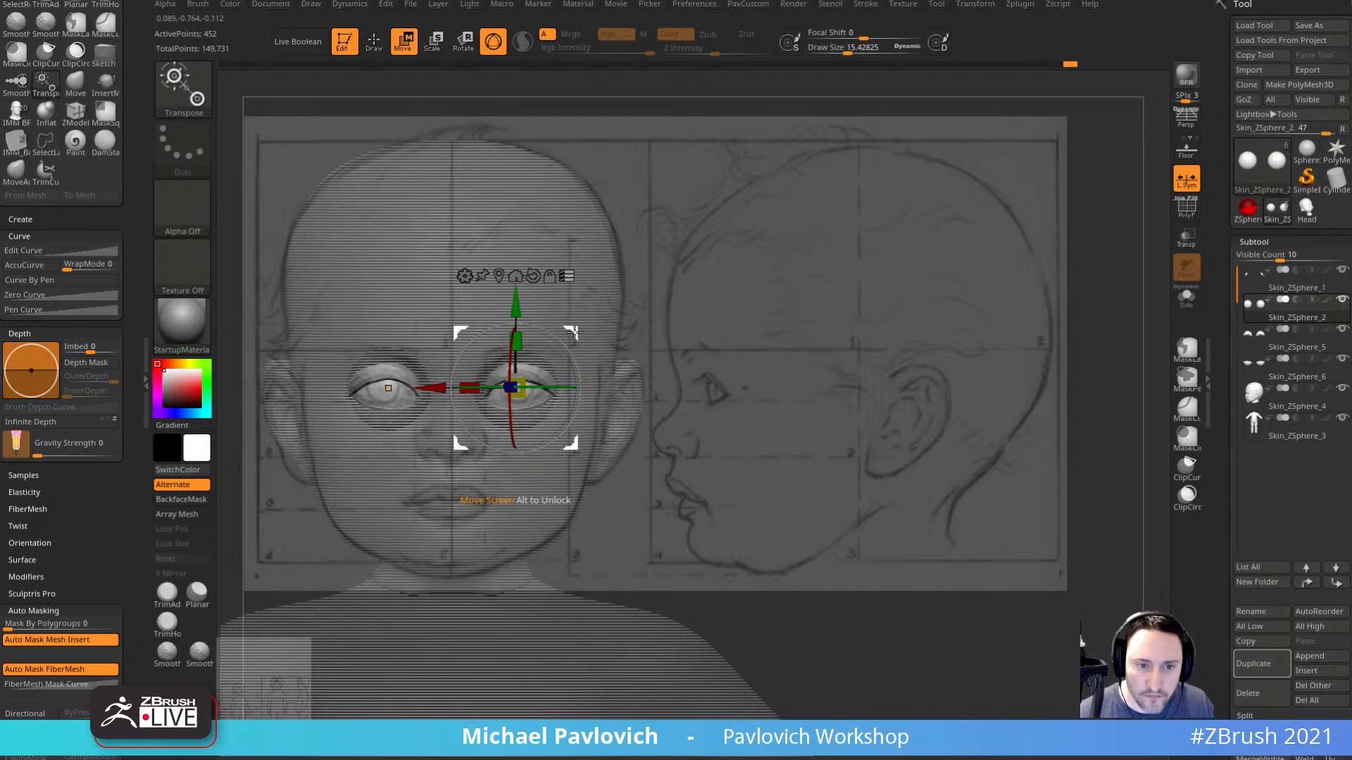
left_click_drag(573, 332, 576, 327)
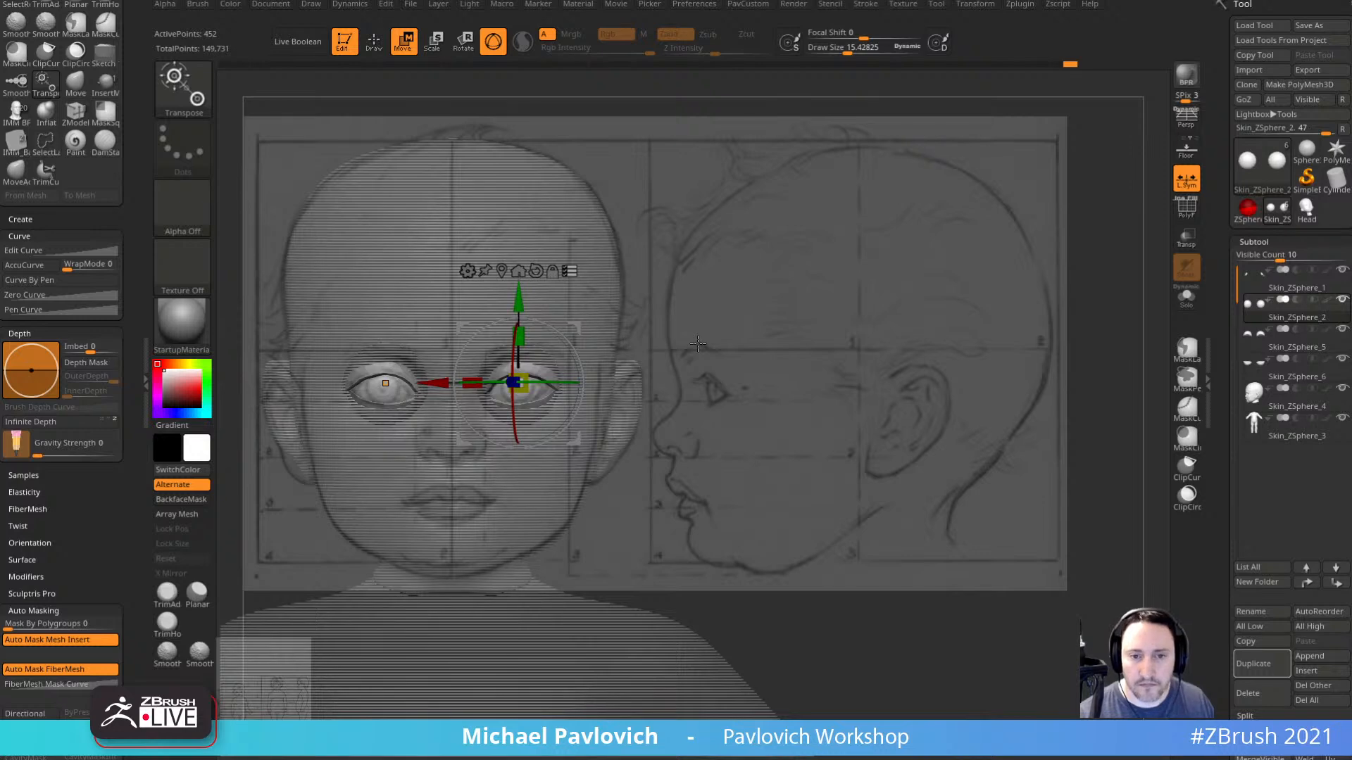
left_click_drag(749, 638, 751, 642, "alt")
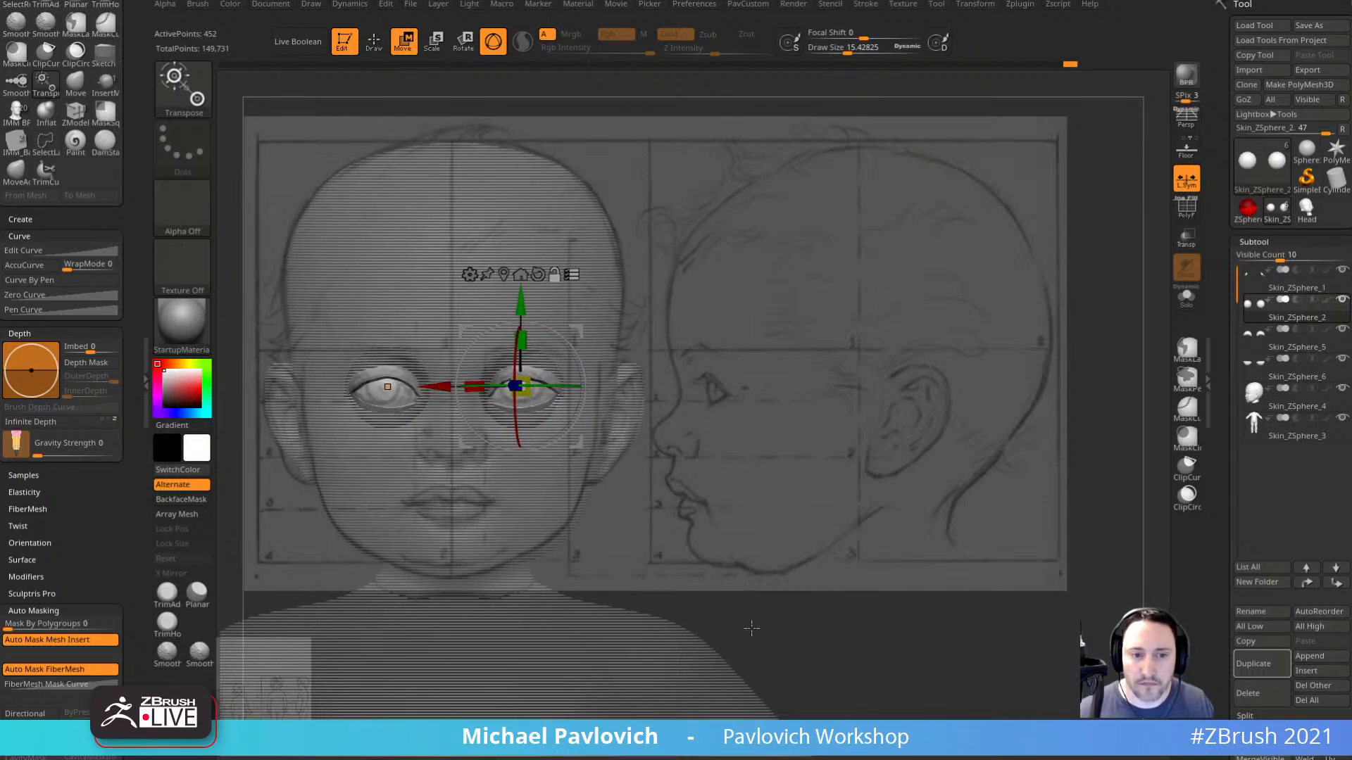
Check the repositioned eyes against the side drawing by toggling the reference overlay, ending in Draw mode.
key("2")
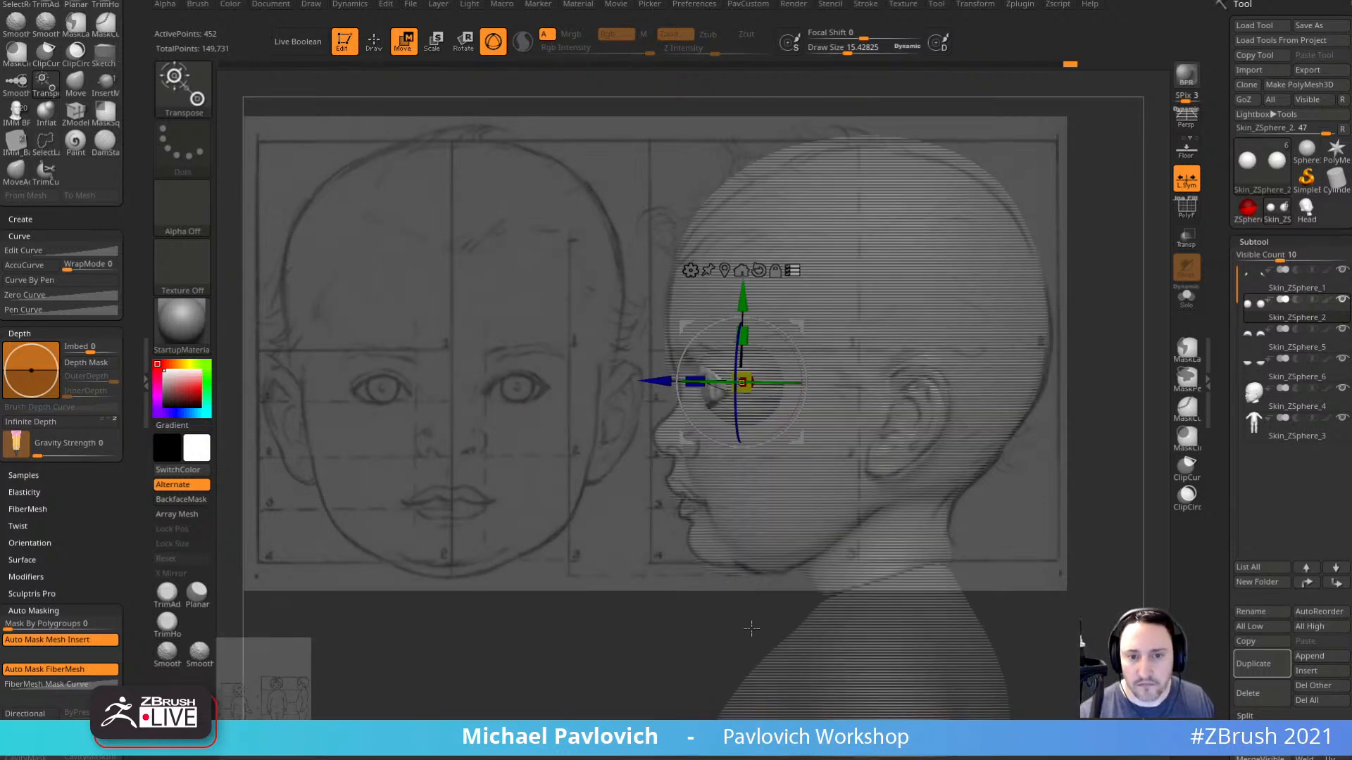
key("shift+z")
key("q")
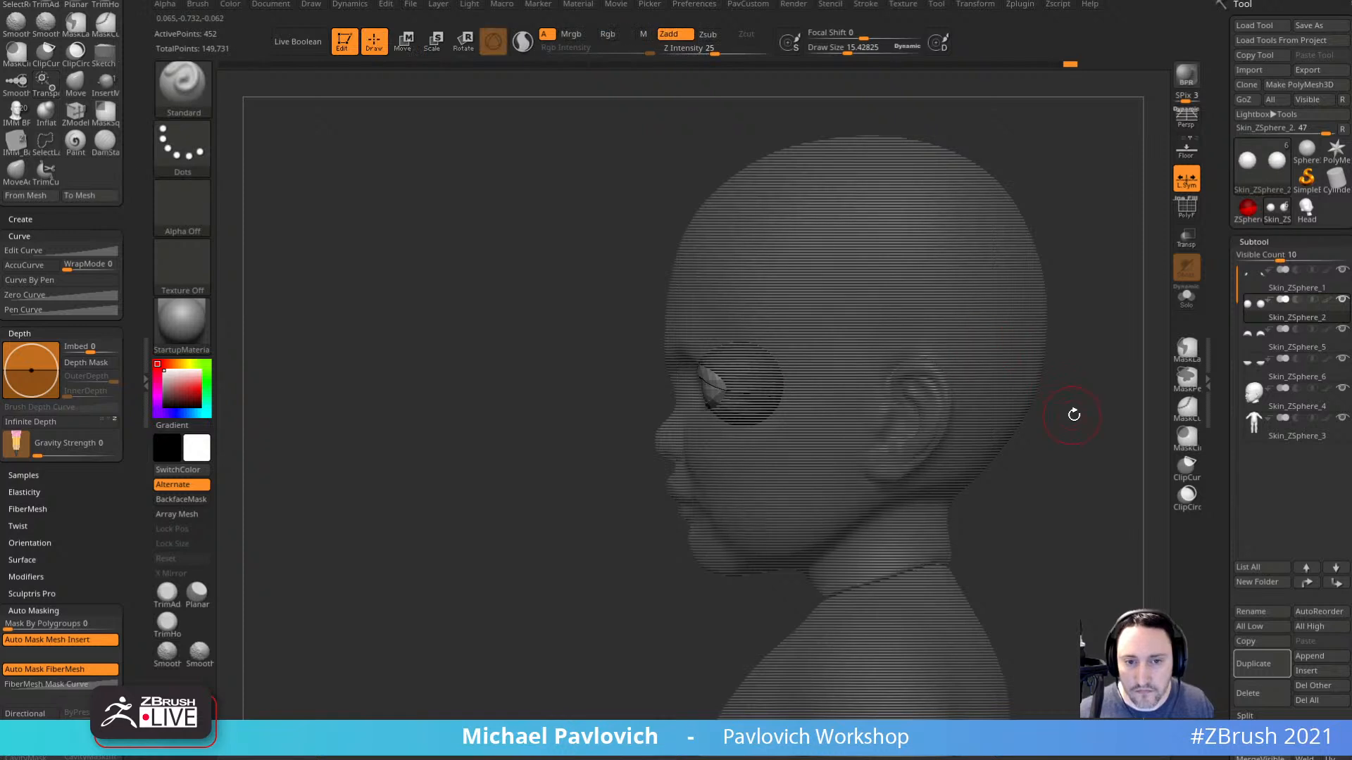
key("shift+z")
key("w")
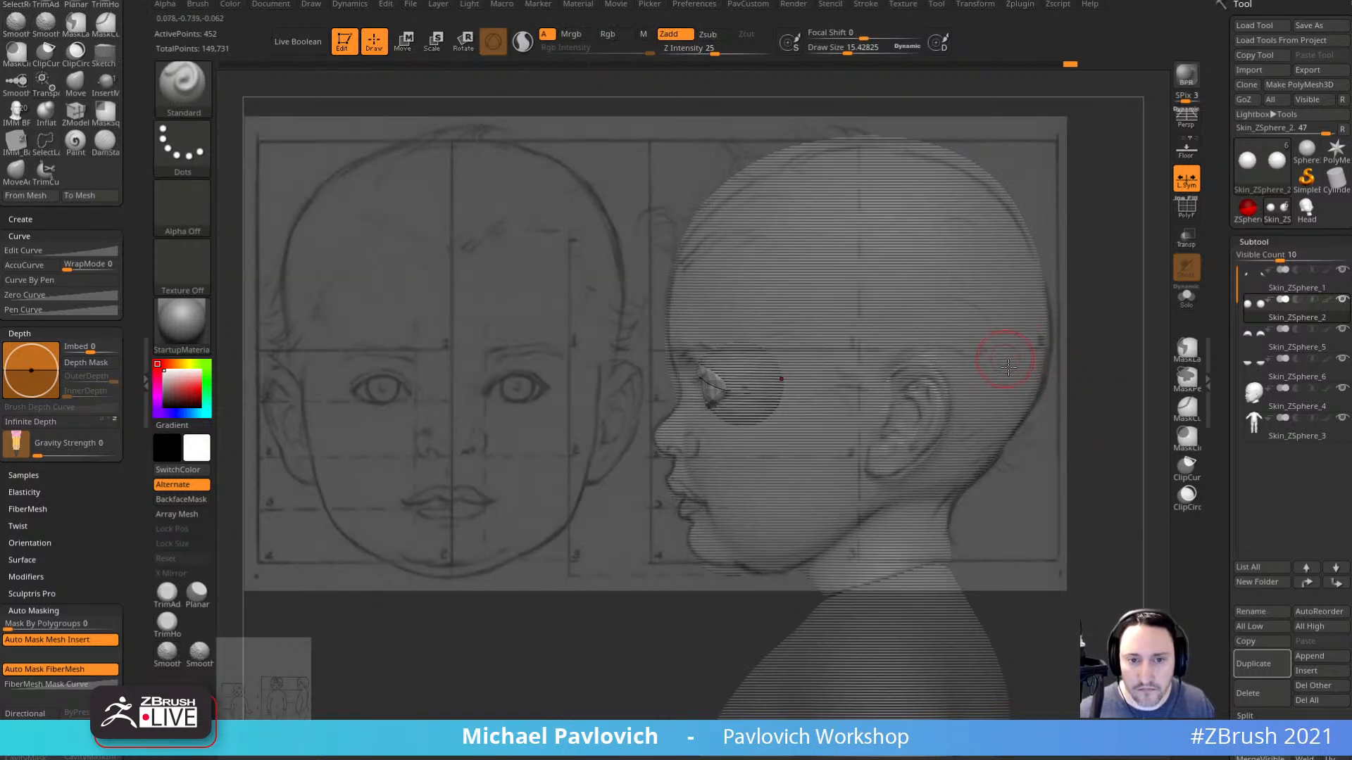
key("shift+z")
key("q")
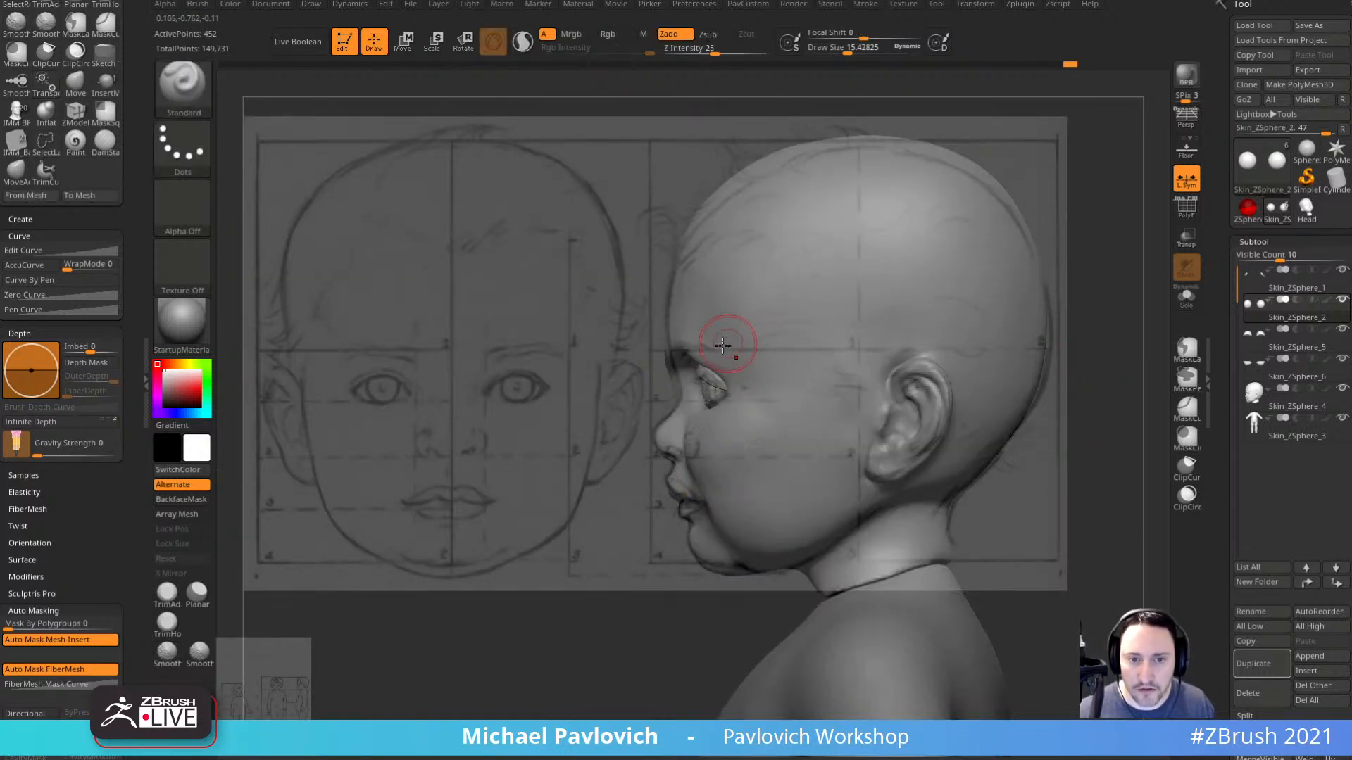
Select the head mesh, hide the reference sketches and smooth the brow area above the inner corner of the eye.
left_click(679, 347, "alt")
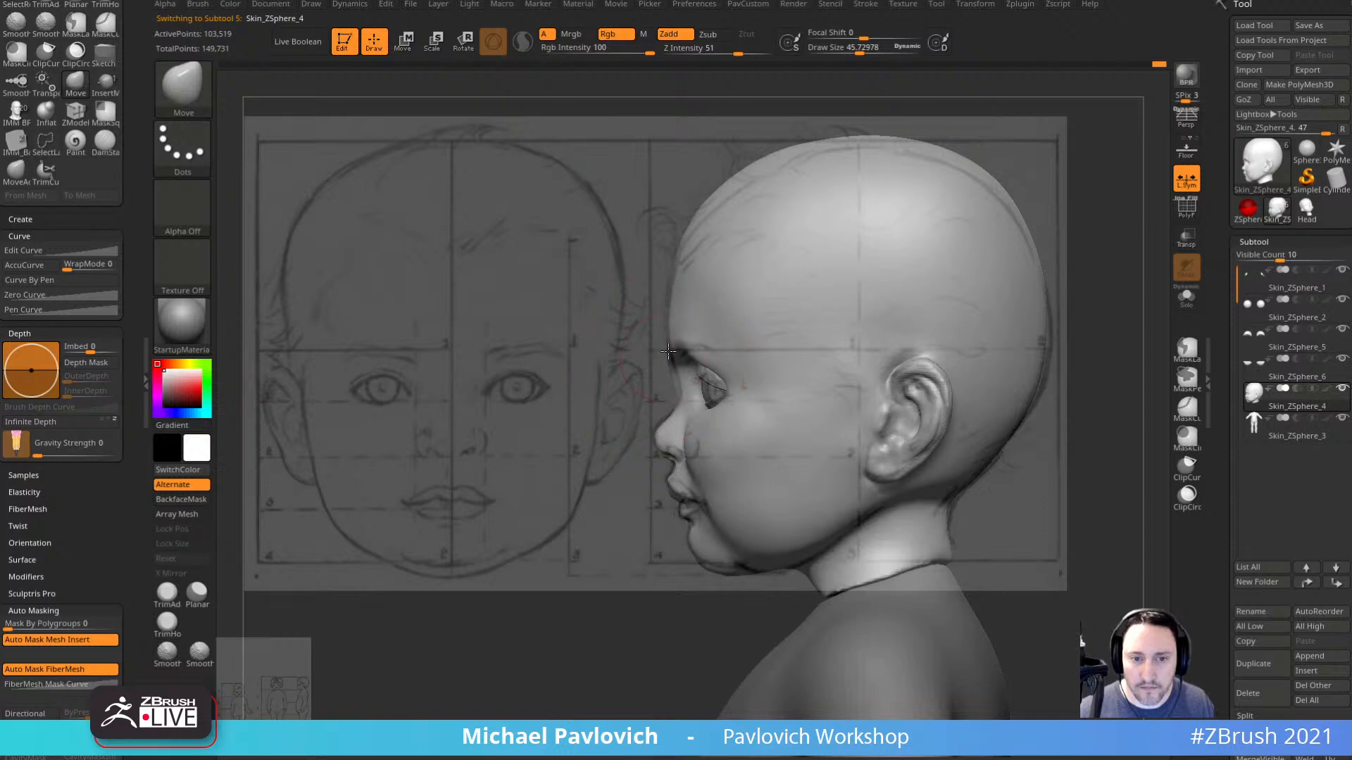
key("s")
mouse_move(704, 367)
left_mouse_down()
mouse_move(694, 368)
mouse_move(794, 341)
mouse_move(978, 352)
mouse_move(953, 381)
mouse_move(926, 376)
left_mouse_up()
key("shift+z")
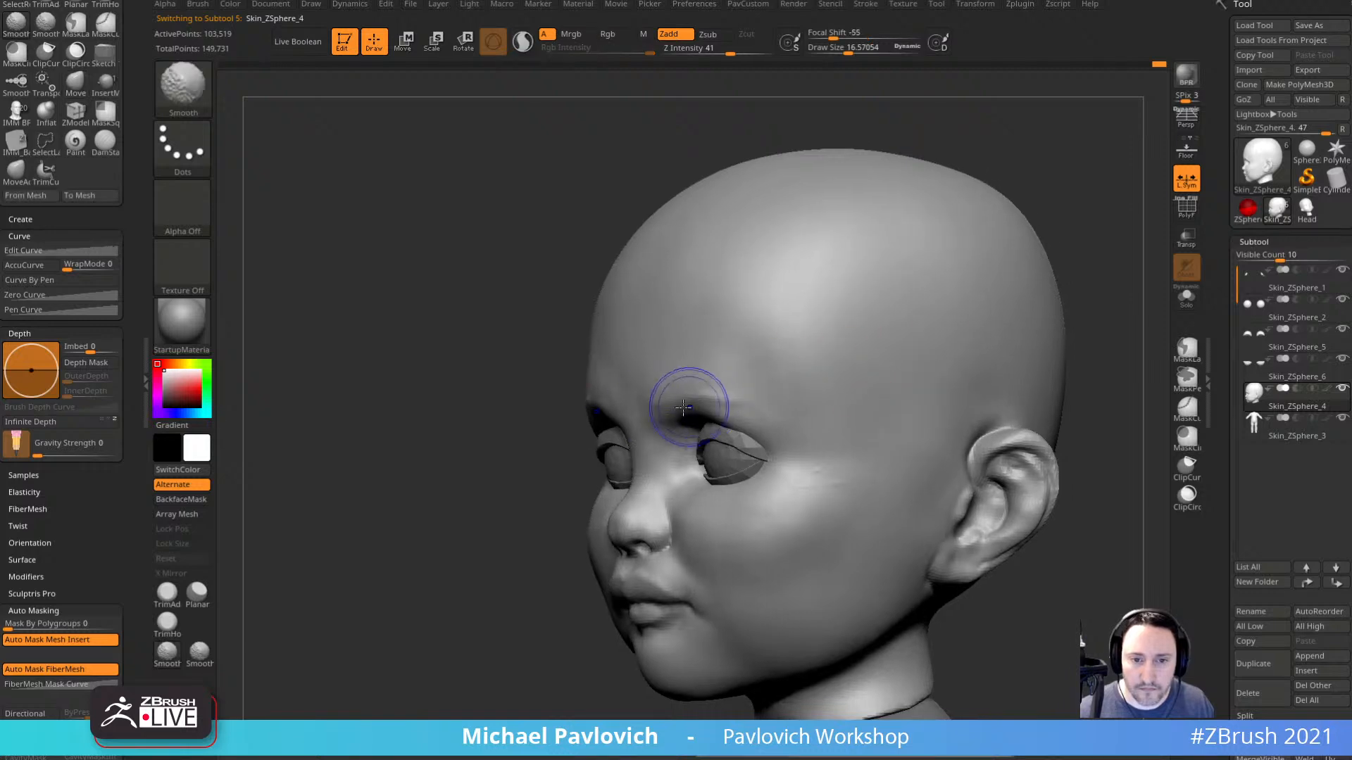
left_click_drag(531, 512, 712, 450)
left_click_drag(999, 374, 848, 383)
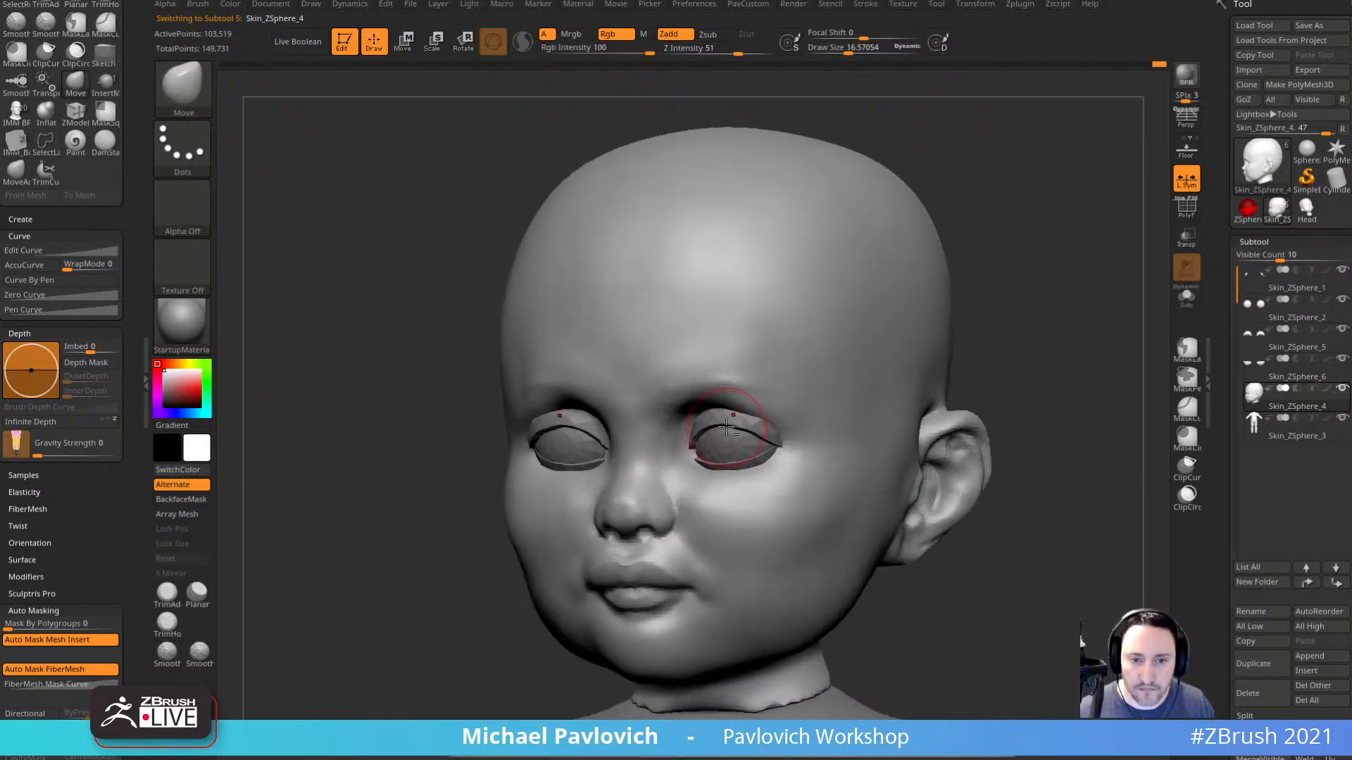
Select the upper eyelids and fit their inner part around the eyeballs with a small Move brush and light smoothing.
left_click(733, 421, "alt")
key("ctrl+shift+d")
left_click_drag(1043, 346, 1050, 256, "alt")
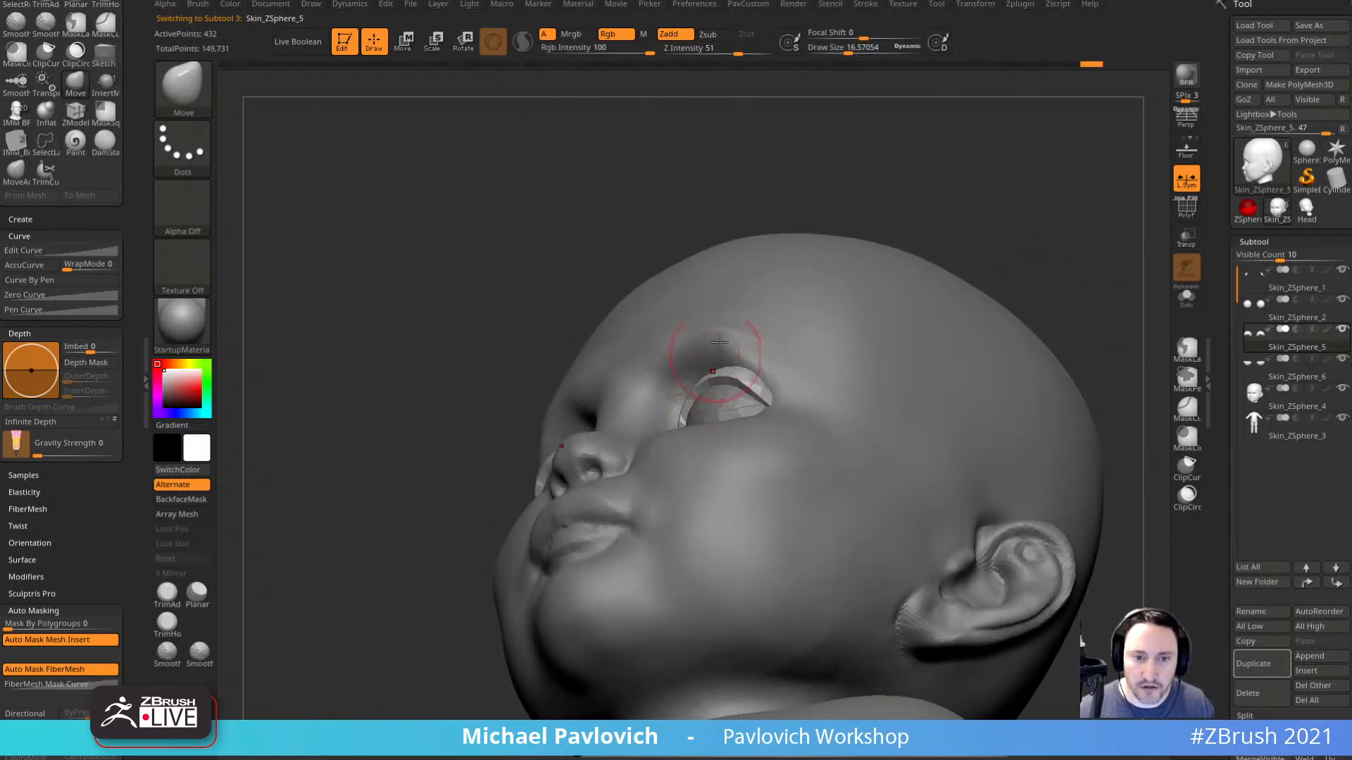
mouse_move(818, 226)
left_mouse_down()
mouse_move(836, 263)
mouse_move(679, 519)
left_mouse_up()
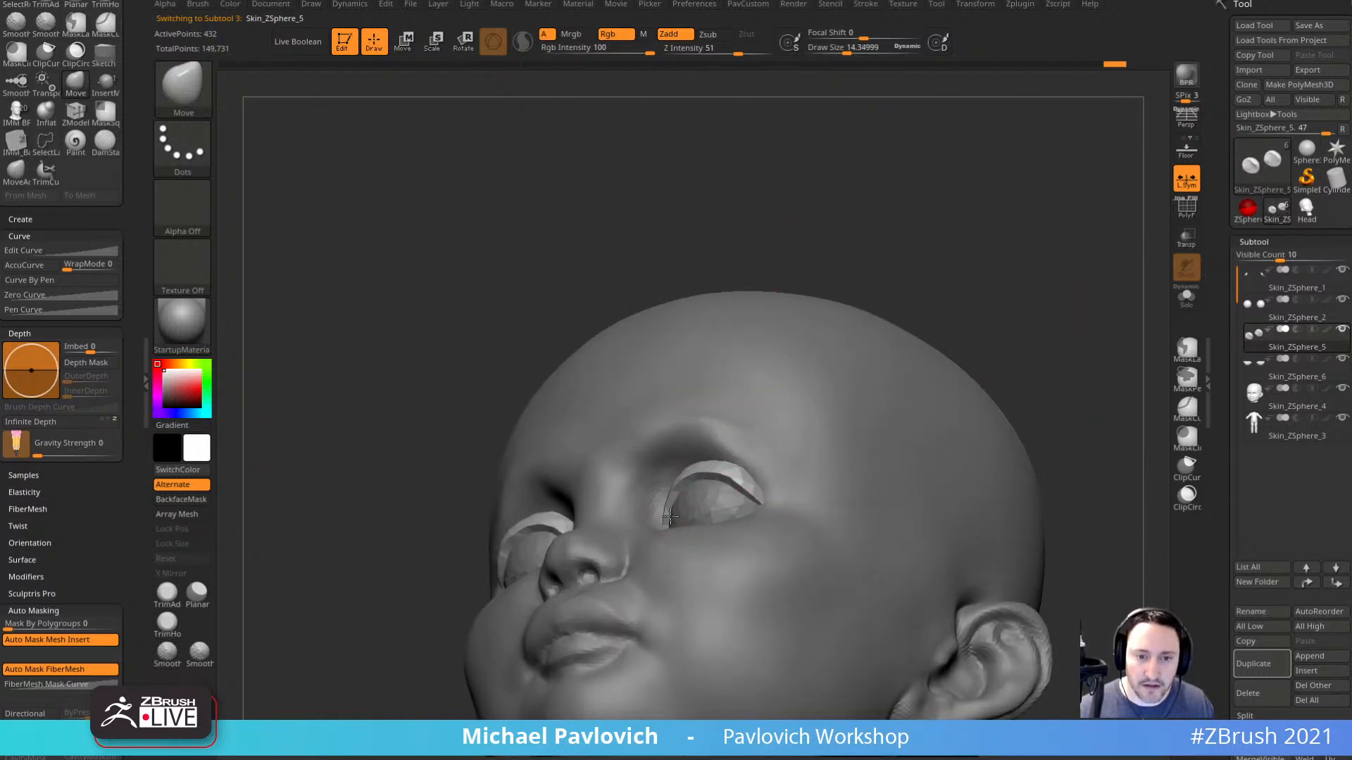
left_click_drag(707, 452, 699, 491, "shift")
Adjust the inner corners of the upper eyelids using a larger Move brush.
mouse_move(787, 276)
left_mouse_down()
mouse_move(799, 310)
mouse_move(844, 239)
left_mouse_up()
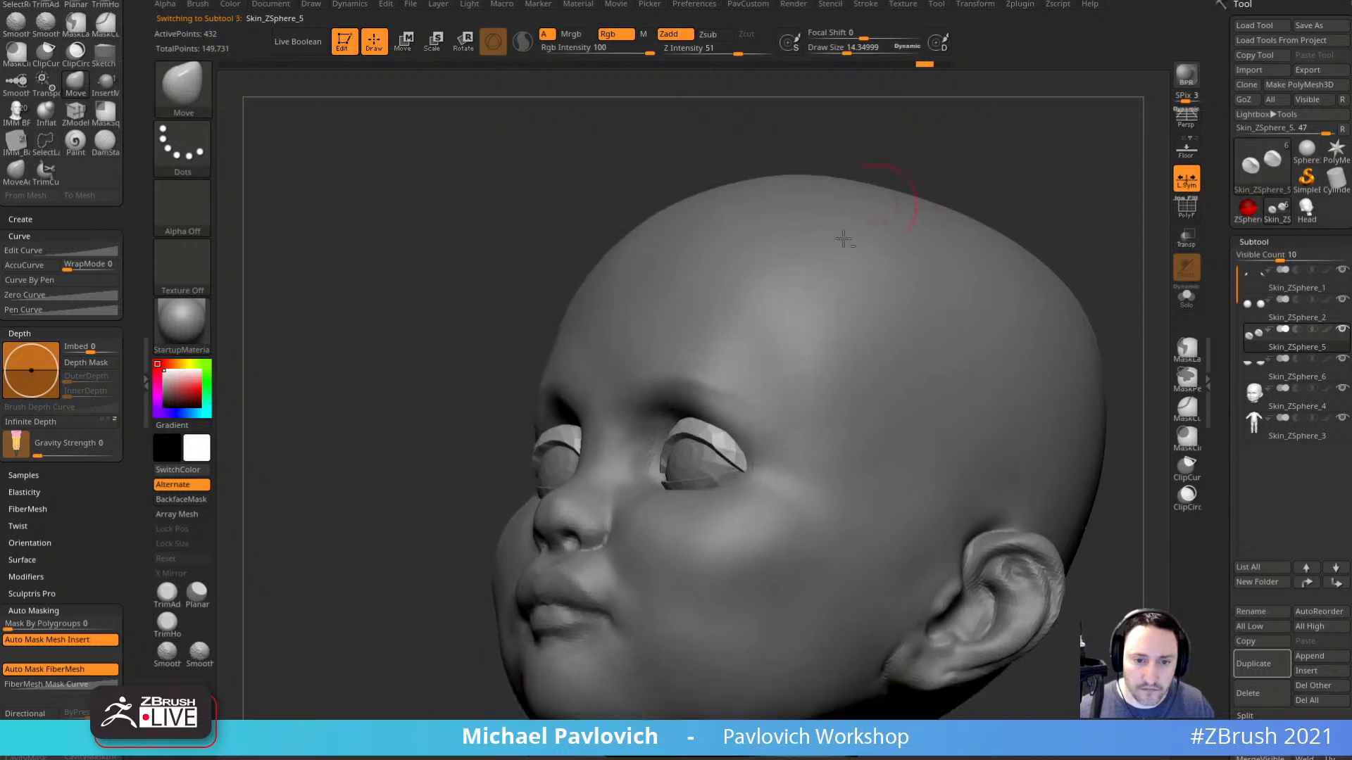
key("]")
left_click_drag(666, 484, 664, 482)
key("s")
left_click_drag(665, 483, 664, 483)
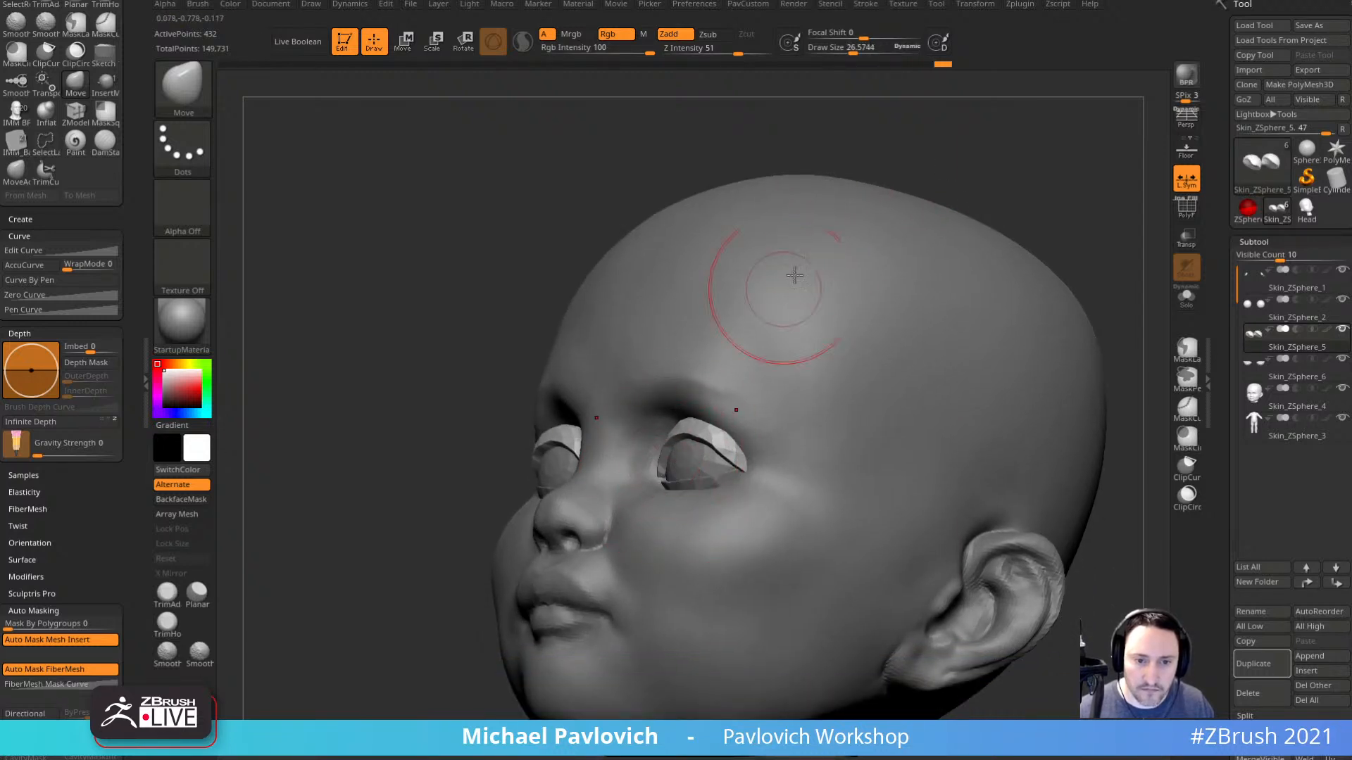
left_click_drag(796, 275, 891, 285)
left_click_drag(964, 378, 873, 443)
Select the head mesh and work the skin beneath the lower eyelids and at the outer eye corners with the Standard brush.
key("1")
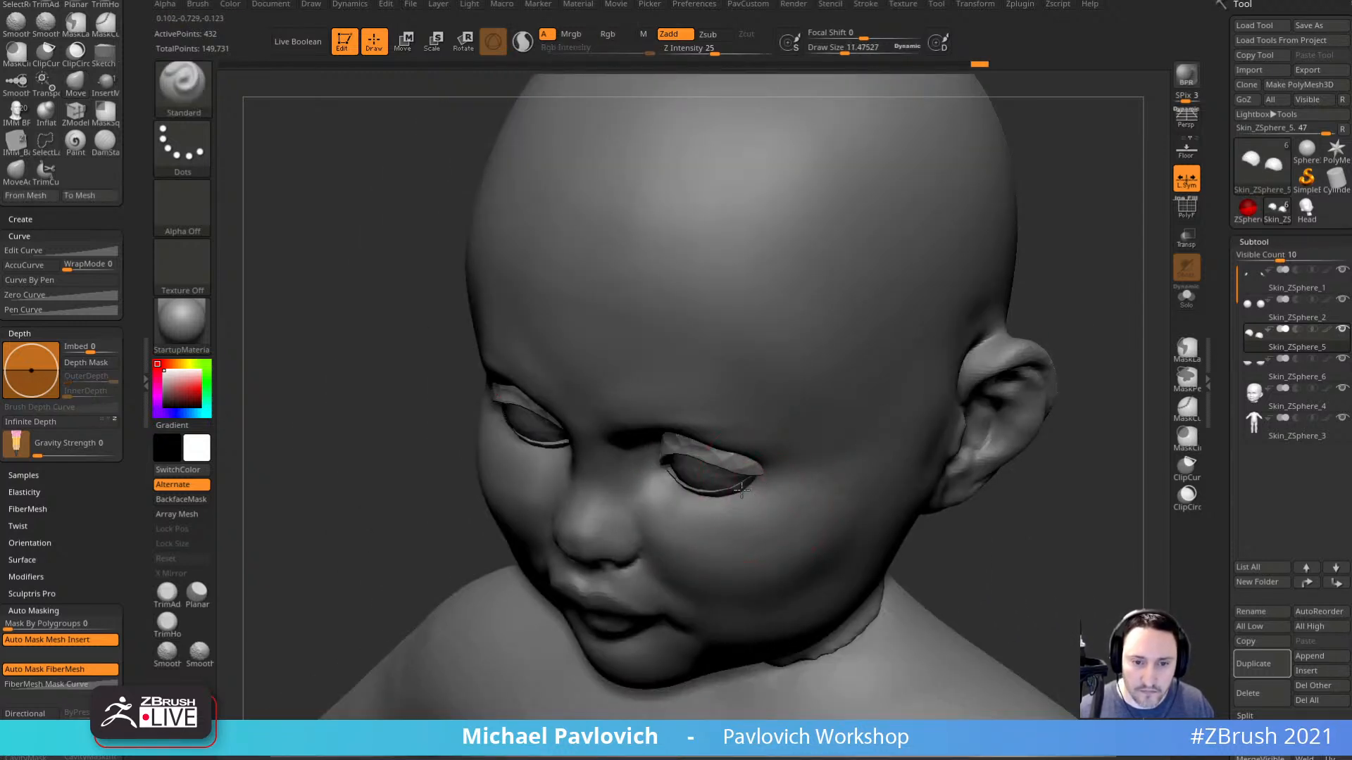
left_click(789, 482, "alt")
key("s")
left_click_drag(748, 471, 760, 471)
left_click_drag(681, 486, 739, 492)
right_click_drag(739, 542, 748, 498)
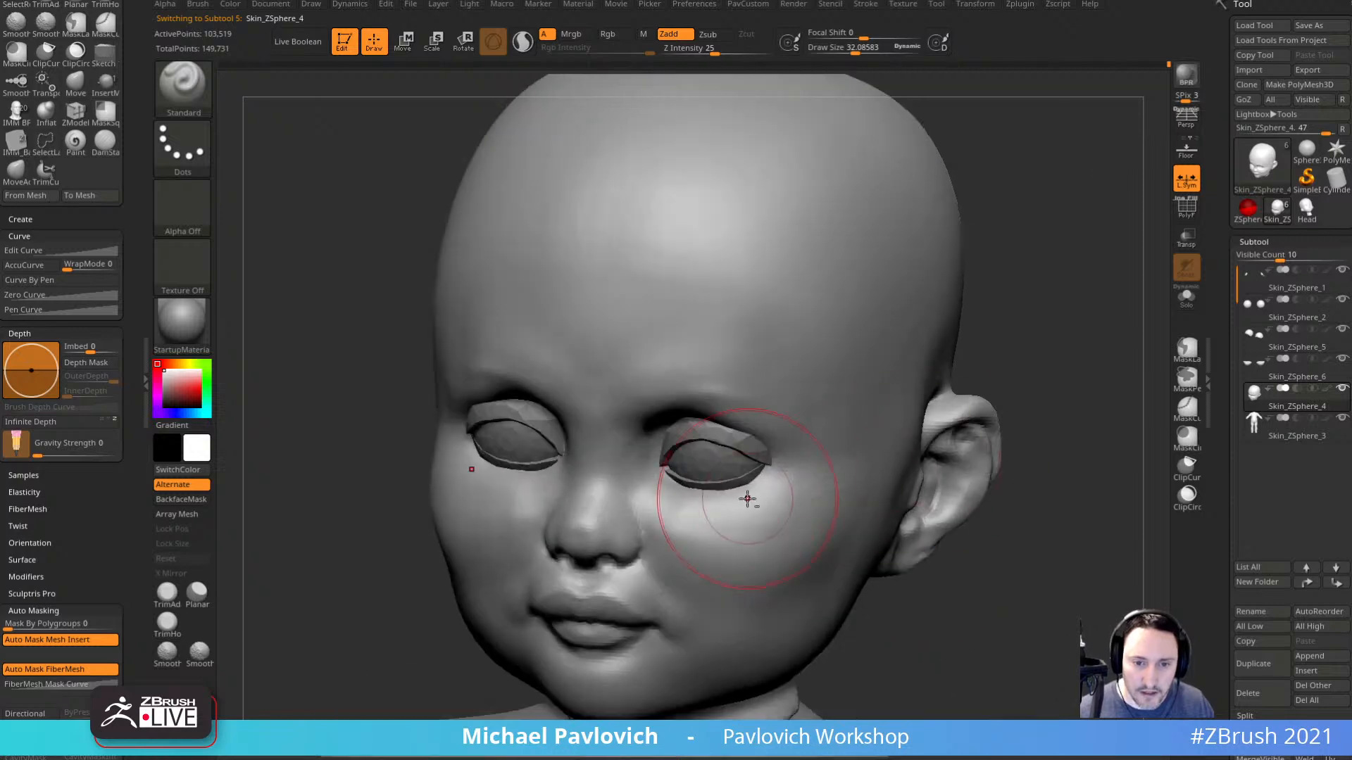
key("s")
left_click_drag(760, 483, 770, 470)
mouse_move(1035, 438)
right_mouse_down()
mouse_move(1041, 390)
mouse_move(972, 380)
mouse_move(975, 436)
mouse_move(662, 475)
right_mouse_up()
Select the lower eyelids and pull their outer corners into place with the Move brush.
key("s")
left_click(749, 474, "alt")
key("s")
key("b")
key("m")
key("v")
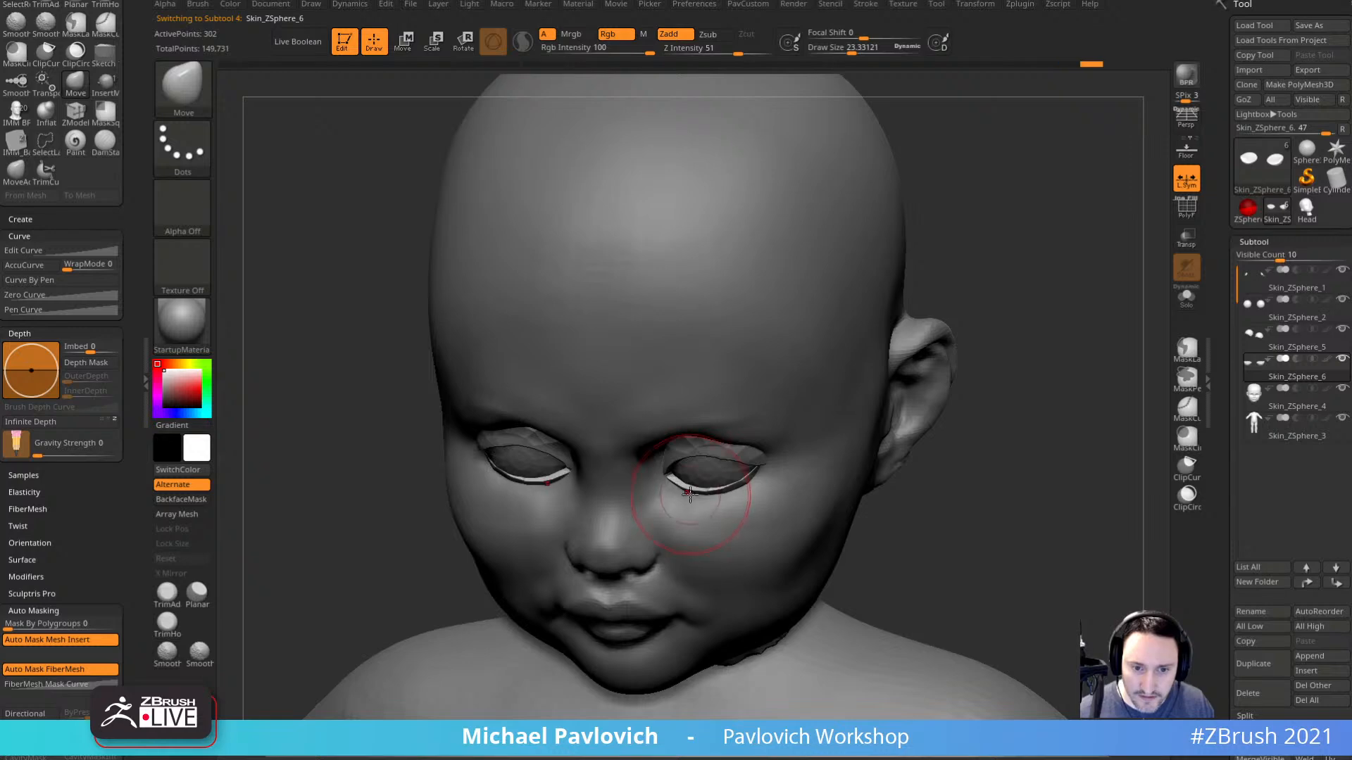
right_click_drag(944, 483, 757, 483)
left_click_drag(757, 483, 752, 482)
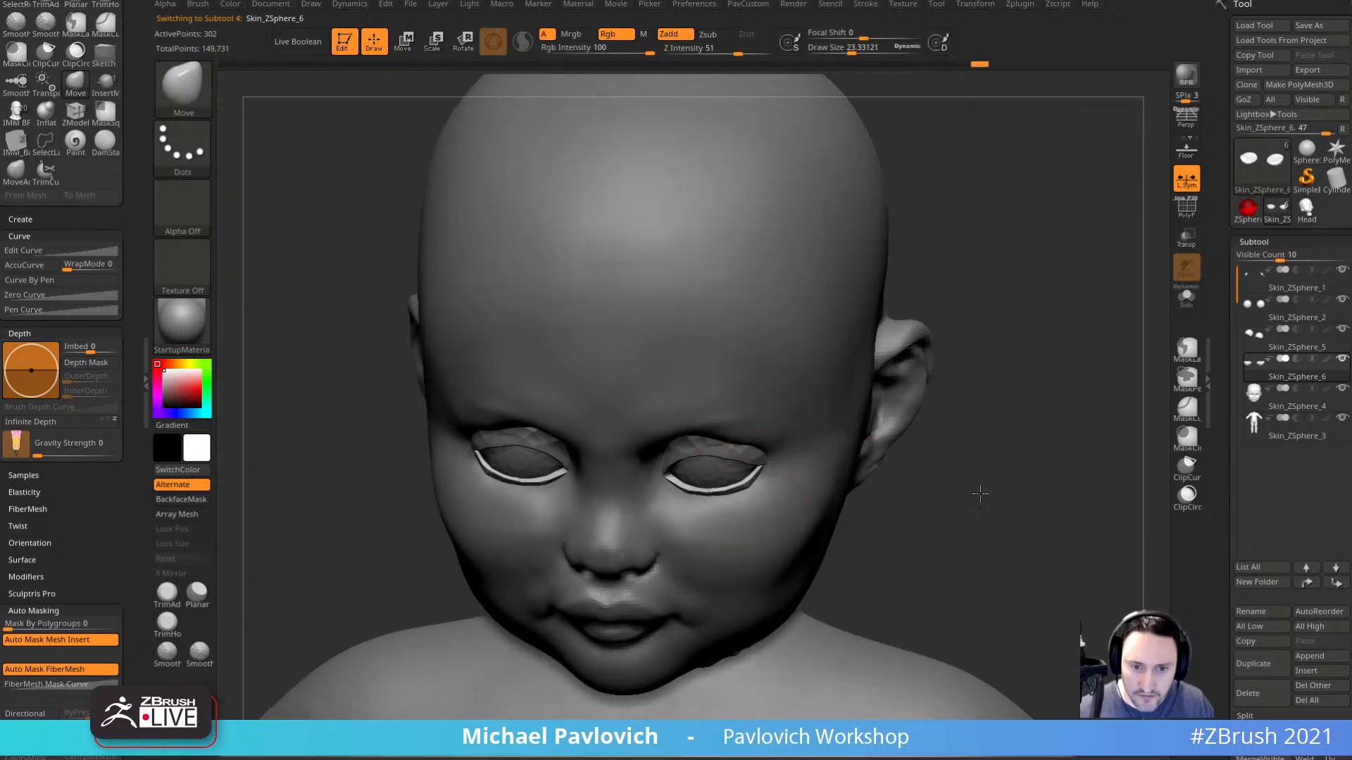
Tweak the lower rim and outer edge of the lower eyelids with a smaller Move brush.
mouse_move(978, 491)
right_mouse_down()
mouse_move(969, 359)
mouse_move(966, 394)
mouse_move(1020, 296)
mouse_move(1053, 419)
mouse_move(975, 418)
right_mouse_up()
key("bracketleft")
left_click_drag(687, 507, 686, 513)
left_click_drag(783, 497, 789, 500)
mouse_move(1067, 454)
right_mouse_down()
mouse_move(1062, 407)
mouse_move(989, 431)
mouse_move(1062, 444)
mouse_move(1038, 434)
mouse_move(1053, 405)
mouse_move(1059, 436)
right_mouse_up()
Select the upper eyelids and refine their outer edge and inner corners with the Move brush.
left_click(729, 405, "alt")
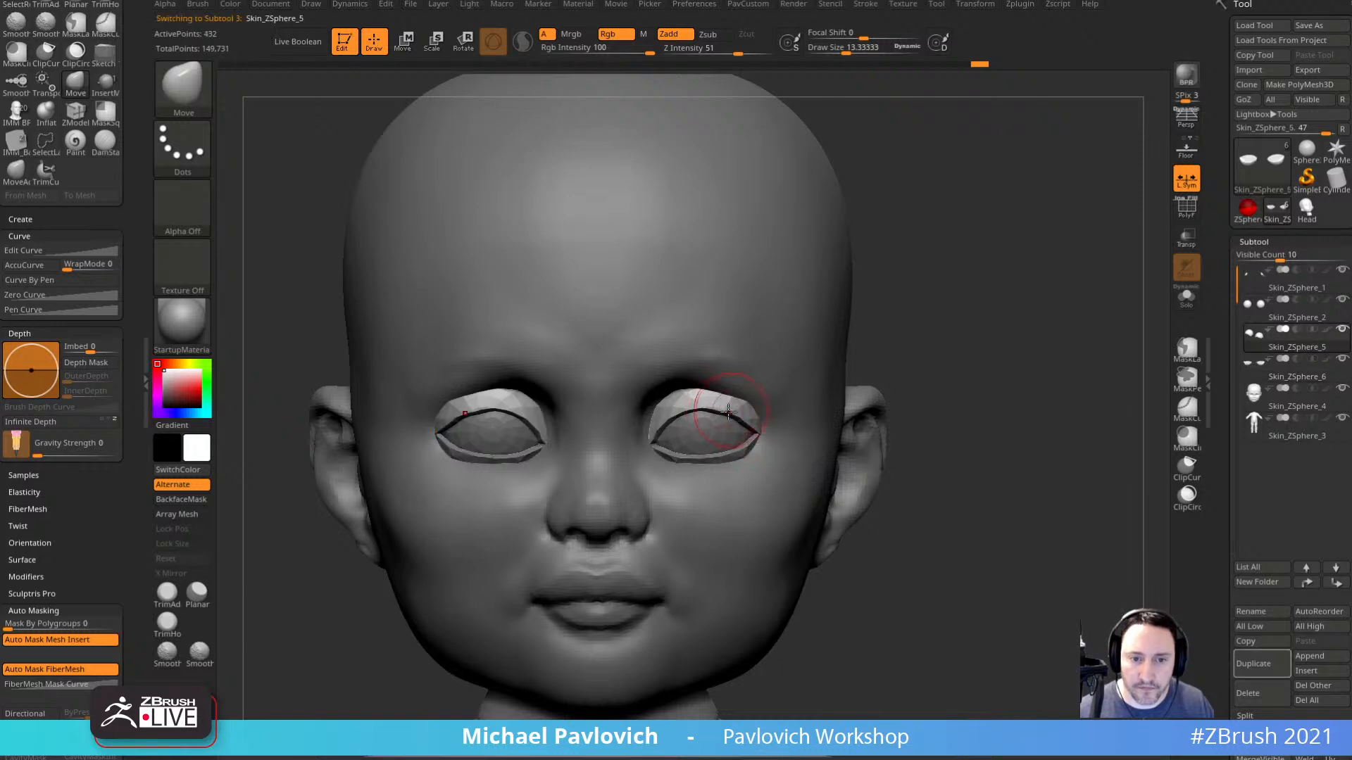
key("bracketright")
key("bracketright")
mouse_move(727, 417)
left_mouse_down()
mouse_move(739, 419)
mouse_move(728, 416)
left_mouse_up()
key("s")
right_click_drag(958, 369, 932, 388)
mouse_move(1001, 391)
left_mouse_down()
mouse_move(847, 323)
mouse_move(975, 302)
mouse_move(1044, 310)
mouse_move(868, 376)
left_mouse_up()
key("s")
key("s")
left_click_drag(630, 444, 625, 444)
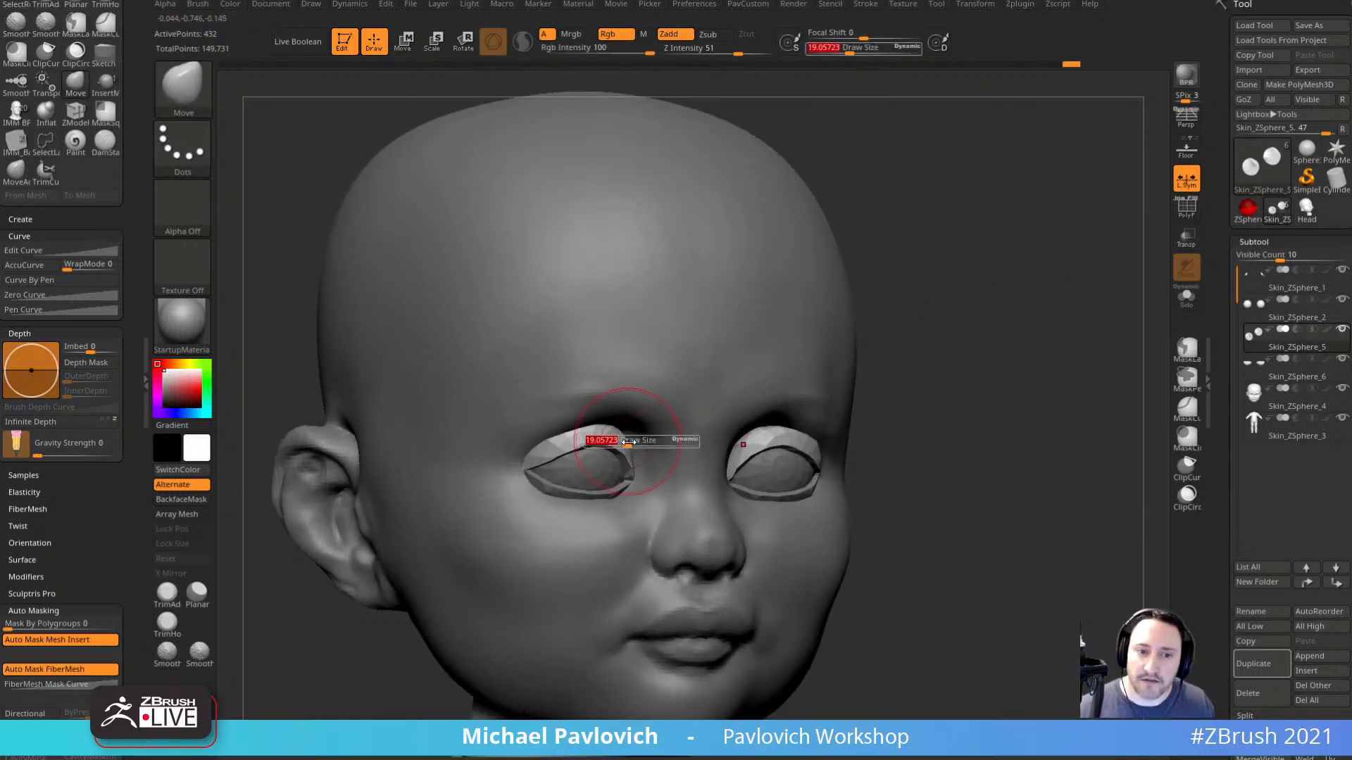
Select the head mesh and reshape the socket edge above the eyelids and the brow with the Move brush.
left_click_drag(875, 349, 841, 374, "alt")
left_click(661, 361, "alt")
left_click_drag(953, 335, 1021, 331)
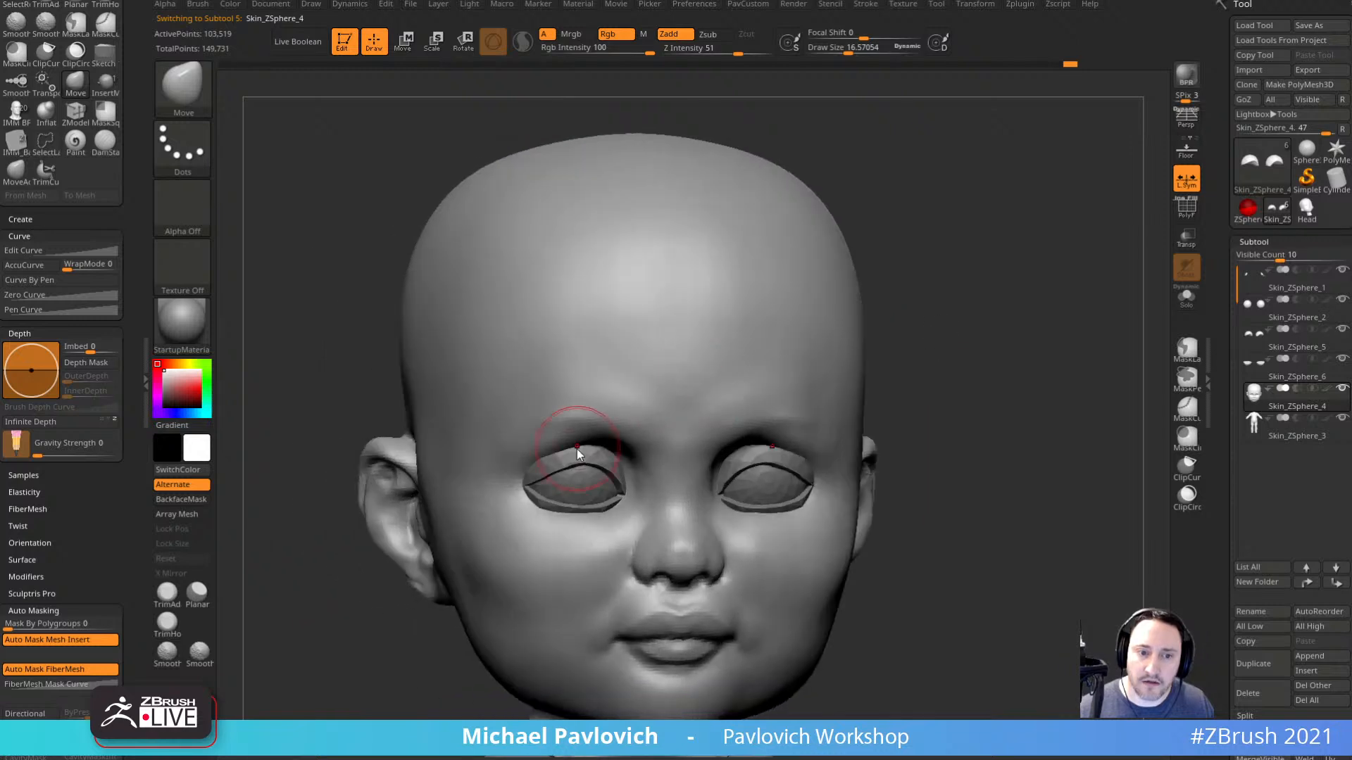
key("s")
left_click_drag(576, 449, 591, 448)
left_click_drag(911, 283, 893, 296, "shift")
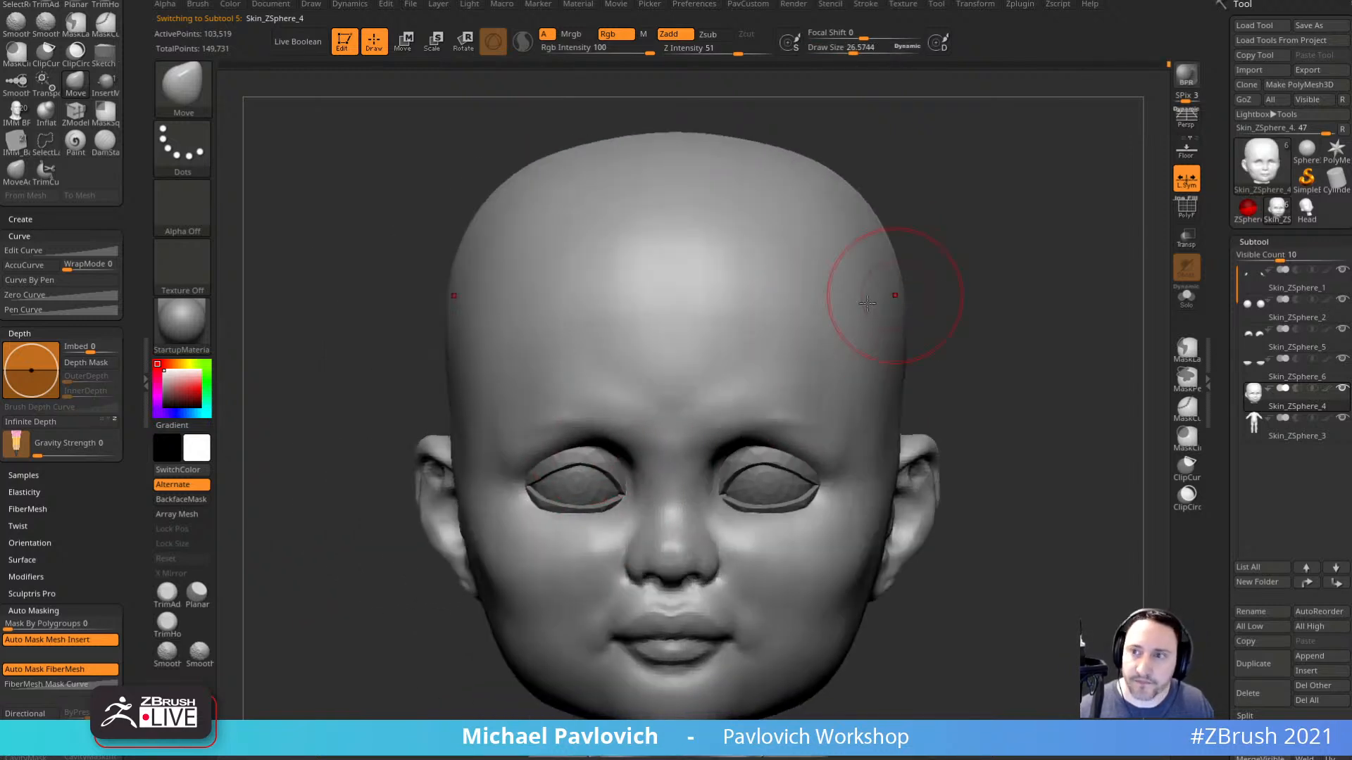
key("s")
left_click_drag(630, 418, 642, 415)
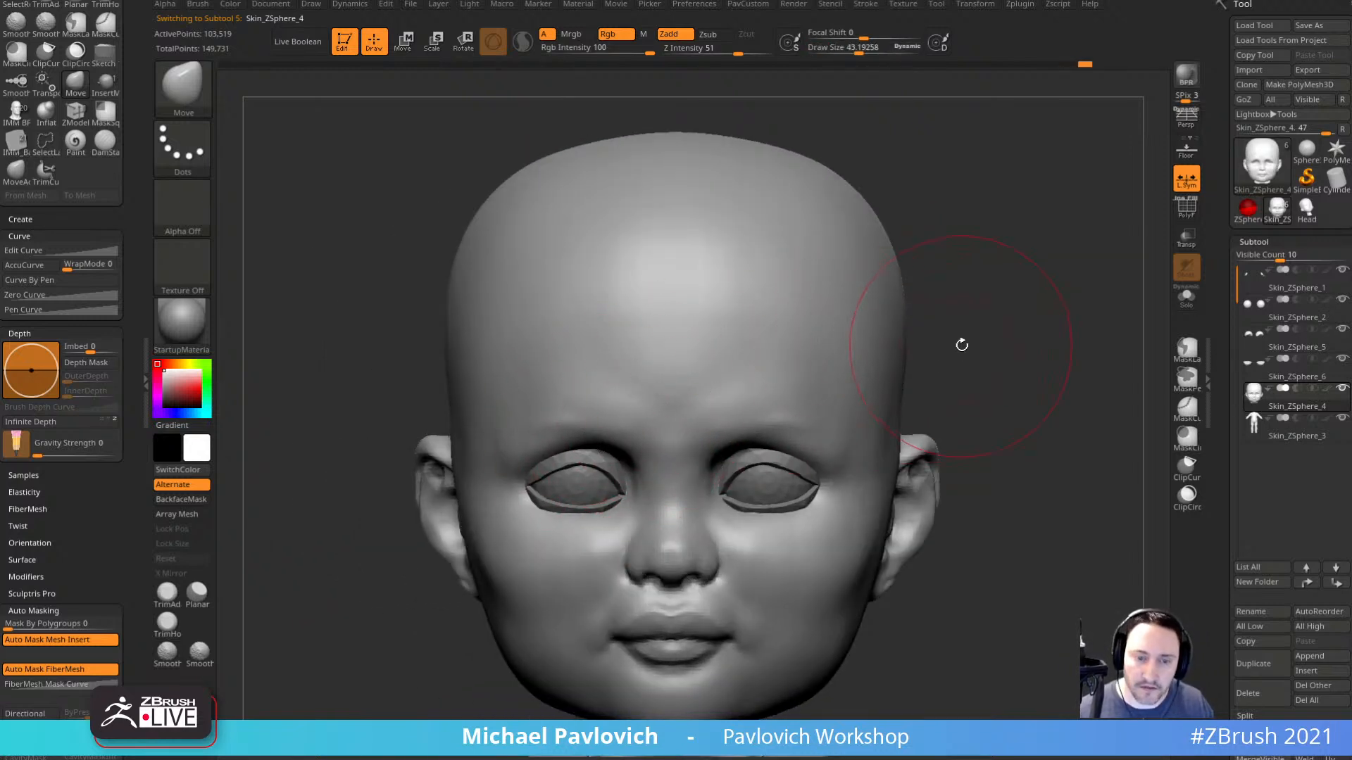
Build up the nose bridge and inner eye sockets with the Clay brush and smooth the brow area.
key("b")
key("c")
key("l")
left_click_drag(1013, 304, 946, 292)
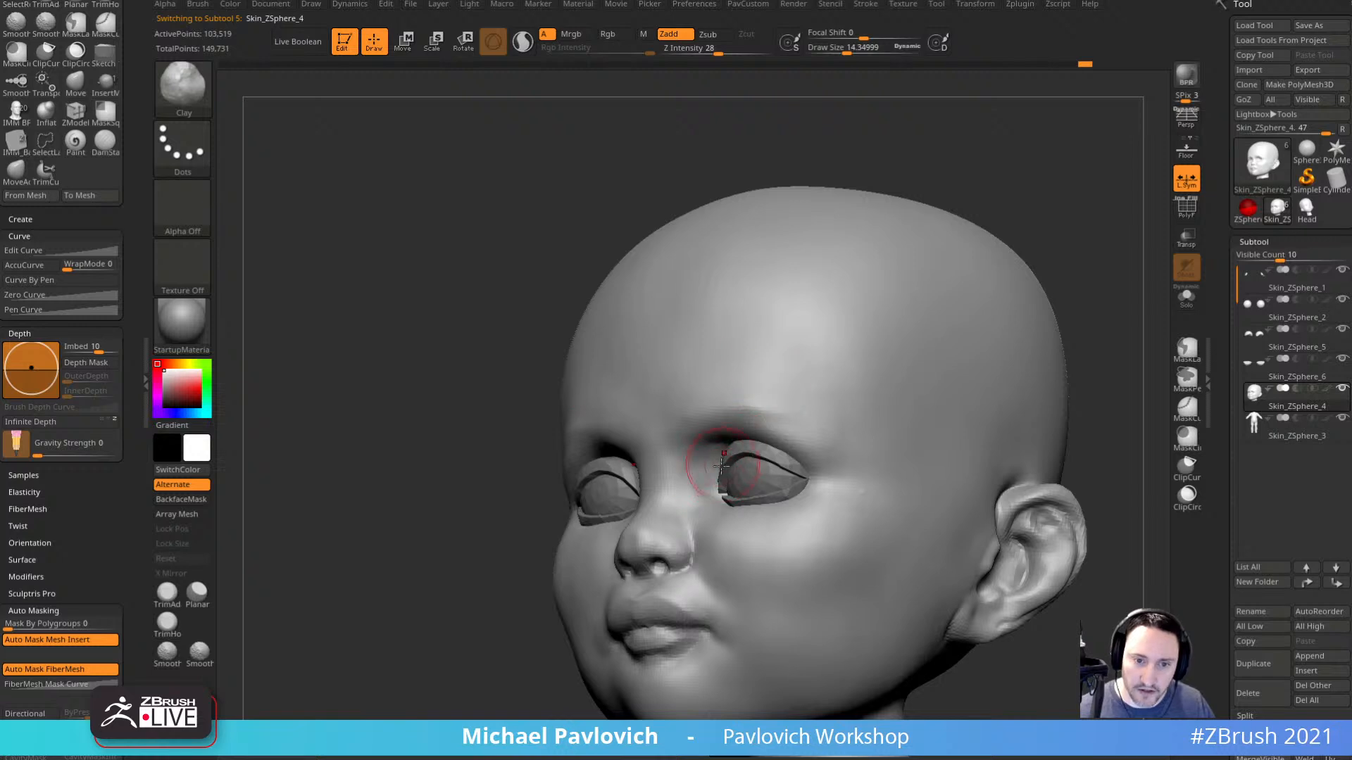
left_click_drag(1016, 238, 1066, 195)
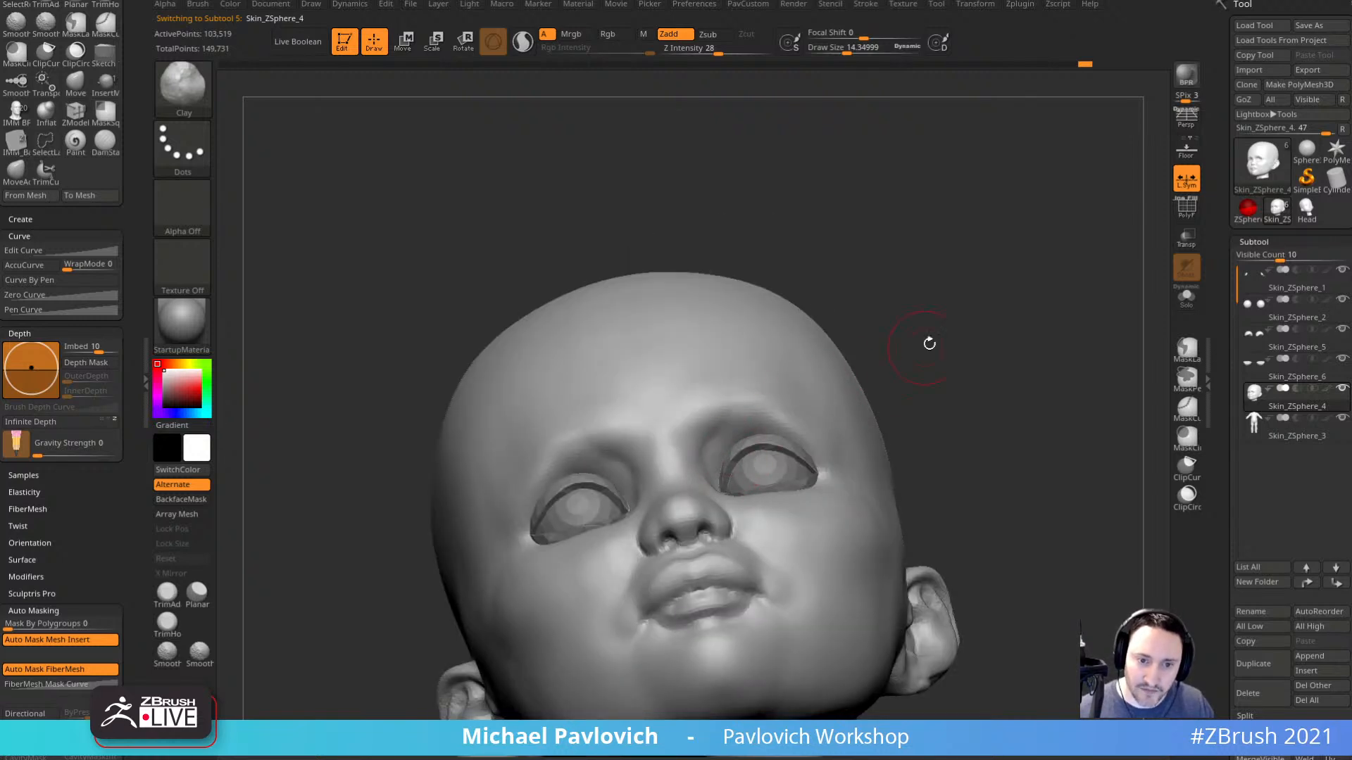
left_click_drag(929, 343, 762, 428)
right_click_drag(745, 427, 750, 467)
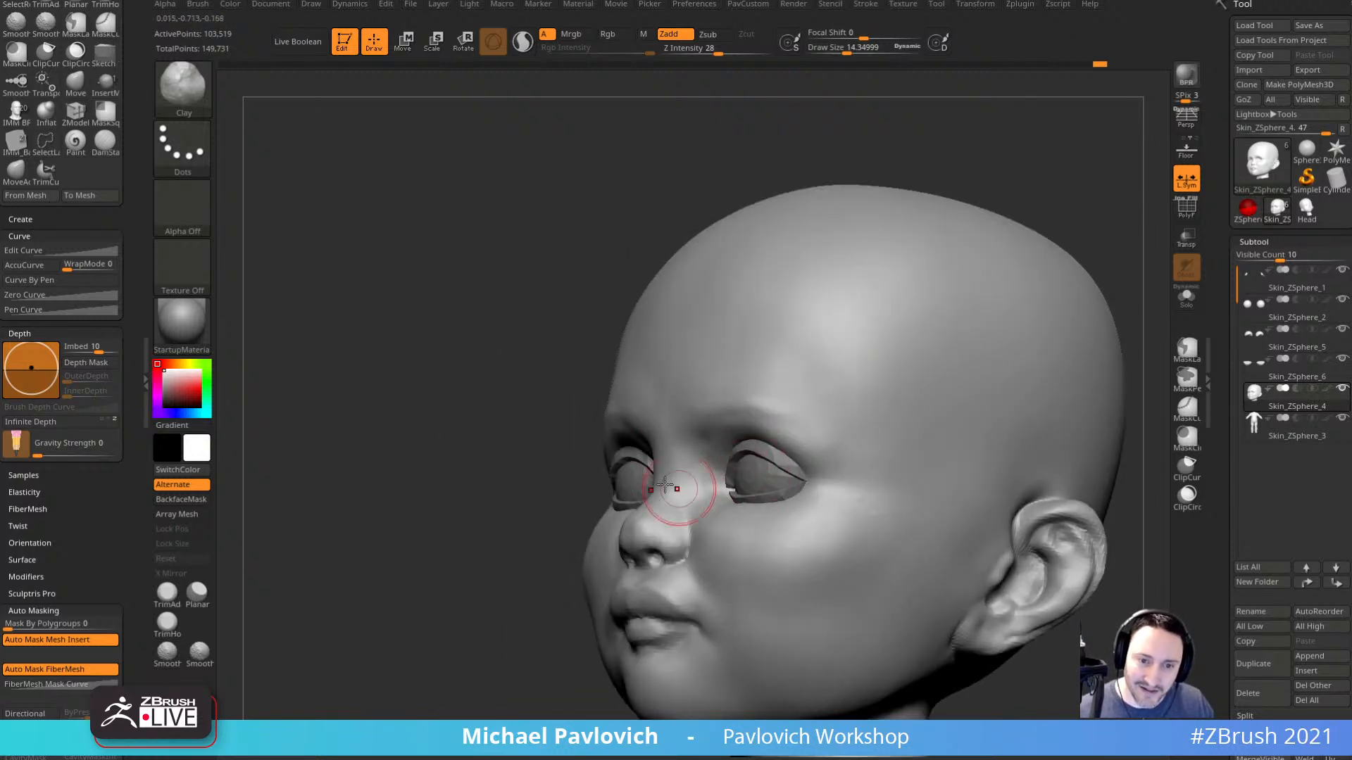
right_click_drag(673, 489, 724, 470)
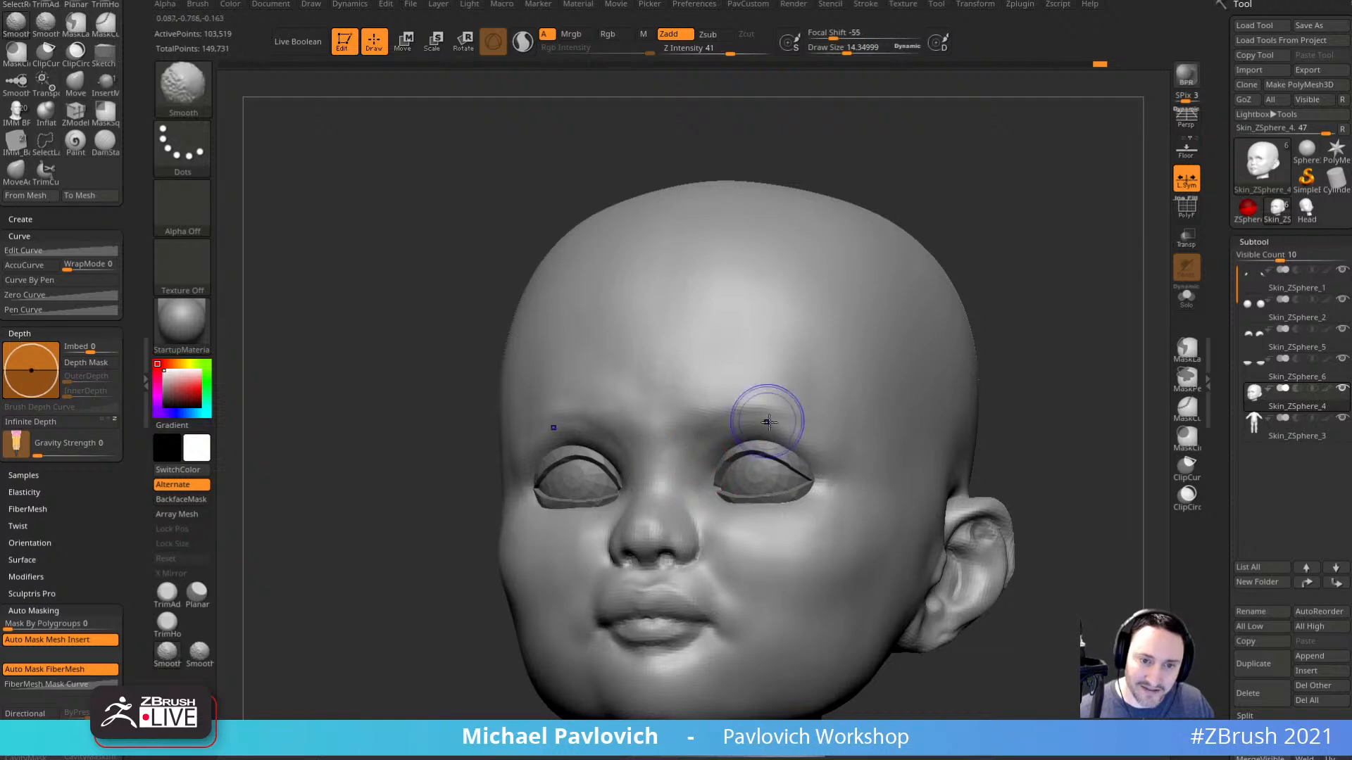
mouse_move(935, 374)
right_mouse_down()
mouse_move(1060, 360)
mouse_move(908, 363)
right_mouse_up()
mouse_move(665, 436)
left_mouse_down("shift")
mouse_move(660, 451)
mouse_move(670, 423)
left_mouse_up("shift")
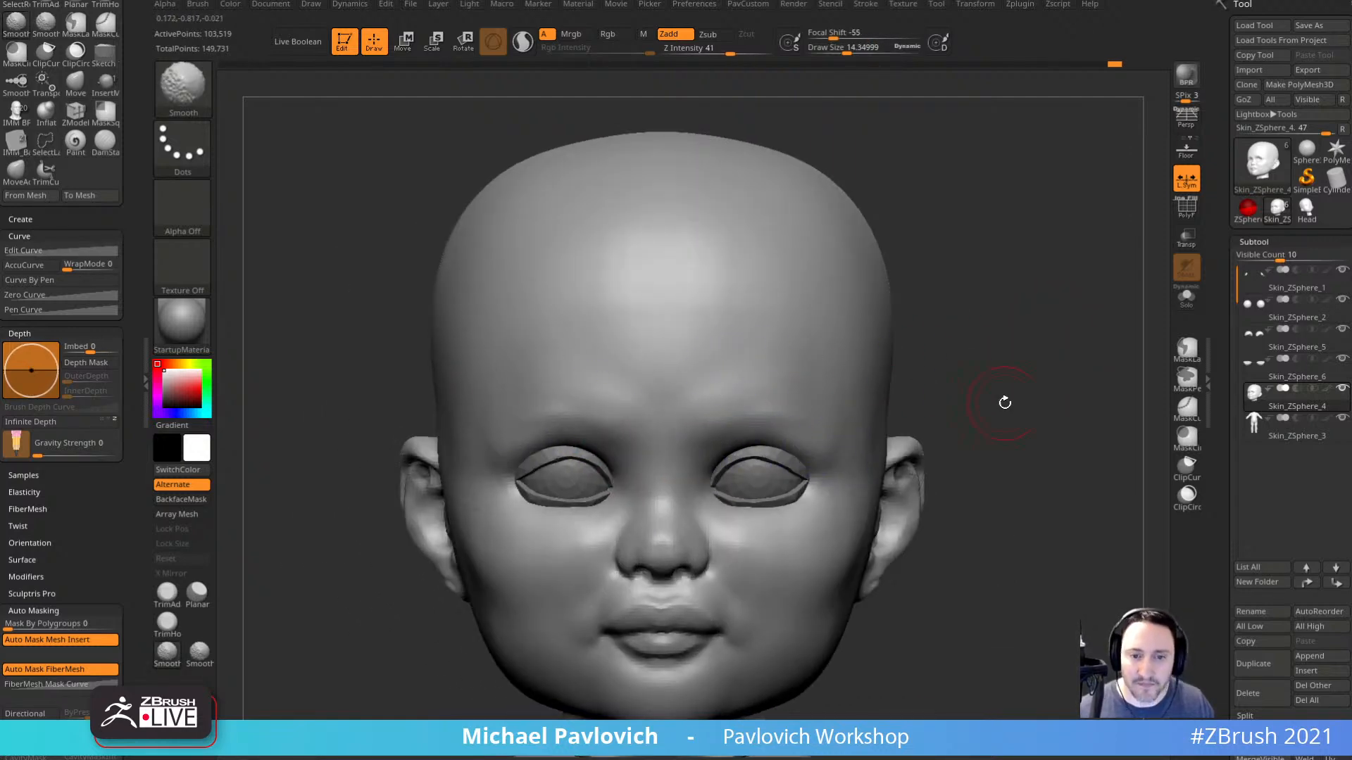
Refine the outer eye area with the Clay brush and smooth the temples and the cheeks beside the nose.
right_click_drag(1005, 401, 905, 414)
right_click_drag(868, 486, 816, 460)
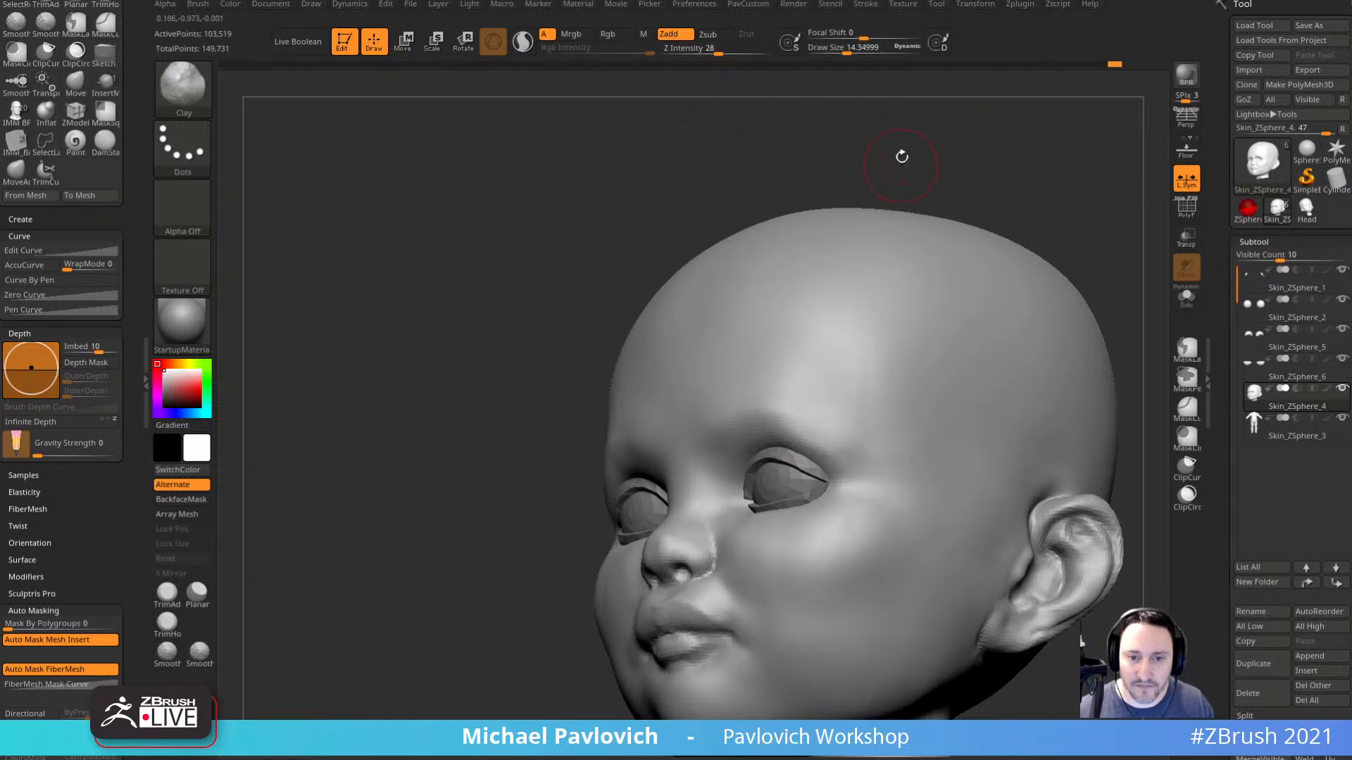
right_click_drag(902, 156, 960, 232, "shift")
right_click_drag(1035, 345, 894, 363)
mouse_move(768, 415)
left_mouse_down("shift")
mouse_move(727, 399)
mouse_move(844, 484)
left_mouse_up("shift")
mouse_move(1087, 345)
right_mouse_down()
mouse_move(1070, 317)
mouse_move(1050, 383)
mouse_move(1075, 404)
mouse_move(1070, 426)
right_mouse_up()
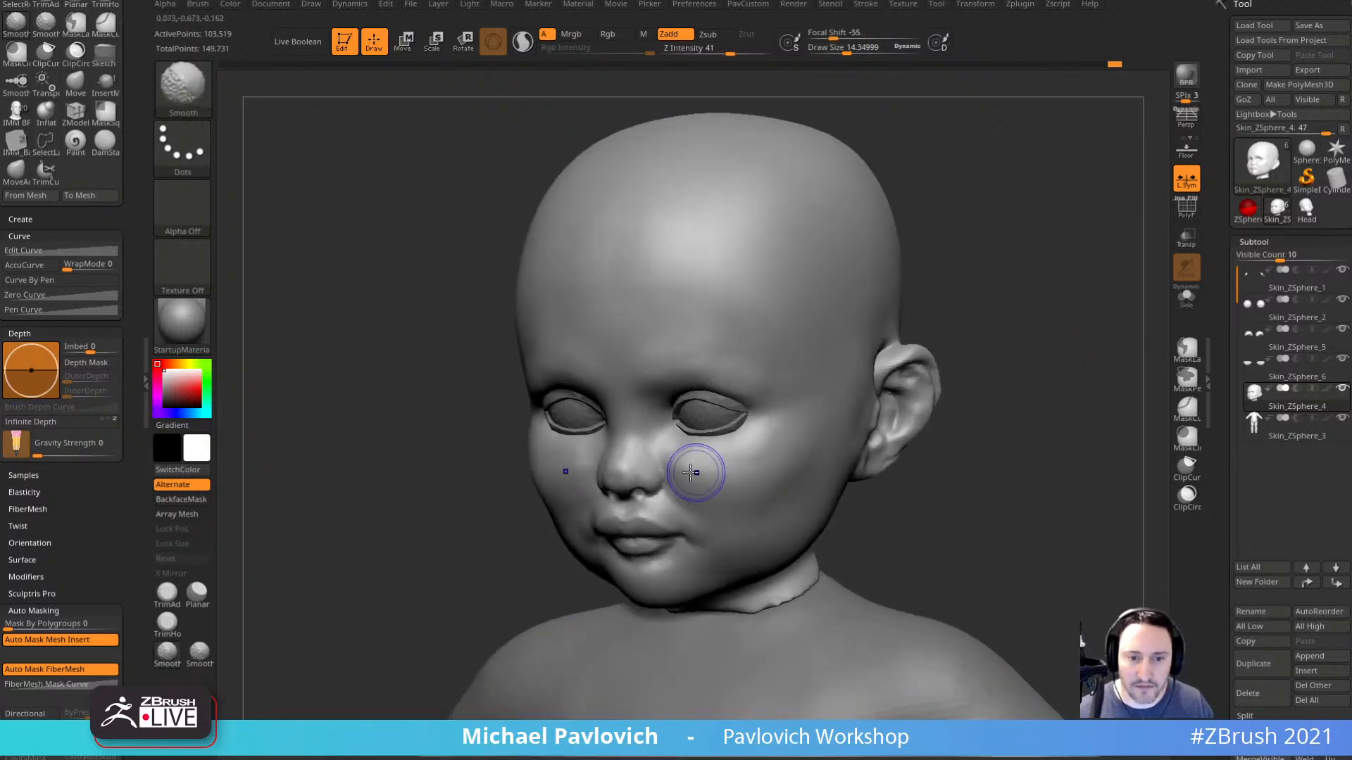
mouse_move(689, 472)
left_mouse_down("shift")
mouse_move(731, 454)
mouse_move(639, 467)
left_mouse_up("shift")
right_click_drag(1007, 383, 1089, 380, "shift")
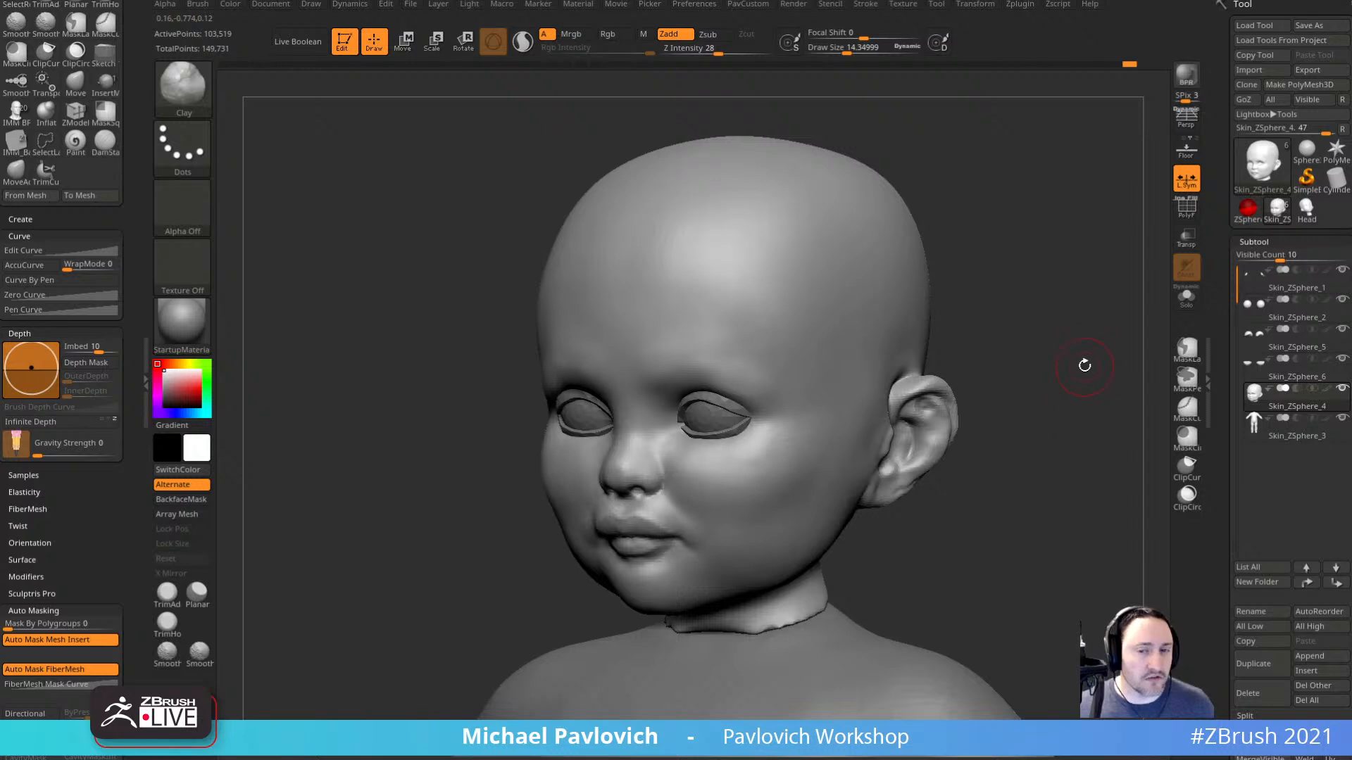
Build up the cheek surface in front of the earlobes with the Clay brush.
mouse_move(1084, 365)
left_mouse_down("shift")
mouse_move(1032, 361)
mouse_move(1014, 401)
left_mouse_up("shift")
key("s")
left_click_drag(846, 445, 848, 445)
key("b")
key("m")
key("v")
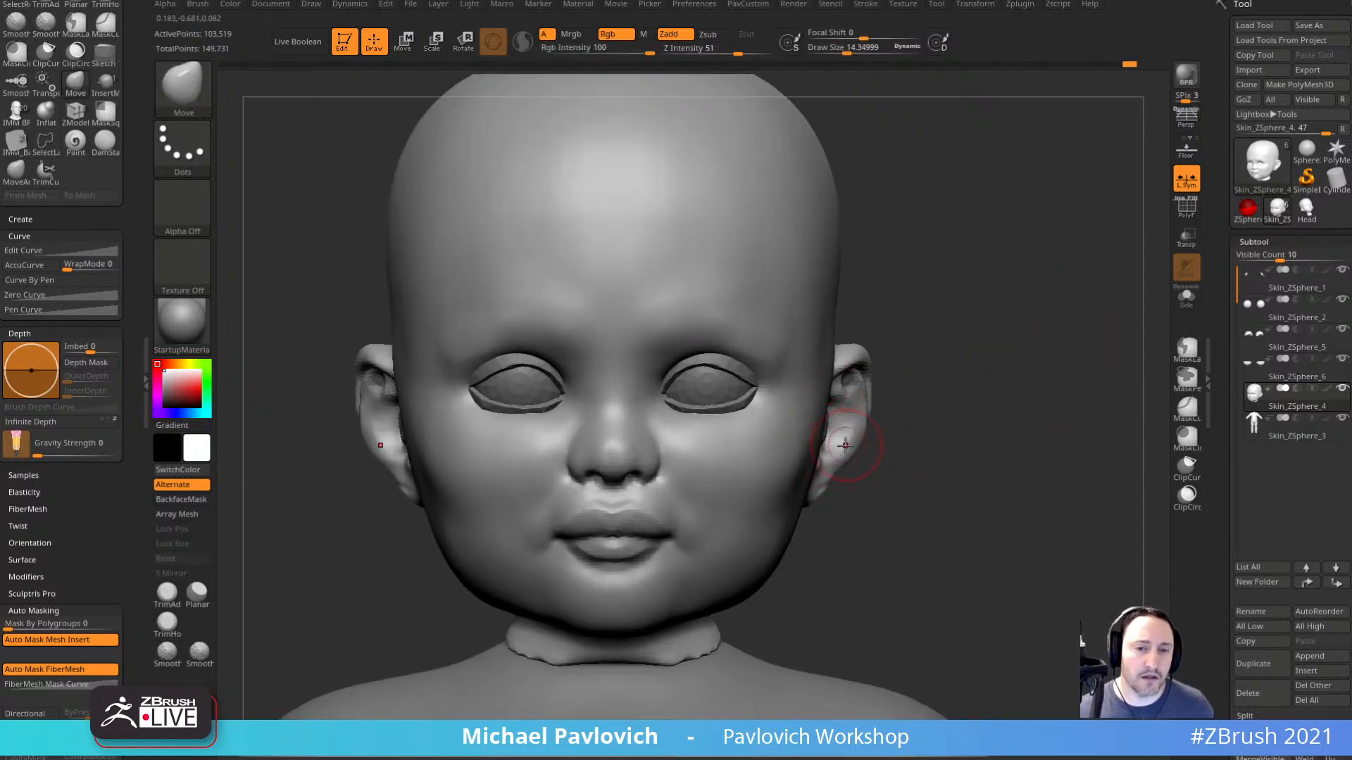
mouse_move(1005, 426)
left_mouse_down()
mouse_move(935, 428)
mouse_move(996, 429)
mouse_move(997, 459)
mouse_move(1030, 457)
left_mouse_up()
key("b")
key("c")
key("l")
mouse_move(718, 490)
left_mouse_down()
mouse_move(739, 458)
mouse_move(773, 450)
left_mouse_up()
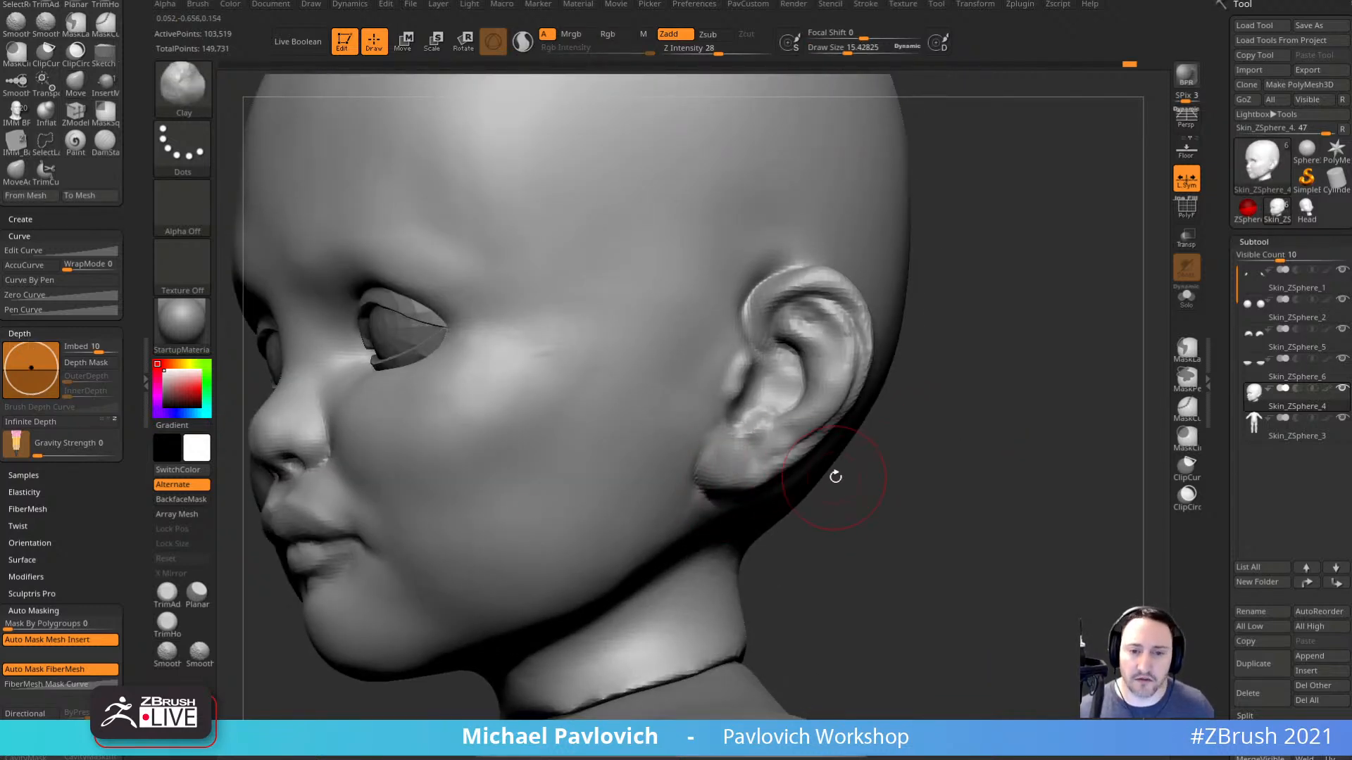
Add volume to the earlobes and their undersides with a smaller Clay brush, at a draw size of about 8.4.
left_click_drag(880, 480, 839, 477)
key("s")
left_click_drag(736, 469, 730, 468)
left_click_drag(735, 462, 726, 450)
left_click_drag(894, 486, 931, 470)
left_click_drag(738, 447, 732, 435)
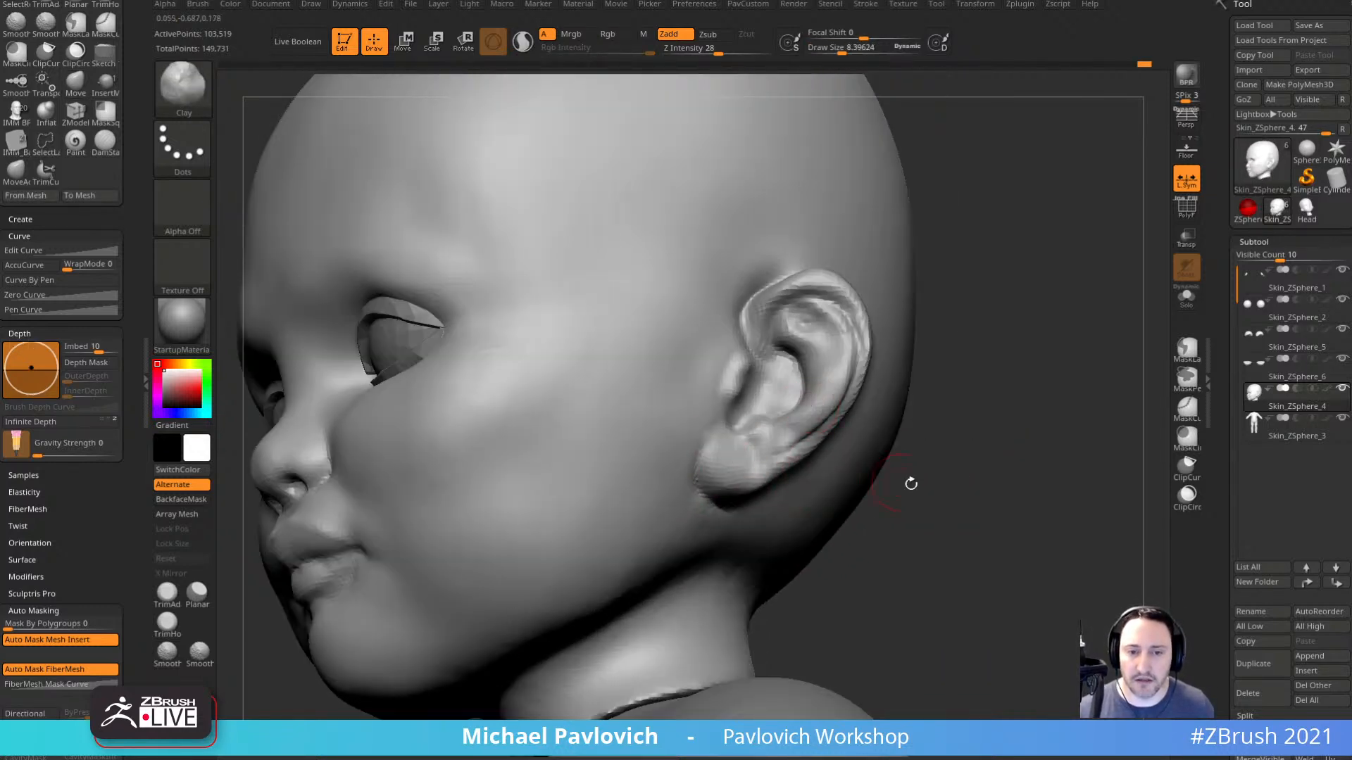
left_click_drag(911, 484, 888, 486)
left_click_drag(732, 453, 736, 461)
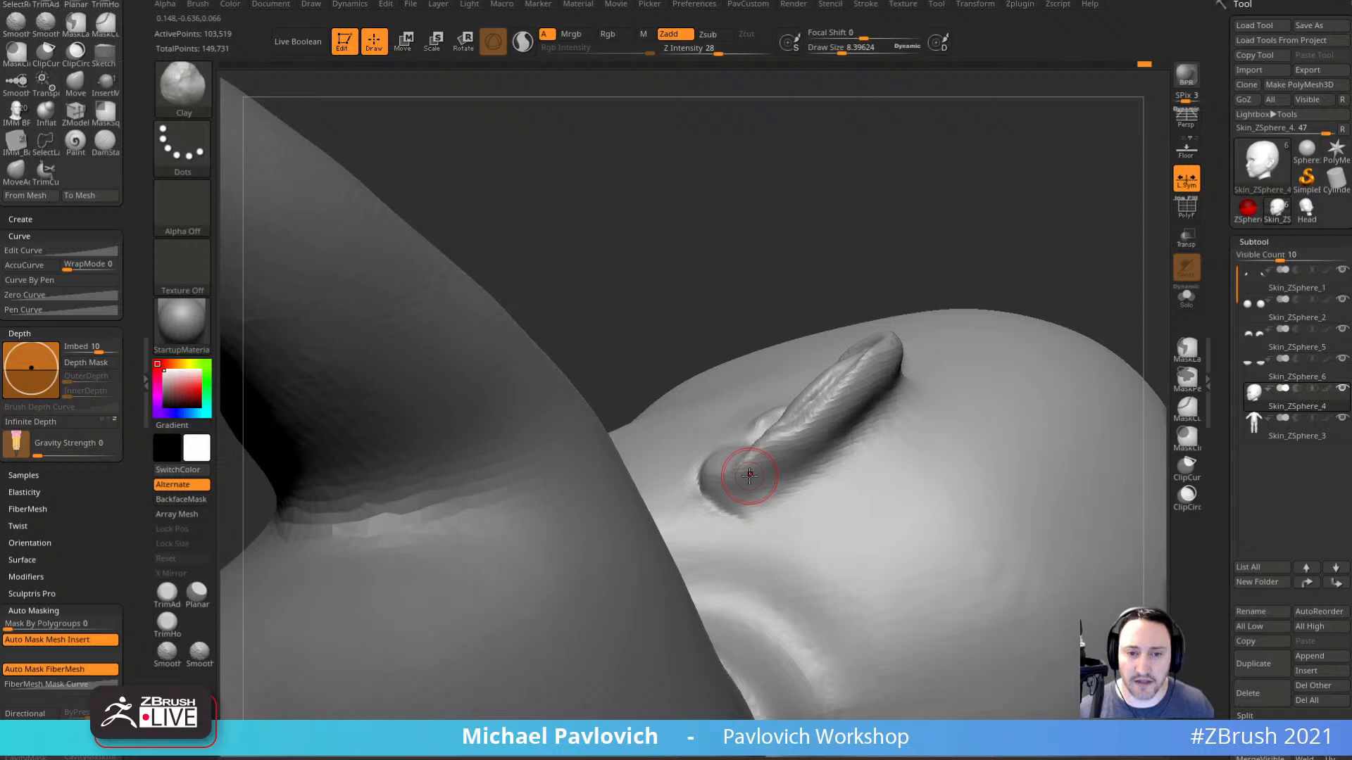
left_click_drag(740, 467, 726, 466)
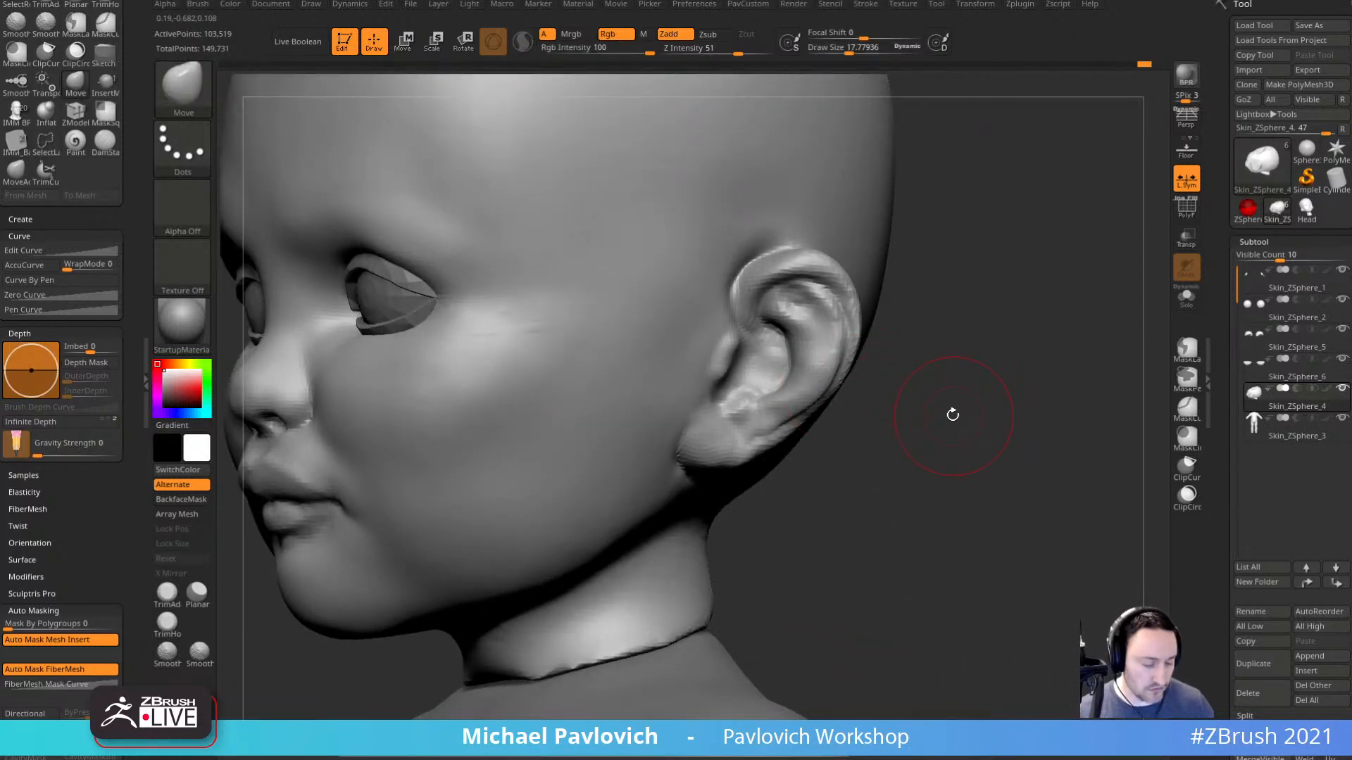
Carve the crease beneath the earlobes and behind the ears with the DamStandard brush.
key("b")
key("d")
key("s")
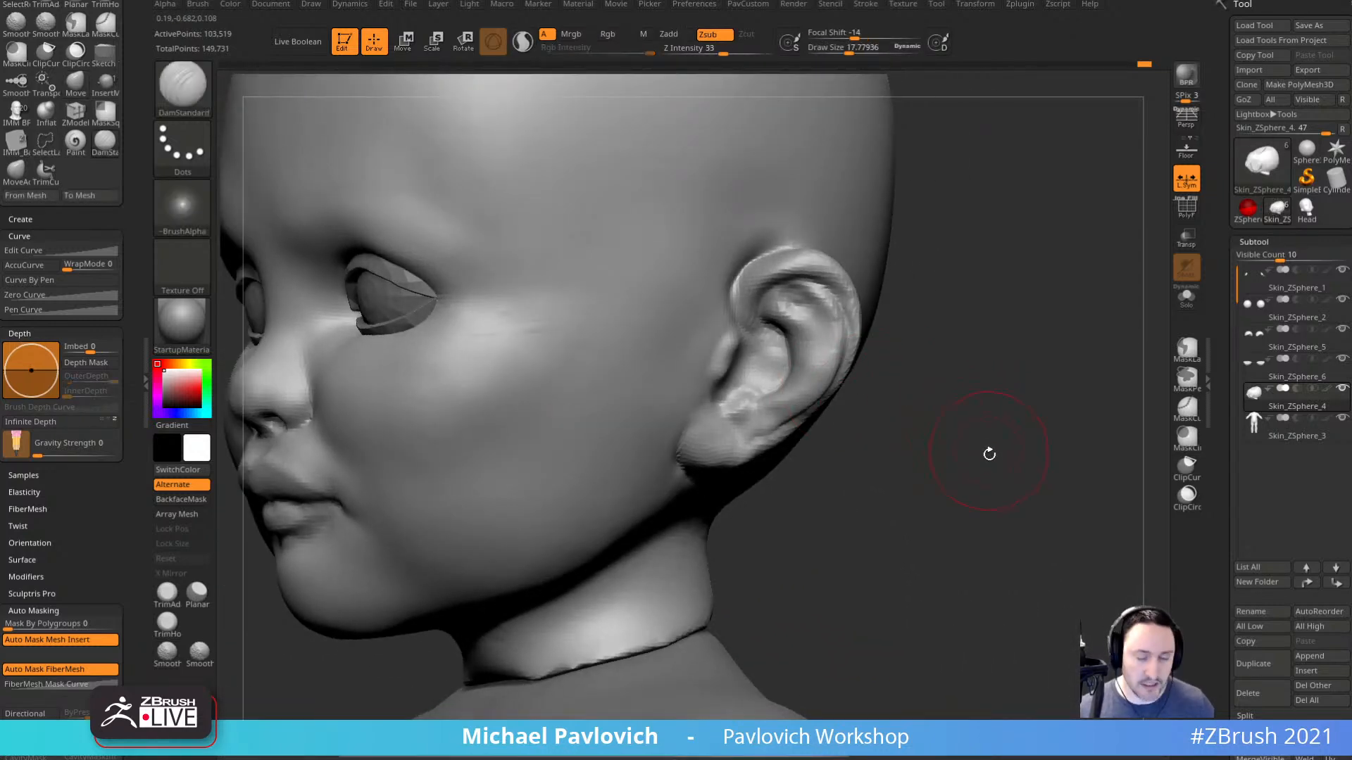
left_click_drag(989, 454, 883, 422)
left_click_drag(750, 482, 719, 477)
left_click_drag(486, 426, 430, 394)
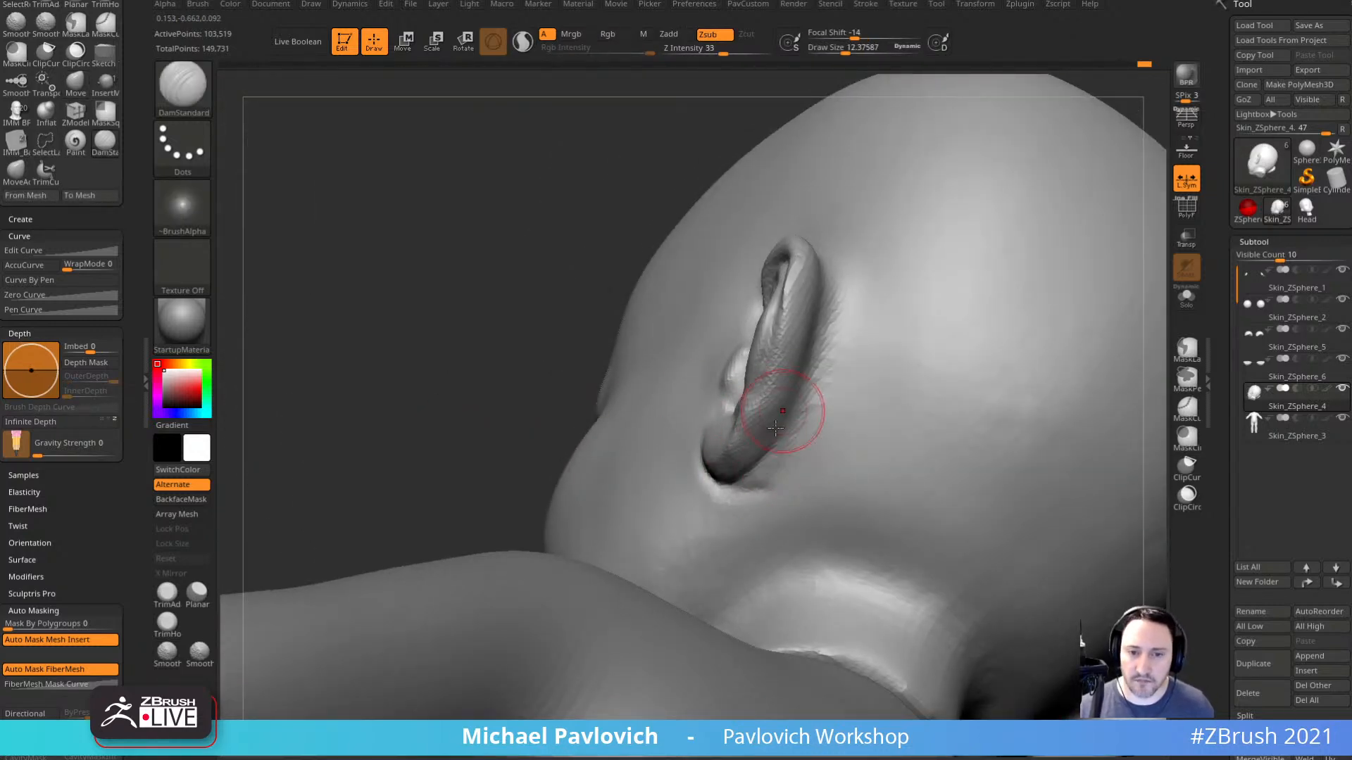
mouse_move(554, 364)
left_mouse_down()
mouse_move(534, 314)
mouse_move(478, 303)
left_mouse_up()
left_click_drag(784, 380, 775, 374)
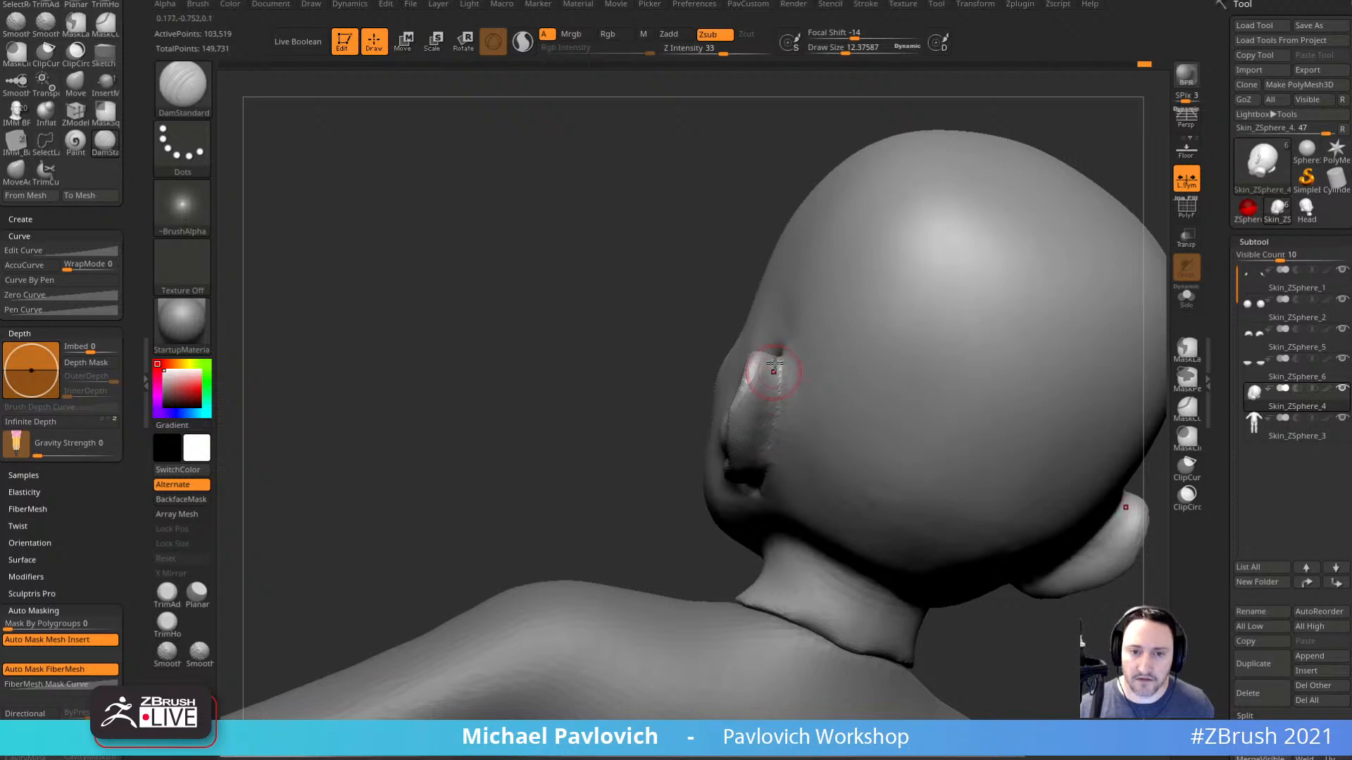
Deepen the crease where the back of the ears meets the skull and smooth it.
mouse_move(577, 380)
left_mouse_down()
mouse_move(660, 385)
mouse_move(1037, 348)
mouse_move(1014, 331)
mouse_move(1032, 289)
mouse_move(1014, 380)
left_mouse_up()
left_click_drag(944, 320, 800, 352)
left_click_drag(665, 513, 845, 380)
key("shift")
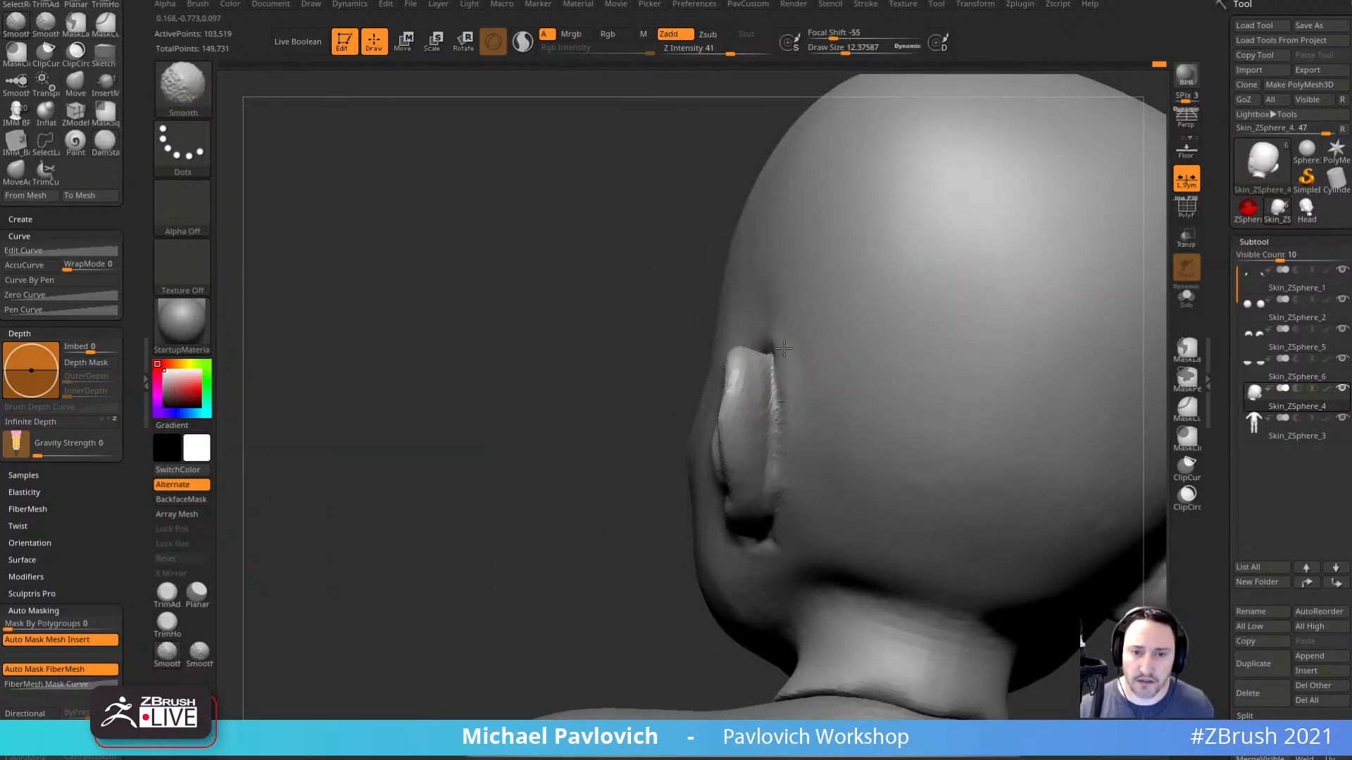
Fill in the front edge of the ears with the Clay brush and smooth the adjoining side of the face.
left_click_drag(634, 507, 1074, 323)
key("b")
key("c")
key("l")
left_click_drag(926, 362, 866, 389)
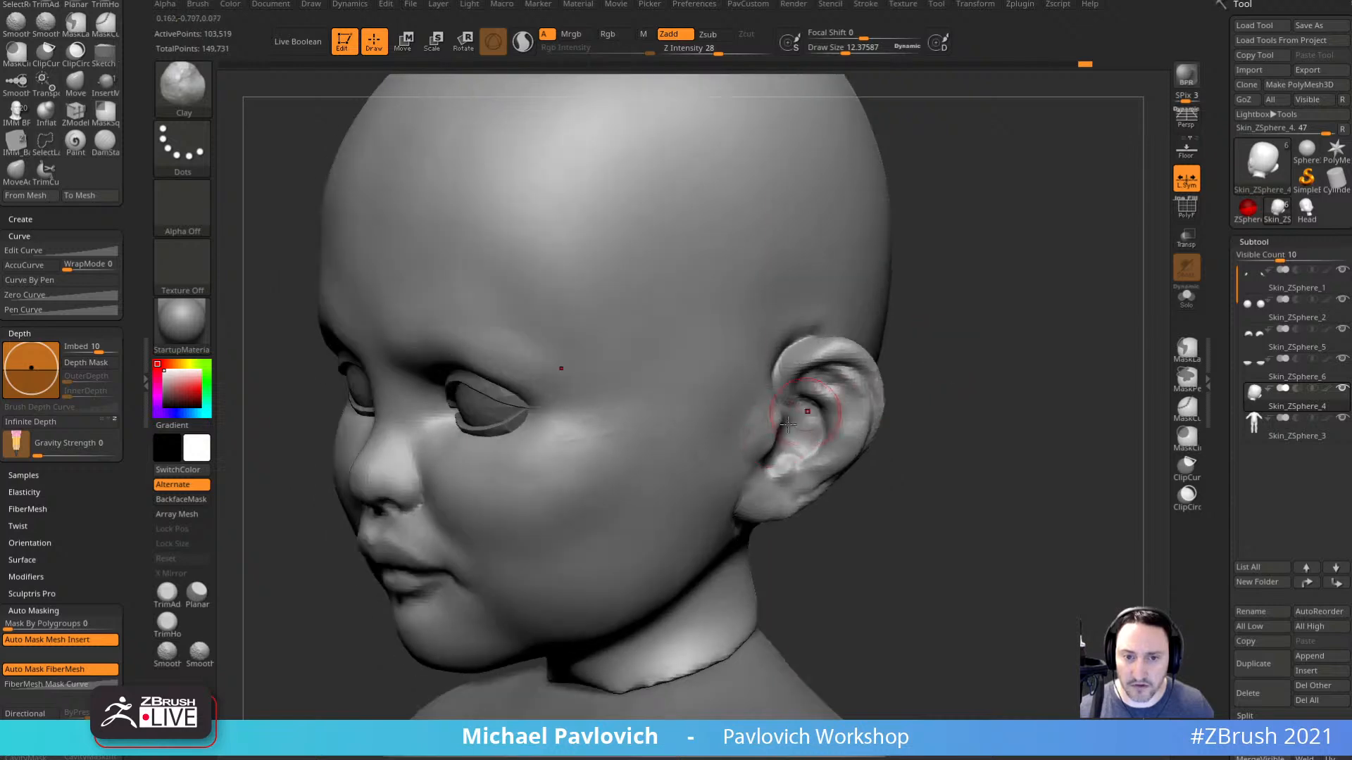
key("shift")
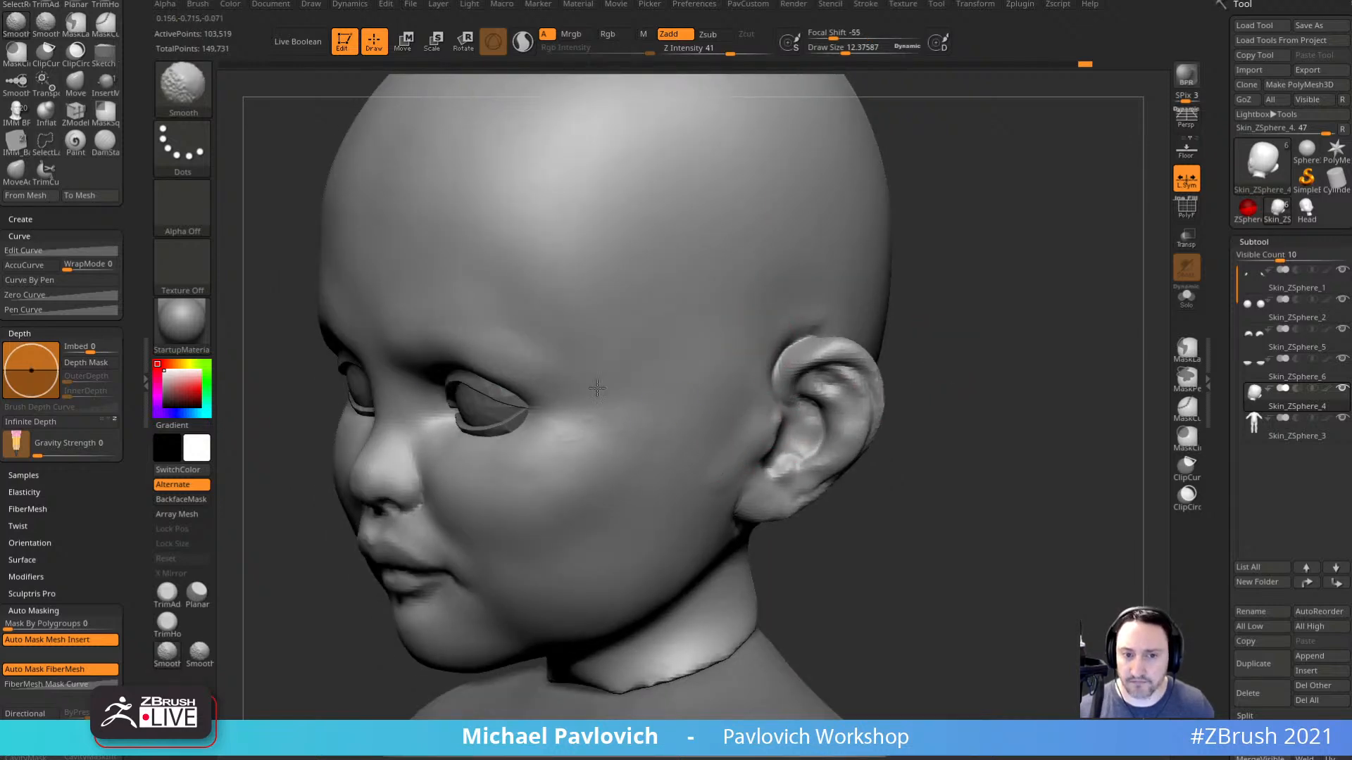
Adjust the lower ears and cheek volume with the Inflat brush and smooth the cheeks toward the ears.
mouse_move(1047, 380)
left_mouse_down()
mouse_move(1053, 361)
mouse_move(1069, 374)
mouse_move(978, 362)
mouse_move(1018, 356)
mouse_move(1047, 404)
mouse_move(1018, 385)
mouse_move(1052, 404)
left_mouse_up()
key("4")
mouse_move(790, 464)
left_mouse_down()
mouse_move(751, 467)
mouse_move(790, 456)
left_mouse_up()
mouse_move(1021, 384)
left_mouse_down()
mouse_move(1098, 365)
mouse_move(1060, 382)
left_mouse_up()
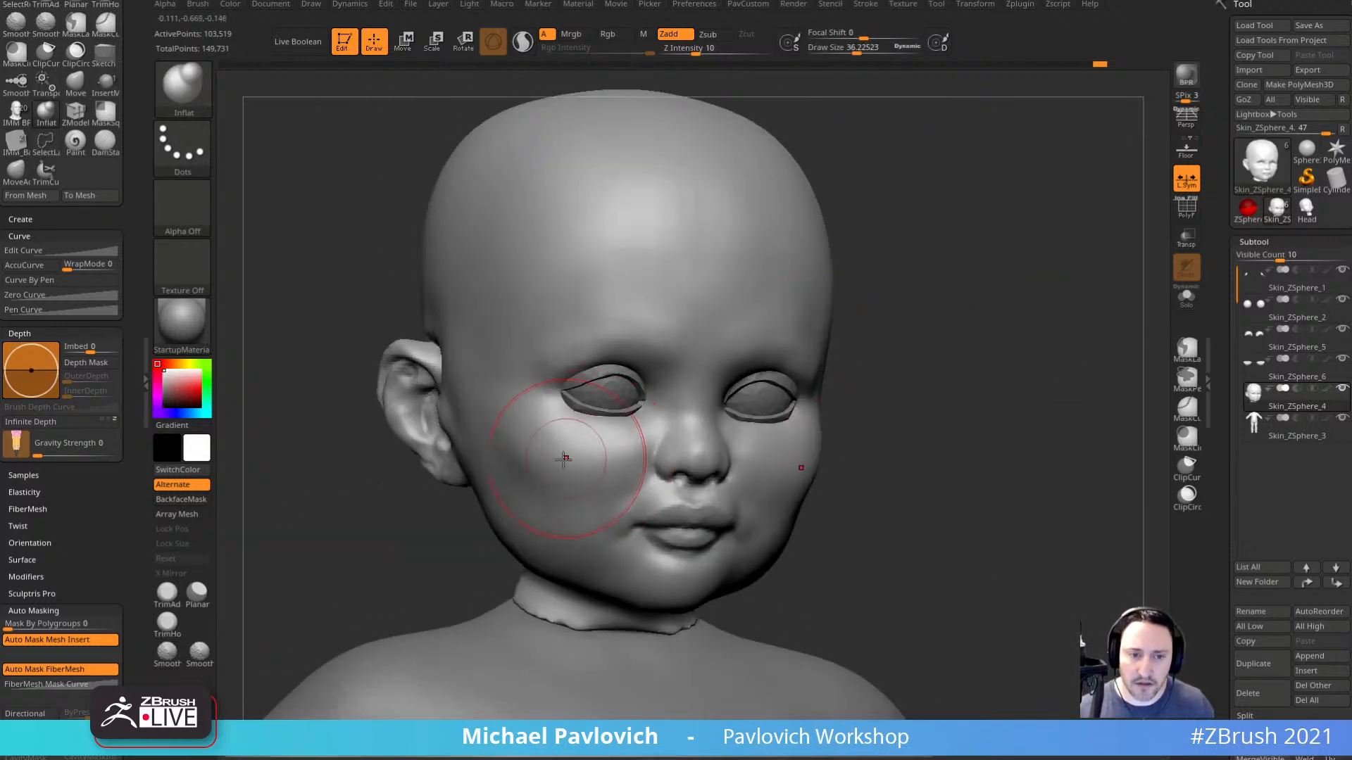
left_click_drag(564, 459, 661, 459, "shift")
left_click_drag(1013, 422, 936, 440)
mouse_move(810, 493)
left_mouse_down("shift")
mouse_move(749, 502)
mouse_move(838, 458)
left_mouse_up("shift")
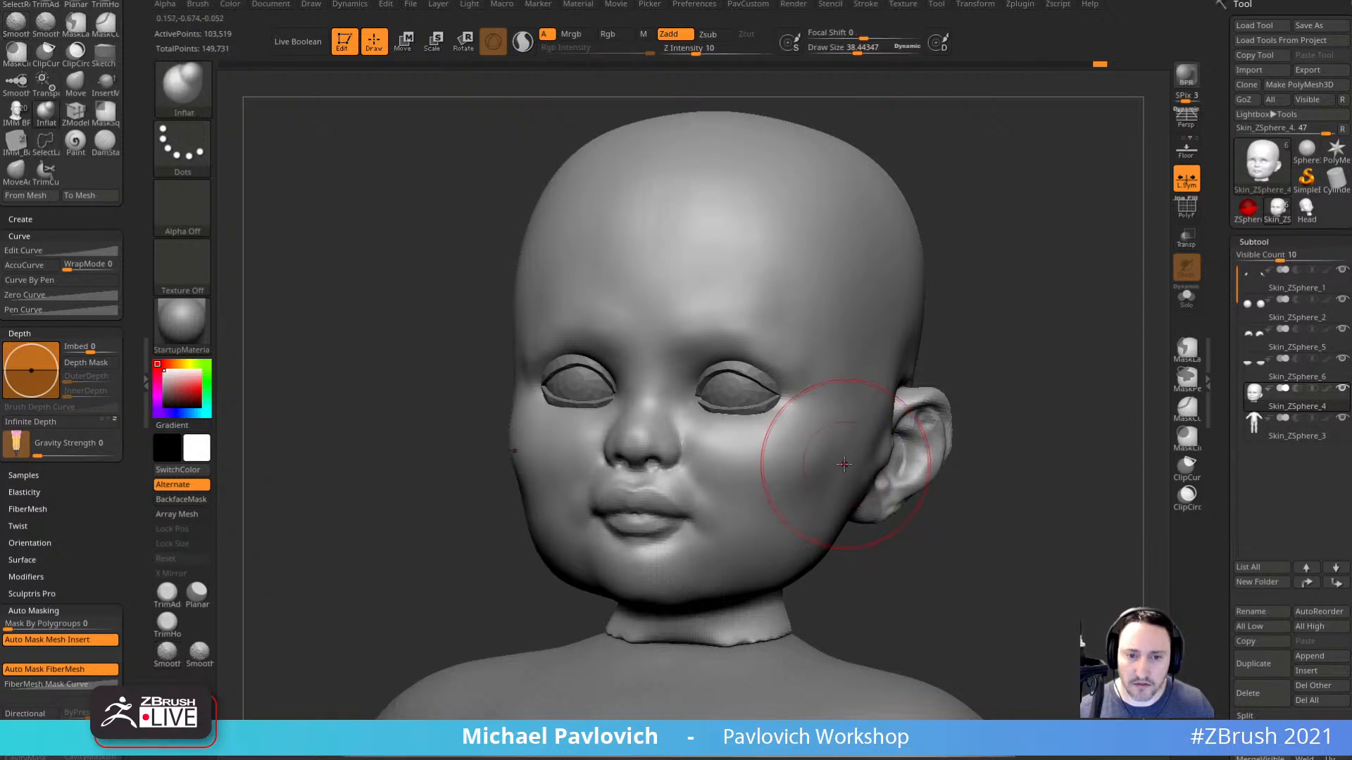
Refine the forehead above the brows with a smaller Standard brush and smooth it toward the temples.
left_click_drag(1014, 387, 1087, 383)
key("s")
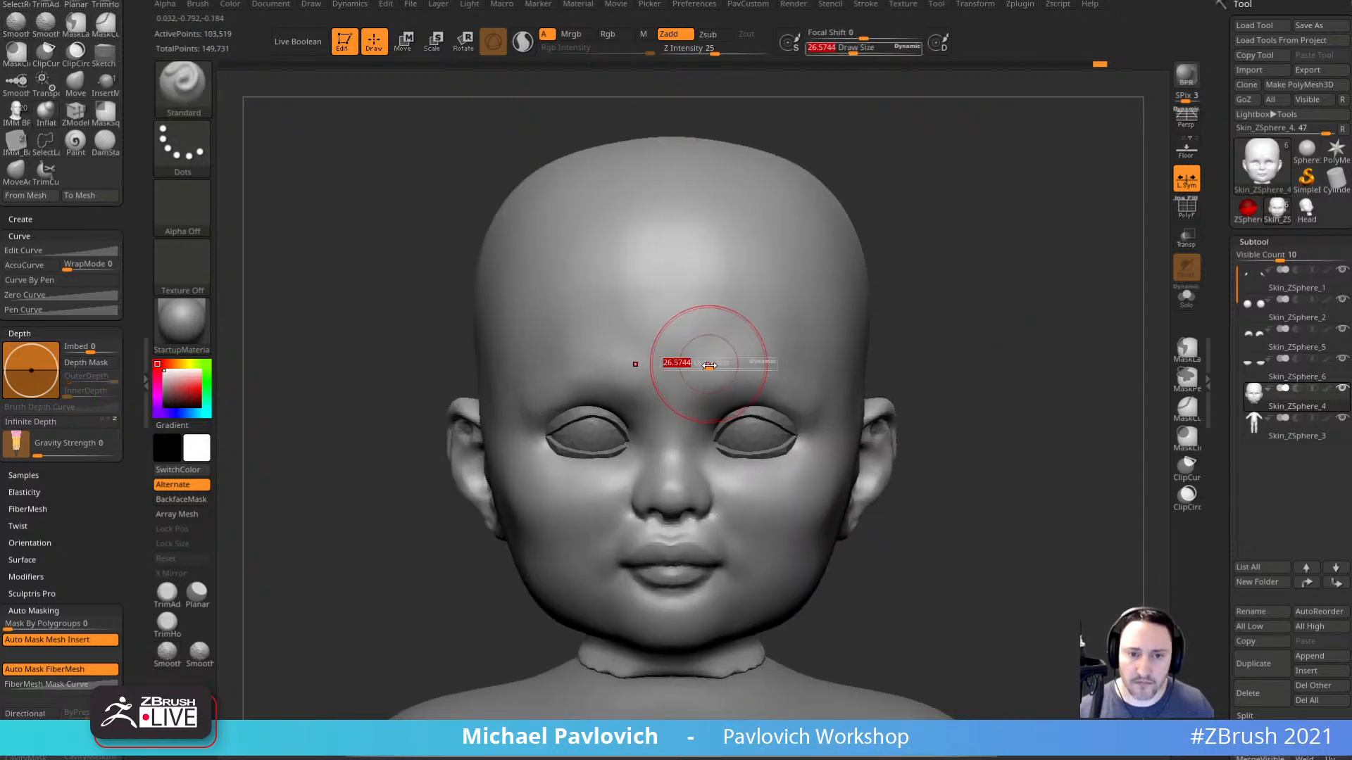
mouse_move(690, 374)
left_mouse_down("shift")
mouse_move(791, 372)
mouse_move(837, 417)
left_mouse_up("shift")
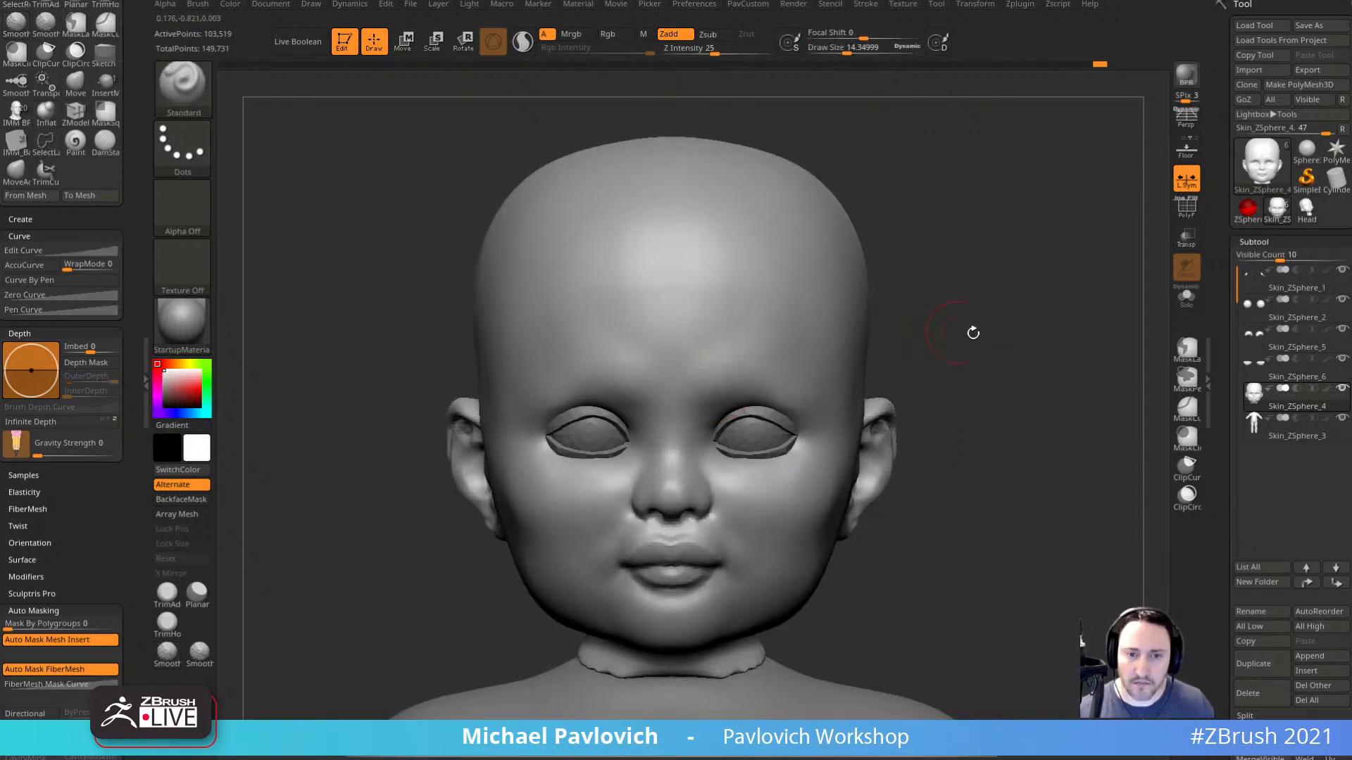
Pull the outer corners of the eye sockets into shape with the Move brush.
left_click_drag(972, 332, 894, 338)
left_click_drag(1155, 331, 1112, 335)
key("b")
key("m")
key("v")
left_click_drag(802, 422, 808, 416)
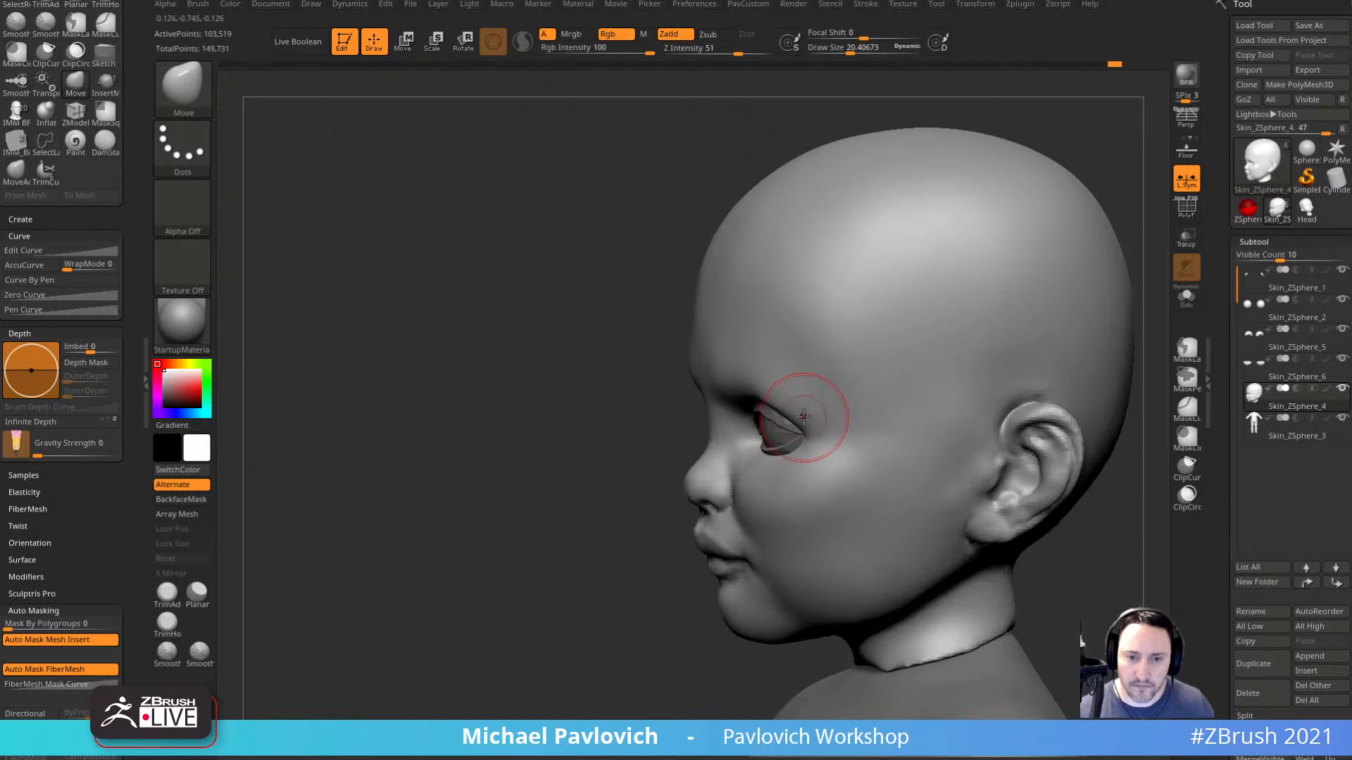
left_click_drag(567, 484, 665, 482)
left_click_drag(1043, 367, 996, 371, "alt")
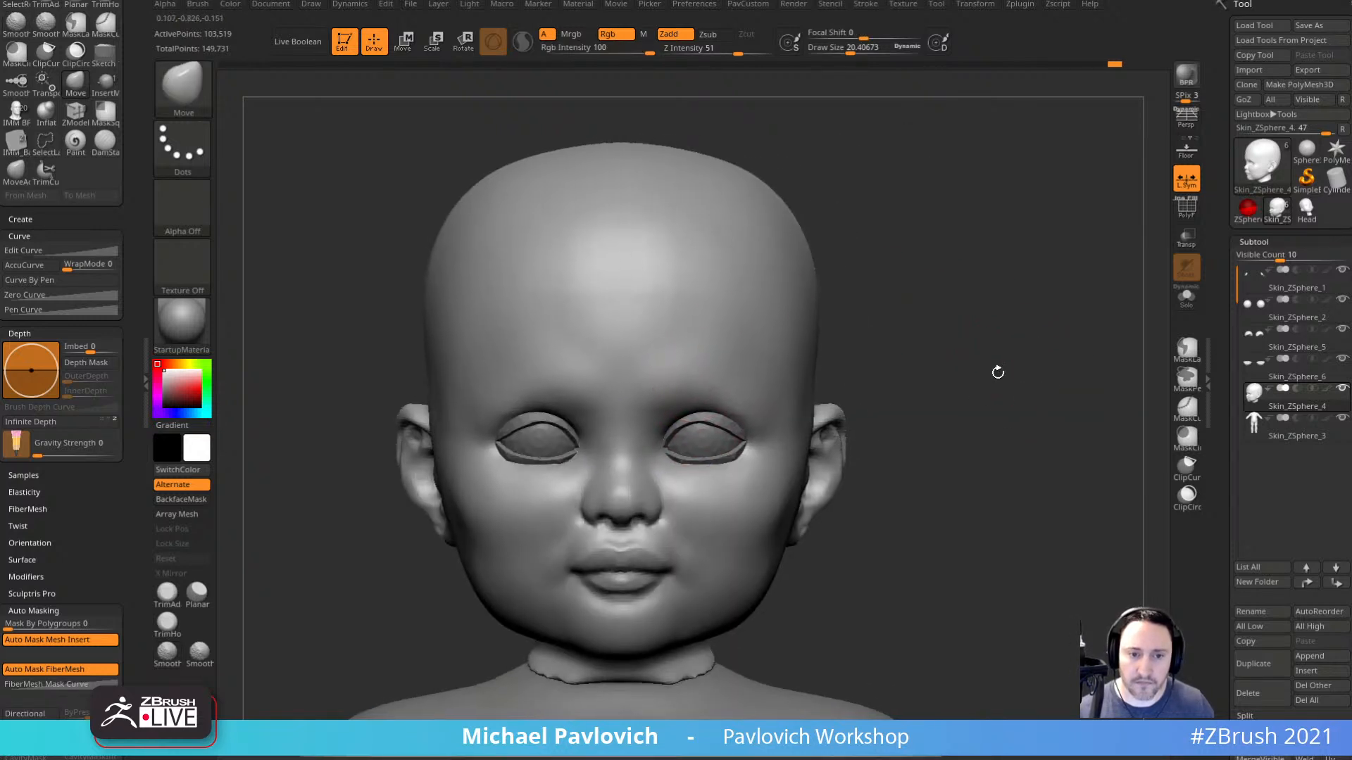
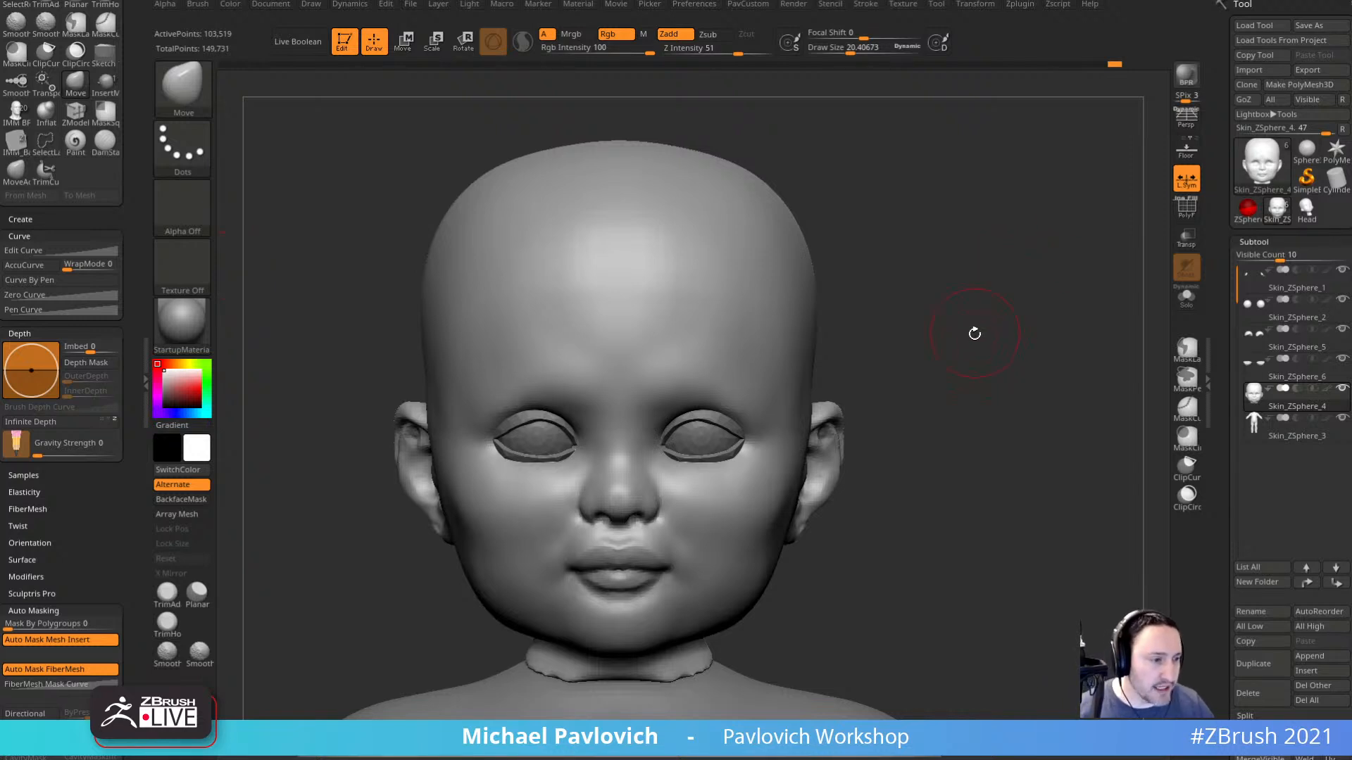
Overlay the reference drawings, compare the head in side and front views, check the overlay opacity, and hide the drawings.
left_click_drag(1019, 399, 1005, 387, "alt")
key("shift+z")
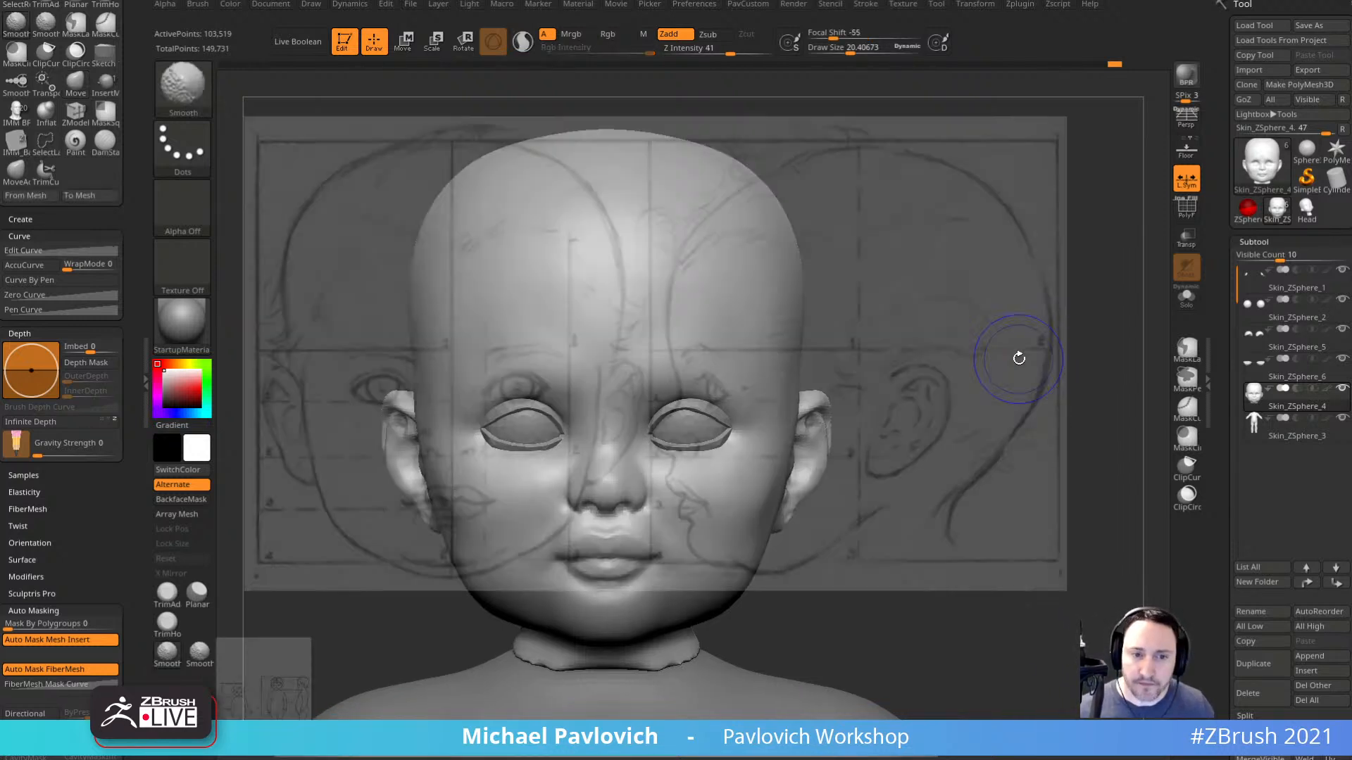
key("2")
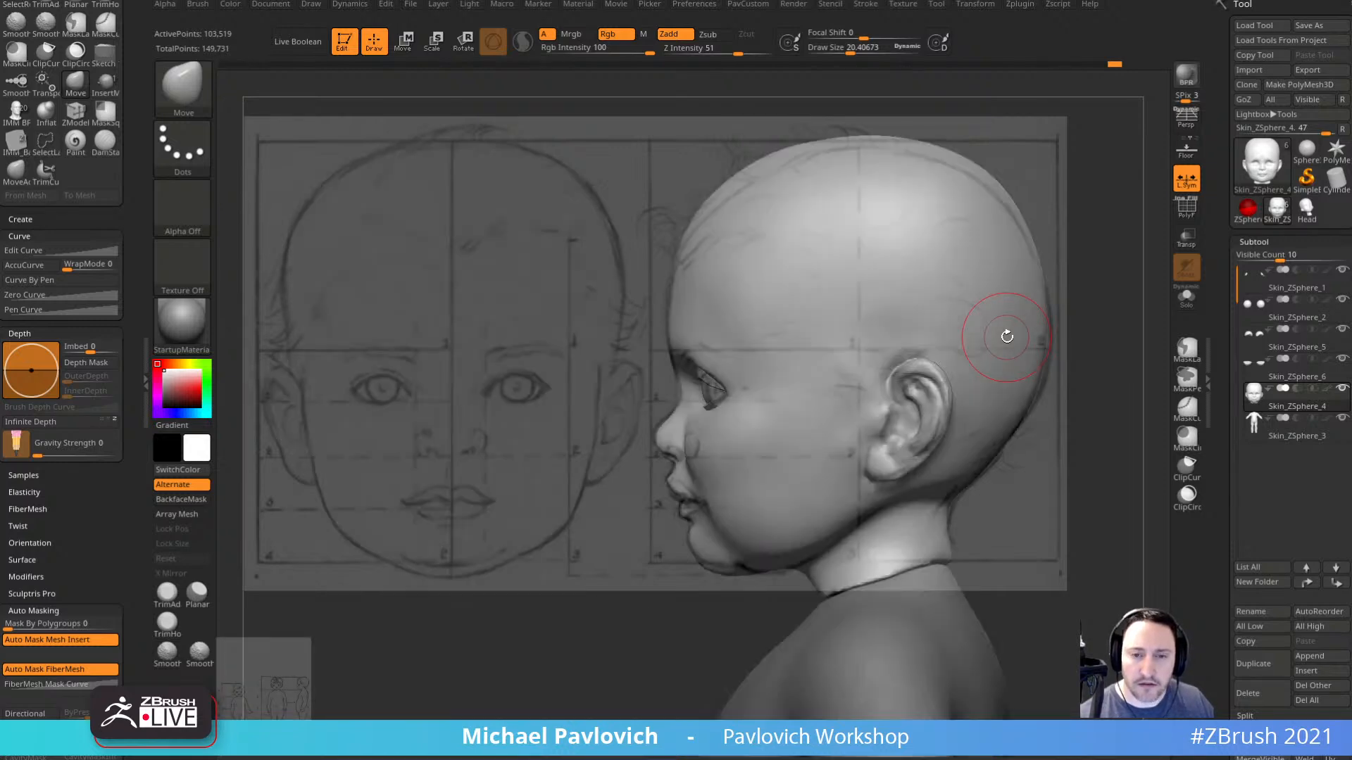
key("1")
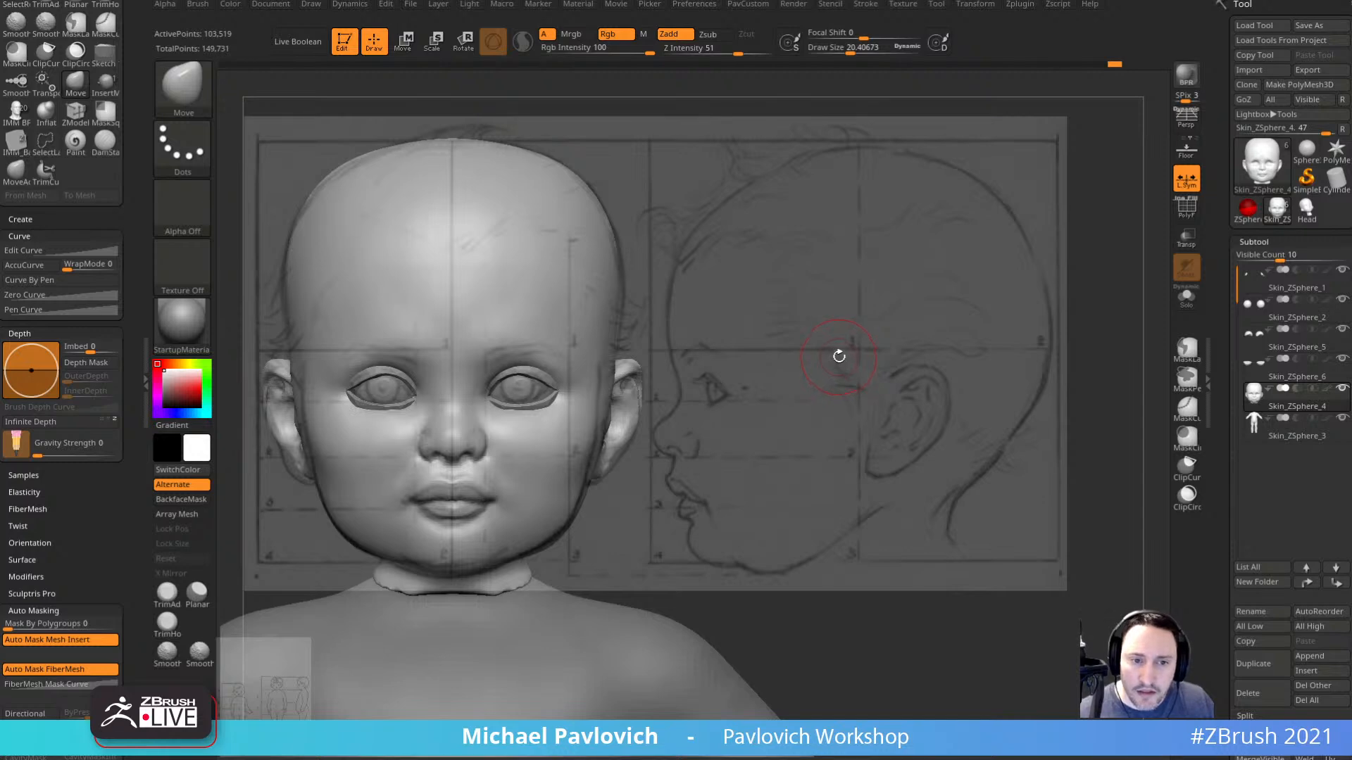
key("shift+z")
key("shift+z")
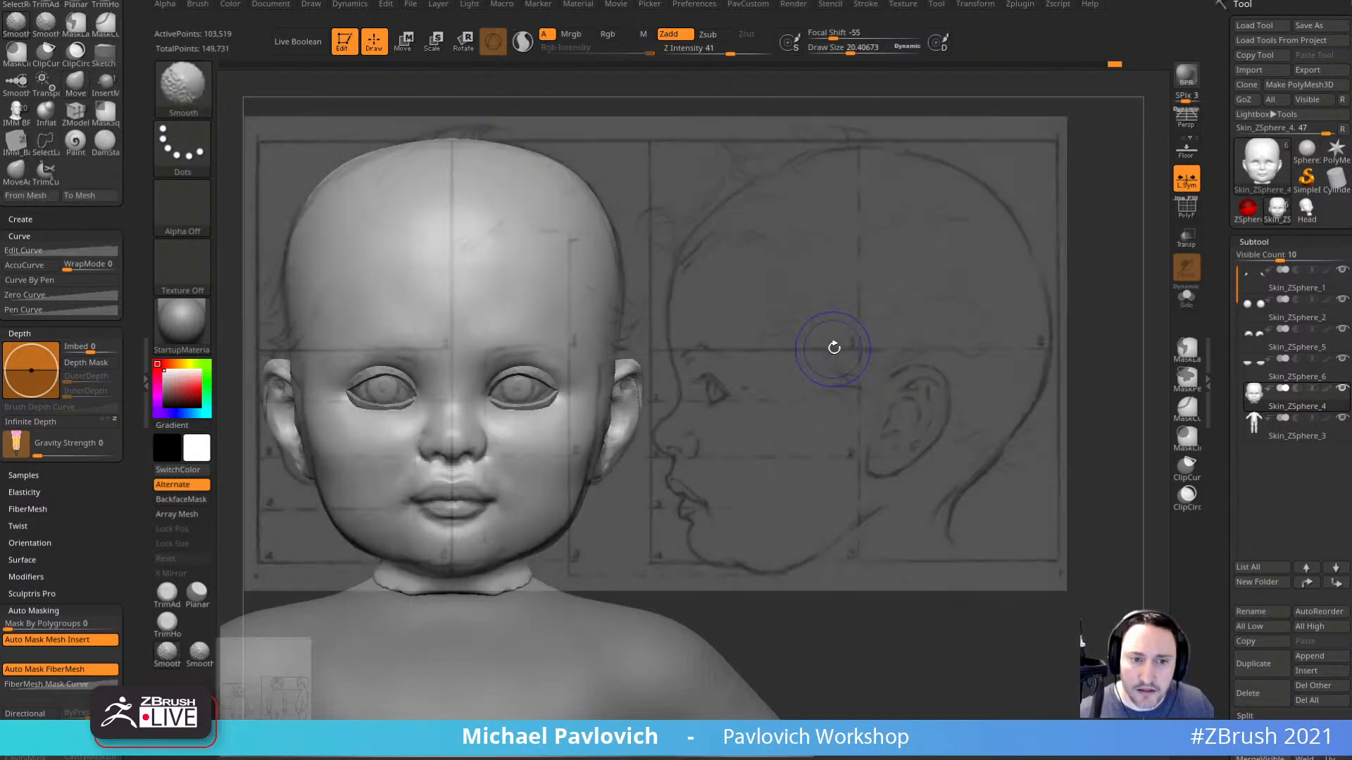
key("z")
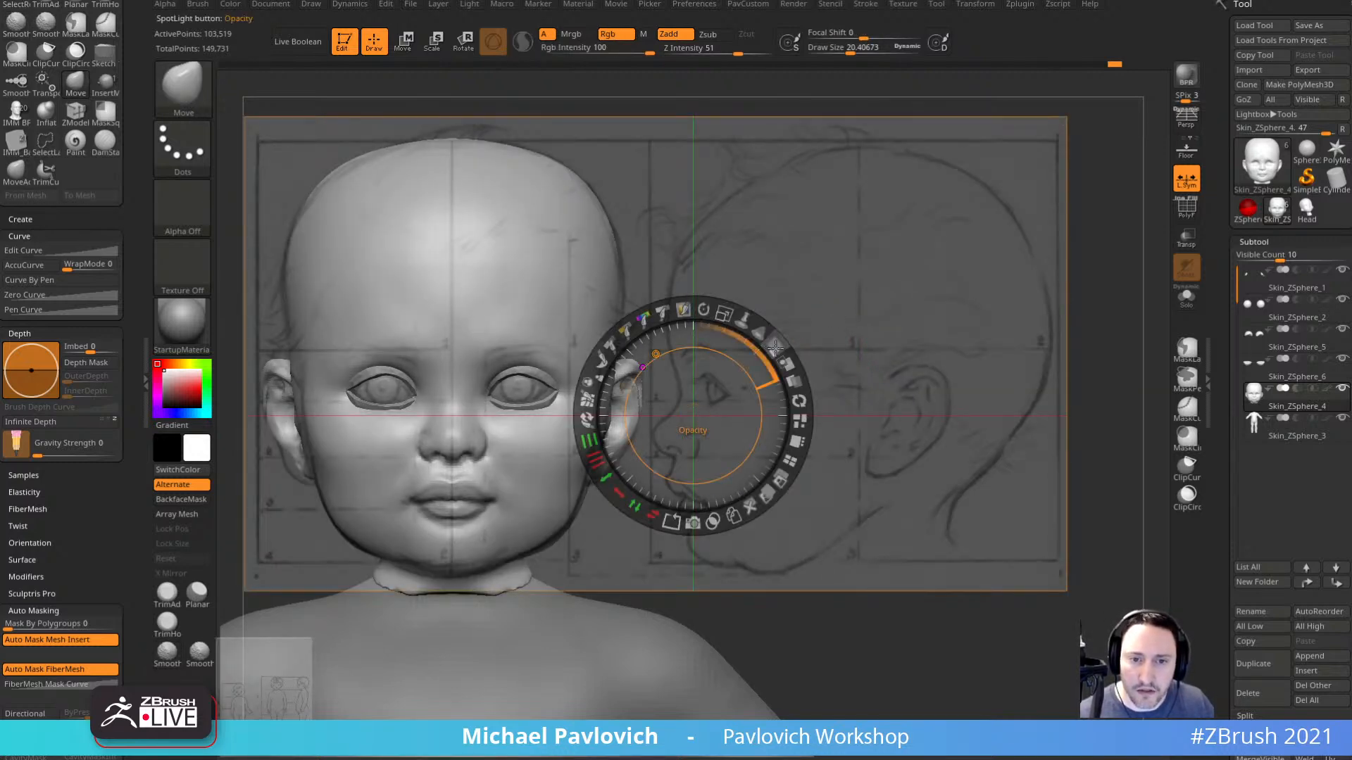
mouse_move(773, 350)
left_mouse_down()
mouse_move(794, 445)
mouse_move(756, 334)
mouse_move(775, 362)
mouse_move(785, 461)
mouse_move(768, 349)
left_mouse_up()
key("shift+z")
Select the eyeballs and scale them down slightly with the transform gizmo.
key("b")
key("s")
key("t")
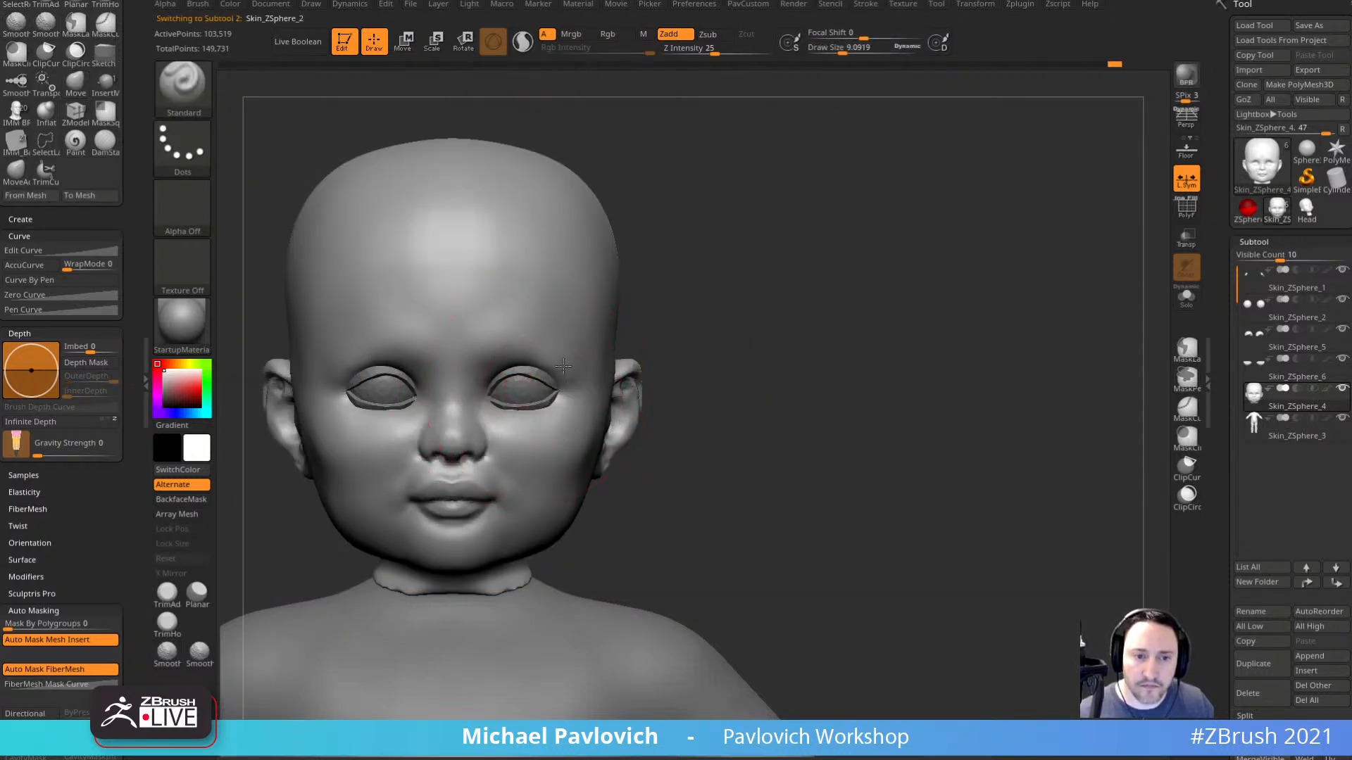
key("w")
left_click(524, 389)
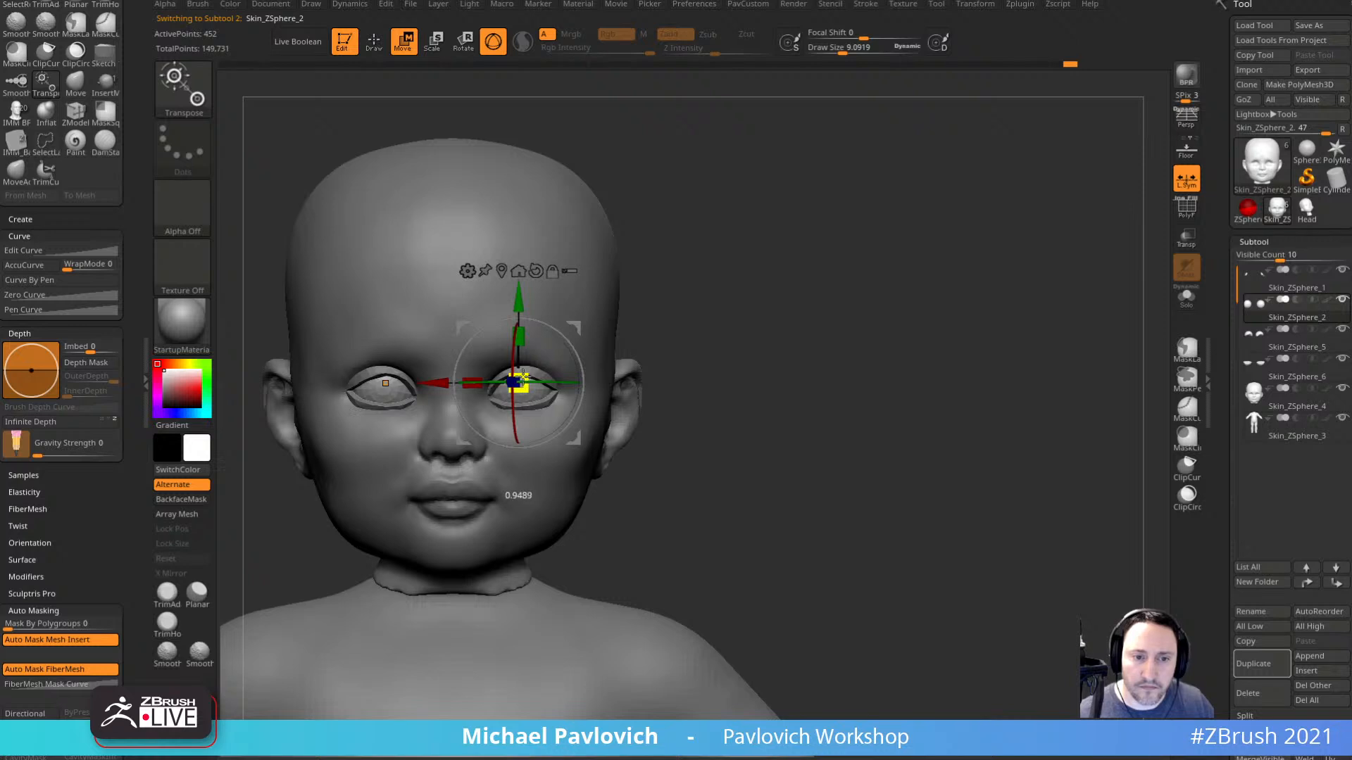
Return to sculpting with the Standard brush, select the head mesh, and examine how the eyeballs sit between the lids from several angles.
key("q")
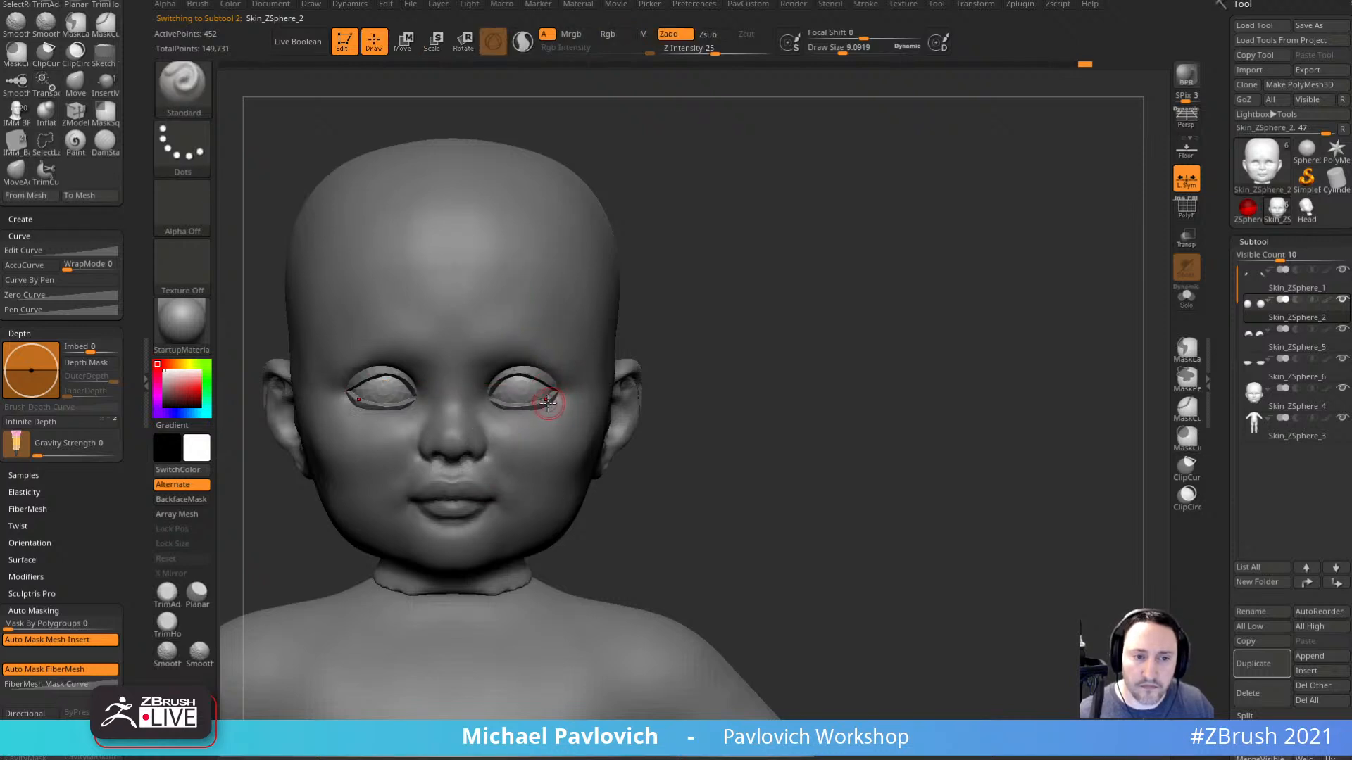
key("s")
left_click(549, 405)
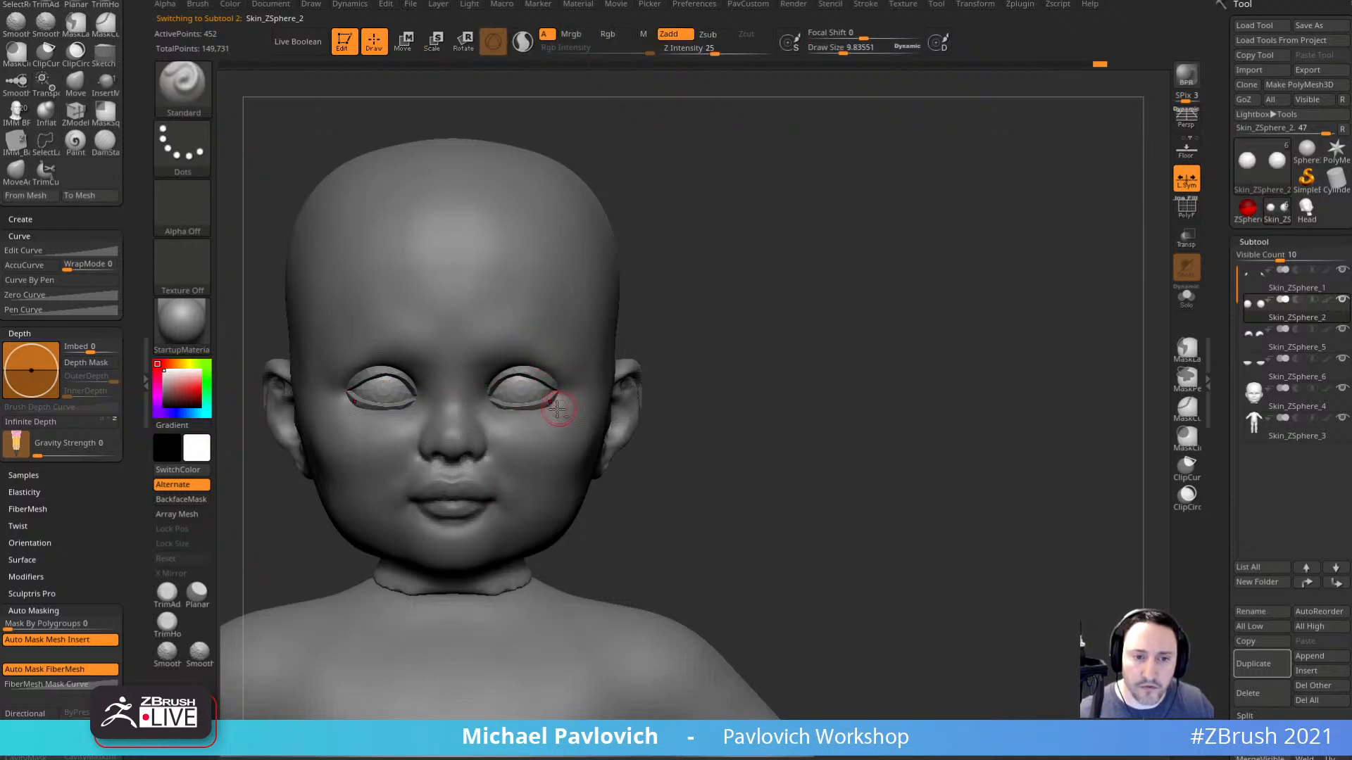
key("s")
left_click(552, 409)
mouse_move(617, 374)
right_mouse_down("ctrl")
mouse_move(704, 317)
mouse_move(606, 388)
right_mouse_up("ctrl")
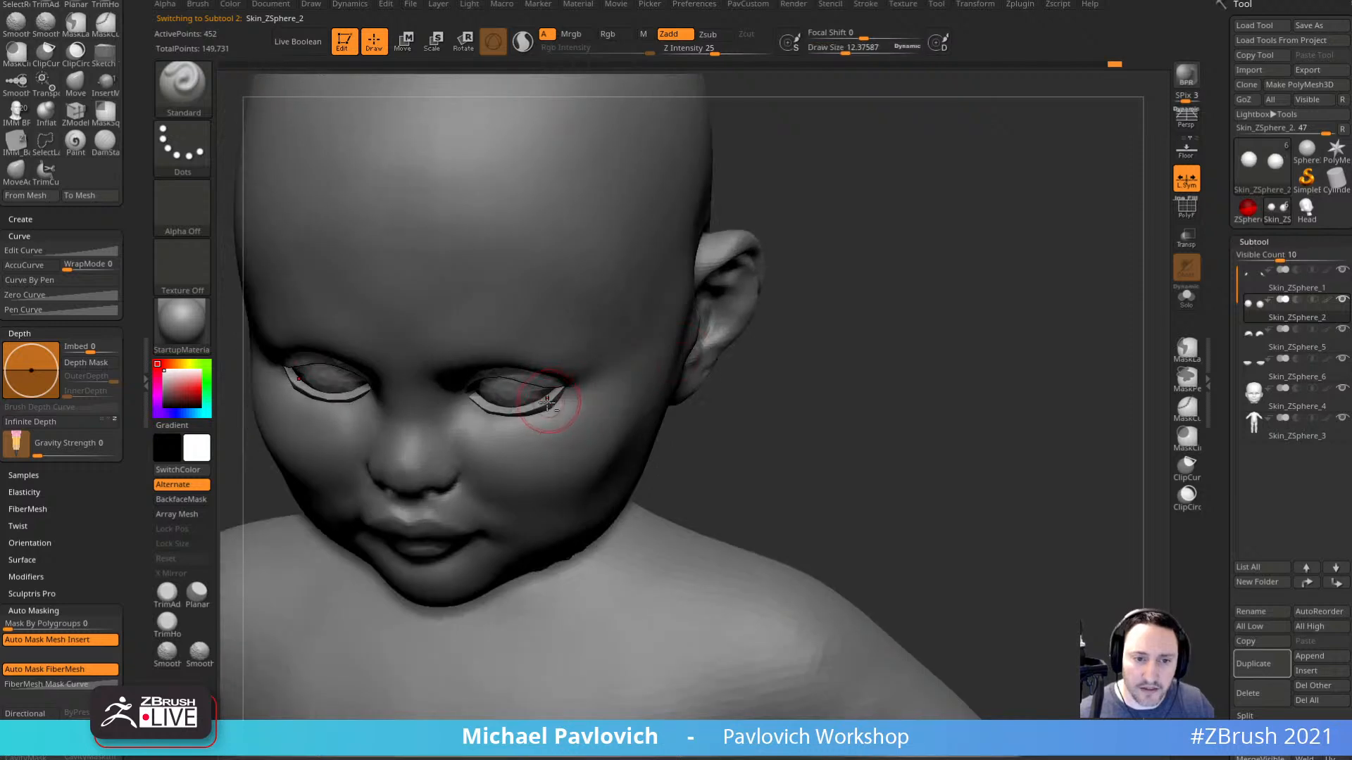
left_click(561, 332, "alt")
right_click_drag(686, 383, 661, 303)
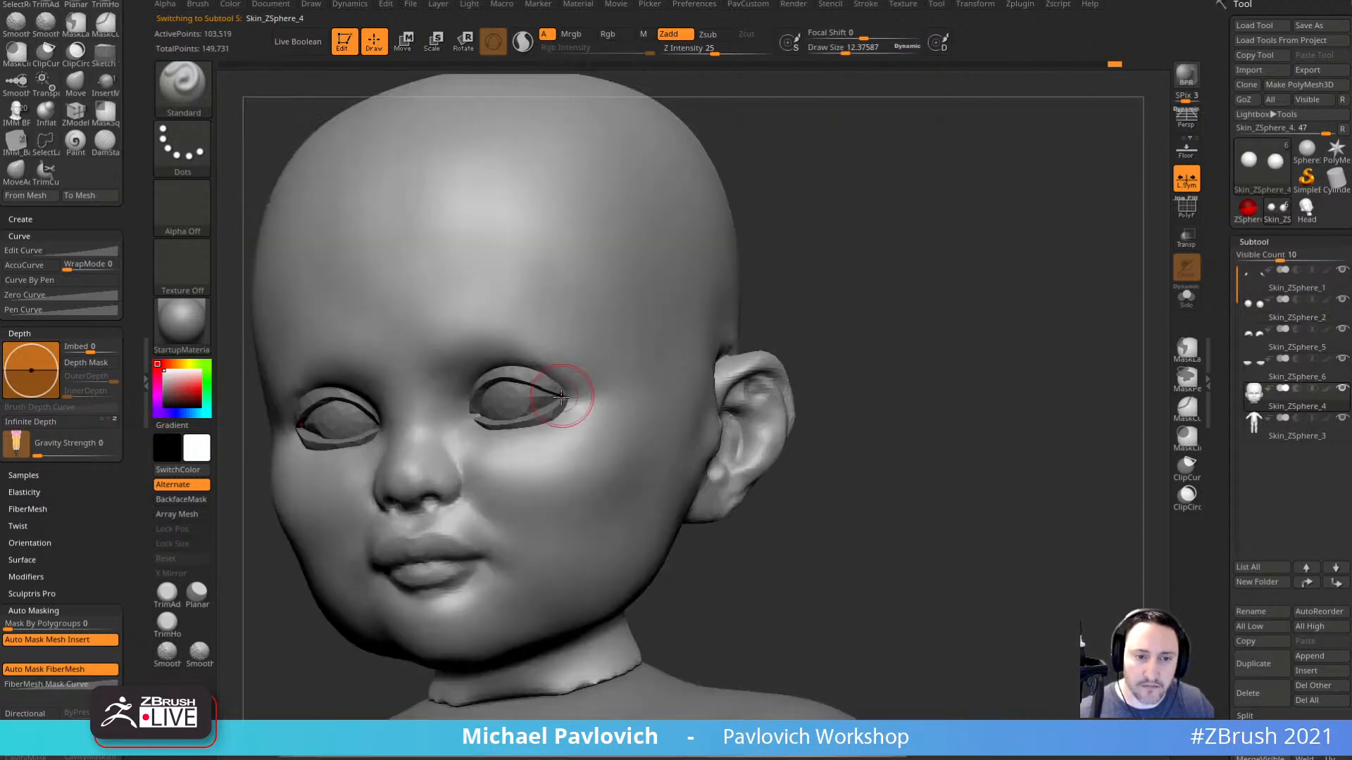
key("2")
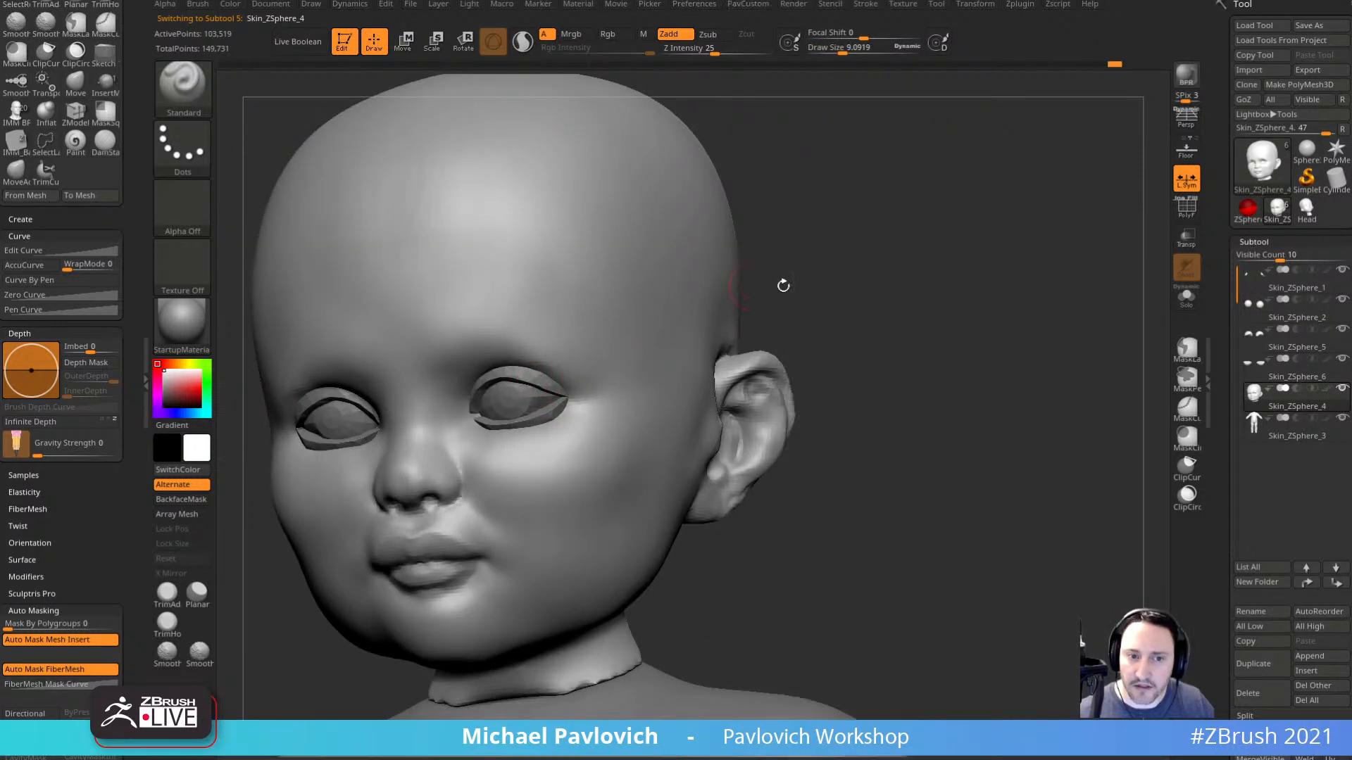
right_click_drag(781, 287, 735, 235)
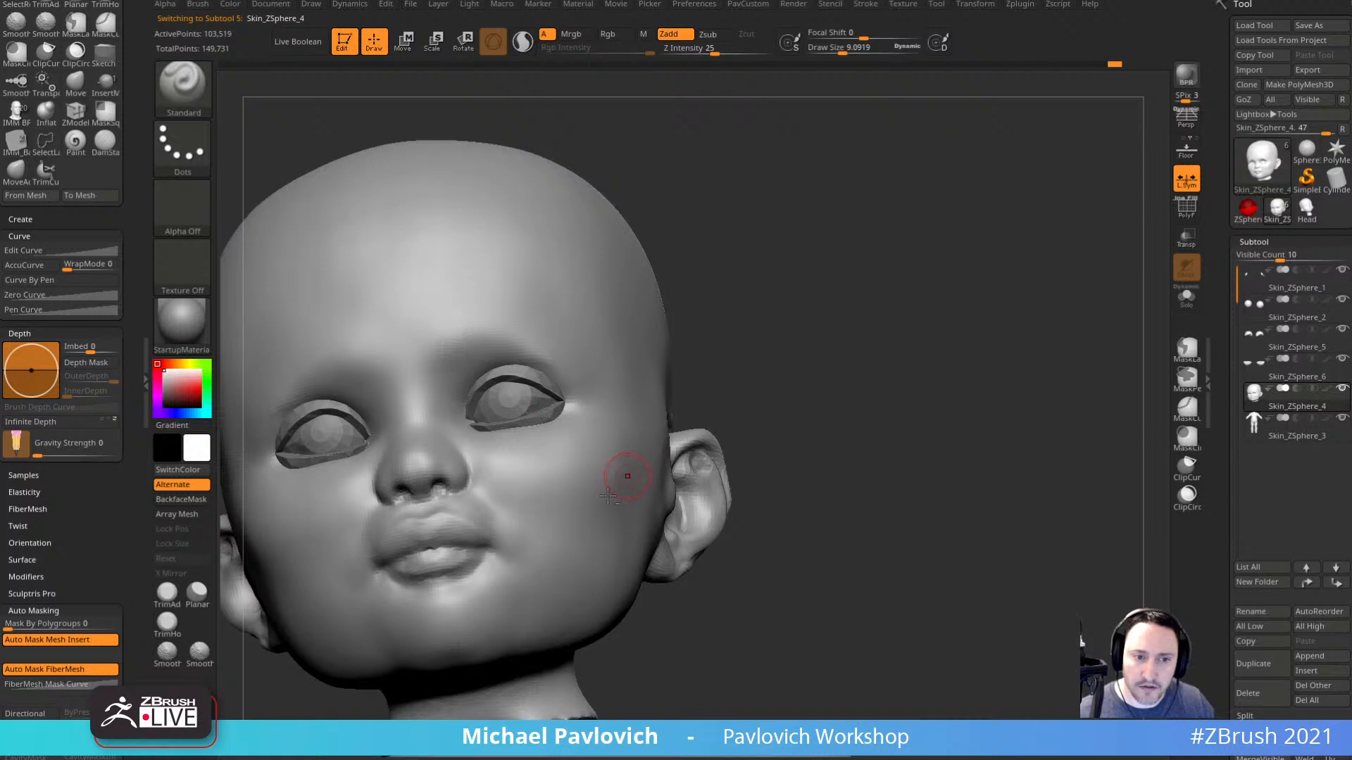
Select the lower and upper eyelid meshes and adjust their outer corners with the Move brush in front view.
left_click(579, 716, "alt")
left_click(540, 415, "alt")
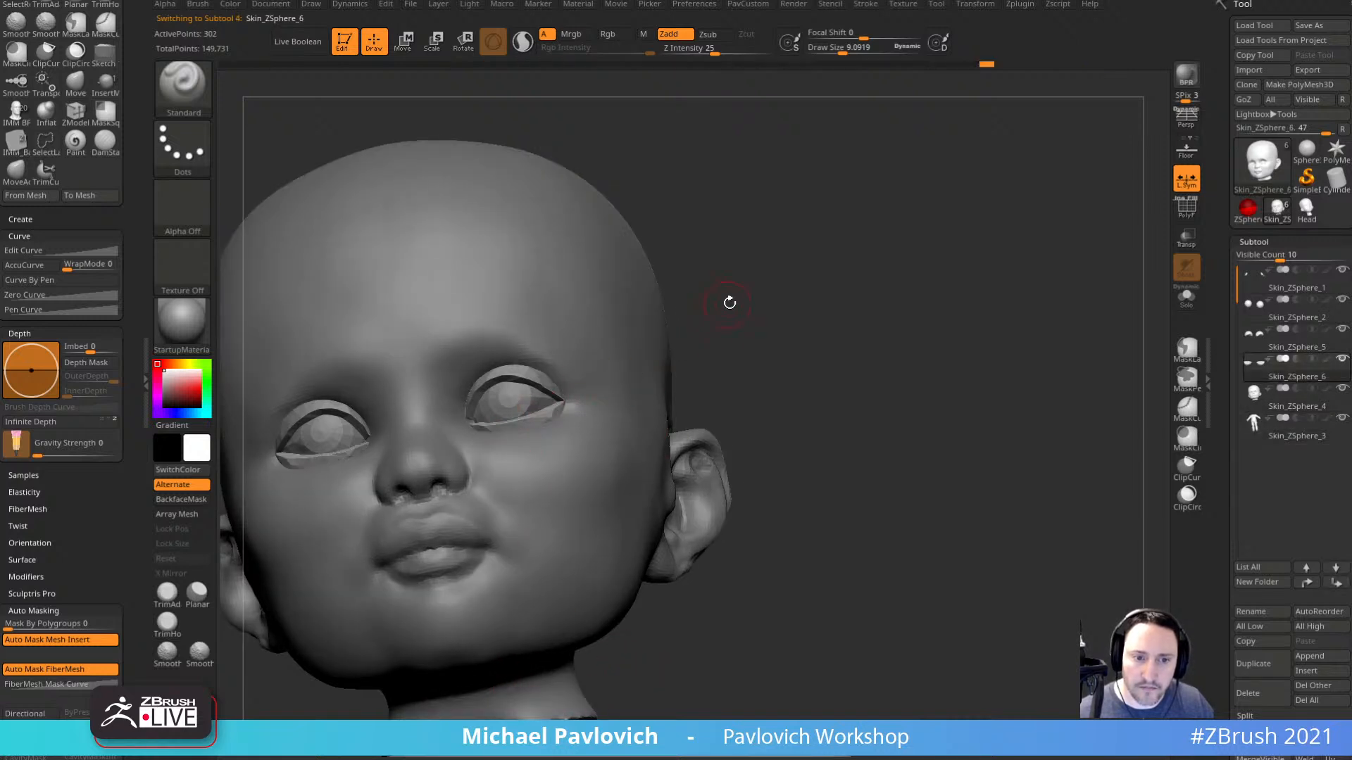
right_click_drag(730, 302, 697, 347, "shift")
key("b")
key("m")
key("v")
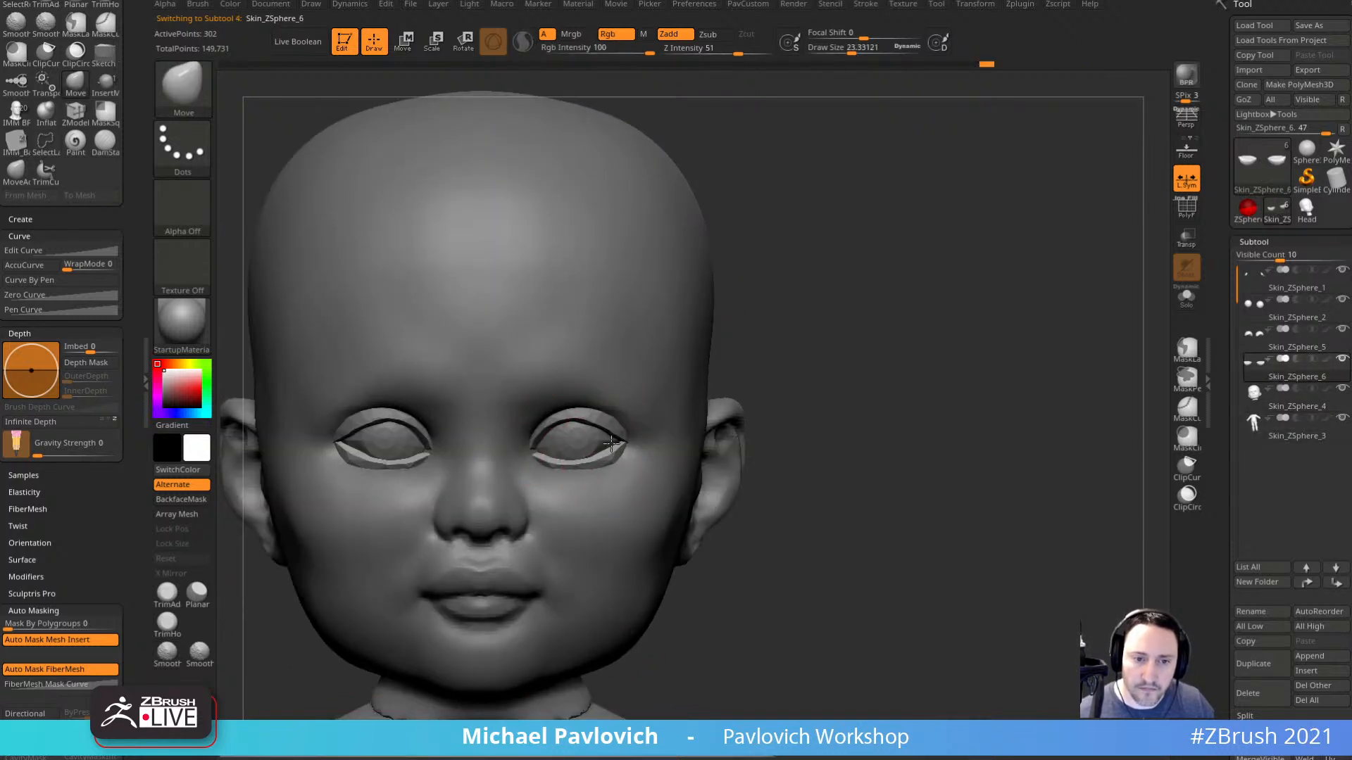
left_click(604, 421, "alt")
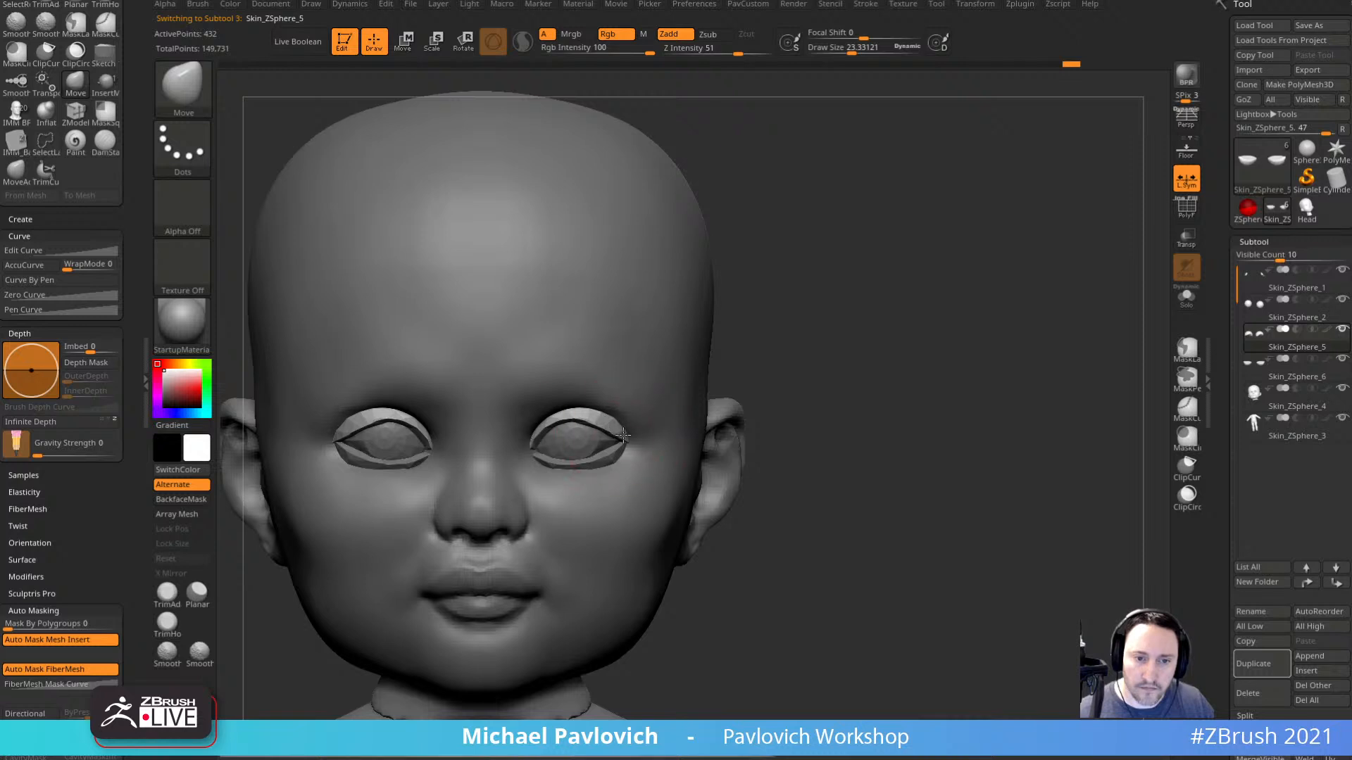
Overlay the reference drawings, fit the upper and lower eyelids to the front sketch with the Move brush, and hide the drawings.
key("shift+z")
key("2")
key("1")
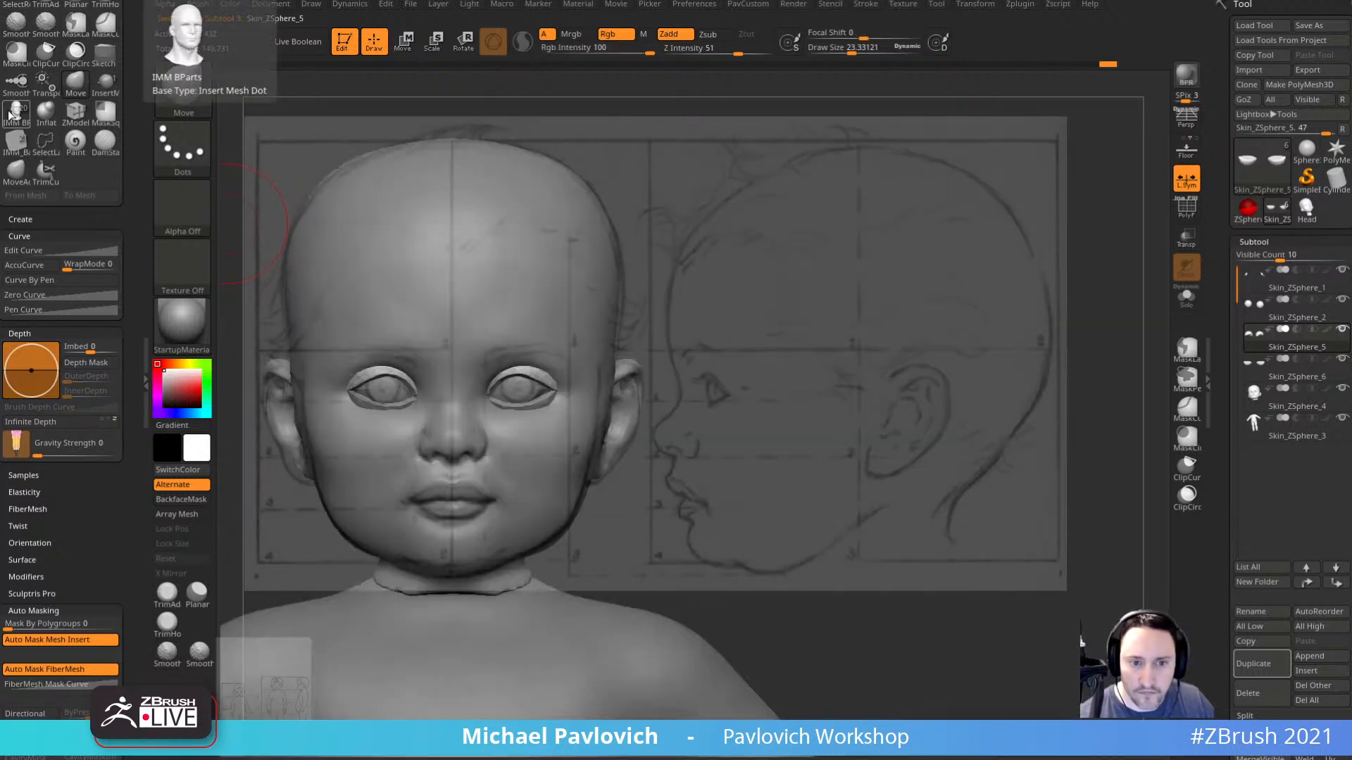
key("bracketright")
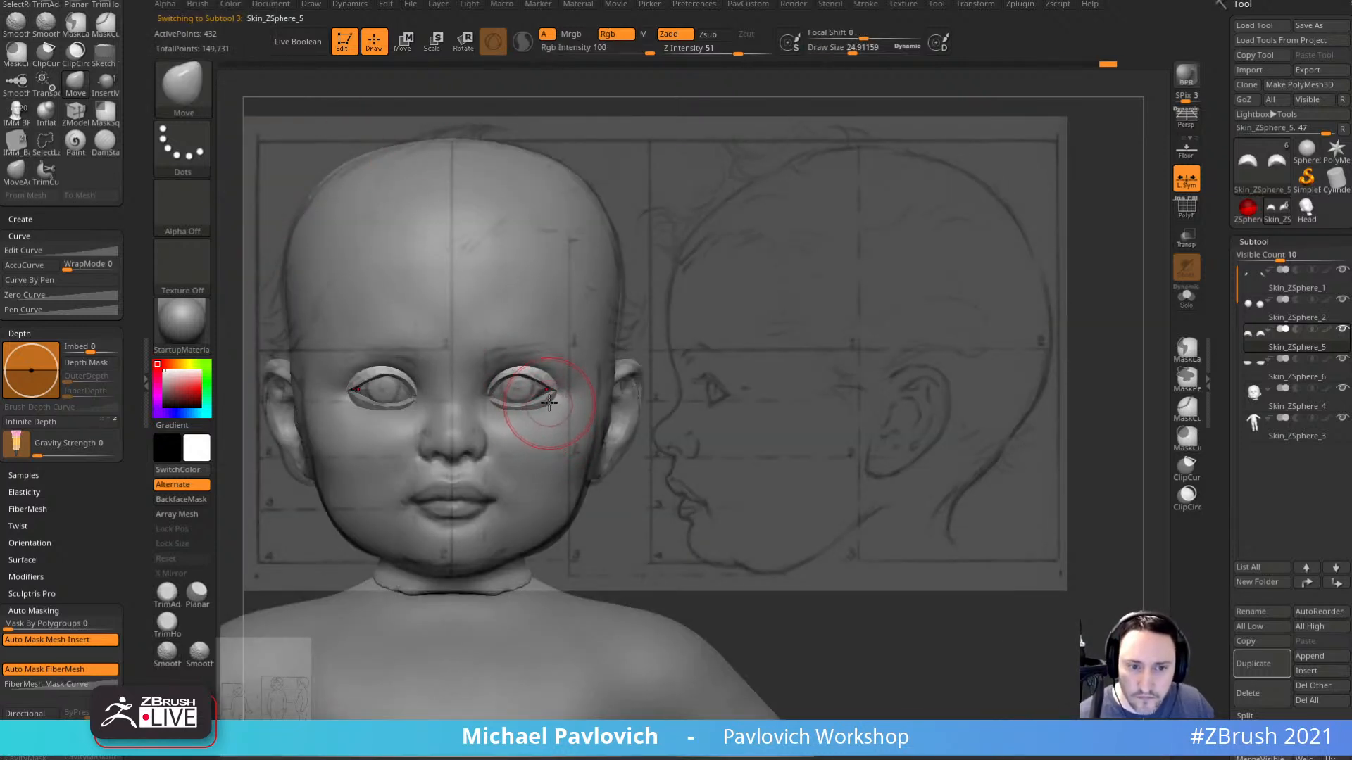
left_click(549, 402, "alt")
key("z")
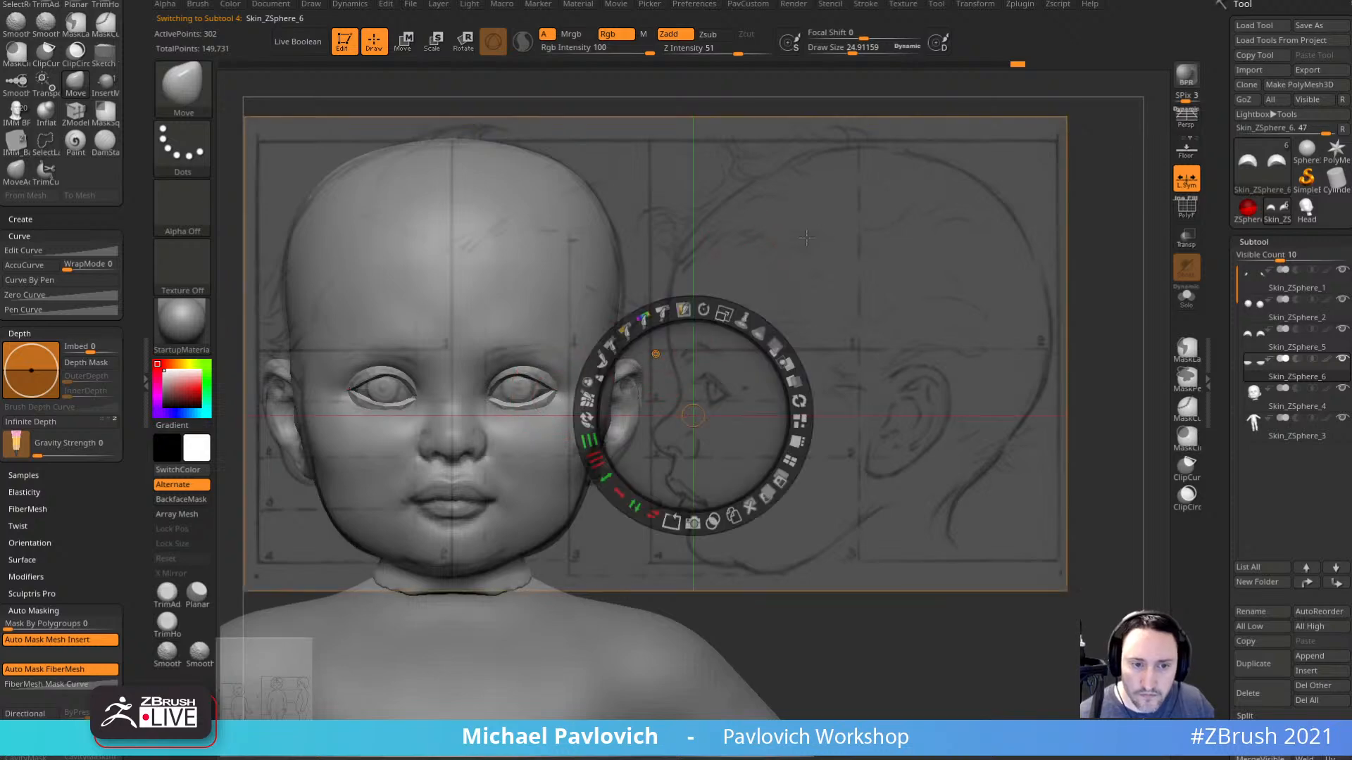
mouse_move(782, 340)
left_mouse_down()
mouse_move(794, 389)
mouse_move(772, 346)
mouse_move(780, 377)
mouse_move(777, 362)
mouse_move(682, 317)
left_mouse_up()
key("z")
key("shift+z")
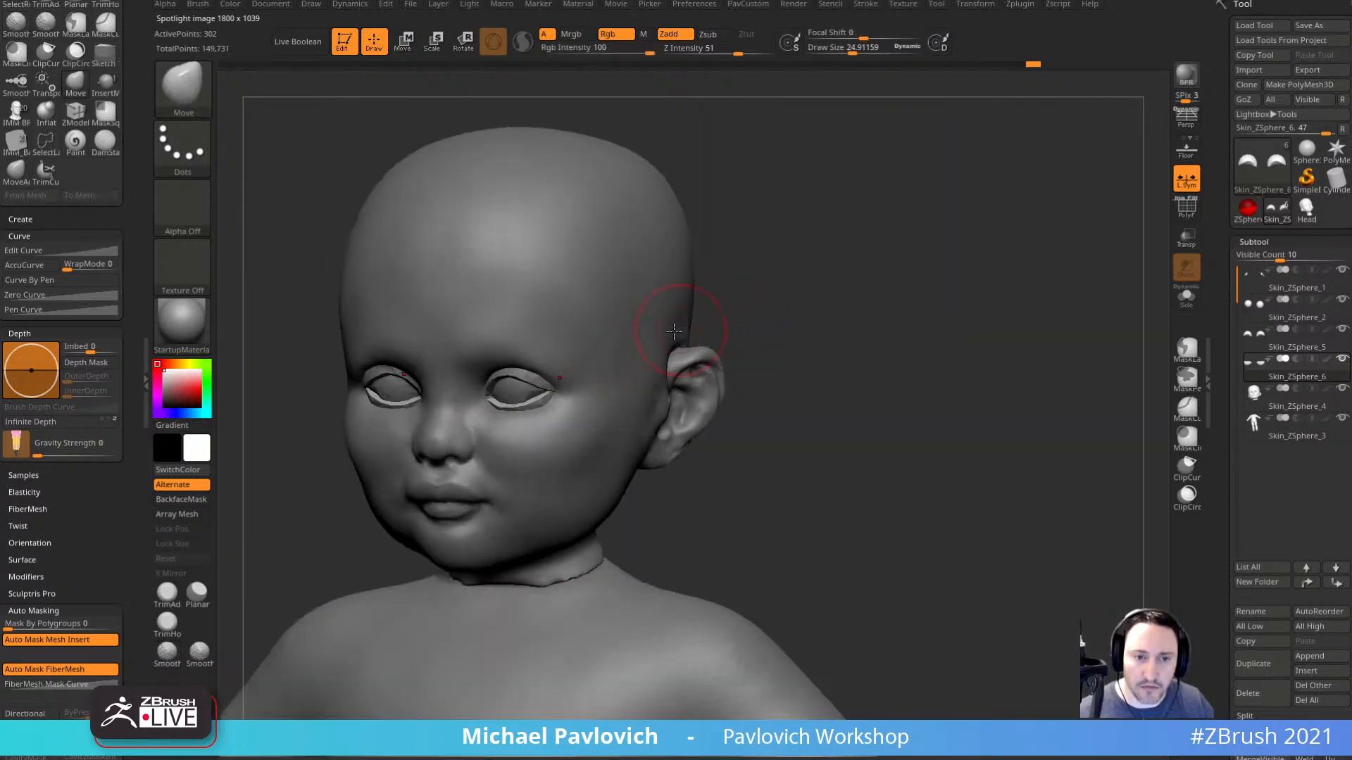
key("b")
key("s")
key("t")
key("s")
left_click_drag(590, 365, 594, 364)
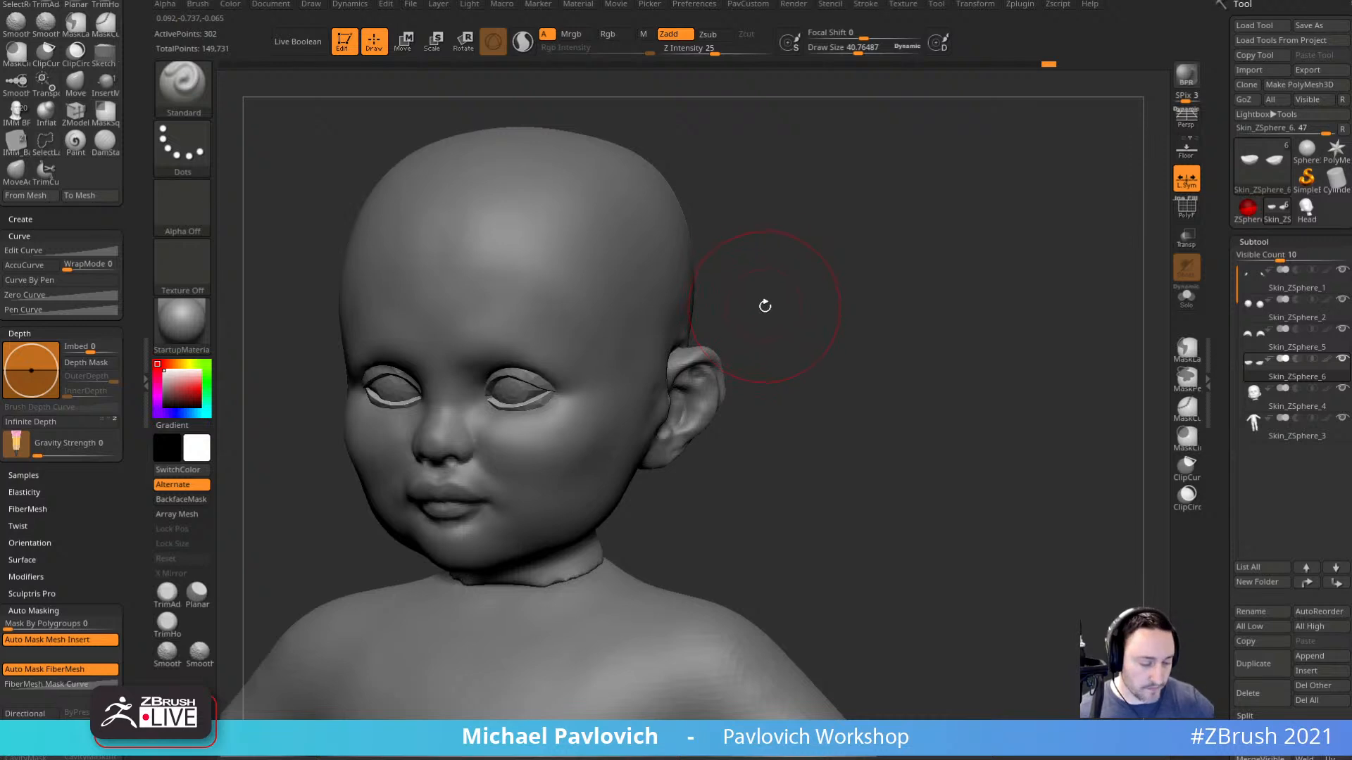
Select the head mesh and inflate the brow area above the eyes with the Inflat brush at a draw size of about 28.
key("b")
key("i")
key("n")
left_click_drag(770, 319, 573, 648)
left_click(673, 352, "alt")
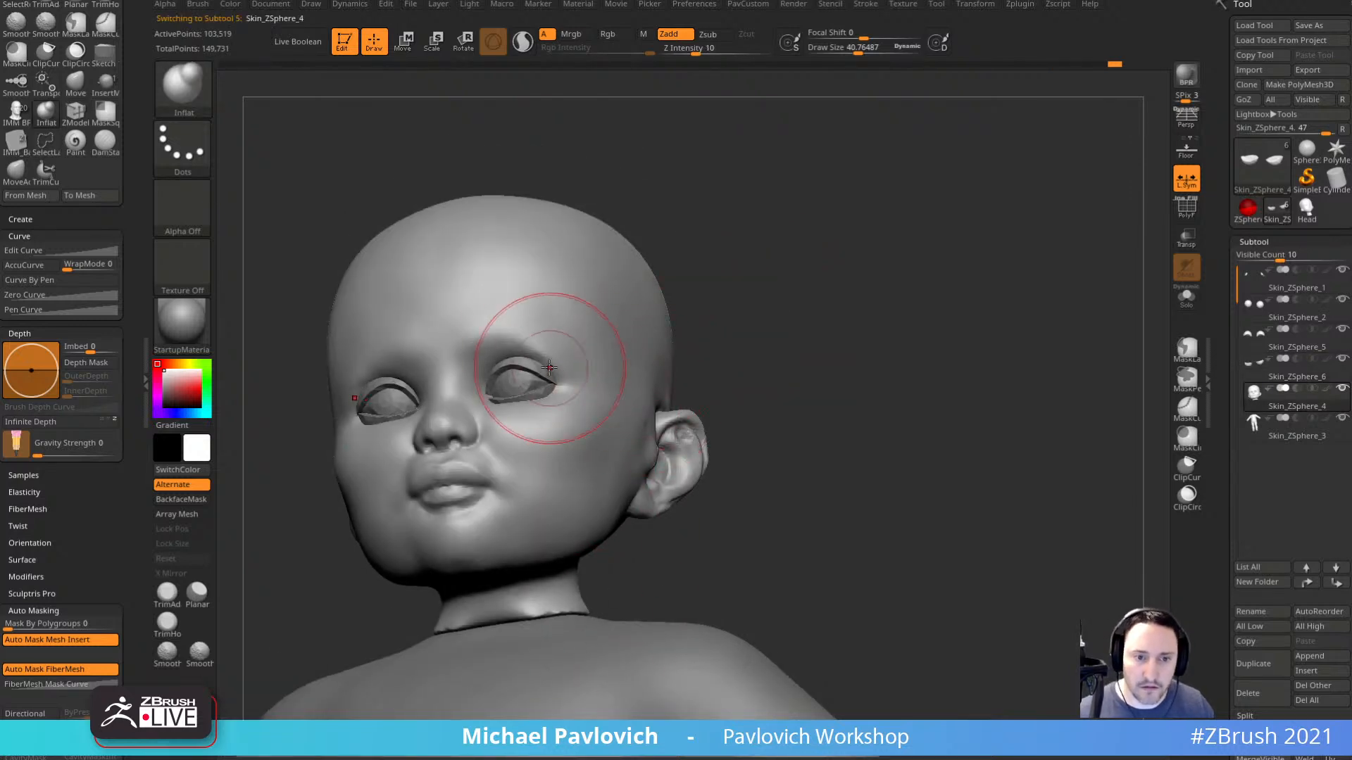
key("s")
left_click_drag(552, 340, 547, 340)
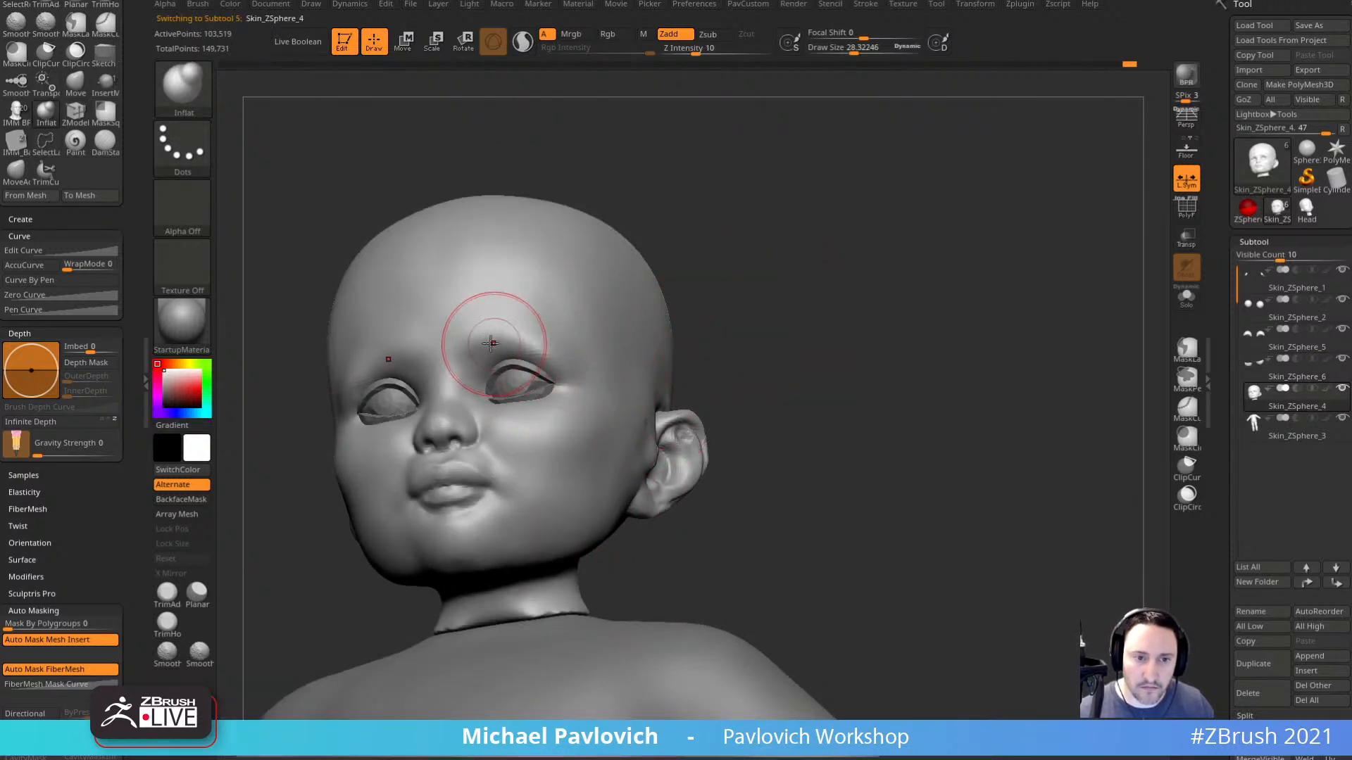
left_click_drag(732, 304, 594, 301)
left_click_drag(482, 352, 618, 305)
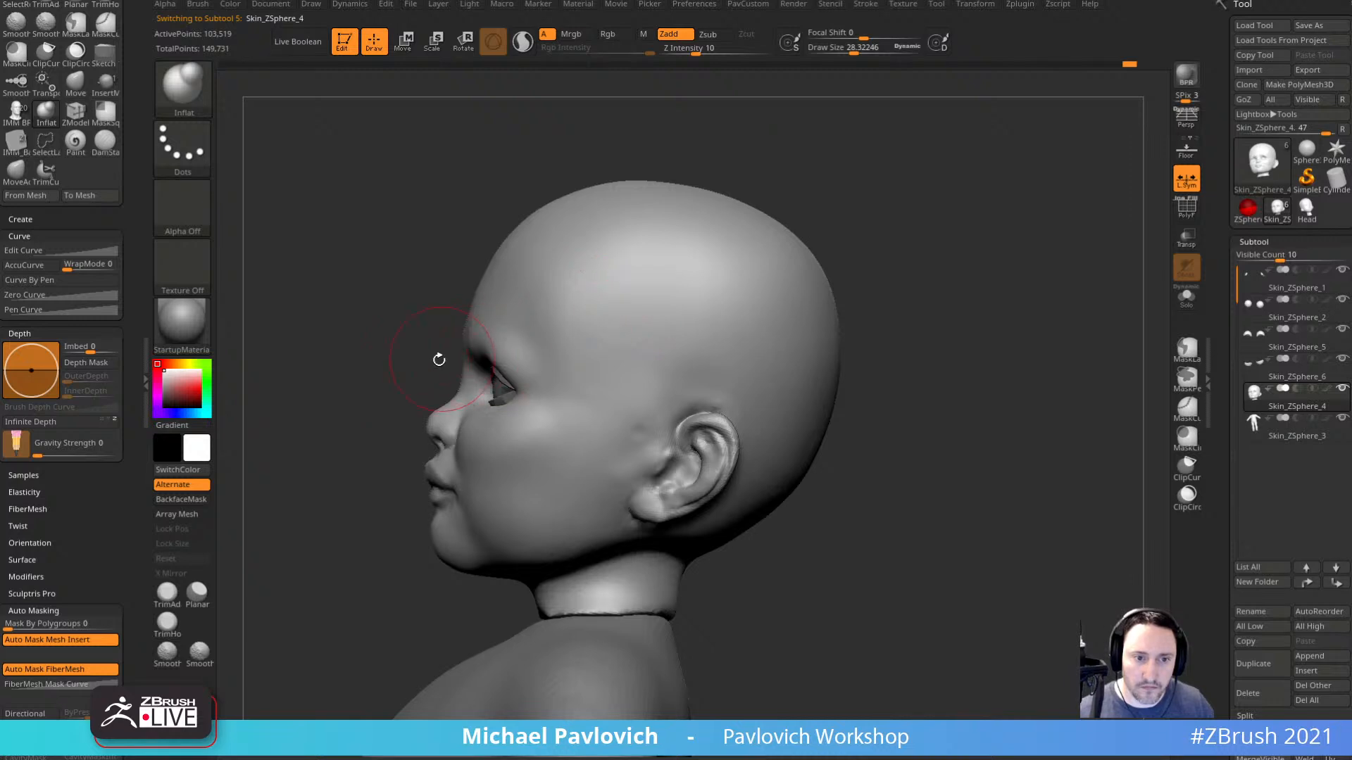
Refine the outer brow with a slightly smaller Inflat brush and smooth the surface across the brow and temple.
left_click_drag(438, 360, 579, 338)
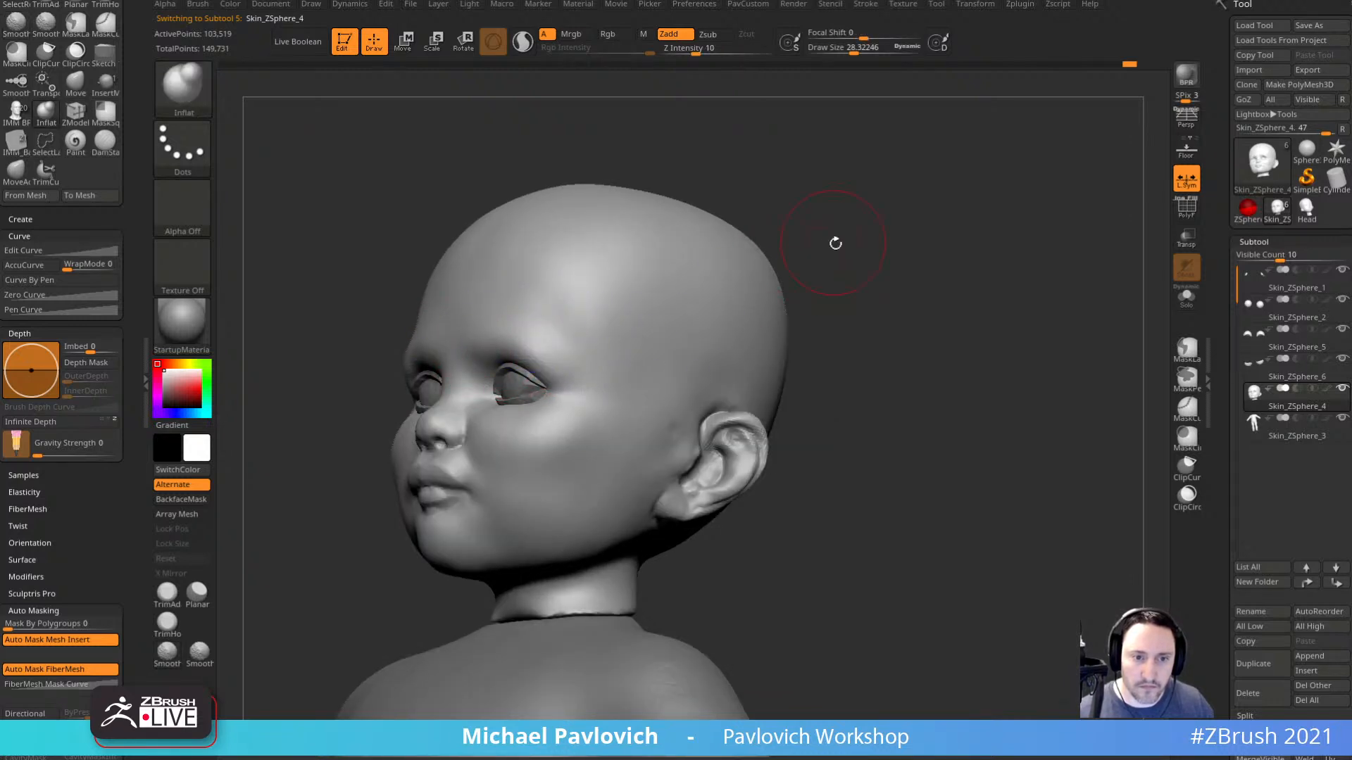
left_click_drag(836, 245, 986, 253)
left_click_drag(561, 345, 419, 329, "shift")
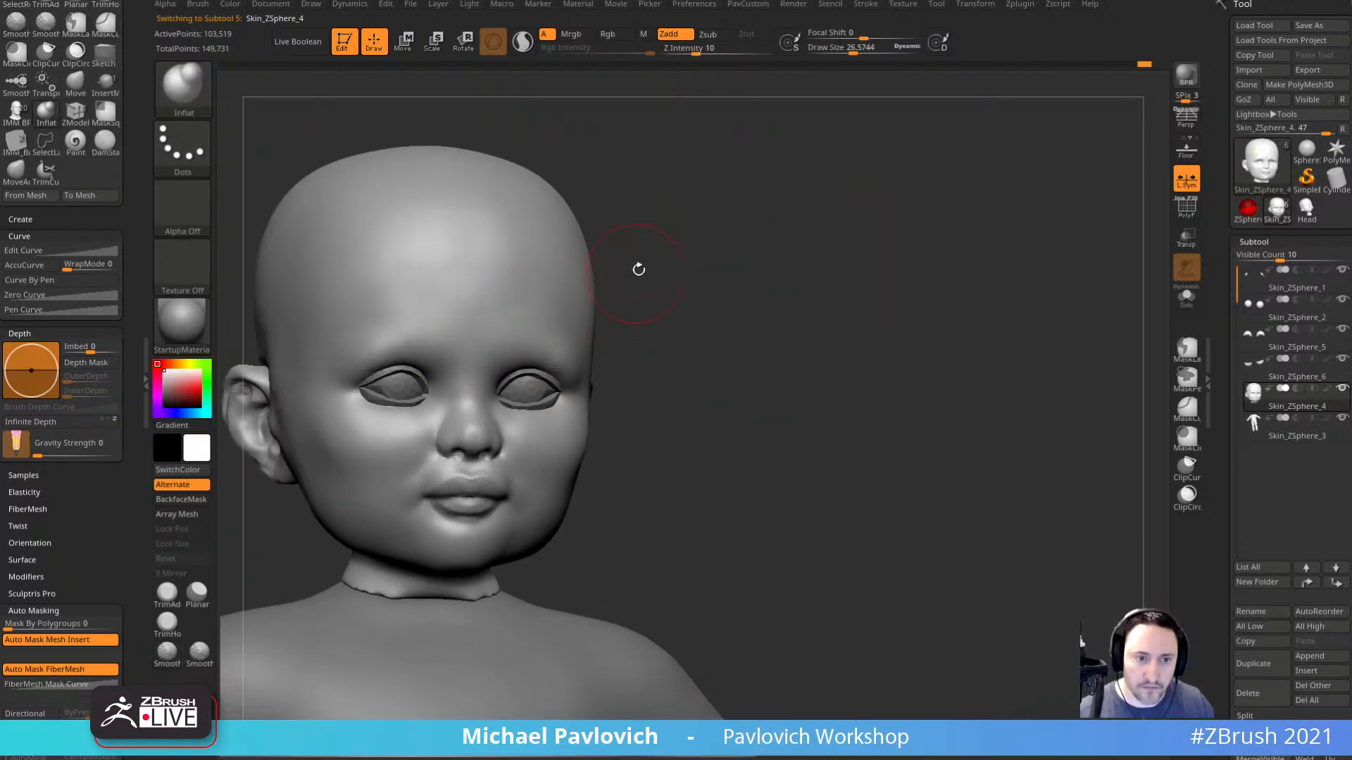
left_click_drag(633, 266, 538, 332)
key("shift")
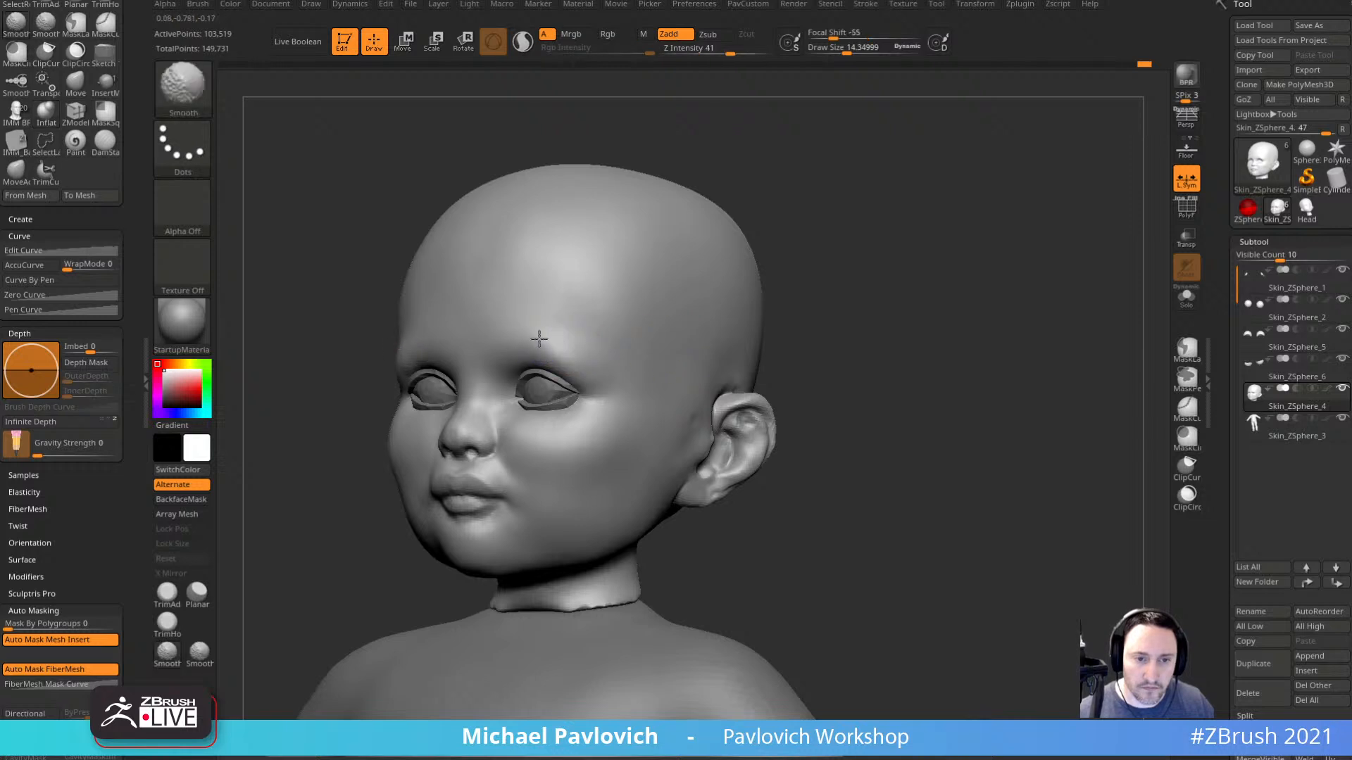
left_click_drag(602, 355, 611, 350, "shift")
mouse_move(890, 344)
left_mouse_down()
mouse_move(926, 347)
mouse_move(844, 359)
left_mouse_up()
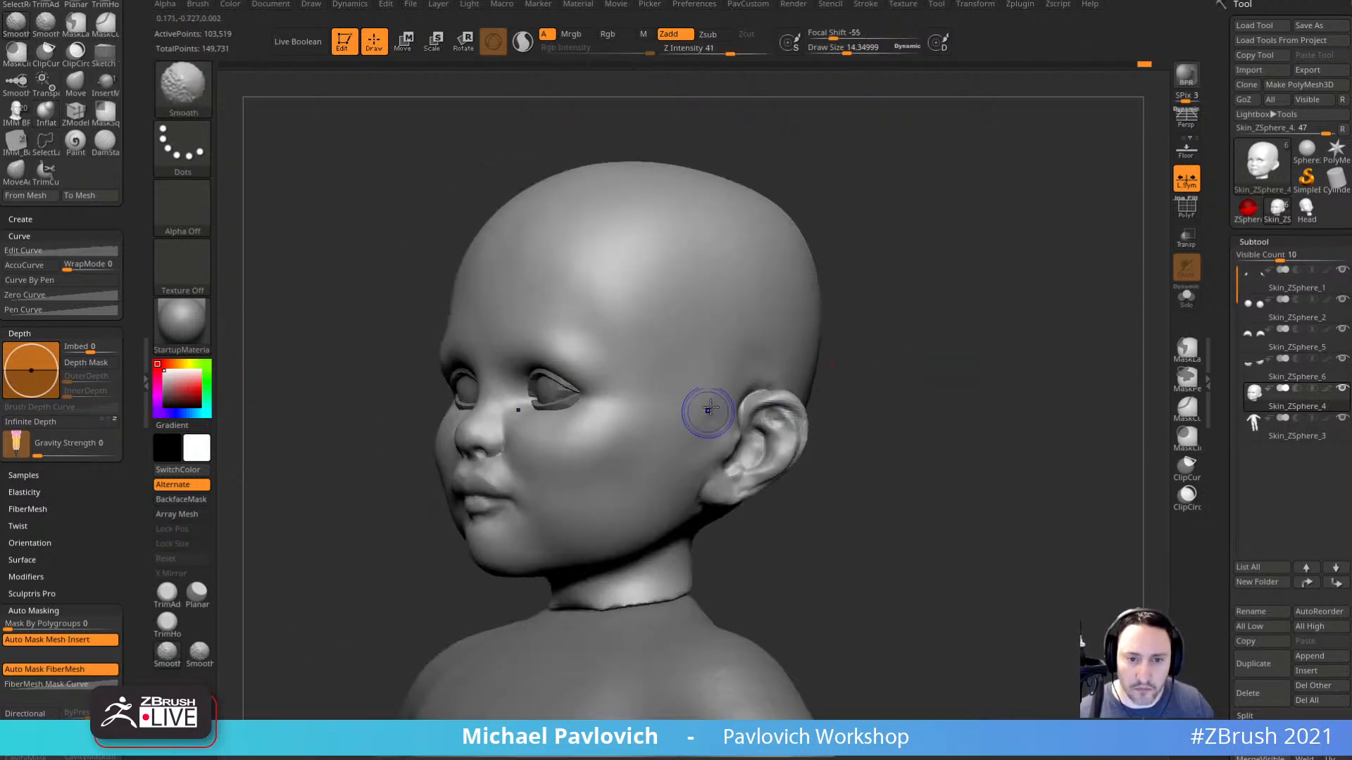
left_click_drag(706, 410, 712, 398, "shift")
Smooth the area below the outer eye corners down into the cheeks.
mouse_move(827, 345)
left_mouse_down()
mouse_move(891, 349)
mouse_move(905, 323)
mouse_move(866, 277)
mouse_move(643, 347)
mouse_move(635, 373)
left_mouse_up()
key("shift")
left_click_drag(486, 331, 909, 343)
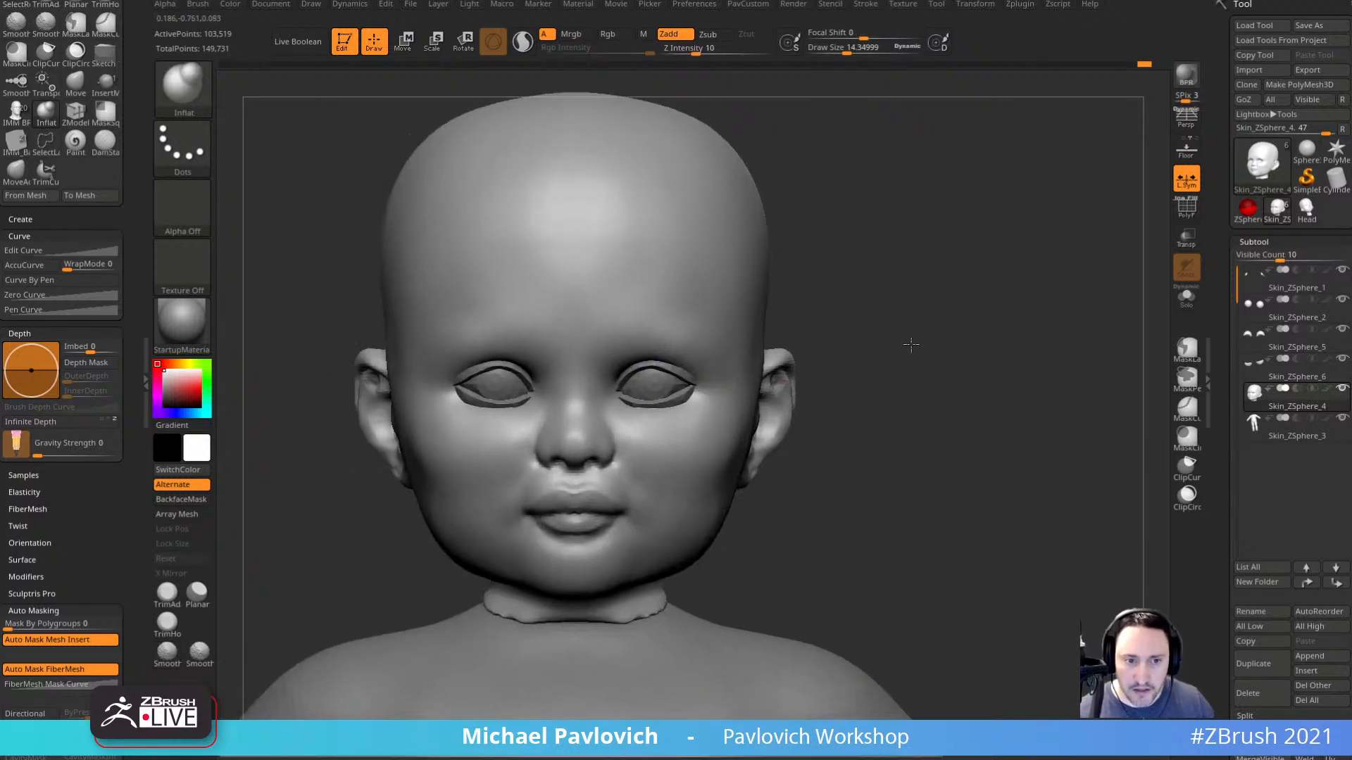
left_click_drag(704, 405, 680, 456, "shift")
left_click_drag(889, 352, 831, 310)
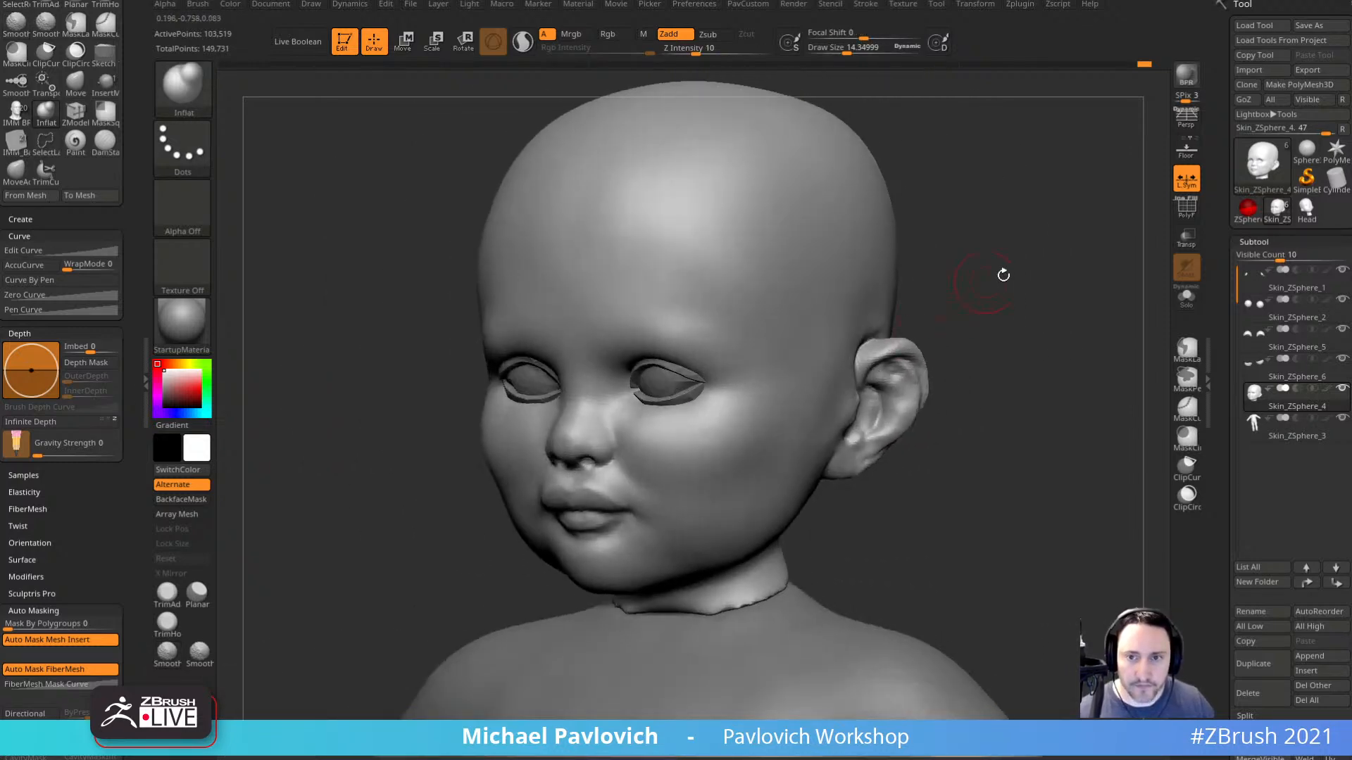
Check the head's proportions from the front with perspective turned on, and switch back to the orthographic view.
left_click(1186, 121)
left_click_drag(1032, 323, 1089, 321)
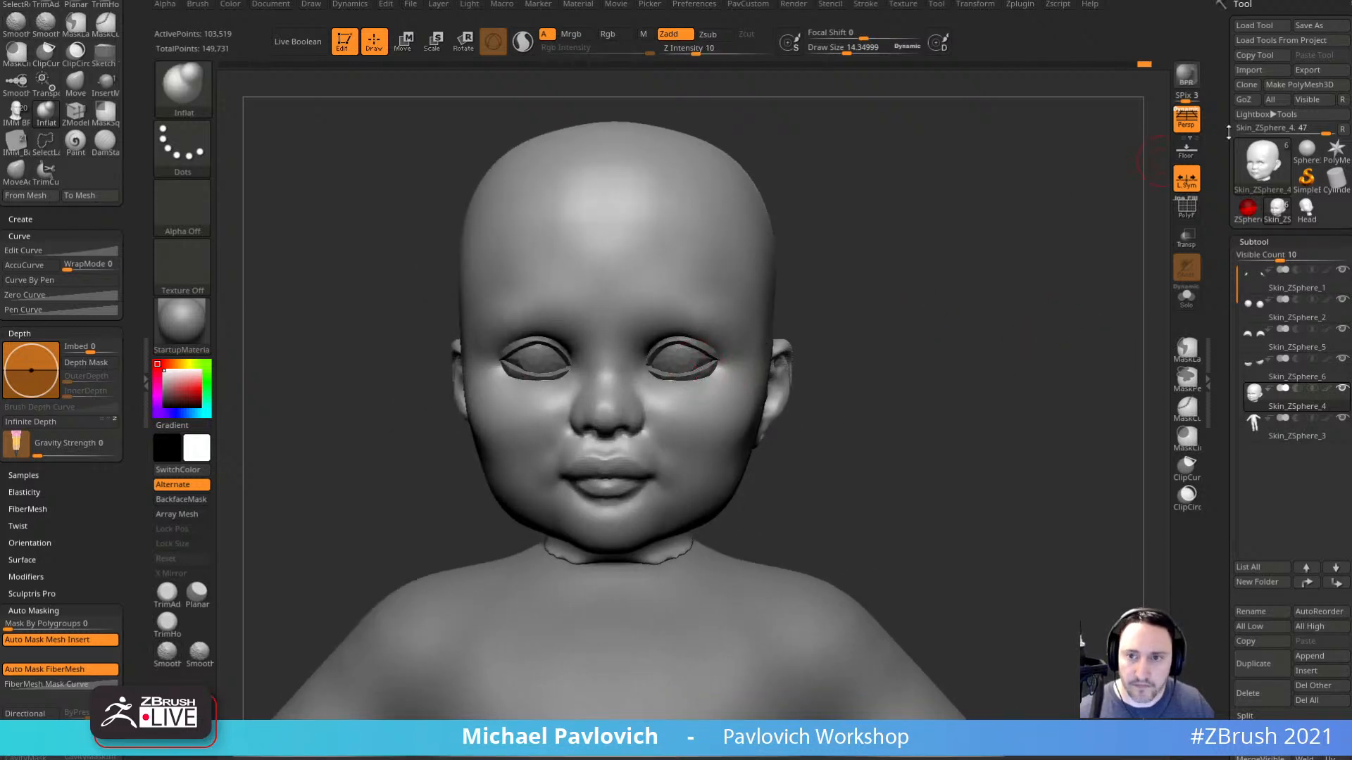
left_click(1186, 121)
Select the eyeball mesh in front view for further adjustment.
left_click_drag(911, 262, 941, 283, "alt")
key("w")
key("q")
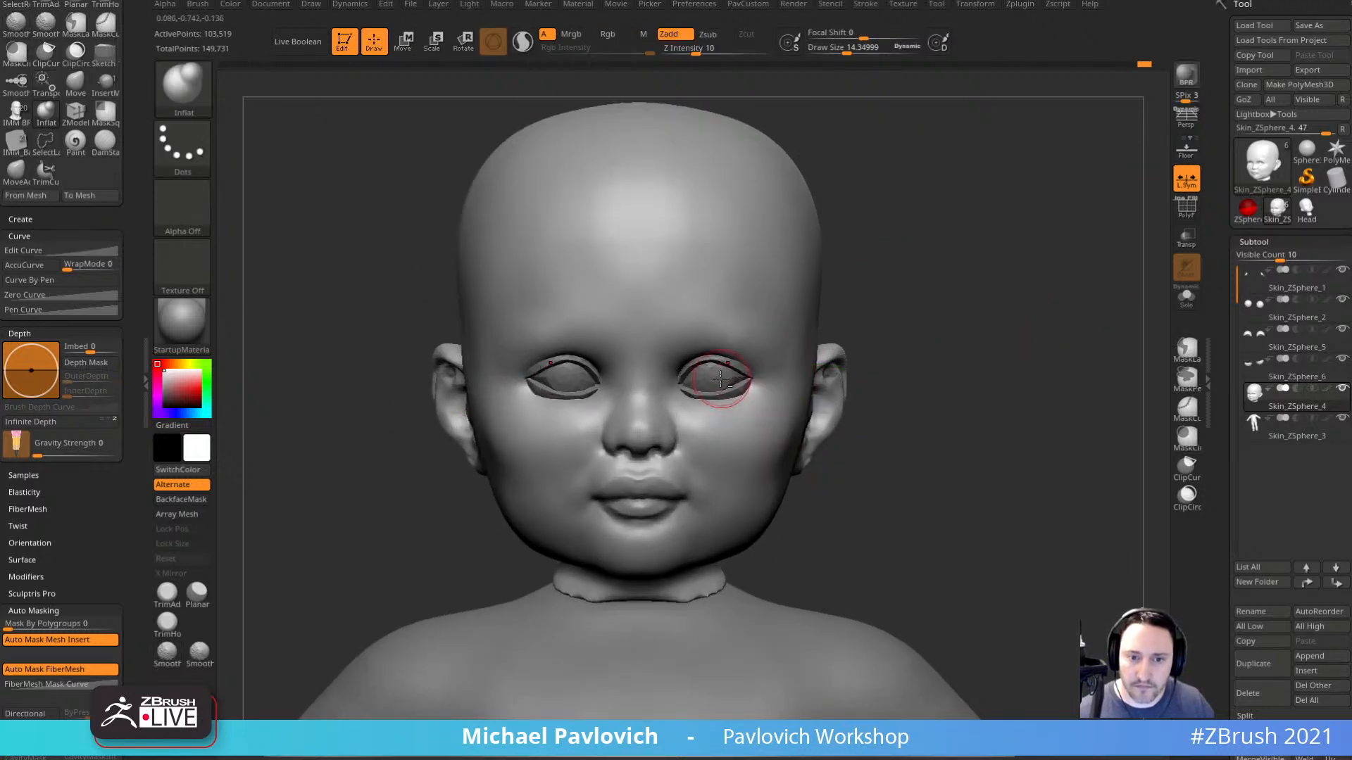
left_click(745, 375, "alt")
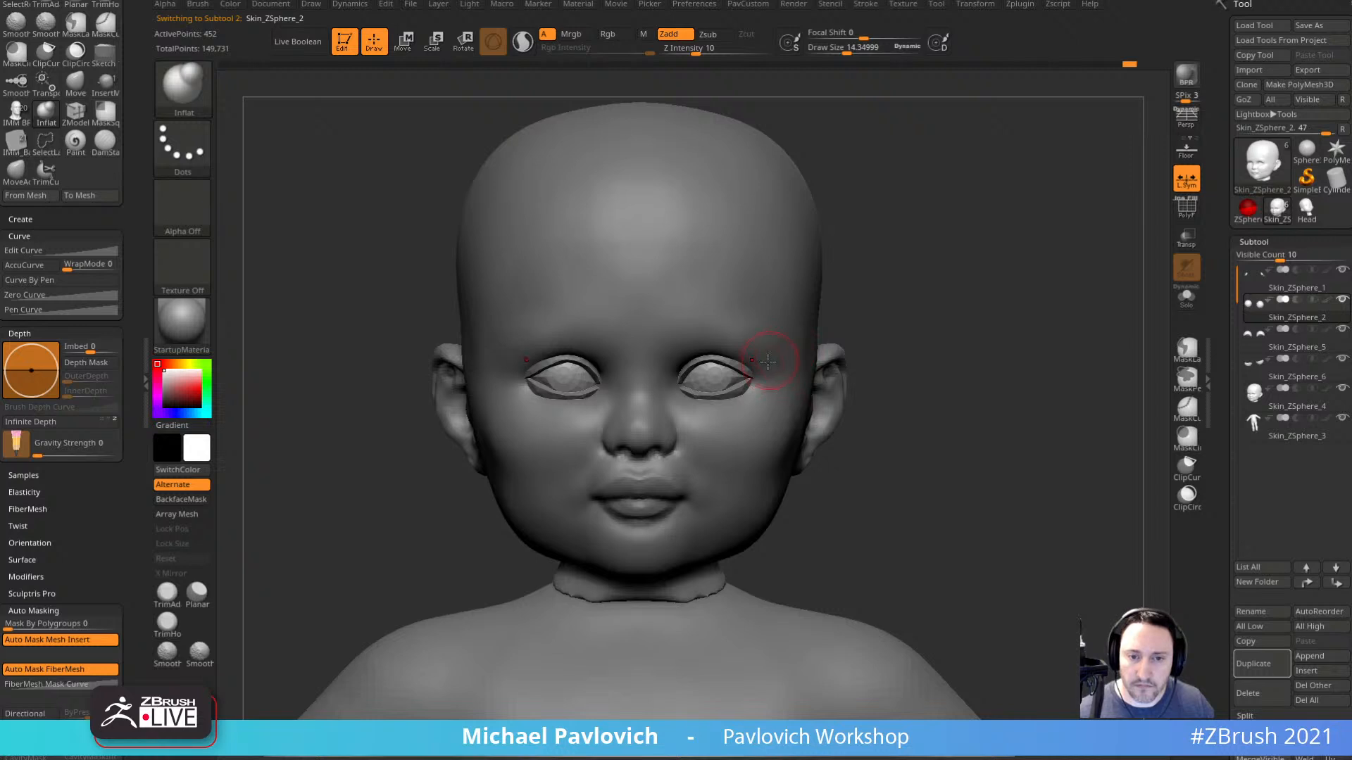
Select the baby's head subtool, raise its DynaMesh resolution and remesh it.
left_click(770, 374, "alt")
left_click_drag(913, 343, 995, 299)
key("b")
key("s")
key("t")
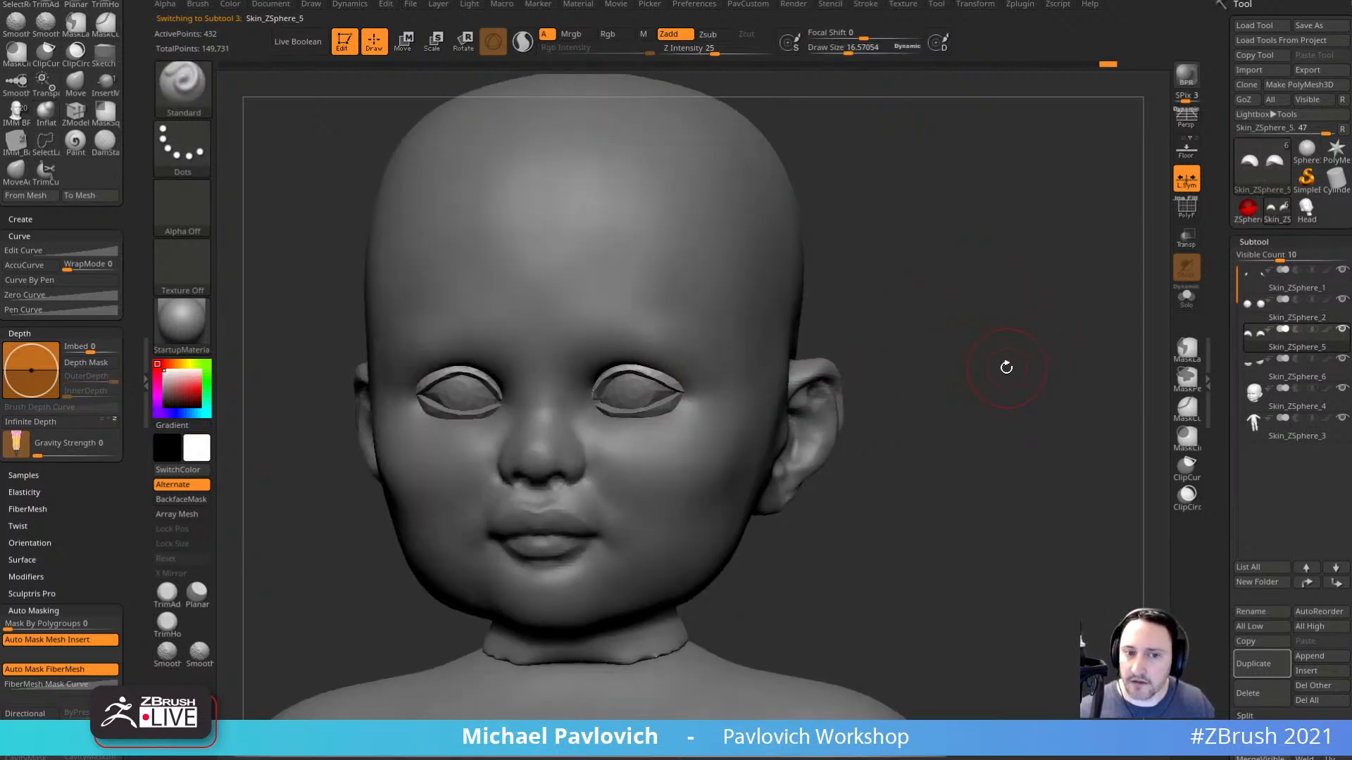
left_click(765, 305, "alt")
key("grave")
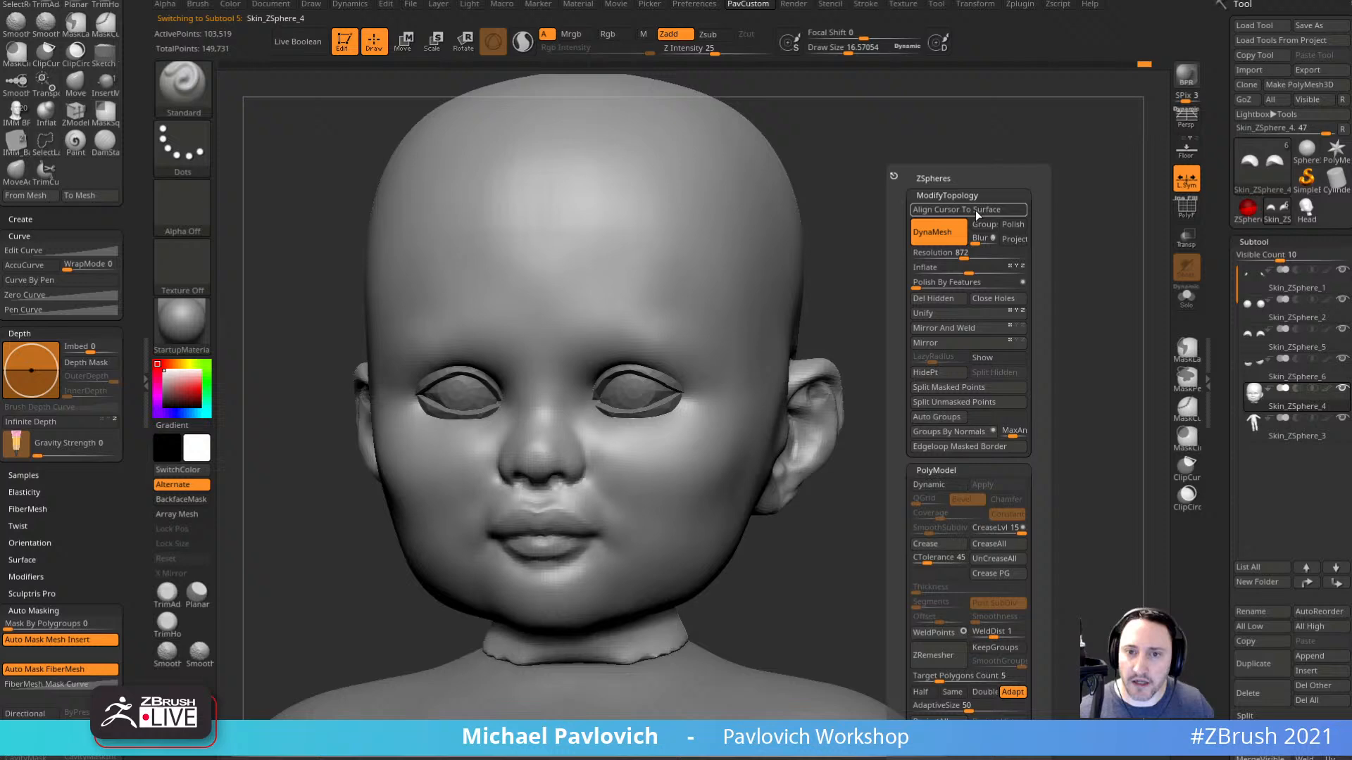
left_click(975, 252)
key("Return")
key("s")
left_click_drag(693, 358, 688, 358)
left_click_drag(895, 231, 918, 331, "ctrl")
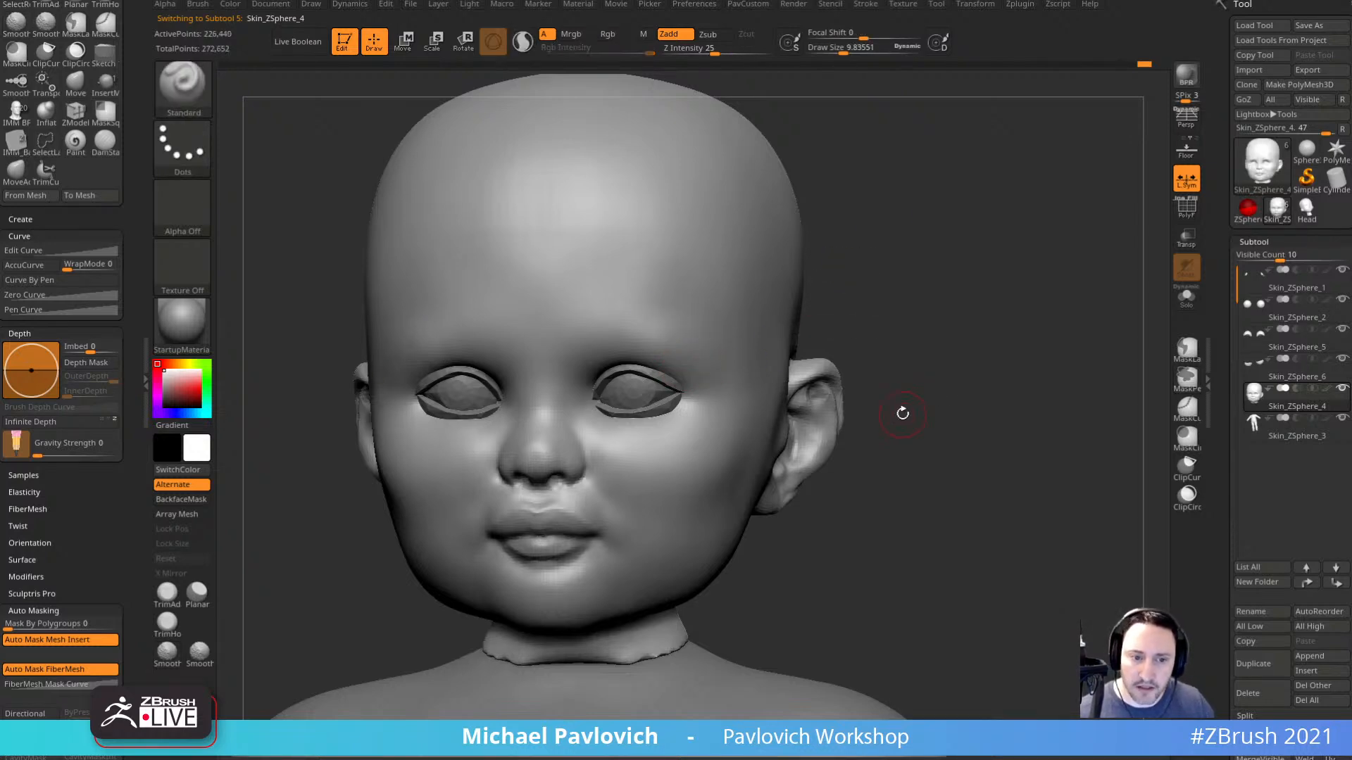
Carve the line between the lips with the DamStandard brush at a draw size of about 10.
left_click_drag(901, 413, 979, 386)
mouse_move(978, 386)
left_mouse_down("alt")
mouse_move(1043, 277)
mouse_move(1017, 331)
left_mouse_up("alt")
mouse_move(1017, 331)
left_mouse_down()
mouse_move(1080, 318)
mouse_move(1041, 293)
left_mouse_up()
key("b")
key("d")
key("s")
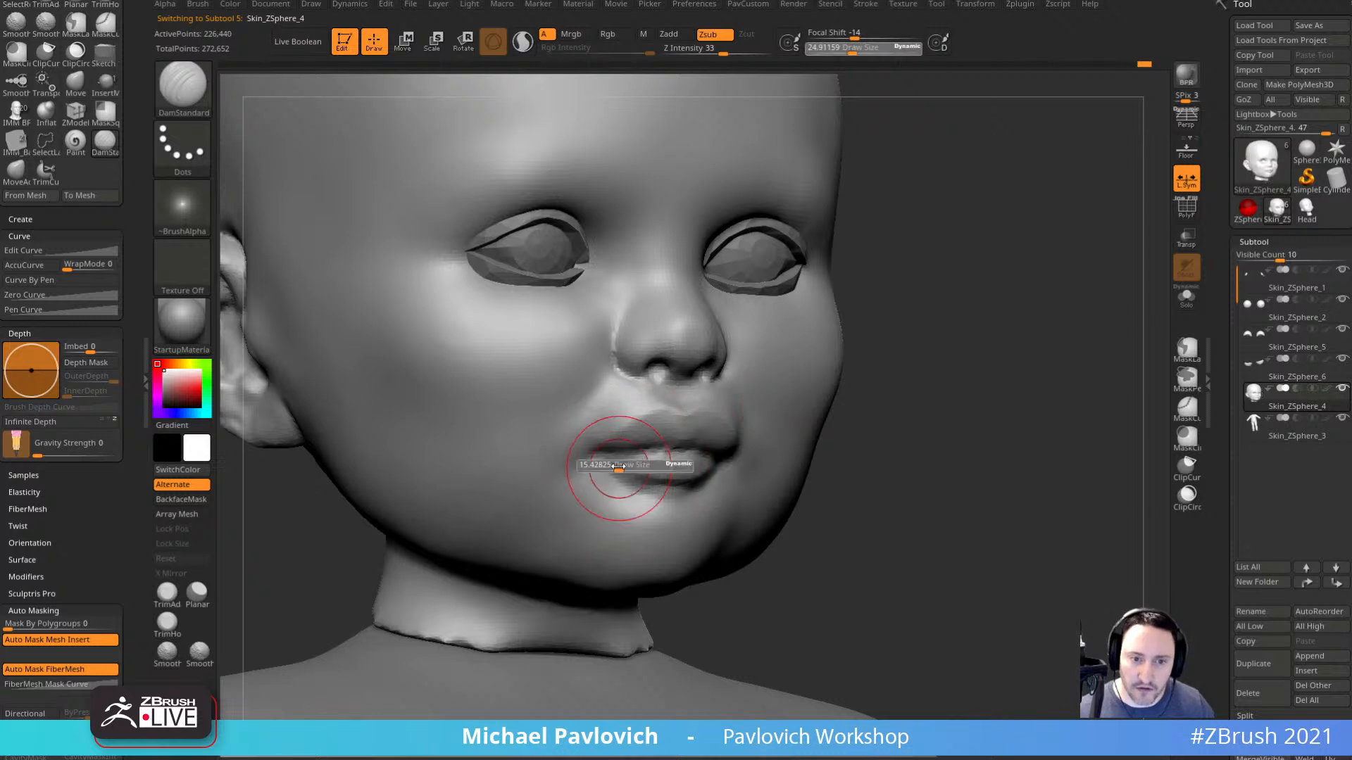
right_click_drag(738, 438, 729, 408)
key("s")
left_click_drag(619, 452, 610, 452)
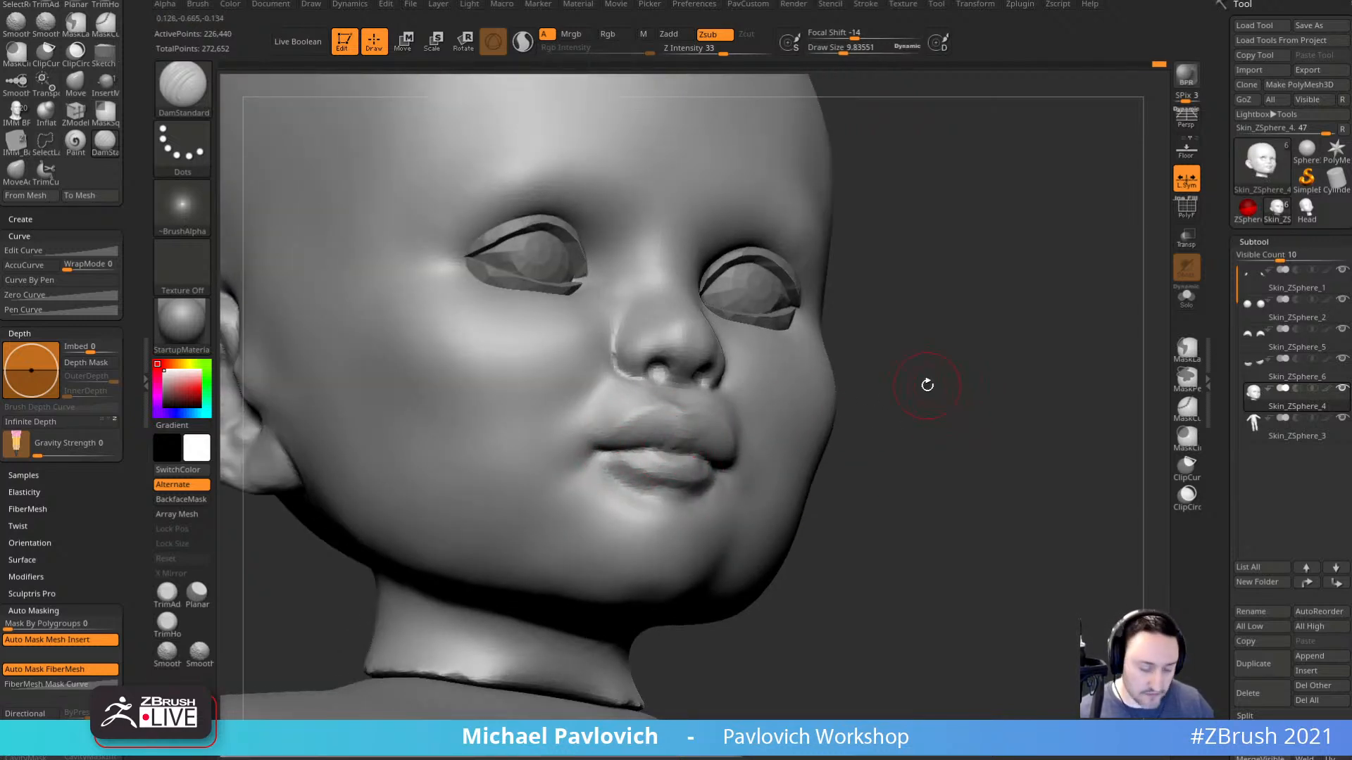
Build up the lips with the Clay brush at a draw size of about 10.
key("b")
key("c")
key("l")
left_click_drag(926, 370, 835, 376)
key("s")
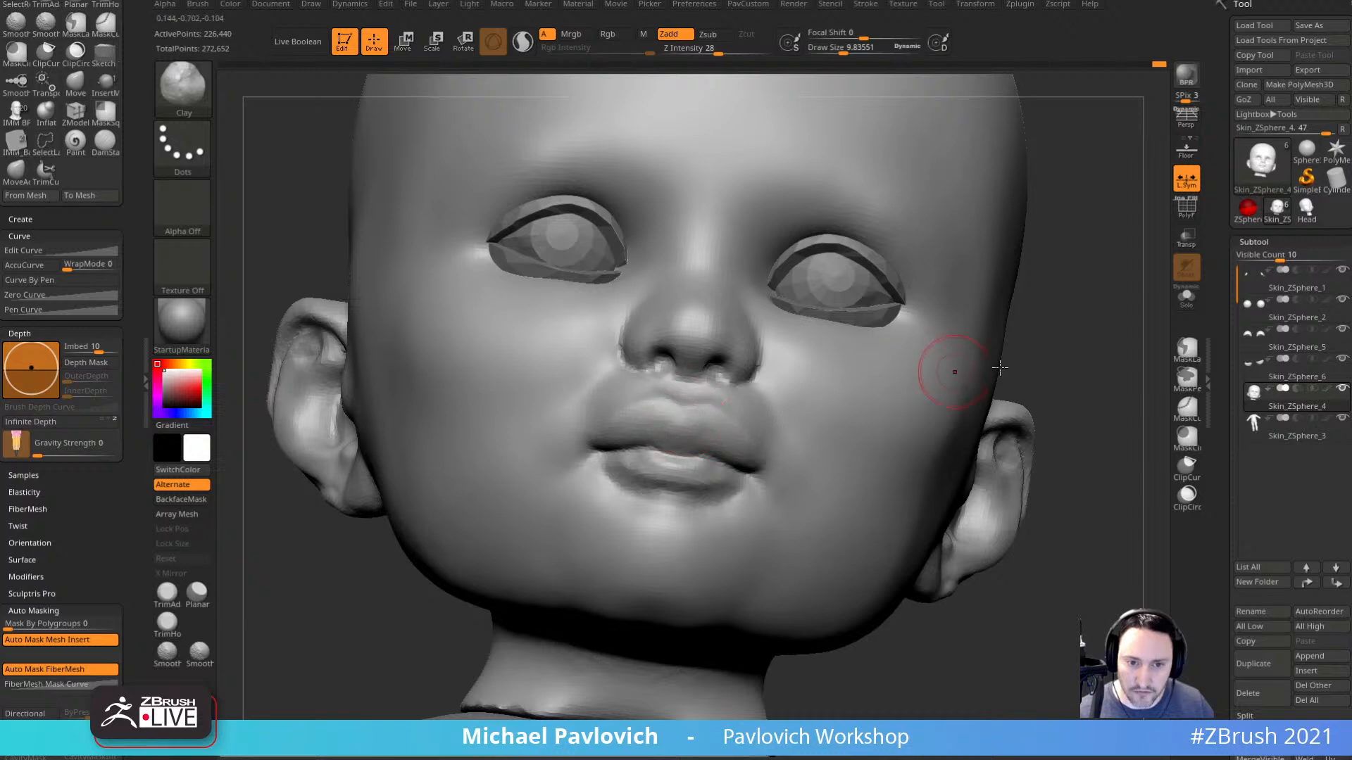
left_click_drag(1039, 365, 1124, 359)
Tighten the edges of the lips with the Pinch brush, using a draw size of about 23.
key("b")
key("p")
key("i")
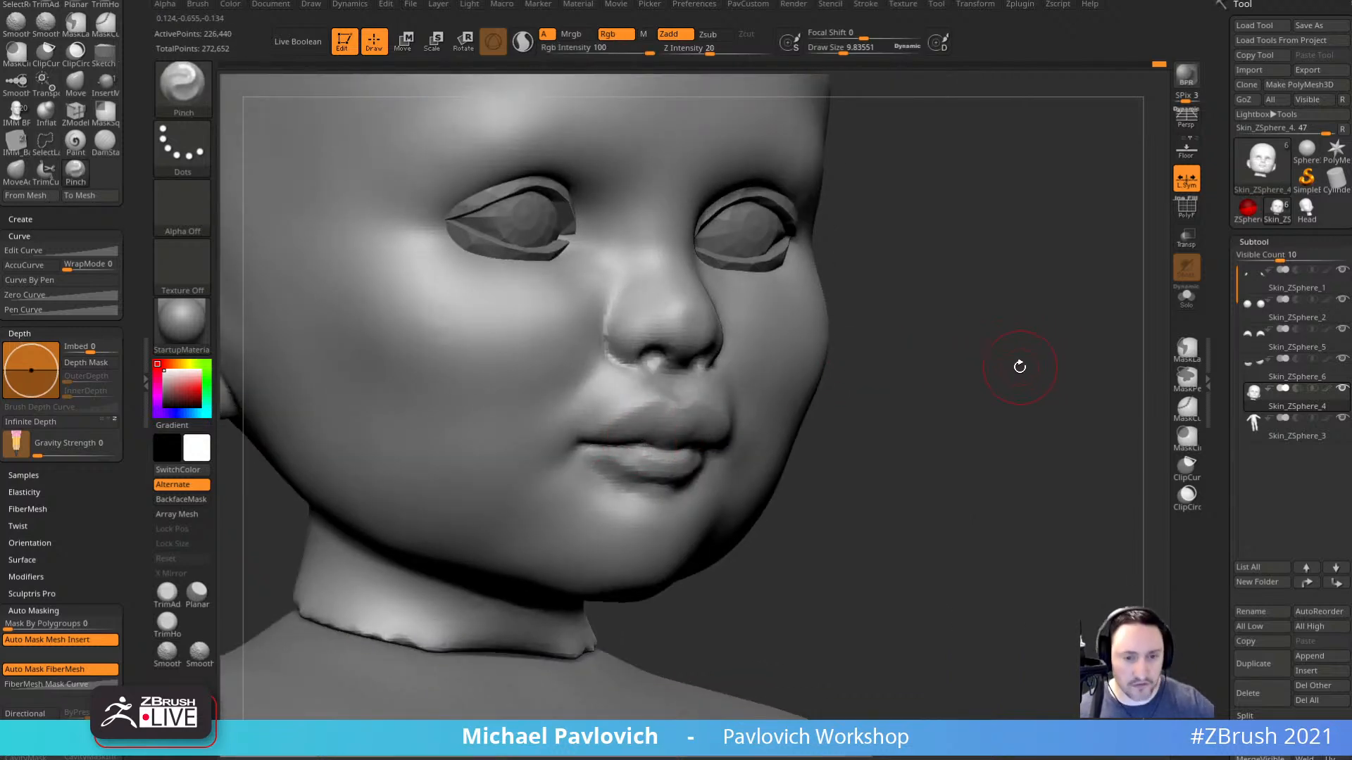
mouse_move(1019, 366)
left_mouse_down()
mouse_move(963, 390)
mouse_move(950, 344)
left_mouse_up()
left_click_drag(674, 410, 666, 416)
key("s")
left_click_drag(668, 424, 678, 429)
left_click_drag(957, 445, 995, 434)
Compare the head with the front and side reference drawings and adjust the mouth's profile with the Move brush.
key("shift+z")
key("3")
key("1")
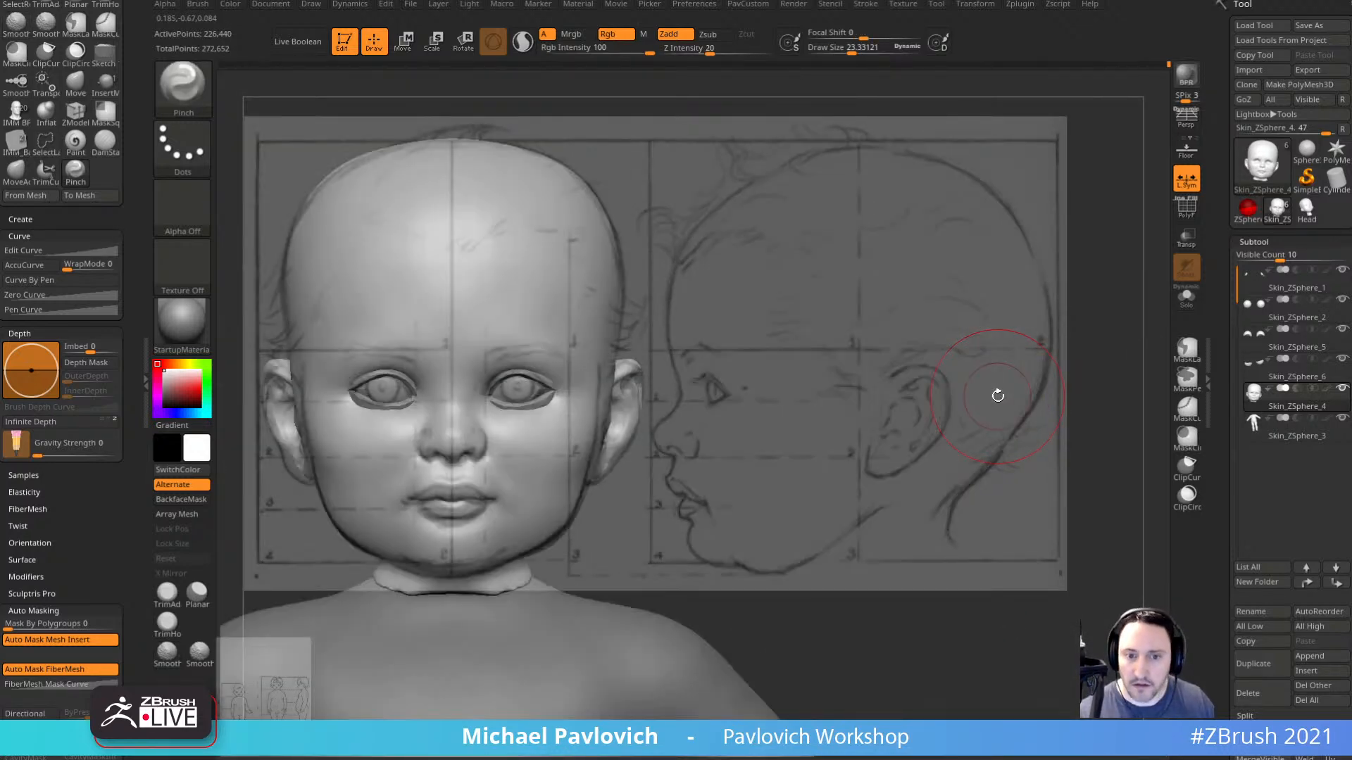
key("3")
key("b")
key("m")
key("v")
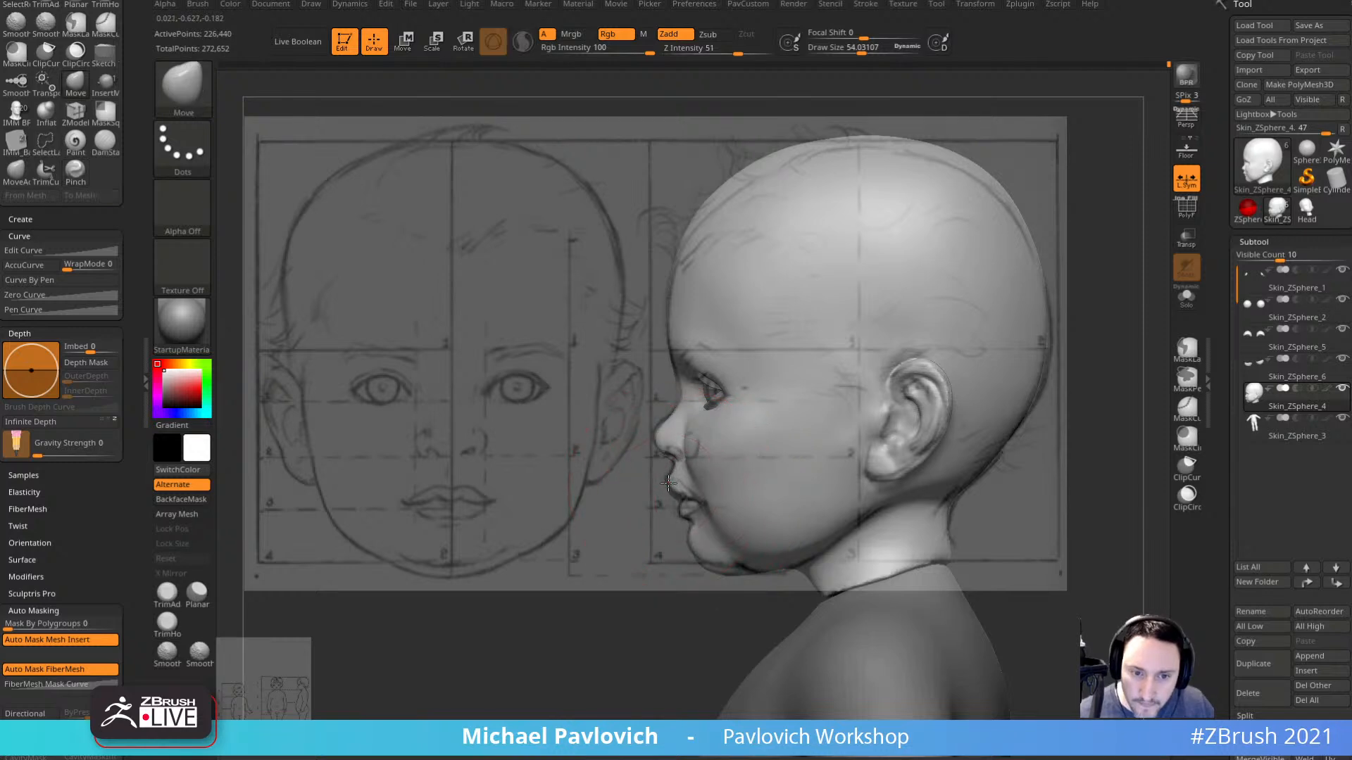
key("shift+z")
Add volume around the mouth with the Clay brush at a draw size of about 18.
mouse_move(627, 585)
left_mouse_down("alt")
mouse_move(685, 580)
mouse_move(677, 556)
left_mouse_up("alt")
key("s")
left_click_drag(489, 572, 697, 571)
key("b")
key("c")
key("l")
Deepen the crease between the lips and at the mouth corners with the DamStandard brush.
key("b")
key("d")
key("s")
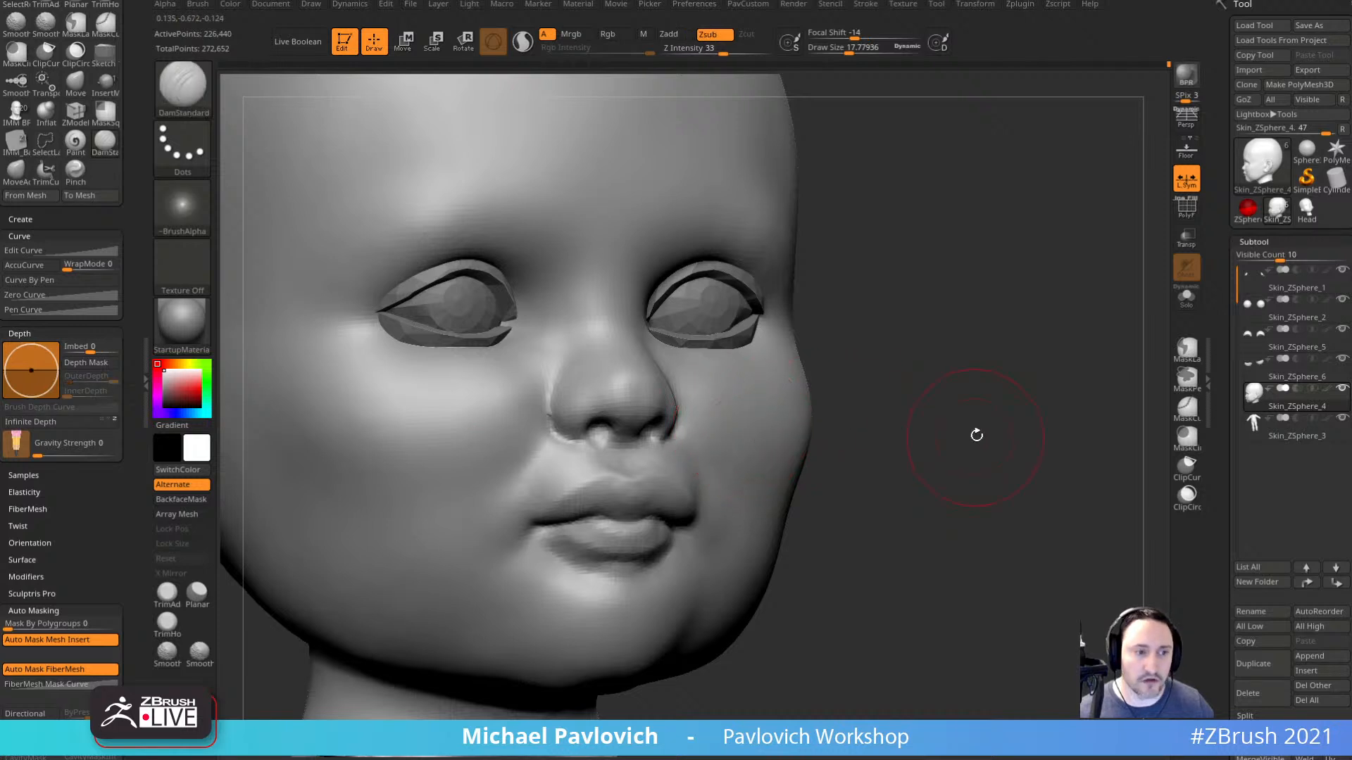
left_click_drag(975, 432, 979, 413)
key("s")
mouse_move(648, 521)
left_mouse_down()
mouse_move(597, 528)
mouse_move(632, 541)
left_mouse_up()
Define the lip edges with the Standard brush at a draw size of about 8.
left_click_drag(862, 452, 767, 461)
key("b")
key("s")
key("t")
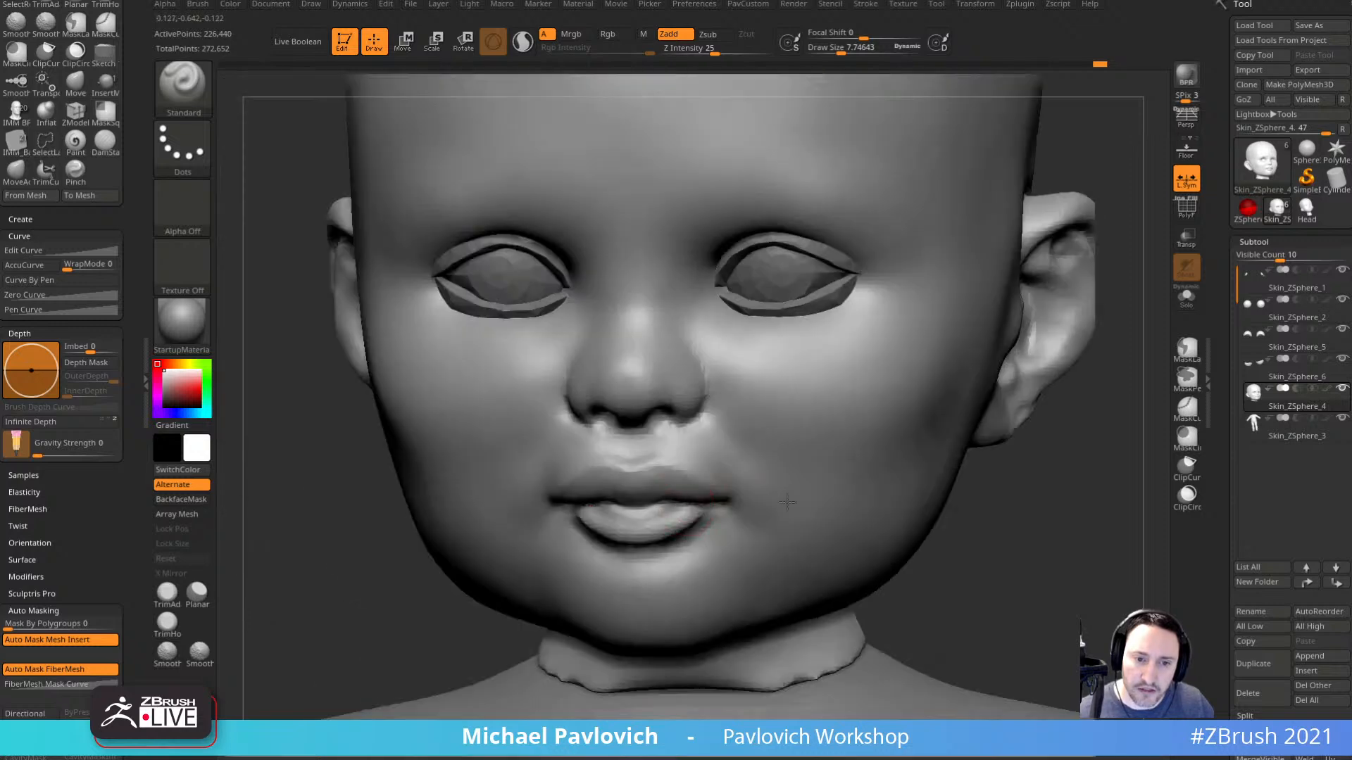
Fill out the lower lip and mouth corners with the Clay brush at a draw size of about 8.
key("b")
key("c")
key("l")
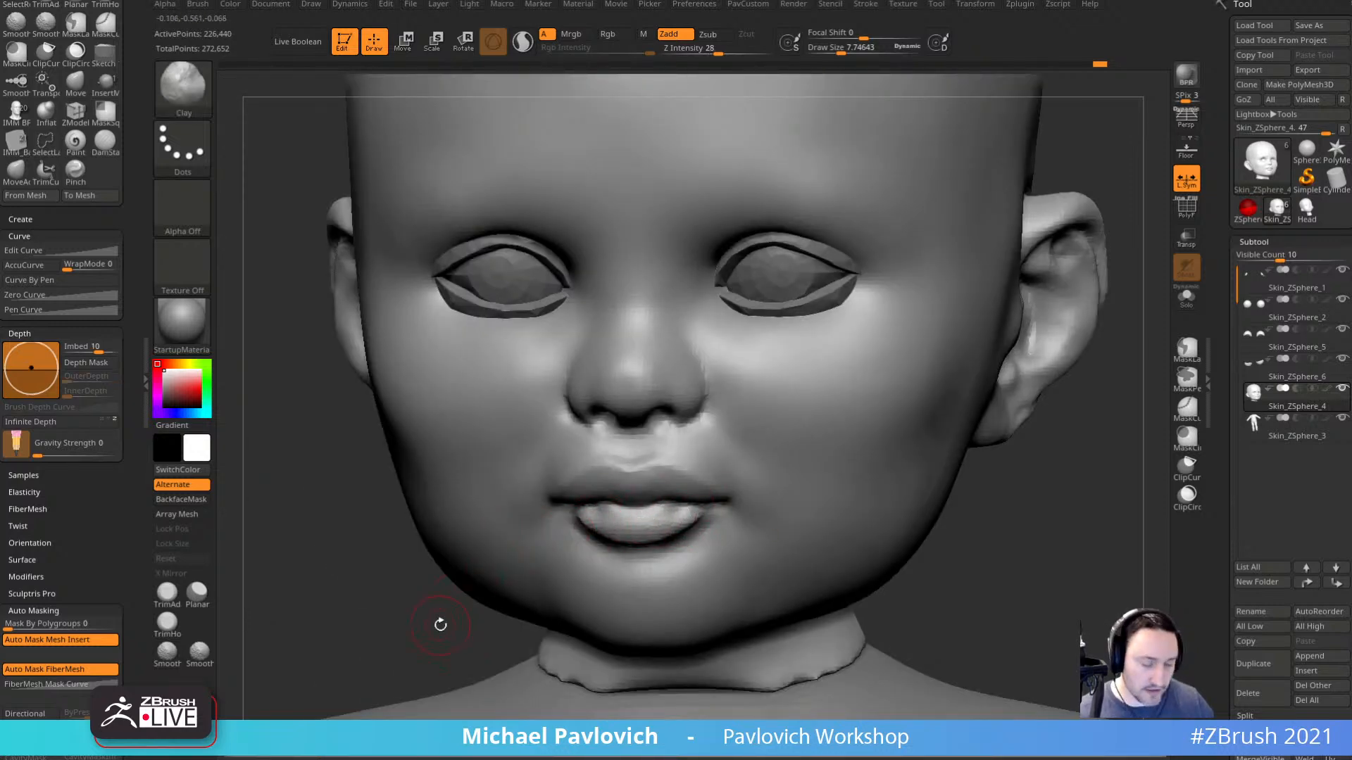
left_click_drag(437, 624, 600, 521)
mouse_move(929, 485)
left_mouse_down()
mouse_move(833, 442)
mouse_move(785, 486)
left_mouse_up()
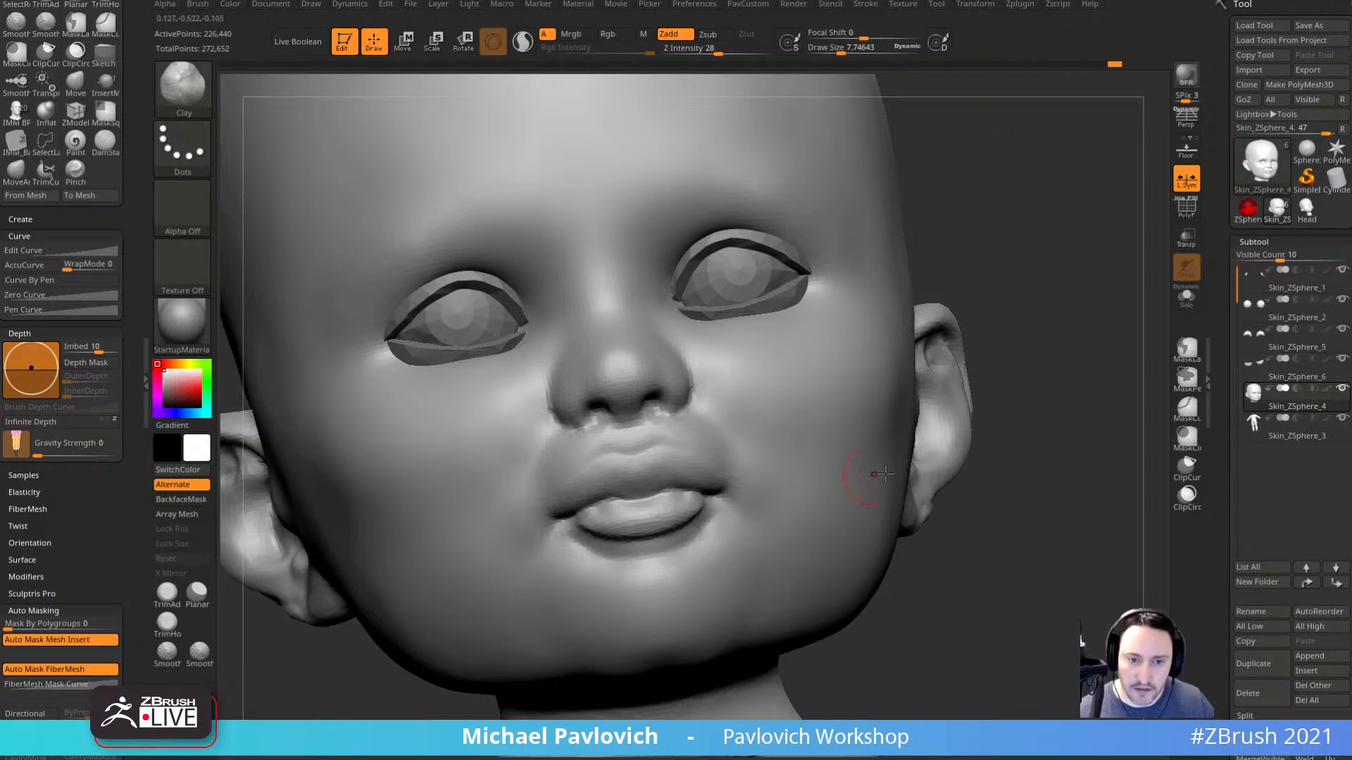
mouse_move(989, 470)
left_mouse_down("shift")
mouse_move(1026, 467)
mouse_move(809, 482)
left_mouse_up("shift")
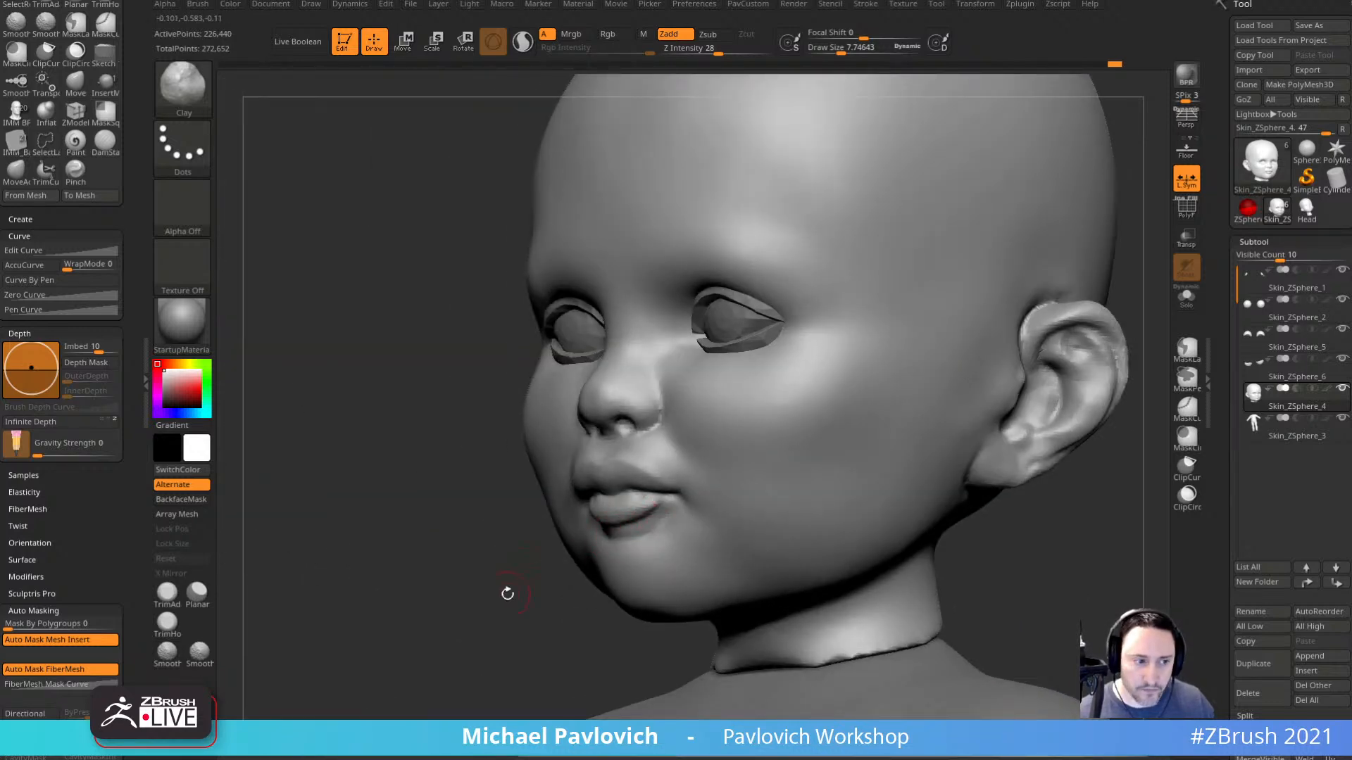
left_click_drag(507, 594, 718, 574)
Smooth the lower lip and the area beneath it with a draw size of about 15.
left_click_drag(912, 465, 961, 419)
key("bracketright")
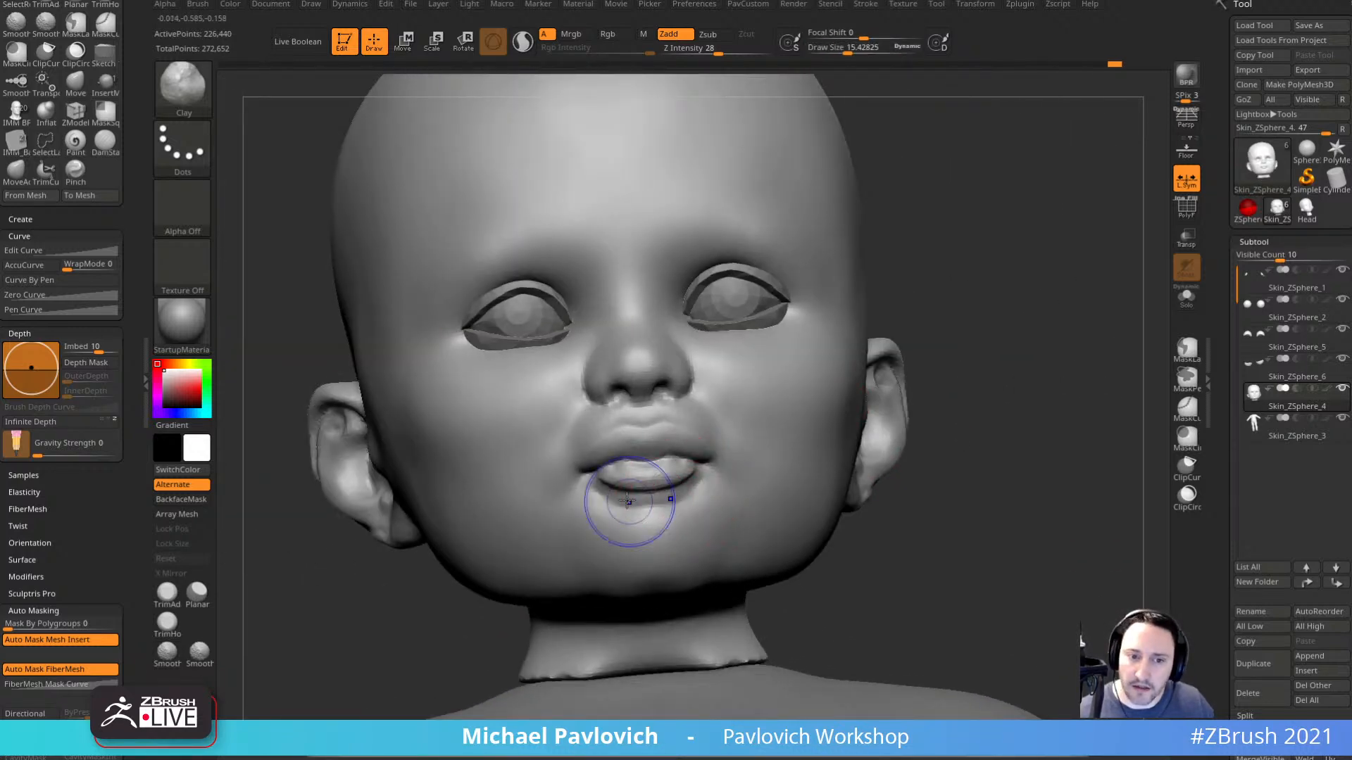
left_click_drag(627, 501, 688, 492, "shift")
left_click_drag(951, 454, 1049, 450)
left_click_drag(643, 454, 661, 457, "shift")
key("bracketleft")
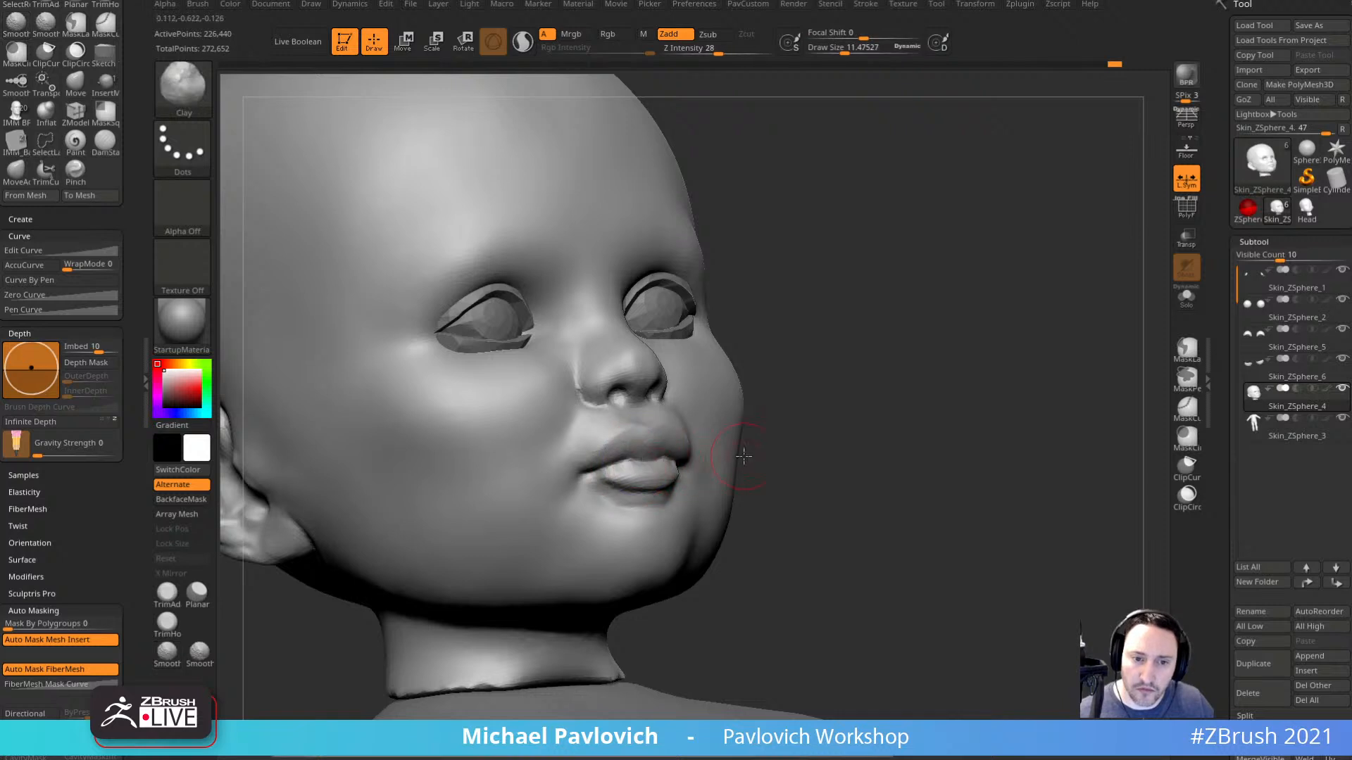
Reshape the curve of the lips from below with the Move brush at a draw size of about 36.
mouse_move(743, 456)
left_mouse_down()
mouse_move(867, 366)
mouse_move(833, 335)
left_mouse_up()
key("b")
key("m")
key("v")
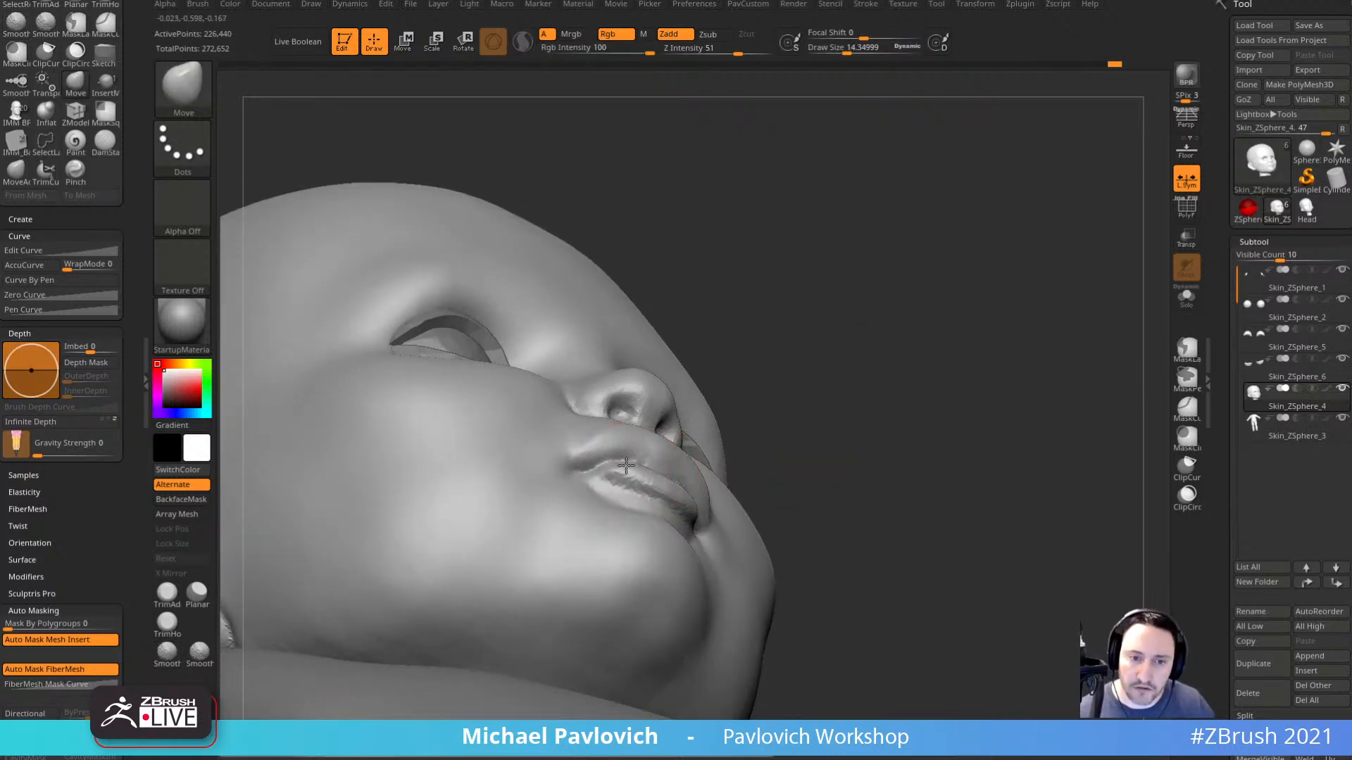
key("s")
left_click_drag(643, 462, 653, 458)
right_click_drag(786, 398, 704, 376)
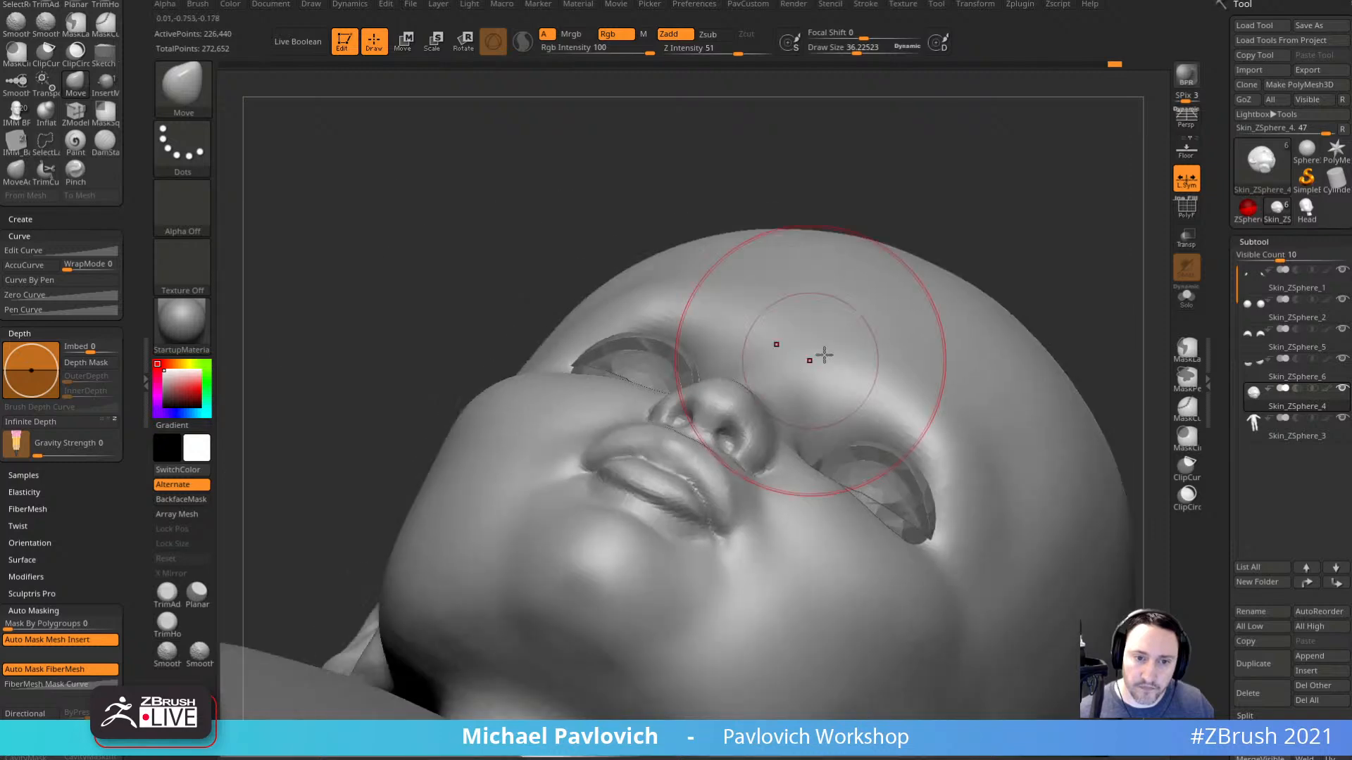
right_click_drag(906, 356, 918, 305)
left_click_drag(749, 543, 750, 552)
mouse_move(918, 263)
left_mouse_down()
mouse_move(962, 465)
mouse_move(921, 474)
left_mouse_up()
left_click_drag(627, 648, 669, 563)
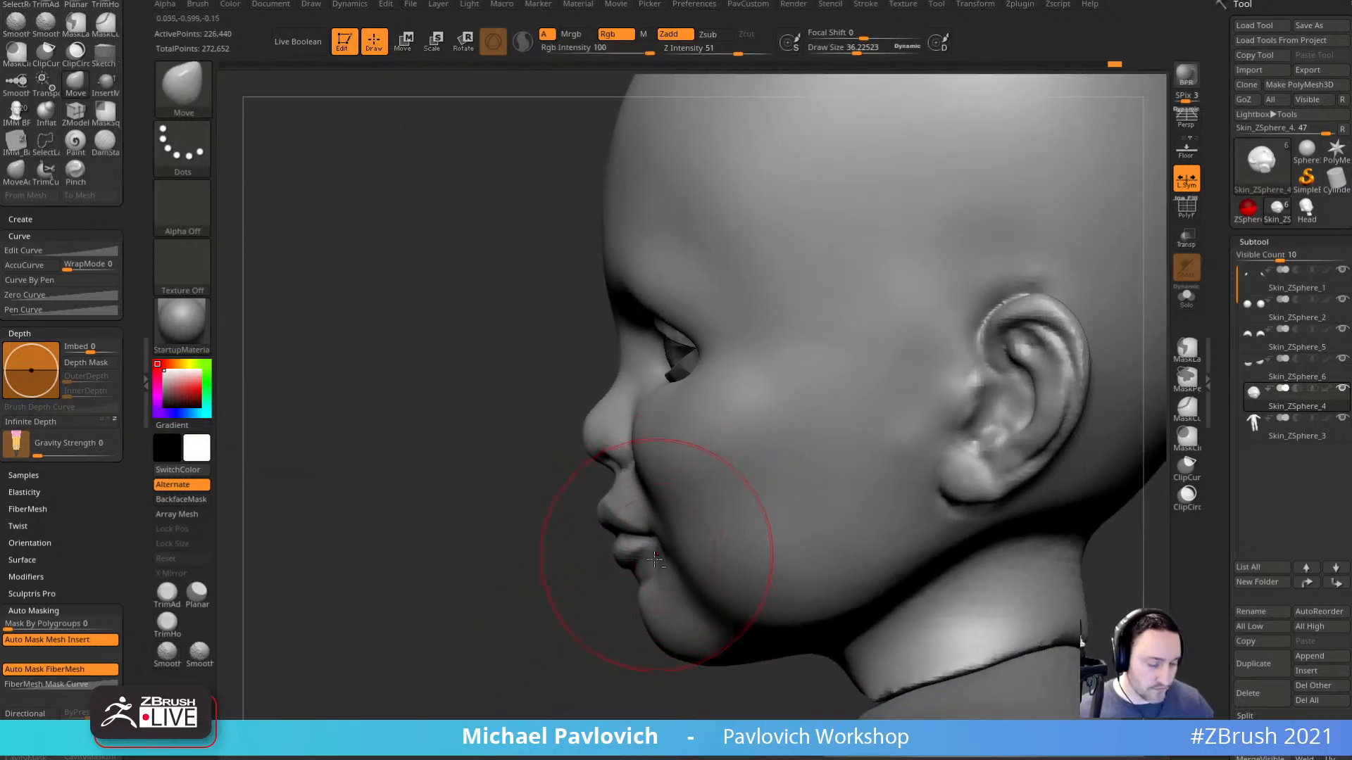
Adjust the lips in profile with the MoveAccu brush at a draw size of about 36.
key("2")
left_click_drag(550, 619, 518, 581, "alt")
key("s")
mouse_move(635, 484)
left_mouse_down()
mouse_move(646, 483)
mouse_move(625, 503)
left_mouse_up()
key("s")
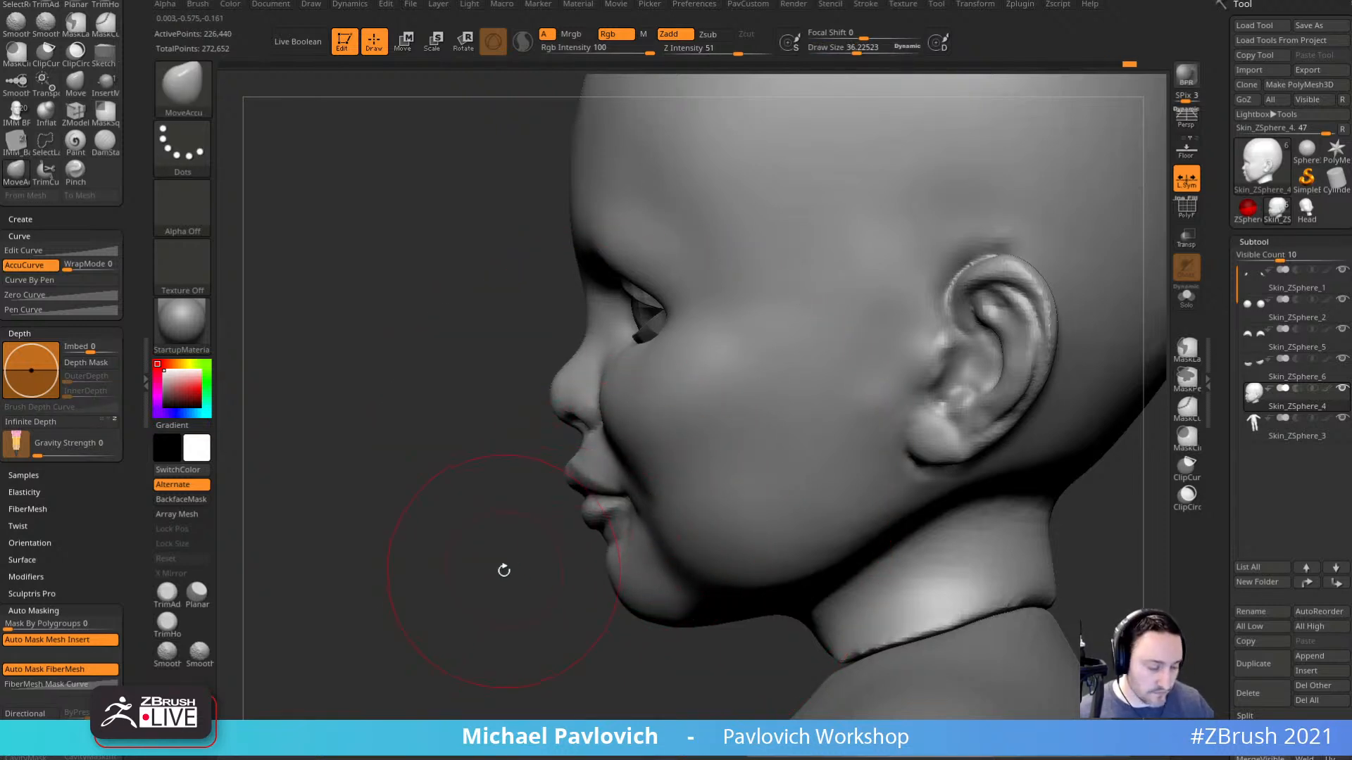
Puff up the area beside the mouth corners with the Inflat brush, using a draw size of about 27.
key("3")
mouse_move(504, 581)
left_mouse_down()
mouse_move(570, 572)
mouse_move(588, 542)
left_mouse_up()
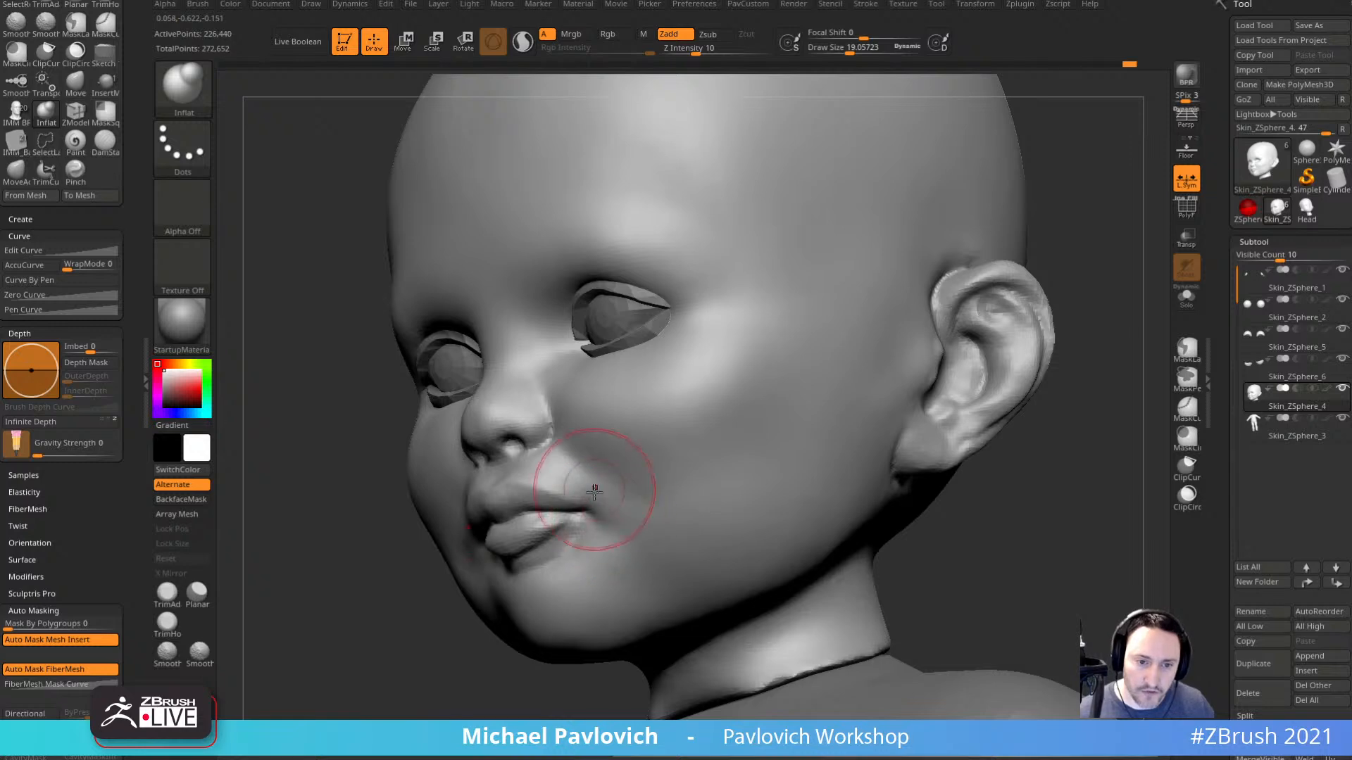
left_click_drag(410, 616, 492, 595)
left_click_drag(1041, 428, 940, 438)
key("s")
left_click_drag(676, 483, 683, 482)
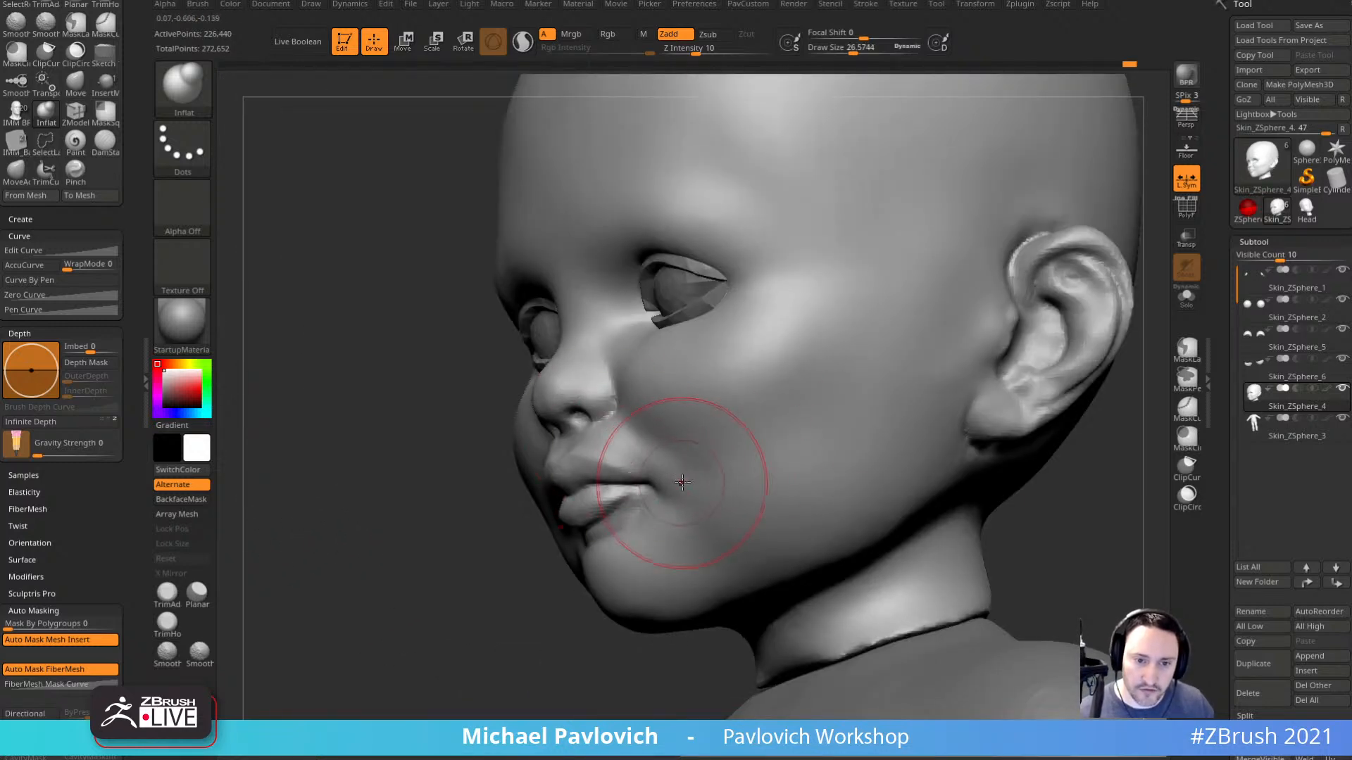
Inflate the area below the mouth and the chin with the Inflat brush at a draw size of about 22.
right_click_drag(627, 563, 631, 551)
key("s")
left_click_drag(630, 553, 626, 552)
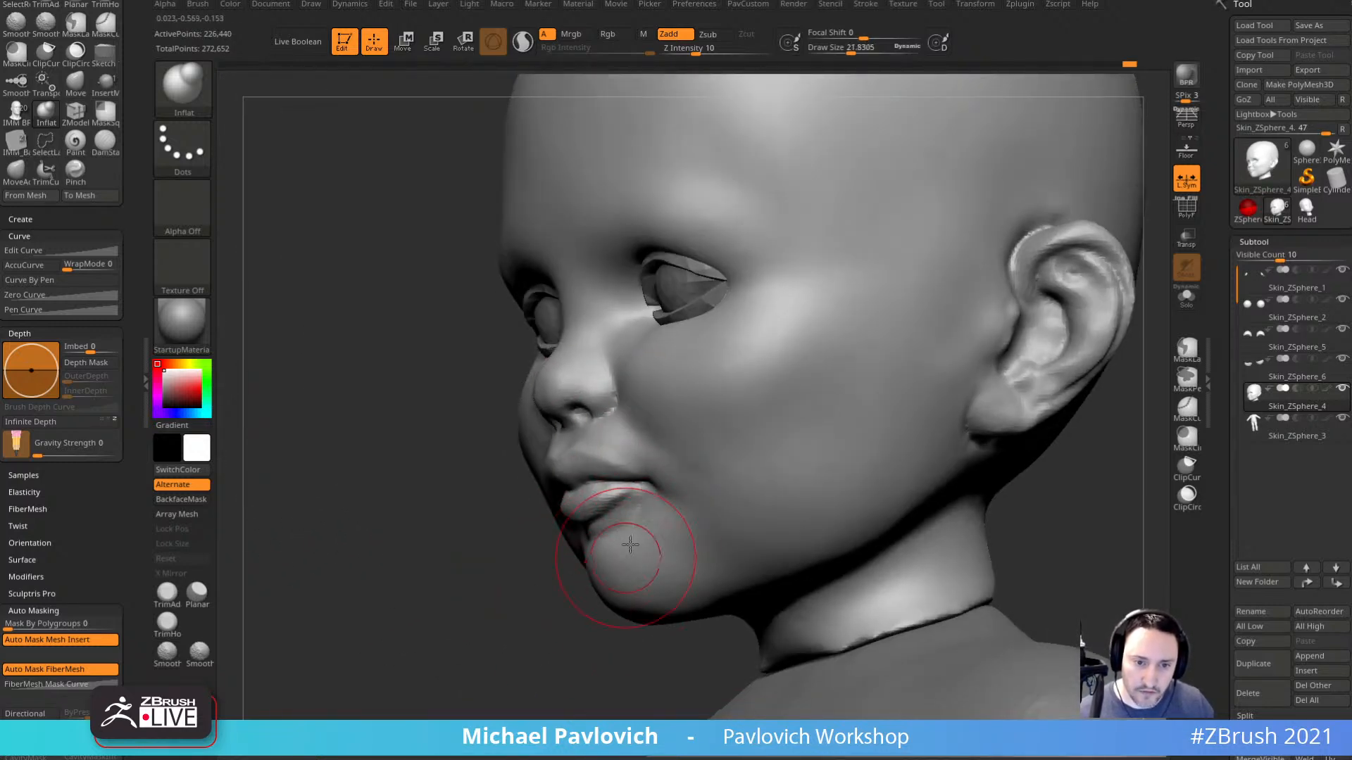
mouse_move(636, 496)
right_mouse_down()
mouse_move(880, 446)
mouse_move(866, 450)
right_mouse_up()
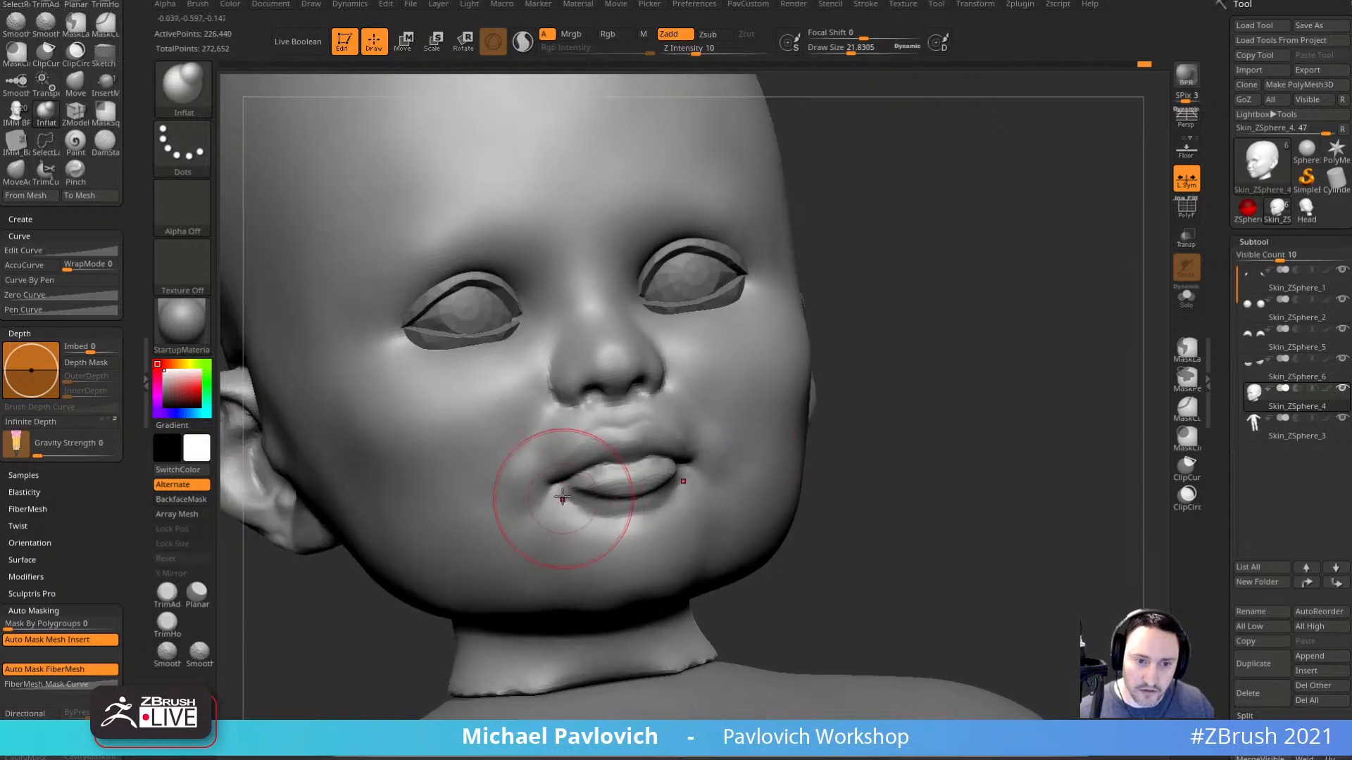
Smooth the transition from the mouth corners into the cheeks with a draw size of about 14.
right_click_drag(571, 491, 755, 485)
mouse_move(942, 444)
left_mouse_down()
mouse_move(984, 429)
mouse_move(1147, 425)
mouse_move(898, 425)
mouse_move(933, 451)
left_mouse_up()
key("shift")
key("bracketleft")
left_click_drag(836, 412, 702, 489, "shift")
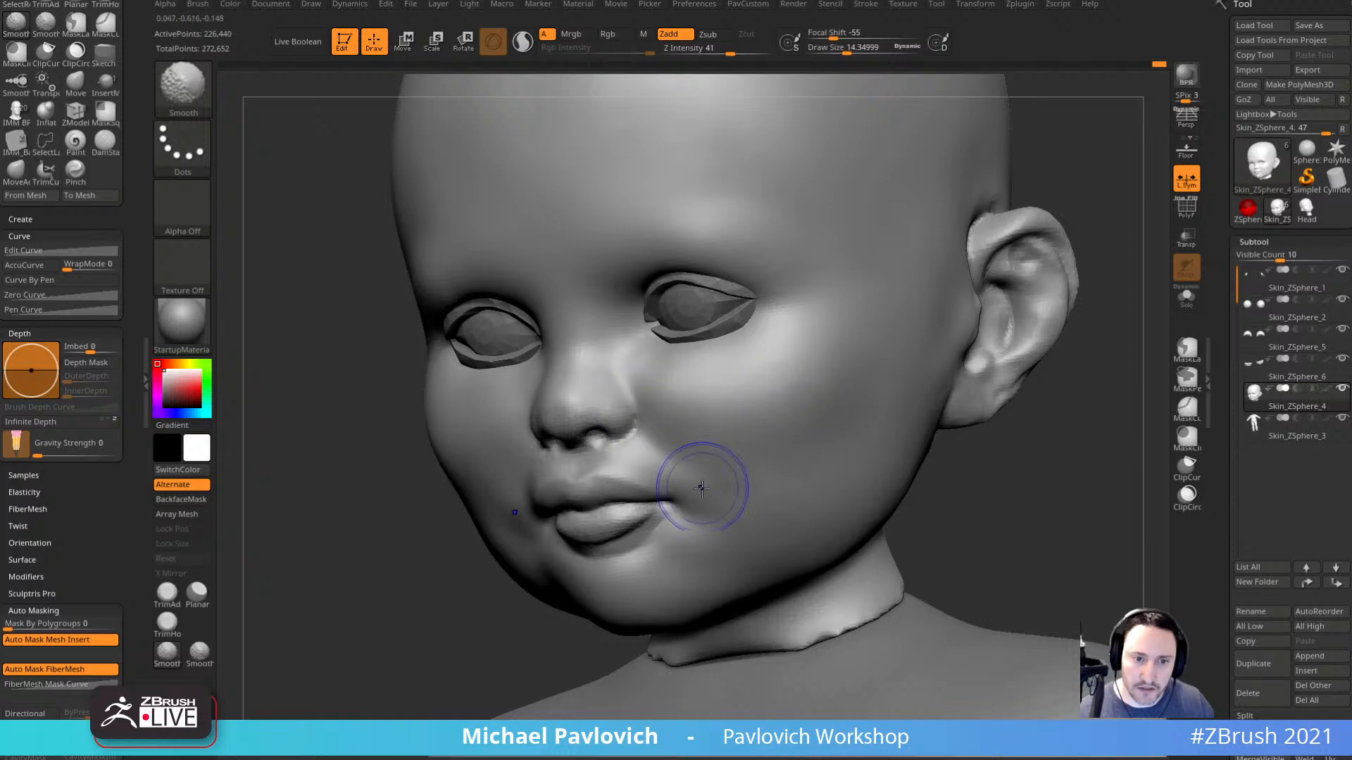
Carve the nostrils and the creases at the base of the nose with DamStandard at a draw size of about 10.
mouse_move(1091, 458)
left_mouse_down()
mouse_move(1036, 289)
mouse_move(975, 359)
left_mouse_up()
key("b")
key("d")
key("s")
key("bracketleft")
left_click_drag(908, 319, 896, 353, "shift")
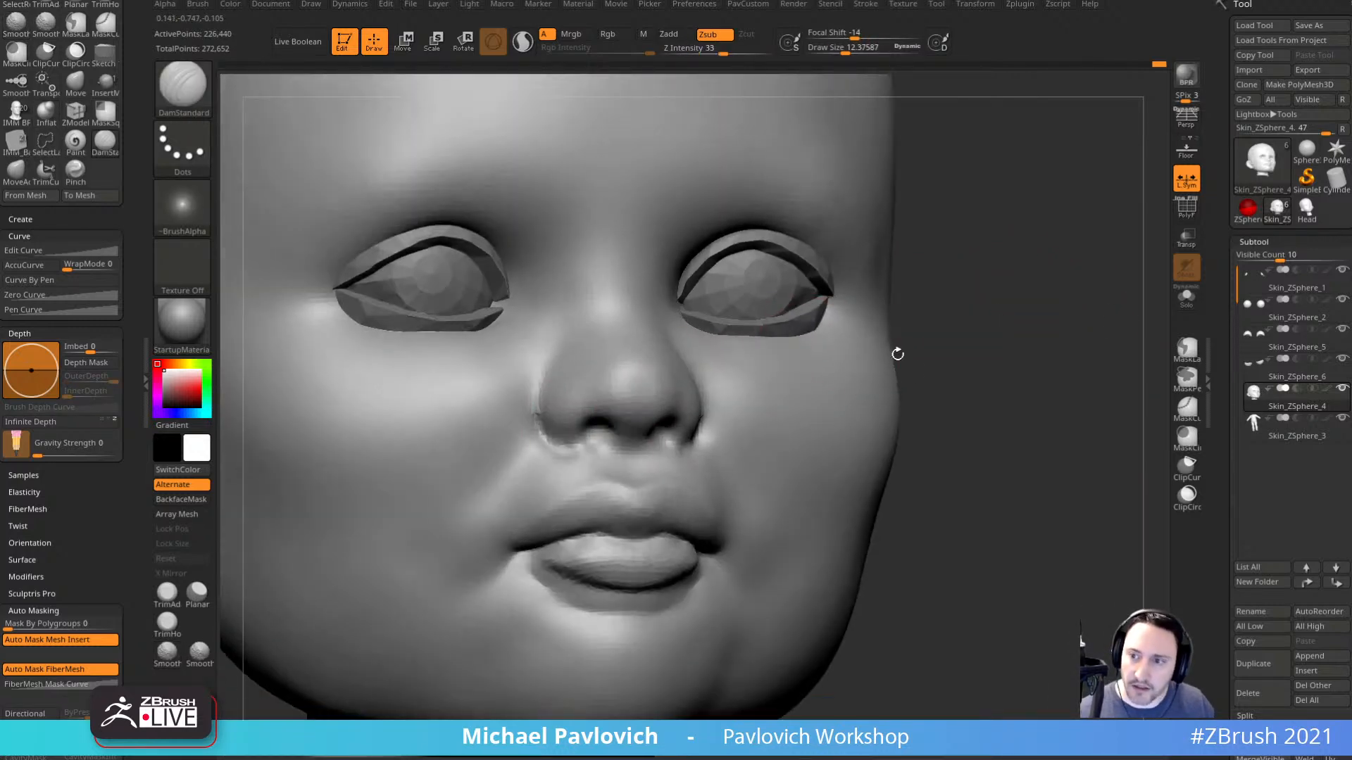
key("bracketleft")
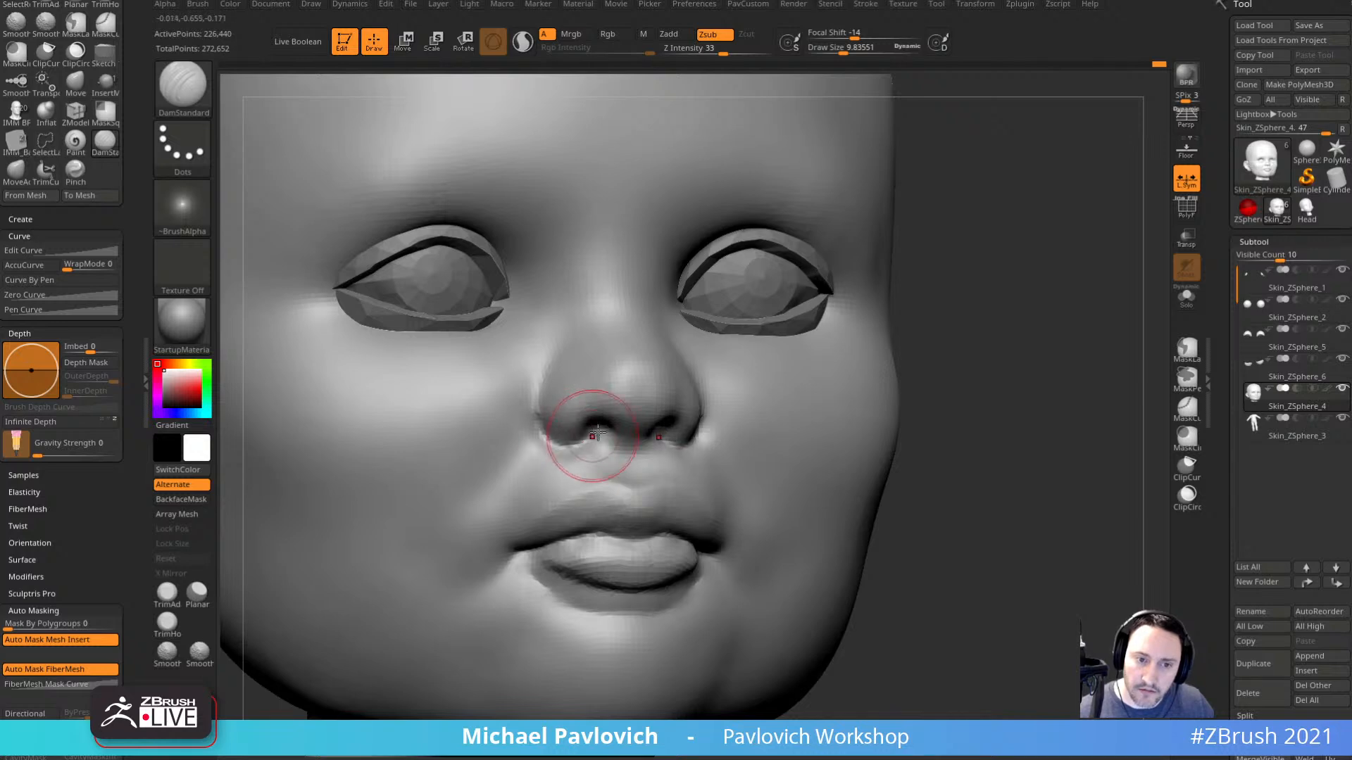
right_click_drag(756, 377, 607, 433)
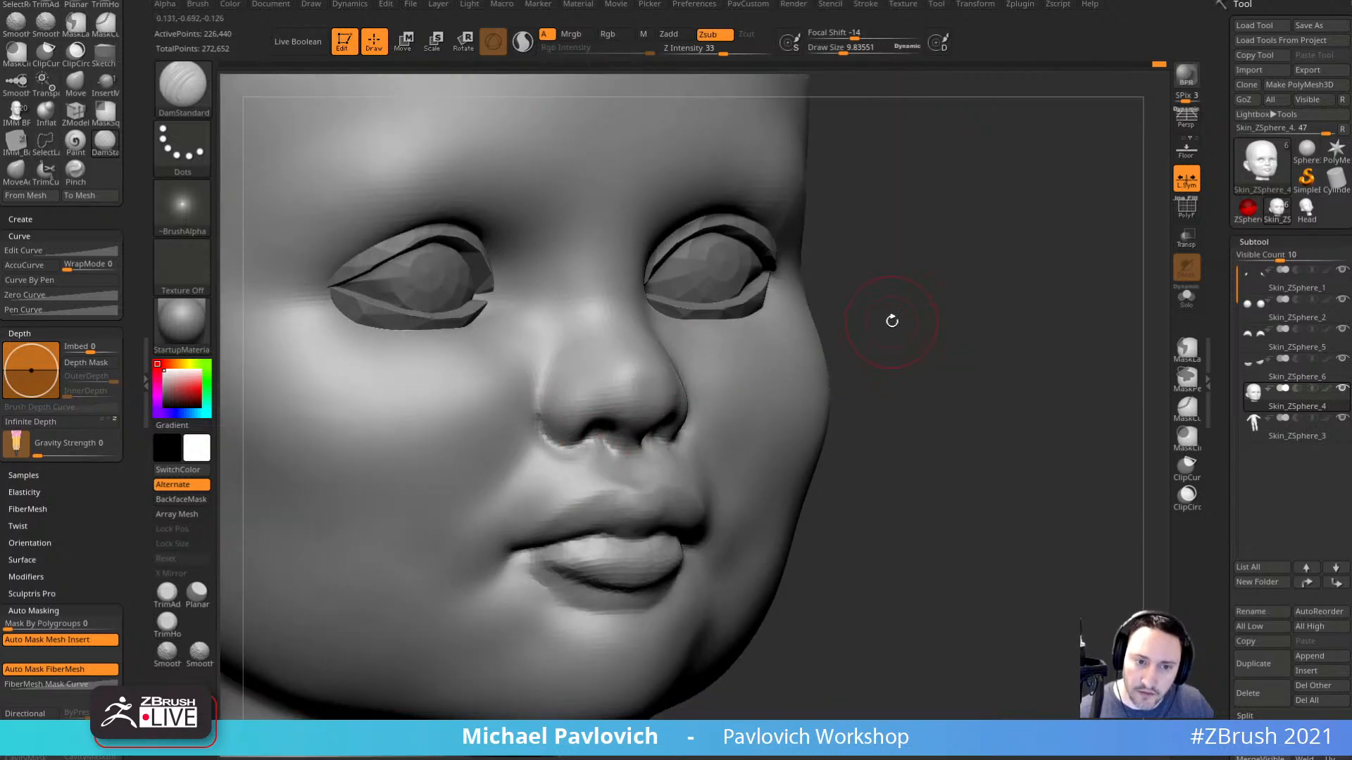
right_click_drag(892, 321, 854, 336)
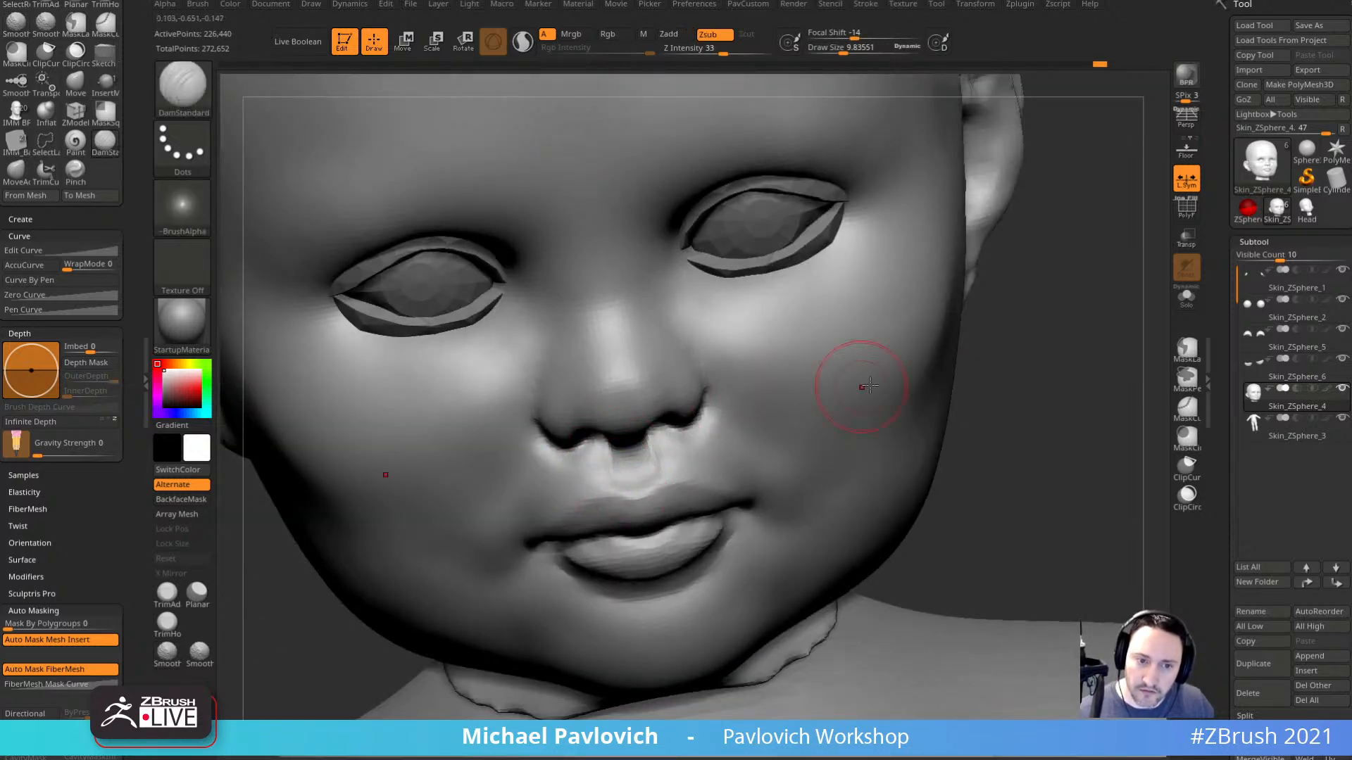
Refine the area around the nostrils with the Standard brush and undo the last stroke.
mouse_move(868, 386)
right_mouse_down()
mouse_move(672, 439)
mouse_move(574, 446)
right_mouse_up()
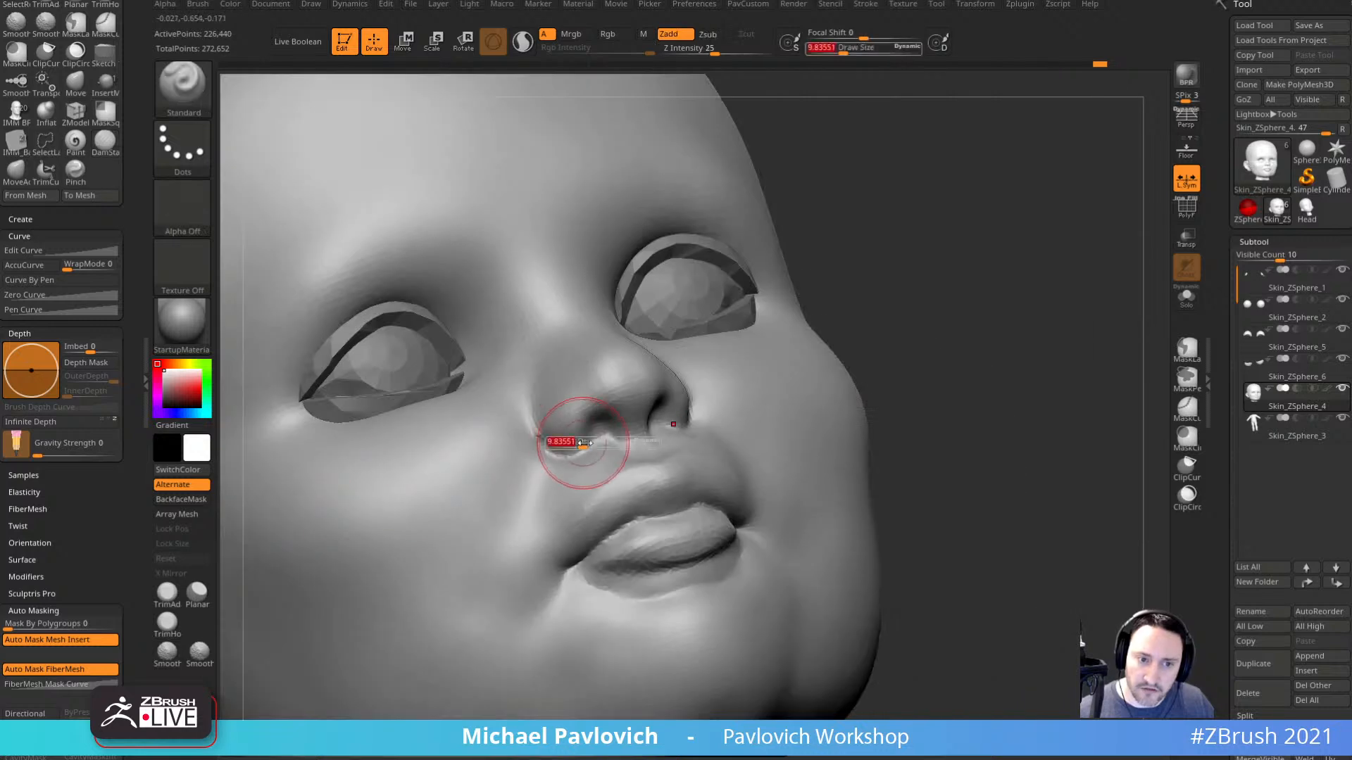
right_click_drag(842, 352, 747, 416, "ctrl")
key("ctrl+z")
key("s")
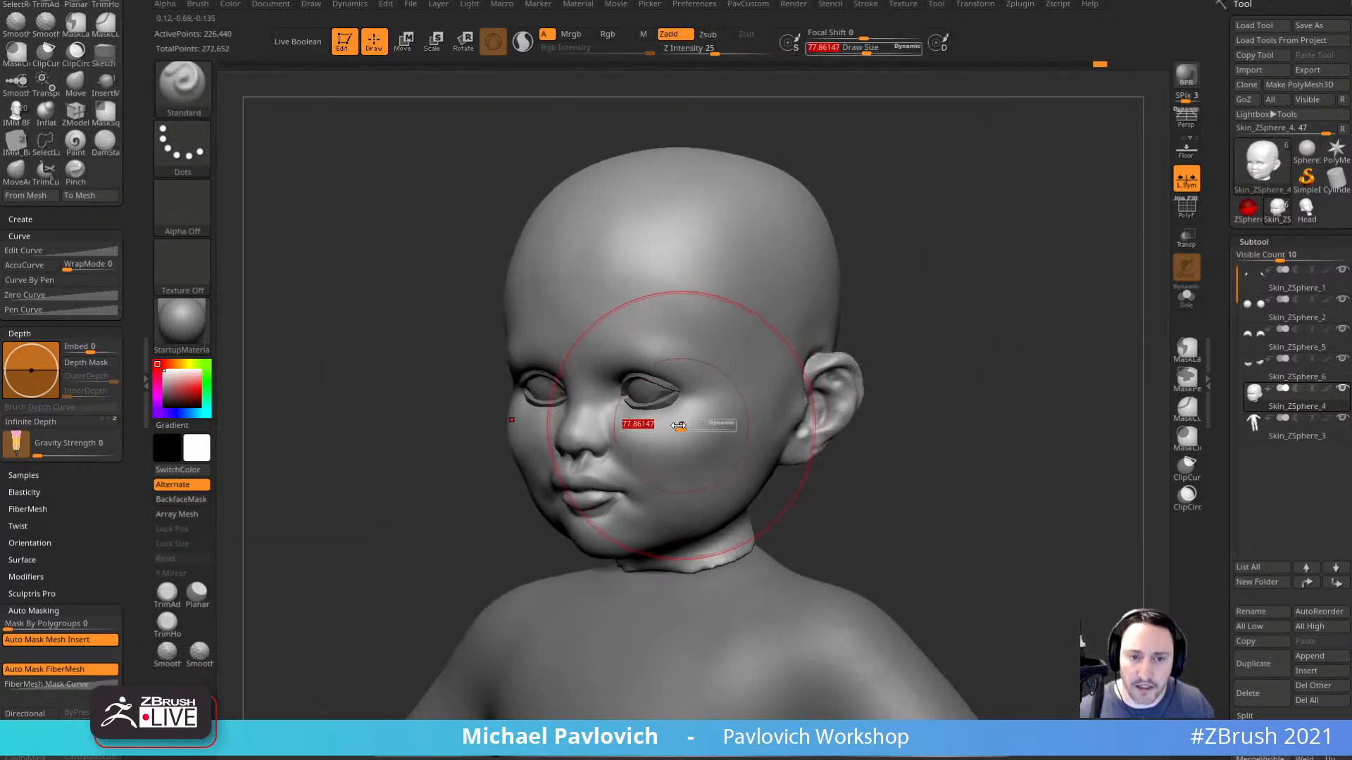
left_click_drag(678, 424, 663, 423)
mouse_move(944, 350)
right_mouse_down("alt")
mouse_move(951, 392)
mouse_move(927, 353)
mouse_move(923, 422)
right_mouse_up("alt")
key("s")
left_click_drag(701, 454, 681, 454)
Select the upper eyelids subtool, Skin_ZSphere_5.
left_click(638, 445, "alt")
left_click(638, 429, "alt")
mouse_move(959, 388)
right_mouse_down("alt")
mouse_move(936, 367)
mouse_move(796, 360)
mouse_move(891, 366)
mouse_move(699, 428)
mouse_move(763, 398)
right_mouse_up("alt")
key("d")
left_click(790, 243)
left_click(1293, 347)
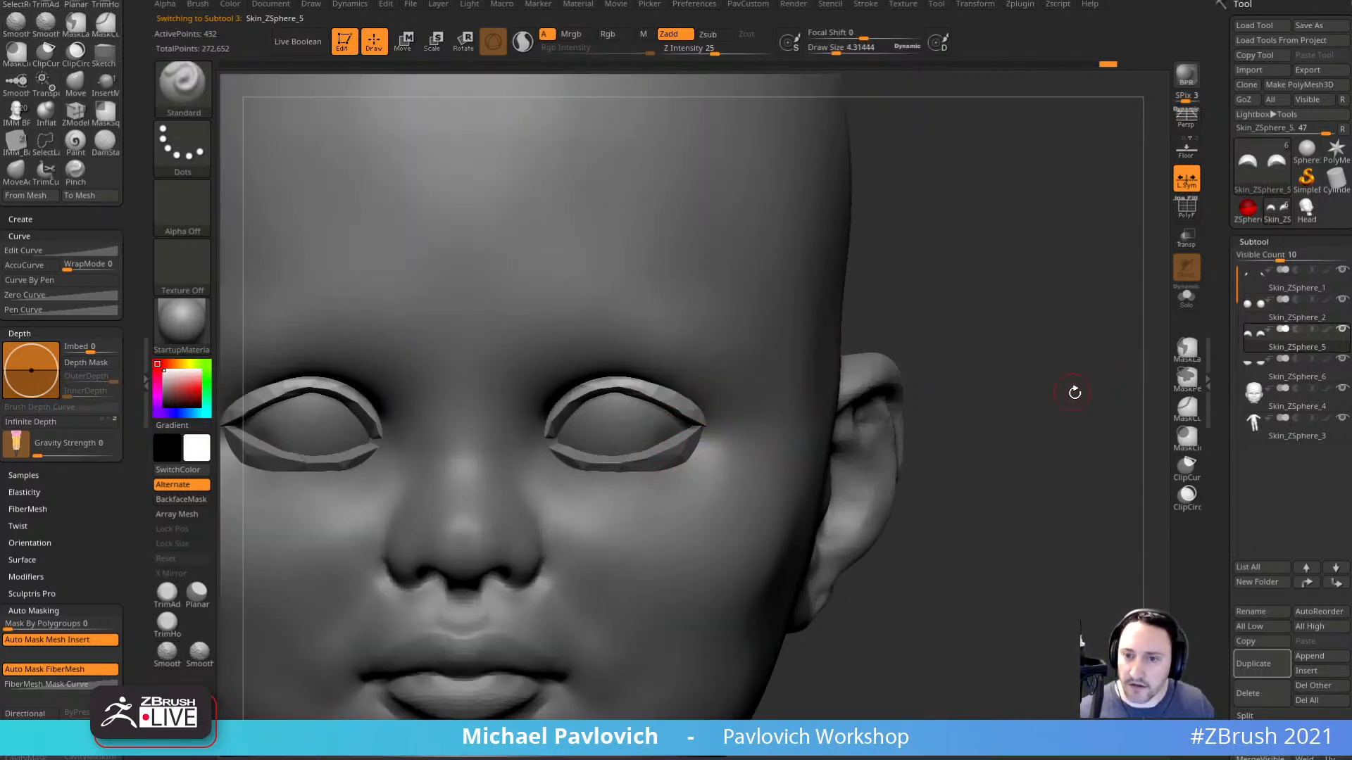
Merge the upper and lower eyelid subtools into one and crease their polygroup borders.
left_click(1176, 220)
left_click_drag(854, 435, 1042, 322)
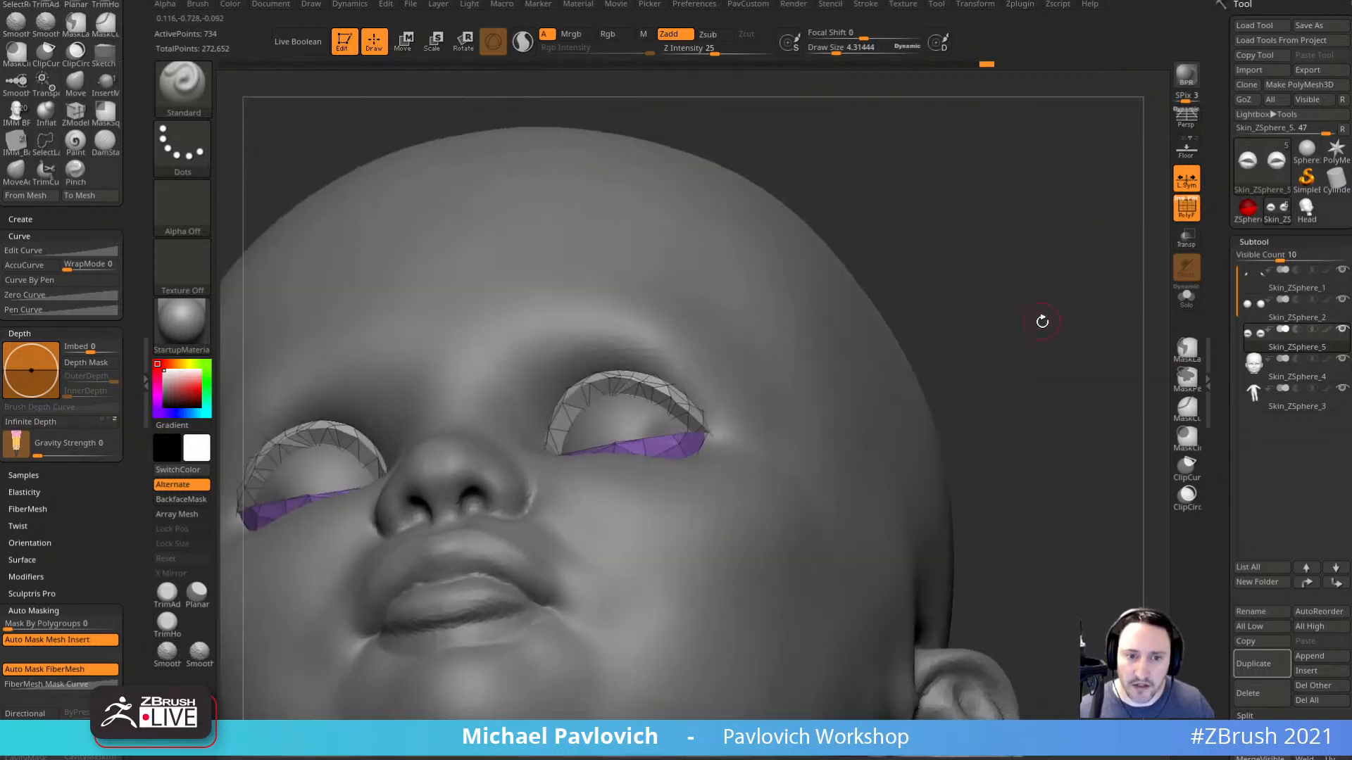
key("space")
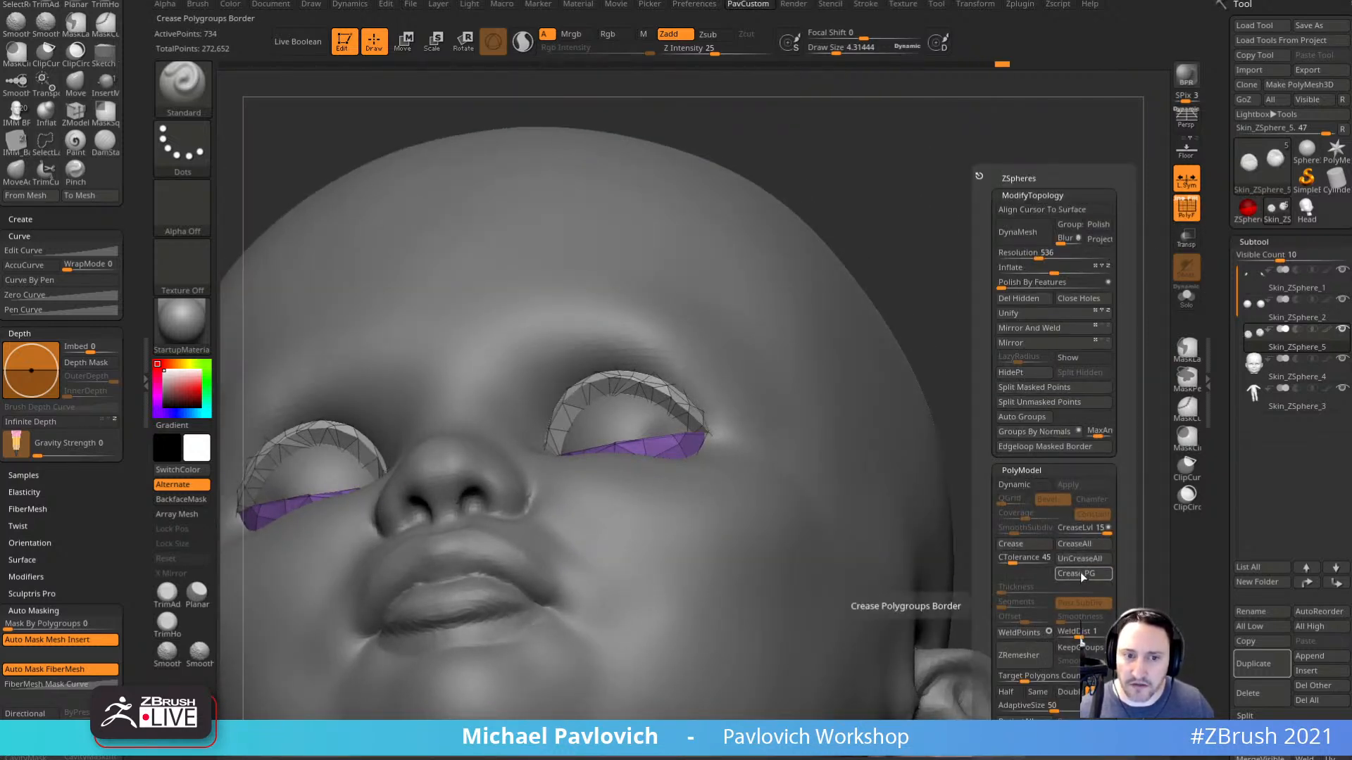
left_click_drag(994, 303, 1047, 366)
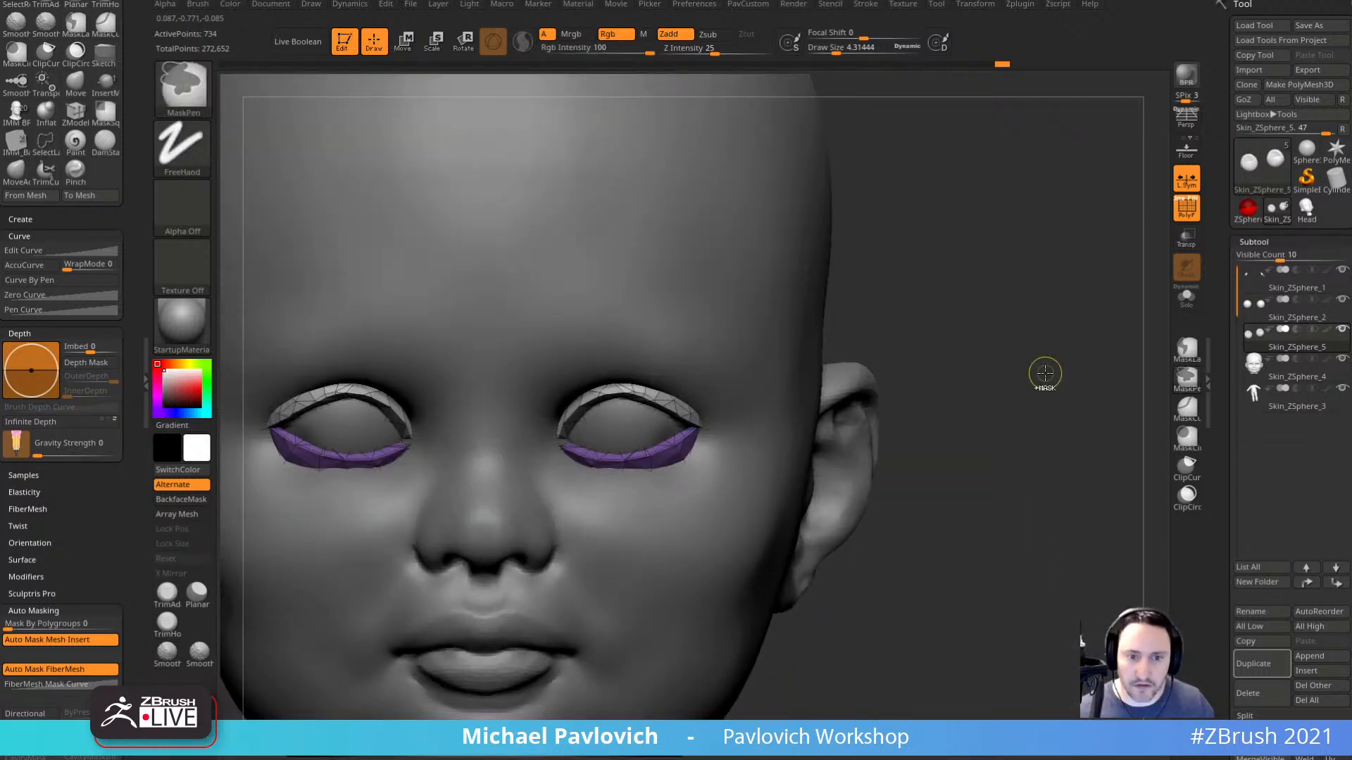
Undo the last operation, crease the eyelid mesh's edges and subdivide it once with the polyframe display turned off.
key("ctrl+z")
key("3")
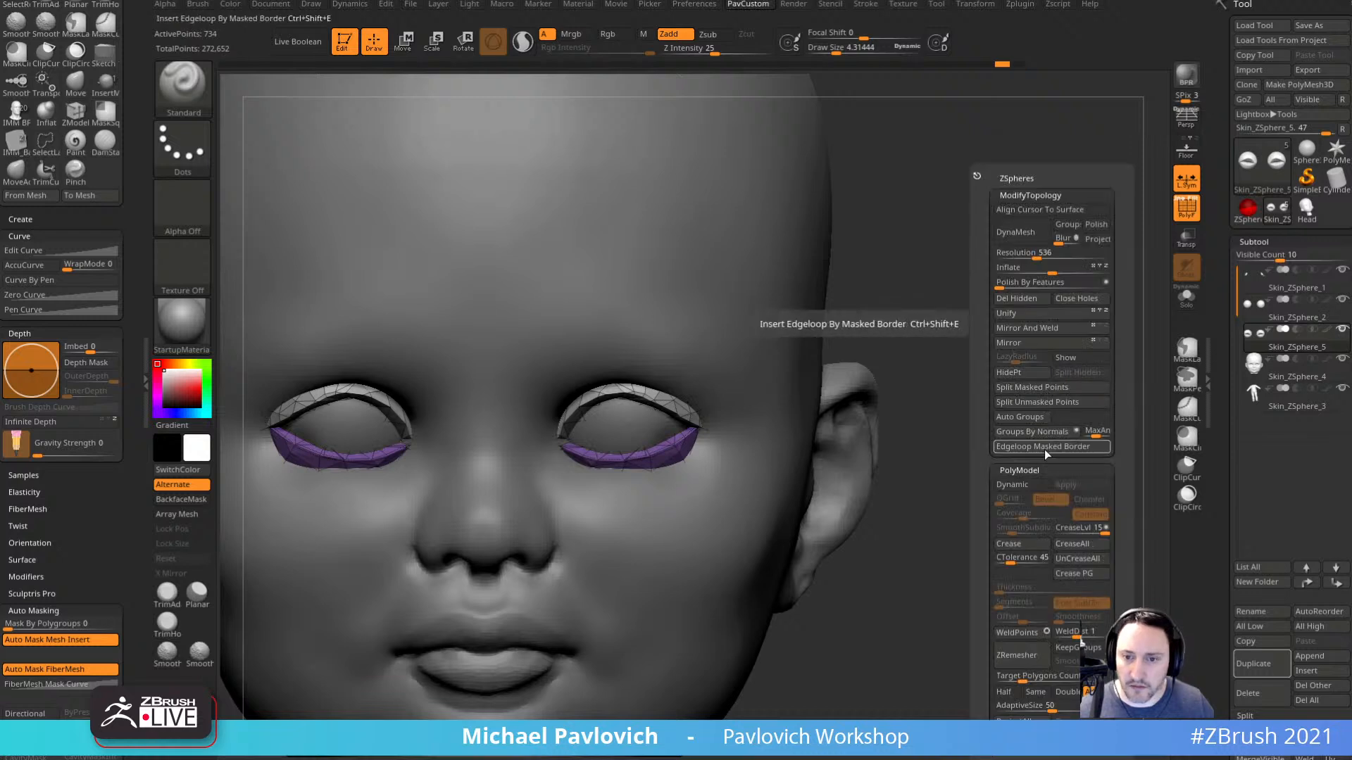
left_click(1020, 548)
left_click_drag(960, 336, 986, 356, "alt")
key("ctrl+d")
key("shift+f")
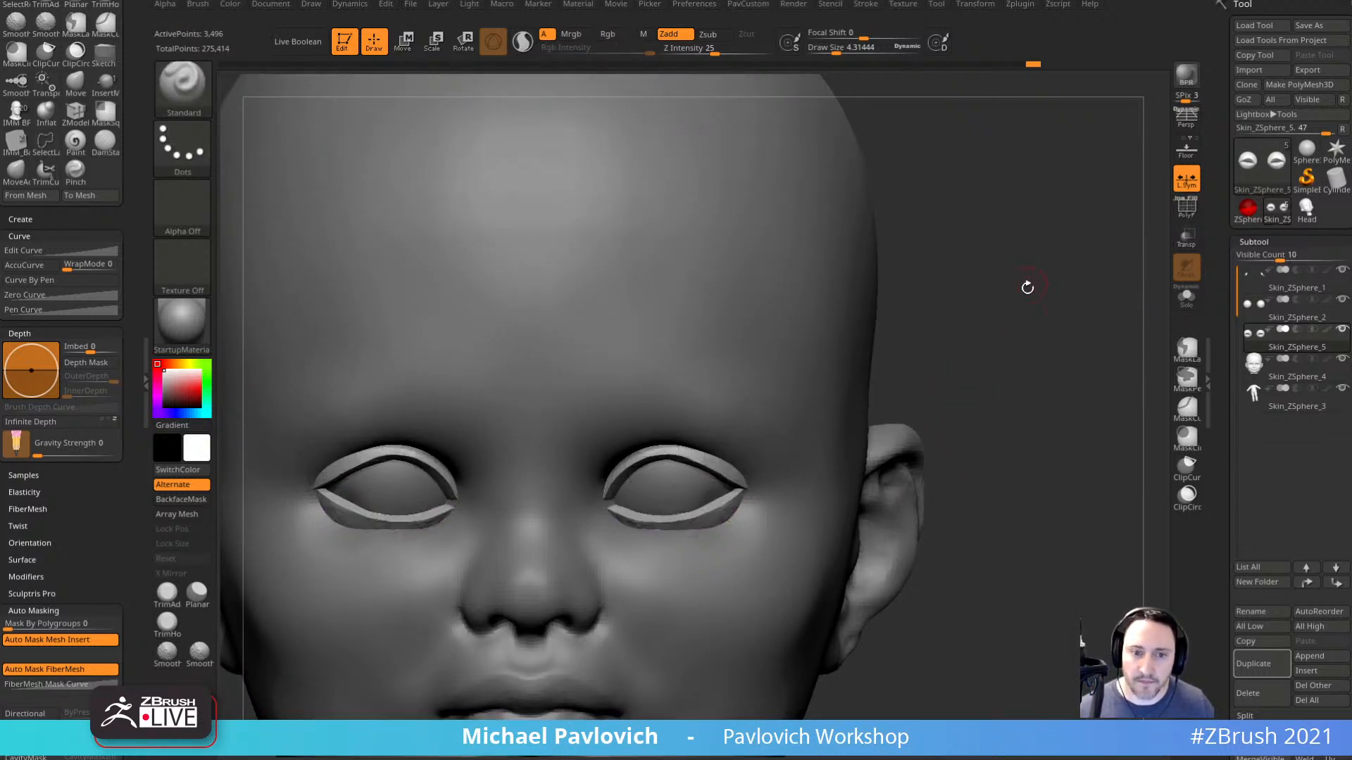
Reshape the eyelids from the inner corner along the upper arch with the Move brush at a draw size of about 25.
left_click_drag(1028, 287, 1066, 312)
key("b")
key("m")
key("v")
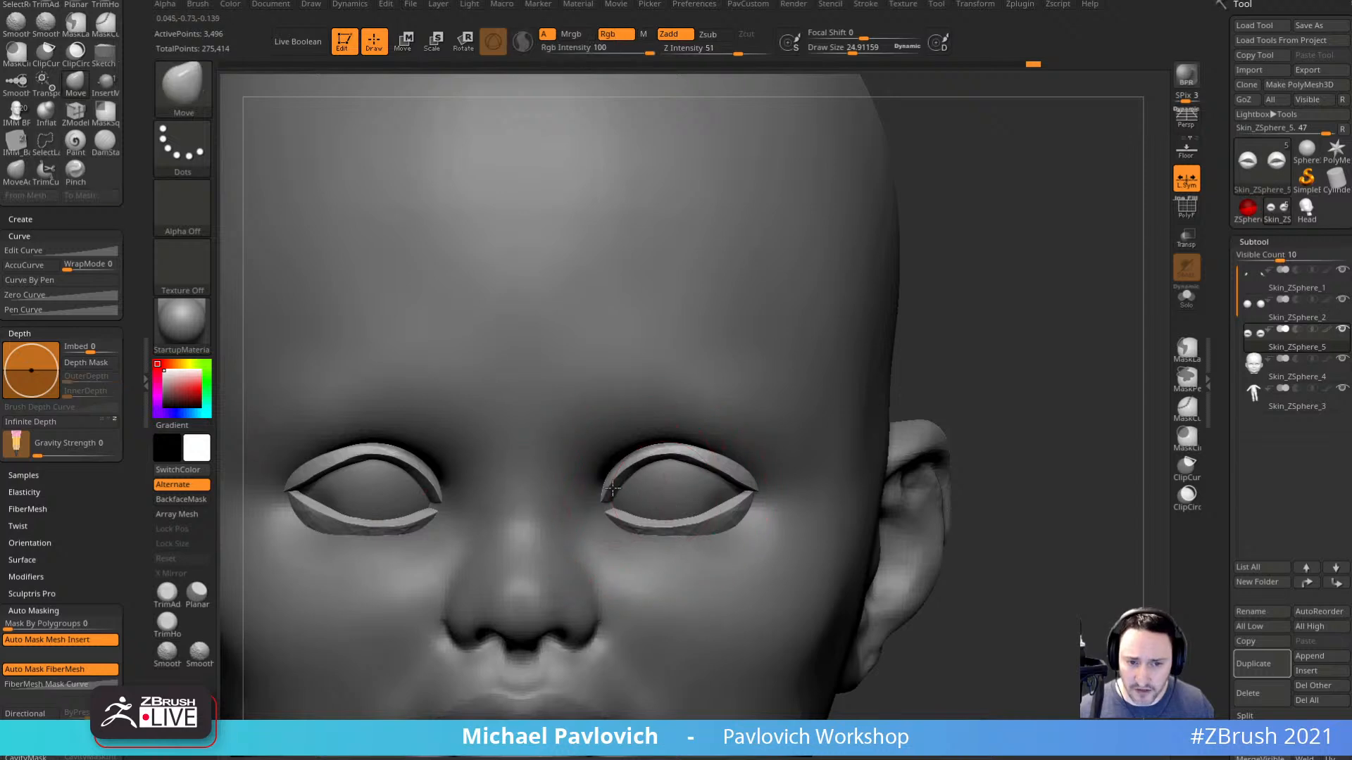
mouse_move(619, 495)
left_mouse_down()
mouse_move(664, 447)
mouse_move(721, 461)
left_mouse_up()
key("s")
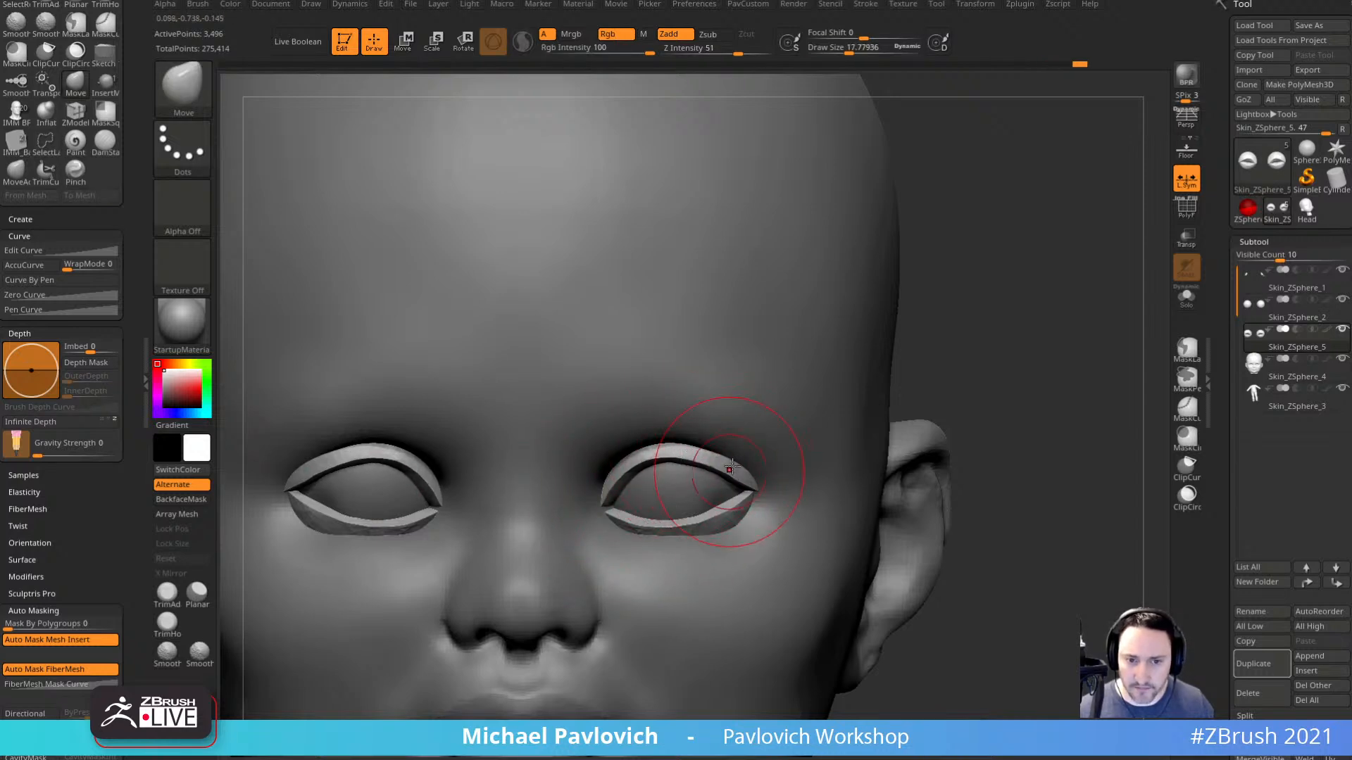
Fit the outer corners and undersides of the eyelids around the eyeballs with the Move brush at a draw size of about 18.
left_click_drag(999, 383, 875, 392)
key("s")
left_click_drag(747, 485, 689, 479)
key("s")
mouse_move(599, 458)
left_mouse_down()
mouse_move(796, 444)
mouse_move(962, 317)
mouse_move(968, 218)
left_mouse_up()
key("s")
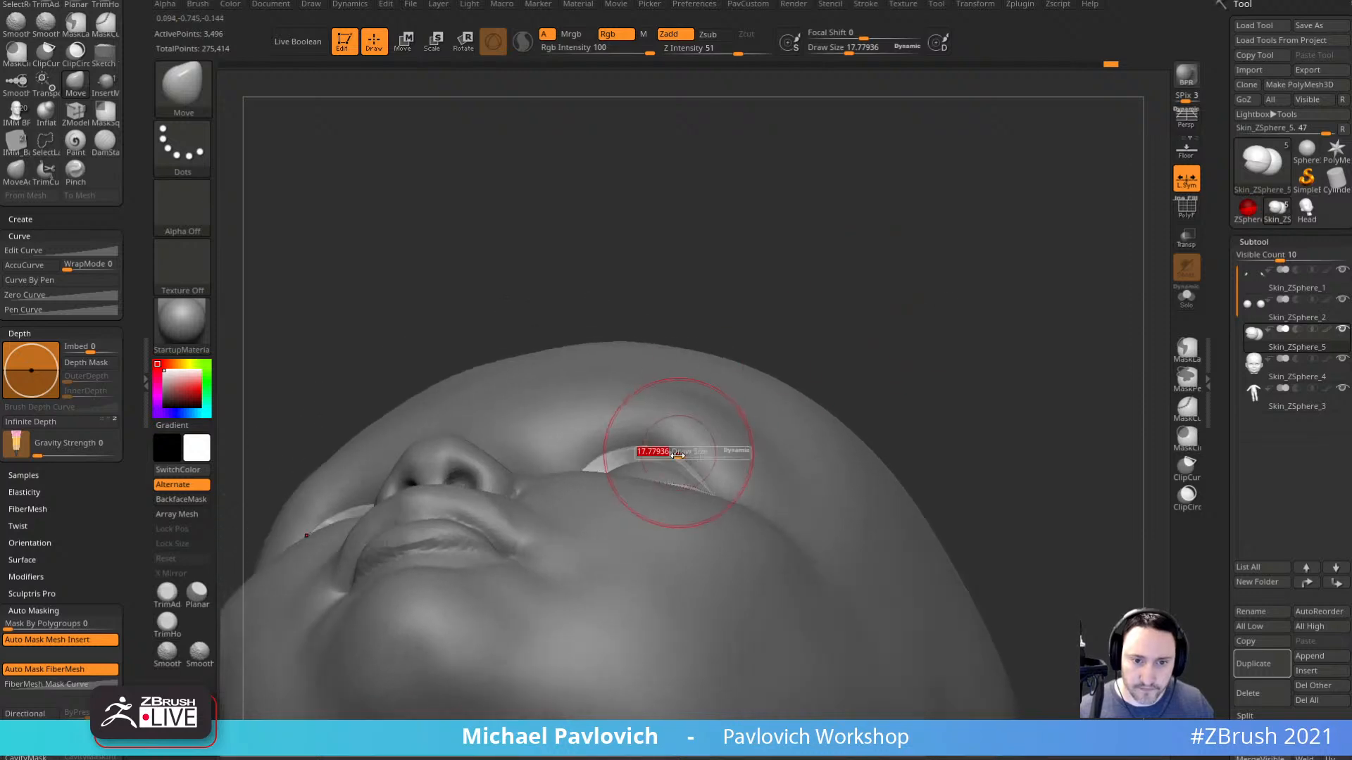
mouse_move(677, 456)
left_mouse_down()
mouse_move(617, 456)
mouse_move(659, 459)
left_mouse_up()
key("s")
mouse_move(838, 320)
left_mouse_down()
mouse_move(981, 385)
mouse_move(795, 437)
left_mouse_up()
left_click_drag(287, 615, 443, 620)
Refine the surface of the lower eyelids with the Standard brush at a draw size of about 17.
key("b")
key("s")
key("t")
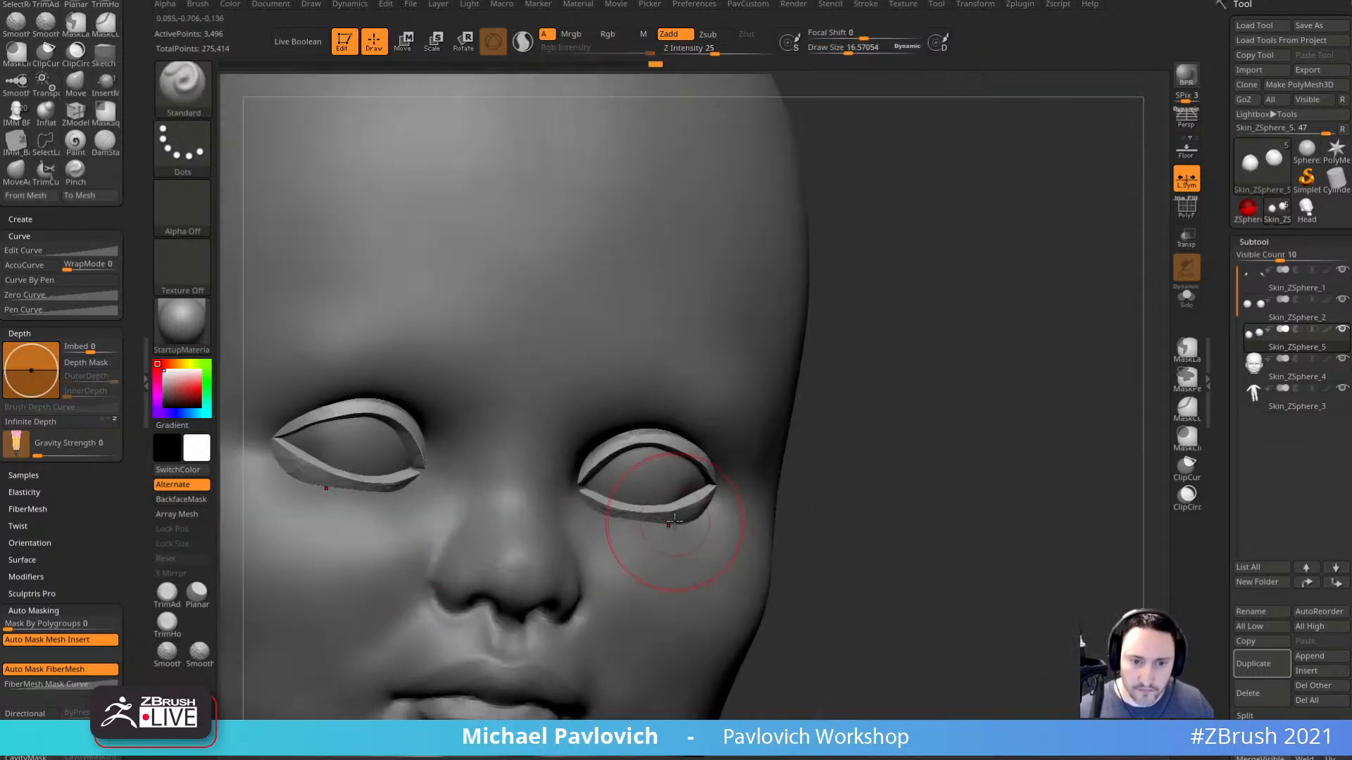
left_click_drag(875, 434, 880, 493)
key("s")
left_click_drag(639, 522, 636, 519)
Adjust the inner corners of the lower eyelids using the Move brush with topological auto masking, at a draw size of about 20.
key("b")
key("m")
key("v")
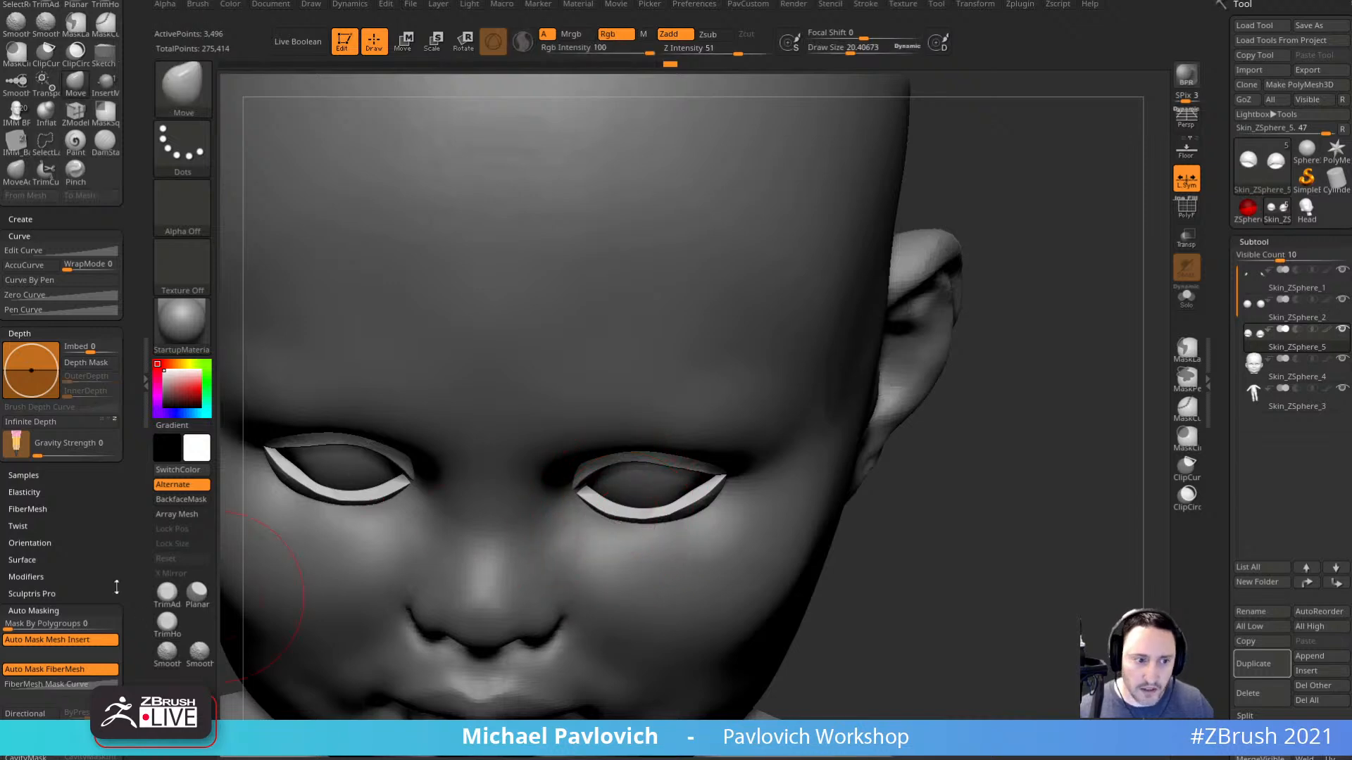
left_click_drag(117, 588, 116, 166)
left_click_drag(947, 423, 983, 428)
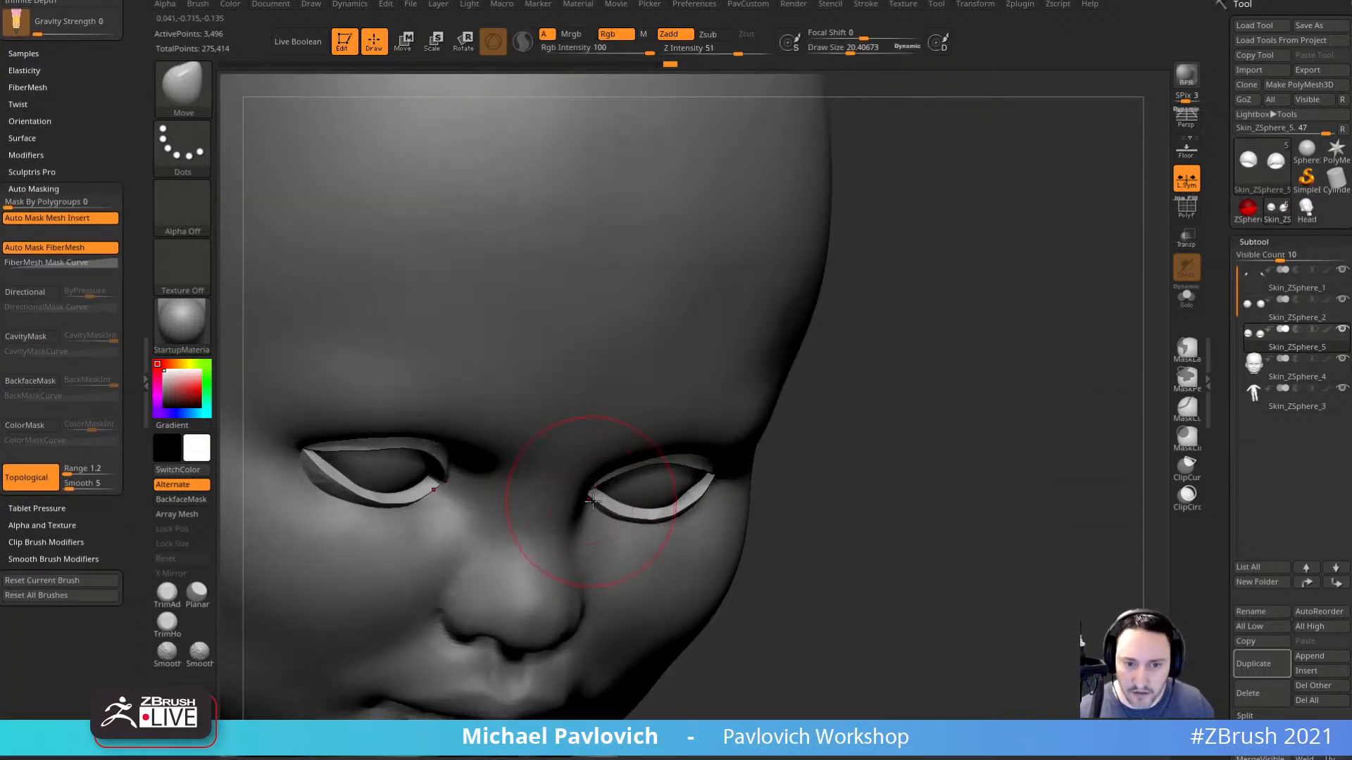
left_click_drag(590, 489, 588, 492)
Shape the curve and inner ends of the lower eyelids with the Move brush at a draw size of about 13.
left_click_drag(875, 461, 773, 404)
key("s")
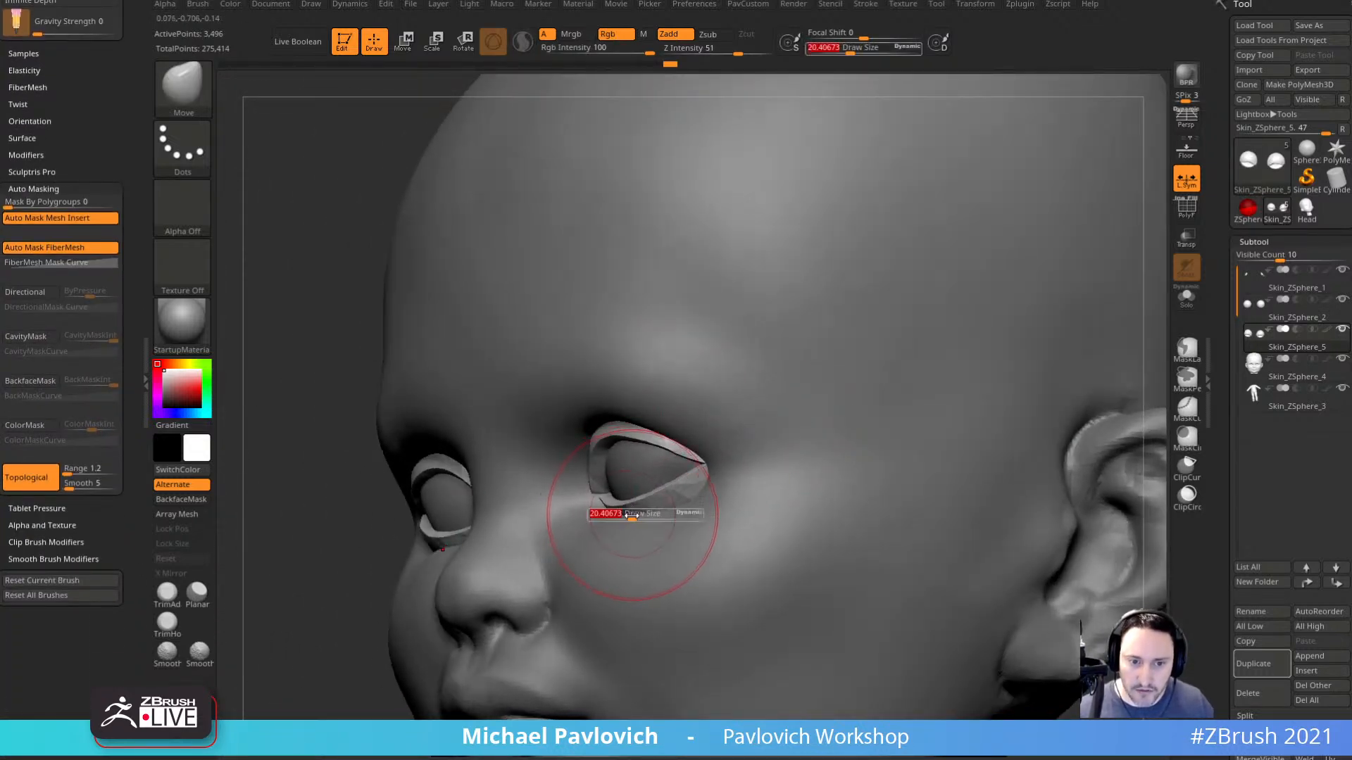
left_click_drag(633, 520, 657, 501)
left_click_drag(300, 587, 422, 559, "shift")
key("s")
left_click_drag(704, 517, 701, 517)
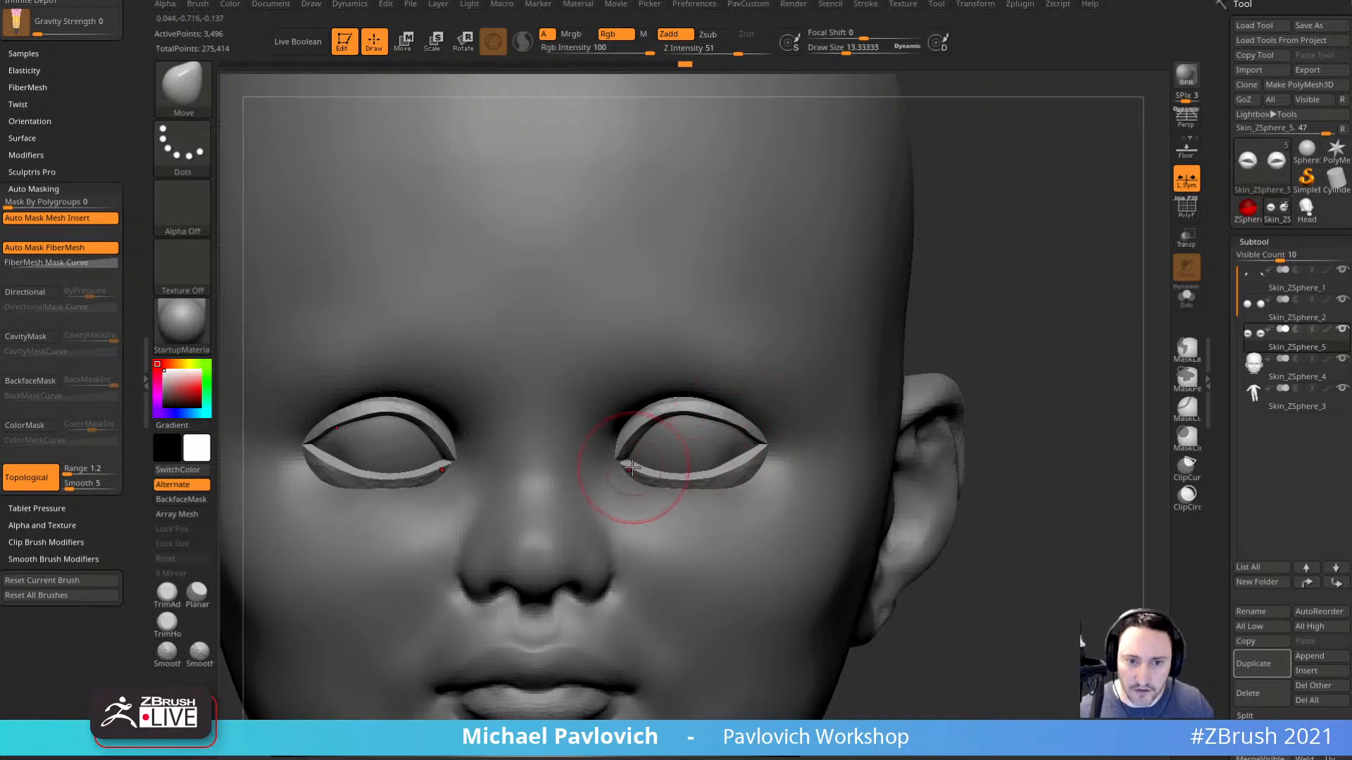
Isolate the eyeballs subtool, Skin_ZSphere_2, remove the dents from its surface and bring the other subtools back into view.
left_click_drag(1021, 385, 756, 465)
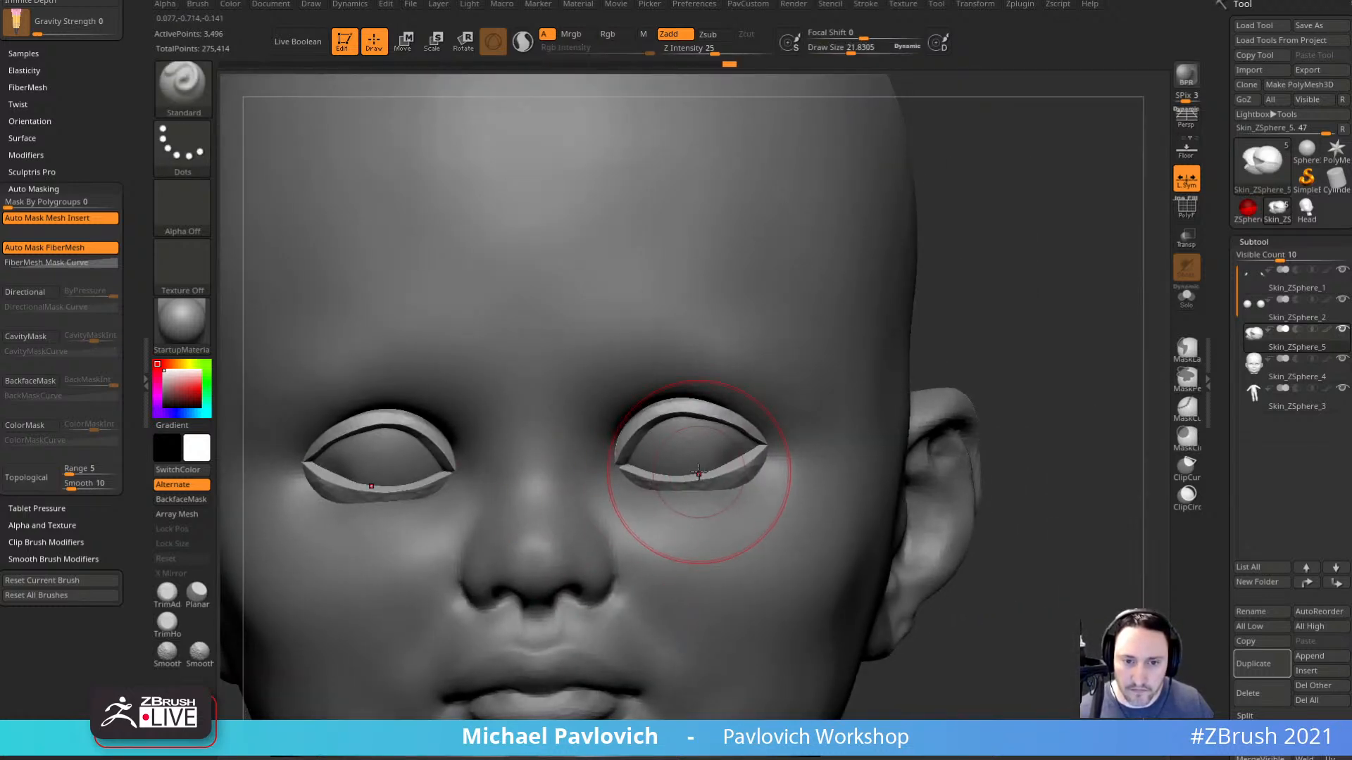
left_click(700, 483, "alt")
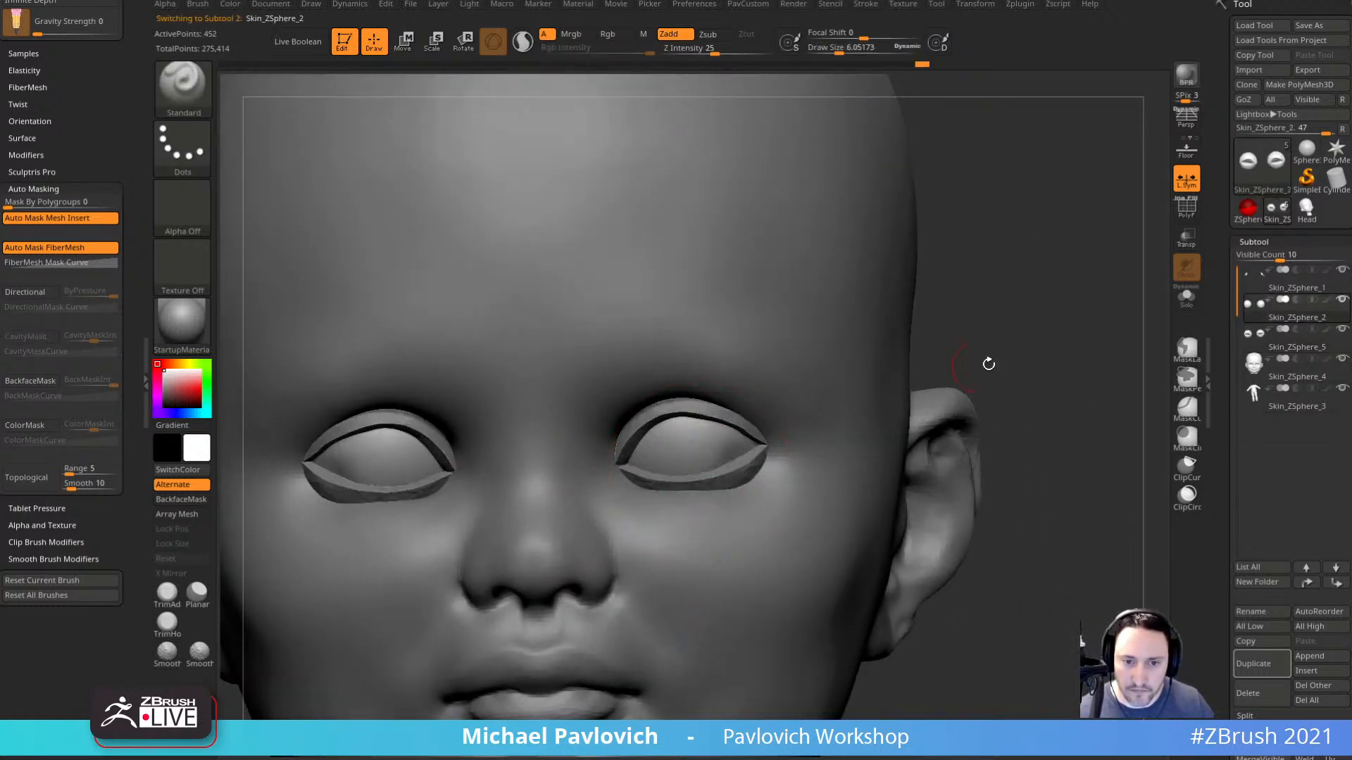
left_click(1186, 296)
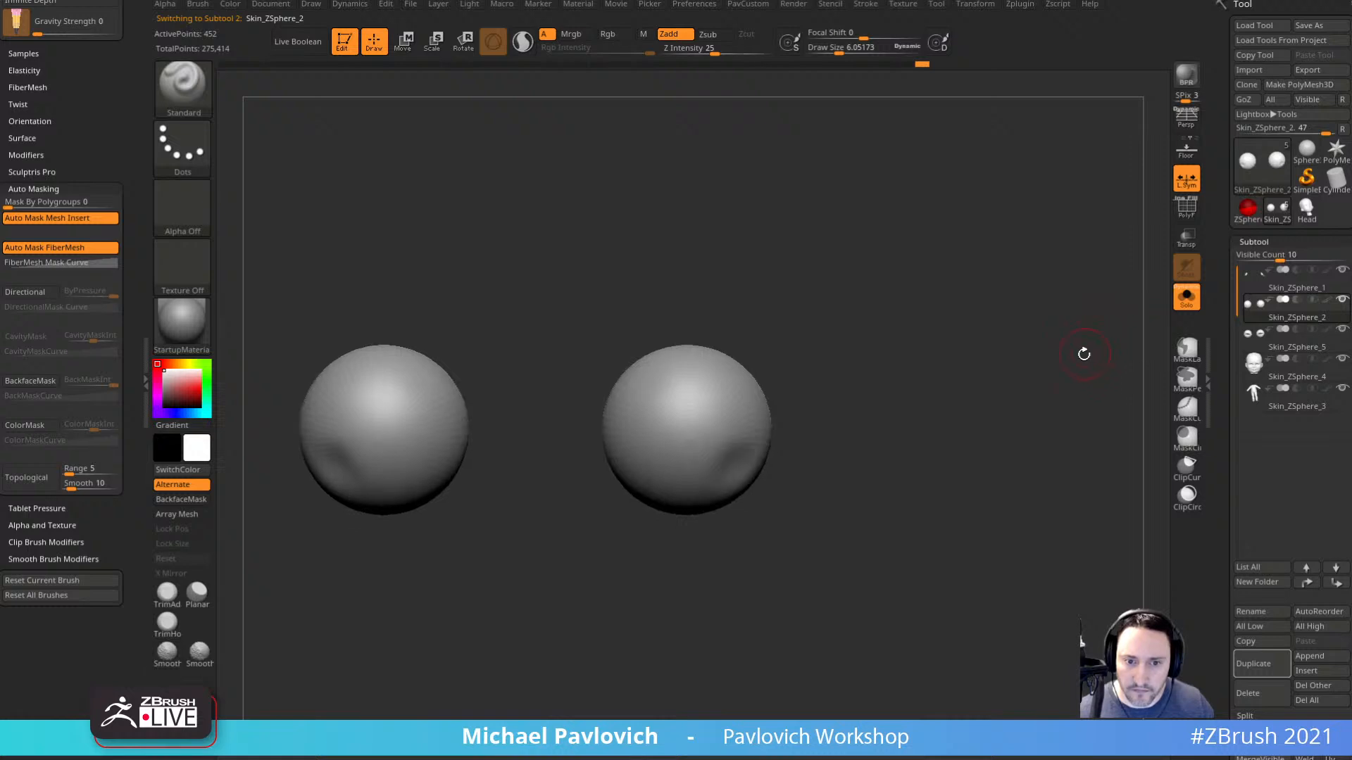
key("ctrl")
key("shift+d")
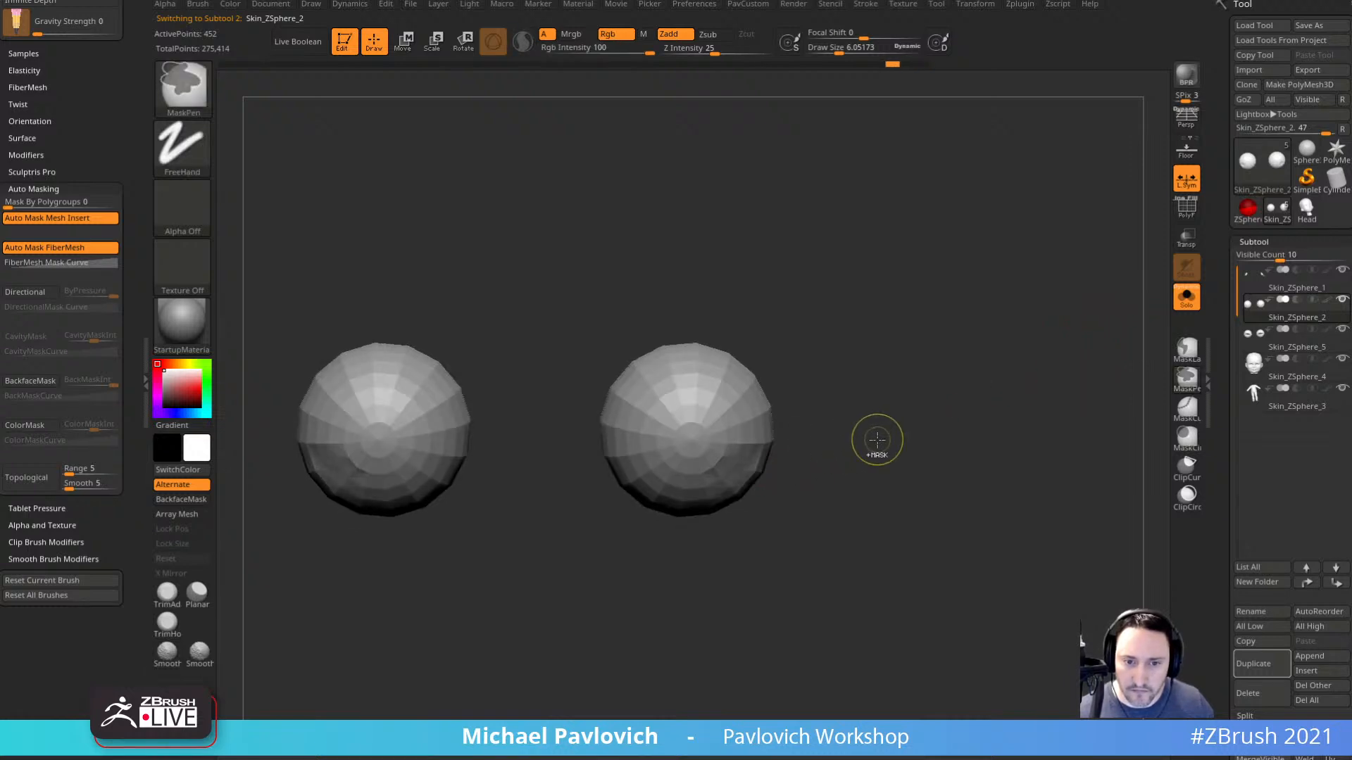
key("d")
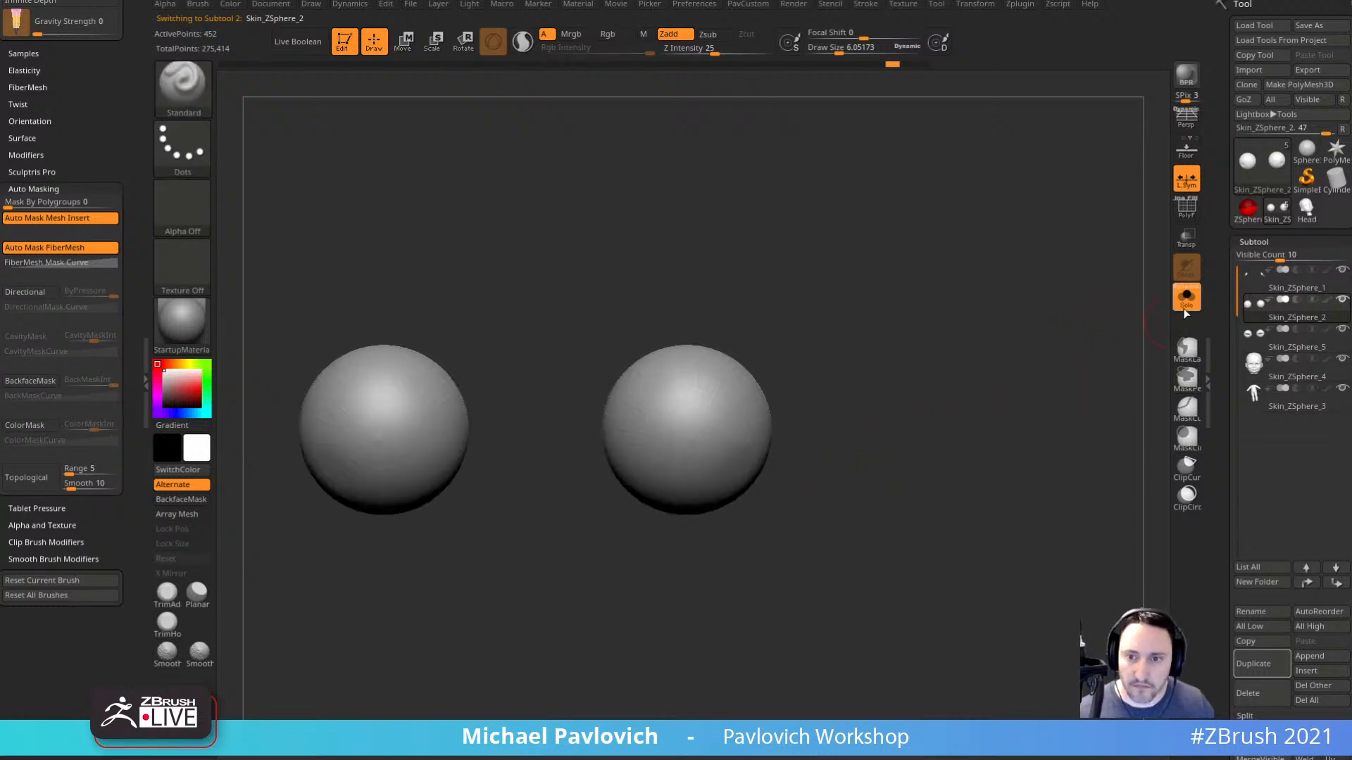
left_click(1187, 302)
In profile, fit the eyelids subtool, Skin_ZSphere_5, around the eyeball with Move Topological at a draw size of about 36.
right_click_drag(1028, 413, 989, 415, "ctrl")
mouse_move(513, 519)
right_mouse_down()
mouse_move(497, 493)
mouse_move(507, 542)
right_mouse_up()
left_click(693, 478, "alt")
key("s")
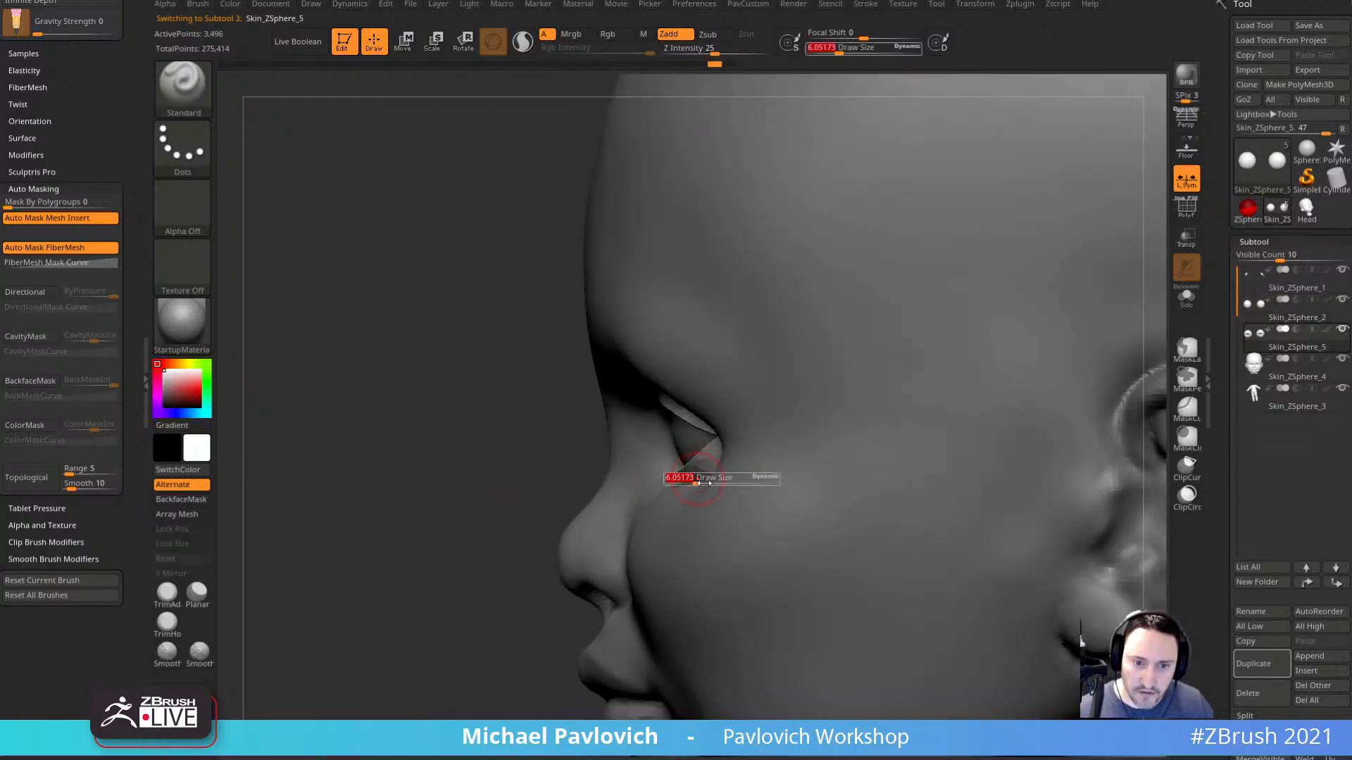
key("b")
key("m")
key("t")
left_click(699, 478)
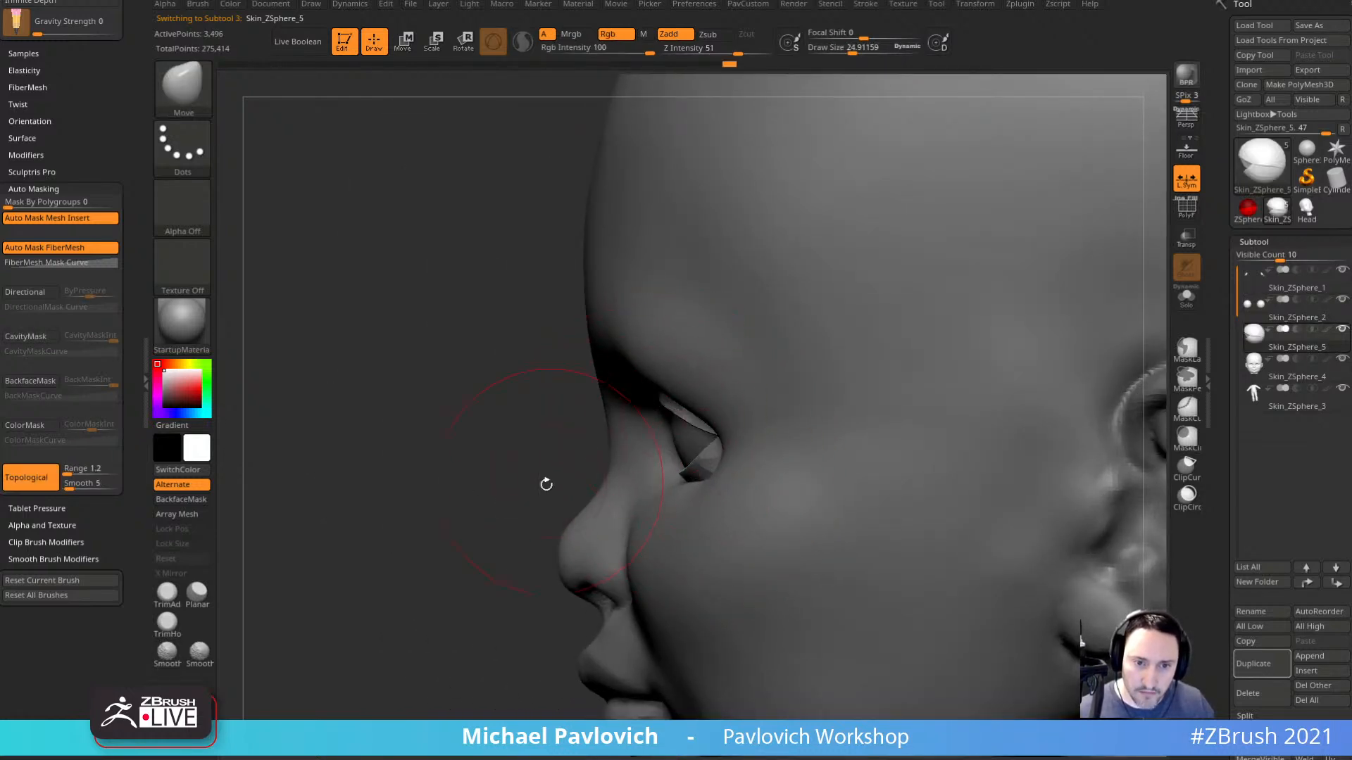
right_click_drag(546, 484, 628, 441)
key("bracketright")
key("bracketright")
left_click_drag(644, 431, 655, 431)
right_click_drag(484, 503, 409, 521)
Select the eyeballs subtool, Skin_ZSphere_2, and nudge it slightly in side view with the transform gizmo.
key("b")
key("s")
key("t")
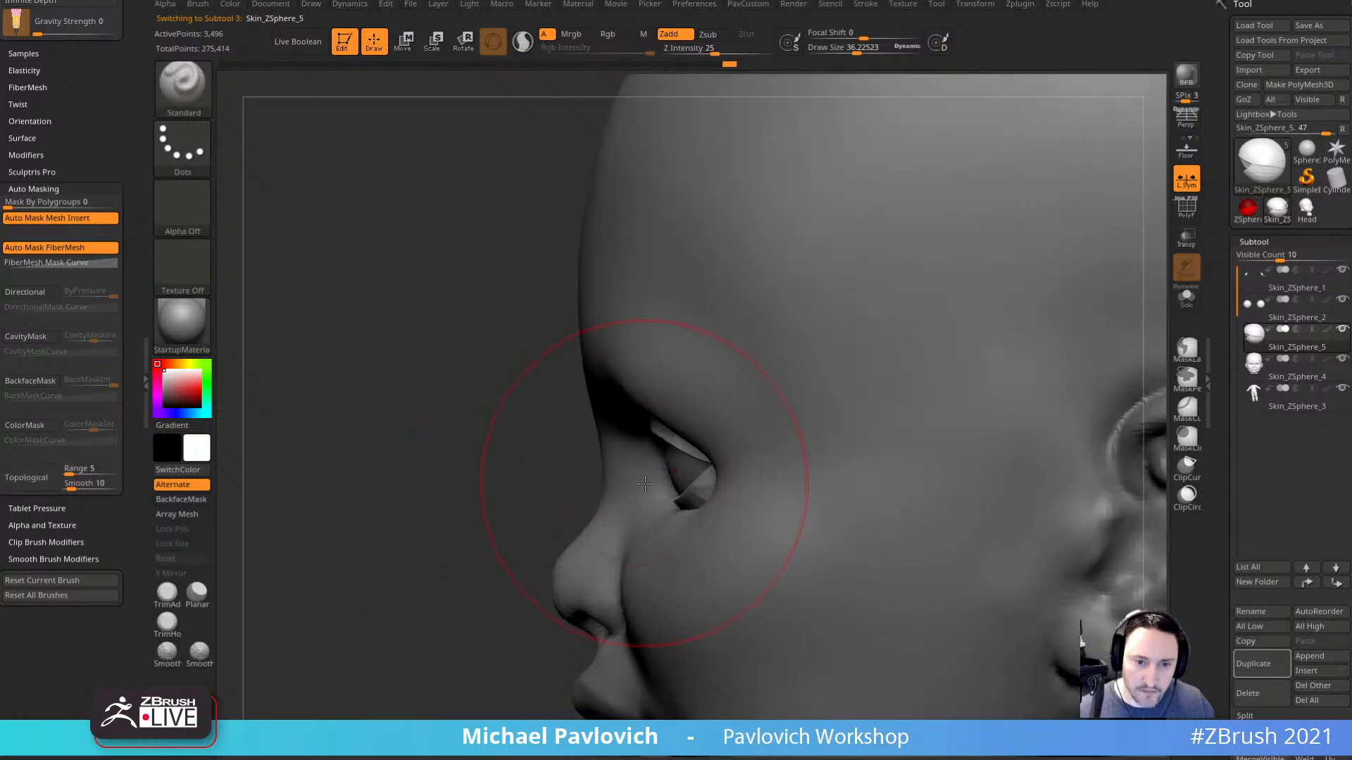
left_click(679, 470, "alt")
key("w")
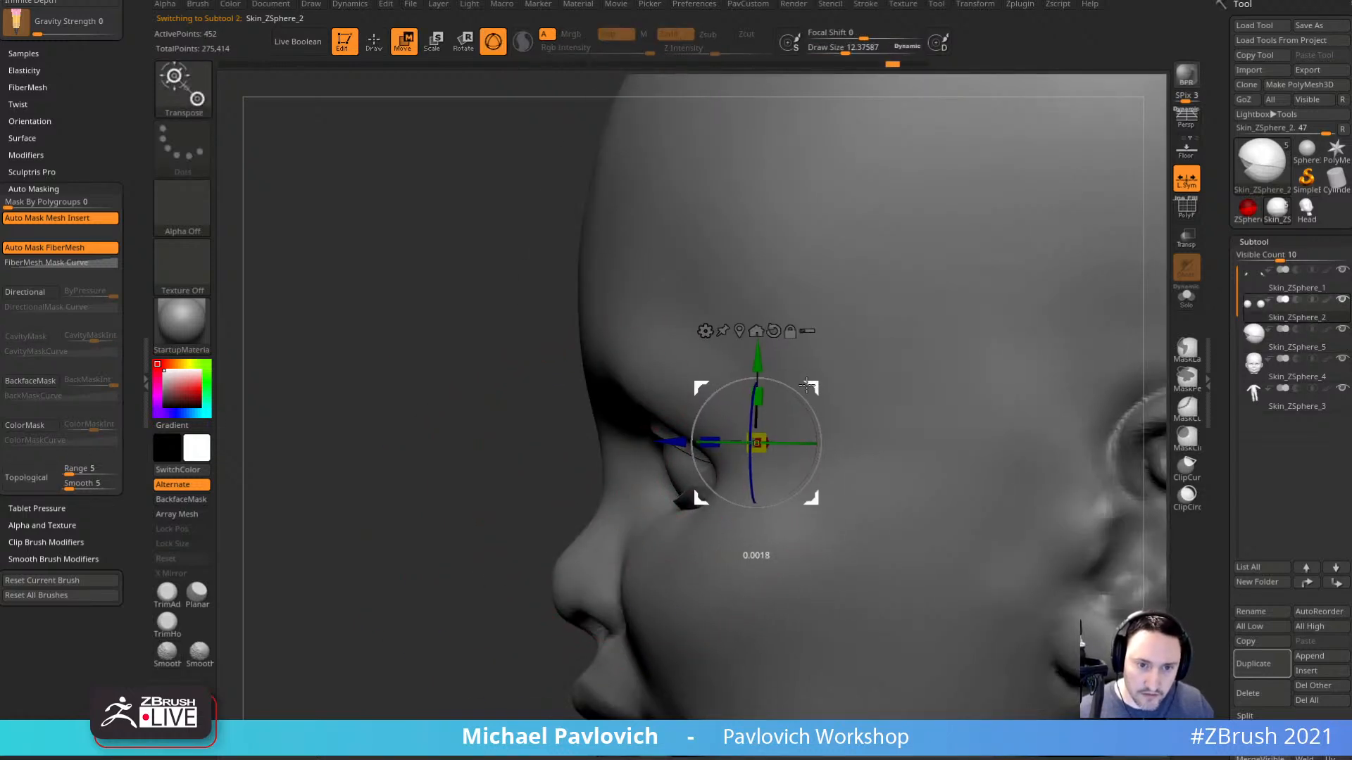
left_click_drag(807, 385, 803, 386)
key("q")
Select the eyelids and refine the outer half of the upper lids with Move Topological at a draw size of about 10.
right_click_drag(467, 537, 619, 517, "shift")
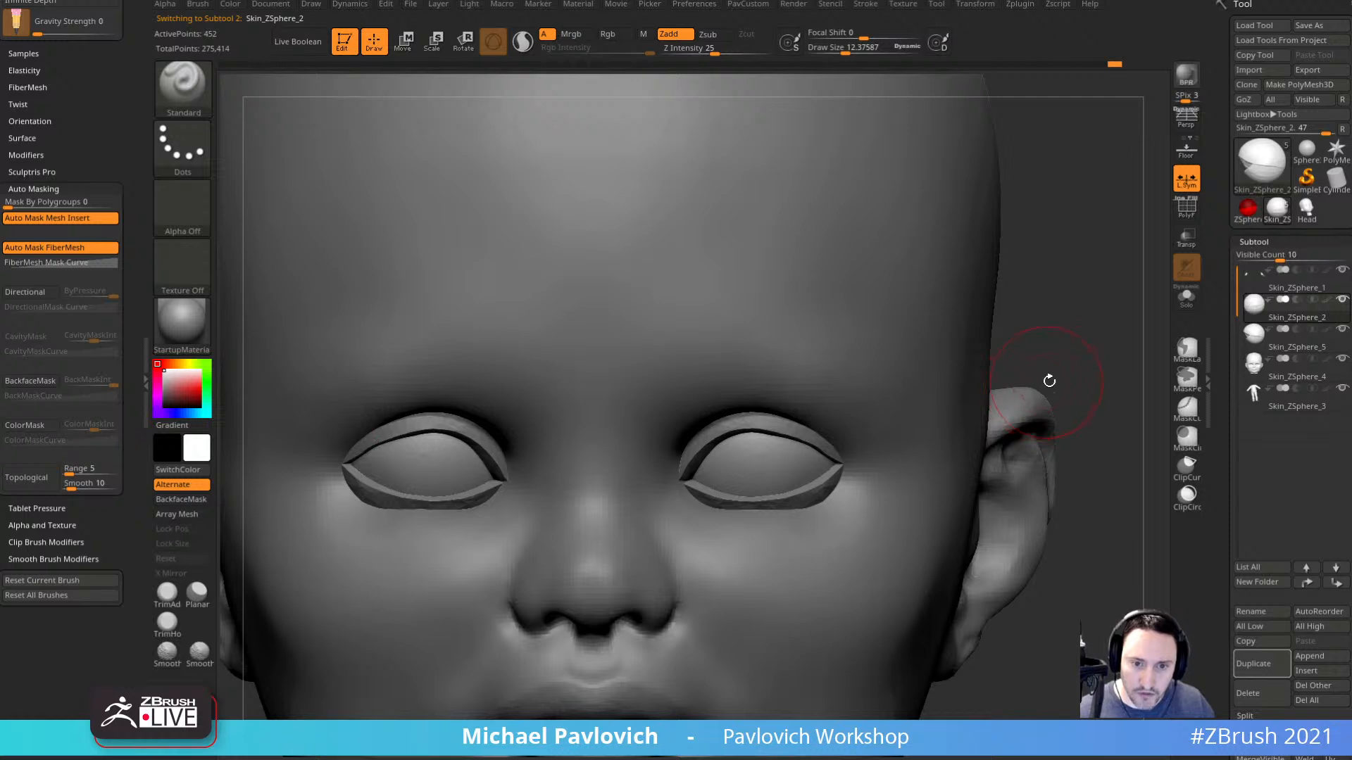
left_click(815, 432, "alt")
key("b")
key("m")
key("t")
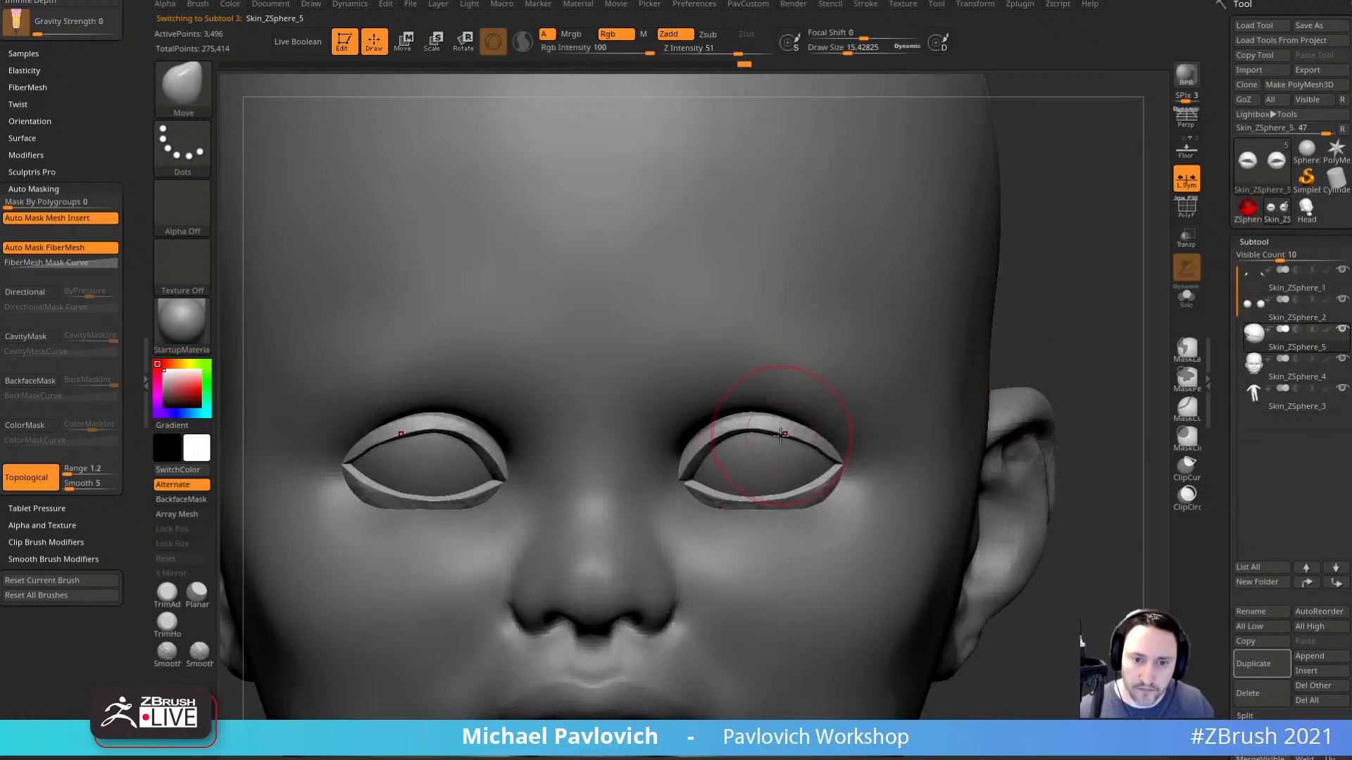
key("s")
left_click_drag(799, 432, 794, 432)
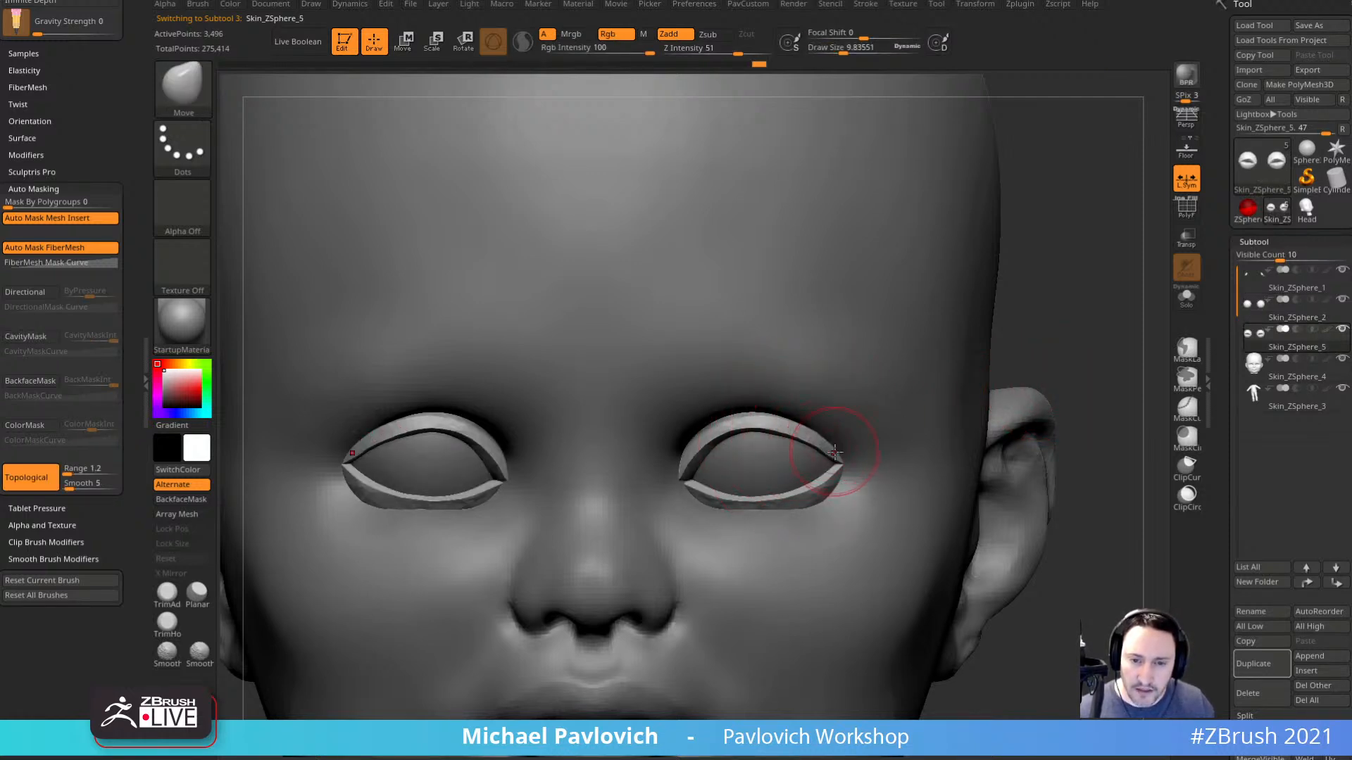
Pull the outer corners of the eyelids into shape with Move Topological at draw sizes of about 11 to 17.
right_click_drag(834, 451, 955, 354)
right_click_drag(835, 427, 901, 443)
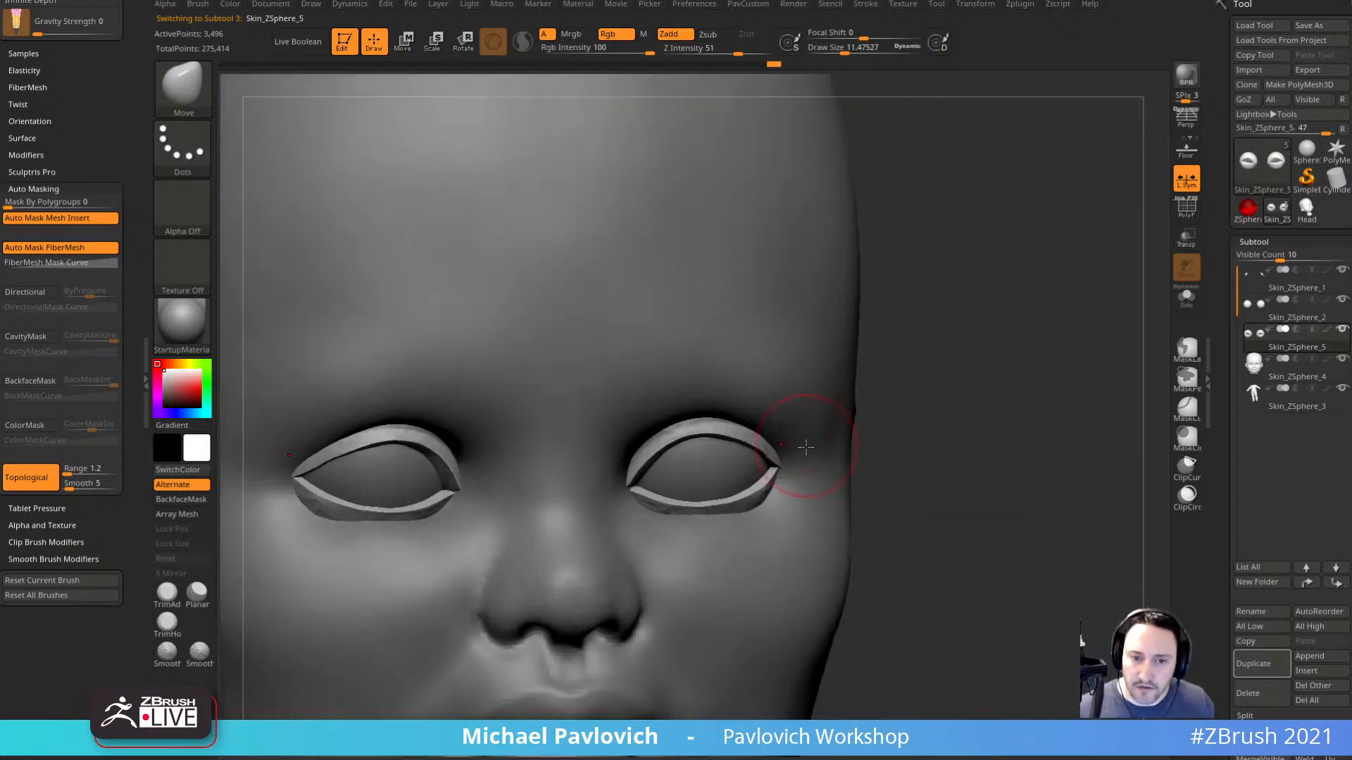
key("s")
left_click_drag(777, 456, 777, 467)
key("s")
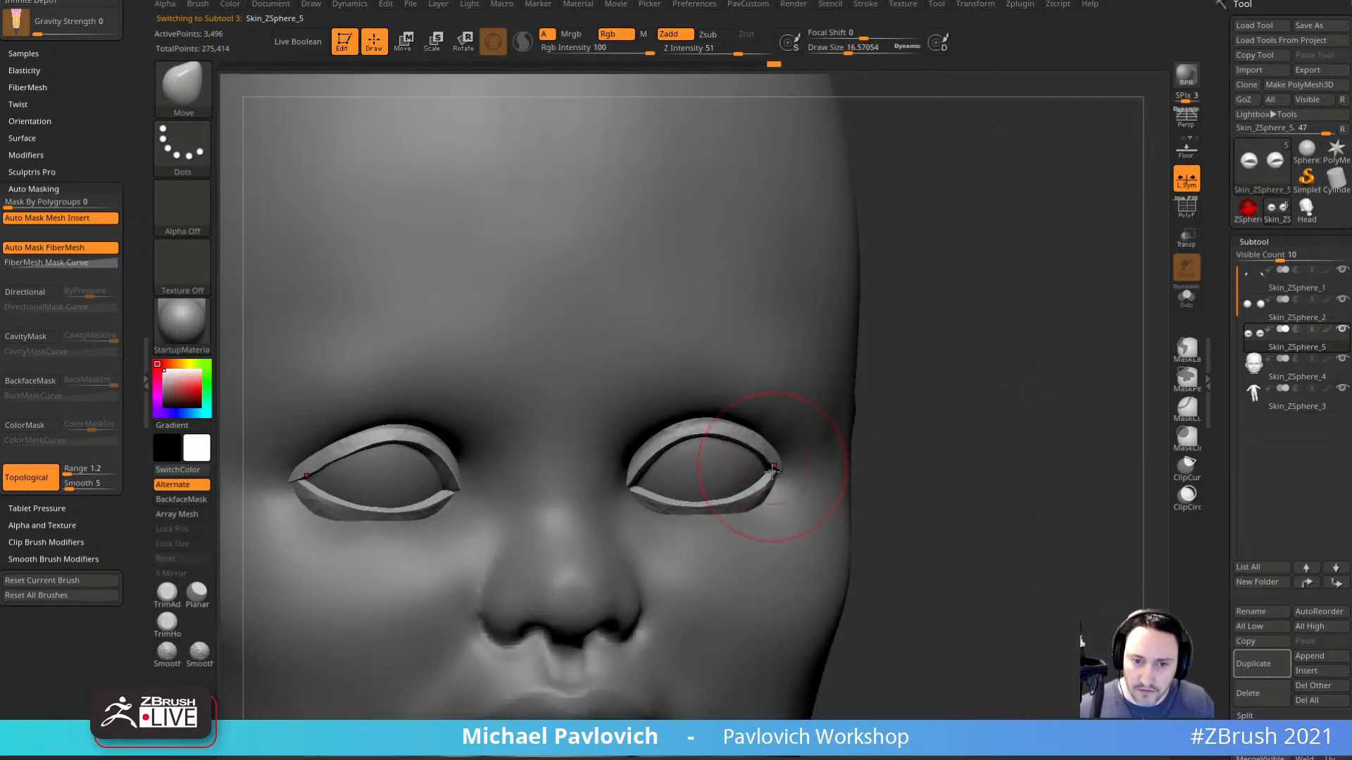
Tweak the outer eyelid corners and smooth the inner part of the lower lids at a draw size of about 9.
mouse_move(934, 430)
right_mouse_down()
mouse_move(947, 436)
mouse_move(869, 451)
right_mouse_up()
key("s")
left_click_drag(792, 466, 774, 463)
key("s")
right_click_drag(316, 529, 401, 537)
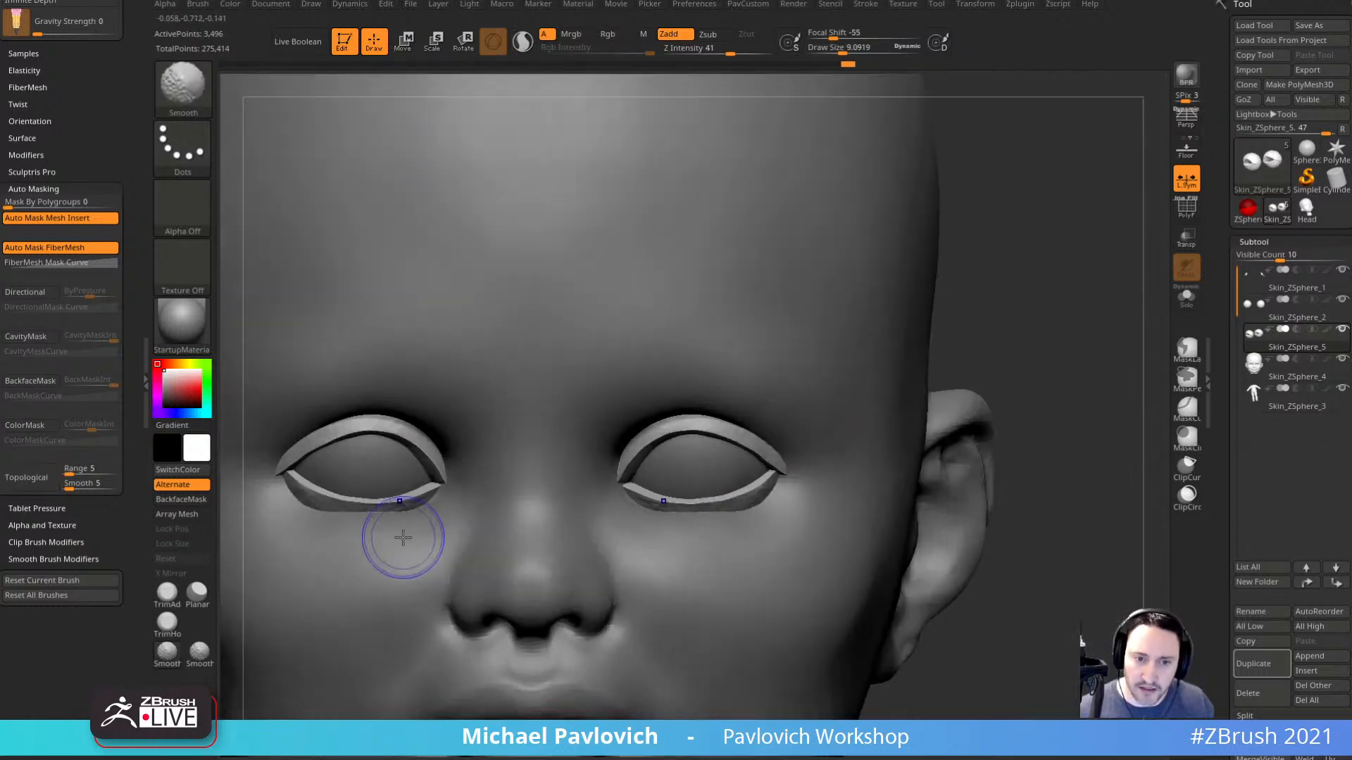
Move the head subtool, Skin_ZSphere_4, directly above the eyelids subtool and merge the eyelids into it.
mouse_move(982, 493)
right_mouse_down("ctrl")
mouse_move(988, 386)
mouse_move(960, 403)
mouse_move(982, 436)
right_mouse_up("ctrl")
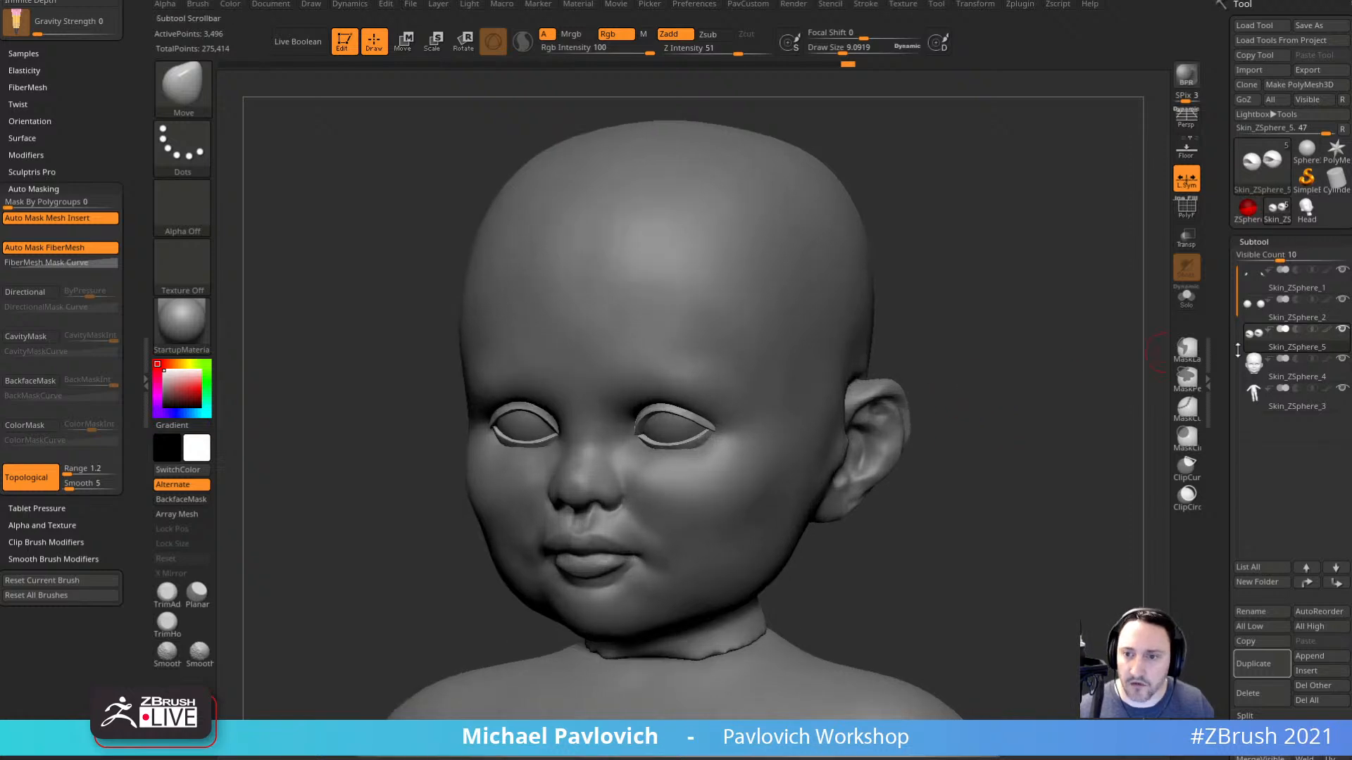
left_click(1281, 371)
left_click(1307, 583)
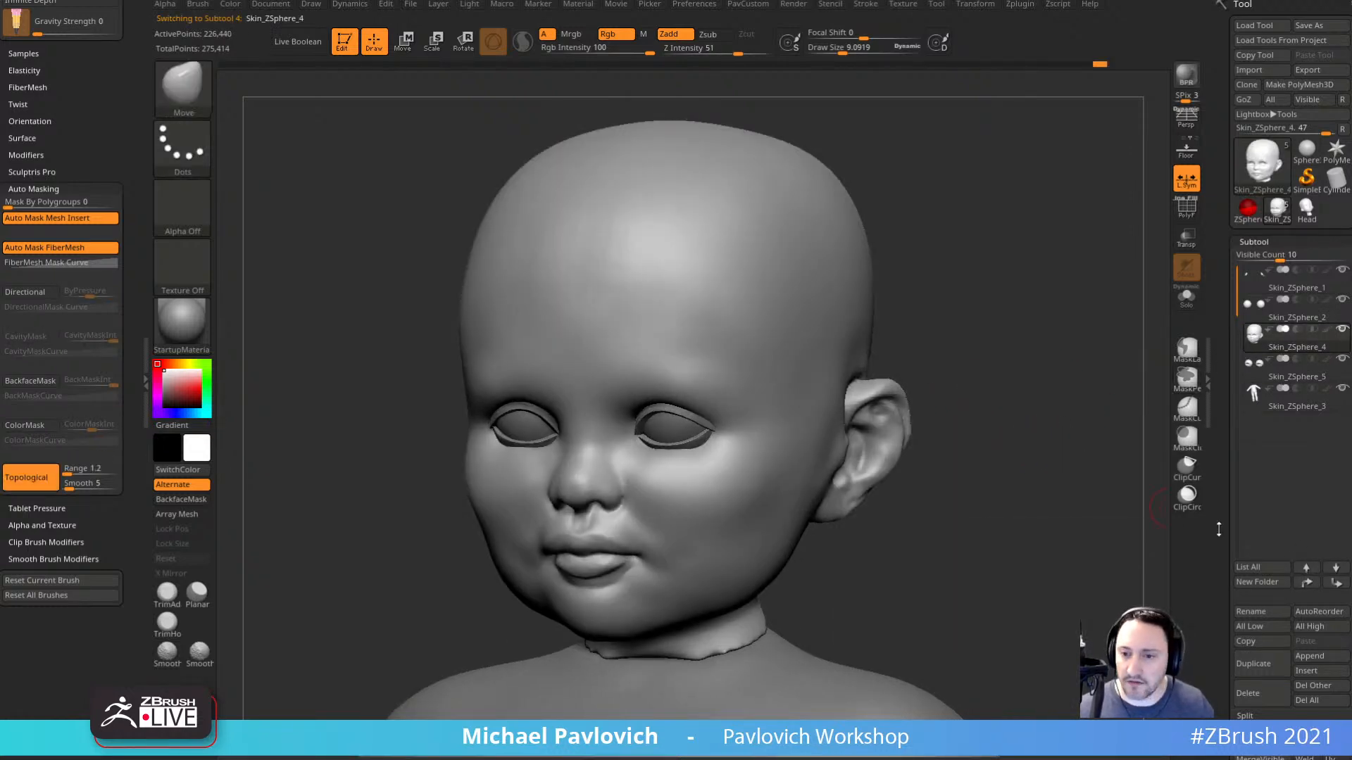
left_click_drag(1219, 529, 1216, 438)
left_click(1273, 539)
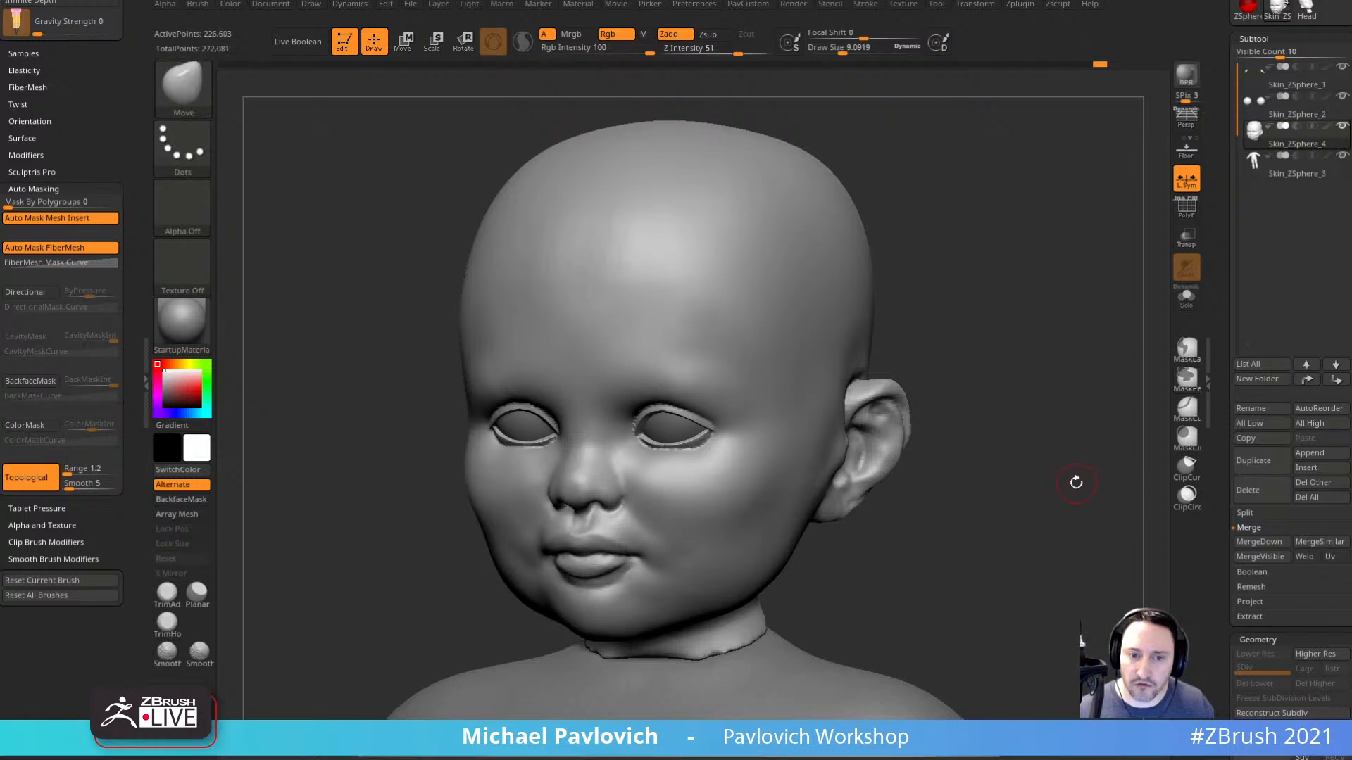
Try to refine the remeshed seam between the lower eyelid and cheek with the DamStandard brush.
left_click_drag(1025, 417, 1043, 393)
mouse_move(1028, 401)
left_mouse_down()
mouse_move(1020, 372)
mouse_move(1026, 393)
left_mouse_up()
key("1")
key("3")
mouse_move(954, 331)
left_mouse_down()
mouse_move(1022, 306)
mouse_move(898, 315)
mouse_move(941, 359)
left_mouse_up()
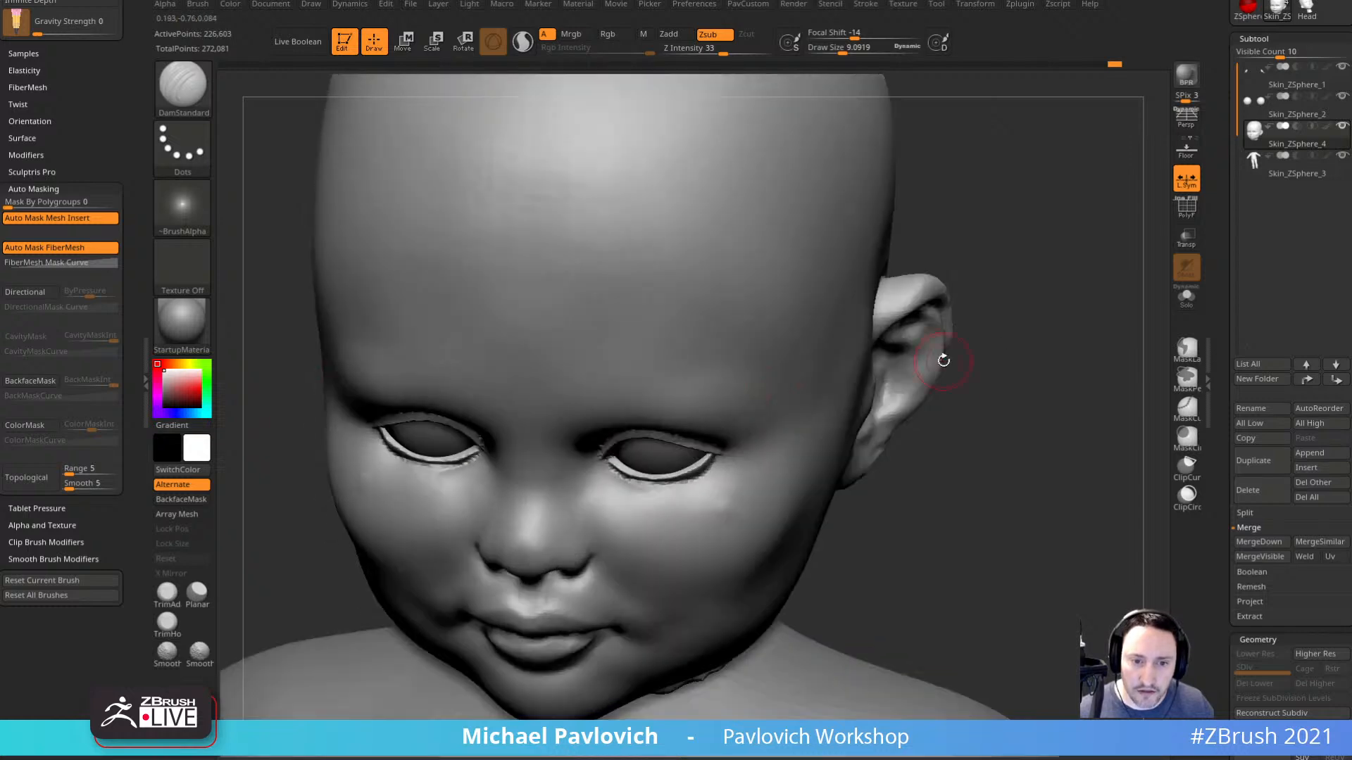
key("s")
left_click_drag(661, 497, 657, 497)
Isolate the head's polygroup, mask it and unhide the eyelids so that only the lids stay editable.
mouse_move(991, 458)
left_mouse_down()
mouse_move(995, 387)
mouse_move(685, 504)
left_mouse_up()
left_click(673, 532, "ctrl+shift")
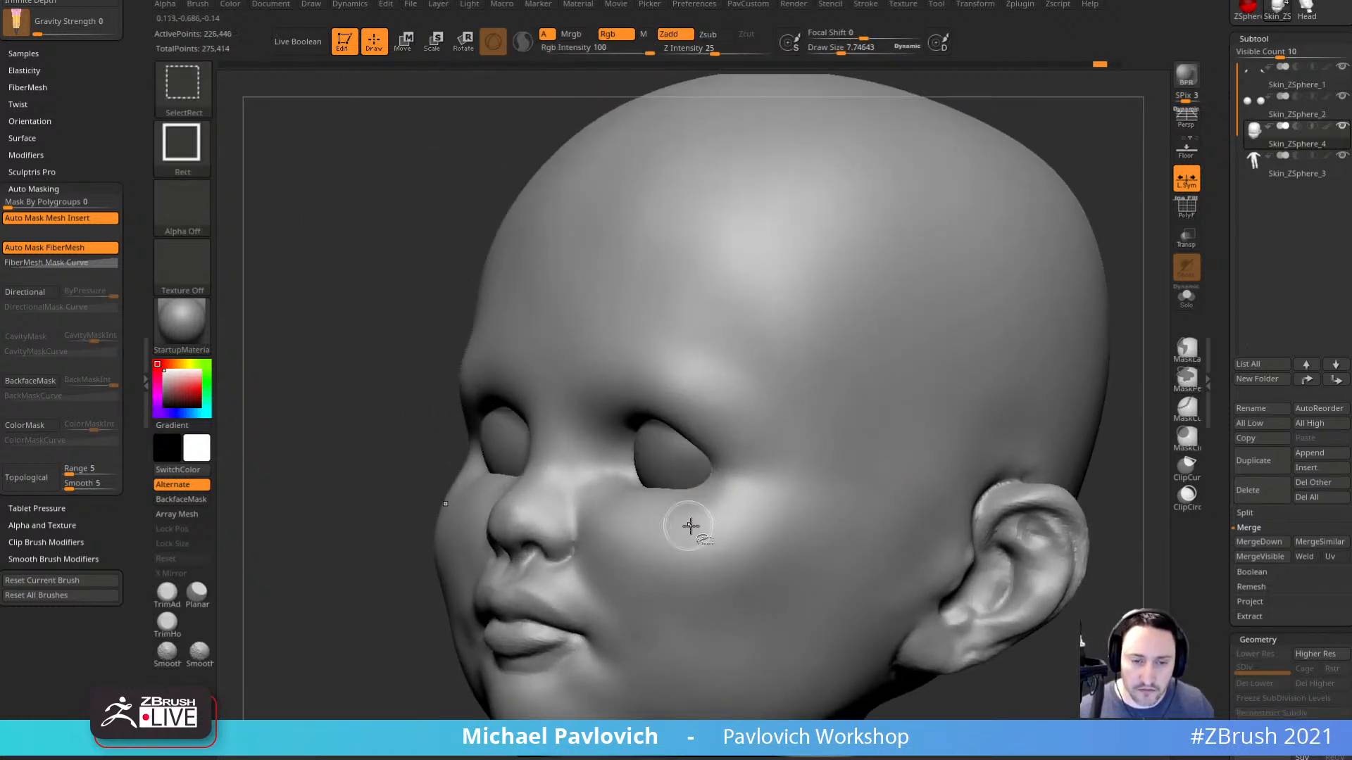
left_click(1121, 392, "ctrl")
left_click(1134, 394, "ctrl+shift")
left_click(1135, 389, "ctrl")
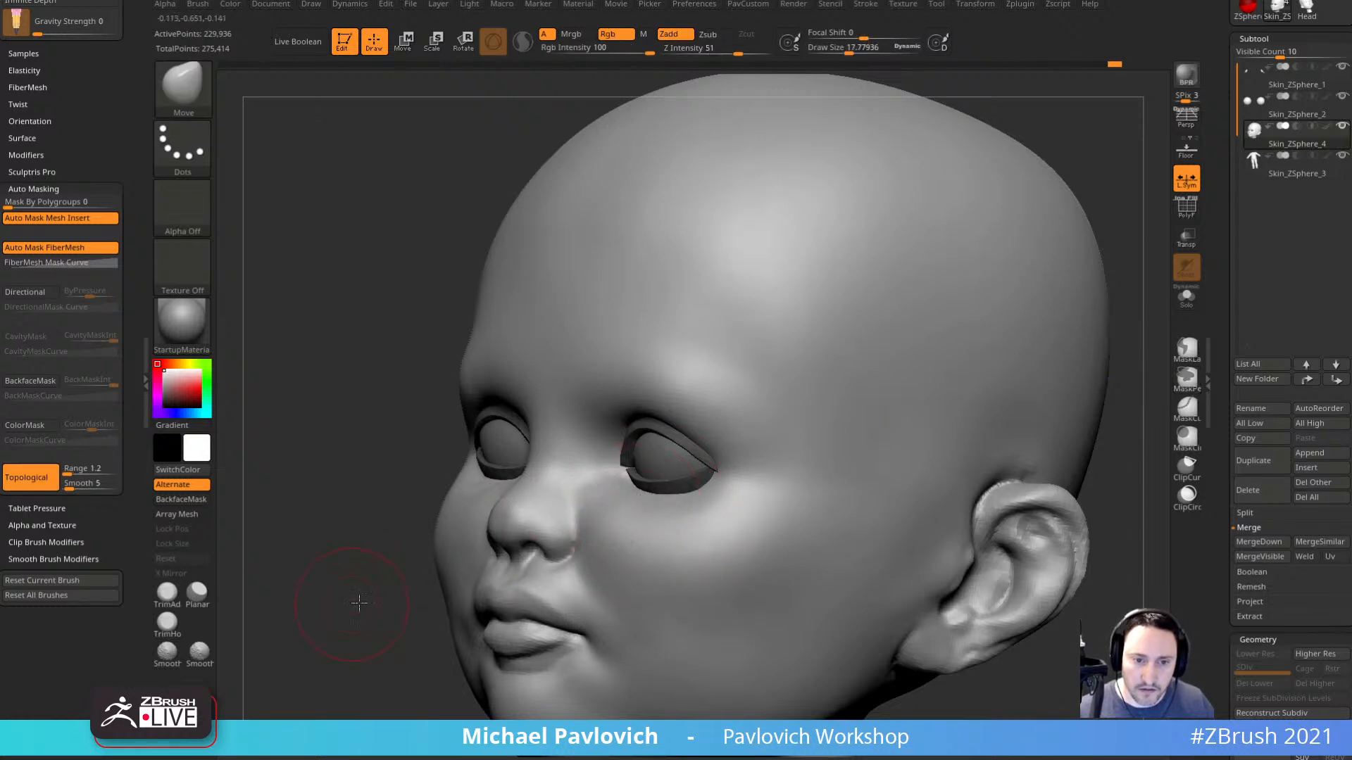
Reshape the lower eyelids against the masked head with the Move brush at a draw size of about 18.
left_click_drag(359, 604, 416, 600)
left_click_drag(706, 493, 696, 497)
mouse_move(947, 415)
left_mouse_down()
mouse_move(993, 410)
mouse_move(993, 347)
mouse_move(986, 392)
mouse_move(1008, 390)
mouse_move(990, 387)
left_mouse_up()
Set the DynaMesh resolution to 1680 and remesh the head and eyelids into one surface.
key("ctrl")
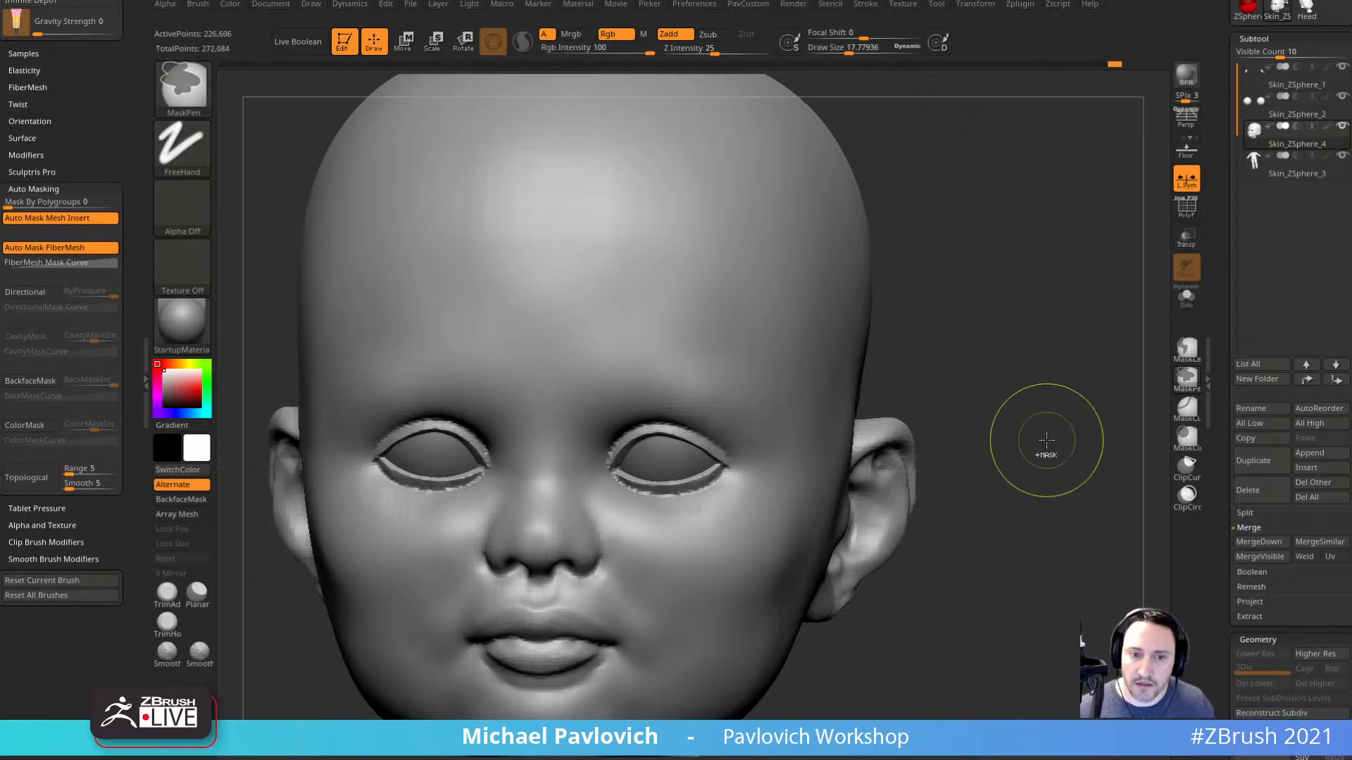
left_click_drag(1046, 440, 1036, 402, "ctrl")
key("3")
left_click(1034, 258)
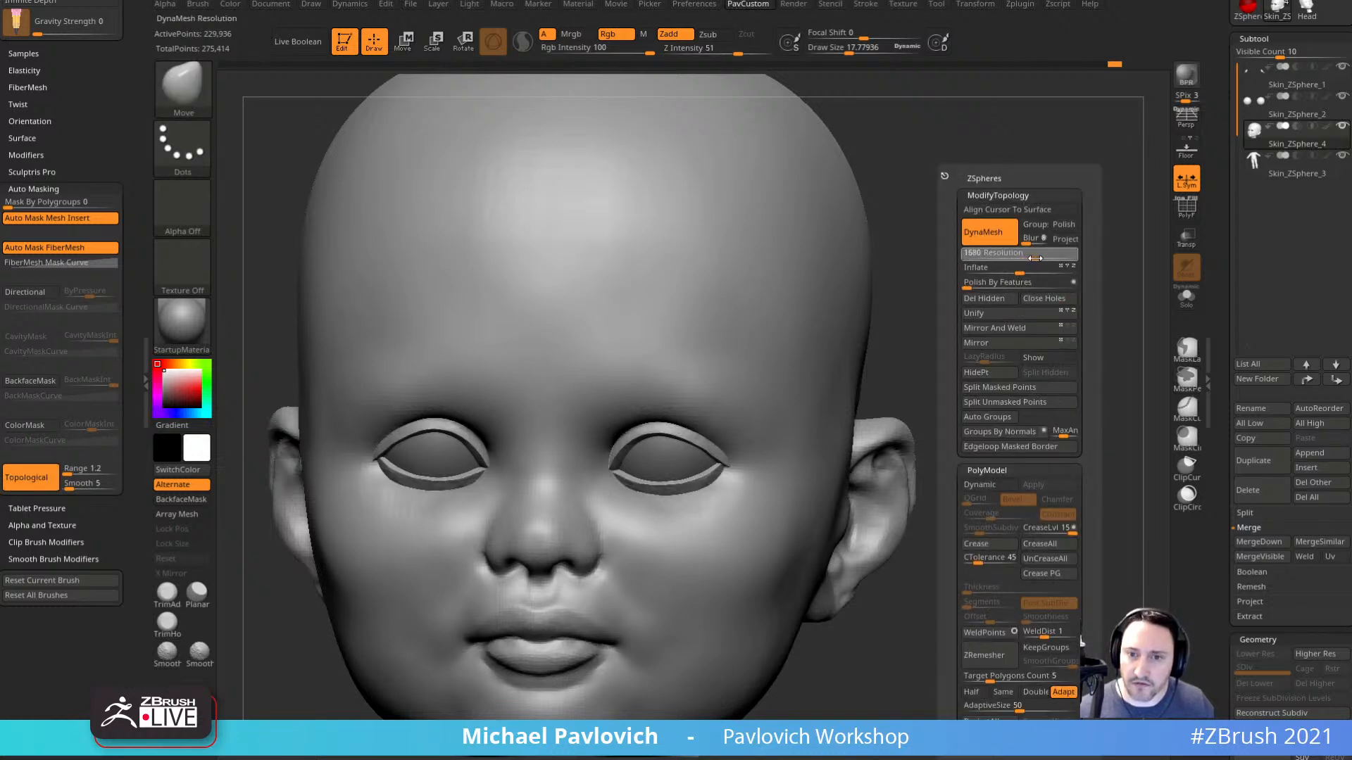
key("Return")
key("b")
key("s")
key("t")
left_click_drag(1016, 230, 1074, 356, "ctrl")
Smooth the merged seam along the upper eyelid with the Smooth brush at intensity 34 and a draw size of about 6.
left_click_drag(1069, 428, 986, 384)
key("s")
left_click(619, 457)
key("shift")
left_click_drag(731, 52, 721, 52, "shift")
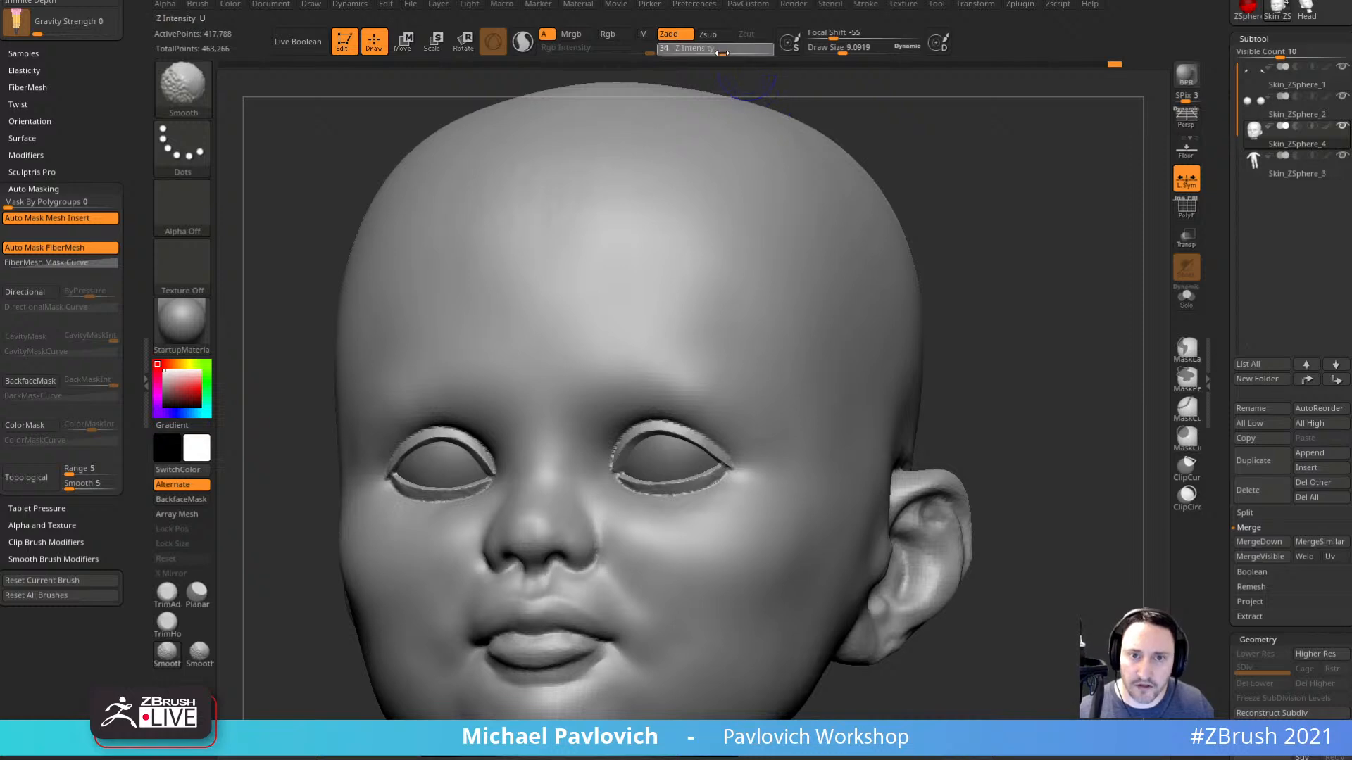
key("s")
left_click(620, 437)
key("shift")
left_click_drag(612, 459, 699, 446, "shift")
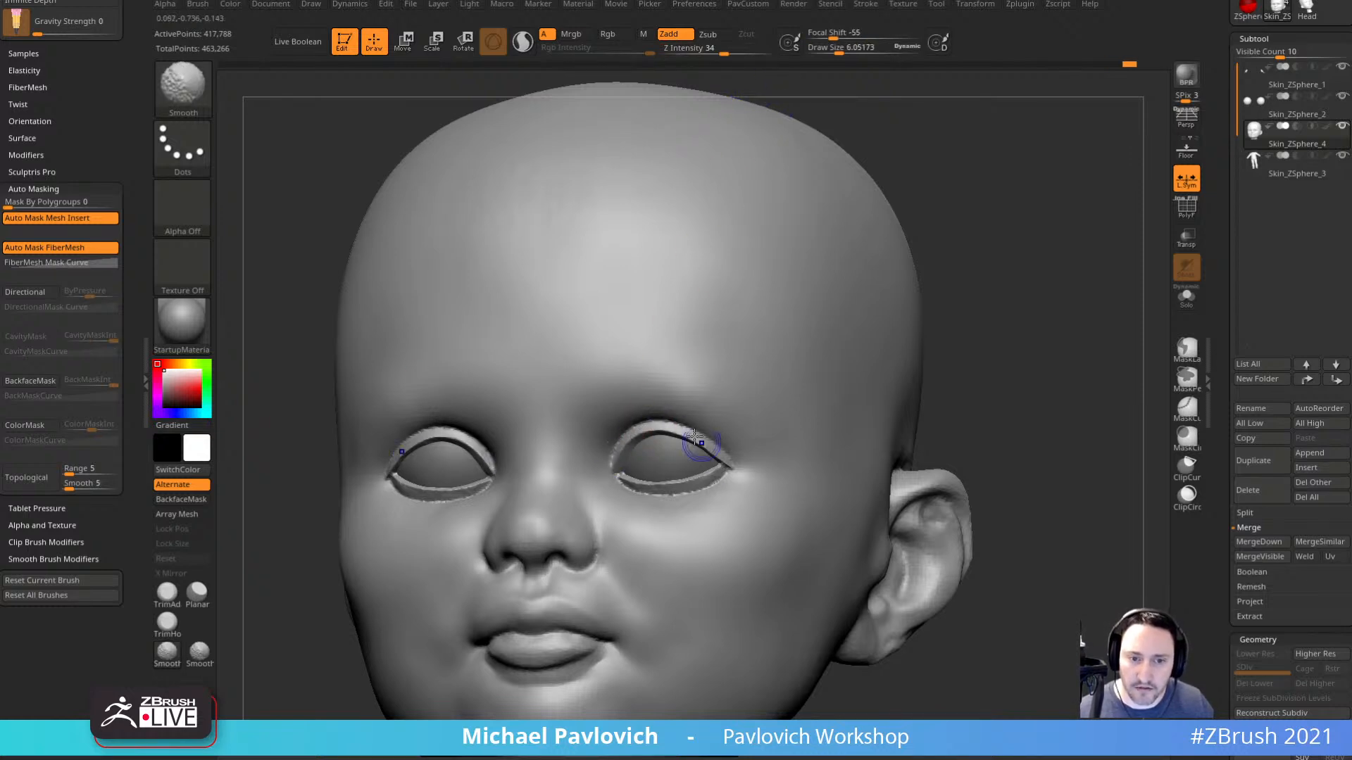
Smooth the seam where the lower eyelid meets the cheek, working along the lid in both directions.
right_click_drag(875, 402, 824, 444)
key("s")
left_click(637, 489)
key("shift")
mouse_move(728, 479)
left_mouse_down("shift")
mouse_move(670, 503)
mouse_move(633, 487)
left_mouse_up("shift")
right_click_drag(747, 368, 733, 386)
left_click_drag(619, 481, 732, 470, "shift")
mouse_move(915, 430)
right_mouse_down()
mouse_move(1068, 401)
mouse_move(1011, 381)
mouse_move(965, 413)
mouse_move(929, 401)
mouse_move(1042, 498)
mouse_move(1013, 507)
mouse_move(1037, 511)
right_mouse_up()
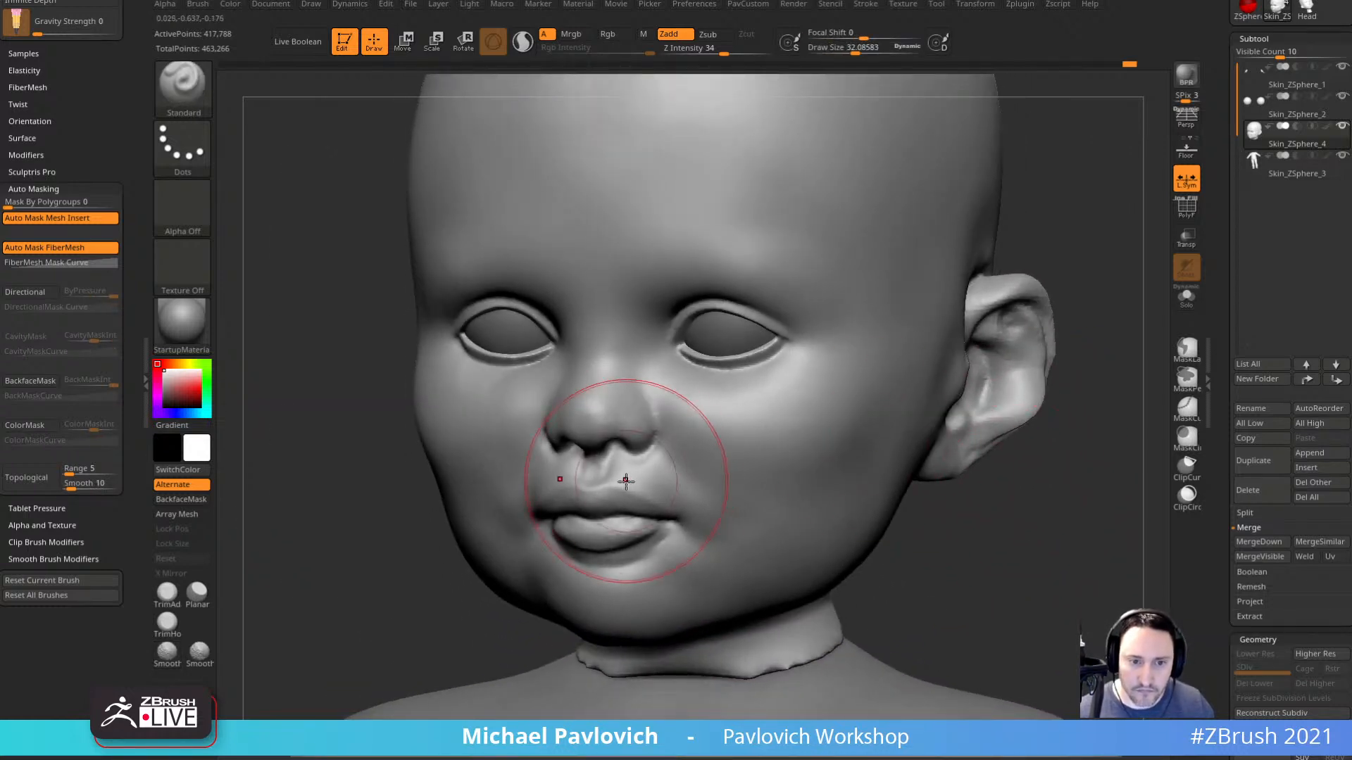
Reshape the cheek beside the nostril with the Move brush at a draw size of about 17 and smooth beside the mouth.
key("s")
mouse_move(629, 481)
left_mouse_down()
mouse_move(619, 471)
mouse_move(649, 474)
left_mouse_up()
right_click_drag(1063, 517, 982, 533)
key("b")
key("m")
key("v")
left_click_drag(640, 465, 639, 460)
right_click_drag(331, 556, 553, 562)
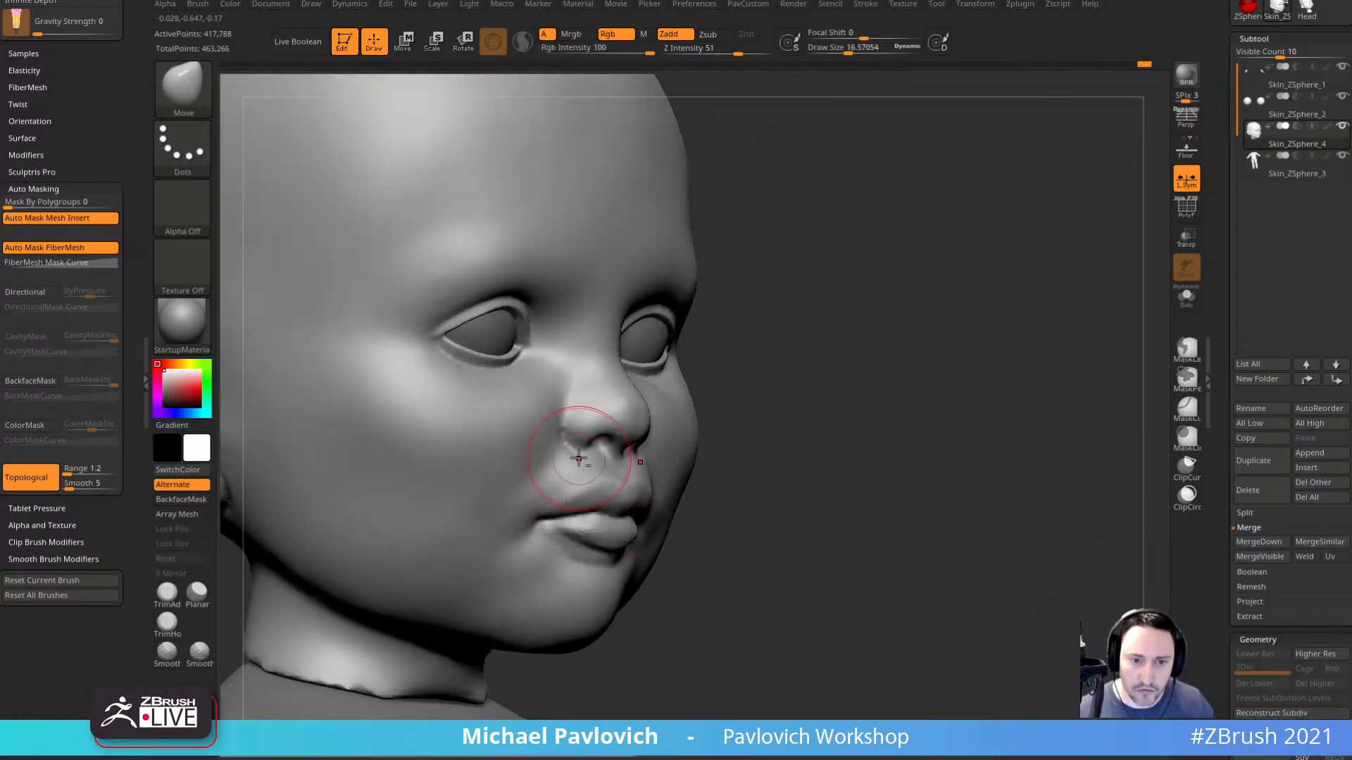
left_click_drag(582, 458, 578, 454)
right_click_drag(950, 477, 961, 517, "shift")
left_click_drag(643, 502, 662, 449, "shift")
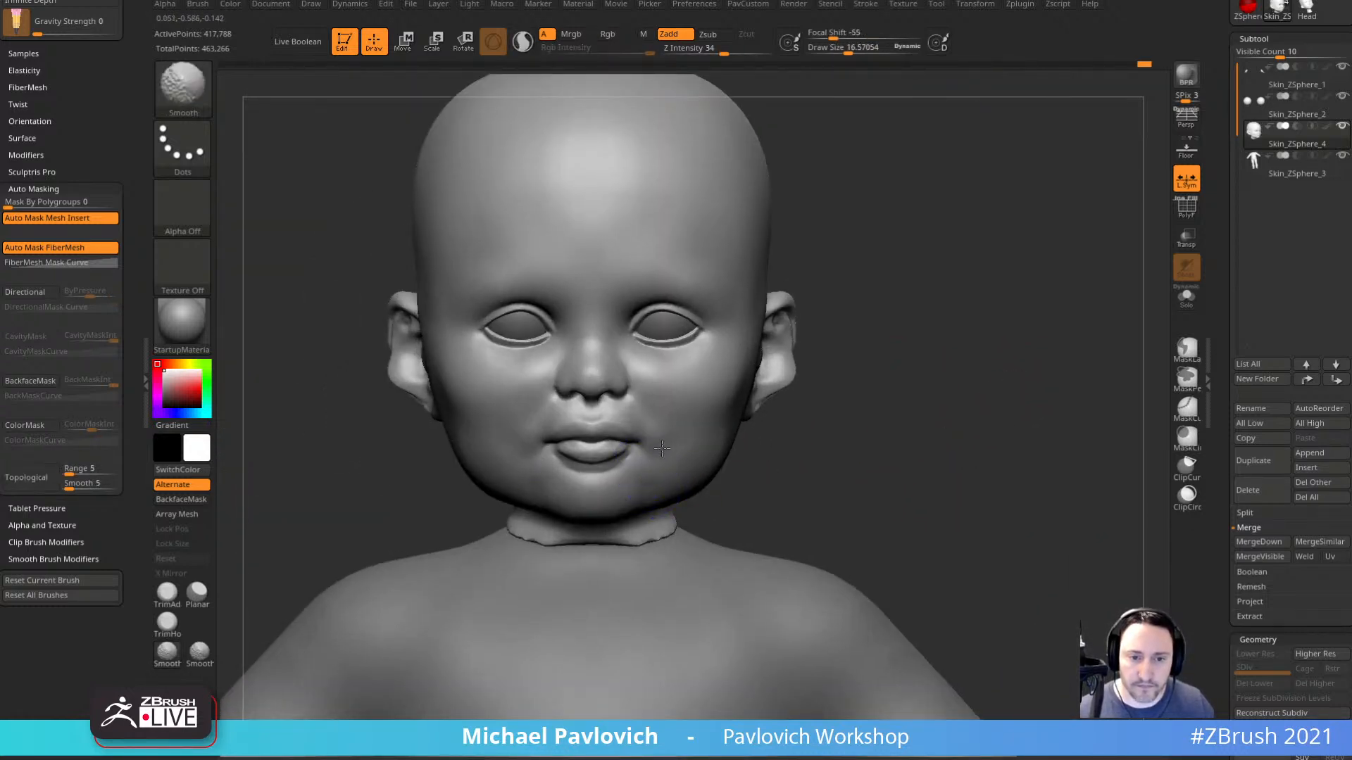
Reshape the cheeks beside the mouth from below with the Move brush at draw sizes of about 30 and 27.
mouse_move(982, 424)
right_mouse_down()
mouse_move(920, 423)
mouse_move(966, 345)
right_mouse_up()
key("bracketright")
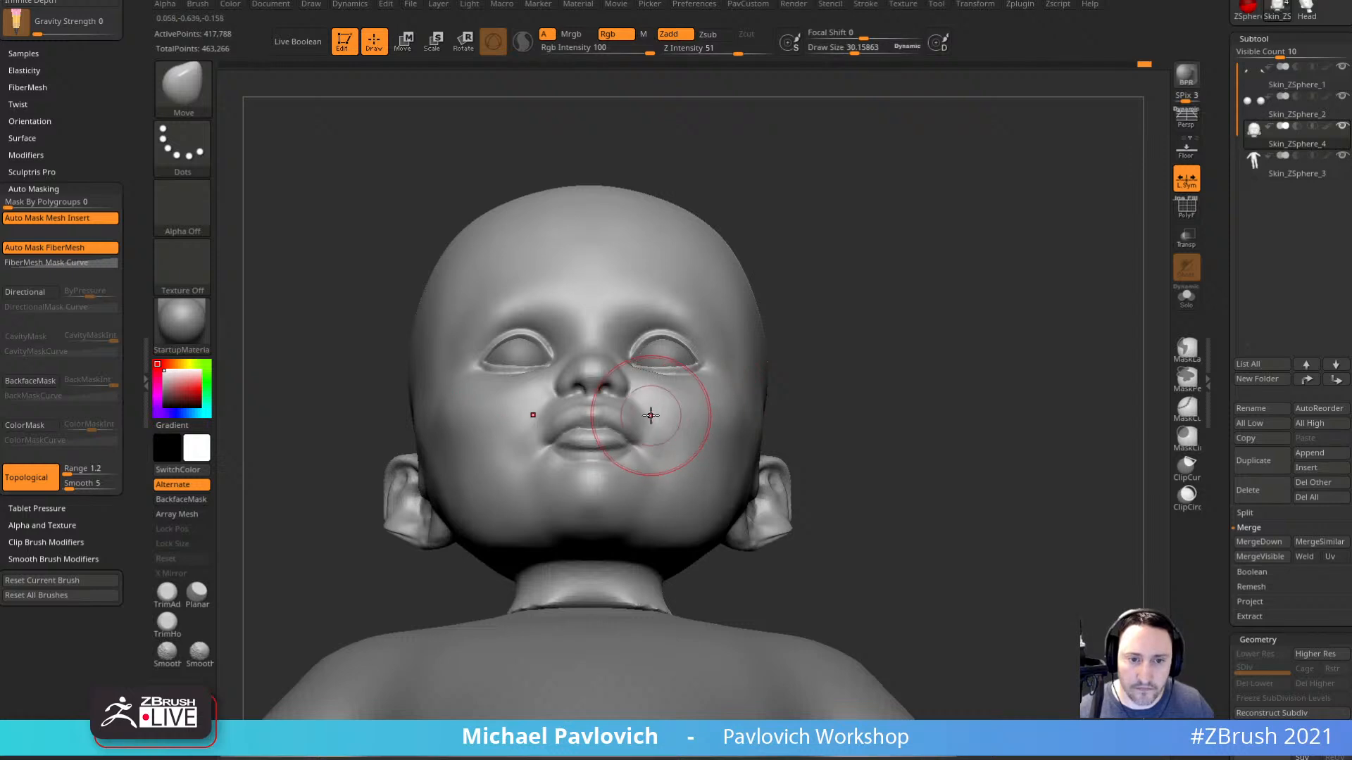
left_click_drag(648, 416, 642, 413)
mouse_move(850, 401)
right_mouse_down()
mouse_move(853, 369)
mouse_move(829, 373)
right_mouse_up()
right_click_drag(829, 374, 832, 400, "ctrl")
left_click_drag(538, 431, 519, 425)
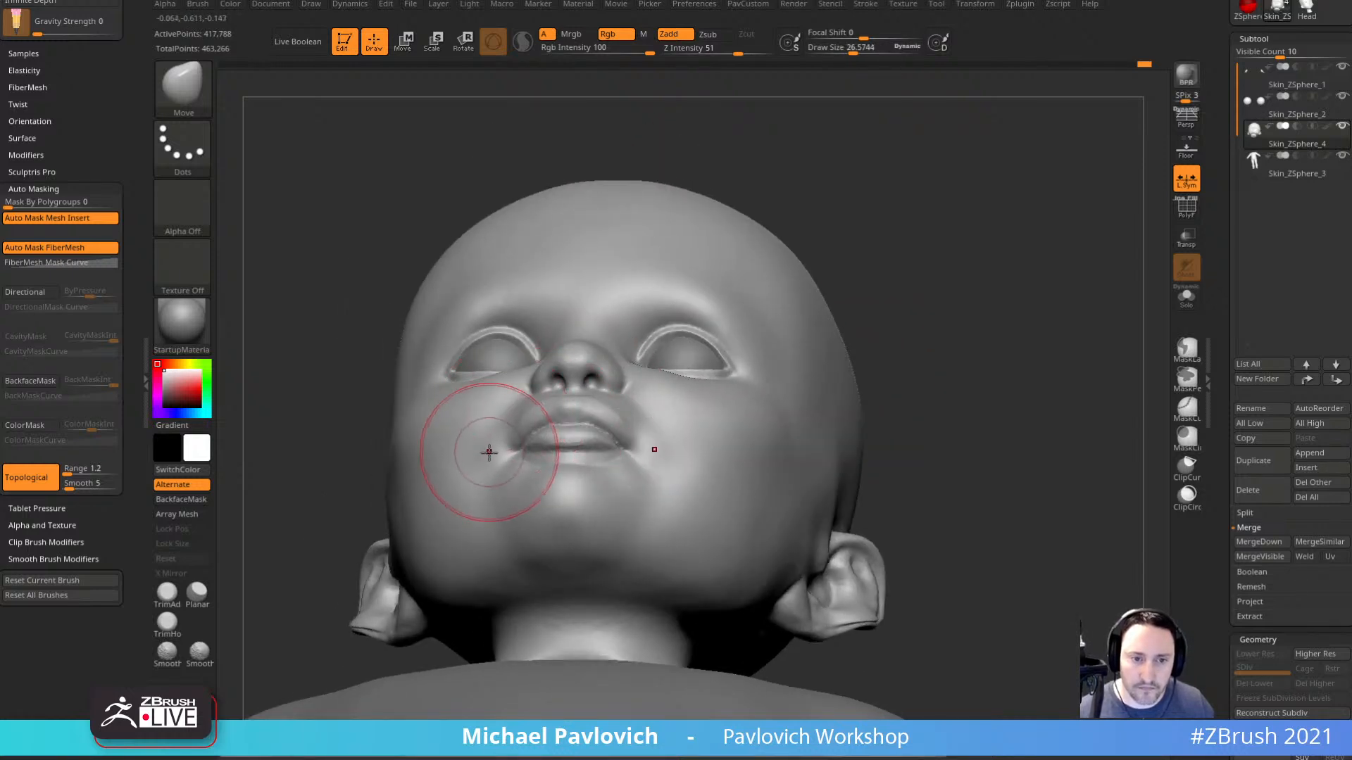
mouse_move(967, 431)
right_mouse_down()
mouse_move(969, 403)
mouse_move(936, 461)
right_mouse_up()
mouse_move(936, 461)
right_mouse_down("ctrl")
mouse_move(902, 443)
mouse_move(911, 411)
mouse_move(854, 362)
mouse_move(900, 396)
right_mouse_up("ctrl")
key("b")
key("s")
key("t")
mouse_move(900, 396)
right_mouse_down("ctrl")
mouse_move(890, 427)
mouse_move(947, 431)
right_mouse_up("ctrl")
right_click_drag(947, 431, 940, 338)
key("s")
Adjust the cheek beside the nose in side view with the Move brush at a draw size of about 18.
key("b")
key("m")
key("v")
right_click_drag(929, 423, 830, 383)
key("bracketleft")
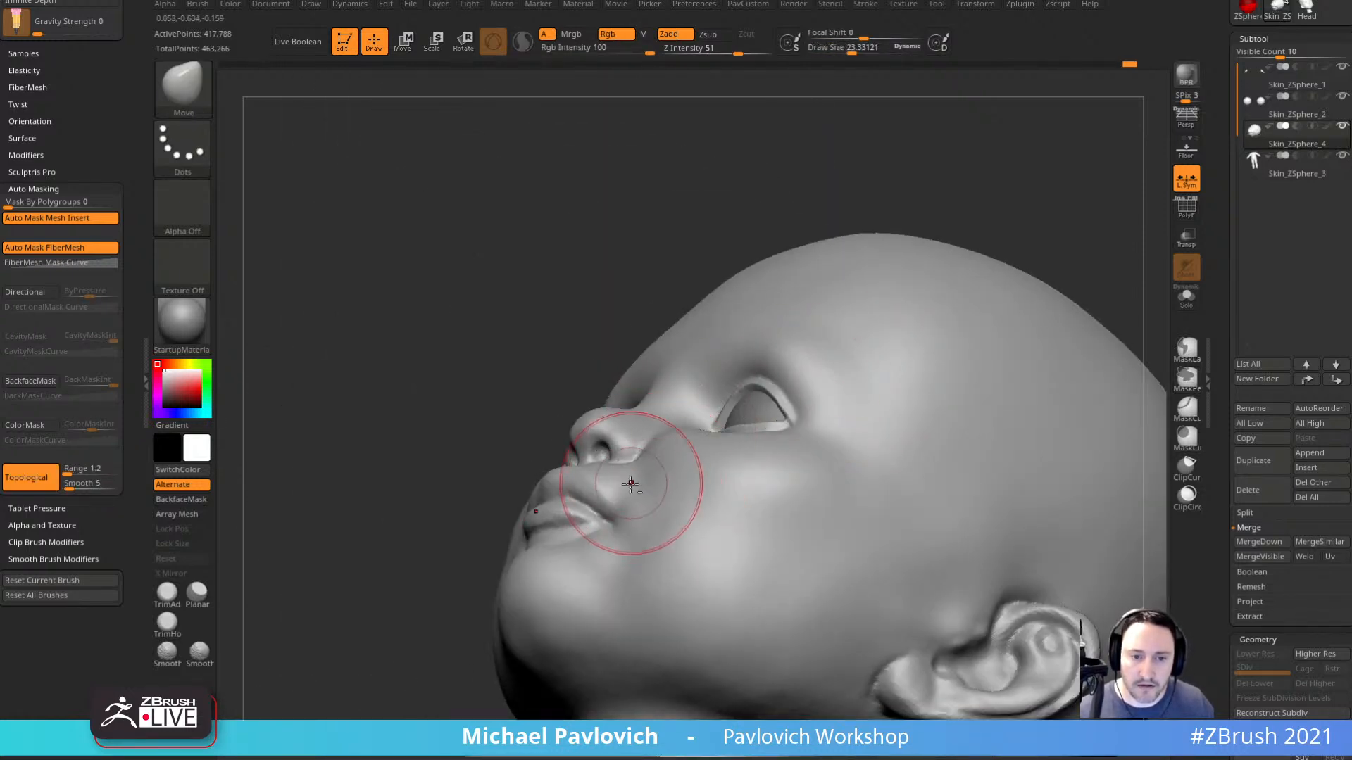
right_click_drag(630, 450, 598, 461)
key("bracketleft")
left_click_drag(640, 454, 676, 438)
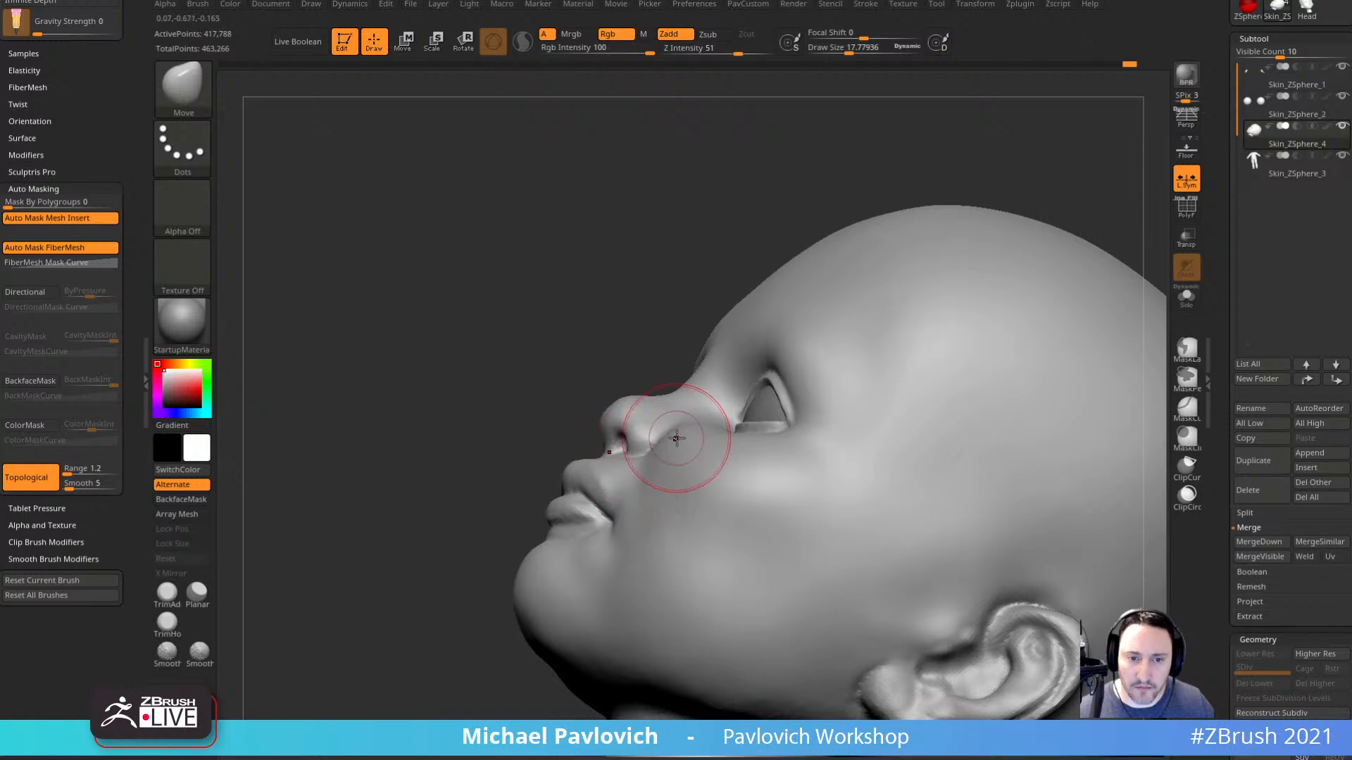
right_click_drag(595, 352, 579, 416)
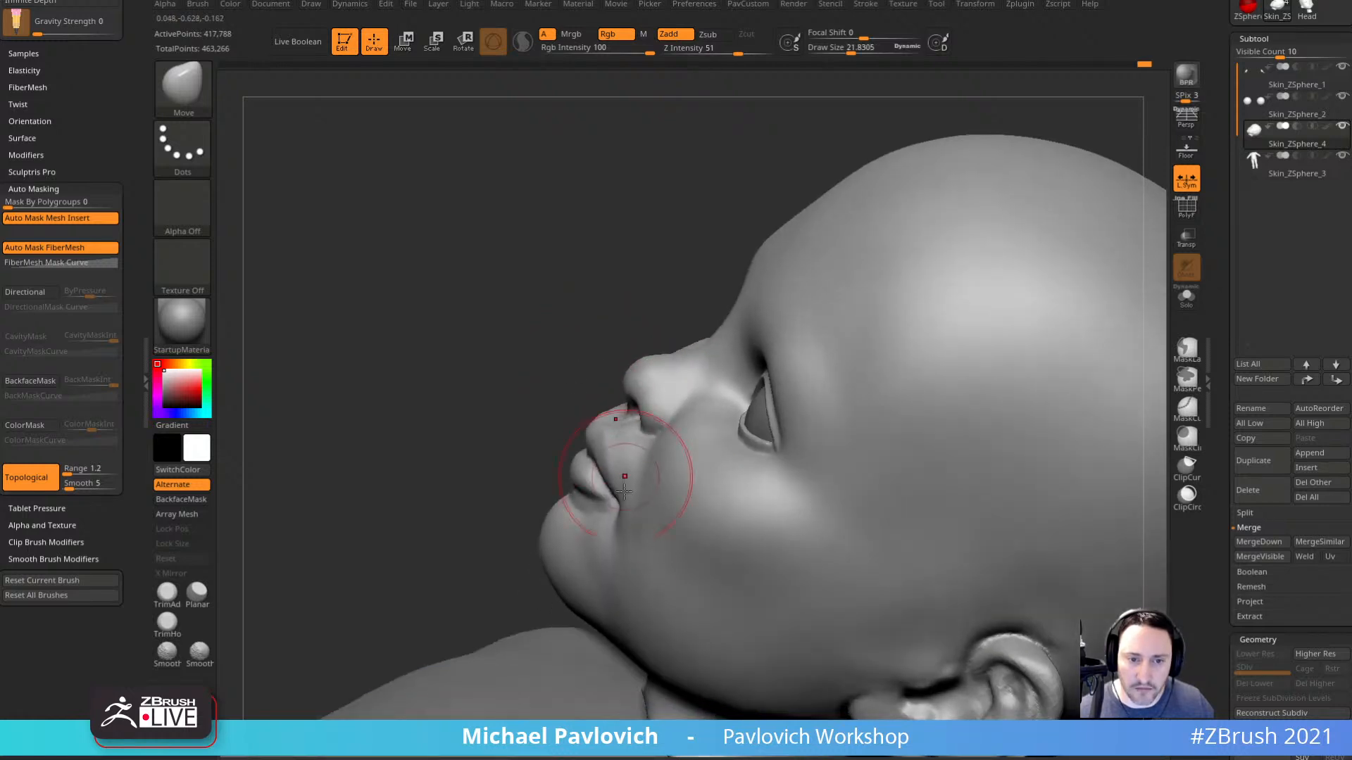
Smooth the area below the lower lip and around the mouth corner at a draw size of about 11.5.
key("s")
left_click_drag(611, 553, 604, 555)
right_click_drag(550, 543, 704, 525)
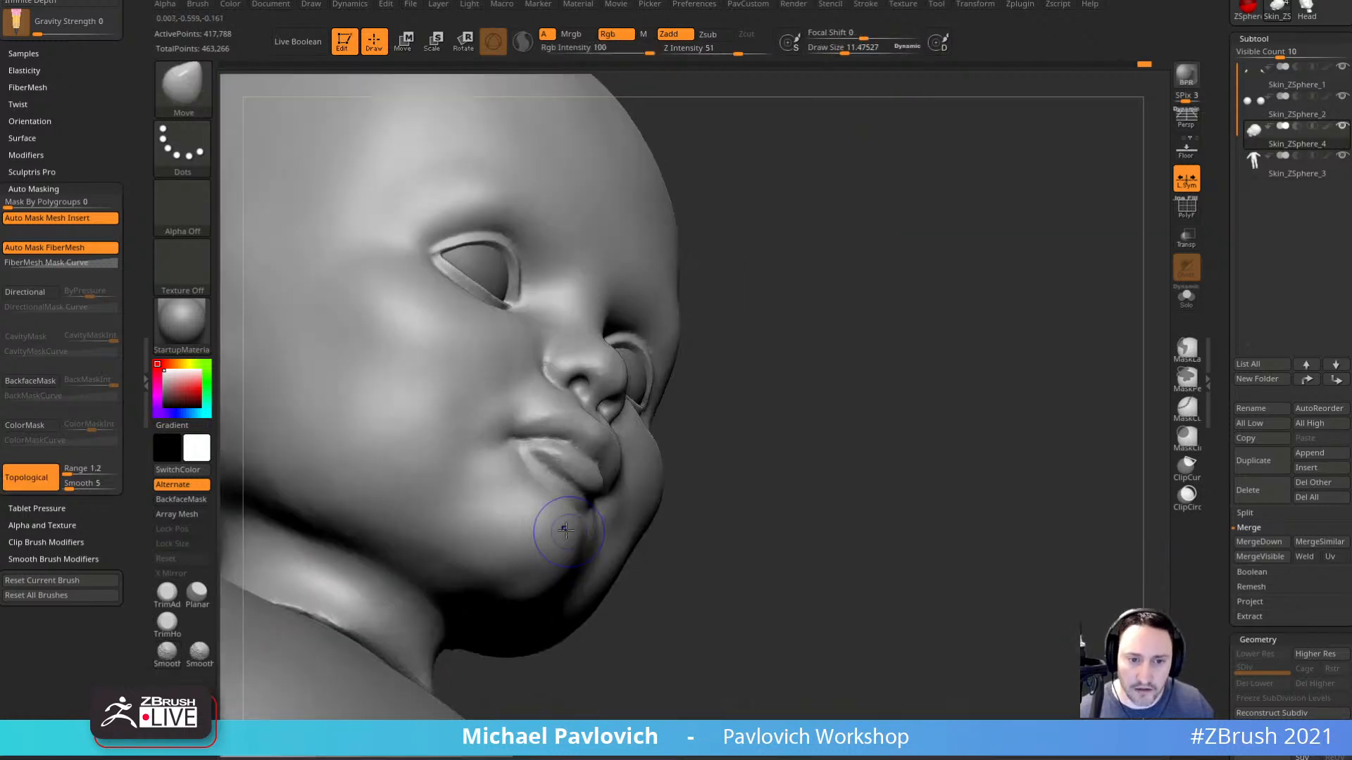
left_click_drag(561, 524, 592, 496, "shift")
right_click_drag(700, 458, 682, 503)
left_click_drag(543, 483, 536, 466, "shift")
right_click_drag(808, 408, 744, 361)
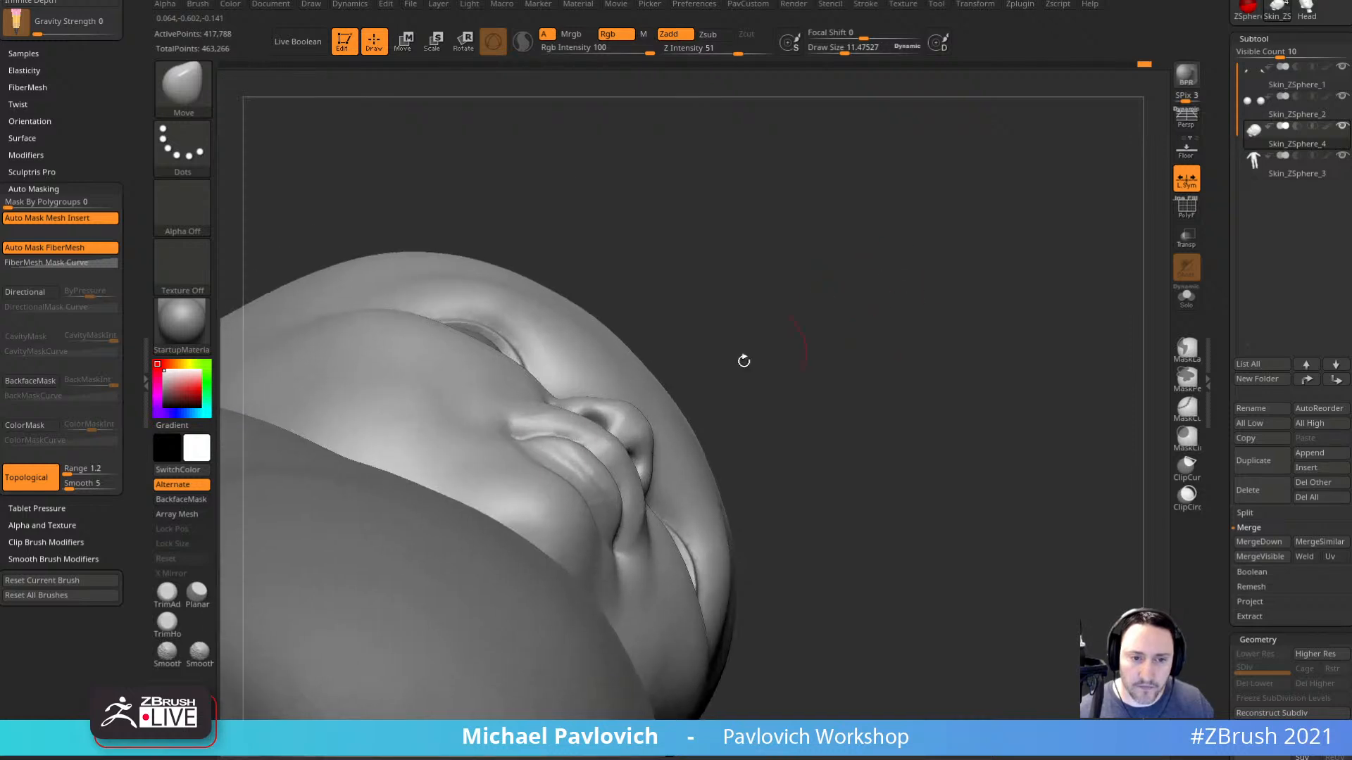
mouse_move(541, 426)
right_mouse_down()
mouse_move(791, 429)
mouse_move(854, 444)
mouse_move(842, 420)
mouse_move(965, 461)
mouse_move(573, 392)
right_mouse_up()
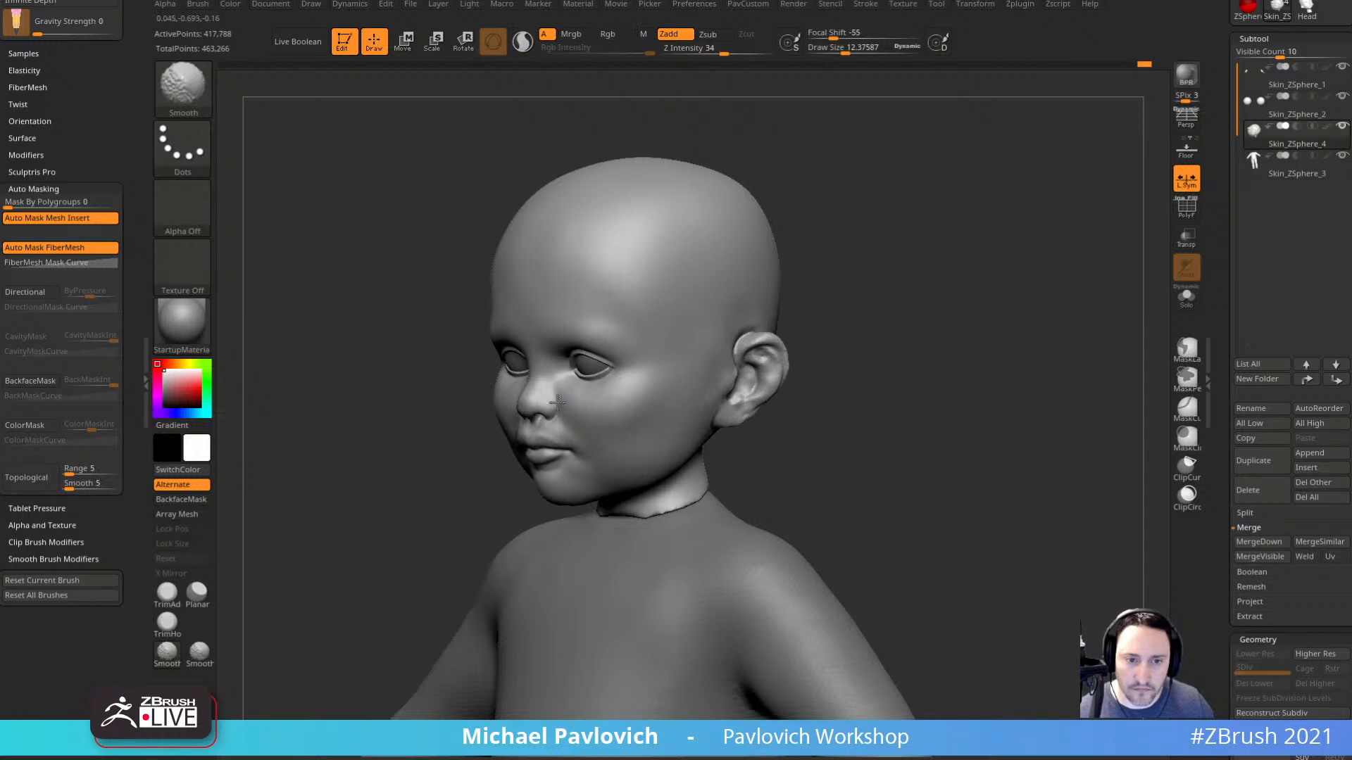
Smooth the cheek and the side of the head, enlarging the draw size to about 27.
mouse_move(600, 411)
left_mouse_down("shift")
mouse_move(629, 430)
mouse_move(605, 494)
left_mouse_up("shift")
key("s")
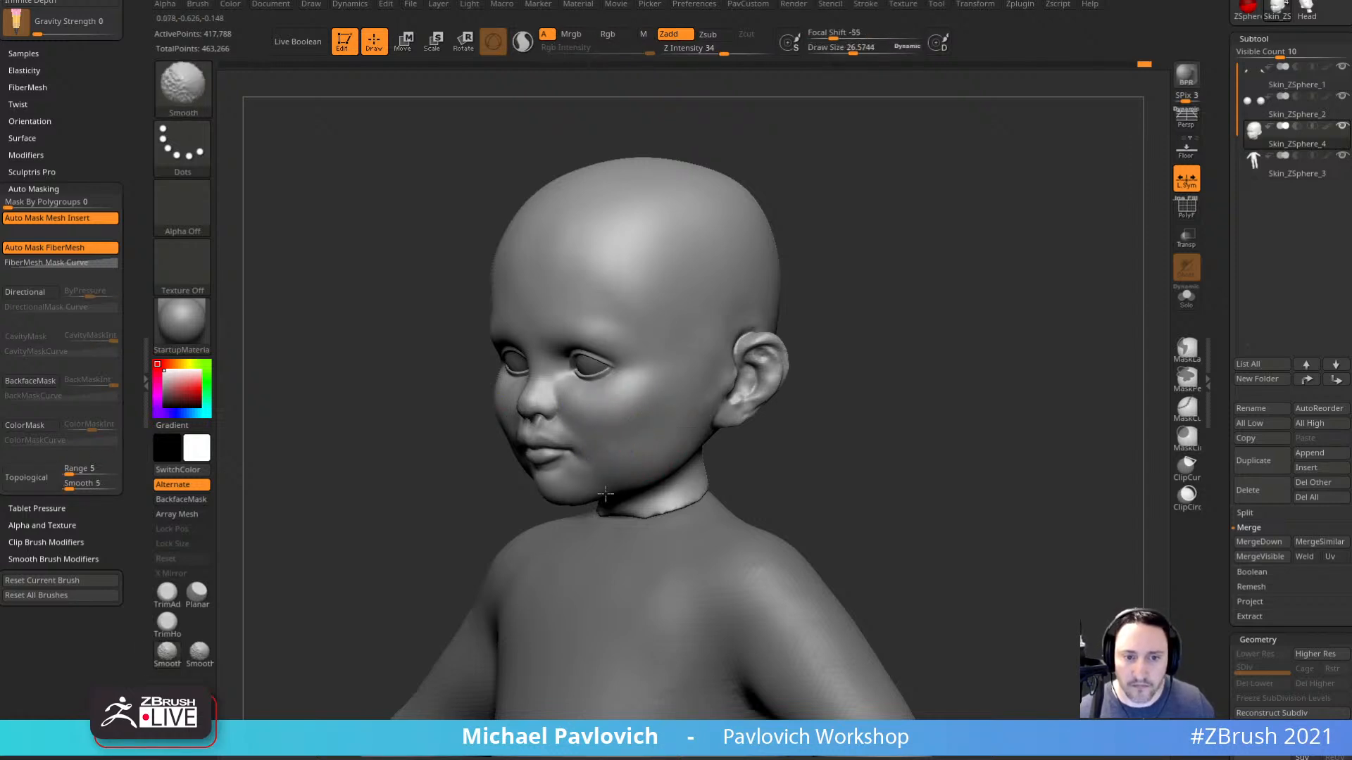
right_click_drag(943, 328, 831, 363)
mouse_move(747, 341)
left_mouse_down("shift")
mouse_move(722, 407)
mouse_move(750, 339)
left_mouse_up("shift")
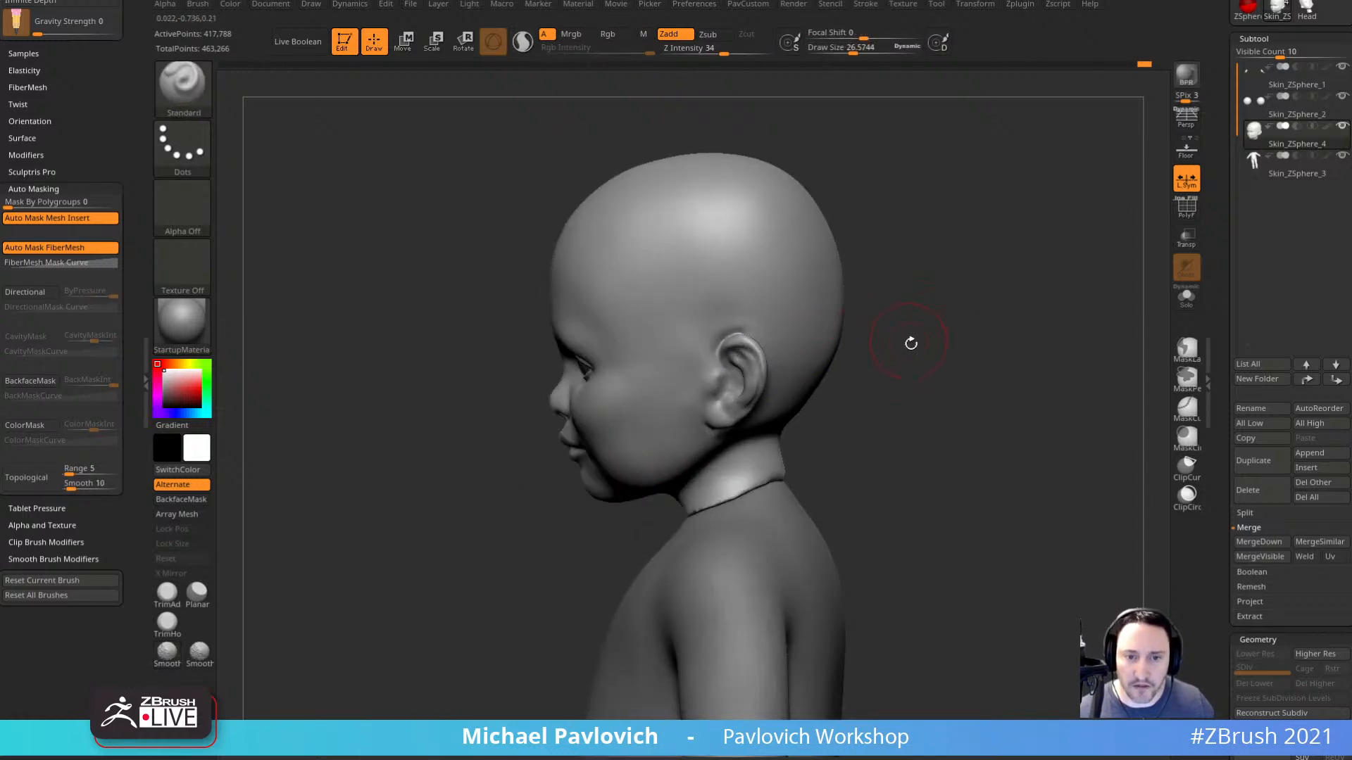
Carve the groove under the ear's upper rim with the DamStandard brush at a draw size of about 14.
right_click_drag(911, 343, 969, 274)
mouse_move(970, 274)
right_mouse_down("alt")
mouse_move(849, 313)
mouse_move(907, 385)
right_mouse_up("alt")
key("b")
key("d")
key("s")
key("s")
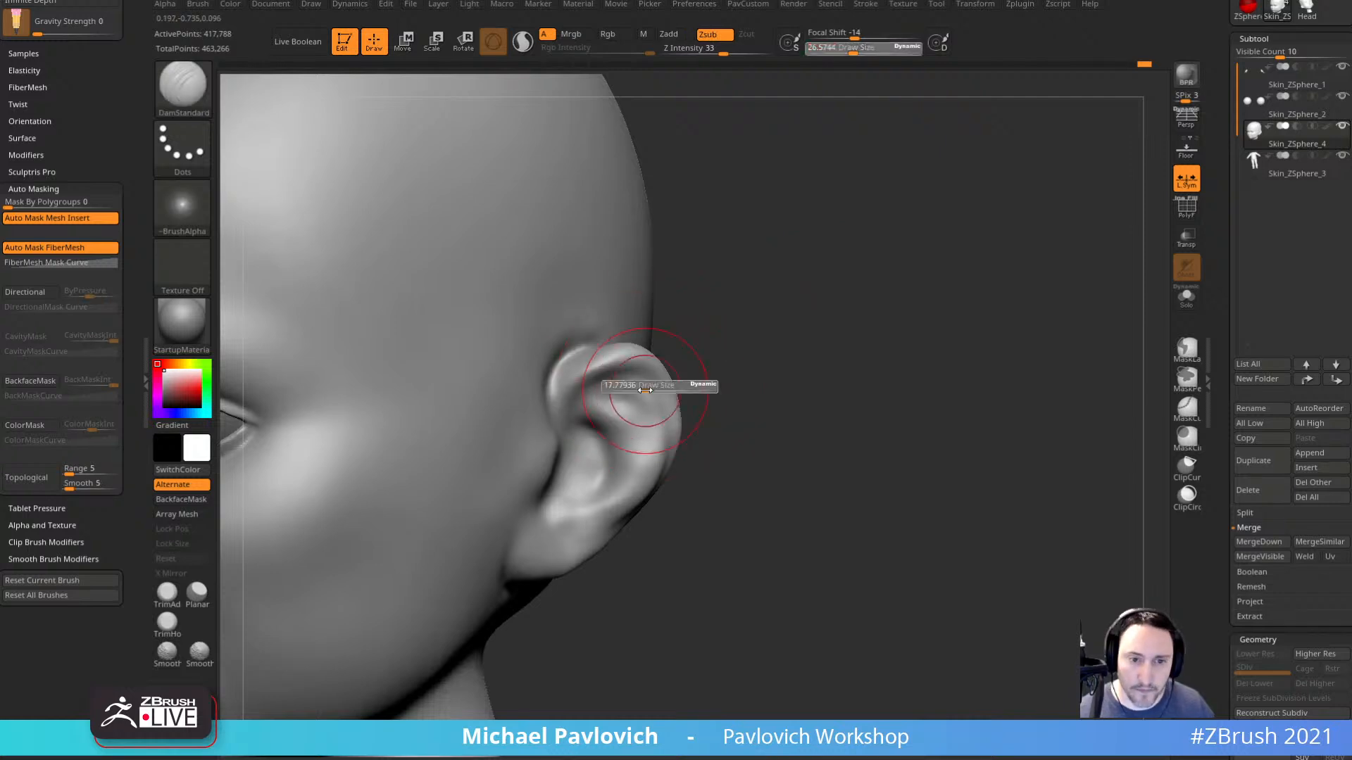
left_click_drag(633, 390, 623, 391)
key("s")
left_click_drag(589, 414, 577, 413)
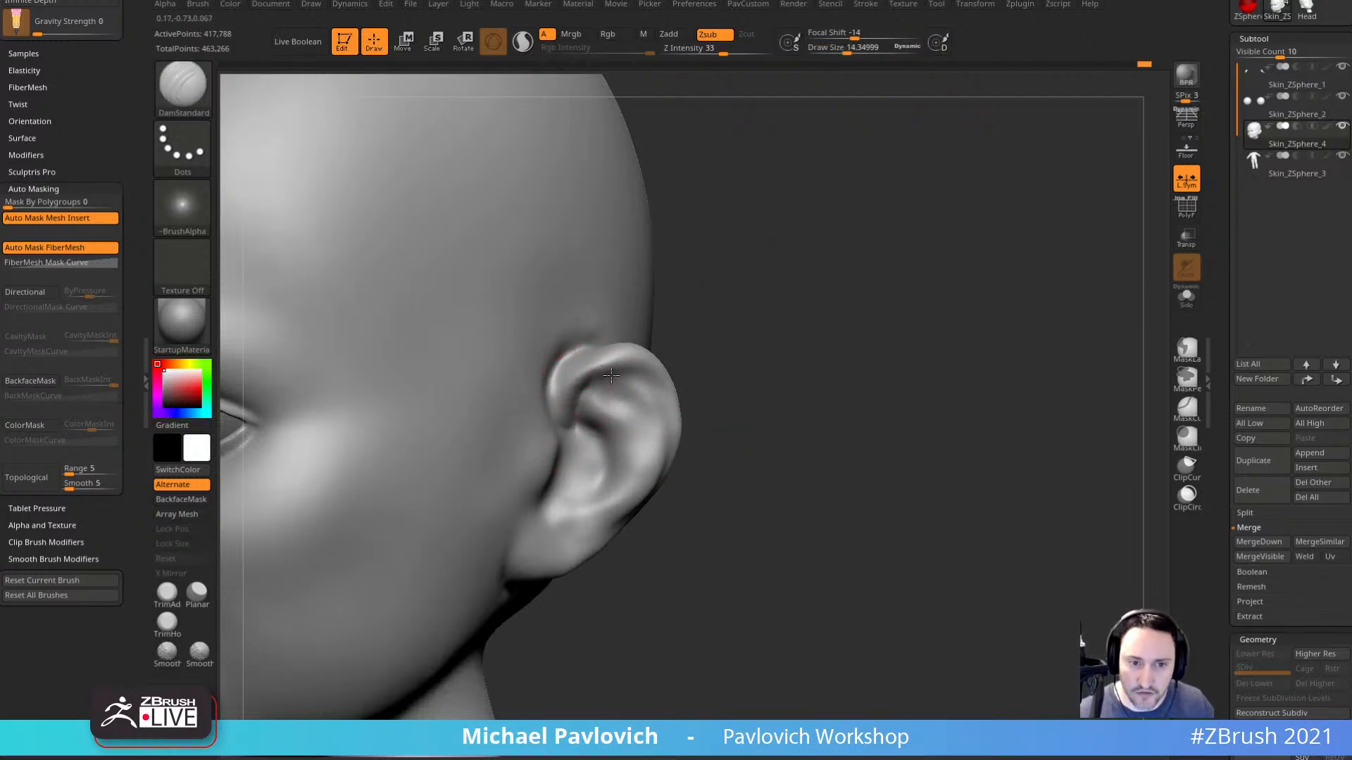
Sharpen the groove along the ear's outer rim with DamStandard, reducing the draw size to about 12 and 8.
right_click_drag(676, 387, 655, 396)
key("s")
left_click_drag(652, 397, 650, 397)
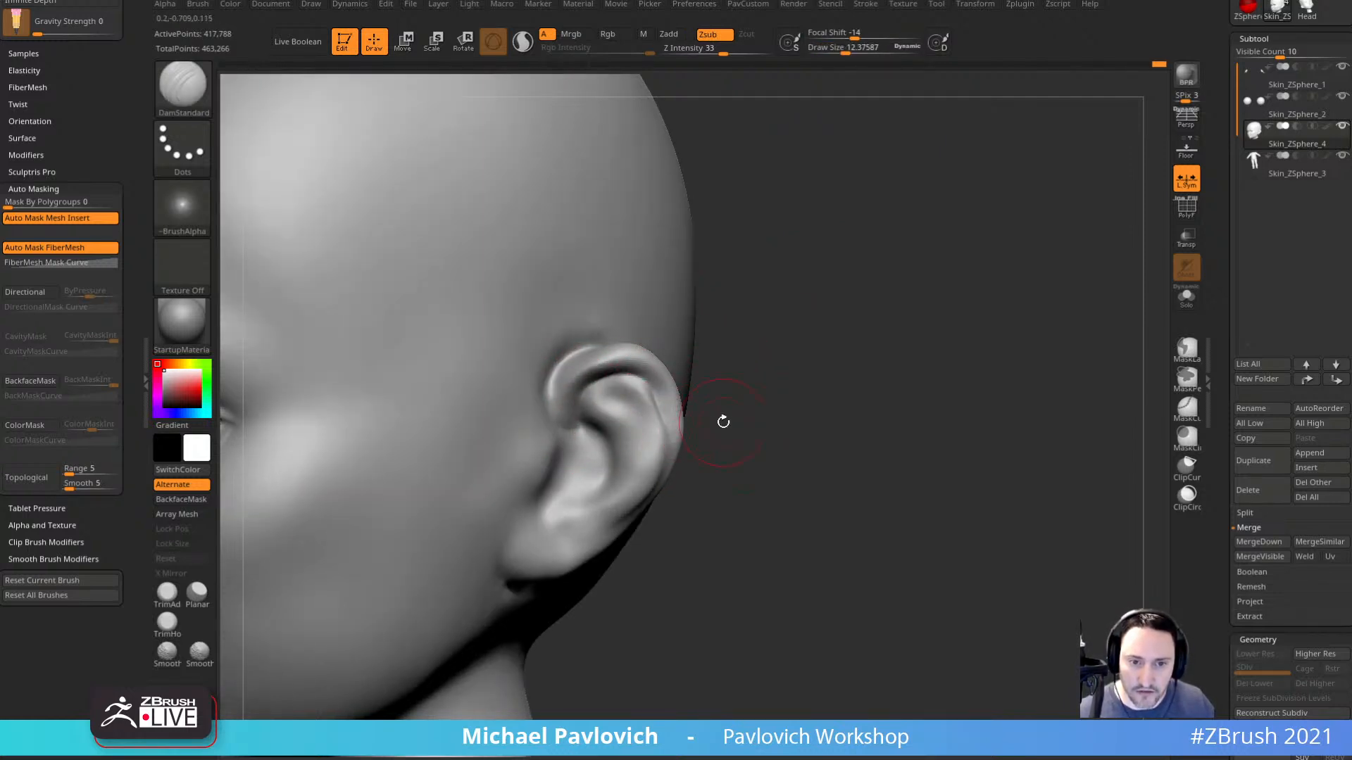
right_click_drag(723, 422, 659, 403)
right_click_drag(851, 365, 712, 383)
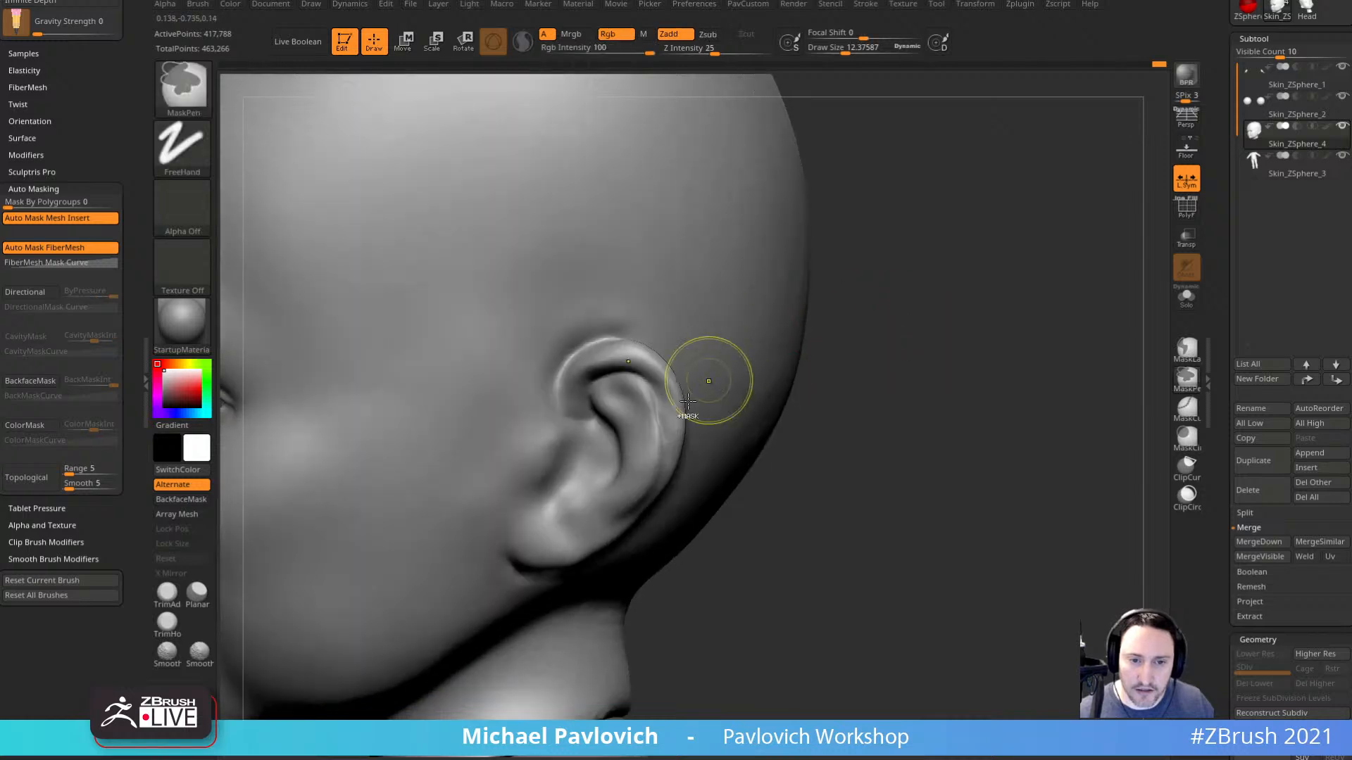
key("s")
mouse_move(704, 396)
left_mouse_down()
mouse_move(672, 423)
mouse_move(656, 493)
left_mouse_up()
right_click_drag(747, 416, 694, 391)
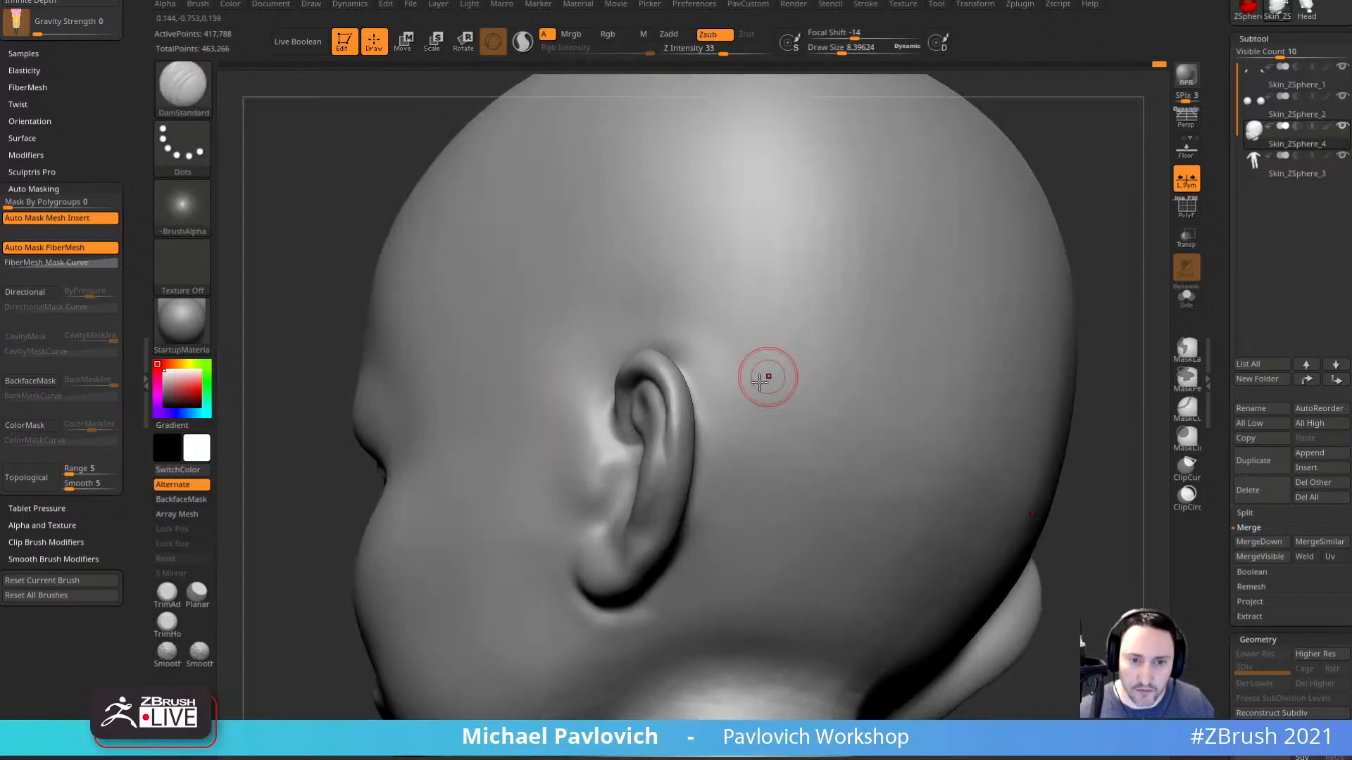
mouse_move(322, 456)
right_mouse_down()
mouse_move(388, 504)
mouse_move(465, 501)
right_mouse_up()
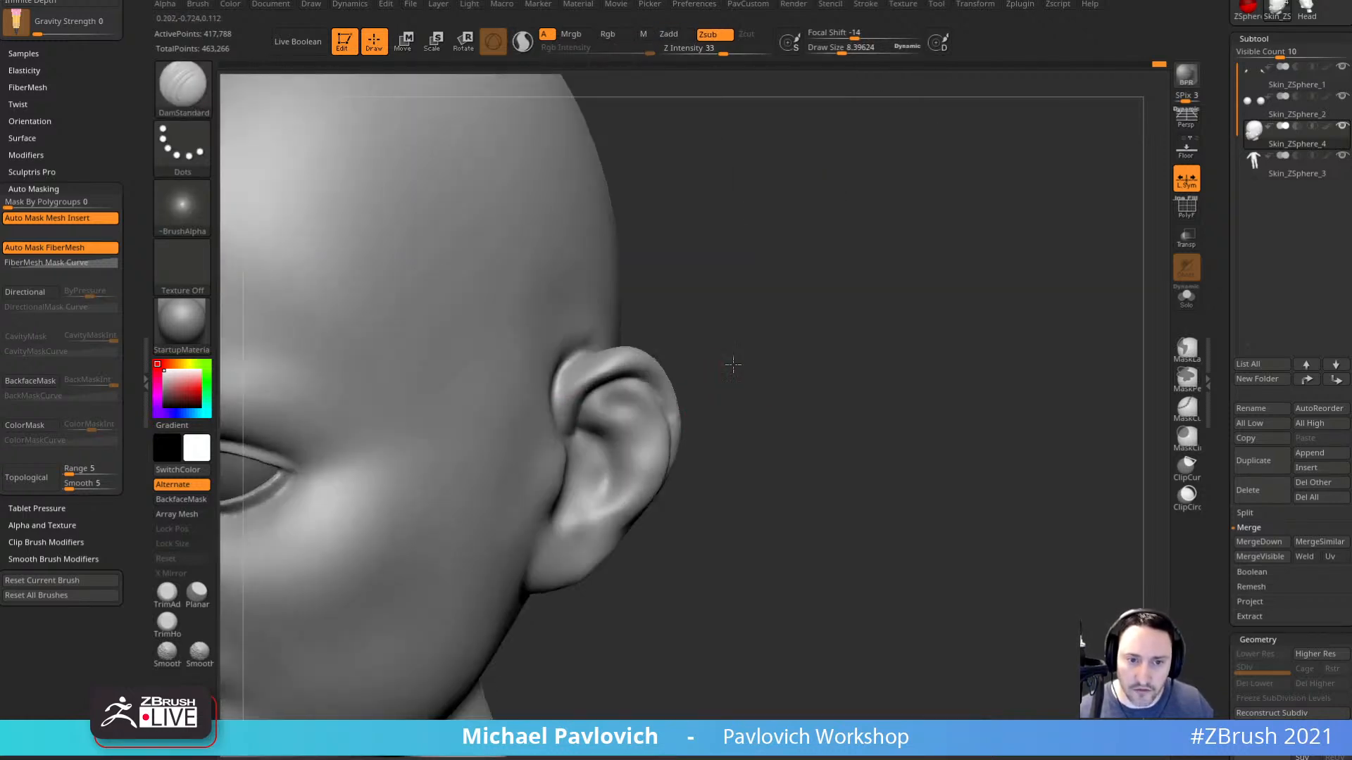
Carve and soften the hollows in the ear's inner fold and lower bowl at a draw size of about 8.
right_click_drag(730, 362, 693, 373)
key("s")
left_click_drag(630, 414, 620, 395)
key("shift")
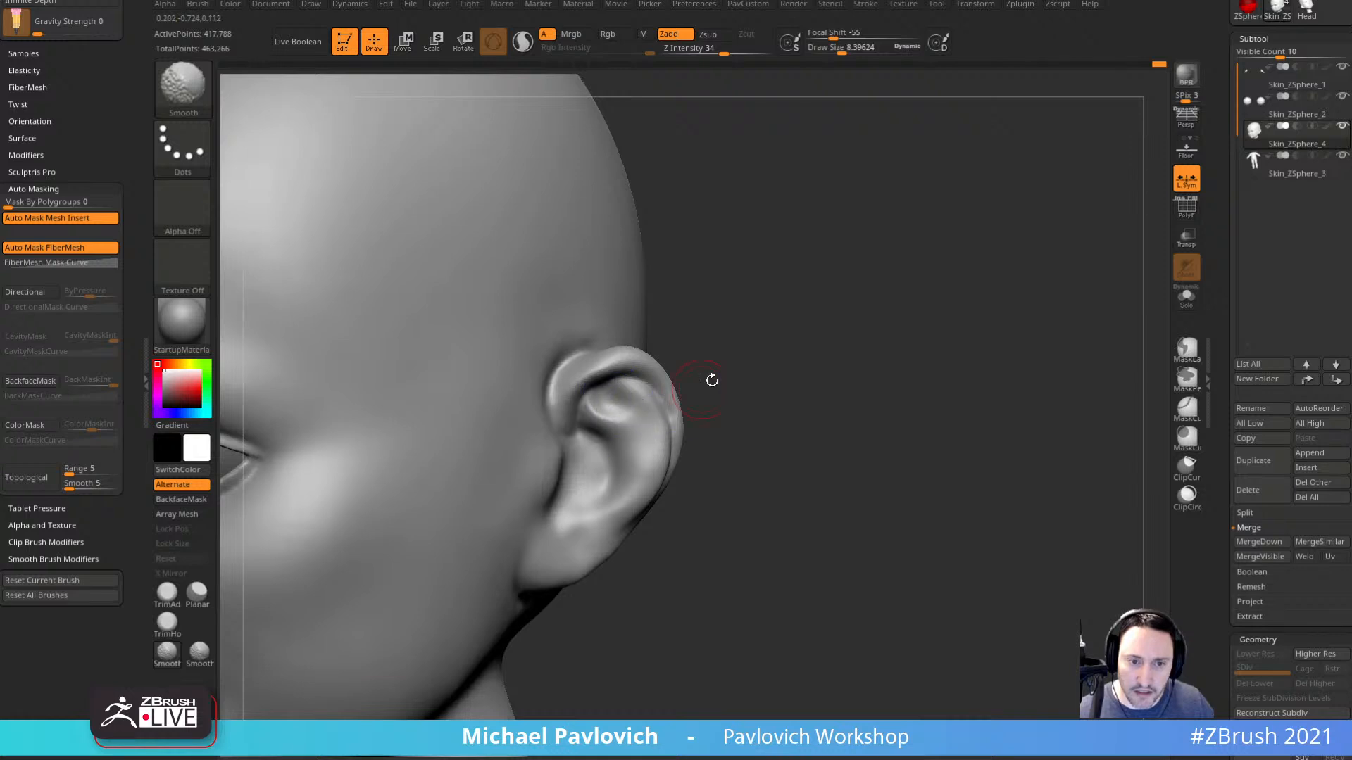
right_click_drag(712, 380, 727, 382)
mouse_move(593, 437)
left_mouse_down()
mouse_move(606, 471)
mouse_move(643, 477)
left_mouse_up()
mouse_move(643, 477)
right_mouse_down()
mouse_move(629, 441)
mouse_move(664, 377)
mouse_move(772, 350)
right_mouse_up()
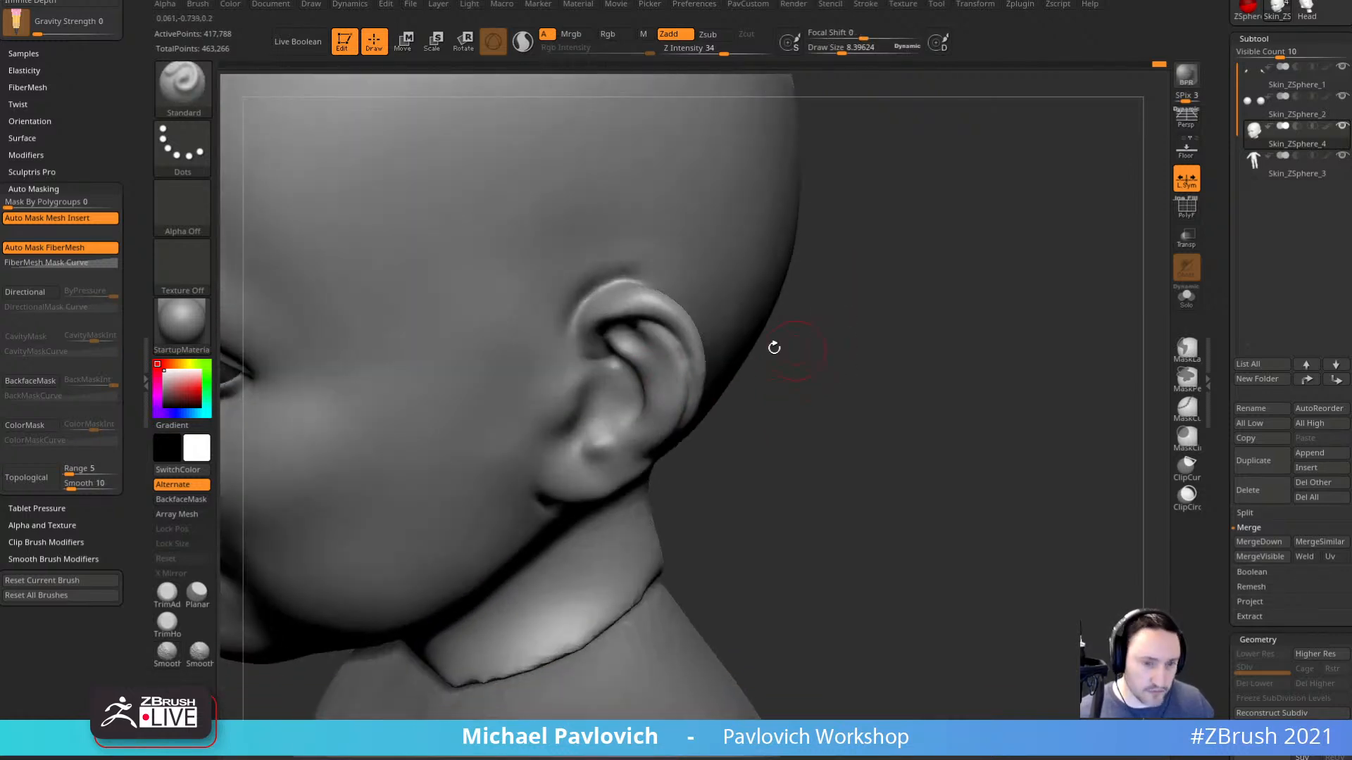
Sculpt the notch above the earlobe with the Standard brush at a draw size of about 9.
key("s")
left_click(584, 423)
mouse_move(571, 425)
left_mouse_down()
mouse_move(578, 452)
mouse_move(603, 437)
left_mouse_up()
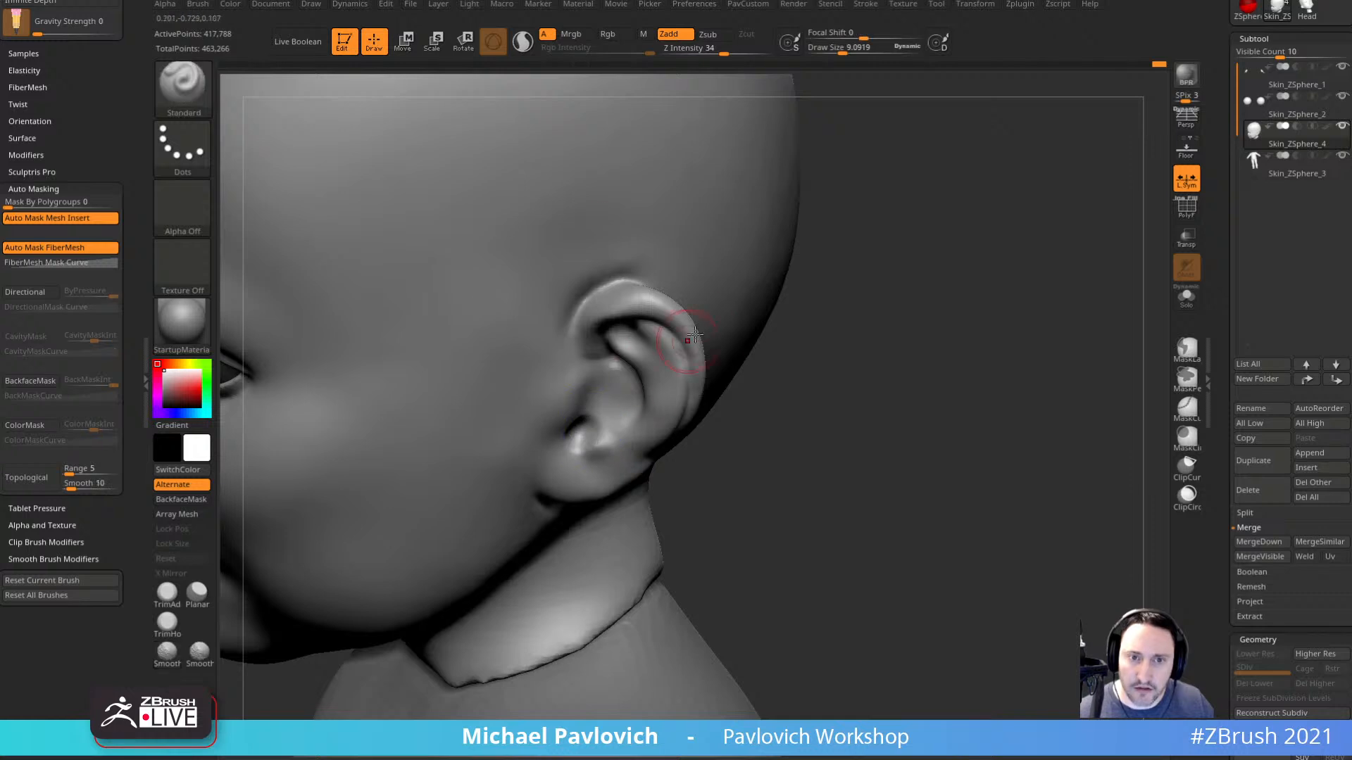
key("shift")
right_click_drag(595, 419, 621, 395)
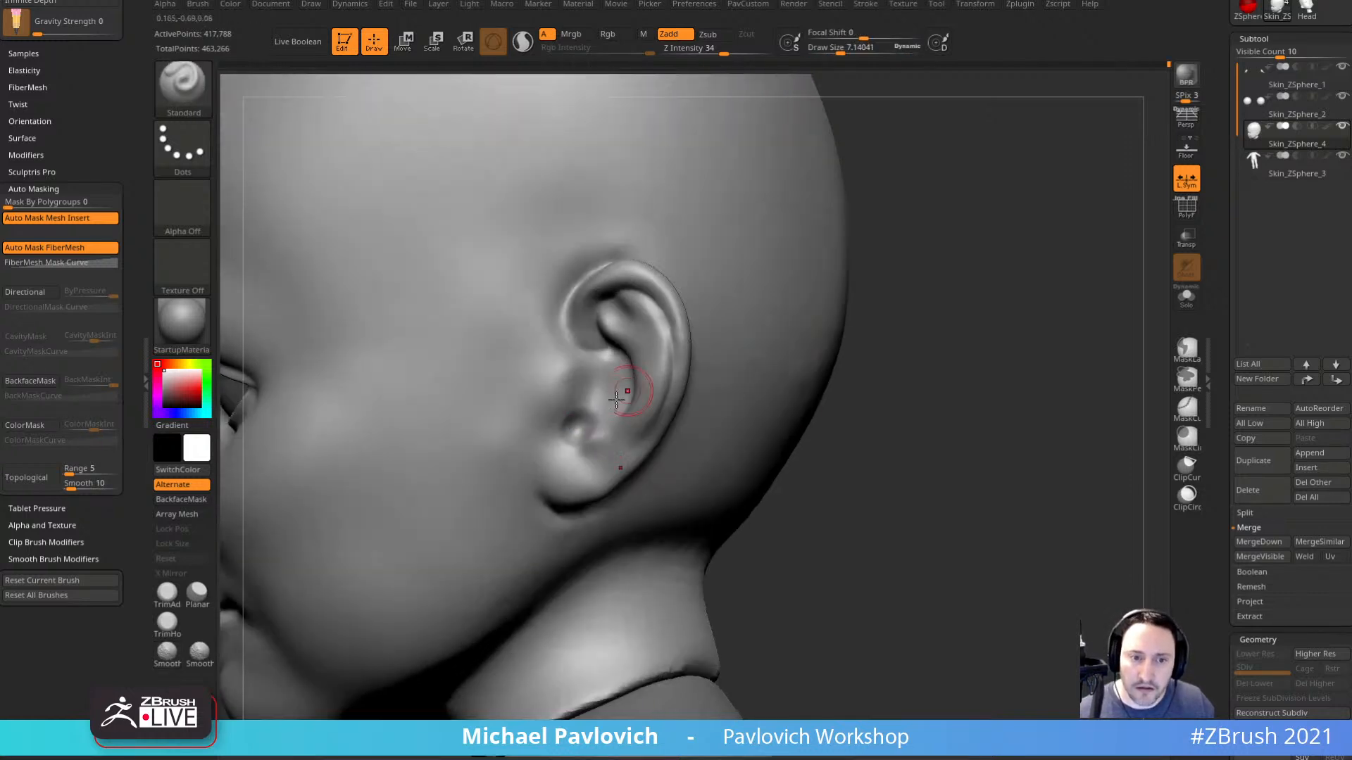
Try to cut a crease behind the ear's tragus with the Standard brush at a draw size of about 7, and undo it.
mouse_move(572, 367)
left_mouse_down("alt")
mouse_move(583, 408)
mouse_move(578, 389)
left_mouse_up("alt")
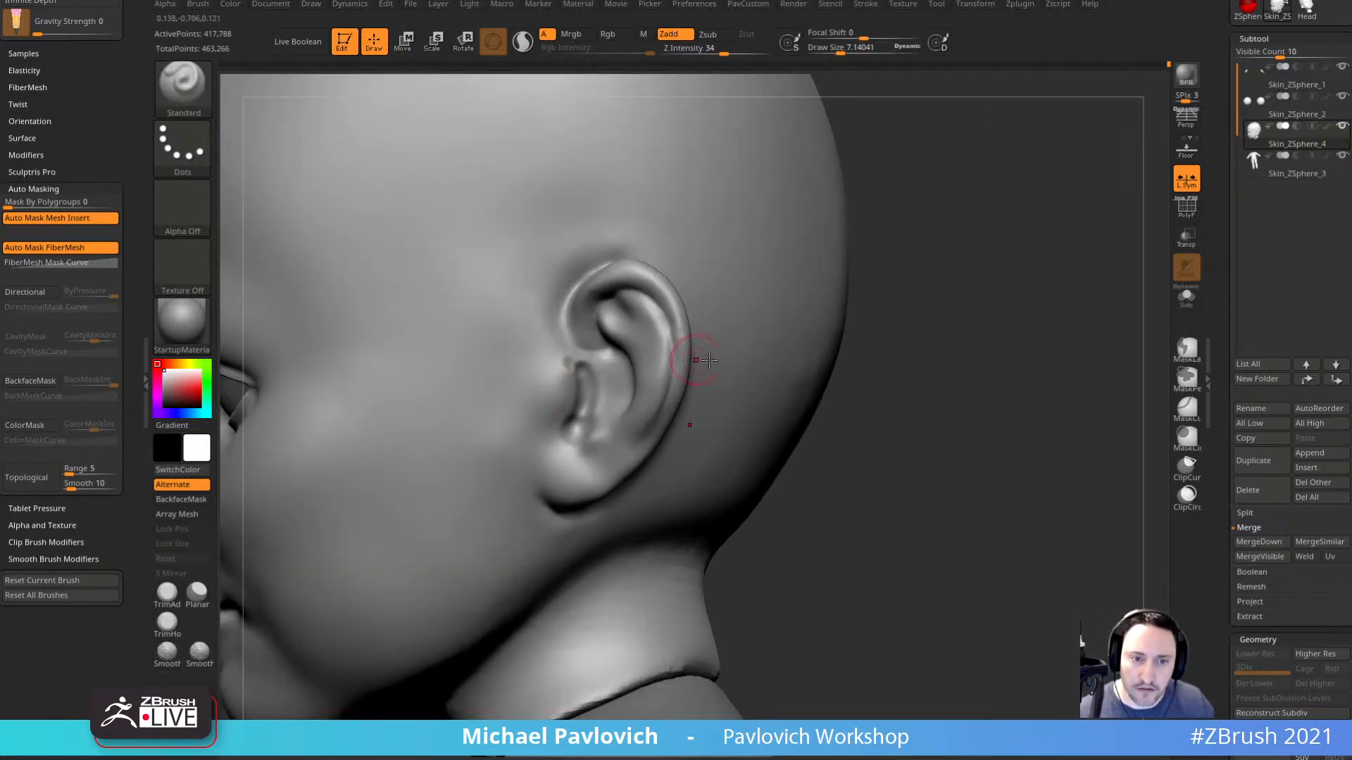
key("space")
left_click(789, 326)
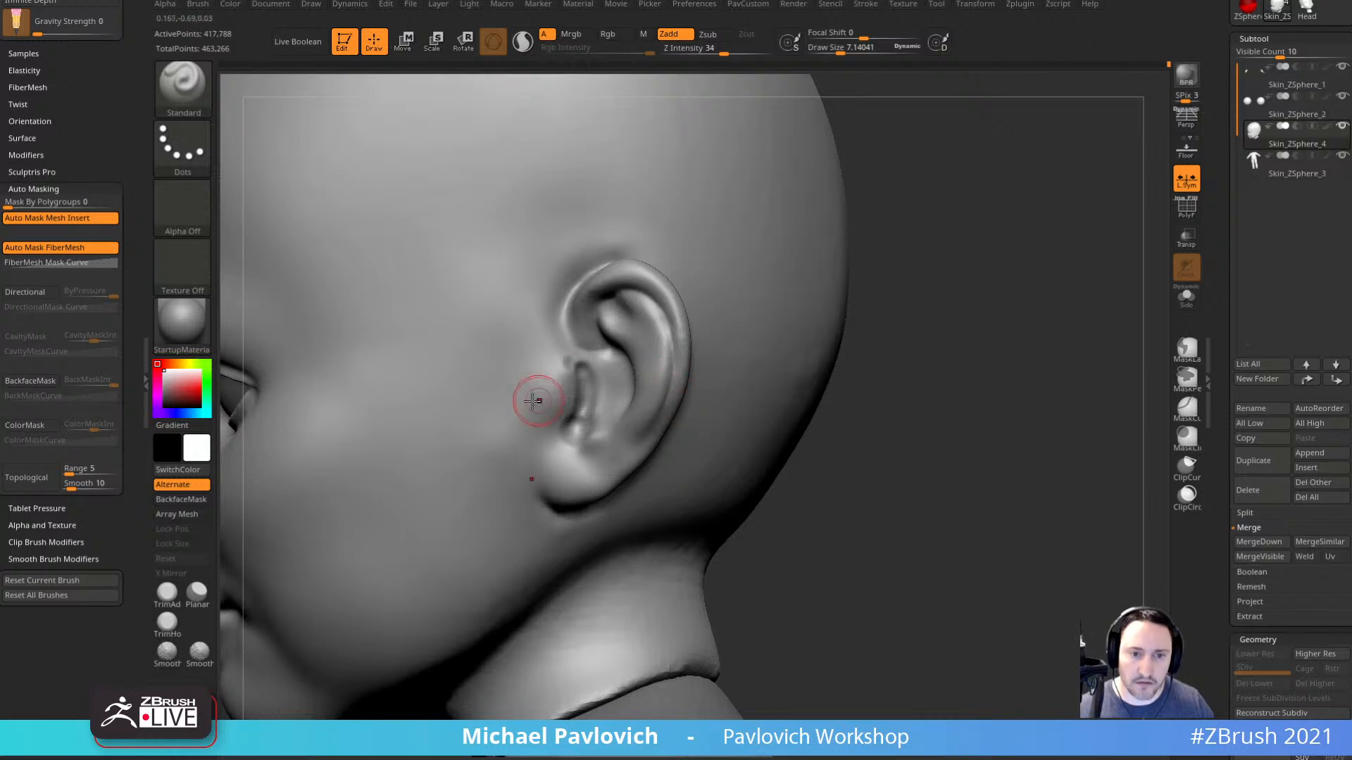
mouse_move(509, 399)
left_mouse_down()
mouse_move(476, 461)
mouse_move(458, 569)
left_mouse_up()
left_click_drag(859, 331, 904, 302)
key("ctrl+z")
key("ctrl+z")
key("ctrl+z")
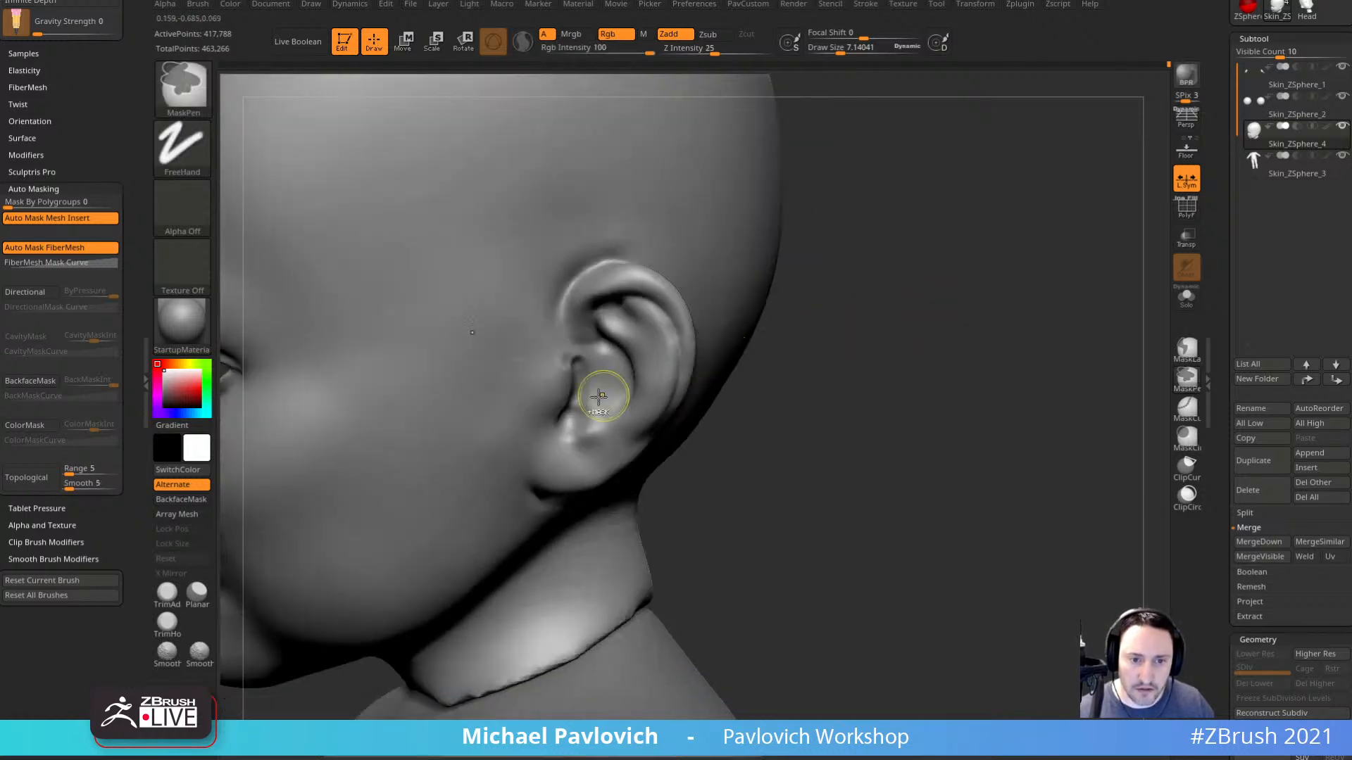
Refine the crease between the tragus and the ear's bowl with the Standard brush at a draw size of about 6.
key("s")
mouse_move(590, 371)
left_mouse_down()
mouse_move(574, 374)
mouse_move(577, 394)
left_mouse_up()
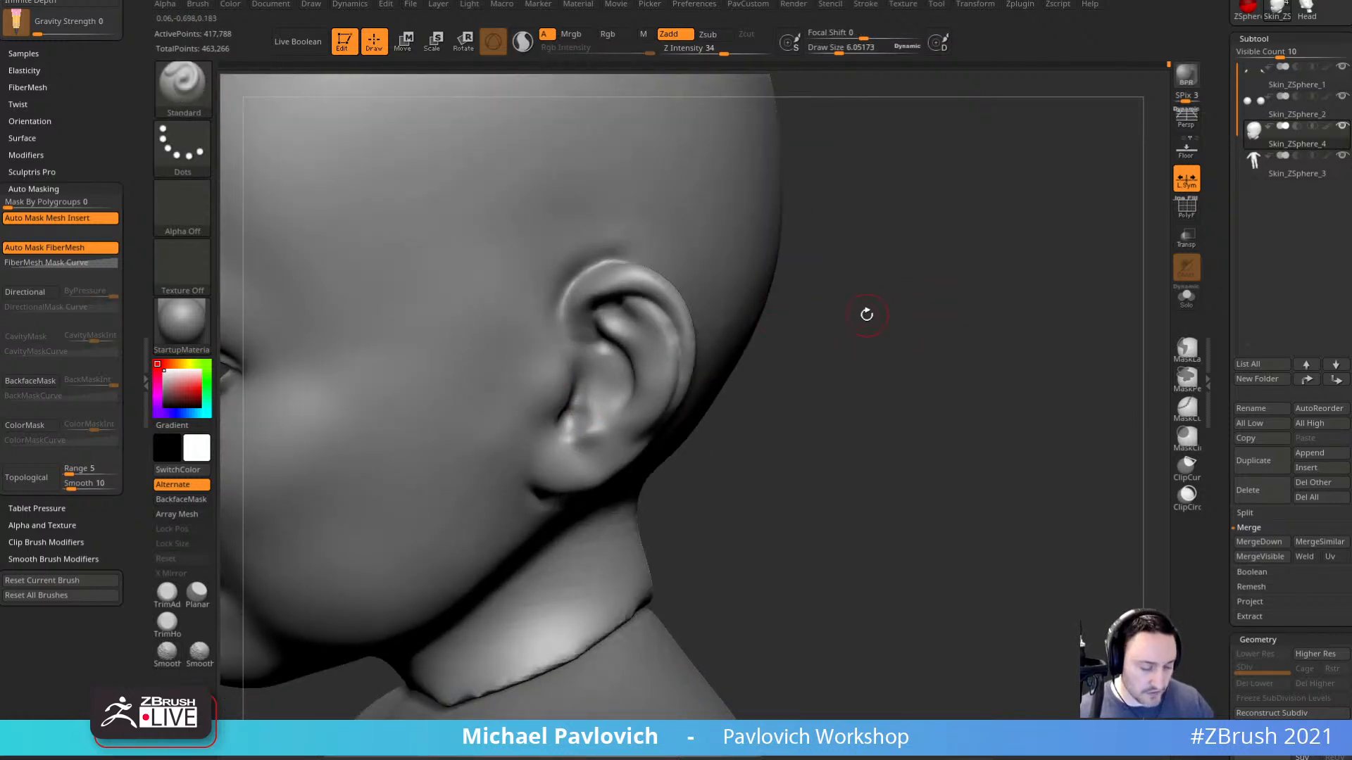
left_click_drag(866, 314, 837, 323)
right_click_drag(635, 381, 680, 372)
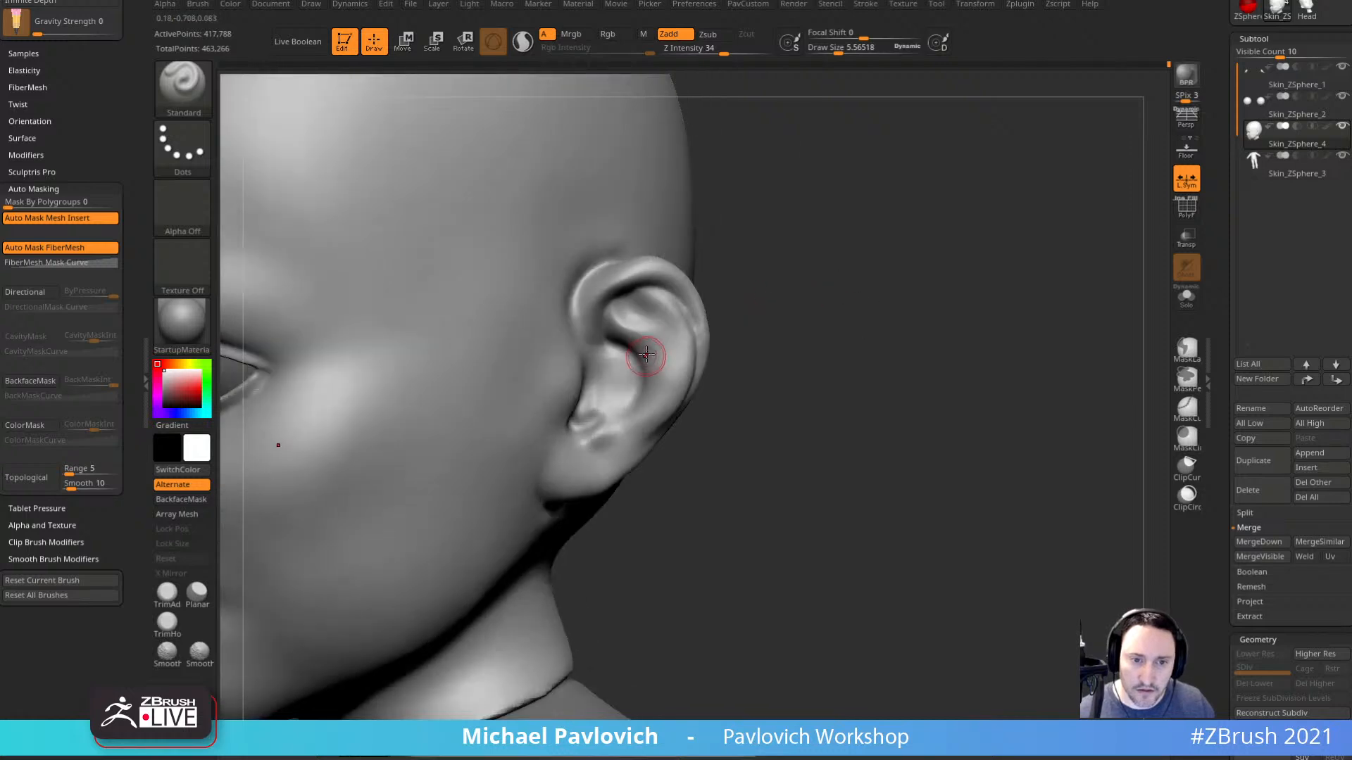
Even out the bowl of the ear with the Clay brush at intensity 28 and a draw size of about 10.
key("b")
key("c")
key("l")
left_click_drag(593, 400, 610, 382)
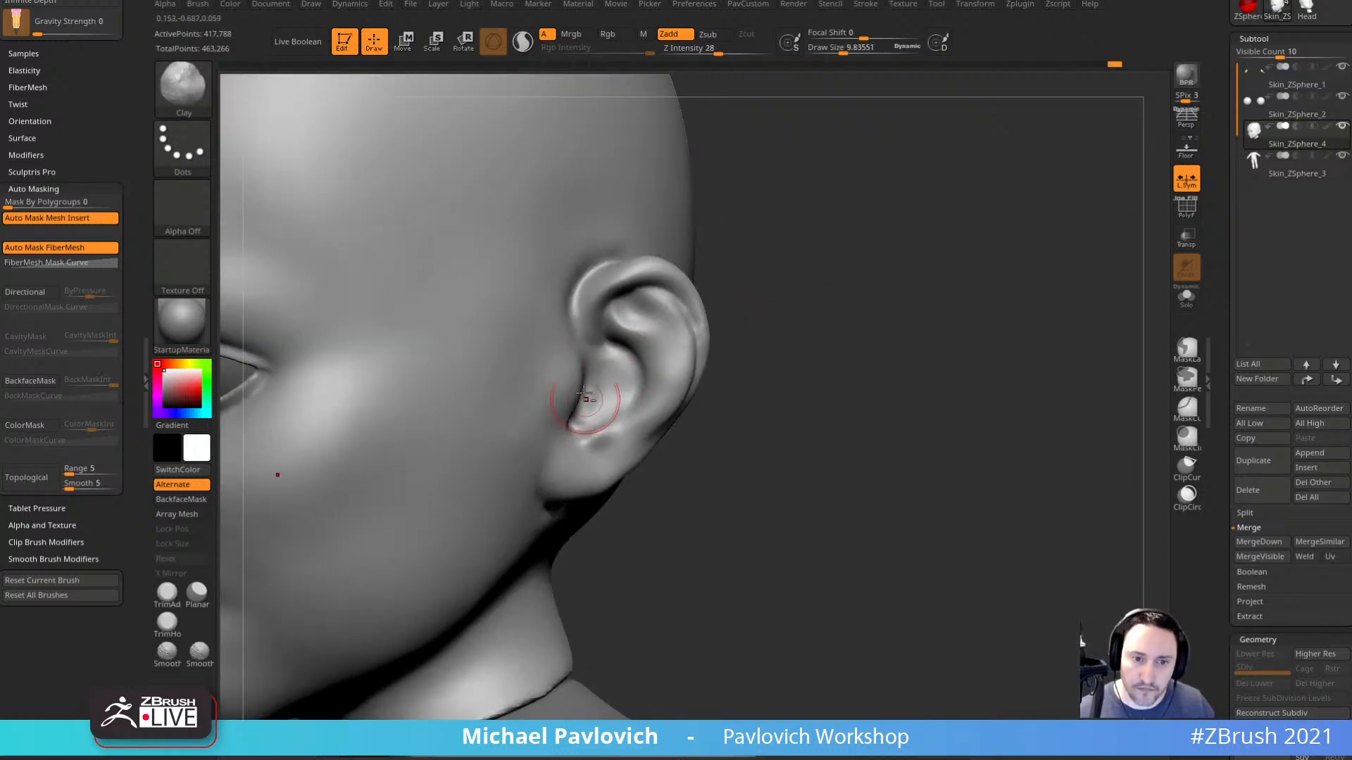
right_click_drag(638, 369, 604, 362)
left_click_drag(770, 330, 719, 333)
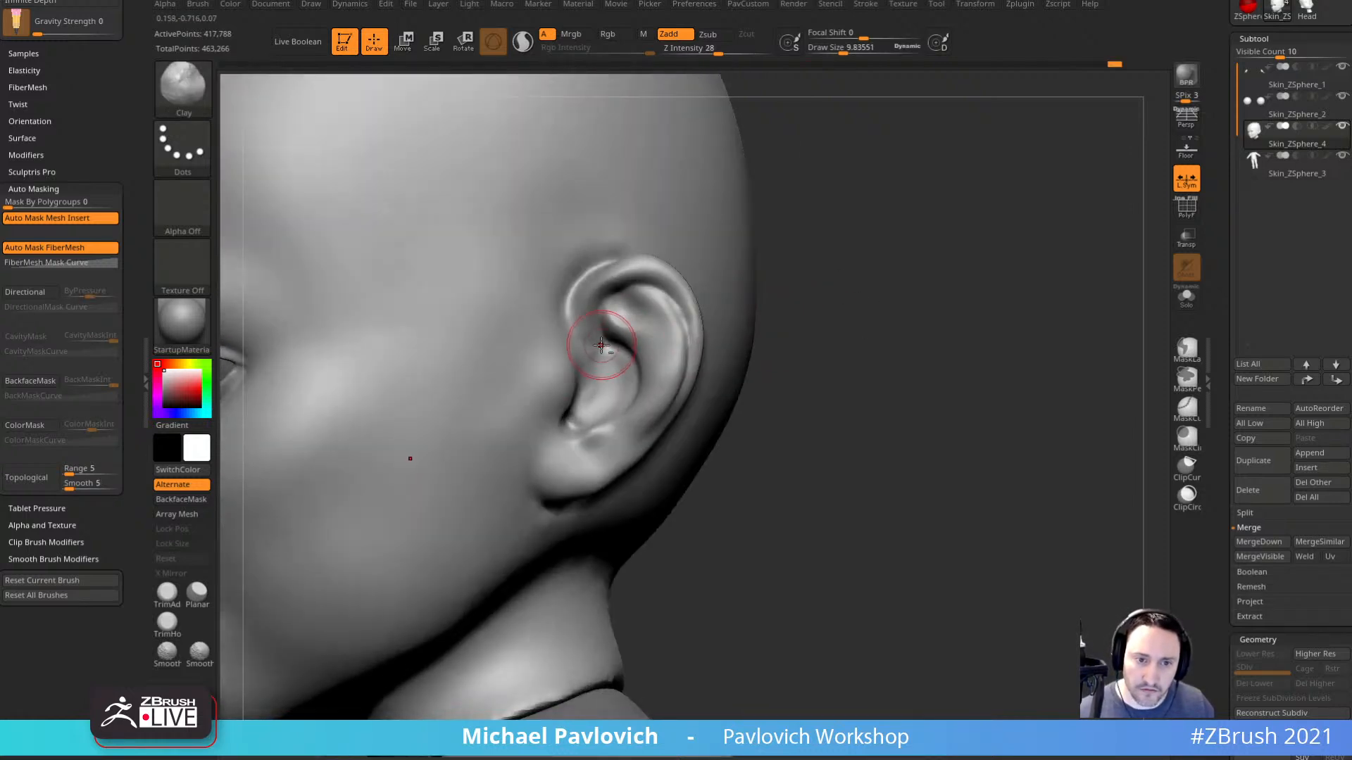
Build up the ridge running from the ear's rim into its bowl with the Standard brush, set intensity to 27 and smooth it.
key("b")
key("s")
key("t")
mouse_move(602, 339)
left_mouse_down()
mouse_move(608, 349)
mouse_move(590, 315)
left_mouse_up()
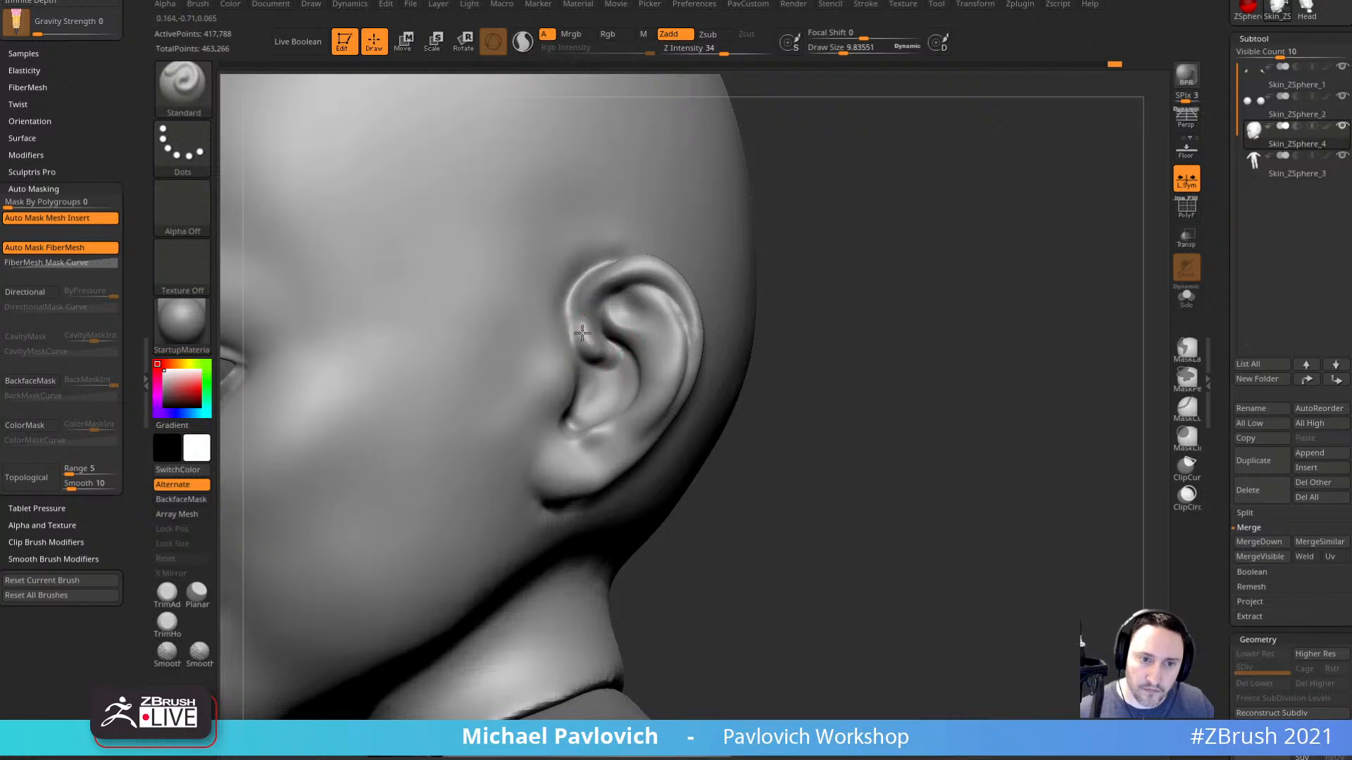
left_click(717, 52)
left_click_drag(797, 143, 838, 145)
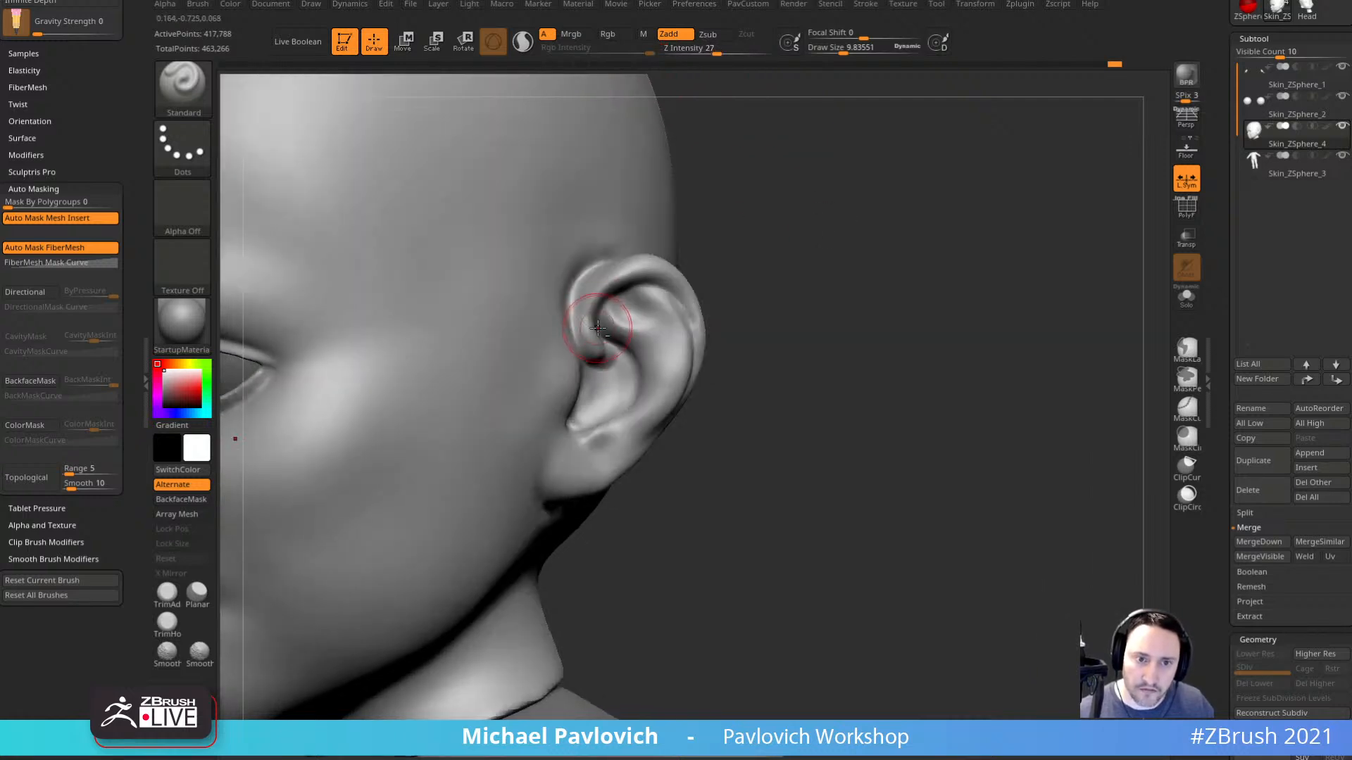
left_click_drag(590, 318, 595, 349, "shift")
left_click_drag(763, 282, 802, 314)
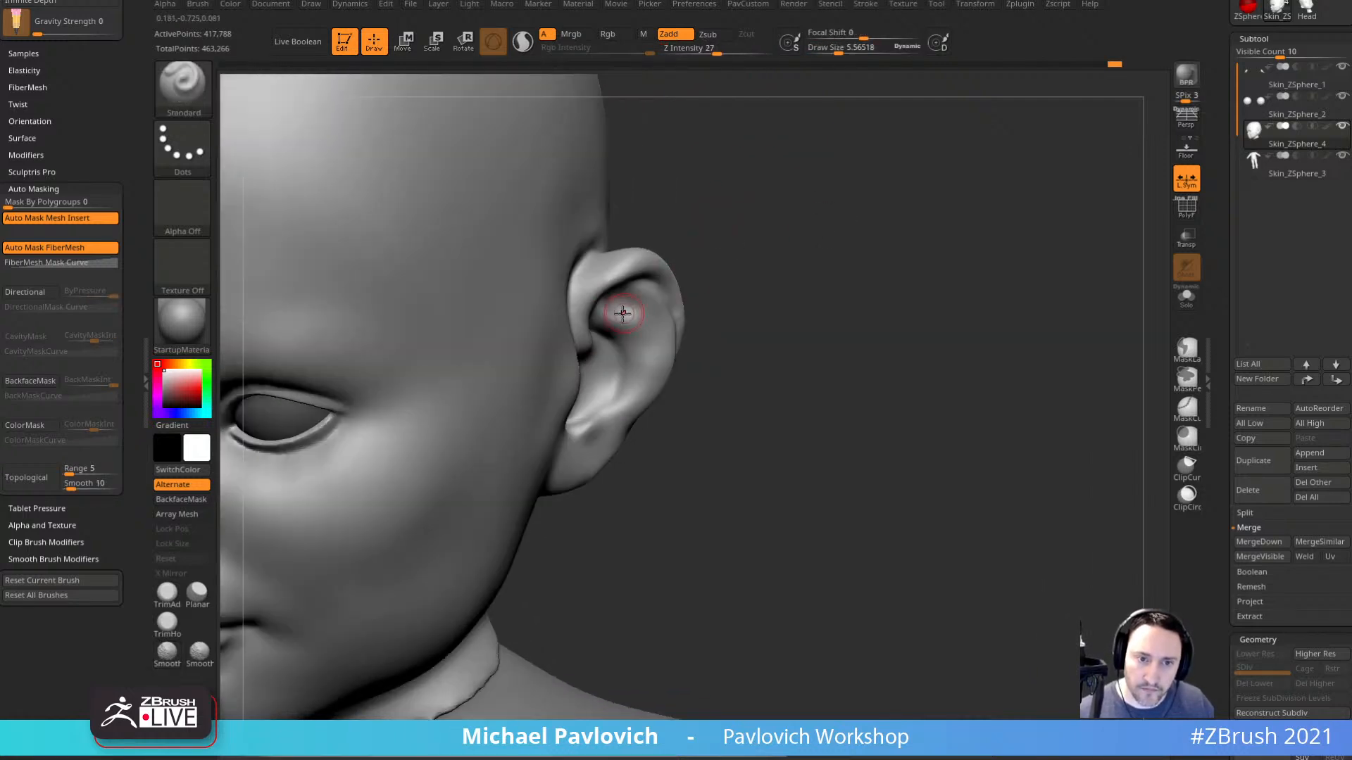
Reshape the ear's rim and lobe from several angles with the Move brush at a draw size of about 14.
key("b")
key("m")
key("v")
left_click_drag(589, 303, 602, 301)
left_click_drag(747, 243, 771, 282)
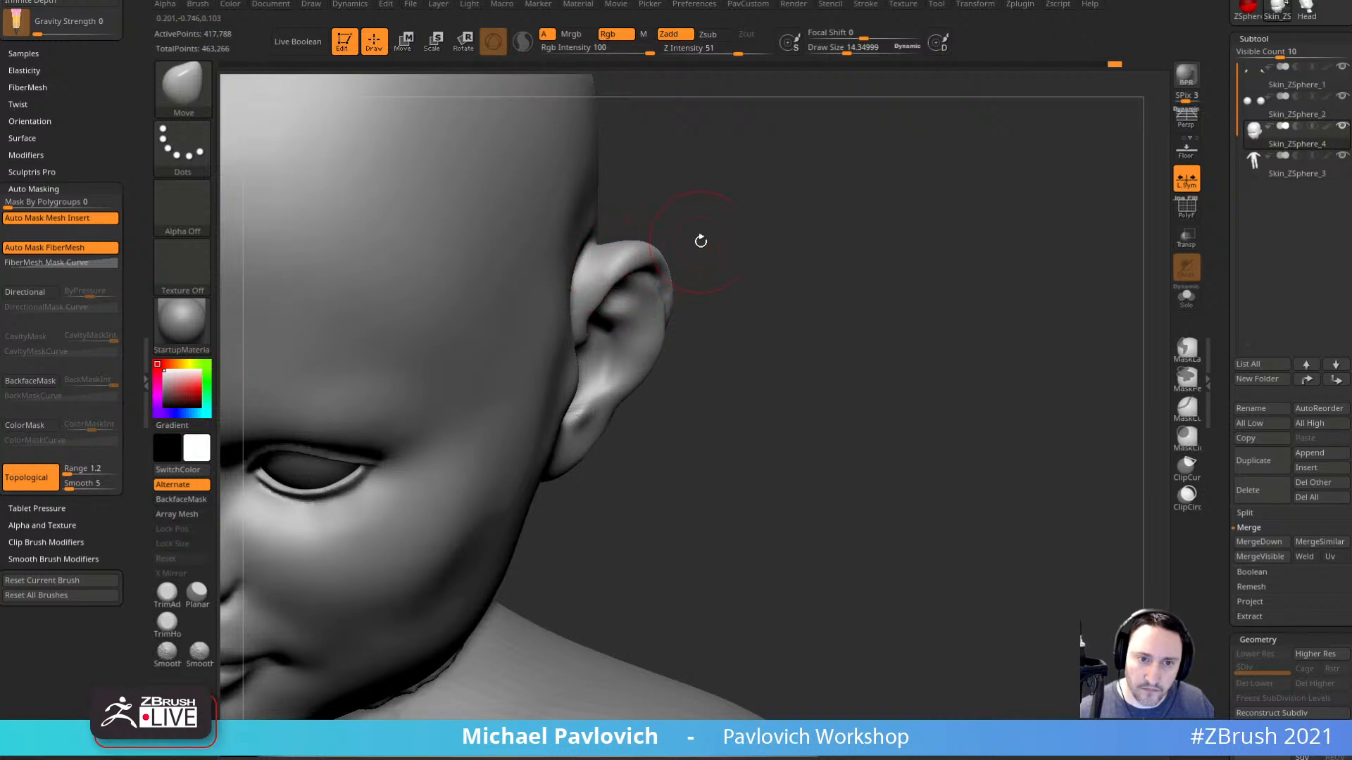
left_click_drag(700, 242, 872, 262)
left_click_drag(620, 299, 627, 310)
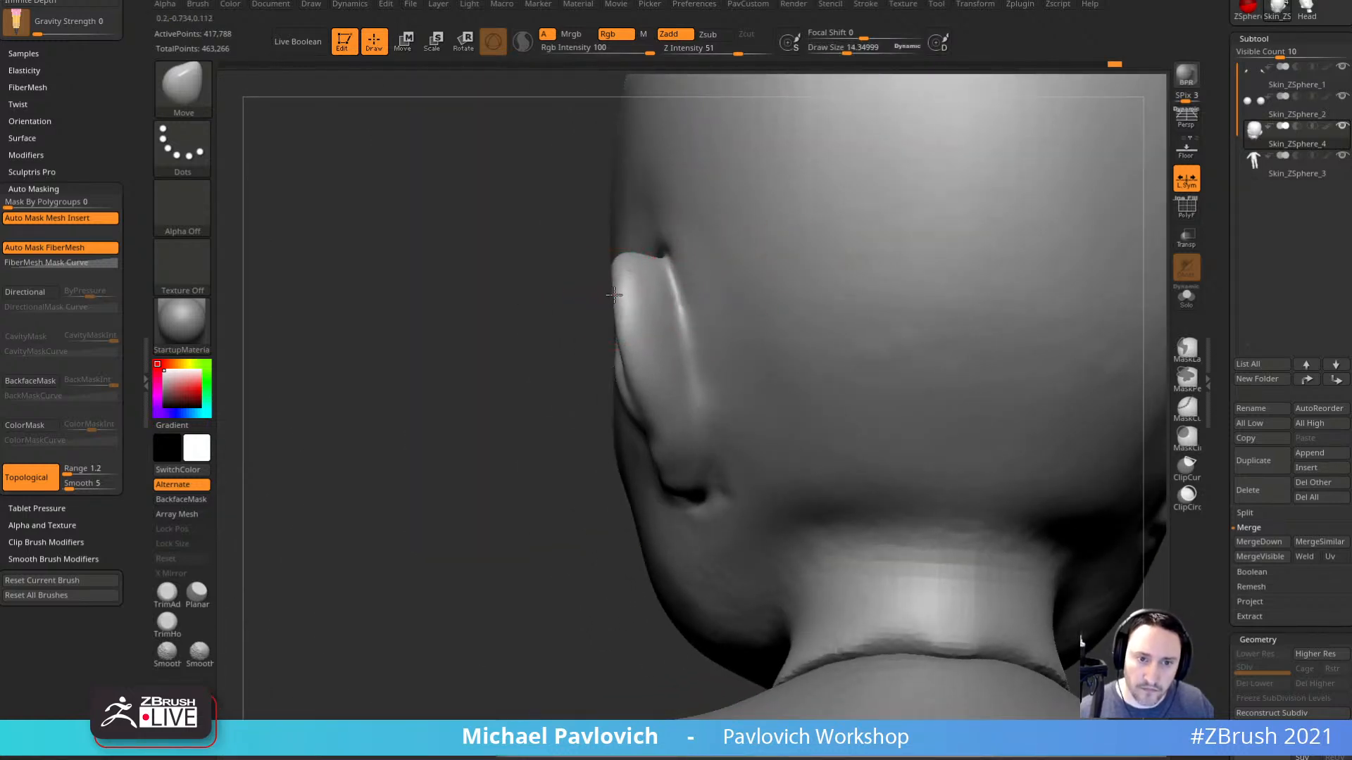
key("s")
left_click_drag(641, 436, 645, 452)
left_click_drag(523, 515, 686, 482)
mouse_move(750, 360)
left_mouse_down()
mouse_move(773, 366)
mouse_move(746, 404)
left_mouse_up()
Sharpen the crease at the lower part of the ear with the DamStandard brush at a draw size of about 7.
key("b")
key("d")
key("s")
key("s")
left_click_drag(719, 427, 709, 428)
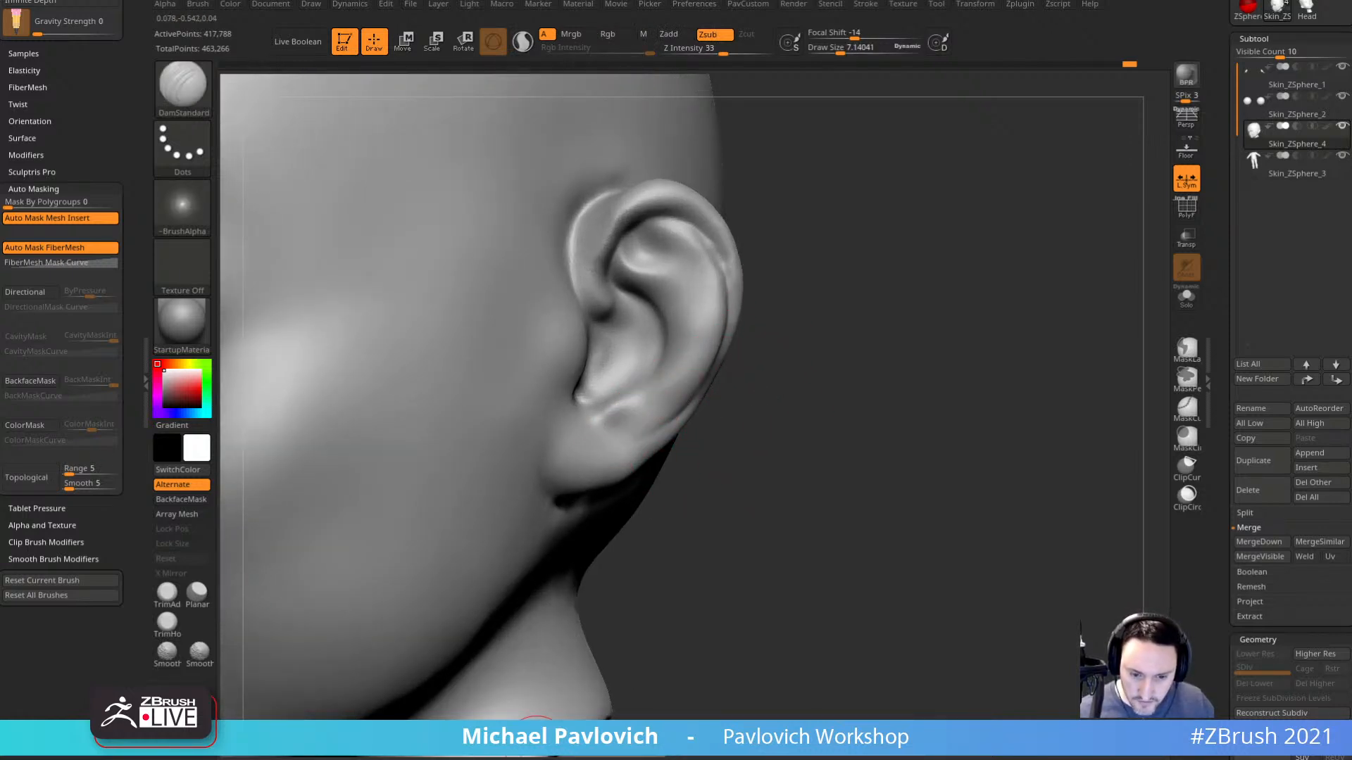
mouse_move(893, 409)
left_mouse_down()
mouse_move(875, 395)
mouse_move(902, 378)
left_mouse_up()
Build up the ear's inner forms with the Clay brush at intensity 28 and a draw size of about 7, smoothing its upper rim.
key("b")
key("c")
key("l")
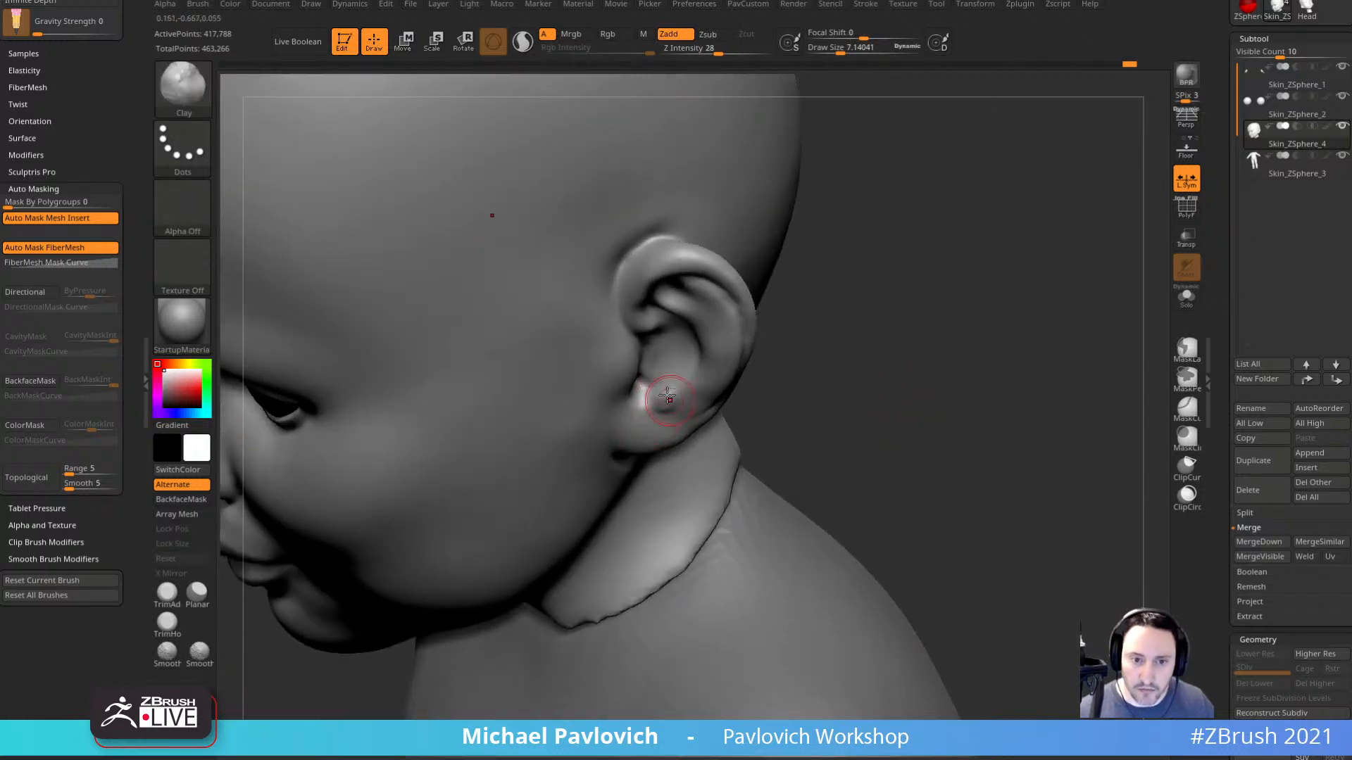
left_click_drag(818, 359, 846, 340)
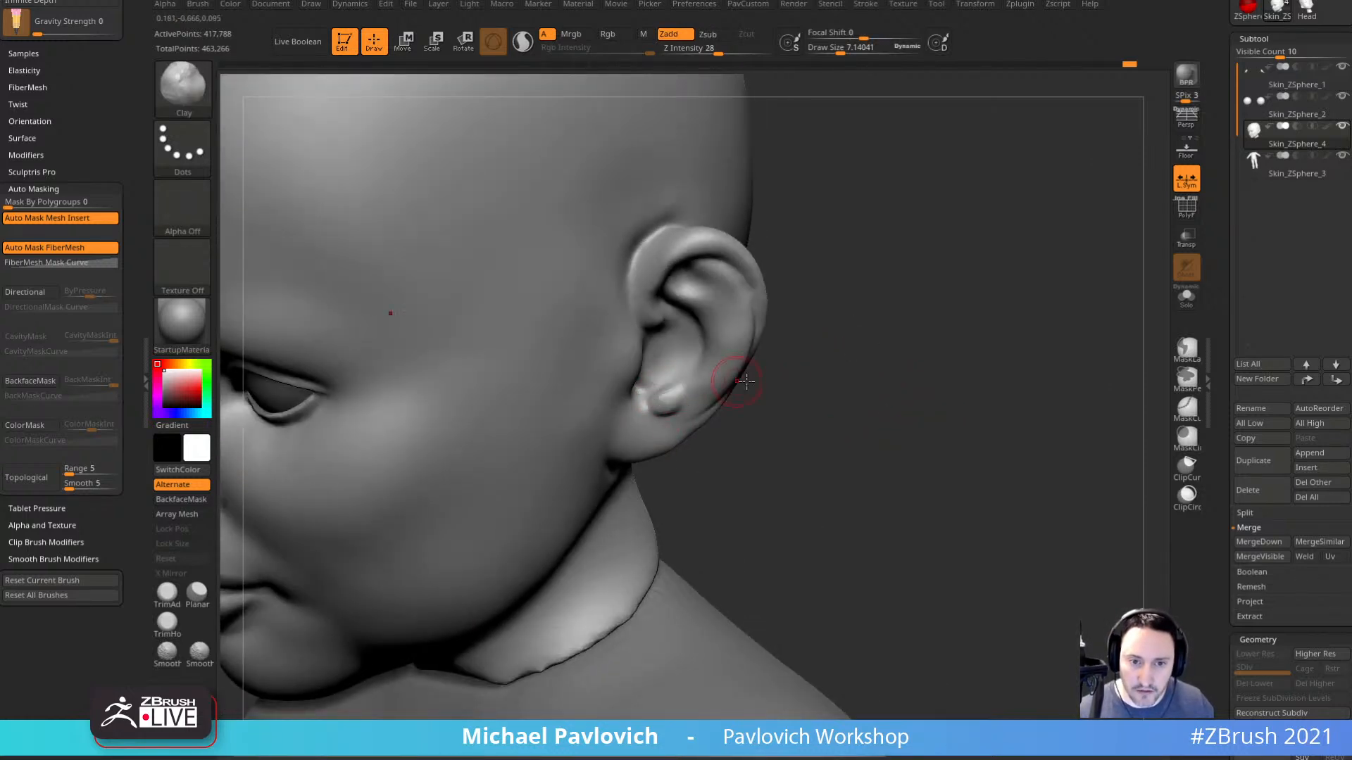
mouse_move(746, 381)
left_mouse_down()
mouse_move(869, 362)
mouse_move(843, 302)
mouse_move(664, 331)
mouse_move(644, 281)
left_mouse_up()
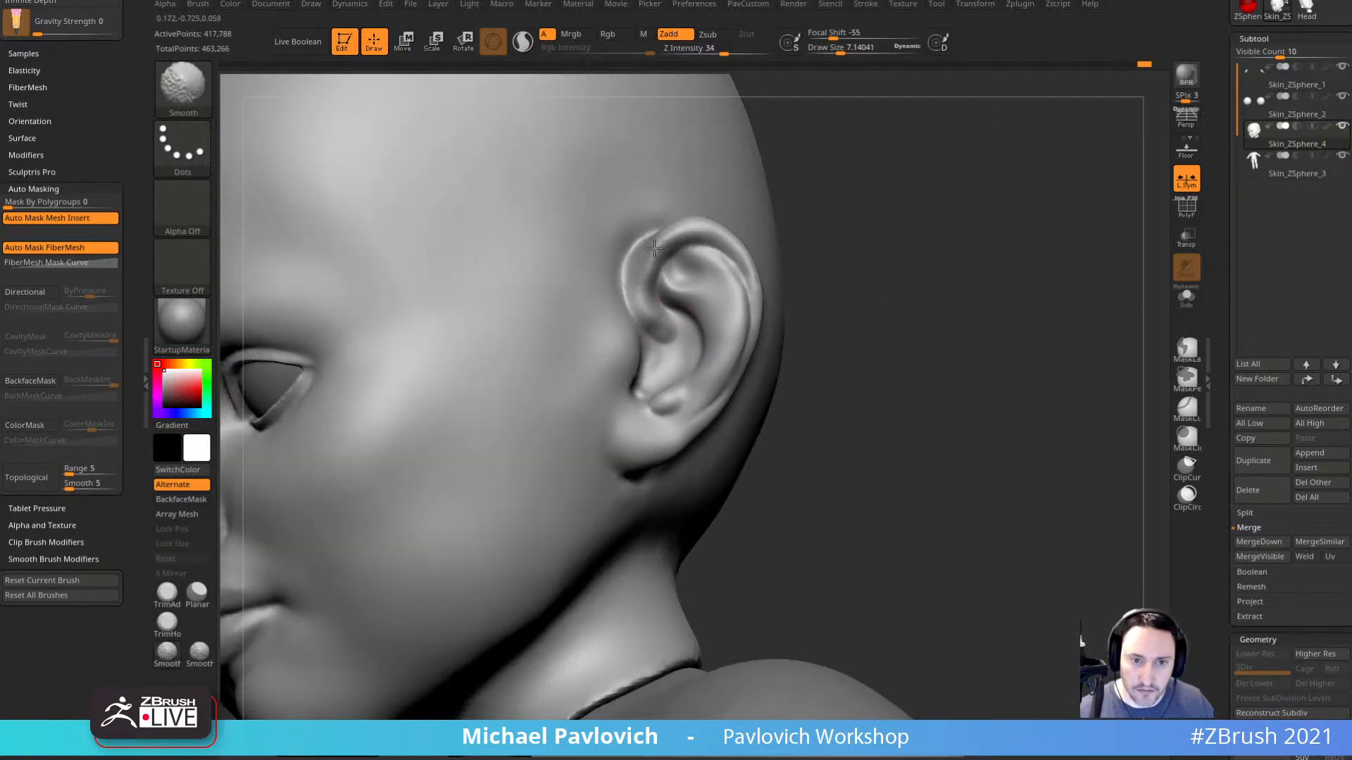
mouse_move(799, 246)
left_mouse_down()
mouse_move(866, 226)
mouse_move(905, 242)
left_mouse_up()
mouse_move(677, 254)
left_mouse_down()
mouse_move(649, 271)
mouse_move(693, 239)
left_mouse_up()
Set the brush's draw size to about 28 and make the body subtool active, with the head and torso in view.
mouse_move(760, 208)
left_mouse_down("shift")
mouse_move(881, 241)
mouse_move(814, 277)
mouse_move(901, 302)
mouse_move(857, 345)
left_mouse_up("shift")
key("s")
left_click(718, 438, "alt")
mouse_move(878, 404)
left_mouse_down()
mouse_move(950, 407)
mouse_move(953, 302)
mouse_move(993, 331)
left_mouse_up()
mouse_move(993, 331)
left_mouse_down()
mouse_move(948, 315)
mouse_move(956, 279)
left_mouse_up()
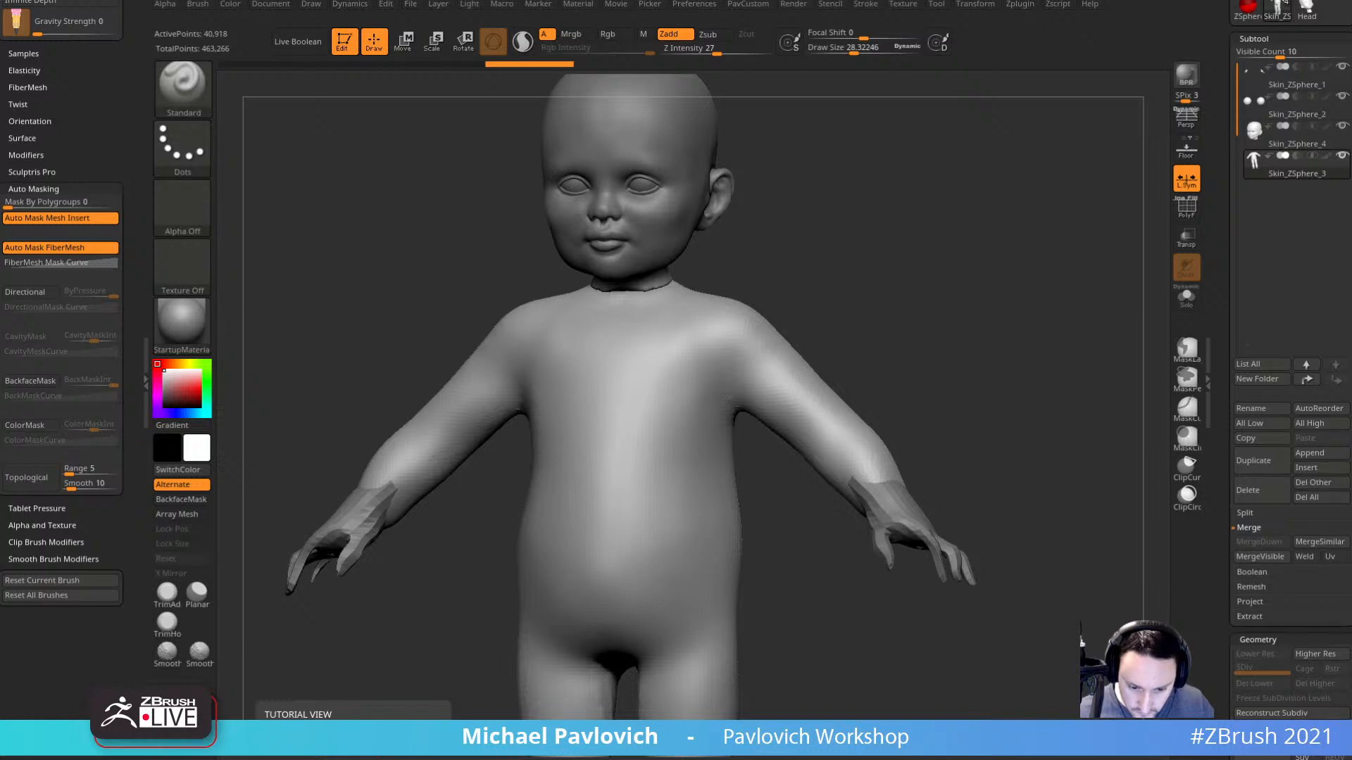
Compare the baby's head and body proportions with the child proportions reference drawings in the browser.
key("alt+Tab")
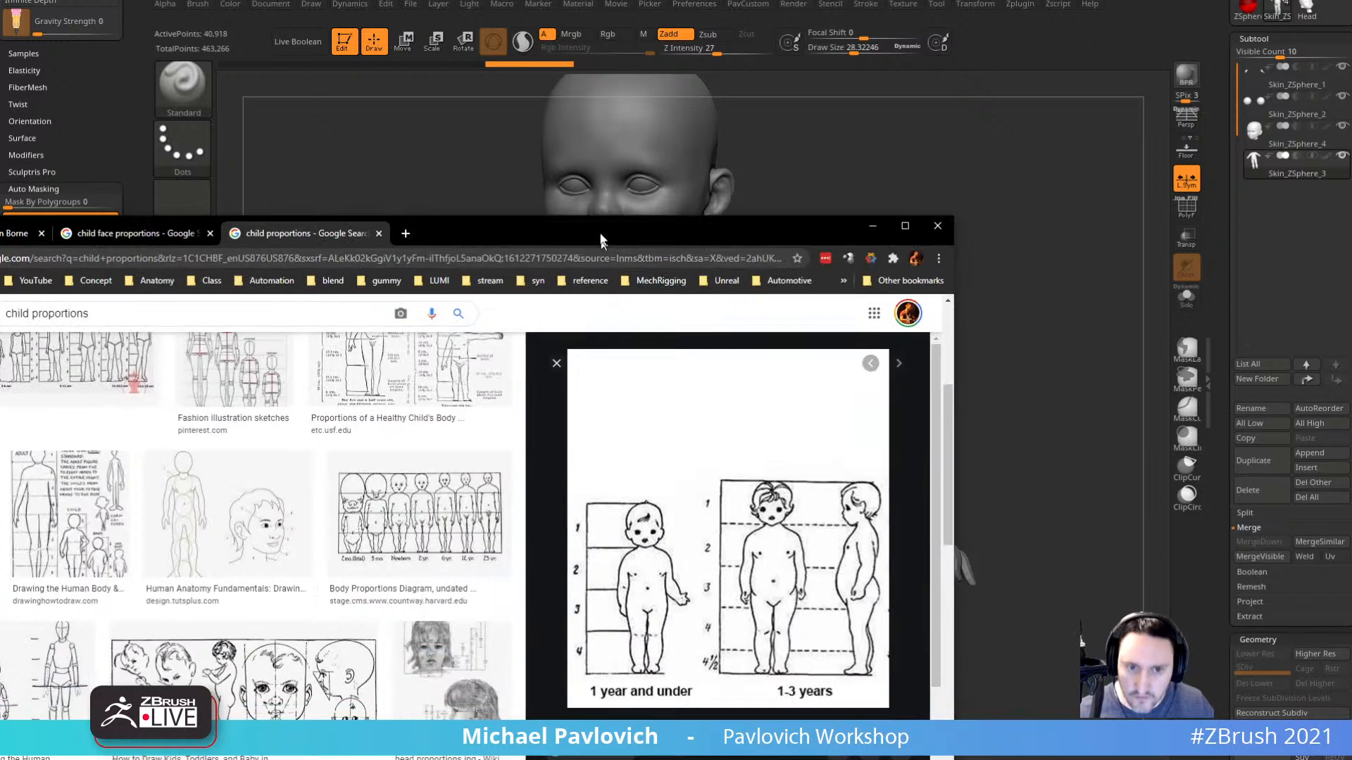
key("alt+Tab")
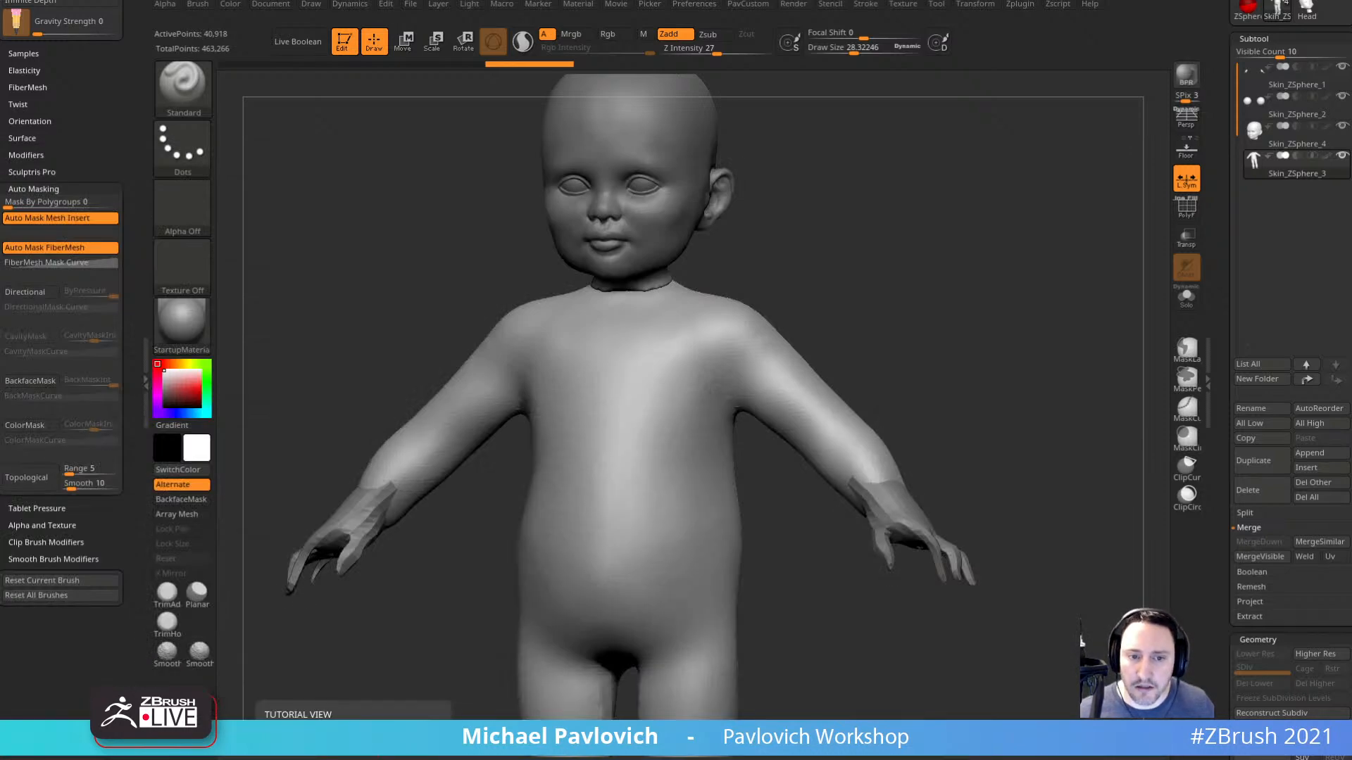
left_click_drag(1013, 184, 1033, 179)
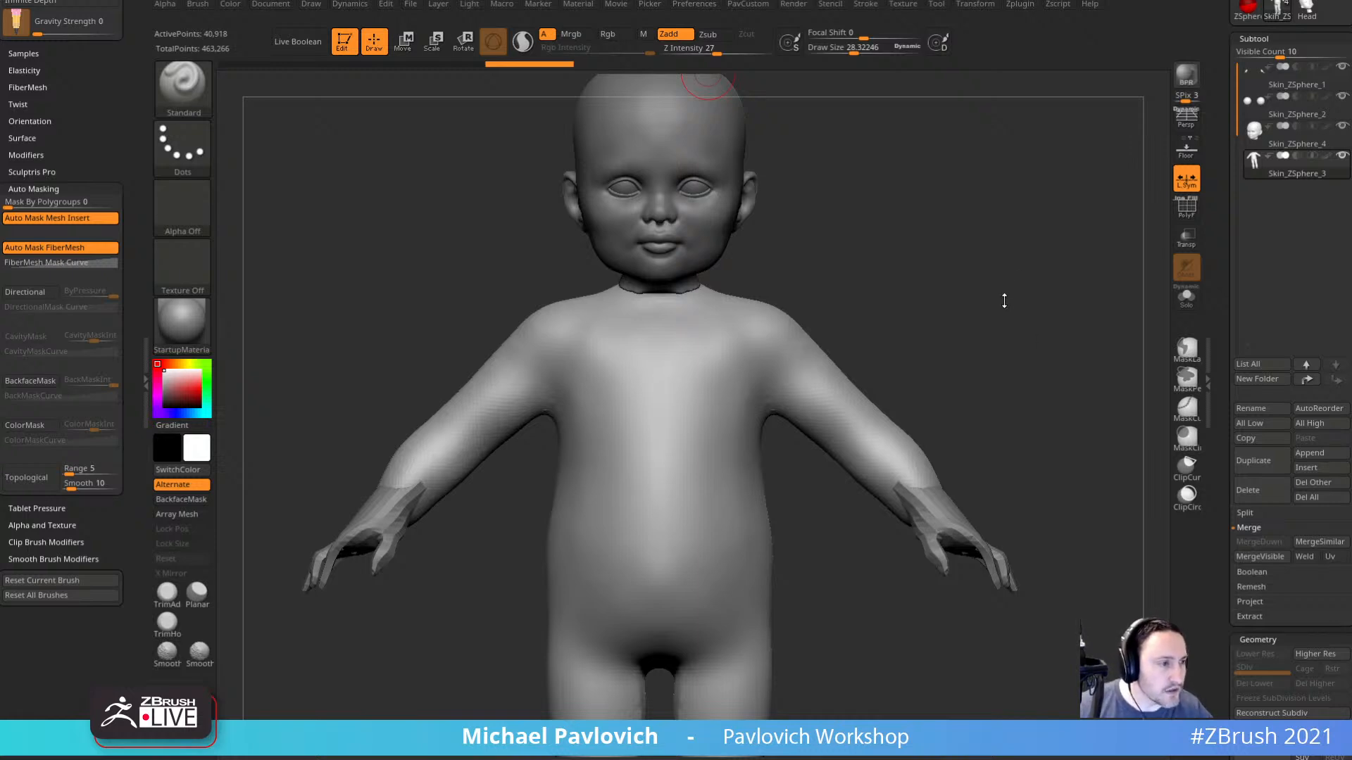
mouse_move(1042, 275)
left_mouse_down()
mouse_move(1044, 305)
mouse_move(1020, 326)
left_mouse_up()
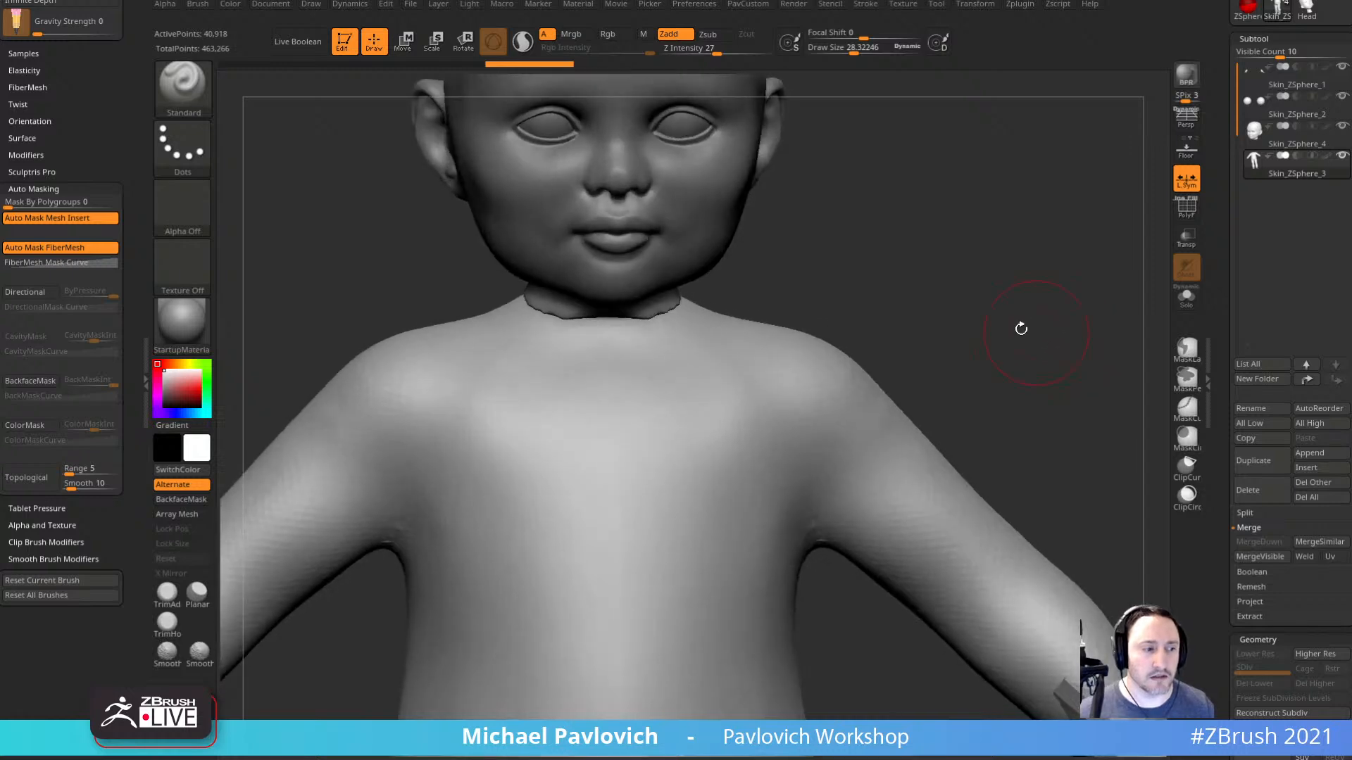
key("f")
mouse_move(926, 287)
left_mouse_down()
mouse_move(927, 302)
mouse_move(919, 284)
left_mouse_up()
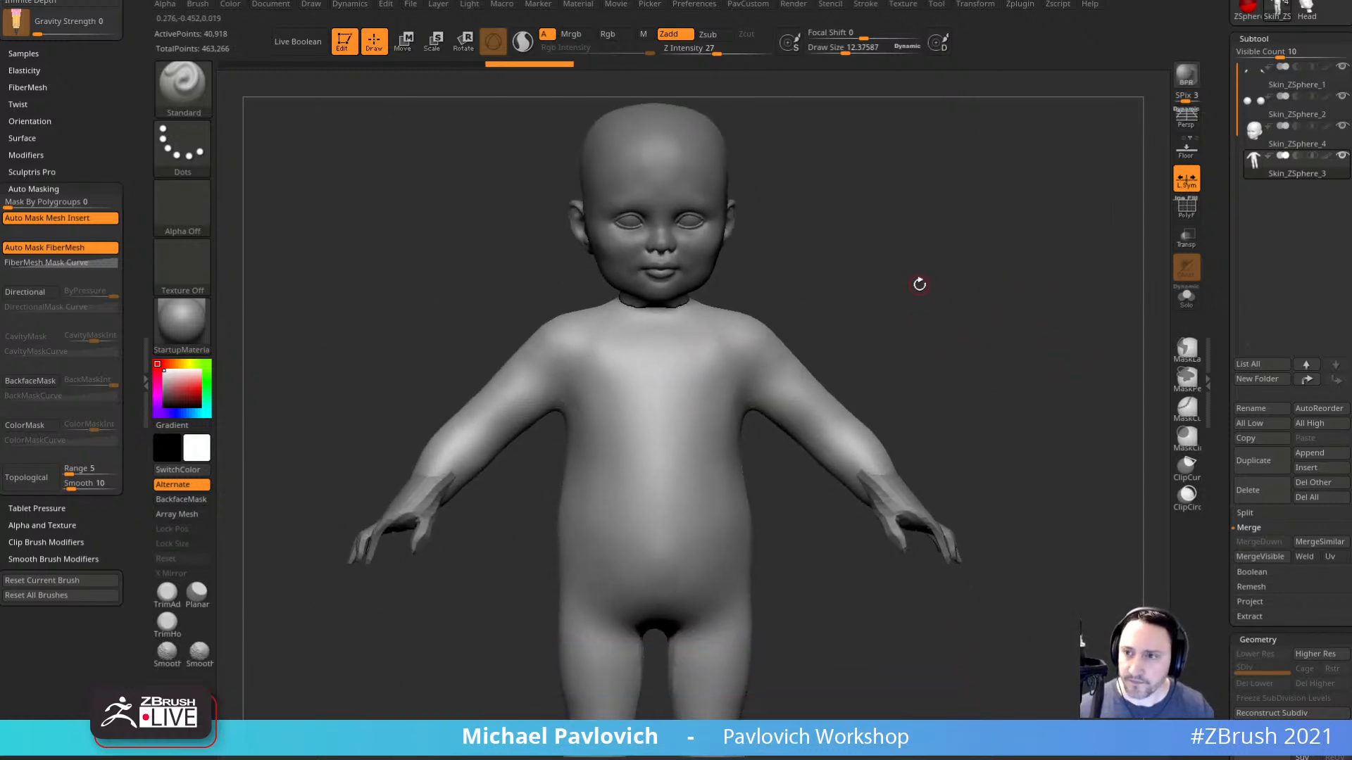
Switch to the DamStandard brush and set its draw size to about 41.
key("b")
key("d")
key("s")
left_click_drag(934, 290, 936, 305)
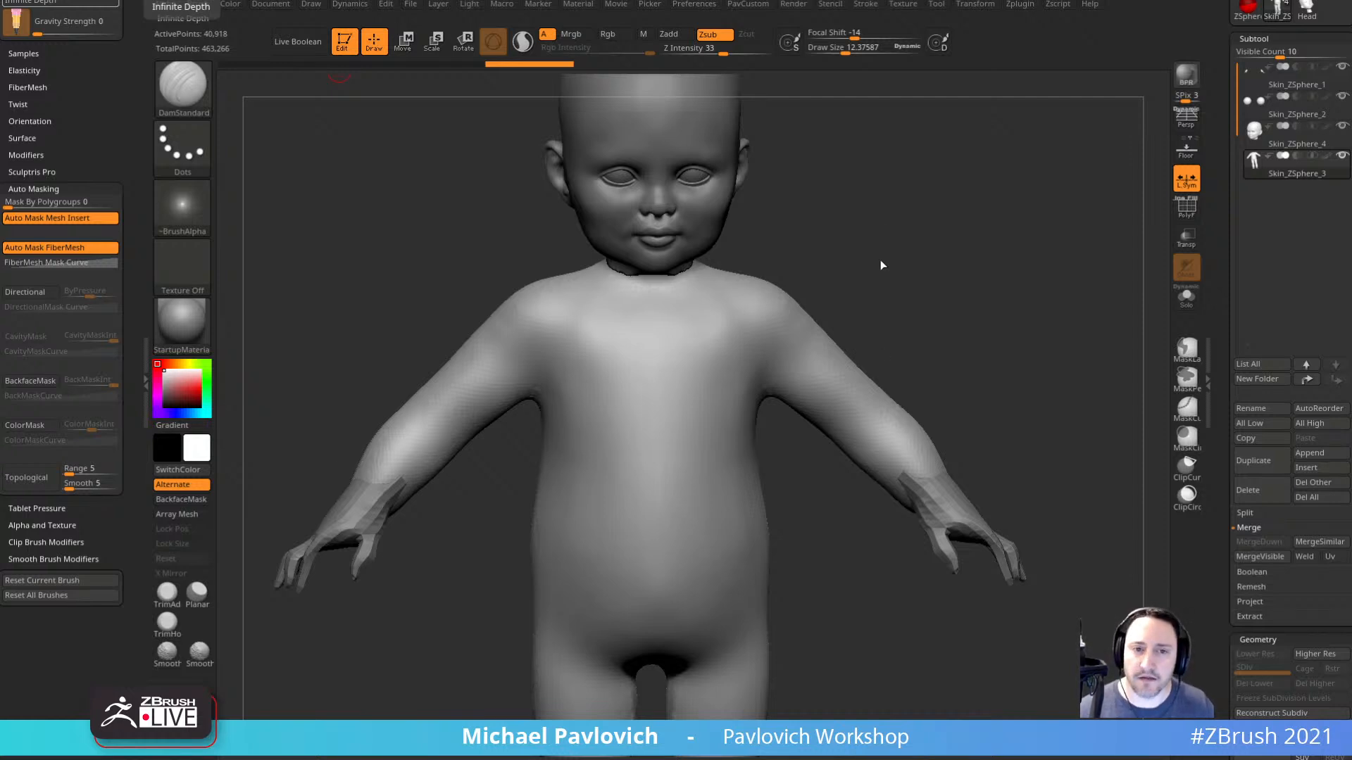
mouse_move(880, 260)
left_mouse_down()
mouse_move(980, 256)
mouse_move(1044, 296)
mouse_move(1004, 313)
left_mouse_up()
key("s")
left_click_drag(925, 356, 988, 328)
Load the posed Artemis tool that includes the support stand, and delete all its subtools.
left_click_drag(1250, 257, 1257, 459)
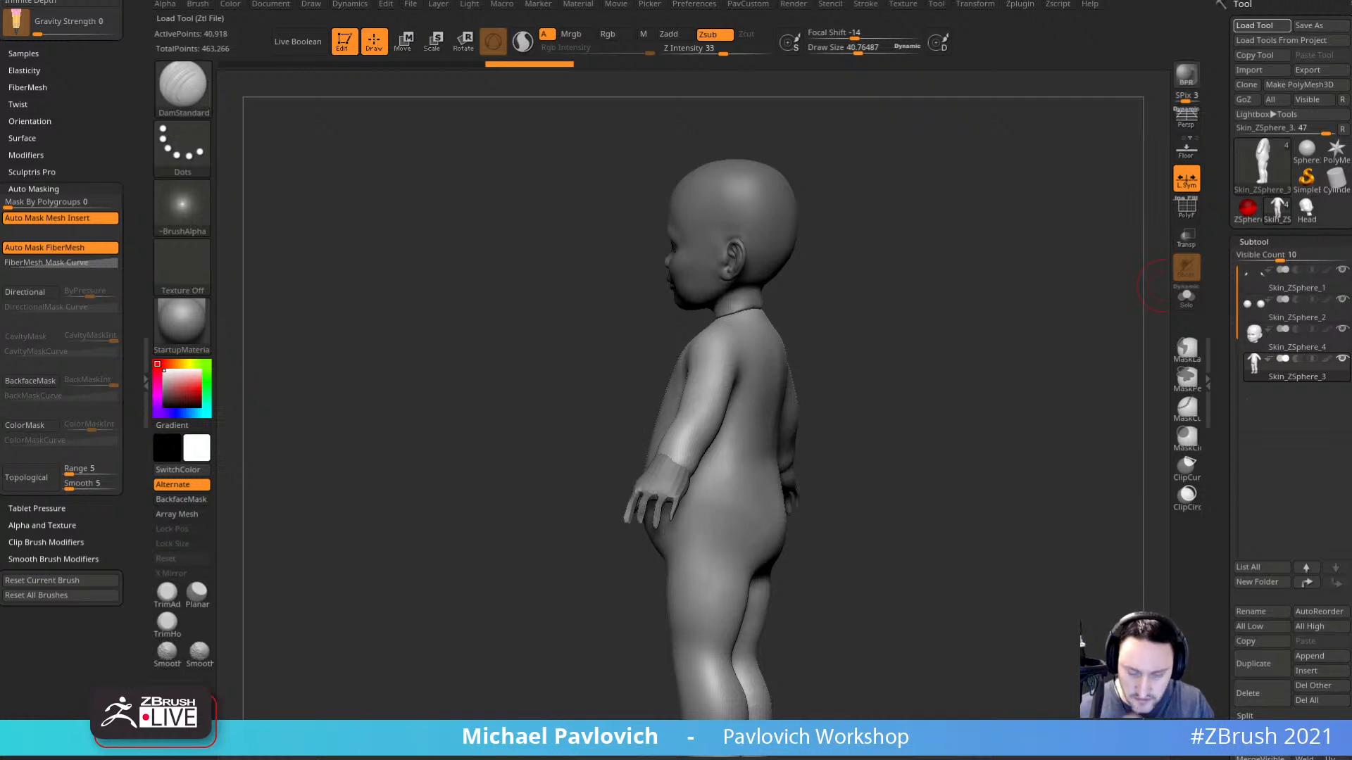
left_click_drag(913, 238, 1069, 380)
left_click_drag(1083, 429, 1162, 468)
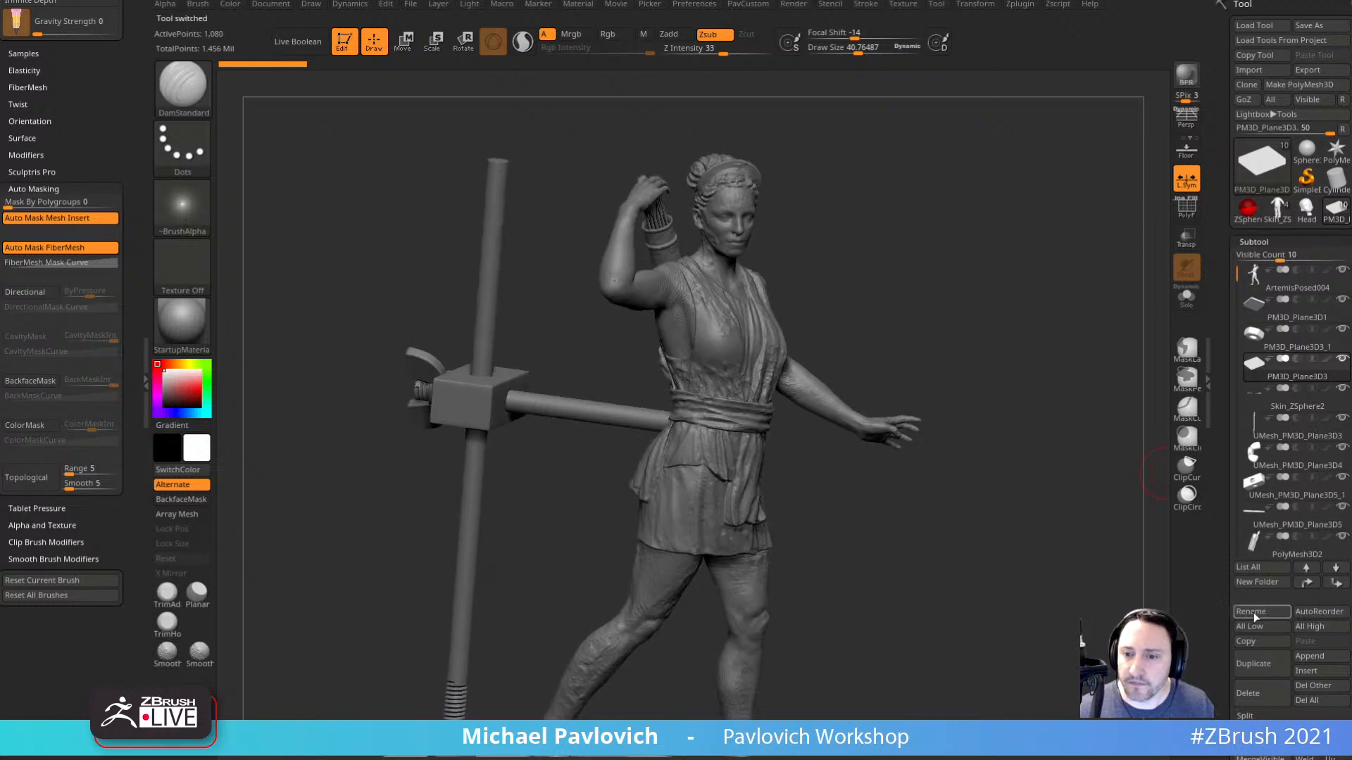
left_click(1330, 705)
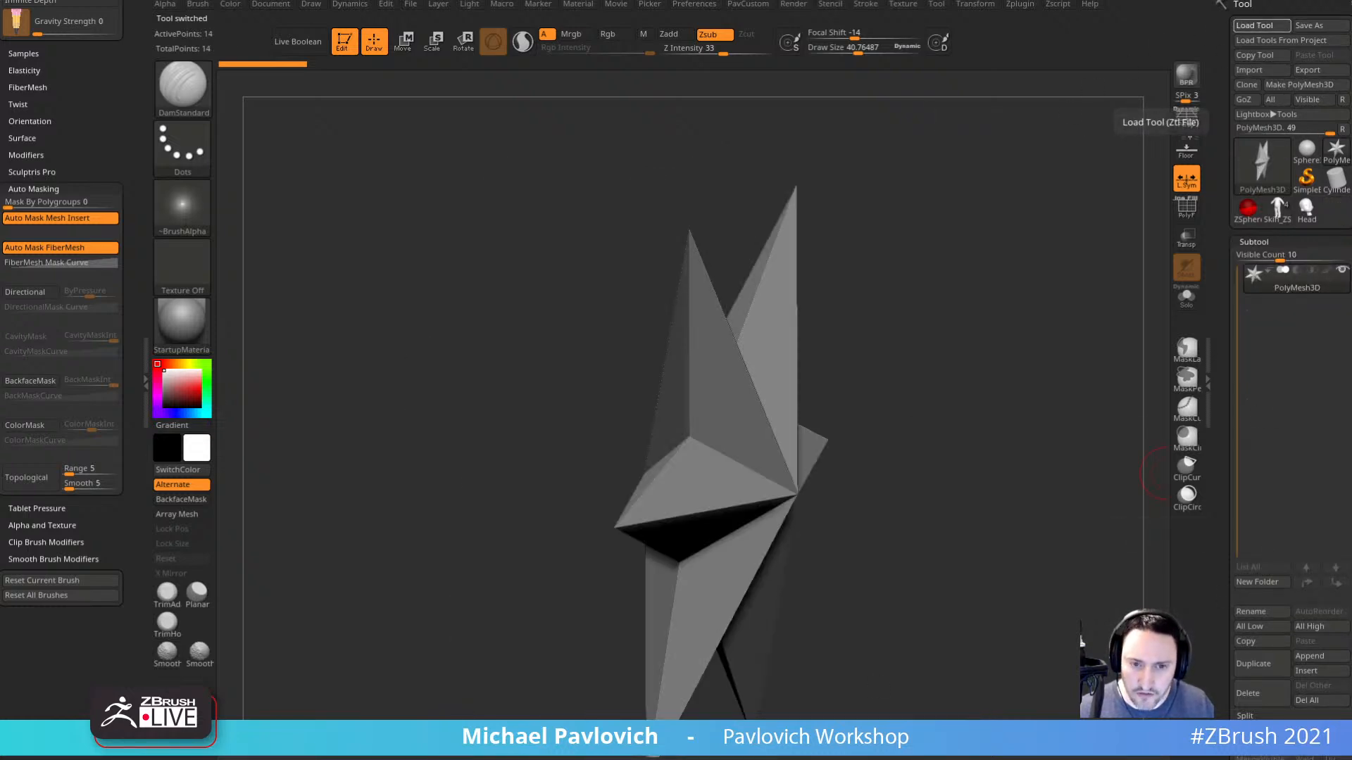
Load the single-mesh ArtemisPosed003 tool and the ArtemisPosed002 tool with separate subtools, and view the figure from behind.
left_click_drag(953, 296, 1075, 238)
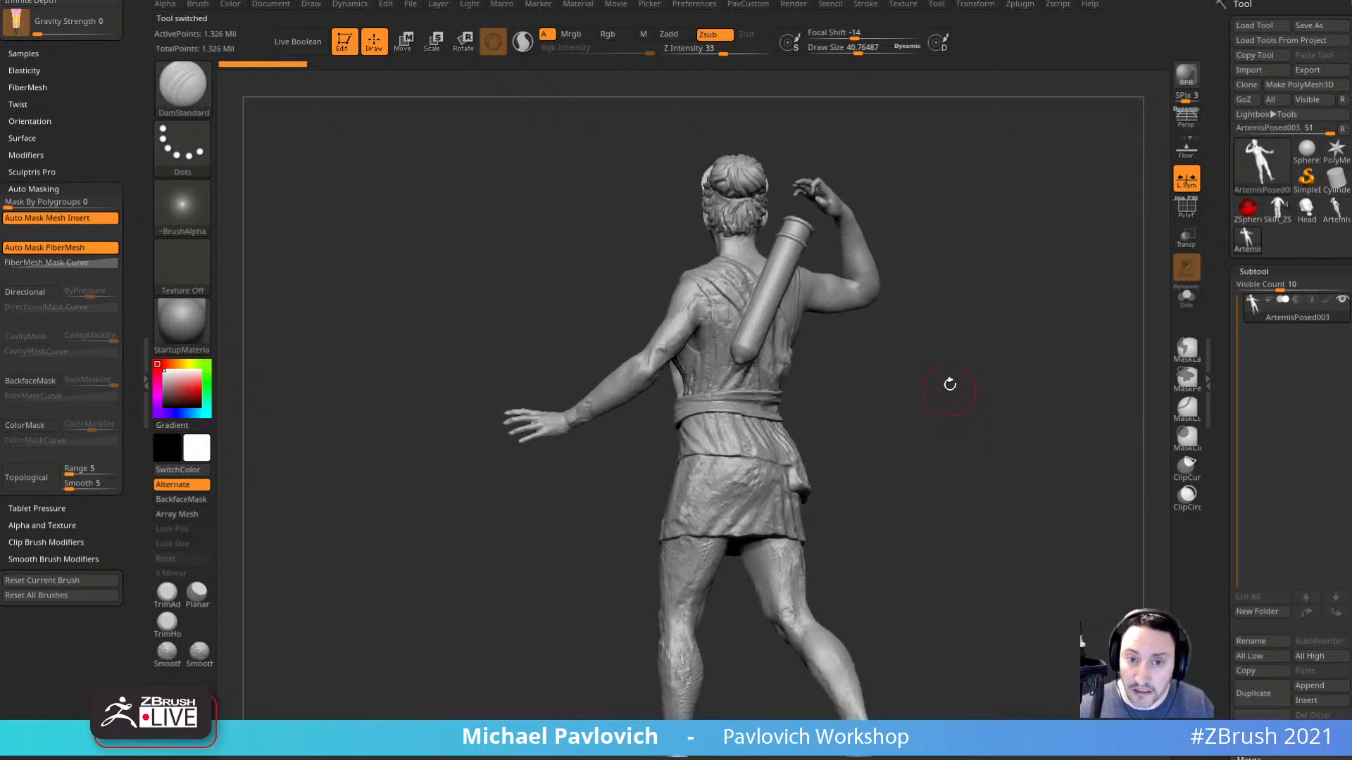
left_click(1250, 26)
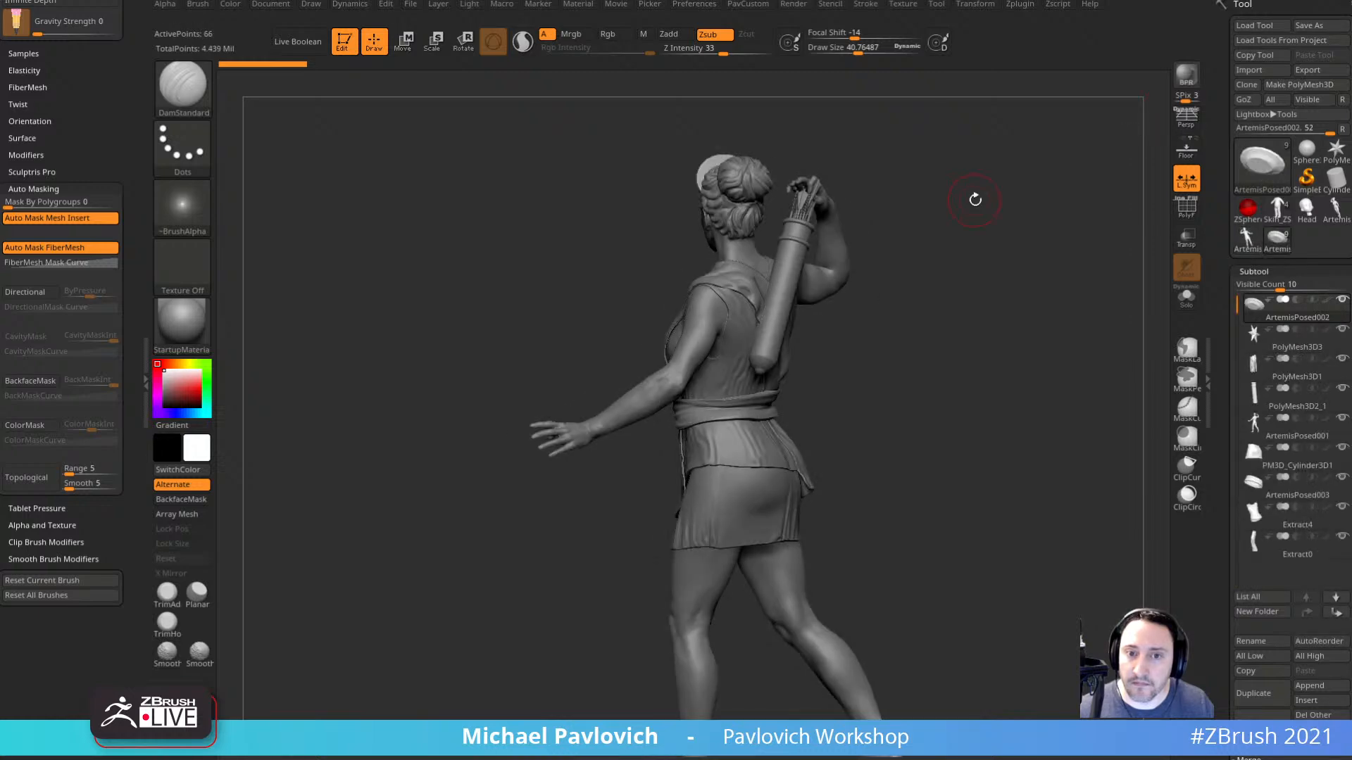
key("1")
mouse_move(975, 200)
left_mouse_down()
mouse_move(962, 226)
mouse_move(992, 366)
left_mouse_up()
Make the quiver on the Artemis figure's back the active subtool.
left_click(835, 183, "alt")
mouse_move(1014, 254)
left_mouse_down("alt")
mouse_move(1024, 369)
mouse_move(1003, 542)
left_mouse_up("alt")
mouse_move(1049, 429)
left_mouse_down()
mouse_move(1015, 426)
mouse_move(1058, 416)
mouse_move(1036, 437)
mouse_move(1077, 431)
mouse_move(1041, 437)
left_mouse_up()
key("s")
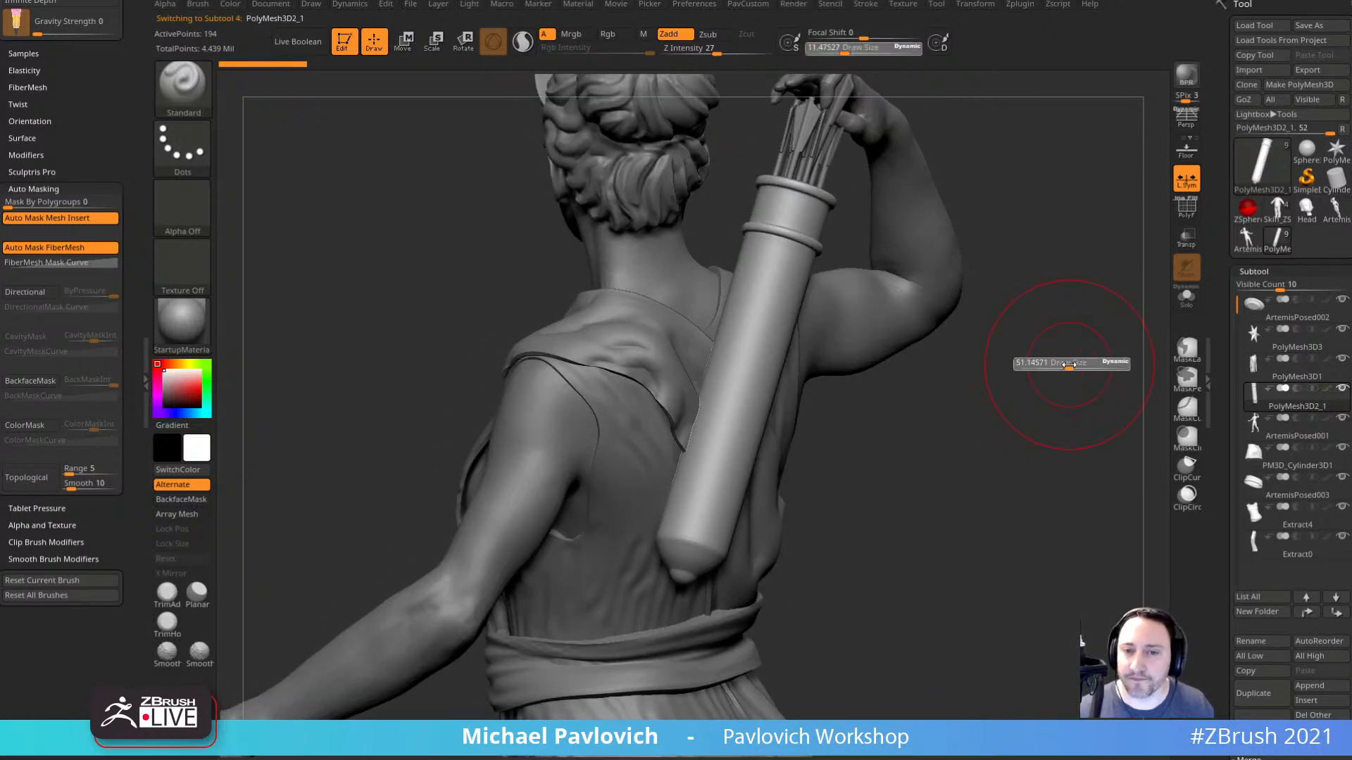
mouse_move(1068, 365)
left_mouse_down()
mouse_move(1056, 363)
mouse_move(1036, 269)
mouse_move(1029, 400)
mouse_move(1084, 416)
mouse_move(903, 445)
left_mouse_up()
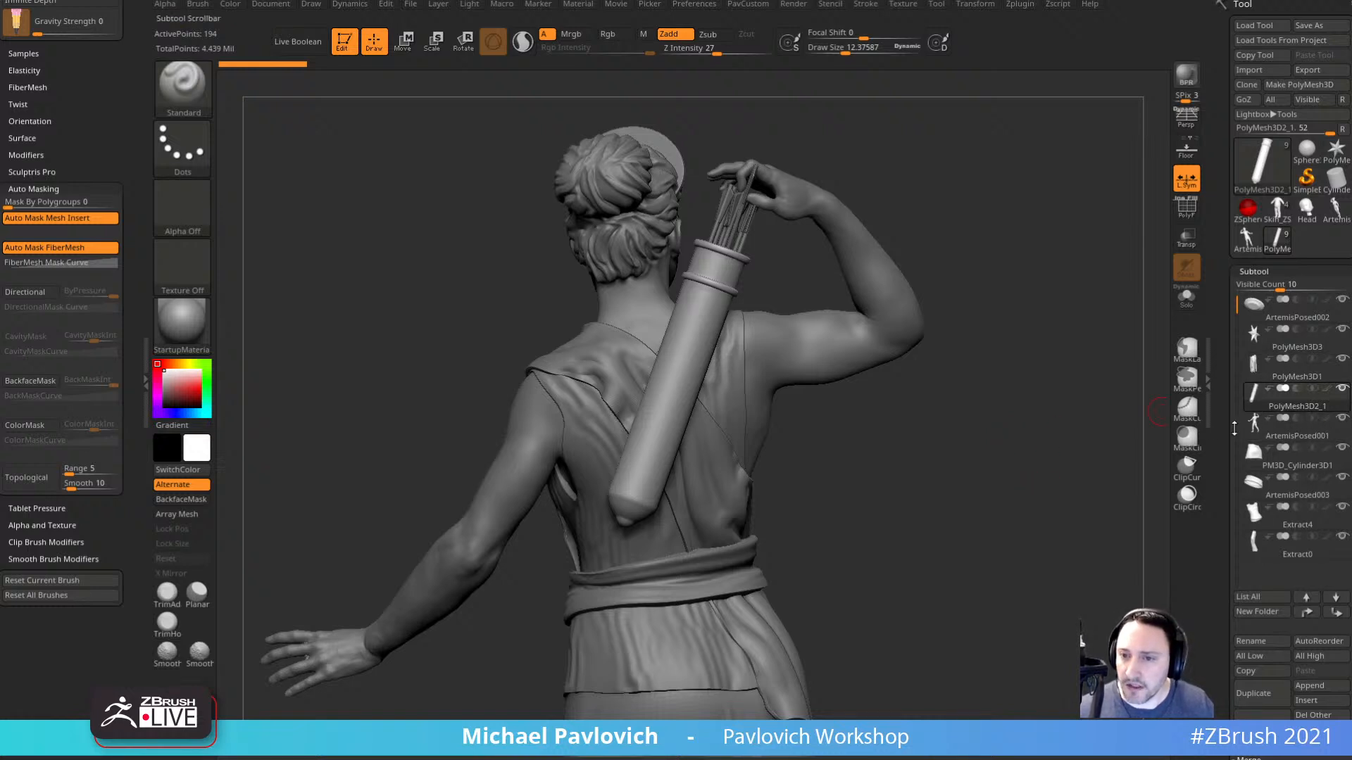
Enable multiple-subtool transpose on the gizmo and select only the quiver and its arrows.
mouse_move(991, 403)
left_mouse_down()
mouse_move(1014, 387)
mouse_move(990, 386)
mouse_move(1007, 381)
left_mouse_up()
key("w")
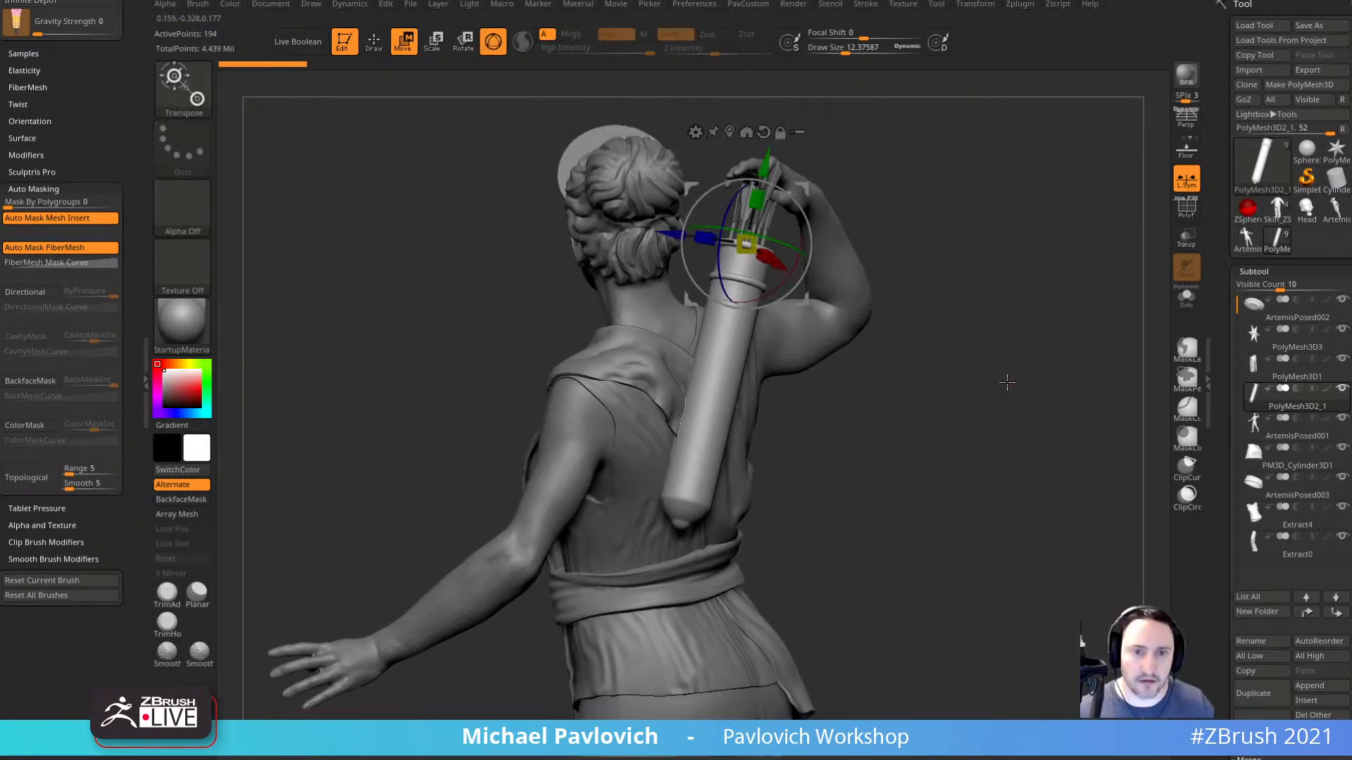
left_click(799, 133)
left_click(713, 213, "ctrl+shift")
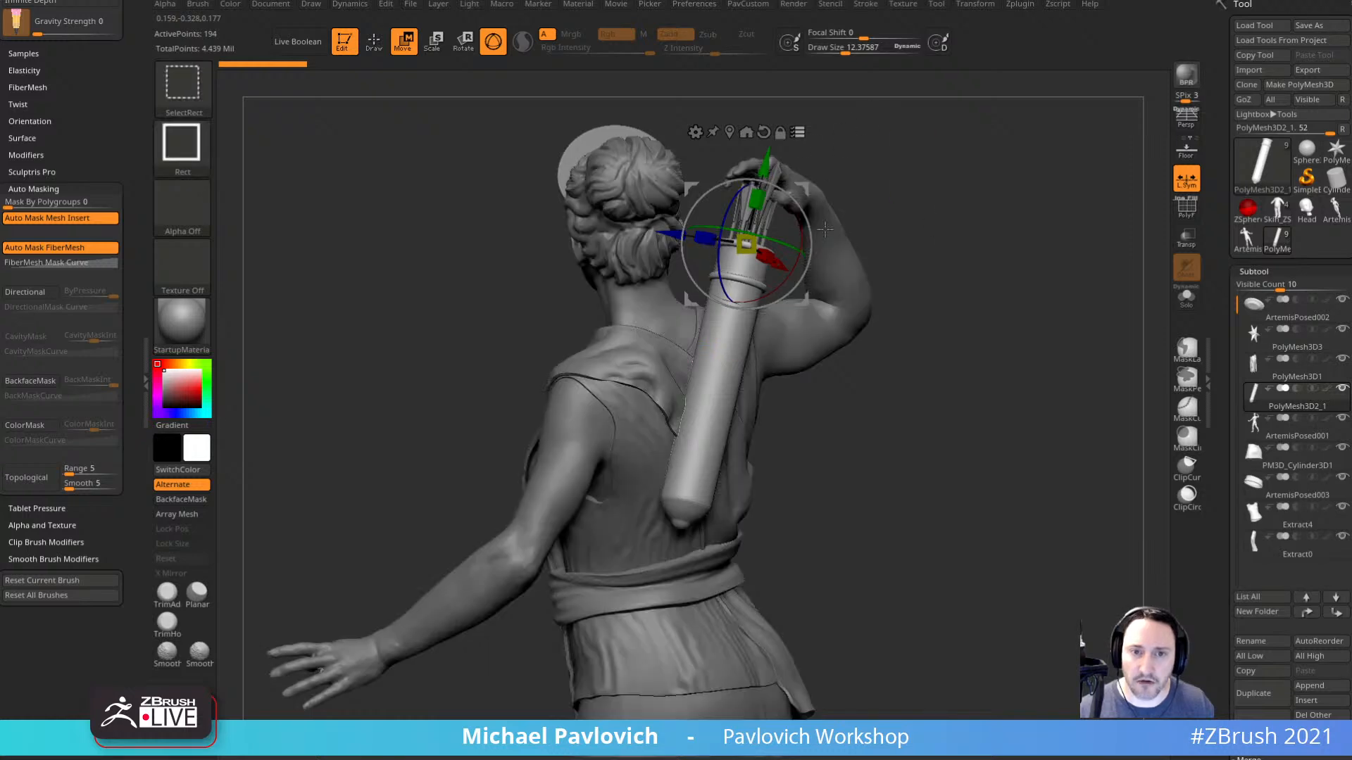
mouse_move(713, 213)
left_mouse_down()
mouse_move(761, 296)
mouse_move(1052, 340)
left_mouse_up()
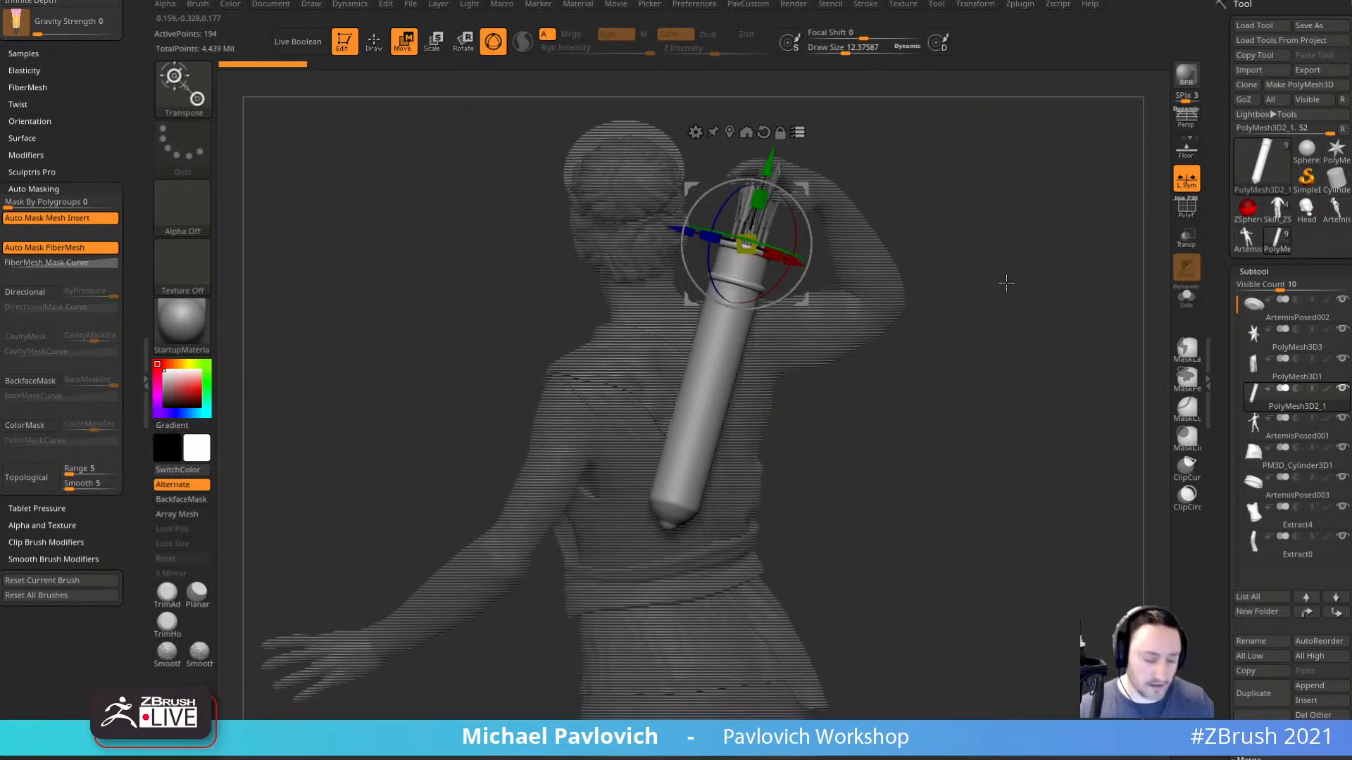
Group the selected quiver and arrow subtools into a new folder named Arrows.
key("ctrl+g")
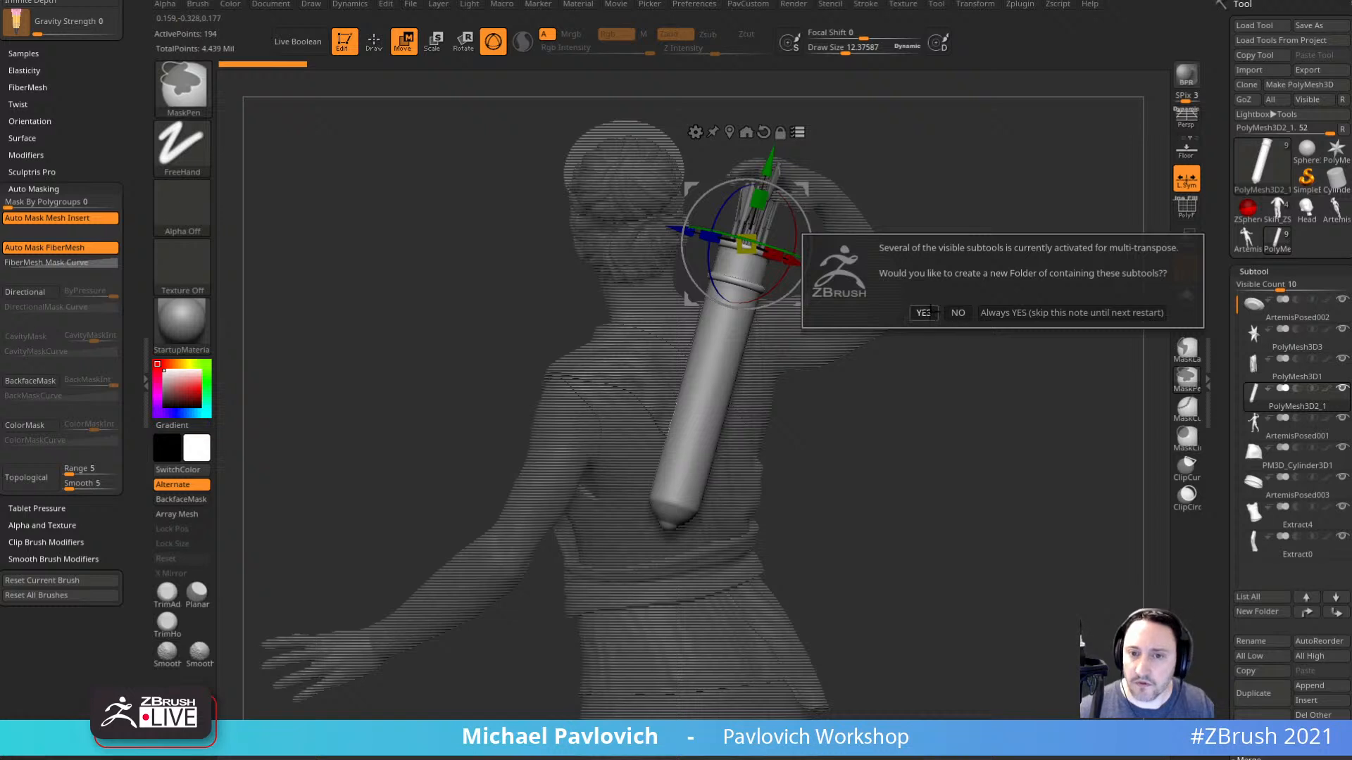
left_click(923, 313)
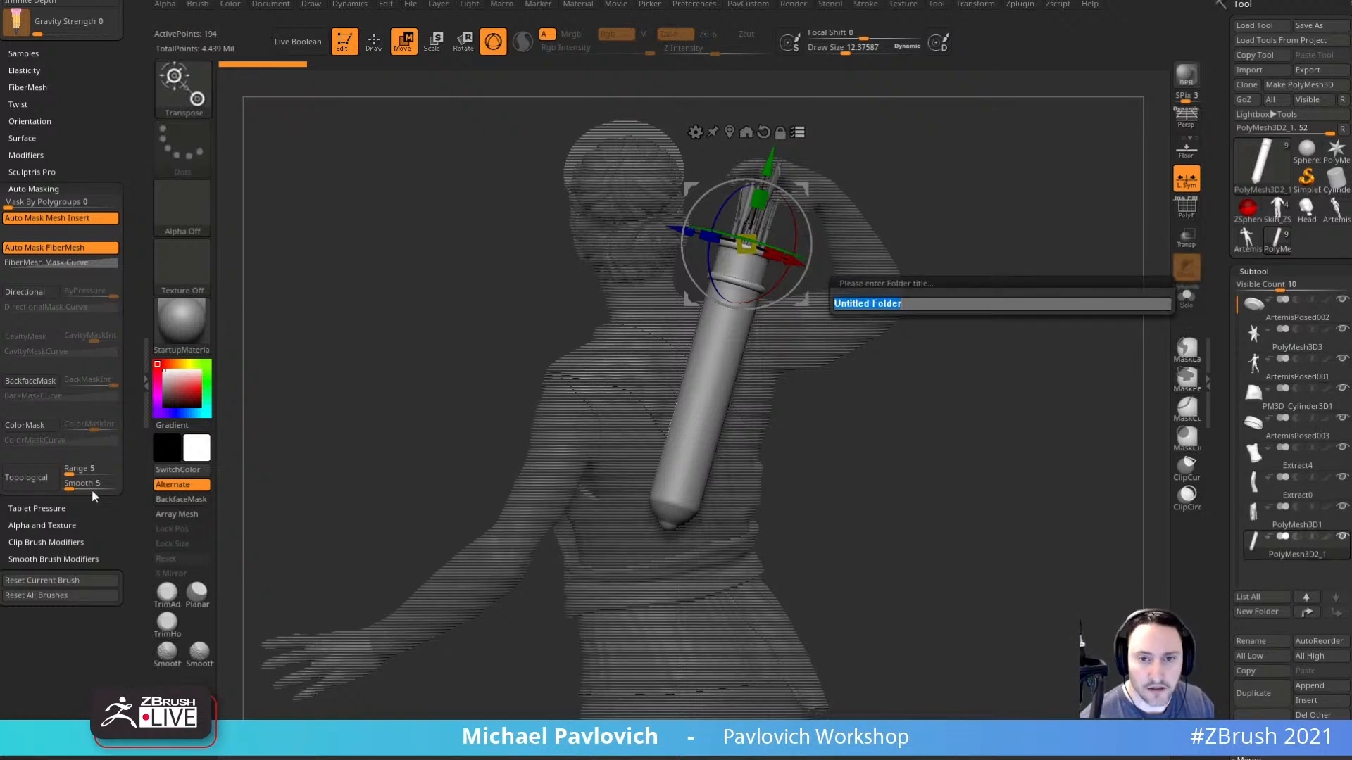
type("Arrows")
key("Return")
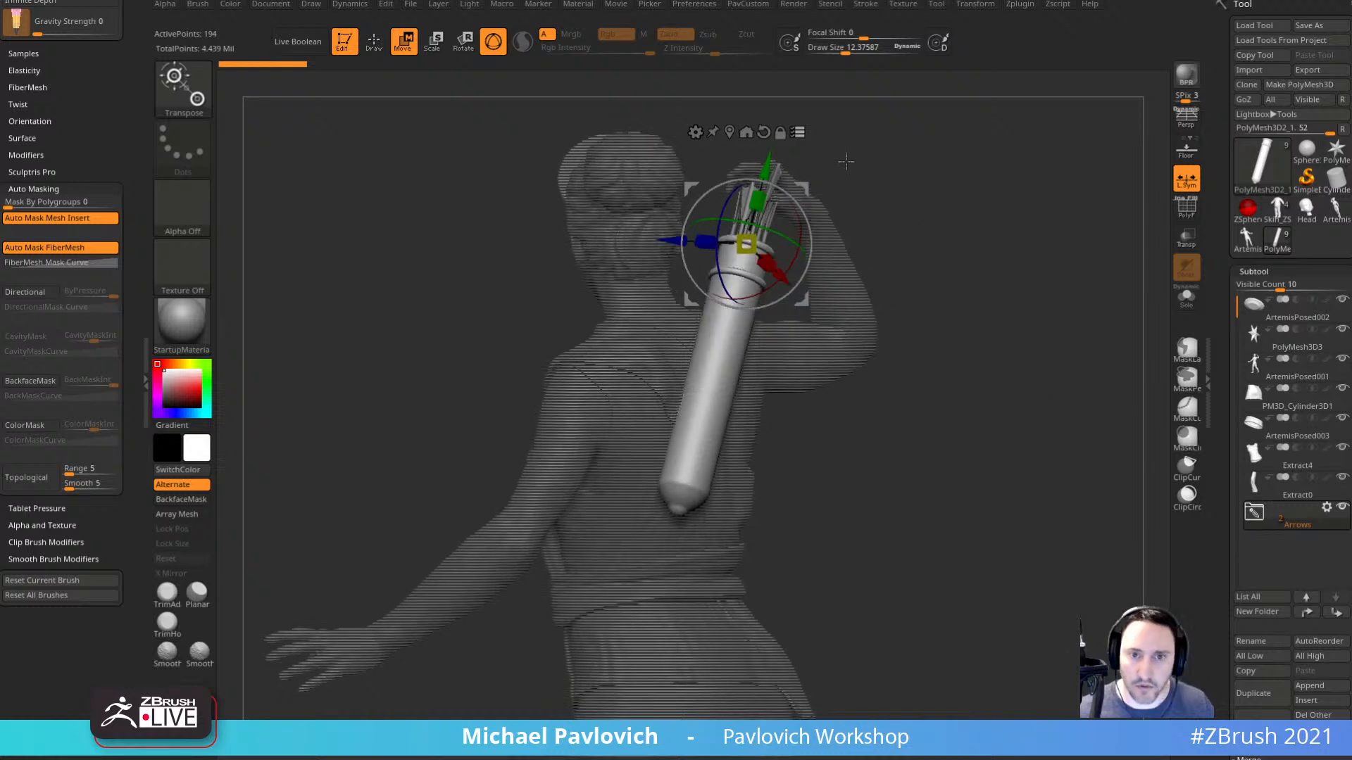
Copy the Arrows folder with SubTool Master.
left_click(1014, 6)
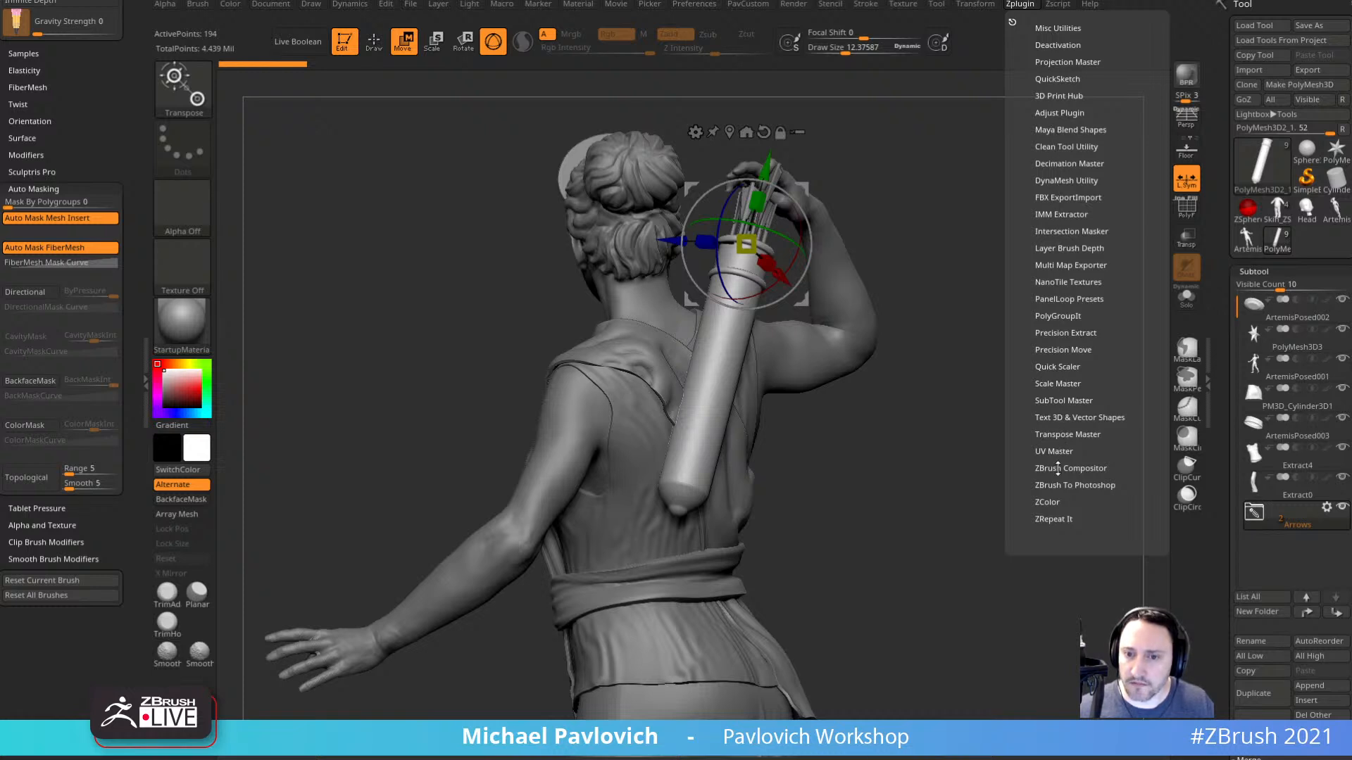
left_click(1046, 400)
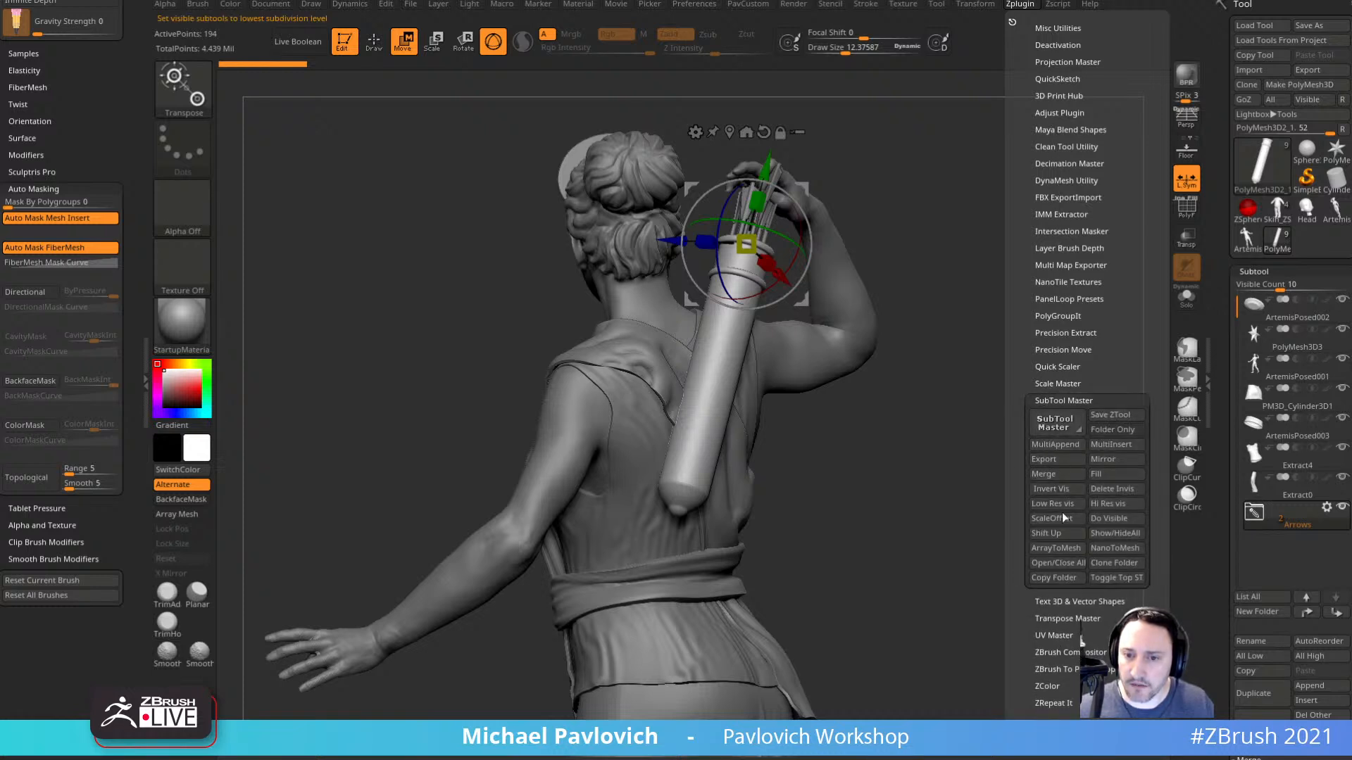
left_click(1058, 579)
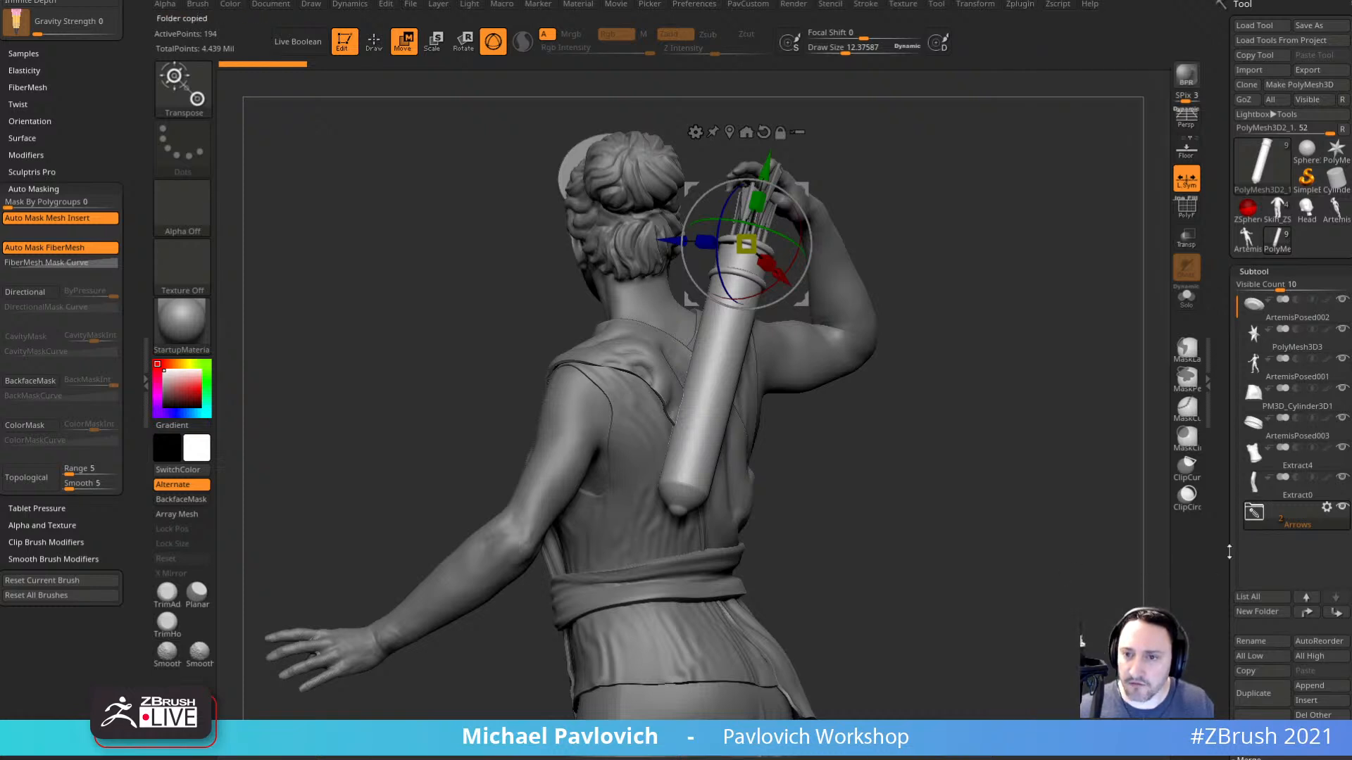
Switch back to the baby tool and paste the copied Arrows folder into it with SubTool Master.
left_click(1277, 210)
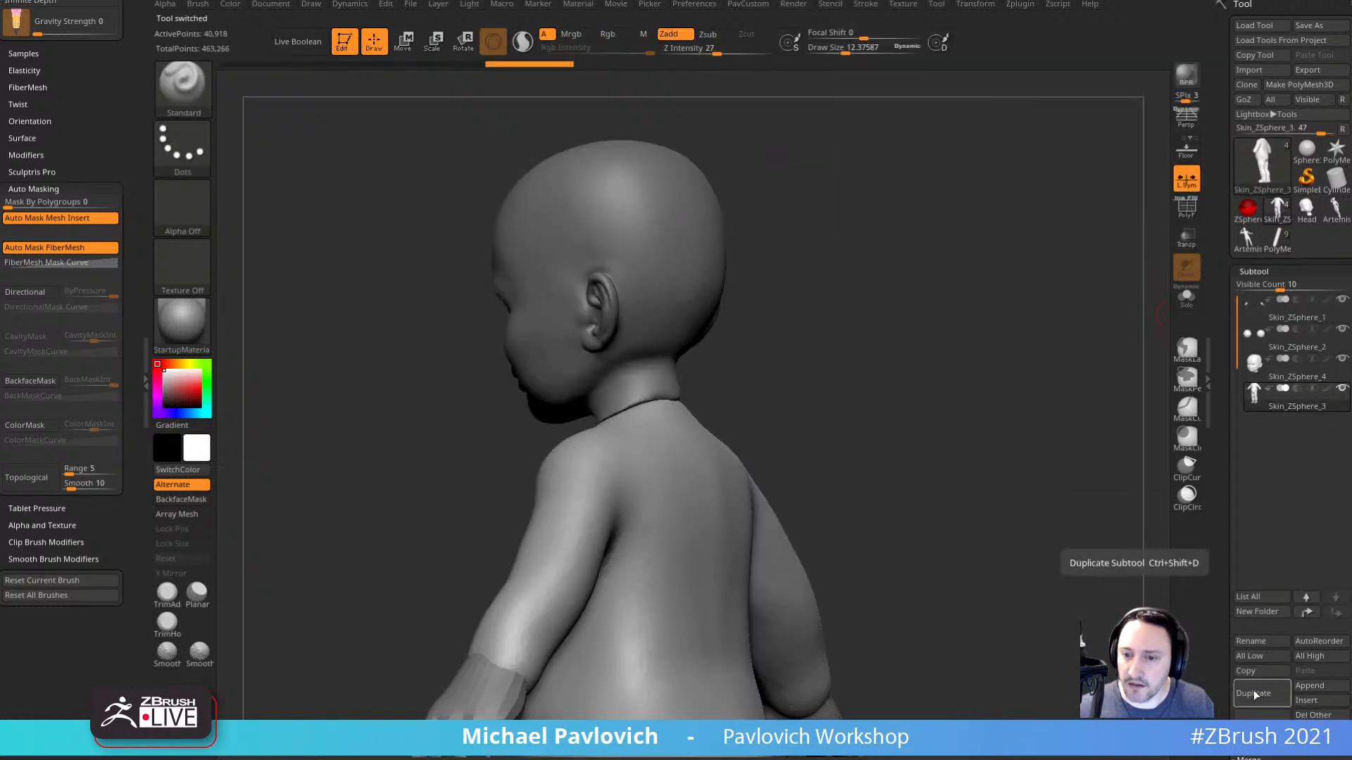
left_click_drag(1221, 681, 1224, 597)
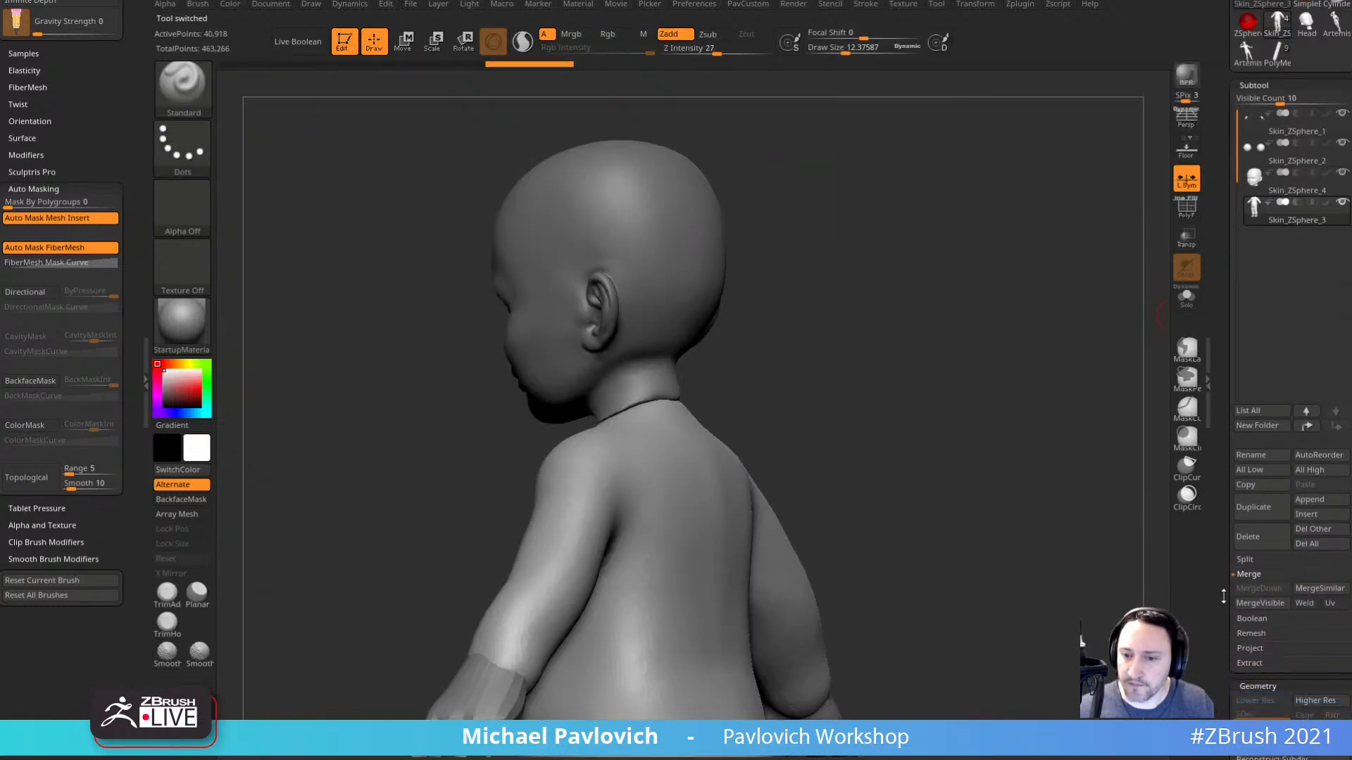
left_click(1019, 4)
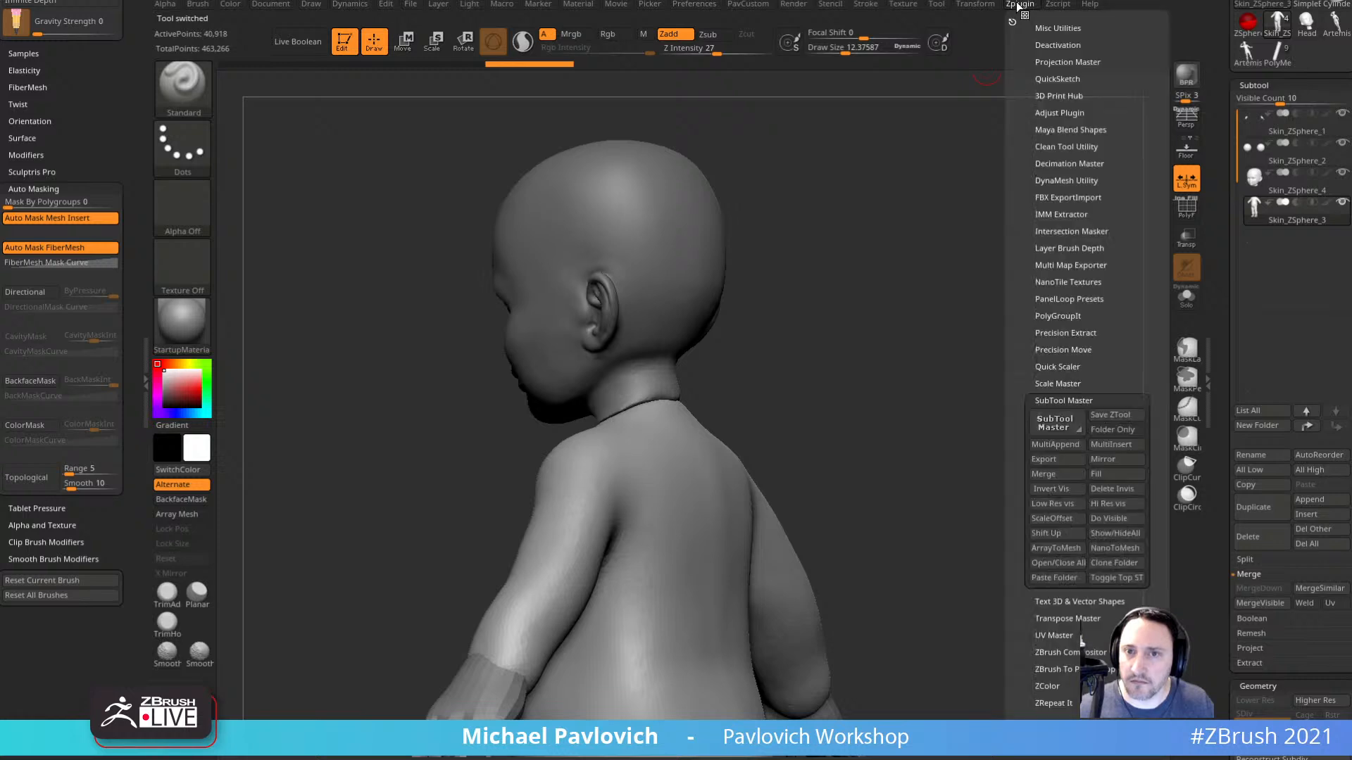
left_click(1075, 579)
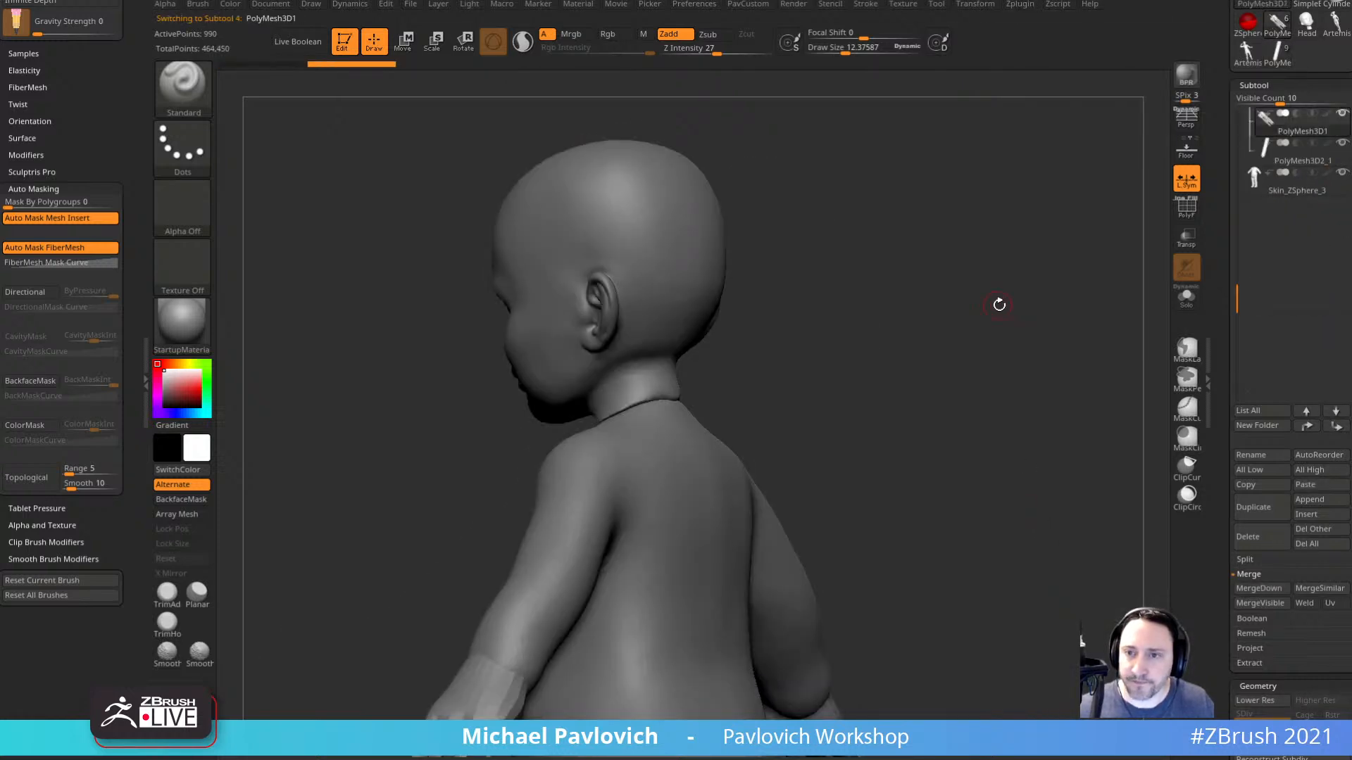
Set the Arrows folder as the transpose selection so only the quiver and its arrows are affected.
left_click_drag(999, 304, 999, 247)
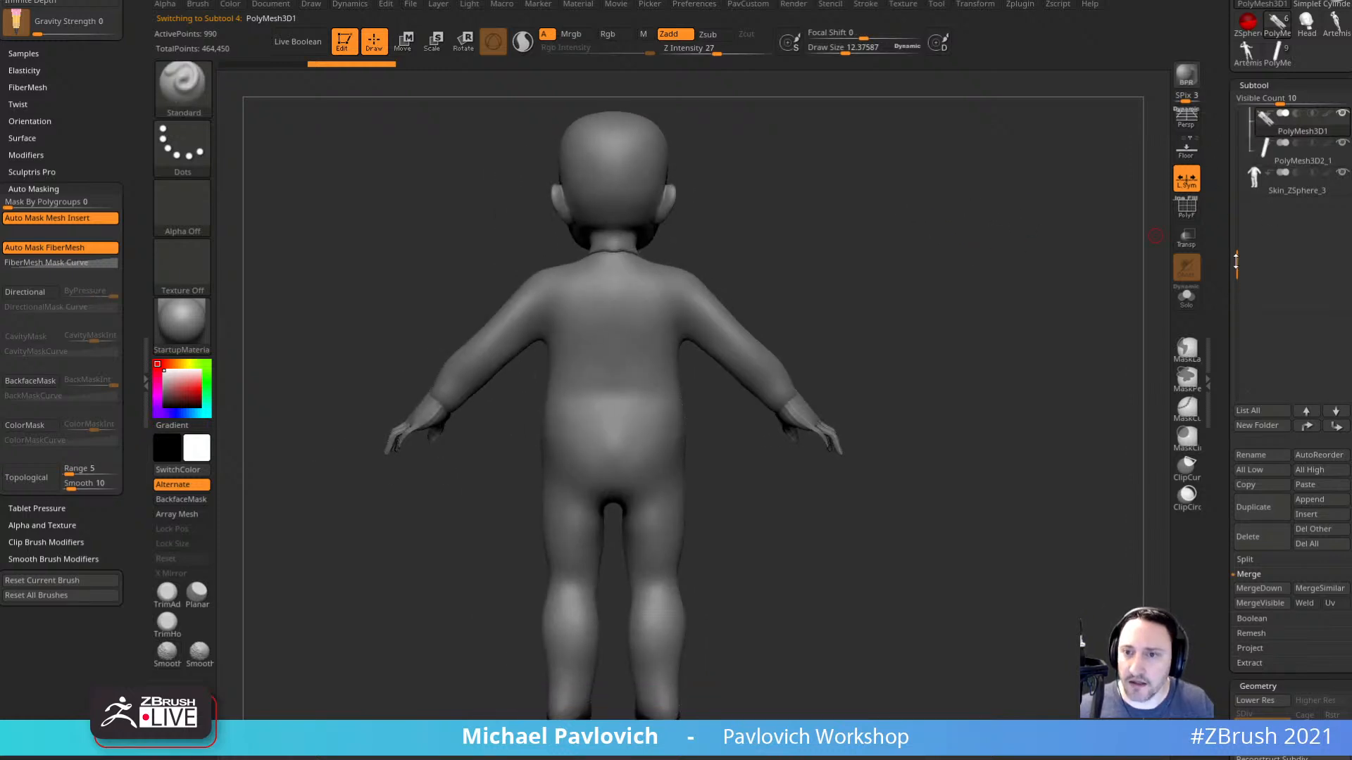
left_click(1329, 144)
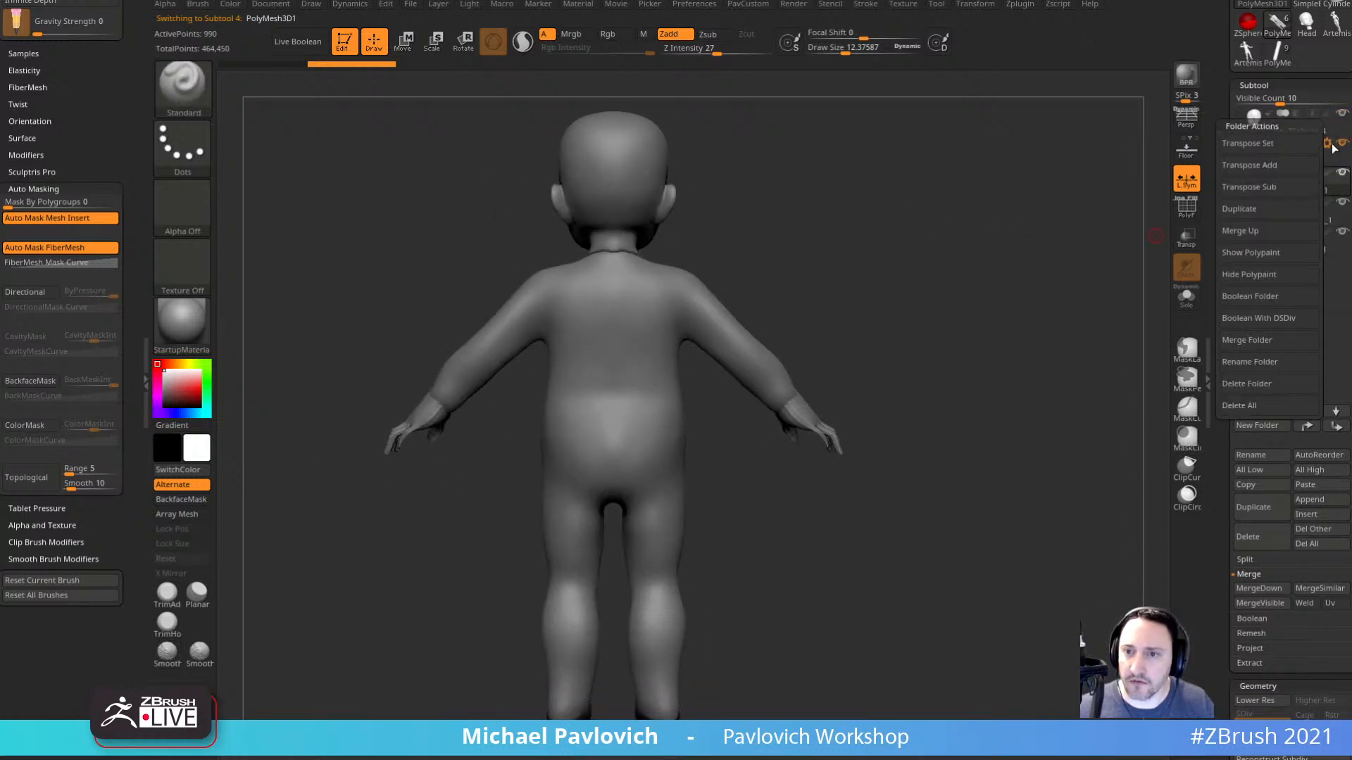
left_click(1266, 146)
left_click_drag(990, 293, 1015, 420)
key("f")
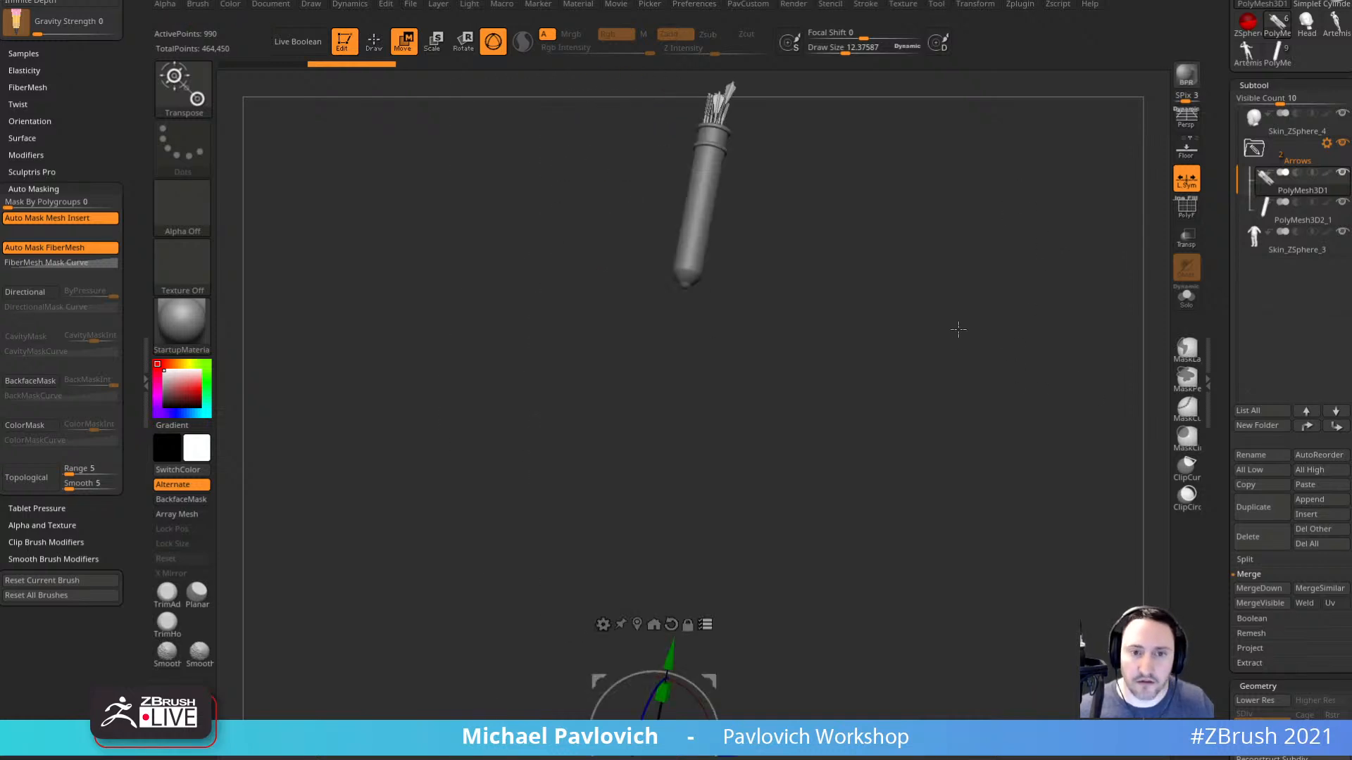
Scale down the quiver and arrows together toward the baby's size.
left_click_drag(958, 329, 950, 247)
left_click_drag(929, 441, 921, 338, "alt")
left_click_drag(921, 338, 917, 413)
left_click_drag(959, 619, 1005, 423, "alt")
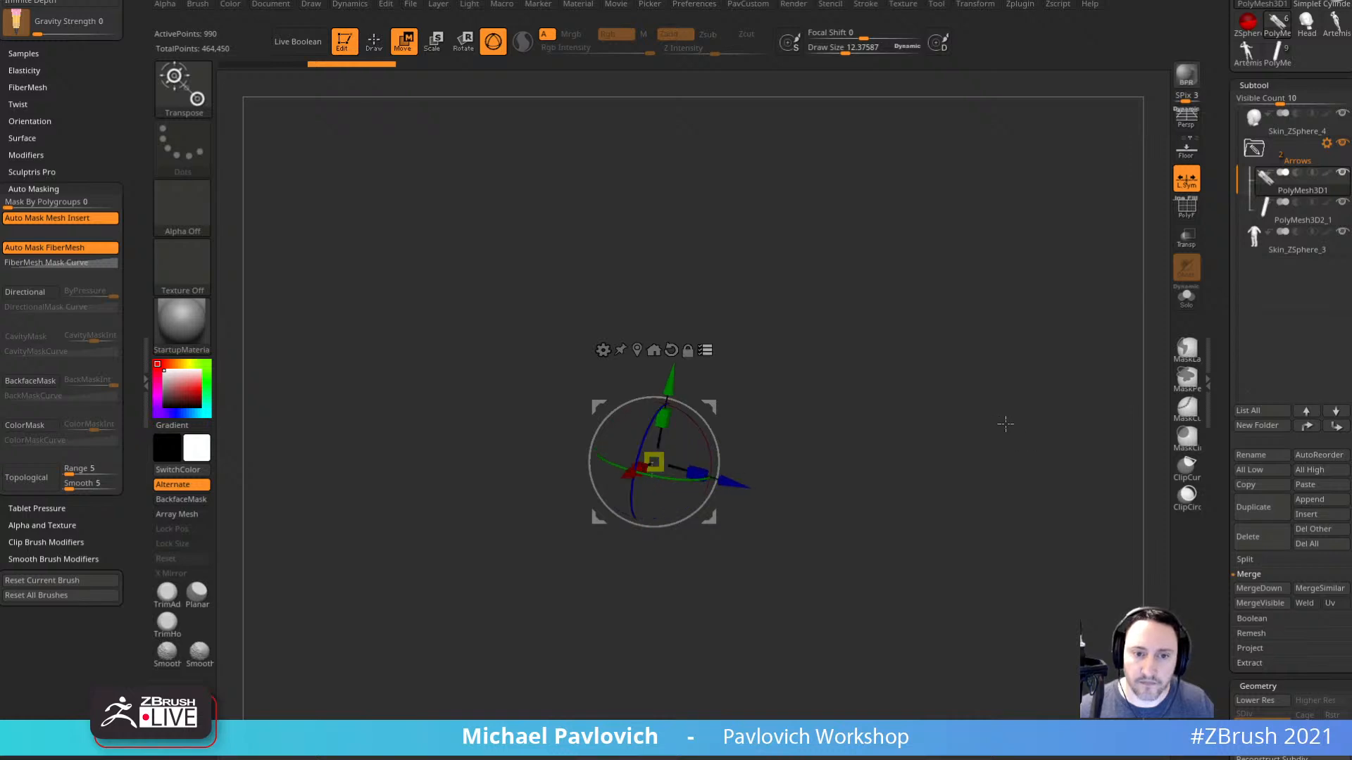
left_click_drag(978, 331, 974, 432, "alt")
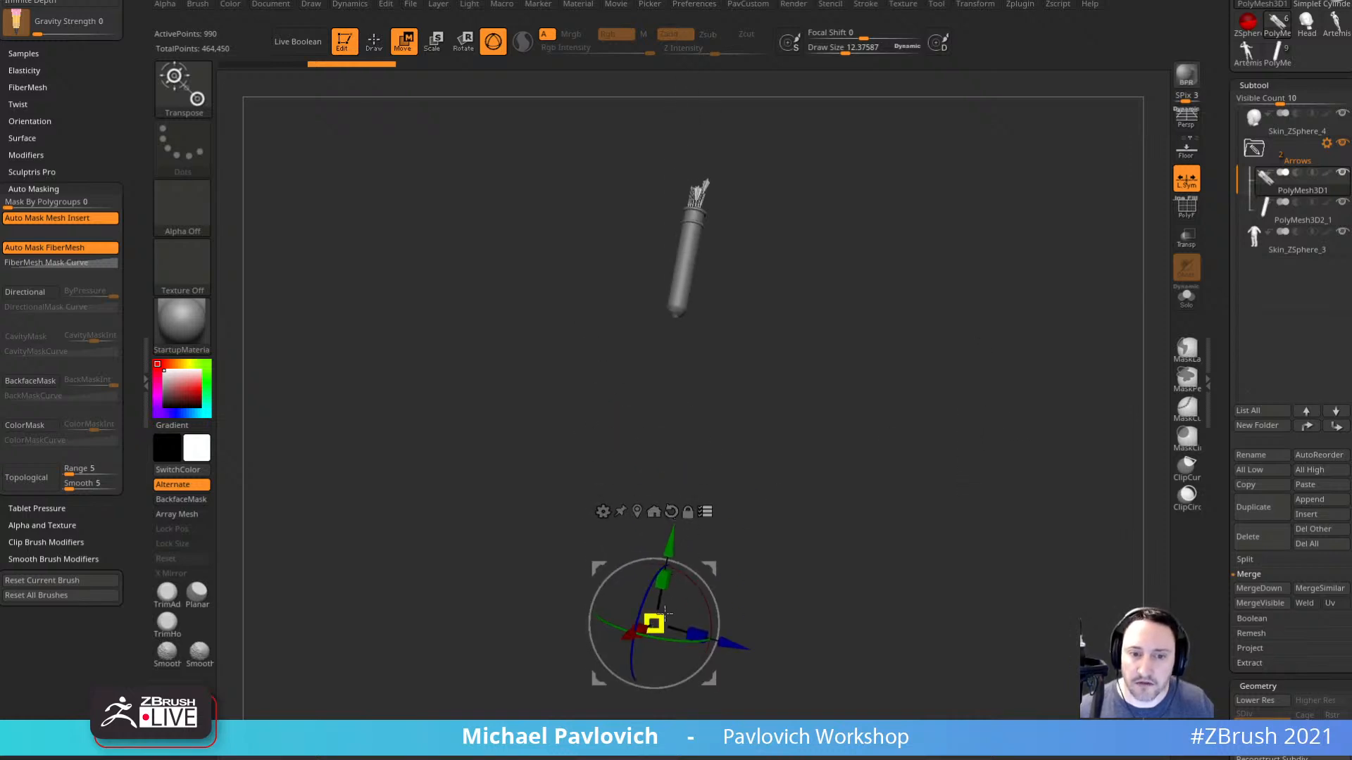
mouse_move(662, 618)
left_mouse_down()
mouse_move(641, 631)
mouse_move(652, 625)
left_mouse_up()
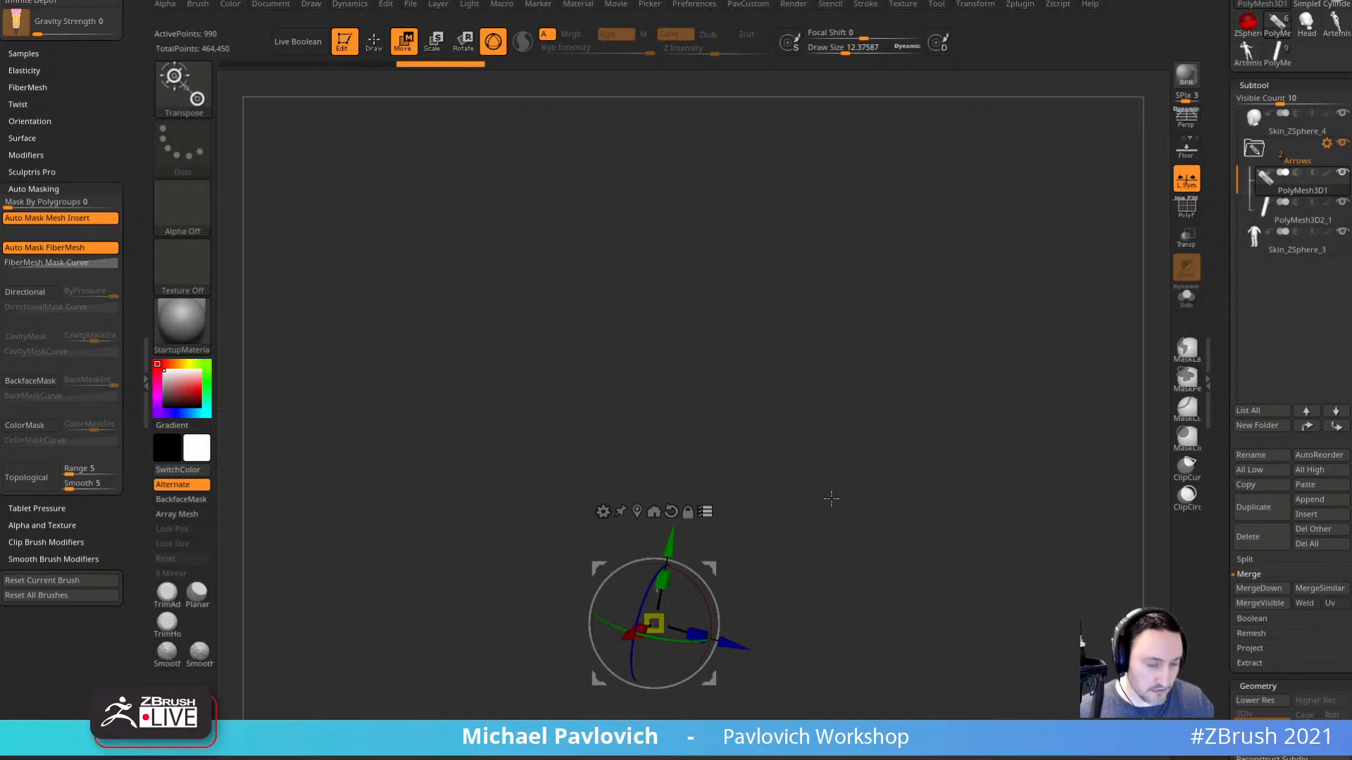
key("f")
key("f")
key("f")
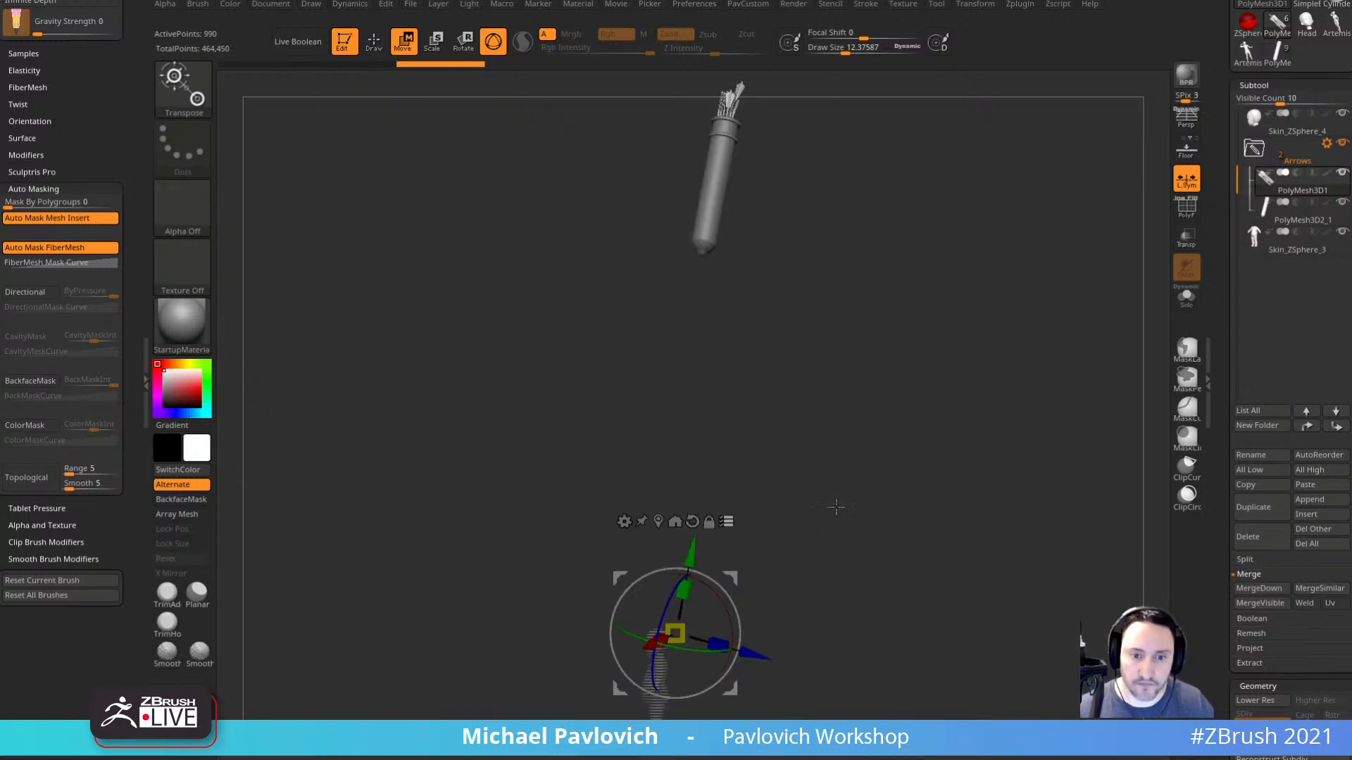
left_click_drag(675, 632, 675, 634)
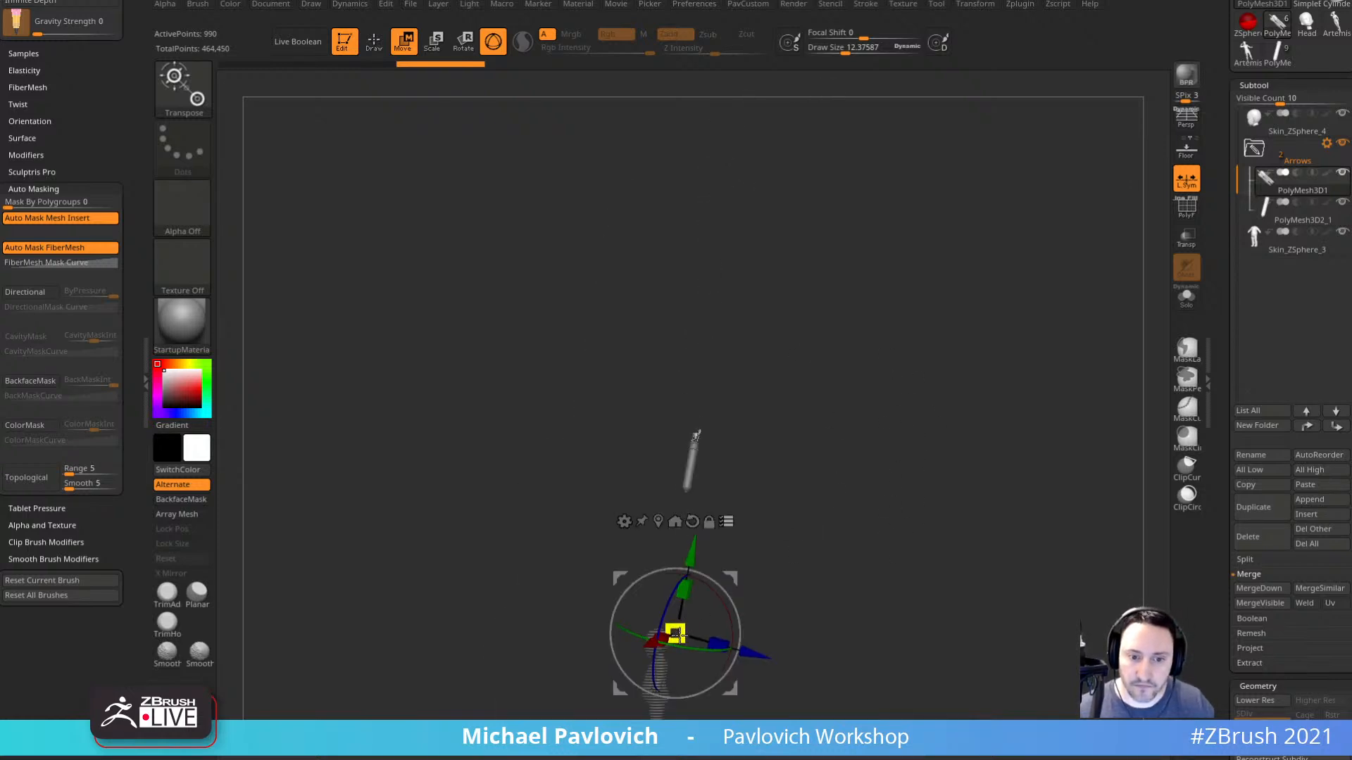
Recentre the unlocked gizmo and move the quiver and arrows down onto the baby's back.
left_click(659, 521)
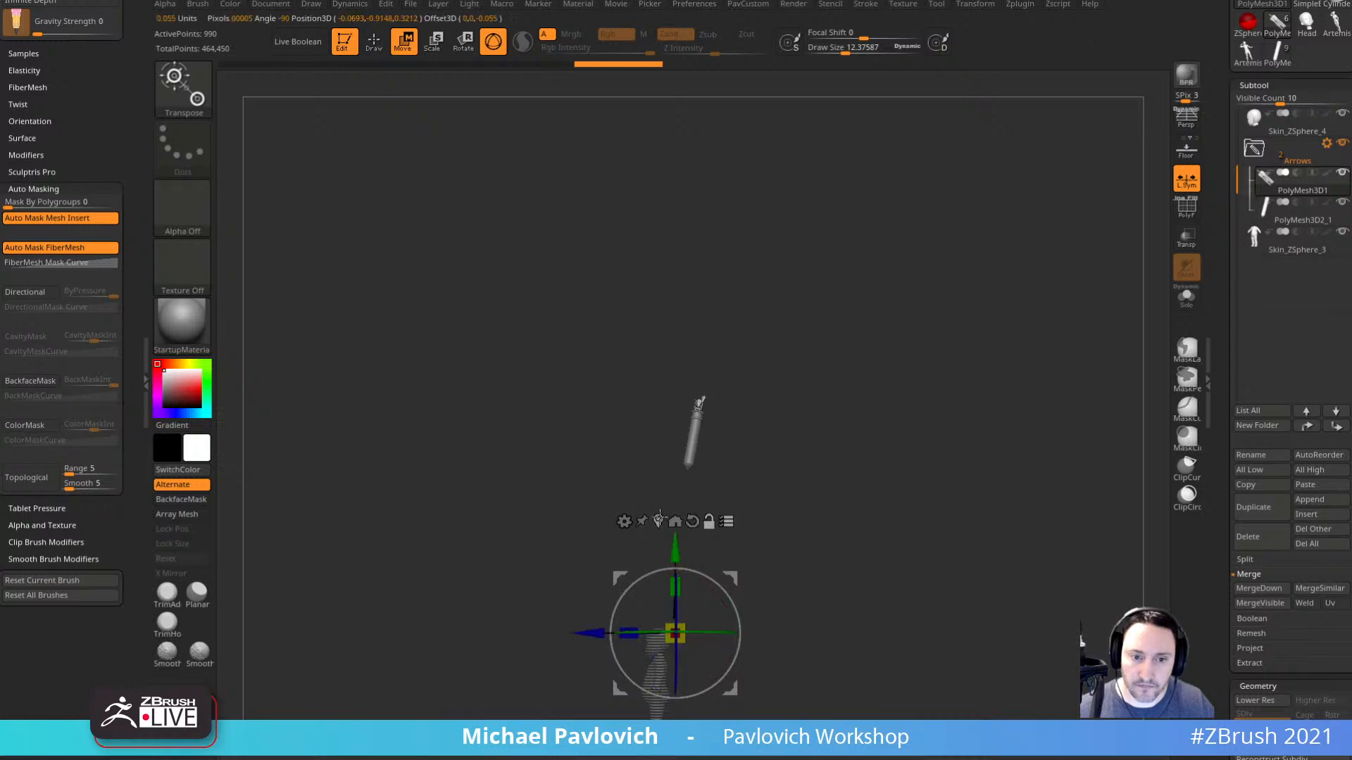
left_click(659, 519, "alt")
left_click_drag(754, 353, 737, 591)
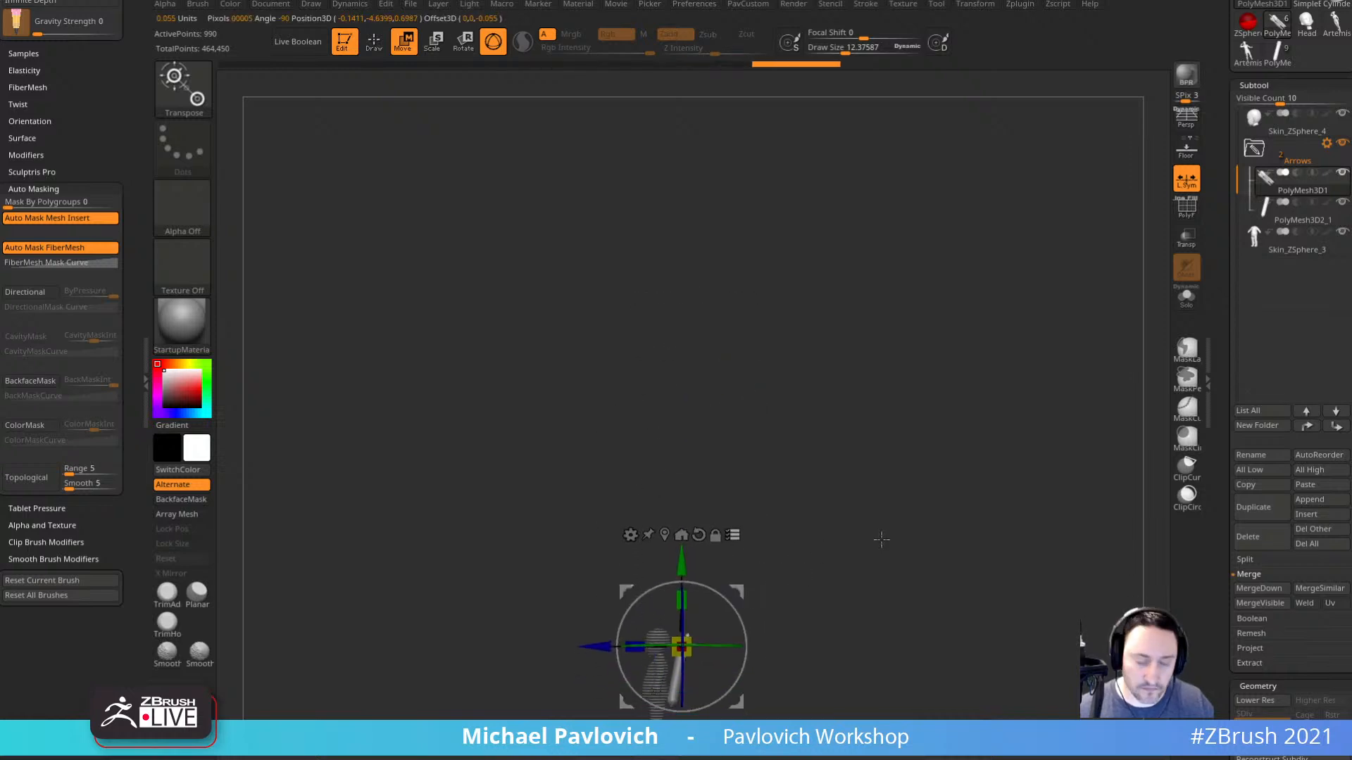
key("f")
right_click_drag(876, 528, 981, 379, "ctrl")
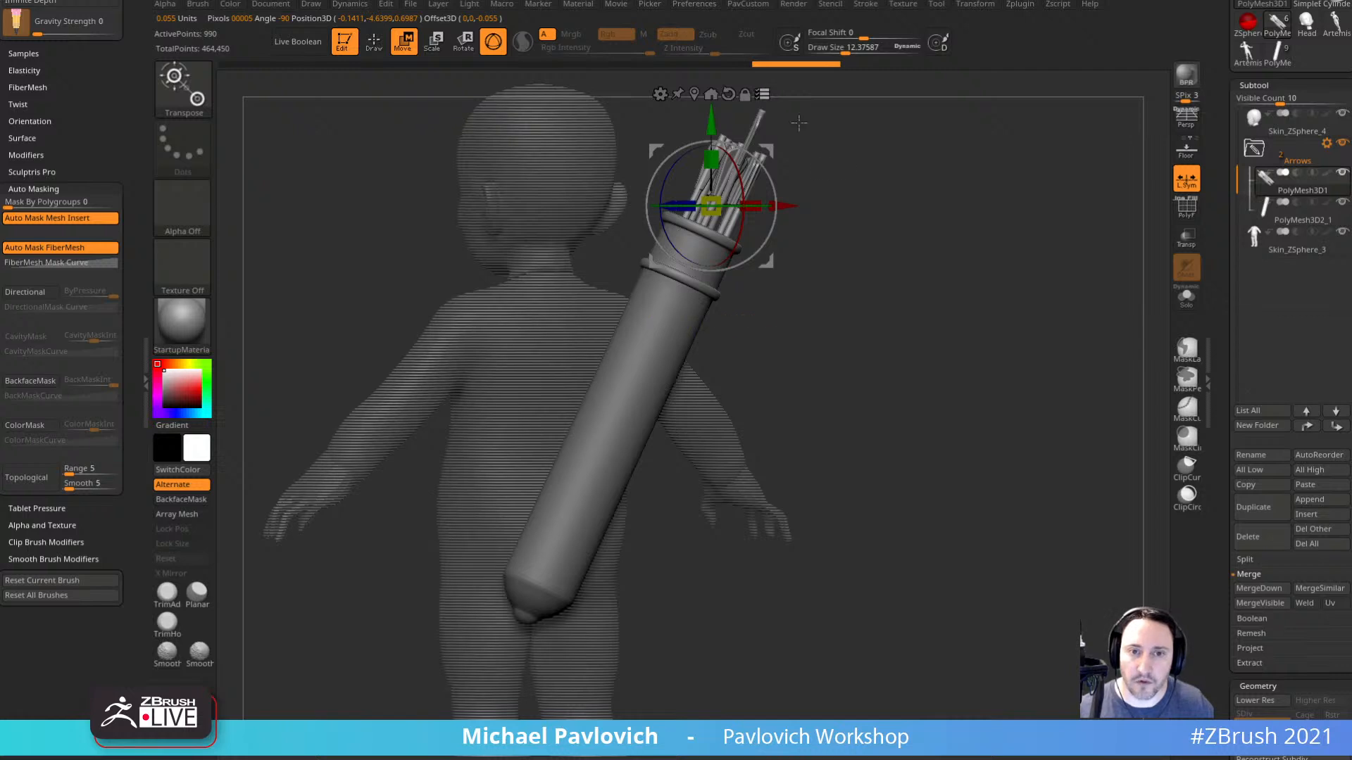
mouse_move(758, 319)
right_mouse_down()
mouse_move(938, 346)
mouse_move(930, 379)
mouse_move(899, 407)
mouse_move(1007, 363)
mouse_move(1002, 350)
right_mouse_up()
Select the quiver, show its polyframe, and mask it so only the lower end stays free to move.
key("q")
left_click(740, 383, "alt")
key("w")
key("shift+f")
left_click_drag(802, 597, 572, 463, "ctrl")
right_click_drag(954, 355, 1006, 350, "alt")
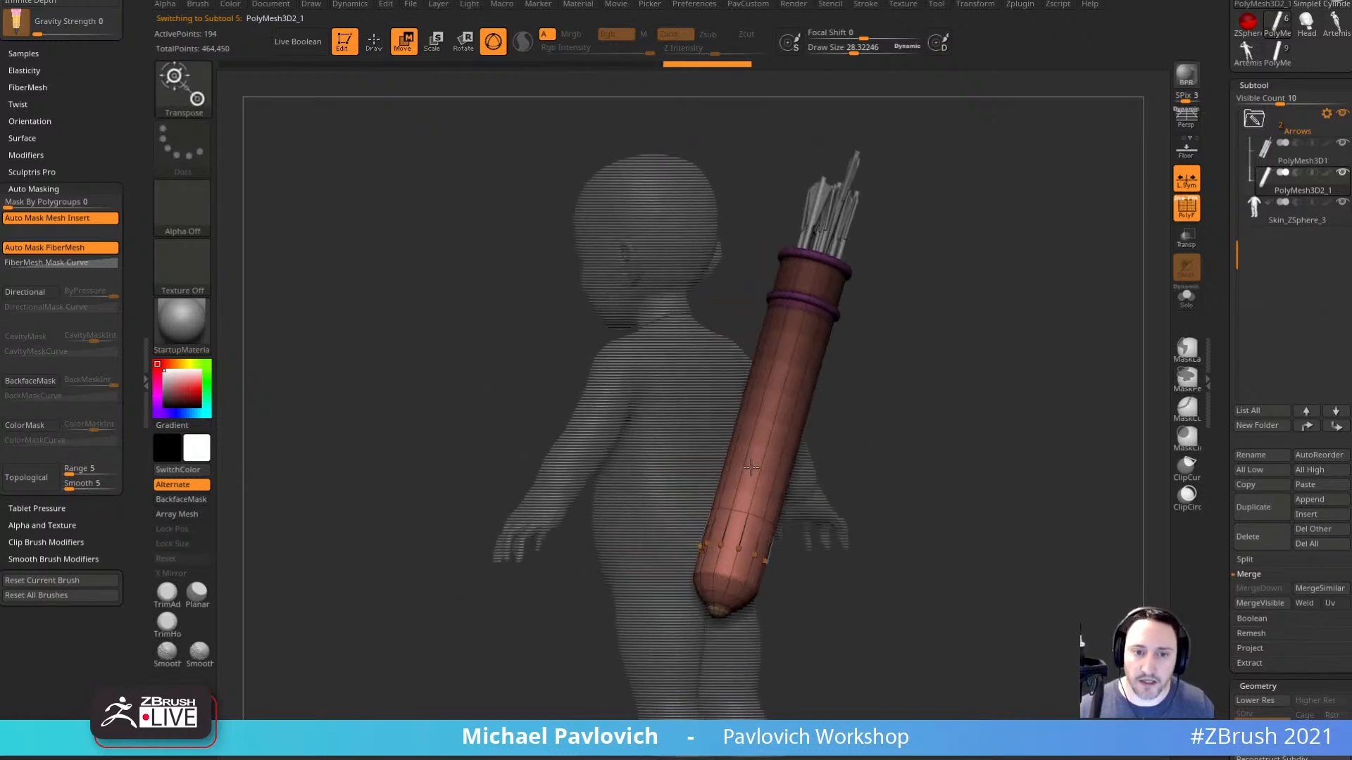
Shorten the quiver by moving its unmasked lower end along its length toward the rim.
right_click_drag(921, 414, 862, 478, "alt")
right_click_drag(1035, 386, 1003, 409)
left_click(1186, 302)
left_click(729, 360, "alt")
right_click_drag(921, 396, 933, 338)
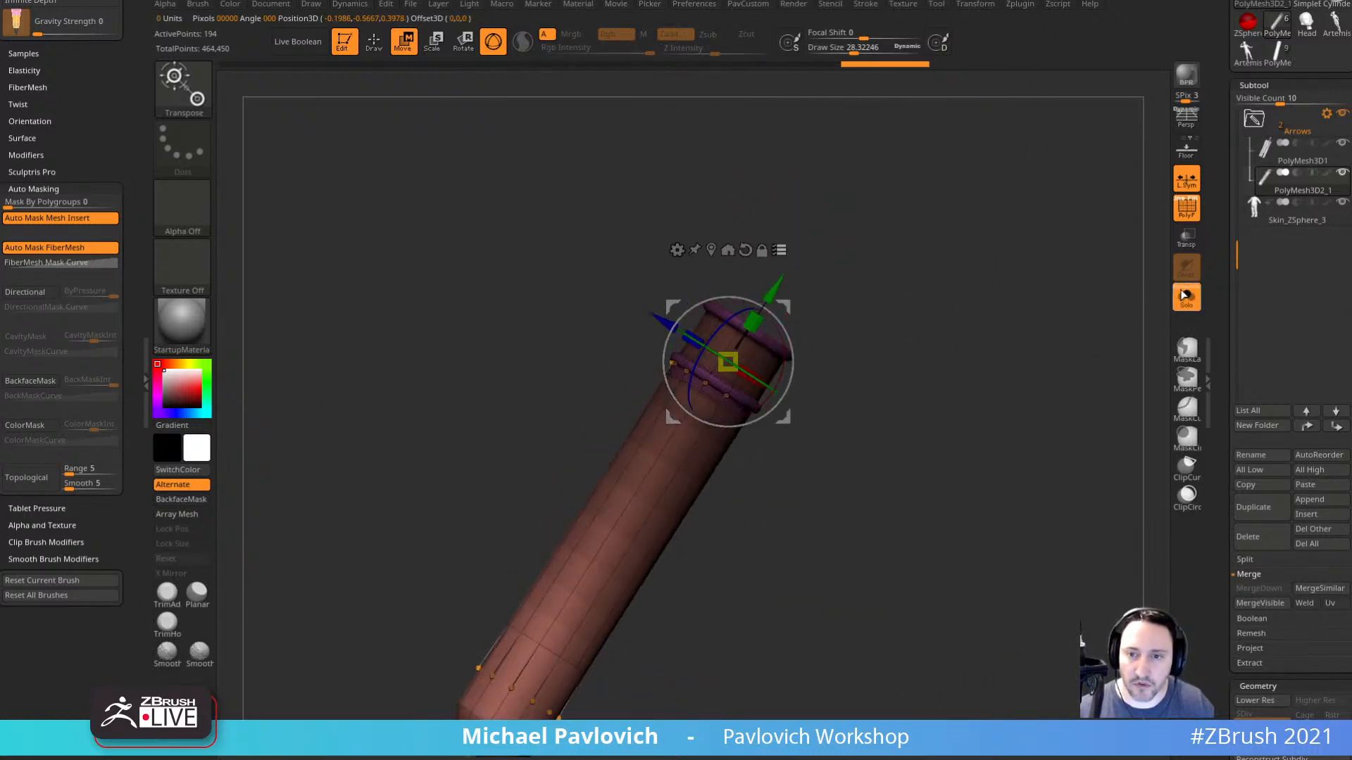
left_click(1186, 299)
right_click_drag(1020, 327, 986, 345)
left_click_drag(781, 289, 854, 166)
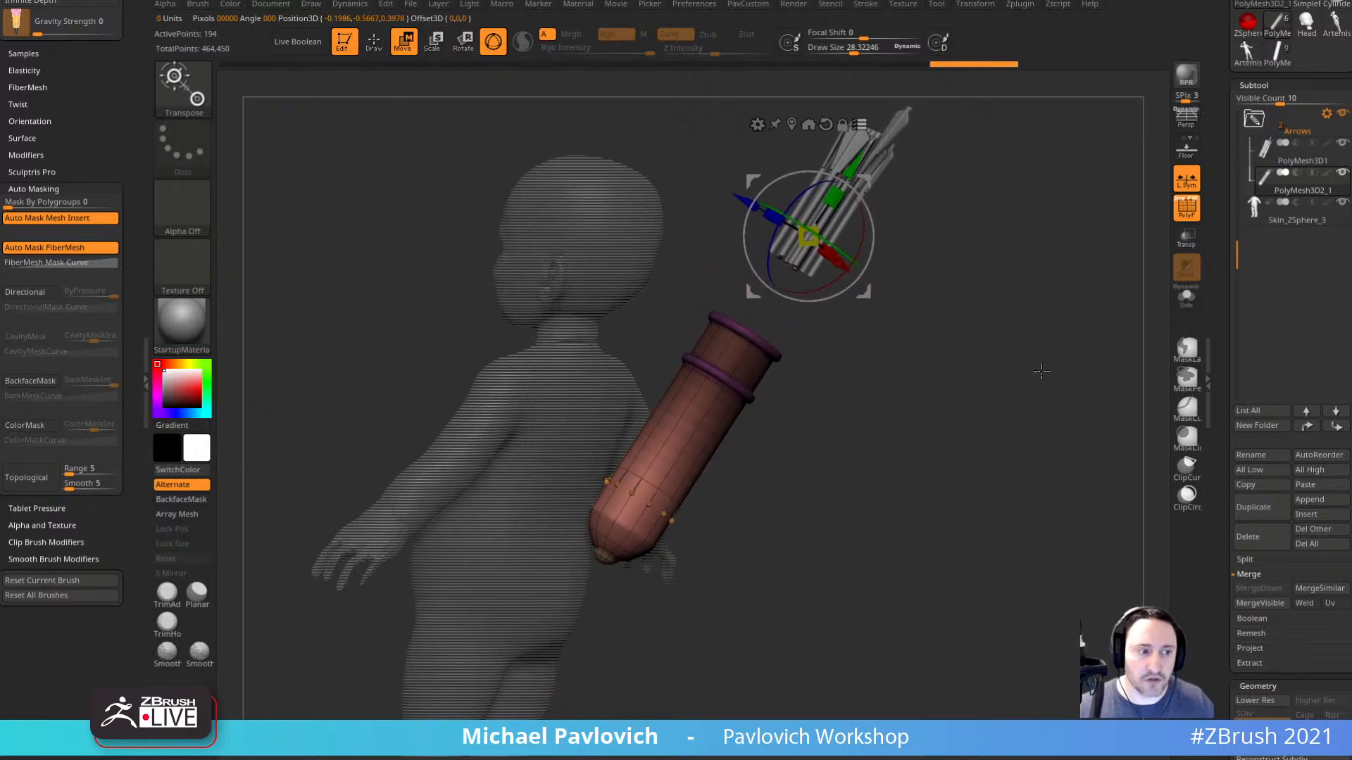
right_click_drag(1041, 371, 1025, 357)
right_click_drag(1043, 303, 1028, 347)
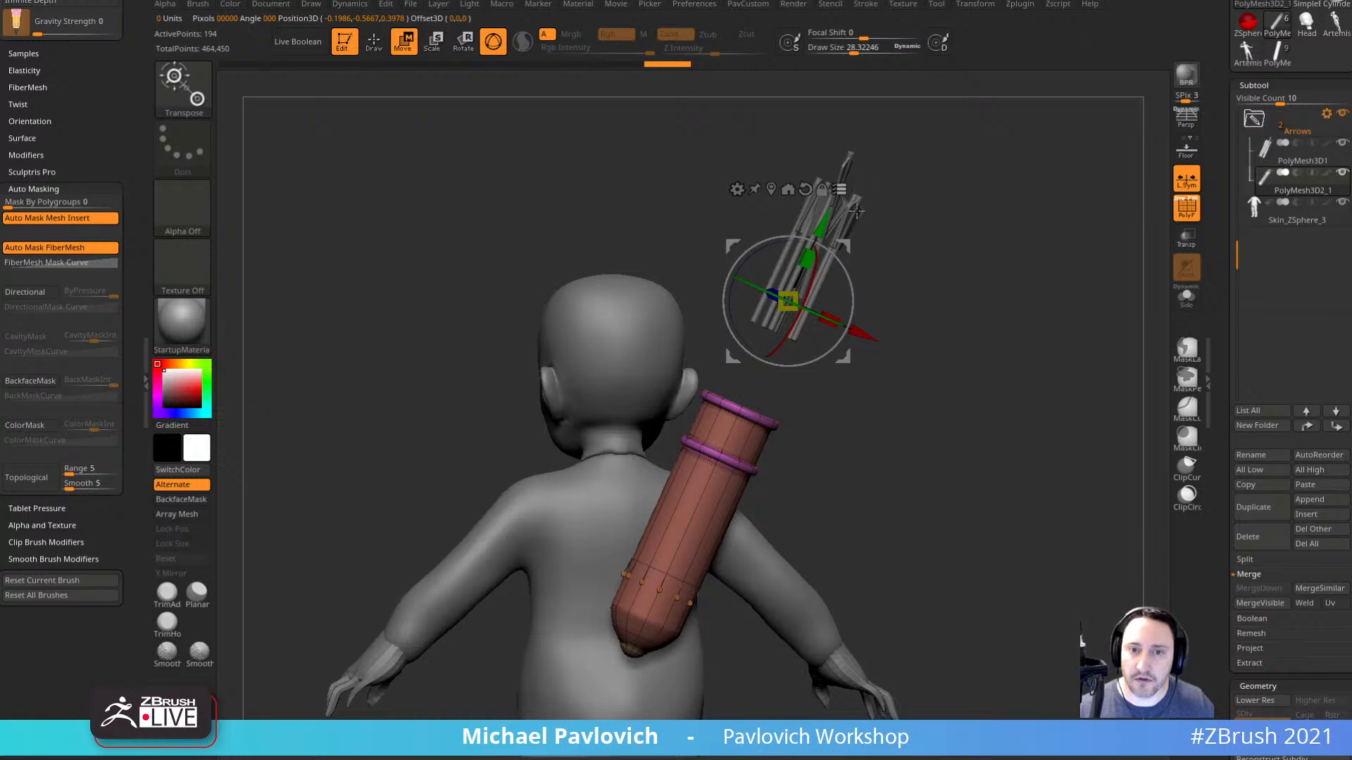
Turn off transposing of all selected subtools and make the arrows the active subtool.
right_click_drag(914, 202, 947, 203)
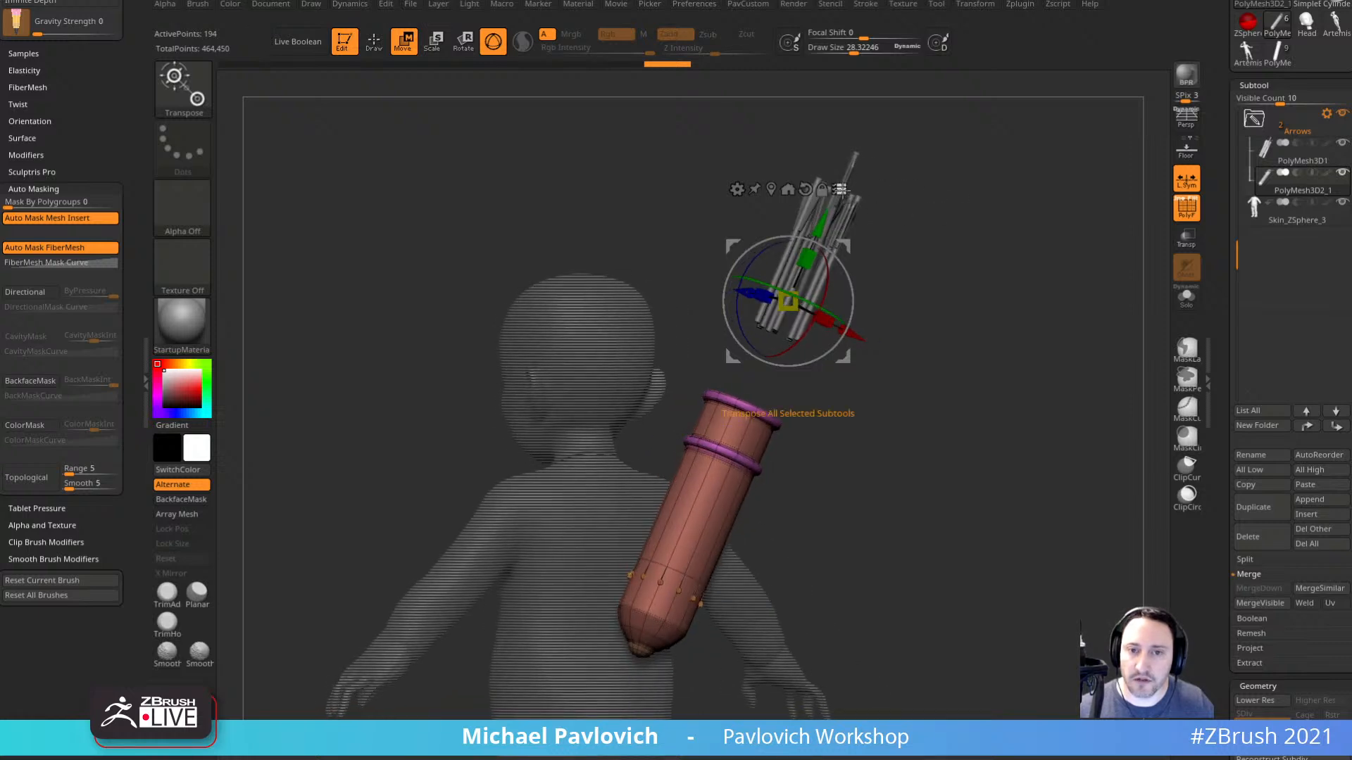
left_click(842, 190)
left_click(853, 224, "alt")
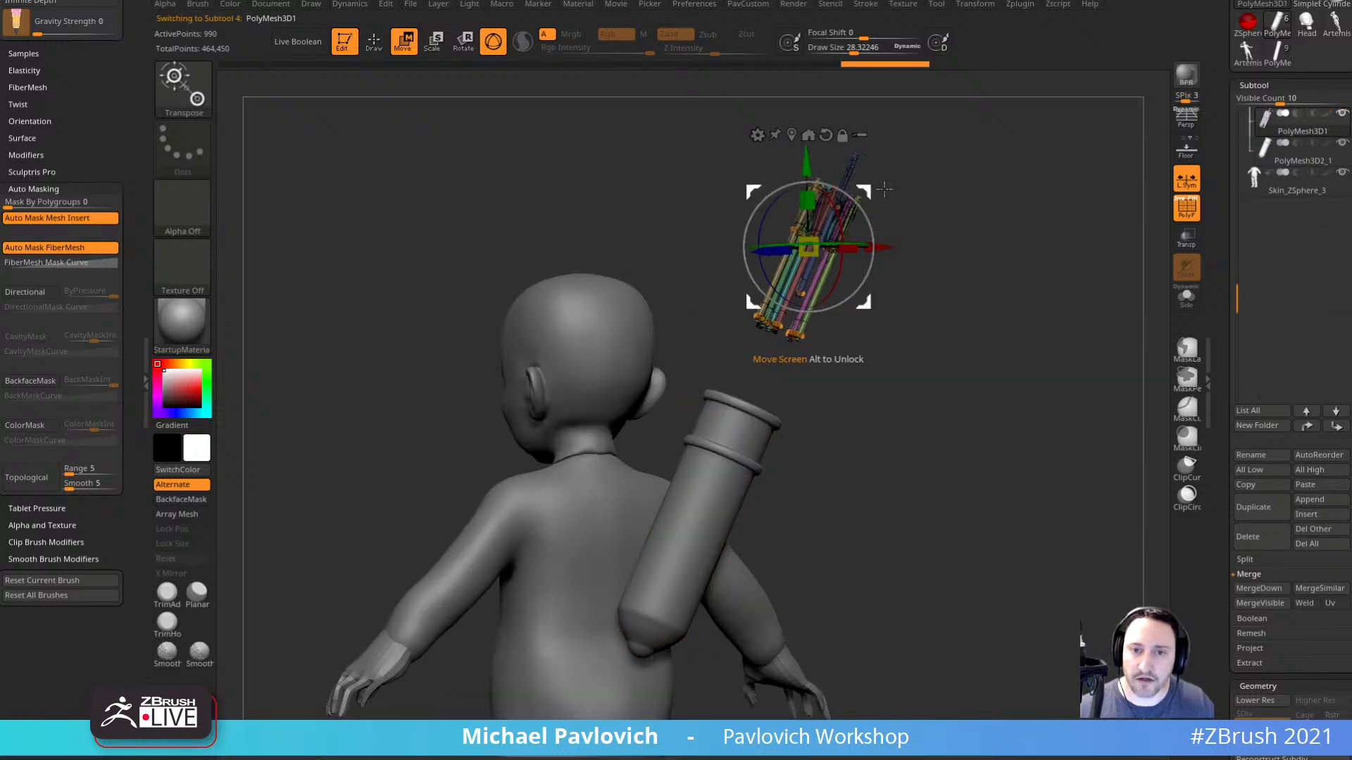
right_click_drag(947, 213, 1029, 396)
key("shift+d")
Align the gizmo to the quiver and slide the arrows down into its opening.
left_click(703, 462, "alt")
right_click_drag(1046, 479, 951, 365, "ctrl")
left_click_drag(678, 459, 597, 660)
right_click_drag(1008, 485, 989, 404, "ctrl")
right_click_drag(989, 405, 899, 425)
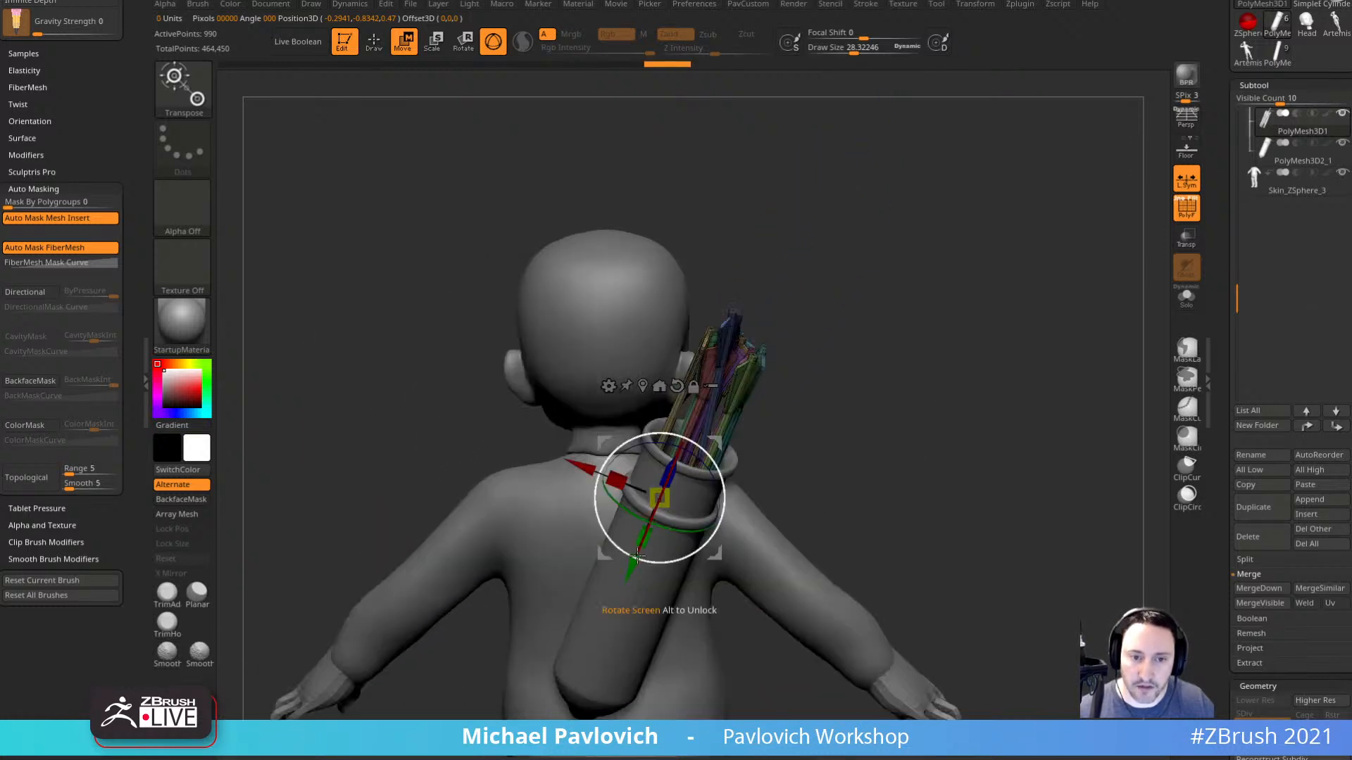
left_click_drag(630, 571, 625, 580)
key("q")
right_click_drag(978, 479, 968, 422, "ctrl")
mouse_move(968, 422)
right_mouse_down()
mouse_move(914, 419)
mouse_move(978, 399)
mouse_move(901, 423)
mouse_move(917, 405)
mouse_move(914, 431)
right_mouse_up()
Turn transposing of all selected subtools back on and rotate the quiver with its arrows across the baby's back.
key("w")
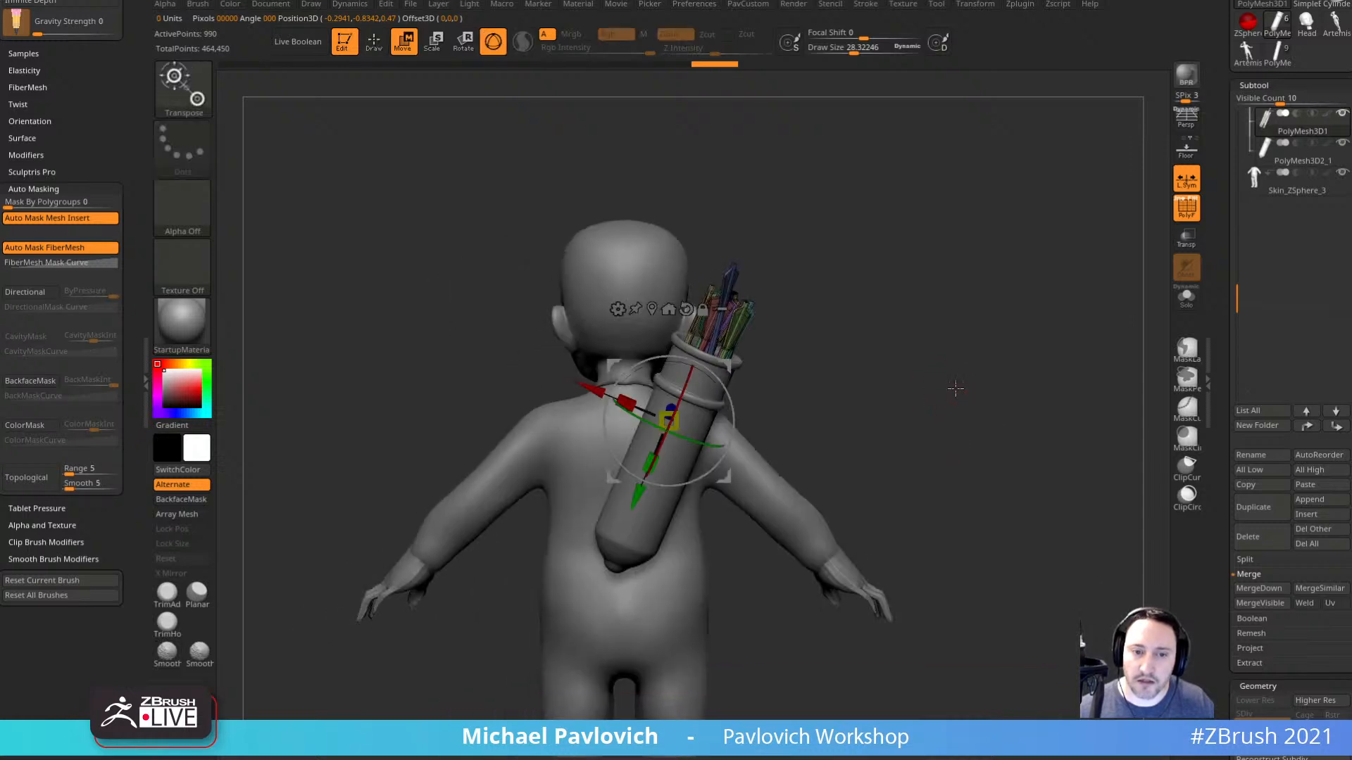
left_click(723, 312)
left_click_drag(714, 373, 733, 408)
left_click_drag(724, 366, 697, 412)
right_click_drag(870, 369, 973, 395)
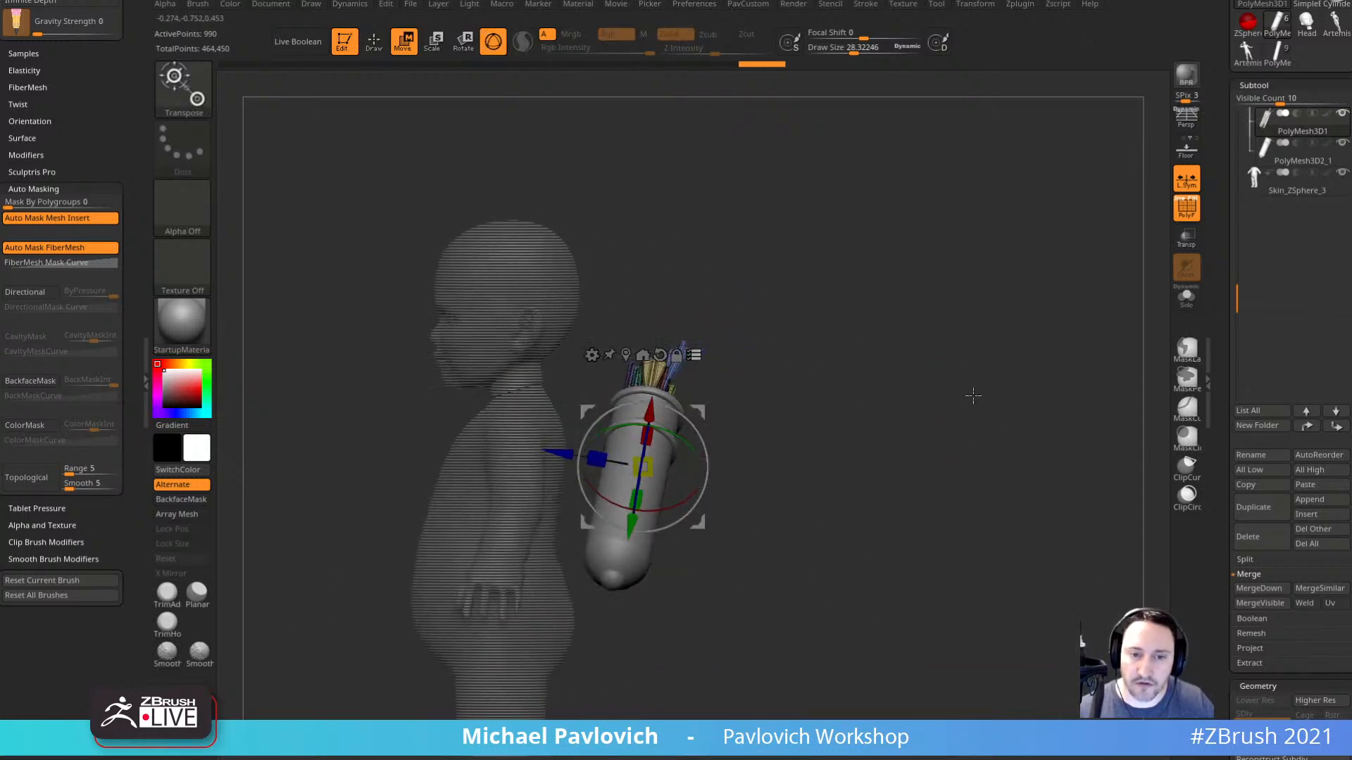
Fine-tune the diagonal tilt of the quiver and arrows from the front, checking the fit from the side.
mouse_move(821, 421)
right_mouse_down("alt")
mouse_move(983, 370)
mouse_move(936, 397)
right_mouse_up("alt")
key("q")
key("w")
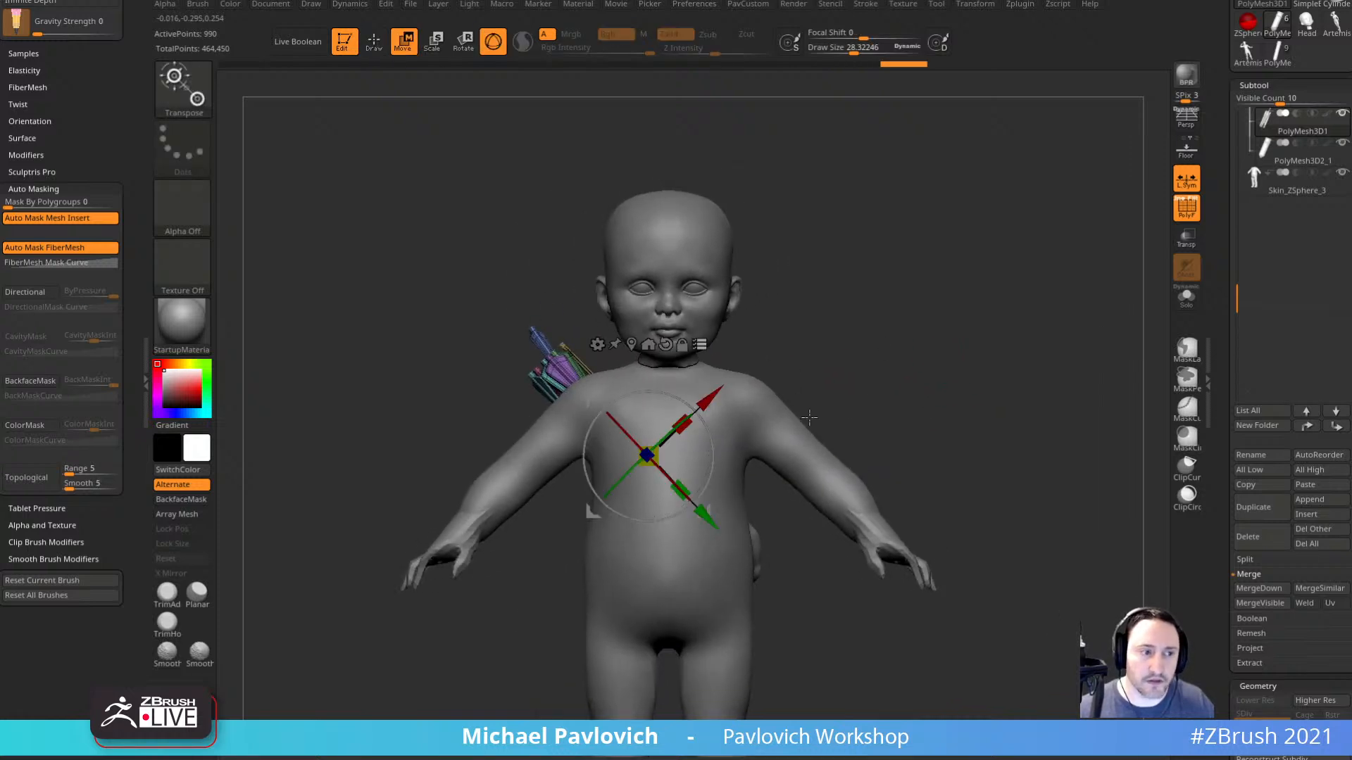
mouse_move(710, 435)
left_mouse_down()
mouse_move(706, 406)
mouse_move(699, 433)
left_mouse_up()
right_click_drag(986, 383, 899, 377, "shift")
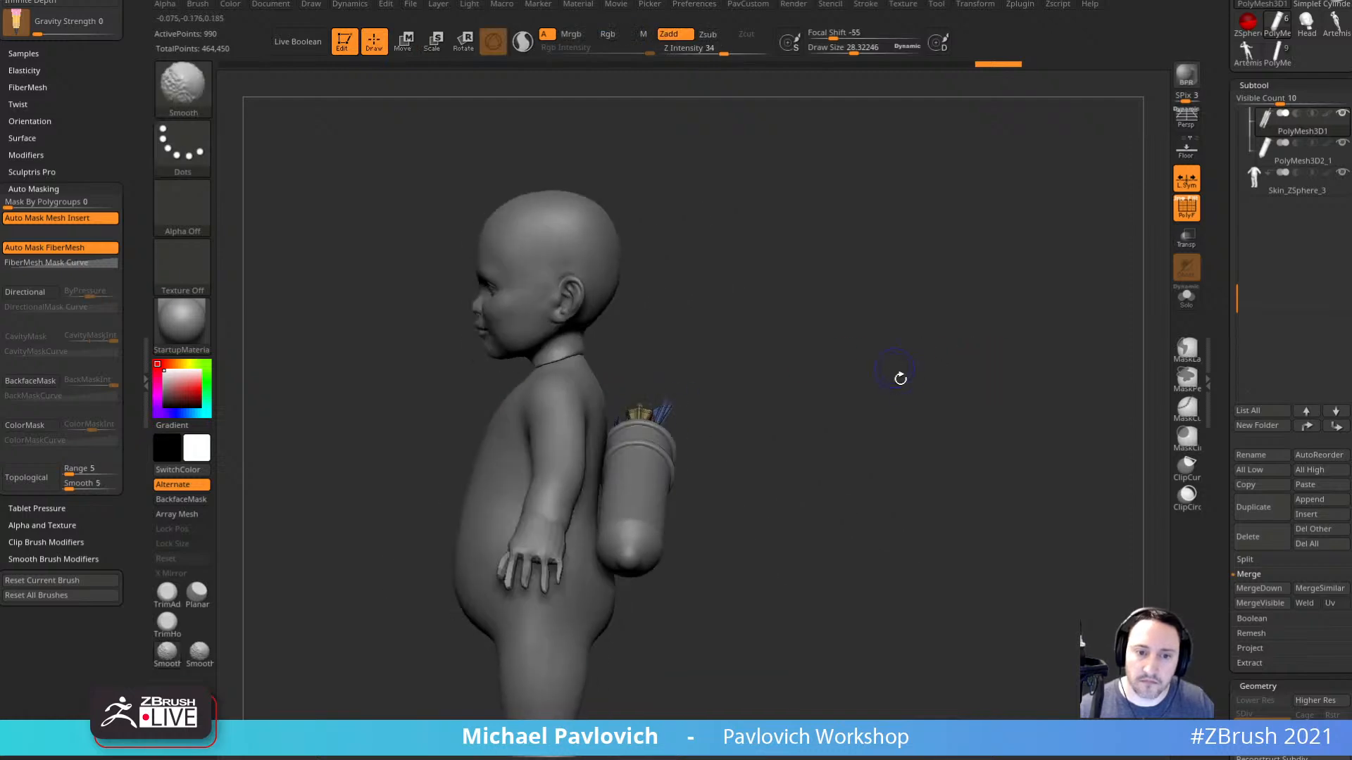
key("q")
mouse_move(800, 396)
right_mouse_down("shift")
mouse_move(884, 392)
mouse_move(937, 330)
mouse_move(976, 357)
right_mouse_up("shift")
Select the body subtool, hide the polyframe, and build up the chest forms with the Clay brush.
left_click(800, 433, "alt")
key("shift+f")
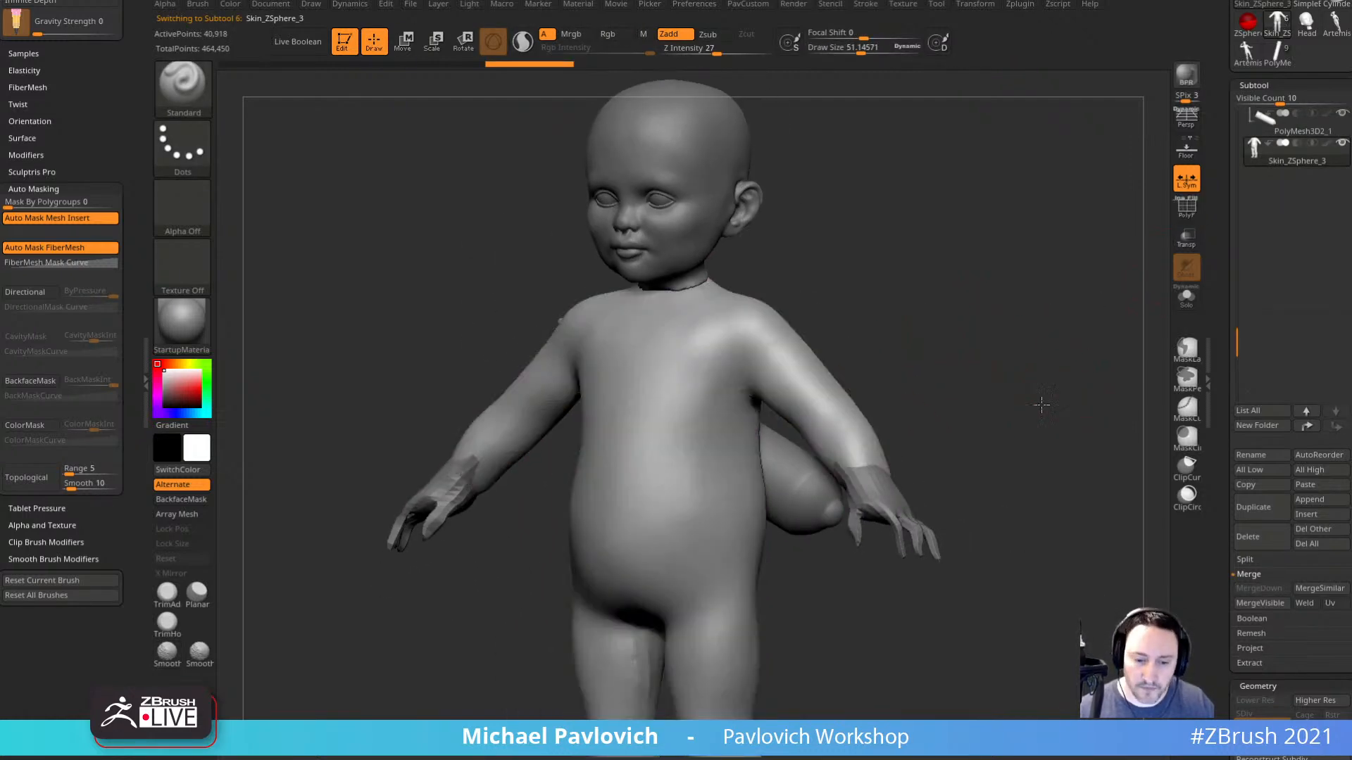
mouse_move(1041, 402)
right_mouse_down("shift")
mouse_move(1067, 372)
mouse_move(1021, 404)
right_mouse_up("shift")
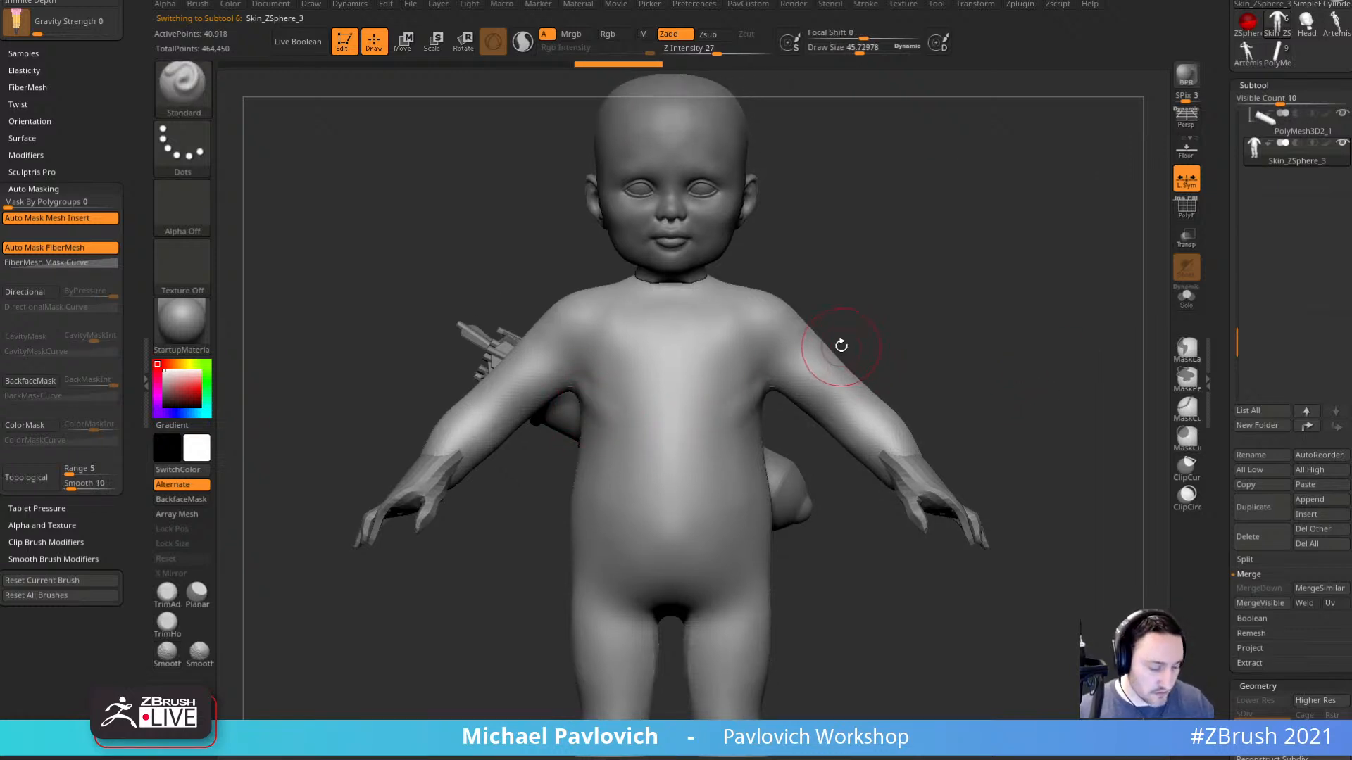
key("2")
right_click_drag(869, 272, 902, 276)
mouse_move(645, 362)
left_mouse_down()
mouse_move(590, 372)
mouse_move(616, 395)
left_mouse_up()
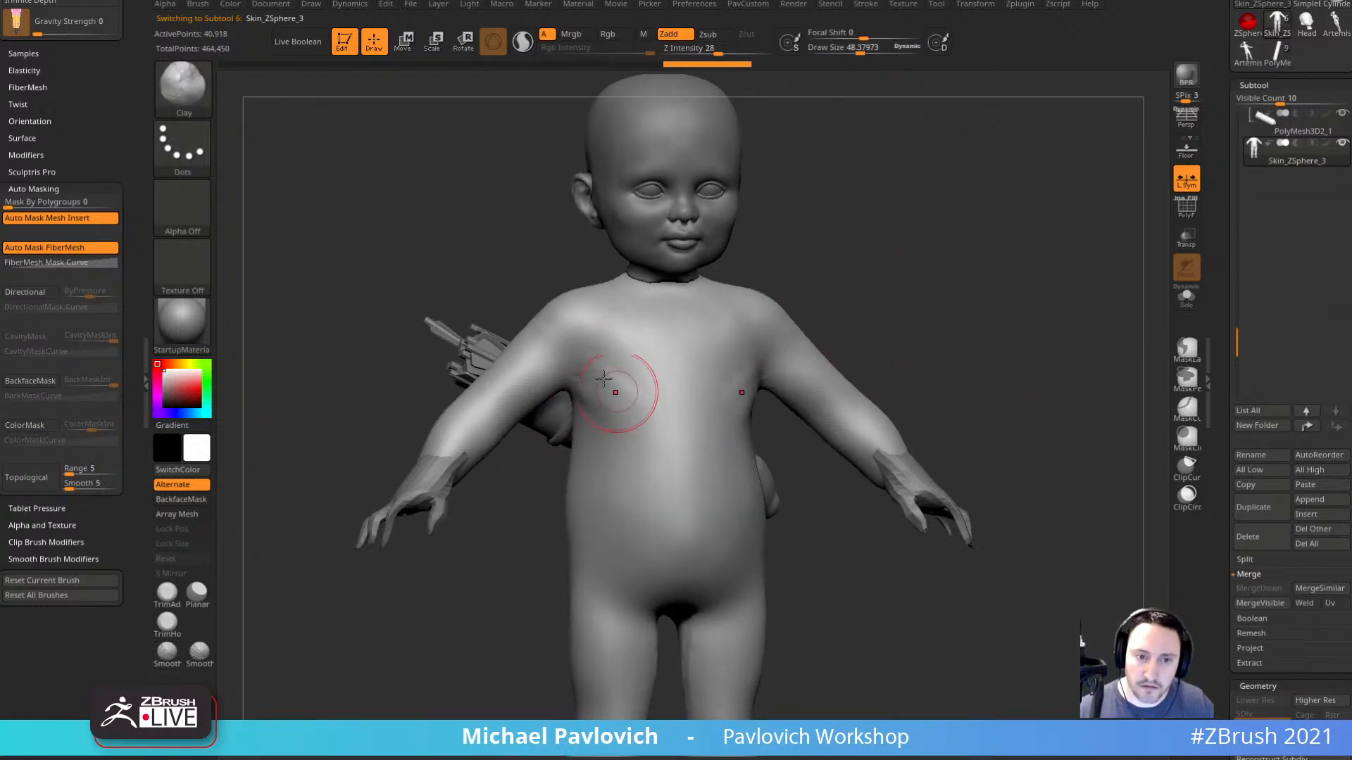
right_click_drag(696, 327, 651, 389)
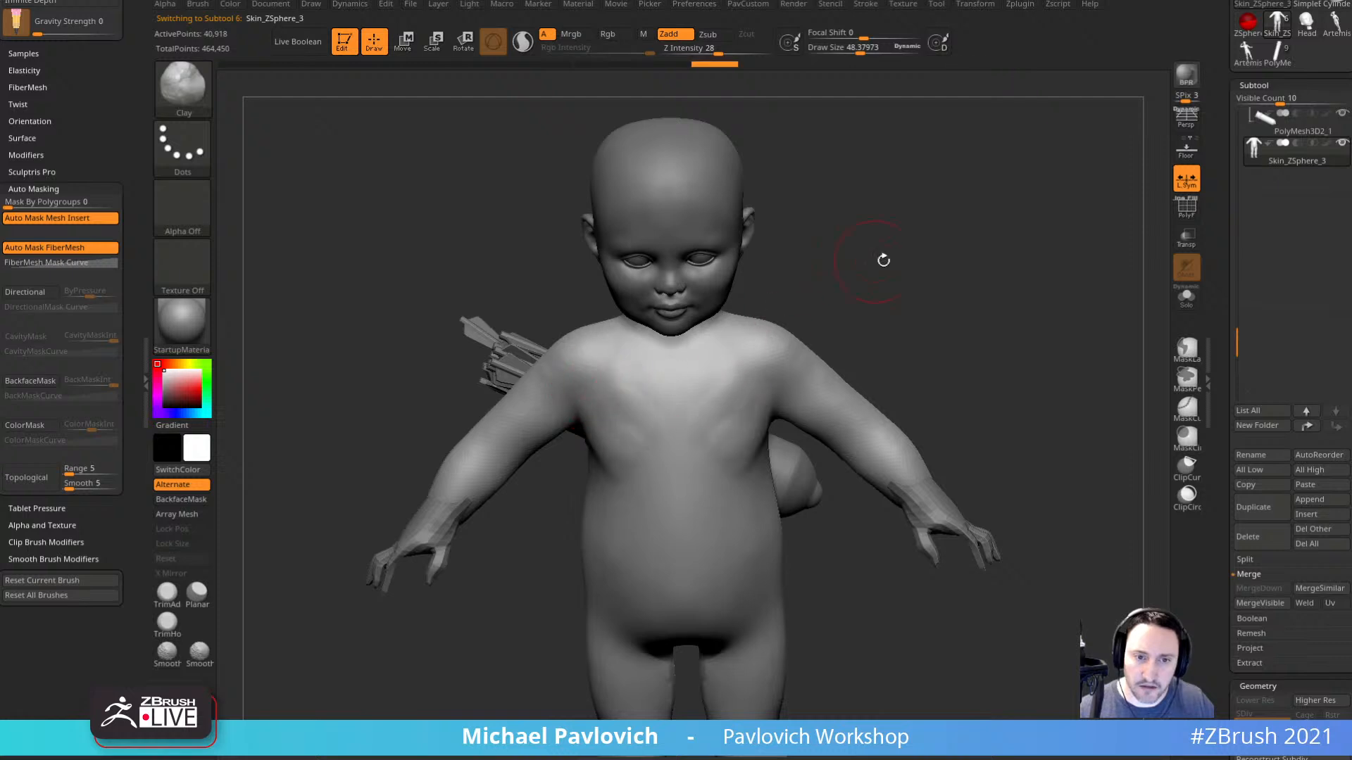
left_click_drag(884, 260, 877, 299)
Sculpt subtle collarbones below the neck with a smaller Standard brush and soften them with Smooth.
key("b")
key("s")
key("t")
key("s")
left_click(671, 373)
mouse_move(986, 275)
left_mouse_down()
mouse_move(905, 226)
mouse_move(844, 289)
left_mouse_up()
key("s")
left_click(700, 370)
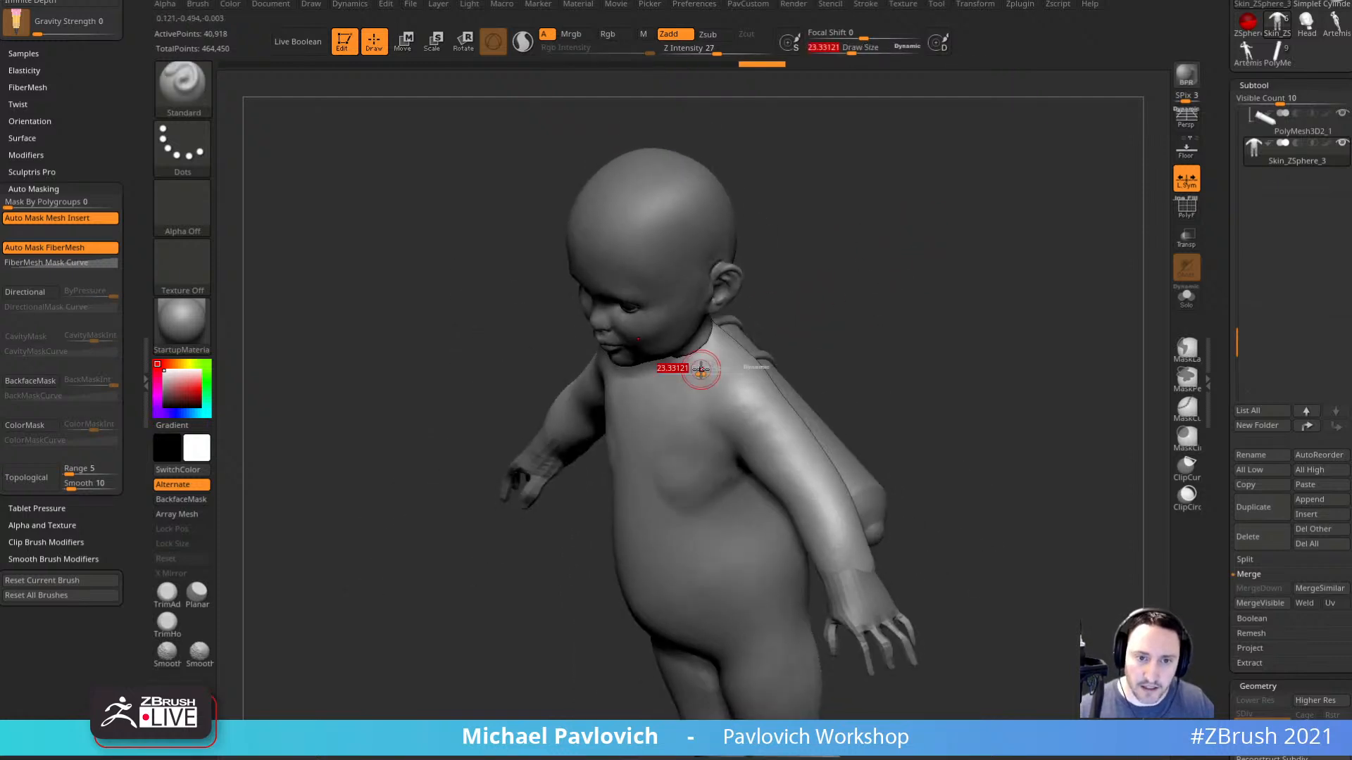
right_click_drag(739, 361, 799, 310)
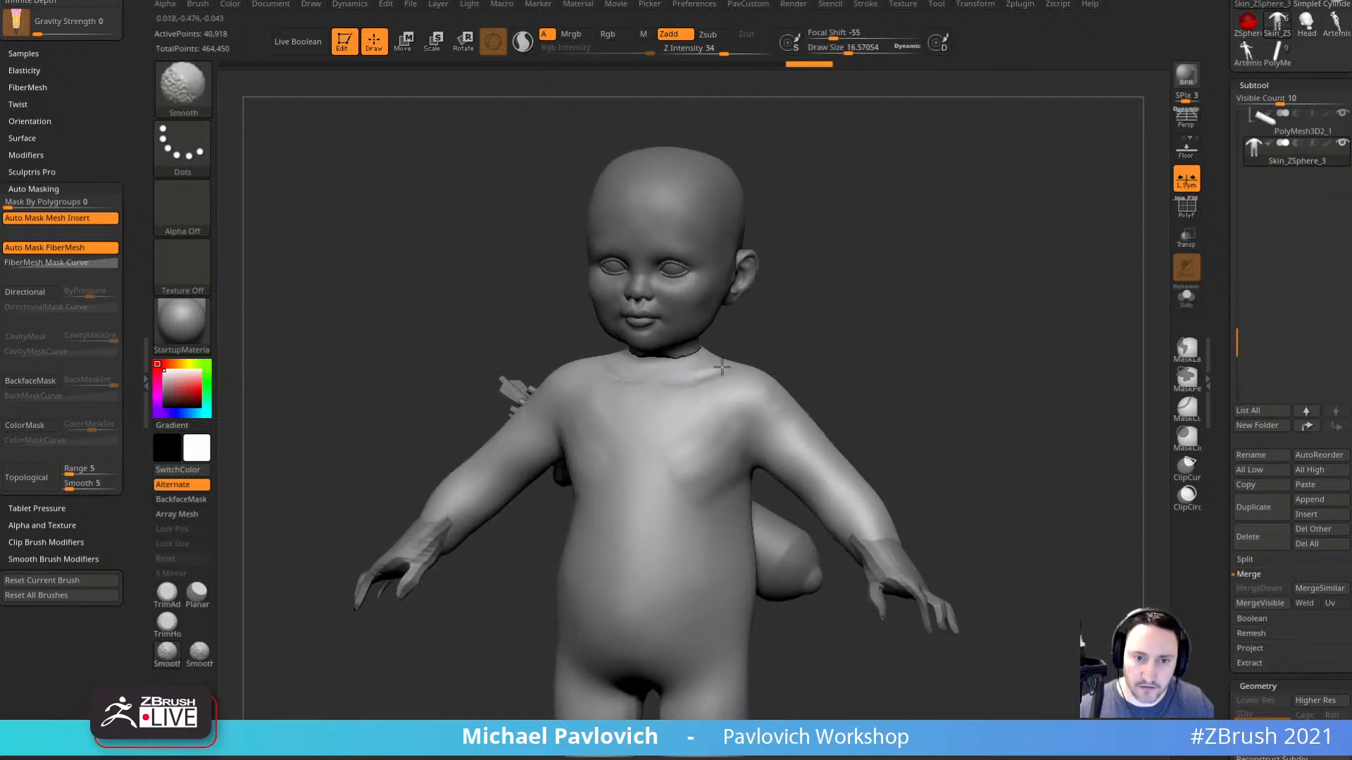
left_click_drag(722, 367, 697, 370, "shift")
mouse_move(679, 362)
right_mouse_down()
mouse_move(739, 335)
mouse_move(682, 374)
right_mouse_up()
right_click_drag(767, 334, 744, 313)
left_click_drag(707, 373, 686, 380)
Try adding small symmetrical nipple bumps to the body's chest with the Standard brush.
left_click(676, 317, "alt")
mouse_move(682, 338)
right_mouse_down()
mouse_move(800, 356)
mouse_move(890, 335)
mouse_move(810, 352)
right_mouse_up()
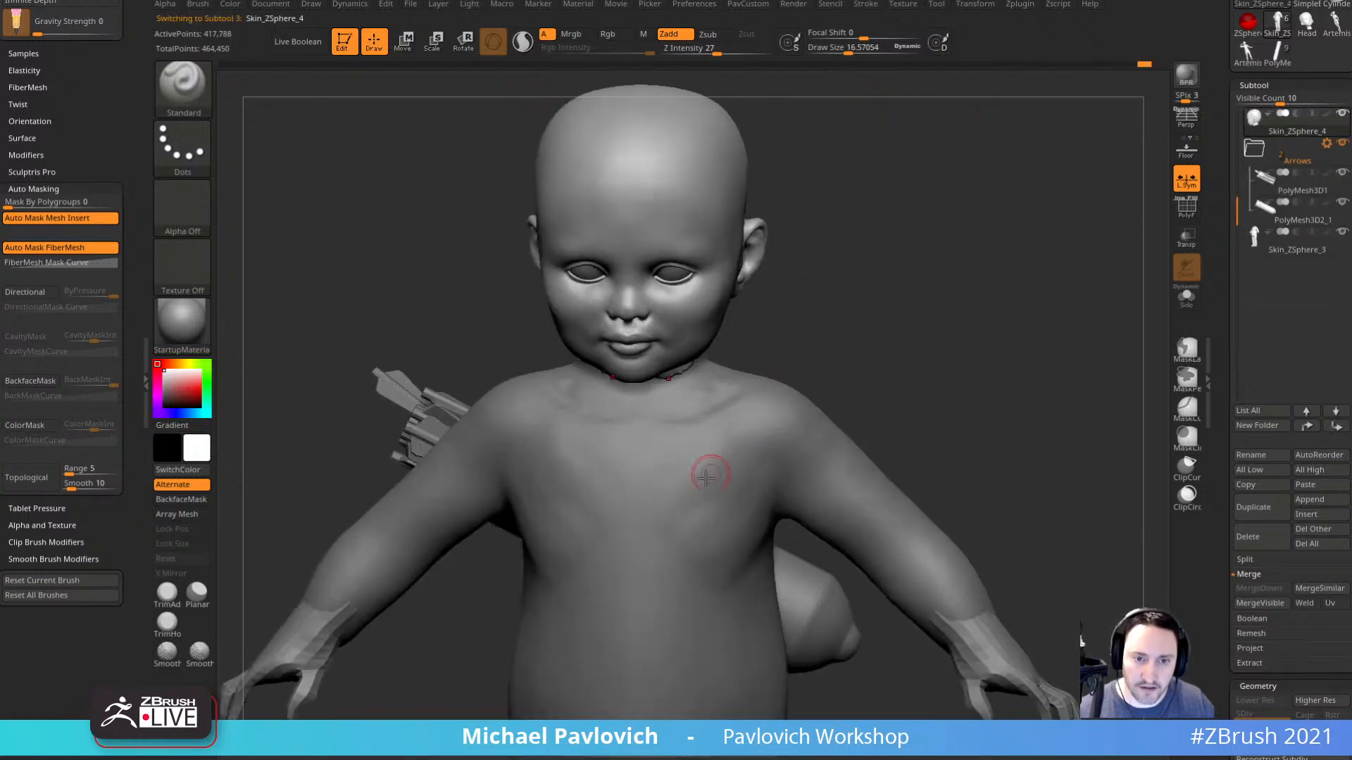
left_click(708, 499, "alt")
left_click(710, 501)
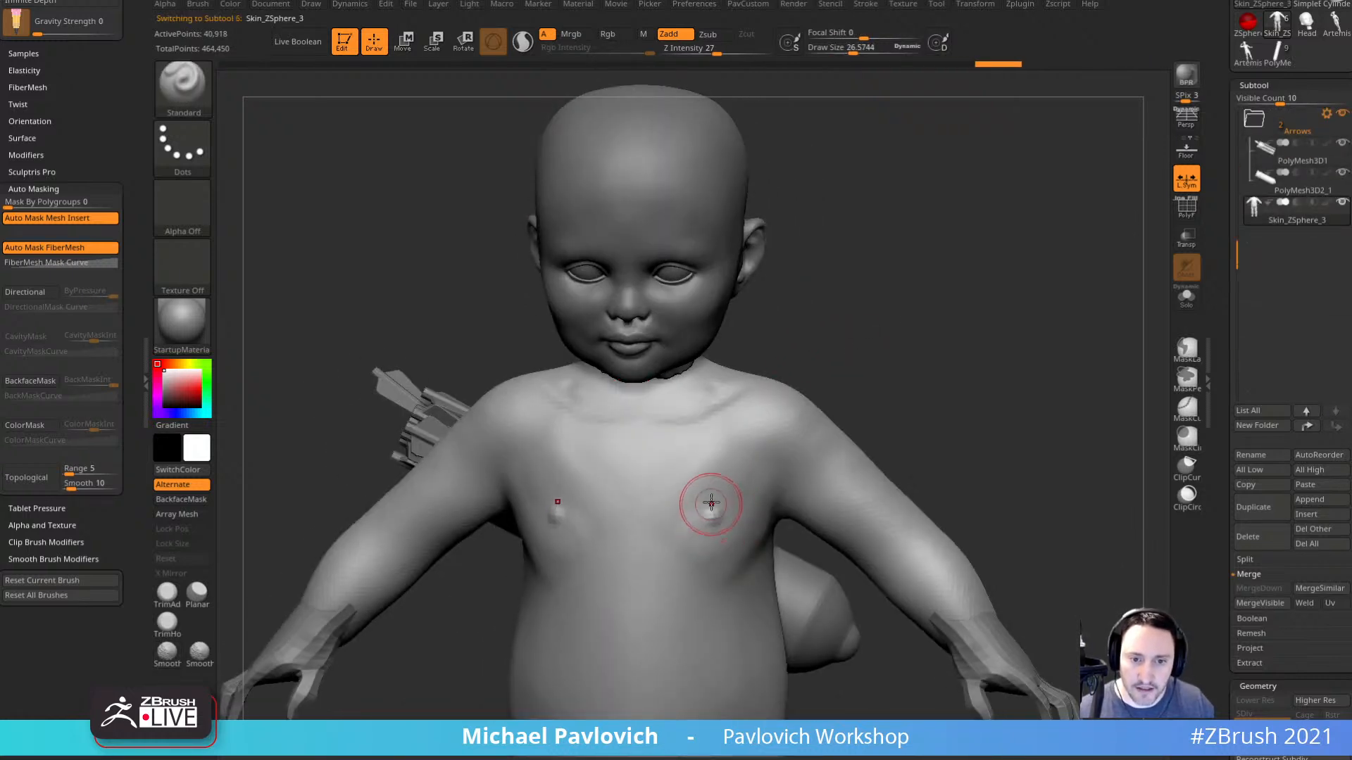
right_click_drag(745, 548, 649, 469)
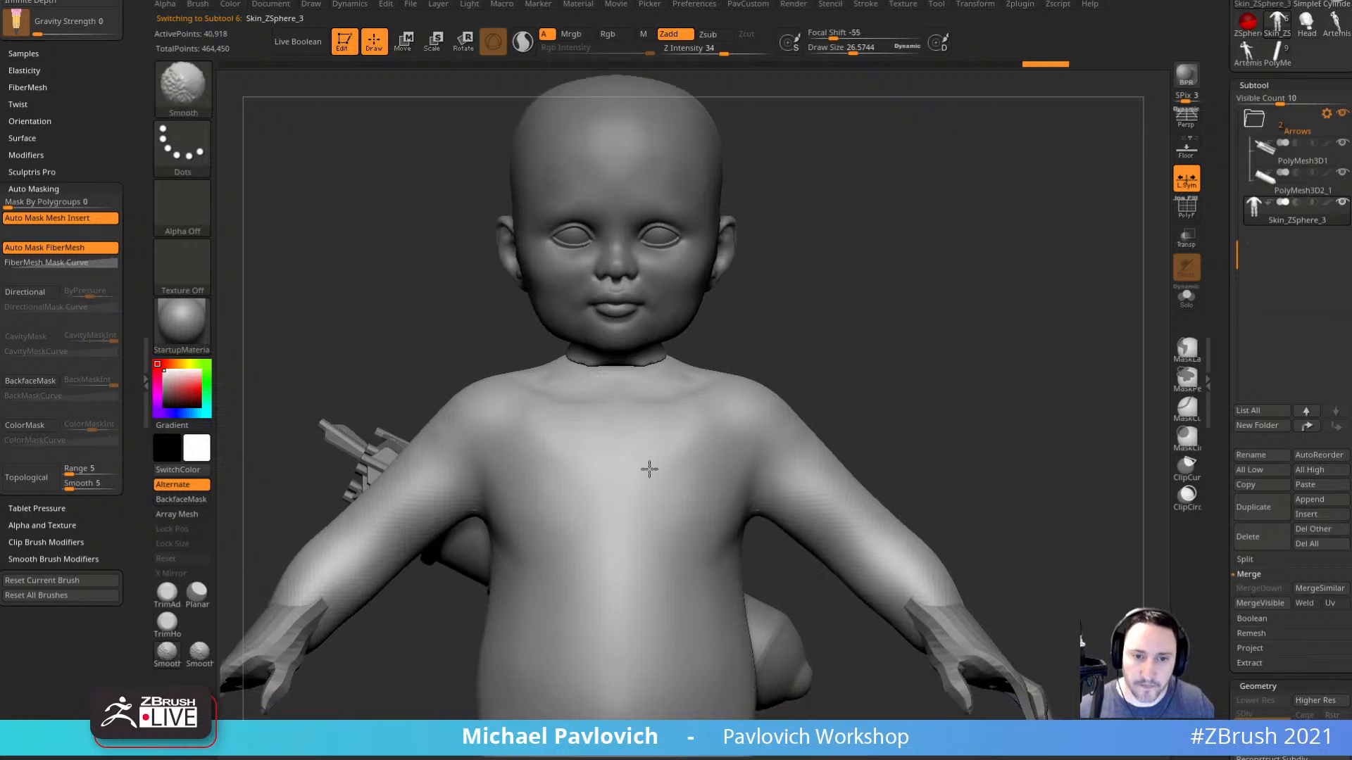
Build up the shoulder and upper arm with the Clay brush at a draw size of about 36.
mouse_move(809, 362)
right_mouse_down()
mouse_move(923, 335)
mouse_move(944, 374)
mouse_move(930, 353)
mouse_move(906, 352)
right_mouse_up()
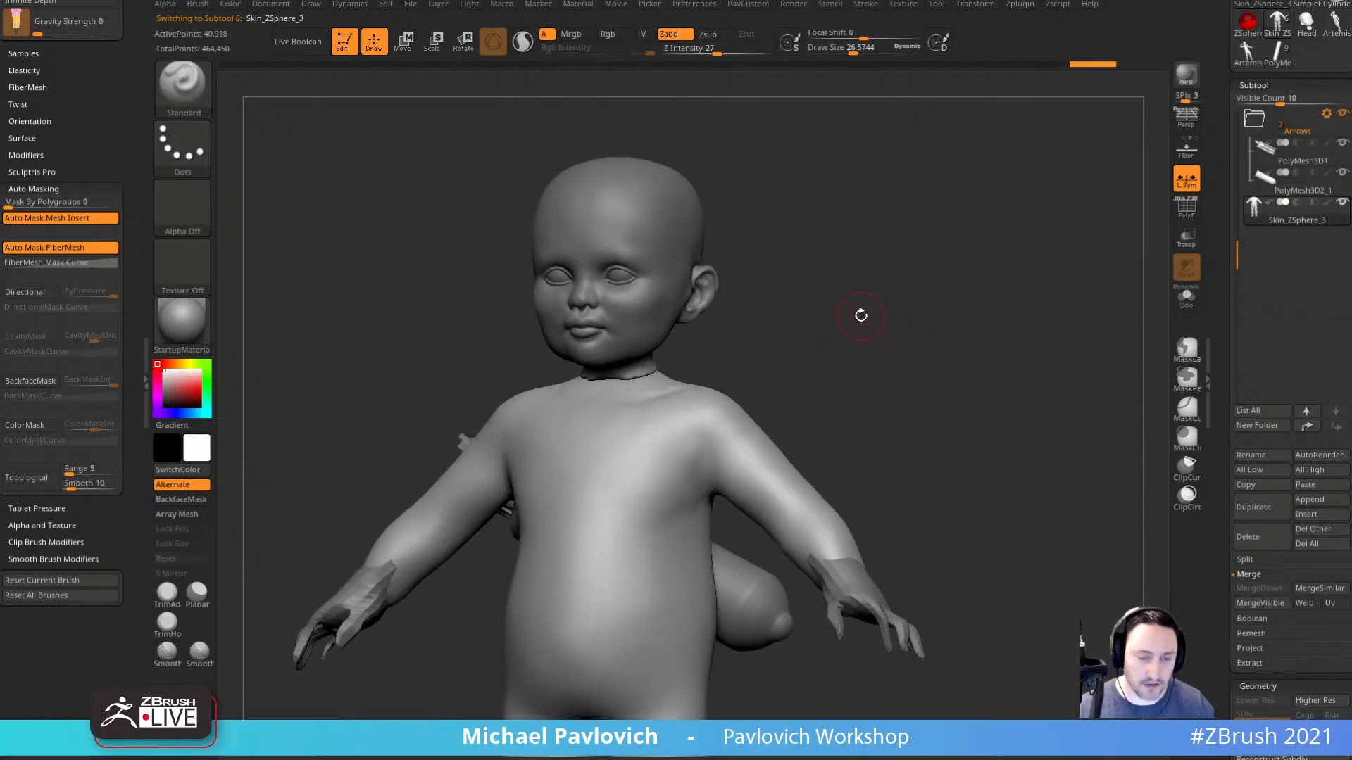
key("2")
mouse_move(880, 292)
right_mouse_down("ctrl")
mouse_move(881, 332)
mouse_move(810, 339)
right_mouse_up("ctrl")
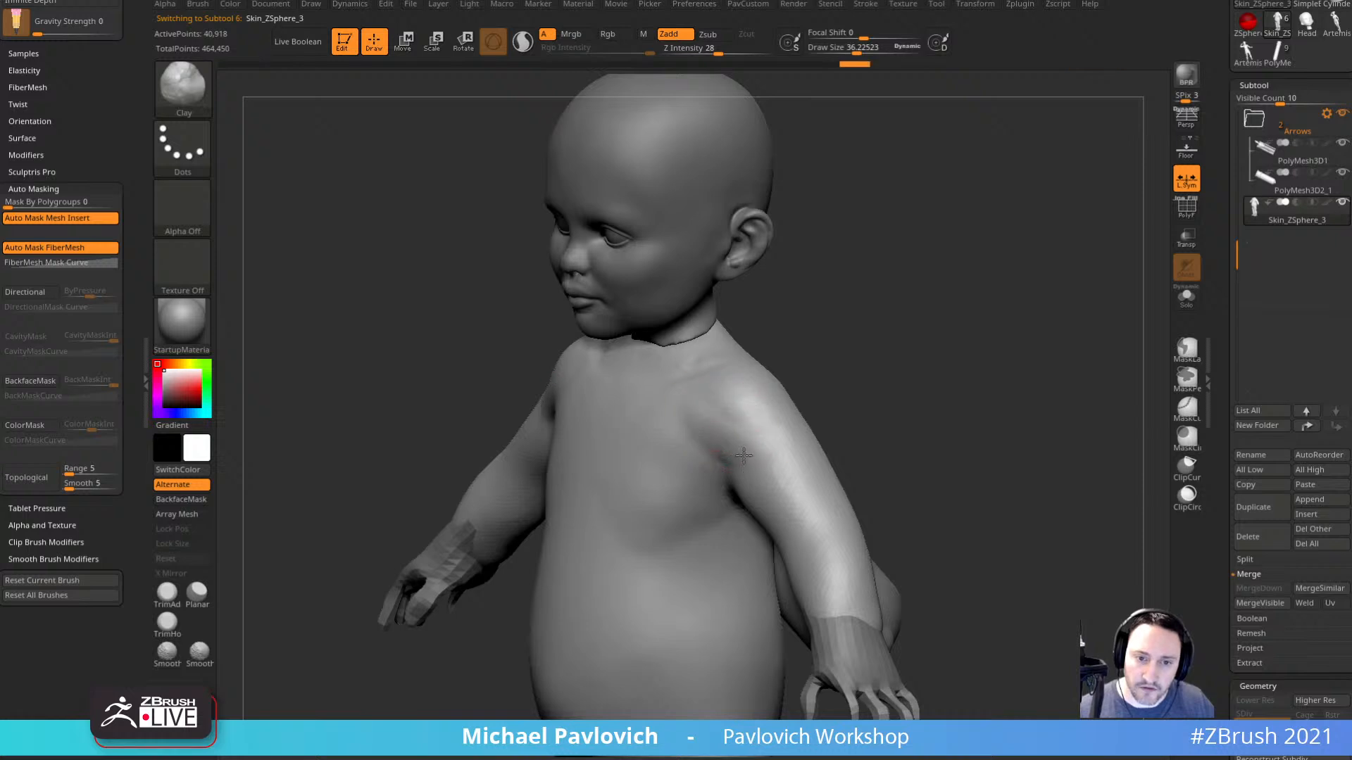
mouse_move(744, 456)
right_mouse_down()
mouse_move(911, 275)
mouse_move(944, 304)
mouse_move(687, 400)
right_mouse_up()
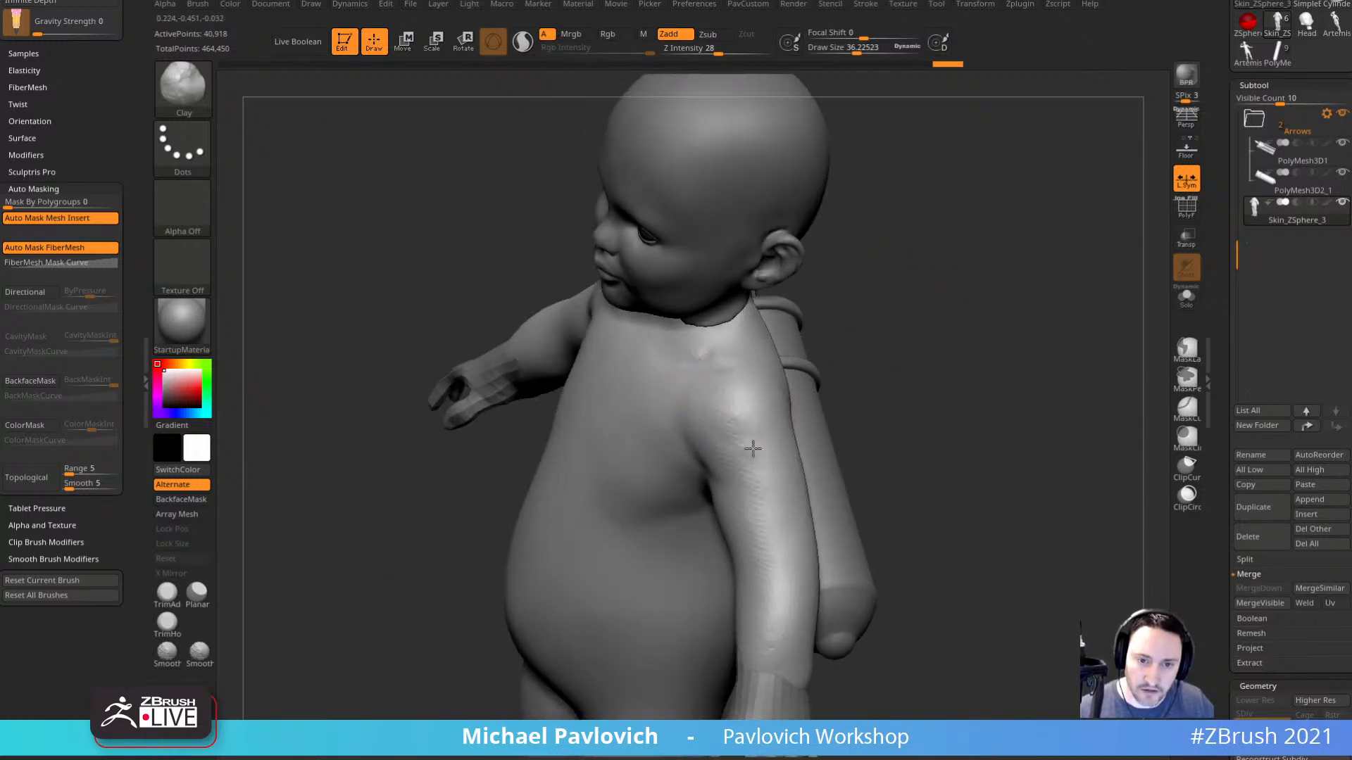
right_click_drag(754, 448, 715, 475)
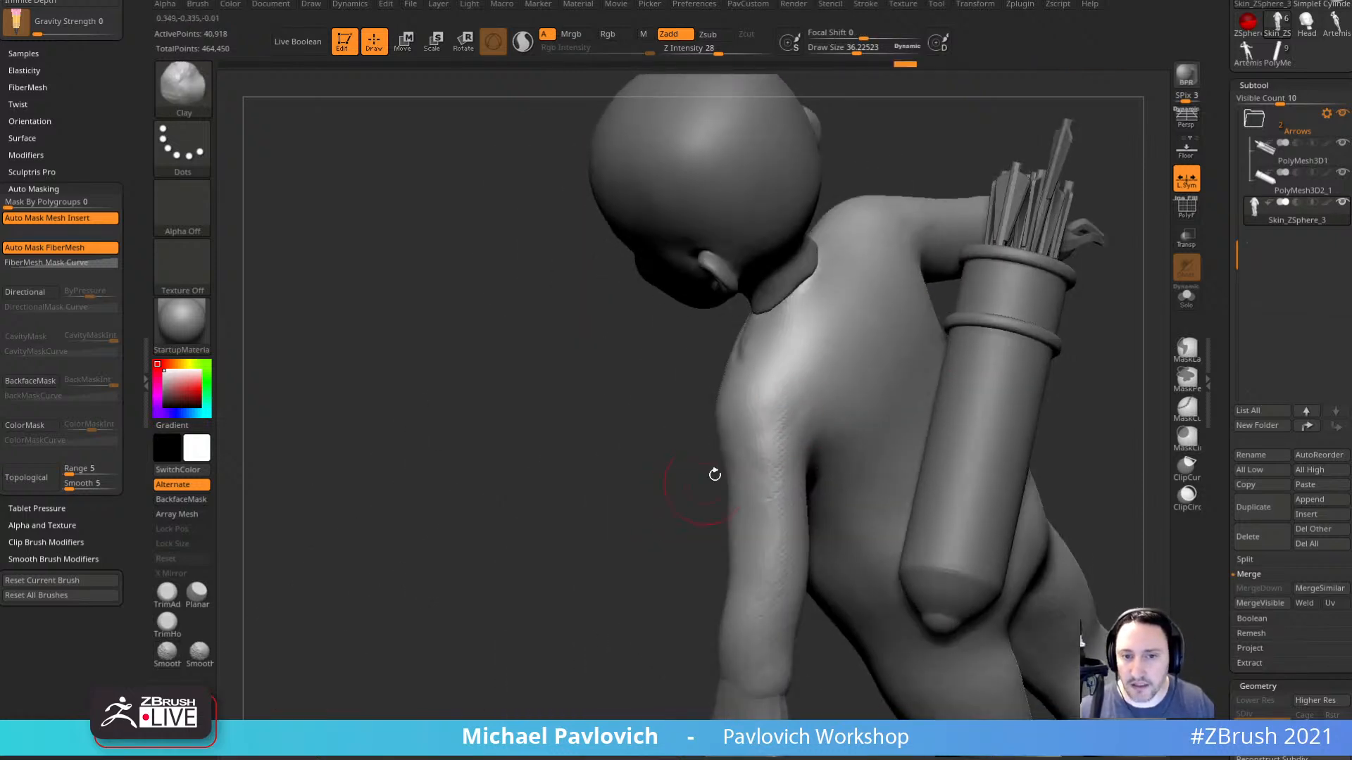
mouse_move(796, 395)
right_mouse_down()
mouse_move(753, 437)
mouse_move(775, 459)
mouse_move(967, 294)
right_mouse_up()
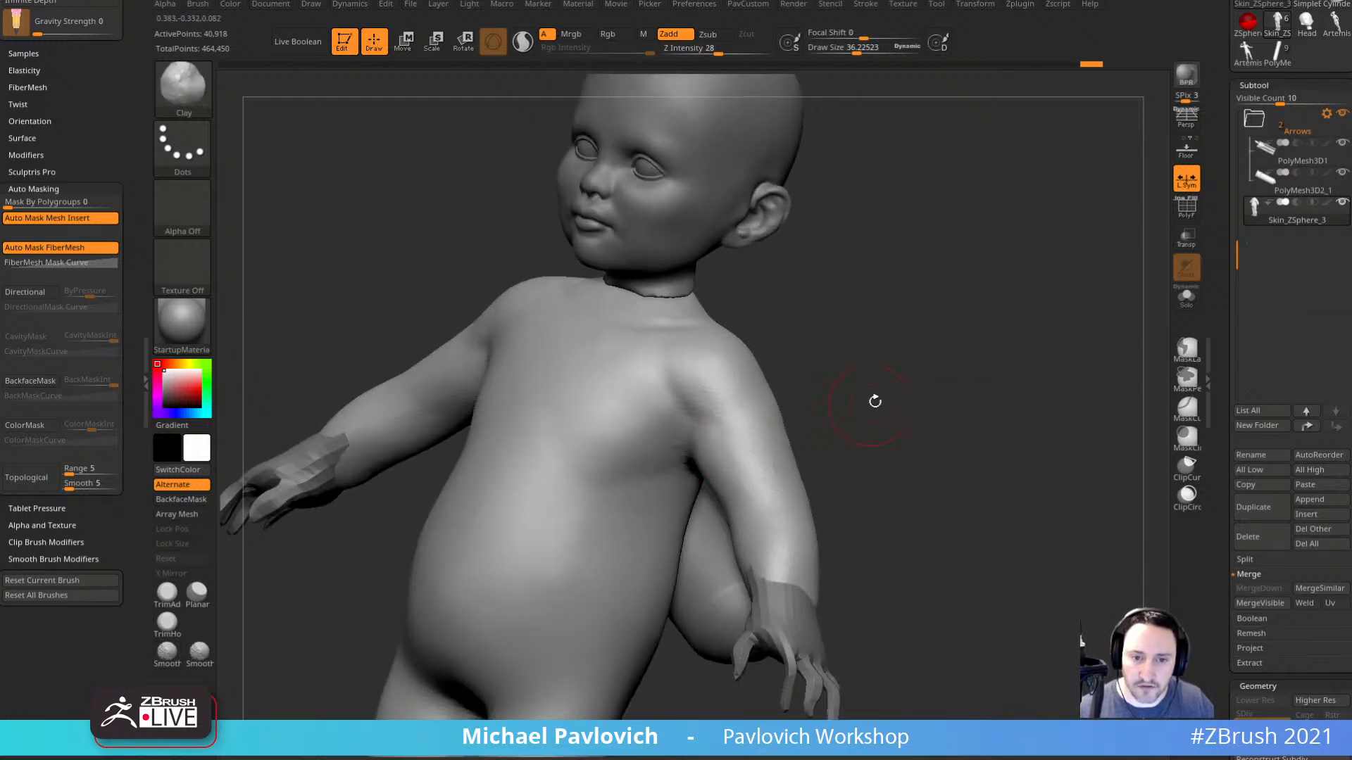
mouse_move(875, 401)
right_mouse_down()
mouse_move(778, 483)
mouse_move(778, 439)
mouse_move(745, 463)
mouse_move(783, 446)
mouse_move(838, 456)
mouse_move(807, 512)
mouse_move(712, 462)
mouse_move(972, 425)
mouse_move(779, 472)
right_mouse_up()
mouse_move(691, 486)
right_mouse_down()
mouse_move(737, 492)
mouse_move(639, 498)
right_mouse_up()
Fill out the back of the shoulder and upper arm with the Clay brush at about 43 draw size, and smooth it.
key("2")
key("s")
left_click_drag(768, 458, 780, 458)
right_click_drag(772, 482, 786, 434)
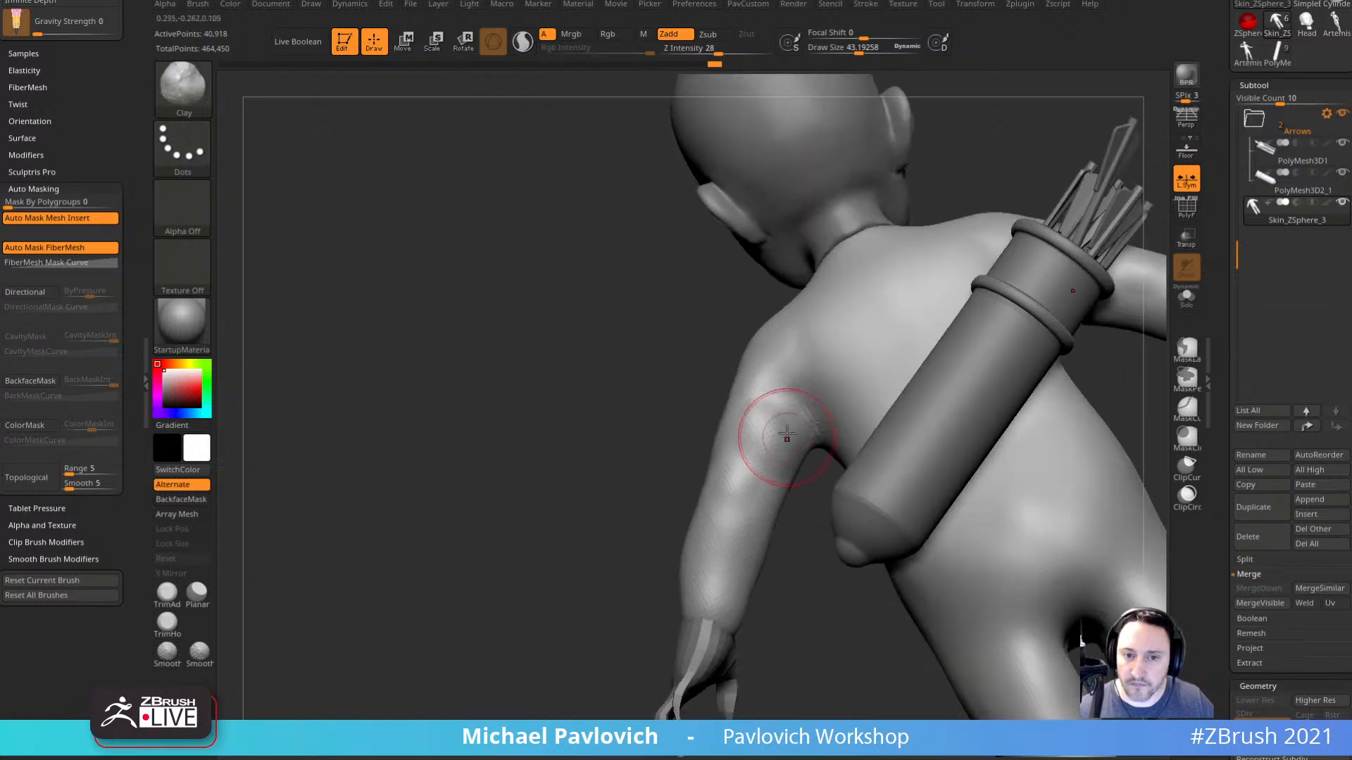
right_click_drag(801, 517, 796, 451)
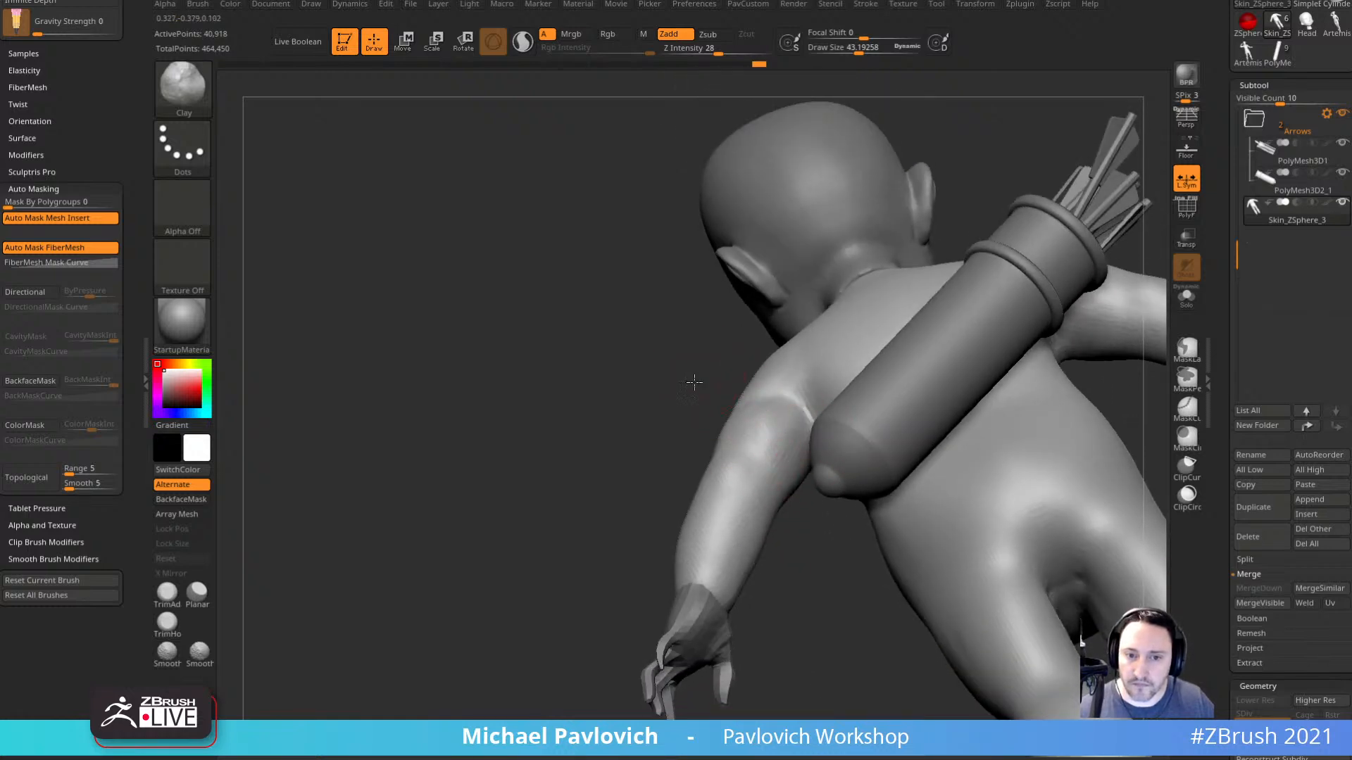
right_click_drag(694, 382, 711, 415)
left_click_drag(772, 429, 820, 413, "shift")
mouse_move(821, 413)
right_mouse_down()
mouse_move(979, 402)
mouse_move(1056, 310)
mouse_move(781, 379)
mouse_move(1056, 242)
mouse_move(922, 241)
mouse_move(857, 317)
right_mouse_up()
Isolate the body and sculpt subtle shoulder blade forms on the upper back with the Clay brush.
left_click(1186, 298)
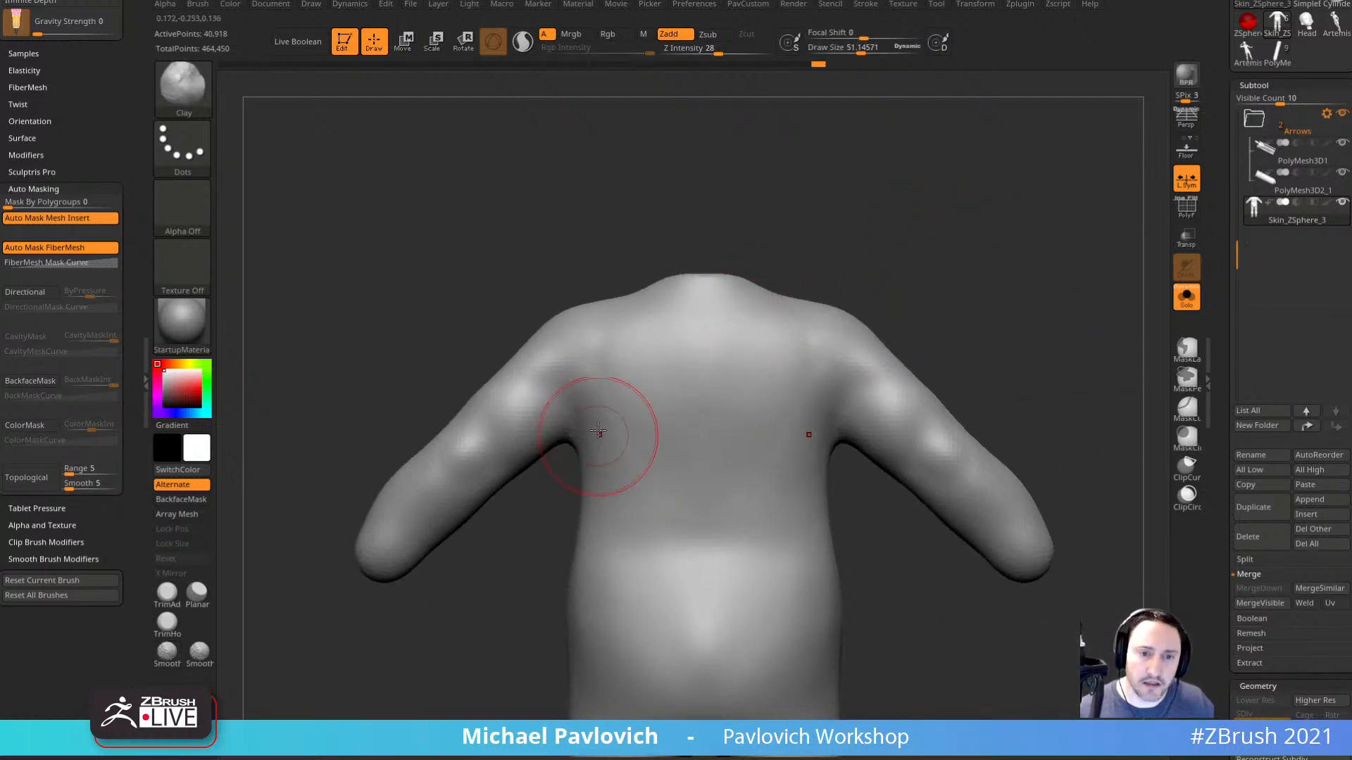
left_click_drag(644, 510, 619, 386)
key("bracketleft")
left_click_drag(598, 435, 607, 467)
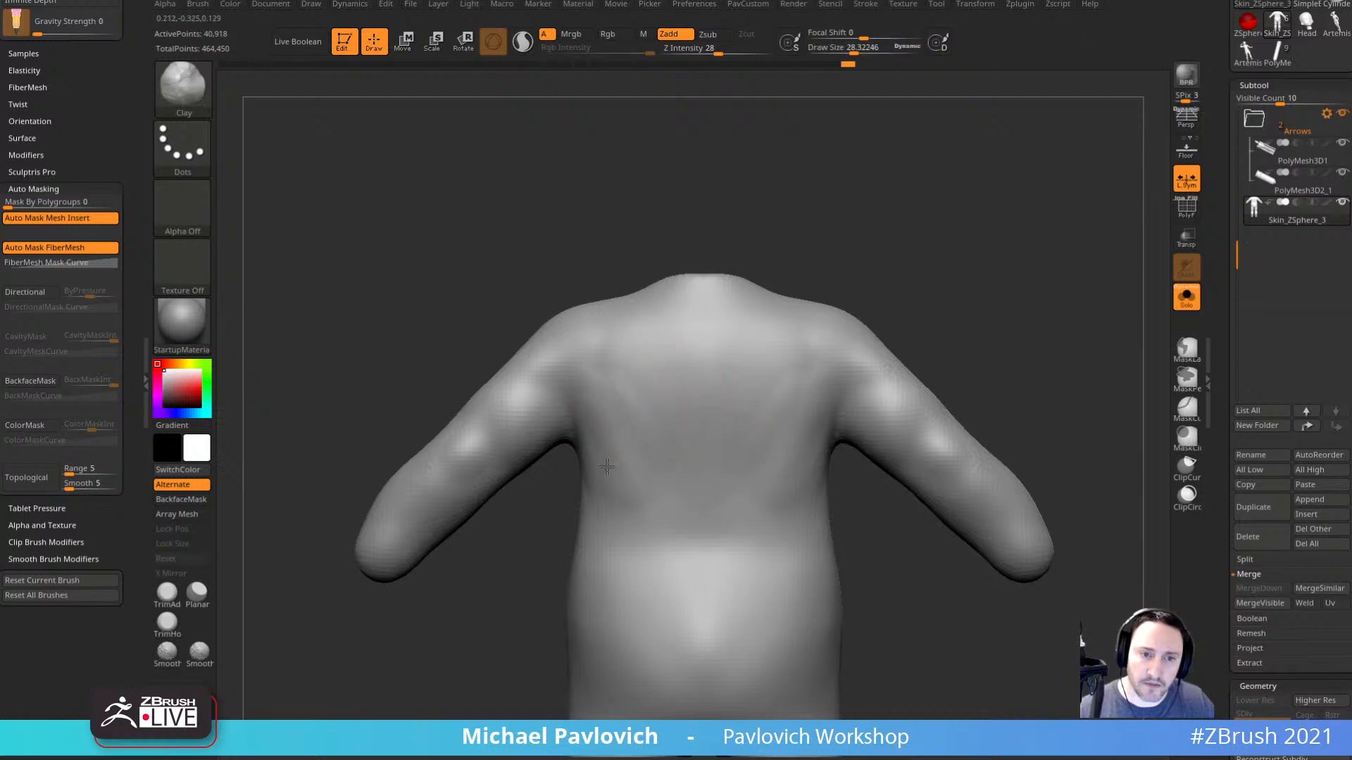
Refine the side of the ribcage below the armpit with a larger Clay brush and smooth the waist.
mouse_move(607, 467)
right_mouse_down()
mouse_move(845, 256)
mouse_move(884, 284)
mouse_move(869, 283)
right_mouse_up()
key("bracketright")
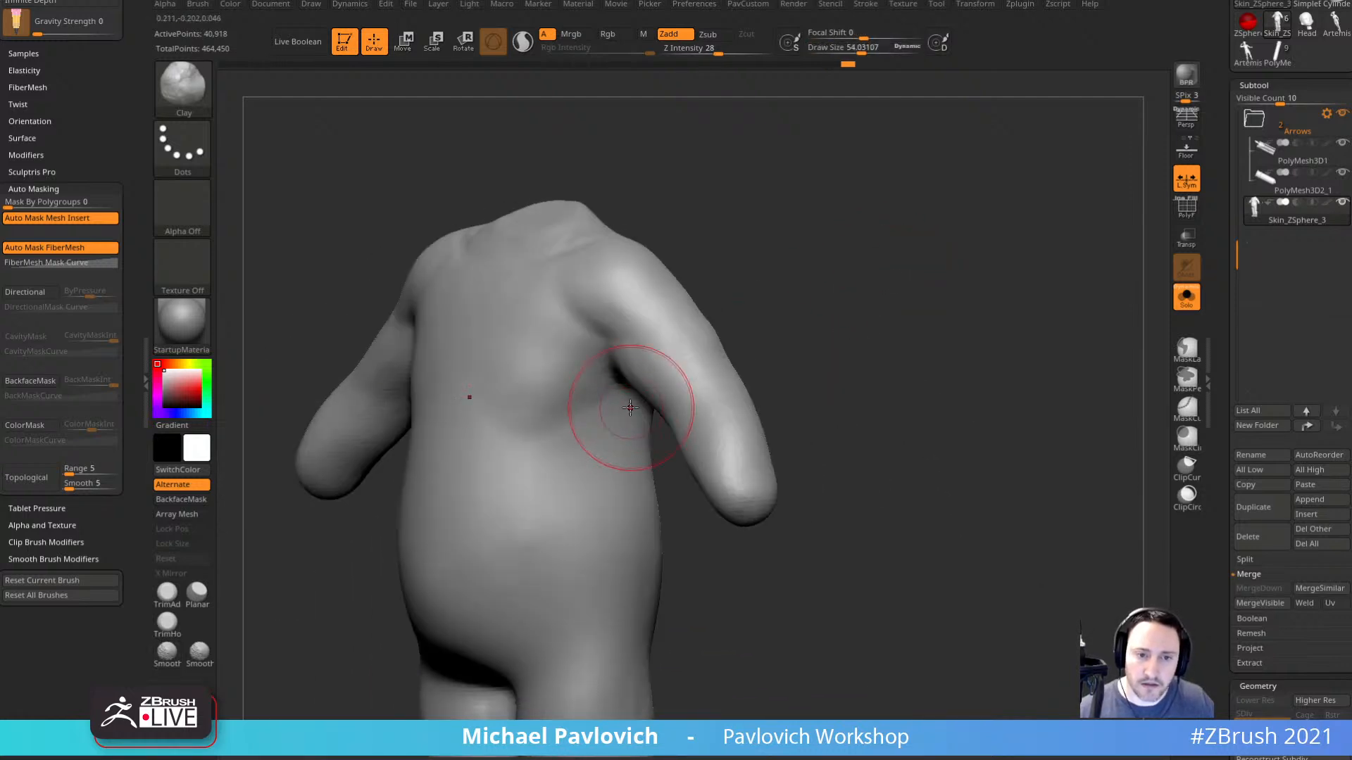
right_click_drag(630, 408, 936, 322)
left_click_drag(918, 313, 941, 317)
key("s")
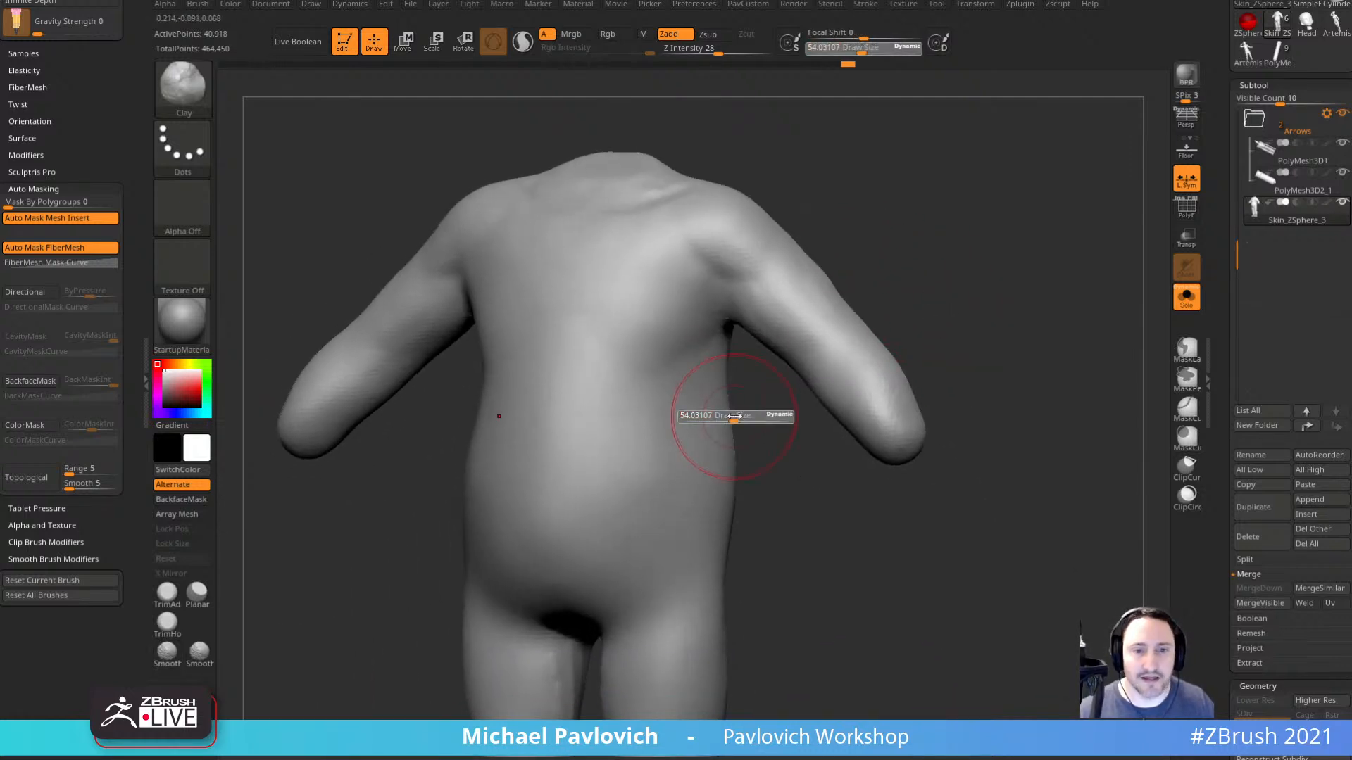
left_click_drag(775, 504, 783, 506, "shift")
Try a Standard brush stroke on the lower belly.
key("b")
key("s")
key("t")
key("s")
mouse_move(529, 513)
left_mouse_down()
mouse_move(531, 546)
mouse_move(519, 521)
left_mouse_up()
key("ctrl+z")
Sculpt soft diagonal fat rolls on the sides of the waist with the Clay brush.
key("s")
left_click_drag(811, 499, 769, 488)
left_click_drag(691, 514, 693, 522)
mouse_move(818, 504)
left_mouse_down()
mouse_move(894, 504)
mouse_move(775, 497)
mouse_move(808, 447)
mouse_move(854, 507)
mouse_move(780, 484)
left_mouse_up()
key("b")
key("c")
key("l")
key("s")
mouse_move(732, 437)
left_mouse_down()
mouse_move(745, 437)
mouse_move(728, 451)
mouse_move(733, 471)
left_mouse_up()
key("s")
key("s")
left_click_drag(696, 487, 730, 439)
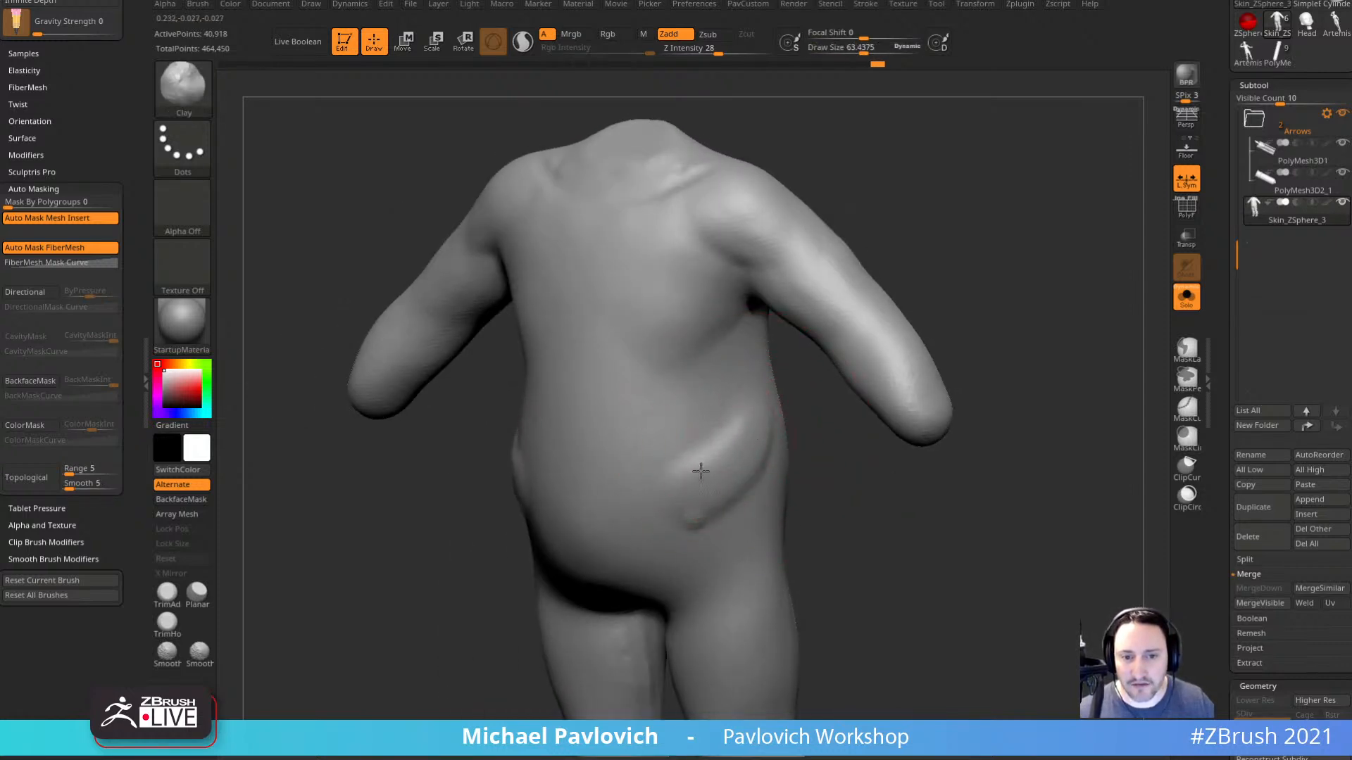
Smooth the new rolls into the belly and waist from the front and both sides.
mouse_move(739, 443)
right_mouse_down()
mouse_move(751, 417)
mouse_move(796, 434)
right_mouse_up()
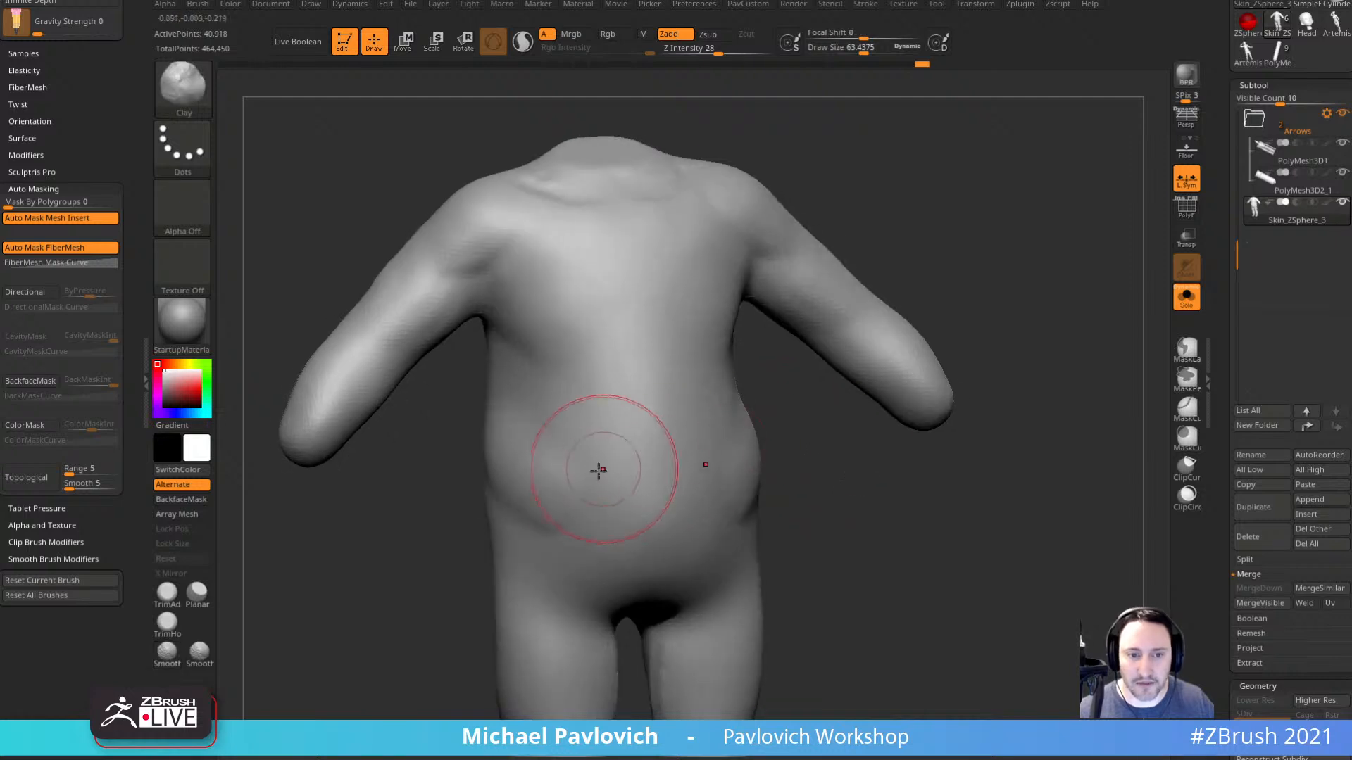
left_click_drag(600, 470, 598, 453, "shift")
right_click_drag(598, 408, 662, 345)
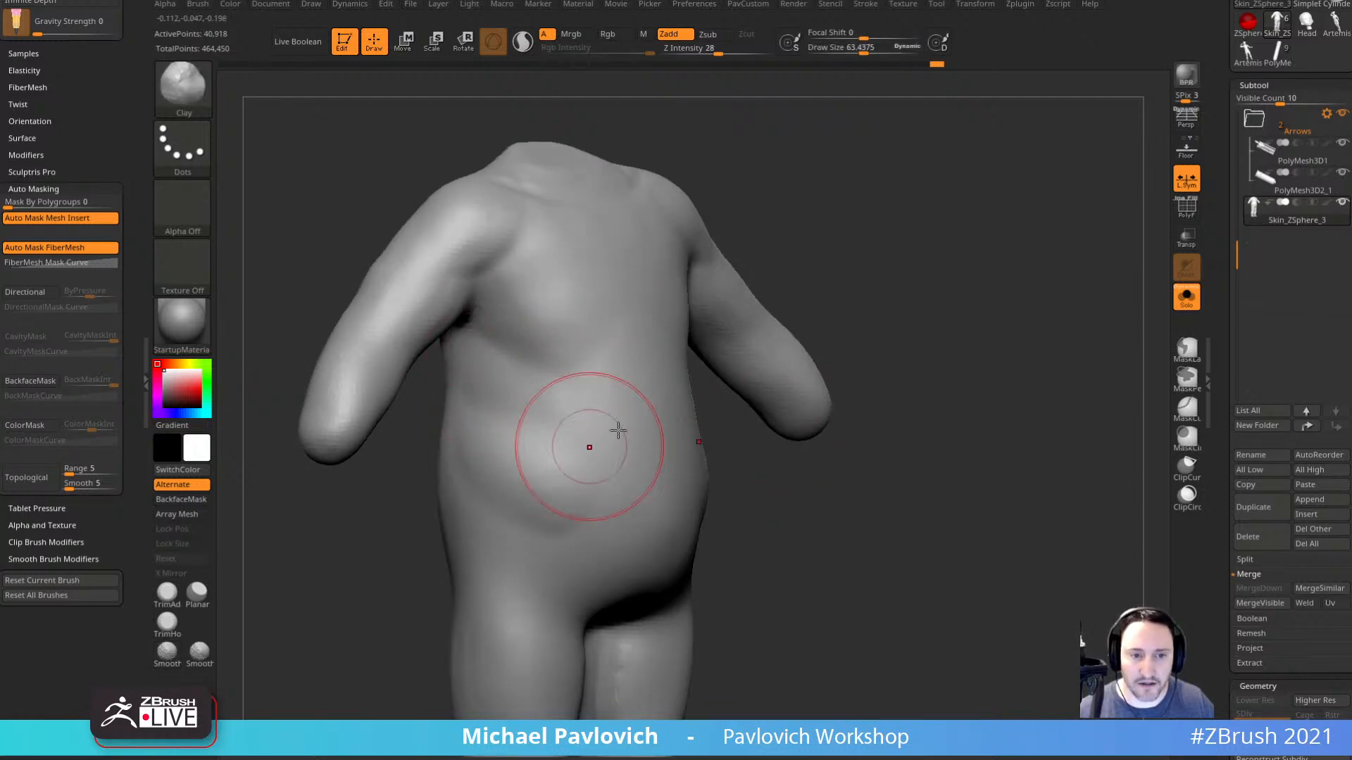
mouse_move(574, 438)
right_mouse_down("shift")
mouse_move(544, 401)
mouse_move(899, 302)
mouse_move(580, 413)
right_mouse_up("shift")
right_click_drag(936, 323, 579, 403)
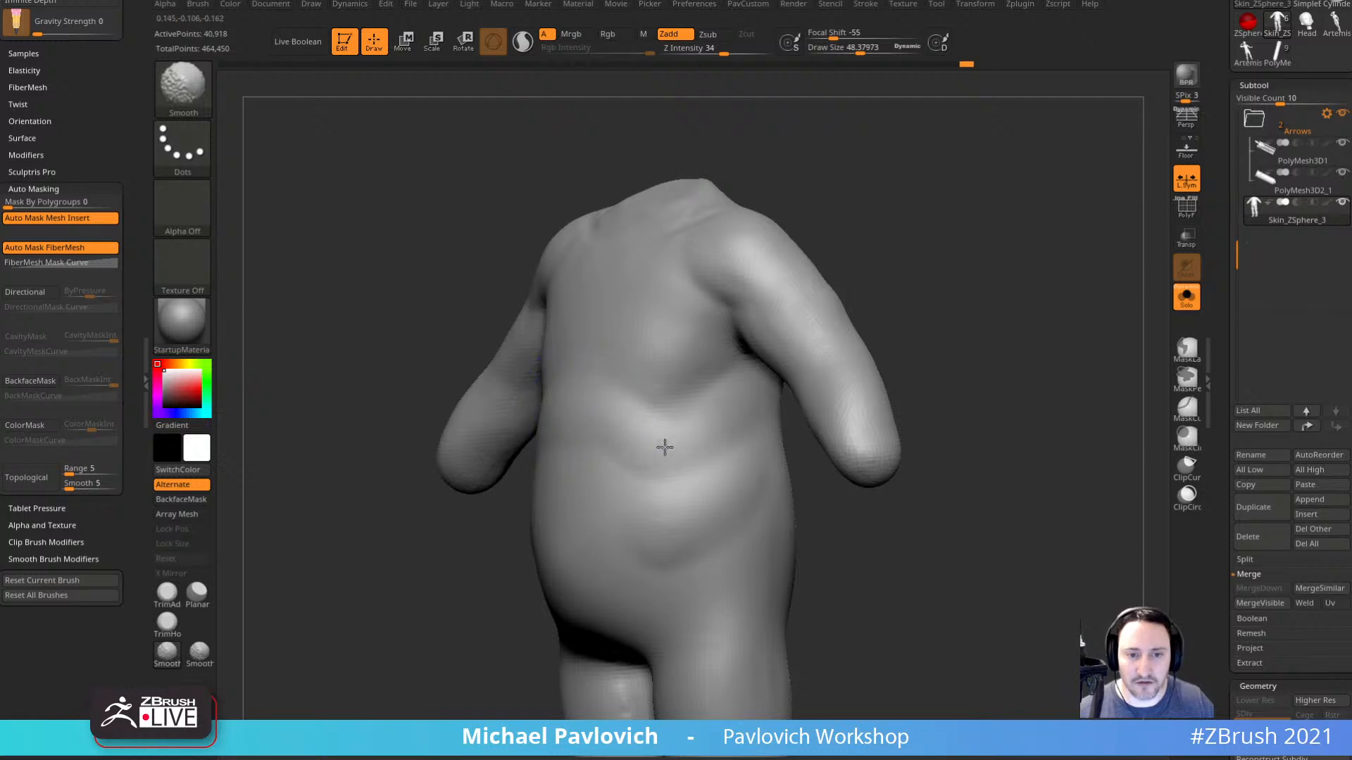
right_click_drag(878, 328, 964, 334)
left_click_drag(649, 471, 671, 519, "shift")
mouse_move(873, 514)
right_mouse_down("shift")
mouse_move(845, 538)
mouse_move(895, 492)
right_mouse_up("shift")
Build up the rounded belly with the Clay brush at a draw size of about 74.
key("s")
left_click_drag(577, 488, 583, 488)
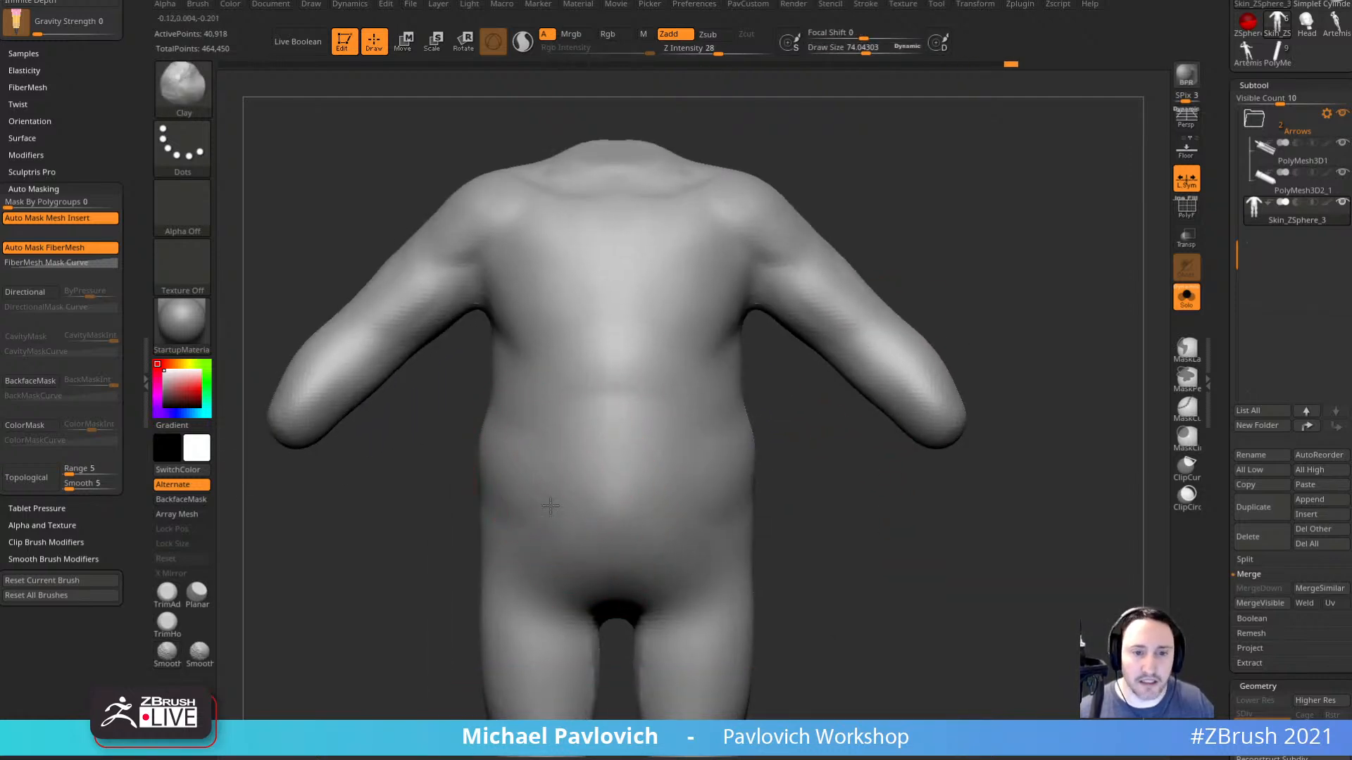
left_click_drag(620, 536, 611, 470)
left_click_drag(852, 531, 826, 526)
key("s")
mouse_move(826, 526)
left_mouse_down()
mouse_move(873, 536)
mouse_move(843, 533)
left_mouse_up()
mouse_move(961, 486)
left_mouse_down()
mouse_move(927, 507)
mouse_move(927, 417)
mouse_move(965, 495)
mouse_move(924, 479)
left_mouse_up()
Fill out the side of the belly and flank with the Clay brush at about 54 draw size.
key("s")
left_click_drag(742, 477, 690, 482)
key("s")
left_click_drag(690, 482, 718, 486)
left_click_drag(900, 480, 847, 472)
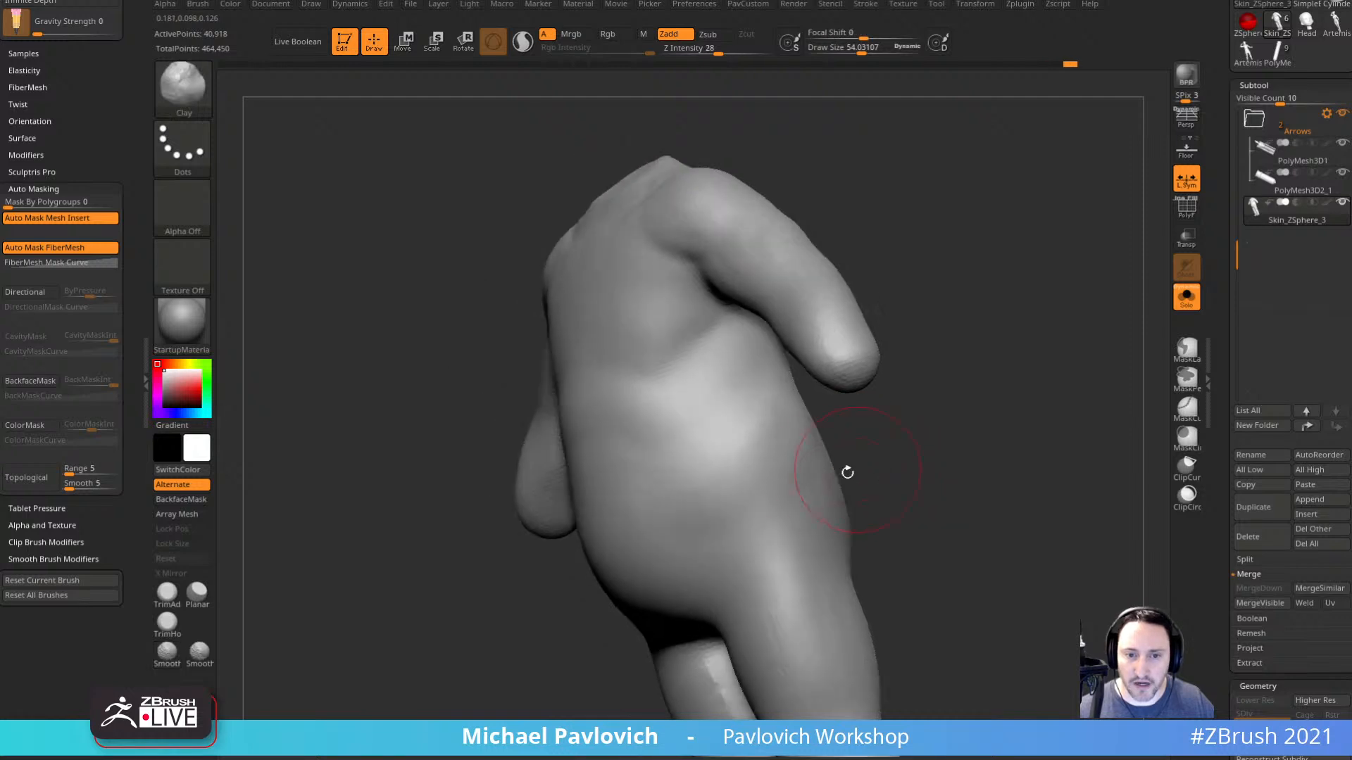
Add more volume to the flanks with the Clay brush and smooth the transitions toward the back.
mouse_move(1040, 423)
left_mouse_down()
mouse_move(1070, 443)
mouse_move(969, 387)
mouse_move(993, 486)
mouse_move(977, 486)
left_mouse_up()
key("s")
mouse_move(706, 483)
left_mouse_down()
mouse_move(737, 495)
mouse_move(769, 462)
mouse_move(746, 455)
left_mouse_up()
left_click_drag(758, 502, 761, 466, "shift")
left_click_drag(940, 502, 1011, 504)
mouse_move(1097, 379)
left_mouse_down("alt")
mouse_move(1015, 452)
mouse_move(987, 459)
left_mouse_up("alt")
left_click_drag(1087, 326, 956, 357, "alt")
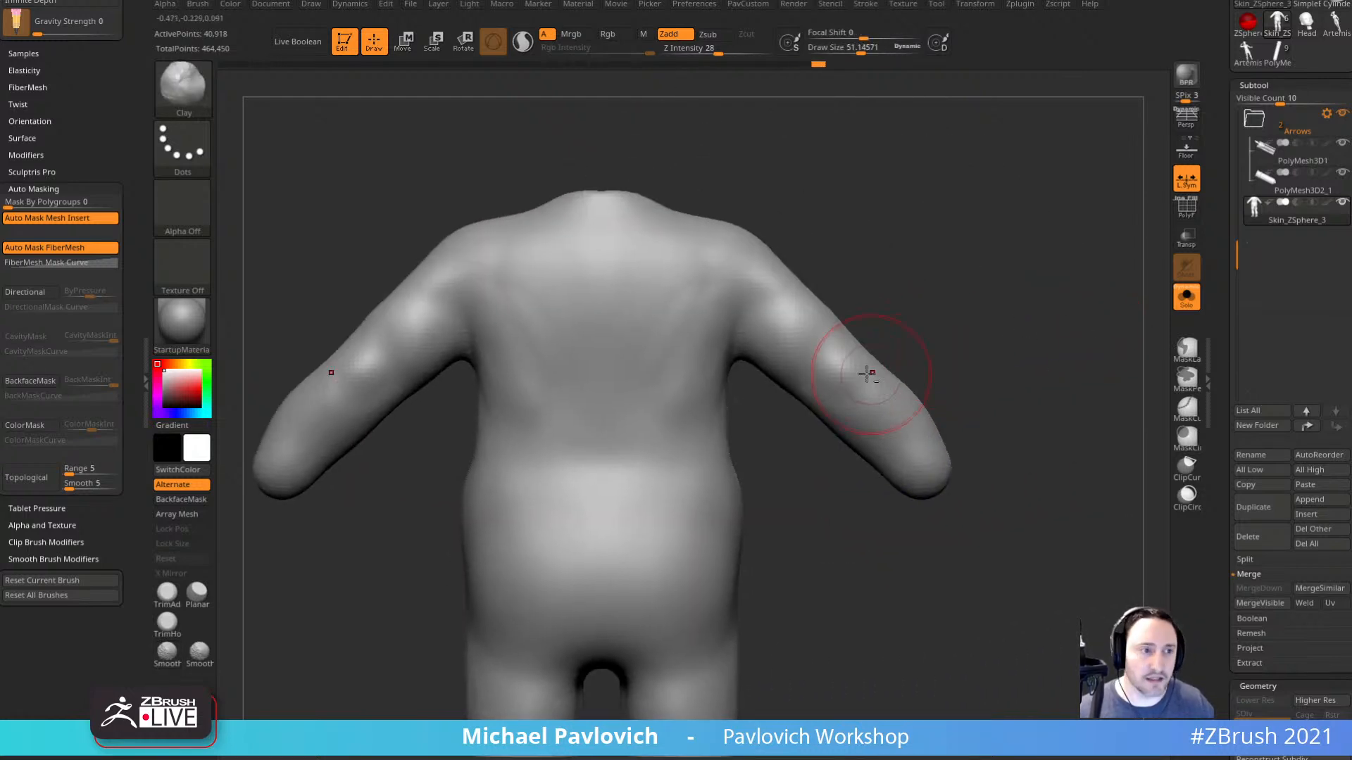
Carve a spine groove down the centre of the back with the DamStandard brush at about 32 draw size.
key("b")
key("d")
key("s")
key("s")
left_click_drag(608, 250, 603, 251)
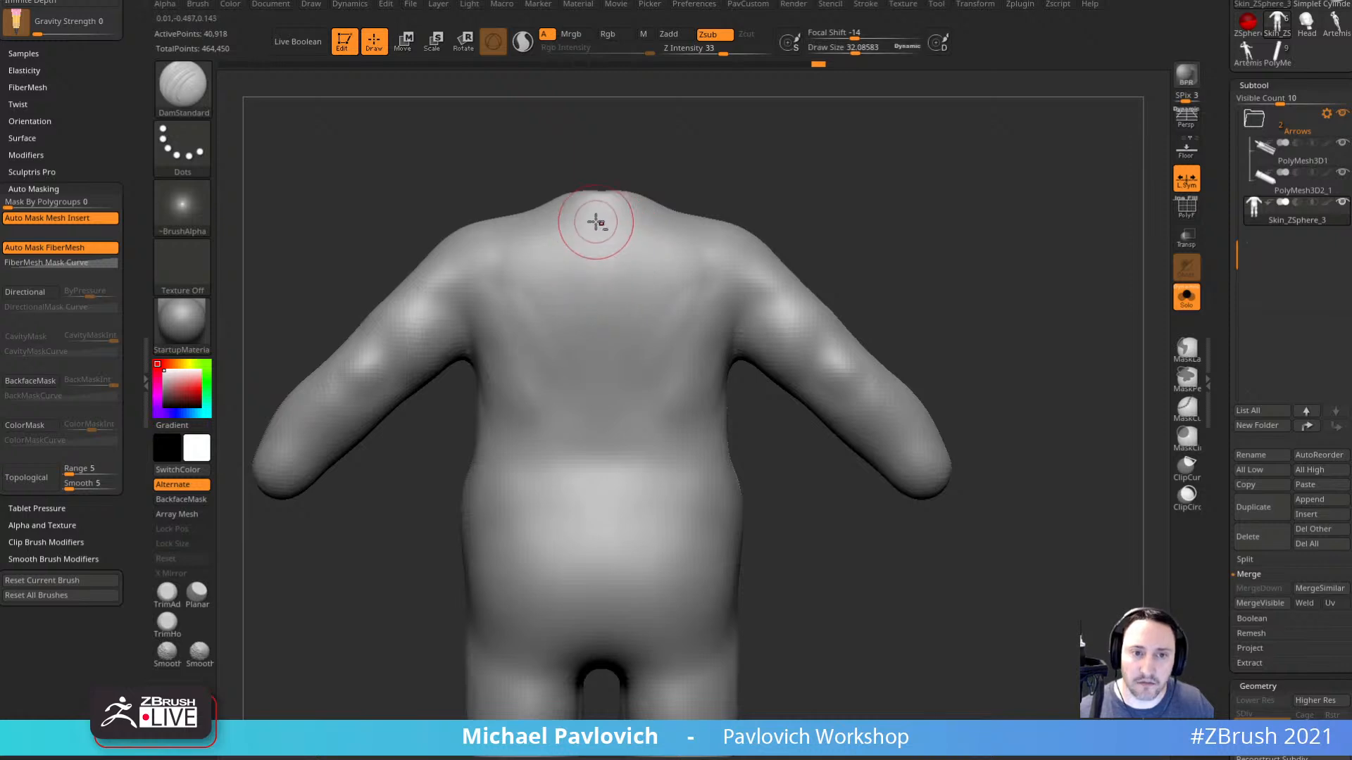
left_click_drag(600, 329, 602, 415, "alt")
key("ctrl+z")
left_click_drag(604, 229, 600, 495)
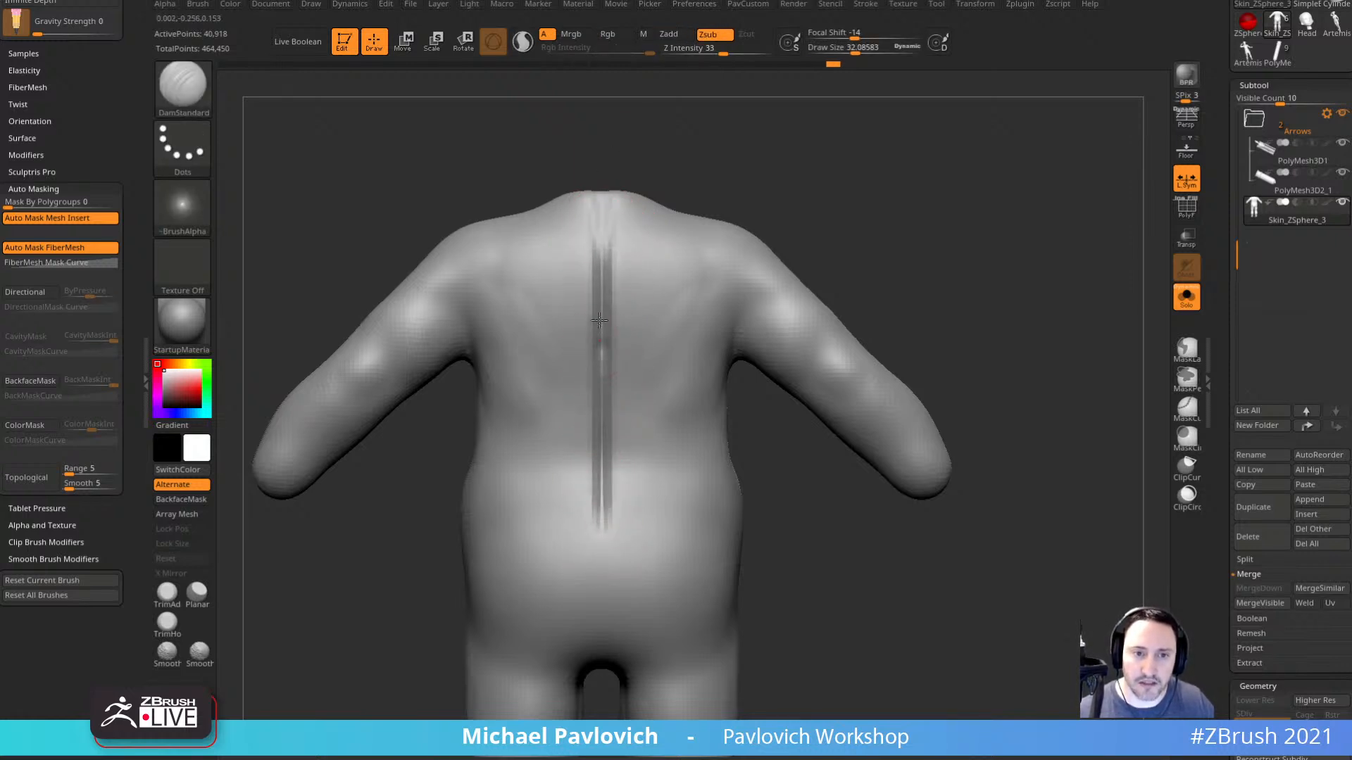
left_click_drag(600, 321, 600, 282)
Soften the spine groove down the back with a resized Smooth brush.
left_click_drag(695, 159, 774, 165)
left_click_drag(604, 251, 609, 367, "shift")
left_click_drag(767, 232, 712, 246)
key("s")
left_click_drag(620, 307, 623, 307)
left_click_drag(601, 263, 611, 492, "shift")
Undo the last stroke on the upper back and rework the forms beside the spine groove.
mouse_move(904, 260)
left_mouse_down()
mouse_move(966, 266)
mouse_move(907, 356)
left_mouse_up()
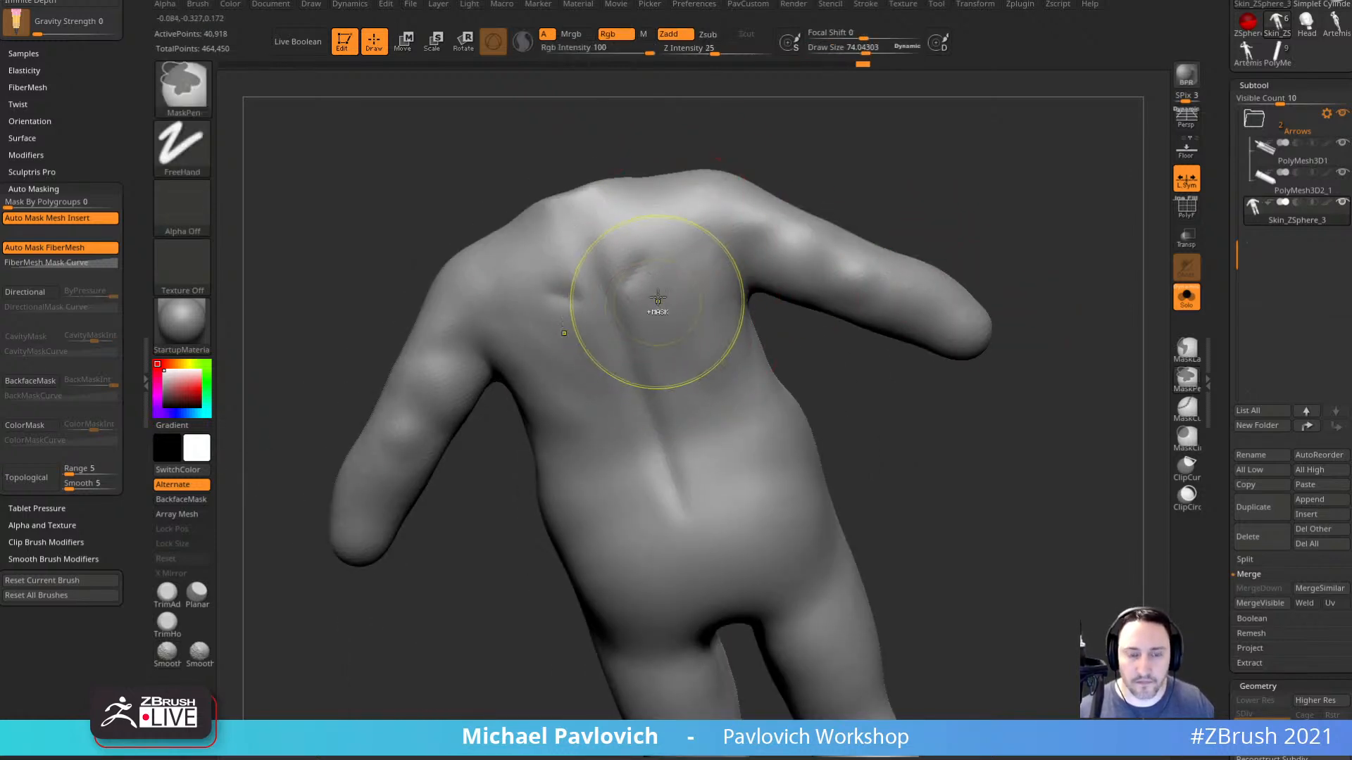
key("ctrl+z")
mouse_move(896, 172)
left_mouse_down()
mouse_move(936, 148)
mouse_move(915, 156)
left_mouse_up()
left_click_drag(630, 298, 648, 273)
mouse_move(780, 211)
left_mouse_down()
mouse_move(750, 215)
mouse_move(845, 181)
mouse_move(815, 204)
left_mouse_up()
Build up the lower back beside the spine with the Clay brush and blend it with Smooth.
key("2")
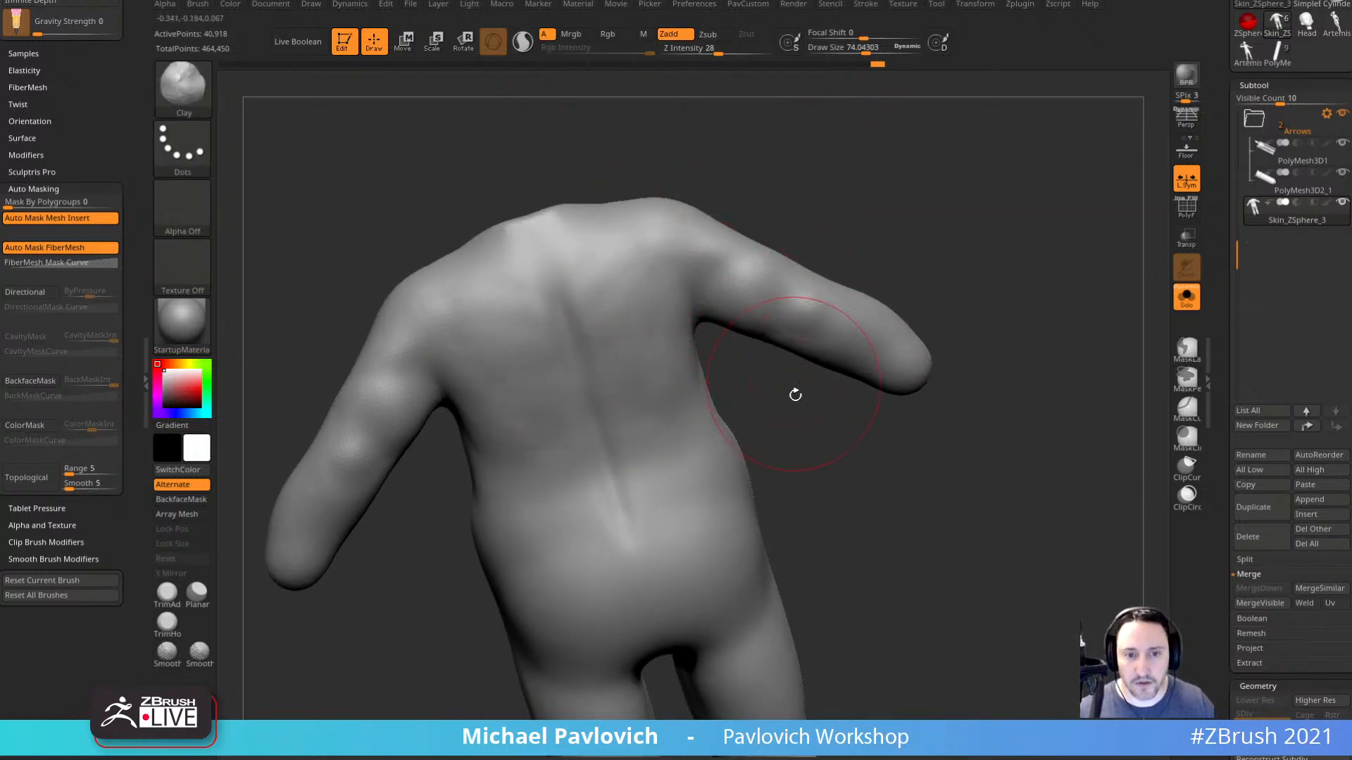
left_click_drag(793, 392, 760, 394)
left_click_drag(680, 445, 748, 447)
left_click_drag(796, 448, 658, 445)
left_click_drag(780, 424, 710, 443, "shift")
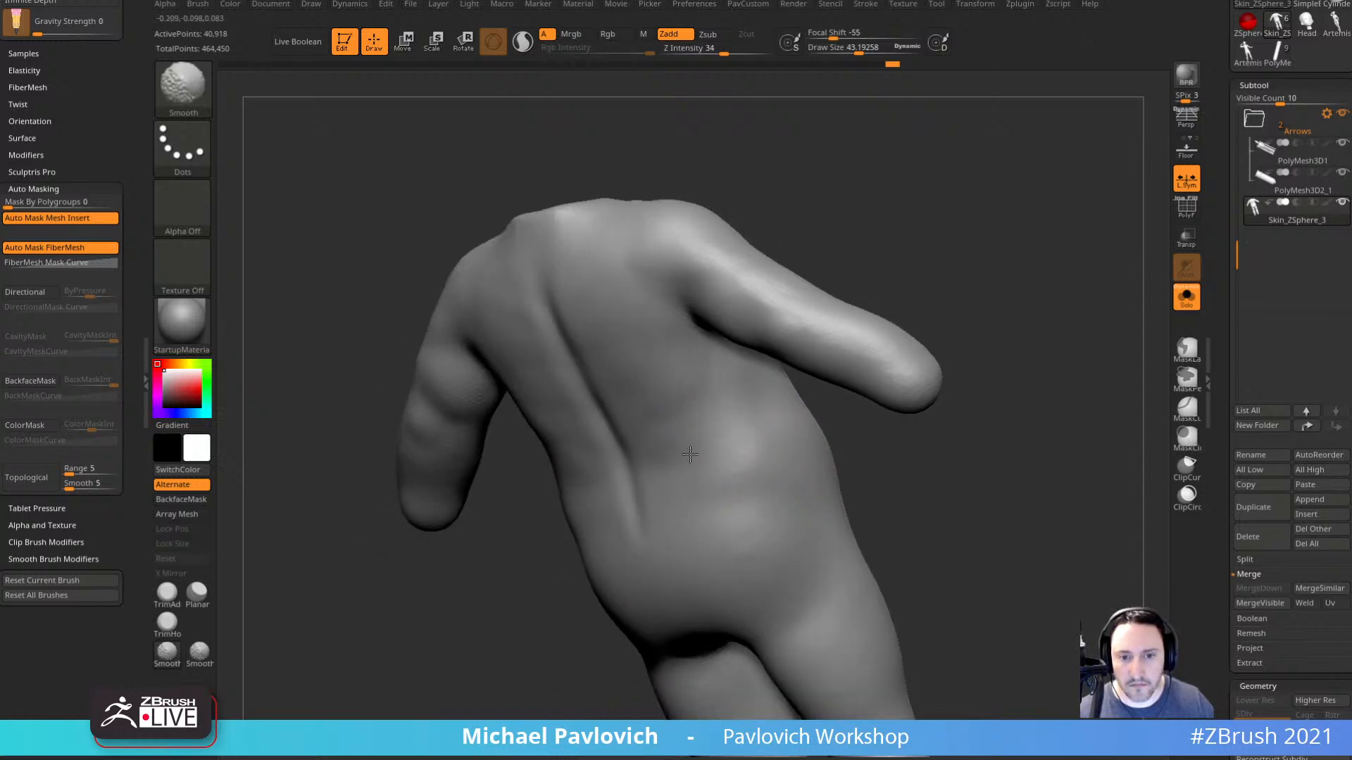
left_click_drag(831, 458, 686, 377)
Refine the back of the shoulder and upper arm with the Clay brush and Smooth.
mouse_move(810, 243)
left_mouse_down()
mouse_move(875, 253)
mouse_move(835, 220)
left_mouse_up()
mouse_move(758, 294)
left_mouse_down()
mouse_move(705, 271)
mouse_move(765, 282)
left_mouse_up()
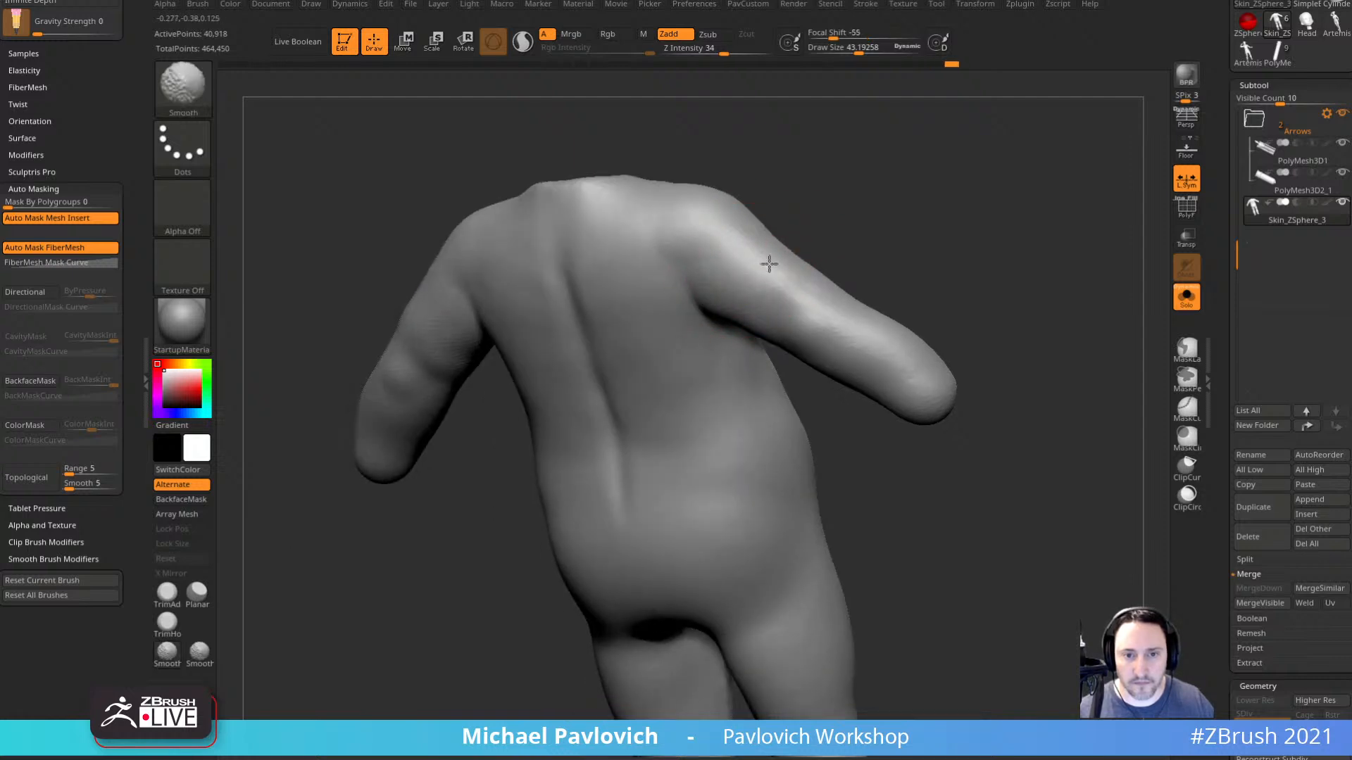
mouse_move(769, 264)
right_mouse_down()
mouse_move(739, 233)
mouse_move(926, 172)
mouse_move(908, 152)
mouse_move(812, 290)
right_mouse_up()
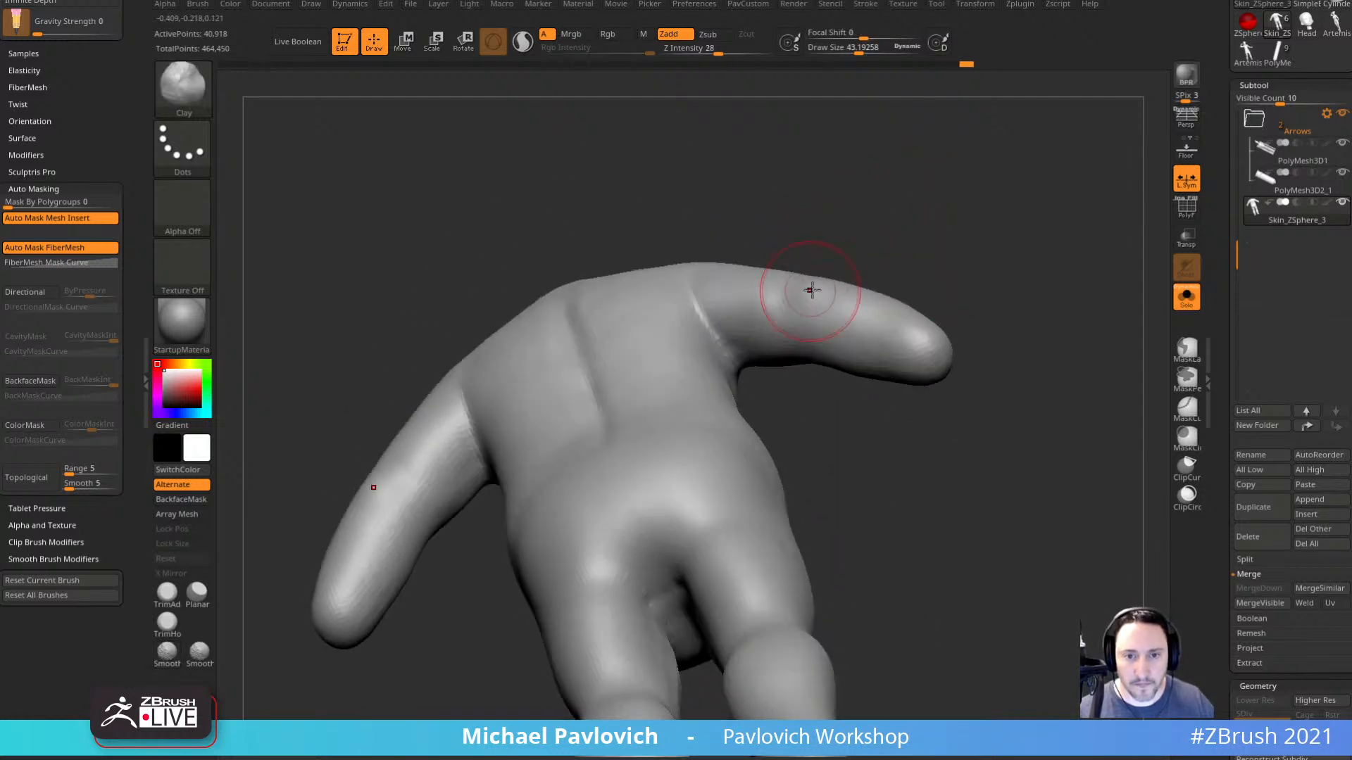
right_click_drag(764, 360, 828, 352)
key("s")
mouse_move(967, 244)
right_mouse_down()
mouse_move(1005, 197)
mouse_move(830, 323)
mouse_move(984, 172)
mouse_move(1050, 298)
mouse_move(1044, 287)
mouse_move(1007, 334)
mouse_move(1071, 212)
mouse_move(802, 247)
mouse_move(947, 285)
right_mouse_up()
key("shift")
Reshape the armpit where the arm meets the torso with the Move brush, using topological auto masking.
mouse_move(736, 469)
right_mouse_down()
mouse_move(589, 523)
mouse_move(574, 486)
mouse_move(710, 449)
right_mouse_up()
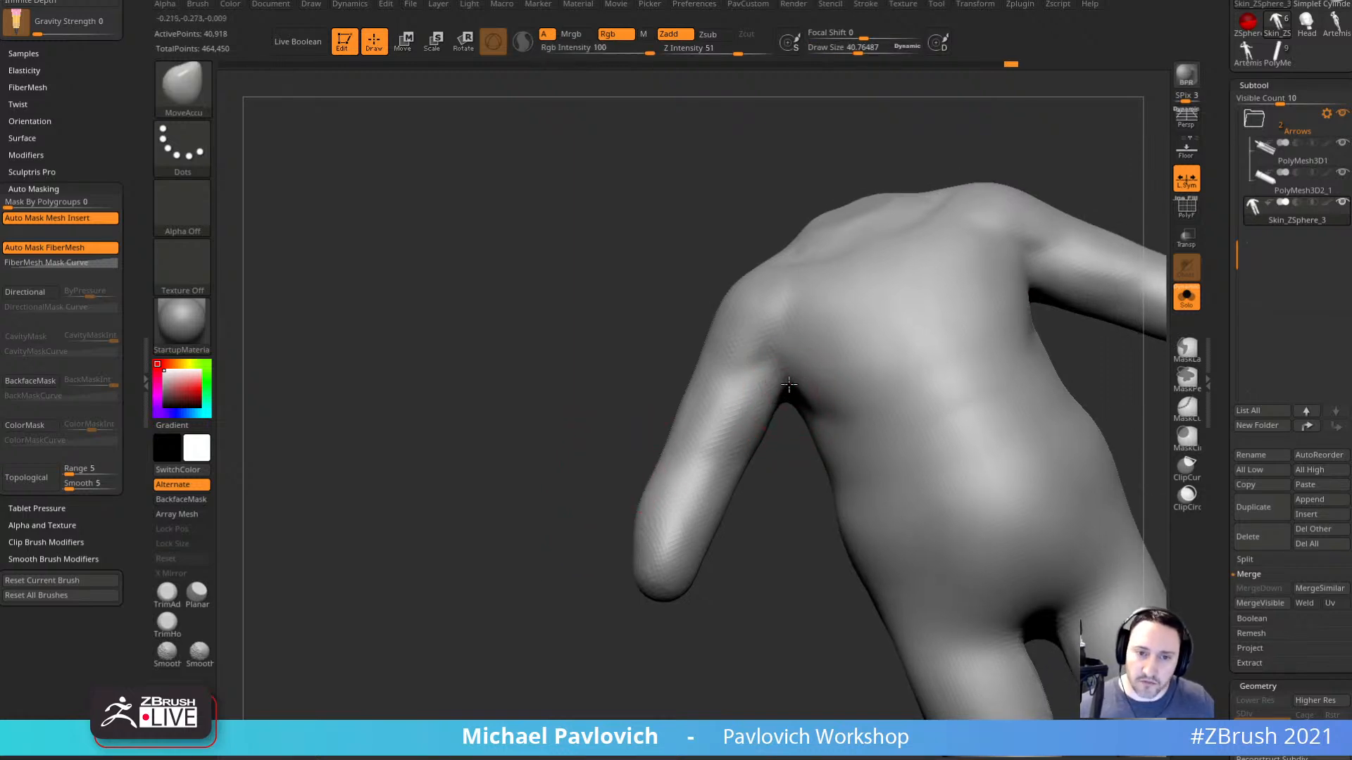
mouse_move(788, 384)
right_mouse_down()
mouse_move(775, 479)
mouse_move(780, 464)
right_mouse_up()
key("s")
left_click_drag(780, 416, 791, 417)
mouse_move(790, 417)
right_mouse_down()
mouse_move(802, 430)
mouse_move(809, 408)
right_mouse_up()
right_click_drag(906, 347, 780, 392)
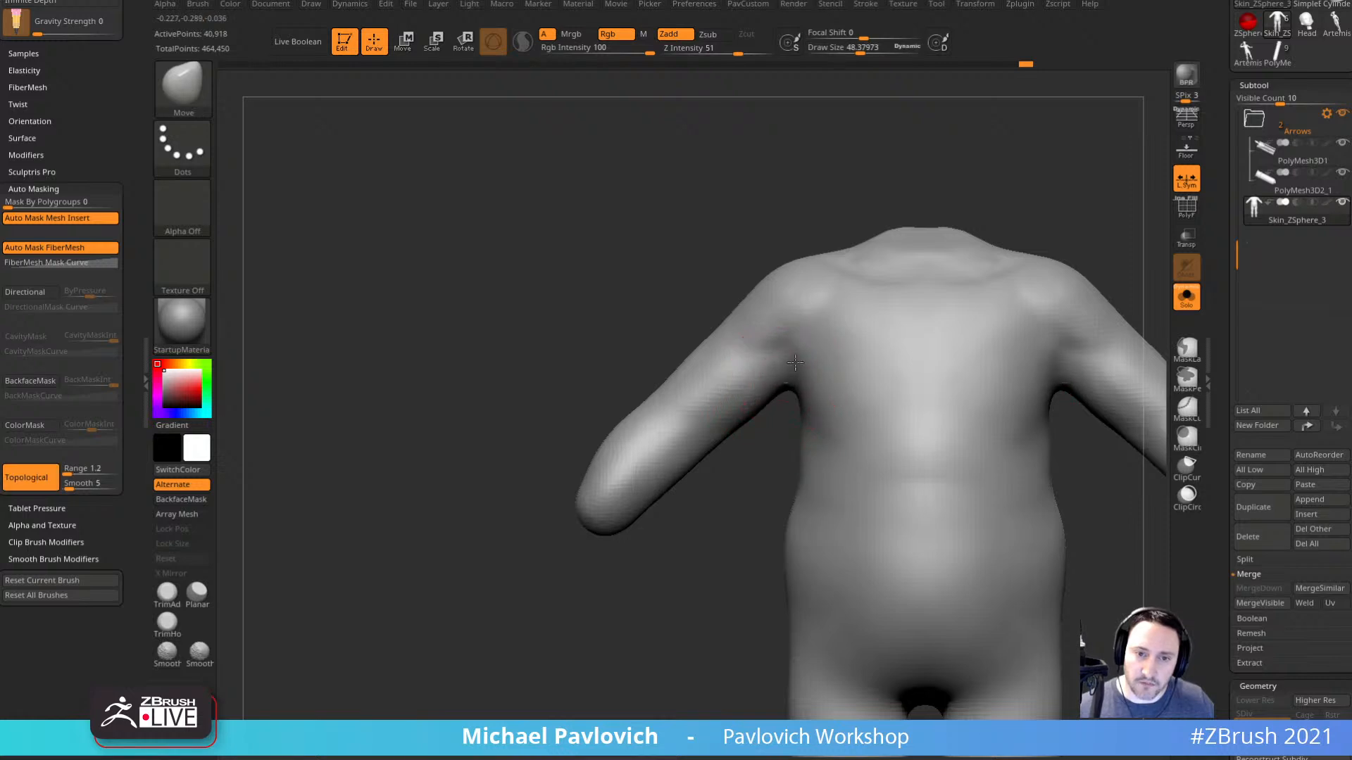
Carve the crease between chest and armpit with DamStandard at about 48 draw size, and smooth the front of the shoulder.
mouse_move(1006, 229)
right_mouse_down()
mouse_move(996, 211)
mouse_move(838, 217)
mouse_move(871, 265)
mouse_move(815, 261)
right_mouse_up()
key("b")
key("d")
key("s")
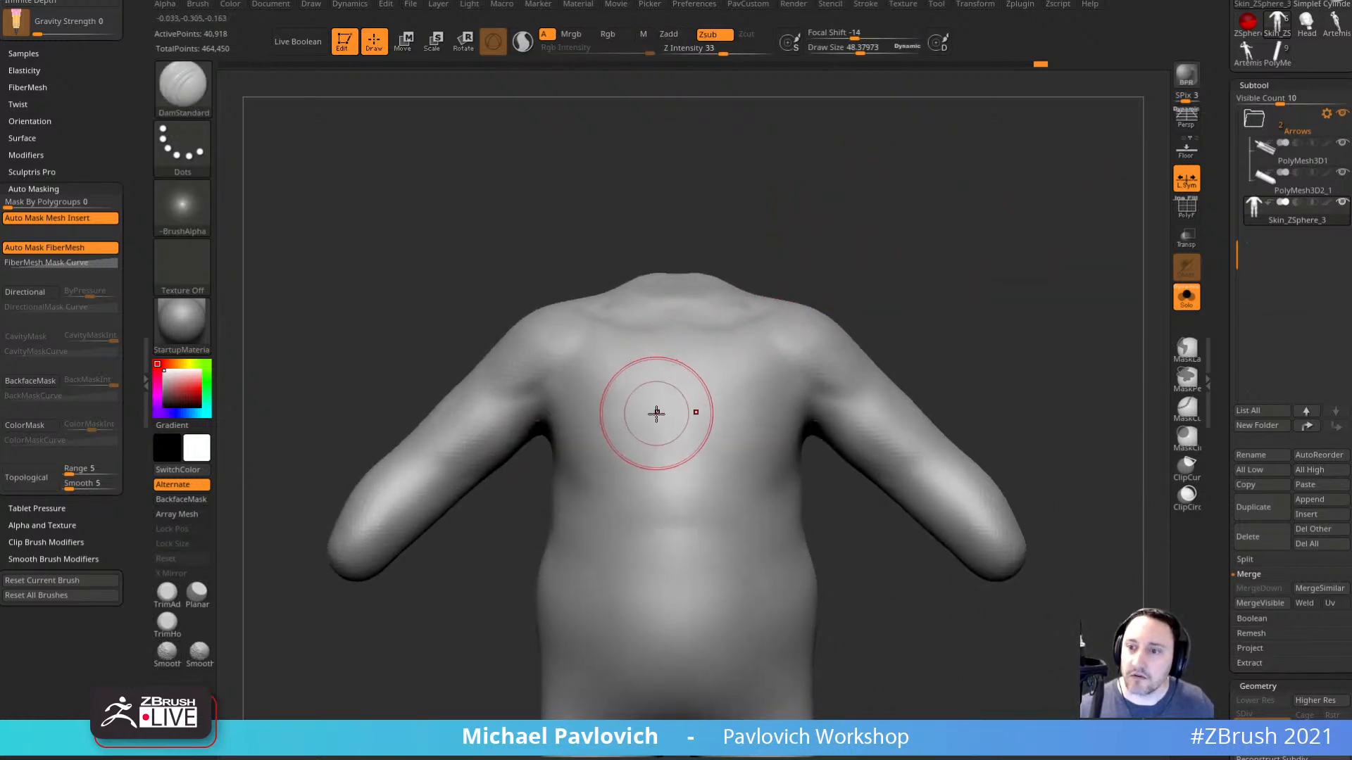
key("s")
right_click_drag(1000, 285, 895, 309)
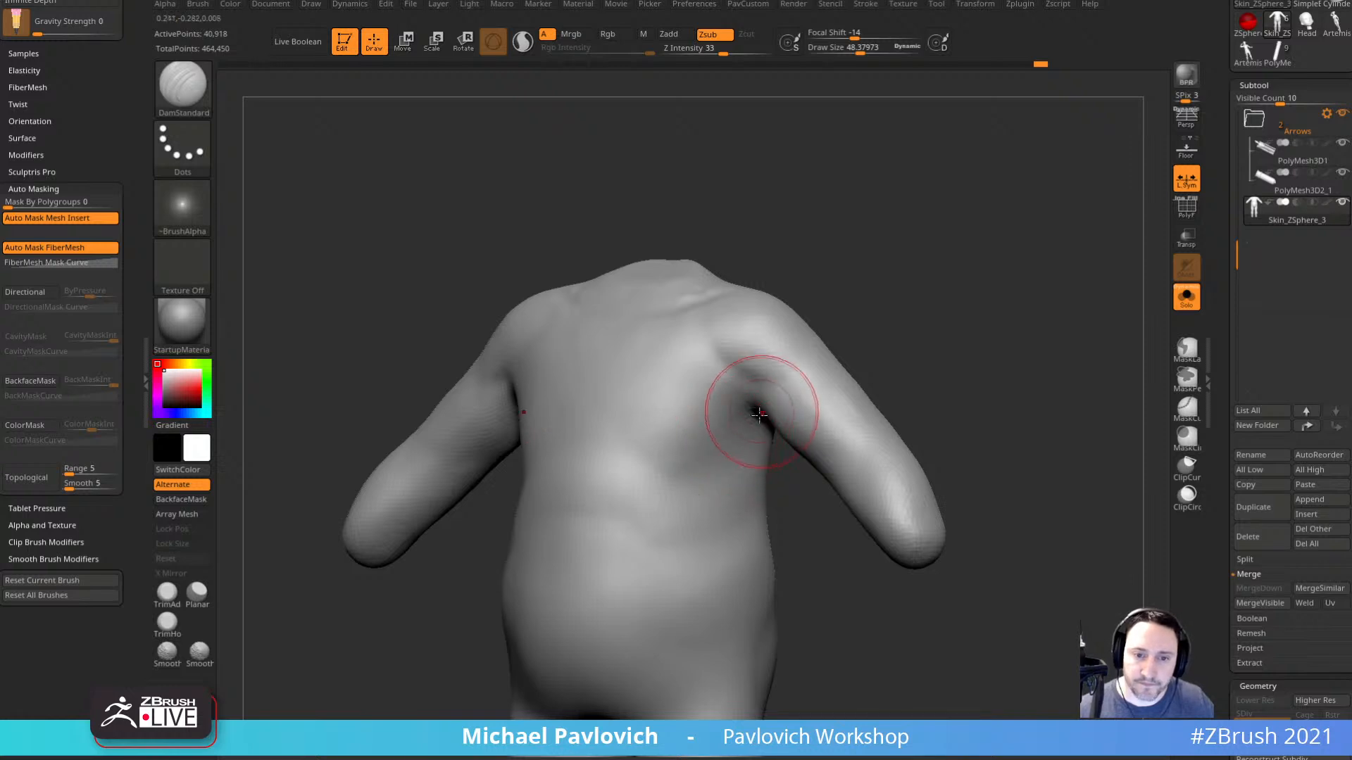
key("shift")
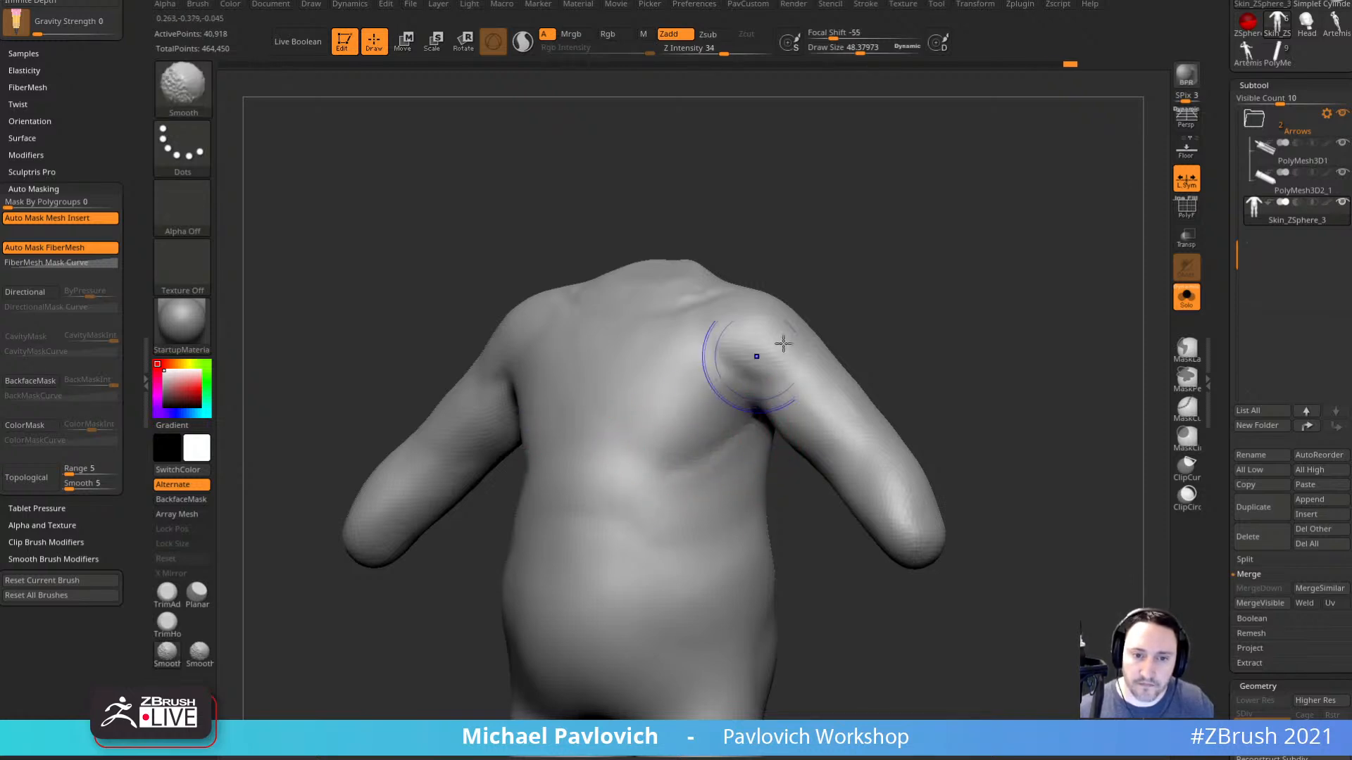
Build up the chest beside the armpit and the top of the shoulder with the Clay brush.
mouse_move(862, 313)
right_mouse_down()
mouse_move(919, 292)
mouse_move(977, 291)
mouse_move(970, 301)
right_mouse_up()
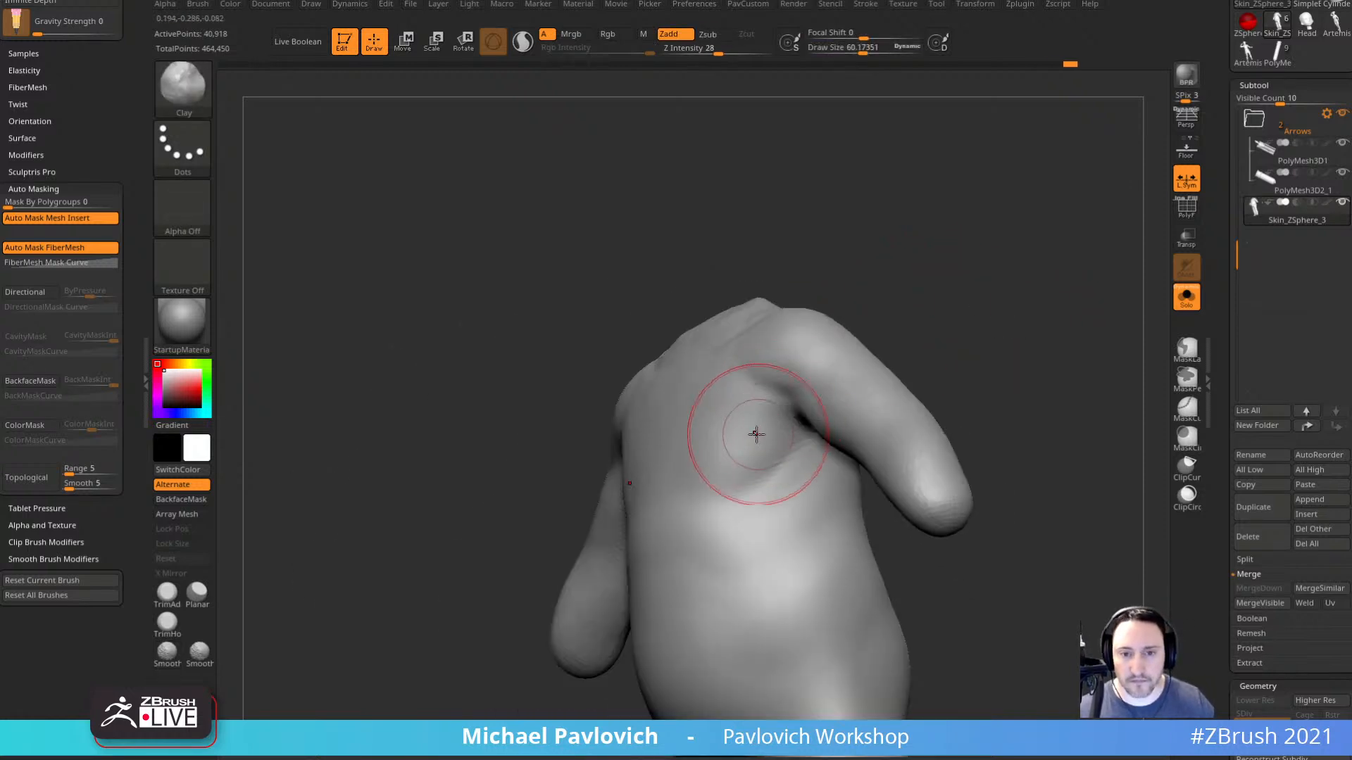
mouse_move(764, 400)
right_mouse_down()
mouse_move(769, 432)
mouse_move(781, 395)
right_mouse_up()
right_click_drag(983, 220, 915, 371)
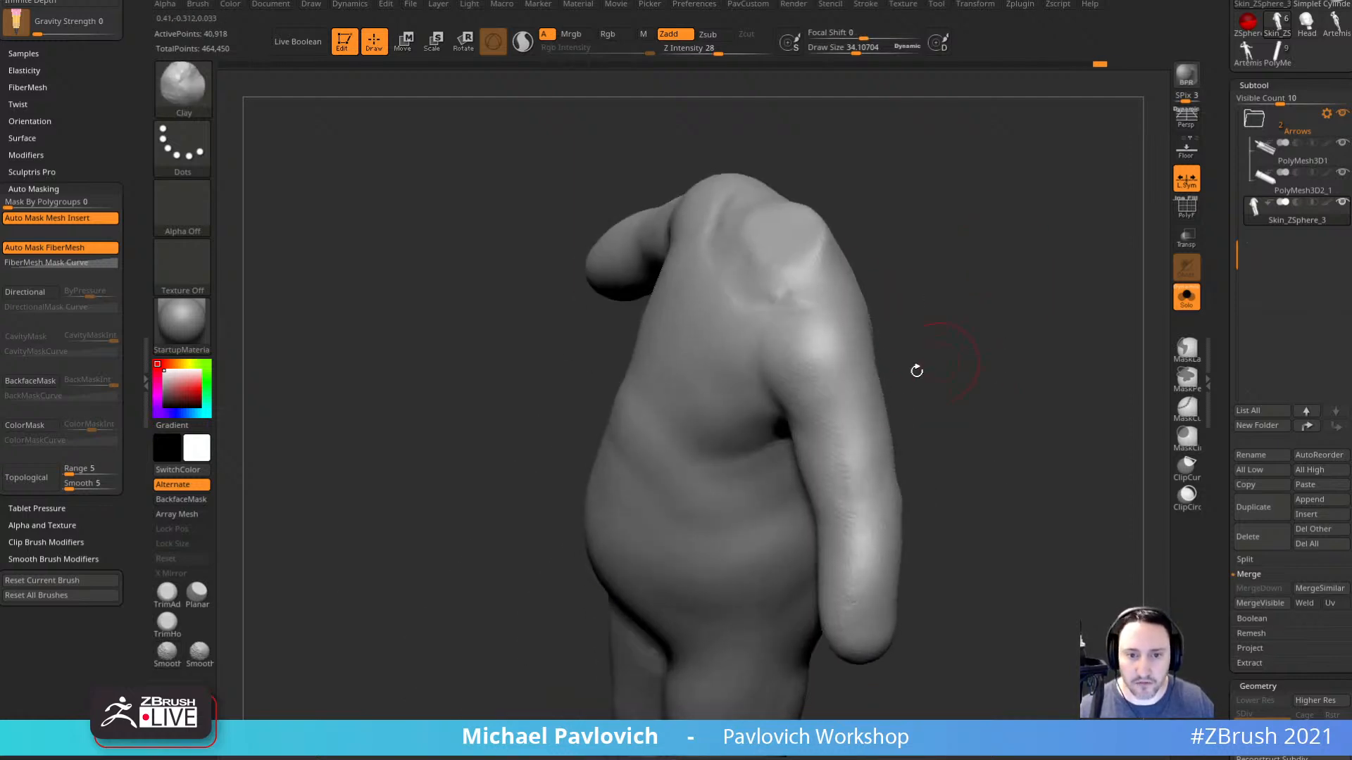
key("2")
Adjust the shoulder and the hollow above it with the Move brush, and smooth the surface.
right_click_drag(785, 414, 862, 342)
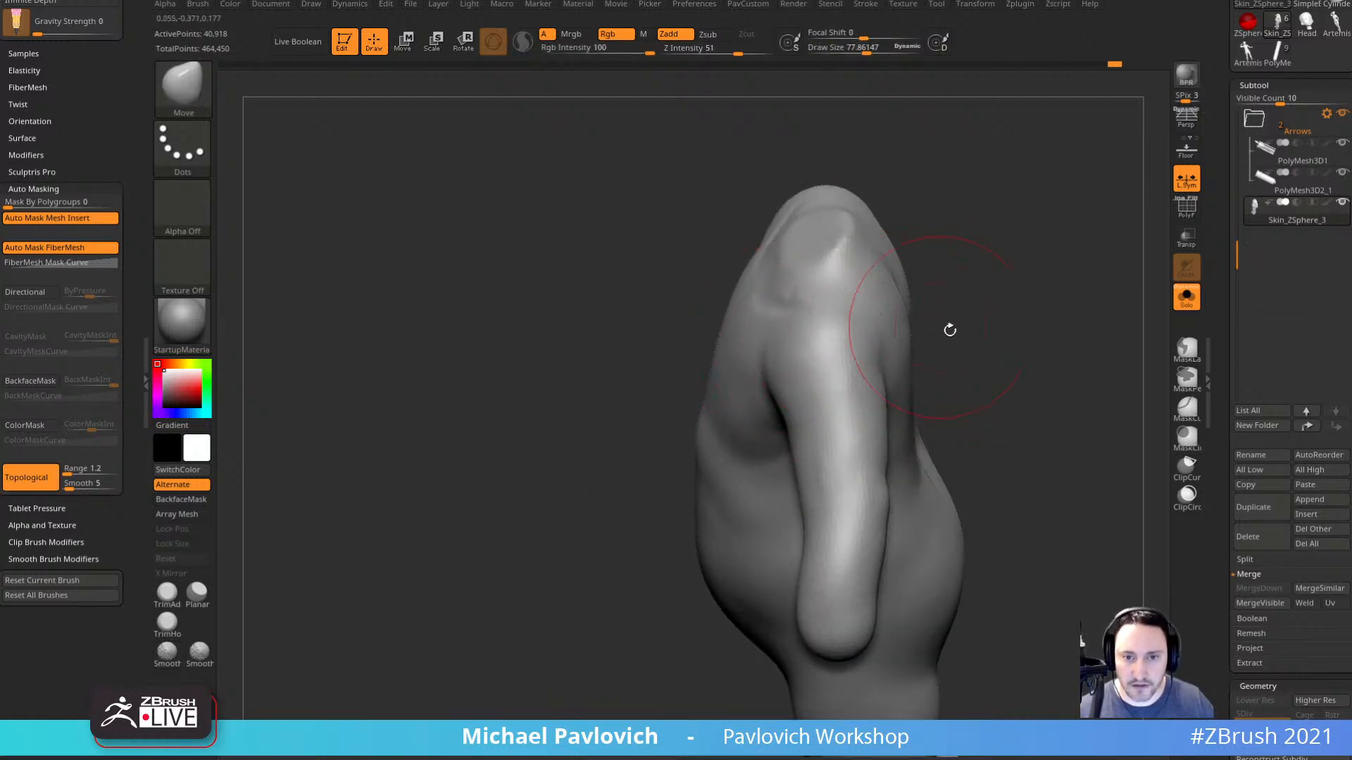
right_click_drag(950, 330, 804, 333)
mouse_move(758, 268)
right_mouse_down()
mouse_move(915, 235)
mouse_move(796, 278)
right_mouse_up()
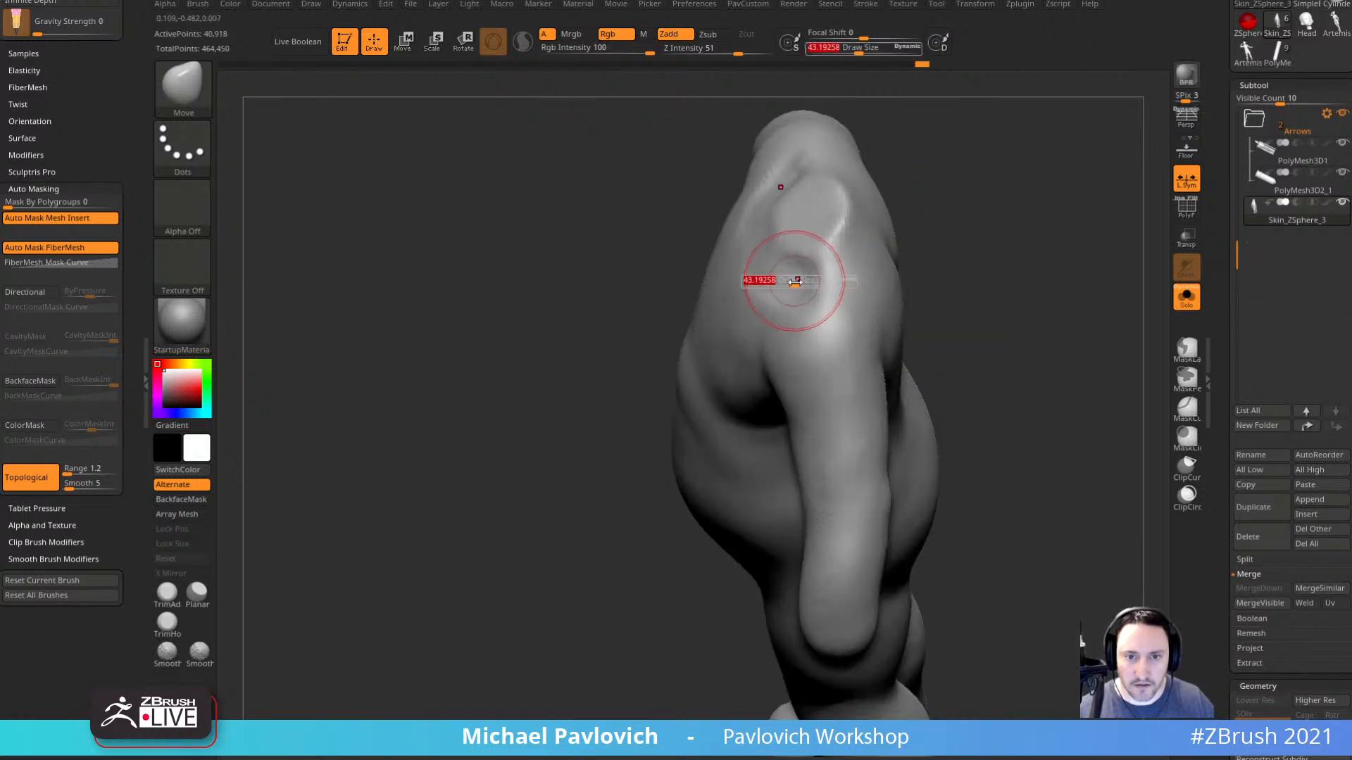
left_click_drag(796, 278, 793, 272, "shift")
right_click_drag(793, 272, 1027, 200, "shift")
right_click_drag(936, 190, 944, 224, "alt")
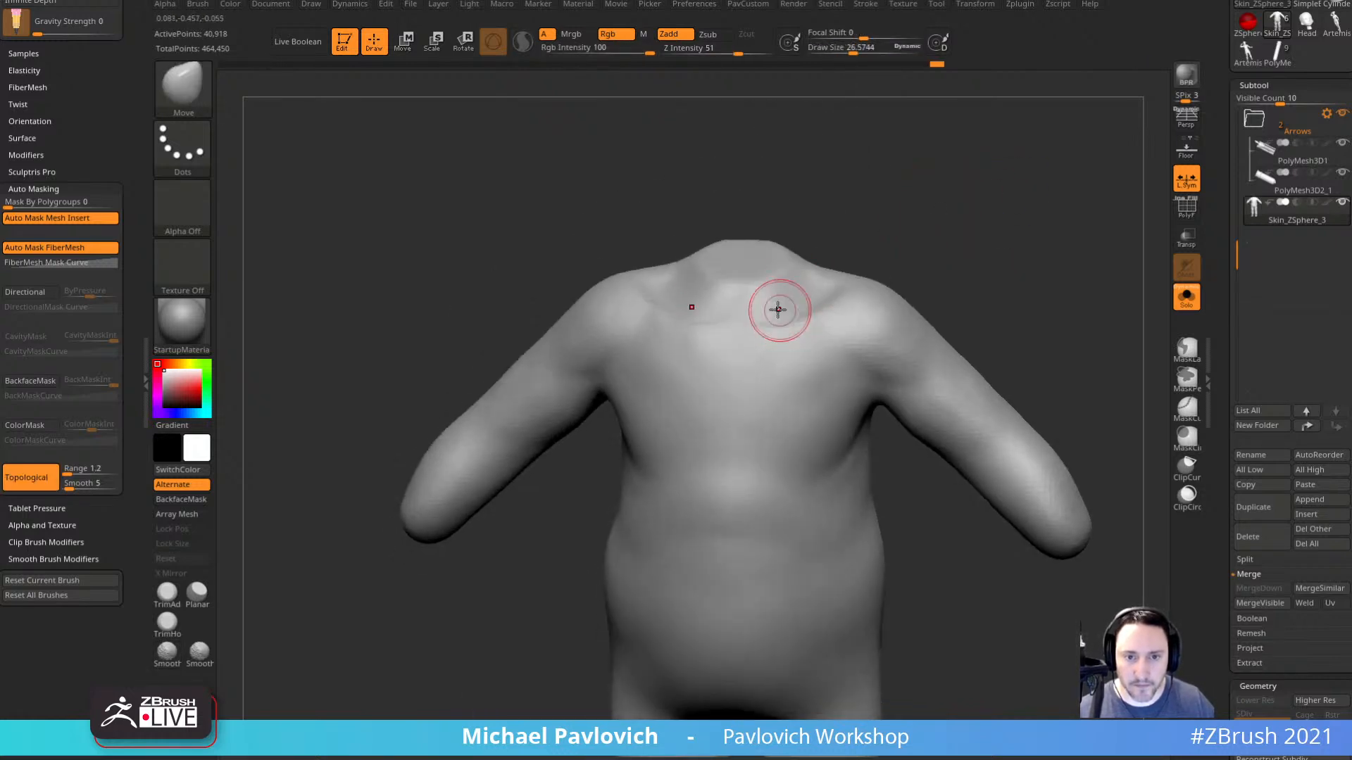
Carve the hollows around the collarbones and neck base with DamStandard at about 27 draw size, and smooth them.
mouse_move(860, 214)
right_mouse_down()
mouse_move(833, 205)
mouse_move(831, 243)
right_mouse_up()
key("b")
key("d")
key("s")
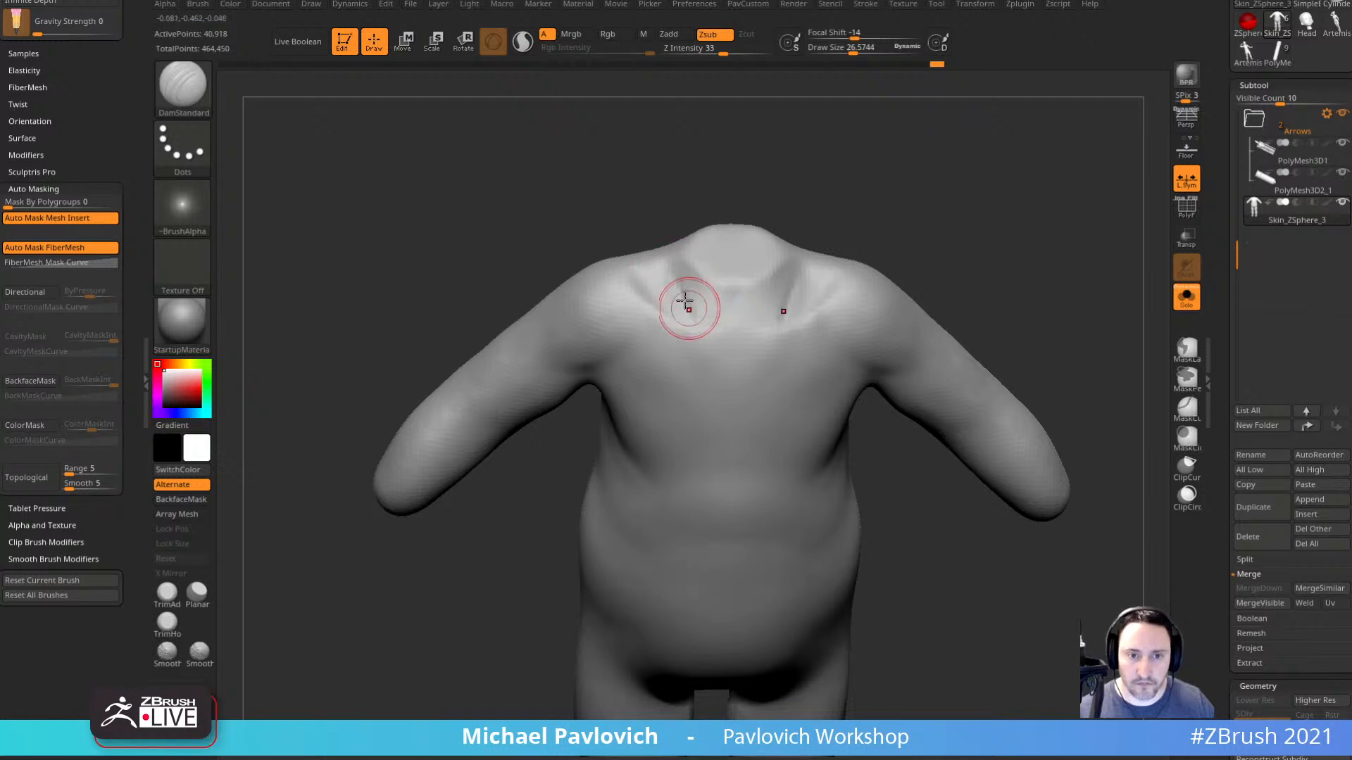
mouse_move(674, 276)
left_mouse_down("shift")
mouse_move(681, 314)
mouse_move(687, 299)
left_mouse_up("shift")
right_click_drag(789, 264, 866, 242)
left_click_drag(789, 274, 769, 339, "shift")
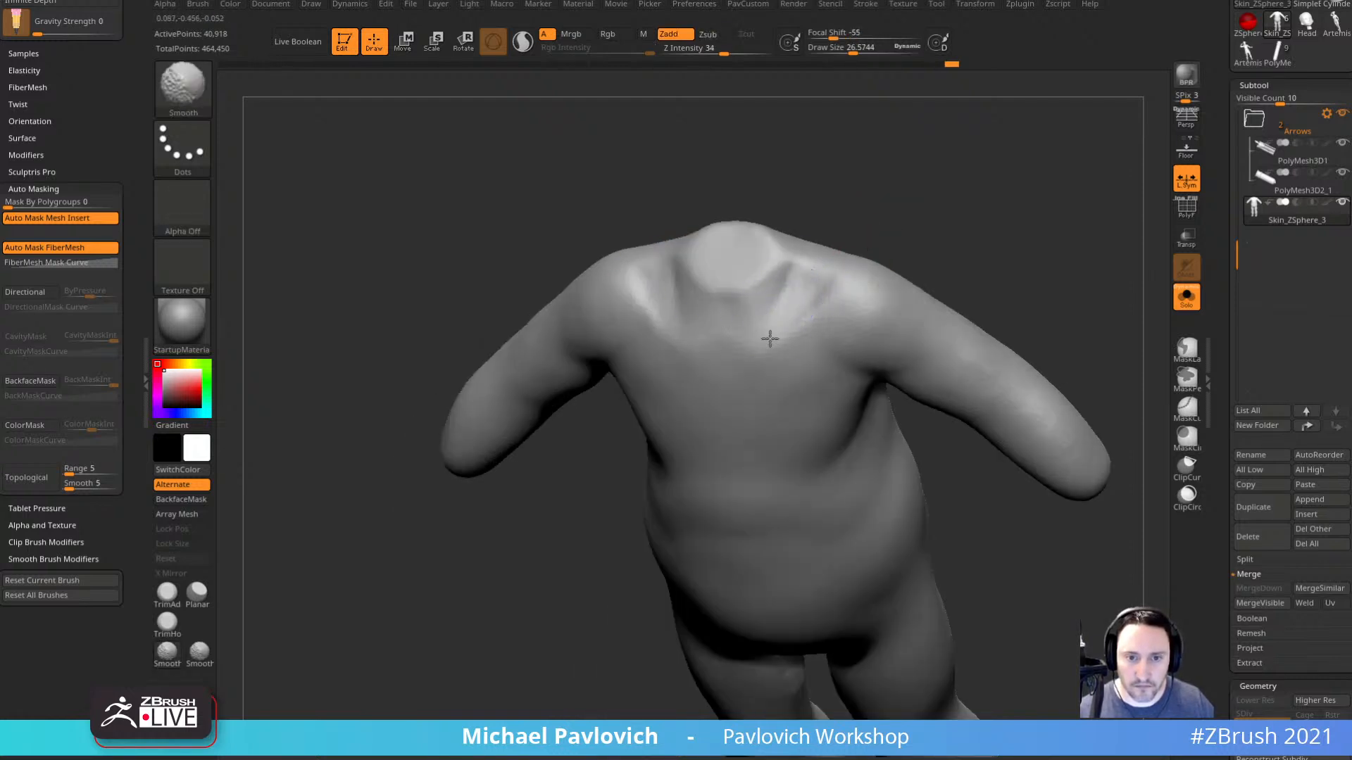
mouse_move(944, 265)
right_mouse_down("shift")
mouse_move(986, 250)
mouse_move(718, 413)
right_mouse_up("shift")
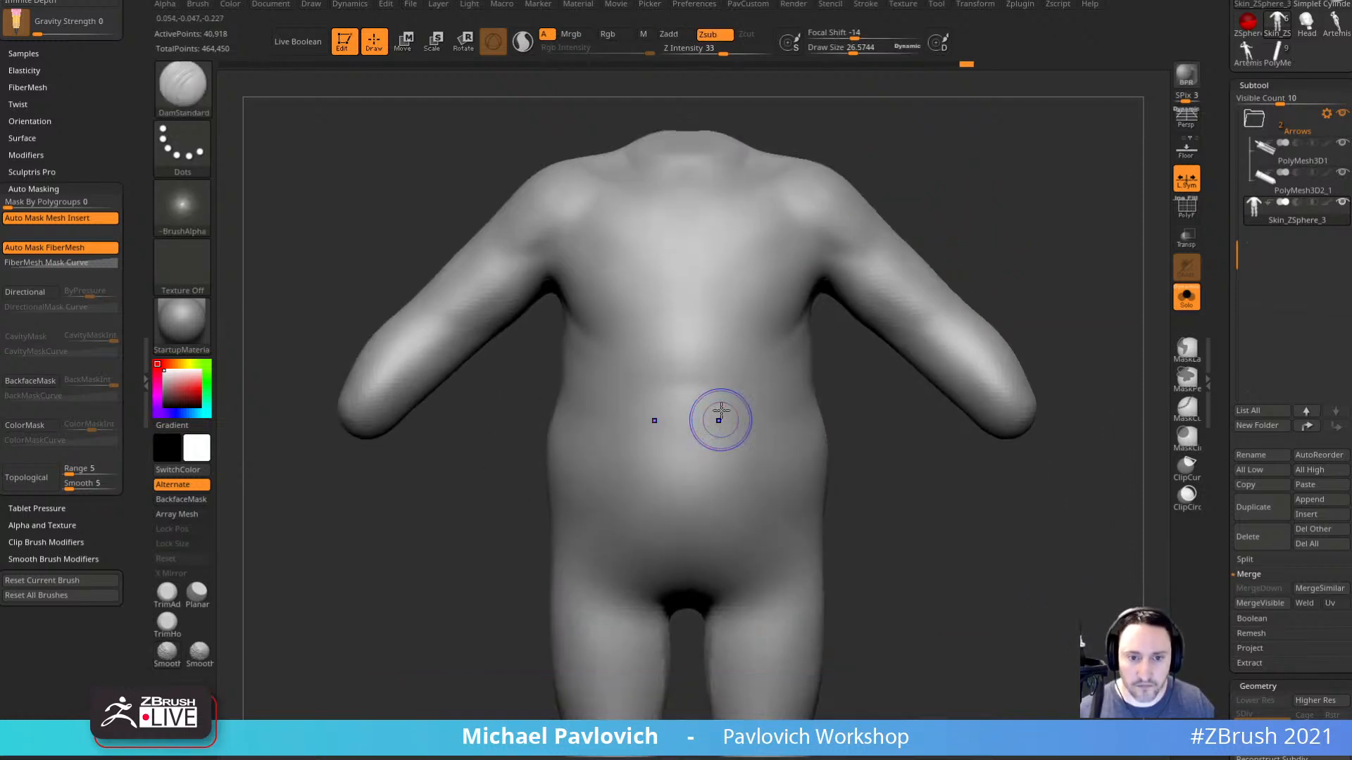
Carve the outline of the kneecaps on the front of the legs with the Standard brush at about 30 draw size.
mouse_move(806, 428)
right_mouse_down("alt")
mouse_move(889, 474)
mouse_move(903, 395)
mouse_move(881, 368)
mouse_move(920, 426)
mouse_move(915, 347)
mouse_move(899, 353)
right_mouse_up("alt")
key("2")
mouse_move(891, 430)
right_mouse_down("alt")
mouse_move(872, 392)
mouse_move(885, 402)
right_mouse_up("alt")
key("1")
key("s")
right_click_drag(944, 462, 950, 374, "alt")
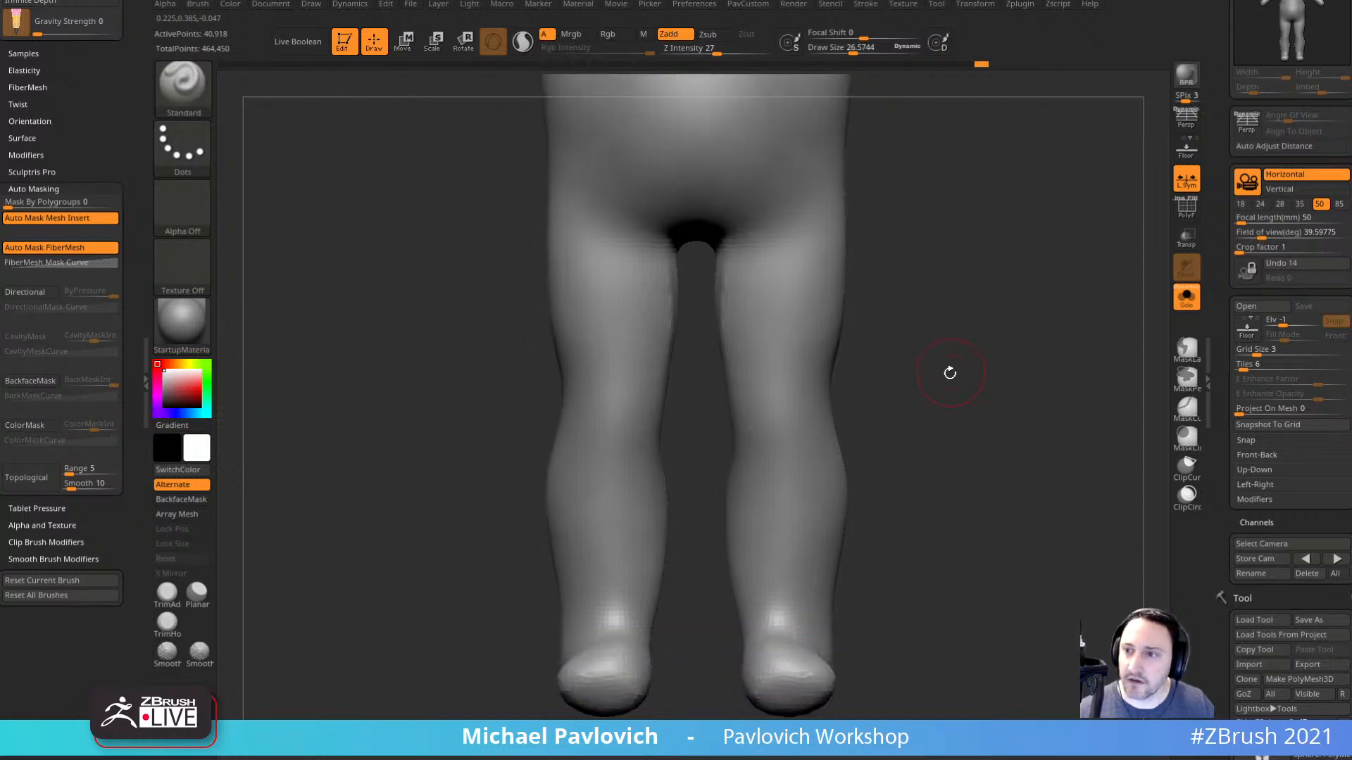
key("s")
left_click_drag(837, 392, 707, 406)
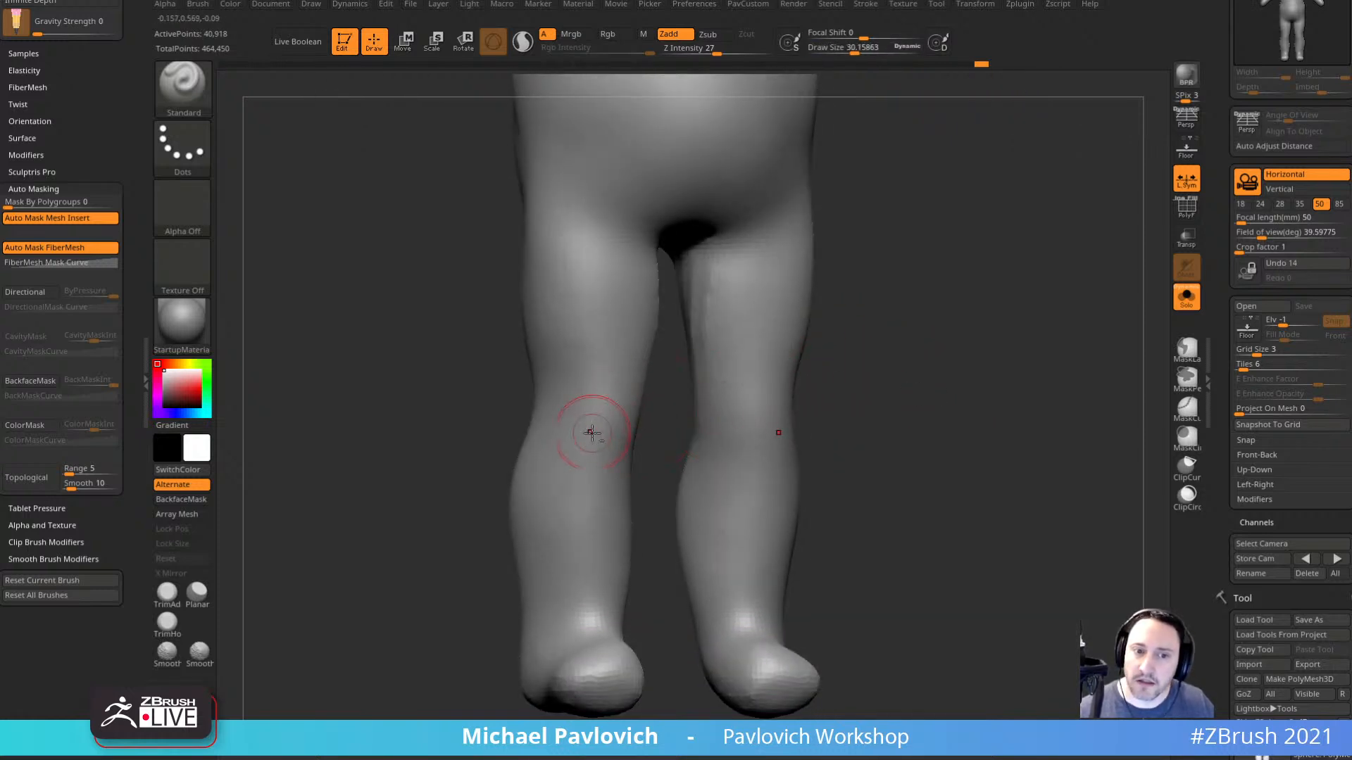
left_click_drag(586, 414, 607, 451, "alt")
right_click_drag(879, 359, 926, 347, "alt")
Deepen the crease under the kneecaps with a smaller Standard brush of about 22 draw size, and smooth around the knees.
key("s")
left_click_drag(620, 404, 644, 447, "alt")
right_click_drag(711, 436, 623, 425)
mouse_move(642, 443)
left_mouse_down("shift")
mouse_move(625, 396)
mouse_move(672, 450)
left_mouse_up("shift")
key("s")
right_click_drag(560, 497, 614, 503)
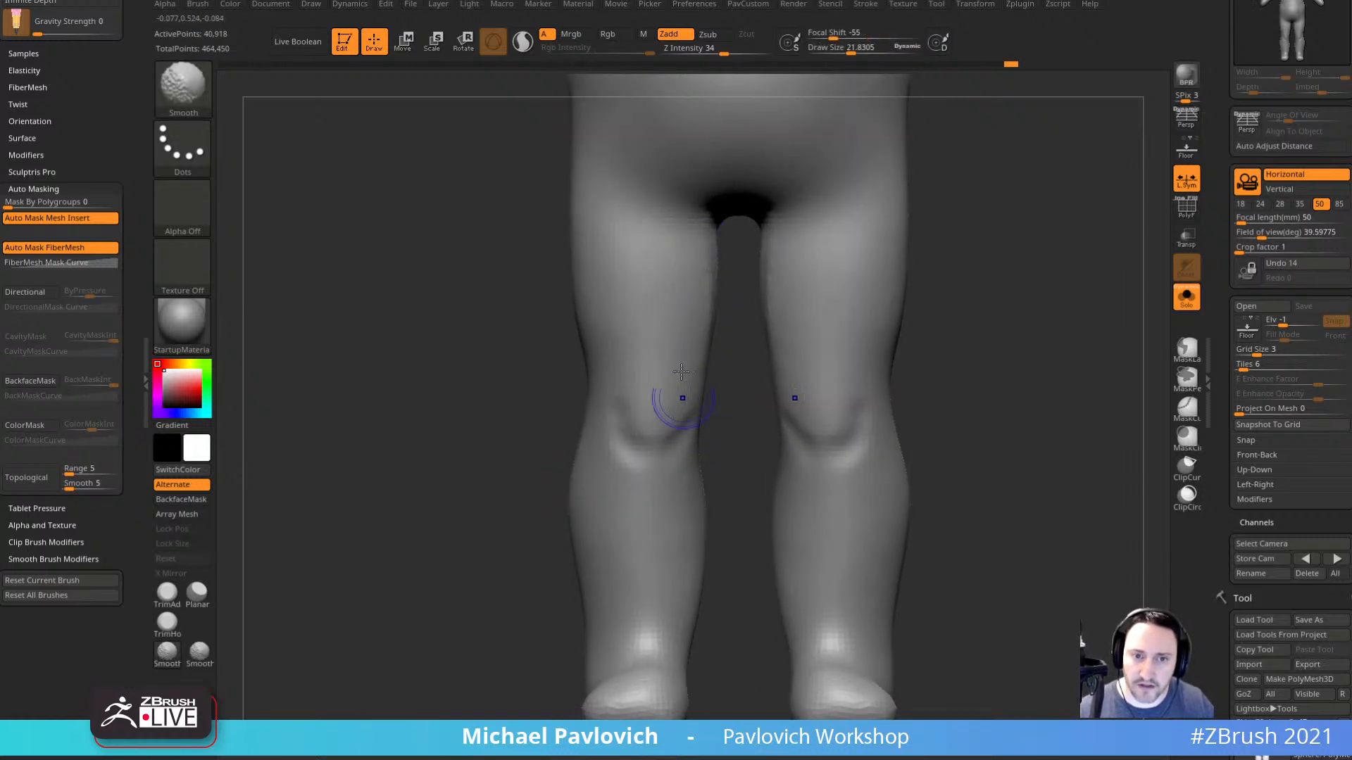
Build up the front of the thighs above the knees with the Clay brush at about 22 draw size.
mouse_move(915, 380)
right_mouse_down()
mouse_move(917, 303)
mouse_move(971, 316)
right_mouse_up()
key("b")
key("c")
key("l")
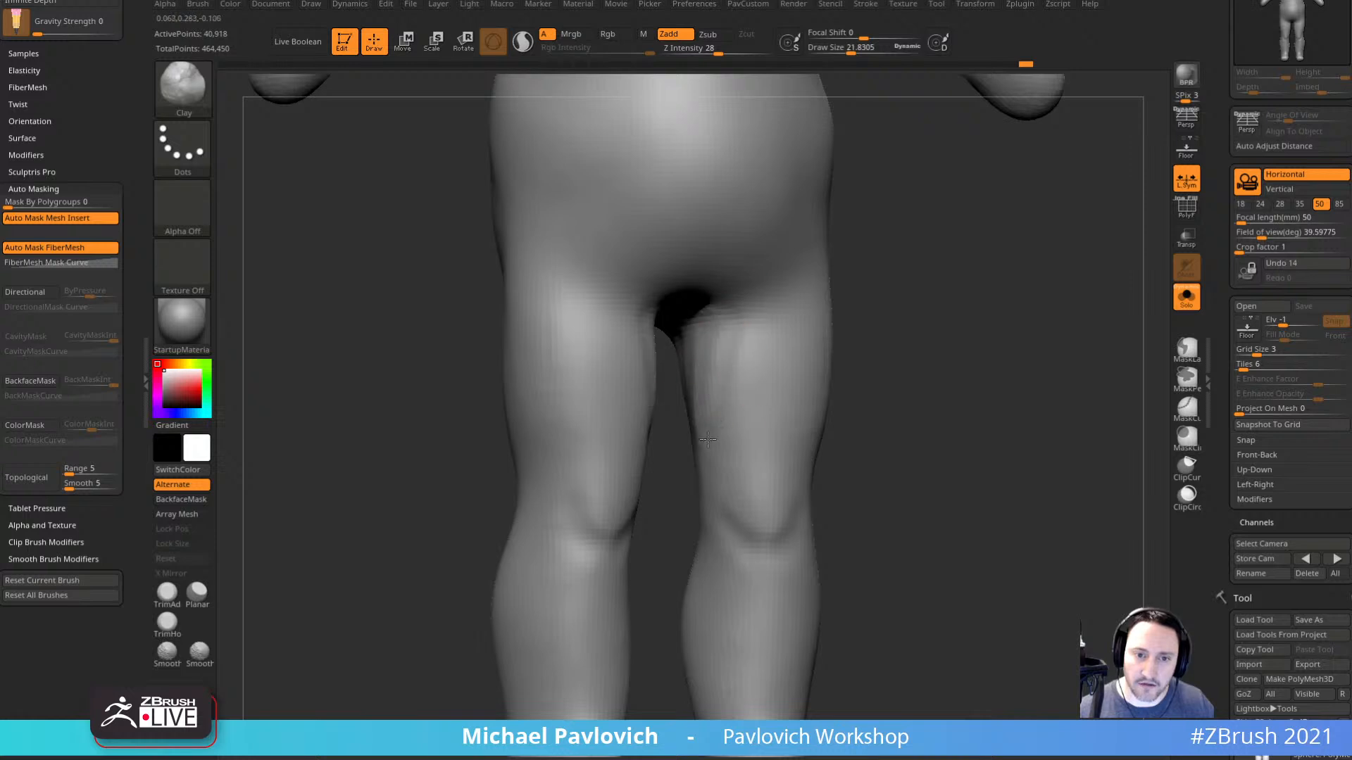
right_click_drag(707, 439, 728, 371)
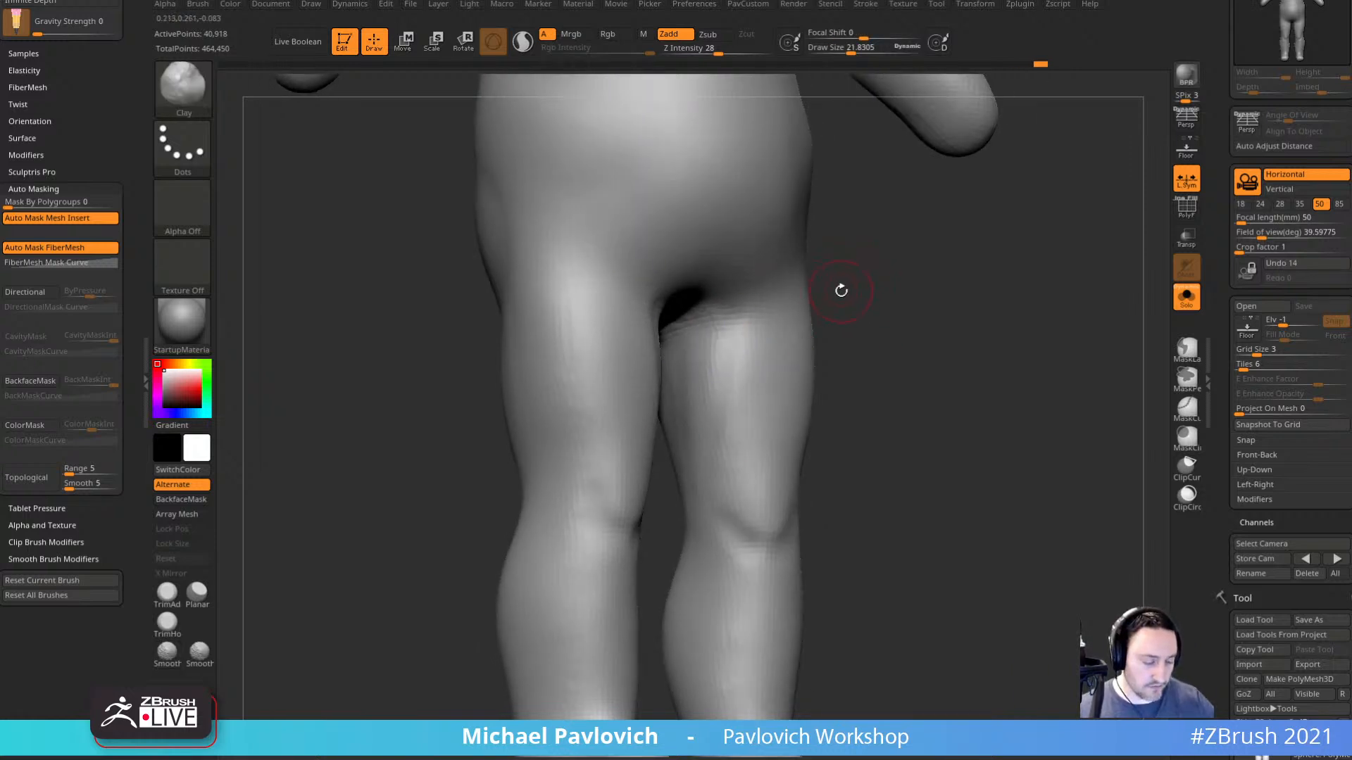
Swell the upper inner thighs below the crotch with the Inflate brush at about 63 draw size, and smooth them.
key("b")
key("i")
key("n")
right_click_drag(856, 293, 833, 307)
key("s")
left_click_drag(695, 371, 710, 372)
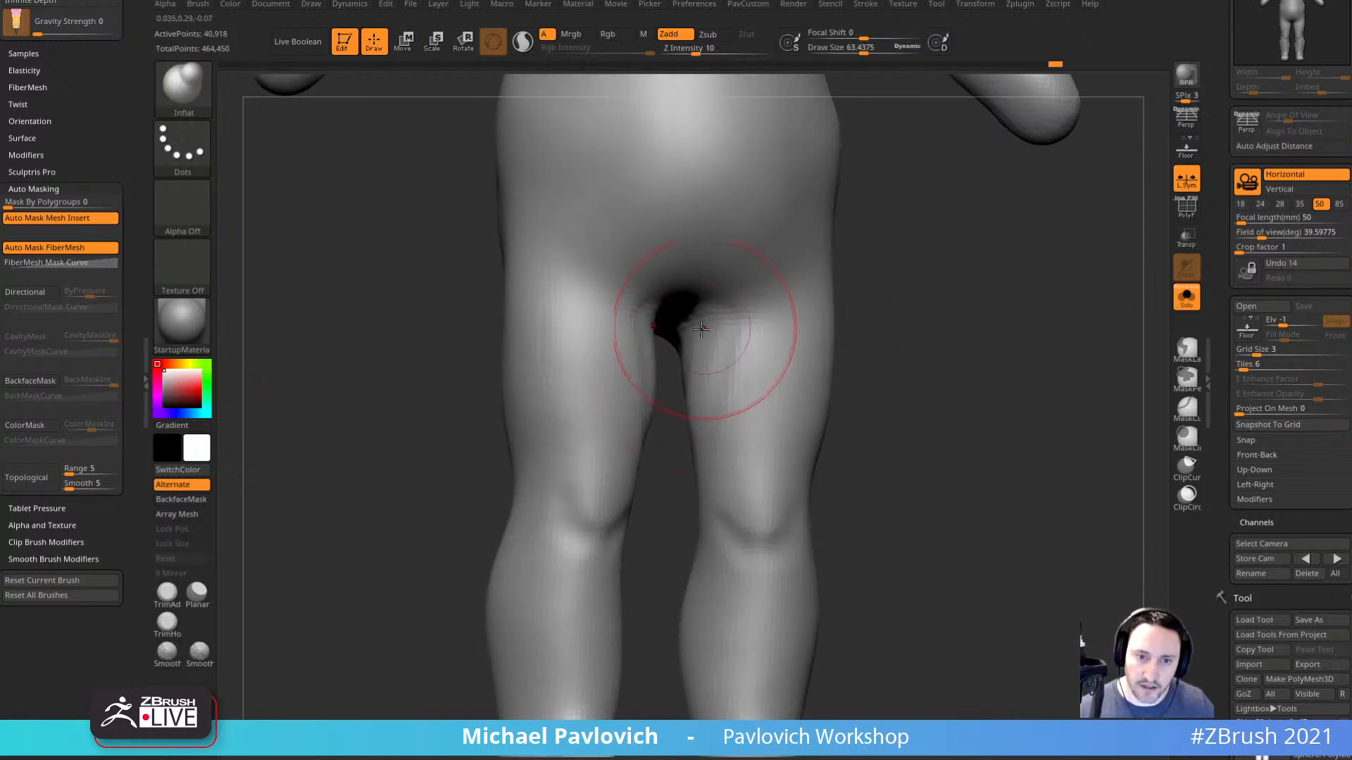
right_click_drag(702, 328, 854, 359, "shift")
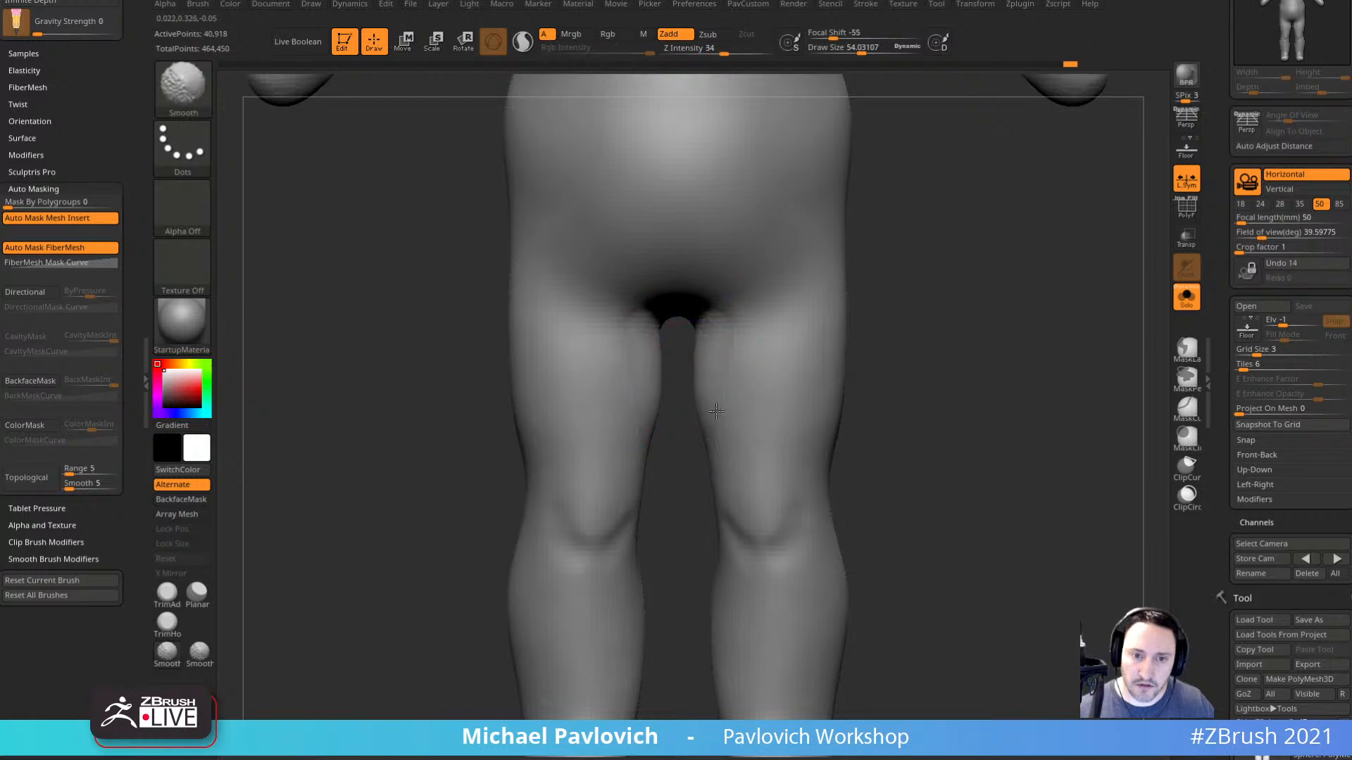
Fill out the inner side of the knees with the Clay brush at about 34 draw size, and smooth the area.
key("b")
key("s")
key("t")
key("s")
mouse_move(906, 431)
left_mouse_down("alt")
mouse_move(907, 348)
mouse_move(716, 449)
left_mouse_up("alt")
key("b")
key("c")
key("l")
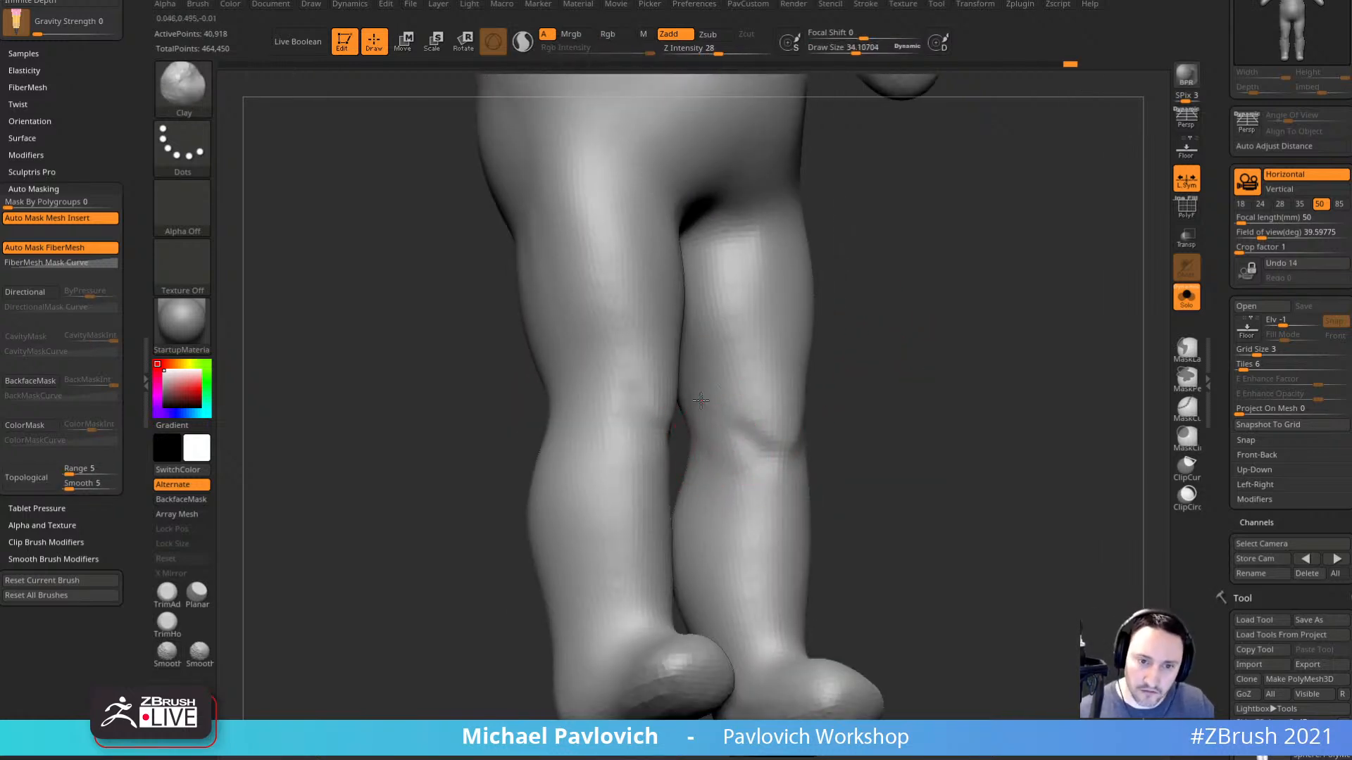
left_click_drag(709, 399, 743, 450)
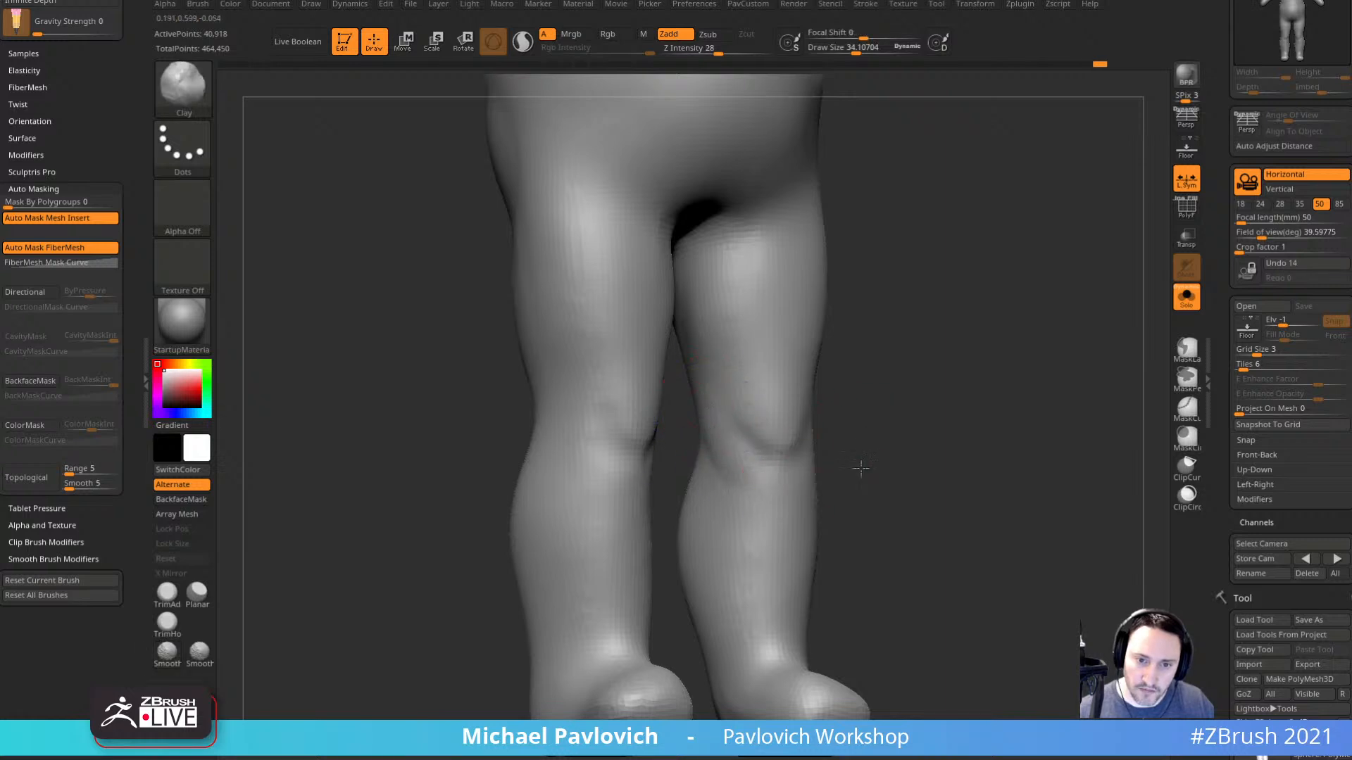
left_click_drag(859, 467, 781, 461, "shift")
Carve a groove from the inner knee down the shin with the Standard brush at about 23 draw size, and soften it.
key("b")
key("s")
key("t")
left_click_drag(726, 420, 762, 525, "alt")
left_click_drag(850, 421, 866, 414)
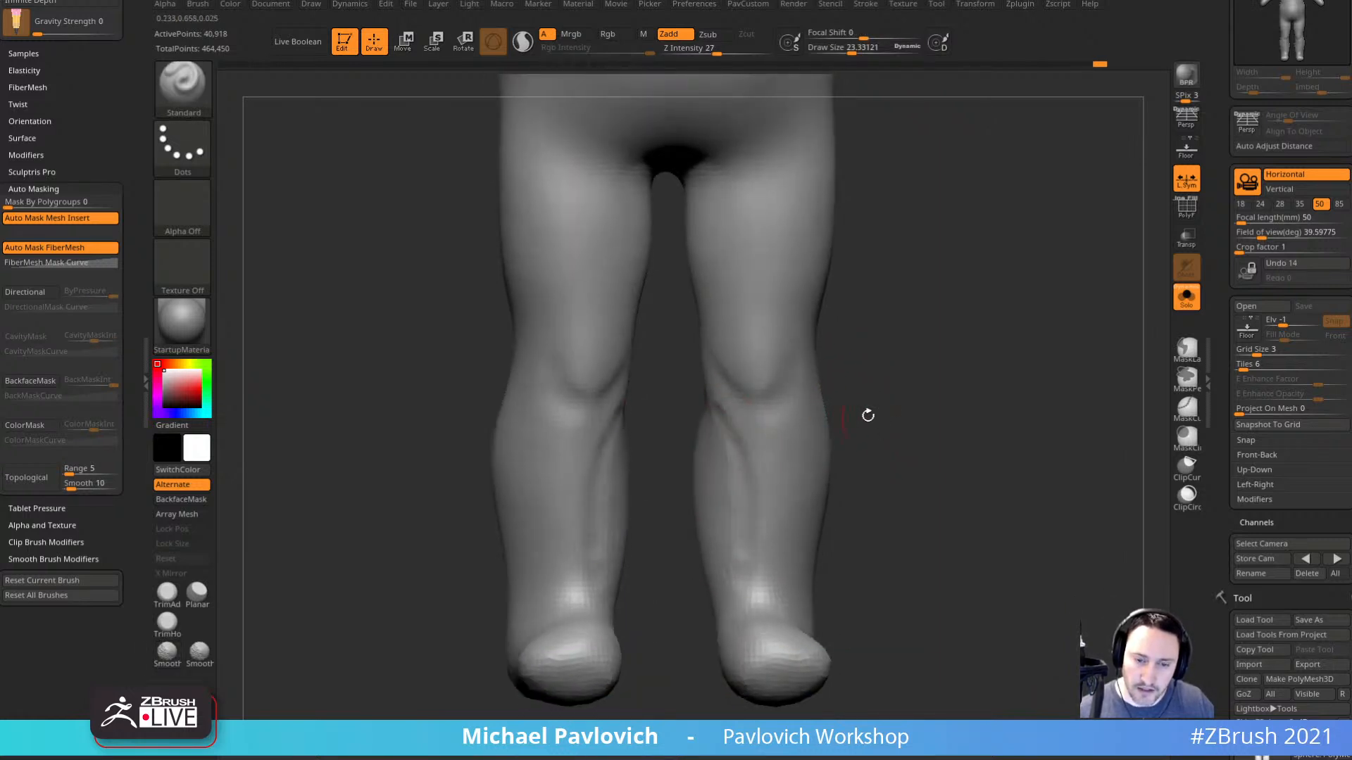
left_click_drag(723, 427, 718, 392, "shift")
Rework the groove between shin and inner calf with the Standard brush, and smooth it down towards the ankle.
left_click_drag(844, 527, 860, 520)
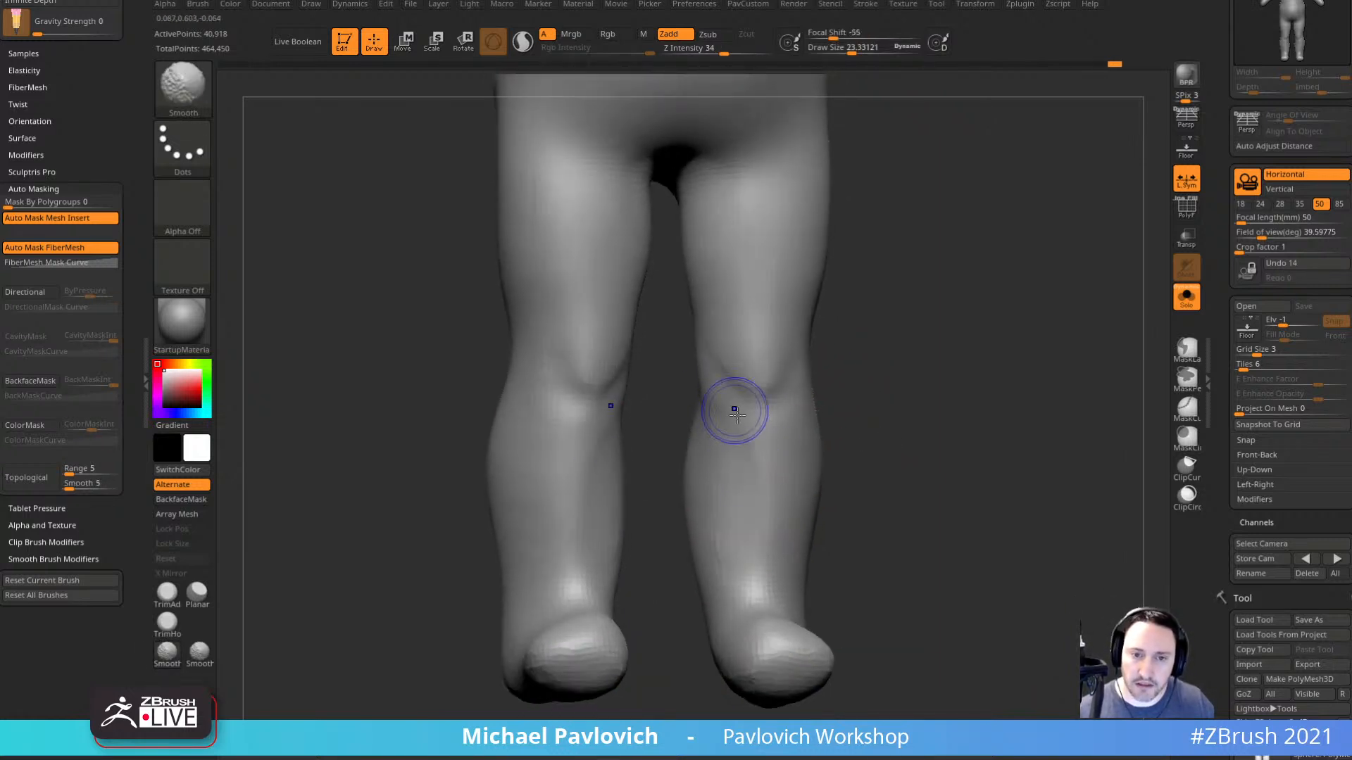
left_click_drag(668, 556, 658, 528, "shift")
left_click_drag(848, 413, 733, 461)
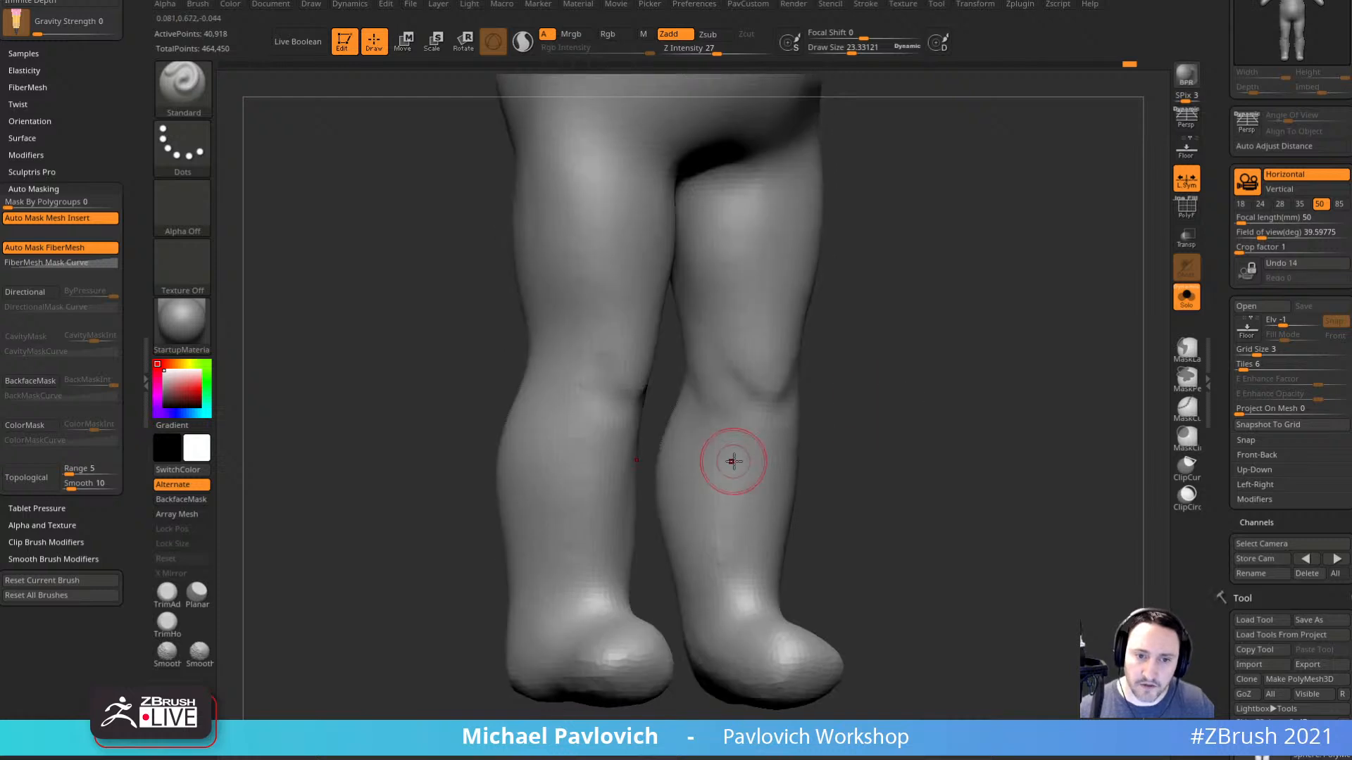
left_click_drag(719, 516, 698, 393, "shift")
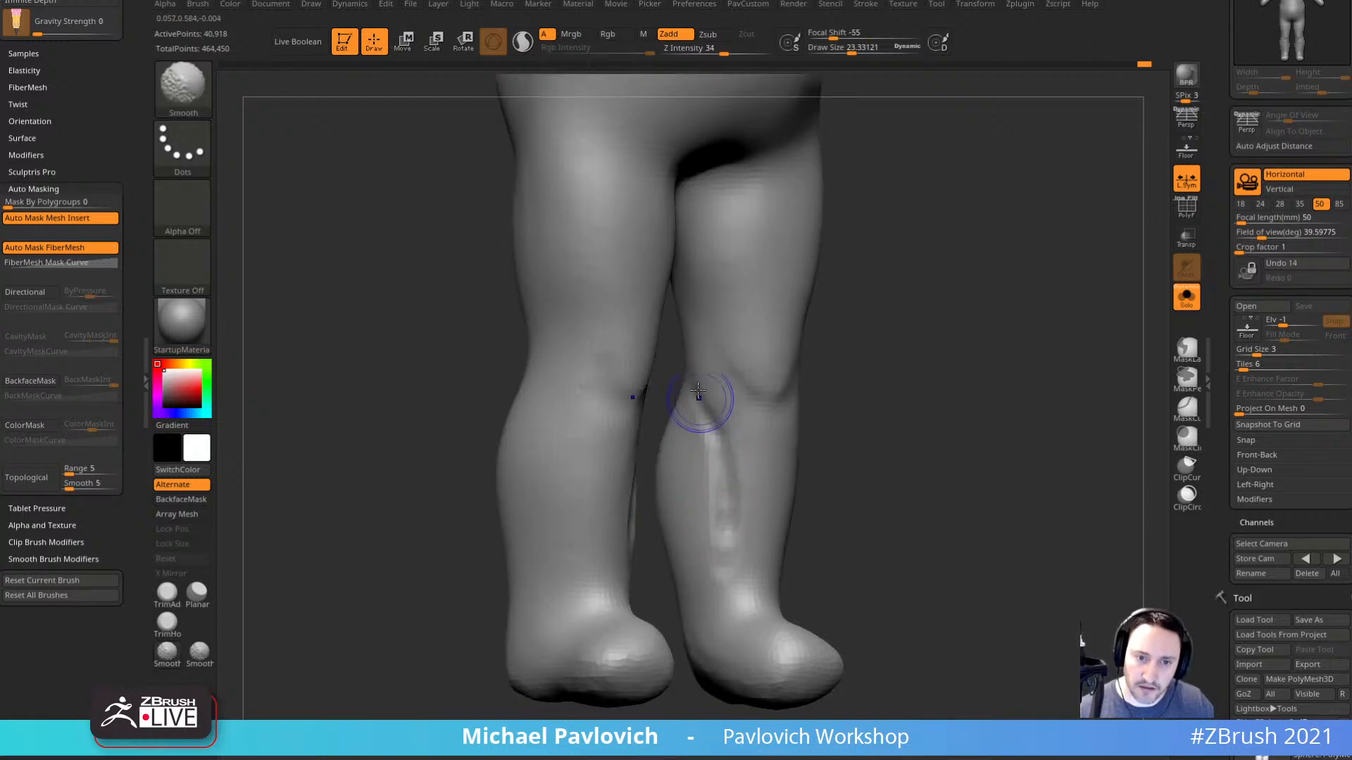
left_click_drag(869, 528, 792, 517)
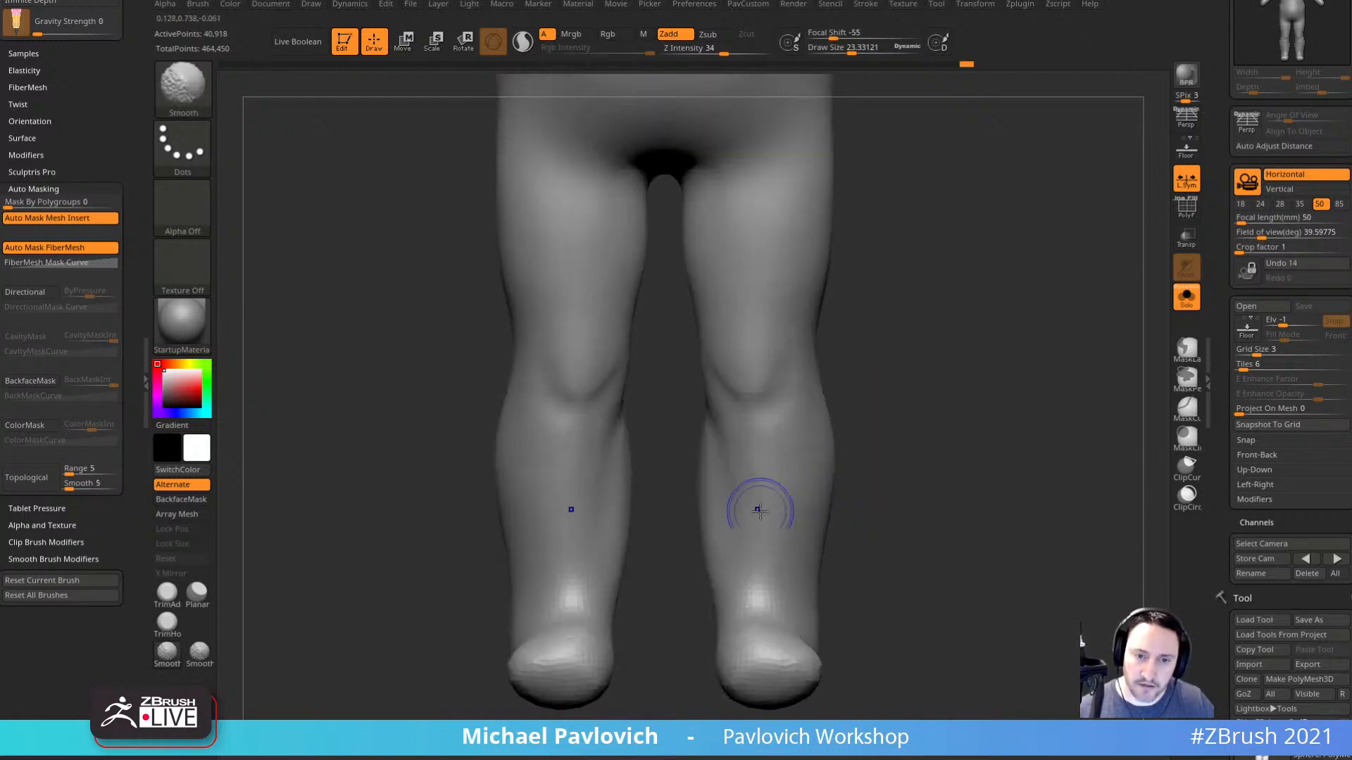
left_click_drag(873, 426, 854, 416)
left_click_drag(726, 526, 766, 489, "shift")
Build up the back of the lower legs around the calves with the Clay brush.
mouse_move(978, 472)
left_mouse_down()
mouse_move(895, 455)
mouse_move(1040, 405)
mouse_move(917, 412)
left_mouse_up()
key("b")
key("c")
key("l")
left_click_drag(685, 437, 679, 462)
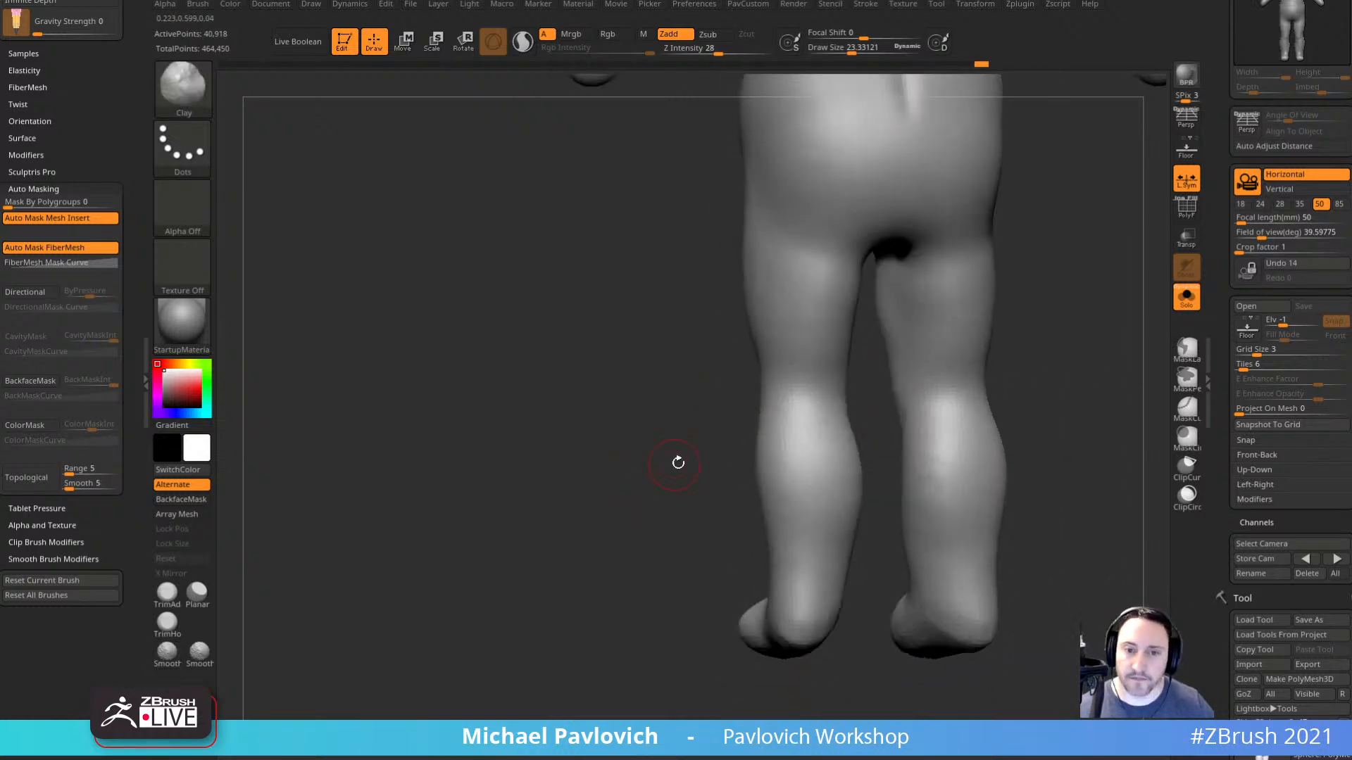
key("bracketright")
key("bracketright")
key("bracketright")
left_click_drag(815, 468, 772, 422)
Adjust the shape of the feet as seen from below with the Move brush, using topological auto masking.
mouse_move(1014, 458)
left_mouse_down()
mouse_move(718, 553)
mouse_move(745, 546)
left_mouse_up()
mouse_move(678, 623)
left_mouse_down("alt")
mouse_move(676, 552)
mouse_move(705, 547)
left_mouse_up("alt")
key("bracketleft")
key("bracketleft")
mouse_move(757, 592)
left_mouse_down()
mouse_move(752, 413)
mouse_move(749, 504)
left_mouse_up()
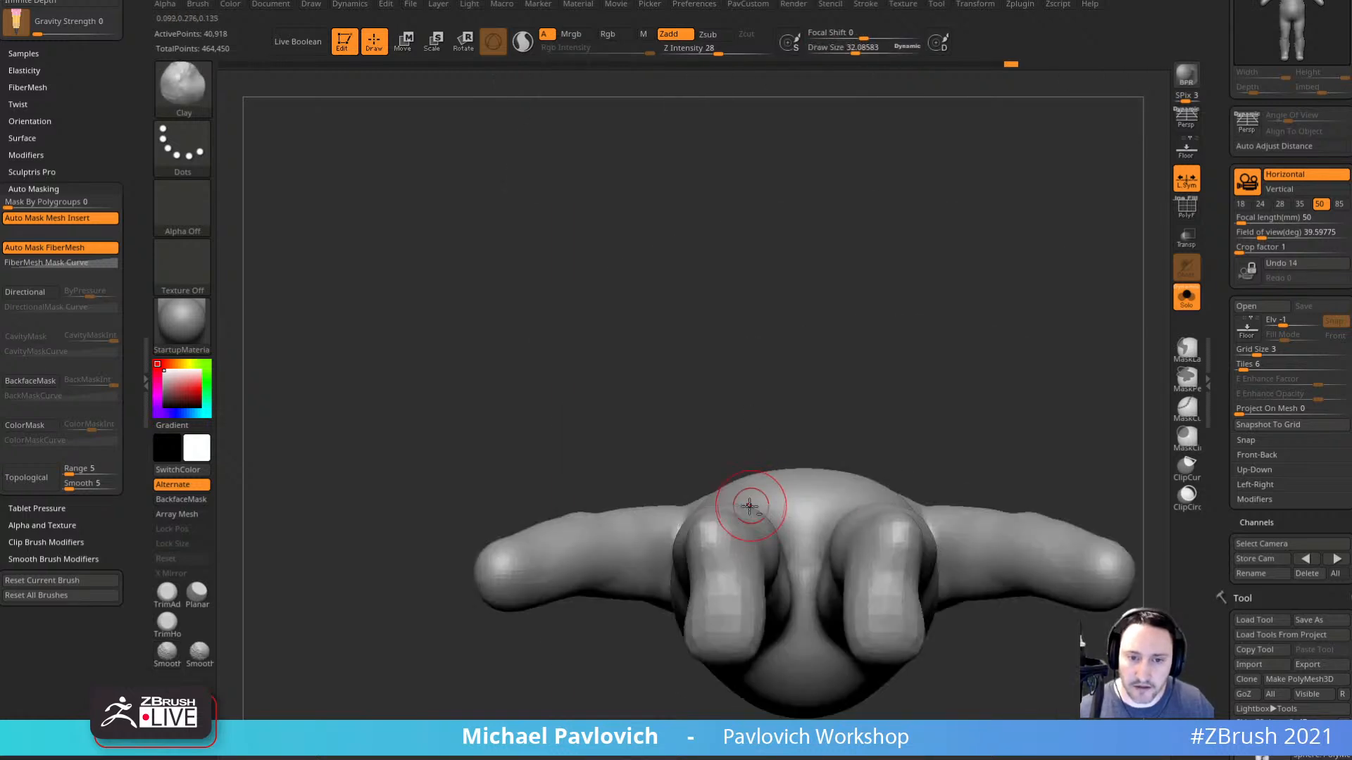
key("b")
key("m")
key("t")
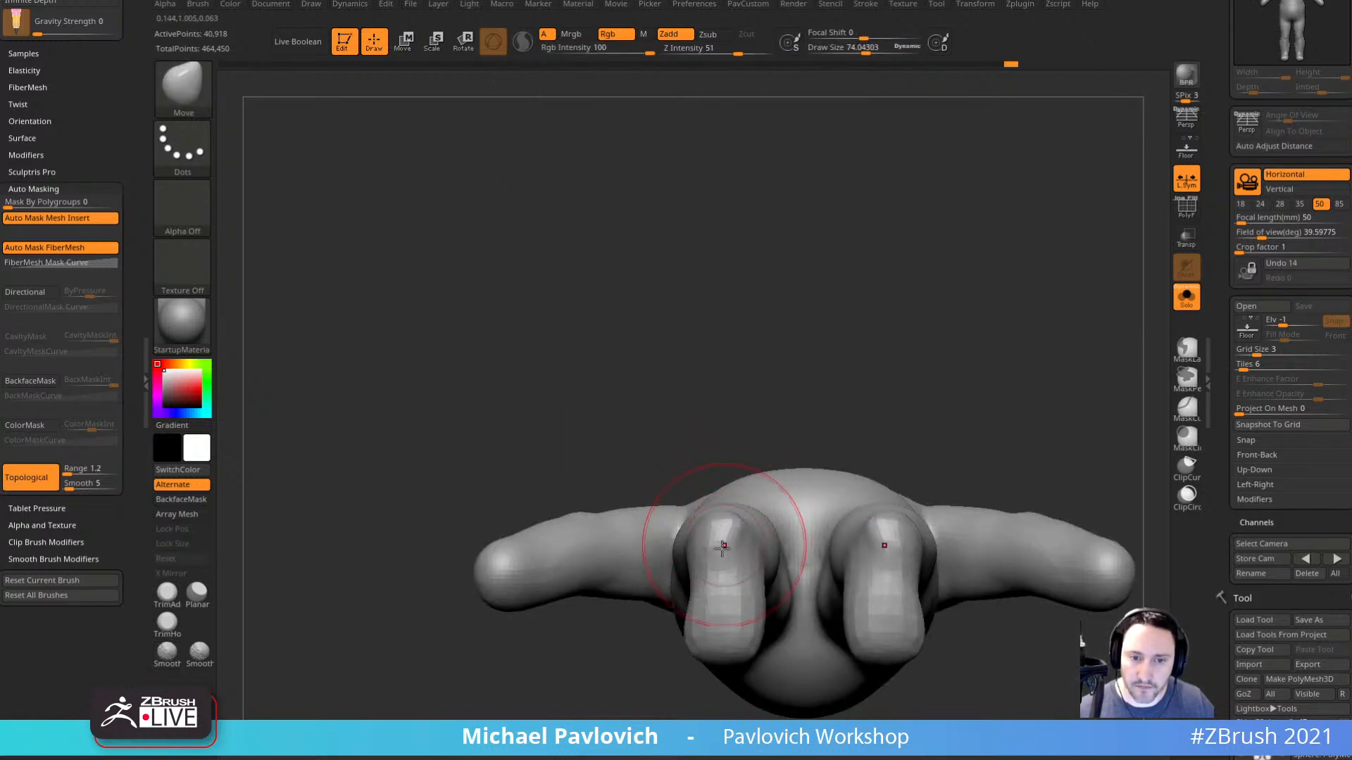
key("bracketleft")
key("bracketleft")
left_click_drag(709, 545, 711, 539)
Smooth the soles of the feet with the Smooth brush at about 30 draw size.
mouse_move(888, 213)
left_mouse_down()
mouse_move(941, 239)
mouse_move(917, 279)
mouse_move(943, 240)
left_mouse_up()
left_click_drag(943, 239, 936, 281)
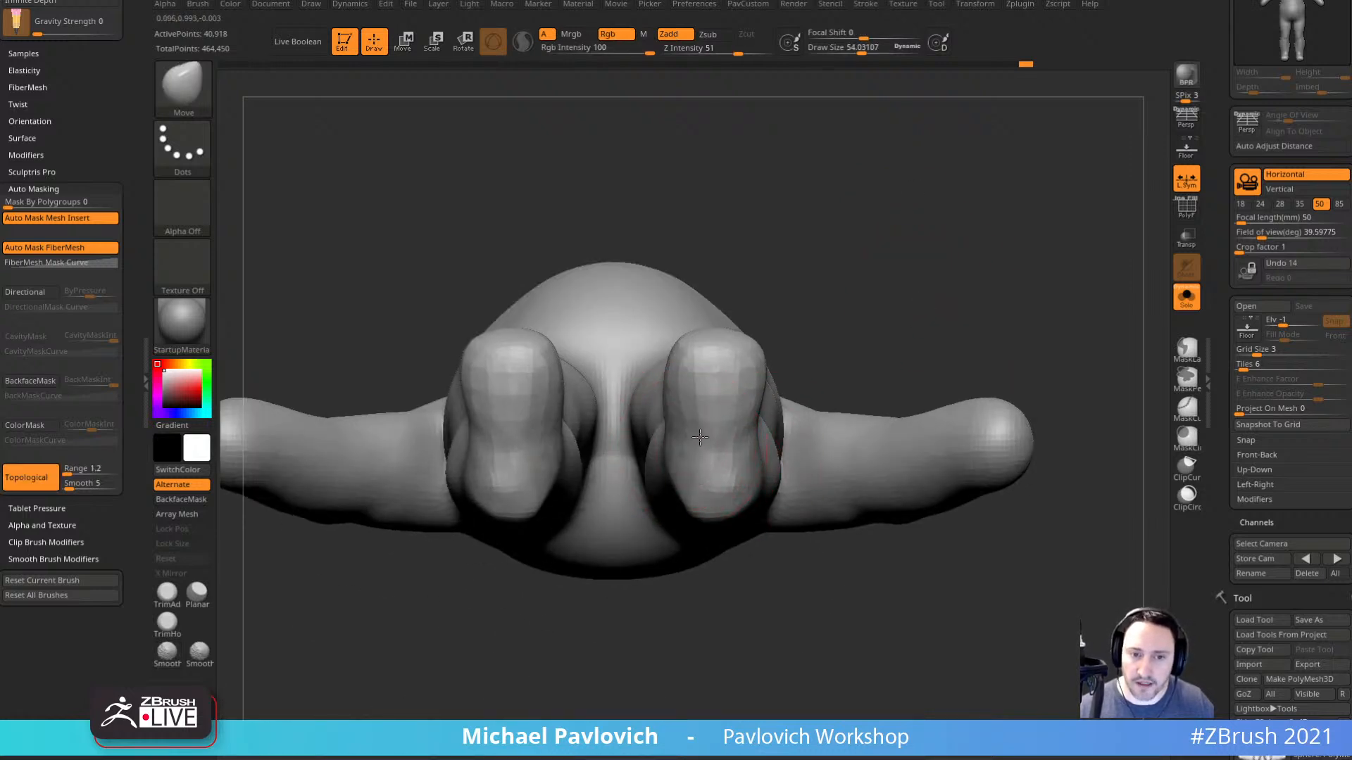
key("bracketright")
key("shift")
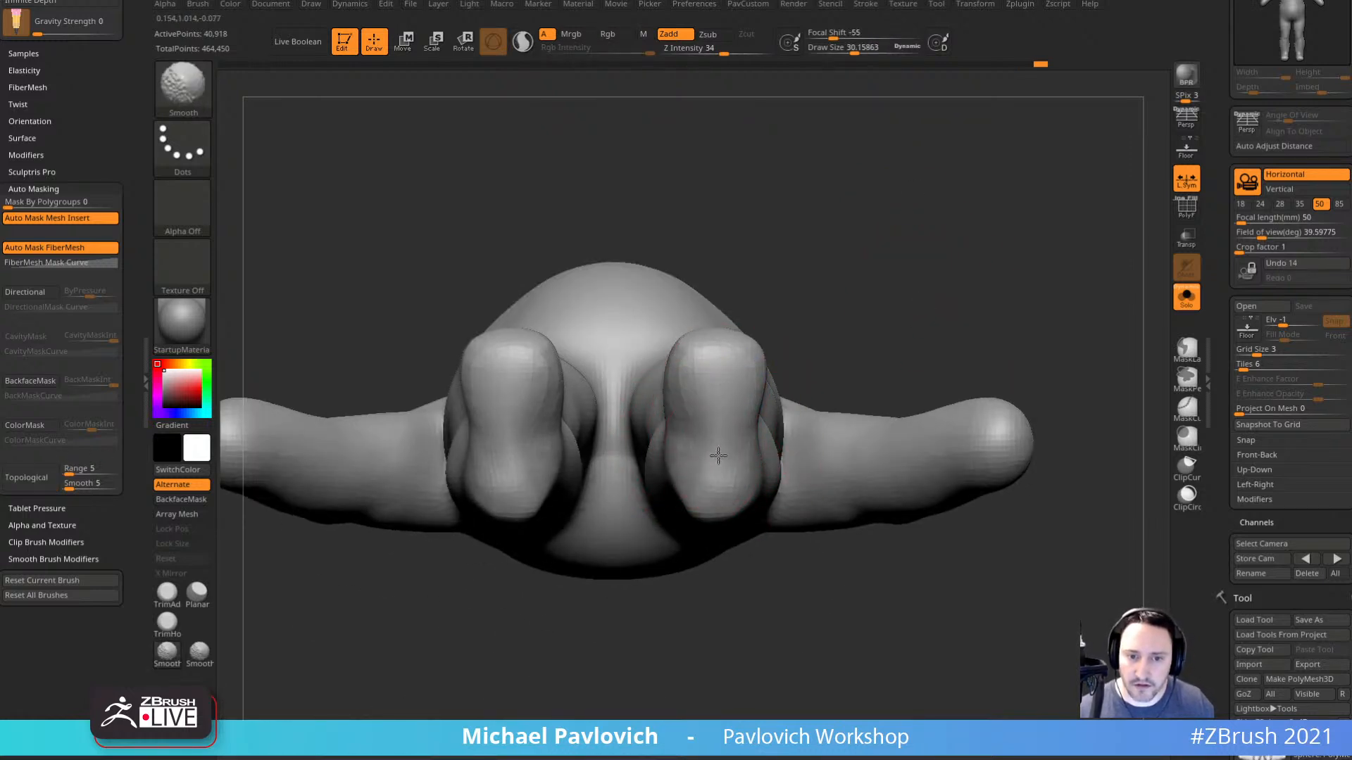
Shape the toe ends, outer edges and heels of the feet with the Move brush at about 41 to 46 draw size.
left_click_drag(796, 355, 791, 381, "alt")
key("bracketleft")
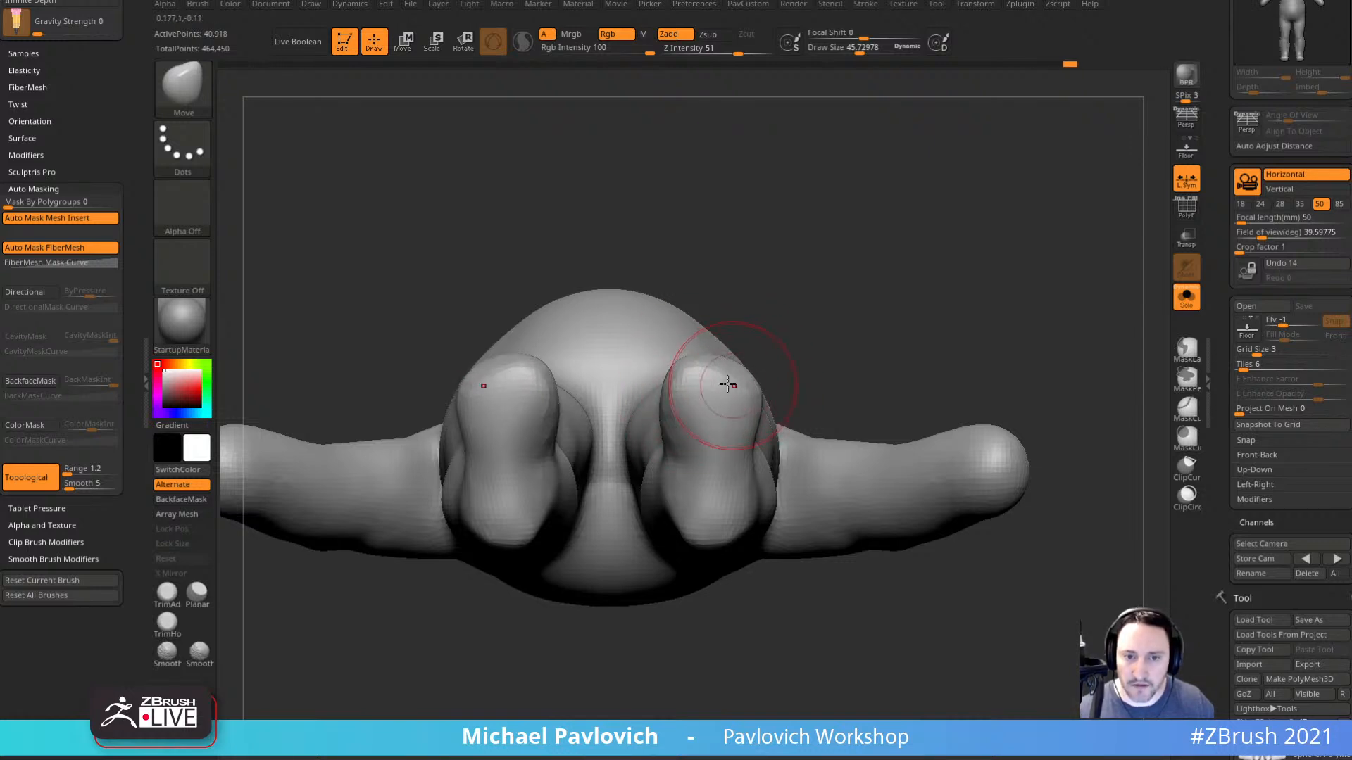
key("bracketleft")
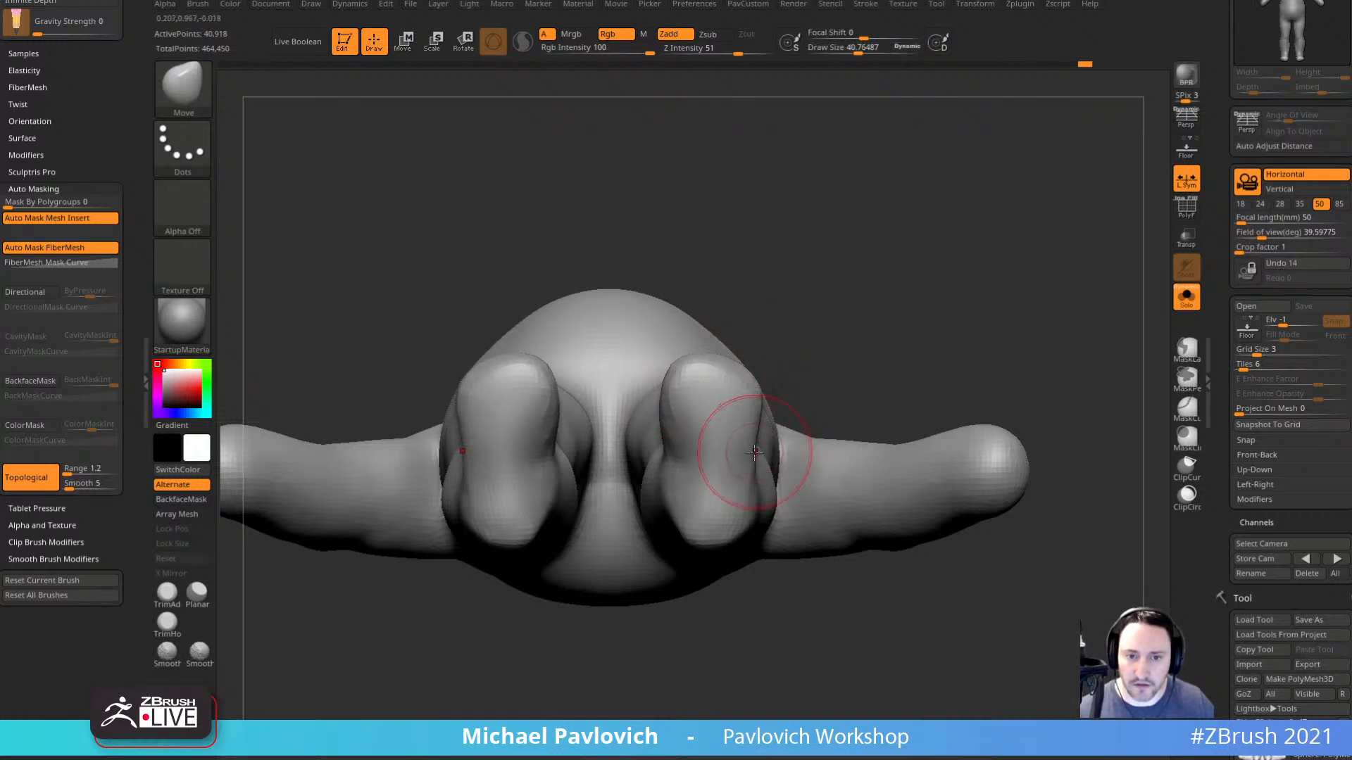
mouse_move(771, 317)
left_mouse_down()
mouse_move(815, 326)
mouse_move(810, 408)
mouse_move(813, 368)
left_mouse_up()
left_click_drag(661, 498, 657, 521)
left_click_drag(828, 354, 820, 639, "shift")
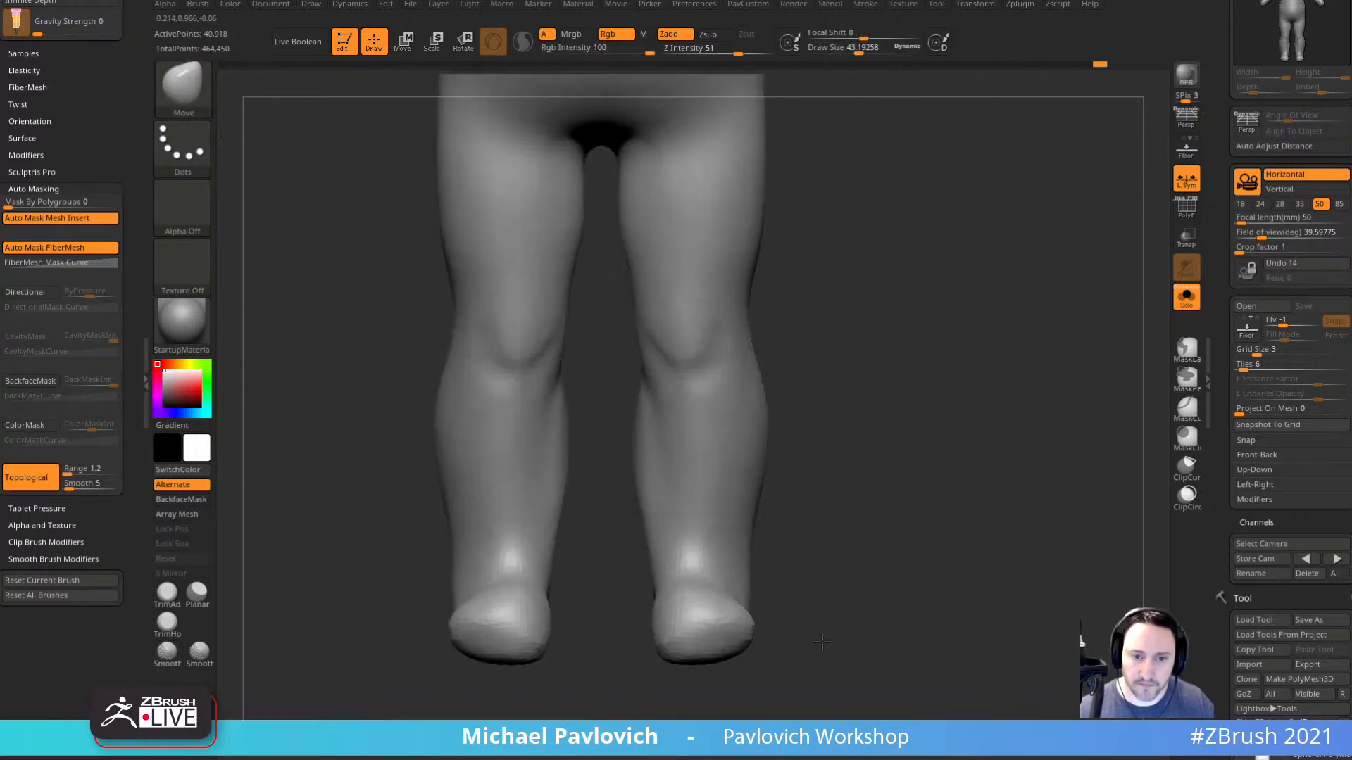
left_click_drag(867, 430, 848, 474, "alt")
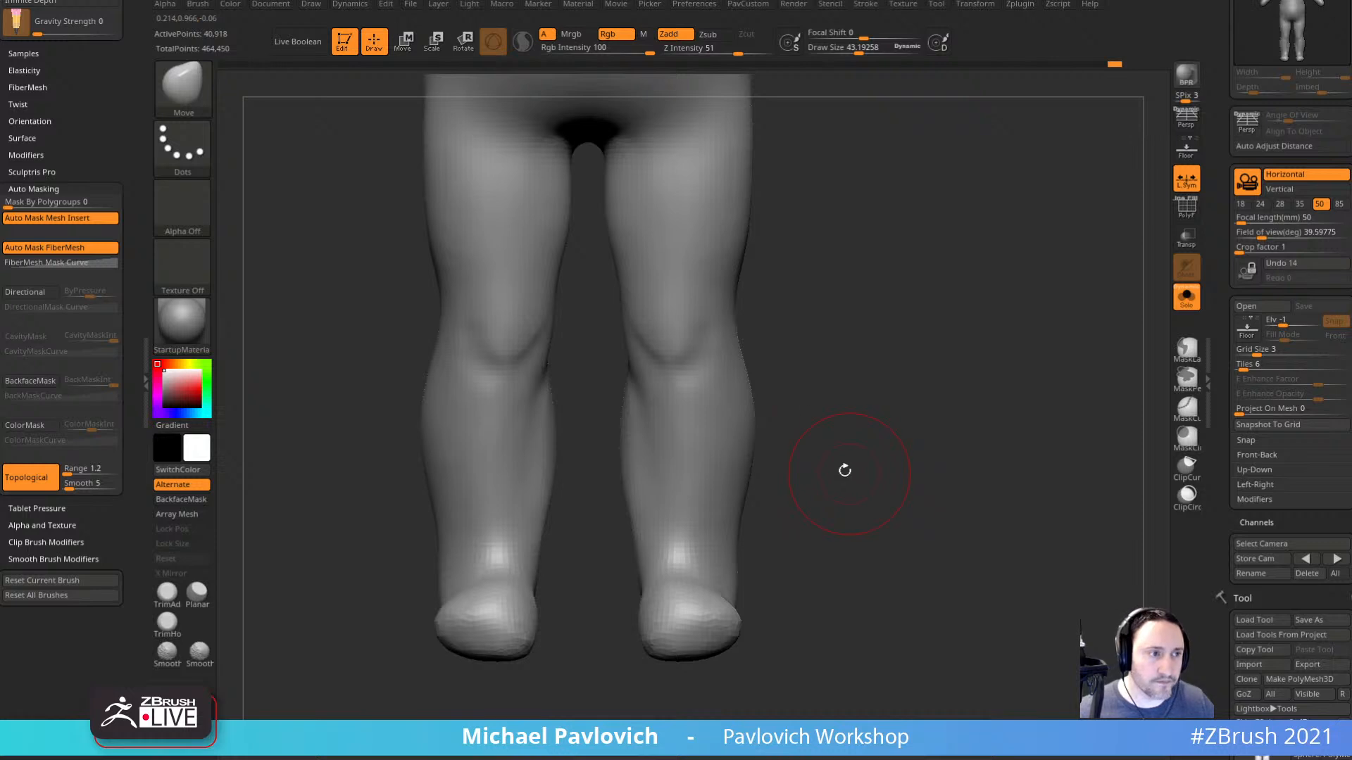
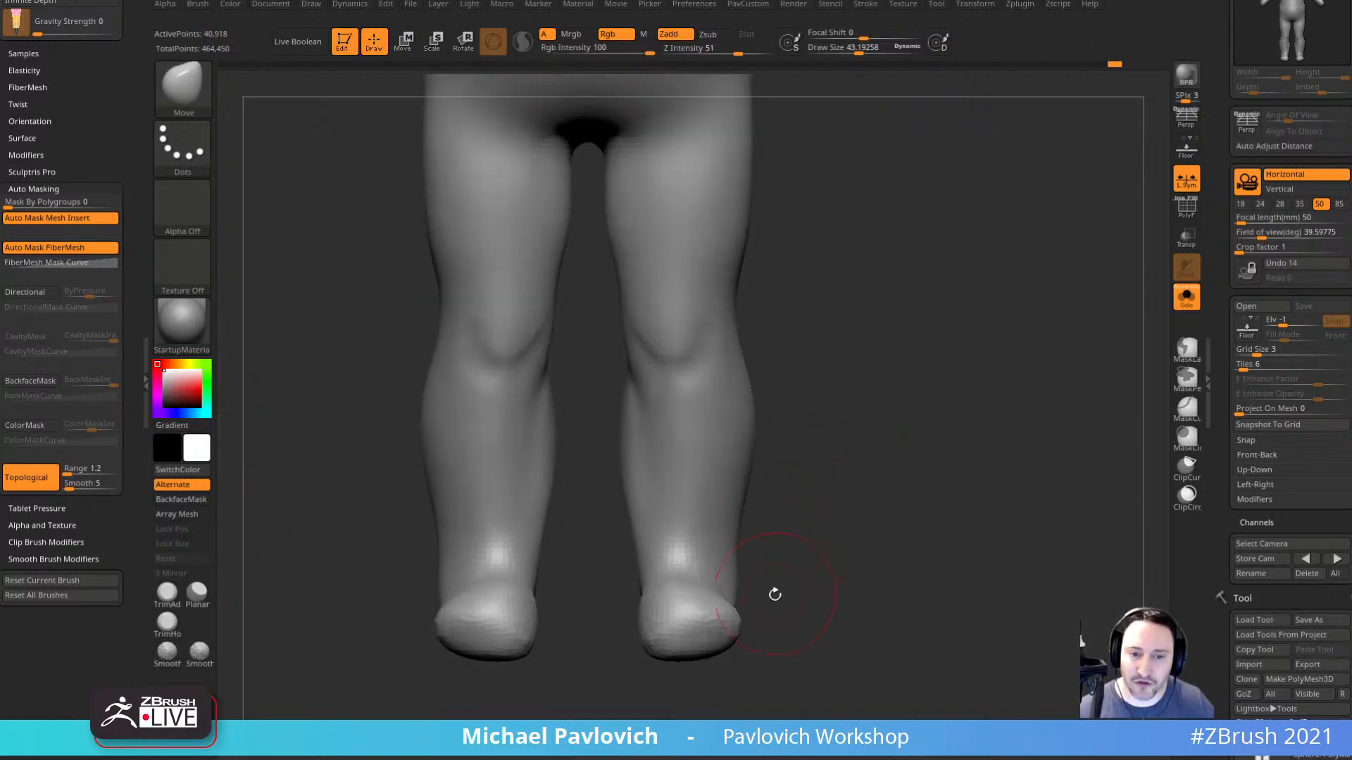
Carve a crease around the front of the ankles where the feet begin, with DamStandard at about 43 draw size.
key("b")
key("d")
key("s")
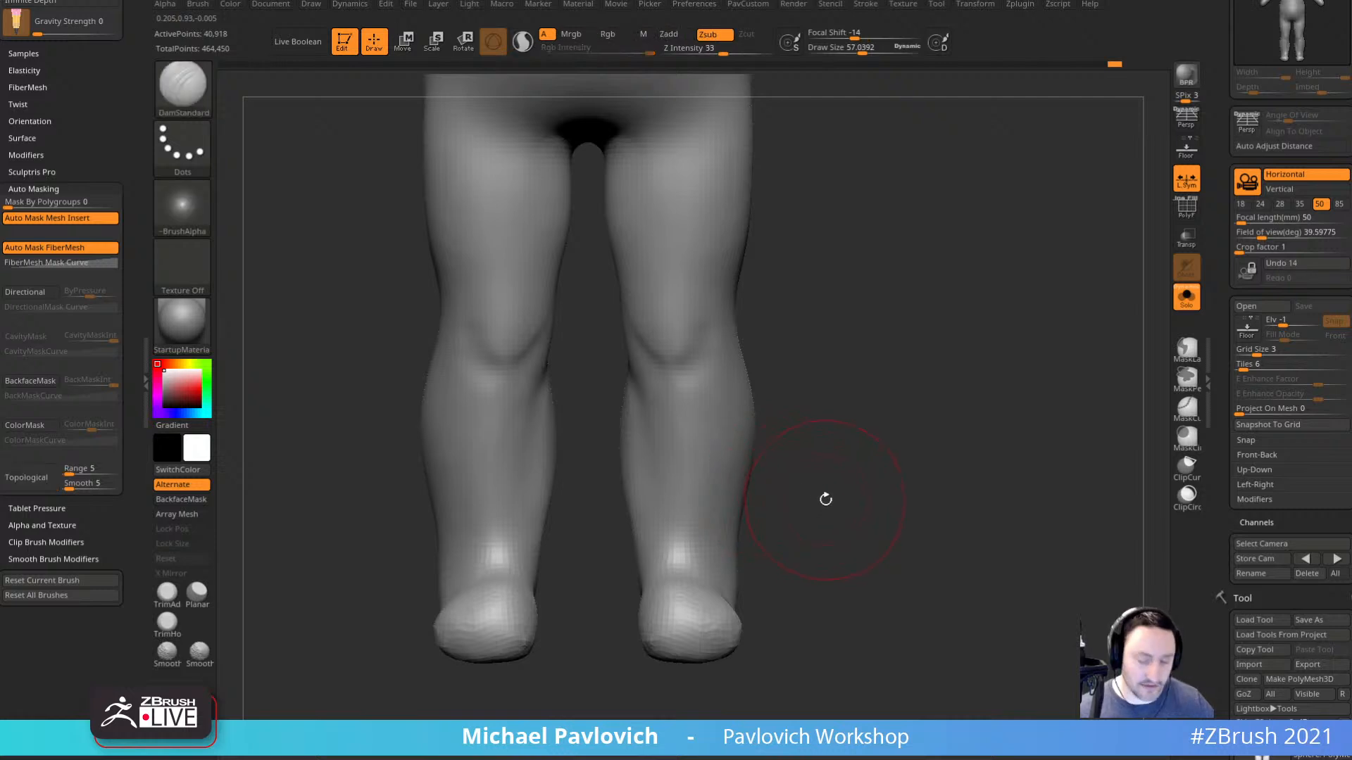
mouse_move(821, 497)
left_mouse_down()
mouse_move(627, 561)
mouse_move(672, 548)
left_mouse_up()
key("s")
left_click_drag(809, 545, 700, 552)
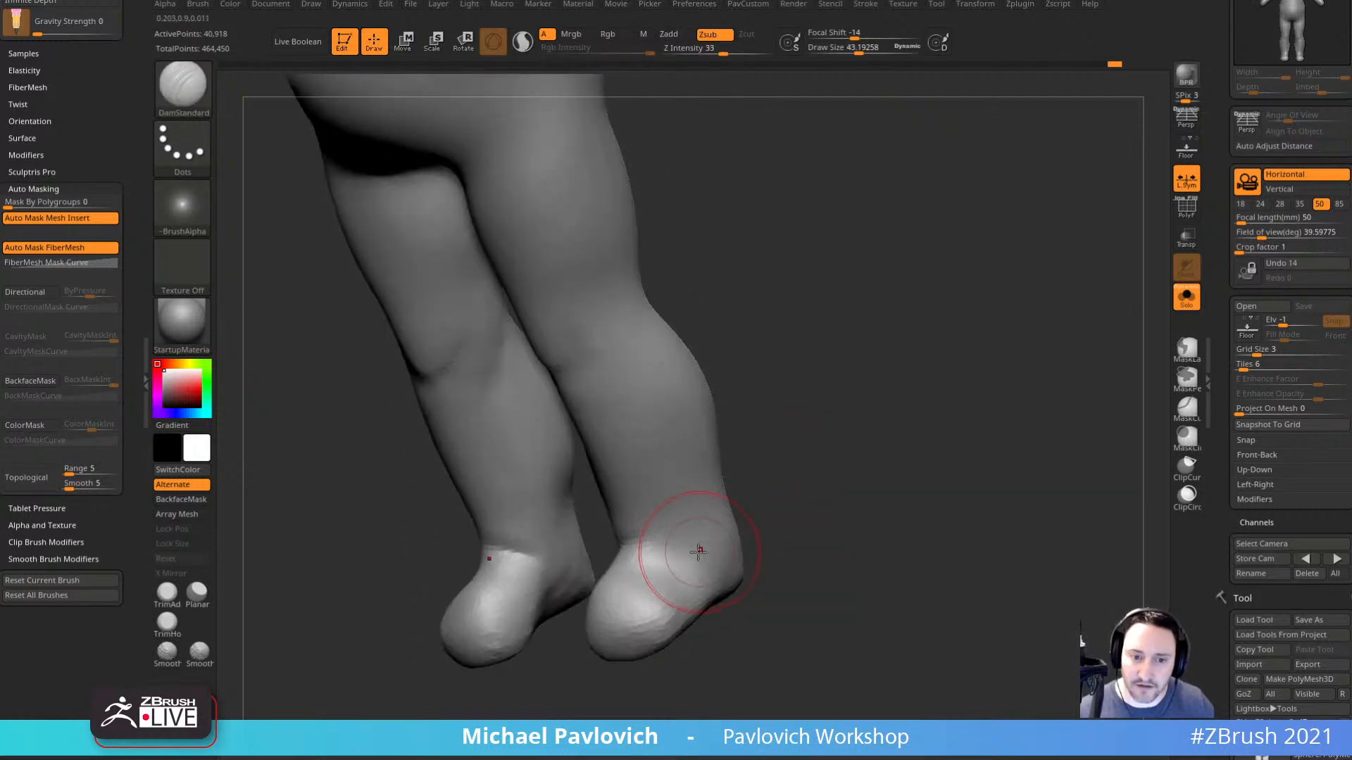
left_click_drag(805, 518, 686, 497, "shift")
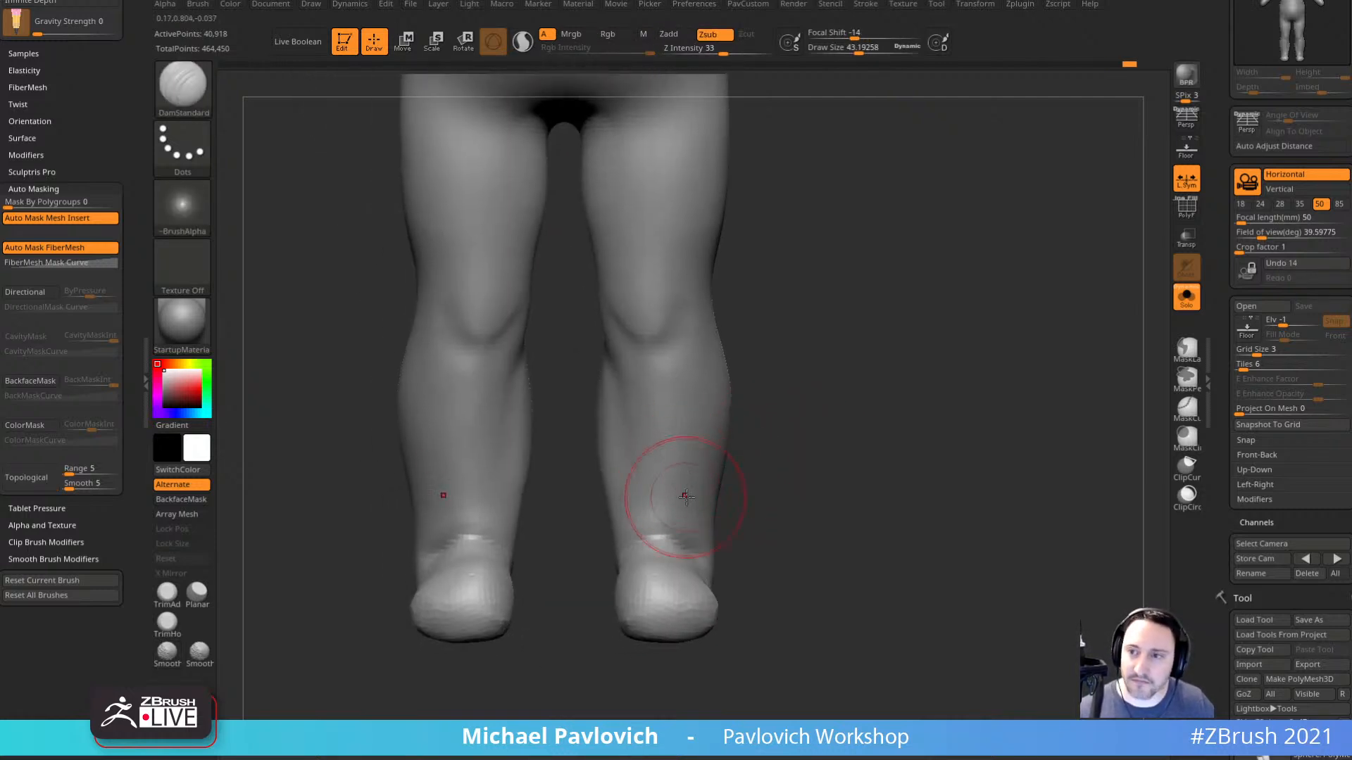
Build up the inner ankles beside the crease with the Clay brush at about 43 draw size, and smooth the surface.
key("b")
key("c")
key("l")
mouse_move(766, 462)
left_mouse_down()
mouse_move(793, 450)
mouse_move(649, 542)
left_mouse_up()
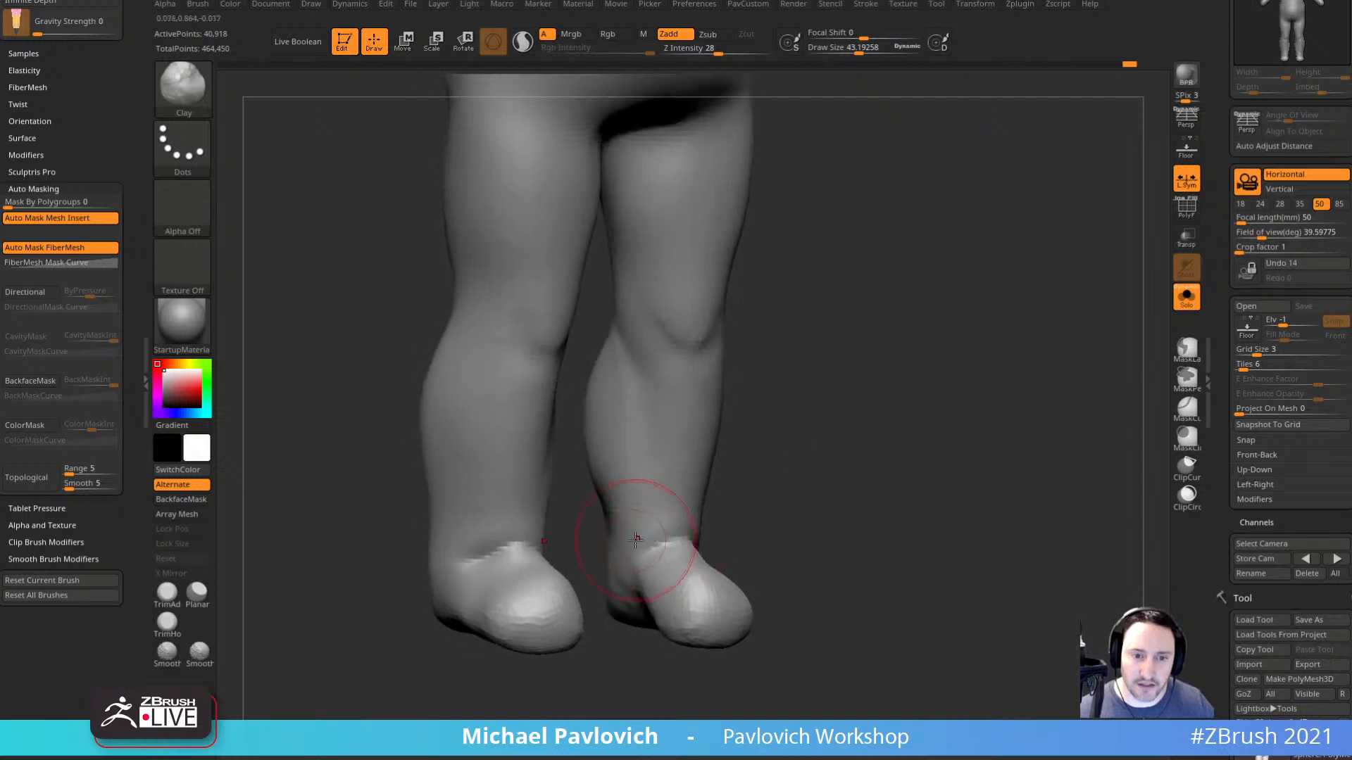
left_click_drag(773, 518, 733, 504, "shift")
Adjust the contours of the thighs and knees with the Move brush at about 60 draw size.
left_click_drag(775, 419, 707, 464, "alt")
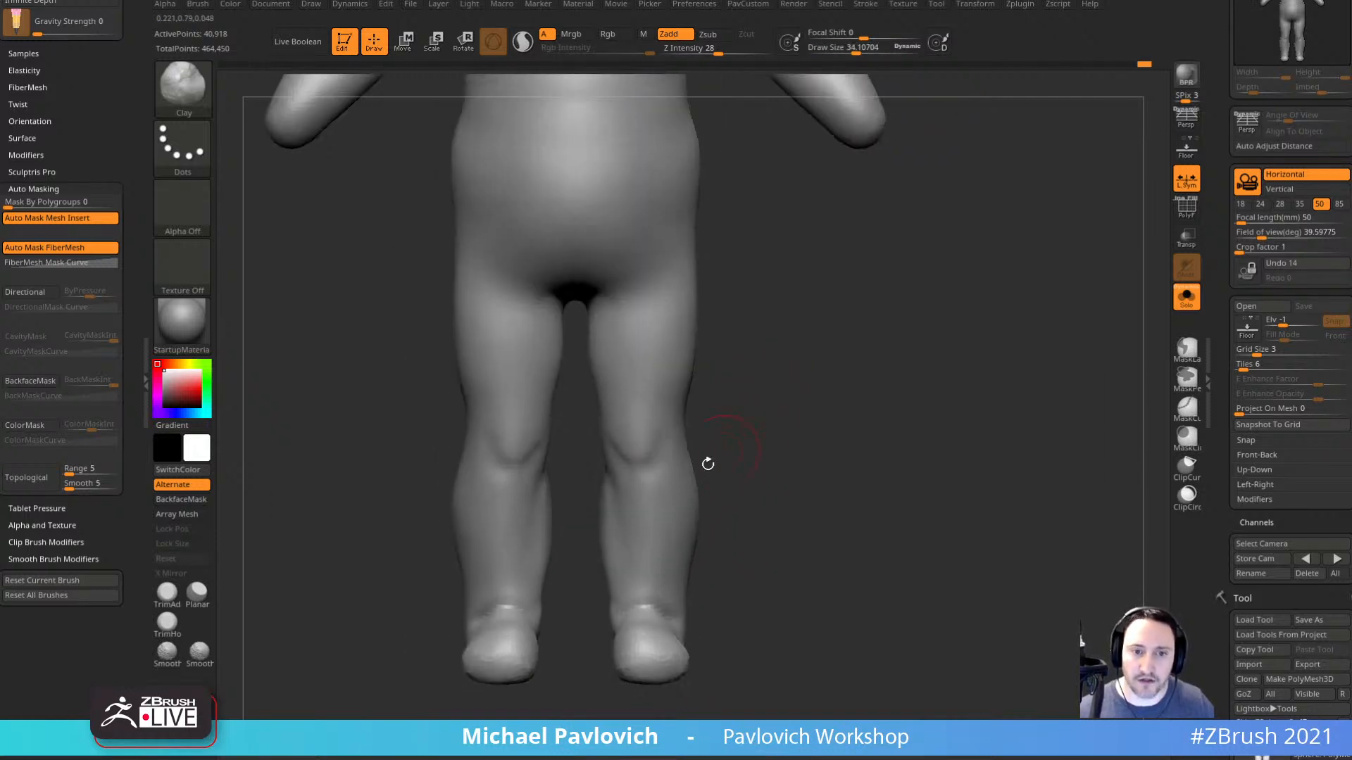
key("b")
key("m")
key("v")
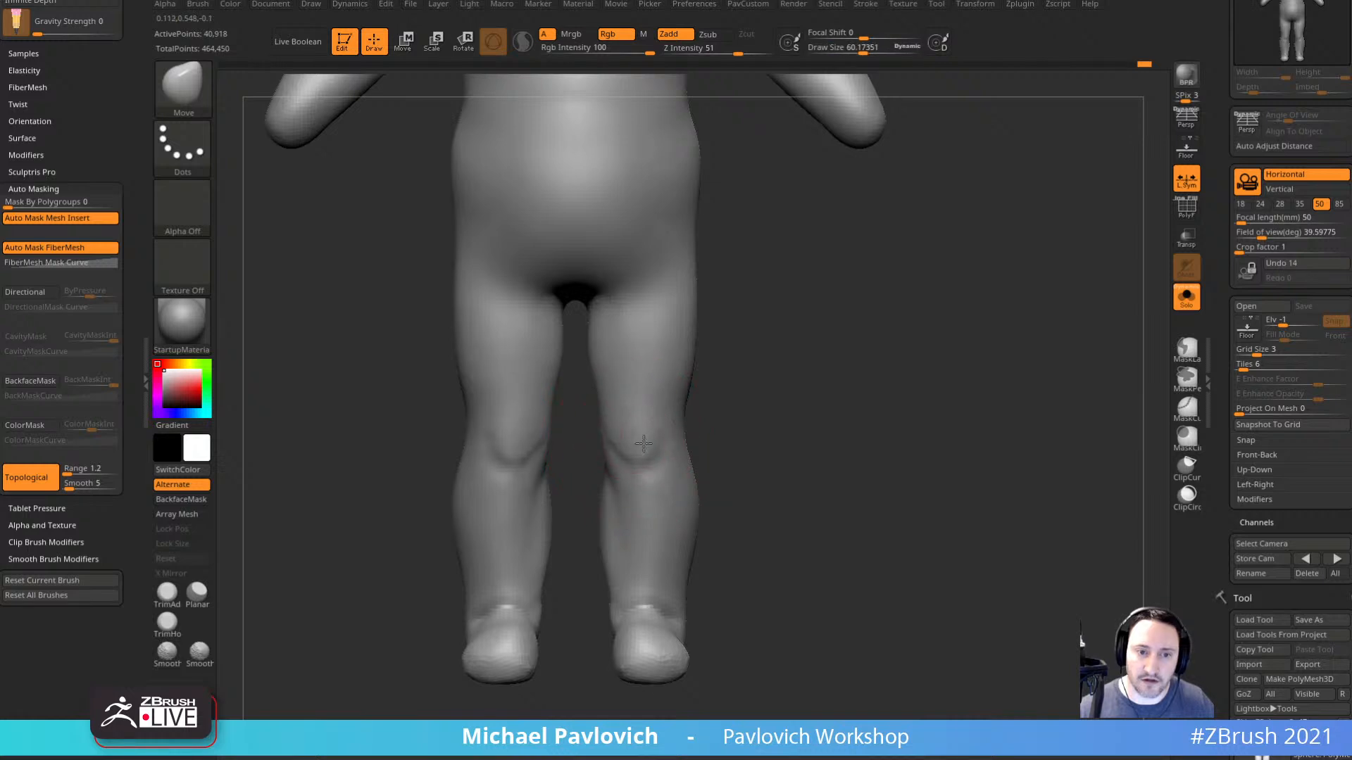
mouse_move(739, 423)
left_mouse_down()
mouse_move(773, 404)
mouse_move(750, 359)
left_mouse_up()
key("s")
left_click_drag(743, 464, 730, 492, "shift")
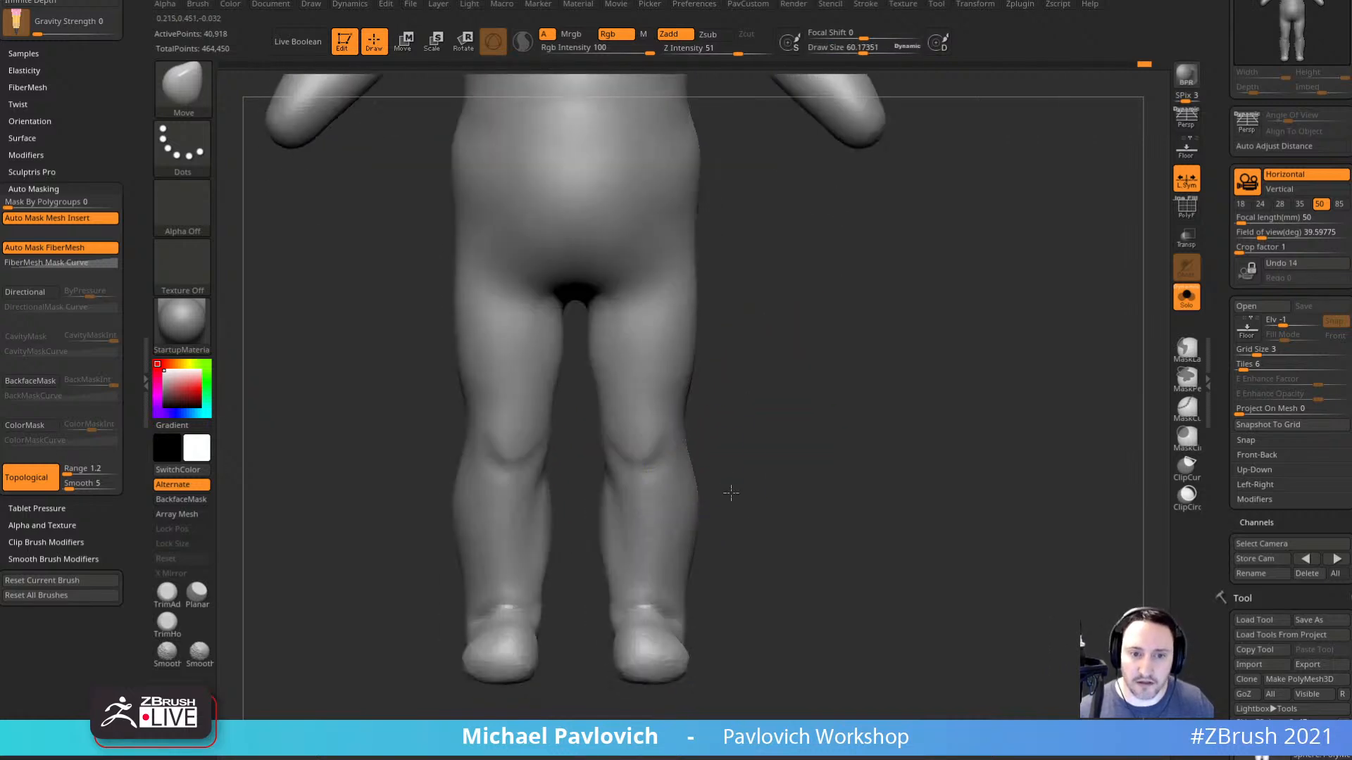
Carve a curved crease below each kneecap with the Standard brush at about 14 draw size.
key("b")
key("s")
key("t")
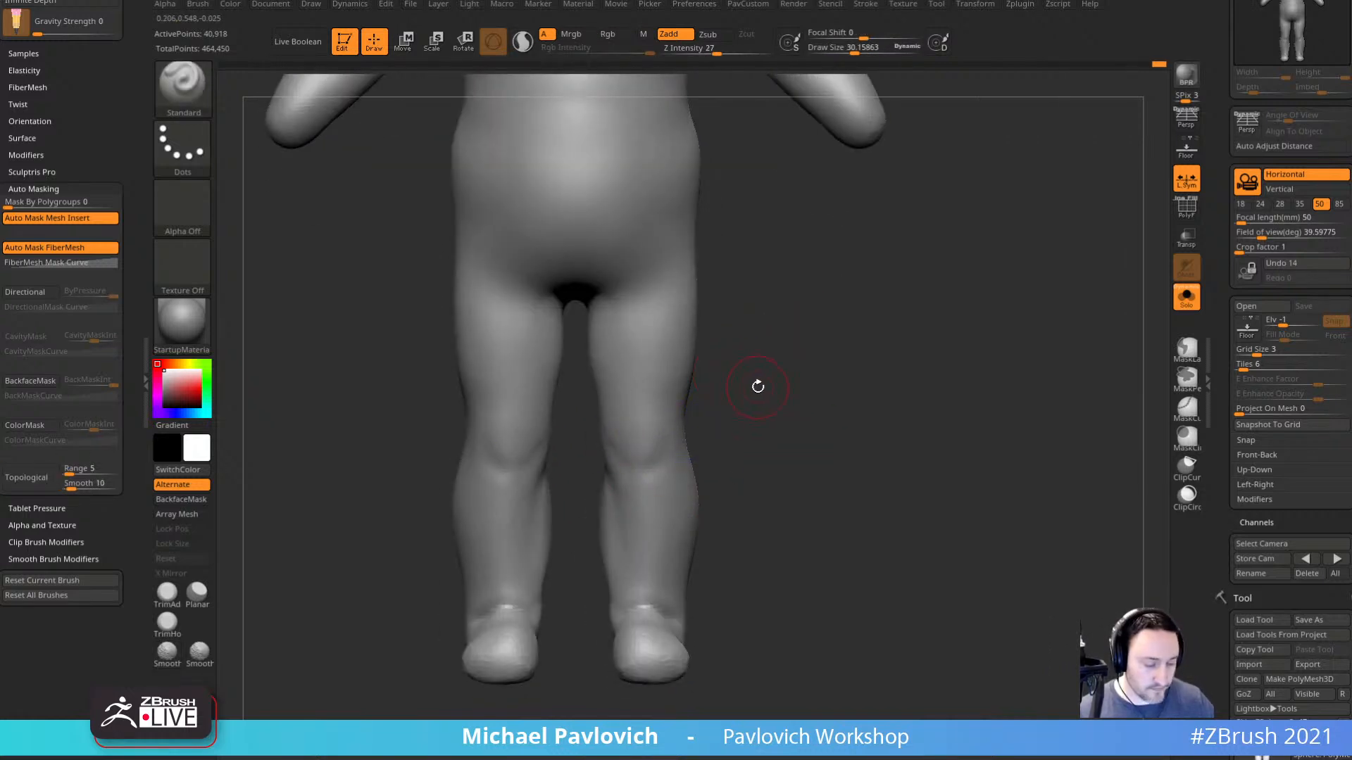
left_click_drag(758, 388, 756, 435, "alt")
key("s")
key("s")
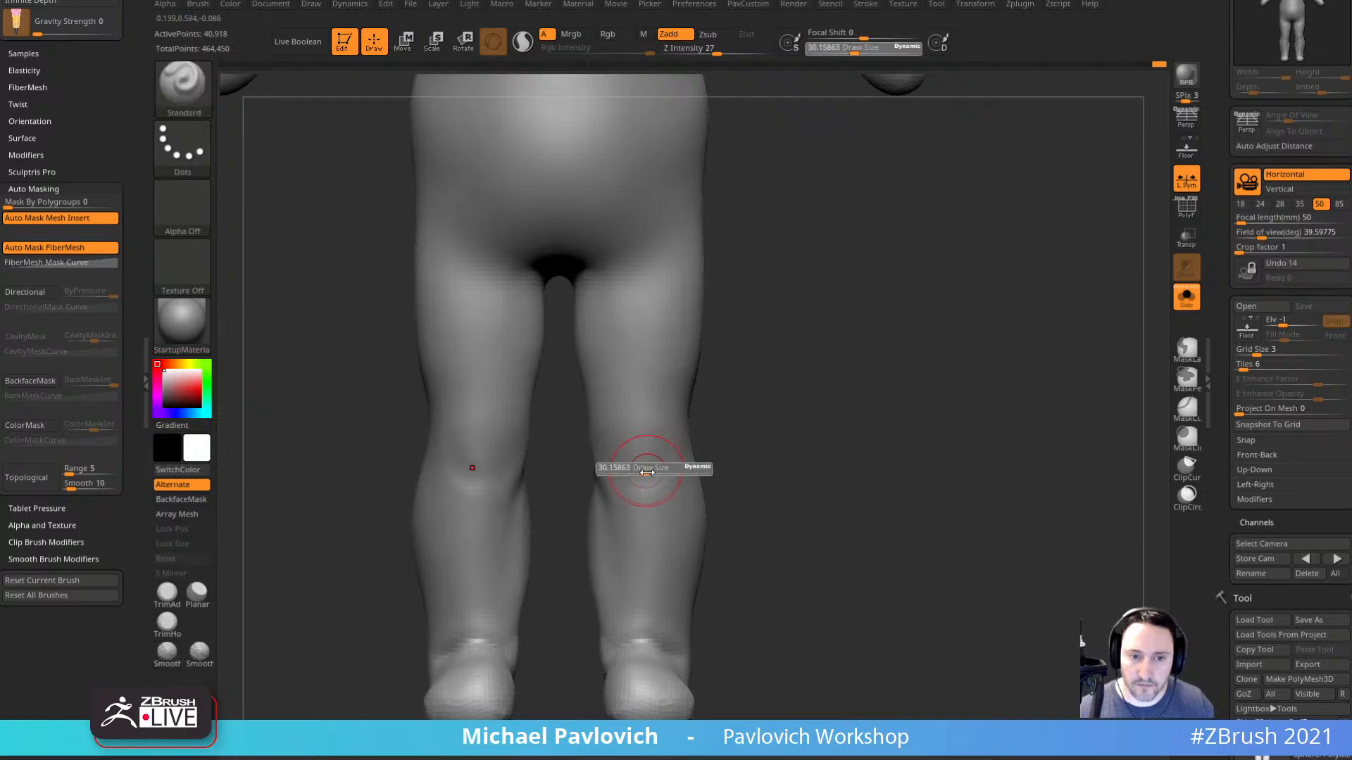
left_click_drag(647, 473, 644, 473)
mouse_move(626, 466)
left_mouse_down()
mouse_move(645, 480)
mouse_move(668, 455)
left_mouse_up()
key("ctrl+z")
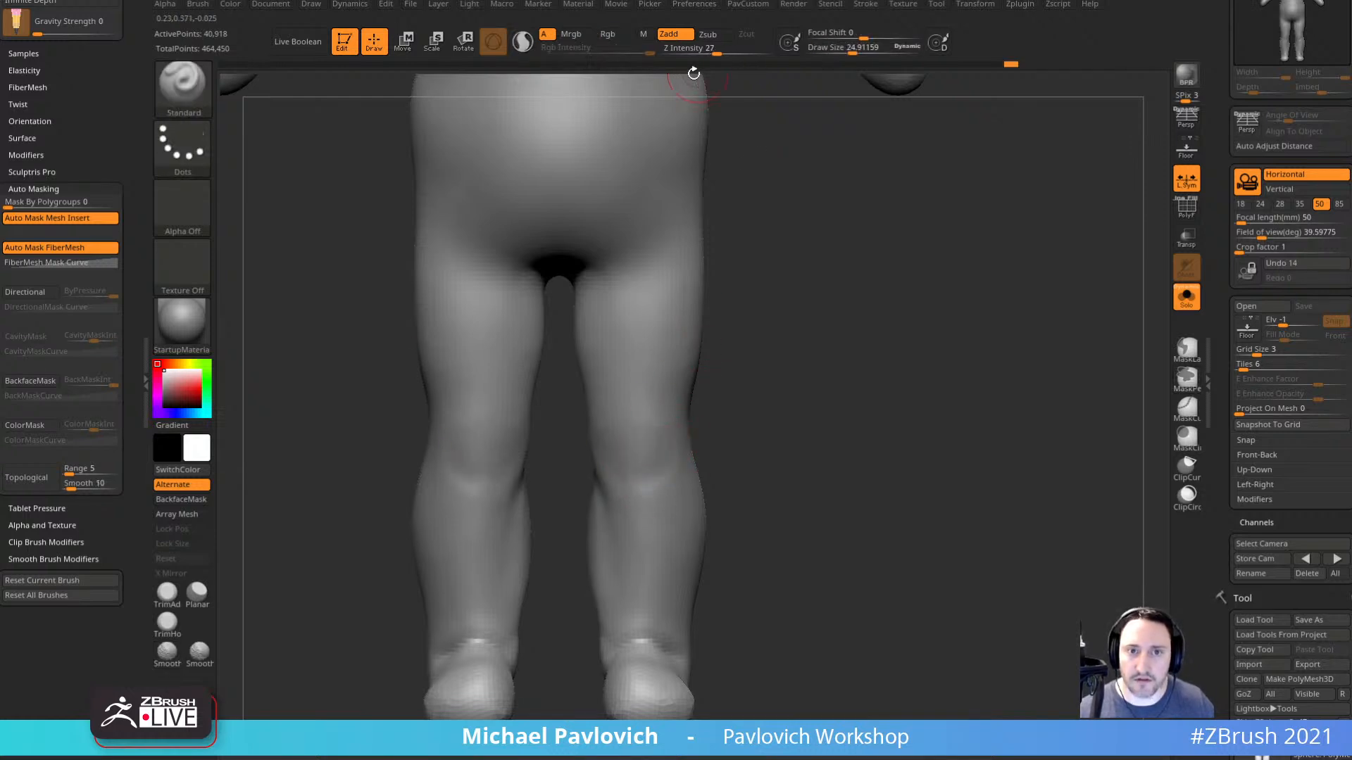
key("s")
key("s")
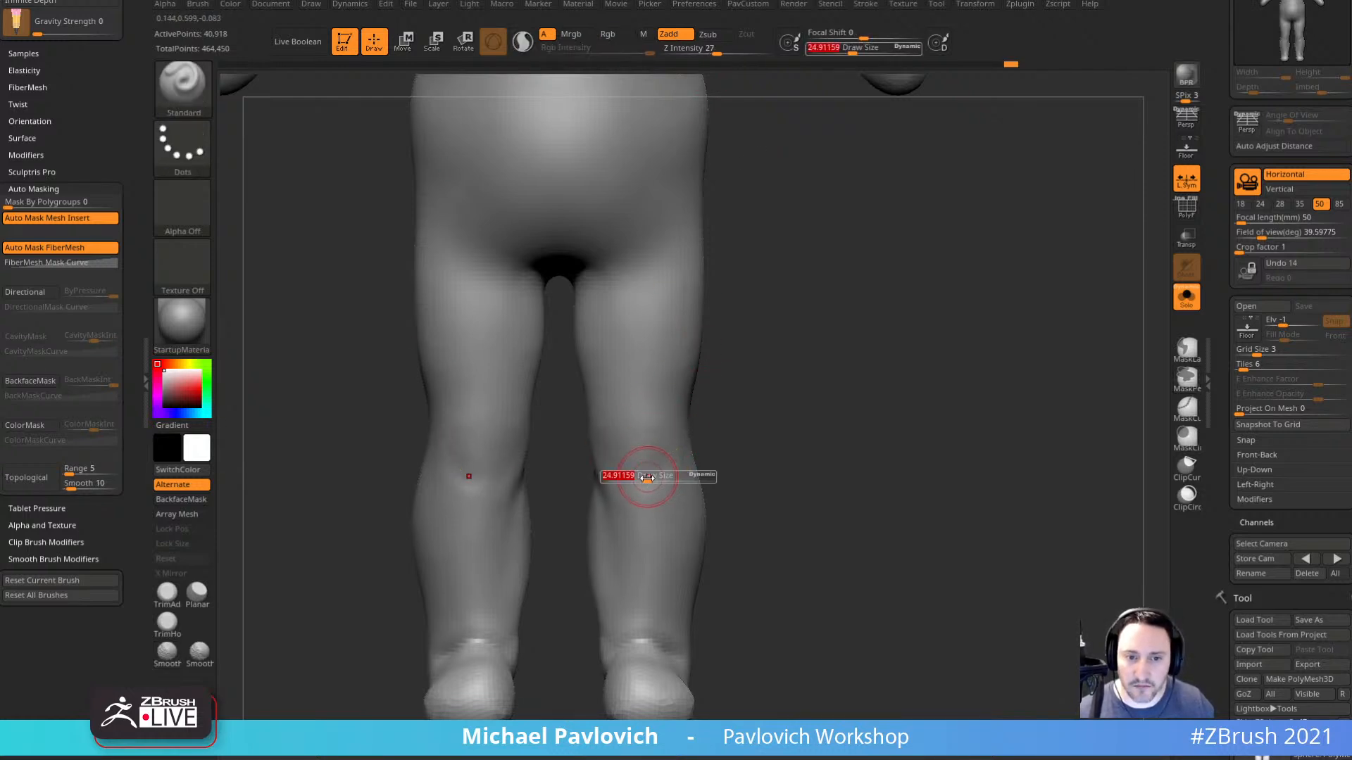
left_click_drag(646, 477, 640, 477)
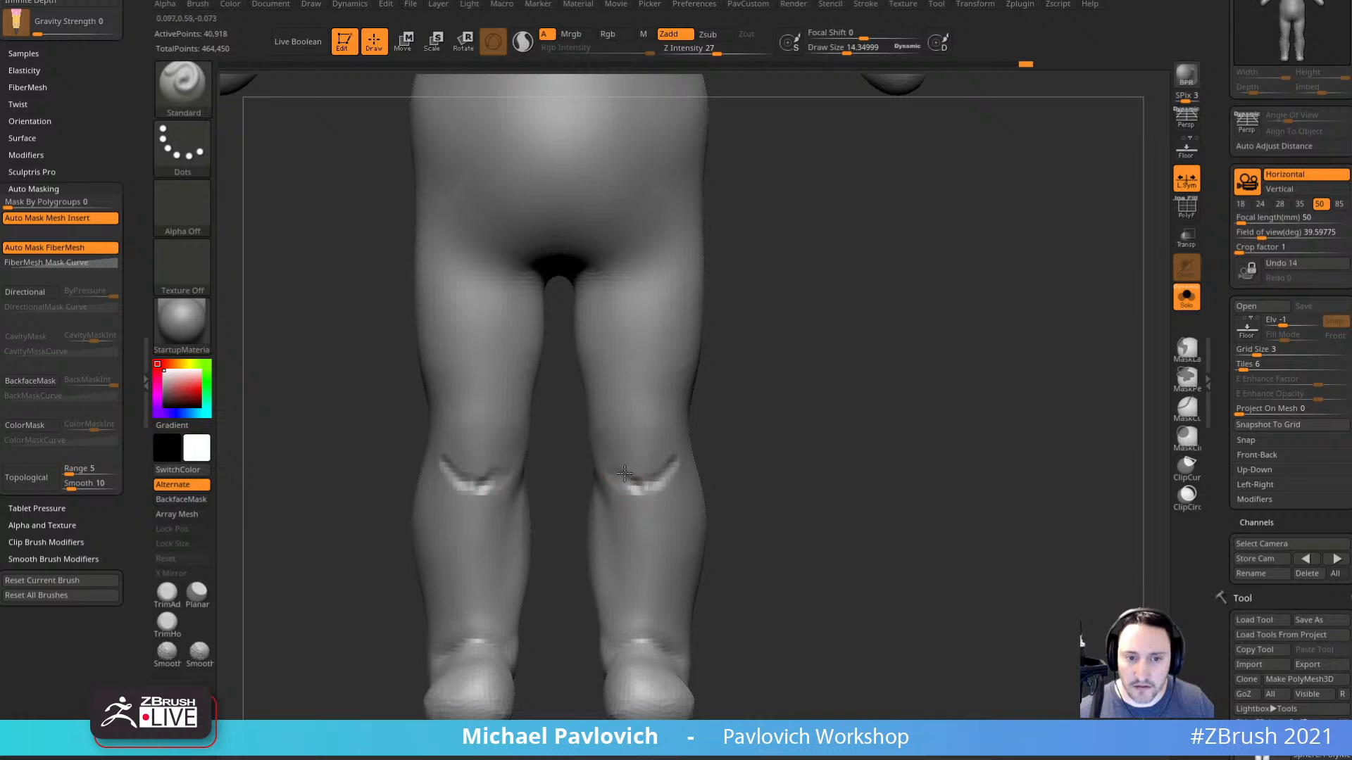
Fill and soften the creases around the kneecaps with the Clay brush.
key("b")
key("c")
key("l")
left_click_drag(637, 465, 678, 501)
left_click_drag(736, 464, 660, 460)
mouse_move(770, 426)
left_mouse_down()
mouse_move(748, 422)
mouse_move(797, 420)
mouse_move(758, 435)
mouse_move(753, 389)
left_mouse_up()
Adjust the inner contours of the lower legs with the Move brush at about 57 draw size.
key("b")
key("m")
key("v")
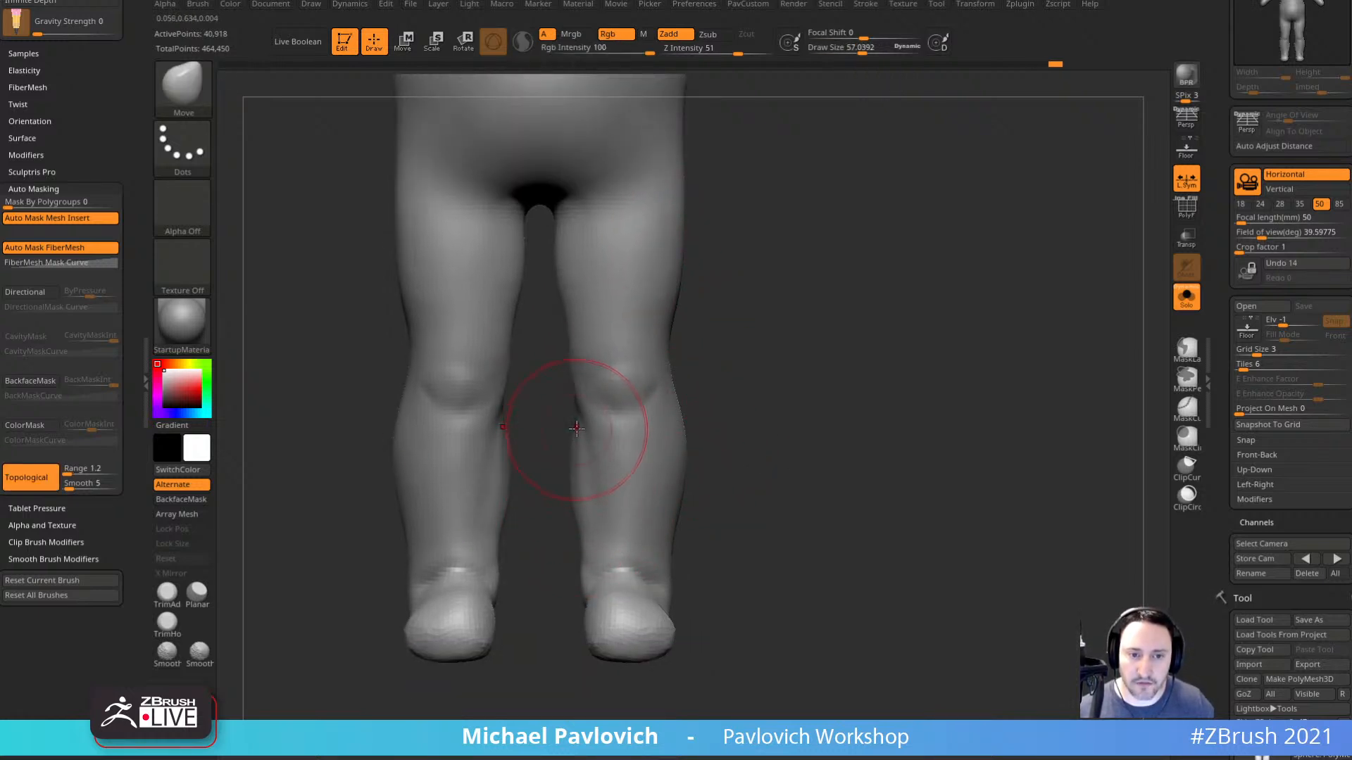
mouse_move(766, 445)
left_mouse_down("alt")
mouse_move(775, 486)
mouse_move(791, 455)
left_mouse_up("alt")
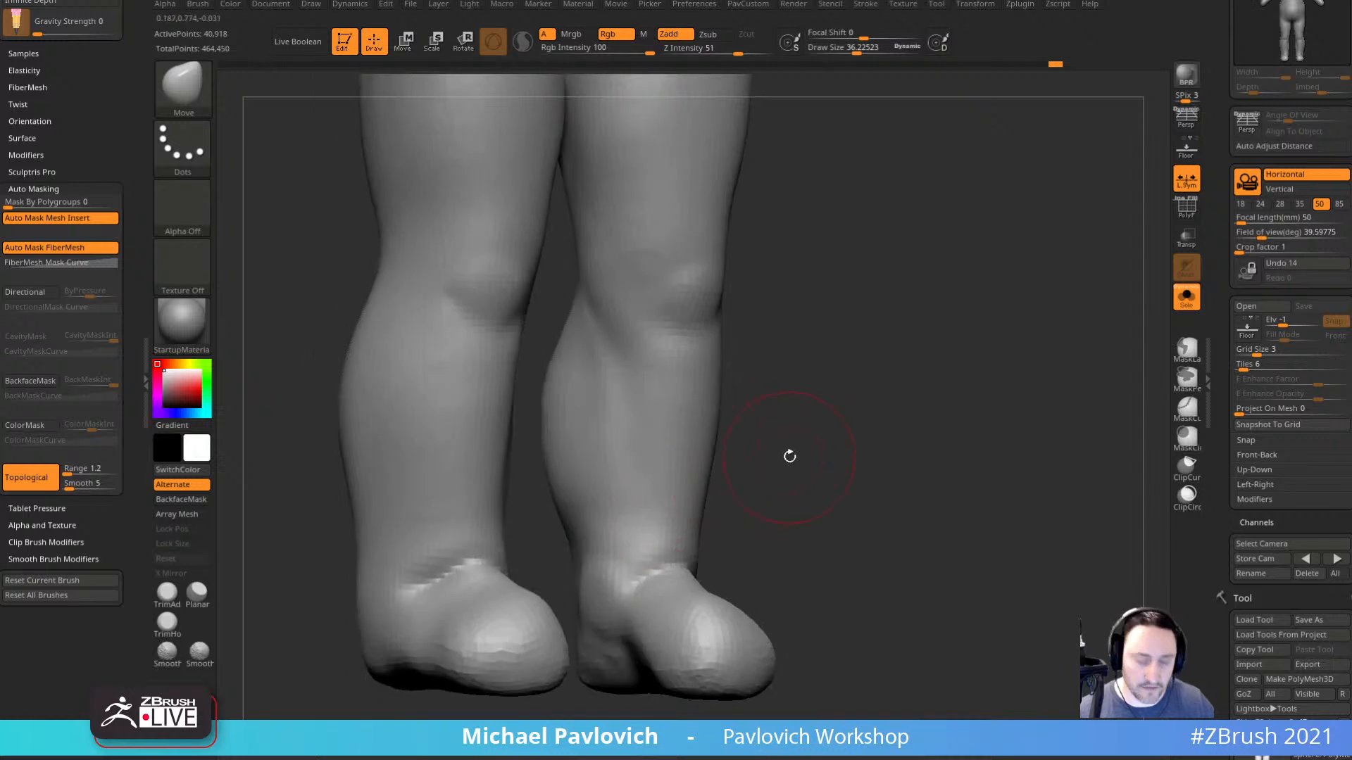
Define the inner ankles beside the front crease with the Standard brush at about 20 draw size.
key("b")
key("s")
key("t")
key("s")
left_click_drag(614, 574, 597, 598)
mouse_move(880, 525)
left_mouse_down()
mouse_move(805, 519)
mouse_move(781, 368)
left_mouse_up()
Build up the outer ankle bones with the Clay brush at about 20 draw size.
key("b")
key("c")
key("l")
left_click_drag(830, 454, 755, 476)
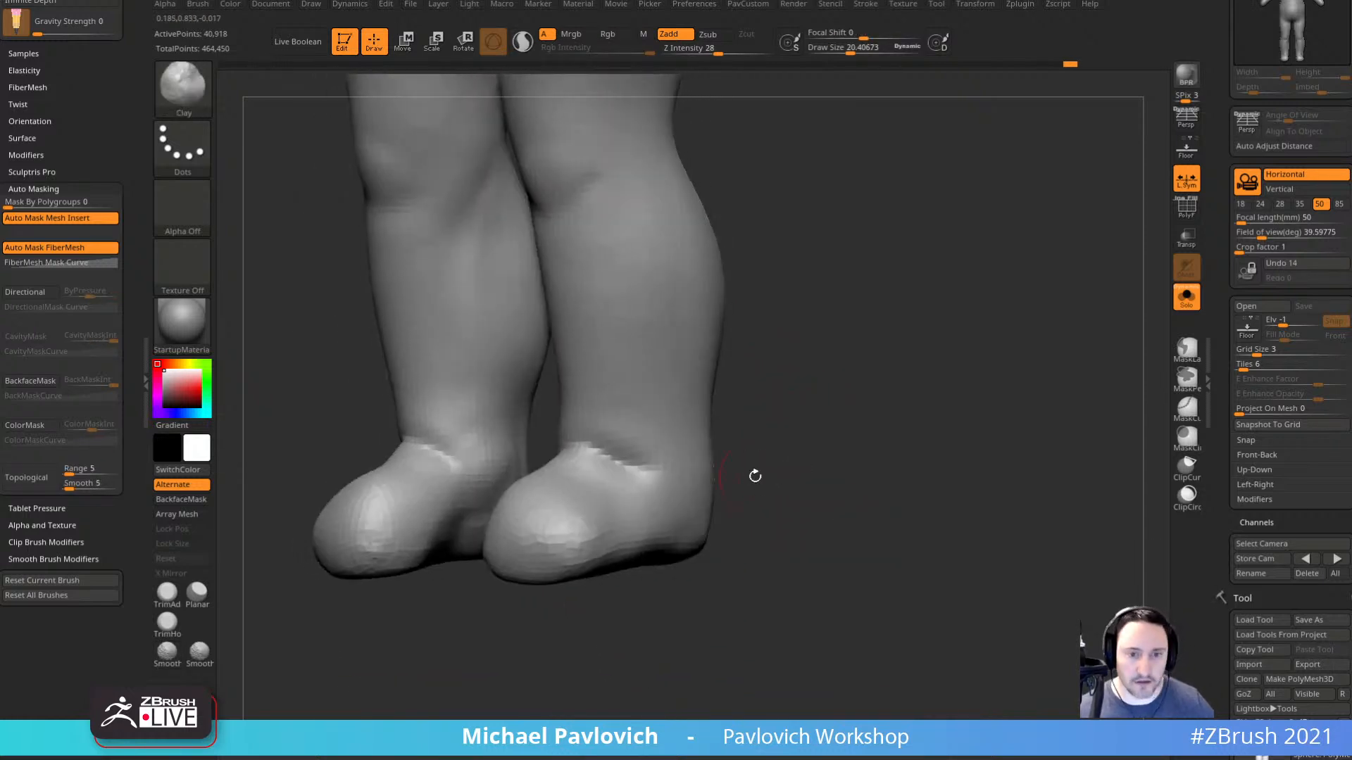
left_click_drag(672, 488, 675, 490)
left_click_drag(820, 467, 701, 480)
mouse_move(760, 440)
left_mouse_down()
mouse_move(845, 441)
mouse_move(834, 505)
left_mouse_up()
left_click_drag(834, 505, 742, 483)
left_click_drag(838, 487, 726, 486, "shift")
Shape the hollows between the ankle bones and the heel tendons with the Standard brush at about 20 draw size.
key("b")
key("s")
key("t")
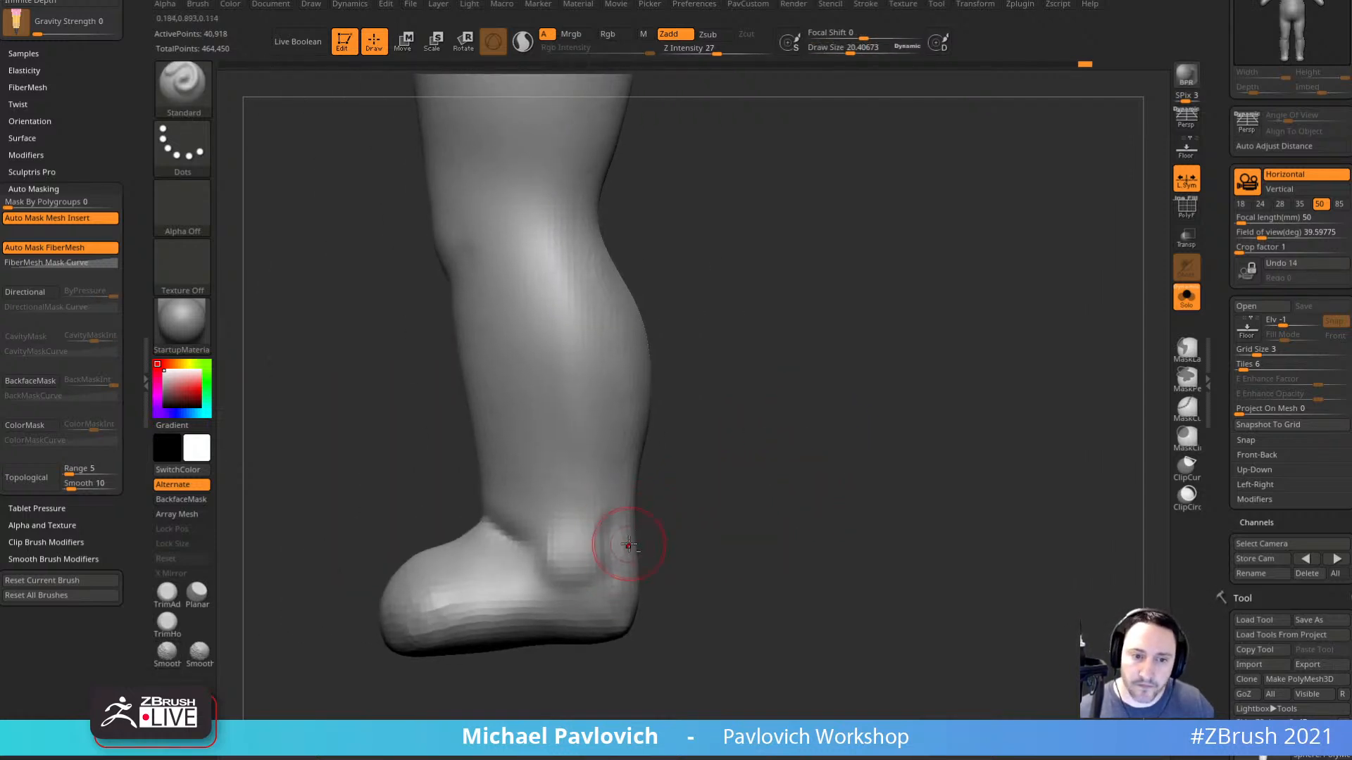
left_click_drag(781, 522, 665, 508)
left_click_drag(666, 655, 601, 651, "shift")
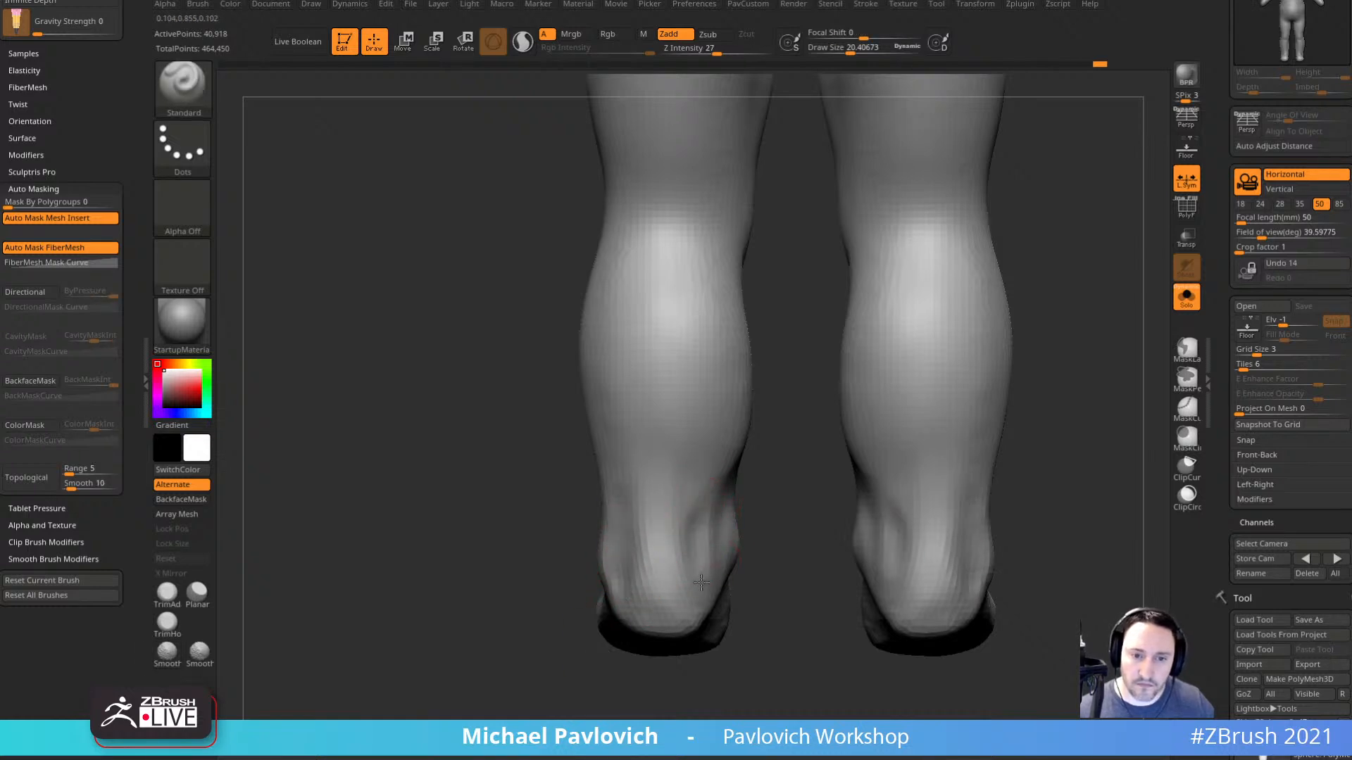
Fill the area beside the heel tendons and build up the soles with the Clay brush, using about 36 draw size underneath.
key("b")
key("c")
key("l")
left_click_drag(702, 583, 705, 525)
mouse_move(711, 661)
left_mouse_down()
mouse_move(733, 615)
mouse_move(715, 604)
mouse_move(683, 500)
left_mouse_up()
key("s")
left_click_drag(686, 356, 663, 465)
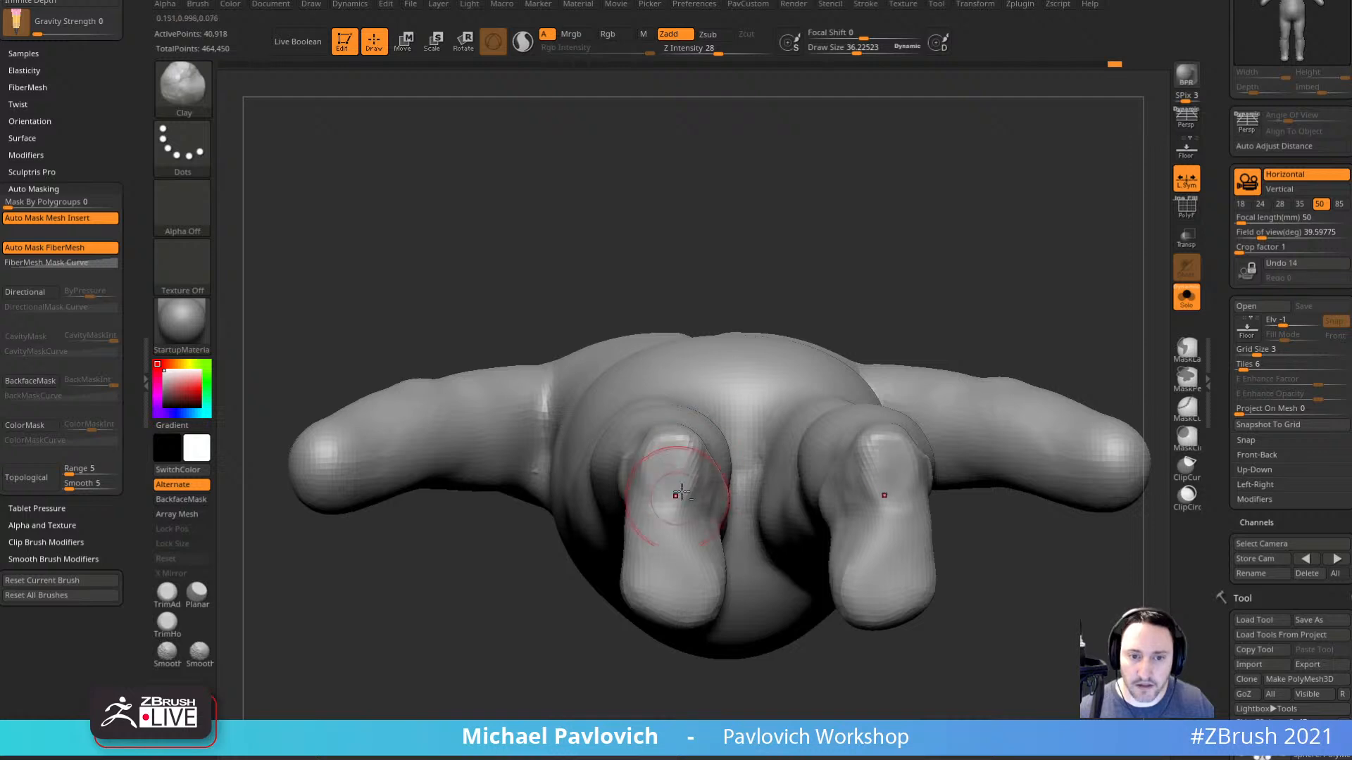
left_click_drag(687, 581, 669, 591)
mouse_move(546, 627)
left_mouse_down()
mouse_move(646, 640)
mouse_move(836, 501)
mouse_move(826, 461)
left_mouse_up()
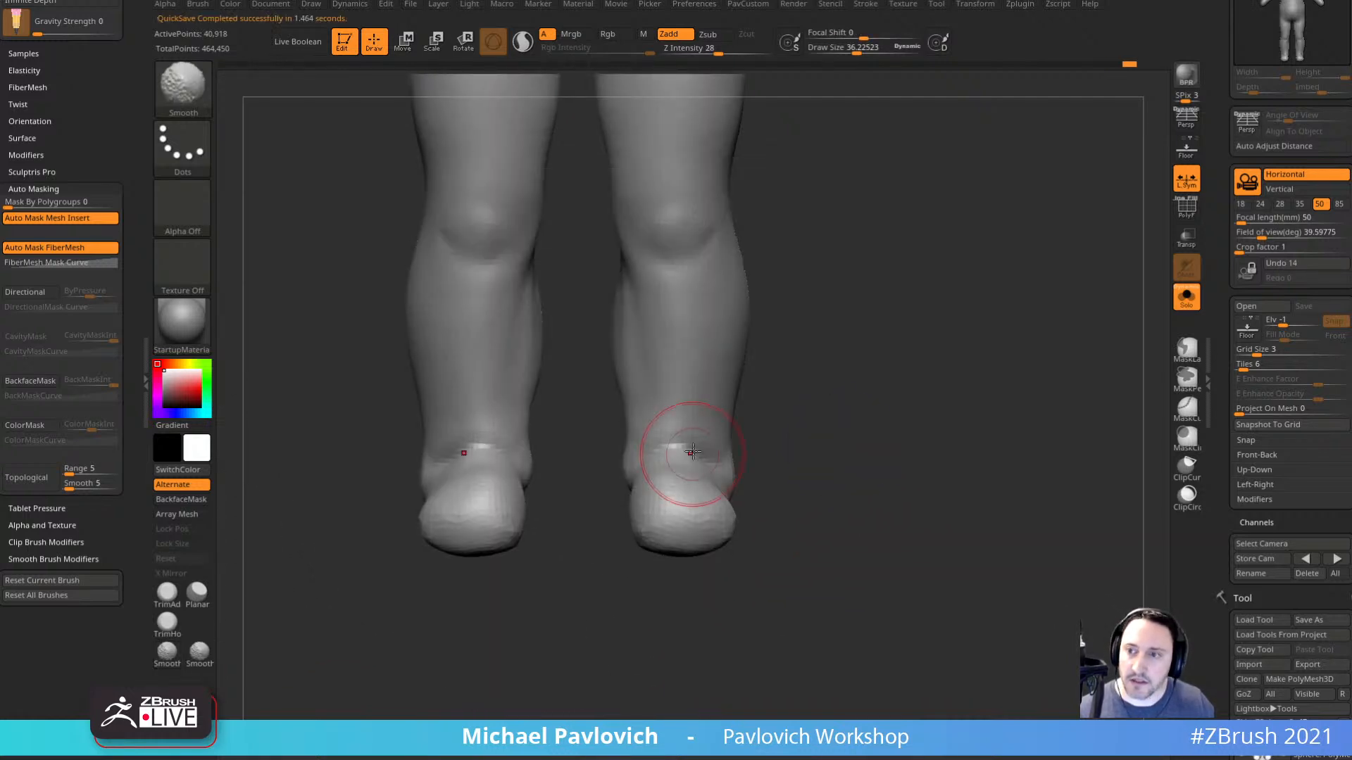
Reshape the side profile of the feet with the Move brush at about 48 draw size.
key("b")
key("m")
key("t")
right_click_drag(663, 495, 535, 497)
left_click_drag(715, 493, 737, 515)
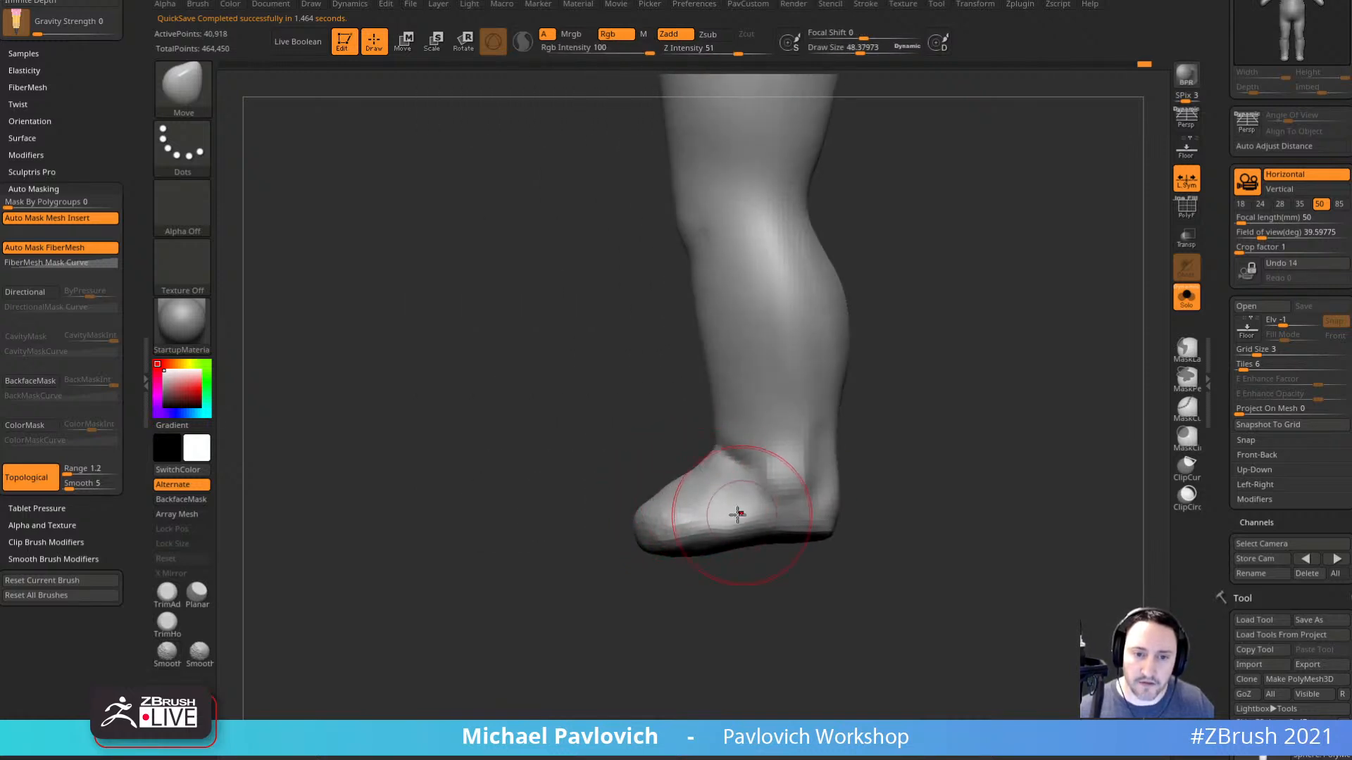
mouse_move(664, 545)
left_mouse_down()
mouse_move(658, 529)
mouse_move(686, 529)
left_mouse_up()
Shape the tops of the feet and pull the toe ends outward with the Move brush at about 54 to 74 draw size.
key("s")
key("s")
right_click_drag(782, 529, 844, 497)
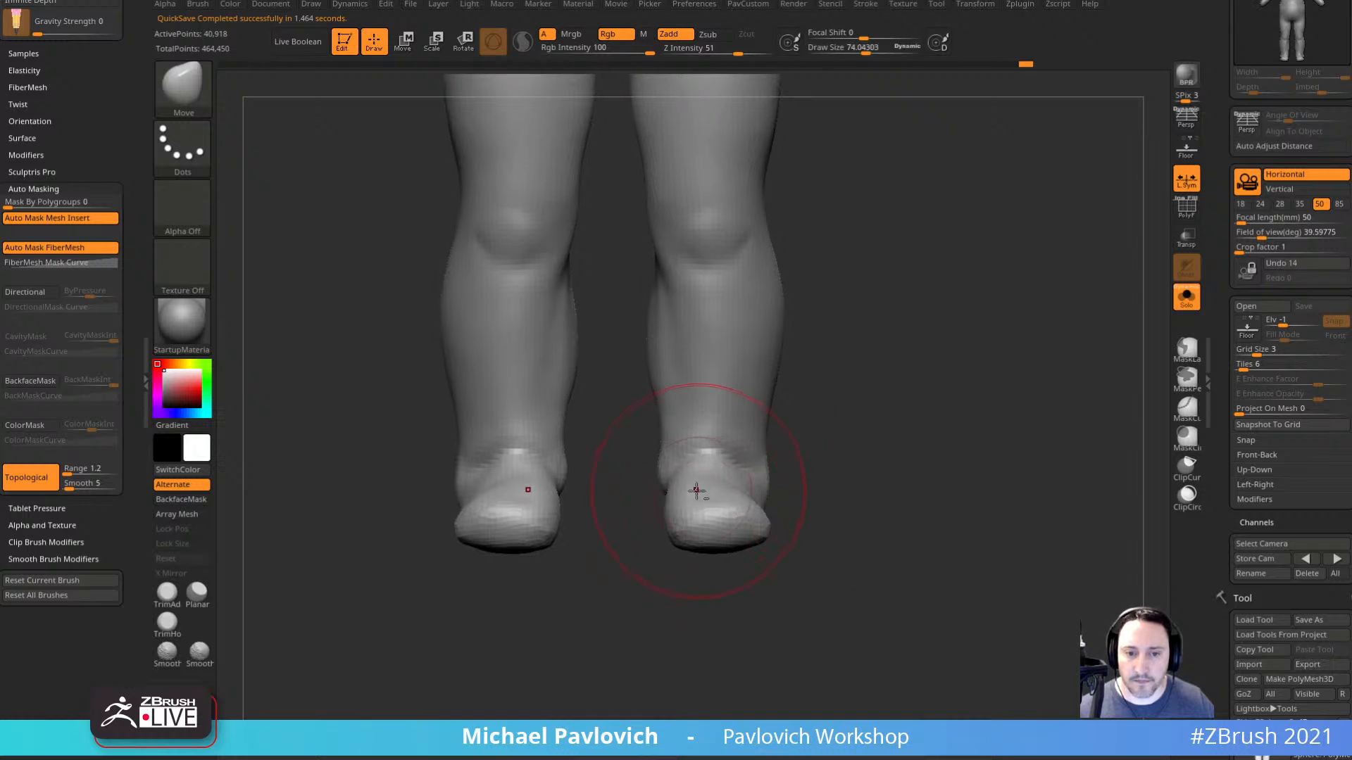
left_click_drag(697, 488, 685, 461)
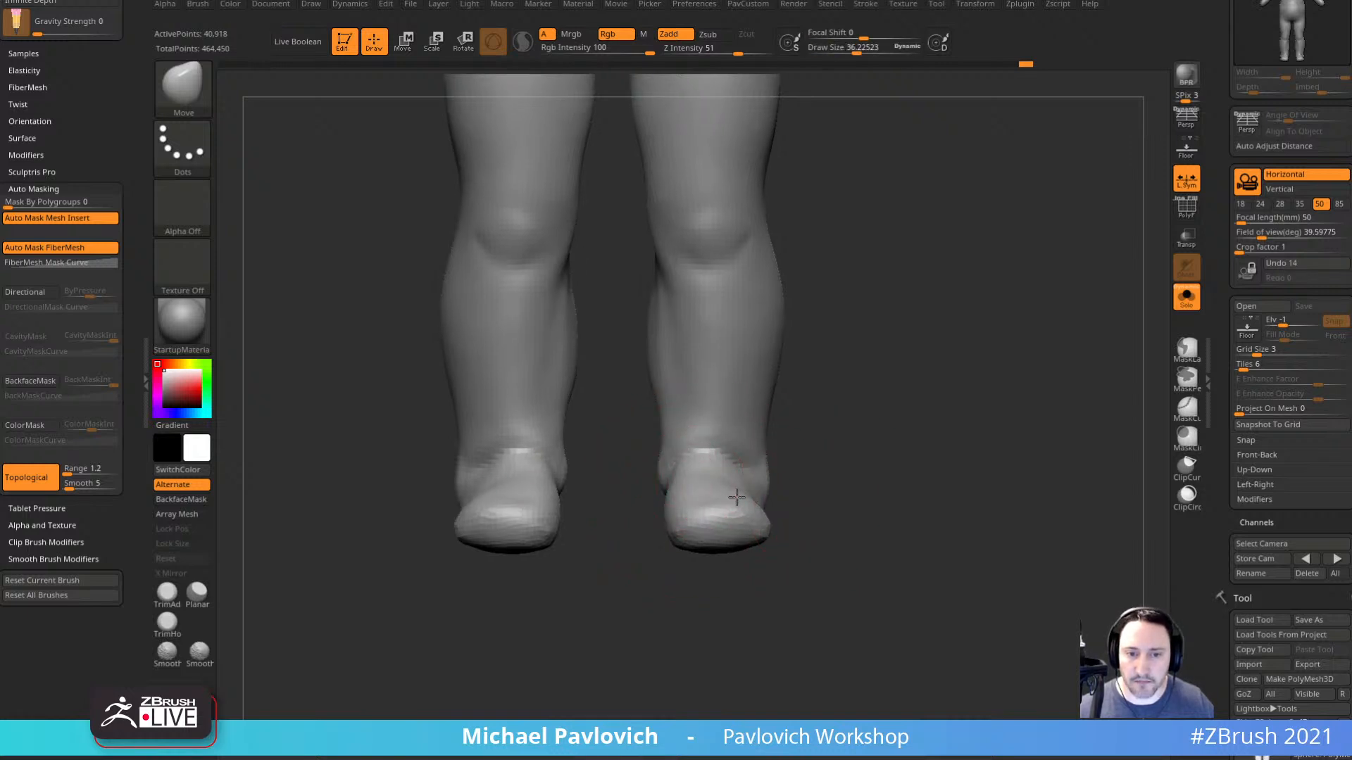
key("s")
left_click_drag(721, 514, 727, 513)
left_click_drag(725, 513, 730, 510)
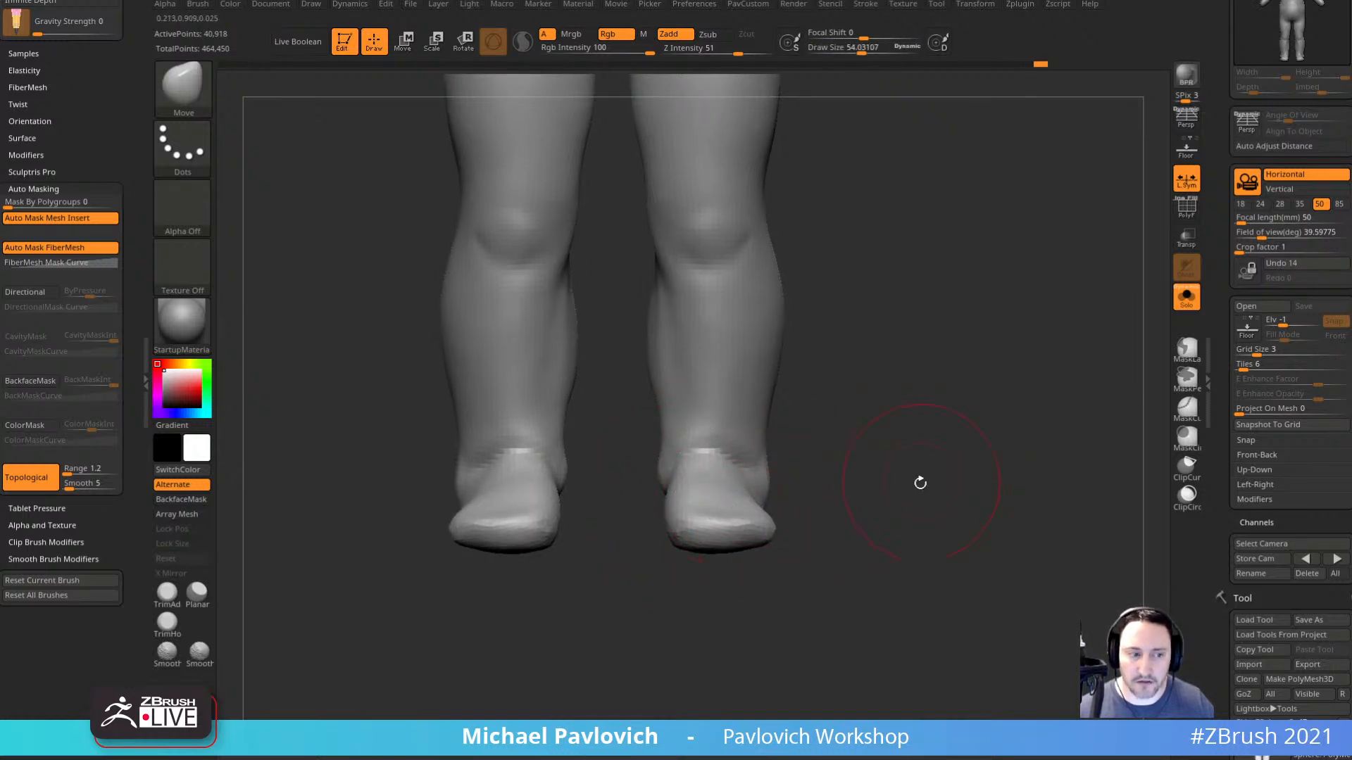
Carve a crease across the base of the toes with the Standard brush at about 19 draw size, and smooth it.
right_click_drag(921, 483, 827, 471)
key("1")
key("s")
left_click_drag(860, 476, 847, 474)
mouse_move(847, 471)
right_mouse_down()
mouse_move(827, 459)
mouse_move(845, 468)
mouse_move(858, 548)
mouse_move(849, 539)
right_mouse_up()
right_click_drag(797, 485, 780, 504)
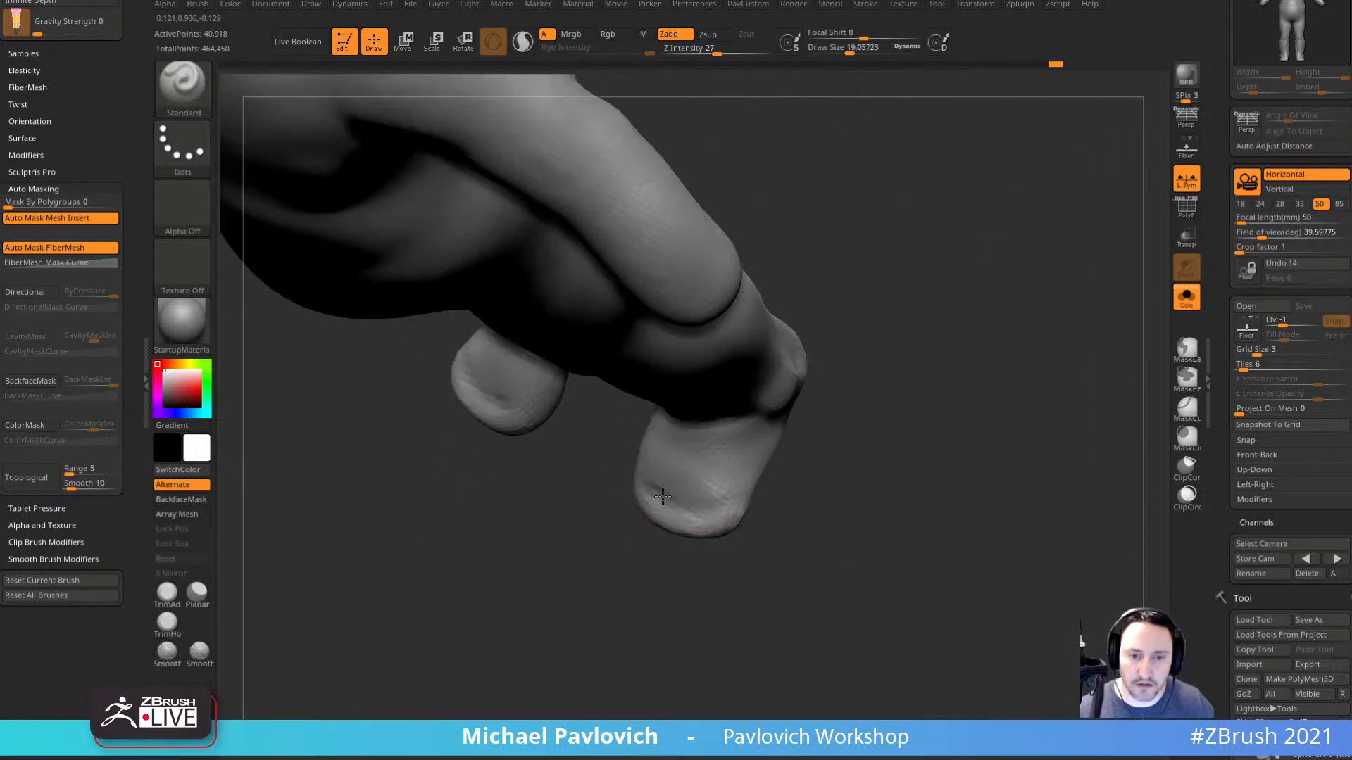
left_click_drag(719, 504, 697, 499)
right_click_drag(789, 496, 793, 480)
left_click_drag(694, 483, 695, 468, "shift")
mouse_move(799, 493)
right_mouse_down()
mouse_move(817, 471)
mouse_move(806, 516)
right_mouse_up()
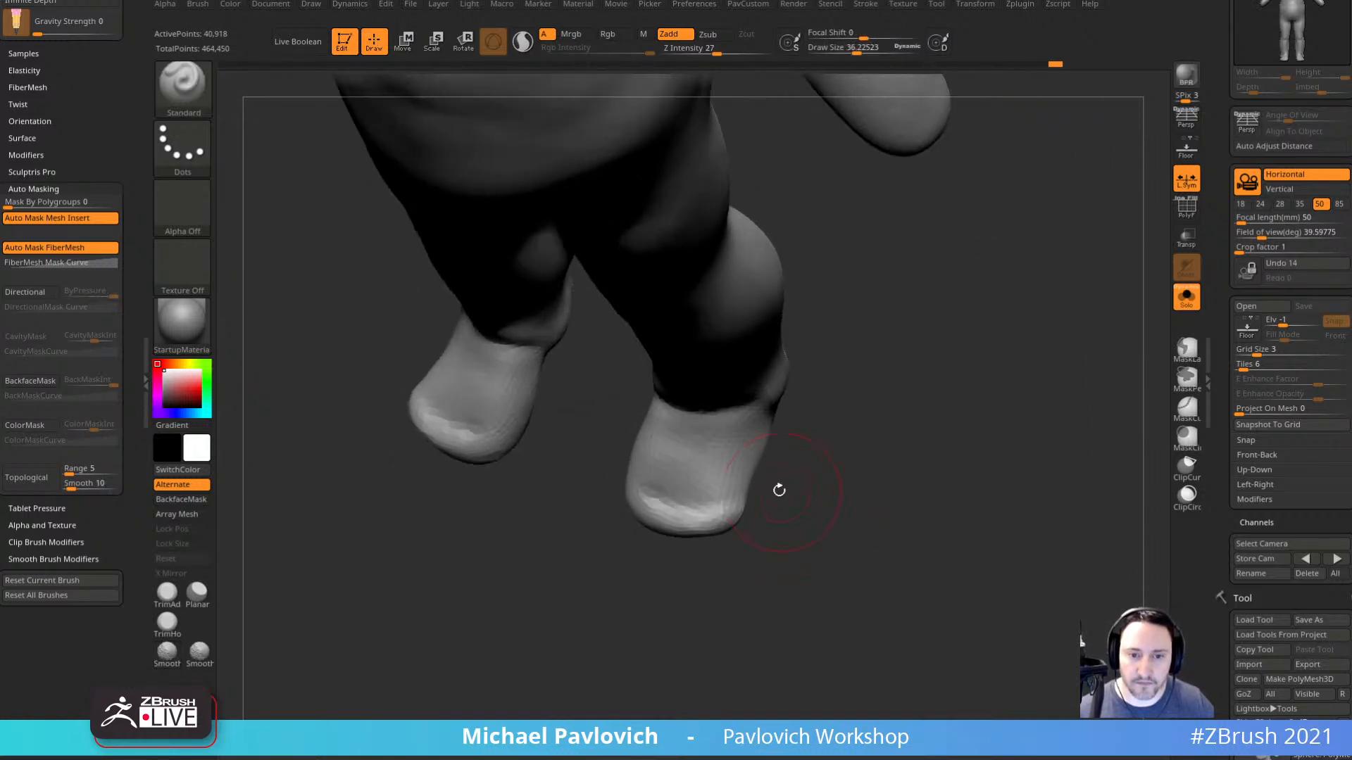
Pull the outer edges of the feet outward with the Move brush and smooth the tops of the feet.
key("2")
left_click_drag(745, 471, 765, 466)
mouse_move(849, 481)
right_mouse_down()
mouse_move(860, 447)
mouse_move(843, 449)
right_mouse_up()
key("s")
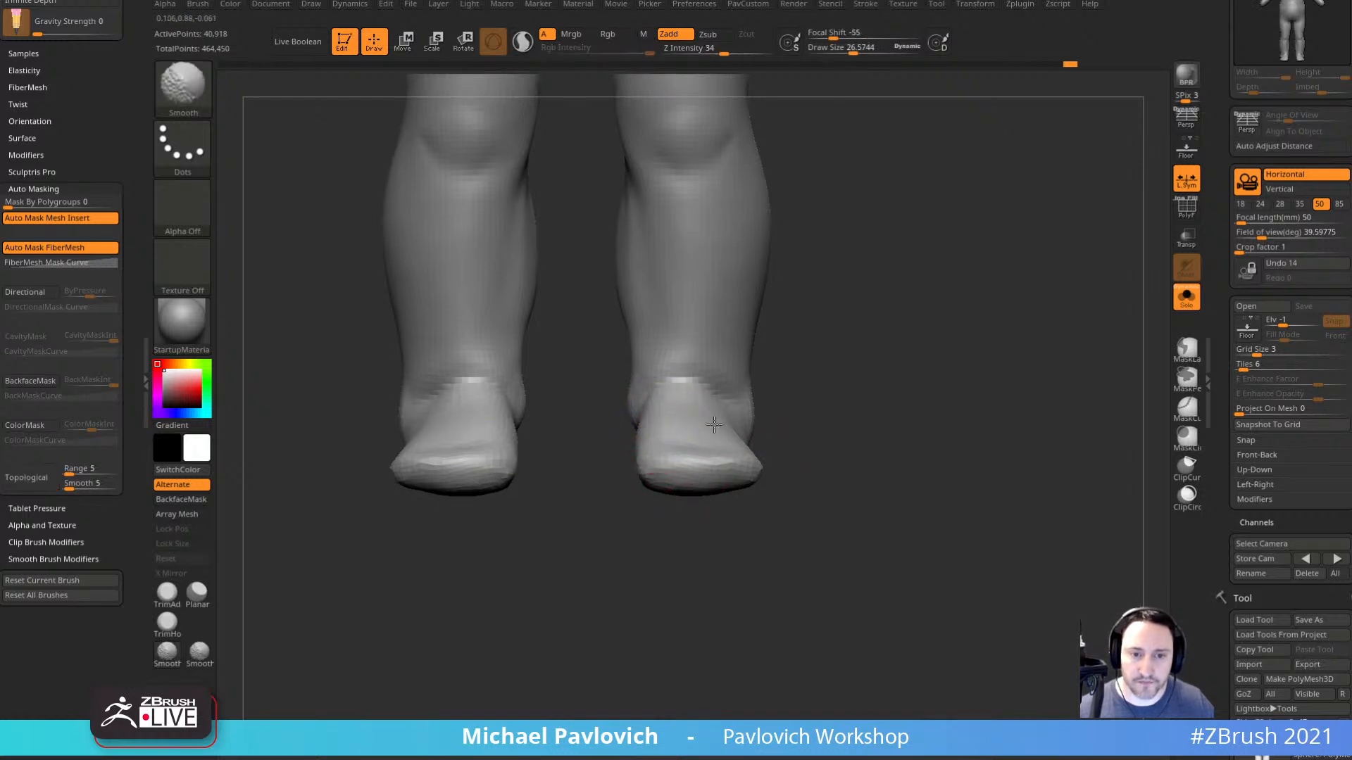
left_click_drag(675, 427, 684, 405, "shift")
mouse_move(809, 443)
right_mouse_down("ctrl")
mouse_move(821, 350)
mouse_move(822, 502)
mouse_move(732, 485)
right_mouse_up("ctrl")
key("s")
left_click_drag(669, 510, 674, 510)
left_click_drag(666, 504, 660, 481, "shift")
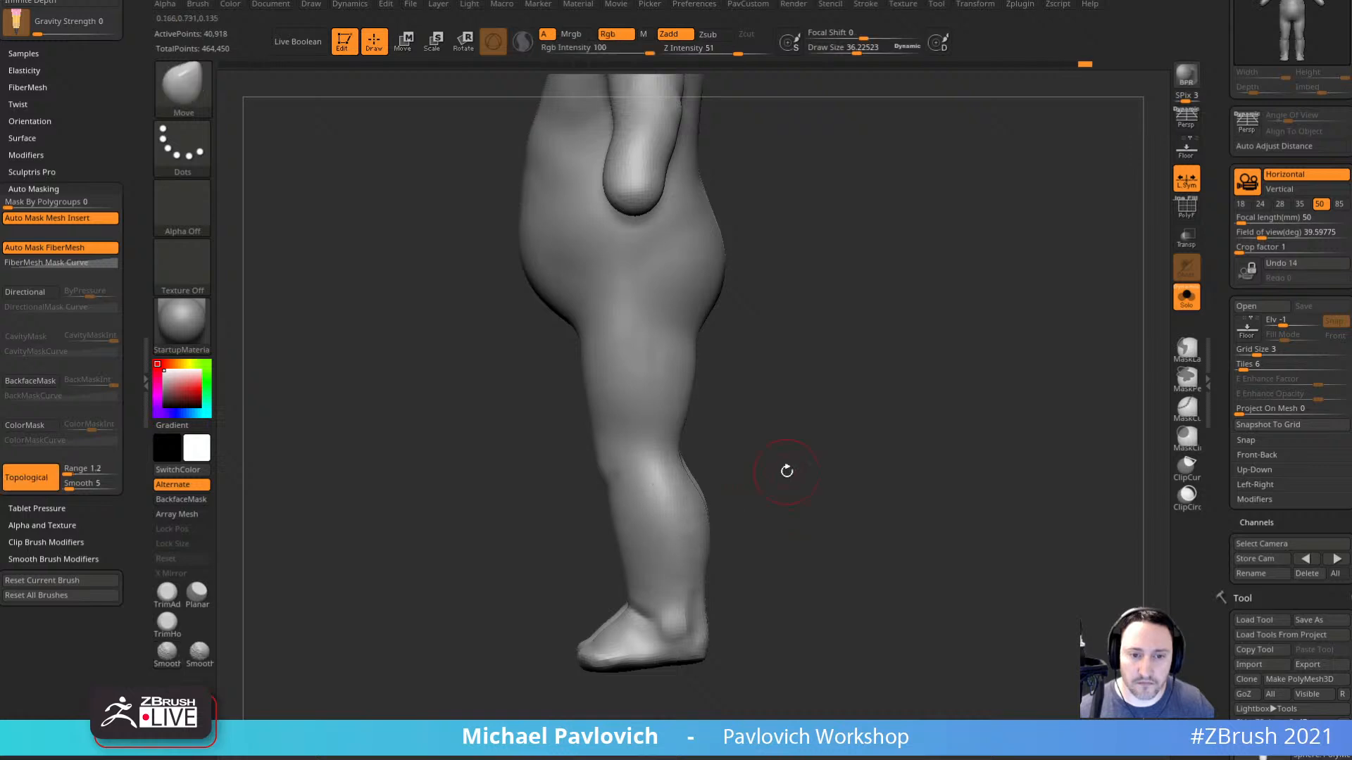
Shape the hips and buttocks with the Move brush at about 82 to 109 draw size, and smooth the surface.
right_click_drag(784, 467, 740, 440, "shift")
key("s")
left_click_drag(692, 409, 703, 409)
left_click_drag(685, 395, 664, 414, "shift")
mouse_move(911, 397)
right_mouse_down("alt")
mouse_move(890, 427)
mouse_move(1009, 422)
mouse_move(941, 449)
mouse_move(815, 453)
right_mouse_up("alt")
key("s")
left_click_drag(669, 346, 620, 339)
key("bracketleft")
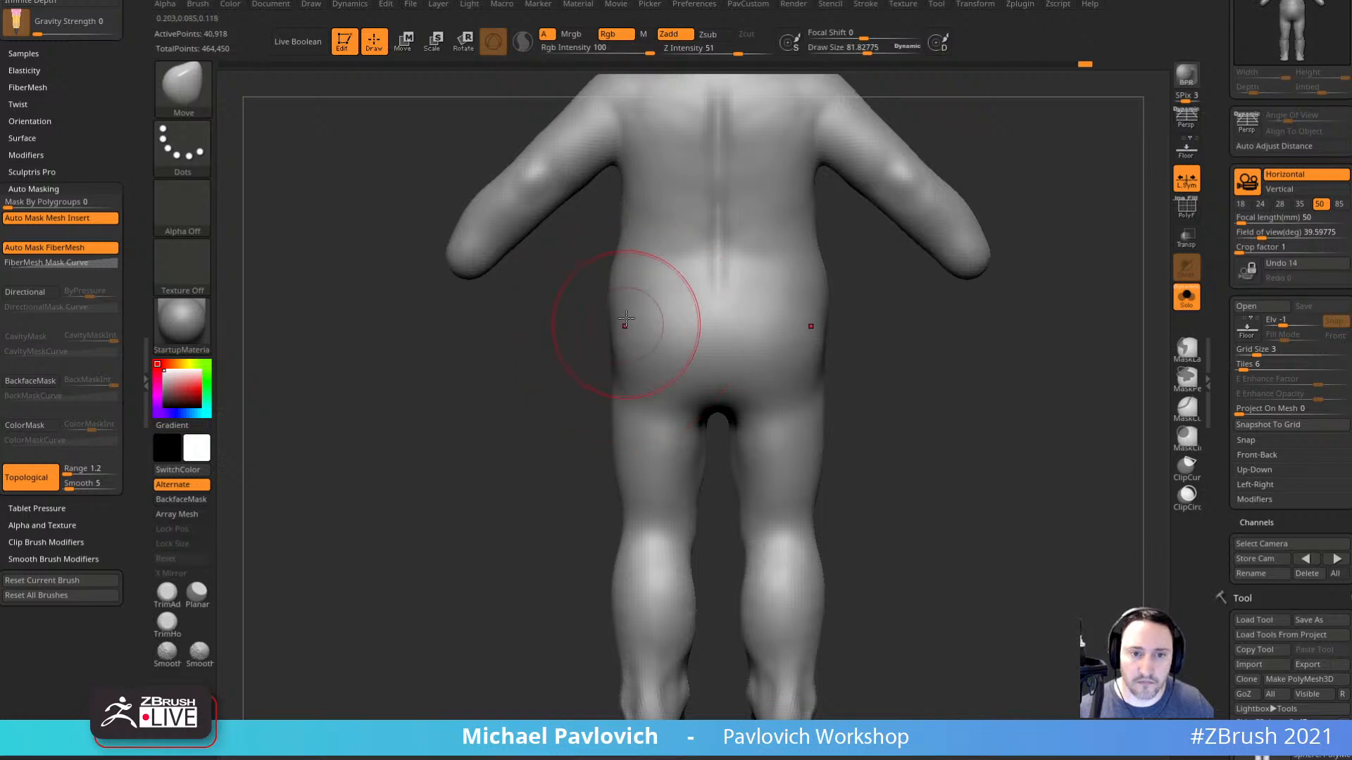
left_click_drag(613, 283, 599, 315)
key("s")
right_click_drag(587, 314, 615, 311)
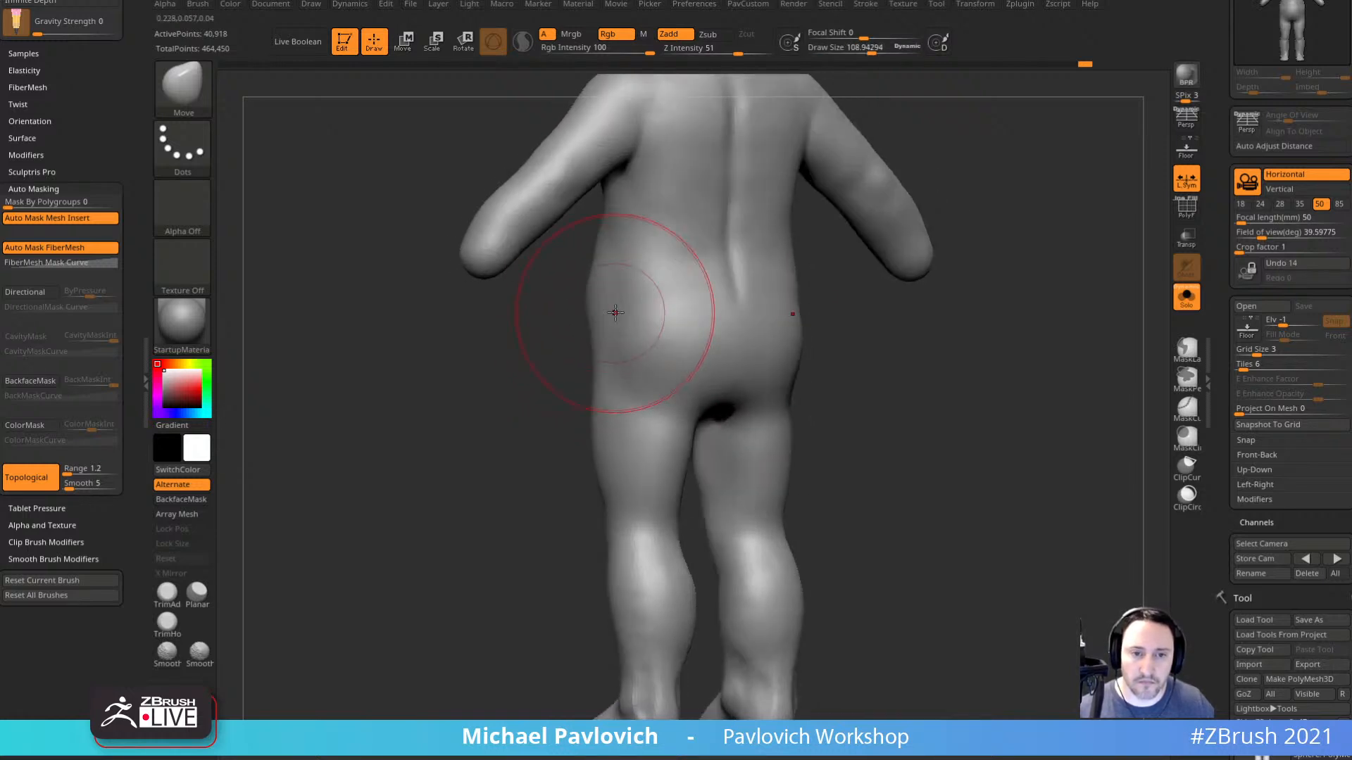
mouse_move(541, 337)
right_mouse_down()
mouse_move(587, 349)
mouse_move(640, 314)
mouse_move(691, 359)
mouse_move(636, 380)
mouse_move(878, 371)
right_mouse_up()
Turn off Solo mode so the head, hands and quiver are displayed together with the body.
key("shift")
key("b")
key("s")
key("t")
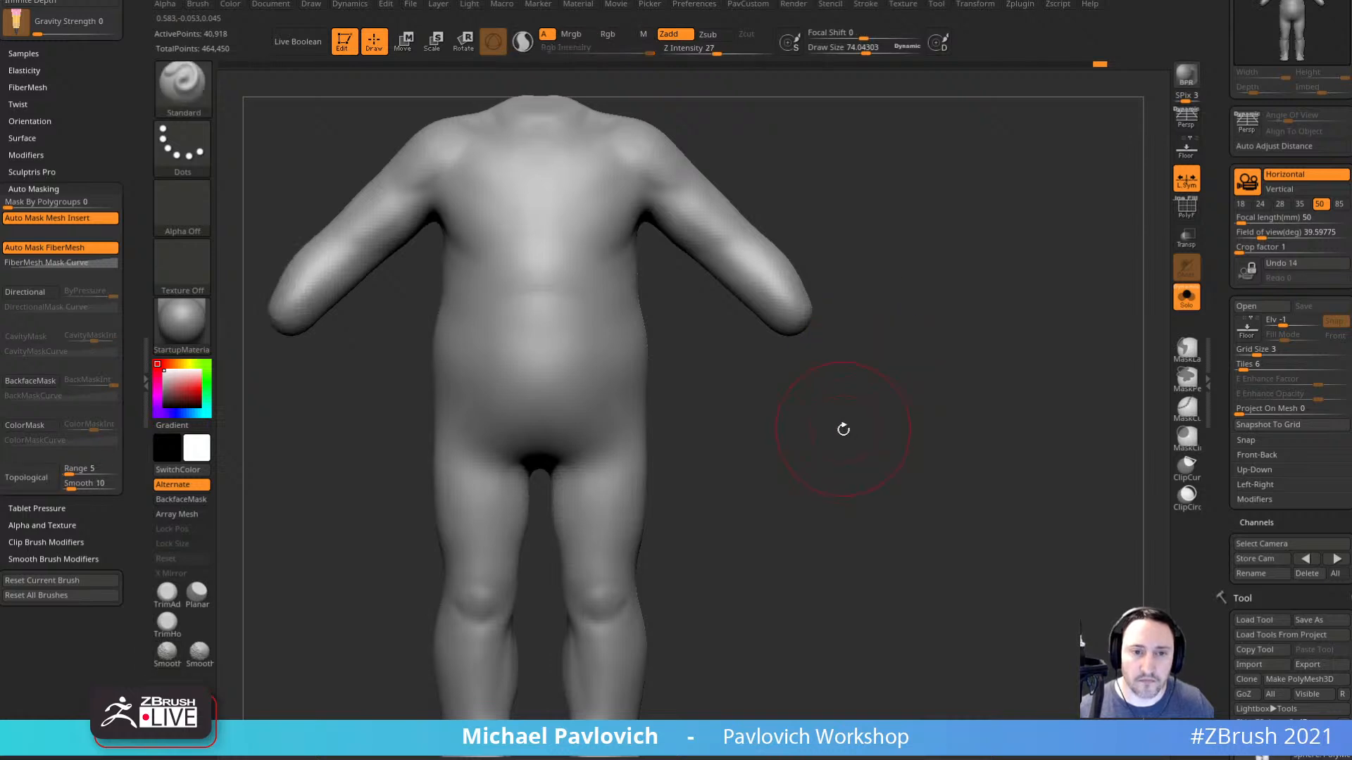
key("s")
left_click_drag(842, 431, 829, 433)
mouse_move(833, 455)
right_mouse_down("ctrl")
mouse_move(876, 412)
mouse_move(893, 445)
right_mouse_up("ctrl")
left_click(1178, 303)
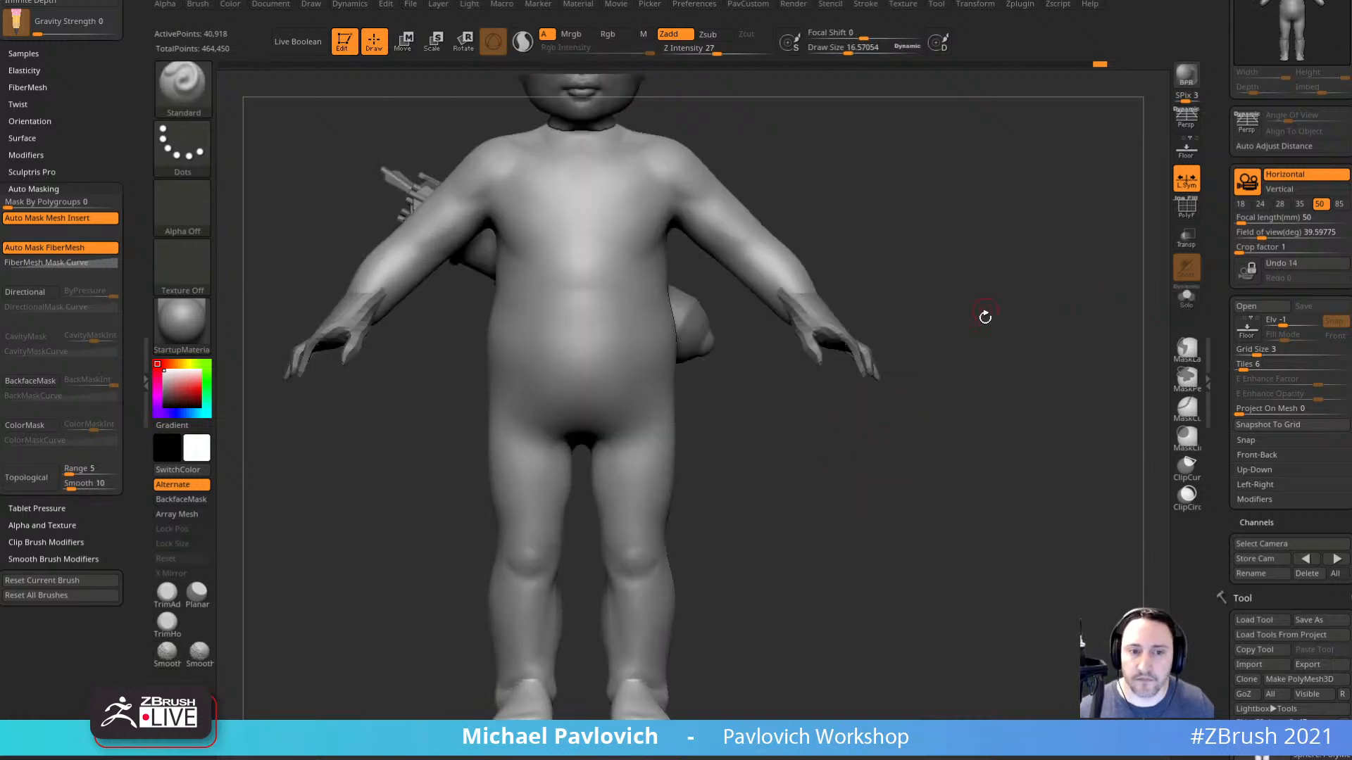
right_click_drag(985, 317, 992, 451, "alt")
mouse_move(1014, 437)
right_mouse_down()
mouse_move(964, 413)
mouse_move(937, 437)
mouse_move(889, 438)
mouse_move(986, 403)
right_mouse_up()
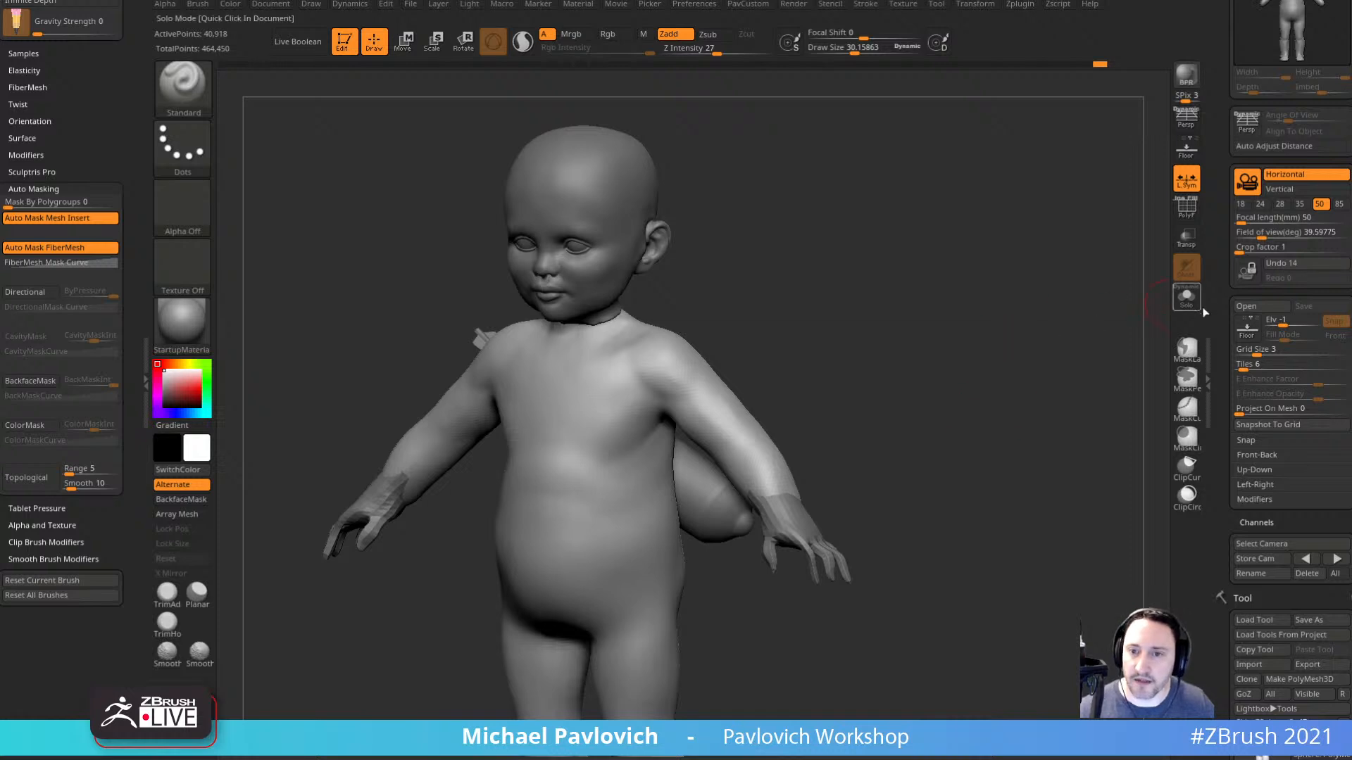
Select the head subtool Skin_ZSphere_4 and move it below the Arrows folder, directly above the body subtool.
left_click_drag(1217, 239, 1215, 423)
left_click(1344, 9)
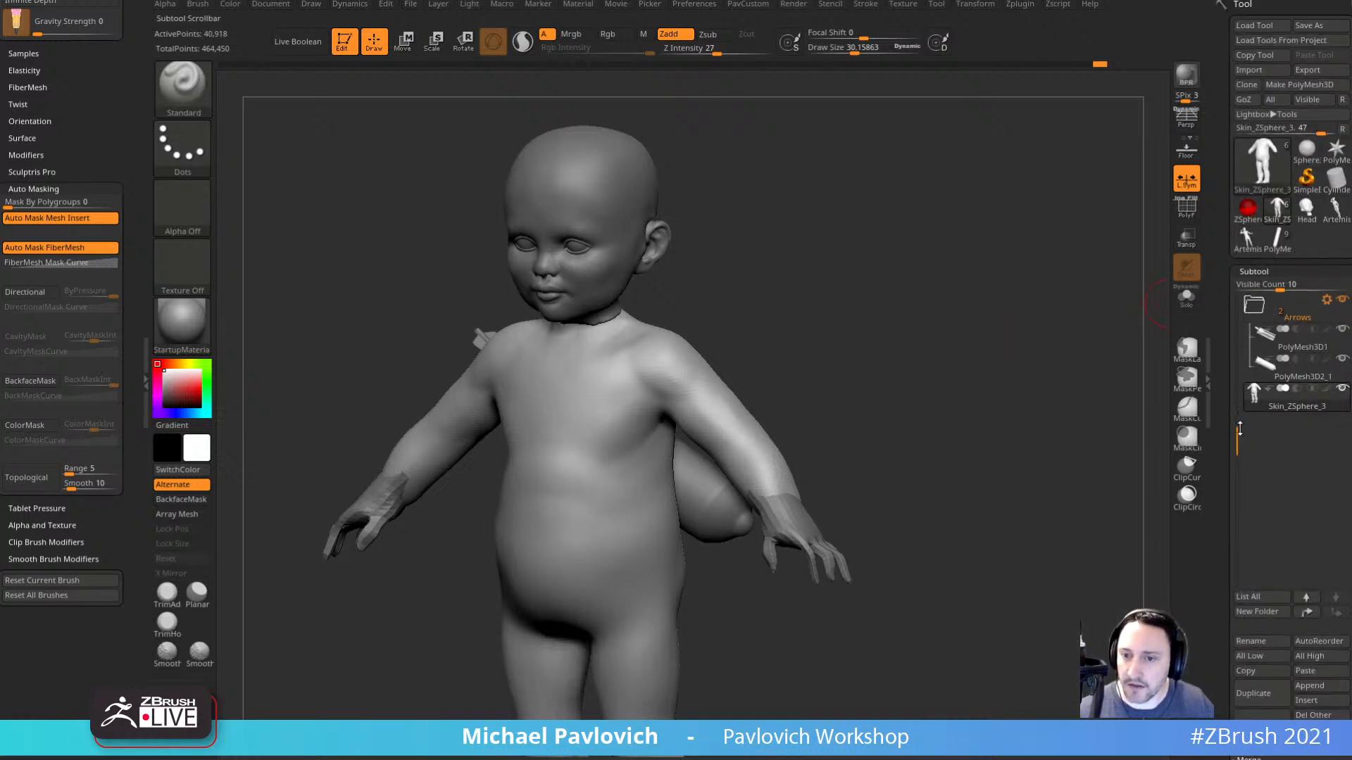
left_click_drag(1240, 428, 1238, 343)
left_click(1276, 344)
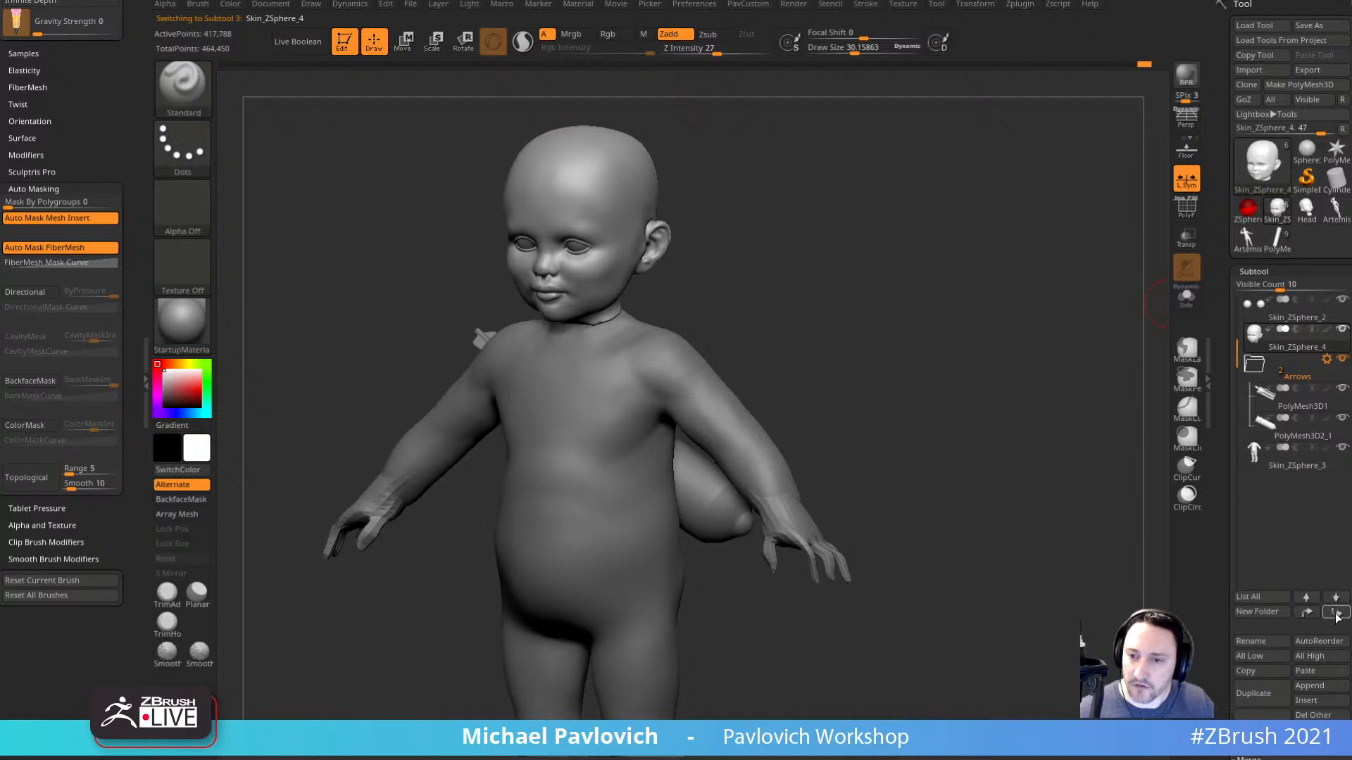
left_click(1337, 613)
left_click(1337, 614)
left_click(1337, 613)
Merge the head subtool down with the body subtool Skin_ZSphere_3 and remesh them as one mesh.
mouse_move(1035, 371)
left_mouse_down()
mouse_move(986, 367)
mouse_move(1084, 465)
left_mouse_up()
key("ctrl")
key("ctrl+e")
Smooth the seam between the head and body all around the neck at about 41 draw size.
mouse_move(863, 296)
left_mouse_down("alt")
mouse_move(941, 422)
mouse_move(909, 419)
left_mouse_up("alt")
key("s")
left_click_drag(631, 399, 637, 399)
key("shift")
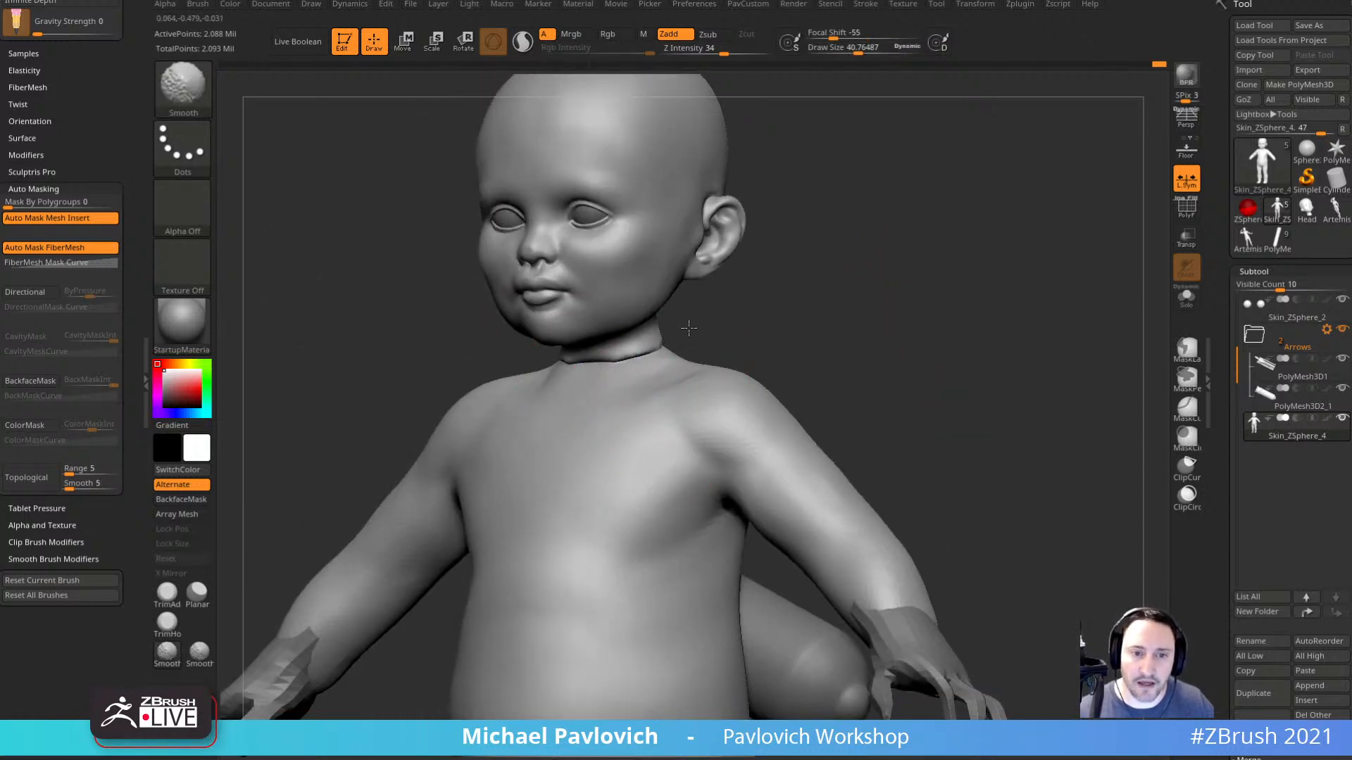
left_click_drag(689, 327, 678, 343)
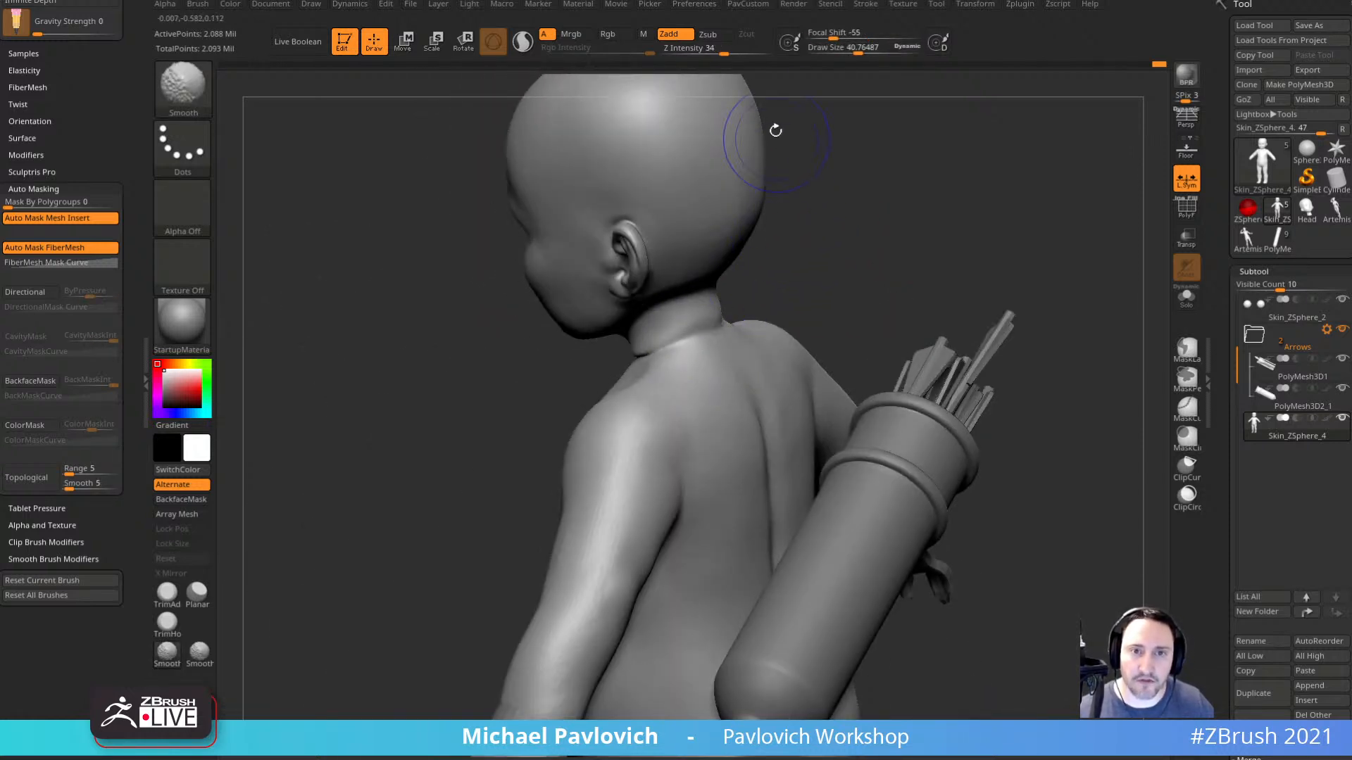
mouse_move(737, 305)
left_mouse_down()
mouse_move(789, 291)
mouse_move(668, 346)
left_mouse_up()
key("shift")
mouse_move(826, 279)
left_mouse_down()
mouse_move(832, 302)
mouse_move(619, 362)
mouse_move(563, 357)
left_mouse_up()
left_click_drag(757, 336, 621, 365)
left_click_drag(752, 317, 853, 308)
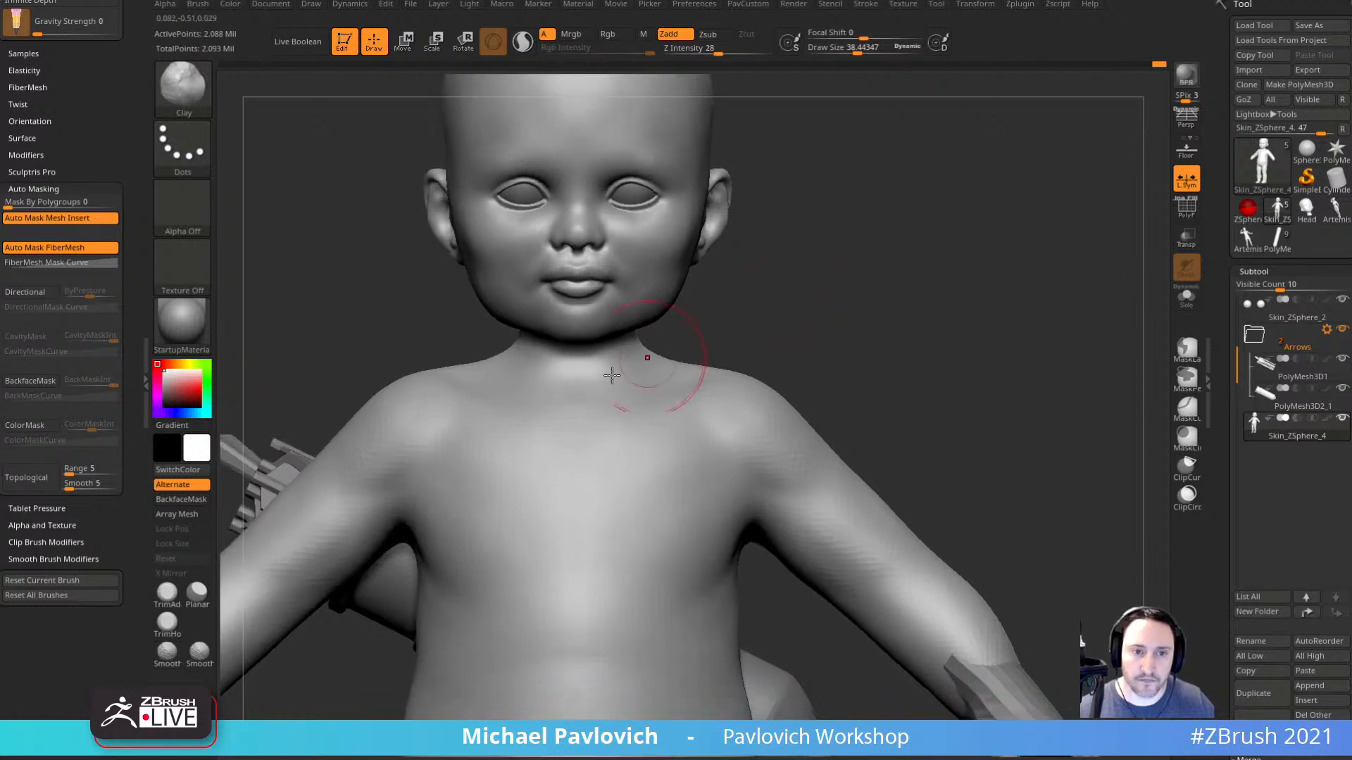
Smooth the base of the neck, shoulders and arms, enlarging the draw size to about 63.
left_click_drag(536, 386, 466, 387, "shift")
mouse_move(849, 320)
left_mouse_down("alt")
mouse_move(847, 371)
mouse_move(859, 281)
left_mouse_up("alt")
key("s")
mouse_move(555, 374)
left_mouse_down()
mouse_move(567, 373)
mouse_move(335, 435)
left_mouse_up()
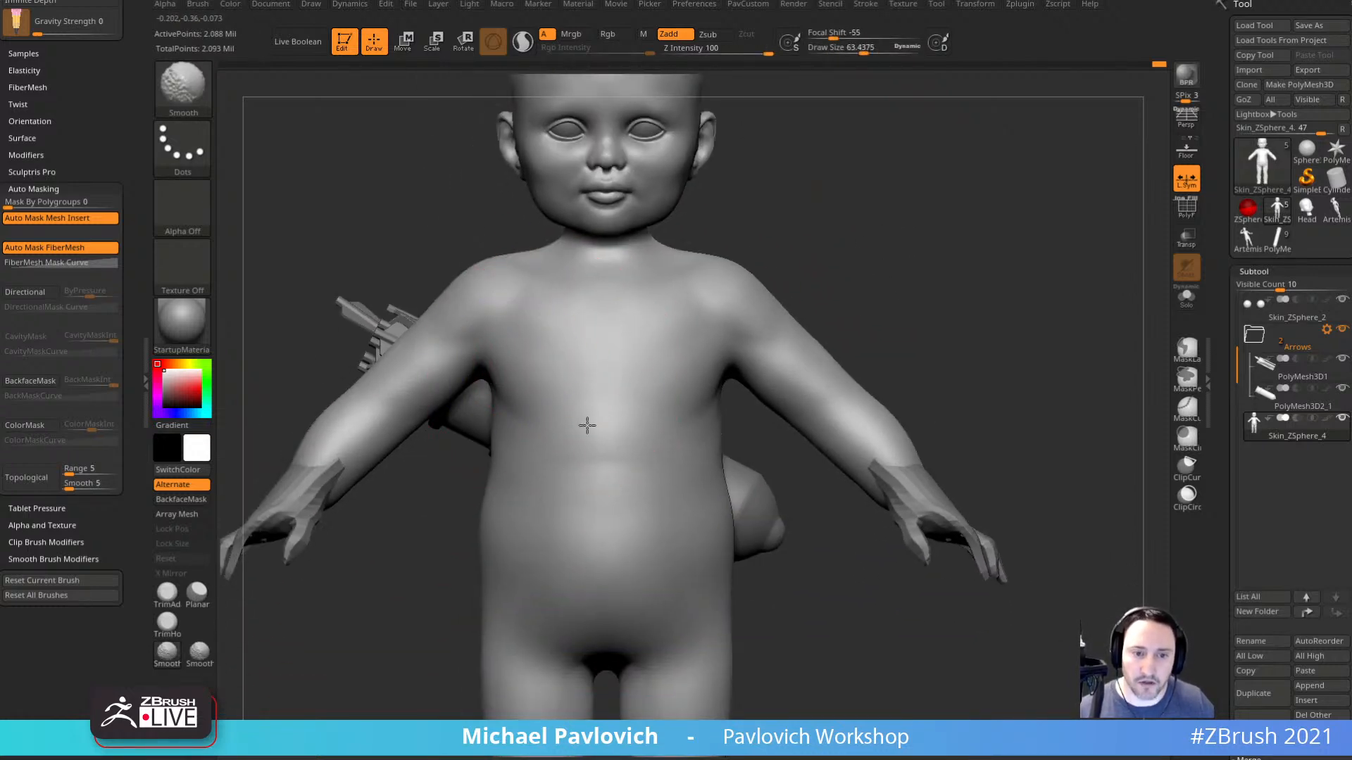
Smooth the torso, legs, feet and back of the merged figure at about 63 draw size.
mouse_move(815, 352)
left_mouse_down("alt")
mouse_move(905, 340)
mouse_move(885, 290)
left_mouse_up("alt")
left_click_drag(646, 607, 671, 501, "alt")
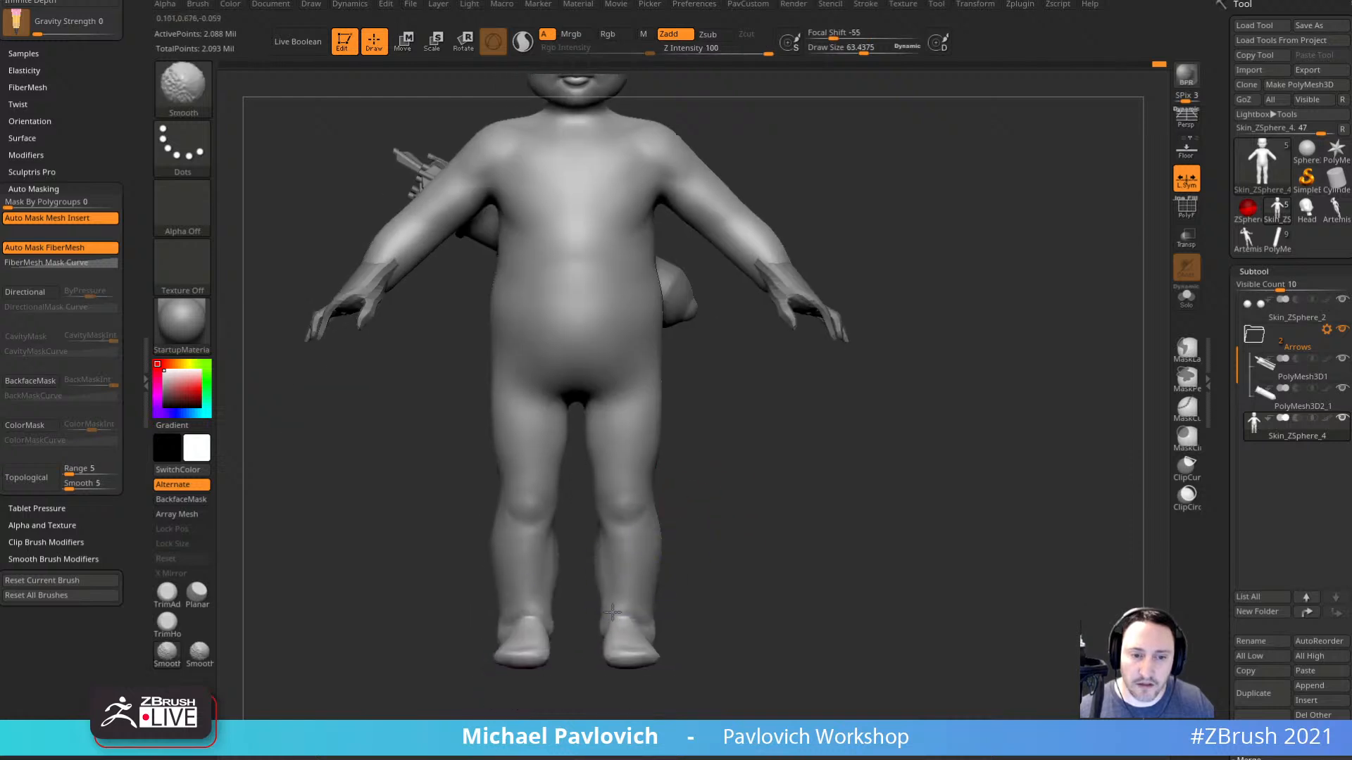
left_click_drag(580, 600, 624, 681, "shift")
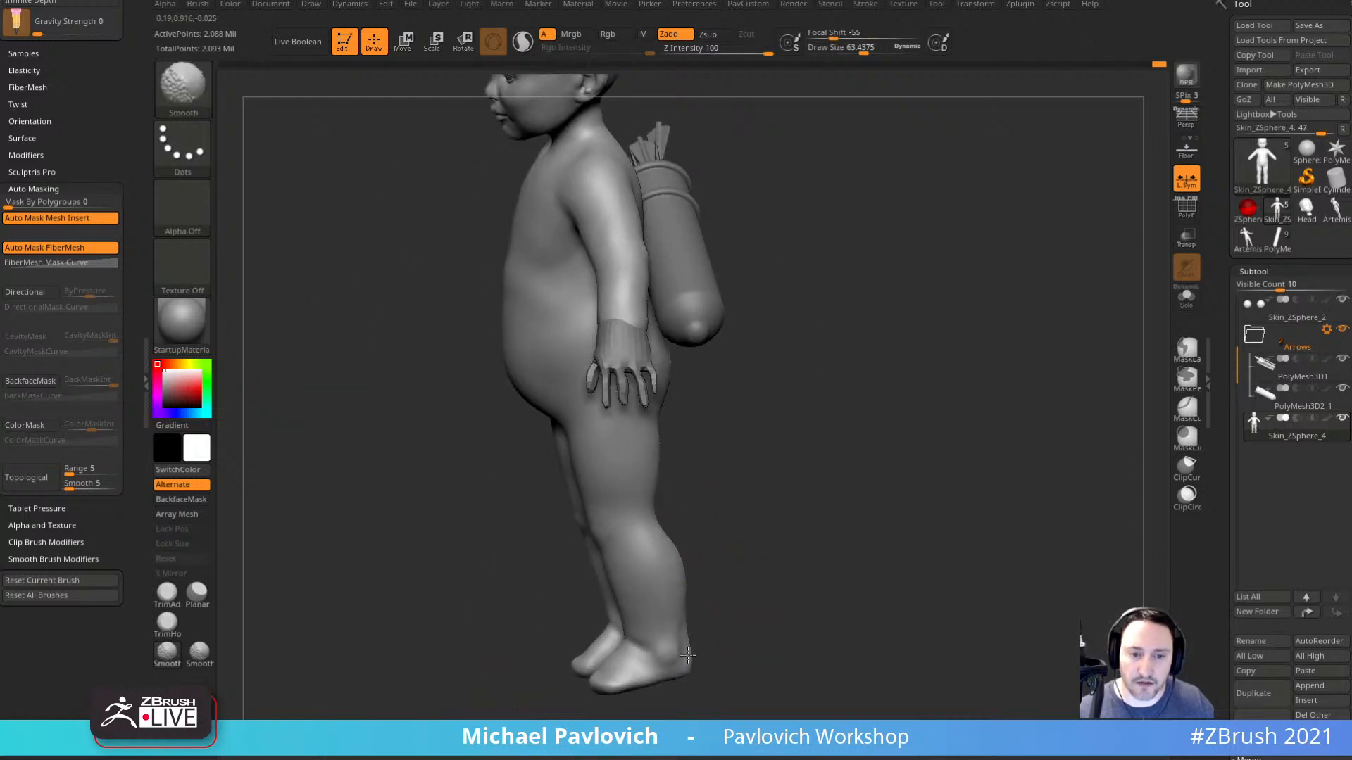
left_click_drag(693, 440, 682, 398)
left_click_drag(666, 301, 582, 398)
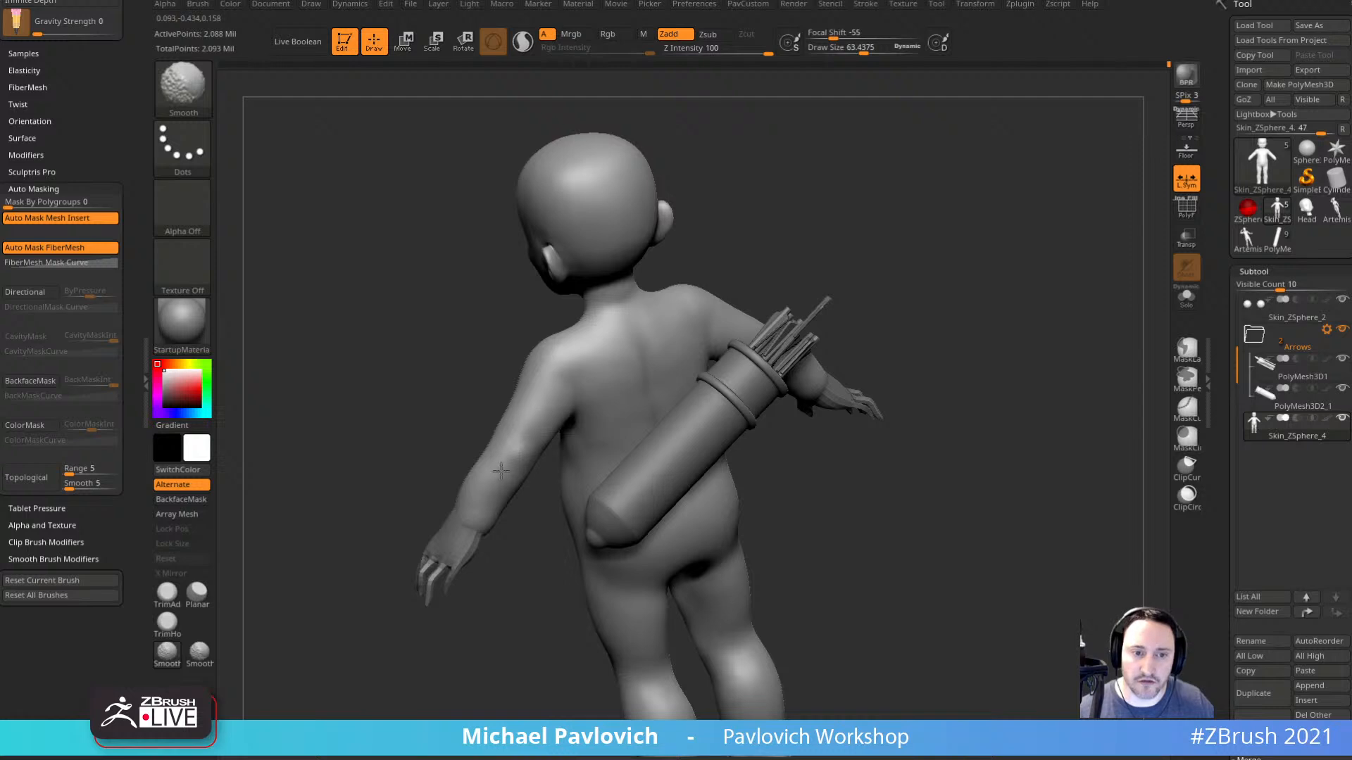
mouse_move(830, 289)
left_mouse_down()
mouse_move(1044, 238)
mouse_move(887, 323)
mouse_move(937, 313)
left_mouse_up()
key("s")
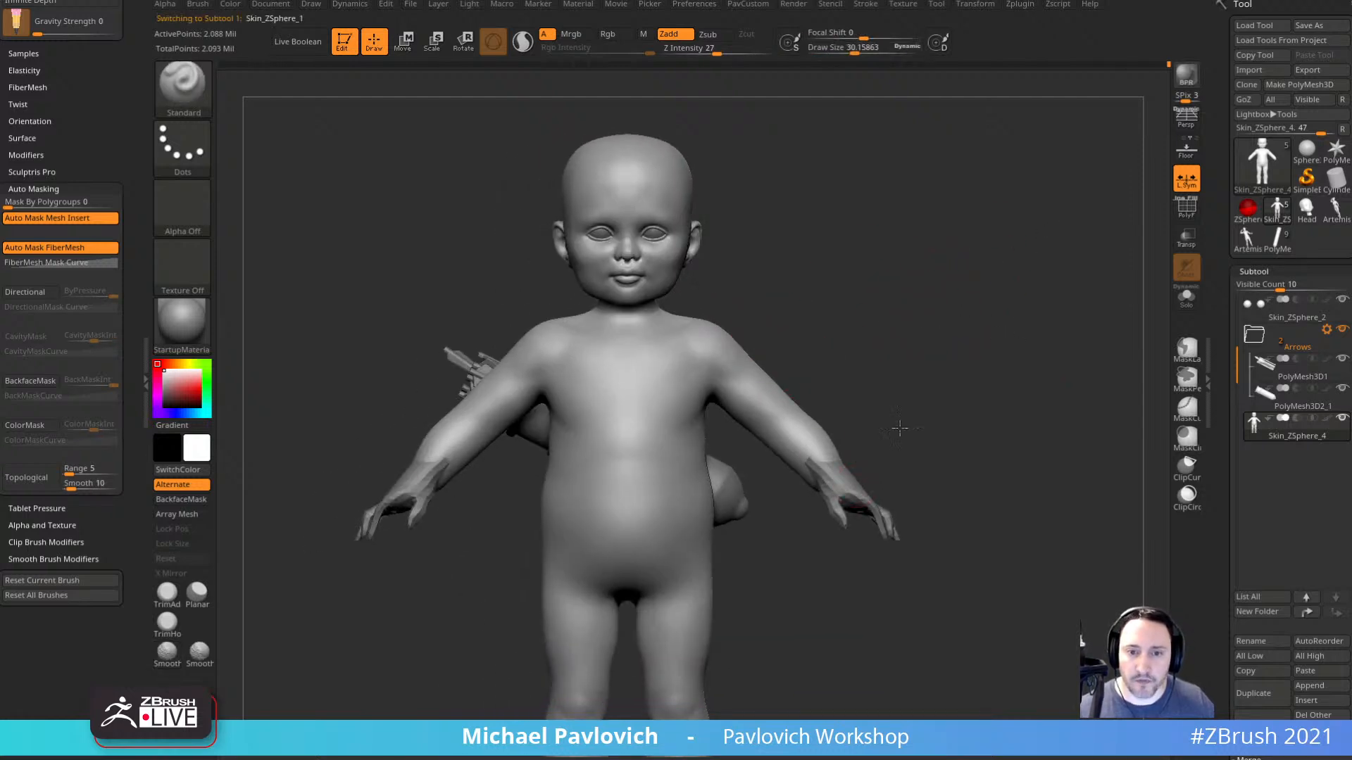
Select the hands subtool Skin_ZSphere_1 and thicken its thin fingers with the Inflate brush at about 38 draw size.
mouse_move(900, 428)
left_mouse_down("alt")
mouse_move(975, 392)
mouse_move(905, 438)
mouse_move(960, 468)
mouse_move(929, 425)
mouse_move(746, 554)
left_mouse_up("alt")
key("s")
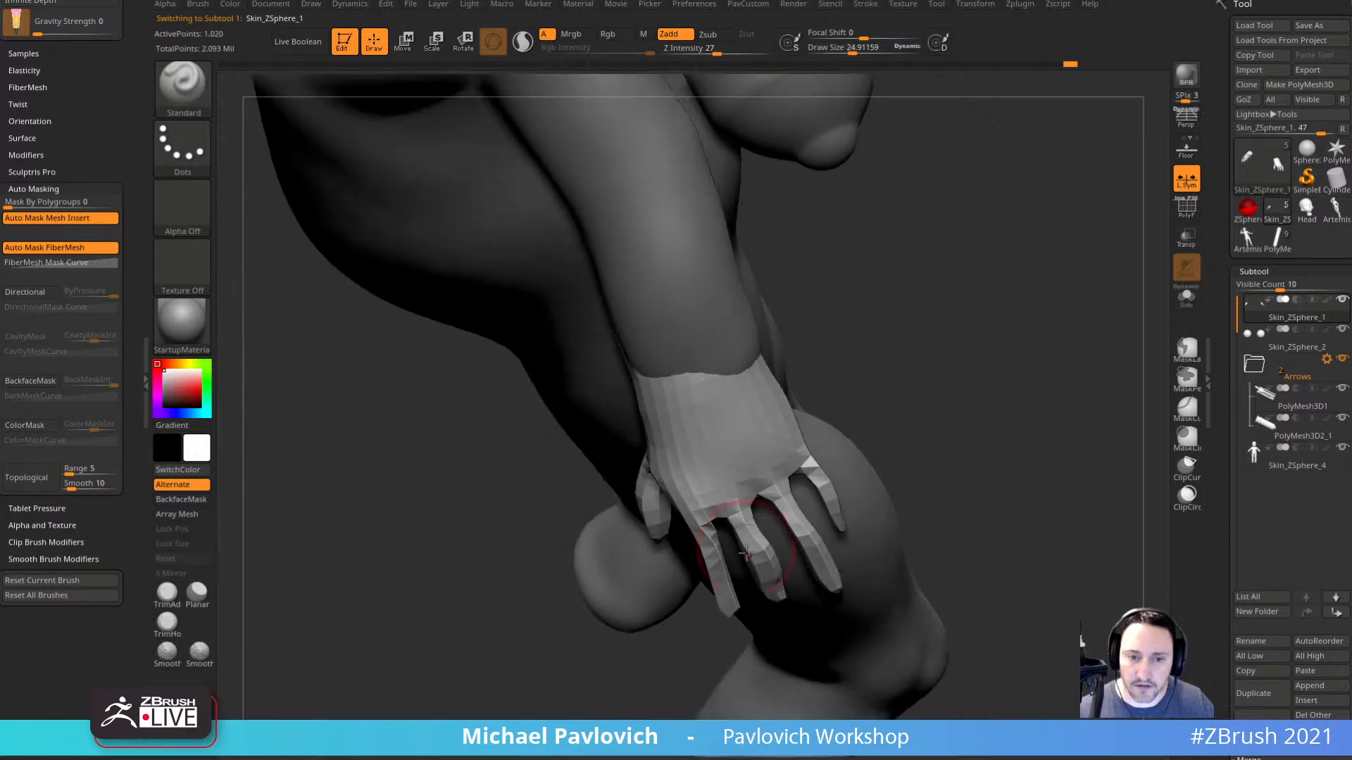
key("b")
key("m")
key("t")
left_click_drag(945, 446, 925, 423)
key("b")
key("i")
key("n")
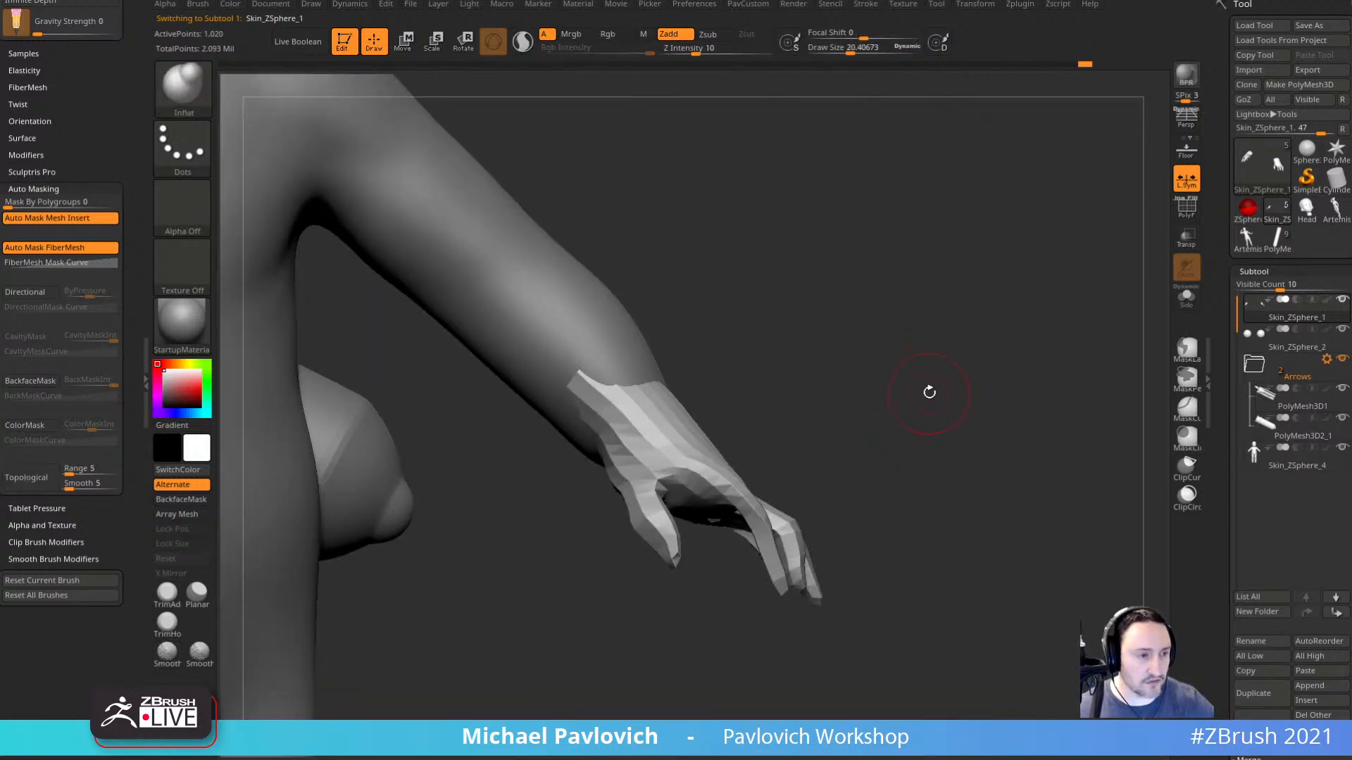
mouse_move(929, 392)
left_mouse_down()
mouse_move(941, 364)
mouse_move(845, 430)
left_mouse_up()
key("s")
left_click_drag(800, 470, 807, 470)
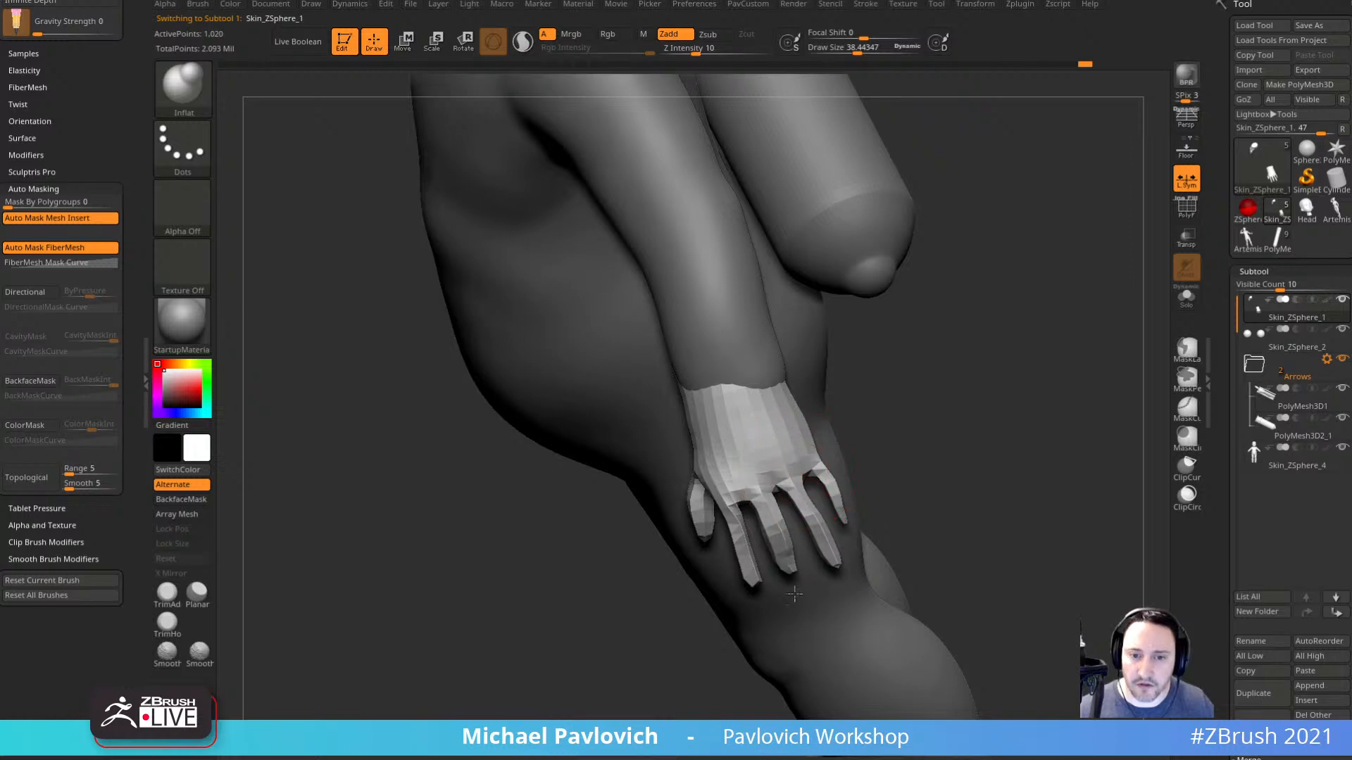
Reposition the fingers with the topological Move brush, reducing the draw size from about 57 to 43.
mouse_move(794, 595)
left_mouse_down()
mouse_move(866, 555)
mouse_move(831, 541)
left_mouse_up()
key("b")
key("m")
key("v")
key("s")
mouse_move(838, 598)
left_mouse_down()
mouse_move(833, 486)
mouse_move(990, 172)
mouse_move(190, 614)
left_mouse_up()
left_click_drag(669, 404, 869, 414)
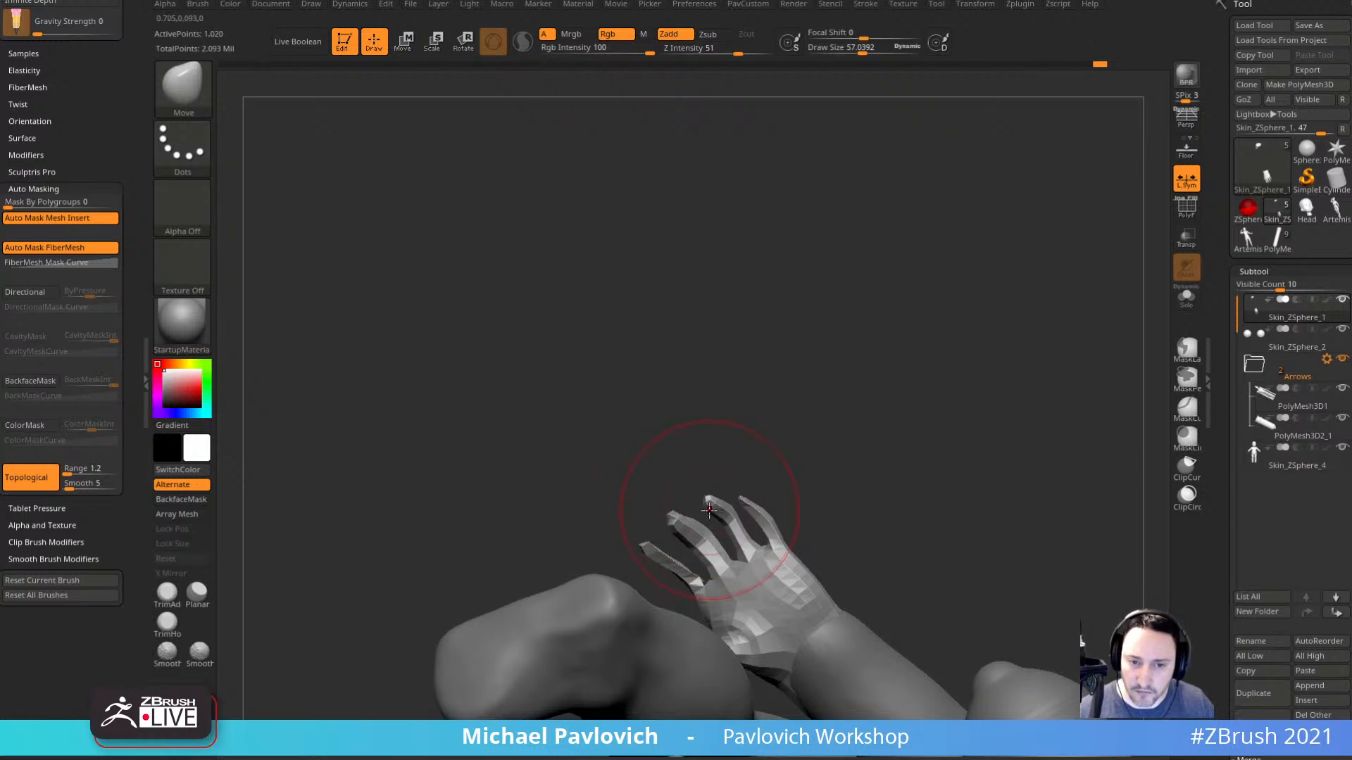
key("s")
left_click_drag(709, 510, 704, 511)
left_click_drag(754, 468, 728, 426)
mouse_move(795, 499)
left_mouse_down()
mouse_move(787, 464)
mouse_move(799, 512)
mouse_move(774, 521)
left_mouse_up()
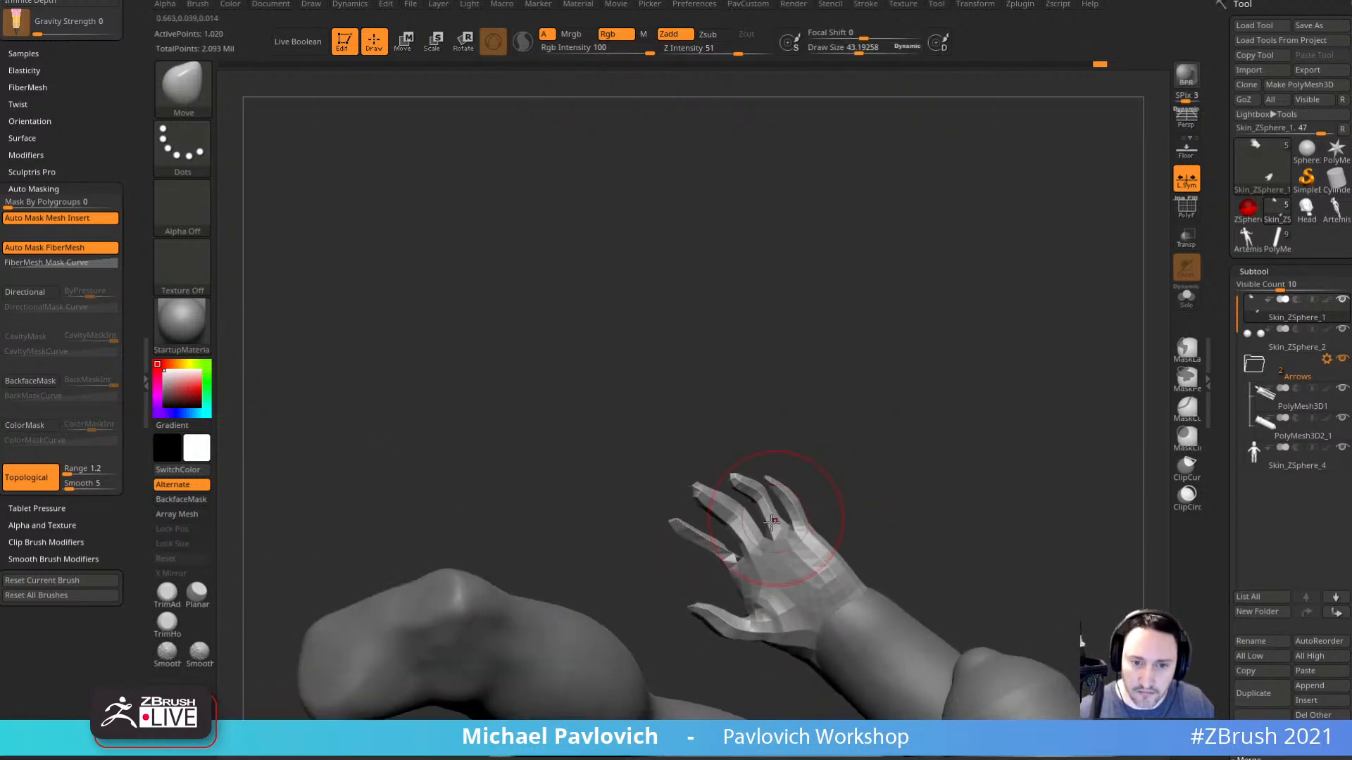
Inflate the fingers and the palm side of the hand at about 36 draw size.
key("b")
key("i")
key("n")
left_click_drag(826, 400, 816, 411)
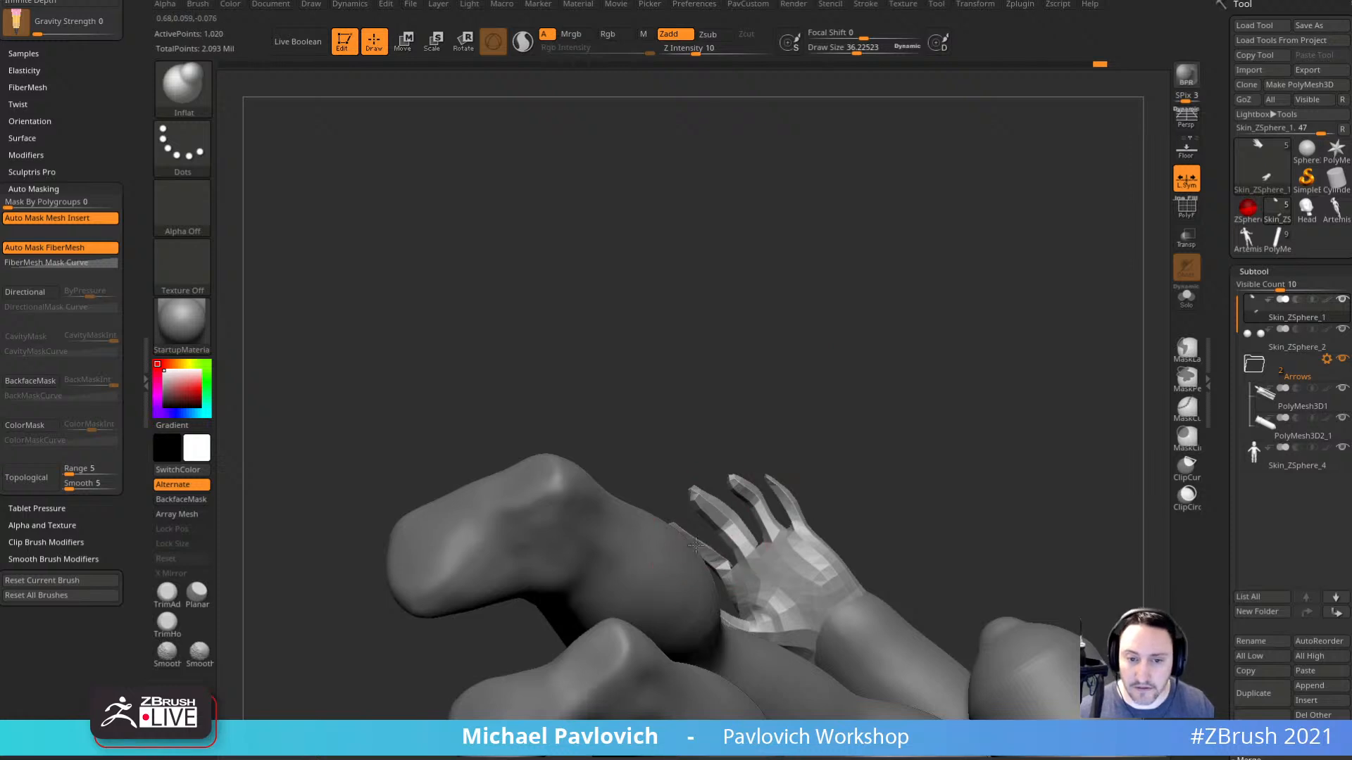
mouse_move(696, 546)
left_mouse_down()
mouse_move(878, 425)
mouse_move(814, 489)
mouse_move(842, 444)
mouse_move(725, 461)
left_mouse_up()
left_click_drag(774, 413, 852, 473)
Reshape the fingers and wrist with the topological Move brush at about 30 draw size.
key("b")
key("m")
key("v")
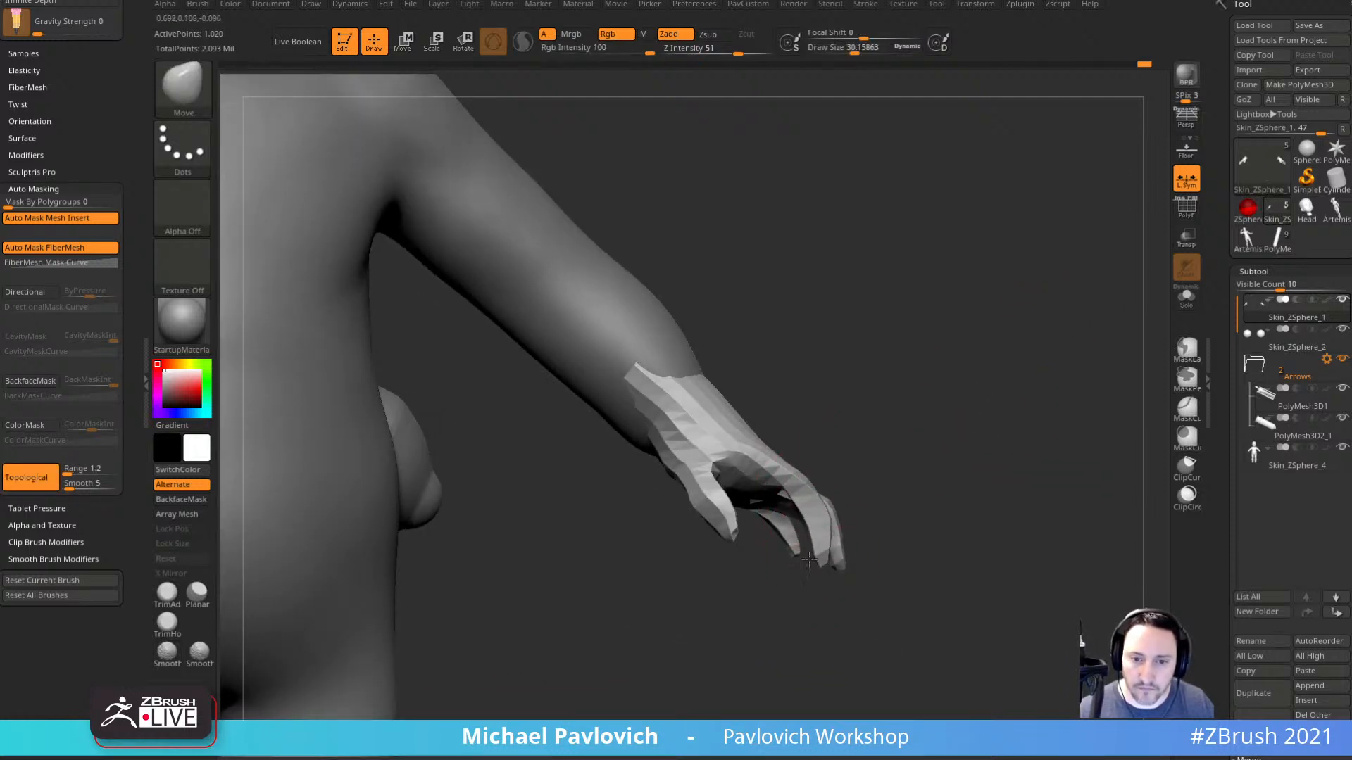
left_click_drag(789, 436, 711, 401)
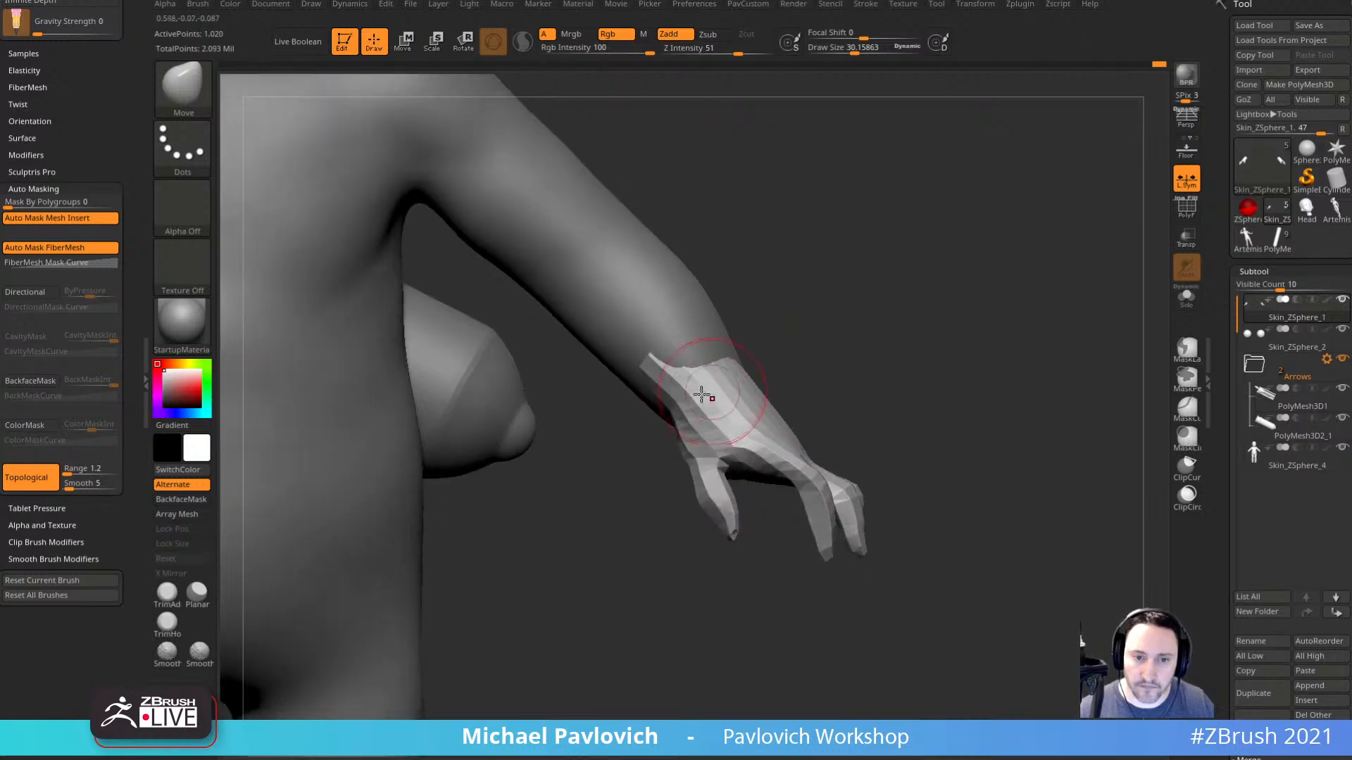
left_click_drag(805, 323, 893, 338)
Subdivide the hands mesh to level 2 and compare it with the lowest level.
left_click_drag(1224, 398, 1224, 92)
left_click(1276, 333)
left_click_drag(918, 280, 881, 373, "alt")
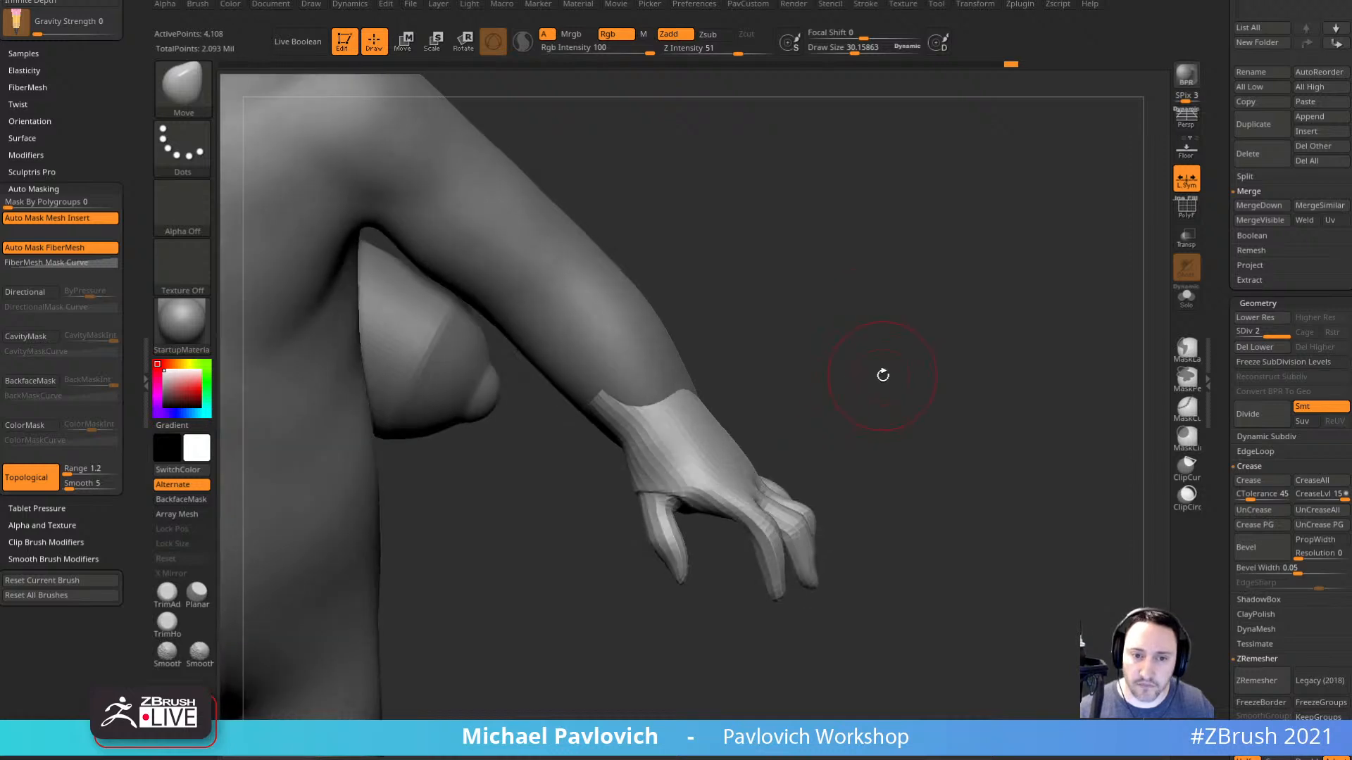
key("shift+d")
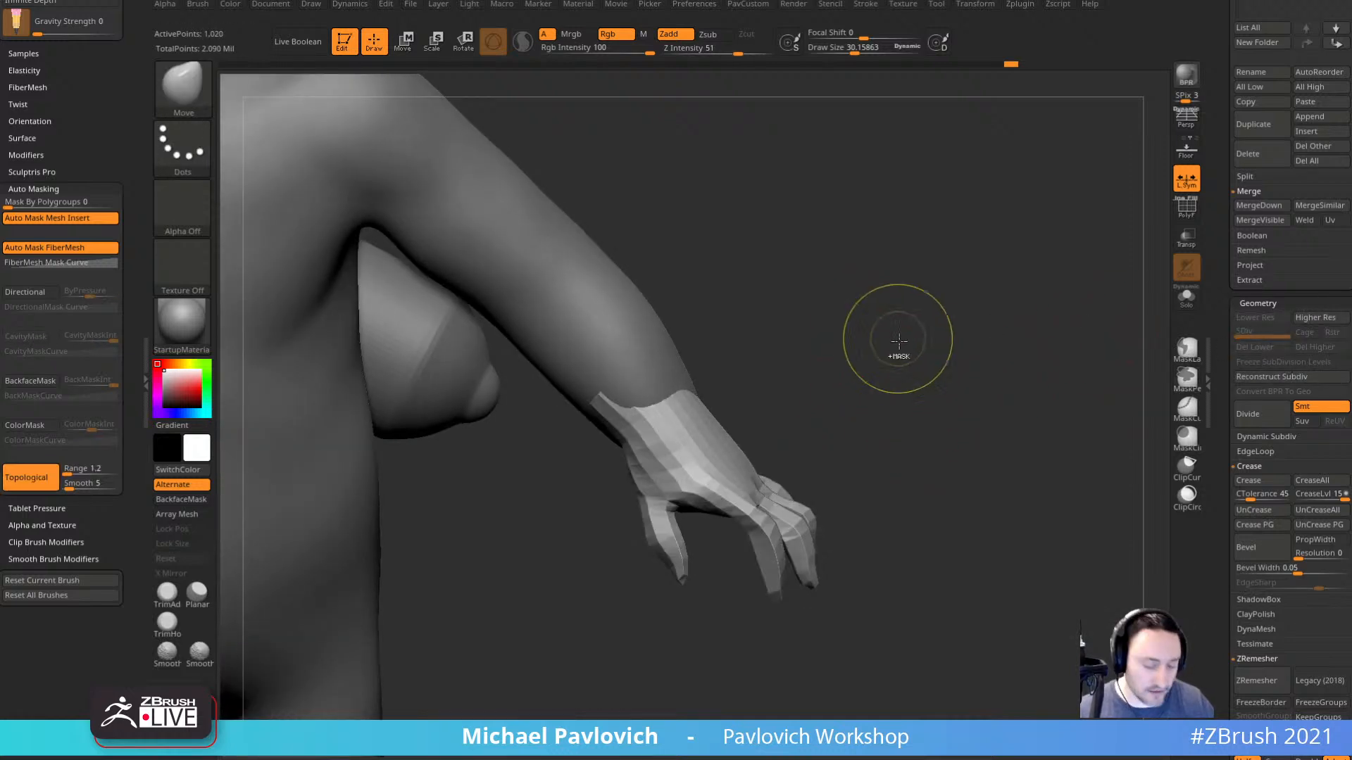
key("d")
left_click_drag(876, 398, 773, 427)
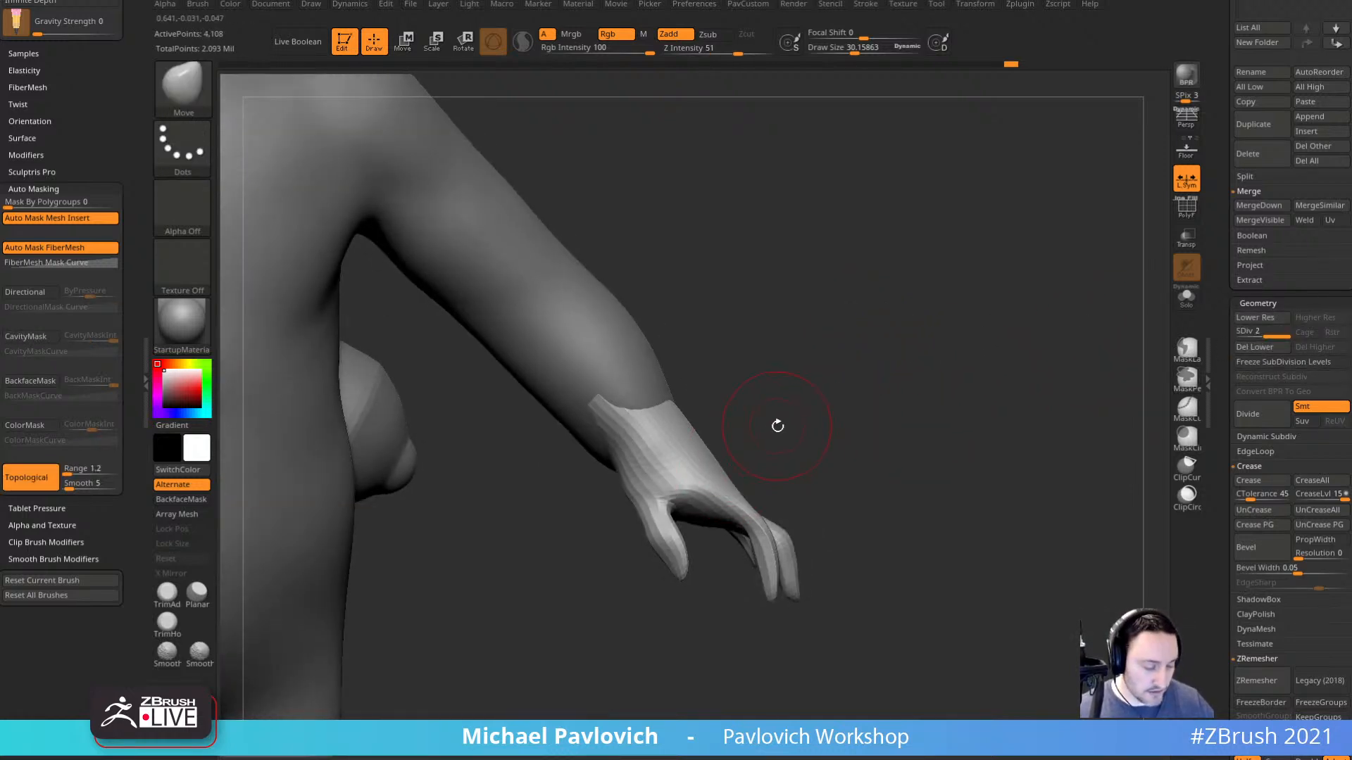
Build up the hand around the base of the thumb with the Clay brush at about 14 draw size.
key("2")
key("s")
left_click_drag(673, 496, 649, 494)
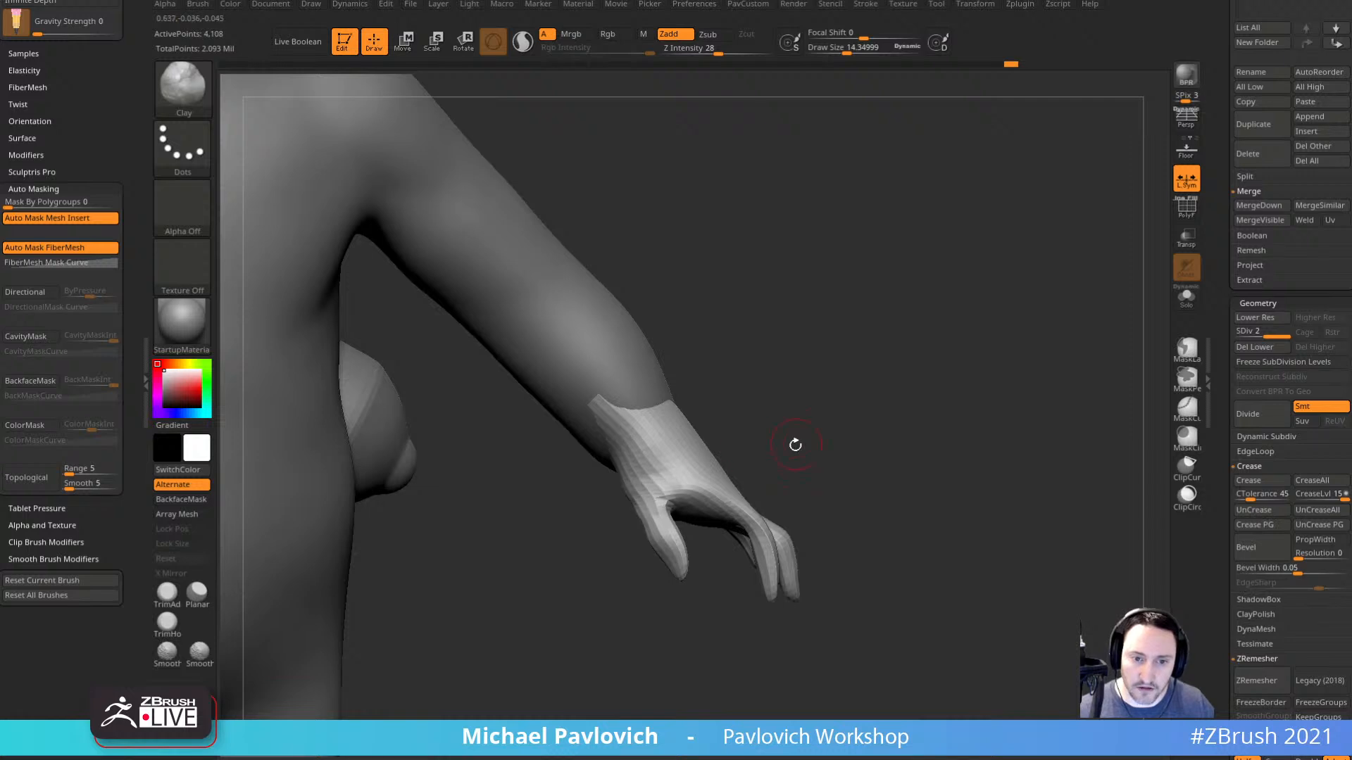
mouse_move(796, 445)
left_mouse_down()
mouse_move(836, 378)
mouse_move(859, 418)
mouse_move(853, 451)
left_mouse_up()
Inflate the fingers of the subdivided hand at about 23 draw size.
key("4")
key("bracketright")
left_click_drag(704, 499, 690, 498)
mouse_move(796, 457)
left_mouse_down()
mouse_move(753, 486)
mouse_move(716, 547)
mouse_move(778, 421)
left_mouse_up()
left_click_drag(344, 466, 353, 543)
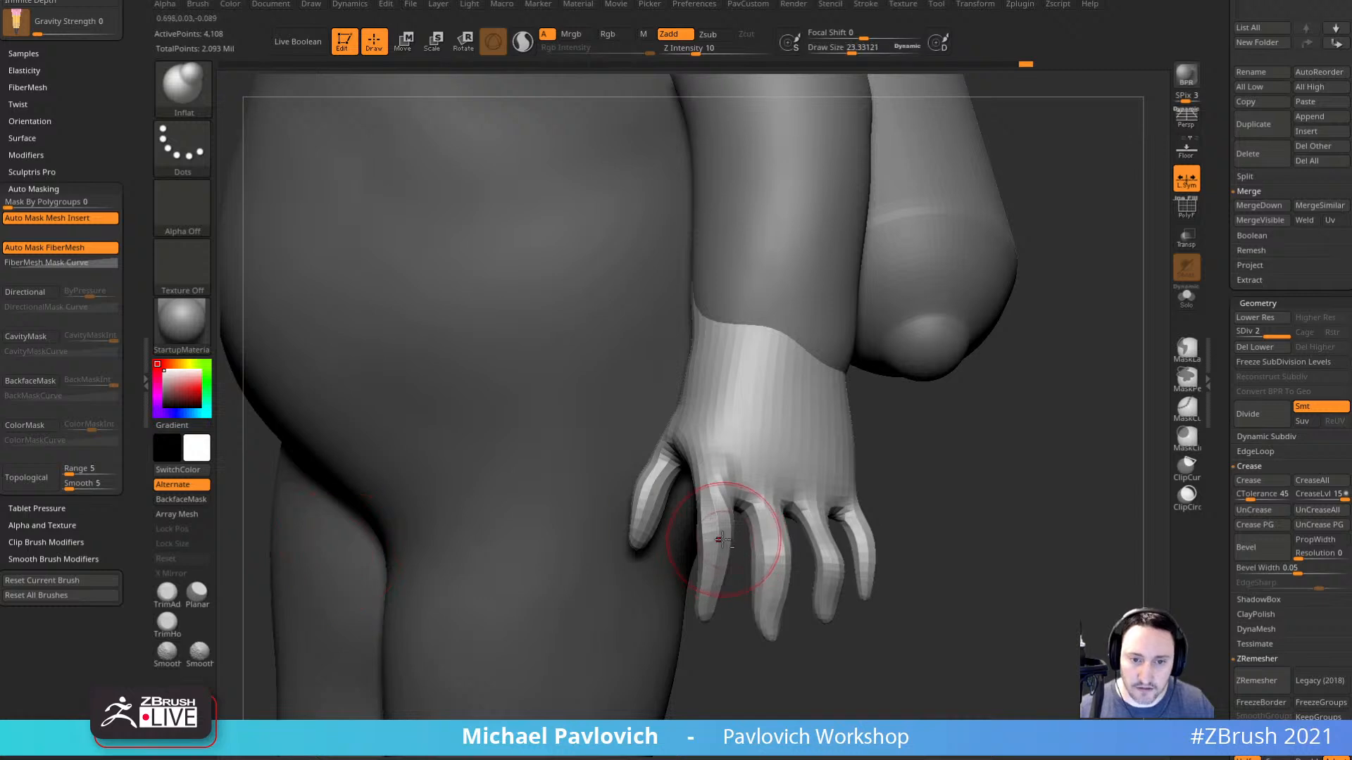
Reshape the index finger with the Move brush at about 19 draw size.
key("1")
left_click_drag(717, 539, 702, 578)
left_click_drag(728, 669, 665, 665)
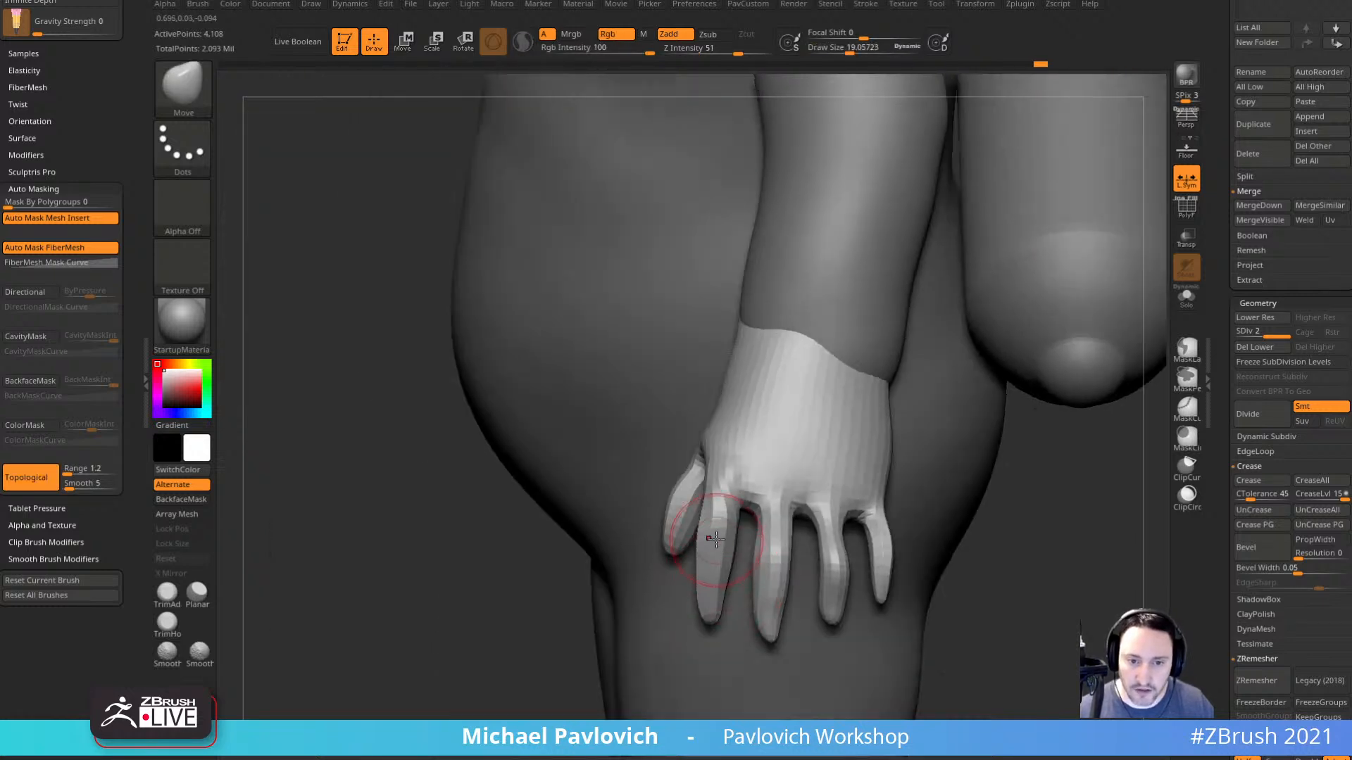
left_click_drag(716, 525, 719, 504)
Build up the knuckles along the back of the hand with the Clay brush at about 15 draw size.
key("2")
mouse_move(1062, 540)
left_mouse_down("alt")
mouse_move(982, 535)
mouse_move(1016, 588)
left_mouse_up("alt")
mouse_move(679, 489)
left_mouse_down()
mouse_move(633, 479)
mouse_move(692, 488)
left_mouse_up()
left_click_drag(868, 491, 806, 489)
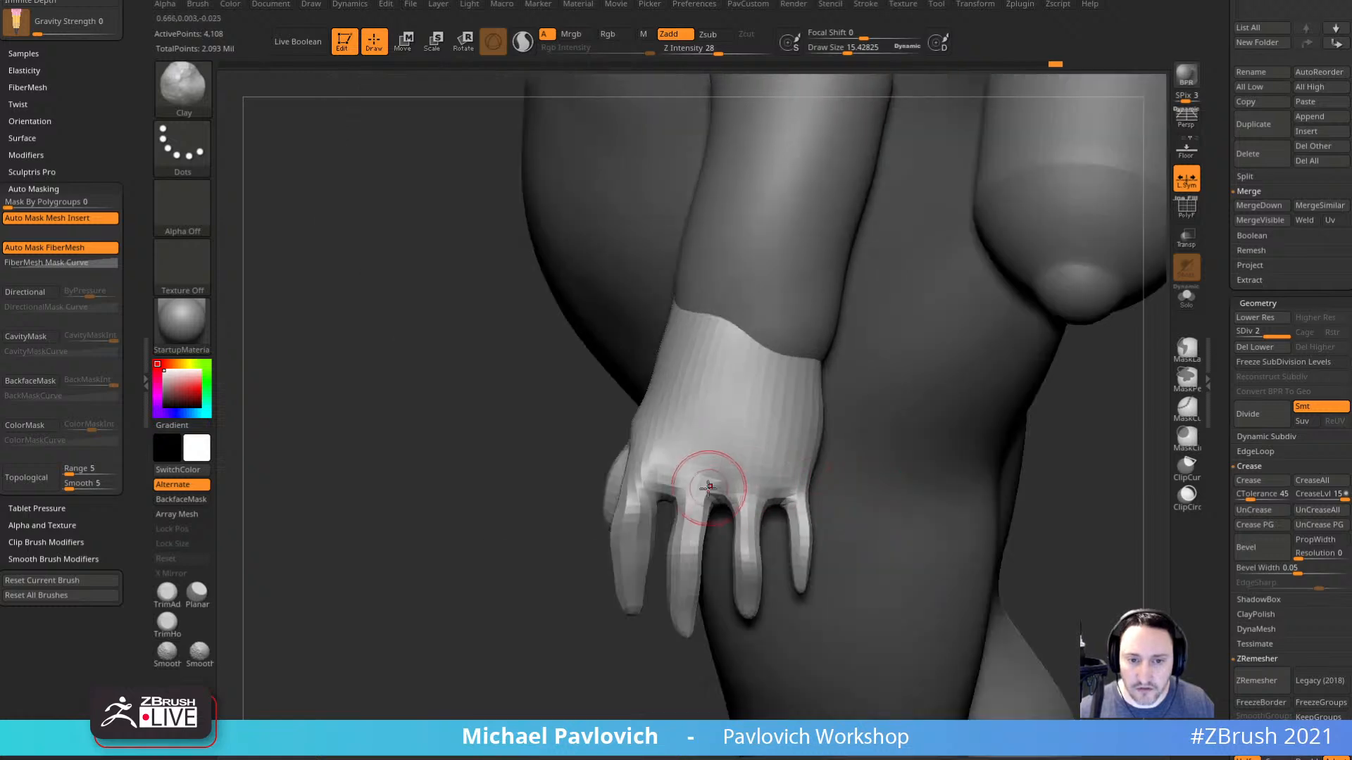
mouse_move(709, 485)
left_mouse_down()
mouse_move(796, 478)
mouse_move(783, 484)
left_mouse_up()
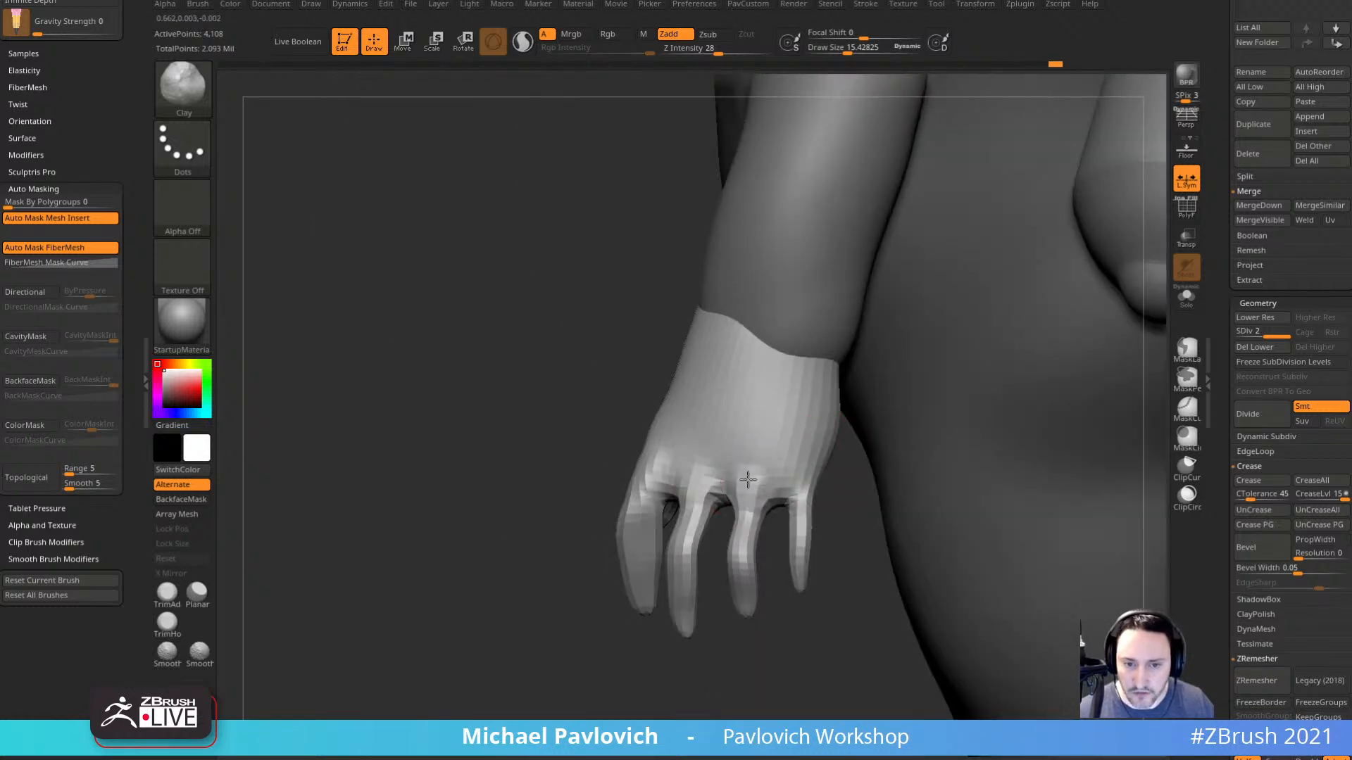
Inflate the fingers from the palm side at about 28 draw size and smooth their bases.
mouse_move(785, 614)
left_mouse_down()
mouse_move(751, 383)
mouse_move(812, 430)
mouse_move(792, 417)
left_mouse_up()
key("b")
key("i")
key("n")
key("s")
left_click_drag(730, 487, 743, 488)
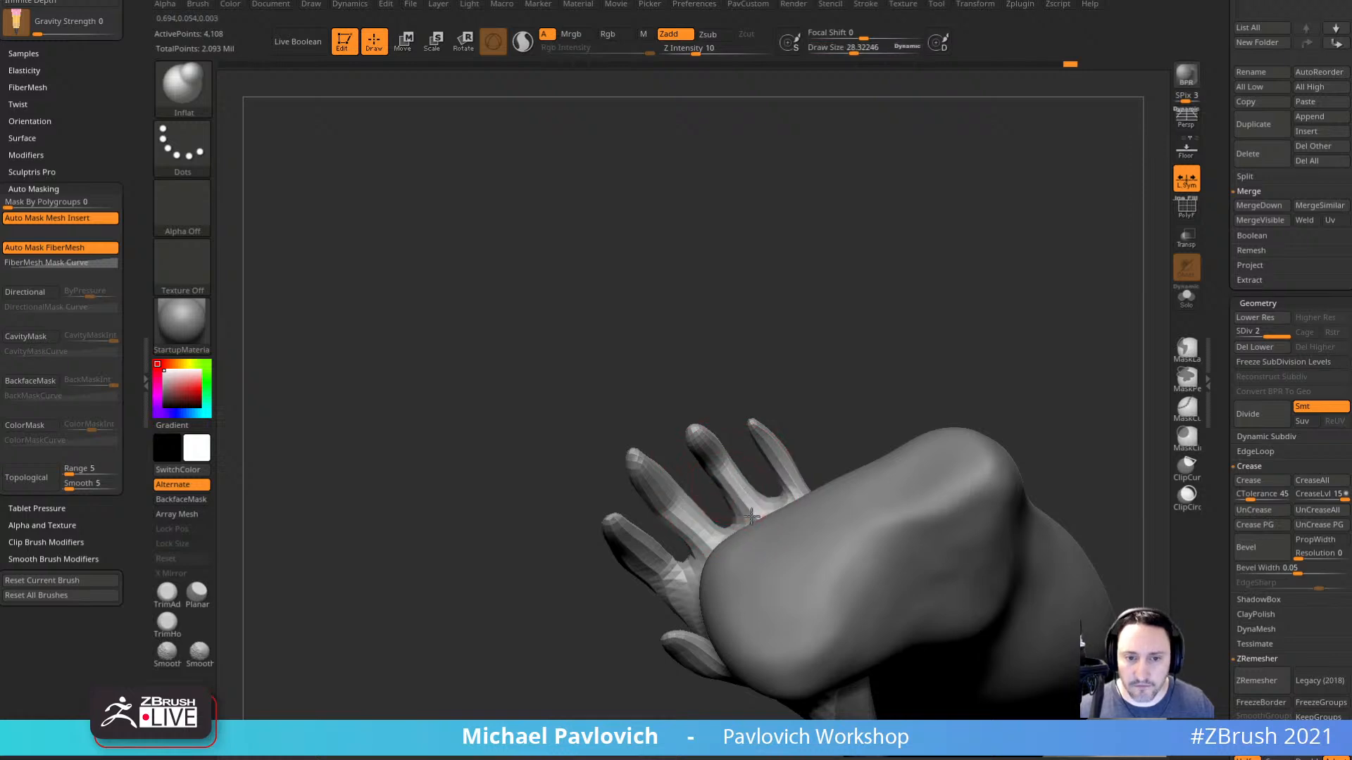
mouse_move(758, 423)
left_mouse_down()
mouse_move(788, 481)
mouse_move(812, 447)
left_mouse_up()
left_click_drag(842, 387, 824, 422)
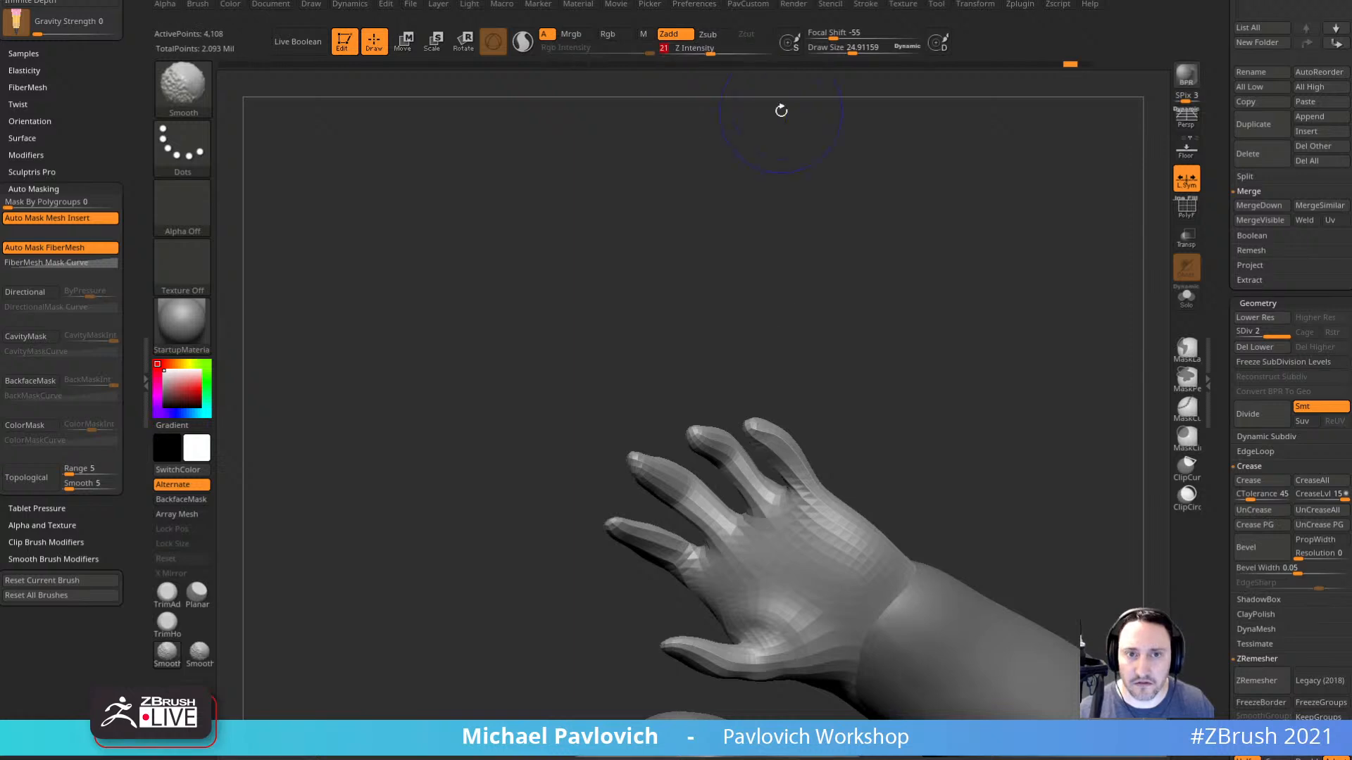
mouse_move(783, 486)
left_mouse_down("shift")
mouse_move(789, 453)
mouse_move(825, 430)
left_mouse_up("shift")
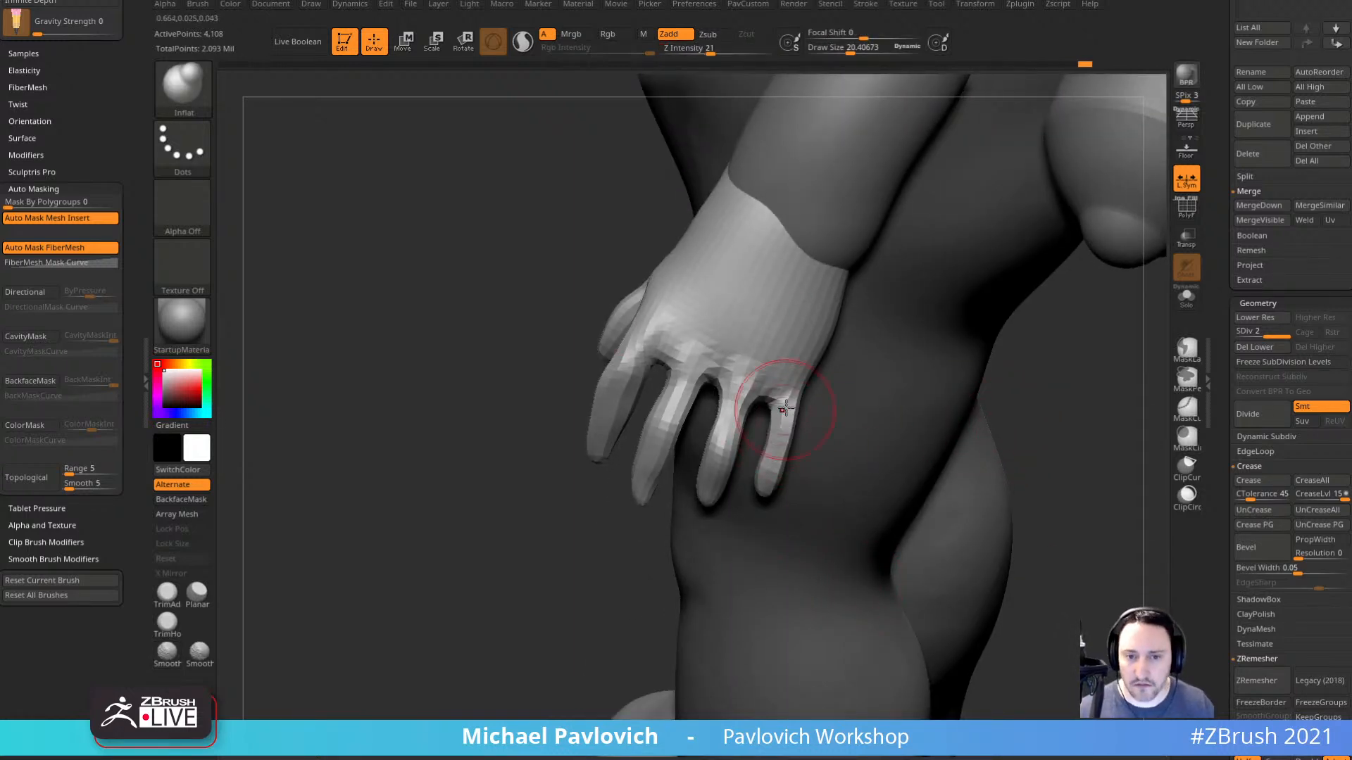
Adjust the bend and spacing of the fingers with the Move brush at about 17 draw size.
mouse_move(970, 396)
left_mouse_down()
mouse_move(831, 499)
mouse_move(844, 495)
left_mouse_up()
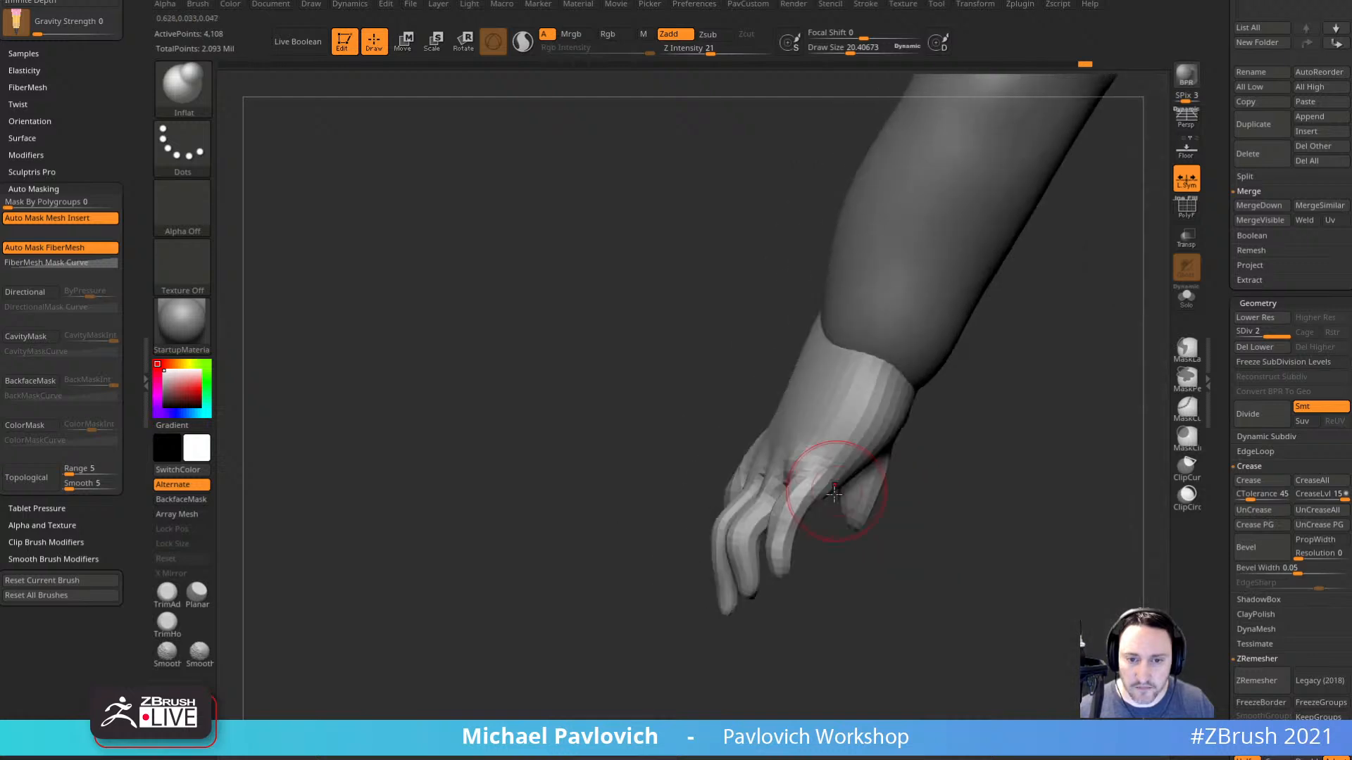
left_click_drag(835, 564, 792, 572)
key("b")
key("m")
key("v")
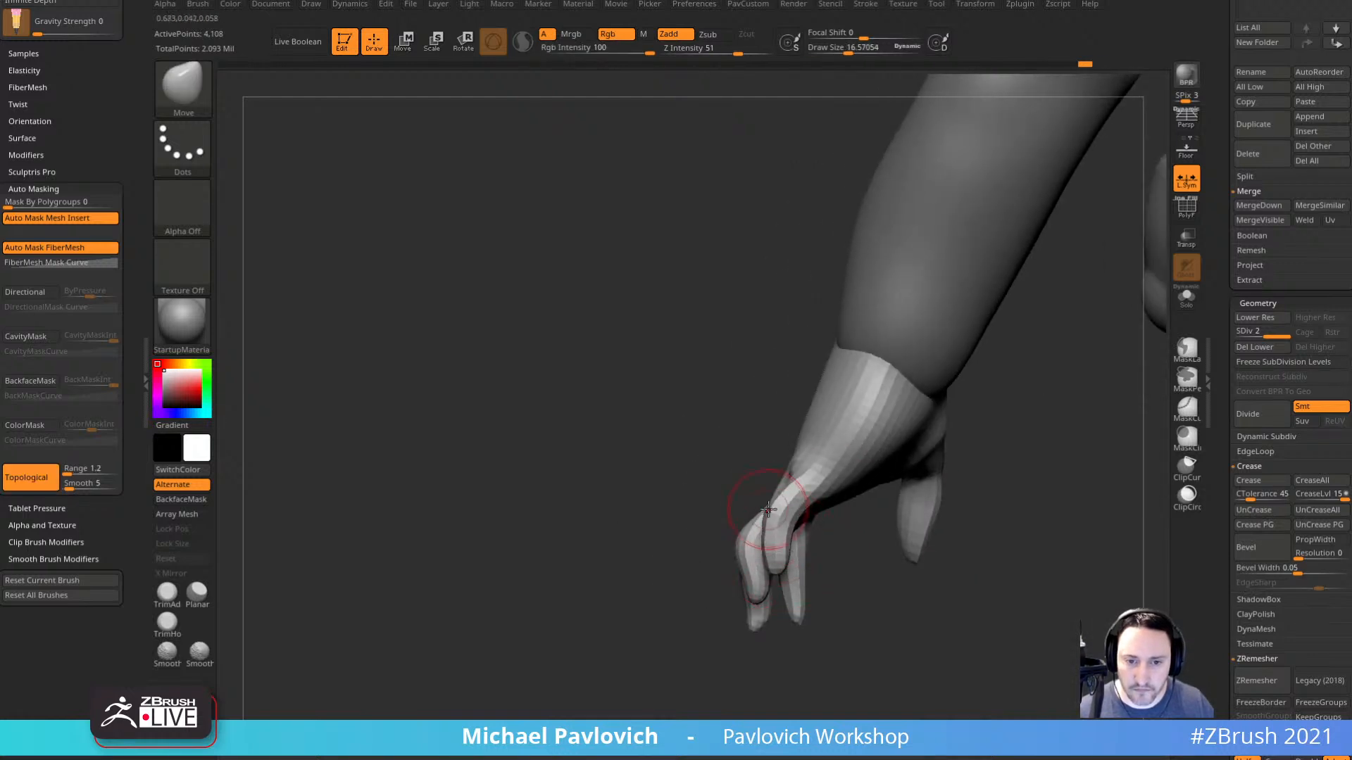
left_click_drag(768, 510, 766, 505)
left_click_drag(666, 518, 760, 522)
mouse_move(930, 451)
left_mouse_down()
mouse_move(944, 477)
mouse_move(908, 465)
left_mouse_up()
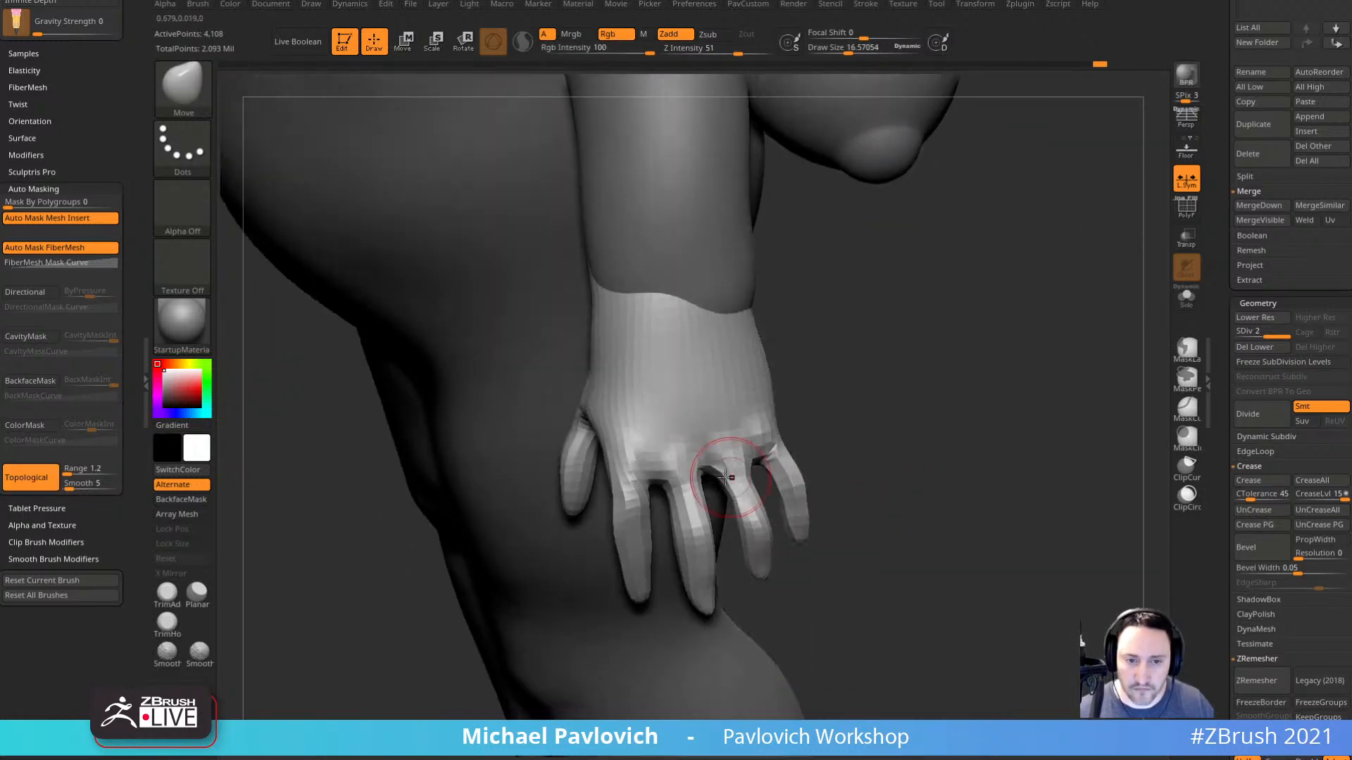
key("]")
mouse_move(838, 430)
left_mouse_down()
mouse_move(914, 404)
mouse_move(853, 481)
left_mouse_up()
left_click_drag(676, 591, 669, 586)
key("[")
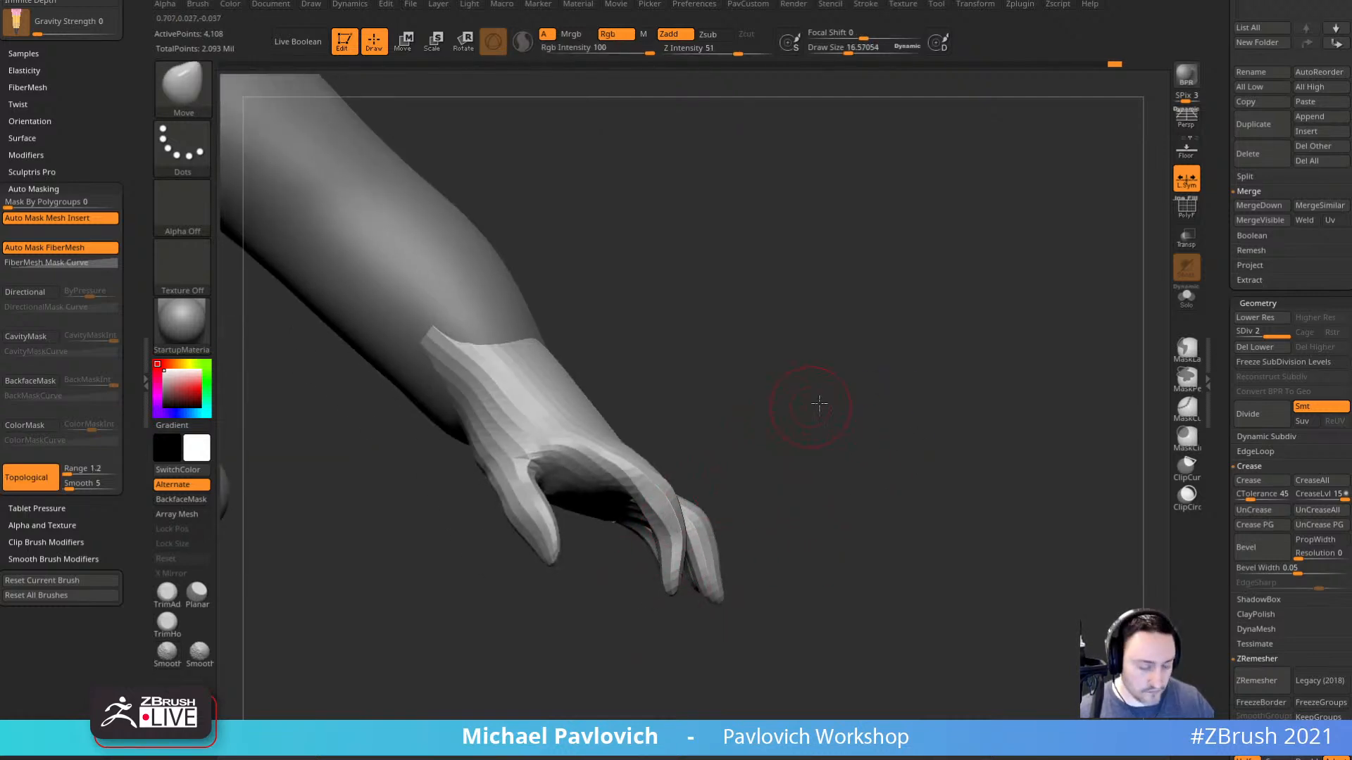
Isolate the hands in Solo mode and subdivide them to level 3.
key("b")
key("d")
key("s")
mouse_move(834, 407)
left_mouse_down()
mouse_move(860, 421)
mouse_move(849, 377)
left_mouse_up()
key("[")
mouse_move(711, 488)
left_mouse_down()
mouse_move(792, 440)
mouse_move(787, 398)
mouse_move(748, 468)
mouse_move(767, 528)
mouse_move(790, 532)
left_mouse_up()
left_click(1187, 298)
key("b")
key("m")
key("v")
key("ctrl+d")
mouse_move(859, 377)
left_mouse_down()
mouse_move(854, 437)
mouse_move(859, 393)
left_mouse_up()
Carve joint creases across the palm side of the fingers with the DamStandard brush at about 11 draw size.
key("b")
key("d")
key("s")
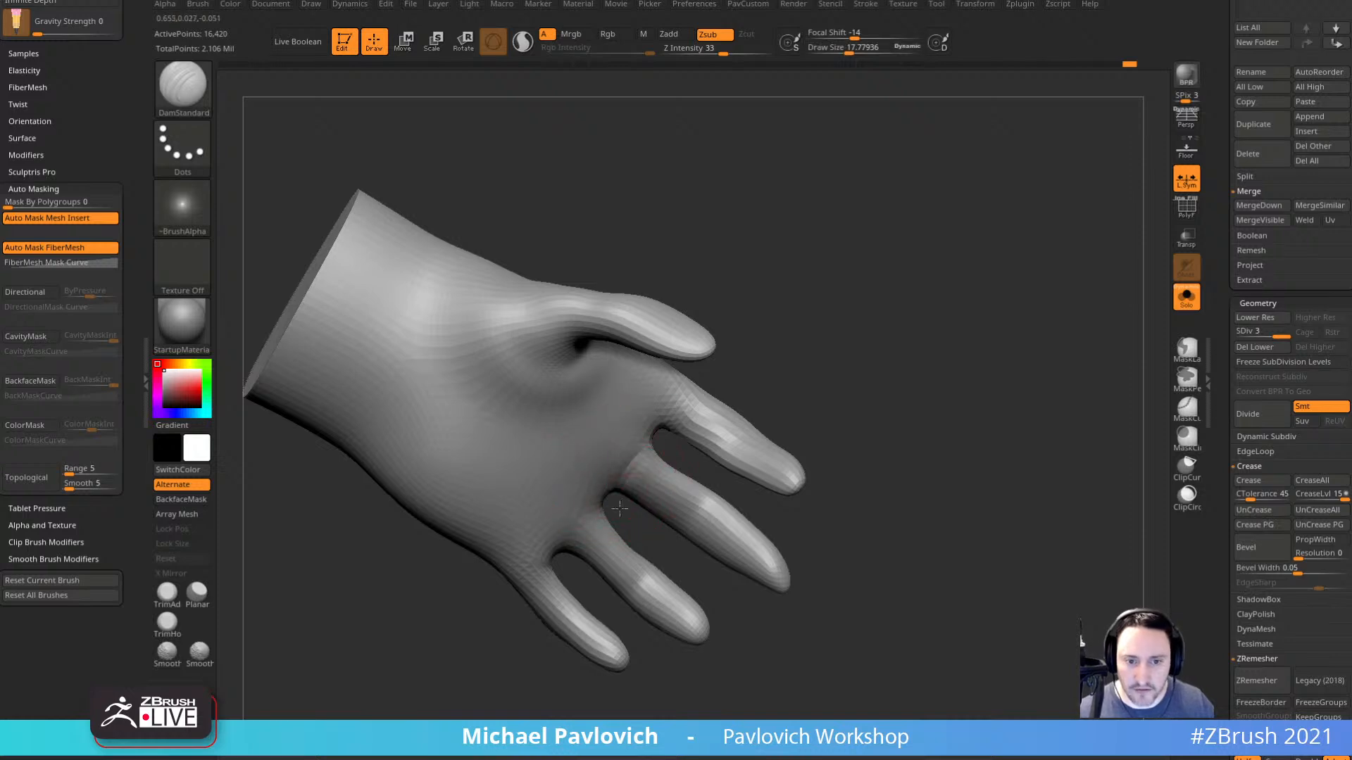
left_click_drag(719, 497, 809, 487)
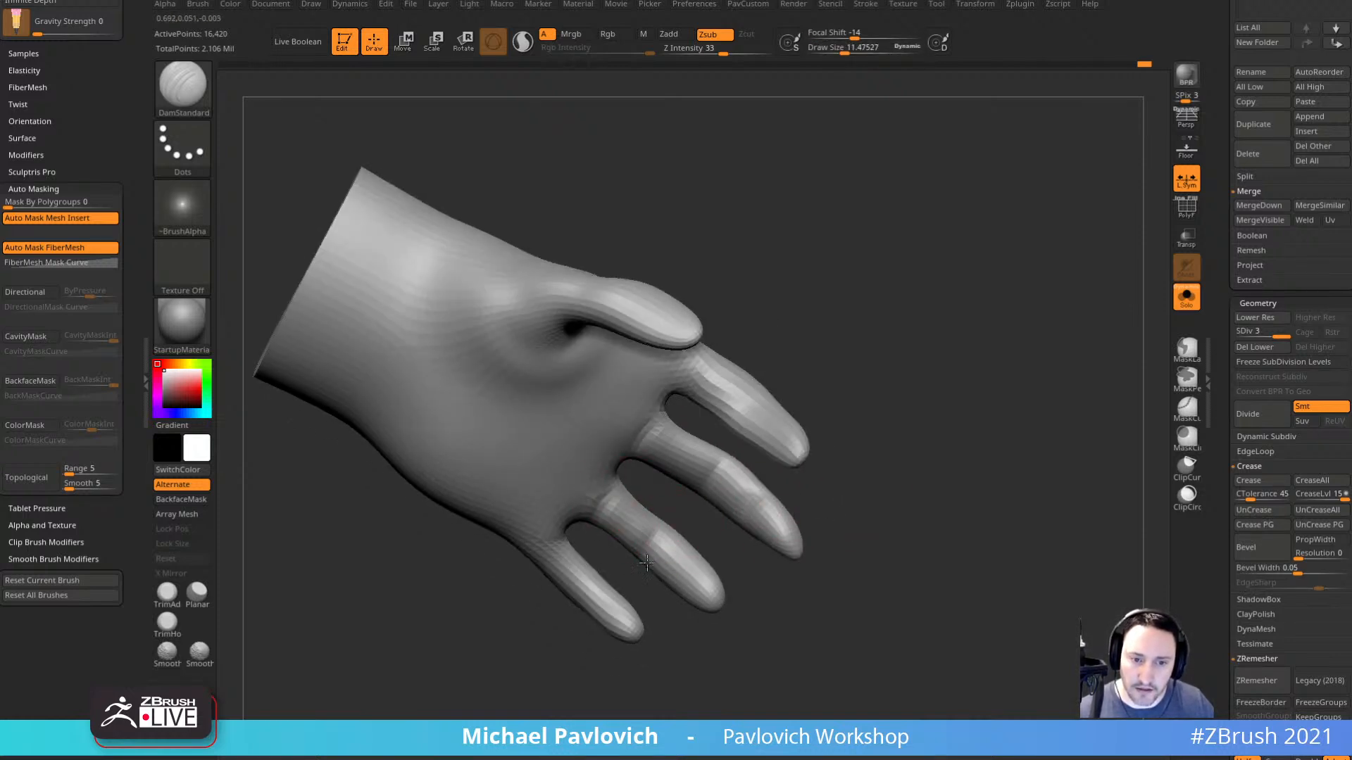
left_click_drag(679, 622, 589, 614)
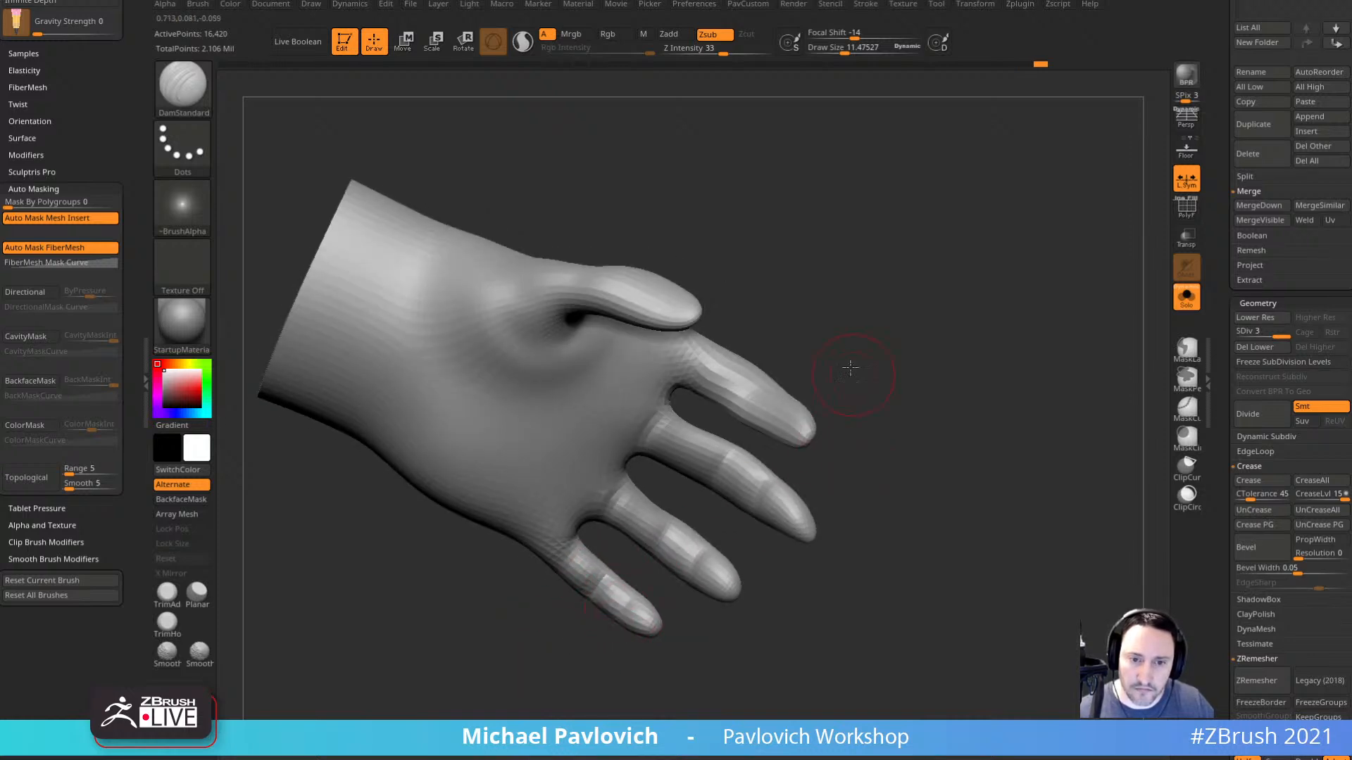
left_click_drag(850, 367, 825, 391)
mouse_move(714, 499)
left_mouse_down()
mouse_move(926, 446)
mouse_move(859, 411)
left_mouse_up()
Inflate the fleshy finger segments between the joint creases on the palm side.
key("b")
key("i")
key("n")
mouse_move(776, 458)
left_mouse_down()
mouse_move(757, 449)
mouse_move(767, 463)
left_mouse_up()
mouse_move(817, 394)
left_mouse_down()
mouse_move(787, 366)
mouse_move(793, 418)
mouse_move(739, 452)
left_mouse_up()
left_click_drag(694, 528, 815, 362)
Build up the knuckles at the finger bases with the Clay brush at about 11 draw size.
key("b")
key("c")
key("l")
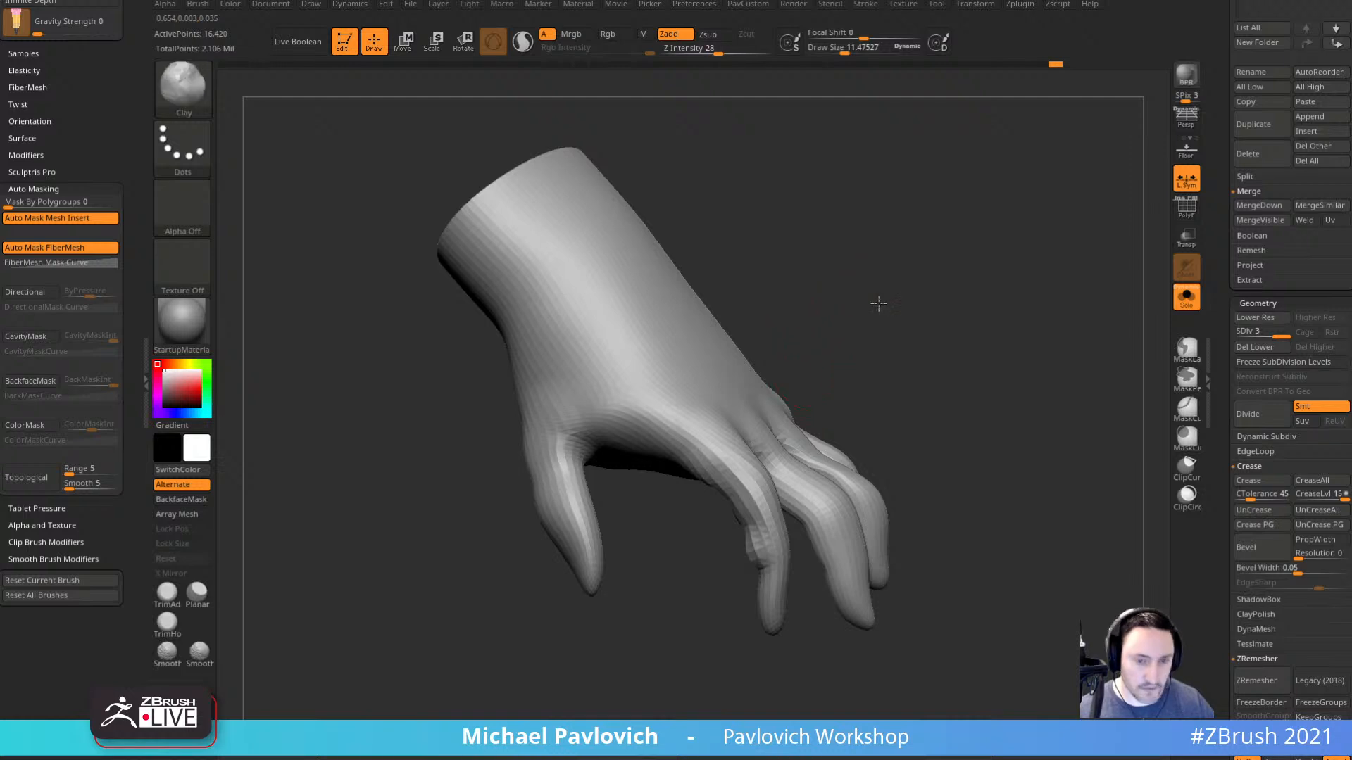
left_click_drag(878, 303, 803, 366)
left_click_drag(710, 439, 744, 427)
left_click_drag(966, 229, 1011, 245)
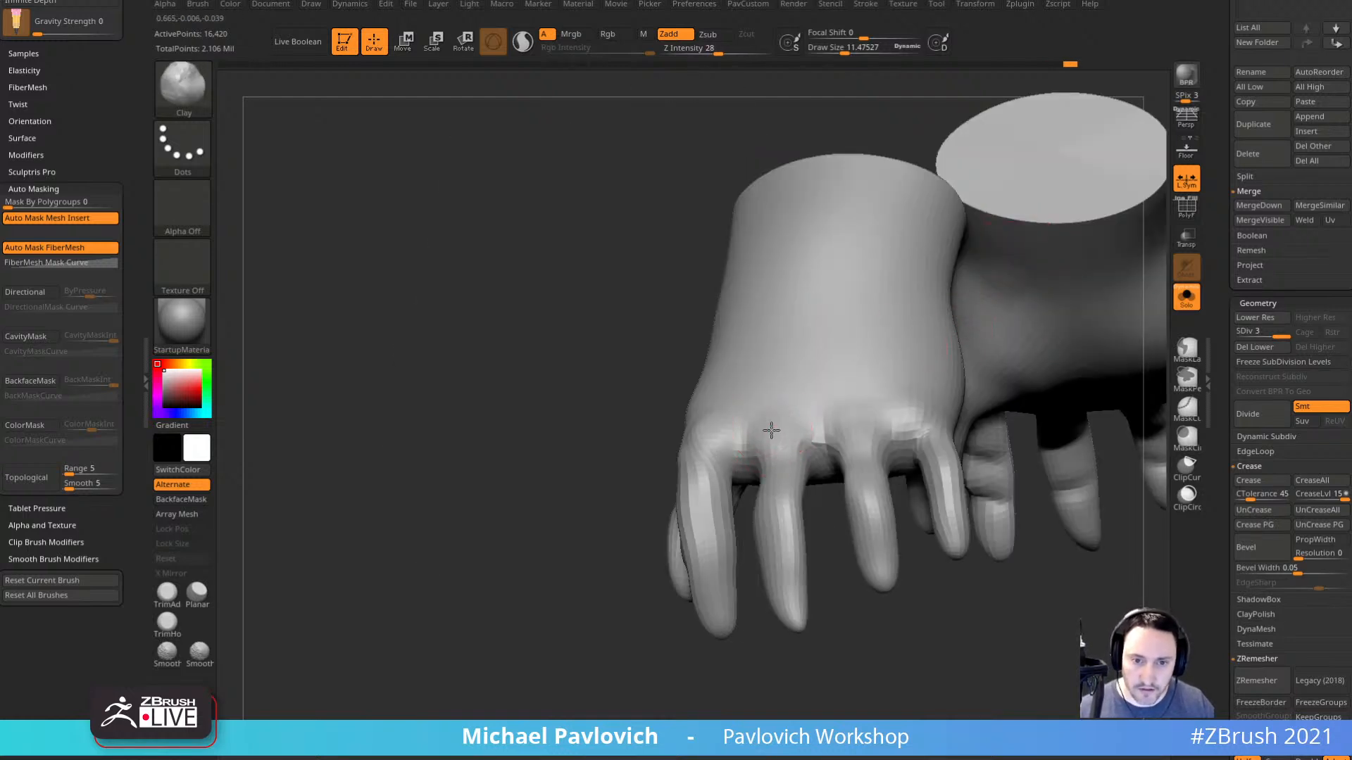
Add clay to the middle joints on the back of the fingers at about 11 draw size.
left_click_drag(626, 451, 693, 380, "alt")
left_click_drag(817, 542, 842, 622, "alt")
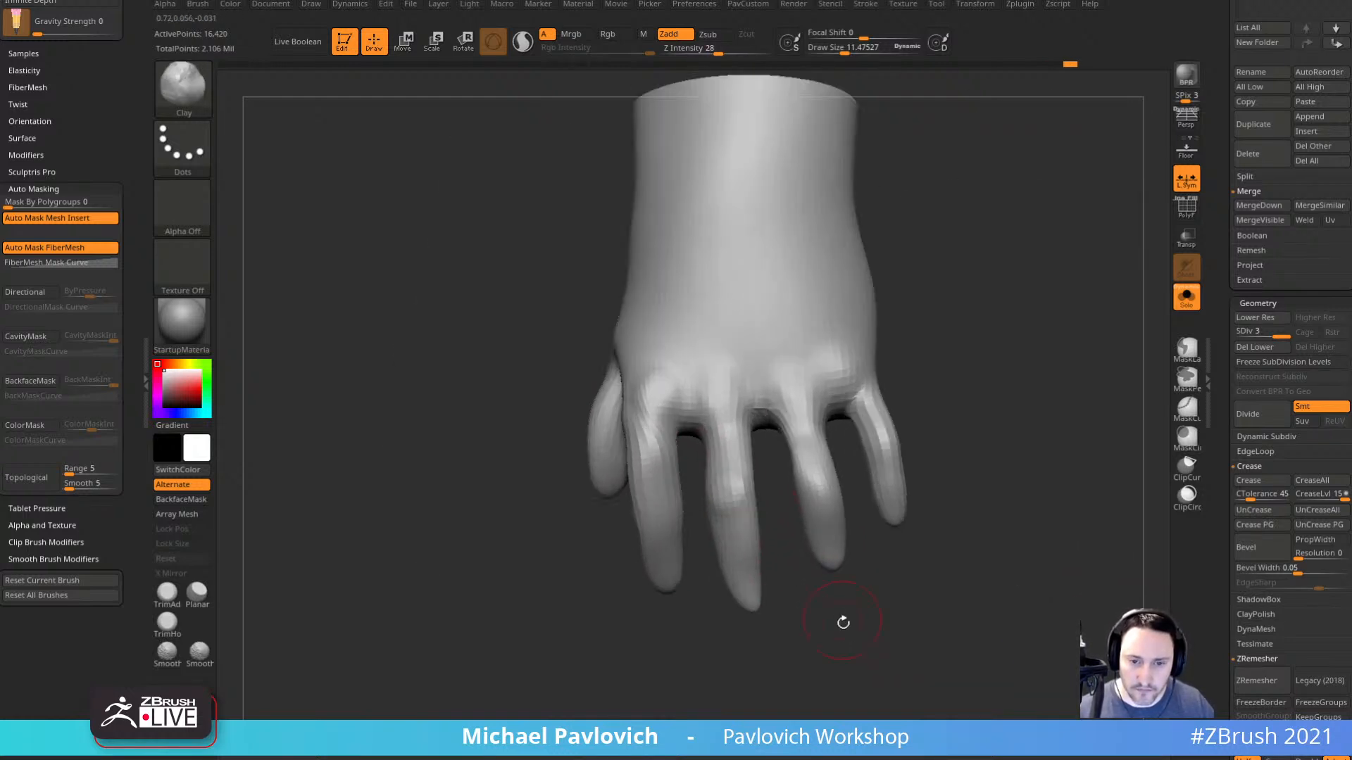
left_click_drag(876, 432, 785, 493)
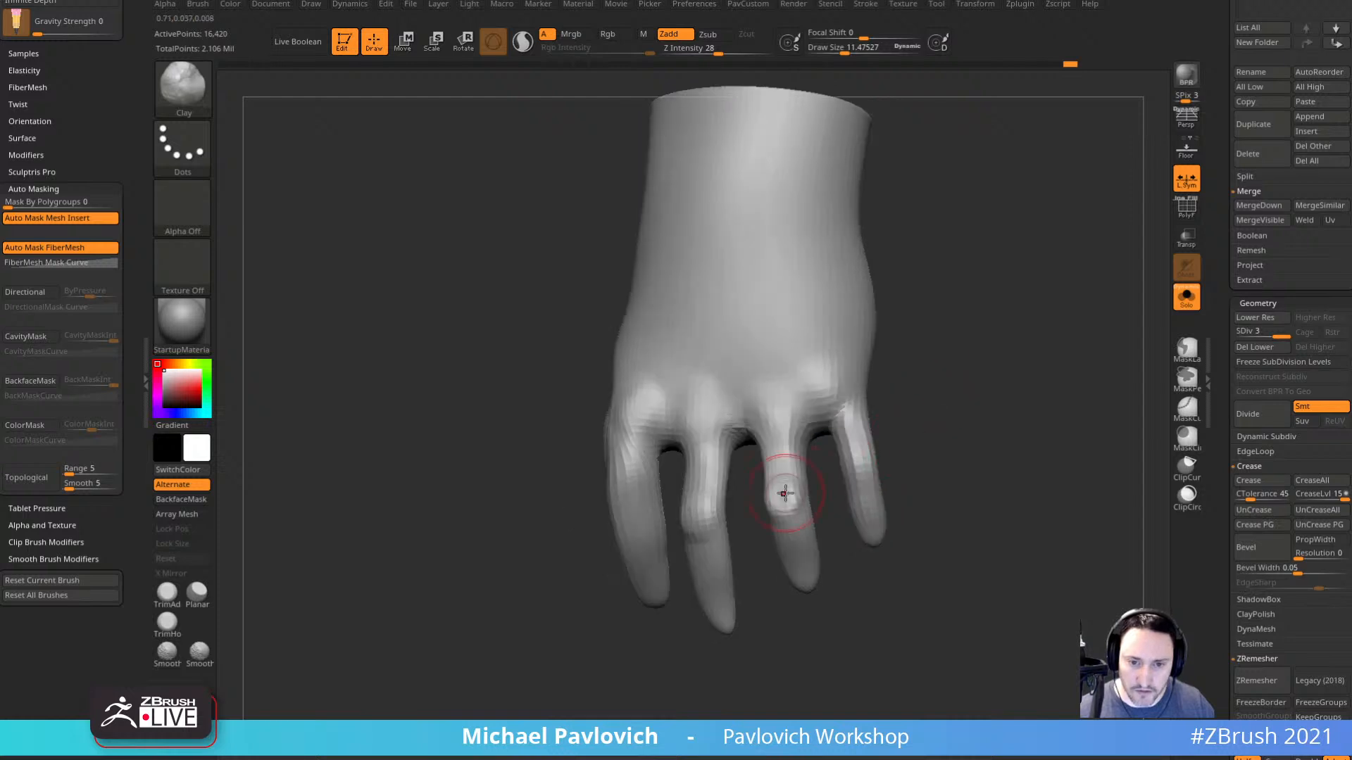
right_click_drag(796, 498, 838, 490)
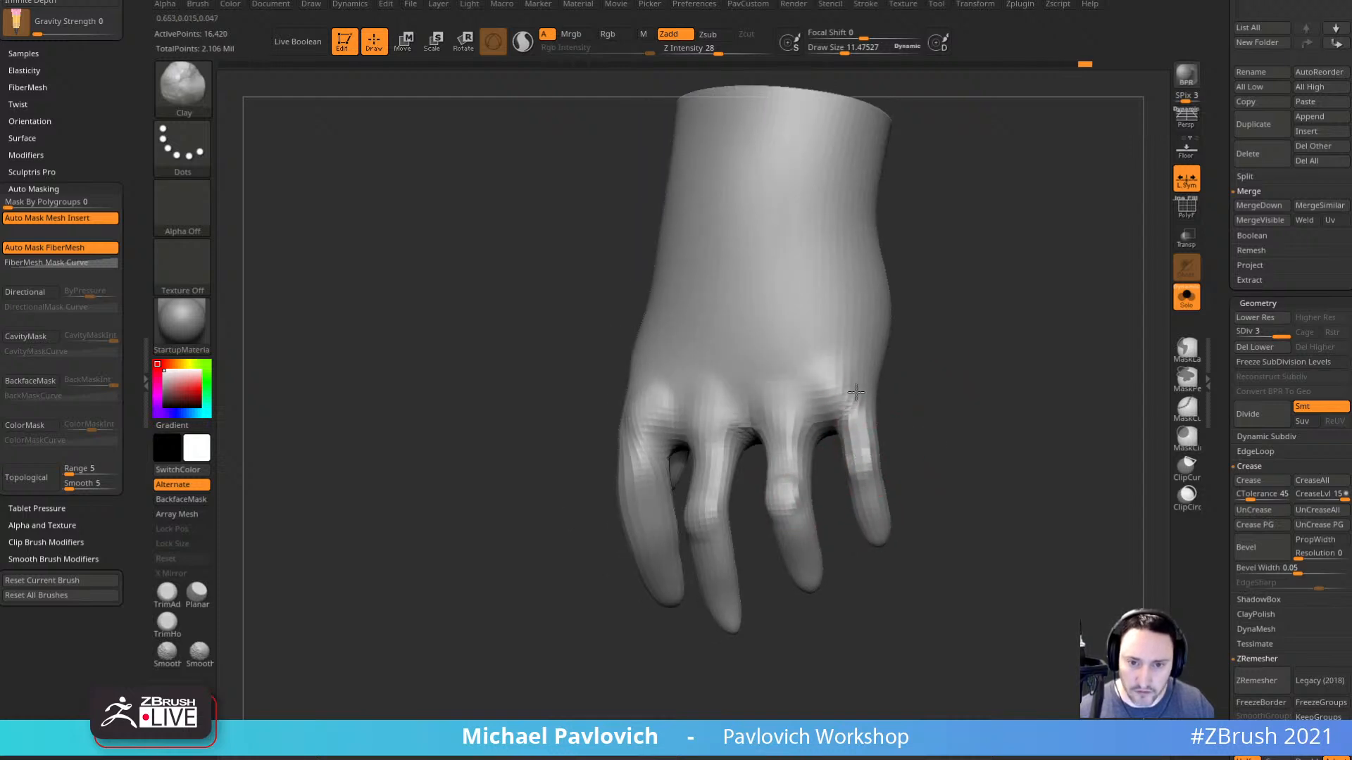
mouse_move(835, 378)
right_mouse_down()
mouse_move(887, 345)
mouse_move(663, 484)
mouse_move(659, 468)
mouse_move(672, 535)
mouse_move(633, 546)
mouse_move(697, 641)
right_mouse_up()
Refine the finger shapes and joints by alternating the Move and Clay brushes.
key("b")
key("m")
key("v")
key("b")
key("c")
key("l")
key("b")
key("m")
key("v")
Mask the index finger up to its knuckle and invert the mask.
mouse_move(670, 663)
left_mouse_down("ctrl")
mouse_move(708, 477)
mouse_move(701, 427)
left_mouse_up("ctrl")
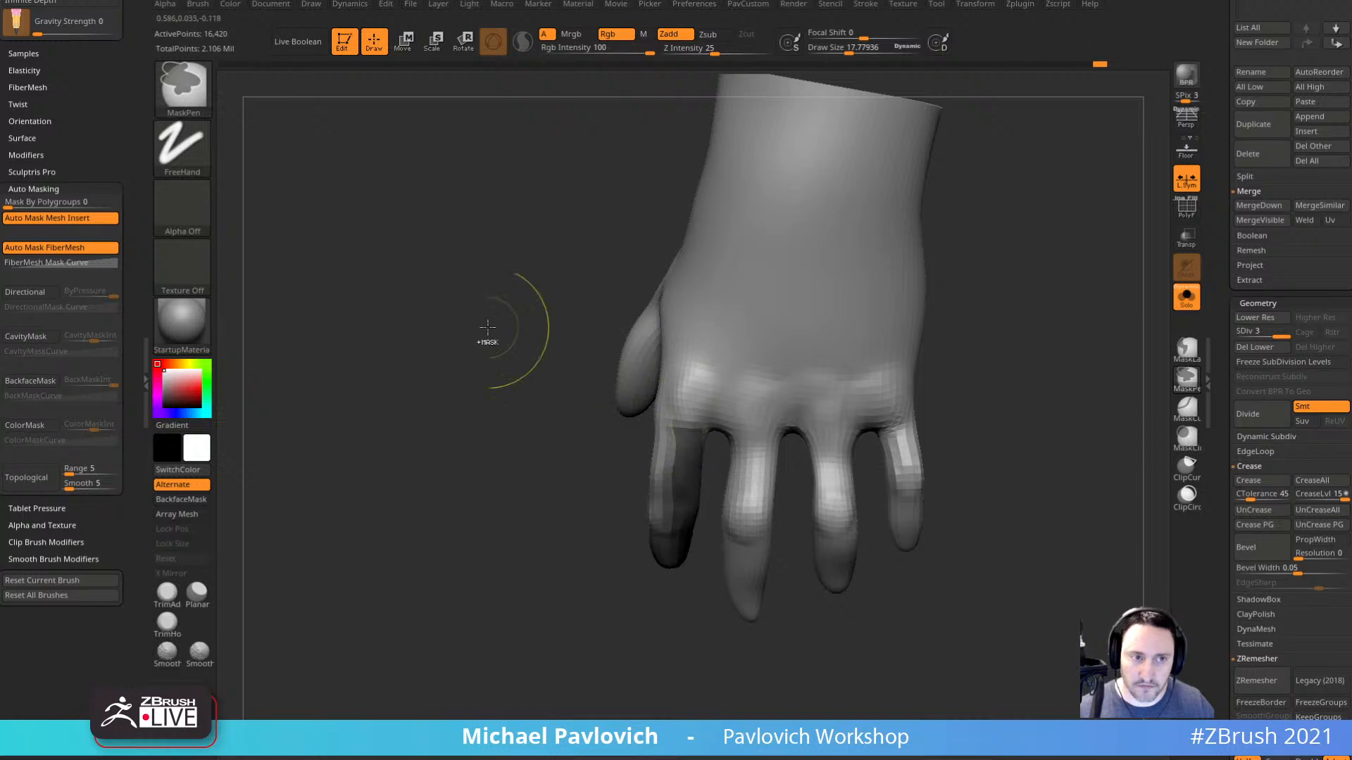
left_click(184, 90, "ctrl")
left_click(380, 103)
mouse_move(599, 539)
left_mouse_down("ctrl")
mouse_move(609, 407)
mouse_move(743, 383)
left_mouse_up("ctrl")
left_click_drag(1013, 387, 1036, 384, "ctrl")
right_click_drag(1041, 383, 1017, 422)
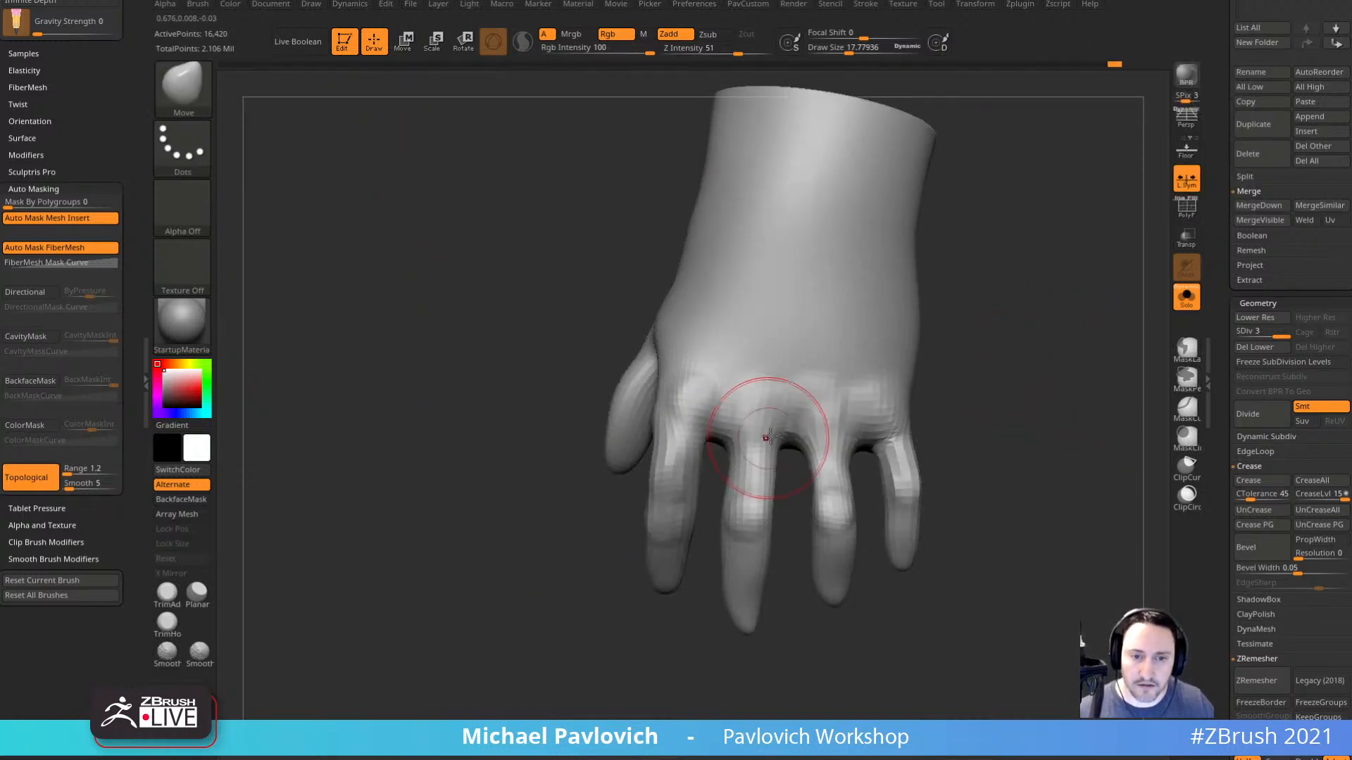
key("ctrl+z")
left_click(1014, 347, "ctrl")
Place the gizmo at the index finger's knuckle, rotate the finger slightly, and clear the mask.
key("w")
left_click(682, 432, "alt")
right_click_drag(715, 493, 753, 329)
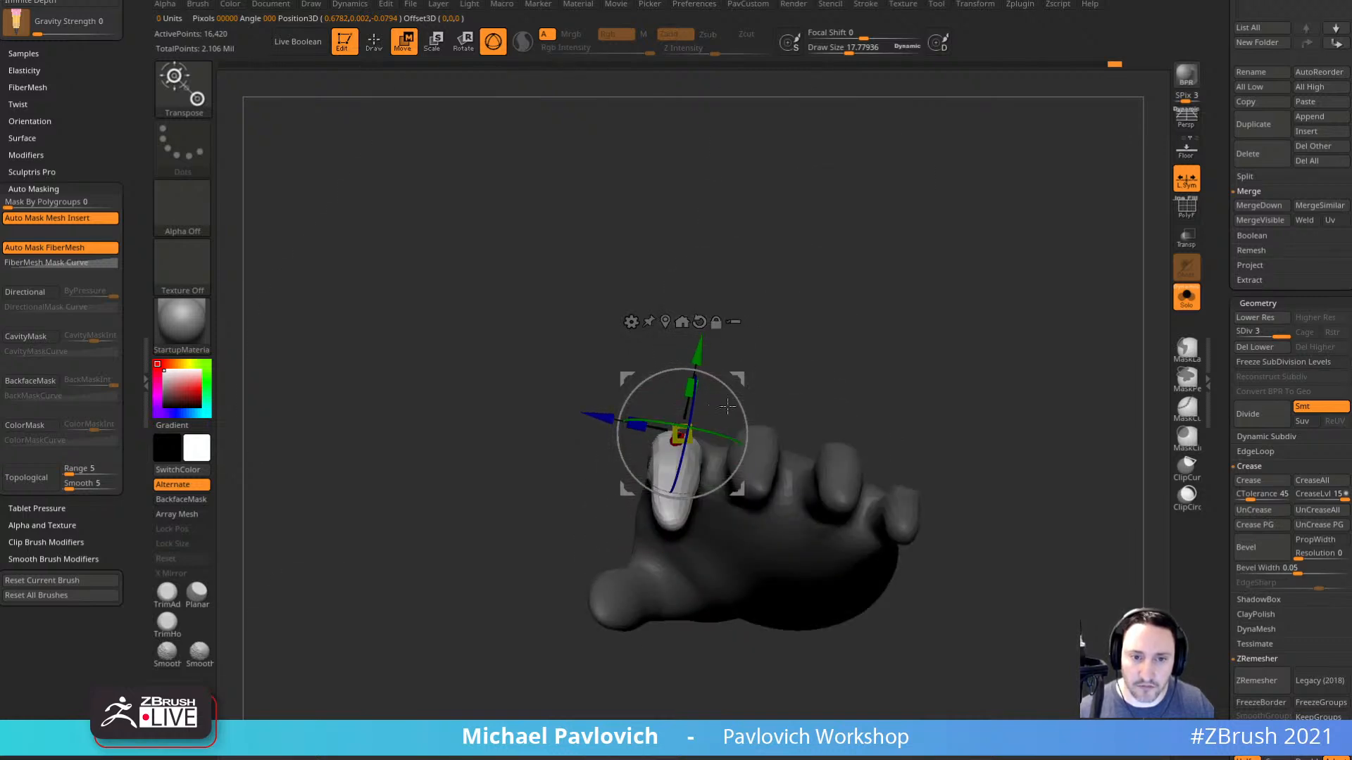
mouse_move(734, 401)
left_mouse_down()
mouse_move(701, 427)
mouse_move(739, 382)
left_mouse_up()
key("q")
right_click_drag(783, 329, 837, 415)
left_click_drag(880, 394, 898, 416, "ctrl")
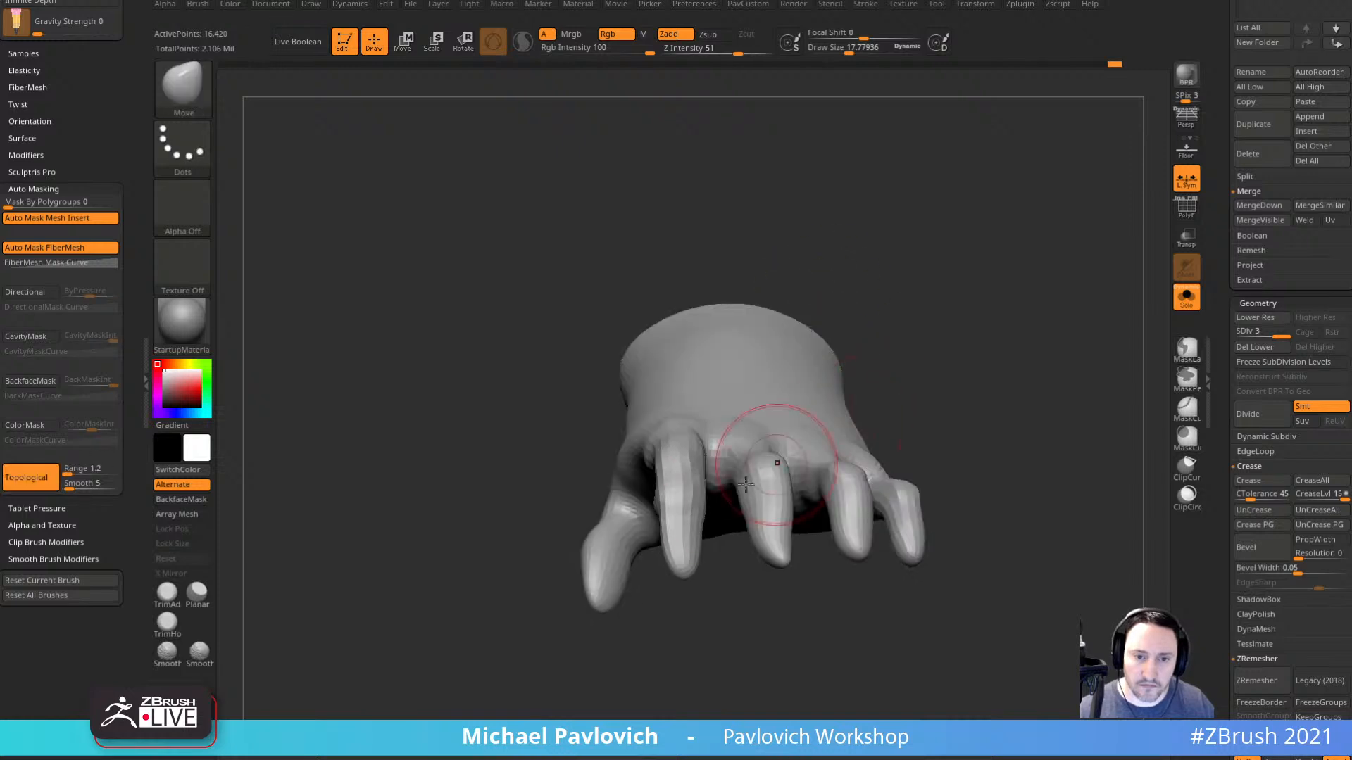
Reshape the index finger and its knuckle with the Move brush at about 15 to 18 draw size.
key("[")
right_click_drag(899, 315, 1000, 324)
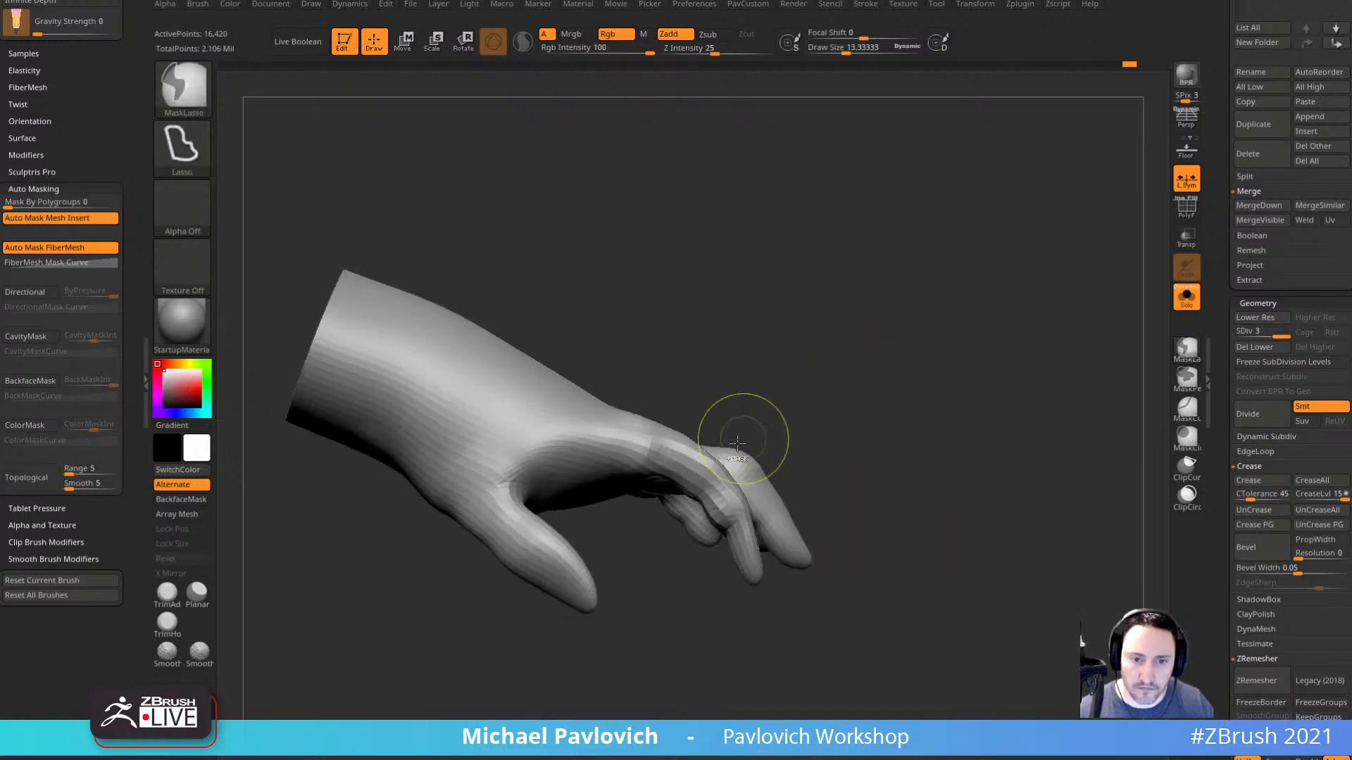
key("]")
key("]")
key("]")
mouse_move(674, 432)
left_mouse_down()
mouse_move(689, 452)
mouse_move(722, 448)
mouse_move(693, 448)
left_mouse_up()
right_click_drag(799, 404, 694, 429)
key("s")
left_click_drag(711, 455, 707, 455)
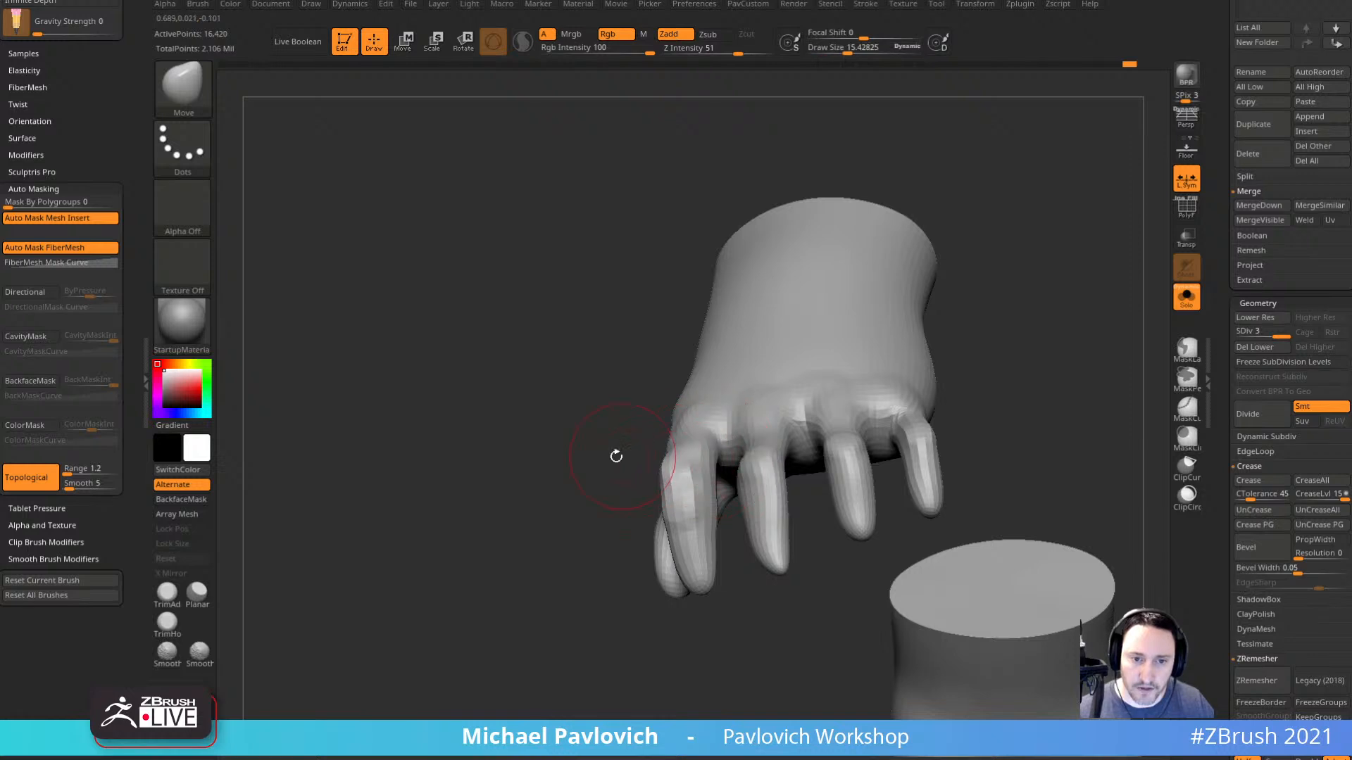
left_click_drag(615, 456, 627, 518)
key("s")
left_click_drag(712, 475, 710, 475)
left_click_drag(673, 431, 683, 426)
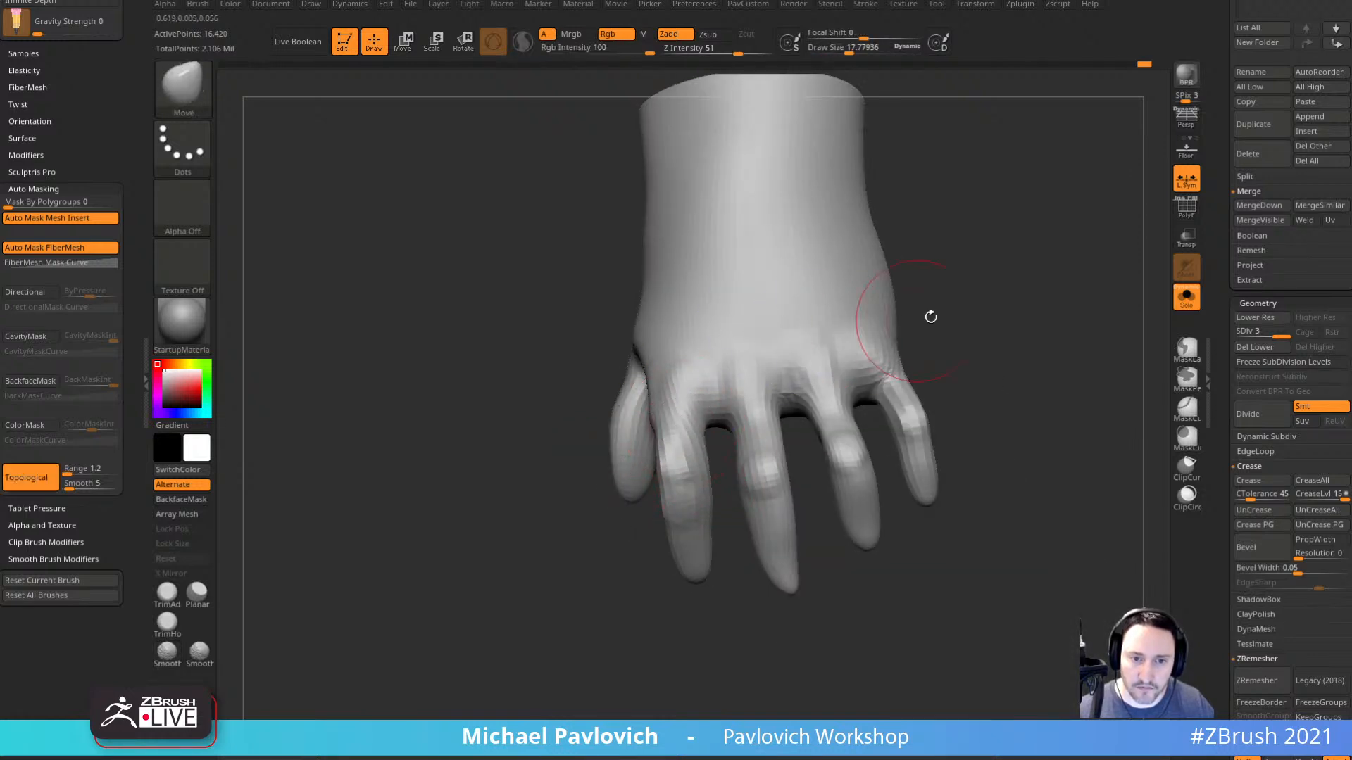
Adjust the bend of the index finger's middle joint with the Move brush at about 14 to 15 draw size.
right_click_drag(929, 313, 941, 318)
key("s")
left_click_drag(732, 461, 728, 460)
mouse_move(712, 526)
right_mouse_down()
mouse_move(738, 576)
mouse_move(747, 536)
right_mouse_up()
key("s")
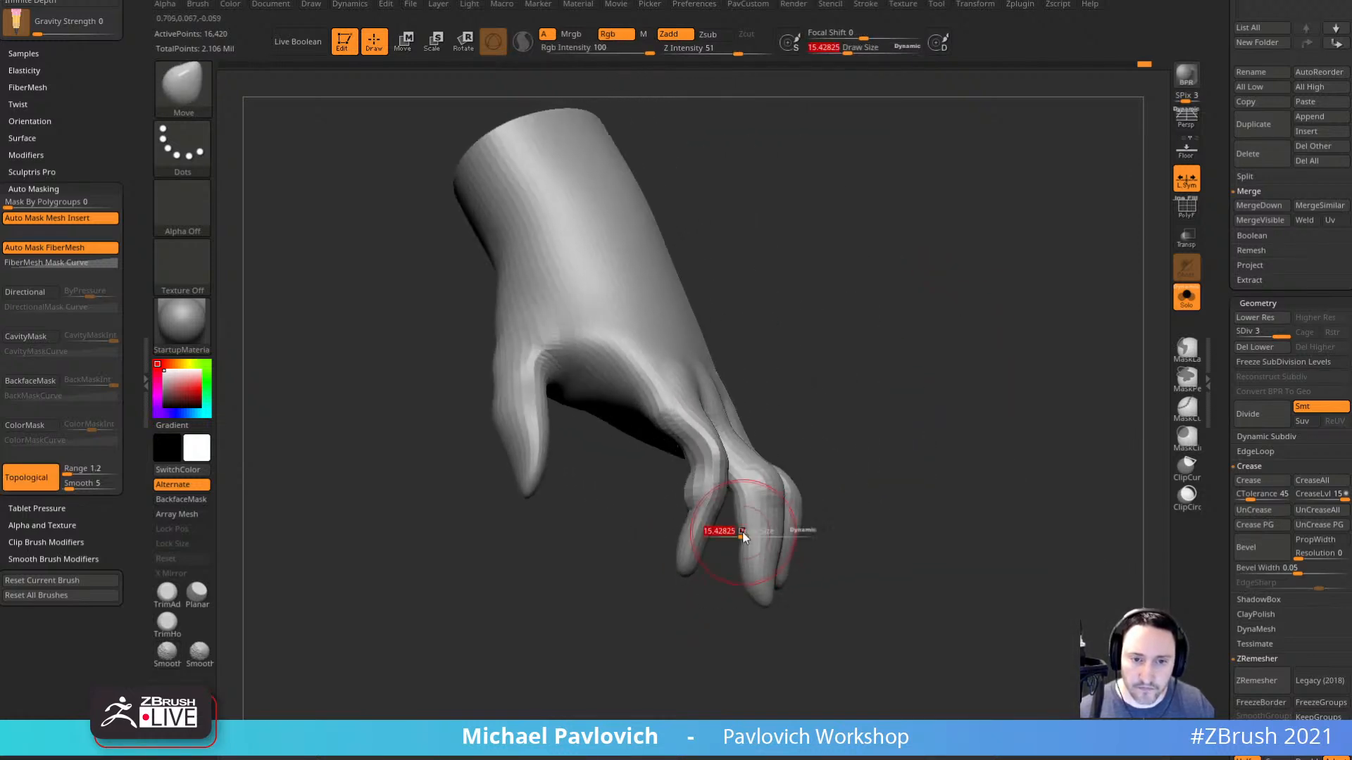
left_click_drag(746, 536, 743, 537)
mouse_move(834, 461)
right_mouse_down()
mouse_move(854, 434)
mouse_move(789, 452)
right_mouse_up()
key("s")
left_click_drag(780, 452, 778, 453)
mouse_move(718, 462)
left_mouse_down()
mouse_move(711, 471)
mouse_move(717, 440)
left_mouse_up()
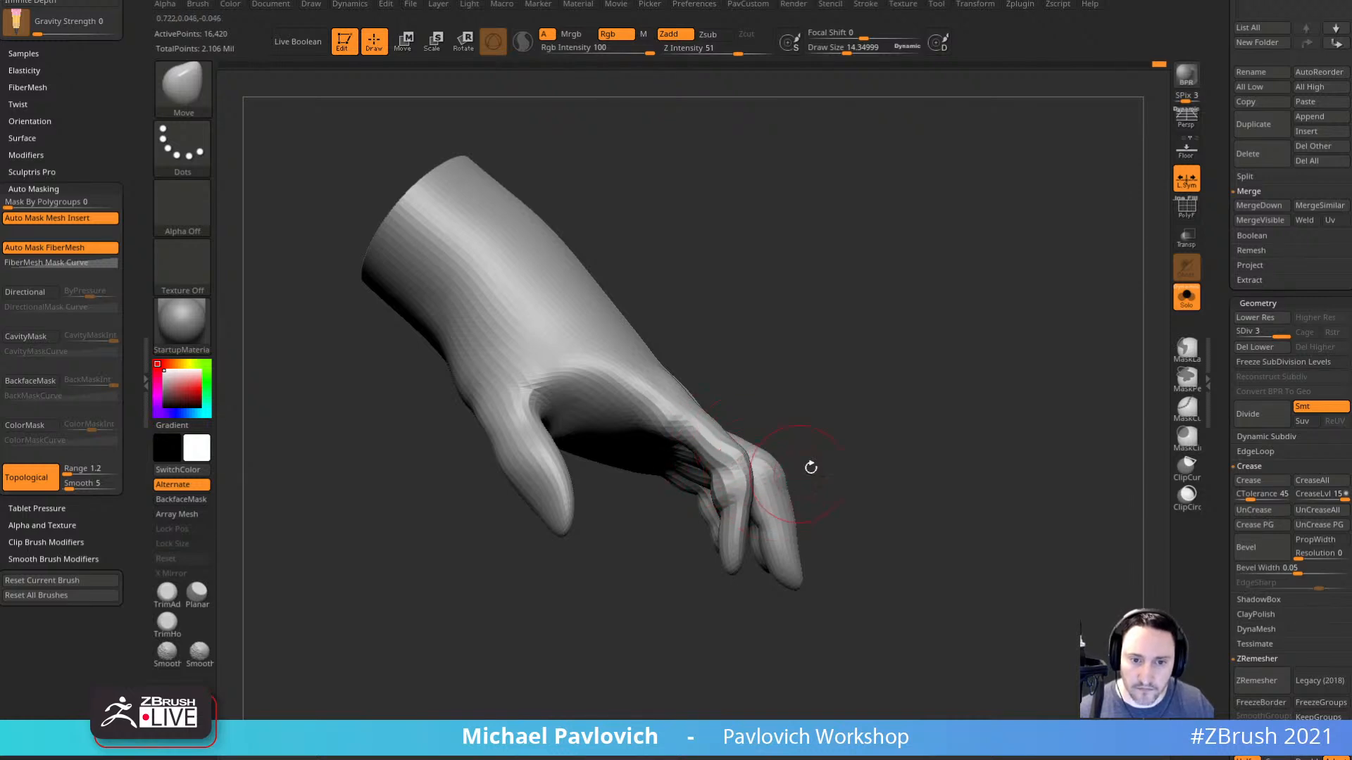
Refine the index finger's profile with the Move brush and smooth its middle joint at about 19 draw size.
right_click_drag(811, 467, 783, 492)
key("s")
left_click_drag(783, 493, 775, 493)
right_click_drag(738, 488, 754, 499)
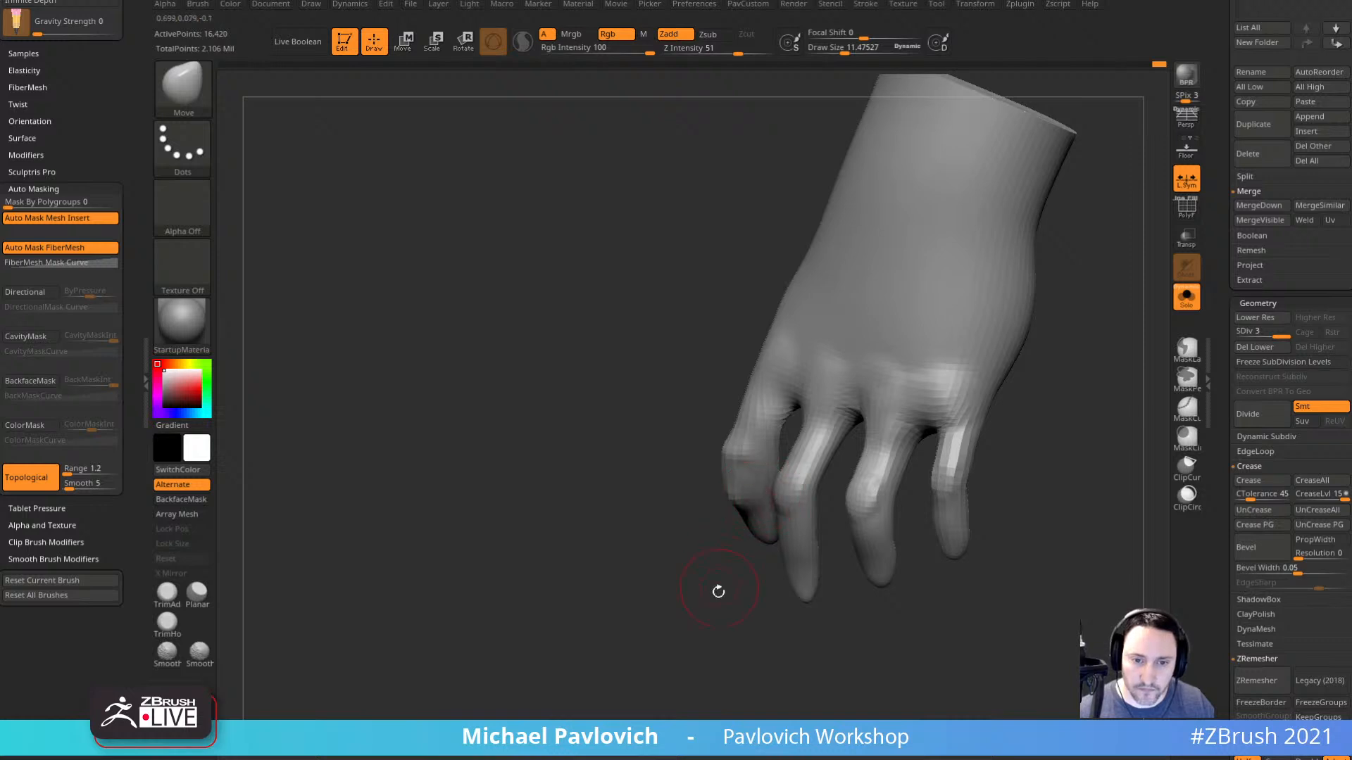
mouse_move(718, 591)
right_mouse_down()
mouse_move(691, 547)
mouse_move(790, 492)
mouse_move(775, 493)
mouse_move(800, 513)
right_mouse_up()
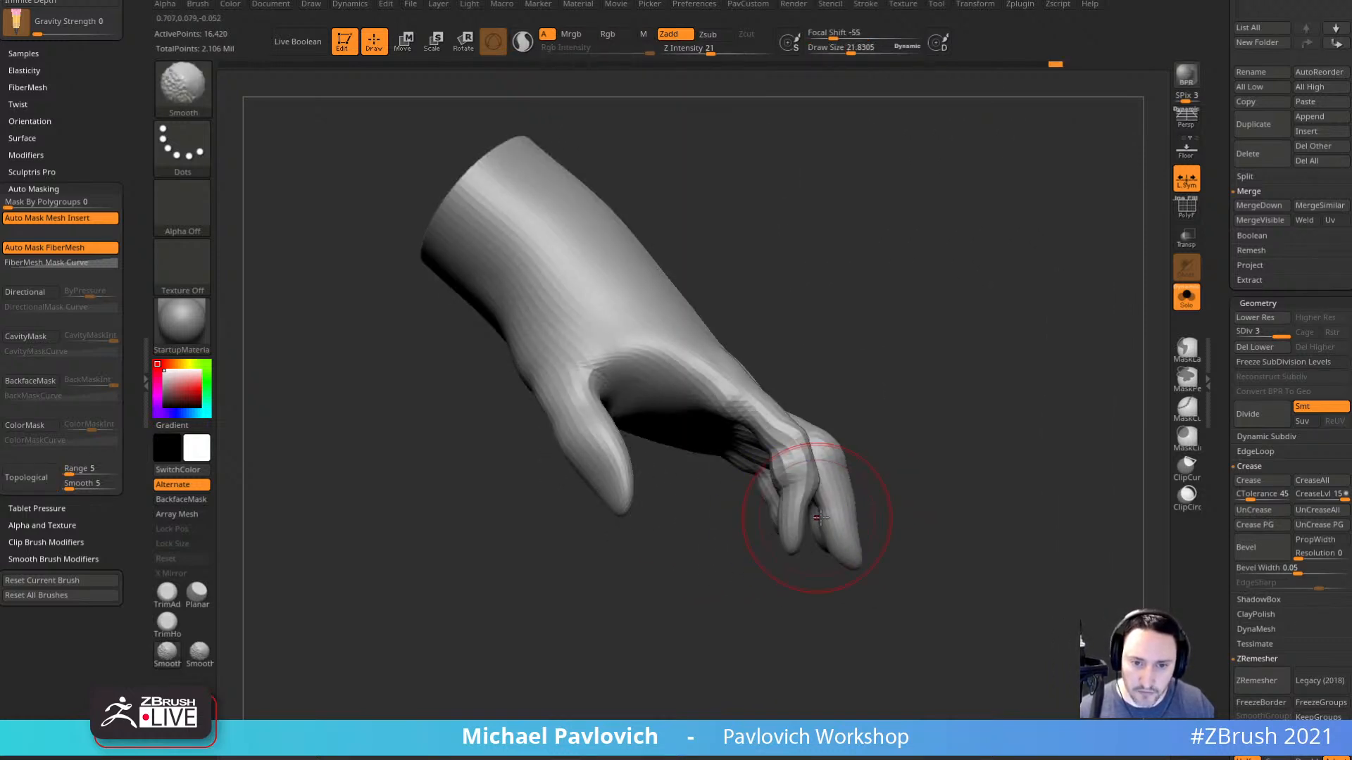
right_click_drag(925, 403, 851, 423, "alt")
key("s")
left_click(852, 495)
key("shift")
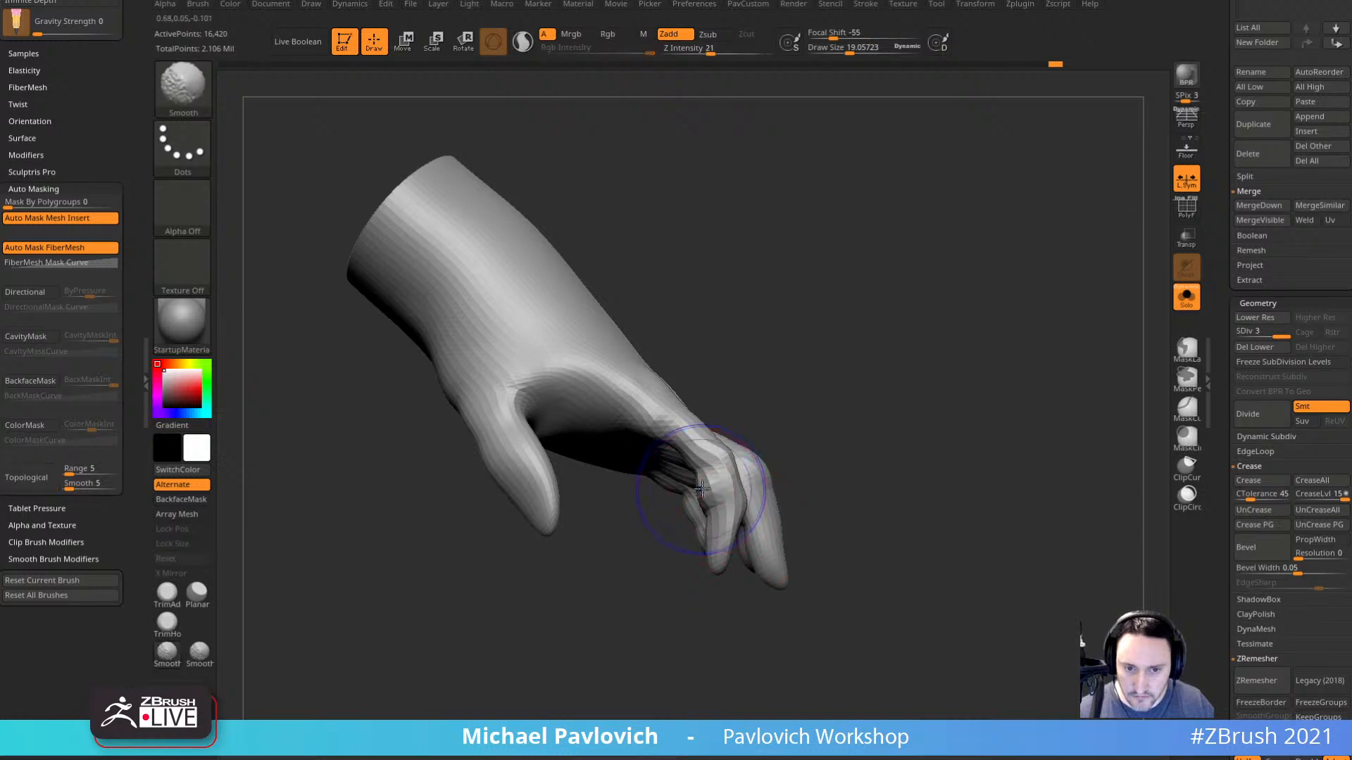
left_click_drag(709, 489, 707, 480, "shift")
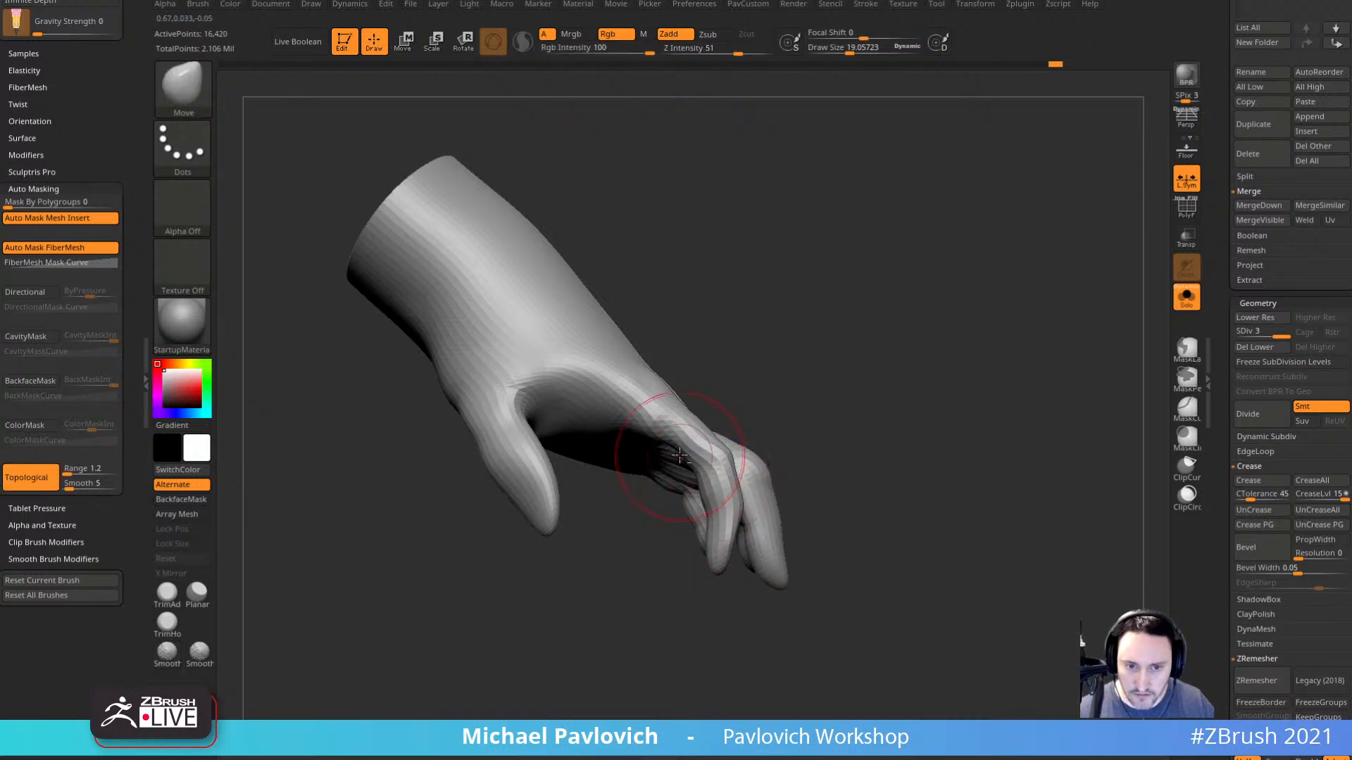
Crease the joints on the palm side of the index finger with the DamStandard brush at about 12 draw size.
key("b")
key("d")
key("s")
mouse_move(839, 380)
right_mouse_down("ctrl")
mouse_move(863, 402)
mouse_move(774, 444)
right_mouse_up("ctrl")
key("s")
left_click(744, 514)
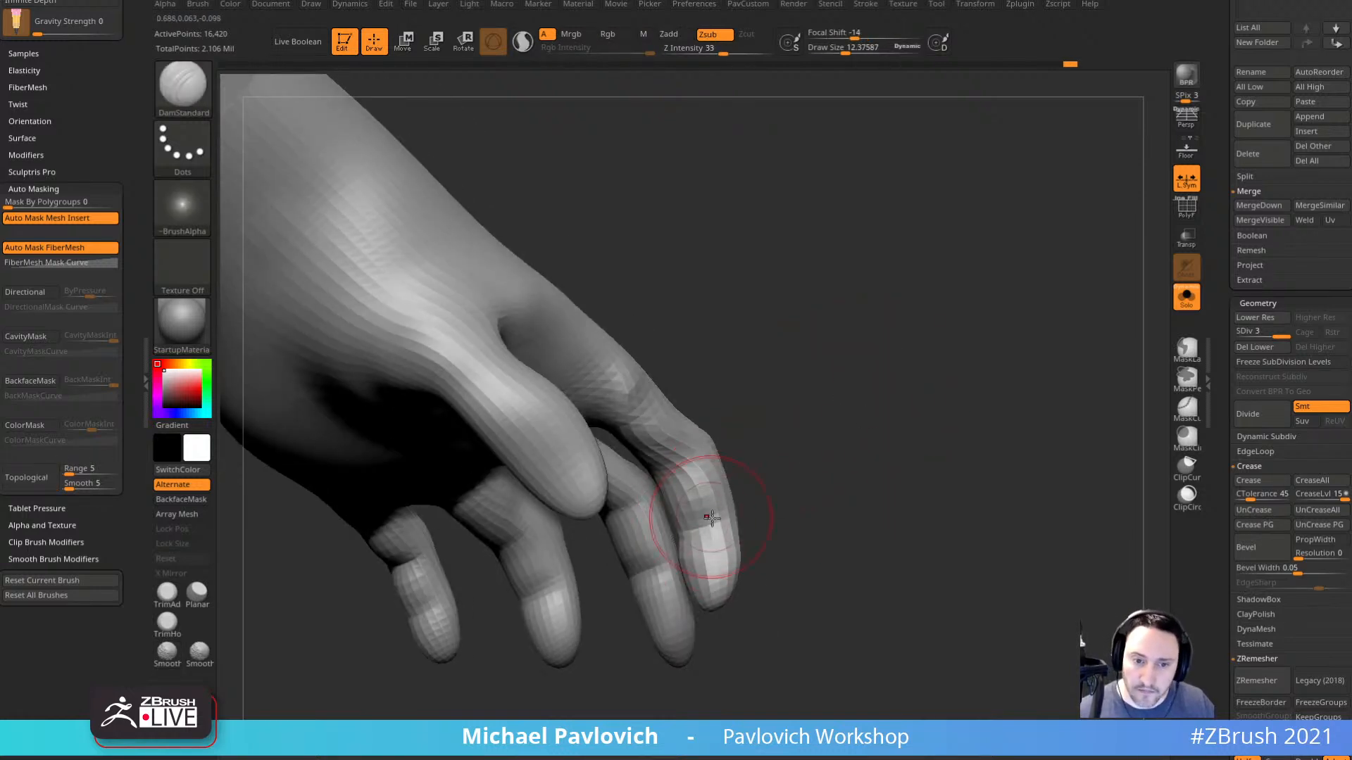
mouse_move(711, 514)
right_mouse_down()
mouse_move(786, 497)
mouse_move(716, 566)
right_mouse_up()
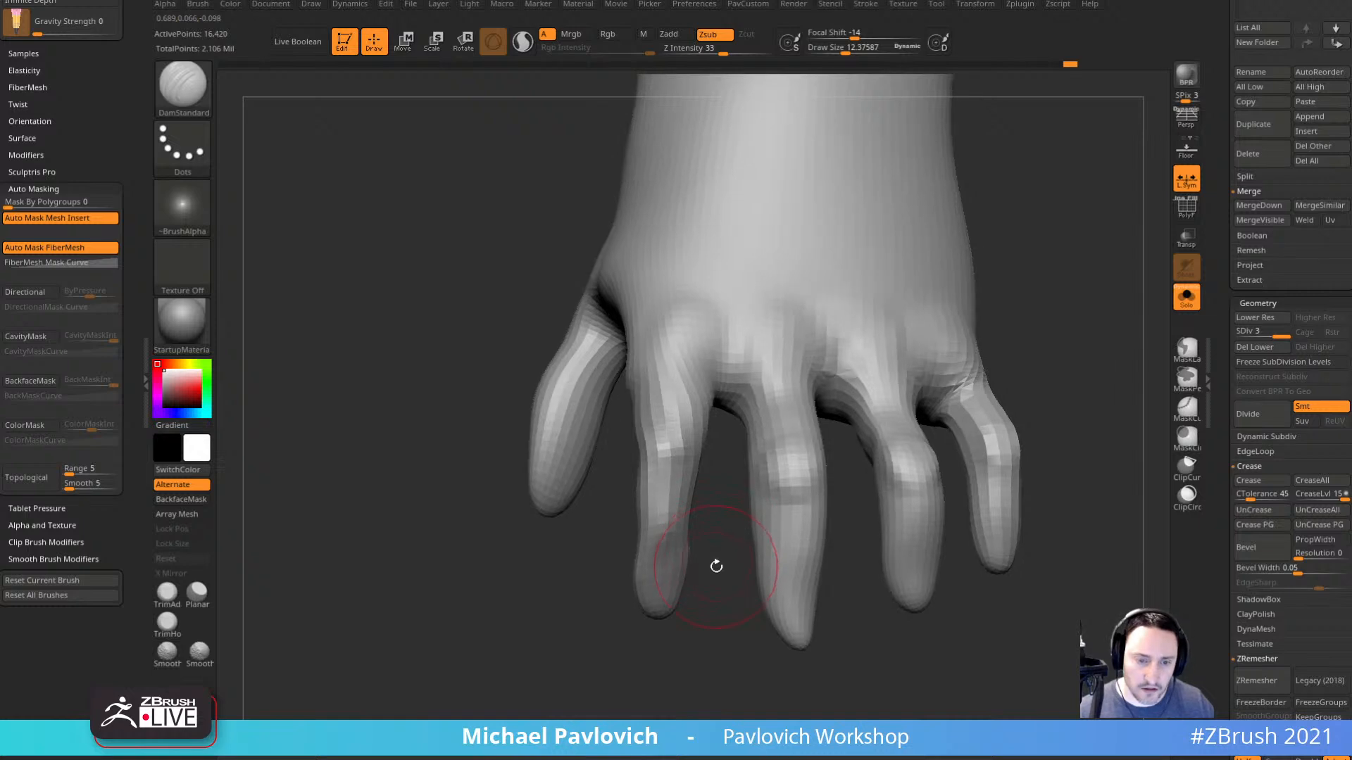
Adjust the index finger's tip with the Move brush.
key("b")
key("m")
key("v")
right_click_drag(721, 638, 678, 574)
left_click_drag(672, 571, 669, 572)
right_click_drag(675, 529, 655, 559)
right_click_drag(760, 651, 761, 600)
Broaden and blunt the middle finger's tip with the Move brush at about 13 draw size.
key("s")
left_click_drag(762, 600, 756, 599)
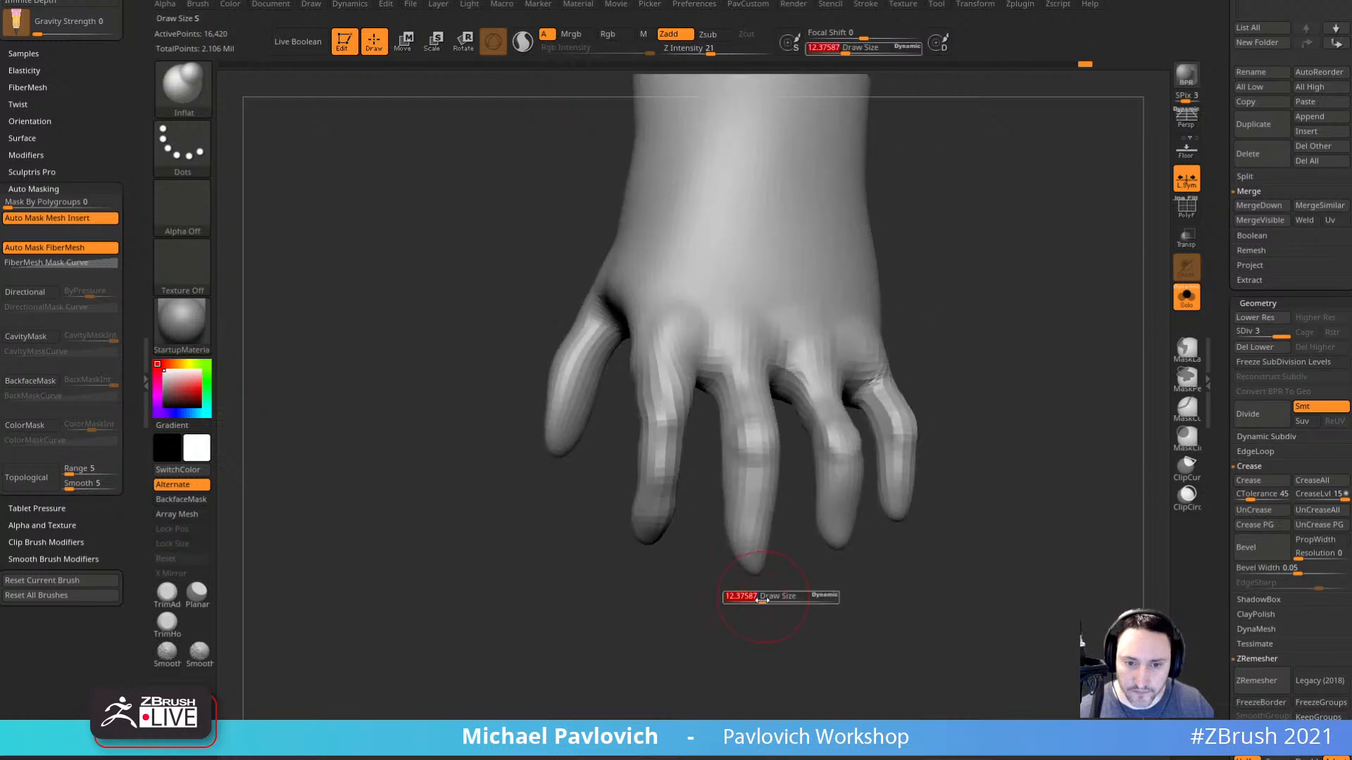
key("b")
key("m")
key("t")
right_click_drag(730, 561, 727, 581)
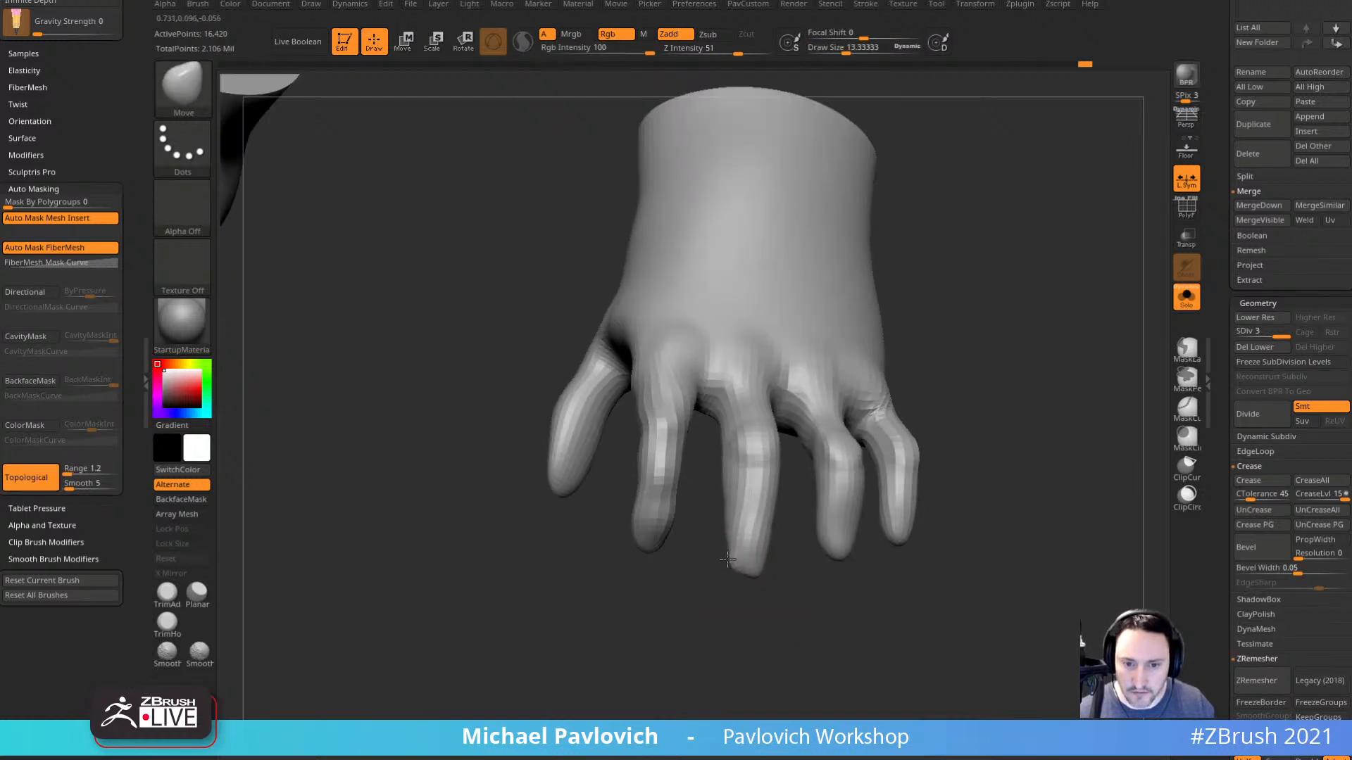
mouse_move(807, 599)
right_mouse_down()
mouse_move(814, 544)
mouse_move(977, 535)
mouse_move(993, 516)
mouse_move(976, 509)
right_mouse_up()
left_click_drag(928, 439, 947, 448)
mouse_move(982, 497)
right_mouse_down()
mouse_move(1039, 524)
mouse_move(1031, 512)
right_mouse_up()
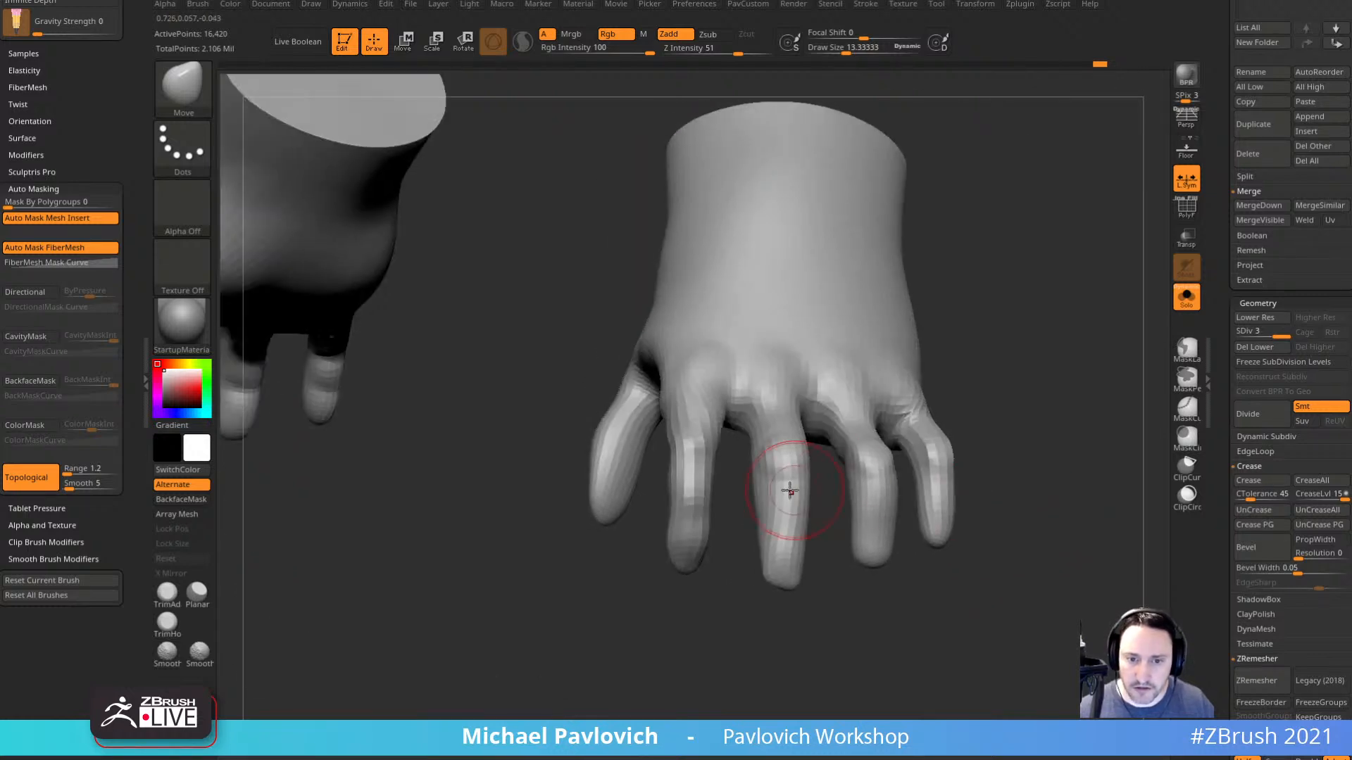
Reshape the index finger's side profile down to its tip with a larger Move brush at about 34 draw size.
right_click_drag(820, 557, 804, 588)
right_click_drag(715, 607, 735, 507)
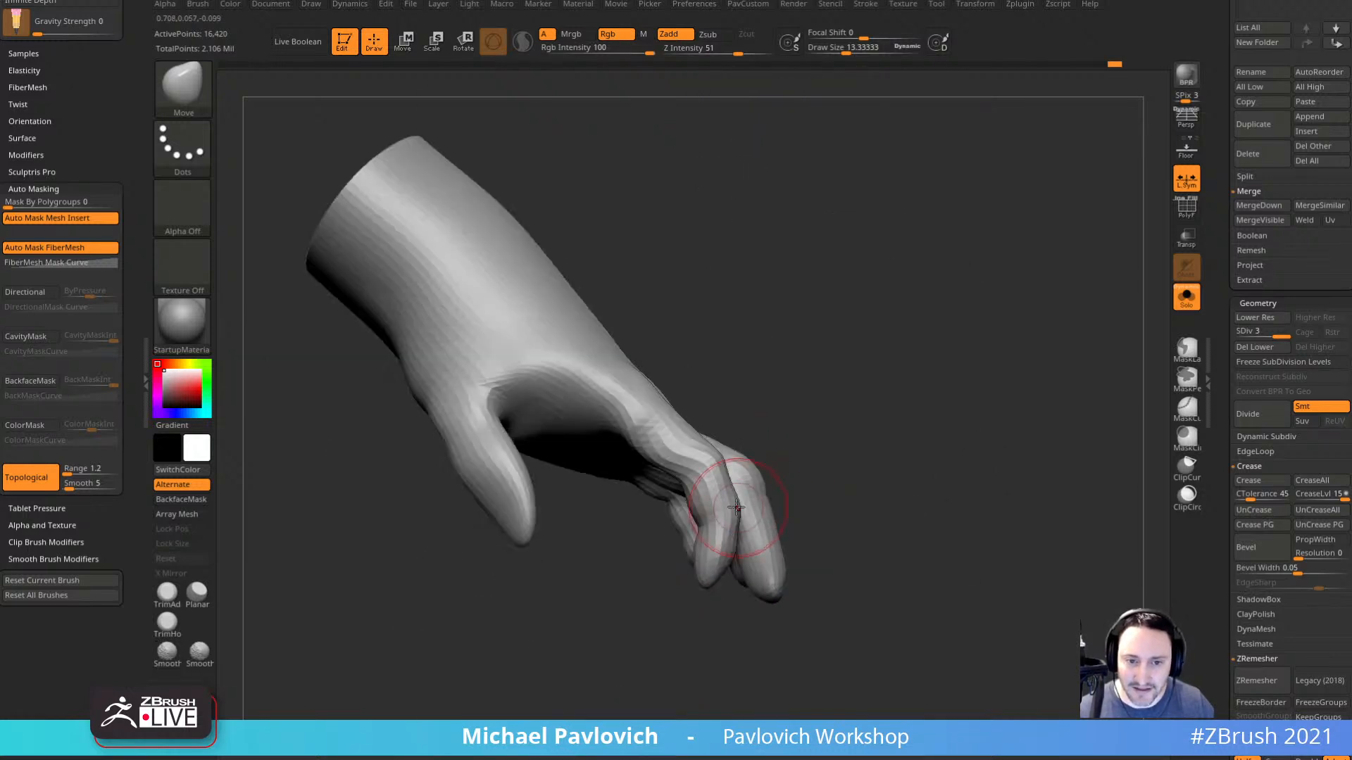
left_click_drag(697, 445, 712, 445)
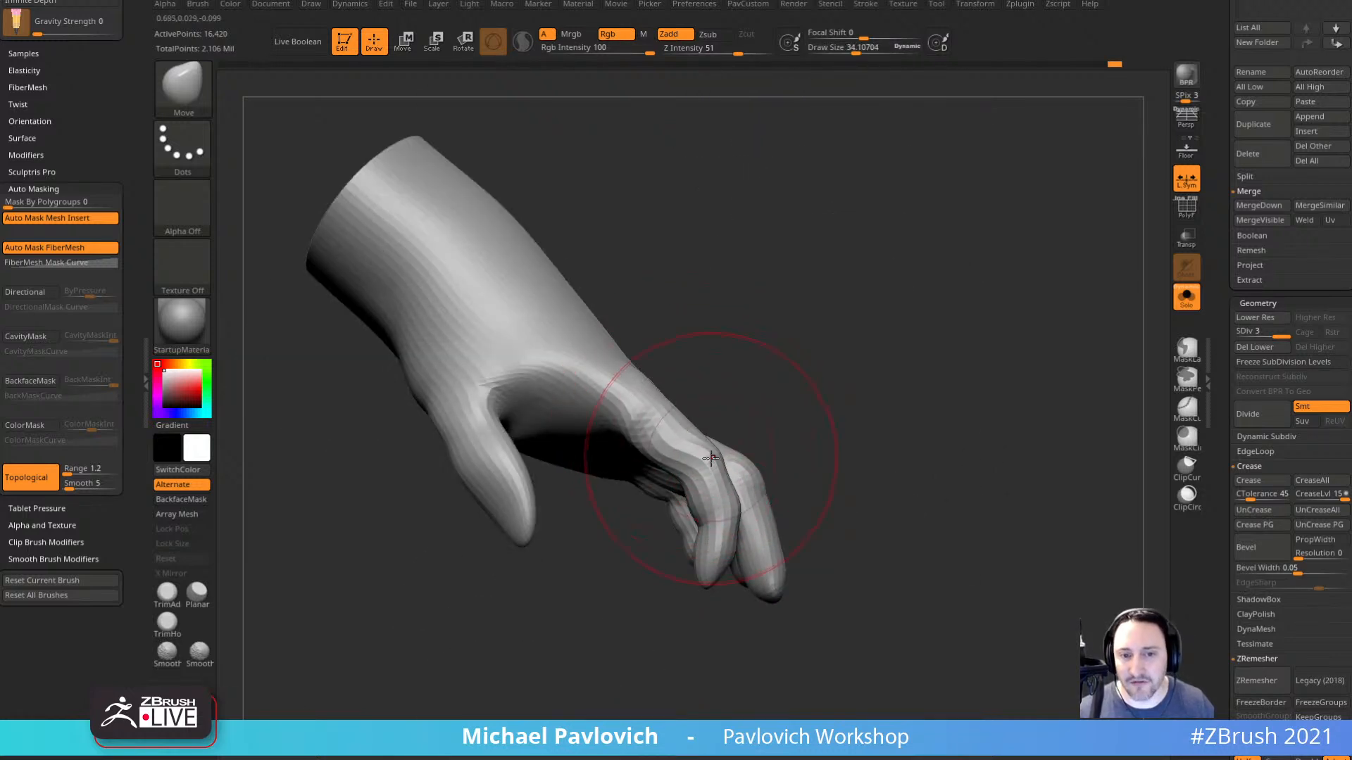
left_click_drag(711, 515, 721, 590)
mouse_move(726, 590)
right_mouse_down()
mouse_move(815, 547)
mouse_move(821, 564)
right_mouse_up()
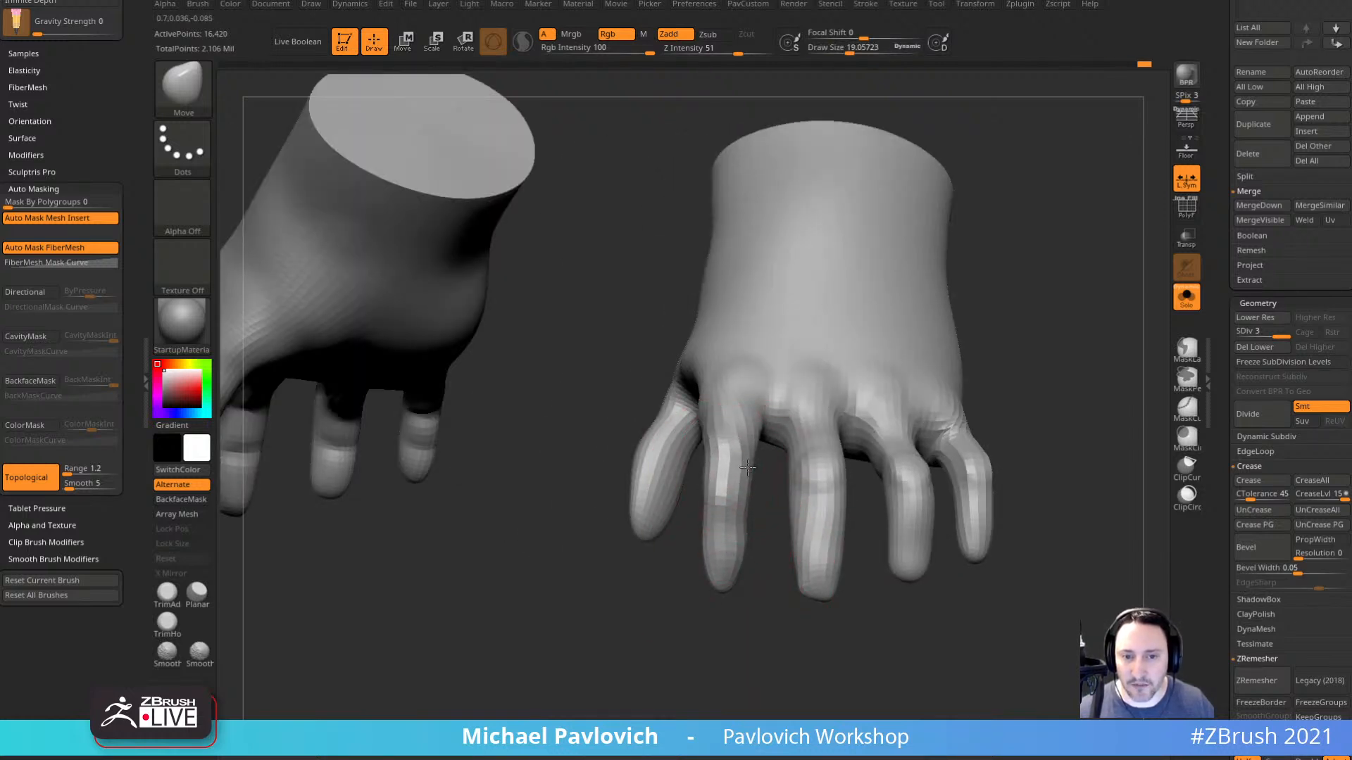
Adjust the webbing between the index and middle fingers with the Move brush at about 17 draw size.
right_click_drag(763, 535, 761, 509)
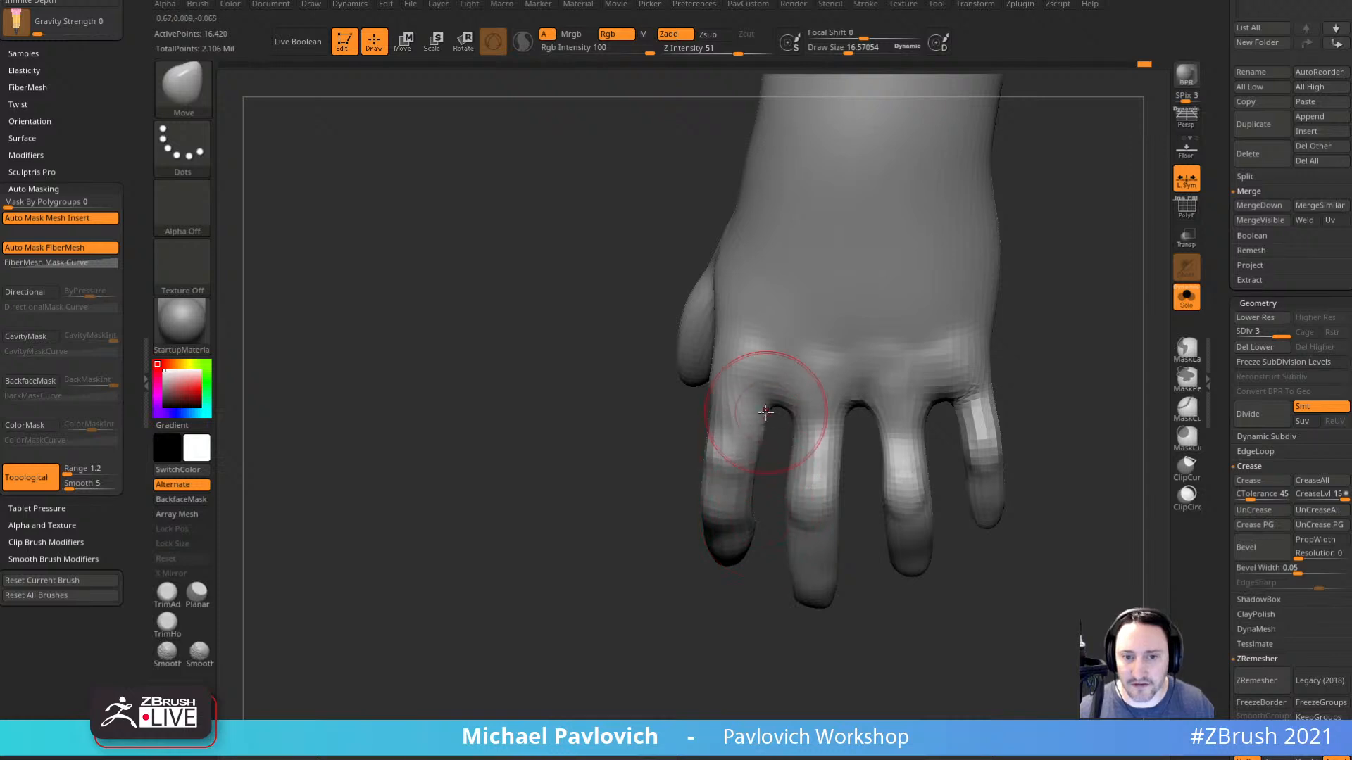
left_click_drag(766, 413, 777, 416)
right_click_drag(777, 416, 830, 402)
right_click_drag(1050, 386, 1047, 376)
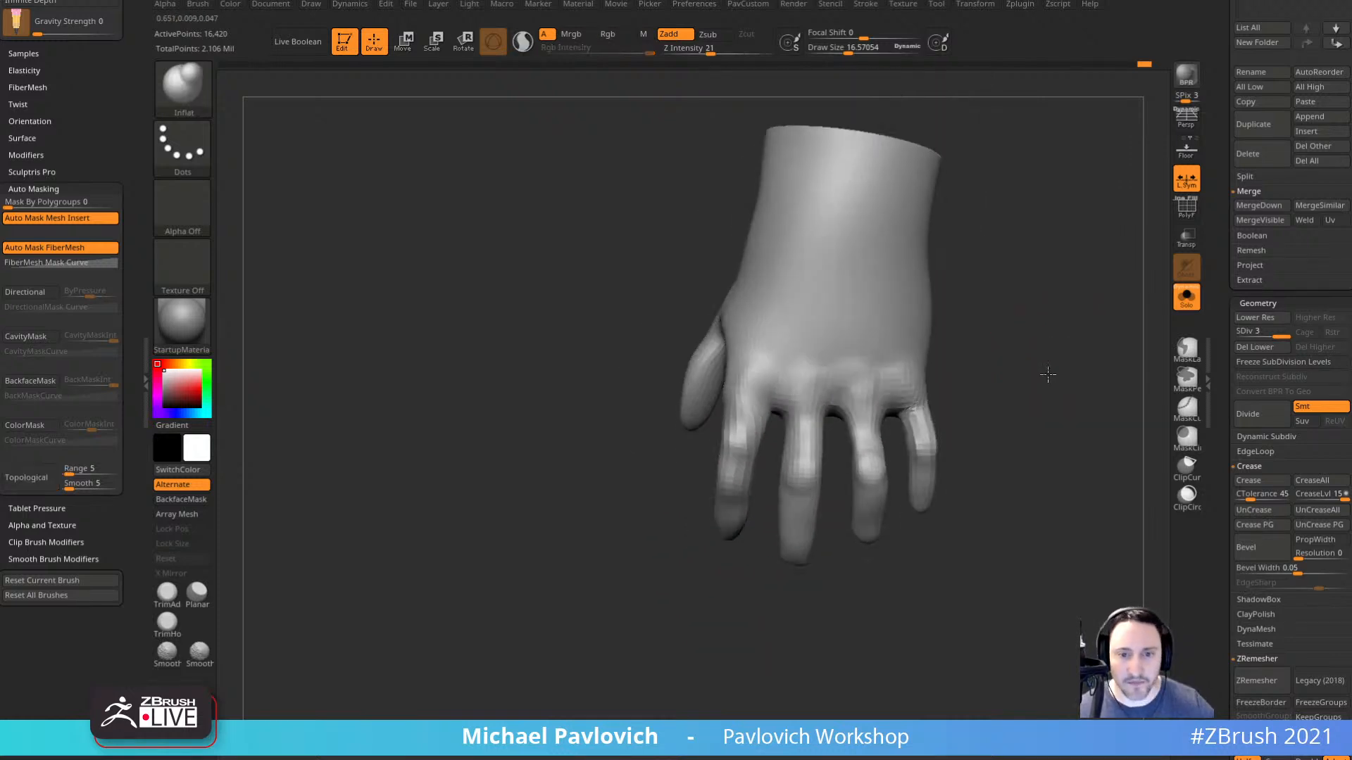
Plump up the back of the fingers around the ring finger with the Inflat brush.
key("b")
key("i")
key("n")
mouse_move(868, 412)
left_mouse_down()
mouse_move(870, 386)
mouse_move(872, 443)
left_mouse_up()
key("s")
left_click_drag(875, 444, 871, 444)
right_click_drag(950, 430, 967, 429)
mouse_move(969, 472)
left_mouse_down()
mouse_move(739, 543)
mouse_move(875, 519)
mouse_move(914, 564)
mouse_move(887, 552)
mouse_move(905, 552)
left_mouse_up()
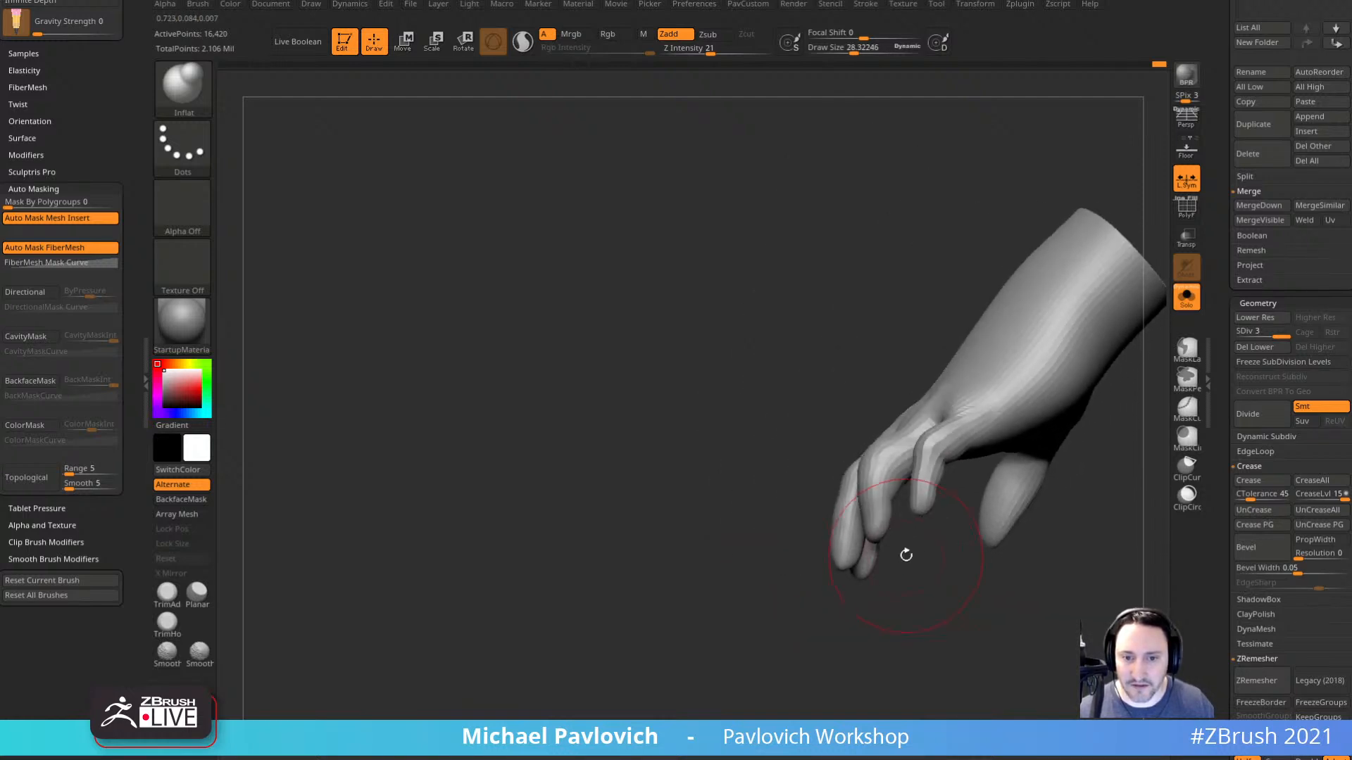
Reshape the ring and middle fingers' joints from the outer side of the hand with the Move brush.
key("b")
key("m")
key("v")
mouse_move(792, 499)
right_mouse_down()
mouse_move(744, 510)
mouse_move(803, 493)
right_mouse_up()
key("s")
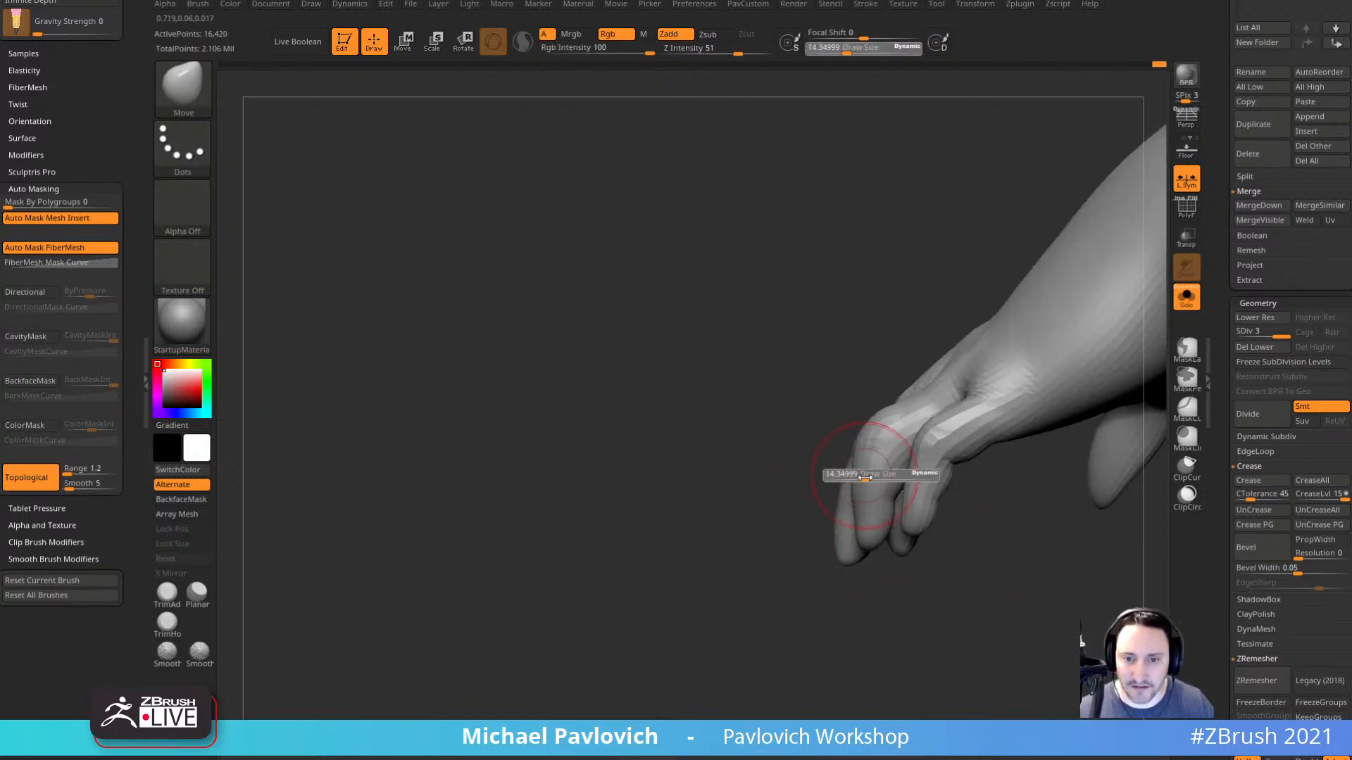
left_click_drag(878, 474, 884, 474)
right_click_drag(860, 458, 890, 418)
right_click_drag(866, 590, 909, 590)
left_click_drag(857, 421, 844, 413)
right_click_drag(1038, 361, 996, 364)
Smooth the knuckles and finger bases on the back of the hand at about 17 draw size.
left_click_drag(909, 338, 916, 360, "shift")
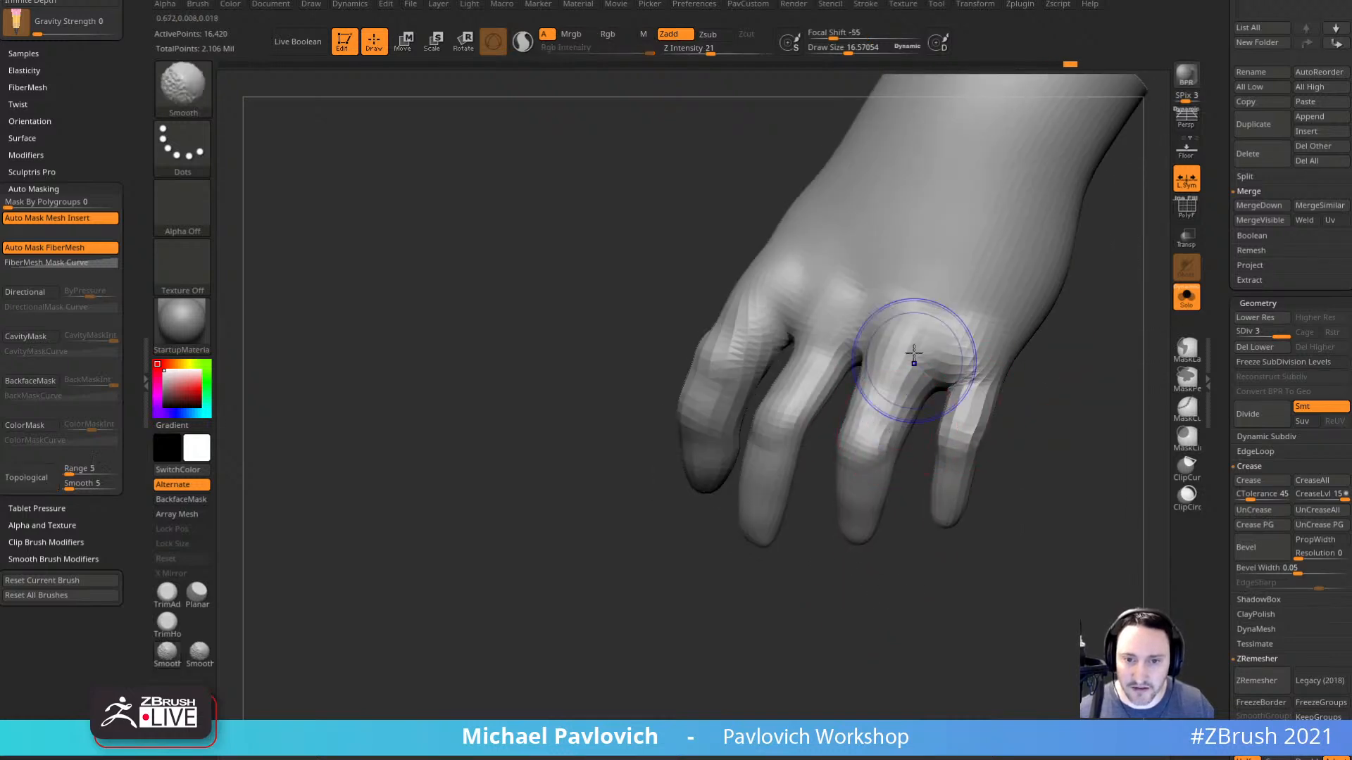
right_click_drag(1008, 380, 1050, 384)
left_click_drag(915, 302, 926, 410, "shift")
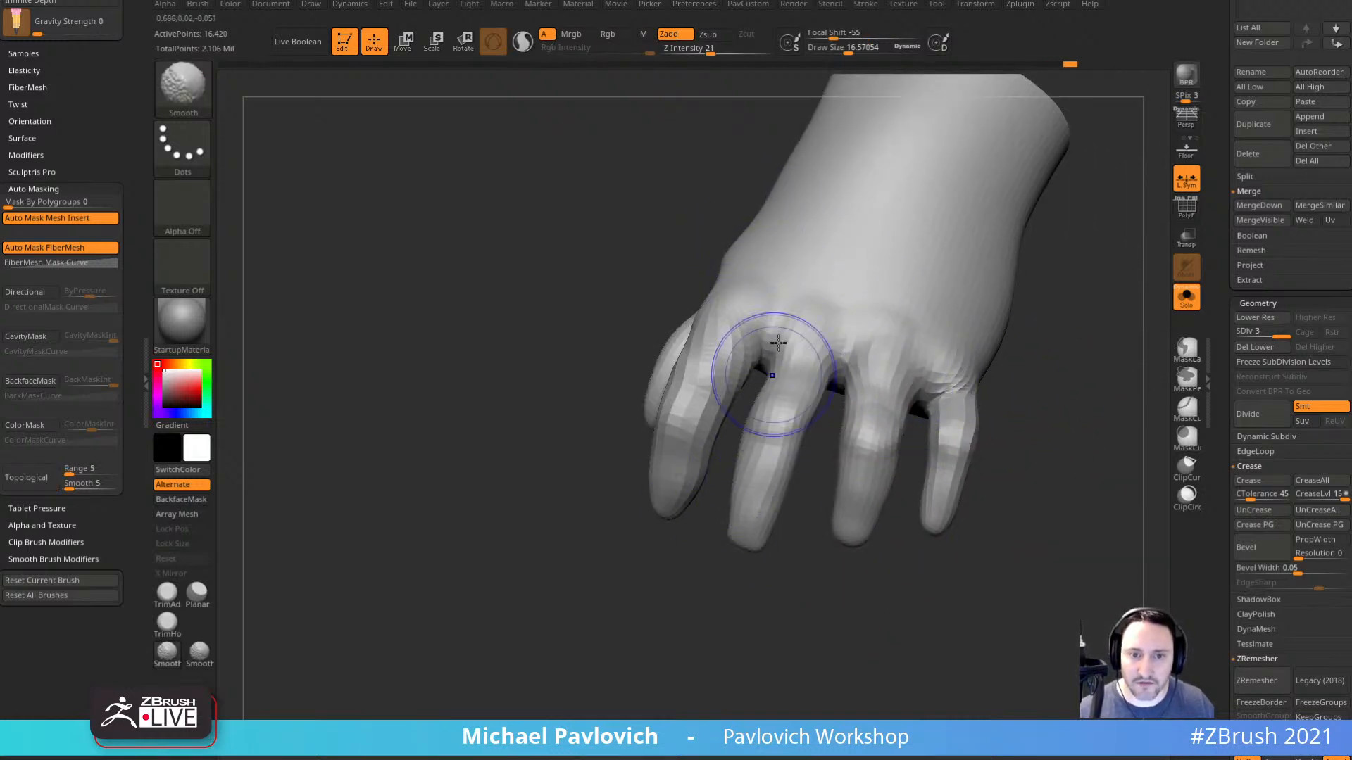
right_click_drag(824, 558, 959, 379)
left_click_drag(959, 378, 939, 370, "shift")
mouse_move(1042, 450)
right_mouse_down()
mouse_move(862, 598)
mouse_move(866, 521)
right_mouse_up()
Smooth the palm side of the fingers and the middle finger's tip.
left_click_drag(975, 542, 961, 556, "shift")
right_click_drag(824, 540, 852, 543)
mouse_move(979, 563)
left_mouse_down("shift")
mouse_move(1020, 589)
mouse_move(1024, 563)
left_mouse_up("shift")
right_click_drag(1028, 620, 961, 570)
left_click_drag(898, 514, 901, 563, "shift")
right_click_drag(979, 627, 881, 600)
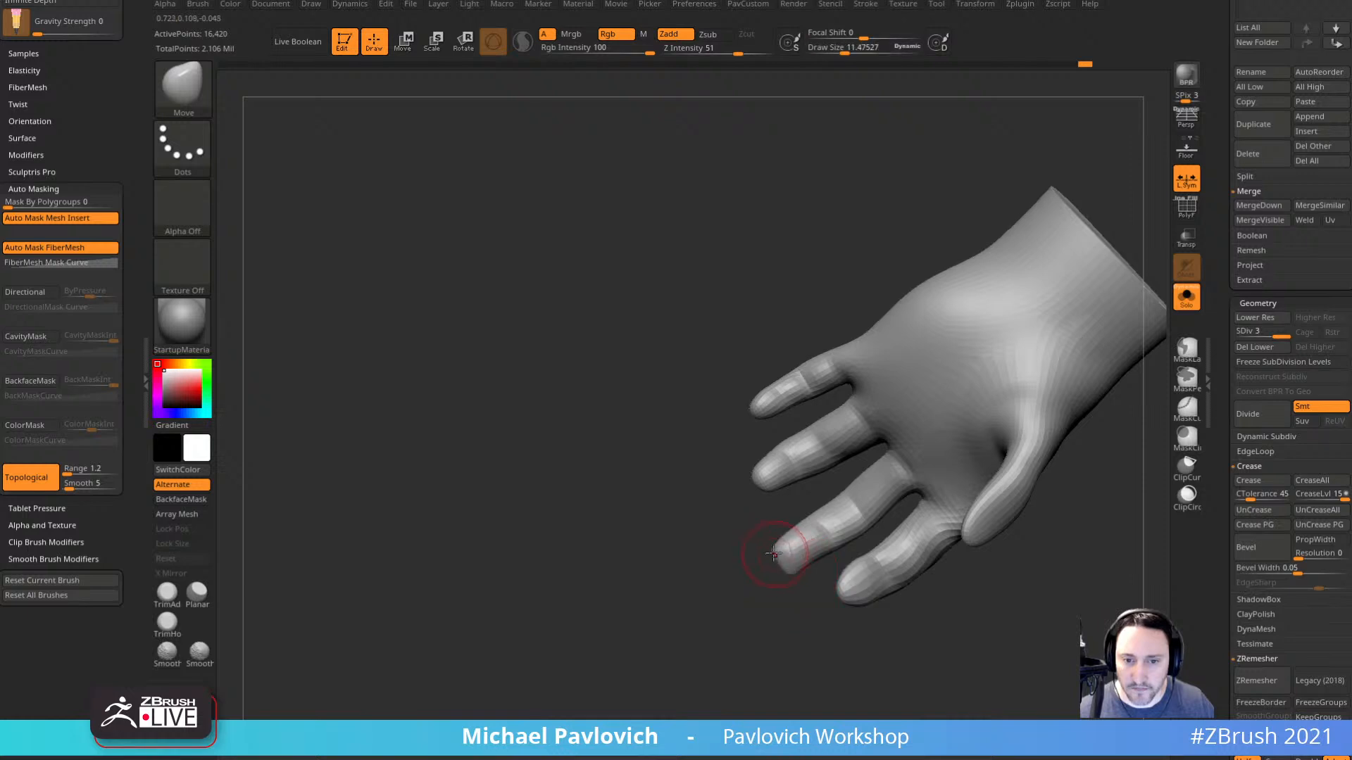
mouse_move(793, 562)
left_mouse_down("shift")
mouse_move(791, 547)
mouse_move(800, 556)
left_mouse_up("shift")
key("s")
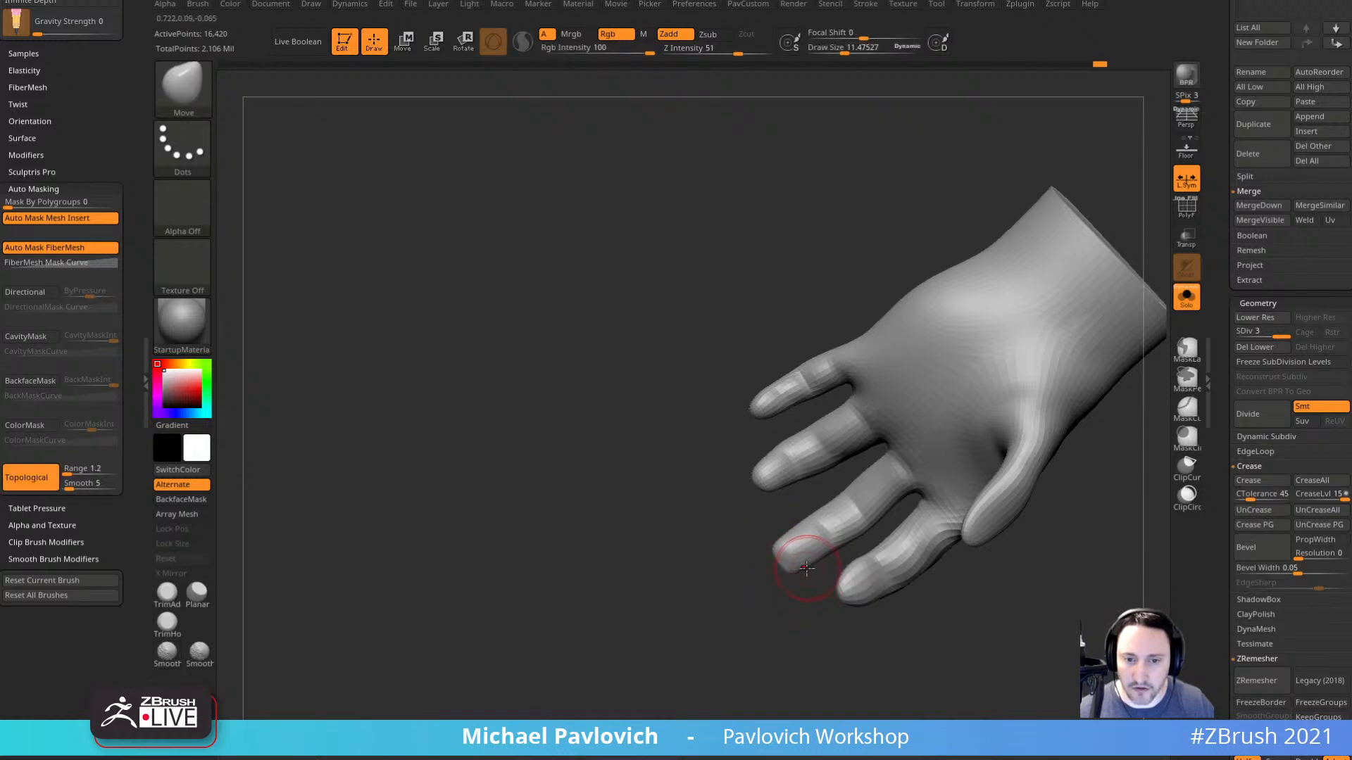
Build up the palm and the pad at the thumb's base with the Clay brush at about 18 draw size.
mouse_move(768, 488)
right_mouse_down()
mouse_move(694, 566)
mouse_move(1011, 504)
mouse_move(917, 521)
mouse_move(969, 459)
mouse_move(966, 510)
mouse_move(970, 452)
right_mouse_up()
key("2")
key("s")
left_click_drag(830, 443, 834, 443)
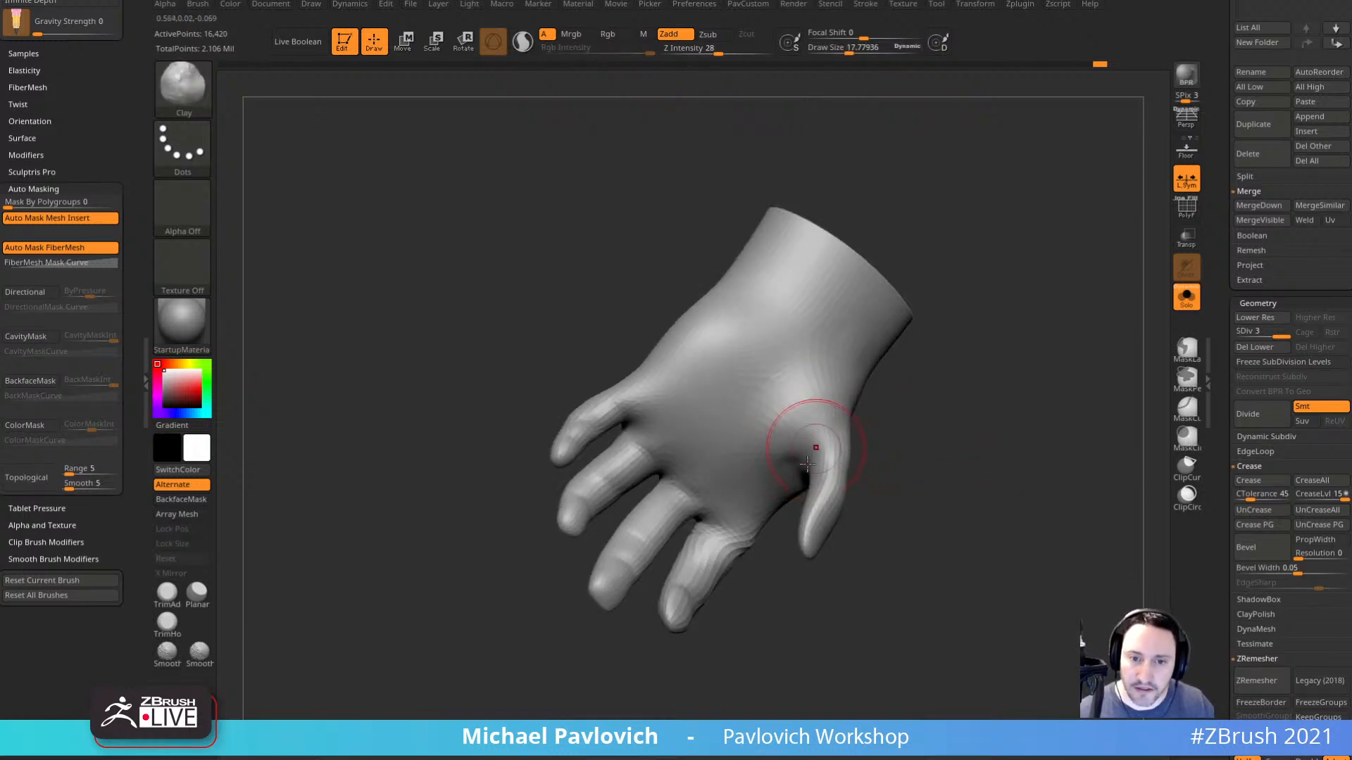
right_click_drag(807, 461, 1009, 383)
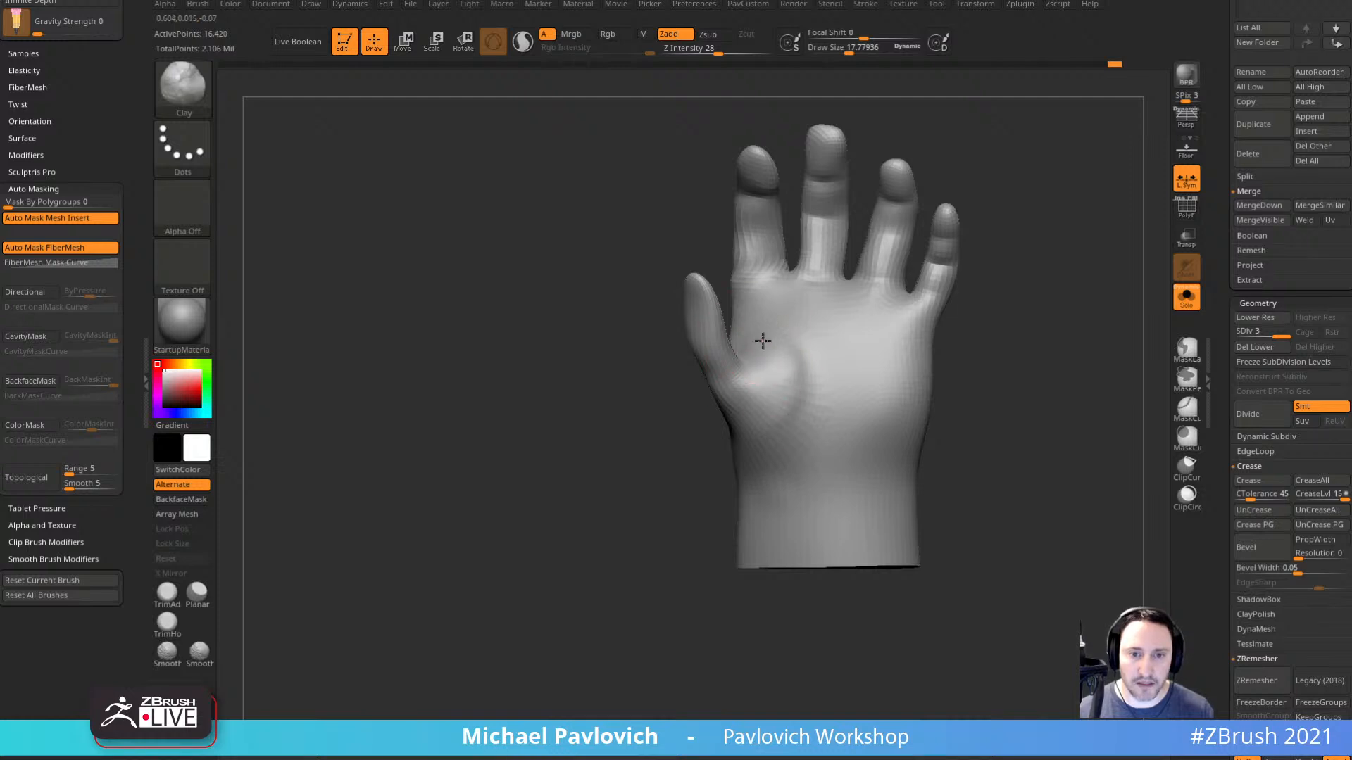
right_click_drag(1062, 344, 1056, 332)
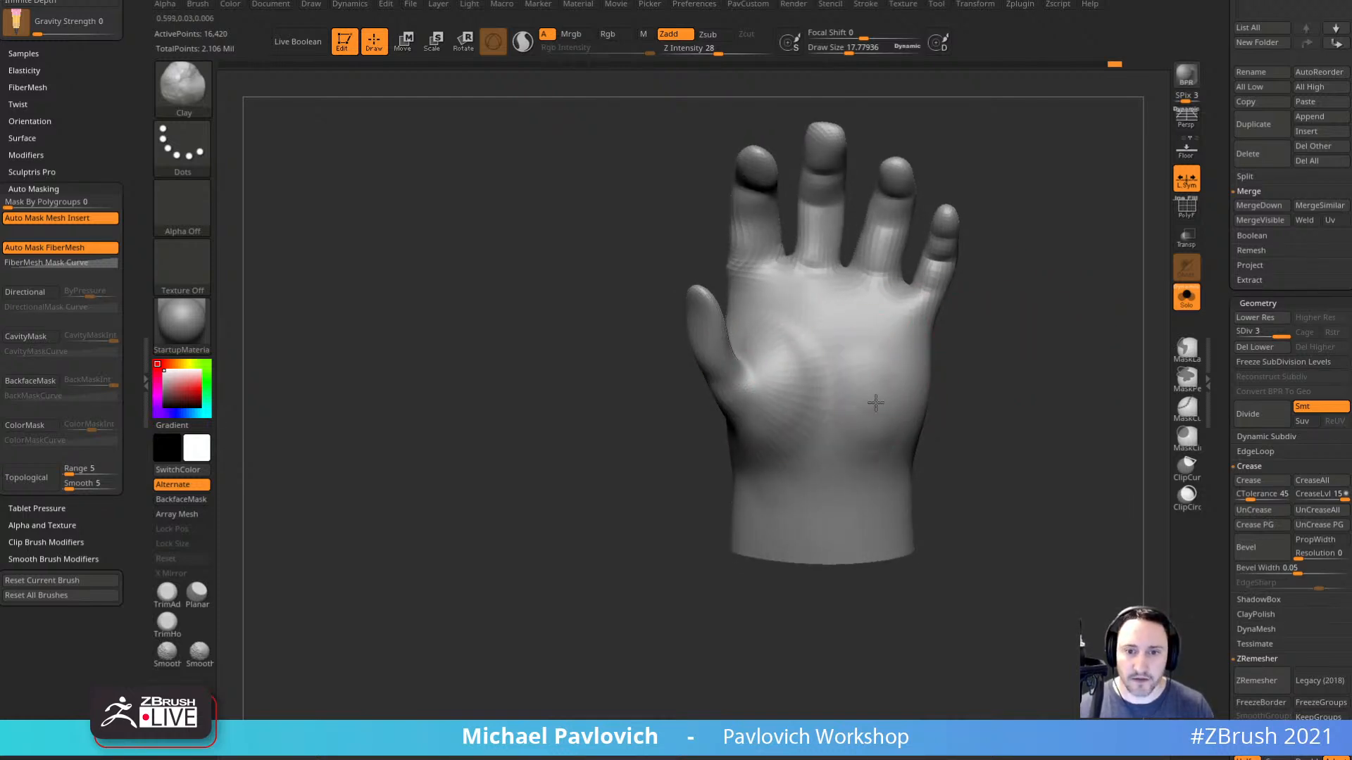
right_click_drag(911, 354, 1022, 368)
Inflate the fleshy area between the thumb and the palm with the Inflat brush.
key("b")
key("i")
key("n")
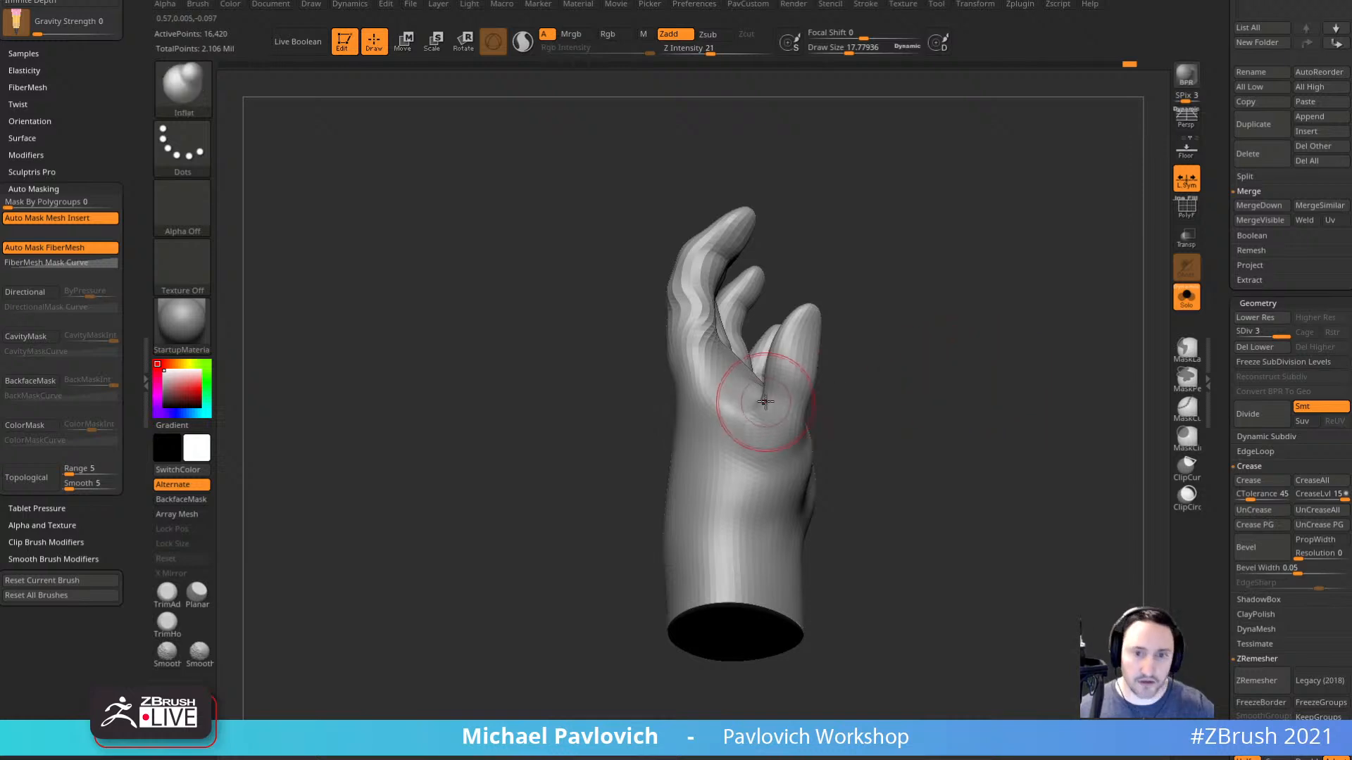
left_click_drag(883, 379, 761, 422)
key("bracketright")
mouse_move(890, 331)
left_mouse_down()
mouse_move(1132, 362)
mouse_move(863, 388)
mouse_move(772, 437)
left_mouse_up()
Add clay around the thumb's base with the Clay brush at about 22 draw size.
key("b")
key("c")
key("l")
key("s")
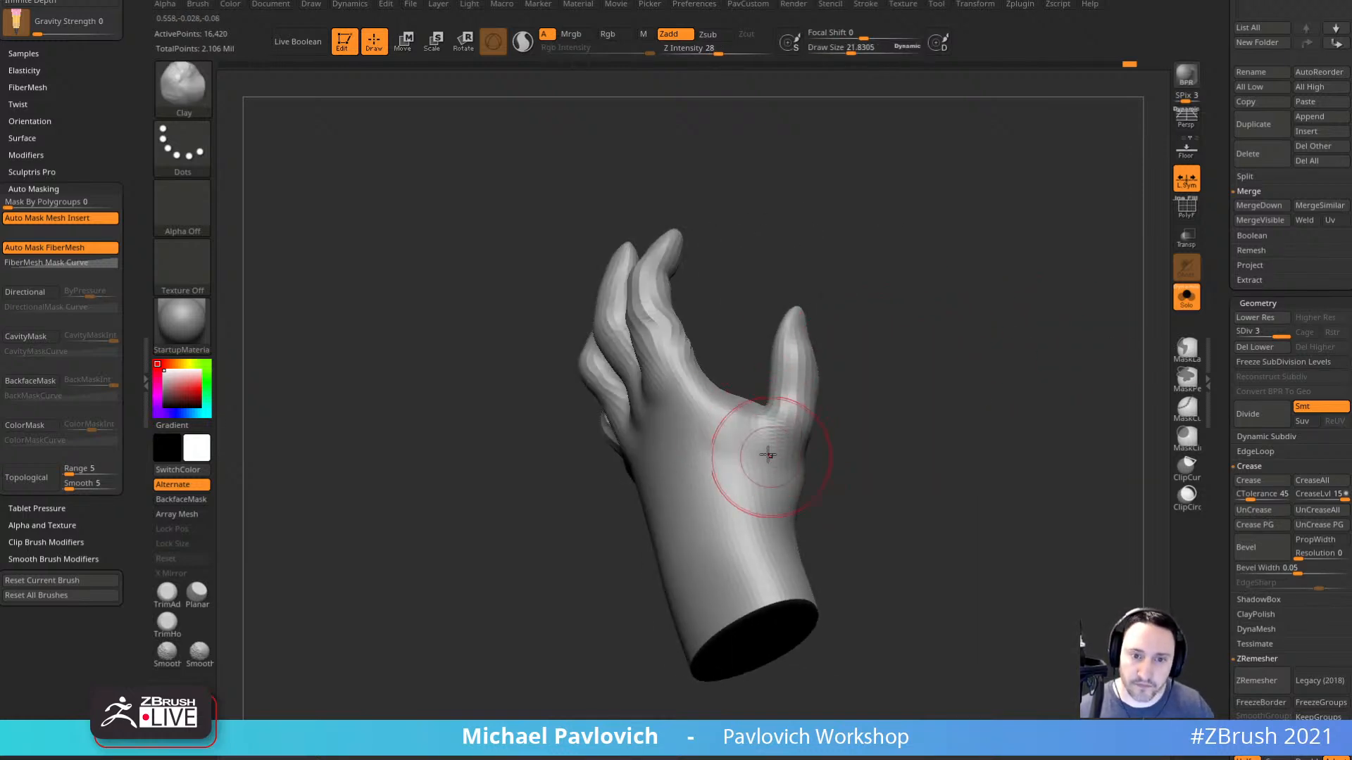
left_click_drag(870, 422, 975, 447)
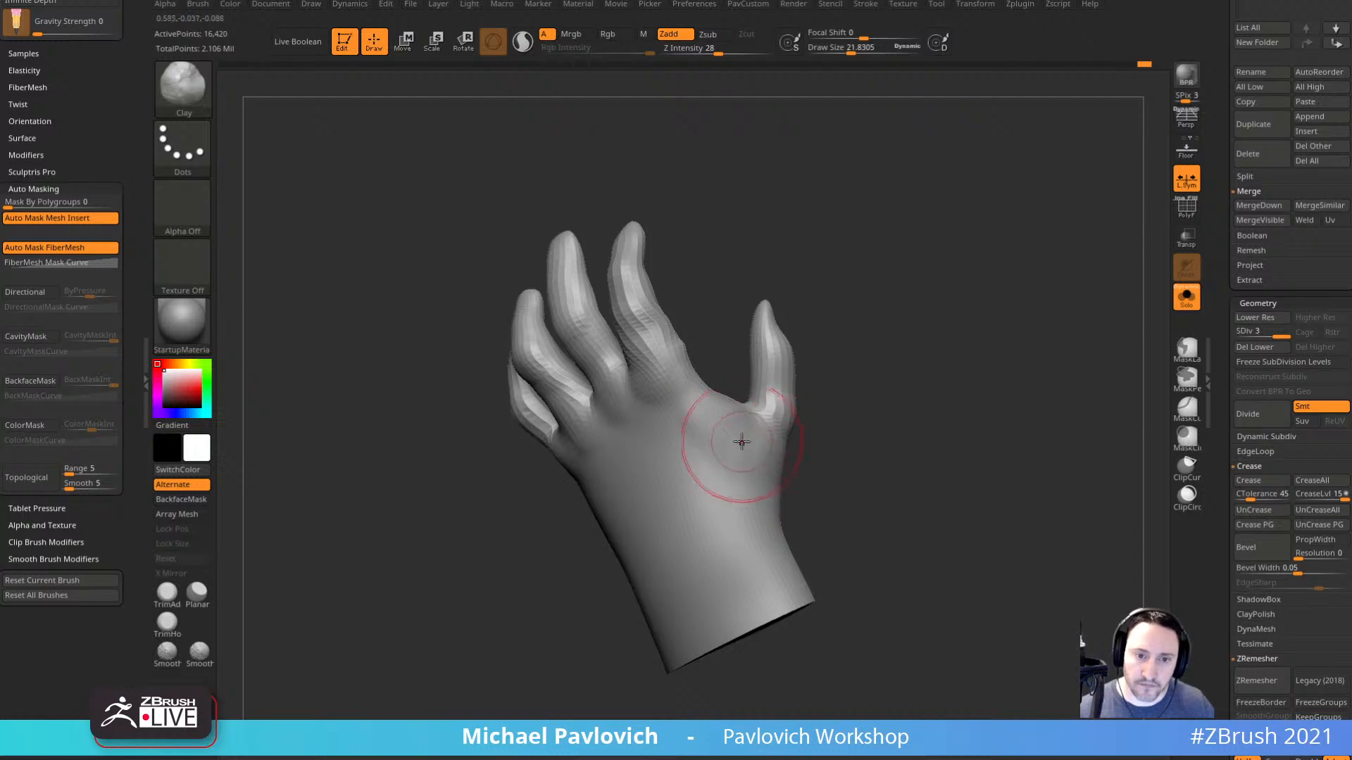
Reshape the base of the thumb and the web beside the index finger with the Move brush.
mouse_move(873, 415)
left_mouse_down()
mouse_move(915, 411)
mouse_move(873, 408)
mouse_move(898, 456)
left_mouse_up()
key("b")
key("m")
key("t")
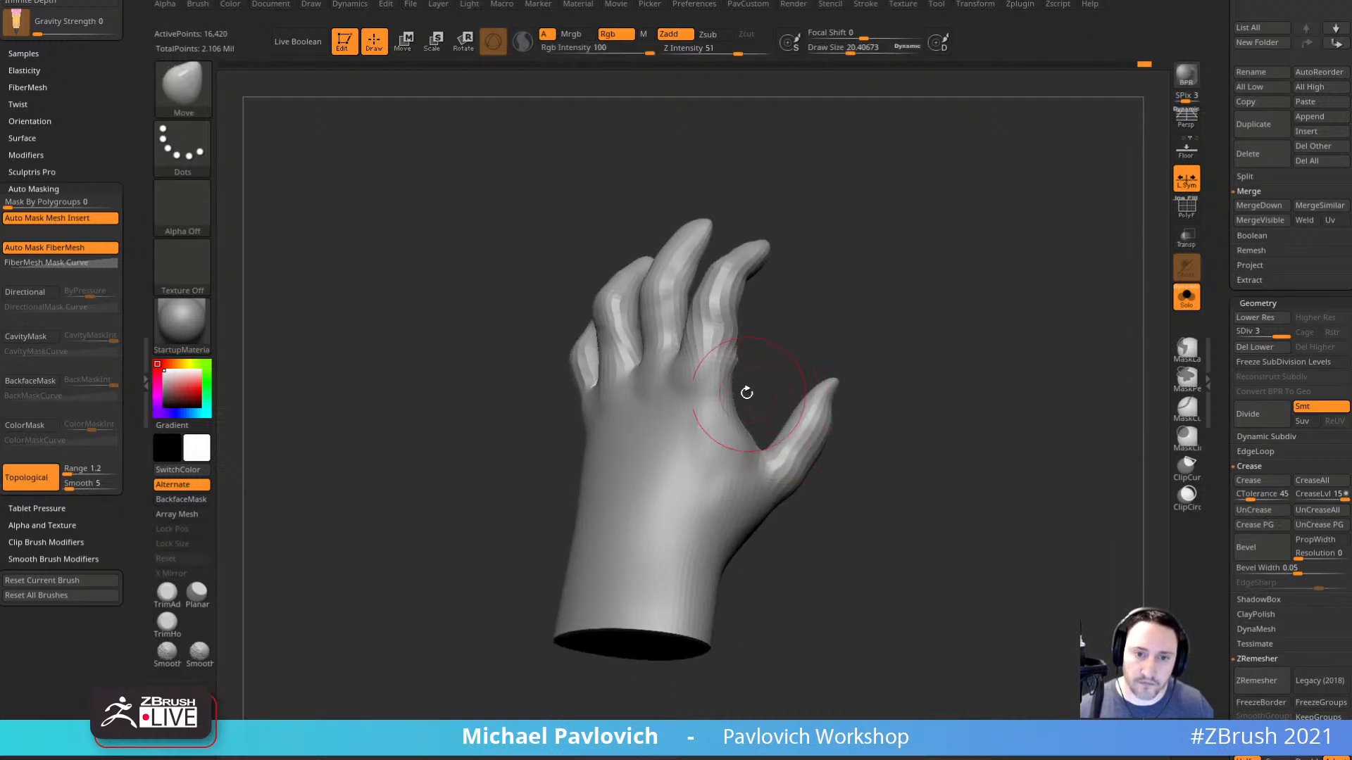
mouse_move(746, 392)
left_mouse_down()
mouse_move(914, 347)
mouse_move(767, 436)
left_mouse_up()
mouse_move(853, 345)
left_mouse_down()
mouse_move(765, 420)
mouse_move(935, 437)
mouse_move(910, 440)
mouse_move(886, 398)
left_mouse_up()
Build up the fleshy base of the thumb with the Clay brush at a draw size of about 34.
key("b")
key("c")
key("l")
key("s")
left_click_drag(726, 456, 735, 456)
left_click_drag(904, 461, 803, 478)
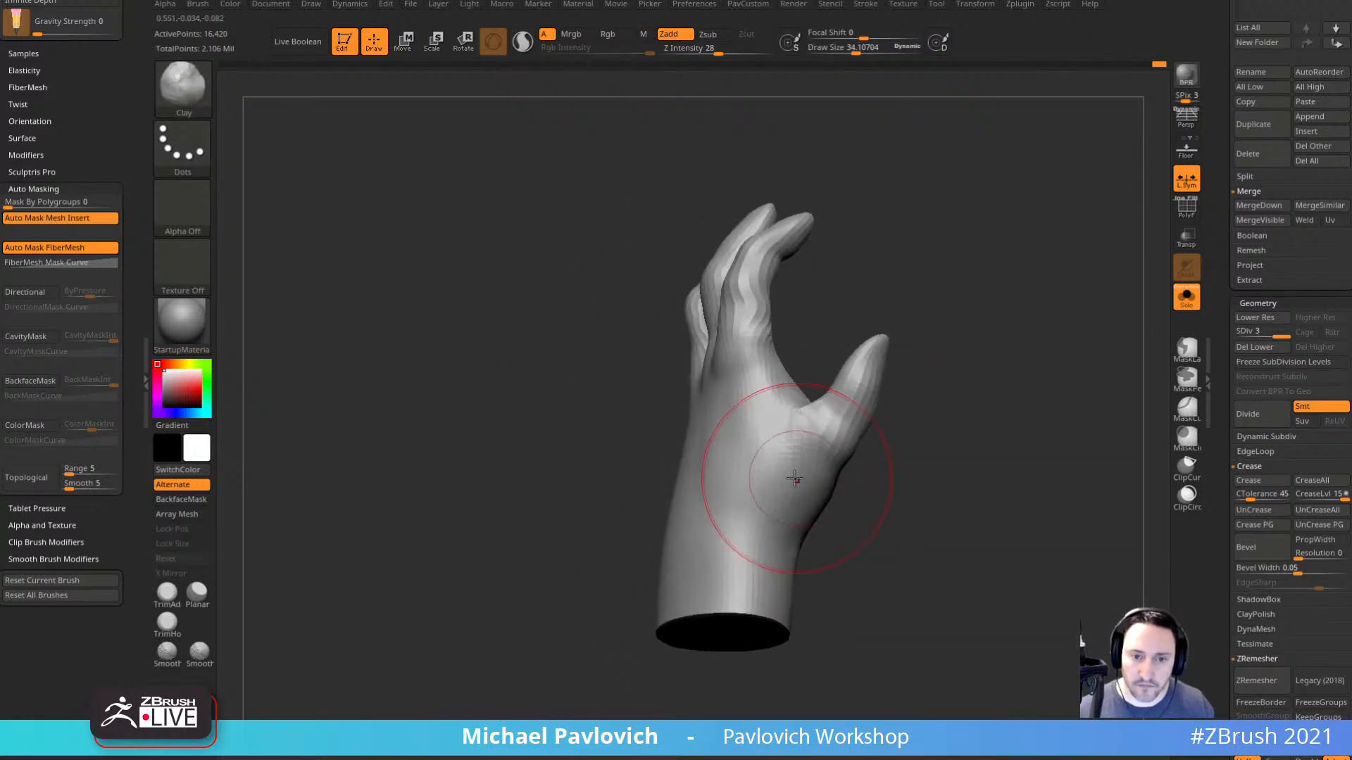
left_click_drag(907, 471, 807, 499)
Adjust the thumb's shape and tilt with the Move brush at a draw size of about 11.
key("s")
mouse_move(1038, 428)
left_mouse_down()
mouse_move(1056, 540)
mouse_move(998, 499)
mouse_move(1035, 423)
mouse_move(1015, 450)
mouse_move(988, 404)
mouse_move(890, 369)
mouse_move(805, 368)
left_mouse_up()
key("b")
key("m")
key("v")
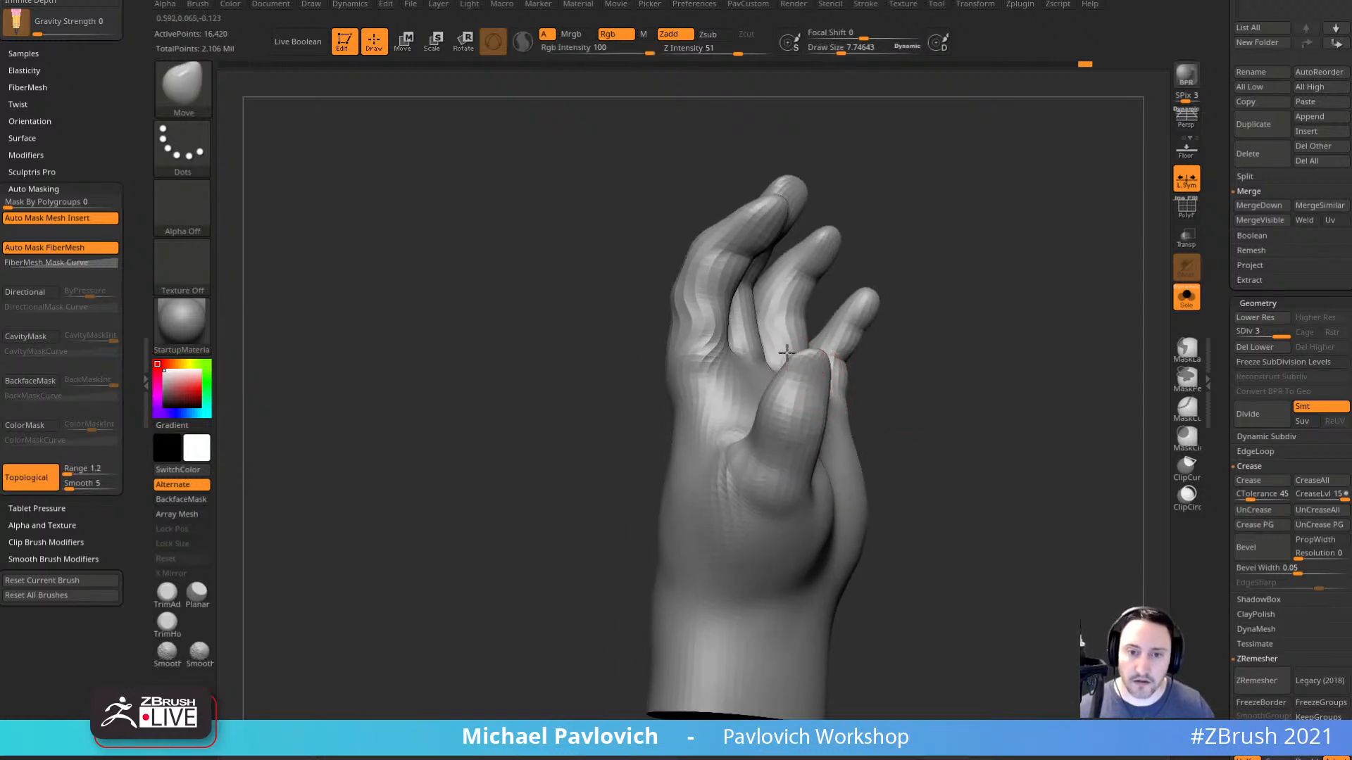
left_click_drag(889, 357, 825, 361)
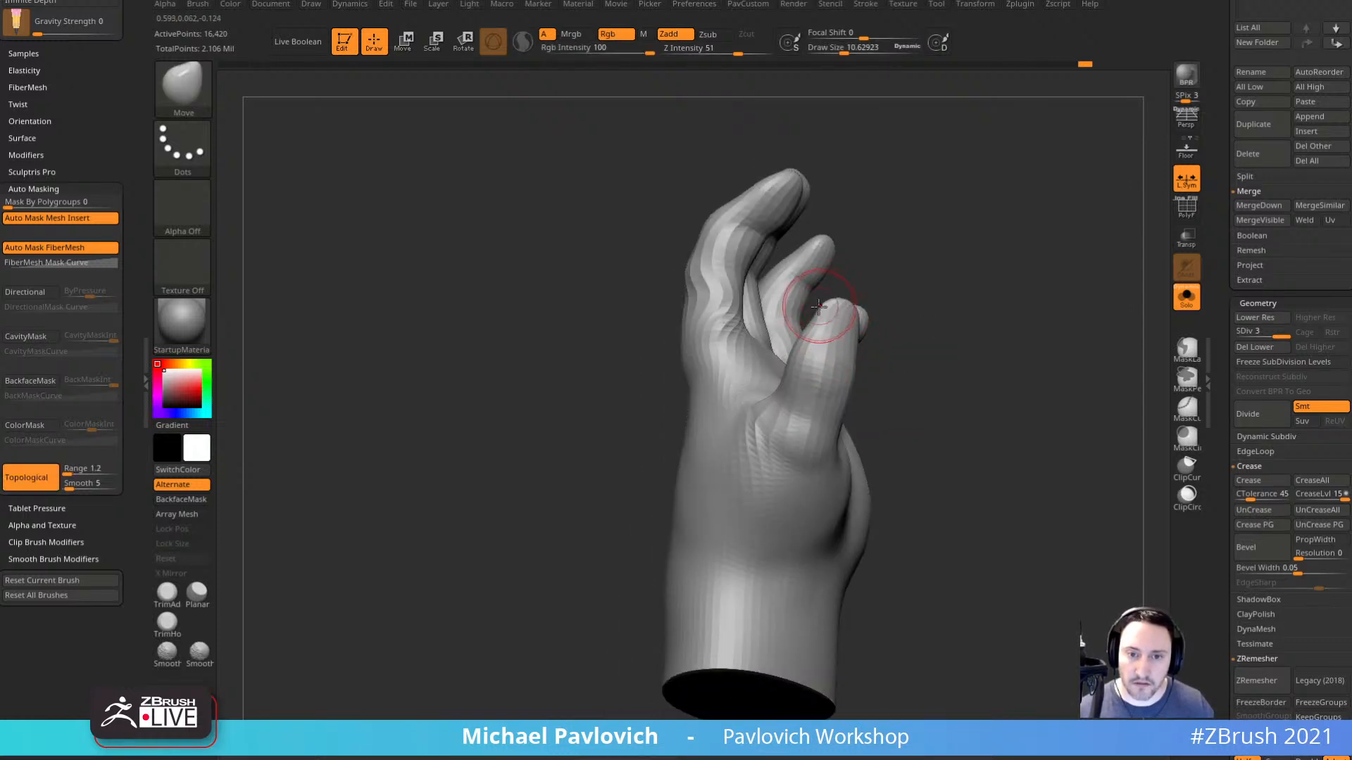
mouse_move(884, 311)
left_mouse_down()
mouse_move(853, 315)
mouse_move(863, 293)
mouse_move(839, 340)
mouse_move(816, 340)
left_mouse_up()
Add volume to the thumb and the web beside it with the Clay brush.
key("b")
key("c")
key("l")
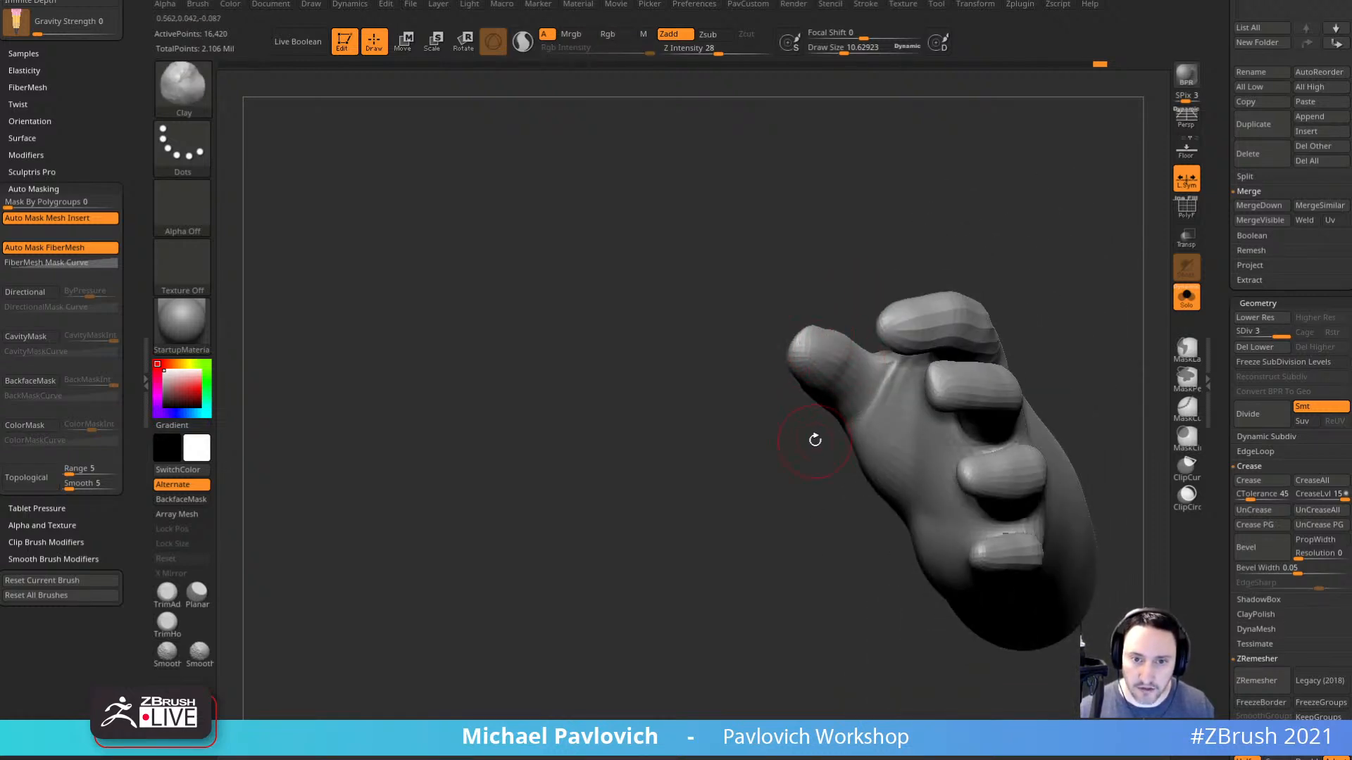
left_click_drag(815, 440, 823, 353)
left_click_drag(769, 487, 773, 423)
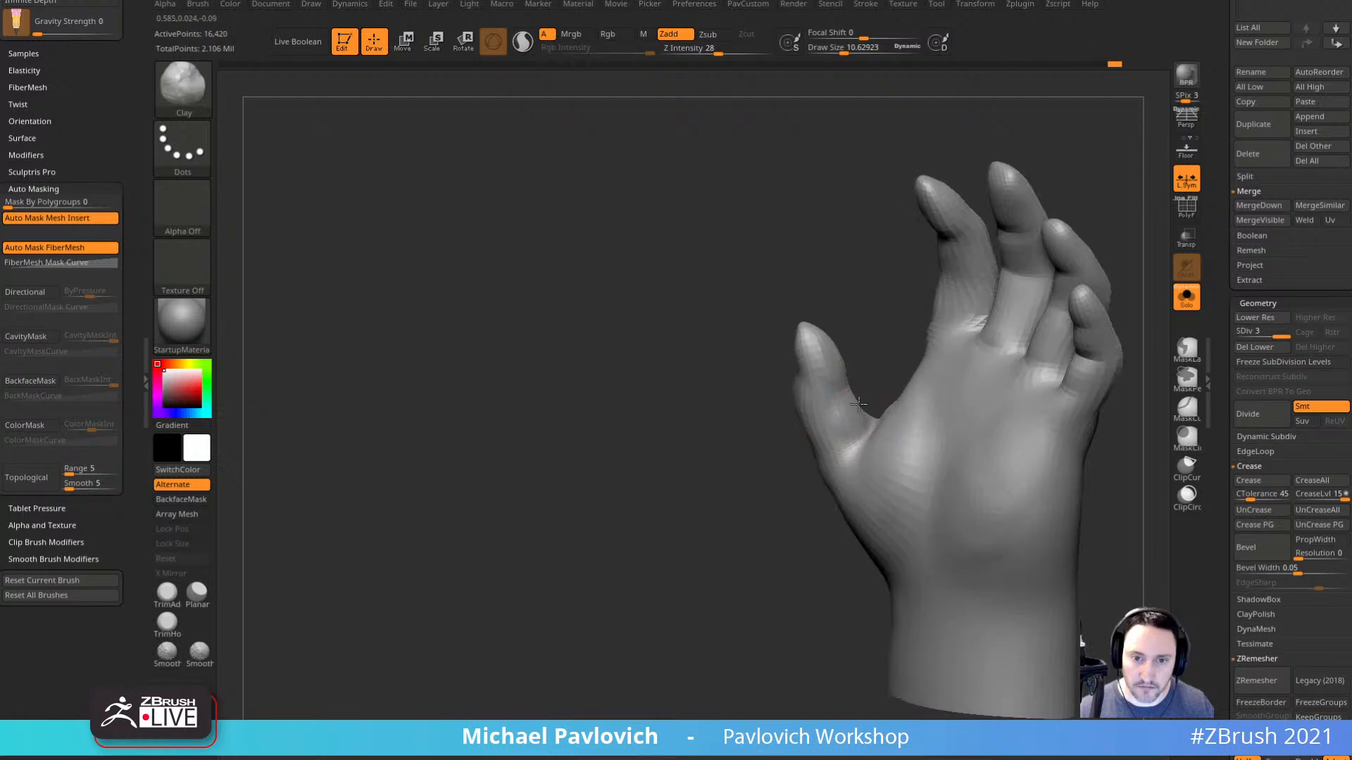
left_click_drag(869, 329, 851, 392)
Display the whole figure again and select the Standard brush at a draw size of about 27.
mouse_move(773, 518)
left_mouse_down()
mouse_move(791, 447)
mouse_move(1021, 457)
mouse_move(1062, 344)
mouse_move(1037, 507)
mouse_move(992, 589)
left_mouse_up()
left_click(1186, 298)
mouse_move(552, 563)
left_mouse_down("alt")
mouse_move(551, 498)
mouse_move(1053, 332)
mouse_move(1056, 416)
mouse_move(1030, 407)
mouse_move(1046, 466)
left_mouse_up("alt")
key("b")
key("s")
key("t")
key("s")
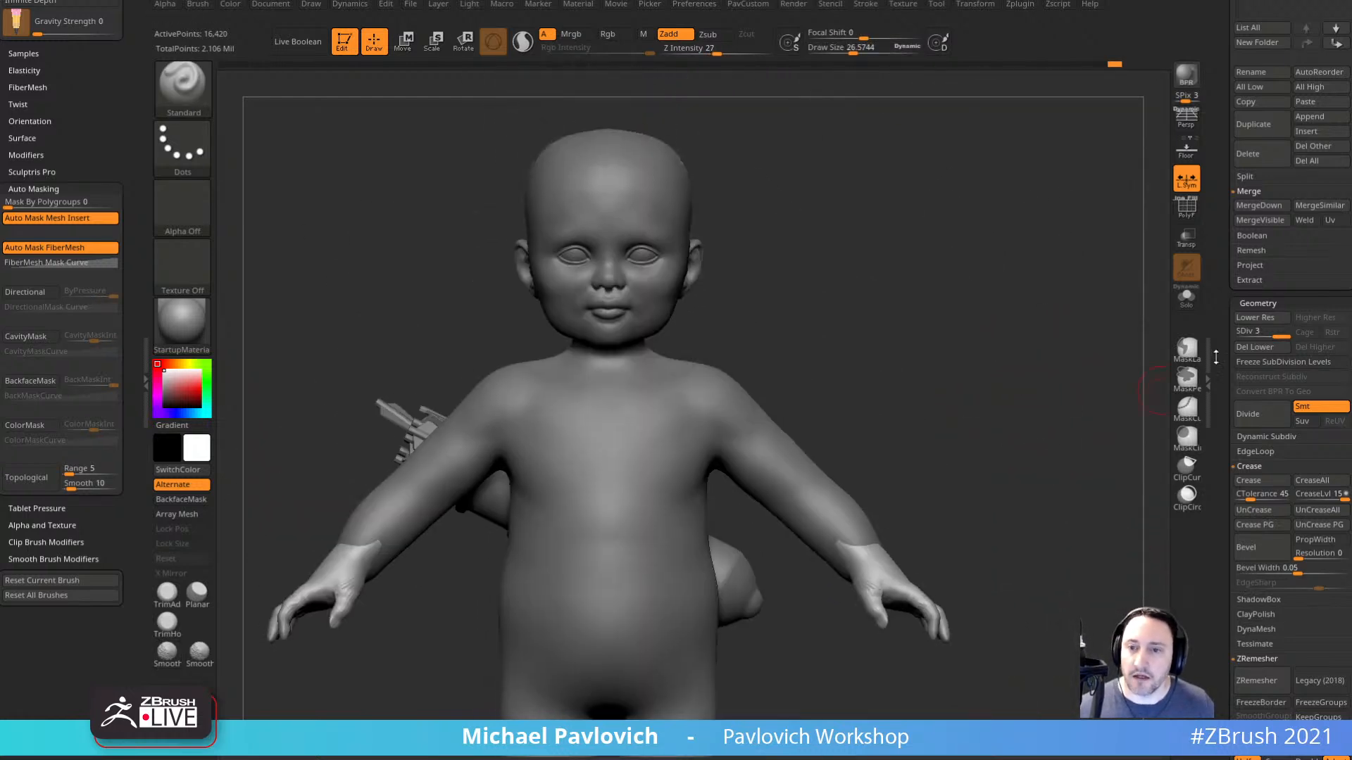
Move the hands subtool Skin_ZSphere_1 below the body Skin_ZSphere_4 and merge the two into one subtool.
left_click_drag(1223, 357, 1225, 525)
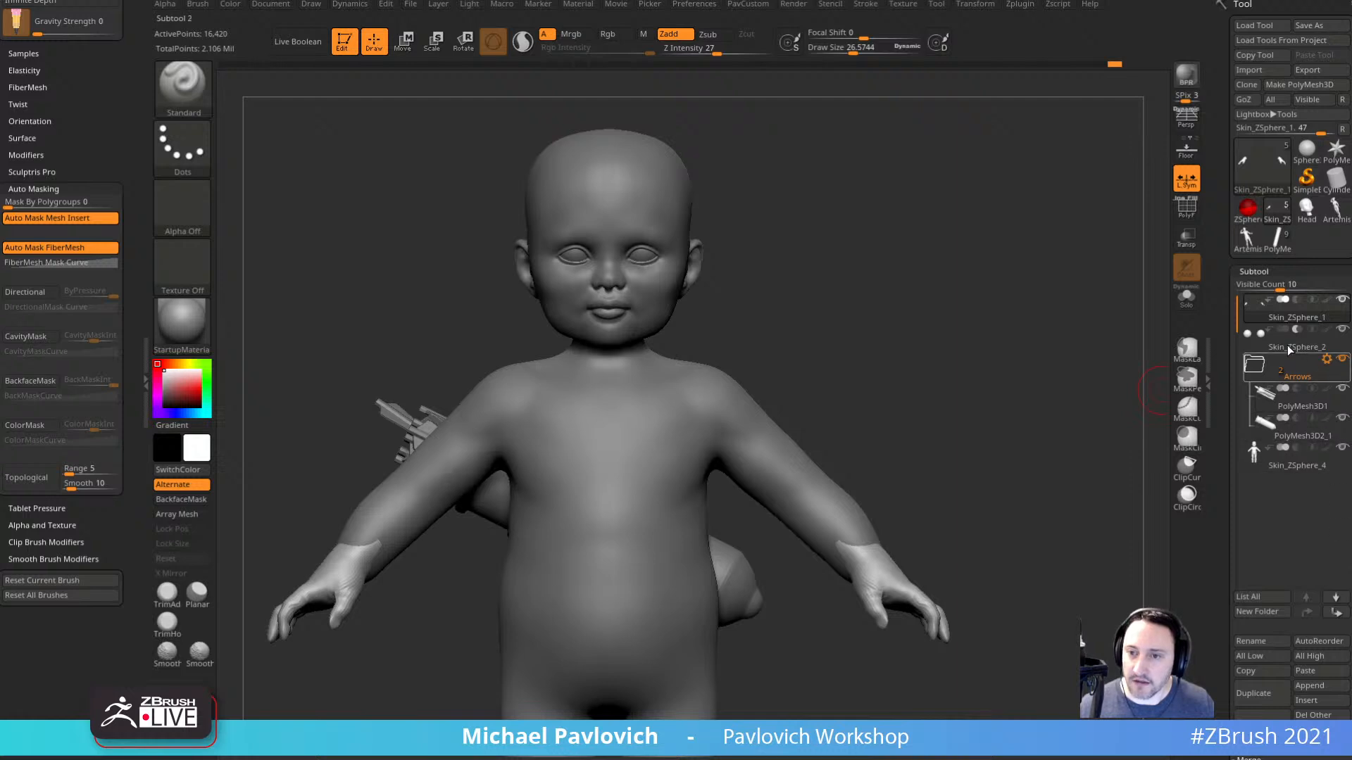
left_click(1335, 598, "shift")
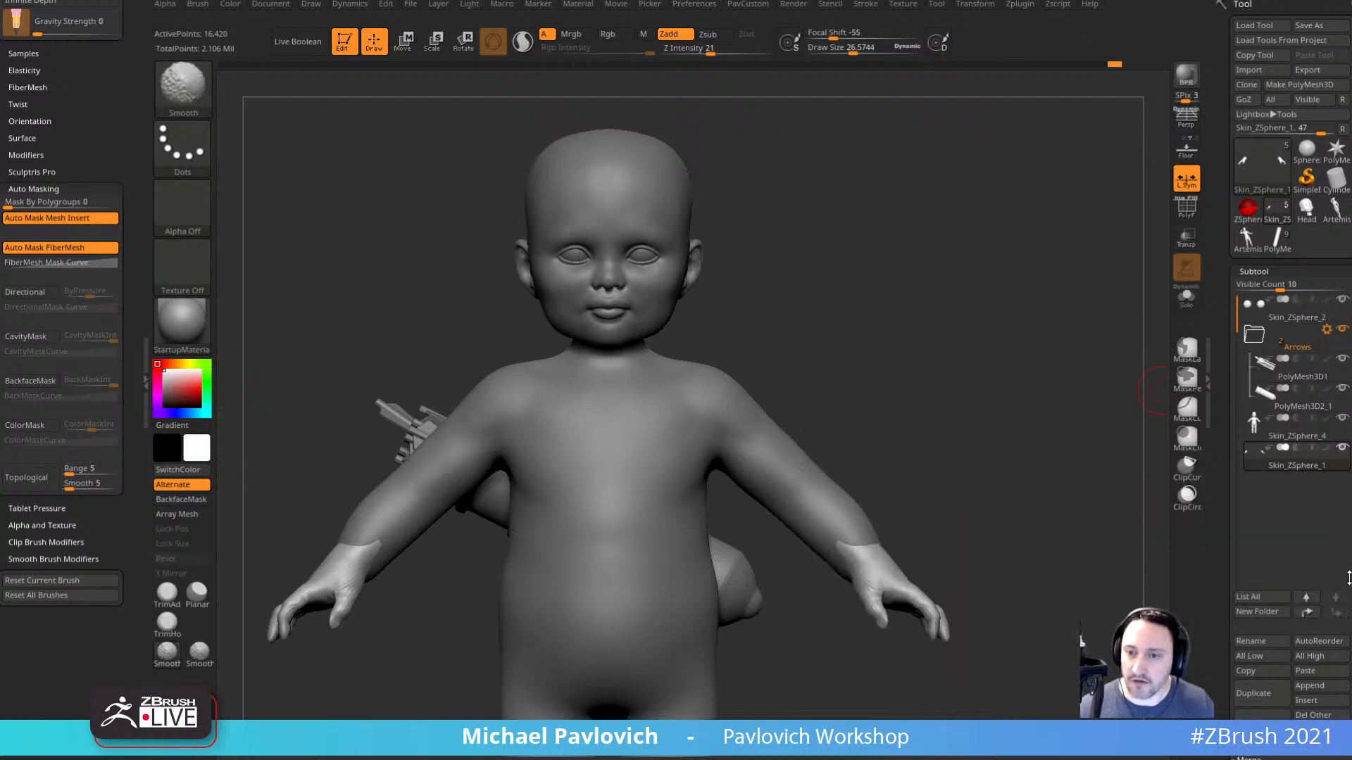
left_click(1297, 436)
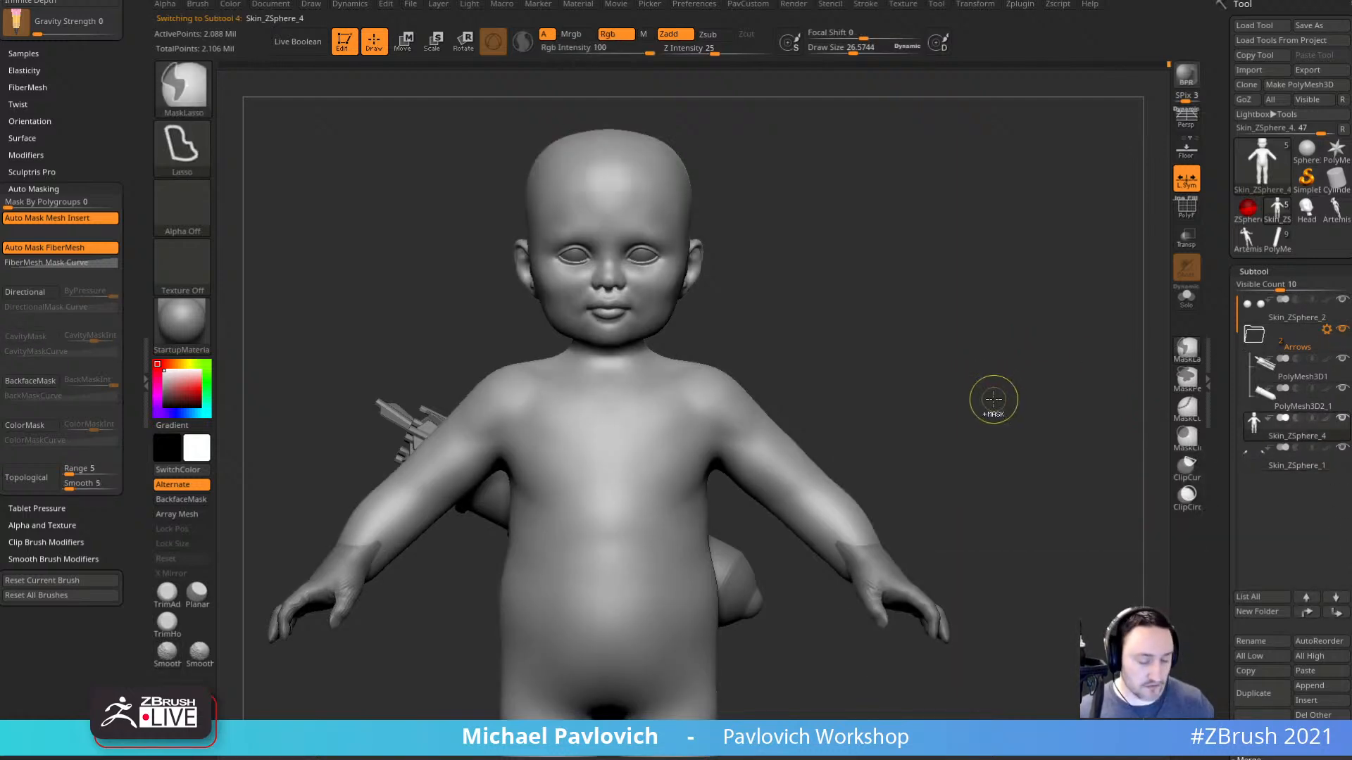
key("ctrl+e")
Raise the Smooth brush's intensity to 100 and smooth the seams where the hands meet the forearms.
left_click_drag(894, 494, 993, 498)
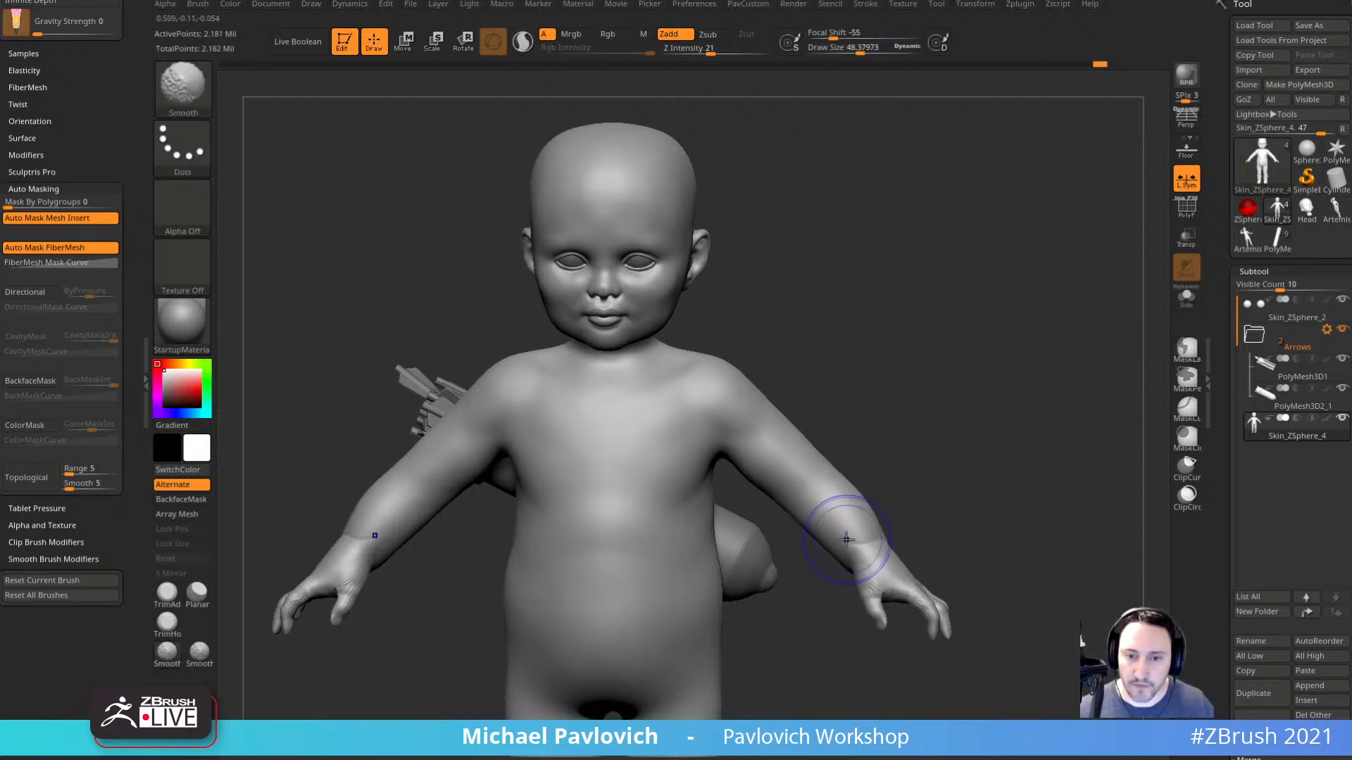
left_click_drag(984, 523, 974, 446, "alt")
left_click(770, 53)
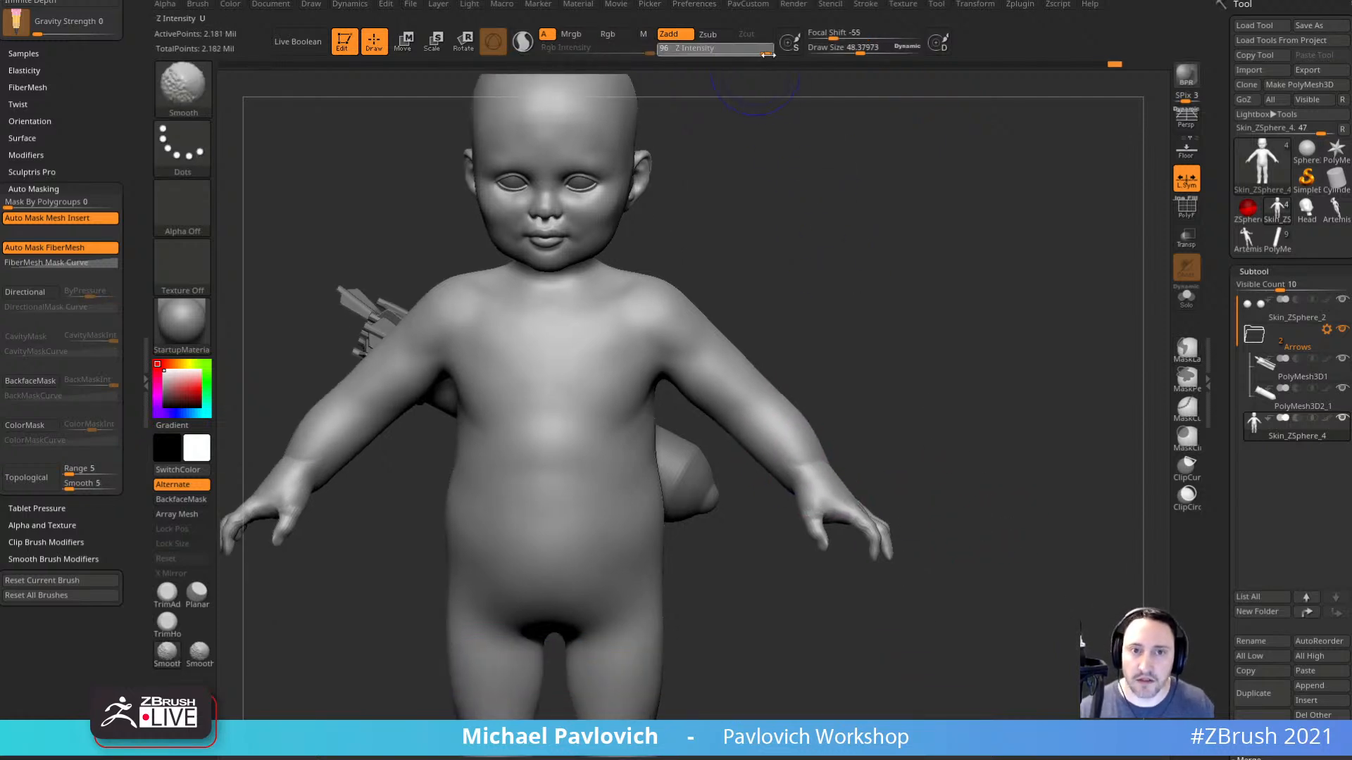
left_click_drag(1014, 352, 937, 437)
left_click_drag(834, 481, 891, 447, "shift")
mouse_move(958, 416)
left_mouse_down()
mouse_move(894, 461)
mouse_move(890, 445)
mouse_move(992, 492)
left_mouse_up()
key("s")
left_click_drag(860, 532, 850, 547, "shift")
Smooth the remaining wrist transition around the side and underside of the arm.
left_click_drag(962, 516, 953, 459)
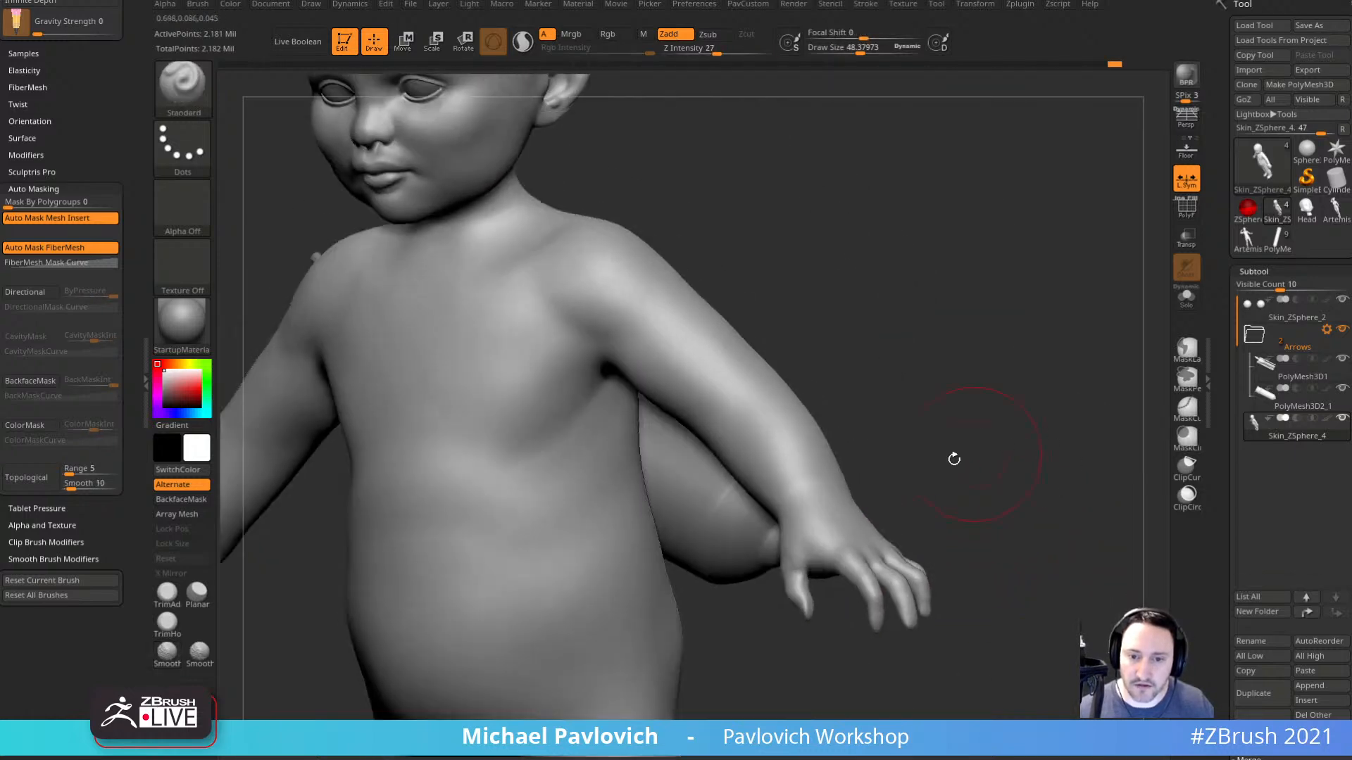
left_click_drag(850, 546, 800, 550, "shift")
mouse_move(888, 473)
left_mouse_down()
mouse_move(992, 468)
mouse_move(926, 473)
mouse_move(843, 431)
left_mouse_up()
left_click_drag(888, 405, 932, 356)
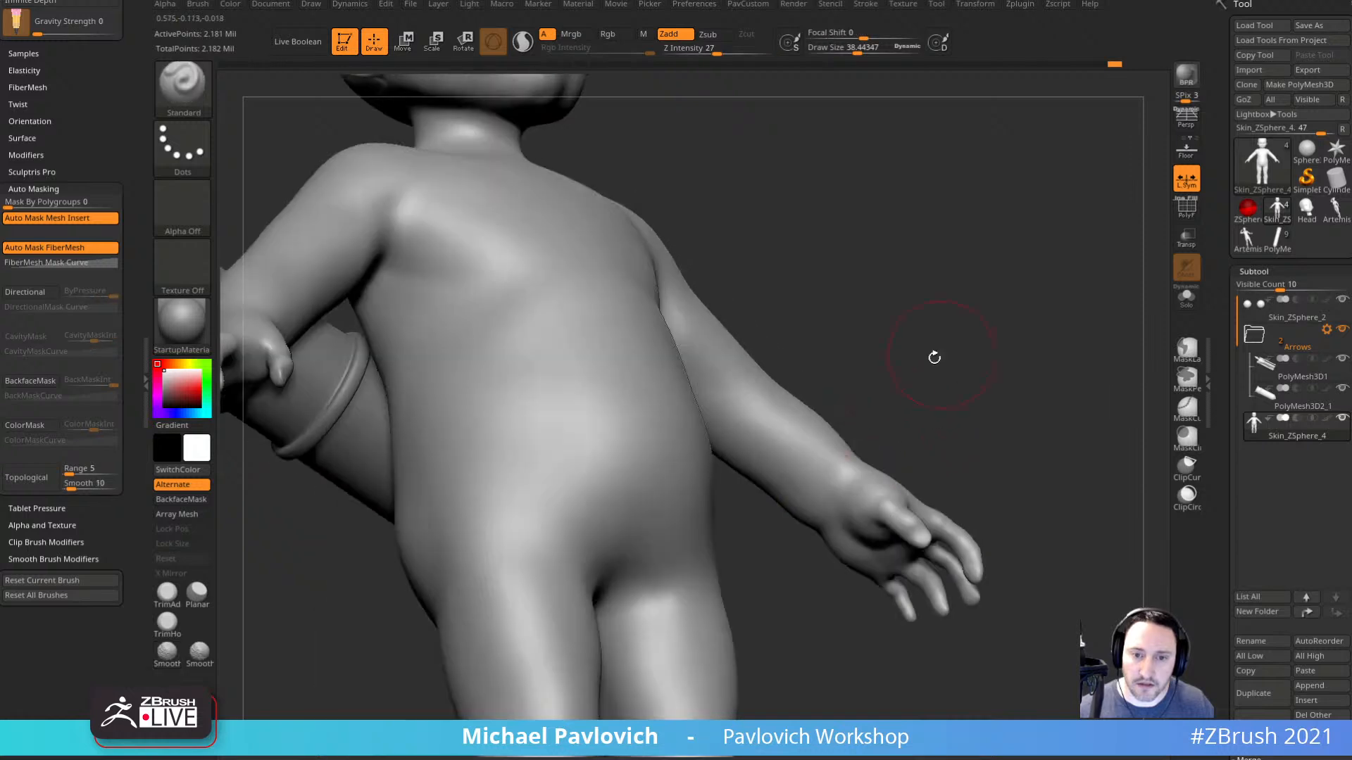
left_click_drag(854, 473, 824, 490, "shift")
mouse_move(978, 336)
left_mouse_down()
mouse_move(954, 368)
mouse_move(959, 386)
left_mouse_up()
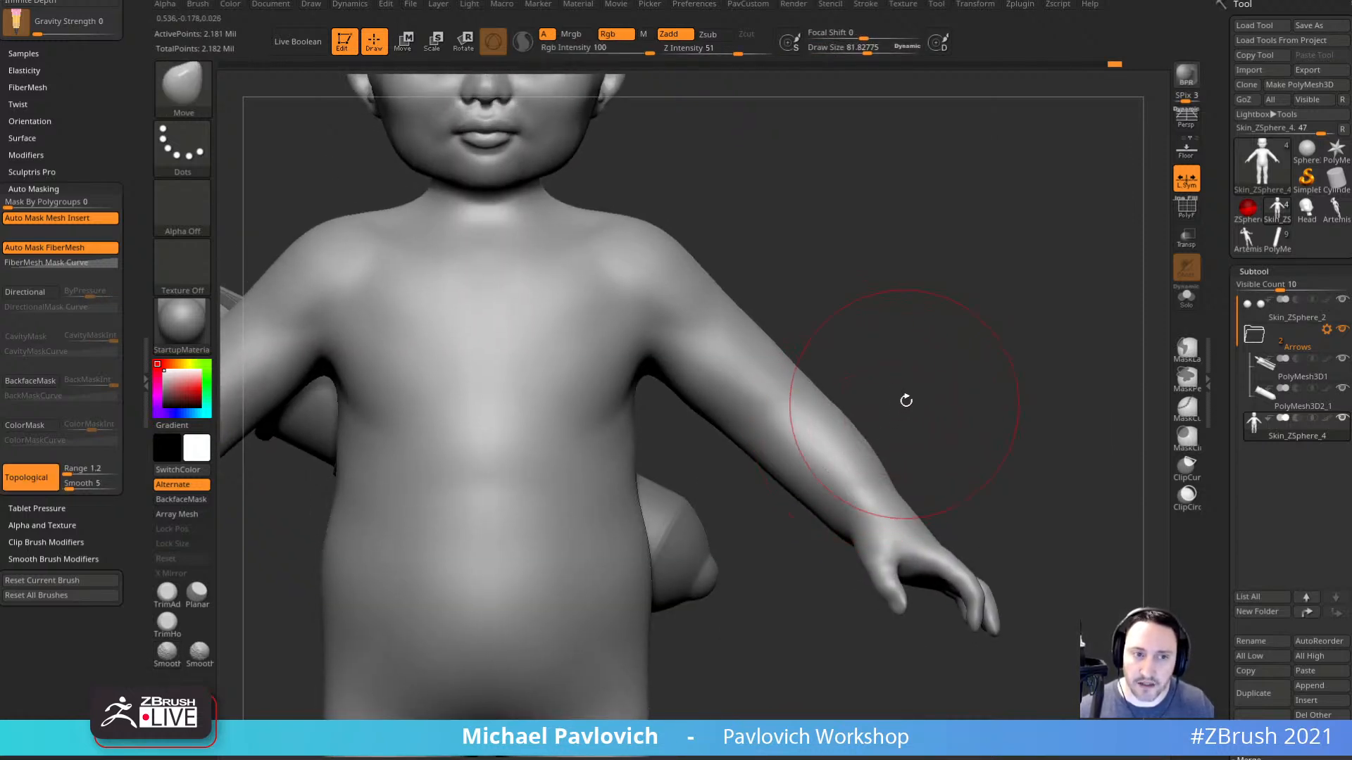
Disable topological masking for the Move brush and reshape the lower forearm at a draw size of about 74.
left_click(51, 477)
left_click_drag(932, 398, 953, 450, "alt")
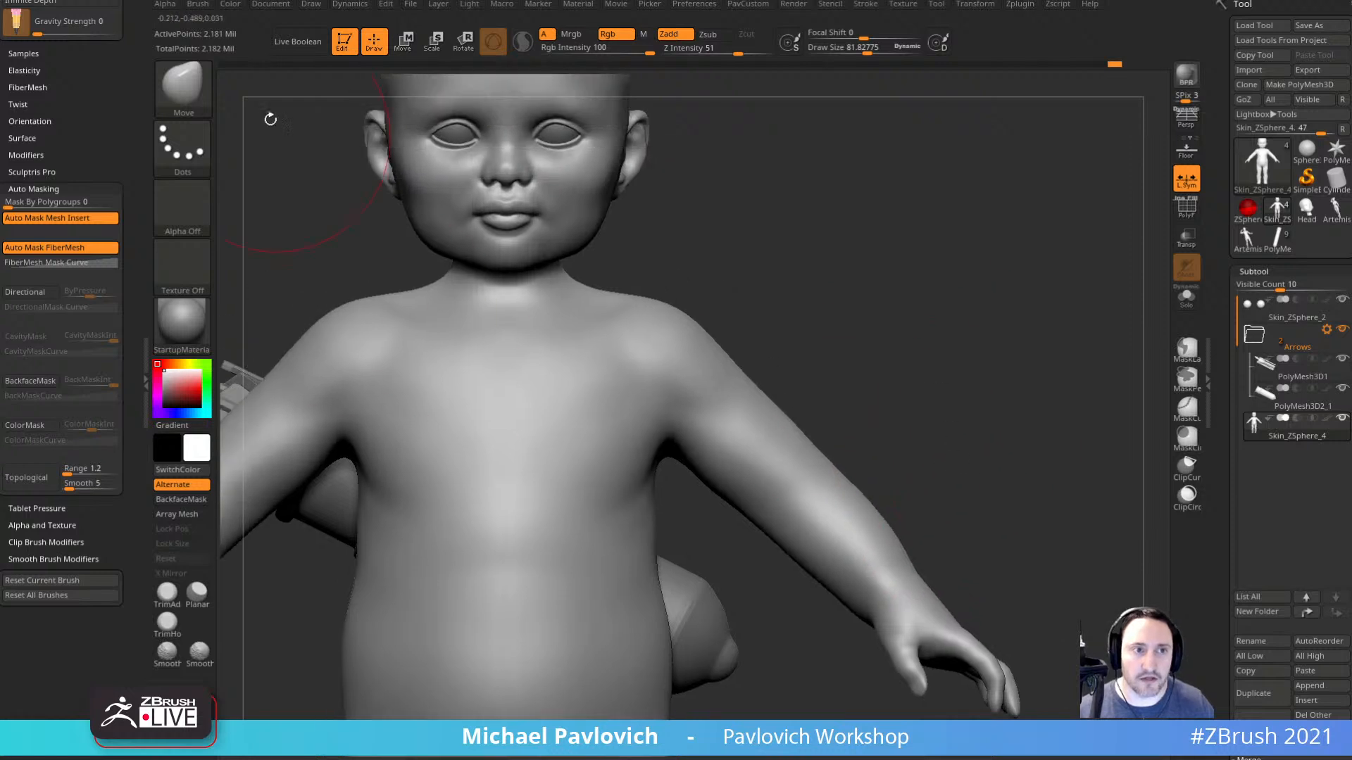
key("s")
left_click_drag(903, 554, 845, 574)
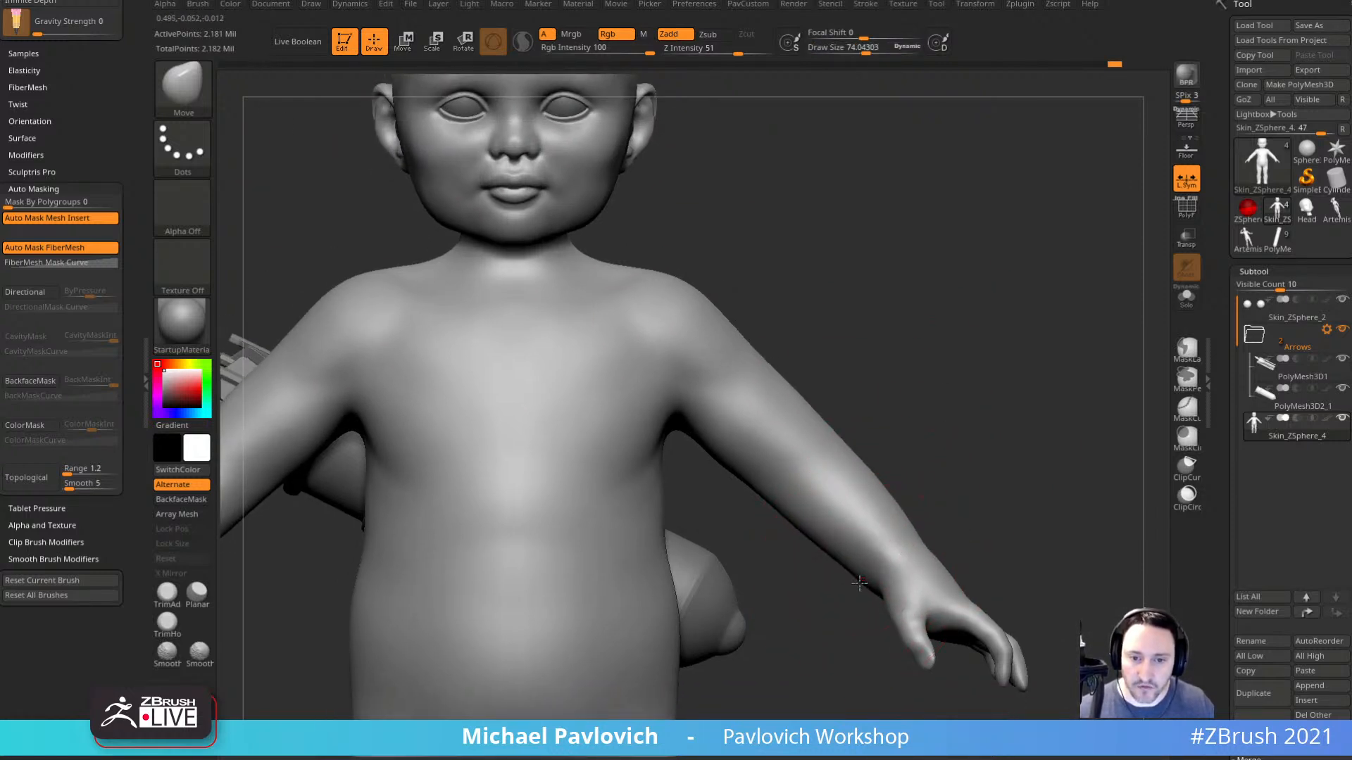
Select the Standard brush at a draw size of about 36 and isolate the body from the other subtools.
left_click_drag(956, 494, 1025, 384)
key("s")
left_click_drag(1004, 461, 1002, 464)
key("b")
key("s")
key("t")
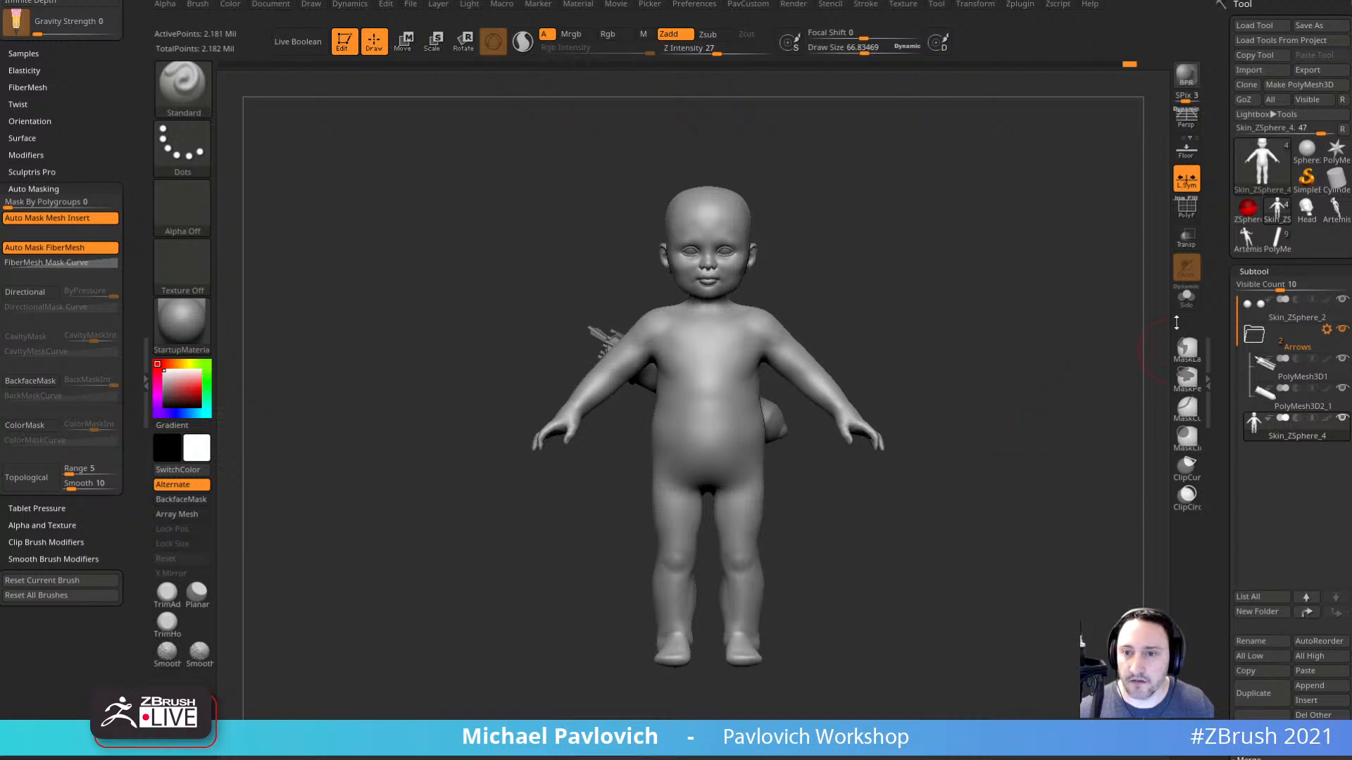
left_click(1185, 300)
mouse_move(1064, 386)
left_mouse_down("alt")
mouse_move(1035, 359)
mouse_move(1046, 425)
left_mouse_up("alt")
key("s")
left_click_drag(1046, 426, 1040, 425)
mouse_move(1045, 426)
left_mouse_down("alt")
mouse_move(1044, 404)
mouse_move(1044, 454)
left_mouse_up("alt")
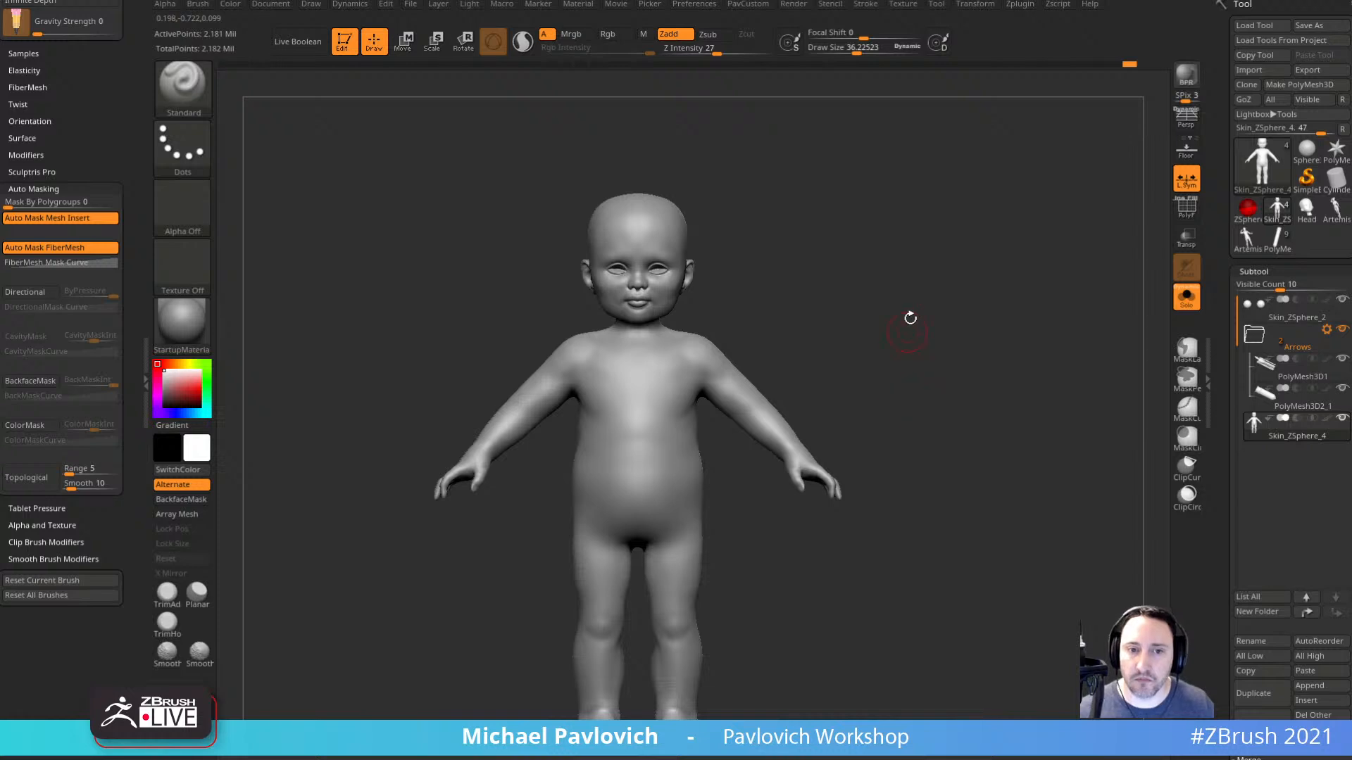
Examine the isolated body's proportions from several angles, with the brush reduced to a draw size of about 13.
mouse_move(911, 319)
left_mouse_down("alt")
mouse_move(878, 221)
mouse_move(909, 330)
left_mouse_up("alt")
key("s")
left_click_drag(692, 419, 685, 418)
mouse_move(851, 367)
left_mouse_down("alt")
mouse_move(851, 450)
mouse_move(938, 435)
mouse_move(934, 444)
left_mouse_up("alt")
key("s")
left_click_drag(857, 428, 852, 429)
left_click_drag(852, 429, 872, 429, "alt")
mouse_move(1061, 526)
left_mouse_down("alt")
mouse_move(922, 219)
mouse_move(995, 383)
mouse_move(960, 332)
left_mouse_up("alt")
key("s")
mouse_move(960, 332)
left_mouse_down("alt")
mouse_move(941, 323)
mouse_move(1011, 319)
left_mouse_up("alt")
left_click_drag(1012, 319, 977, 338)
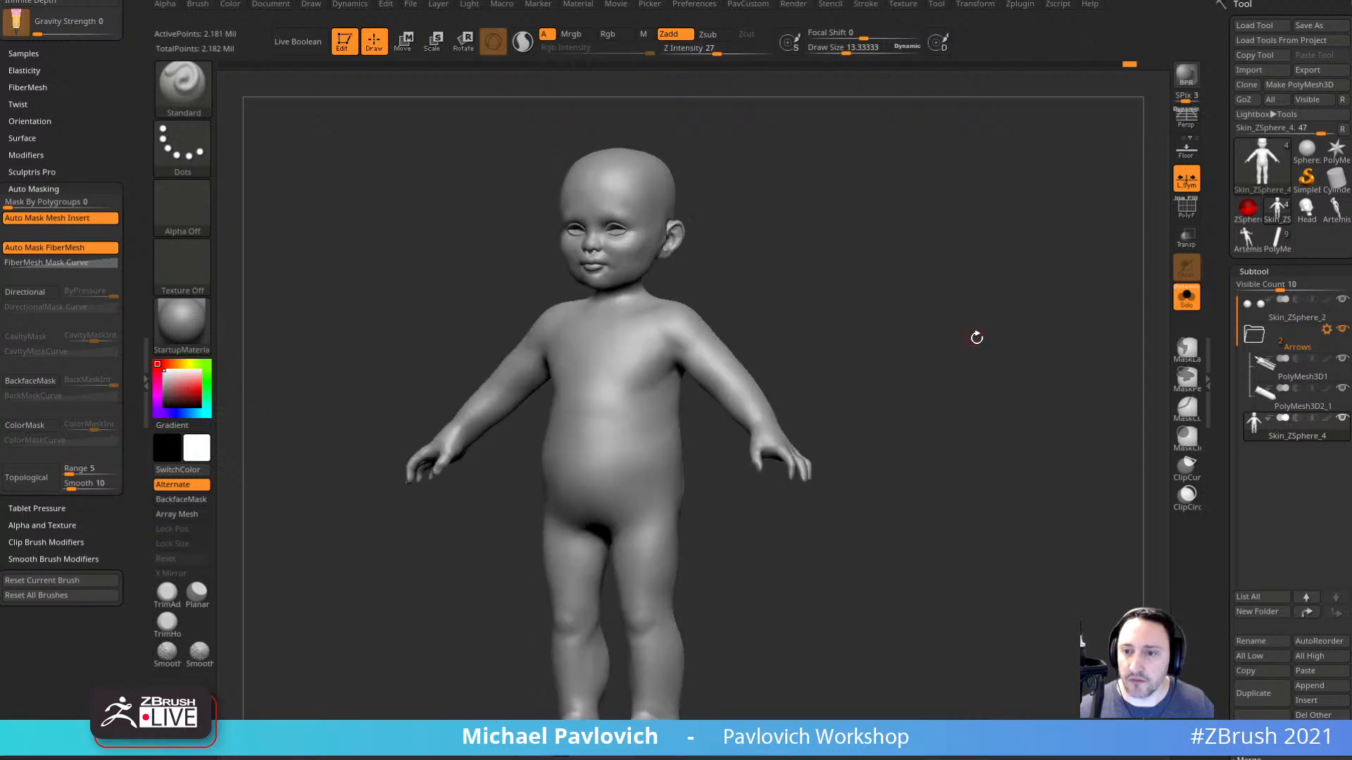
Show the body's polygroups without wireframe lines and assign the whole mesh to a single polygroup.
left_click(1188, 212)
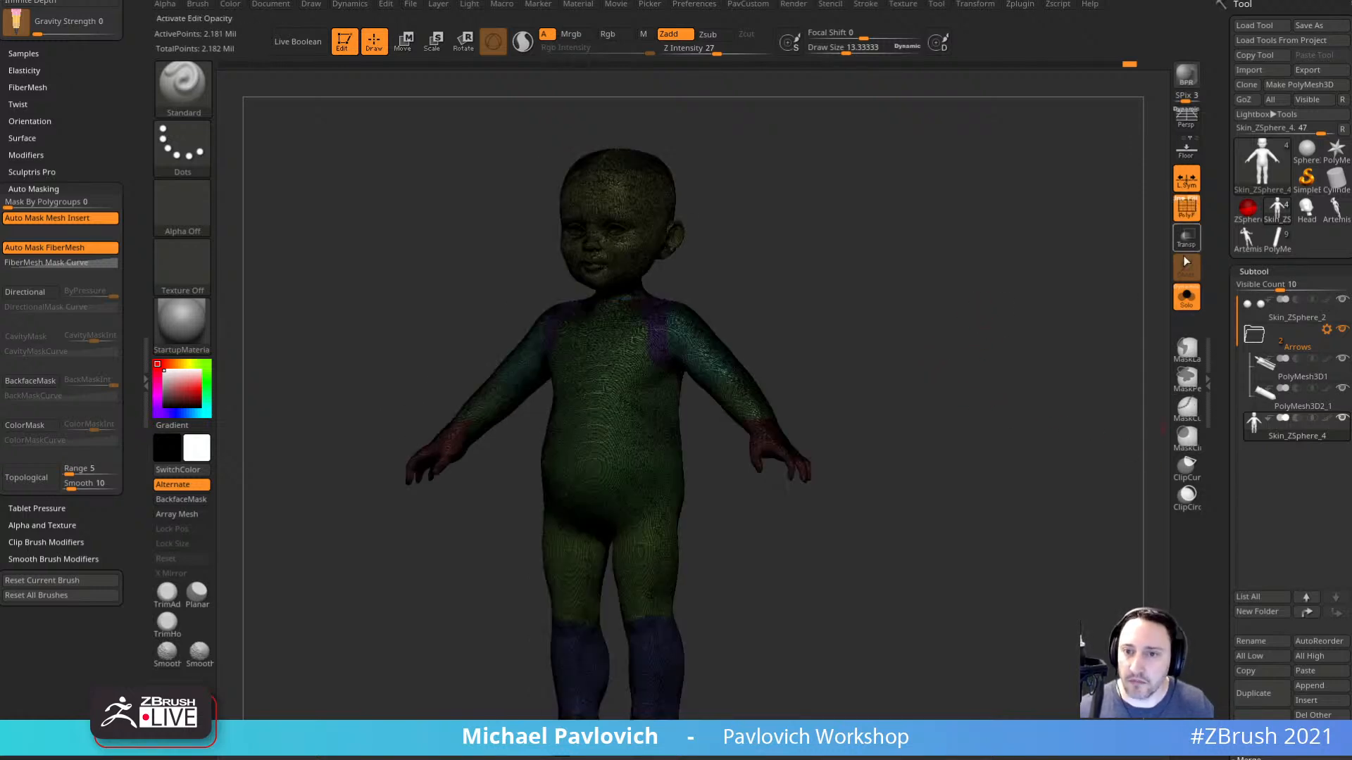
left_click(1180, 200)
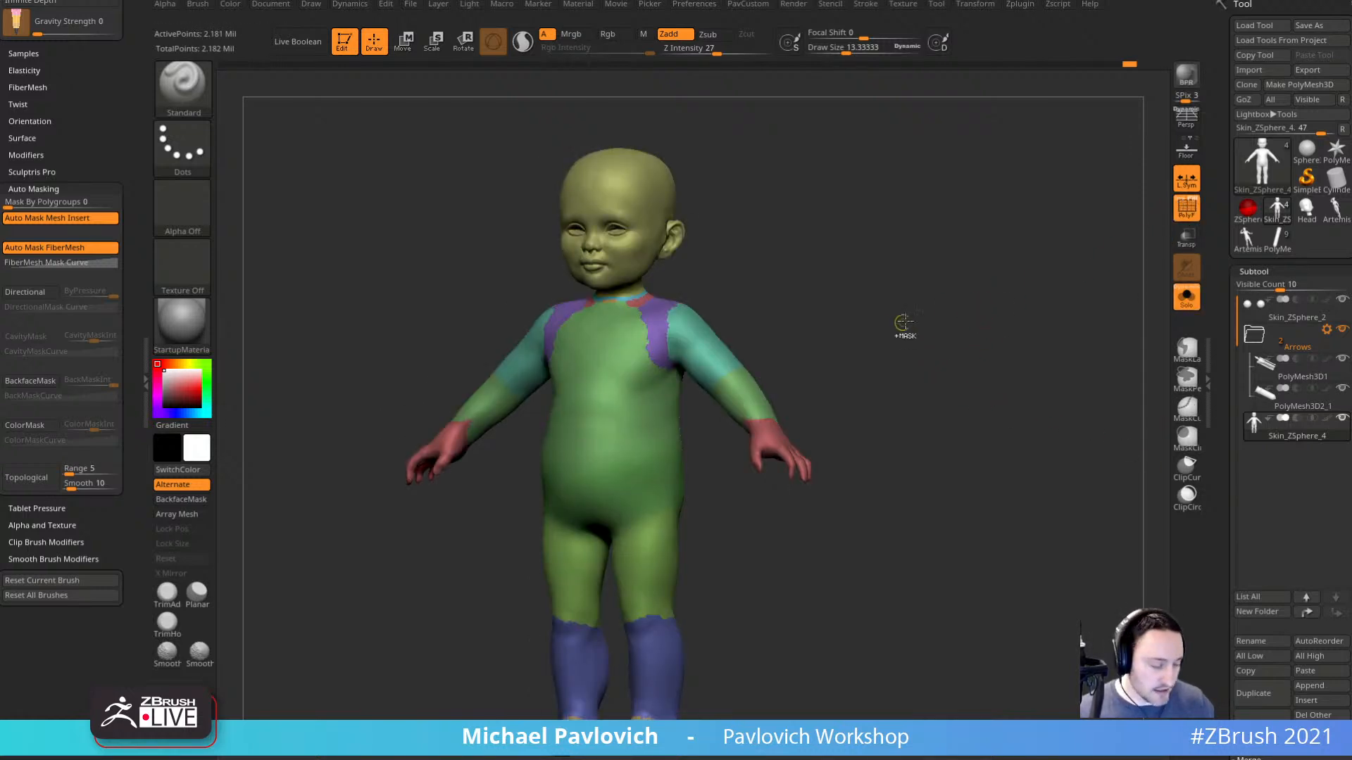
key("shift+f")
left_click_drag(896, 341, 935, 343)
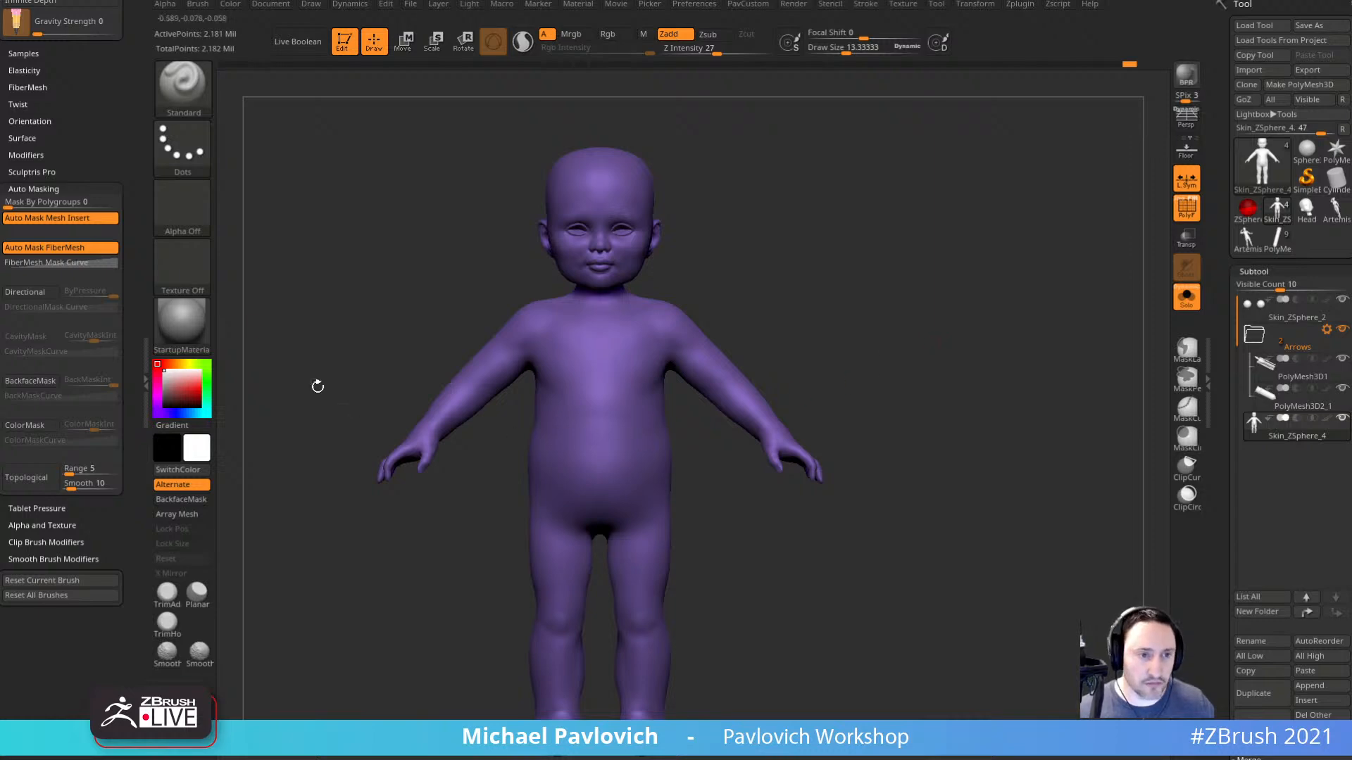
Change the material to SkinShade4.
left_click(182, 323)
left_click(974, 592)
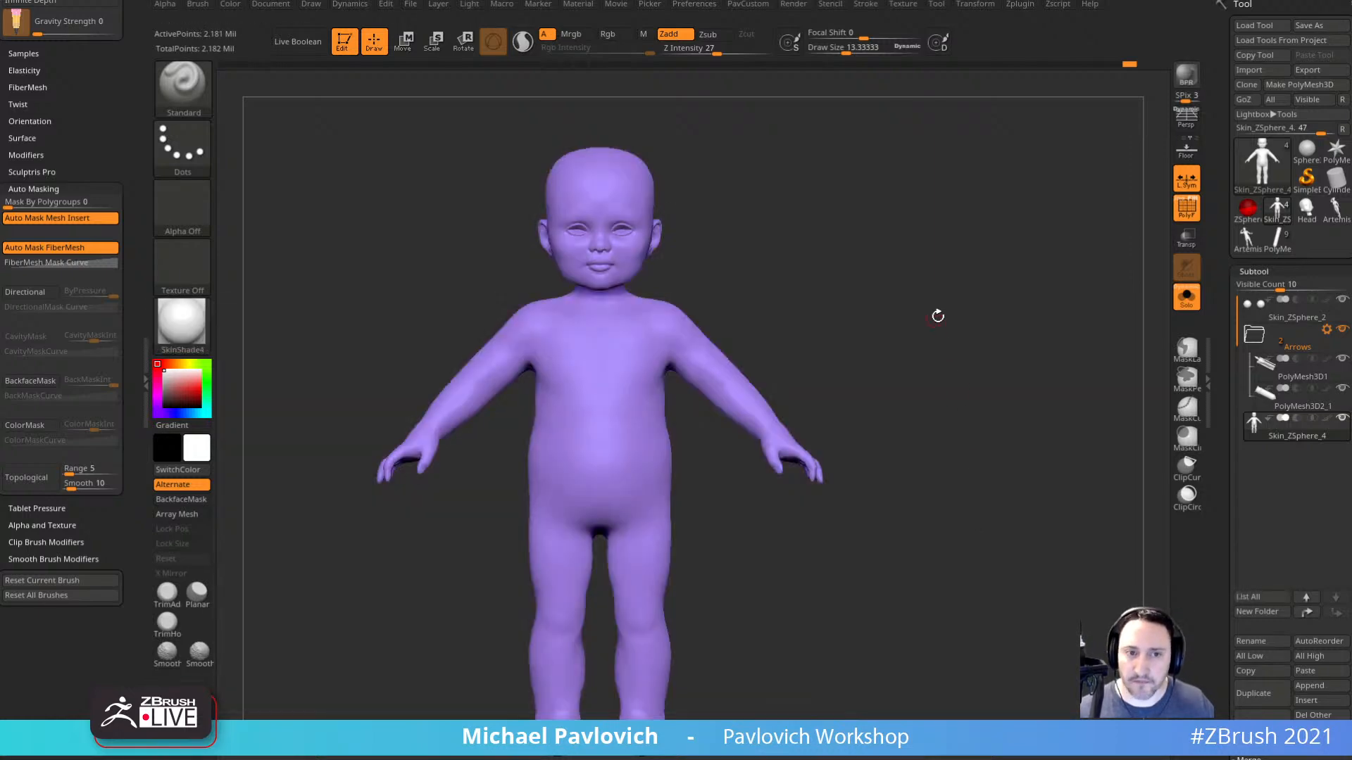
Examine the eyes, nose and mouth up close, with the Standard brush reduced to a draw size of about 6.
mouse_move(936, 314)
left_mouse_down("alt")
mouse_move(860, 263)
mouse_move(983, 495)
left_mouse_up("alt")
key("s")
left_click_drag(678, 447, 686, 448)
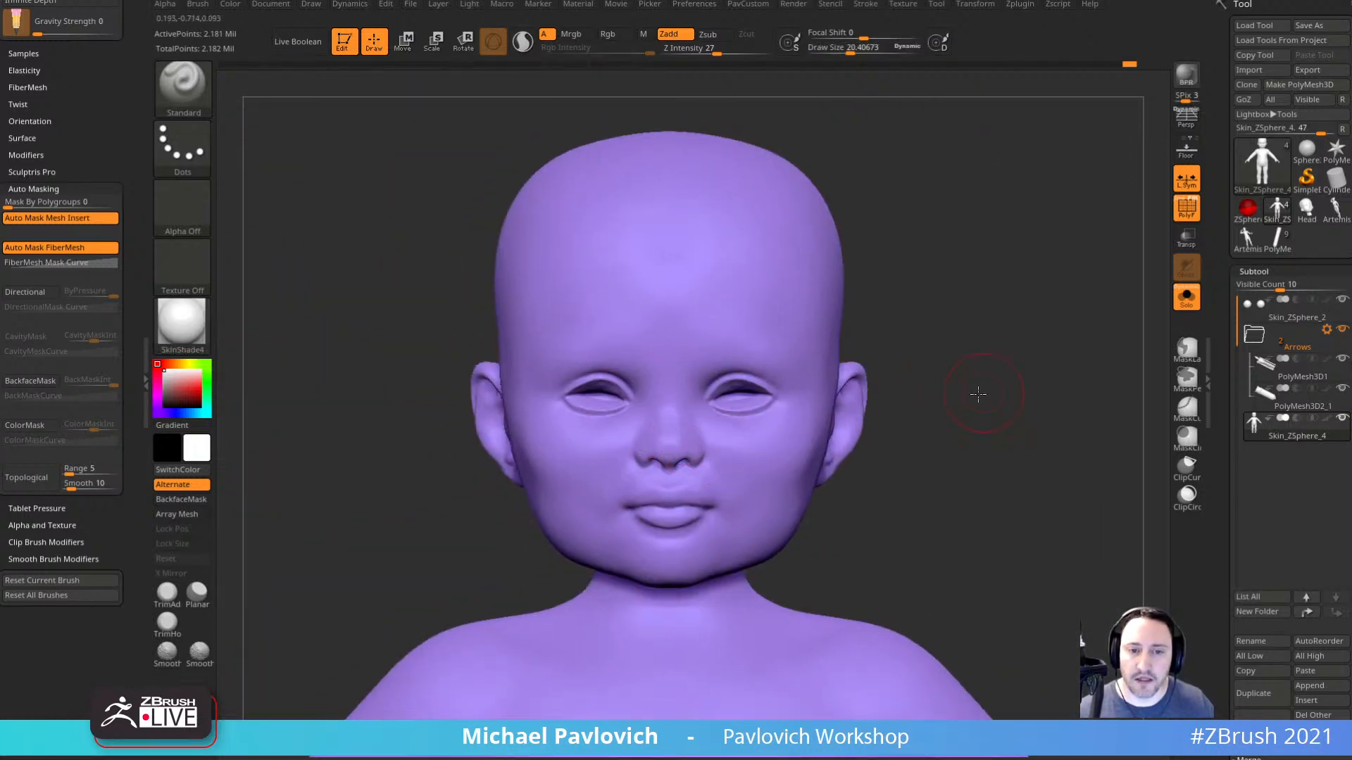
mouse_move(978, 393)
left_mouse_down("alt")
mouse_move(978, 363)
mouse_move(894, 380)
left_mouse_up("alt")
mouse_move(1013, 438)
left_mouse_down("alt")
mouse_move(952, 468)
mouse_move(895, 458)
mouse_move(983, 347)
mouse_move(1068, 521)
mouse_move(1278, 376)
left_mouse_up("alt")
key("s")
left_click(831, 398)
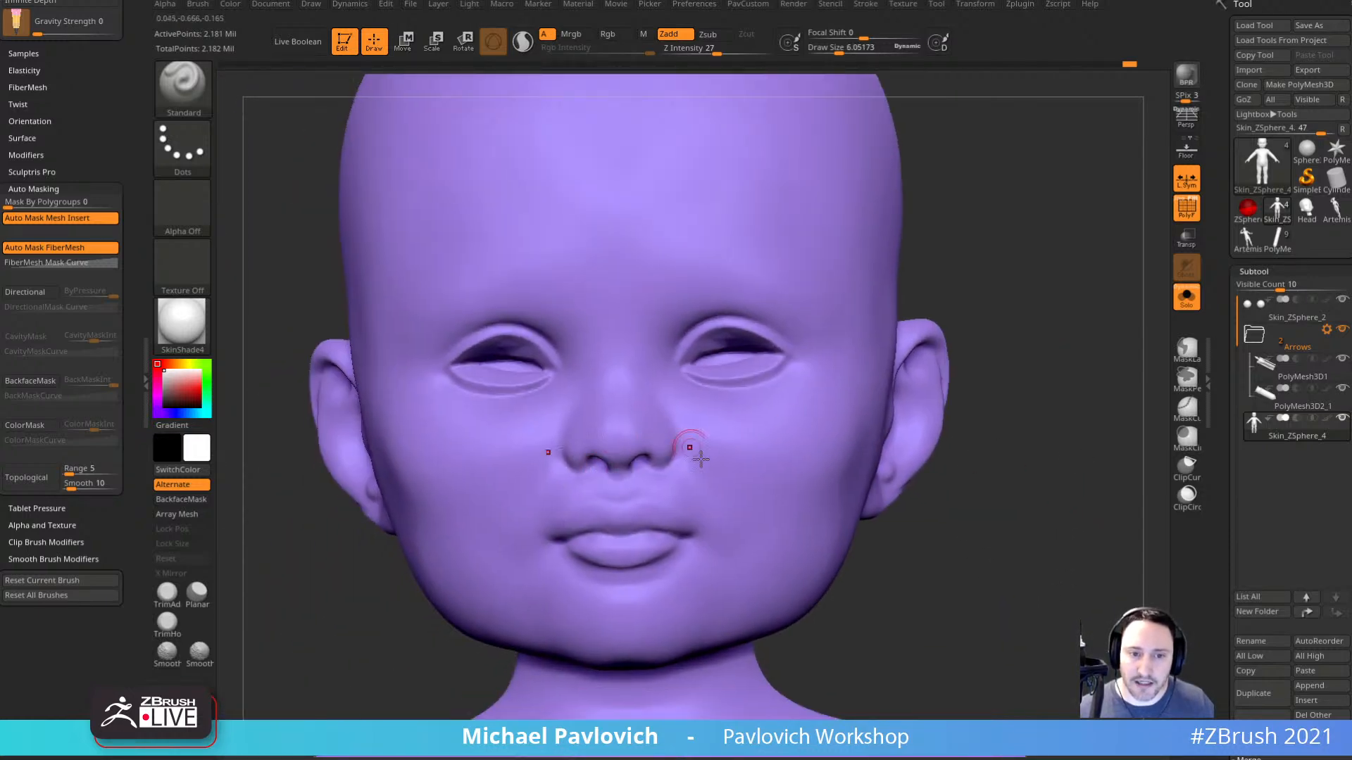
mouse_move(1026, 441)
left_mouse_down()
mouse_move(1005, 437)
mouse_move(1023, 434)
mouse_move(1047, 462)
mouse_move(1041, 408)
left_mouse_up()
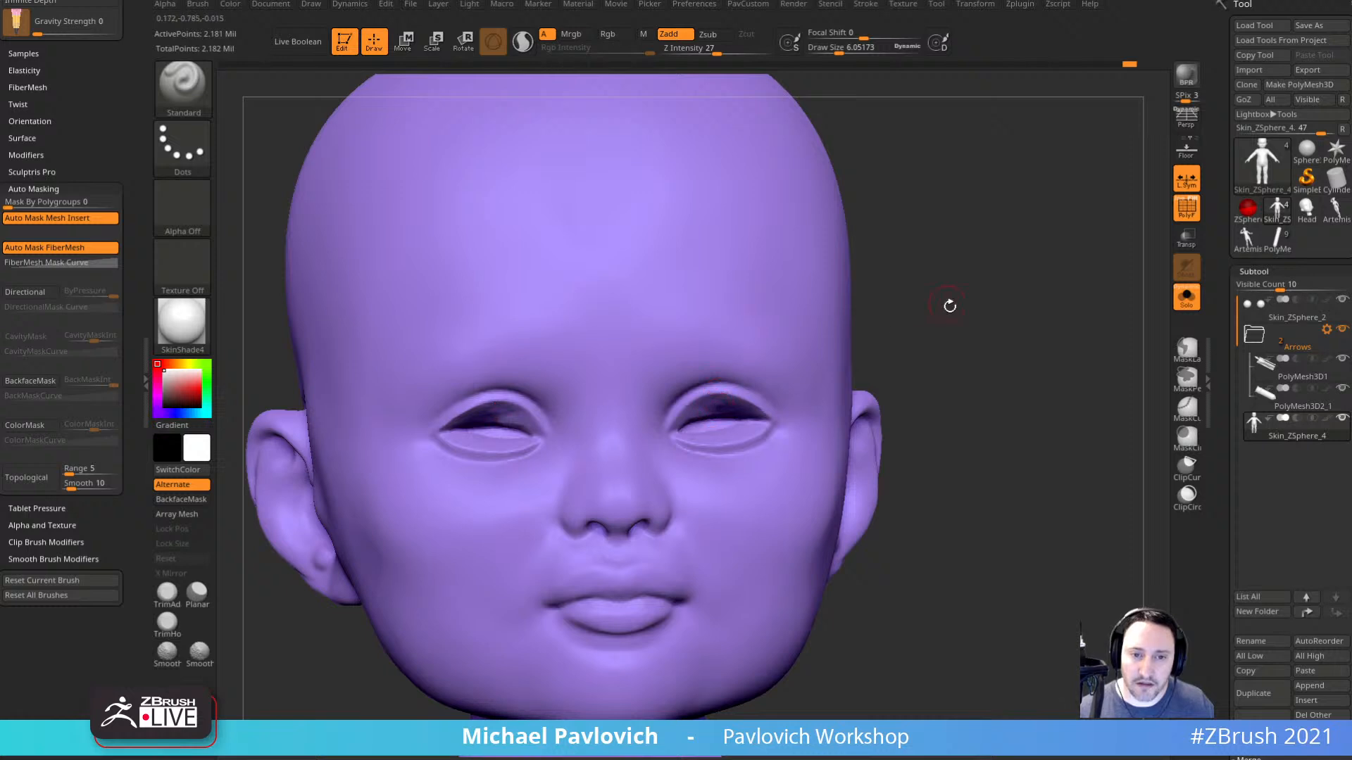
Build up the surfaces inside the eye openings and their outer corners with the Clay brush at a draw size of about 8.
mouse_move(950, 305)
left_mouse_down("alt")
mouse_move(981, 308)
mouse_move(1072, 448)
left_mouse_up("alt")
mouse_move(702, 465)
left_mouse_down()
mouse_move(661, 465)
mouse_move(711, 464)
left_mouse_up()
key("2")
mouse_move(955, 354)
left_mouse_down()
mouse_move(970, 328)
mouse_move(950, 338)
left_mouse_up()
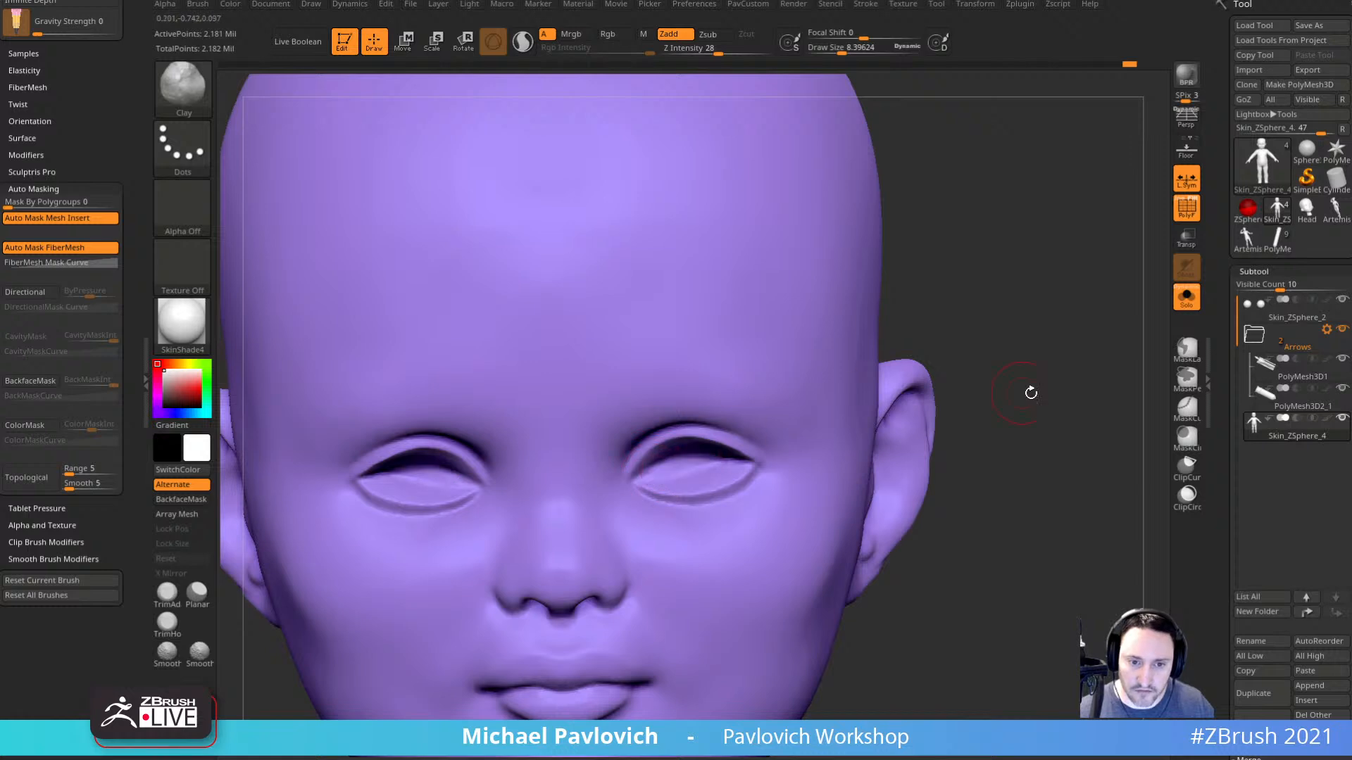
left_click_drag(1031, 393, 1007, 398)
left_click_drag(693, 447, 717, 454)
mouse_move(1042, 352)
left_mouse_down()
mouse_move(1101, 341)
mouse_move(1000, 370)
left_mouse_up()
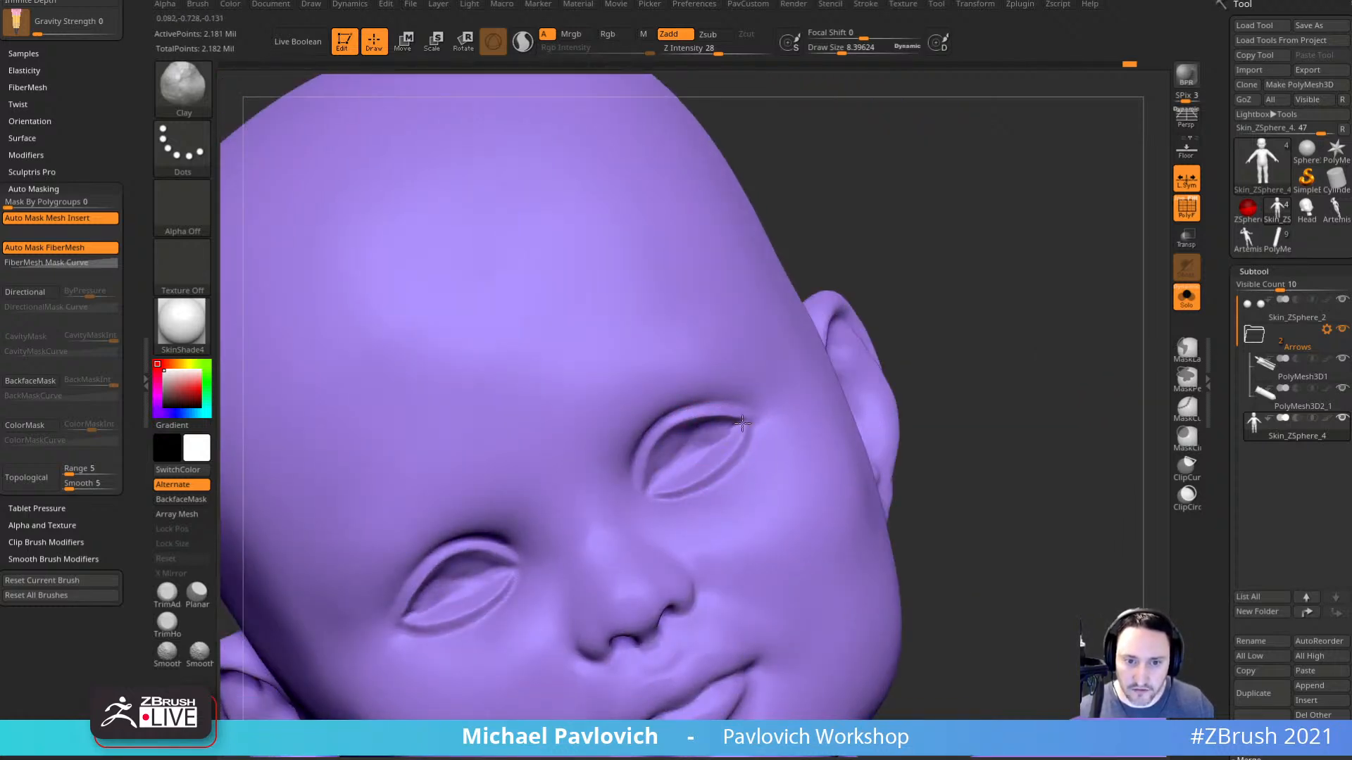
left_click_drag(742, 423, 748, 426)
left_click_drag(985, 394, 975, 345)
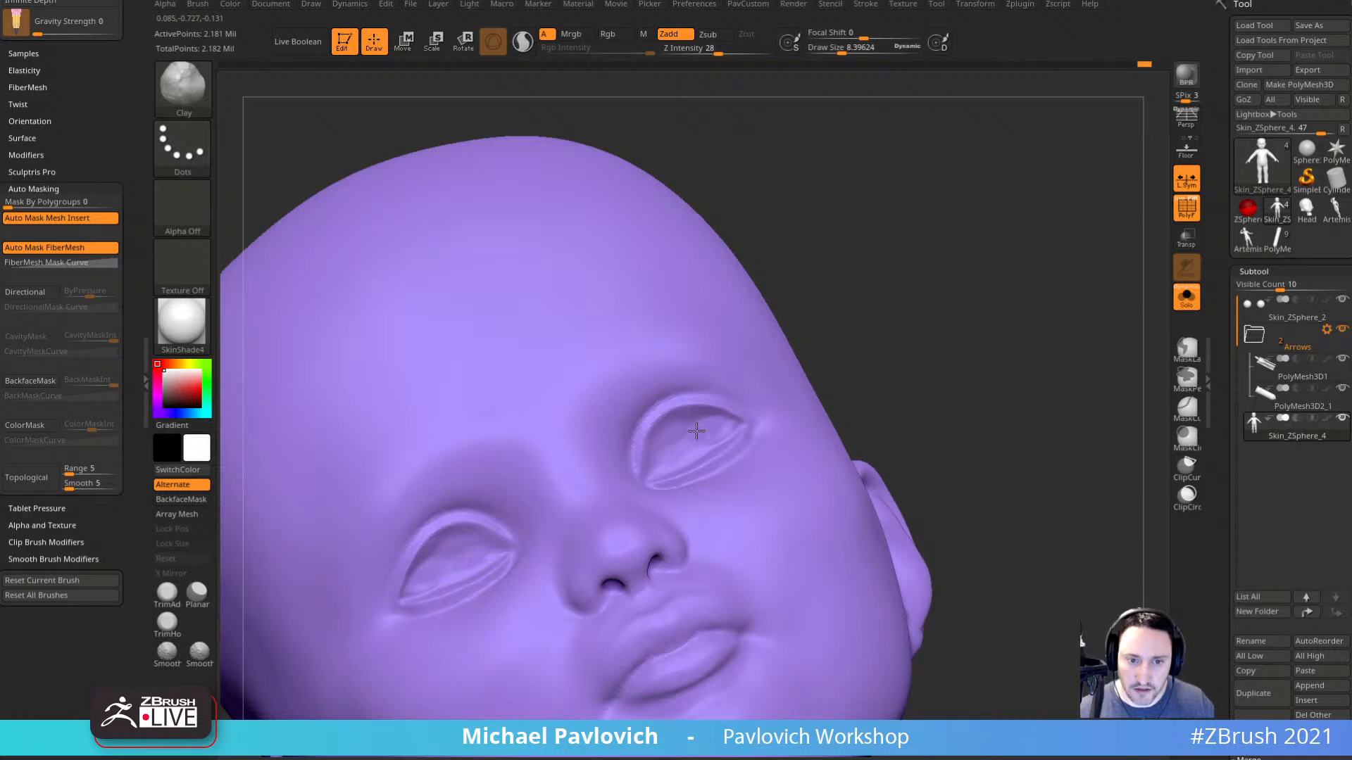
left_click_drag(712, 432, 718, 430)
Smooth the filled eye surfaces and the surrounding lower eyelids and cheeks.
left_click_drag(868, 293, 870, 338)
left_click_drag(708, 439, 671, 444, "shift")
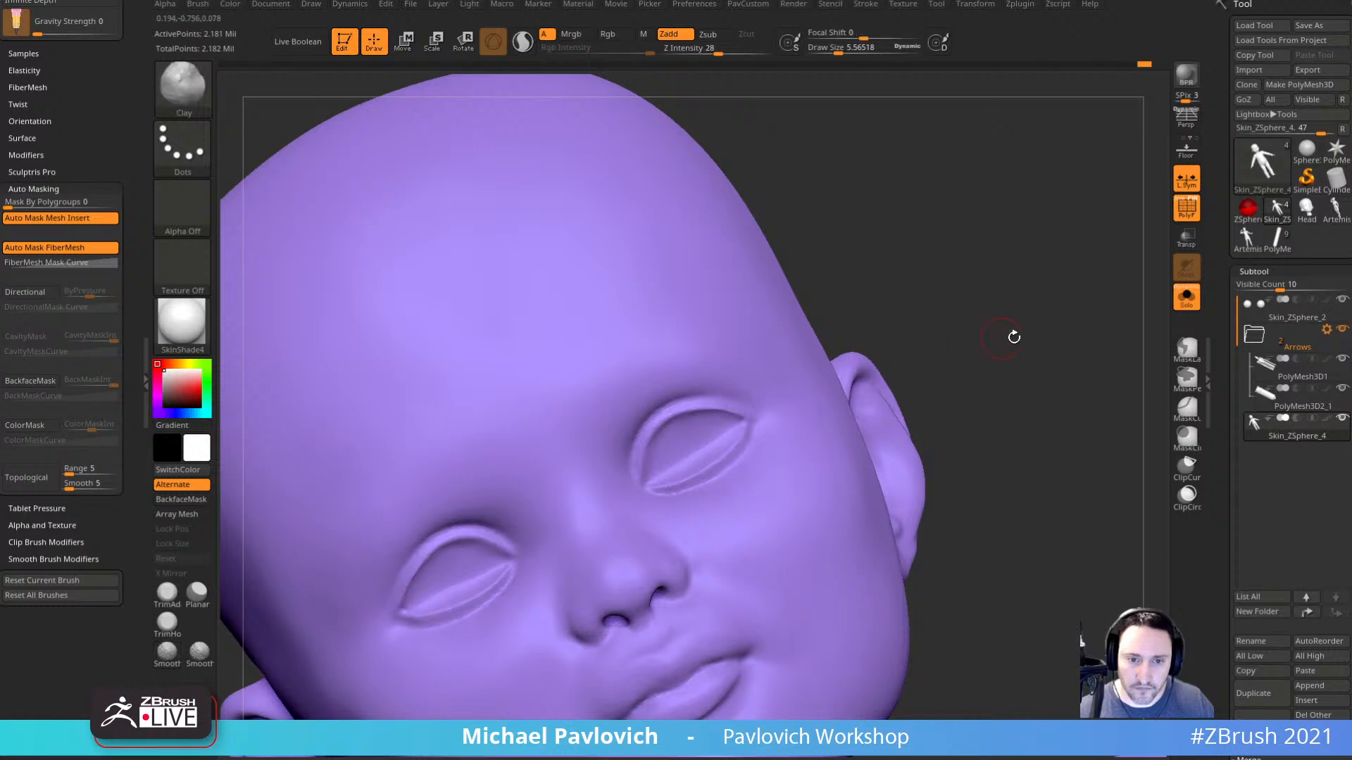
left_click_drag(1013, 335, 808, 392)
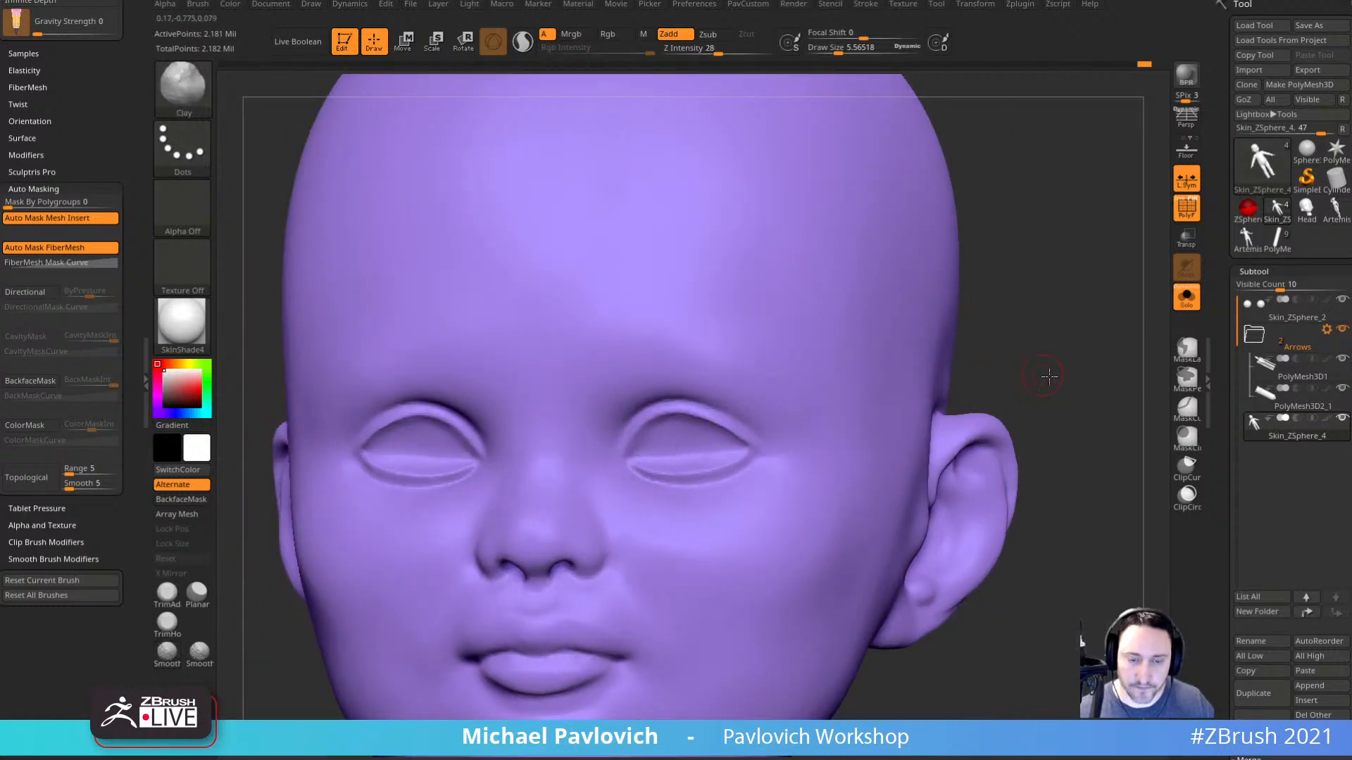
mouse_move(1049, 378)
left_mouse_down("alt")
mouse_move(1011, 368)
mouse_move(1028, 374)
mouse_move(1026, 338)
left_mouse_up("alt")
left_click_drag(711, 467, 748, 526, "shift")
mouse_move(1026, 422)
left_mouse_down()
mouse_move(1032, 435)
mouse_move(1028, 413)
mouse_move(995, 408)
mouse_move(1038, 453)
mouse_move(1035, 359)
mouse_move(908, 378)
mouse_move(1012, 396)
left_mouse_up()
left_click_drag(679, 447, 650, 427, "shift")
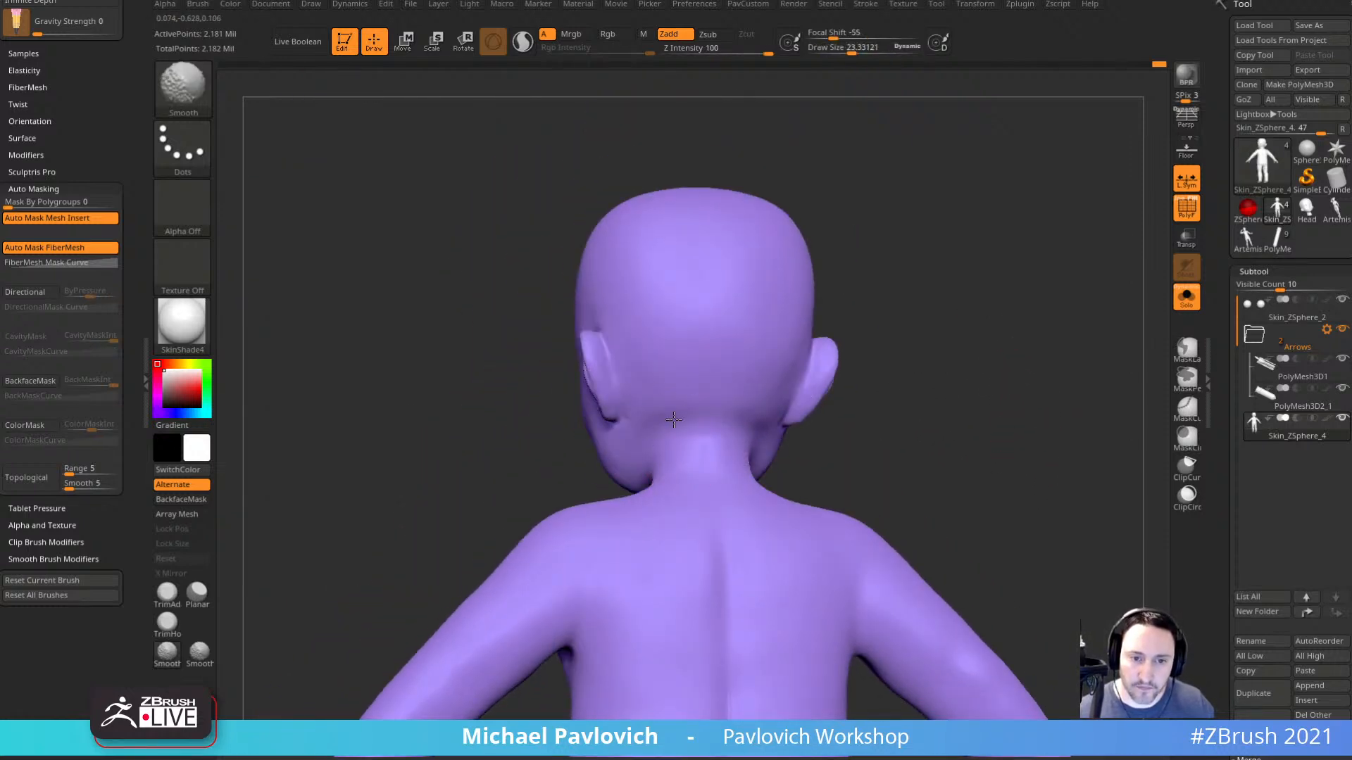
Outline the upper rims of both eye openings and start the lower rims with the MaskPen brush at a draw size of about 2.8.
mouse_move(954, 377)
left_mouse_down()
mouse_move(953, 401)
mouse_move(996, 403)
mouse_move(957, 511)
left_mouse_up()
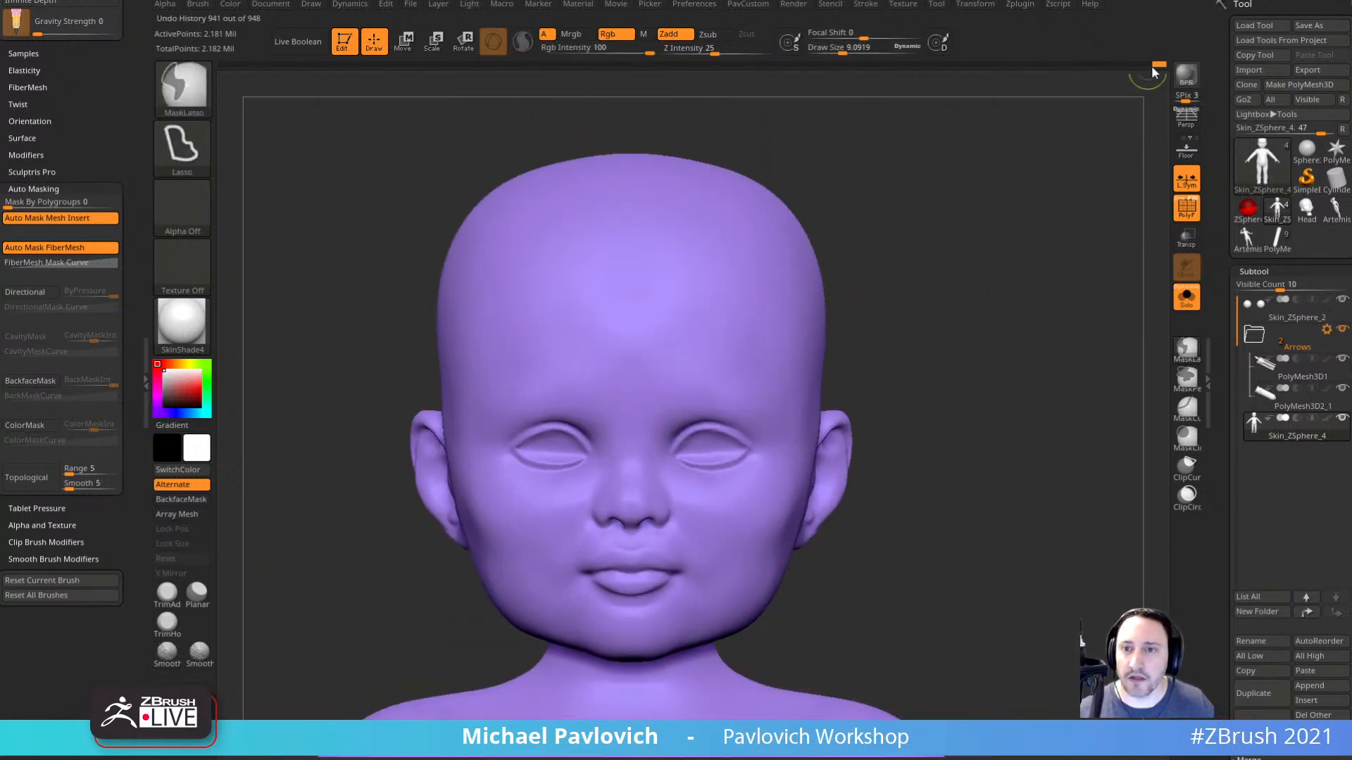
left_click_drag(977, 400, 1035, 392, "alt")
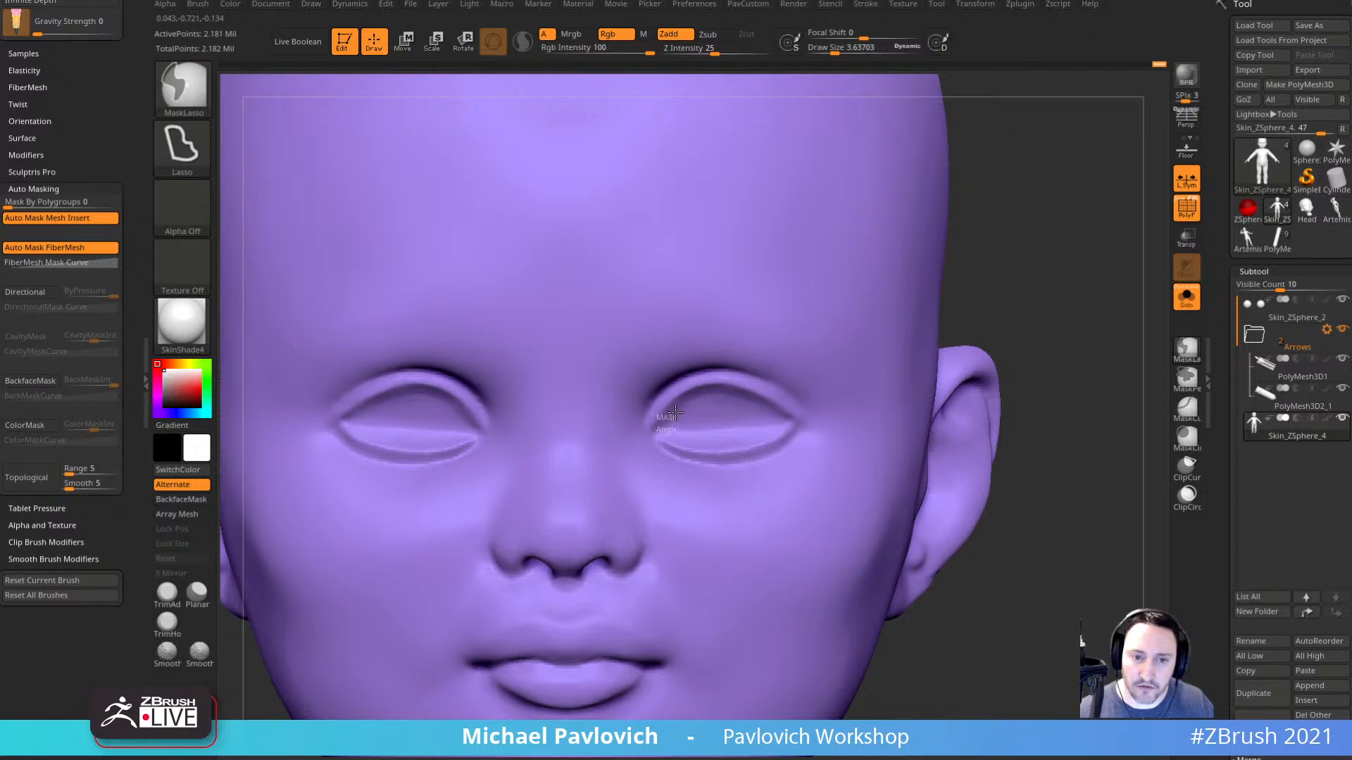
left_click(183, 84)
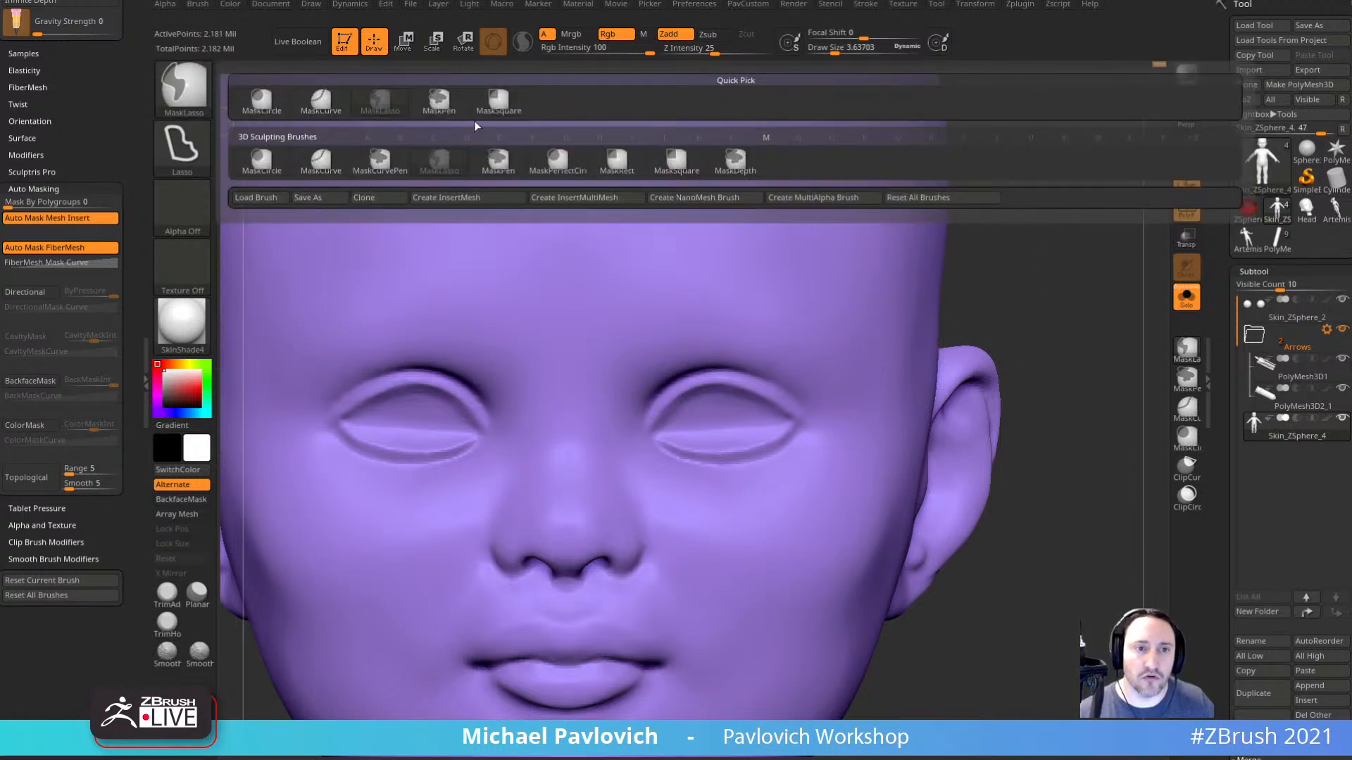
left_click(438, 102)
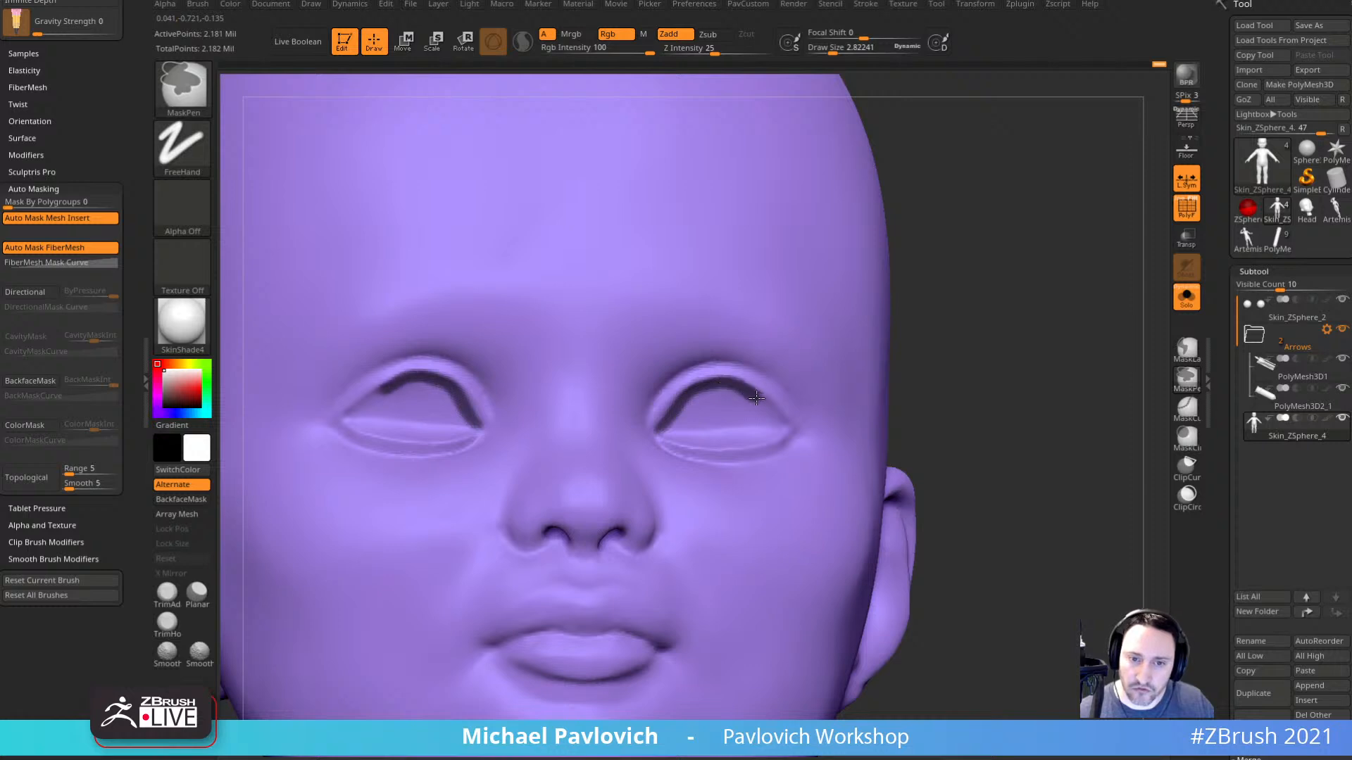
left_click_drag(778, 419, 780, 429, "ctrl")
left_click_drag(899, 353, 834, 384)
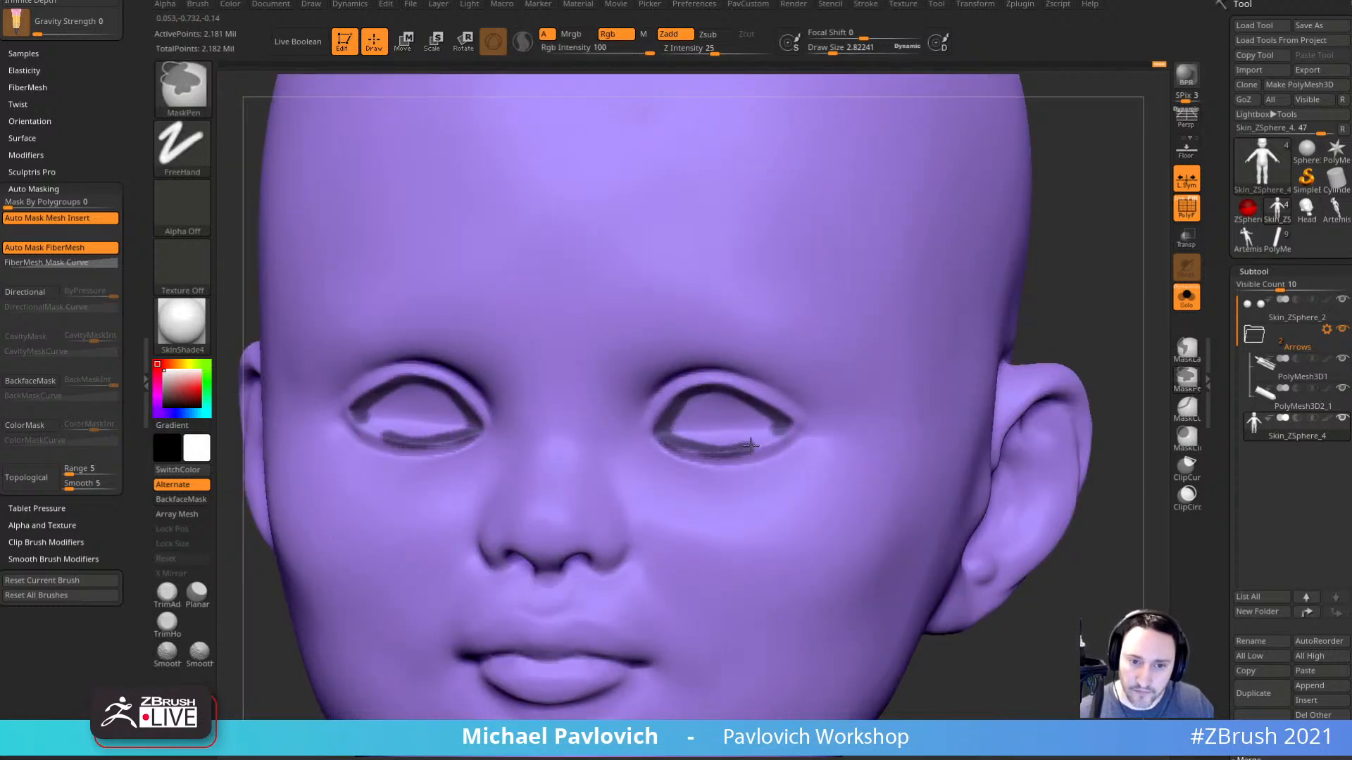
Complete the mask outline along the lower eyelids and fill the eye surfaces inside it with MaskPen.
left_click_drag(1105, 299, 725, 432)
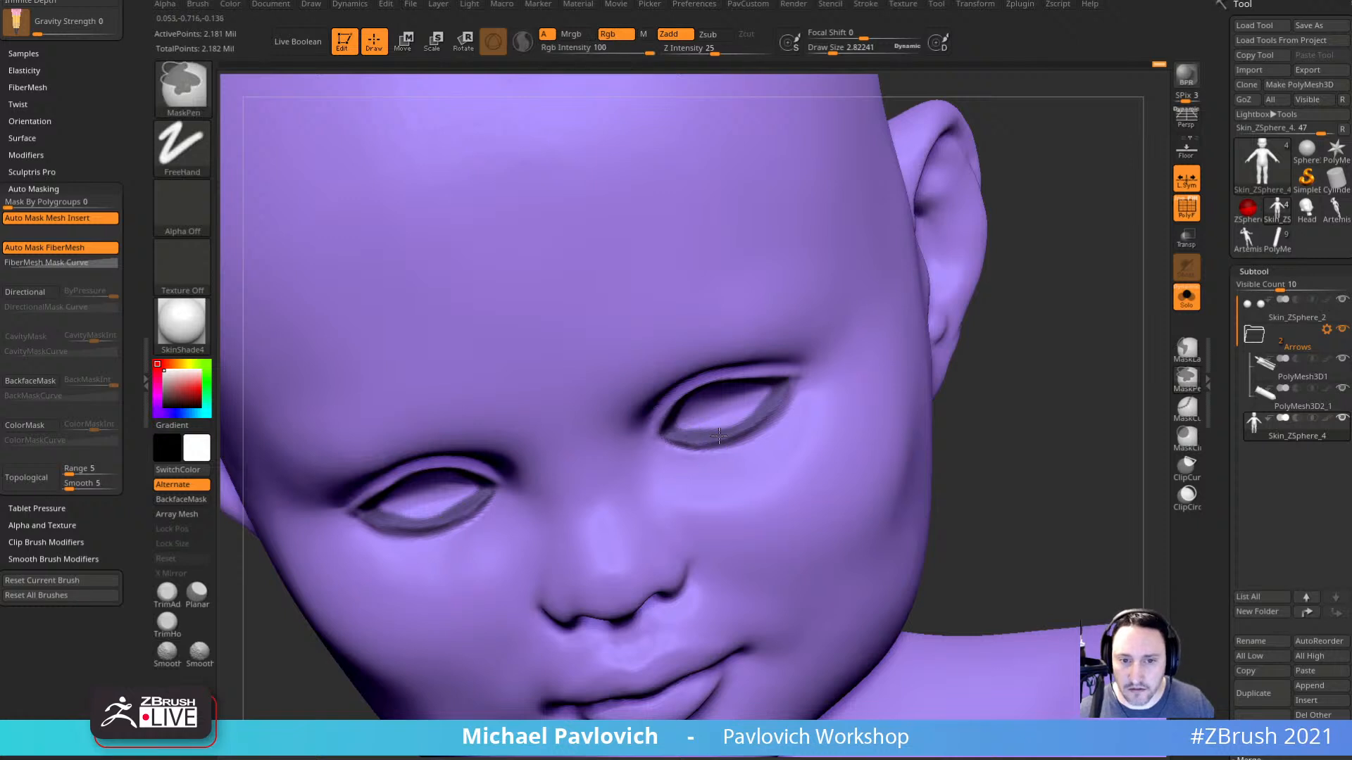
left_click_drag(905, 346, 762, 440)
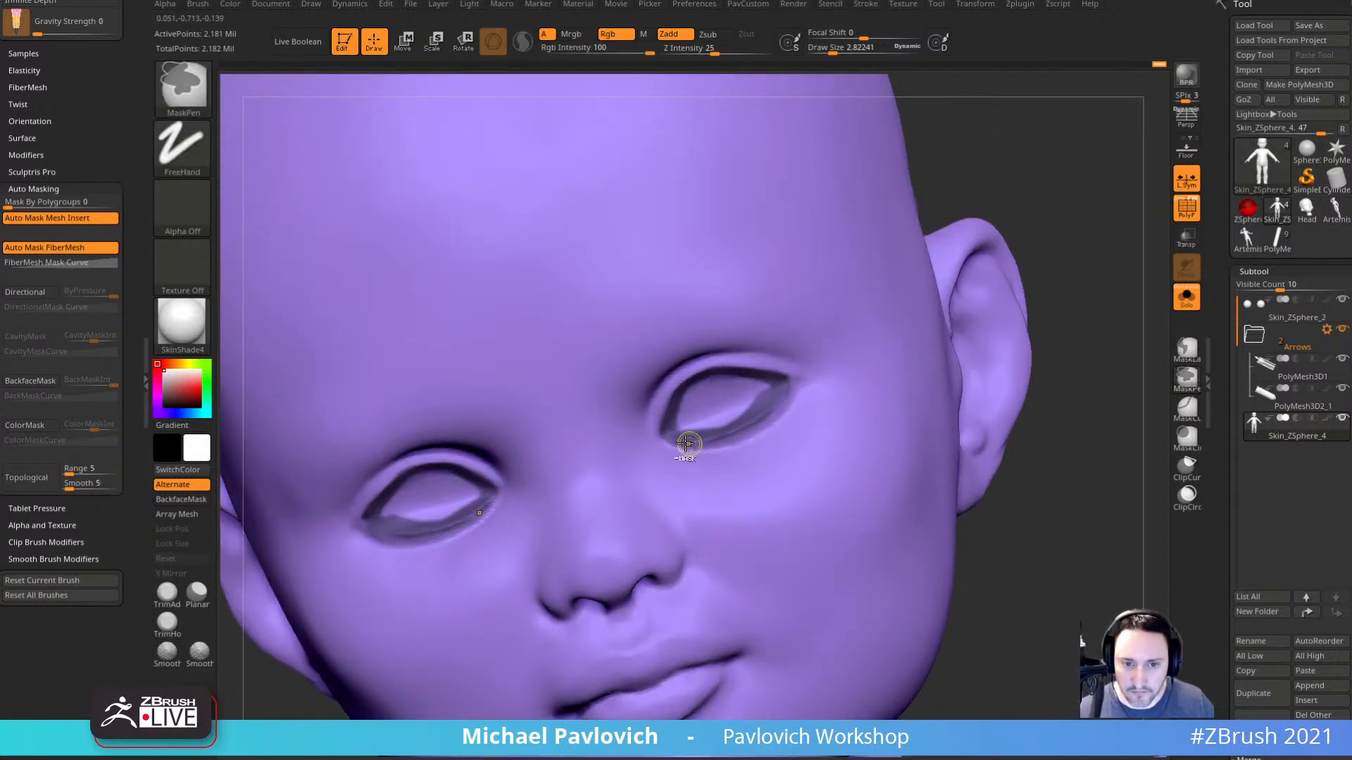
right_click_drag(971, 337, 1061, 352)
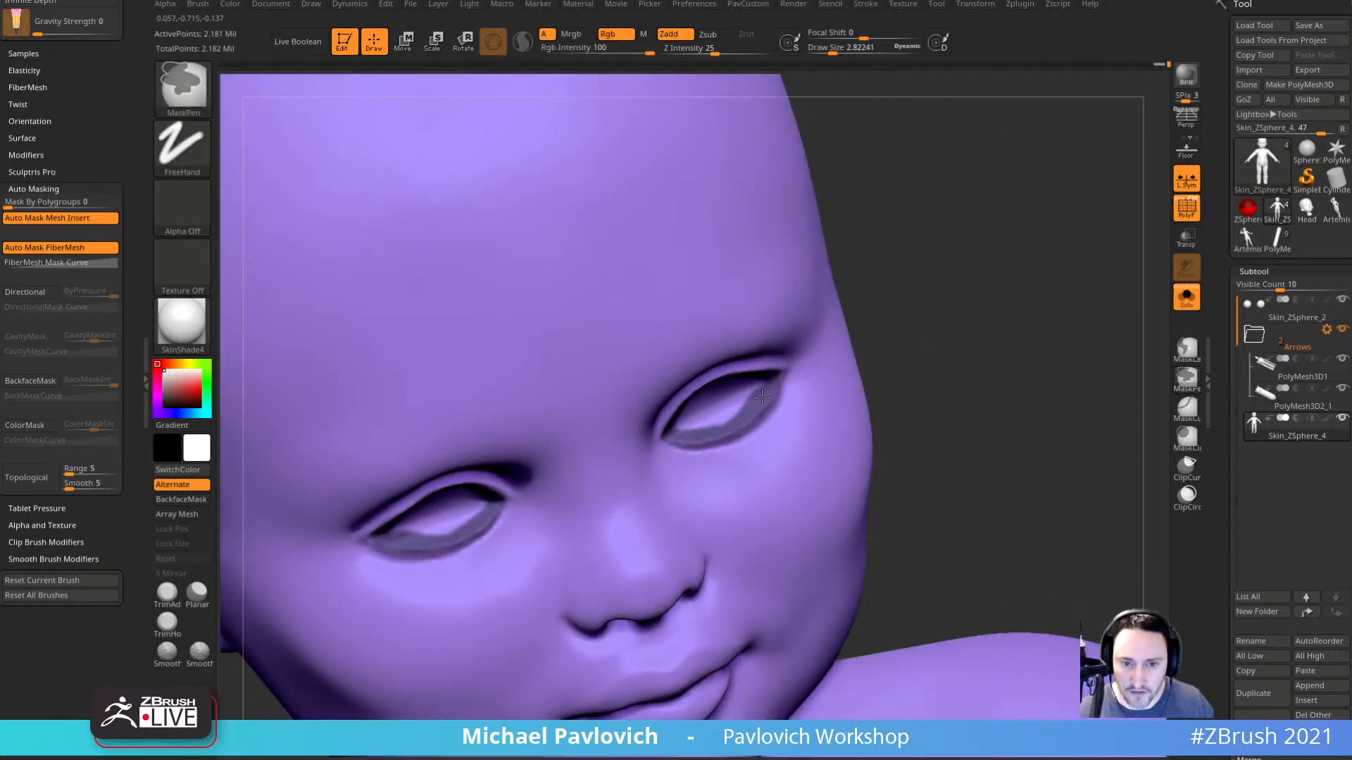
right_click_drag(762, 398, 733, 392)
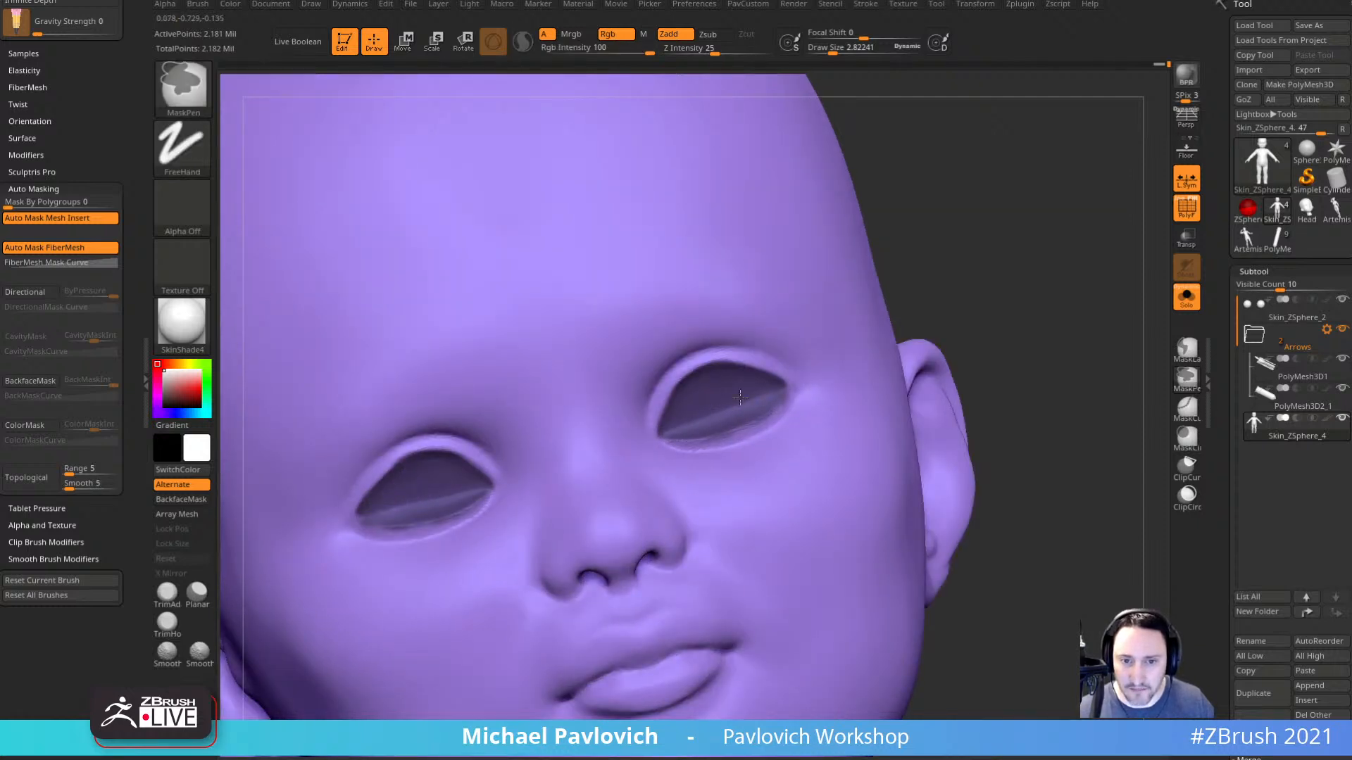
Clean up the edges of the eye masks along the upper and lower eyelids and the eye corners.
right_click_drag(919, 303, 709, 449)
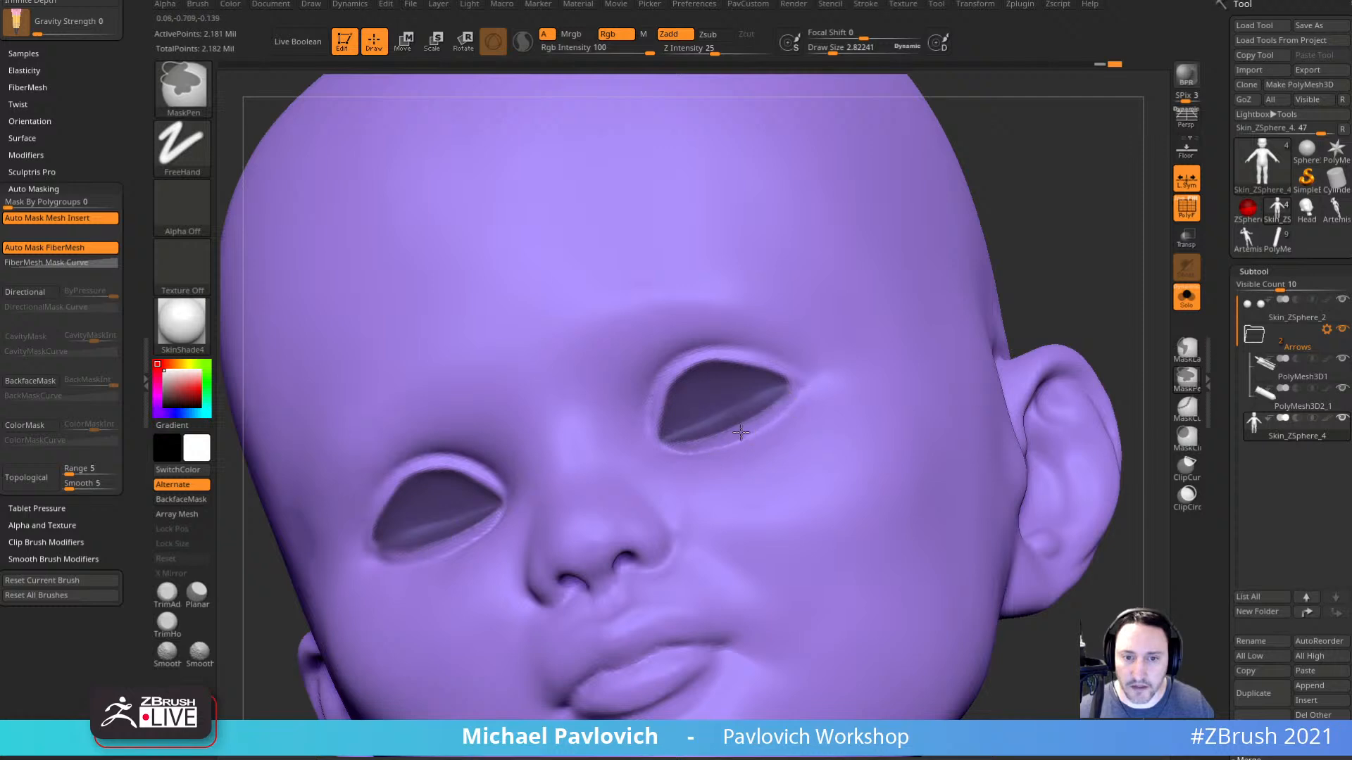
right_click_drag(970, 293, 709, 412)
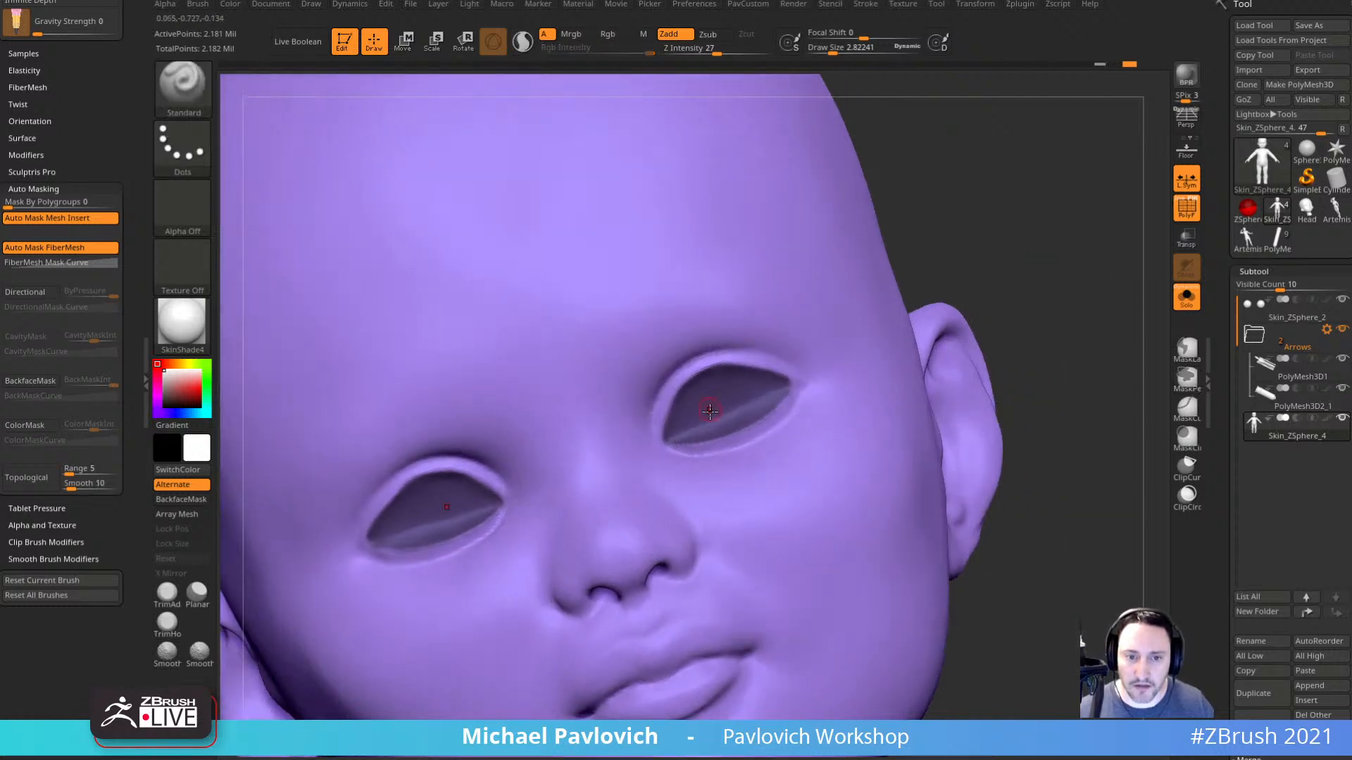
mouse_move(1020, 338)
right_mouse_down()
mouse_move(1014, 347)
mouse_move(1038, 325)
right_mouse_up()
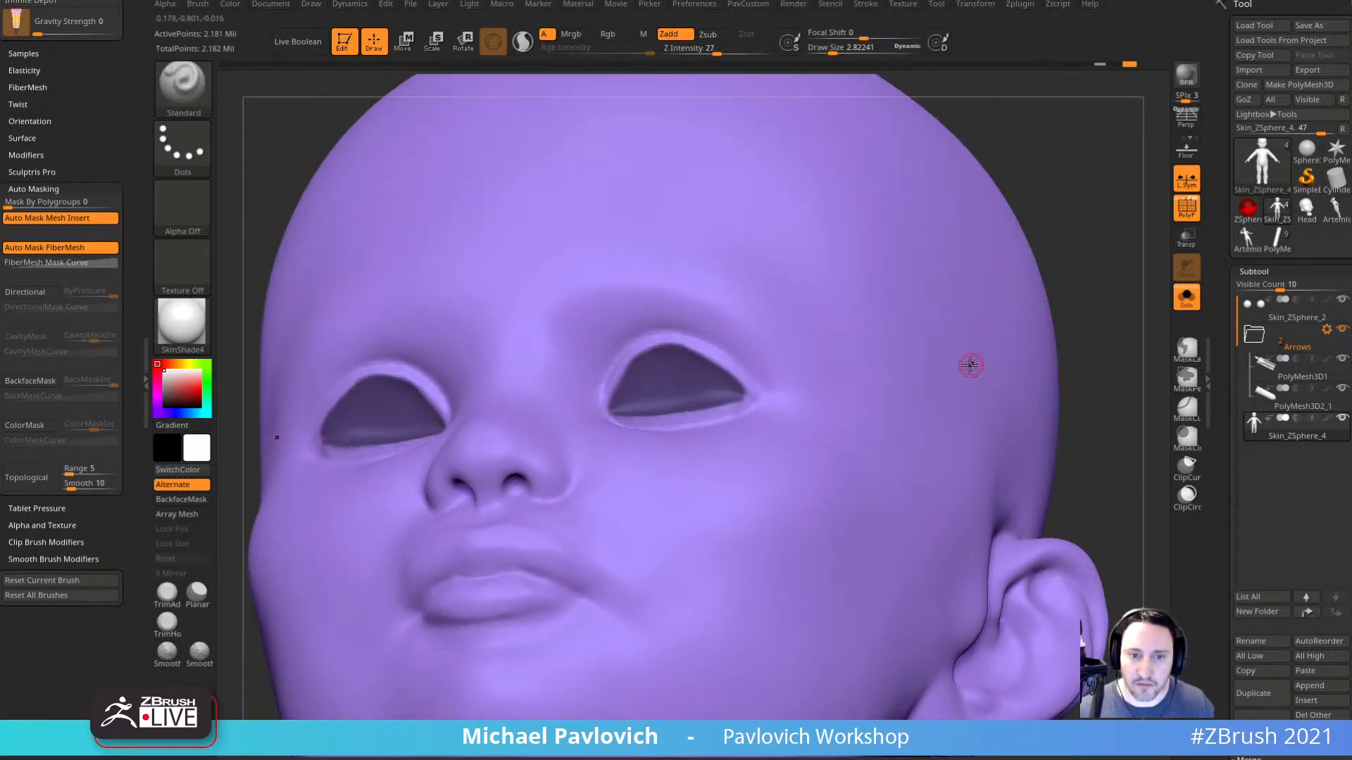
key("ctrl")
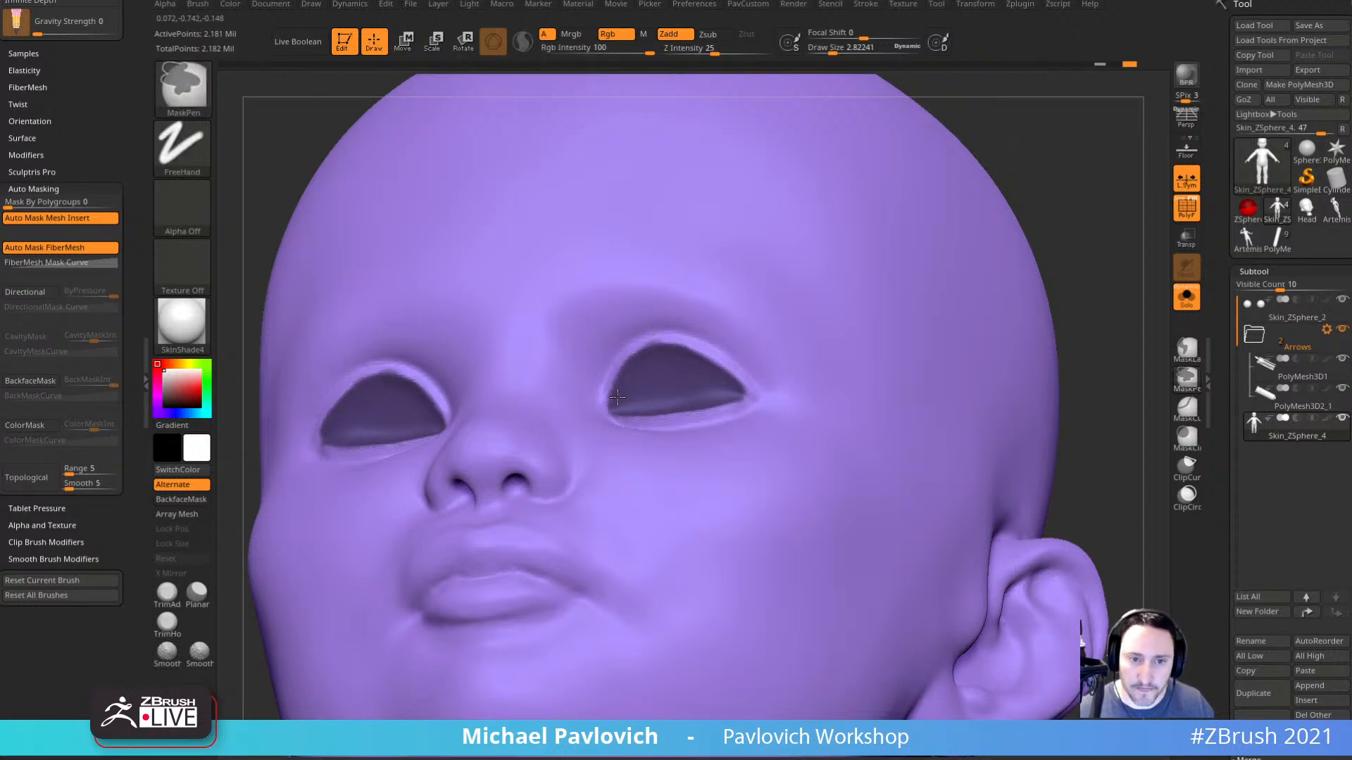
right_click_drag(646, 368, 960, 199)
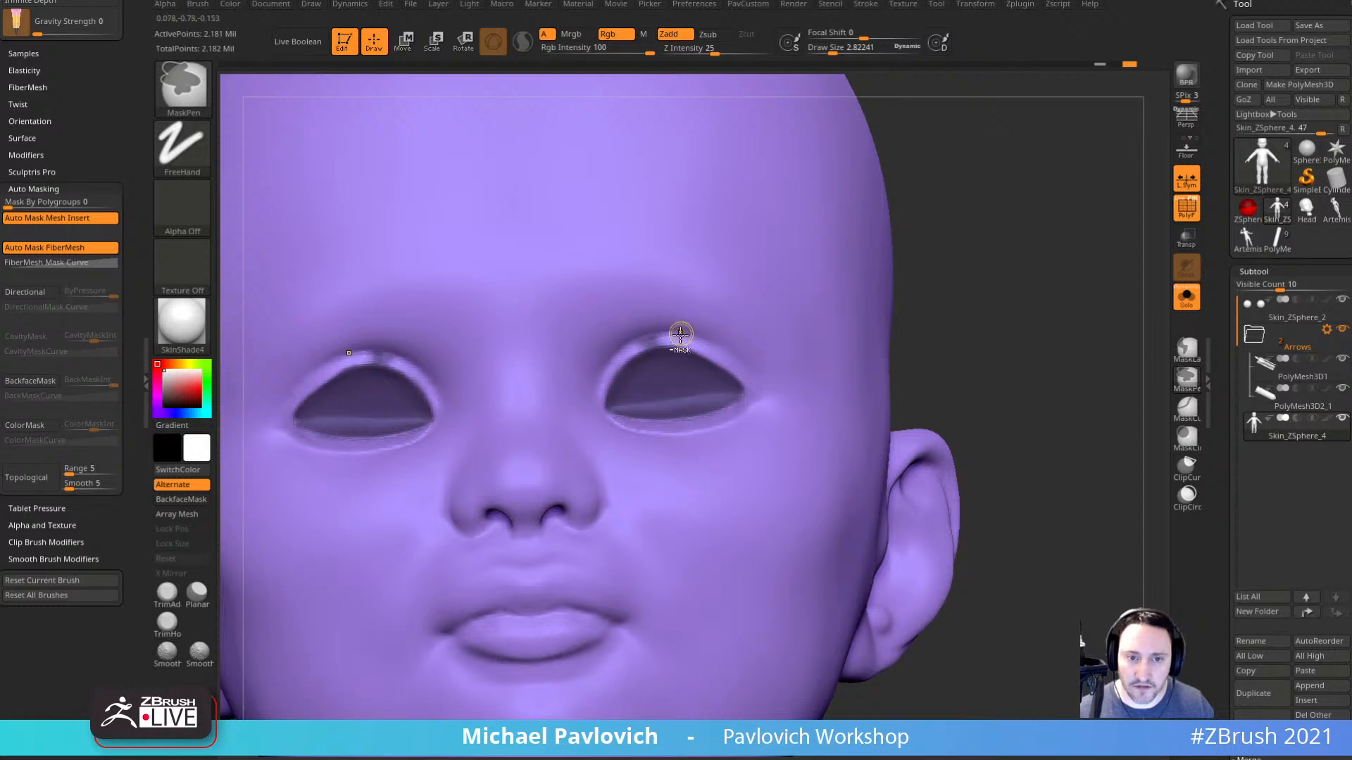
Try to turn the masked eye surfaces into their own polygroup.
key("ctrl+w")
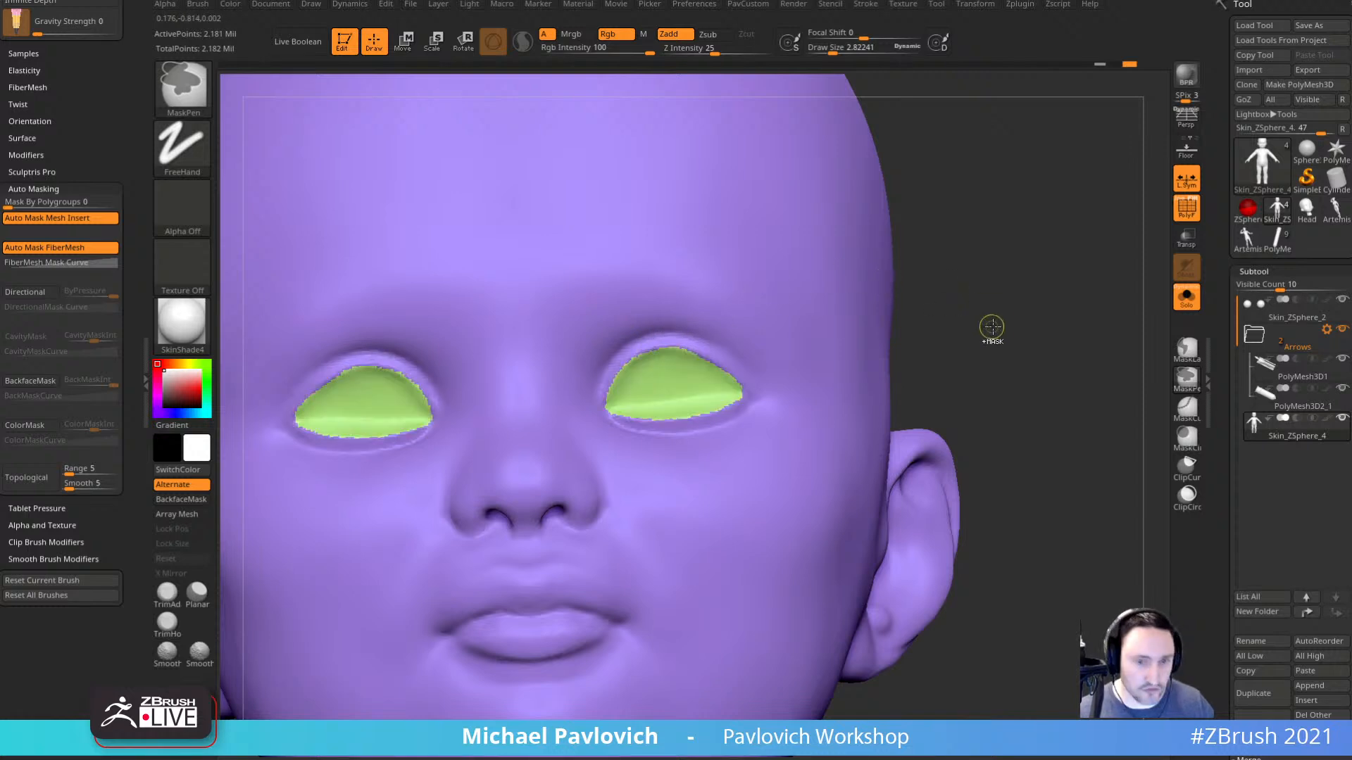
left_click_drag(1032, 278, 1010, 352, "alt")
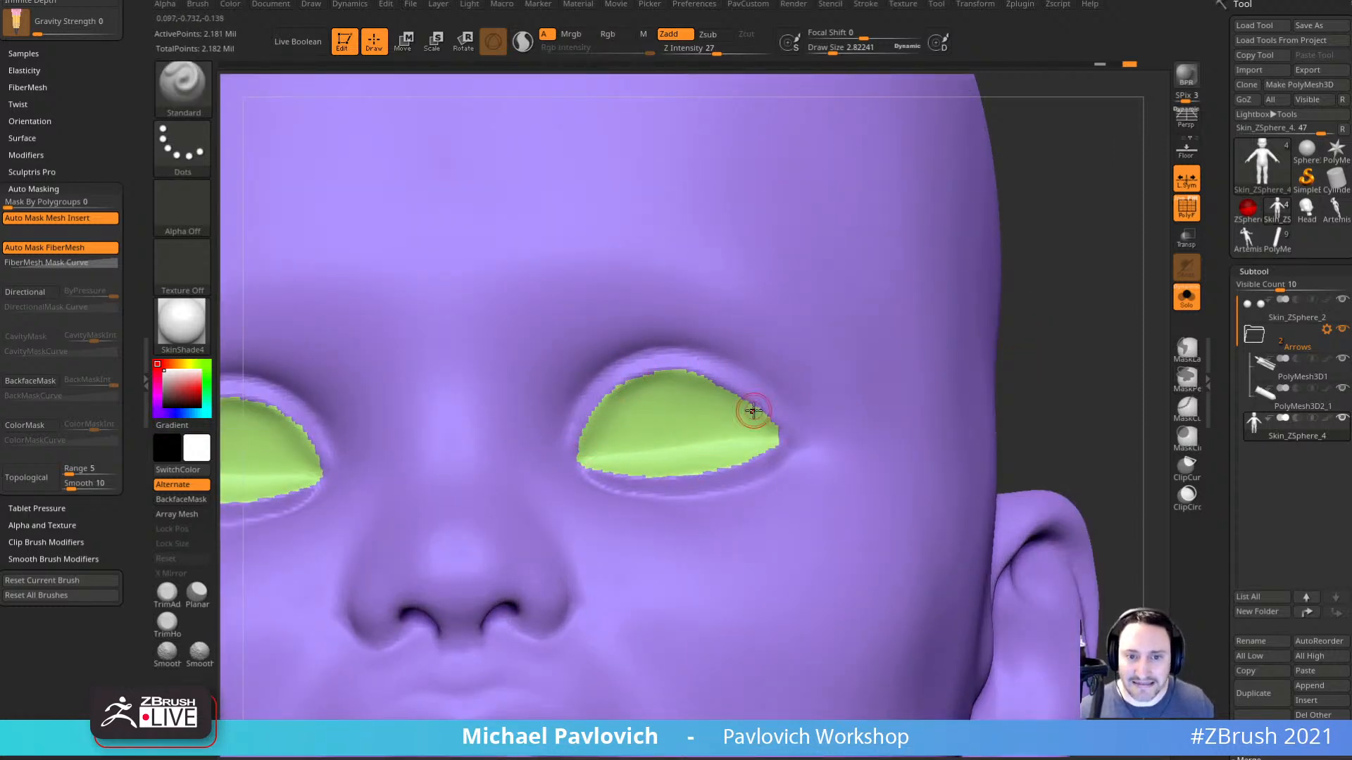
left_click(753, 410, "ctrl+alt+shift")
Create an edge loop along the eye masks with Edgeloop Masked Border and clear the mask.
left_click_drag(1217, 508, 1213, 268)
left_click(1262, 369)
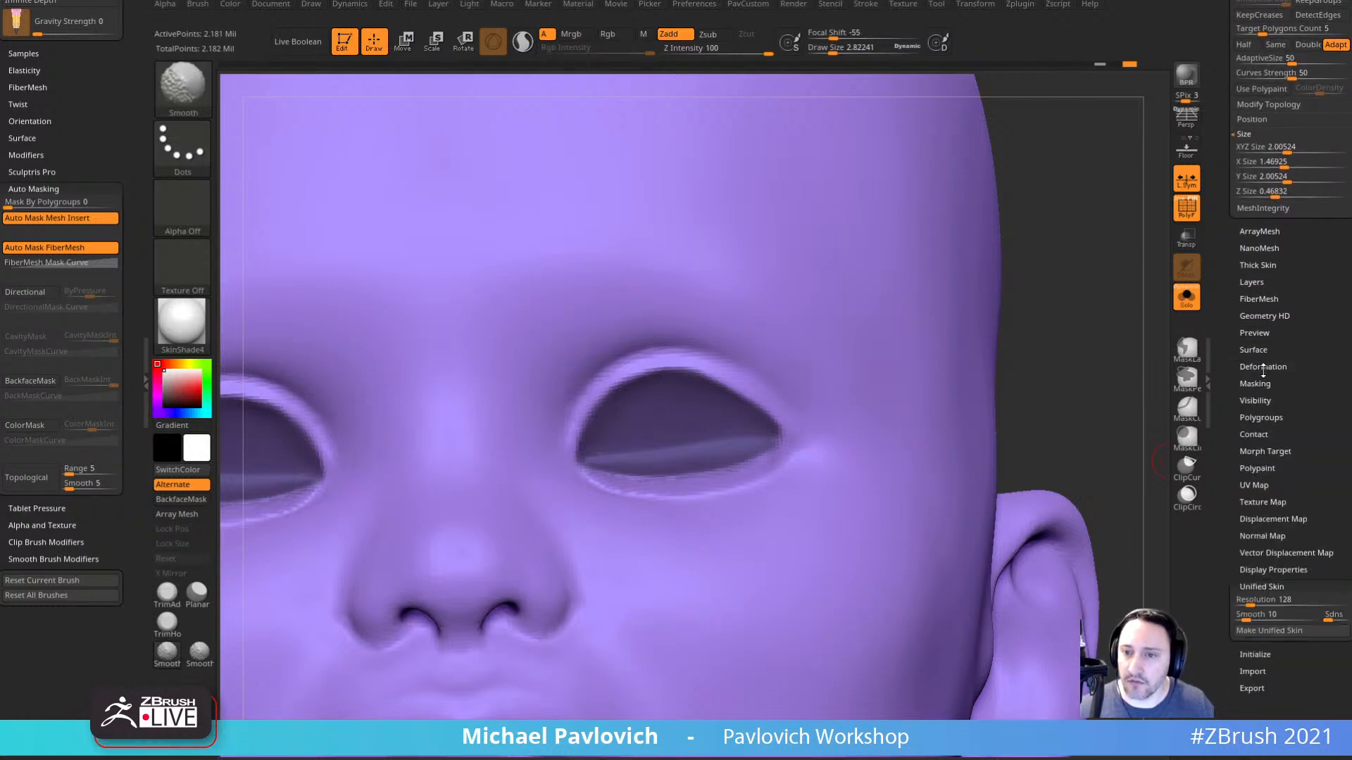
left_click_drag(1226, 247, 1228, 403, "shift")
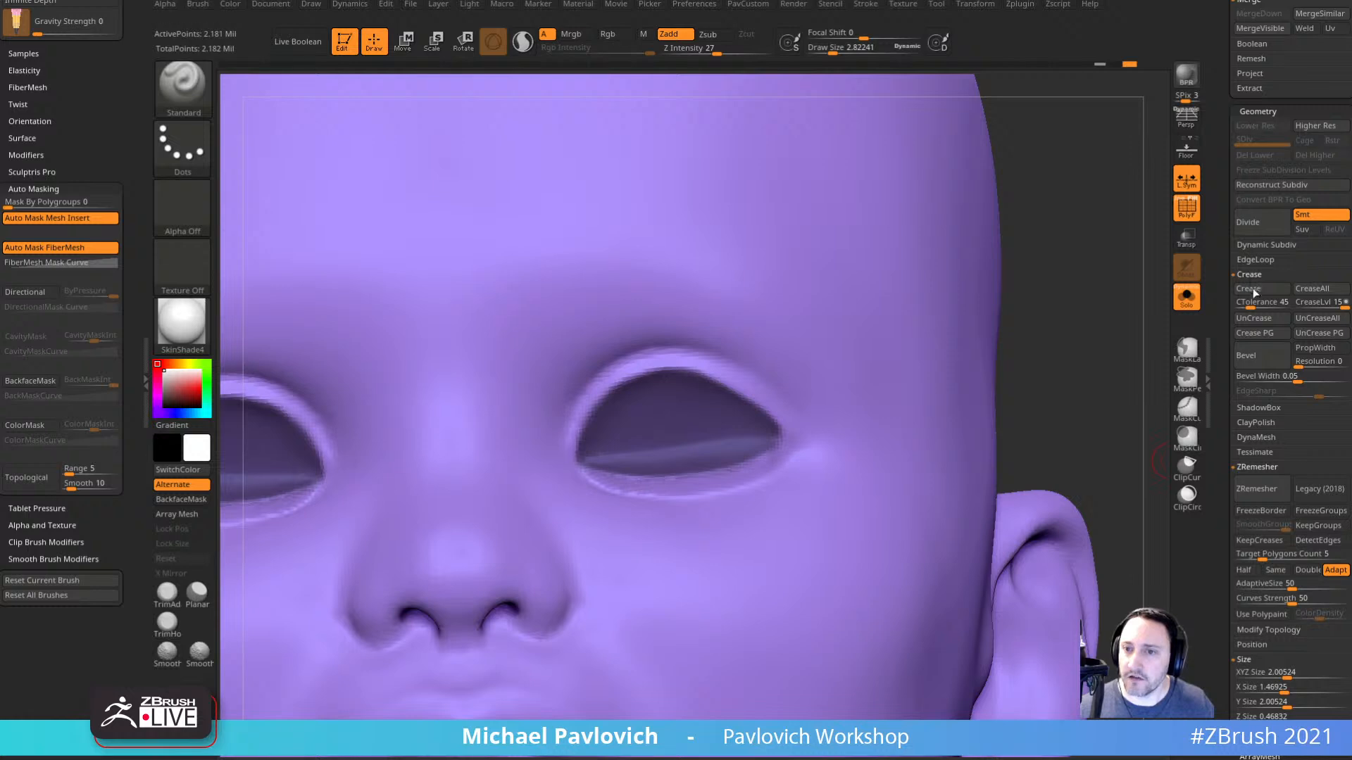
left_click(1253, 260)
left_click(1045, 308, "ctrl")
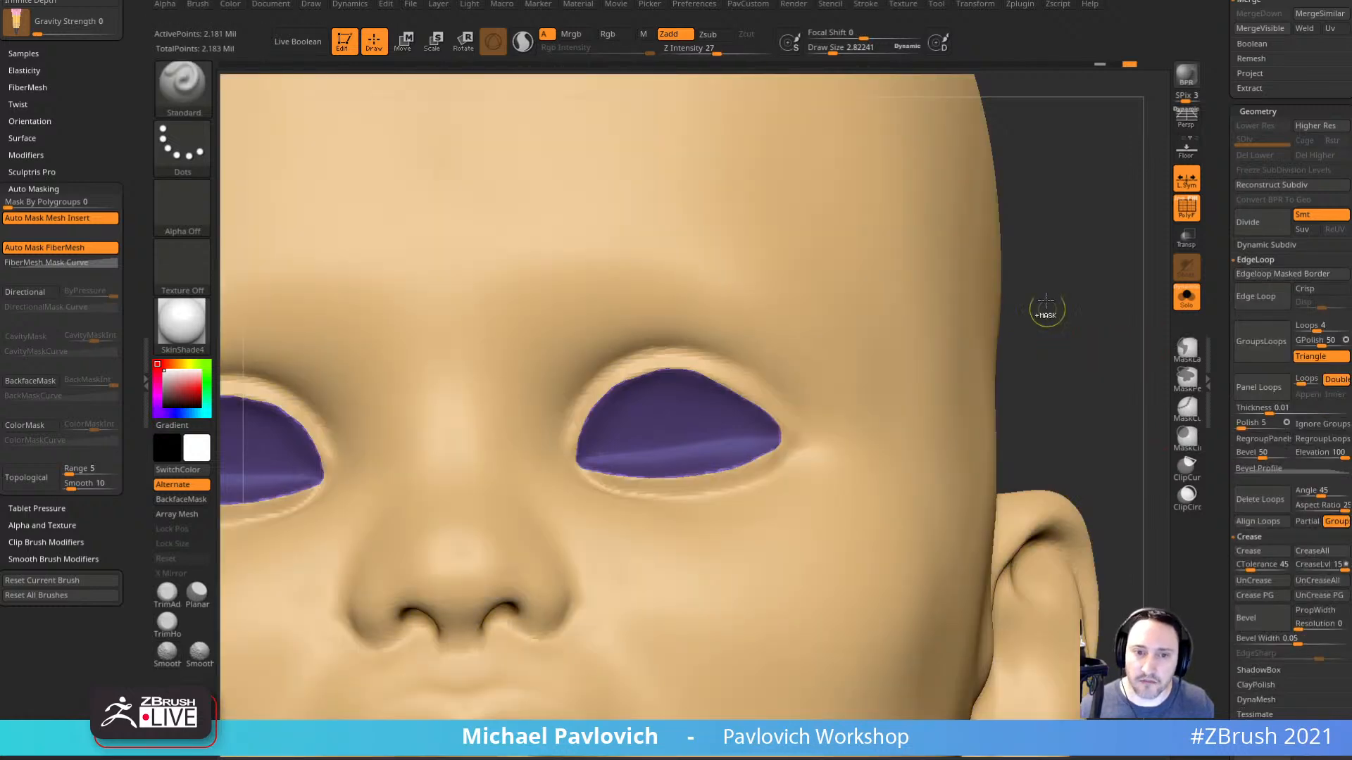
key("shift")
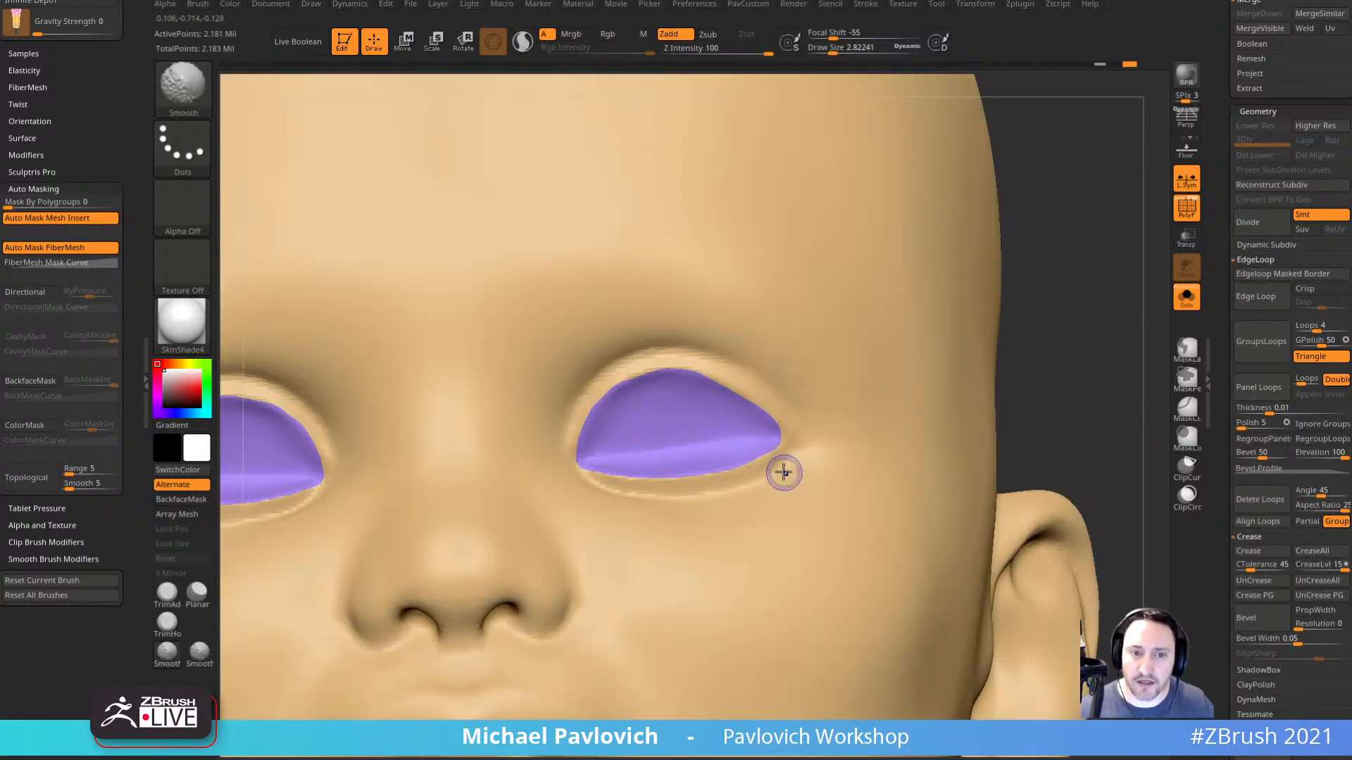
key("ctrl")
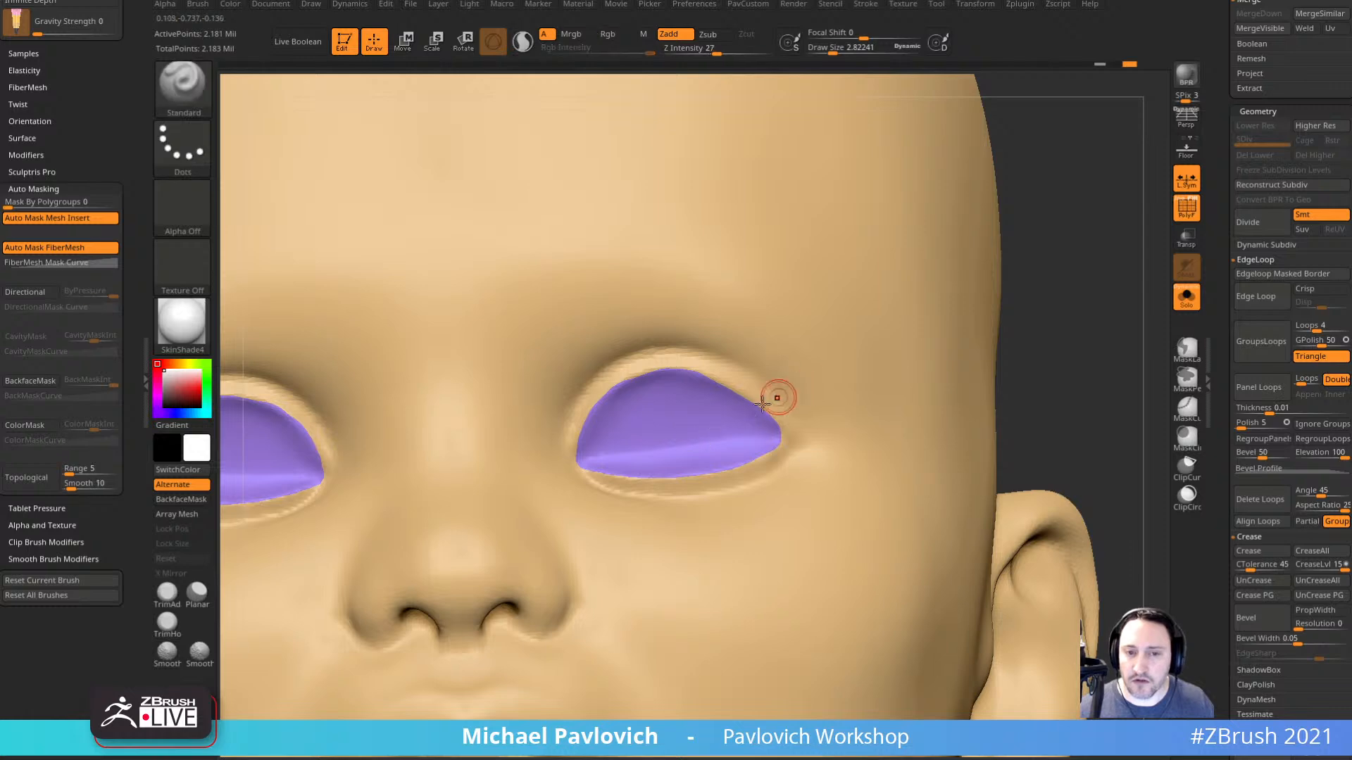
Mask the eye polygroup borders with MaskByFeature limited to Groups, invert the mask, and smooth the borders with Polish By Features.
left_click_drag(1220, 479, 1201, 294)
key("shift")
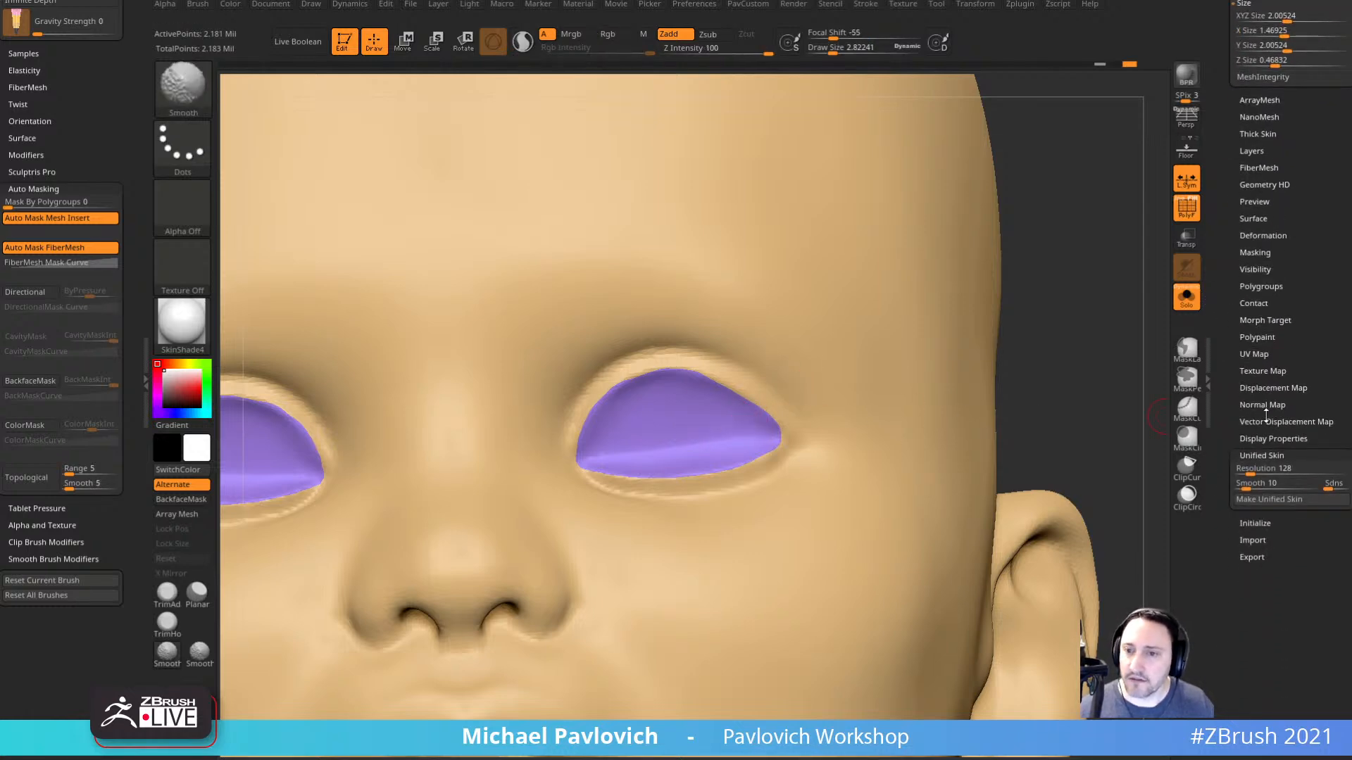
left_click(1258, 455)
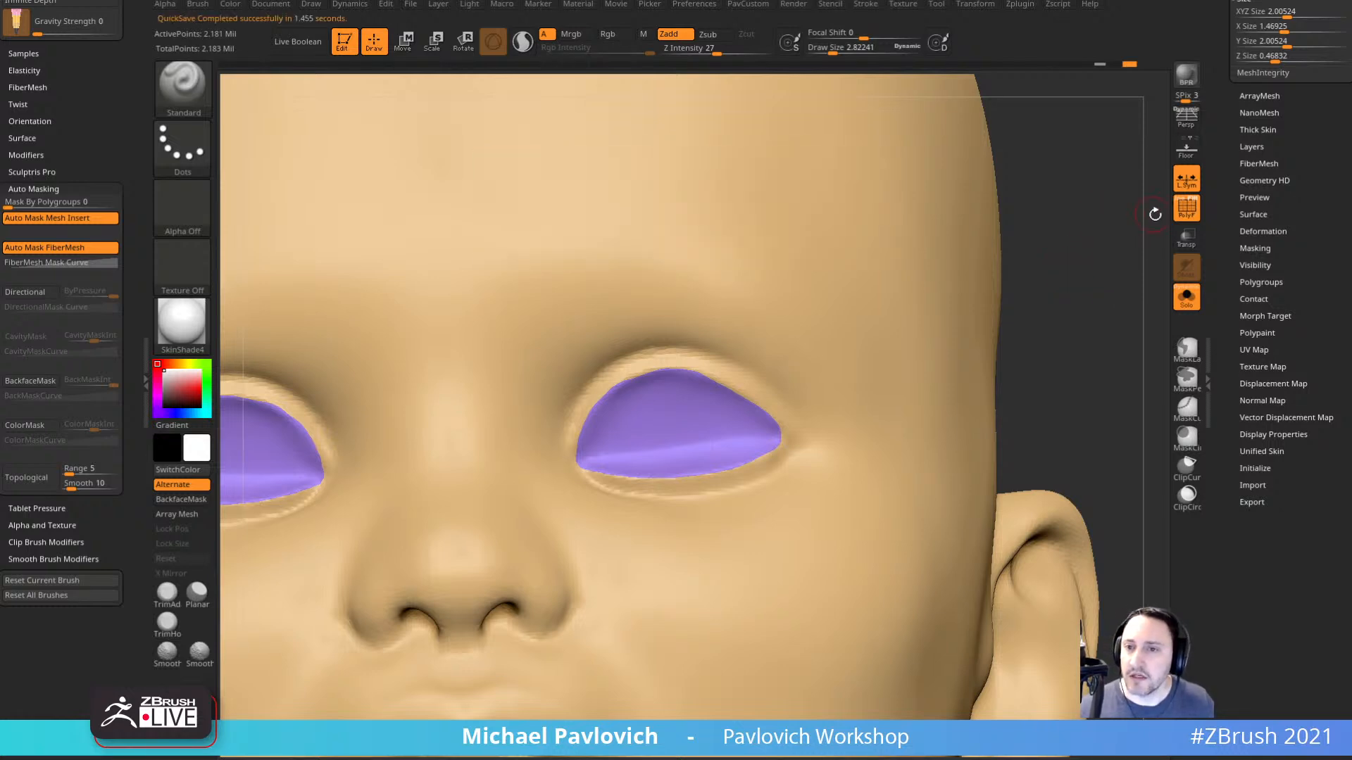
left_click(1253, 248)
scroll(1295, 296, "down", 1)
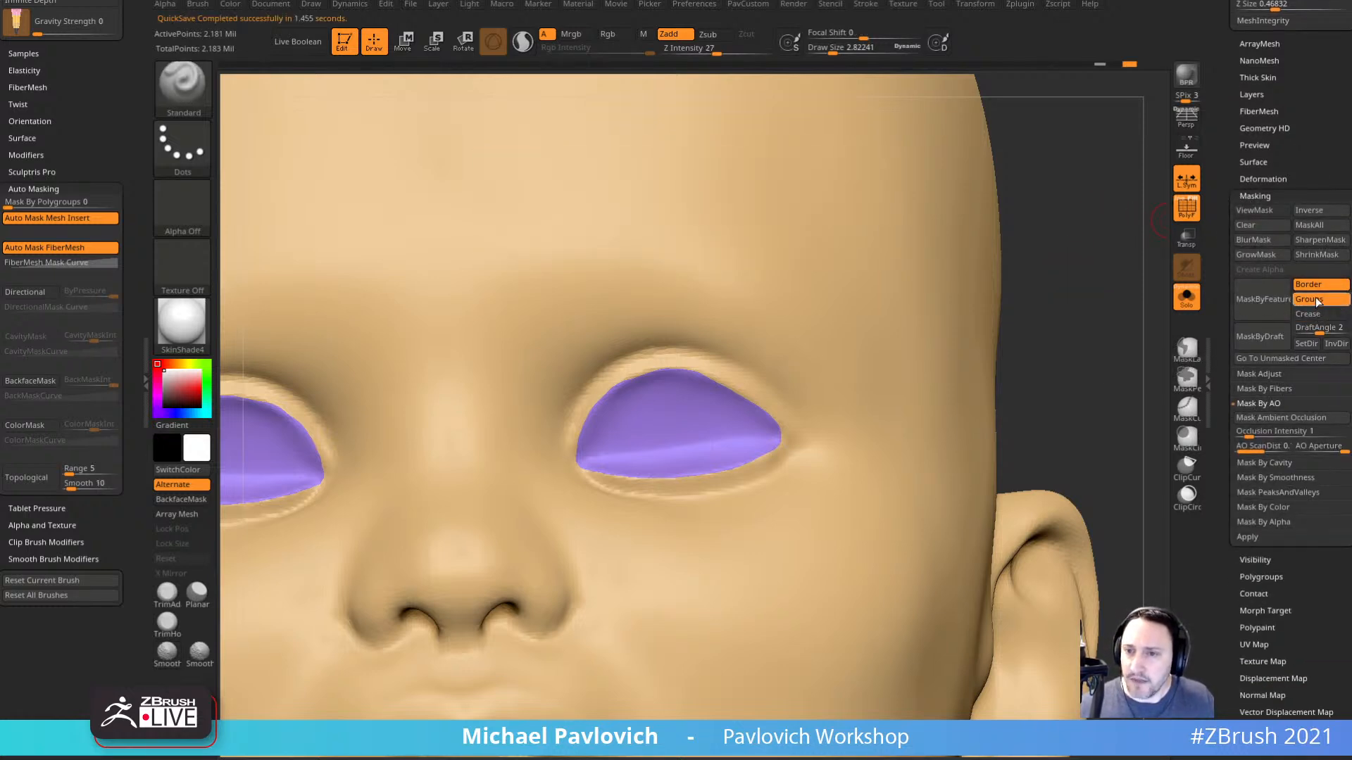
left_click(1249, 307)
left_click(1064, 341, "ctrl")
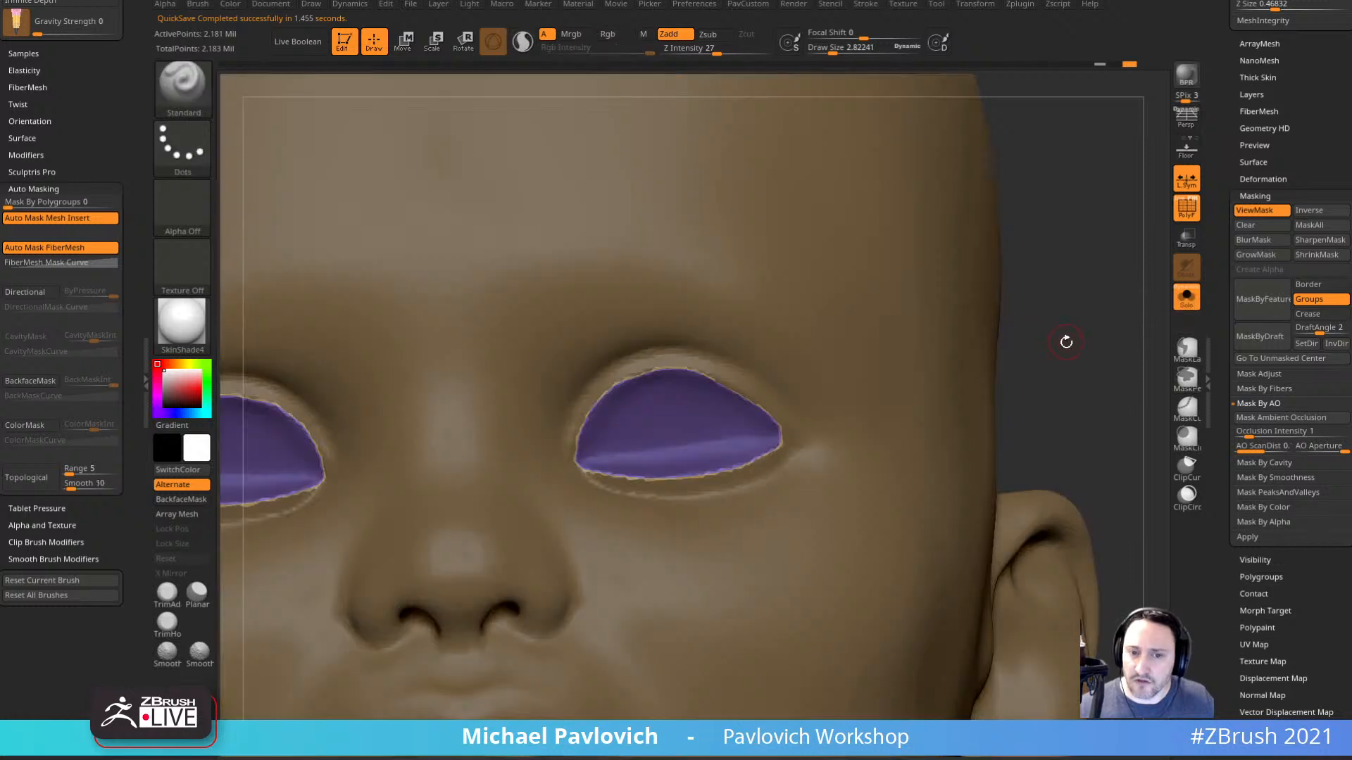
key("space")
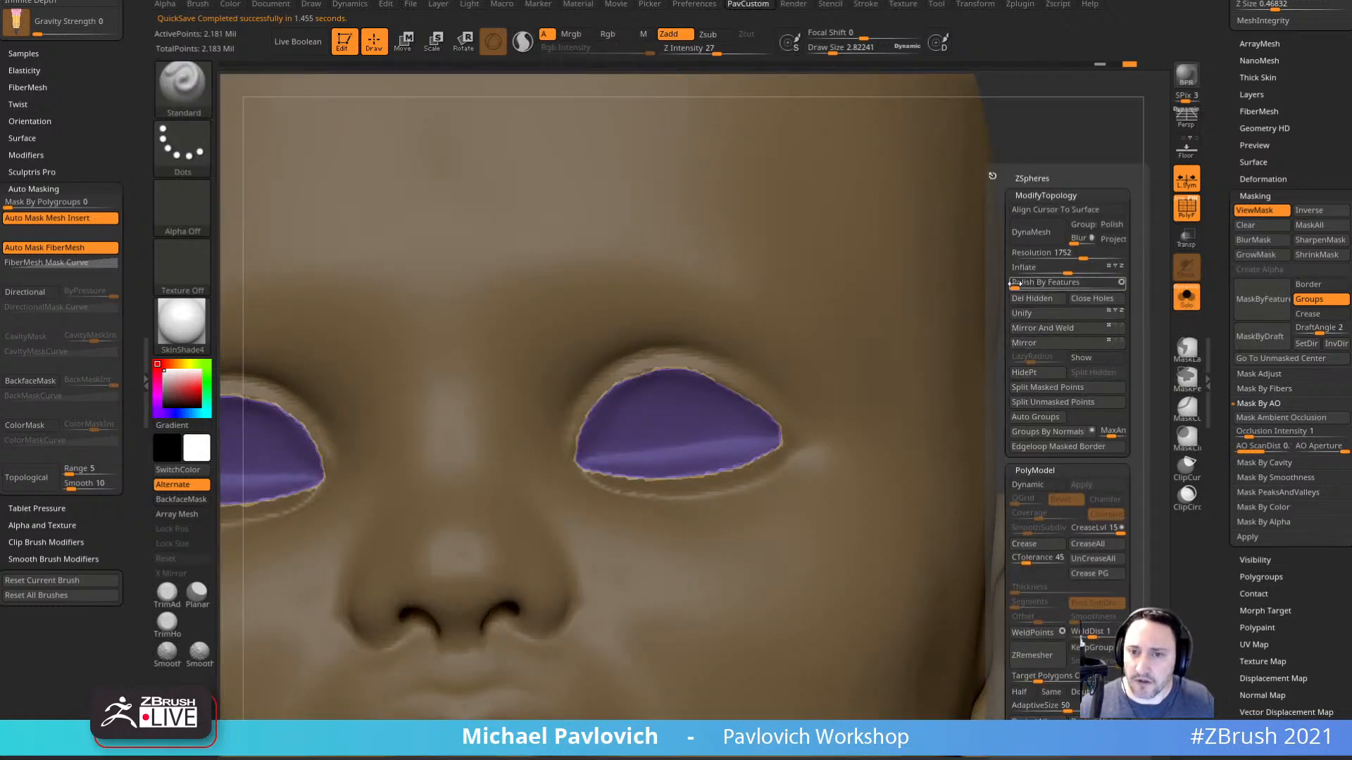
key("ctrl+h")
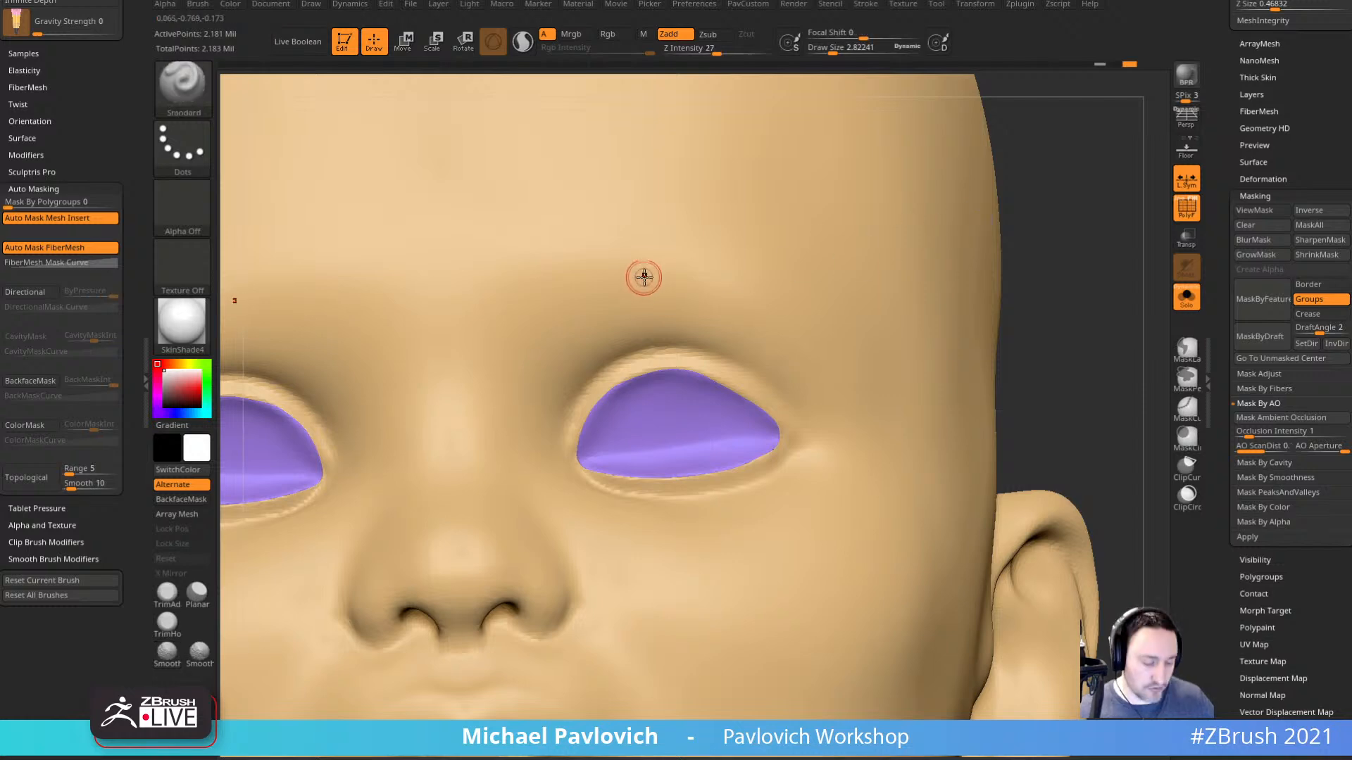
Load the Smooth Groups brush from the Smooth brushes in the Lightbox library.
key("comma")
left_click(377, 83)
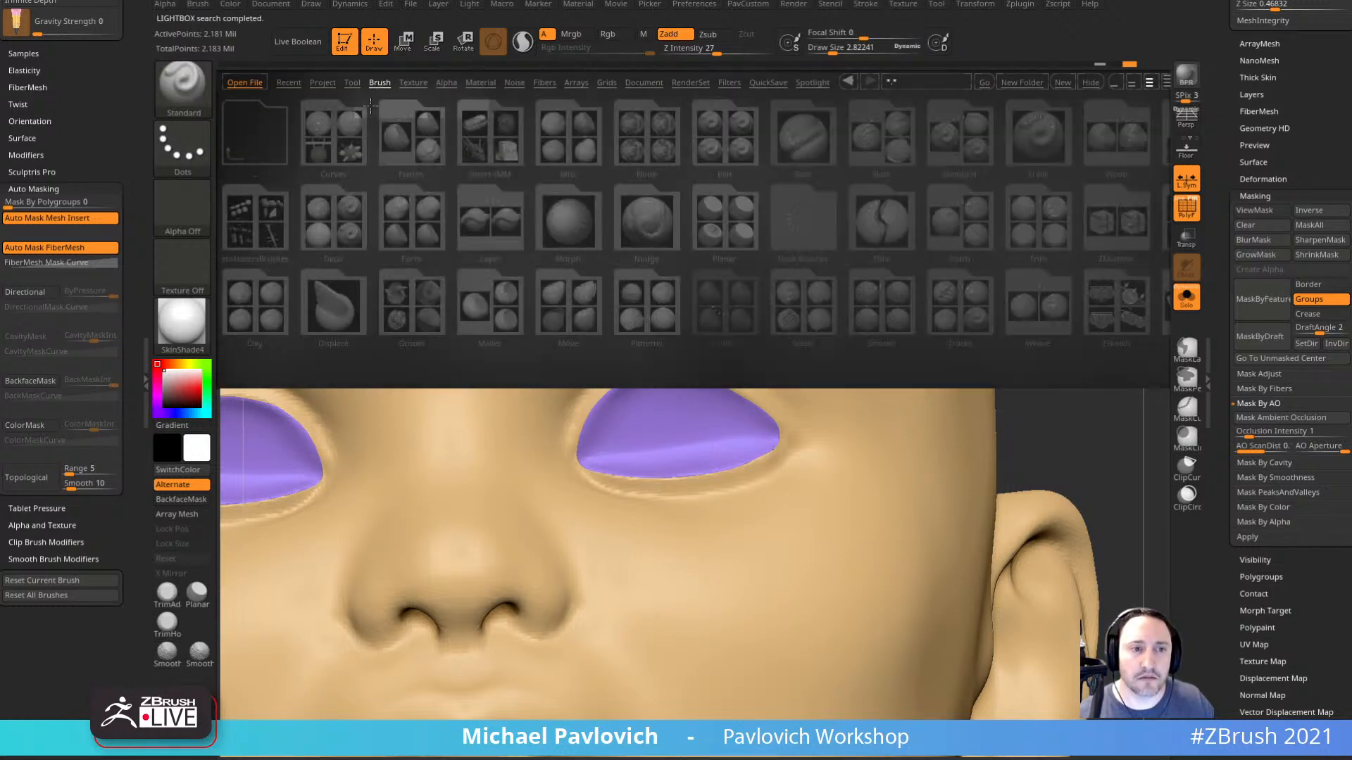
left_click(901, 306)
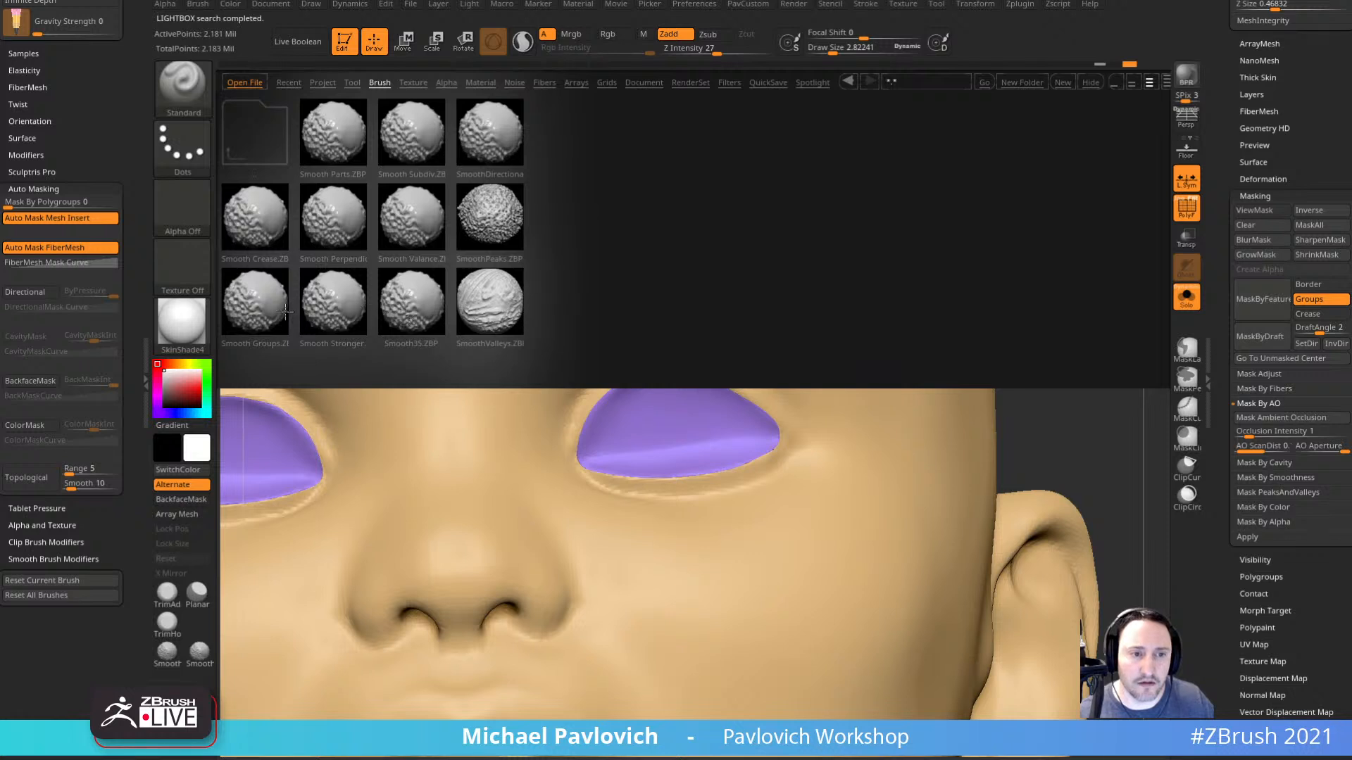
double_click(251, 312)
left_click(286, 346)
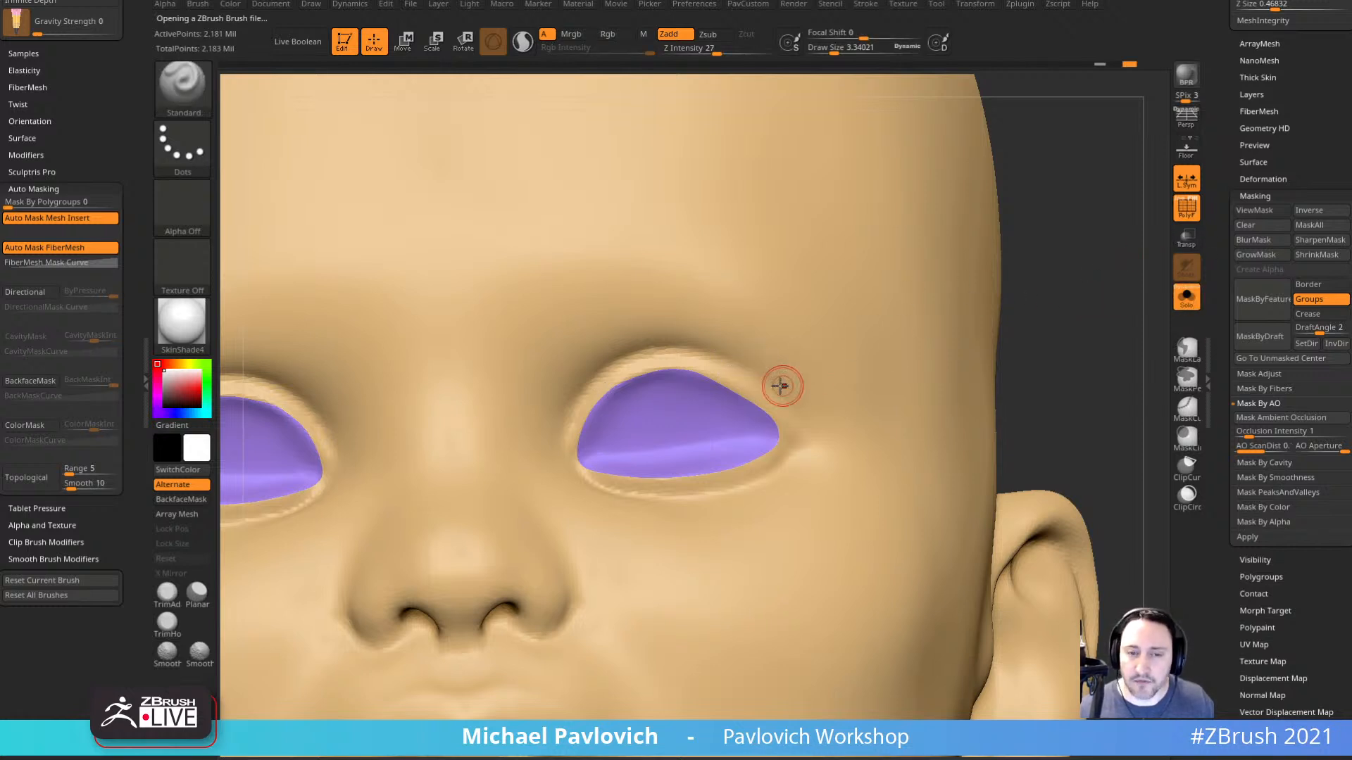
Set the brush's Mask By Polygroups value to 100.
key("ctrl+shift")
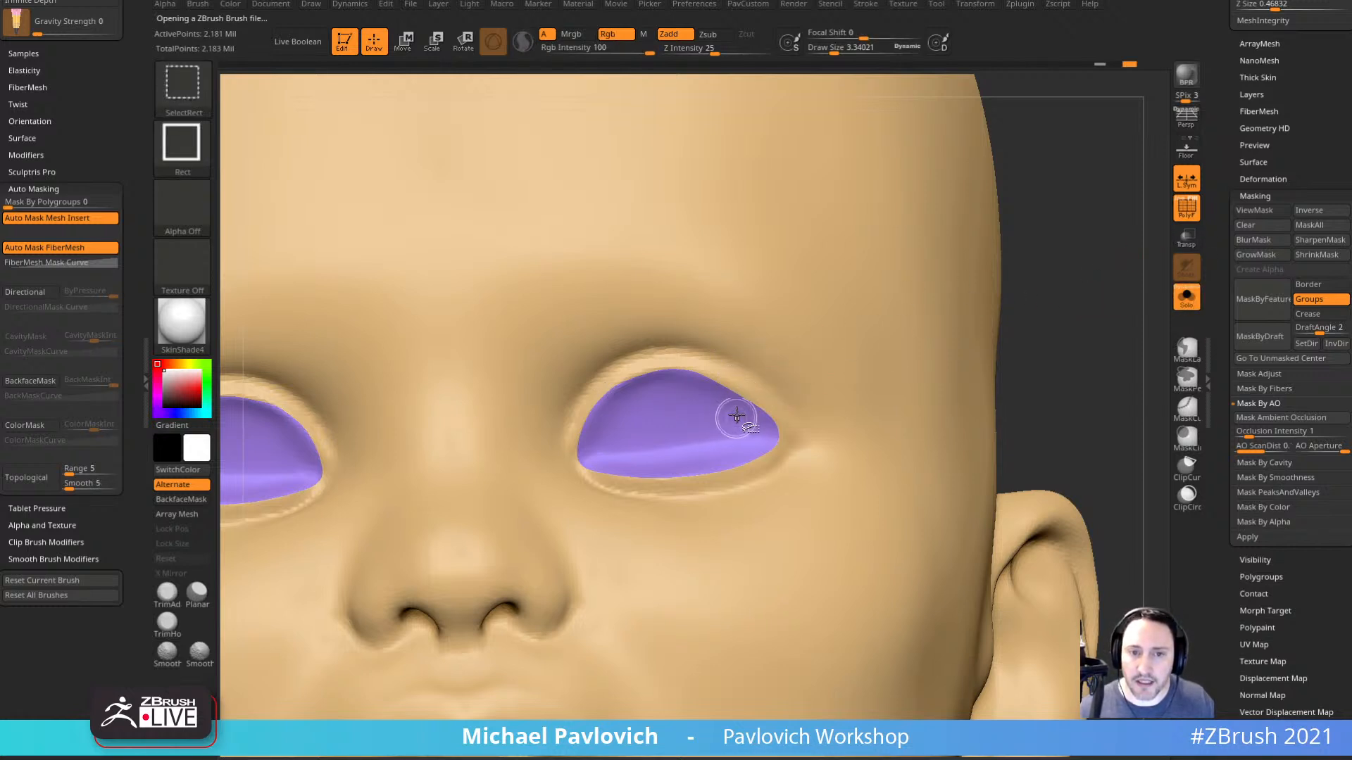
key("ctrl")
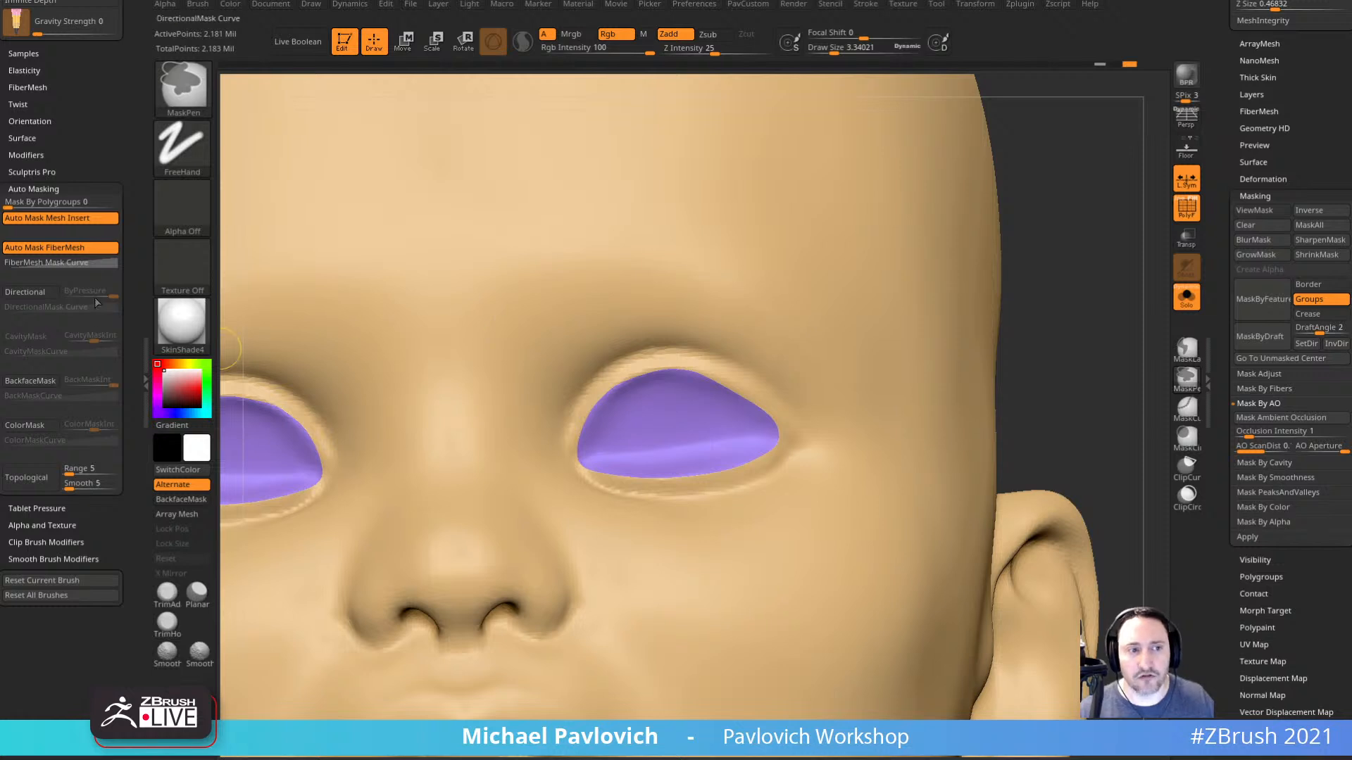
left_click_drag(10, 205, 121, 201)
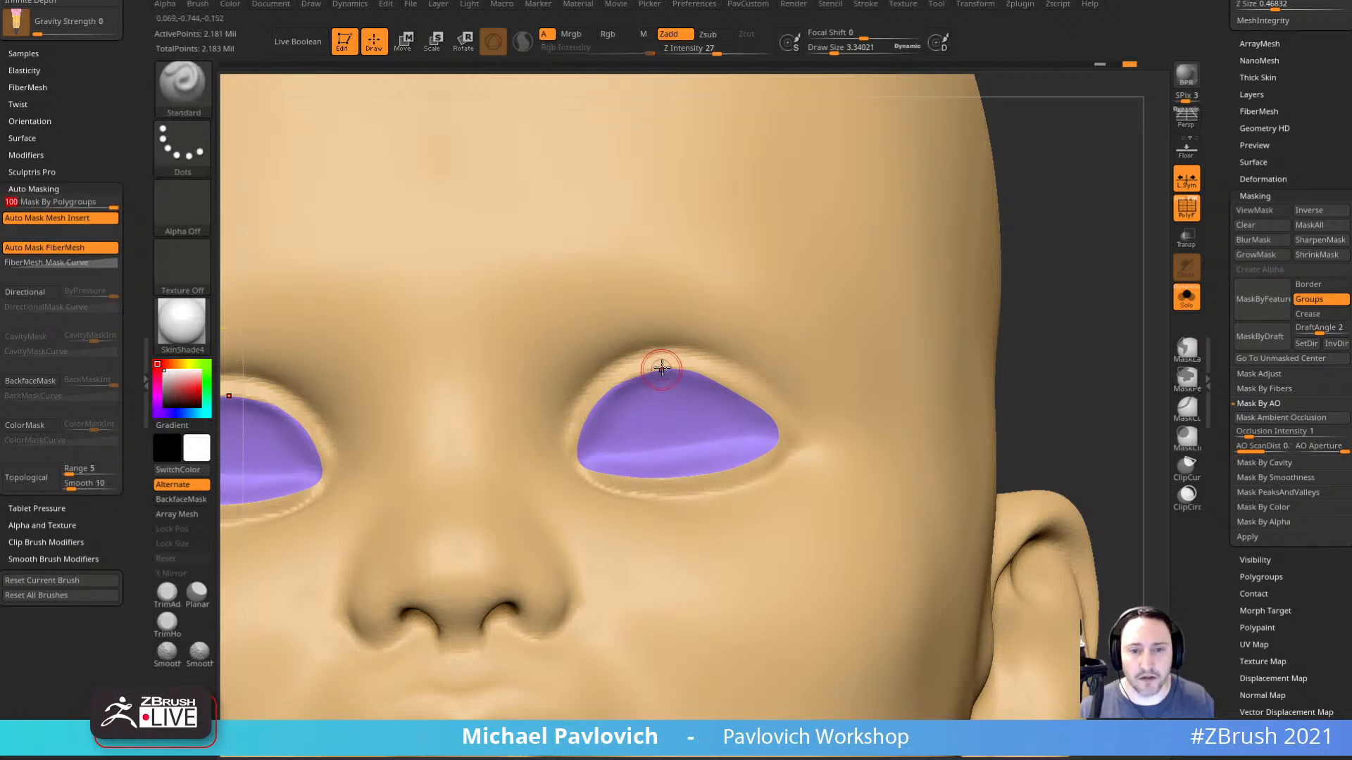
Test a MaskPen stroke along the upper eyelid's polygroup border at a draw size of about 3.6, and clear the mask.
key("ctrl")
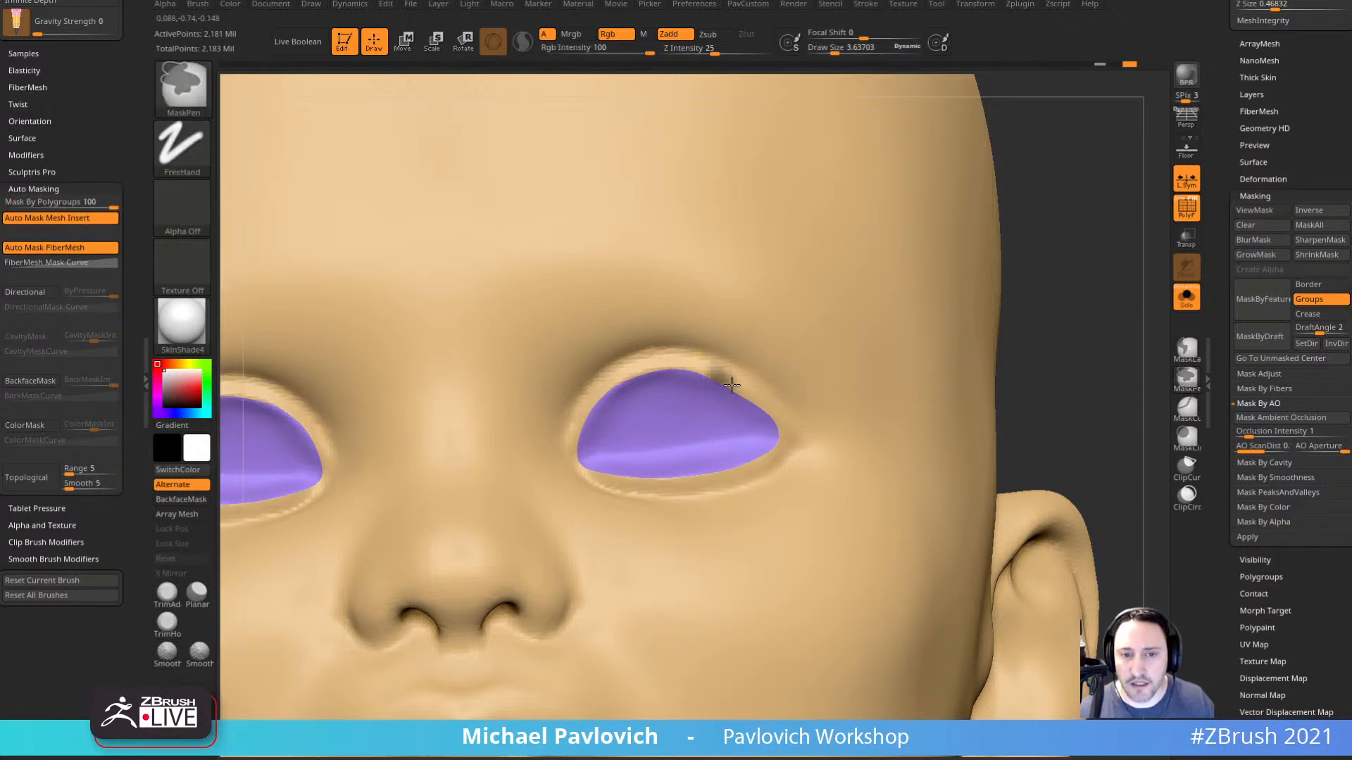
mouse_move(732, 384)
left_mouse_down("ctrl")
mouse_move(637, 358)
mouse_move(602, 380)
mouse_move(573, 450)
left_mouse_up("ctrl")
left_click_drag(1065, 263, 1081, 281, "ctrl")
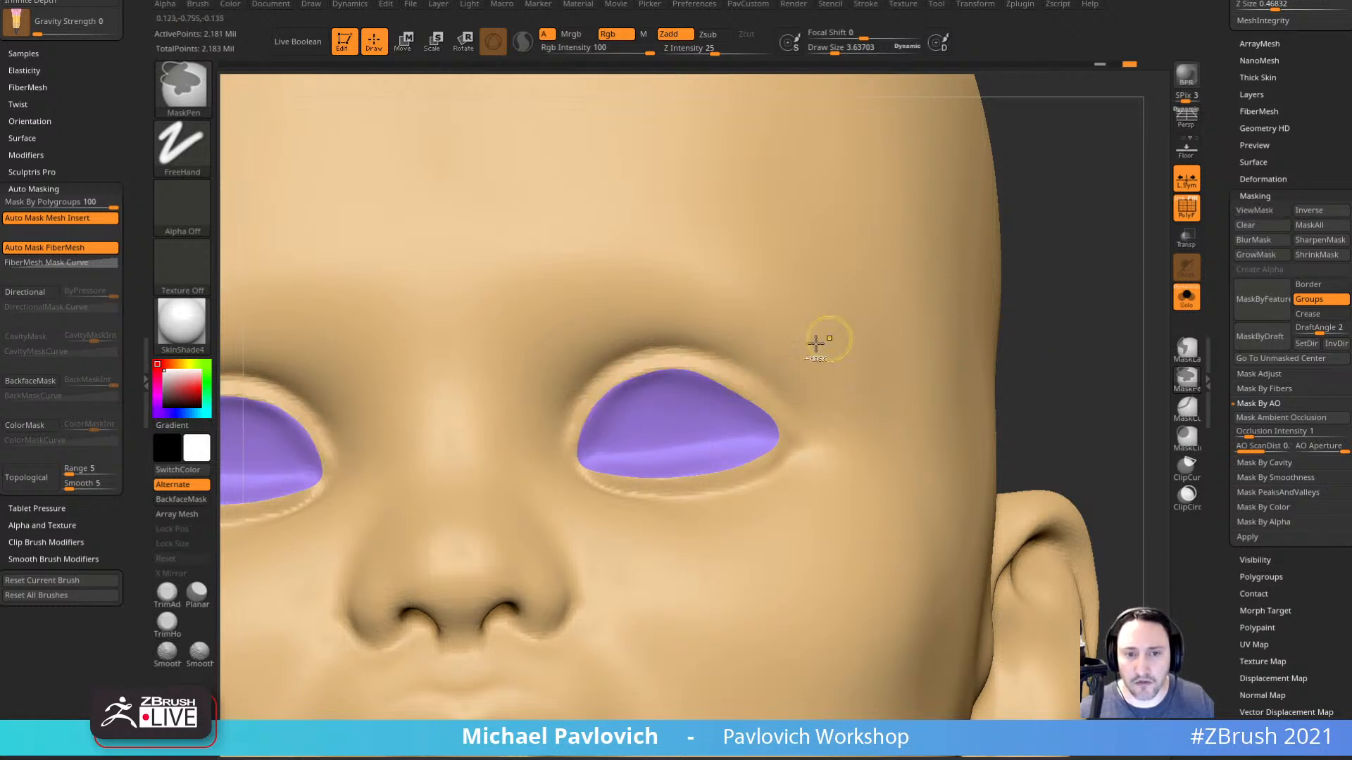
Hide the eye surfaces, mask the eyelid rims around the openings, and turn the masked rims into their own polygroup.
left_click(881, 324, "ctrl+shift")
mouse_move(743, 391)
left_mouse_down("ctrl")
mouse_move(673, 359)
mouse_move(623, 367)
mouse_move(571, 454)
mouse_move(579, 418)
mouse_move(623, 488)
mouse_move(711, 484)
mouse_move(782, 450)
mouse_move(730, 383)
left_mouse_up("ctrl")
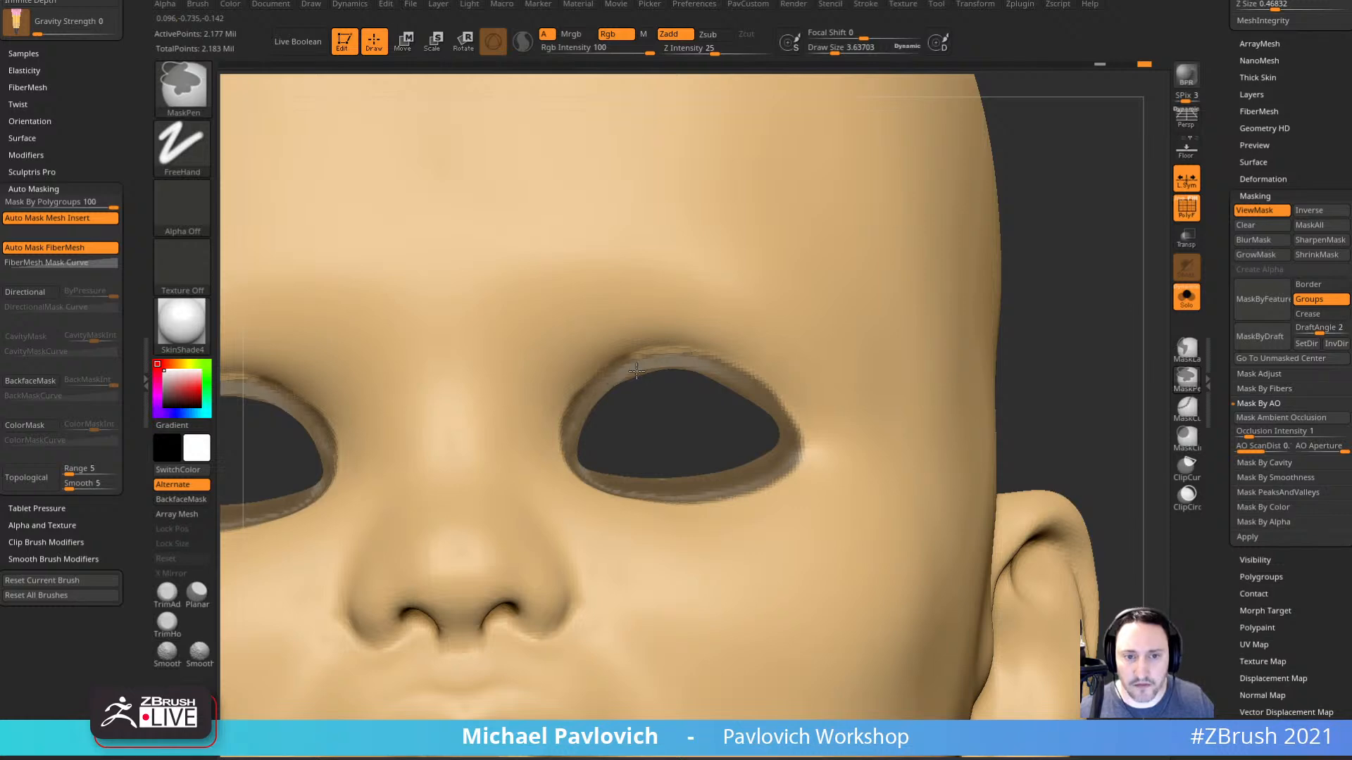
left_click_drag(1080, 335, 1098, 317)
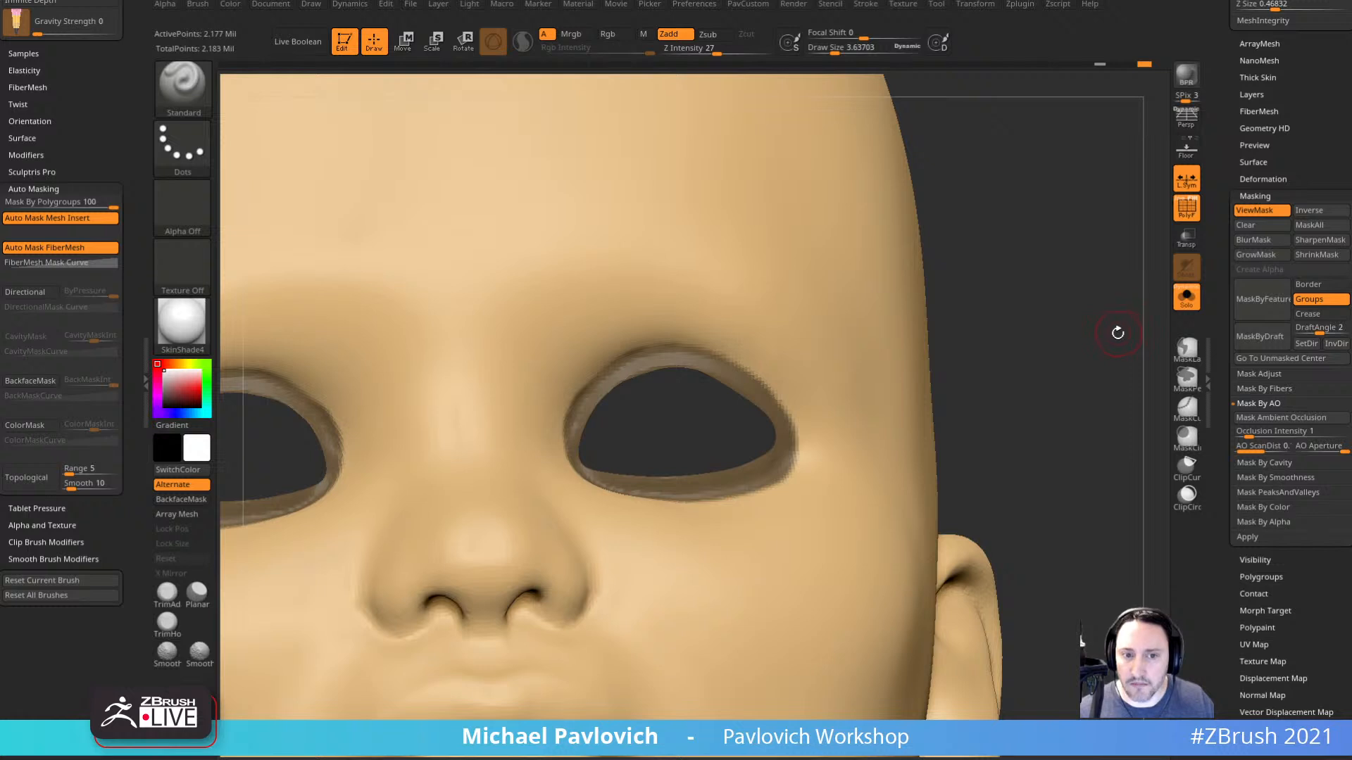
left_click_drag(1105, 321, 1093, 316, "ctrl")
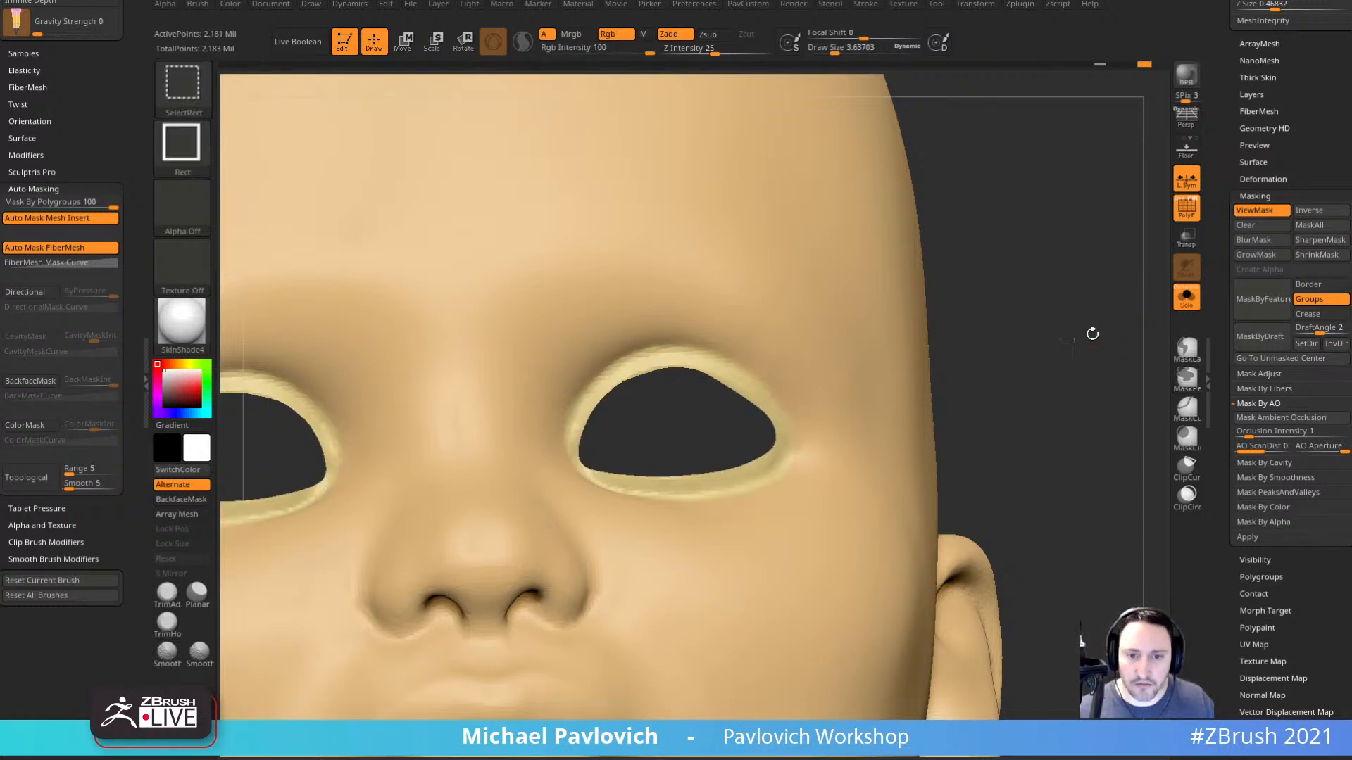
Isolate the eyelid rims, regroup them with a green polygroup colour, and show the whole head again.
left_click(1084, 318, "ctrl+shift")
left_click(725, 374, "ctrl+shift")
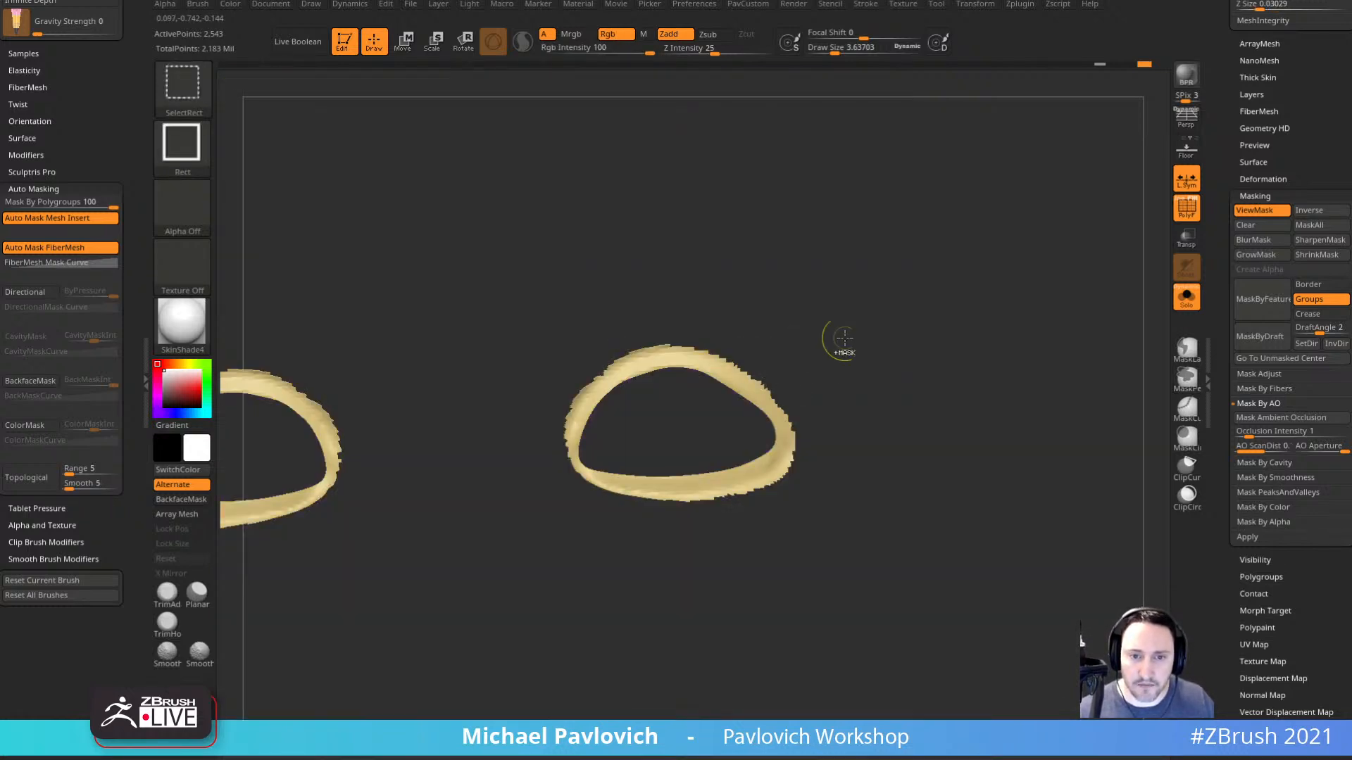
left_click(1063, 335, "ctrl+shift")
left_click(711, 359, "ctrl+shift")
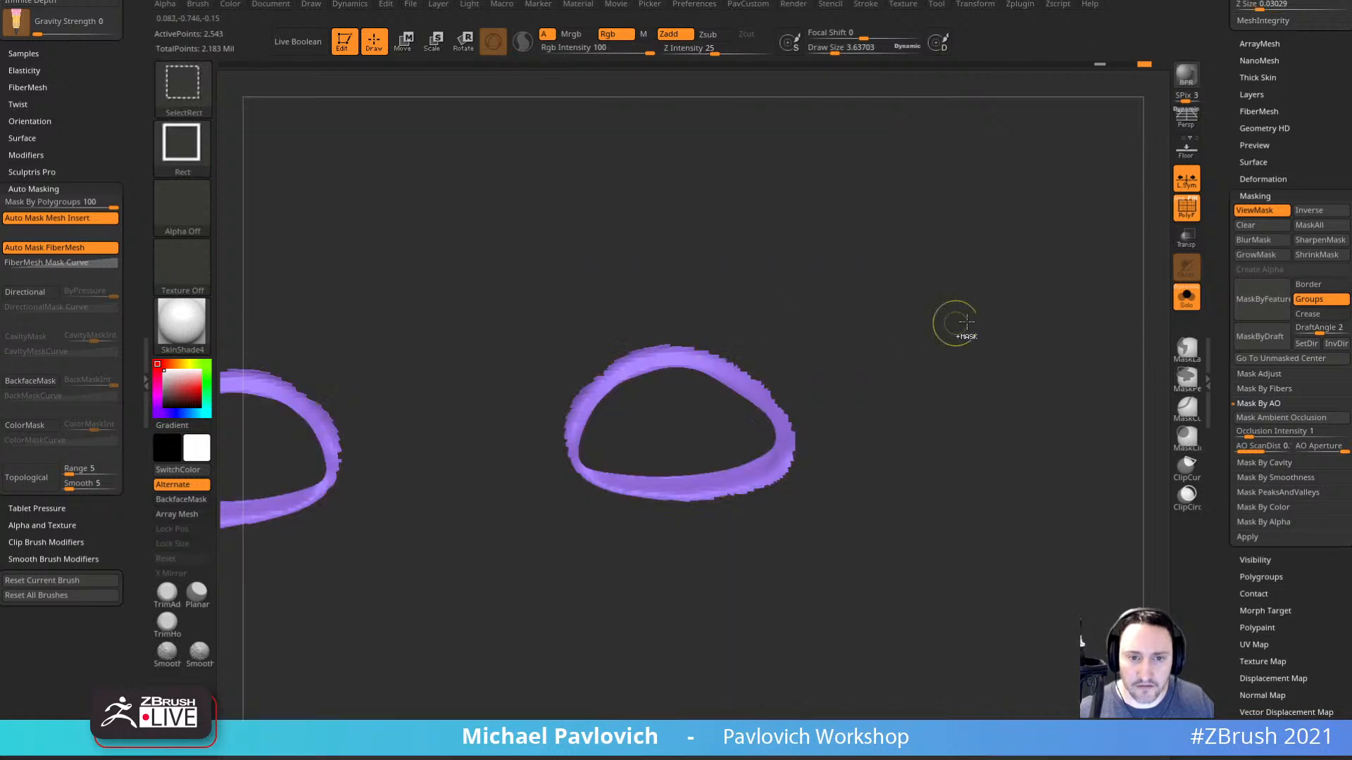
key("ctrl+w")
left_click(996, 331, "ctrl+shift")
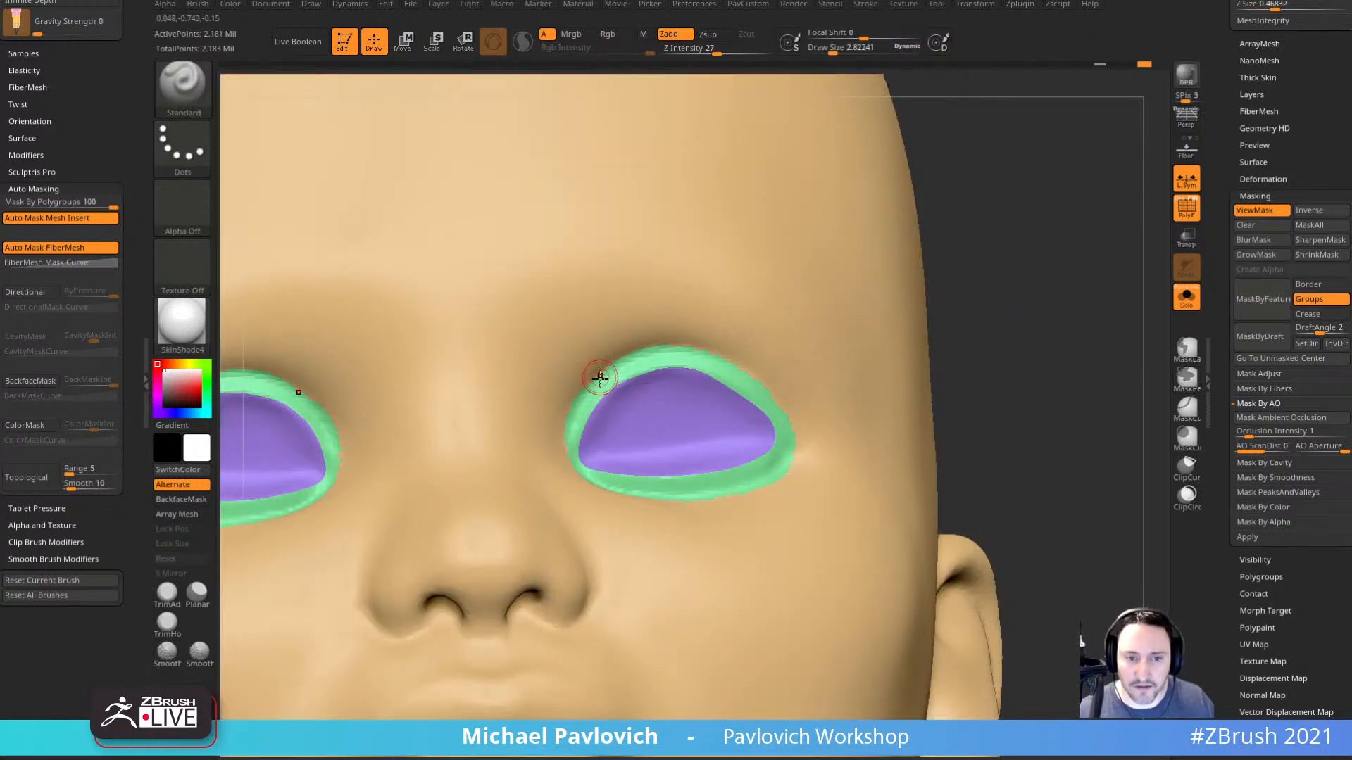
Smooth the outer border of the eyelid-rim polygroup with the Smooth Groups brush at a draw size of about 2.8.
mouse_move(597, 382)
left_mouse_down("shift")
mouse_move(635, 363)
mouse_move(718, 360)
mouse_move(773, 391)
left_mouse_up("shift")
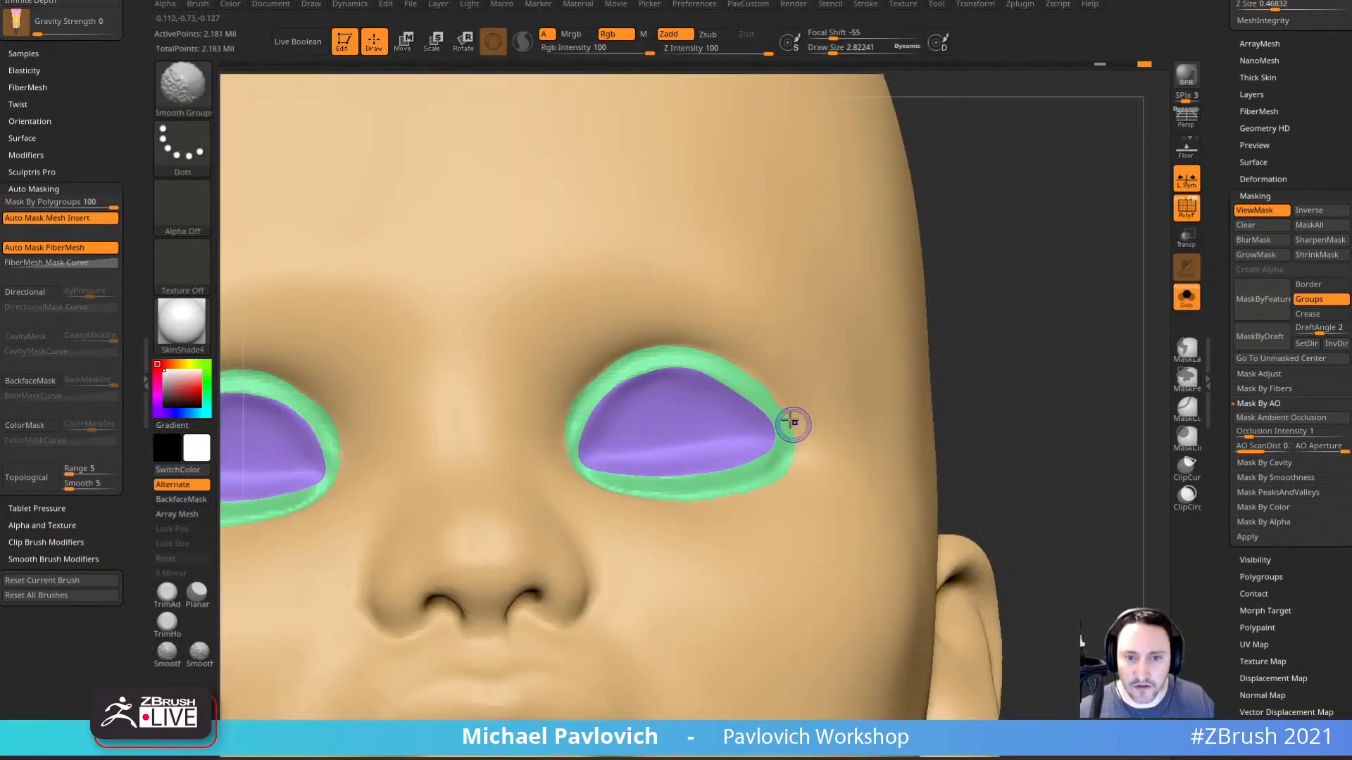
right_click_drag(765, 485, 718, 475)
left_click_drag(772, 383, 787, 419, "shift")
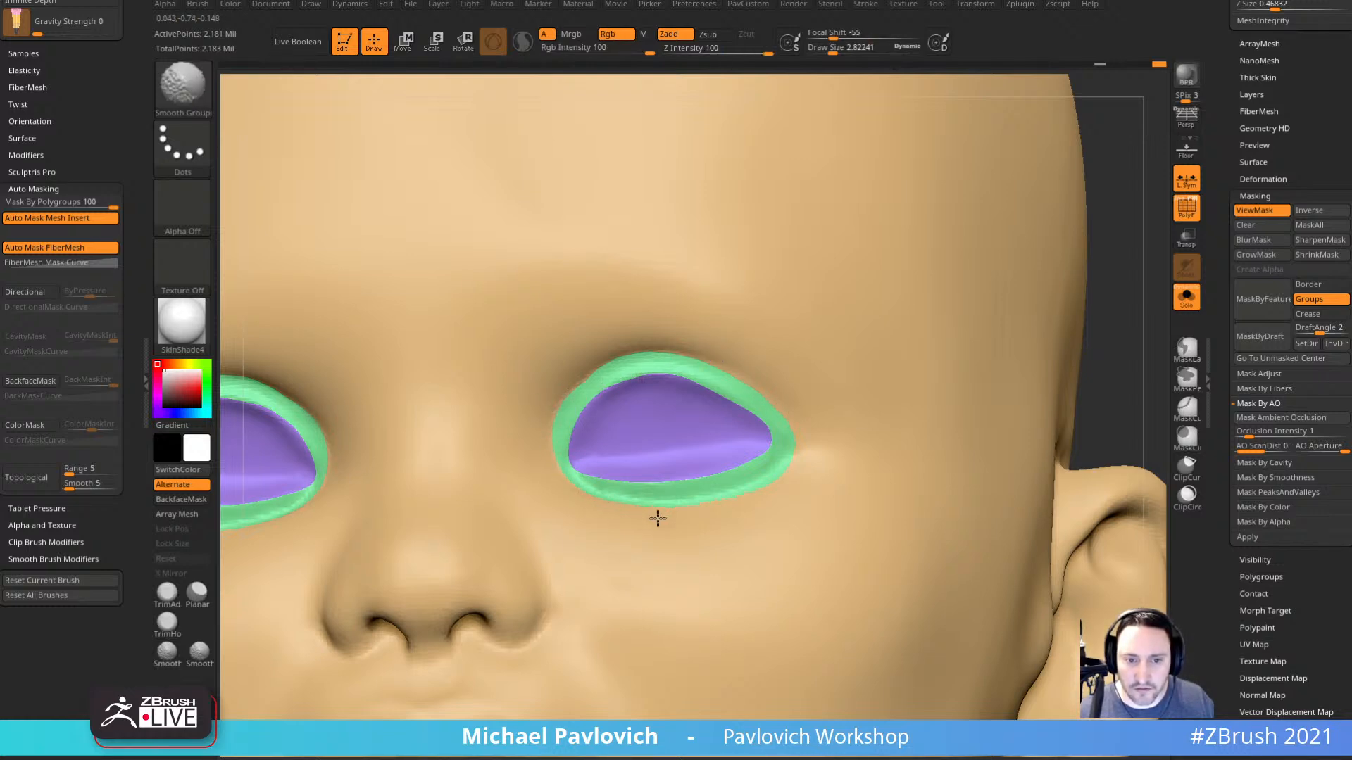
right_click_drag(1063, 376, 1077, 409, "ctrl")
right_click_drag(1077, 409, 1073, 310)
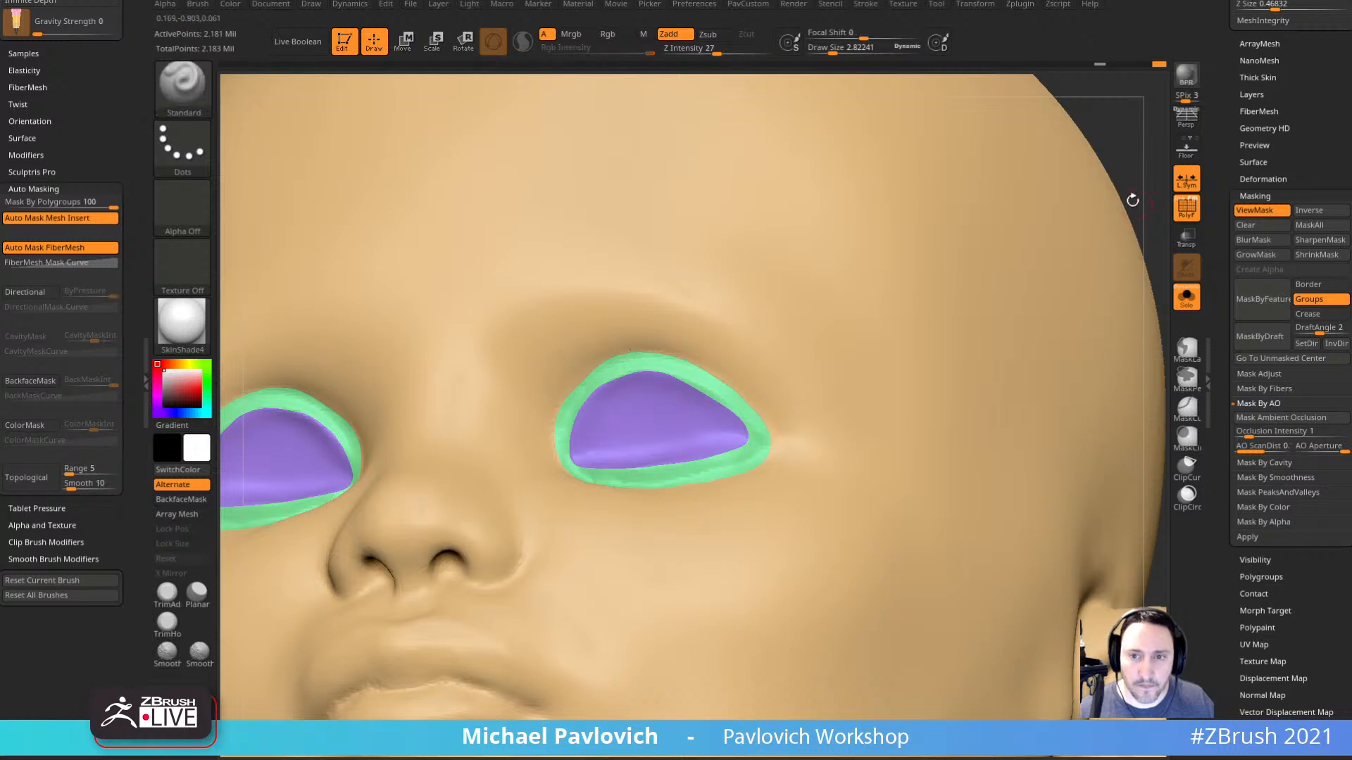
Mask the front and upper fold of the ear with MaskPen, starting near the ear canal.
mouse_move(1133, 199)
right_mouse_down("ctrl")
mouse_move(1093, 202)
mouse_move(1094, 229)
right_mouse_up("ctrl")
mouse_move(1094, 228)
right_mouse_down("ctrl")
mouse_move(1115, 323)
mouse_move(1087, 323)
mouse_move(1141, 335)
mouse_move(999, 365)
mouse_move(976, 347)
right_mouse_up("ctrl")
key("s")
left_click_drag(775, 412, 783, 411)
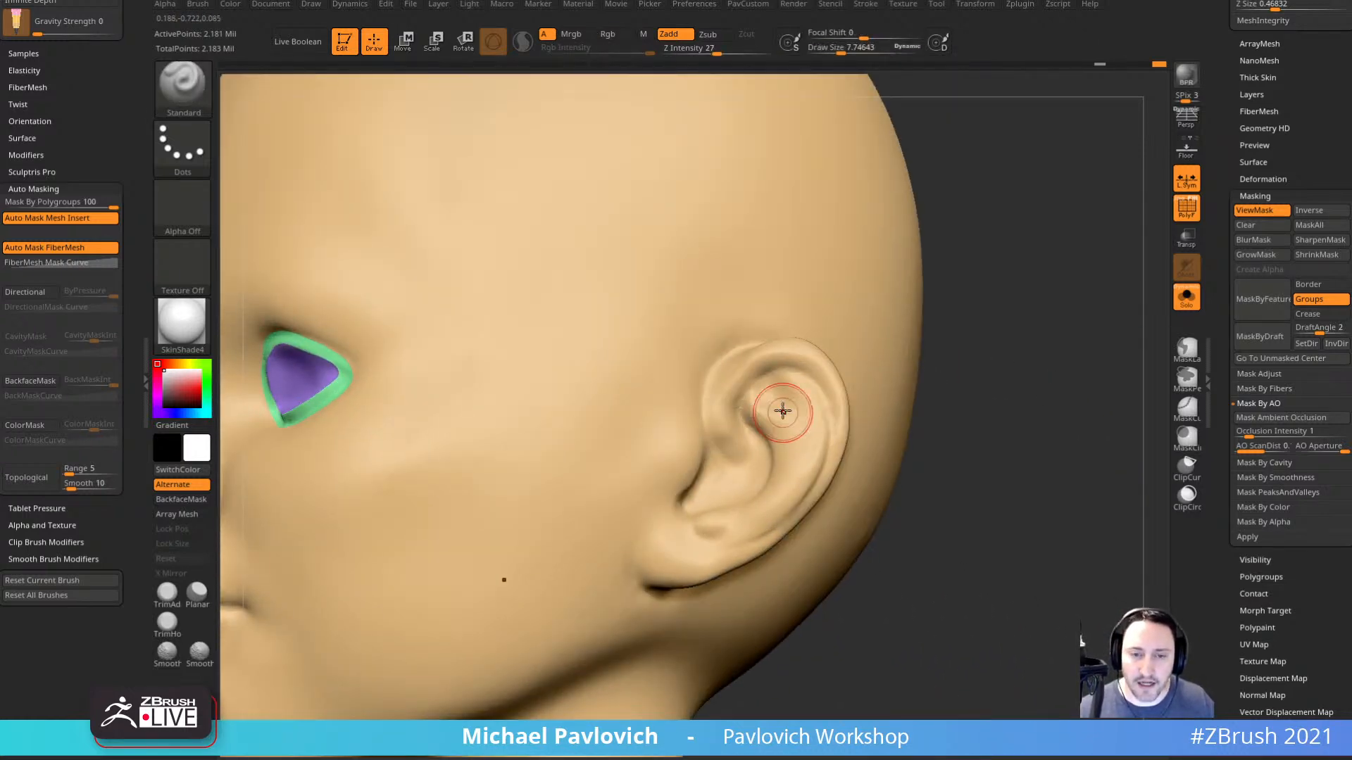
right_click_drag(1011, 325, 949, 364)
key("s")
left_click_drag(700, 409, 702, 407)
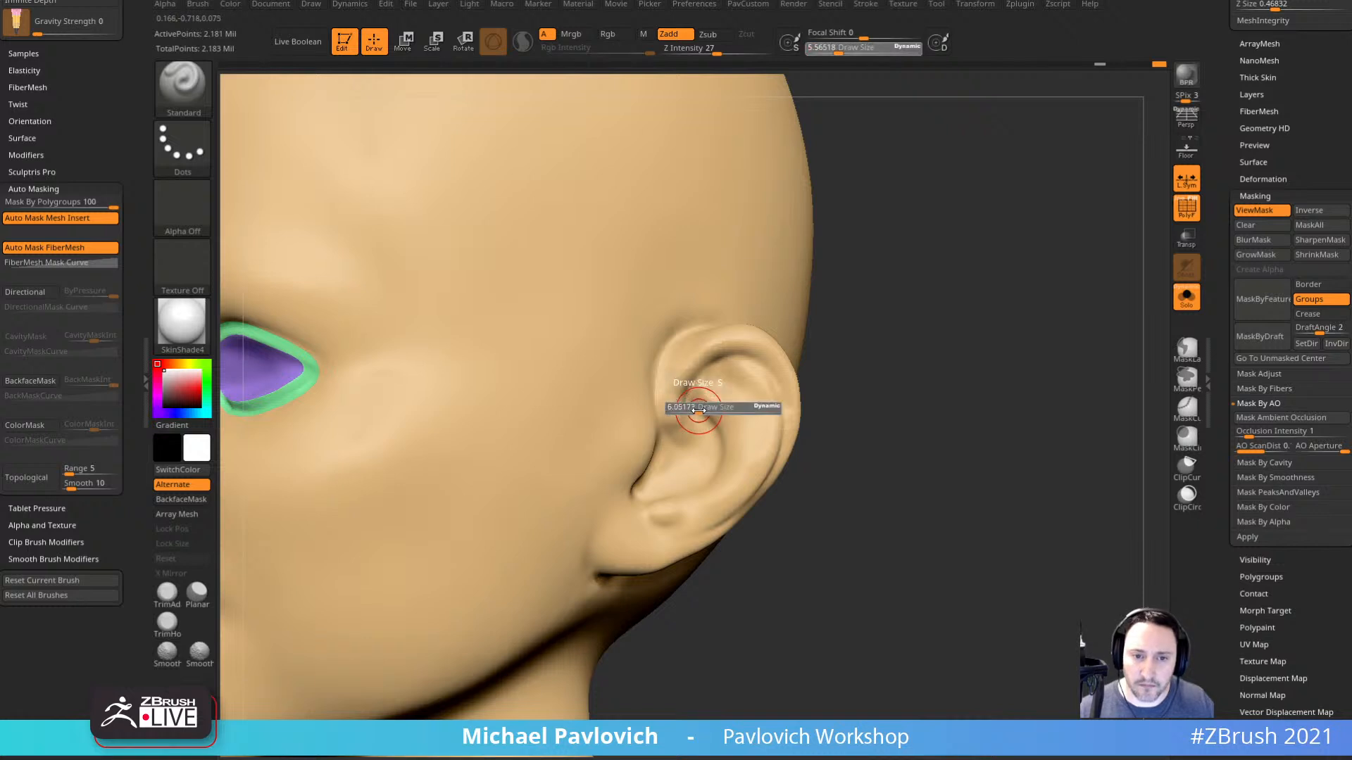
right_click_drag(863, 306, 880, 312)
mouse_move(683, 421)
left_mouse_down("ctrl")
mouse_move(706, 354)
mouse_move(760, 360)
left_mouse_up("ctrl")
Extend the mask along the ear's outer rim down to the lobe at a draw size of about 4.3.
right_click_drag(818, 349, 786, 357)
key("s")
left_click_drag(773, 369, 771, 368)
mouse_move(728, 343)
left_mouse_down("ctrl")
mouse_move(771, 394)
mouse_move(767, 431)
left_mouse_up("ctrl")
right_click_drag(904, 359, 890, 420)
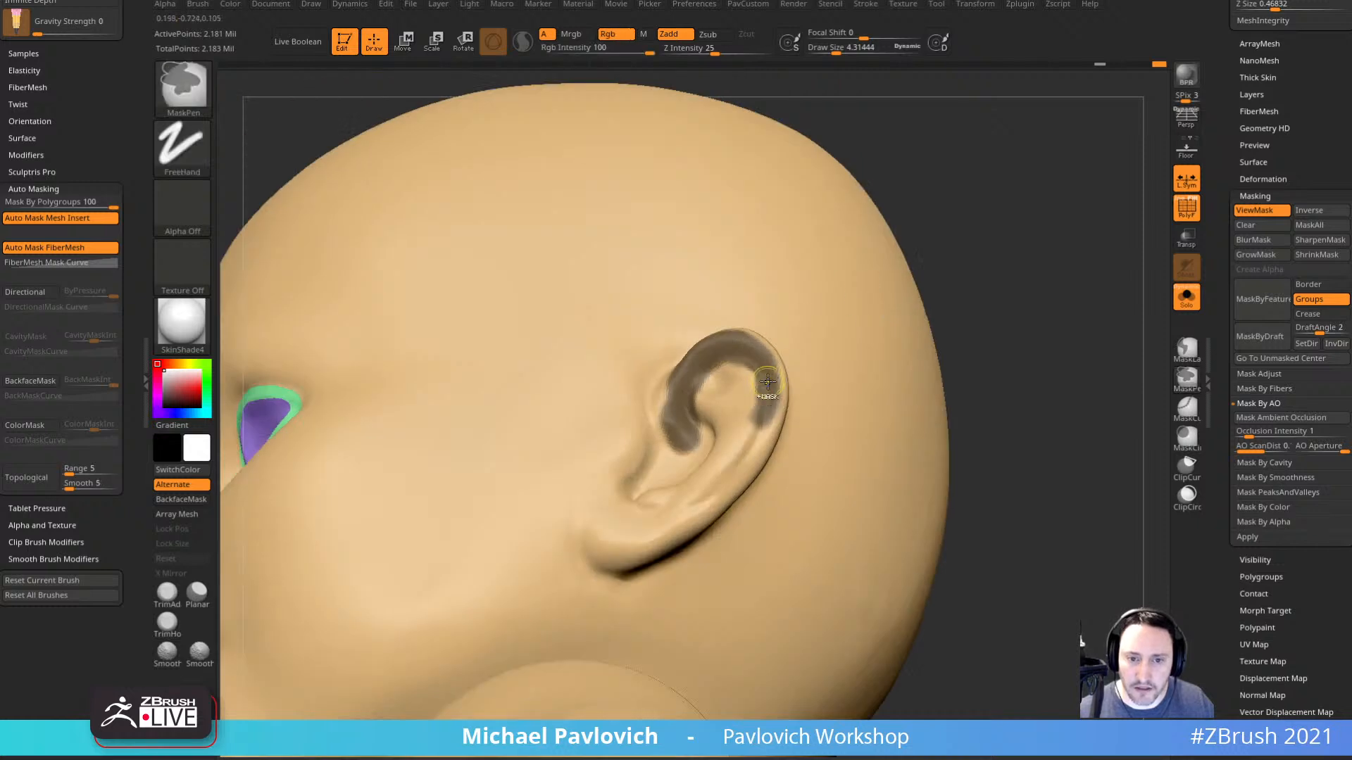
left_click_drag(765, 388, 732, 493, "ctrl")
mouse_move(765, 432)
left_mouse_down("ctrl")
mouse_move(690, 524)
mouse_move(610, 540)
mouse_move(619, 496)
left_mouse_up("ctrl")
left_click_drag(1029, 253, 1052, 262)
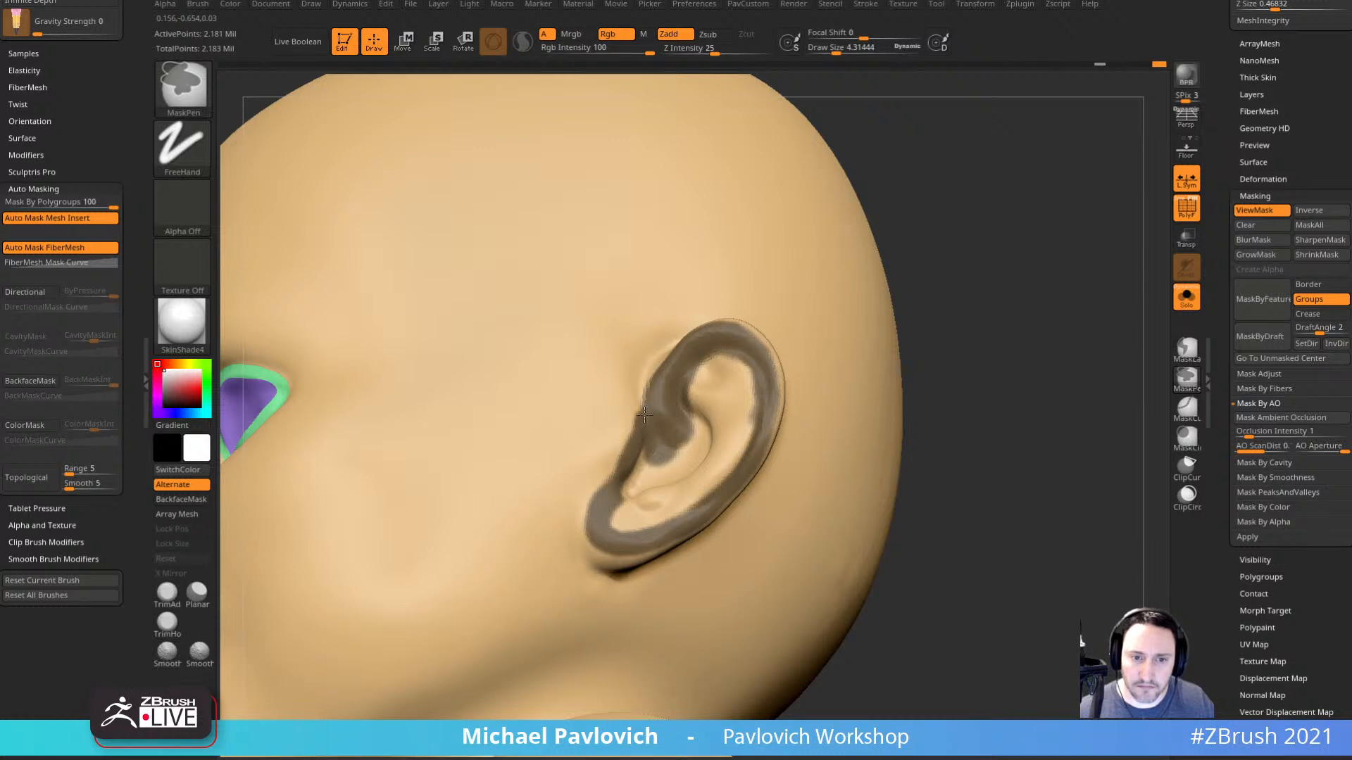
Fill the inside of the ear with mask down to the lobe at a draw size of about 9.1.
right_click_drag(858, 286, 894, 269)
key("s")
left_click_drag(724, 380, 730, 381)
mouse_move(706, 352)
left_mouse_down("ctrl")
mouse_move(725, 372)
mouse_move(725, 468)
mouse_move(637, 521)
mouse_move(629, 493)
left_mouse_up("ctrl")
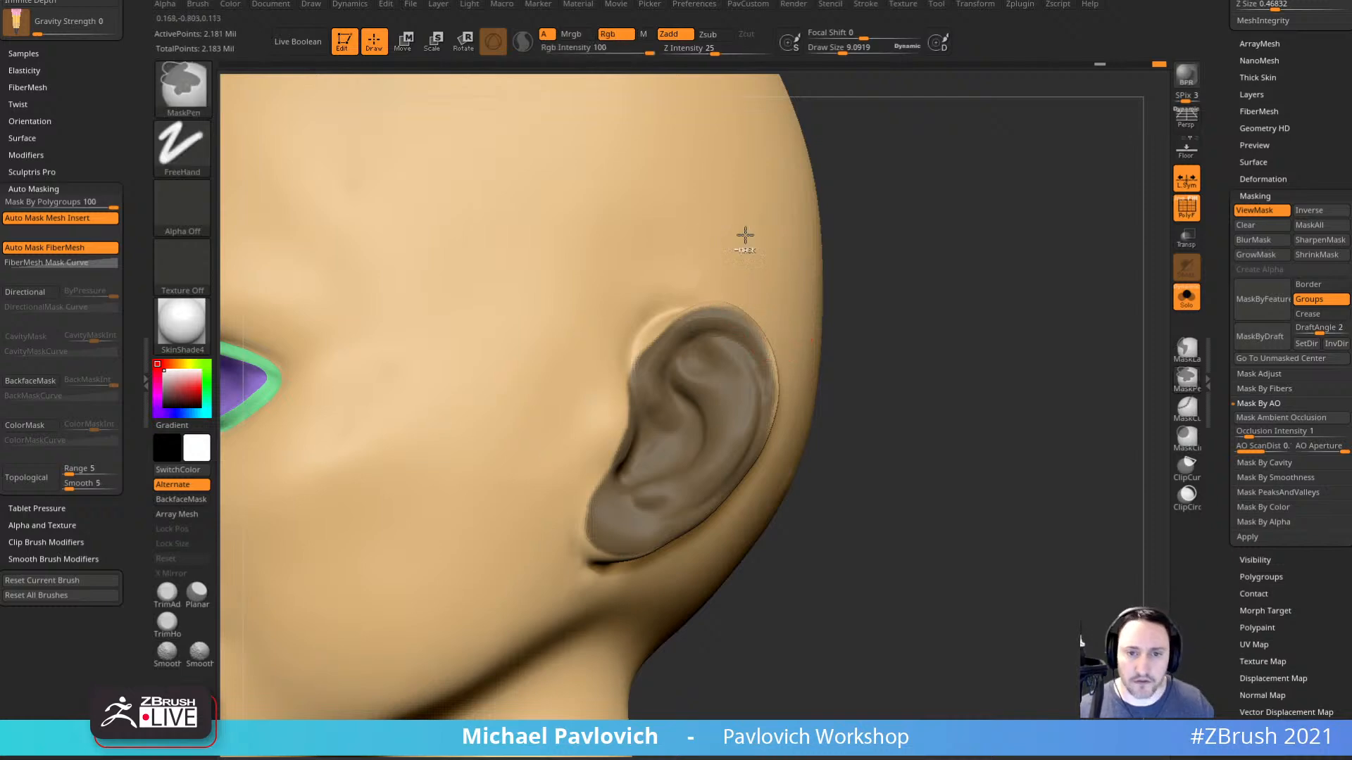
mouse_move(745, 235)
right_mouse_down()
mouse_move(978, 305)
mouse_move(851, 338)
mouse_move(896, 287)
right_mouse_up()
left_click(852, 307, "ctrl")
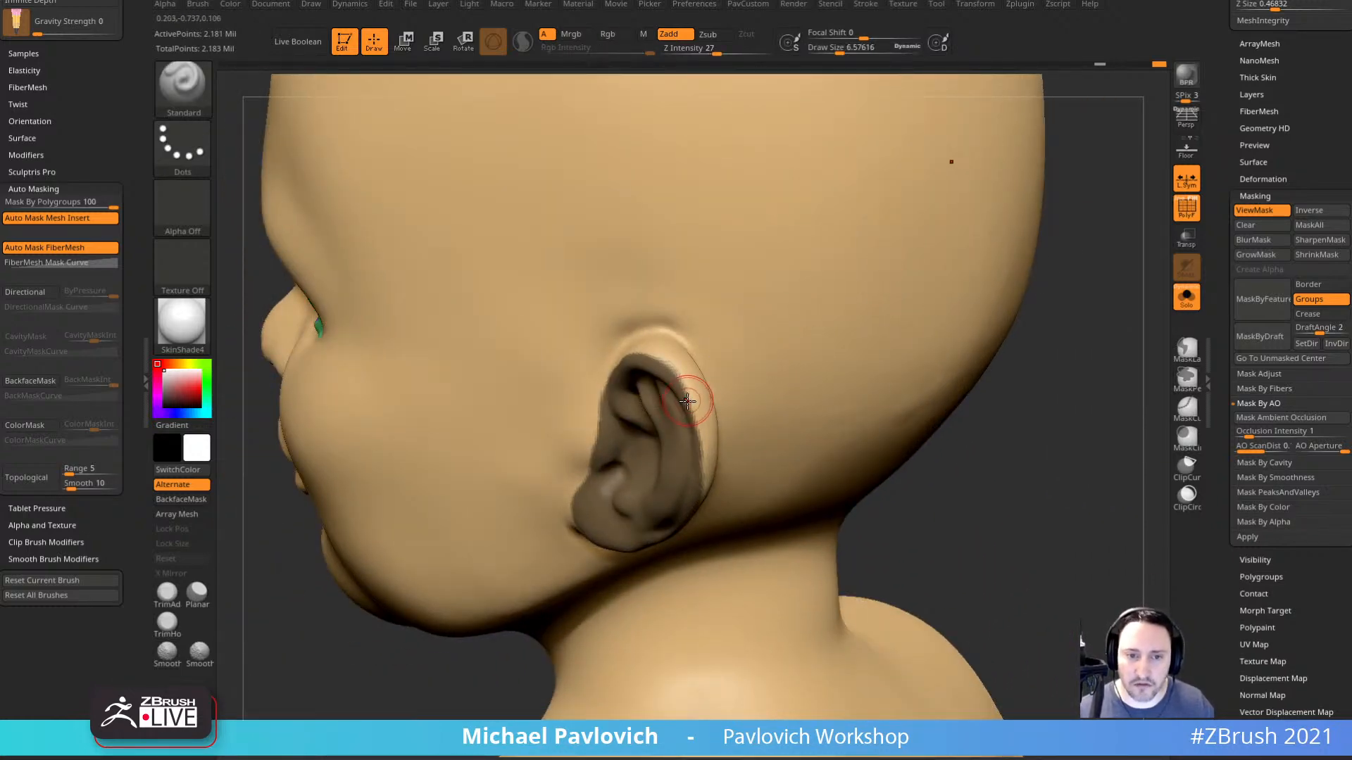
Clean up the mask along the ear's outer edge and make the masked ear front its own polygroup.
left_click_drag(681, 383, 691, 421, "ctrl+alt")
mouse_move(1041, 434)
right_mouse_down()
mouse_move(1100, 351)
mouse_move(773, 383)
right_mouse_up()
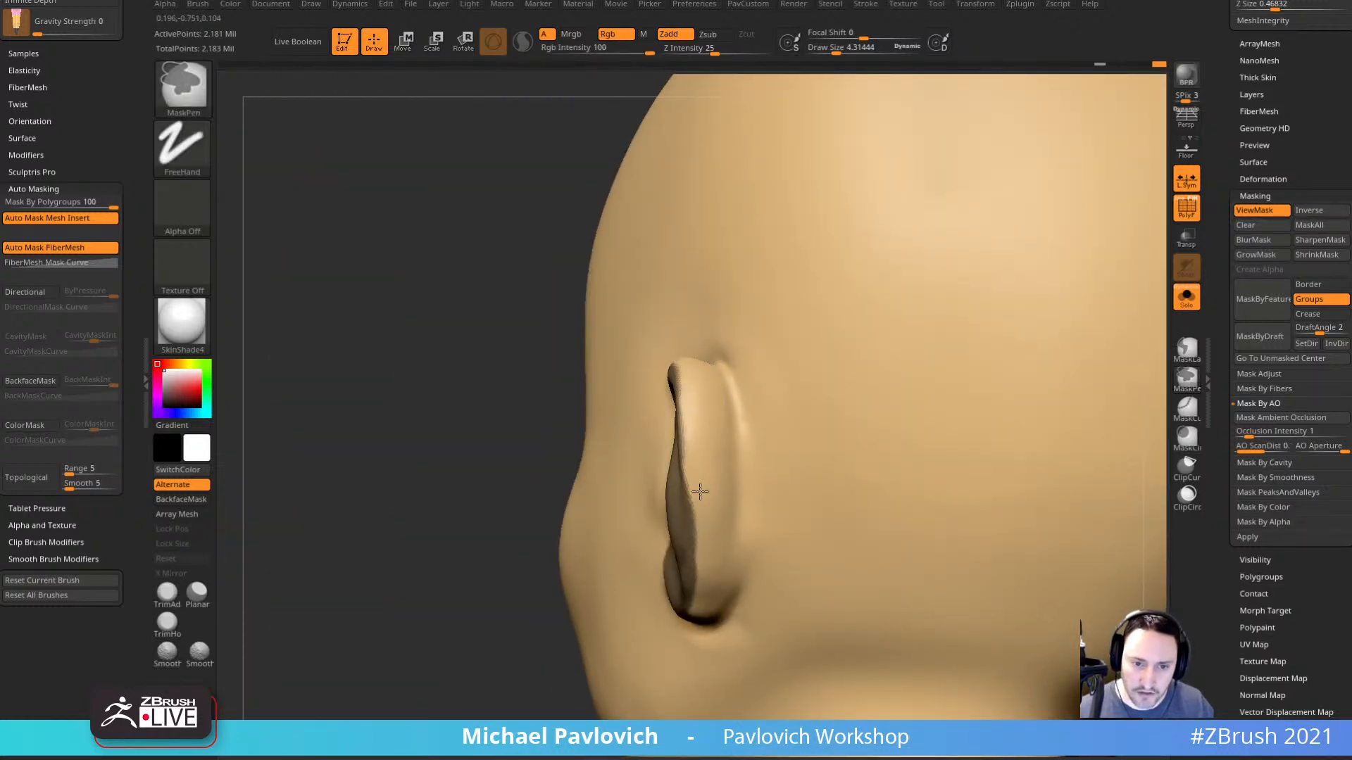
left_click_drag(458, 564, 738, 402)
key("ctrl+w")
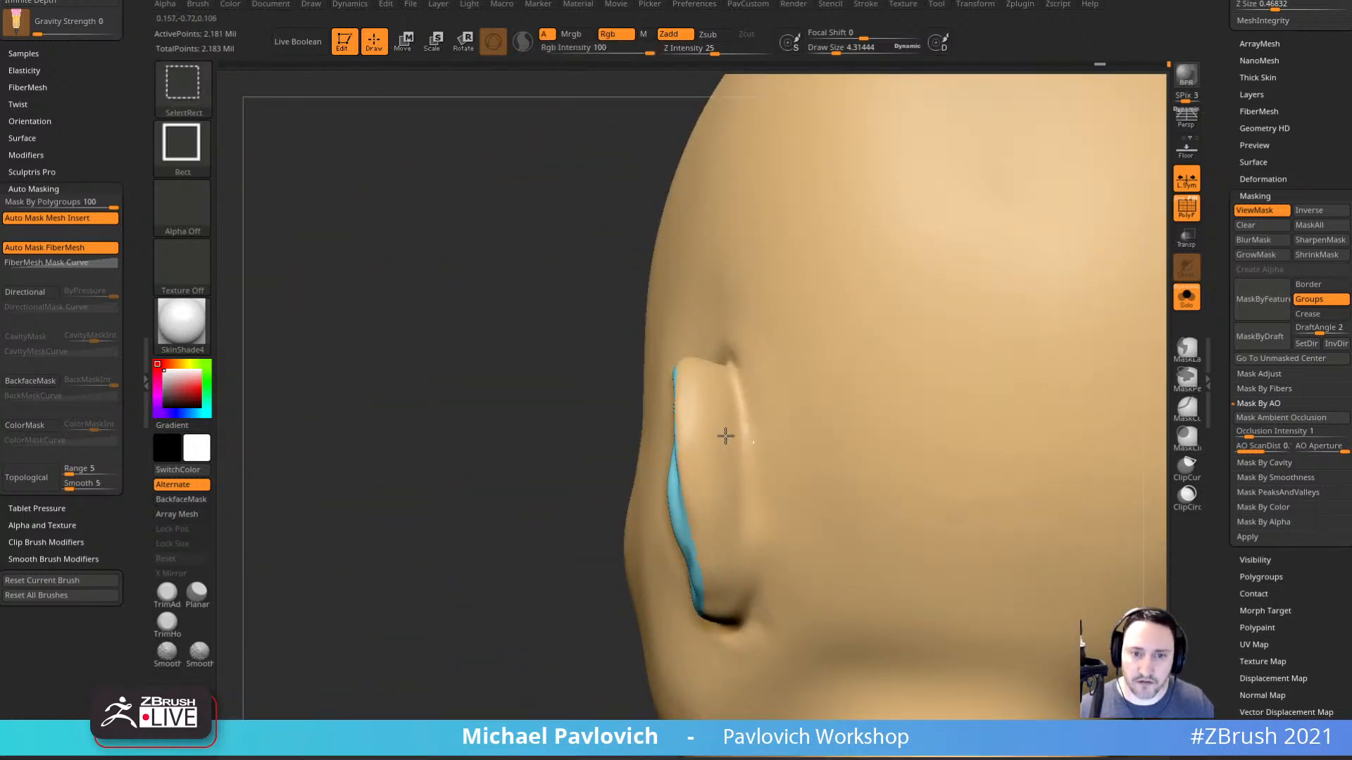
Isolate the skin polygroup to hide the ear fronts, and try a first mask stroke at the ear opening's lower front edge.
left_click(724, 436, "ctrl+shift")
mouse_move(493, 554)
left_mouse_down()
mouse_move(917, 314)
mouse_move(688, 430)
left_mouse_up()
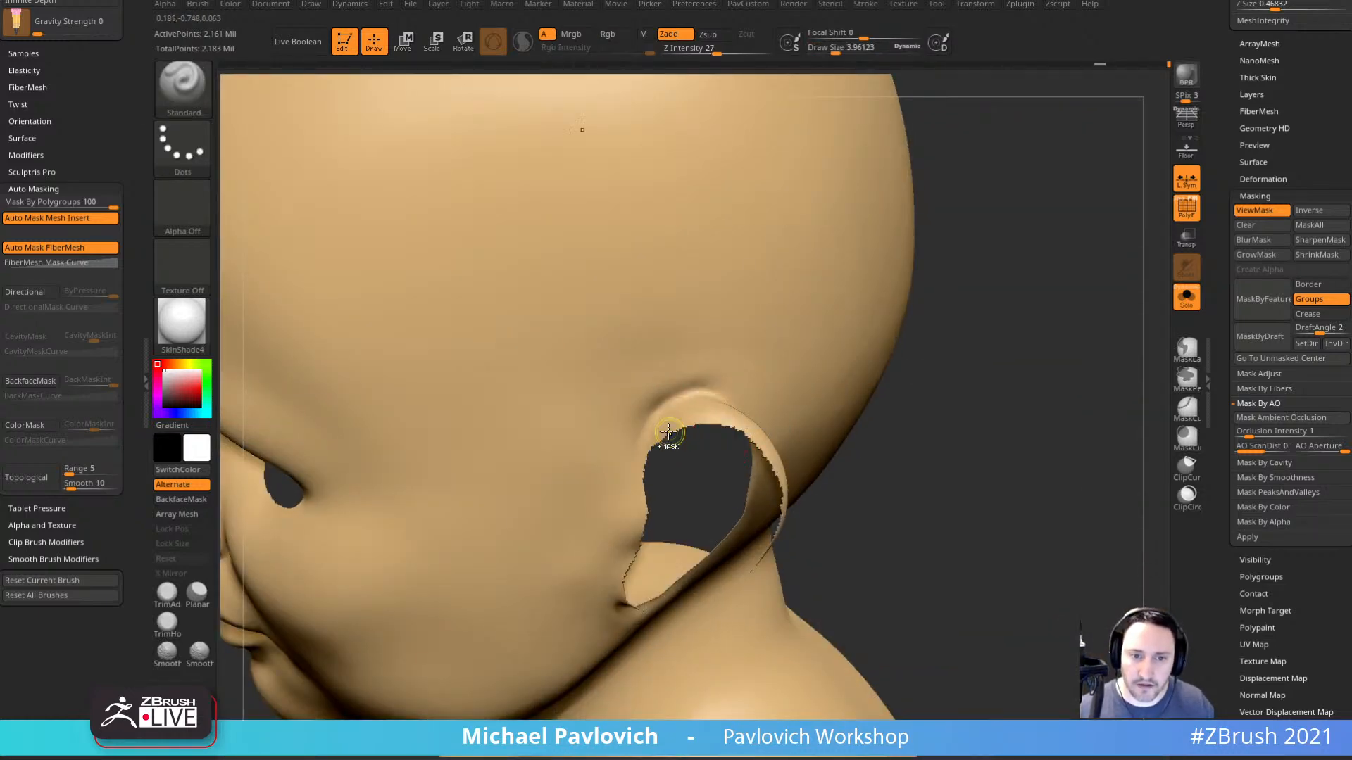
left_click_drag(1014, 309, 829, 387)
key("s")
left_click_drag(677, 427, 745, 468)
mouse_move(670, 612)
left_mouse_down()
mouse_move(950, 356)
mouse_move(796, 395)
left_mouse_up()
mouse_move(616, 551)
left_mouse_down("ctrl")
mouse_move(661, 462)
mouse_move(649, 520)
left_mouse_up("ctrl")
Mask the skin along the front and lower edges of the ear opening, from the upper front to the lobe.
mouse_move(318, 563)
left_mouse_down()
mouse_move(395, 534)
mouse_move(556, 430)
left_mouse_up()
key("s")
left_click_drag(652, 501, 627, 501)
left_click_drag(895, 217, 826, 311)
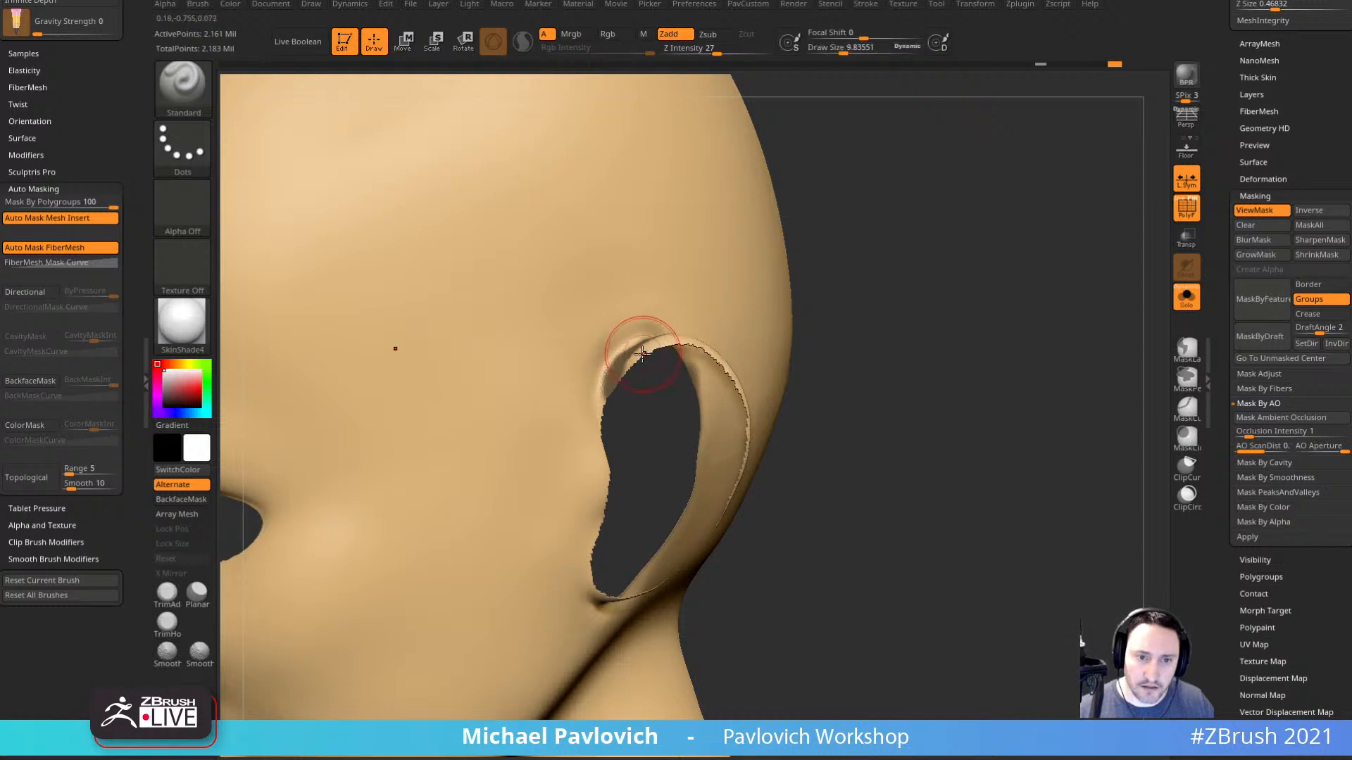
mouse_move(605, 384)
left_mouse_down("ctrl")
mouse_move(638, 342)
mouse_move(595, 465)
mouse_move(585, 551)
left_mouse_up("ctrl")
left_click_drag(599, 492, 592, 595, "ctrl")
left_click_drag(847, 498, 754, 538)
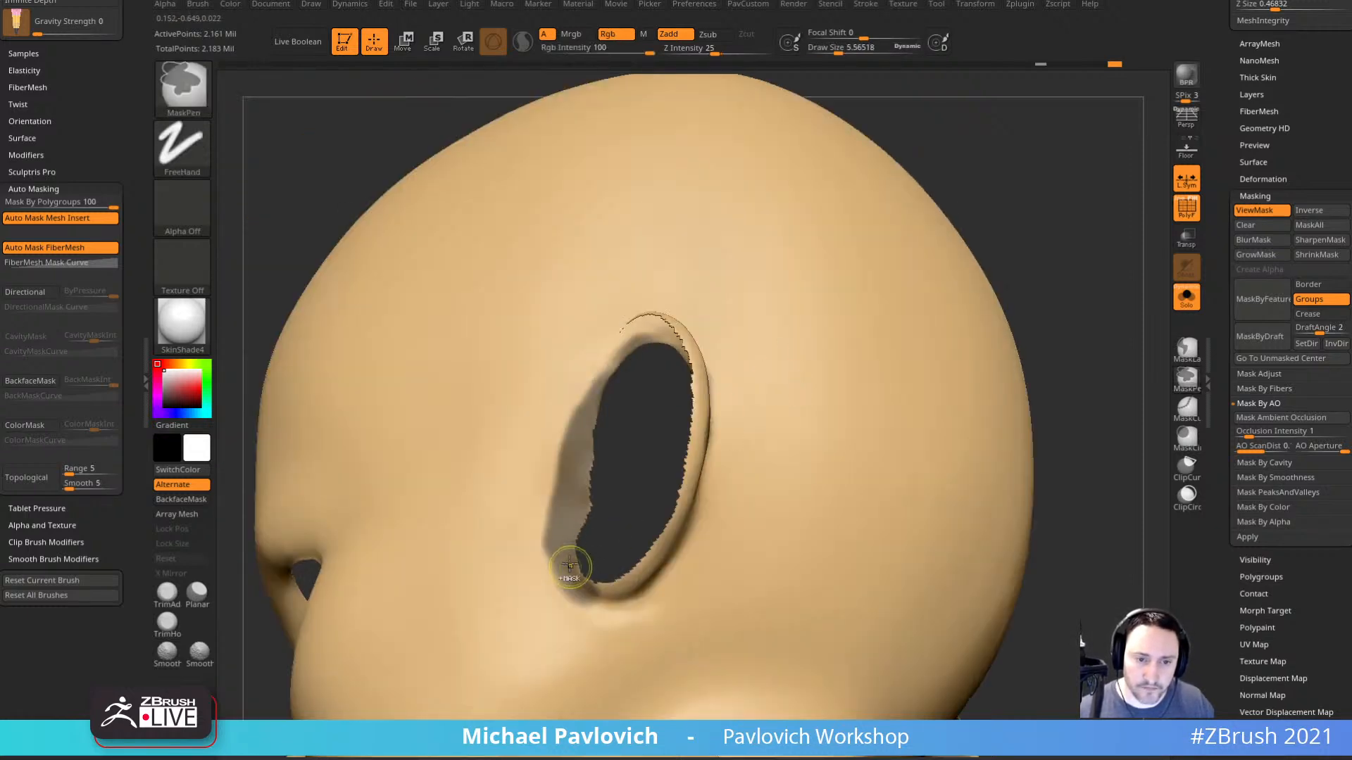
mouse_move(569, 564)
left_mouse_down("ctrl")
mouse_move(568, 590)
mouse_move(644, 579)
left_mouse_up("ctrl")
Continue the mask from the lobe up behind the ear along its junction with the head.
right_click_drag(909, 329, 830, 347)
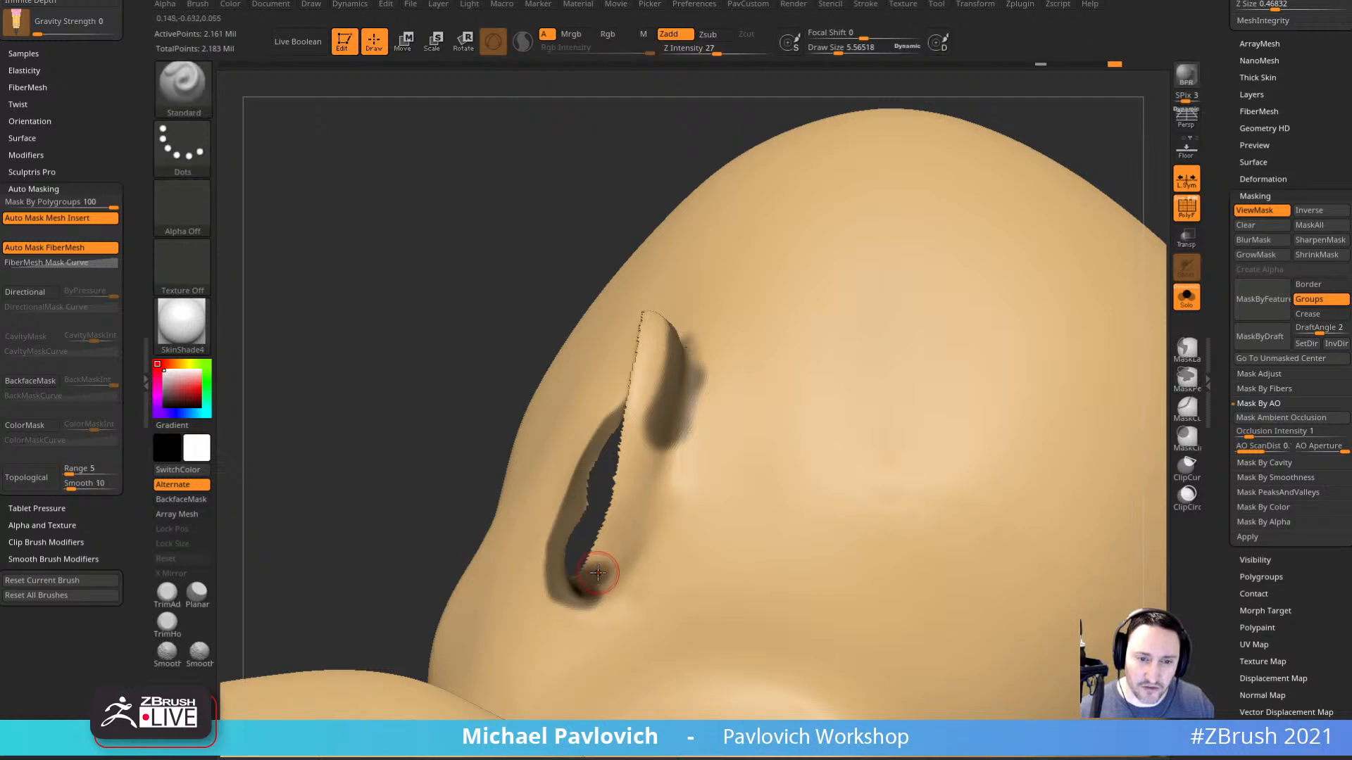
mouse_move(600, 586)
left_mouse_down("ctrl")
mouse_move(649, 461)
mouse_move(641, 398)
mouse_move(630, 437)
left_mouse_up("ctrl")
left_click_drag(631, 190, 637, 127)
left_click_drag(654, 406, 631, 391, "ctrl")
left_click_drag(486, 402, 473, 508)
mouse_move(635, 333)
left_mouse_down("ctrl")
mouse_move(653, 372)
mouse_move(626, 321)
left_mouse_up("ctrl")
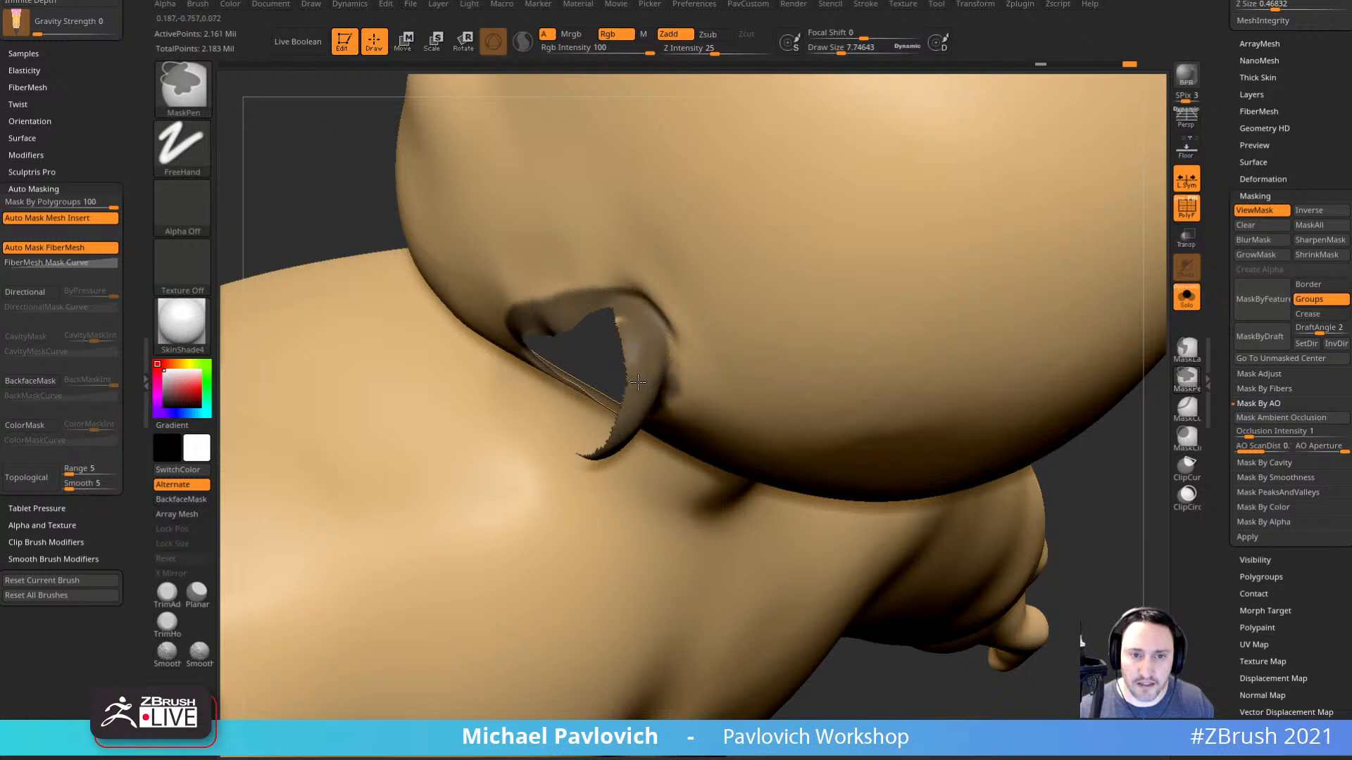
Fill the entire back of the ear and the crease behind it with mask at a draw size of about 7.7.
left_click_drag(387, 243, 450, 247)
mouse_move(651, 388)
left_mouse_down("ctrl")
mouse_move(662, 504)
mouse_move(649, 550)
left_mouse_up("ctrl")
left_click_drag(426, 452, 925, 289)
right_click_drag(925, 289, 661, 349)
mouse_move(653, 356)
left_mouse_down("ctrl")
mouse_move(565, 398)
mouse_move(640, 355)
left_mouse_up("ctrl")
right_click_drag(634, 395, 655, 352)
mouse_move(634, 358)
left_mouse_down("ctrl")
mouse_move(590, 450)
mouse_move(586, 514)
left_mouse_up("ctrl")
right_click_drag(606, 493, 789, 329, "ctrl")
mouse_move(465, 569)
left_mouse_down("ctrl")
mouse_move(405, 587)
mouse_move(484, 600)
left_mouse_up("ctrl")
left_click_drag(812, 220, 547, 521)
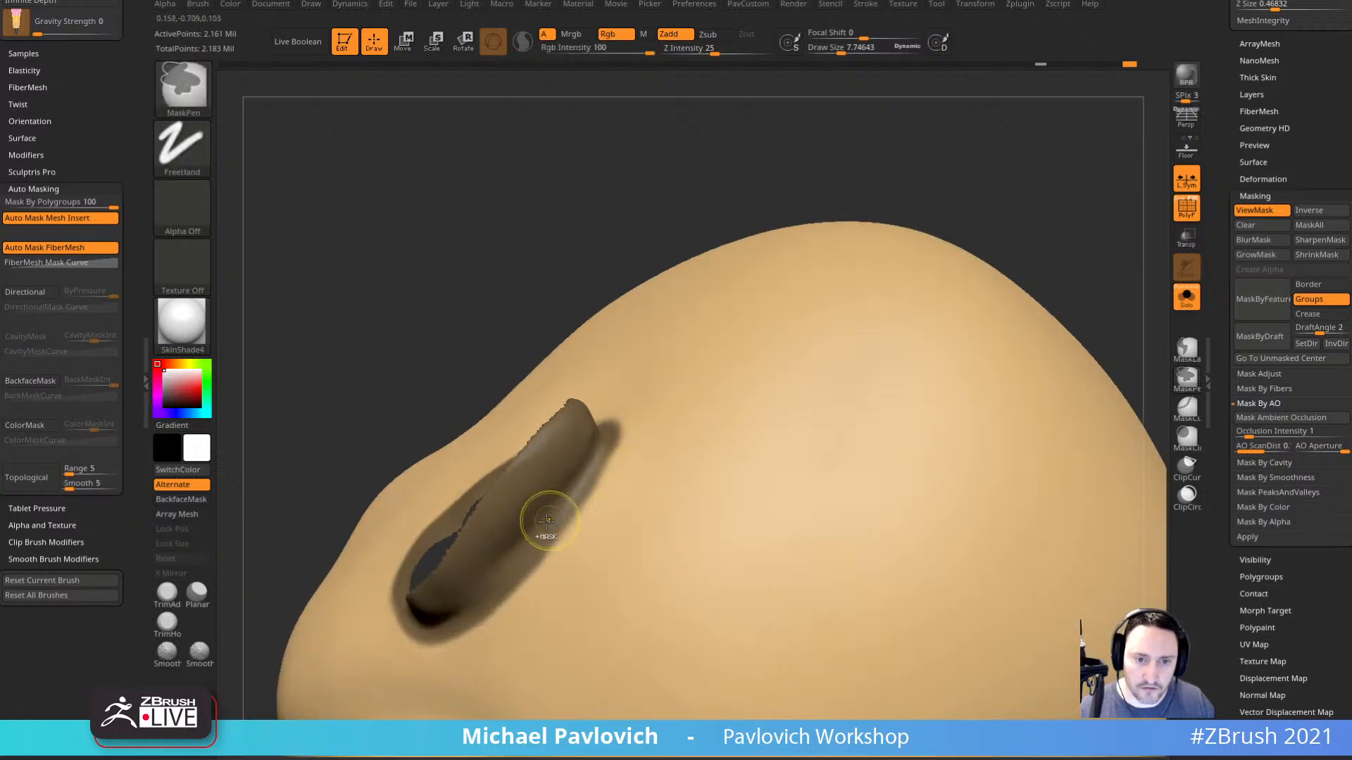
Show the hidden parts, touch up the mask, and turn the masked back of the ear into its own polygroup.
left_click_drag(829, 172, 986, 310)
mouse_move(957, 382)
right_mouse_down("ctrl")
mouse_move(996, 408)
mouse_move(934, 419)
mouse_move(978, 344)
mouse_move(951, 323)
mouse_move(1035, 352)
mouse_move(1048, 415)
mouse_move(1082, 430)
right_mouse_up("ctrl")
left_click(959, 405, "ctrl+shift")
mouse_move(678, 350)
left_mouse_down("ctrl")
mouse_move(687, 315)
mouse_move(649, 366)
mouse_move(653, 411)
left_mouse_up("ctrl")
mouse_move(1062, 281)
right_mouse_down("ctrl")
mouse_move(1046, 365)
mouse_move(972, 352)
mouse_move(995, 317)
right_mouse_up("ctrl")
key("ctrl+h")
Mask the nose from the bridge down to the nostrils with MaskPen at a draw size of about 7.7.
key("ctrl")
key("s")
left_click_drag(567, 501, 579, 498)
mouse_move(1021, 387)
right_mouse_down()
mouse_move(947, 366)
mouse_move(1026, 399)
mouse_move(995, 365)
mouse_move(975, 426)
right_mouse_up()
key("ctrl+h")
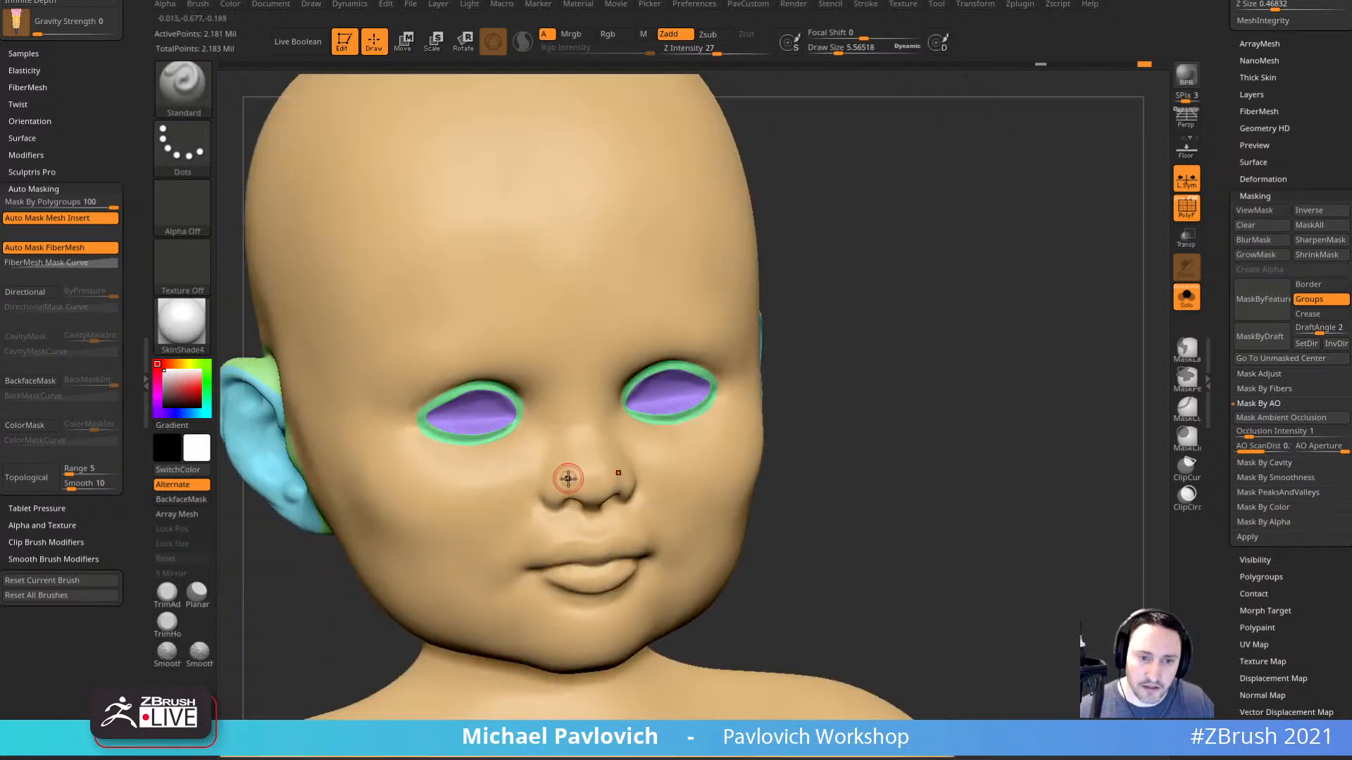
key("ctrl")
key("s")
left_click_drag(572, 471, 561, 495)
right_click_drag(896, 429, 834, 395)
key("s")
left_click_drag(594, 485, 587, 484)
left_click_drag(560, 493, 567, 506, "ctrl")
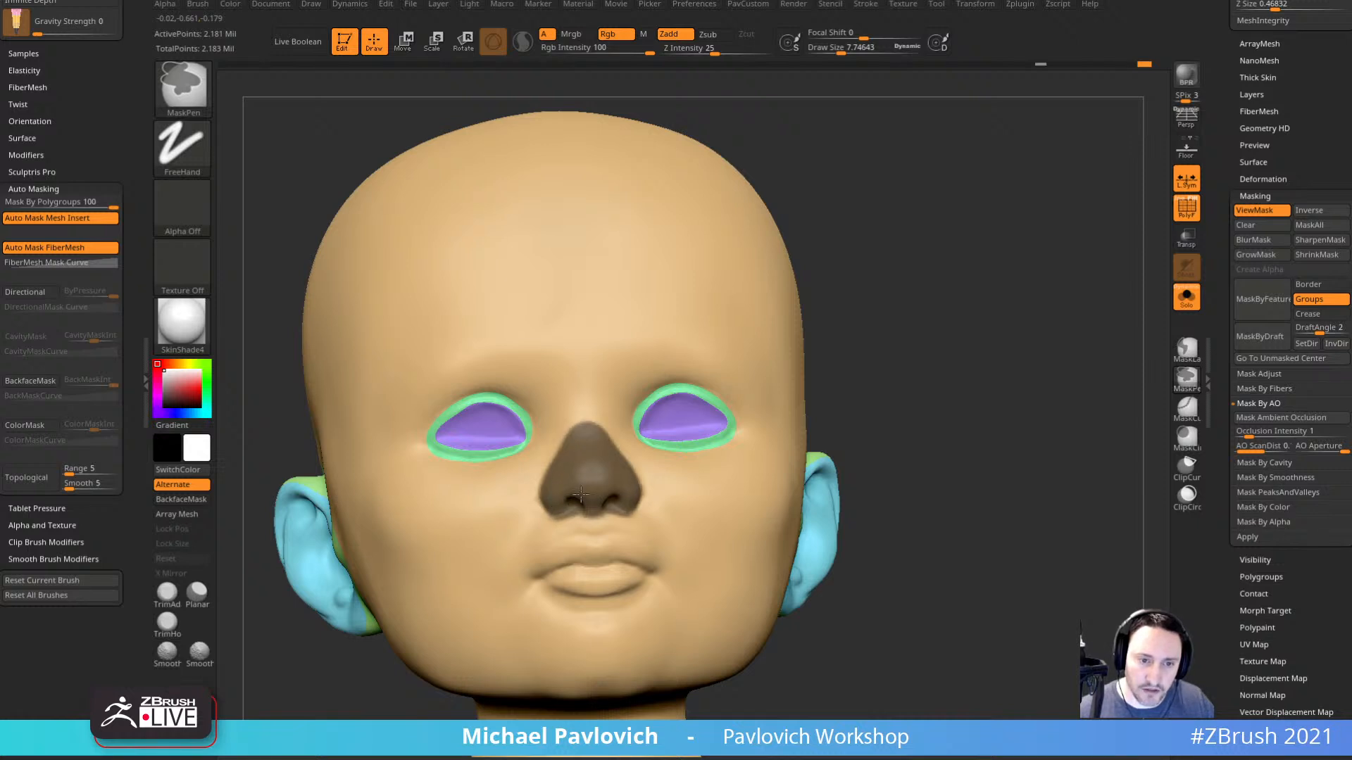
Refine the nose mask around the nostril wings and base, convert it to its own polygroup, and clear the mask.
mouse_move(897, 377)
right_mouse_down()
mouse_move(959, 374)
mouse_move(899, 401)
mouse_move(950, 404)
right_mouse_up()
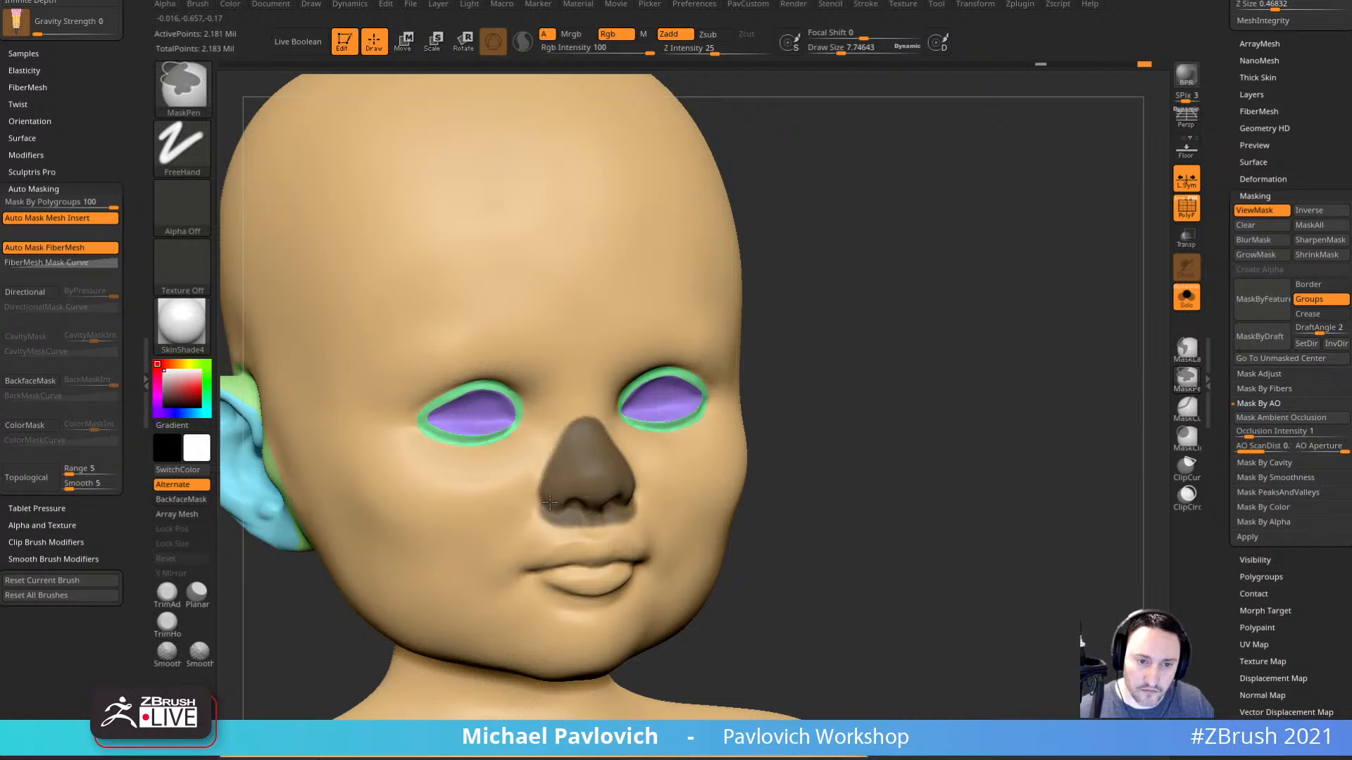
mouse_move(830, 386)
right_mouse_down()
mouse_move(666, 497)
mouse_move(1095, 380)
right_mouse_up()
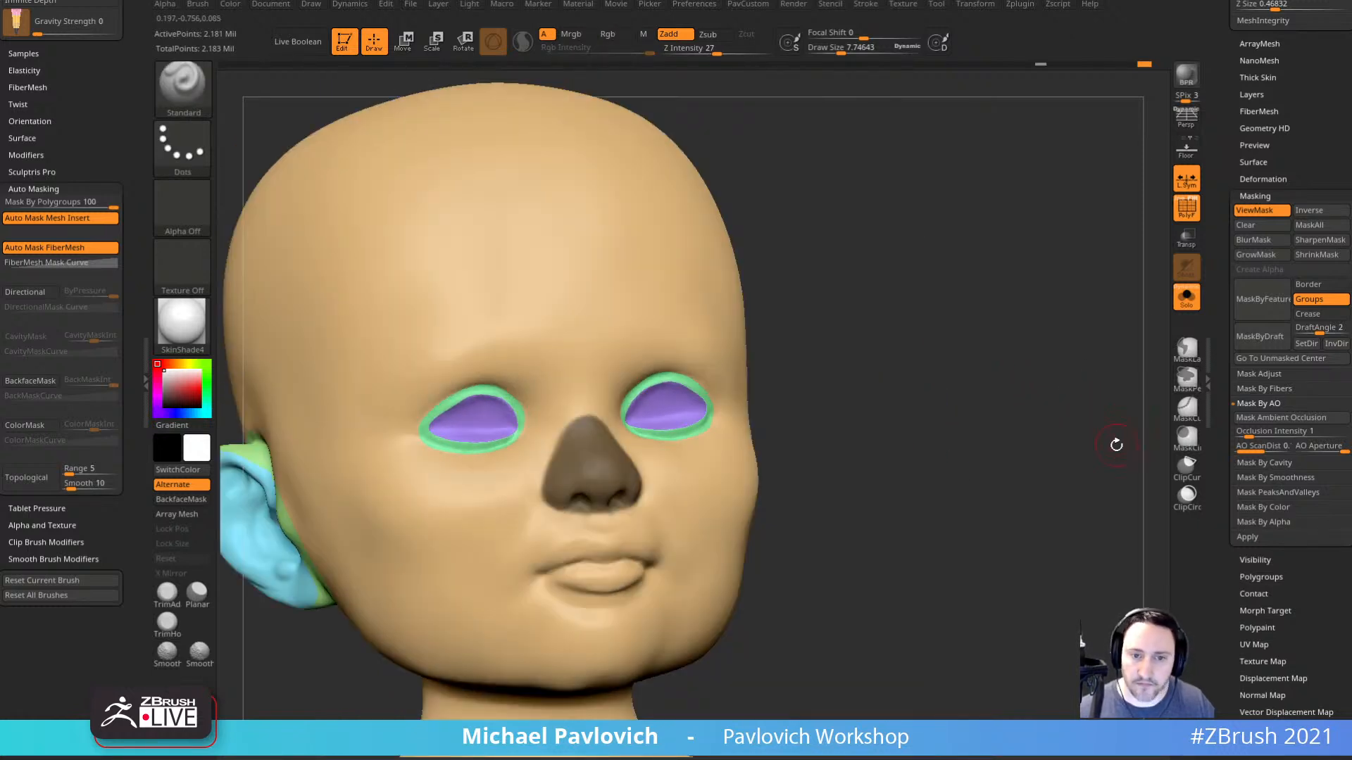
key("ctrl")
left_click_drag(996, 431, 979, 422, "ctrl")
right_click_drag(978, 423, 878, 400)
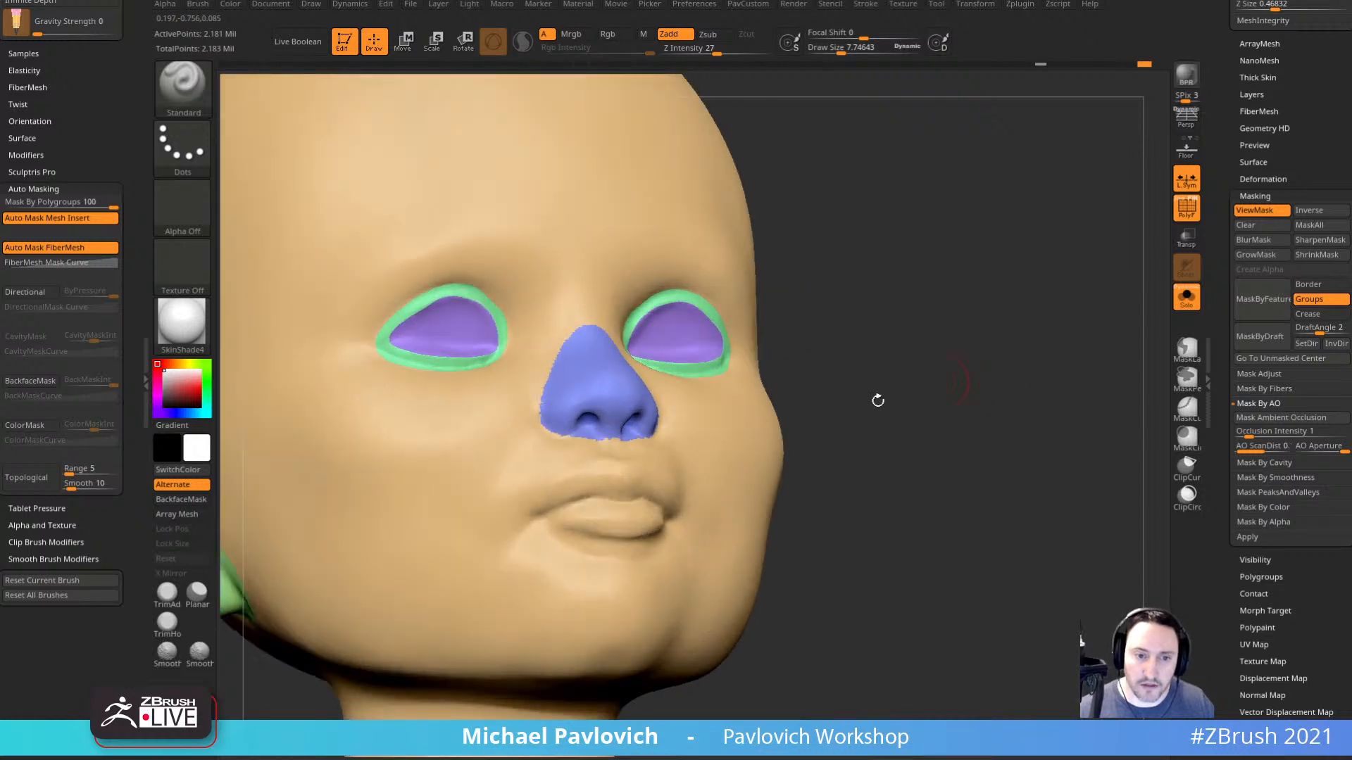
Mask the upper and lower lips at a draw size of about 4.7 and assign them their own polygroup.
key("ctrl")
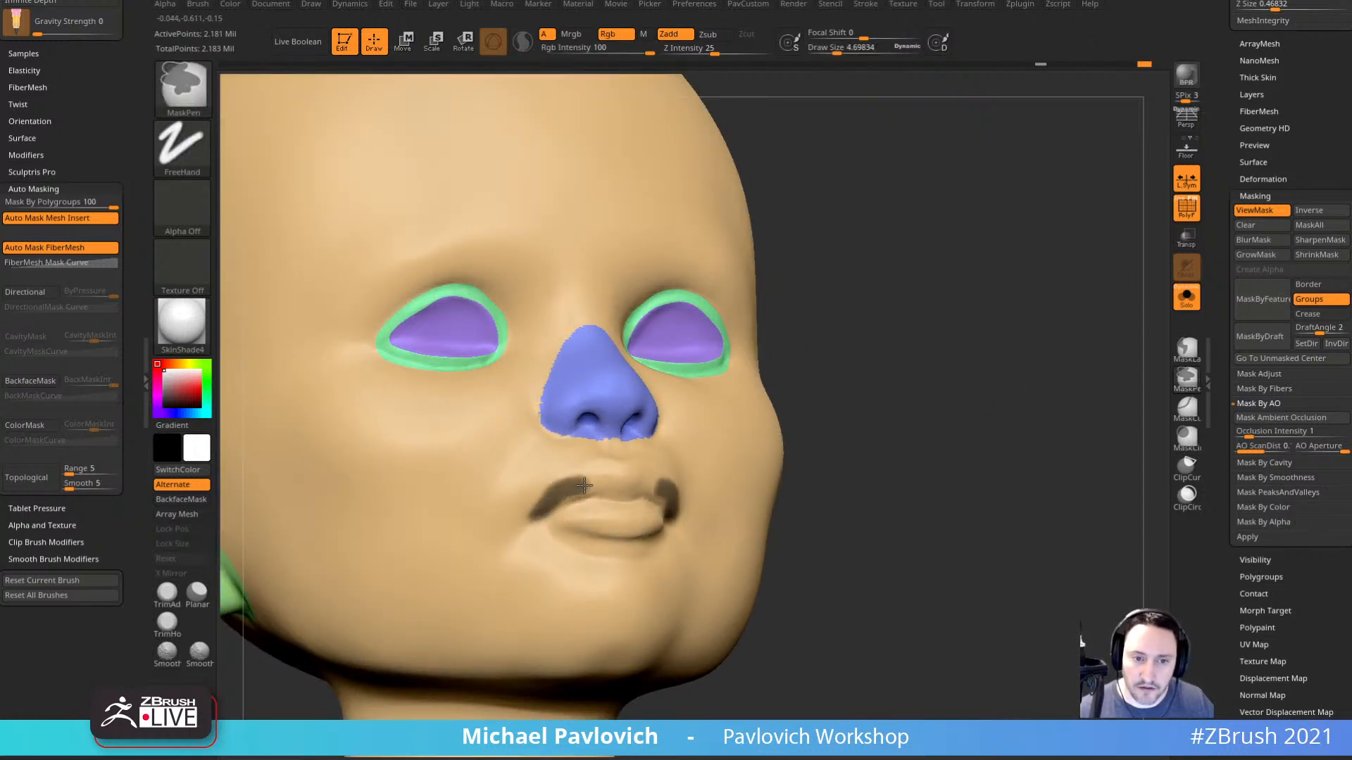
left_click_drag(625, 486, 628, 488, "ctrl")
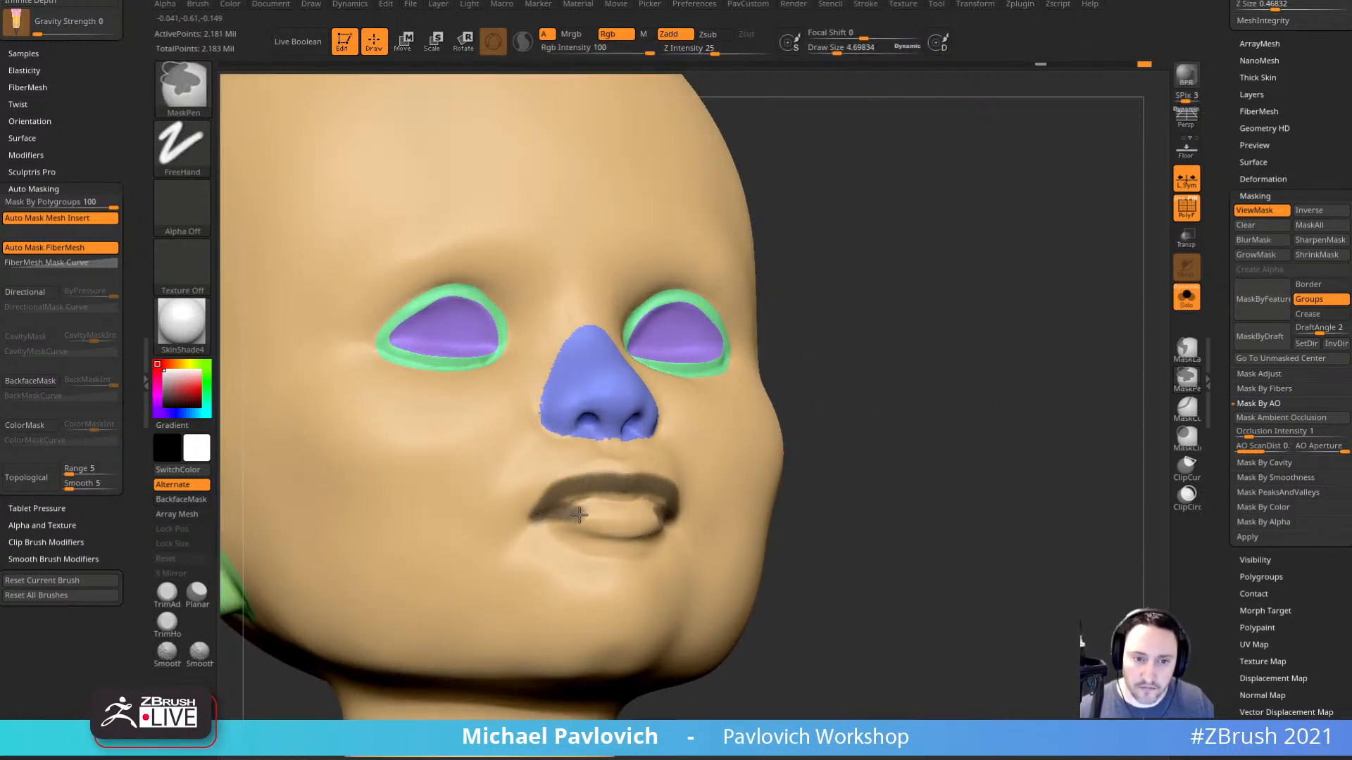
key("ctrl+z")
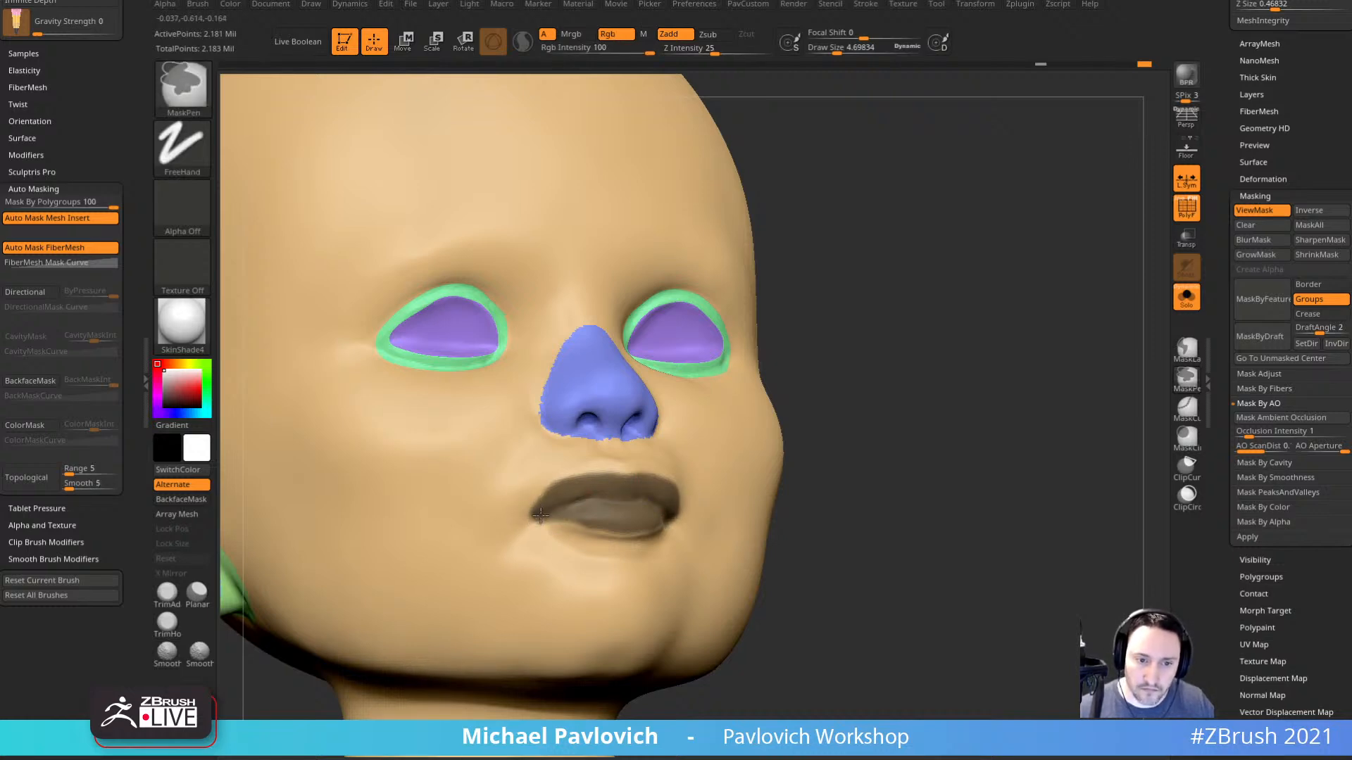
right_click_drag(649, 523, 733, 465)
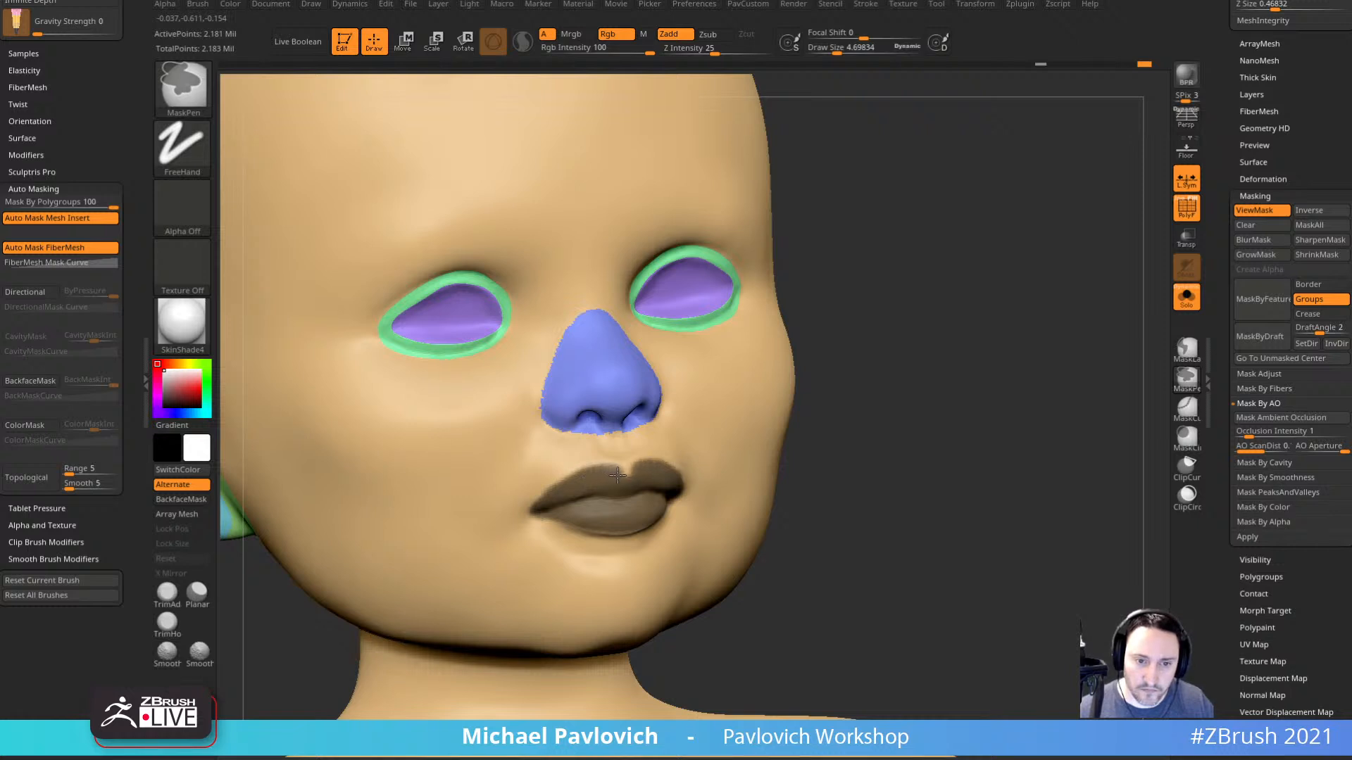
key("ctrl+w")
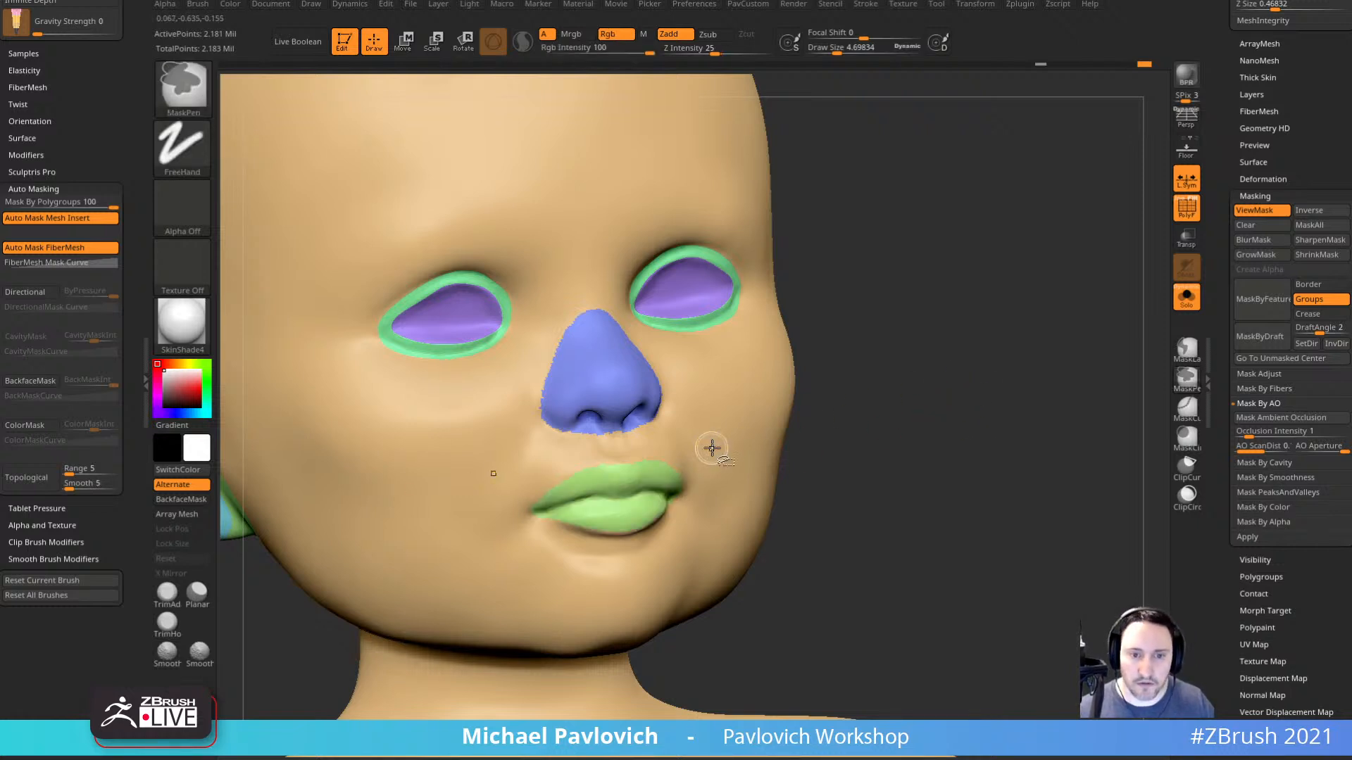
With only the skin polygroup showing, mask a thin border around the lips, make it its own polygroup, and unhide everything.
left_click(564, 468, "ctrl+shift")
key("ctrl")
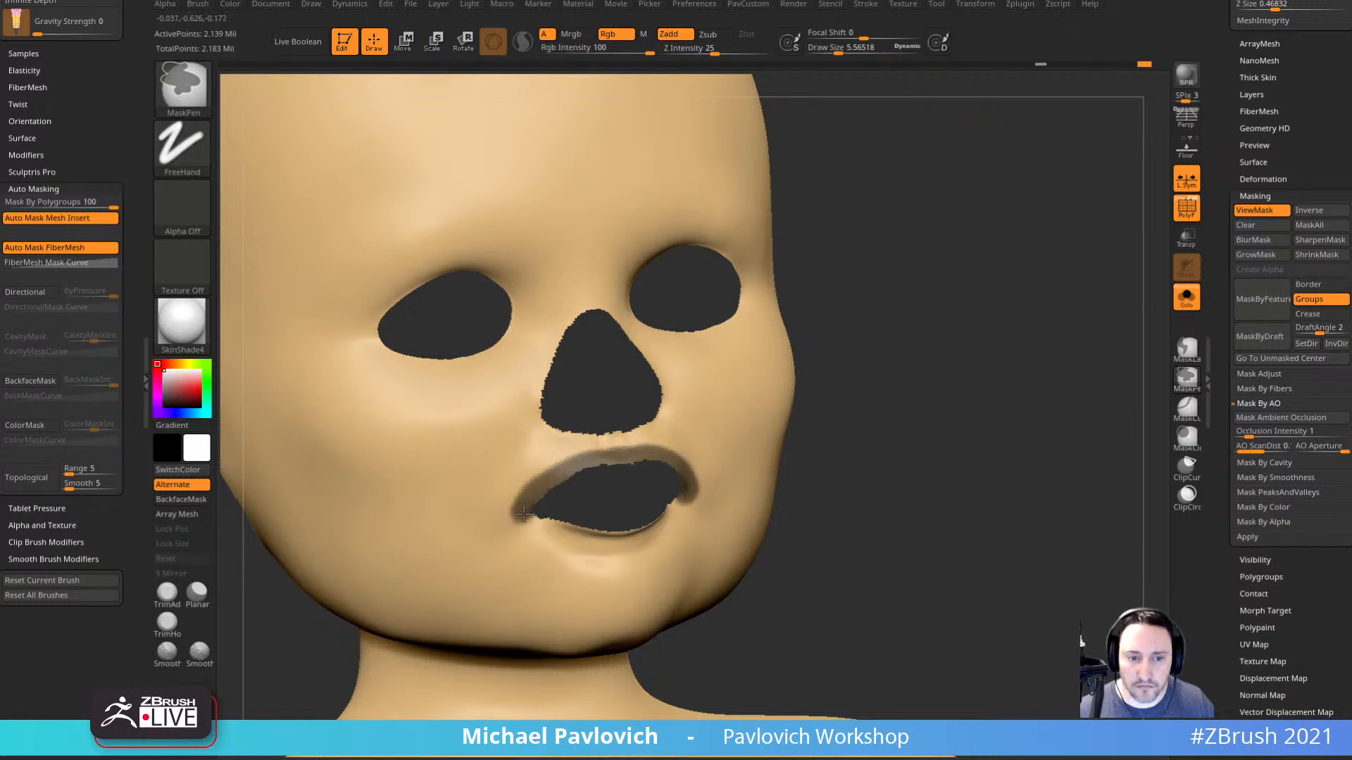
right_click_drag(655, 525, 556, 480)
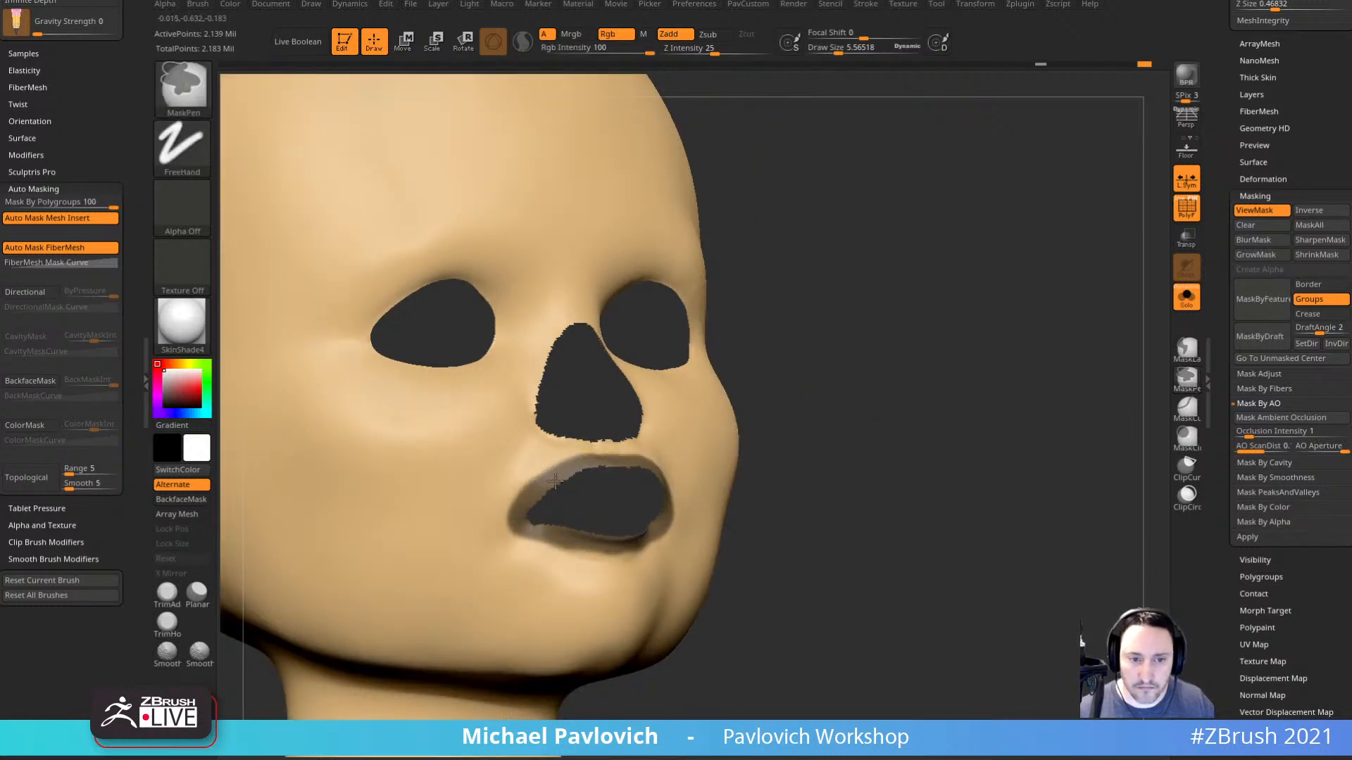
right_click_drag(833, 432, 643, 437)
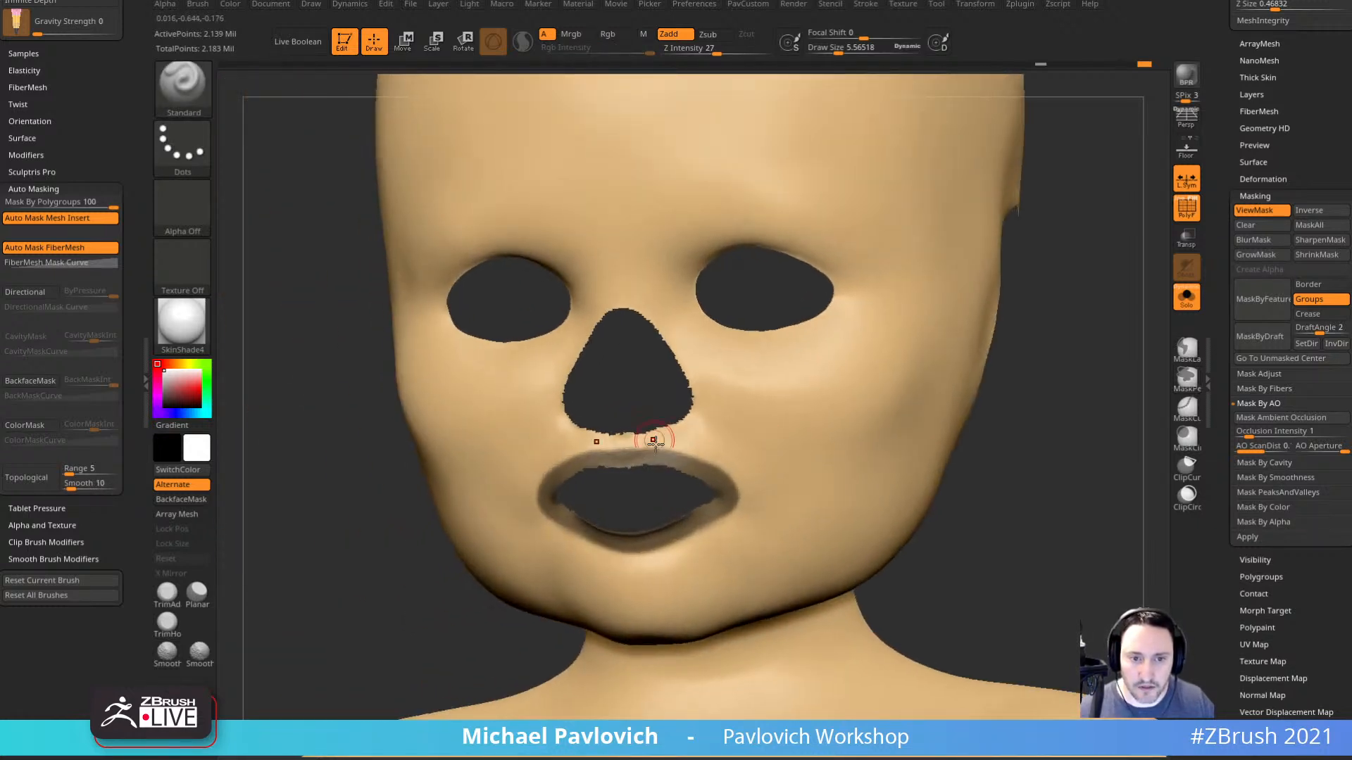
right_click_drag(395, 601, 787, 429)
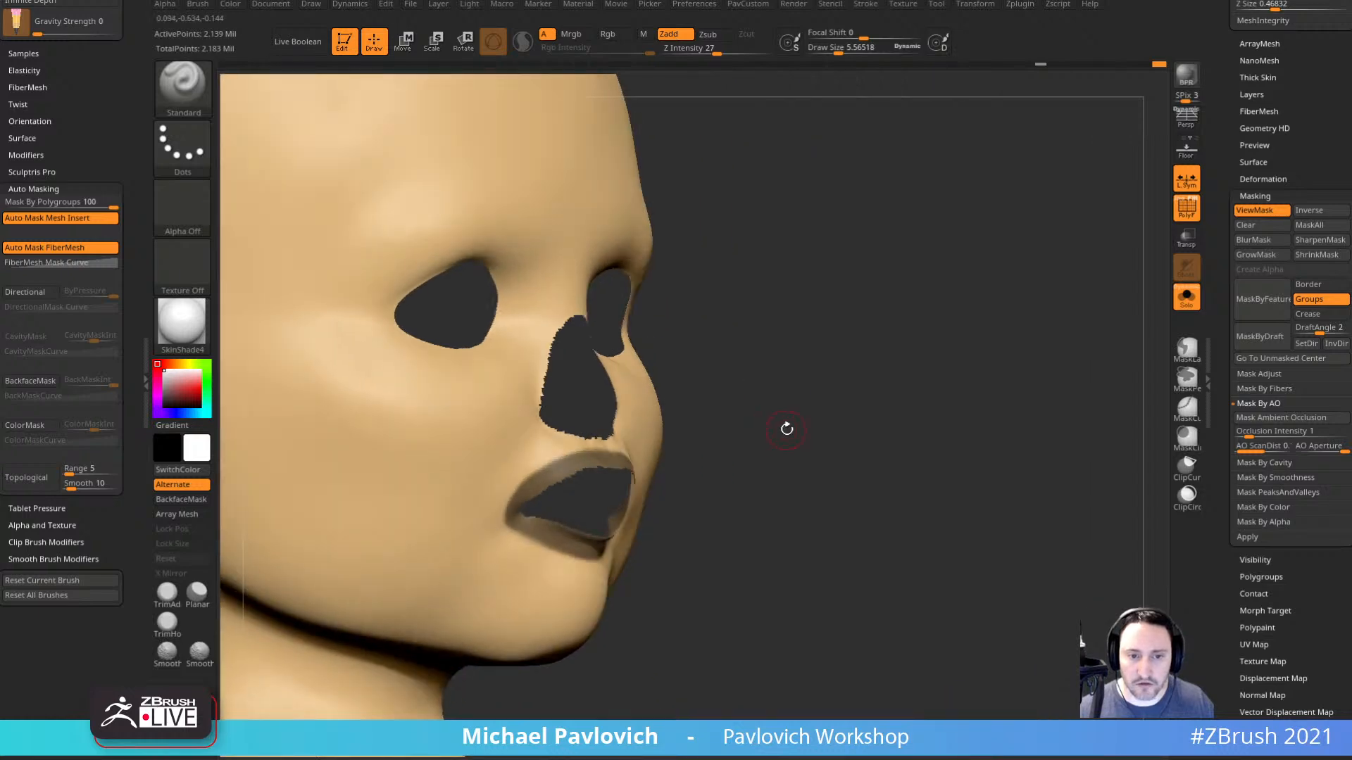
key("ctrl")
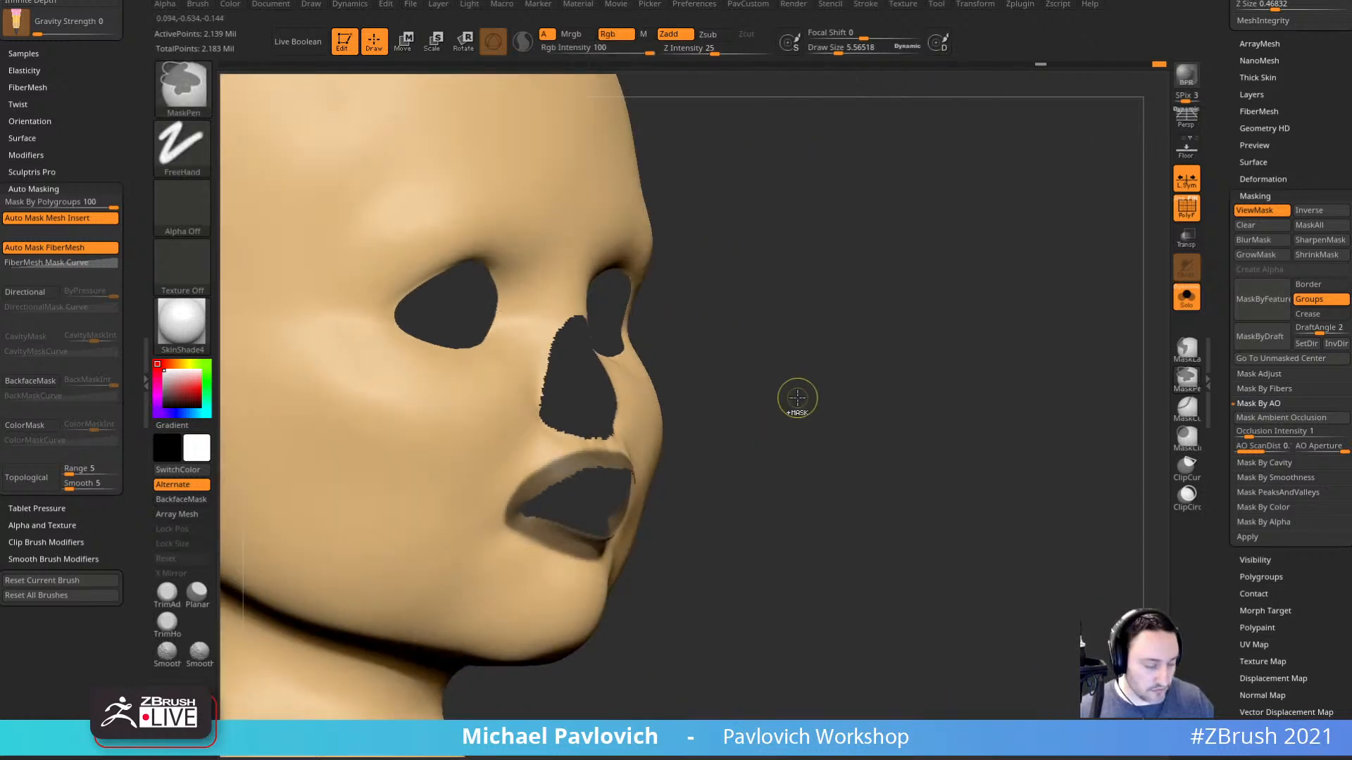
key("ctrl+w")
left_click(796, 445, "ctrl+shift")
Activate the Standard brush with a draw size of about 14.3.
right_click_drag(890, 432, 943, 353)
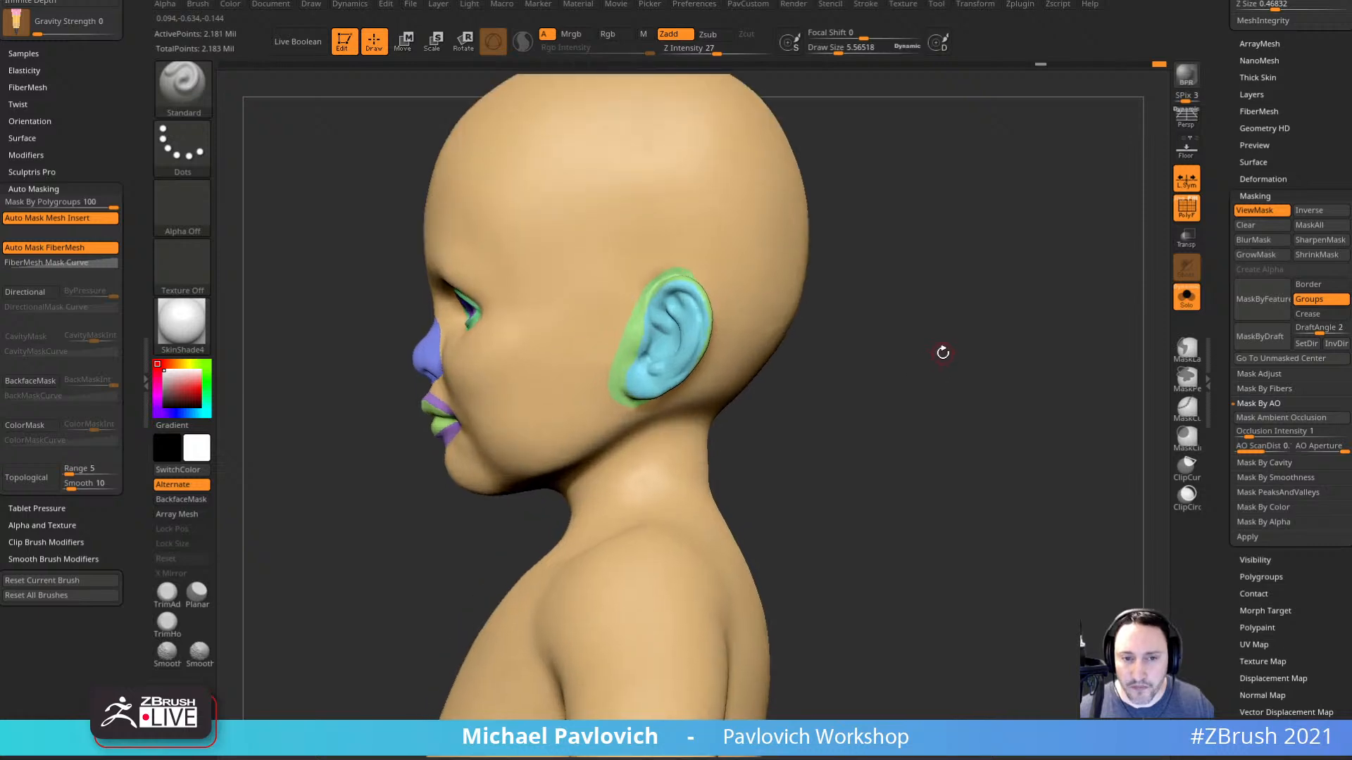
mouse_move(895, 312)
right_mouse_down()
mouse_move(881, 387)
mouse_move(822, 365)
mouse_move(805, 383)
mouse_move(805, 337)
right_mouse_up()
key("b")
key("c")
key("l")
key("s")
left_click_drag(567, 415, 583, 425)
mouse_move(802, 416)
right_mouse_down()
mouse_move(912, 406)
mouse_move(807, 391)
right_mouse_up()
key("b")
key("s")
key("t")
key("bracketleft")
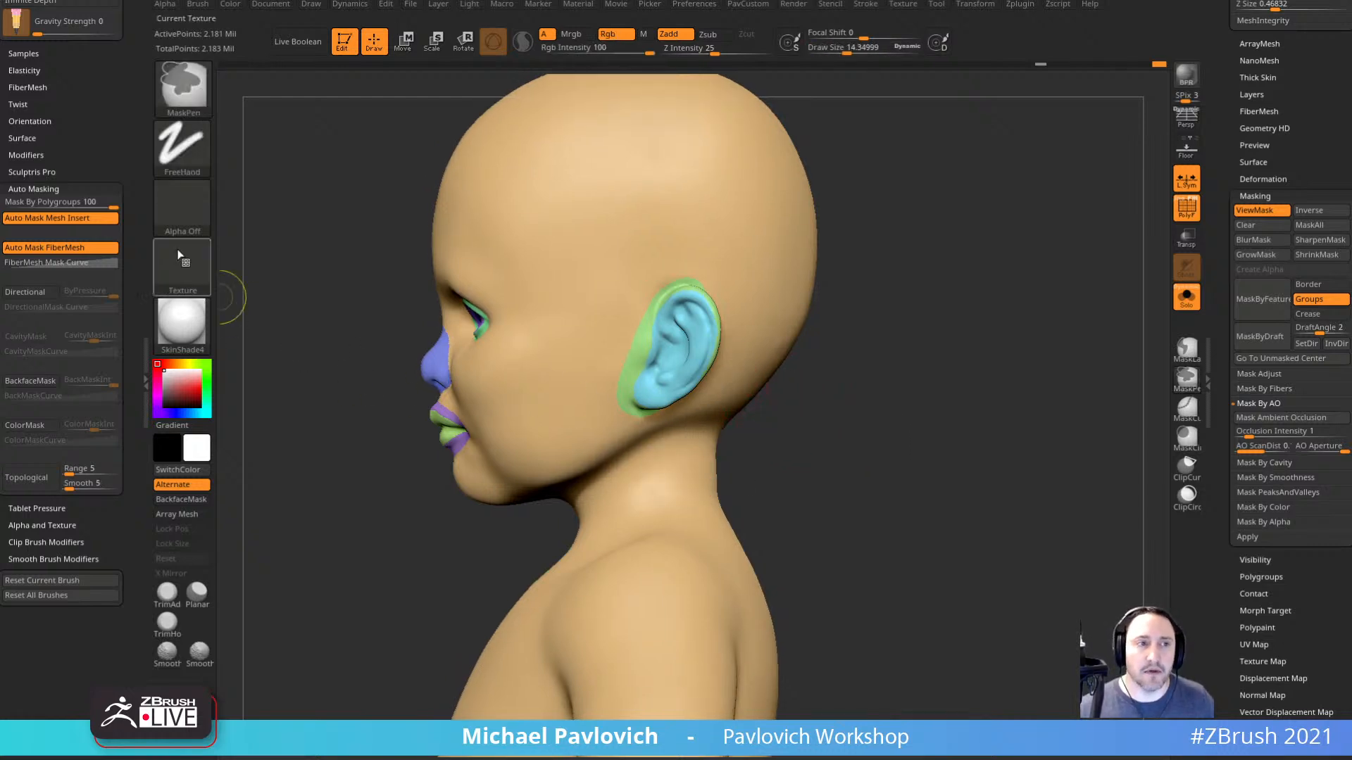
Cut along the jaw and neck with SliceCurve in side view to split the head and body into separate polygroups.
left_click(186, 92, "ctrl+shift")
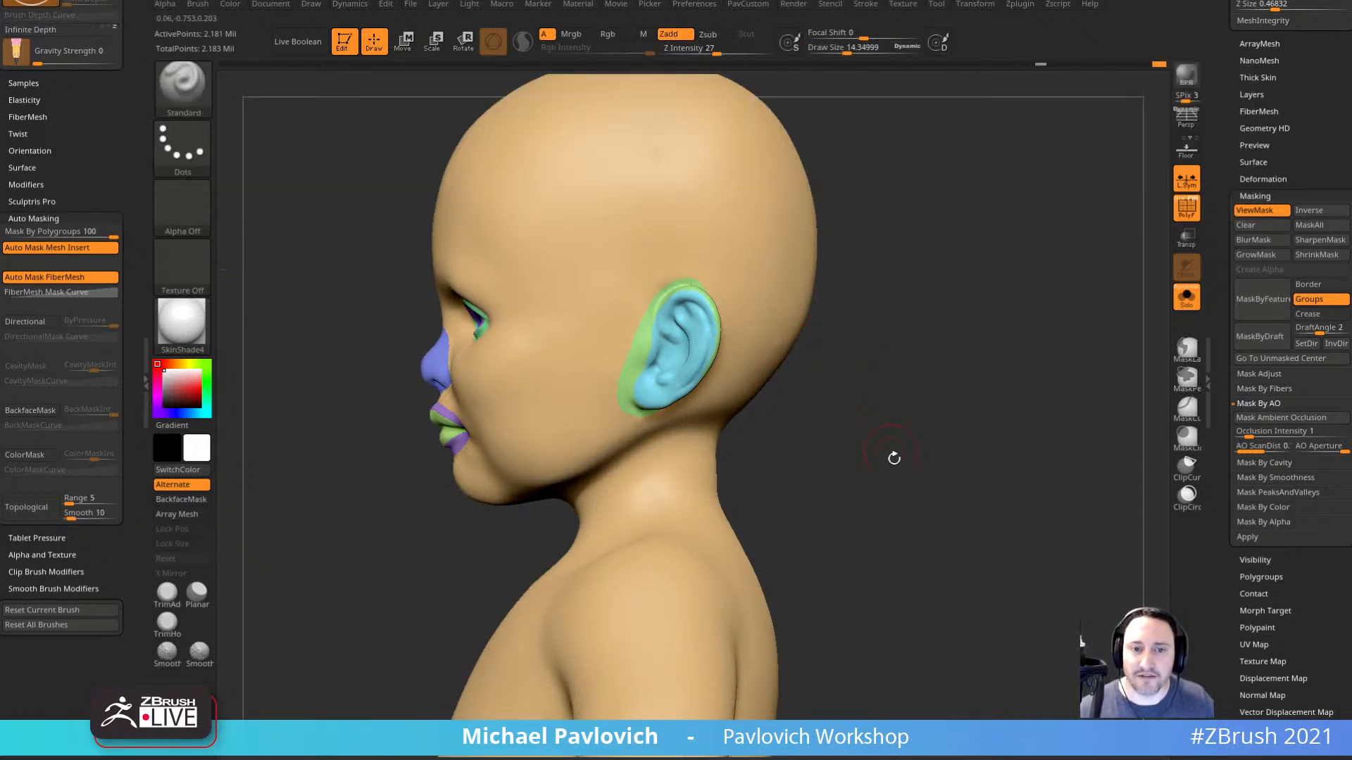
right_click_drag(893, 457, 884, 349, "ctrl")
left_click_drag(890, 342, 584, 392, "ctrl+shift")
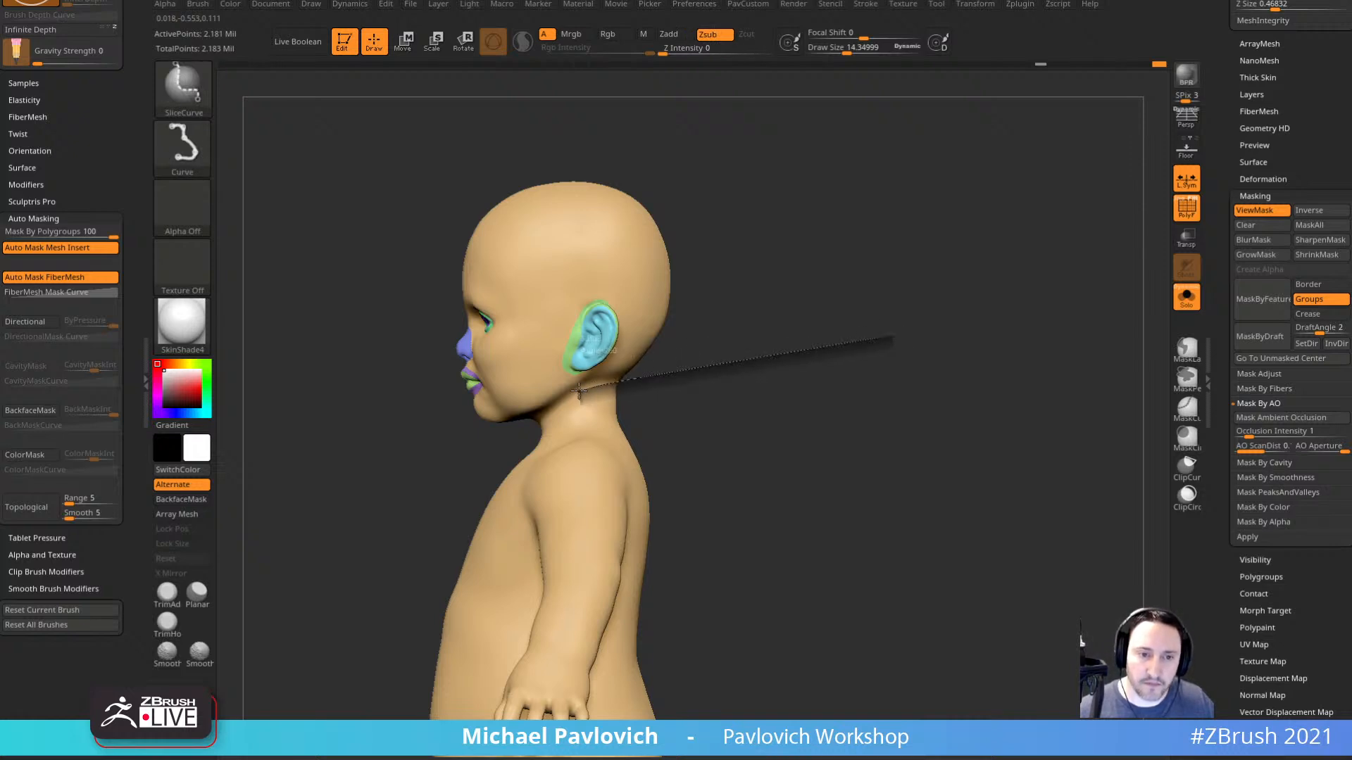
left_click_drag(438, 467, 322, 521, "ctrl+shift")
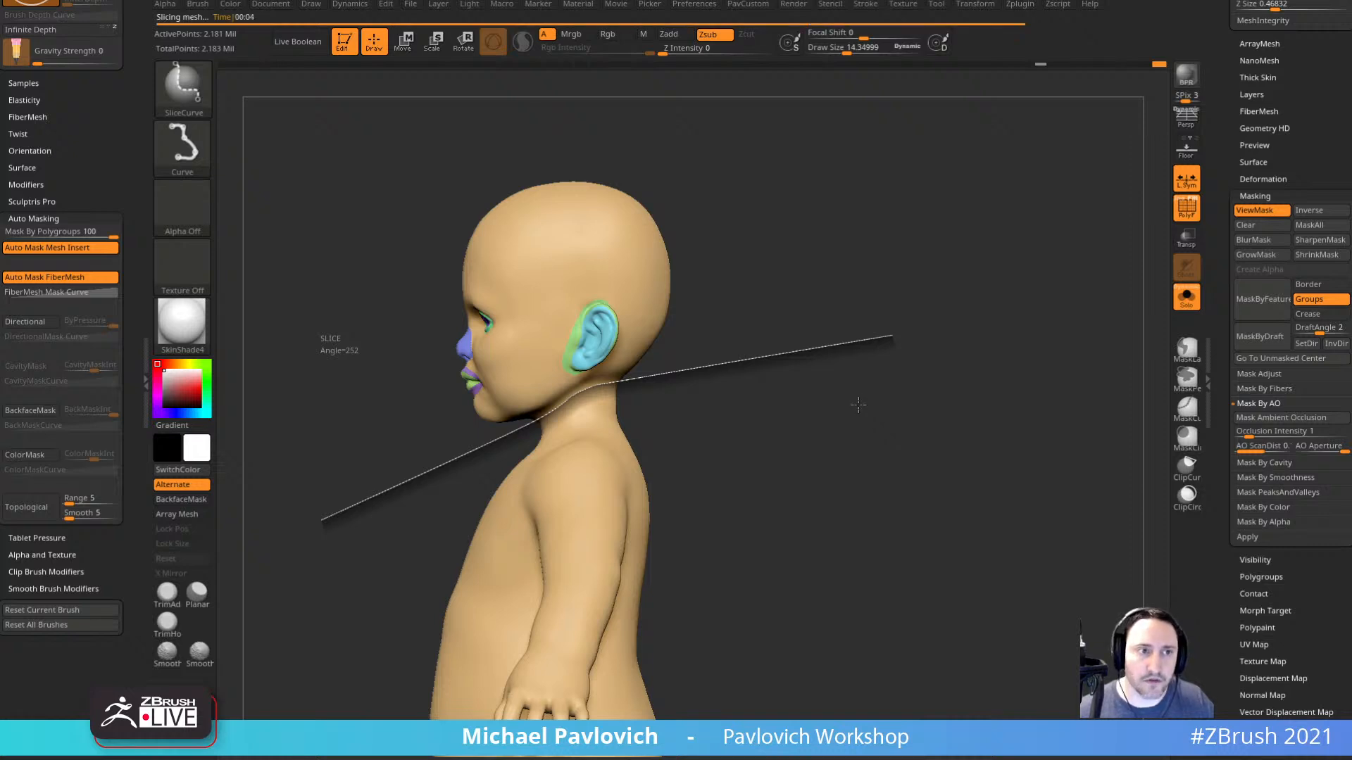
right_click_drag(853, 405, 918, 370, "shift")
Slice down through the shoulder and armpit of the figure's left arm to give that arm its own polygroup.
right_click_drag(795, 225, 708, 367, "alt")
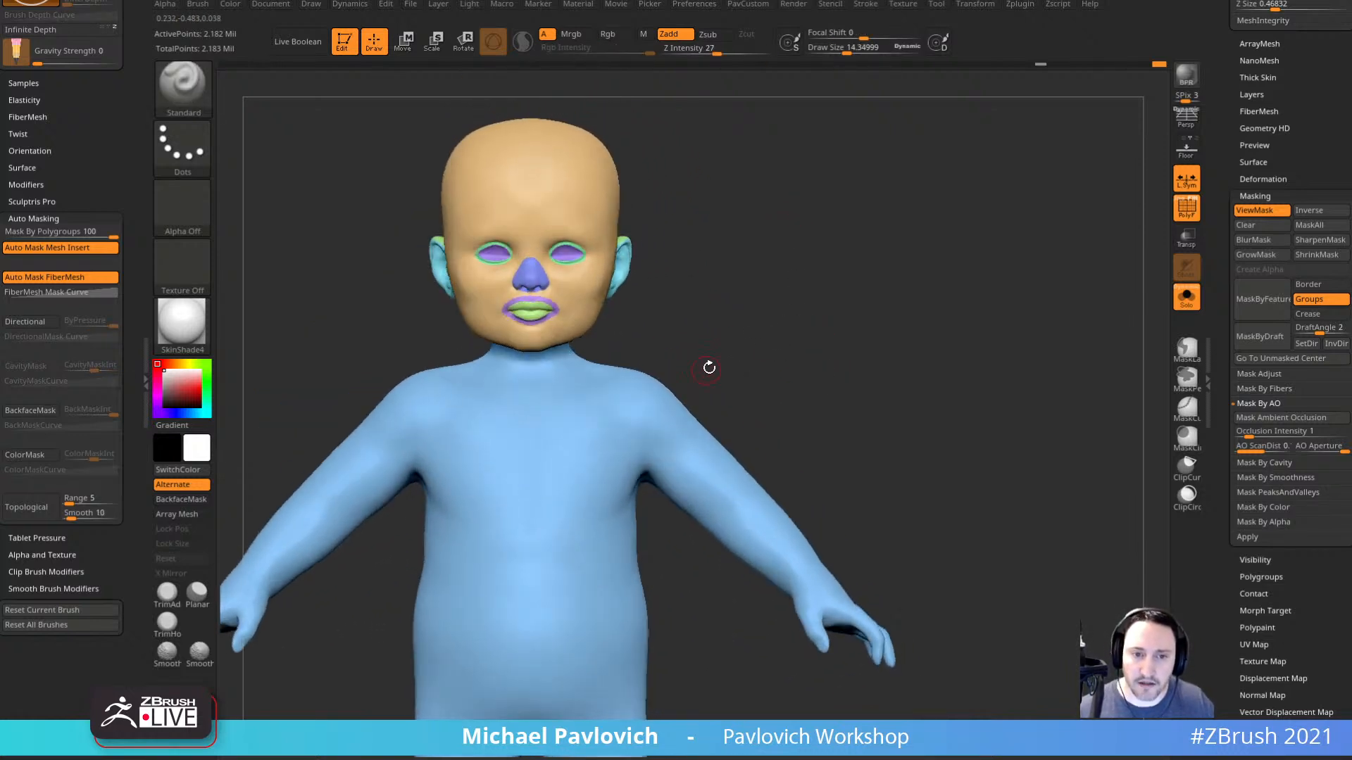
key("ctrl+shift")
left_click_drag(656, 537, 682, 725, "ctrl+shift")
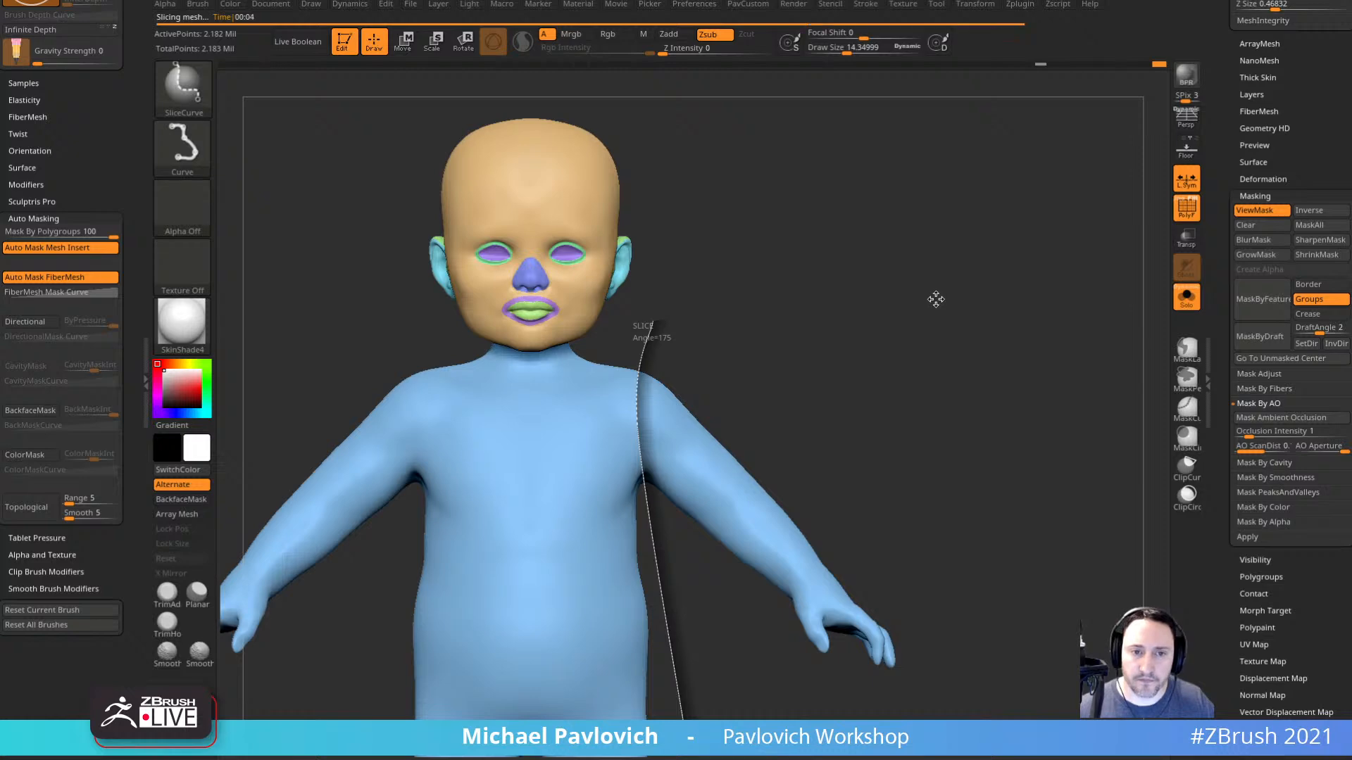
mouse_move(966, 323)
left_mouse_down()
mouse_move(938, 345)
mouse_move(849, 357)
mouse_move(980, 341)
mouse_move(960, 378)
mouse_move(953, 353)
mouse_move(905, 382)
mouse_move(908, 449)
mouse_move(905, 395)
mouse_move(878, 412)
mouse_move(844, 331)
left_mouse_up()
Isolate the arm, slice it across the elbow into upper arm and forearm polygroups, and show the whole figure.
left_click(783, 240, "ctrl+shift")
left_click_drag(916, 199, 917, 278)
left_click_drag(917, 279, 947, 314)
mouse_move(819, 190)
left_mouse_down("ctrl+shift")
mouse_move(740, 278)
mouse_move(617, 486)
mouse_move(571, 602)
left_mouse_up("ctrl+shift")
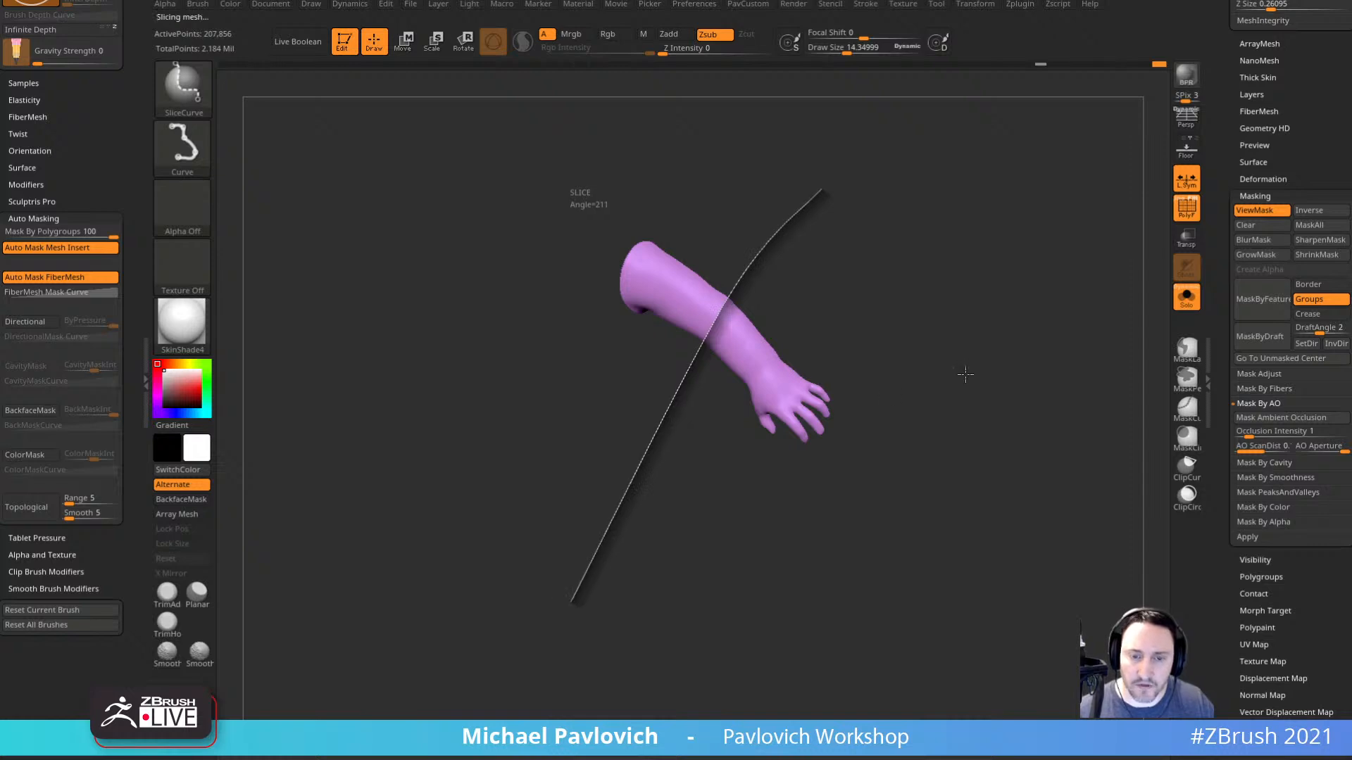
left_click(981, 356, "ctrl+shift")
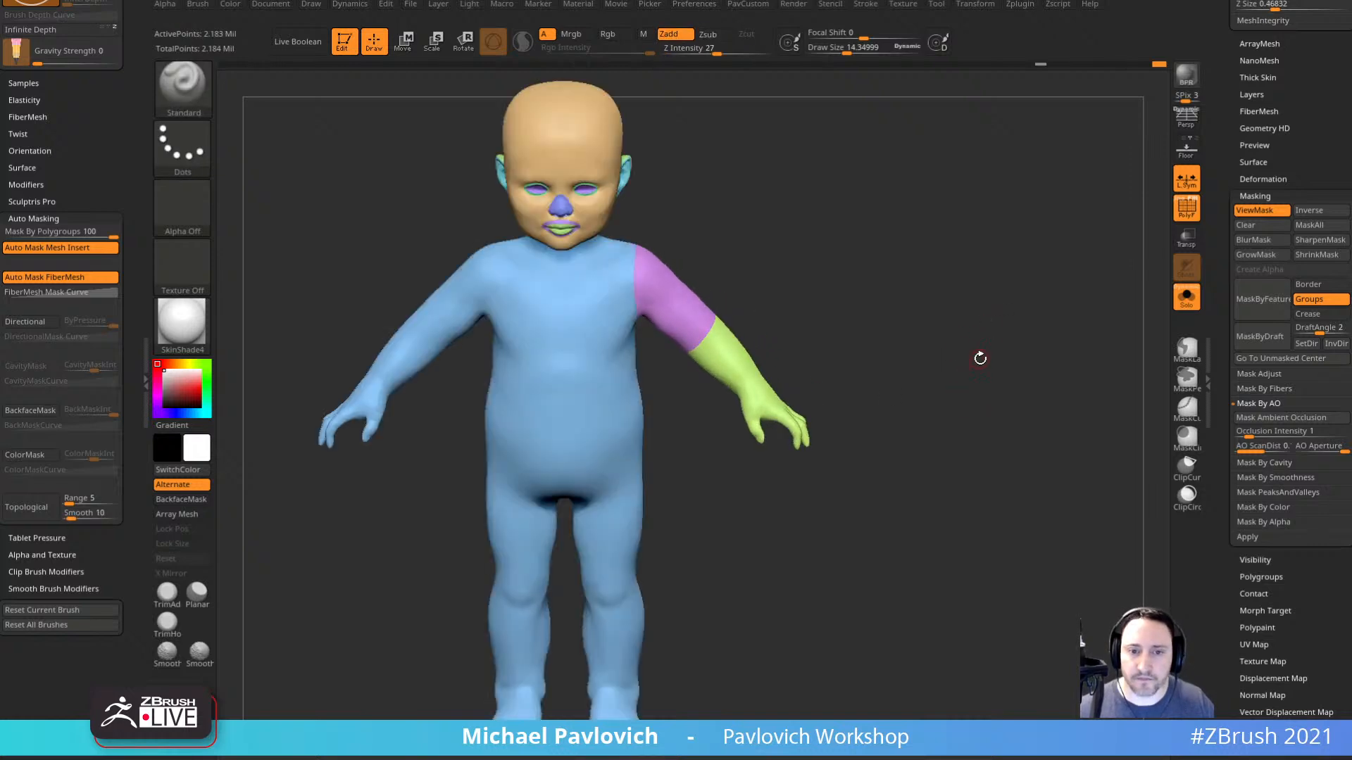
Isolate the forearm, slice it across the wrist to separate the hand polygroup, and show the whole figure.
left_click(790, 421, "ctrl+shift")
left_click_drag(845, 390, 890, 405)
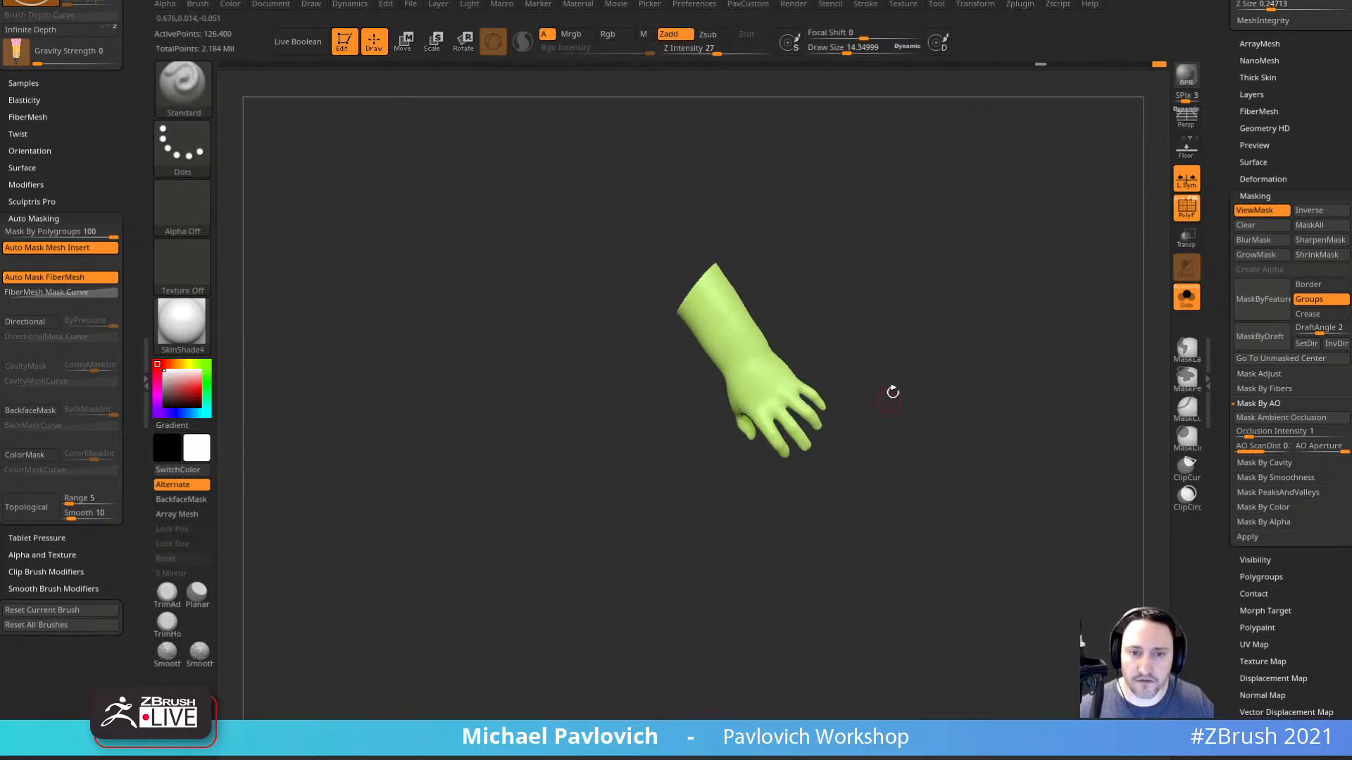
left_click_drag(923, 255, 597, 494, "ctrl+shift")
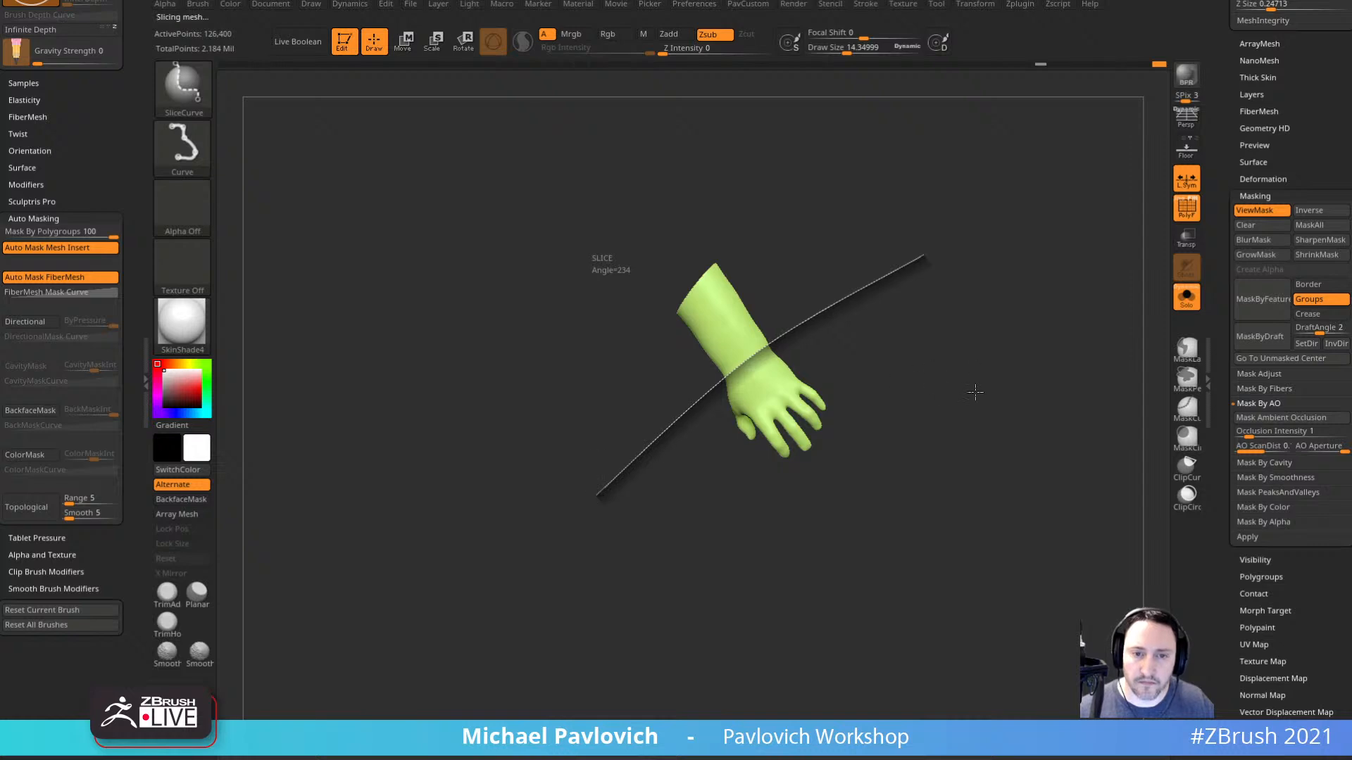
left_click_drag(933, 416, 404, 299)
left_click(943, 373, "ctrl+shift")
With SelectRect, isolate the polygroup shared by the head and foot soles, run Auto Groups on it, and unhide everything.
left_click(196, 102, "ctrl+shift")
left_click(433, 114, "ctrl+shift")
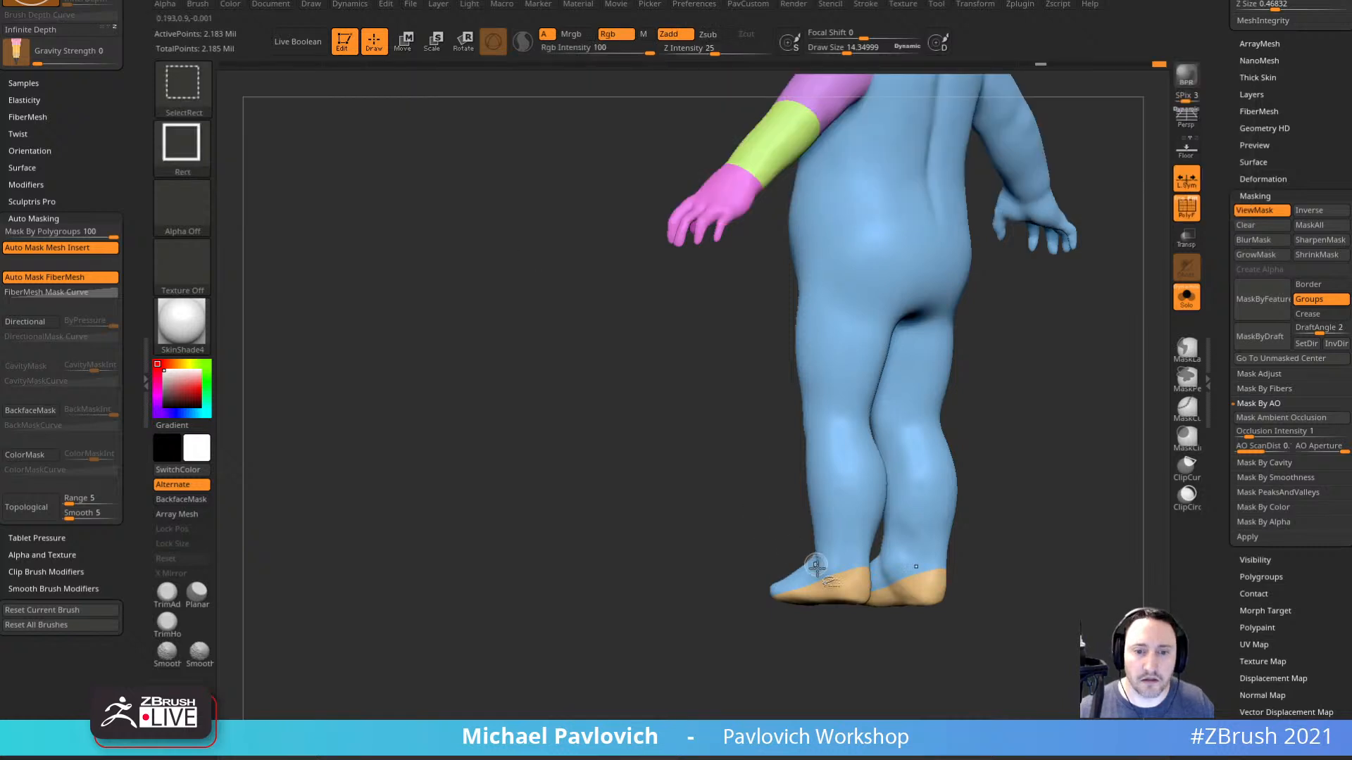
left_click(826, 588, "ctrl+shift")
left_click_drag(910, 543, 1077, 457)
key("2")
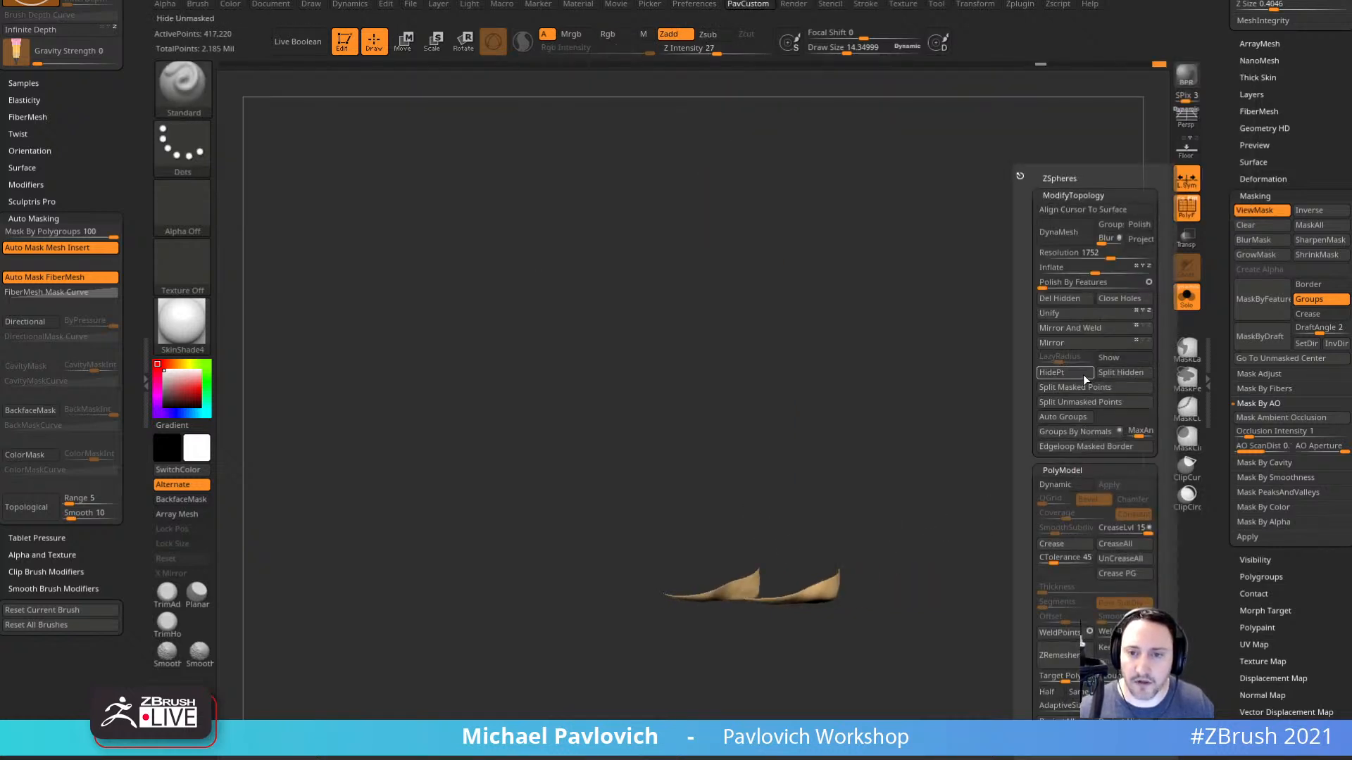
left_click_drag(965, 383, 997, 377, "alt")
key("2")
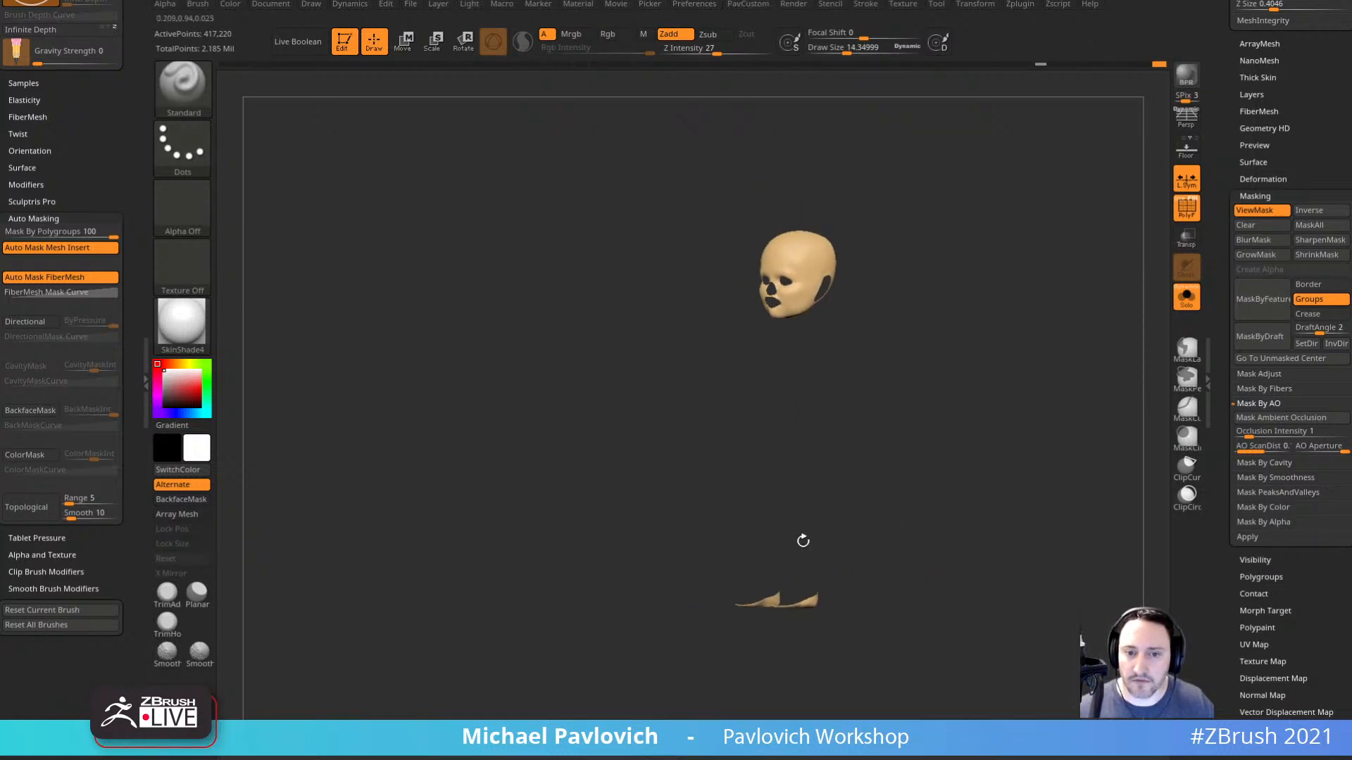
key("2")
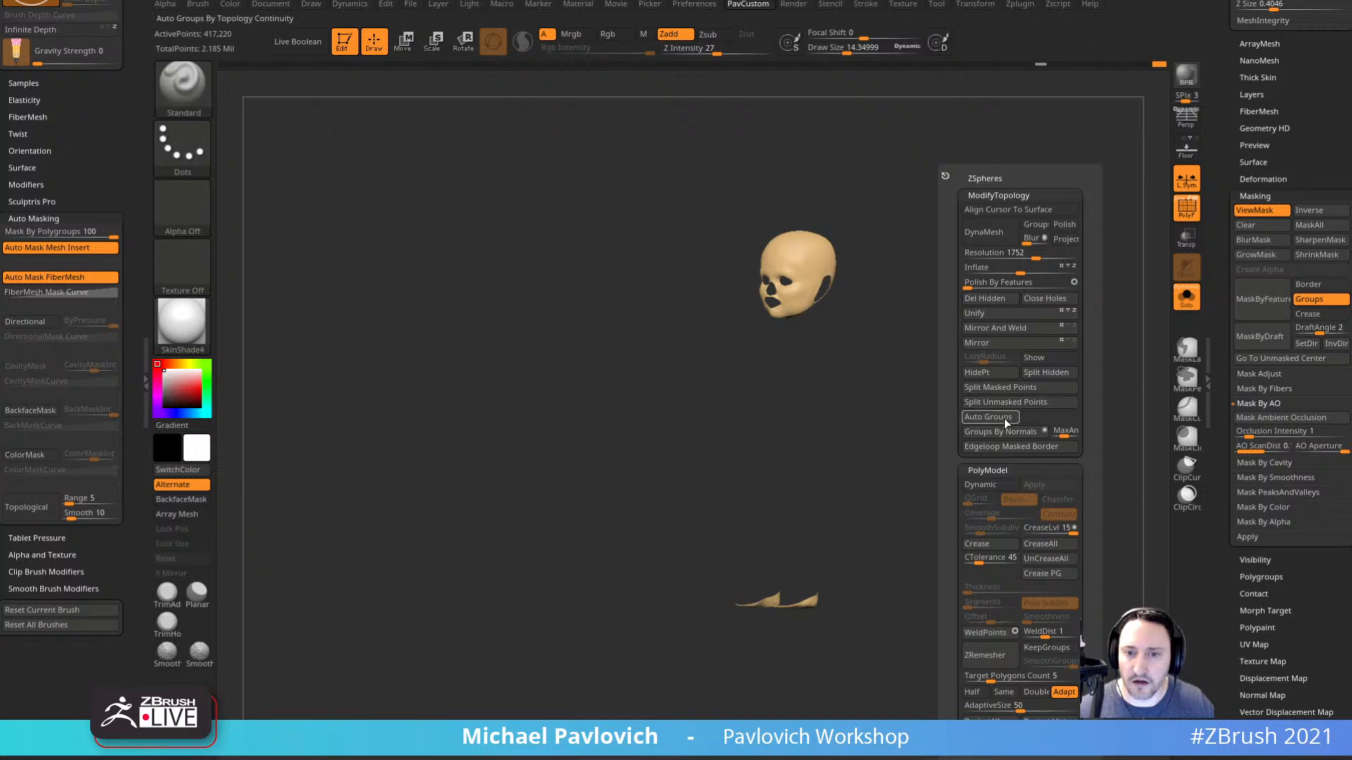
left_click(1004, 419)
left_click(941, 437, "ctrl+shift")
Show only the body and foot soles, merge them into one polygroup, and bring back the whole figure.
left_click_drag(888, 535, 917, 534, "alt")
left_click(789, 516, "ctrl+shift")
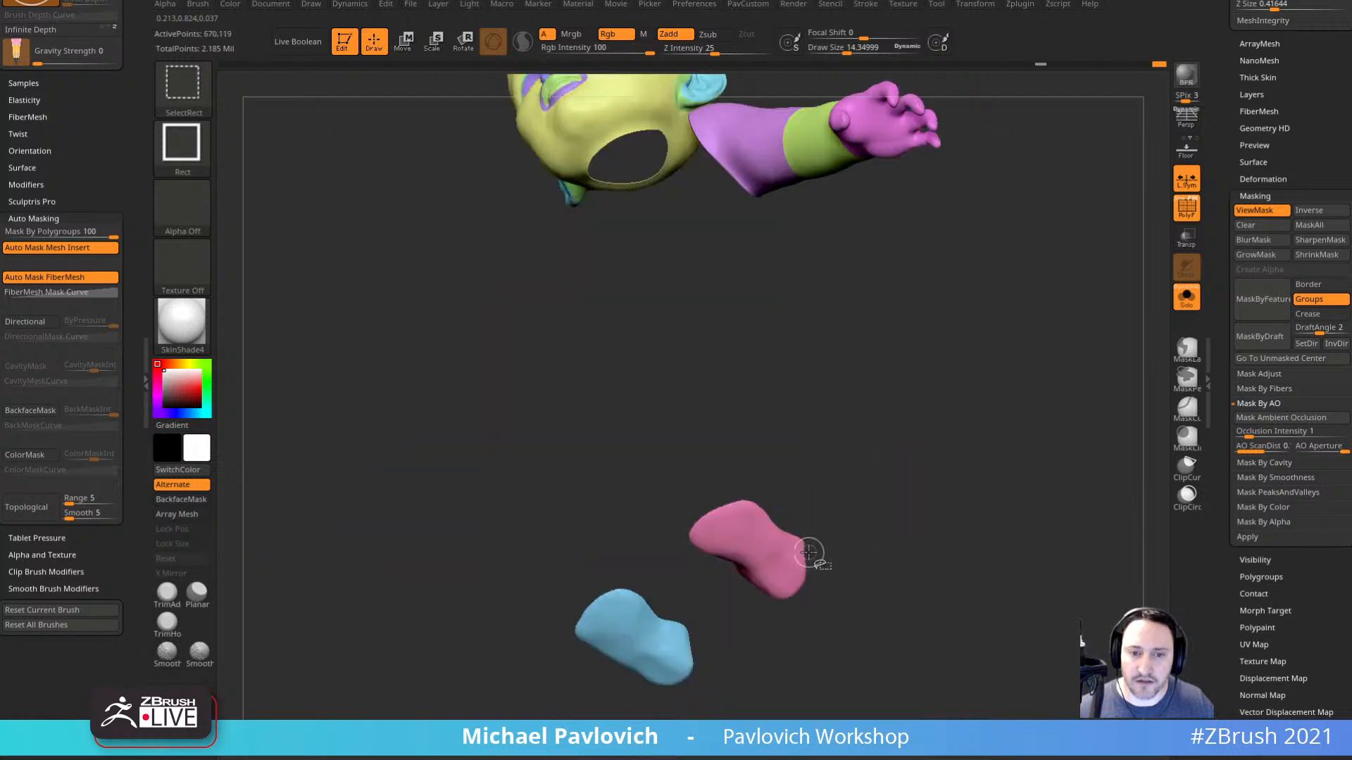
left_click(790, 554, "ctrl+shift")
left_click_drag(919, 459, 986, 558, "ctrl+shift")
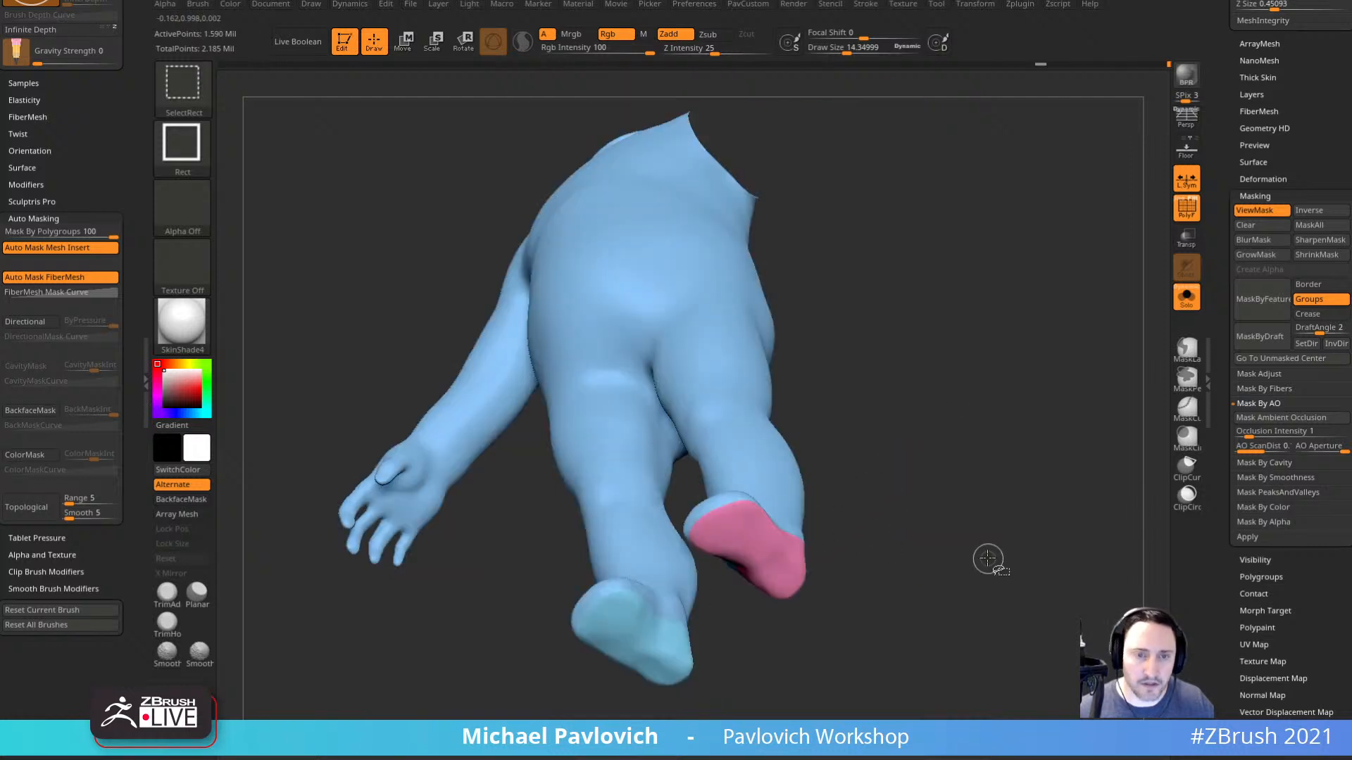
key("shift+f")
left_click(970, 487, "ctrl+shift")
mouse_move(957, 427)
left_mouse_down()
mouse_move(965, 510)
mouse_move(986, 528)
mouse_move(916, 529)
mouse_move(933, 463)
mouse_move(872, 401)
mouse_move(885, 514)
mouse_move(856, 508)
left_mouse_up()
Set the draw size to about 28.3 and mask both legs from the groin down to the feet with MaskLasso.
key("s")
left_click_drag(744, 445, 737, 443)
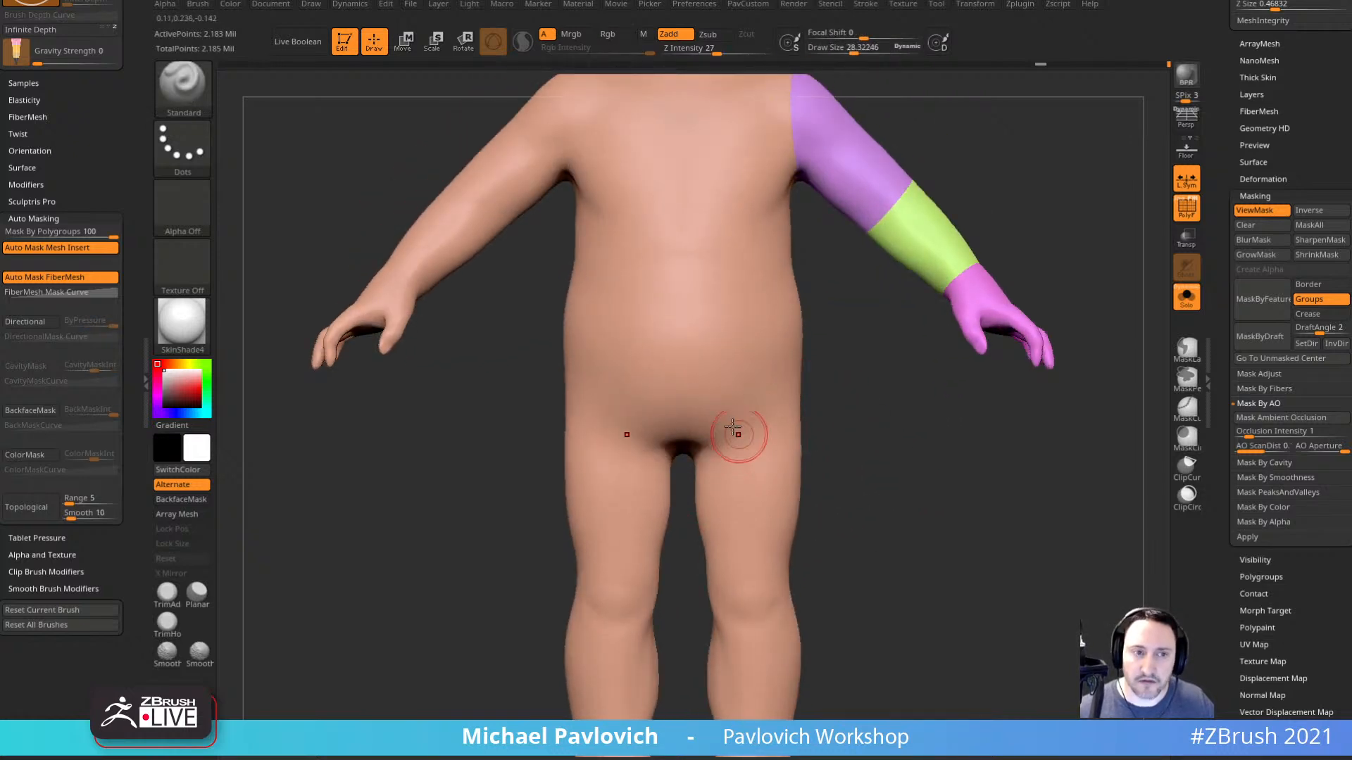
left_click(184, 91, "ctrl")
mouse_move(838, 383)
left_mouse_down("ctrl")
mouse_move(873, 556)
mouse_move(760, 377)
mouse_move(679, 451)
mouse_move(866, 563)
left_mouse_up("ctrl")
mouse_move(954, 569)
left_mouse_down("alt")
mouse_move(899, 471)
mouse_move(901, 402)
left_mouse_up("alt")
mouse_move(811, 542)
left_mouse_down("ctrl")
mouse_move(686, 437)
mouse_move(807, 713)
mouse_move(820, 676)
left_mouse_up("ctrl")
left_click_drag(898, 423, 905, 507, "alt")
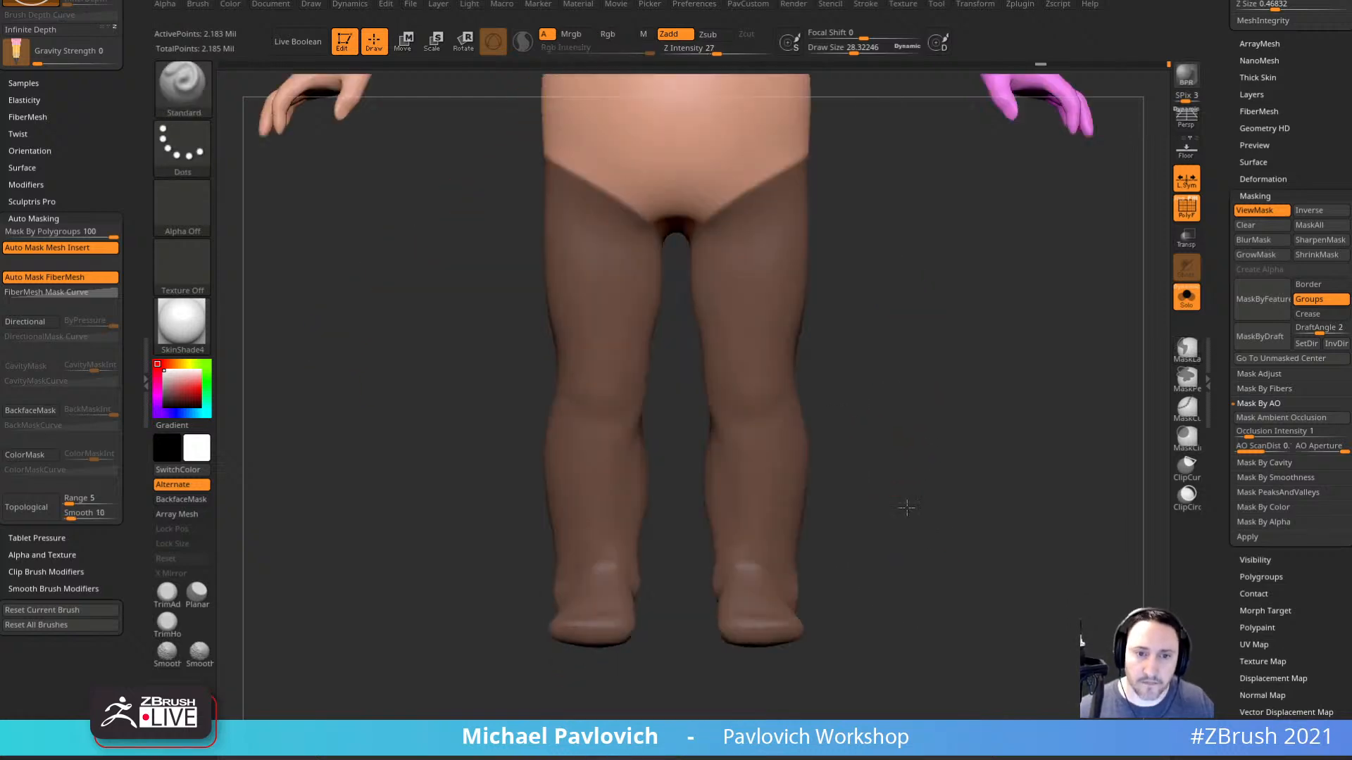
left_click_drag(827, 255, 803, 456, "alt")
Clean up the leg mask below the buttocks and around the hips with MaskPen, and turn the masked legs into a polygroup.
left_click(184, 90, "ctrl")
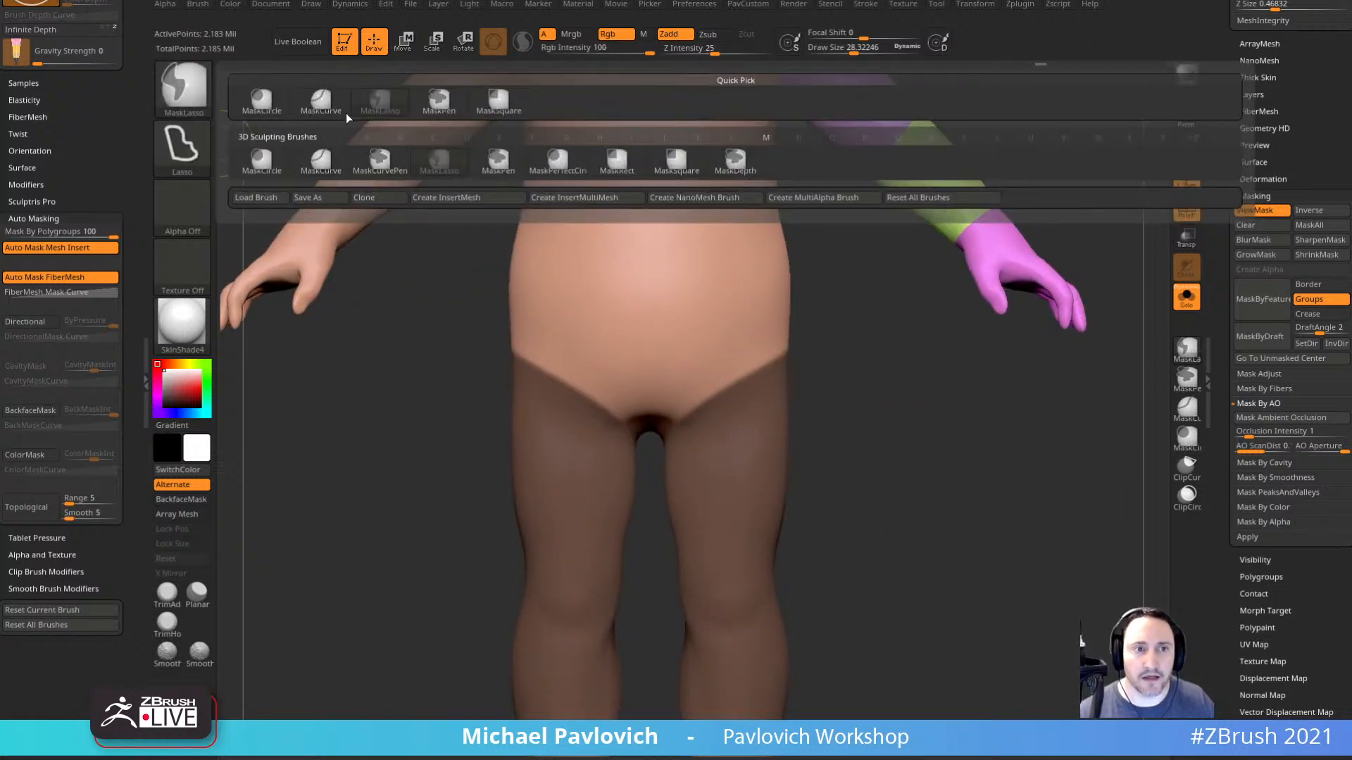
left_click(445, 117, "ctrl")
left_click_drag(972, 394, 791, 404)
left_click_drag(957, 429, 838, 436)
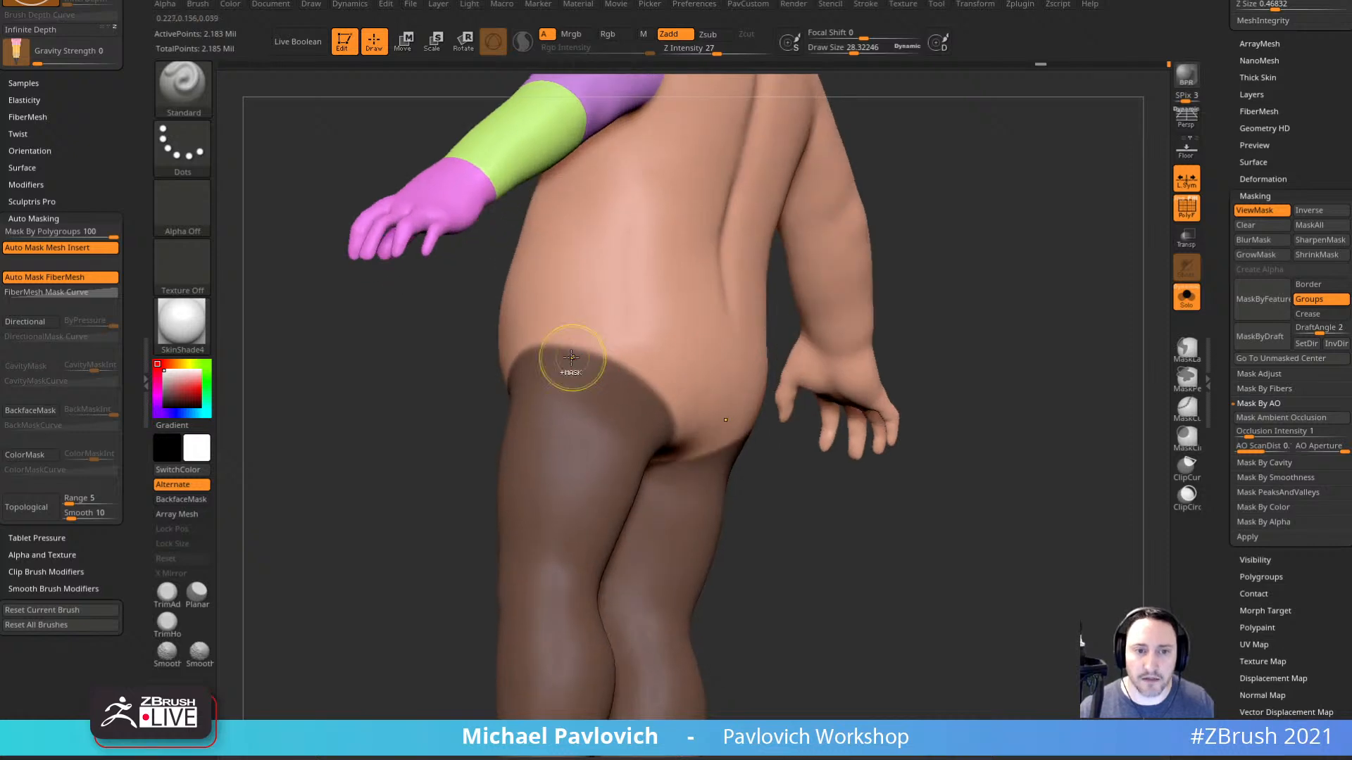
left_click_drag(547, 339, 651, 391, "ctrl+alt")
right_click_drag(661, 394, 613, 359)
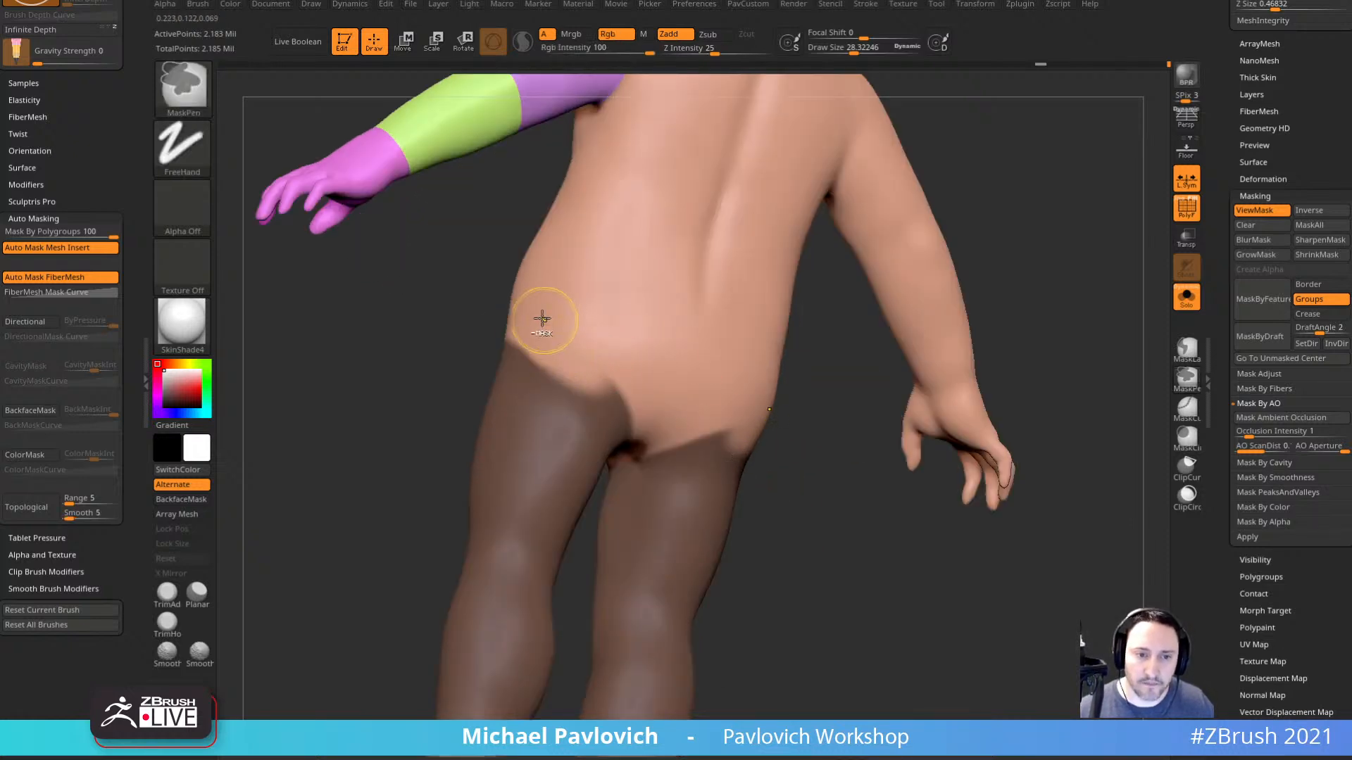
left_click_drag(543, 319, 632, 411, "ctrl+alt")
right_click_drag(685, 411, 691, 423)
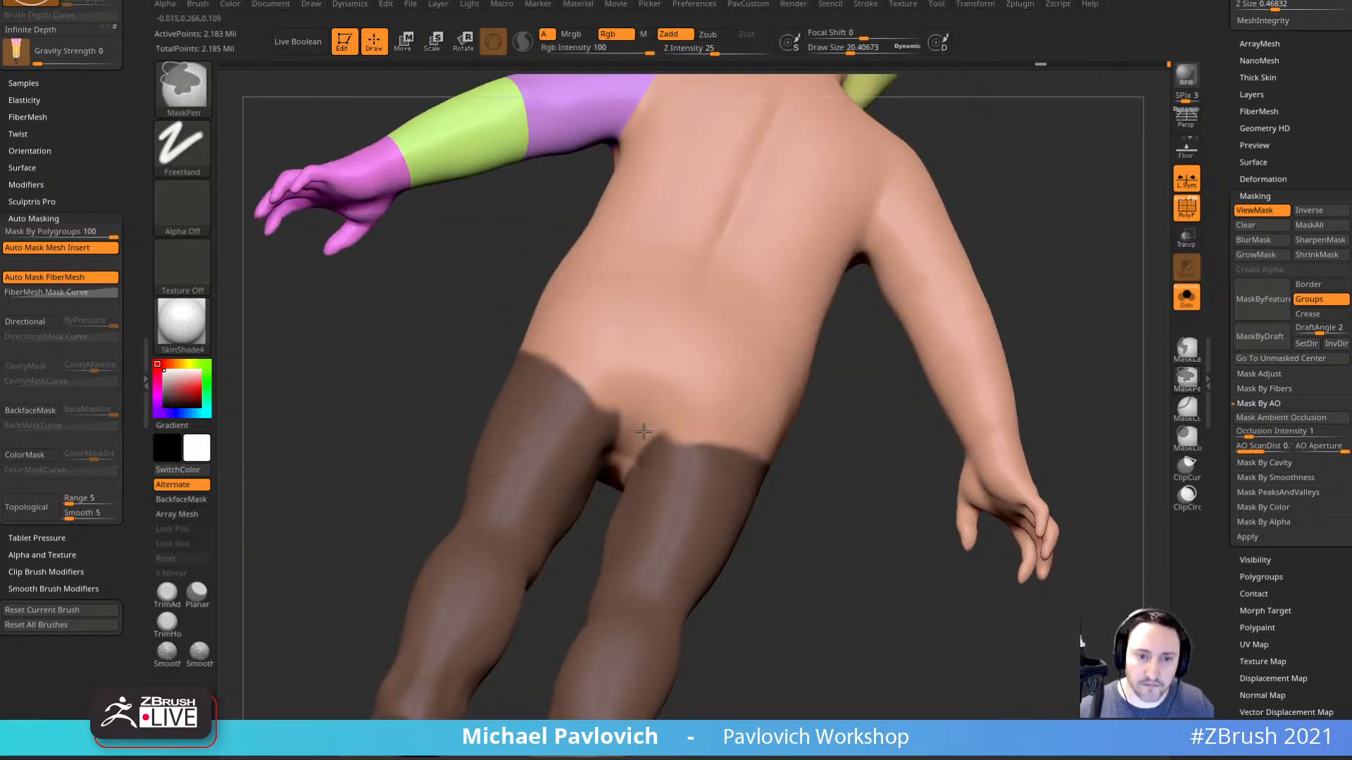
mouse_move(647, 435)
left_mouse_down("ctrl+alt")
mouse_move(717, 416)
mouse_move(664, 436)
left_mouse_up("ctrl+alt")
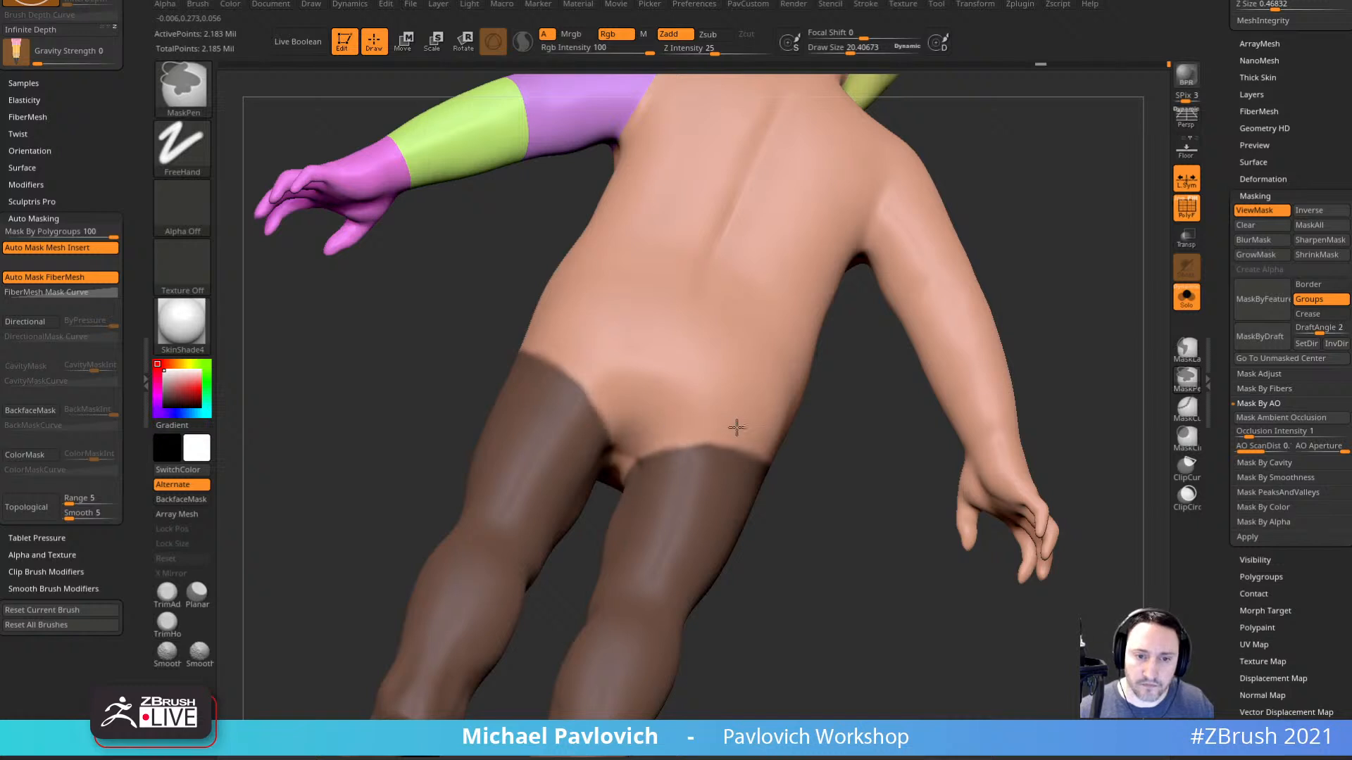
right_click_drag(736, 426, 857, 420)
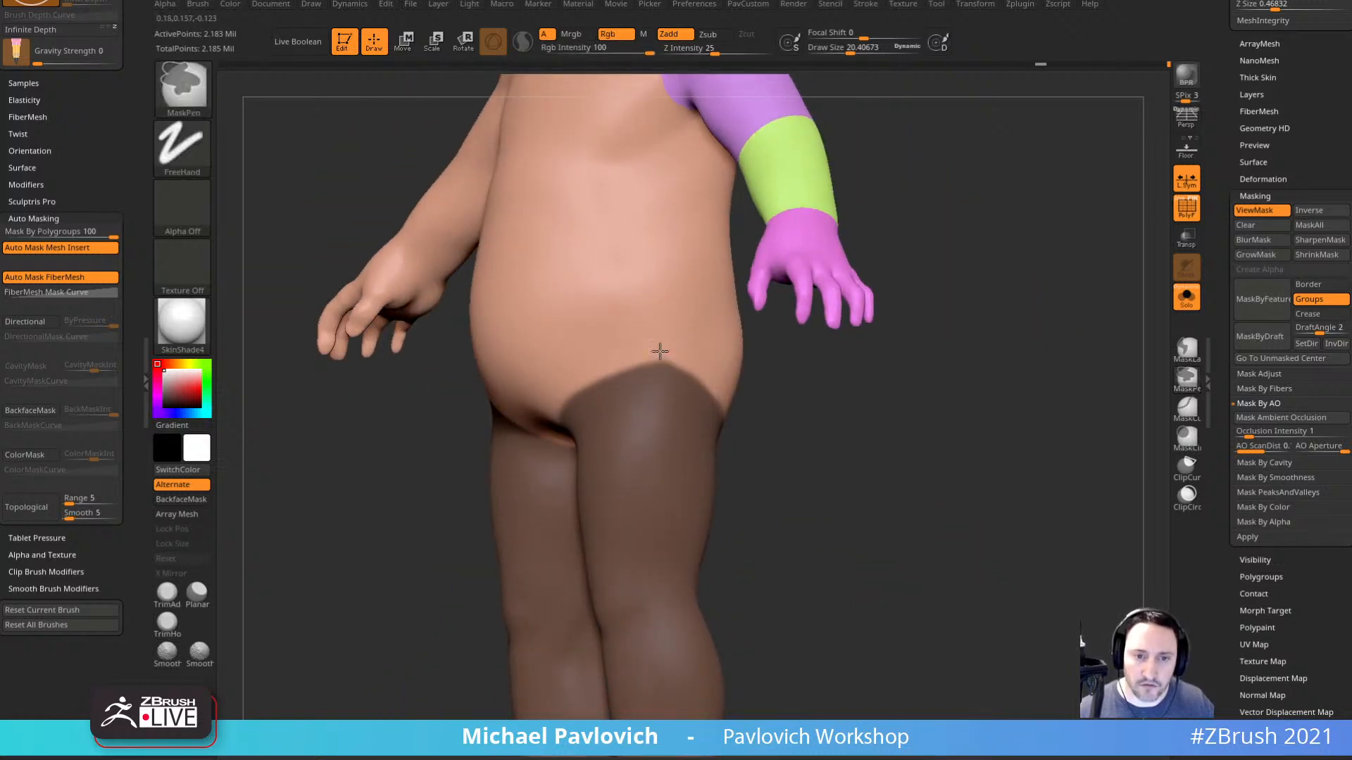
key("ctrl+w")
Isolate the legs in side view, slice them across the knees with SliceCurve, and show the whole figure.
right_click_drag(868, 490, 922, 512)
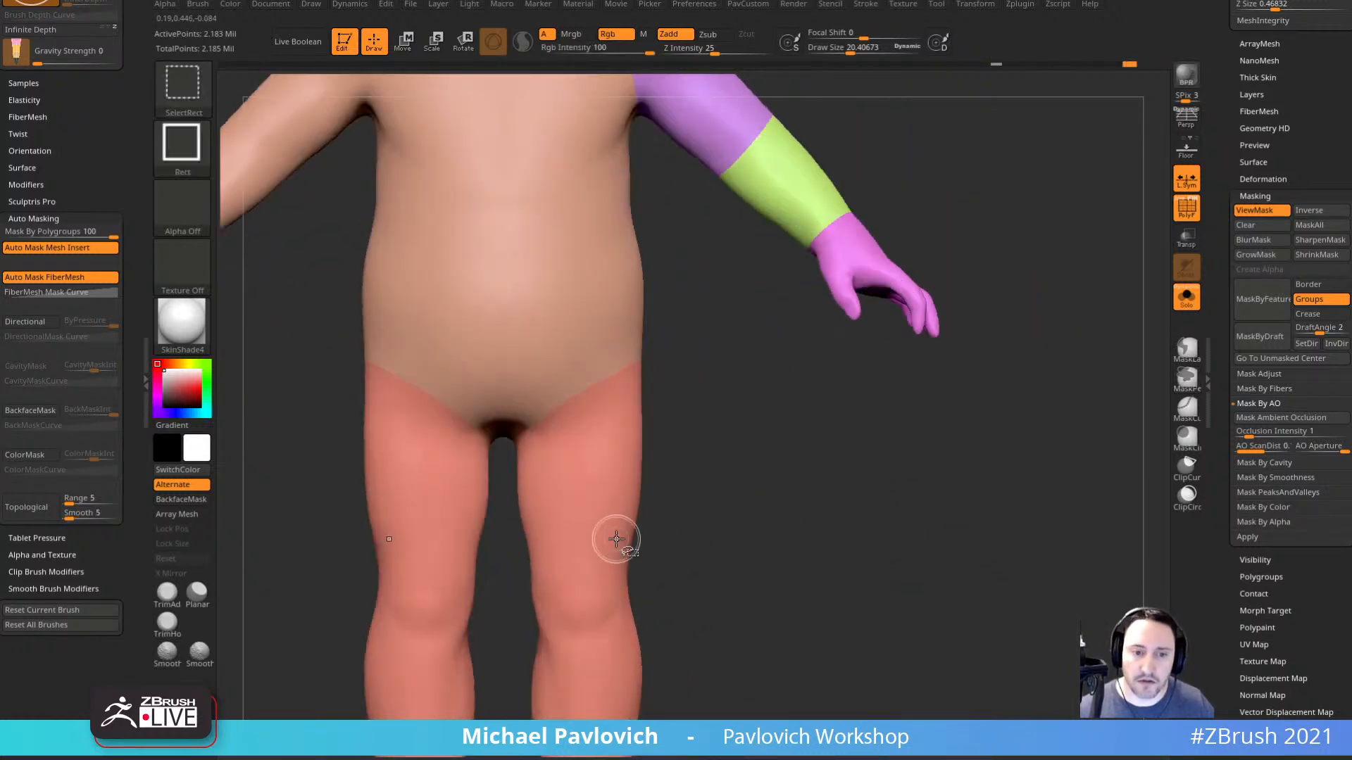
left_click(615, 539, "ctrl+shift")
key("f")
right_click_drag(802, 383, 813, 431)
right_click_drag(938, 410, 875, 420, "alt")
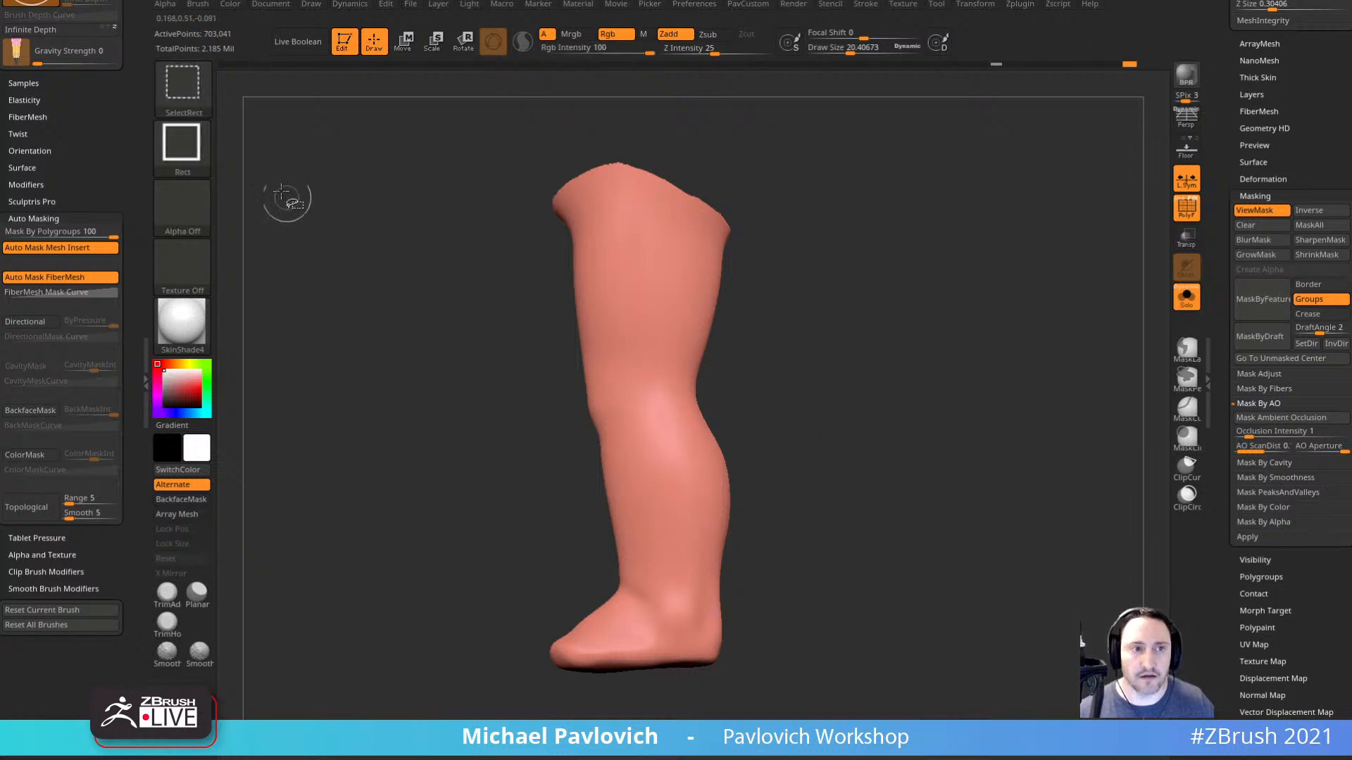
left_click(184, 90, "ctrl+shift")
left_click(732, 164)
mouse_move(1038, 416)
left_mouse_down("ctrl+shift")
mouse_move(437, 418)
mouse_move(447, 437)
mouse_move(444, 427)
left_mouse_up("ctrl+shift")
left_click_drag(748, 341, 880, 438, "shift")
left_click(856, 404, "ctrl+shift")
Slice across the ankles with a curved cut to separate the feet from the lower legs as their own polygroup.
key("ctrl+shift")
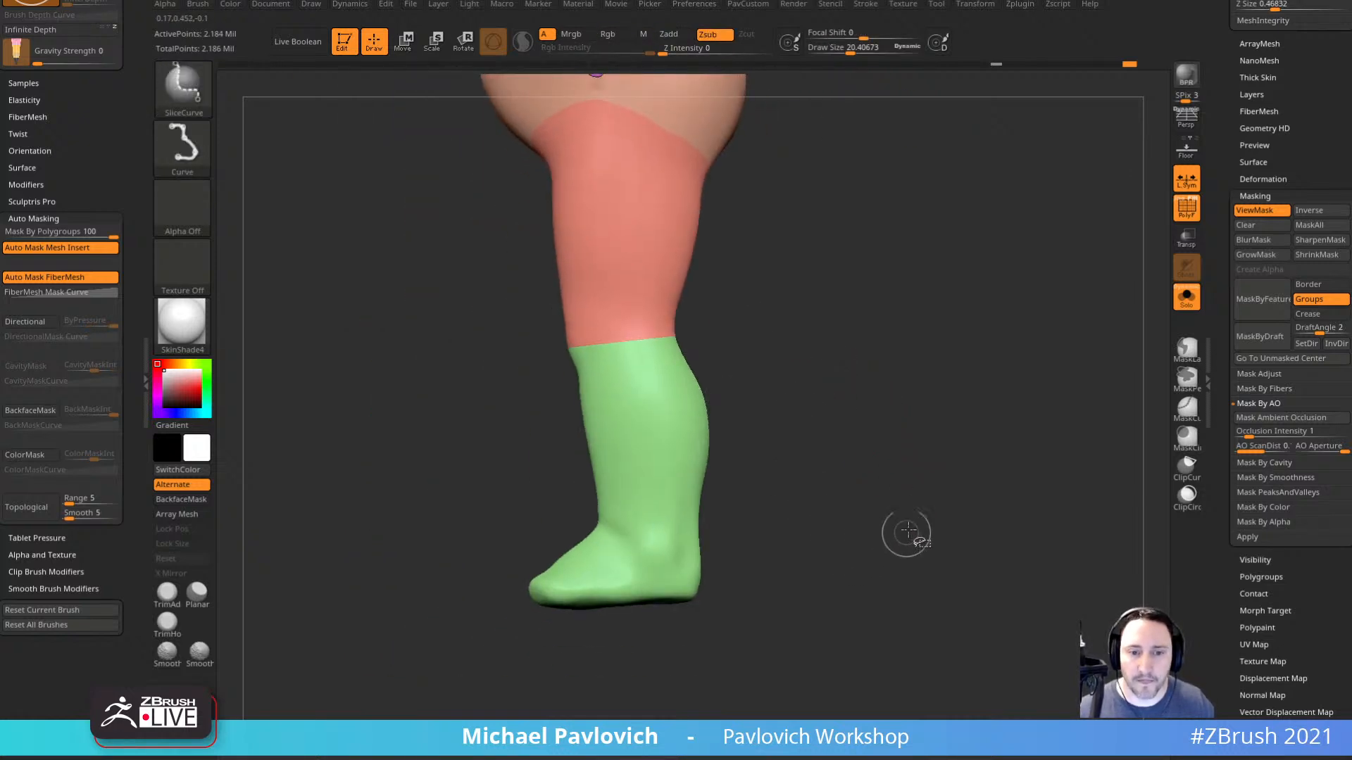
left_click_drag(909, 511, 700, 542, "ctrl+shift")
left_click_drag(588, 517, 335, 515, "ctrl+shift")
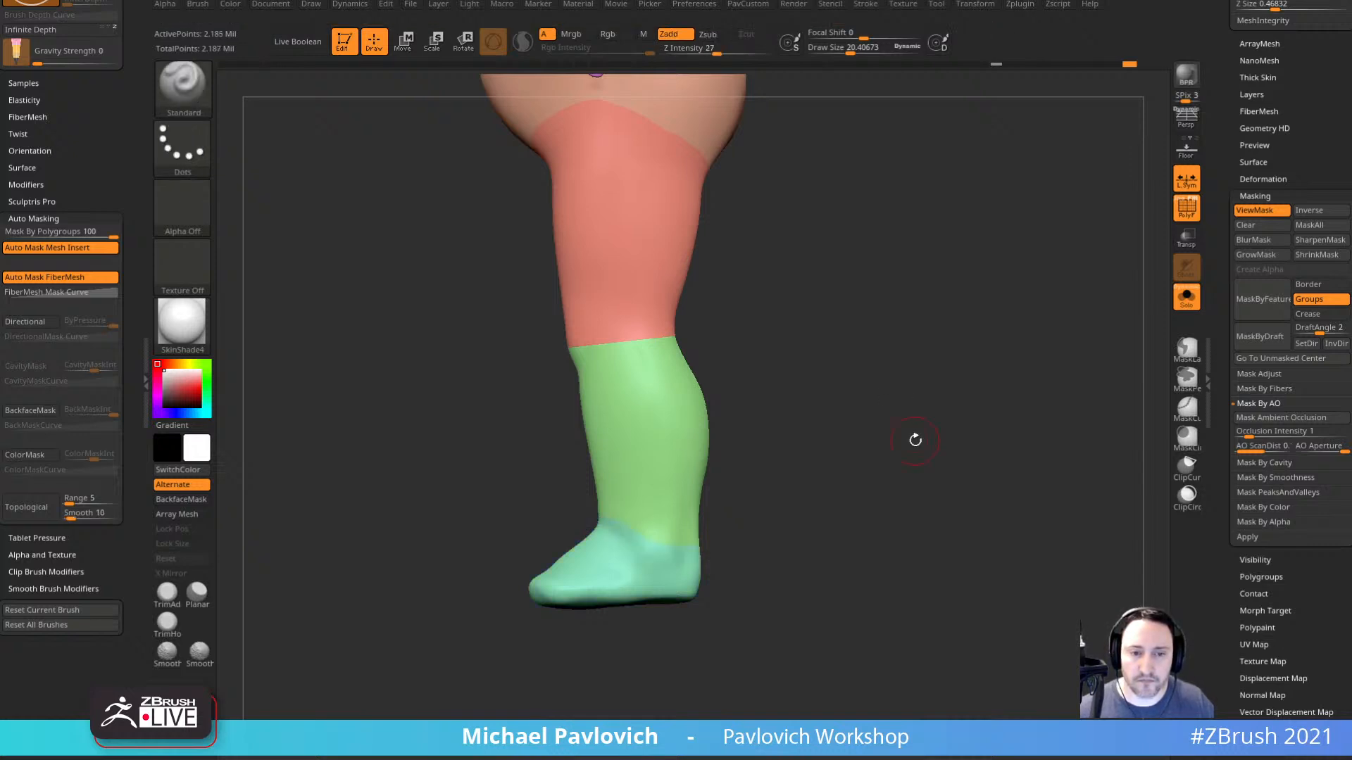
Flip the figure with Mirror, apply Mirror And Weld to copy the arm polygroups across, and set the draw size to about 34.1.
mouse_move(915, 440)
left_mouse_down()
mouse_move(989, 442)
mouse_move(915, 442)
mouse_move(945, 423)
mouse_move(911, 395)
mouse_move(919, 600)
mouse_move(920, 543)
mouse_move(870, 449)
mouse_move(947, 457)
left_mouse_up()
left_click_drag(947, 457, 956, 697, "alt")
left_click_drag(963, 501, 947, 552, "alt")
key("space")
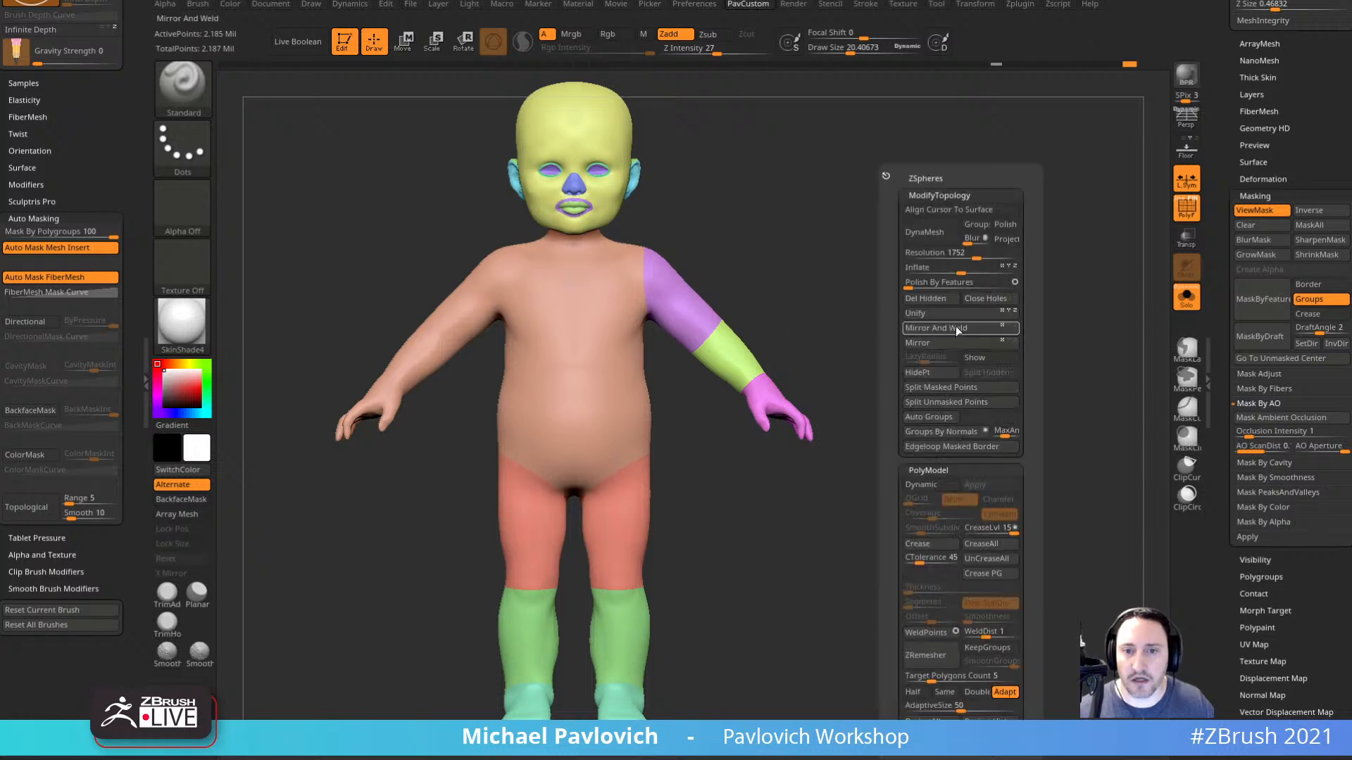
left_click(947, 343)
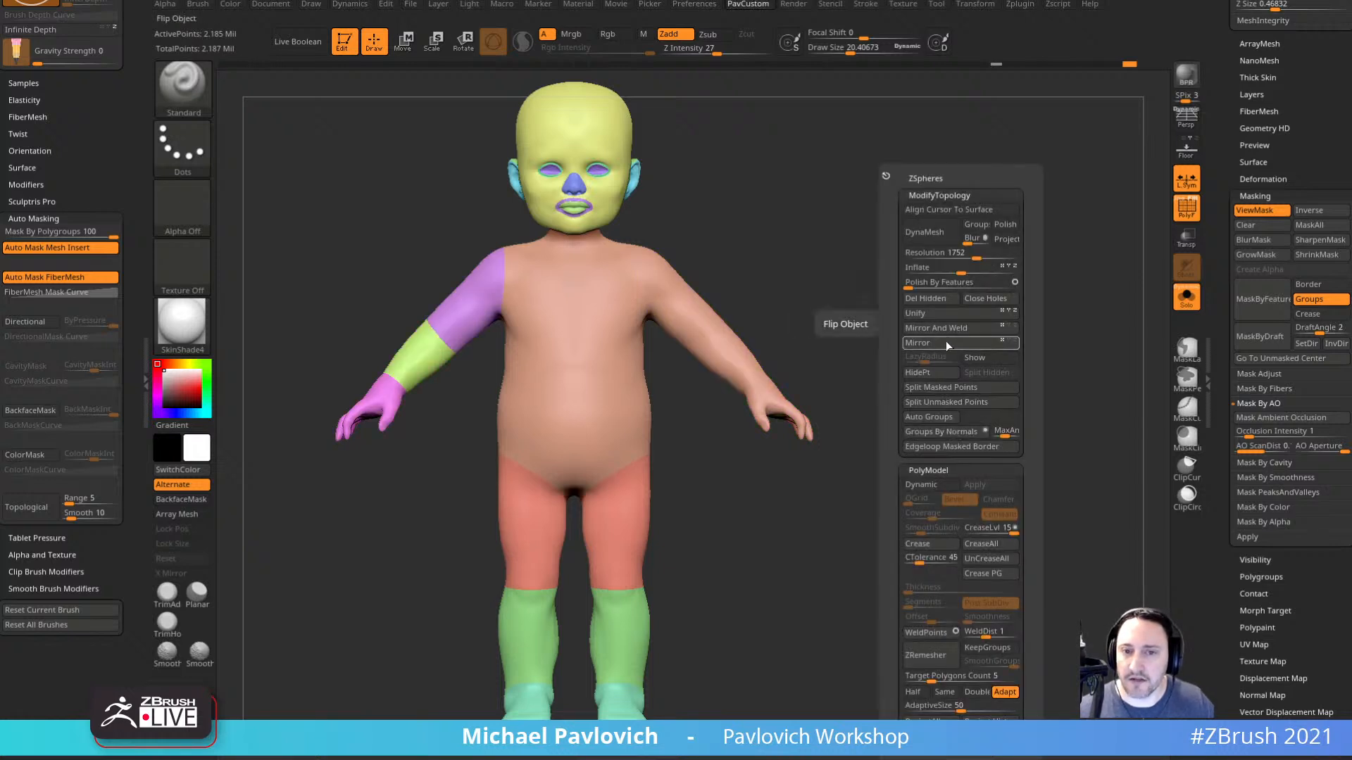
left_click(954, 333)
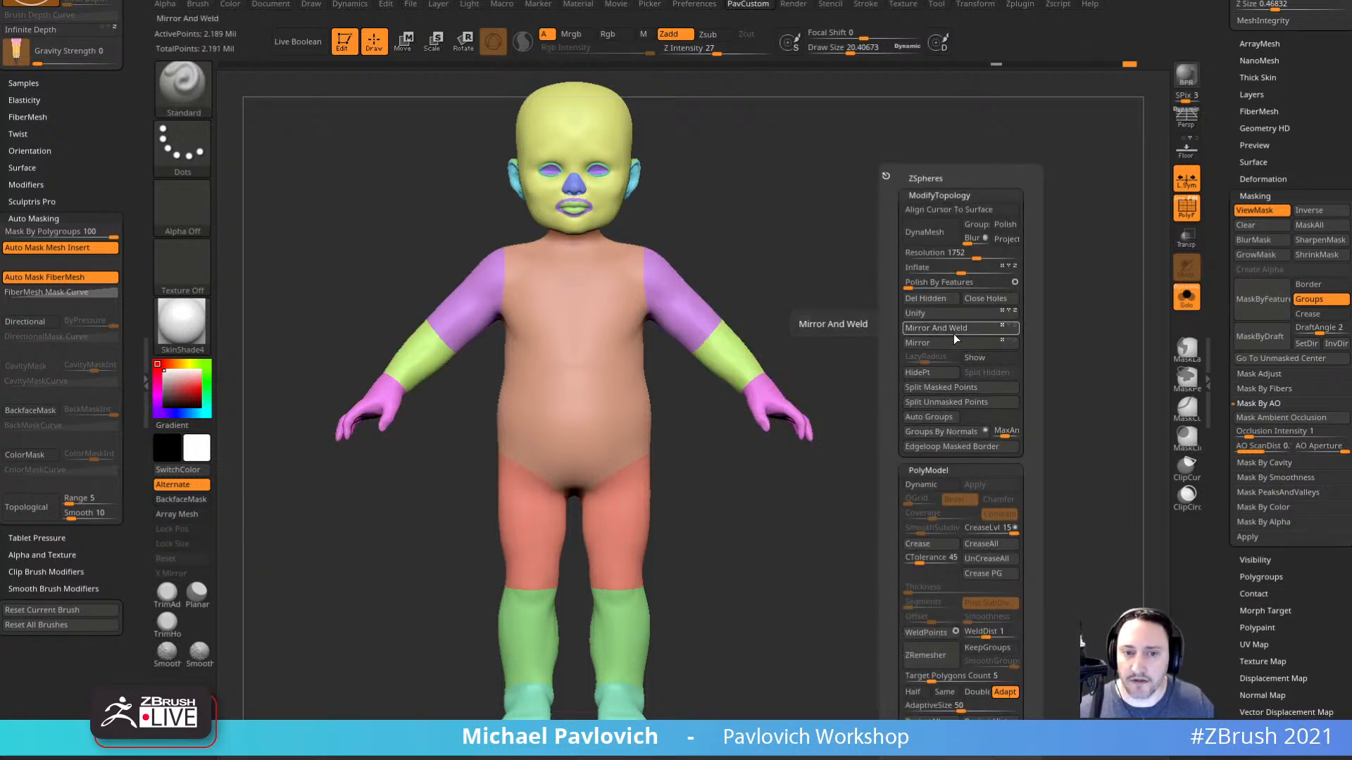
left_click_drag(725, 416, 913, 328, "shift")
mouse_move(997, 310)
left_mouse_down("shift")
mouse_move(905, 324)
mouse_move(924, 345)
left_mouse_up("shift")
key("s")
left_click(911, 327)
key("s")
left_click(911, 329)
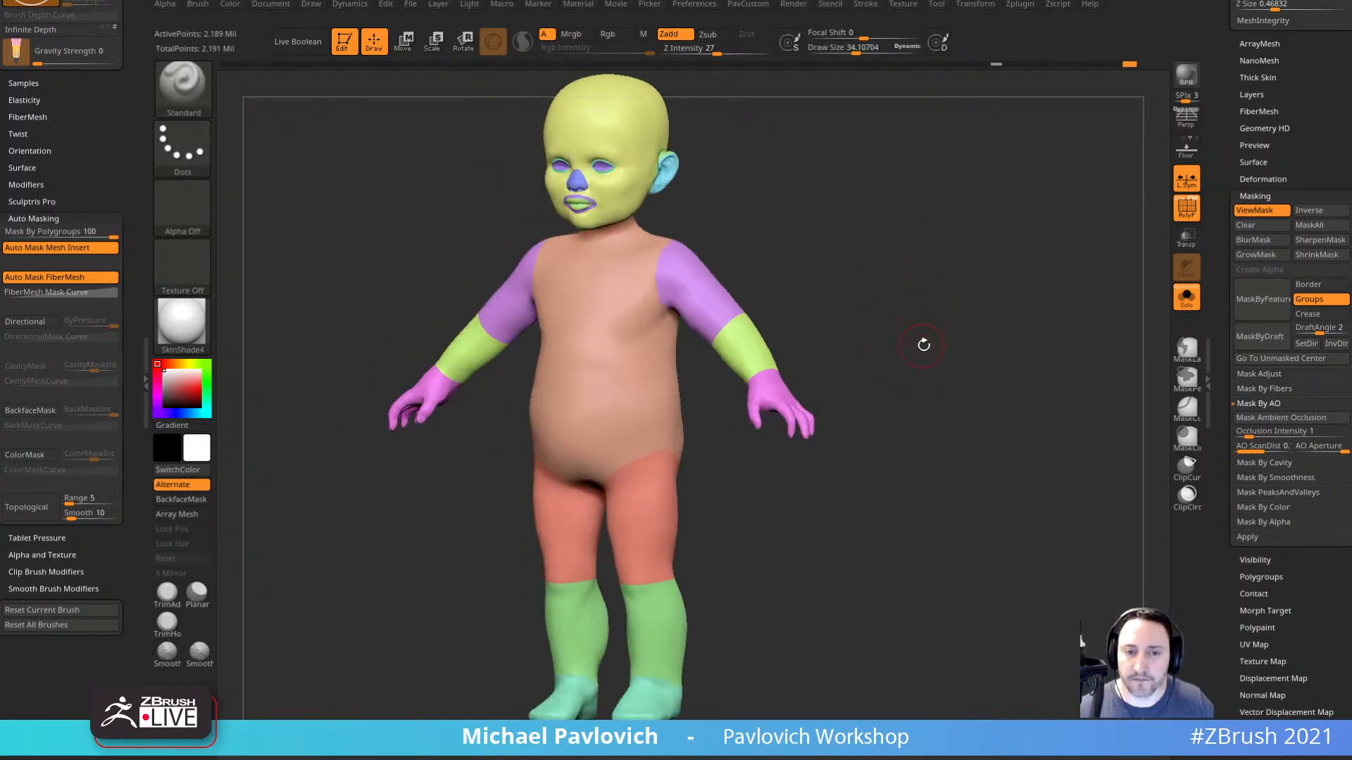
Turn on KeepGroups in the ZRemesher options and set SmoothGroups to 0.
left_click(1255, 196)
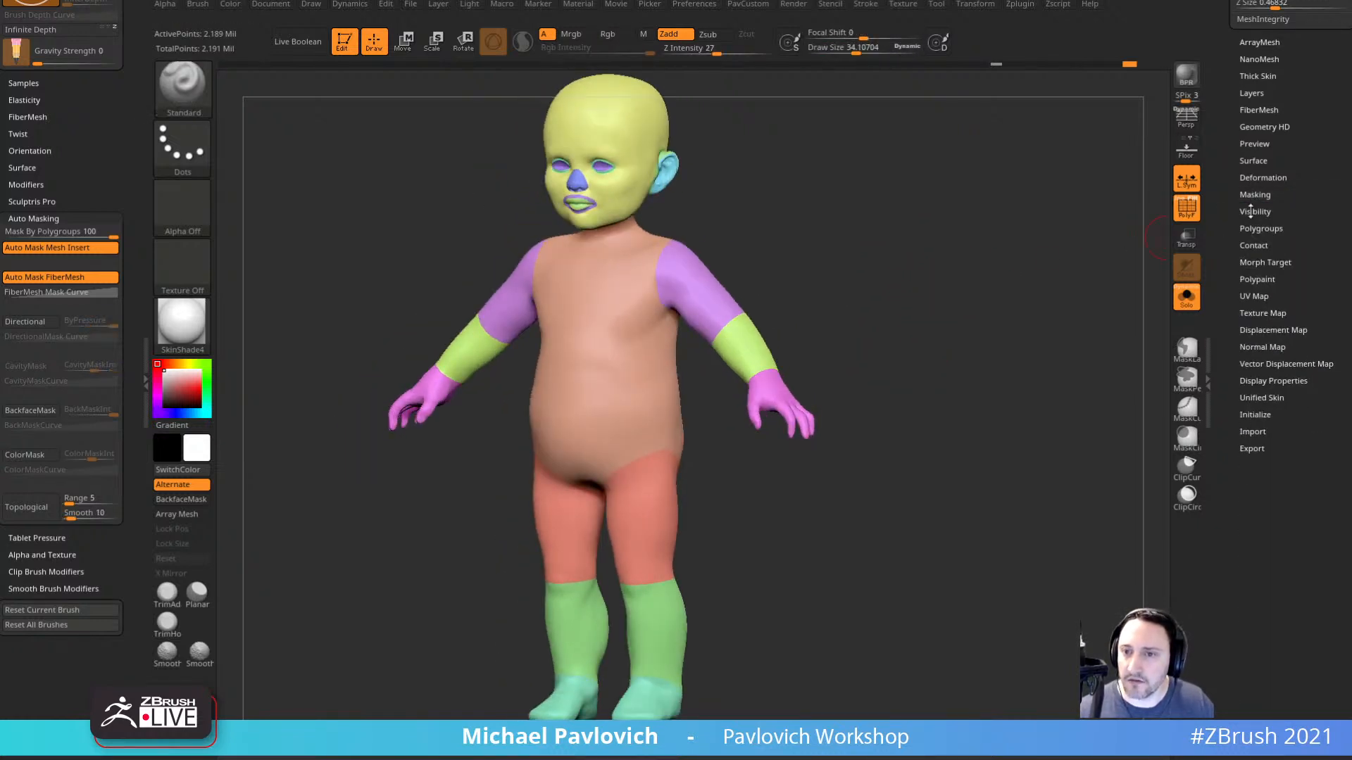
scroll(1232, 257, "up", 5)
scroll(1232, 257, "up", 5)
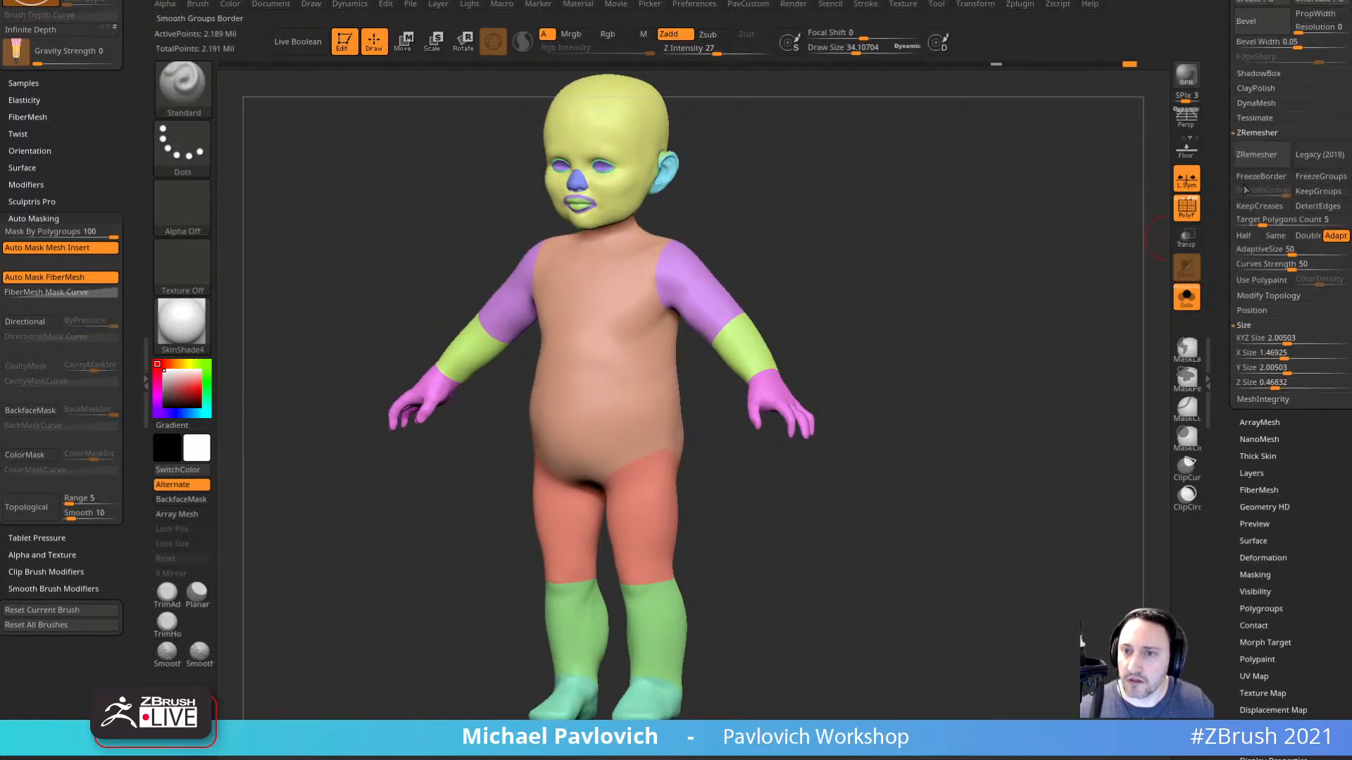
left_click(1266, 324)
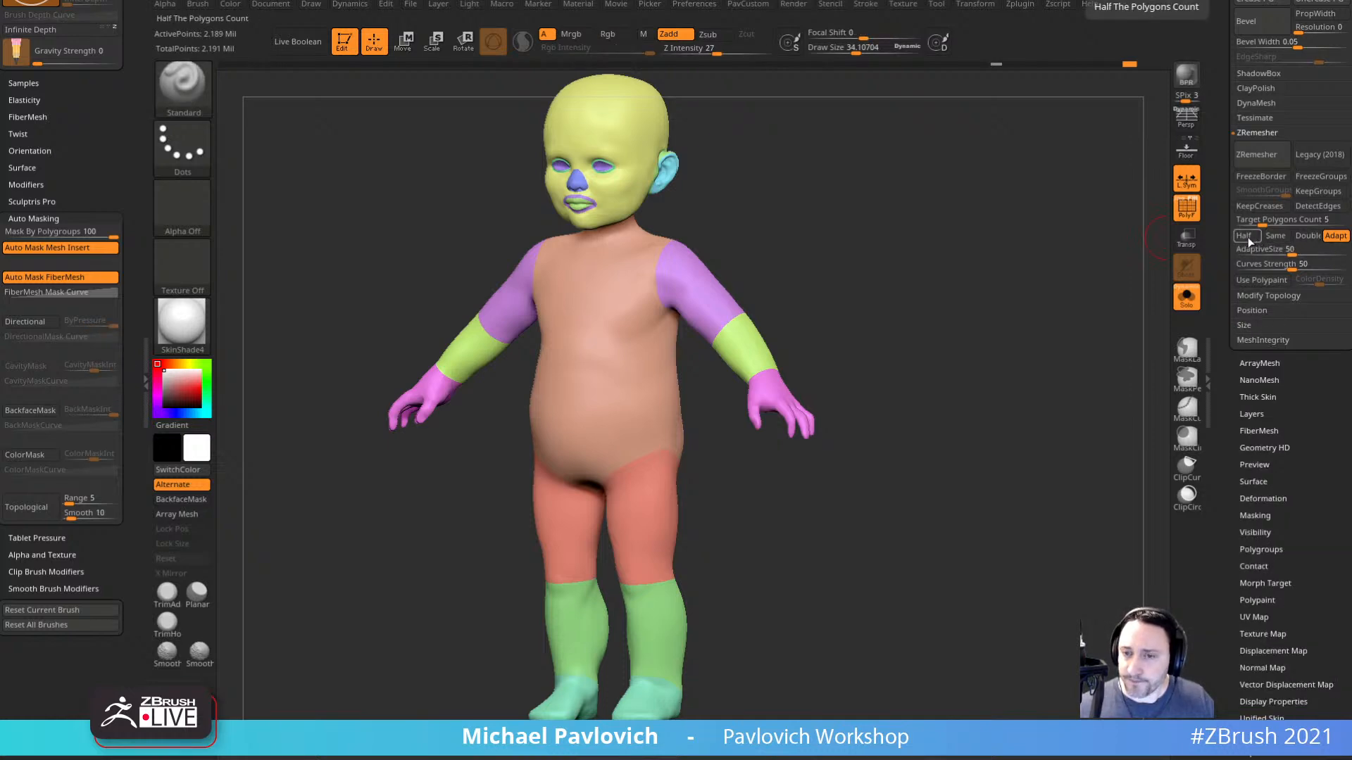
left_click(1186, 209)
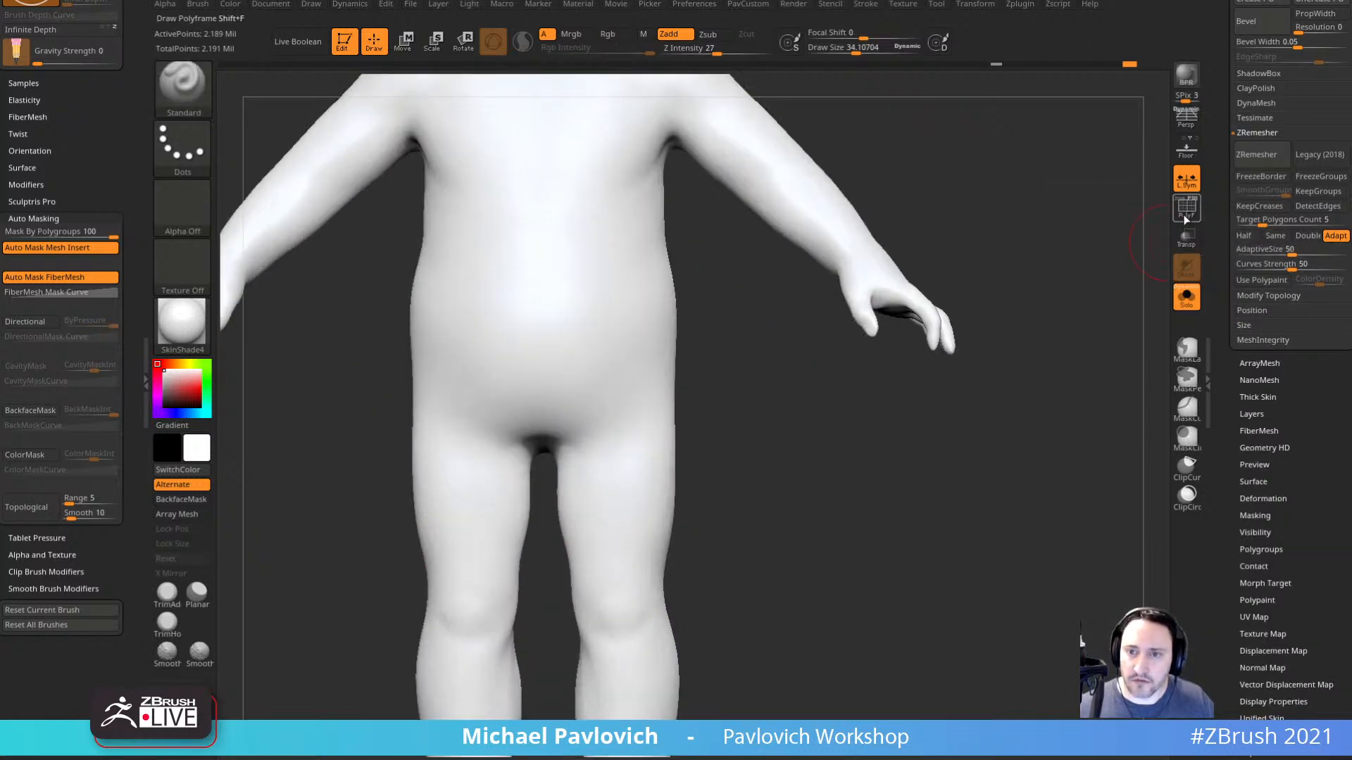
left_click(1184, 217)
left_click_drag(1115, 226, 989, 85, "alt")
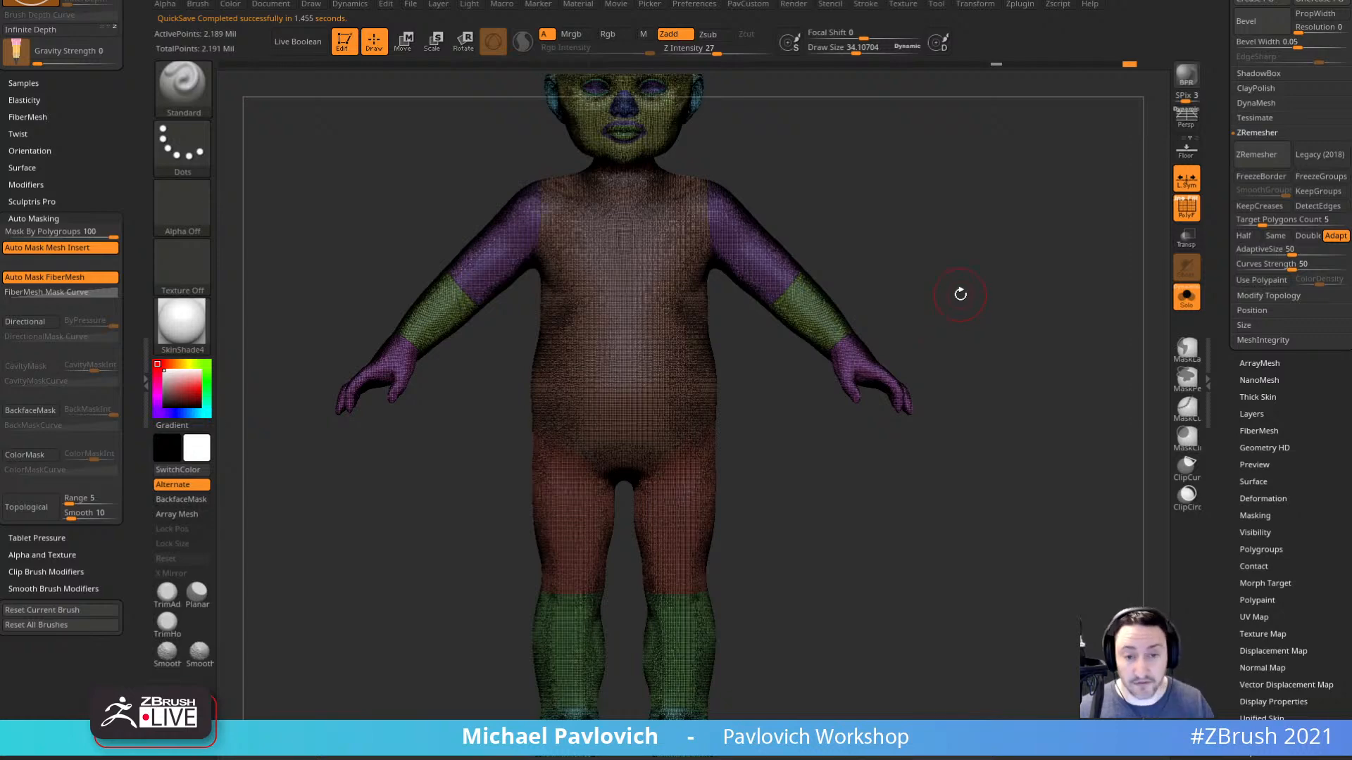
left_click_drag(960, 294, 999, 288)
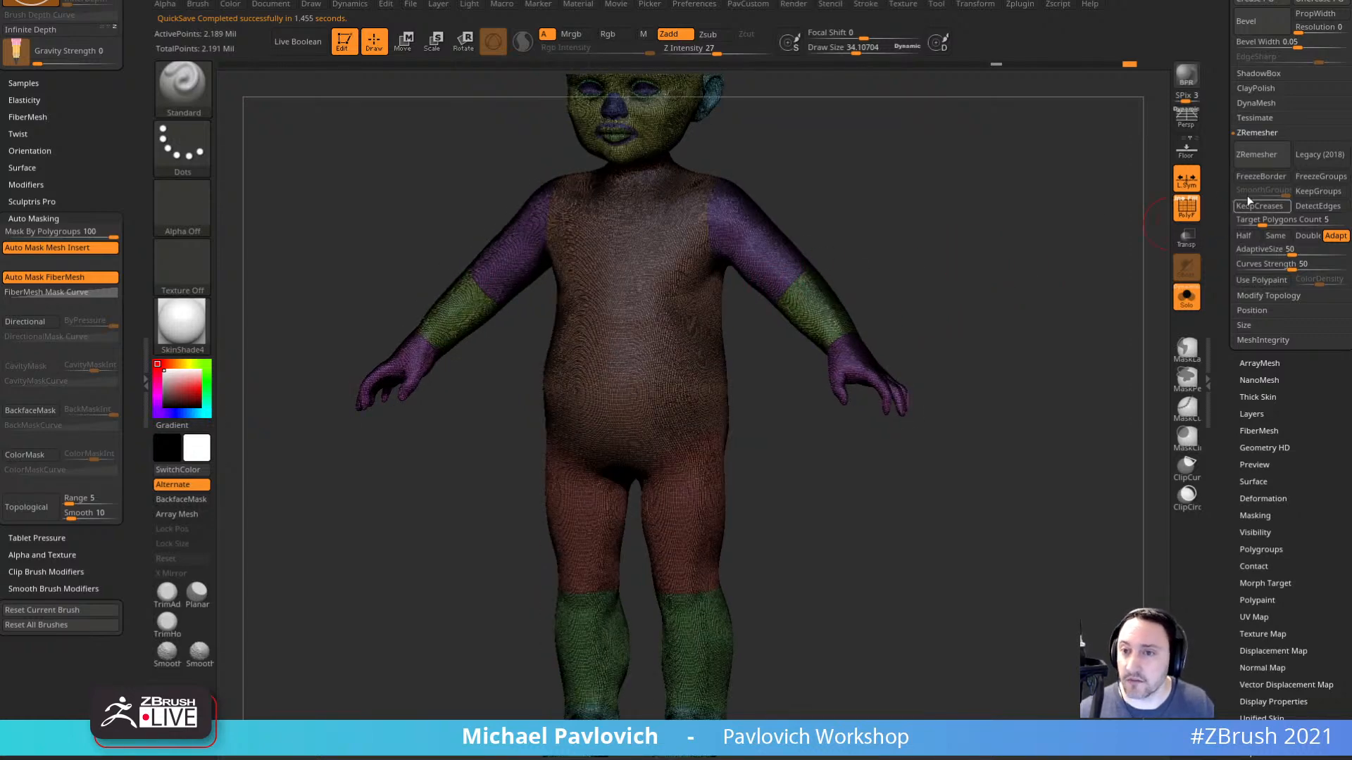
left_click(1318, 191)
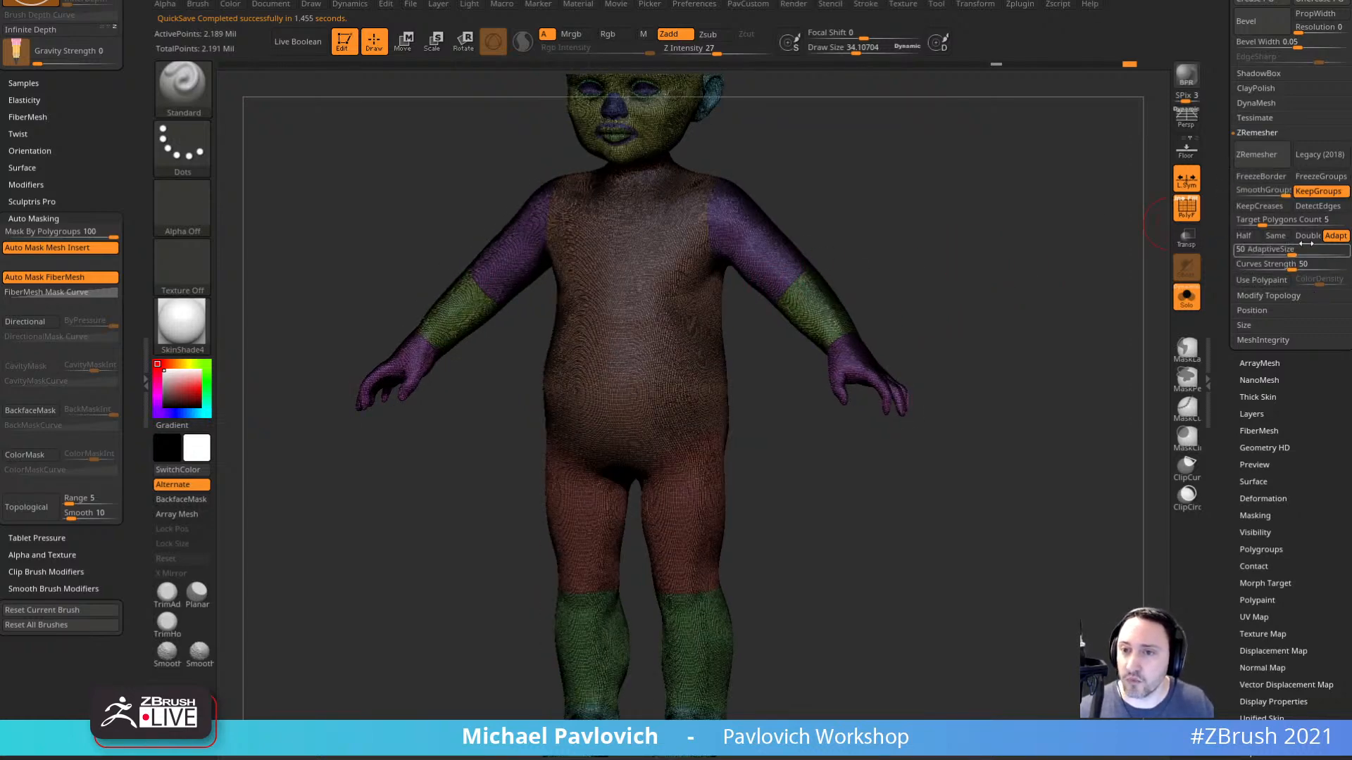
left_click_drag(1276, 195, 1230, 198)
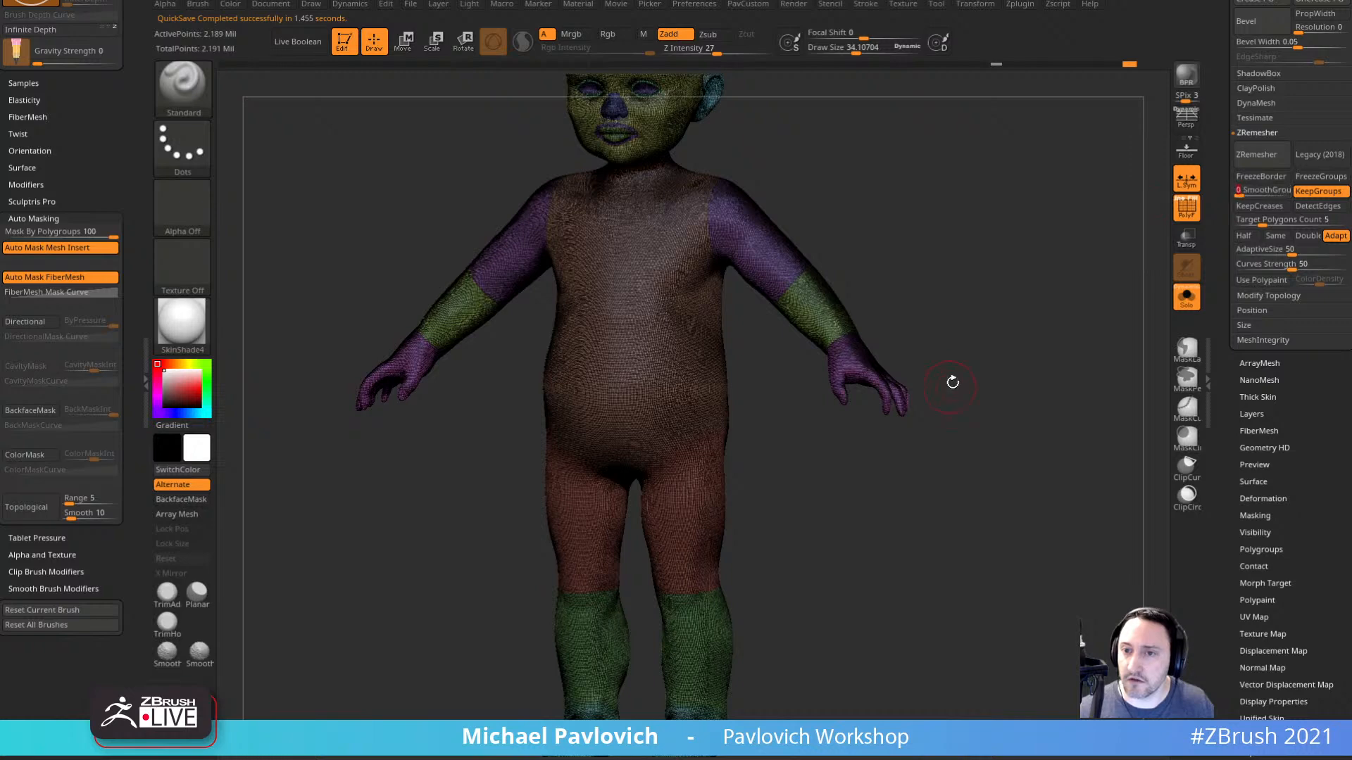
mouse_move(1021, 339)
left_mouse_down()
mouse_move(1002, 305)
mouse_move(1002, 338)
mouse_move(1014, 324)
left_mouse_up()
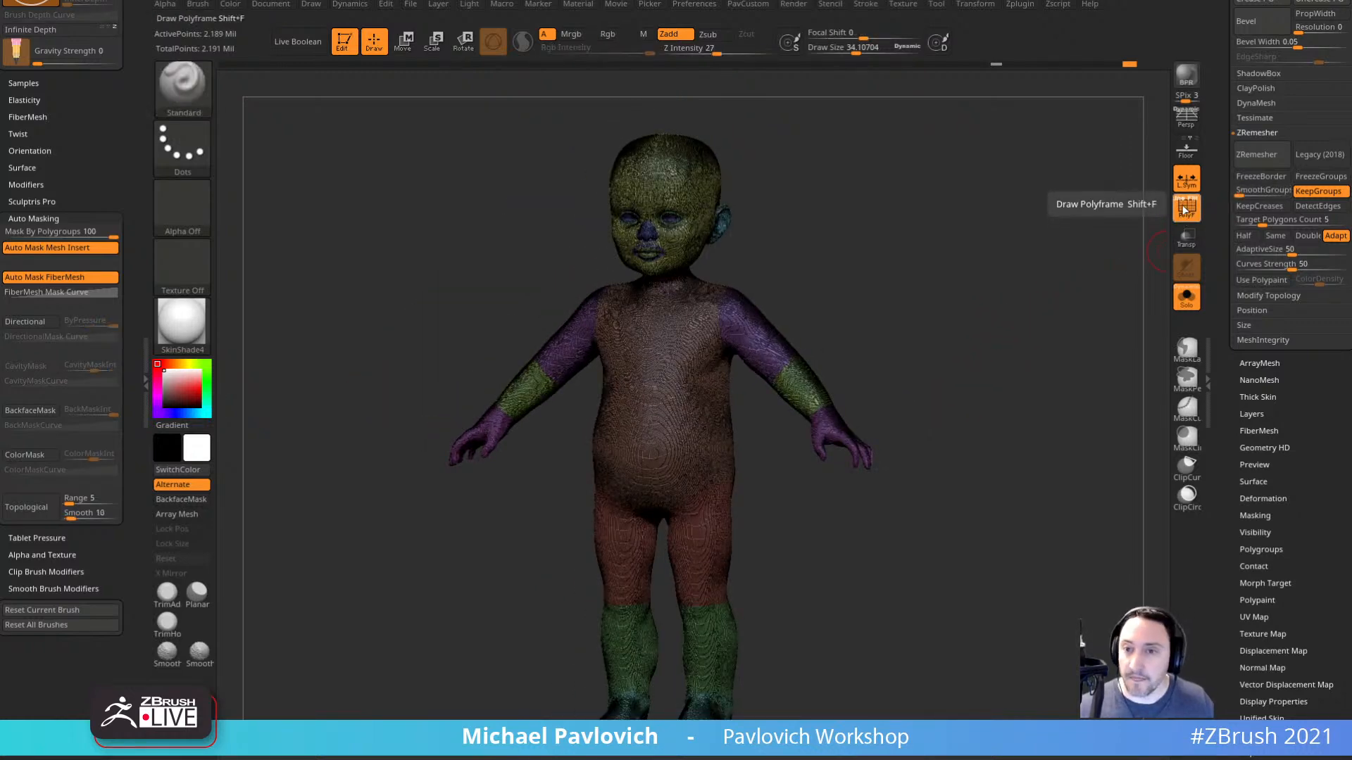
Smooth the jagged border of the nose polygroup with the Smooth Groups brush at a draw size of about 4.7.
left_click(1186, 208)
right_click_drag(1150, 225, 1149, 468, "ctrl")
right_click_drag(733, 138, 803, 711, "alt")
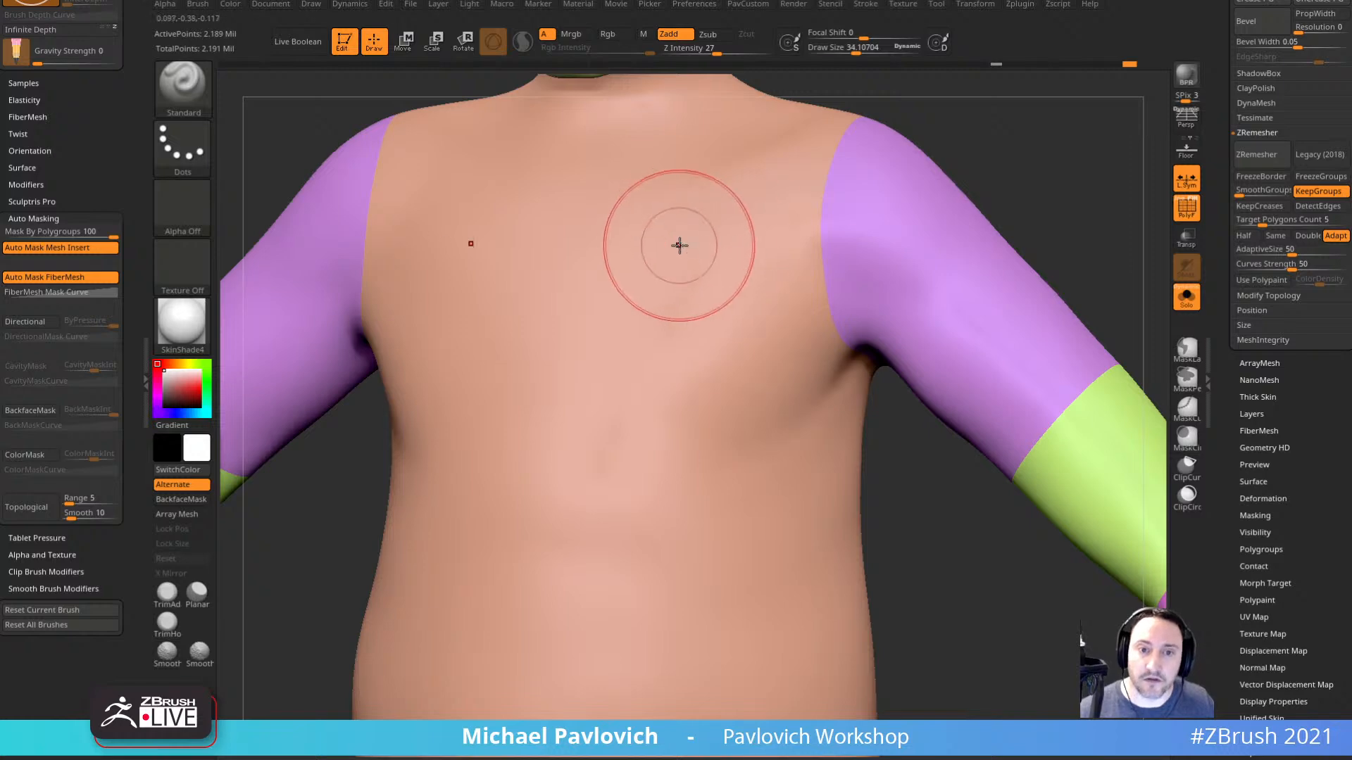
right_click_drag(962, 226, 1038, 696, "alt")
right_click_drag(1049, 320, 1056, 536, "ctrl")
right_click_drag(947, 380, 1053, 371)
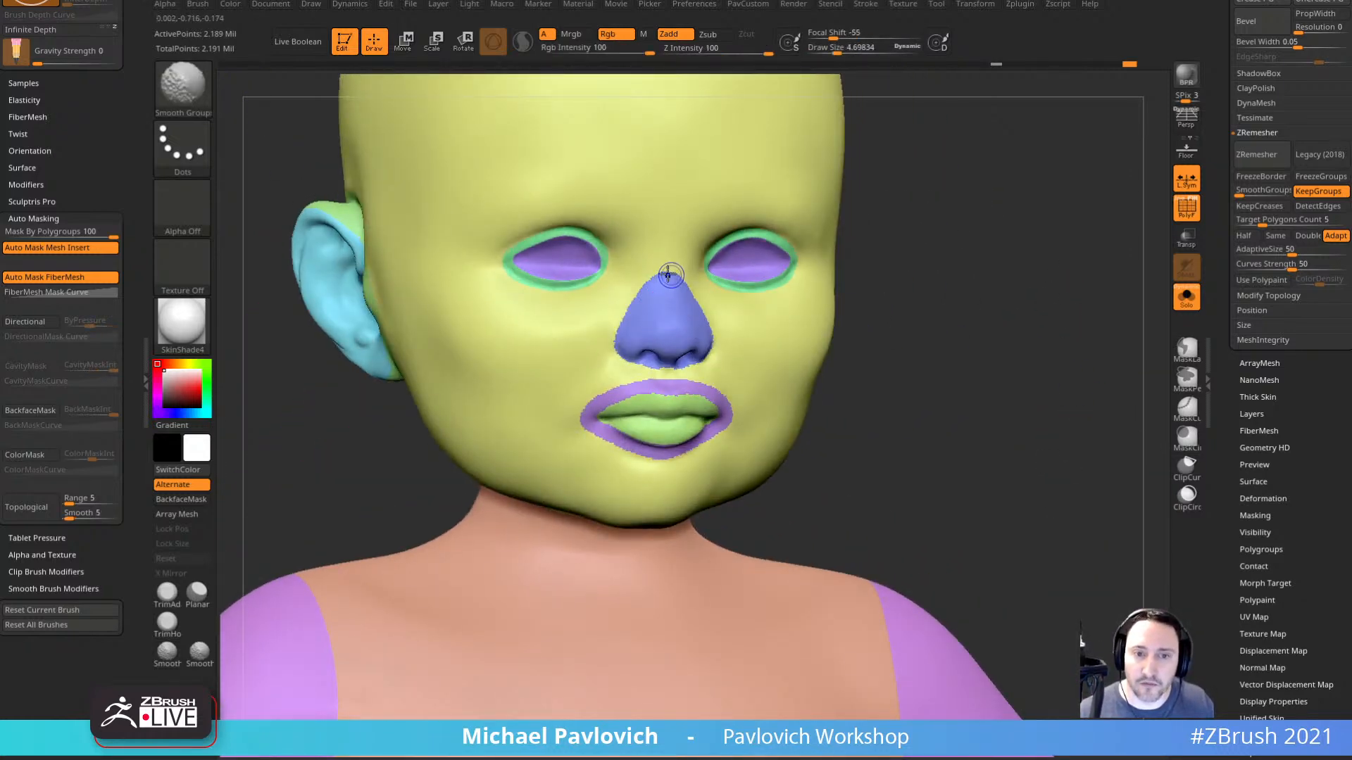
left_click_drag(670, 273, 654, 276, "shift")
left_click_drag(643, 364, 648, 365, "shift")
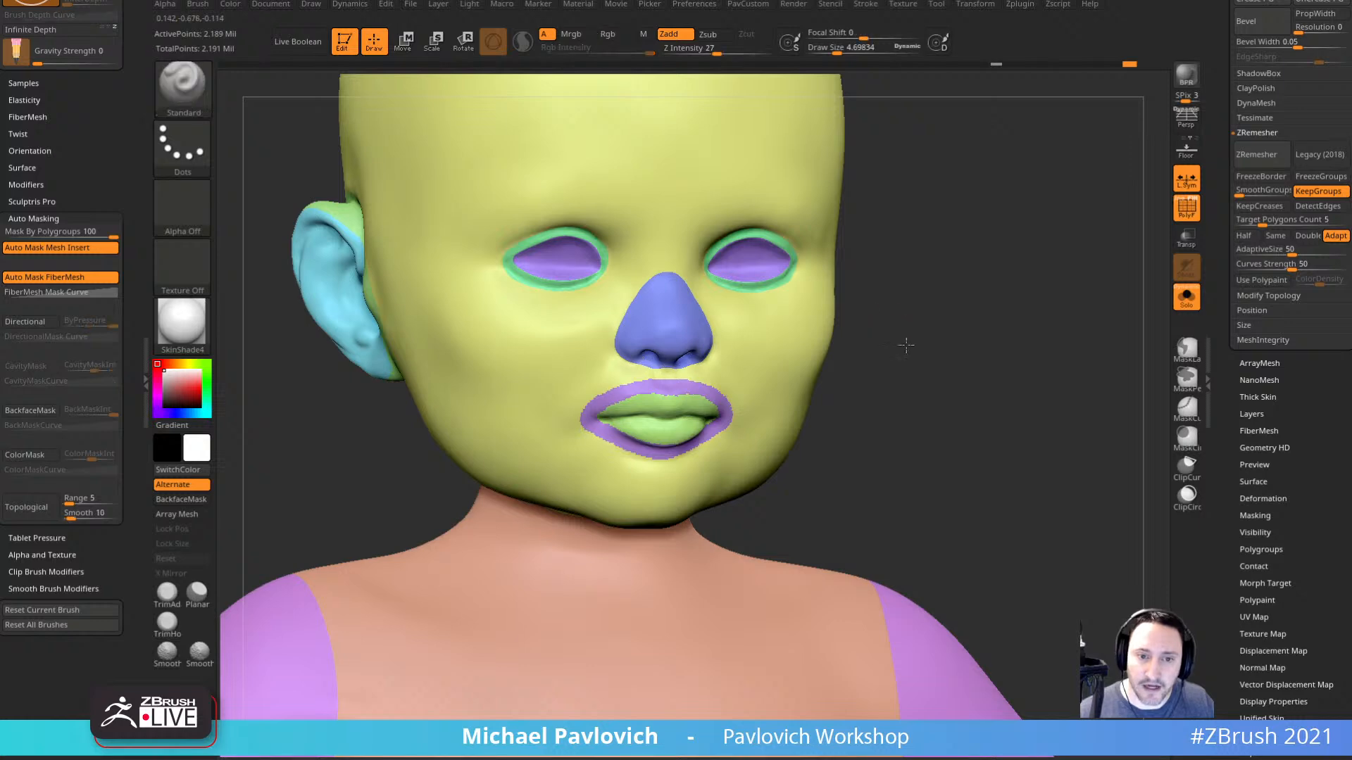
Smooth the outer edge of the mouth ring and the inner border of the lips with the Smooth Groups brush.
right_click_drag(905, 345, 910, 391)
left_click_drag(669, 376, 620, 385, "shift")
right_click_drag(779, 335, 880, 293)
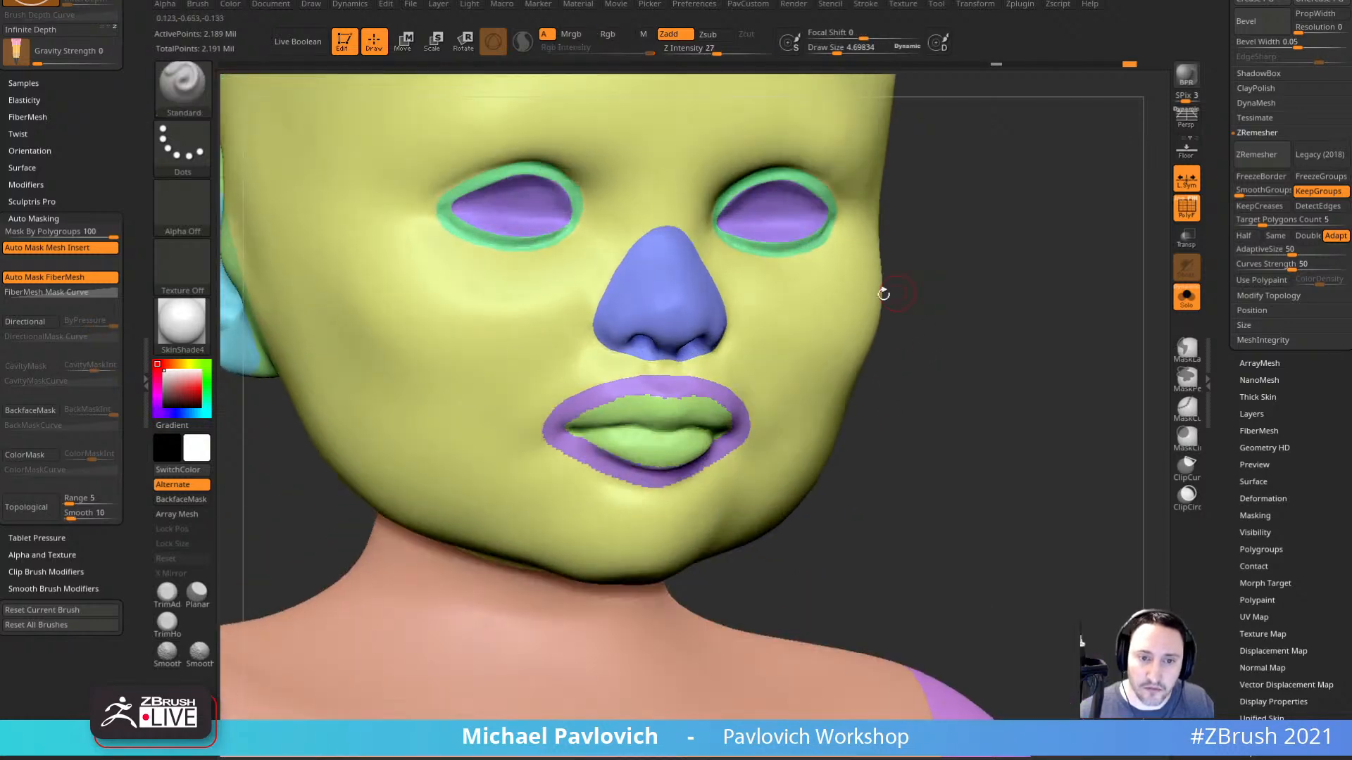
right_click_drag(719, 454, 728, 422)
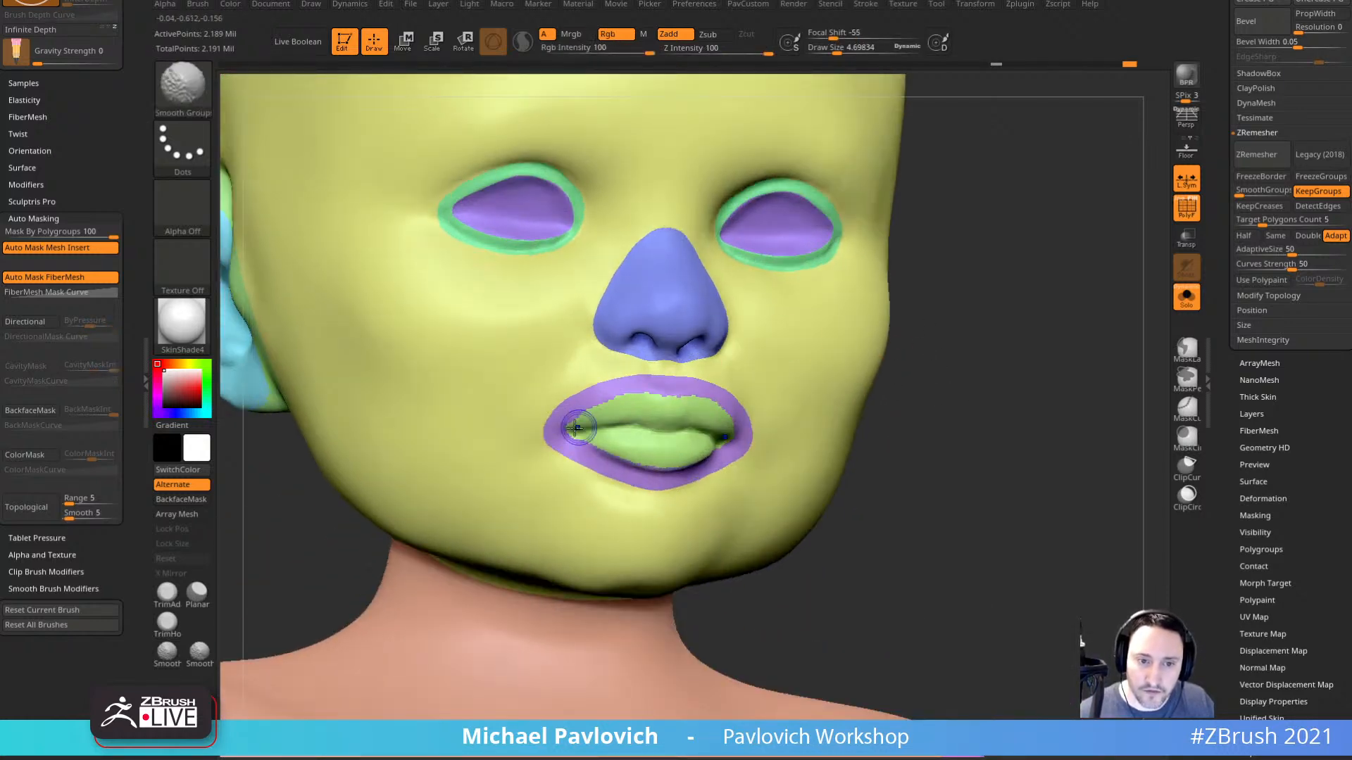
mouse_move(566, 431)
left_mouse_down("shift")
mouse_move(609, 400)
mouse_move(597, 406)
left_mouse_up("shift")
right_click_drag(838, 374, 839, 345)
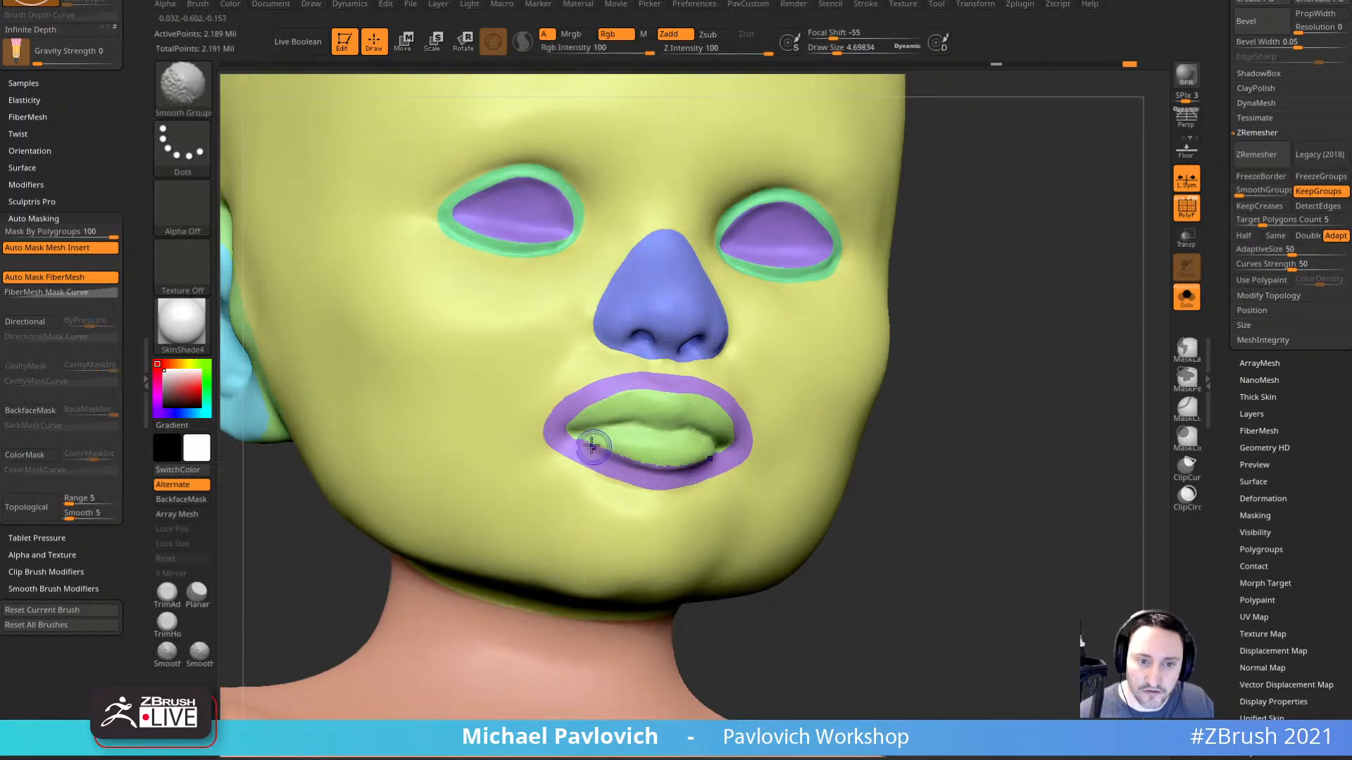
left_click_drag(593, 448, 669, 464, "shift")
Smooth the polygroup borders on and around the ear with the Smooth Groups brush, working from the side, above and behind.
right_click_drag(983, 429, 1025, 400, "ctrl")
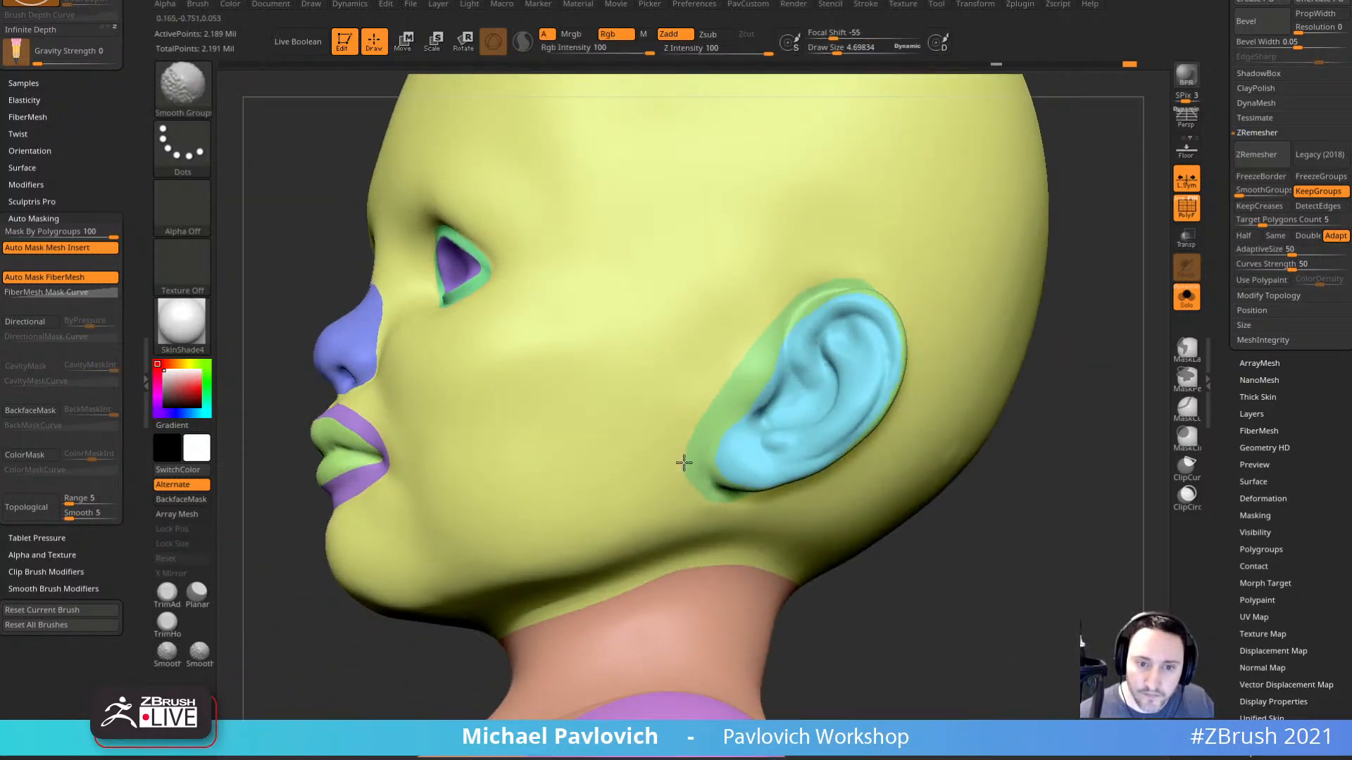
right_click_drag(684, 462, 636, 513)
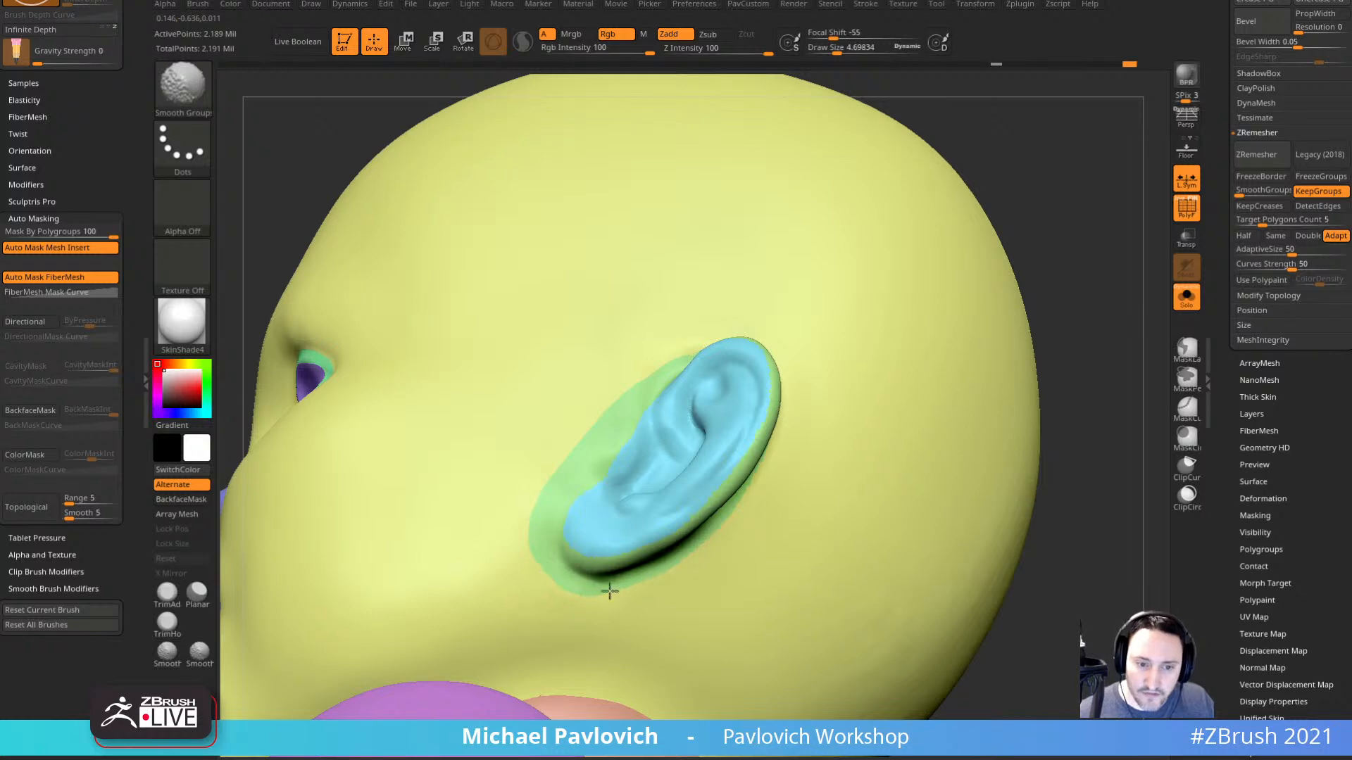
right_click_drag(610, 592, 694, 492)
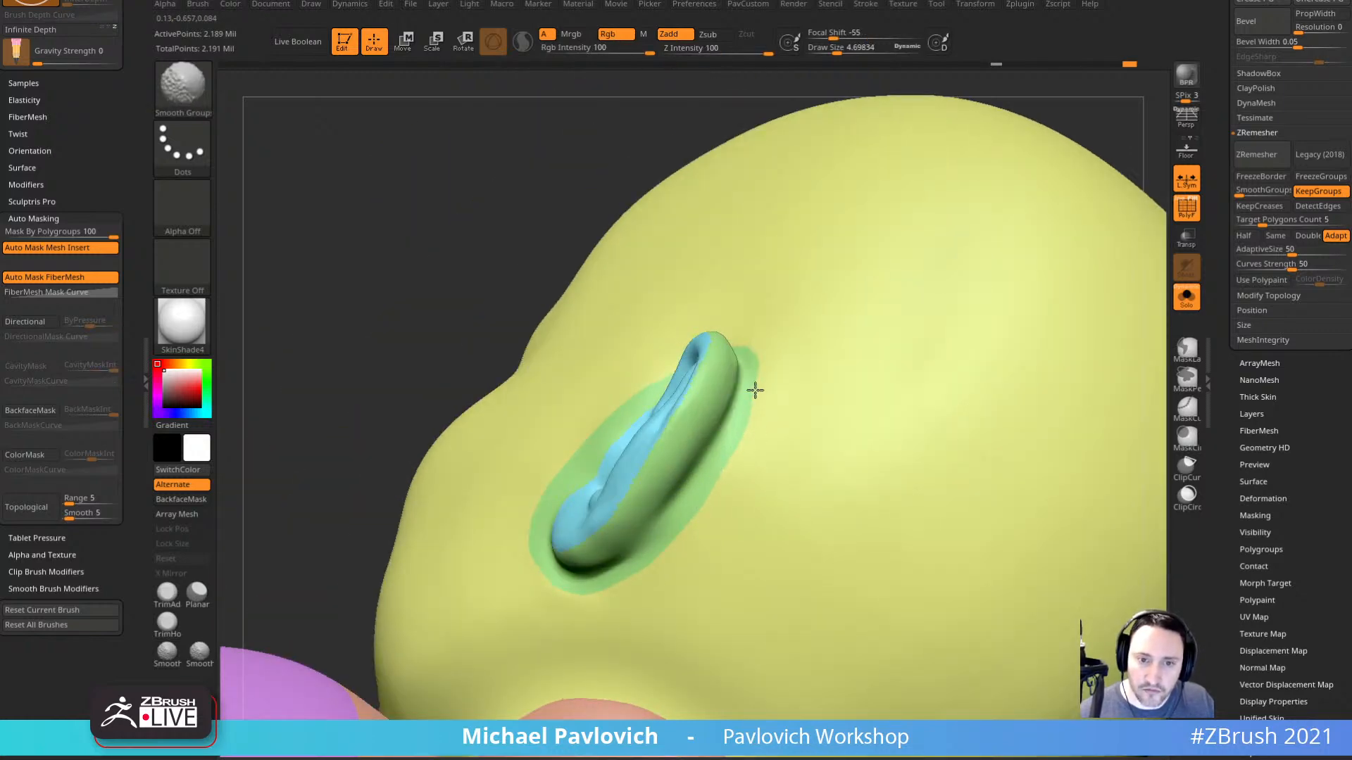
right_click_drag(492, 187, 724, 446)
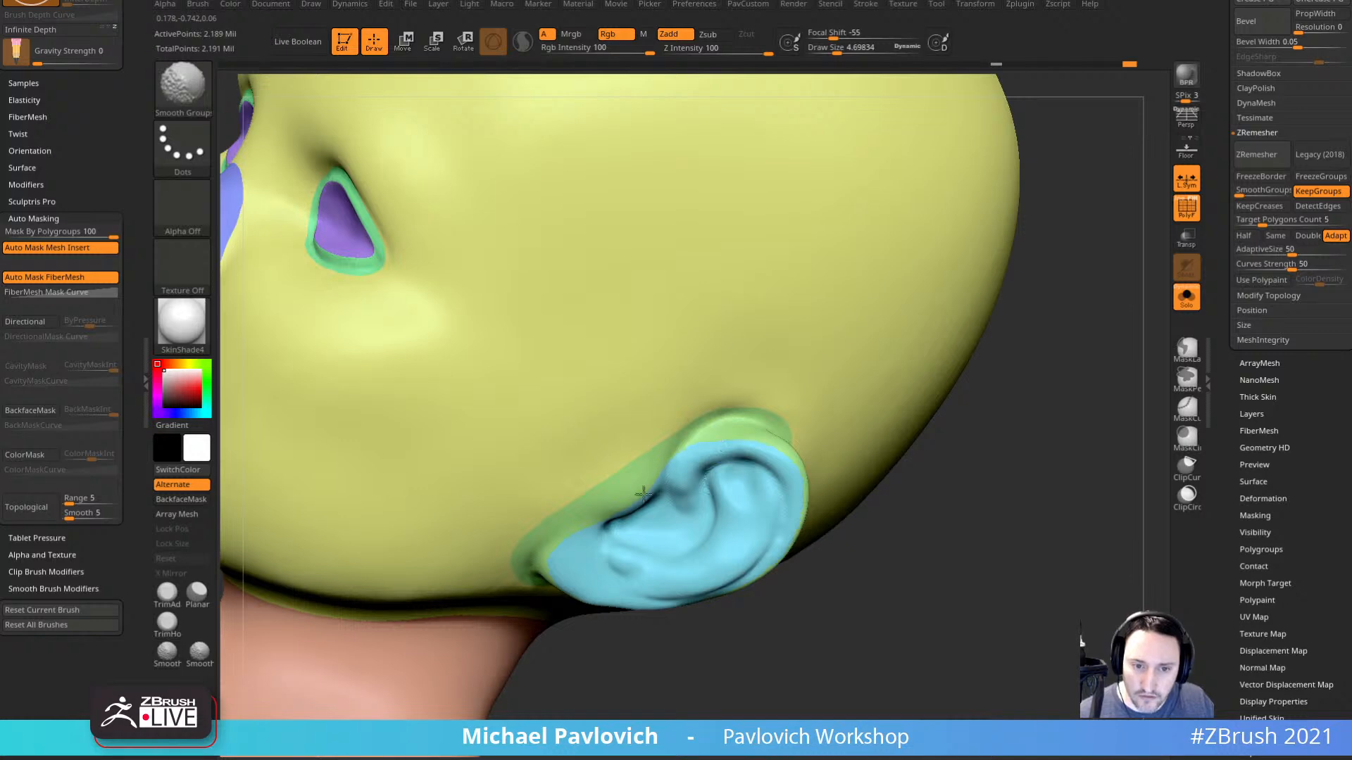
right_click_drag(643, 495, 658, 483)
right_click_drag(571, 561, 585, 591)
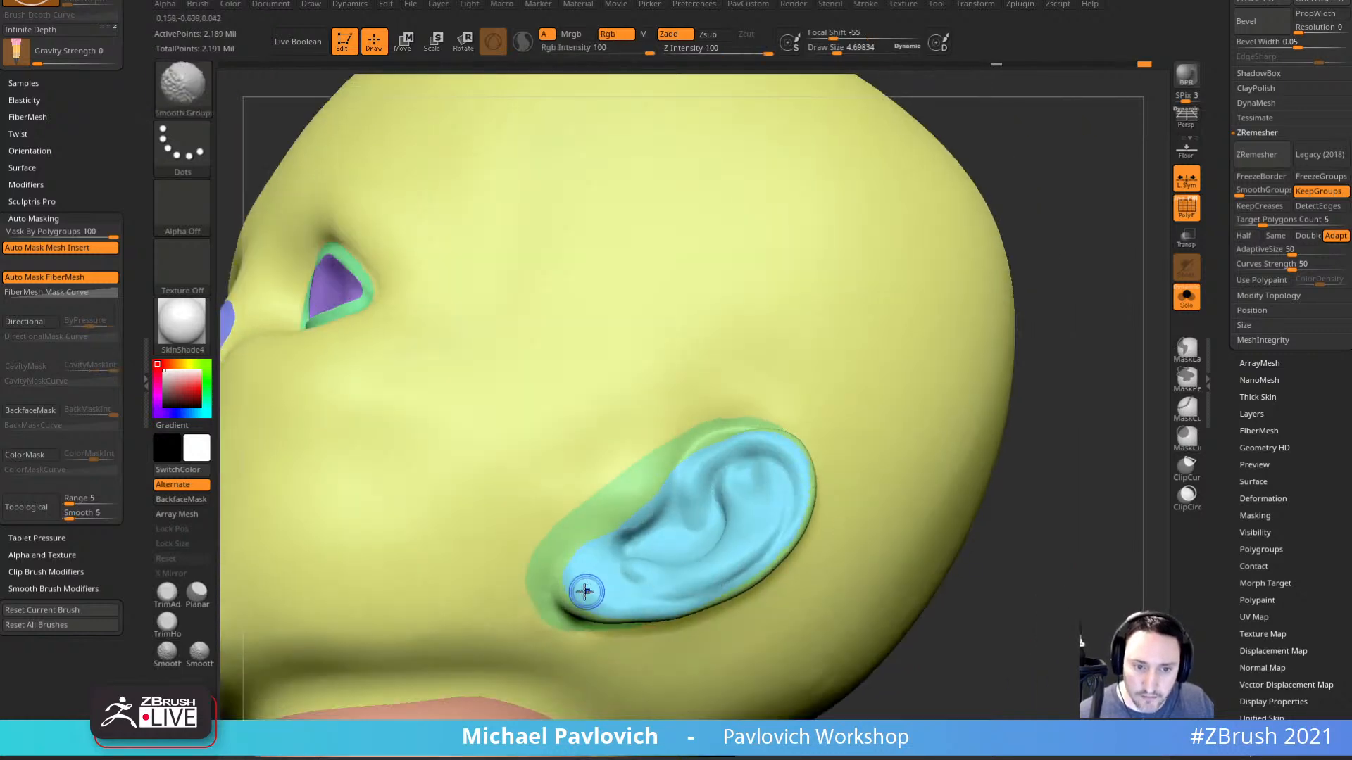
right_click_drag(1005, 568, 619, 573)
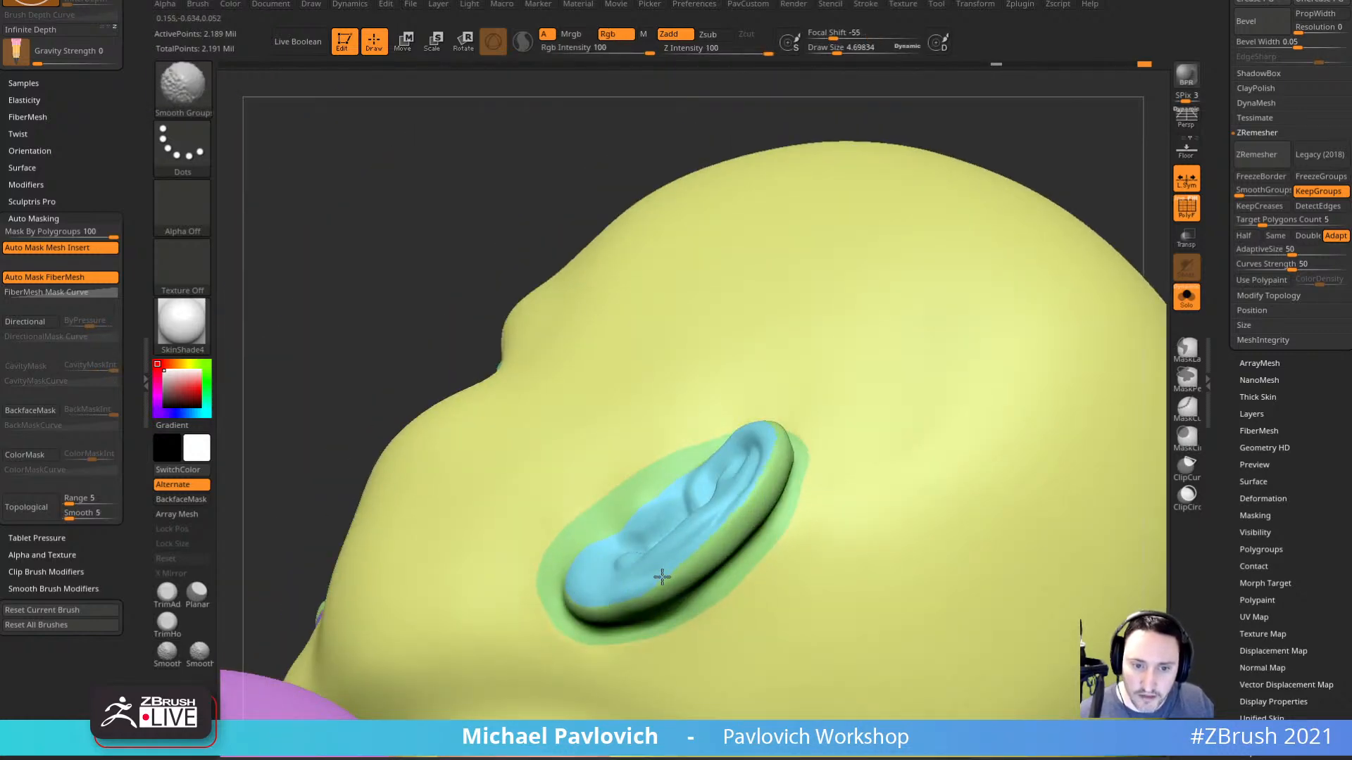
right_click_drag(443, 211, 690, 514)
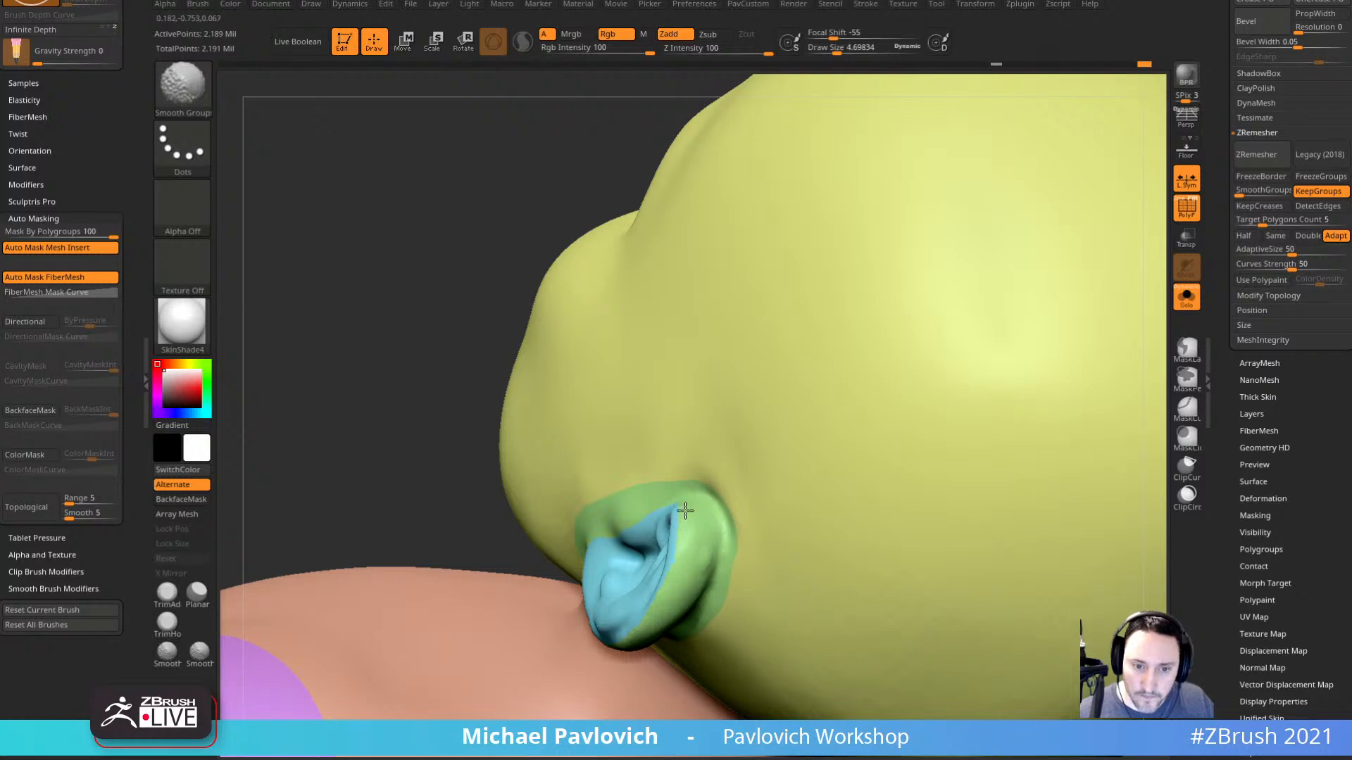
right_click_drag(624, 605, 549, 462)
mouse_move(681, 573)
left_mouse_down("shift")
mouse_move(718, 543)
mouse_move(652, 613)
left_mouse_up("shift")
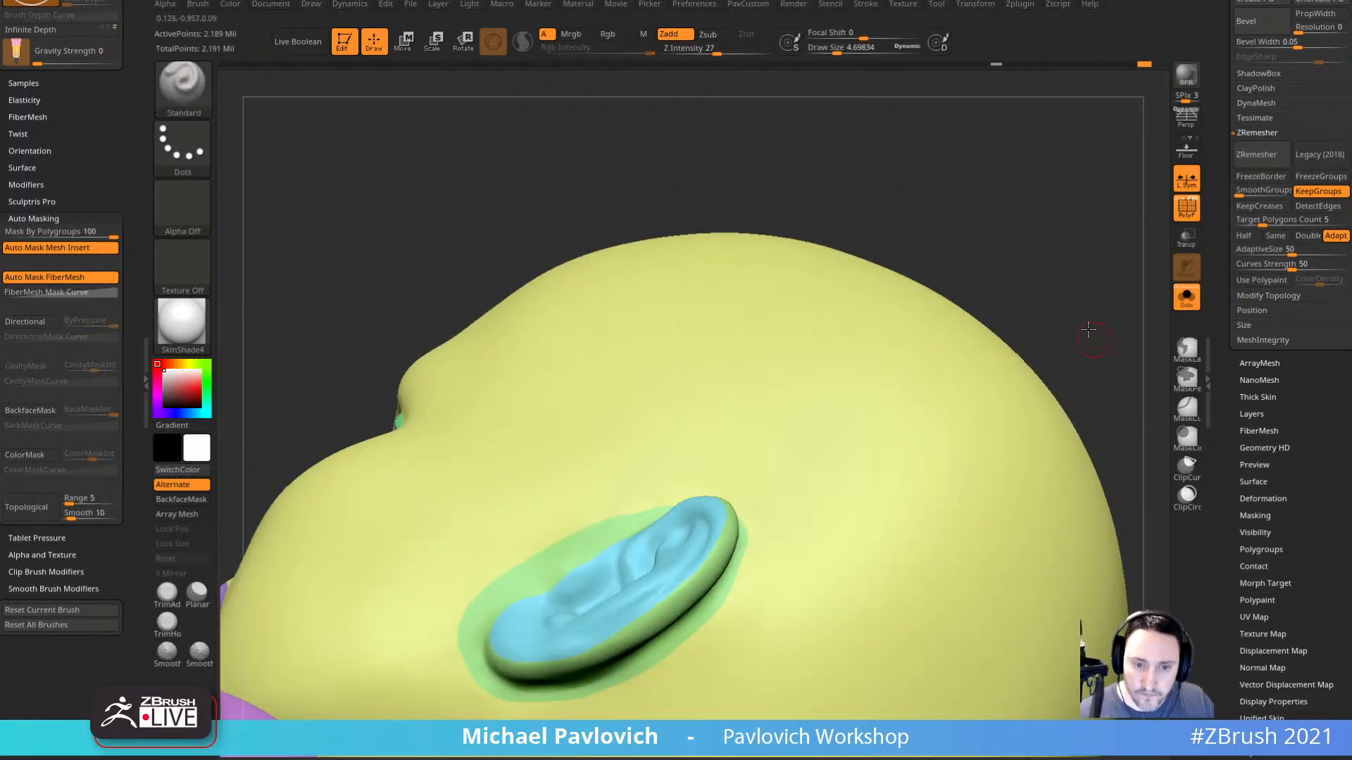
right_click_drag(1086, 329, 1037, 410)
Examine the polygroup borders along the arms, hands, hips and legs.
right_click_drag(969, 575, 790, 370, "alt")
right_click_drag(498, 445, 826, 129)
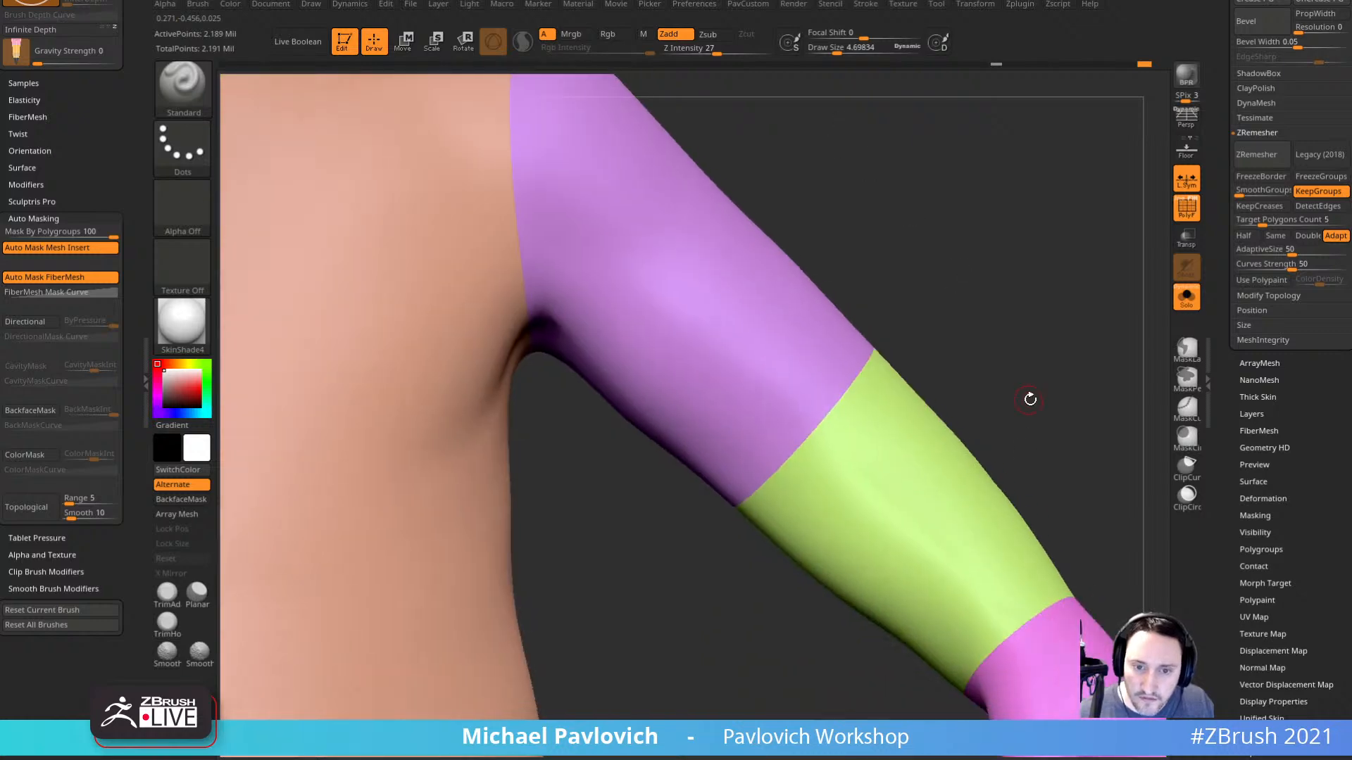
right_click_drag(1069, 450, 980, 214, "alt")
right_click_drag(1044, 274, 1007, 251, "ctrl")
right_click_drag(733, 666, 947, 356, "alt")
right_click_drag(943, 141, 968, 620, "alt")
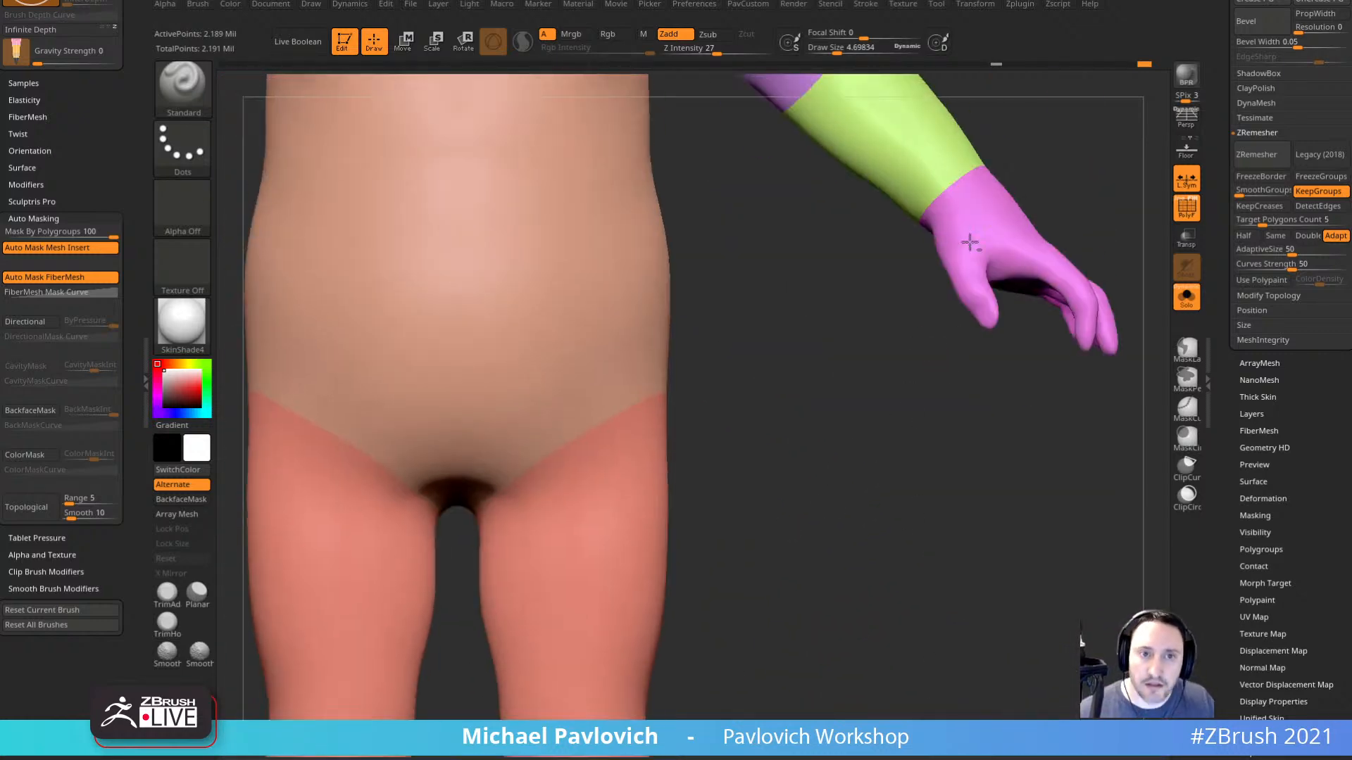
right_click_drag(990, 88, 1057, 649, "alt")
right_click_drag(979, 148, 977, 323, "alt")
Refine the upper border of the mouth ring's polygroup with the Smooth Groups brush from a closer front view.
right_click_drag(1071, 338, 1021, 338)
mouse_move(901, 430)
right_mouse_down("alt")
mouse_move(1049, 313)
mouse_move(1066, 365)
mouse_move(932, 341)
right_mouse_up("alt")
left_click_drag(364, 503, 461, 466, "shift")
right_click_drag(998, 440, 914, 437)
left_click_drag(575, 480, 564, 477, "shift")
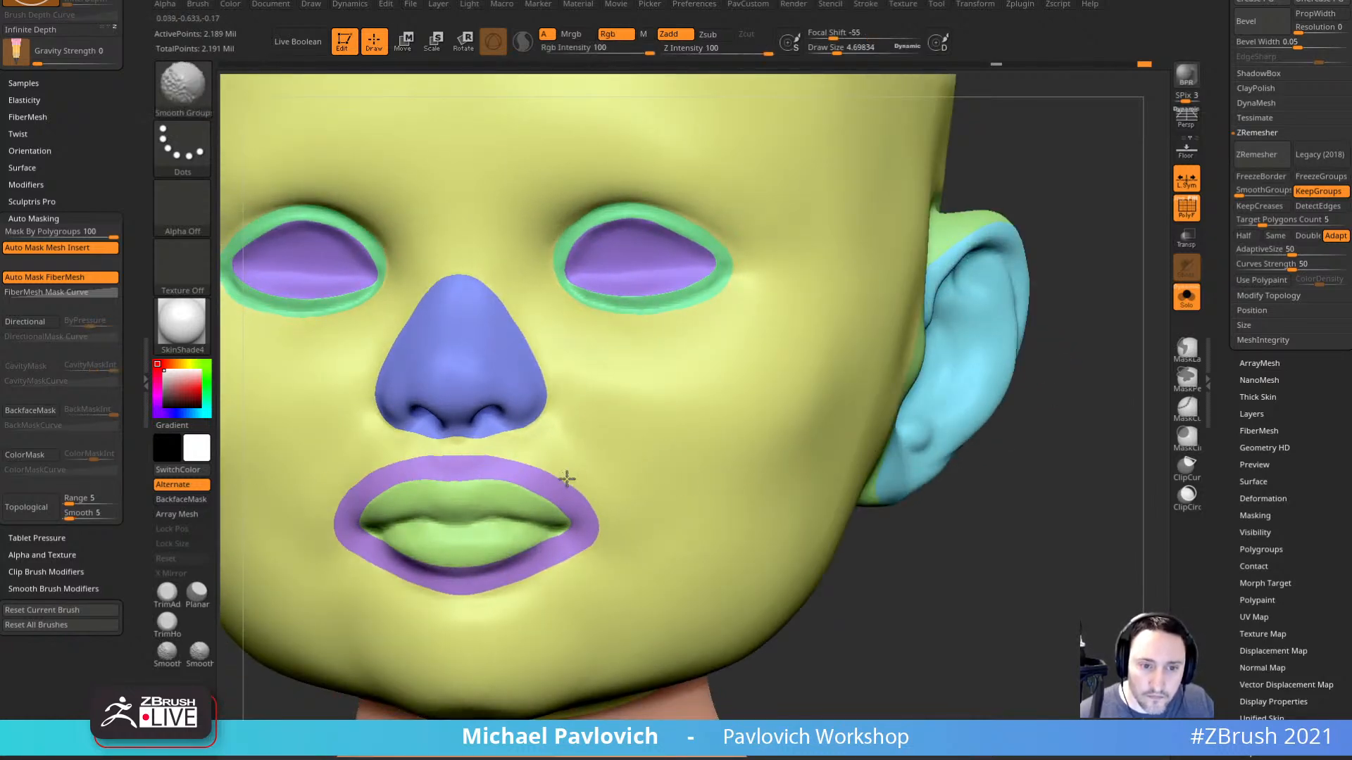
Frame the whole figure and set the draw size to about 32.1.
mouse_move(1043, 497)
right_mouse_down("alt")
mouse_move(1013, 436)
mouse_move(1018, 302)
mouse_move(1010, 392)
right_mouse_up("alt")
right_click_drag(1025, 468, 1020, 338, "ctrl")
right_click_drag(1025, 437, 1028, 312, "alt")
key("s")
left_click_drag(946, 431, 971, 431)
right_click_drag(950, 441, 1014, 426, "ctrl")
mouse_move(1014, 426)
right_mouse_down()
mouse_move(957, 431)
mouse_move(965, 452)
mouse_move(978, 443)
right_mouse_up()
key("s")
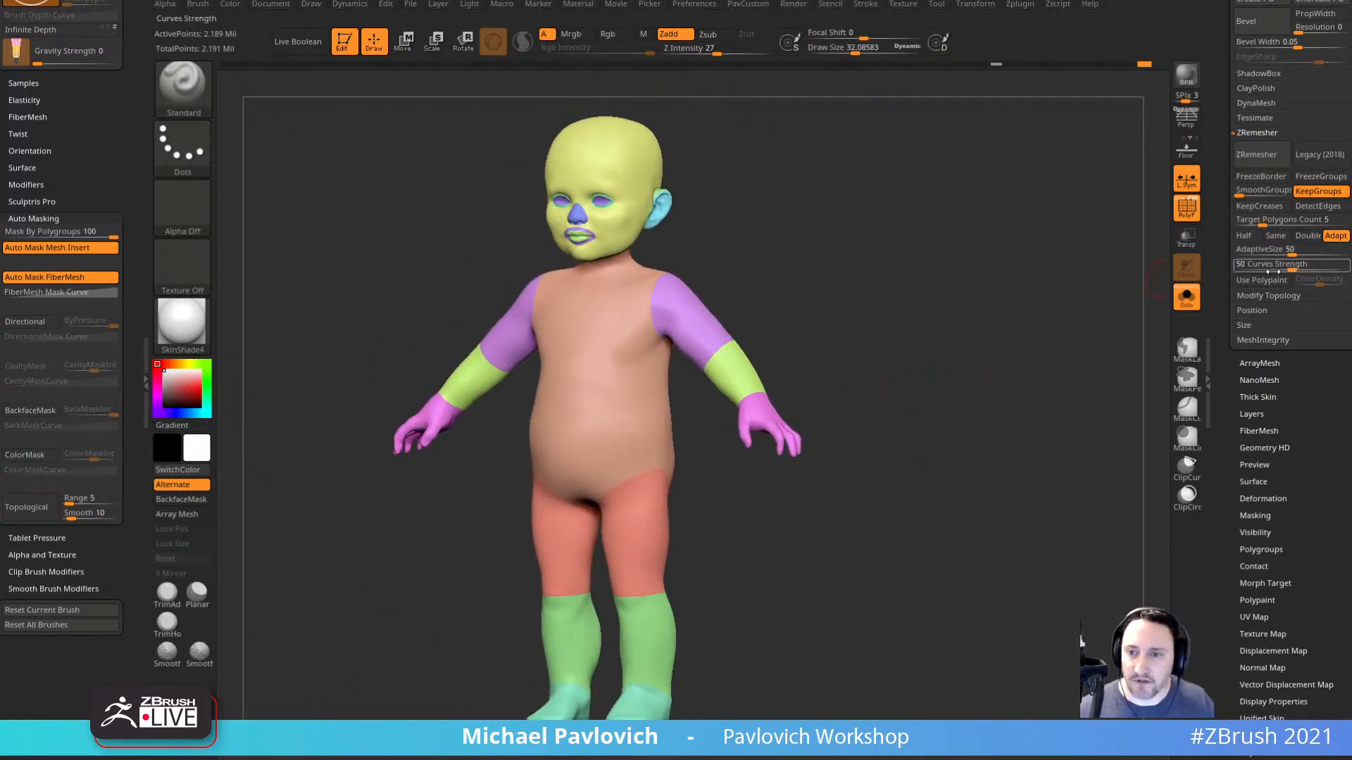
scroll(1267, 271, "up", 2)
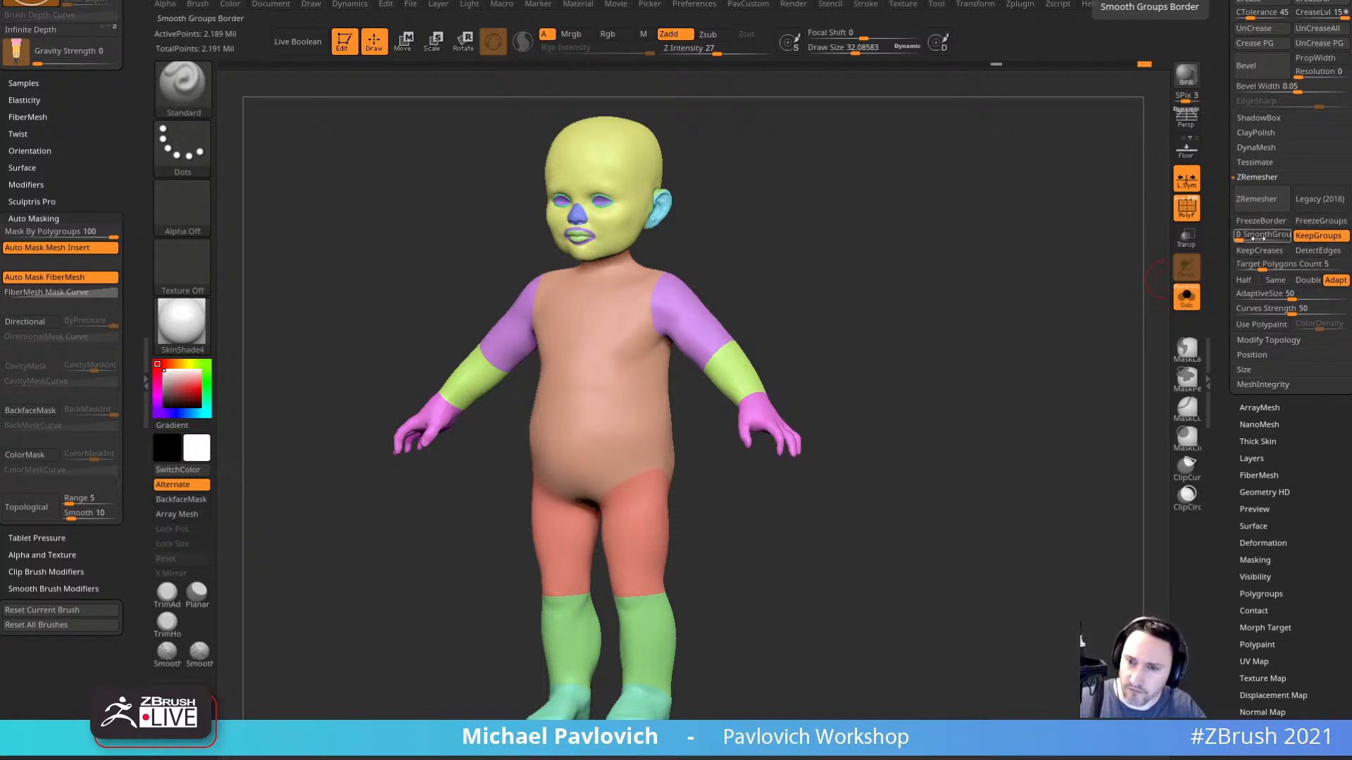
left_click(1265, 322)
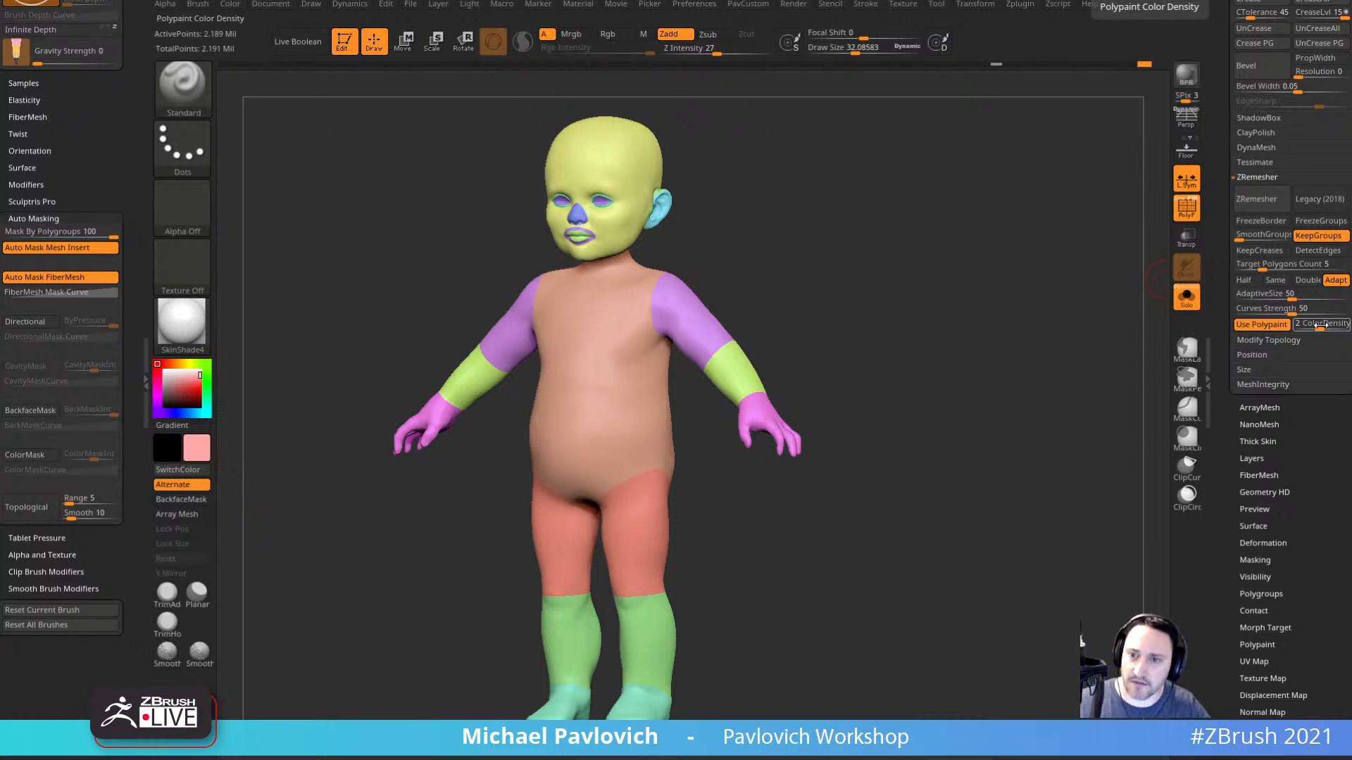
left_click_drag(1010, 412, 1026, 379)
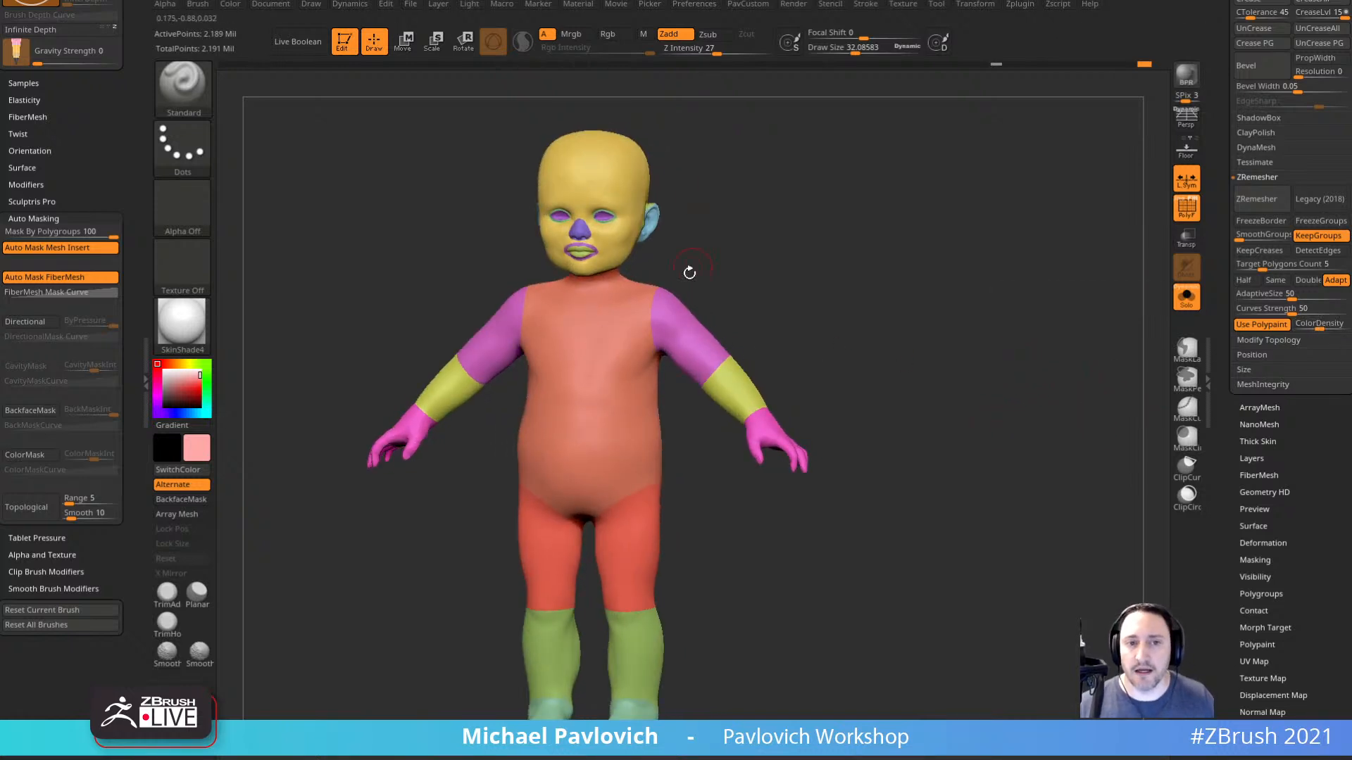
key("s")
left_click_drag(690, 230, 702, 232)
key("s")
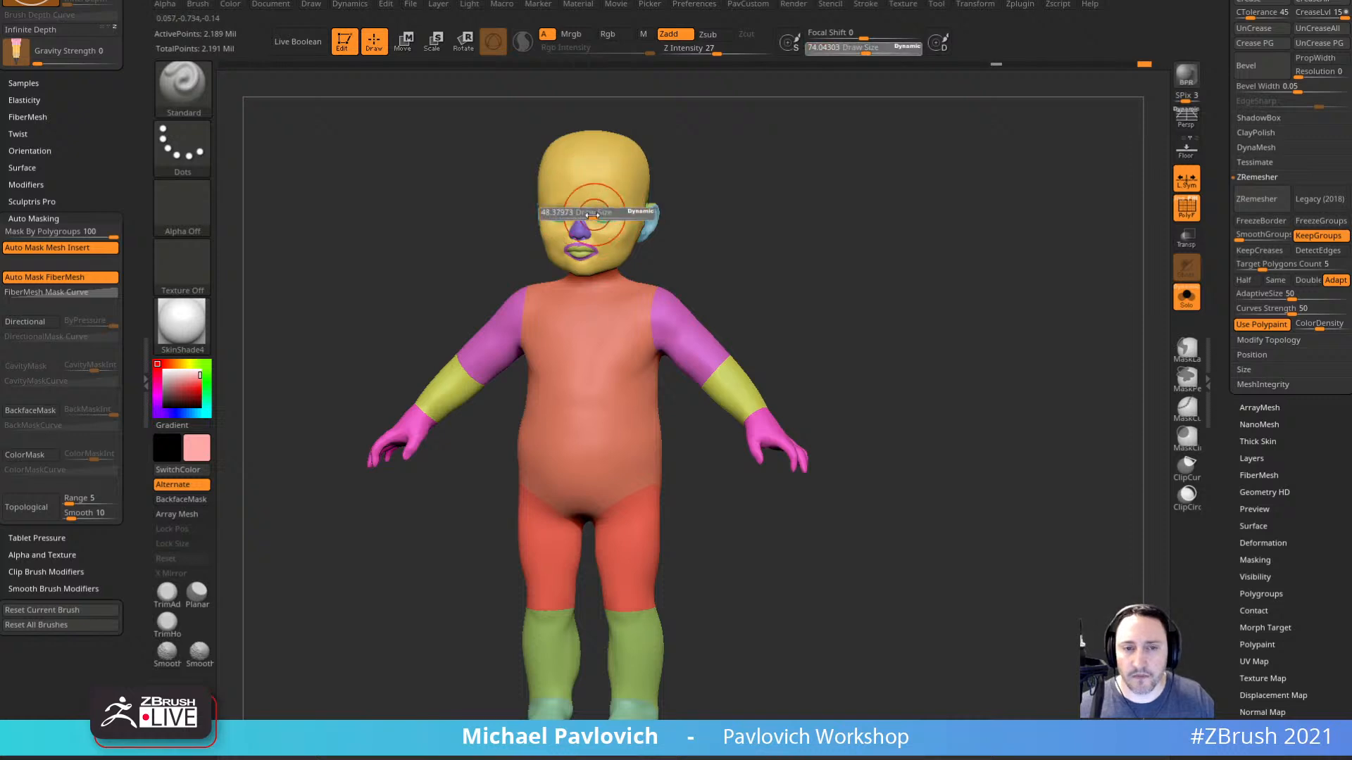
left_click_drag(597, 212, 589, 213)
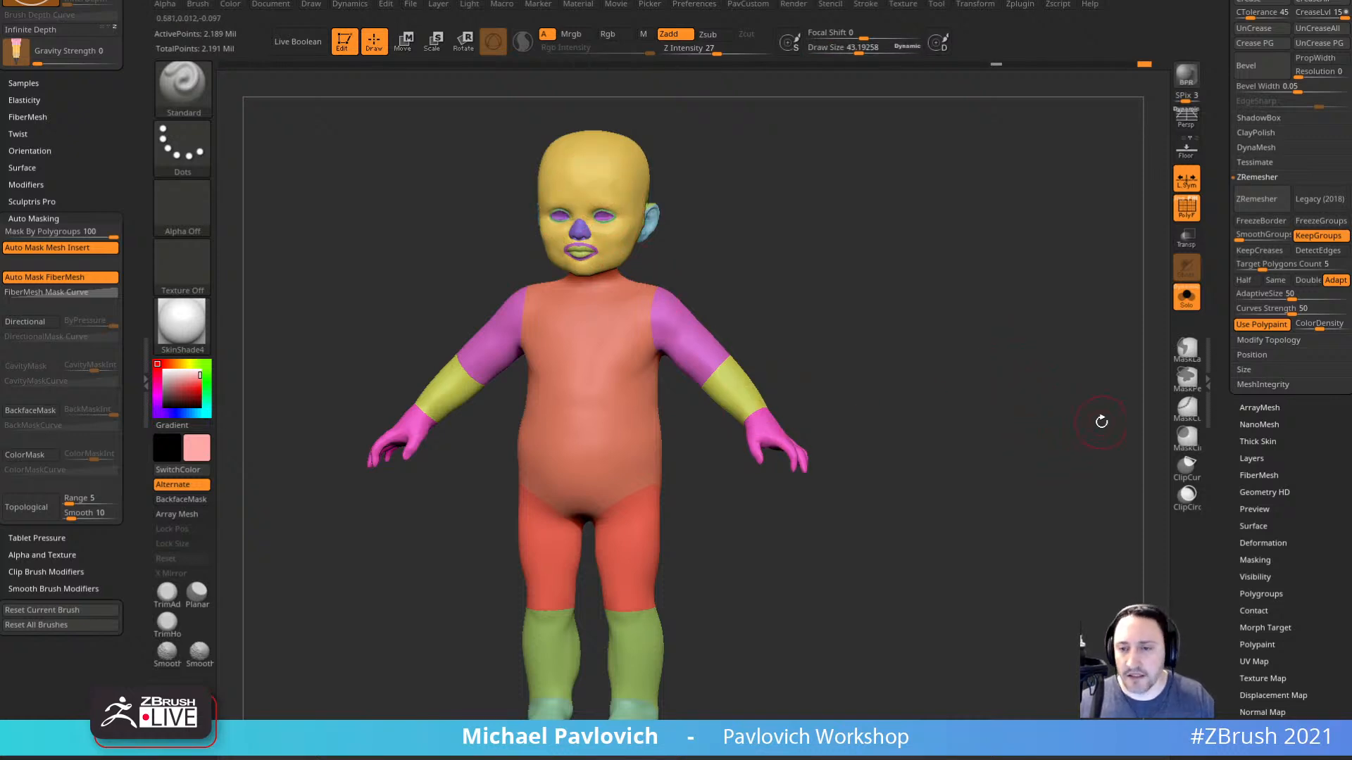
left_click(1259, 324)
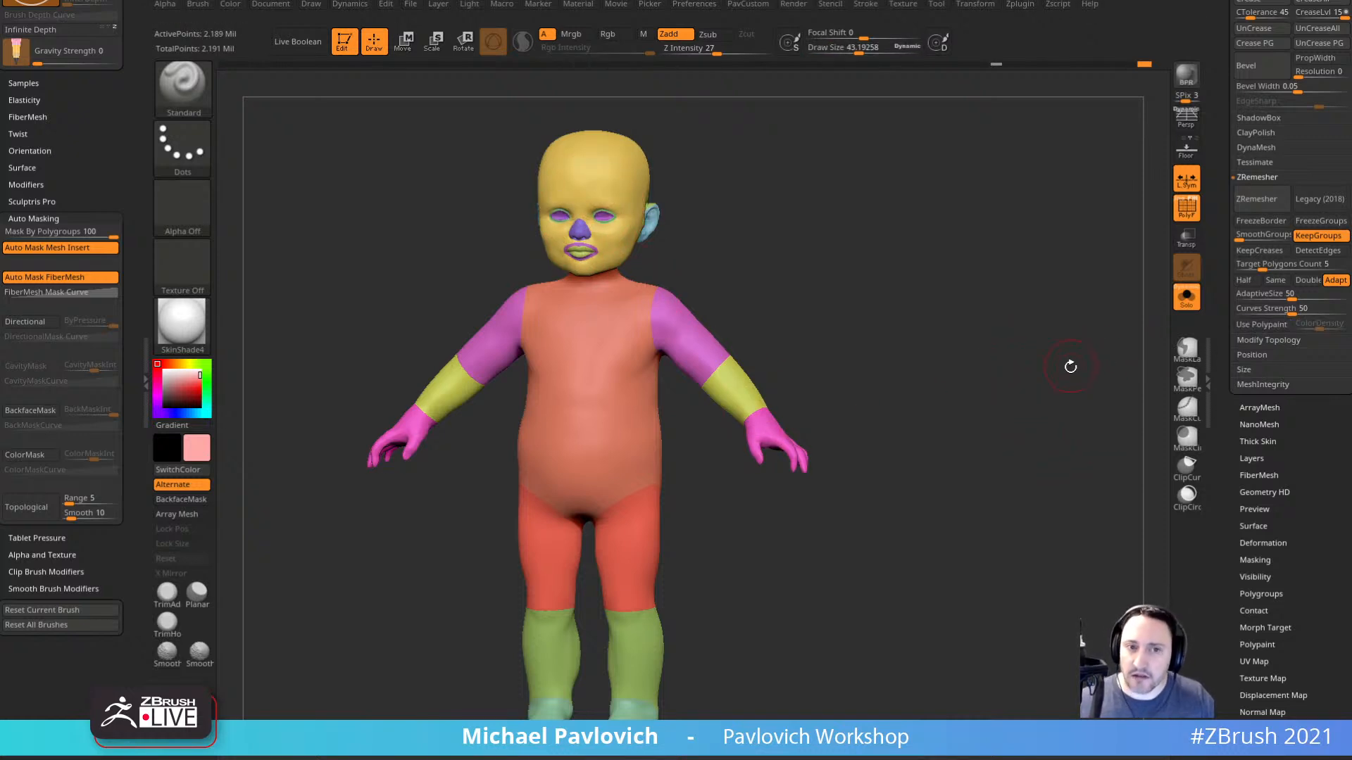
Display the polyframe with wireframe lines over the figure's polygroup colours.
left_click_drag(1071, 365, 1168, 217)
left_click(1189, 212)
left_click(1186, 208)
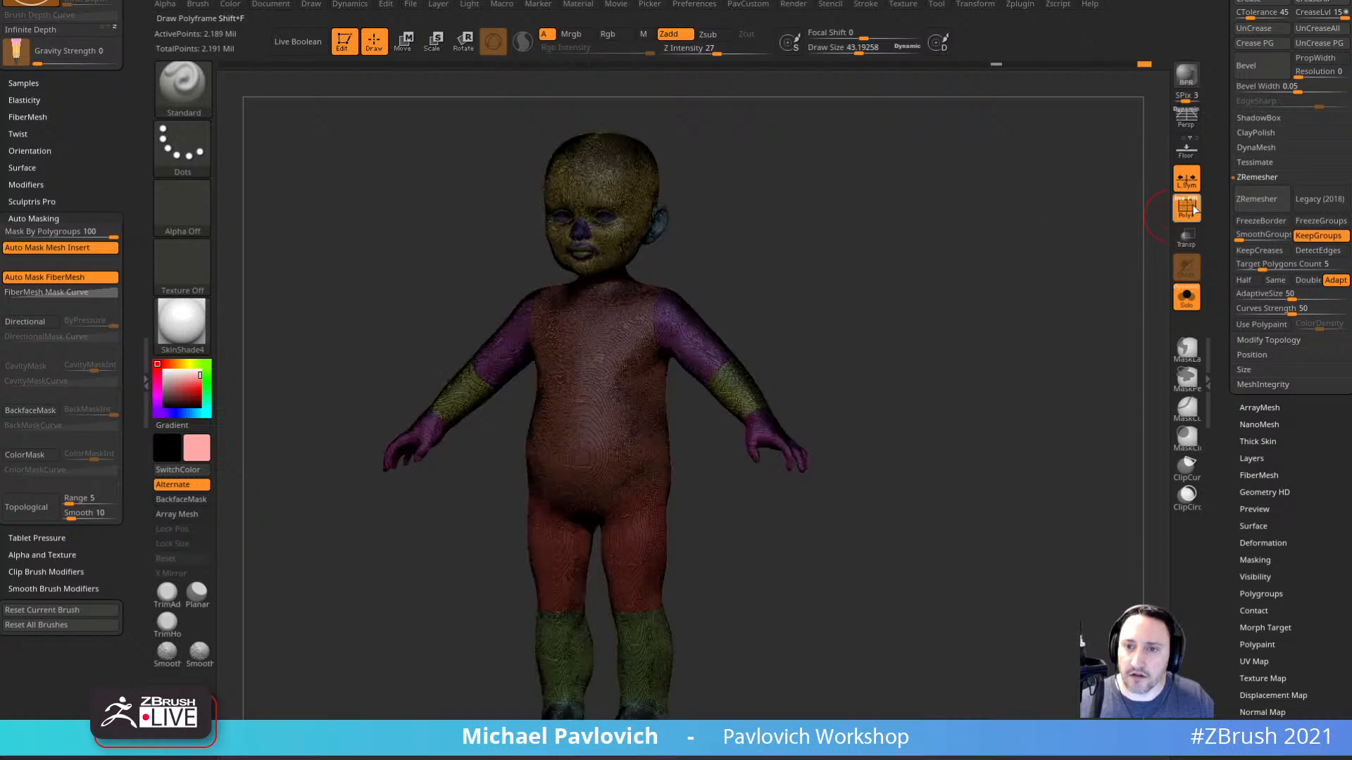
left_click(1180, 200)
left_click_drag(1049, 303, 1072, 273)
left_click(1186, 208)
left_click(1187, 208)
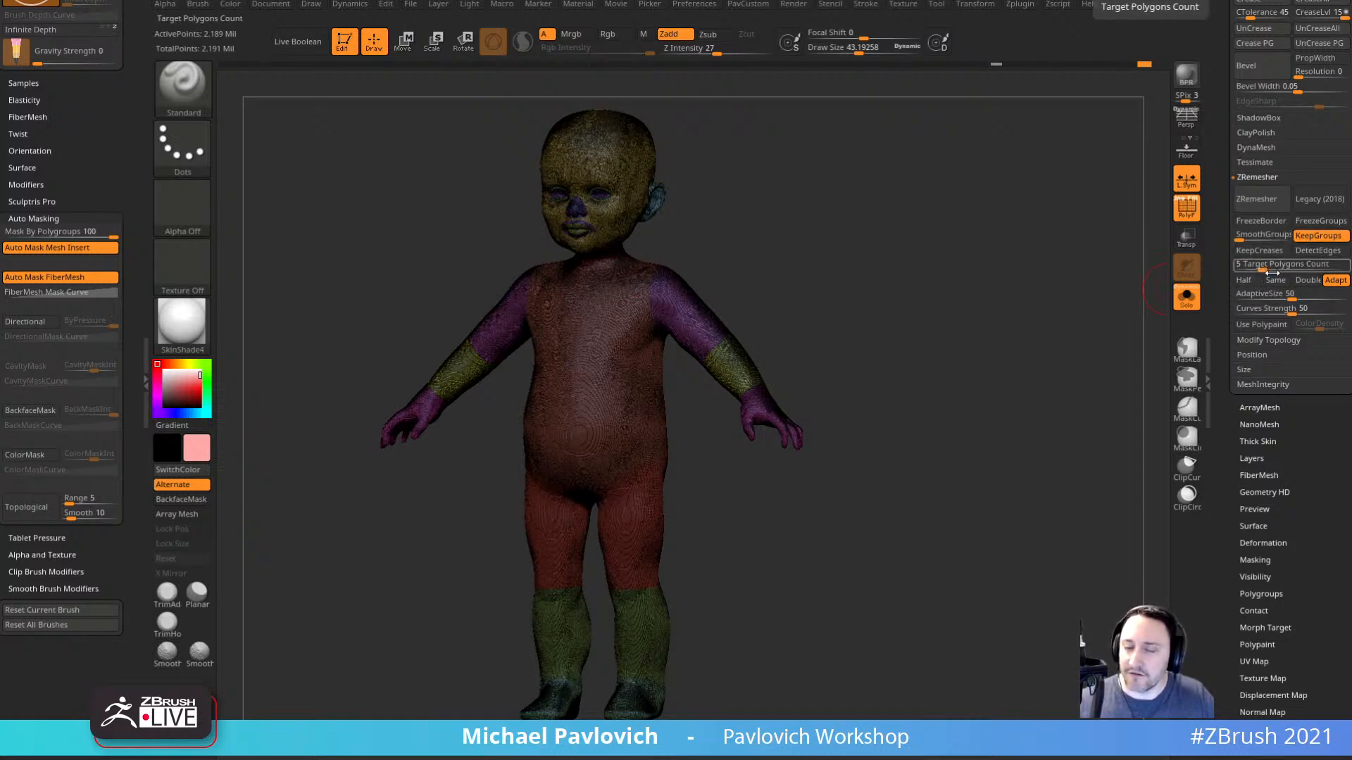
Set ZRemesher's AdaptiveSize to 19 and try remeshing the figure with kept groups.
left_click(1261, 298)
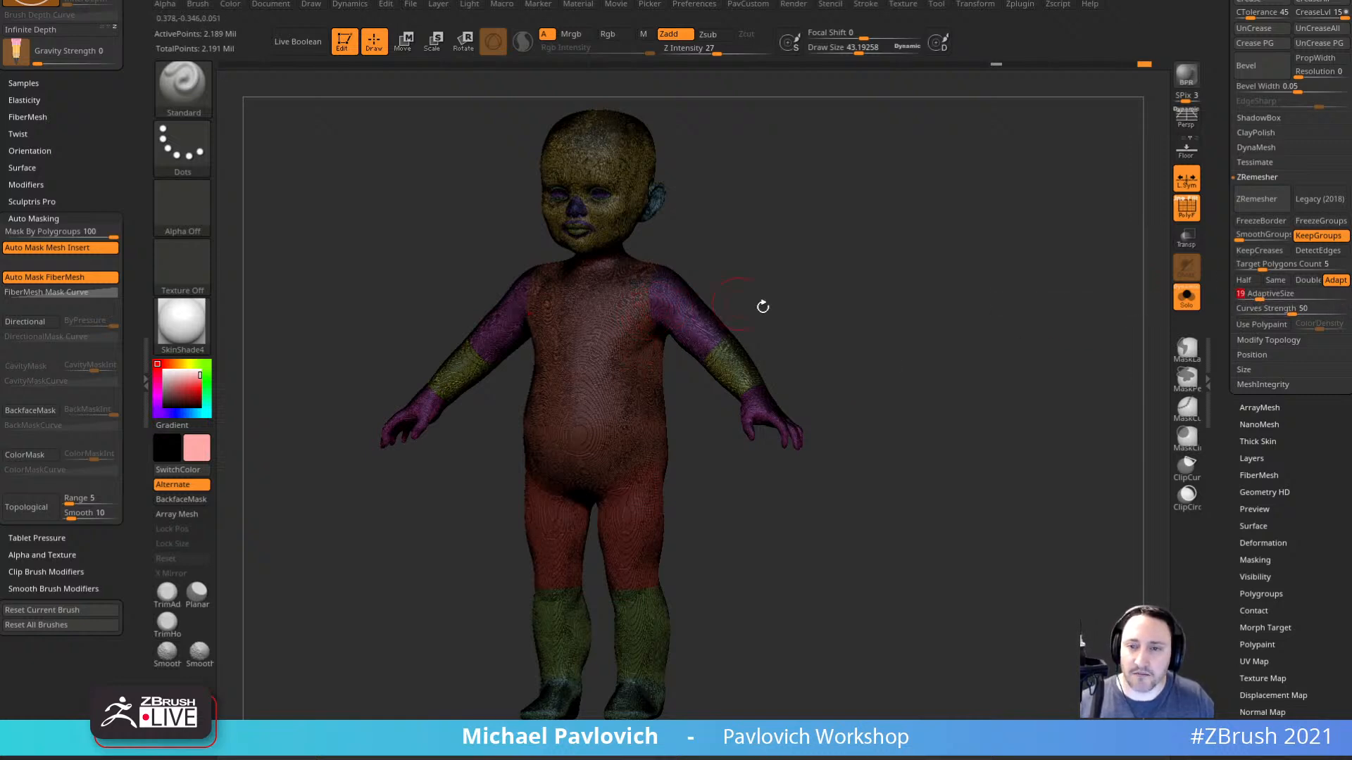
left_click(1256, 199)
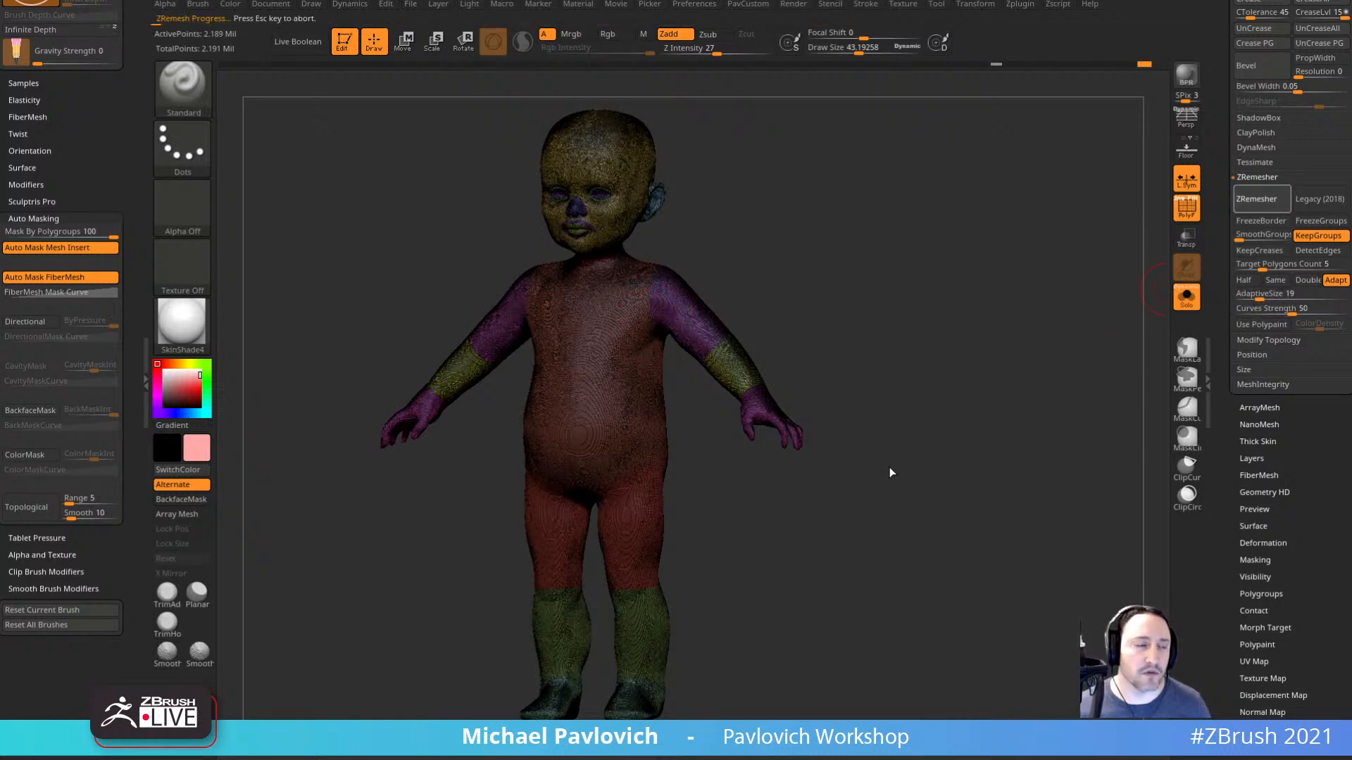
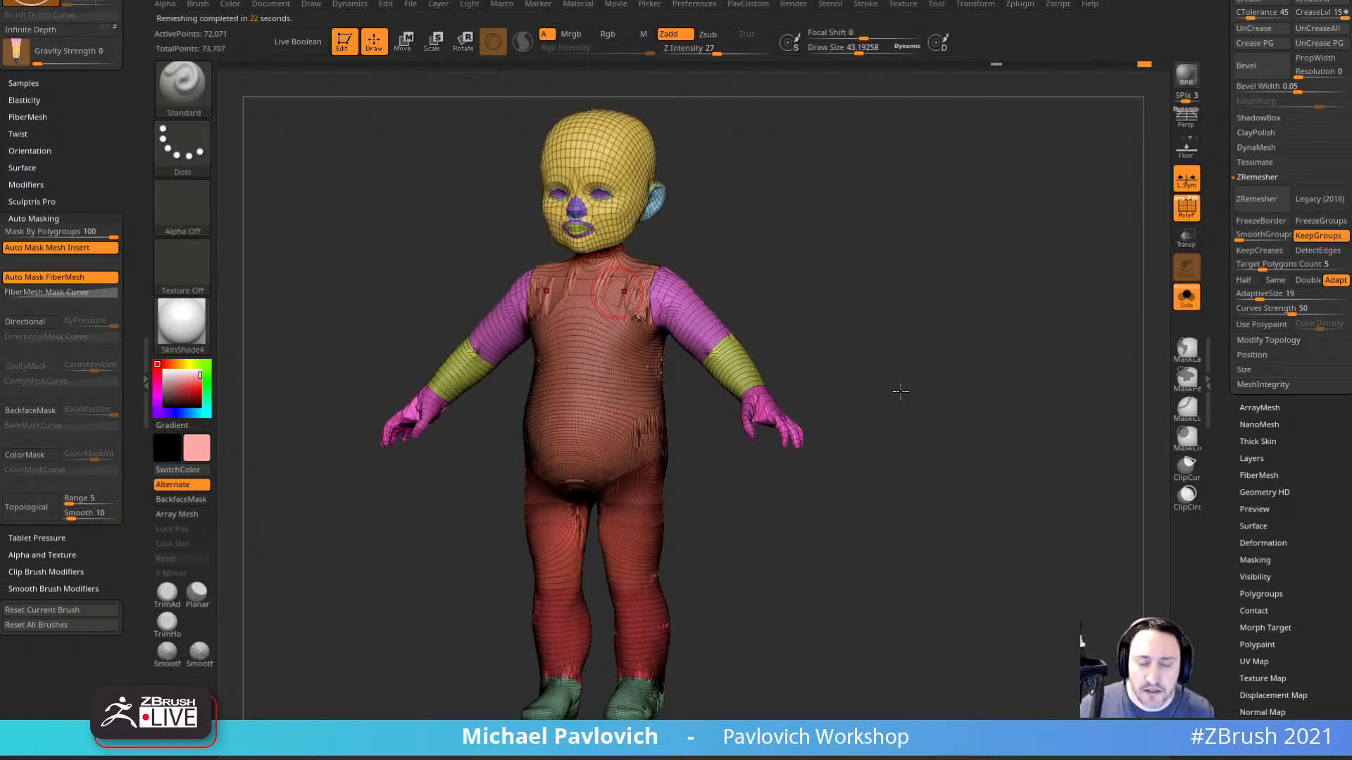
left_click_drag(901, 392, 932, 408)
left_click_drag(933, 408, 974, 428, "alt")
key("ctrl+z")
Set the Target Polygons Count to 16 and run ZRemesher on the figure with kept groups.
left_click_drag(1024, 343, 1000, 615, "alt")
left_click_drag(493, 661, 1103, 467)
left_click_drag(1104, 467, 1126, 450, "shift")
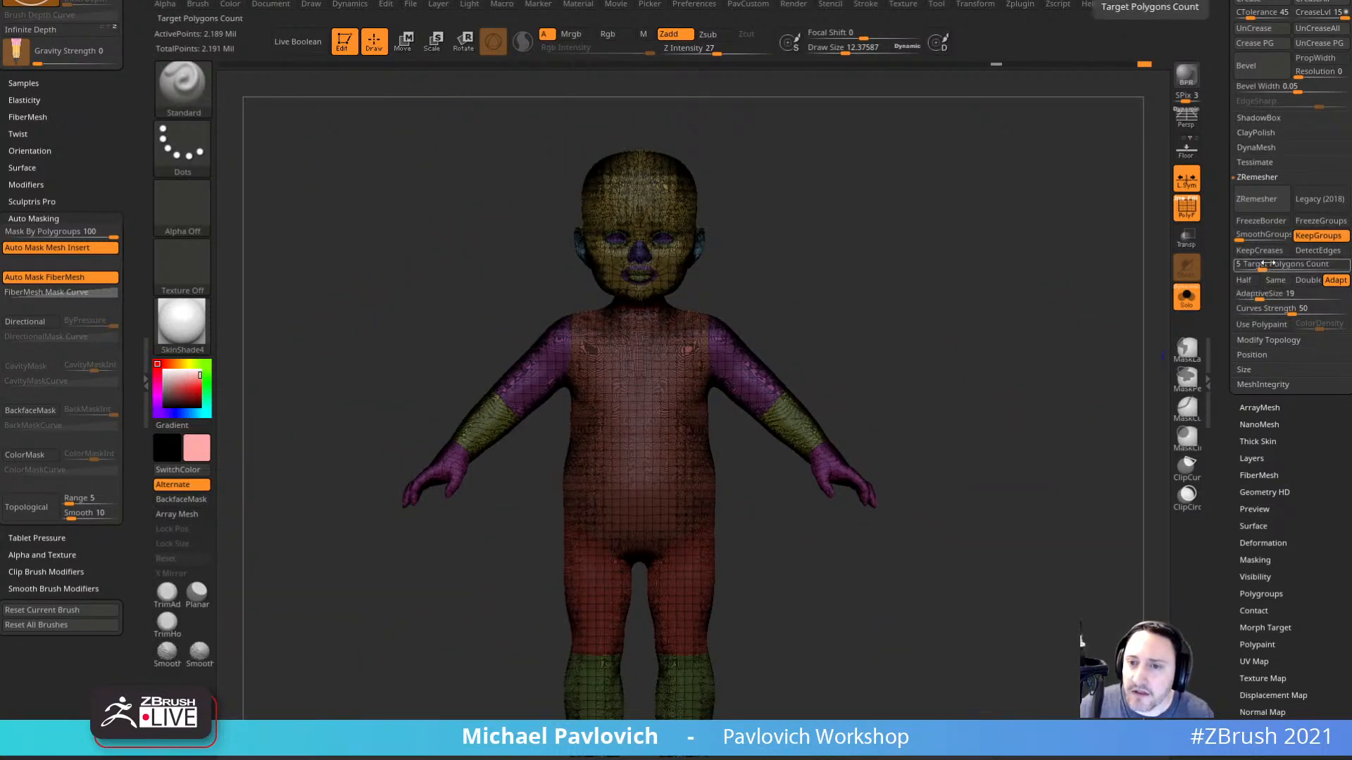
left_click(1262, 268)
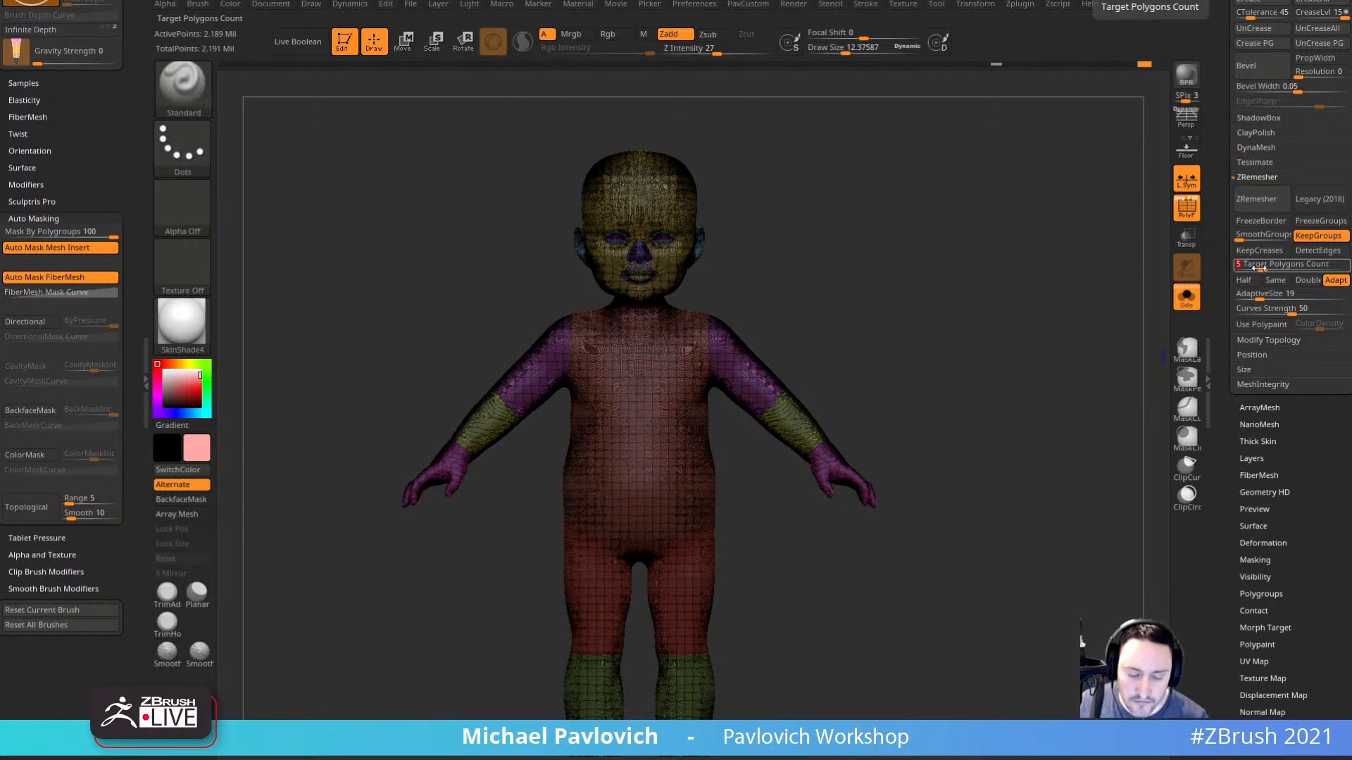
type("16")
key("Return")
left_click_drag(1155, 264, 1116, 275)
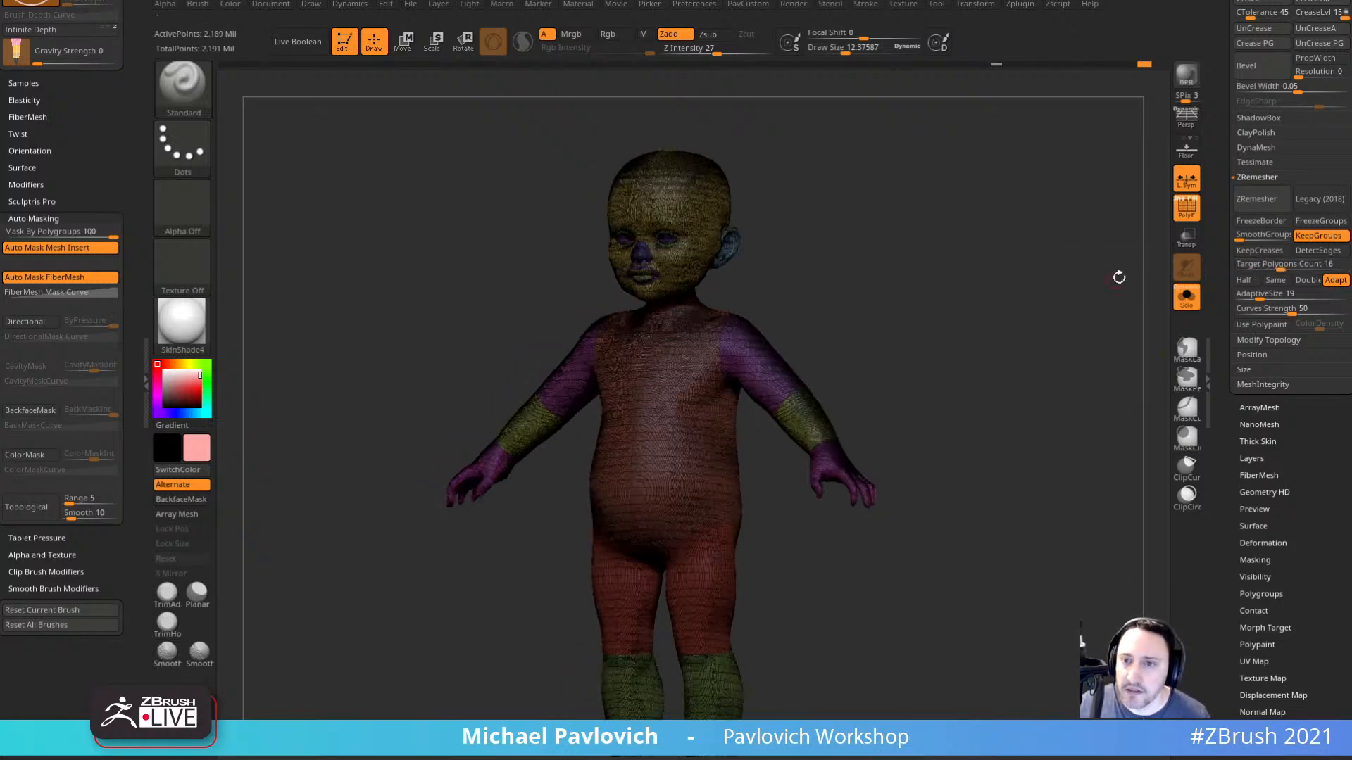
left_click(1264, 204)
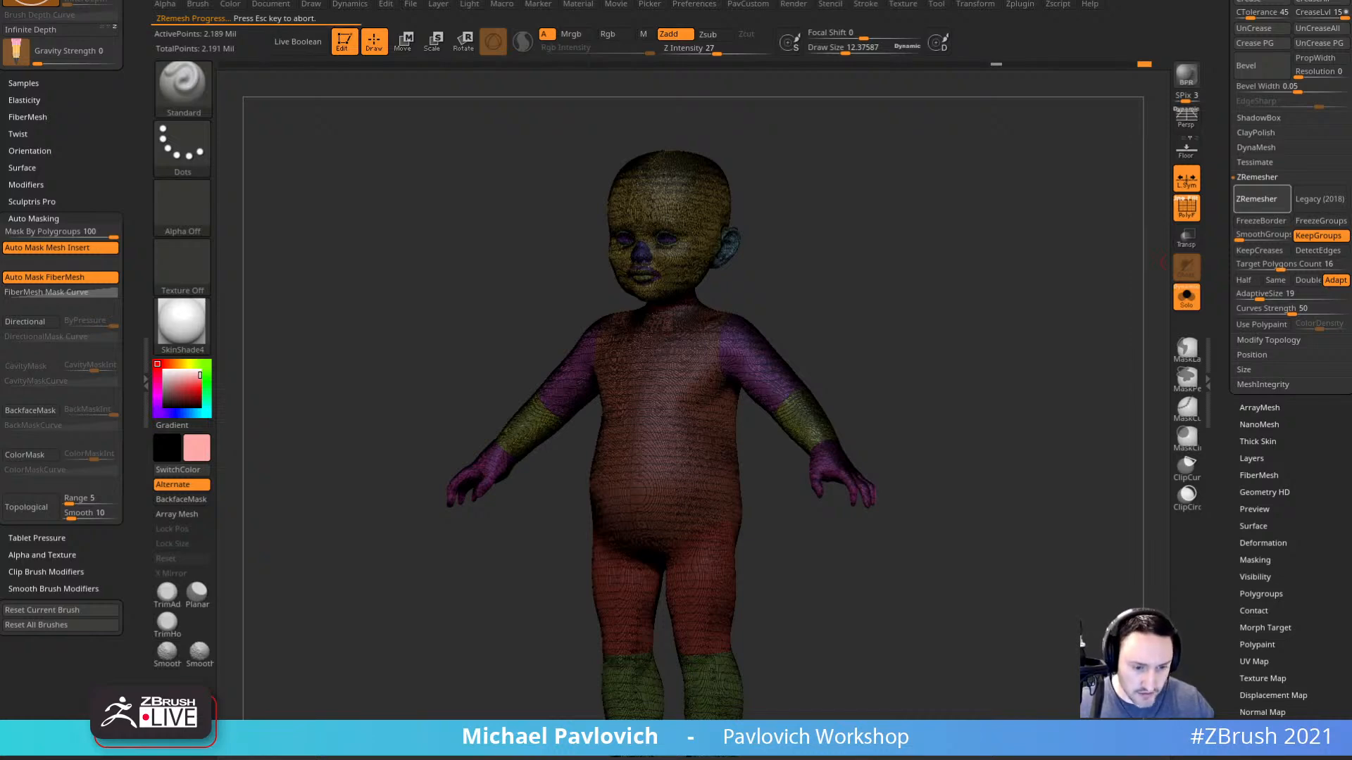
Switch to YouTube in the browser, search the channel's playlists for "tiling", and open the NanoTile playlist.
left_click_drag(450, 759, 486, 39)
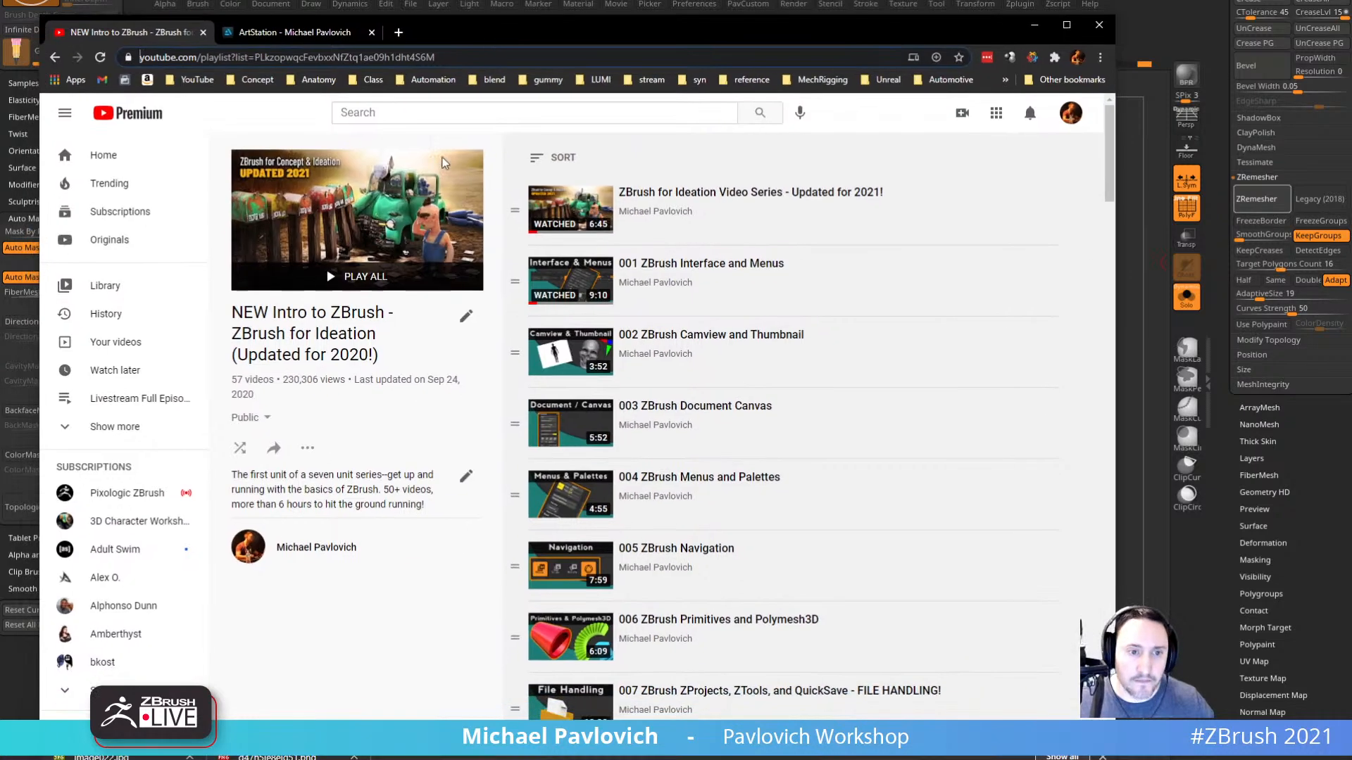
left_click(56, 60)
scroll(476, 444, "down", 3)
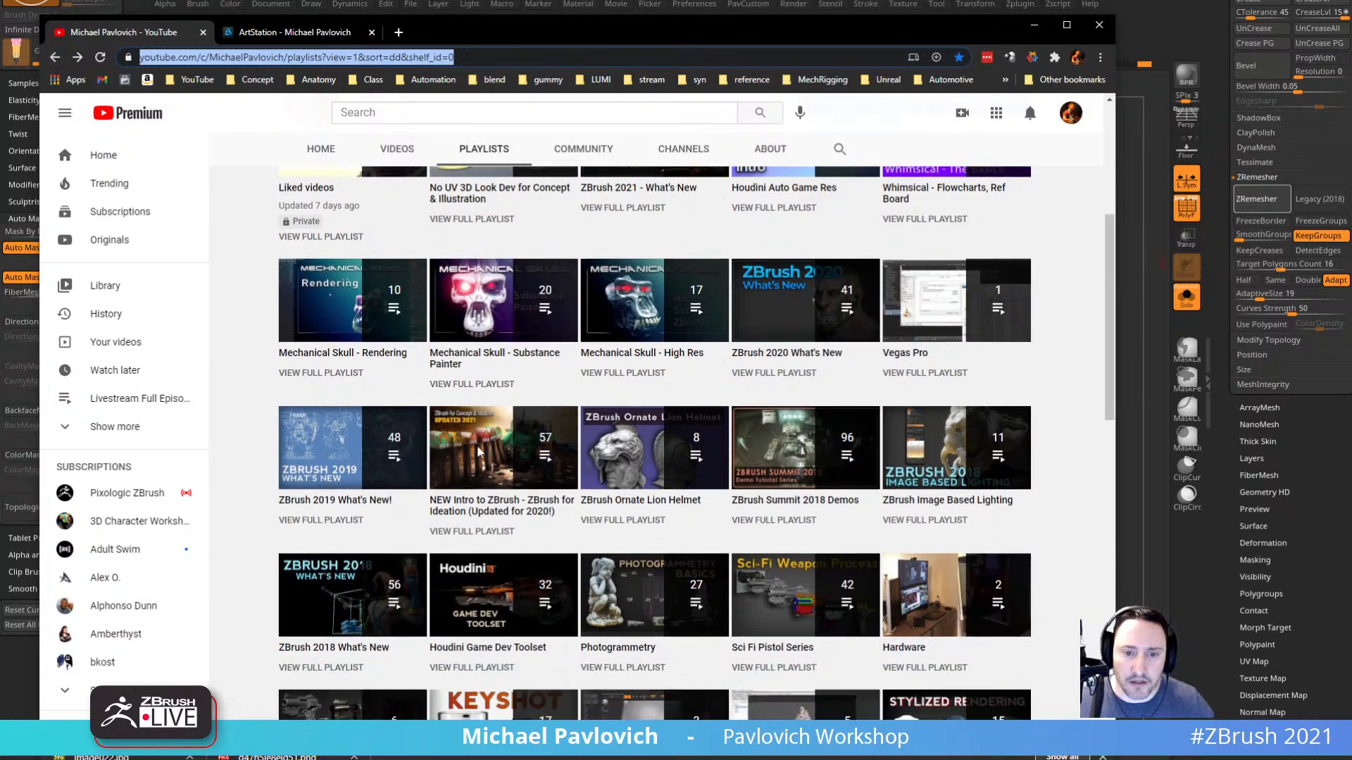
key("ctrl+f")
type("tiling")
scroll(477, 444, "down", 5)
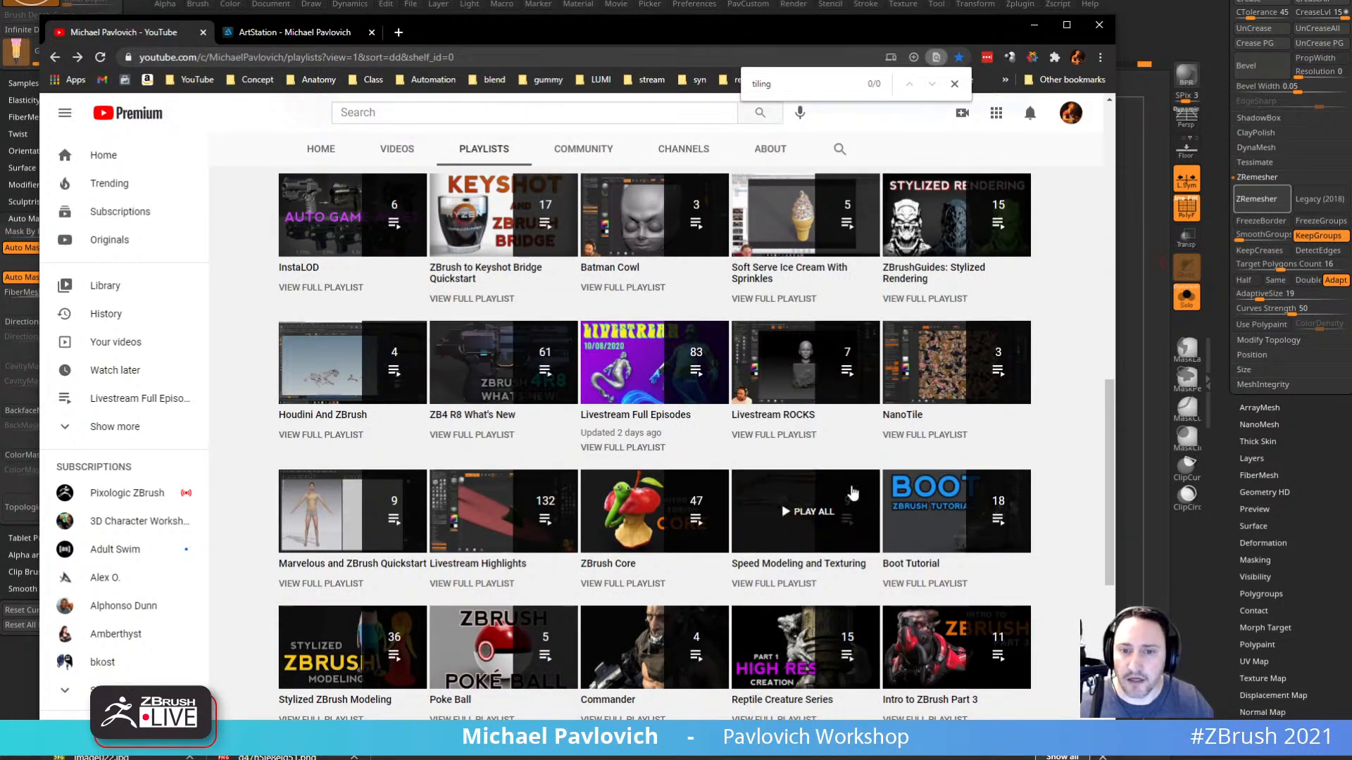
left_click(912, 433)
left_click(520, 59)
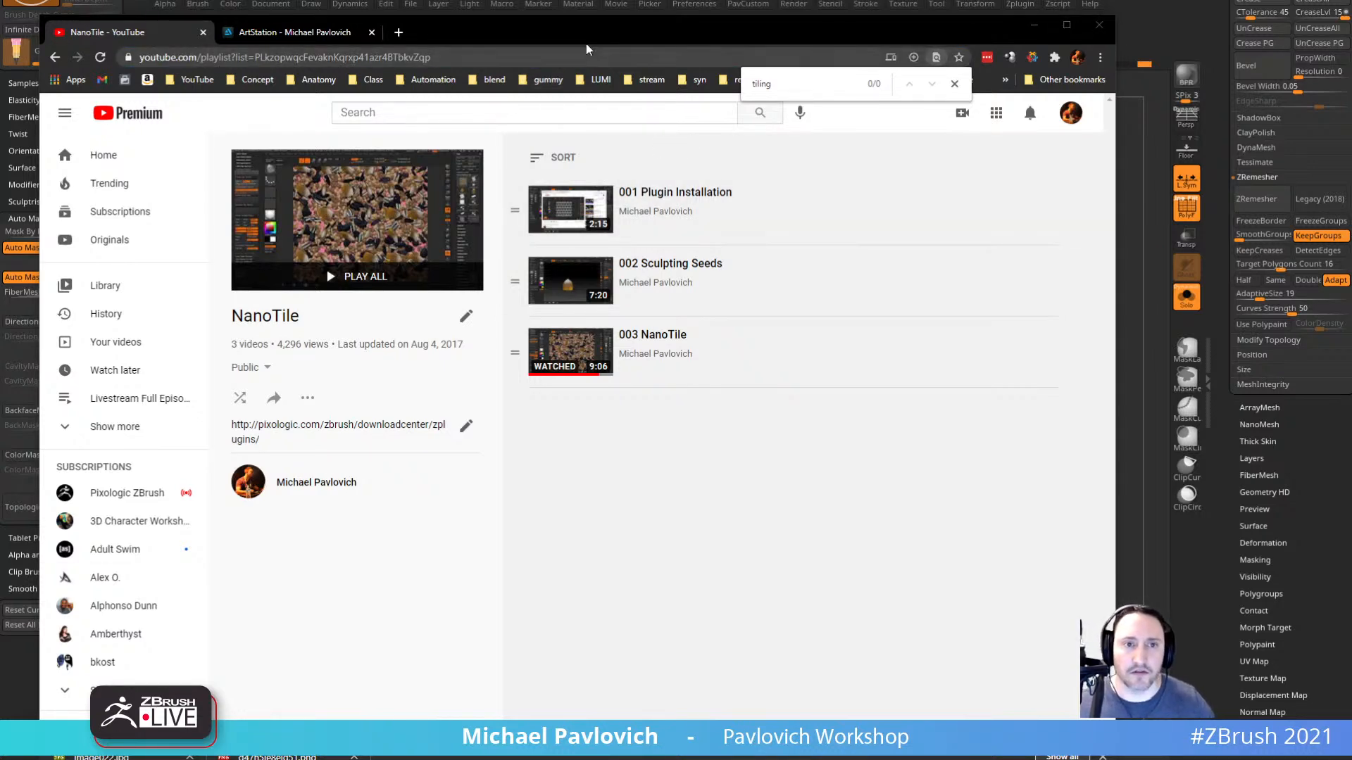
left_click_drag(587, 35, 574, 759)
Return to ZBrush, undo the remesh, and show the polygroup colours without wireframe lines at the back of the thighs.
mouse_move(862, 381)
left_mouse_down("shift")
mouse_move(902, 373)
mouse_move(1080, 531)
mouse_move(1025, 227)
mouse_move(1032, 281)
mouse_move(965, 269)
mouse_move(1045, 189)
mouse_move(1058, 205)
left_mouse_up("shift")
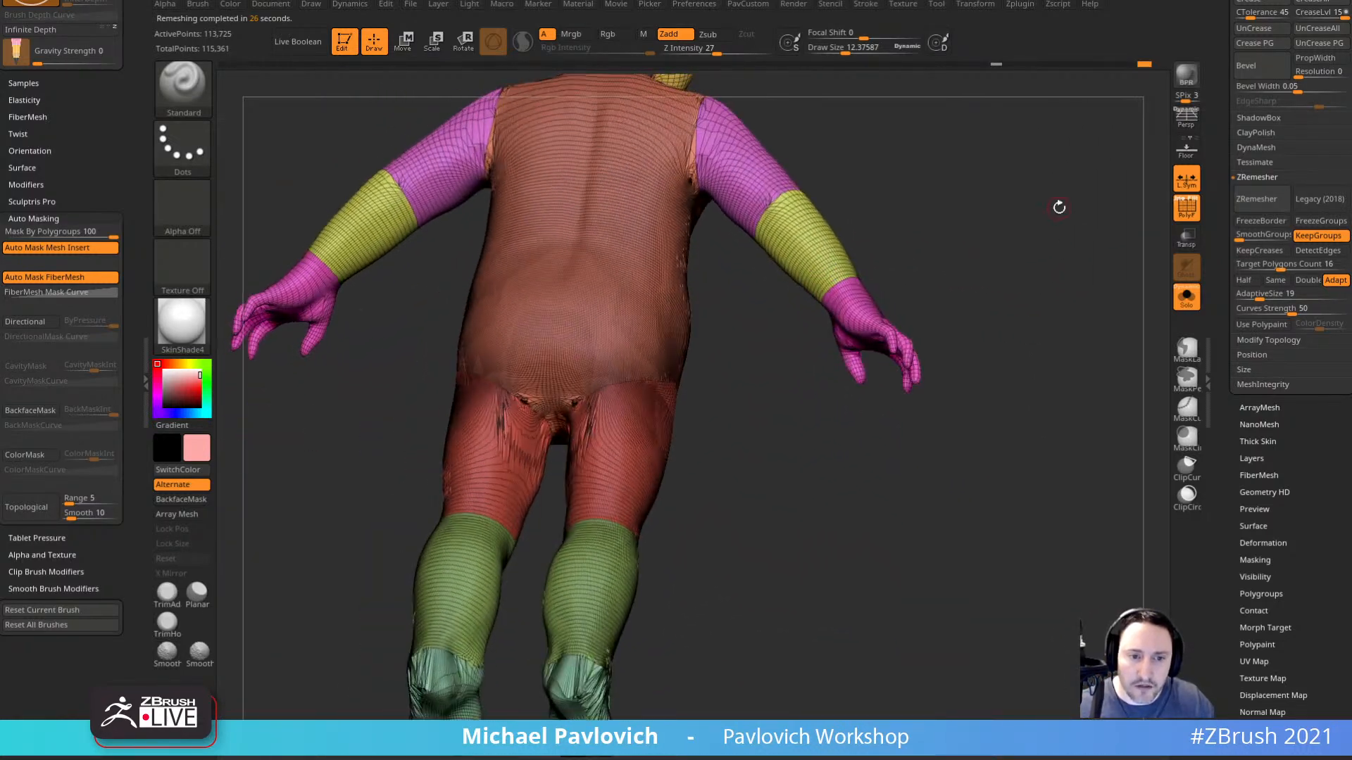
key("ctrl+d")
left_click_drag(838, 521, 903, 617, "alt")
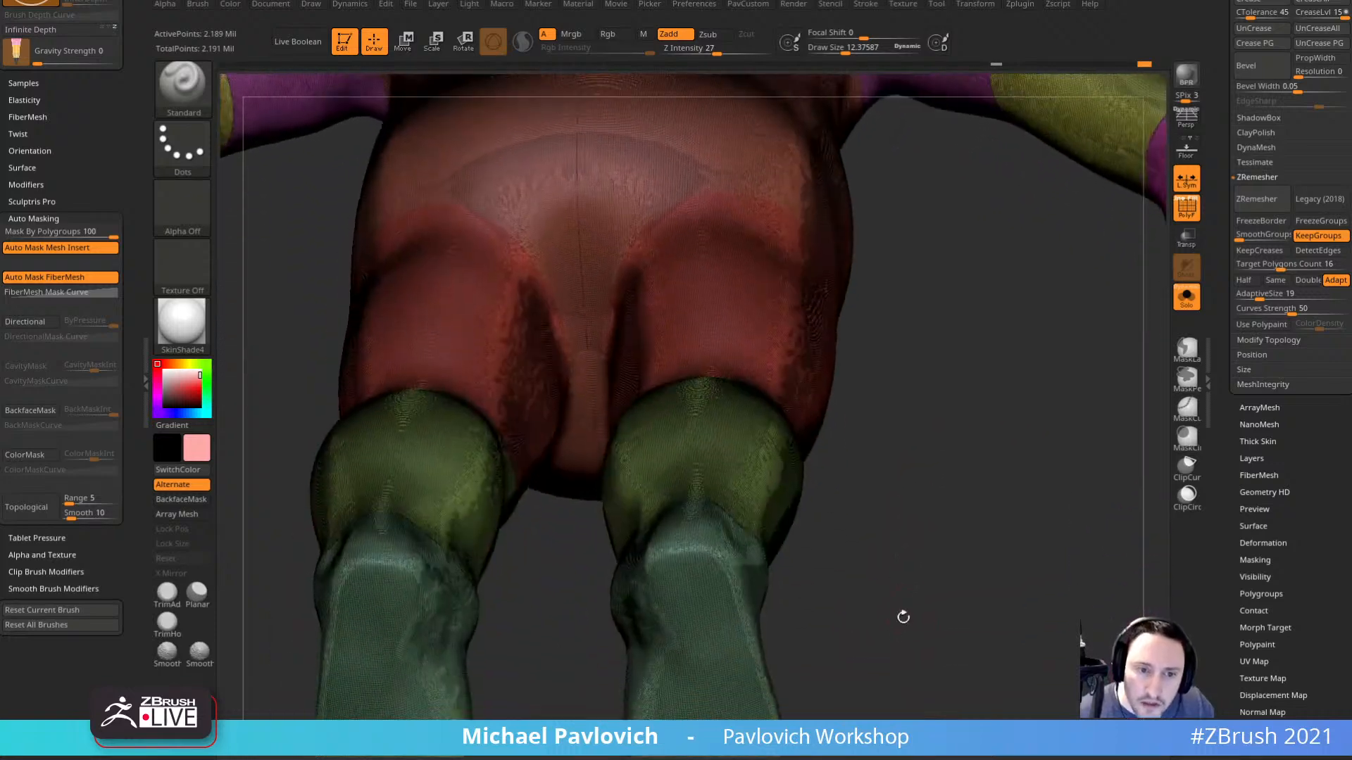
left_click_drag(1082, 390, 1119, 333)
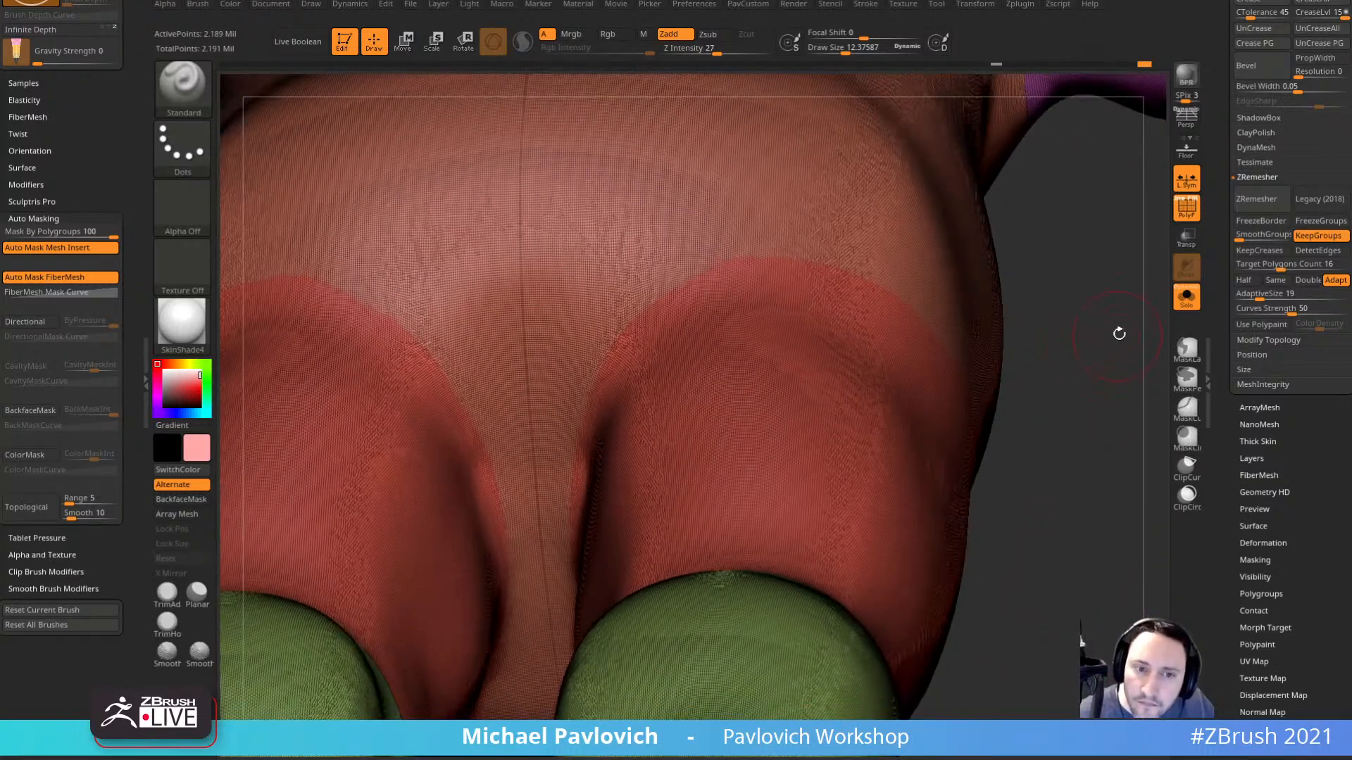
left_click(1190, 206)
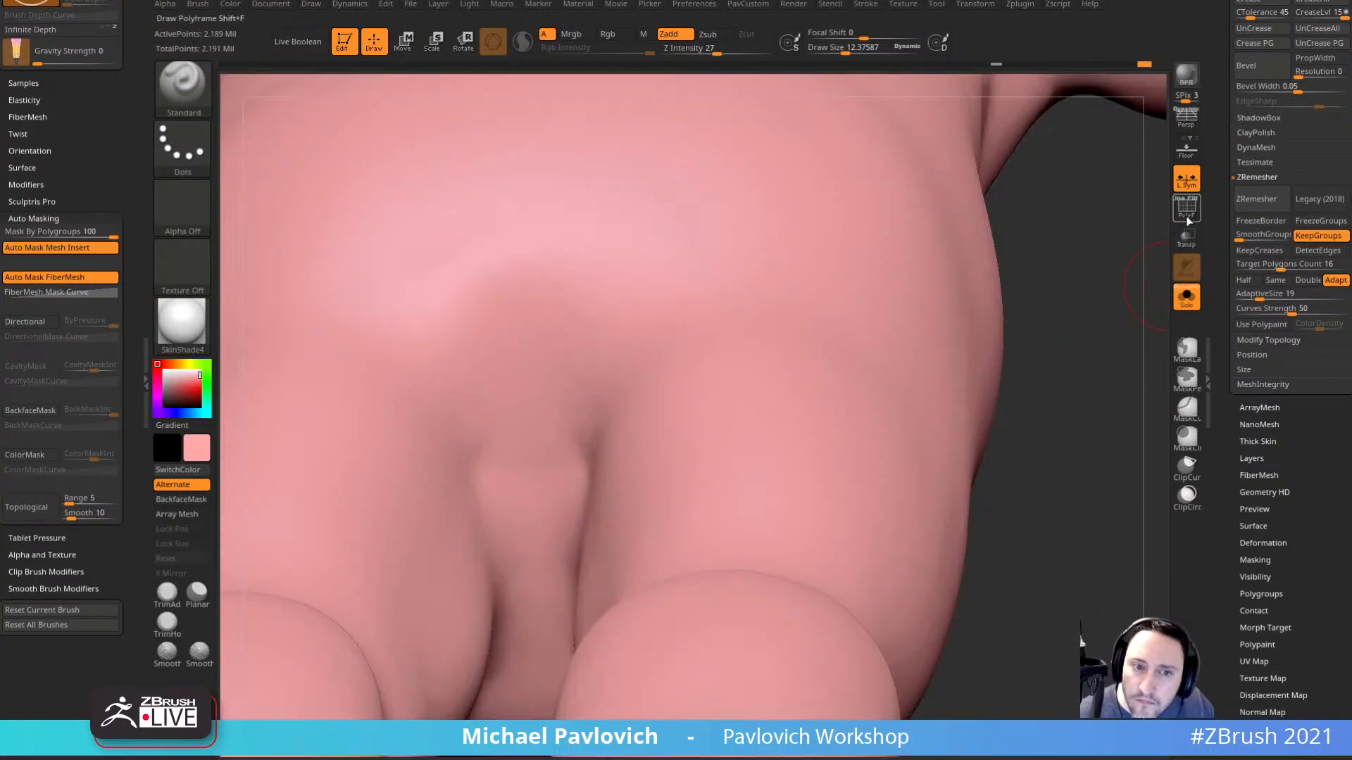
left_click(1190, 205)
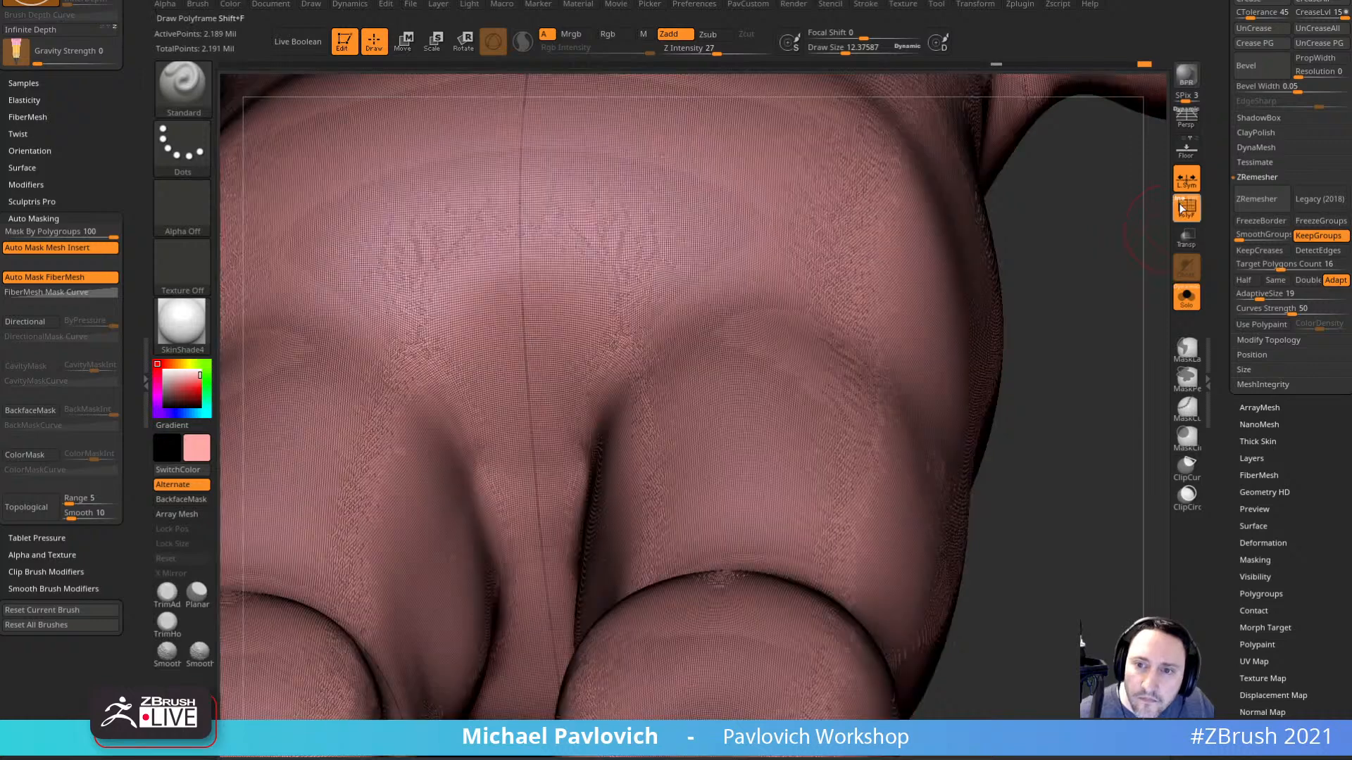
left_click(1190, 206)
left_click(1190, 205)
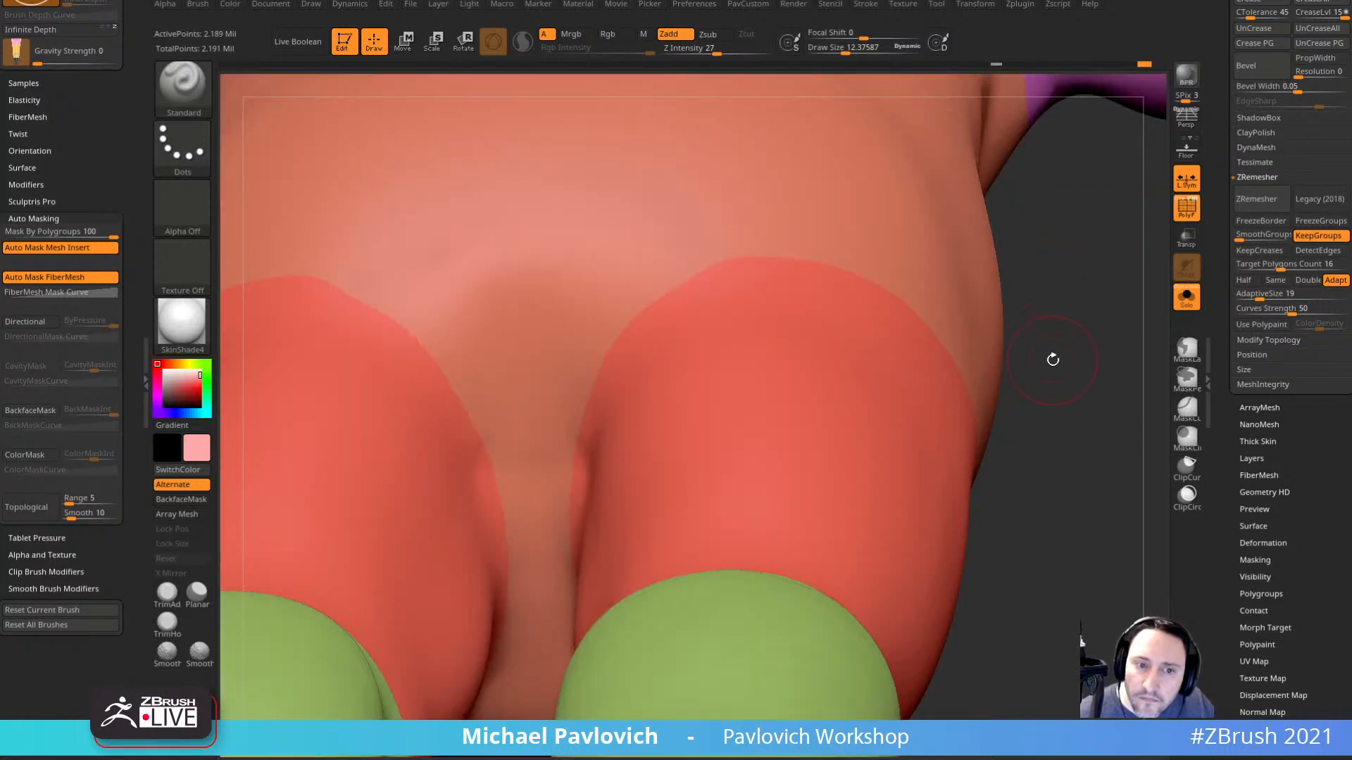
Smooth the upper thigh polygroup borders below the buttocks with the Smooth Groups brush, reducing the draw size to about 10.6.
left_click_drag(1049, 326, 1064, 354)
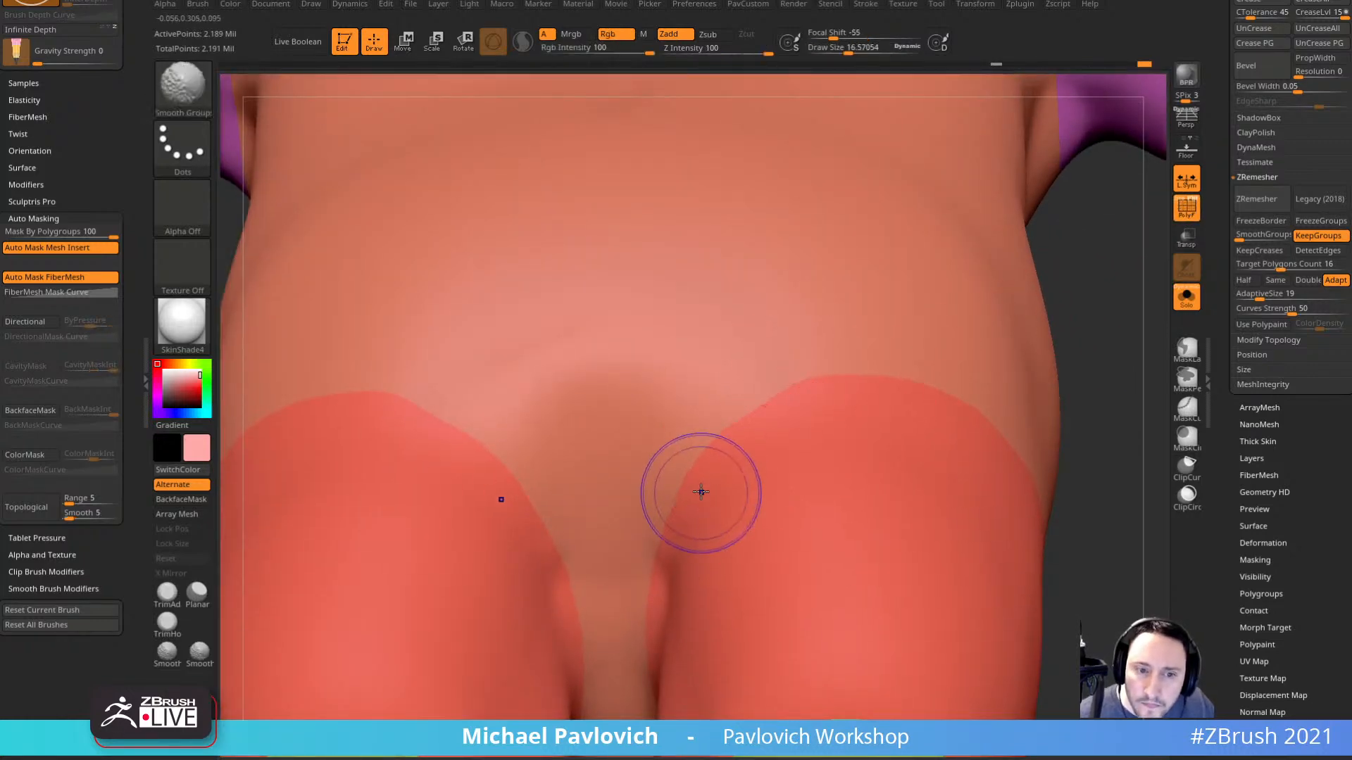
mouse_move(667, 509)
left_mouse_down("shift")
mouse_move(739, 426)
mouse_move(899, 374)
left_mouse_up("shift")
left_click_drag(1107, 421, 1086, 368)
key("s")
left_click_drag(688, 446, 608, 388)
left_click_drag(1056, 413, 929, 380)
left_click_drag(889, 289, 986, 310, "shift")
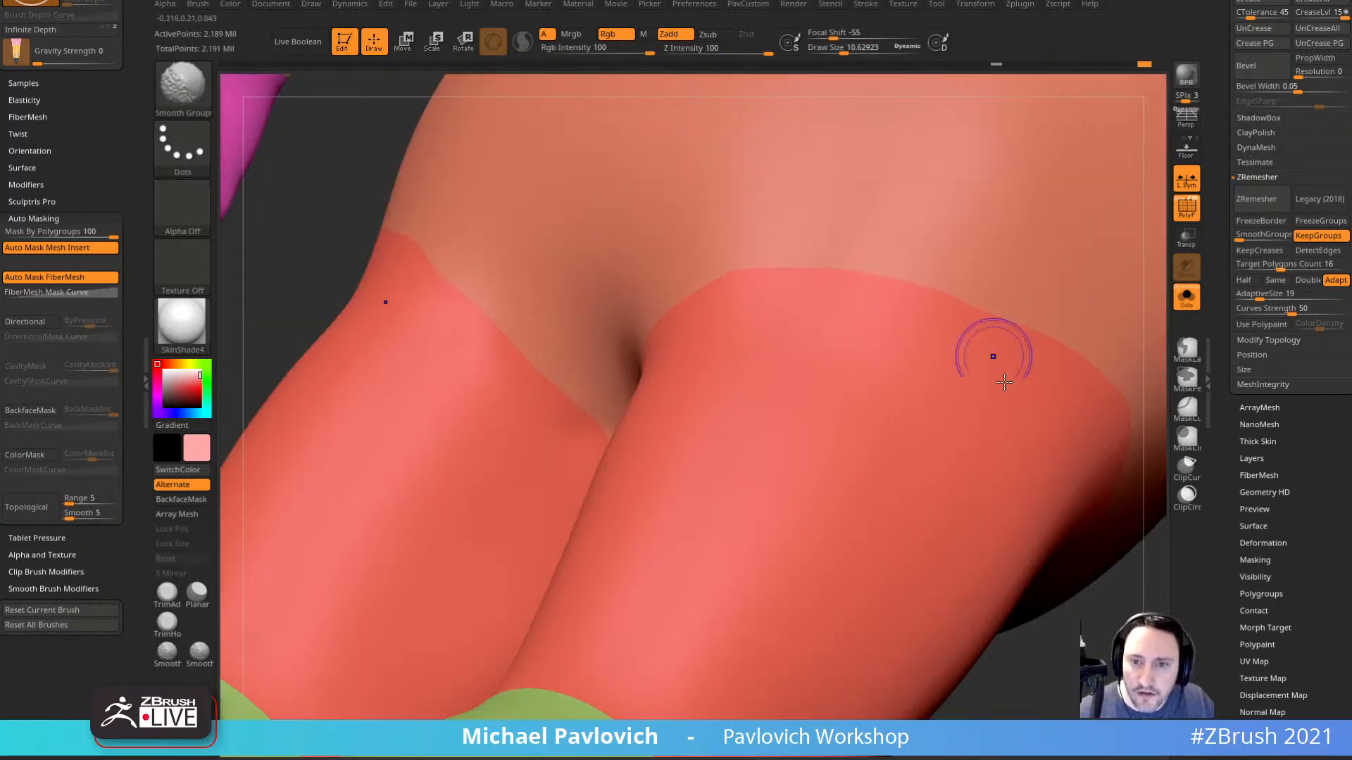
Smooth the thigh's polygroup border around the outer hip with the Smooth Groups brush.
mouse_move(1046, 605)
left_mouse_down()
mouse_move(1061, 664)
mouse_move(1003, 655)
left_mouse_up()
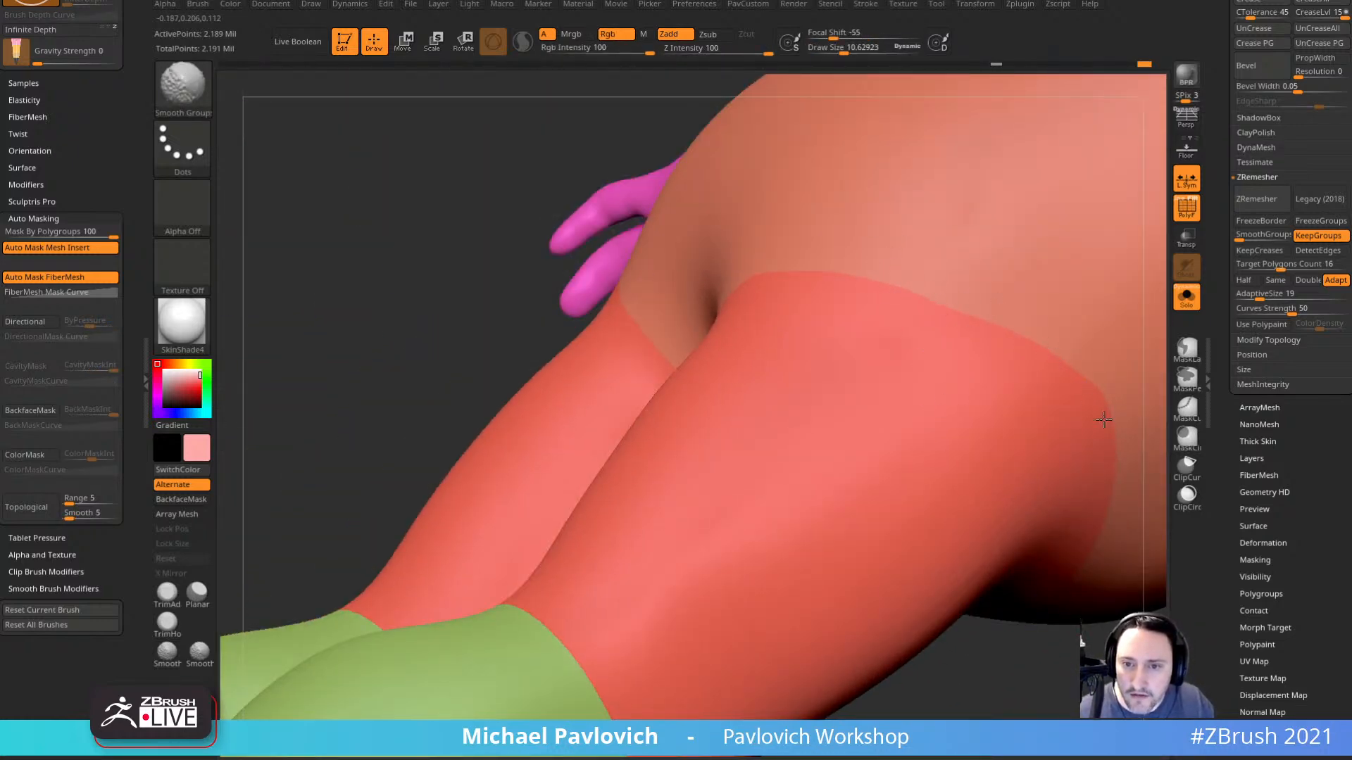
left_click_drag(946, 694, 971, 578)
mouse_move(983, 338)
left_mouse_down("shift")
mouse_move(977, 289)
mouse_move(1010, 356)
left_mouse_up("shift")
left_click_drag(704, 243, 725, 309)
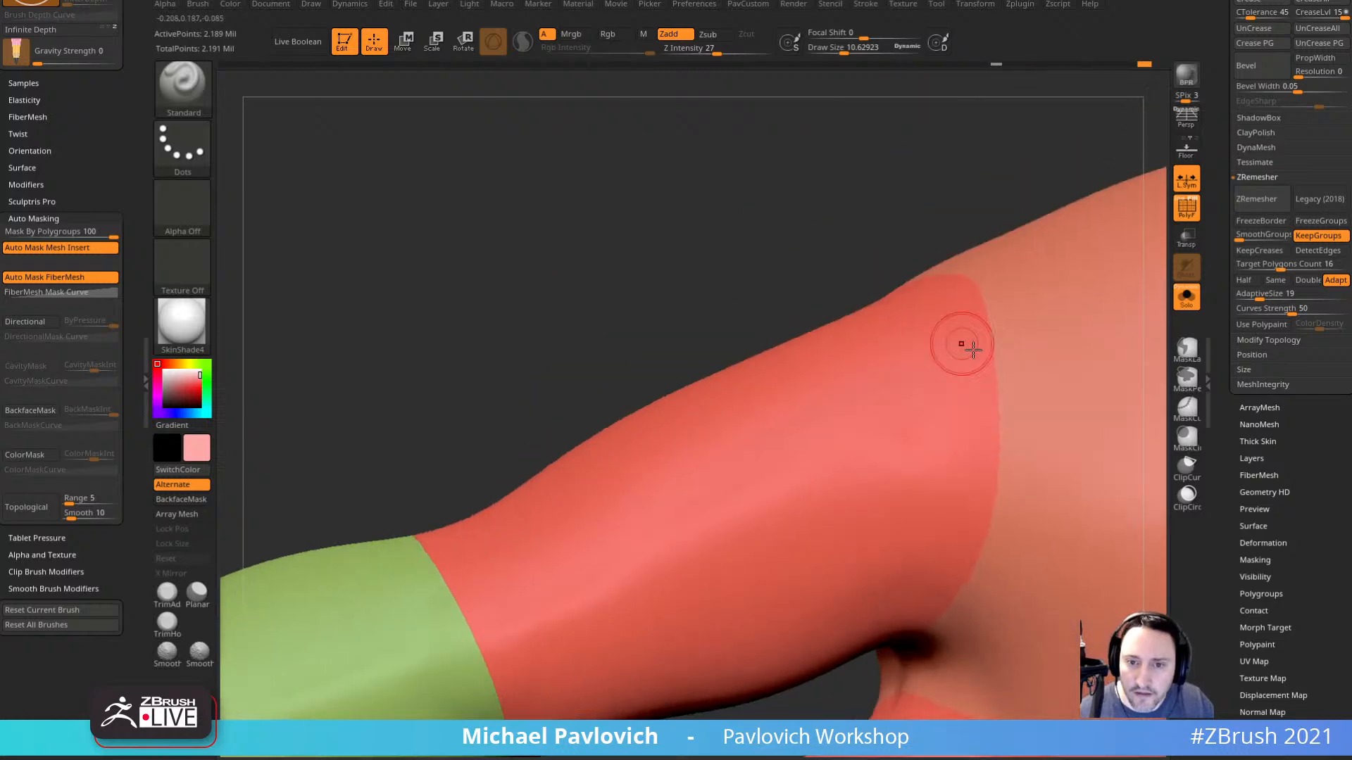
left_click_drag(983, 311, 987, 451, "shift")
Refine the thigh's polygroup border from the hip toward the groin with Smooth Groups, and check the shoulder border.
left_click_drag(821, 270, 775, 166, "alt")
left_click_drag(971, 352, 960, 378, "shift")
left_click_drag(739, 609, 803, 564)
mouse_move(941, 438)
left_mouse_down("shift")
mouse_move(946, 423)
mouse_move(889, 521)
left_mouse_up("shift")
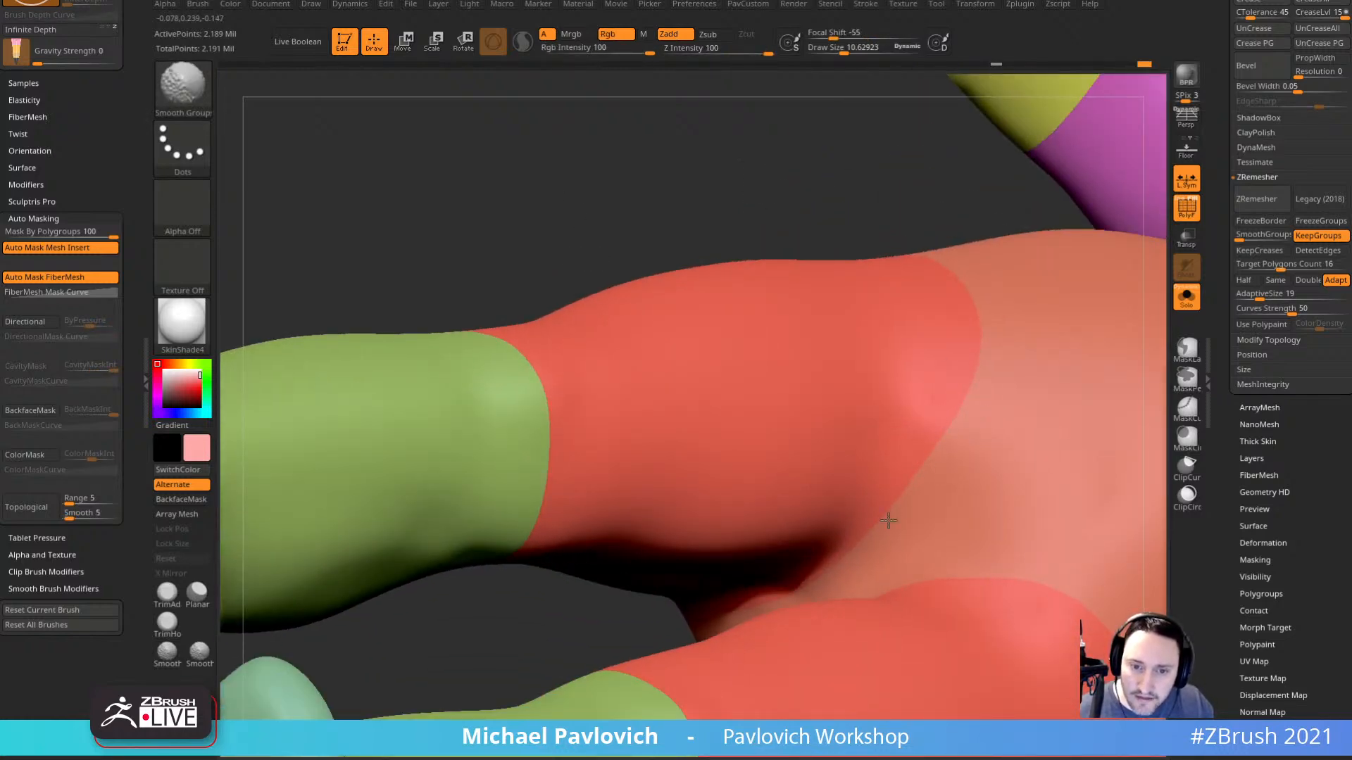
left_click_drag(519, 648, 718, 552)
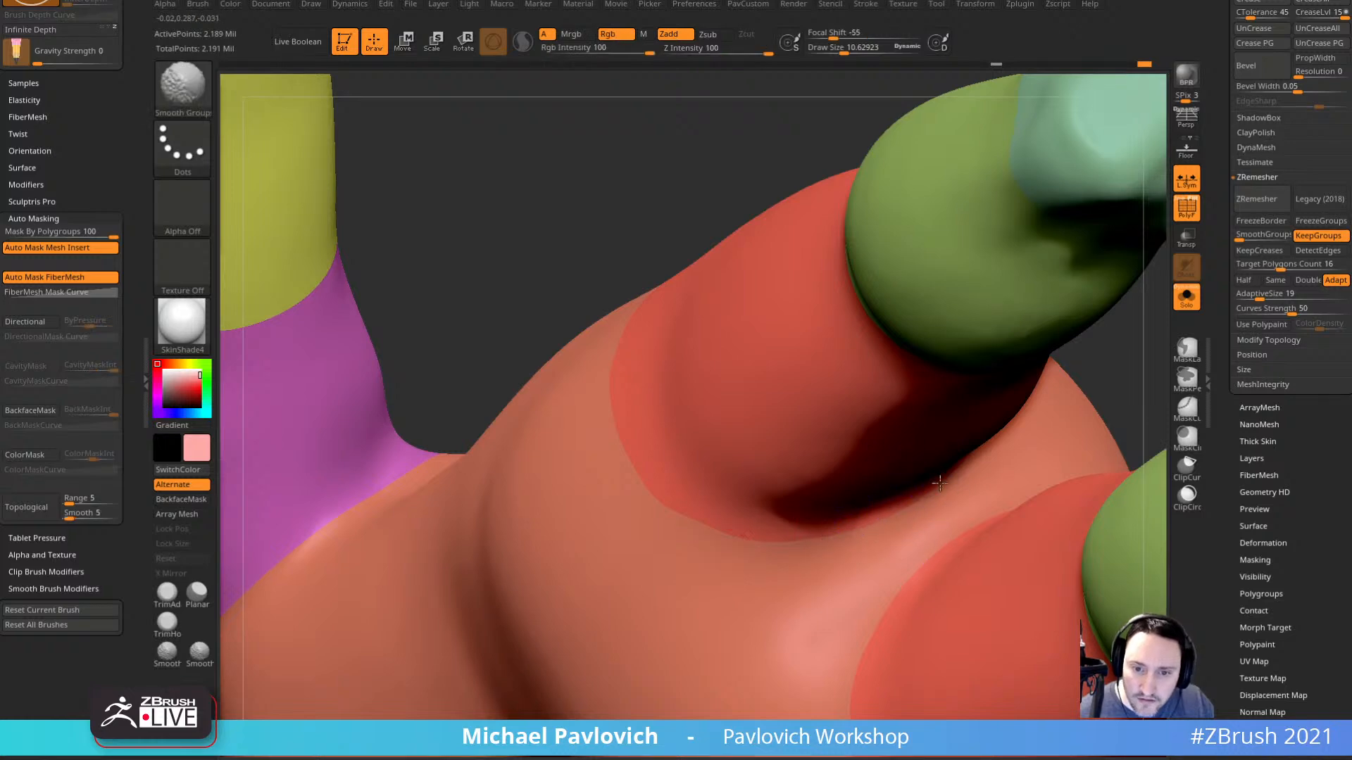
mouse_move(620, 225)
left_mouse_down("alt")
mouse_move(640, 126)
mouse_move(619, 338)
mouse_move(213, 741)
left_mouse_up("alt")
left_click_drag(985, 331, 1010, 309, "alt")
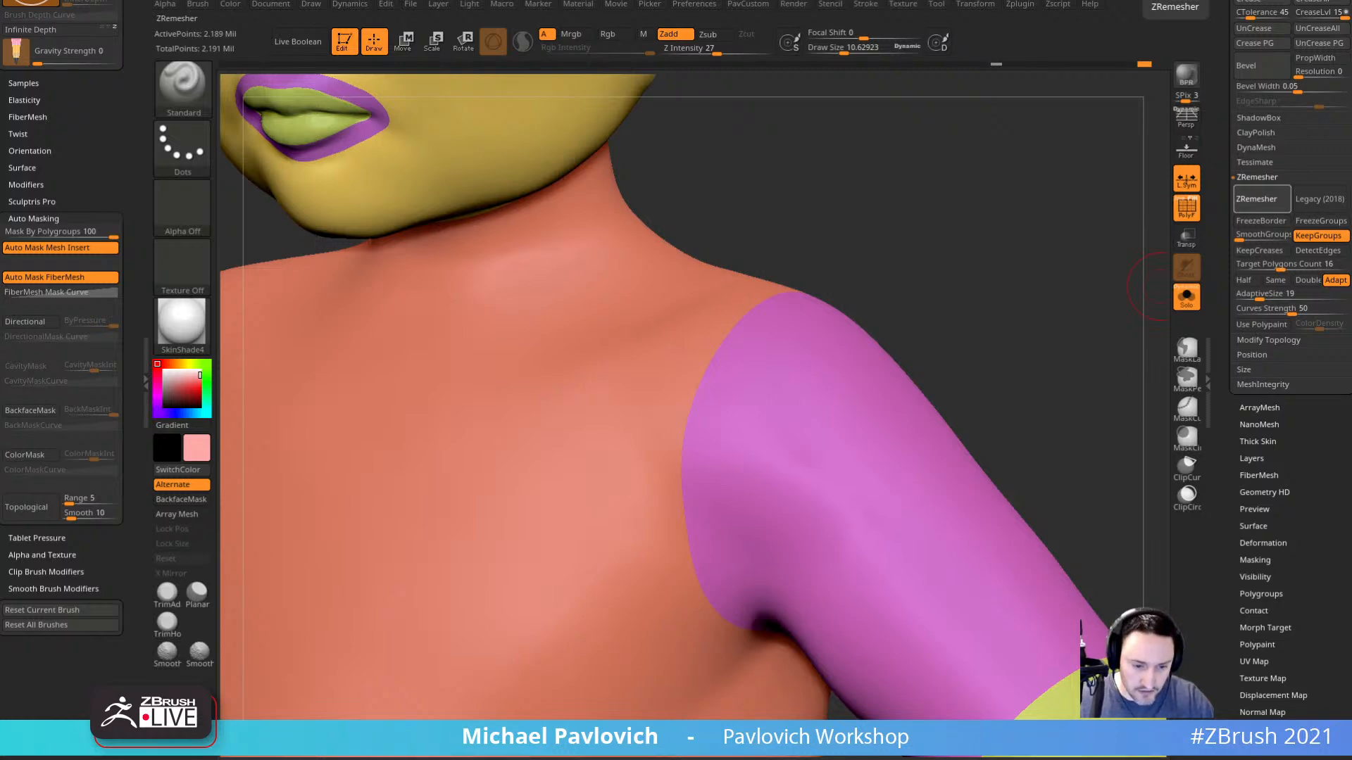
Switch to the browser, open the channel's Livestream Full Episodes playlist, and search that page for "mou".
left_click_drag(669, 759, 623, 16)
scroll(711, 303, "down", 1)
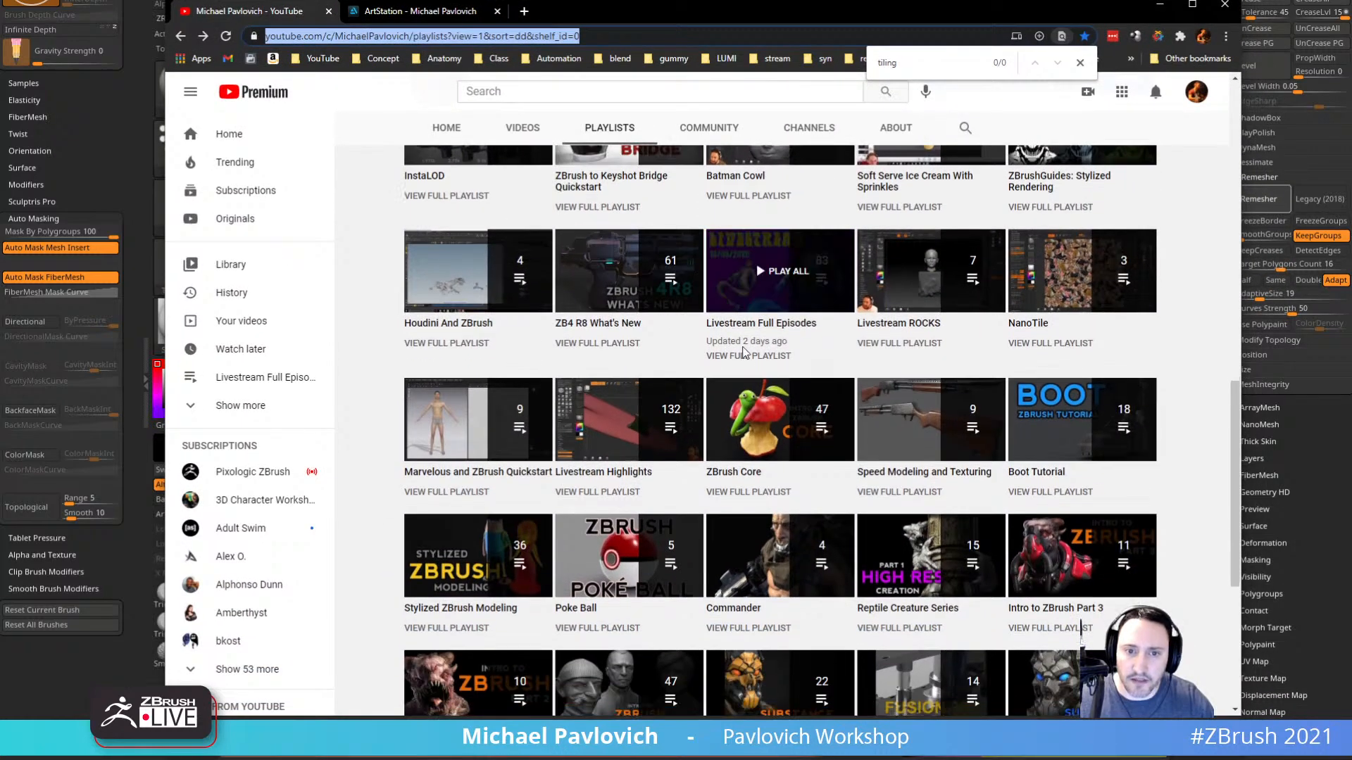
left_click(745, 355)
scroll(871, 406, "down", 5)
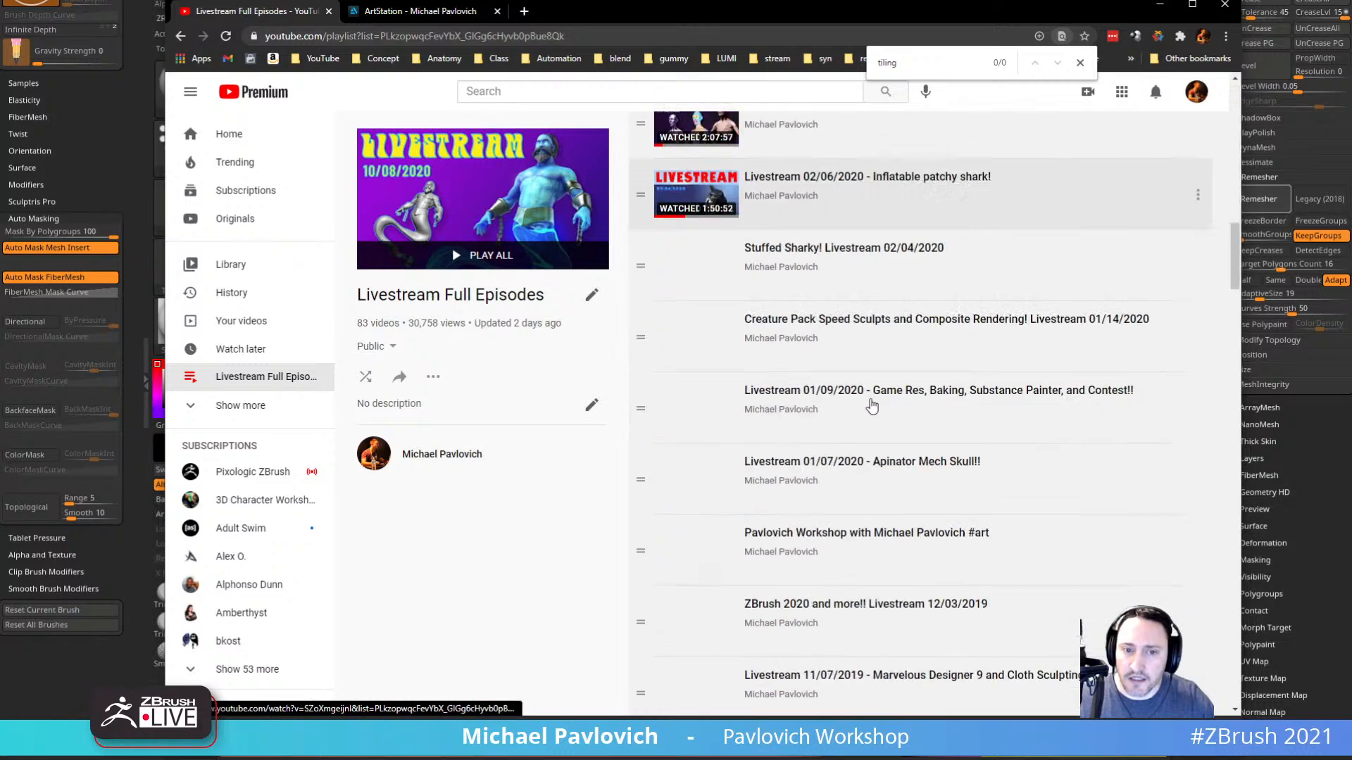
scroll(871, 406, "down", 20)
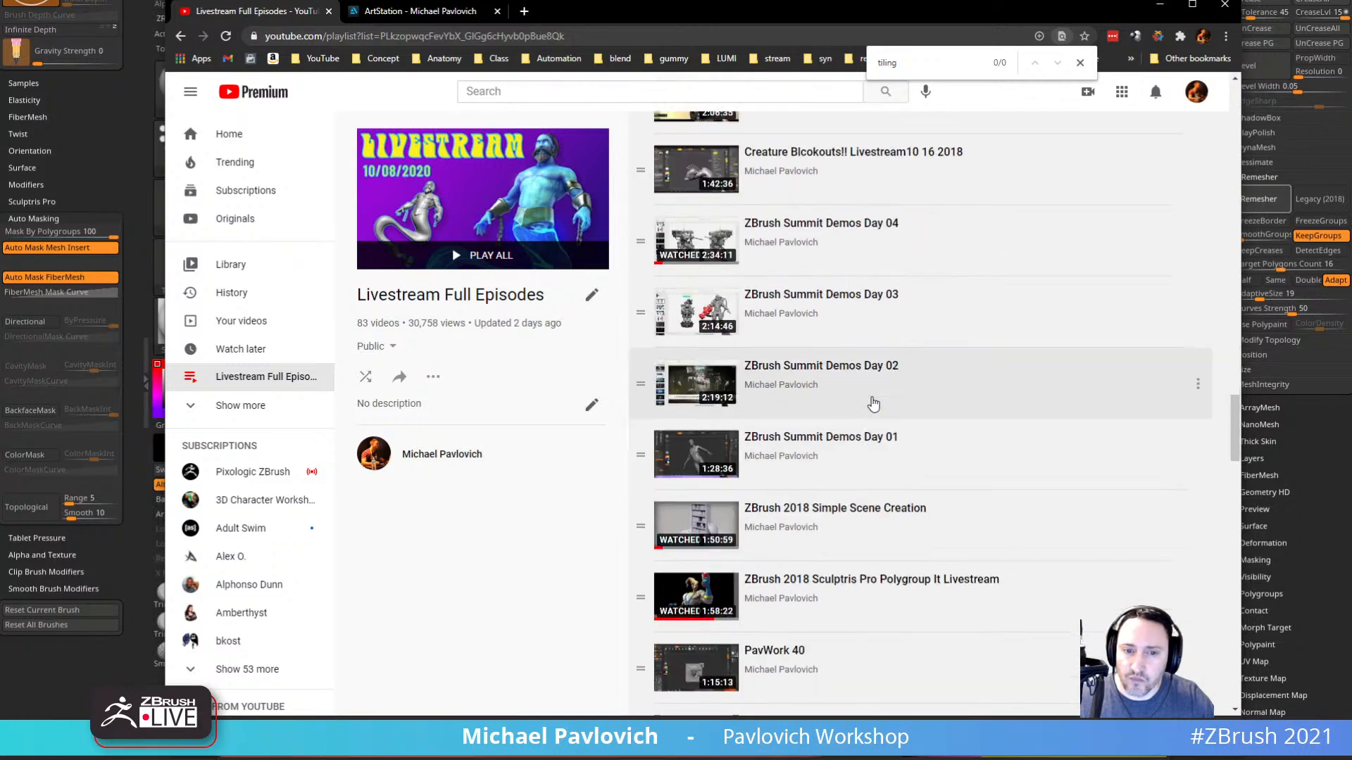
scroll(871, 403, "down", 15)
key("ctrl+f")
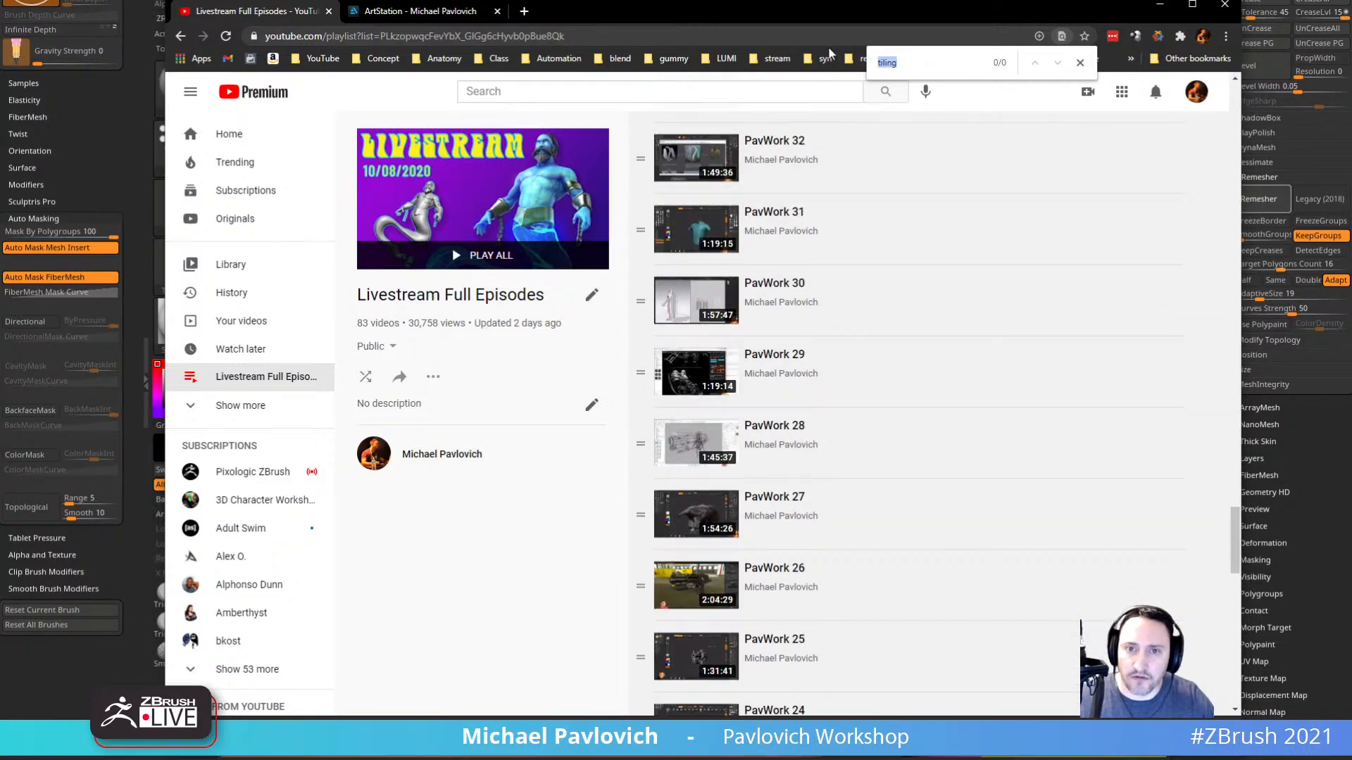
type("mou")
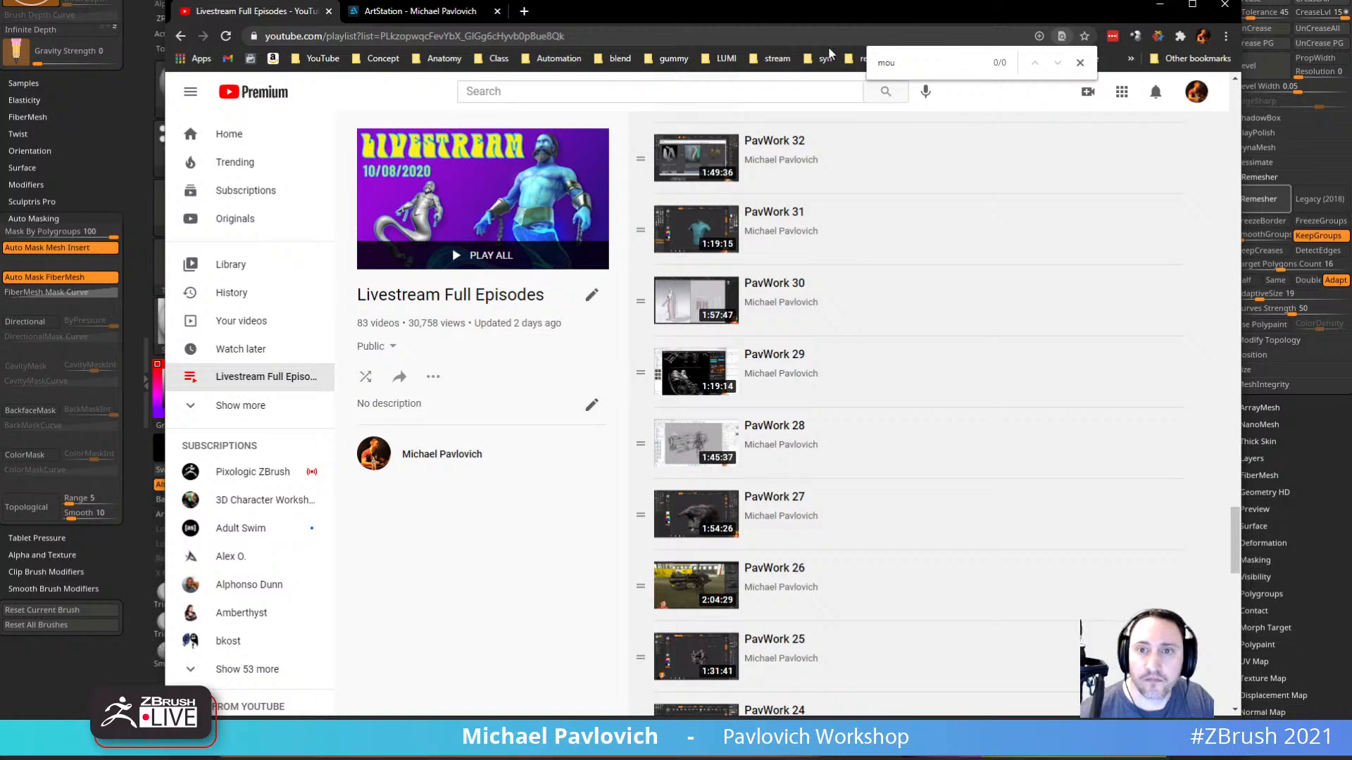
left_click(1081, 63)
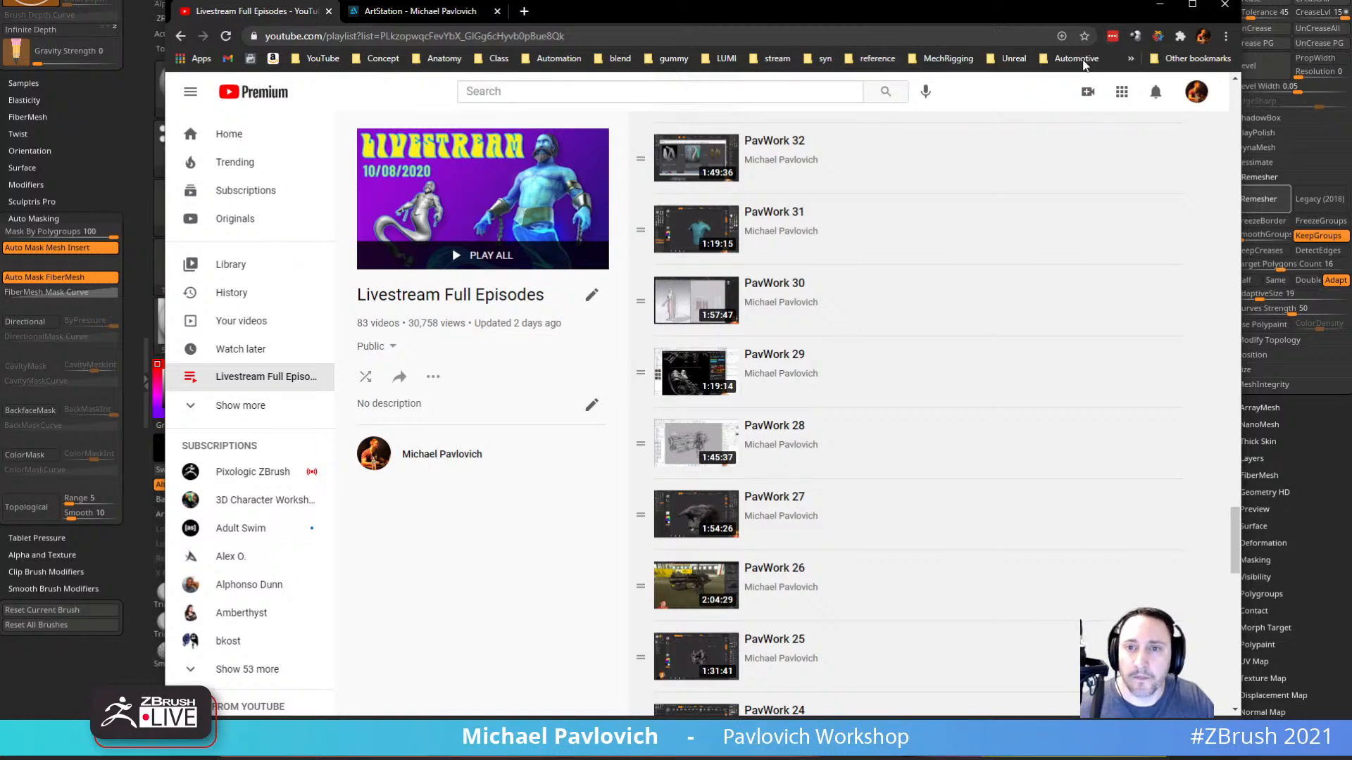
Return to the channel page, search its videos for "mouthbag", and select the results page's address.
left_click(183, 36)
scroll(704, 422, "up", 10)
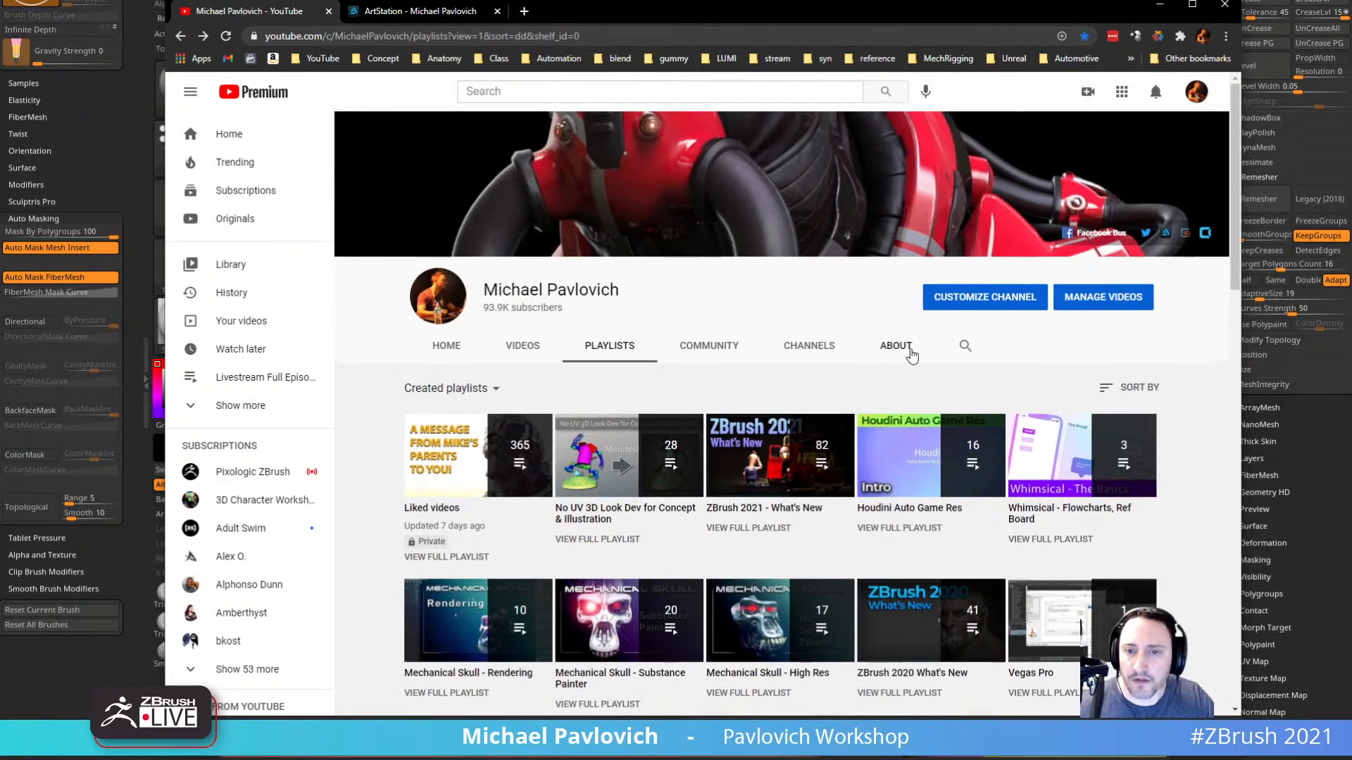
left_click(965, 346)
type("mouth")
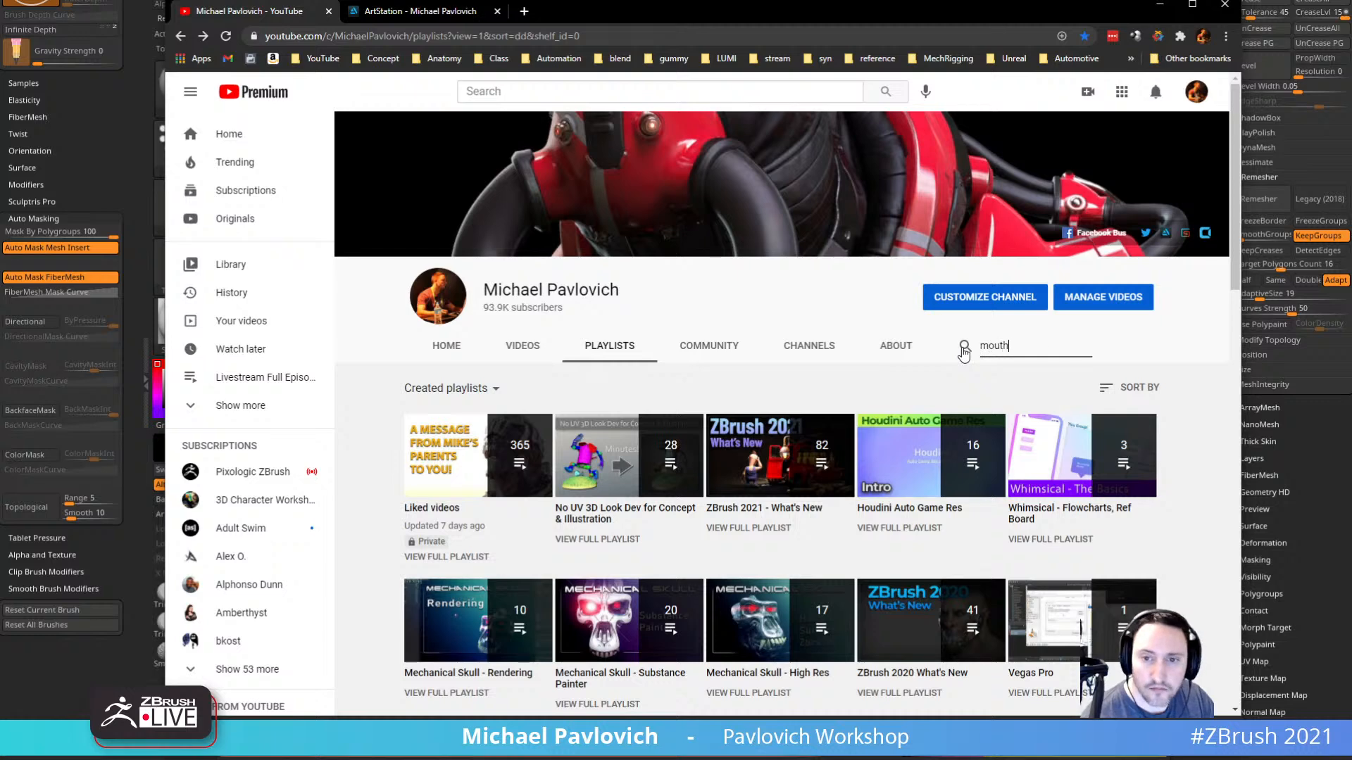
type("bag")
key("Return")
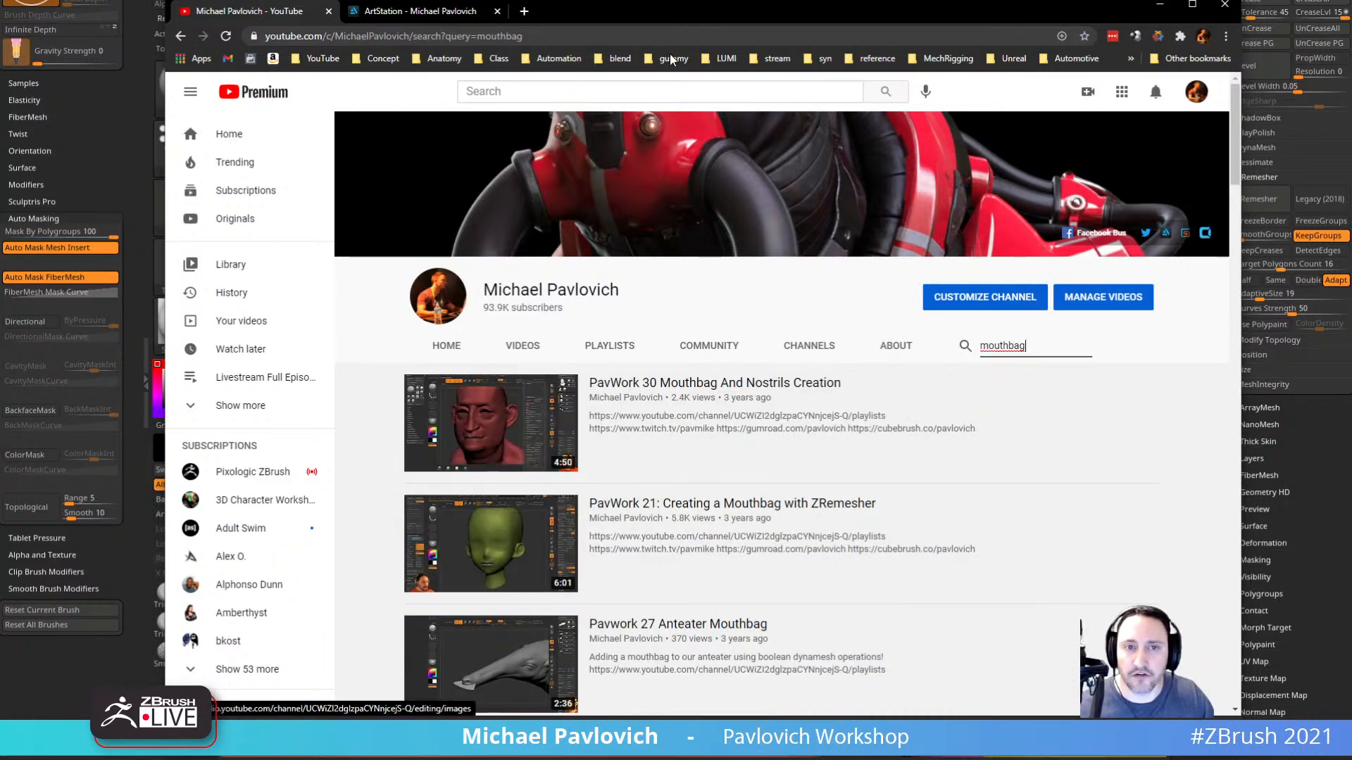
left_click(620, 43)
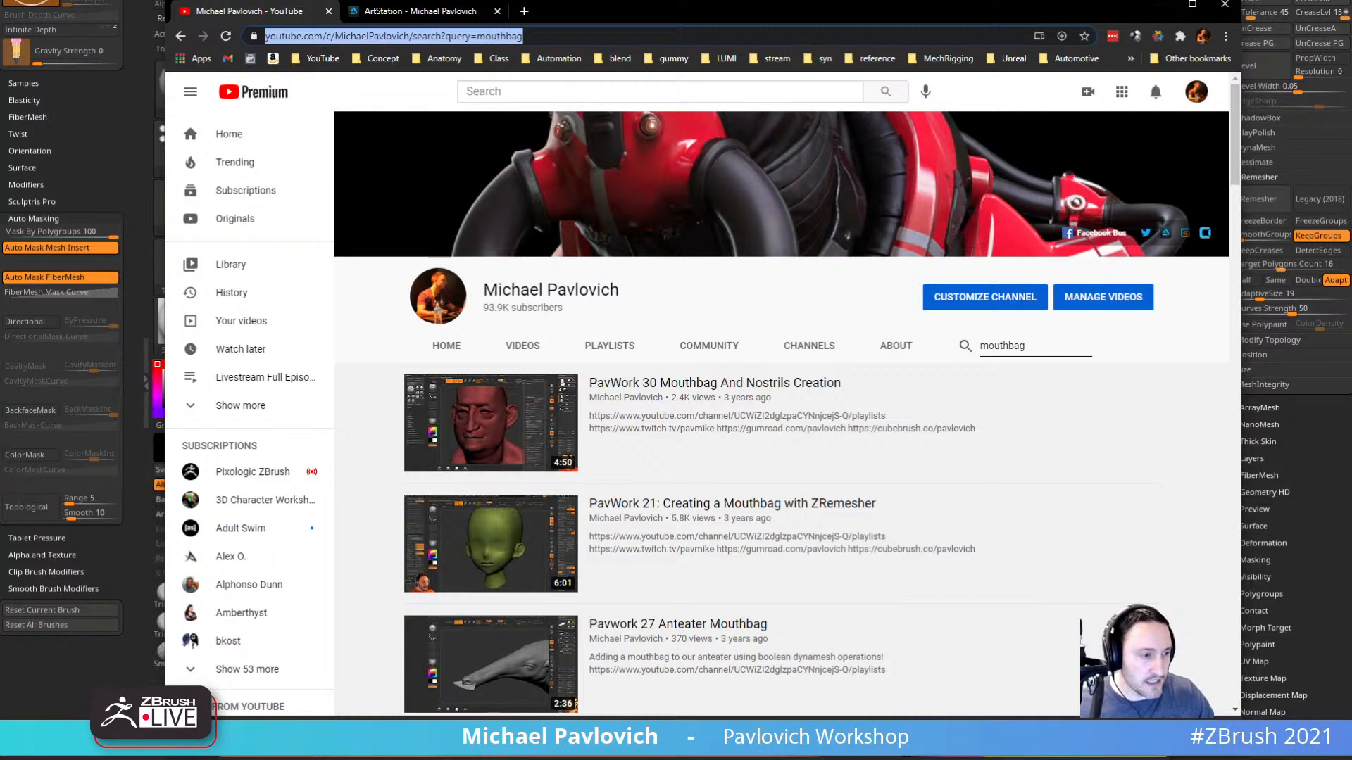
key("alt+Tab")
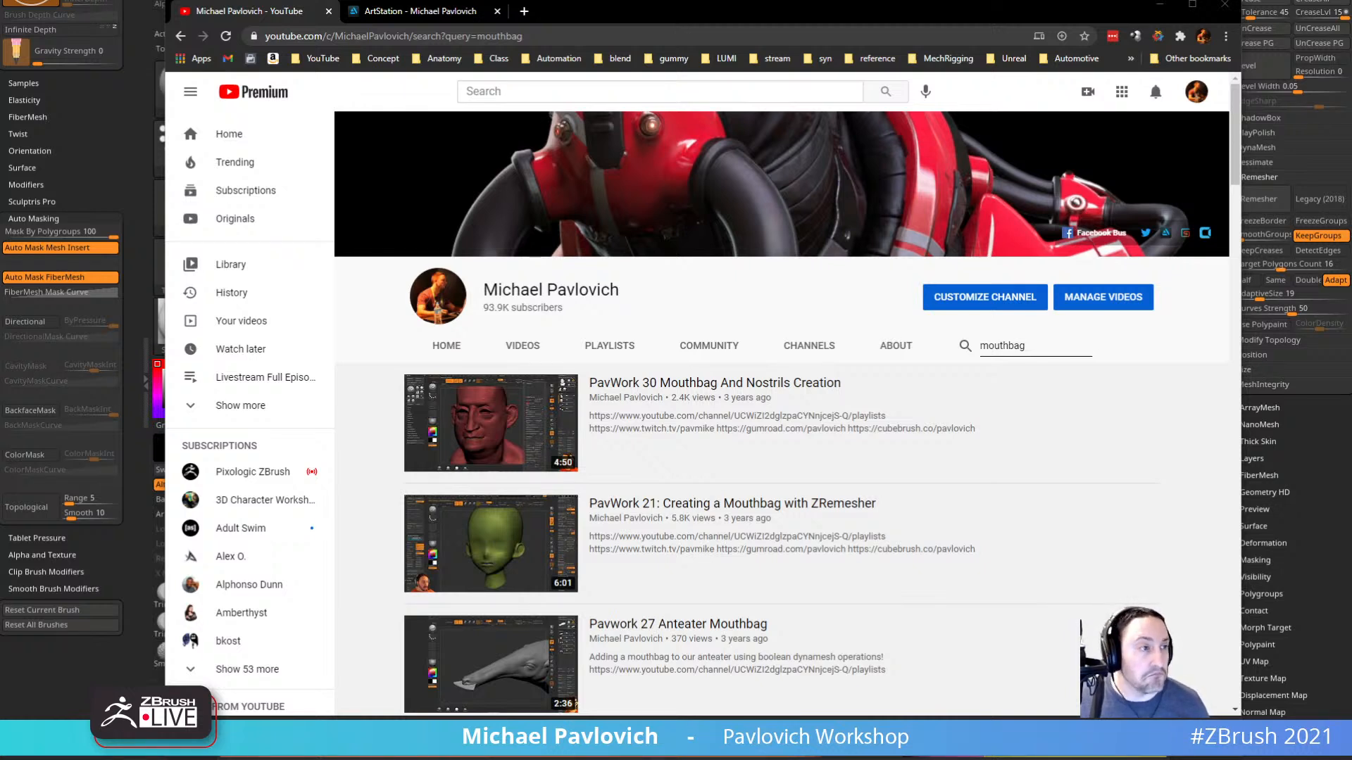
Return to ZBrush, examine the remeshed figure's polygroup borders from head to thighs, and show the wireframe lines.
key("alt+Tab")
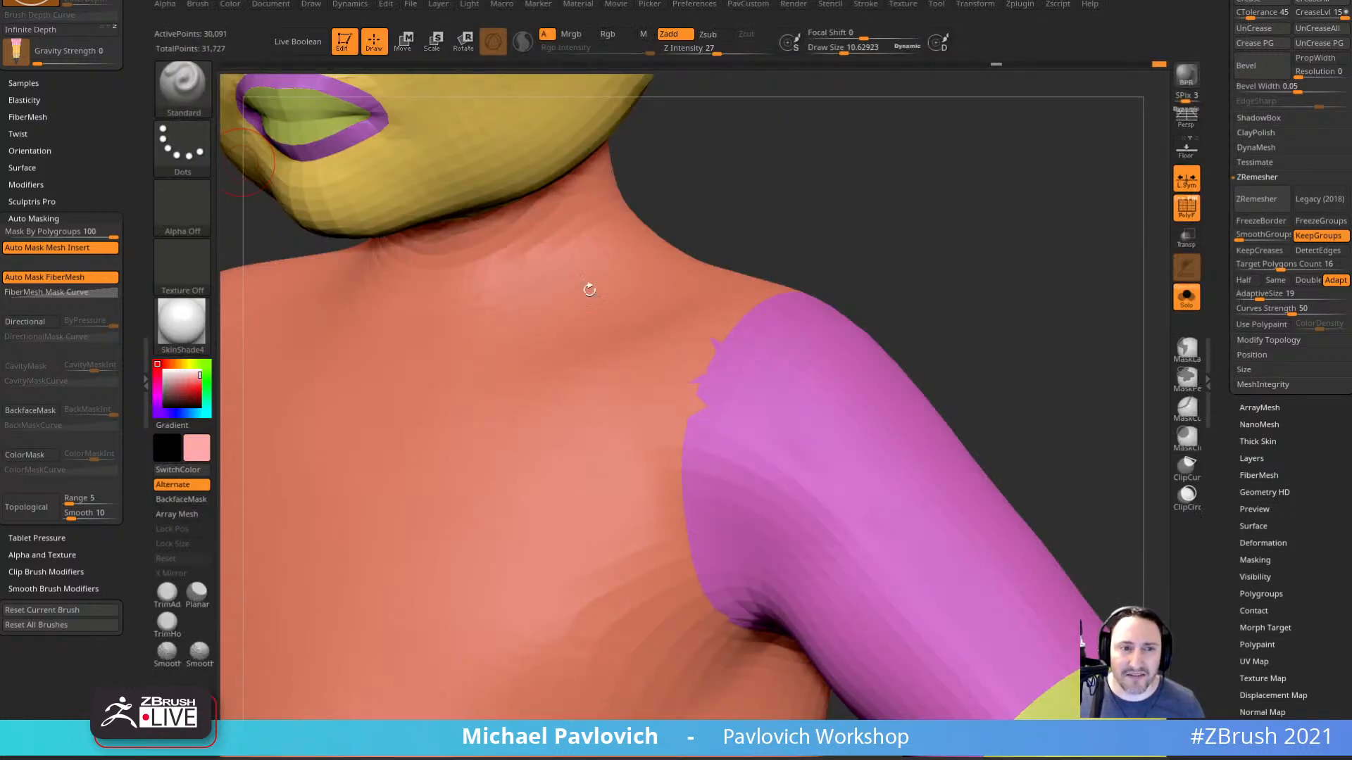
right_click_drag(589, 289, 809, 382)
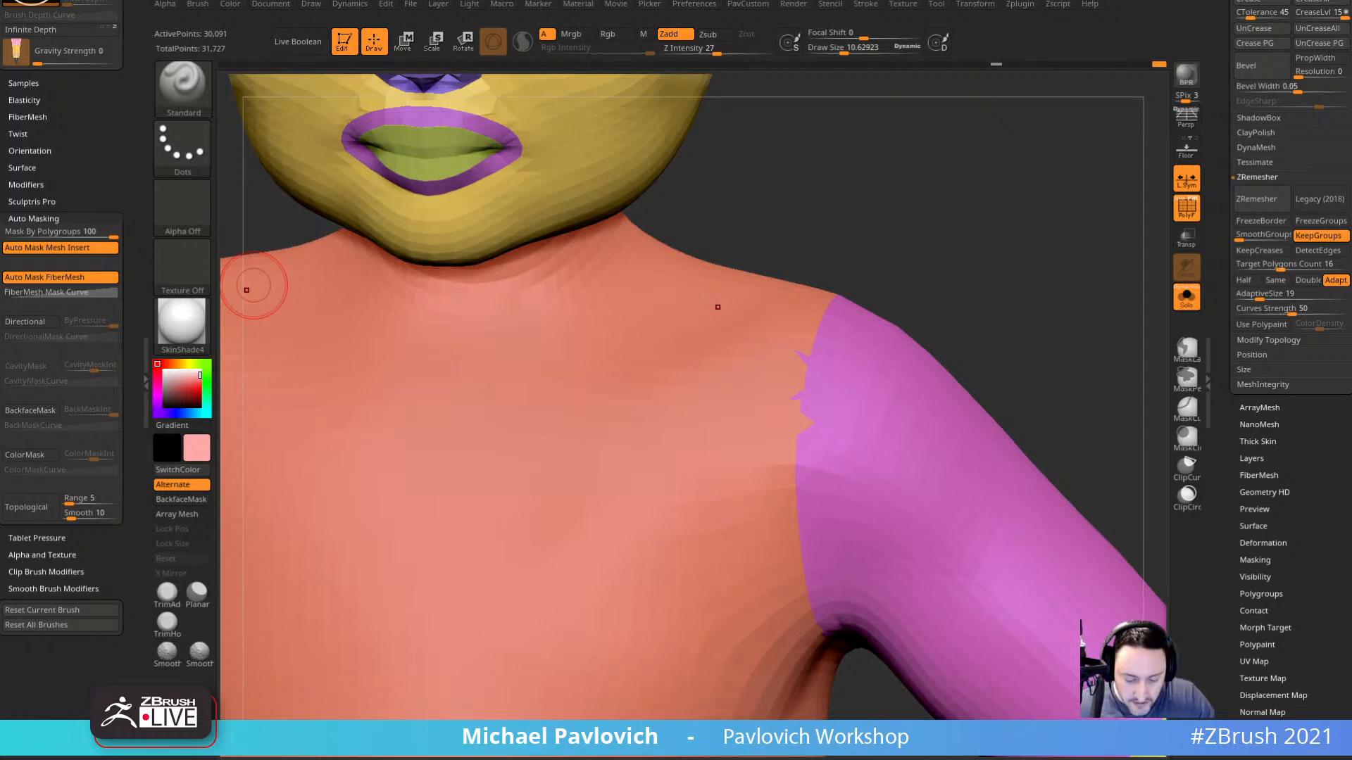
left_click_drag(960, 274, 936, 157, "shift")
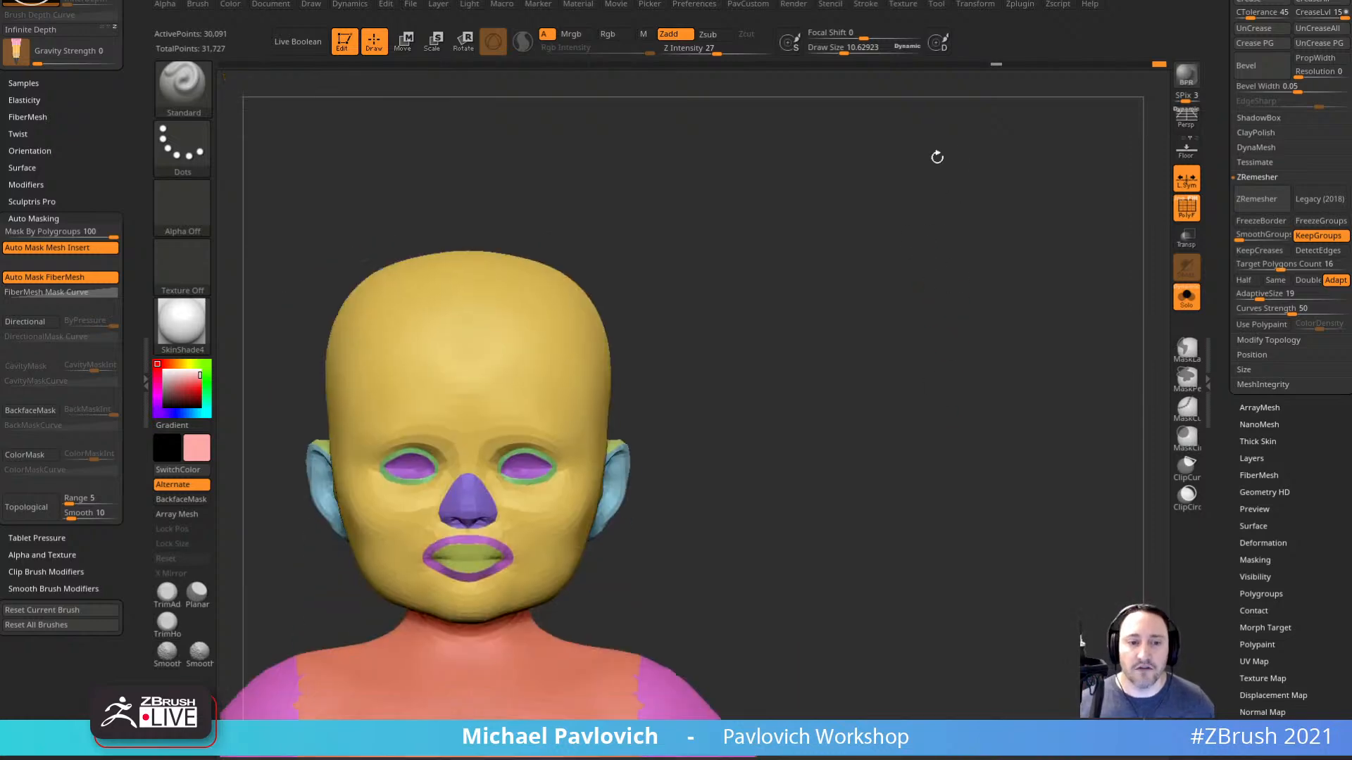
left_click_drag(804, 552, 834, 406, "alt")
key("s")
left_click_drag(923, 534, 943, 209, "alt")
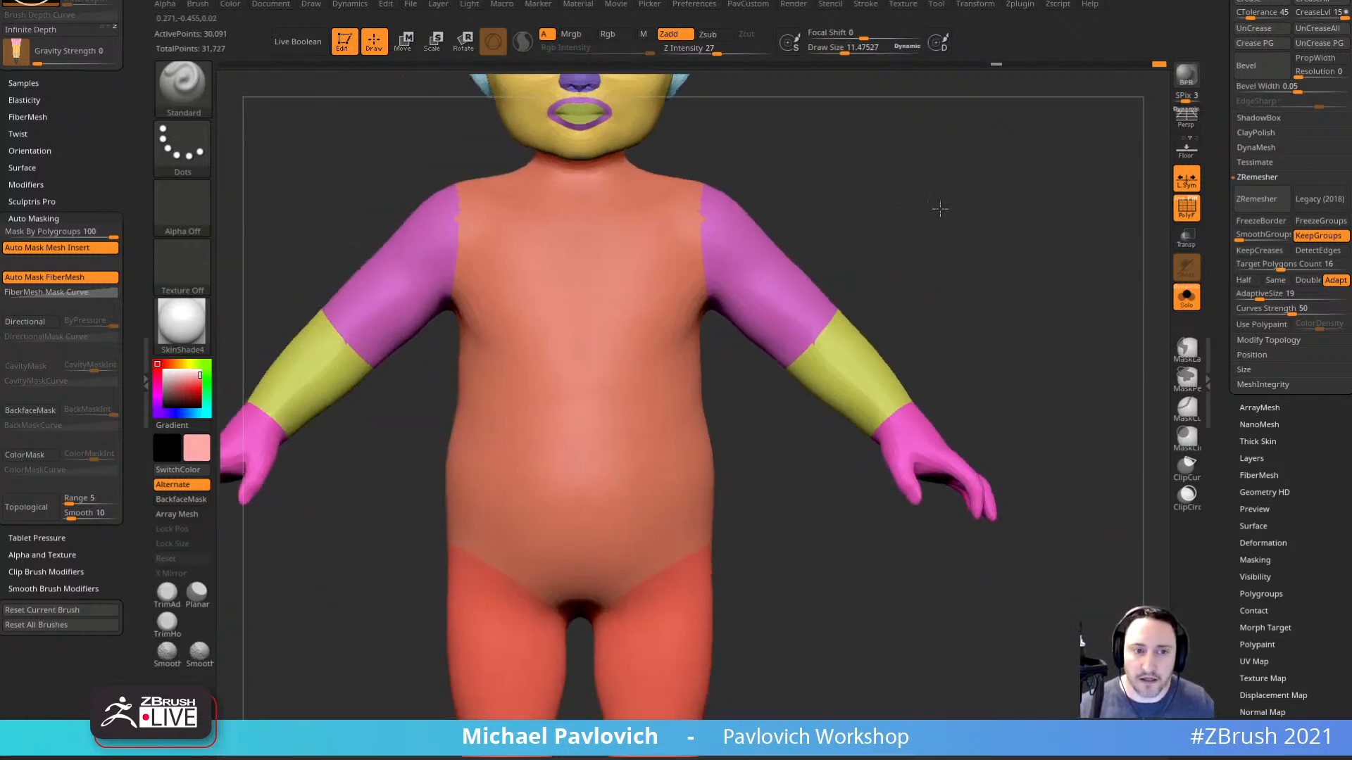
mouse_move(1077, 482)
left_mouse_down("alt")
mouse_move(1052, 300)
mouse_move(1026, 321)
mouse_move(1039, 394)
left_mouse_up("alt")
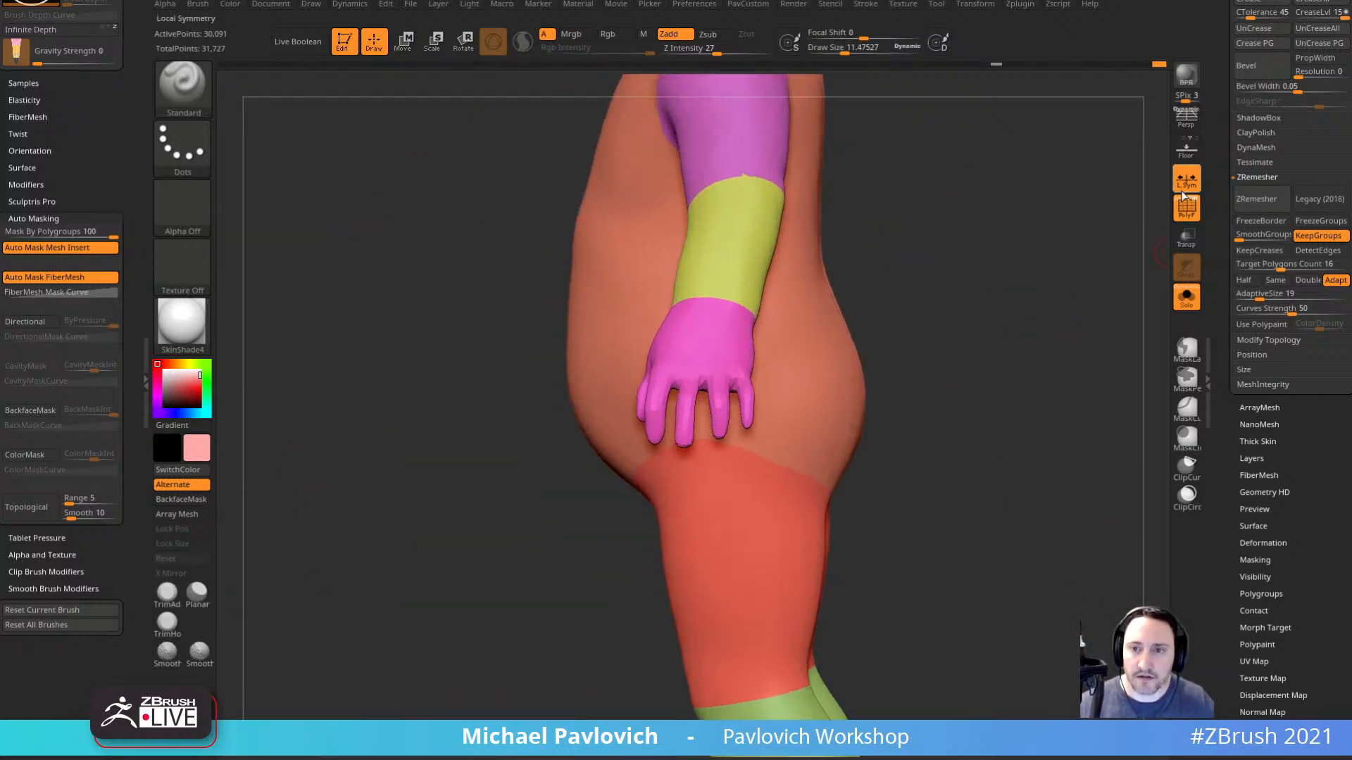
left_click(1180, 200)
mouse_move(1045, 297)
left_mouse_down("shift")
mouse_move(1080, 281)
mouse_move(1032, 395)
mouse_move(1044, 289)
mouse_move(1002, 323)
mouse_move(1025, 421)
left_mouse_up("shift")
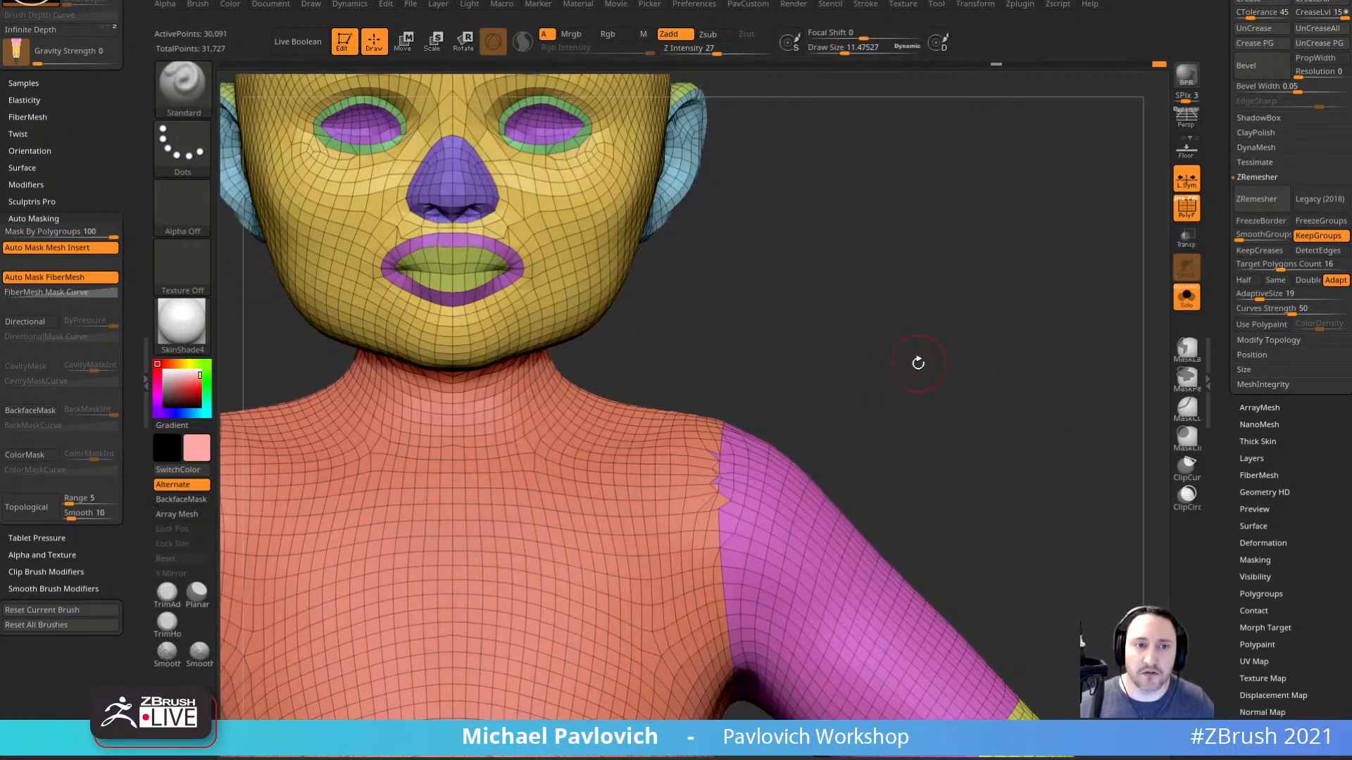
Reduce the draw size to about 6 and smooth the polygroup border between jaw and neck with Smooth Groups.
key("s")
mouse_move(917, 364)
left_mouse_down()
mouse_move(786, 378)
mouse_move(849, 371)
left_mouse_up()
left_click_drag(1035, 302, 1086, 514, "alt")
left_click_drag(693, 515, 755, 470, "shift")
left_click_drag(1066, 394, 1085, 385)
left_click_drag(1084, 386, 1058, 313, "alt")
mouse_move(701, 451)
left_mouse_down("shift")
mouse_move(598, 500)
mouse_move(621, 506)
left_mouse_up("shift")
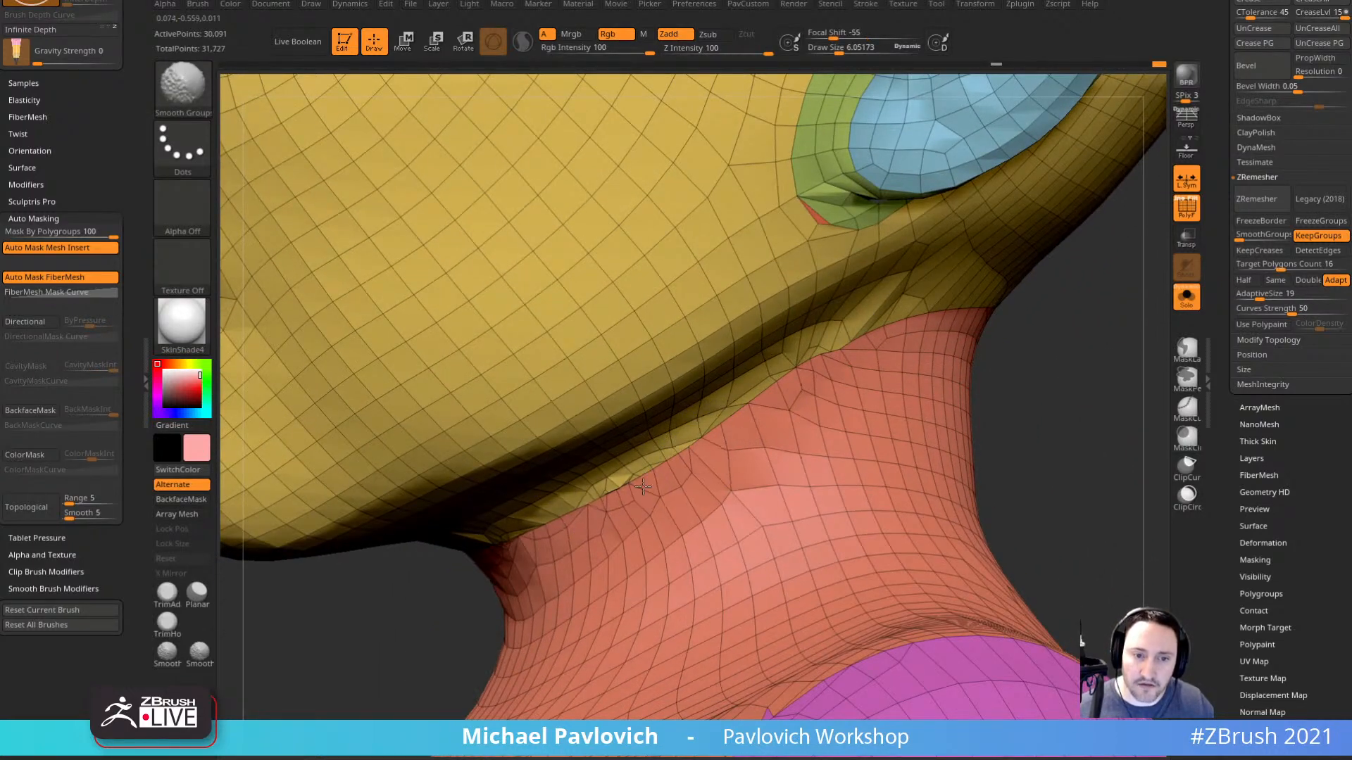
Continue smoothing the neck's polygroup border from under the chin back toward the ear with Smooth Groups.
left_click_drag(1077, 393, 1120, 363, "alt")
left_click_drag(511, 549, 456, 550, "shift")
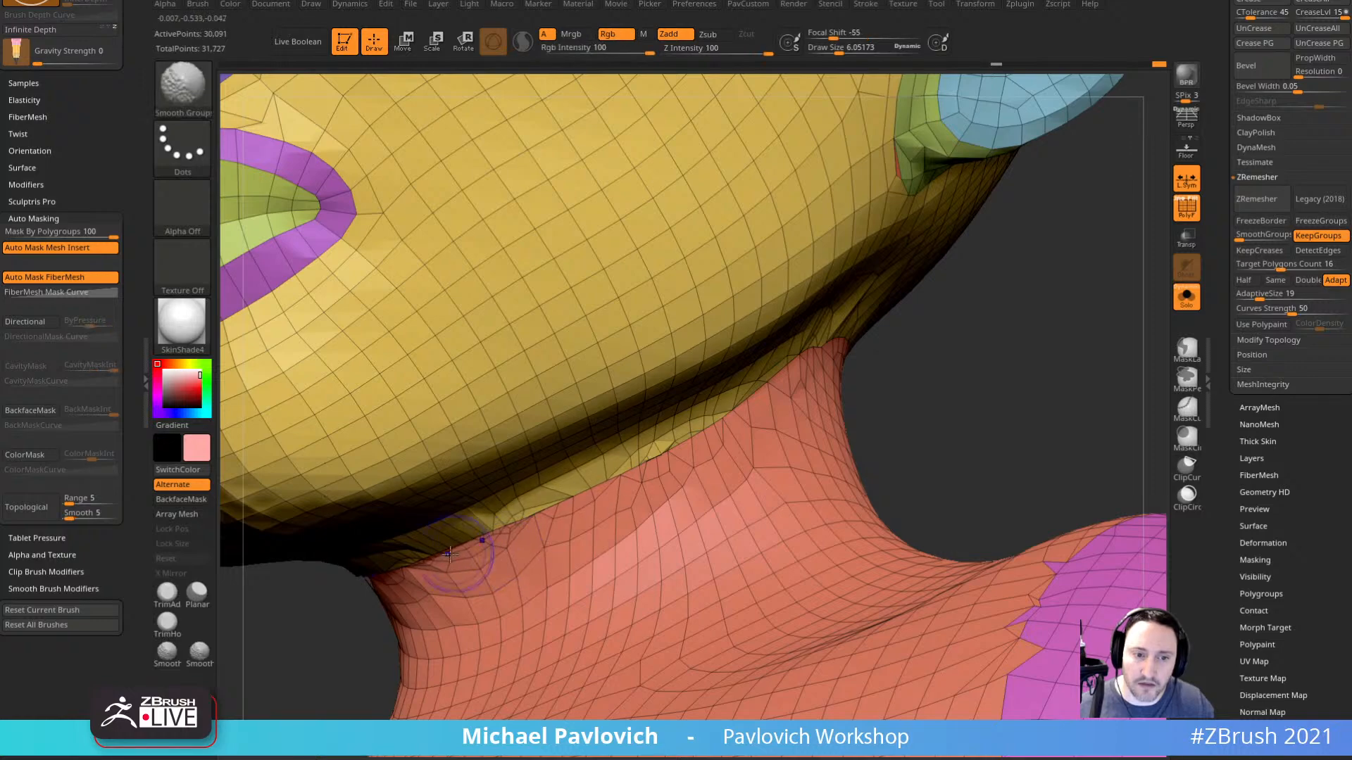
left_click_drag(565, 498, 491, 533, "shift")
mouse_move(1050, 384)
left_mouse_down()
mouse_move(1071, 305)
mouse_move(1116, 308)
mouse_move(1011, 339)
left_mouse_up()
left_click_drag(736, 426, 676, 454, "shift")
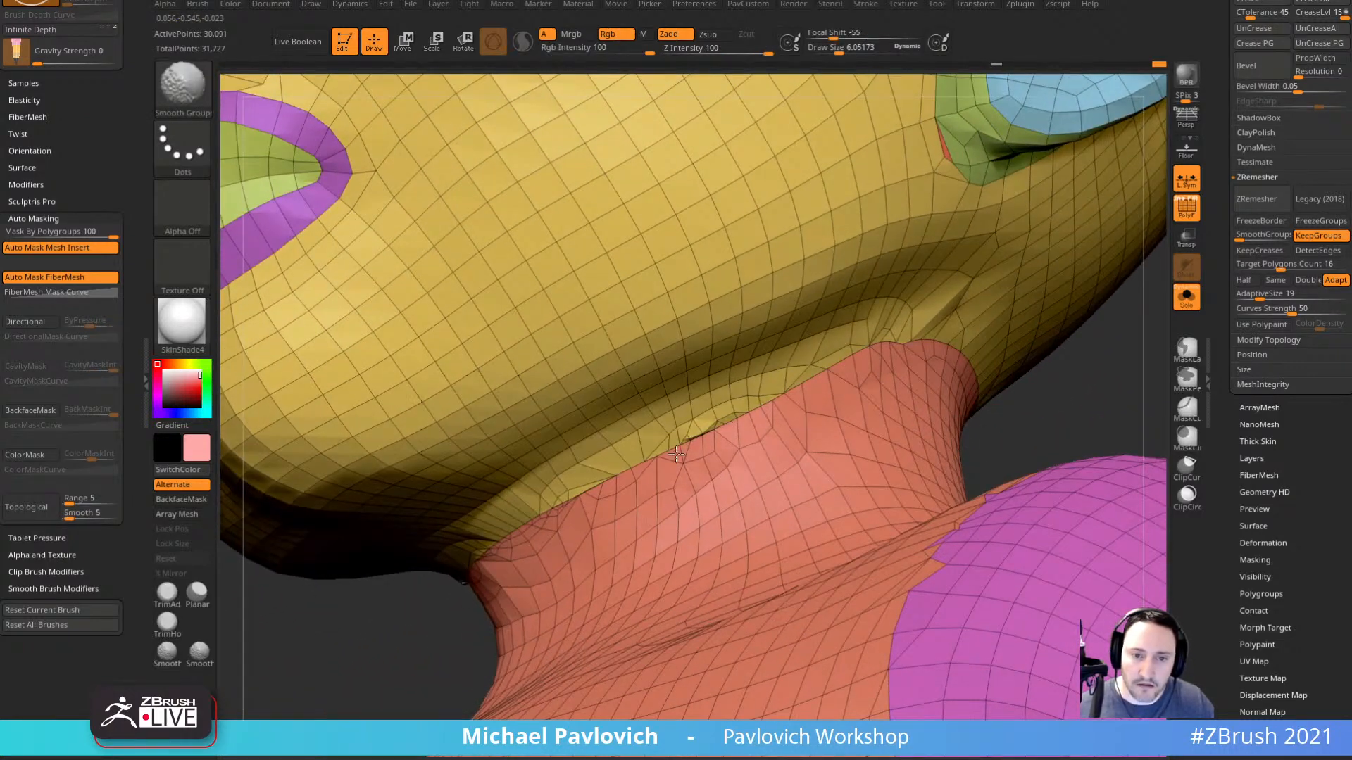
mouse_move(1119, 374)
left_mouse_down()
mouse_move(1125, 402)
mouse_move(1150, 344)
mouse_move(1128, 395)
left_mouse_up()
key("shift")
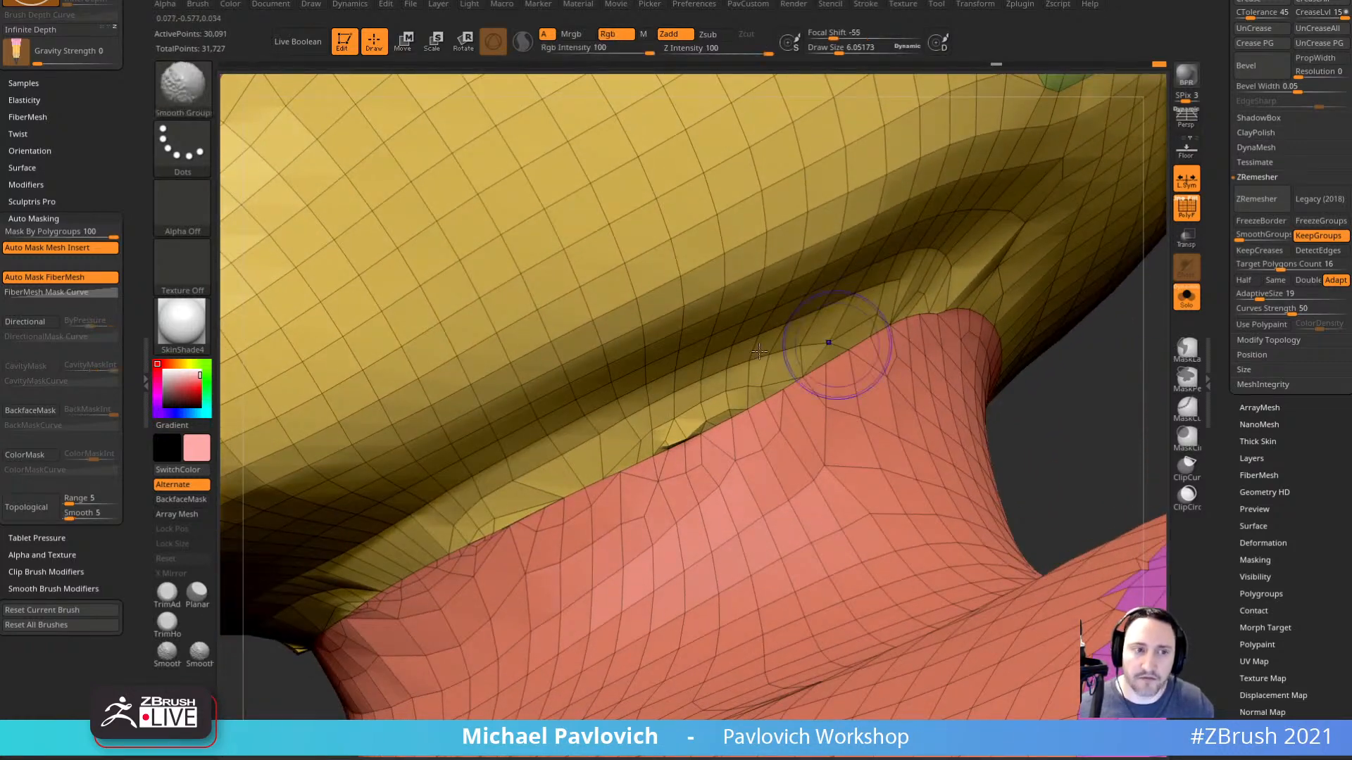
Change the smoothing brush to the regular Smooth and relax the mesh along the crease between jaw and neck.
left_click(210, 112)
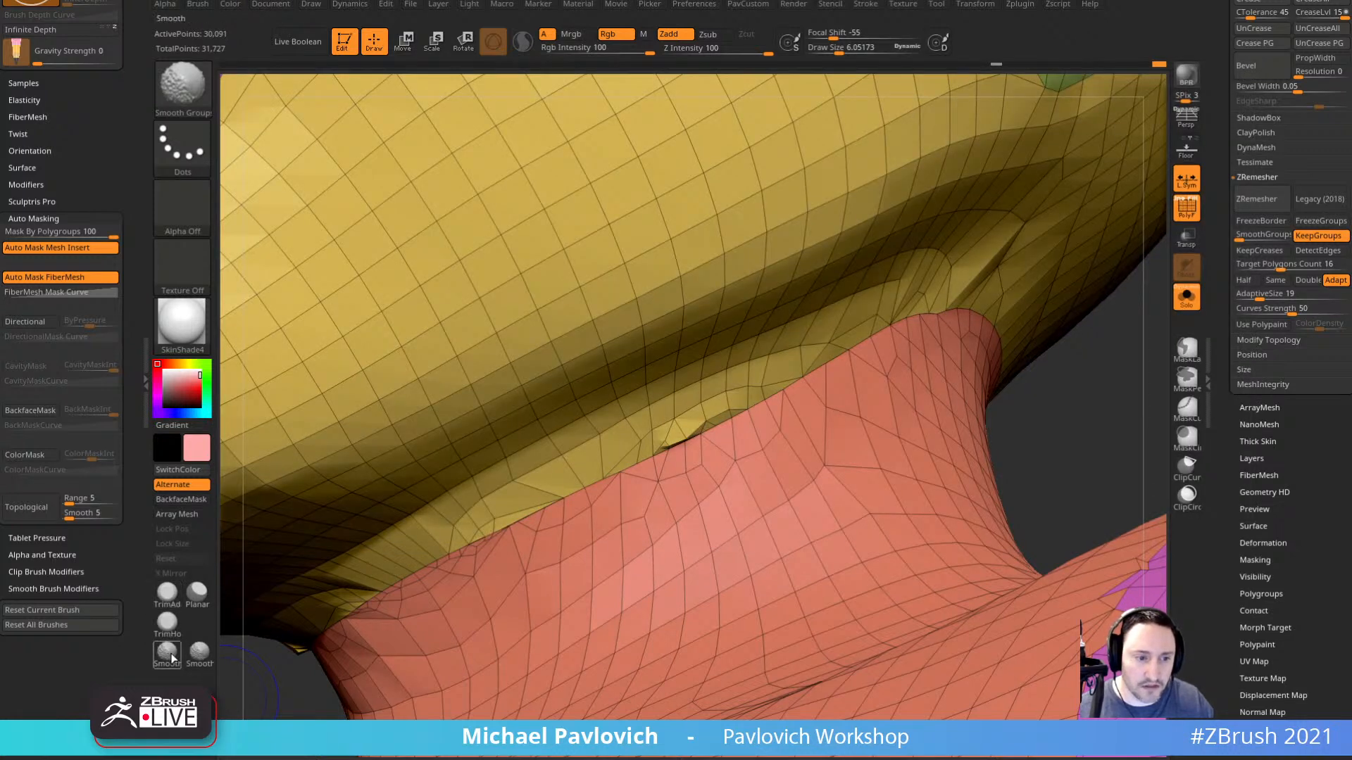
left_click(167, 653)
mouse_move(528, 541)
left_mouse_down()
mouse_move(694, 447)
mouse_move(671, 459)
left_mouse_up()
left_click_drag(1049, 417, 1020, 444)
left_click_drag(855, 394, 809, 413, "shift")
mouse_move(1014, 444)
left_mouse_down("alt")
mouse_move(1002, 399)
mouse_move(961, 448)
mouse_move(1021, 457)
mouse_move(959, 509)
mouse_move(951, 542)
left_mouse_up("alt")
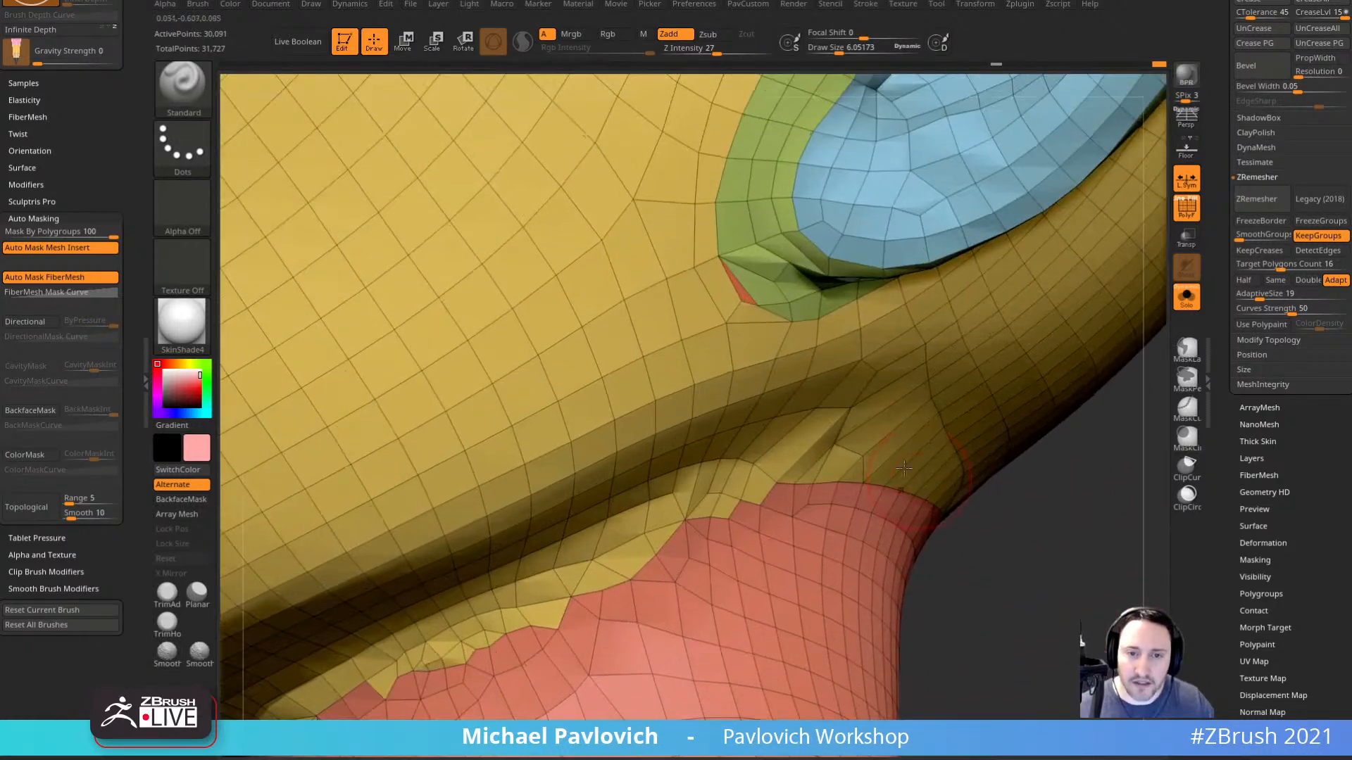
Use the ZModeler brush to merge the stray red face below the earlobe into the green ear polygroup.
key("b")
key("z")
key("m")
left_click(753, 316)
key("ctrl+z")
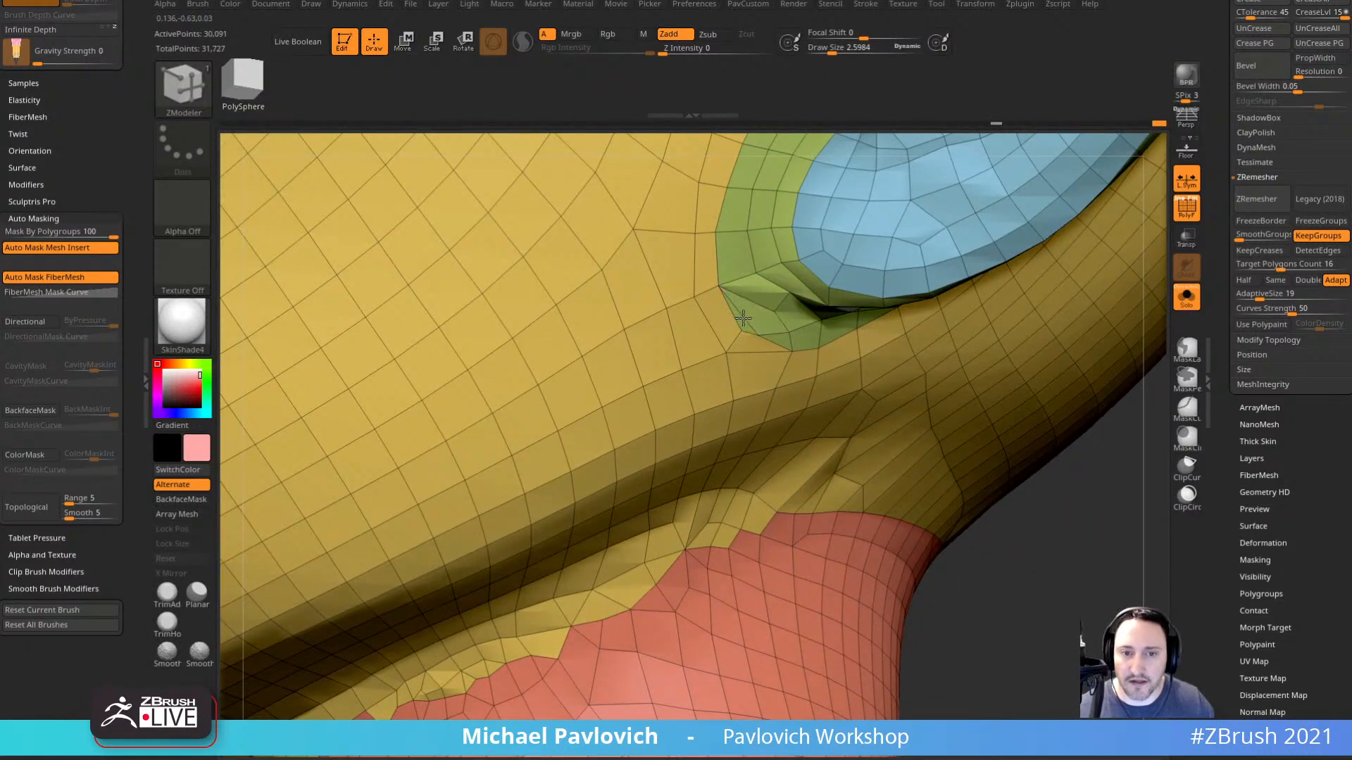
left_click_drag(1063, 530, 927, 378)
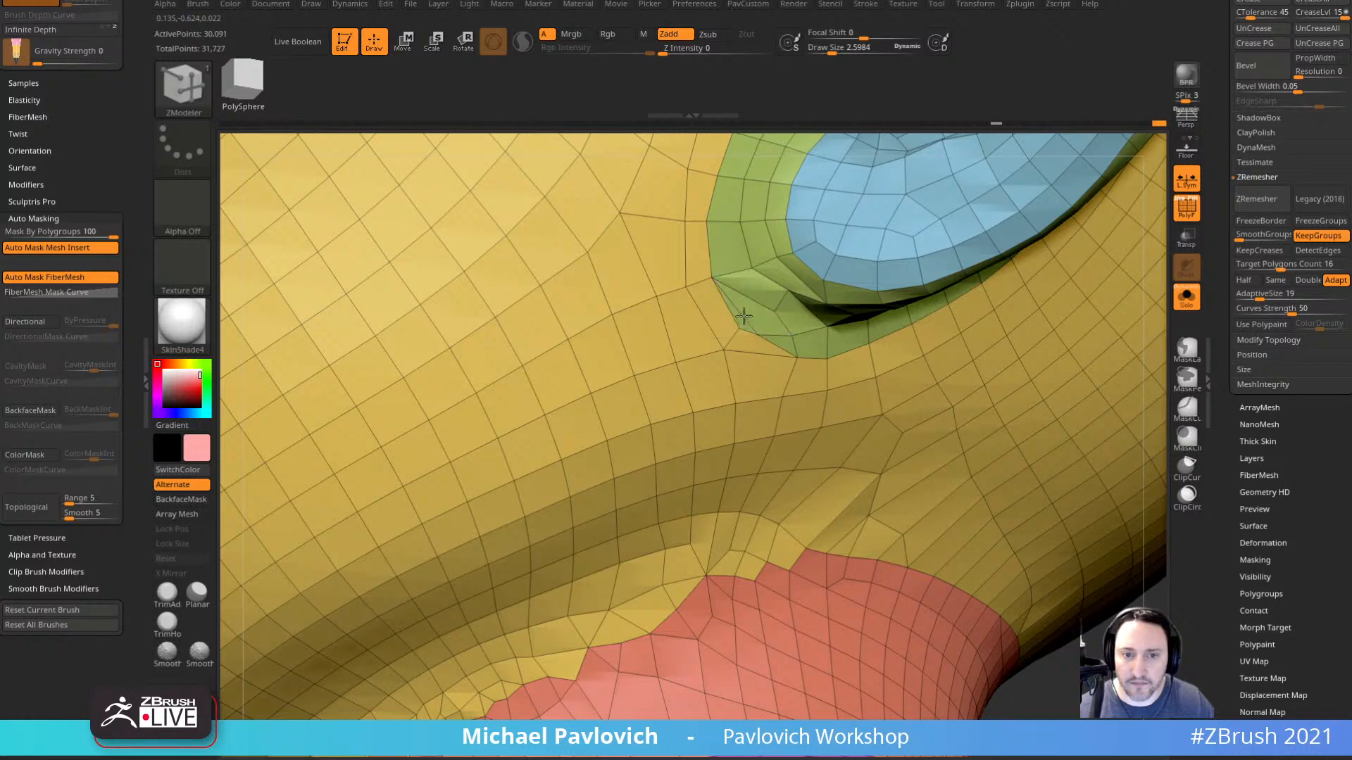
left_click(784, 342)
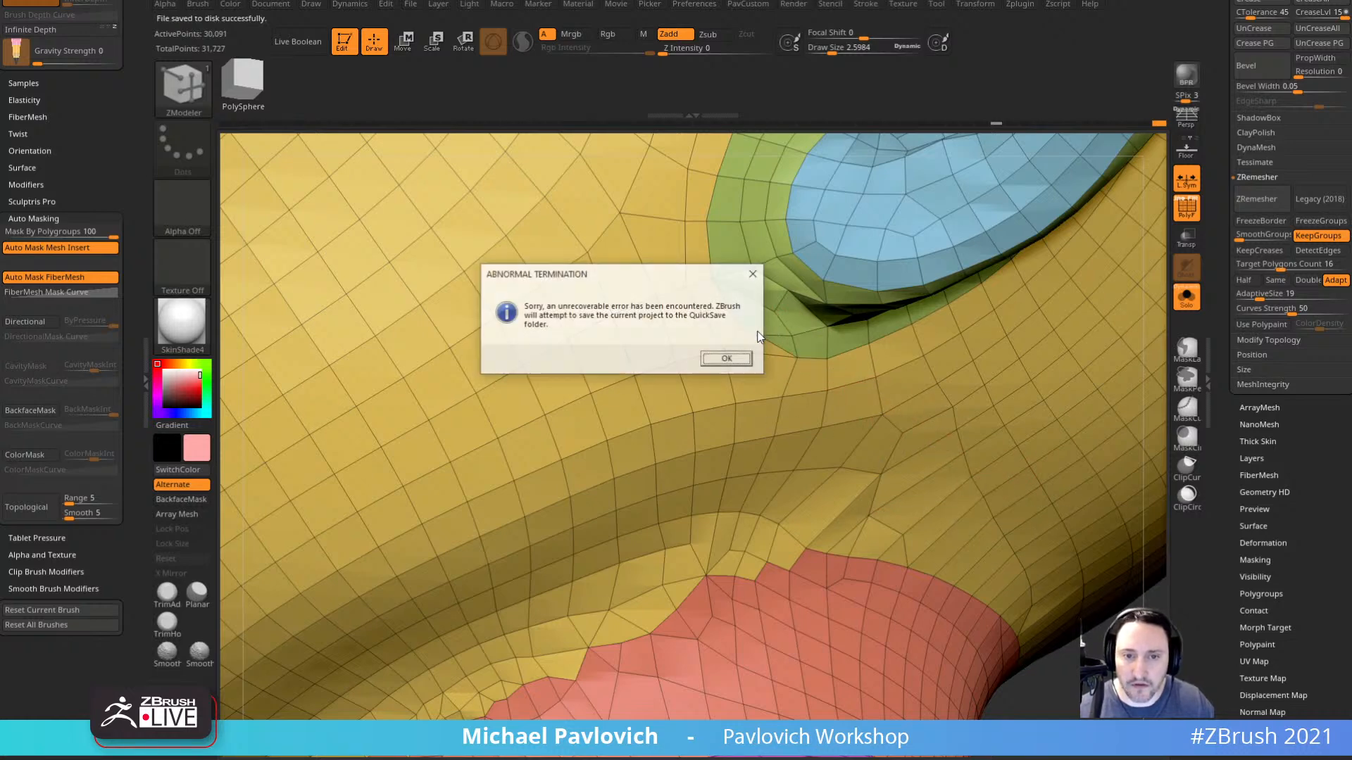
Acknowledge the crash messages, relaunch ZBrush, and load the recovered tool file from the QuickSave folder.
left_click(736, 362)
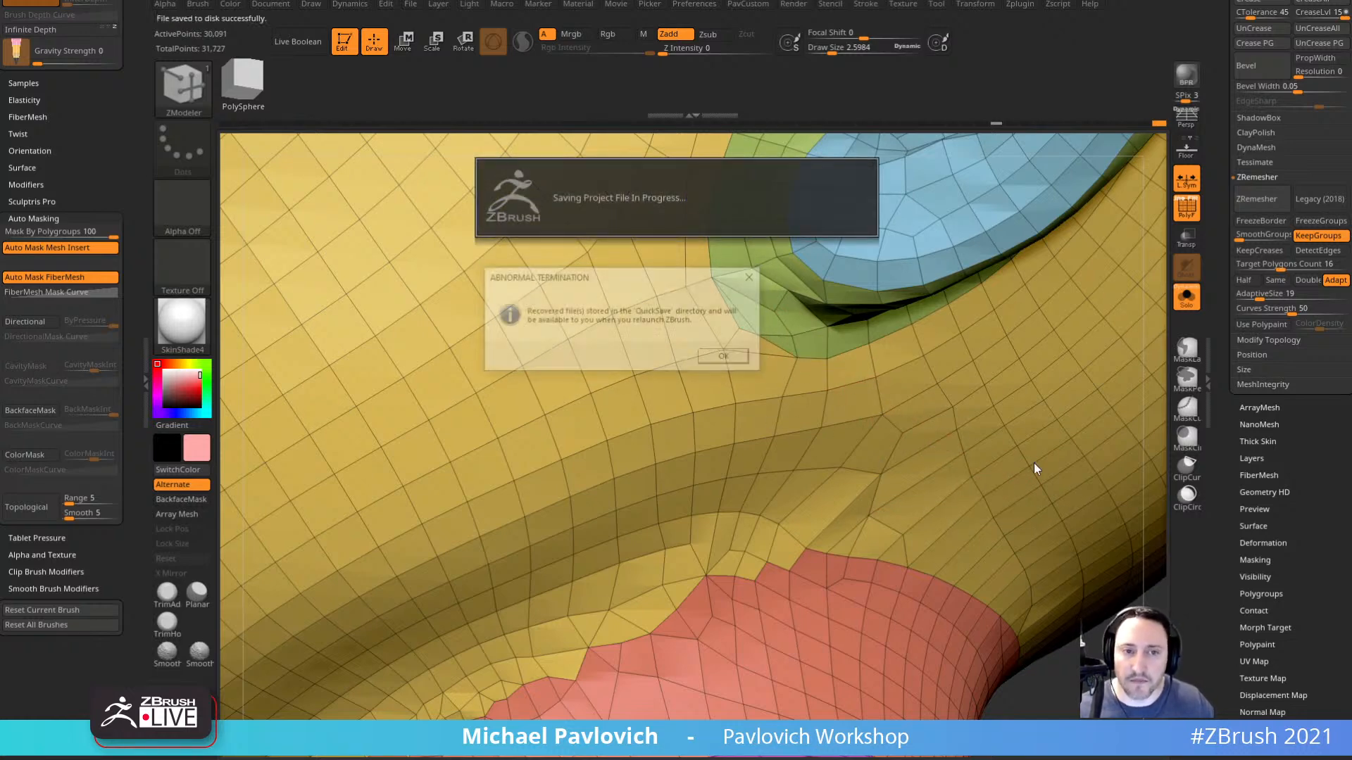
left_click(733, 358)
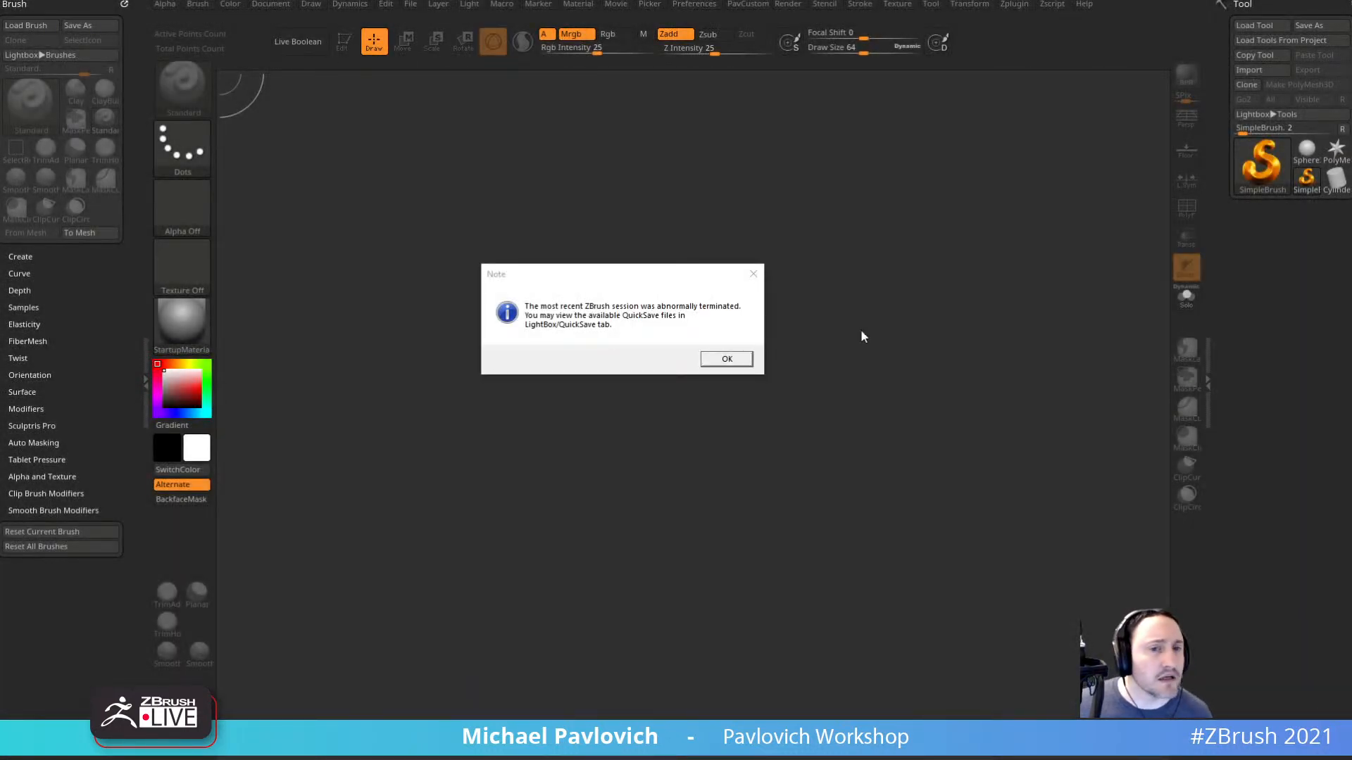
left_click(727, 360)
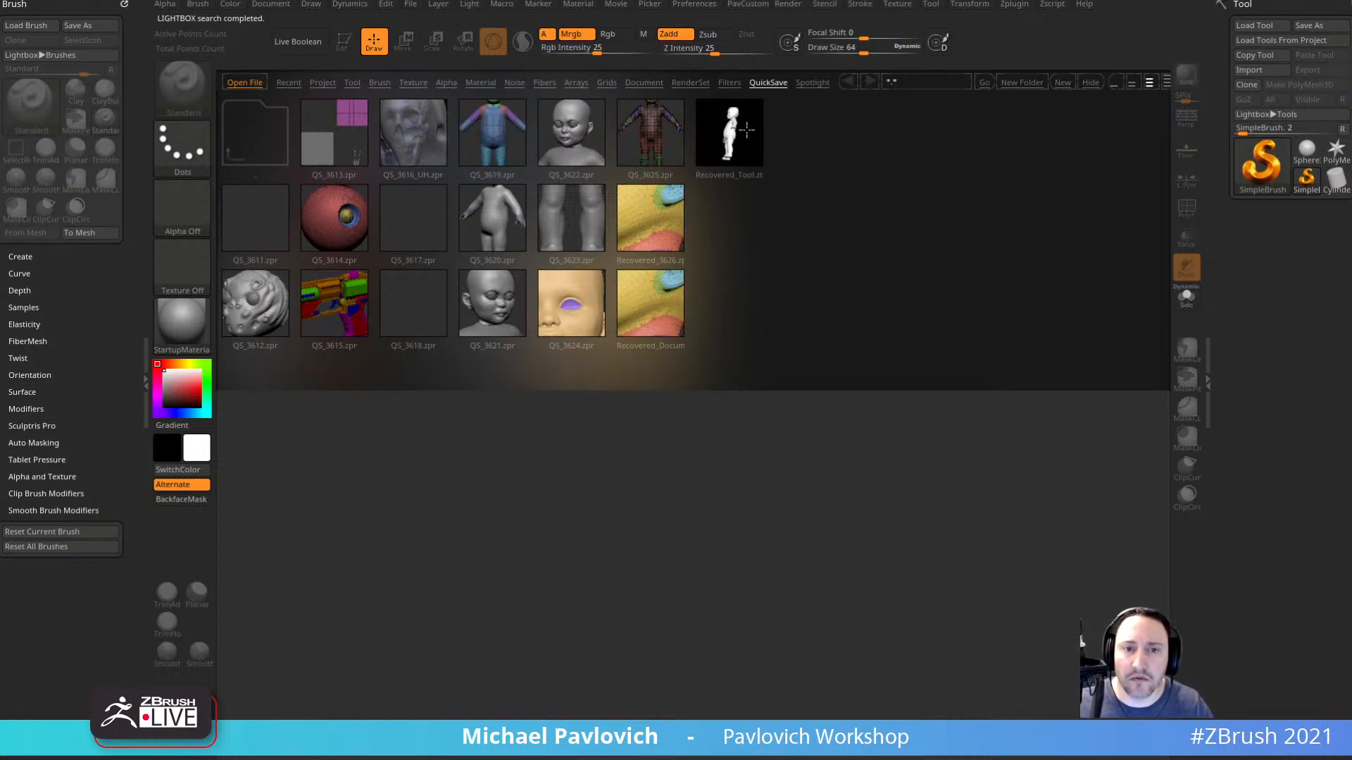
left_click(744, 131)
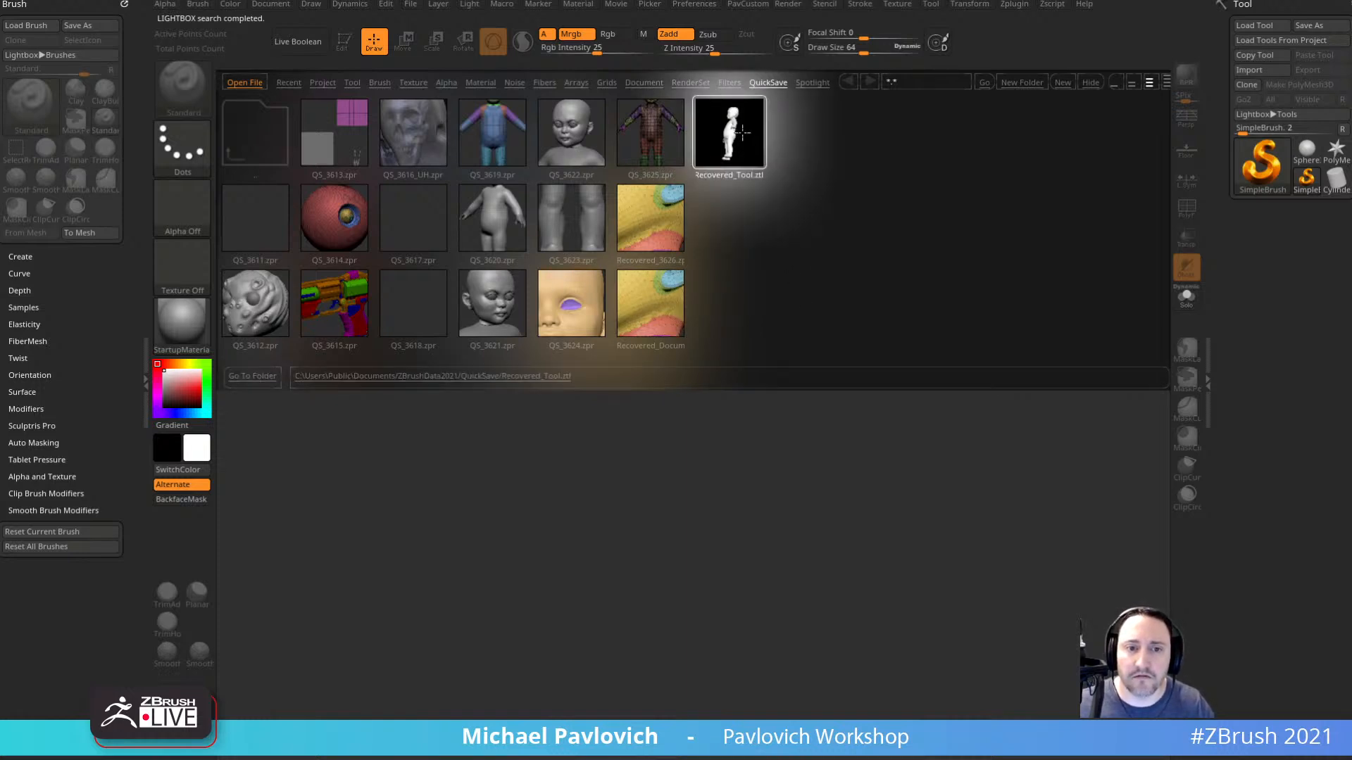
double_click(742, 132)
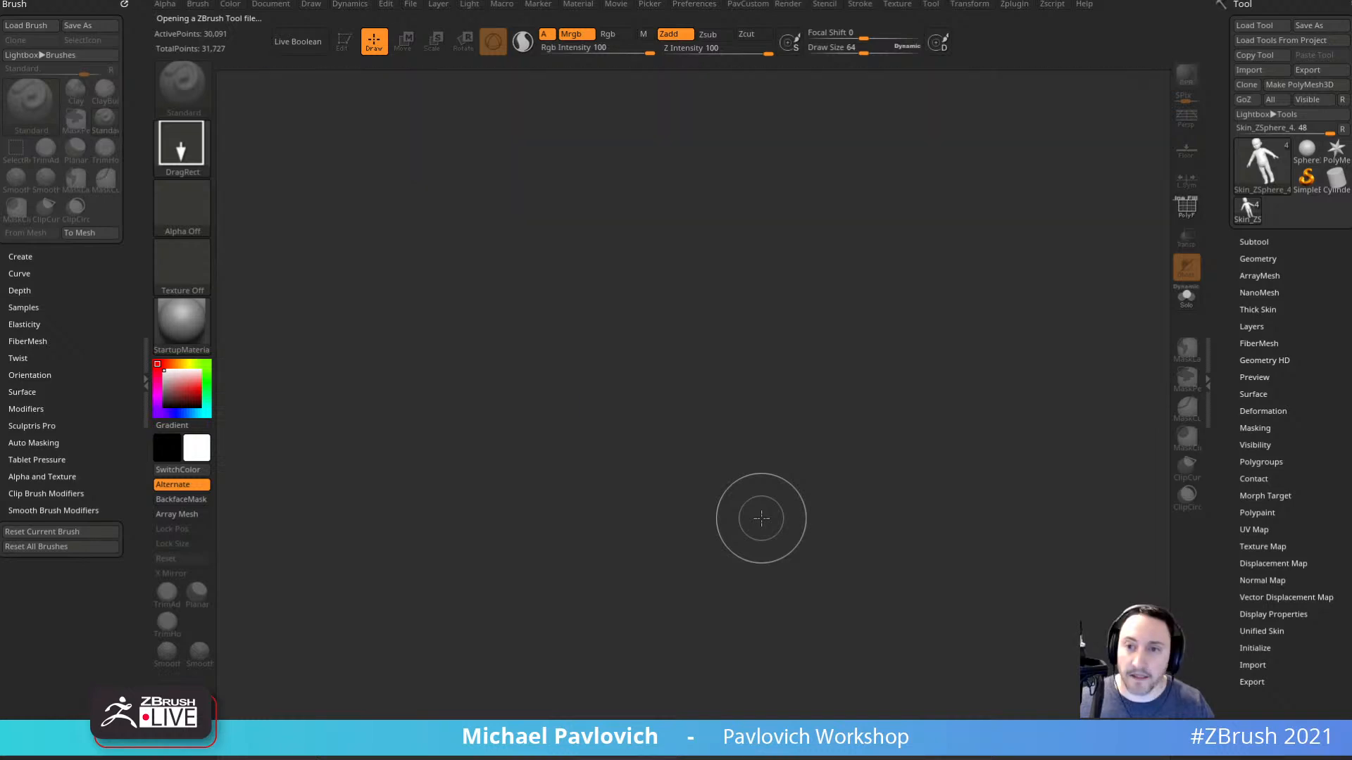
Put the recovered figure in edit mode with polygroup colours and wireframe shown, and set the draw size to about 11.5.
left_click(344, 42)
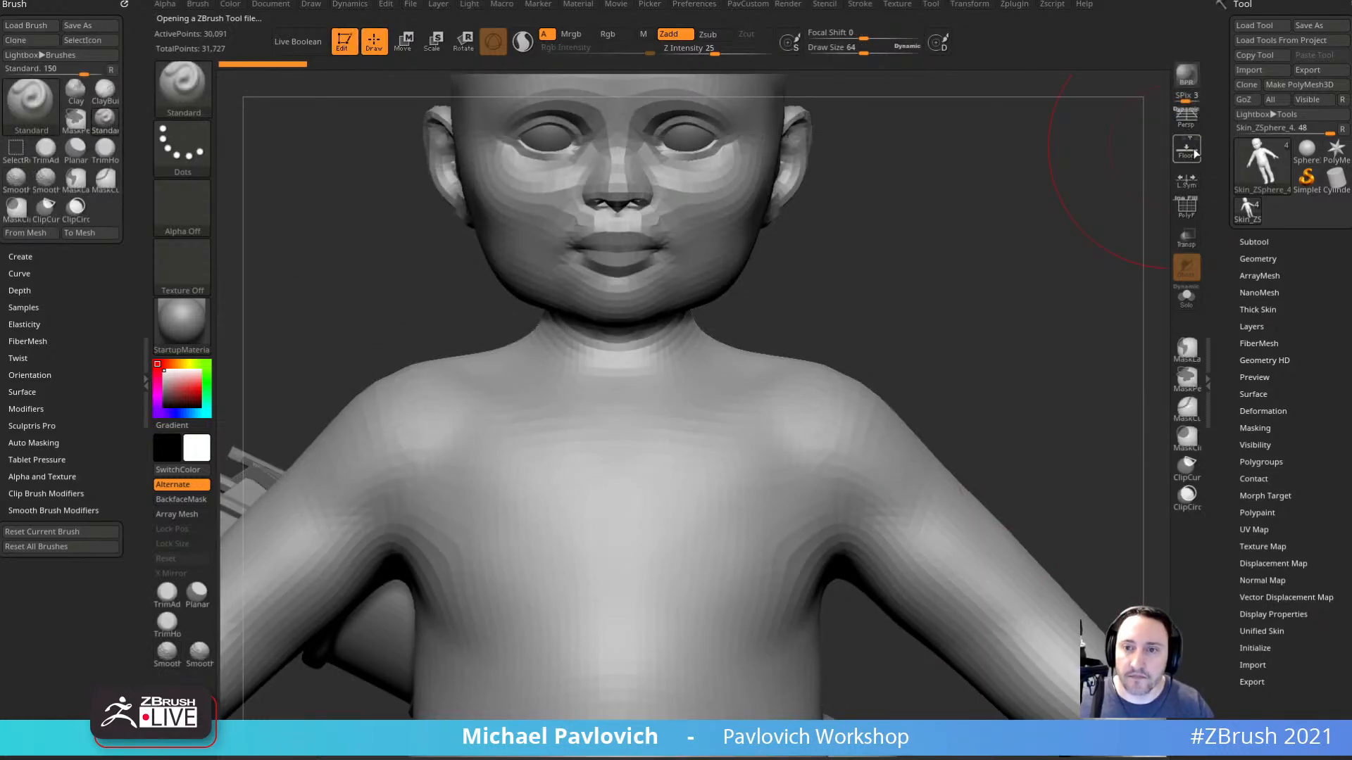
left_click(1193, 214)
key("s")
mouse_move(975, 176)
left_mouse_down()
mouse_move(953, 175)
mouse_move(958, 271)
mouse_move(831, 140)
left_mouse_up()
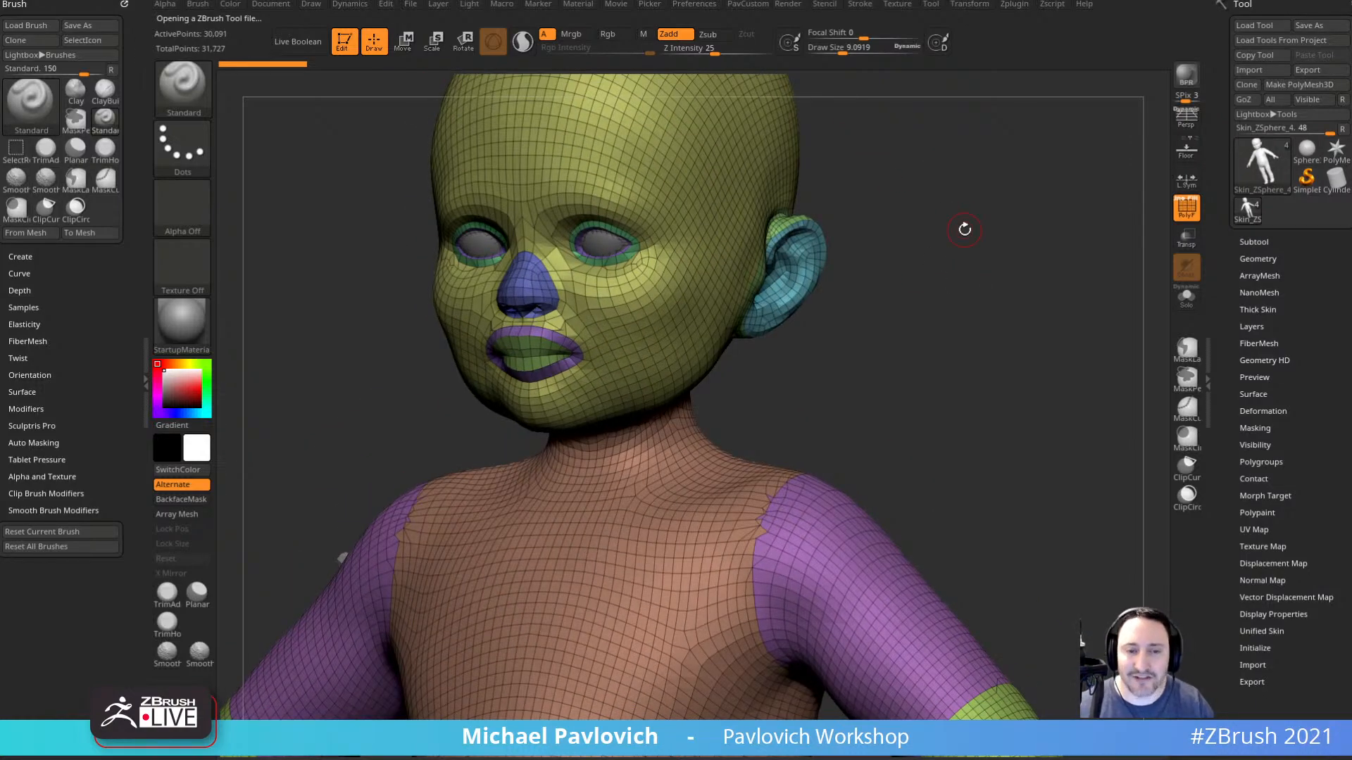
left_click(914, 347, "shift")
key("s")
mouse_move(915, 345)
left_mouse_down()
mouse_move(927, 344)
mouse_move(857, 362)
mouse_move(930, 370)
mouse_move(935, 343)
left_mouse_up()
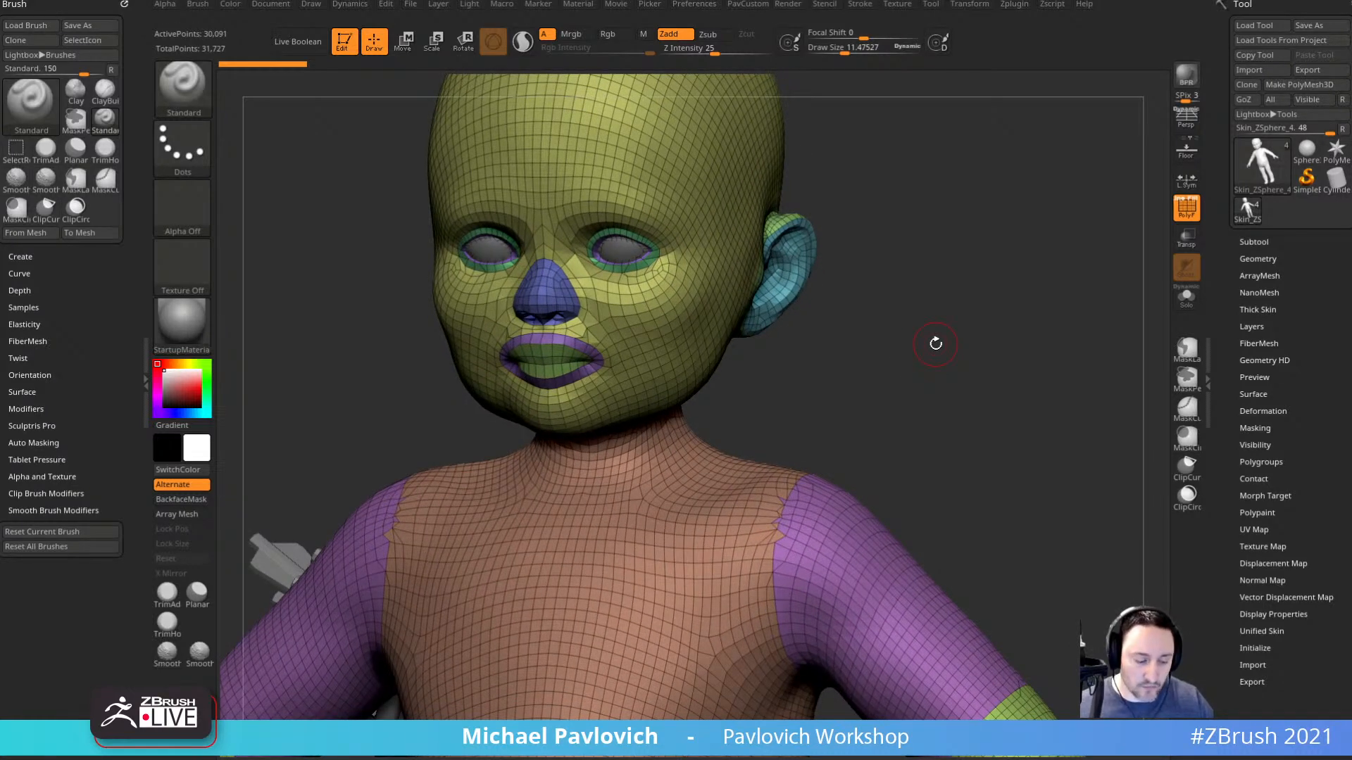
Load the recovered 3626 project from the QuickSave folder without saving changes to the current one.
key("comma")
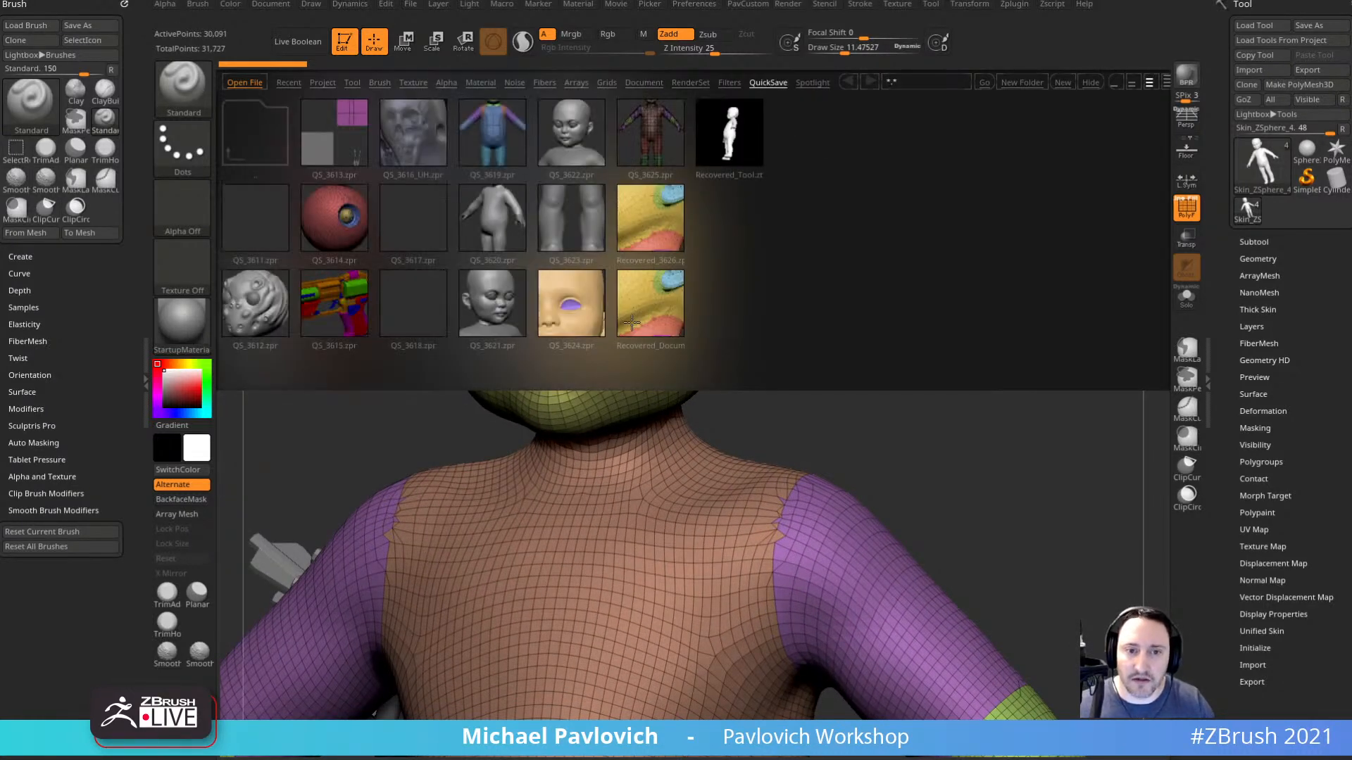
double_click(637, 243)
left_click(669, 358)
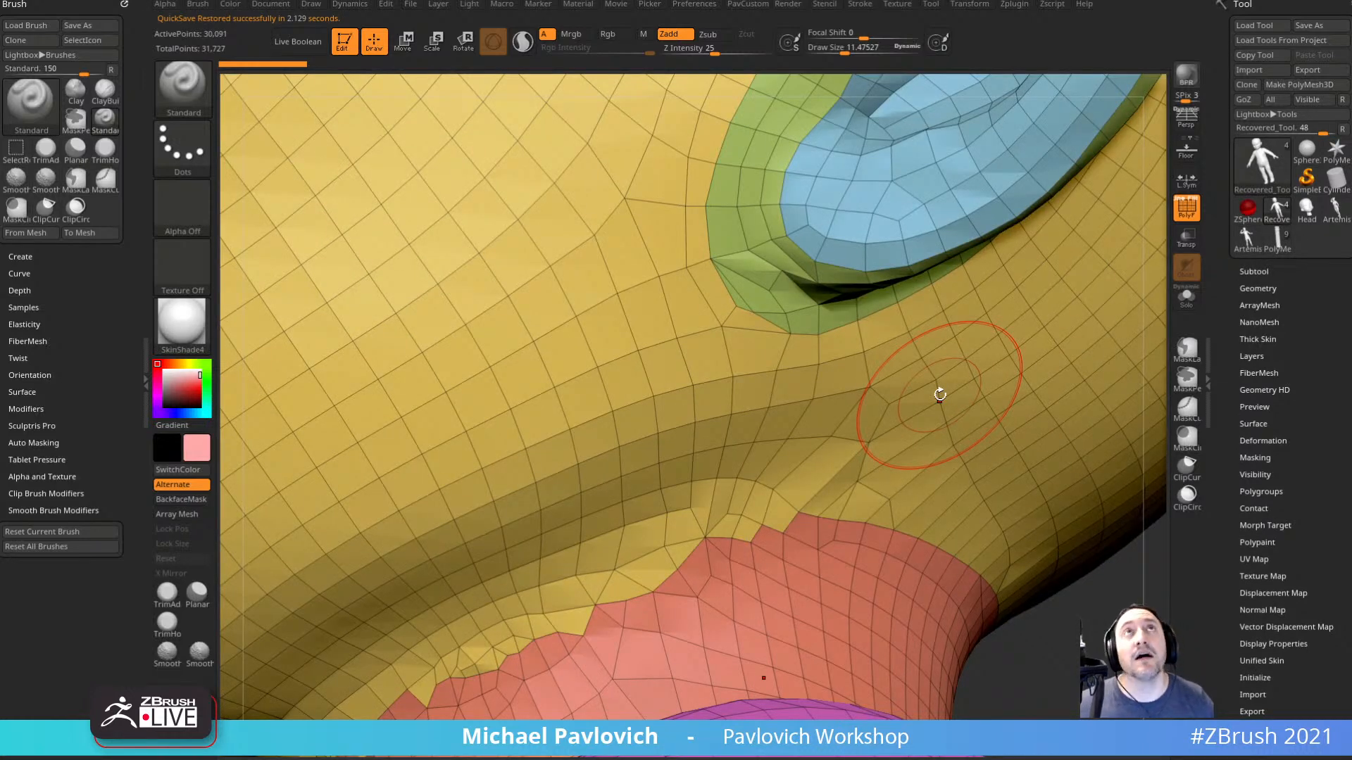
Load the QS_3625.zpr project from the QuickSave folder without saving, and frame the figure's head and shoulders.
key("comma")
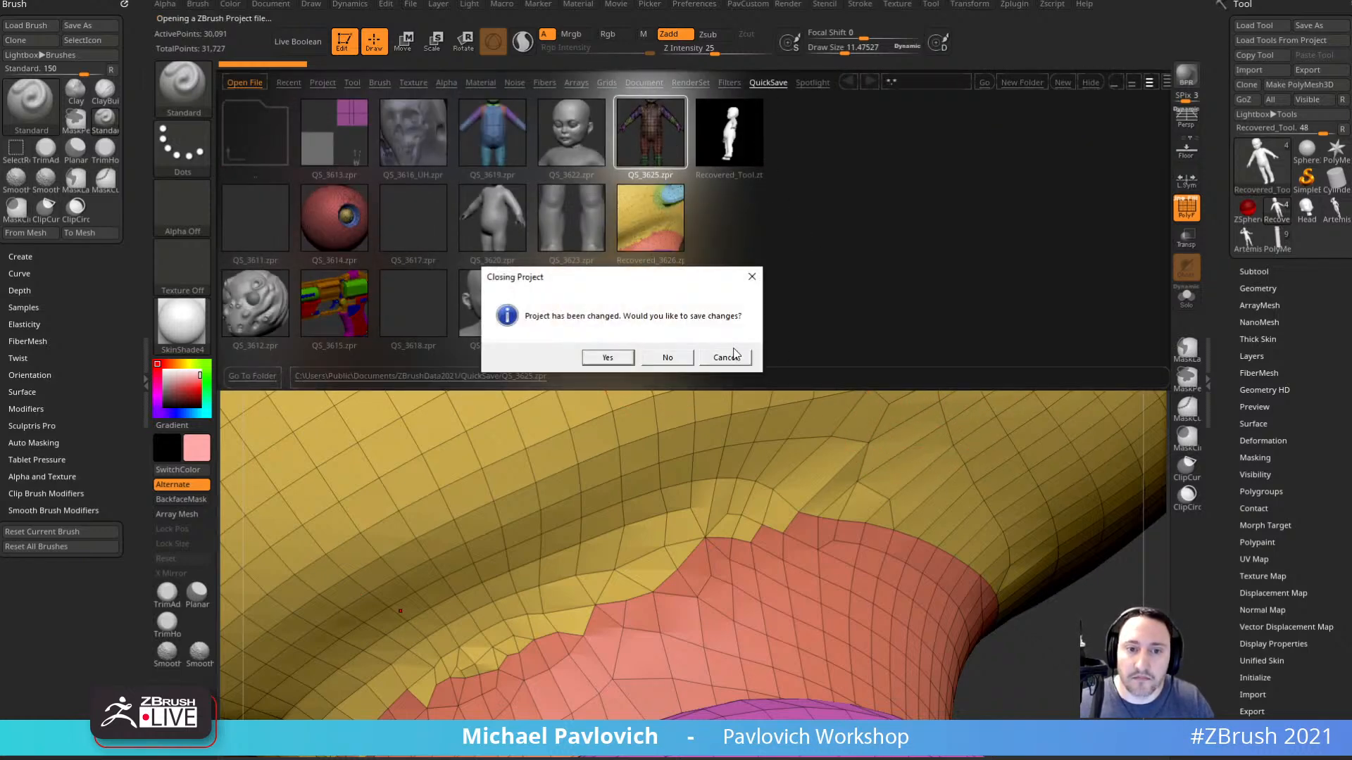
left_click(726, 357)
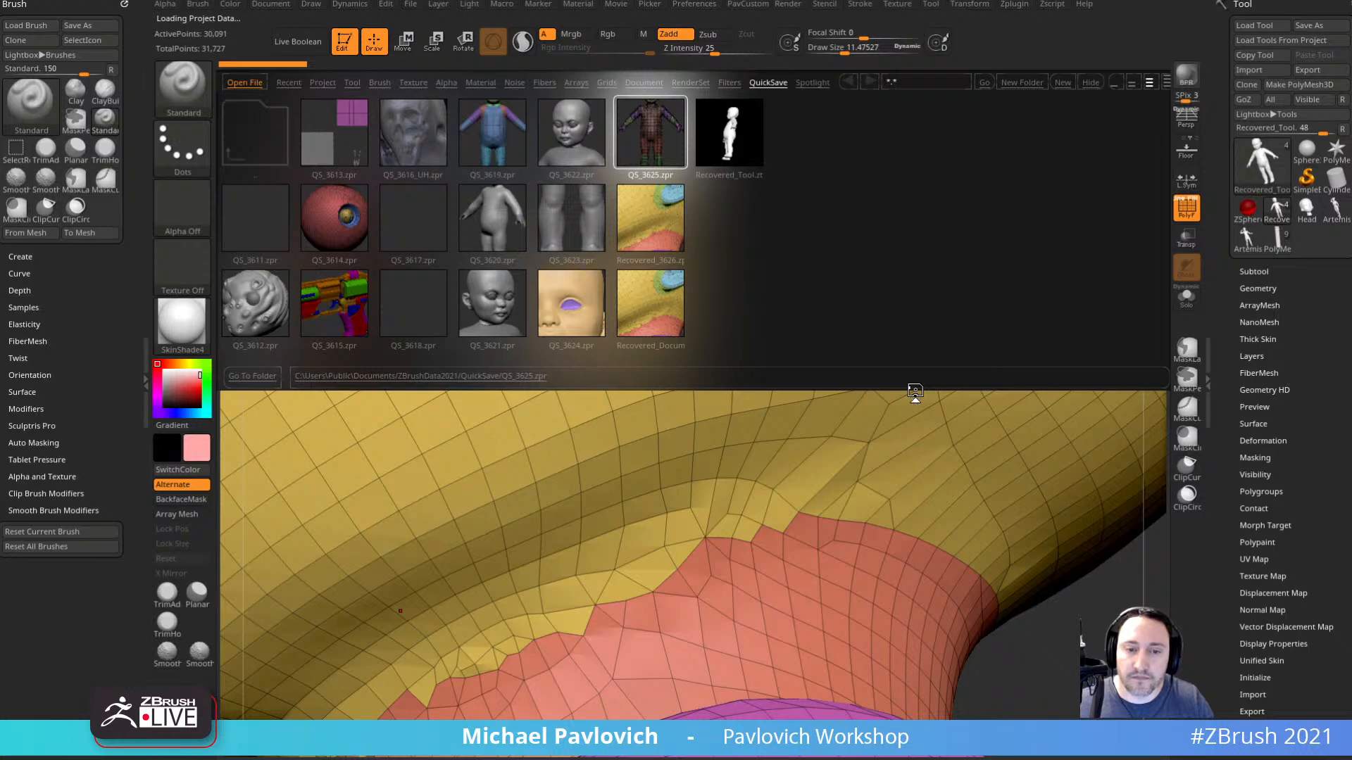
left_click_drag(1041, 457, 1014, 449)
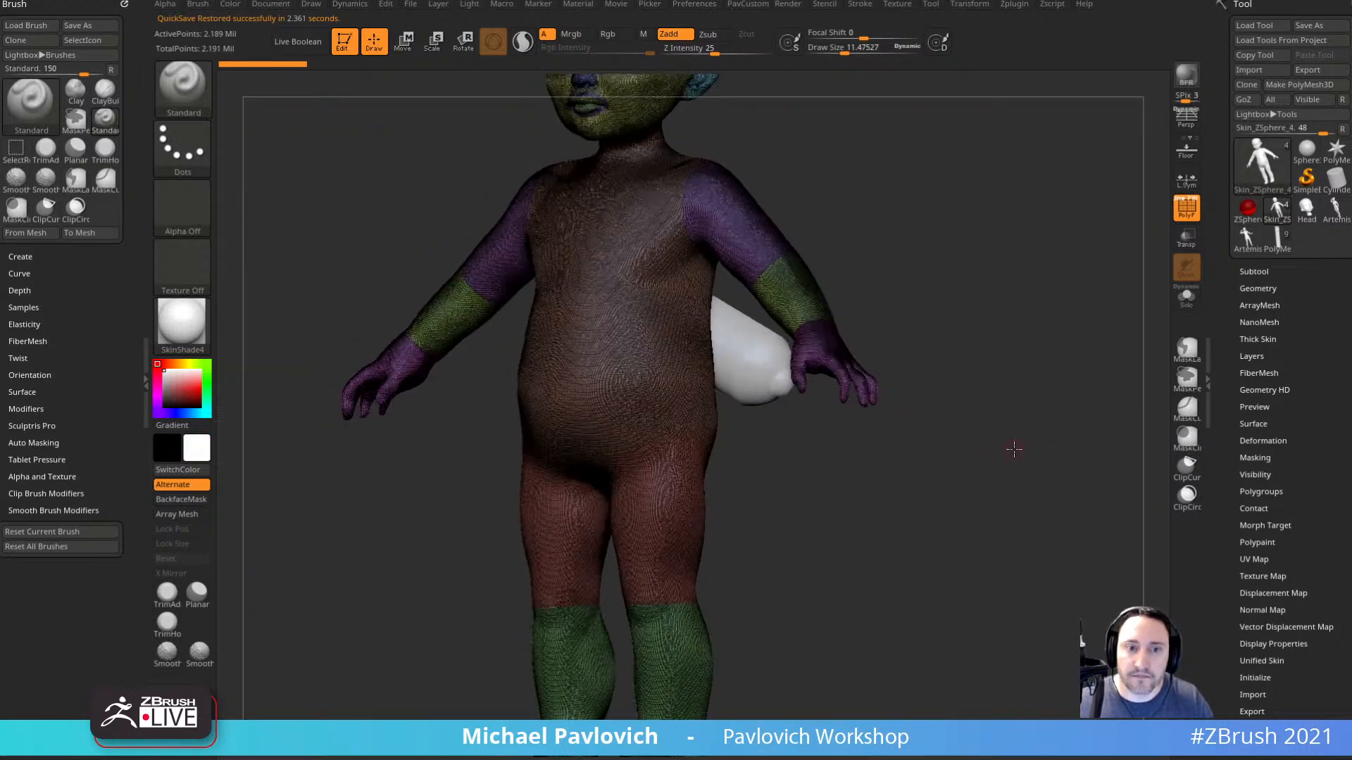
left_click_drag(1032, 289, 1049, 583, "alt")
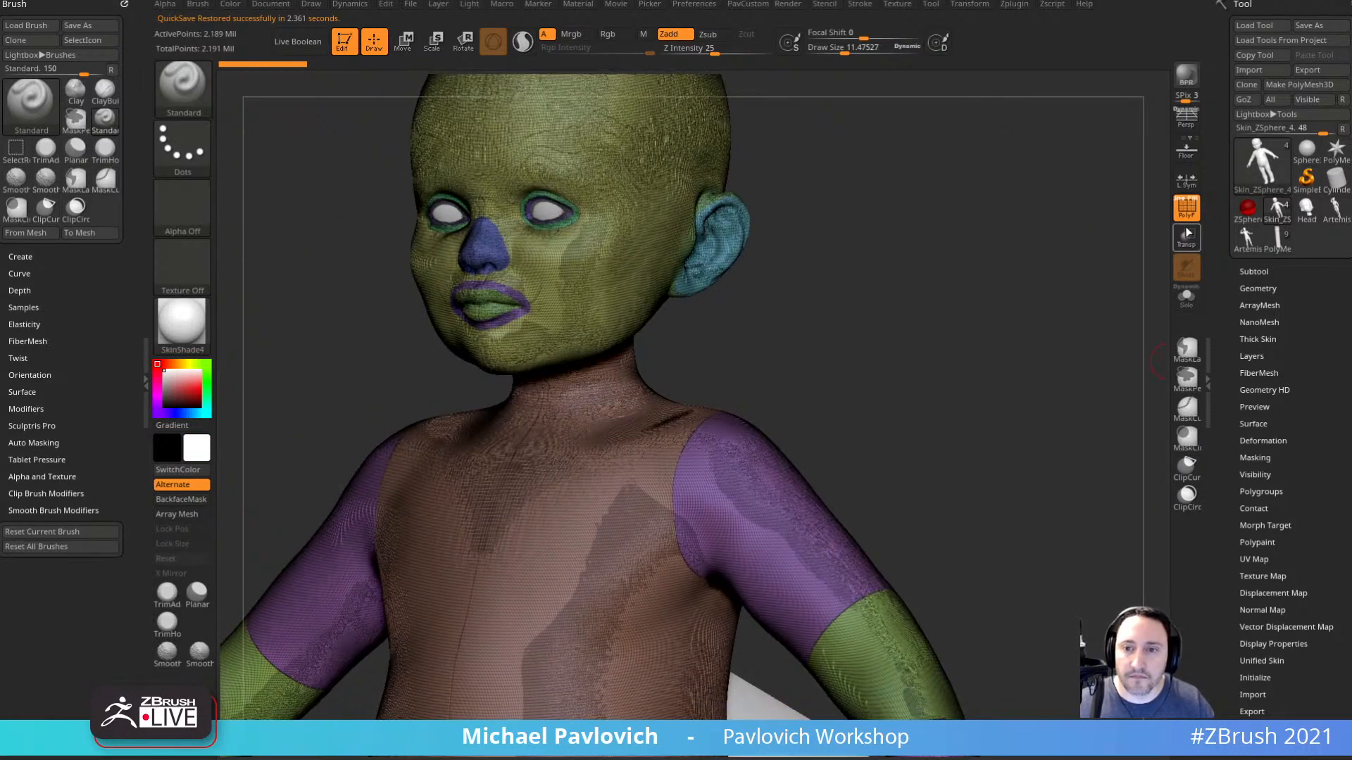
Switch the material to StartupMaterial, checking the surface without polygroup colours before showing them again.
left_click(1186, 208)
left_click_drag(1016, 275, 1042, 511, "shift")
left_click(176, 322)
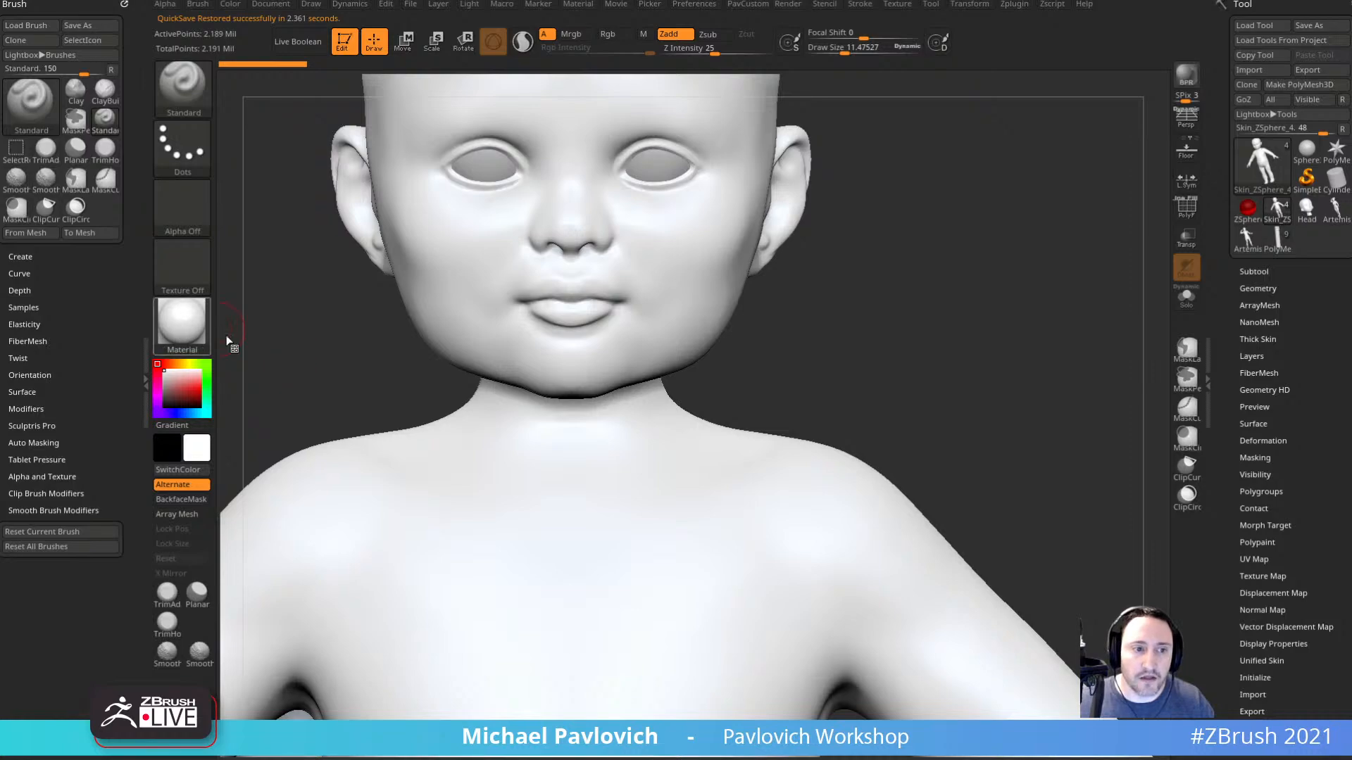
left_click(260, 345)
left_click_drag(1014, 286, 1013, 413)
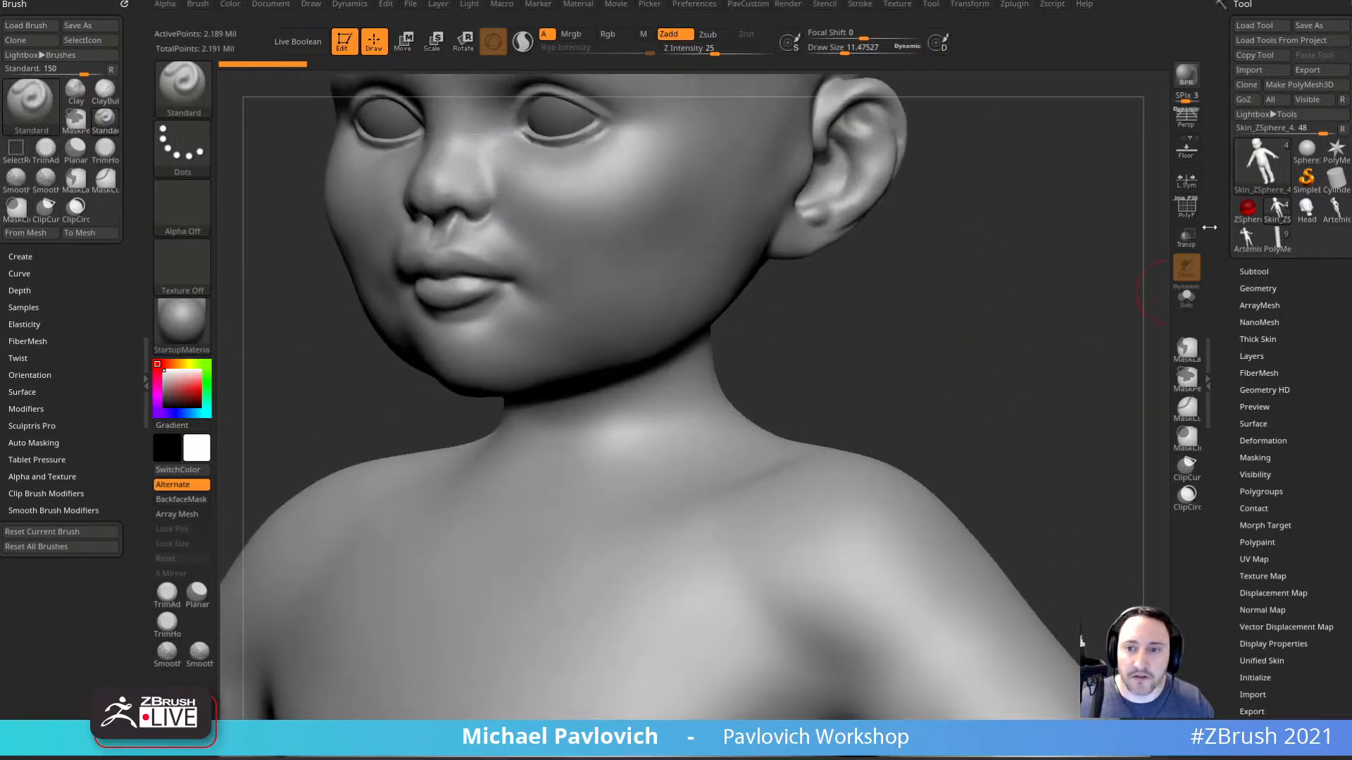
left_click(1186, 208)
Try smoothing the polygroup border between jaw and neck with a draw size of about 2.8, and undo the stroke.
left_click_drag(1129, 234, 1135, 541)
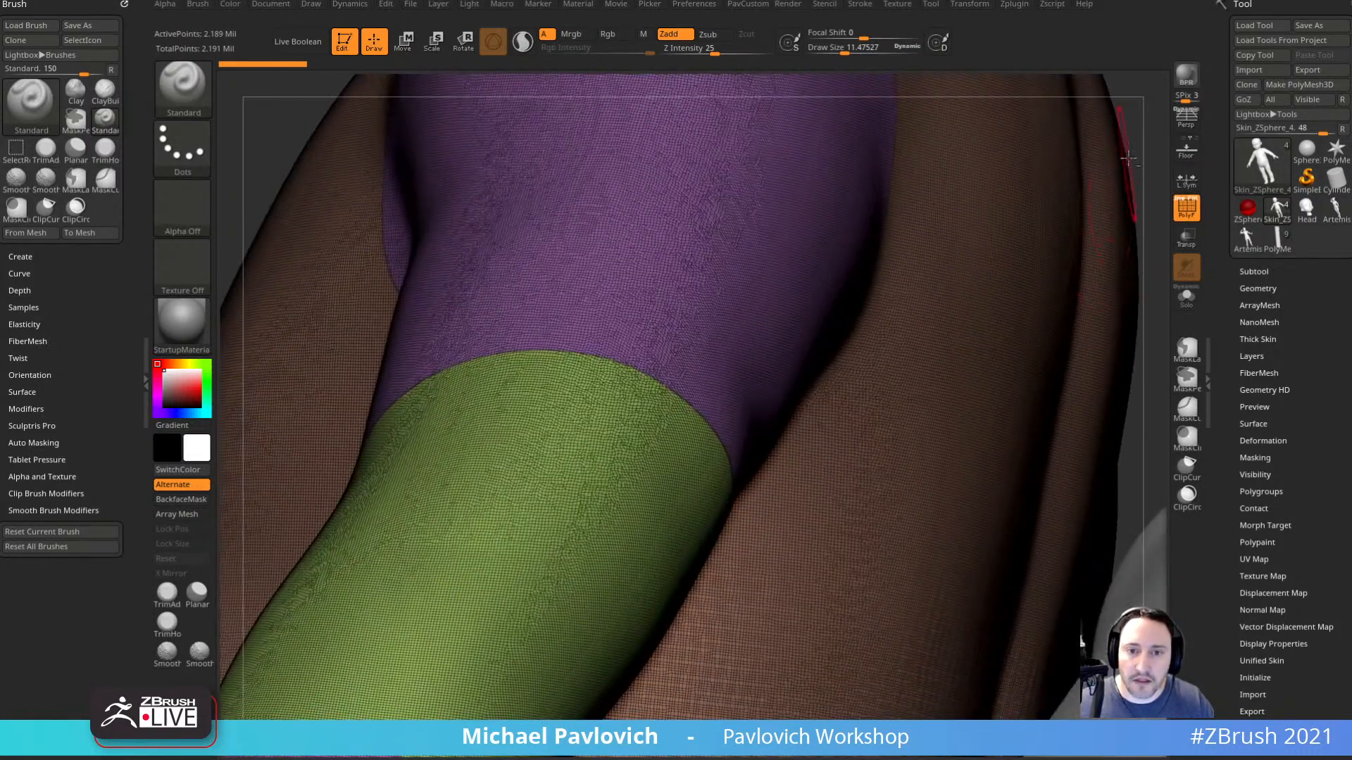
left_click_drag(1104, 166, 1092, 759, "alt")
mouse_move(999, 297)
left_mouse_down()
mouse_move(1032, 281)
mouse_move(1072, 421)
mouse_move(1075, 349)
left_mouse_up()
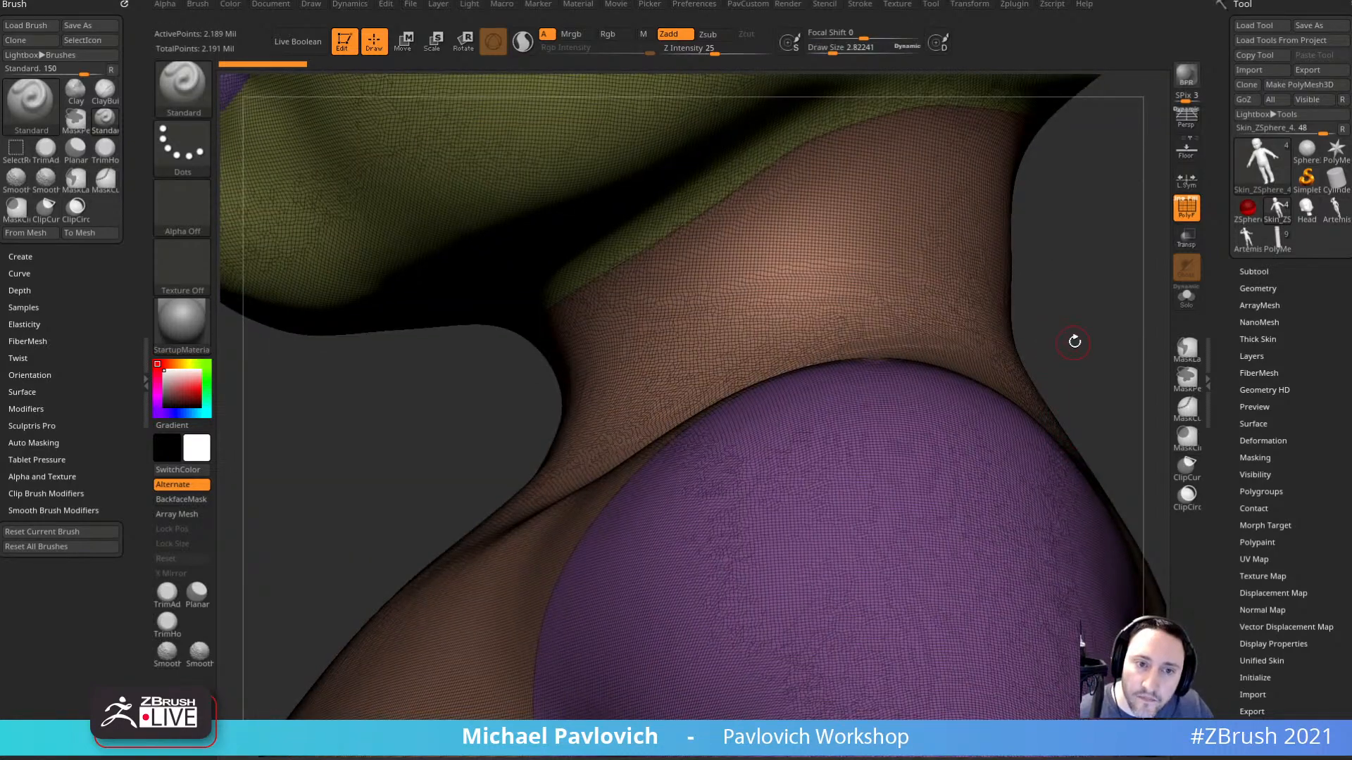
right_click_drag(1081, 339, 1104, 247)
mouse_move(1073, 105)
right_mouse_down("alt")
mouse_move(1130, 434)
mouse_move(1118, 451)
right_mouse_up("alt")
mouse_move(686, 478)
left_mouse_down("shift")
mouse_move(637, 510)
mouse_move(694, 496)
left_mouse_up("shift")
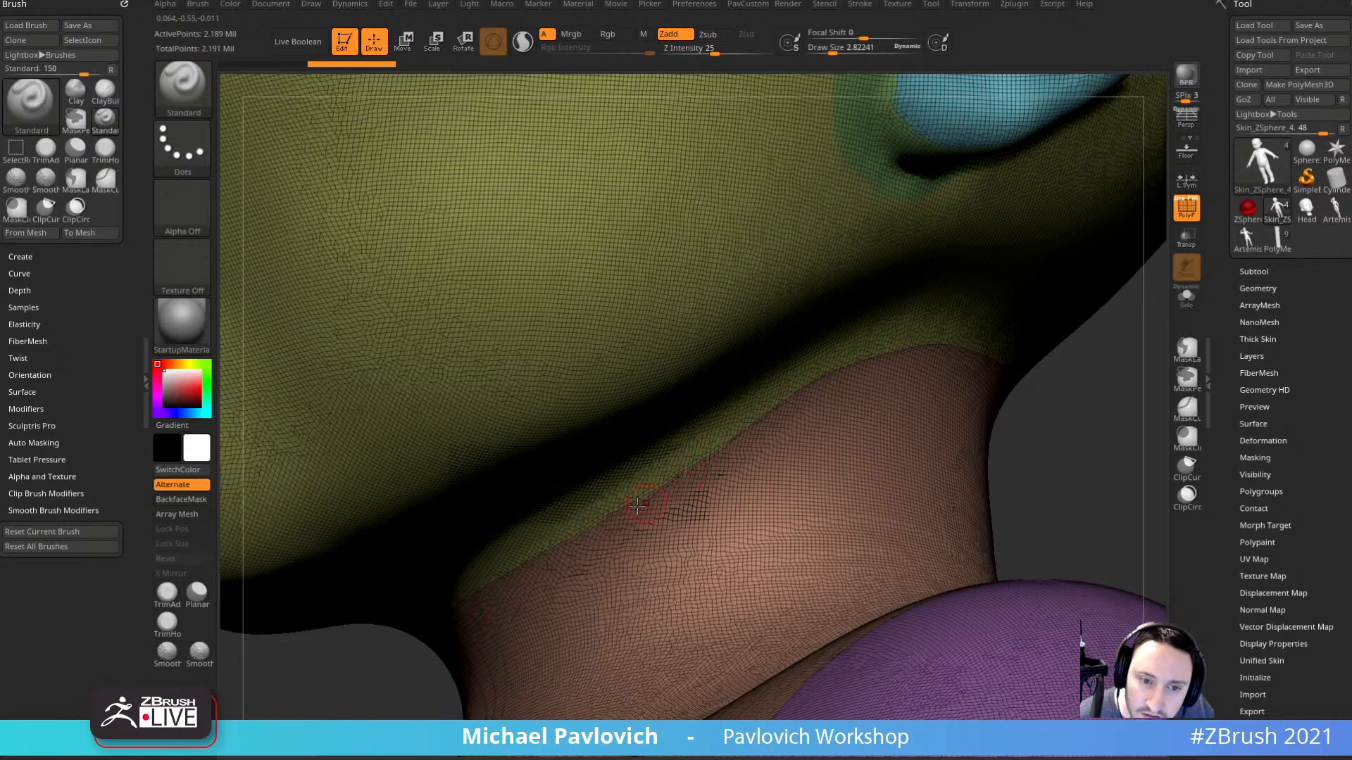
key("ctrl+z")
Load the Smooth Groups brush from the LightBox brush library as the smoothing brush.
left_click(190, 96, "shift")
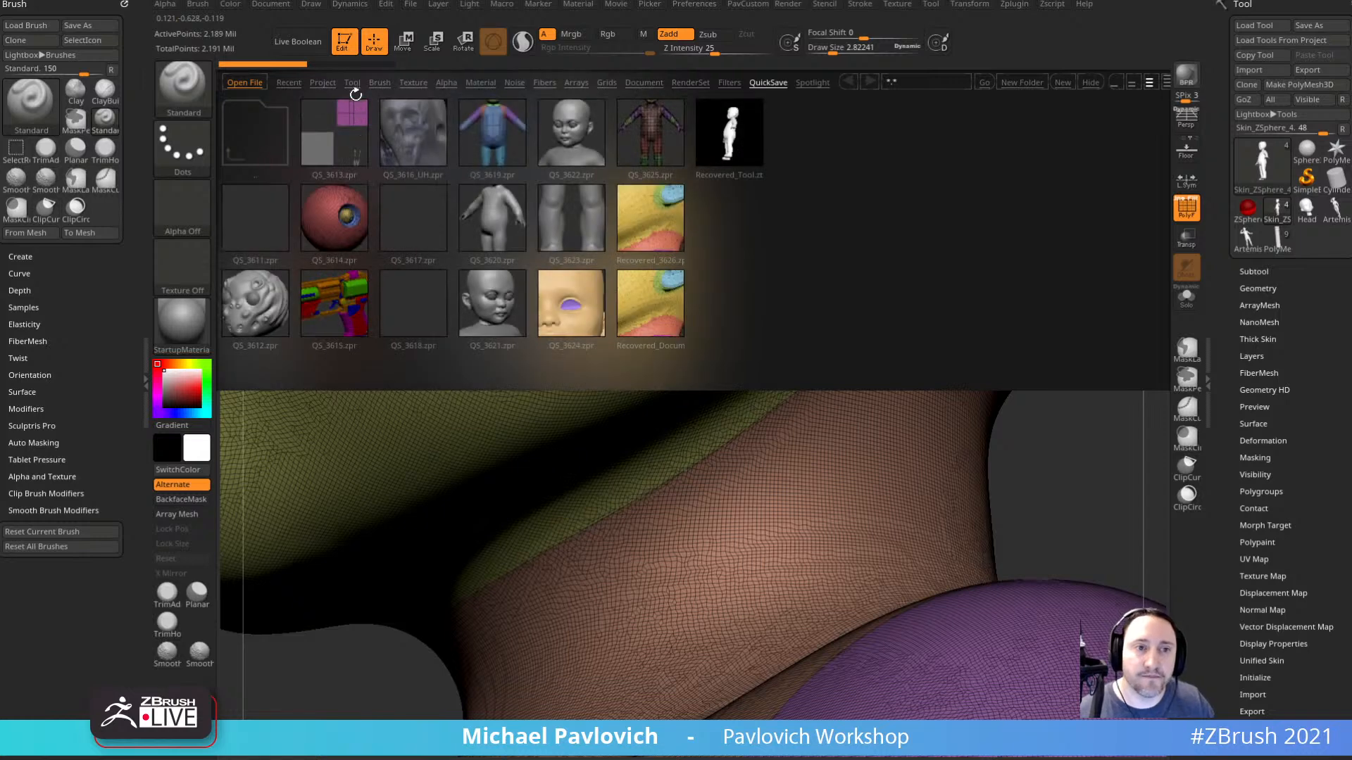
left_click(380, 82)
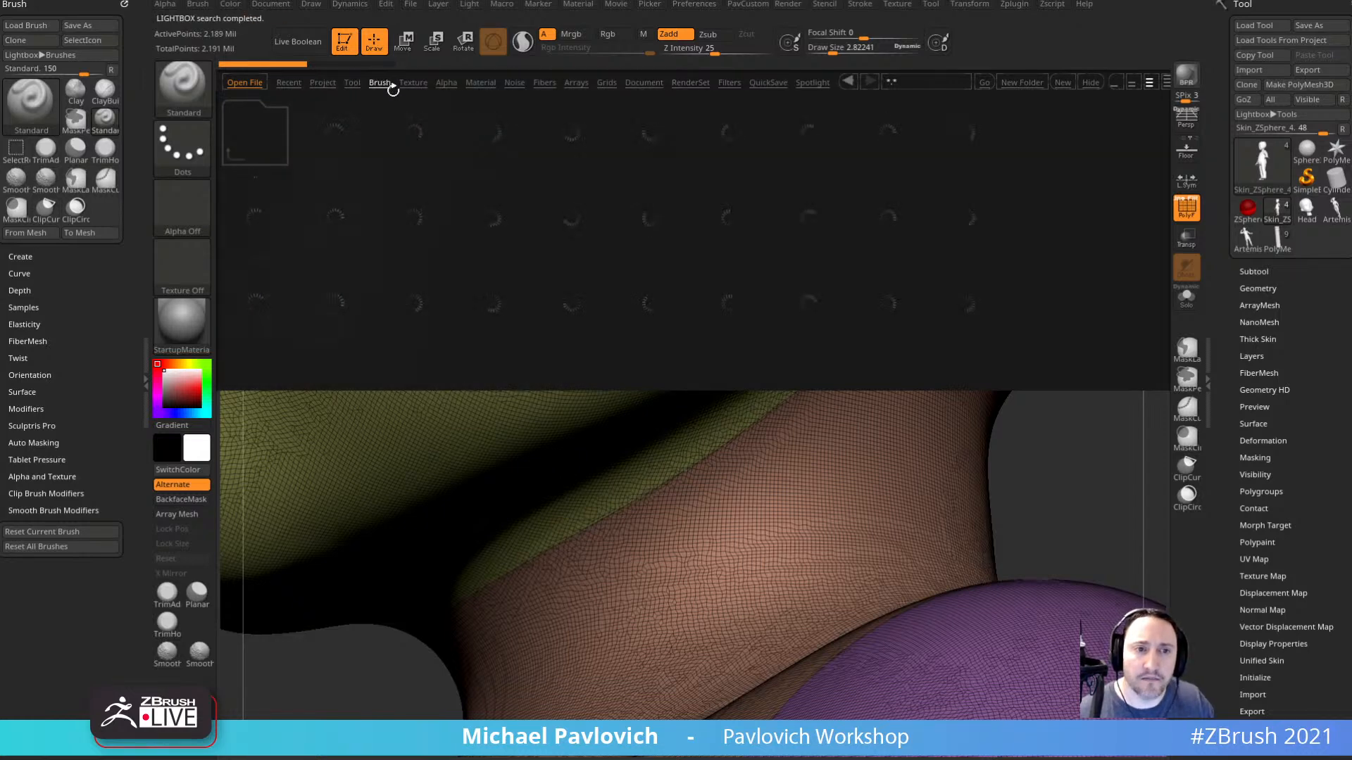
left_click_drag(799, 305, 722, 305)
double_click(813, 306)
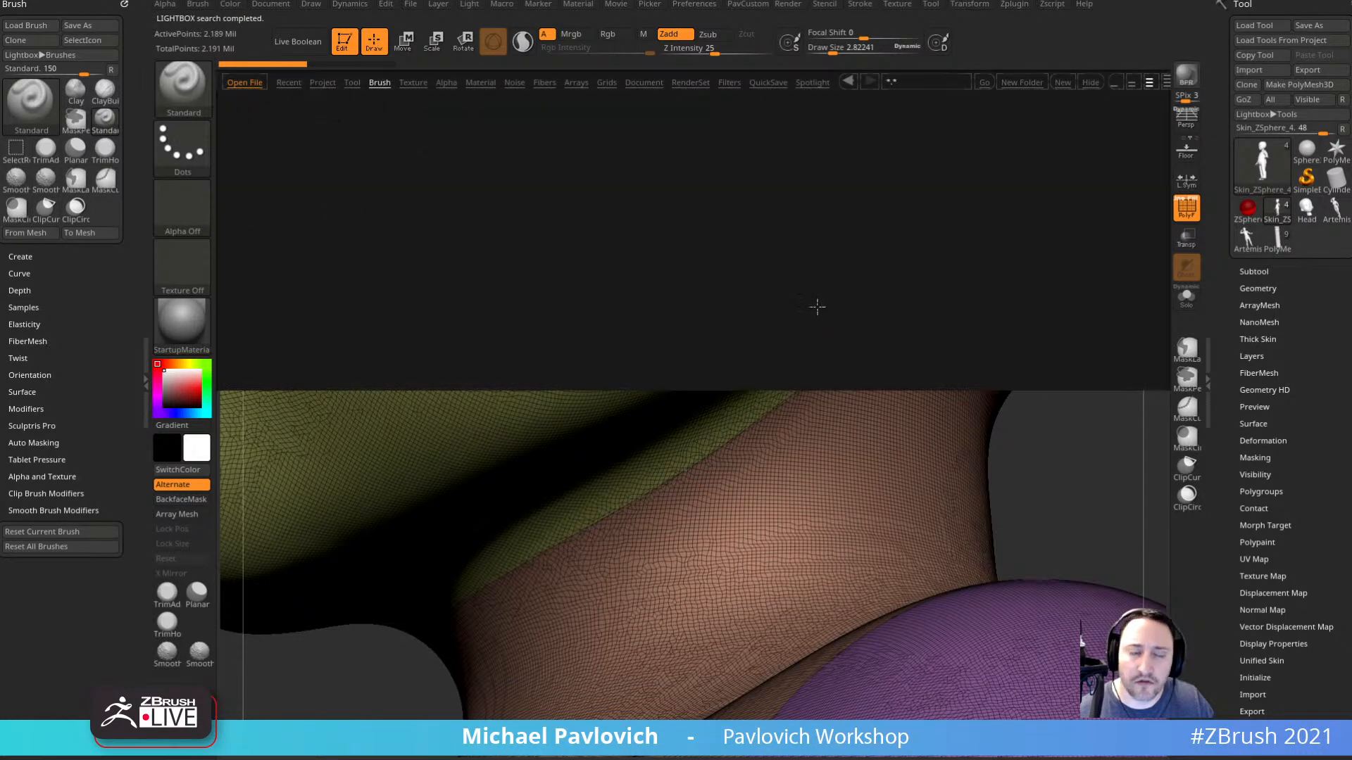
double_click(255, 304)
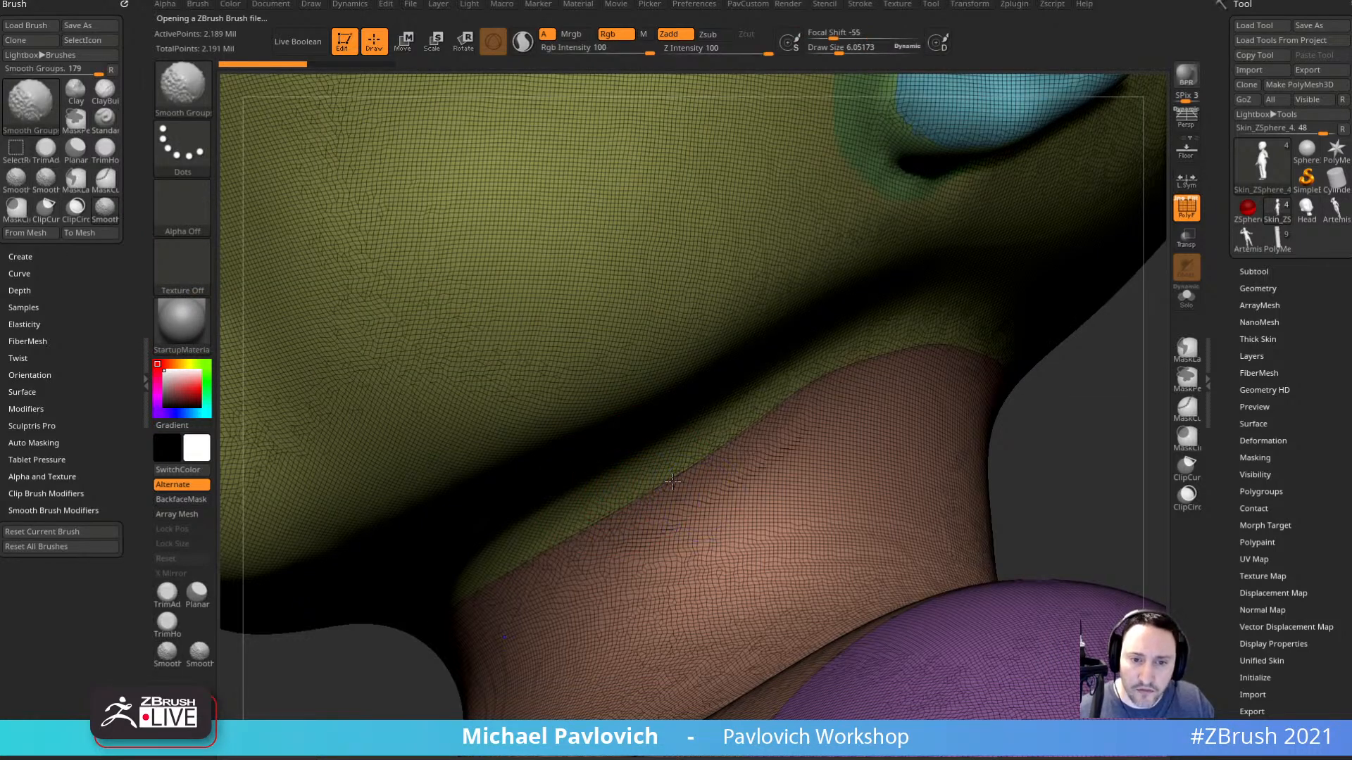
Hide the wireframe lines so only the polygroup colours show, and open the masking options.
left_click_drag(1032, 412, 1058, 444)
left_click_drag(1238, 391, 1239, 306)
left_click(1183, 215)
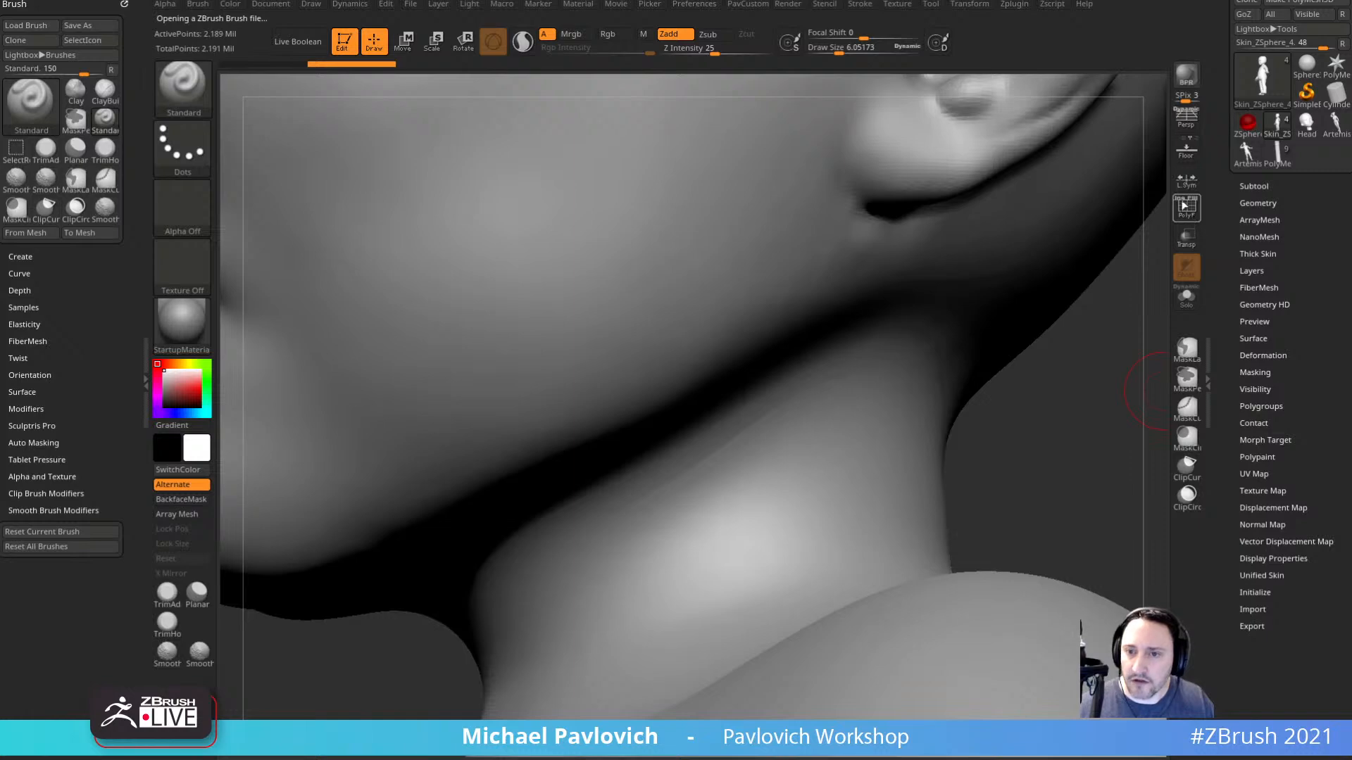
left_click(1185, 206)
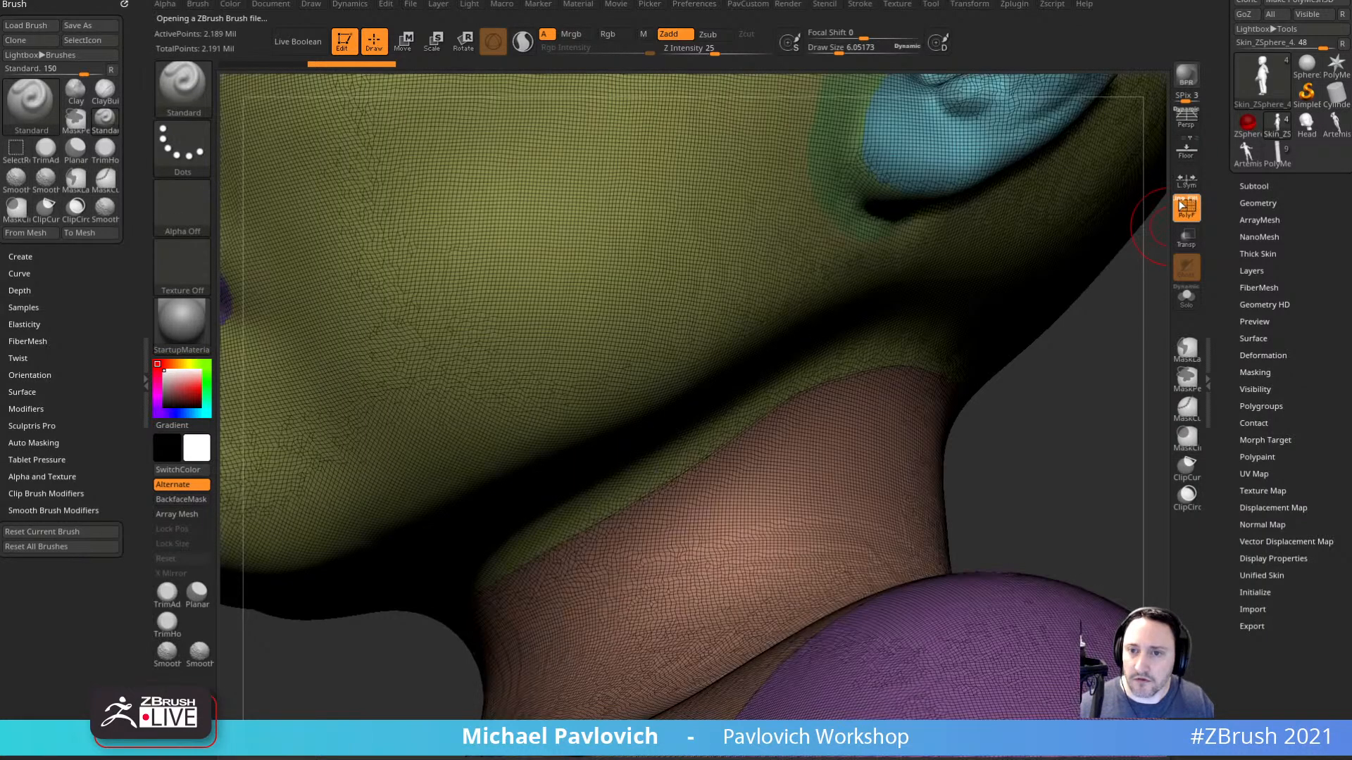
left_click(1180, 201)
left_click_drag(1096, 395, 1071, 356, "alt")
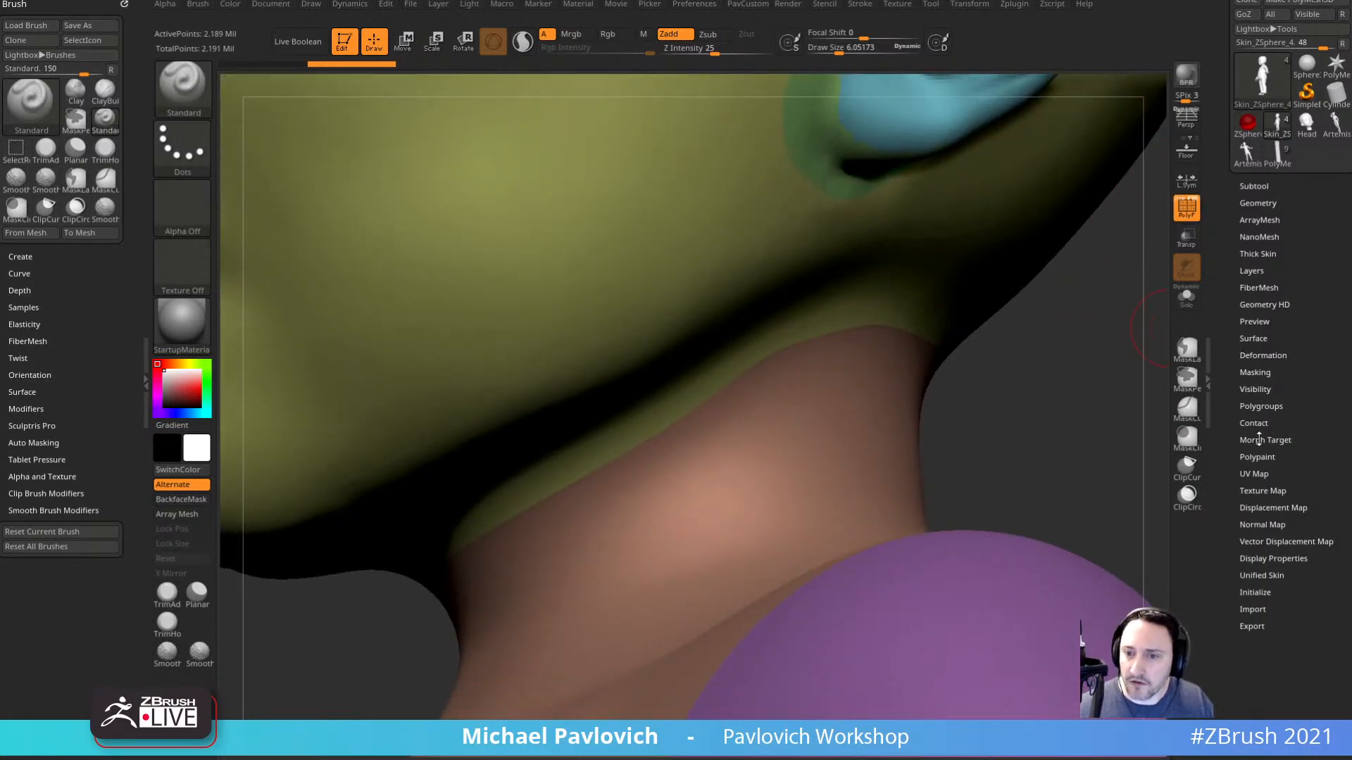
left_click(1253, 374)
left_click_drag(1150, 366, 1083, 393, "alt")
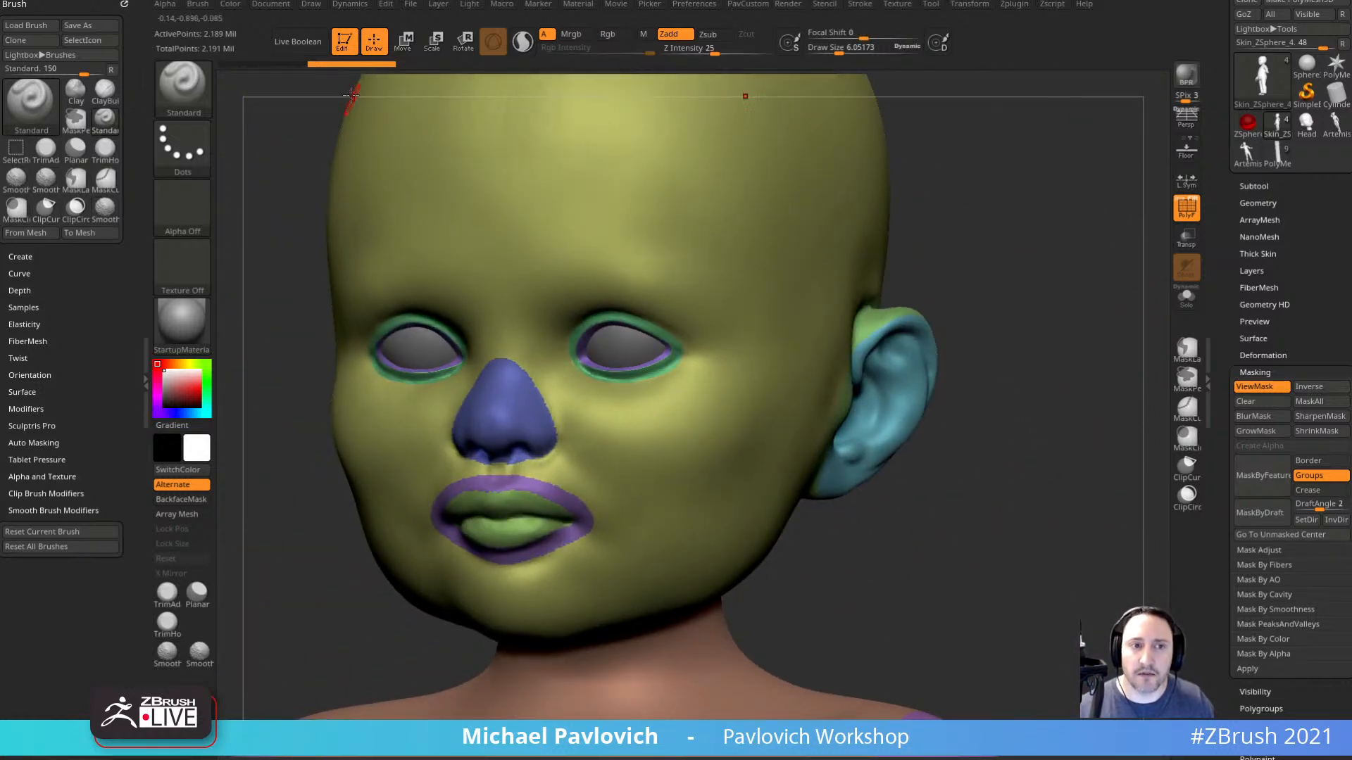
key("ctrl")
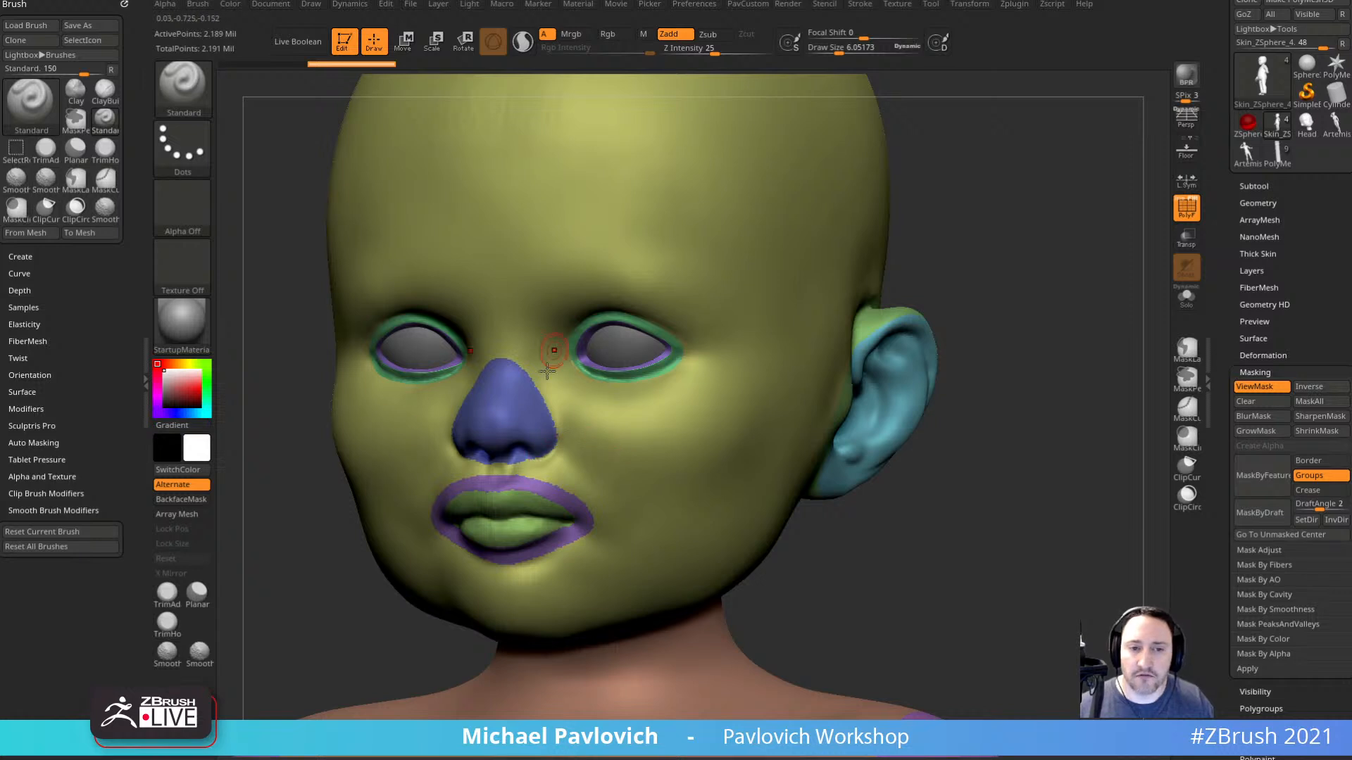
Duplicate the high-resolution body subtool, select the copy, and hide all other subtools.
left_click(1254, 186)
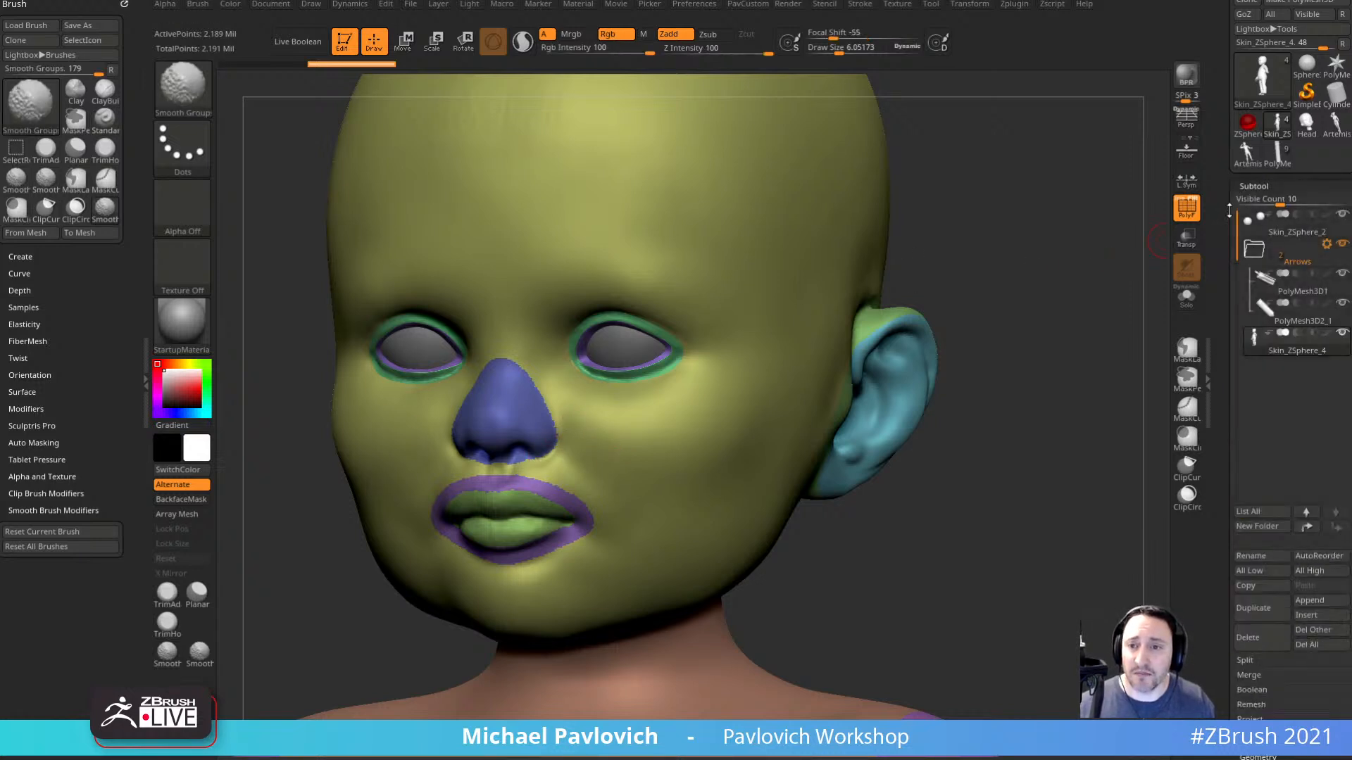
left_click(1253, 563)
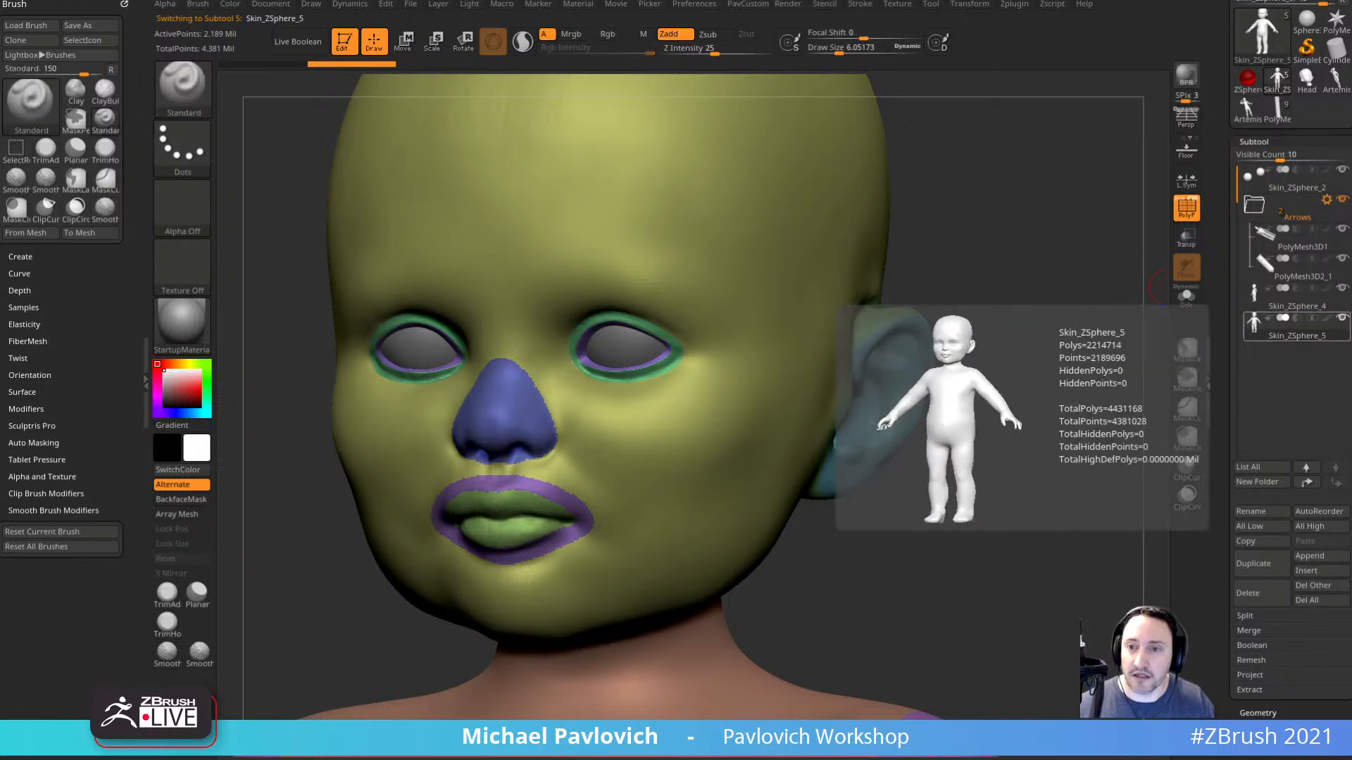
left_click(1341, 319, "shift")
mouse_move(1054, 428)
left_mouse_down()
mouse_move(1023, 468)
mouse_move(1041, 441)
mouse_move(1041, 453)
mouse_move(1115, 421)
left_mouse_up()
Set mask by features to Border only, with Groups off, and try masking the duplicated body.
left_click_drag(1217, 510, 1227, 293)
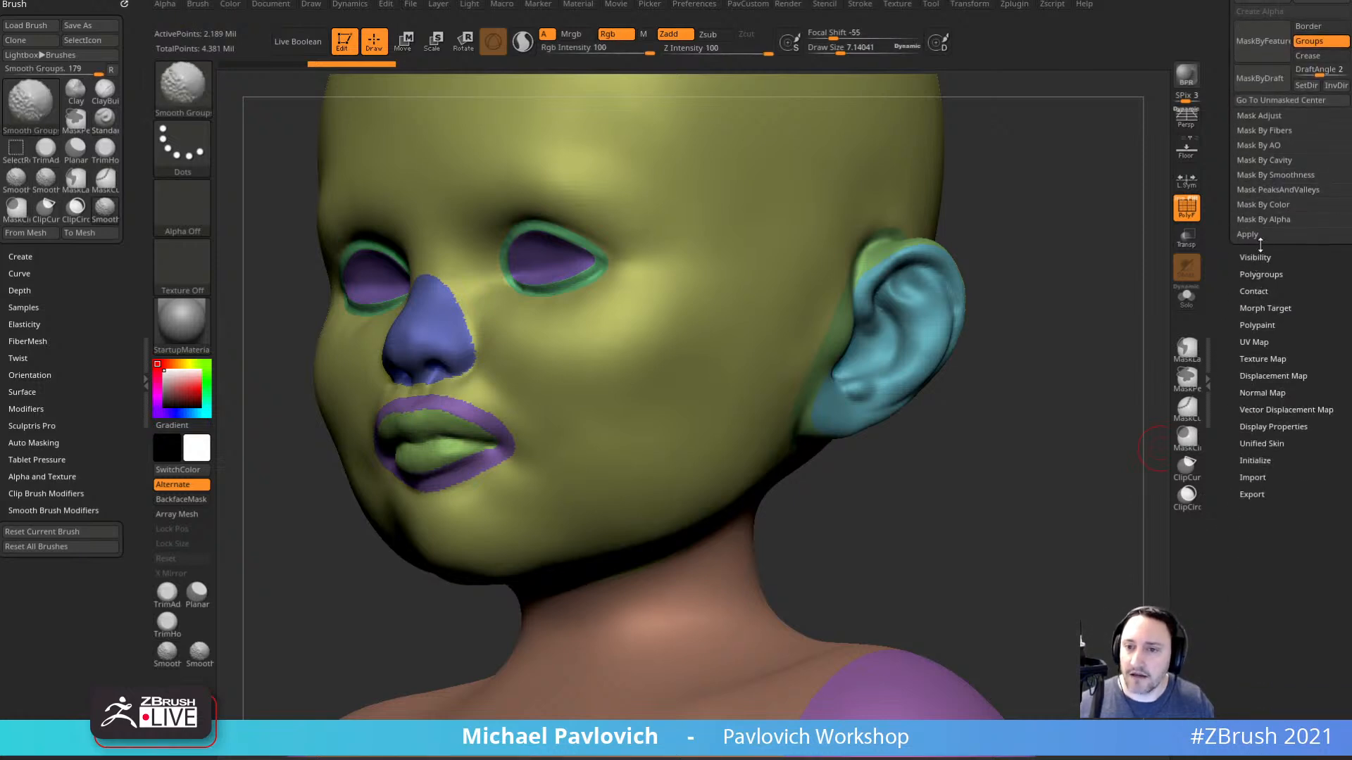
left_click_drag(1229, 144, 1230, 239)
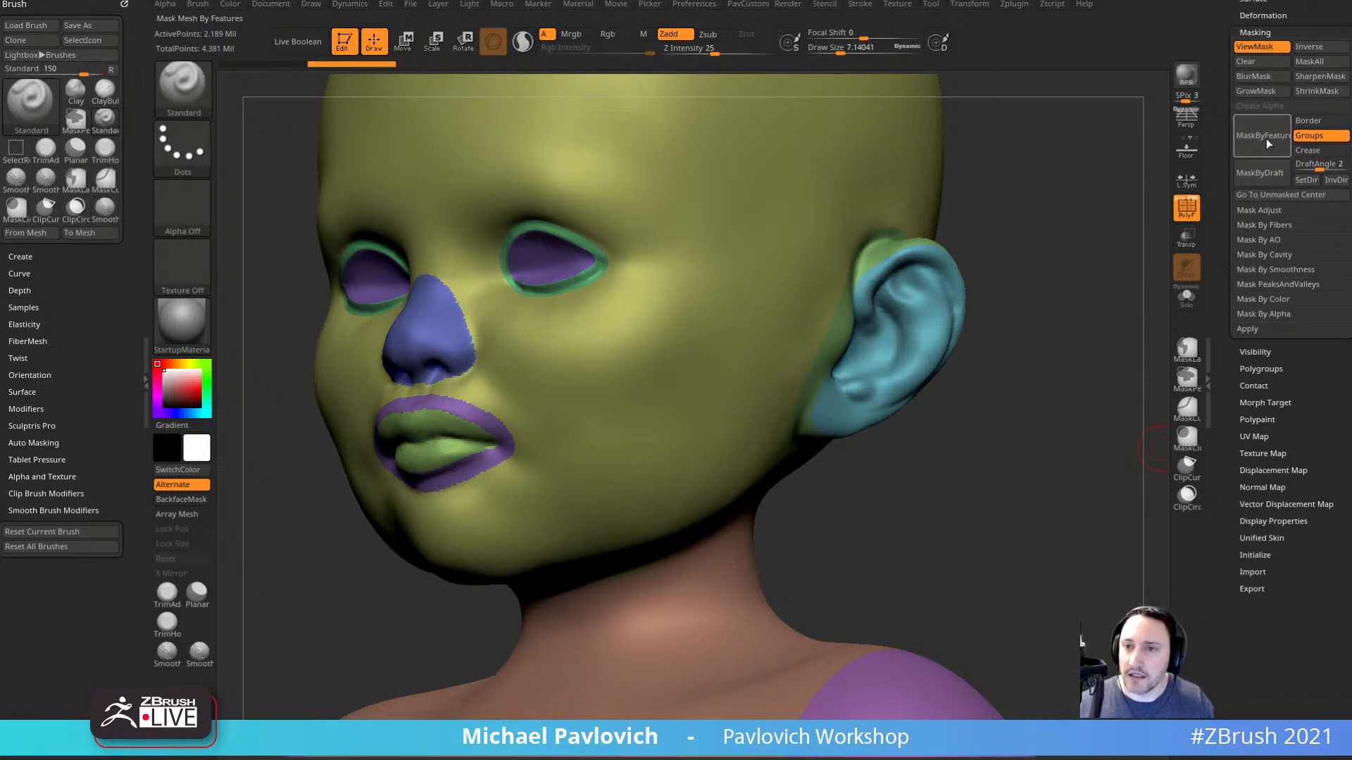
left_click(1306, 134)
left_click(1311, 124)
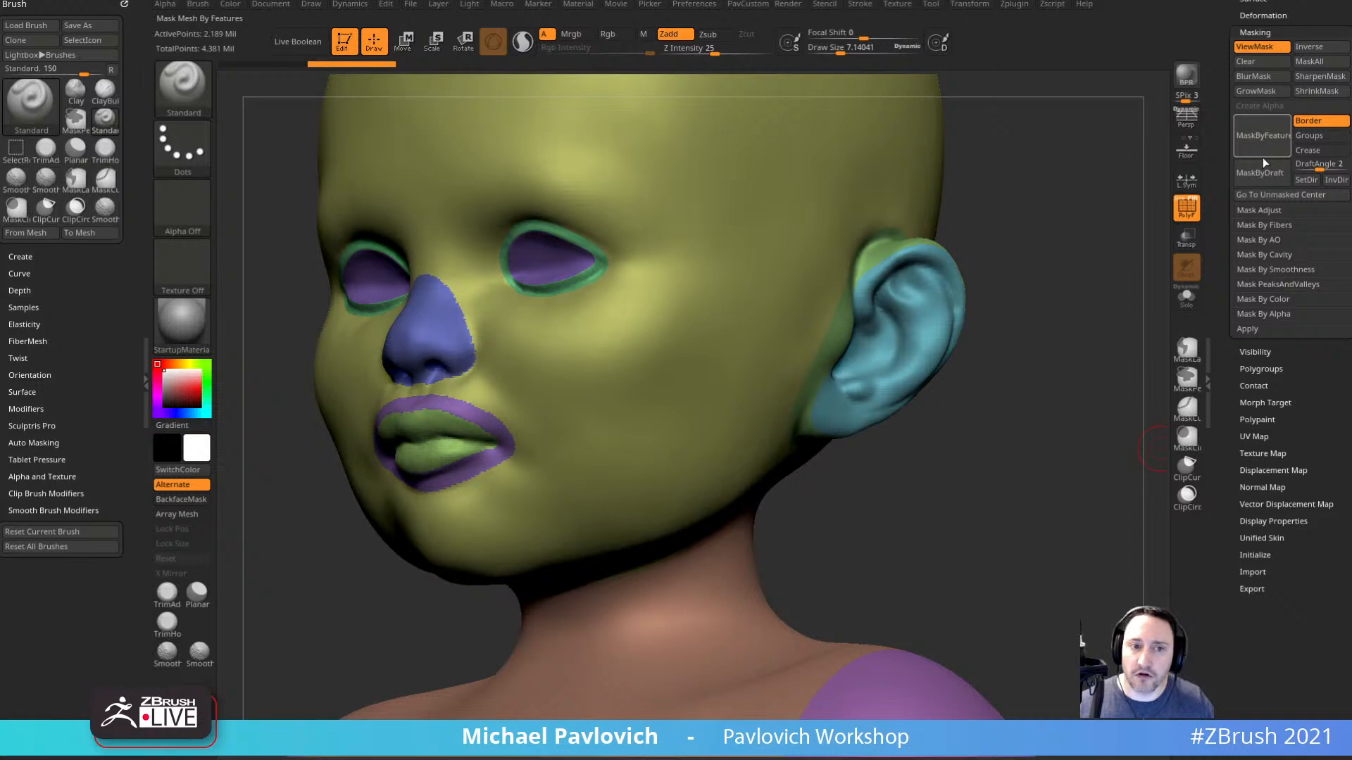
mouse_move(1117, 238)
left_mouse_down("alt")
mouse_move(1113, 274)
mouse_move(1128, 248)
left_mouse_up("alt")
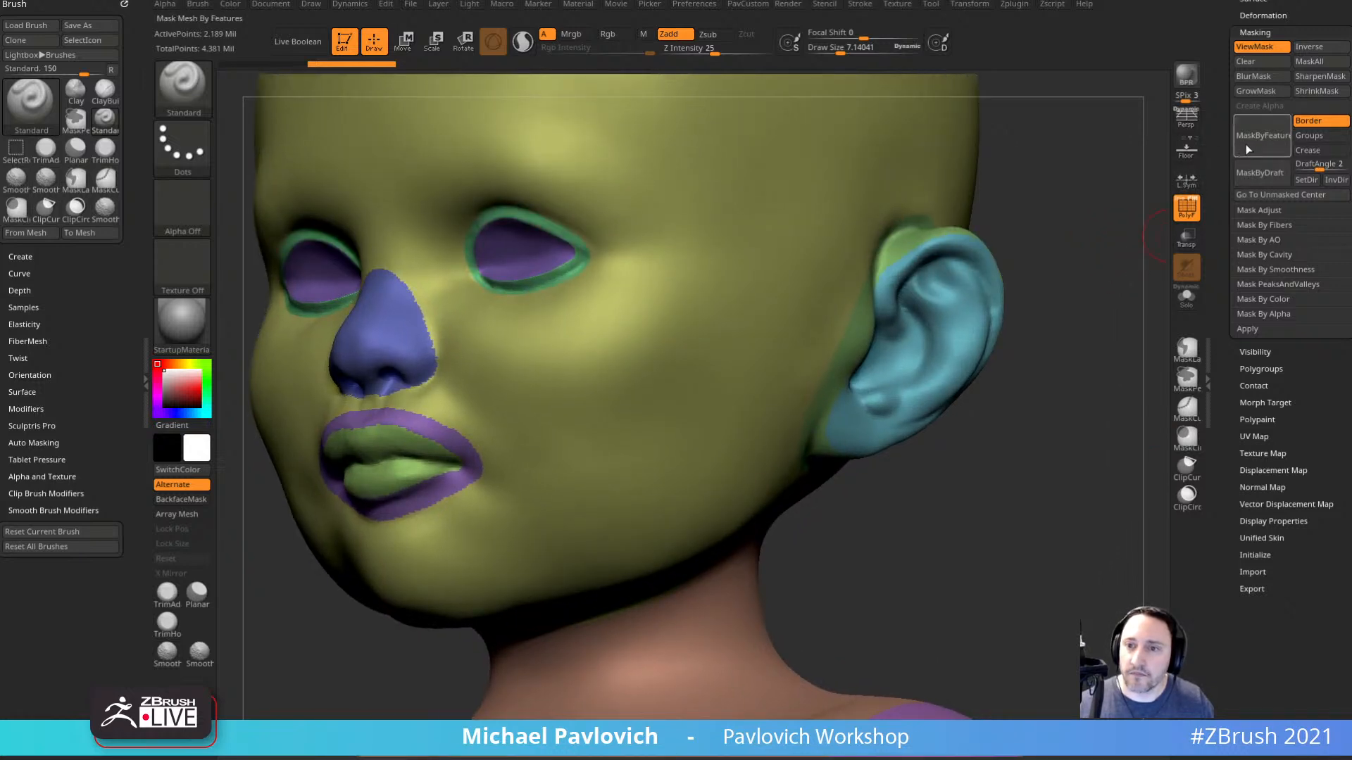
Toggle the mask display and solo mode to check whether the head carries a border mask.
key("ctrl+h")
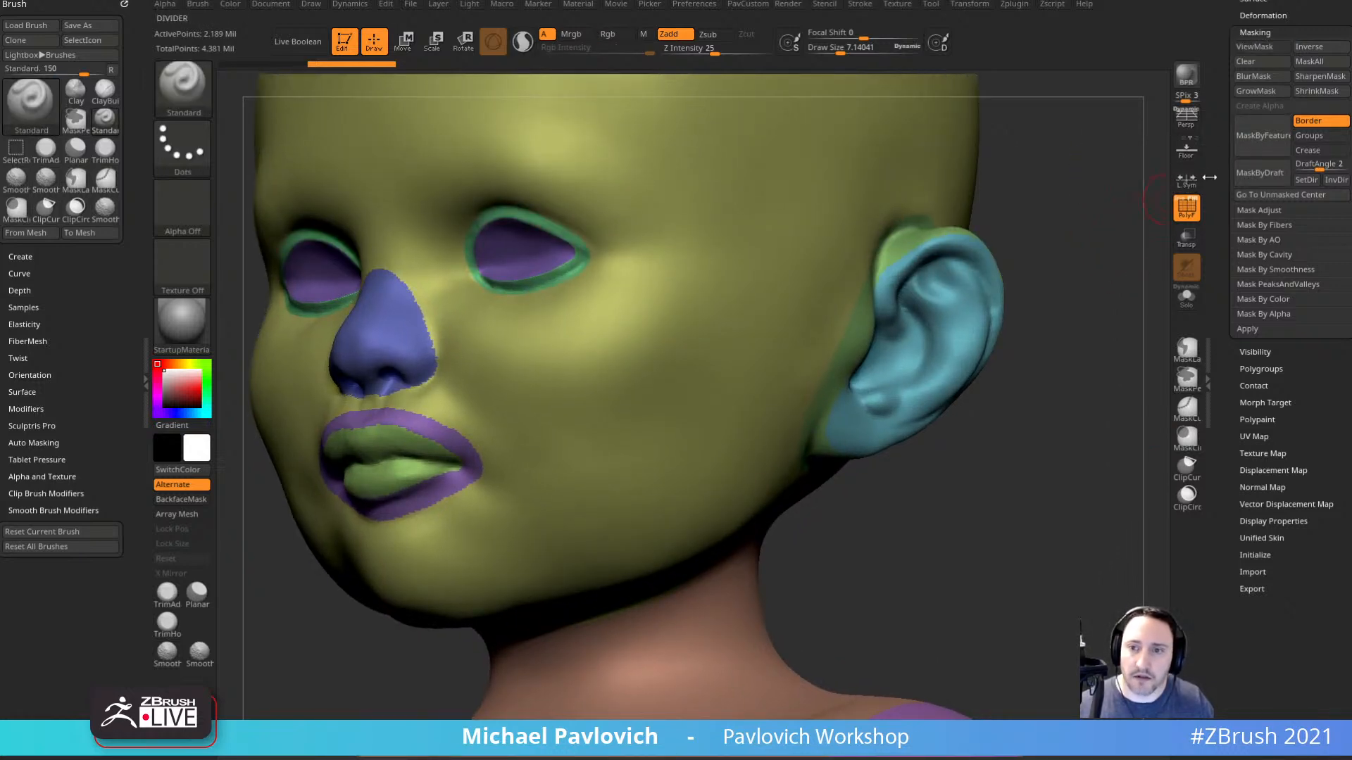
key("ctrl+h")
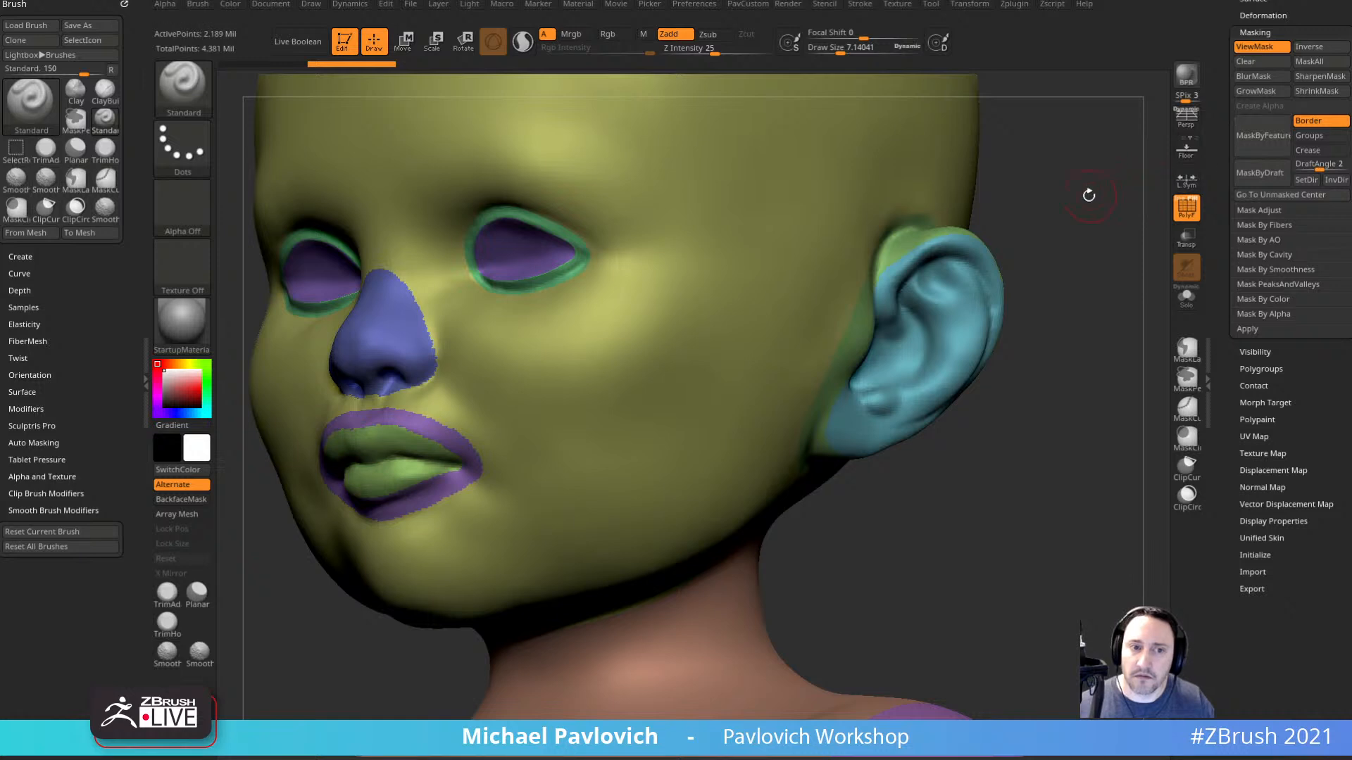
key("ctrl+h")
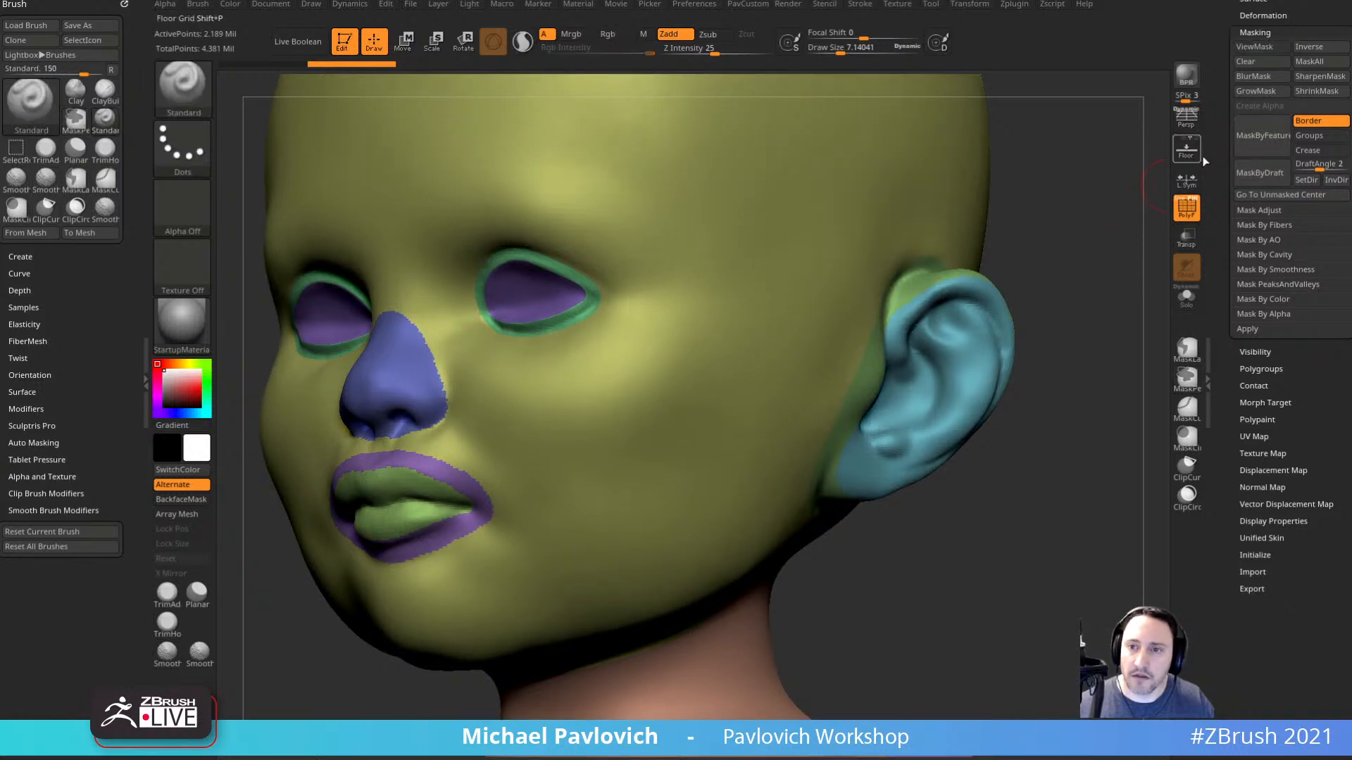
left_click_drag(1216, 145, 1224, 279)
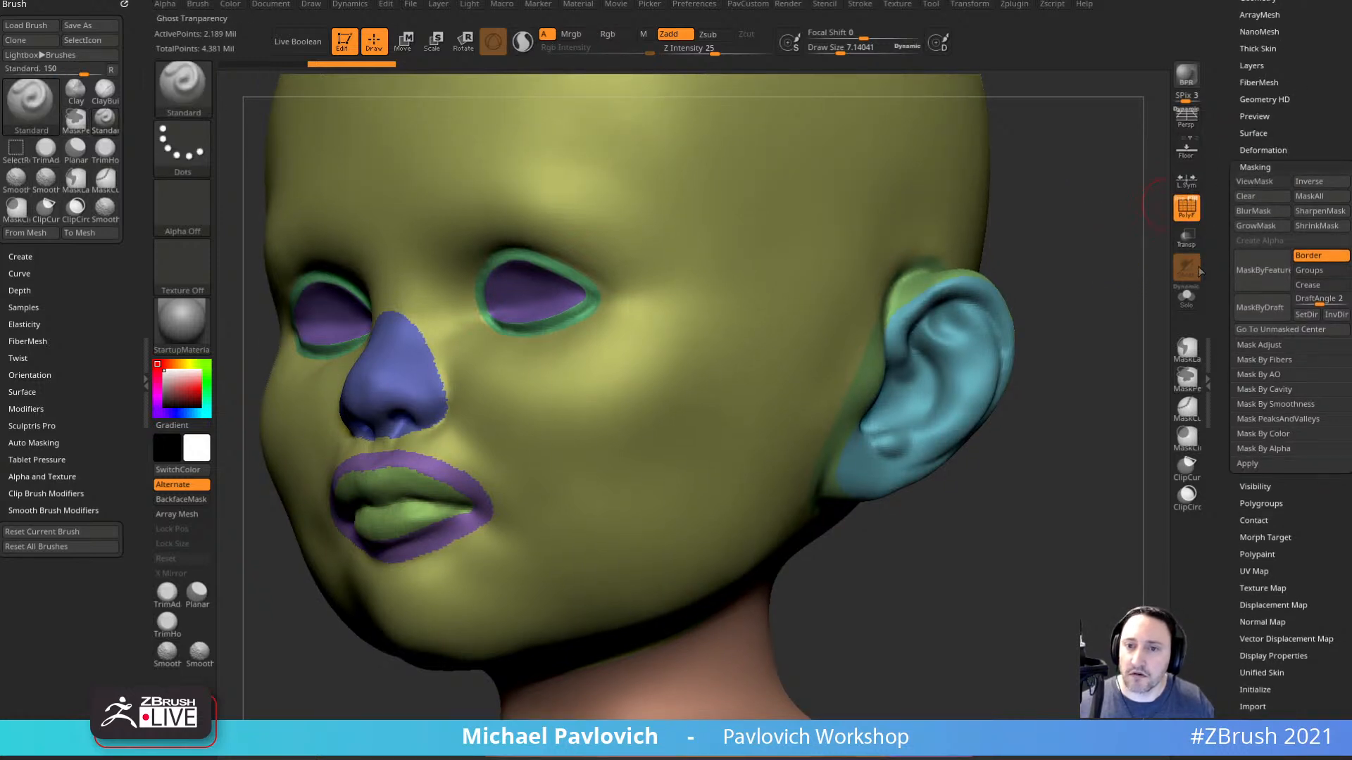
left_click(1188, 298)
left_click(1188, 298)
left_click_drag(959, 332, 911, 319, "shift")
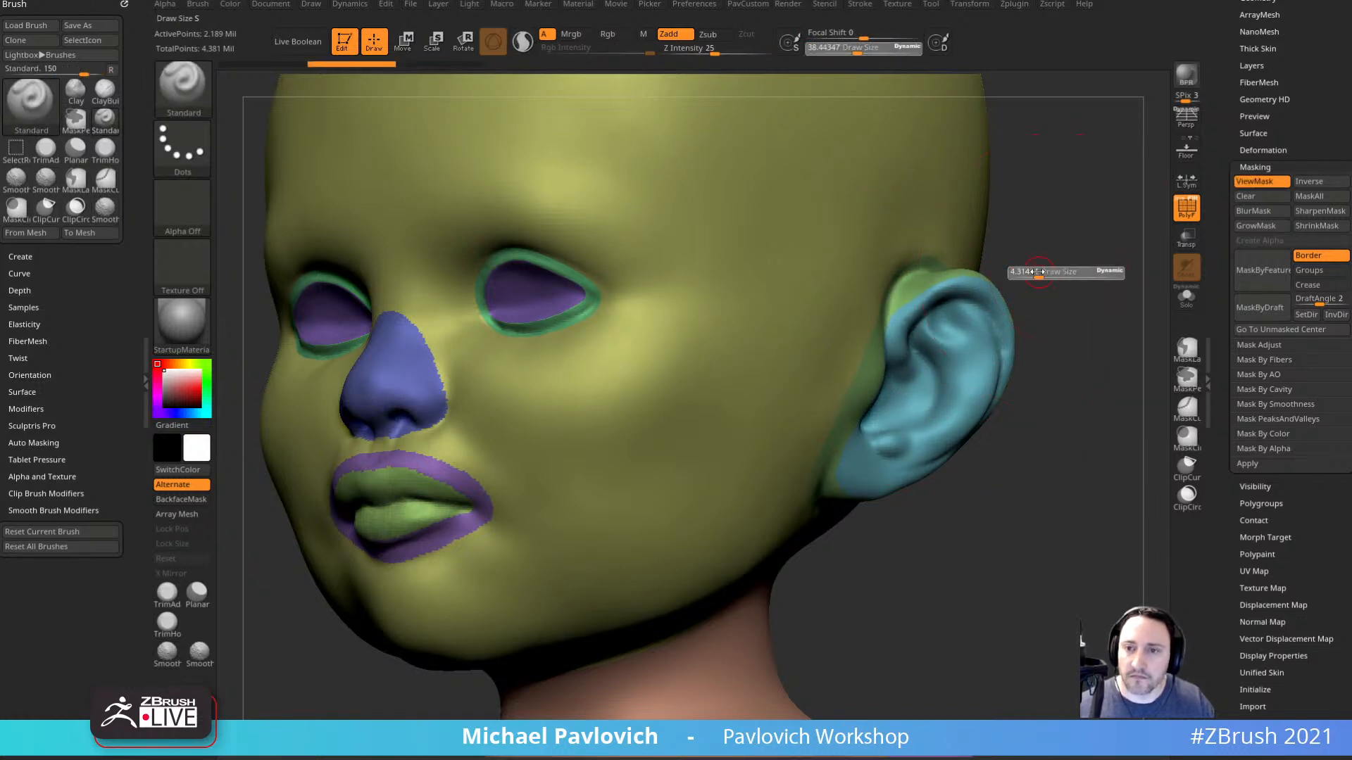
left_click(1250, 181)
left_click(1259, 185)
left_click(1257, 184)
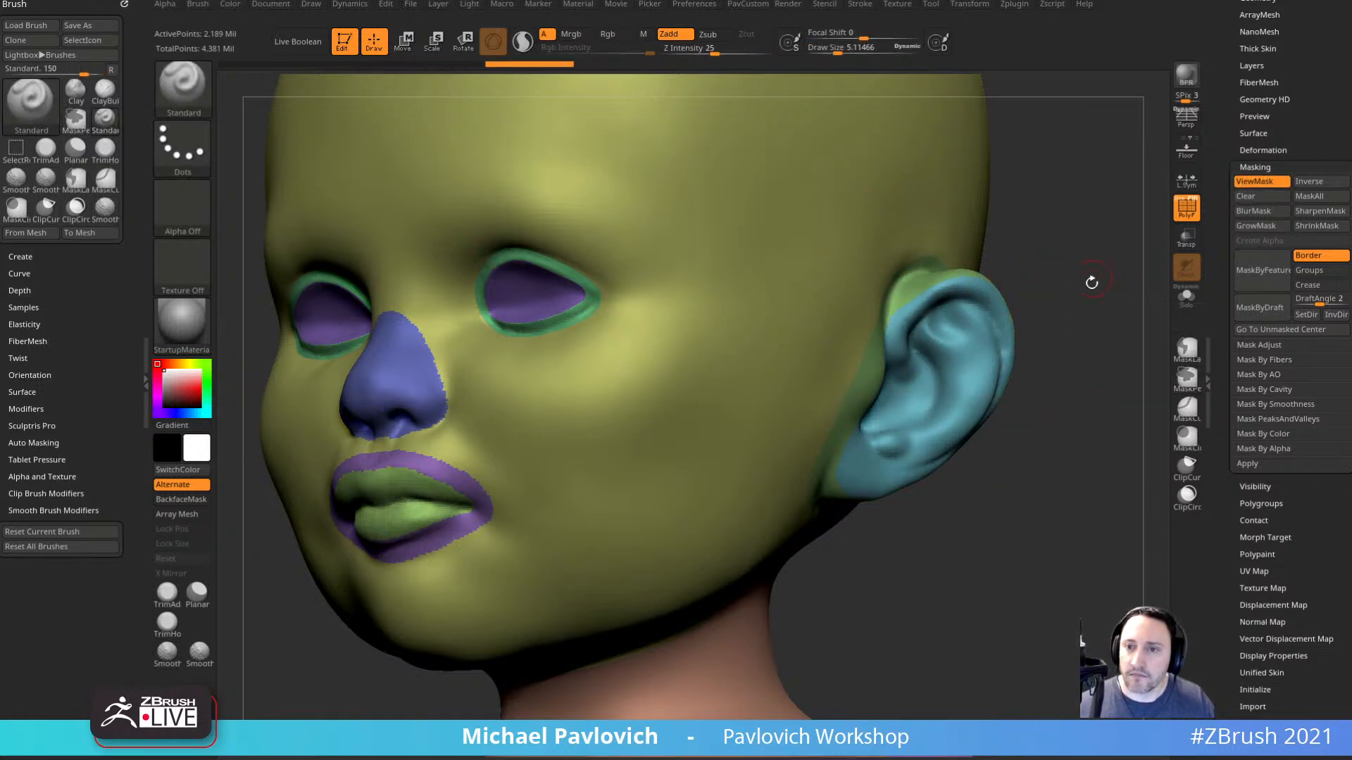
Mask the polygroup borders using mask by features with Groups only, and grow the mask.
left_click_drag(1091, 281, 1079, 264, "alt")
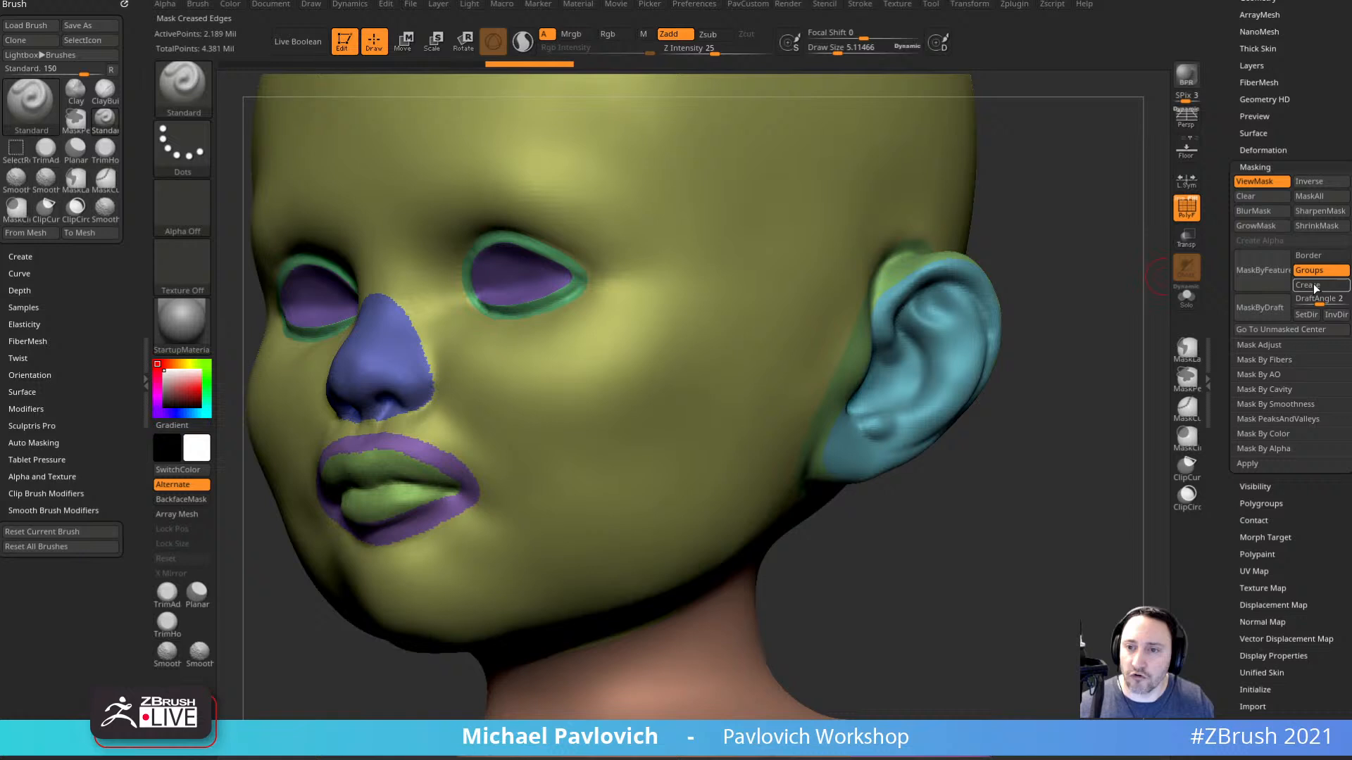
left_click(1269, 287)
key("s")
left_click_drag(1080, 290, 1083, 290)
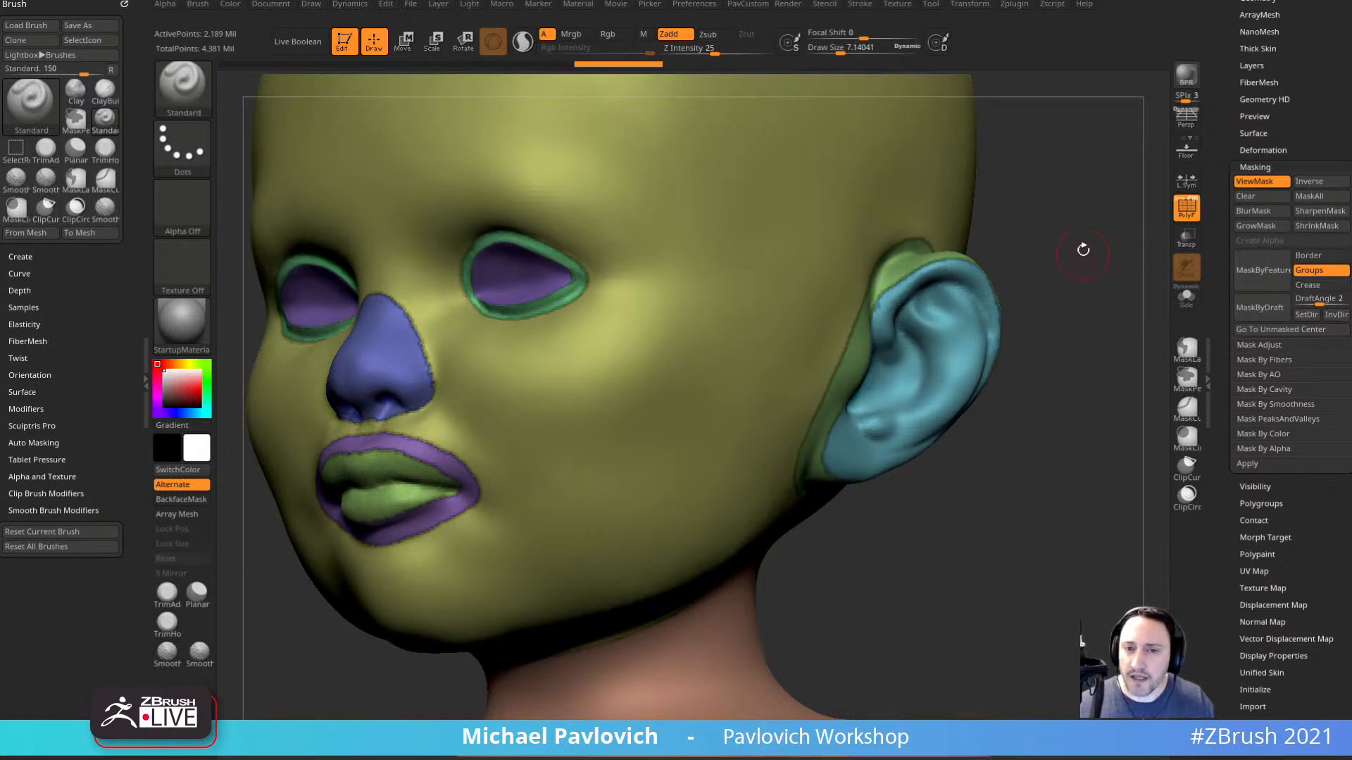
left_click(1258, 220)
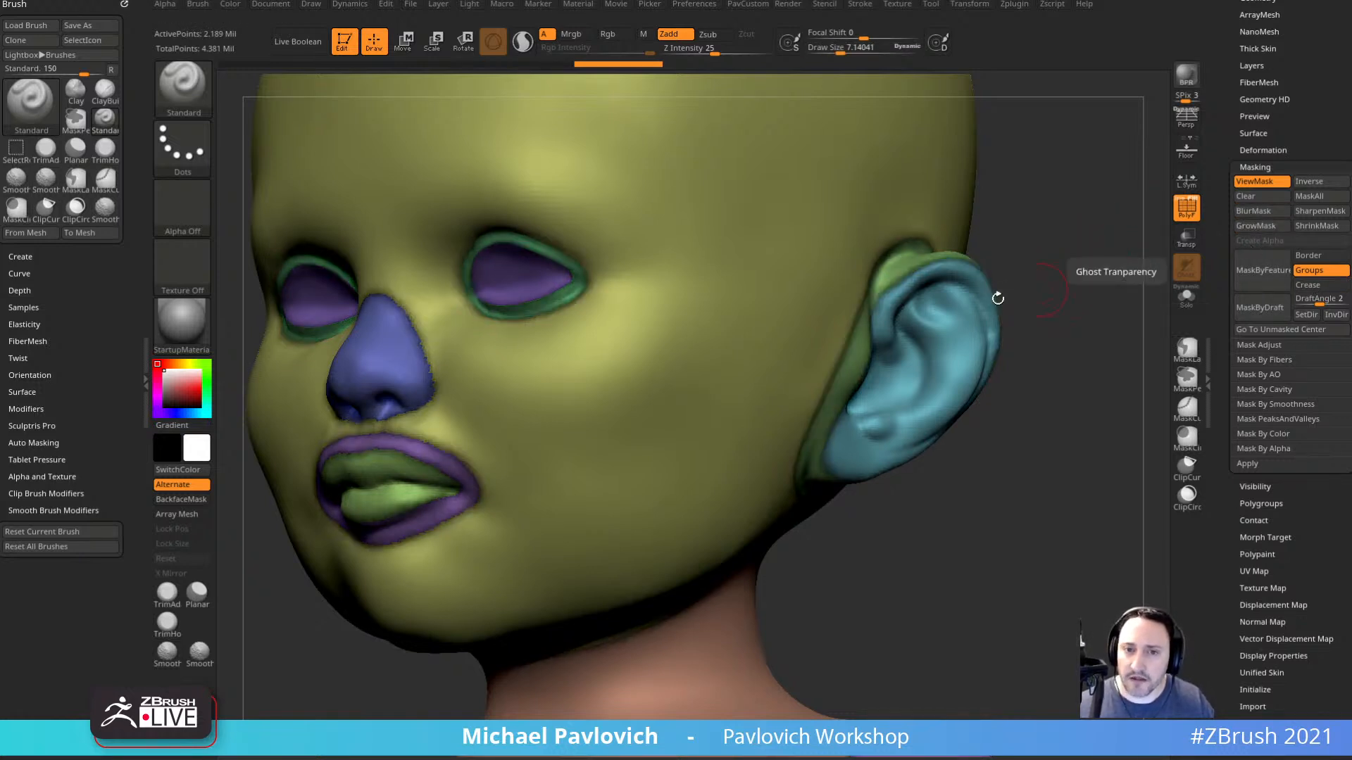
Invert the polygroup border mask and smooth the unmasked borders with Polish By Features.
key("ctrl")
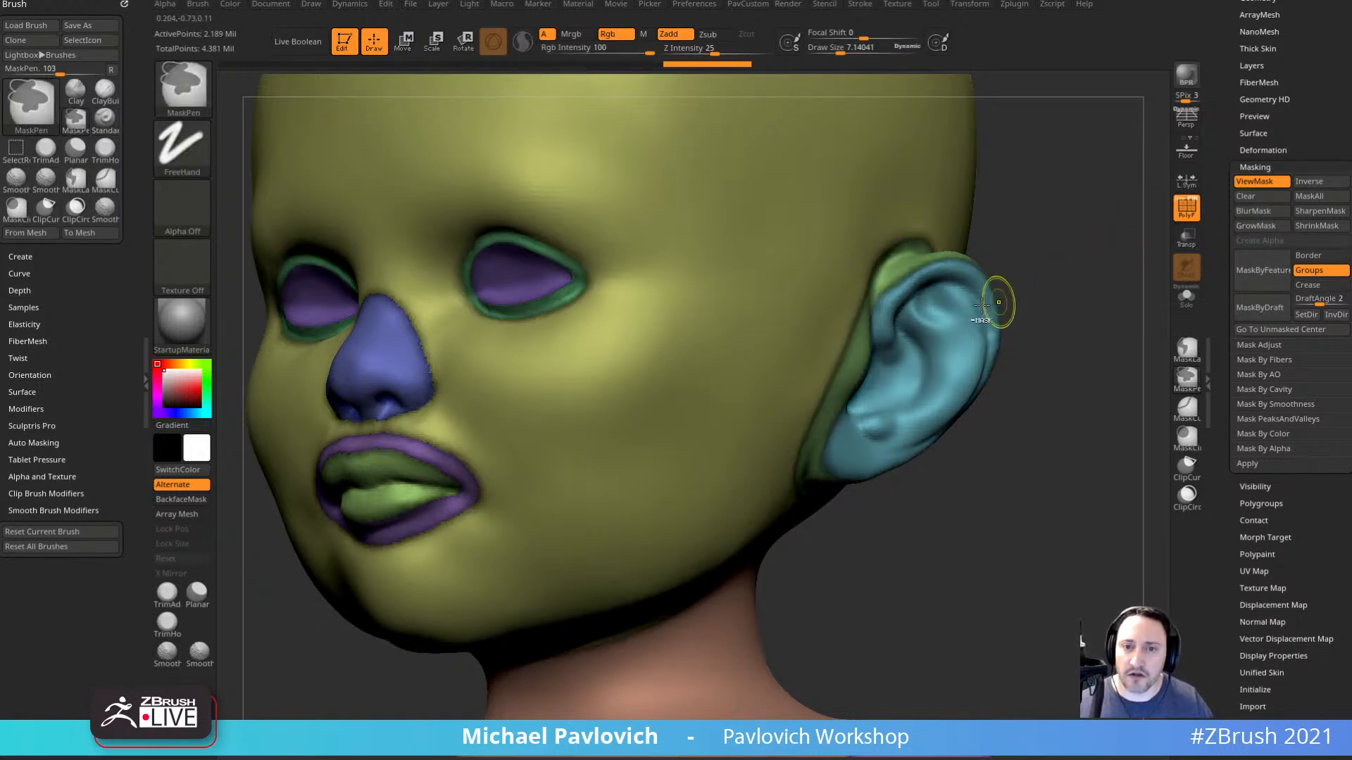
left_click(1084, 287, "ctrl")
left_click_drag(1101, 287, 1008, 284)
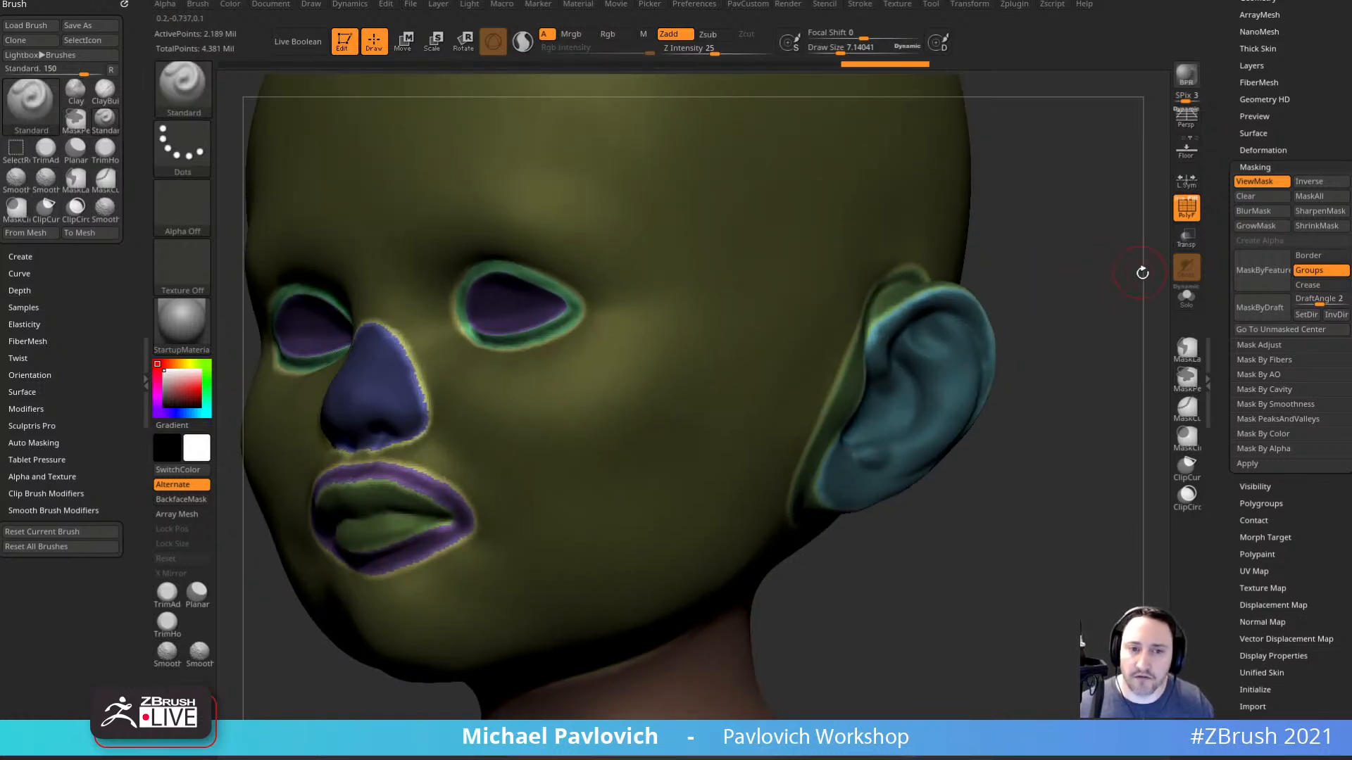
key("3")
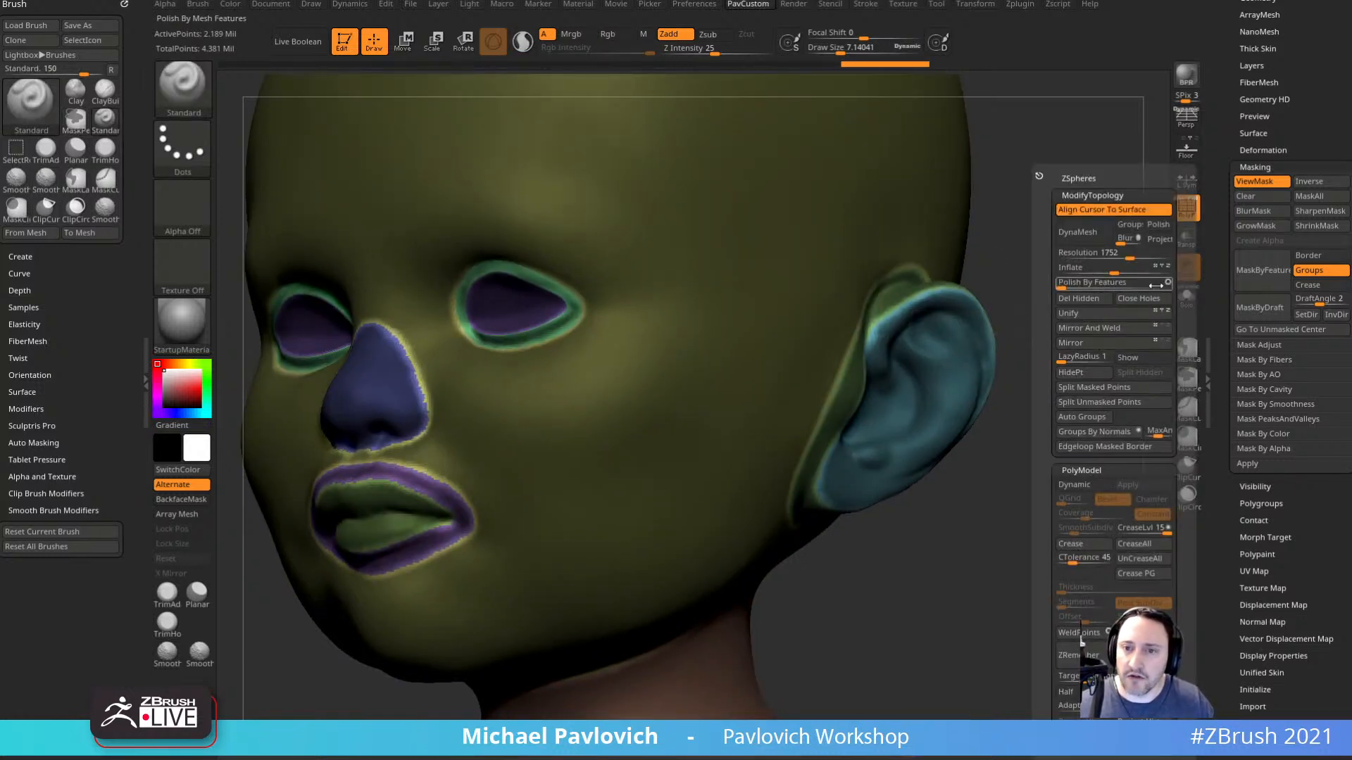
mouse_move(1065, 284)
left_mouse_down()
mouse_move(1113, 287)
mouse_move(1058, 280)
mouse_move(1089, 299)
mouse_move(1071, 344)
mouse_move(1046, 312)
mouse_move(1068, 292)
mouse_move(1079, 389)
mouse_move(1065, 305)
mouse_move(1046, 367)
left_mouse_up()
key("s")
mouse_move(1032, 316)
left_mouse_down("alt")
mouse_move(1087, 389)
mouse_move(1058, 396)
mouse_move(1059, 447)
mouse_move(1044, 347)
left_mouse_up("alt")
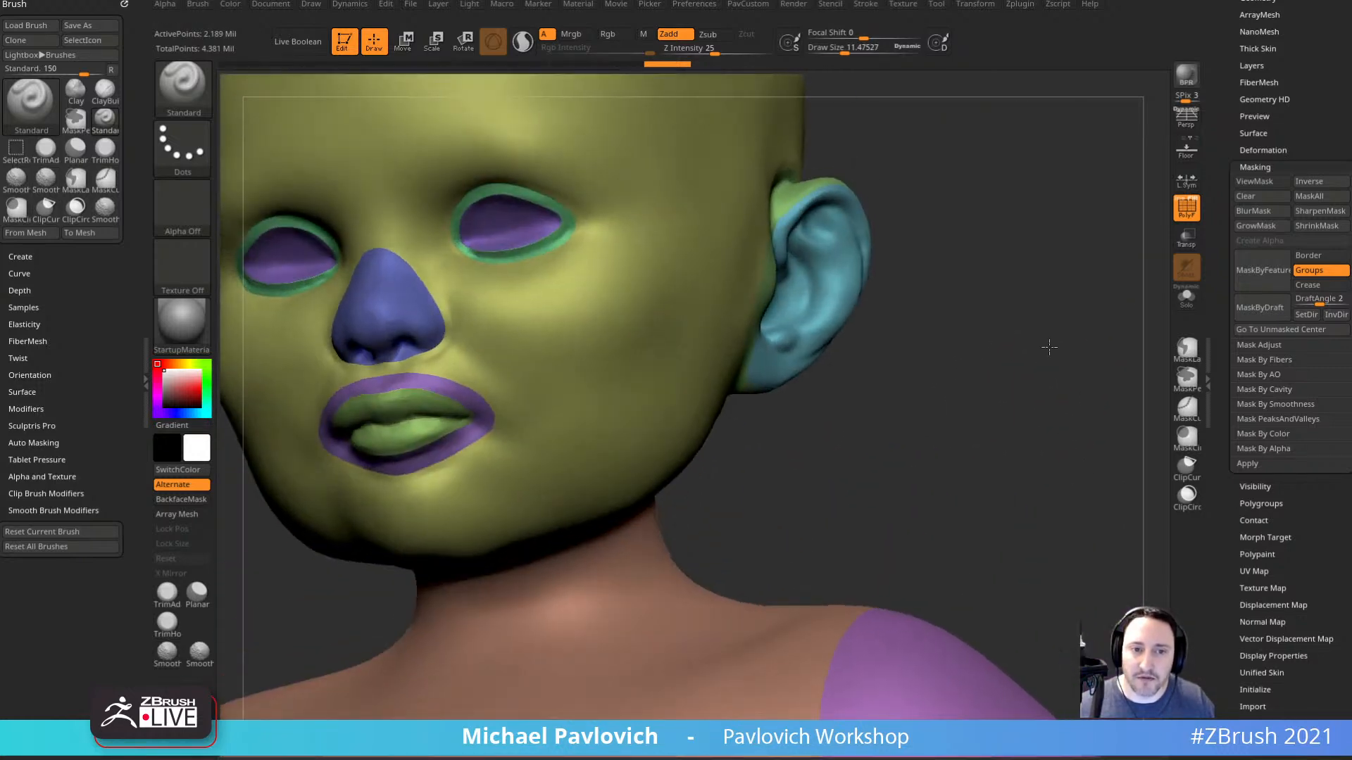
left_click_drag(929, 324, 1017, 373)
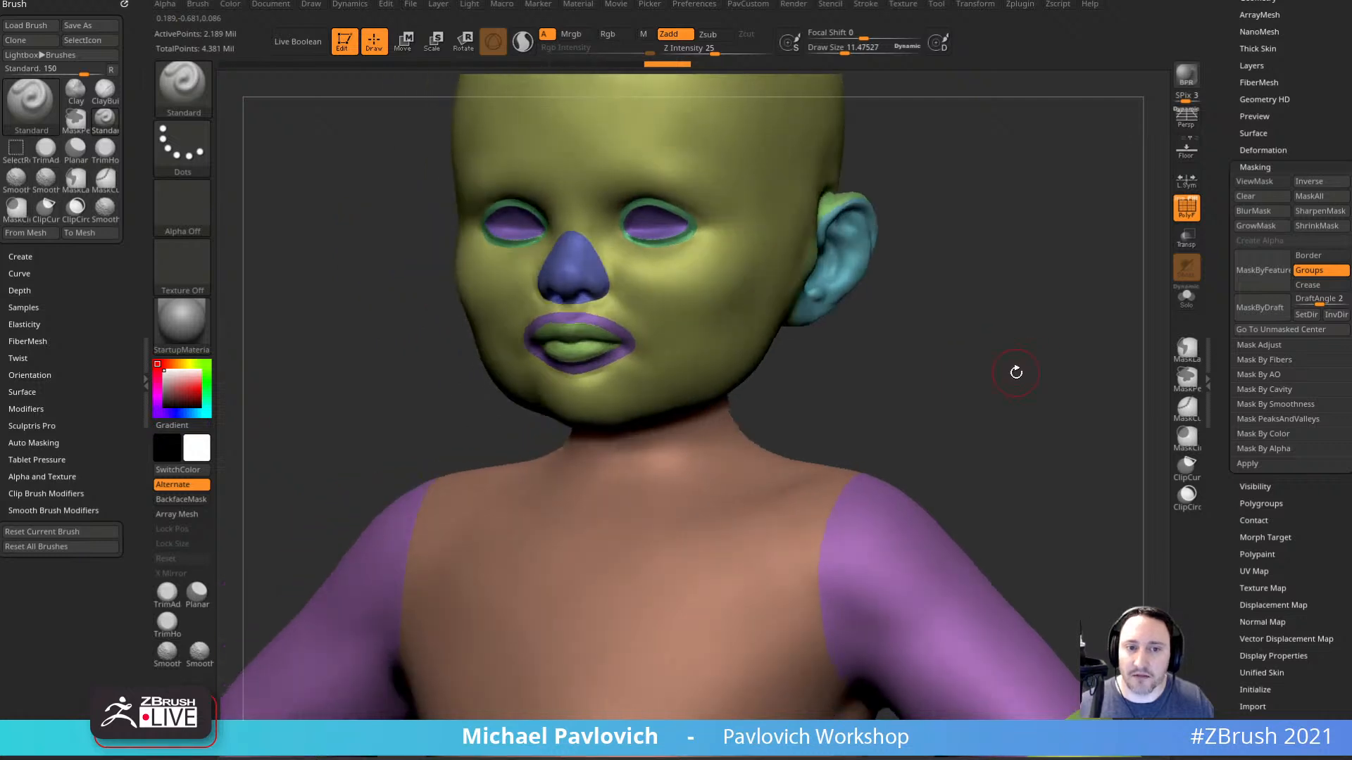
In the ZRemesher settings, set AdaptiveSize to 20 and Target Polygons Count to 16.
scroll(1241, 226, "down", 1)
left_click(1245, 142)
left_click_drag(1240, 147, 1243, 292)
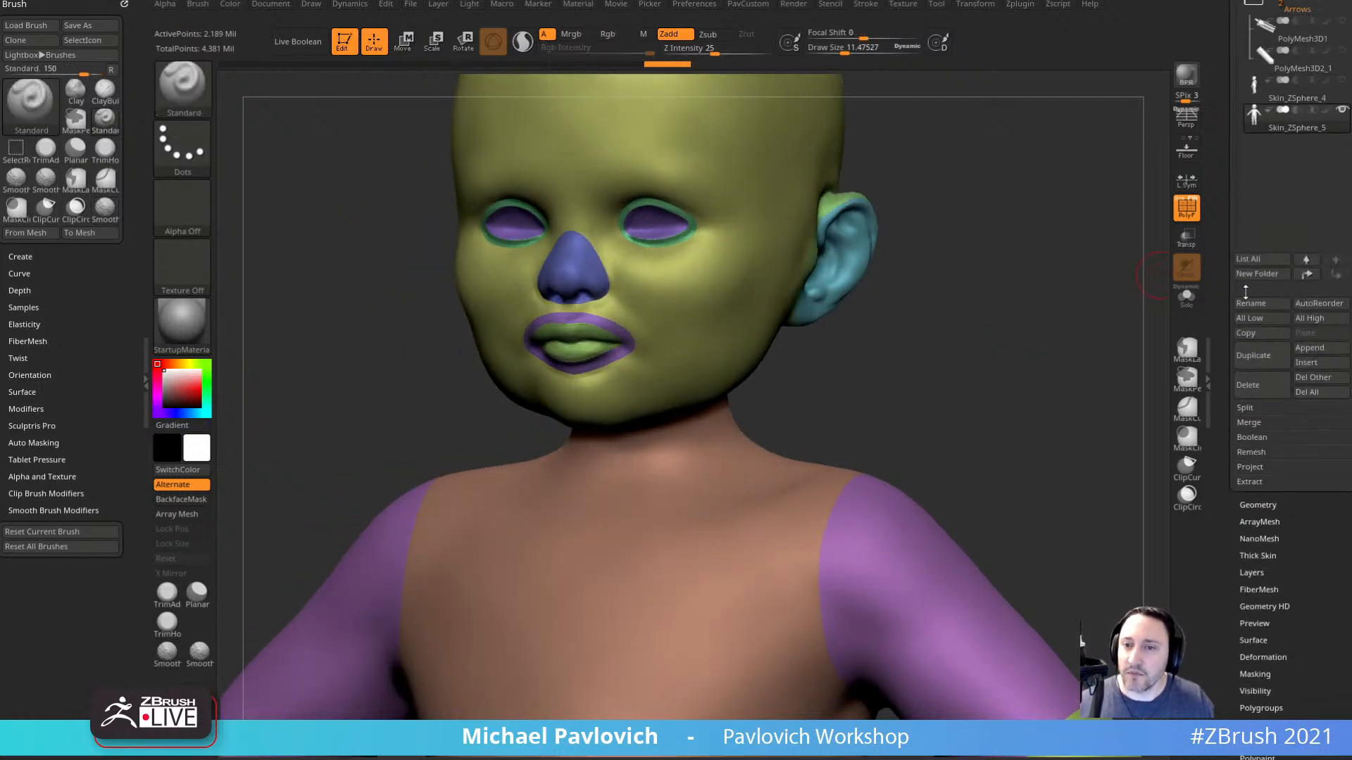
left_click_drag(1235, 363, 1234, 272)
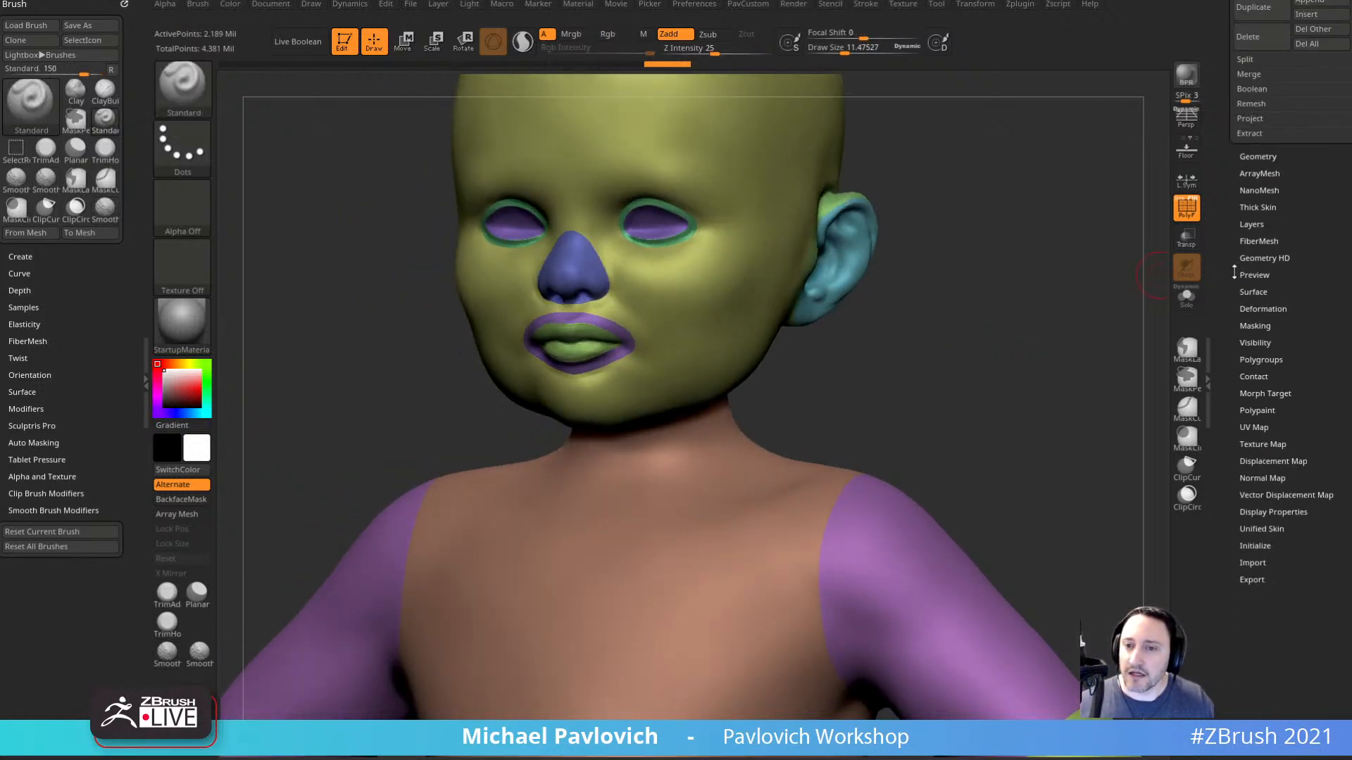
left_click(1257, 156)
left_click(1259, 337)
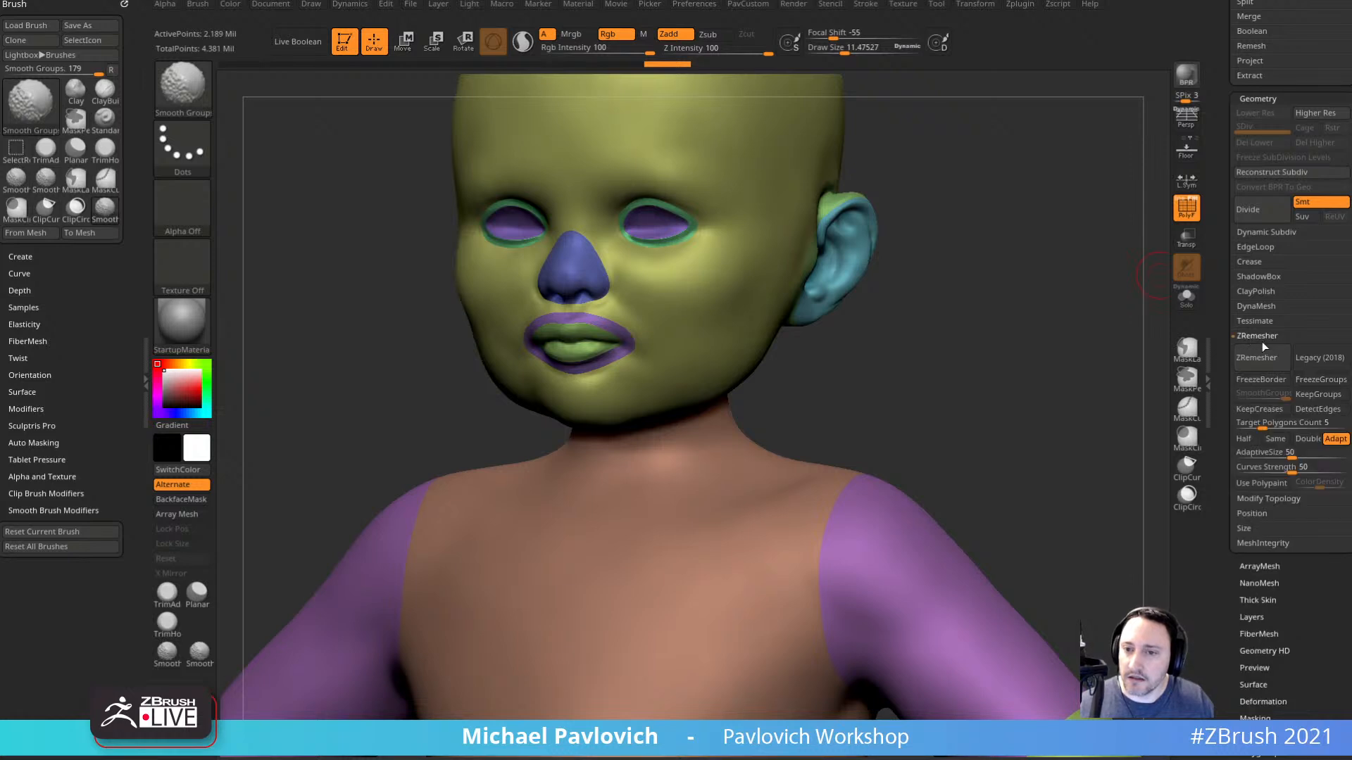
left_click(1260, 454)
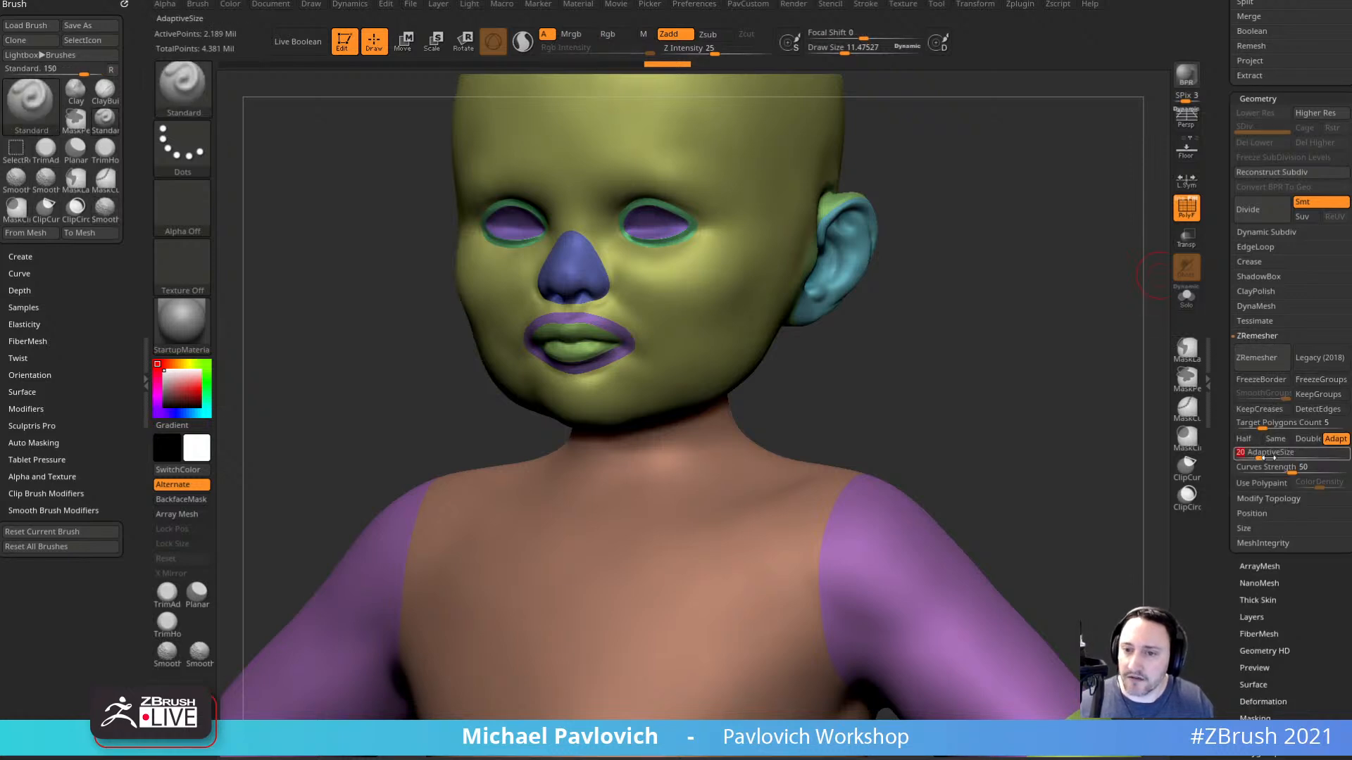
left_click(1258, 427)
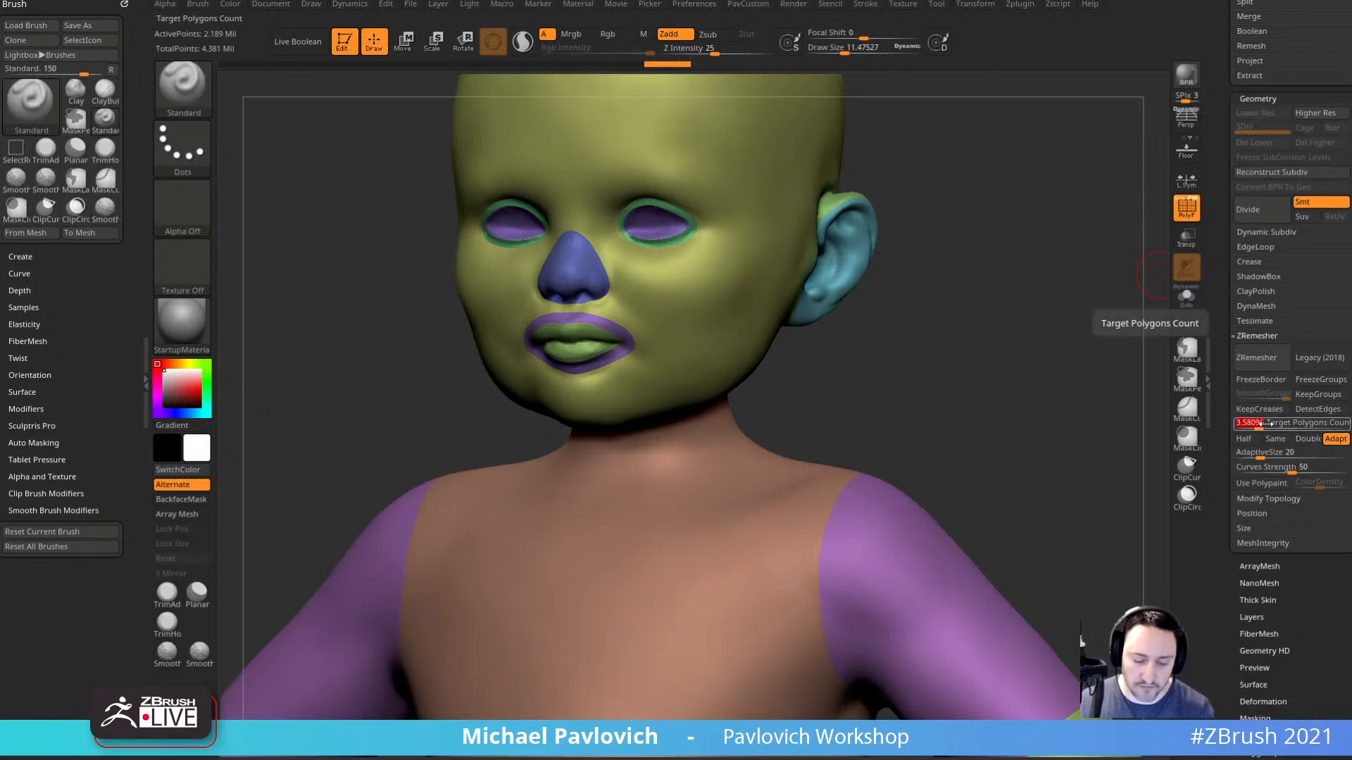
type("16")
key("Return")
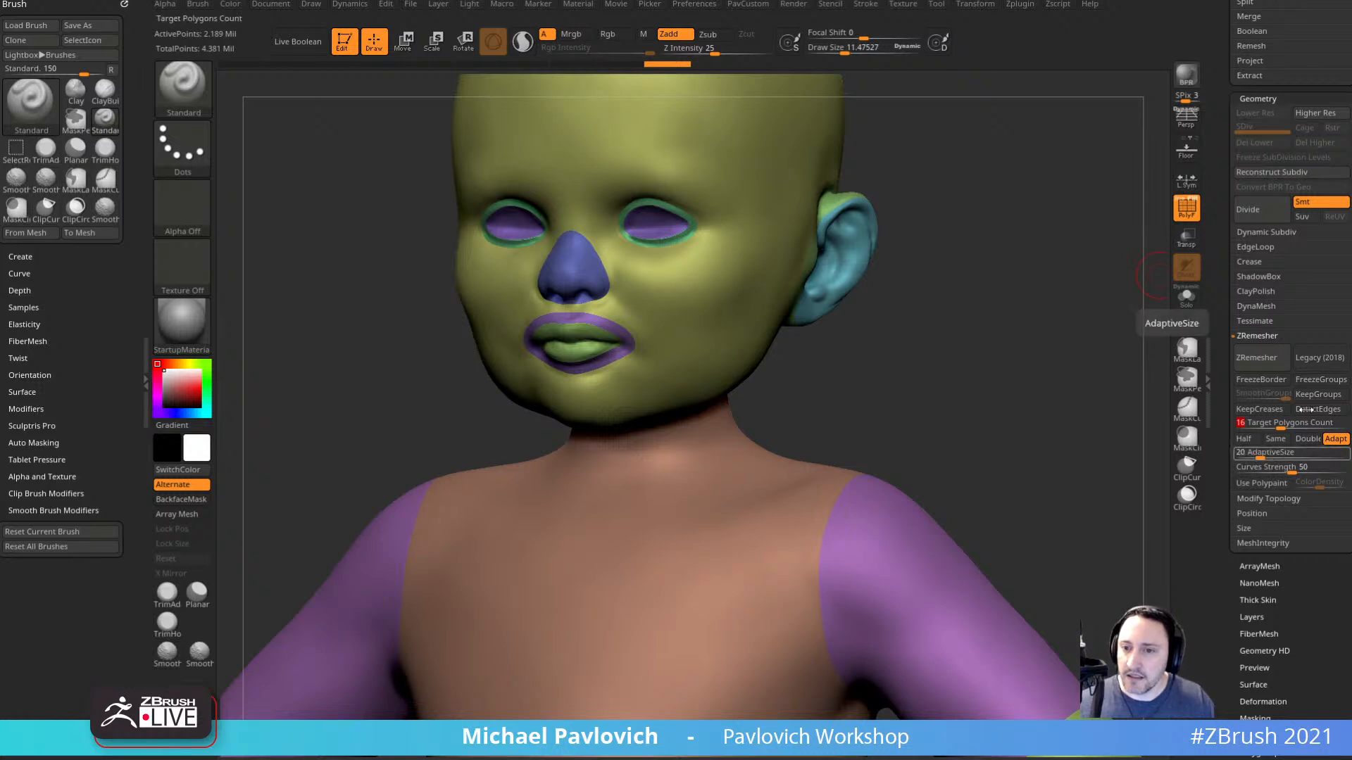
Enable KeepGroups with SmoothGroups at 0 and remesh the duplicated body with ZRemesher.
left_click(1309, 381)
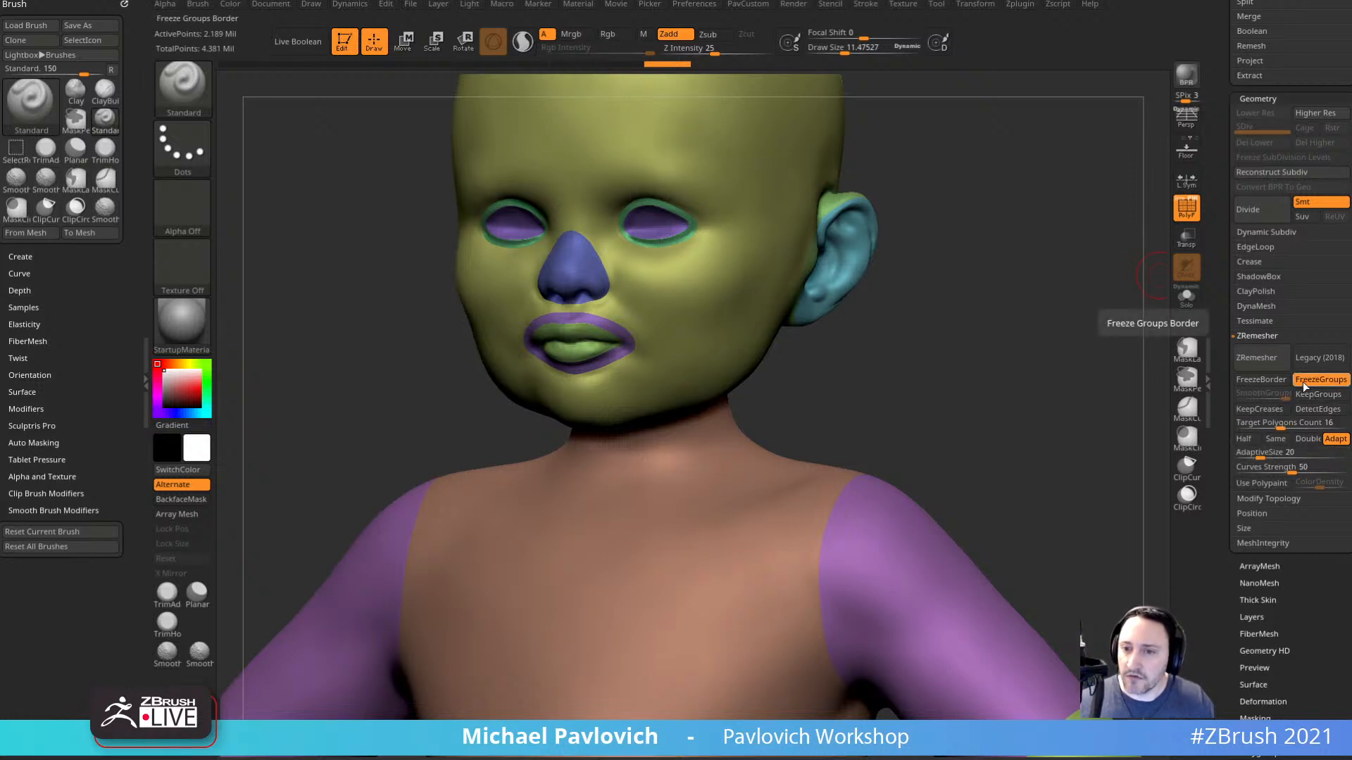
left_click(1304, 395)
left_click_drag(1283, 397, 1239, 396)
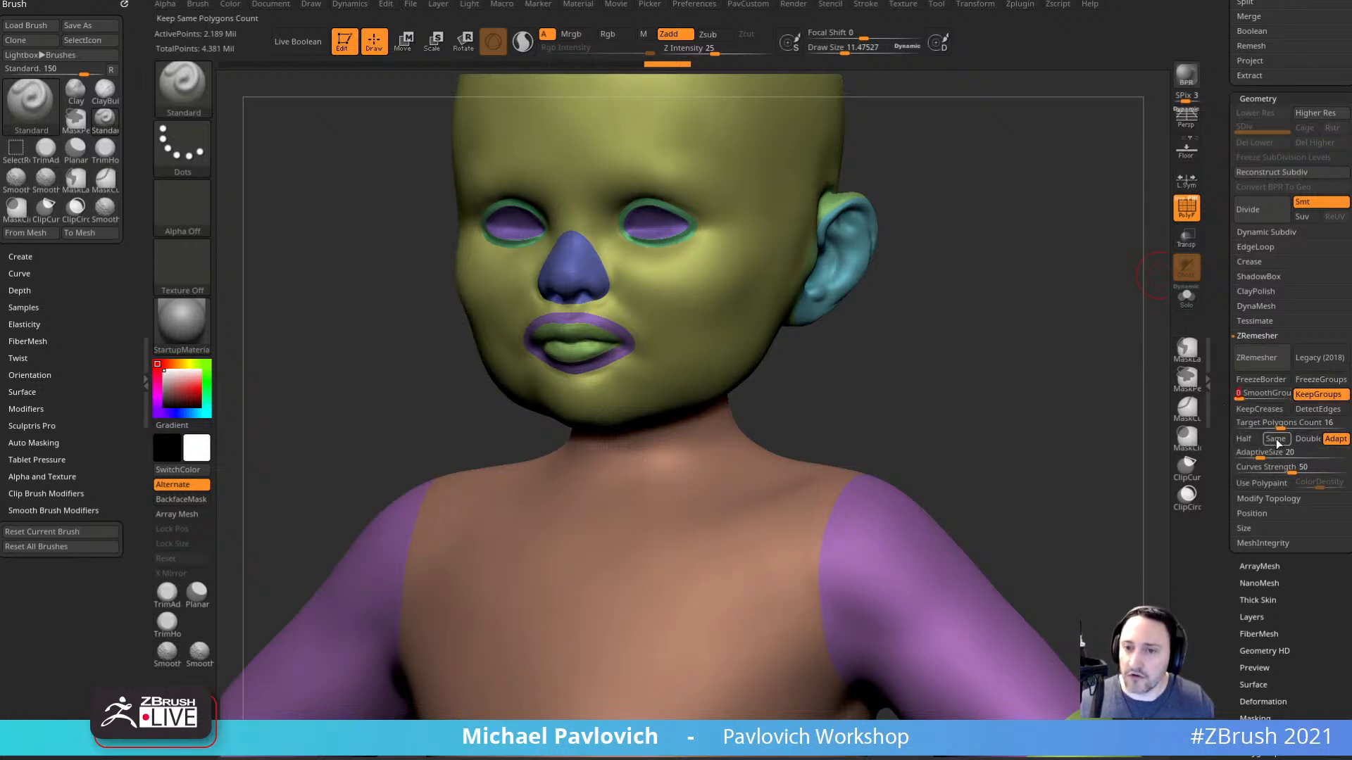
left_click(1261, 368)
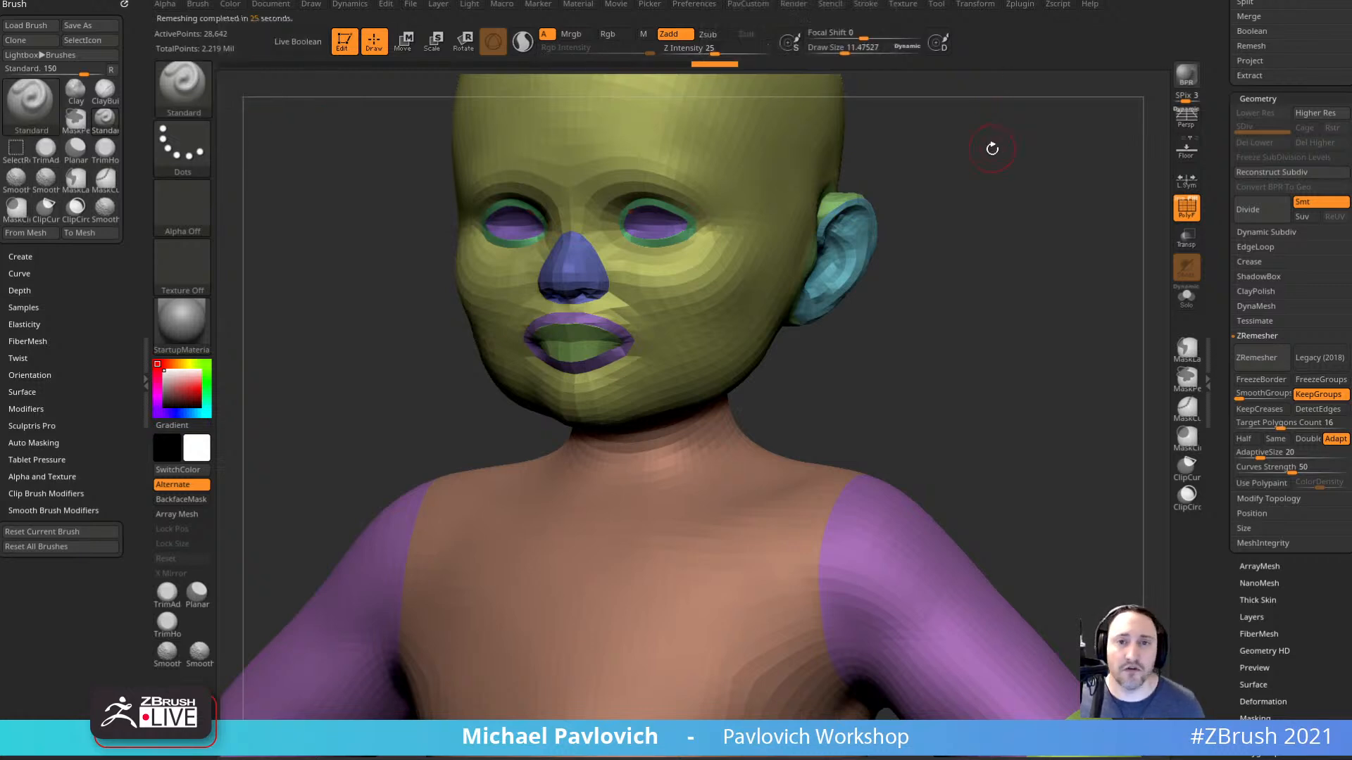
Examine the remeshed body from several angles and show the polyframe around the nose and mouth.
left_click_drag(993, 148, 998, 135, "shift")
left_click(973, 4)
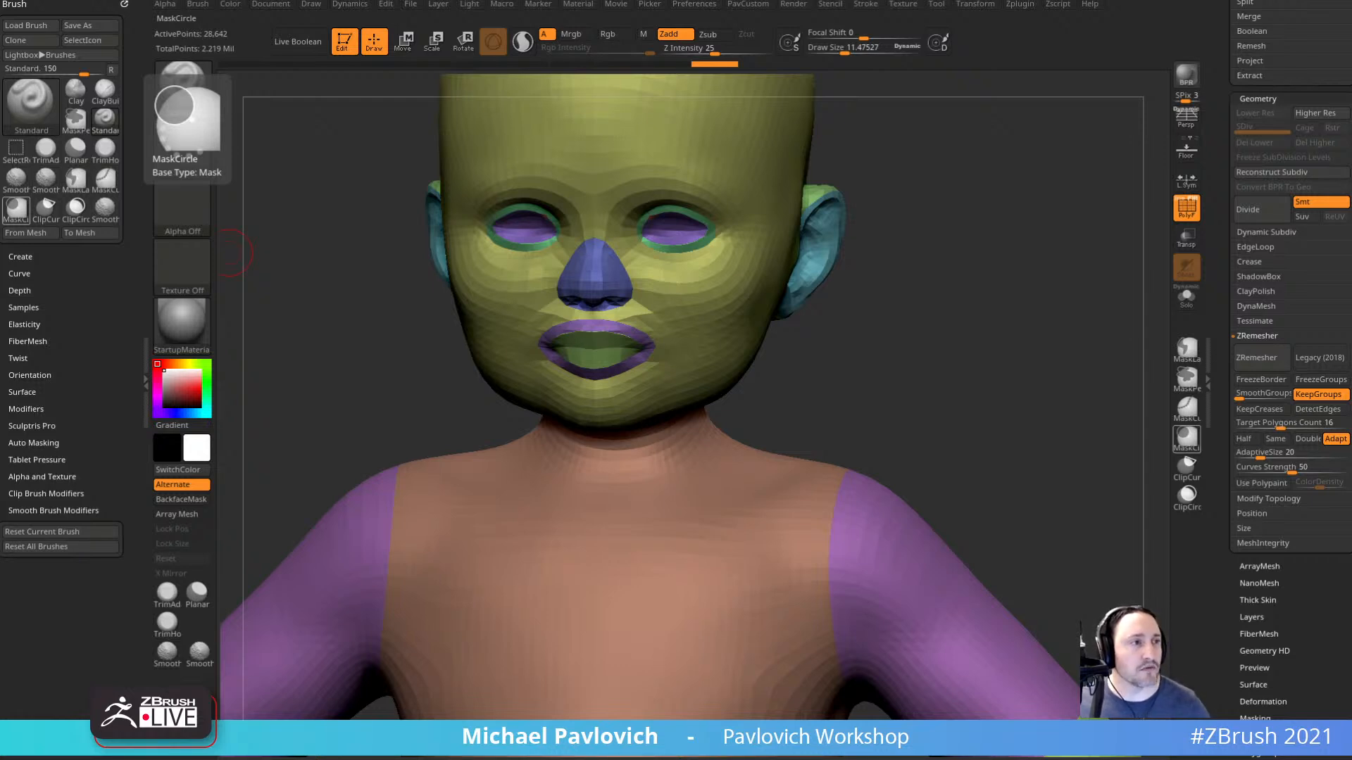
mouse_move(1031, 331)
left_mouse_down("shift")
mouse_move(1050, 335)
mouse_move(1038, 347)
mouse_move(1071, 389)
mouse_move(1030, 350)
mouse_move(905, 348)
left_mouse_up("shift")
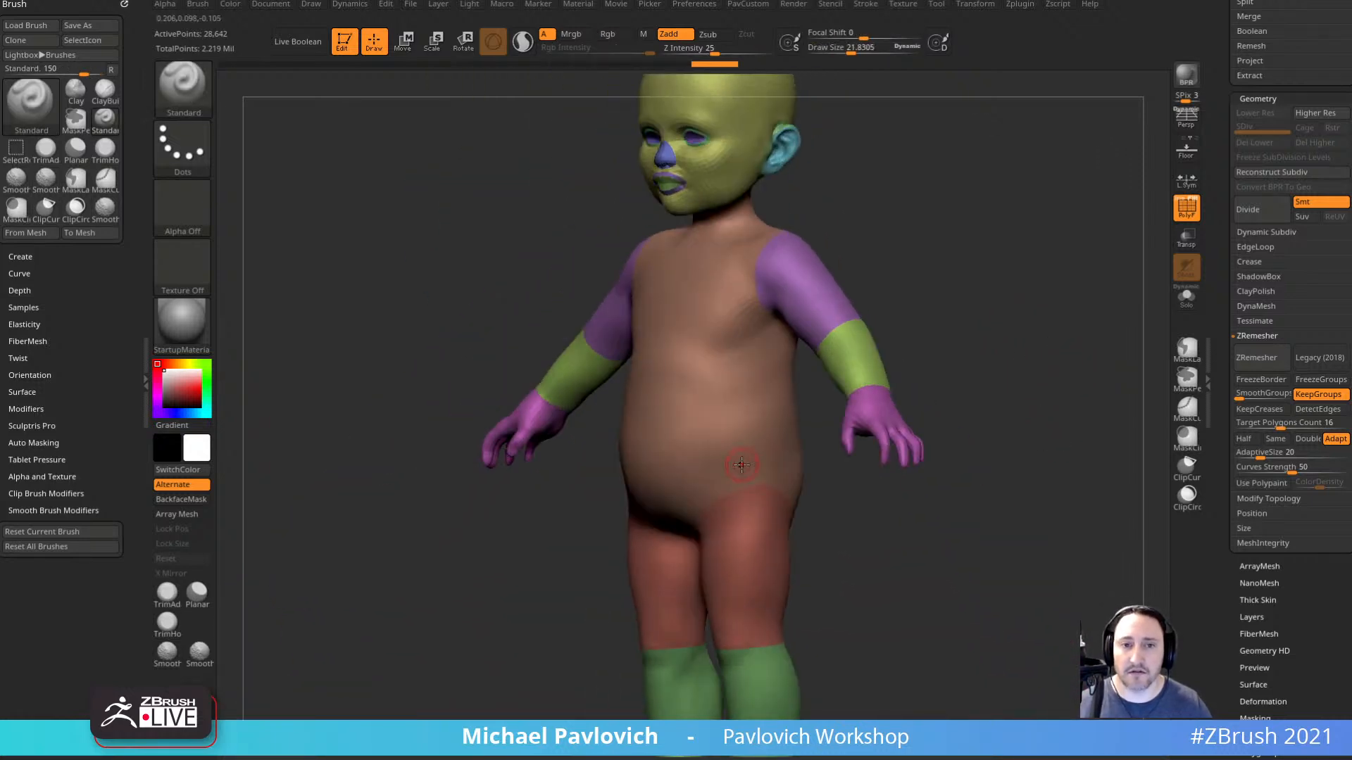
left_click_drag(928, 231, 937, 373, "alt")
mouse_move(1003, 408)
left_mouse_down()
mouse_move(983, 410)
mouse_move(977, 439)
mouse_move(996, 428)
left_mouse_up()
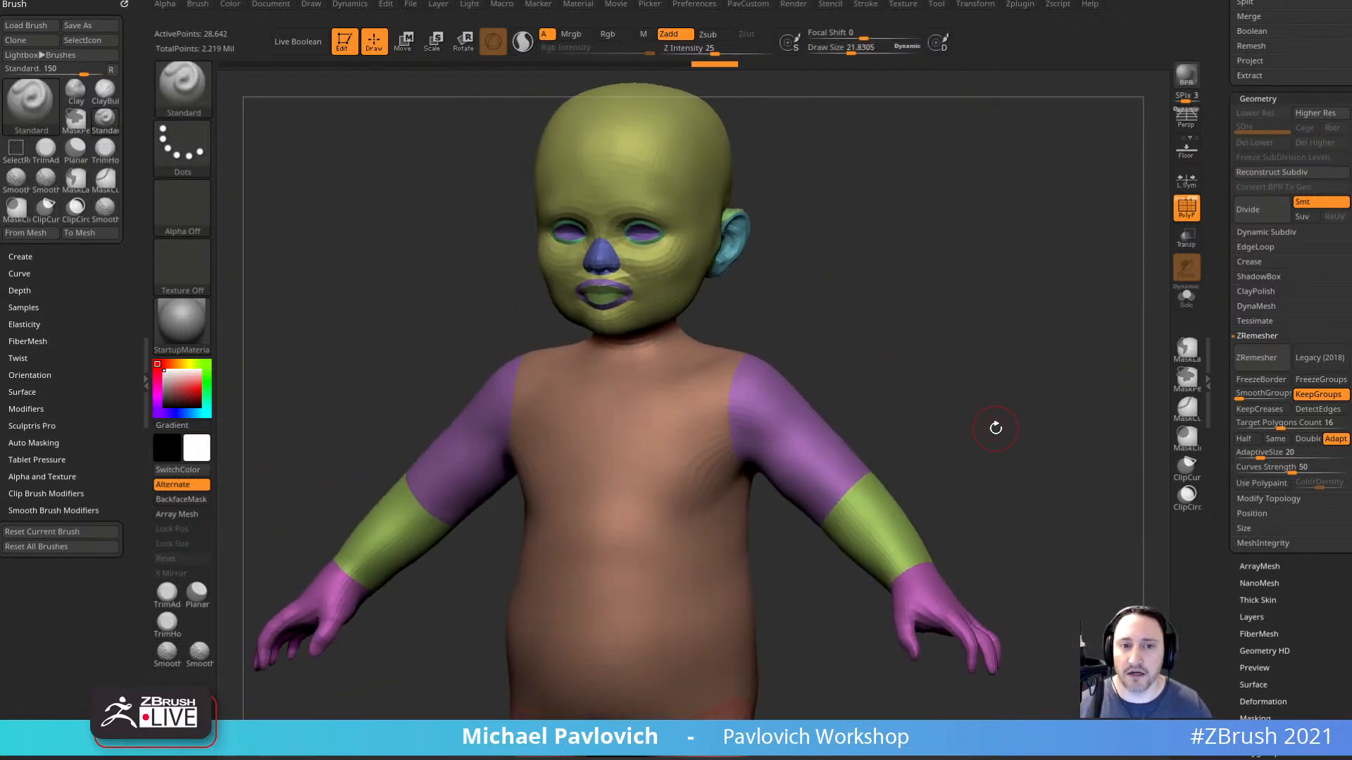
left_click(1186, 208)
left_click_drag(1098, 232, 1143, 396)
left_click_drag(1034, 352, 1122, 497)
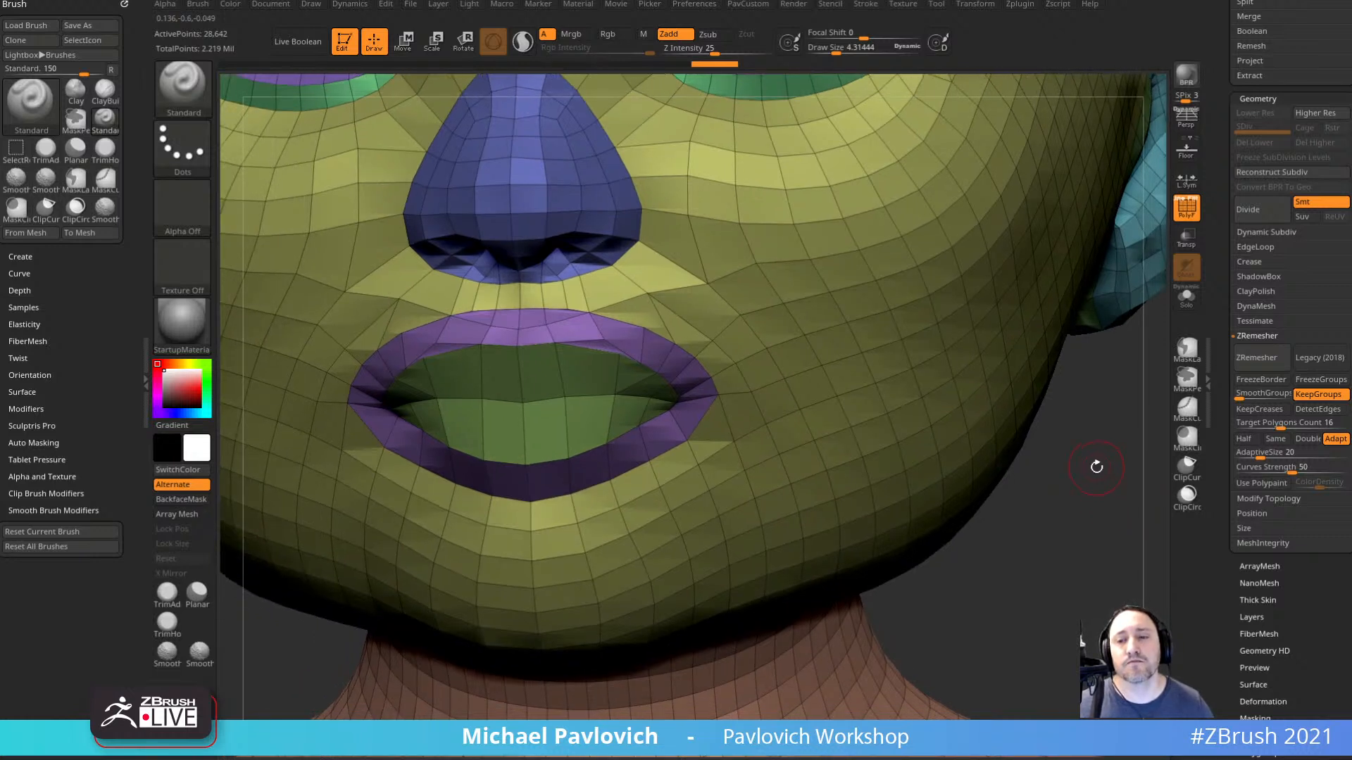
Set the ZModeler point action to Bridge with Two Points as the target.
key("b")
key("m")
key("v")
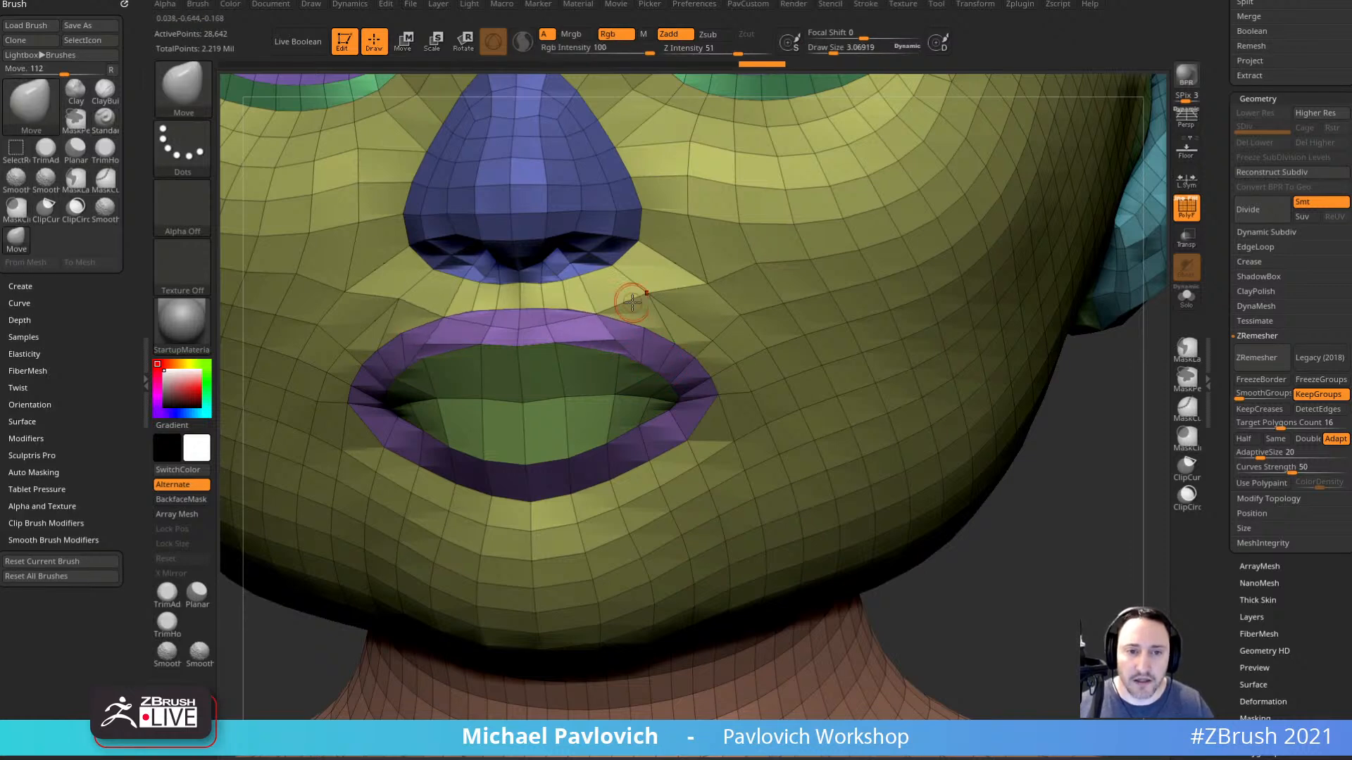
key("b")
key("z")
key("m")
key("space")
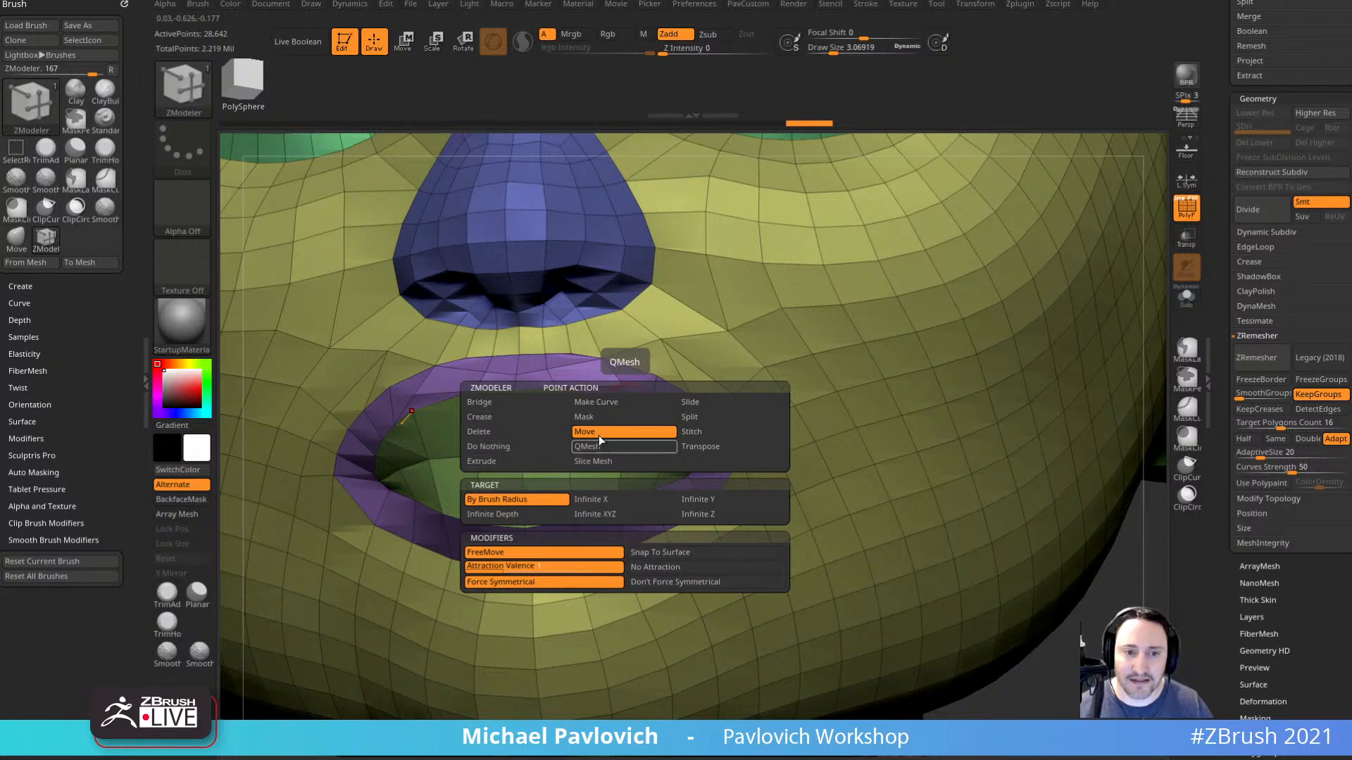
left_click(703, 428)
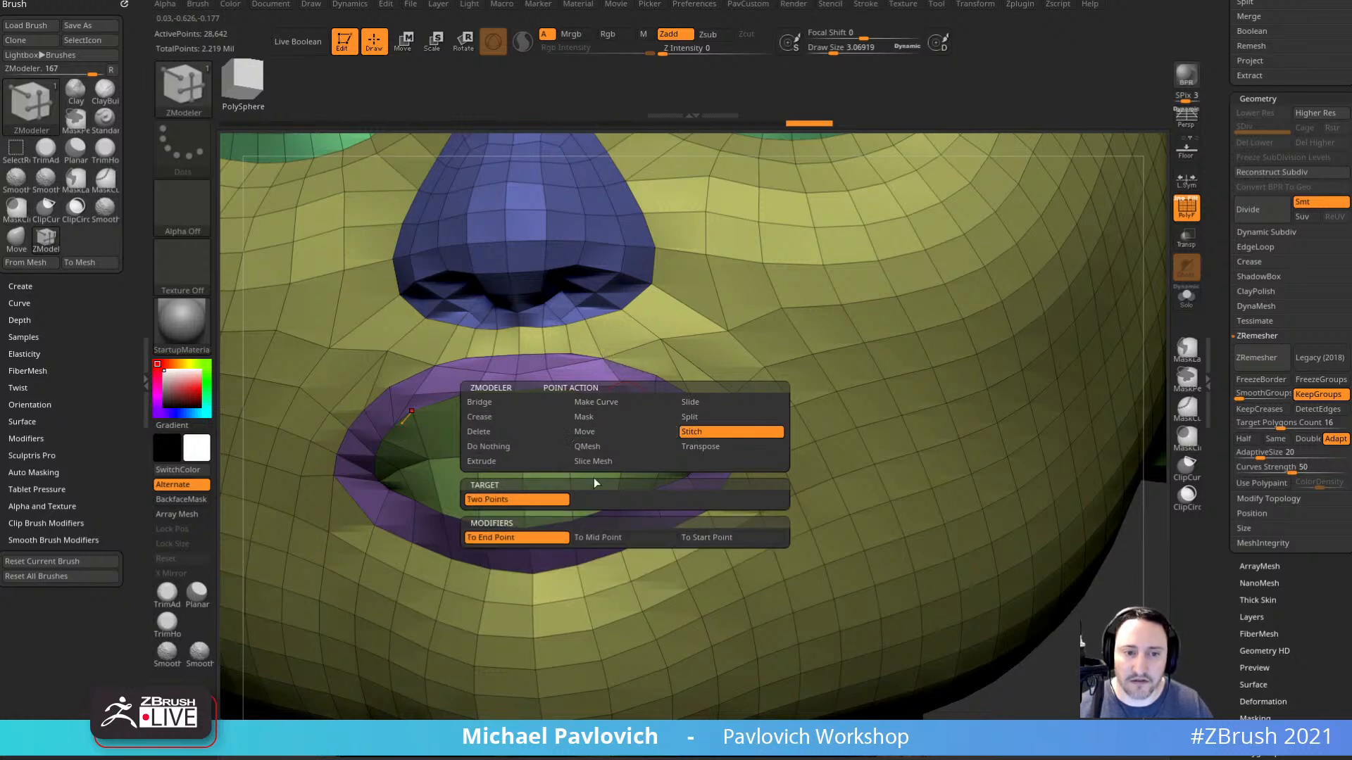
left_click(588, 446)
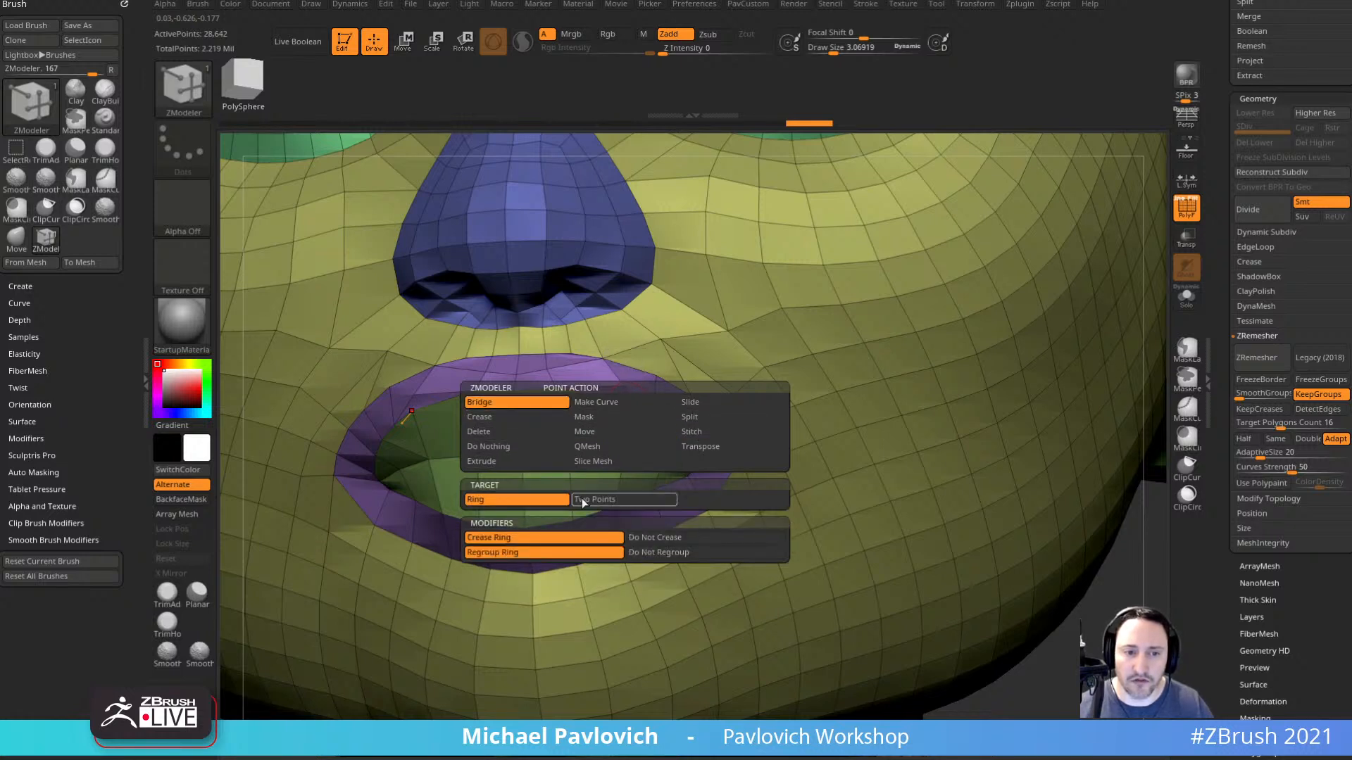
left_click(584, 499)
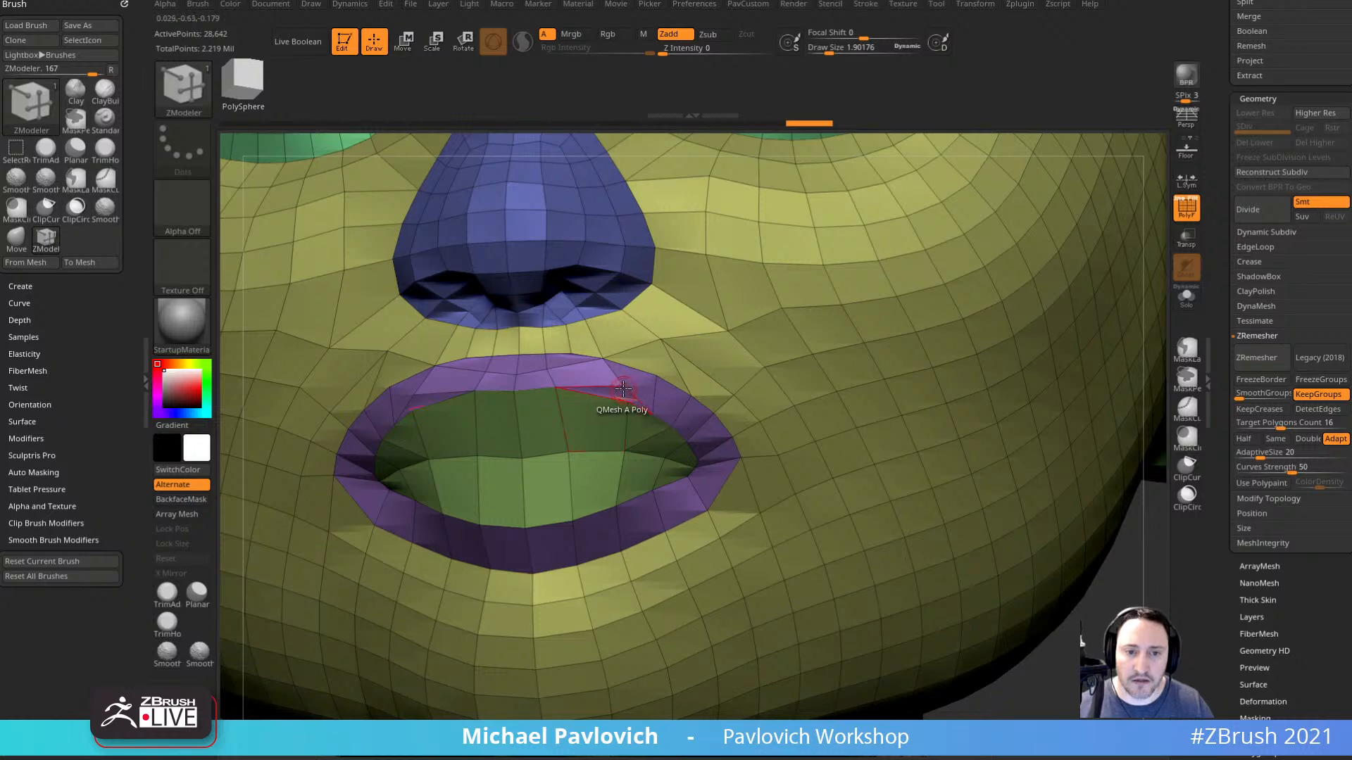
mouse_move(1148, 549)
left_mouse_down()
mouse_move(1098, 549)
mouse_move(1071, 588)
mouse_move(1018, 585)
left_mouse_up()
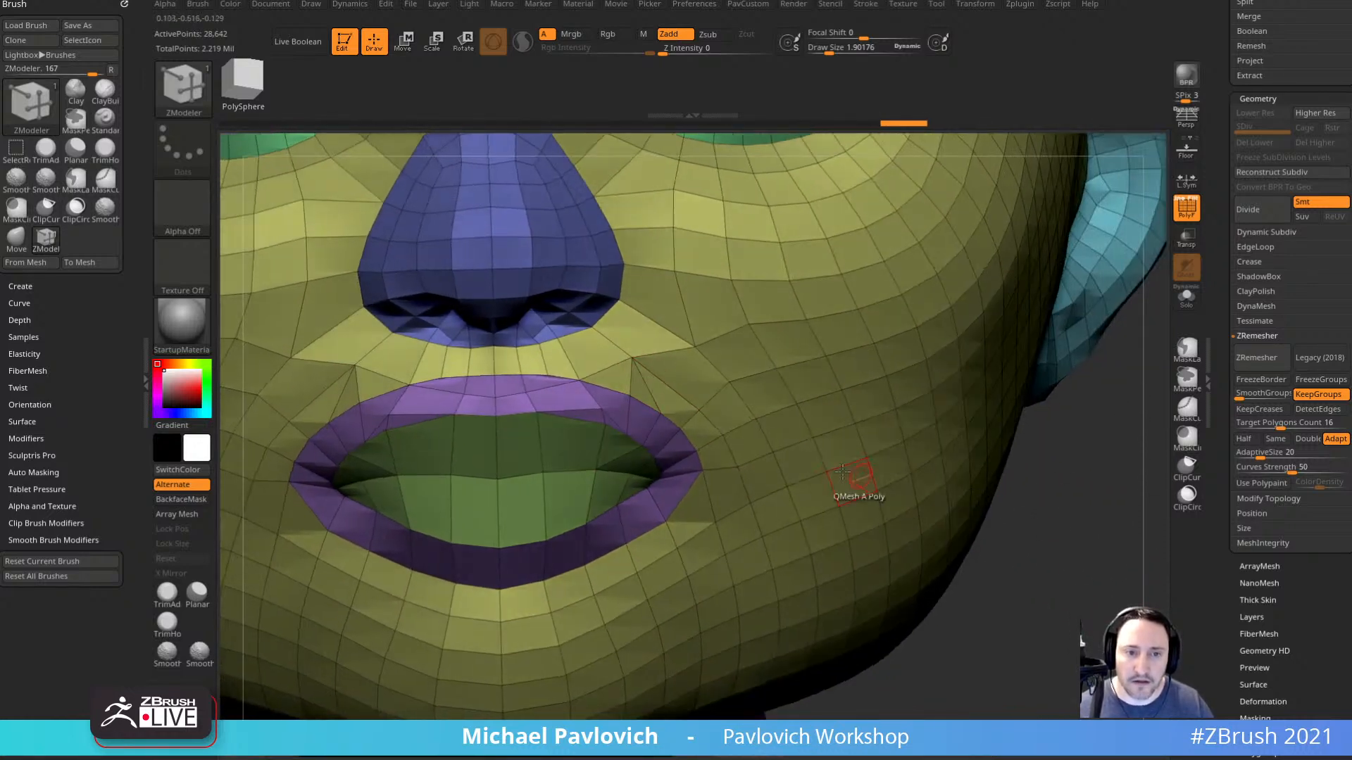
Reposition the vertices between the nose and upper lip symmetrically with the Move brush.
key("b")
key("m")
key("v")
left_click_drag(544, 346, 579, 342)
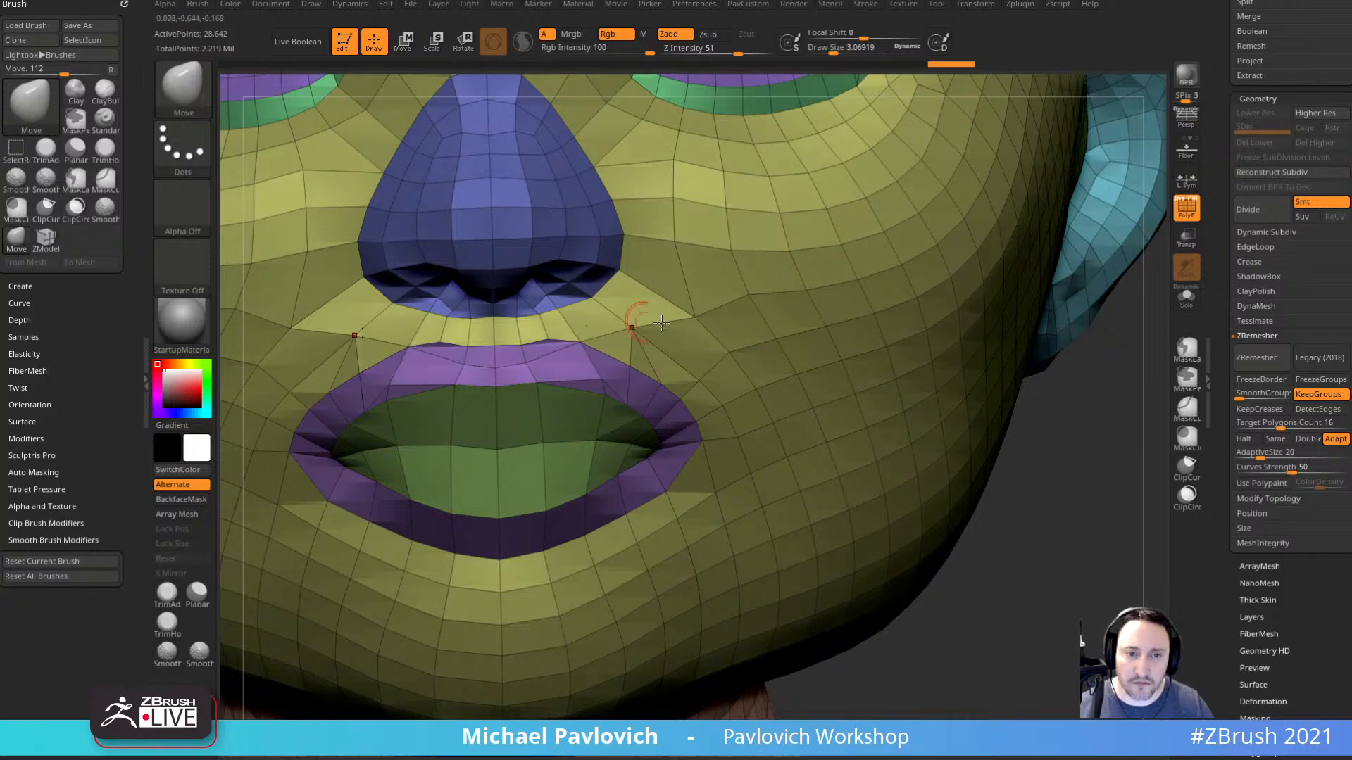
mouse_move(1067, 472)
left_mouse_down()
mouse_move(944, 475)
mouse_move(1035, 473)
left_mouse_up()
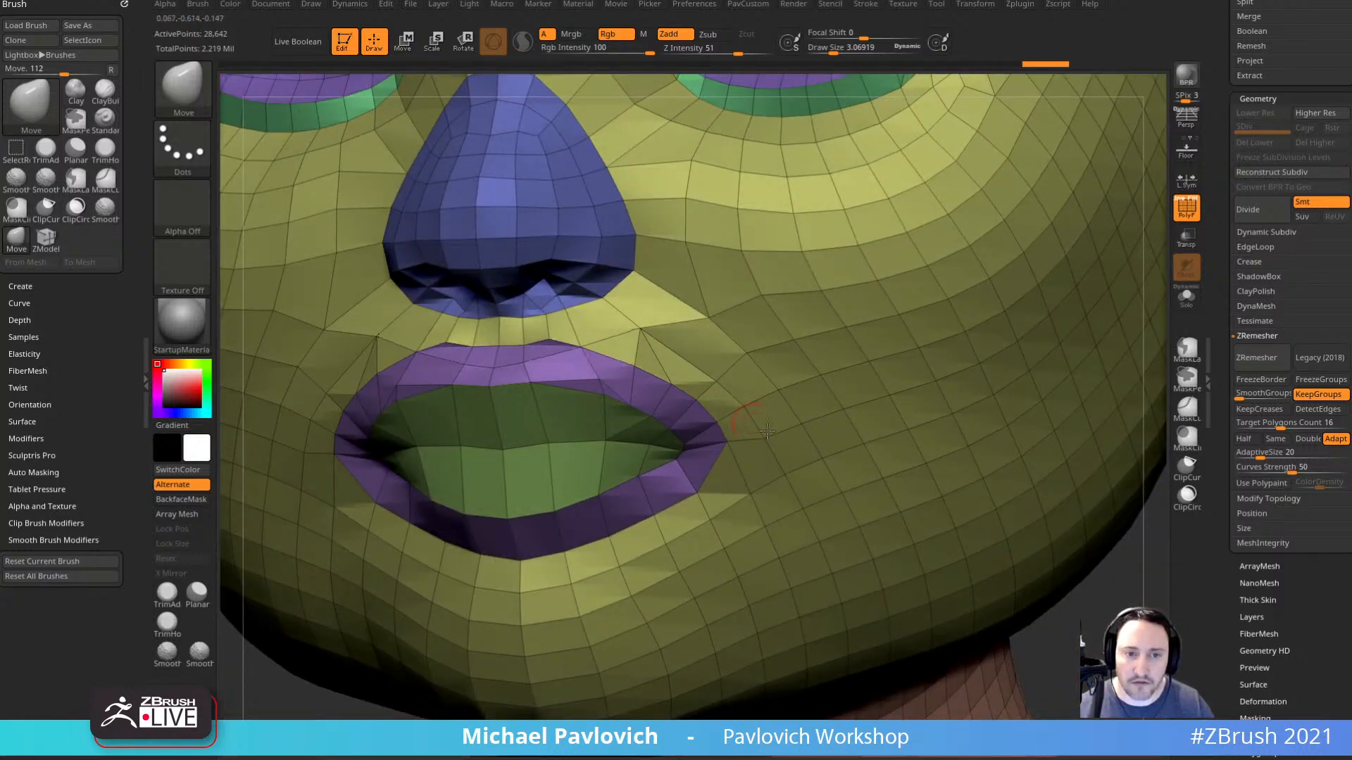
Set the ZModeler edge action to Collapse and collapse the uneven edge above the upper lip.
key("b")
key("z")
key("m")
key("space")
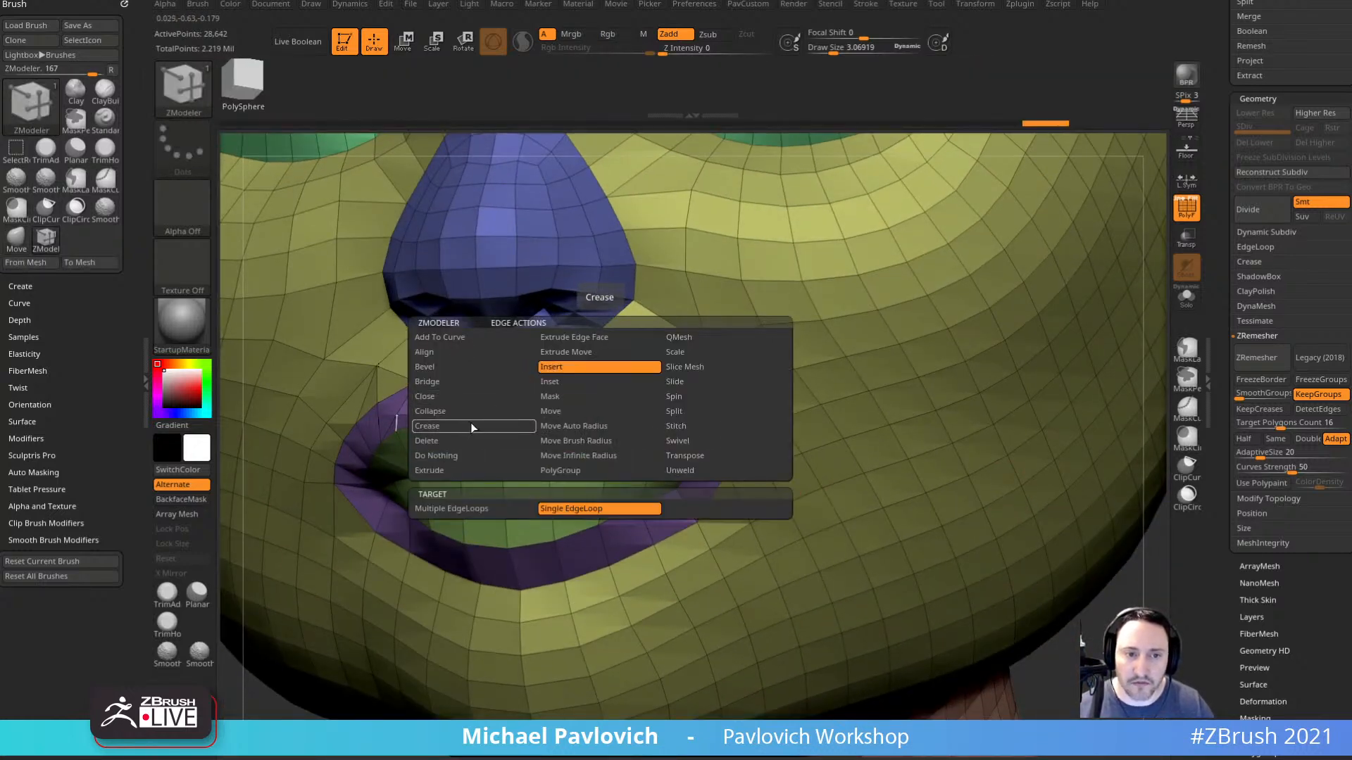
left_click(430, 381)
left_click(450, 508)
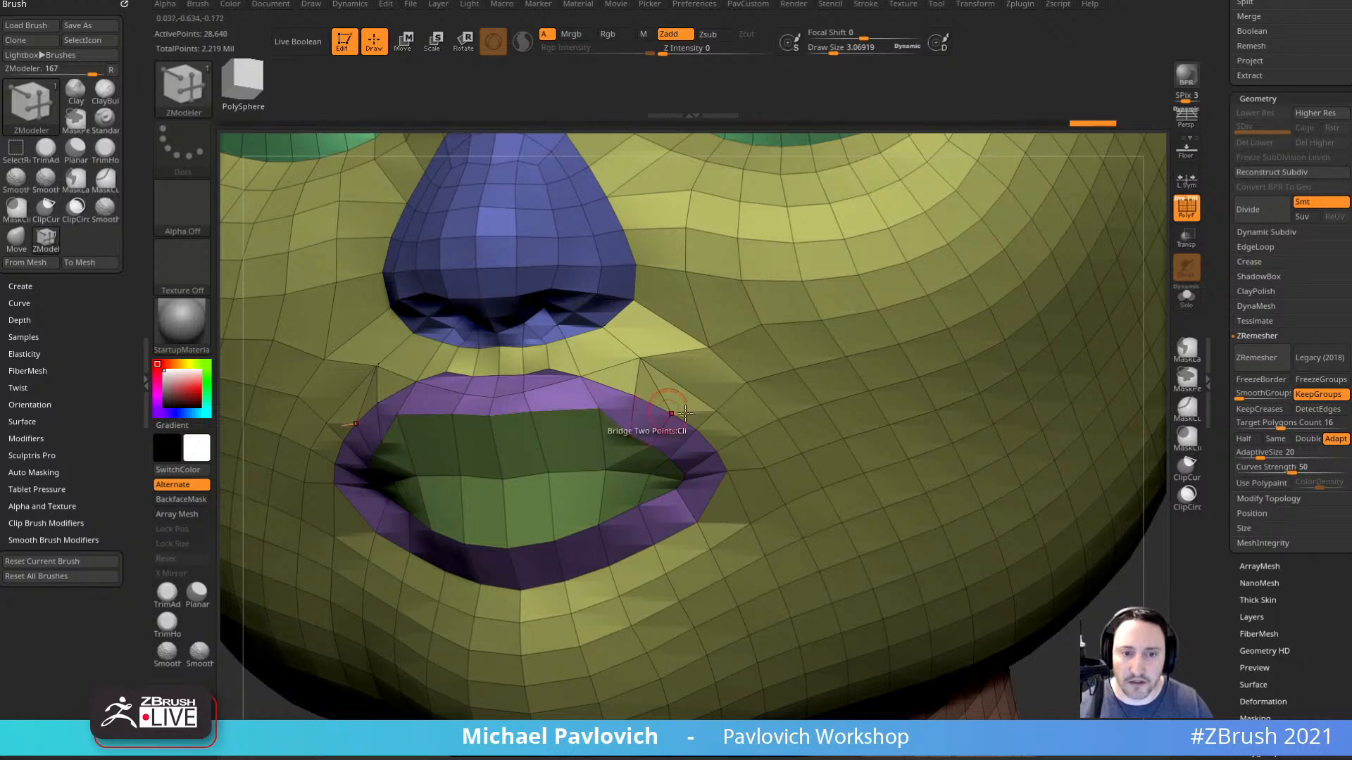
Adjust the vertices around the upper lip's polygroup border with the Move brush.
key("b")
key("m")
key("v")
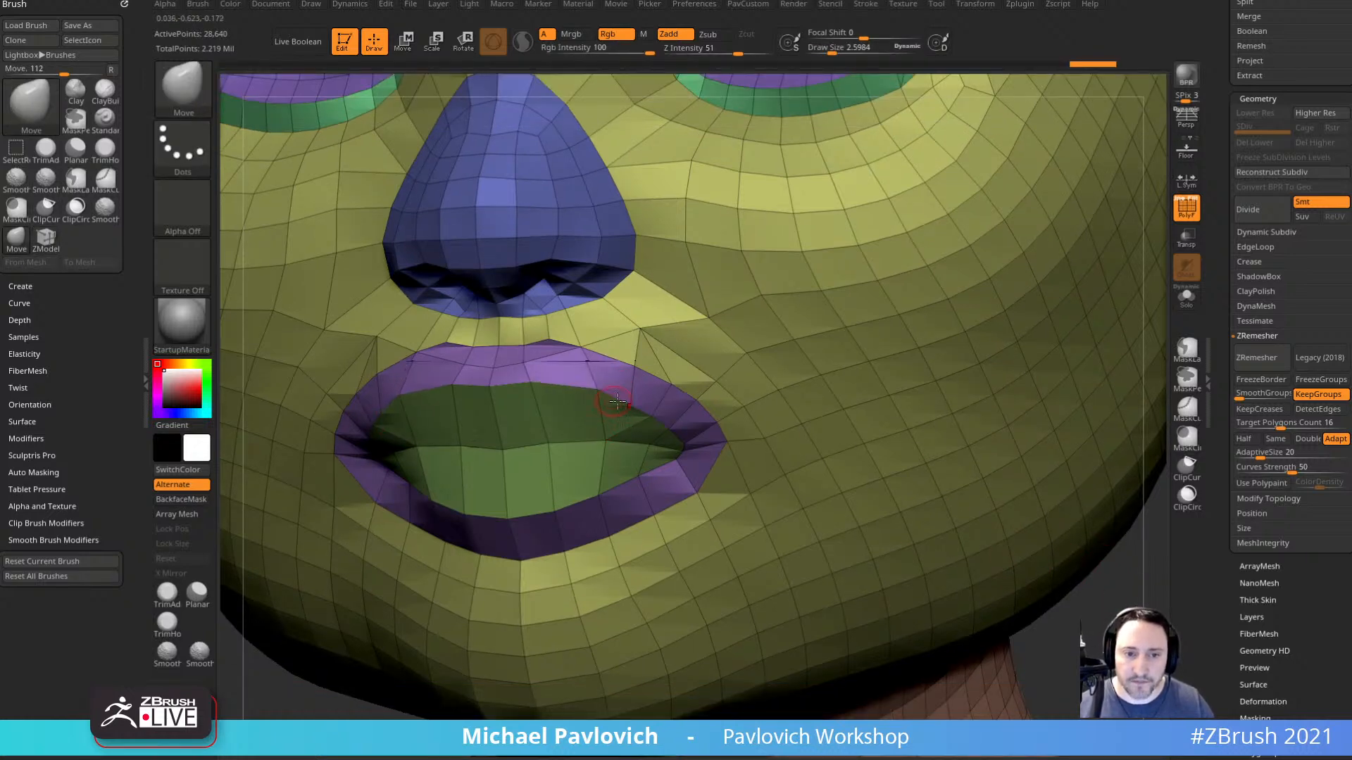
left_click_drag(1110, 625, 969, 595)
mouse_move(353, 550)
left_mouse_down()
mouse_move(379, 541)
mouse_move(354, 572)
left_mouse_up()
Cut a new edge across the polygons beside the upper lip with ZM_Slice, and uncrease the whole mesh.
key("b")
key("z")
key("m")
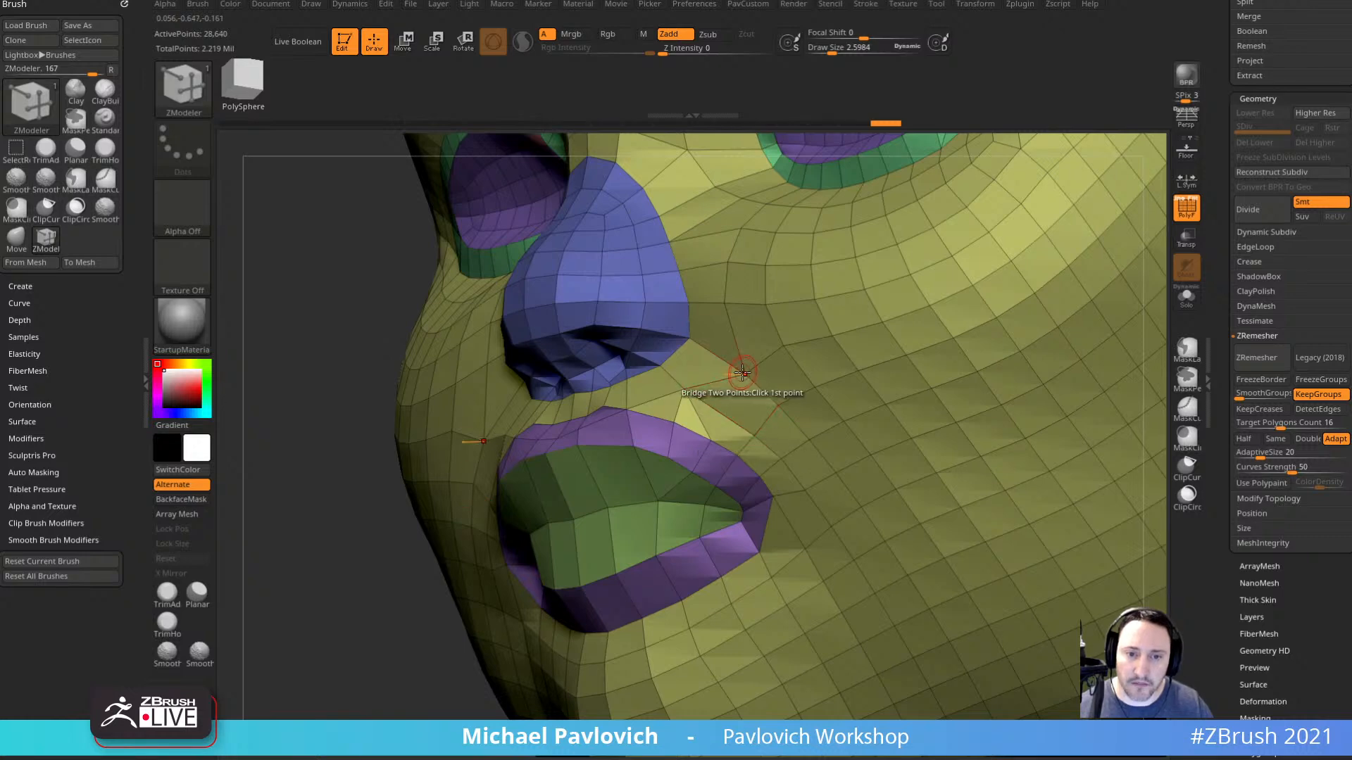
key("b")
left_click(1219, 670)
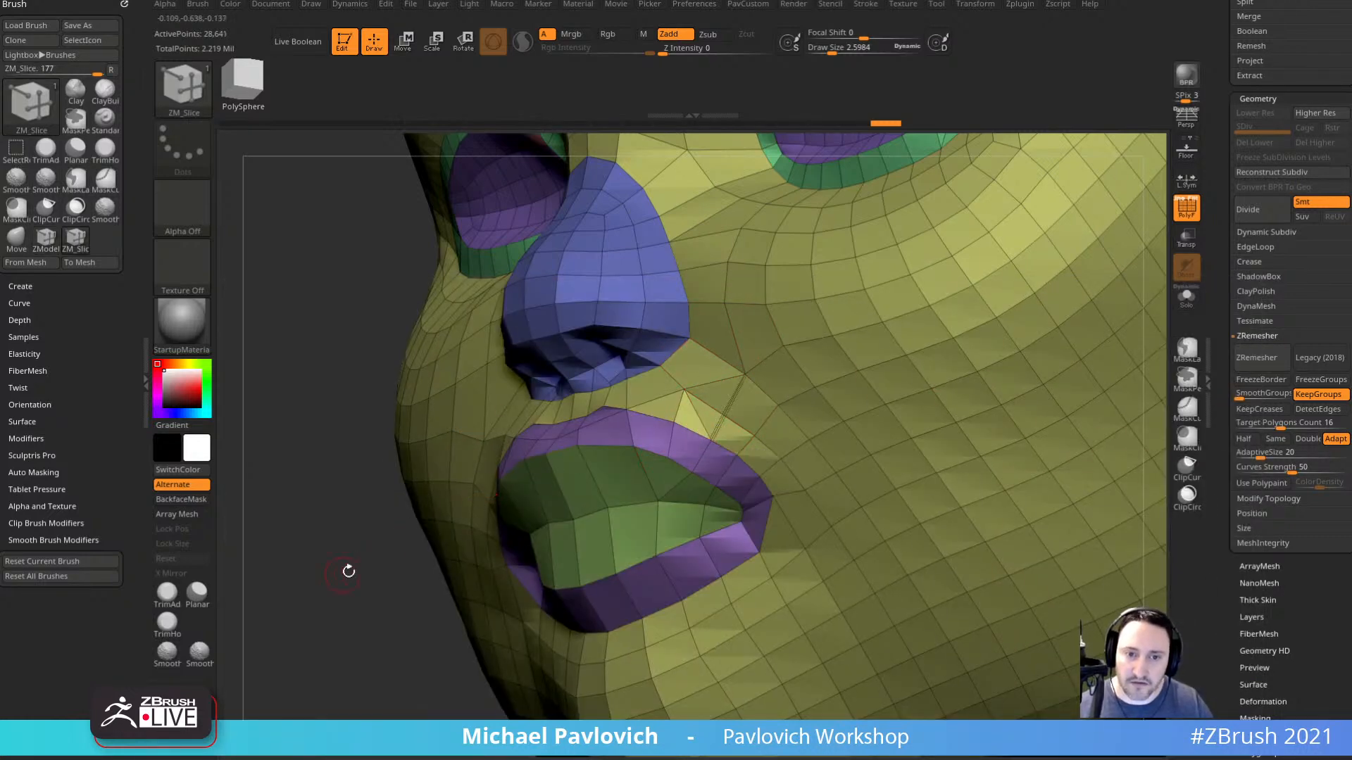
left_click_drag(348, 572, 389, 538, "alt")
key("grave")
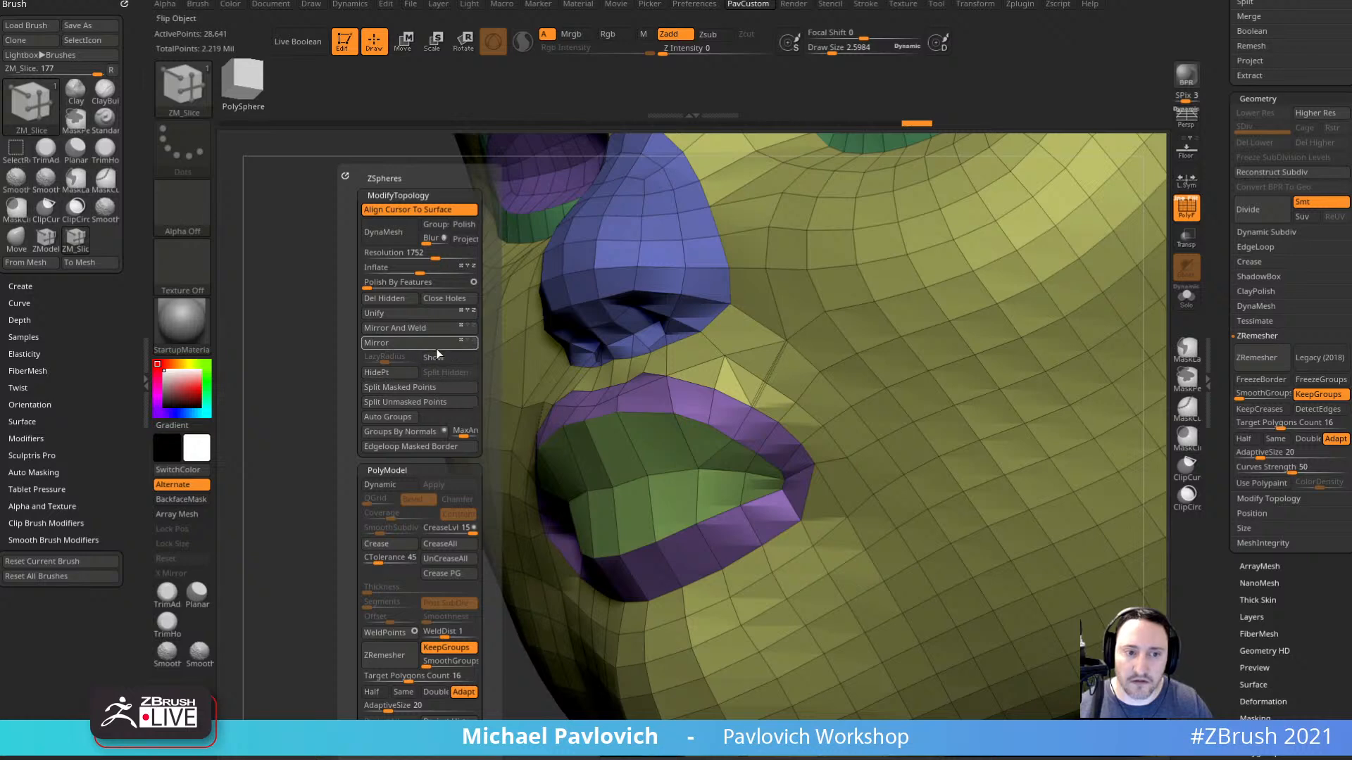
left_click(445, 561)
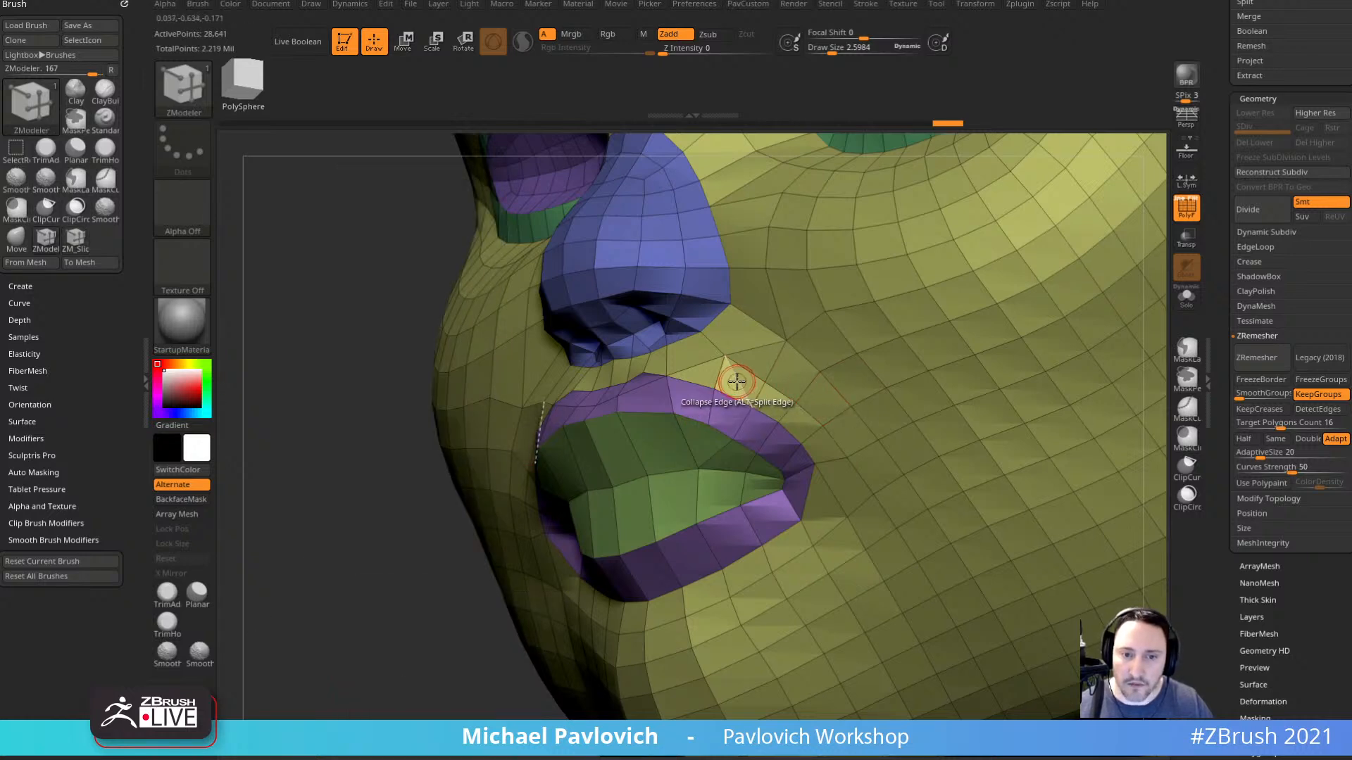
Set the ZModeler edge action to Delete and remove the stray edge above the corner of the upper lip.
key("space")
left_click(576, 440)
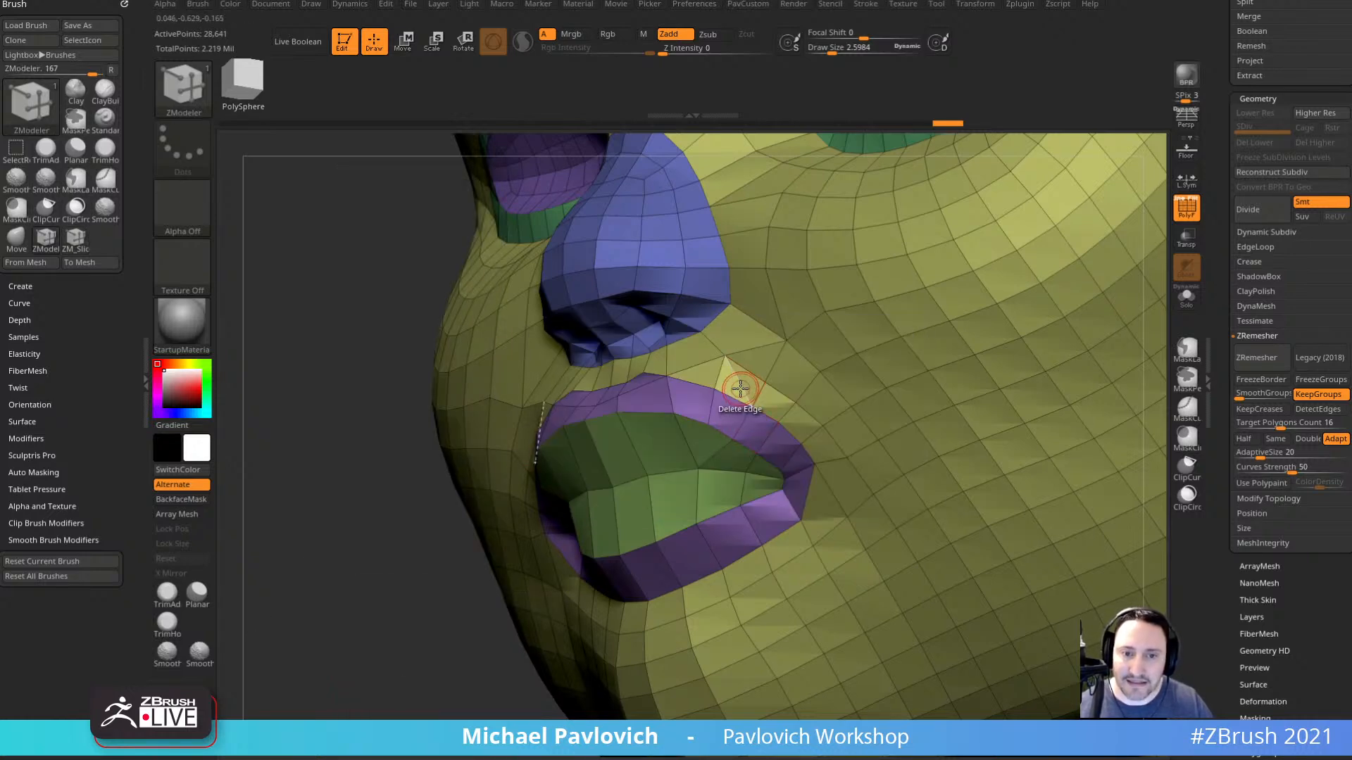
left_click_drag(421, 564, 620, 356)
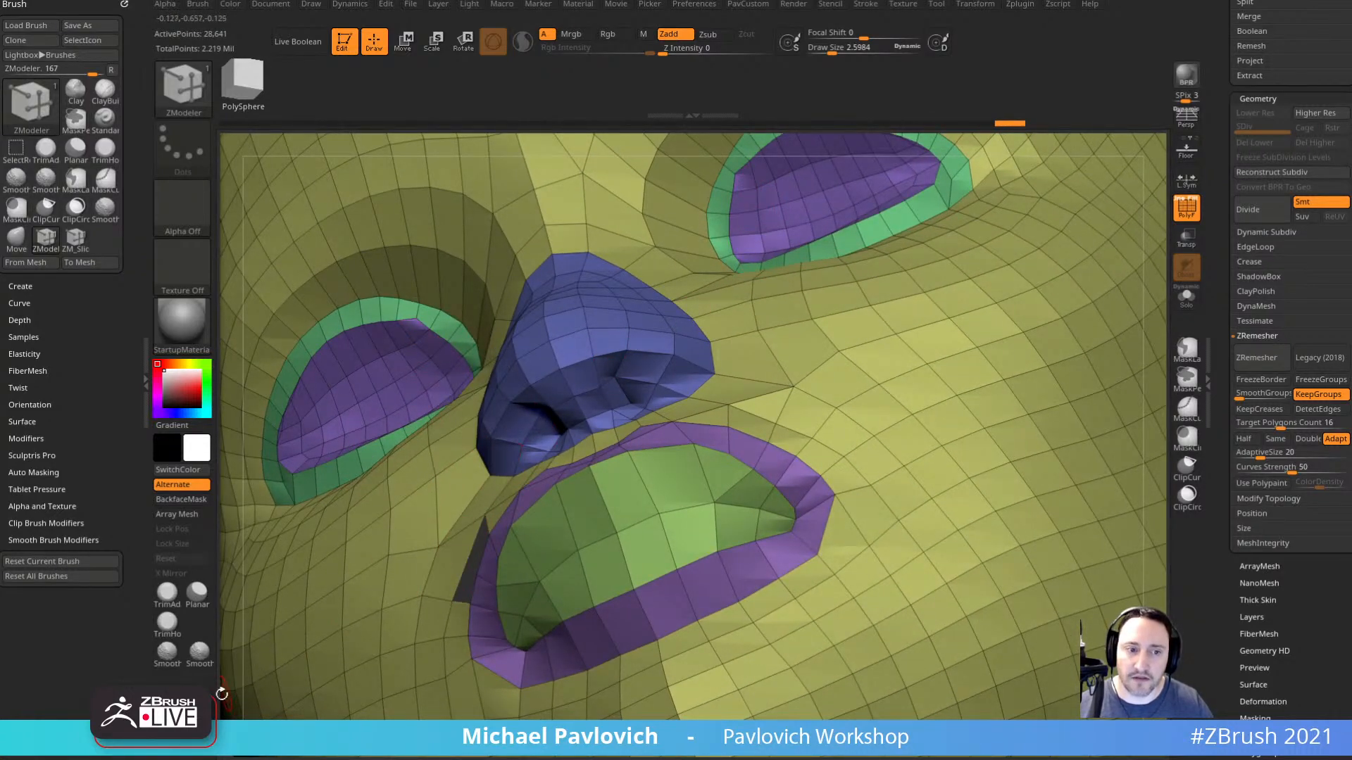
Mirror the mesh and apply Mirror And Weld to make the topology around the upper lip symmetrical.
left_click_drag(222, 715, 246, 714)
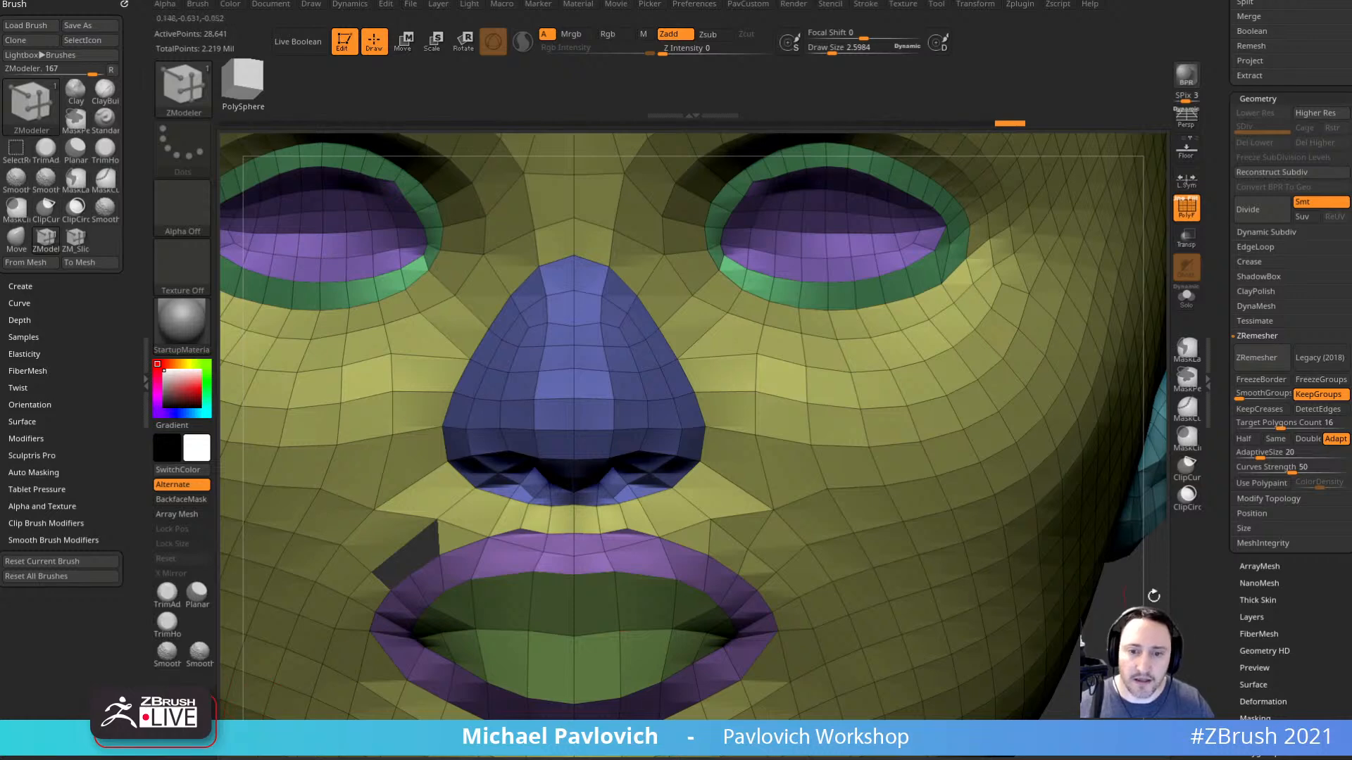
left_click_drag(1153, 596, 1098, 546, "alt")
key("space")
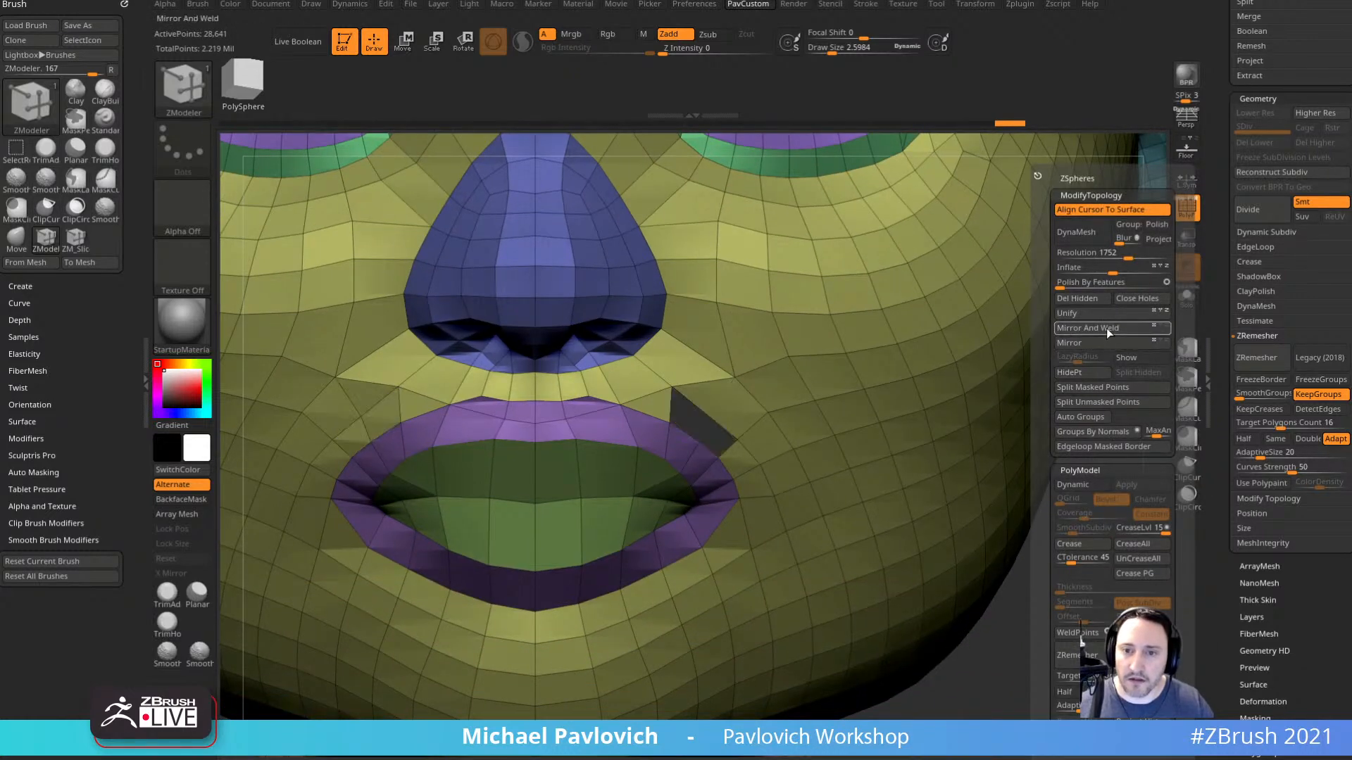
left_click(1107, 330)
mouse_move(1083, 632)
left_mouse_down("alt")
mouse_move(1113, 601)
mouse_move(1089, 584)
mouse_move(1121, 629)
mouse_move(994, 594)
left_mouse_up("alt")
Adjust the vertices around the mouth with the Move brush.
key("b")
key("m")
key("v")
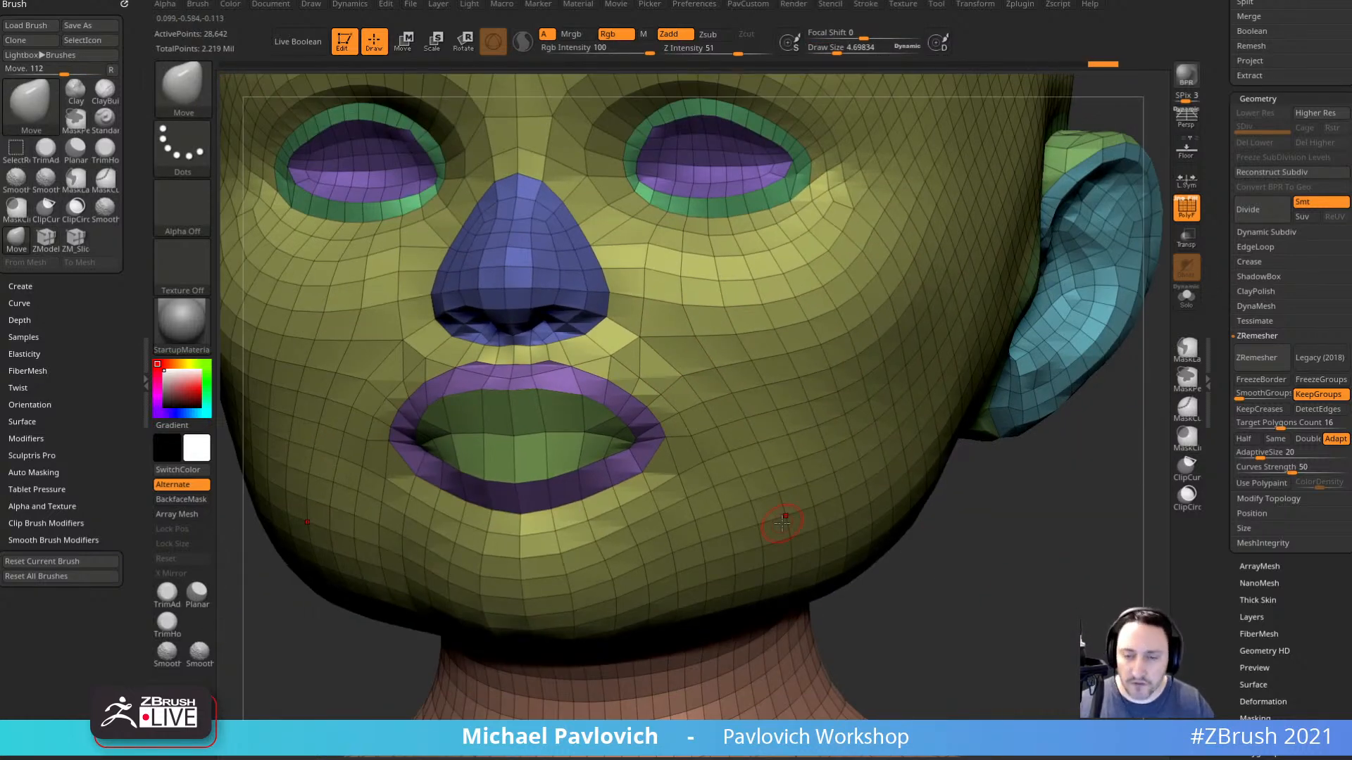
mouse_move(1042, 468)
left_mouse_down("alt")
mouse_move(1077, 574)
mouse_move(1077, 597)
mouse_move(1059, 598)
mouse_move(1064, 640)
mouse_move(1046, 516)
mouse_move(1075, 541)
mouse_move(1070, 503)
mouse_move(1093, 520)
left_mouse_up("alt")
Set the ZModeler edge action to Collapse and collapse the uneven edges at the middle of the upper lip.
key("b")
key("z")
key("m")
key("space")
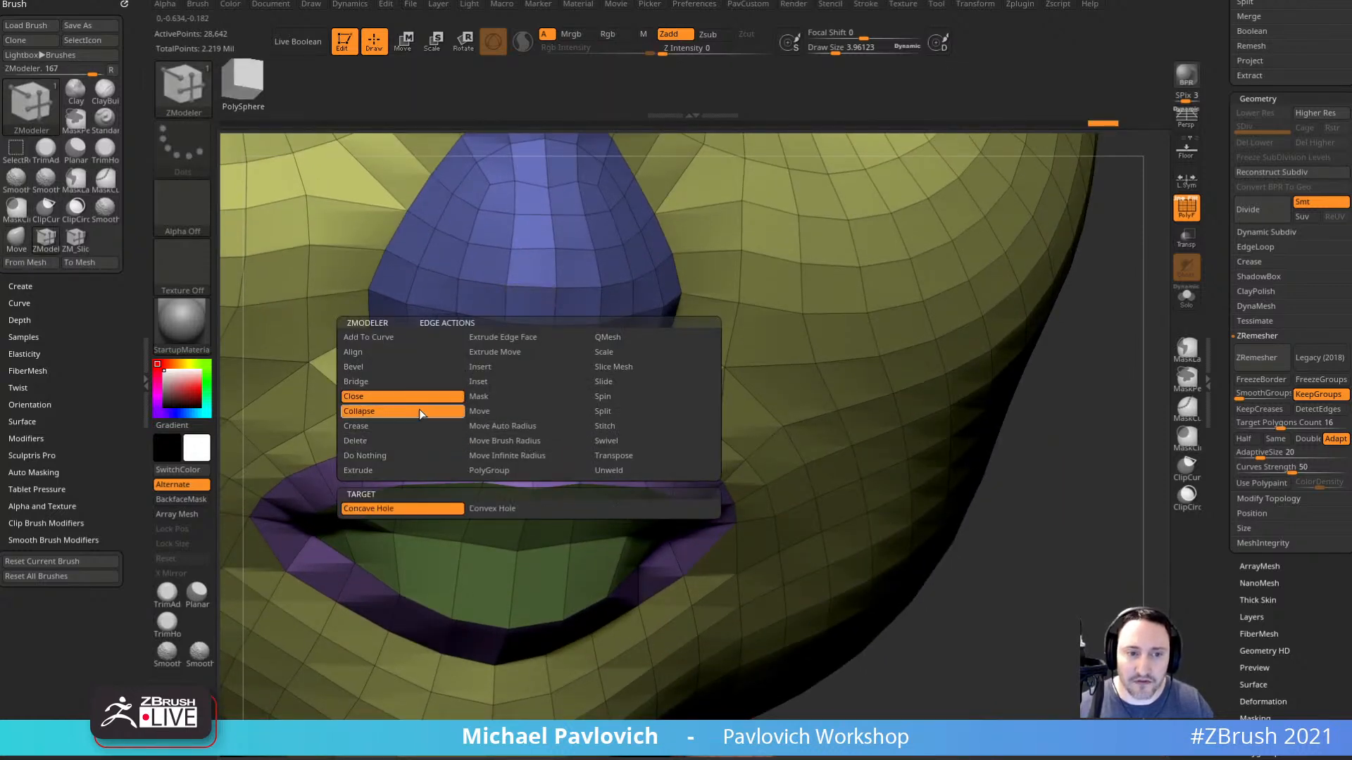
left_click(420, 408)
left_click(534, 471)
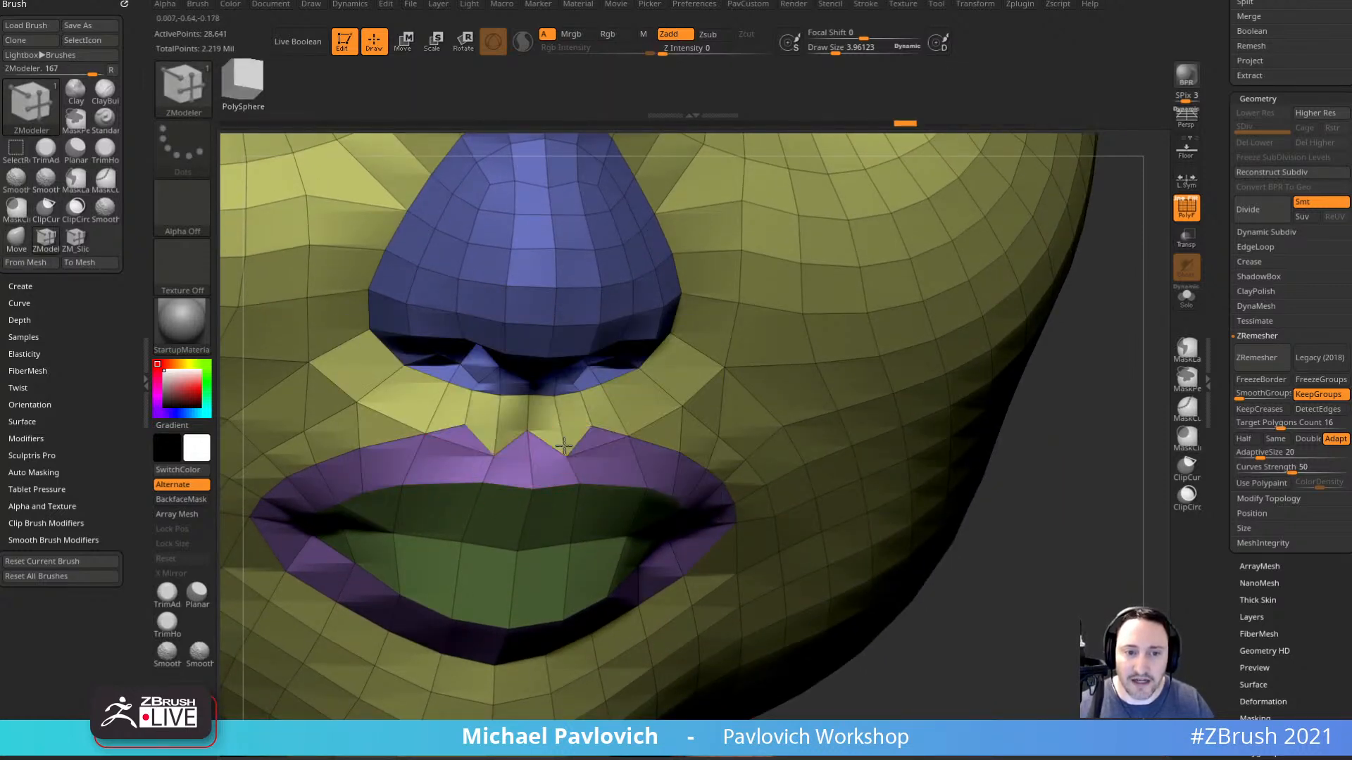
left_click_drag(1009, 490, 1007, 405)
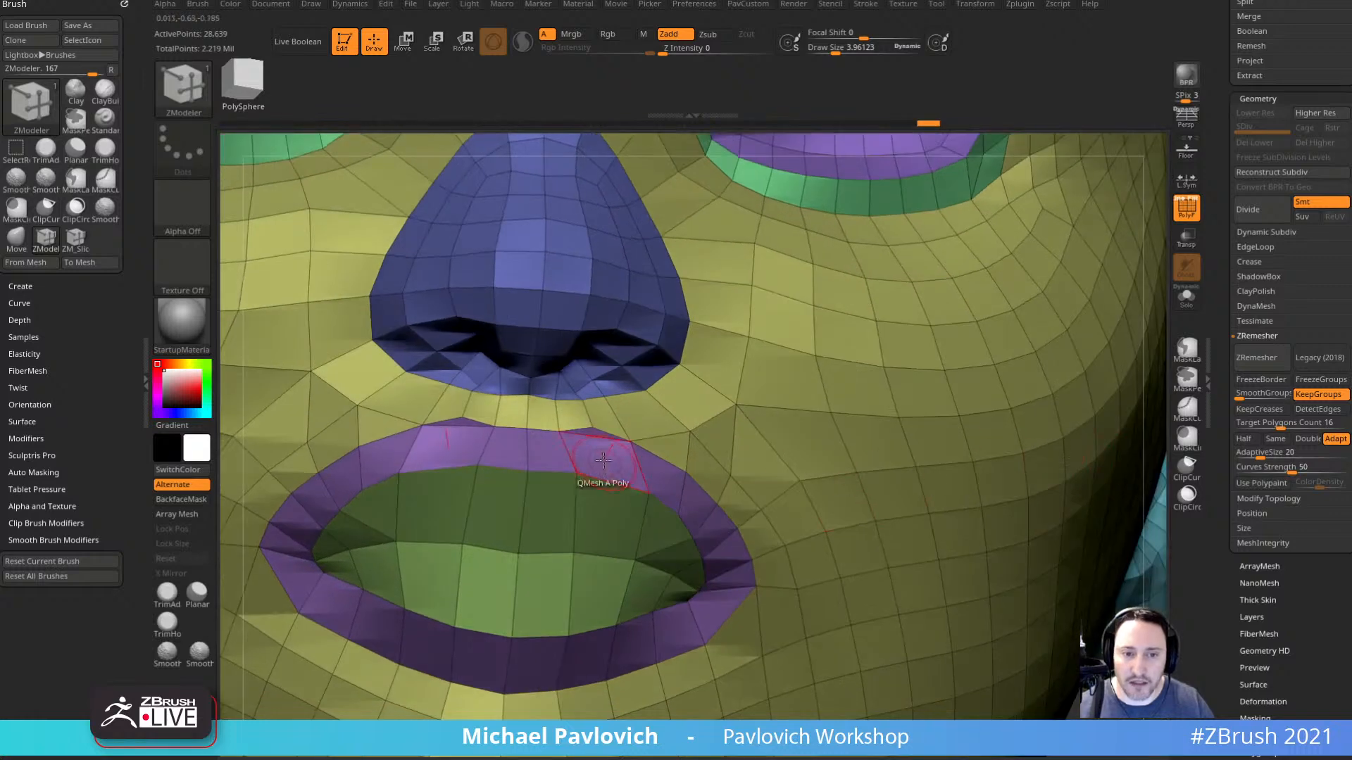
Set the ZModeler edge action to Spin and spin the misdirected edge on the upper lip.
key("space")
left_click(680, 396)
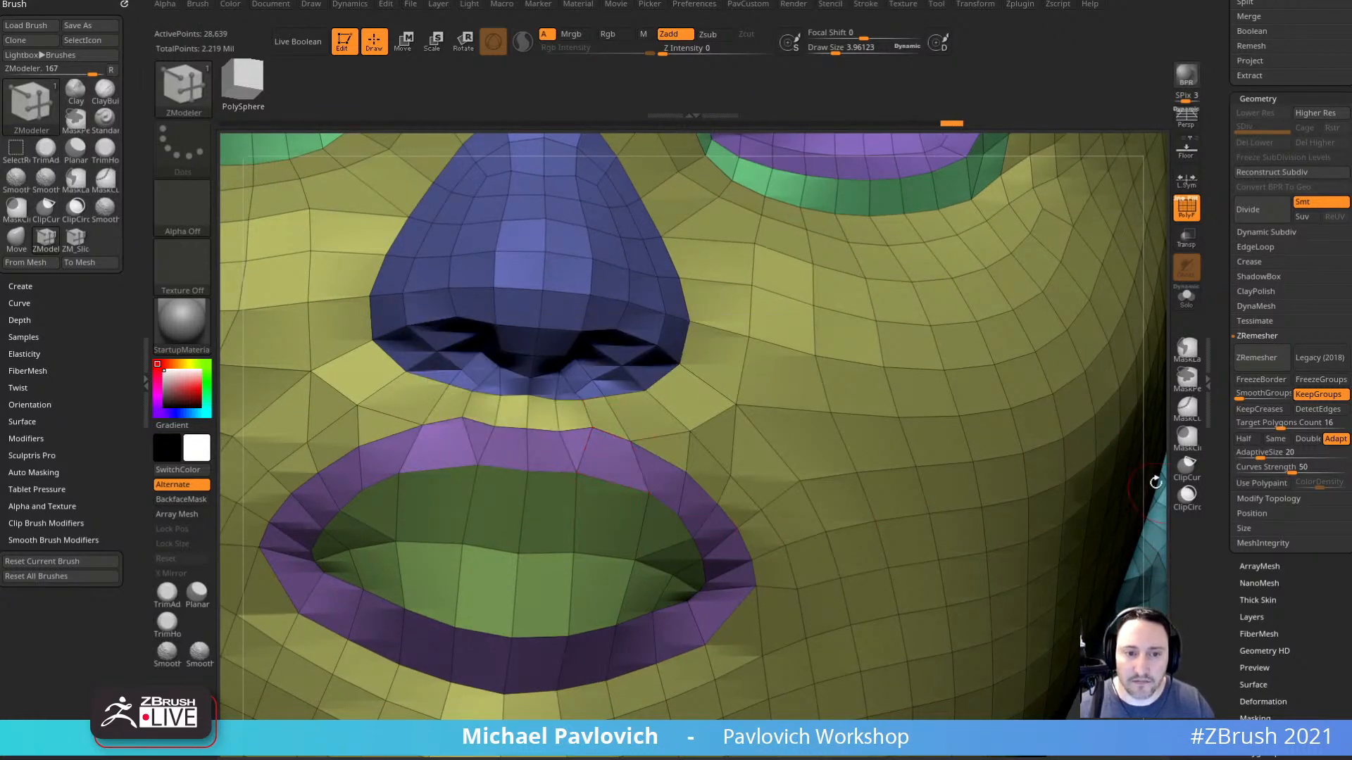
right_click_drag(1128, 549, 1095, 542, "ctrl")
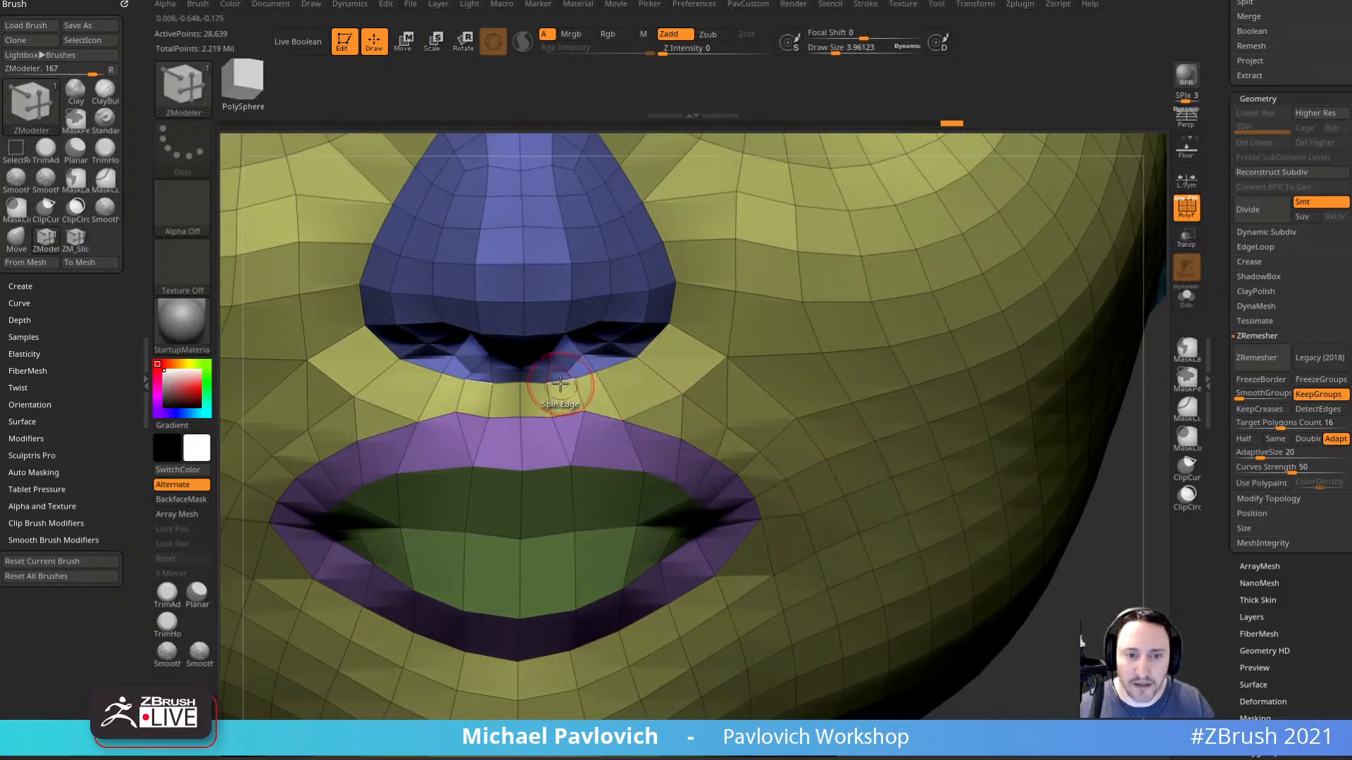
Set the edge action back to Collapse and collapse the surplus edges between the nose and the upper lip.
key("space")
left_click(389, 412)
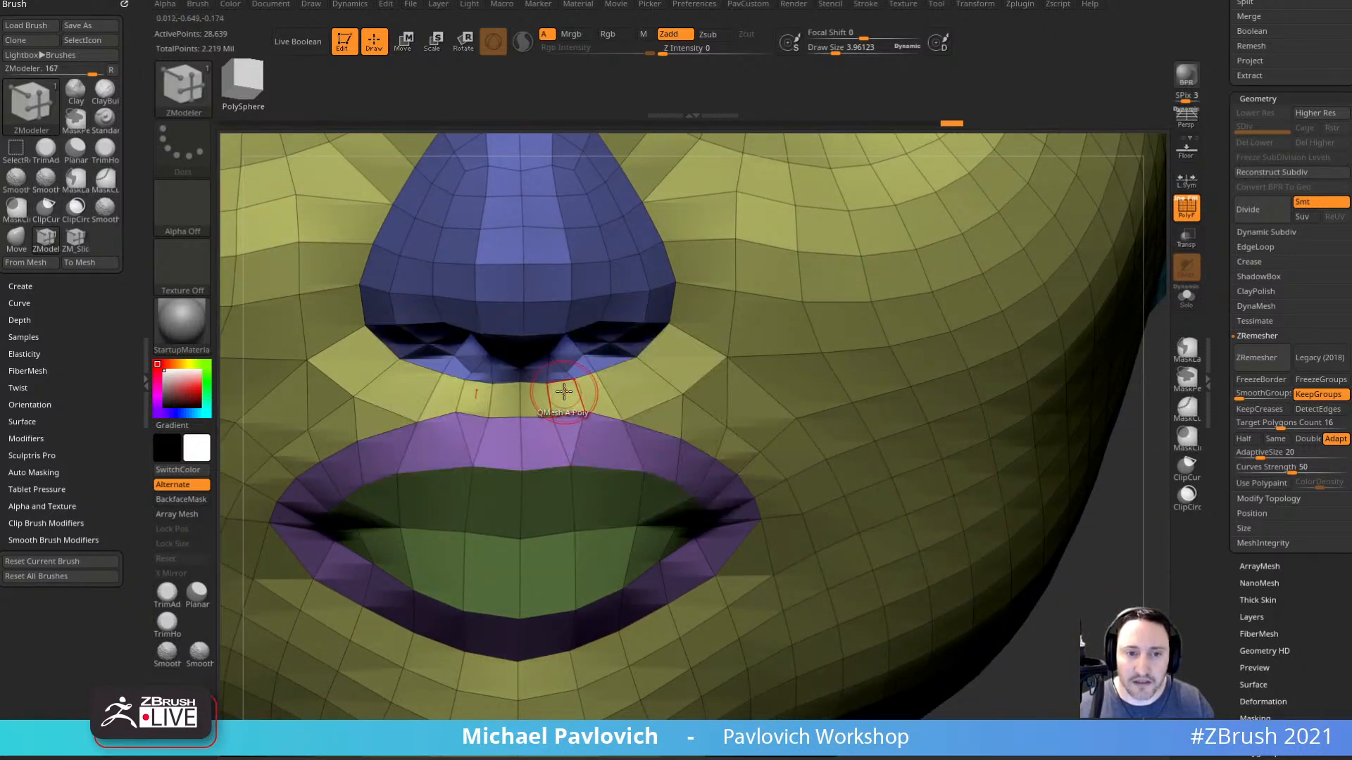
left_click(575, 417)
left_click(562, 382)
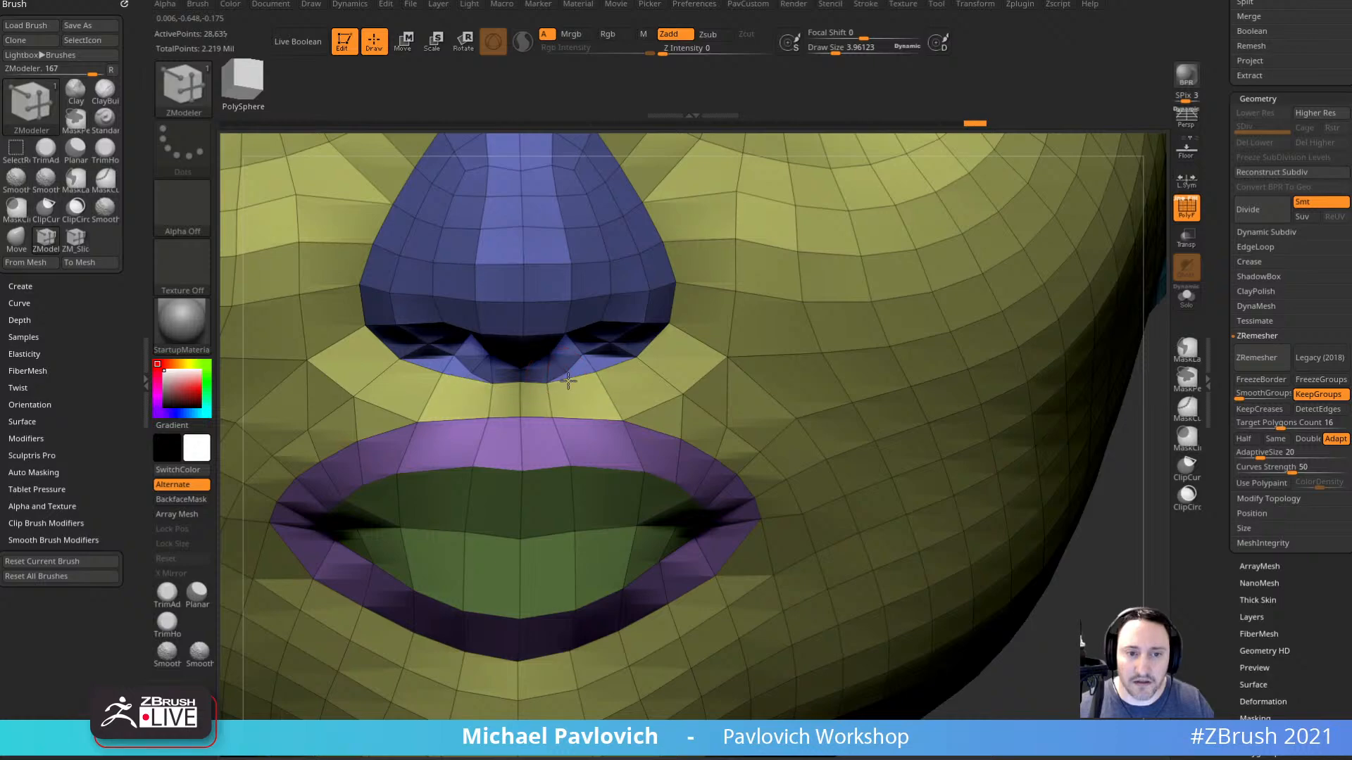
Set the draw size to about 3 and even out the vertices between nose and upper lip with the Move brush.
key("s")
left_click_drag(564, 381, 561, 380)
key("b")
key("m")
key("v")
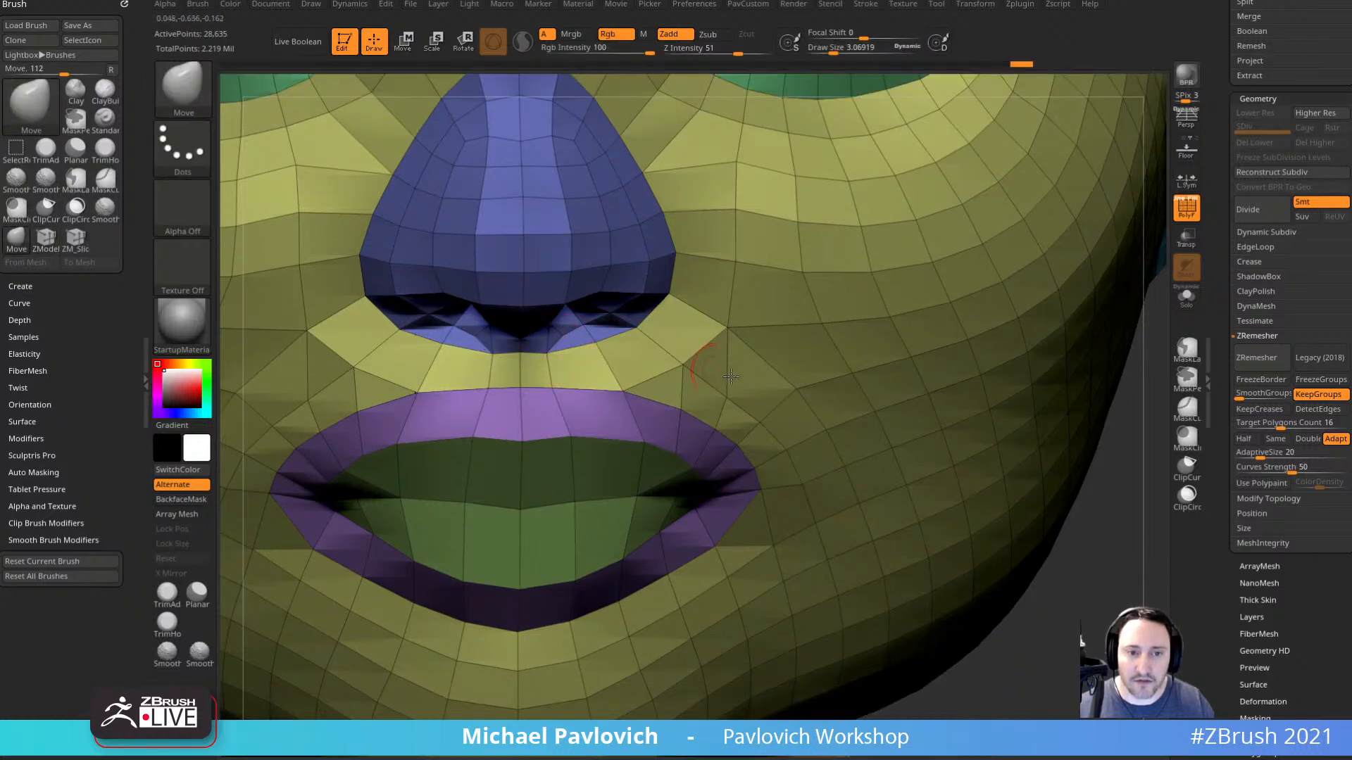
left_click_drag(1112, 652, 1063, 563)
mouse_move(1063, 606)
left_mouse_down()
mouse_move(1066, 556)
mouse_move(1072, 611)
mouse_move(1047, 631)
mouse_move(1102, 636)
mouse_move(1026, 646)
mouse_move(1032, 597)
left_mouse_up()
Switch to the ZM_Slice brush and check that its point action is Slice Mesh.
key("b")
key("z")
key("m")
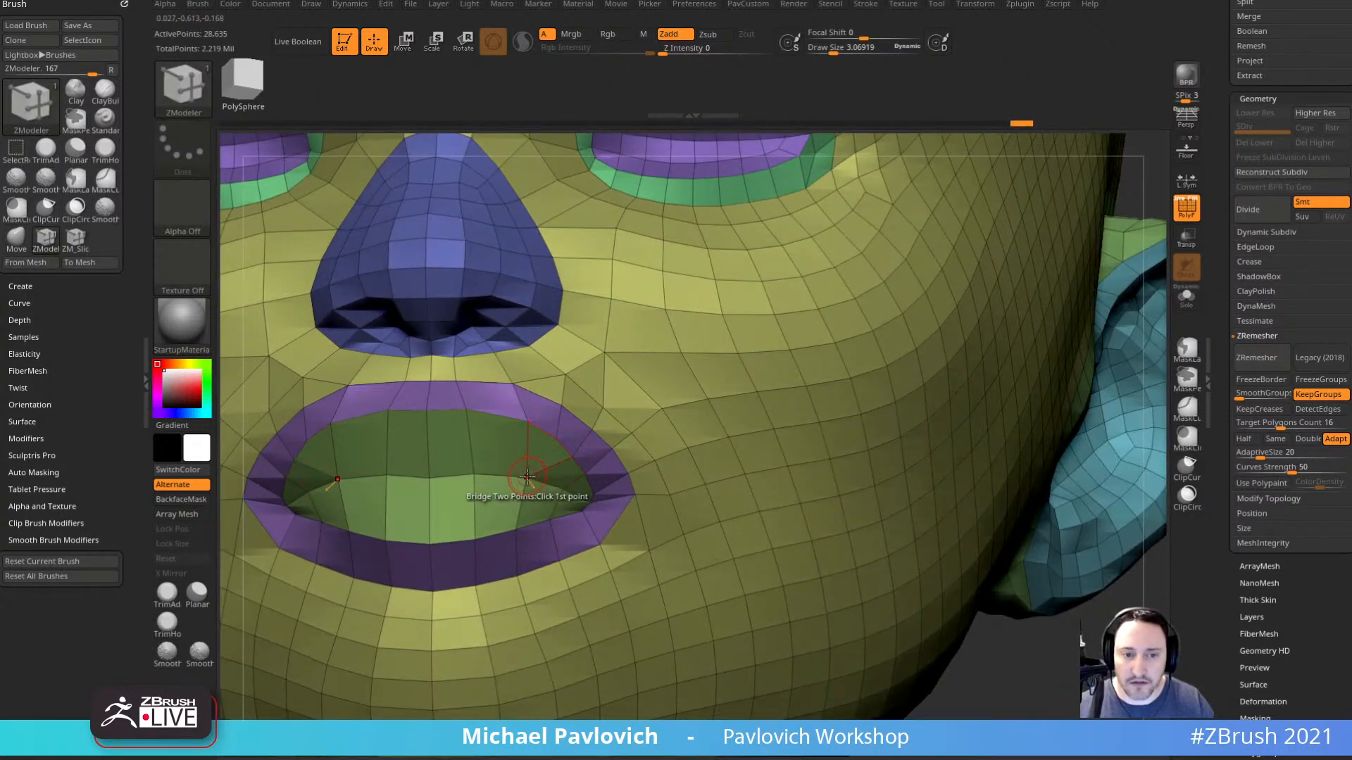
mouse_move(1026, 658)
left_mouse_down()
mouse_move(995, 643)
mouse_move(1020, 652)
left_mouse_up()
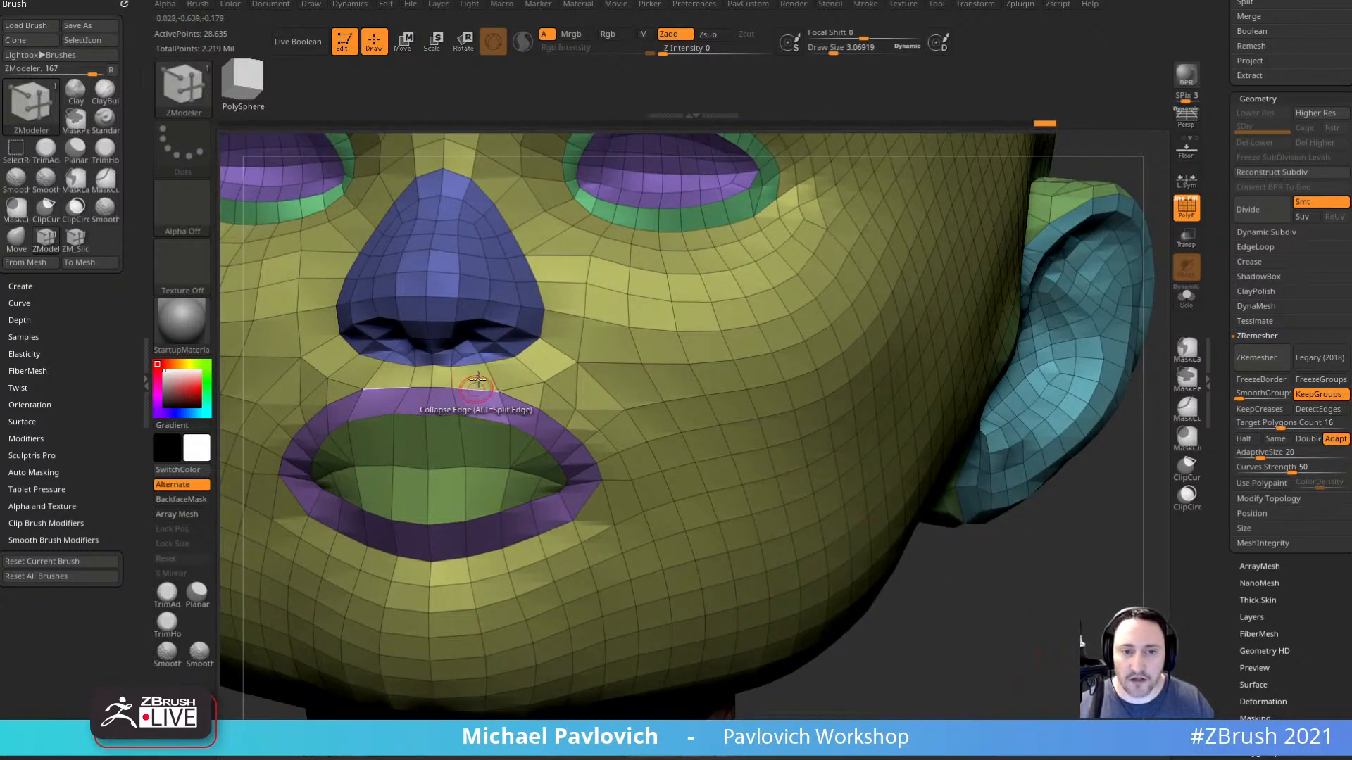
left_click_drag(1065, 610, 1065, 581, "alt")
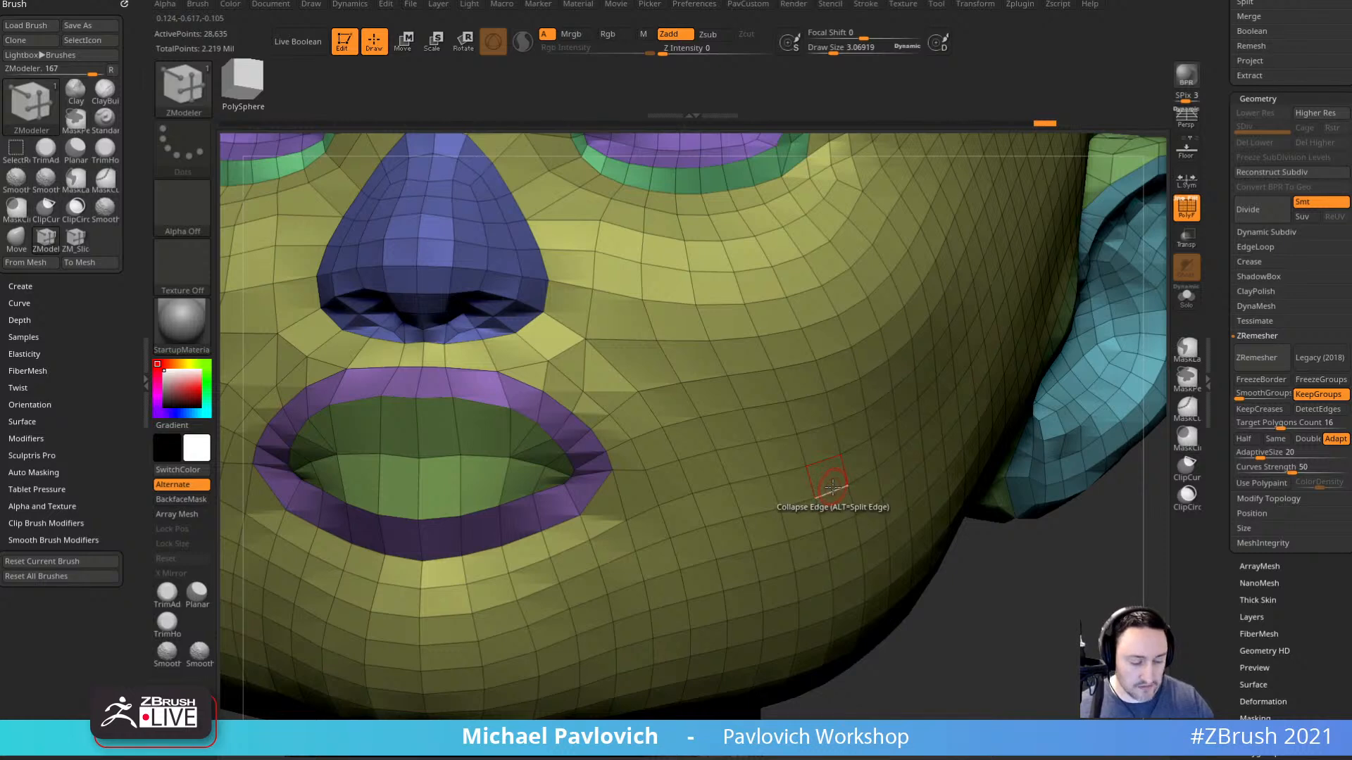
key("b")
left_click(1302, 677)
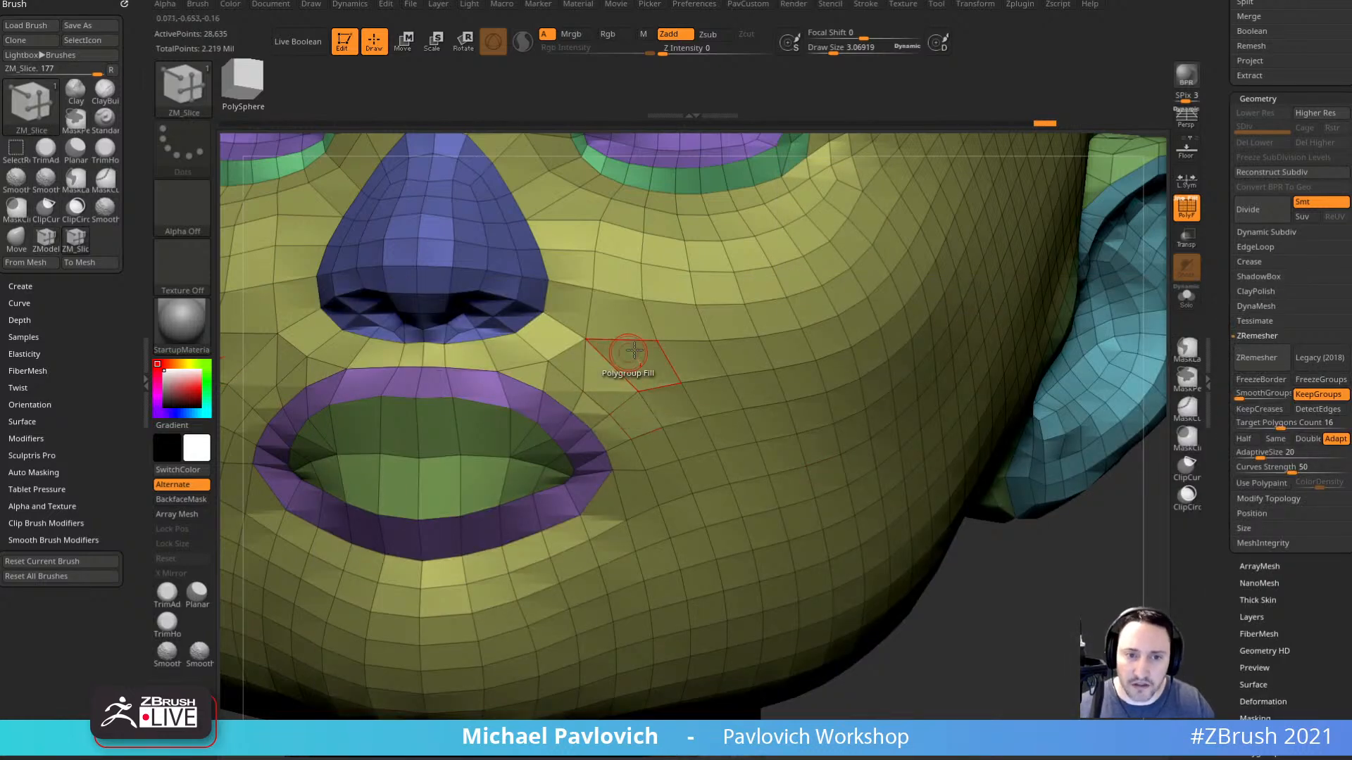
key("space")
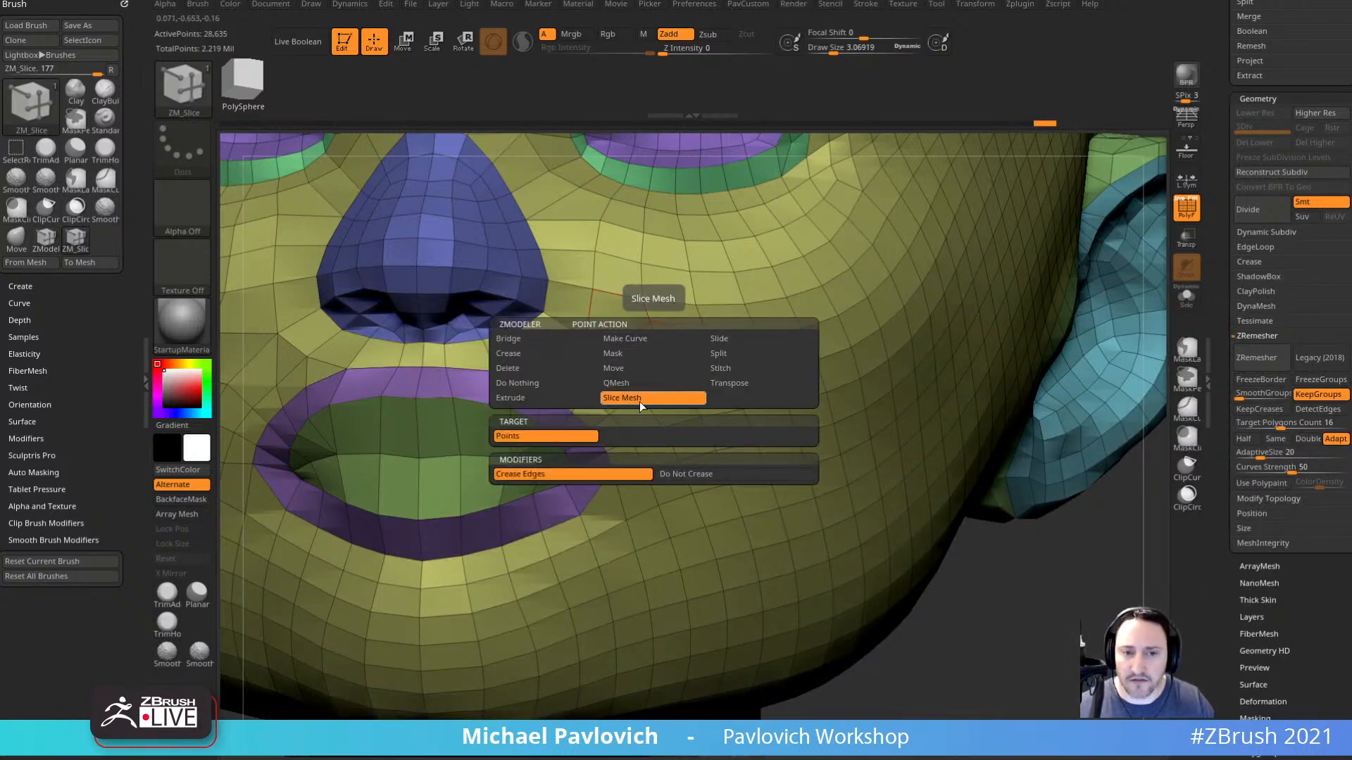
key("space")
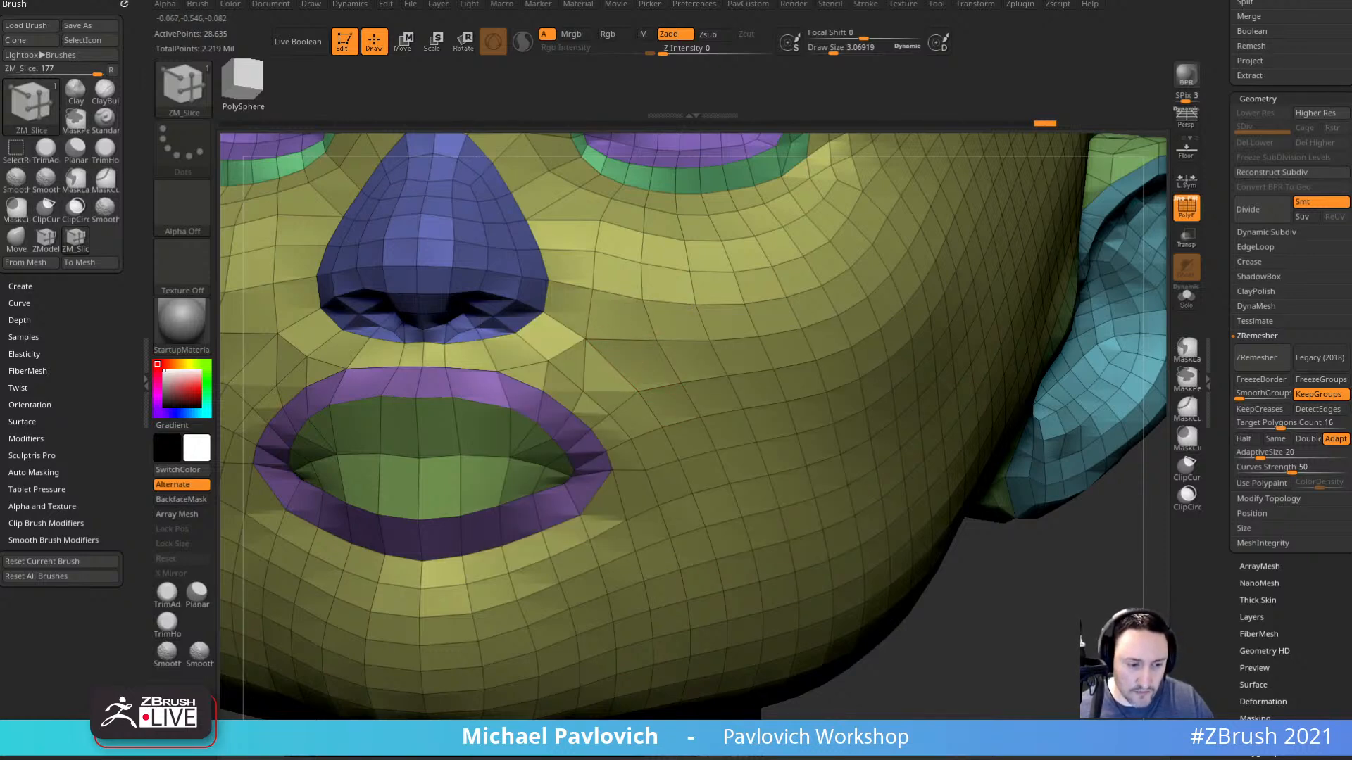
Switch to the browser and open the ZBrush 2021.5 What's New artwork from the ArtStation portfolio with its video playlist.
key("alt+Tab")
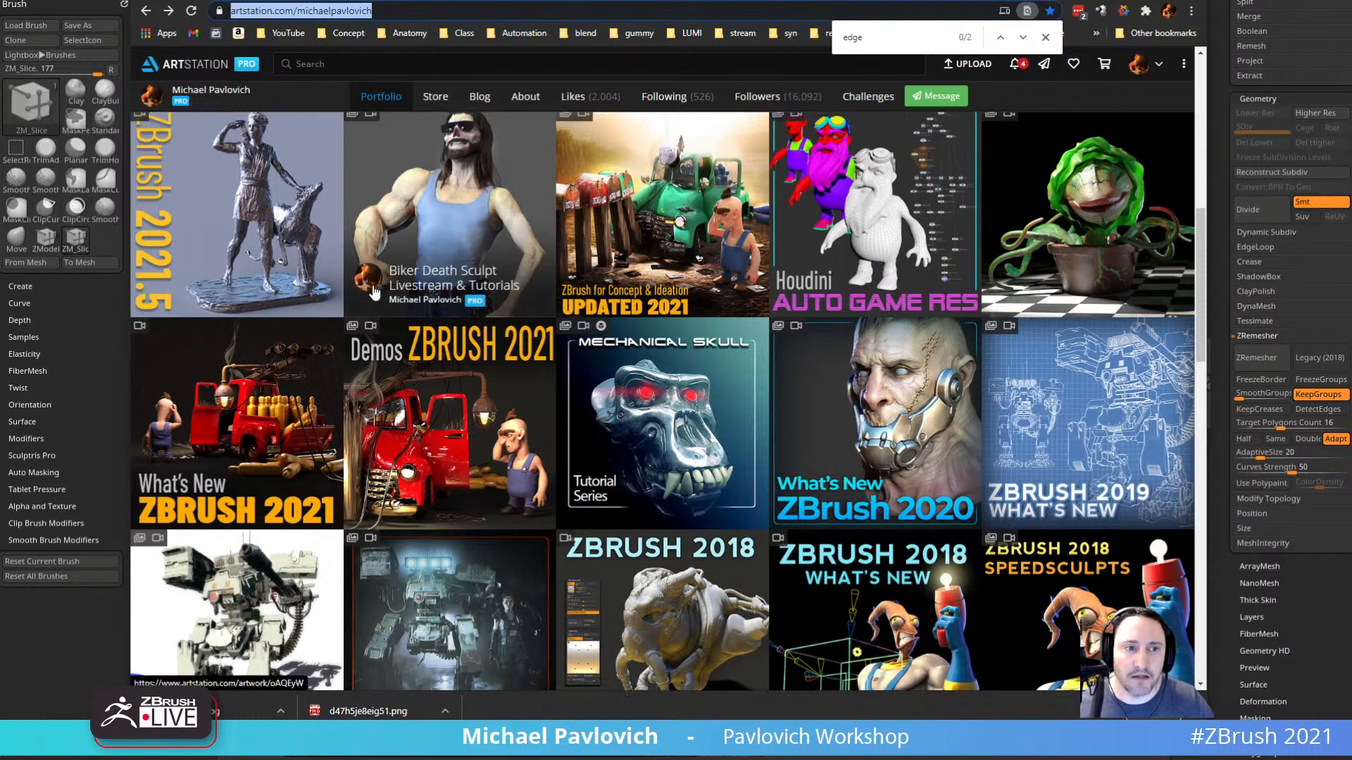
scroll(228, 420, "up", 3)
left_click(228, 418)
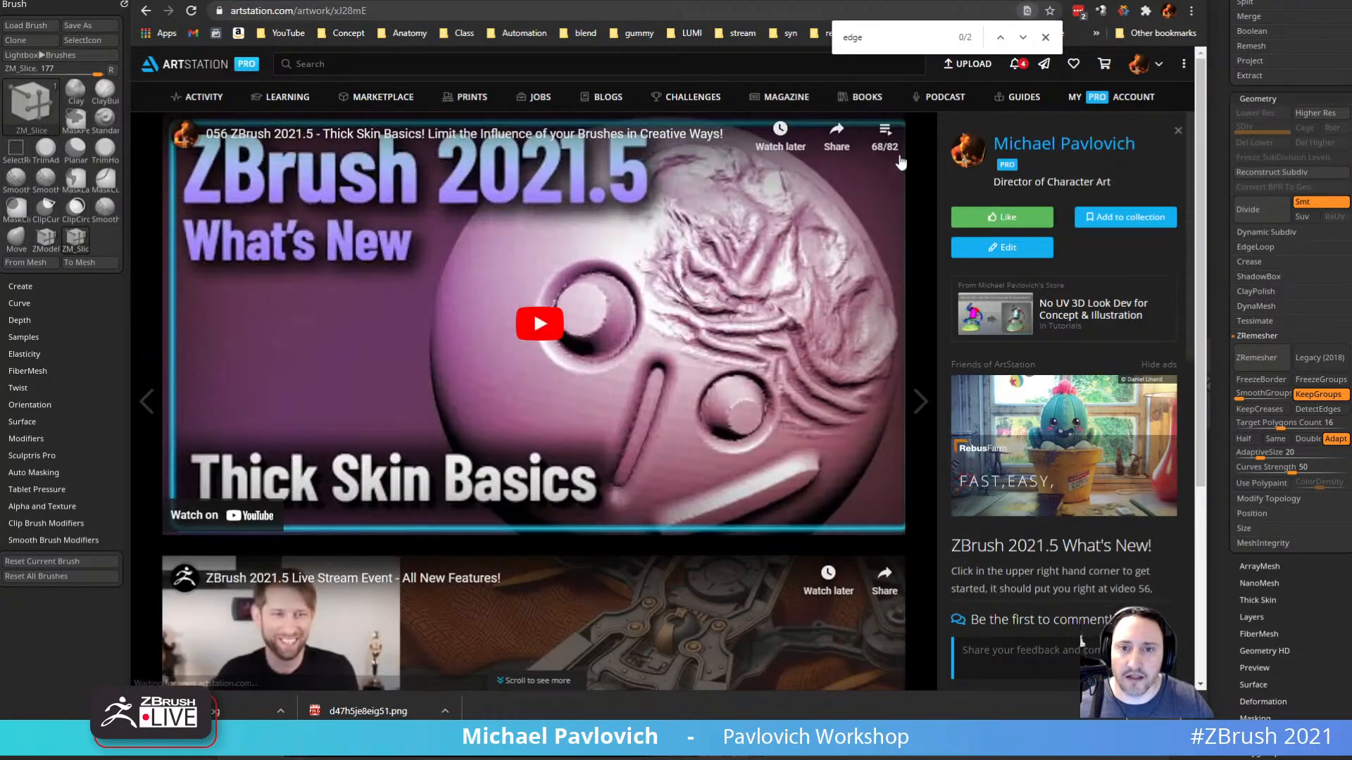
left_click(886, 130)
Search the playlist for "slice", locate the ZModeler Slice Edge and Slice Point video, and return to ZBrush.
key("ctrl+f")
type("sl")
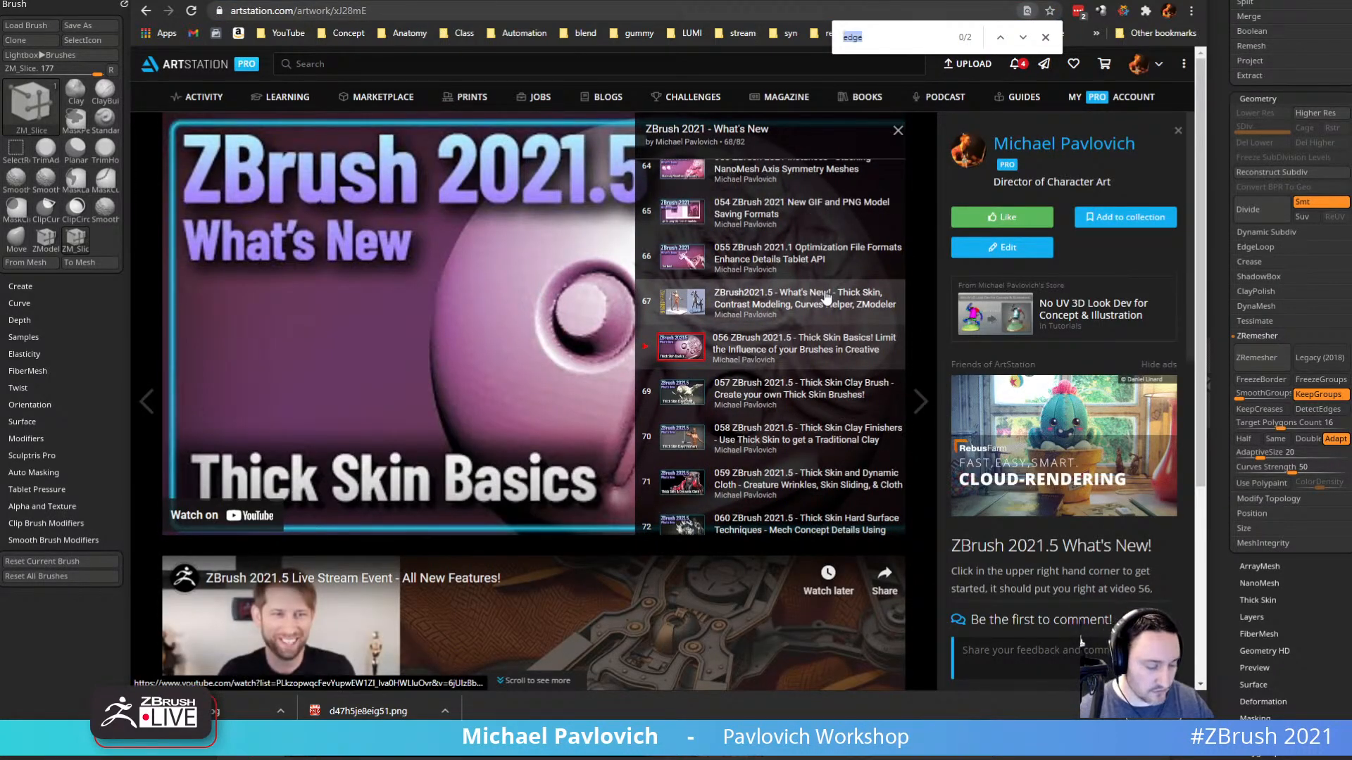
type("ice")
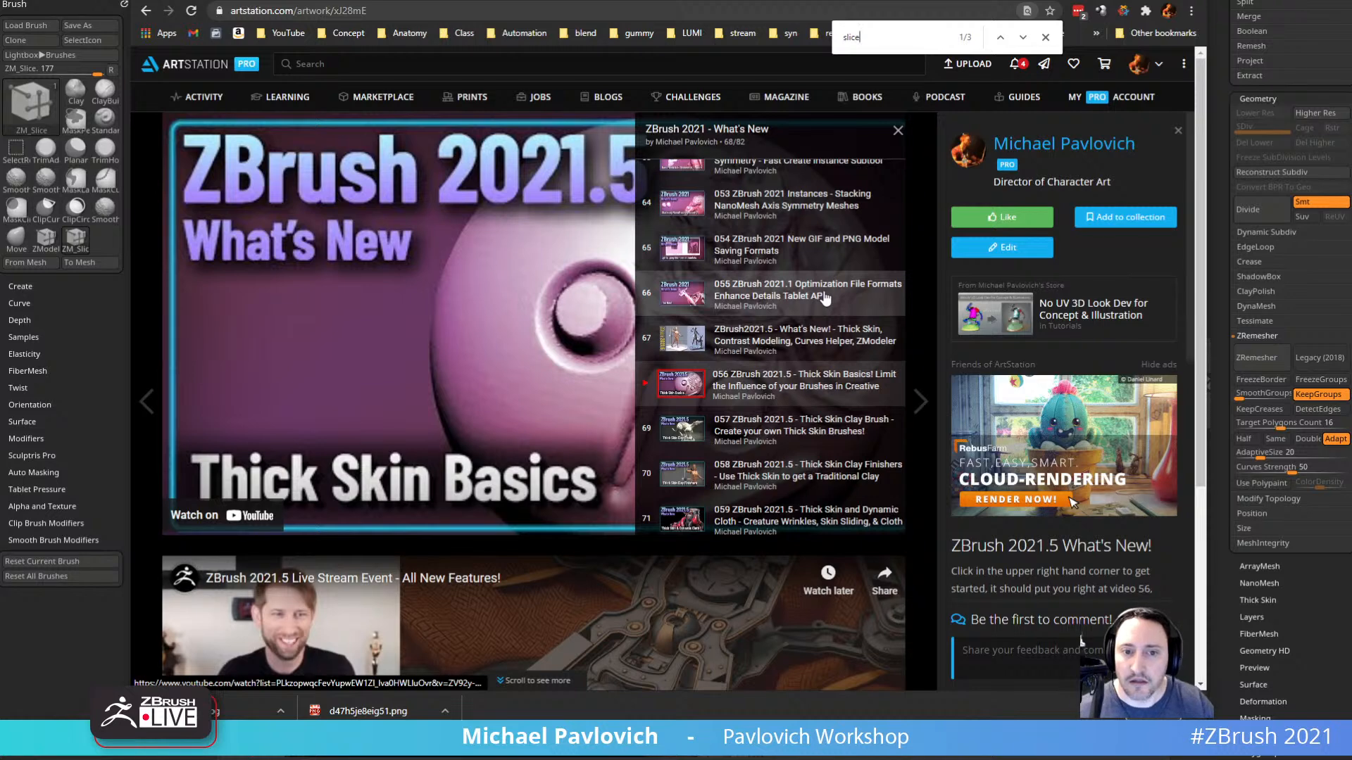
scroll(816, 301, "down", 7)
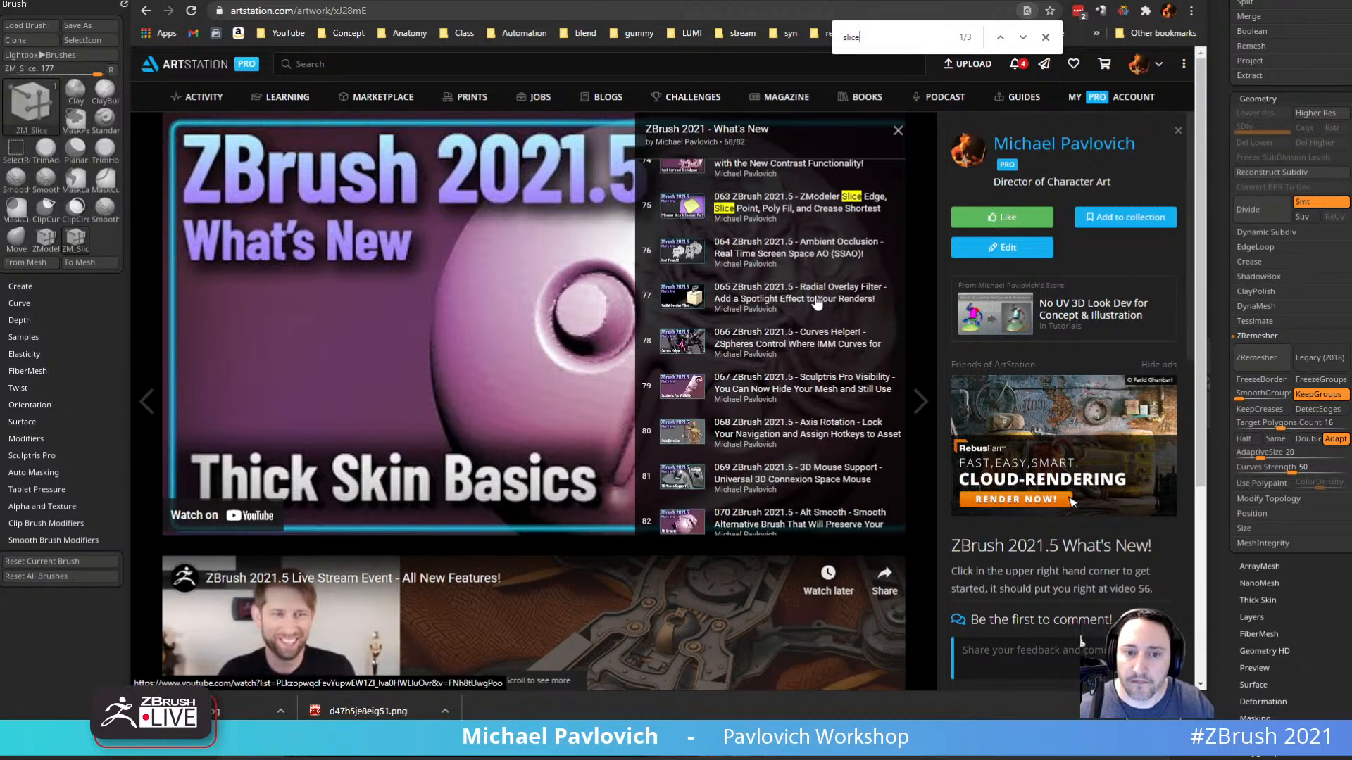
scroll(699, 285, "up", 1)
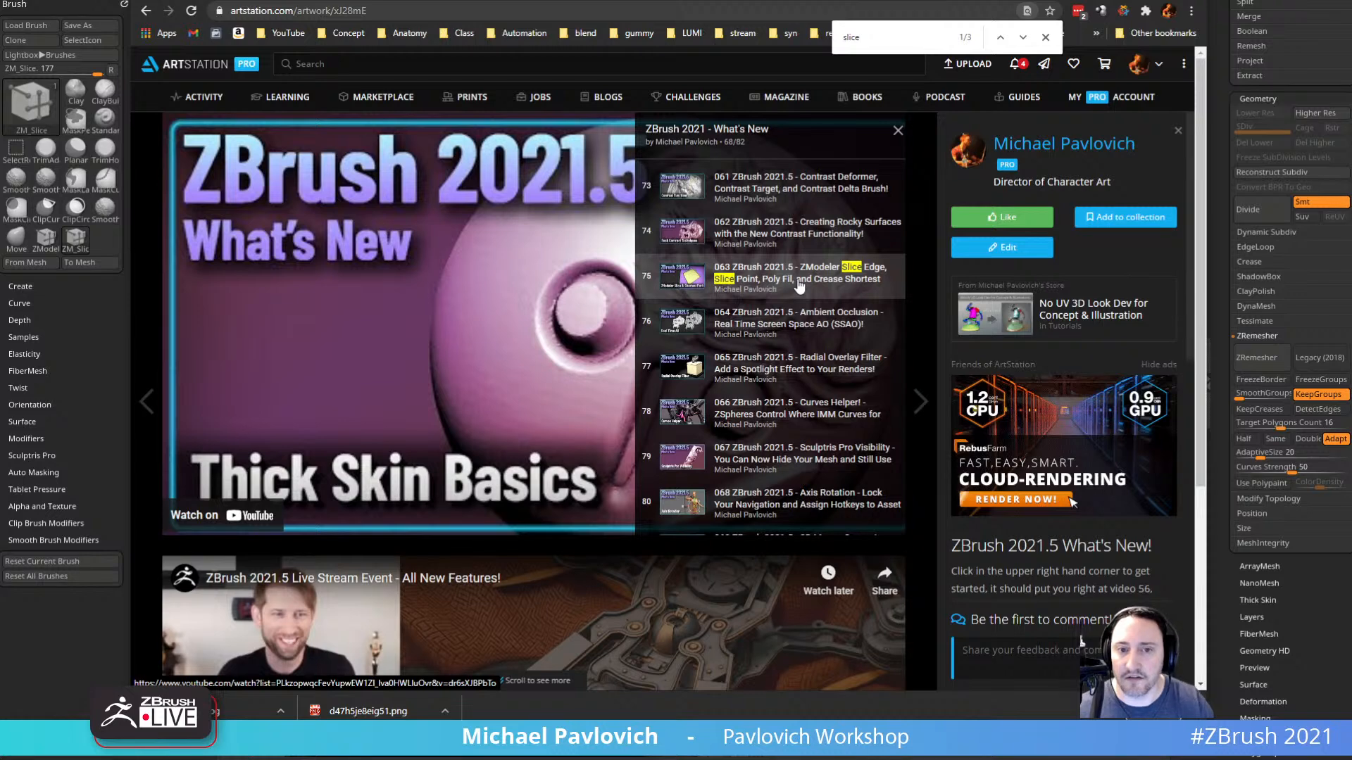
left_click(545, 10)
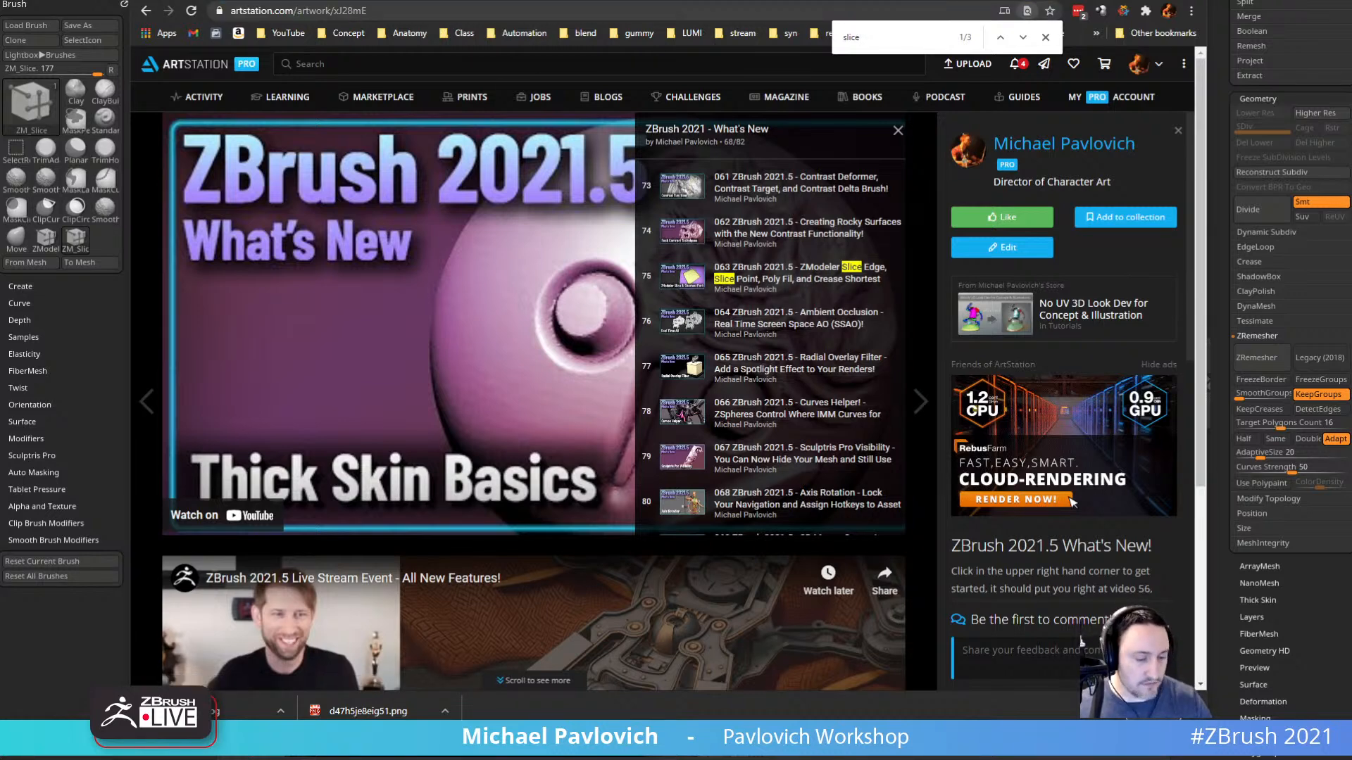
key("Escape")
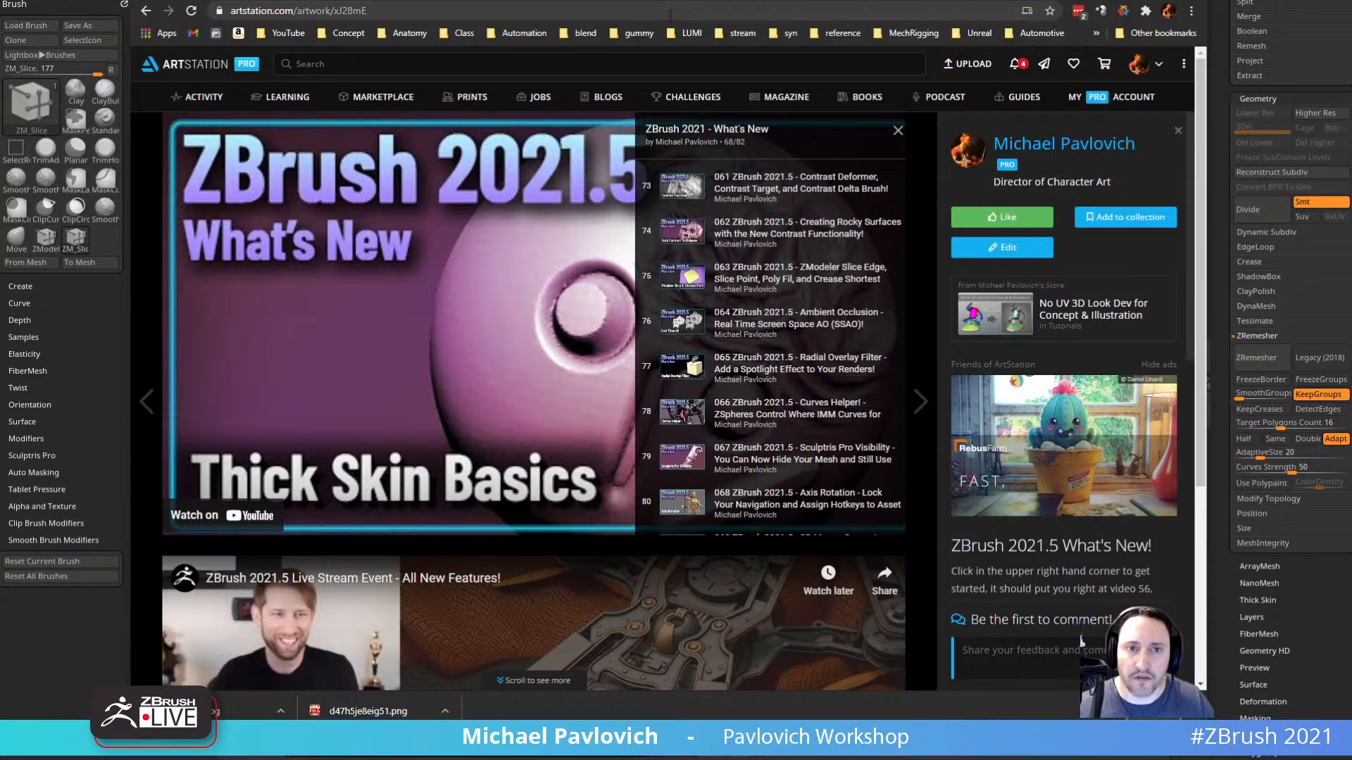
key("alt+Tab")
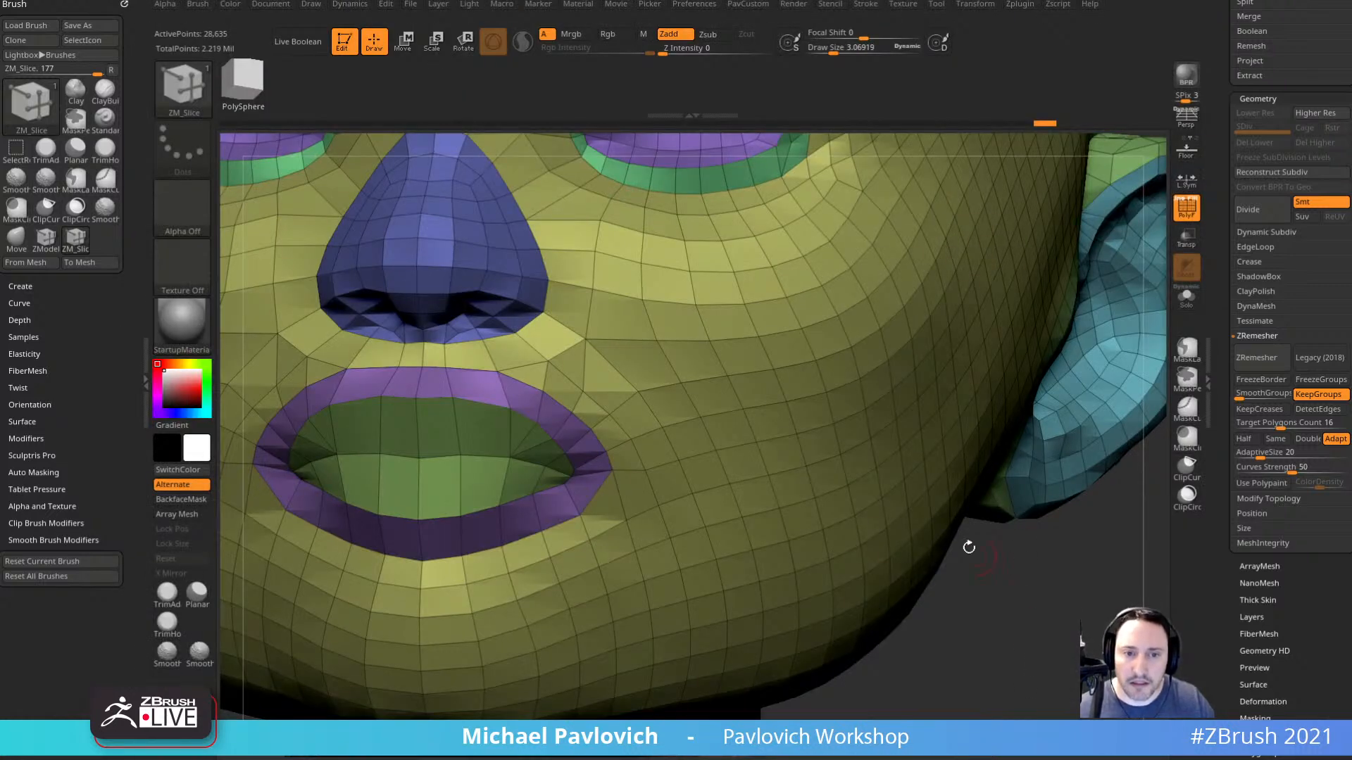
Slice a new diagonal edge from the cheek vertex down to the vertex above the corner of the upper lip.
left_click(656, 341)
left_click(584, 392)
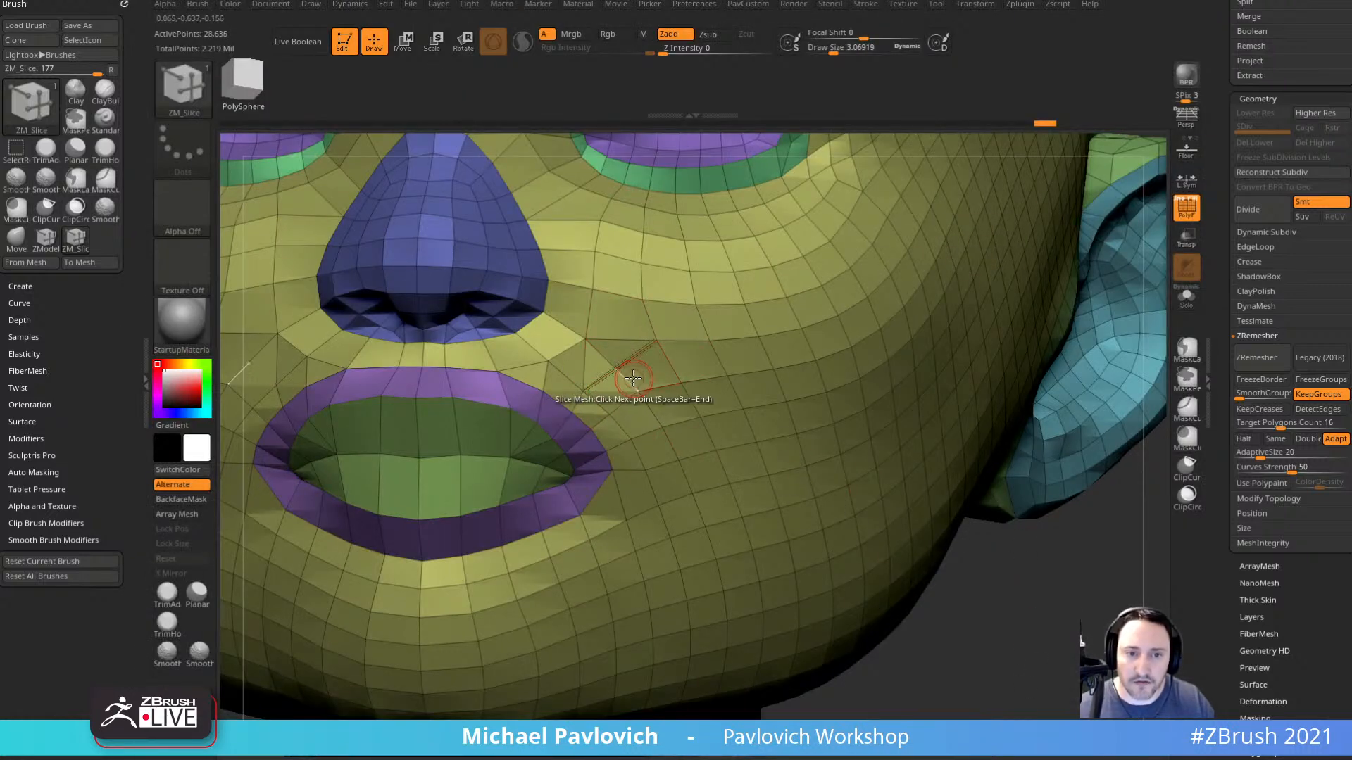
key("space")
Switch to ZModeler, set the edge action to Delete and remove the vertical edge above the corner of the upper lip.
key("1")
key("2")
key("space")
key("space")
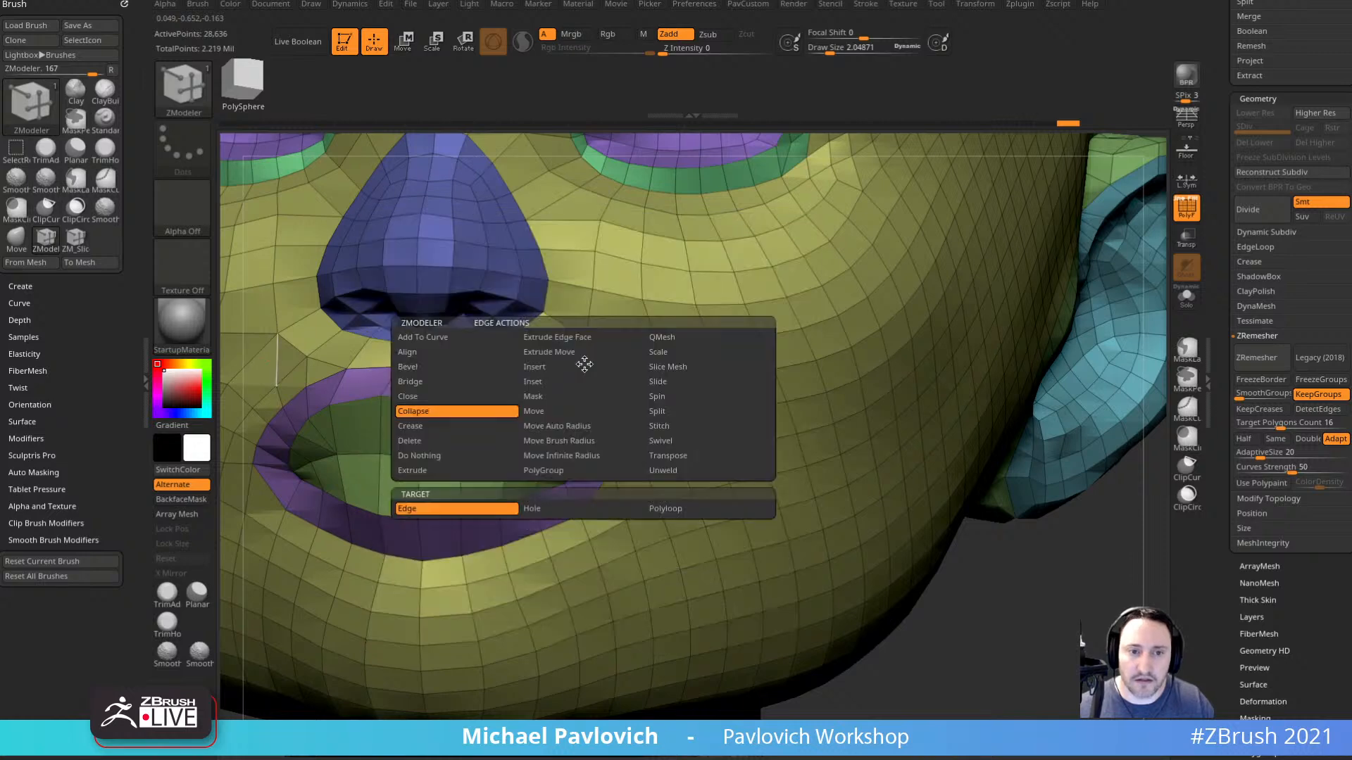
left_click(461, 441)
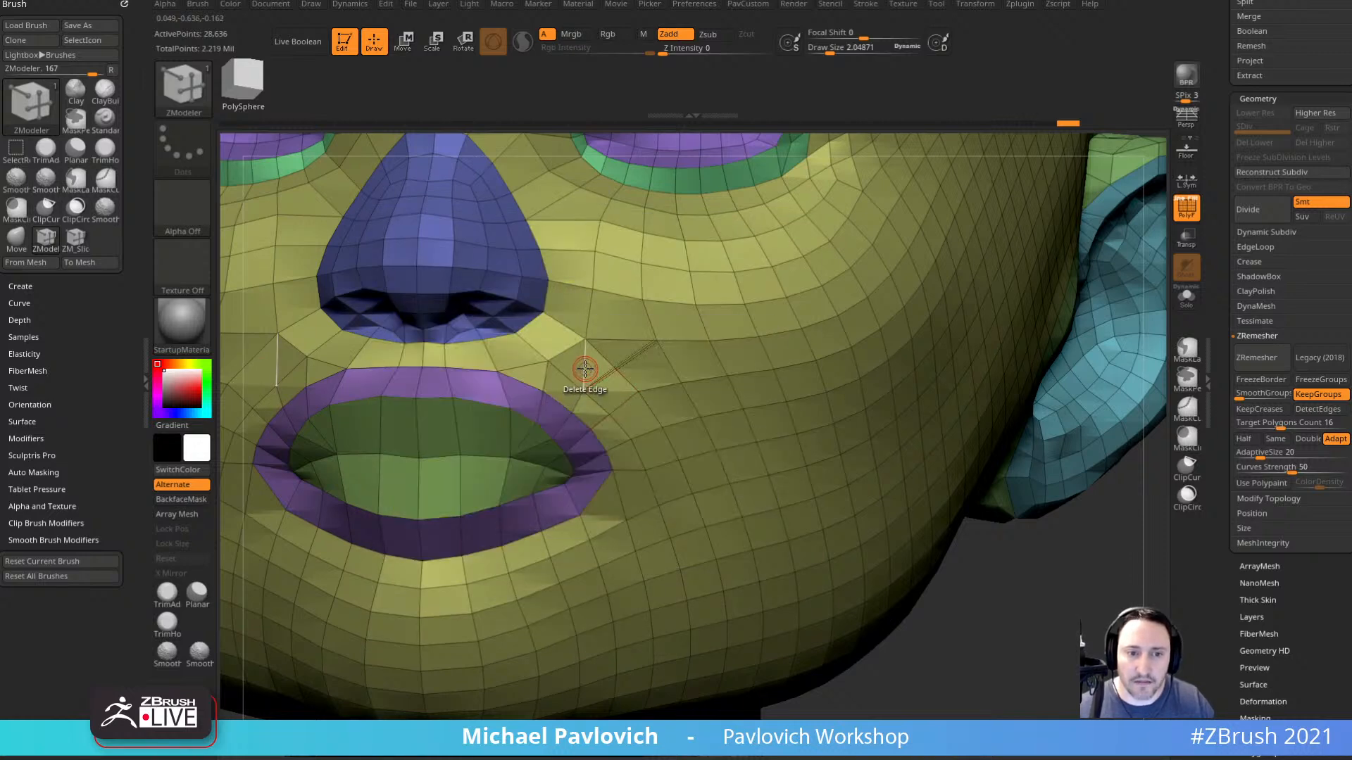
left_click(585, 379)
Flip the mesh with Mirror and apply Mirror And Weld to carry the lip corner edit across the face.
key("grave")
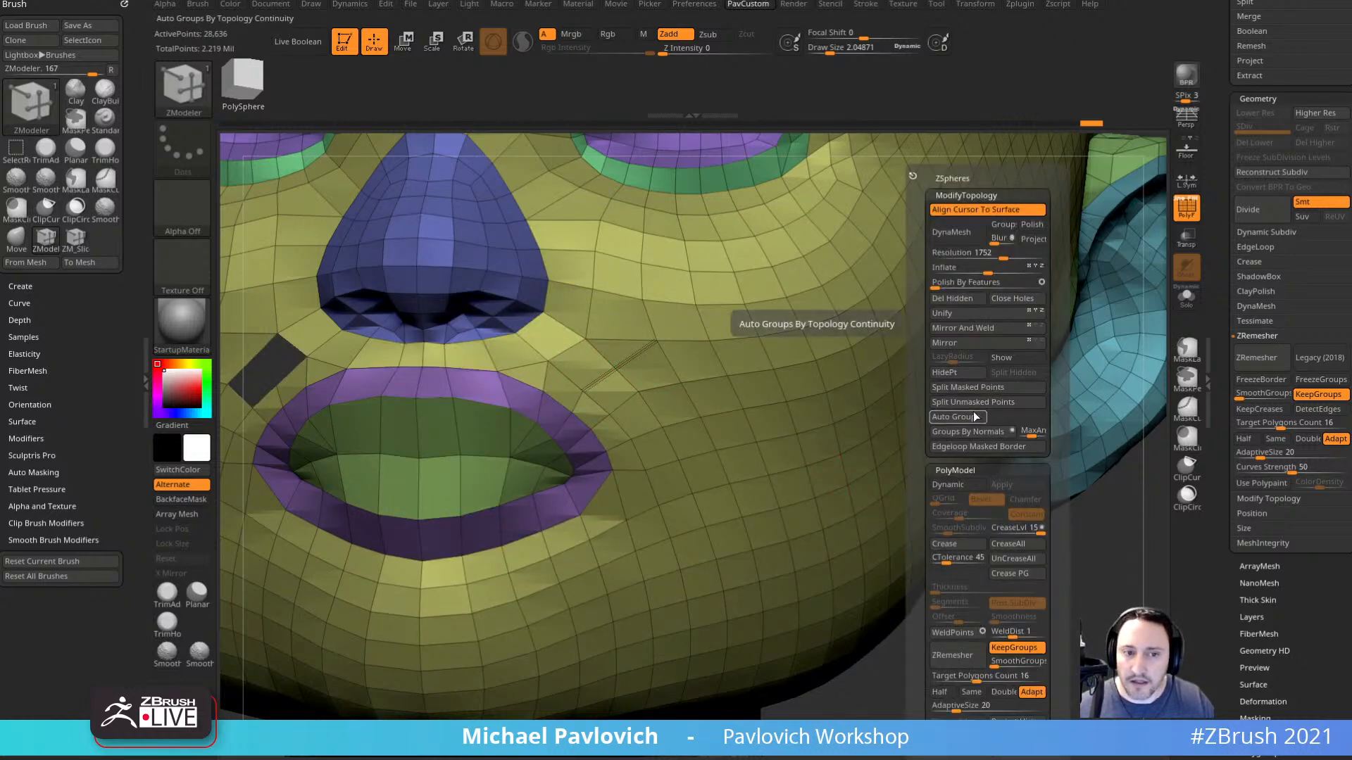
key("grave")
key("grave")
left_click(972, 343)
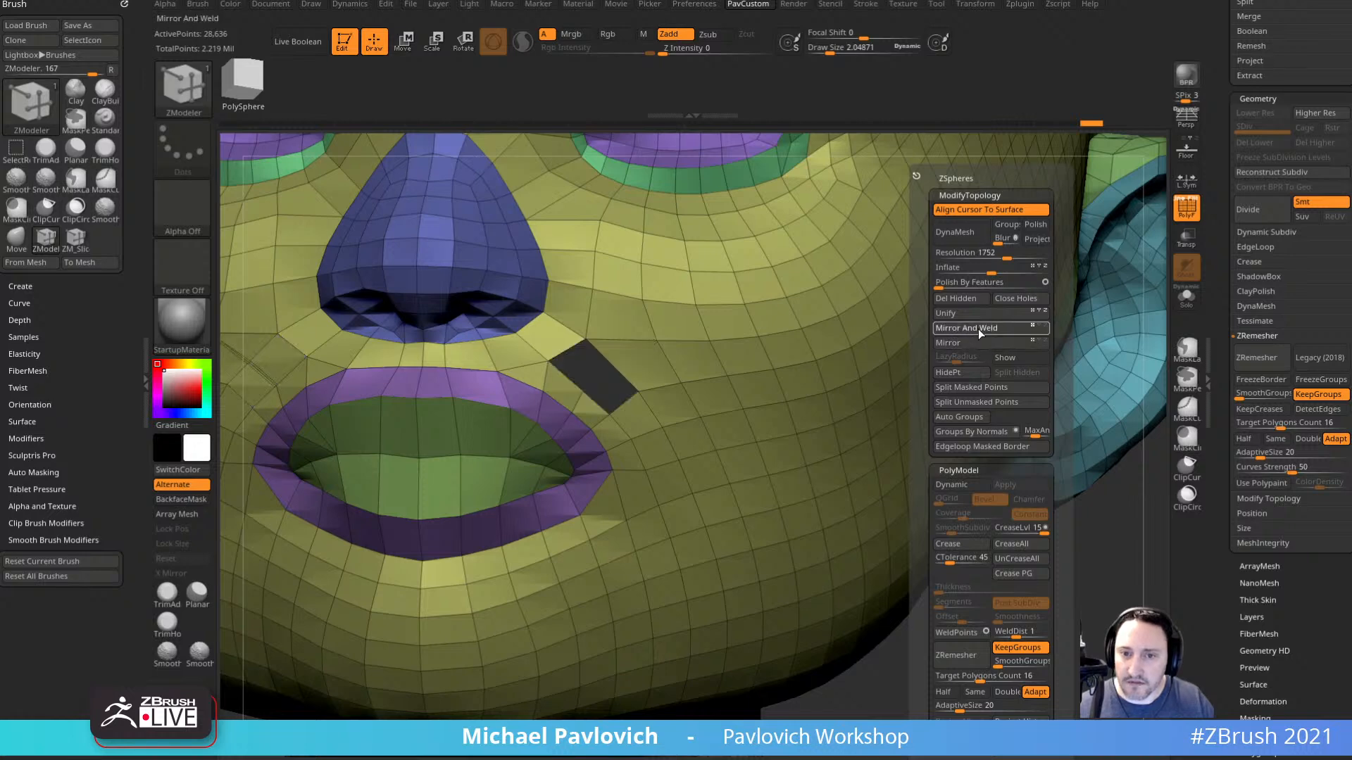
left_click(978, 328)
key("grave")
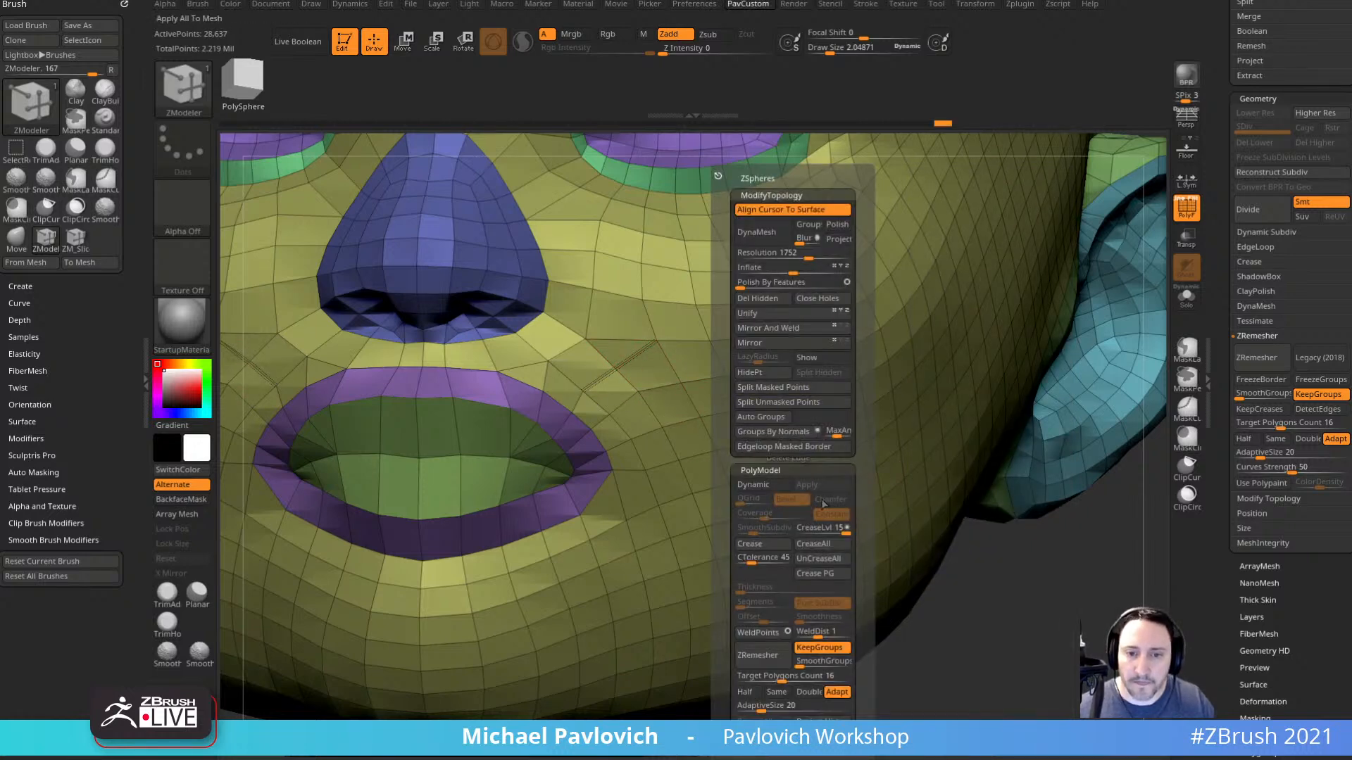
Select the ZM_Slice brush from the 3D sculpting brushes.
key("b")
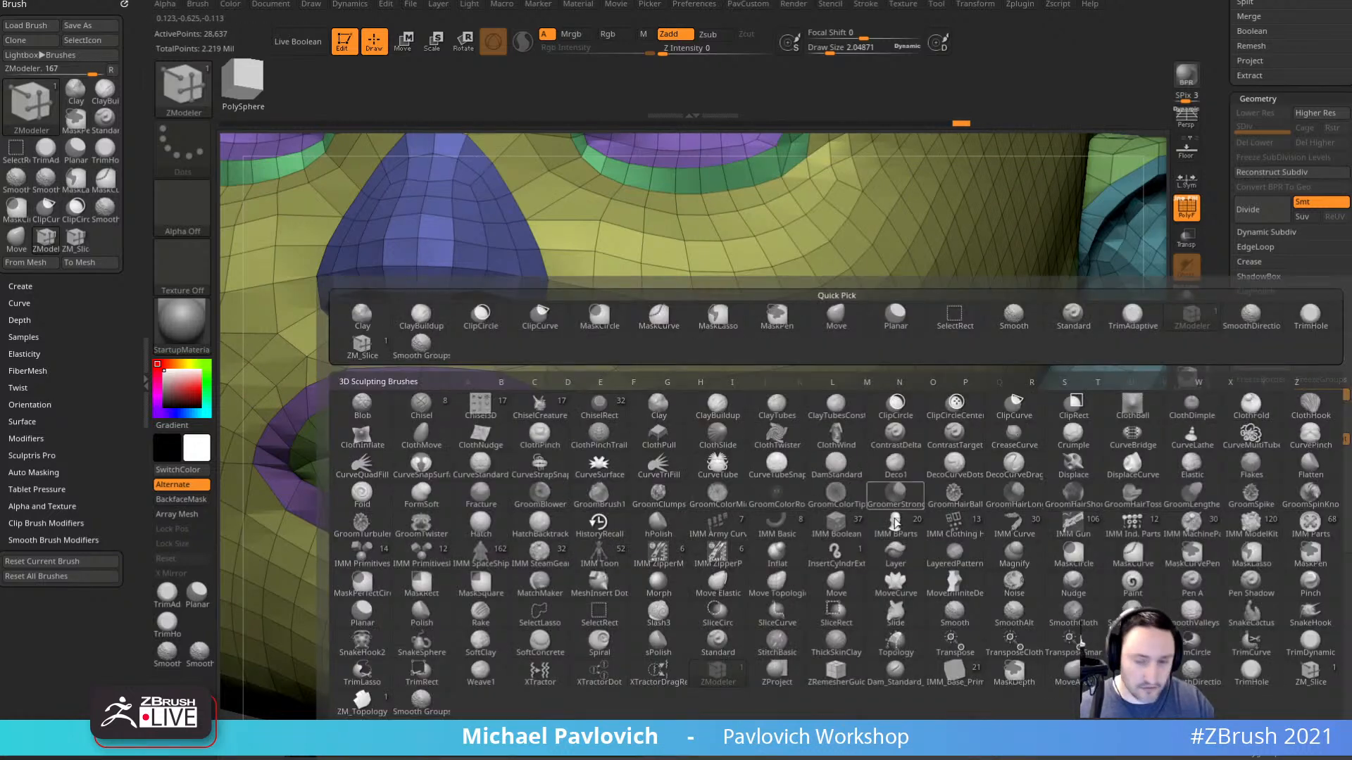
left_click(1311, 676)
key("b")
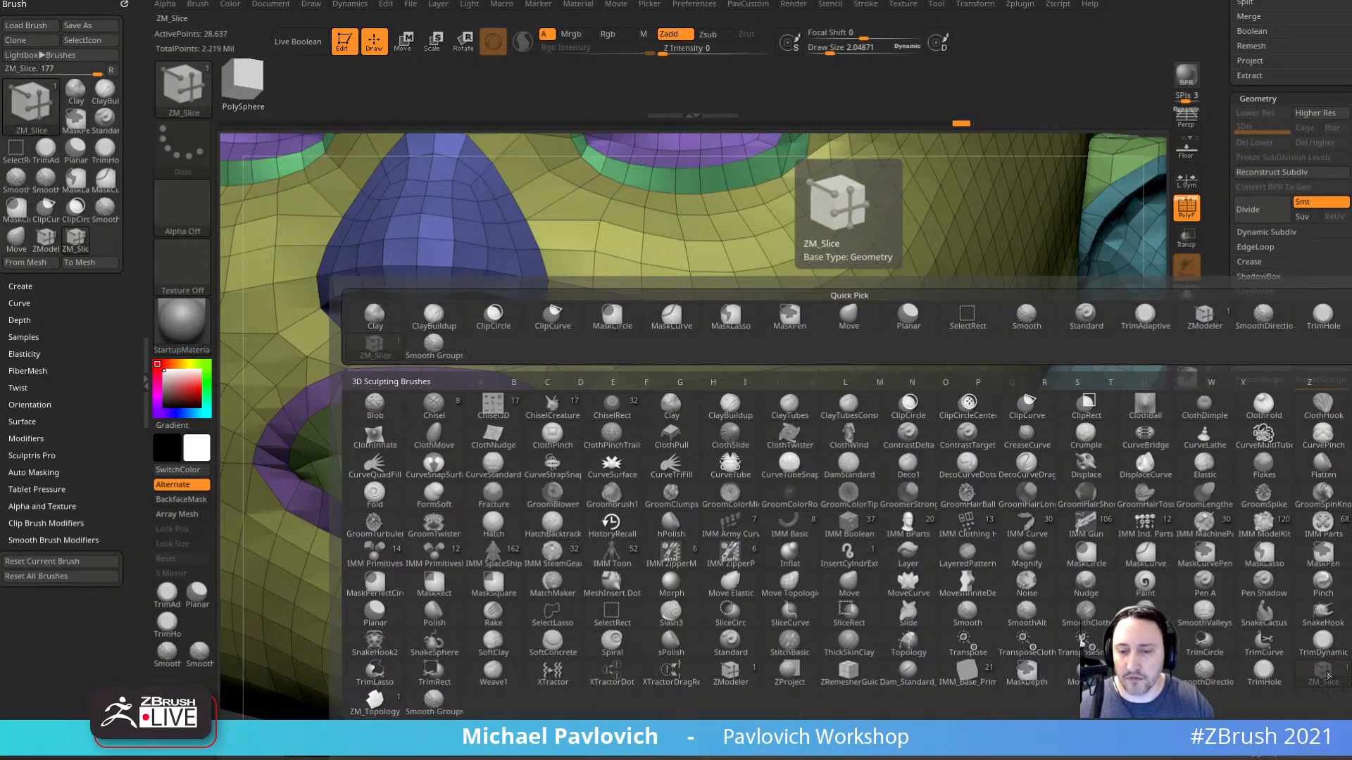
left_click(1323, 673)
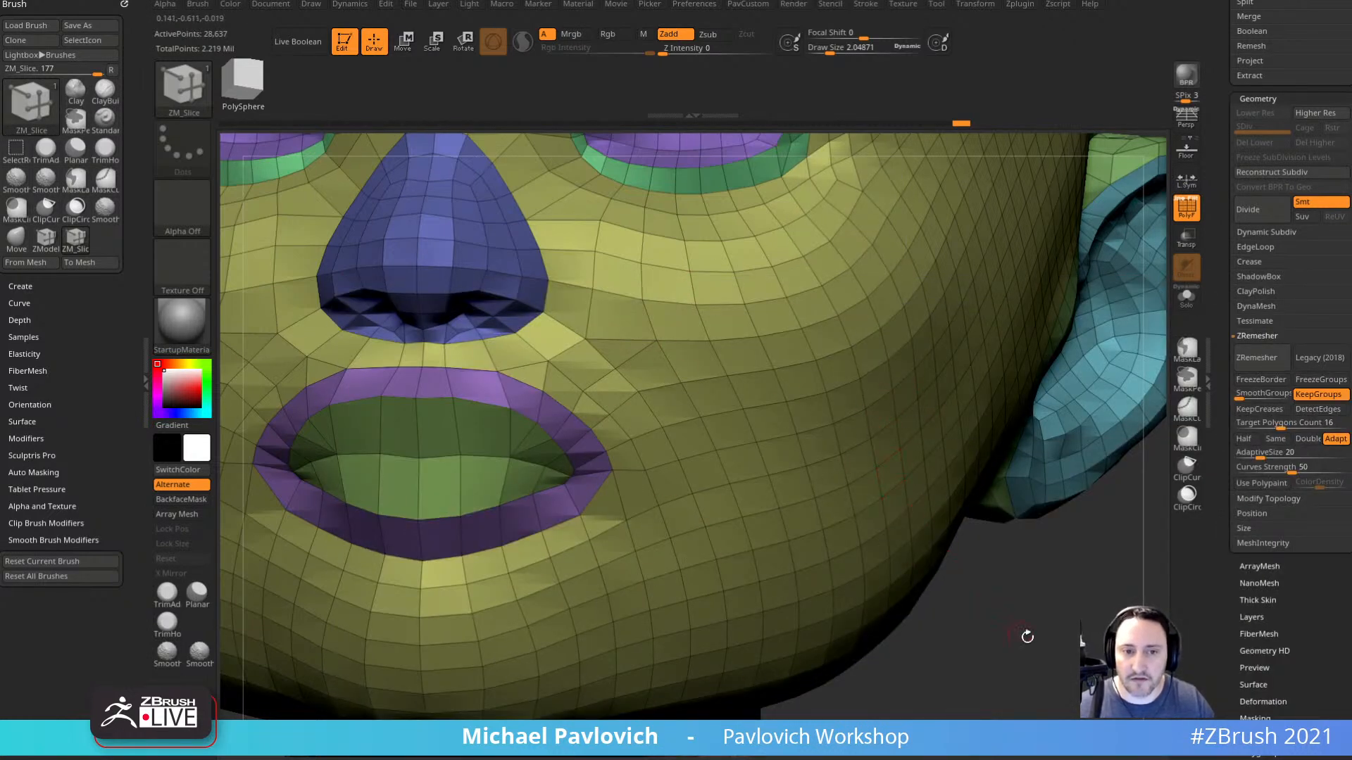
Nudge the vertex above the mouth corner toward the cheek with the Move brush, using a small draw size.
left_click_drag(1027, 637, 1074, 635)
key("s")
left_click(675, 401)
key("b")
key("m")
key("v")
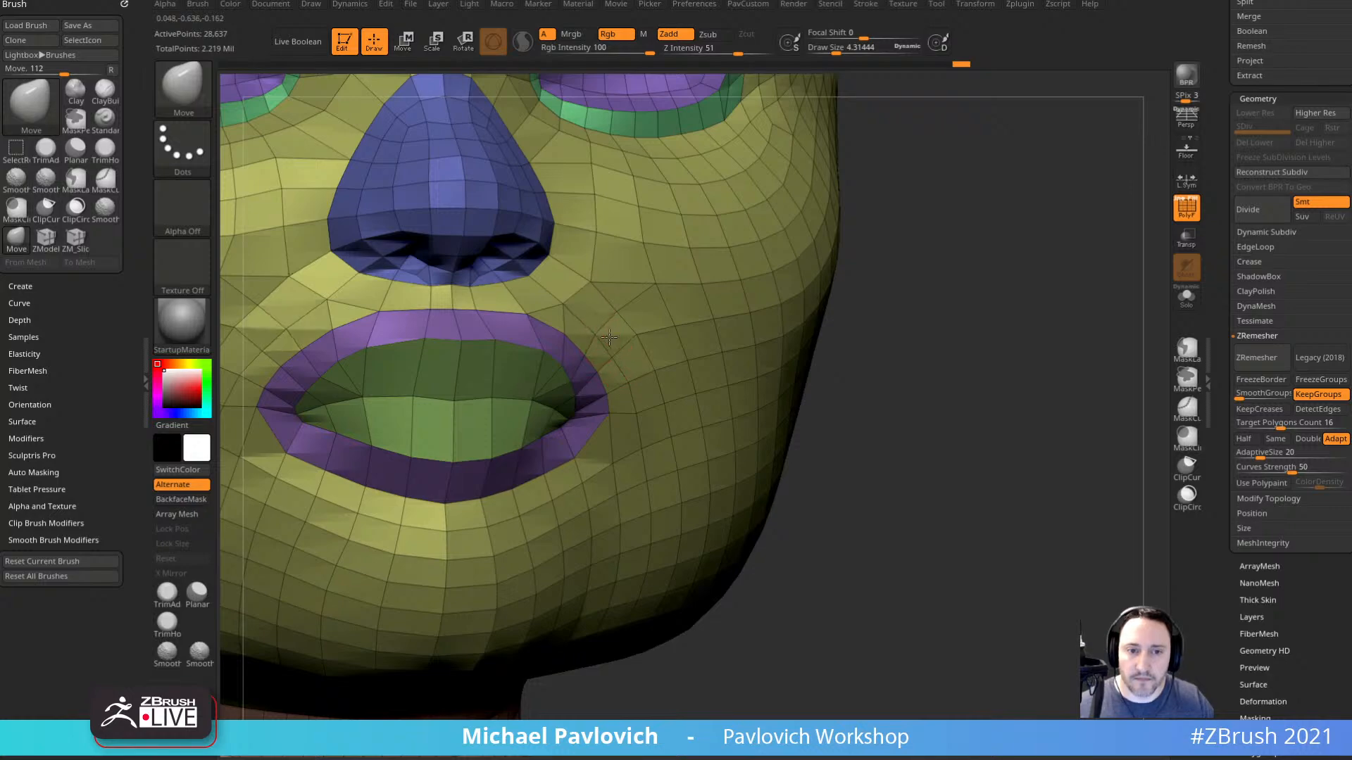
left_click_drag(616, 315, 623, 306)
mouse_move(964, 331)
left_mouse_down()
mouse_move(838, 338)
mouse_move(922, 331)
mouse_move(1019, 348)
mouse_move(800, 385)
left_mouse_up()
left_click_drag(1056, 373, 1097, 462)
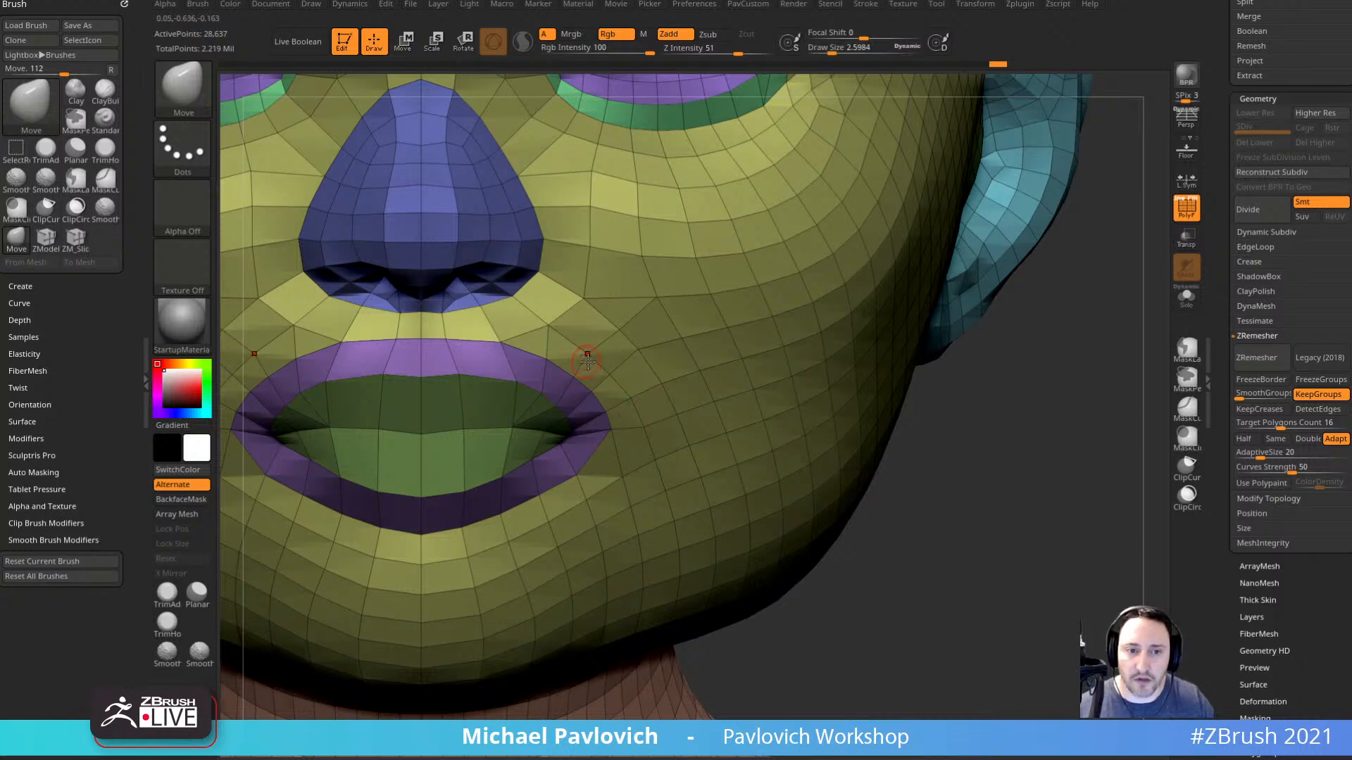
Slice a new edge from the upper lip's outer border up toward the cheek with ZM_Slice, using Slice Mesh and Do Not Crease.
key("b")
key("z")
key("m")
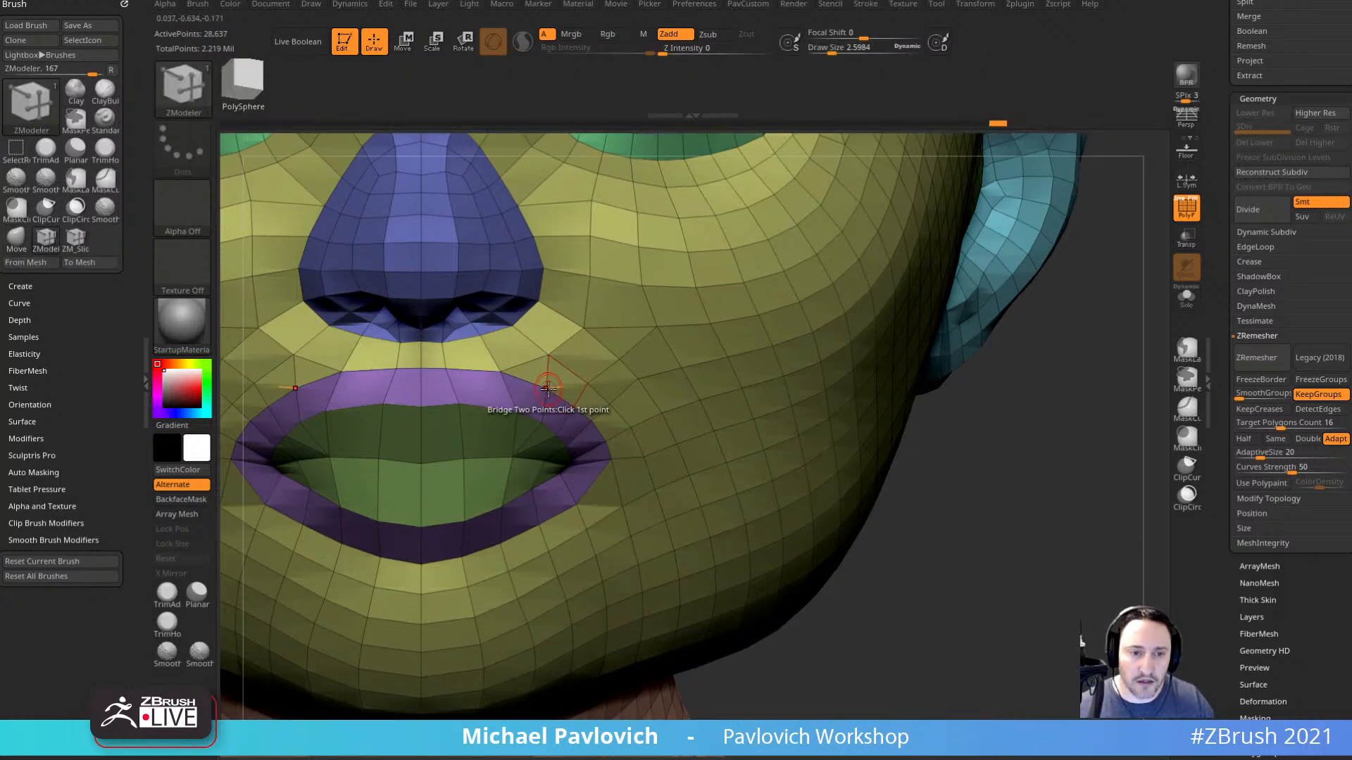
key("space")
key("b")
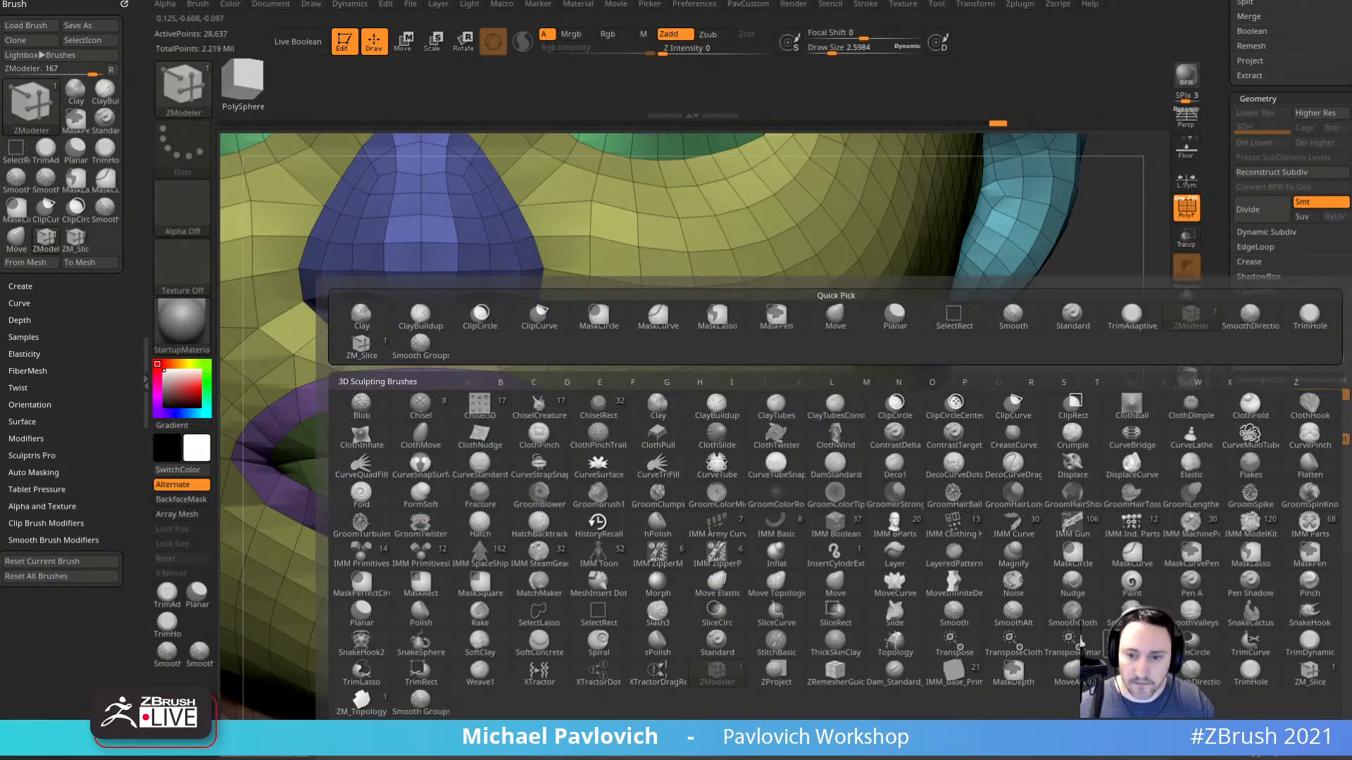
left_click(1310, 676)
key("space")
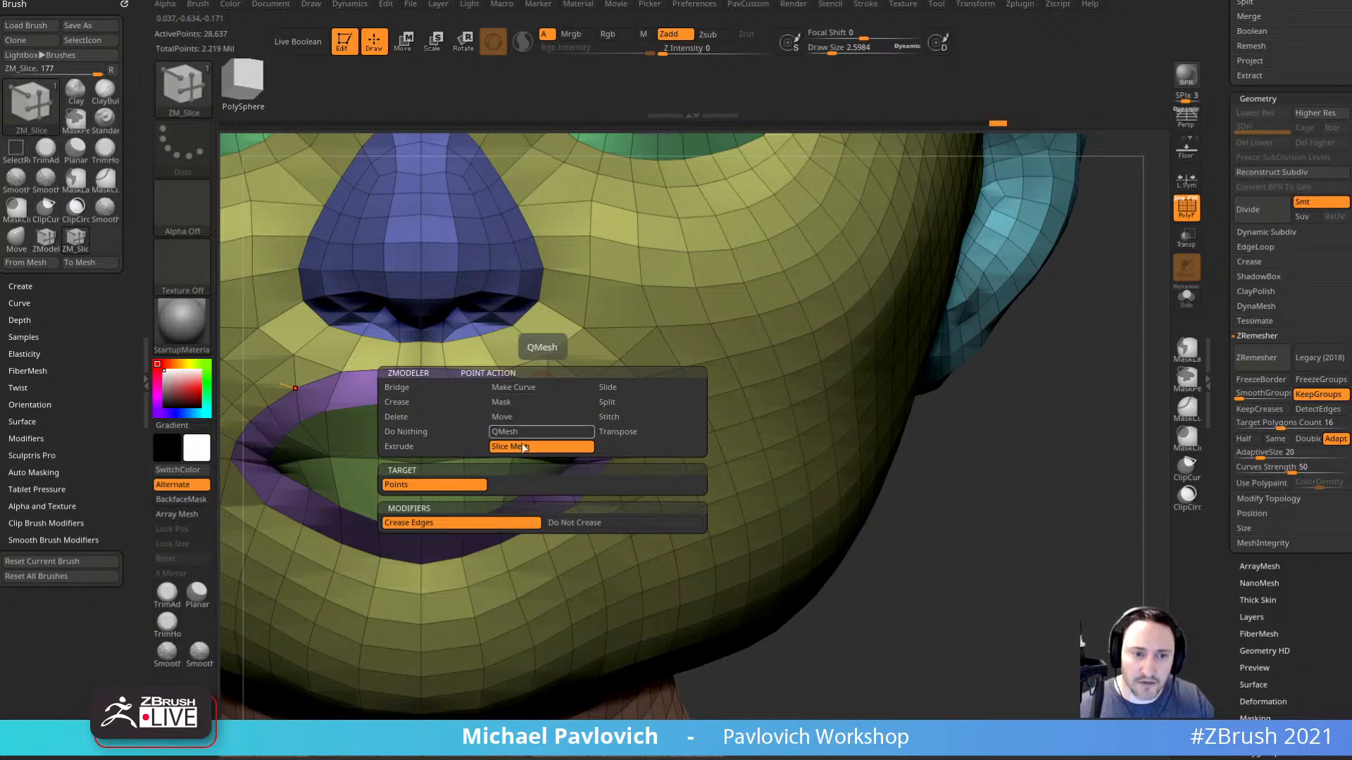
left_click(560, 527)
left_click(549, 390)
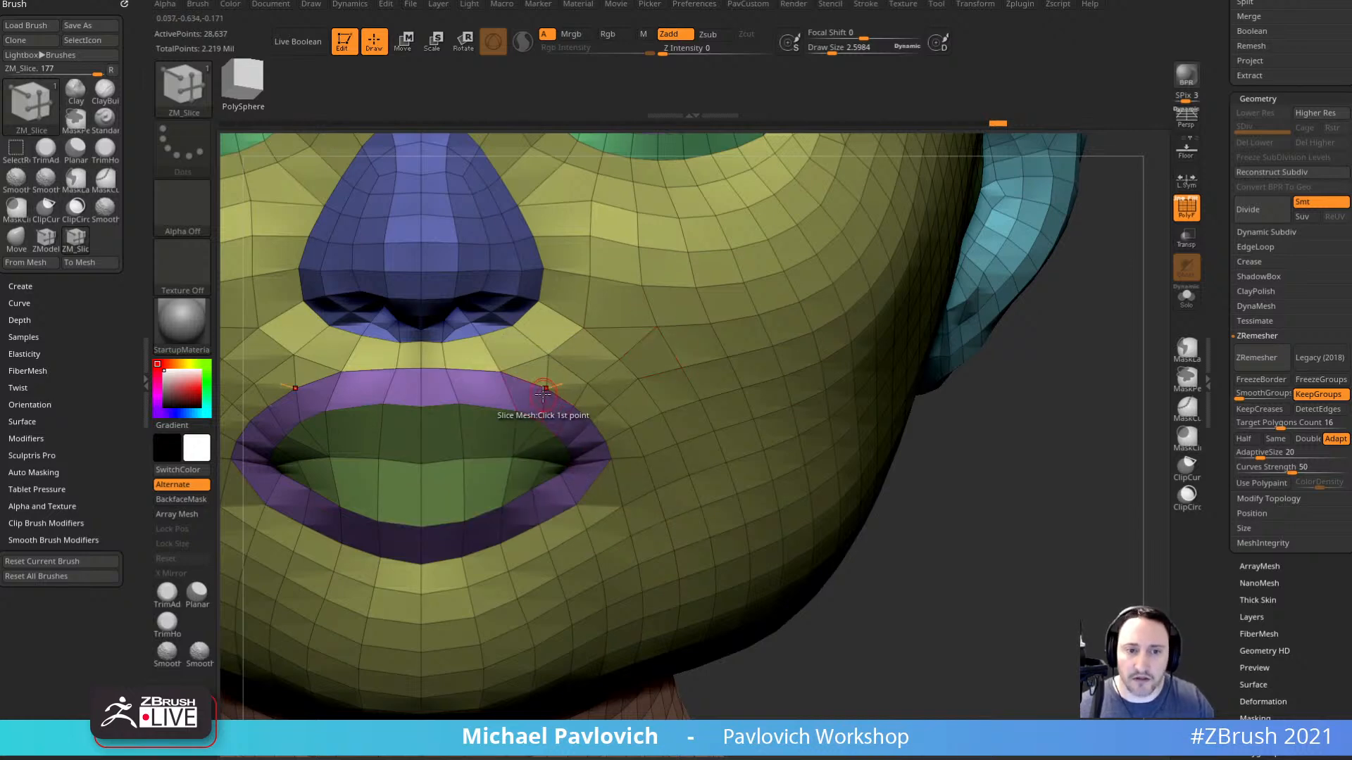
left_click(604, 346)
left_click_drag(1044, 465, 985, 461)
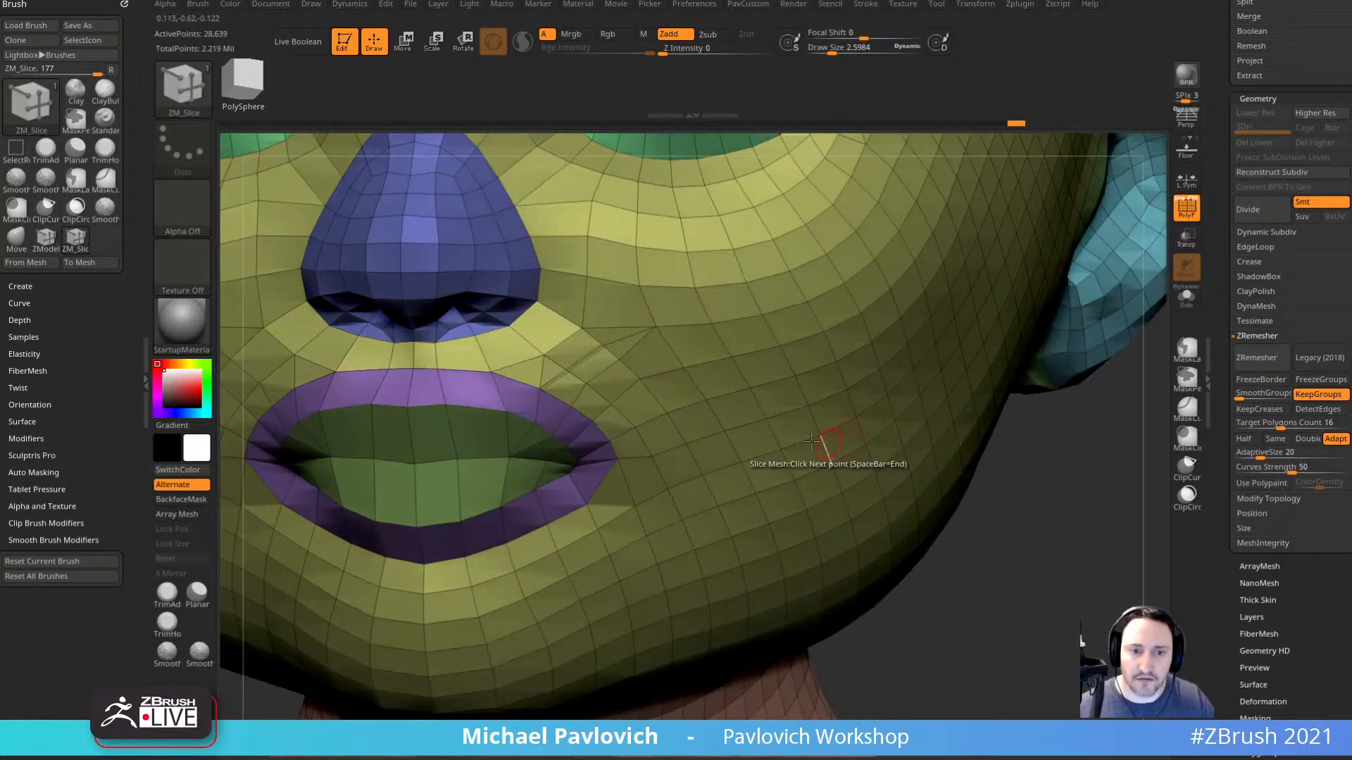
Reposition the vertices around the new slice beside the upper lip with the Move brush.
key("b")
key("m")
key("v")
right_click_drag(627, 369, 670, 377)
key("s")
left_click_drag(625, 374, 621, 374)
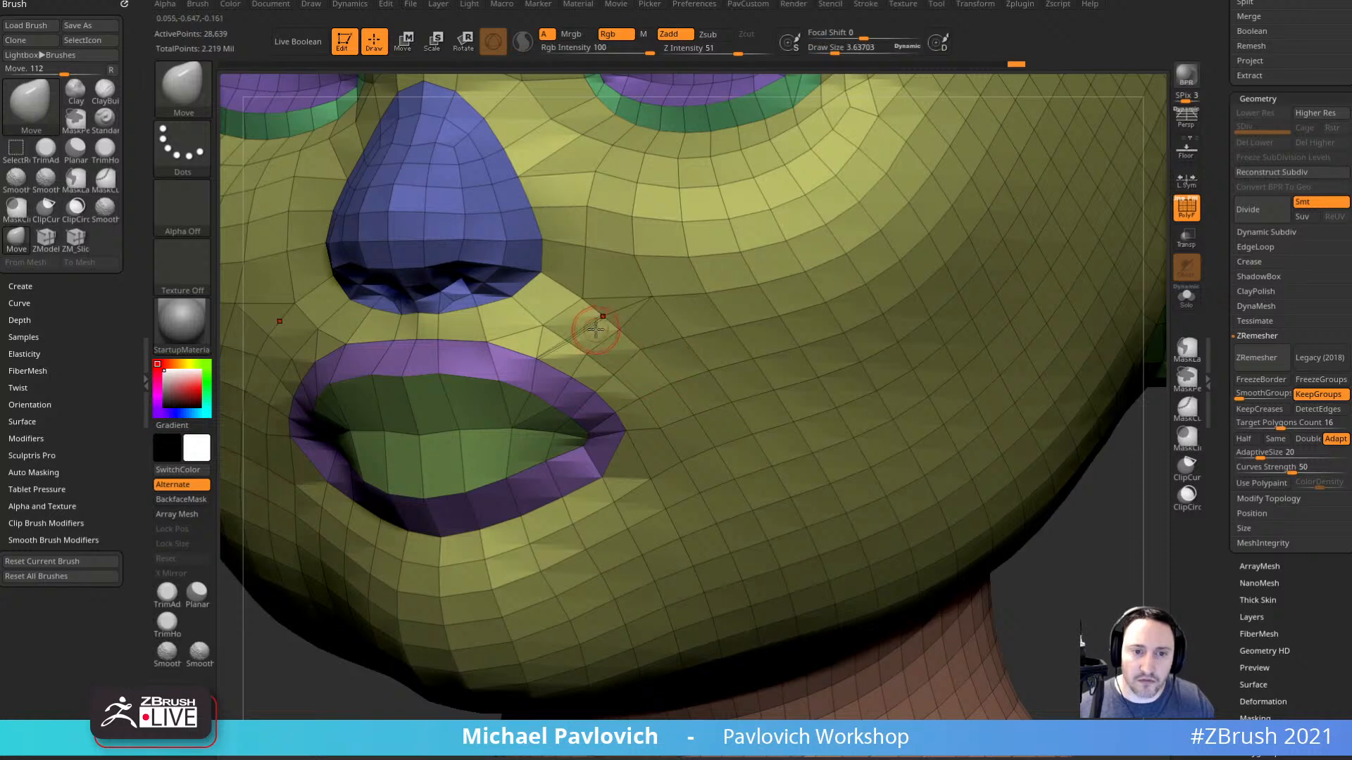
Remove all creases from the mesh and apply Mirror And Weld to the topology.
right_click_drag(861, 461, 1023, 489)
key("b")
key("z")
key("m")
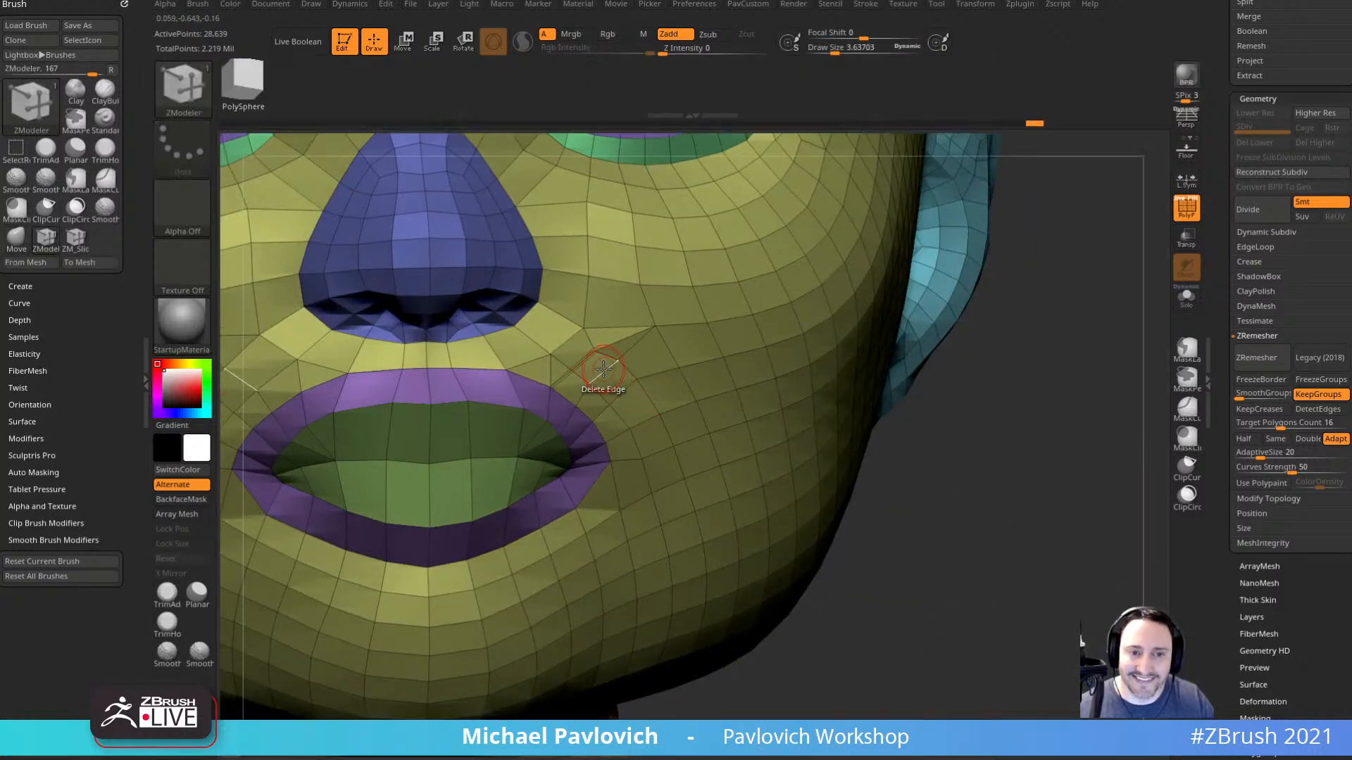
key("2")
left_click(956, 555)
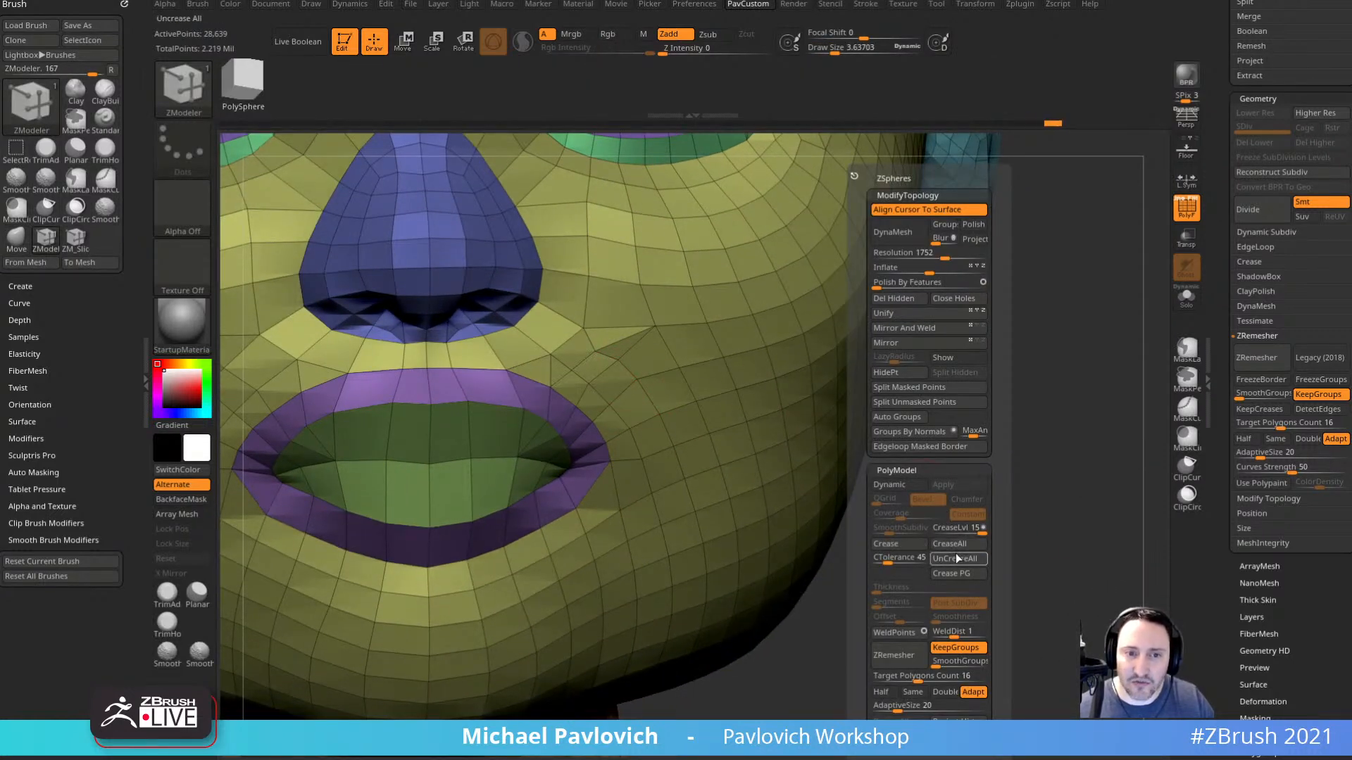
key("2")
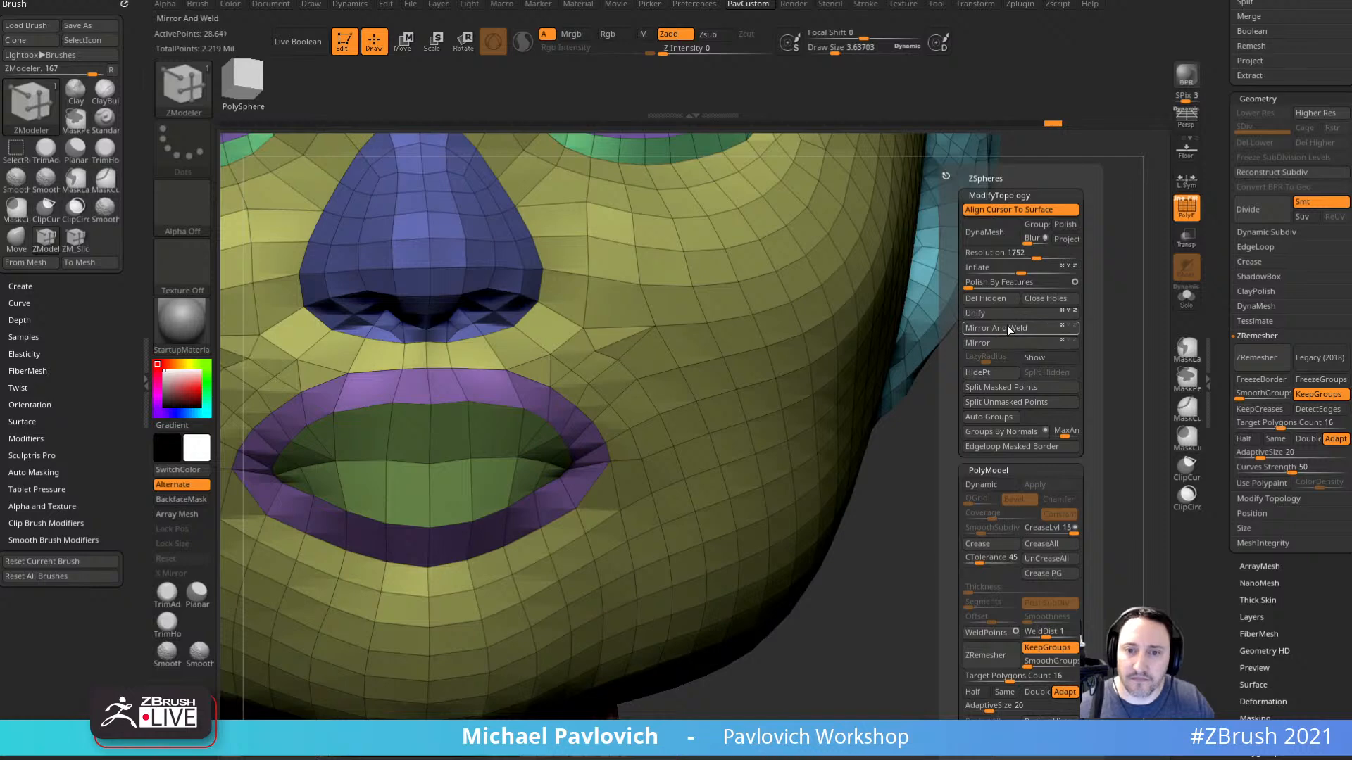
left_click(1007, 327)
Move the vertices between the nostril and the mouth corner outward toward the cheek with the Move brush.
key("f")
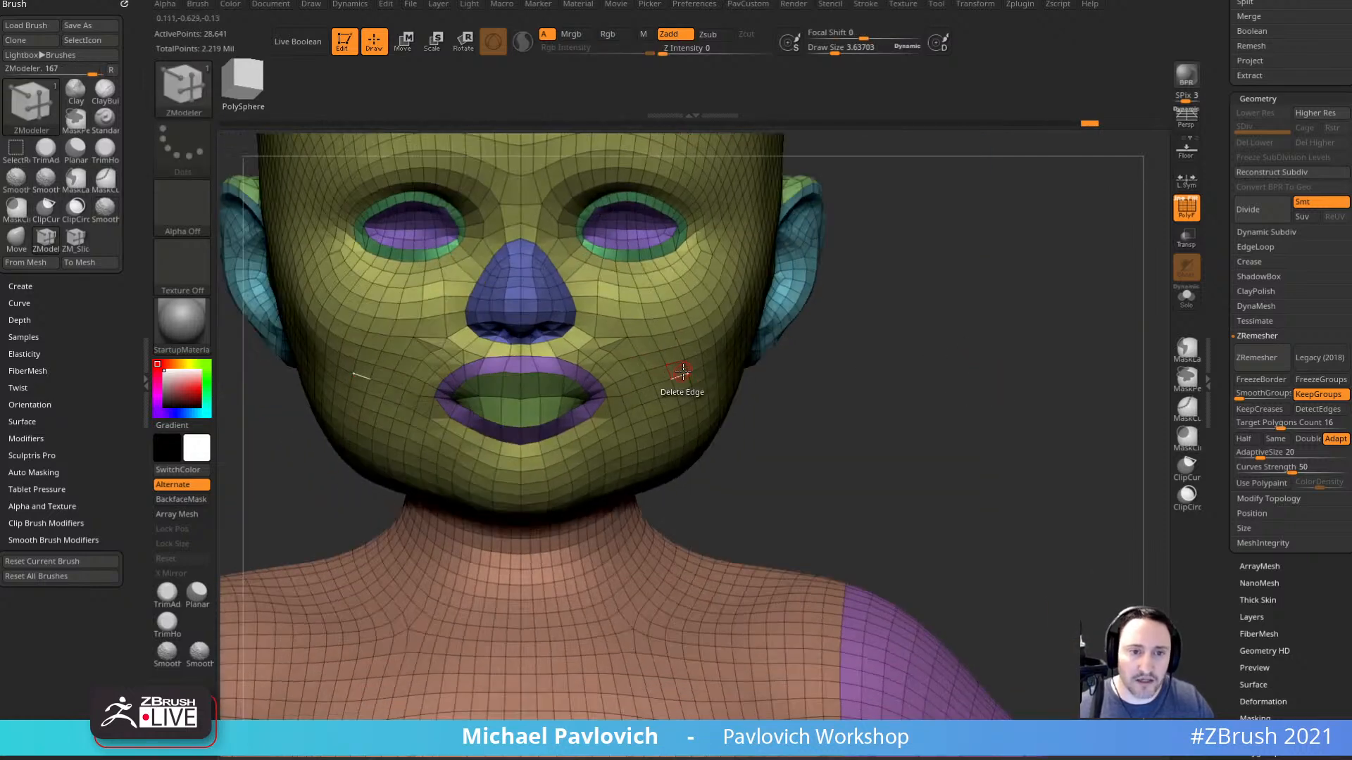
right_click_drag(696, 363, 714, 365, "alt")
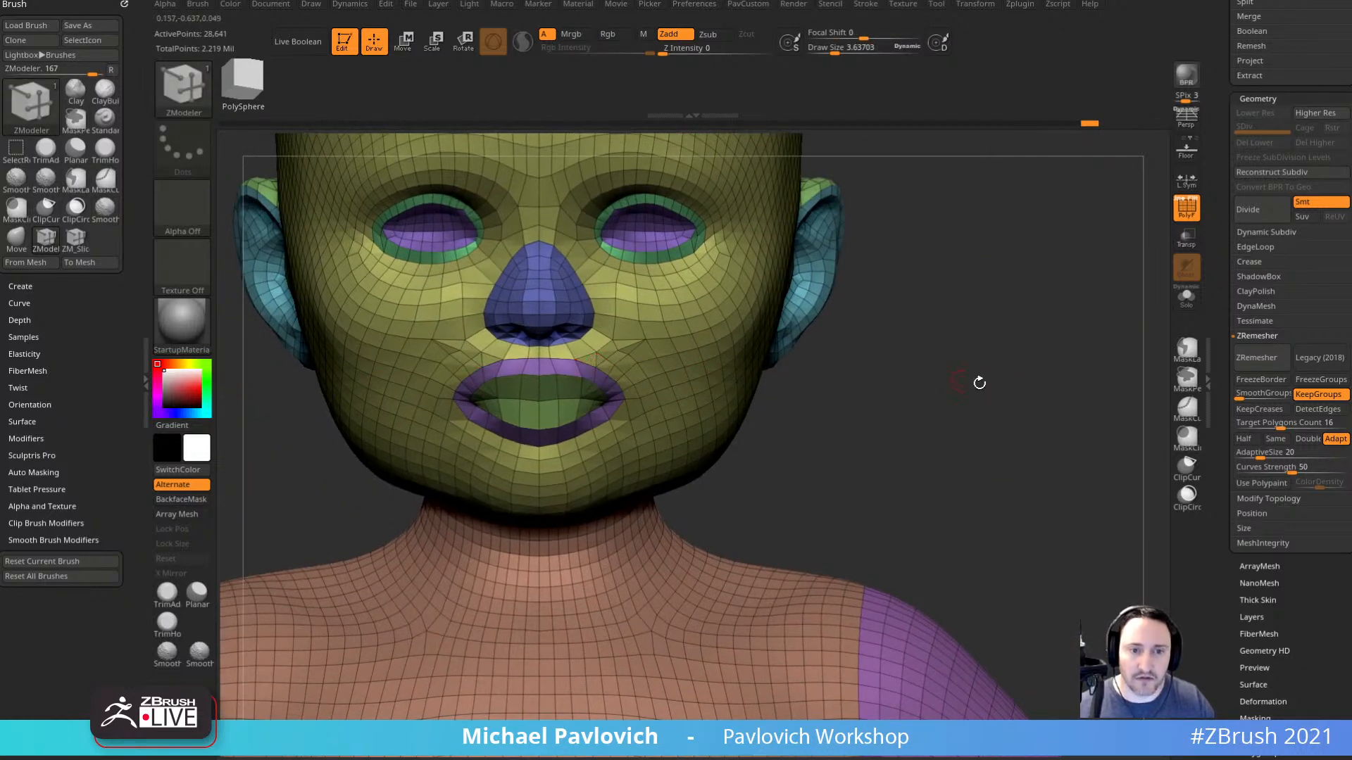
right_click_drag(979, 383, 908, 454, "alt")
key("b")
key("m")
key("v")
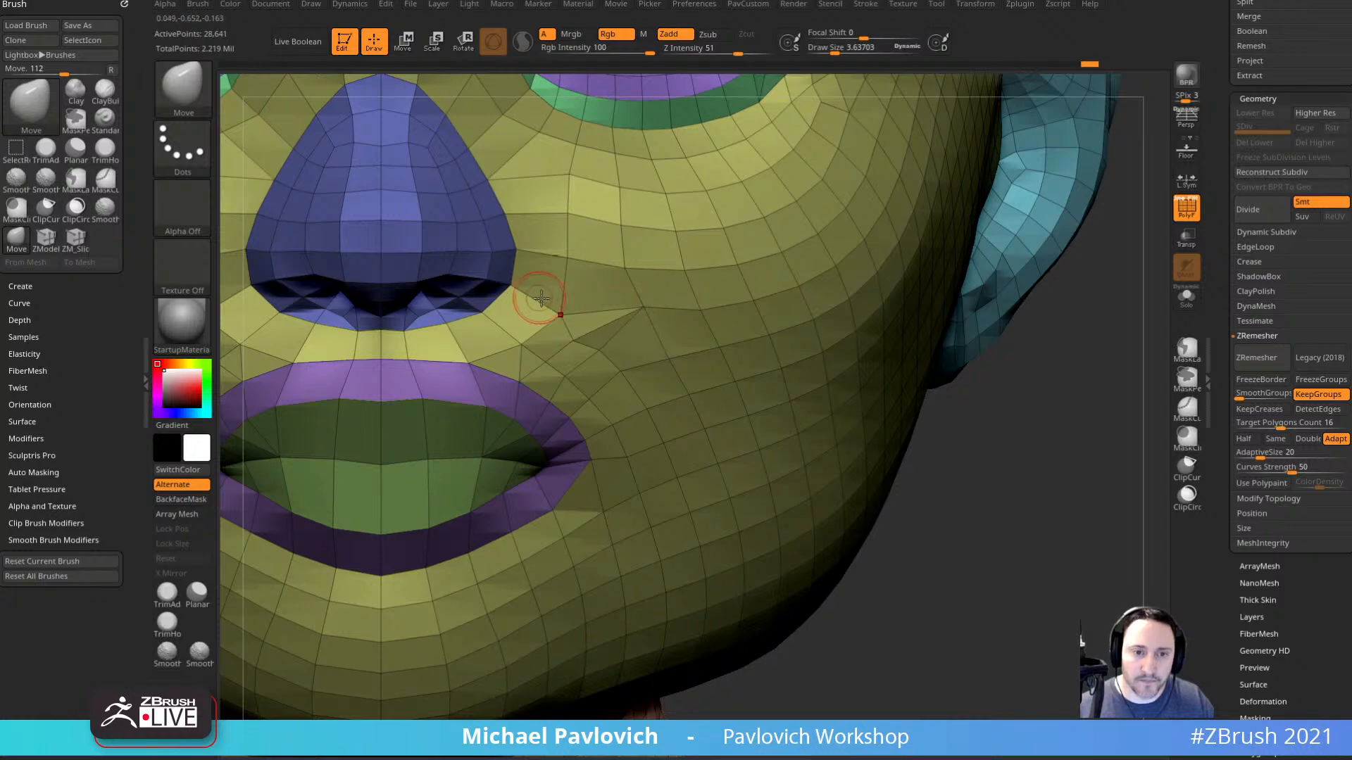
left_click_drag(540, 298, 568, 273)
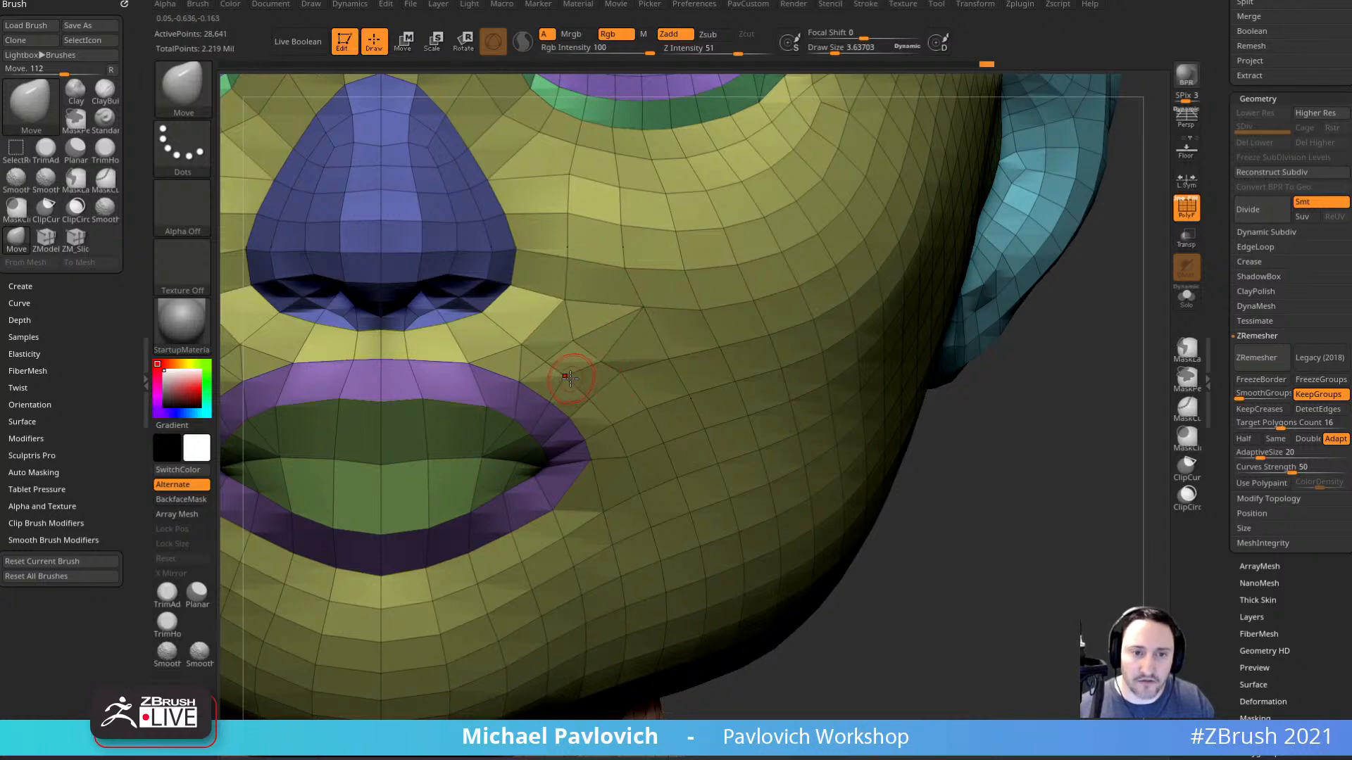
mouse_move(570, 378)
left_mouse_down()
mouse_move(564, 327)
mouse_move(634, 307)
left_mouse_up()
mouse_move(1023, 465)
right_mouse_down()
mouse_move(988, 445)
mouse_move(982, 454)
mouse_move(1032, 429)
mouse_move(1007, 486)
right_mouse_up()
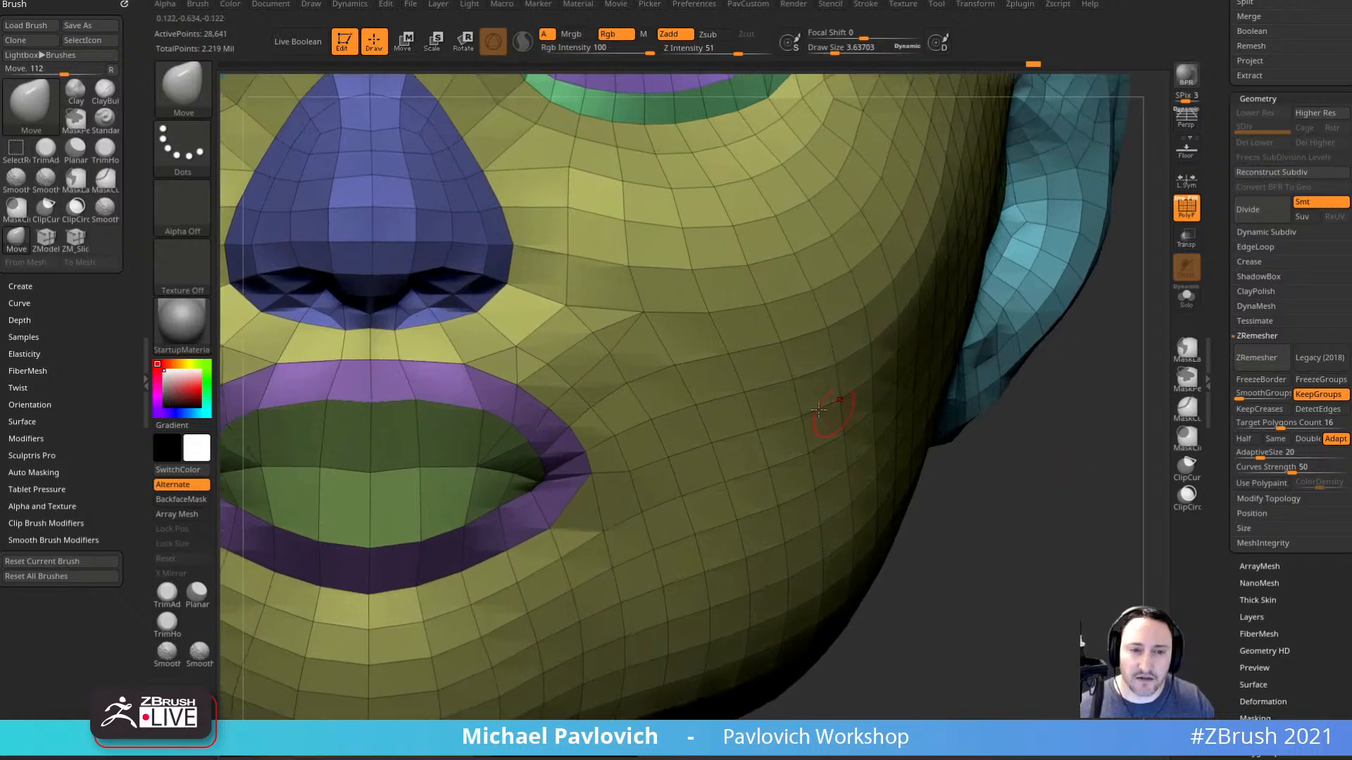
Try deleting the short edges between the nostril and the upper lip's outer border with ZModeler.
key("b")
key("z")
key("m")
key("space")
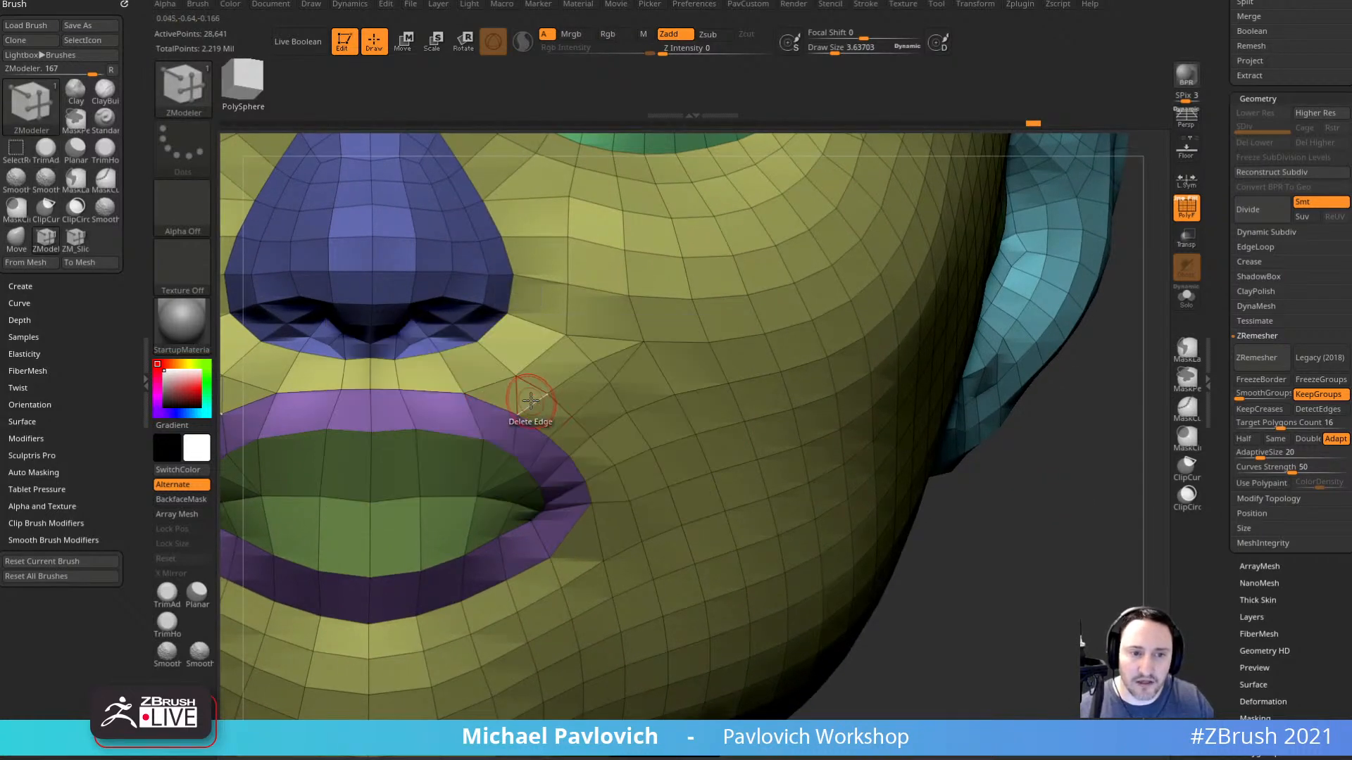
left_click(532, 396)
left_click_drag(514, 396, 553, 401, "shift")
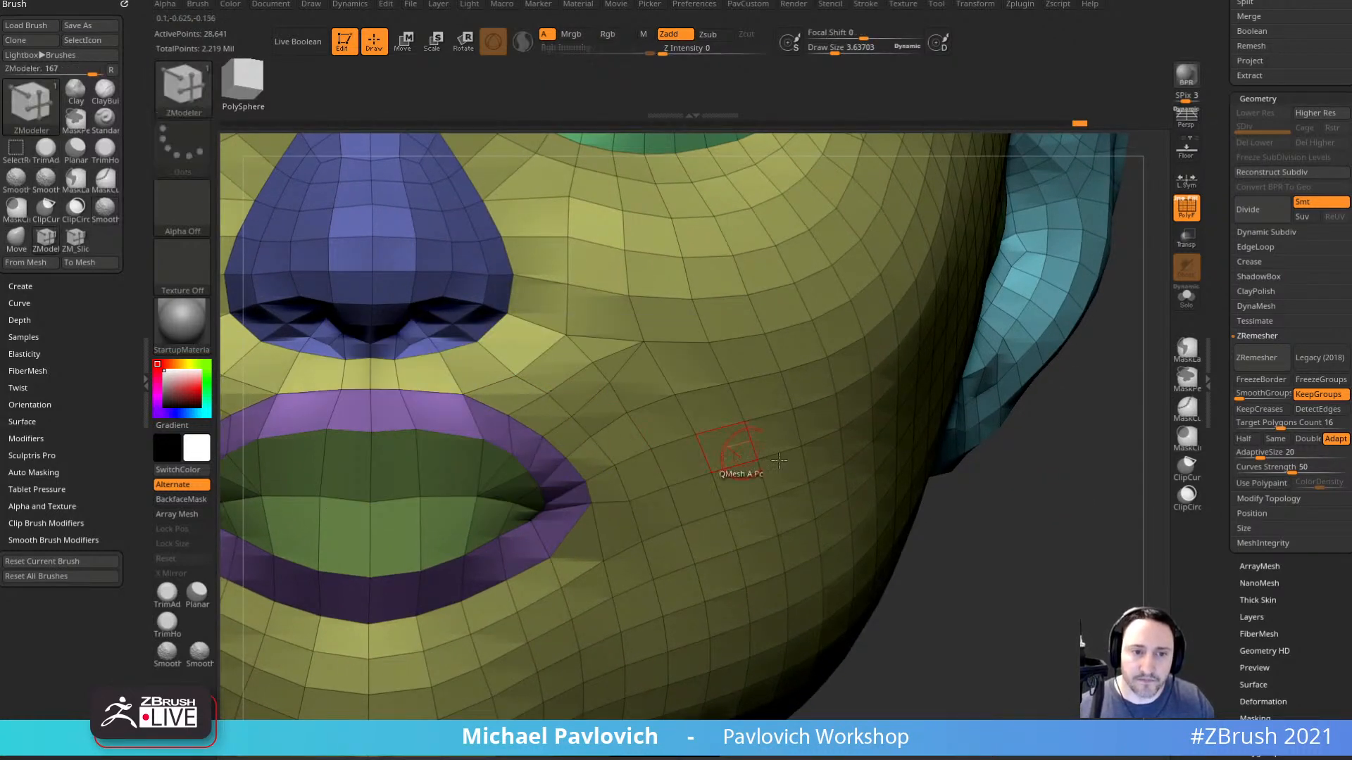
Undo the edge deletions and the last vertex move beside the upper lip.
right_click_drag(739, 450, 1009, 500)
key("ctrl+z")
key("ctrl+z")
key("ctrl+z")
key("ctrl+z")
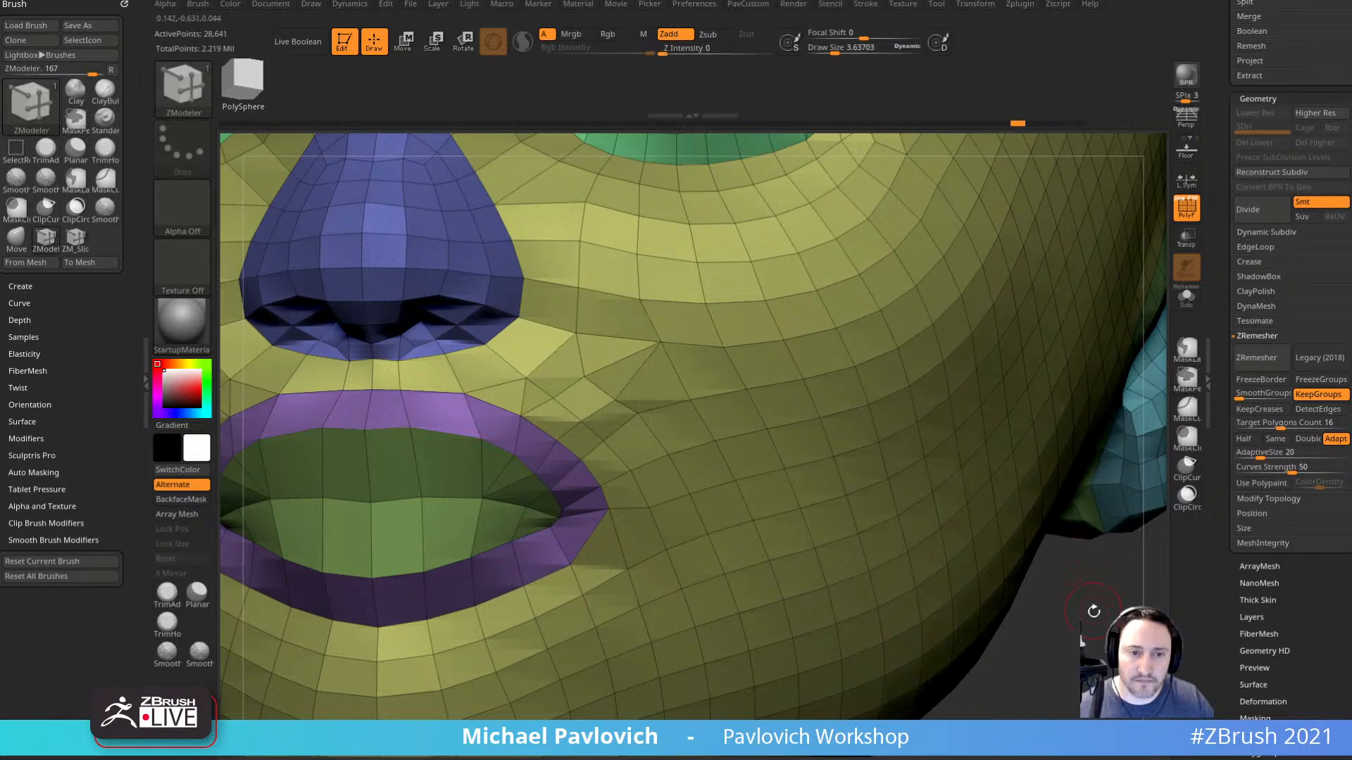
left_click_drag(1092, 613, 1077, 590)
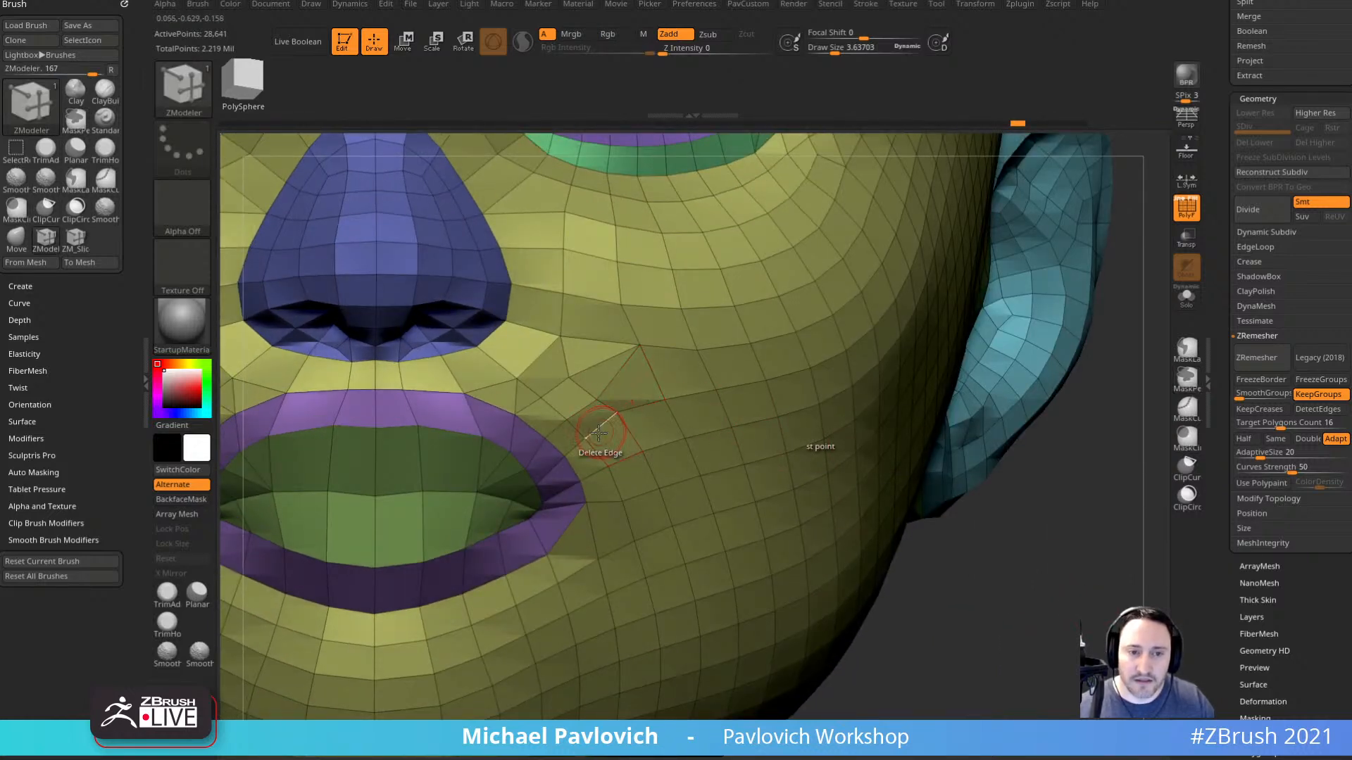
Collapse the extra edges between the upper lip's outer border and the cheek with ZModeler's Collapse edge action.
key("space")
left_click(437, 413)
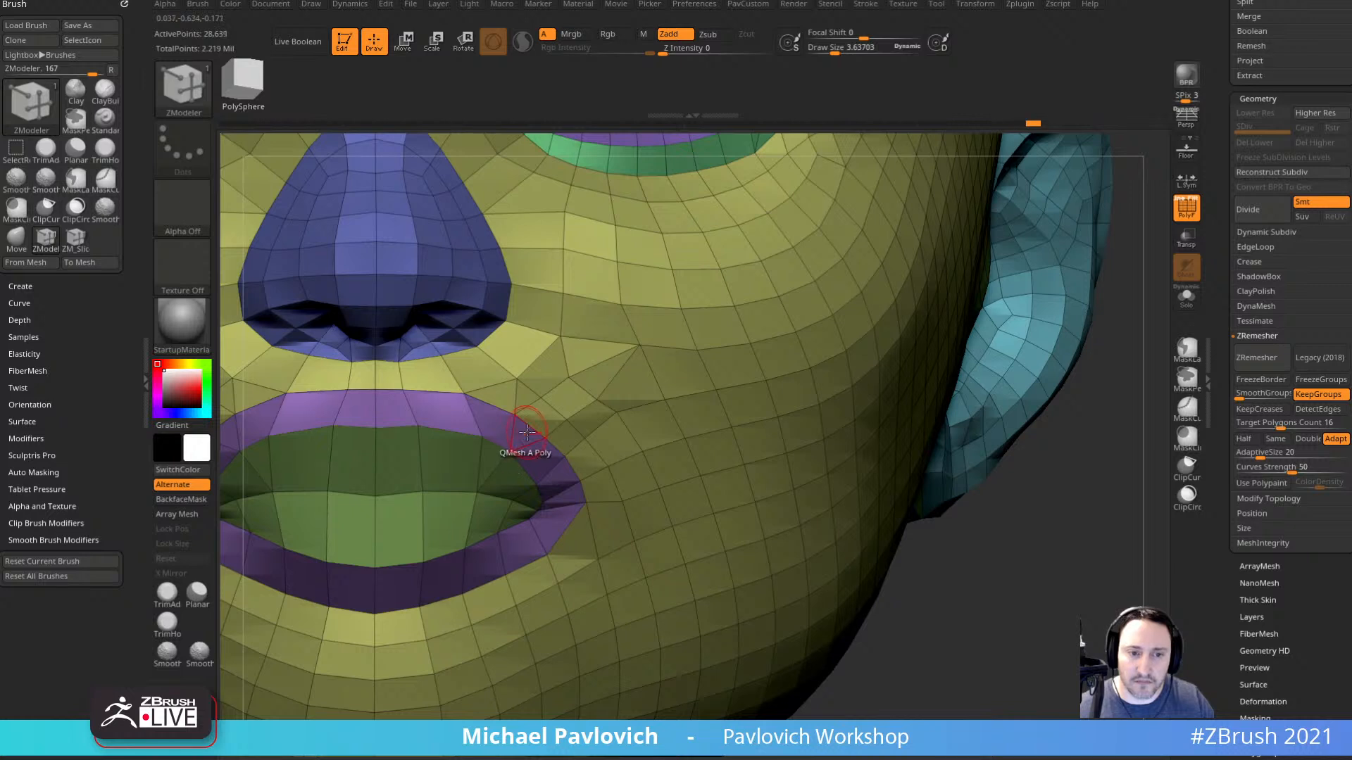
left_click(552, 404)
left_click(582, 382)
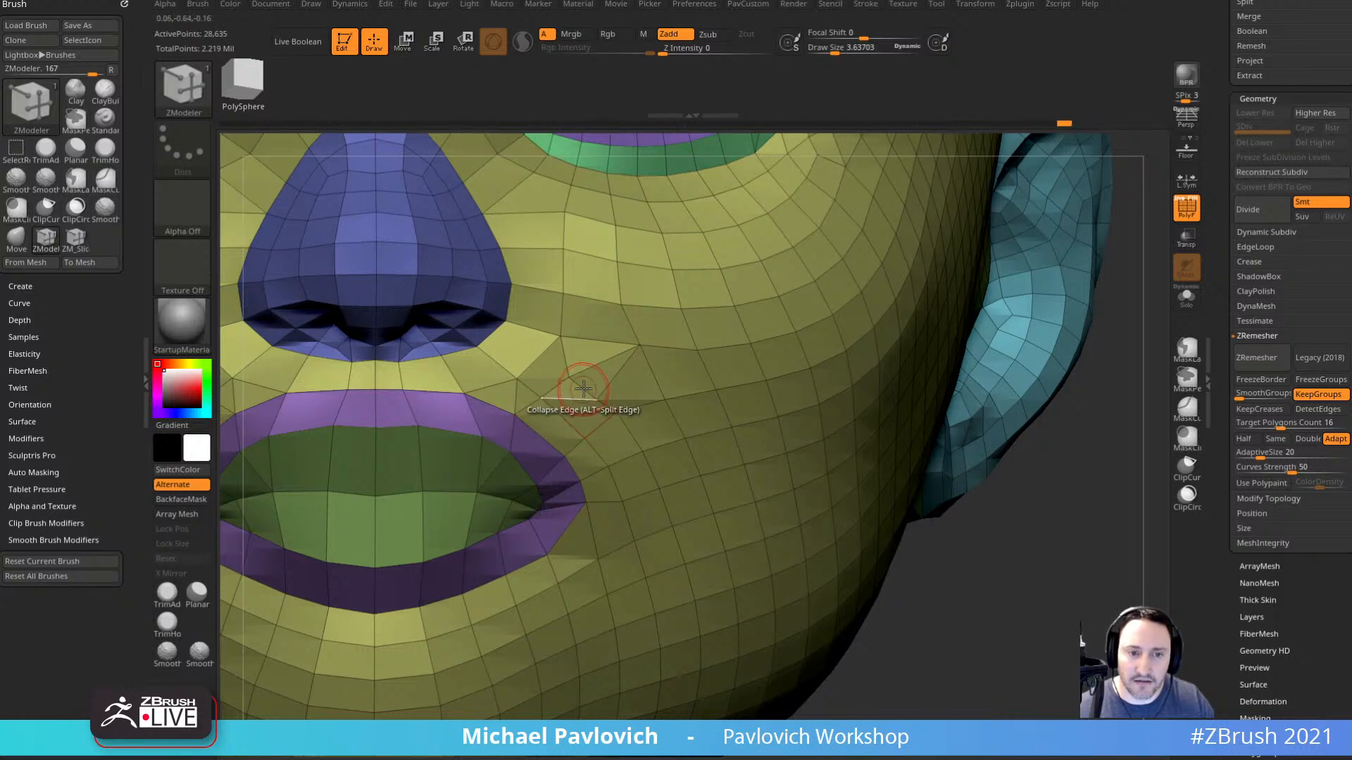
left_click(595, 389)
Spin an edge in the cheek area beside the upper lip with ZModeler, and set the edge action to Delete.
key("b")
key("m")
key("v")
key("b")
key("z")
key("m")
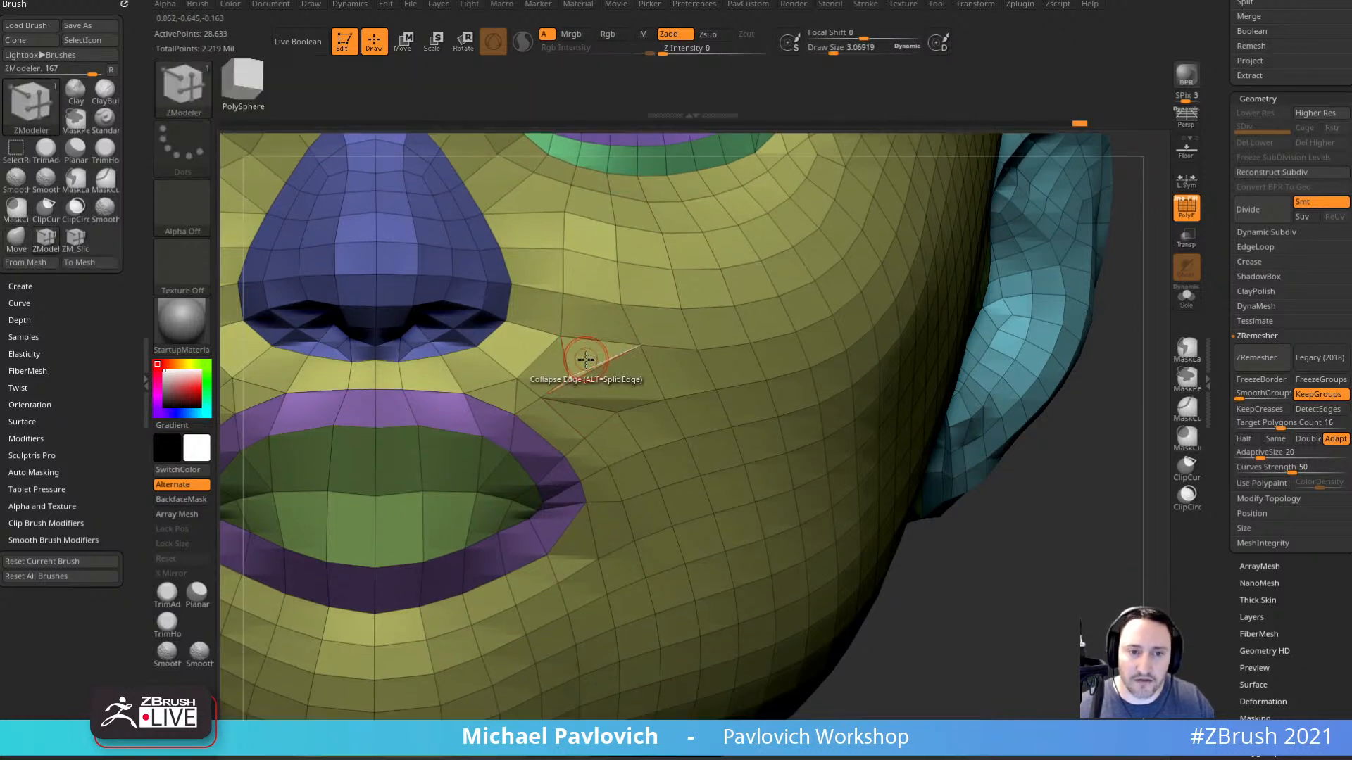
key("space")
left_click(664, 397)
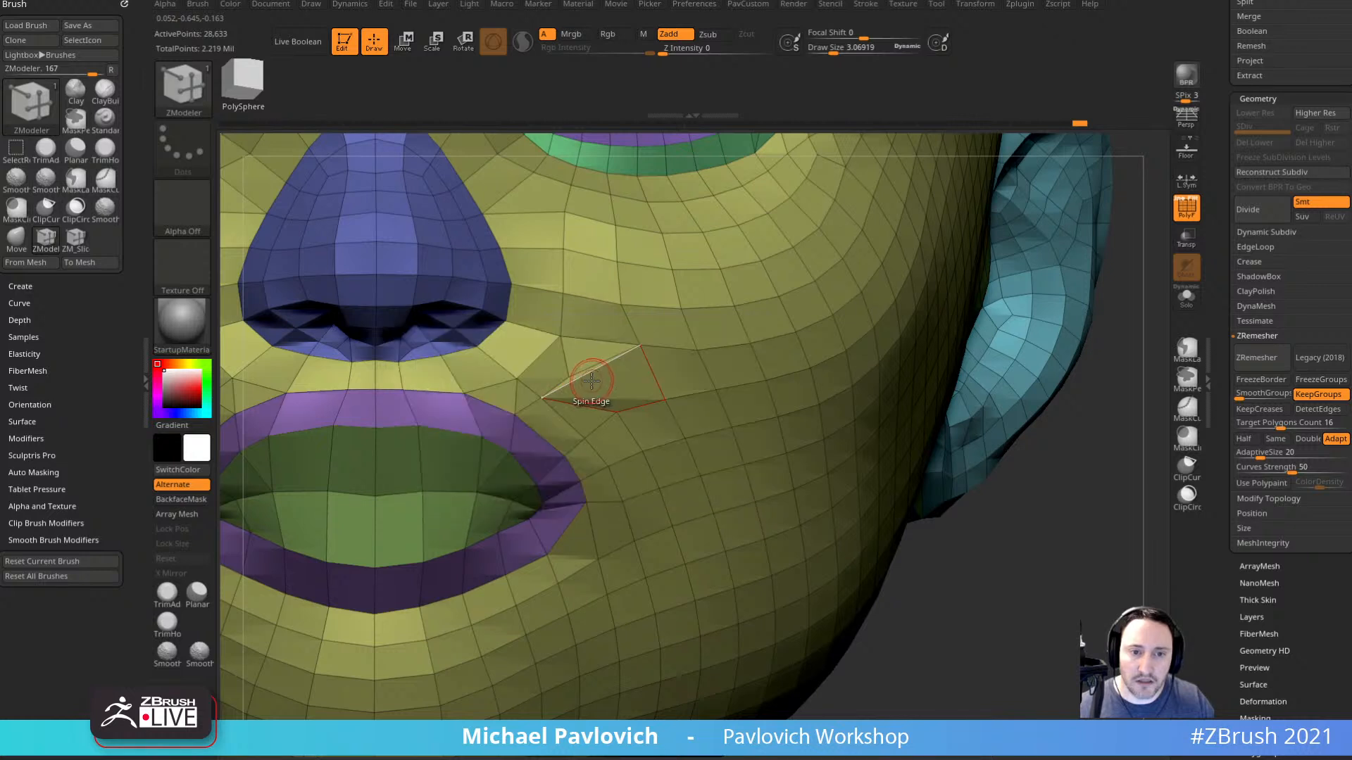
key("space")
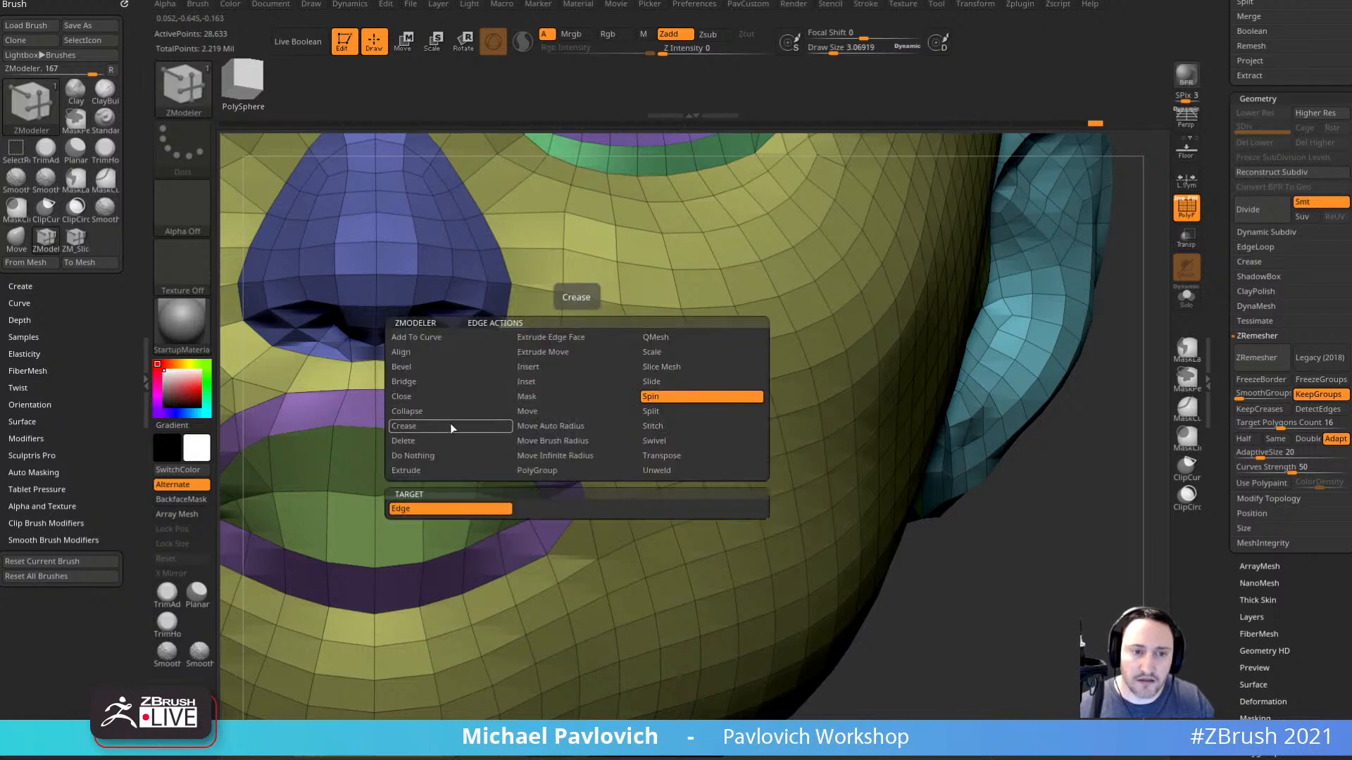
left_click(451, 440)
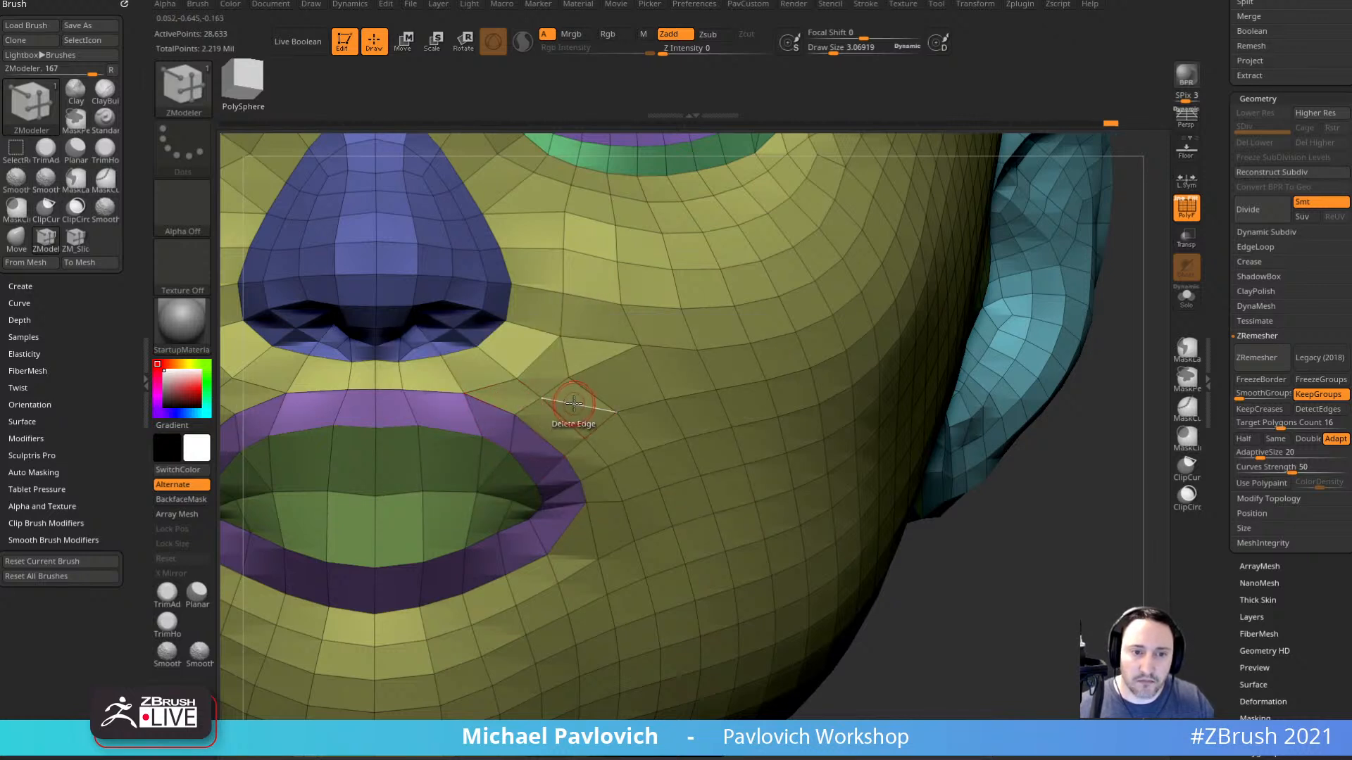
Smooth the reworked topology between the nose, upper lip and cheek with the Smooth Groups brush.
key("b")
key("s")
key("g")
mouse_move(1056, 591)
left_mouse_down("alt")
mouse_move(1059, 537)
mouse_move(1003, 528)
left_mouse_up("alt")
mouse_move(506, 383)
left_mouse_down("shift")
mouse_move(594, 413)
mouse_move(617, 345)
left_mouse_up("shift")
mouse_move(1082, 604)
left_mouse_down("alt")
mouse_move(1075, 546)
mouse_move(1006, 539)
mouse_move(1073, 542)
mouse_move(1083, 564)
mouse_move(1065, 401)
mouse_move(1014, 422)
mouse_move(1017, 447)
mouse_move(1120, 426)
mouse_move(992, 443)
mouse_move(1080, 447)
mouse_move(1071, 492)
mouse_move(1052, 497)
mouse_move(1029, 474)
mouse_move(1036, 449)
left_mouse_up("alt")
Enlarge the draw size to about 22 and switch to the Standard brush.
key("s")
left_click(1047, 492)
mouse_move(877, 359)
left_mouse_down("alt")
mouse_move(884, 437)
mouse_move(945, 464)
mouse_move(883, 462)
left_mouse_up("alt")
key("b")
key("s")
key("t")
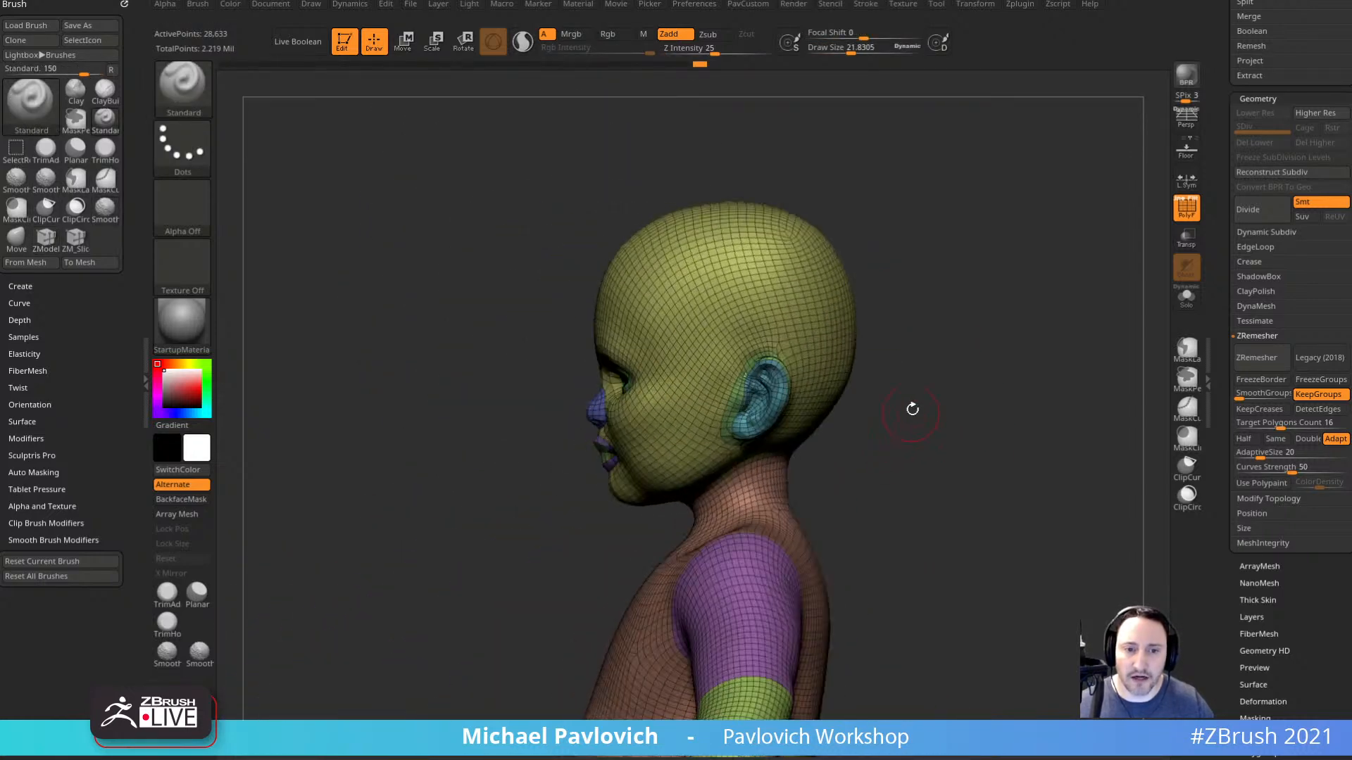
Hide the head and ears with the SelectRect brush, leaving the rest of the body visible.
left_click(183, 90, "ctrl+shift")
left_click(623, 289, "ctrl+shift")
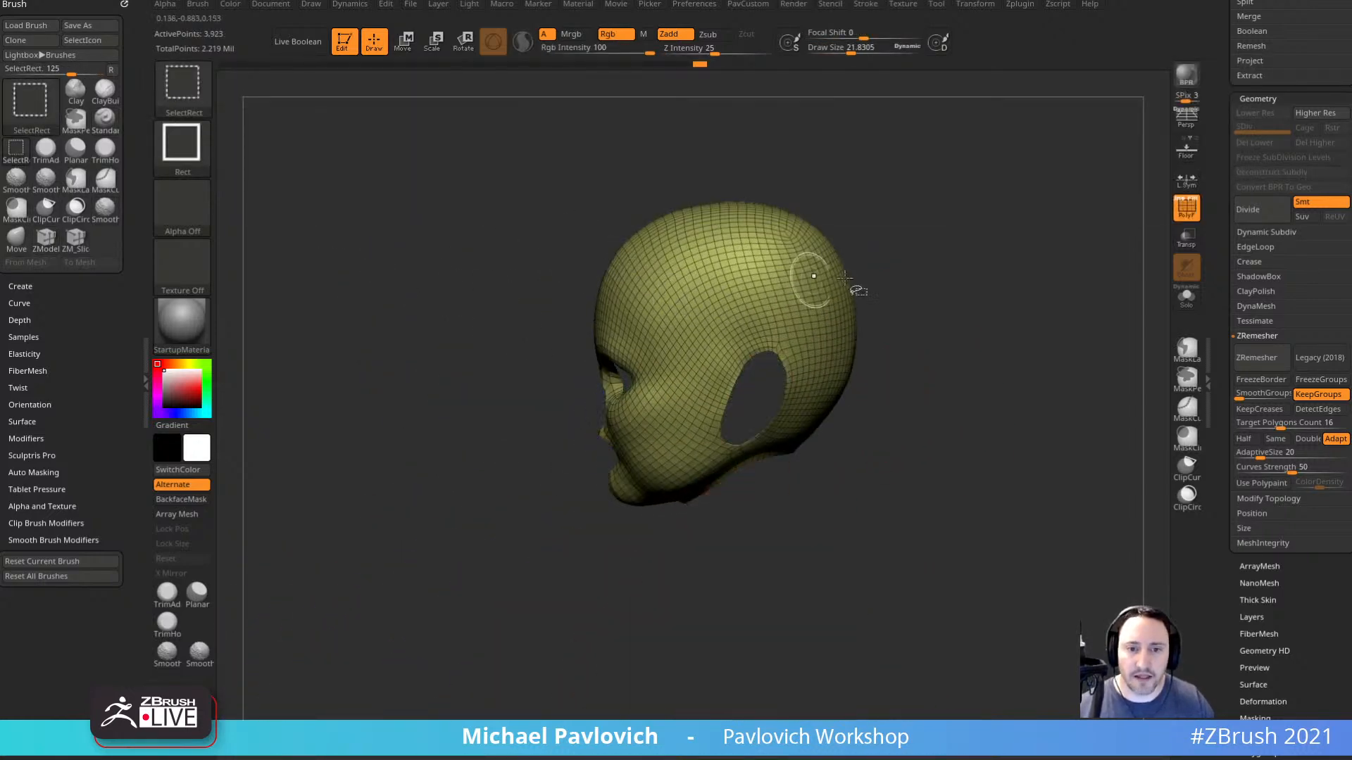
left_click(950, 356, "ctrl+shift")
left_click_drag(519, 279, 654, 479, "ctrl+shift")
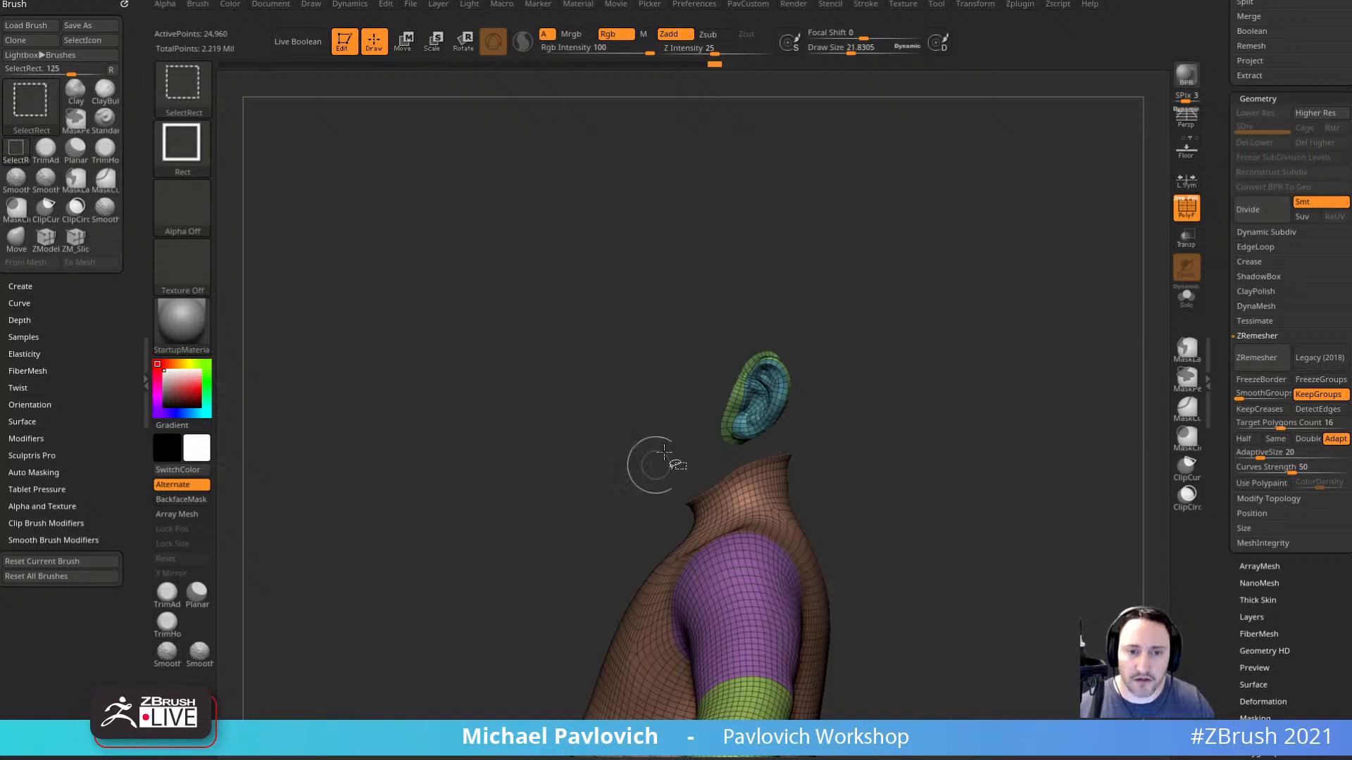
left_click_drag(681, 257, 821, 451, "ctrl+shift")
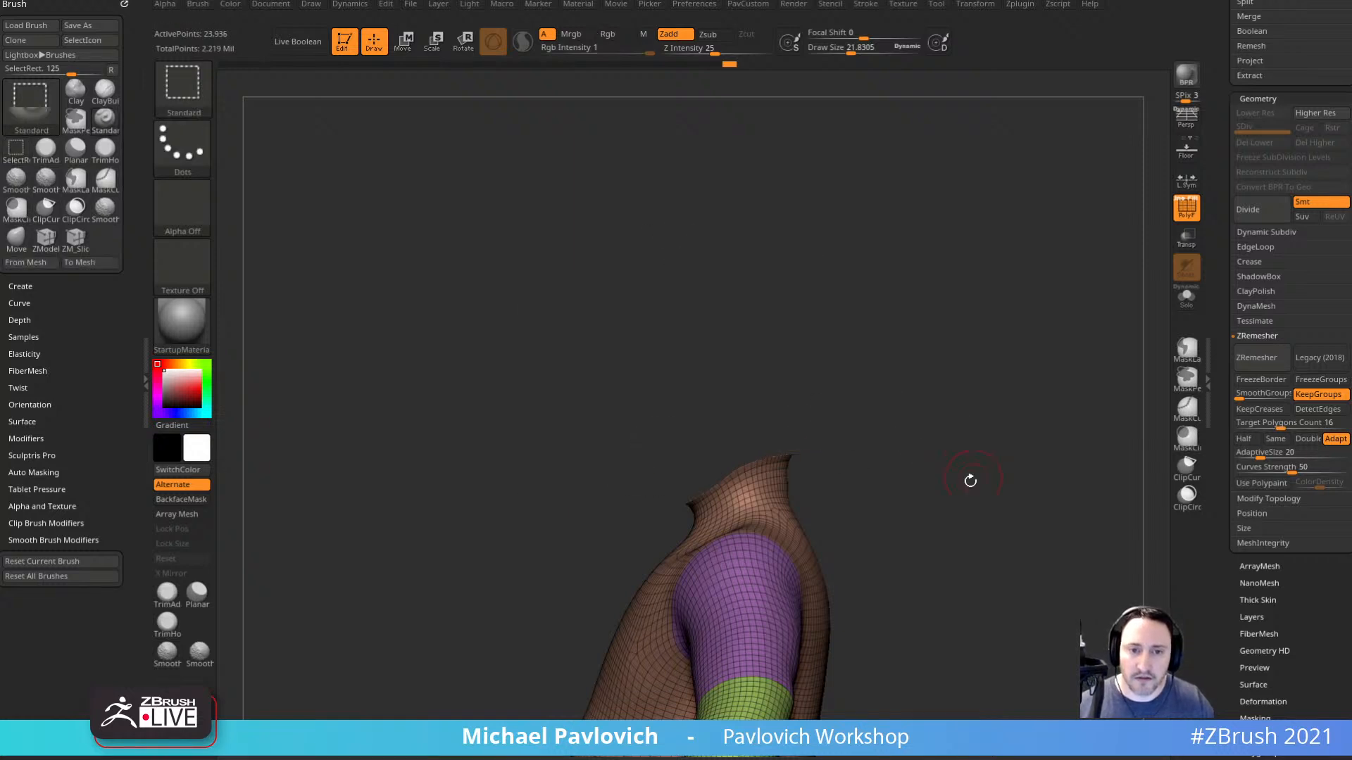
Hide the hands as well and invert the visibility to isolate the head and hands.
left_click_drag(968, 480, 892, 427)
left_click(766, 451, "ctrl+shift")
left_click_drag(931, 333, 1006, 454, "ctrl+shift")
left_click_drag(1011, 401, 993, 340, "alt")
key("f")
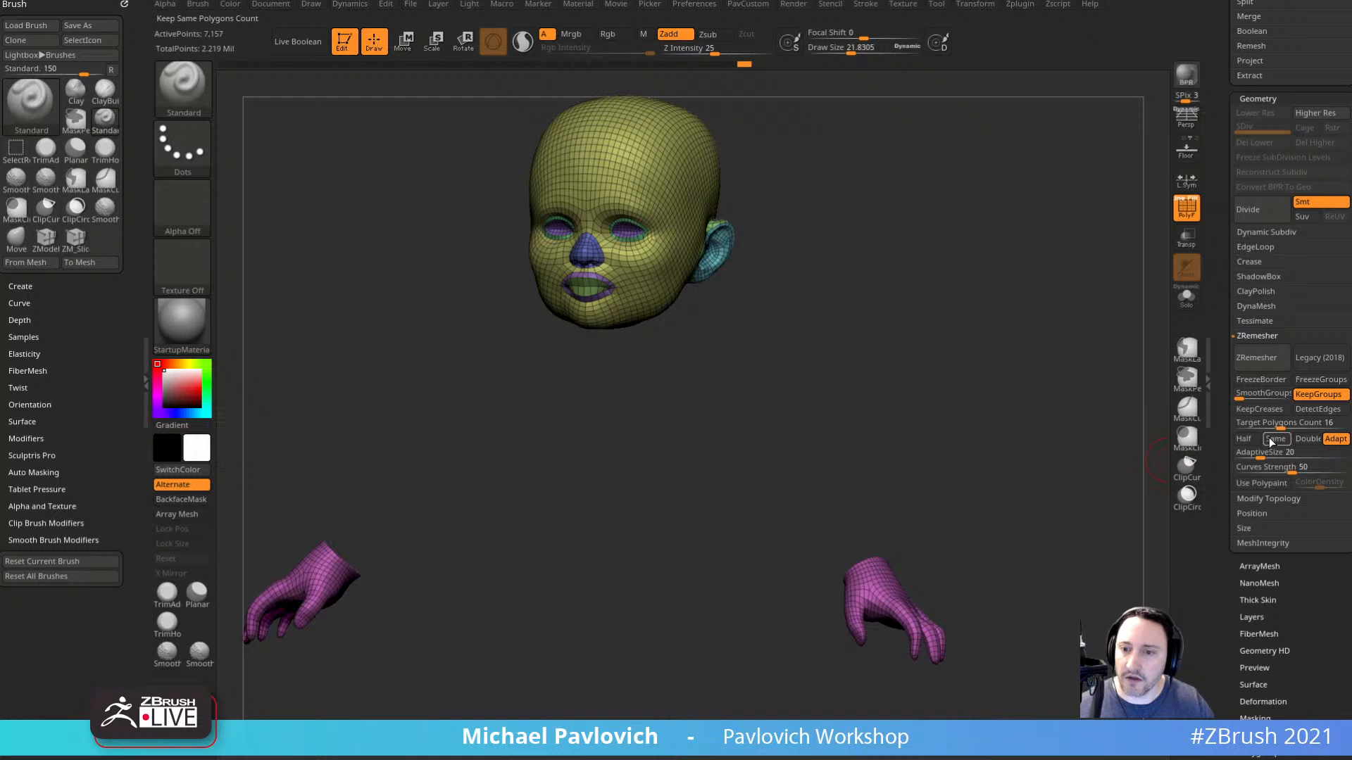
Enable Use Polypaint for ZRemesher, turn off the wireframe display, and fill the visible head and hands with pink (255, 170, 170).
left_click(1266, 483)
left_click_drag(959, 373, 1003, 419)
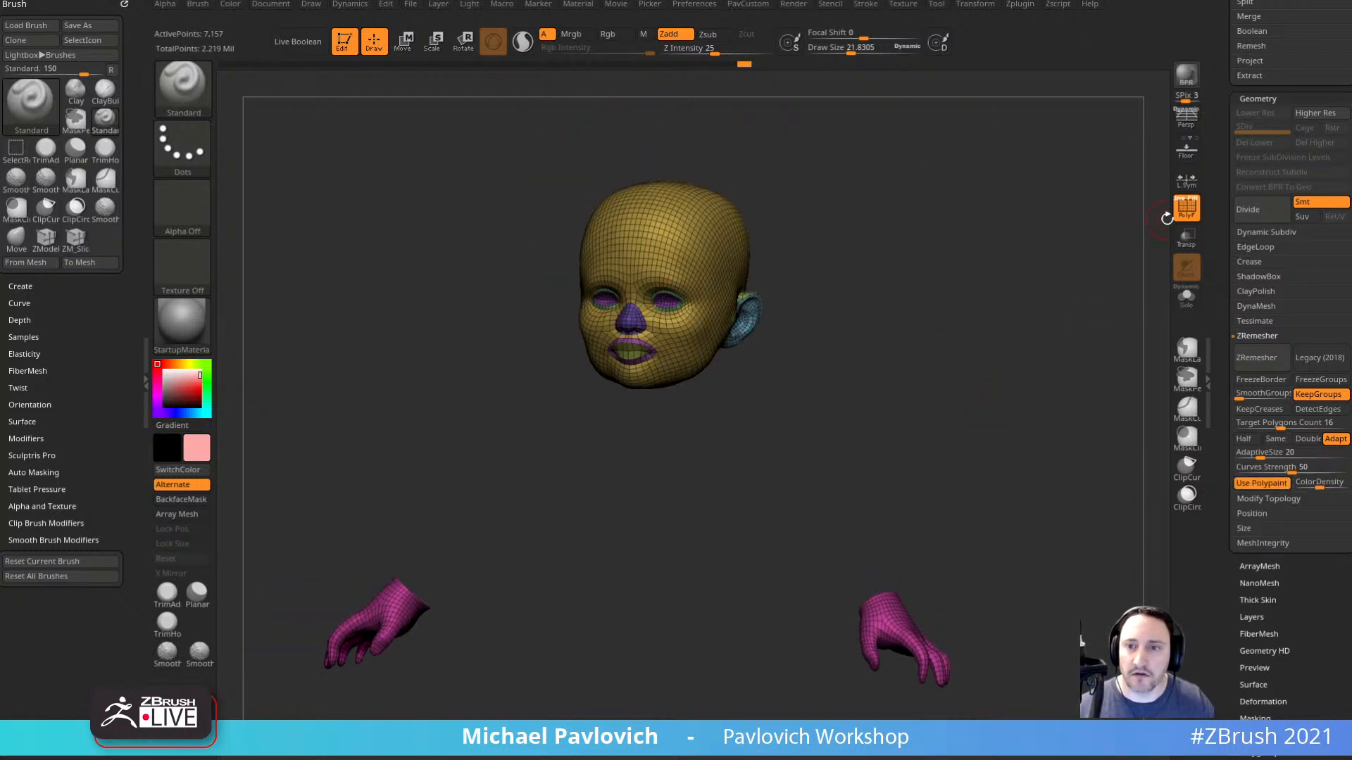
key("shift+f")
left_click(233, 4)
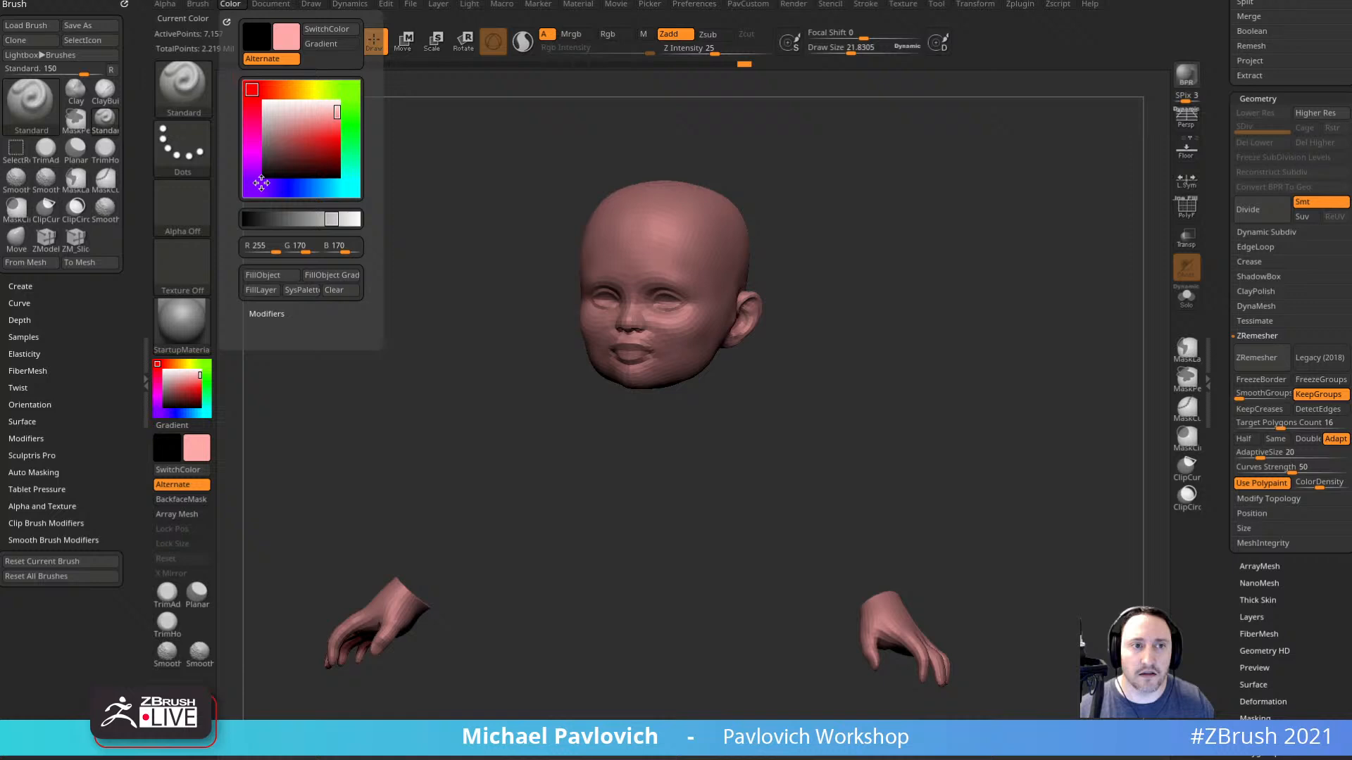
left_click(269, 277)
Unhide the whole body and inspect the painted head and hands against it.
left_click(961, 374, "ctrl+shift")
left_click_drag(978, 374, 995, 334, "shift")
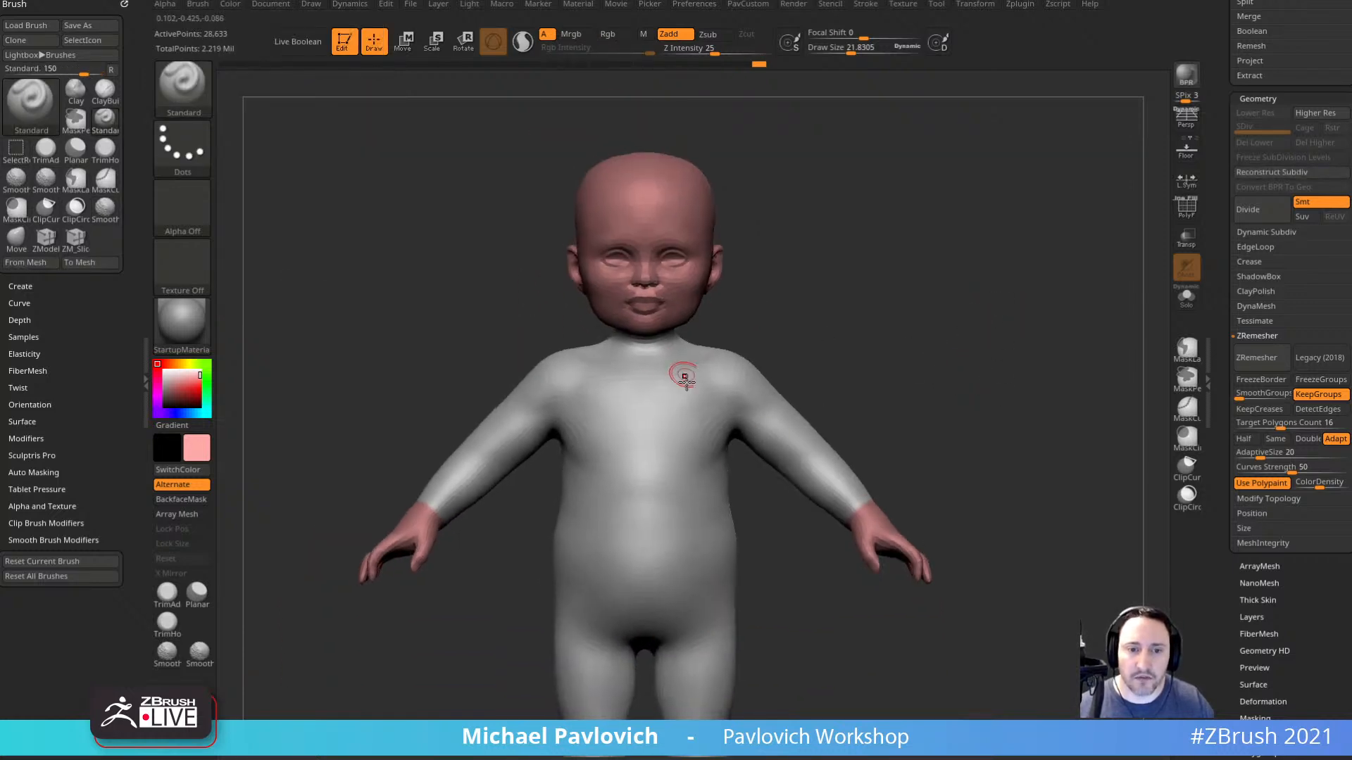
left_click_drag(915, 377, 796, 362)
mouse_move(1031, 417)
left_mouse_down("alt")
mouse_move(1014, 383)
mouse_move(1027, 432)
left_mouse_up("alt")
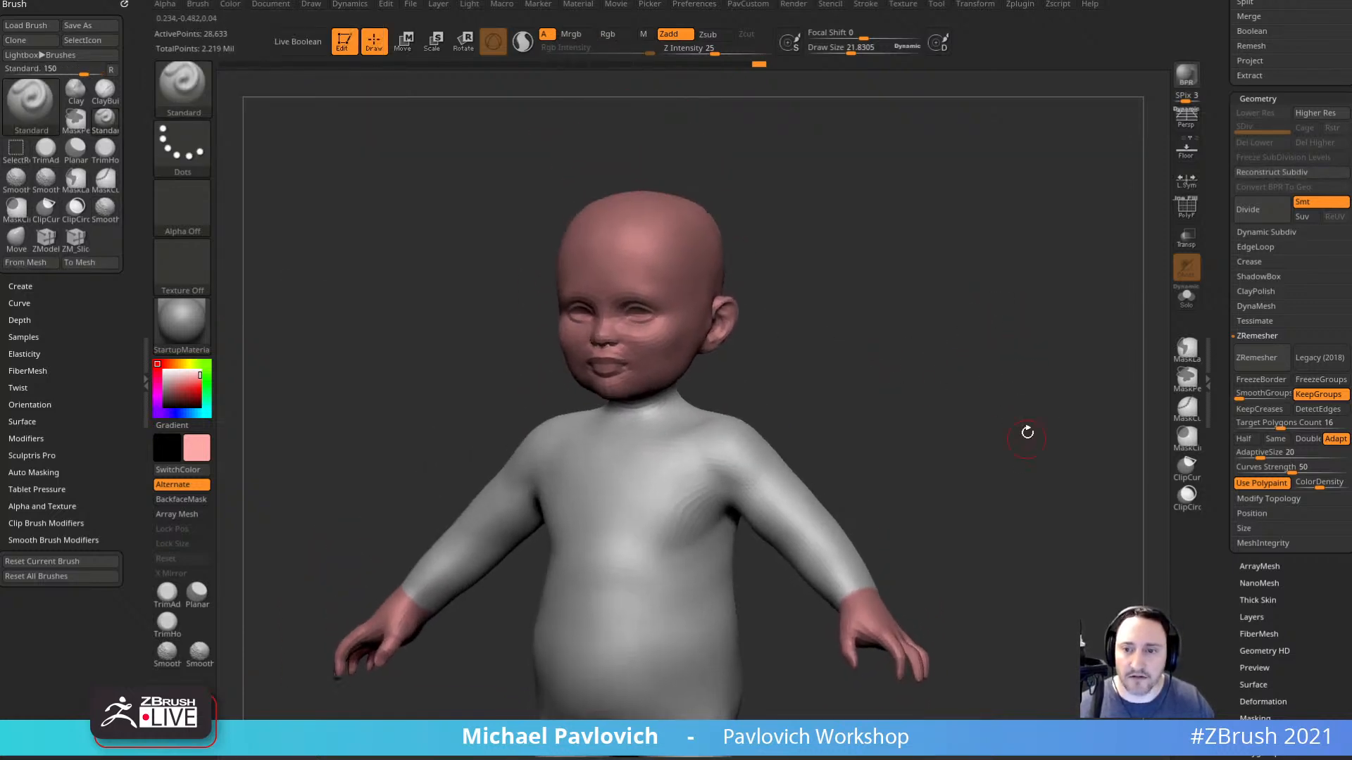
Try ZRemeshing the body with Same polygon count enabled, inspect the wireframe on the face and torso, and undo the remesh.
left_click(1271, 440)
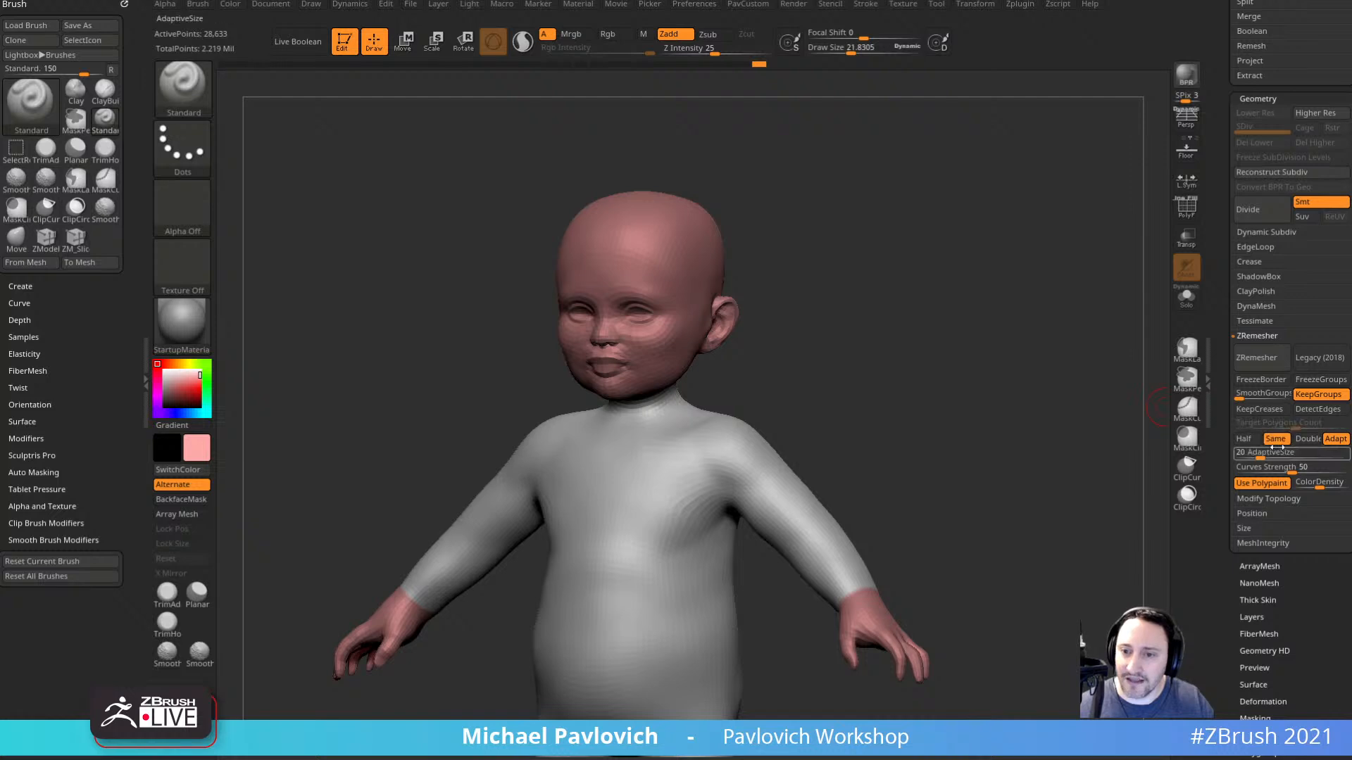
left_click(1256, 357)
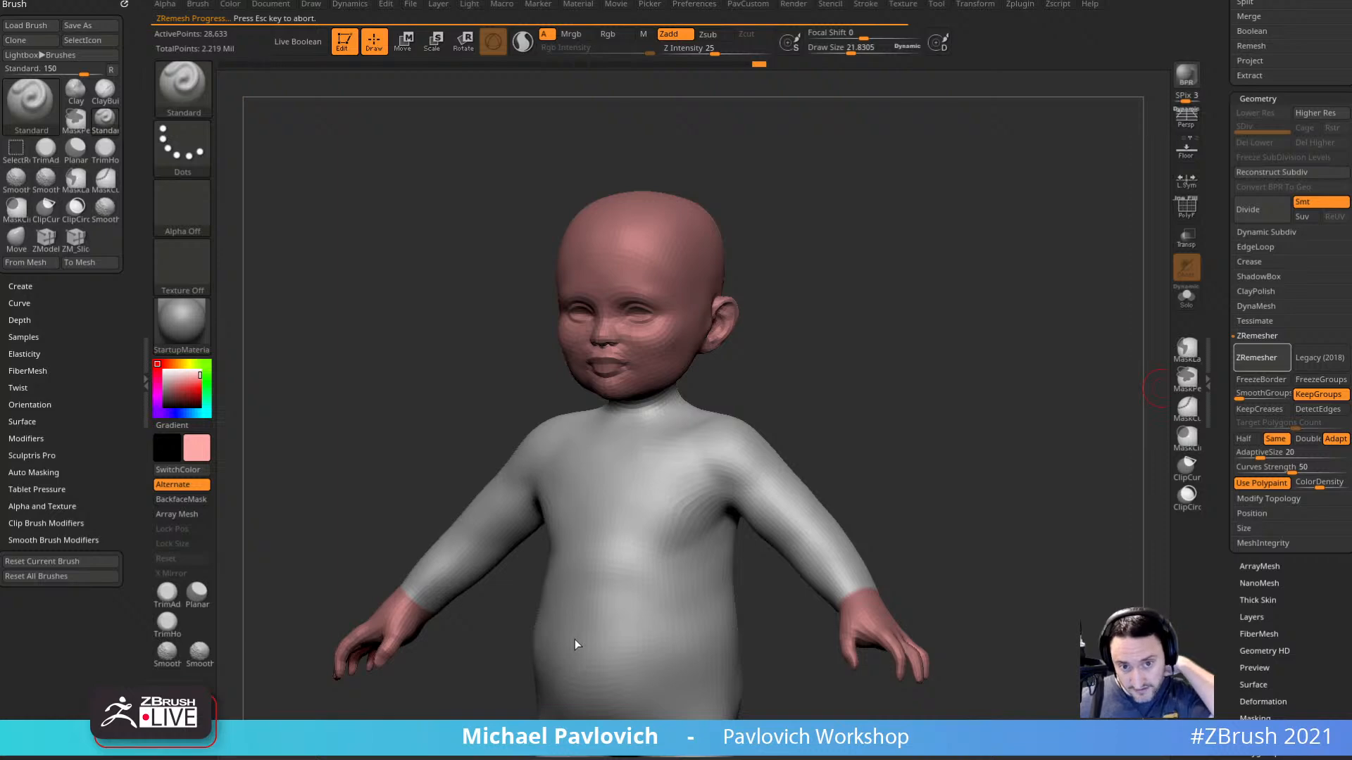
left_click(1186, 215)
left_click_drag(947, 330, 880, 493, "shift")
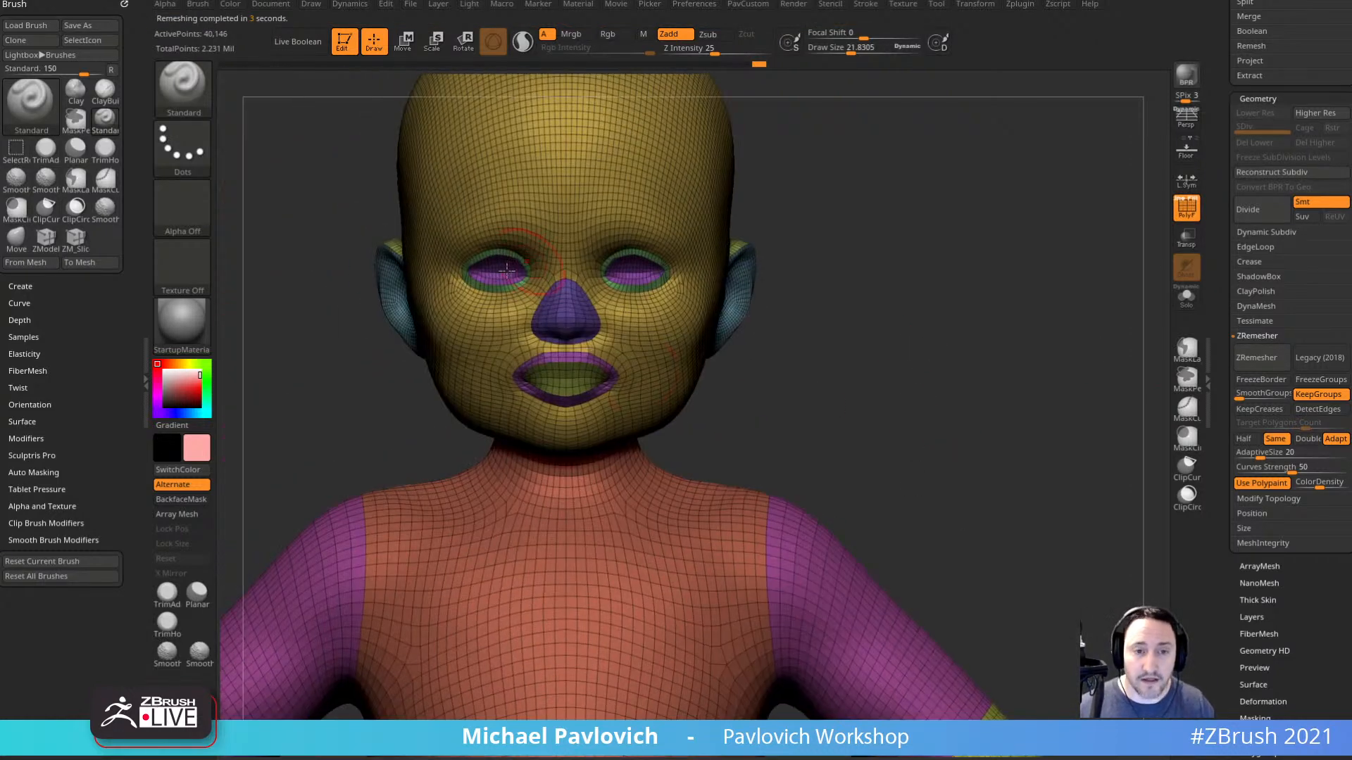
left_click_drag(955, 414, 887, 469, "alt")
left_click_drag(929, 342, 987, 428, "shift")
key("ctrl+z")
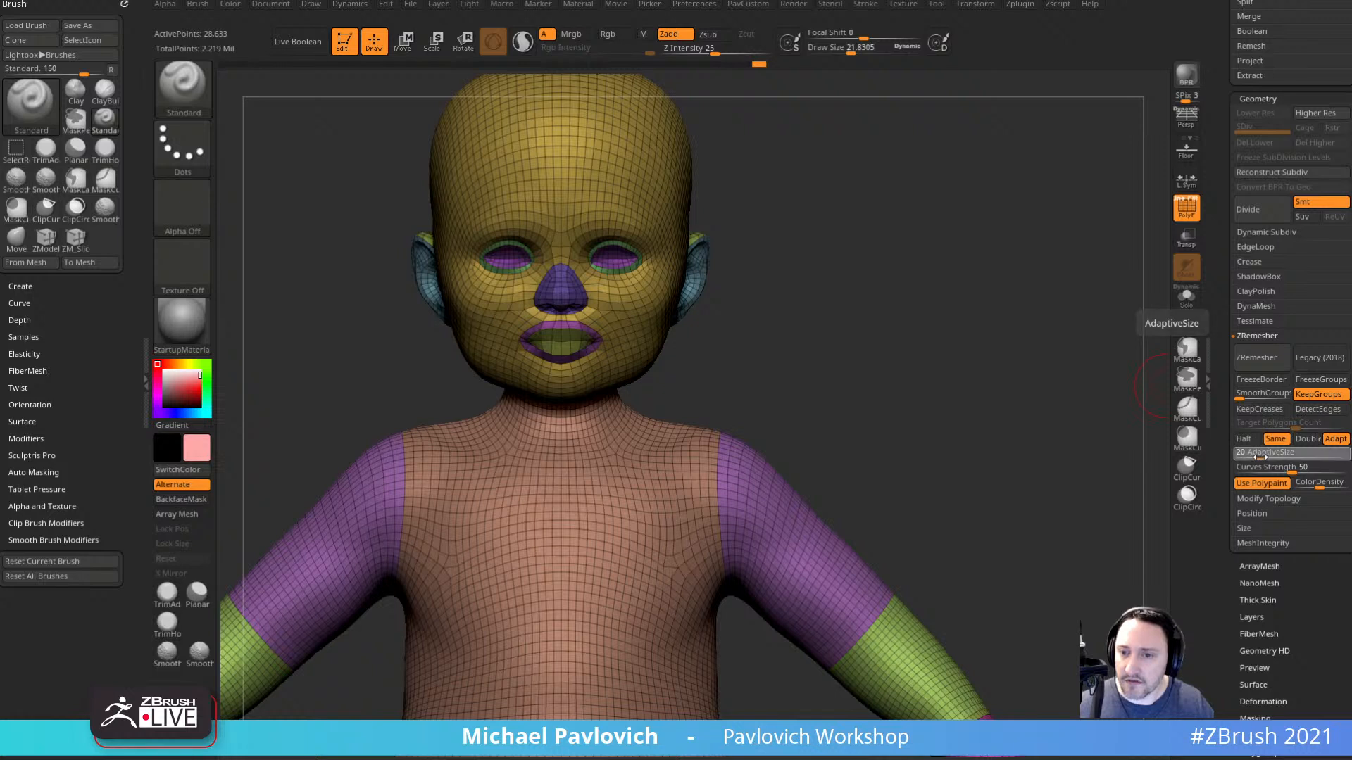
Set ZRemesher's AdaptiveSize to 19, turn off Same, and set the target polygons count to 9.091.
left_click(1258, 456)
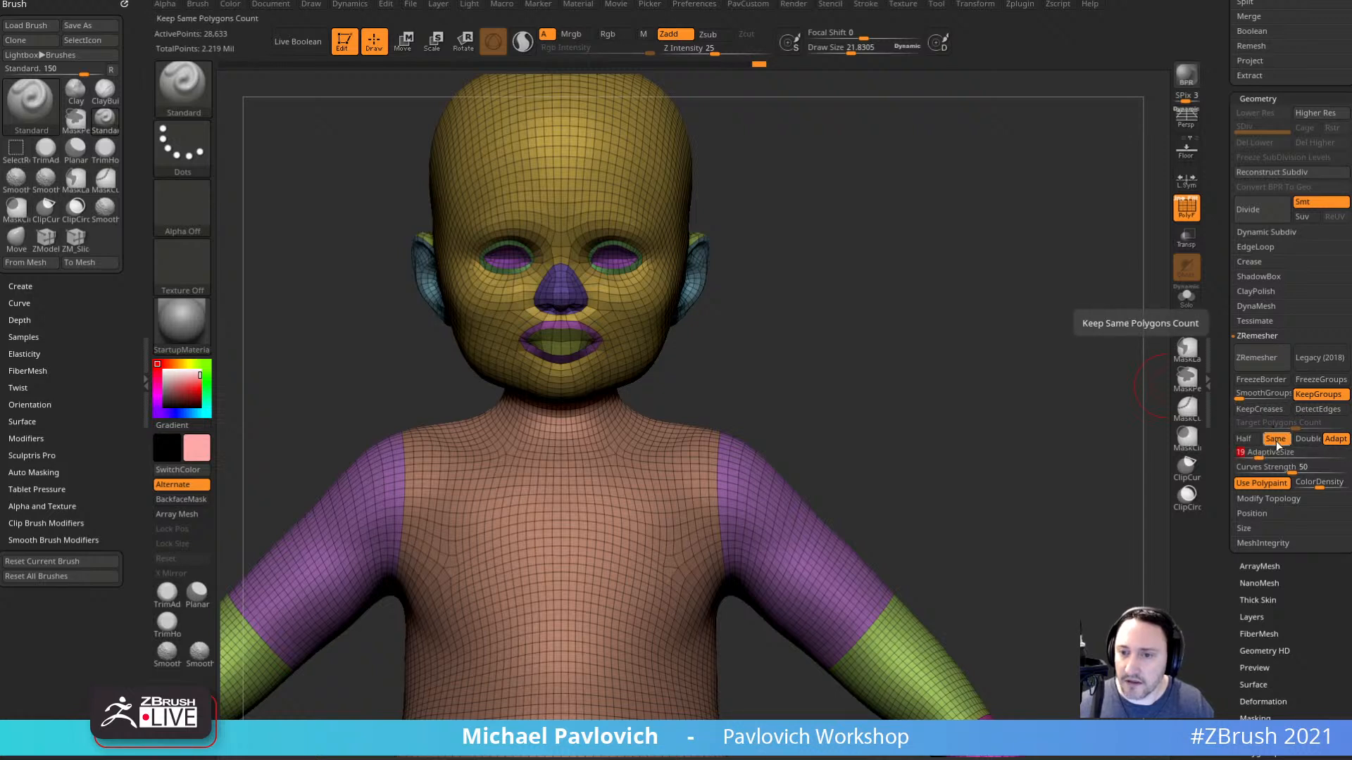
left_click(1277, 440)
left_click_drag(1284, 426, 1282, 426)
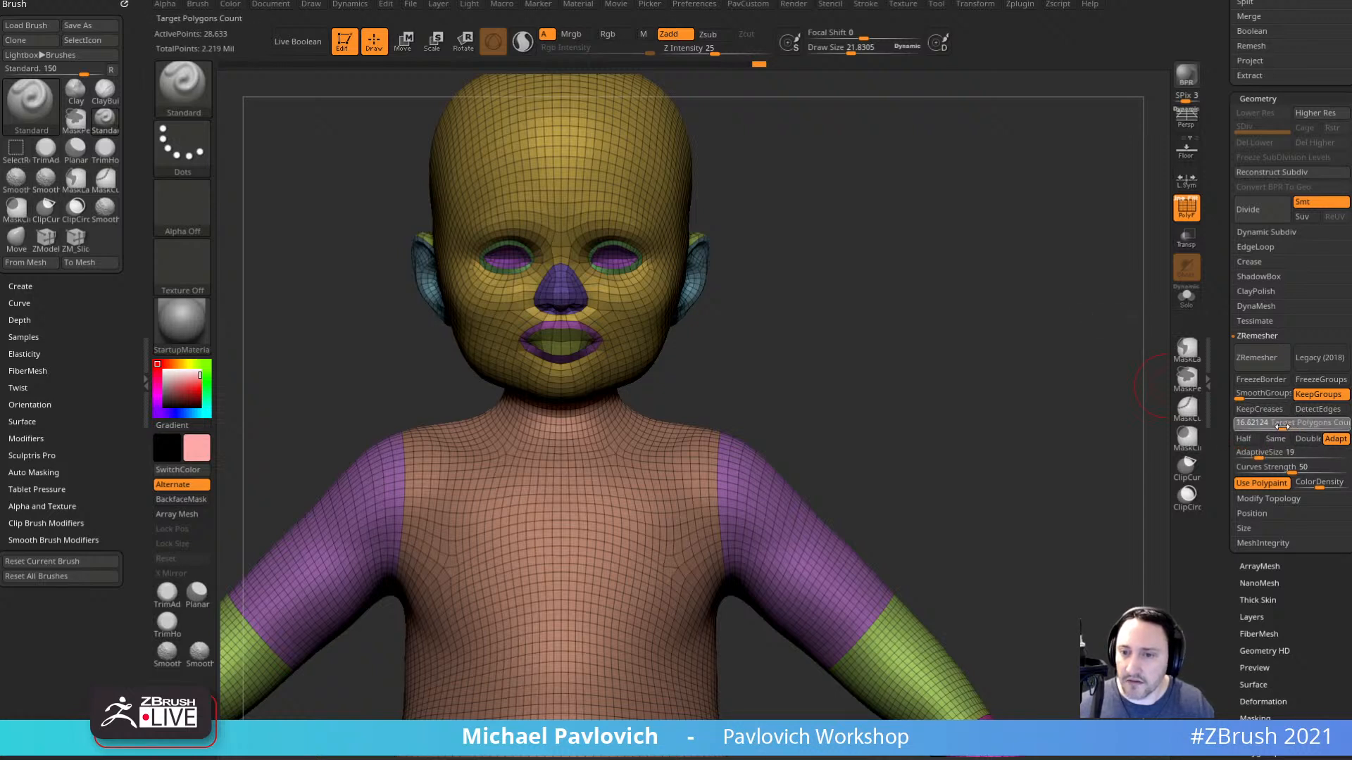
Try ZRemeshing the body with these settings, check the polygon density on the head and torso, and undo it.
left_click(1260, 357)
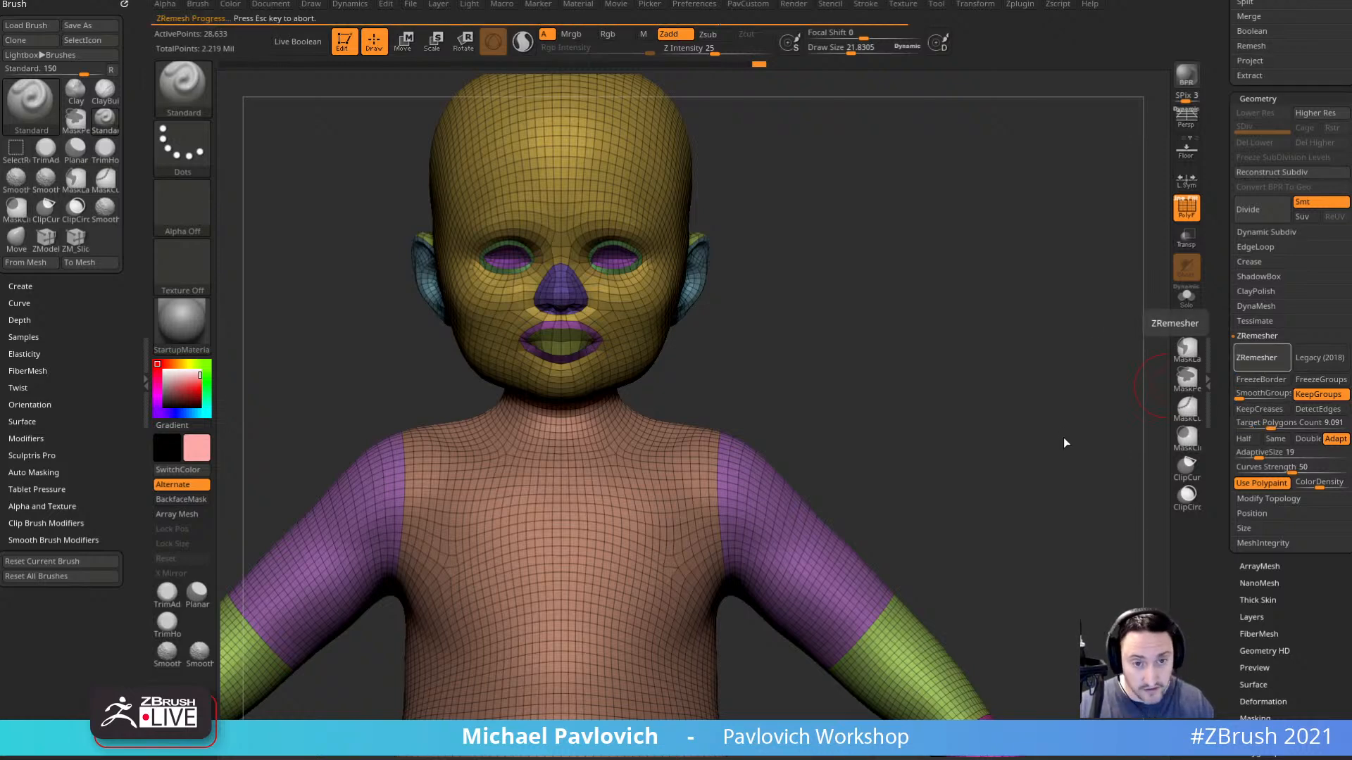
left_click_drag(944, 353, 1041, 387)
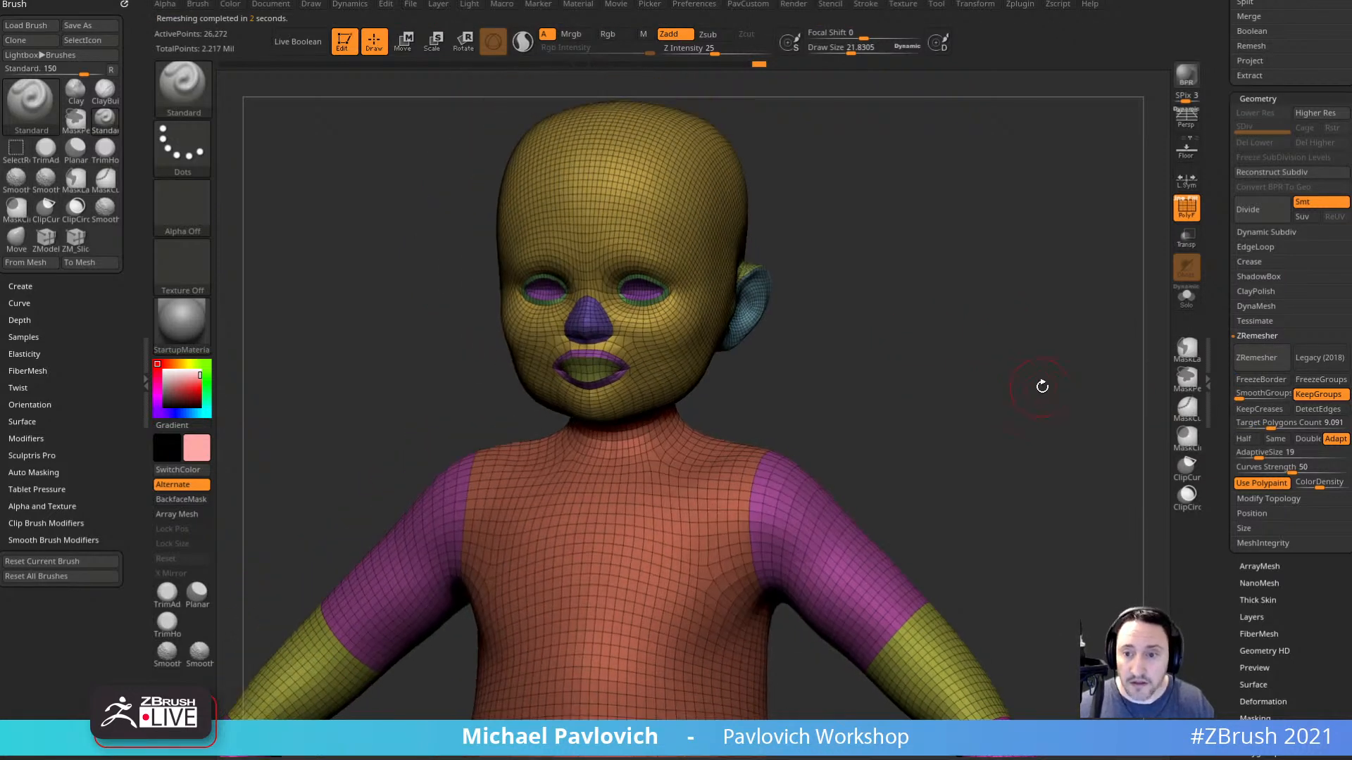
left_click_drag(1095, 427, 1118, 473, "shift")
left_click_drag(1118, 473, 1079, 326, "alt")
key("ctrl+z")
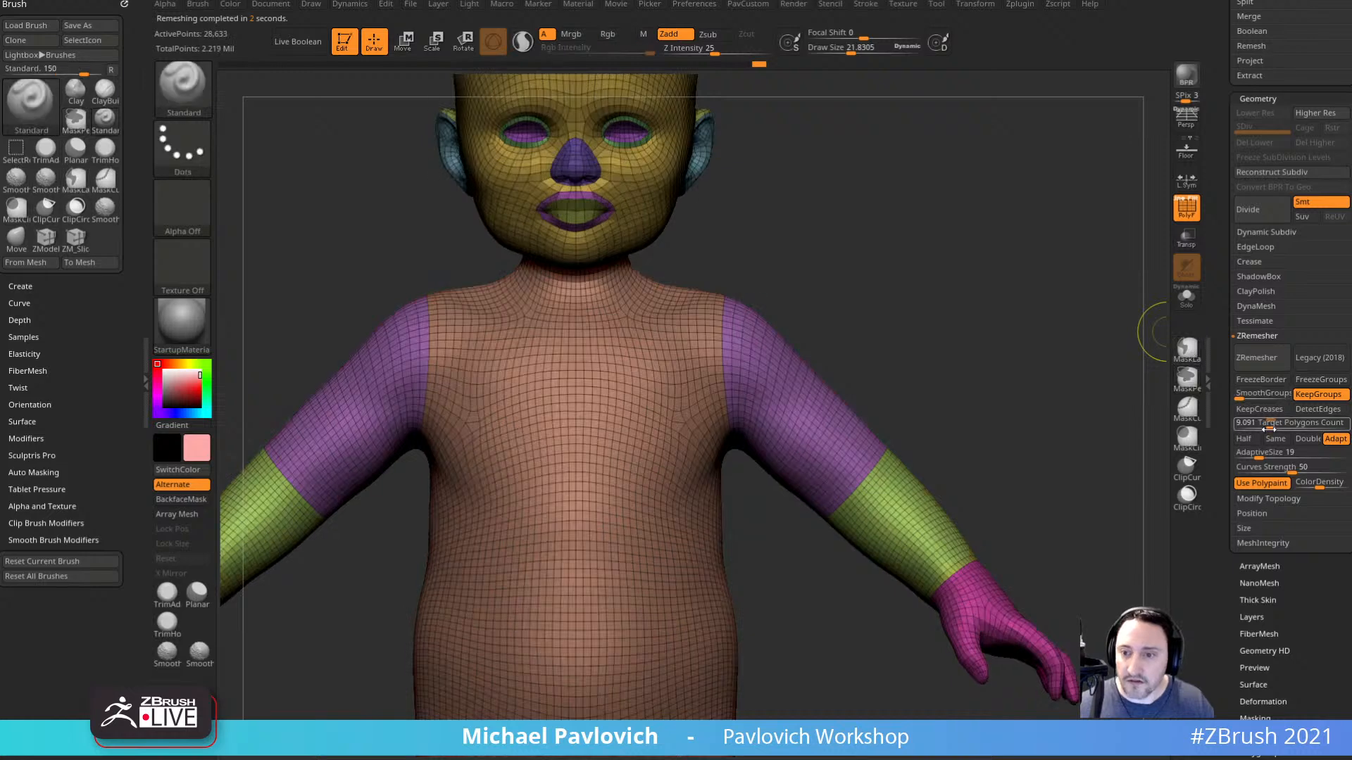
Try a remesh with the target polygons count lowered to about 4.935, inspect the head and arms, and undo it.
left_click_drag(1270, 428, 1262, 428)
left_click(1264, 360)
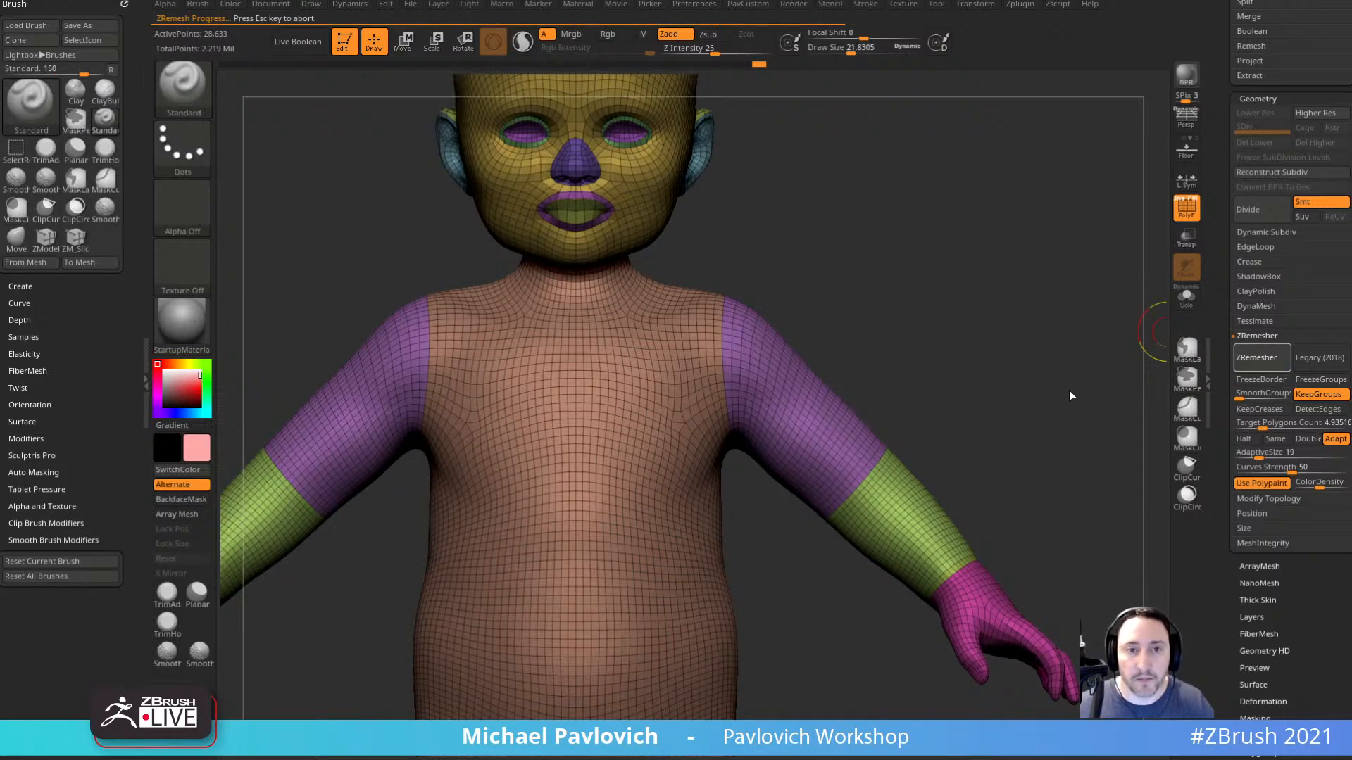
left_click_drag(1091, 369, 1089, 396, "alt")
left_click_drag(1089, 396, 1096, 408)
left_click_drag(1011, 390, 1083, 571, "alt")
left_click_drag(928, 395, 916, 462, "alt")
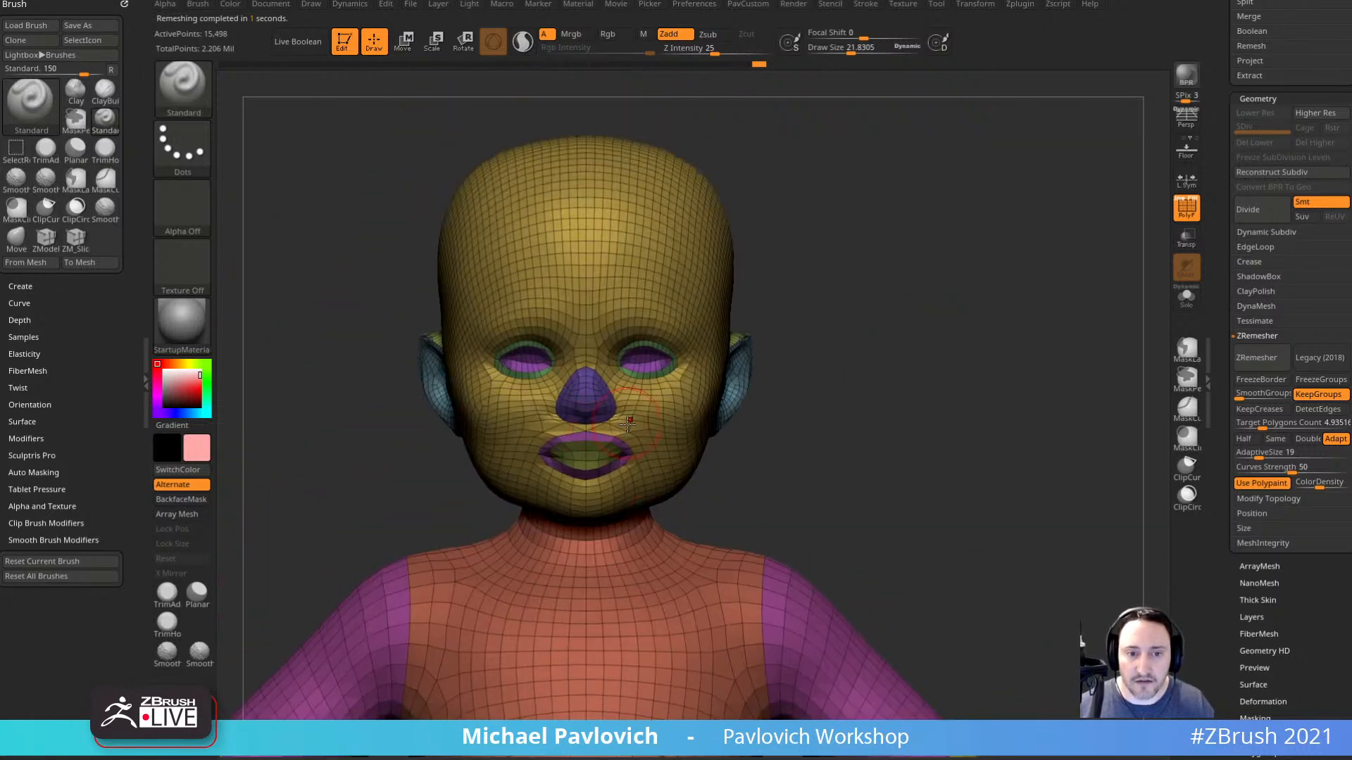
key("ctrl+z")
Try another remesh at the same target, examine the coarser topology on the body and face, and return to the original mesh.
left_click(1257, 359)
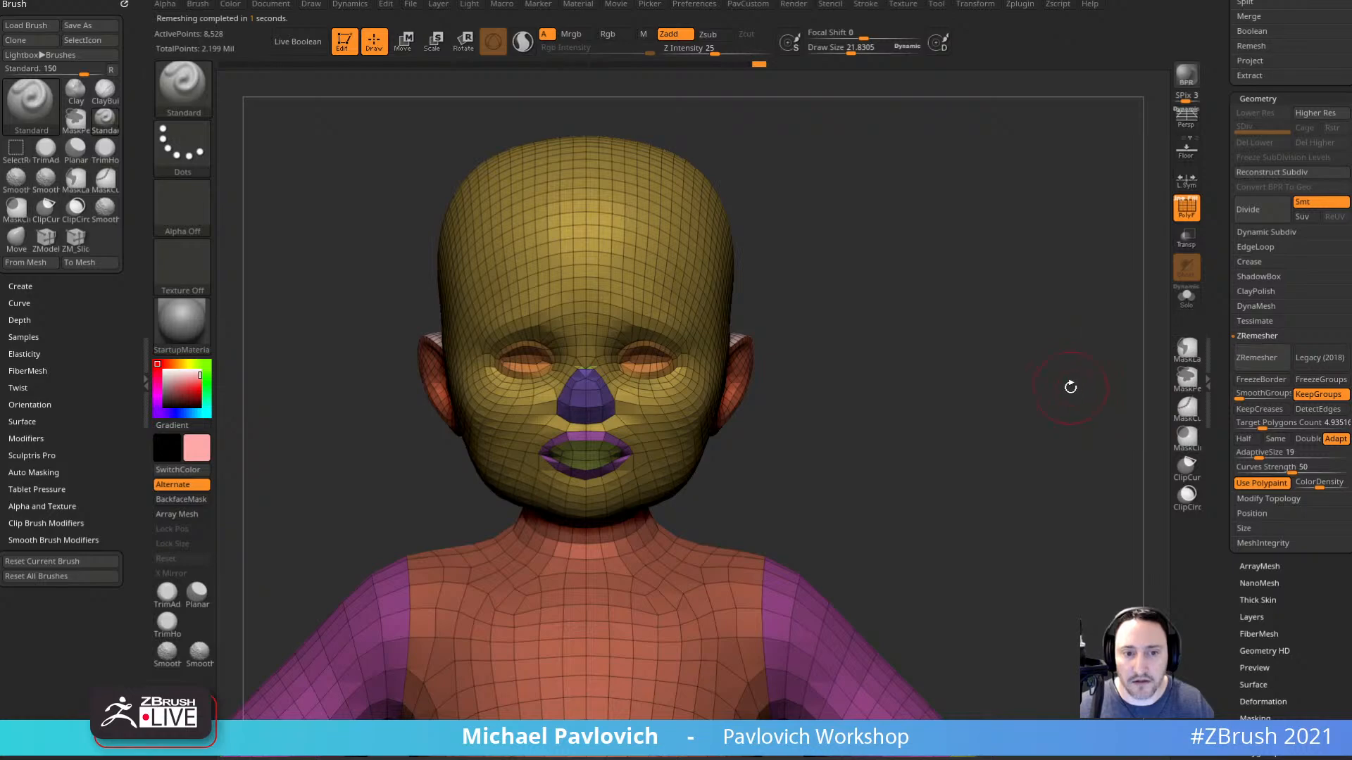
left_click_drag(1087, 410, 1064, 248, "alt")
left_click_drag(1109, 358, 1108, 501)
left_click_drag(948, 363, 1206, 646, "alt")
left_click_drag(1134, 521, 1133, 402, "alt")
key("ctrl+z")
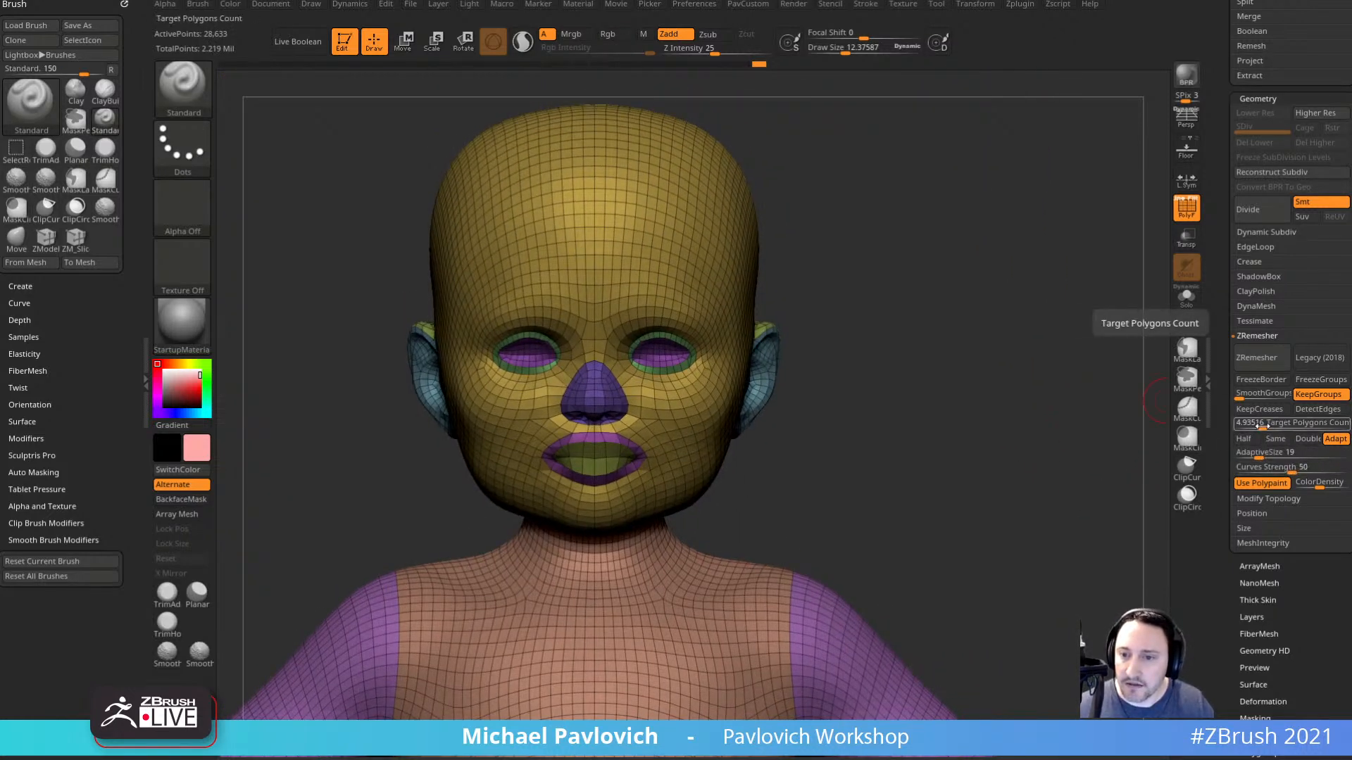
Remesh the body with ZRemesher at a target polygons count of about 5.854 and check the torso and arm topology.
left_click_drag(1262, 425, 1264, 425)
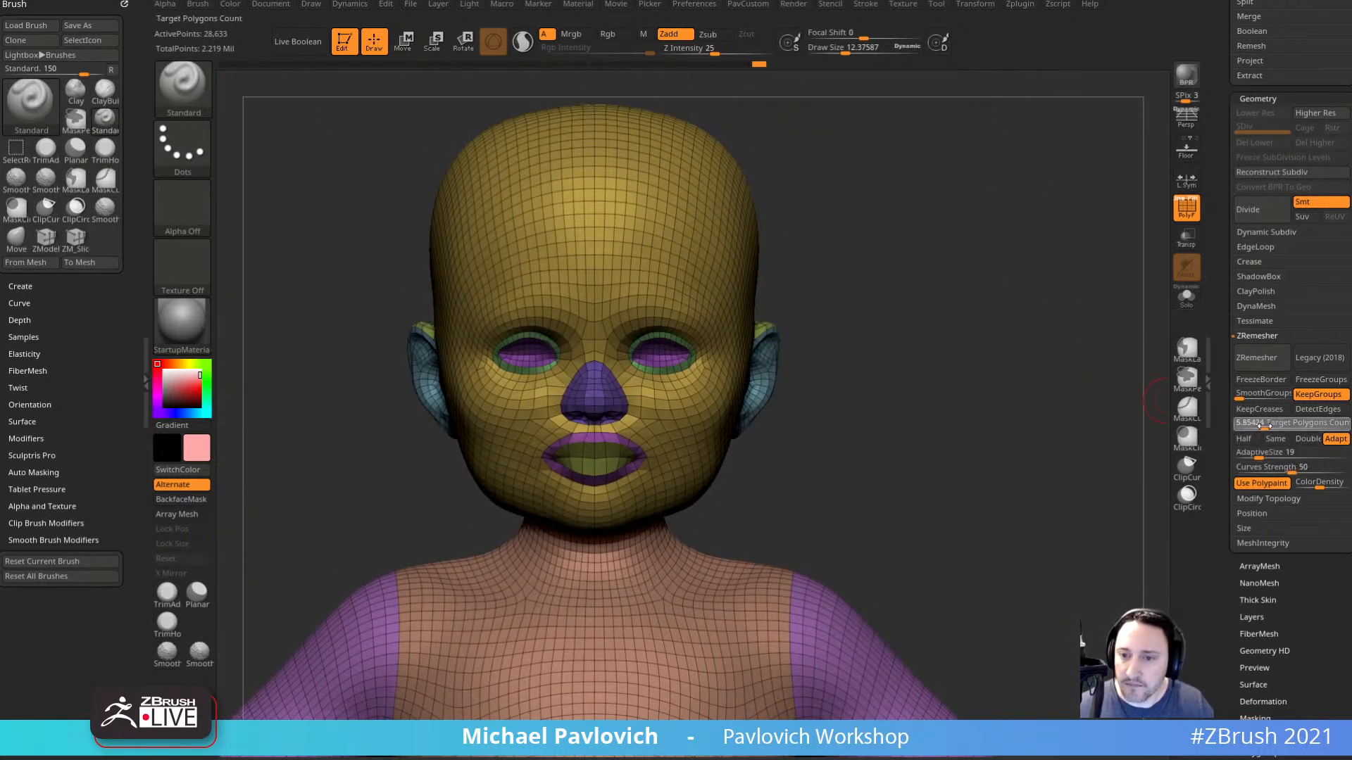
left_click(1261, 357)
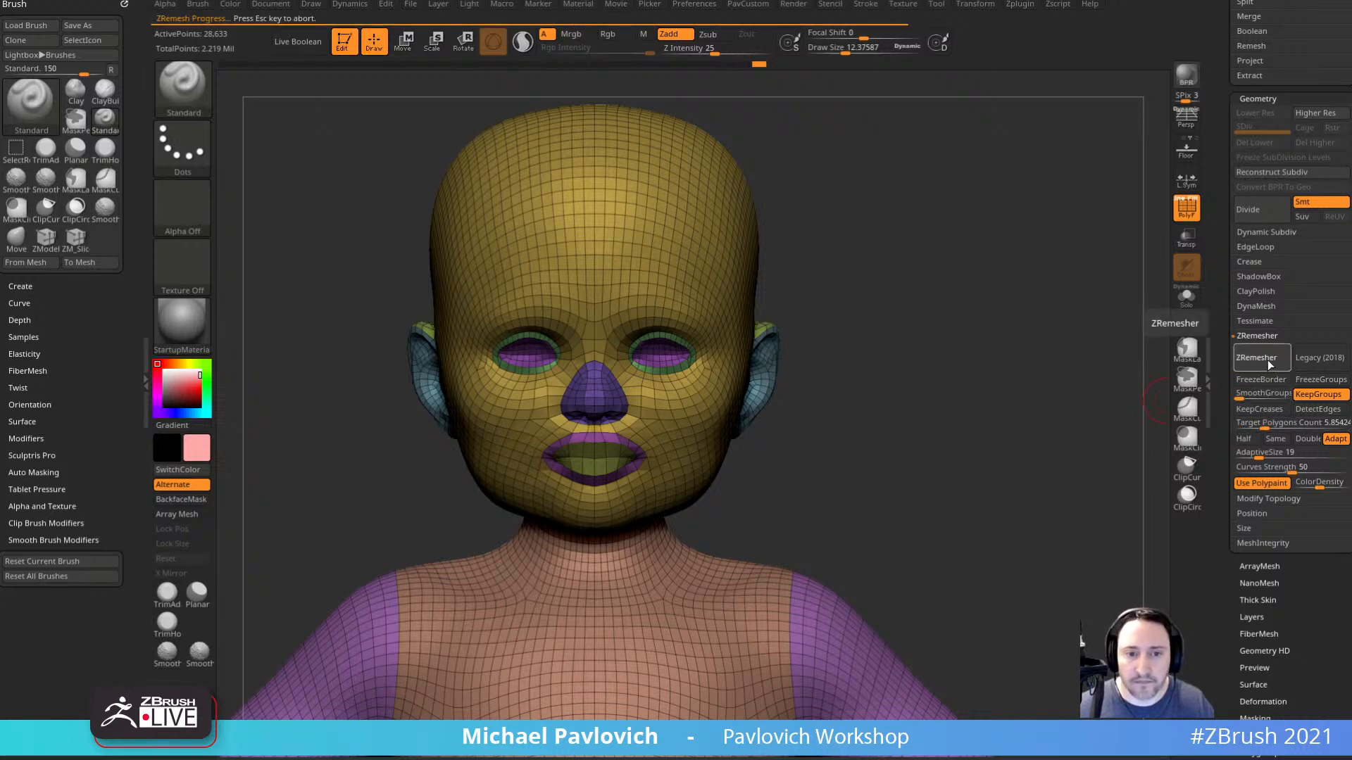
left_click_drag(1050, 489, 1020, 317, "alt")
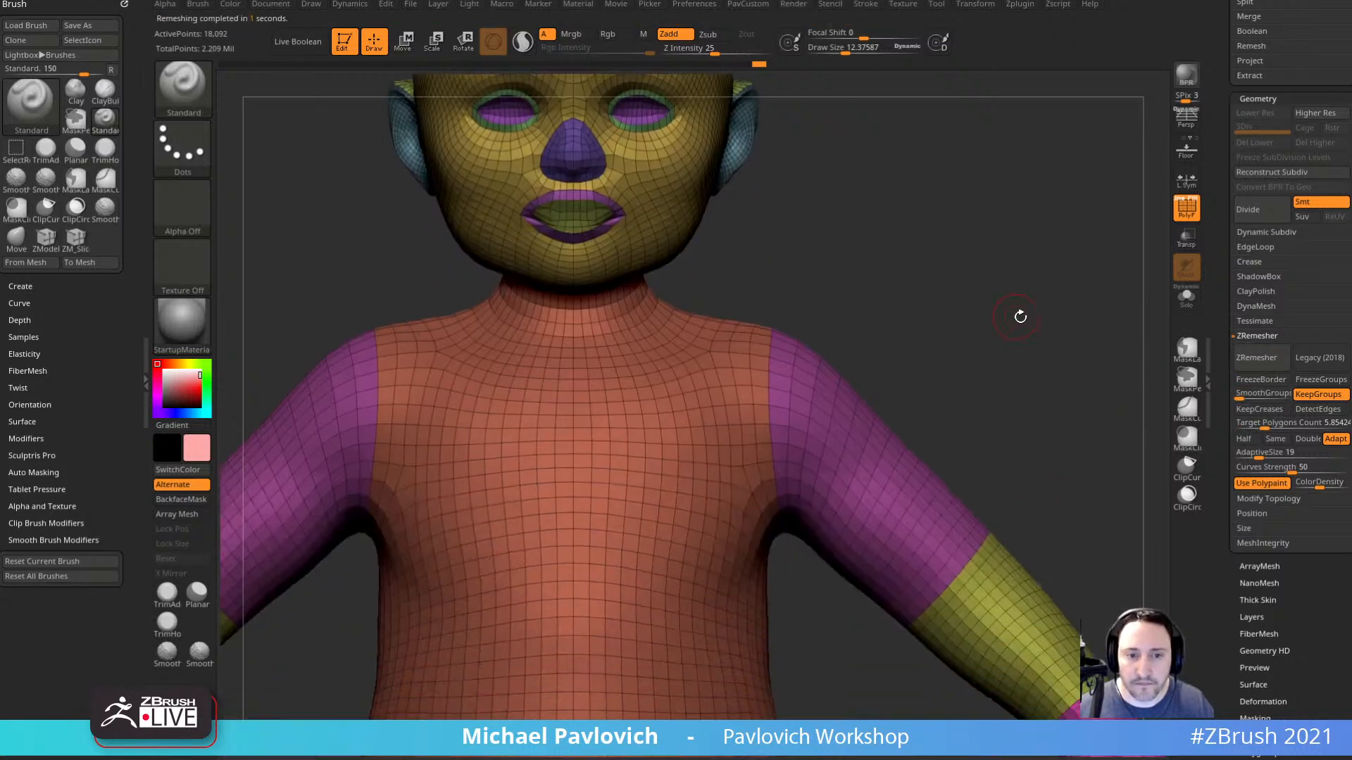
left_click_drag(1063, 355, 1034, 396)
Switch to the Move brush for adjusting the remeshed mouth corners.
mouse_move(1018, 299)
left_mouse_down("alt")
mouse_move(1050, 419)
mouse_move(1076, 402)
mouse_move(716, 492)
left_mouse_up("alt")
key("b")
key("m")
key("v")
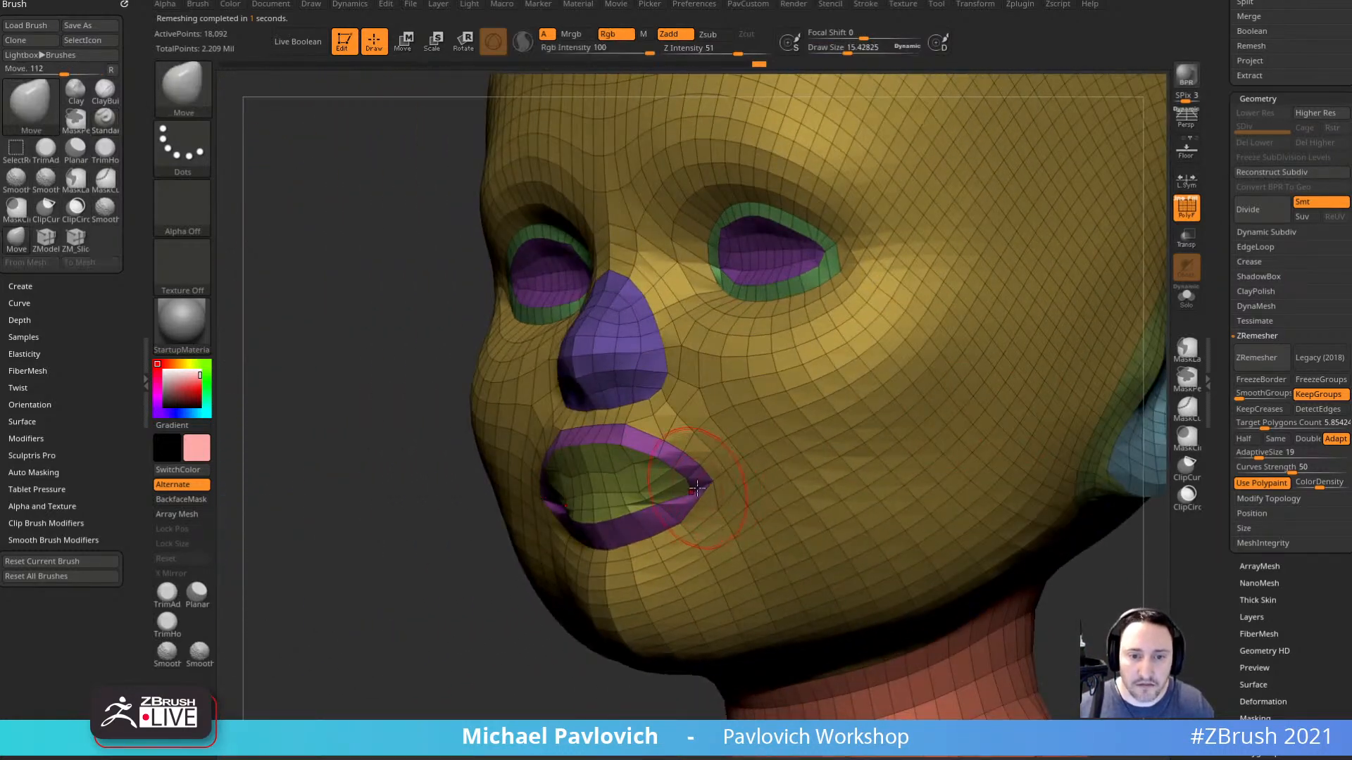
Try smoothing the lip polygroup borders with Smooth Groups at full strength and undo the strokes.
left_click_drag(395, 486, 655, 488)
left_click_drag(556, 486, 574, 513, "shift")
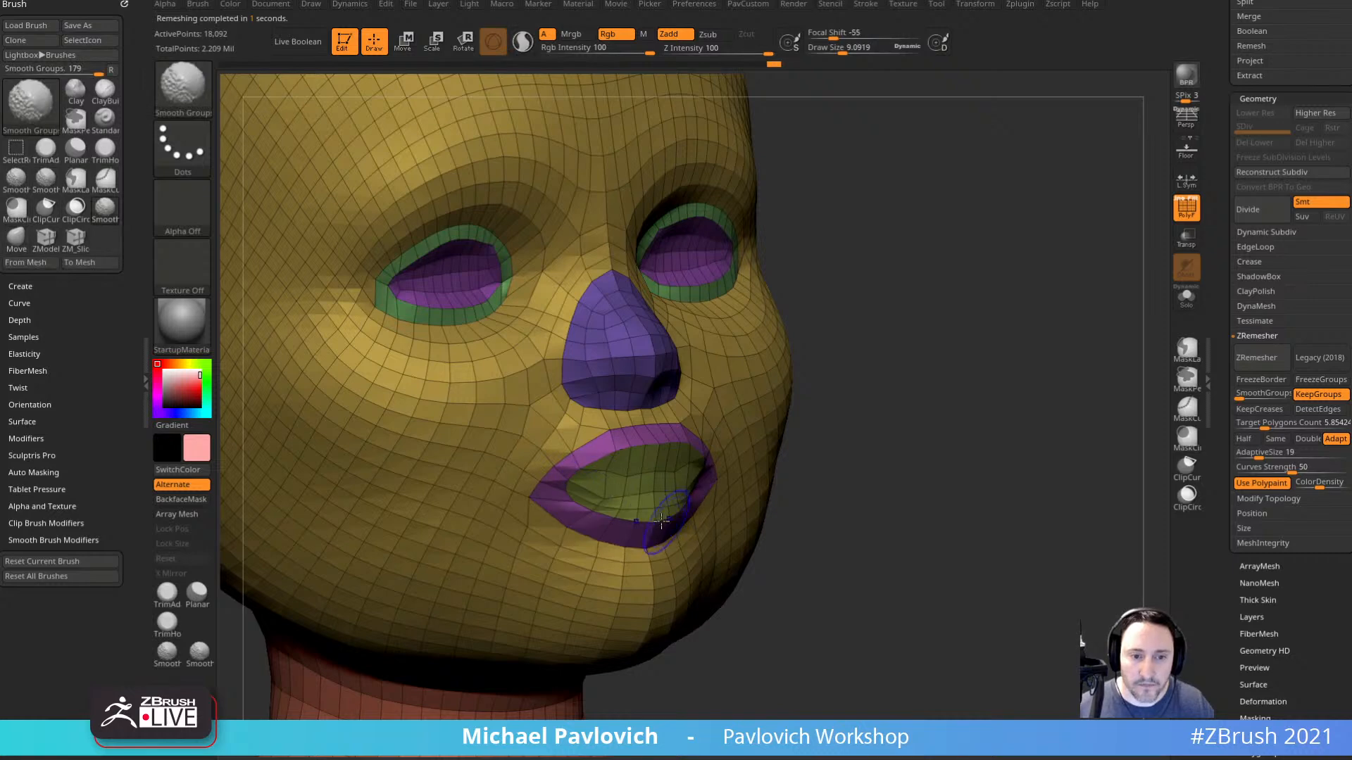
key("ctrl+z")
key("shift")
mouse_move(937, 429)
left_mouse_down()
mouse_move(687, 461)
mouse_move(713, 459)
mouse_move(697, 507)
left_mouse_up()
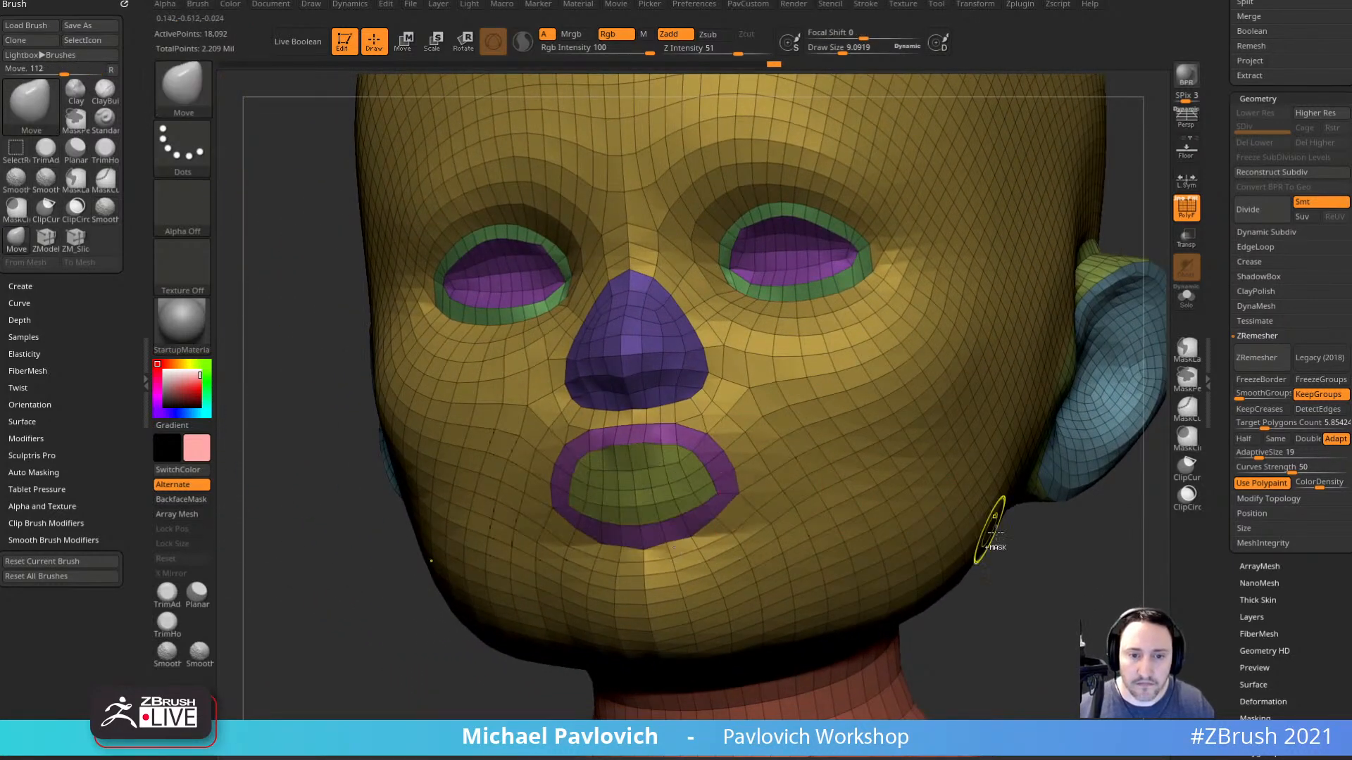
key("ctrl+z")
Lower the Smooth Groups brush's Z Intensity to 19 and gently smooth the lip borders around the mouth corners.
left_click_drag(1006, 549, 1190, 521)
left_click(709, 55, "shift")
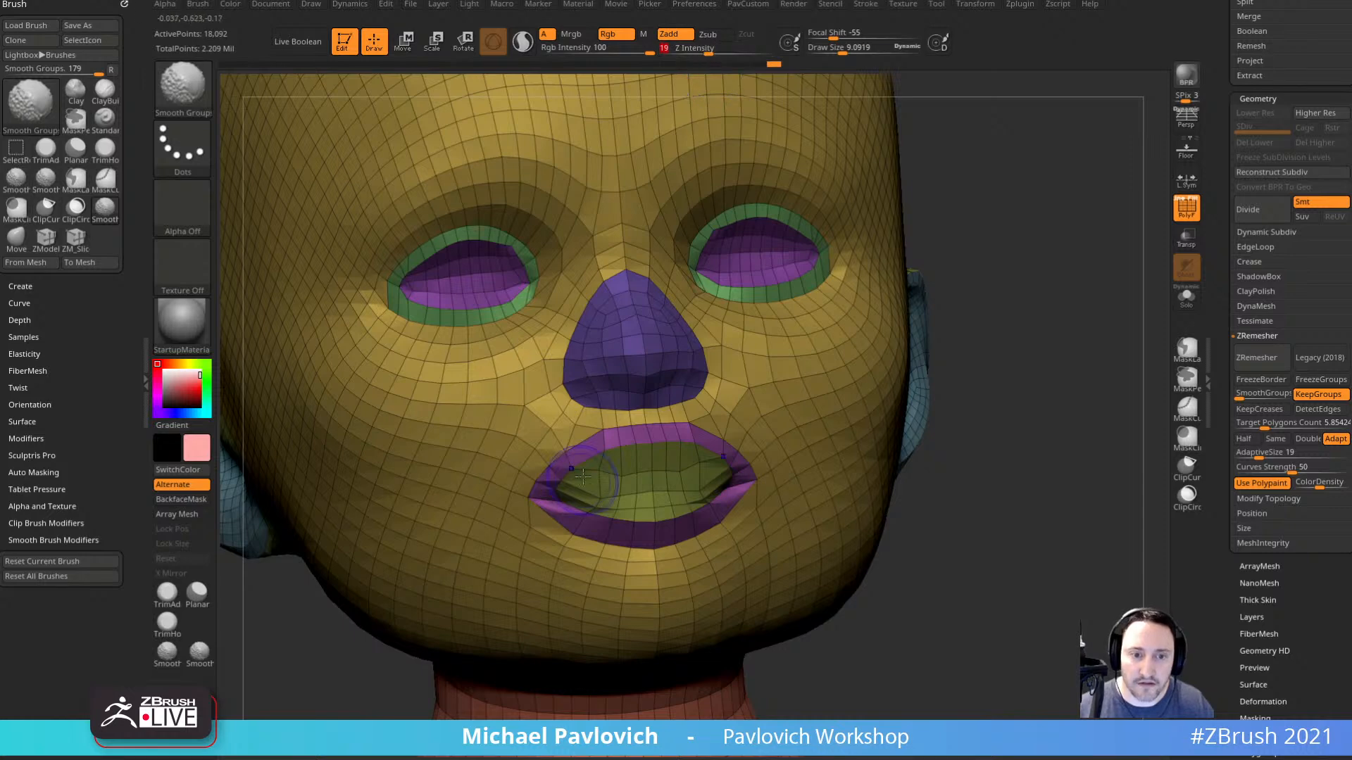
left_click_drag(960, 462, 873, 472)
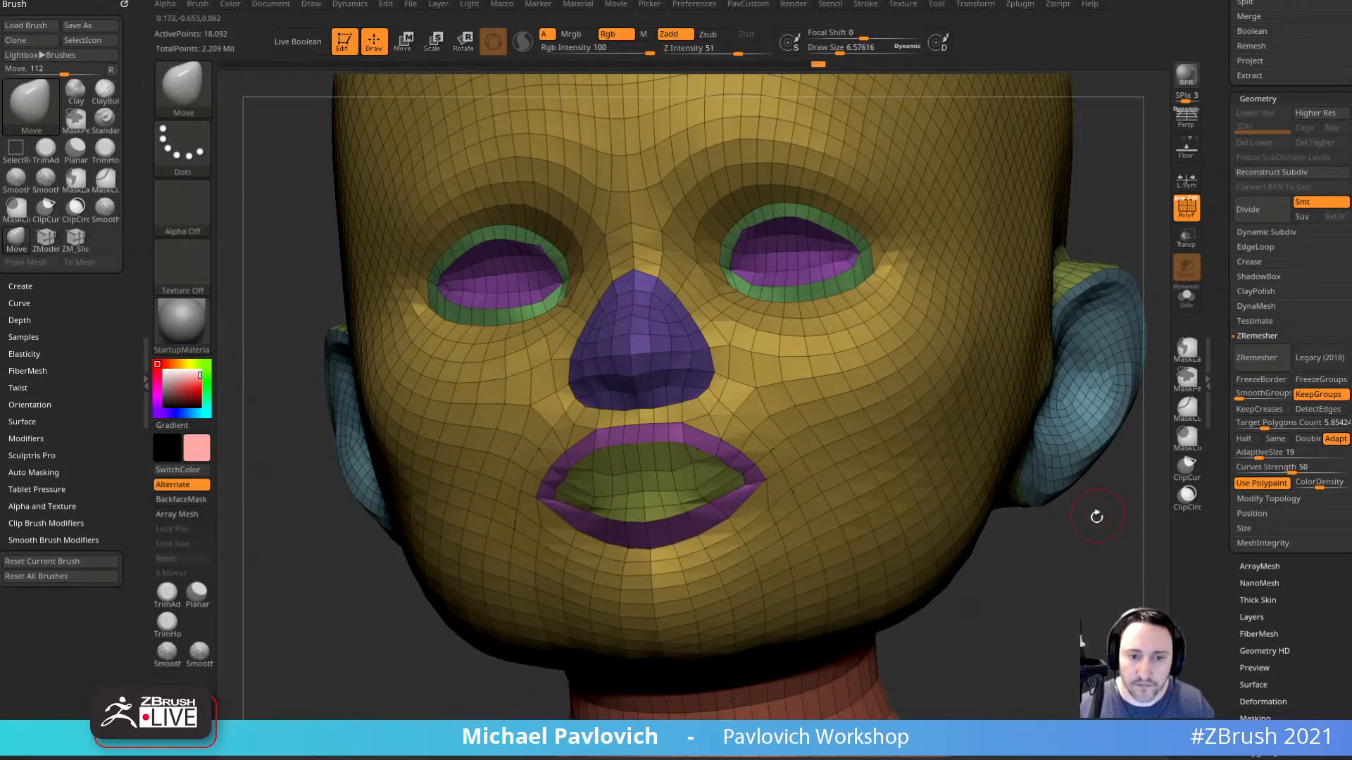
mouse_move(1096, 516)
left_mouse_down("shift")
mouse_move(1068, 565)
mouse_move(1056, 521)
mouse_move(947, 523)
mouse_move(1059, 523)
mouse_move(1053, 507)
mouse_move(1035, 519)
mouse_move(1064, 507)
mouse_move(1050, 500)
mouse_move(1040, 553)
mouse_move(1003, 505)
left_mouse_up("shift")
left_click_drag(1003, 505, 961, 503)
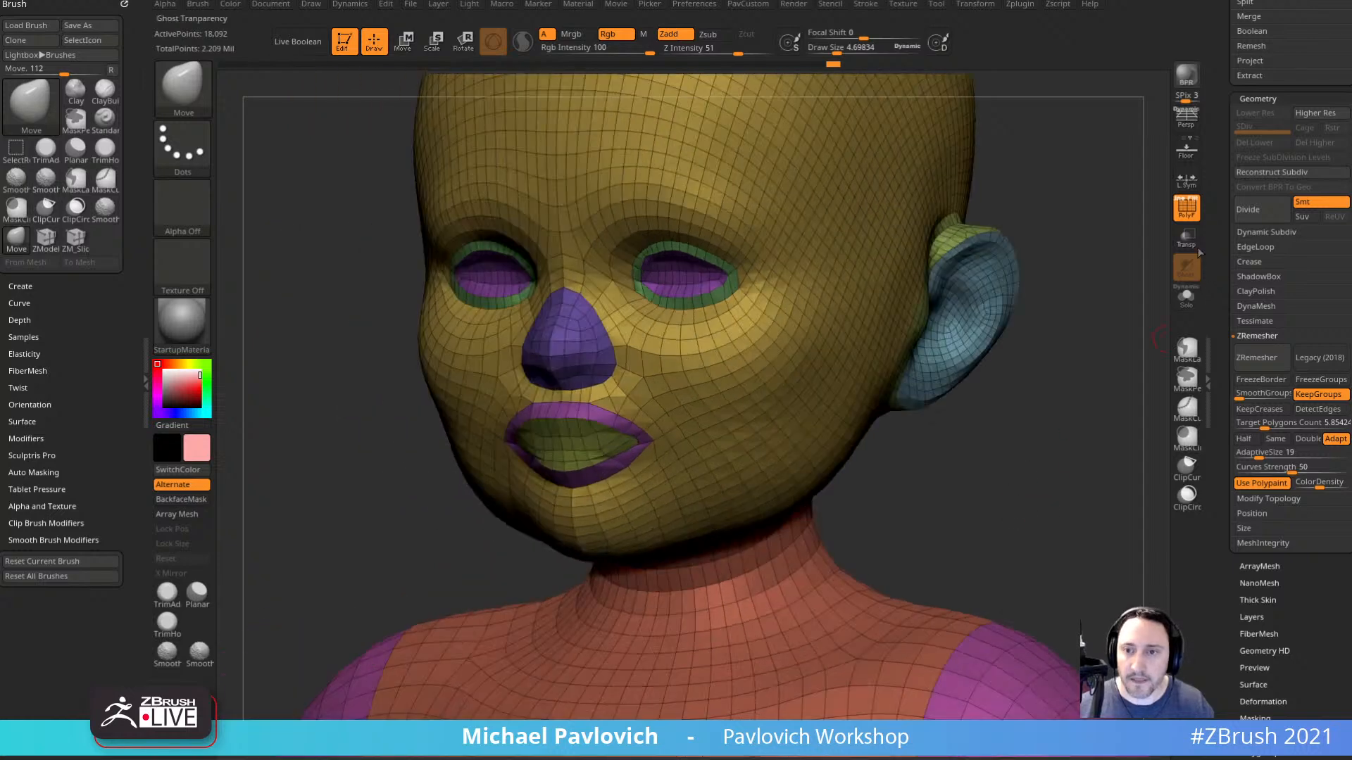
Show the Skin_ZSphere_4 subtool and turn on ghost transparency to compare the remeshed face with the sculpt.
left_click_drag(1223, 215, 1232, 442)
left_click_drag(1088, 370, 1158, 392)
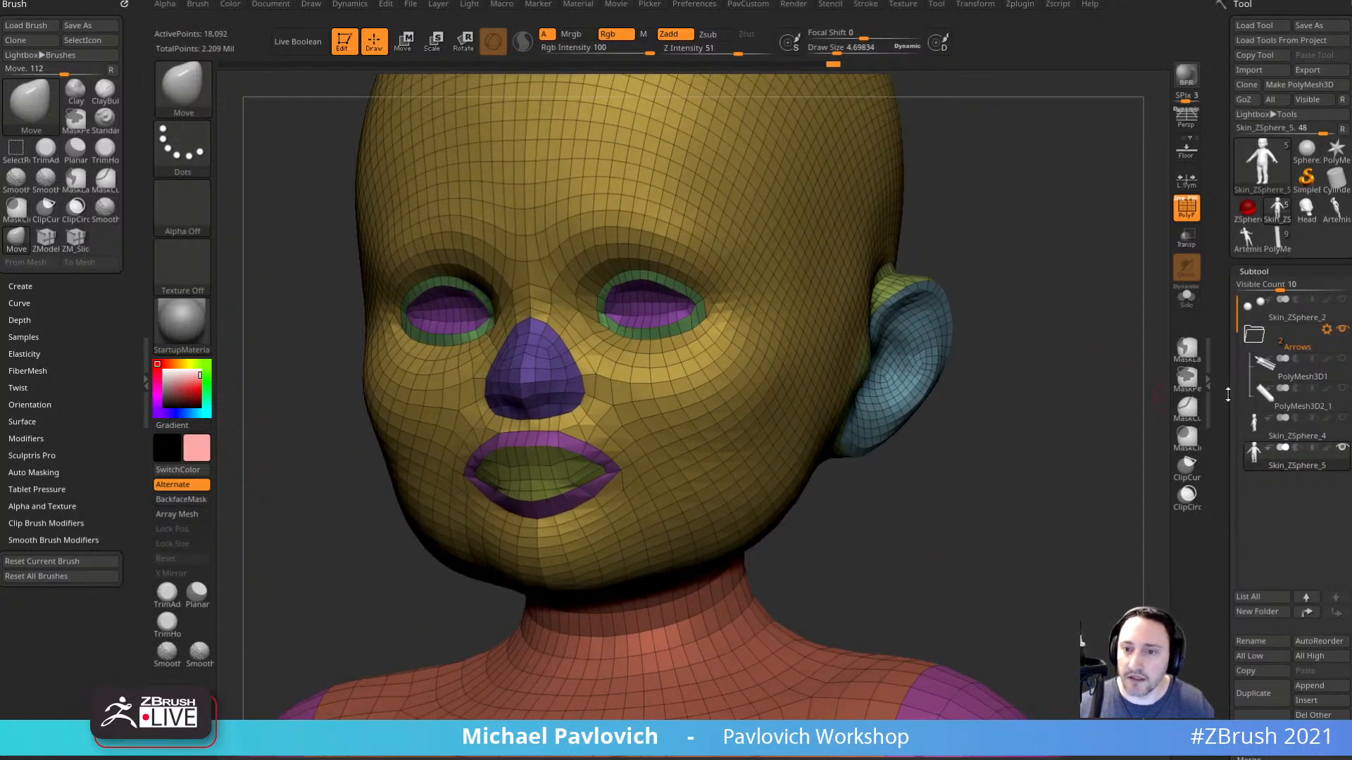
left_click(1343, 419)
left_click_drag(1164, 304, 1101, 357)
left_click(1186, 239)
left_click_drag(1067, 401, 1142, 403, "alt")
left_click_drag(1142, 403, 1134, 366)
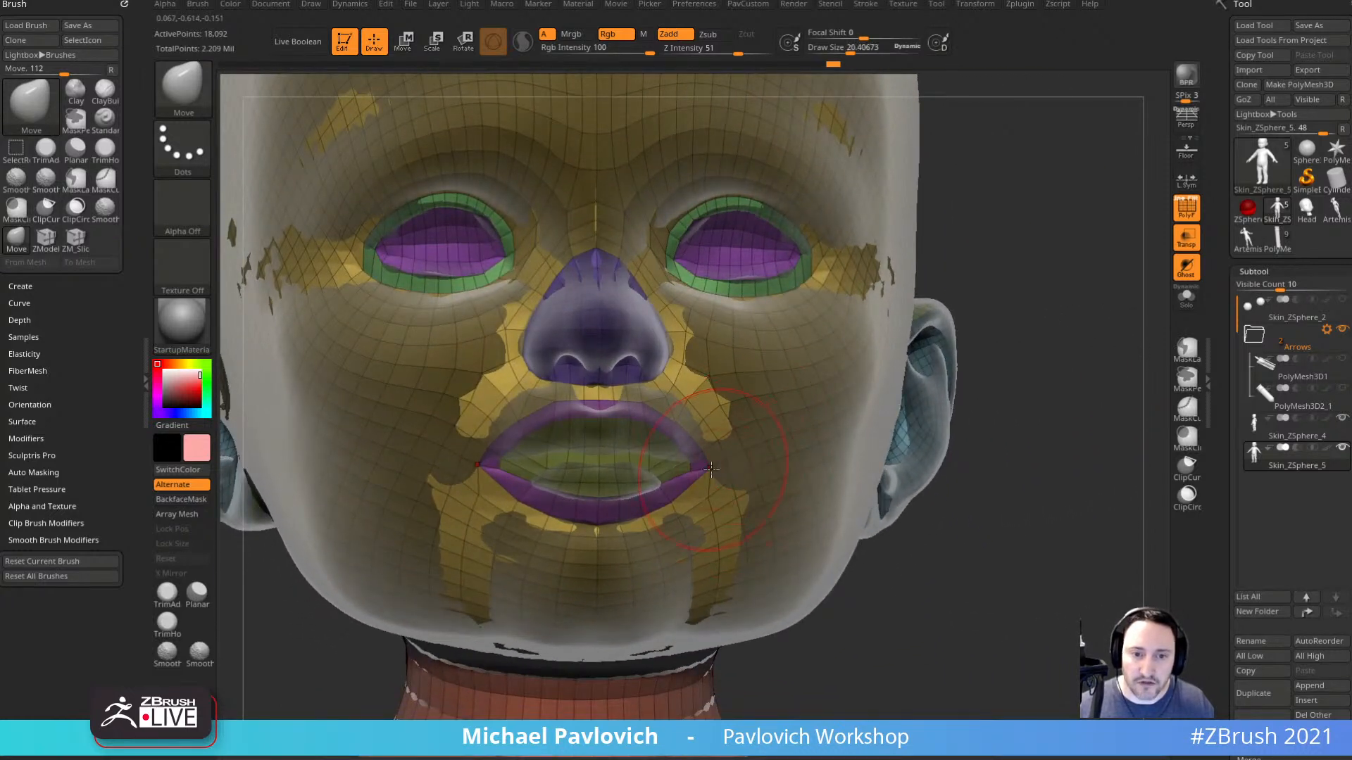
Reduce the Move brush's draw size to about 5.57 and check the lip corners against the ghosted sculpt.
key("s")
left_click_drag(711, 470, 694, 473)
key("s")
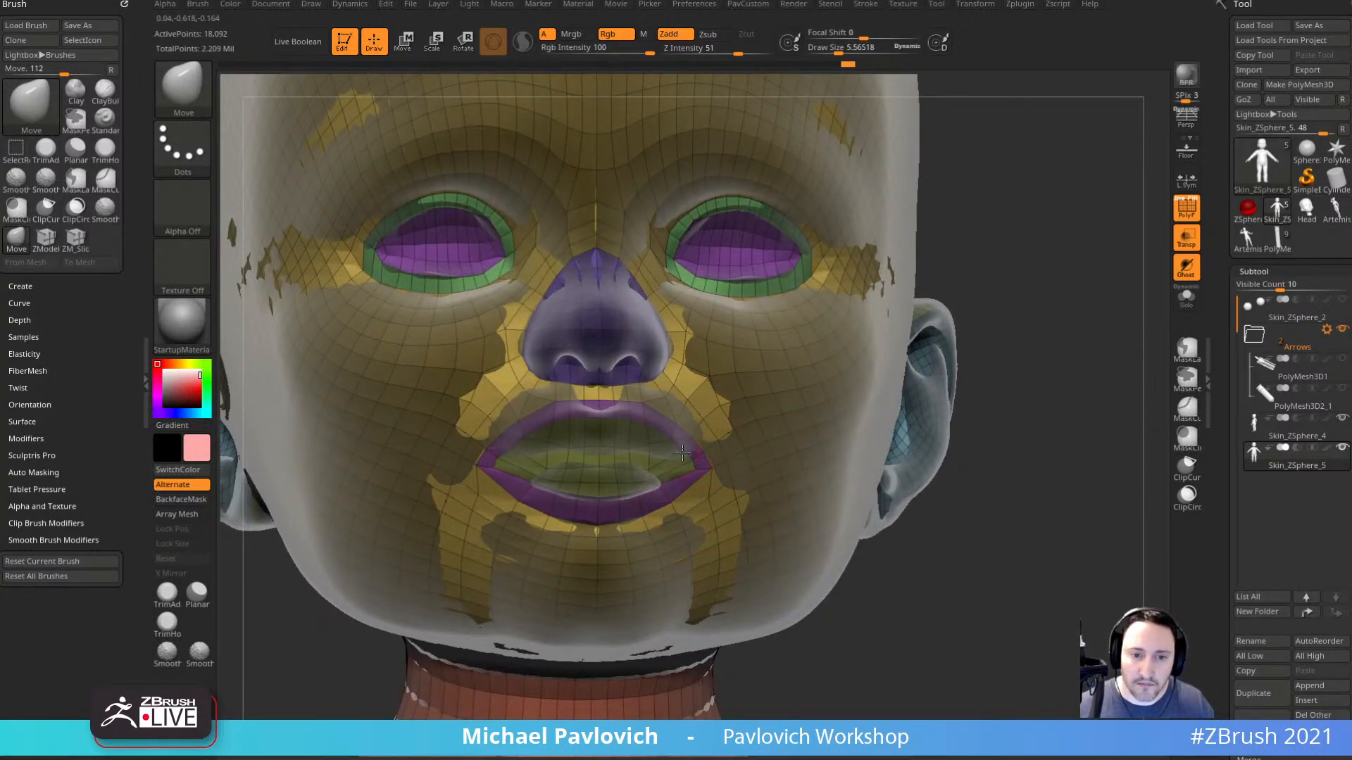
mouse_move(1021, 401)
left_mouse_down()
mouse_move(1029, 411)
mouse_move(922, 415)
mouse_move(1040, 424)
mouse_move(979, 433)
mouse_move(1083, 488)
mouse_move(1041, 438)
mouse_move(1018, 459)
left_mouse_up()
Switch to the Standard brush and hide the Skin_ZSphere_4 subtool, leaving only the remeshed baby visible.
key("b")
key("s")
key("t")
key("s")
mouse_move(1022, 464)
left_mouse_down()
mouse_move(1026, 476)
mouse_move(922, 465)
left_mouse_up()
left_click_drag(1049, 395, 1143, 408)
left_click(1341, 420)
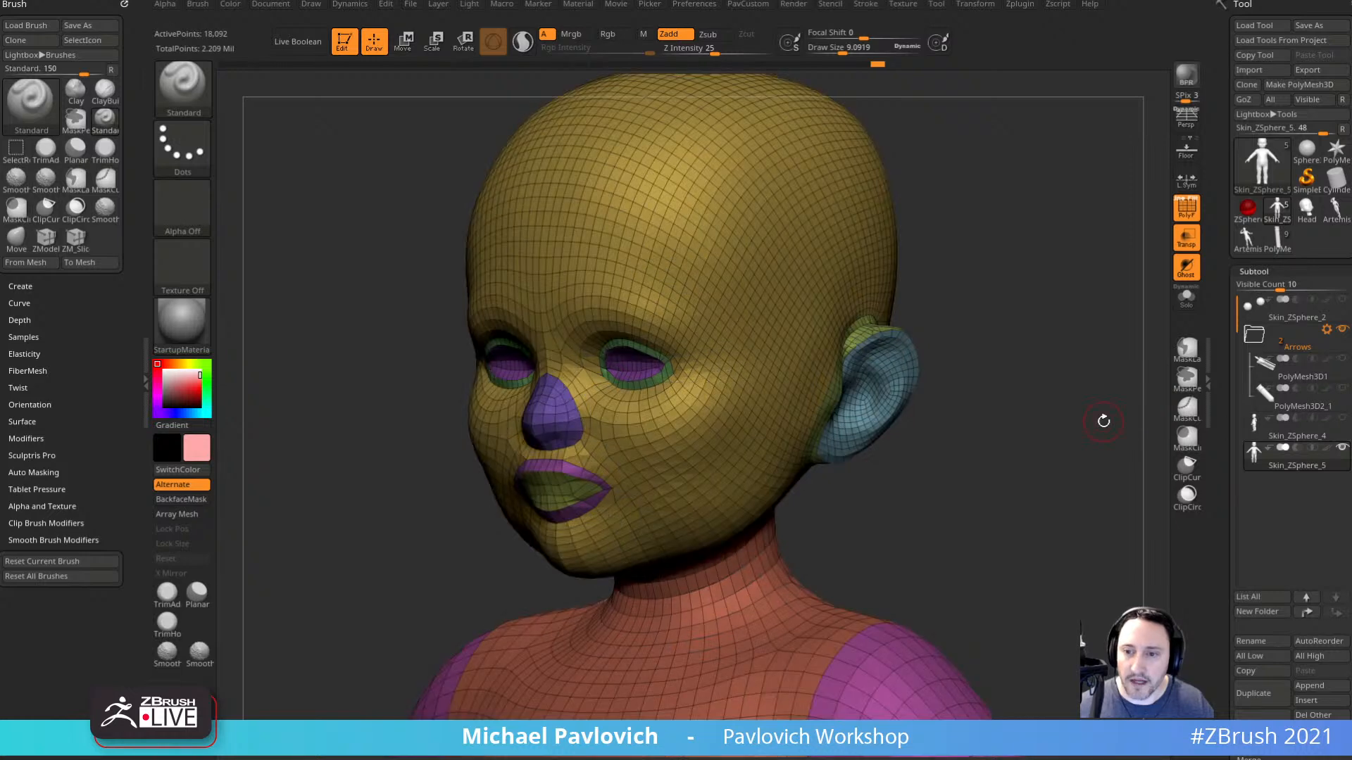
left_click_drag(1074, 380, 1073, 423, "alt")
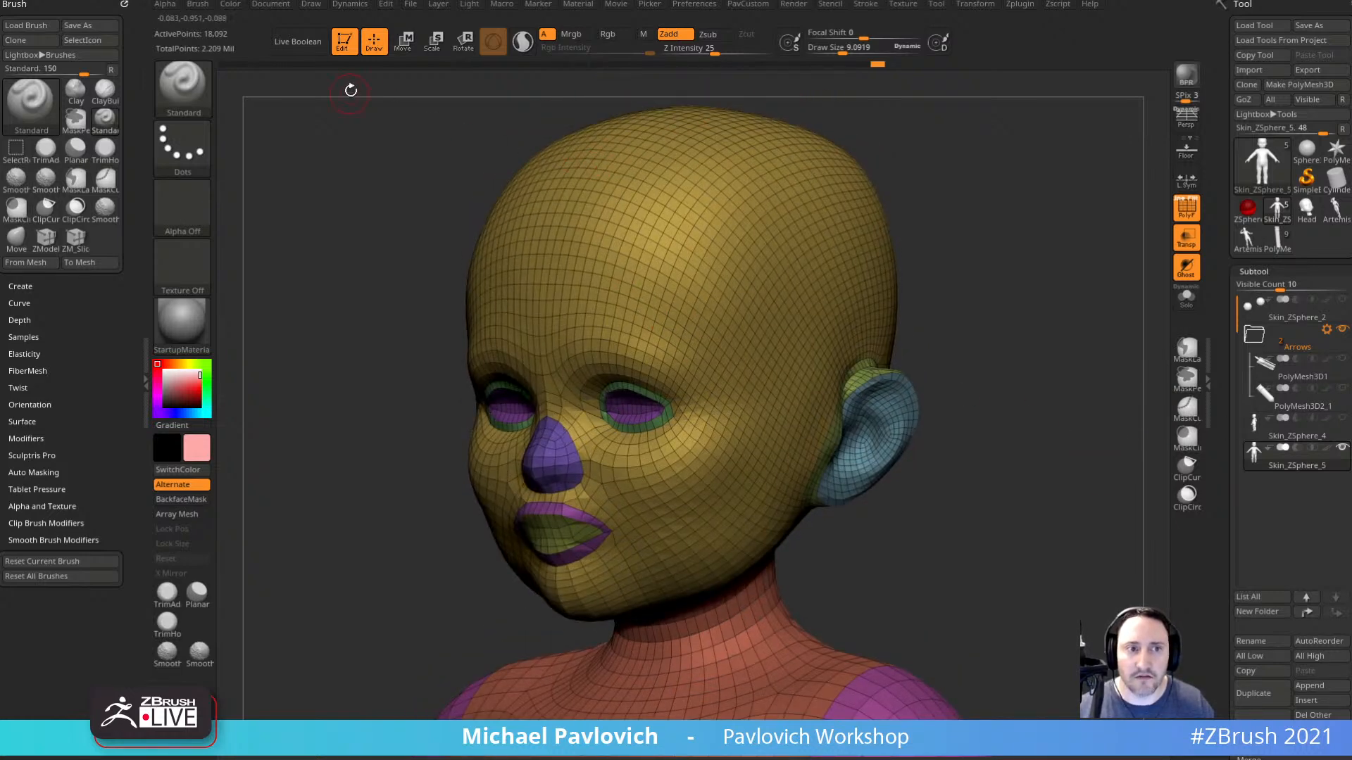
Mark the high-resolution sculpt state in the undo history as the projection source and return to the latest remeshed state.
key("d")
key("d")
key("d")
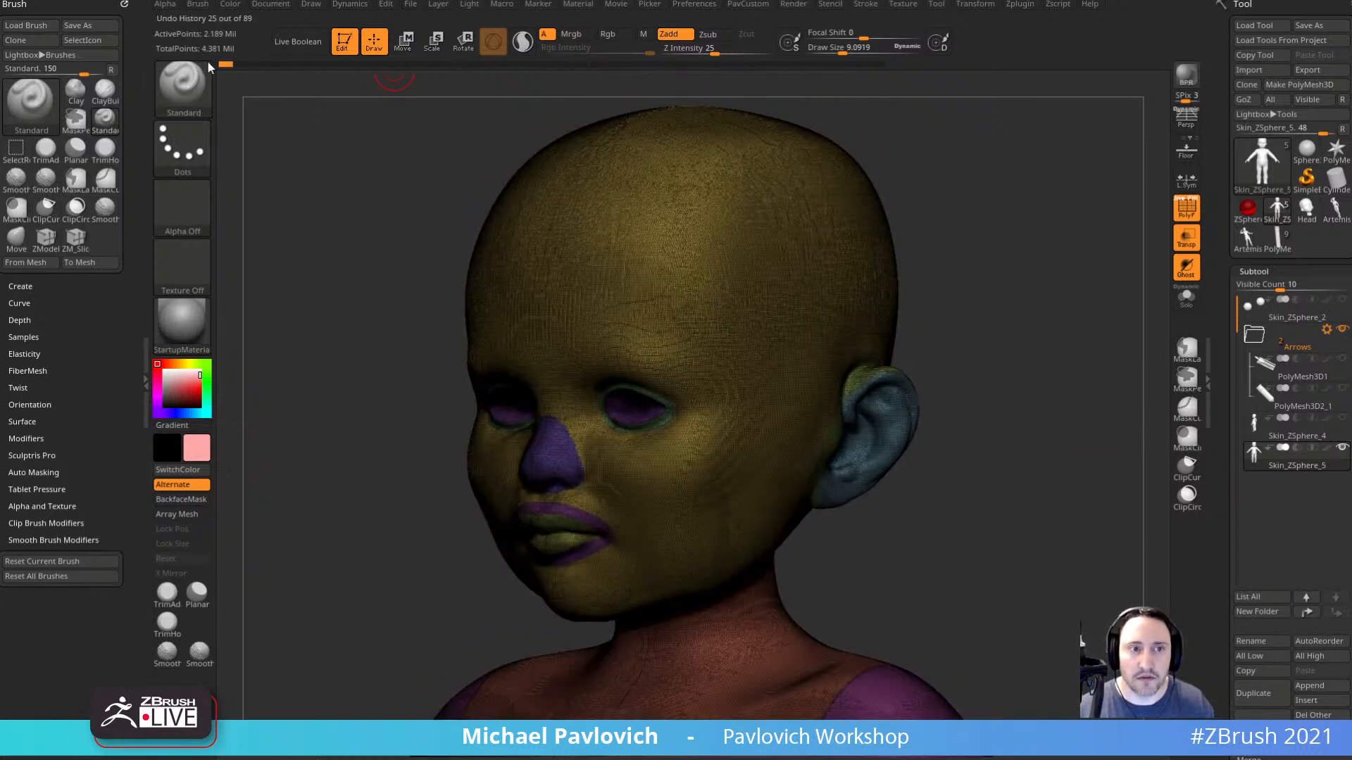
mouse_move(264, 72)
left_mouse_down()
mouse_move(305, 78)
mouse_move(288, 80)
left_mouse_up()
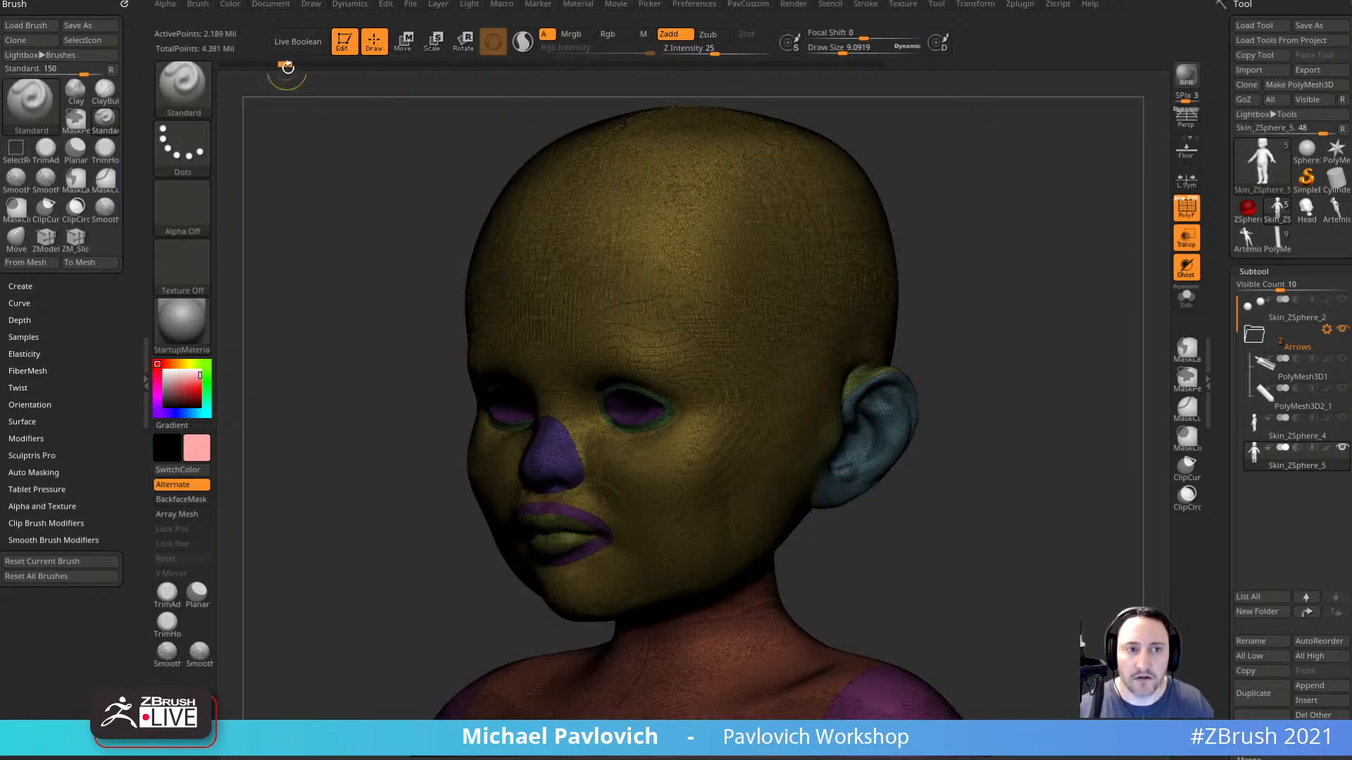
left_click(288, 67, "ctrl")
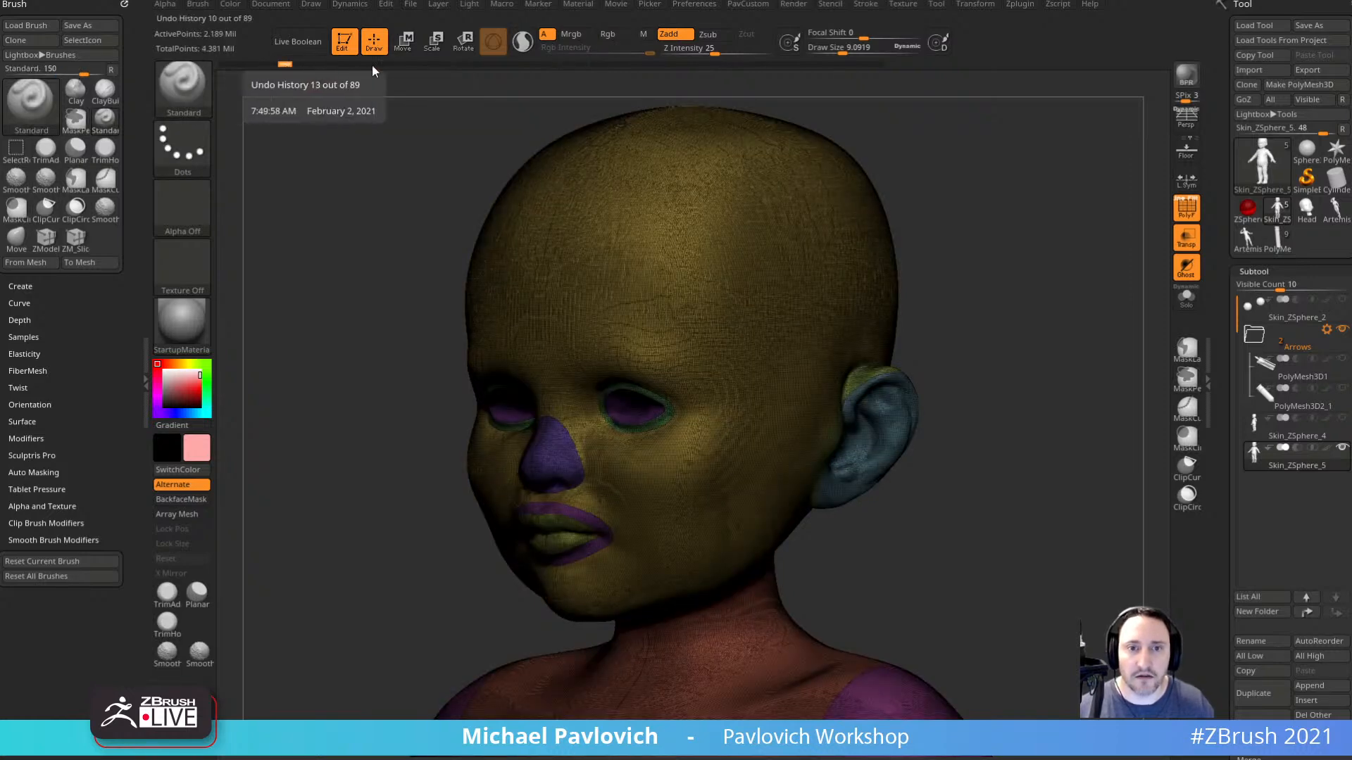
left_click(877, 65)
Bring up the Geometry settings for the remeshed baby and collapse the ZRemesher options.
left_click_drag(1051, 352, 1075, 368)
mouse_move(1220, 470)
left_mouse_down()
mouse_move(1207, 286)
mouse_move(1238, 458)
mouse_move(1210, 170)
left_mouse_up()
left_click(1255, 283, "shift")
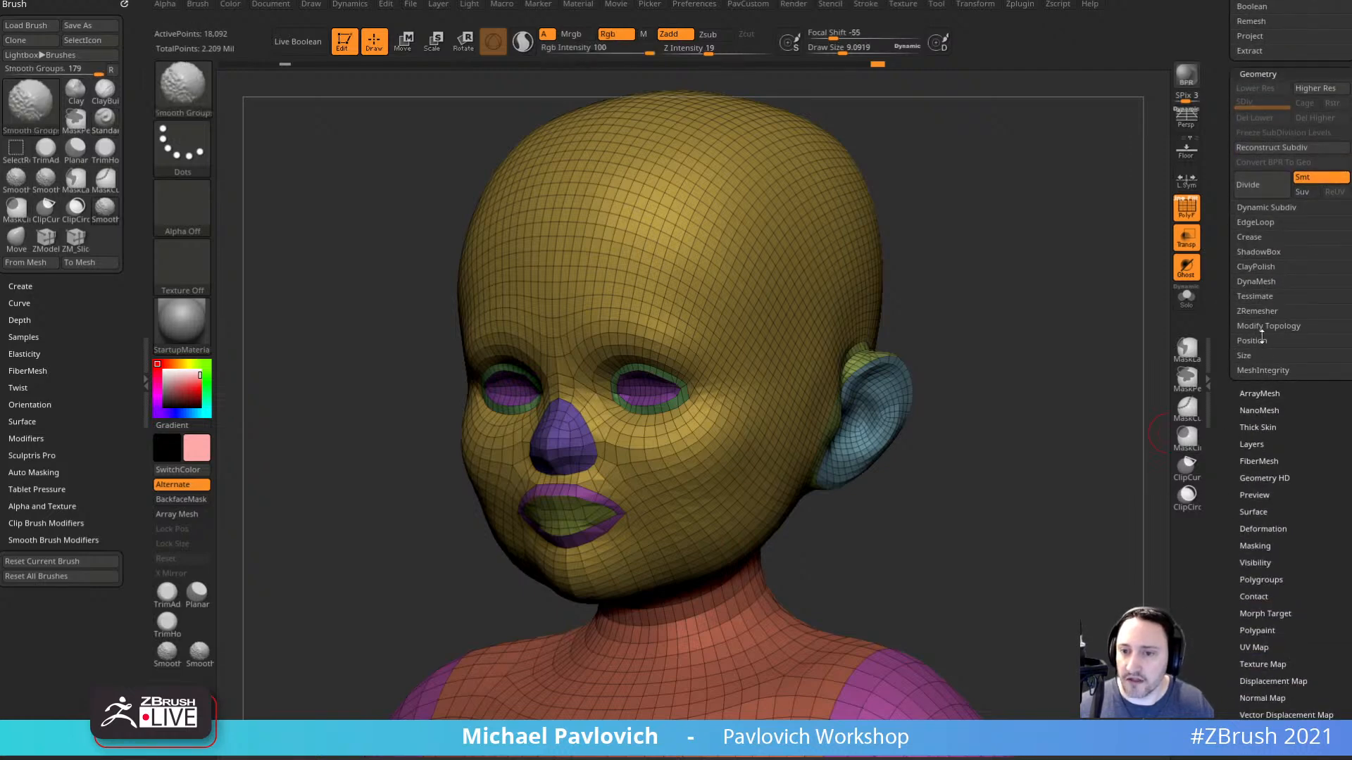
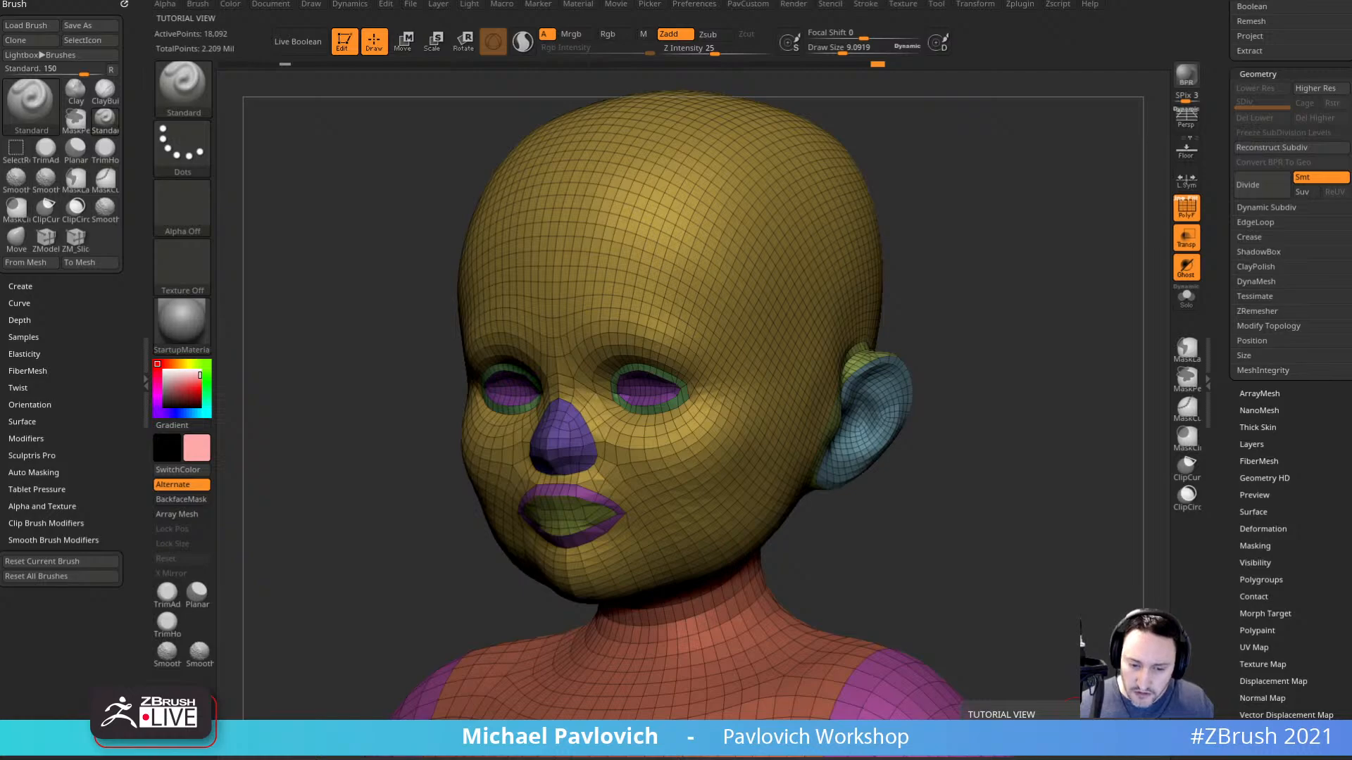
Switch to the browser and look through the tutorial thumbnails in the ArtStation portfolio, ending back in ZBrush.
key("alt+Tab")
scroll(526, 365, "down", 5)
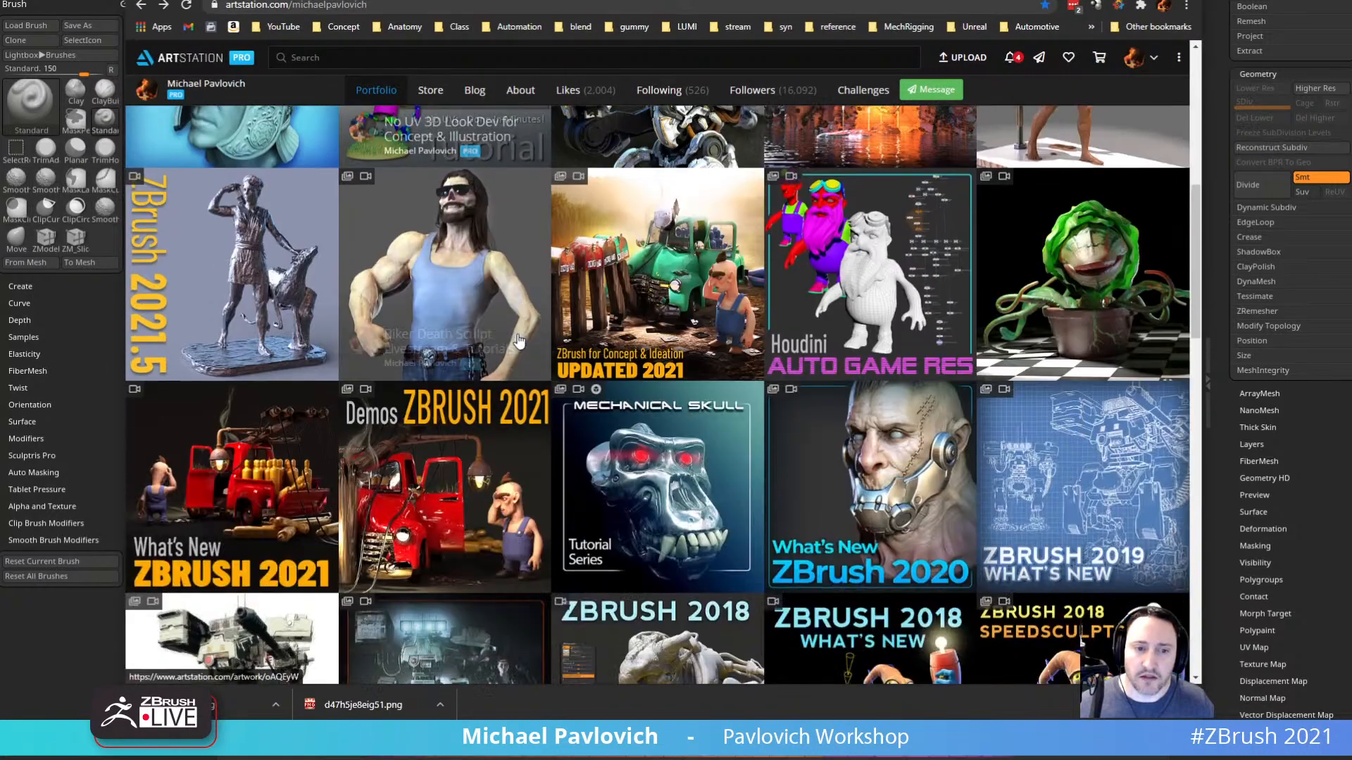
scroll(527, 365, "down", 3)
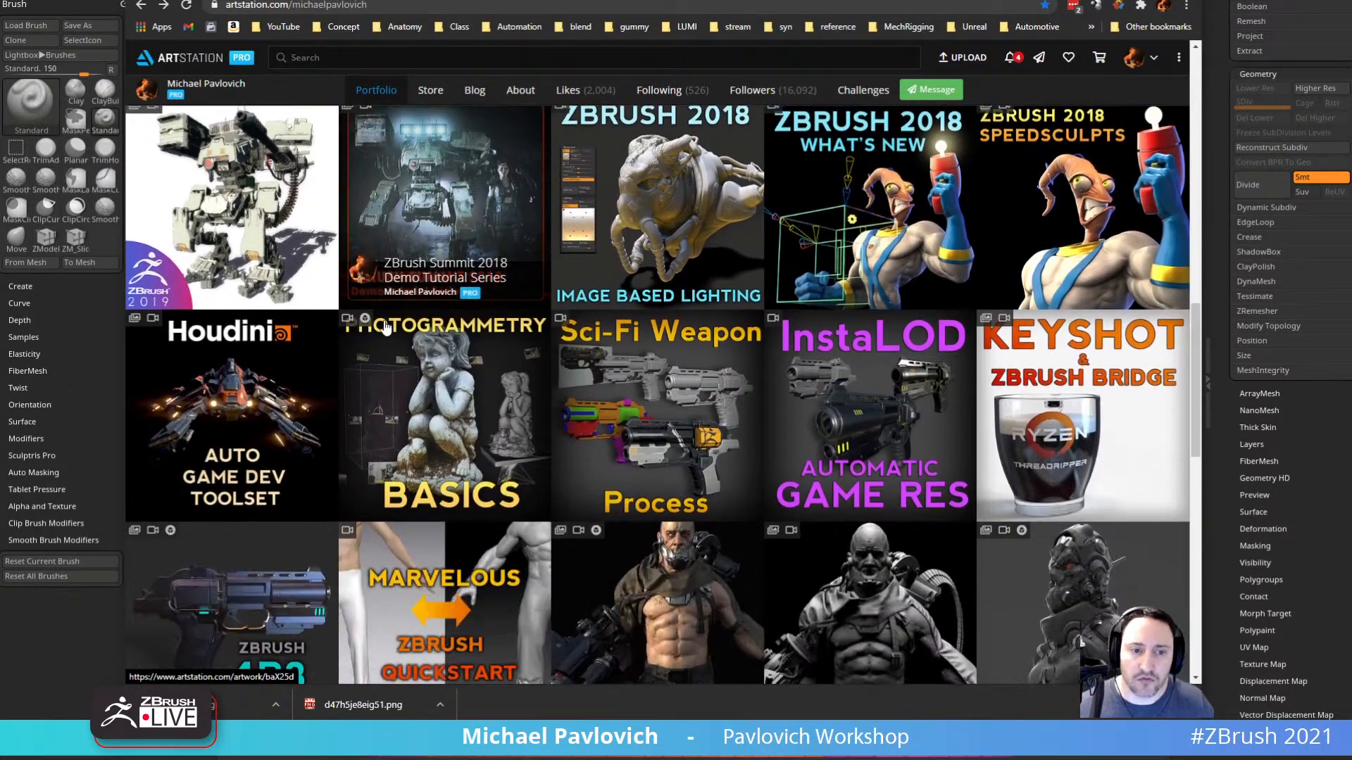
scroll(385, 328, "up", 4)
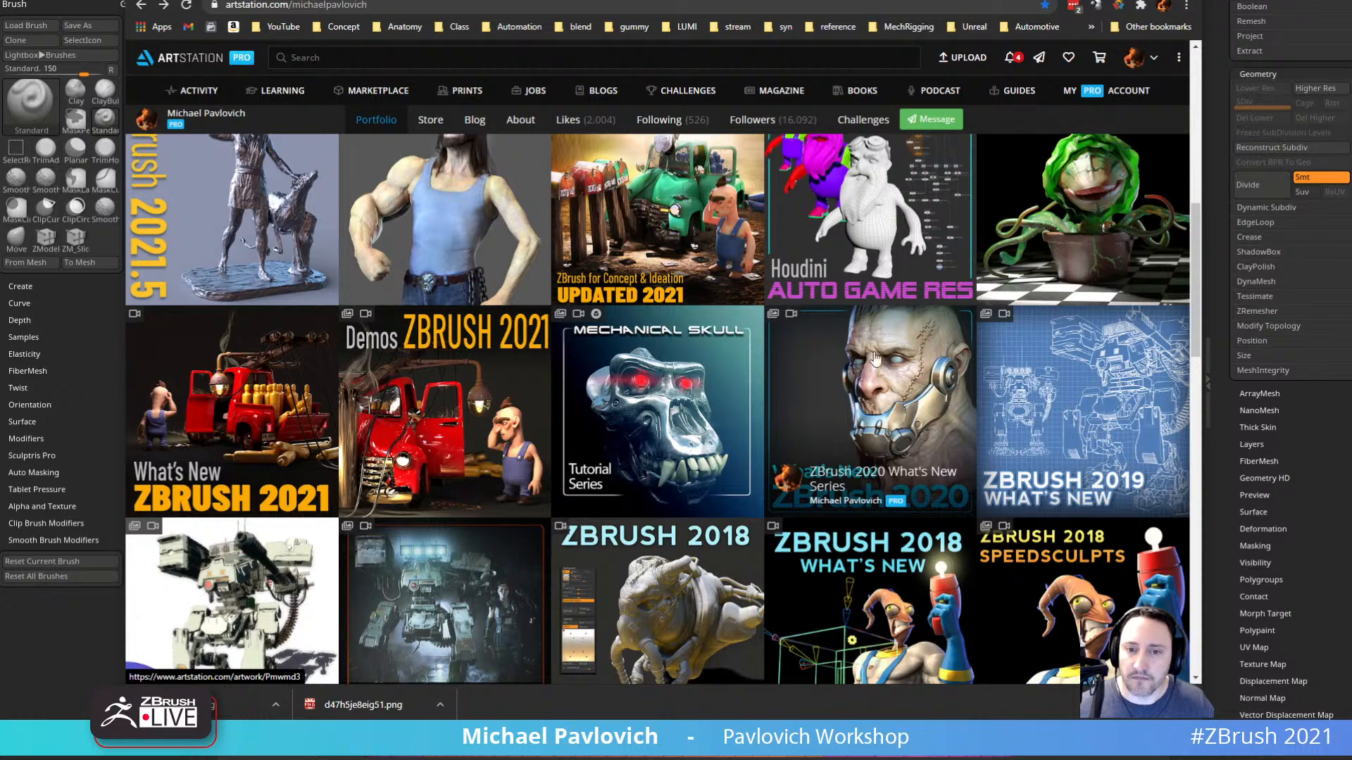
key("alt+Tab")
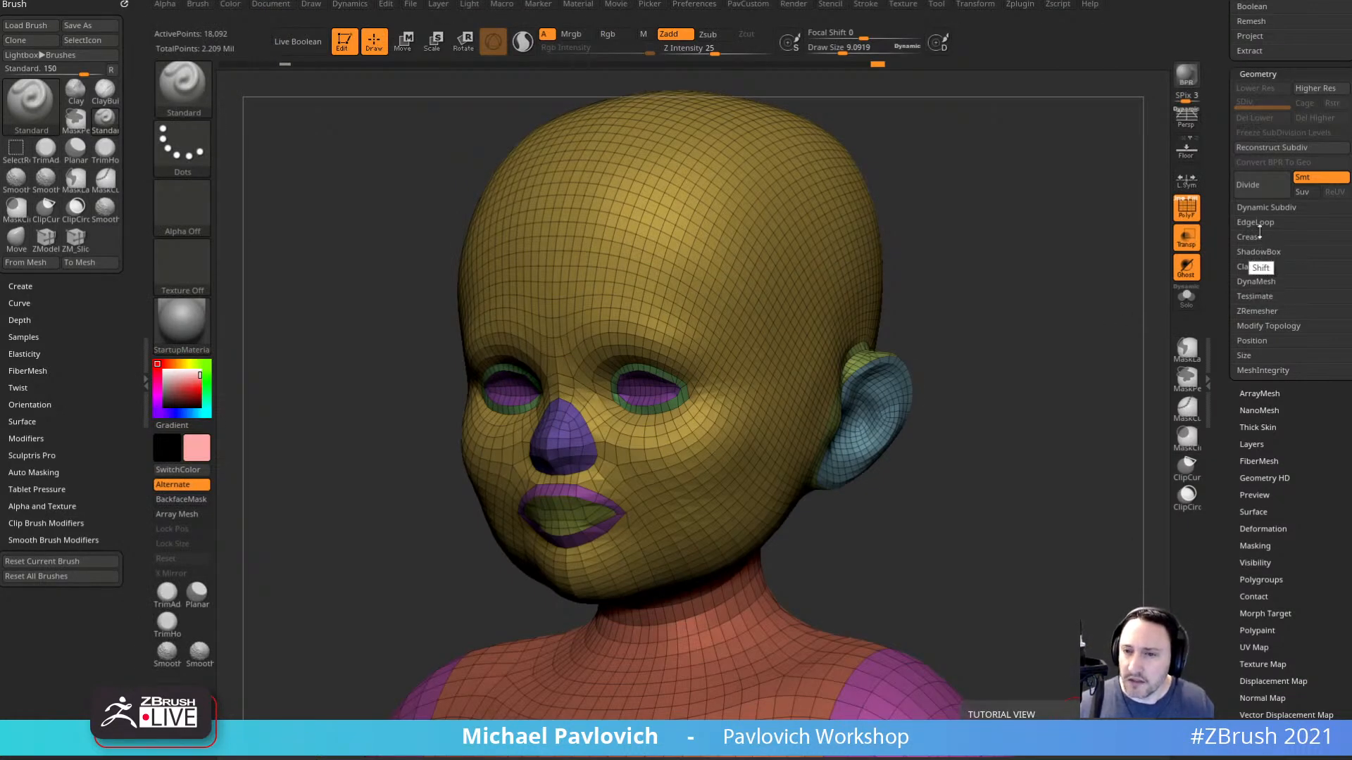
Project the undo-history sculpt onto the remeshed baby, and repeat the projection after dividing the mesh to subdivision level 2.
scroll(1259, 233, "up", 5)
key("shift")
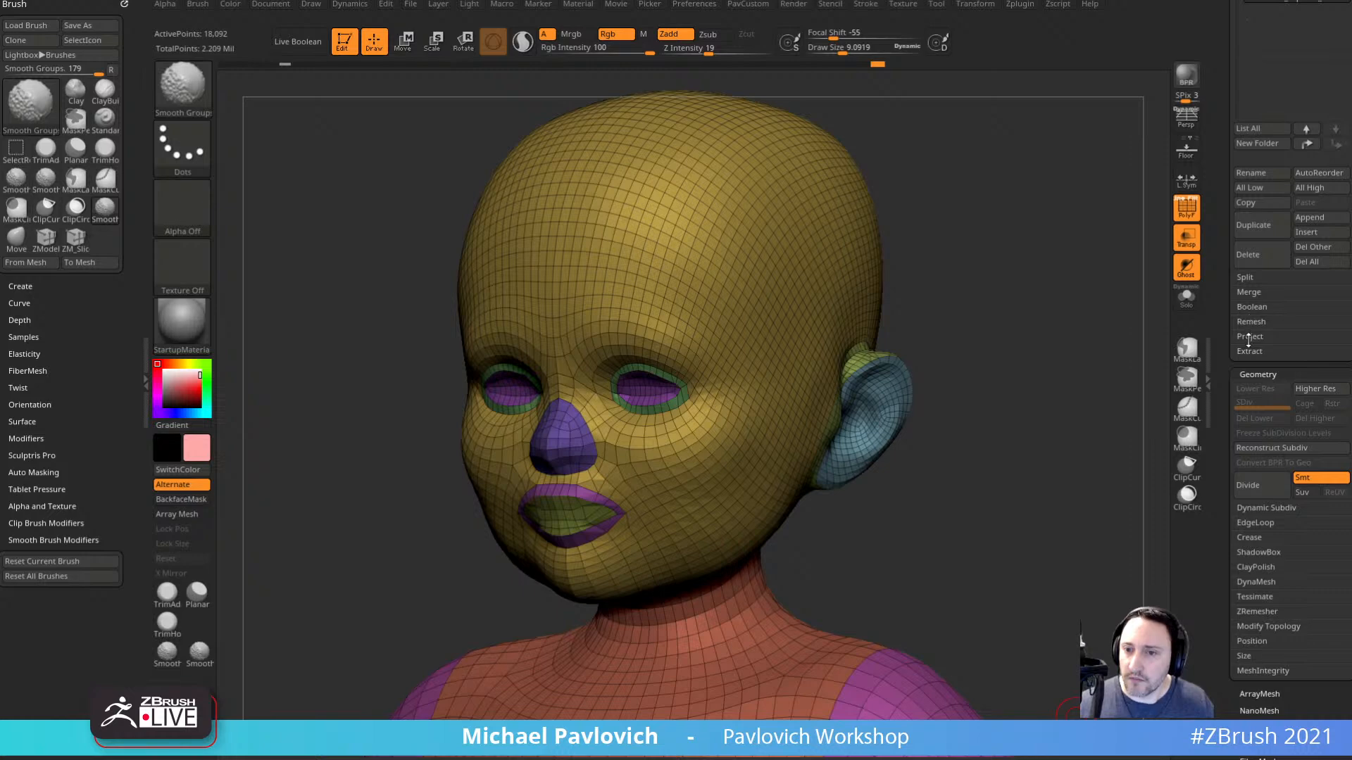
left_click(1249, 336)
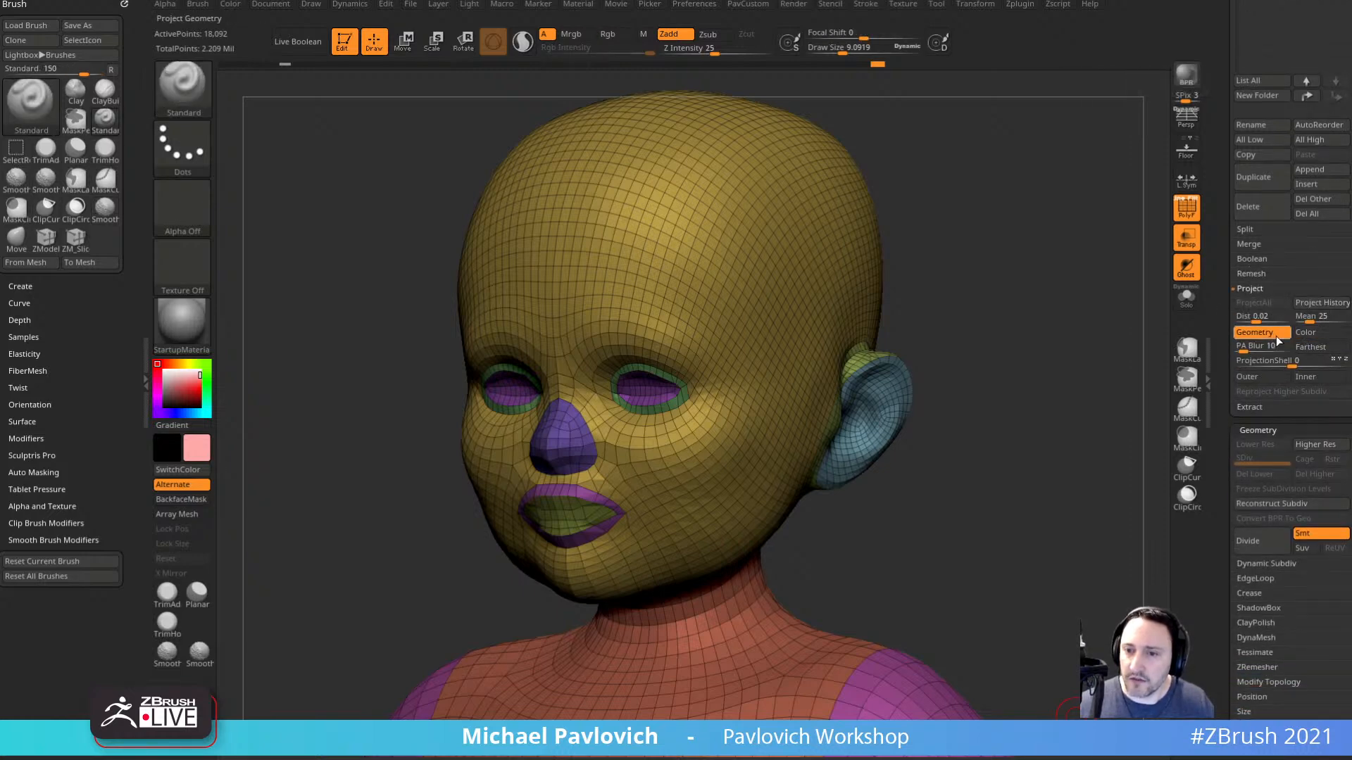
left_click(1319, 305)
left_click_drag(1077, 391, 1054, 409)
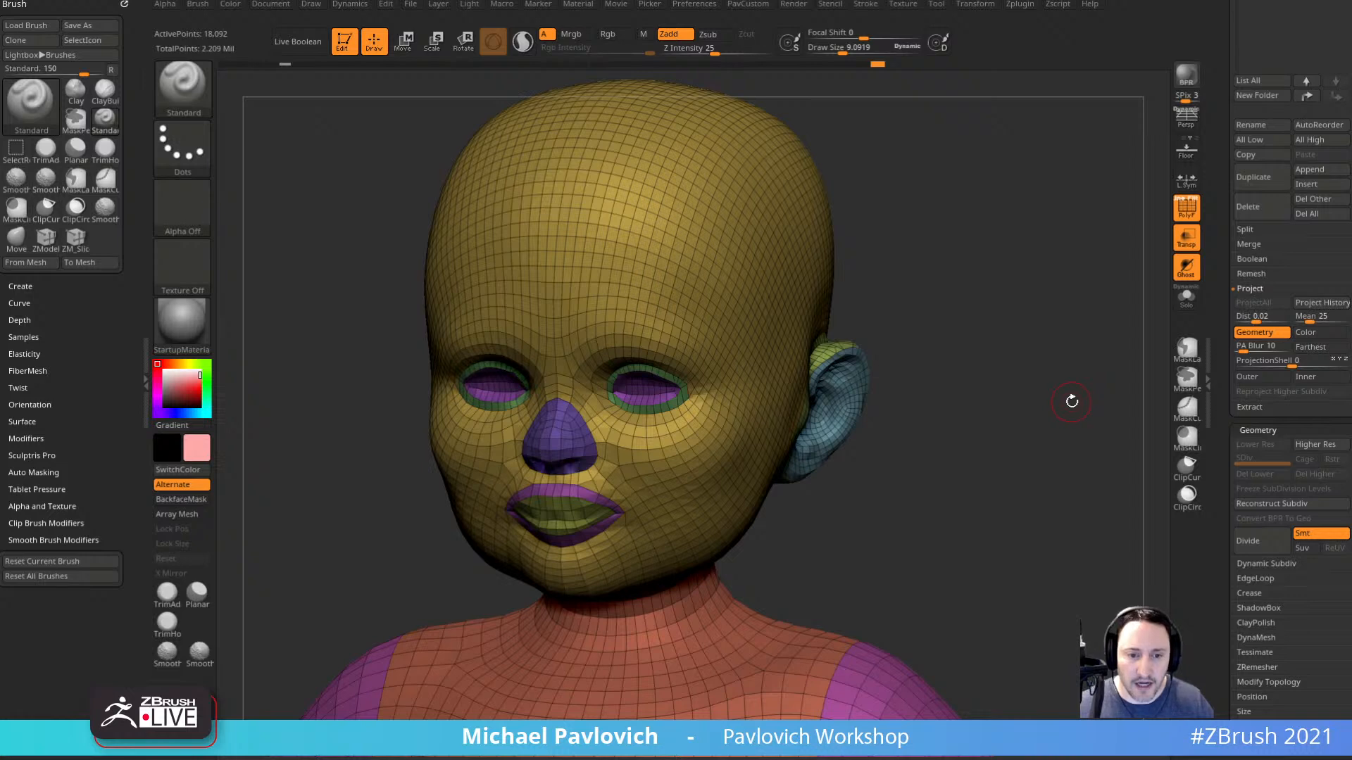
key("ctrl+d")
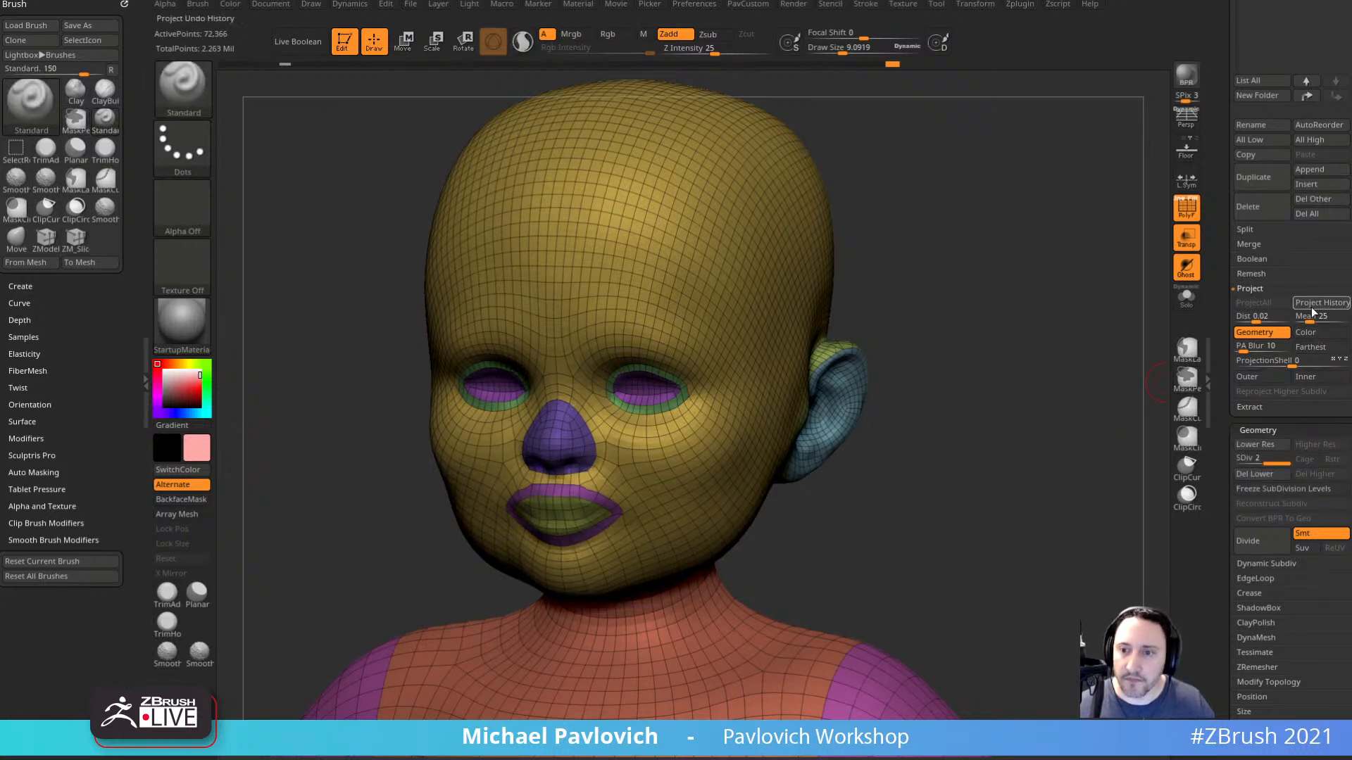
key("ctrl")
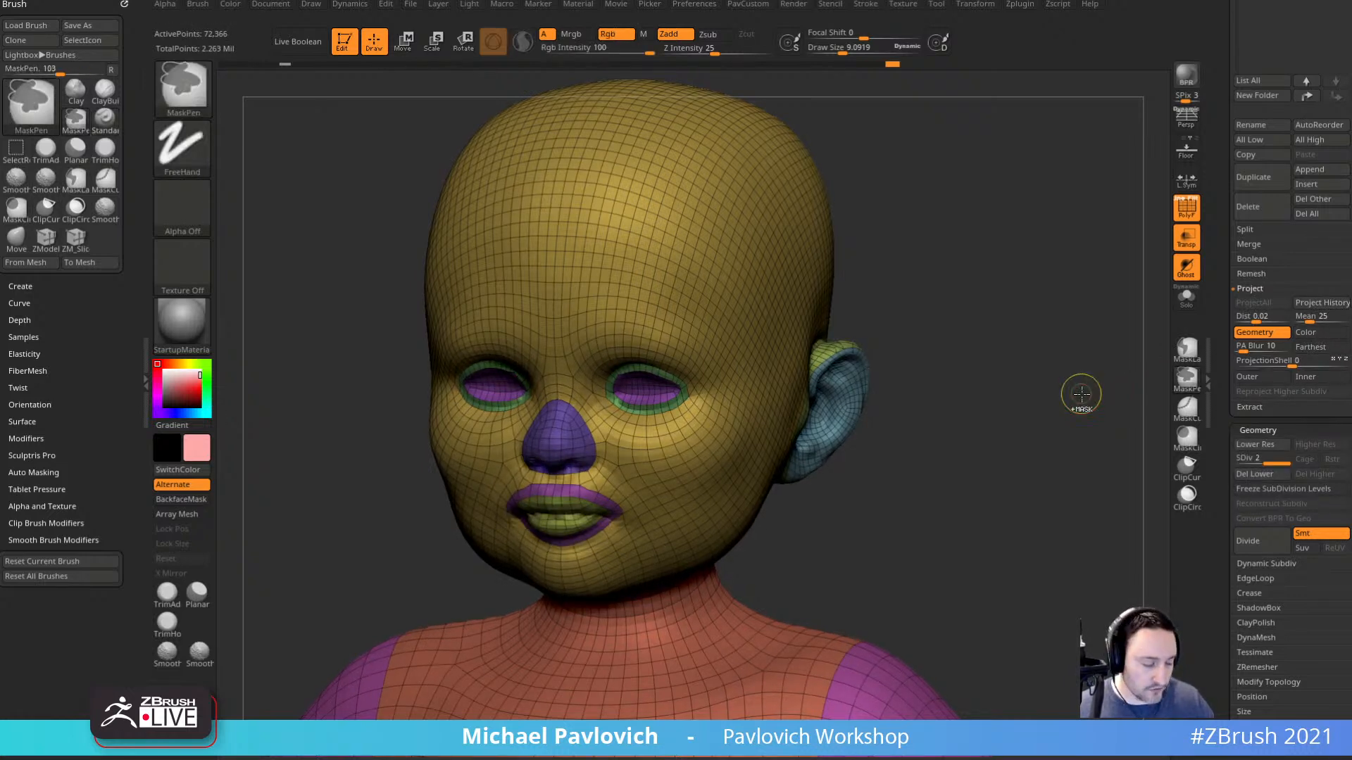
Divide the baby up to subdivision level 4, projecting the history detail at each level, and turn off the polyframe display.
key("ctrl+d")
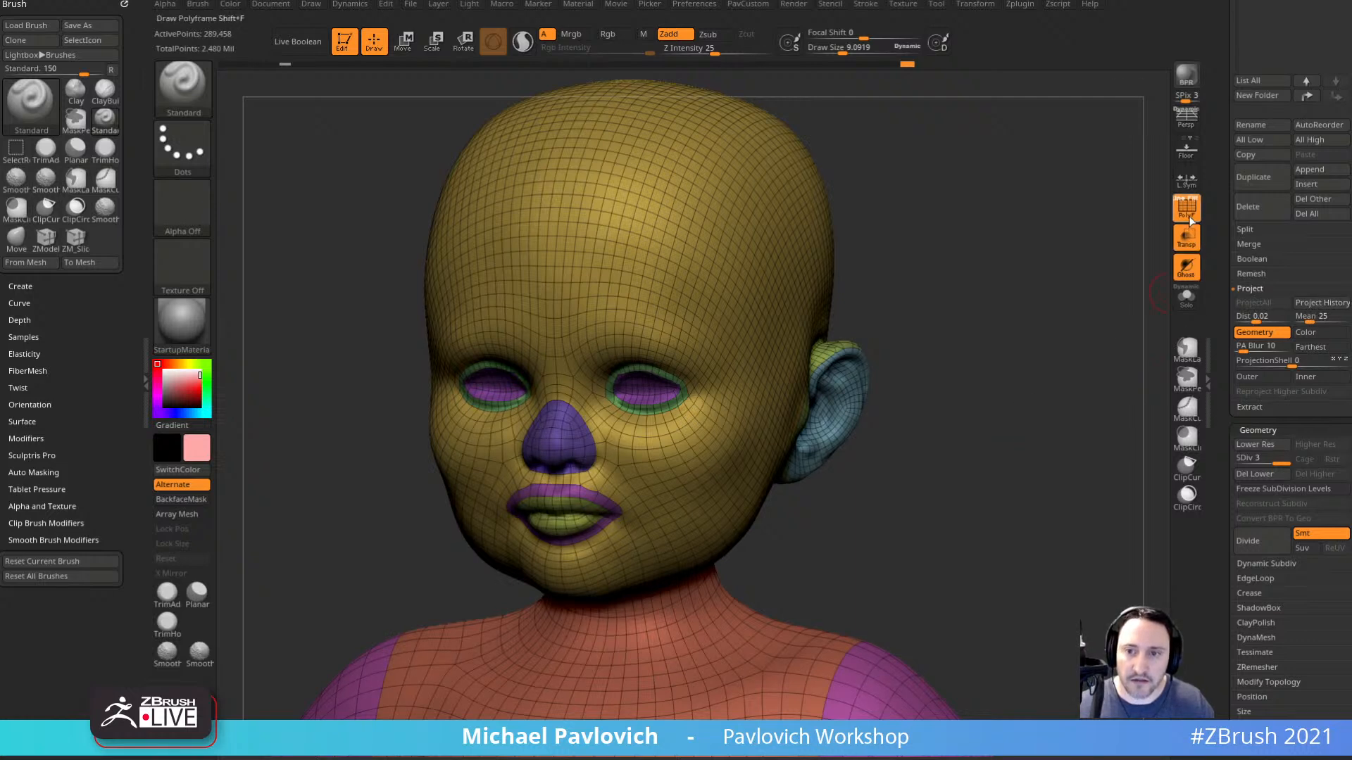
key("shift+f")
left_click_drag(1066, 377, 1070, 377)
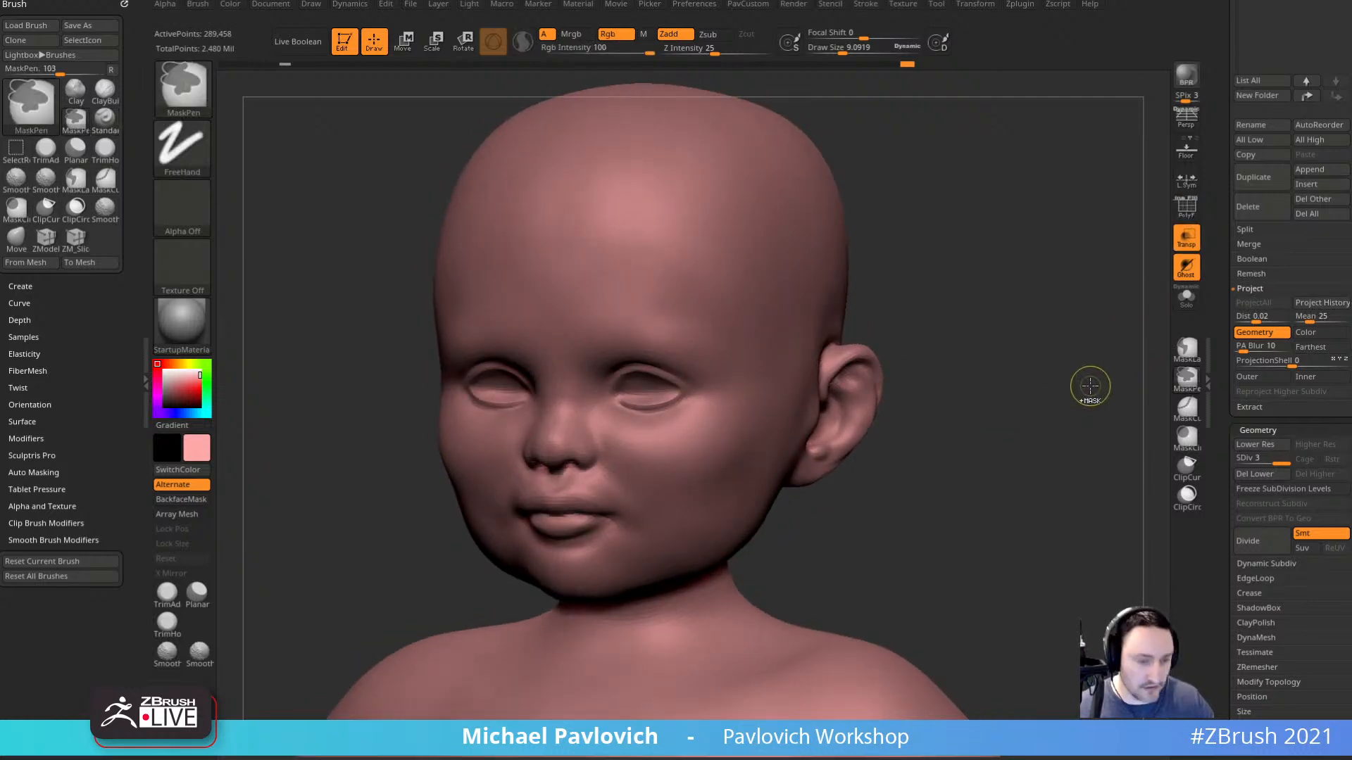
key("ctrl+d")
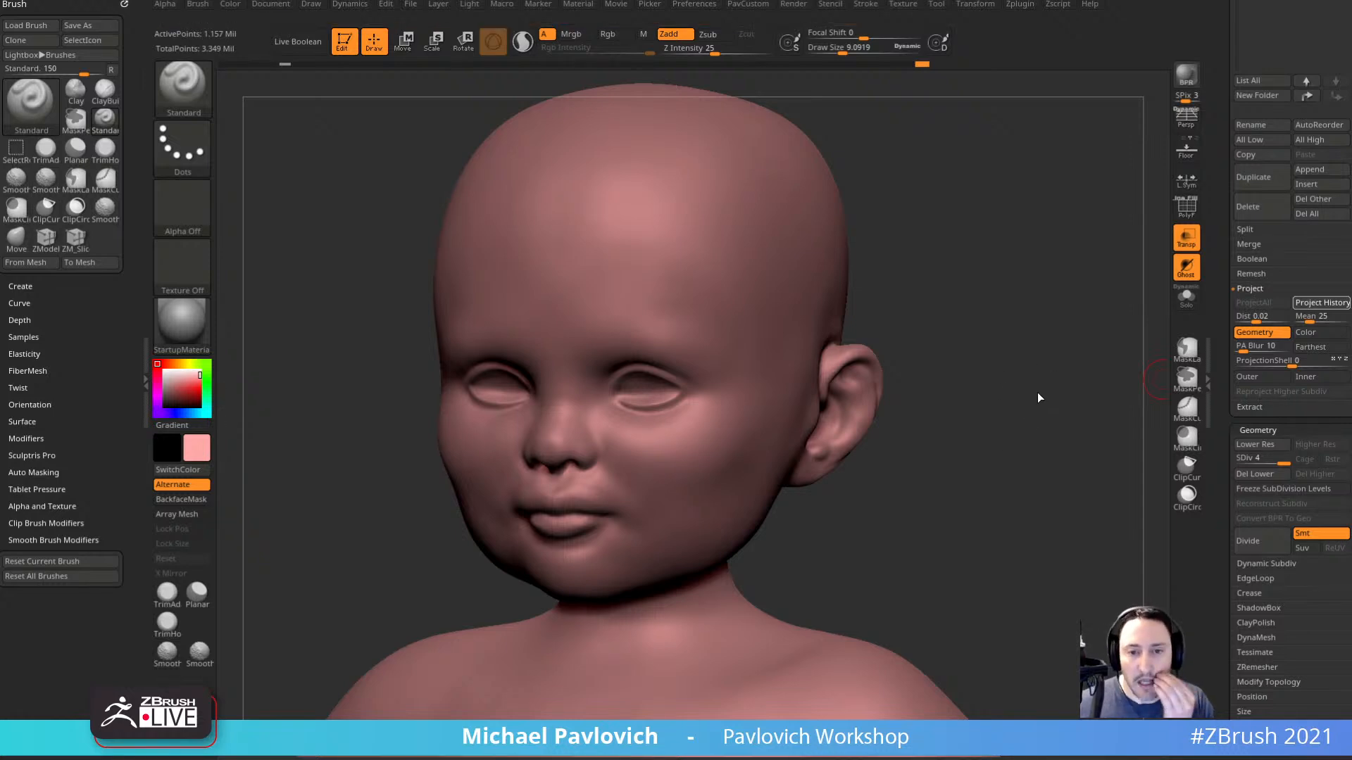
Compare the projected baby at subdivision level 1 and level 4, checking the body and face.
left_click_drag(1047, 394, 1160, 378)
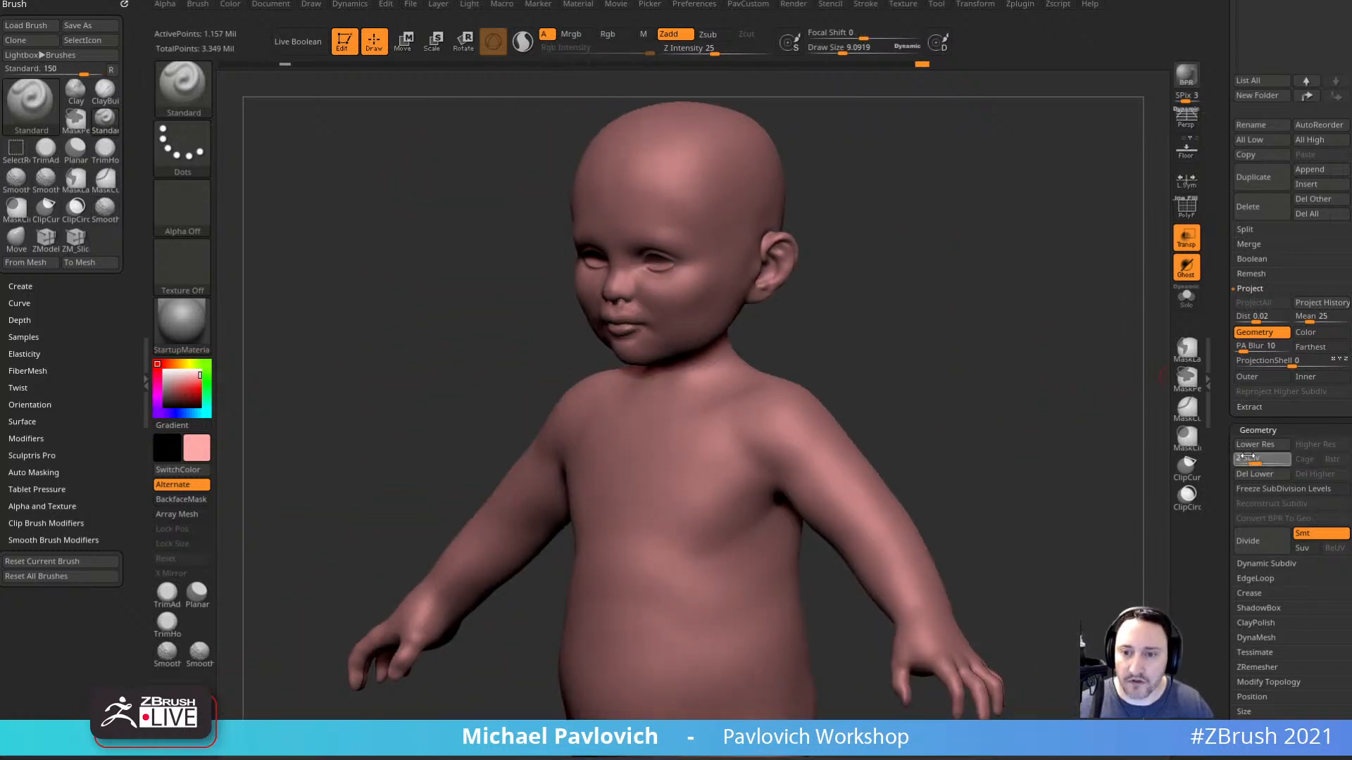
left_click_drag(1248, 456, 1237, 458)
mouse_move(1103, 479)
left_mouse_down()
mouse_move(1051, 477)
mouse_move(1102, 475)
left_mouse_up()
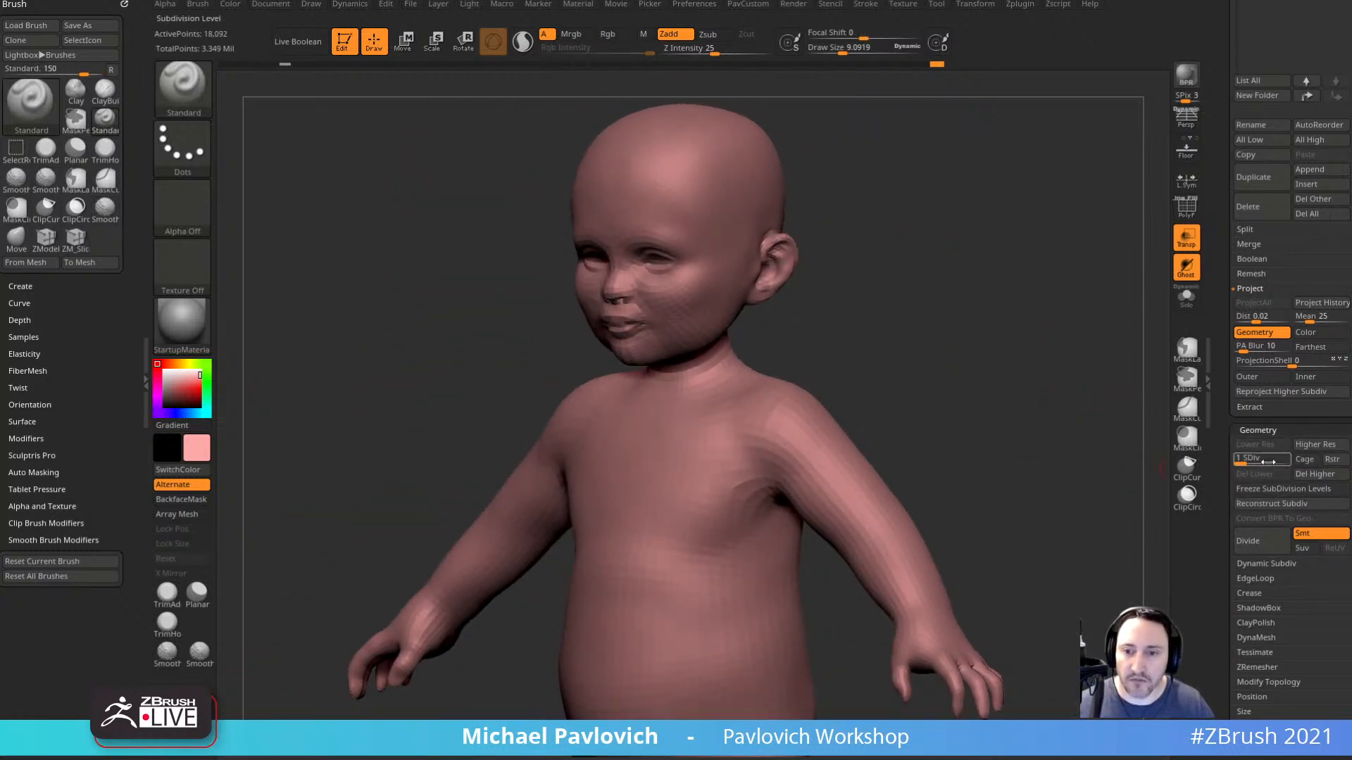
left_click_drag(1267, 462, 1288, 462)
left_click_drag(1118, 384, 1031, 508)
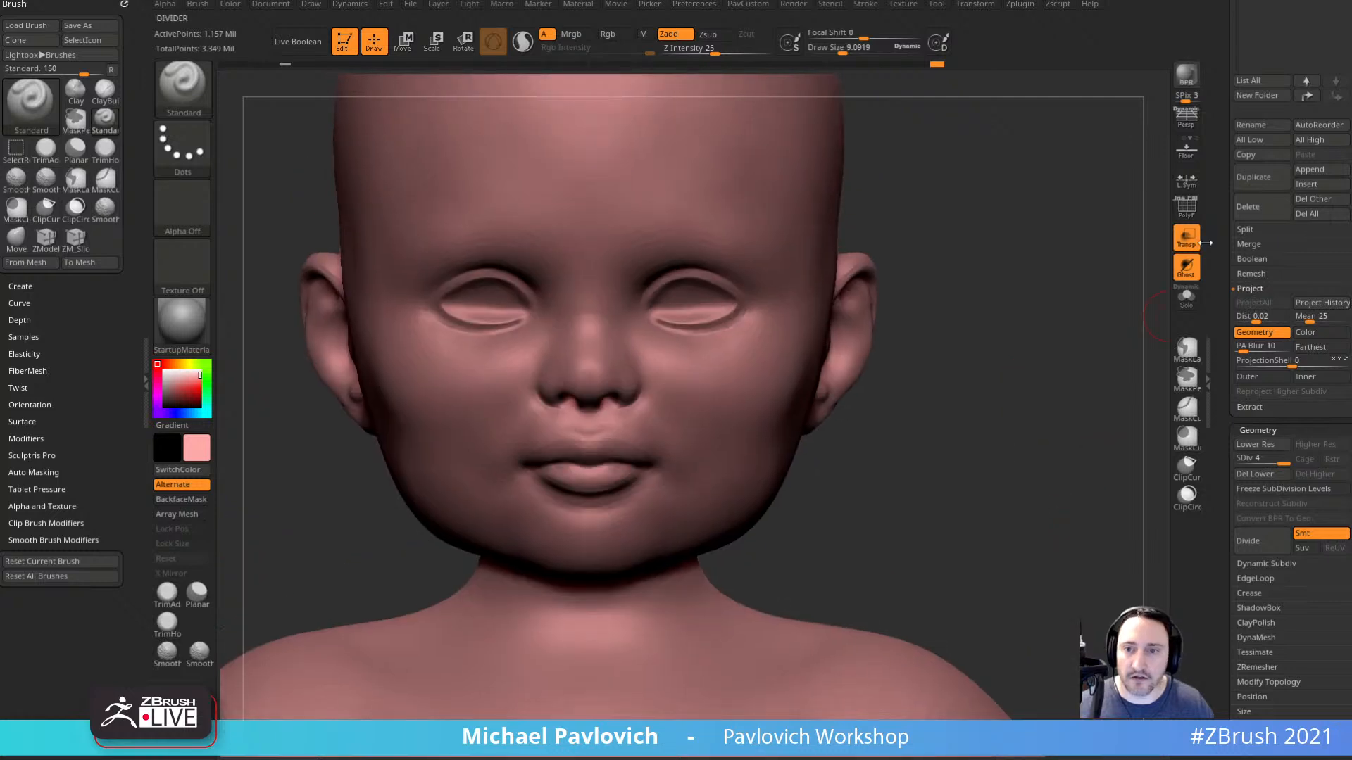
Turn off transparency, set the main colour to white, and raise the brush draw size to about 13.33.
left_click(1187, 238)
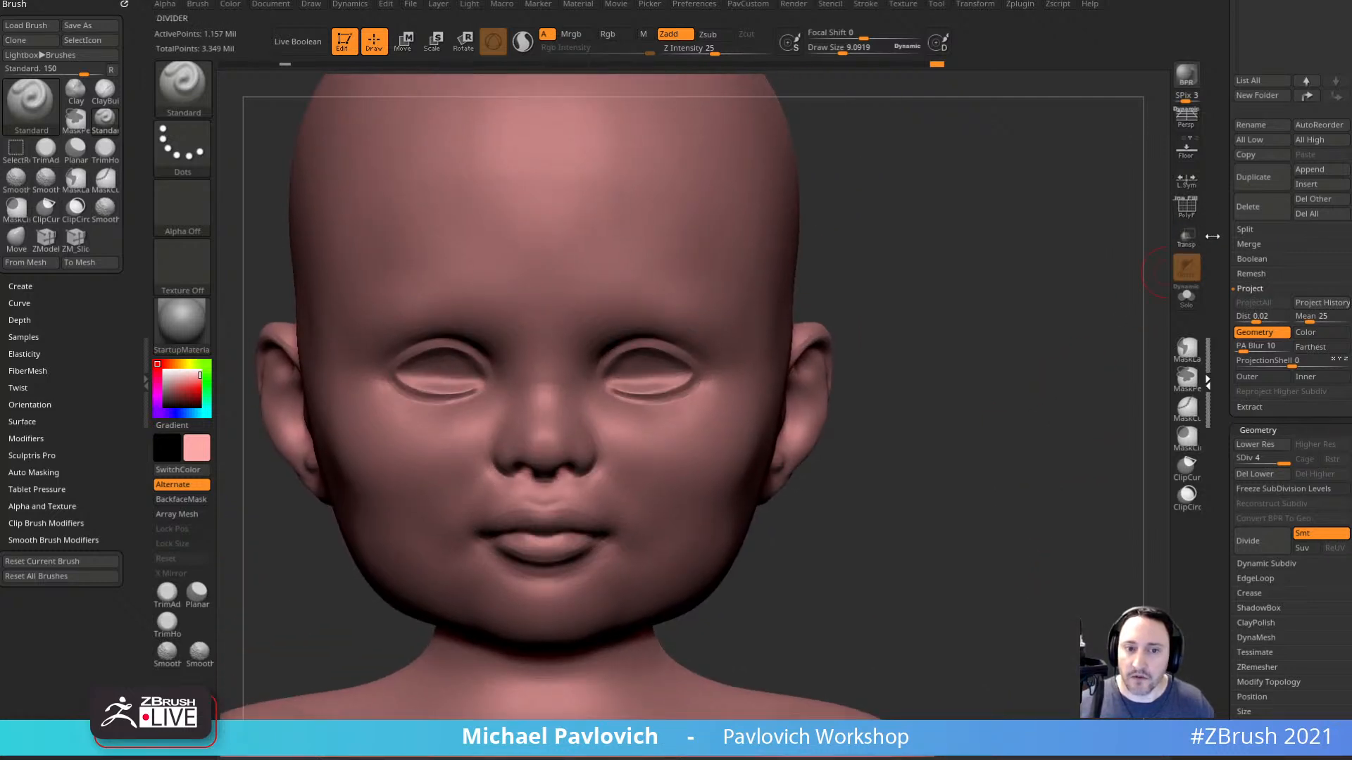
left_click_drag(1224, 299, 1238, 487)
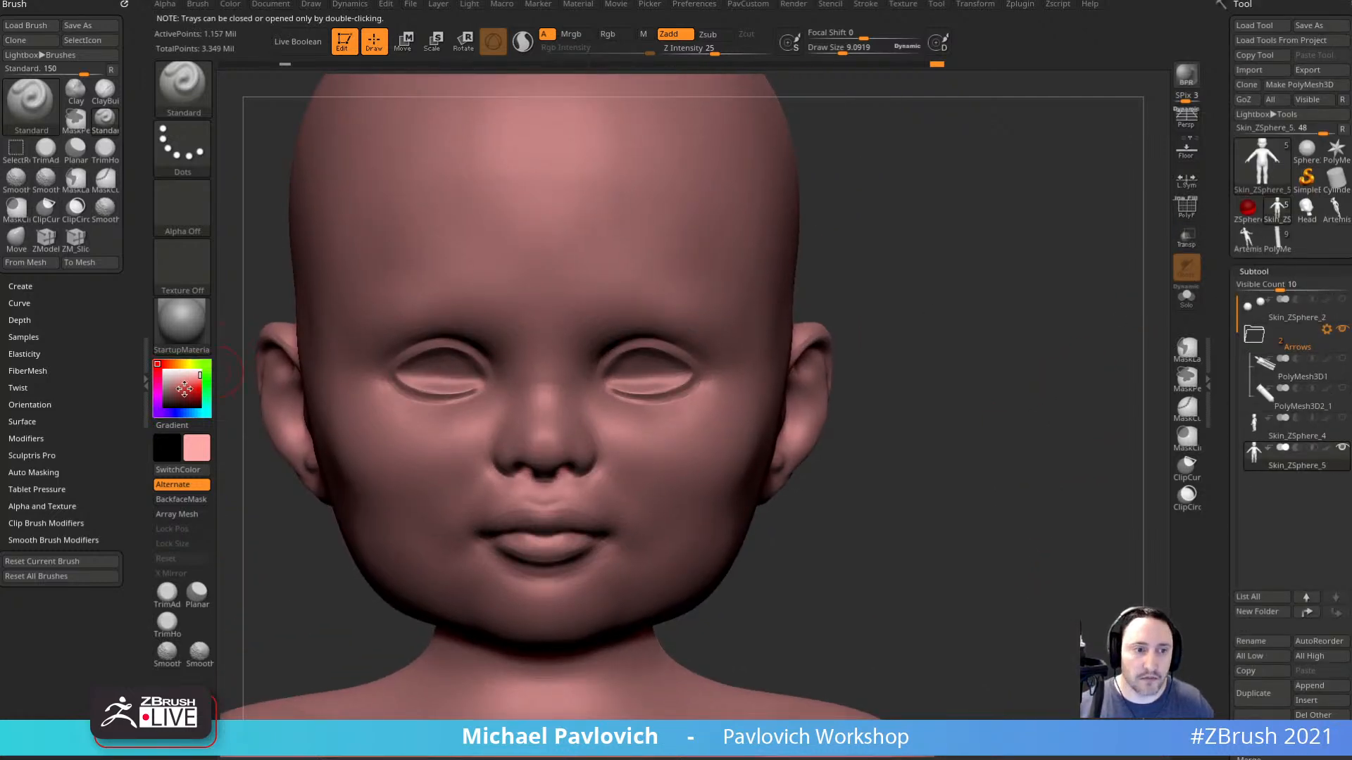
left_click_drag(184, 389, 160, 367)
left_click_drag(975, 517, 1021, 384, "alt")
mouse_move(1052, 405)
left_mouse_down()
mouse_move(990, 410)
mouse_move(1037, 417)
mouse_move(975, 425)
mouse_move(985, 435)
left_mouse_up()
key("s")
key("s")
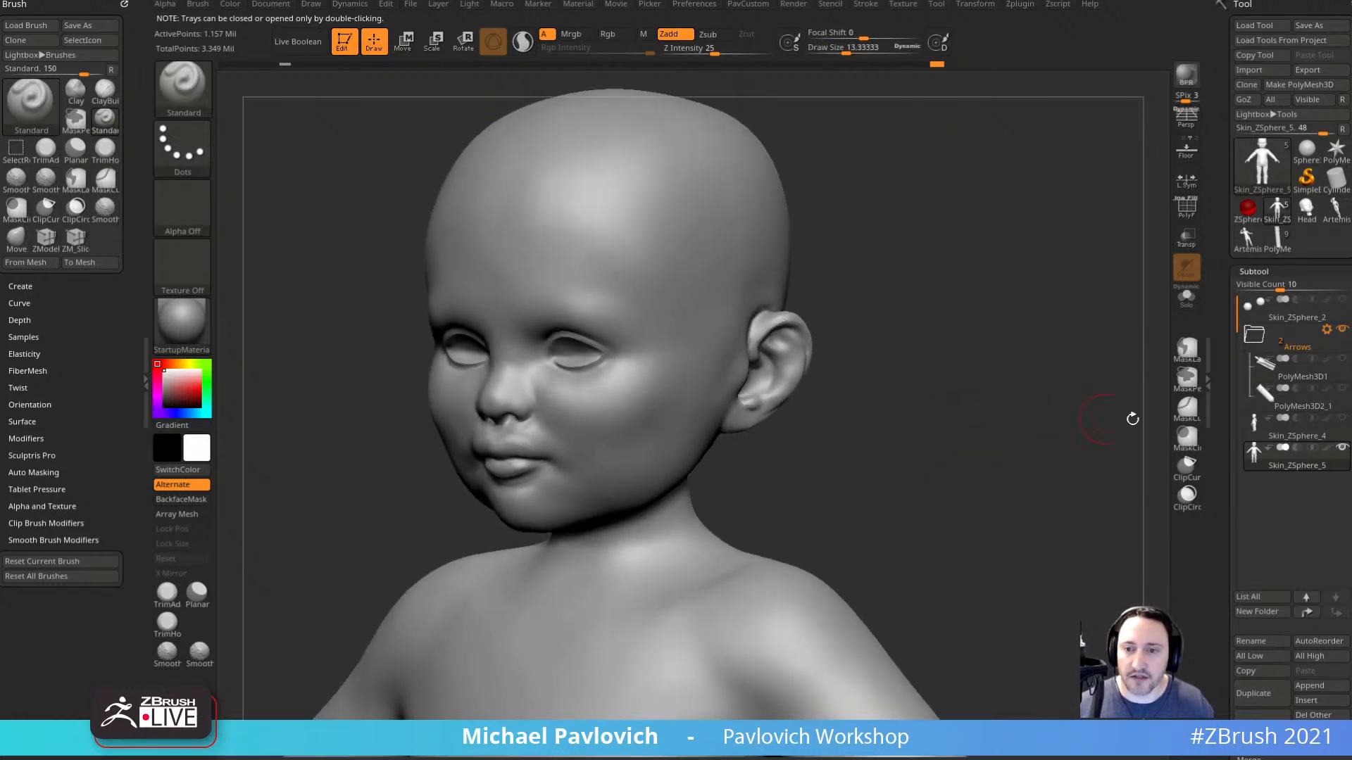
Delete the old Skin_ZSphere_4 subtool and skip the deletion warning until the next restart.
left_click(1283, 440)
left_click_drag(1063, 520, 843, 659)
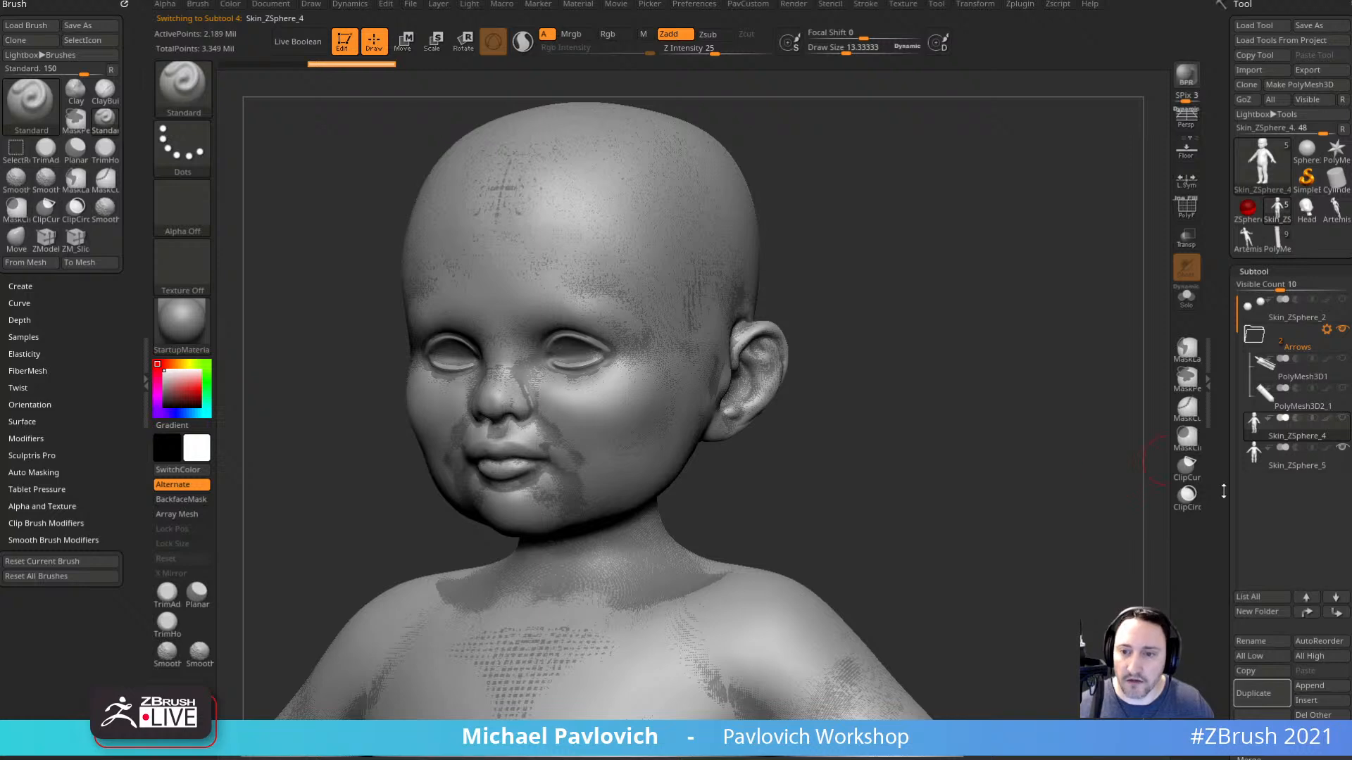
scroll(1223, 490, "down", 3)
left_click(1260, 546)
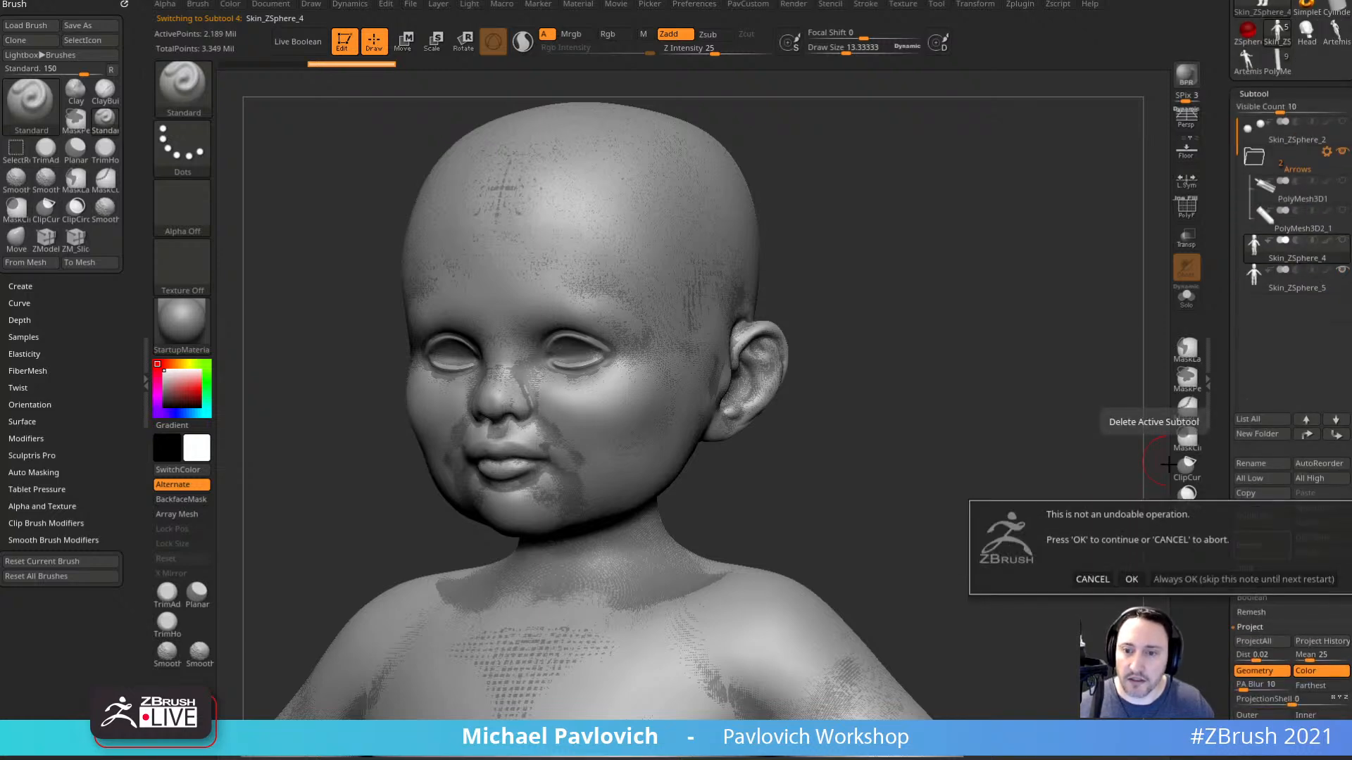
left_click(1168, 579)
left_click_drag(1002, 401, 1038, 434)
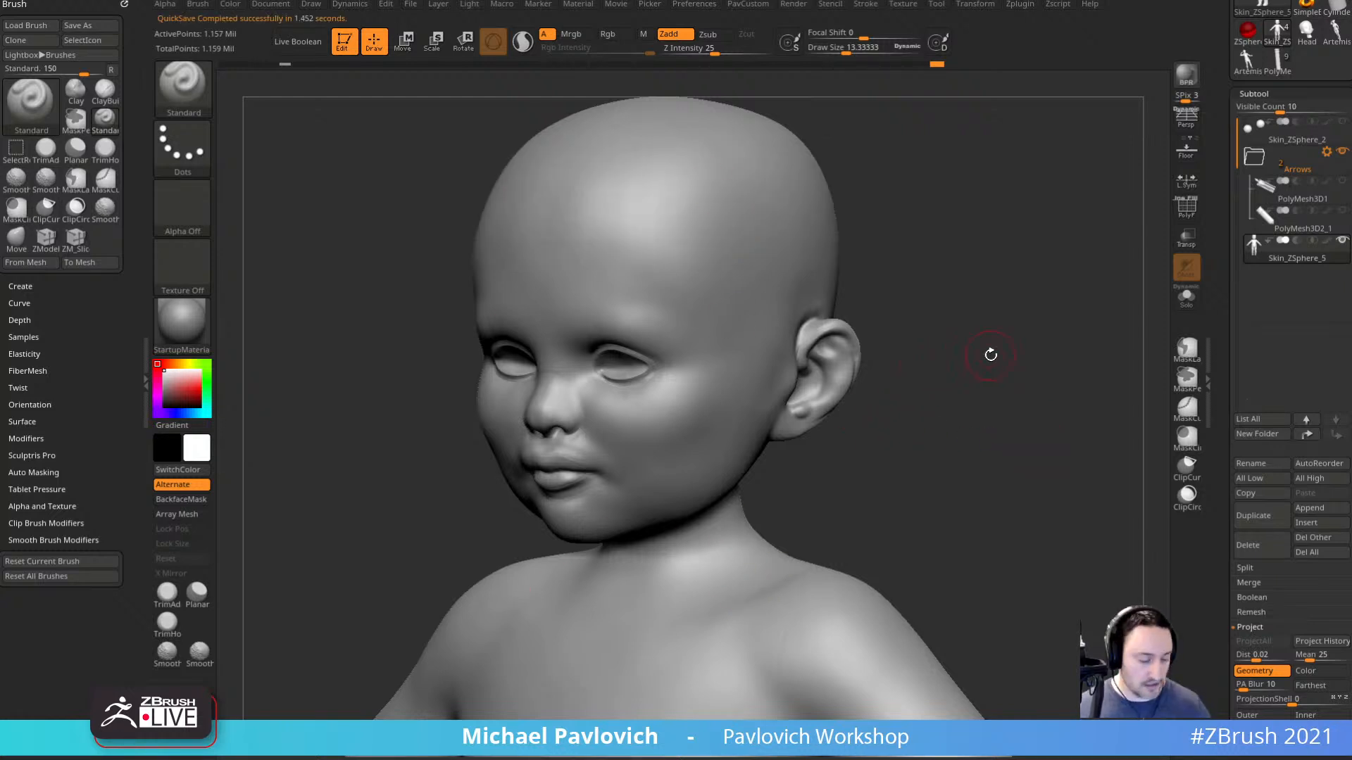
Reduce the draw size to about 9.84 and smooth the outer rim of the ear with Smooth Groups.
key("3")
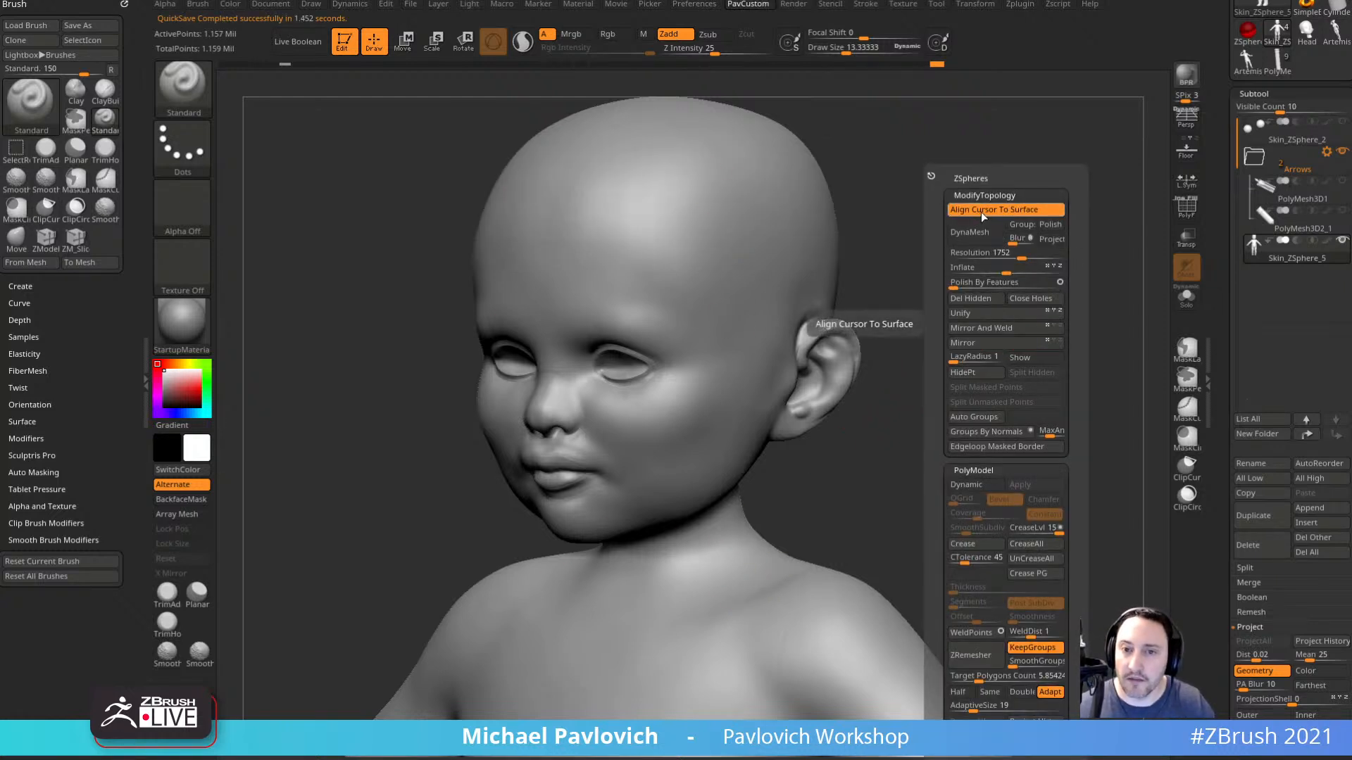
left_click(975, 232)
mouse_move(970, 297)
left_mouse_down()
mouse_move(1006, 323)
mouse_move(989, 316)
left_mouse_up()
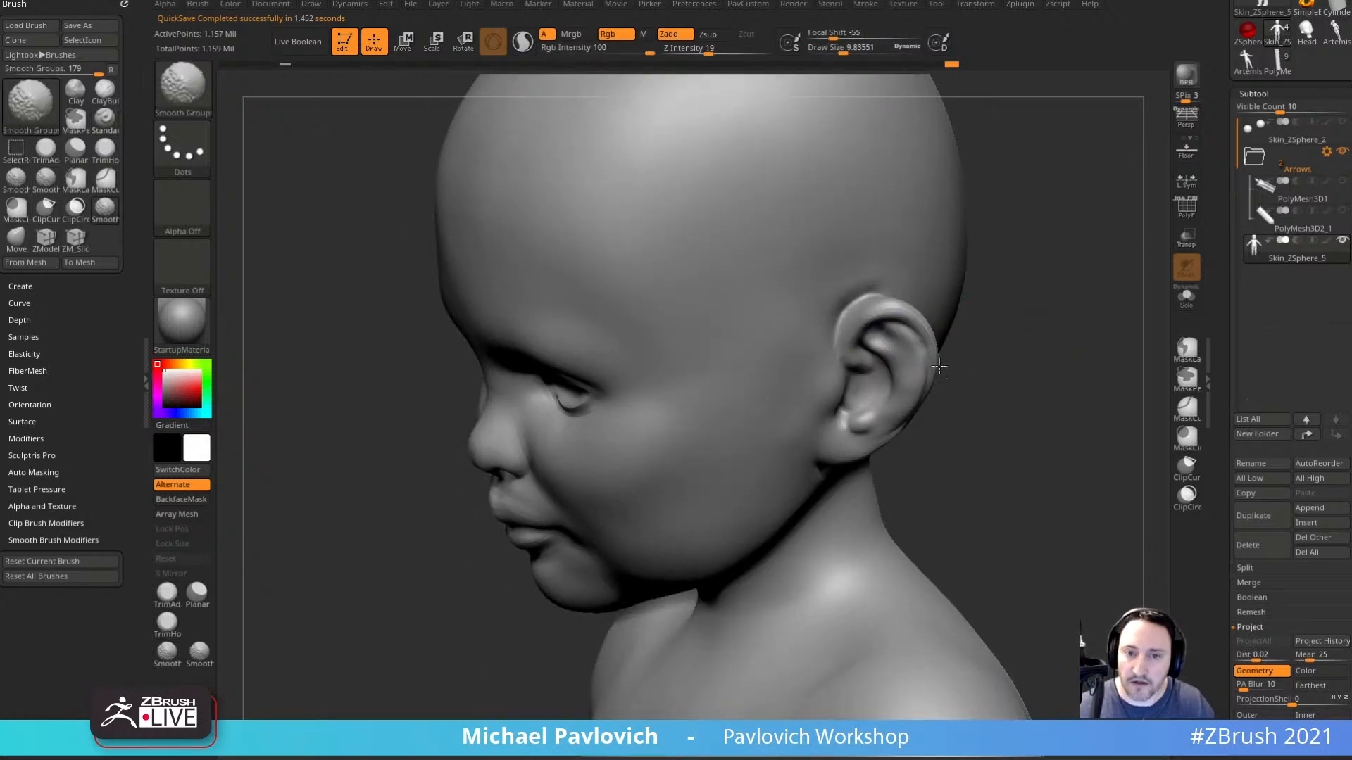
left_click_drag(940, 366, 950, 341)
left_click_drag(1075, 310, 1114, 305)
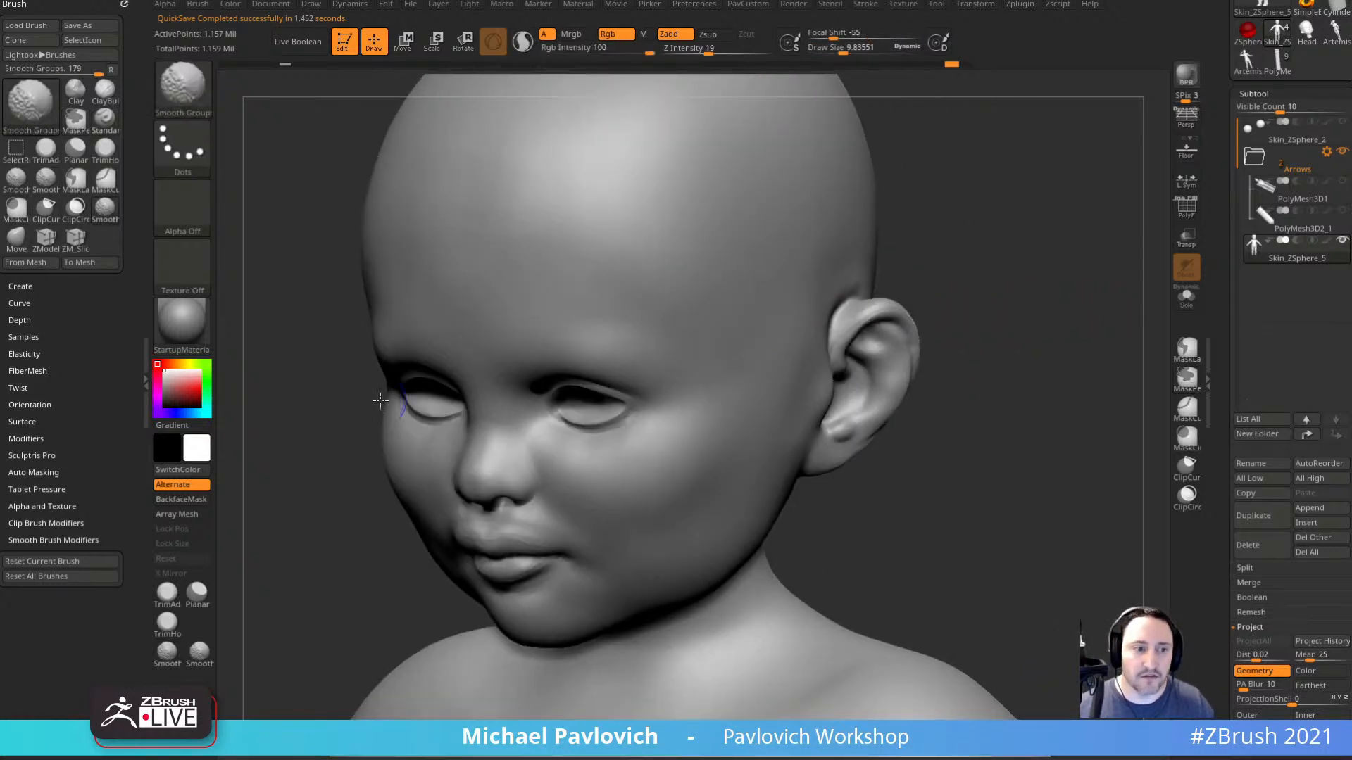
Make the regular Smooth brush the smoothing brush and soften the surface along the jaw below the ear.
left_click(169, 649)
left_click_drag(1007, 345, 777, 362)
left_click_drag(897, 395, 847, 414)
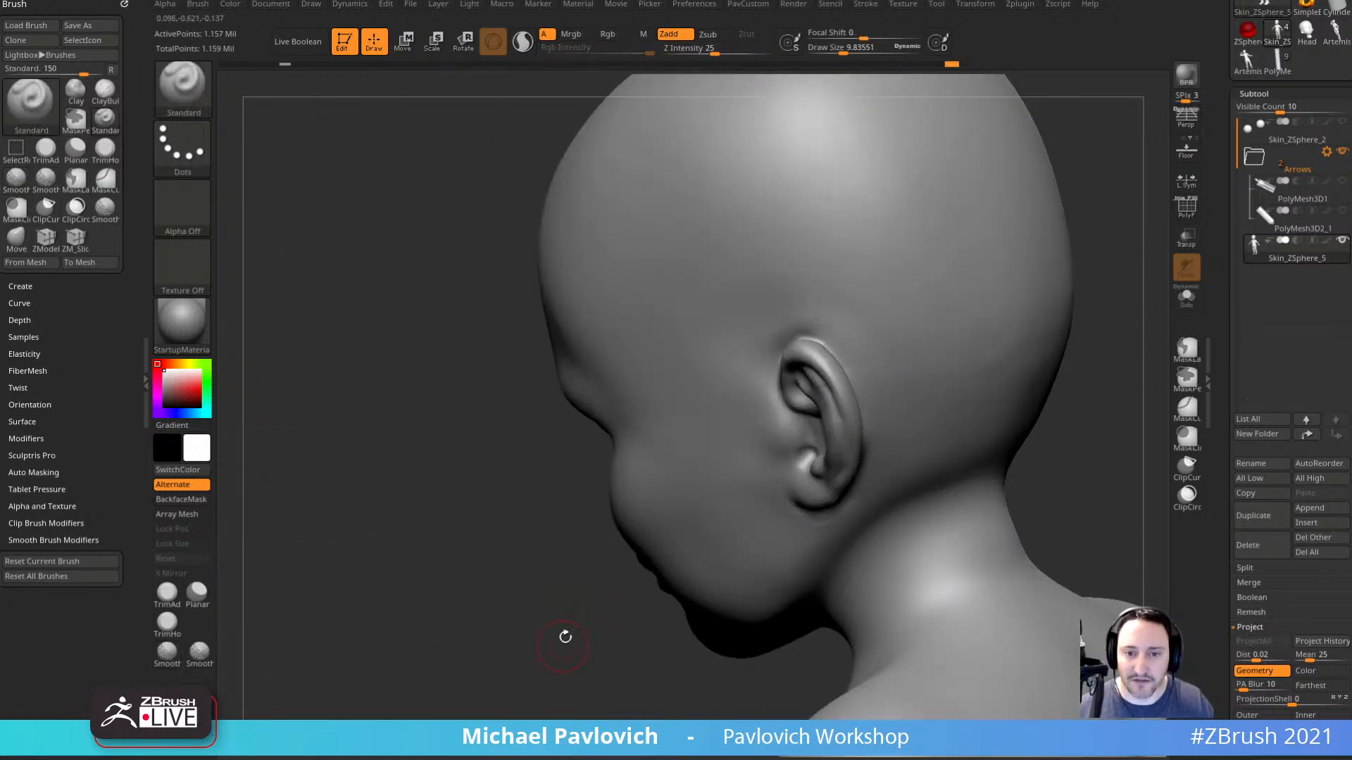
left_click_drag(563, 637, 651, 623)
left_click_drag(828, 501, 786, 550, "shift")
mouse_move(1022, 504)
left_mouse_down("alt")
mouse_move(980, 413)
mouse_move(1057, 486)
mouse_move(790, 519)
left_mouse_up("alt")
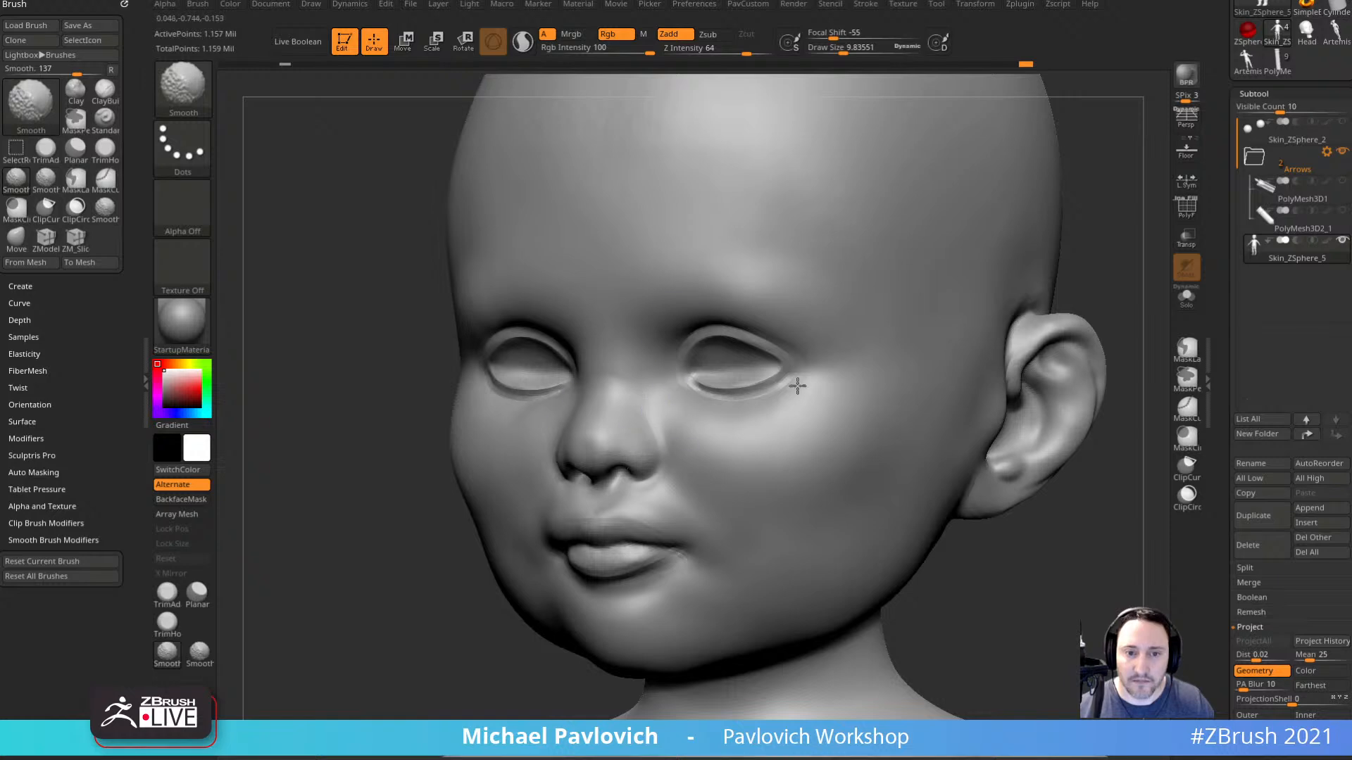
Smooth the face around the outer eye corners and the cheeks near the ears.
mouse_move(1127, 243)
left_mouse_down()
mouse_move(1164, 224)
mouse_move(1154, 235)
left_mouse_up()
mouse_move(947, 465)
left_mouse_down()
mouse_move(1073, 320)
mouse_move(922, 419)
left_mouse_up()
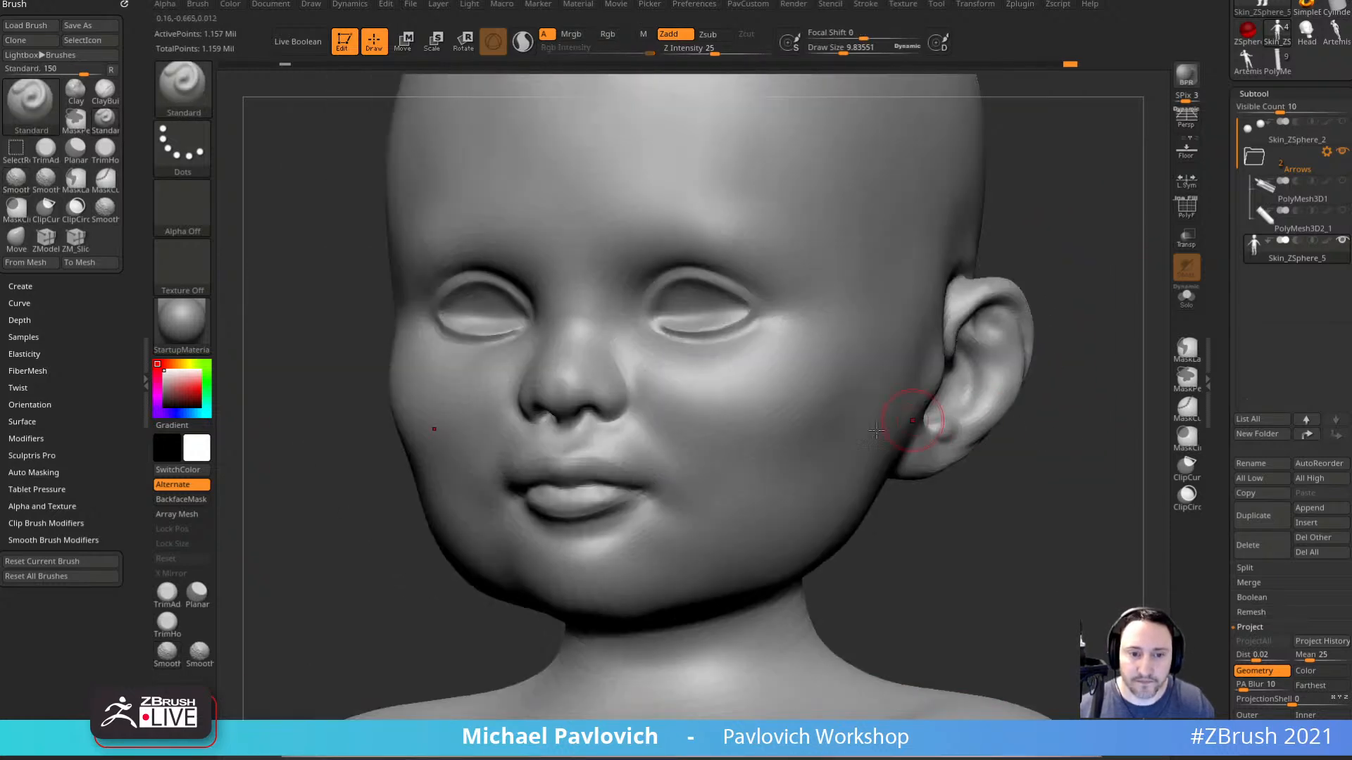
left_click_drag(905, 534, 613, 534)
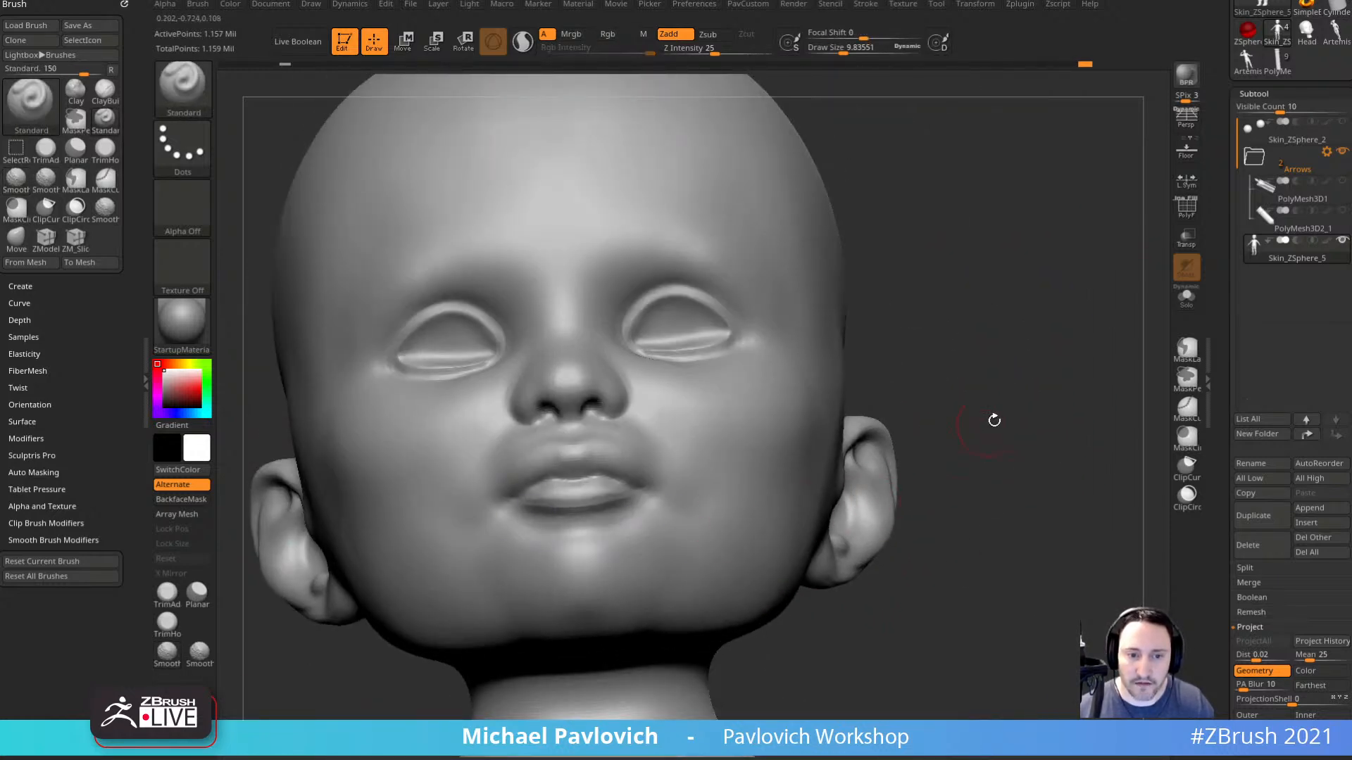
left_click_drag(994, 420, 1172, 375)
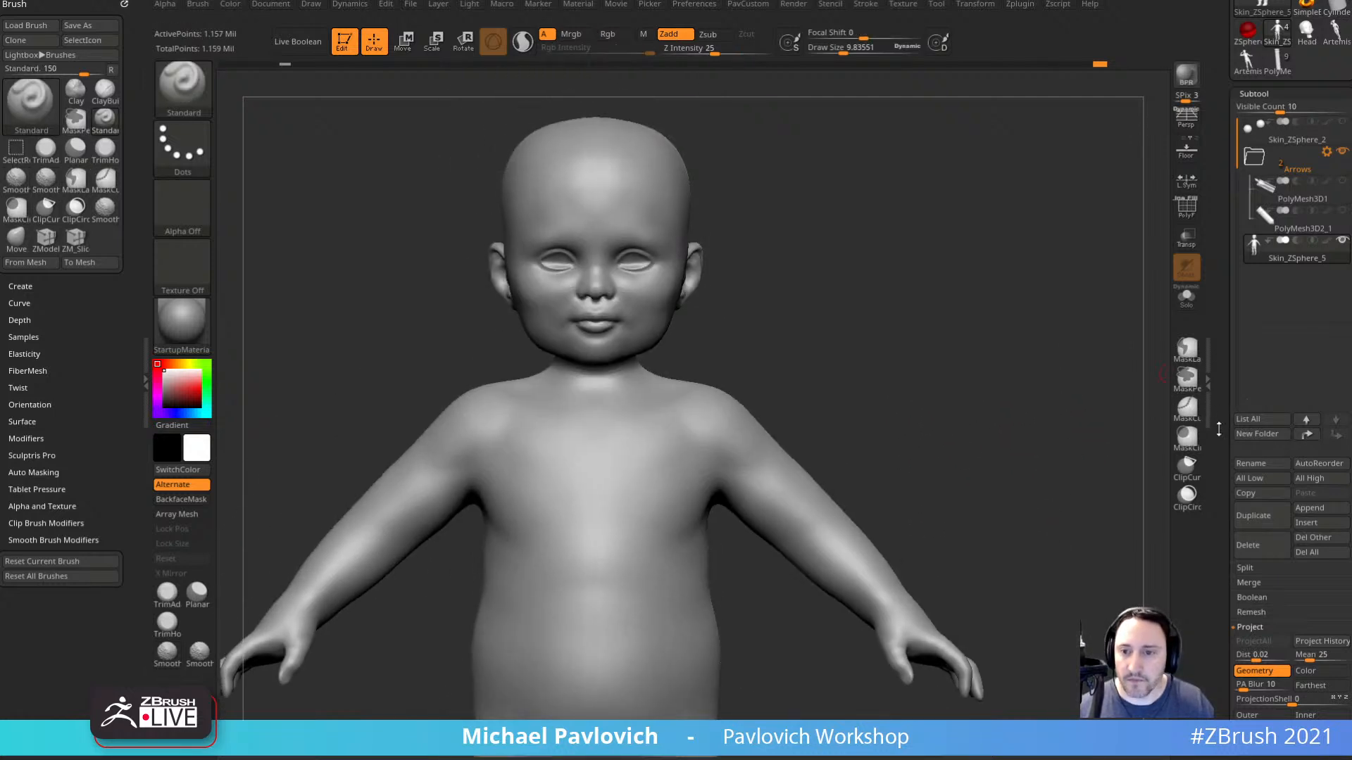
Step the baby down to subdivision level 1 to inspect the base shape, and set it to level 2 for sculpting.
left_click_drag(1218, 428, 1214, 293)
left_click_drag(973, 355, 1043, 450, "alt")
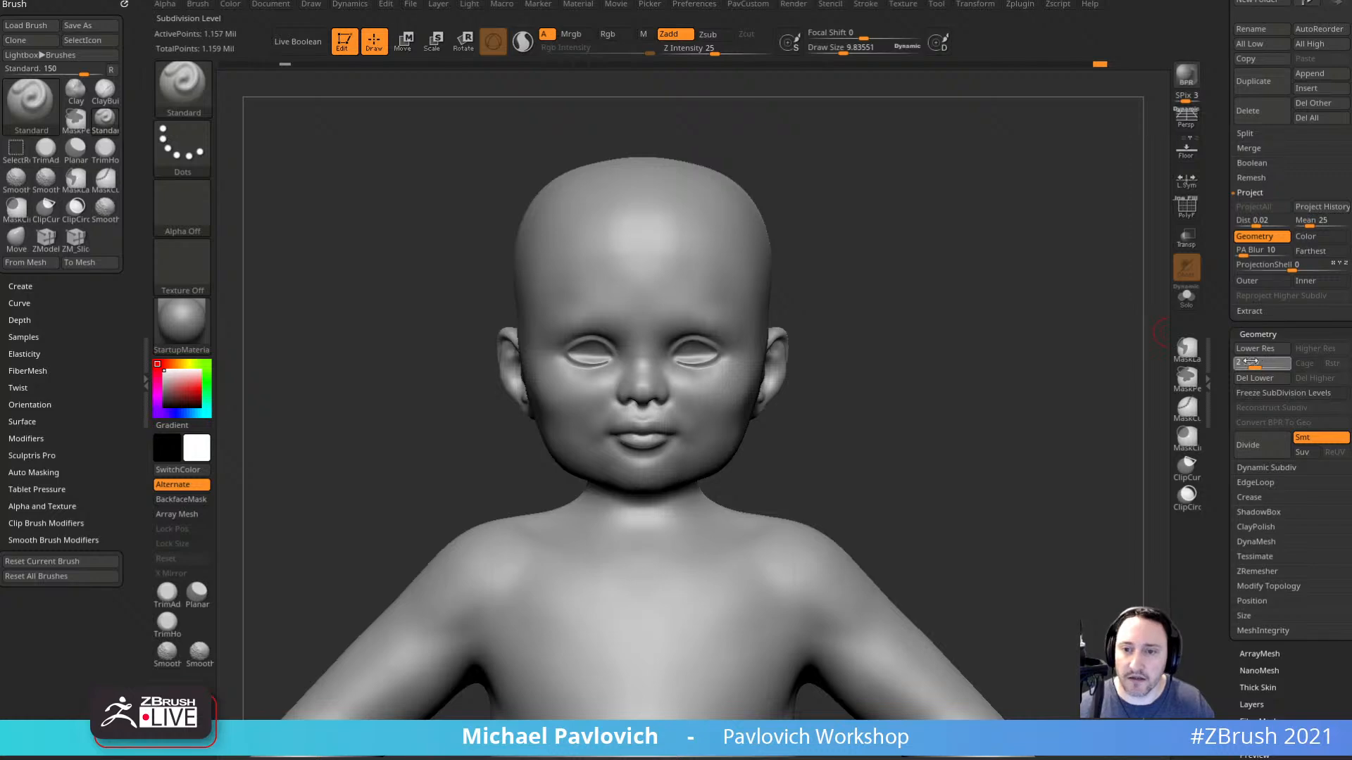
left_click_drag(1250, 362, 1236, 362)
left_click_drag(1004, 321, 1002, 413, "alt")
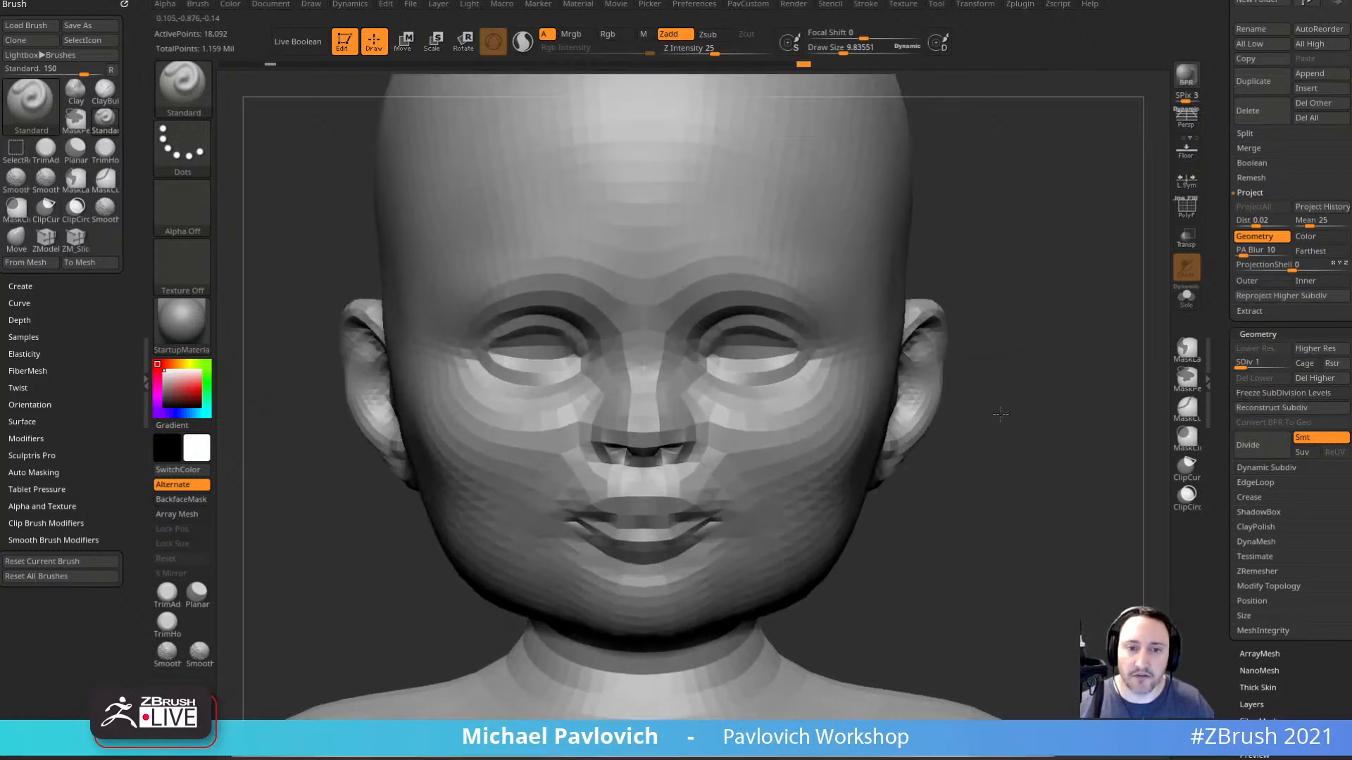
mouse_move(838, 380)
left_mouse_down()
mouse_move(1093, 407)
mouse_move(1062, 414)
mouse_move(972, 384)
left_mouse_up()
left_click(1248, 364)
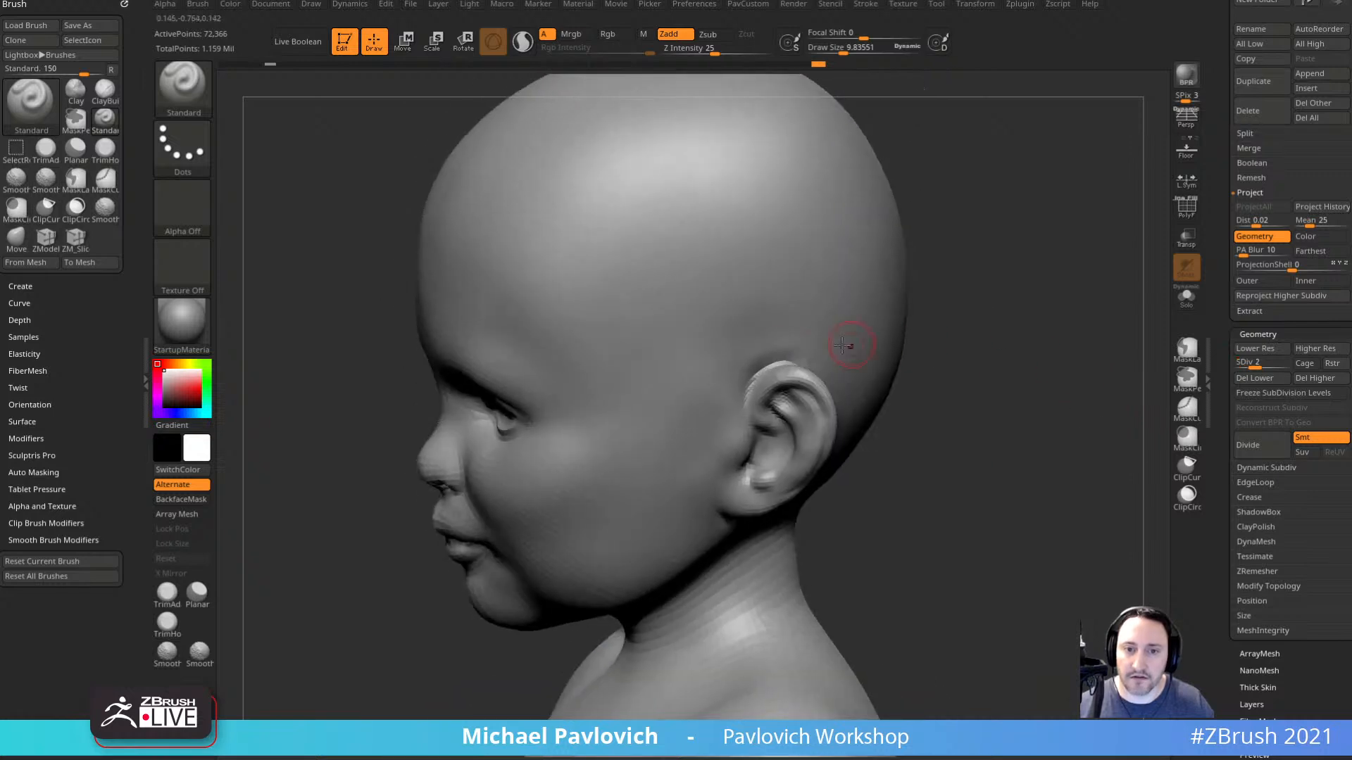
Set the draw size to about 13.33 and touch up the upper front rim of the ear.
key("s")
left_click_drag(767, 367, 777, 354)
mouse_move(1007, 352)
left_mouse_down()
mouse_move(983, 380)
mouse_move(951, 302)
mouse_move(1098, 428)
mouse_move(1058, 340)
mouse_move(1032, 384)
left_mouse_up()
Switch to the Clay brush at a draw size of about 36.23 and rework the jaw and neck area below the ear.
key("b")
key("c")
key("l")
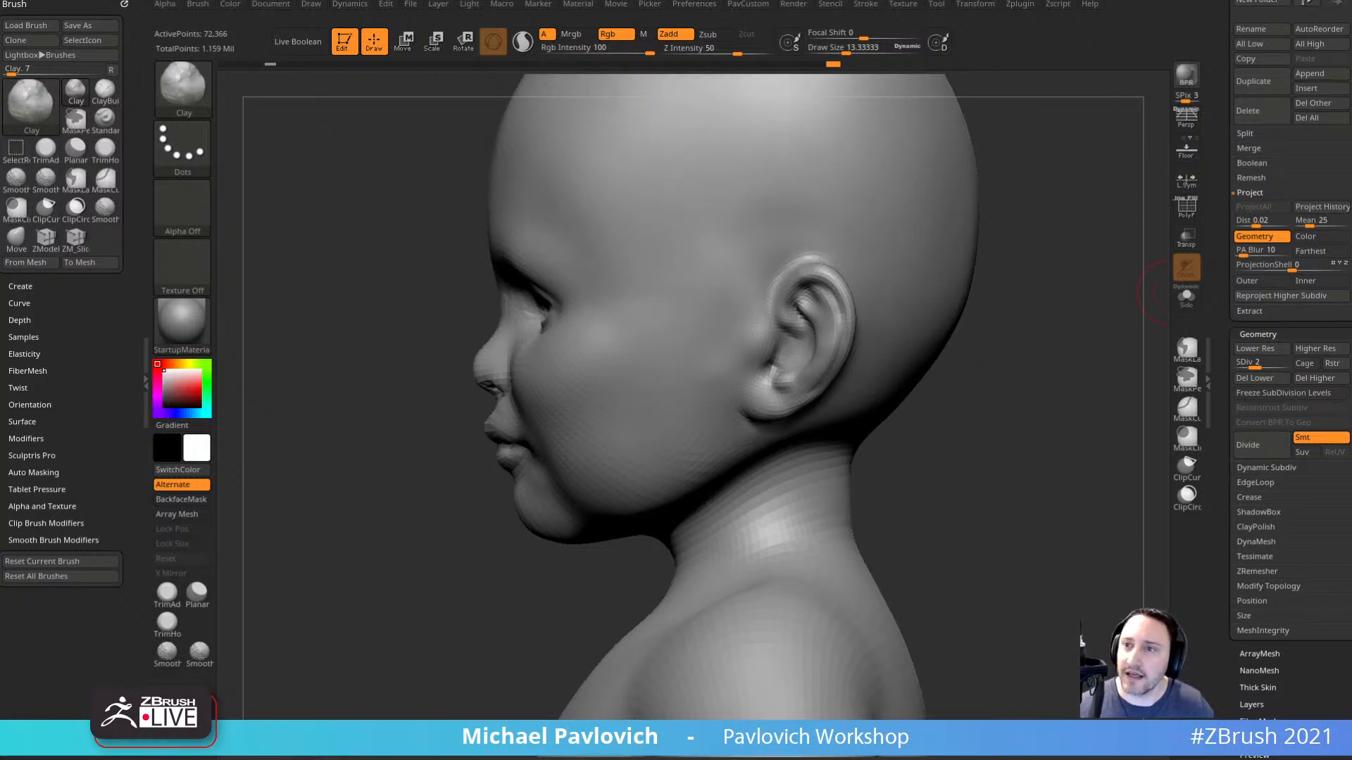
left_click_drag(1046, 439, 1015, 415)
left_click_drag(754, 437, 792, 447)
left_click_drag(1021, 423, 1010, 405)
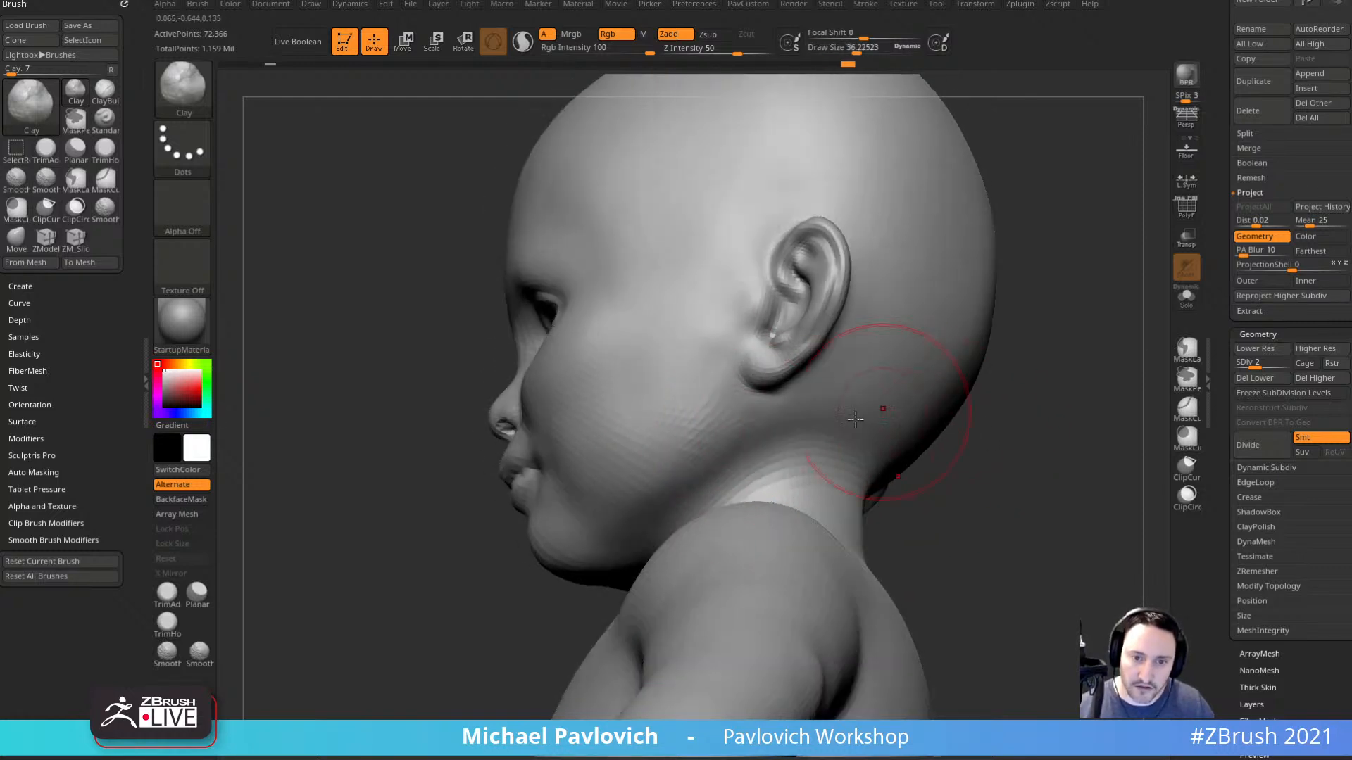
left_click_drag(765, 452, 787, 462)
left_click_drag(989, 476, 936, 468)
left_click_drag(827, 462, 1042, 436)
mouse_move(690, 522)
left_mouse_down()
mouse_move(669, 525)
mouse_move(693, 521)
left_mouse_up()
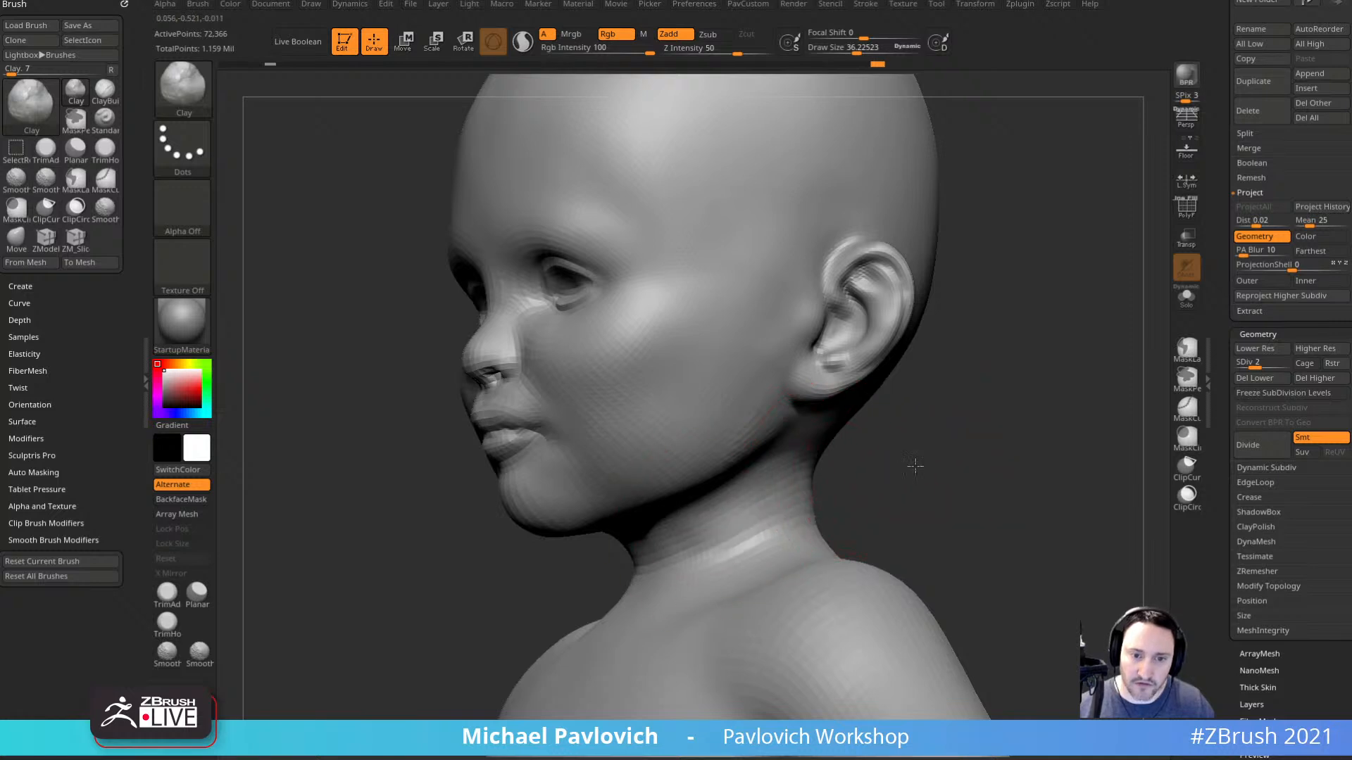
Build up the side and back of the neck behind the ear with the Clay brush.
left_click_drag(915, 465, 856, 509)
left_click_drag(911, 453, 841, 427)
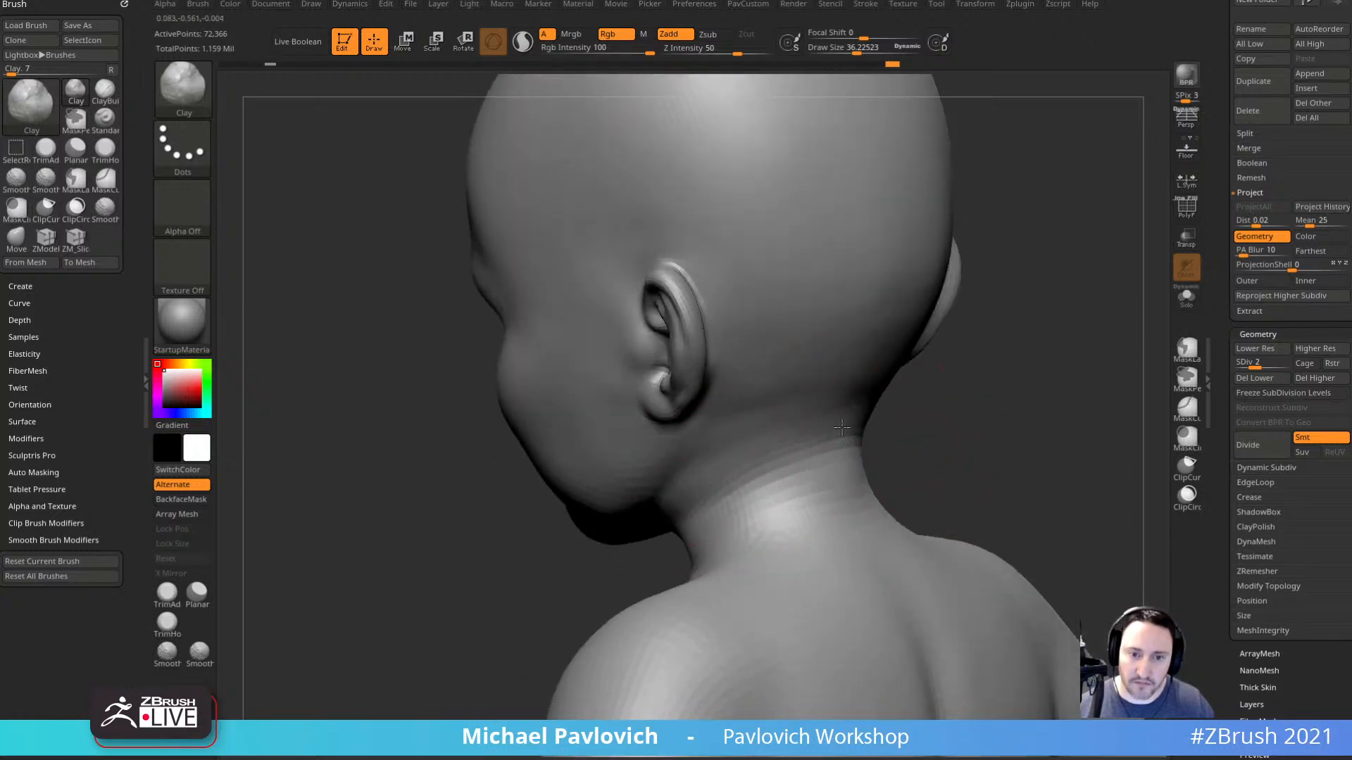
left_click_drag(765, 458, 845, 440)
mouse_move(944, 428)
left_mouse_down()
mouse_move(838, 423)
mouse_move(866, 486)
mouse_move(873, 433)
left_mouse_up()
left_click_drag(996, 422, 1087, 405)
Smooth the neck surface beneath the jaw and ear at a draw size of about 16.57.
left_click_drag(711, 492, 781, 473, "shift")
left_click_drag(844, 457, 975, 461)
left_click_drag(739, 509, 697, 525, "shift")
left_click_drag(891, 485, 927, 446)
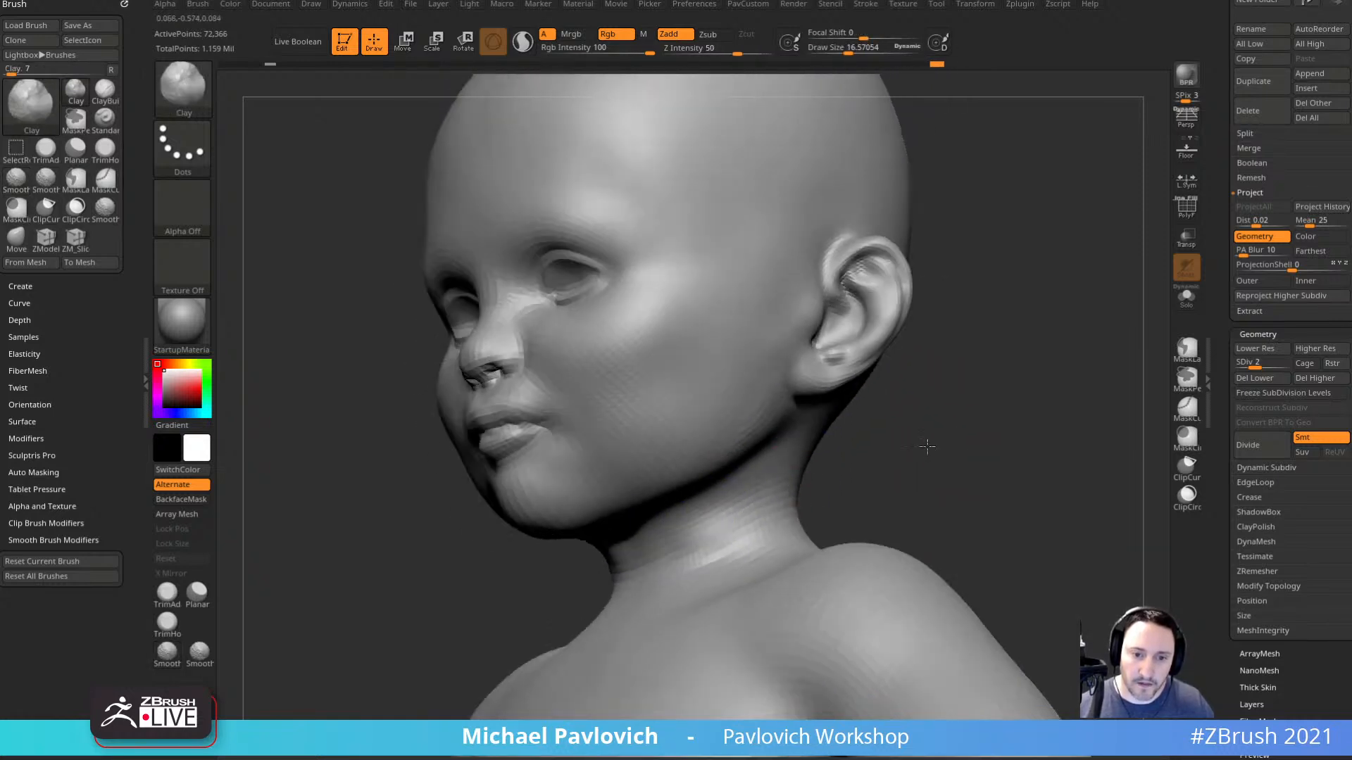
left_click_drag(746, 510, 706, 521, "shift")
mouse_move(896, 510)
left_mouse_down()
mouse_move(975, 474)
mouse_move(1001, 443)
mouse_move(979, 468)
left_mouse_up()
Set the baby mesh to subdivision level 3 and the Clay brush's draw size to about 10.63.
key("s")
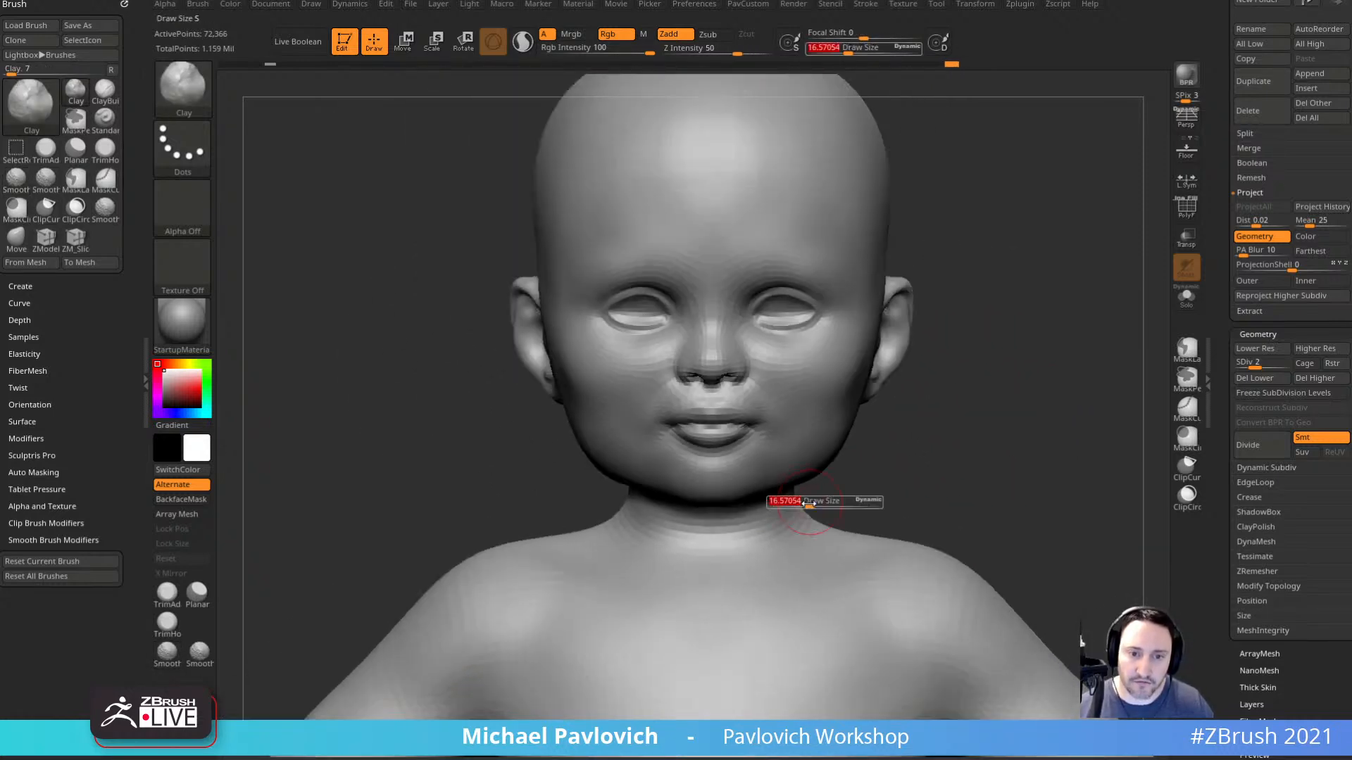
left_click_drag(808, 502, 825, 502)
mouse_move(950, 493)
left_mouse_down()
mouse_move(896, 504)
mouse_move(1059, 471)
mouse_move(1026, 436)
mouse_move(1046, 451)
mouse_move(1037, 462)
mouse_move(1092, 491)
mouse_move(1123, 556)
left_mouse_up()
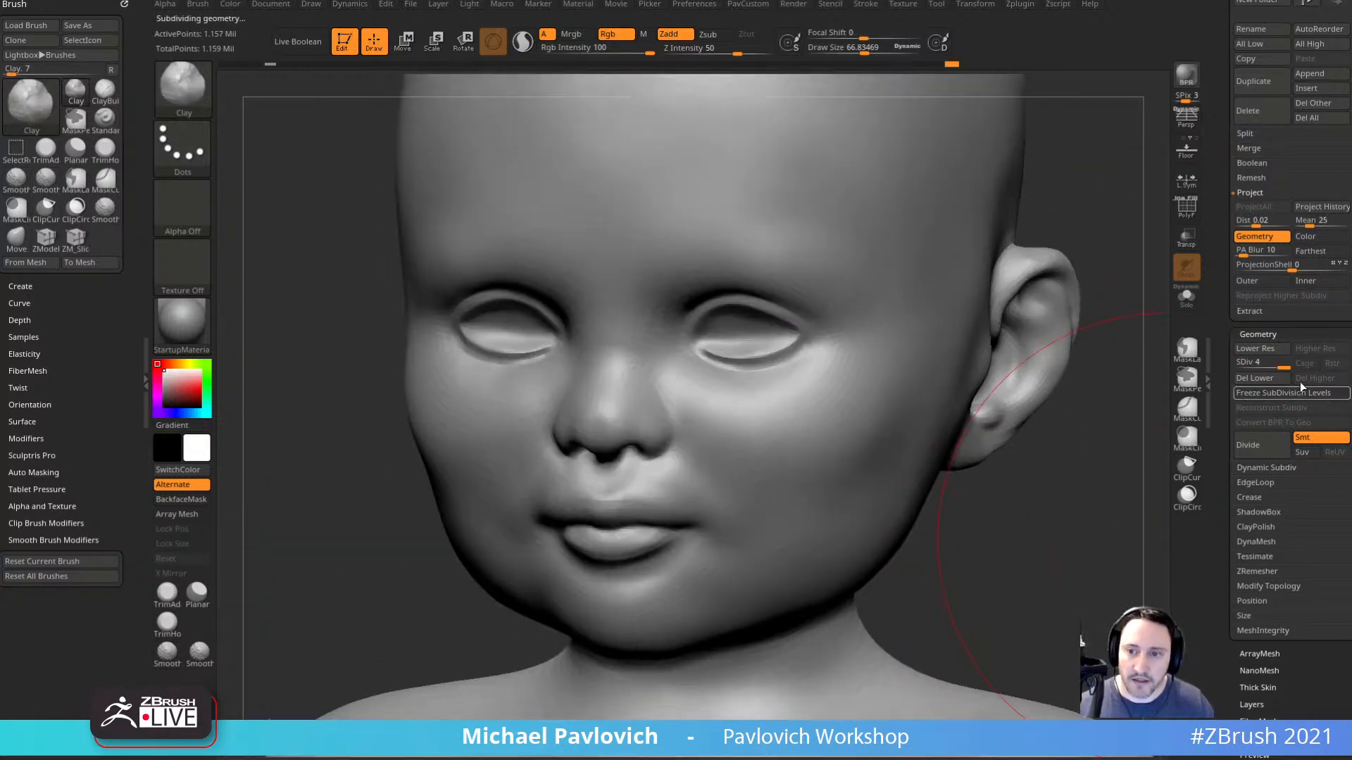
left_click_drag(1276, 362, 1269, 364)
mouse_move(1110, 432)
left_mouse_down()
mouse_move(1107, 507)
mouse_move(1097, 435)
left_mouse_up()
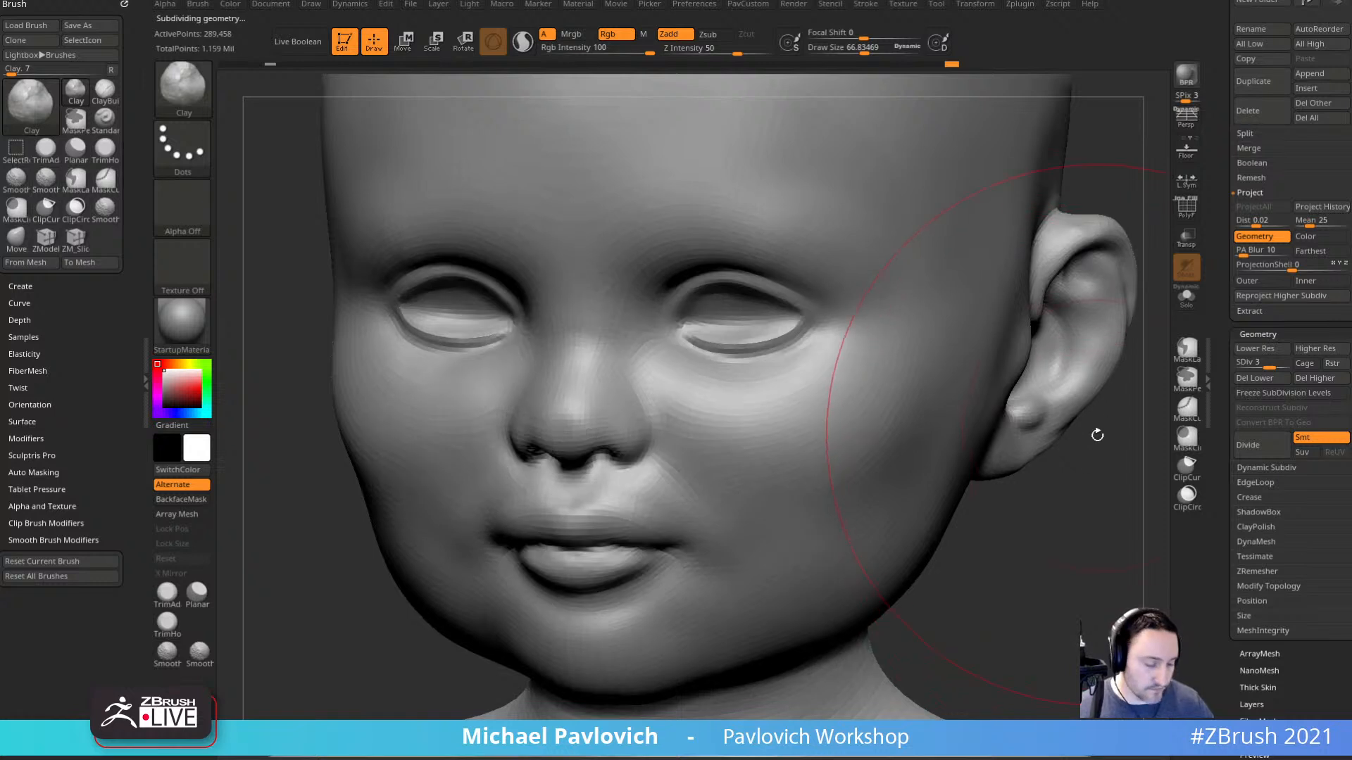
key("s")
left_click_drag(679, 519, 662, 519)
Smooth the cheek folds between the nose wings and the corners of the mouth.
right_click_drag(721, 556, 656, 497)
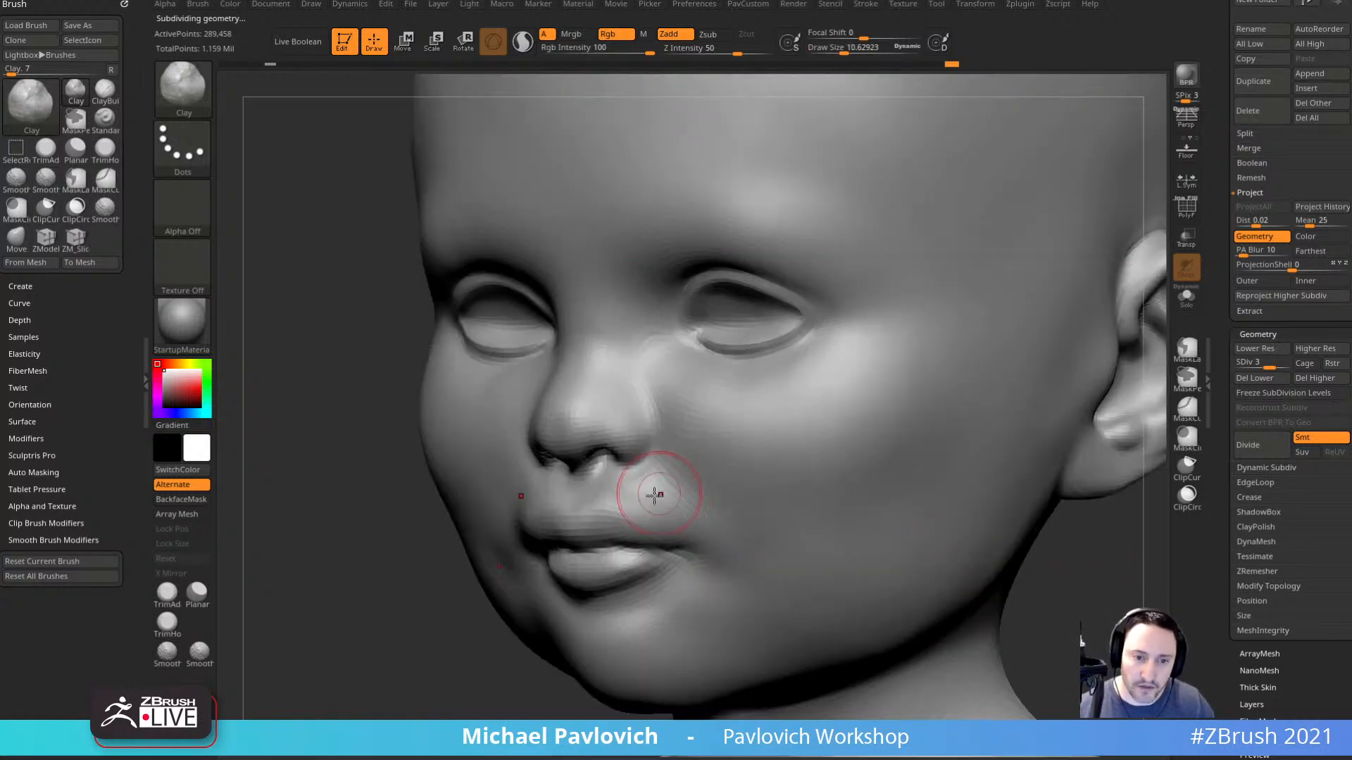
left_click_drag(685, 540, 658, 495, "shift")
right_click_drag(658, 495, 673, 501, "shift")
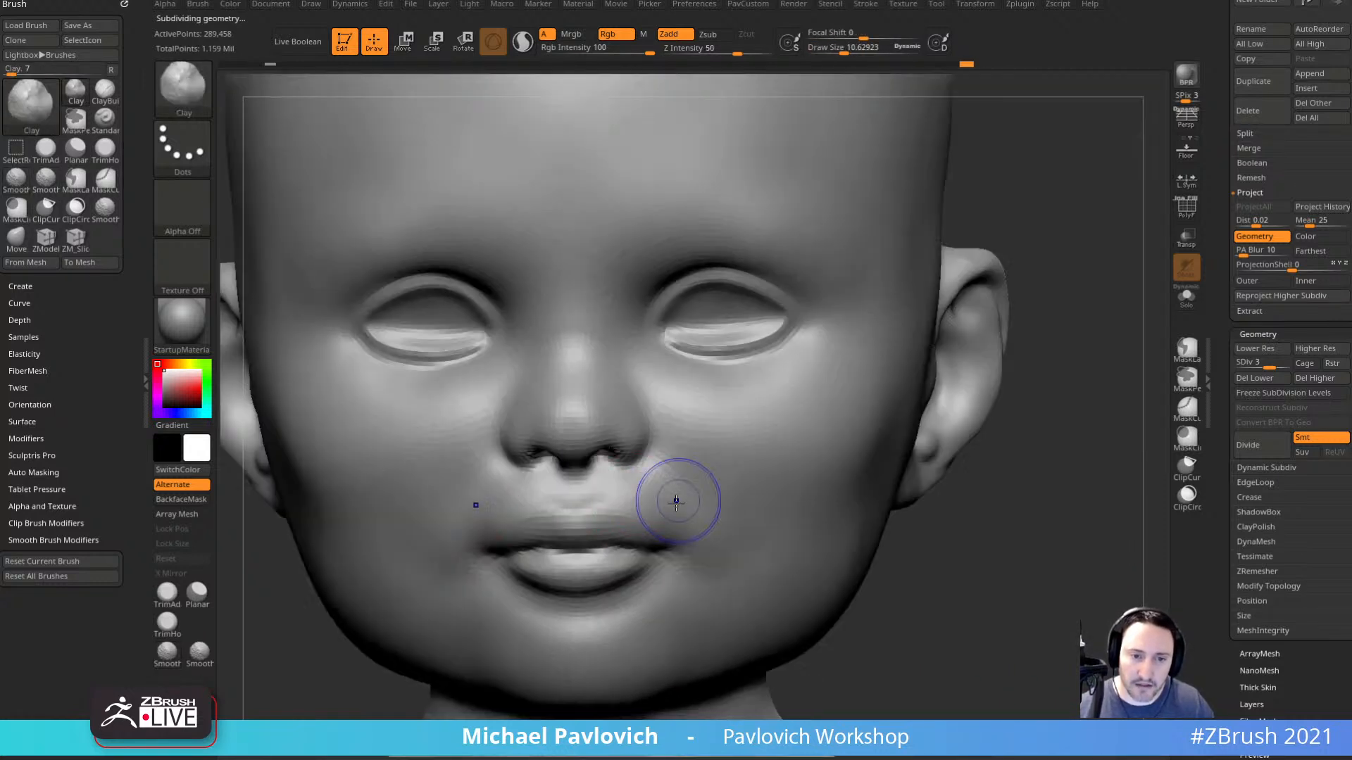
left_click_drag(953, 549, 824, 514)
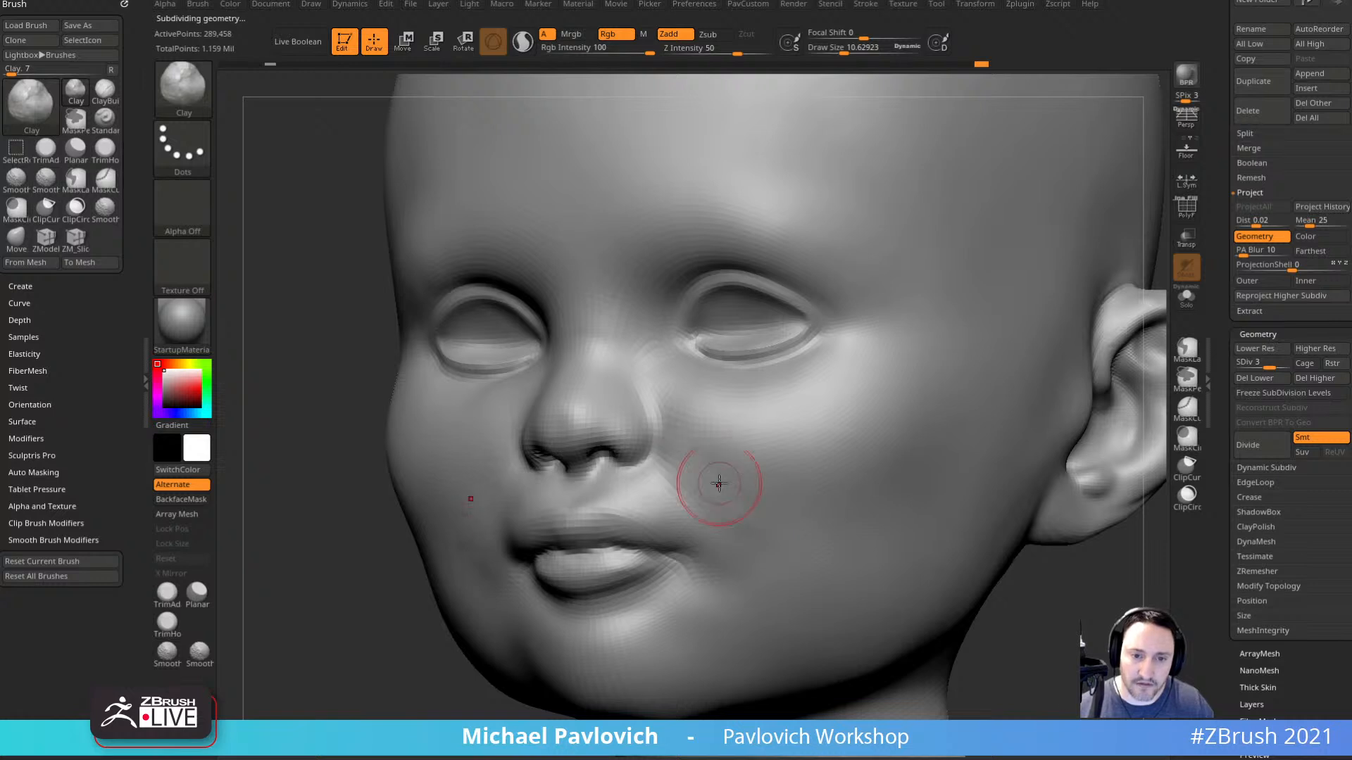
right_click_drag(715, 498, 685, 497)
left_click_drag(685, 497, 733, 468, "shift")
right_click_drag(733, 471, 765, 486)
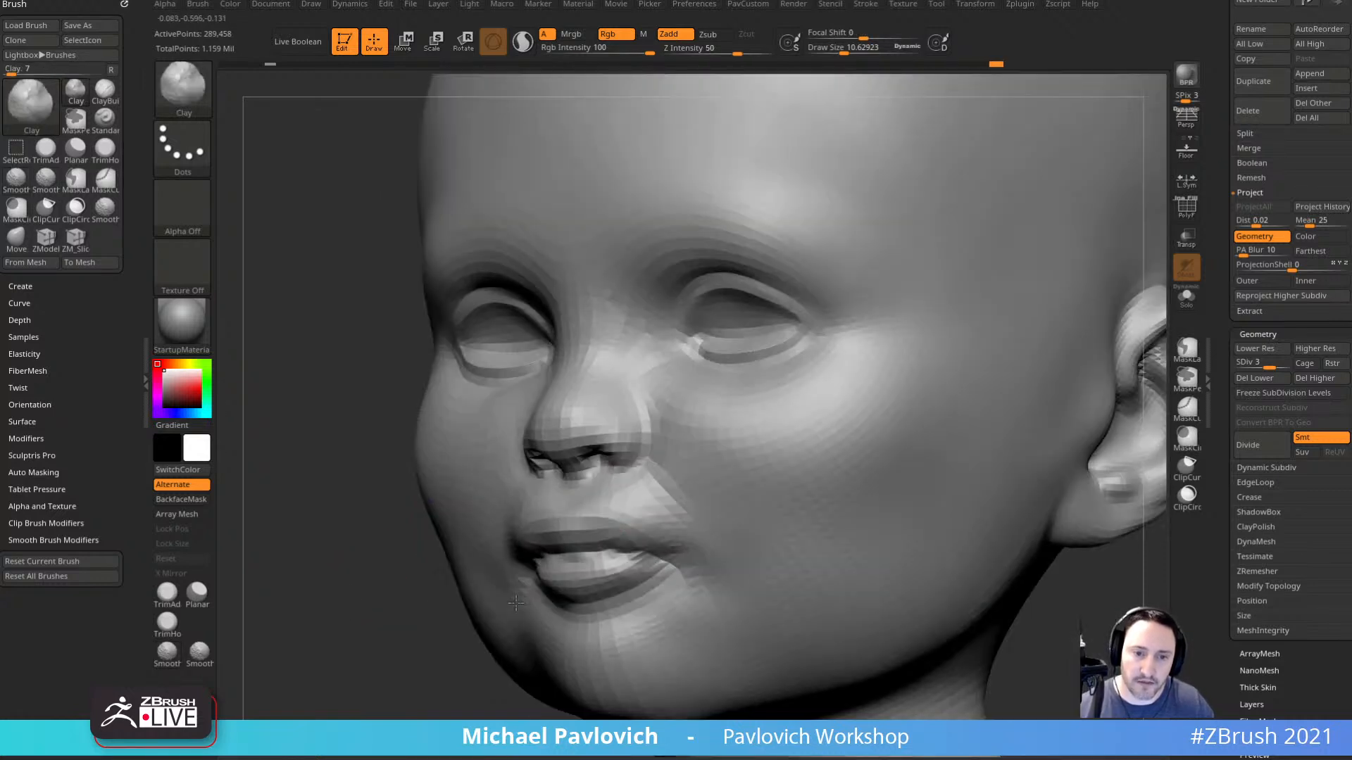
Switch to the Inflat brush at a draw size of about 34.11 and puff up the cheeks beside the nose and mouth.
key("s")
left_click_drag(721, 493, 709, 489)
key("b")
key("i")
key("n")
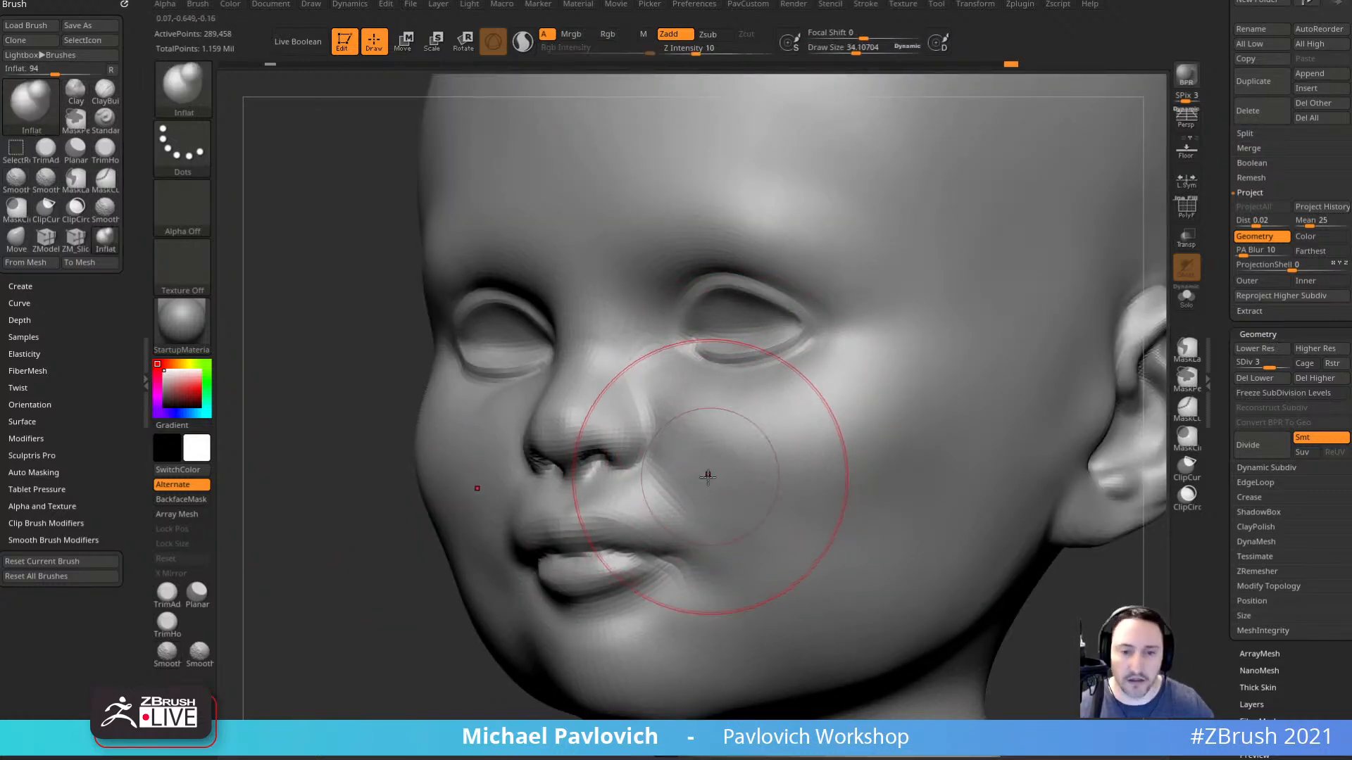
mouse_move(704, 440)
left_mouse_down()
mouse_move(688, 421)
mouse_move(778, 447)
left_mouse_up()
mouse_move(779, 447)
right_mouse_down()
mouse_move(743, 445)
mouse_move(739, 429)
right_mouse_up()
right_click_drag(930, 406, 755, 476)
right_click_drag(503, 614, 729, 506)
Set the draw size to about 16.57 and inflate the flesh around the mouth corners.
key("s")
left_click_drag(735, 504, 726, 505)
right_click_drag(767, 503, 704, 504)
left_click_drag(739, 513, 723, 490)
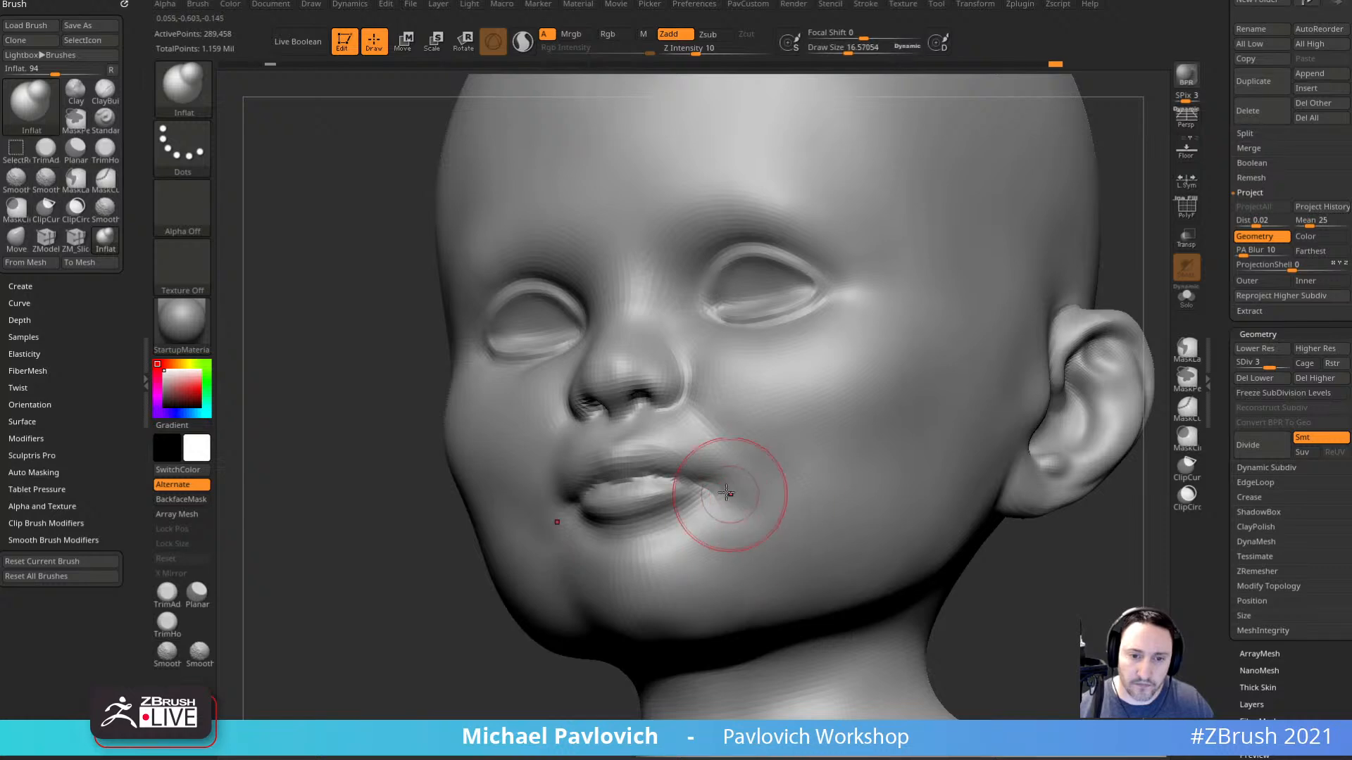
right_click_drag(770, 520, 985, 493, "shift")
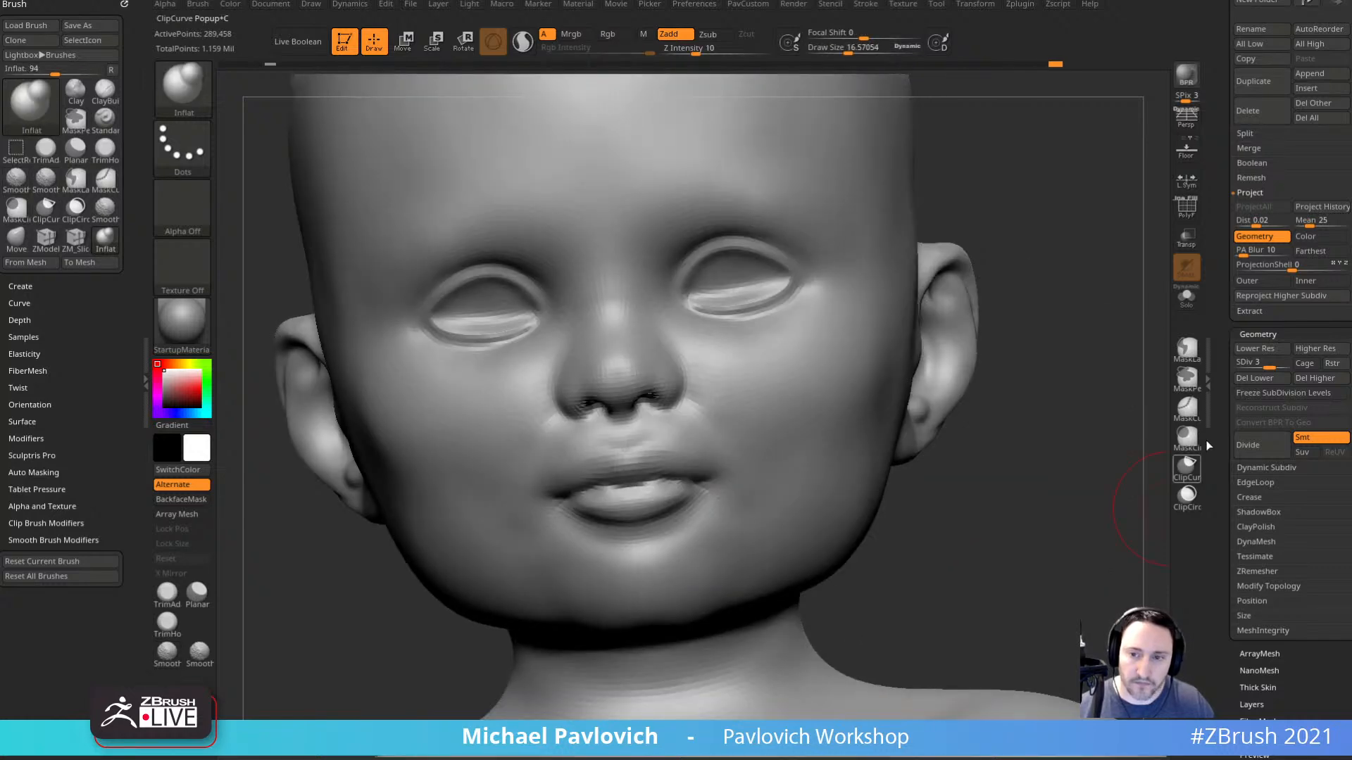
Raise the mesh to subdivision level 4 and carve the mouth corners with the DamStandard brush at a draw size of about 6.58.
left_click(1281, 368)
mouse_move(1062, 476)
right_mouse_down()
mouse_move(1053, 444)
mouse_move(1058, 468)
mouse_move(573, 489)
right_mouse_up()
key("b")
key("d")
key("s")
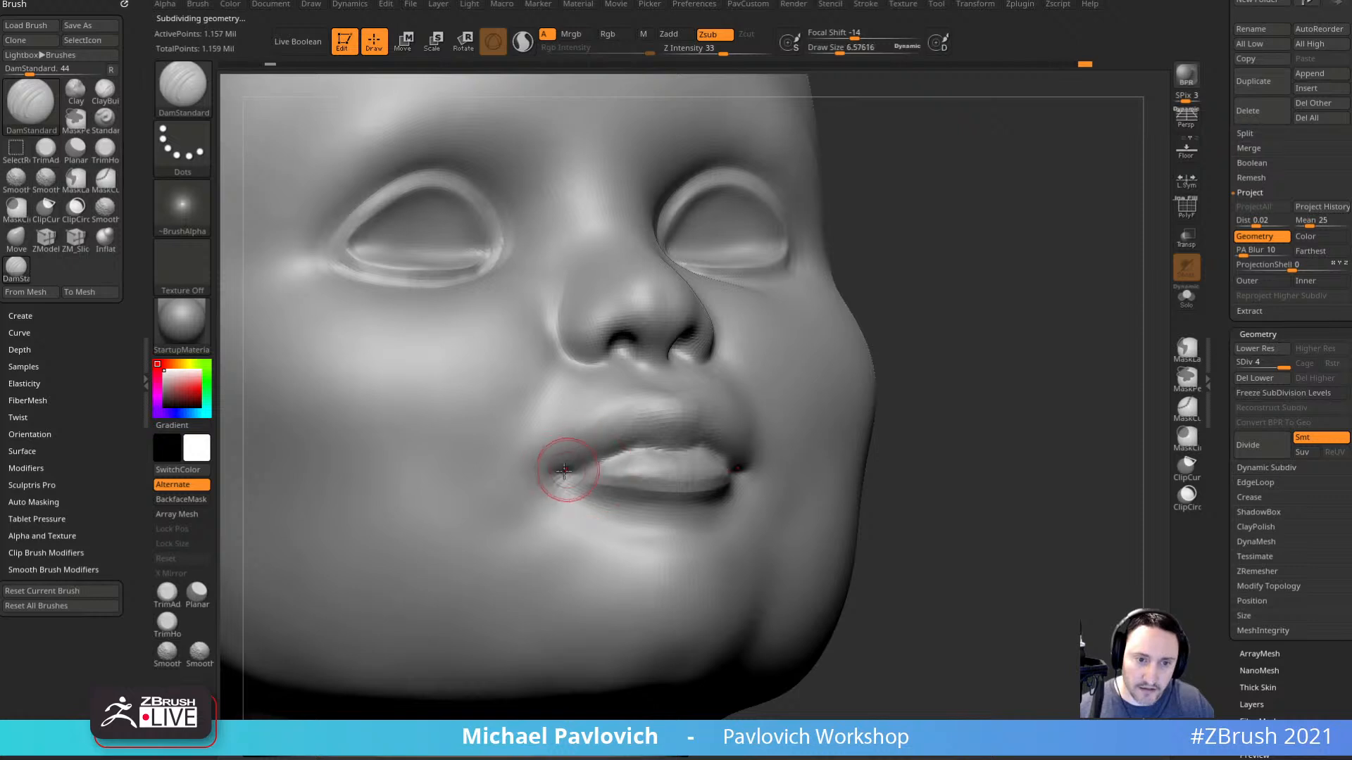
right_click_drag(961, 390, 620, 455, "shift")
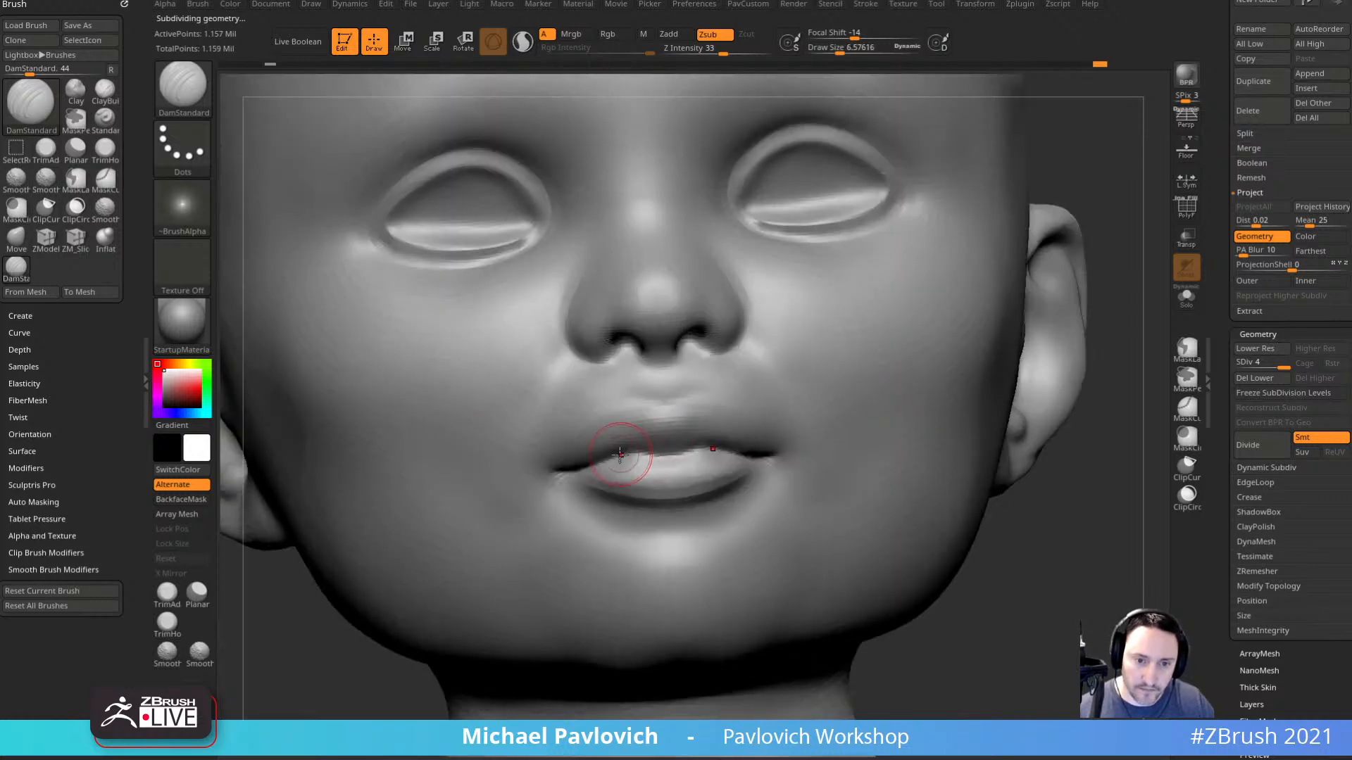
right_click_drag(849, 403, 771, 432)
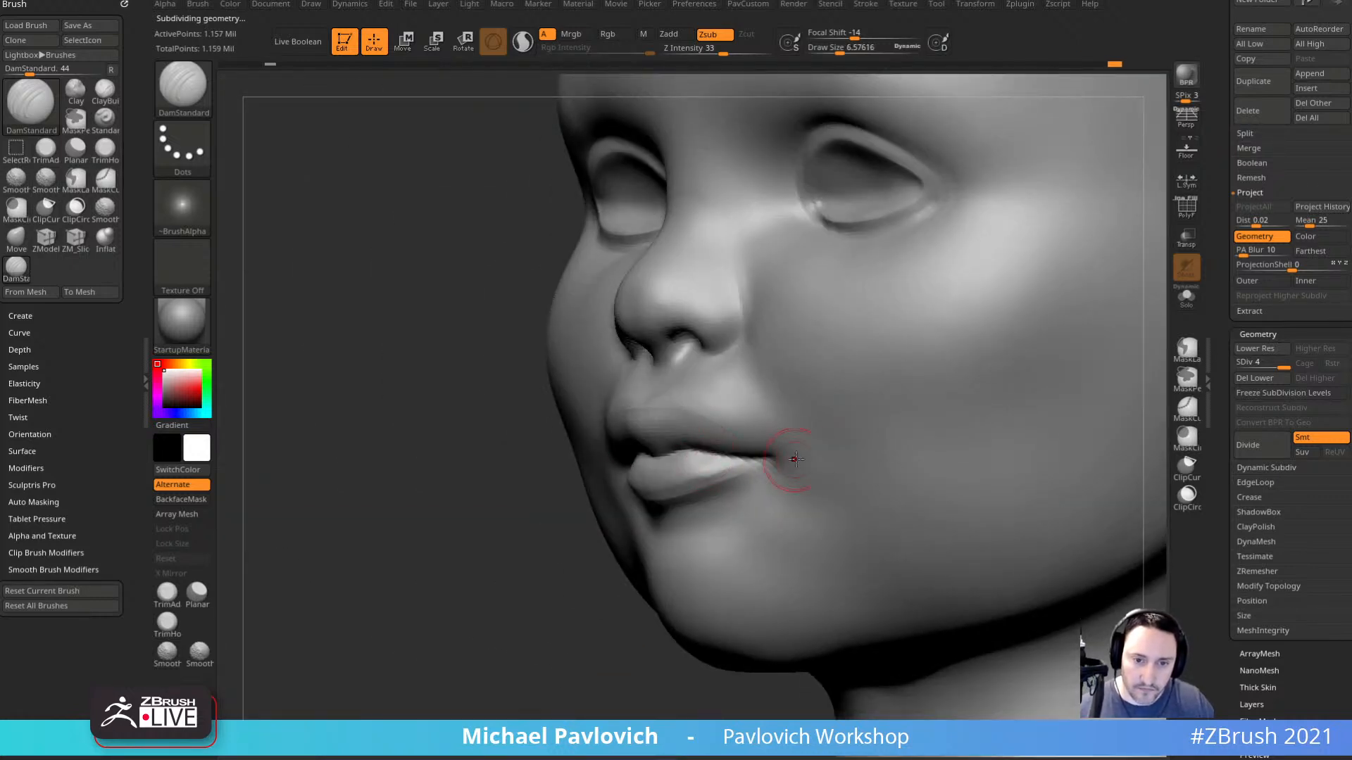
Deepen the creases at the mouth corners with DamStandard, using draw sizes of about 7.14 and 15.43.
right_click_drag(416, 598, 1038, 469)
key("[")
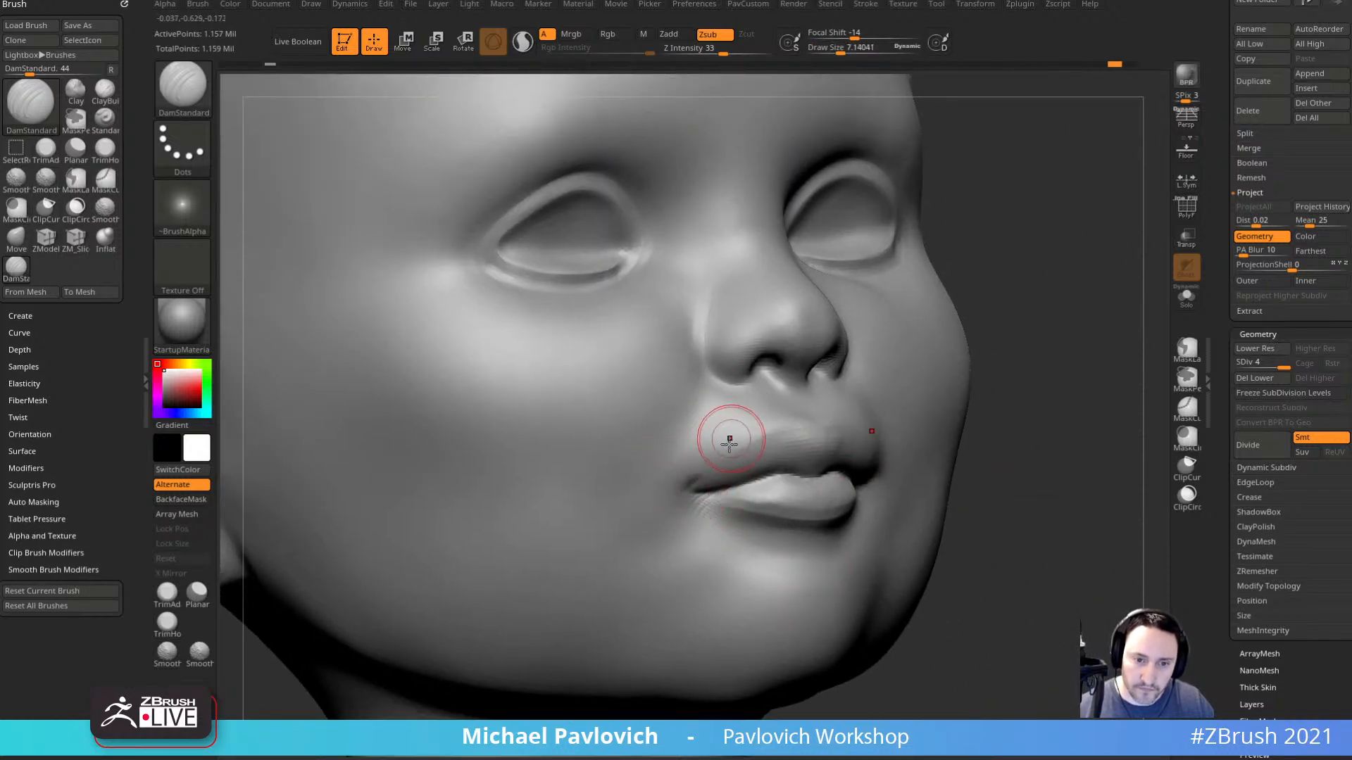
left_click_drag(730, 441, 697, 486)
right_click_drag(984, 404, 1031, 363)
key("]")
left_click_drag(699, 481, 687, 495)
right_click_drag(687, 495, 962, 379)
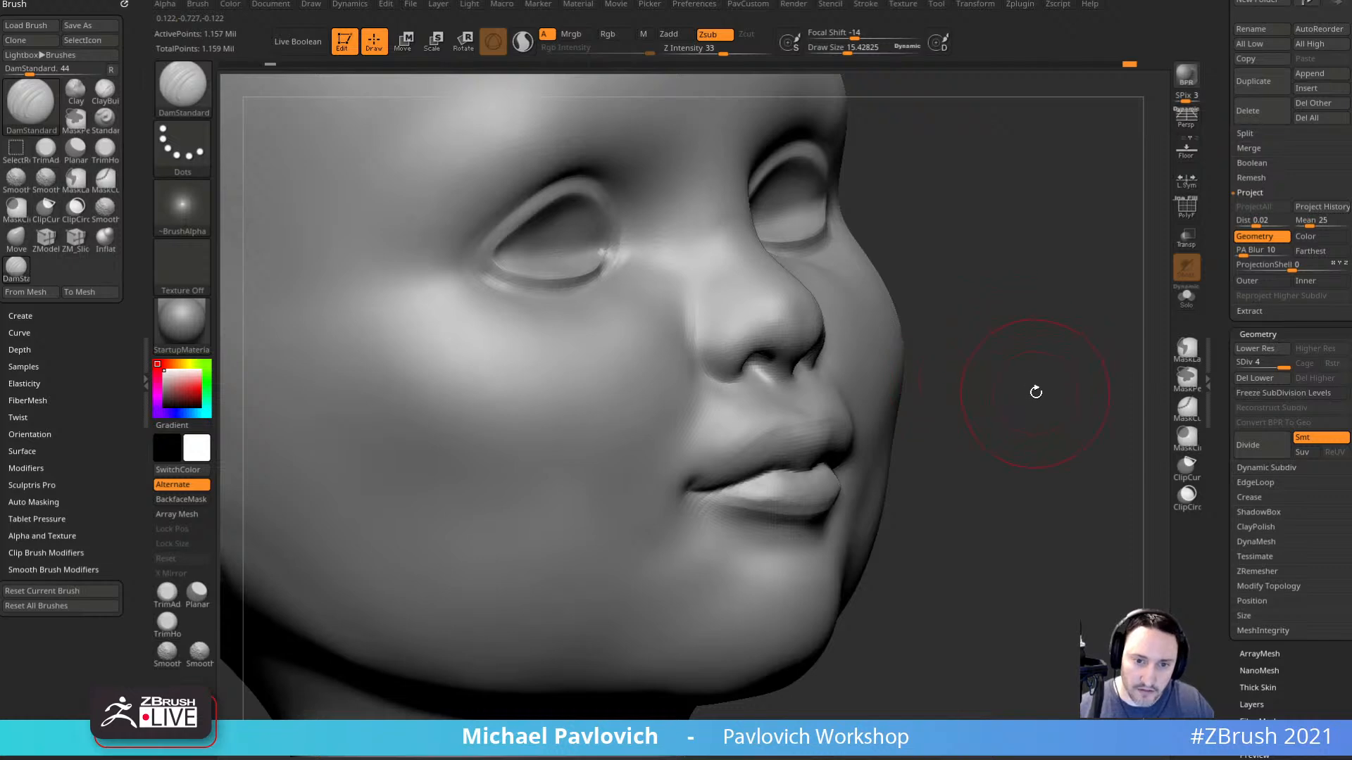
Switch to the Dam_Standard_02 brush, reduce the smoothing strength, and soften the skin around the mouth corners.
key("b")
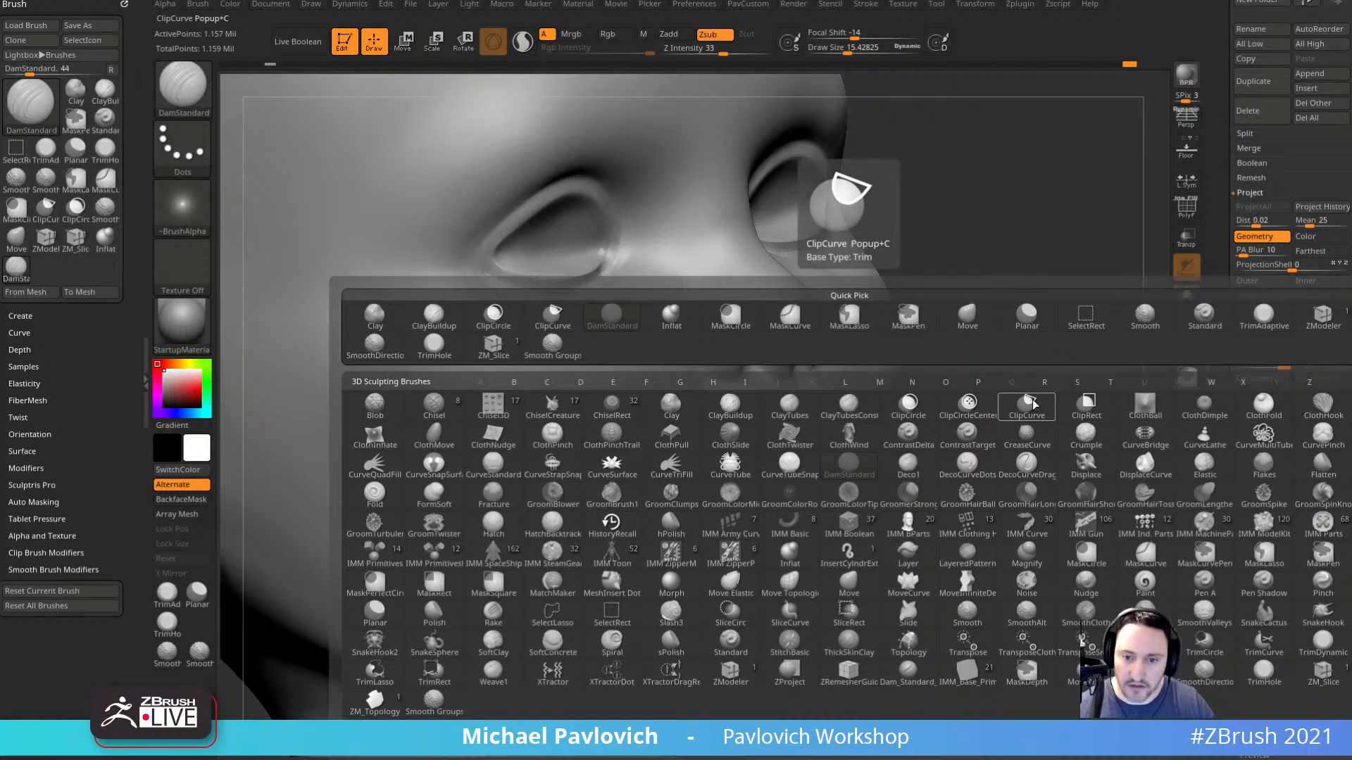
key("d")
left_click(917, 654)
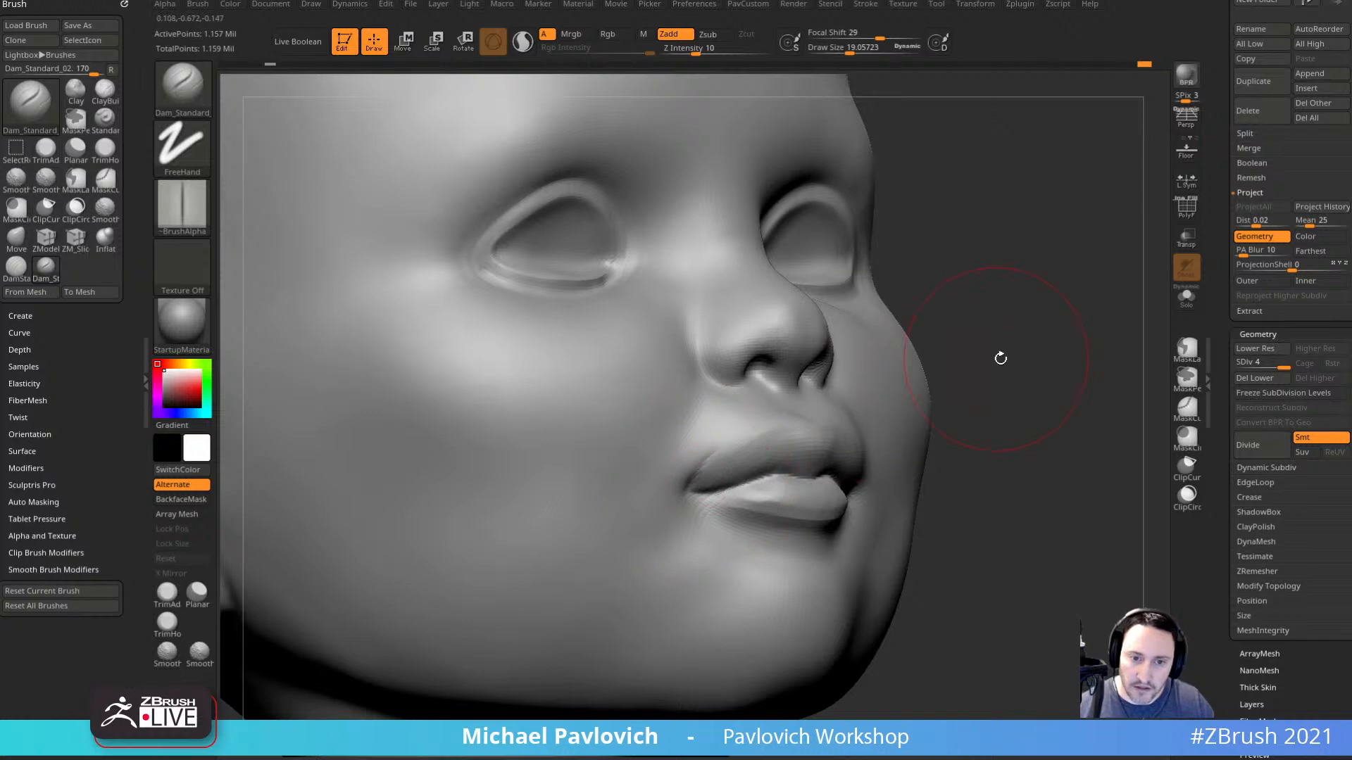
right_click_drag(998, 359, 905, 437)
mouse_move(882, 429)
left_mouse_down("shift")
mouse_move(914, 489)
mouse_move(907, 474)
left_mouse_up("shift")
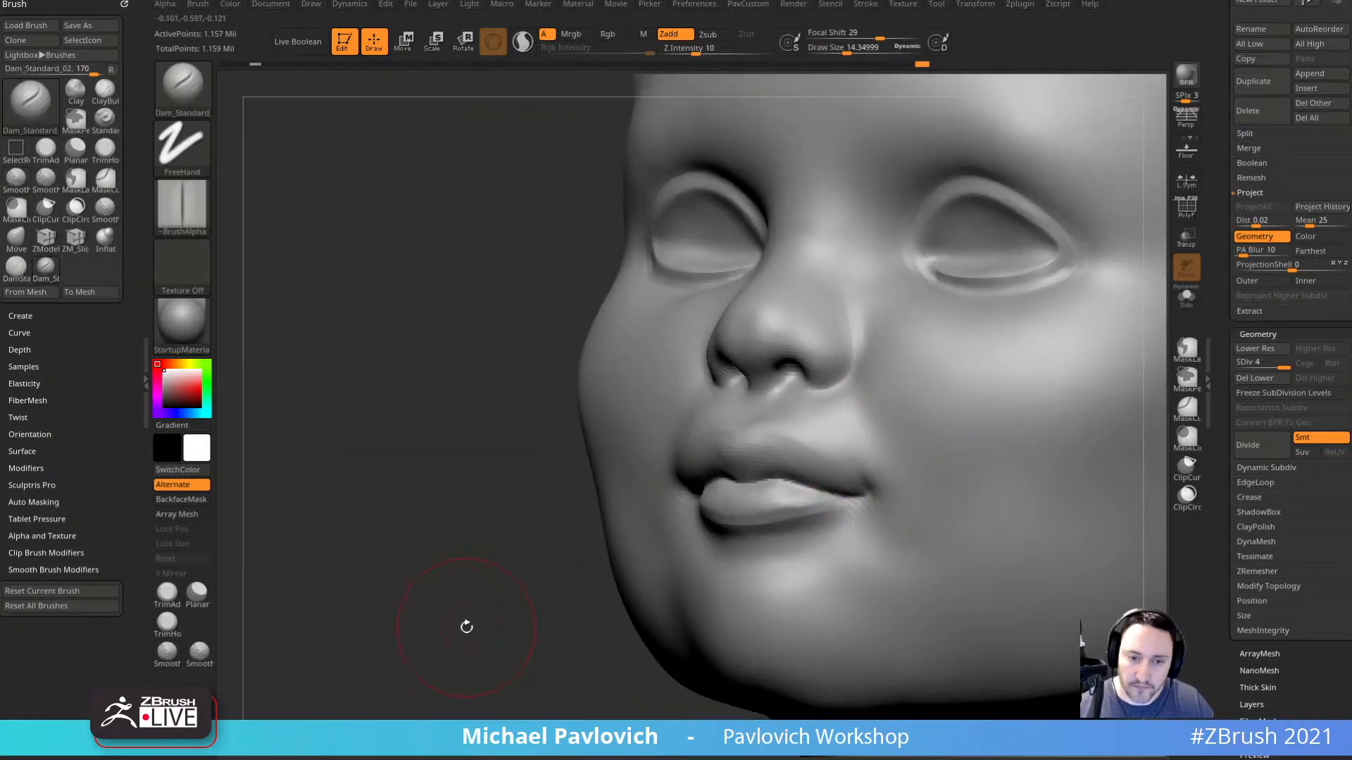
mouse_move(465, 625)
left_mouse_down()
mouse_move(1032, 456)
mouse_move(1014, 429)
left_mouse_up()
left_click_drag(740, 50, 718, 50, "shift")
mouse_move(660, 473)
left_mouse_down("shift")
mouse_move(682, 467)
mouse_move(667, 458)
mouse_move(669, 528)
left_mouse_up("shift")
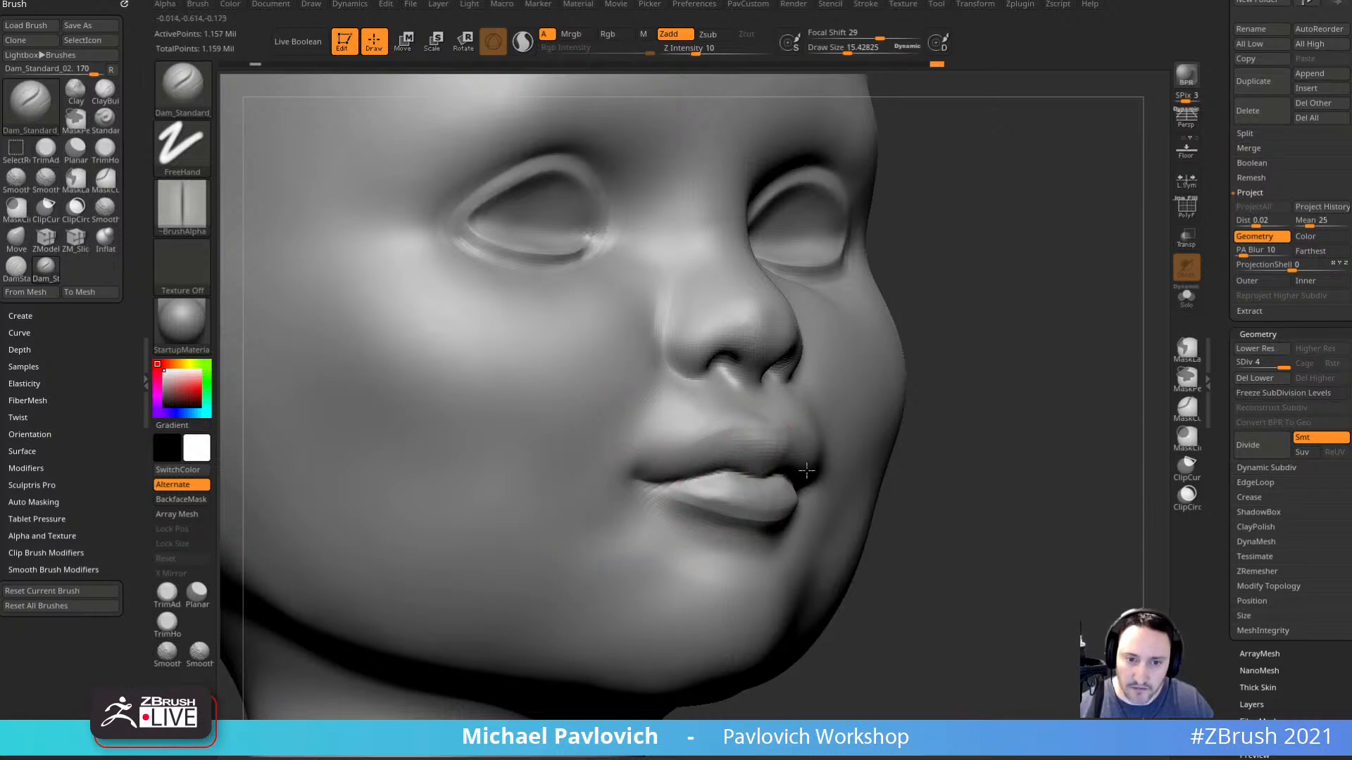
Undo the last stroke and refine the upper lip's edge with Dam_Standard_02 at a draw size of about 7.14.
left_click_drag(911, 455, 883, 468)
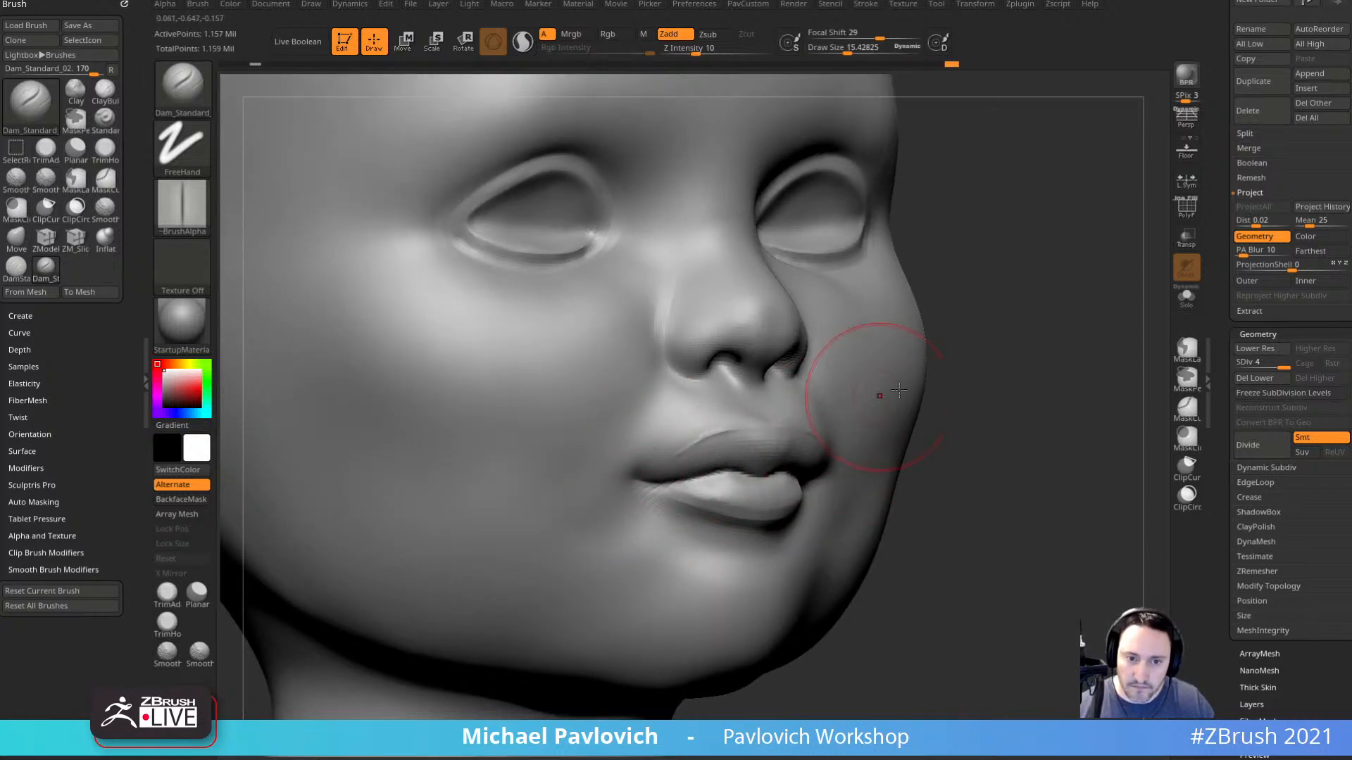
mouse_move(940, 390)
left_mouse_down()
mouse_move(1049, 391)
mouse_move(889, 407)
left_mouse_up()
key("ctrl+z")
key("s")
mouse_move(685, 465)
left_mouse_down()
mouse_move(637, 467)
mouse_move(717, 444)
left_mouse_up()
mouse_move(1067, 411)
left_mouse_down()
mouse_move(1082, 410)
mouse_move(1019, 422)
mouse_move(1016, 401)
mouse_move(947, 412)
left_mouse_up()
key("shift")
left_click_drag(699, 465, 732, 461, "shift")
left_click_drag(1104, 401, 1058, 384)
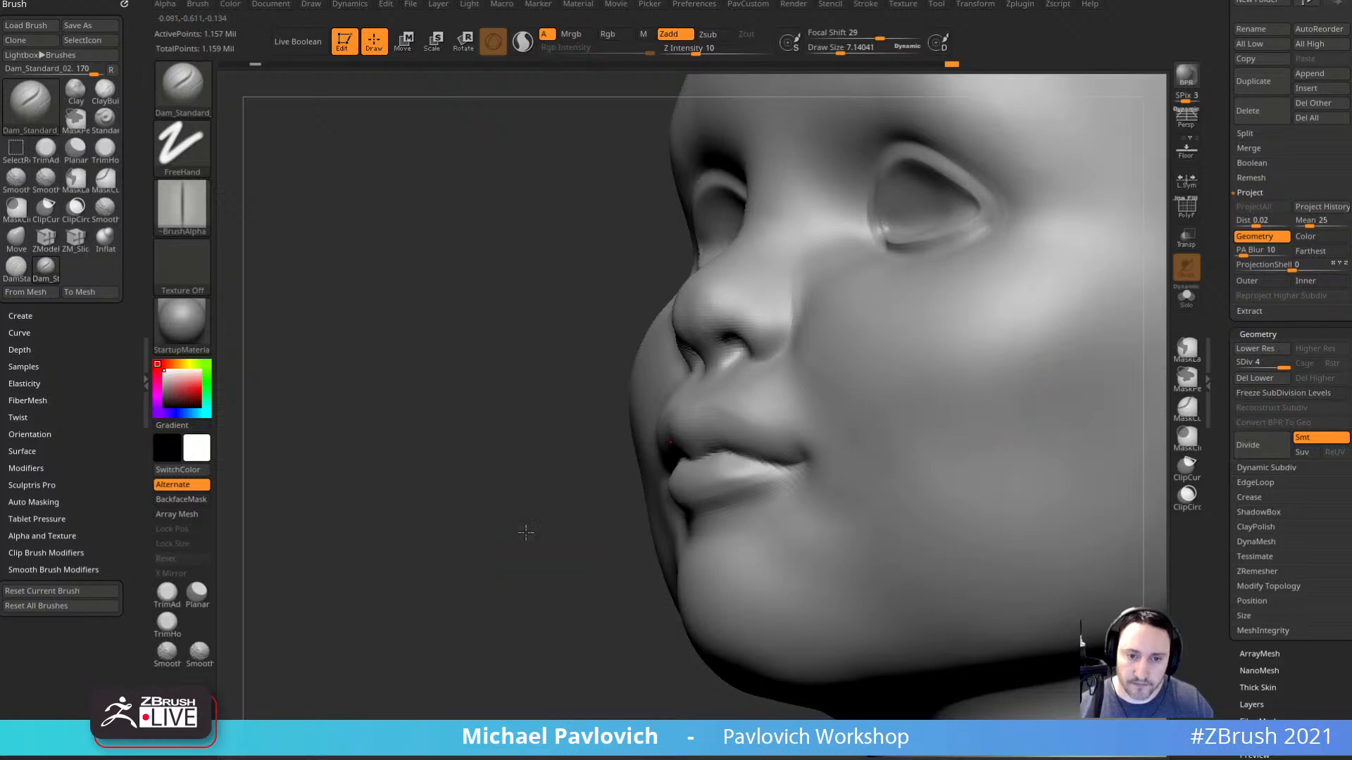
Switch back to DamStandard and define the upper lip's contour with a draw size of about 13.33.
left_click_drag(526, 532, 787, 470)
key("3")
left_click_drag(1127, 445, 1203, 447)
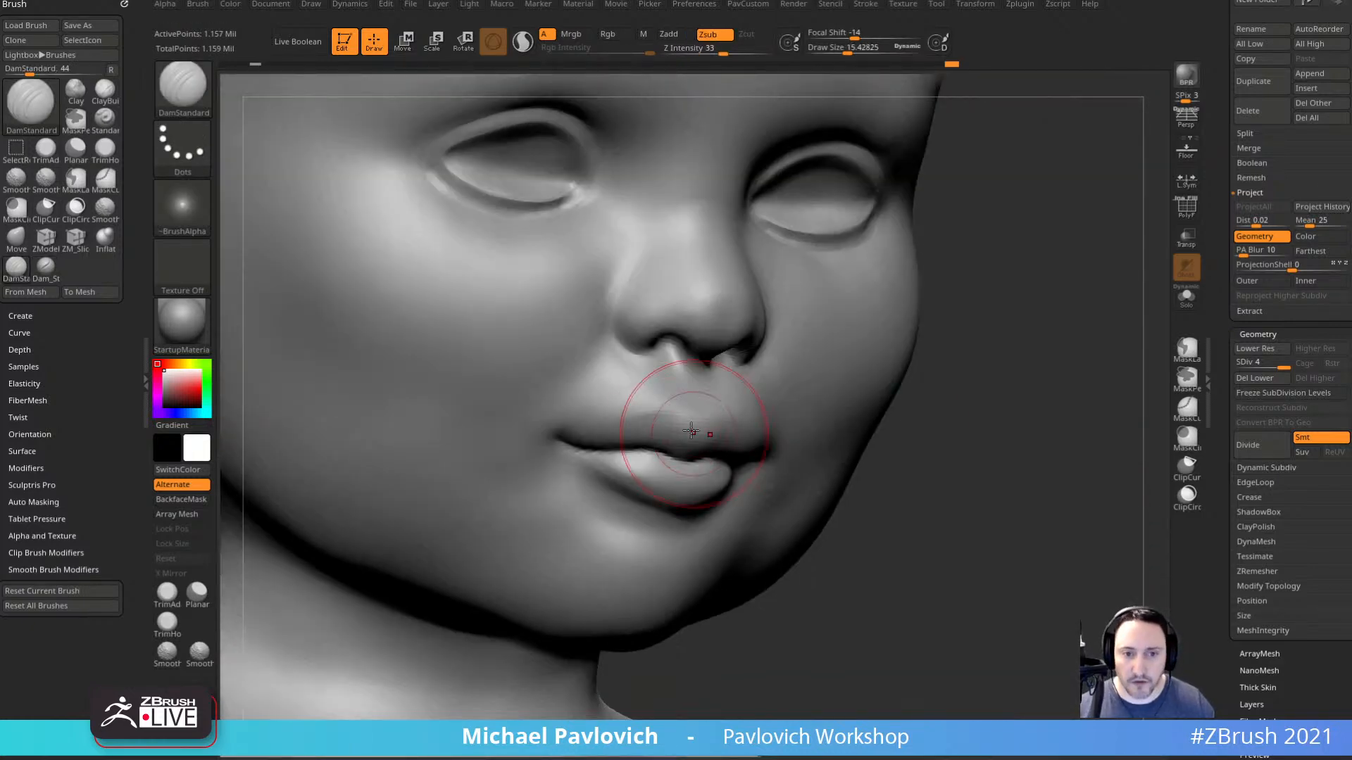
left_click_drag(591, 427, 671, 416)
left_click_drag(1035, 422, 869, 416)
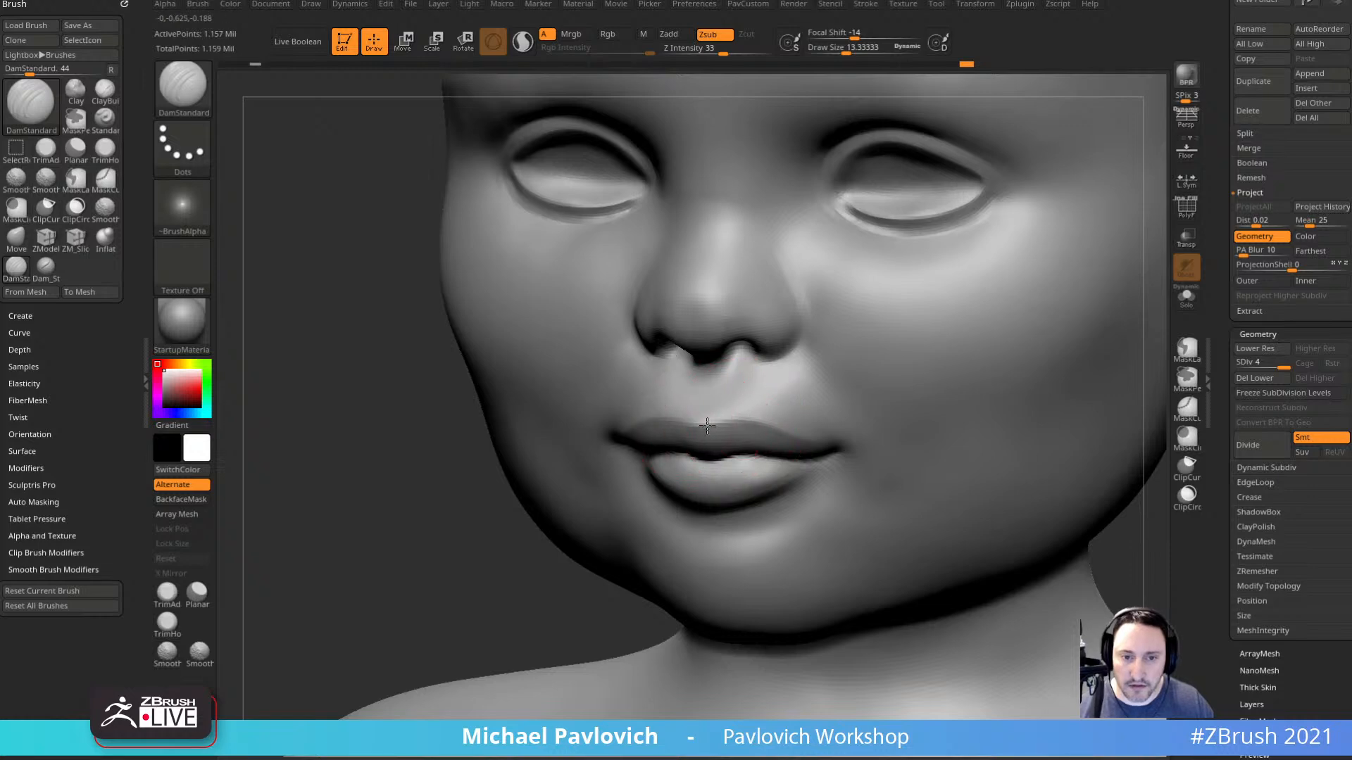
Switch to the Clay brush at Z Intensity 29 and draw size about 6.05, then shape and smooth the upper lip.
key("2")
left_click_drag(461, 558, 513, 483)
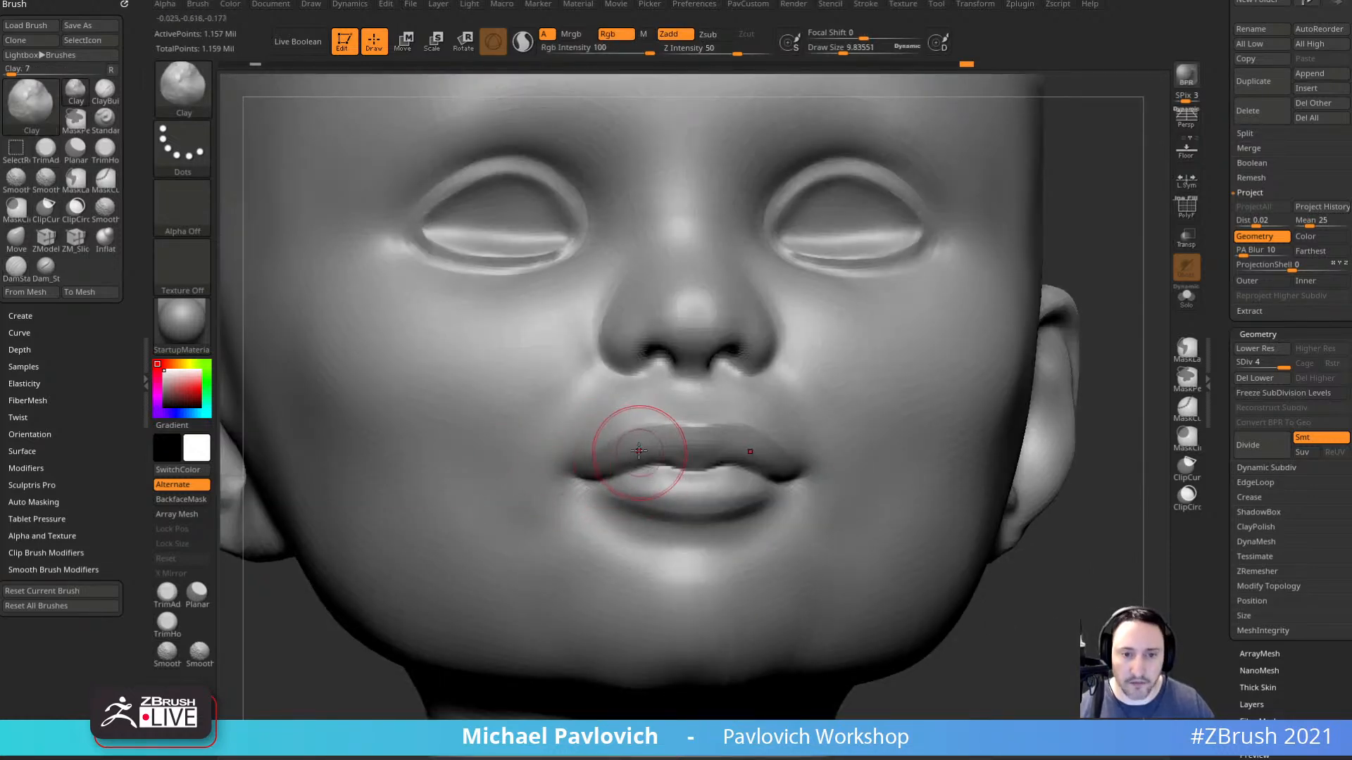
left_click_drag(1114, 347, 1044, 316)
left_click(719, 51)
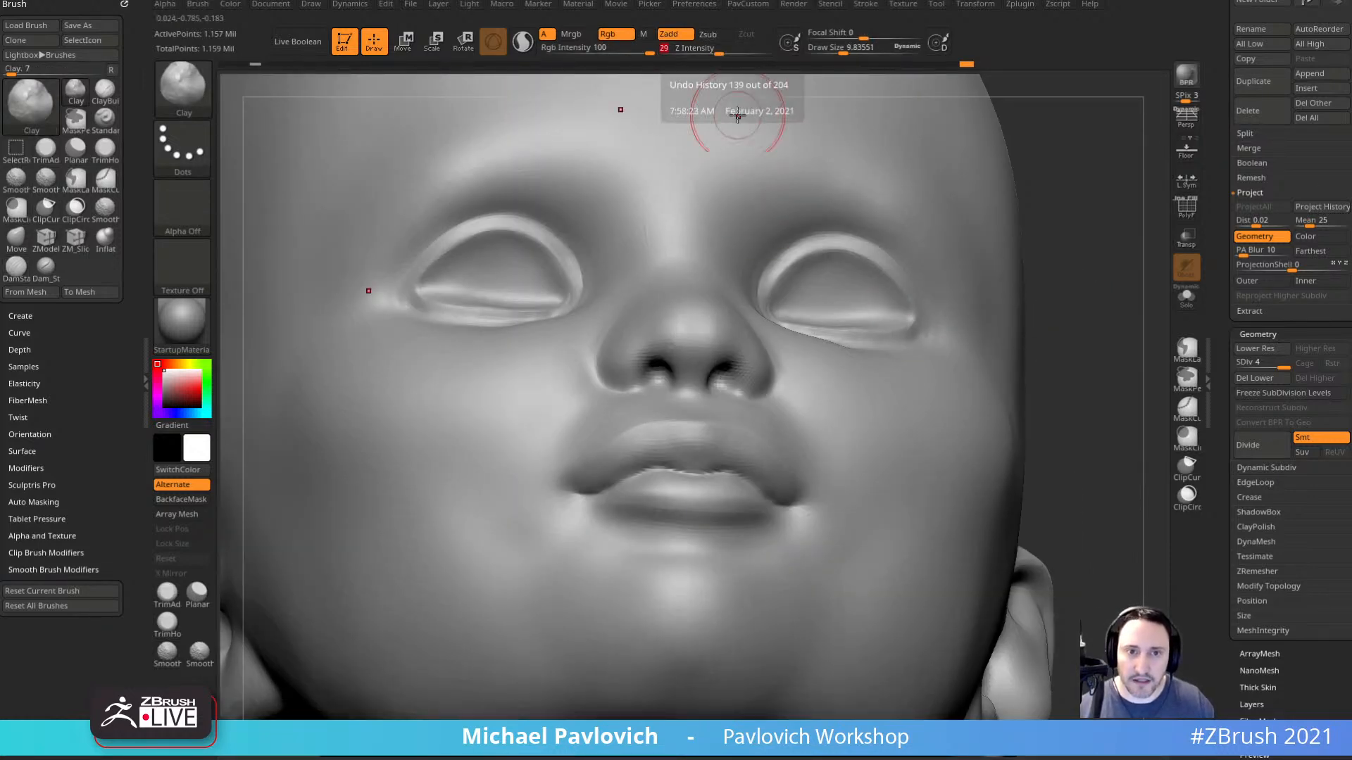
key("bracketleft")
left_click_drag(1056, 398, 937, 405)
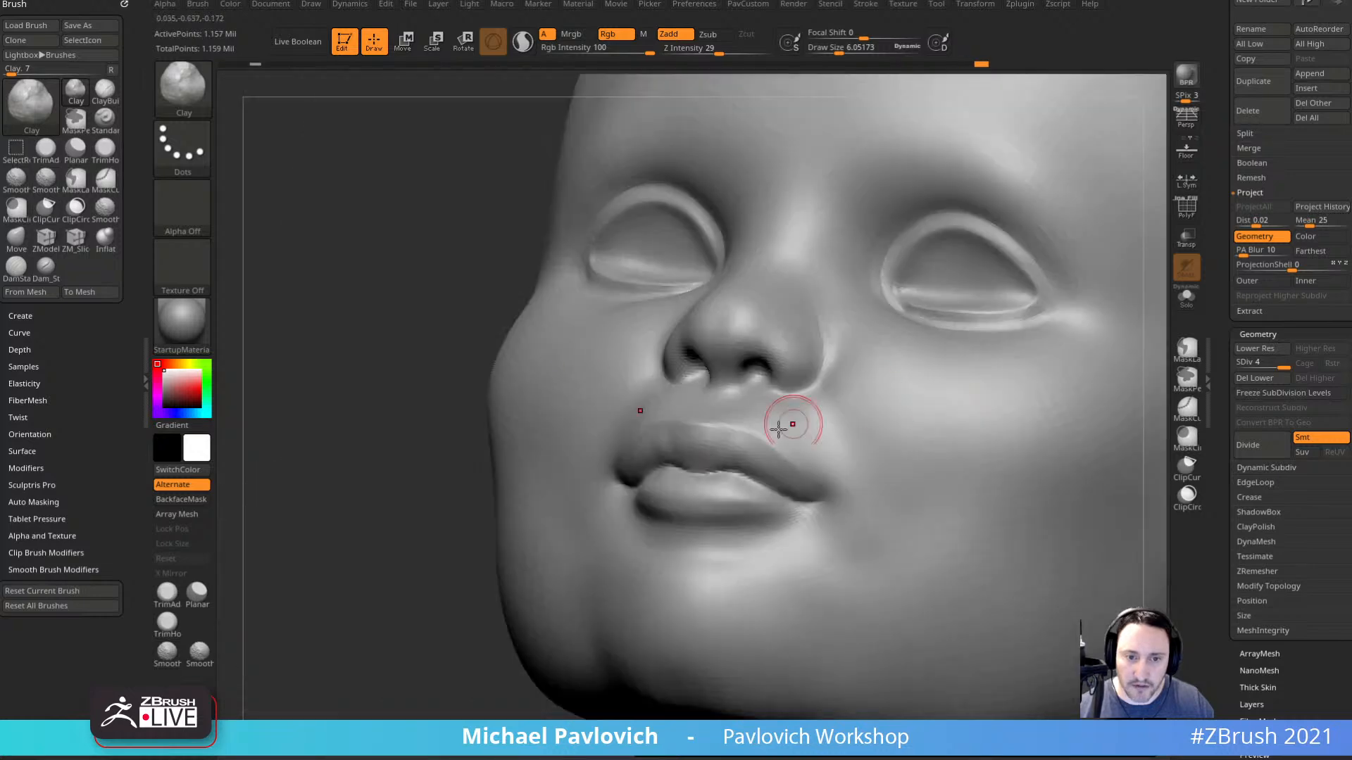
mouse_move(704, 454)
left_mouse_down("shift")
mouse_move(774, 449)
mouse_move(747, 451)
mouse_move(789, 466)
mouse_move(767, 458)
left_mouse_up("shift")
left_click_drag(409, 485, 563, 471)
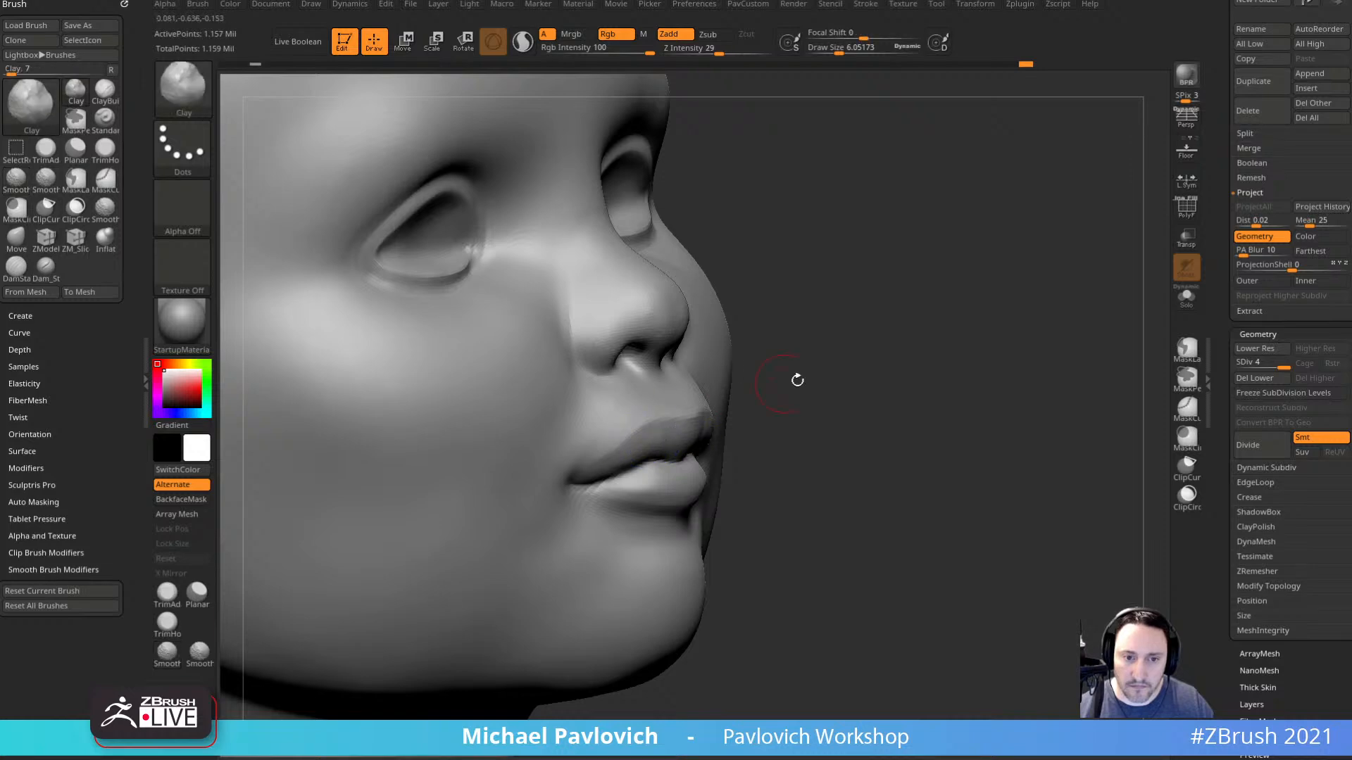
Add volume to the lower lip with light Clay strokes, checking it from several angles.
left_click_drag(800, 377, 662, 486)
right_click_drag(639, 479, 685, 469)
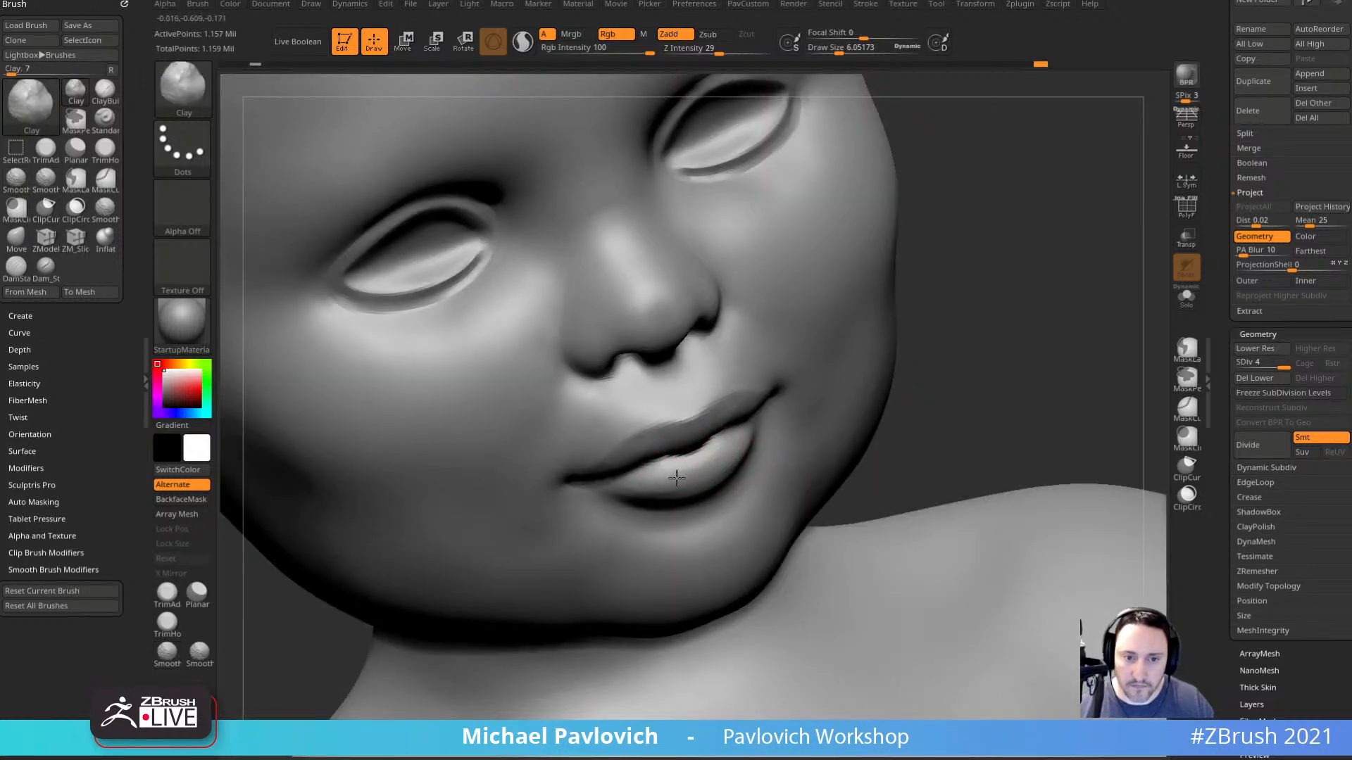
left_click_drag(676, 478, 697, 470)
right_click_drag(704, 461, 760, 432)
left_click_drag(1032, 386, 1153, 434, "shift")
right_click_drag(848, 359, 788, 384)
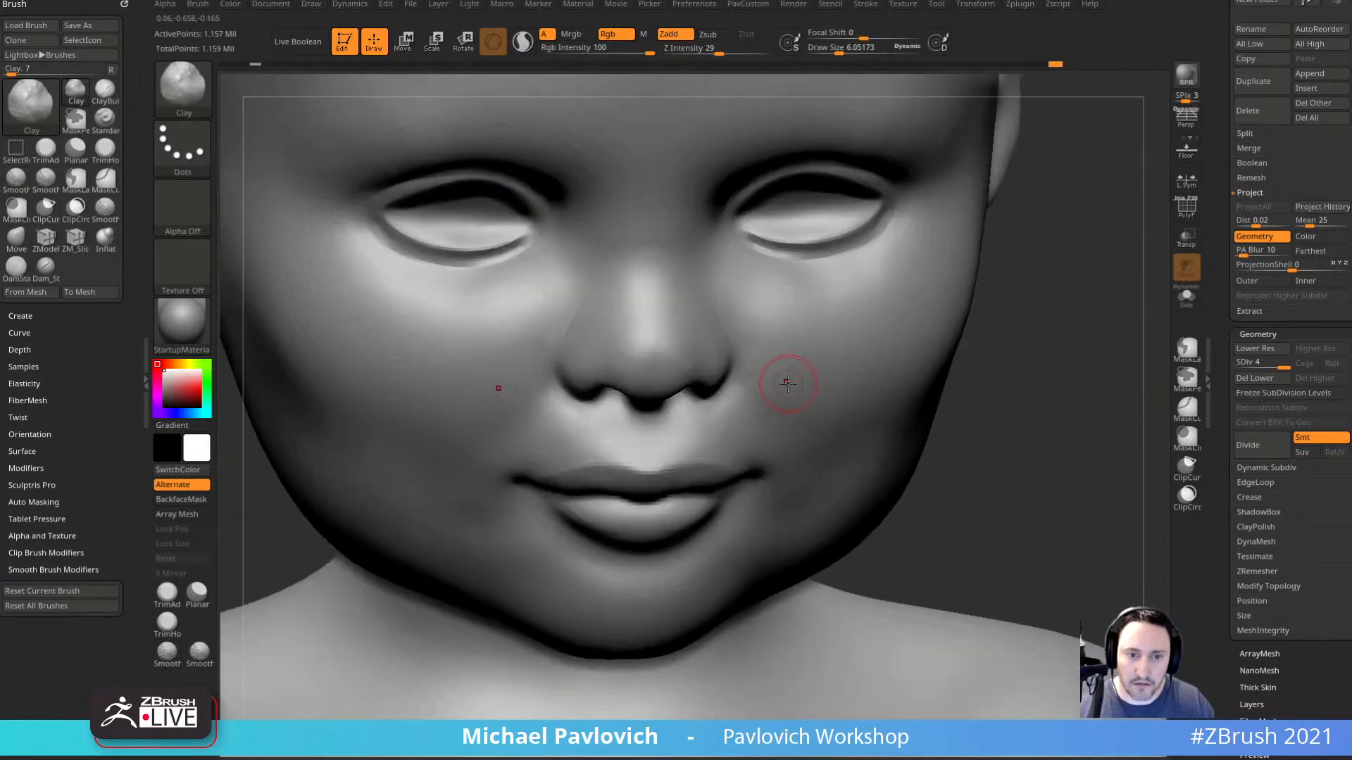
Switch to the Standard brush at a draw size of about 6.58 and raise the philtrum ridges between nose and upper lip.
key("b")
key("s")
key("t")
right_click_drag(913, 461, 988, 467)
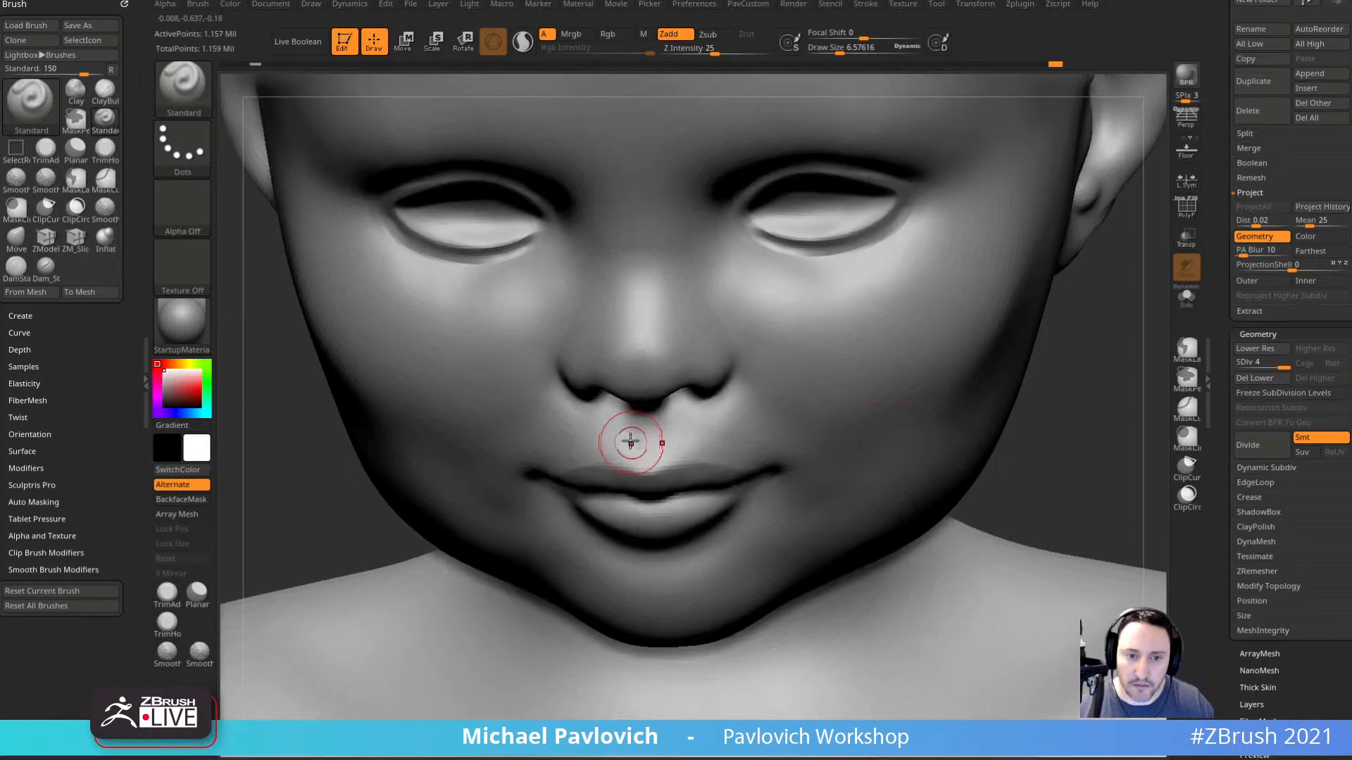
left_click_drag(663, 437, 664, 458)
mouse_move(1134, 486)
left_mouse_down()
mouse_move(1126, 432)
mouse_move(1024, 422)
left_mouse_up()
left_click_drag(374, 510, 973, 352)
mouse_move(892, 417)
left_mouse_down()
mouse_move(923, 384)
mouse_move(788, 387)
left_mouse_up()
left_click_drag(655, 464, 659, 461)
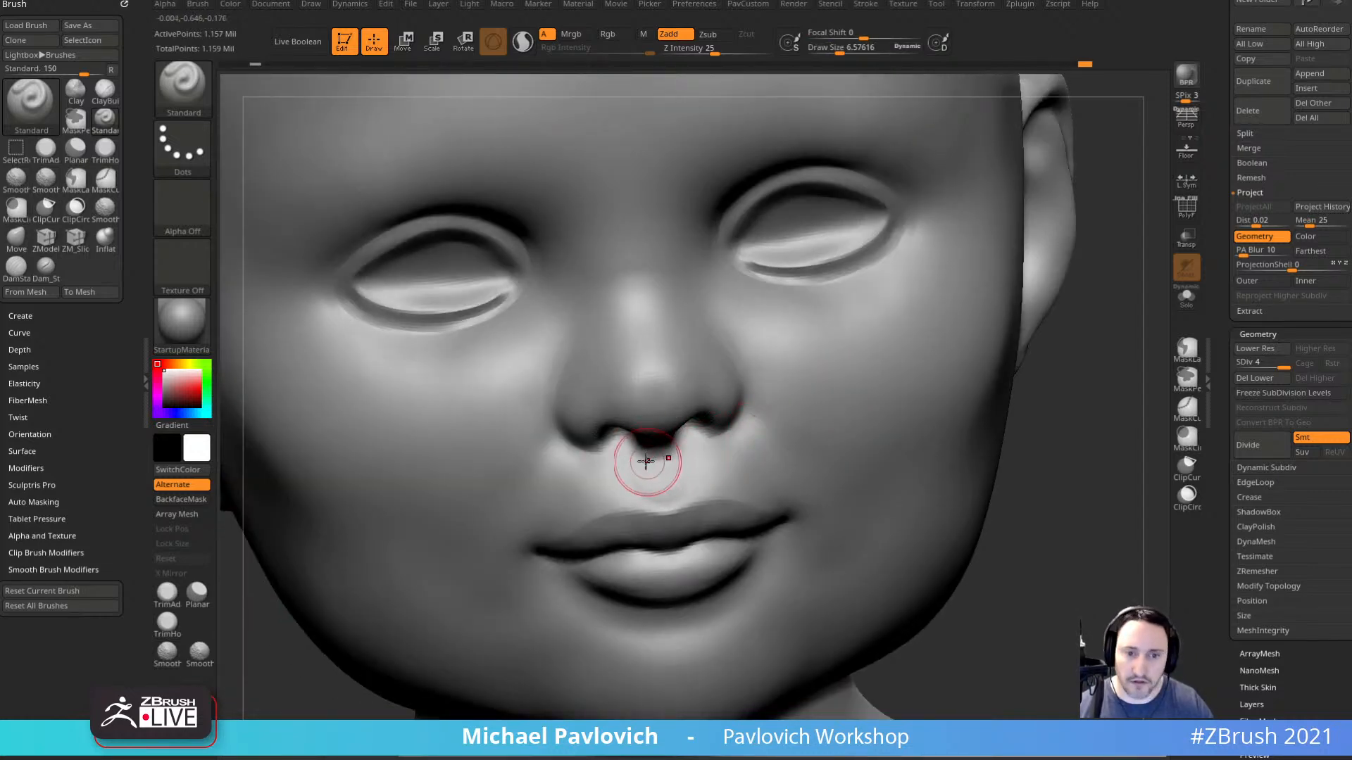
Reduce the draw size to about 3.96, then carve and smooth the philtrum groove down to the upper lip.
left_click_drag(866, 395, 1059, 352)
mouse_move(687, 461)
left_mouse_down("shift")
mouse_move(654, 479)
mouse_move(641, 463)
mouse_move(656, 491)
left_mouse_up("shift")
key("s")
left_click_drag(876, 426, 841, 468)
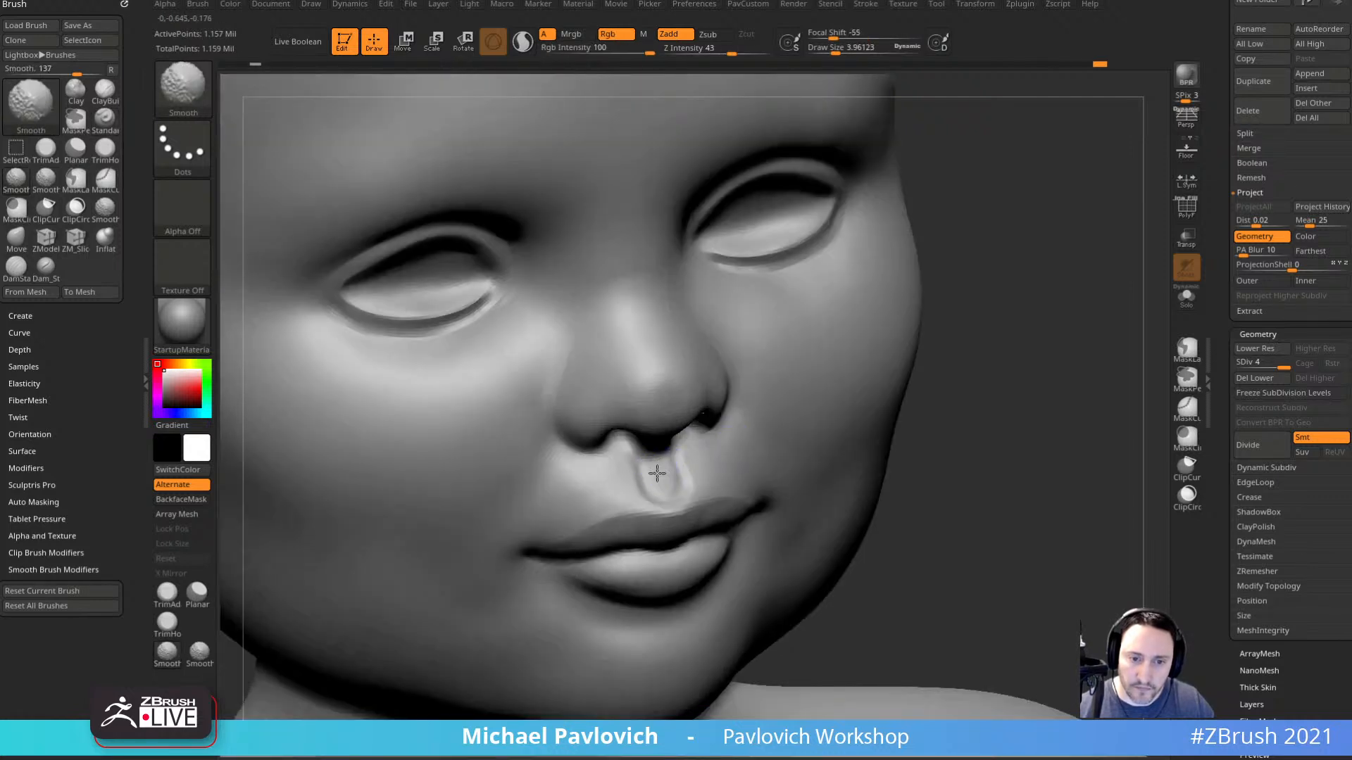
left_click_drag(657, 474, 663, 487, "shift")
left_click_drag(943, 416, 899, 342)
mouse_move(670, 479)
left_mouse_down("alt")
mouse_move(642, 470)
mouse_move(653, 490)
left_mouse_up("alt")
left_click_drag(644, 456, 656, 486, "shift")
left_click_drag(942, 287, 997, 279)
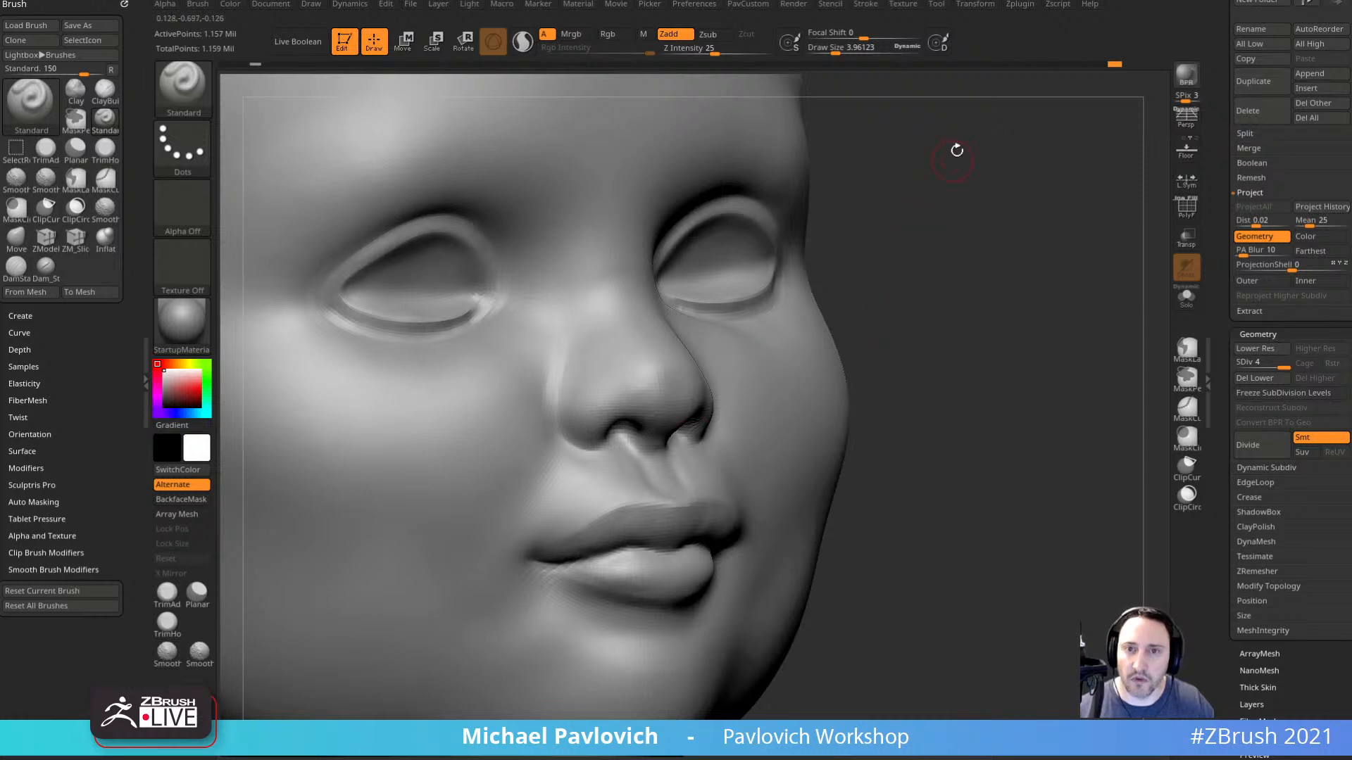
Smooth the philtrum groove and its ridges between the nose and upper lip, checking them from several angles.
key("shift")
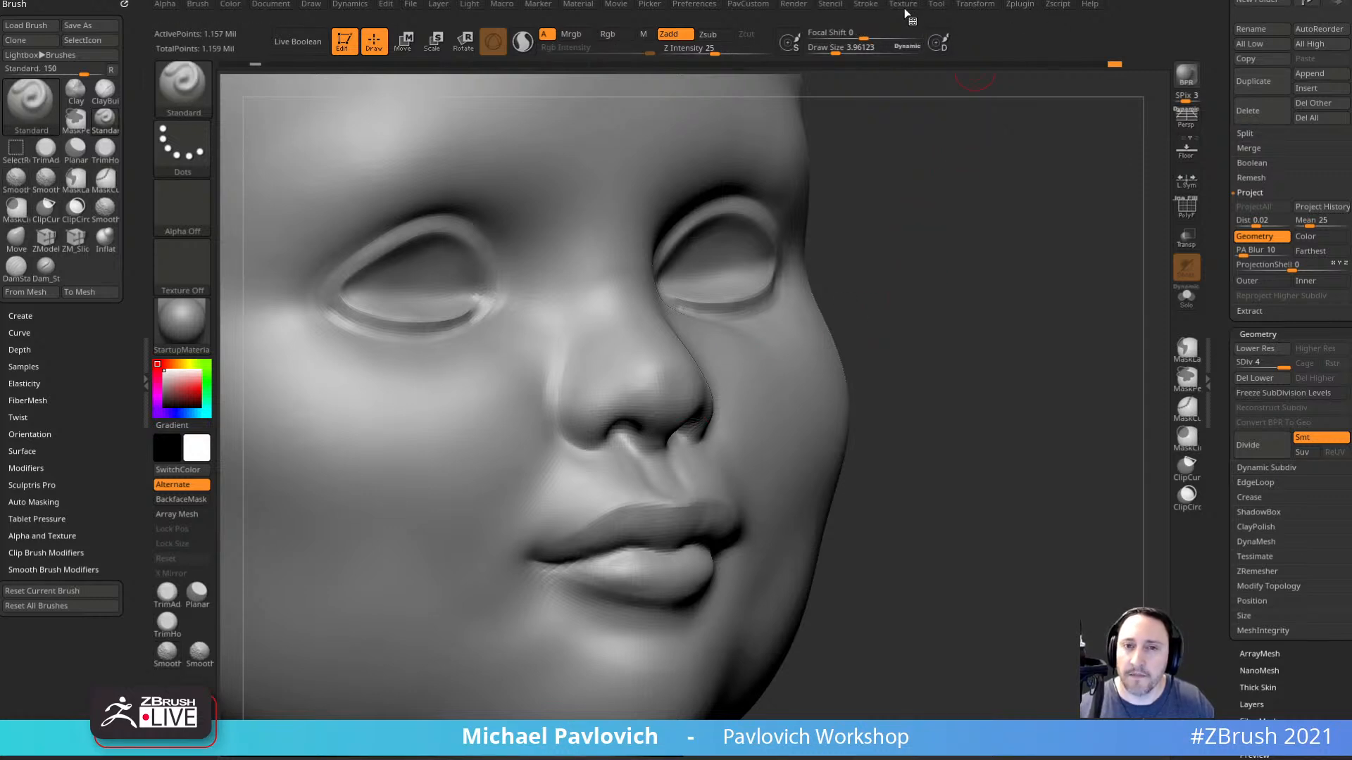
left_click(873, 8)
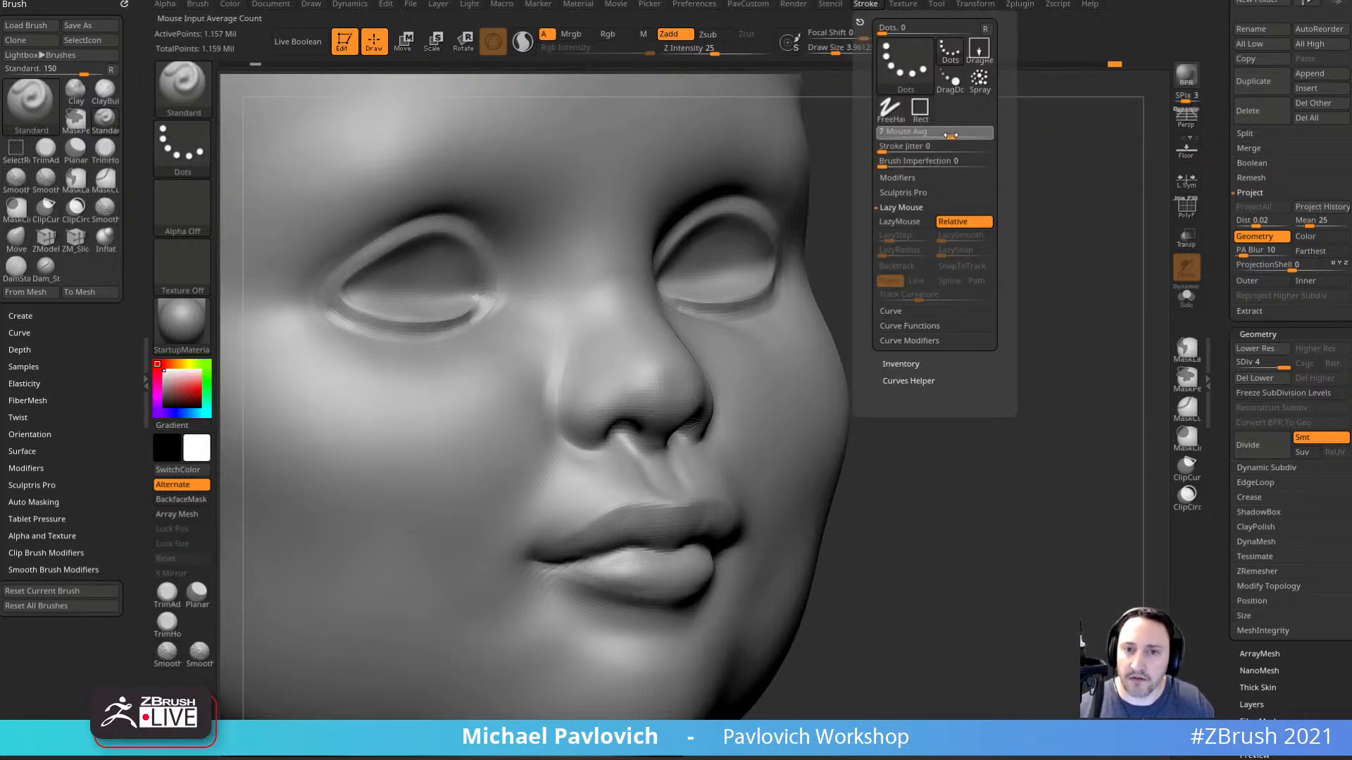
left_click_drag(1125, 289, 727, 435)
left_click_drag(644, 445, 652, 450)
right_click_drag(653, 450, 944, 370)
left_click_drag(656, 454, 647, 437, "shift")
left_click_drag(944, 373, 880, 387)
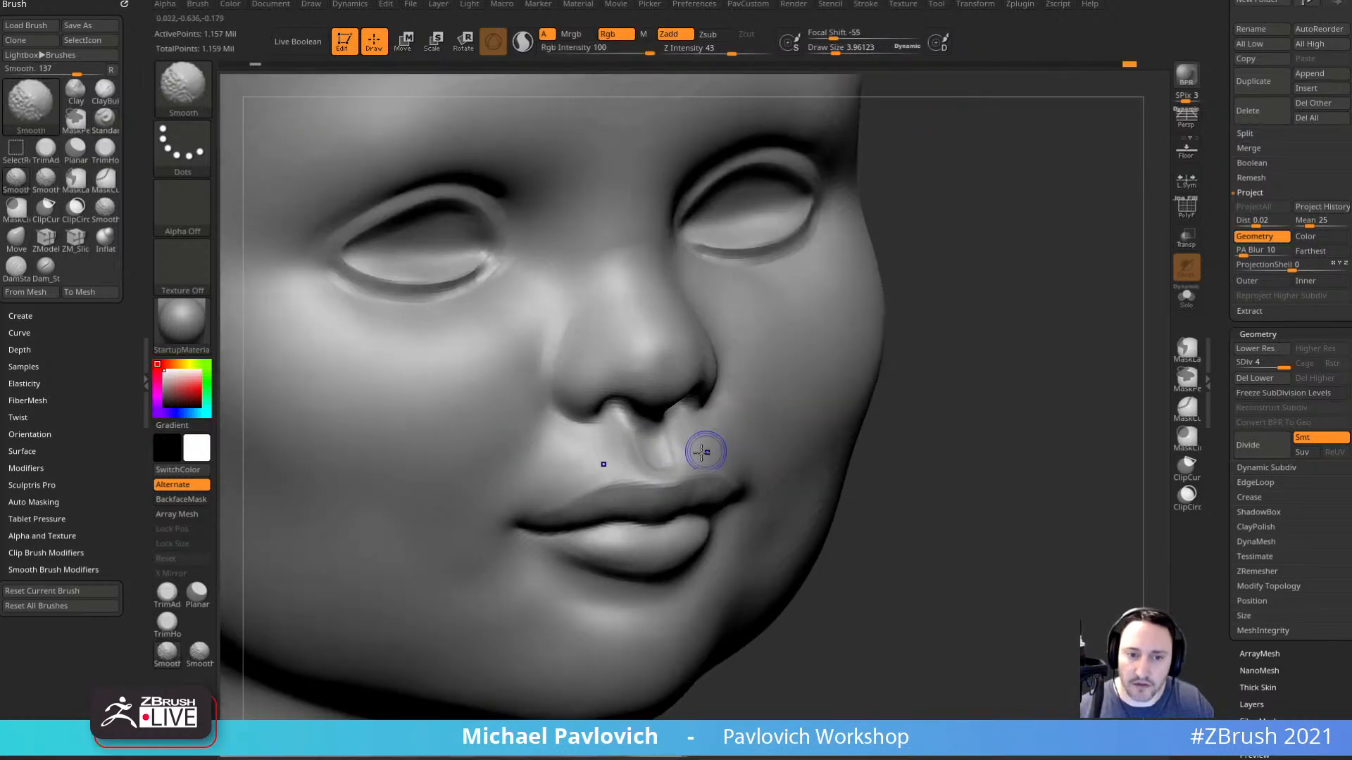
left_click_drag(662, 451, 653, 456, "shift")
left_click_drag(964, 366, 796, 408)
left_click_drag(644, 451, 648, 455, "shift")
right_click_drag(845, 395, 810, 405)
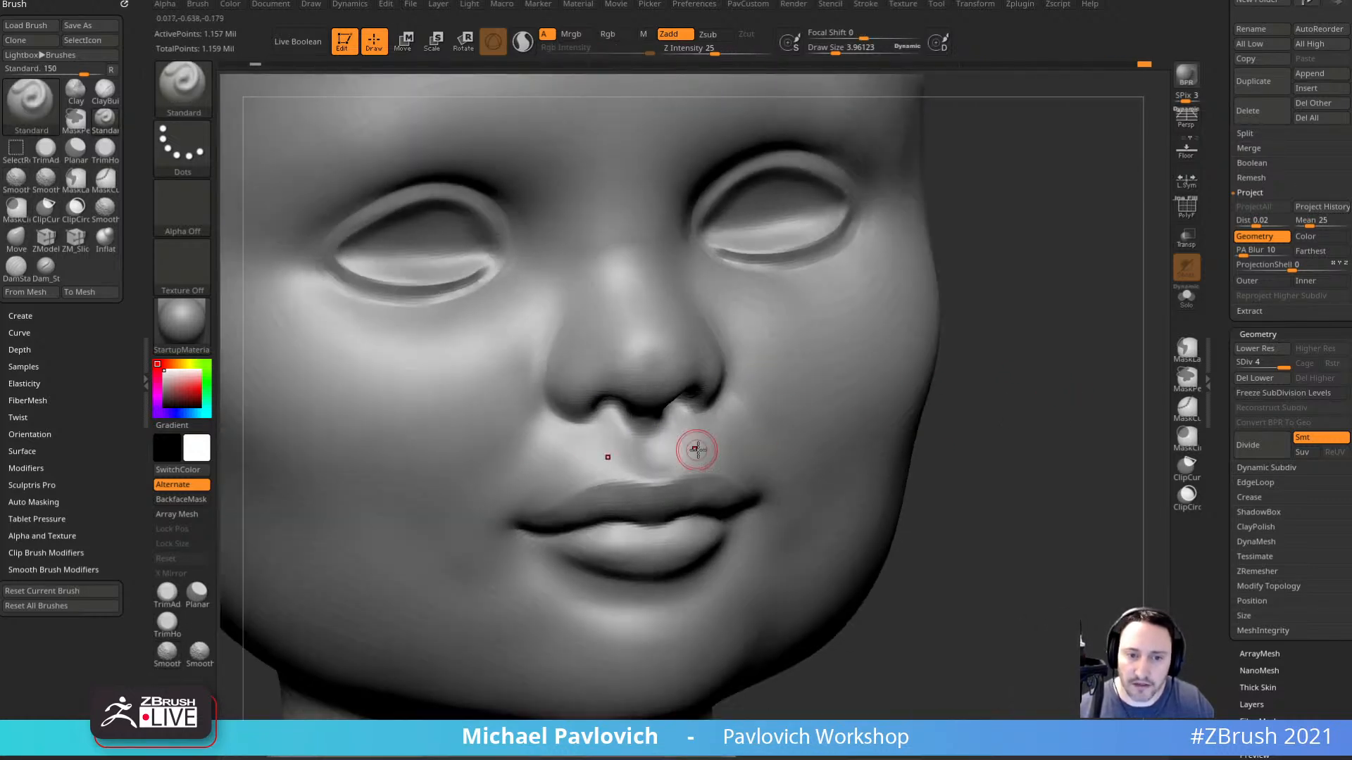
Switch to the Move brush at a draw size of about 12.38 and adjust the philtrum and upper lip profile.
right_click_drag(704, 444, 829, 393)
mouse_move(1107, 521)
left_mouse_down()
mouse_move(1075, 483)
mouse_move(1091, 475)
mouse_move(1078, 458)
left_mouse_up()
key("s")
left_click_drag(658, 446, 663, 446)
key("b")
key("m")
key("v")
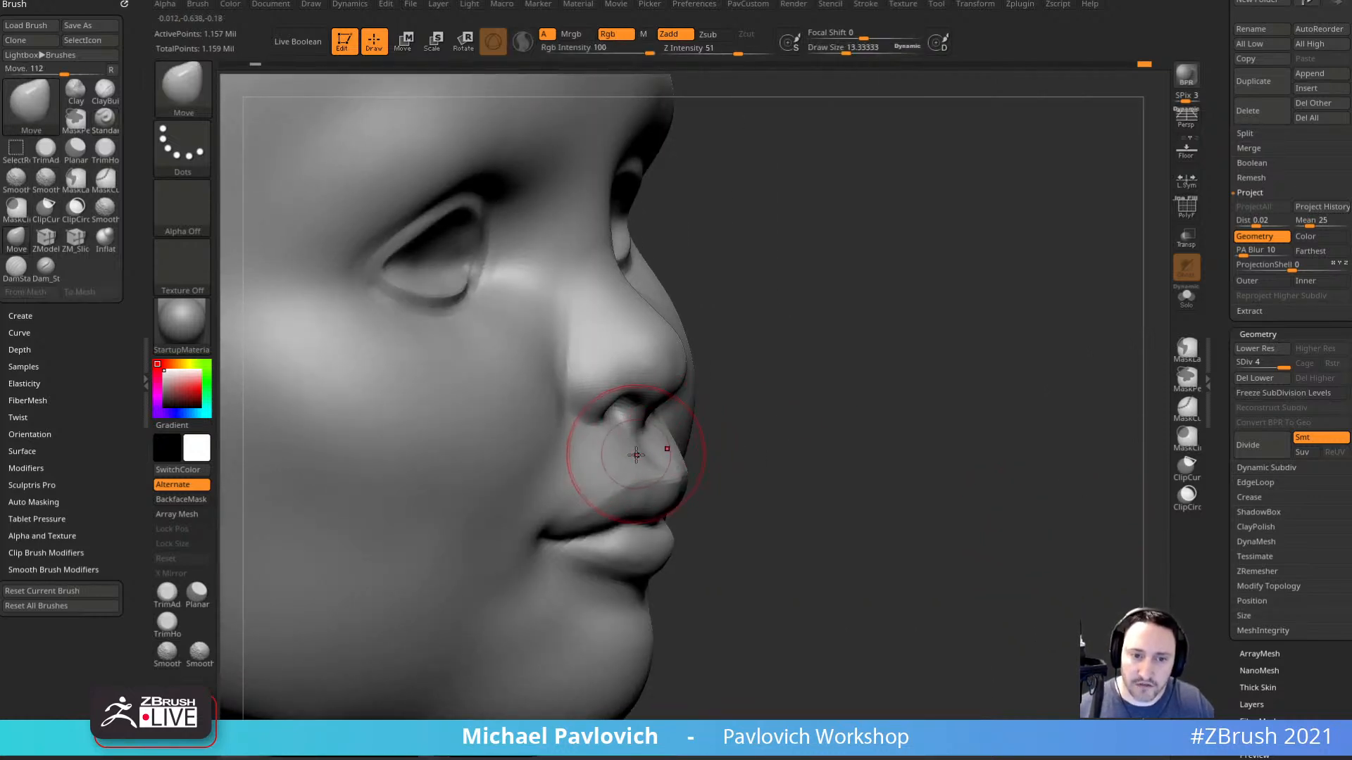
left_click_drag(845, 425, 713, 452)
left_click_drag(570, 481, 576, 495)
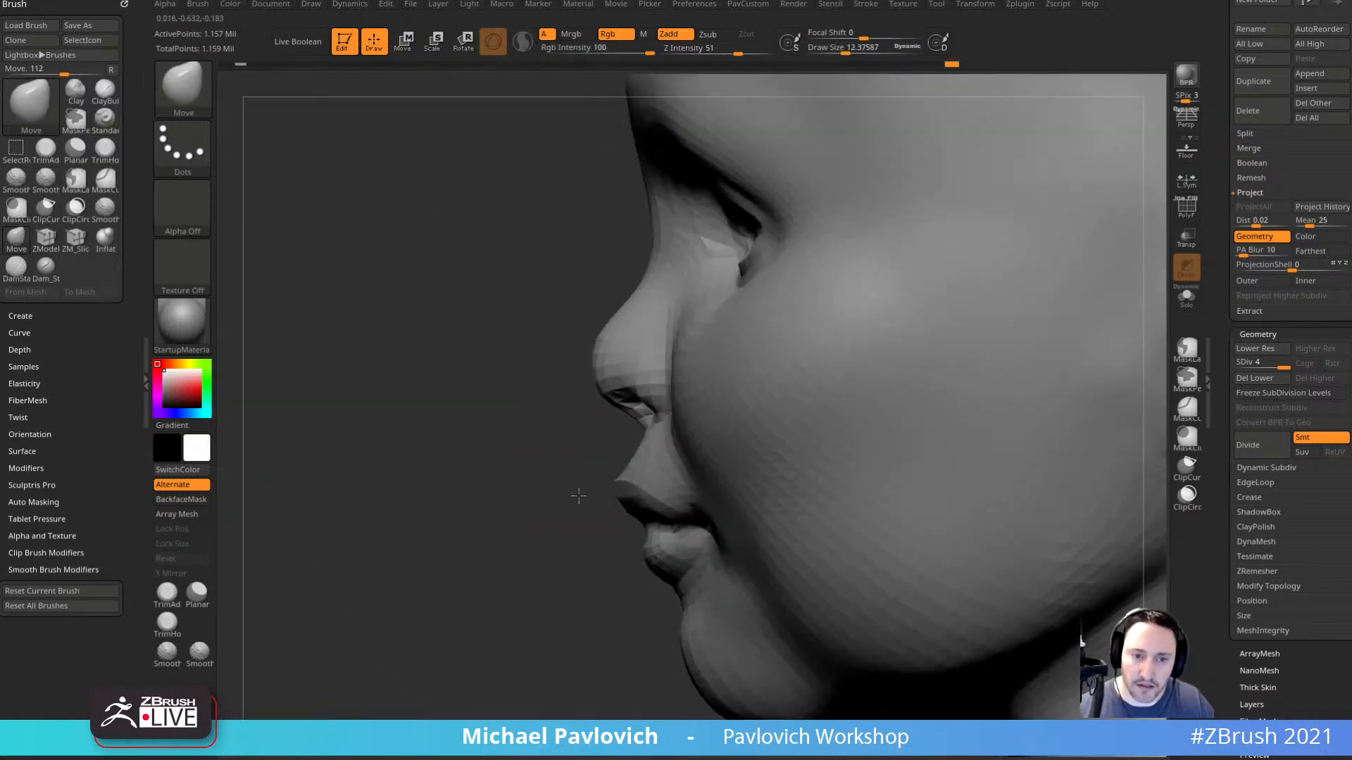
key("s")
mouse_move(647, 461)
left_mouse_down()
mouse_move(656, 438)
mouse_move(645, 454)
left_mouse_up()
key("s")
left_click_drag(501, 517, 605, 535)
left_click_drag(479, 582, 552, 568)
Switch to the DamStandard brush at a draw size of about 12.38 and stroke the crease beside the nostril.
mouse_move(1097, 549)
left_mouse_down()
mouse_move(987, 582)
mouse_move(1018, 561)
mouse_move(998, 558)
left_mouse_up()
key("b")
key("d")
key("s")
key("s")
left_click_drag(588, 439, 592, 440)
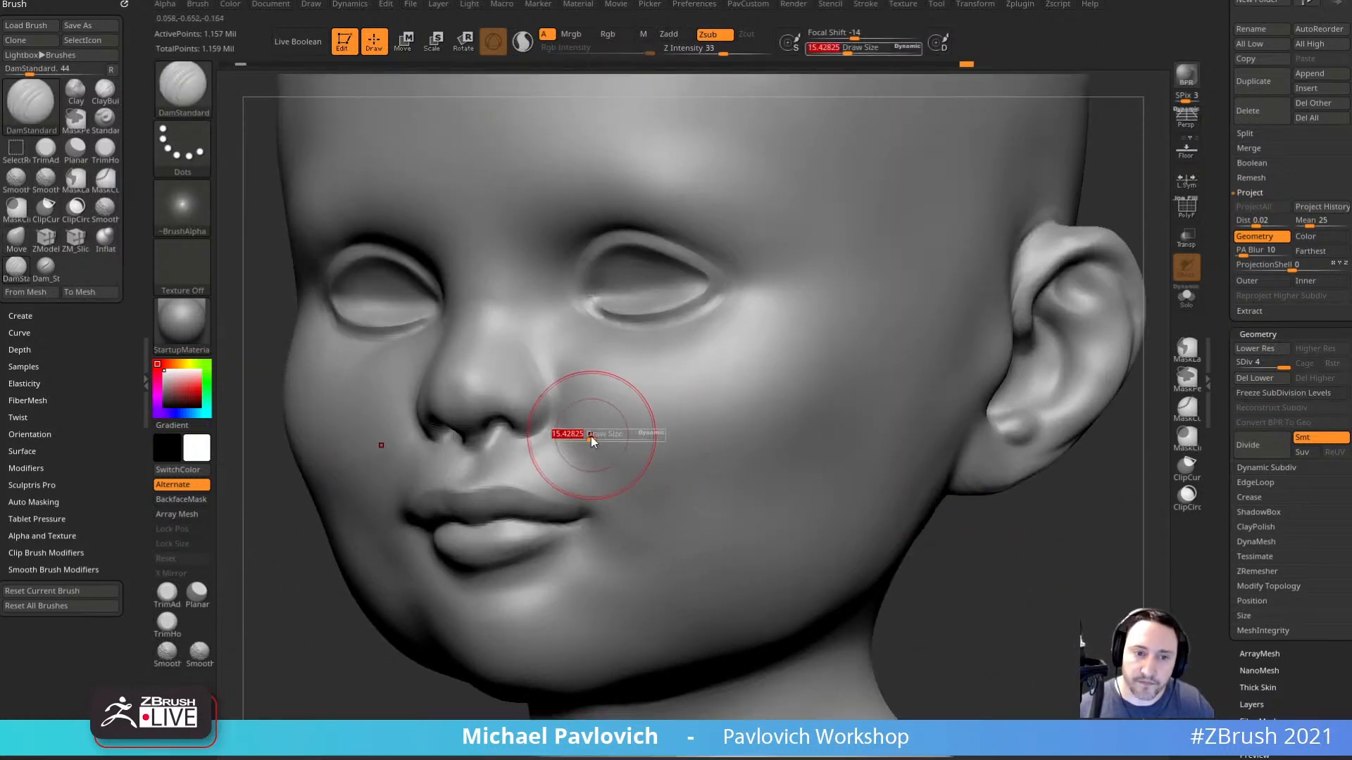
left_click_drag(539, 352, 554, 381)
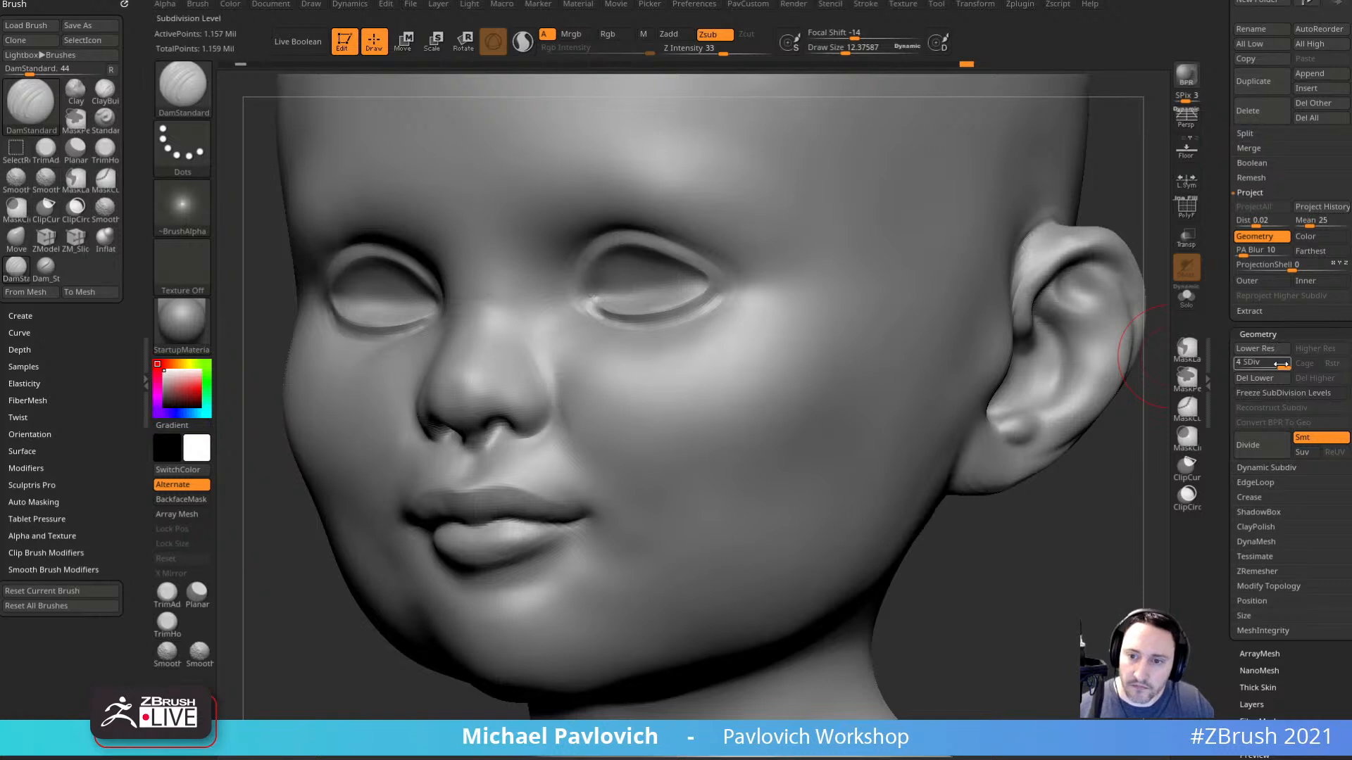
Drop to subdivision level 3, then carve and soften the fold running from the nostril to the mouth corner.
key("shift+d")
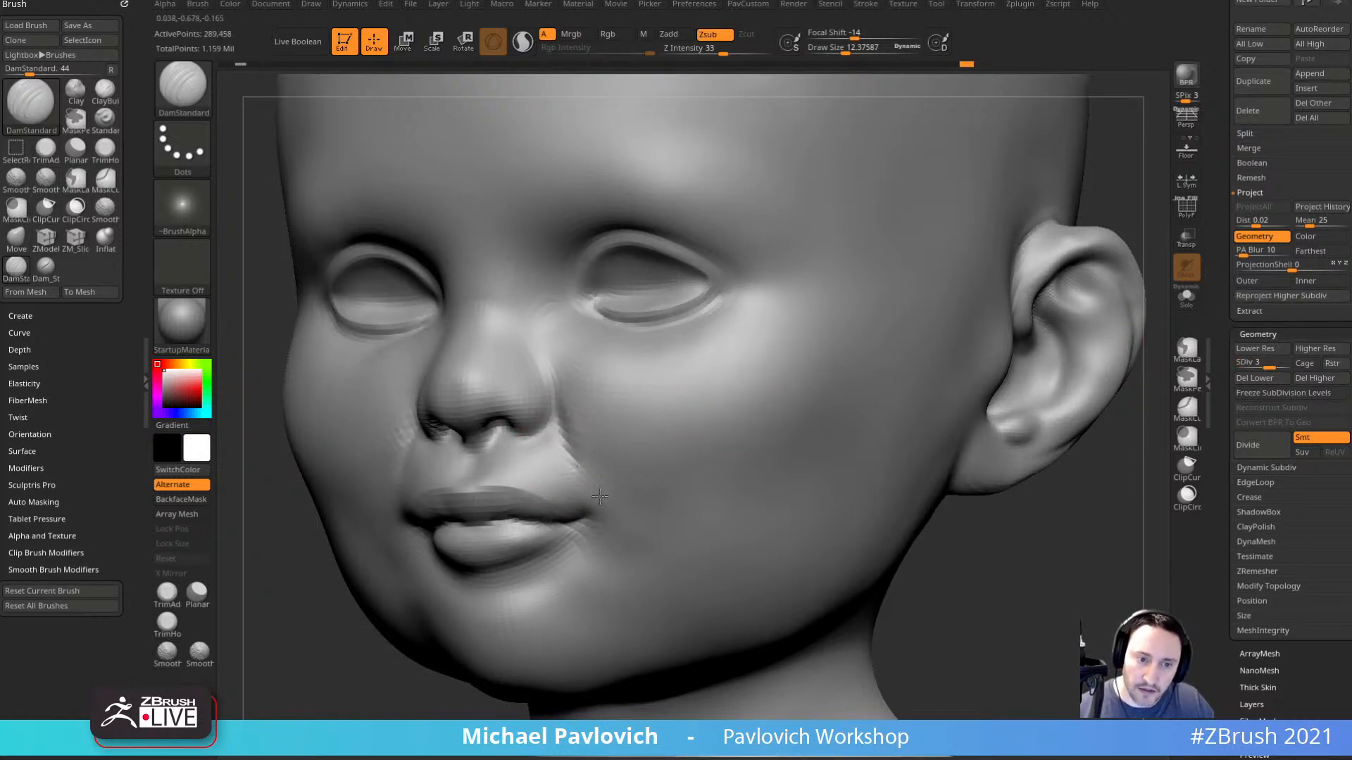
left_click_drag(554, 415, 601, 485)
left_click_drag(572, 427, 555, 356, "shift")
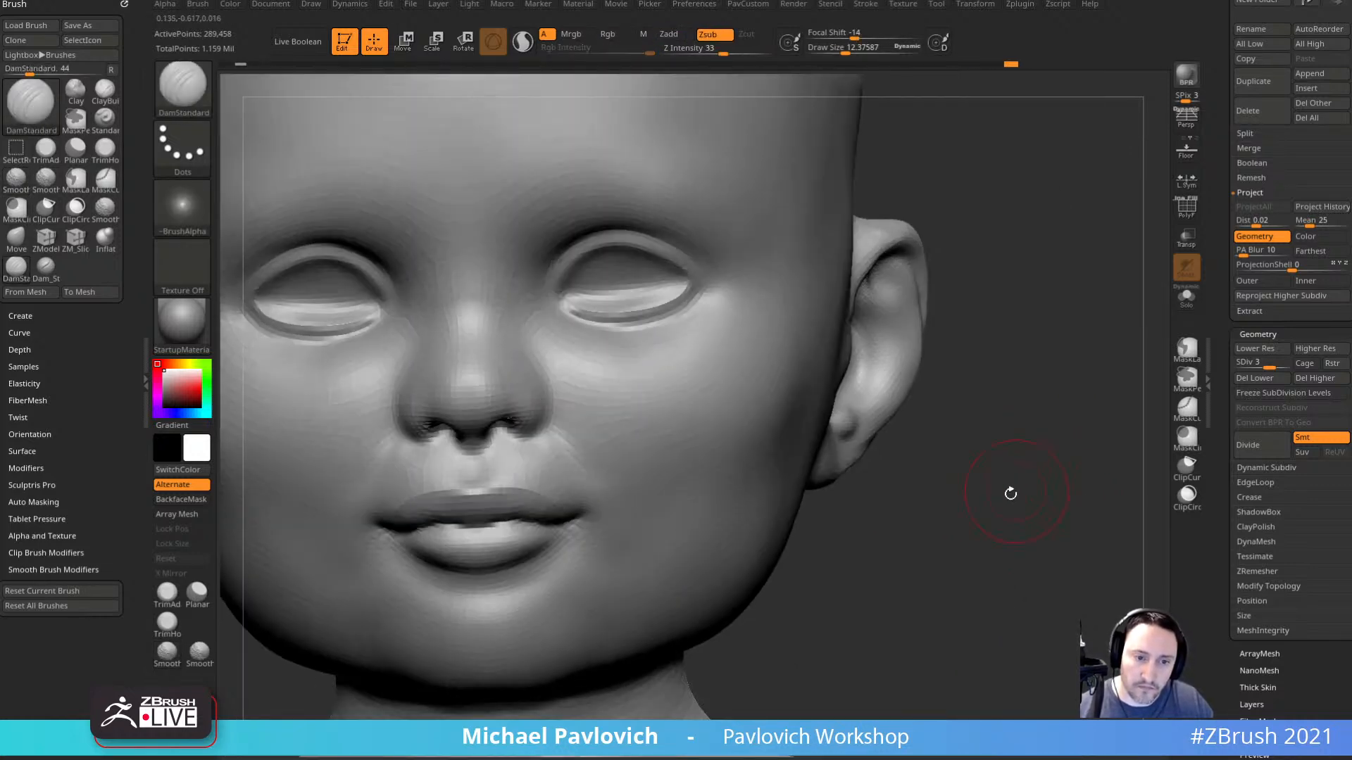
mouse_move(1011, 492)
left_mouse_down()
mouse_move(1074, 458)
mouse_move(1026, 471)
mouse_move(1047, 477)
mouse_move(1000, 471)
left_mouse_up()
left_click_drag(721, 389, 739, 379, "shift")
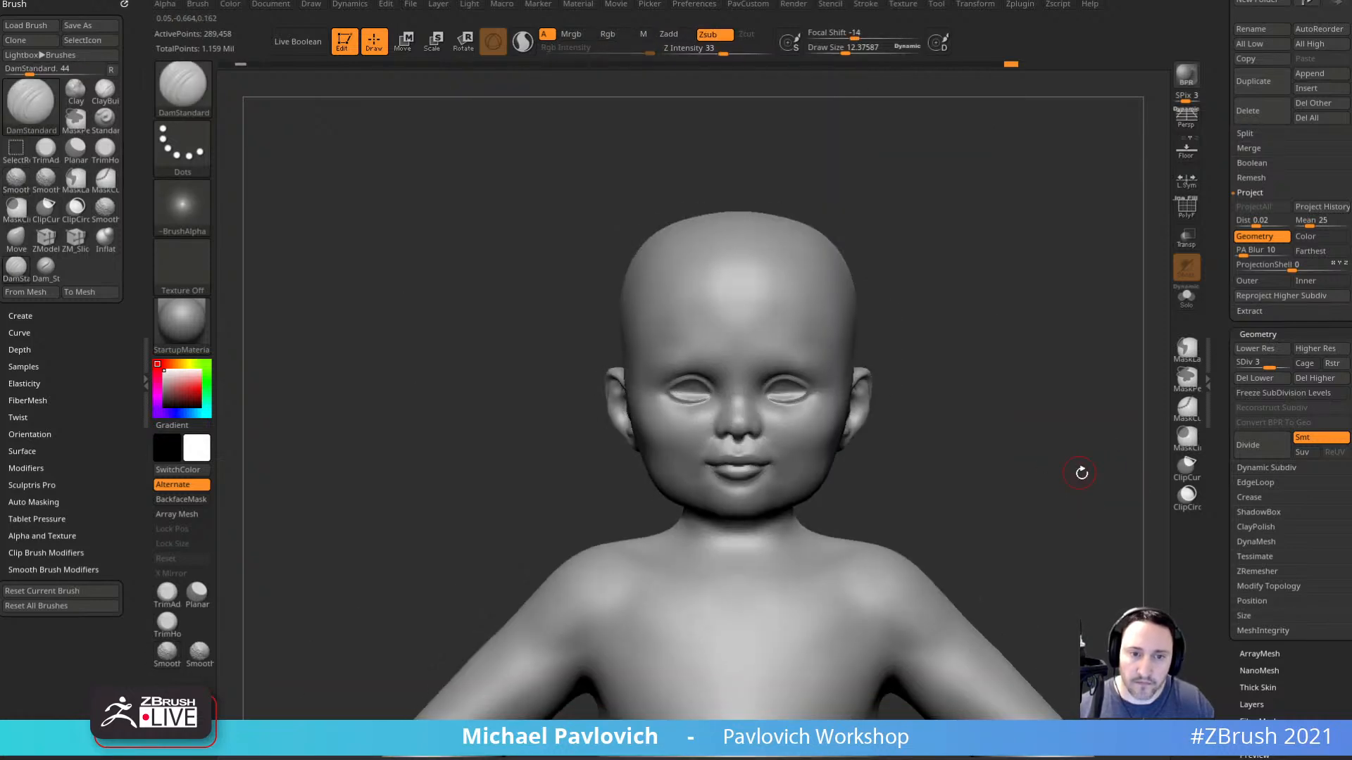
left_click_drag(1081, 473, 1002, 462)
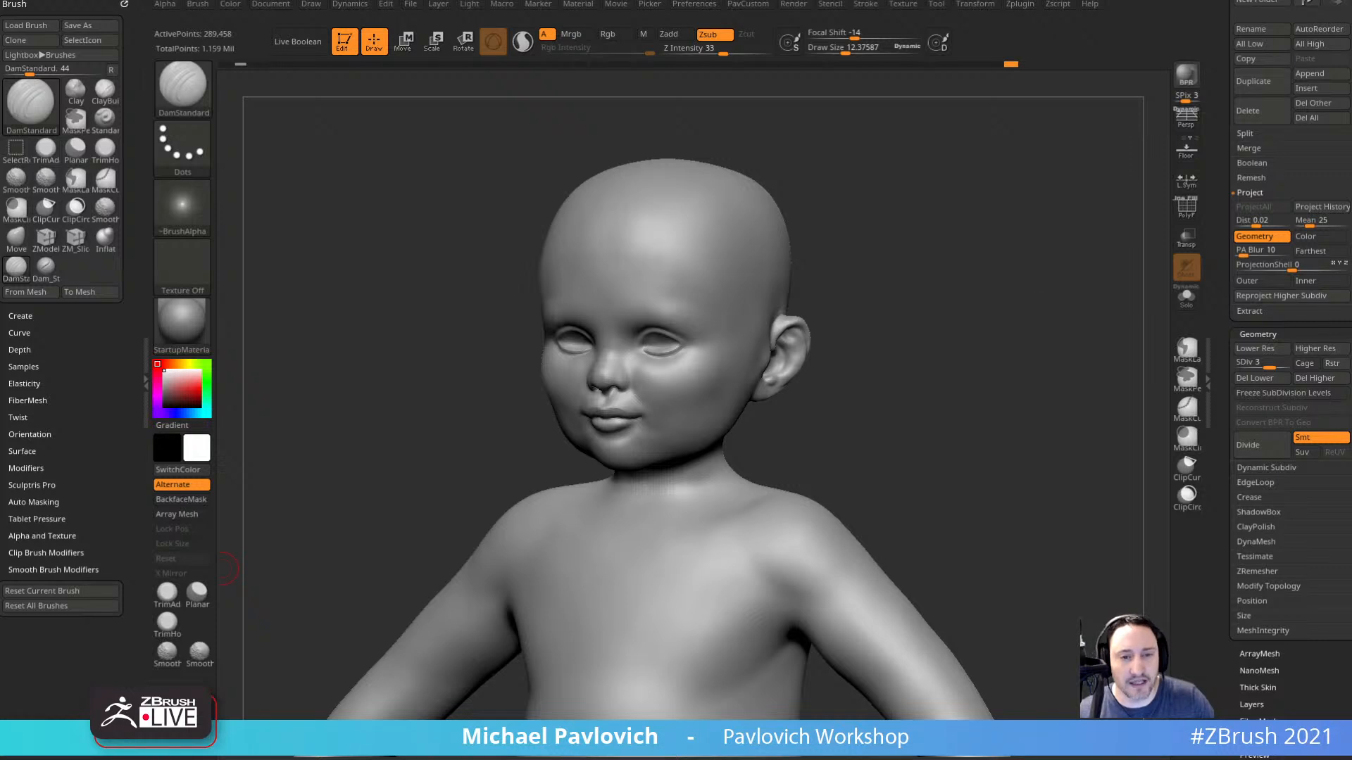
left_click_drag(975, 409, 747, 421)
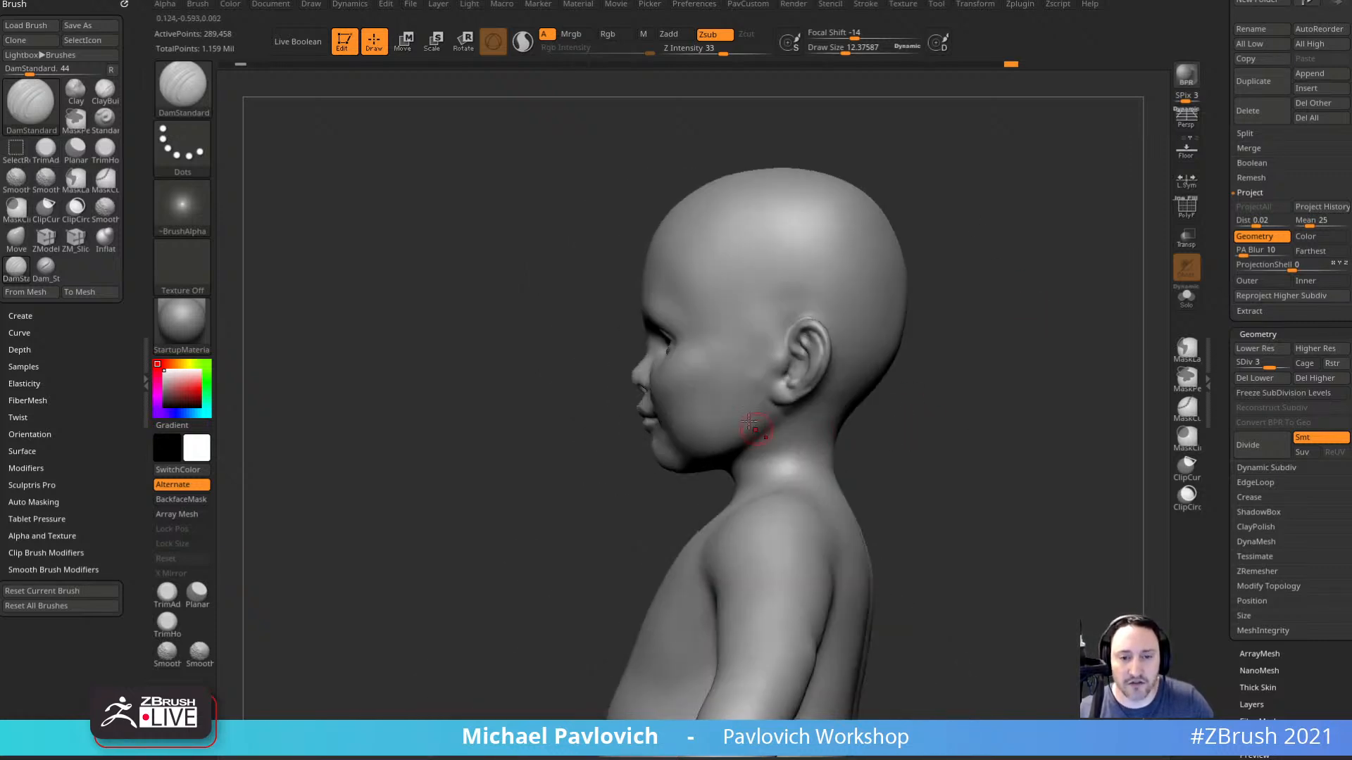
Reduce the DamStandard draw size to about 6.05 and refine the creases along the ear's front and upper rim.
mouse_move(889, 405)
left_mouse_down()
mouse_move(975, 377)
mouse_move(1026, 380)
mouse_move(947, 398)
mouse_move(981, 395)
mouse_move(911, 316)
left_mouse_up()
left_click_drag(835, 360, 801, 405, "shift")
left_click_drag(1042, 335, 1084, 317)
mouse_move(842, 359)
left_mouse_down("shift")
mouse_move(833, 332)
mouse_move(826, 396)
mouse_move(788, 438)
left_mouse_up("shift")
mouse_move(962, 346)
left_mouse_down()
mouse_move(942, 338)
mouse_move(896, 365)
left_mouse_up()
key("s")
left_click_drag(836, 421, 825, 445)
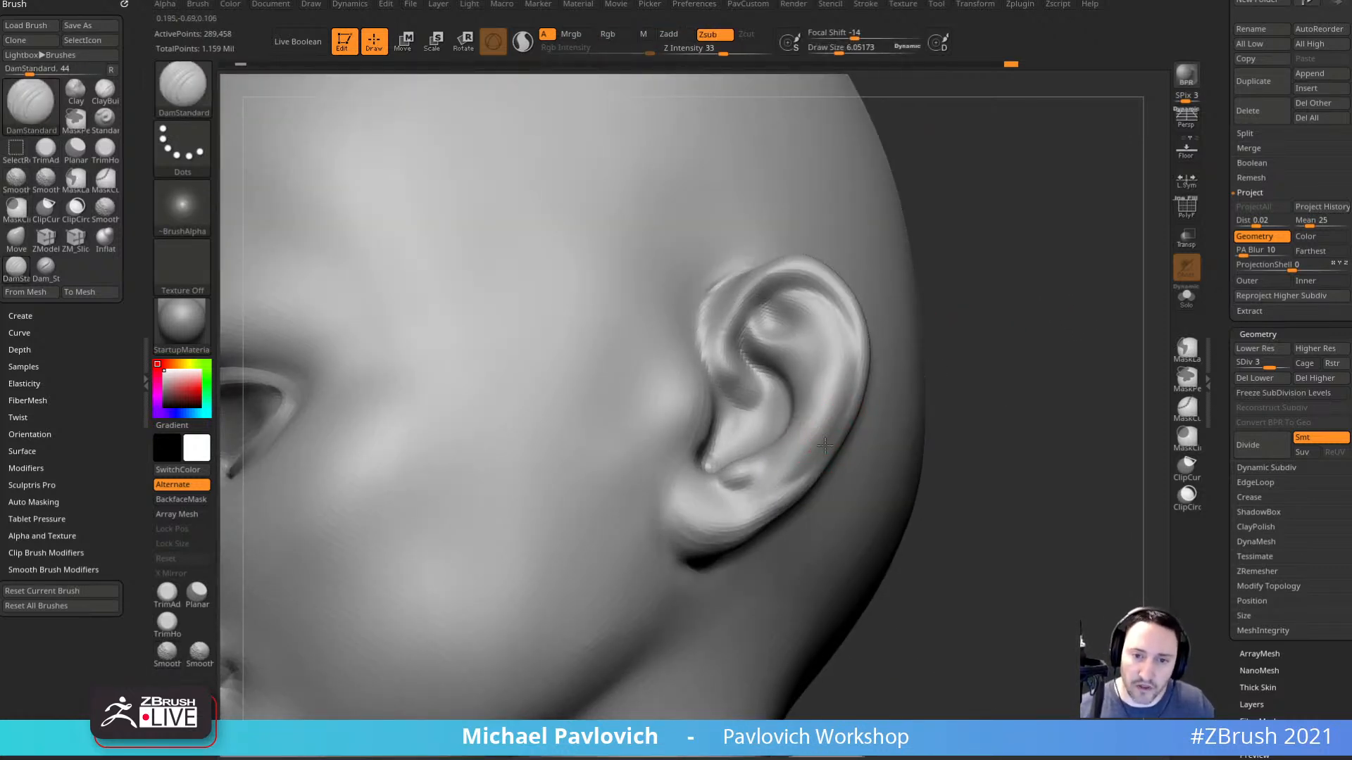
left_click_drag(972, 416, 859, 386)
left_click_drag(688, 432, 714, 333)
left_click_drag(680, 391, 792, 302)
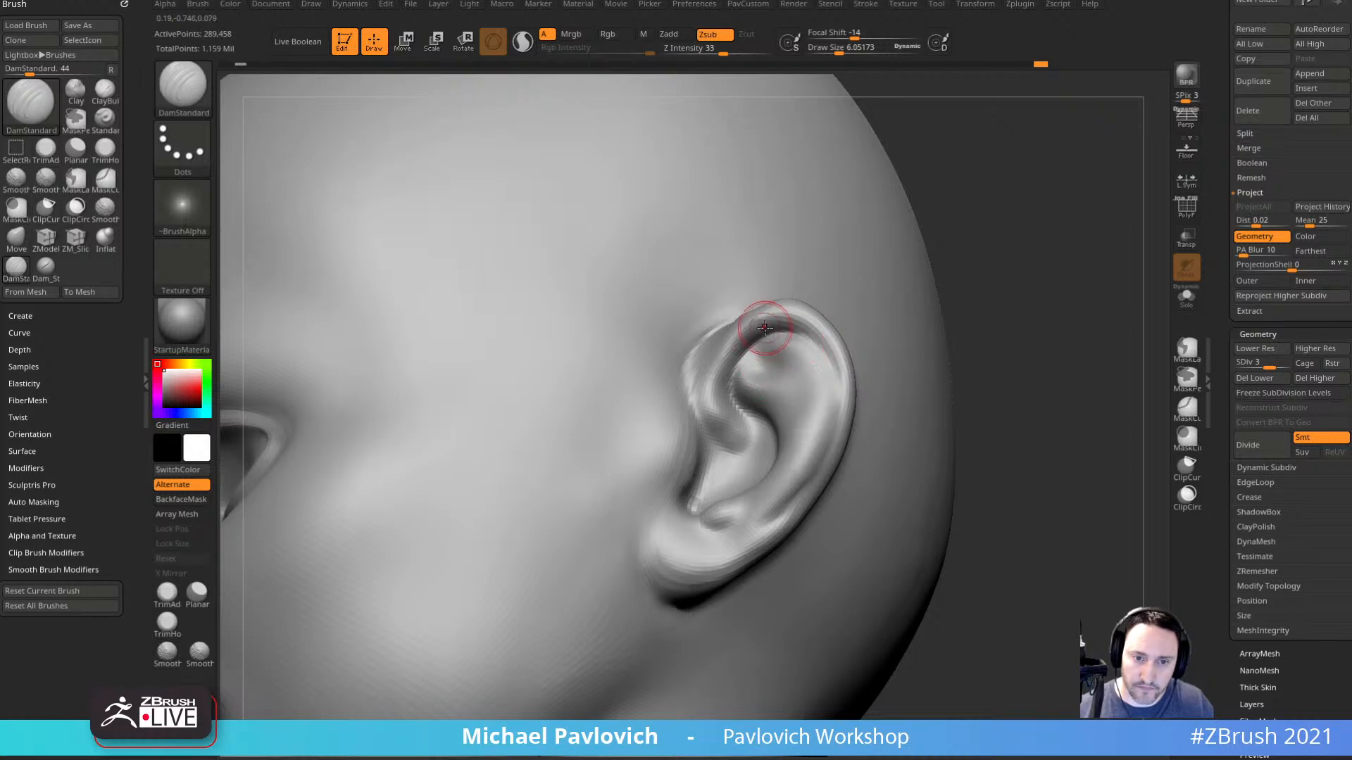
Adjust the draw size and smooth the upper rim of the ear.
left_click_drag(984, 268, 1035, 281)
key("s")
left_click_drag(778, 319, 781, 319)
left_click_drag(884, 292, 933, 340)
mouse_move(764, 308)
left_mouse_down("shift")
mouse_move(932, 248)
mouse_move(830, 271)
mouse_move(947, 284)
mouse_move(829, 266)
left_mouse_up("shift")
Switch to the Move brush at a draw size of about 20.41 and reshape where the upper ear meets the head.
key("1")
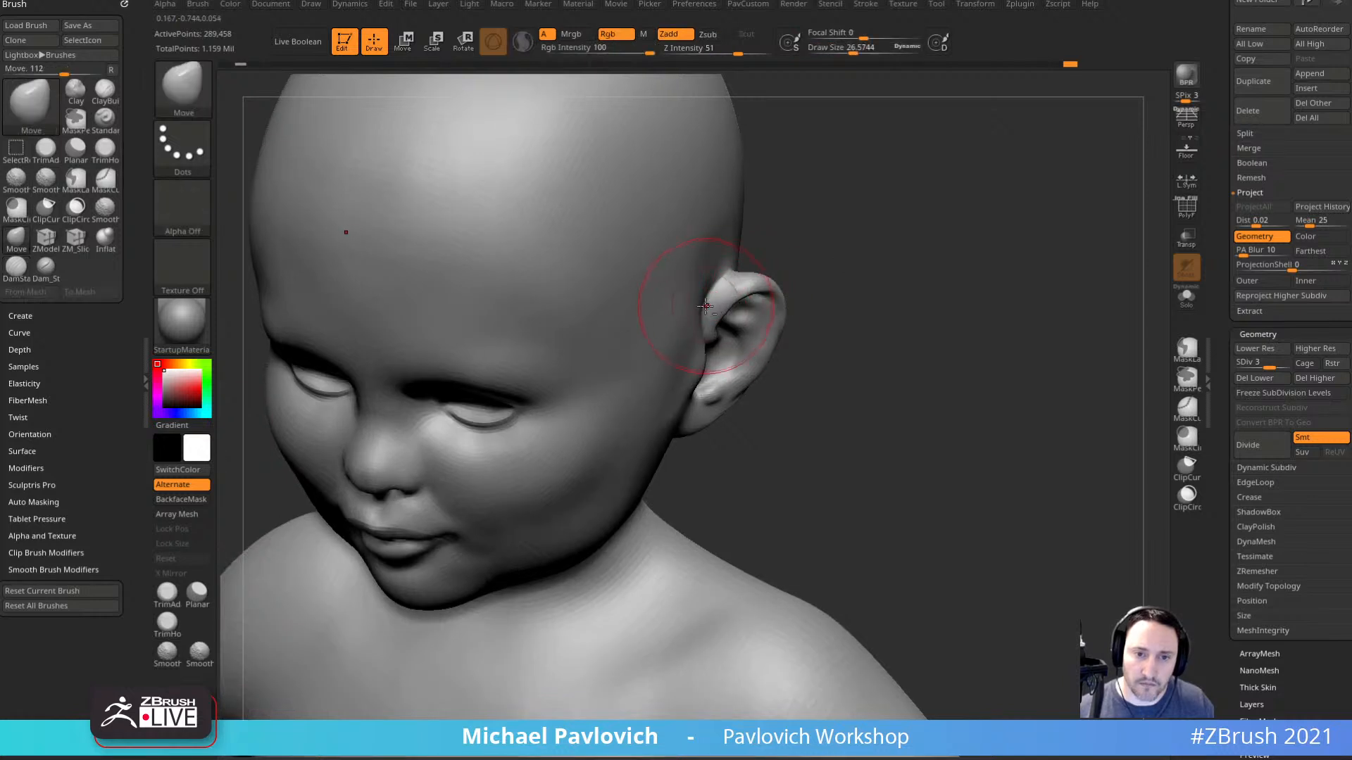
key("s")
left_click_drag(707, 306, 707, 303)
left_click_drag(706, 299, 725, 271)
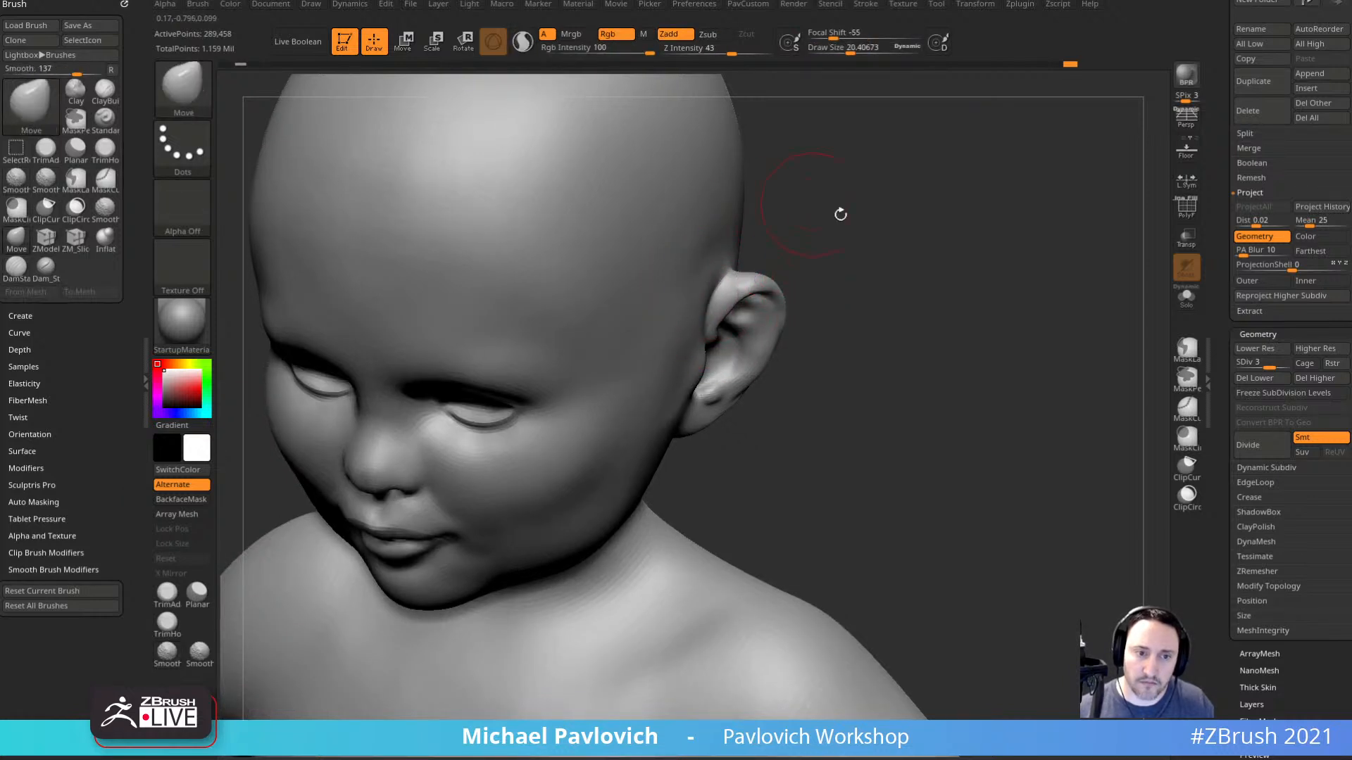
left_click_drag(841, 214, 1109, 290, "shift")
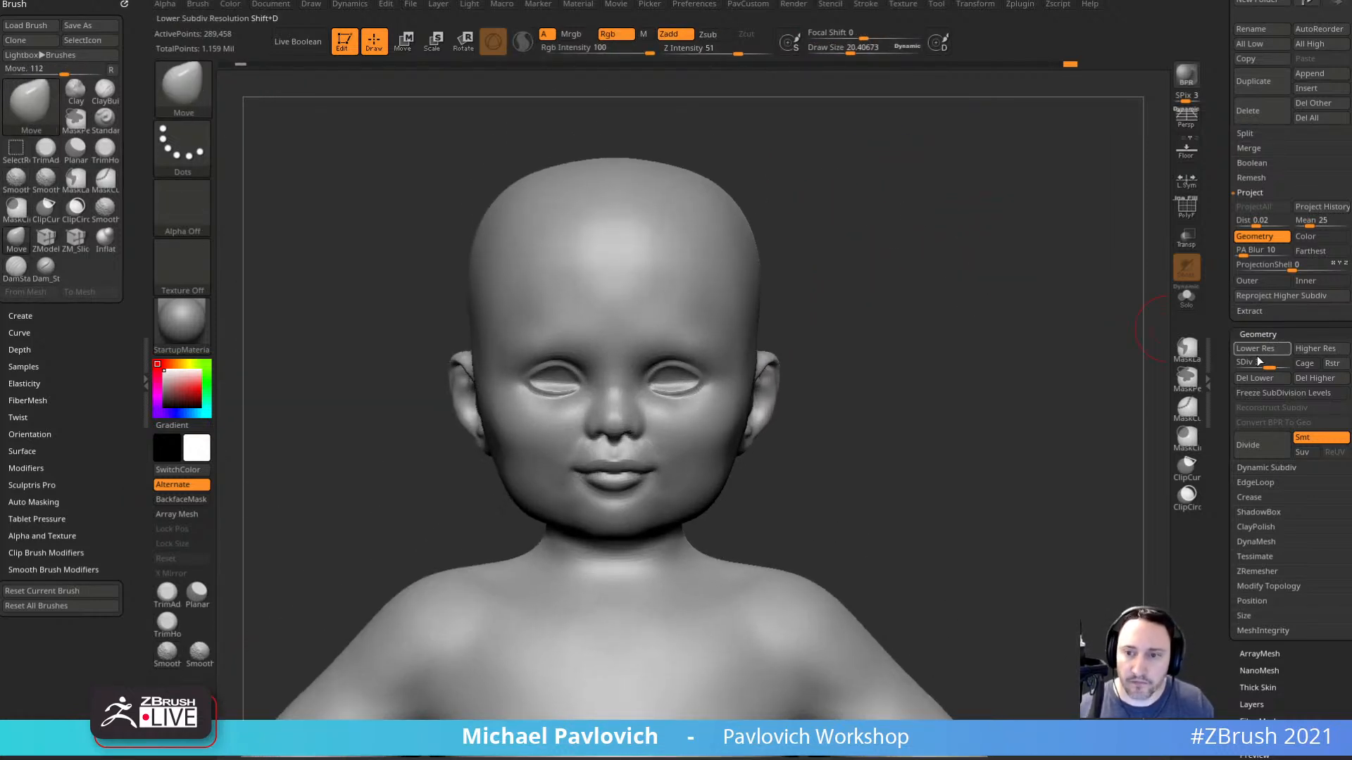
Drop to subdivision level 1 and enlarge the Move brush to a draw size of about 57 for the head.
left_click_drag(1256, 364, 1236, 363)
left_click_drag(1007, 250, 1058, 289)
key("s")
left_click_drag(624, 352, 584, 361)
key("s")
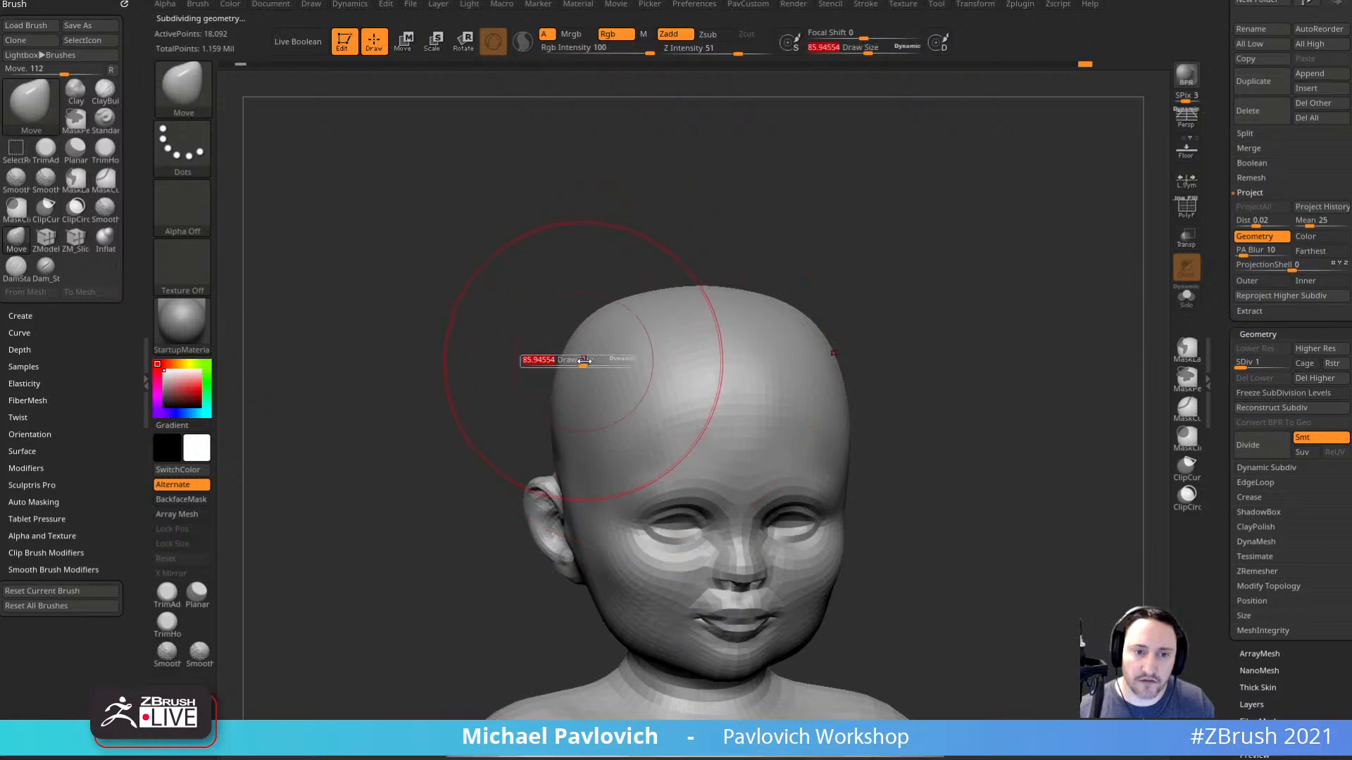
key("ctrl")
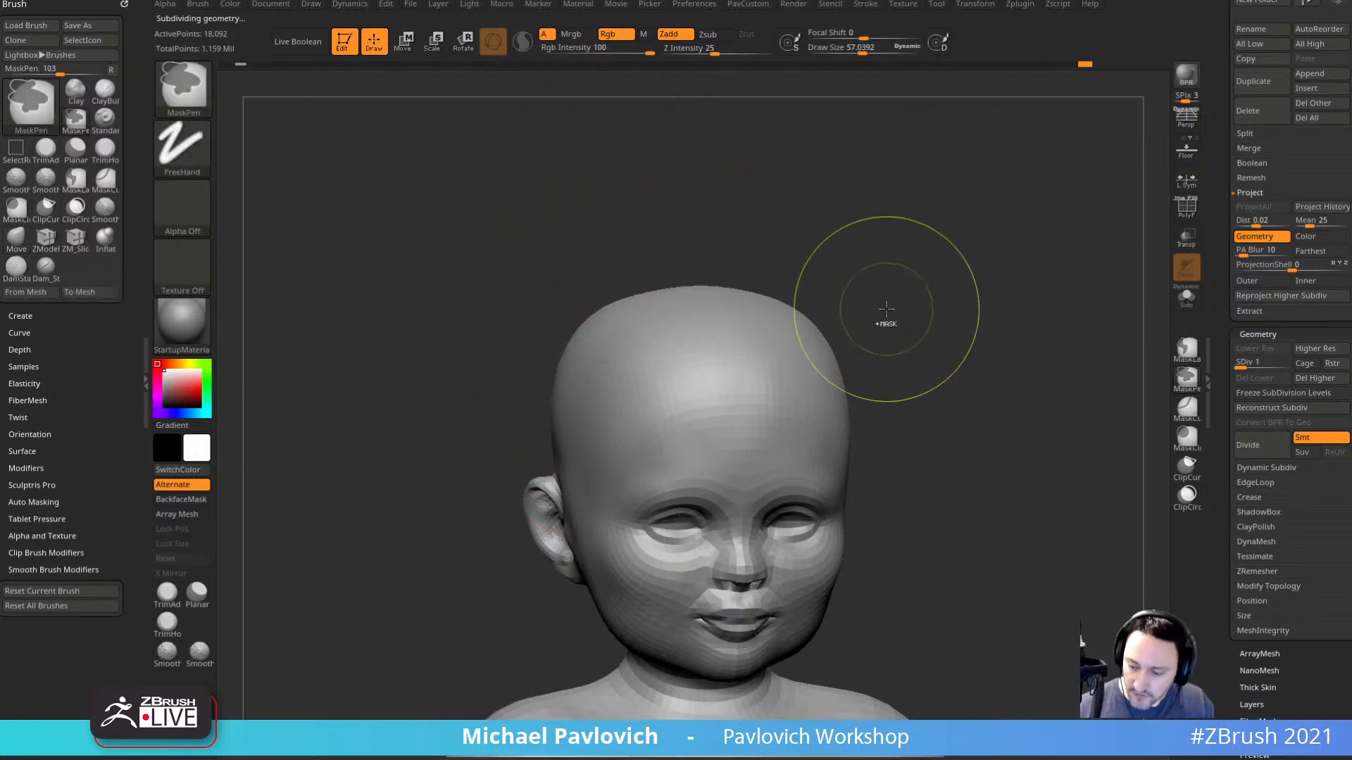
left_click_drag(886, 310, 831, 304, "shift")
key("bracketleft")
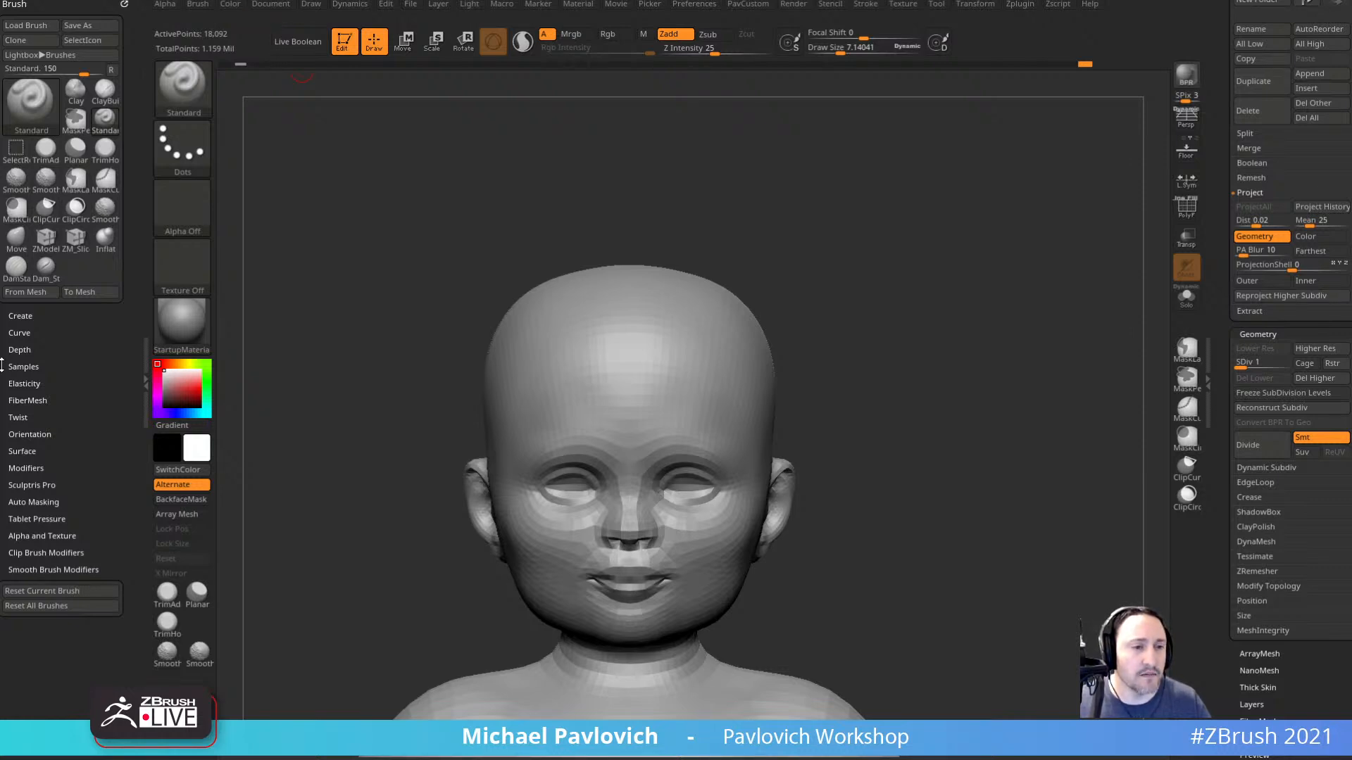
Examine the Smooth brush modifiers and browse the sculpting brushes whose names start with S.
left_click(31, 570)
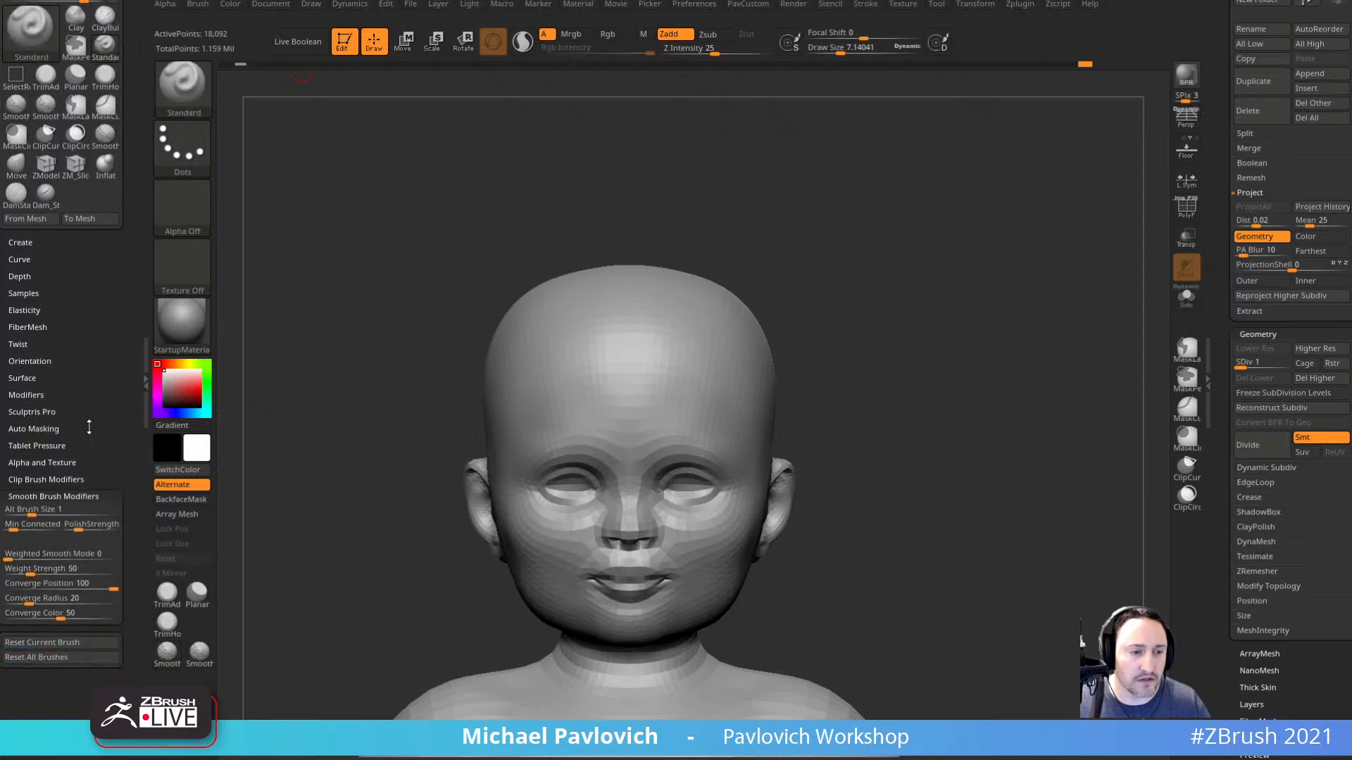
key("shift")
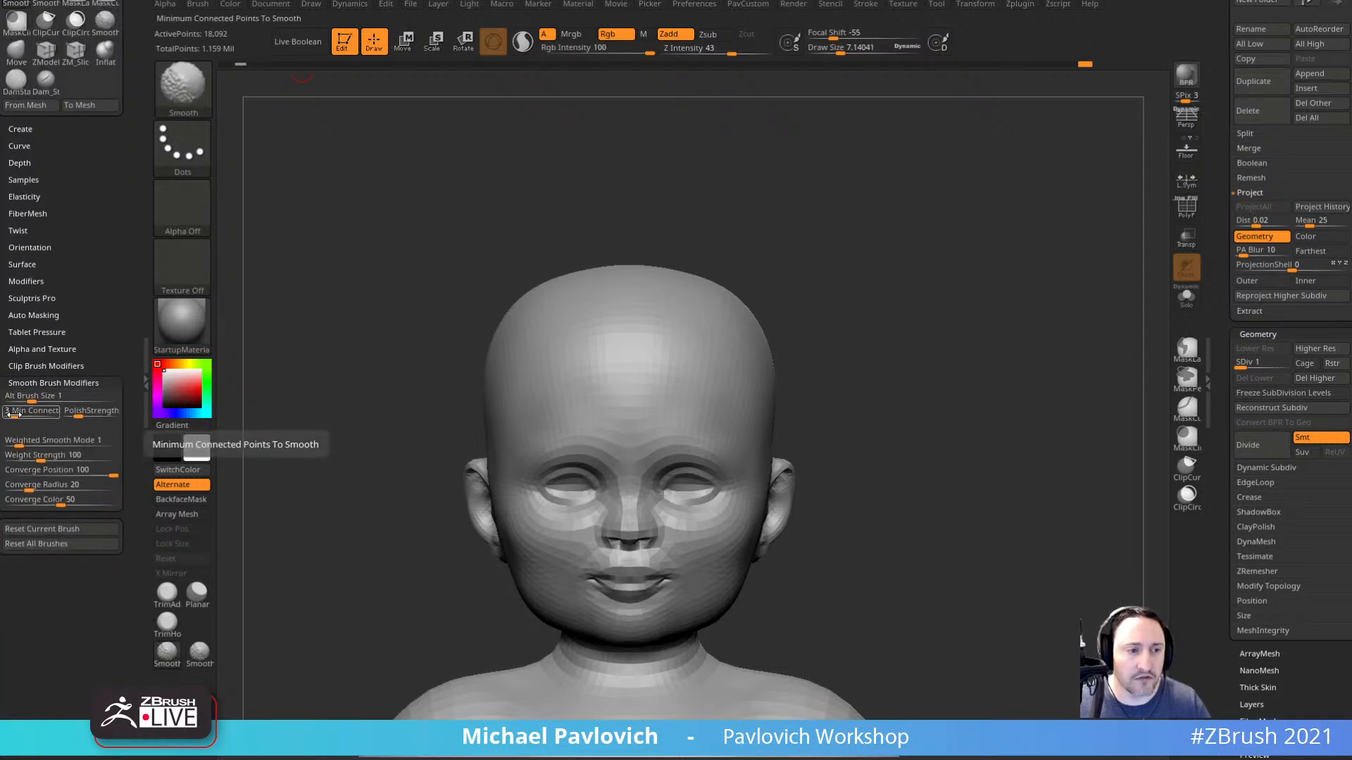
key("b")
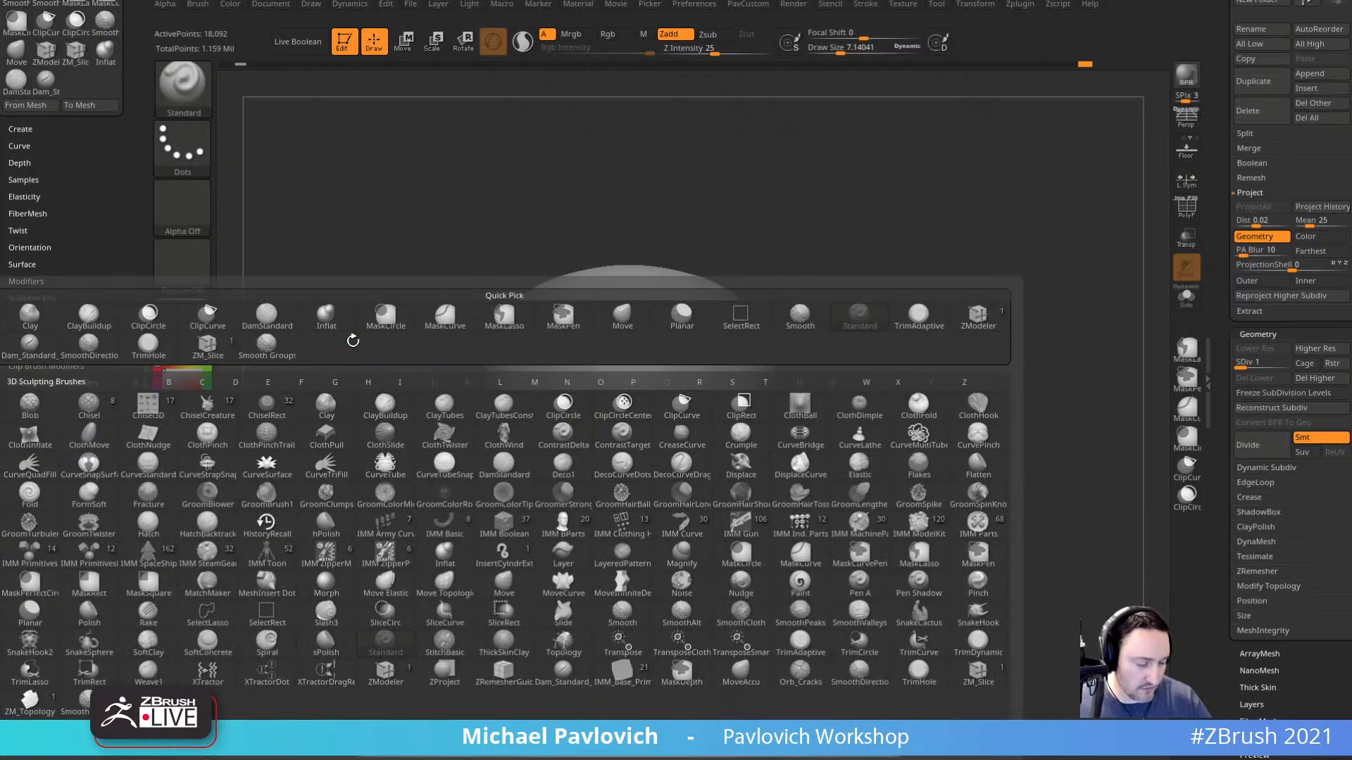
key("s")
key("t")
key("b")
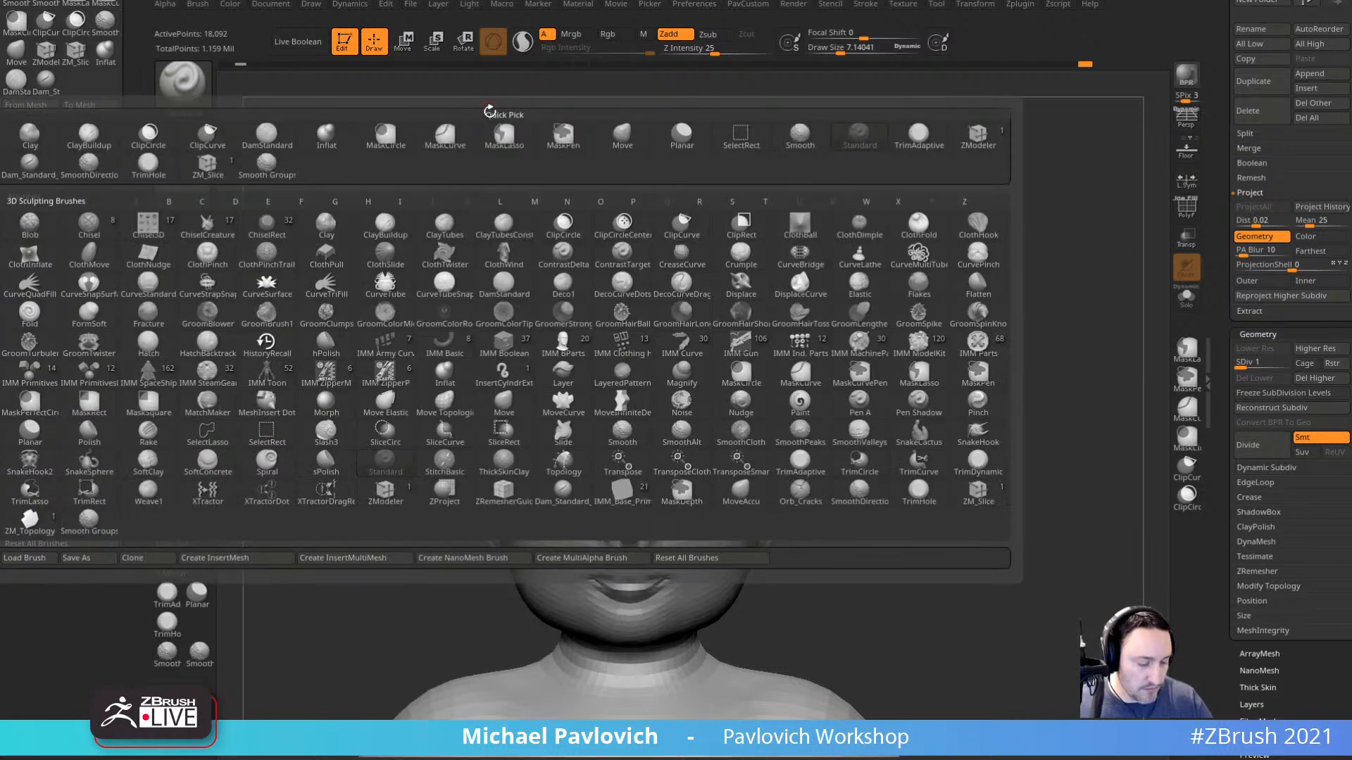
key("s")
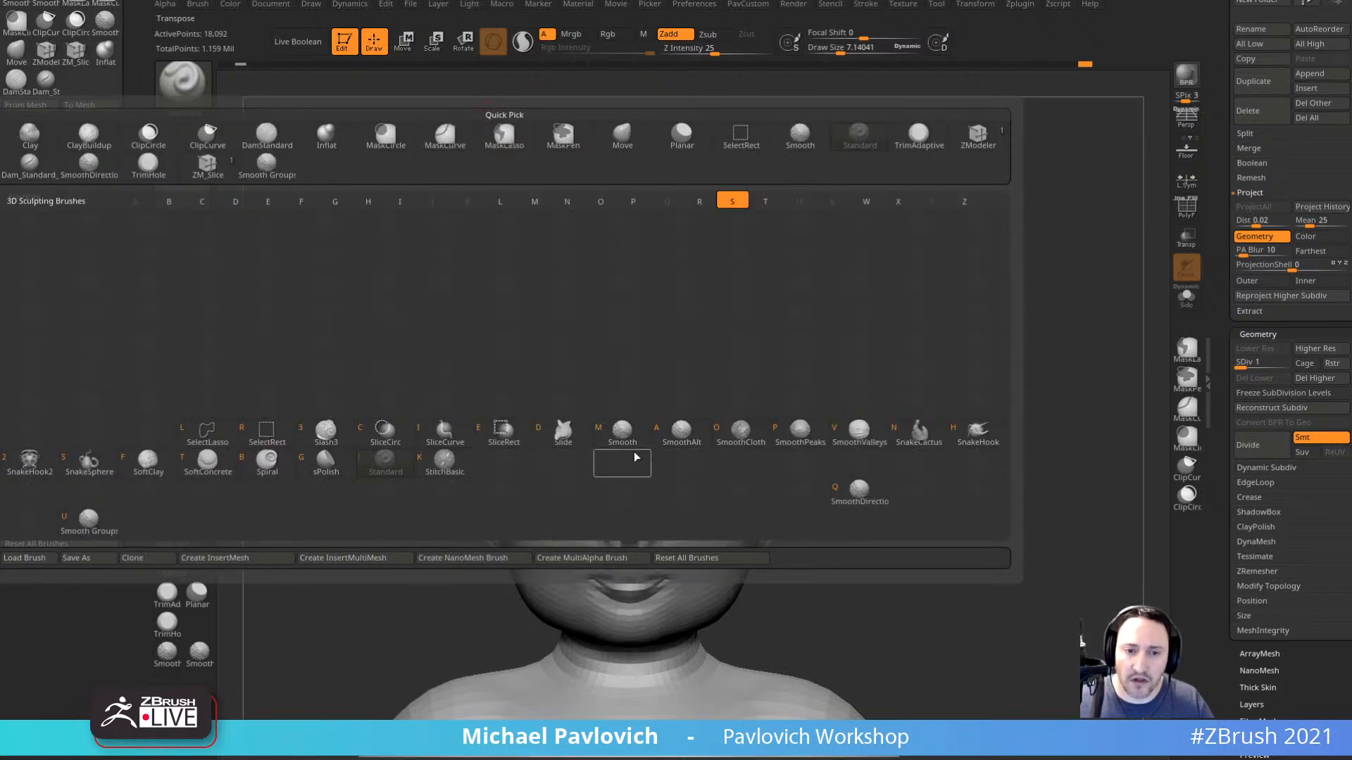
left_click(739, 431)
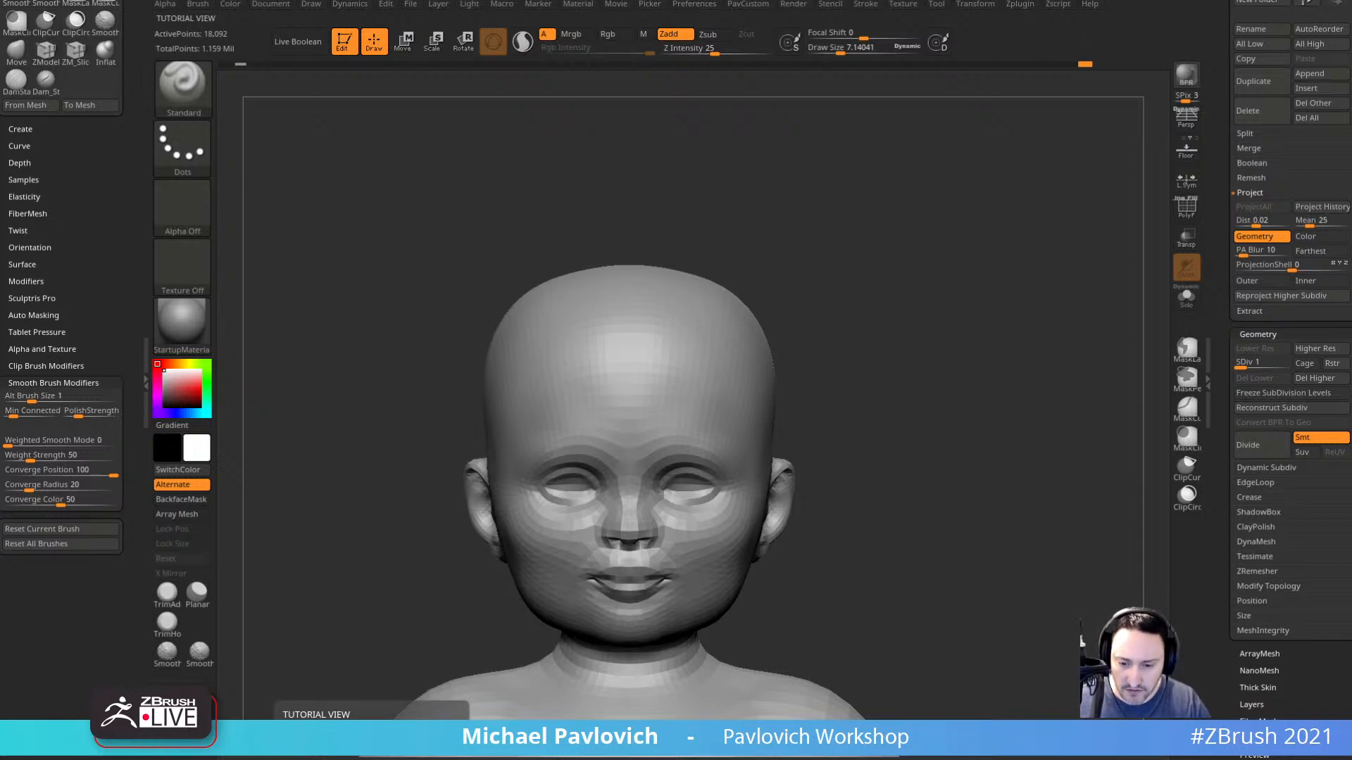
Switch to the browser, look through the Sci Fi Pistol Series playlist on YouTube, and return to the baby sculpt in ZBrush.
key("alt+Tab")
left_click(331, 33)
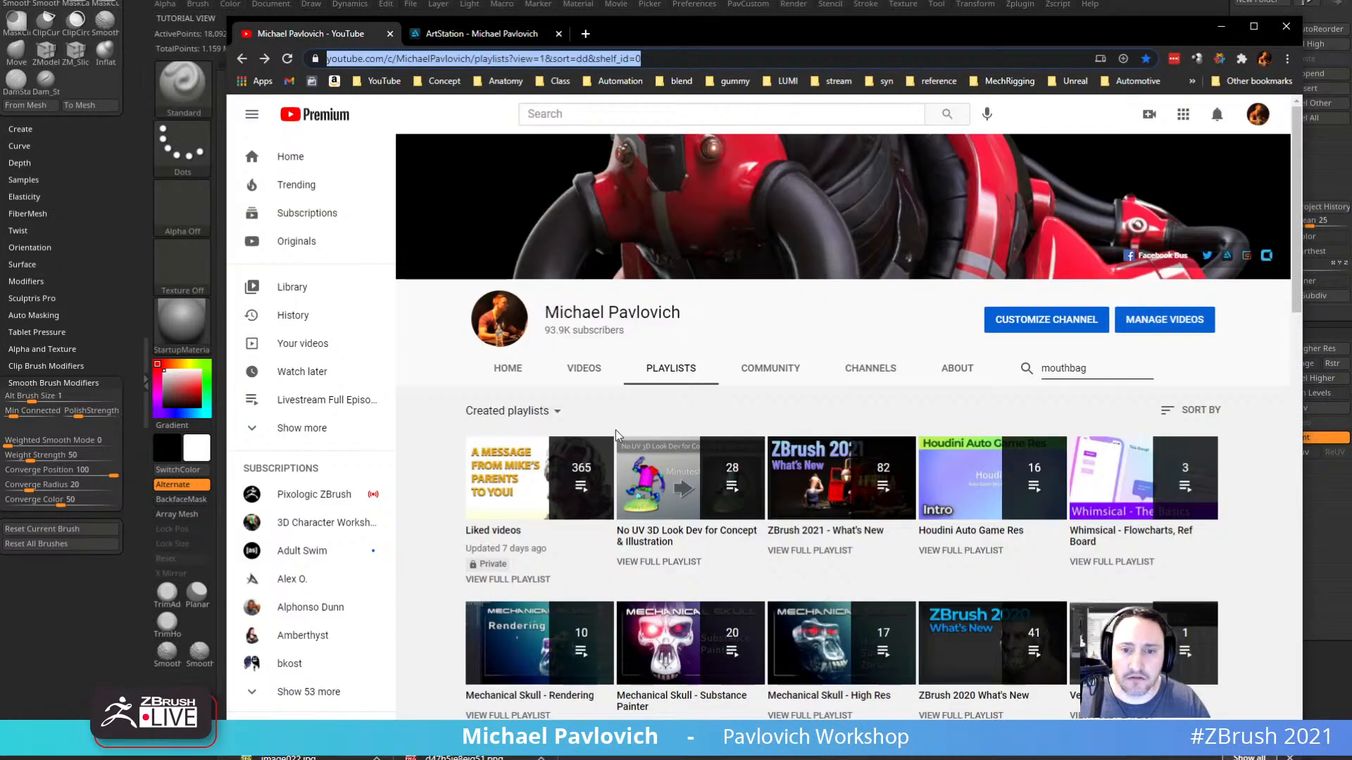
scroll(616, 430, "down", 8)
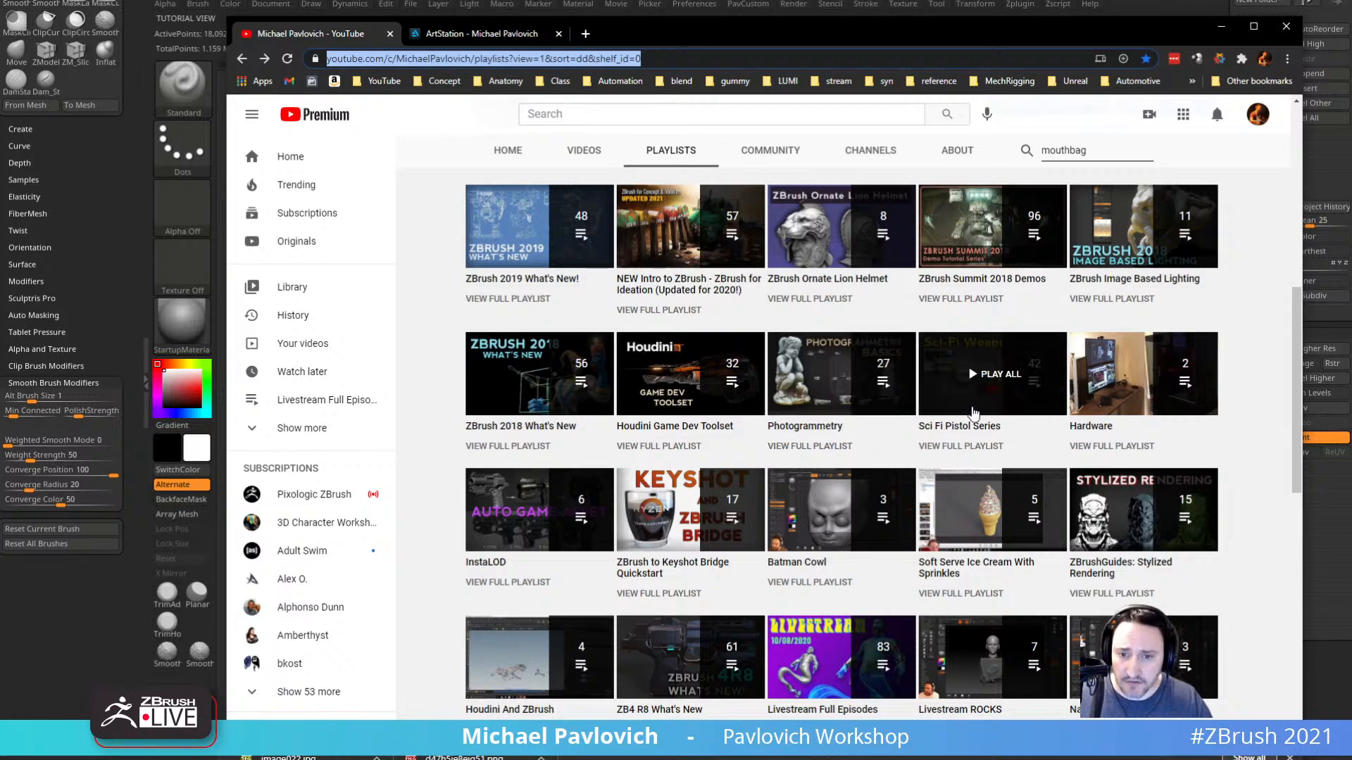
left_click(979, 446)
scroll(915, 423, "down", 6)
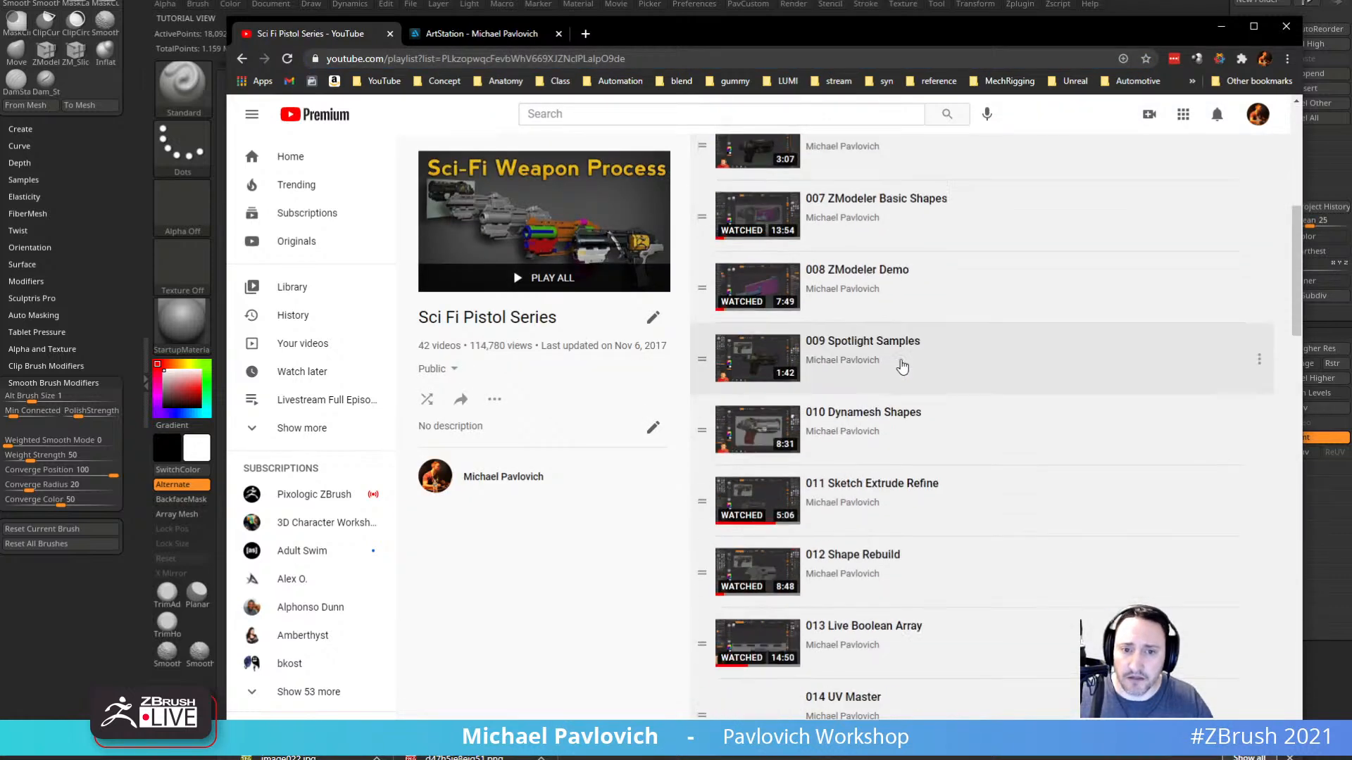
scroll(902, 367, "down", 20)
scroll(853, 389, "up", 14)
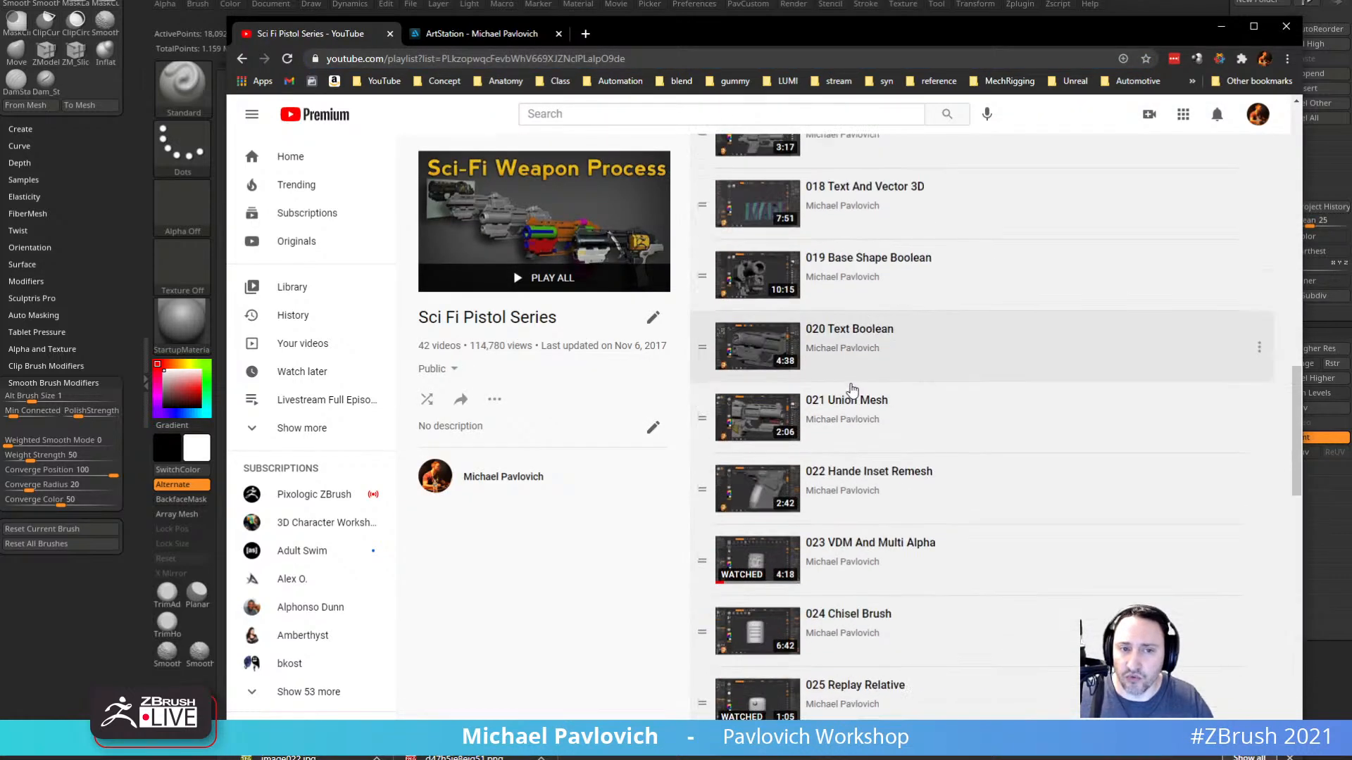
scroll(848, 394, "up", 18)
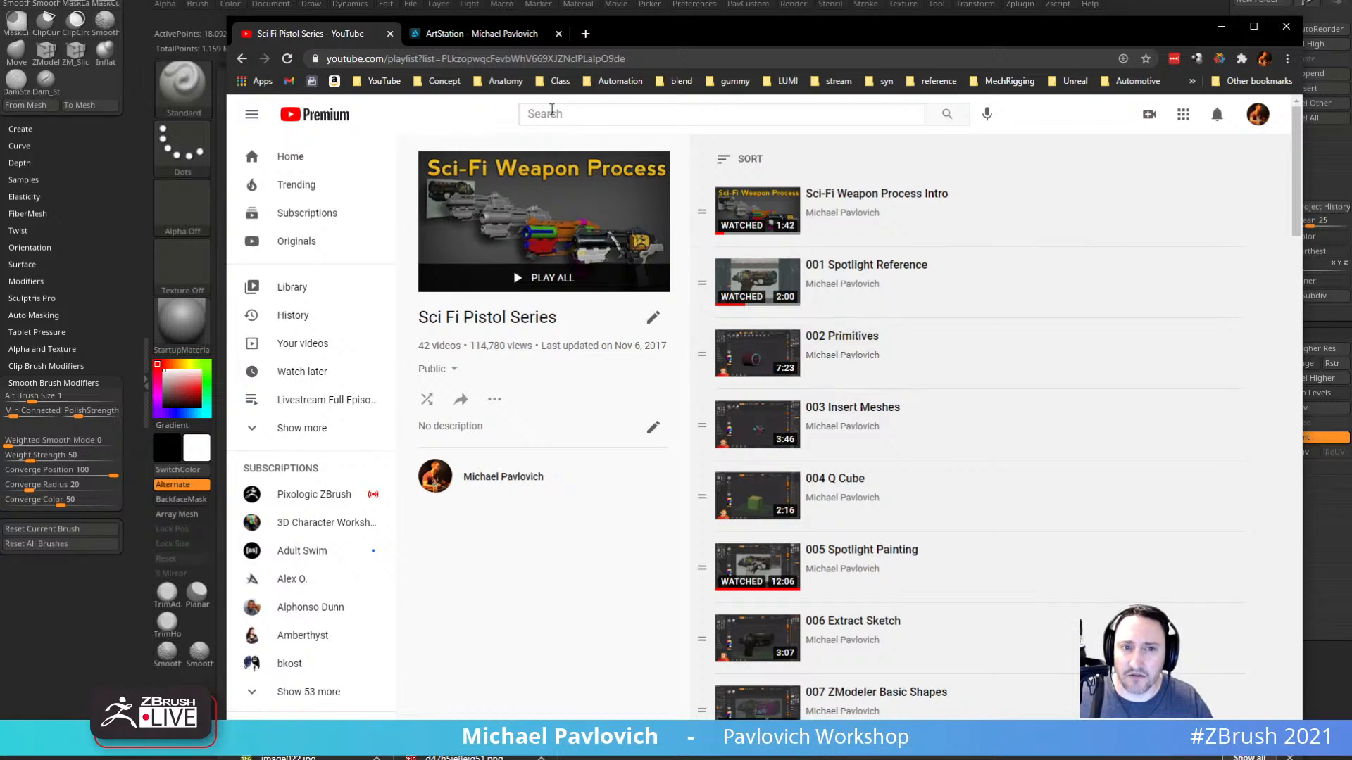
left_click(635, 59)
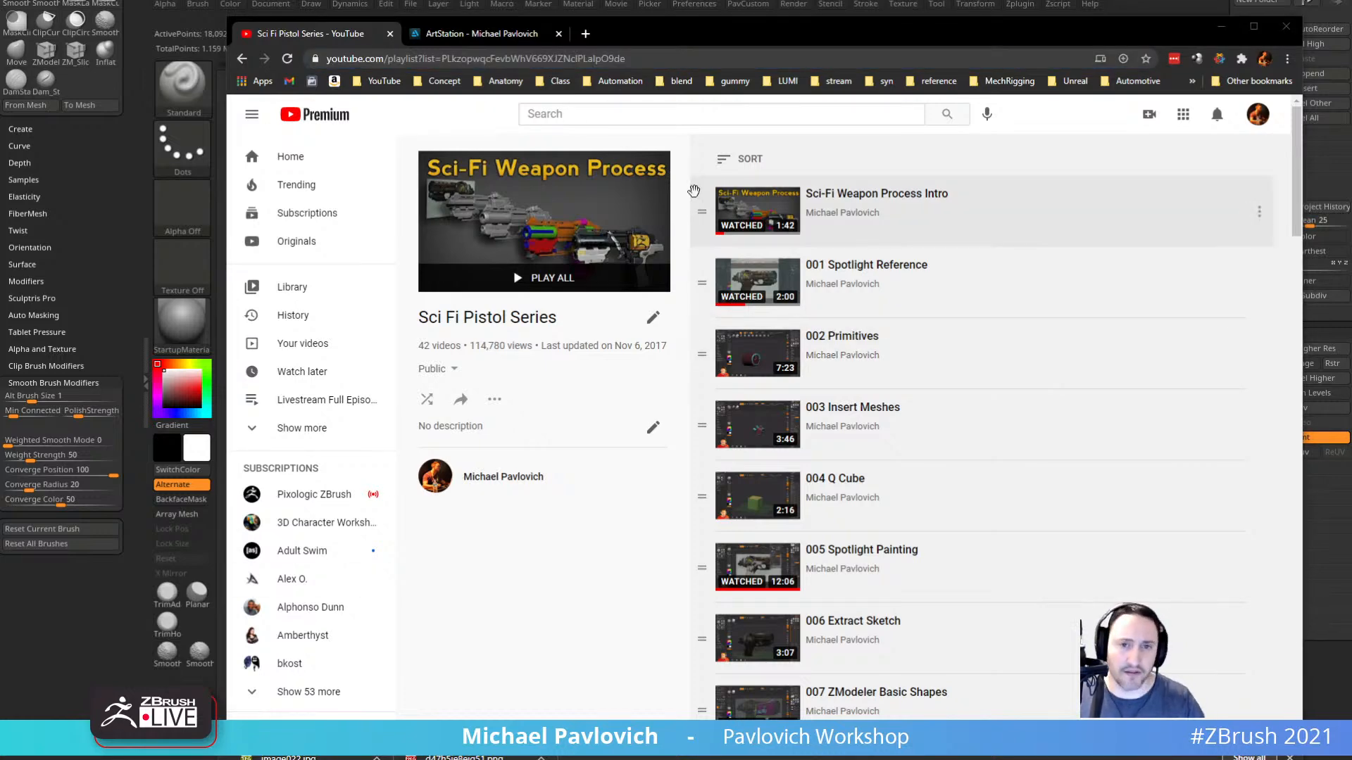
left_click_drag(704, 37, 704, 759)
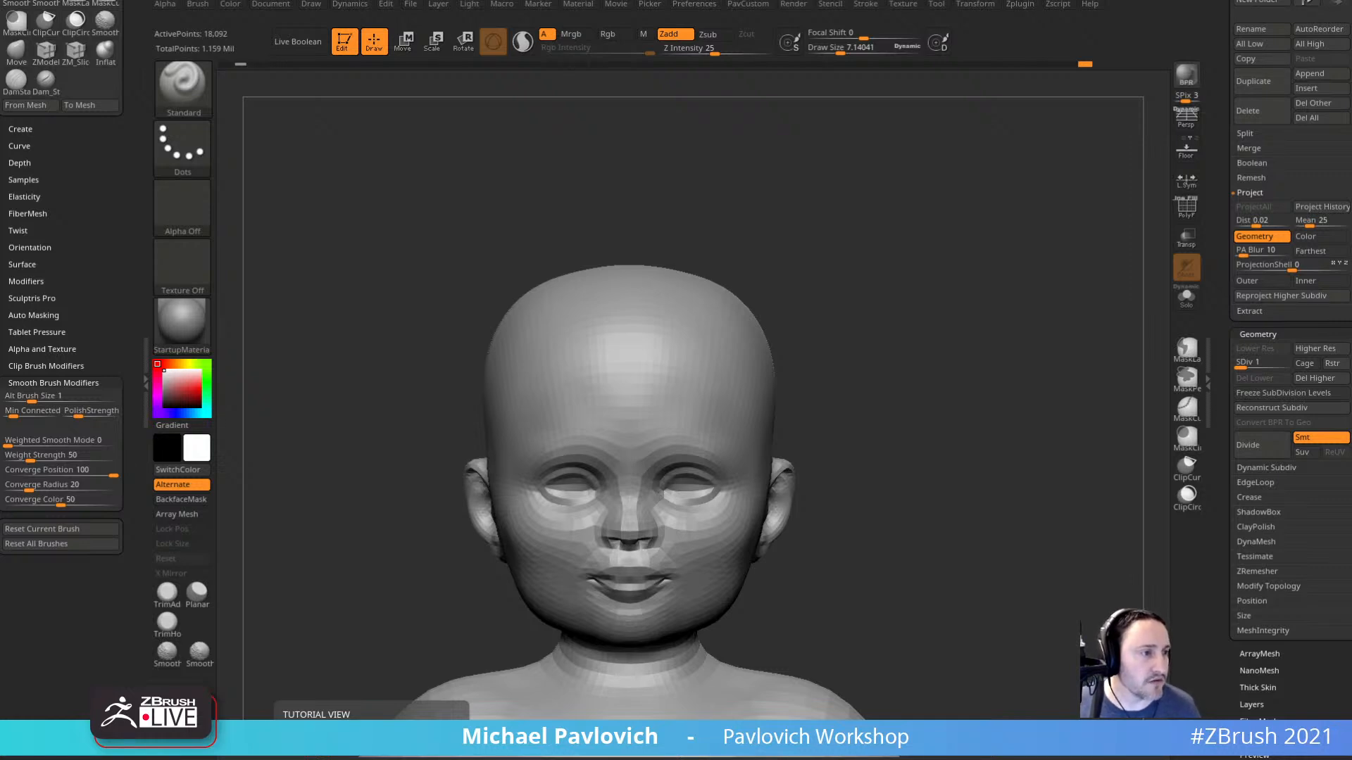
right_click_drag(986, 327, 1032, 257, "ctrl")
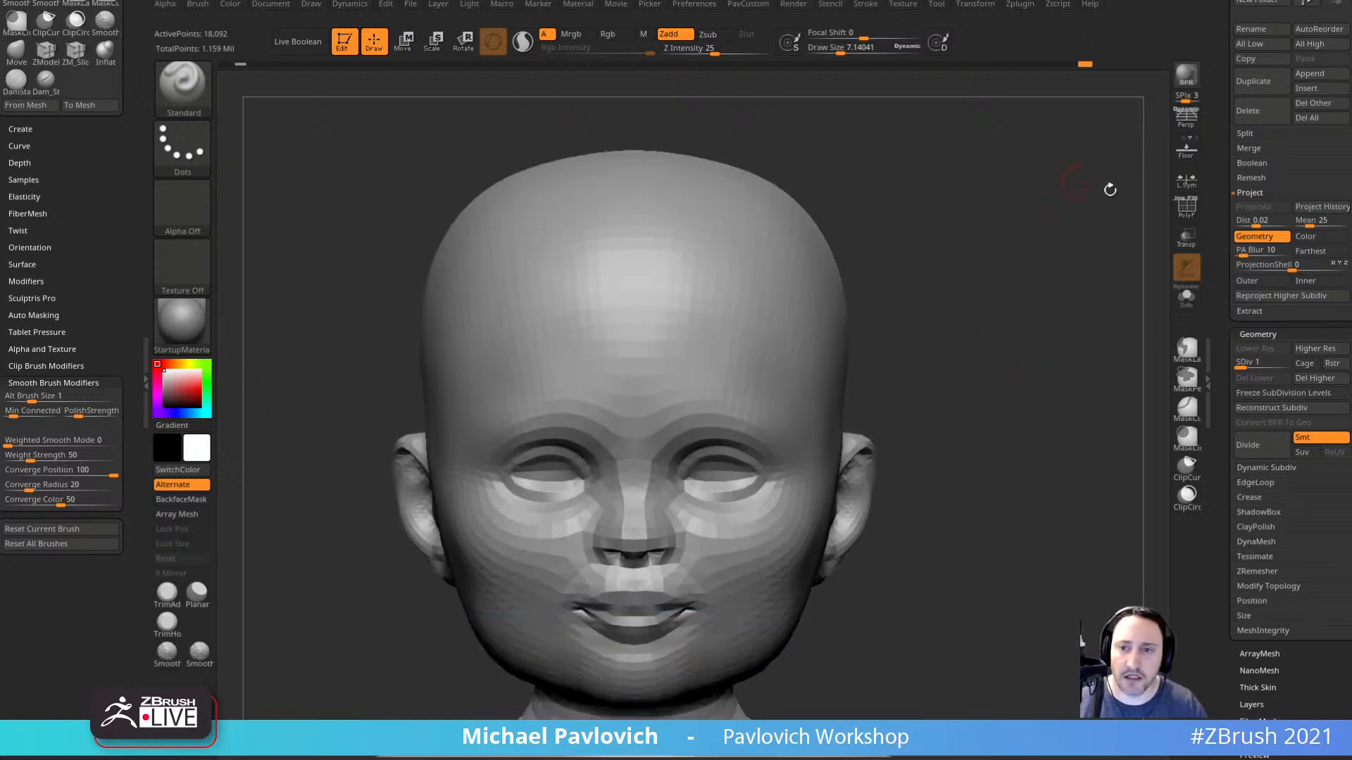
Raise the baby to subdivision level 4 and switch to the DamStandard brush at a draw size of about 51.
scroll(1216, 229, "up", 10)
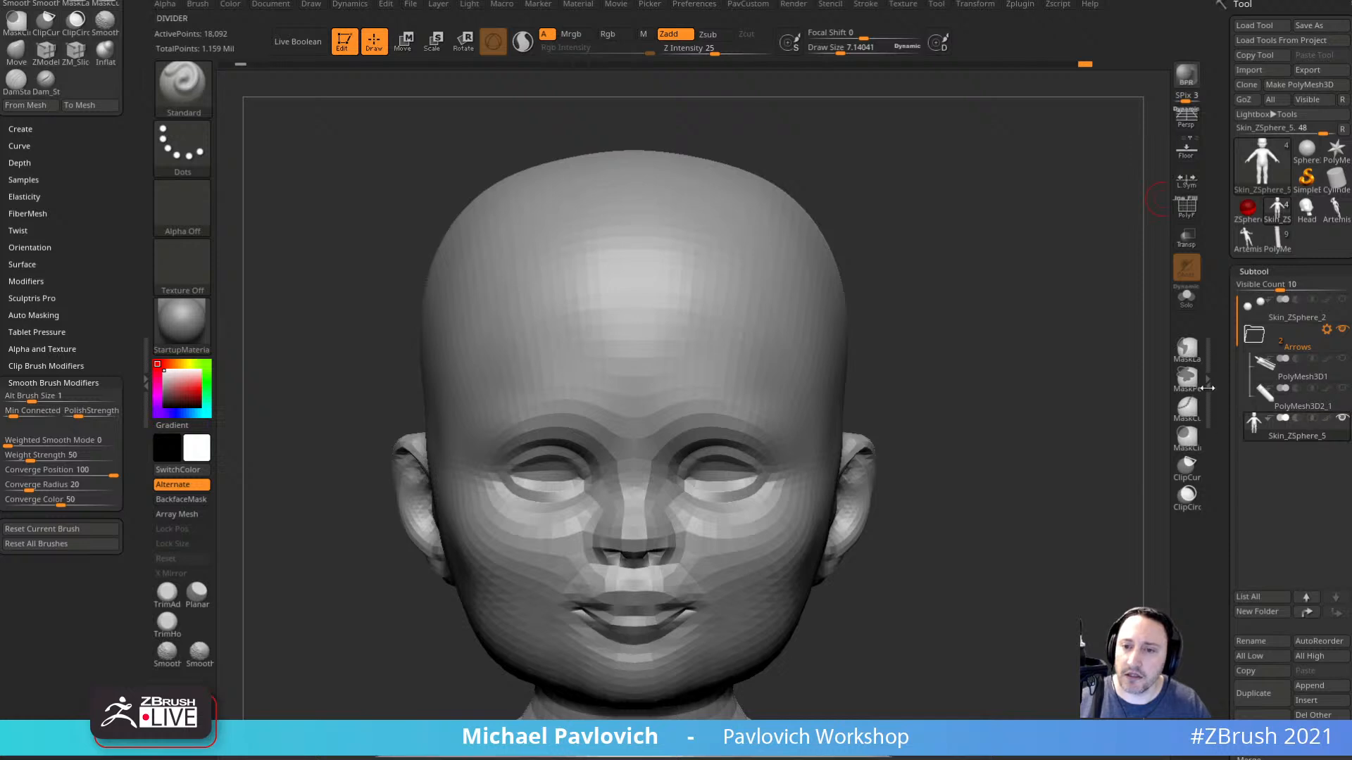
scroll(1260, 416, "down", 8)
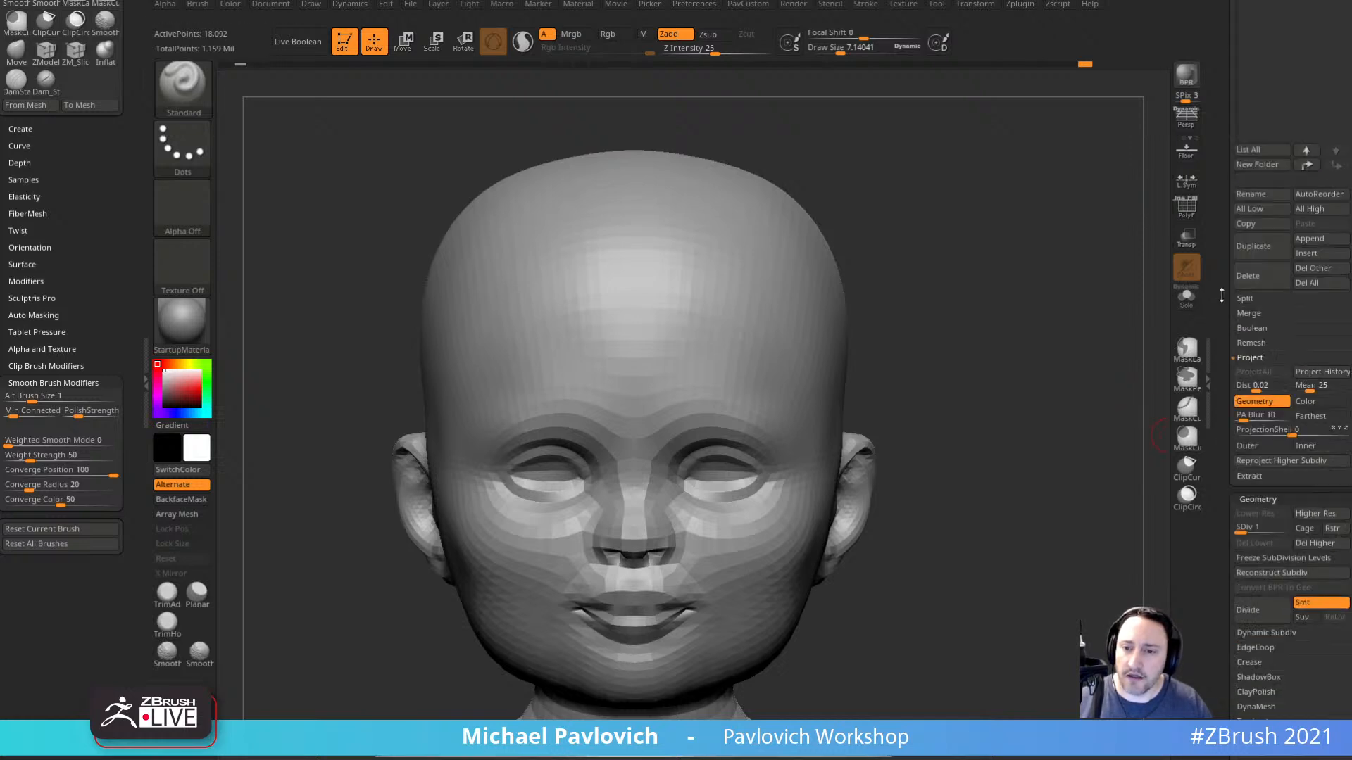
left_click_drag(1260, 416, 1289, 416)
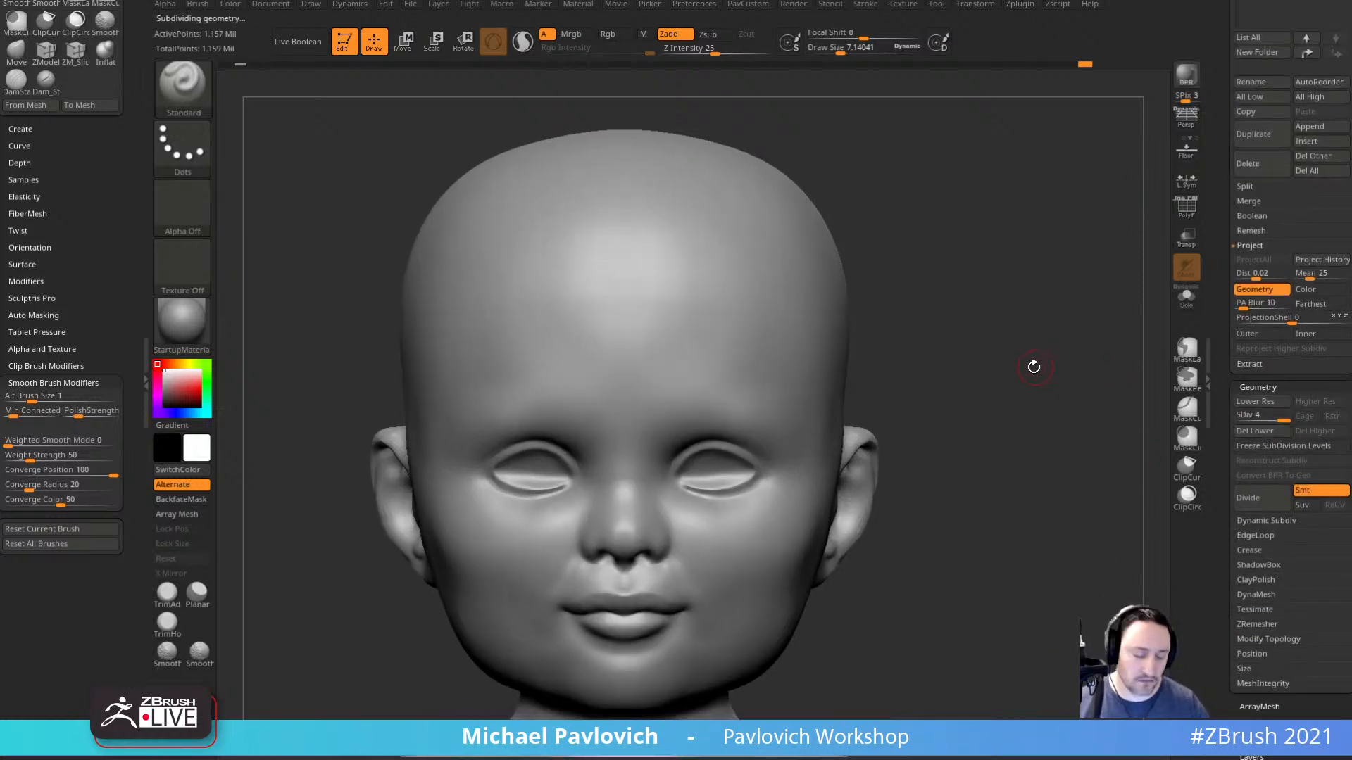
key("3")
key("s")
left_click_drag(711, 434, 723, 433)
right_click_drag(785, 443, 748, 424)
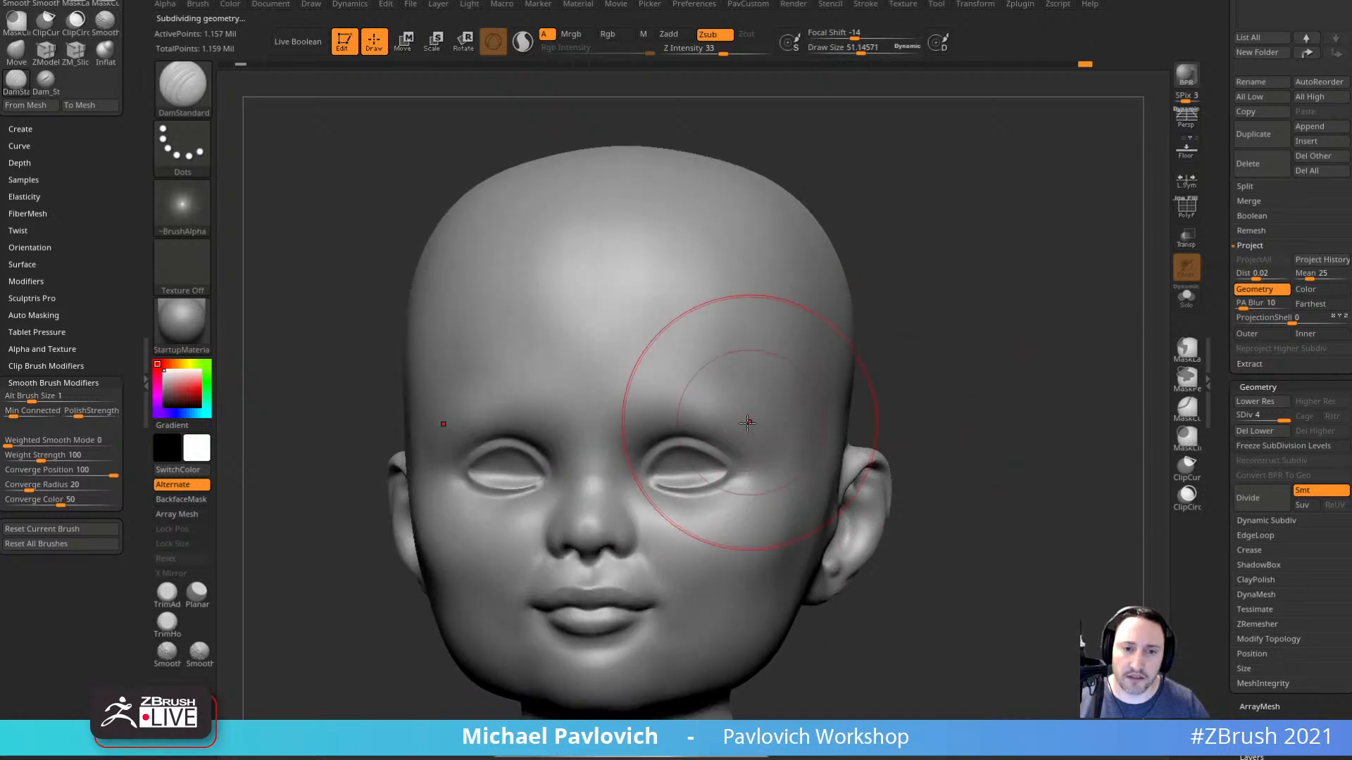
Try several mirrored DamStandard strokes for the brow lines above the eyes, reducing the draw size to about 24.9.
mouse_move(624, 423)
left_mouse_down()
mouse_move(724, 415)
mouse_move(737, 430)
left_mouse_up()
mouse_move(876, 349)
right_mouse_down()
mouse_move(911, 347)
mouse_move(905, 380)
right_mouse_up()
key("ctrl+z")
mouse_move(649, 403)
left_mouse_down()
mouse_move(684, 394)
mouse_move(776, 438)
left_mouse_up()
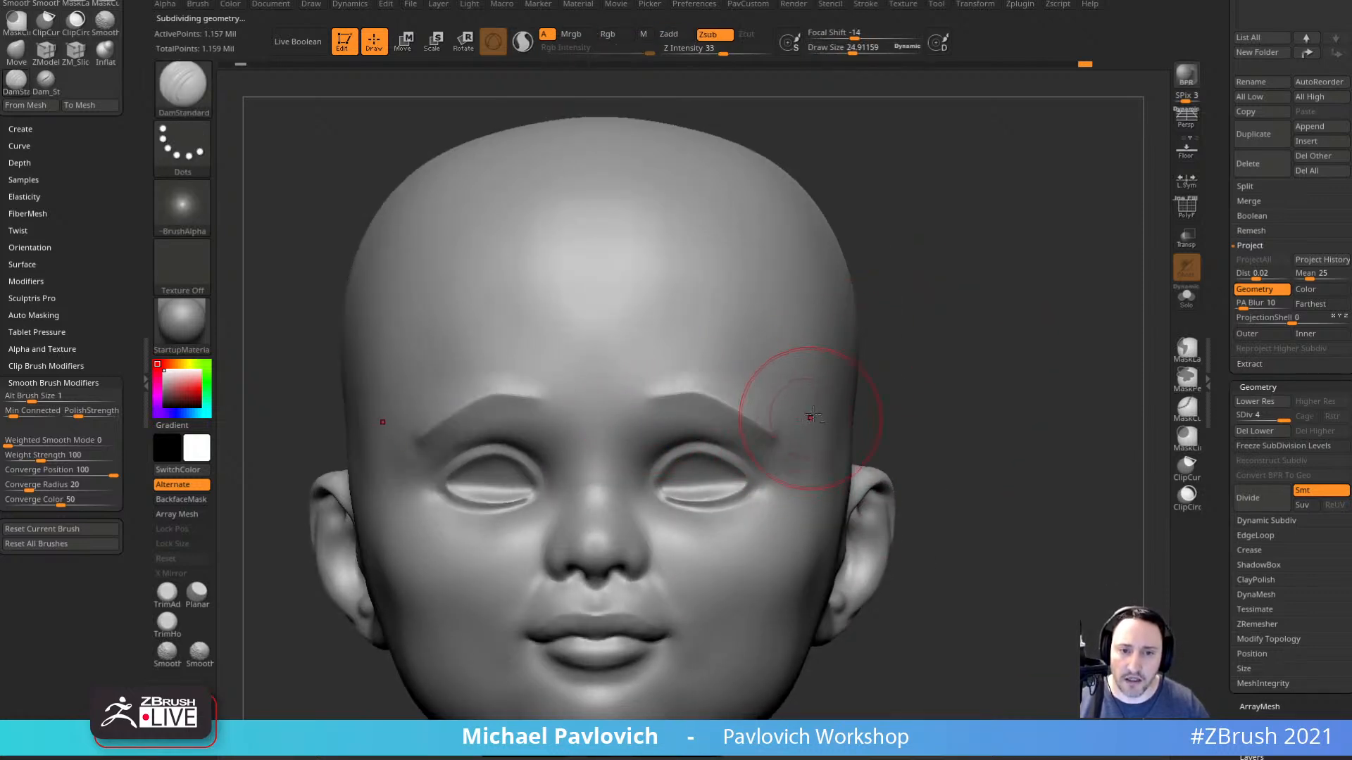
key("ctrl+z")
left_click_drag(648, 407, 821, 362)
right_click_drag(851, 360, 813, 363)
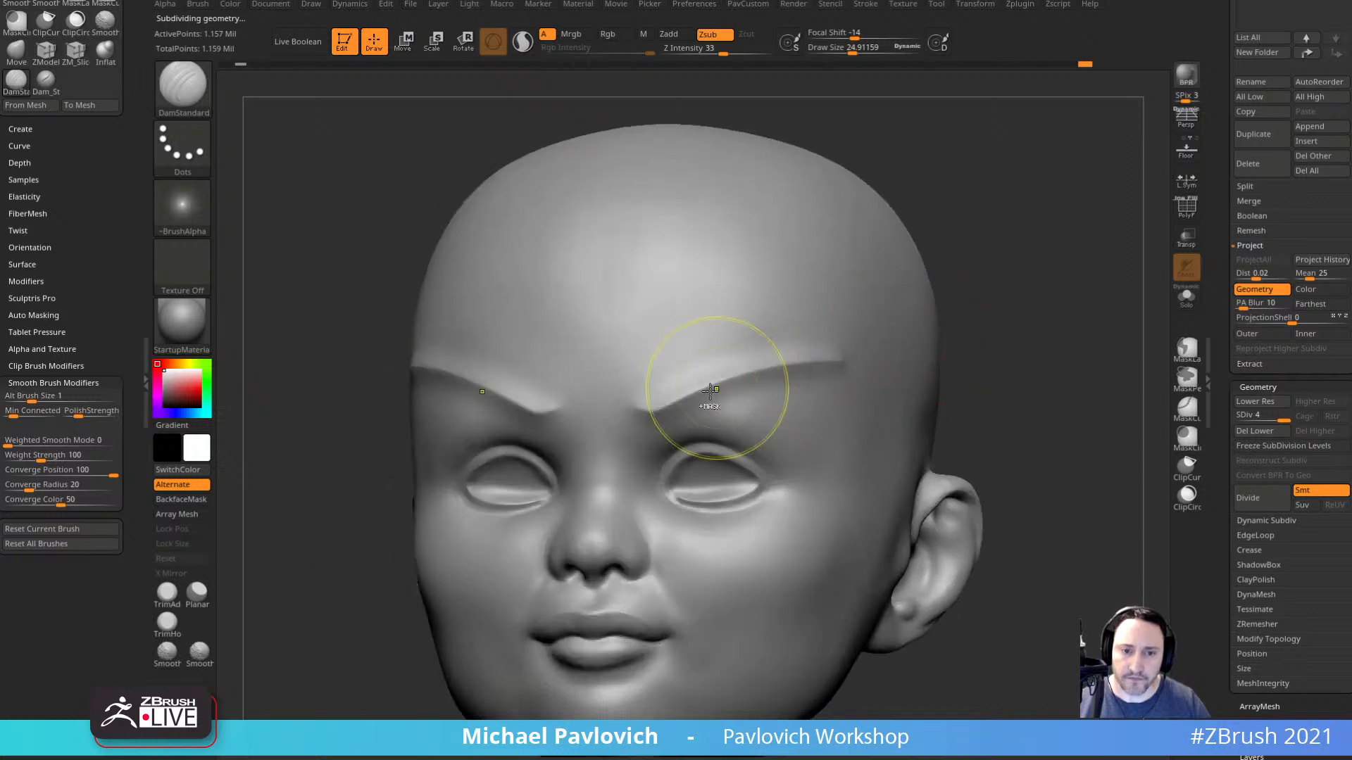
key("ctrl+z")
left_click_drag(654, 405, 819, 366)
mouse_move(965, 377)
right_mouse_down()
mouse_move(1070, 362)
mouse_move(981, 361)
mouse_move(961, 334)
mouse_move(972, 347)
mouse_move(909, 345)
right_mouse_up()
Build up the brow ridges above the eyes with the Clay brush, reducing its draw size to about 12.4.
key("2")
mouse_move(638, 411)
left_mouse_down()
mouse_move(740, 398)
mouse_move(825, 422)
left_mouse_up()
key("[")
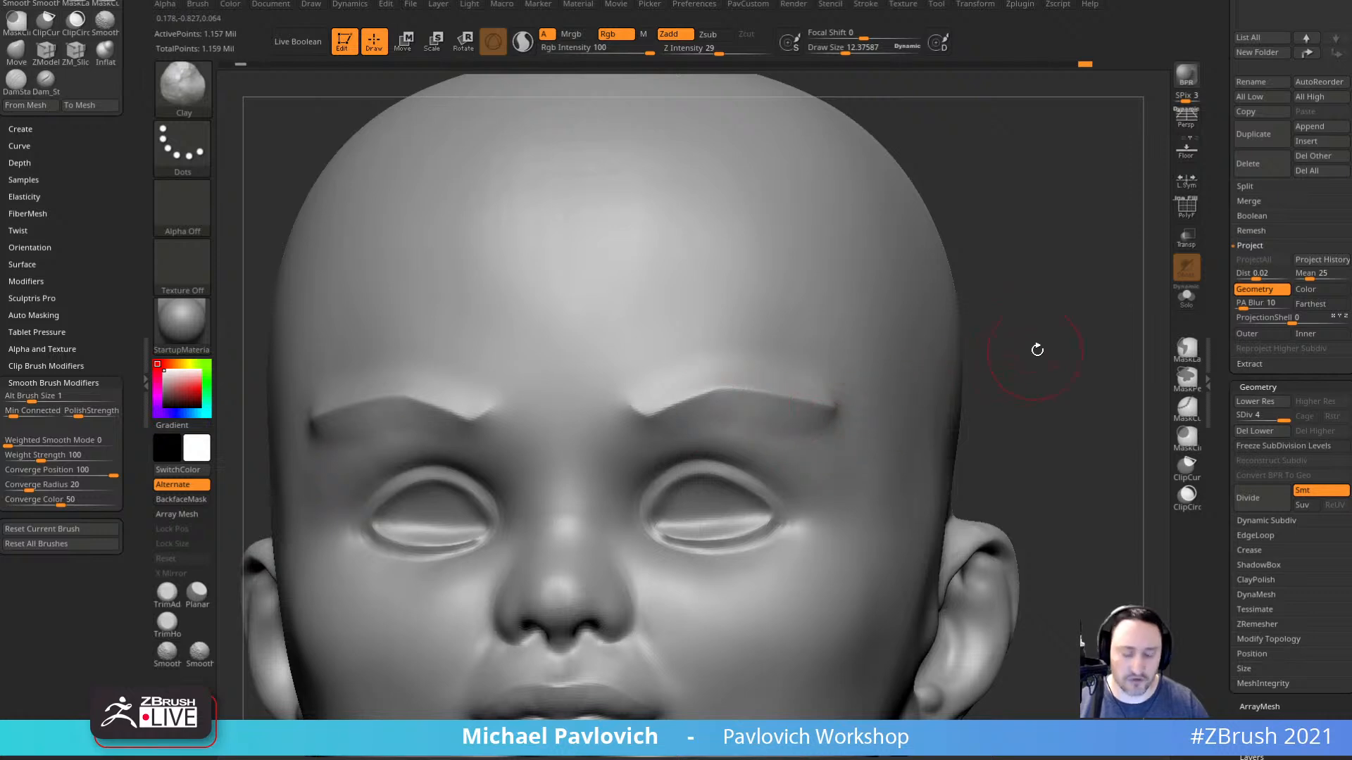
Cut a slanted crease across each side of the forehead with the Orb_Cracks brush at Z Intensity 58.
key("3")
right_click_drag(1019, 348, 1036, 321, "ctrl")
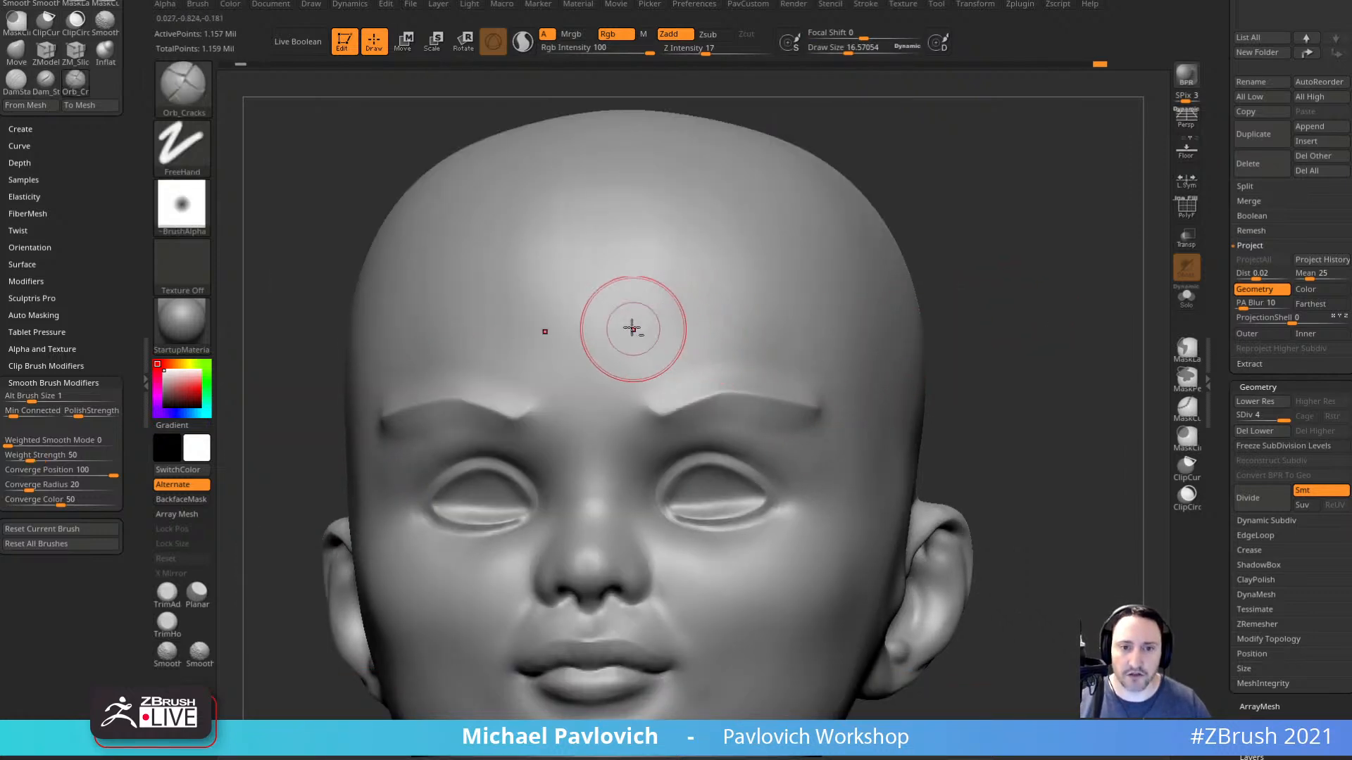
left_click_drag(633, 334, 810, 289)
key("ctrl+z")
left_click(742, 51)
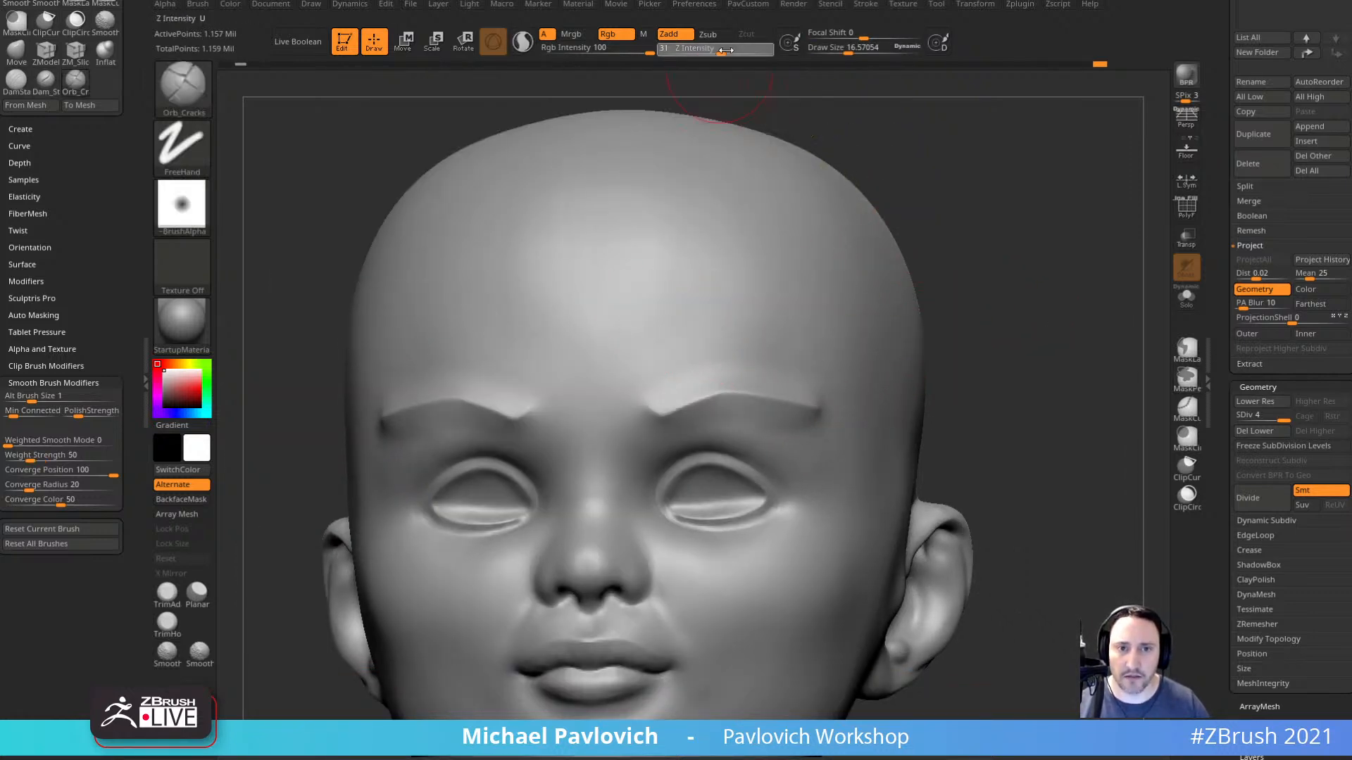
left_click_drag(637, 287, 874, 292)
right_click_drag(1008, 222, 986, 267, "alt")
key("ctrl+z")
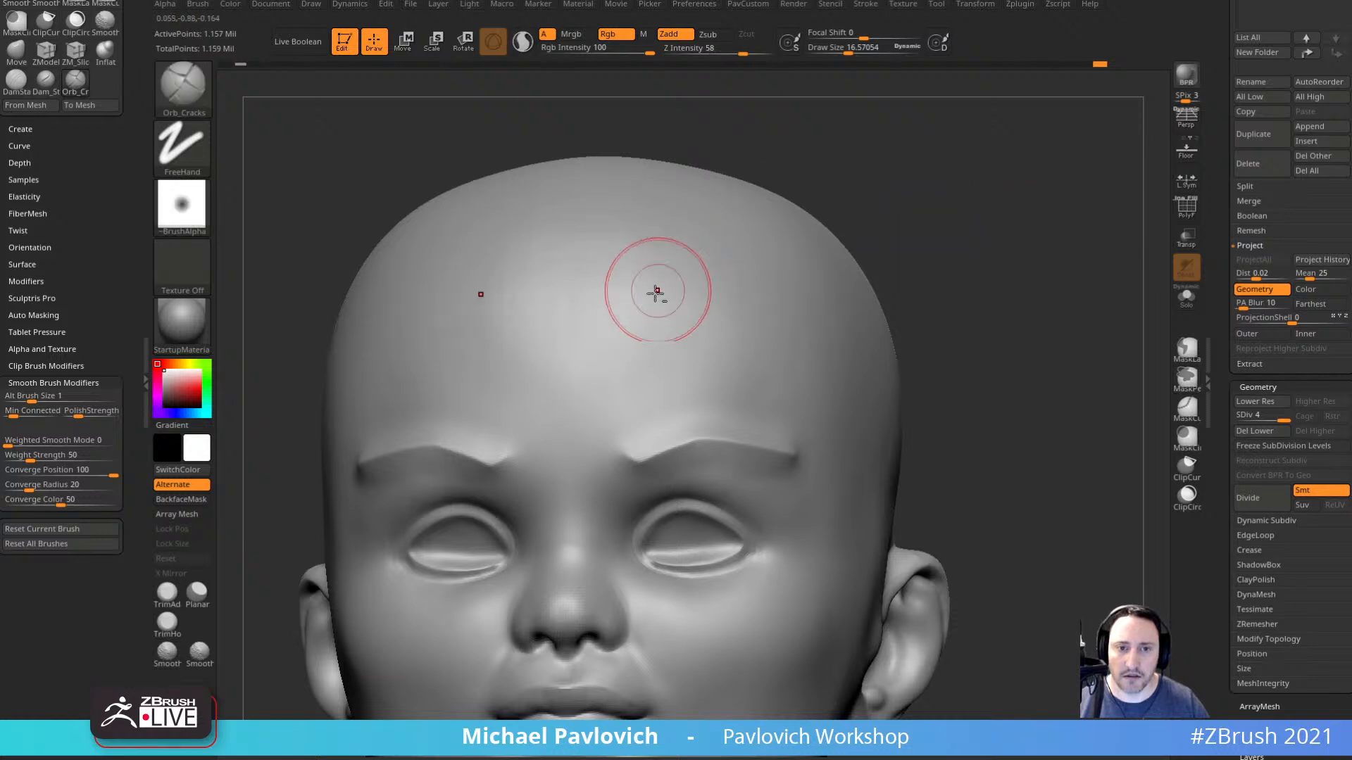
left_click_drag(611, 334, 787, 284)
left_click_drag(944, 260, 960, 282)
Fill in clay along the lower side of the forehead creases with the Clay brush at a draw size of about 11.5.
key("b")
key("c")
key("l")
left_click_drag(931, 219, 872, 224)
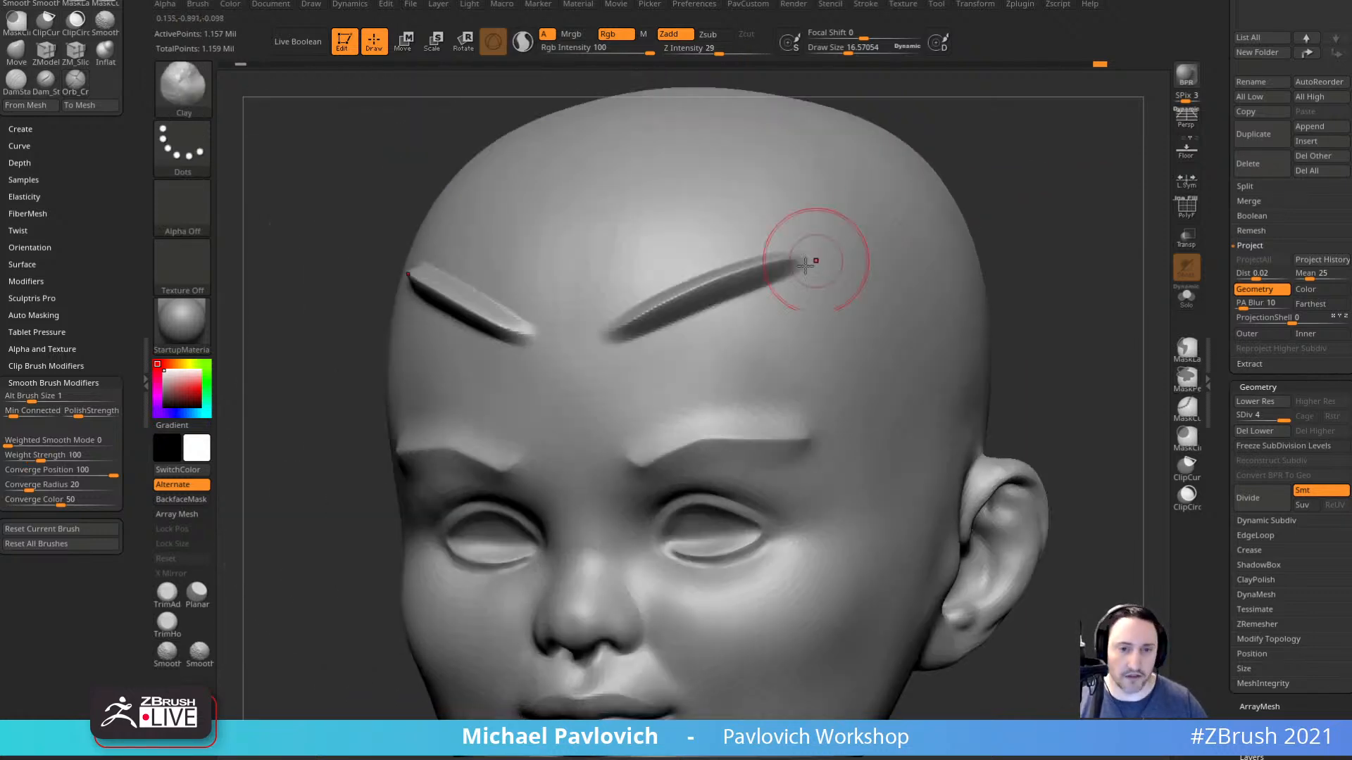
key("[")
mouse_move(679, 320)
left_mouse_down()
mouse_move(767, 285)
mouse_move(638, 333)
mouse_move(764, 290)
mouse_move(655, 344)
mouse_move(674, 315)
mouse_move(764, 296)
left_mouse_up()
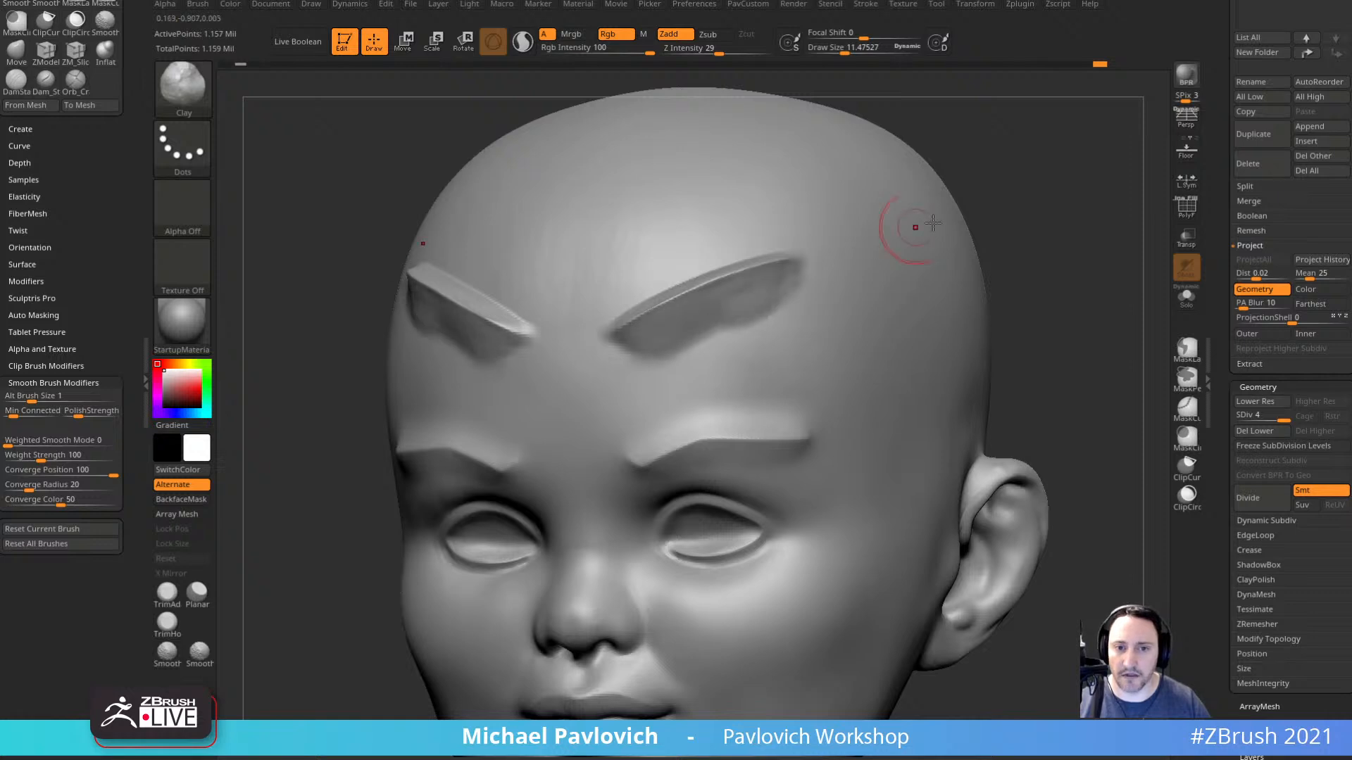
mouse_move(906, 226)
left_mouse_down()
mouse_move(1006, 210)
mouse_move(940, 206)
left_mouse_up()
Flatten the underside of the forehead ridges with the hPolish brush at a draw size of about 13.3.
key("b")
key("h")
key("p")
mouse_move(682, 371)
left_mouse_down()
mouse_move(647, 376)
mouse_move(690, 352)
mouse_move(689, 338)
mouse_move(692, 354)
left_mouse_up()
key("s")
left_click(695, 345)
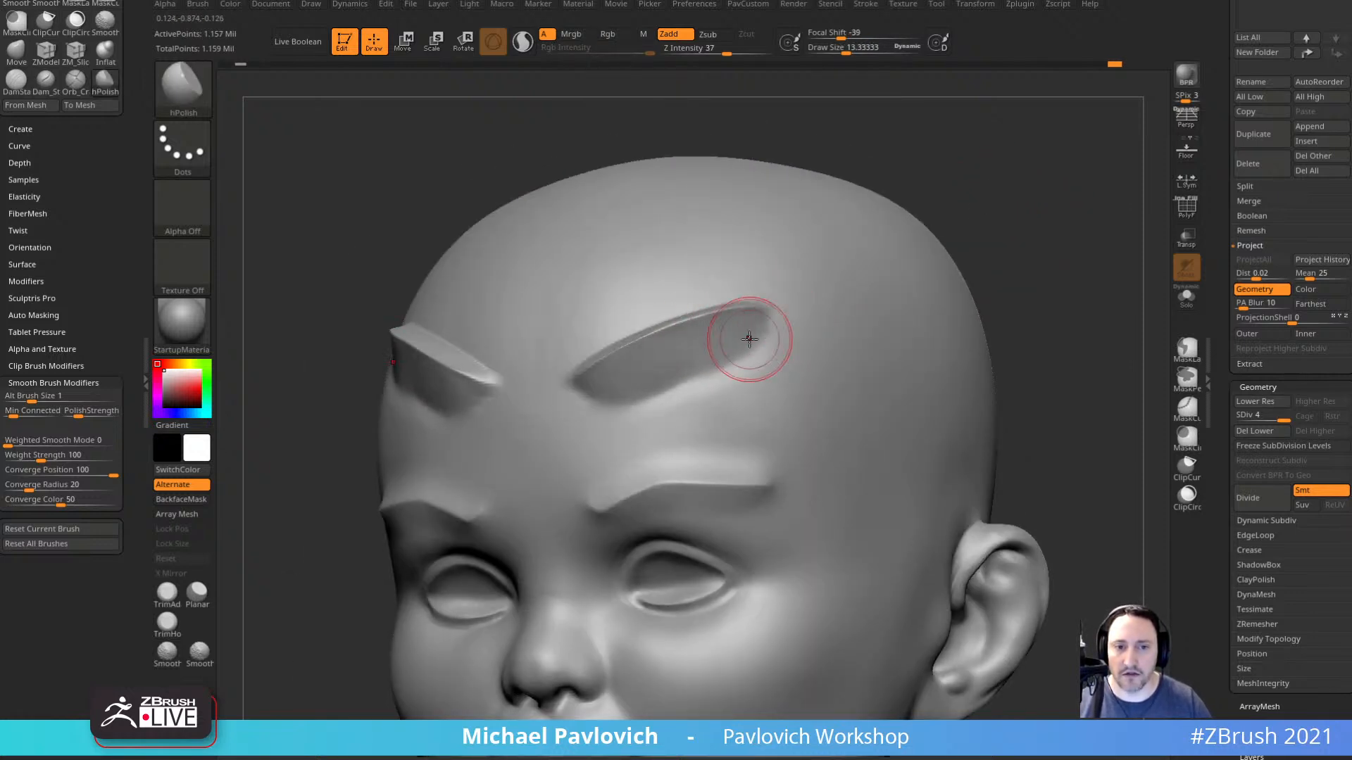
Polish the upper face of the forehead ridges with hPolish and smooth along their edges.
mouse_move(968, 210)
left_mouse_down()
mouse_move(1018, 219)
mouse_move(1022, 271)
left_mouse_up()
key("s")
left_click_drag(685, 324, 634, 357)
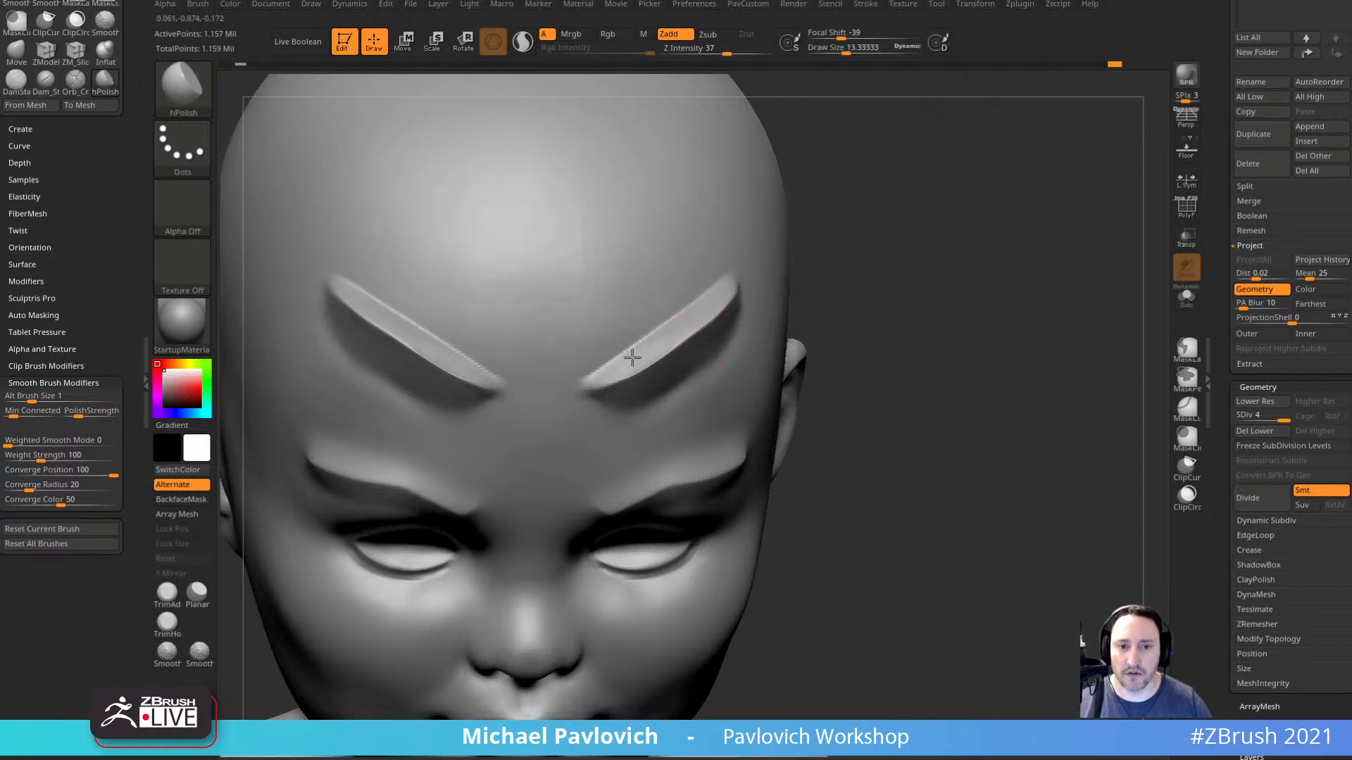
left_click_drag(889, 277, 834, 255)
left_click_drag(727, 338, 662, 354, "shift")
Reduce hPolish to a draw size of about 9.8 and flatten the plane under the brow ridge above the eye.
left_click_drag(975, 303, 1013, 332)
mouse_move(950, 430)
left_mouse_down()
mouse_move(953, 331)
mouse_move(703, 453)
left_mouse_up()
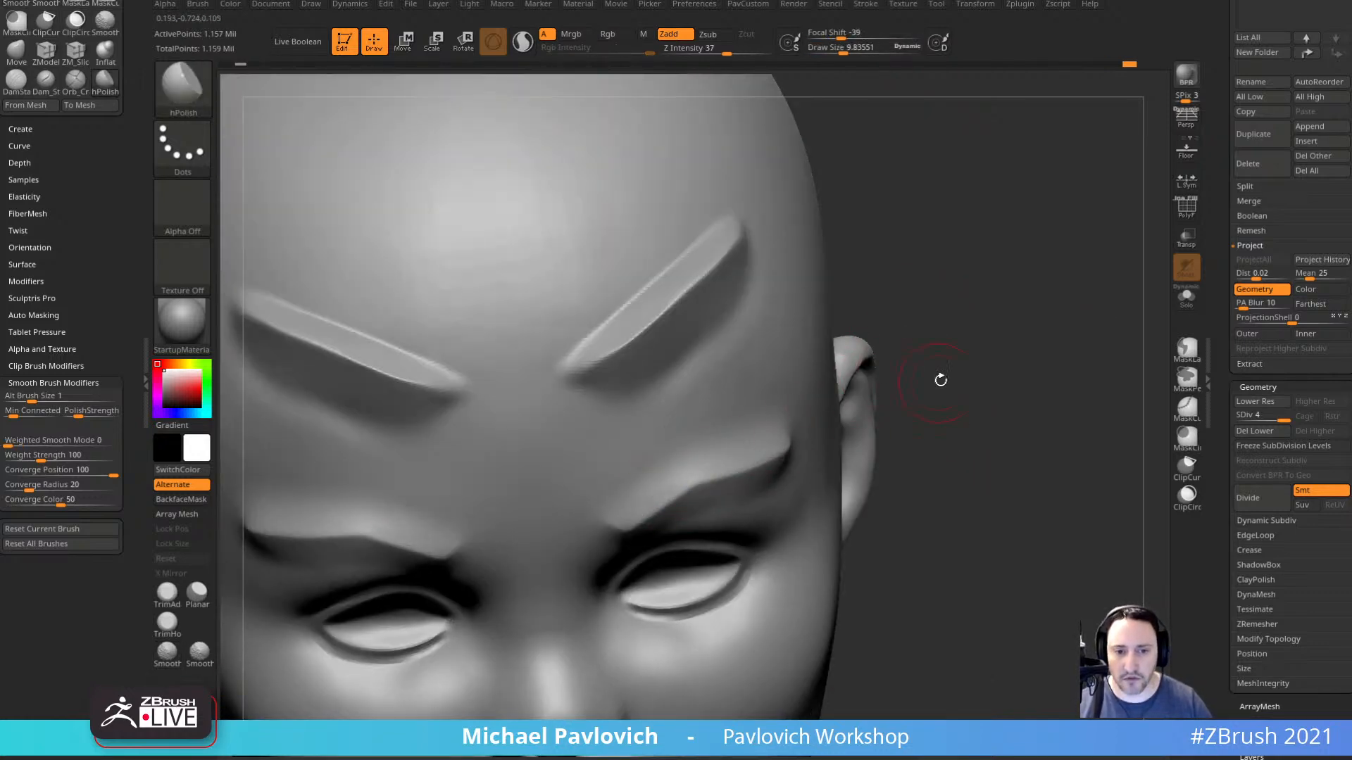
left_click_drag(940, 381, 724, 456)
left_click_drag(1102, 288, 670, 528)
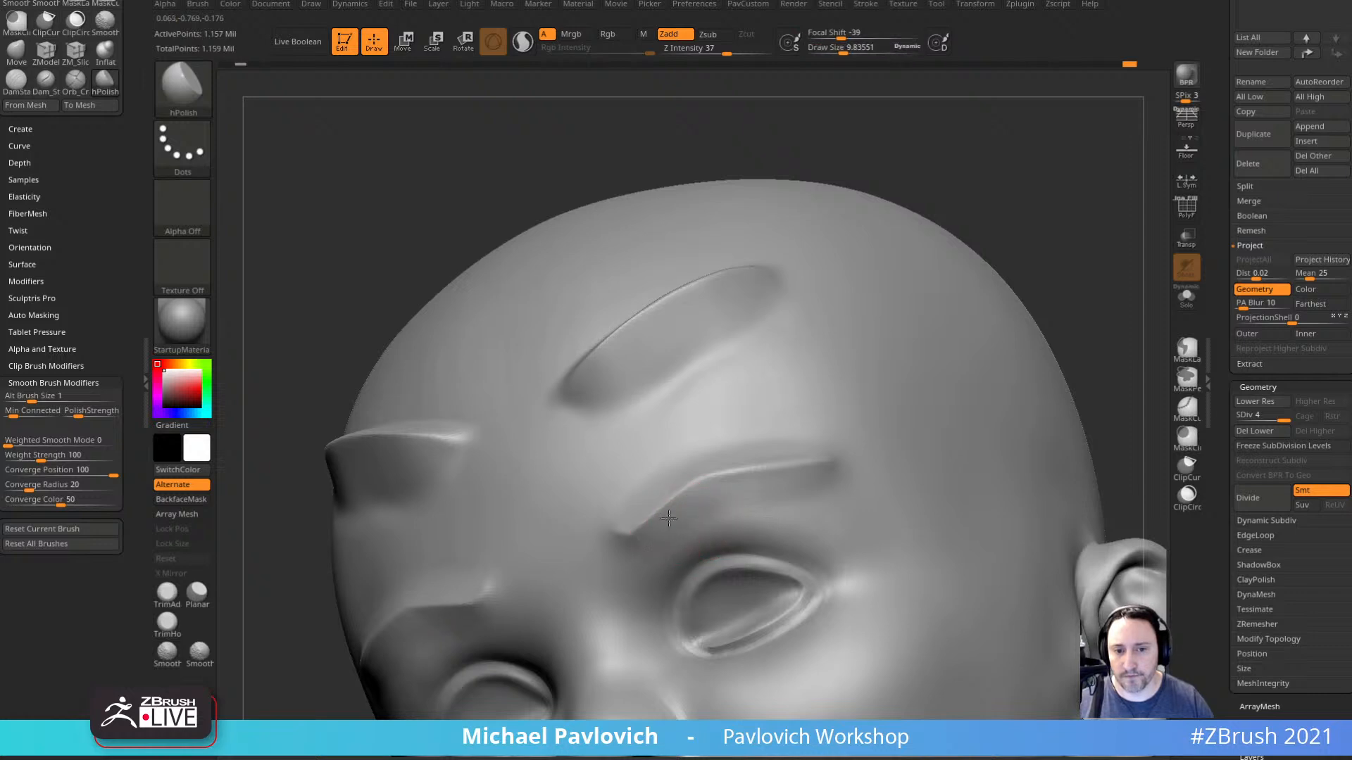
left_click_drag(753, 482, 780, 471)
left_click_drag(780, 471, 694, 493)
left_click_drag(1042, 303, 1074, 430)
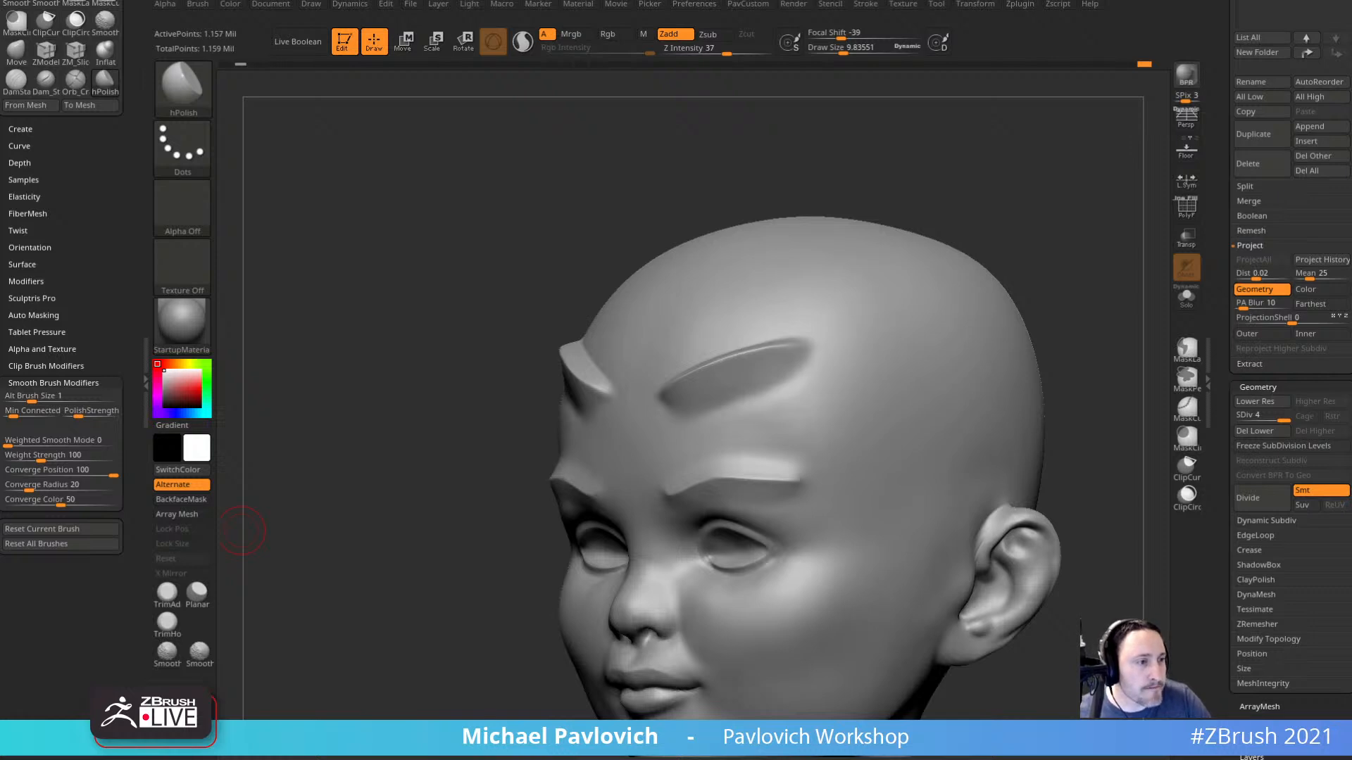
left_click_drag(569, 157, 567, 157)
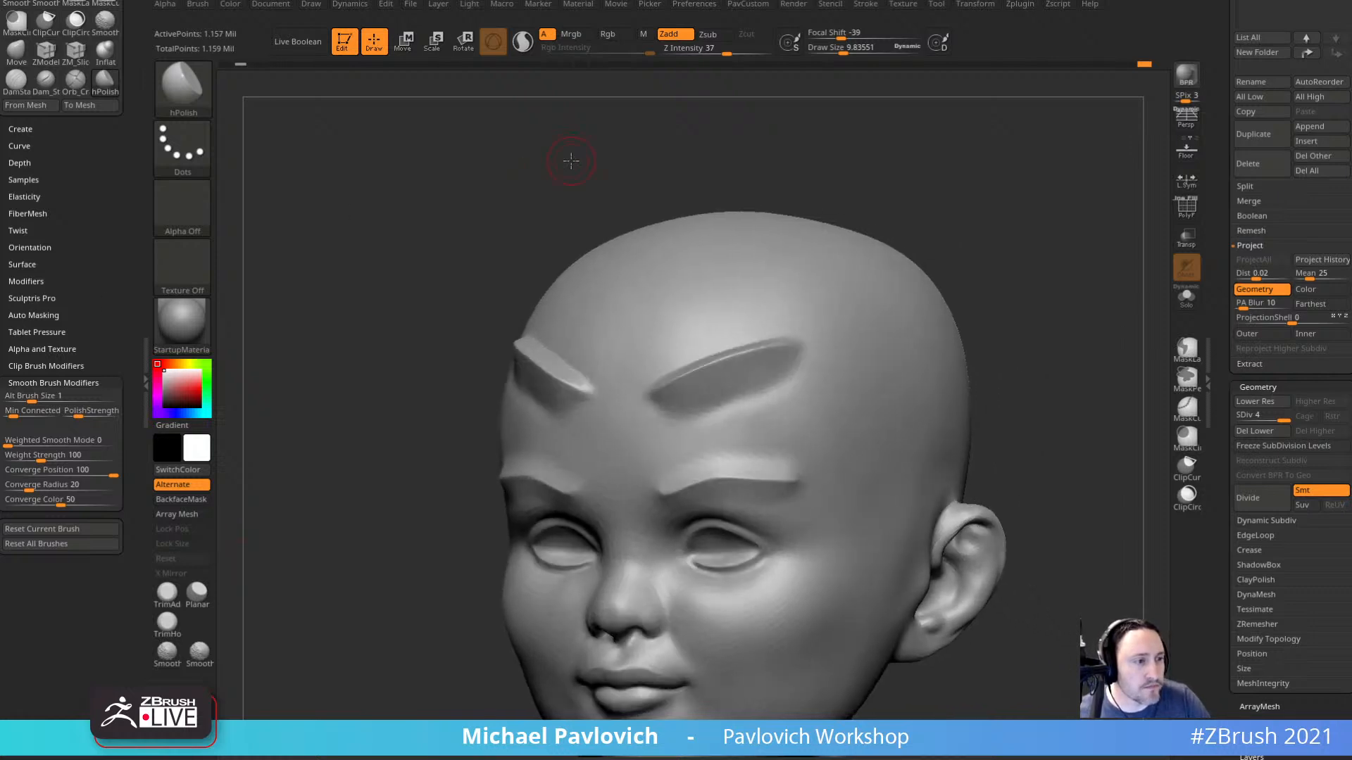
Undo all the brow and forehead strokes back to the clean head at subdivision level 1.
key("ctrl")
key("shift+d")
key("shift+d")
key("shift+d")
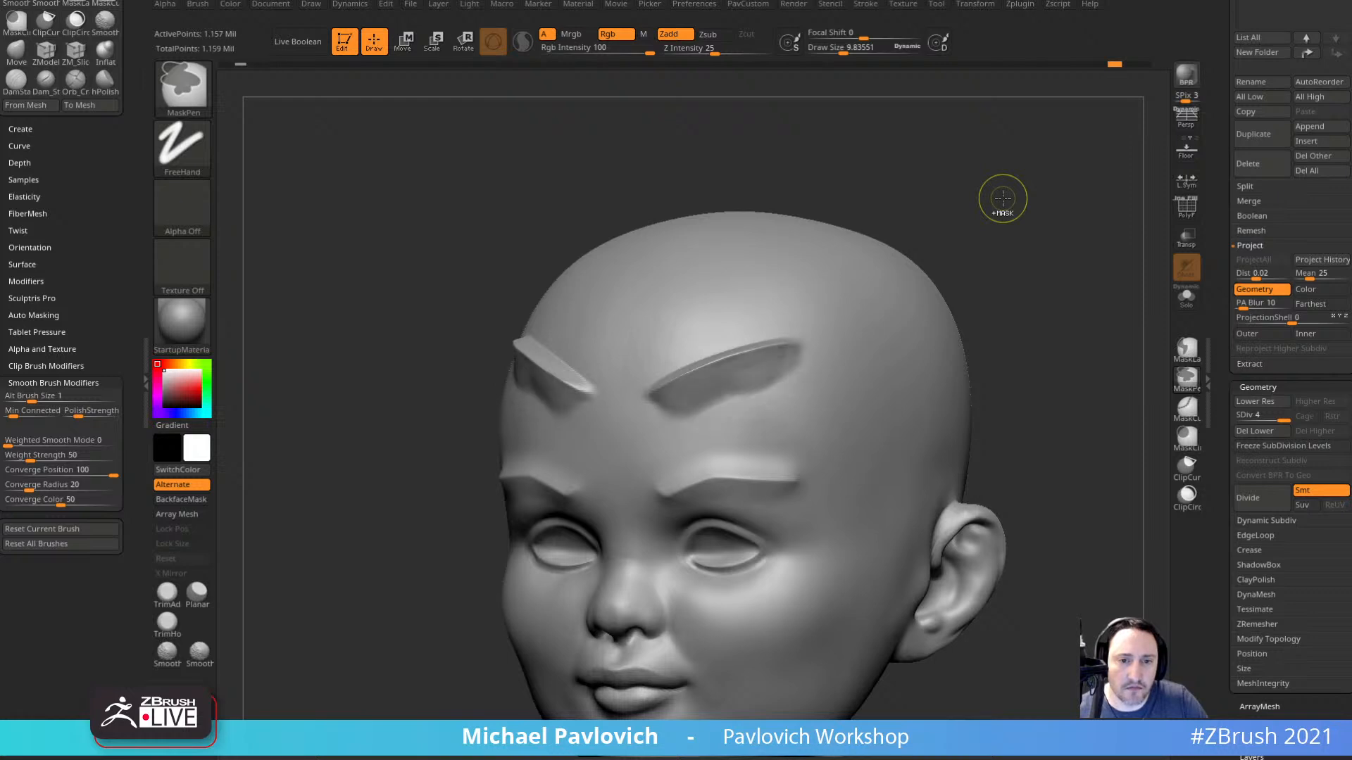
left_click_drag(1002, 198, 1038, 203)
left_click(1221, 188, "shift")
Switch to the Cylinder3D tool with its polyframe shown and convert it to a PolyMesh3D.
left_click(1336, 181)
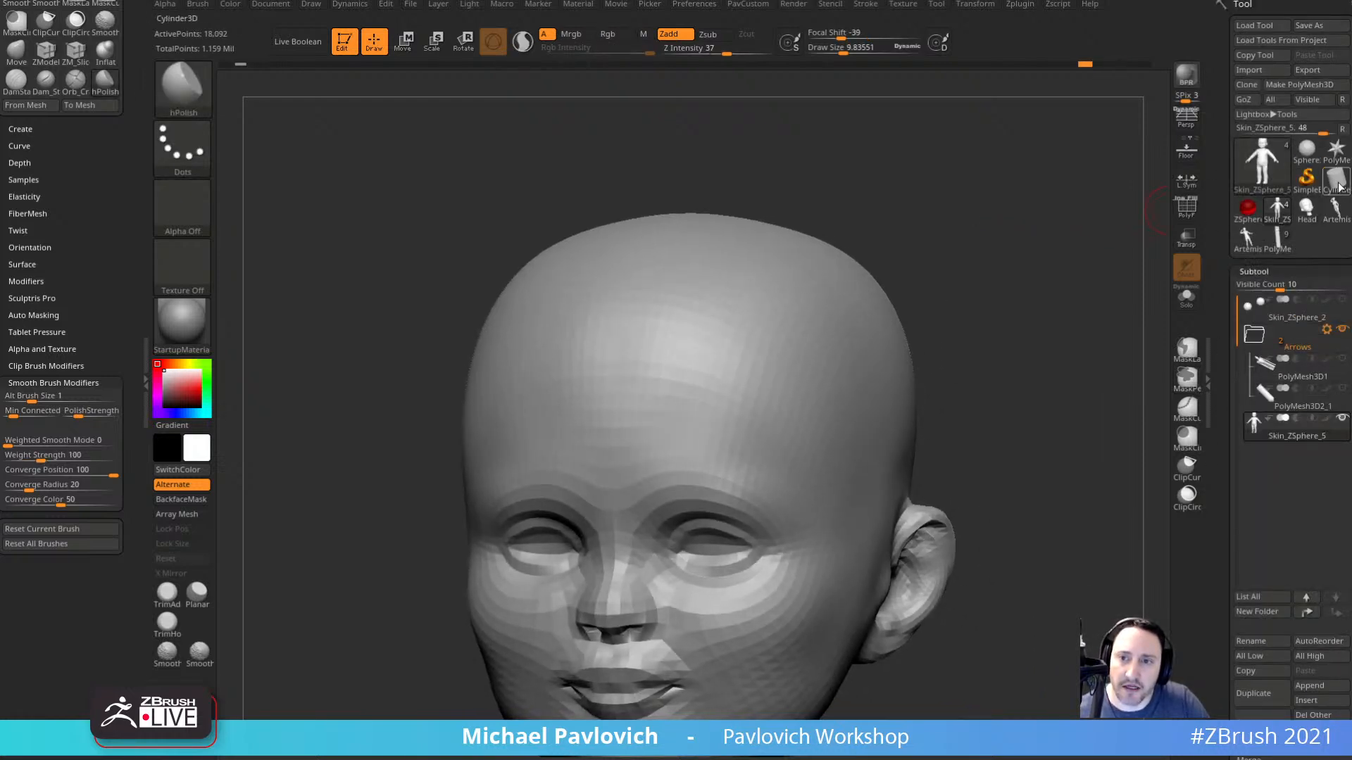
left_click(1193, 203)
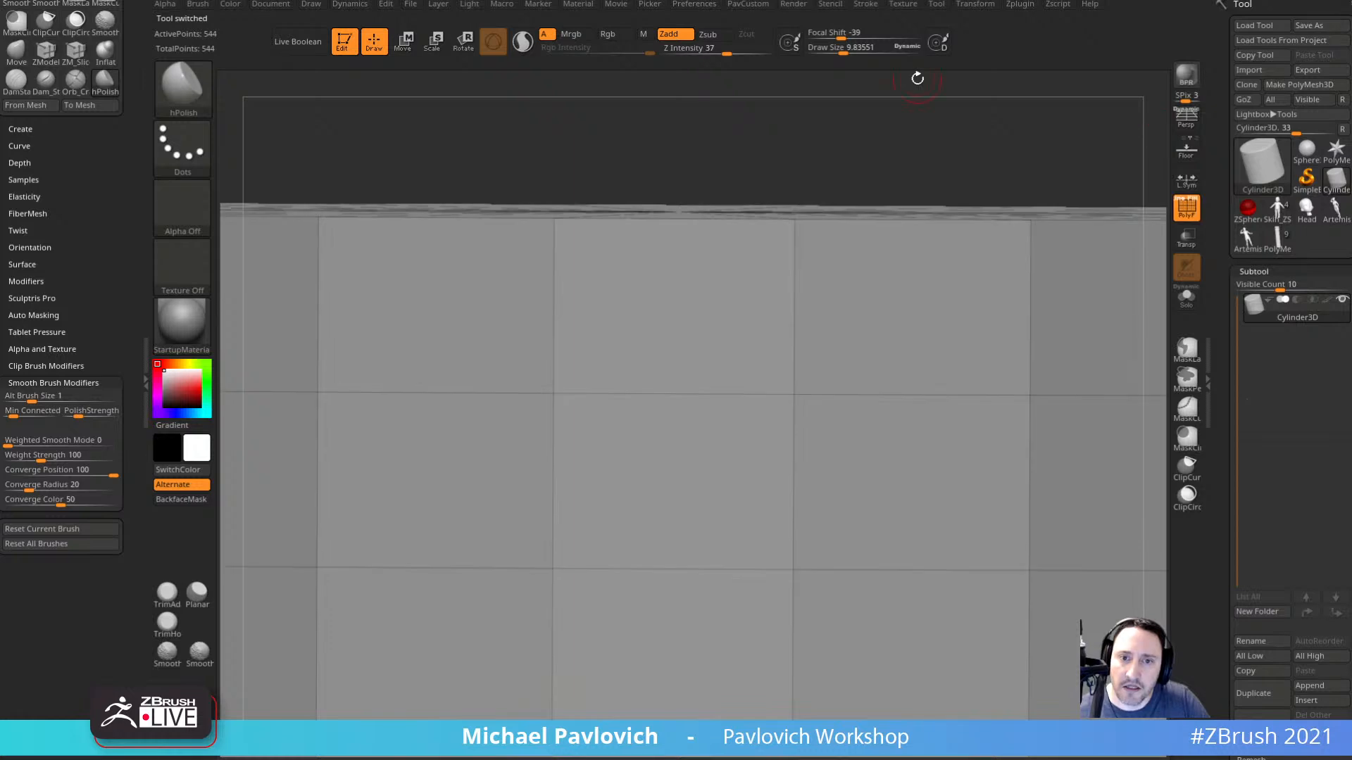
left_click(1299, 85)
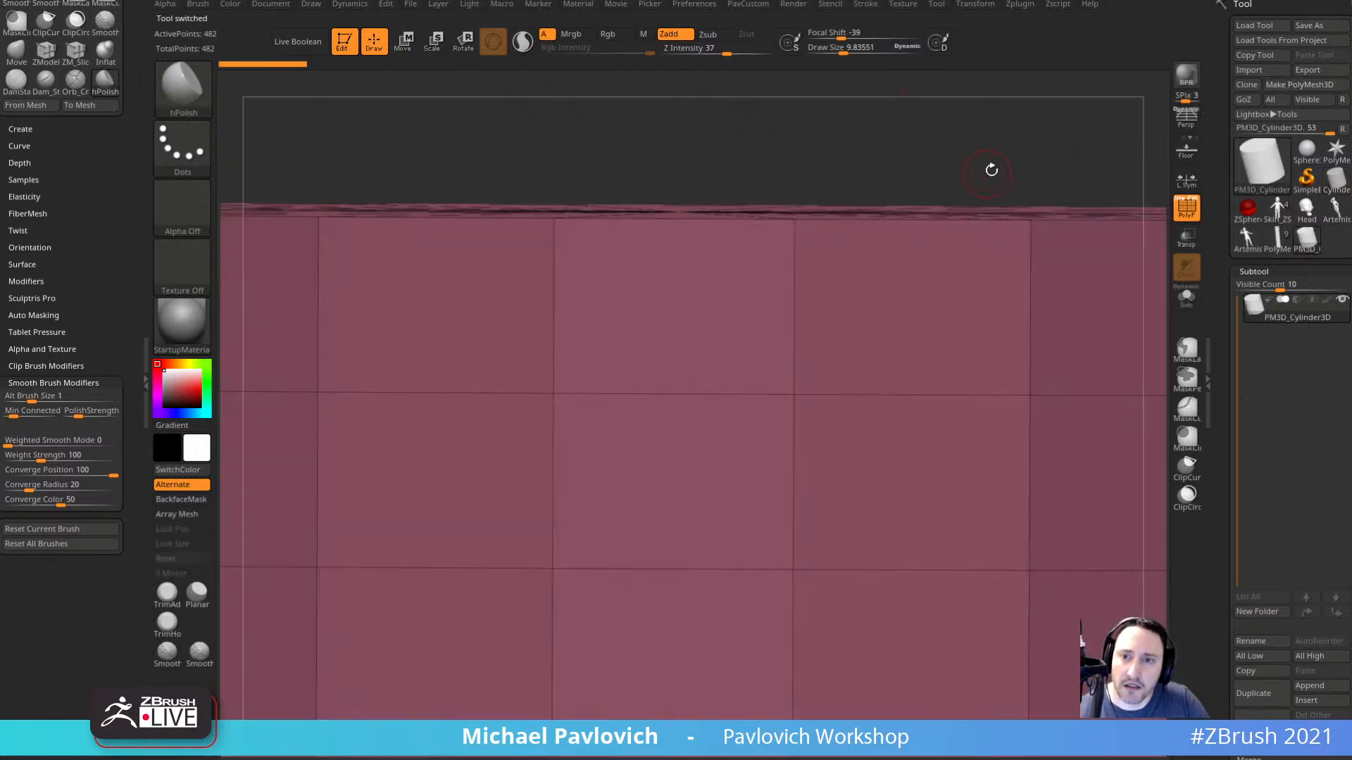
Switch to ZModeler with the Collapse edge action, try it on one vertical edge near the cylinder's rim and undo it.
key("b")
key("z")
key("m")
key("space")
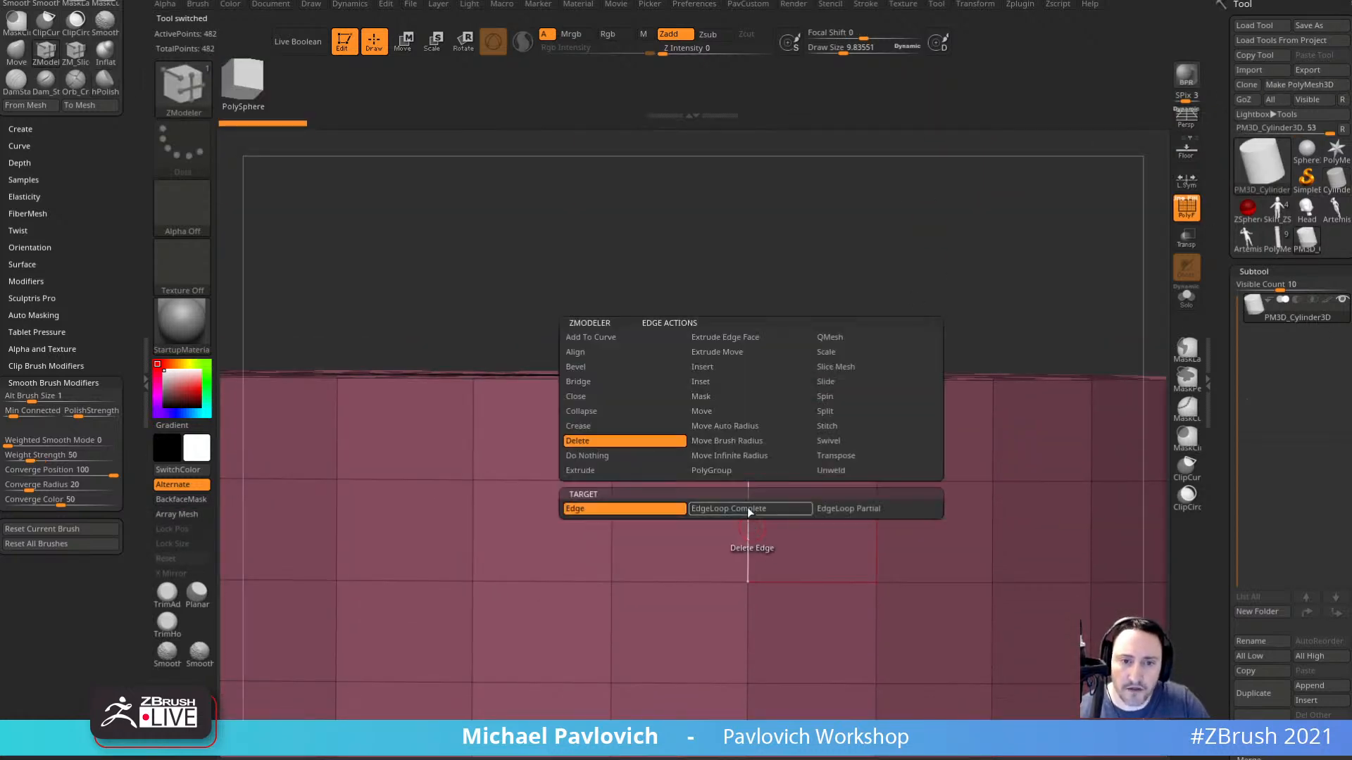
left_click(748, 538)
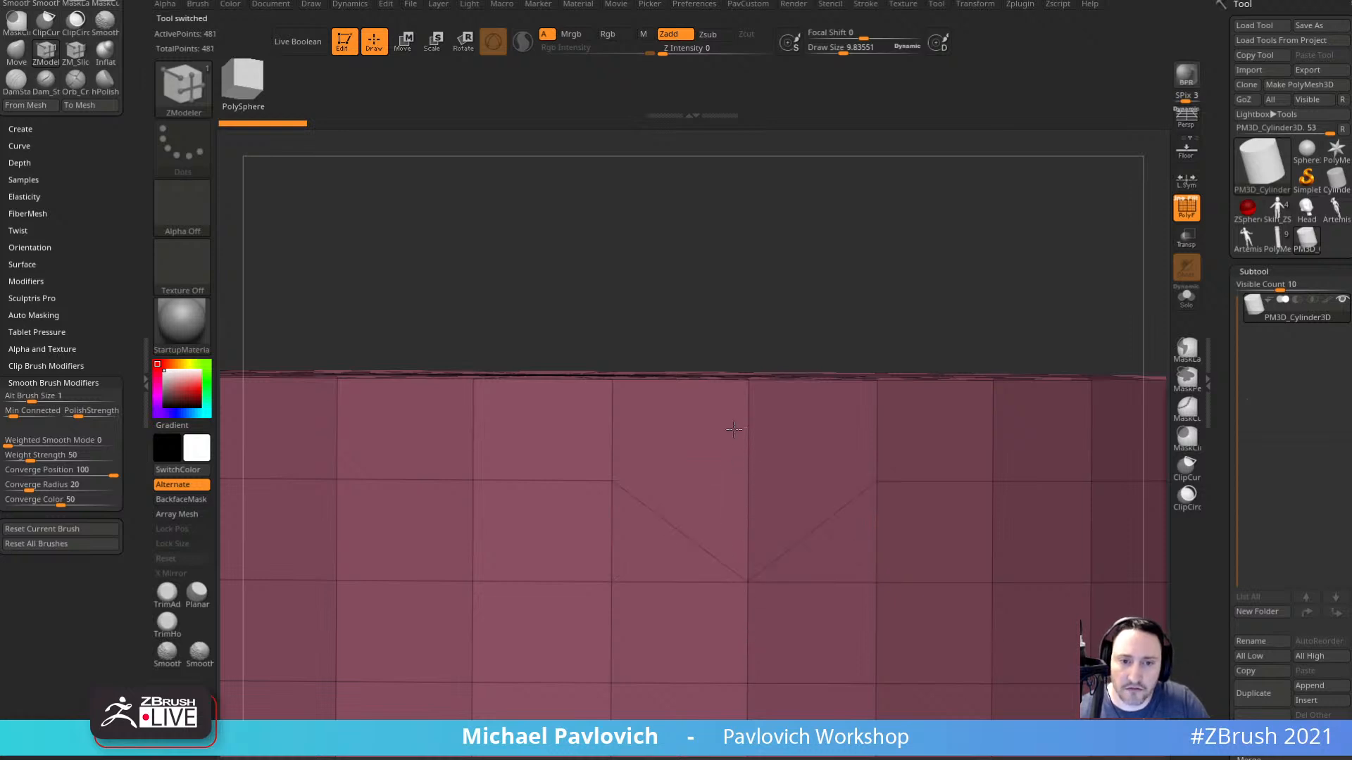
key("ctrl+z")
Set the ZModeler Collapse target to Polyloop and collapse five horizontal polyloops in the cylinder's upper part.
key("space")
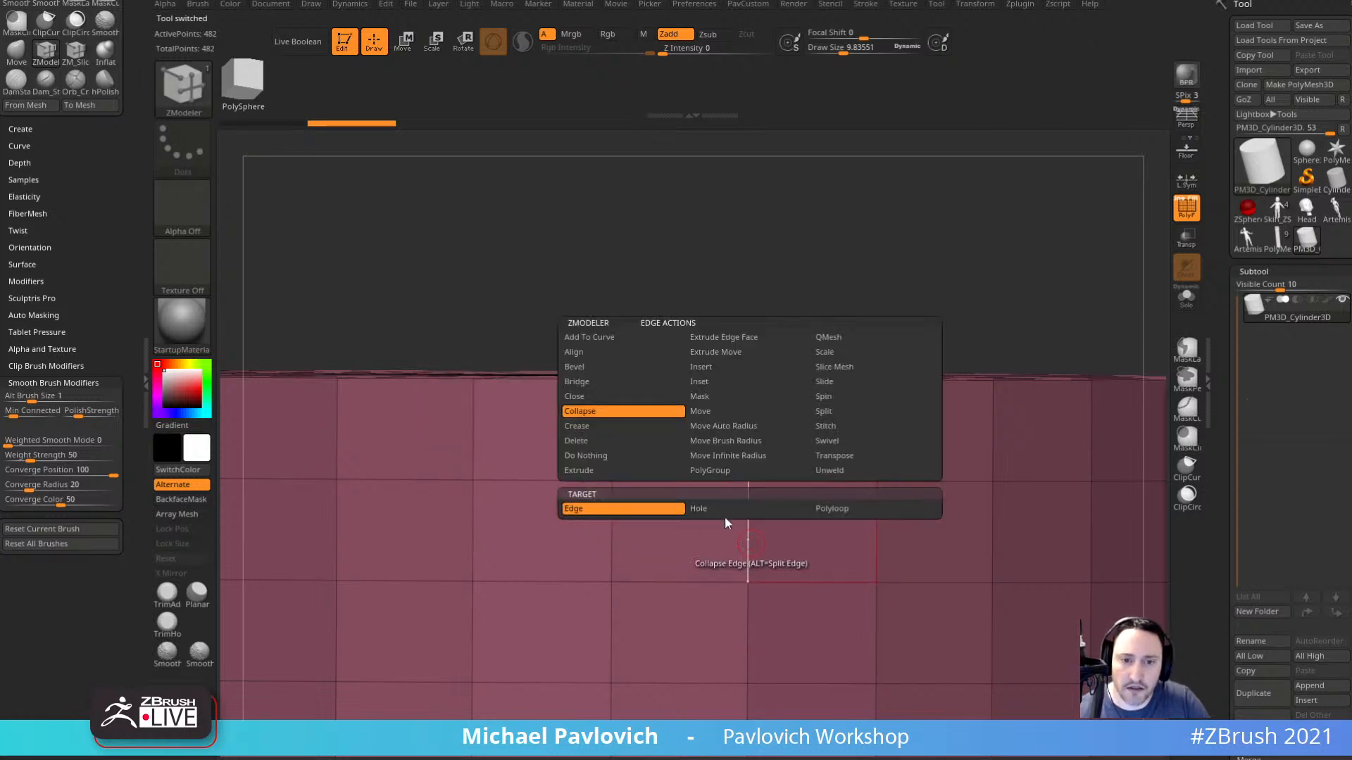
left_click(824, 509)
left_click(747, 546)
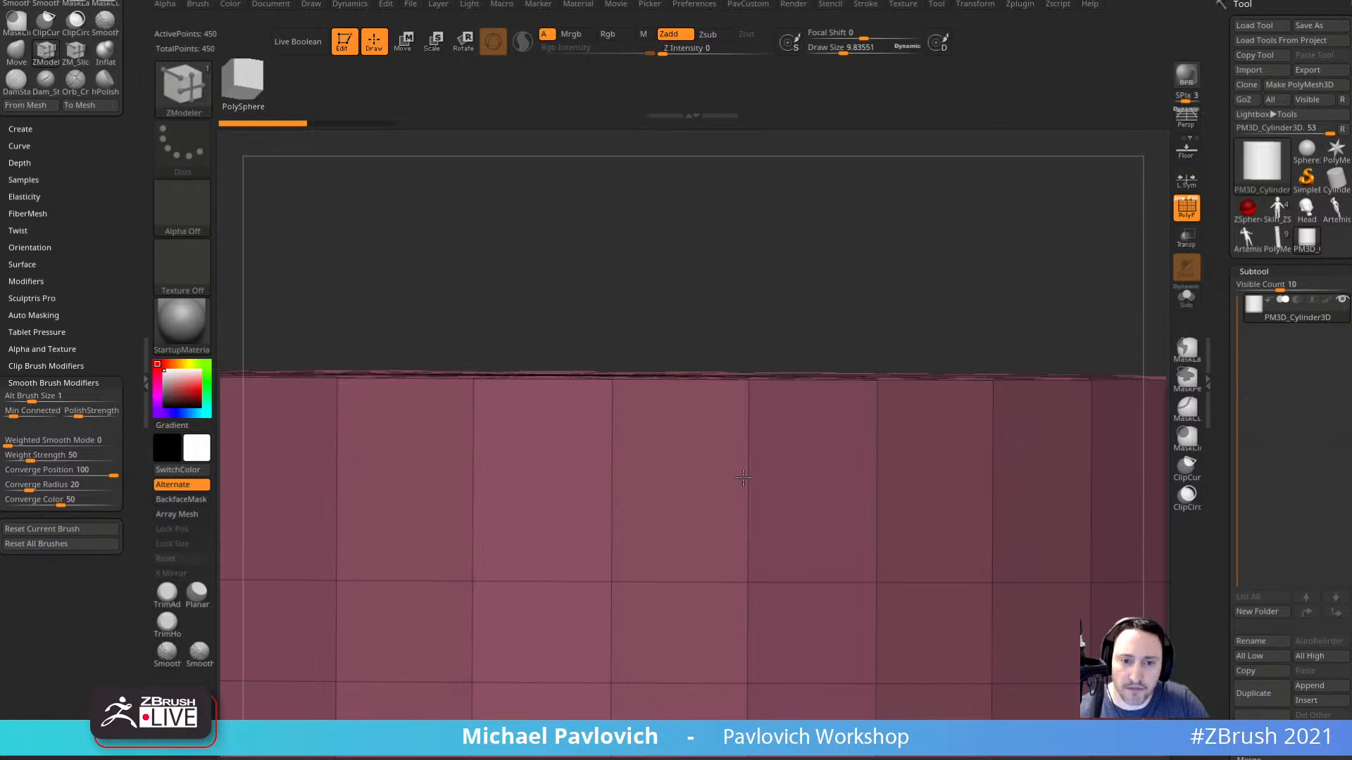
left_click(749, 628)
left_click_drag(848, 334, 853, 124, "alt")
left_click(731, 466)
left_click(719, 538)
left_click(724, 567)
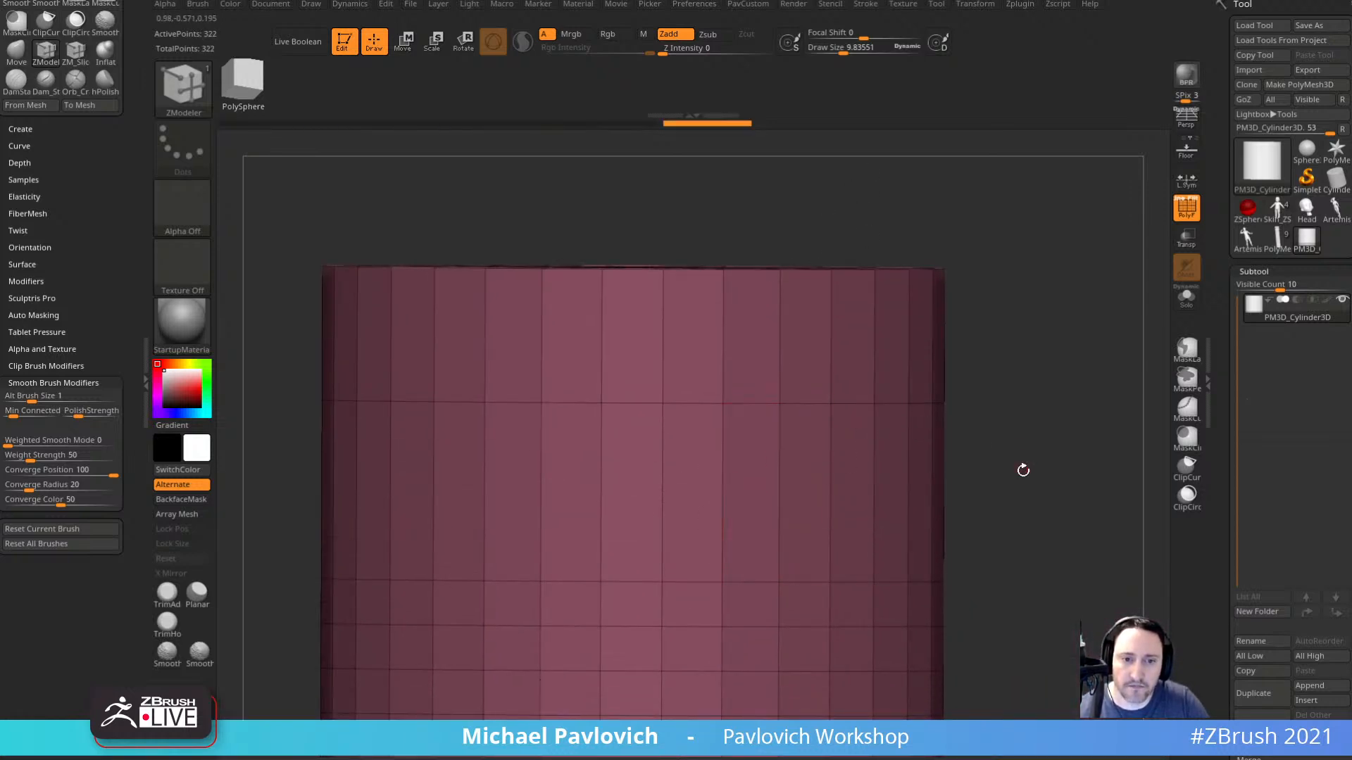
left_click_drag(1020, 468, 1047, 444)
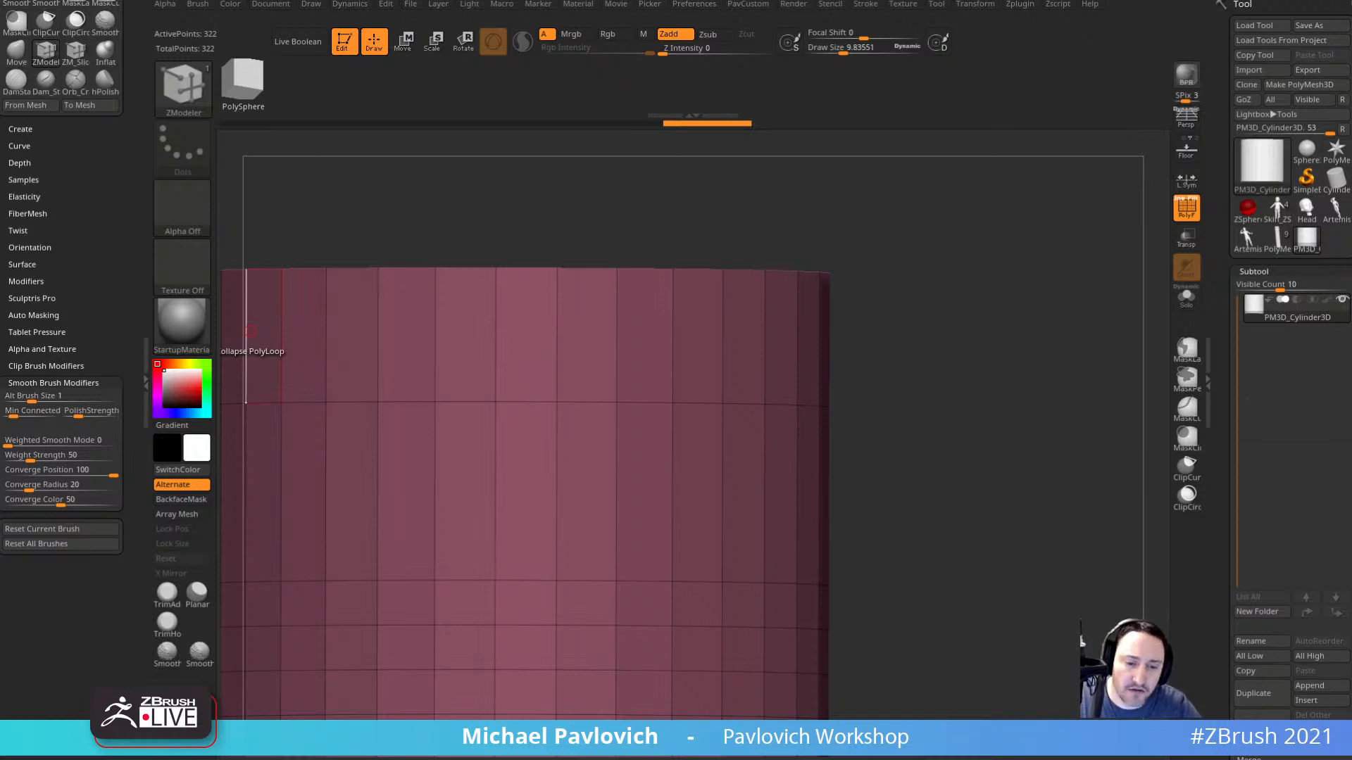
Return to the Skin_ZSphere_5 baby tool, frame its upper body and set the draw size to about 13.3.
left_click(1258, 242)
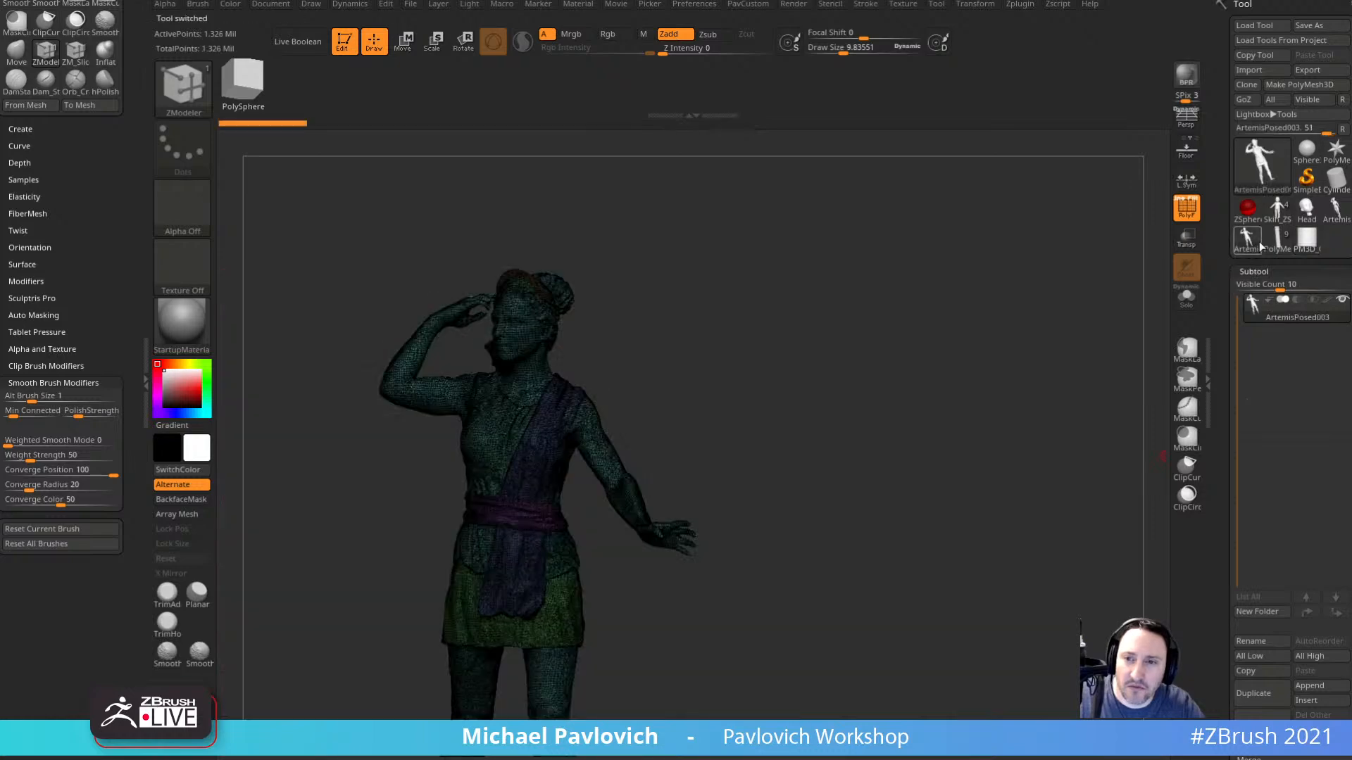
left_click(1265, 222)
mouse_move(939, 398)
left_mouse_down("alt")
mouse_move(989, 398)
mouse_move(962, 413)
mouse_move(986, 422)
mouse_move(1021, 417)
left_mouse_up("alt")
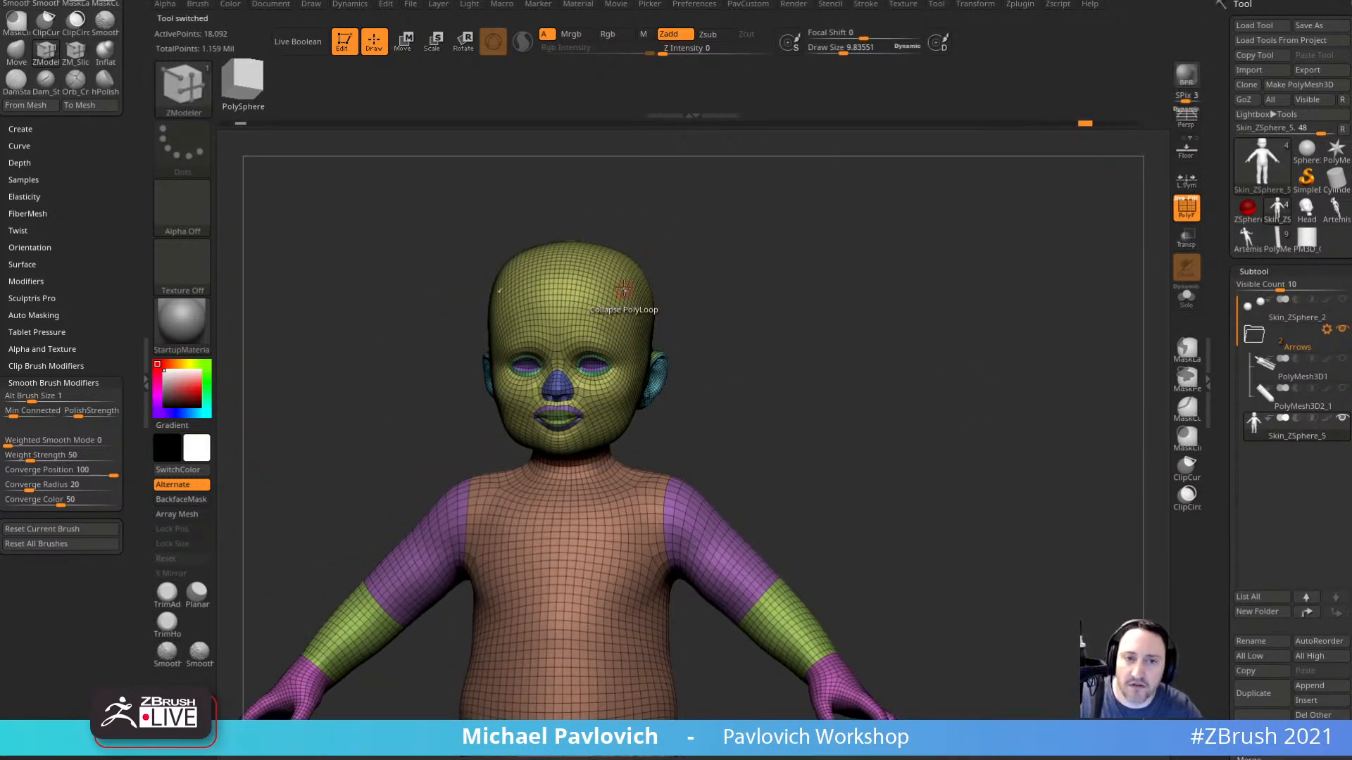
key("s")
left_click_drag(826, 304, 817, 304)
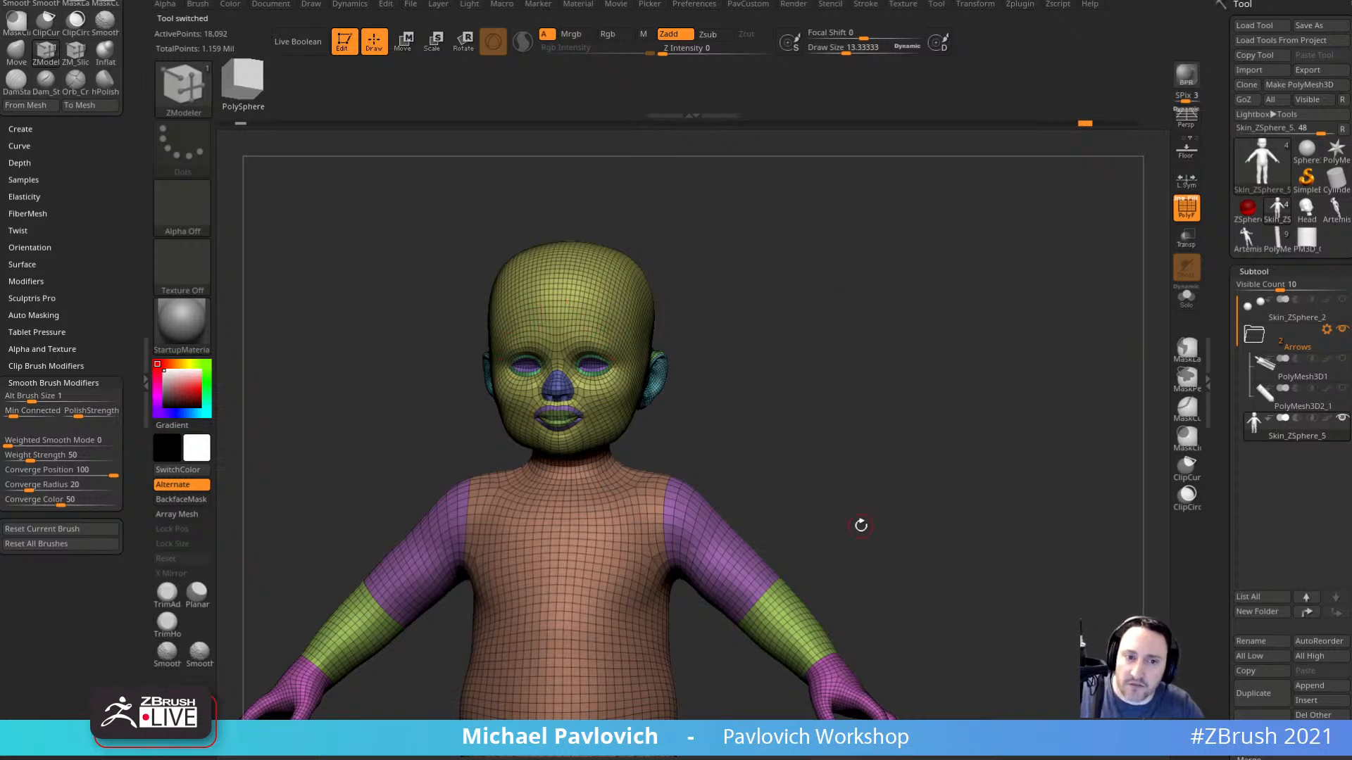
Raise the baby to subdivision level 4, hide the polyframe and view the full body at an angle.
scroll(1267, 493, "down", 5)
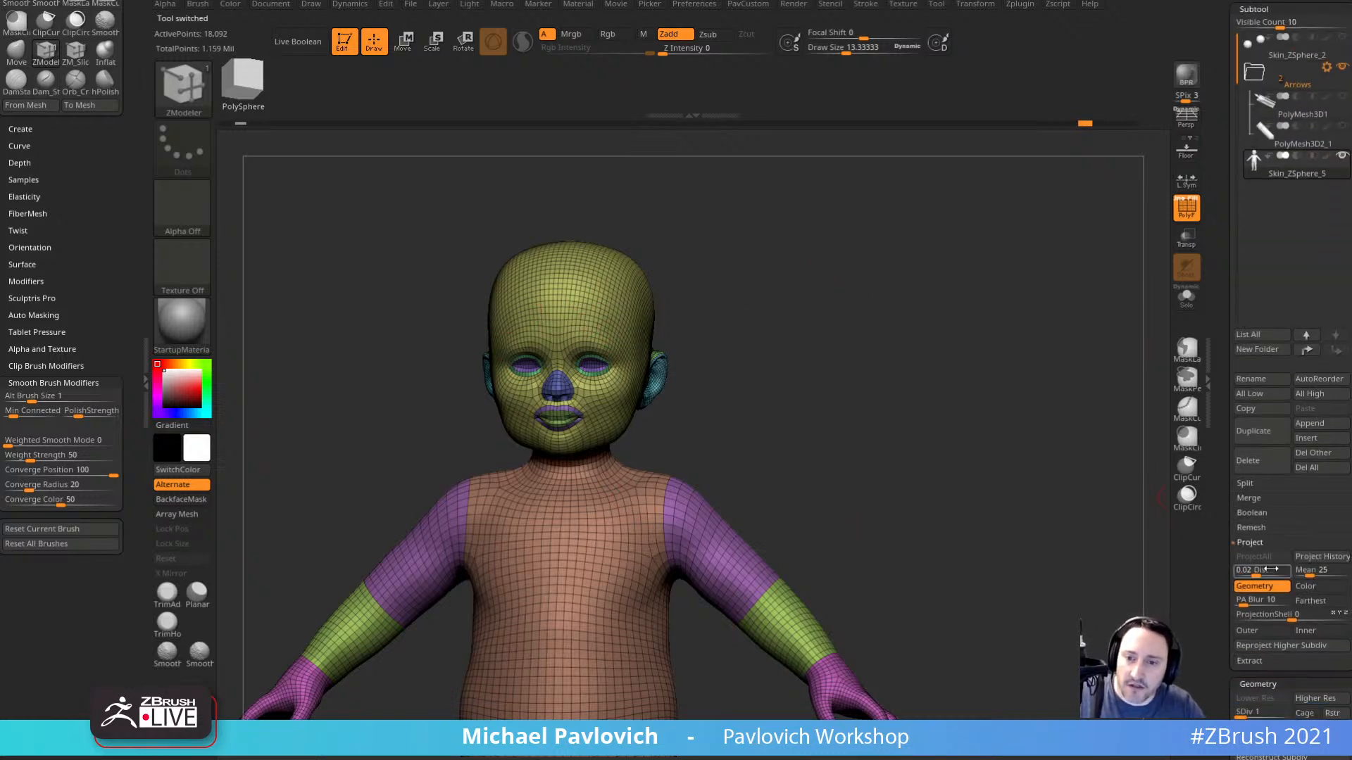
scroll(1267, 556, "down", 5)
left_click(1286, 456)
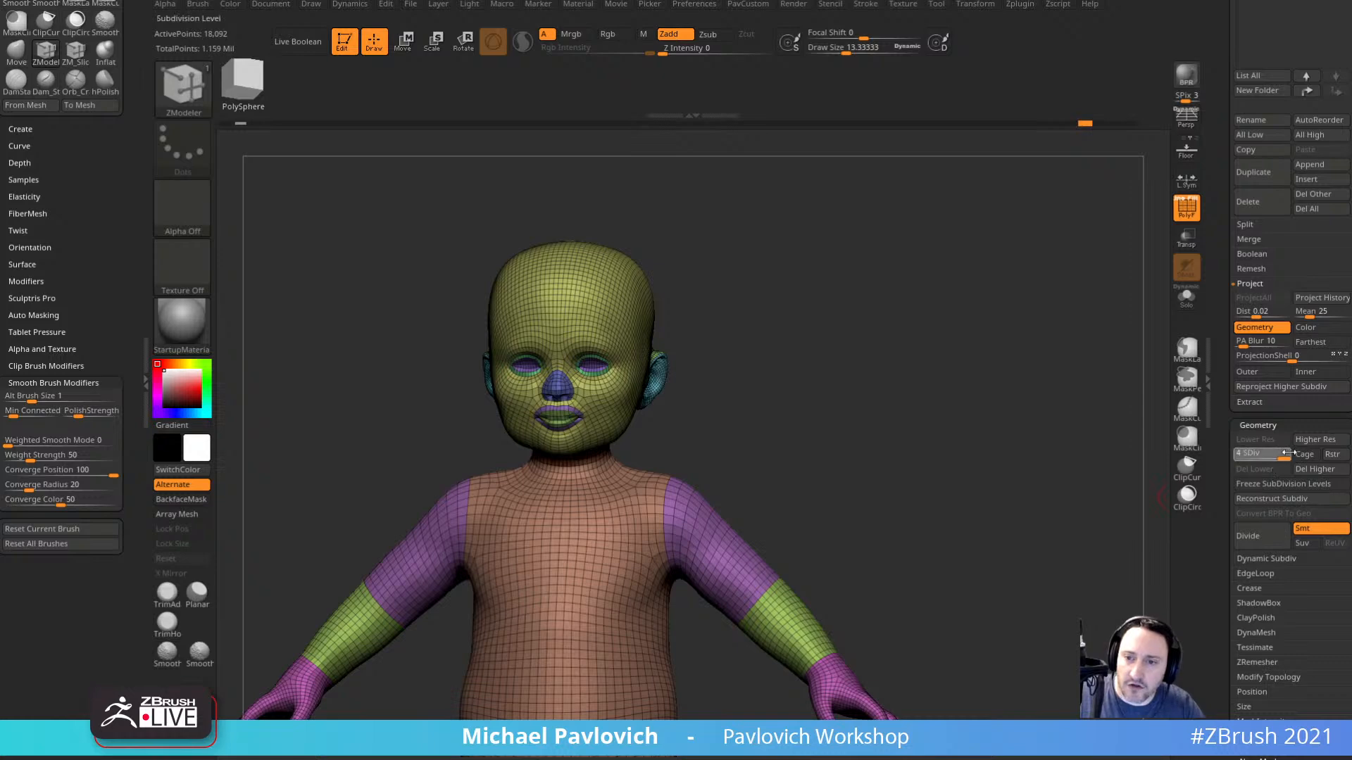
left_click_drag(978, 437, 904, 440)
left_click(1187, 220)
mouse_move(1007, 301)
left_mouse_down()
mouse_move(1053, 302)
mouse_move(1012, 300)
left_mouse_up()
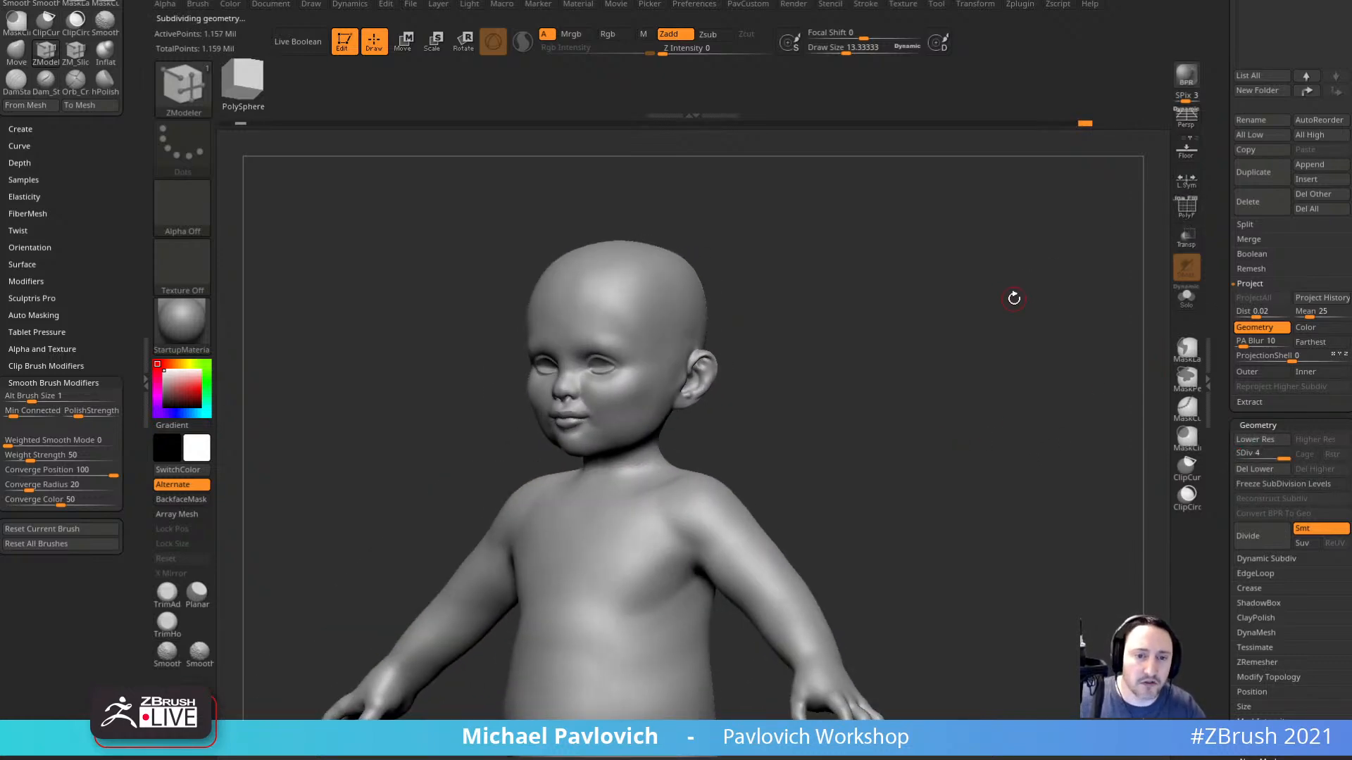
mouse_move(951, 417)
left_mouse_down()
mouse_move(966, 465)
mouse_move(981, 338)
mouse_move(974, 363)
mouse_move(974, 350)
left_mouse_up()
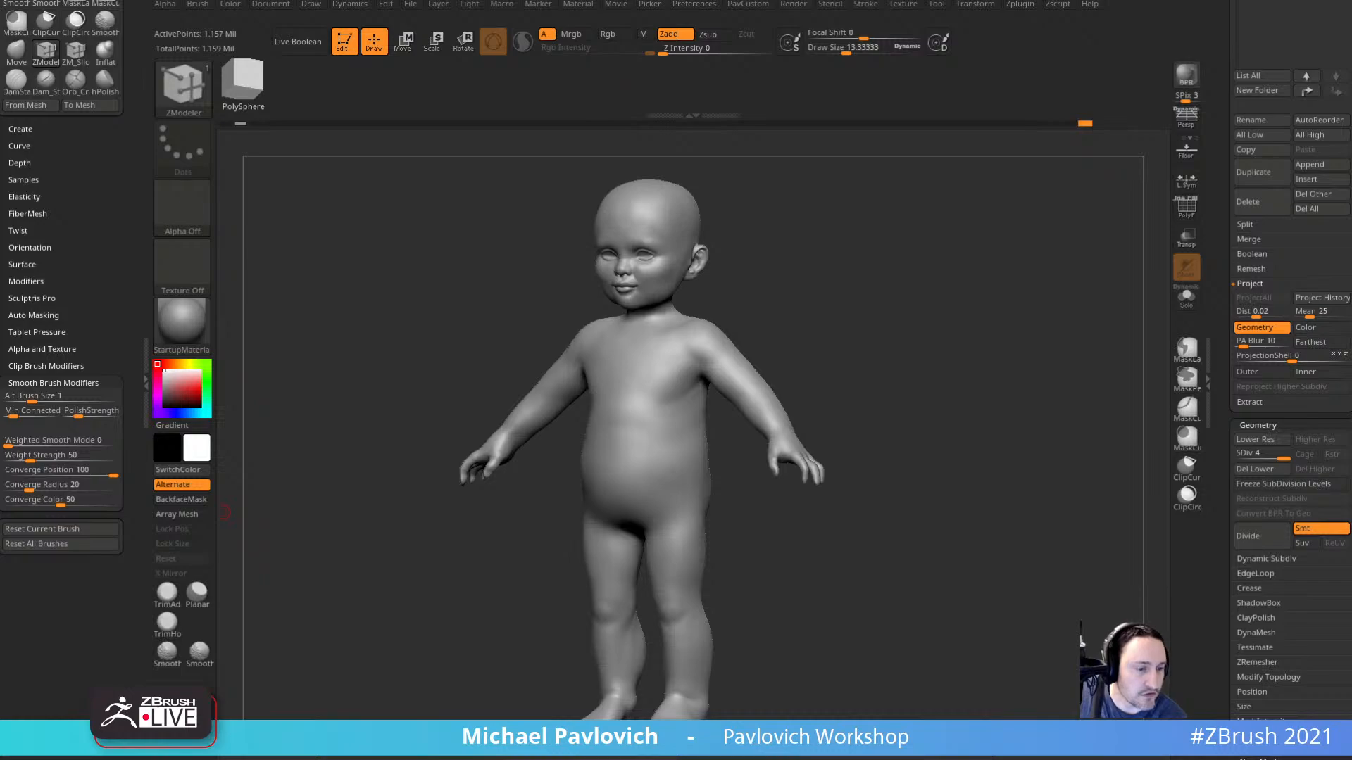
Switch to the browser, open the Mechanical Skull project from the ArtStation portfolio and look through its tutorial videos and model images.
left_click_drag(1017, 759, 639, 1)
scroll(686, 303, "up", 4)
scroll(685, 380, "down", 4)
left_click(686, 438)
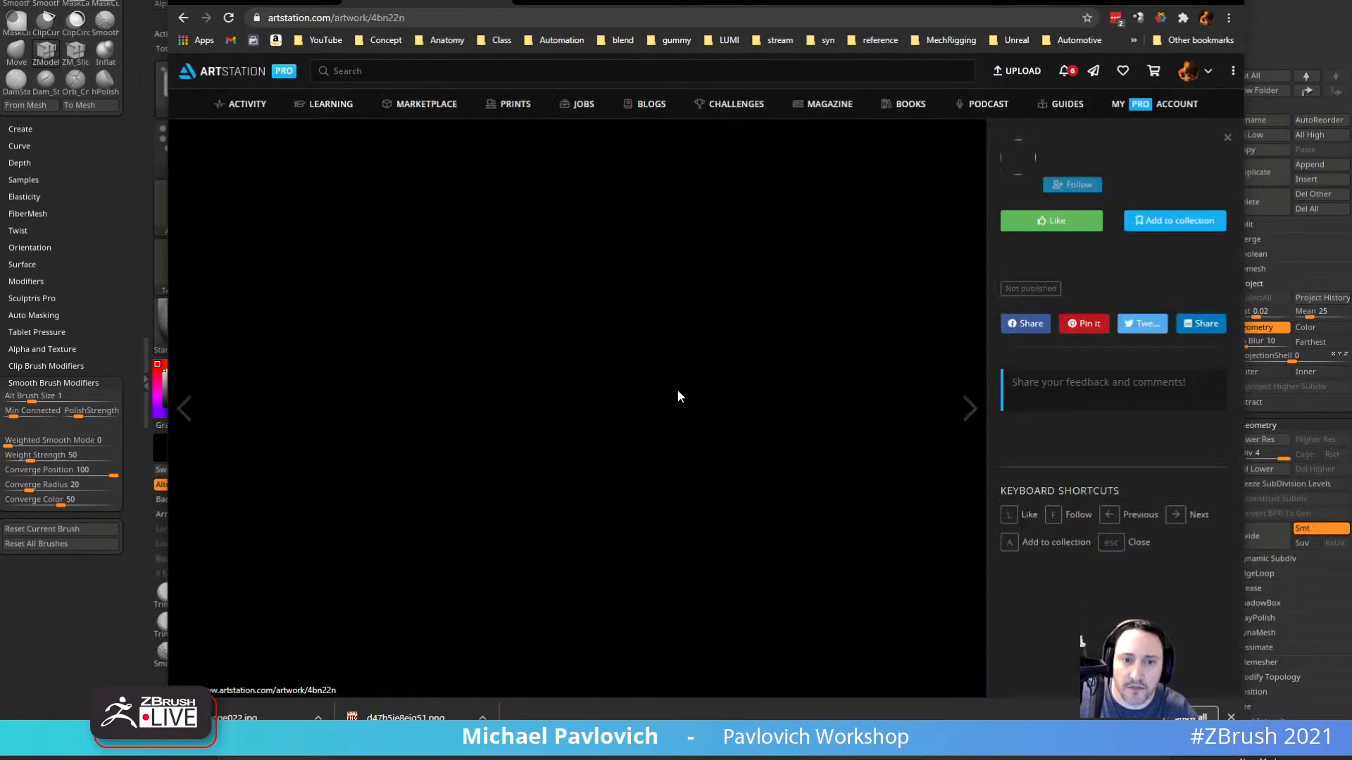
scroll(653, 386, "down", 20)
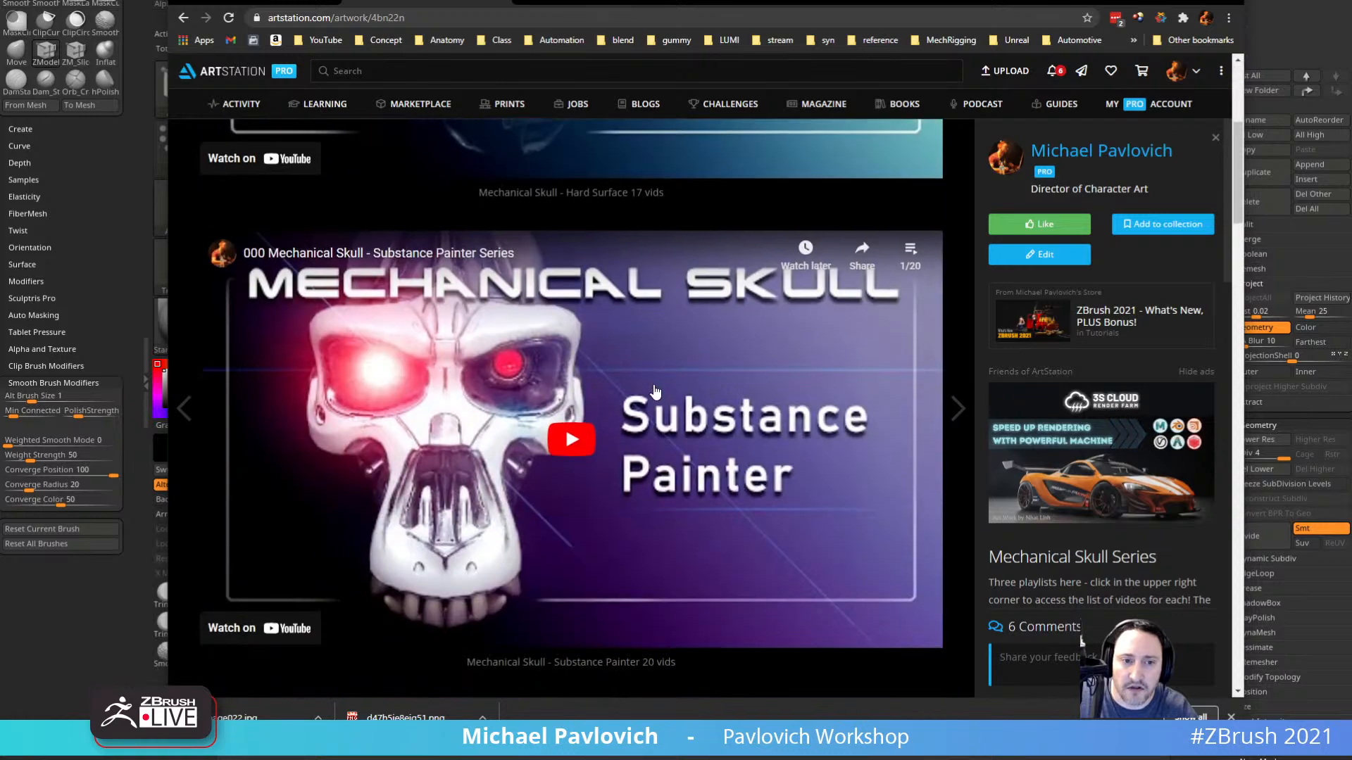
scroll(666, 396, "down", 4)
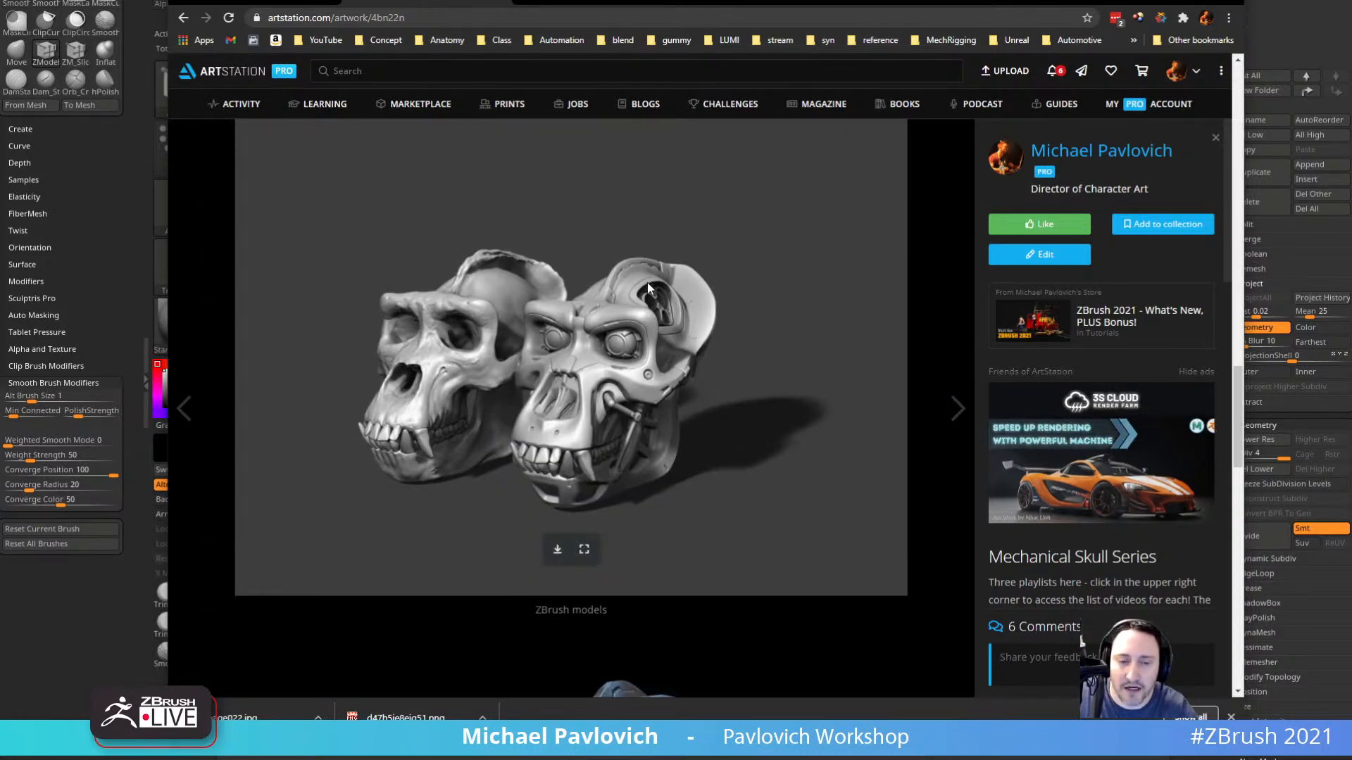
scroll(644, 417, "down", 14)
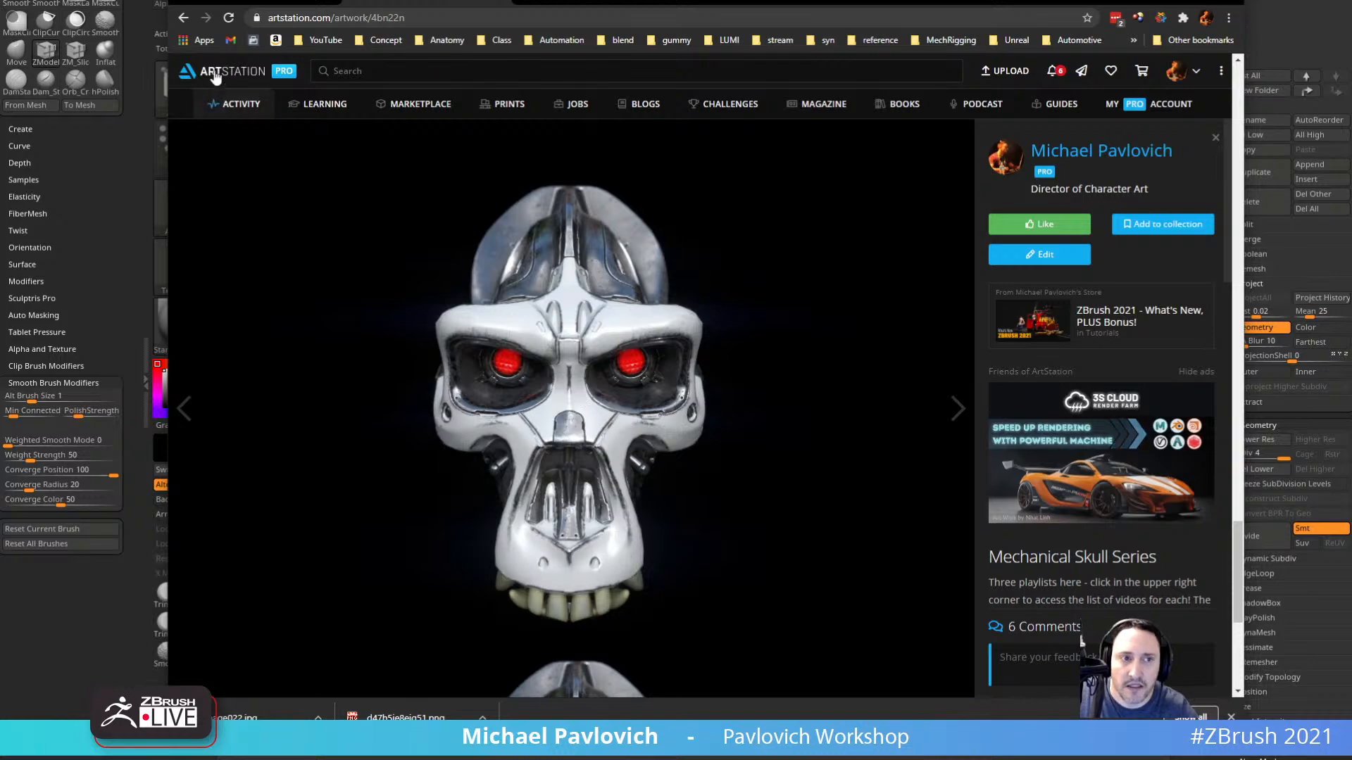
Return to the portfolio, open the Bird Robot project, then skim its Robot Timelapse Demo video and pause it at 1:04.
left_click(184, 18)
scroll(628, 465, "up", 6)
left_click(629, 465)
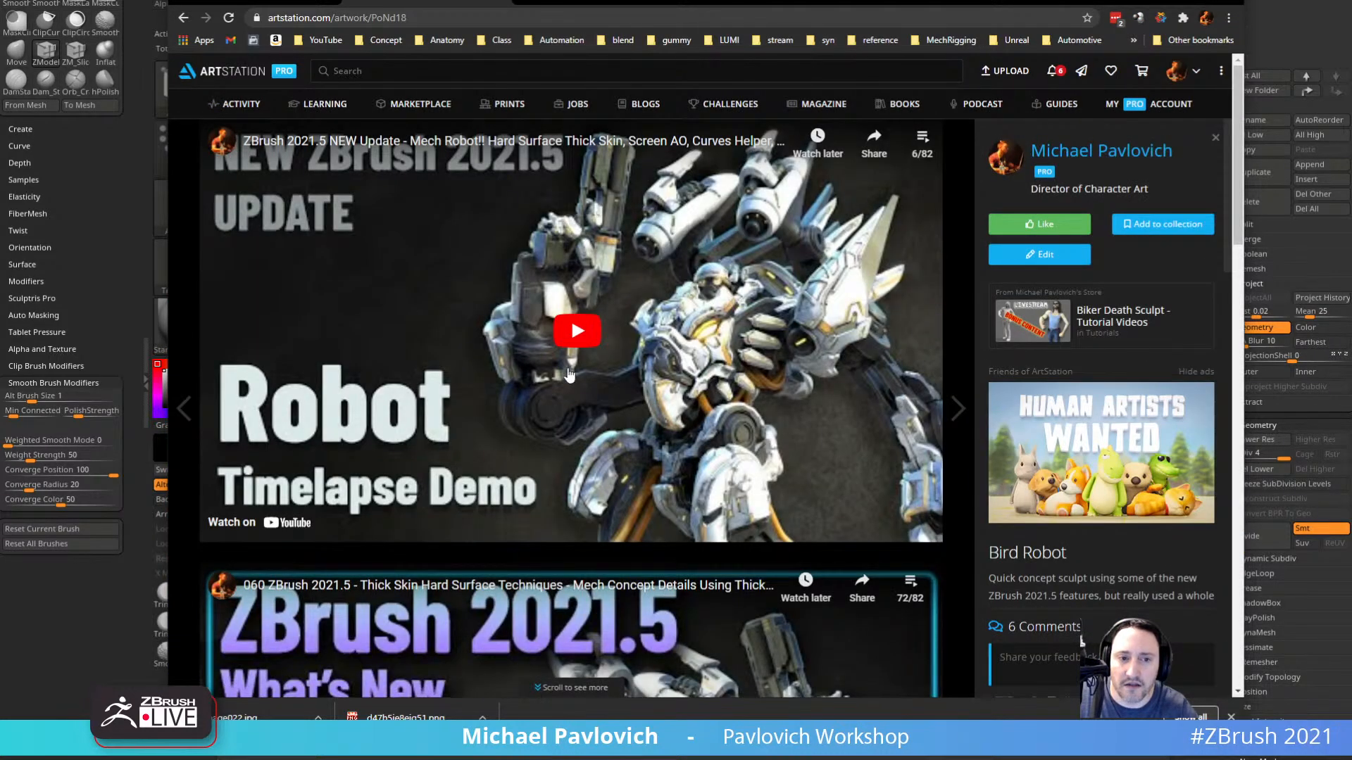
left_click(574, 334)
left_click(341, 514)
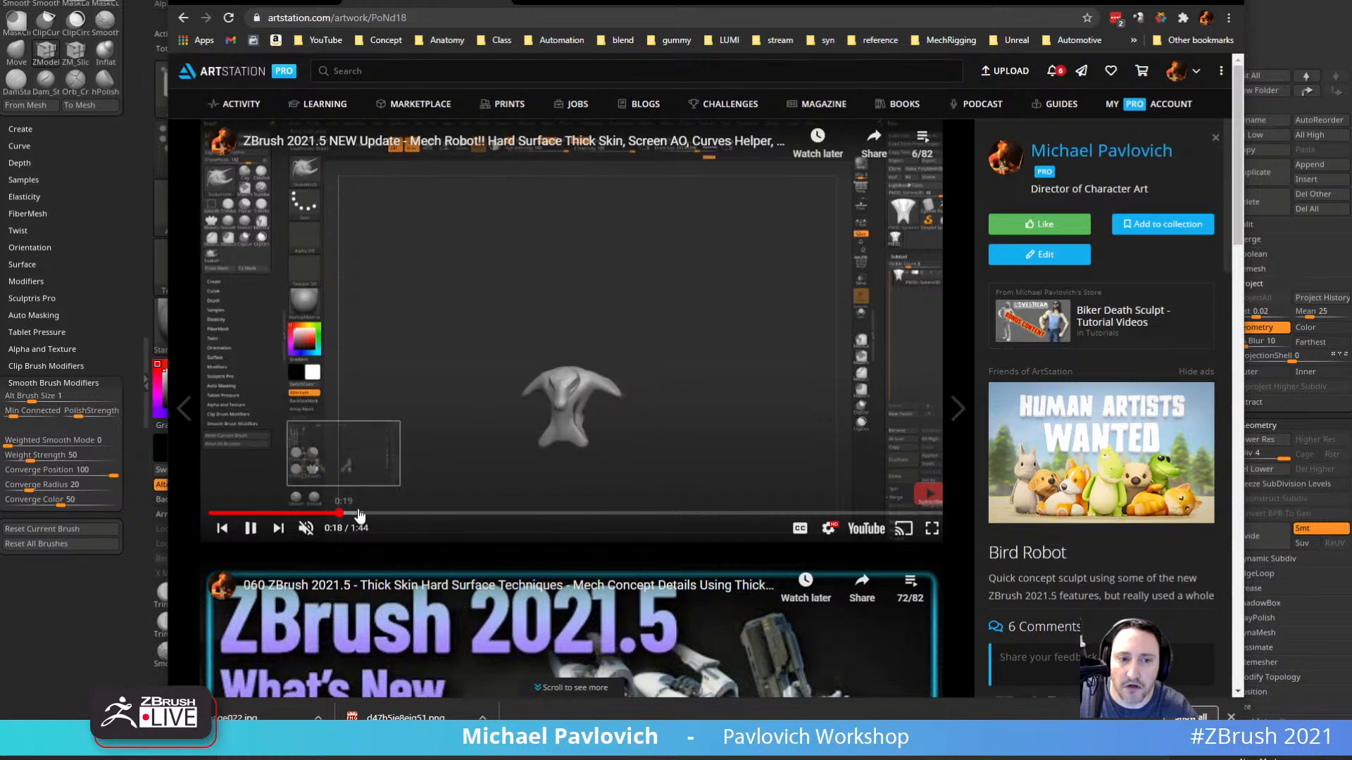
left_click(397, 514)
left_click(506, 513)
left_click(571, 513)
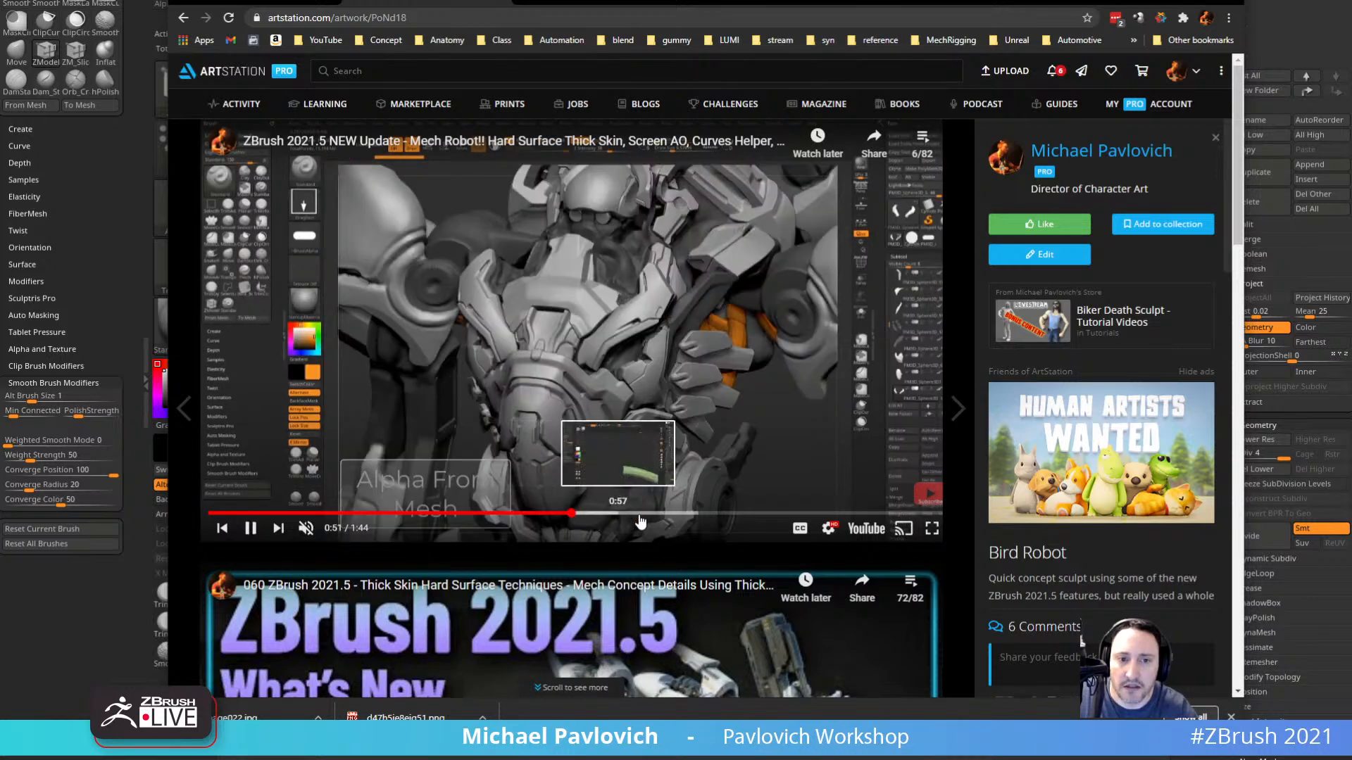
left_click(661, 515)
left_click(251, 528)
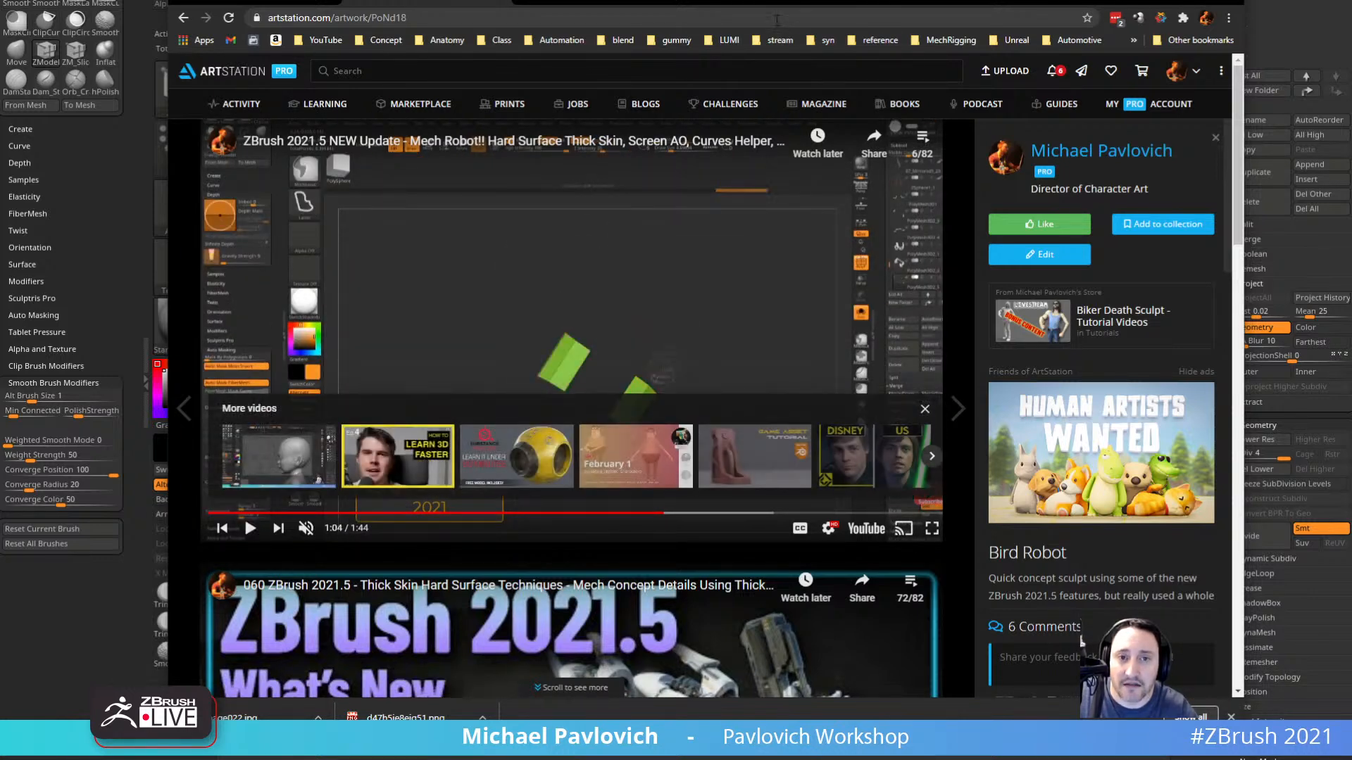
Switch to ZBrush and load the bird robot tool containing its stages from blockout to final concept.
left_click(1161, 1)
left_click_drag(1211, 190, 1218, 704)
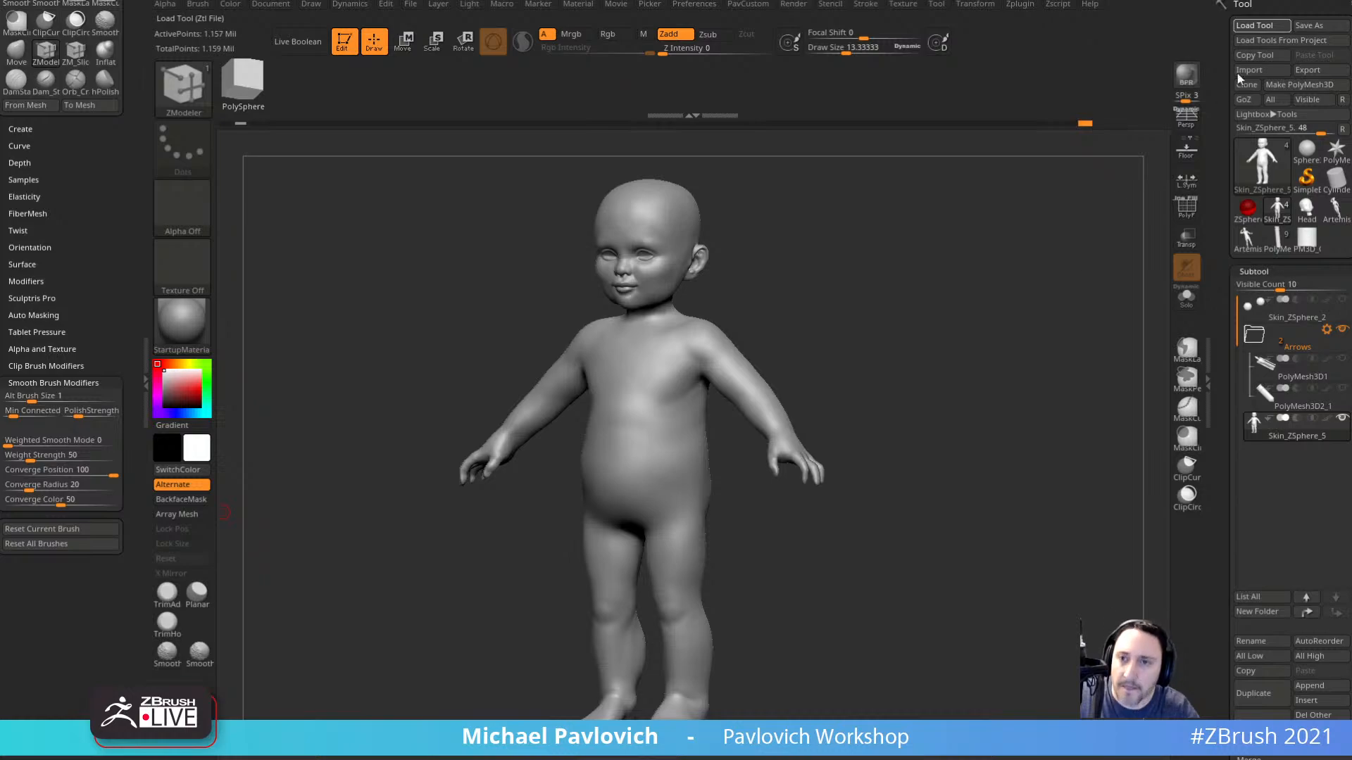
left_click(810, 739)
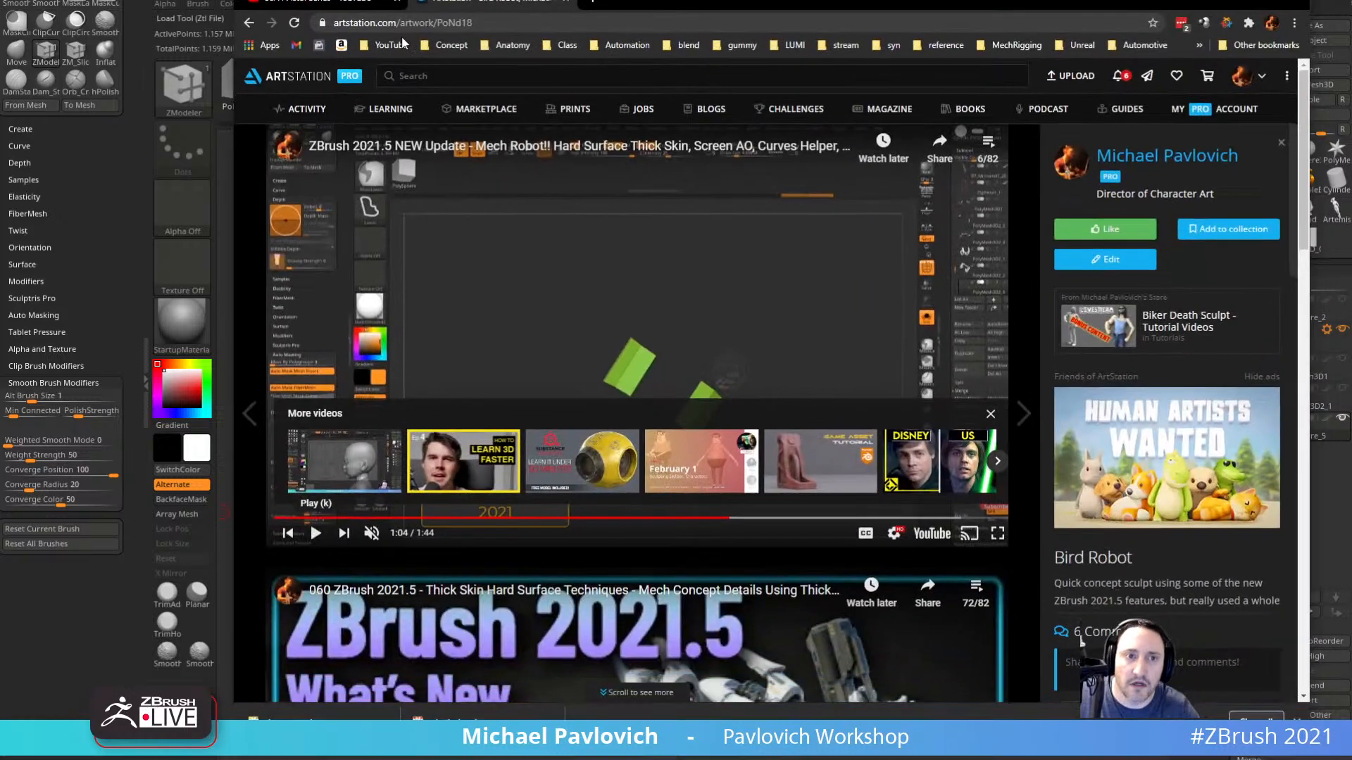
In the browser's ArtStation portfolio, open the ZBrush Summit 2018 Demo project and play the Certain Affinity presentation video.
left_click(250, 28)
scroll(570, 404, "down", 8)
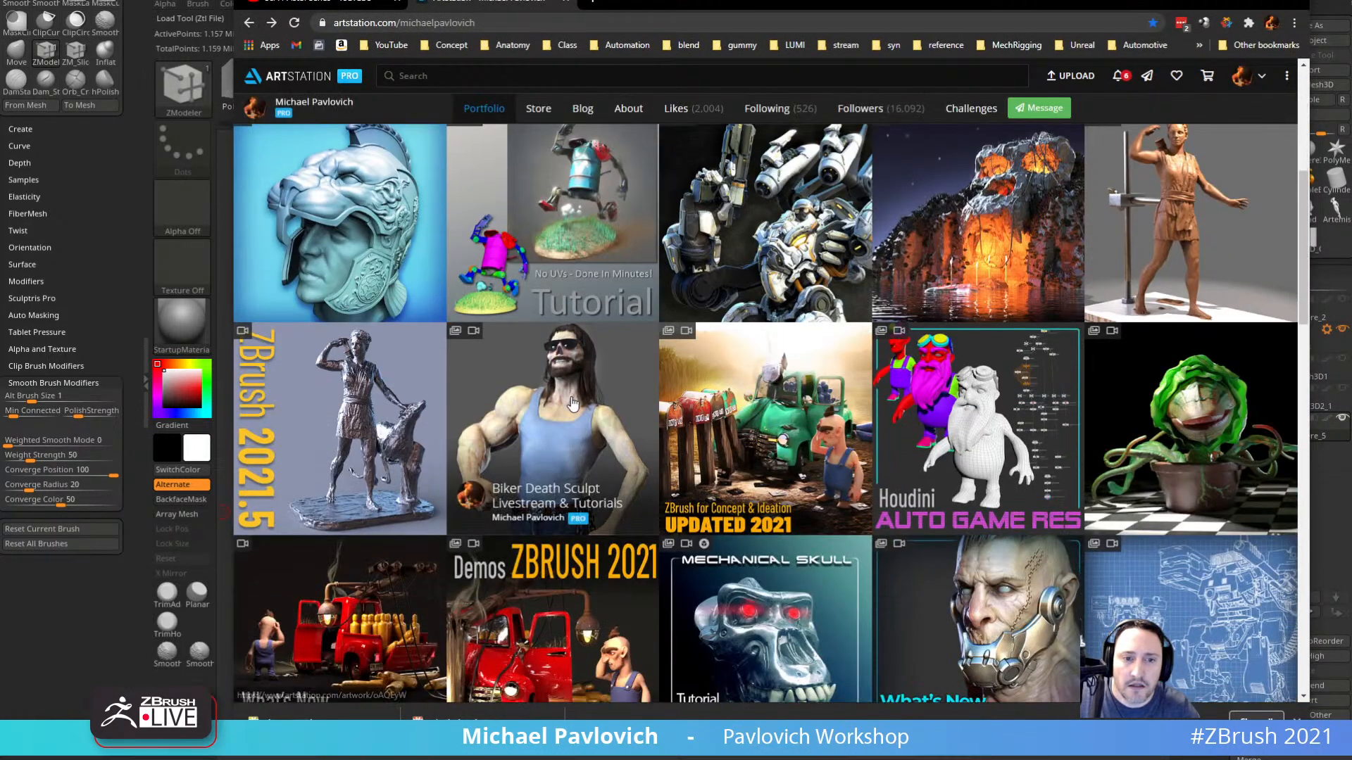
scroll(570, 403, "down", 2)
left_click(538, 410)
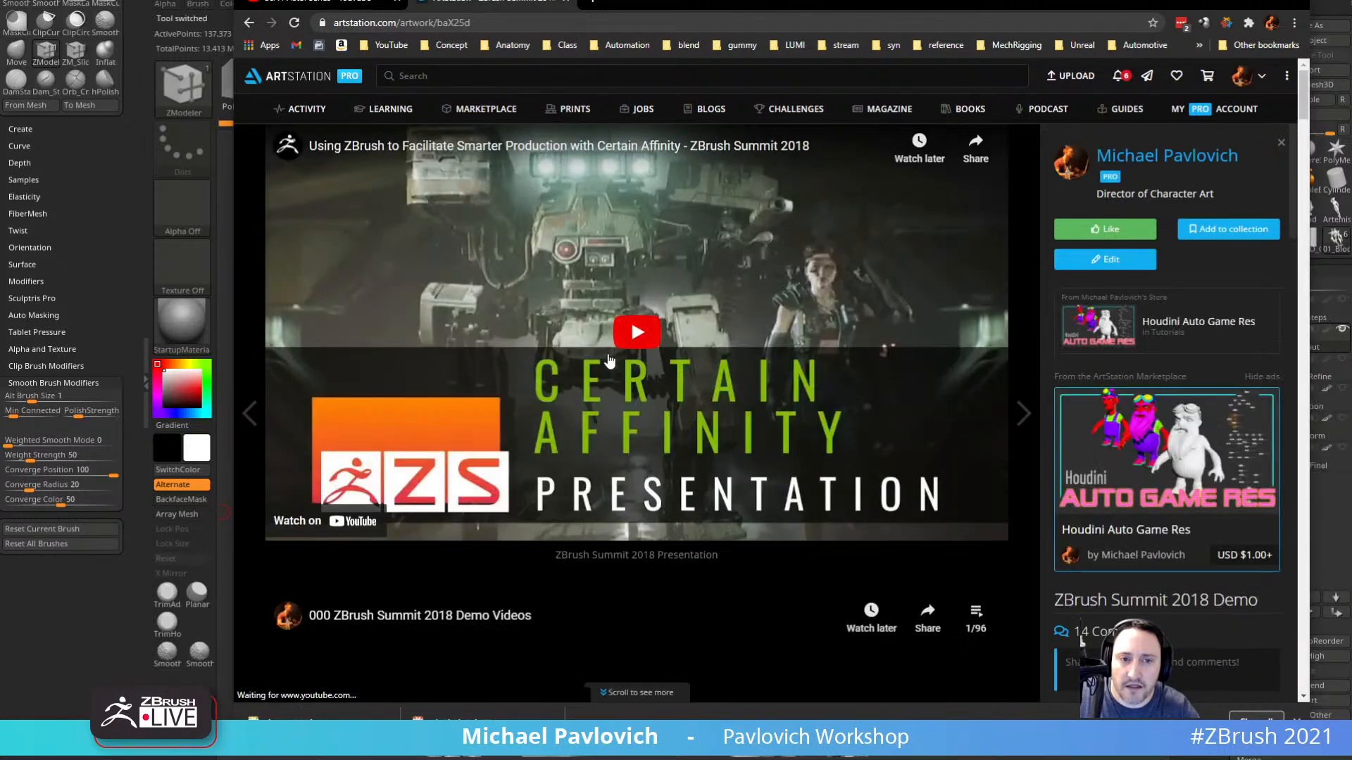
left_click(609, 361)
Skim the presentation between about 11 and 21 minutes to examine the slides on decimating and exporting subtools.
left_click(432, 512)
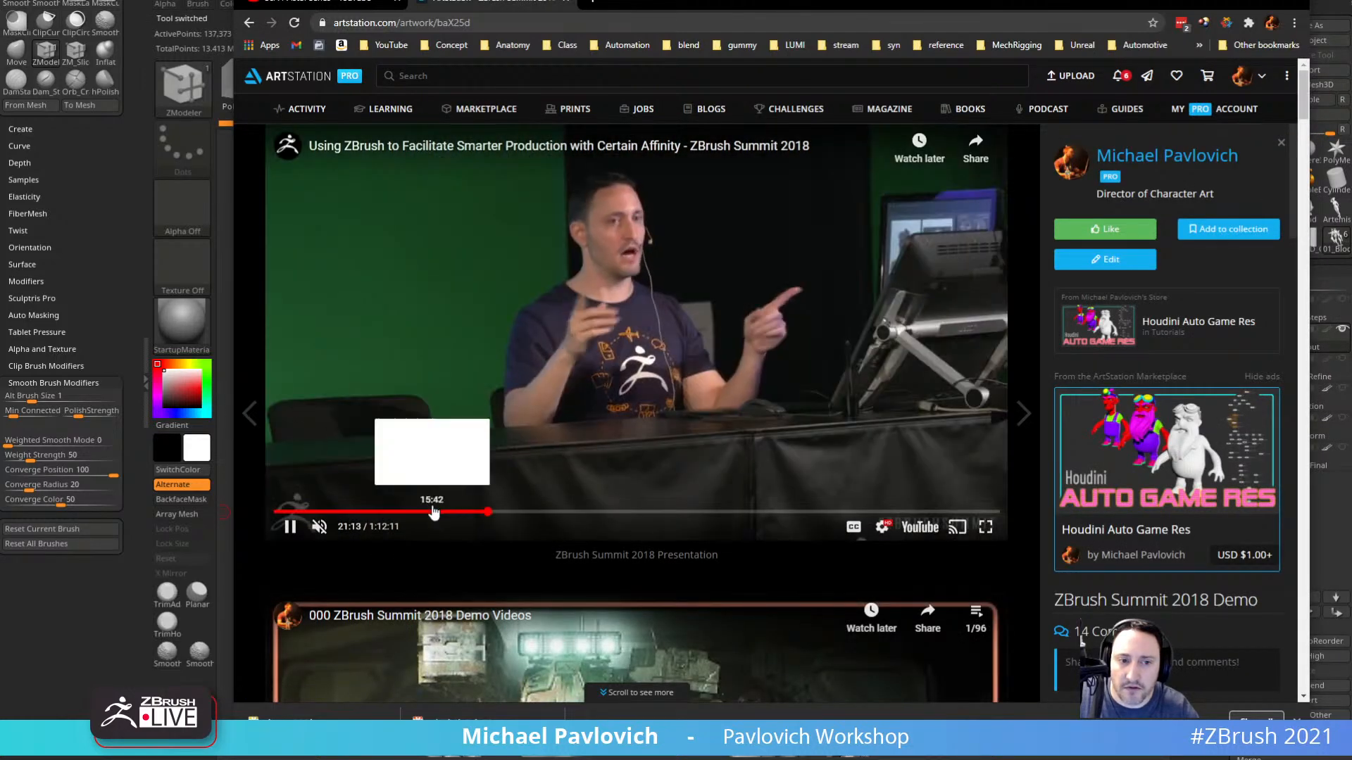
left_click(414, 513)
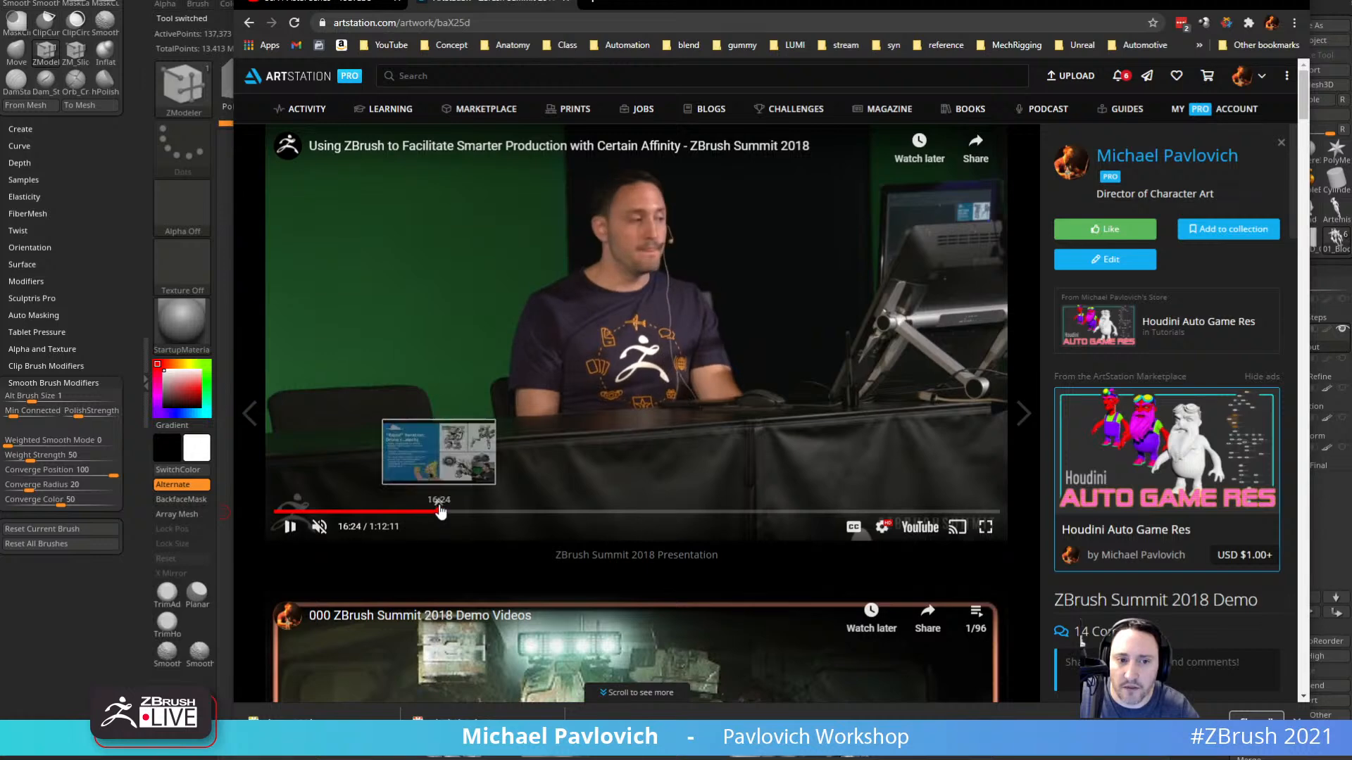
left_click(451, 512)
left_click(466, 513)
left_click(436, 513)
left_click(408, 514)
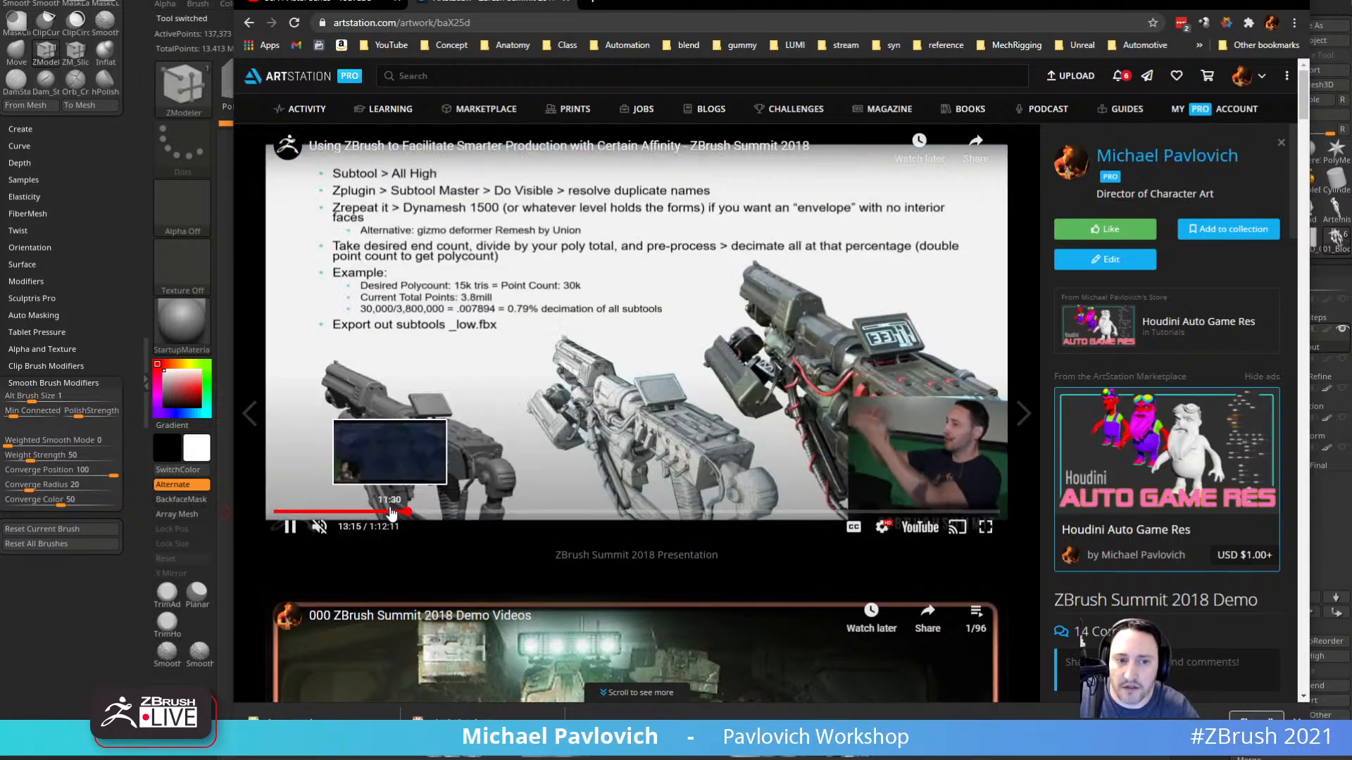
left_click(389, 513)
left_click(409, 514)
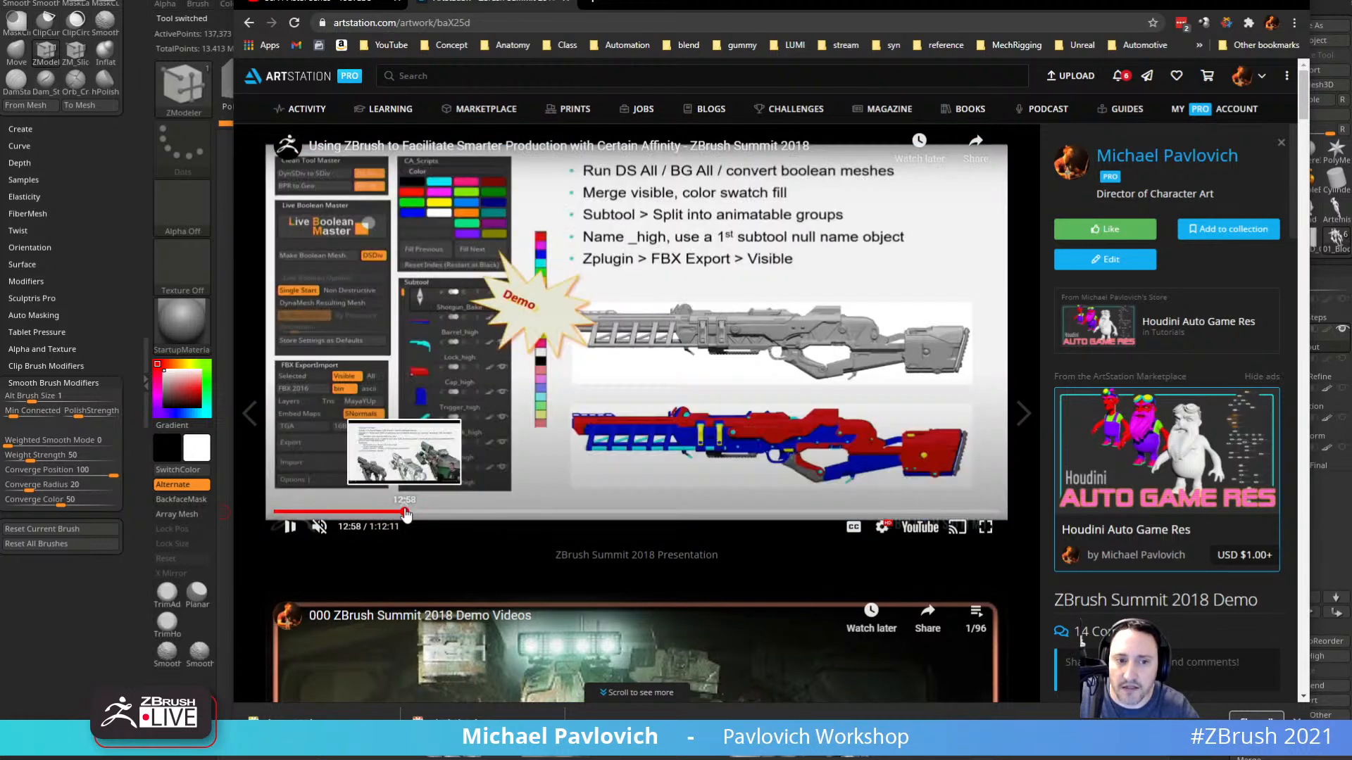
left_click(418, 513)
left_click(421, 513)
left_click(424, 513)
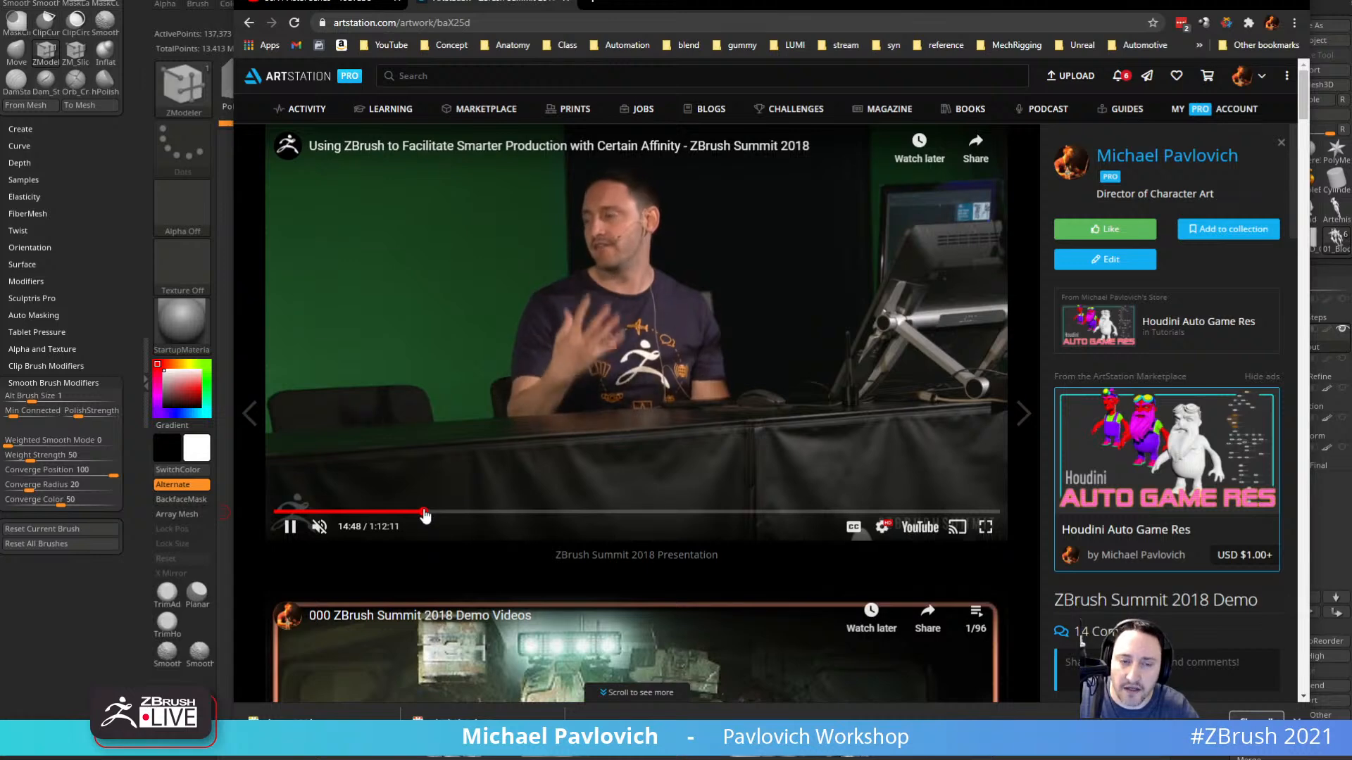
Skim the presentation between about 13 and 20 minutes to examine the drone and weapon models, and select the page address.
left_click(429, 513)
left_click(444, 513)
left_click(452, 513)
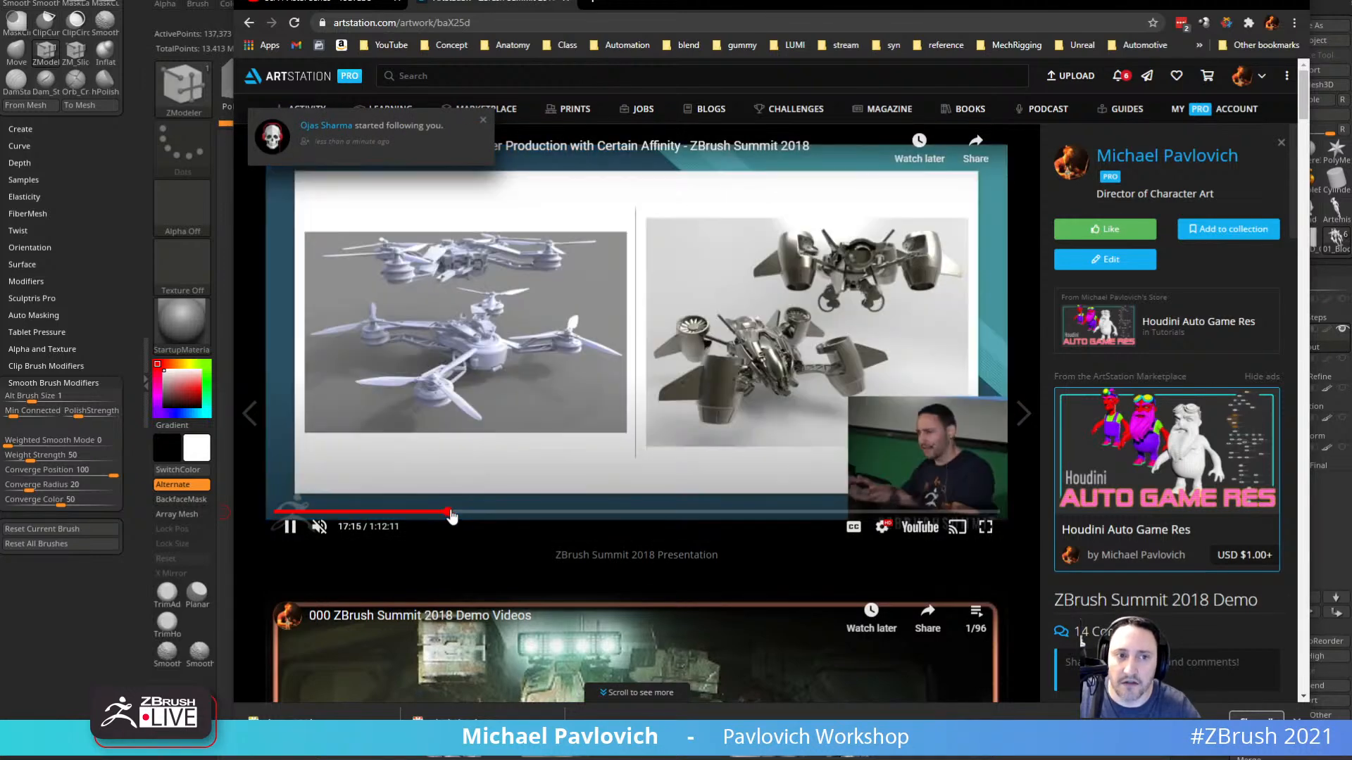
left_click(445, 513)
left_click(435, 513)
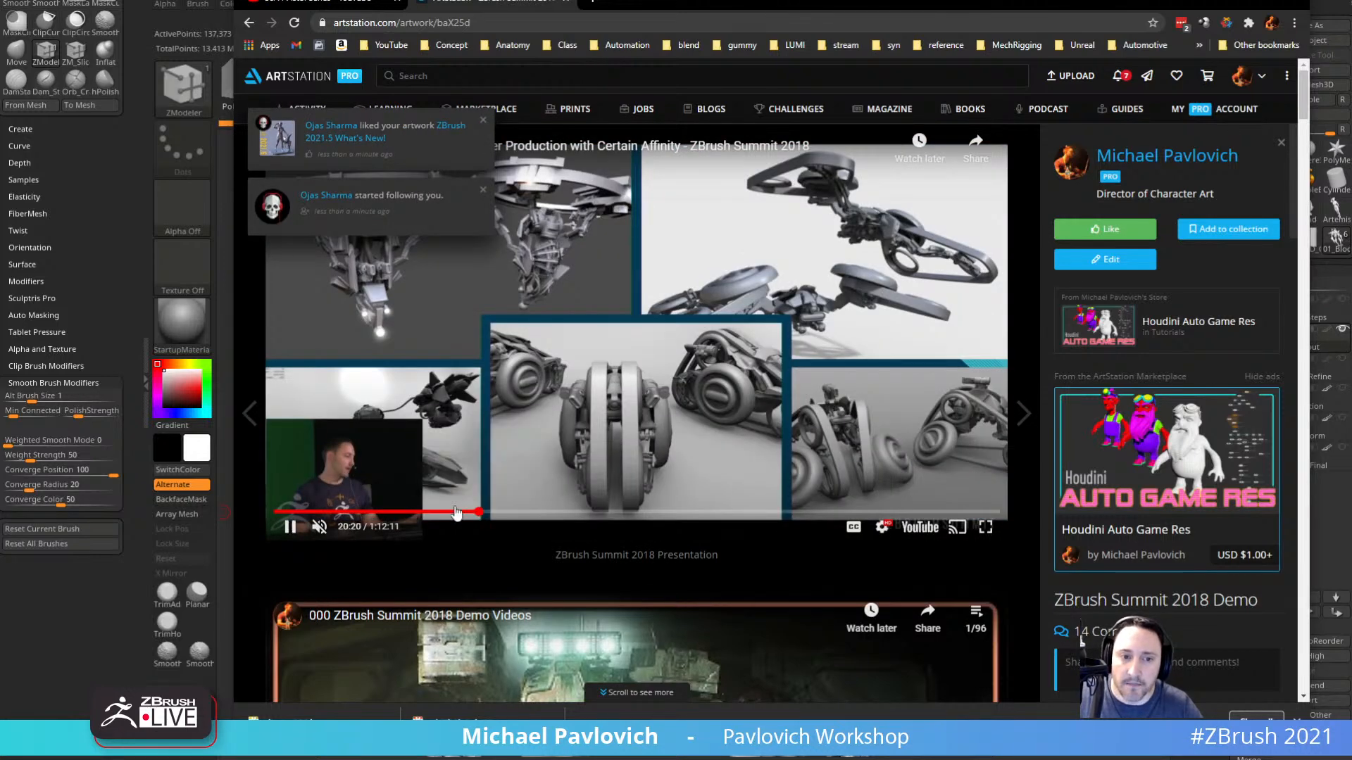
left_click(425, 512)
left_click(409, 514)
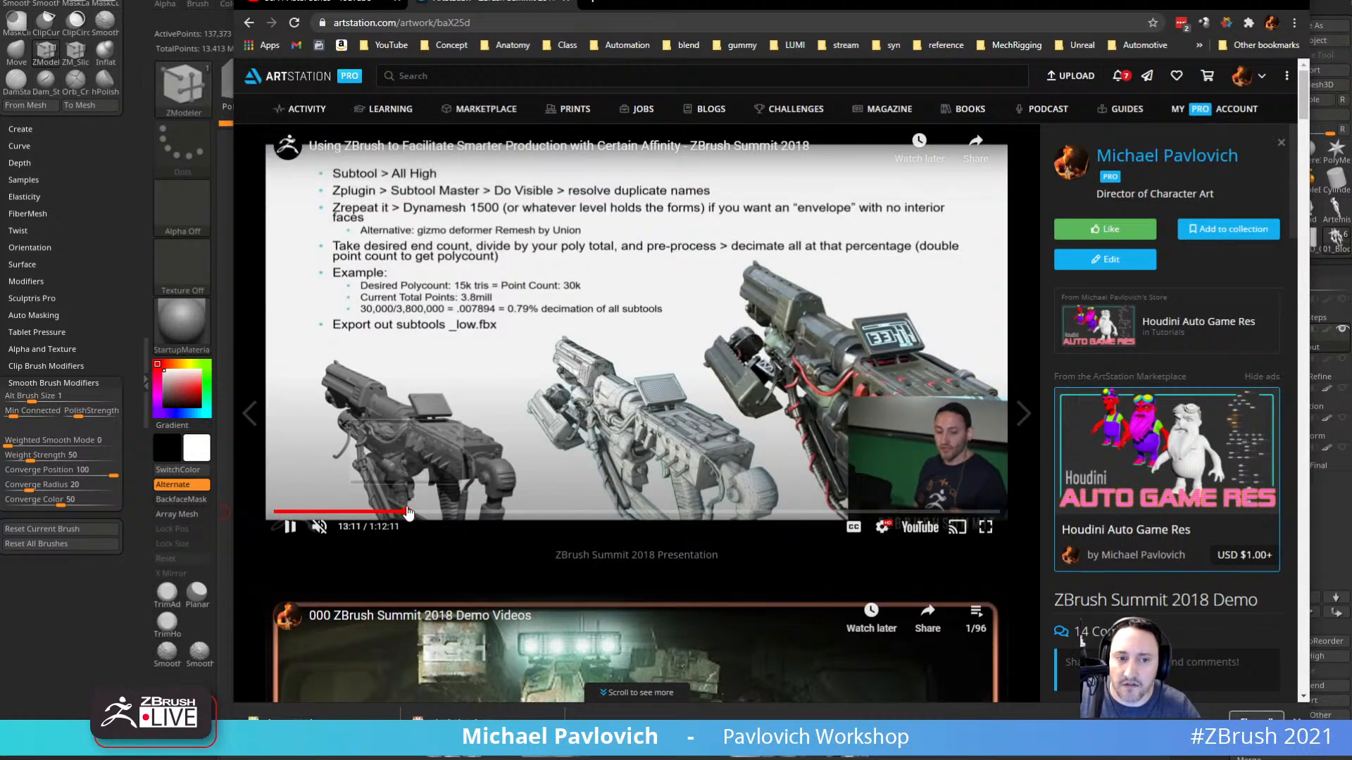
left_click(411, 513)
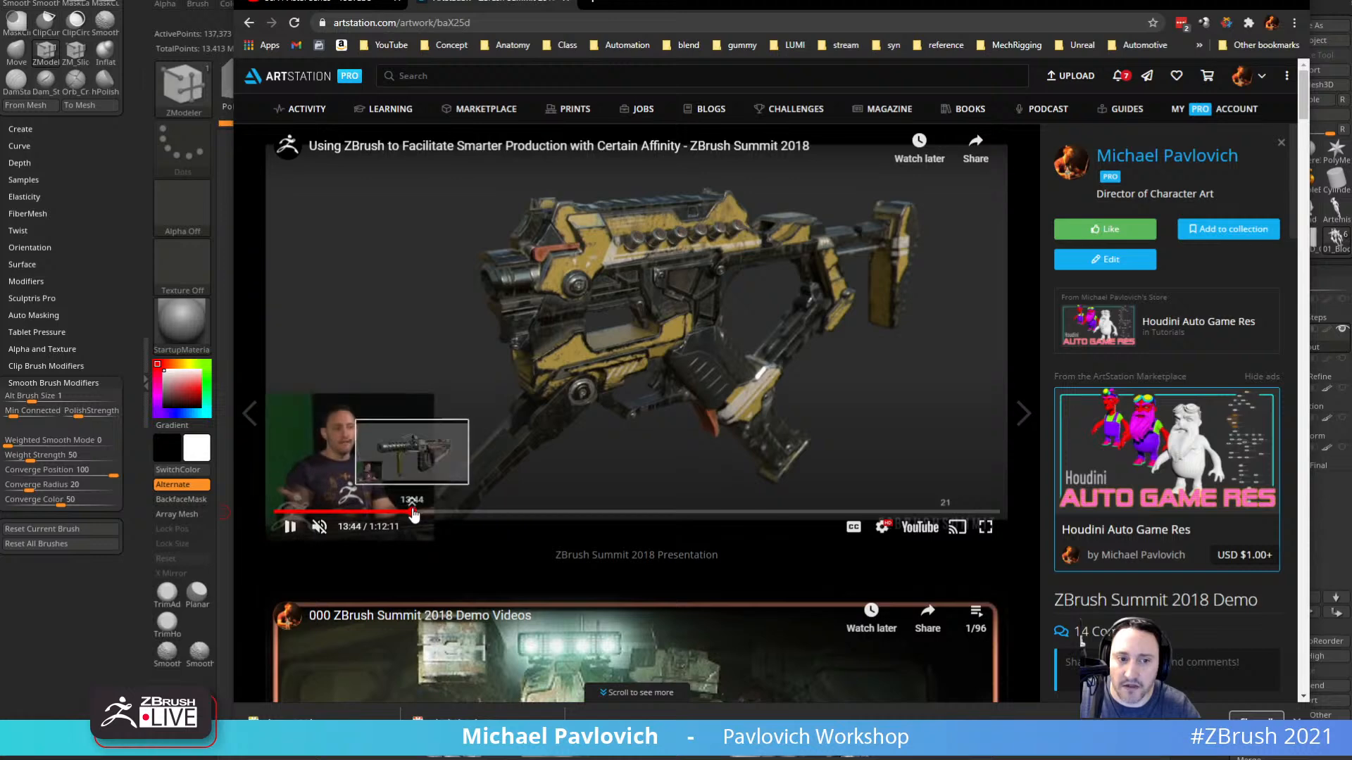
left_click(413, 513)
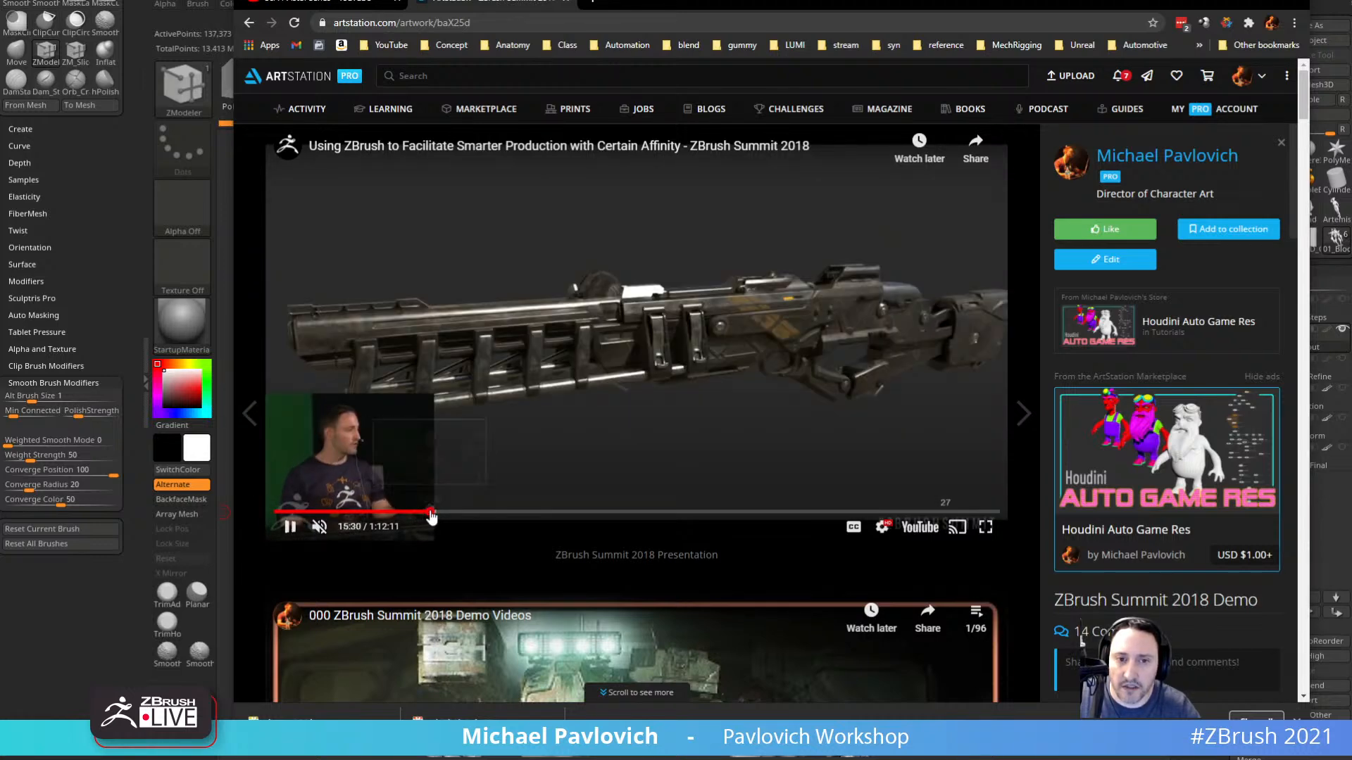
left_click(423, 515)
left_click(418, 514)
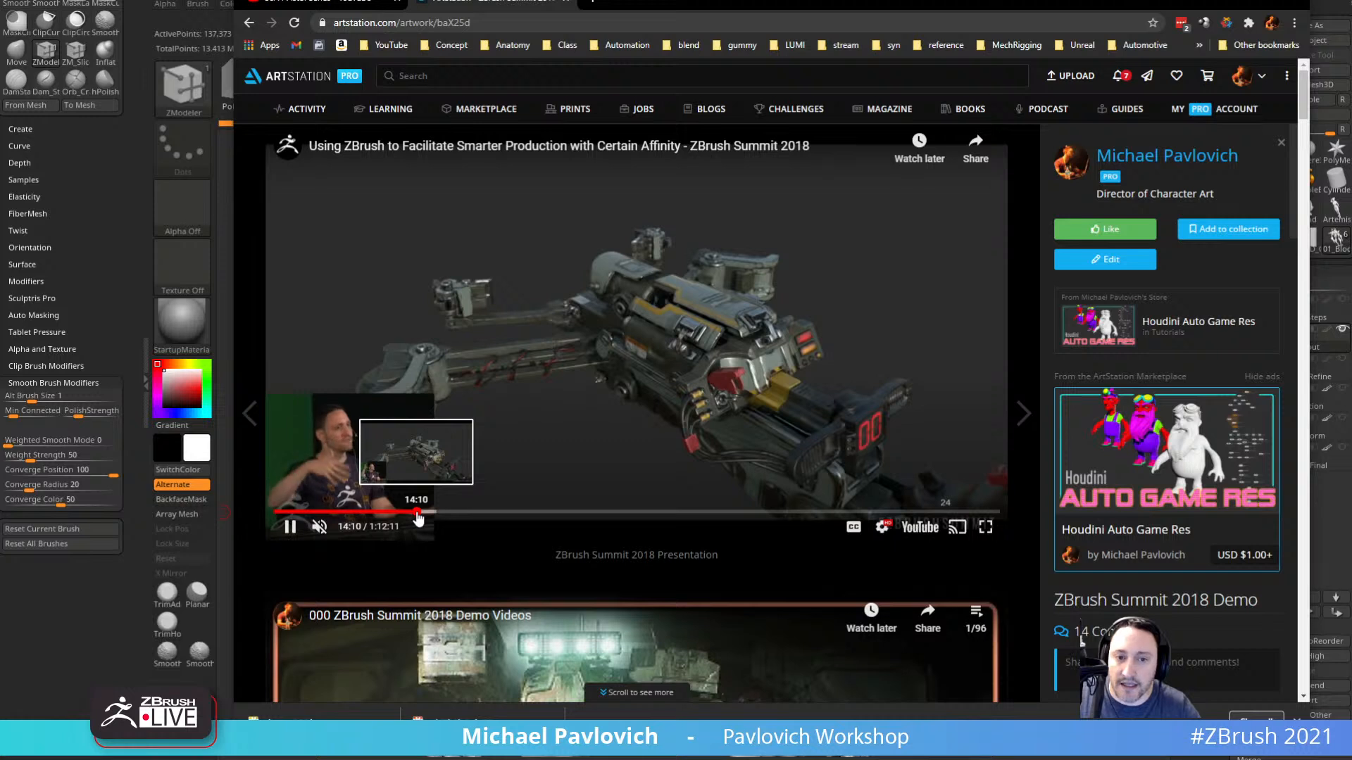
left_click(533, 22)
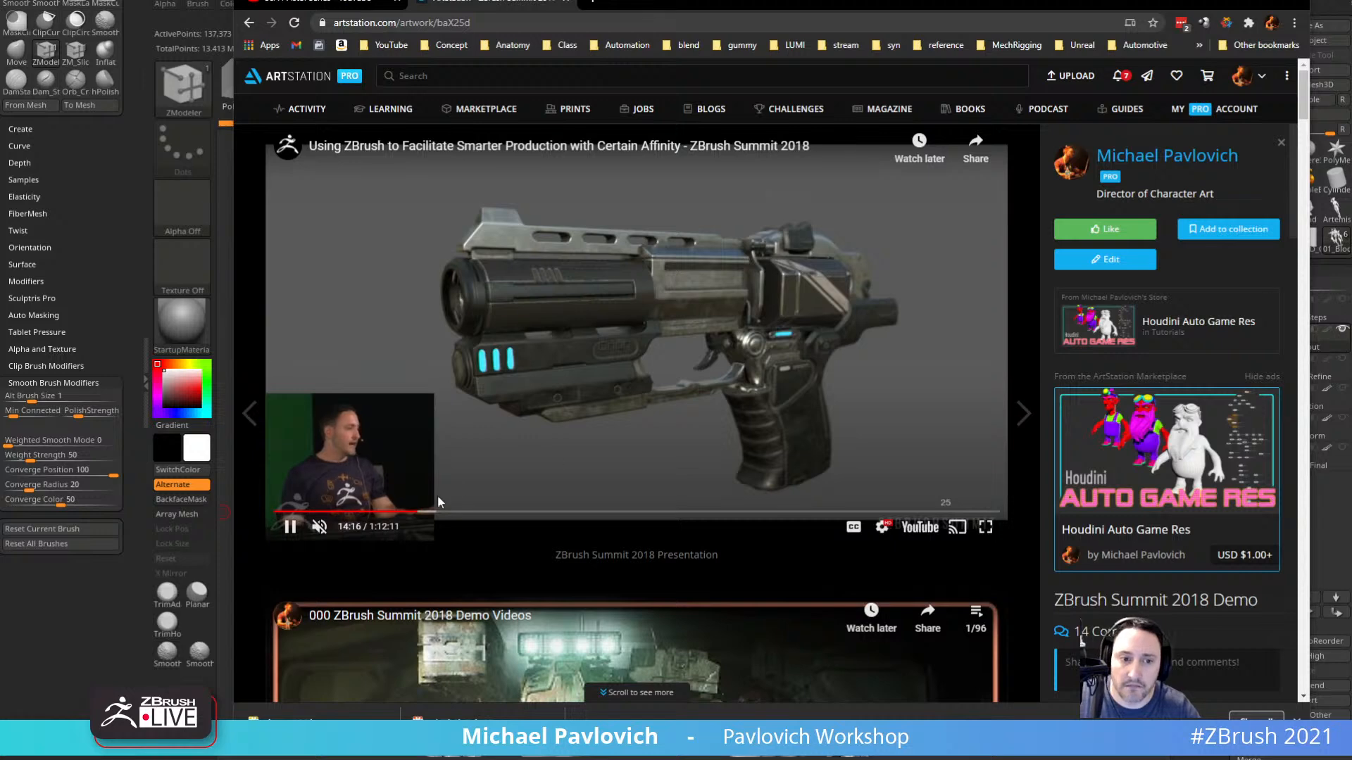
Skim forward through the presentation's rapid-iteration mech, animated robot and character sections to the ZRemesher slide.
left_click(429, 512)
left_click(440, 512)
left_click(462, 512)
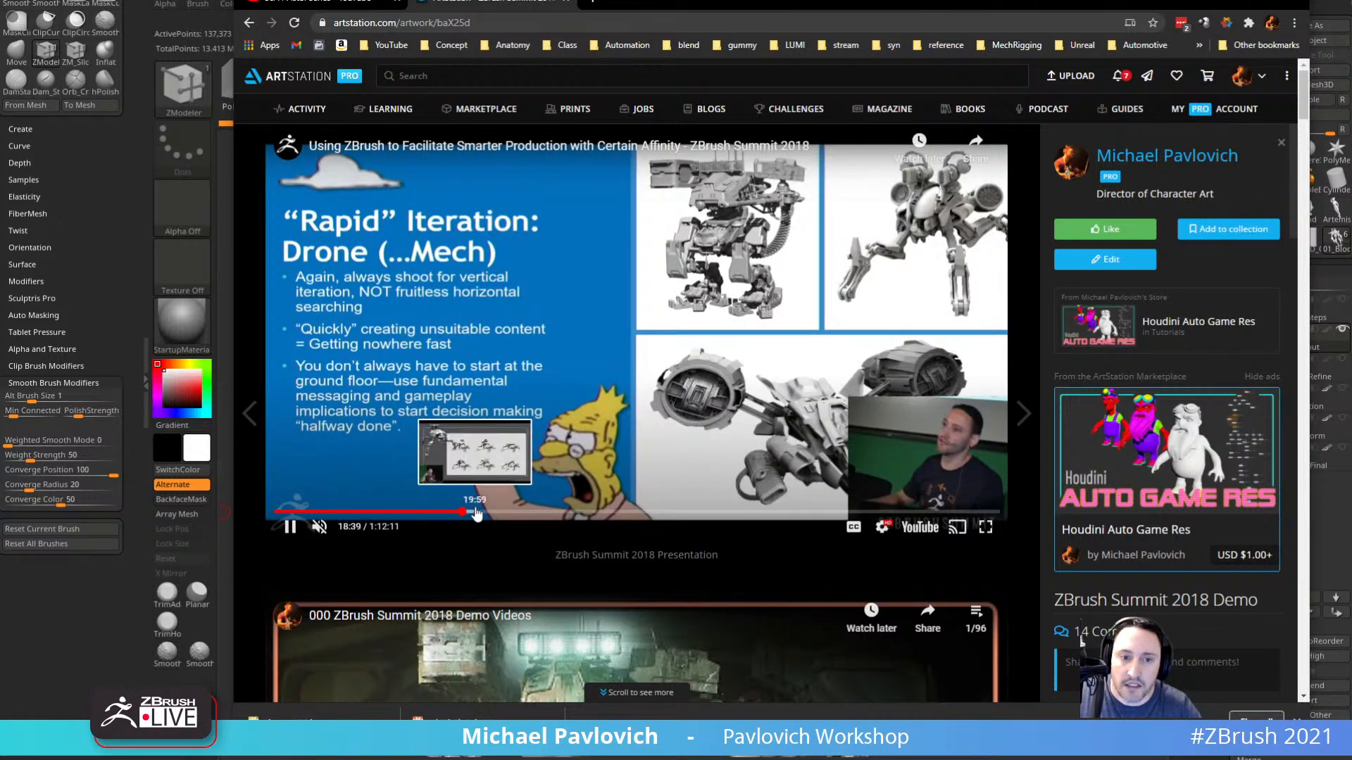
left_click(477, 513)
left_click(494, 513)
left_click(546, 513)
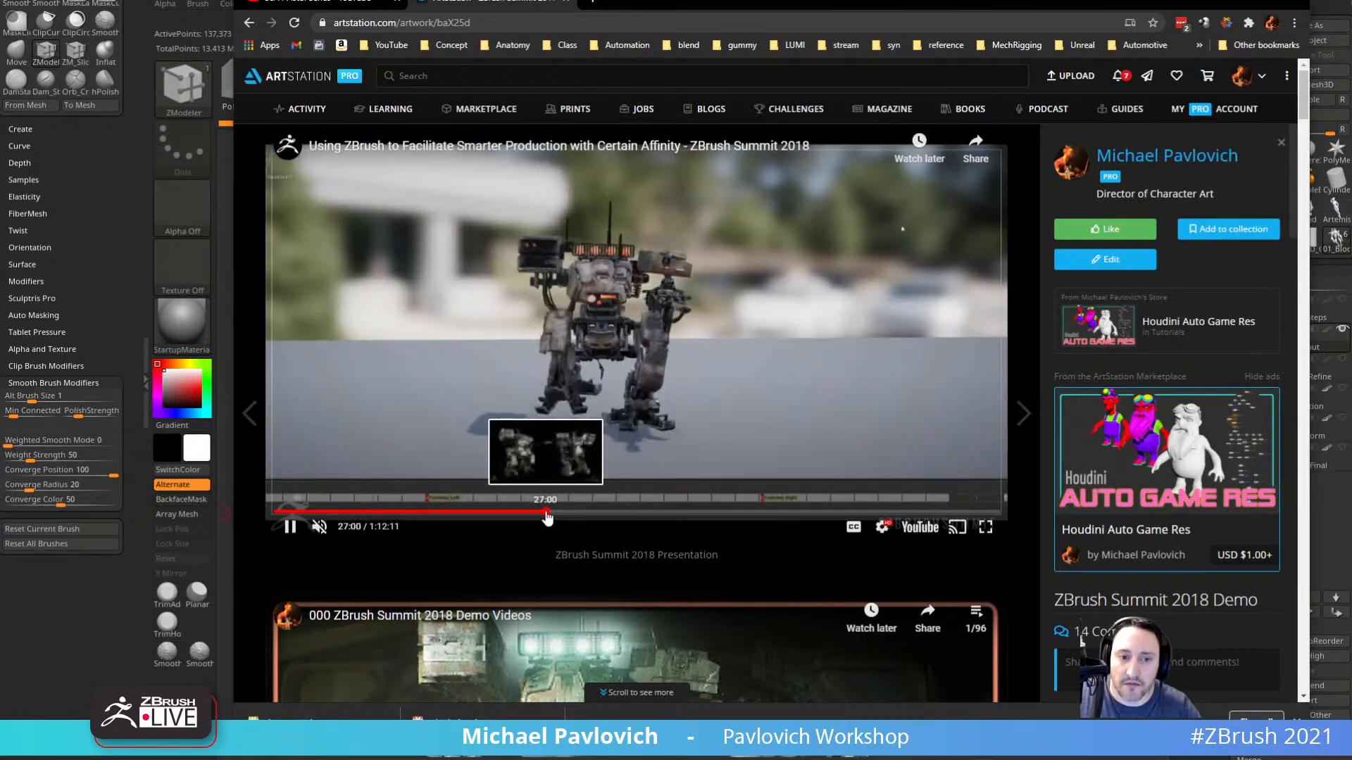
left_click(574, 513)
left_click(537, 513)
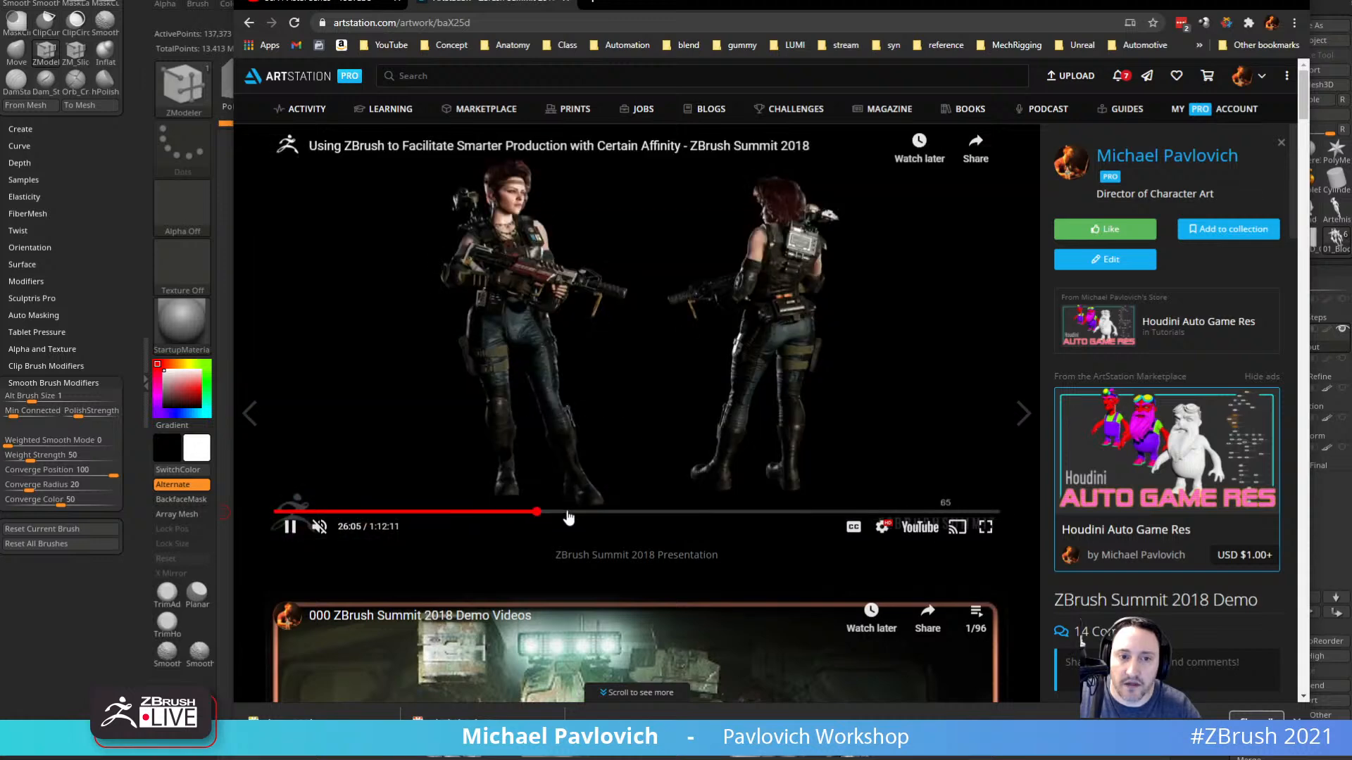
left_click(567, 513)
left_click(579, 513)
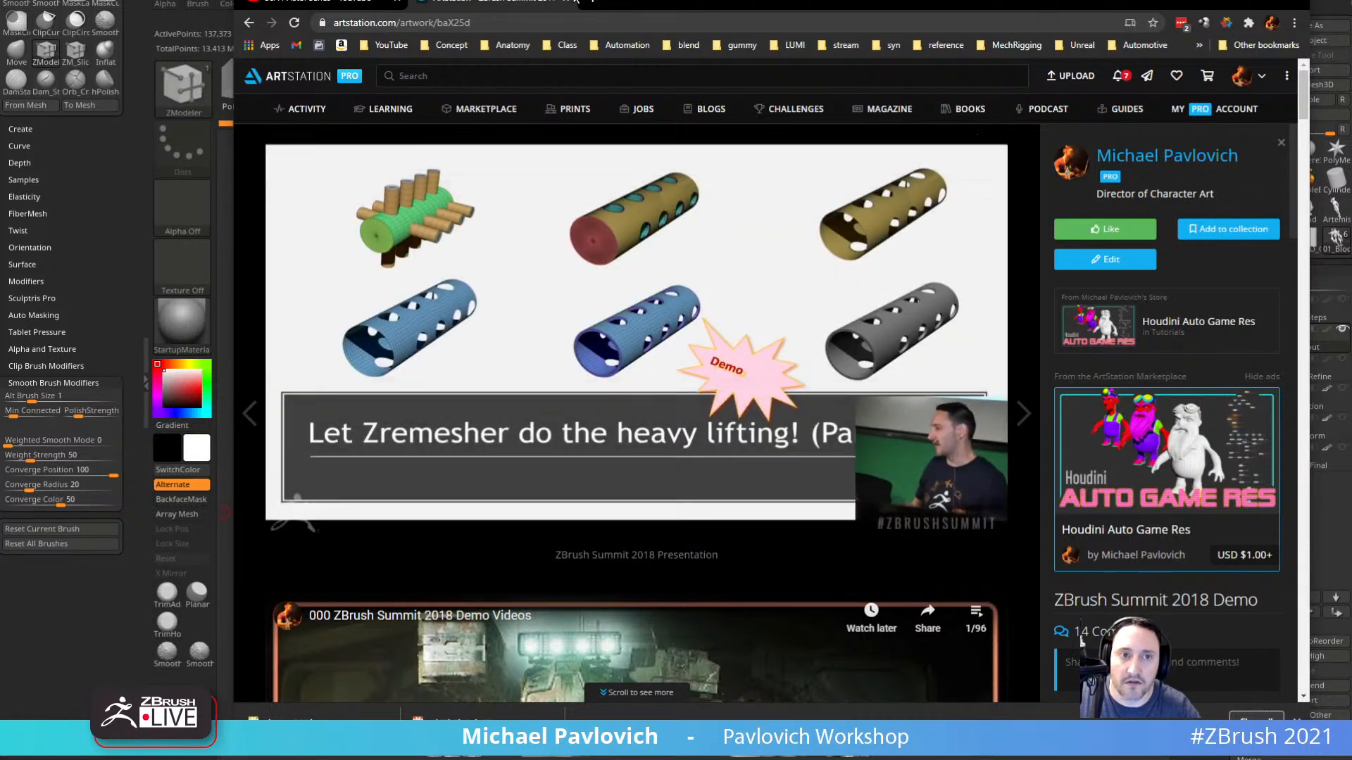
Switch back to ZBrush, frame the whole robot, and compare the 01_Blockout and 02_BlockoutRefine subtools, leaving 02_BlockoutRefine active.
left_click(569, 2)
left_click(1221, 2)
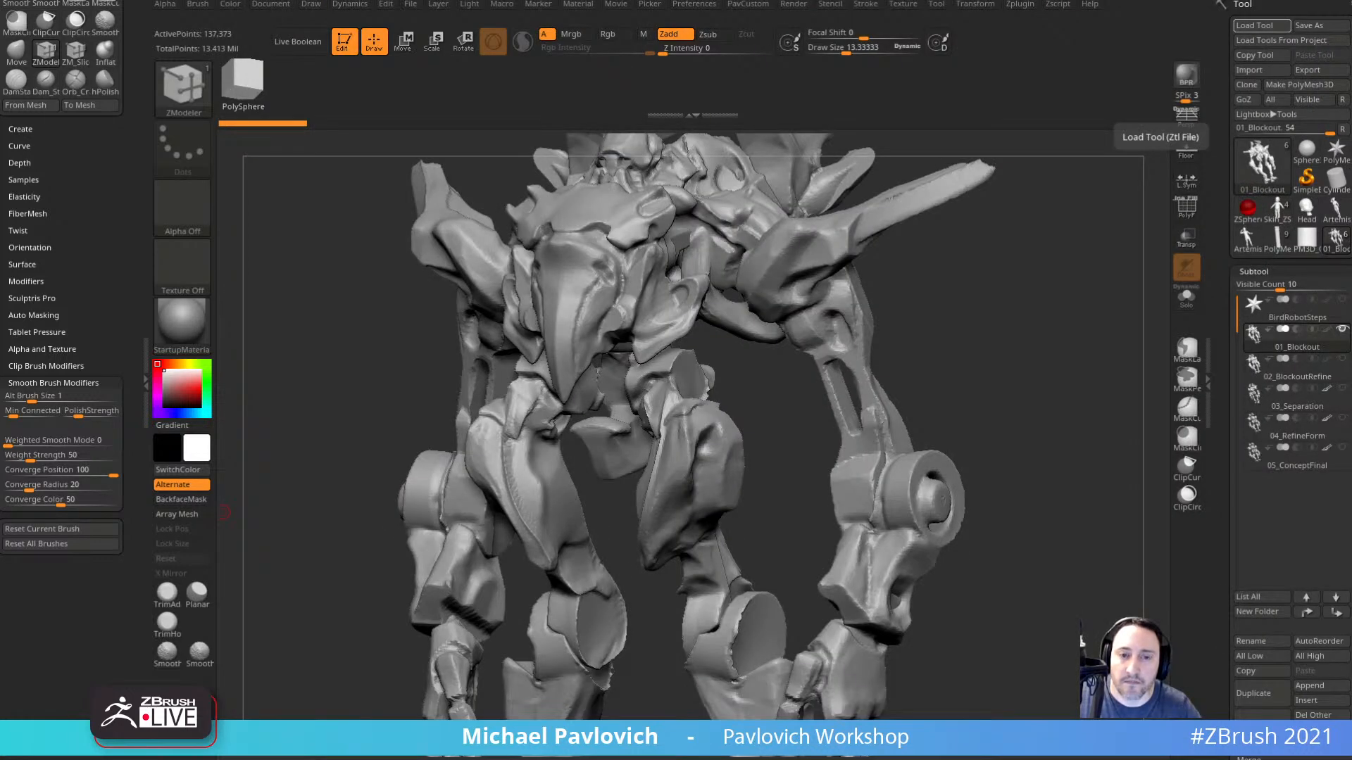
right_click_drag(990, 299, 851, 297)
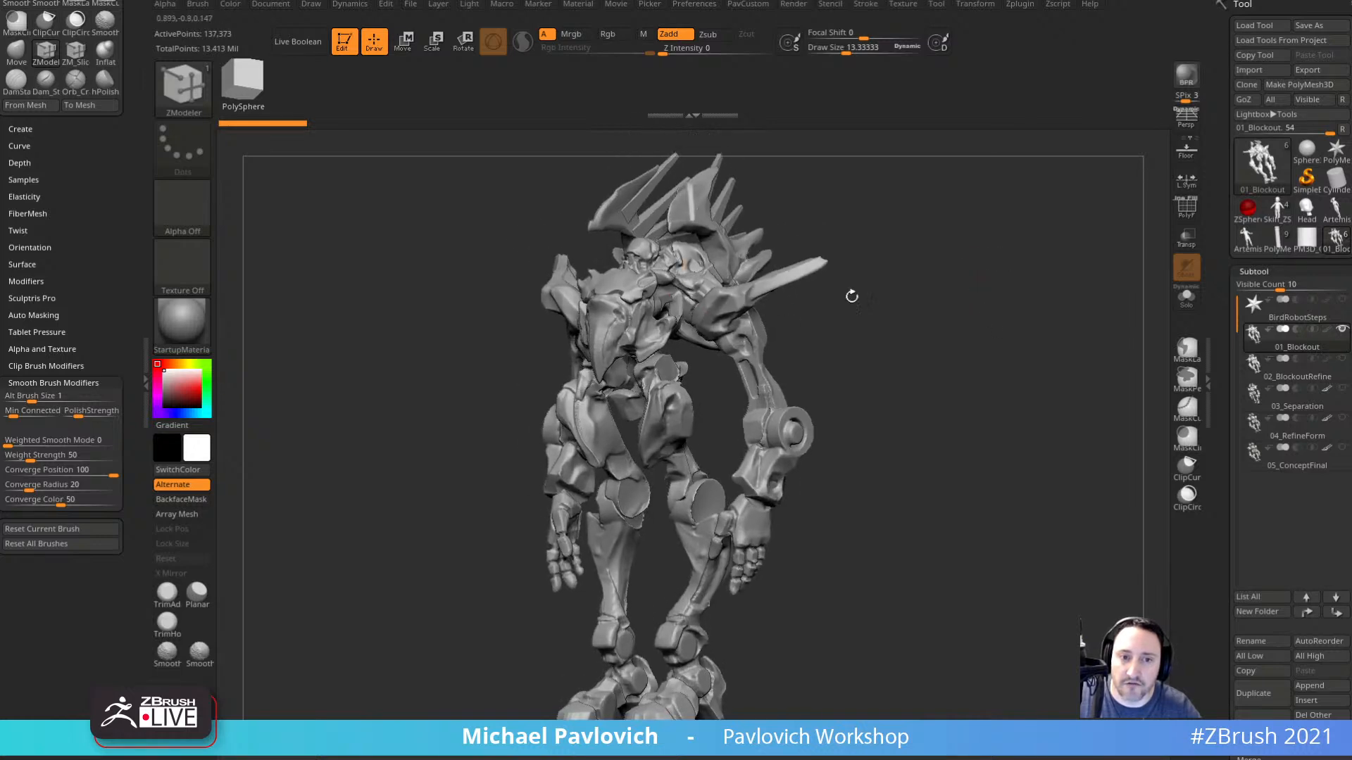
left_click(1288, 374)
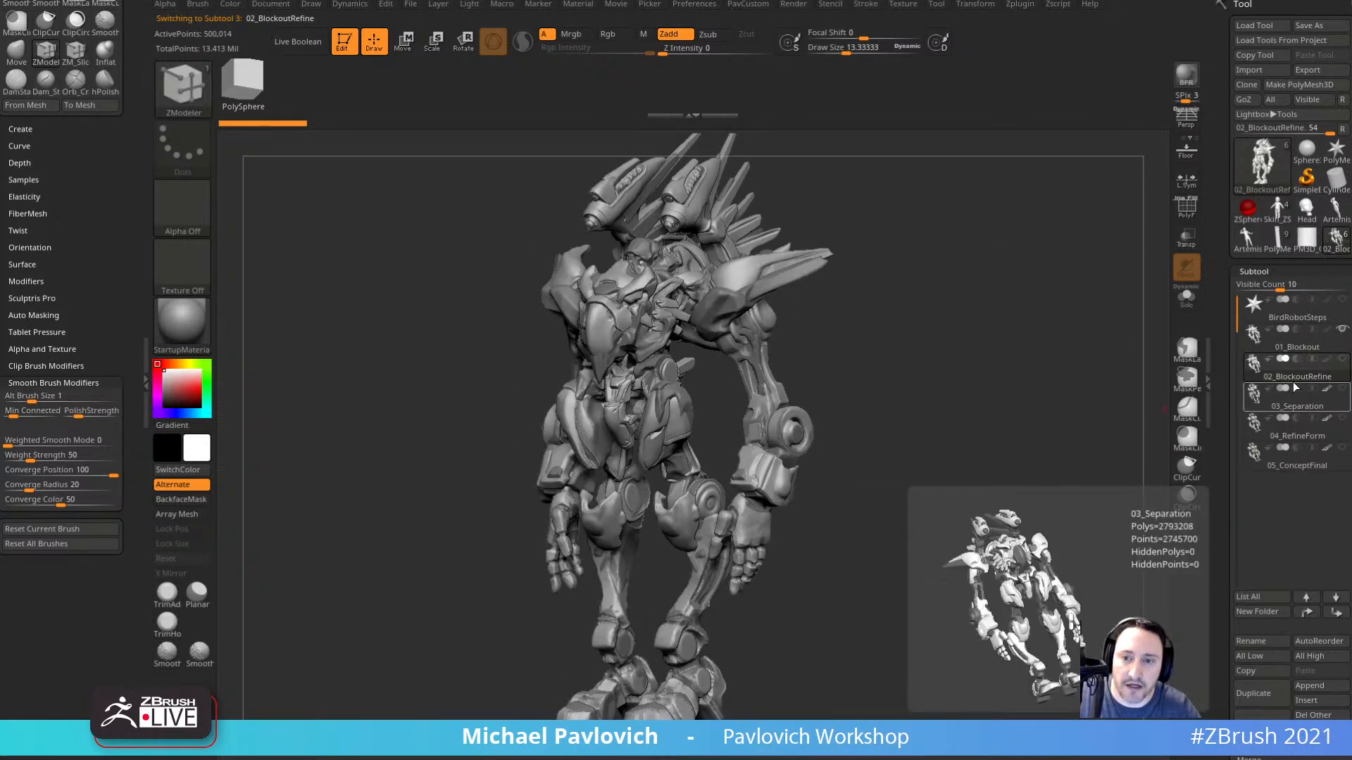
left_click(1309, 346)
left_click(1305, 375)
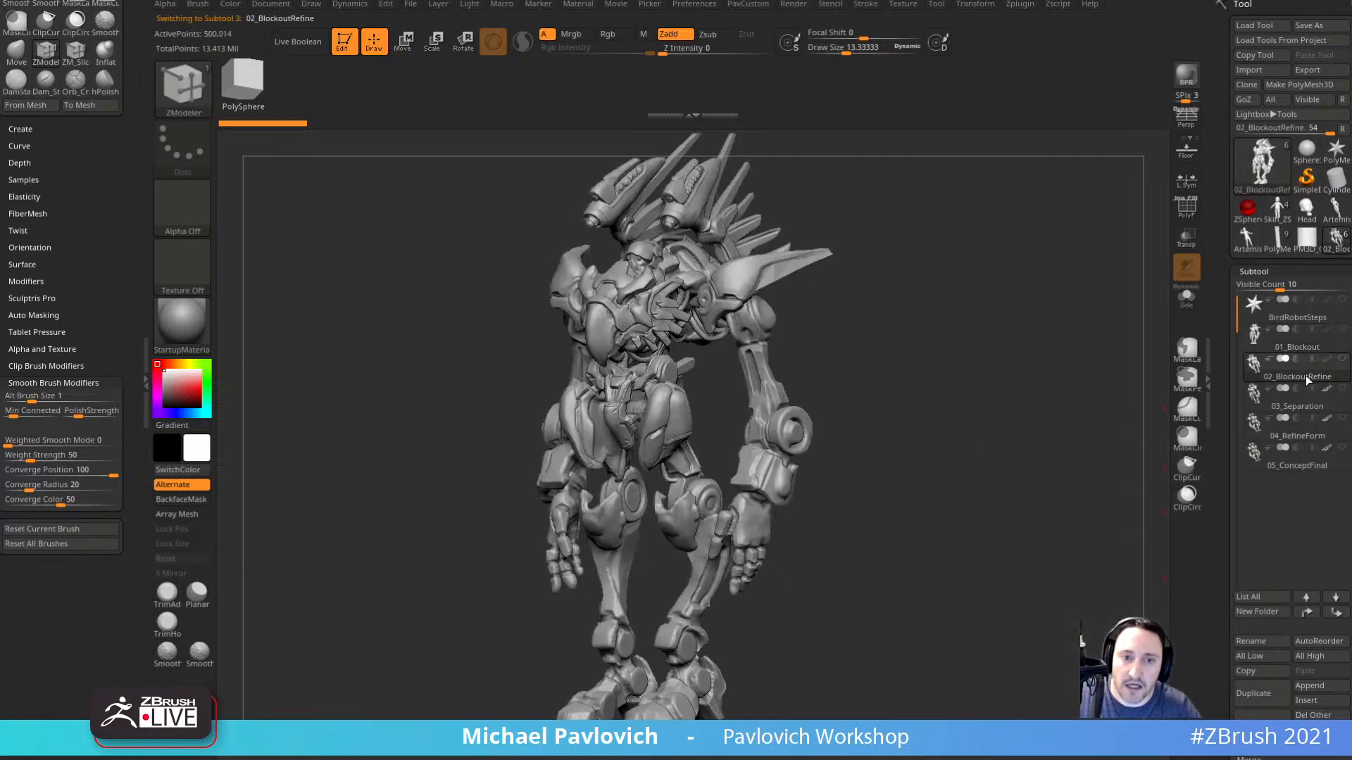
Select the Standard brush with a draw size of about 77.9 and examine the refined blockout robot from the side and back.
mouse_move(1063, 374)
left_mouse_down()
mouse_move(917, 380)
mouse_move(1068, 392)
mouse_move(956, 392)
mouse_move(937, 417)
mouse_move(1011, 416)
left_mouse_up()
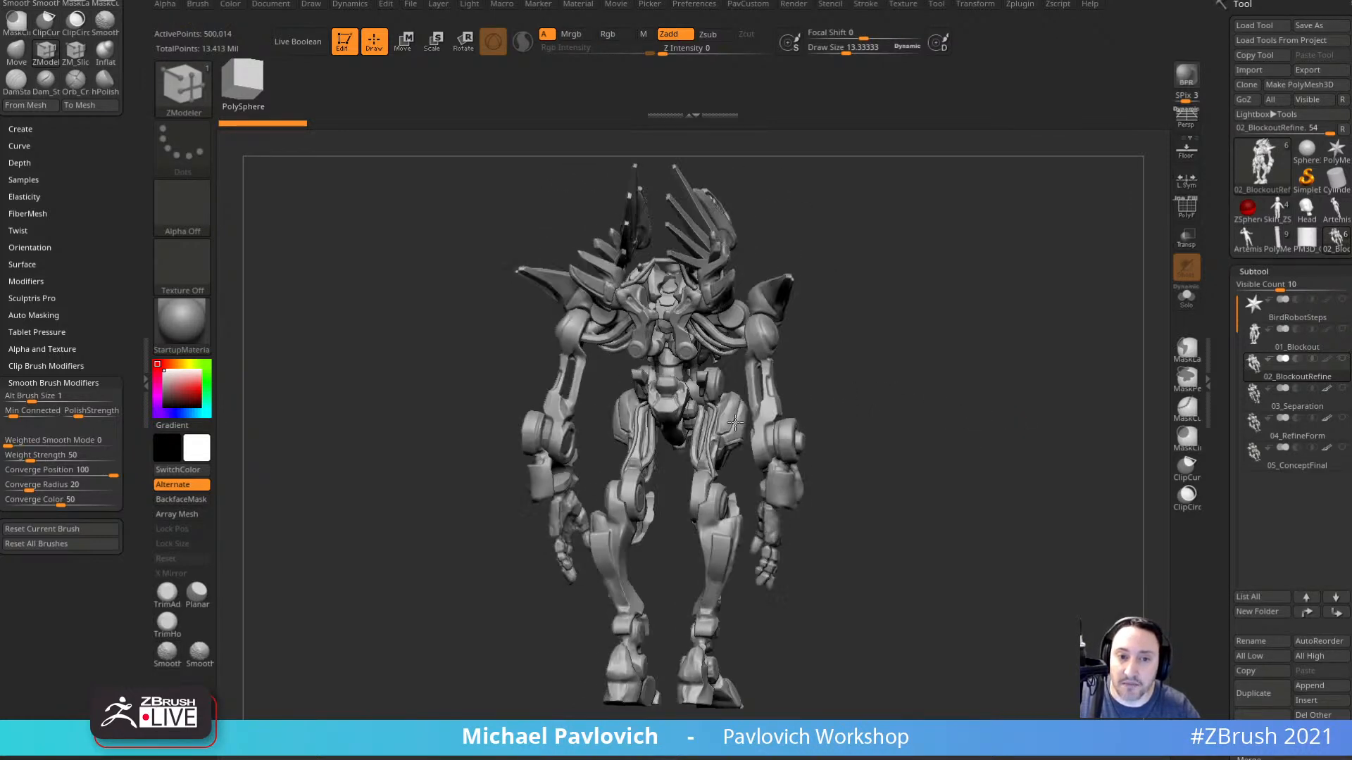
mouse_move(735, 423)
left_mouse_down()
mouse_move(978, 399)
mouse_move(953, 410)
mouse_move(972, 422)
left_mouse_up()
key("s")
key("b")
key("s")
key("t")
key("s")
left_click(975, 423)
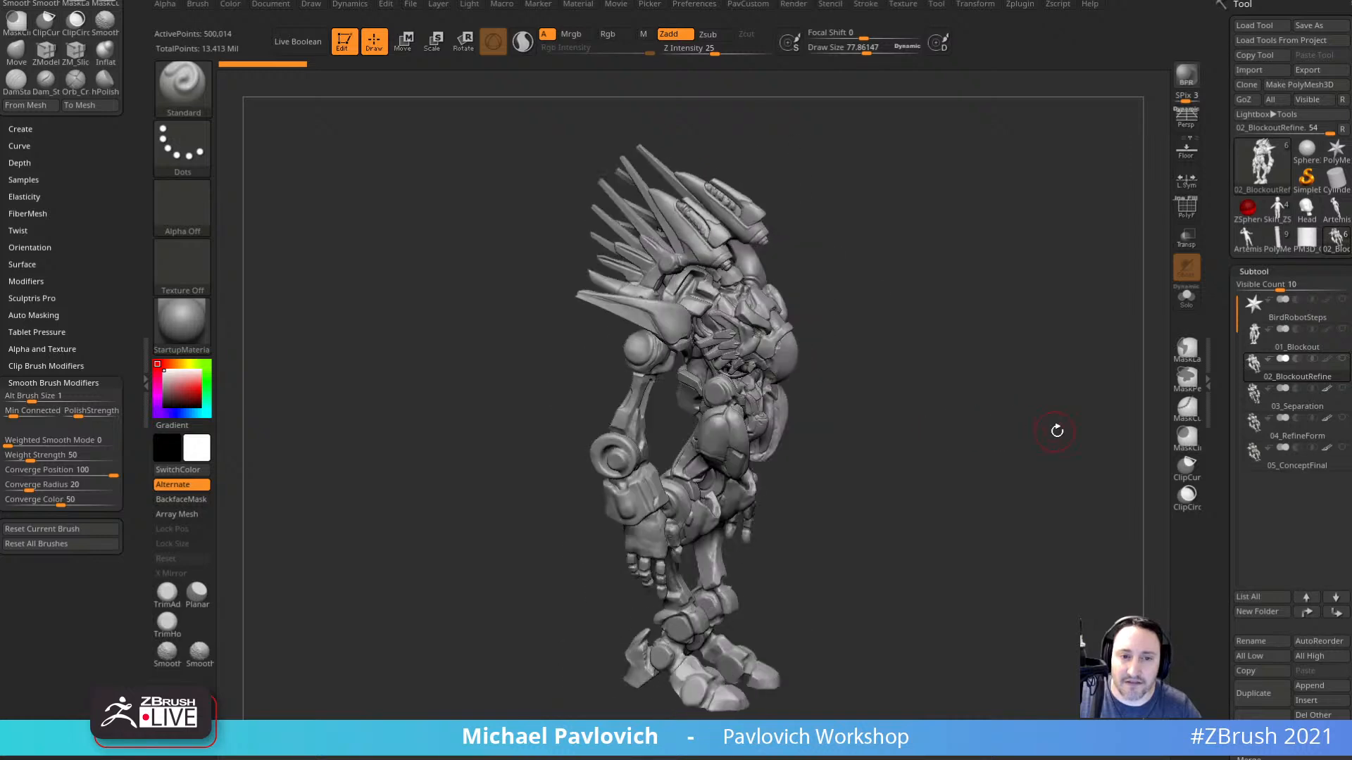
left_click_drag(1056, 431, 995, 426)
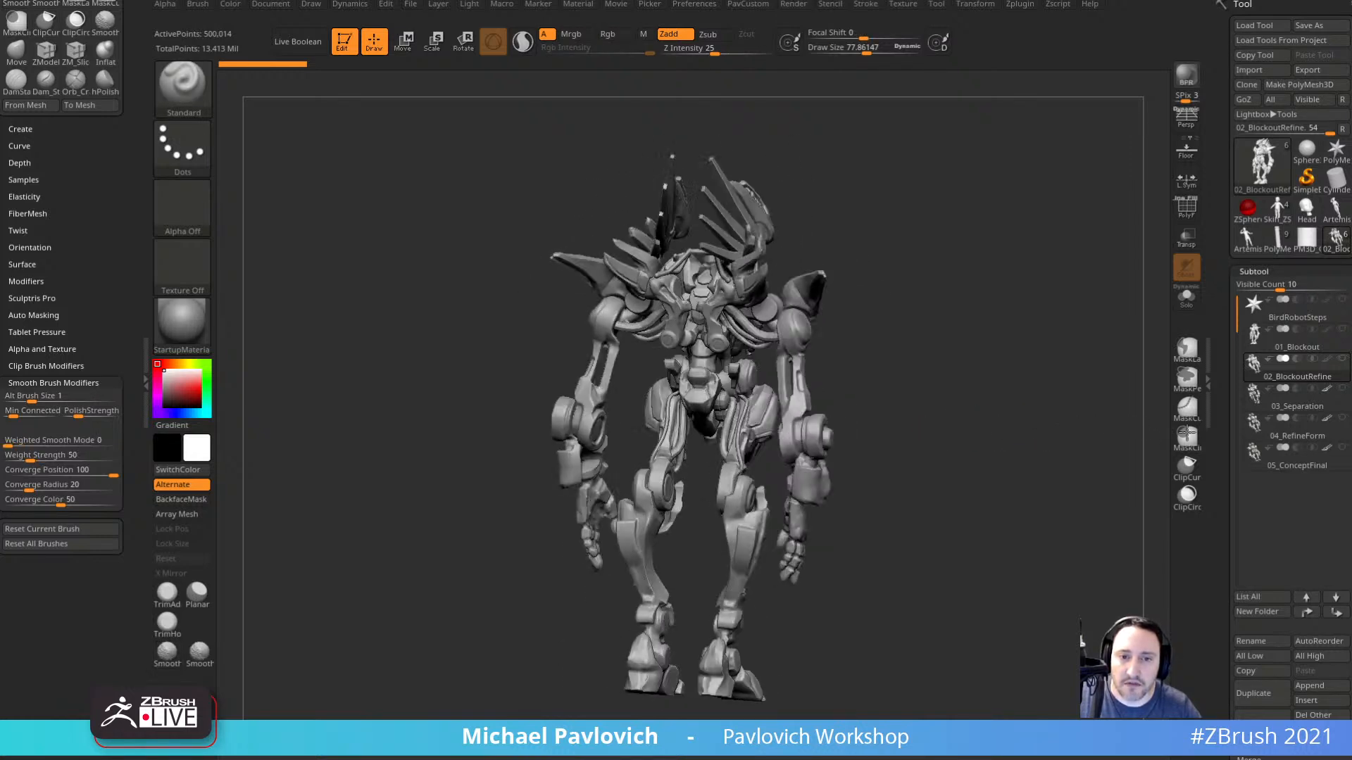
Step through the 03_Separation and 04_RefineForm subtools and make 05_ConceptFinal the active stage.
left_click_drag(1109, 443, 1040, 445)
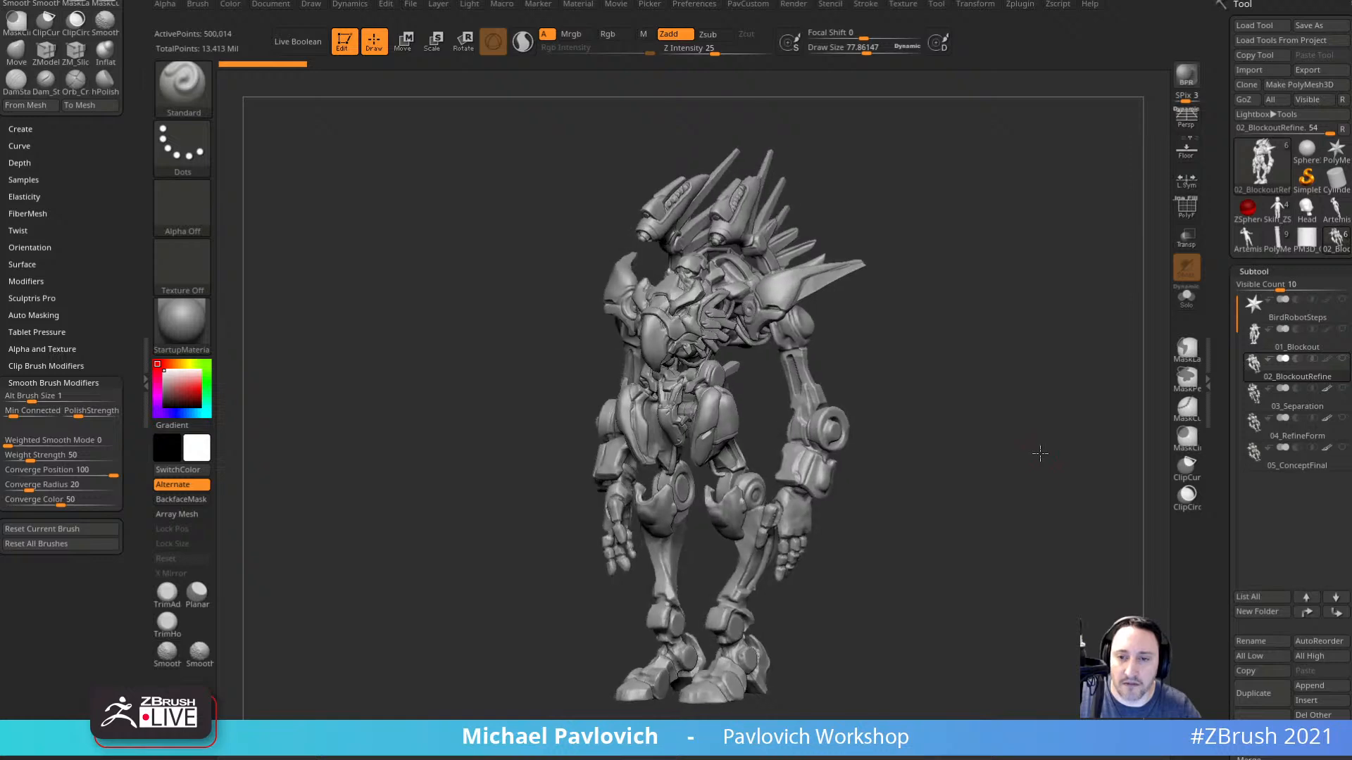
left_click(1291, 408)
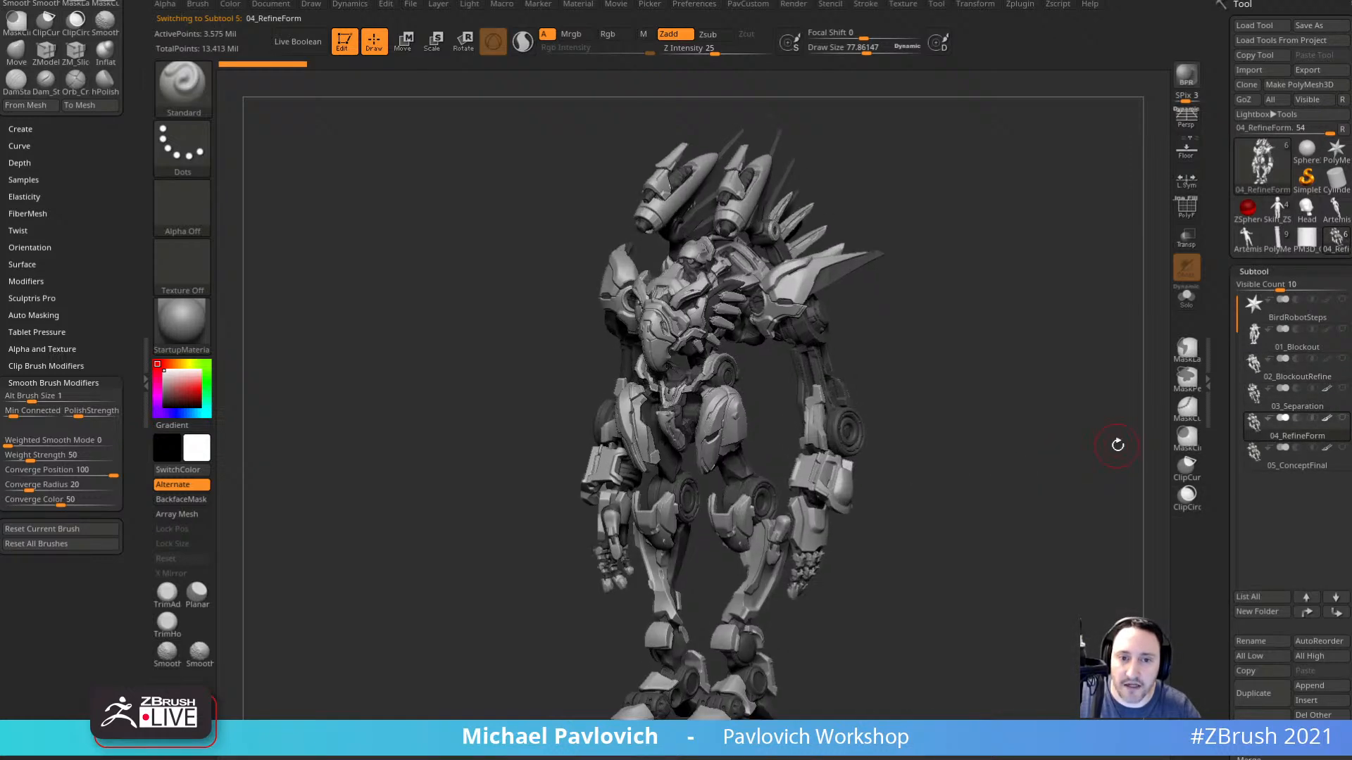
left_click(1290, 464)
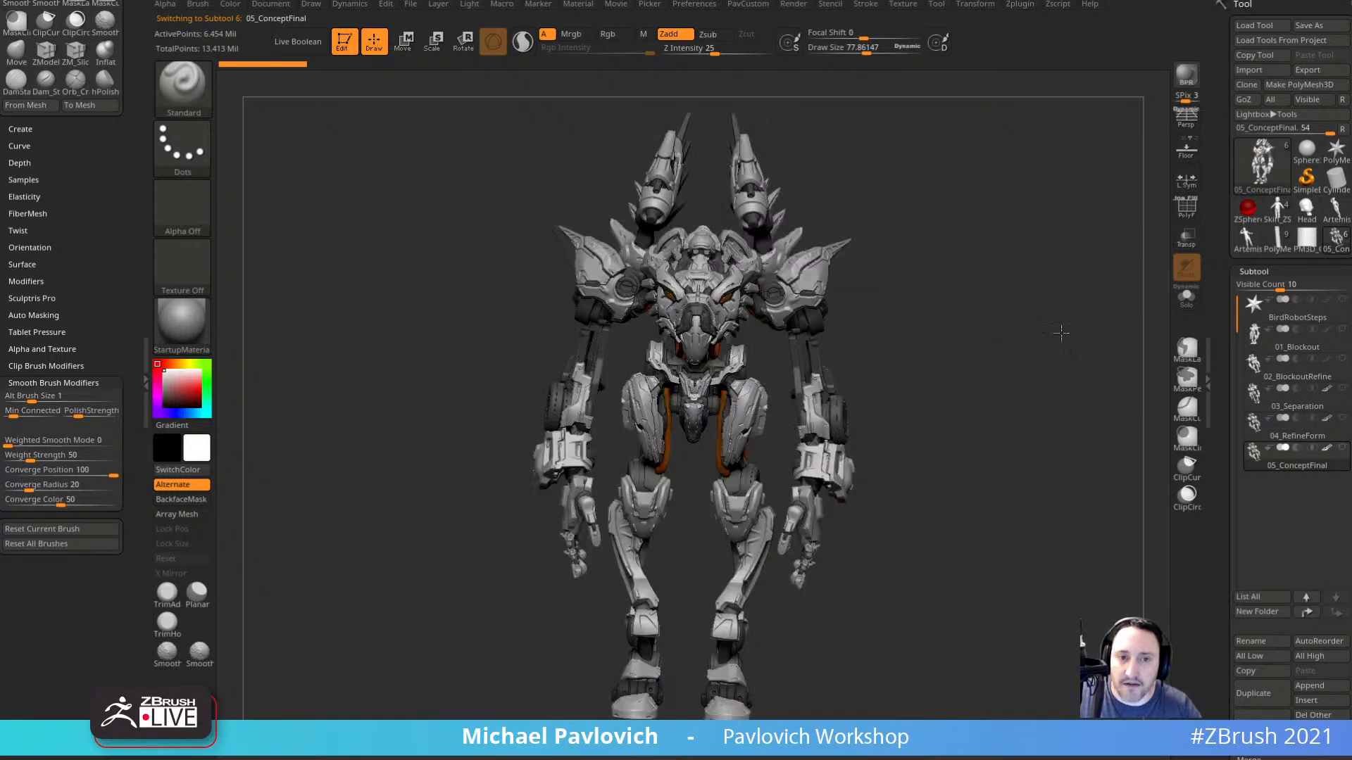
Reduce the draw size and examine the head, shoulders and cables of the 05_ConceptFinal robot up close.
right_click_drag(1061, 333, 987, 404, "ctrl")
mouse_move(936, 279)
right_mouse_down("alt")
mouse_move(905, 438)
mouse_move(1149, 311)
right_mouse_up("alt")
key("s")
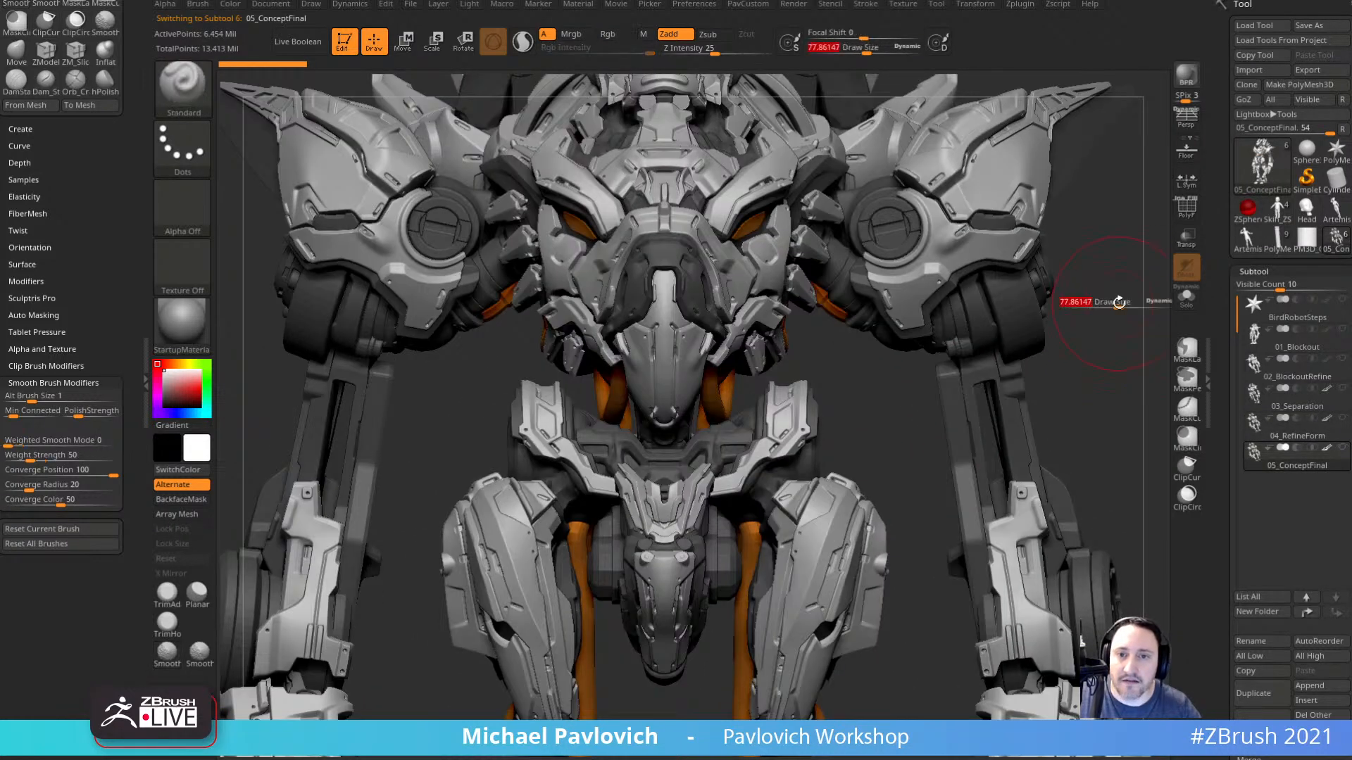
left_click_drag(1119, 302, 1101, 302)
right_click_drag(1122, 277, 1096, 386)
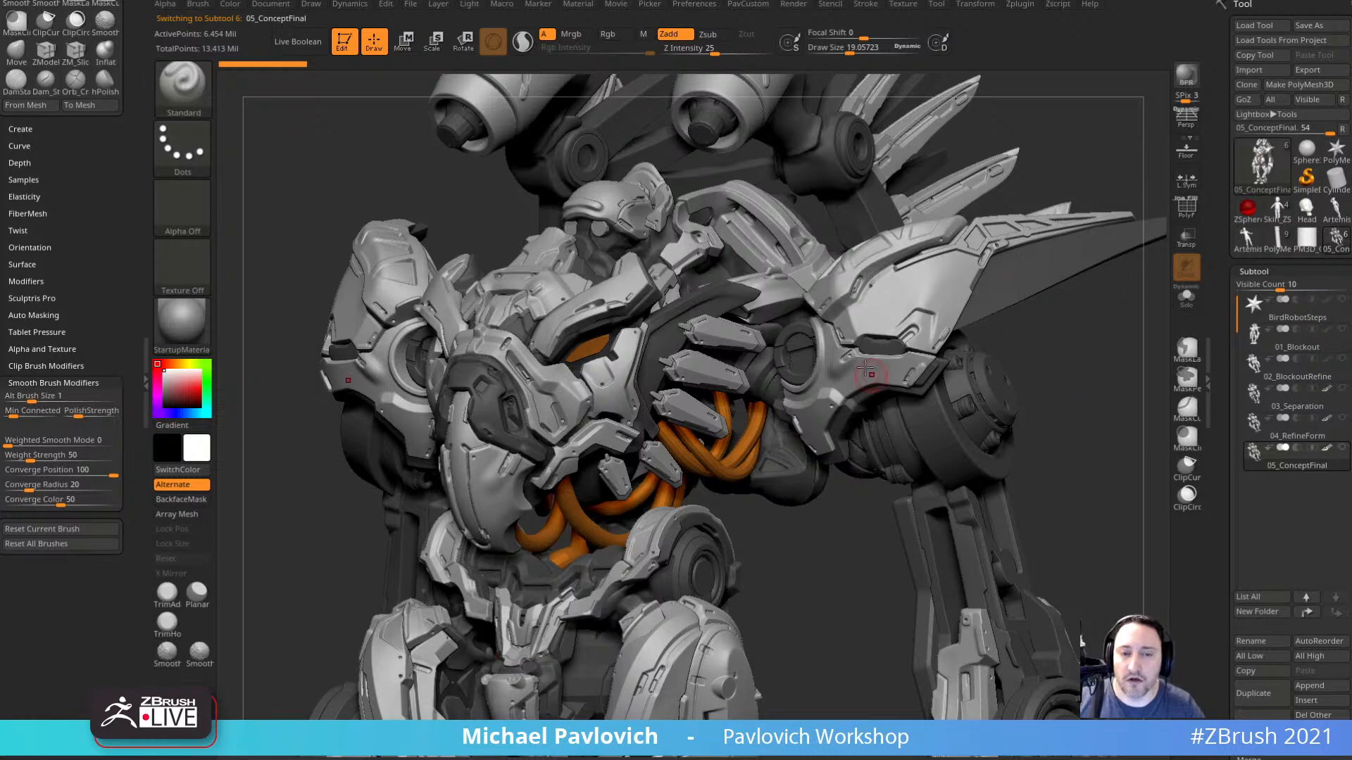
key("s")
left_click_drag(837, 586, 821, 585)
right_click_drag(821, 584, 887, 542)
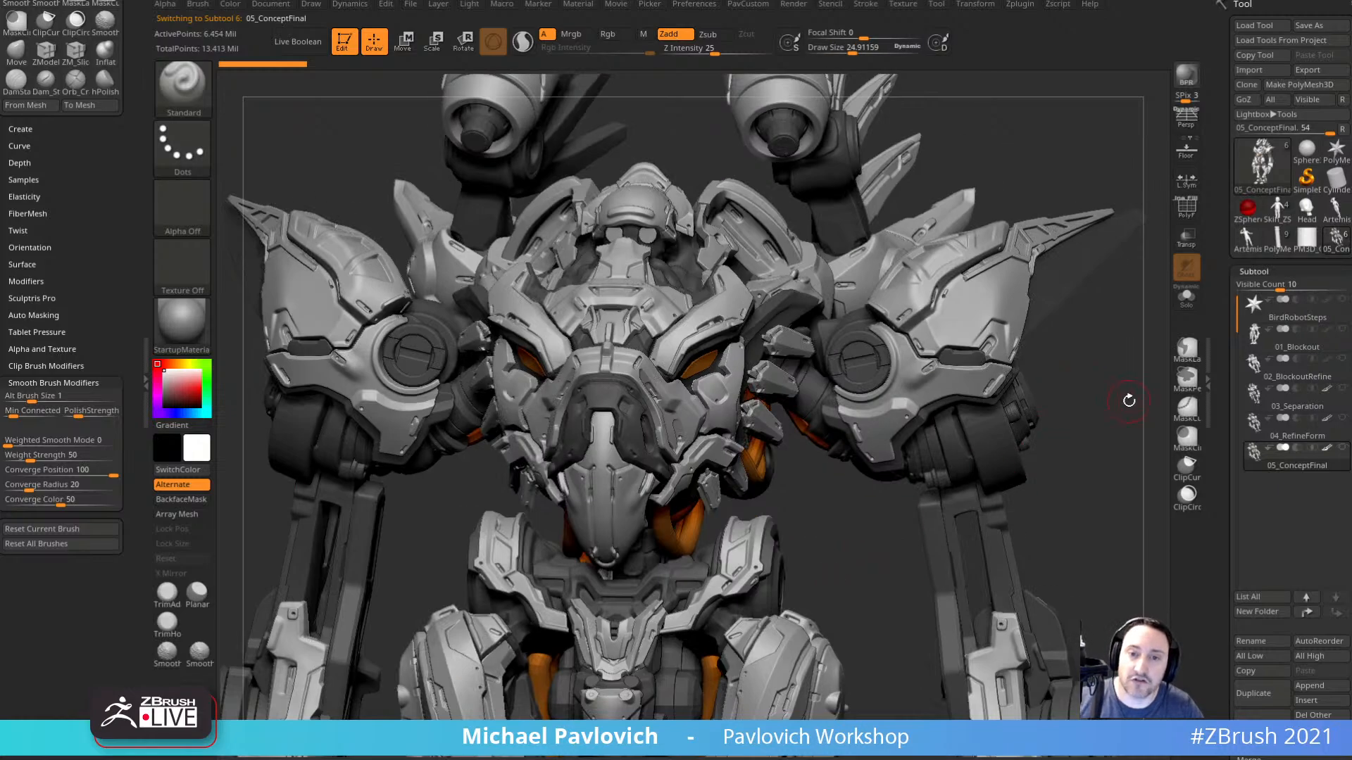
Compare the whole robot in 05_ConceptFinal with the 02_BlockoutRefine stage, leaving 05_ConceptFinal active.
mouse_move(1129, 399)
right_mouse_down()
mouse_move(1086, 411)
mouse_move(1095, 380)
right_mouse_up()
mouse_move(1089, 427)
right_mouse_down()
mouse_move(978, 416)
mouse_move(1095, 435)
mouse_move(1117, 452)
mouse_move(1092, 561)
mouse_move(1041, 392)
mouse_move(998, 427)
mouse_move(1044, 431)
mouse_move(960, 471)
mouse_move(1080, 447)
mouse_move(911, 474)
mouse_move(1042, 461)
mouse_move(941, 483)
mouse_move(1028, 451)
mouse_move(871, 541)
mouse_move(984, 483)
mouse_move(1241, 426)
right_mouse_up()
left_click(1274, 378)
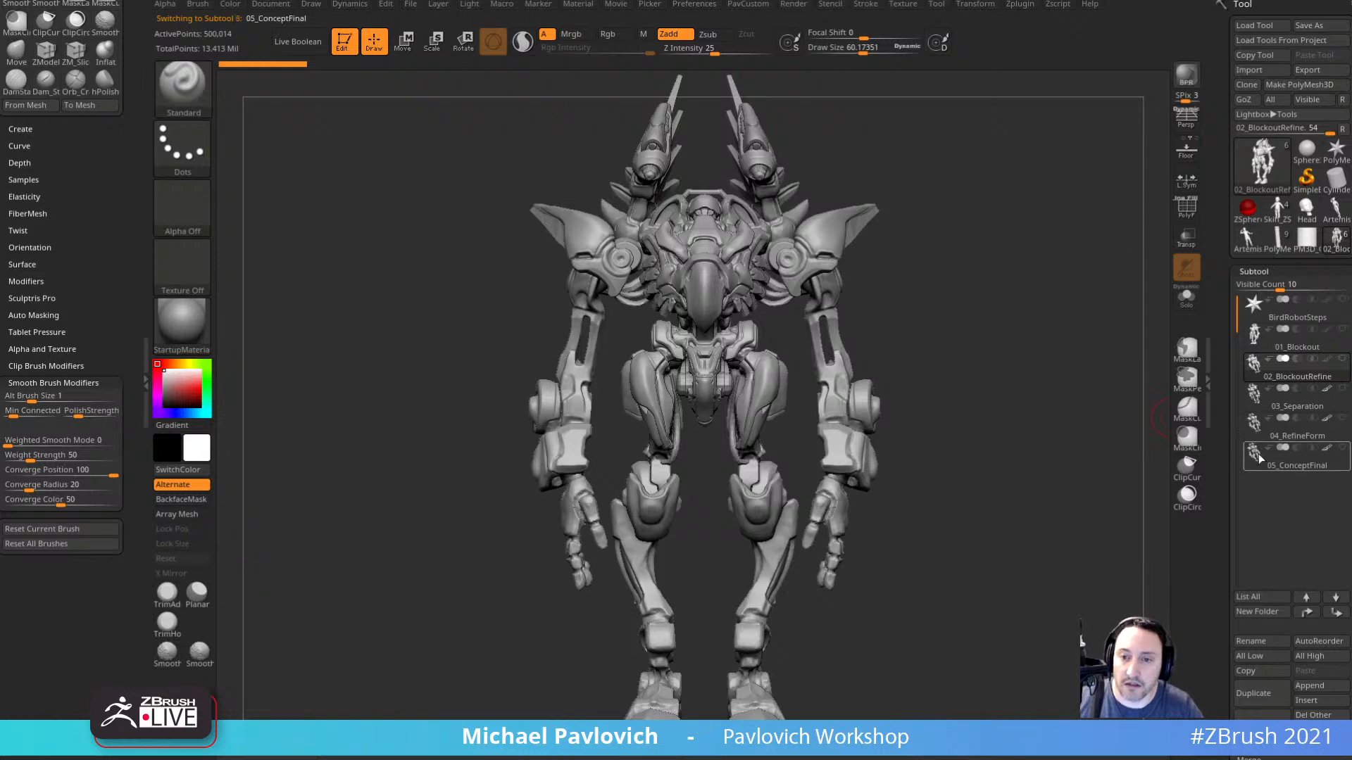
mouse_move(1078, 450)
right_mouse_down()
mouse_move(1049, 462)
mouse_move(1067, 450)
right_mouse_up()
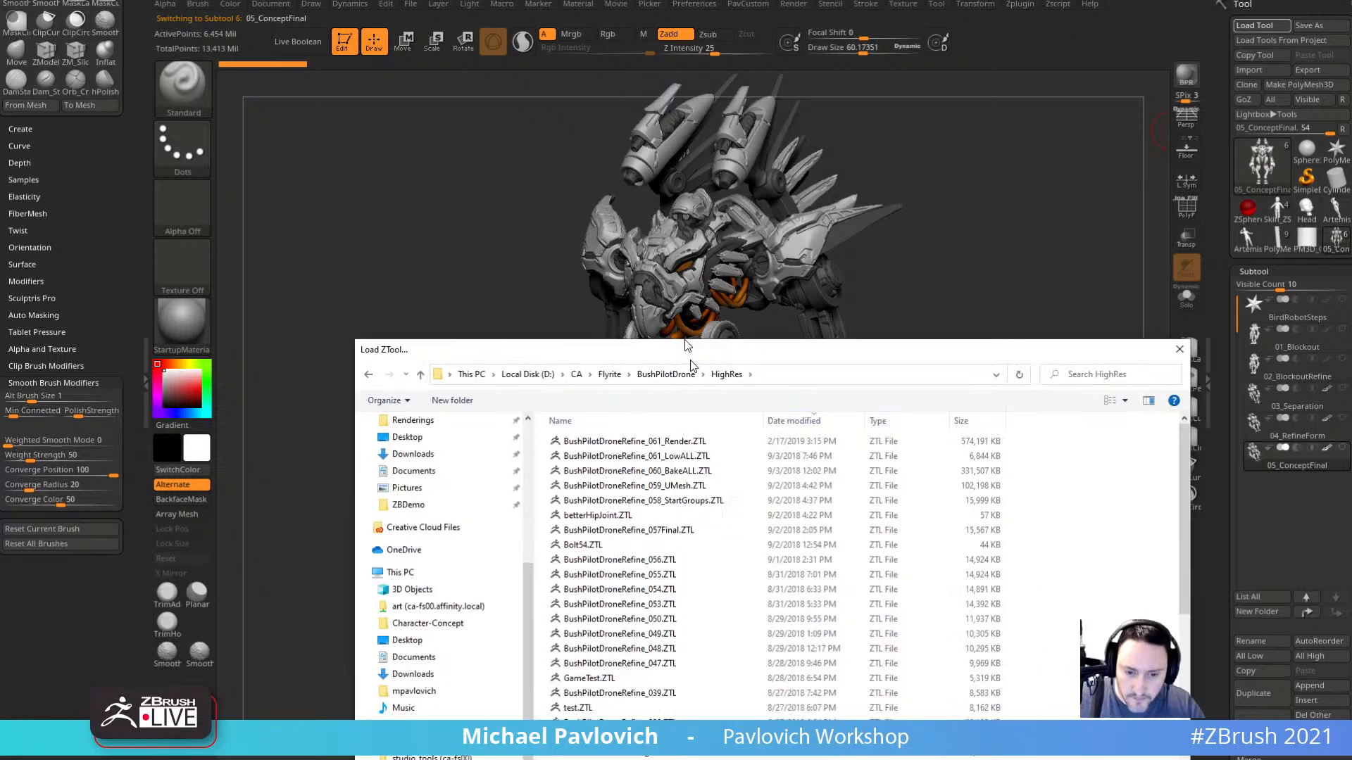
Load BushPilotDroneRefine_057Final.ZTL from the HighRes folder, frame the mech and turn on perspective.
left_click_drag(688, 345, 641, 185)
left_click(649, 364)
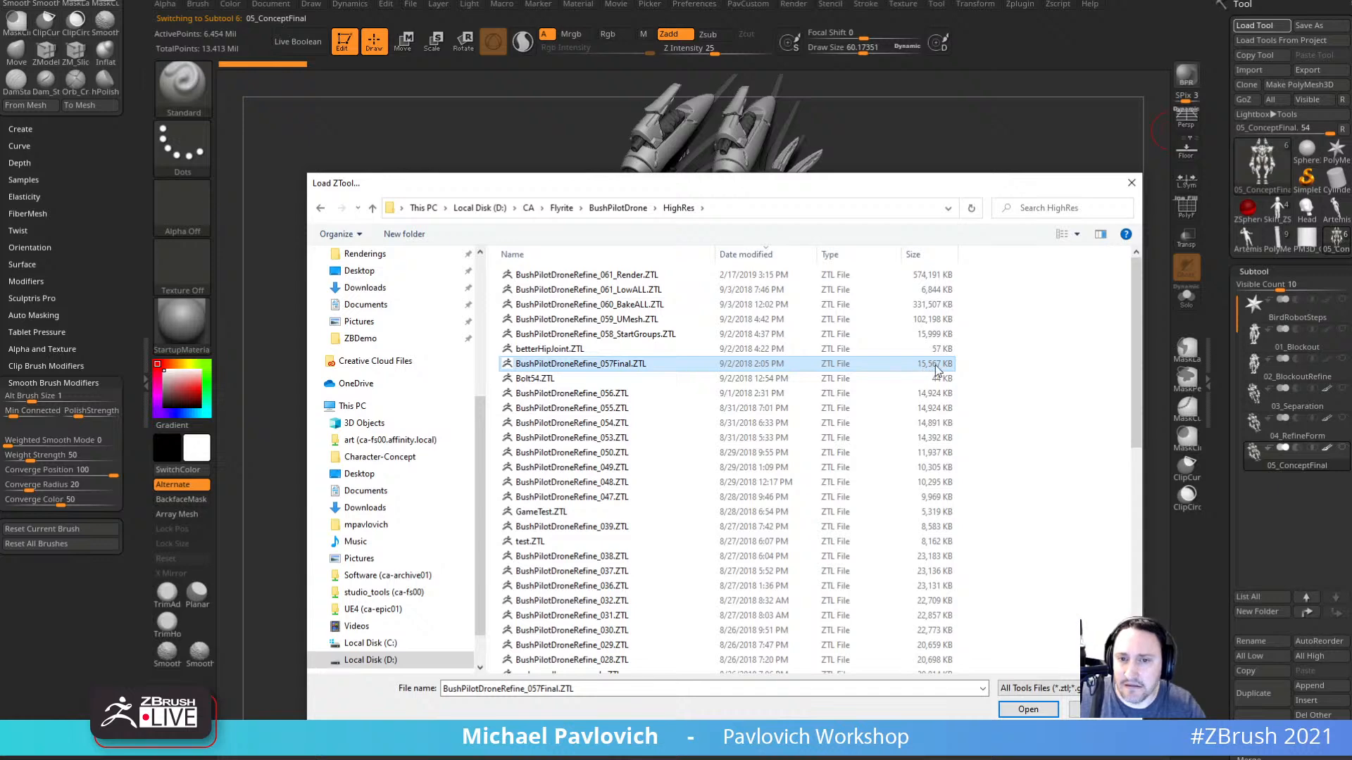
double_click(663, 366)
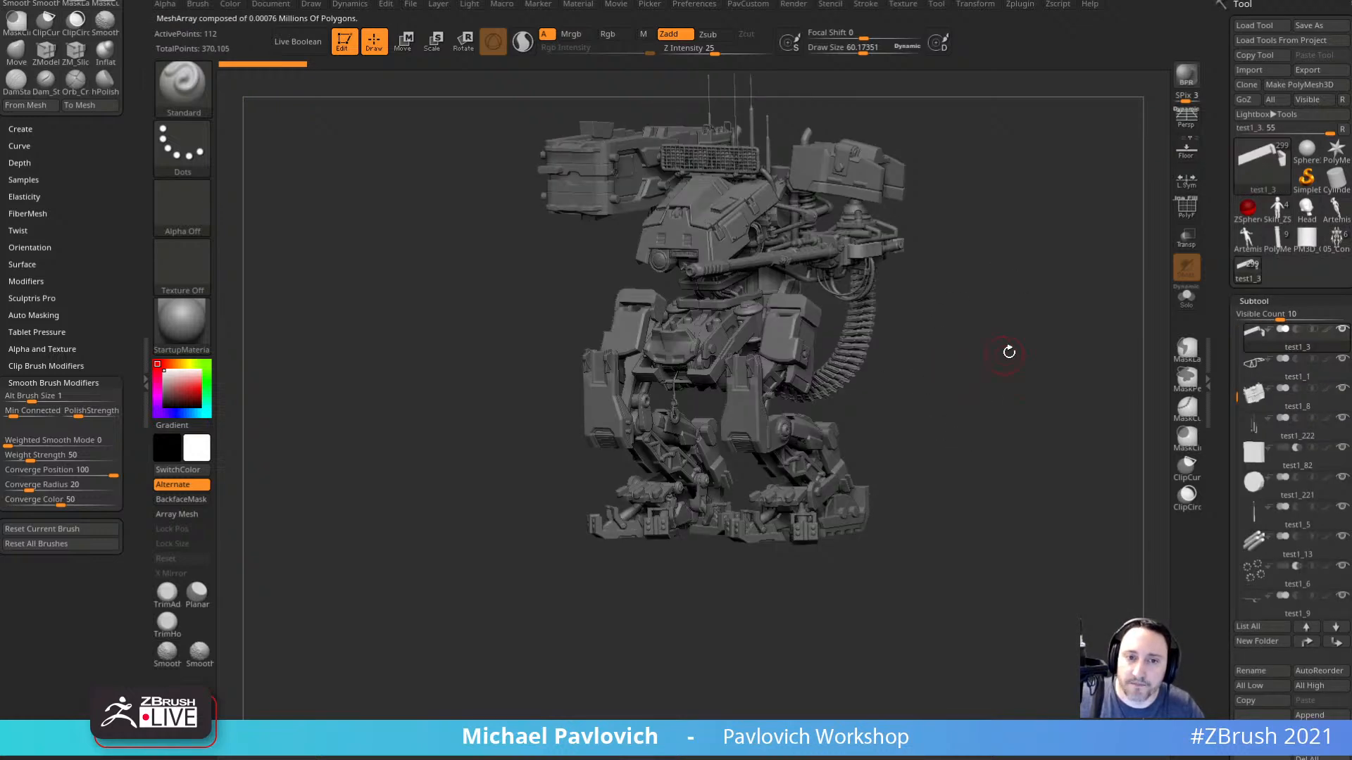
left_click_drag(1009, 352, 999, 454)
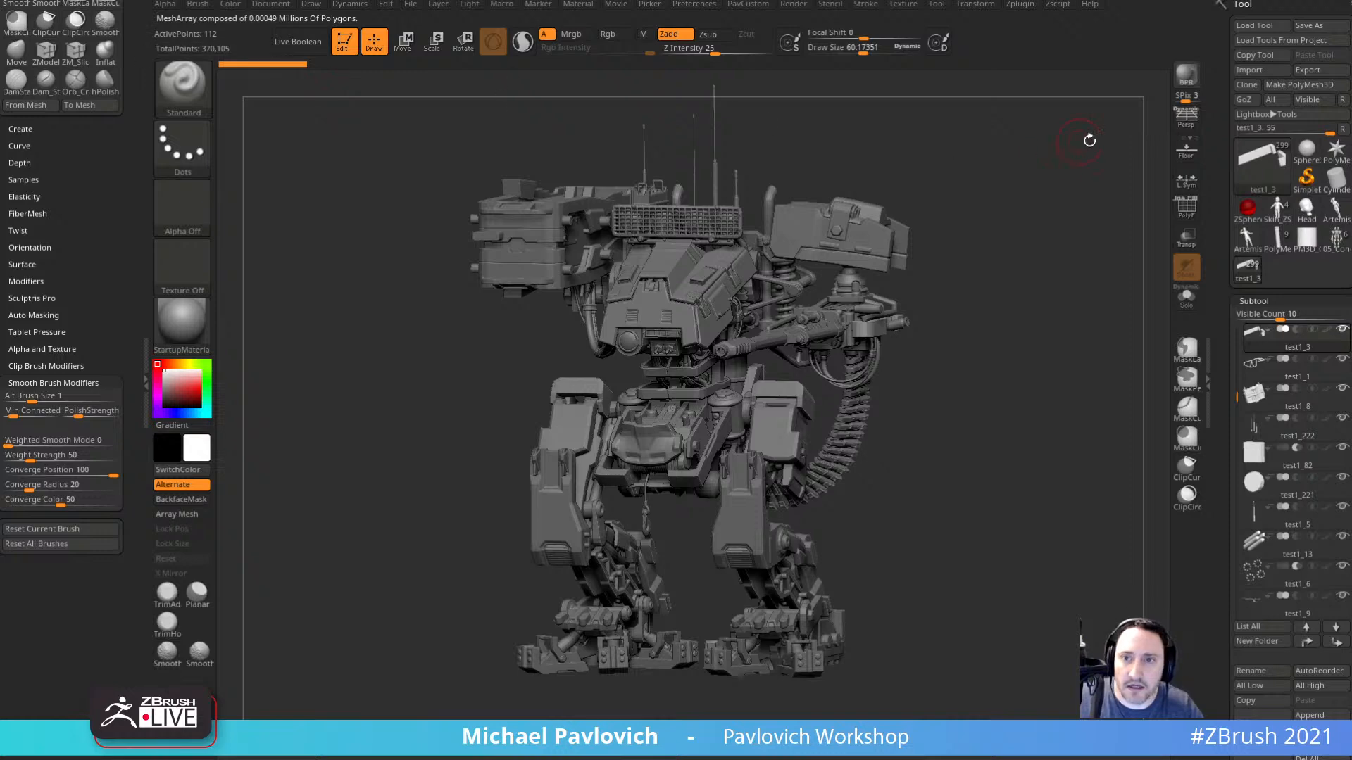
left_click(1186, 128)
Try the SketchShaded2 material, settle on MatCap Pearl C, and turn on Live Boolean for the mech.
left_click(183, 320)
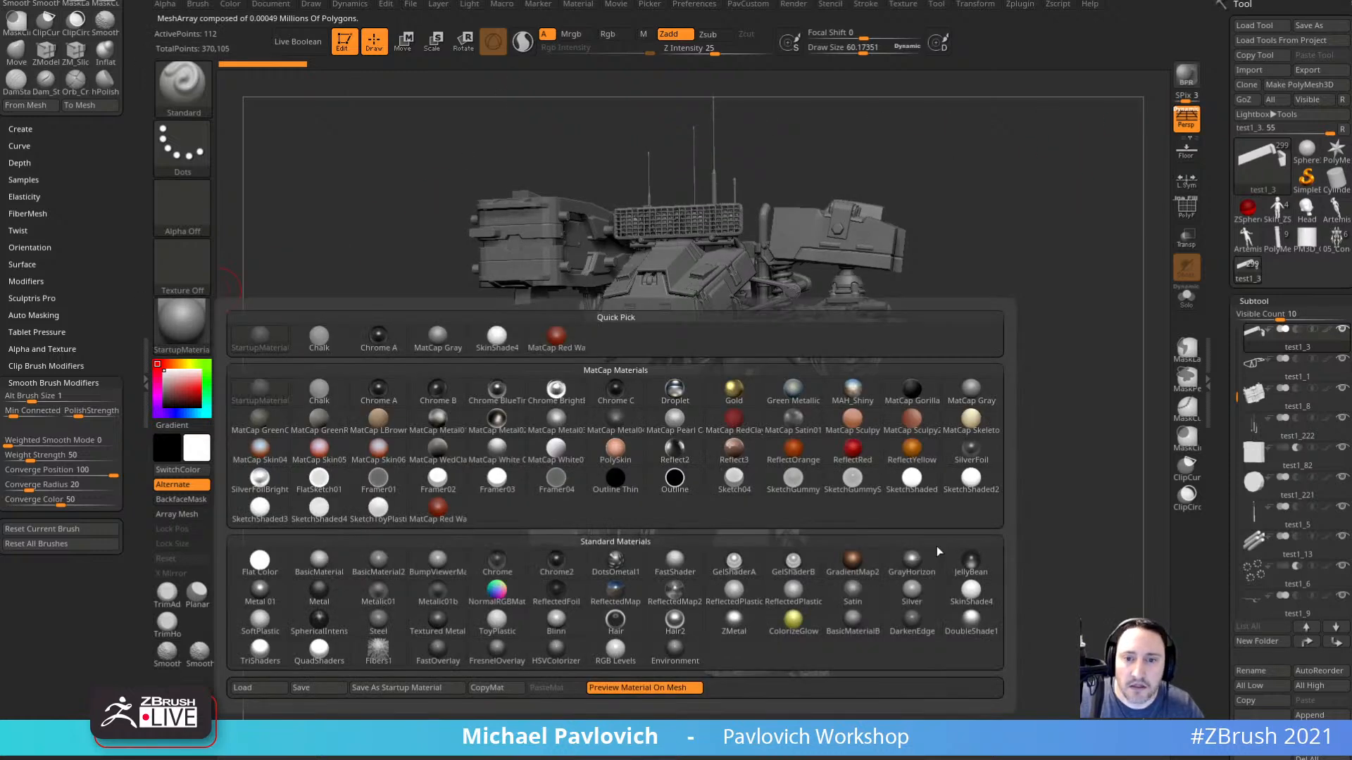
left_click(972, 486)
left_click(205, 345)
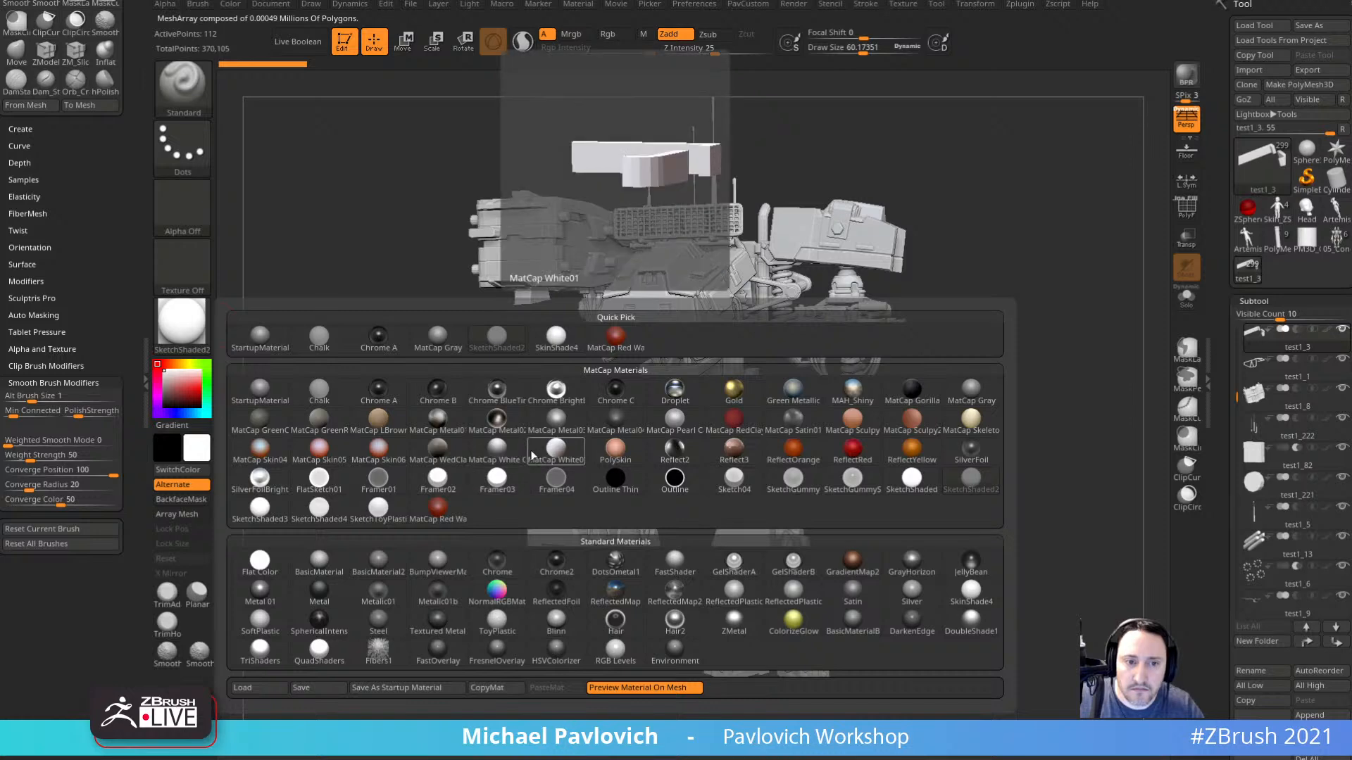
left_click(668, 427)
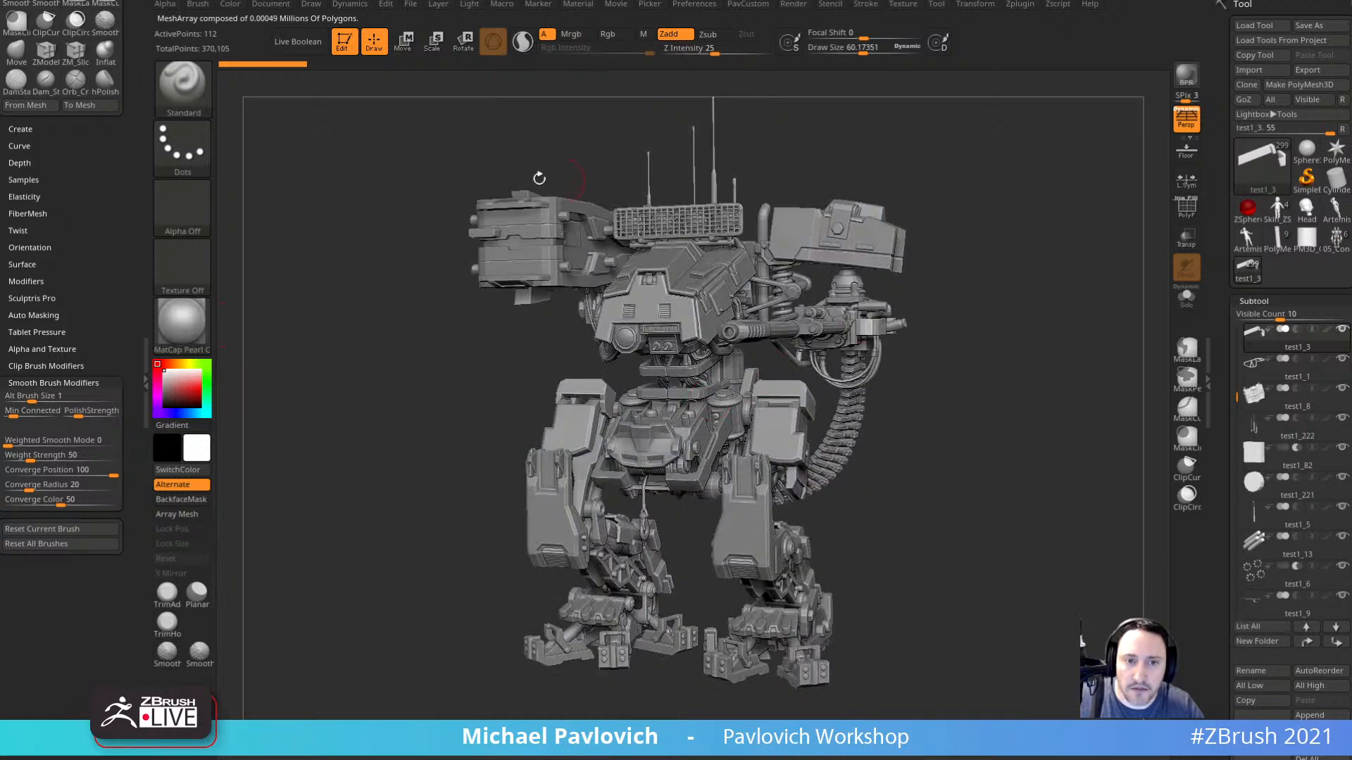
left_click(297, 42)
left_click_drag(1032, 385, 1163, 470)
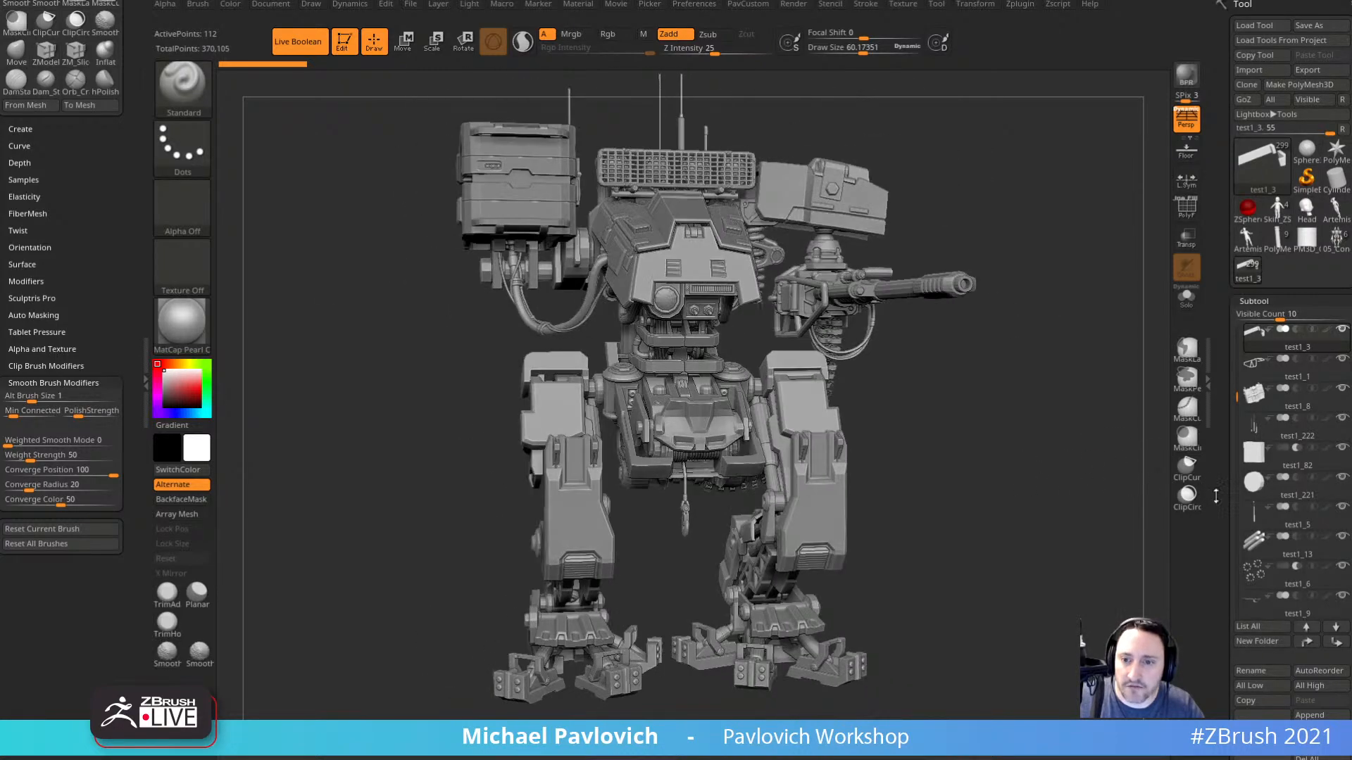
Merge the mech's visible subtools into a new tool and switch to the merged mech.
left_click_drag(1221, 658, 1220, 389)
left_click(1249, 521)
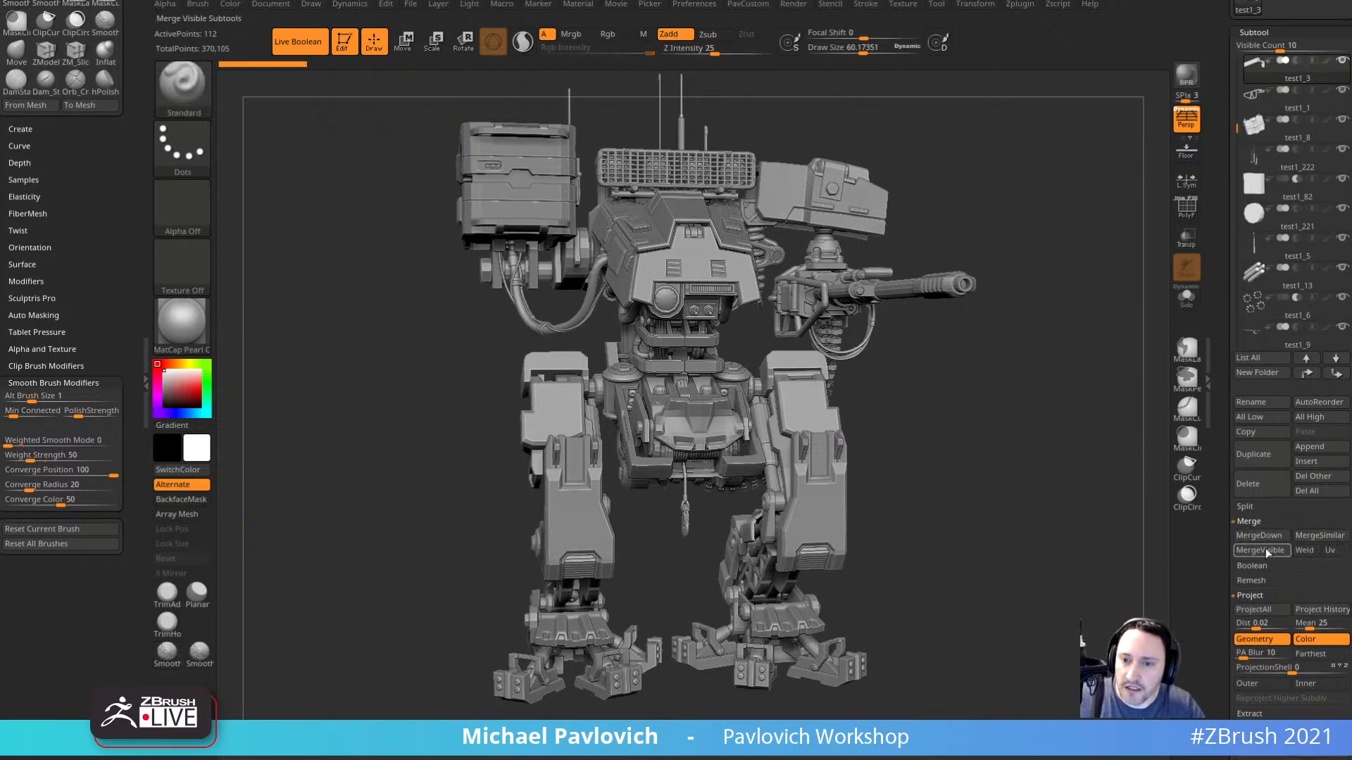
left_click_drag(1212, 313, 1214, 363)
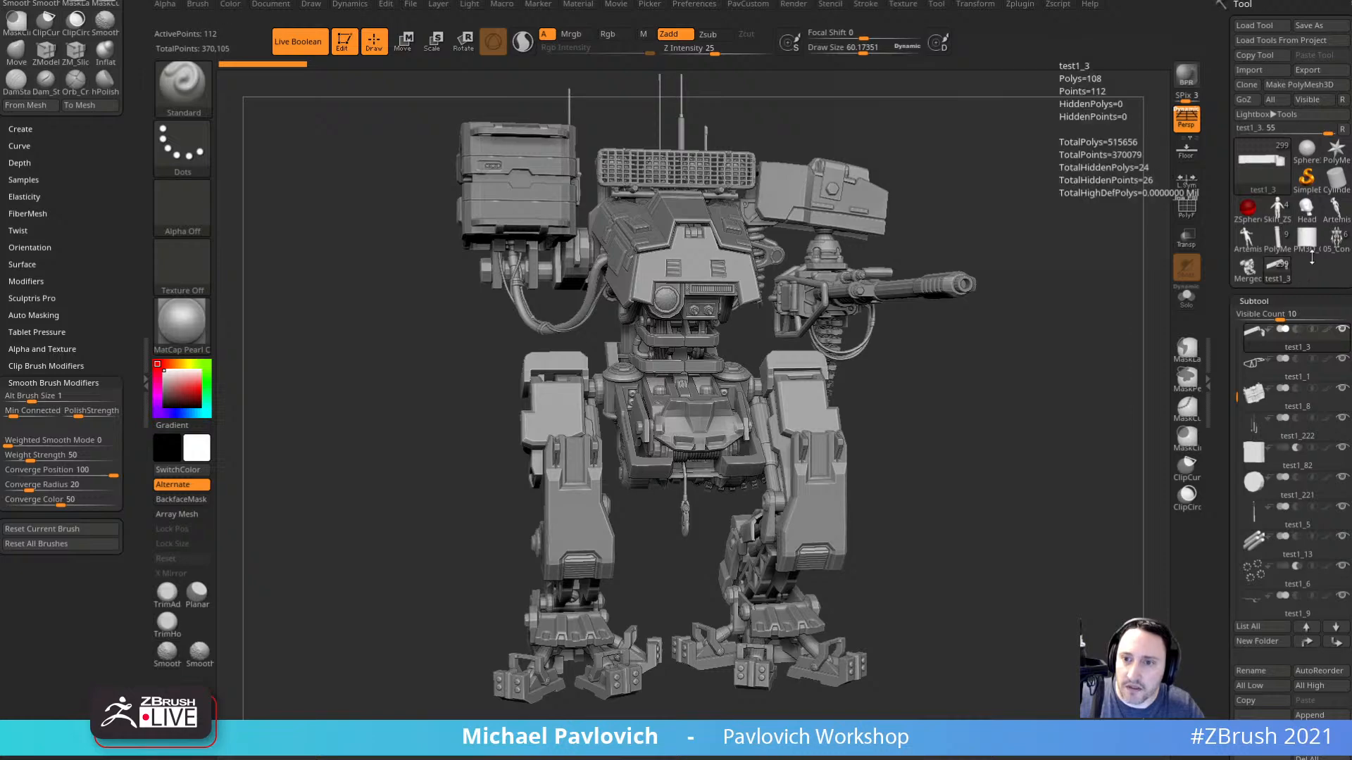
left_click(1247, 268)
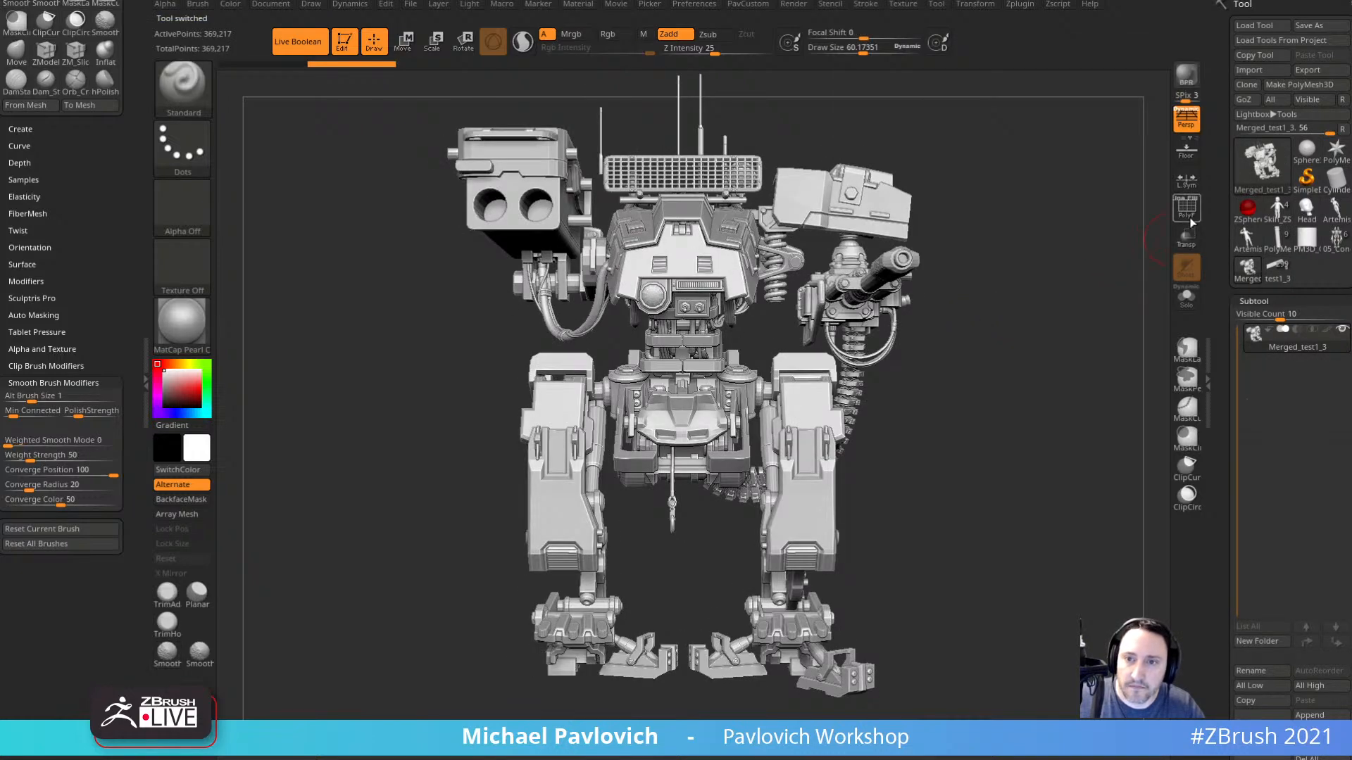
Turn on PolyFrame and examine the merged mech's pelvis and legs from front and back with a draw size of about 21.8.
left_click(1186, 208)
left_click_drag(1113, 292, 1088, 297)
right_click_drag(1076, 409, 1035, 545, "ctrl")
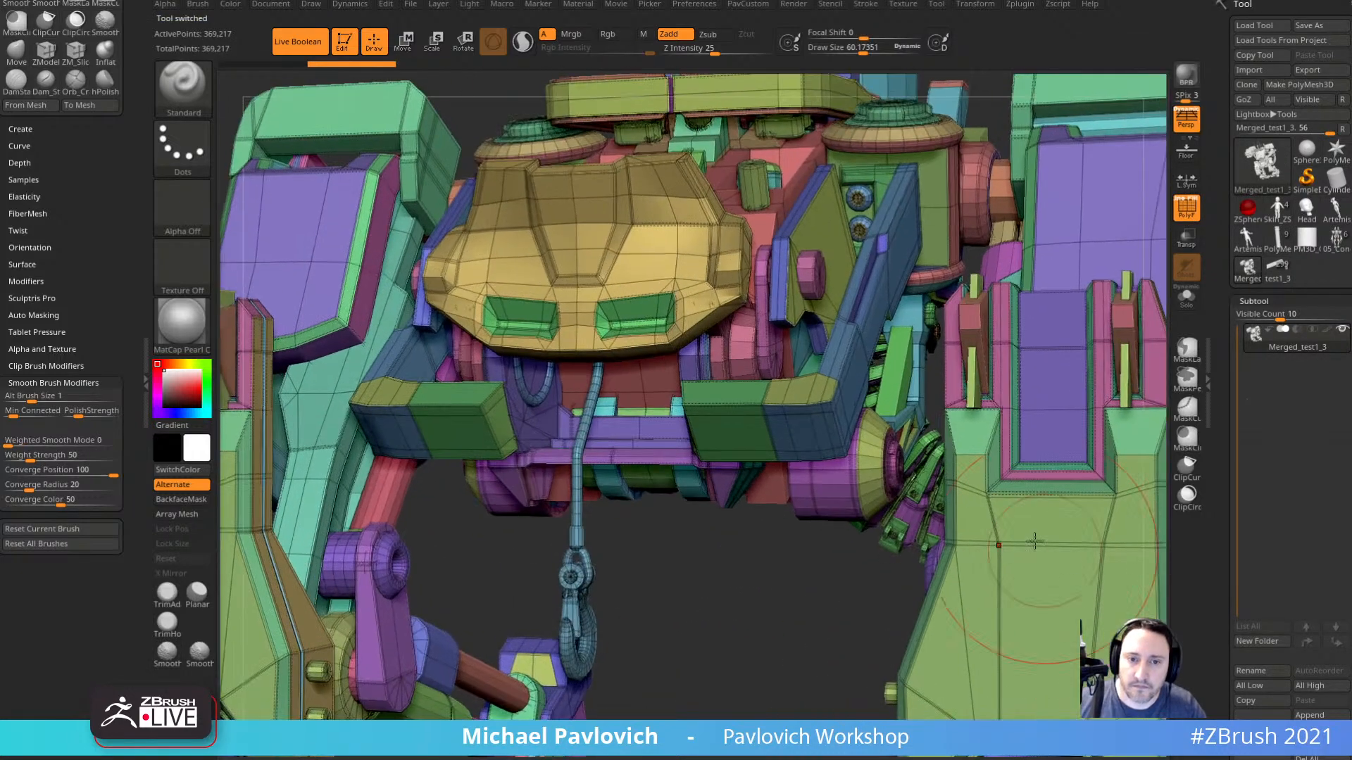
key("s")
left_click_drag(765, 617, 752, 616)
right_click_drag(753, 617, 766, 601, "ctrl")
right_click_drag(1041, 552, 908, 555)
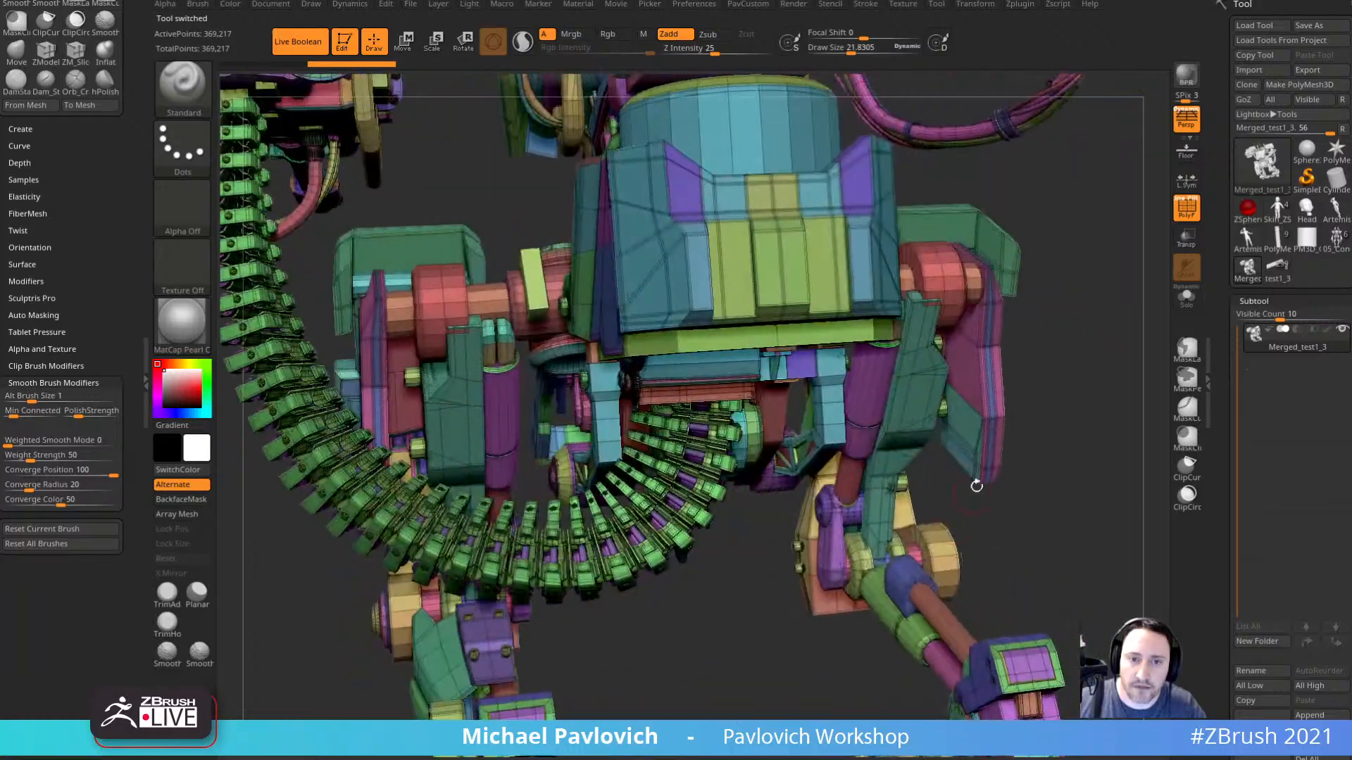
Examine the wireframe of the mech's gun and ammo belt up close and turn off perspective.
right_click_drag(1011, 421, 989, 746, "alt")
right_click_drag(1044, 507, 1071, 499)
key("s")
left_click_drag(1071, 499, 1077, 499)
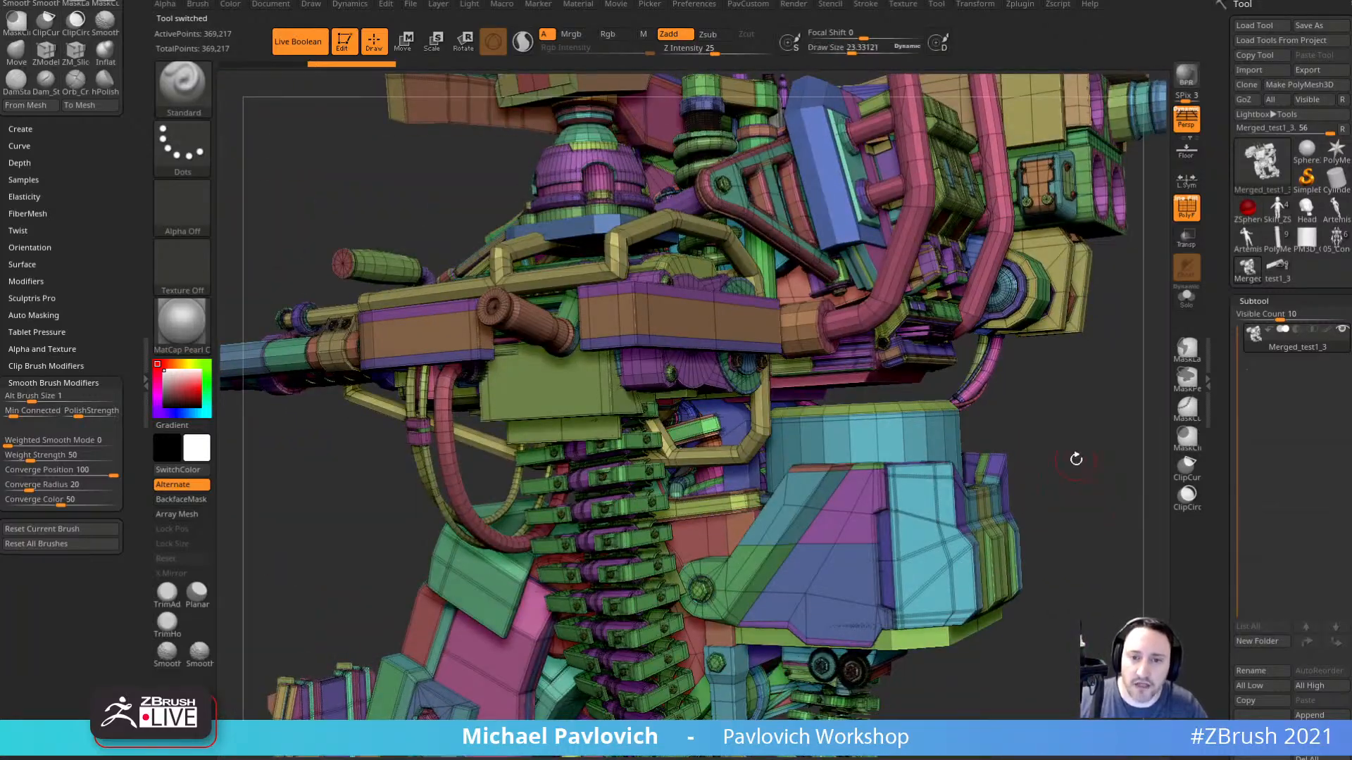
right_click_drag(1078, 459, 1079, 633, "alt")
mouse_move(1080, 634)
right_mouse_down("ctrl")
mouse_move(1068, 549)
mouse_move(1128, 503)
right_mouse_up("ctrl")
left_click(1186, 121)
Isolate the mech's missile launcher with its connected parts, examine it from several sides, and unhide the whole mech.
mouse_move(1074, 247)
right_mouse_down("ctrl")
mouse_move(1165, 395)
mouse_move(1086, 303)
mouse_move(973, 315)
mouse_move(1070, 293)
mouse_move(990, 265)
mouse_move(1123, 257)
mouse_move(1099, 281)
right_mouse_up("ctrl")
mouse_move(1100, 282)
right_mouse_down("ctrl")
mouse_move(1068, 273)
mouse_move(1056, 324)
right_mouse_up("ctrl")
left_click(872, 391, "ctrl+shift")
key("ctrl+shift+a")
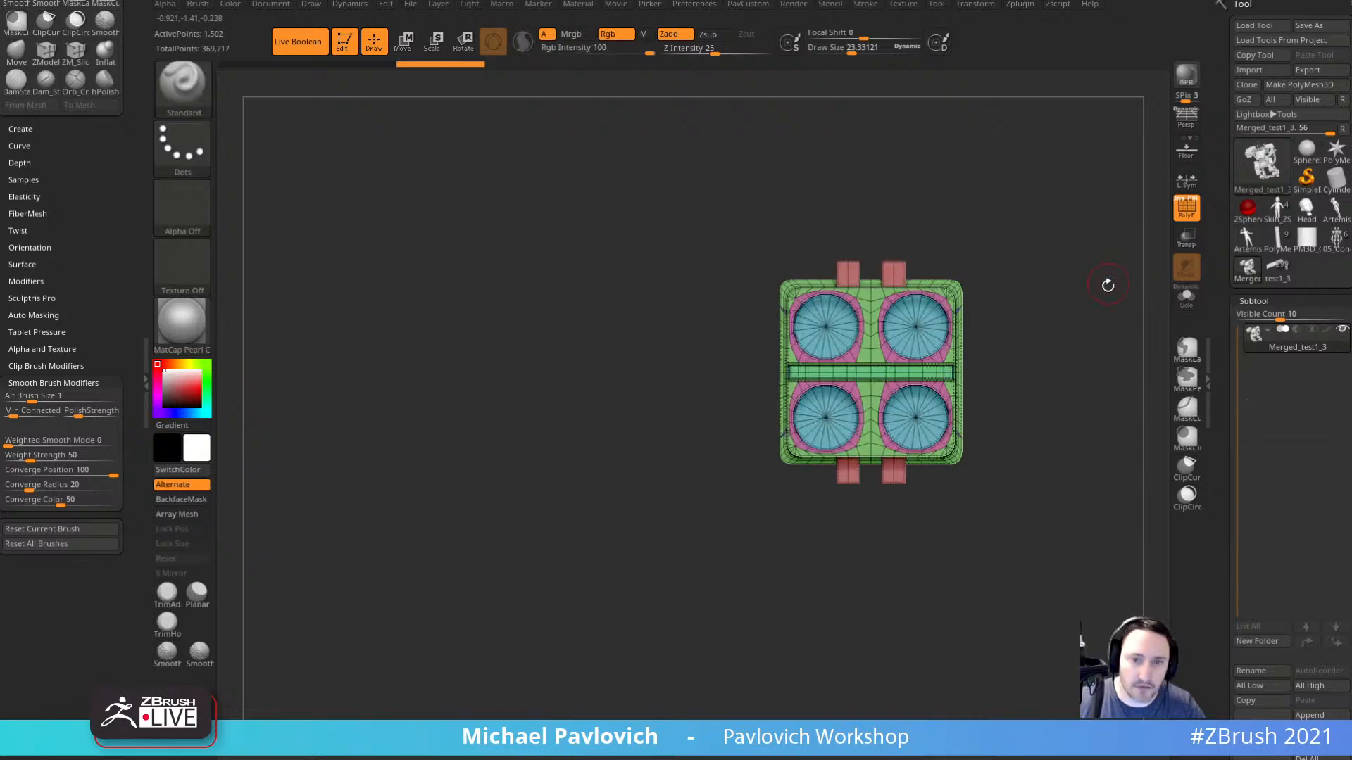
right_click_drag(1107, 287, 981, 286)
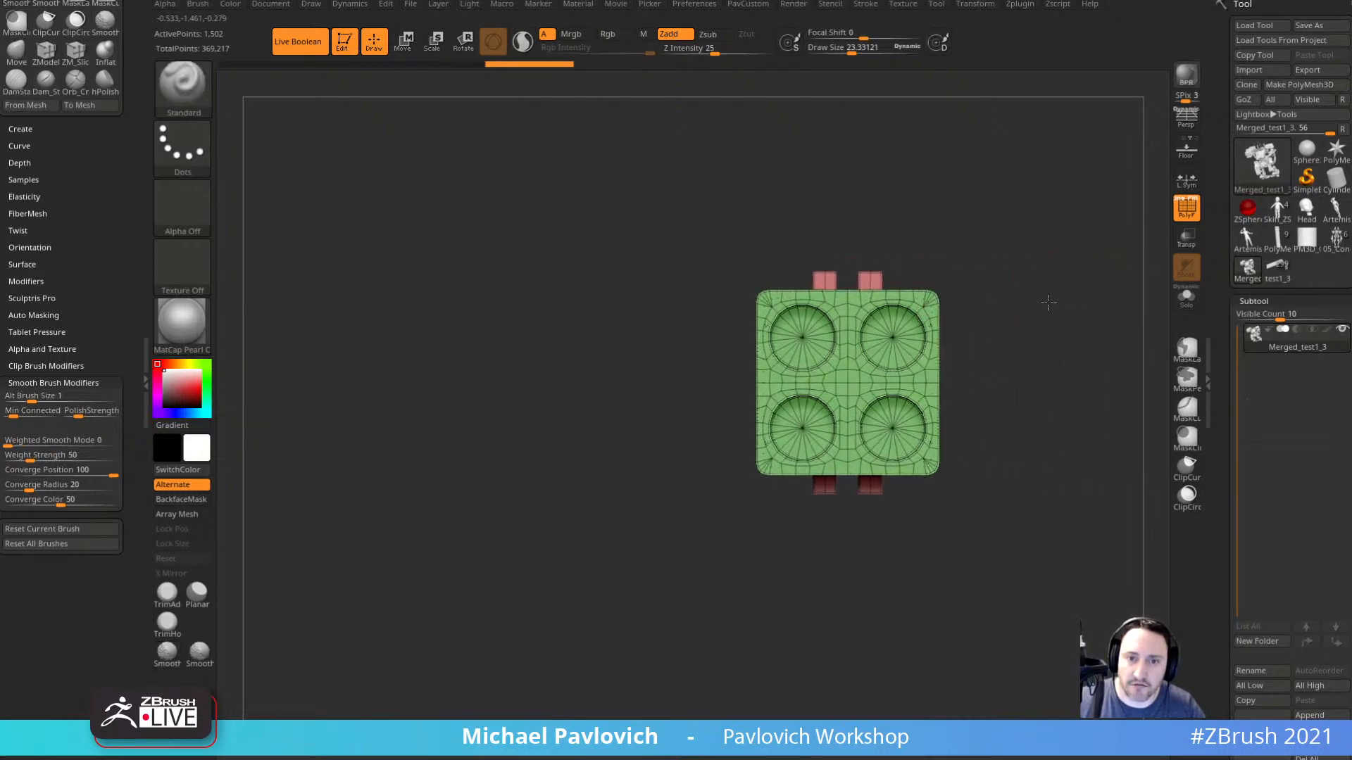
right_click_drag(1061, 327, 1070, 267)
left_click(1073, 265, "ctrl+shift")
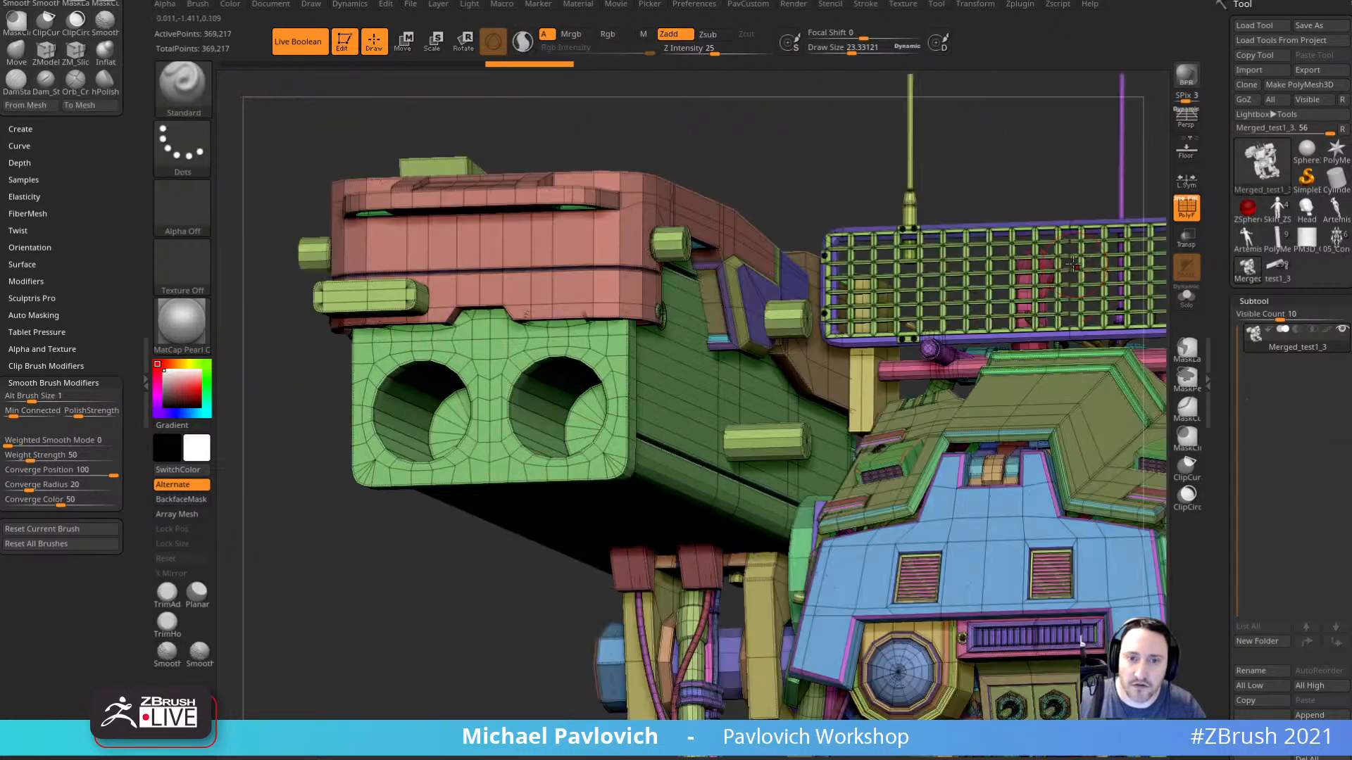
Examine the front grille and upper body wireframe, and frame the entire merged mech from the front.
right_click_drag(1024, 208, 1056, 317, "ctrl")
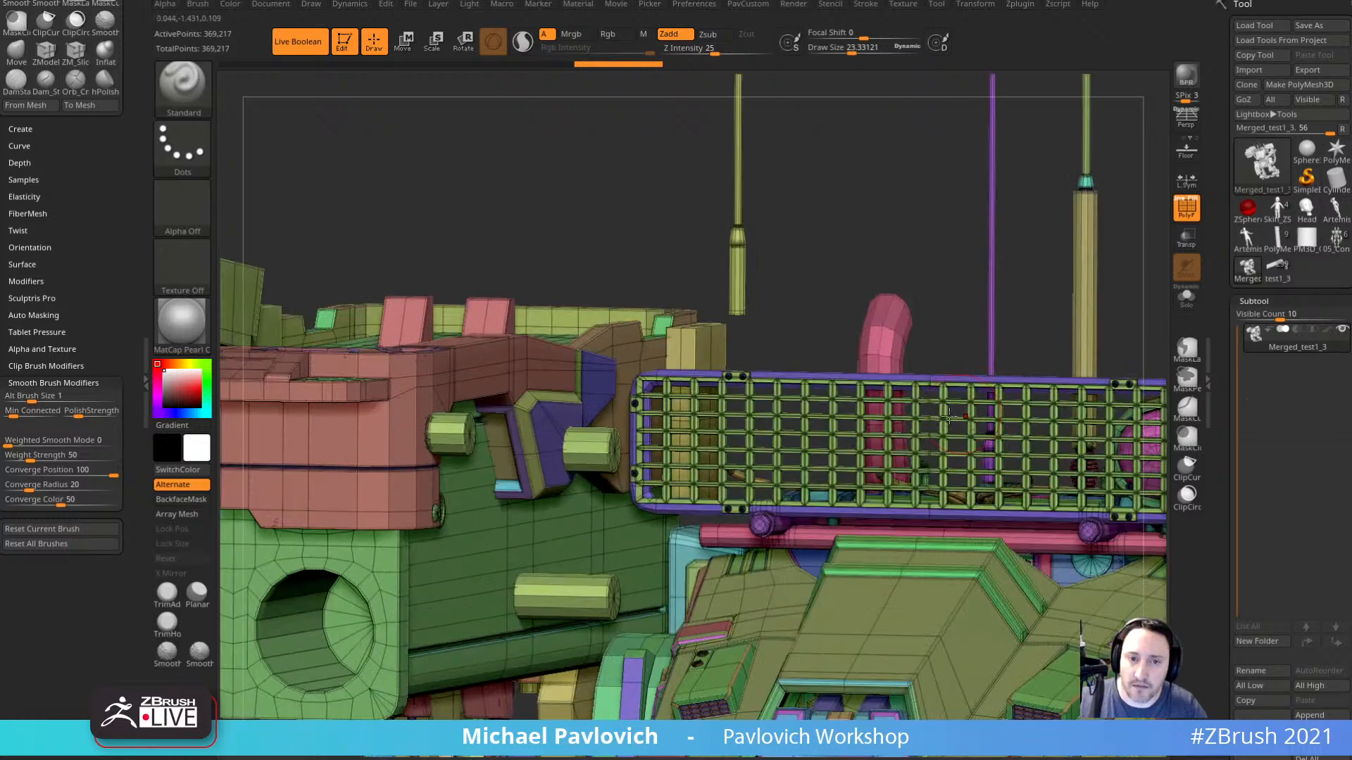
right_click_drag(953, 308, 1007, 422, "ctrl")
mouse_move(1106, 425)
left_mouse_down()
mouse_move(902, 462)
mouse_move(902, 644)
mouse_move(895, 587)
mouse_move(1107, 483)
mouse_move(1077, 389)
mouse_move(980, 416)
mouse_move(1081, 398)
mouse_move(1098, 485)
mouse_move(1099, 448)
mouse_move(1076, 423)
left_mouse_up()
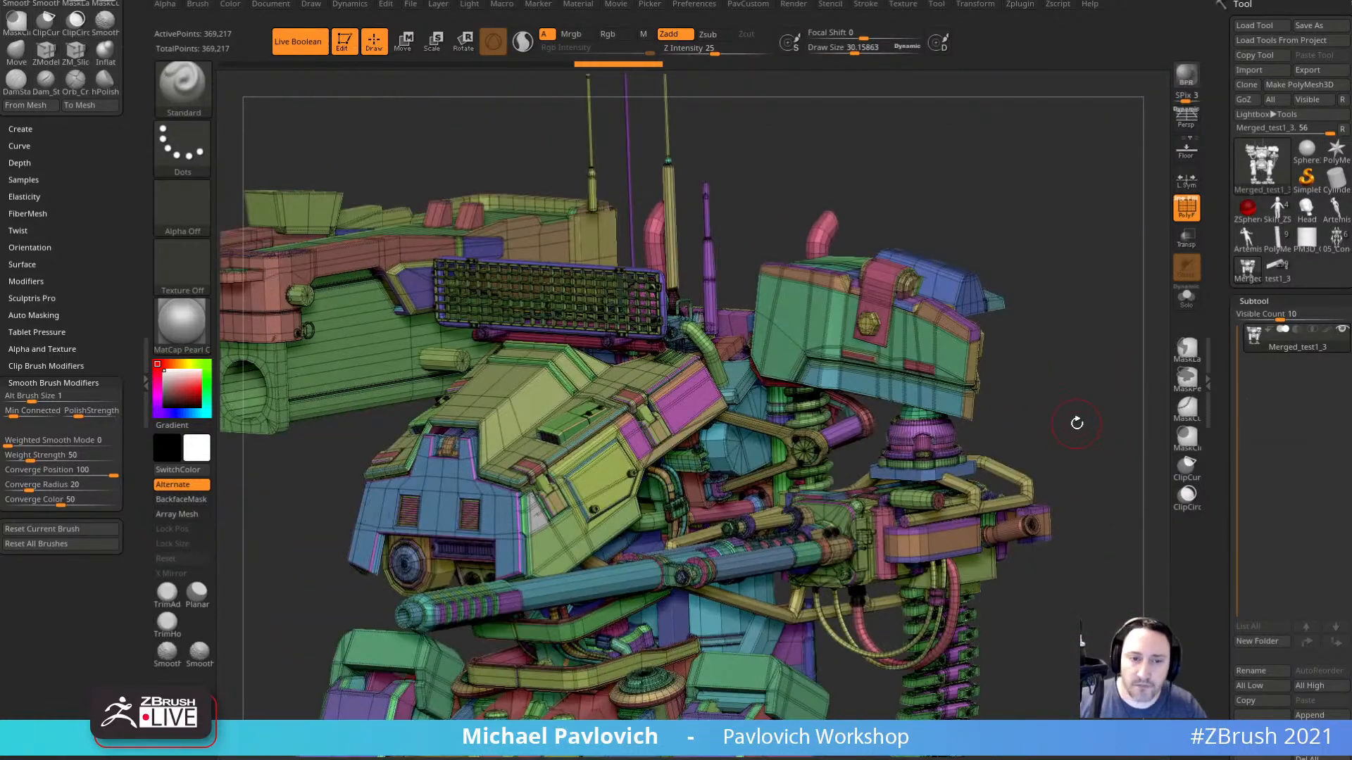
left_click_drag(1075, 364, 944, 169)
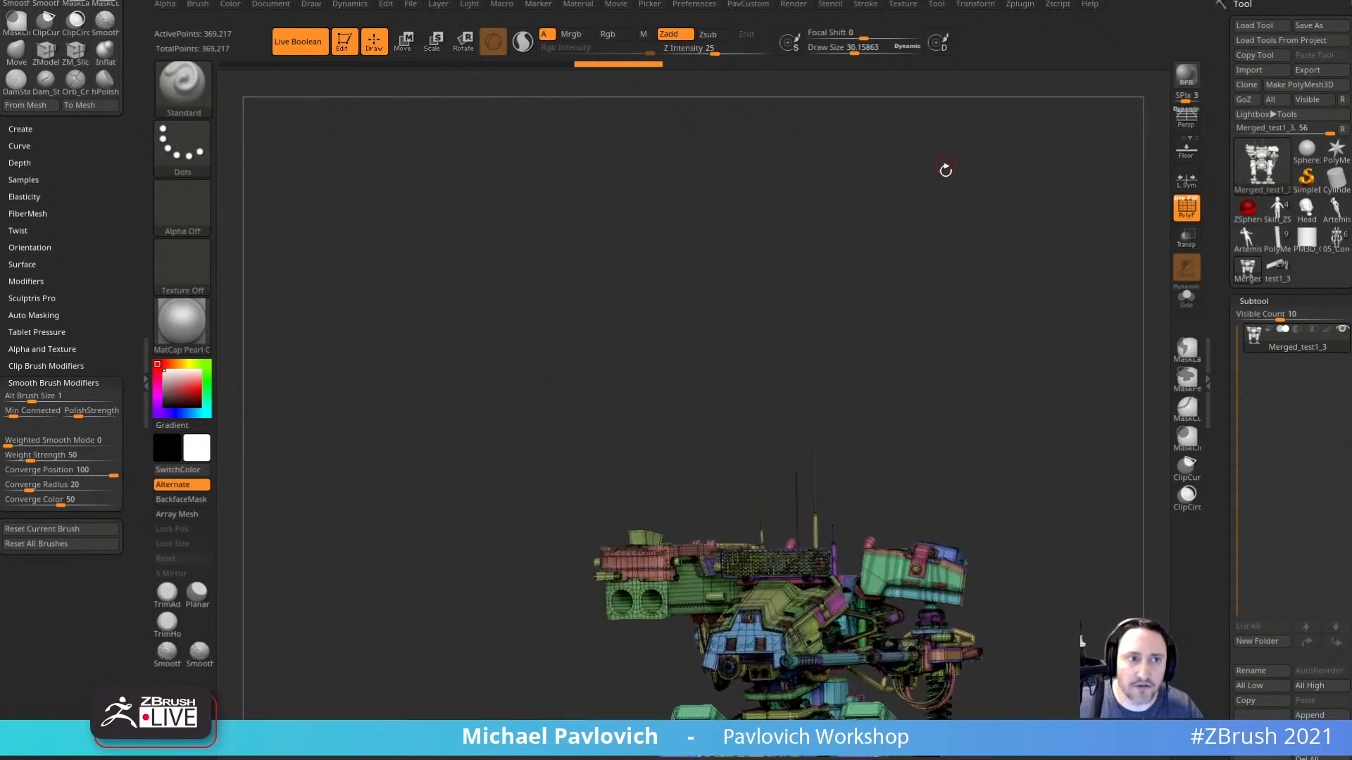
left_click_drag(989, 437, 986, 277, "alt")
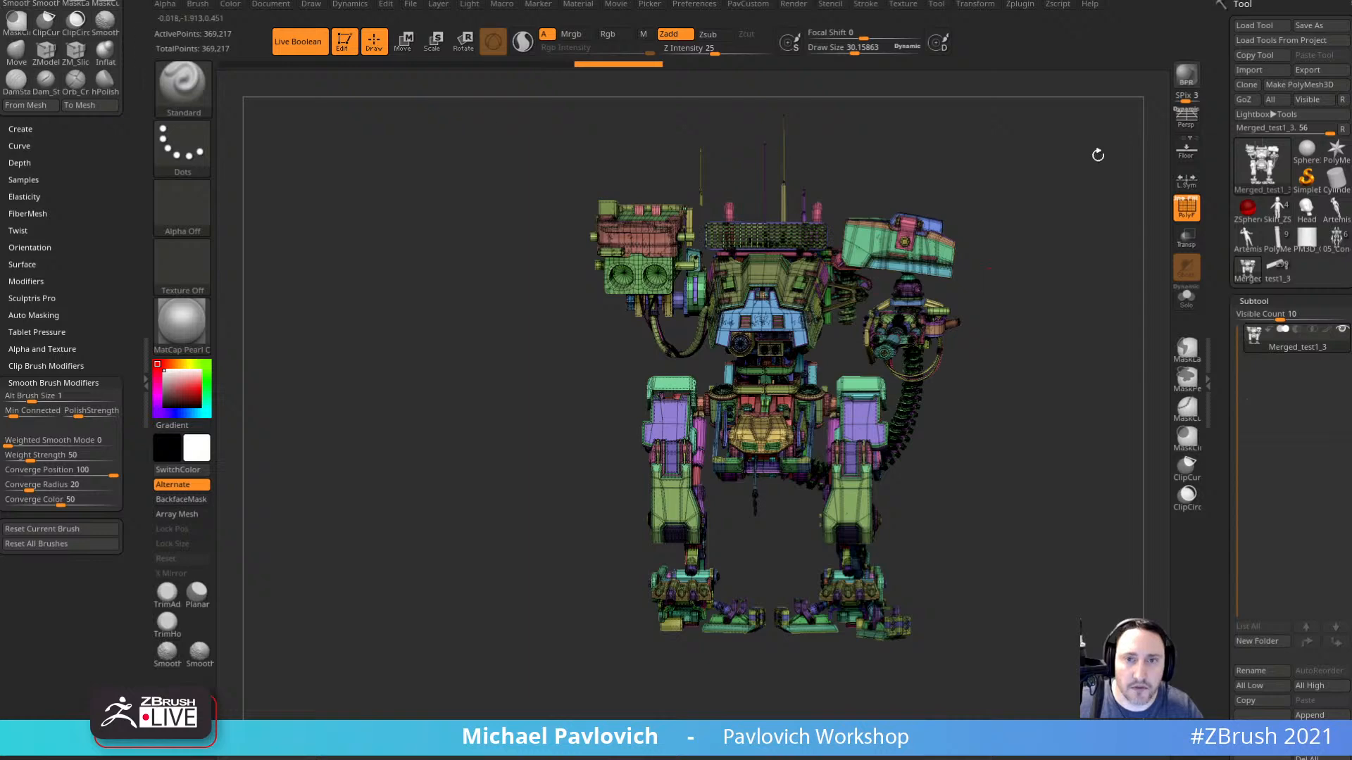
Save the merged mech as test in the HighRes folder, overwriting the existing test.ZTL.
left_click(1315, 26)
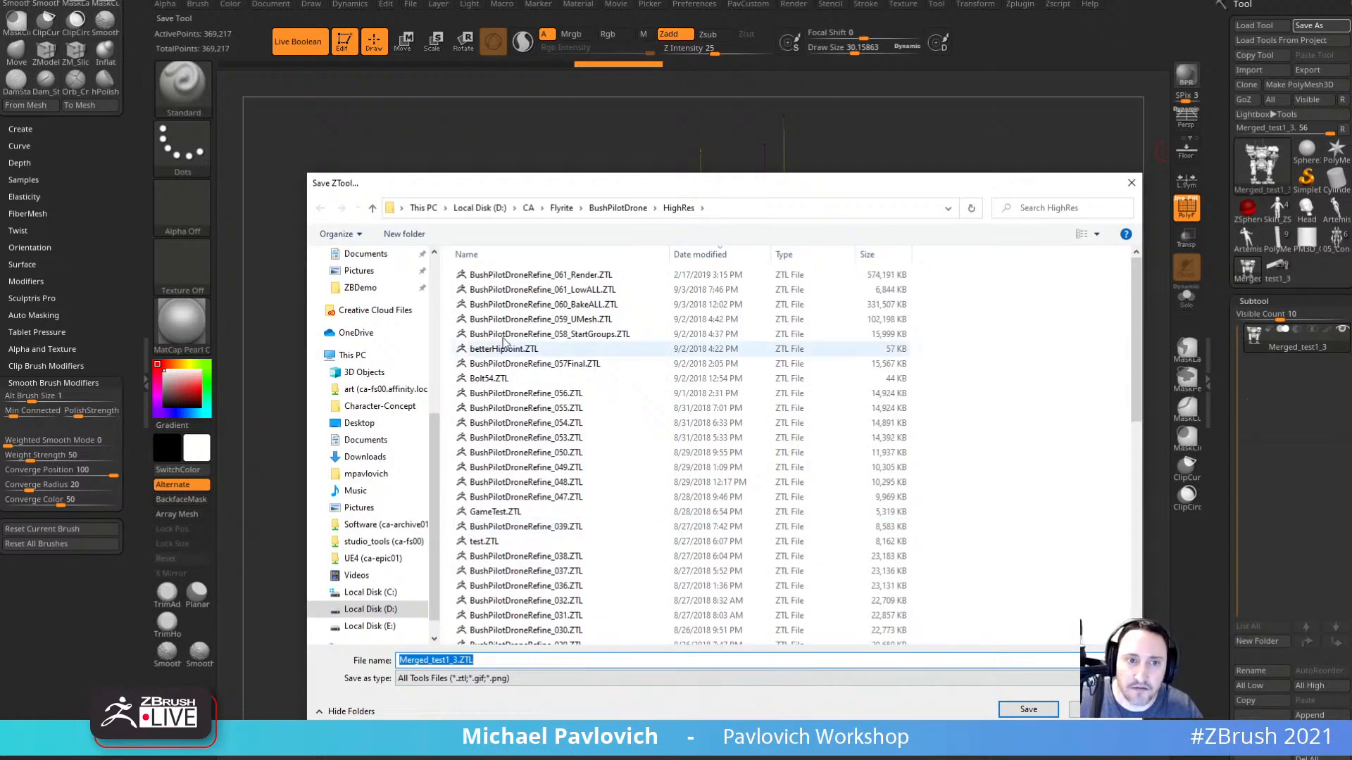
type("test")
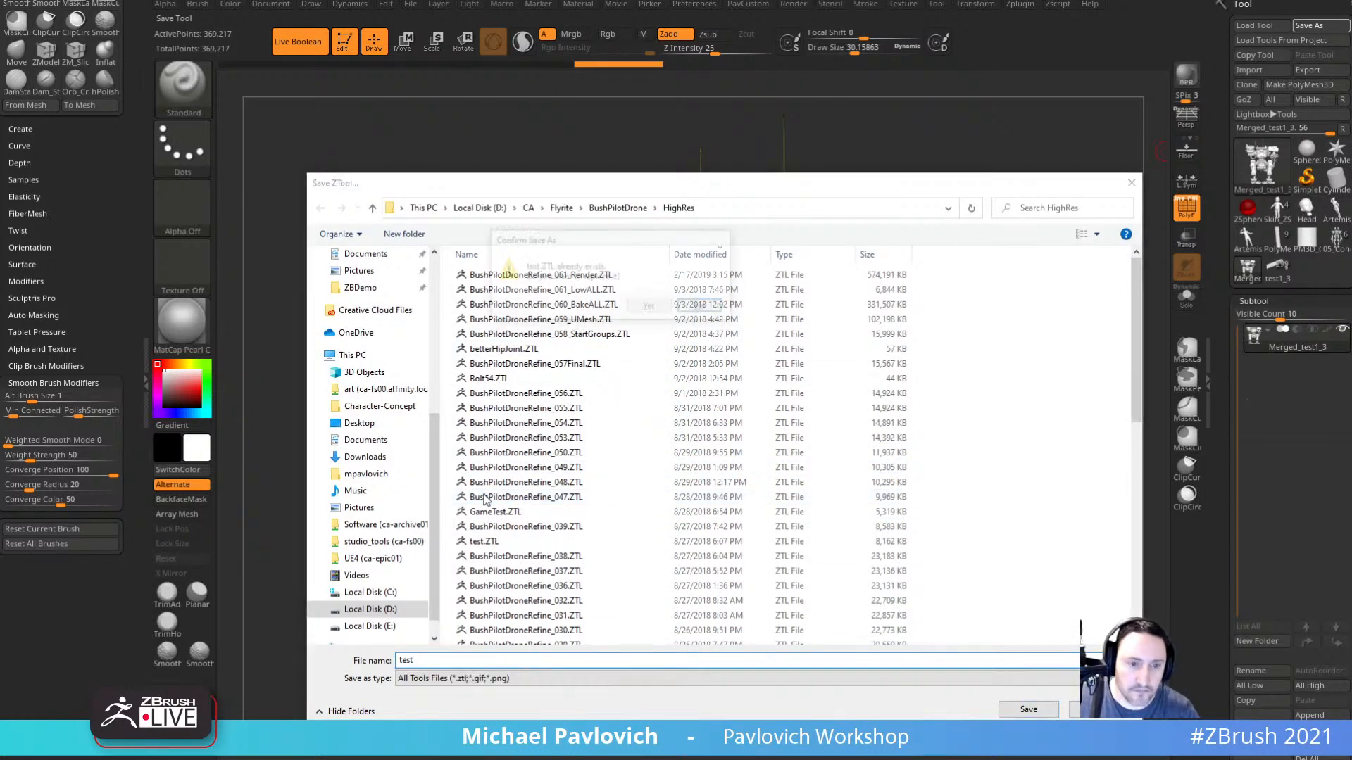
key("Return")
key("y")
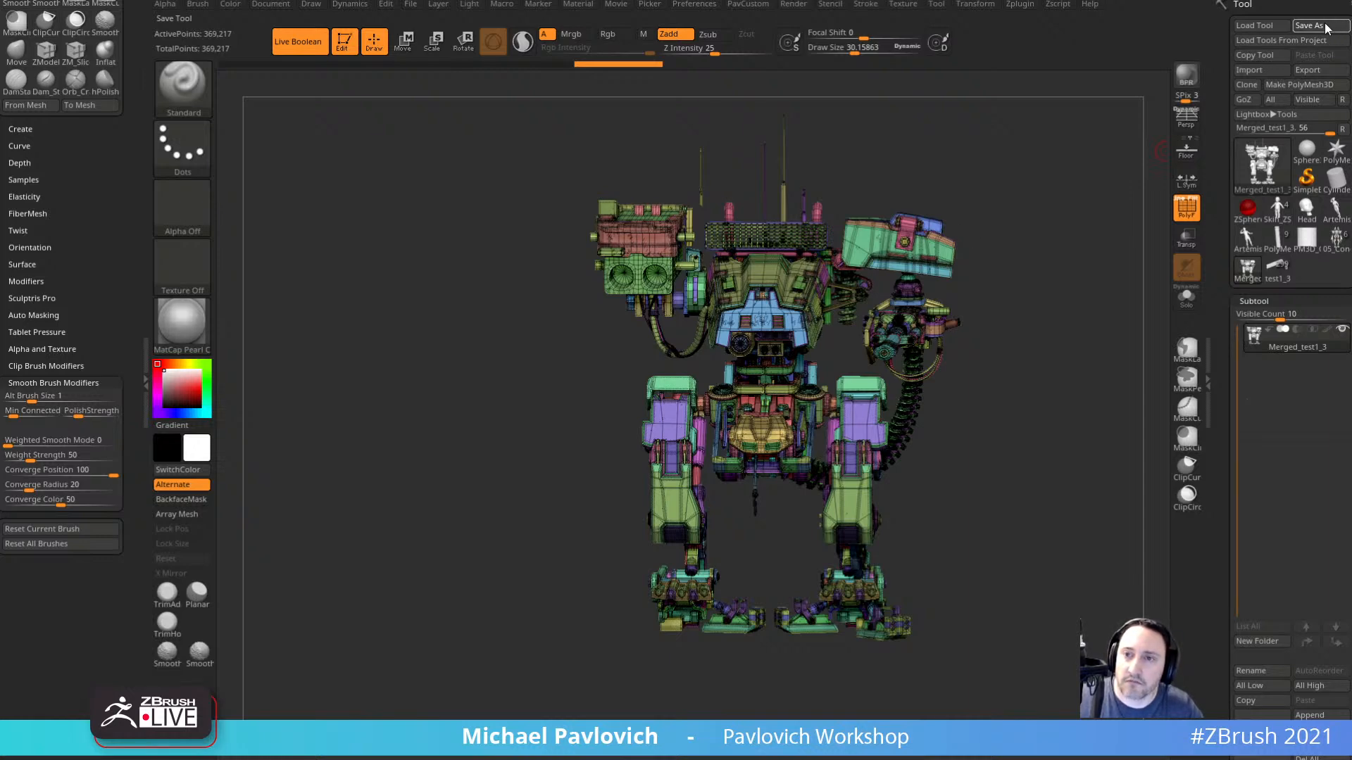
Check the file size of the saved test.ZTL in the save dialog and close it without saving again.
left_click(1322, 26)
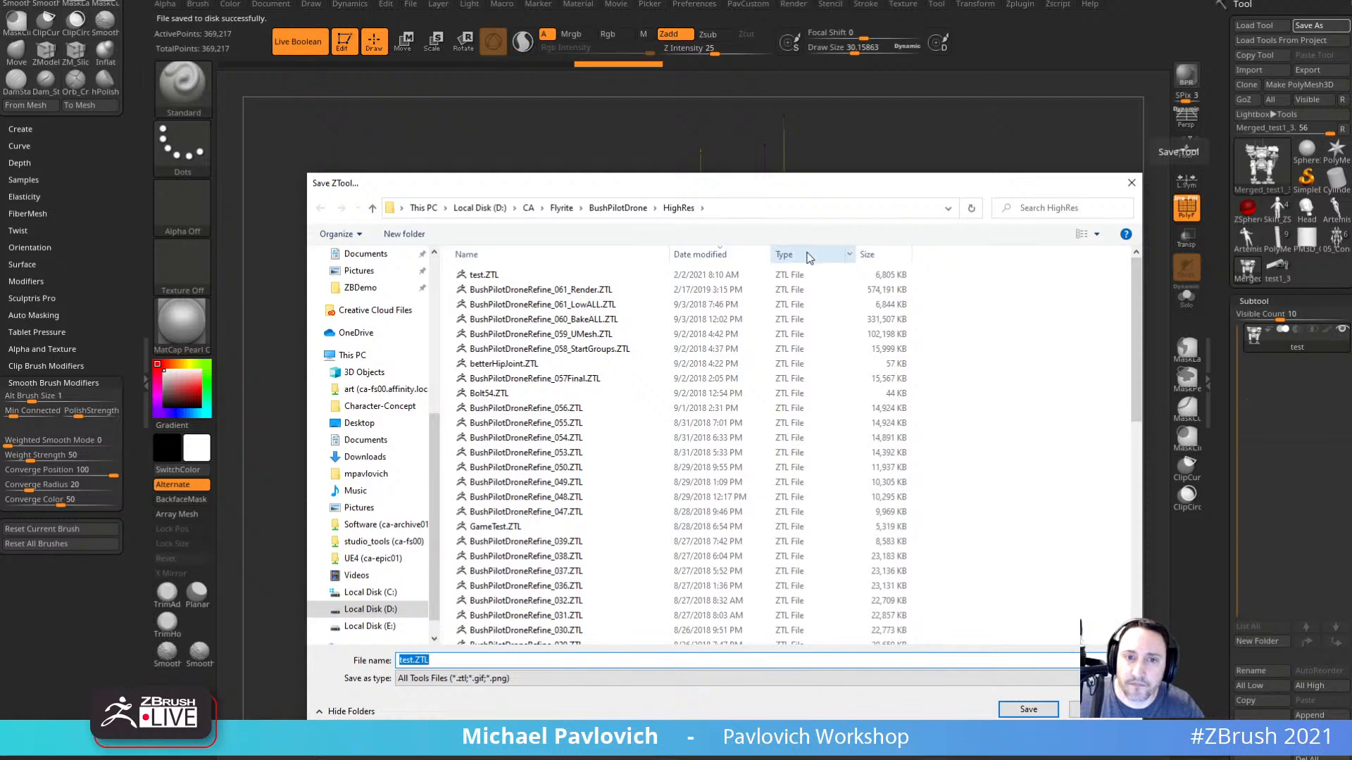
left_click(896, 275)
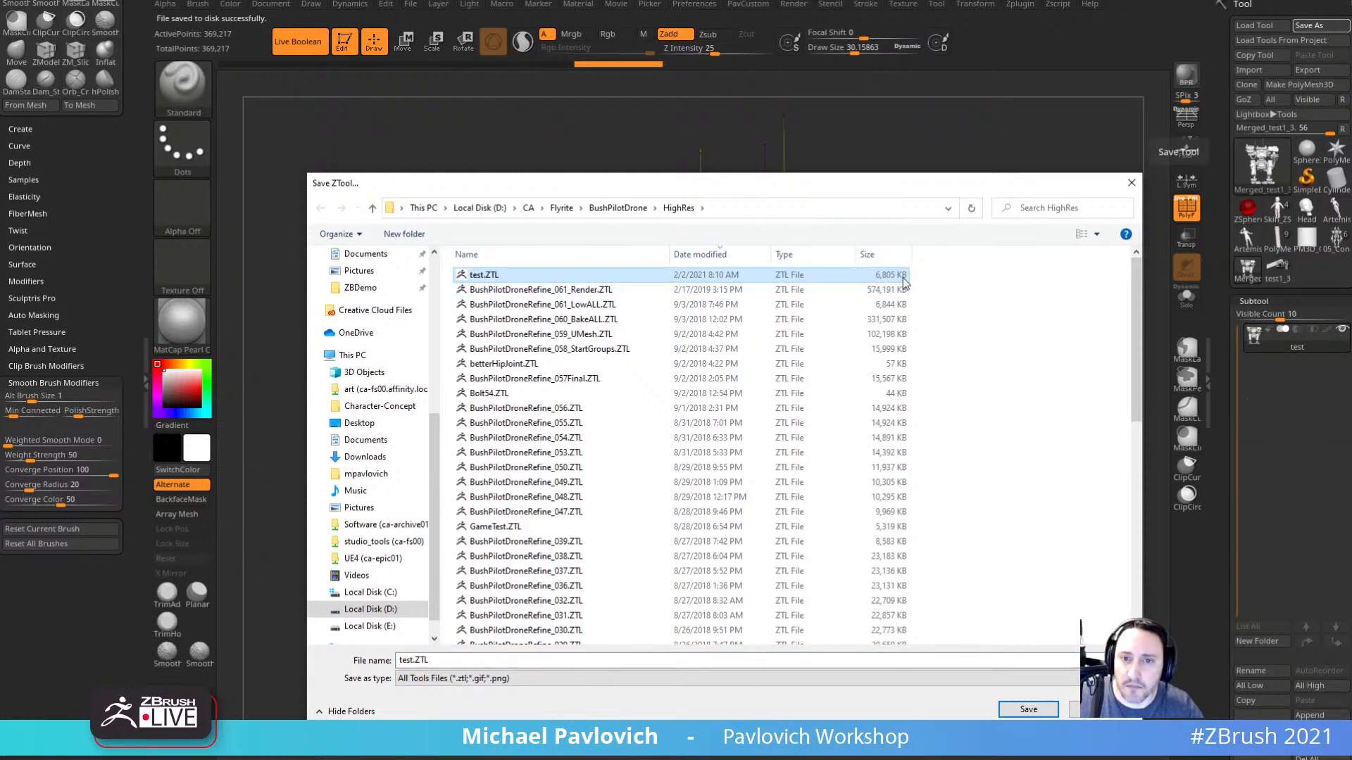
left_click(1131, 183)
View the merged mech at an angle and switch back to the unmerged test1_3 tool.
left_click_drag(1026, 217, 1007, 220)
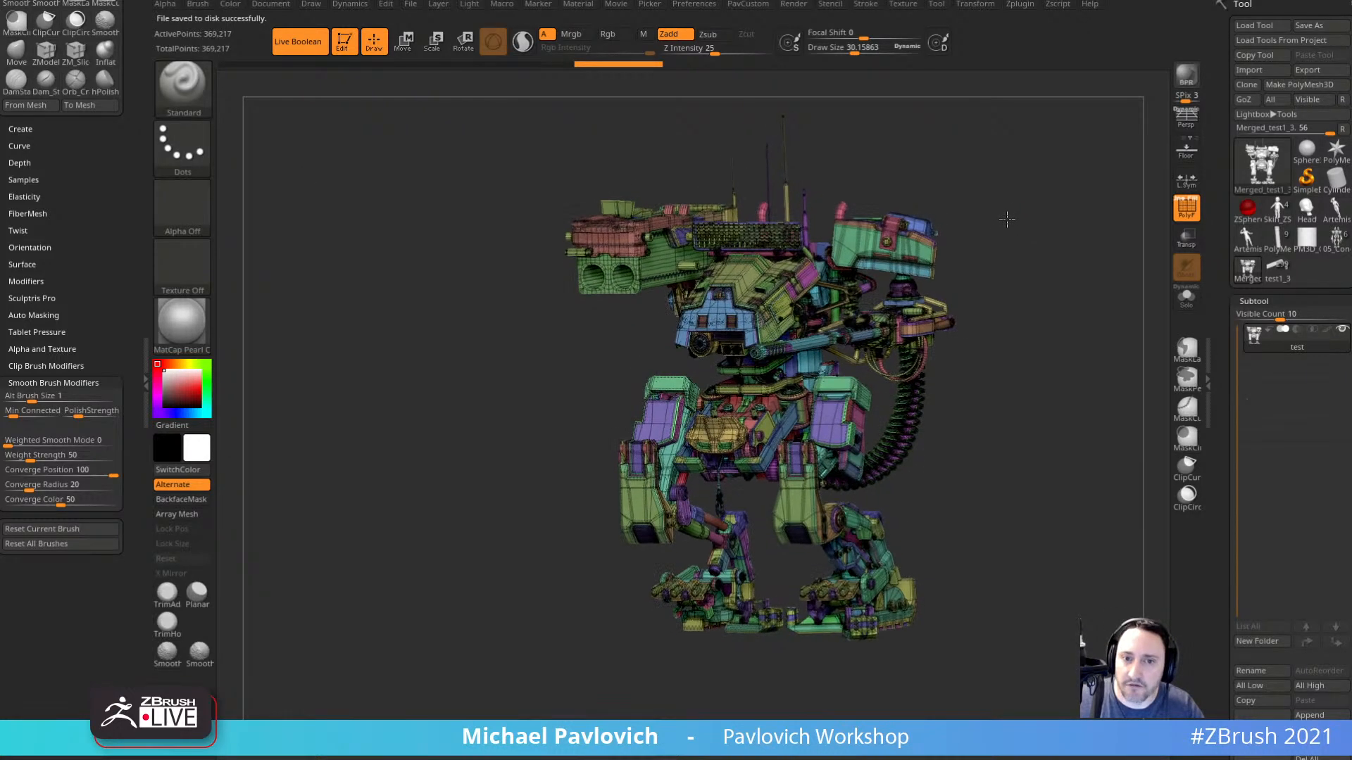
left_click(1275, 271)
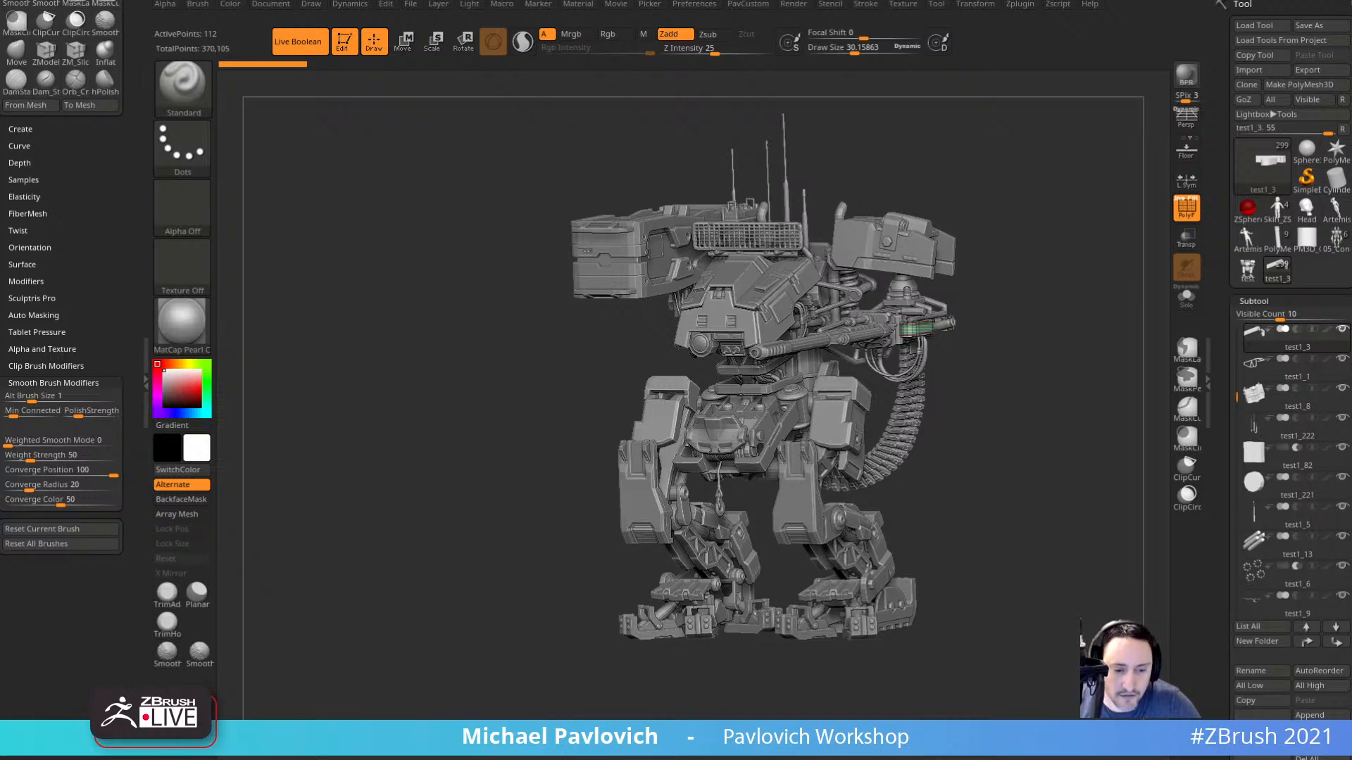
Switch to the YouTube browser window, go back to the channel's playlists, and search the channel for "controlling".
left_click_drag(459, 51, 388, 34)
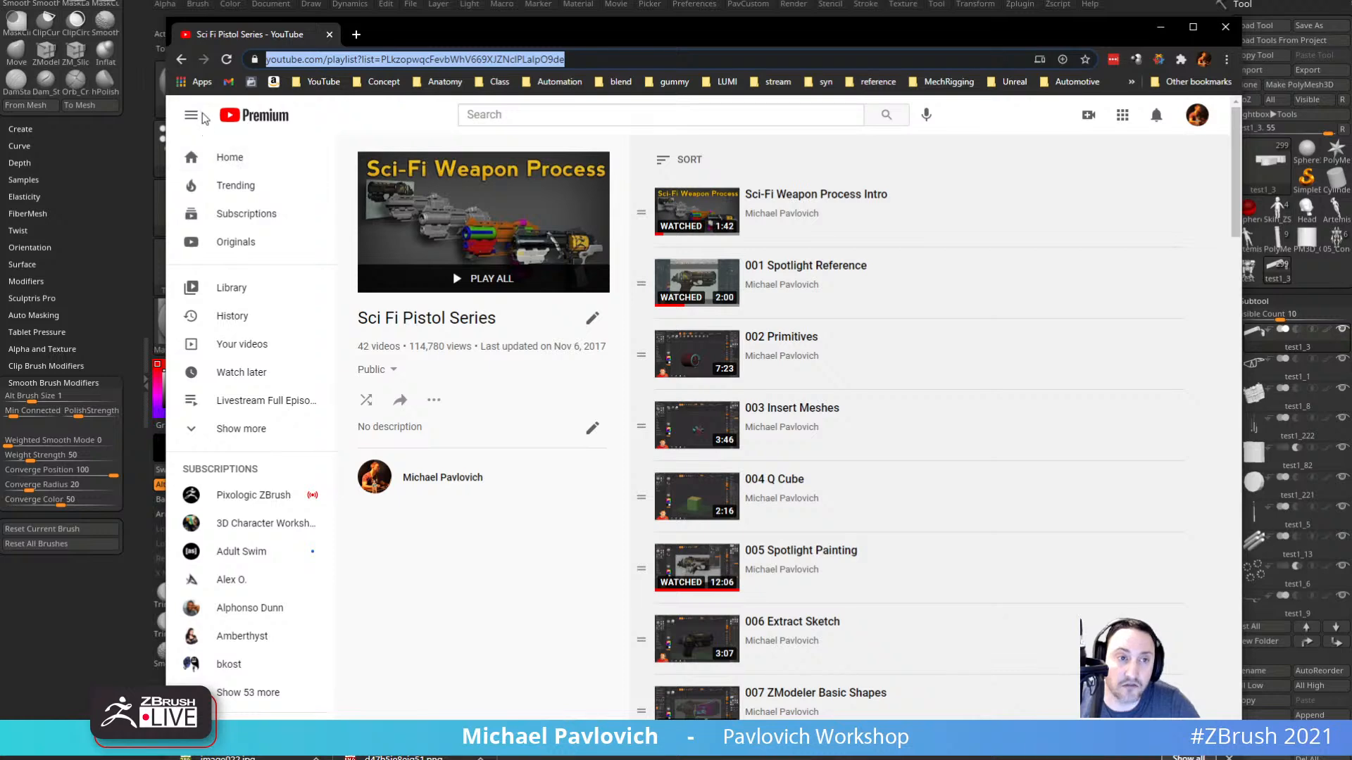
left_click(184, 61)
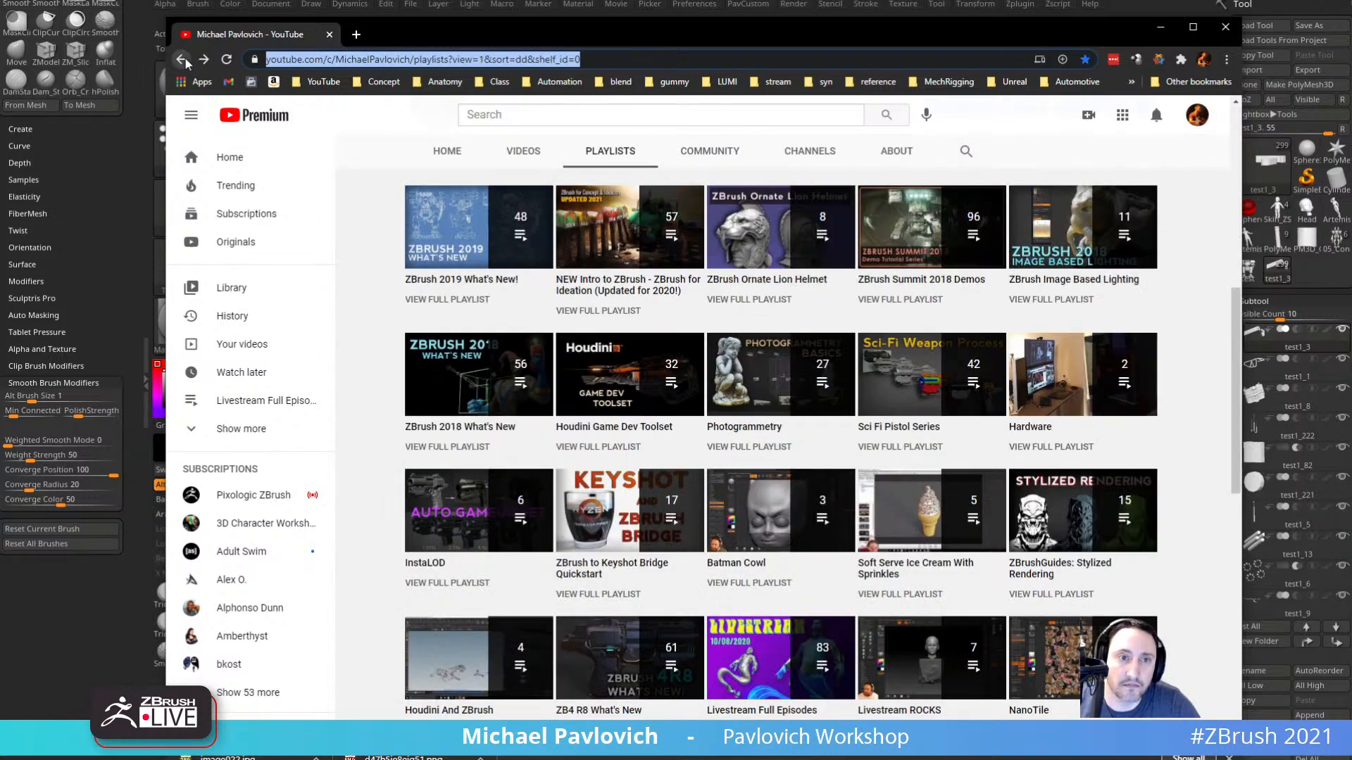
left_click(966, 151)
type("c")
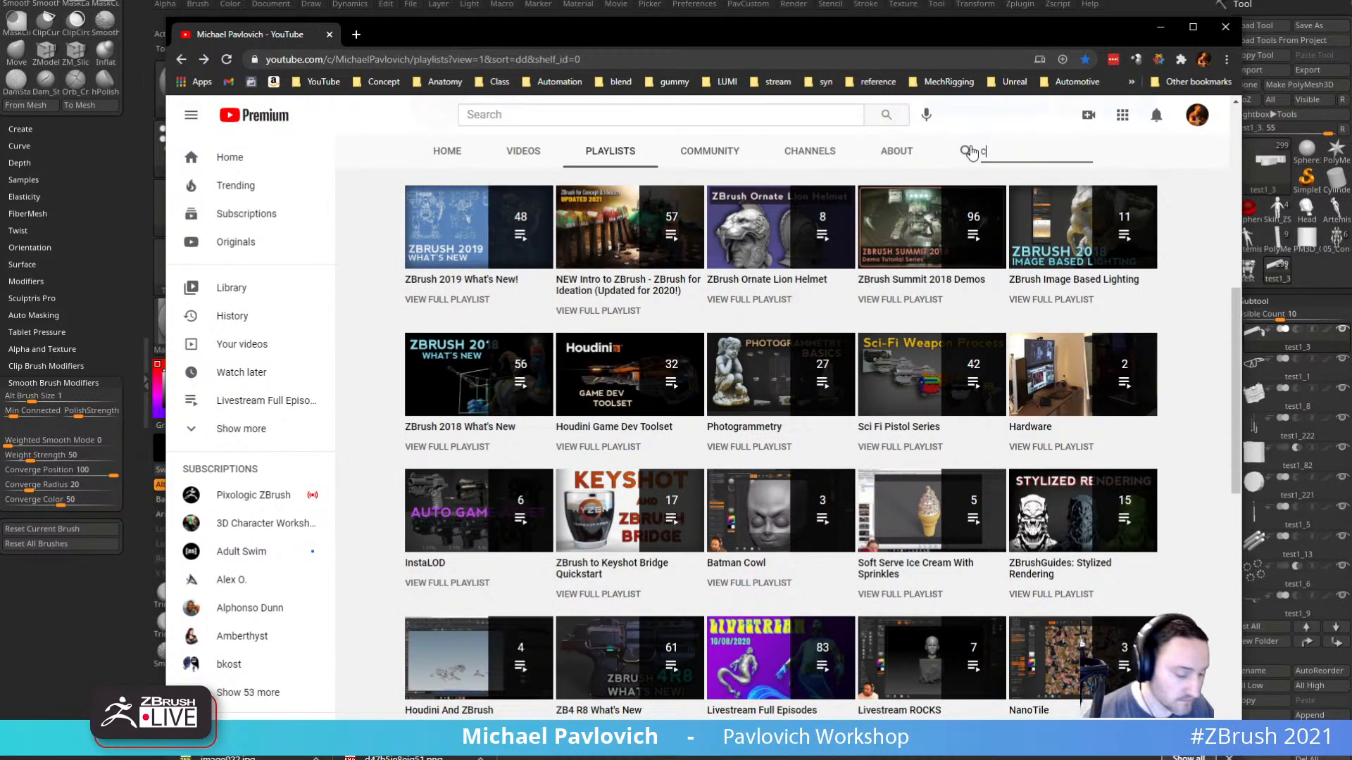
type("onro")
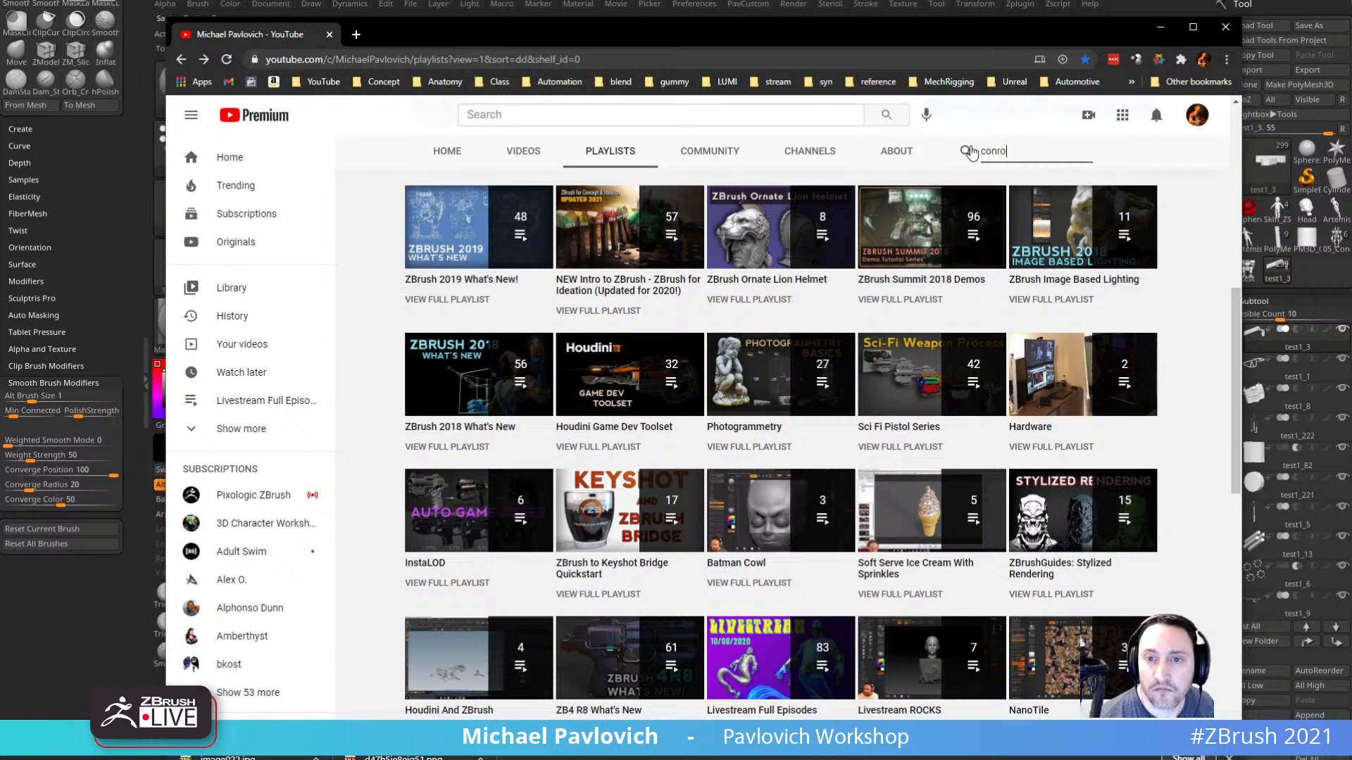
key("BackSpace")
key("BackSpace")
key("BackSpace")
key("BackSpace")
type("ontrollin")
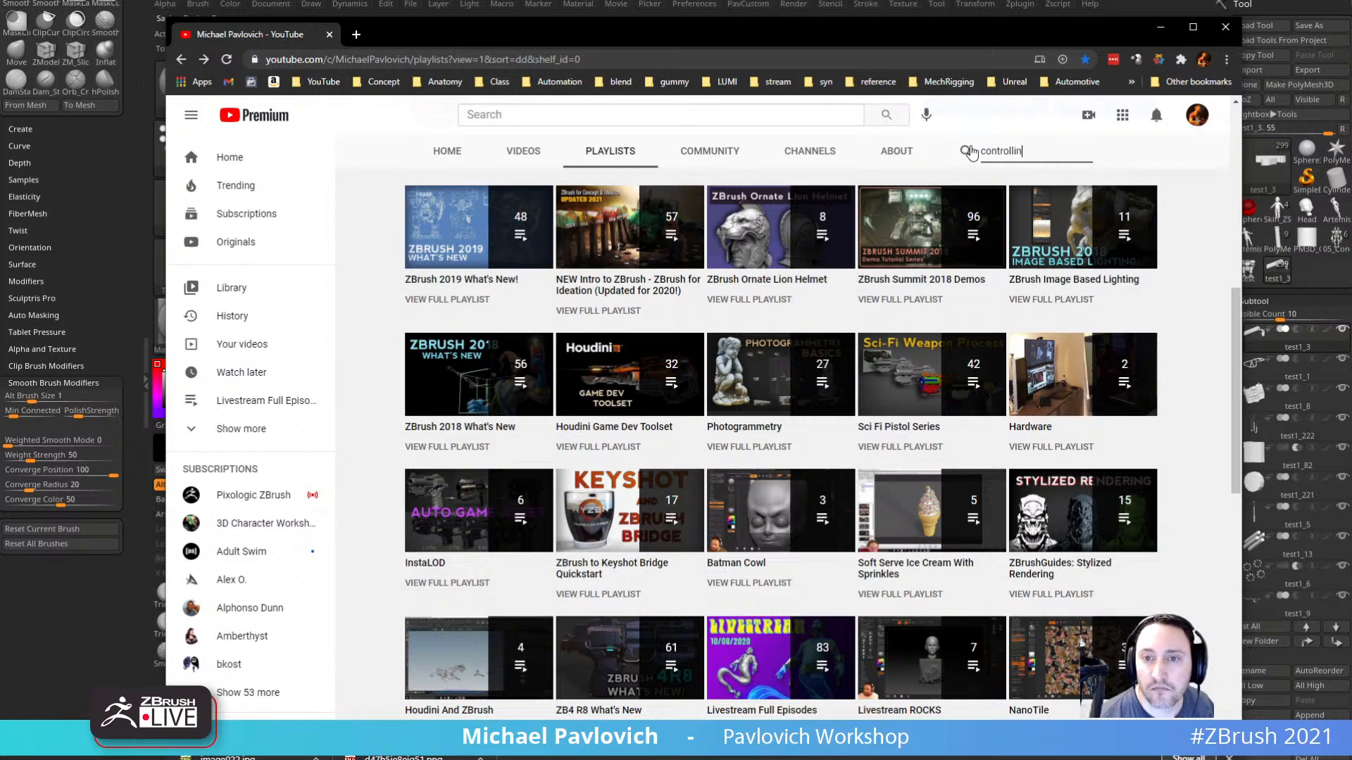
type("g")
key("Return")
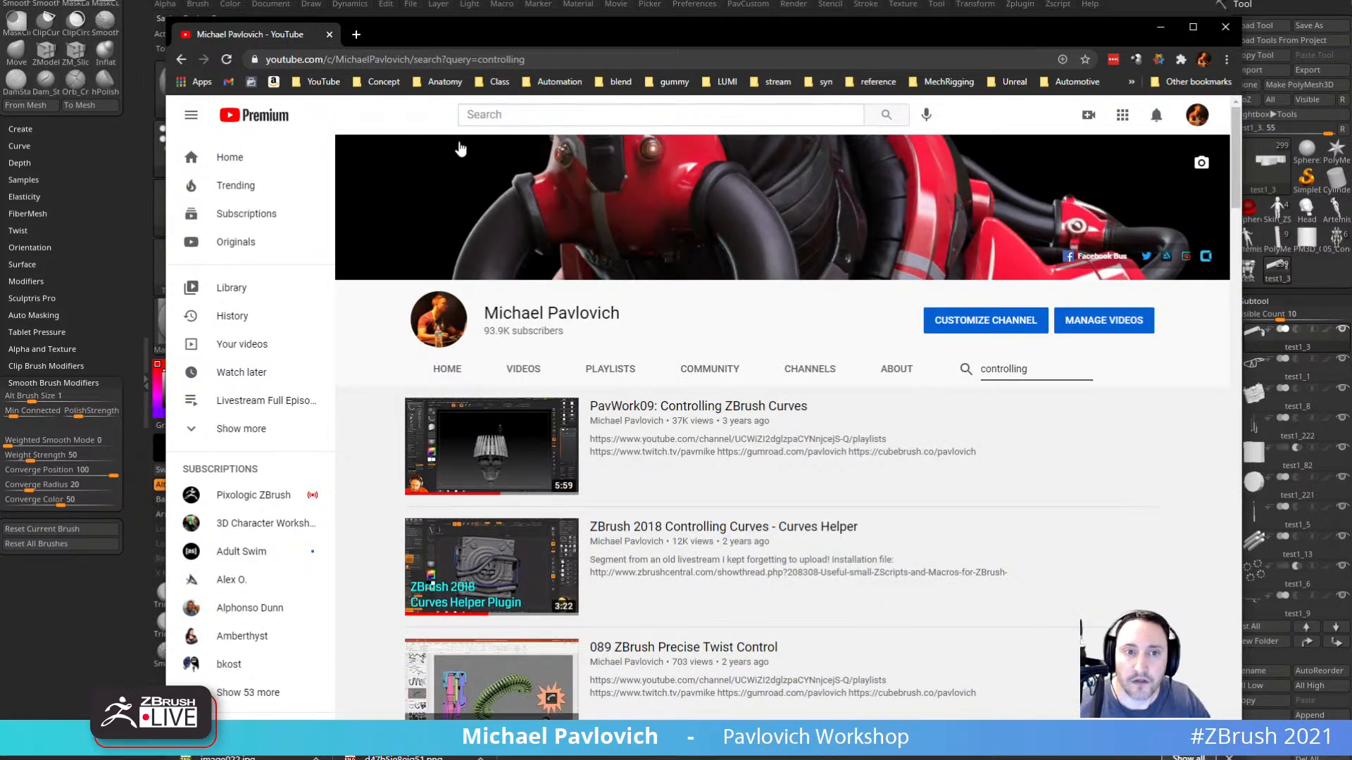
Select the search page's address, switch back to ZBrush, and open the Curves Helper section of the stroke settings.
left_click(507, 60)
key("alt+Tab")
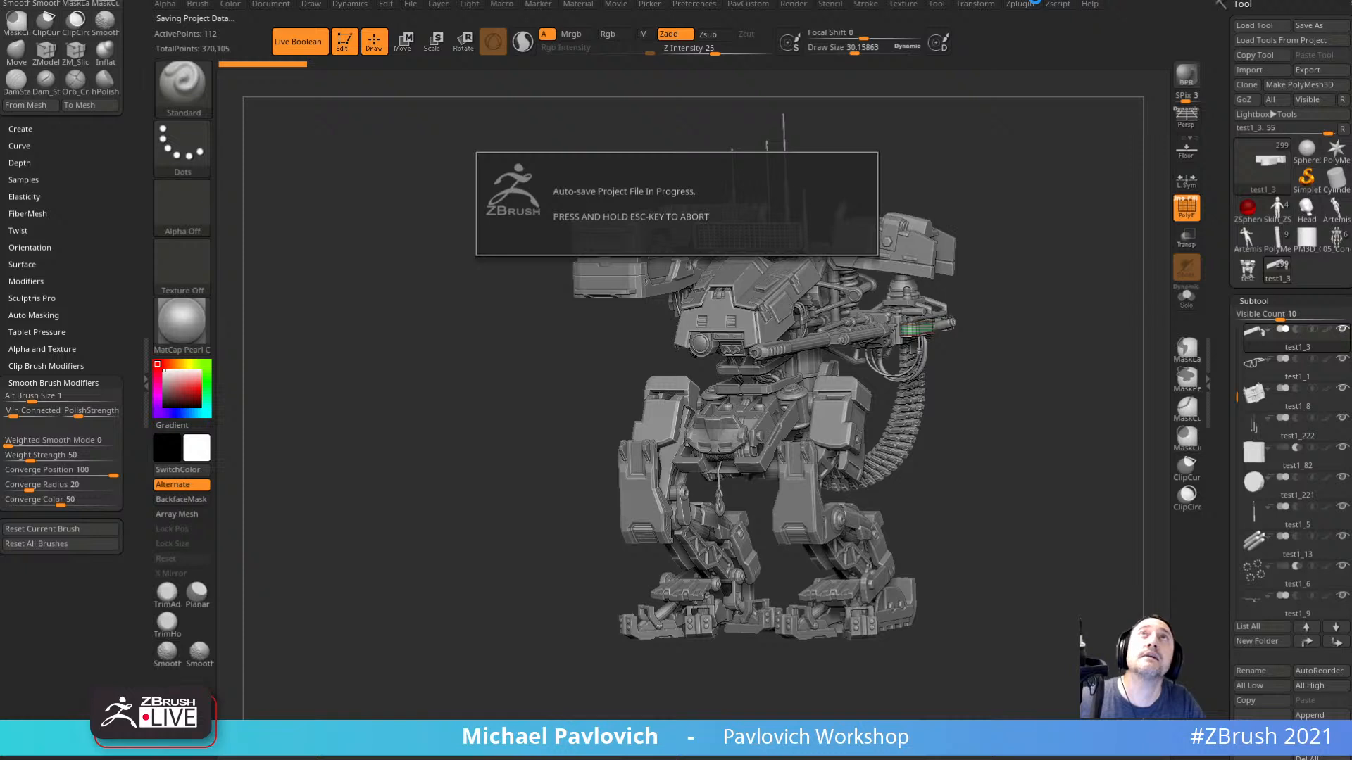
left_click(865, 4)
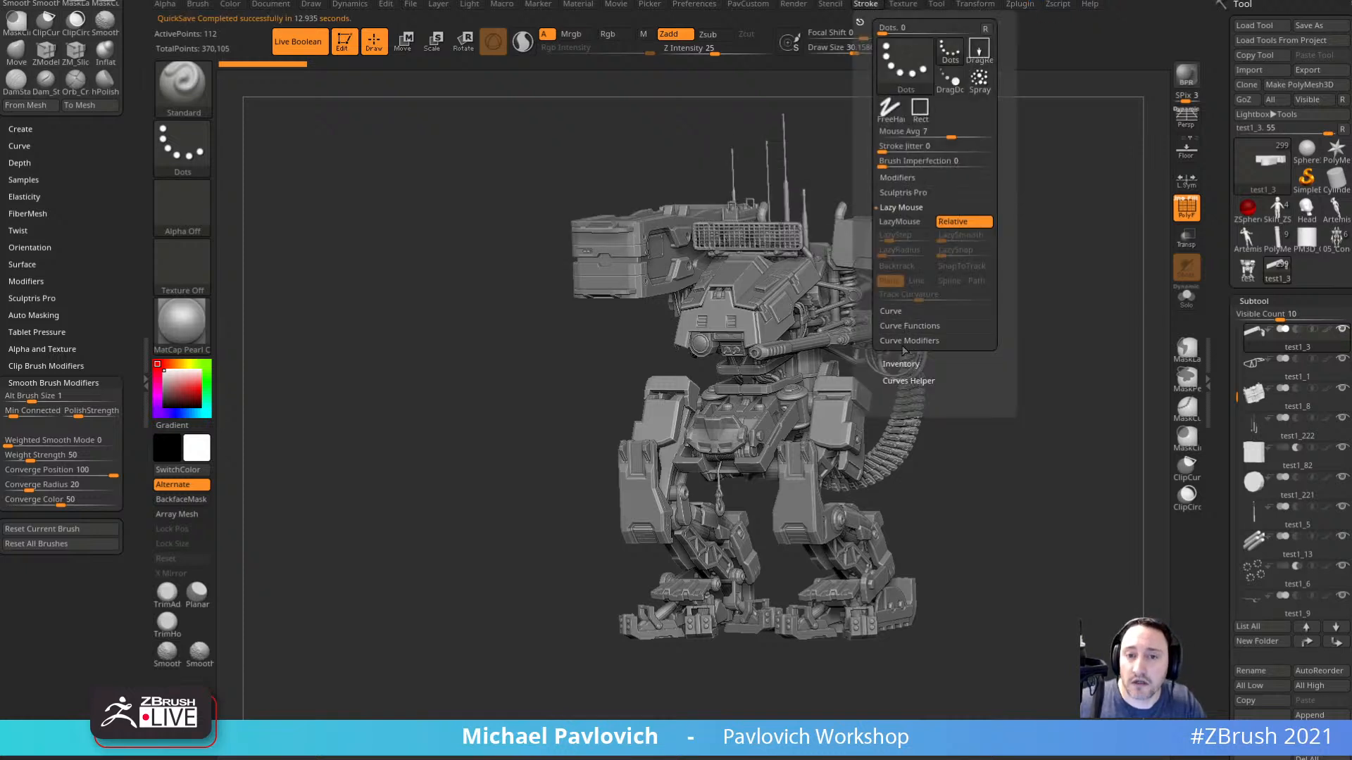
left_click(908, 381)
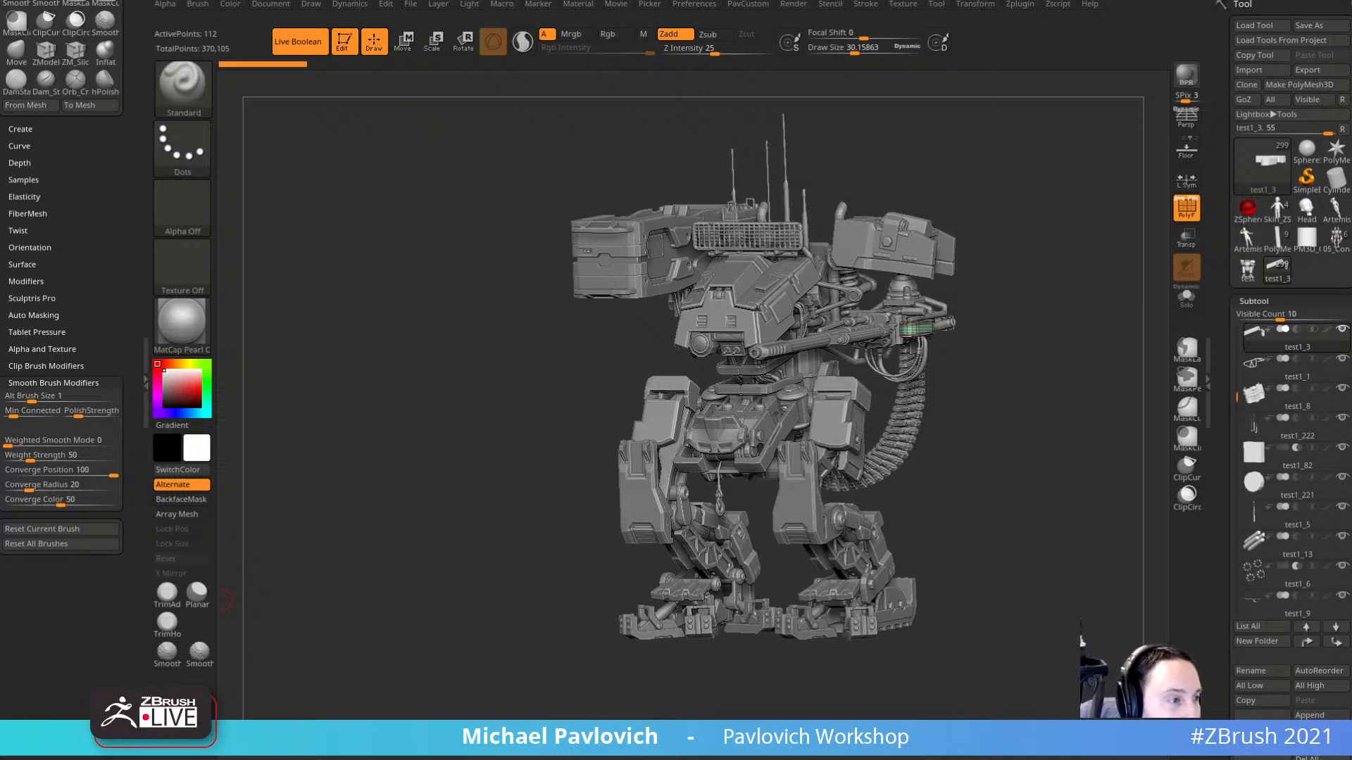
Turn the mech toward the front and display the Project library in LightBox.
left_click_drag(414, 203, 423, 200)
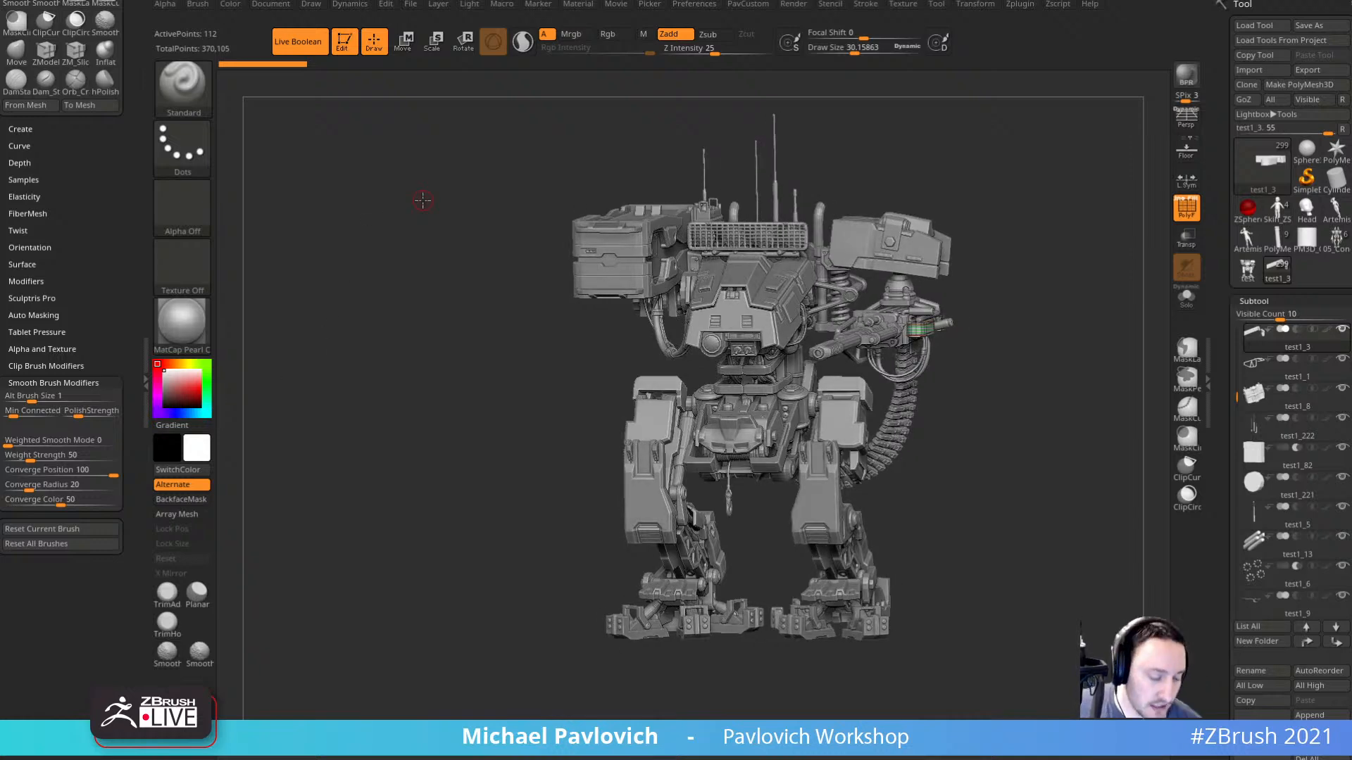
key("comma")
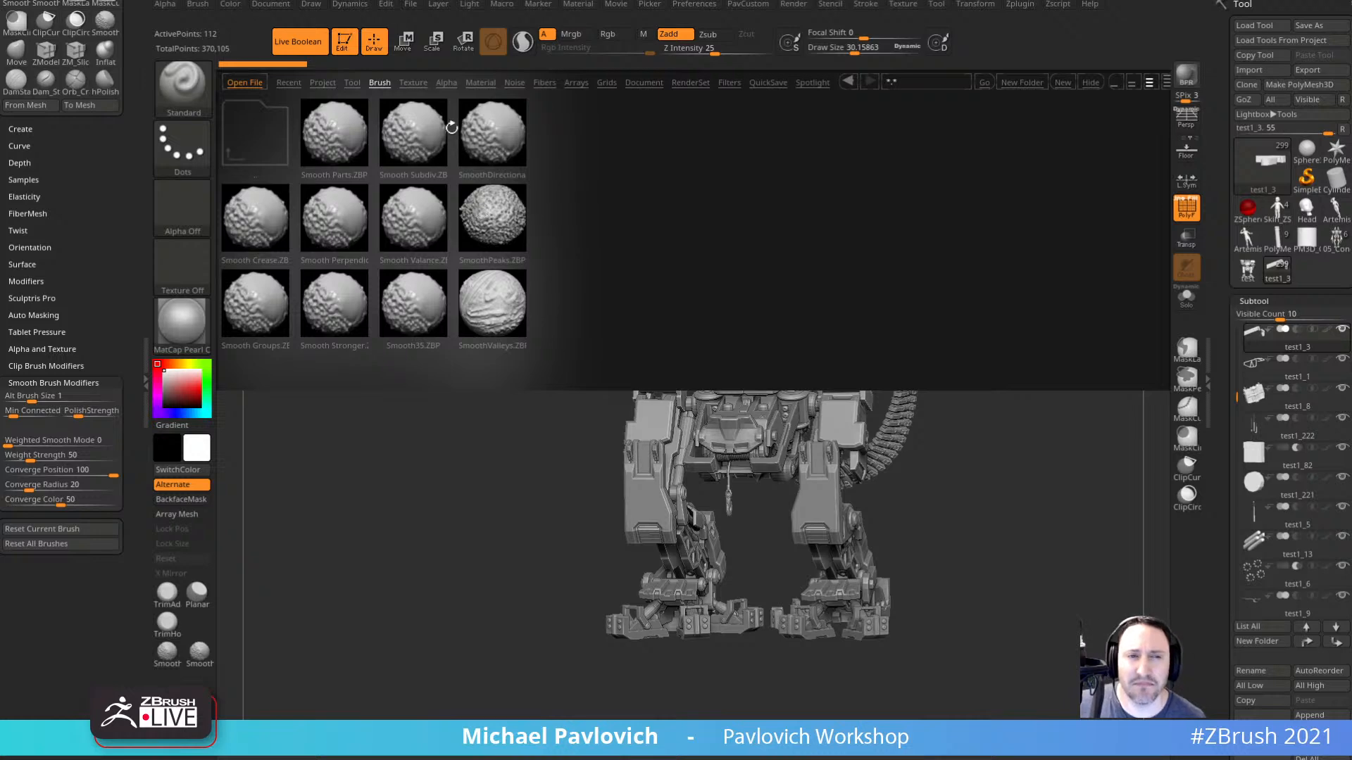
left_click(322, 82)
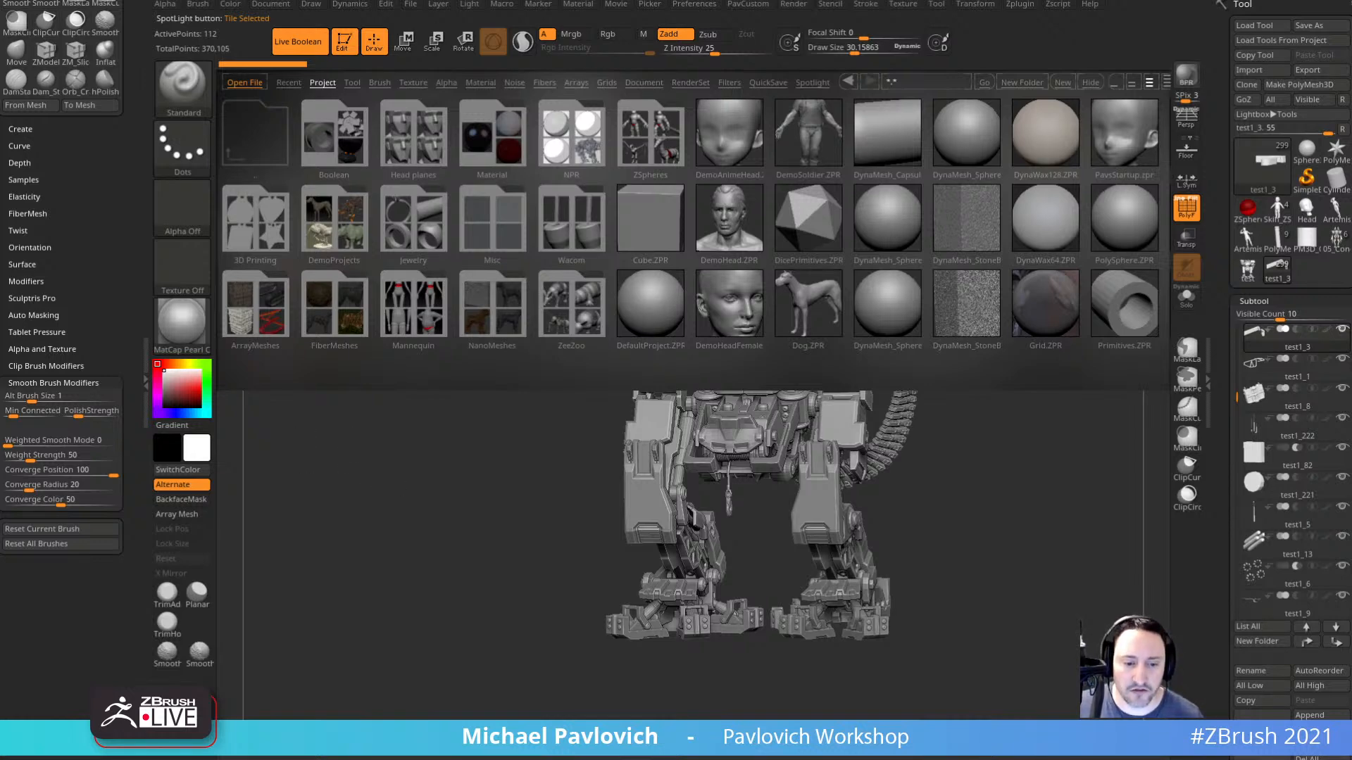
View the ZProjects folder inside the ZBrush 2021 installation in File Explorer, then close it and hide LightBox.
key("super+e")
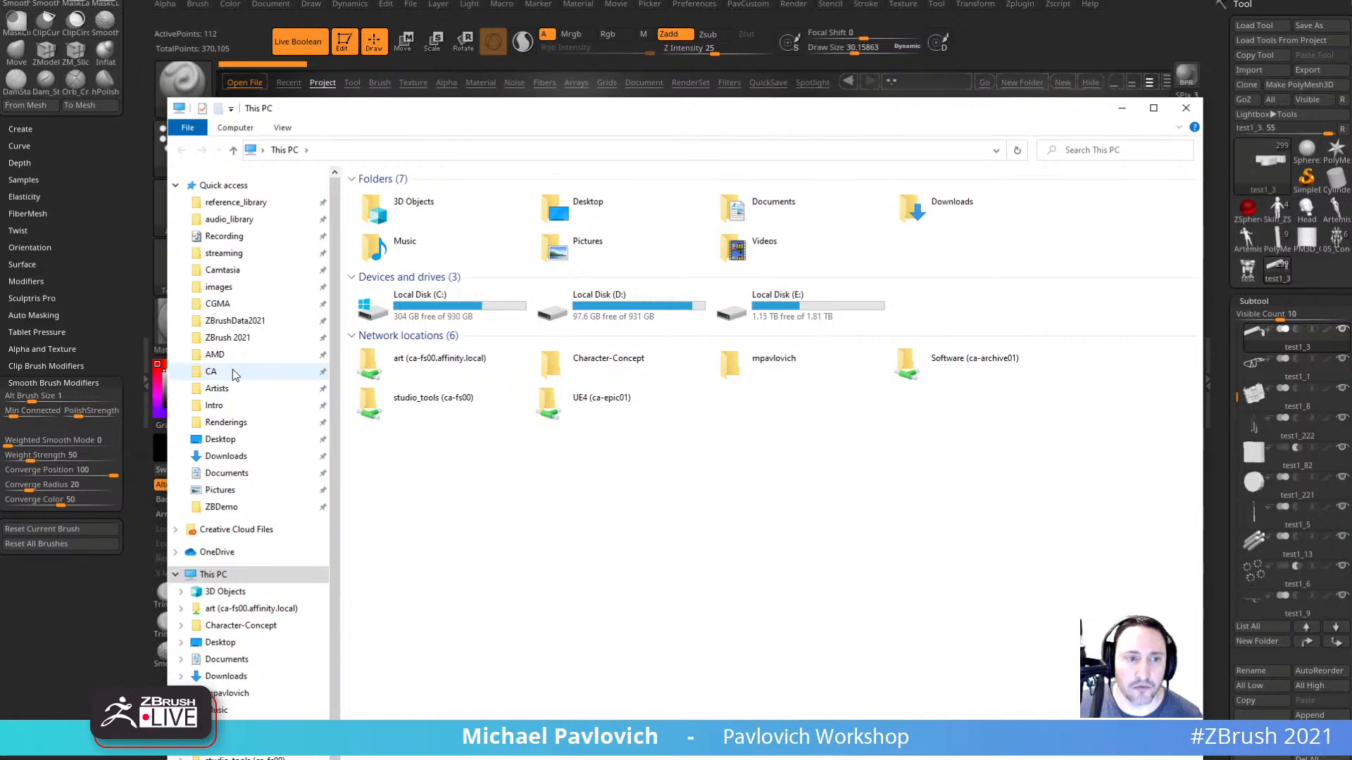
left_click_drag(483, 115, 0, 114)
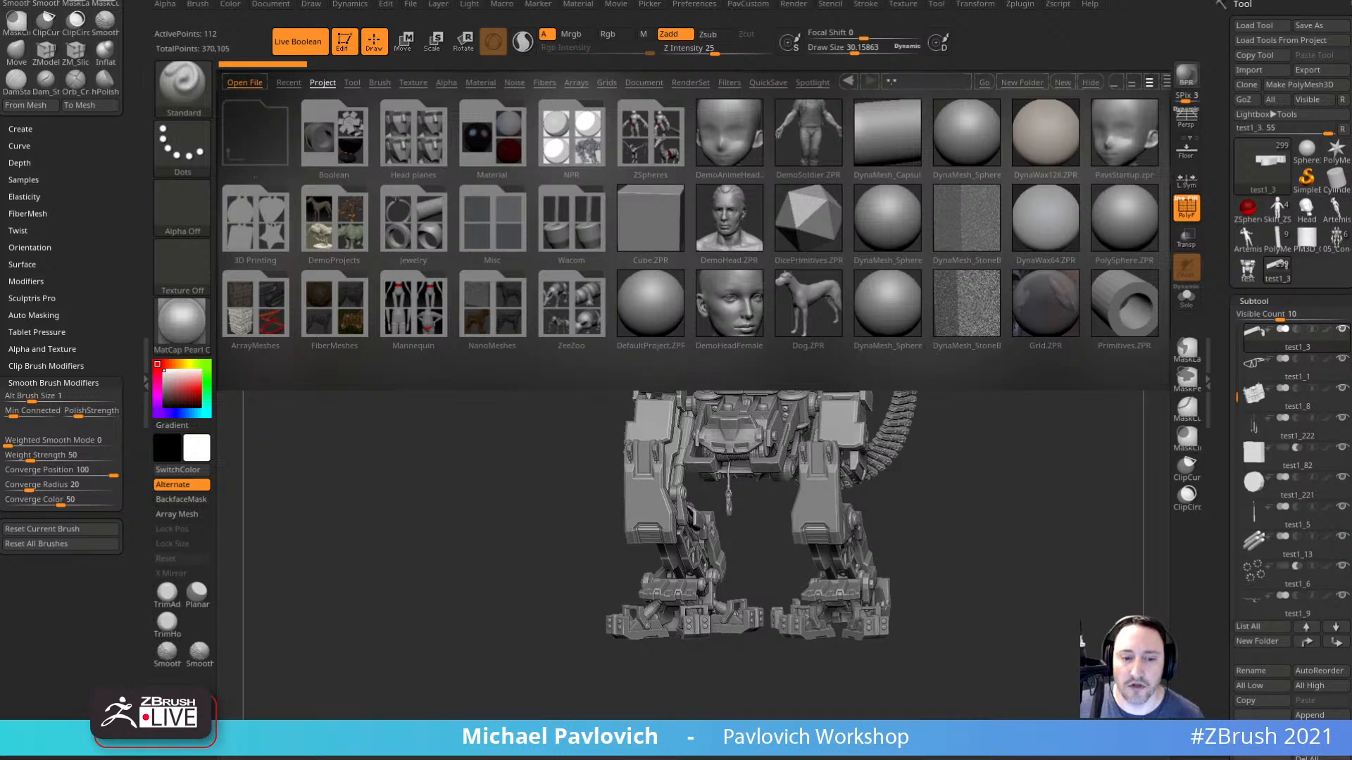
left_click_drag(535, 759, 414, 127)
left_click(177, 347)
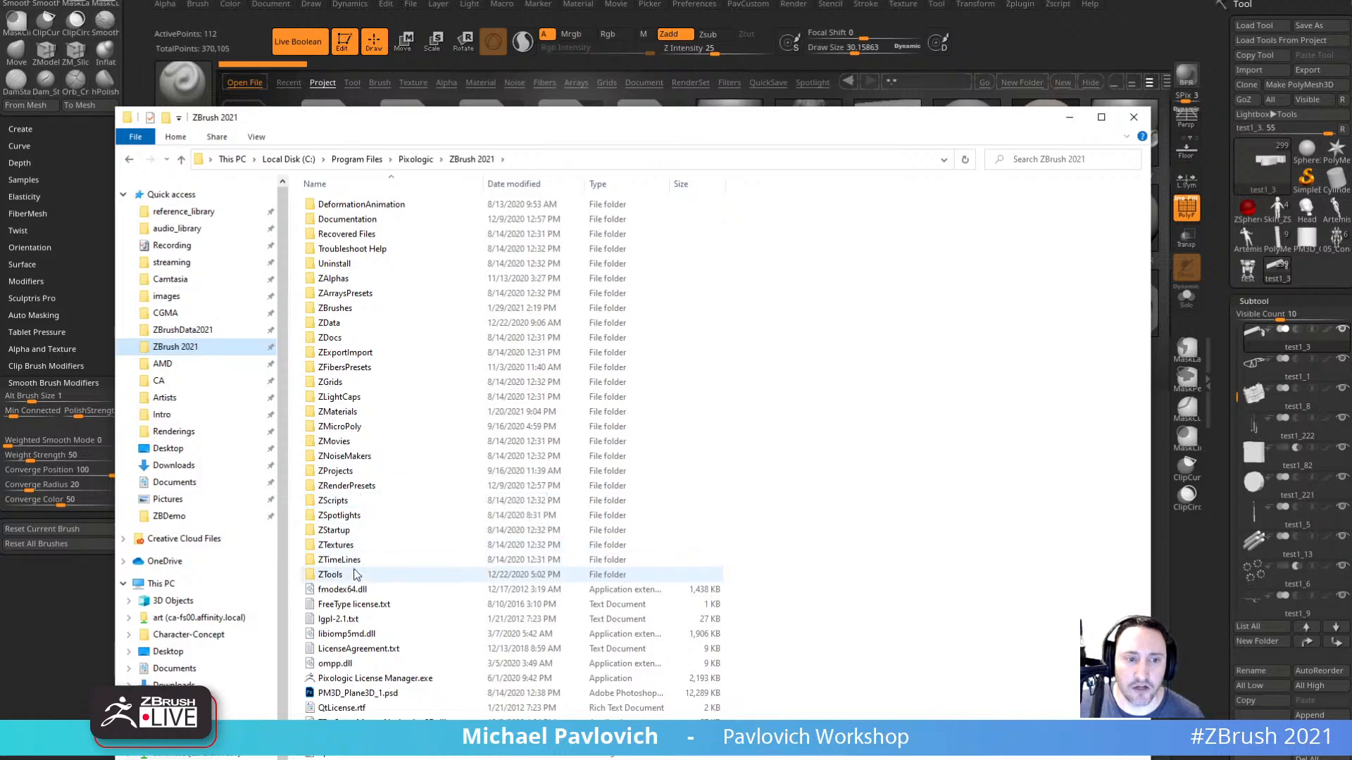
double_click(359, 471)
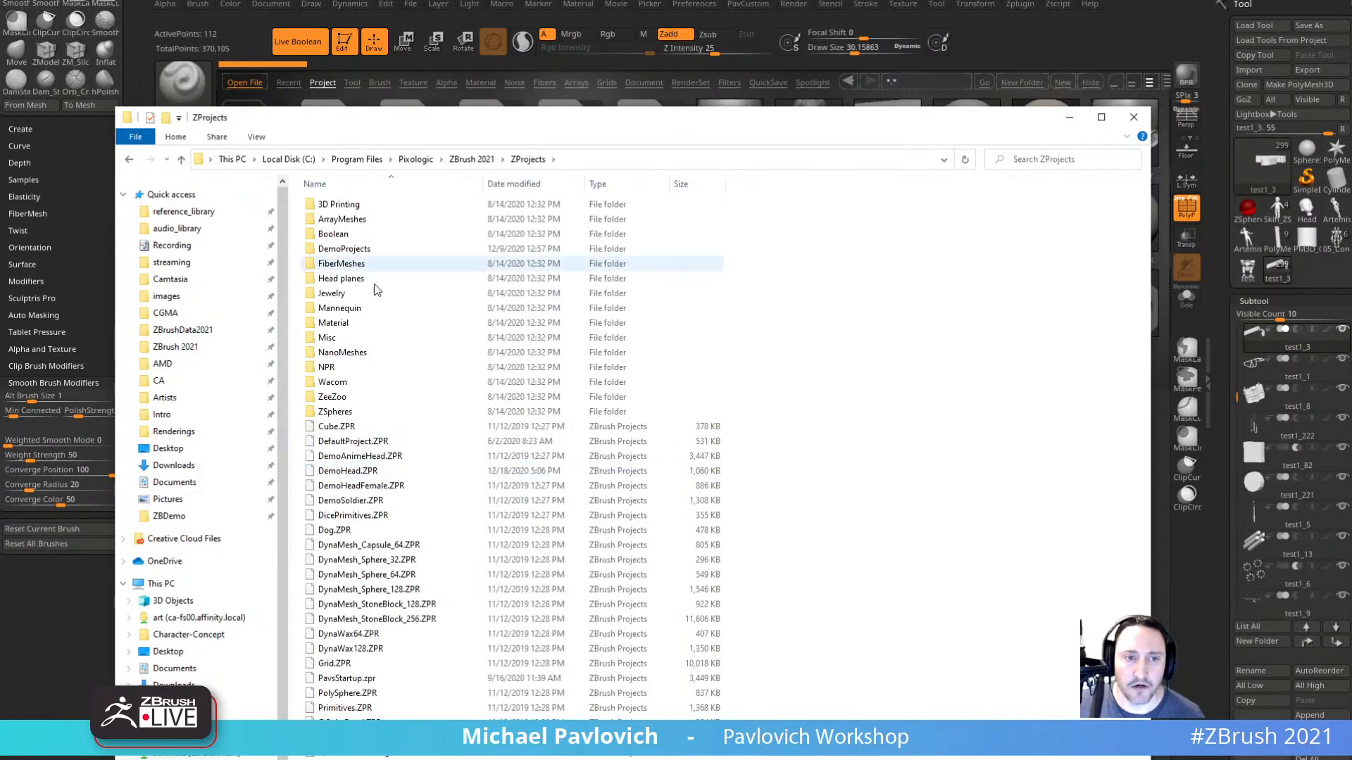
left_click(1134, 117)
key("comma")
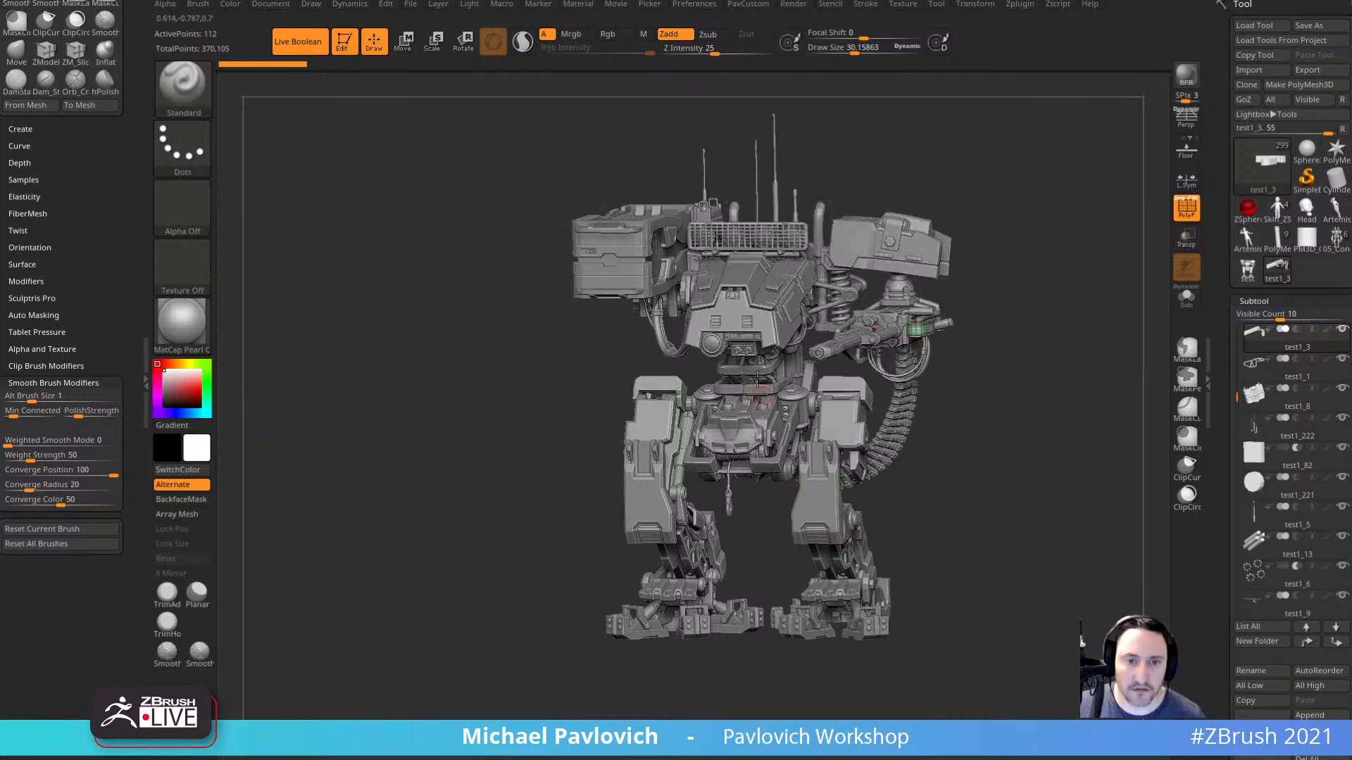
key("comma")
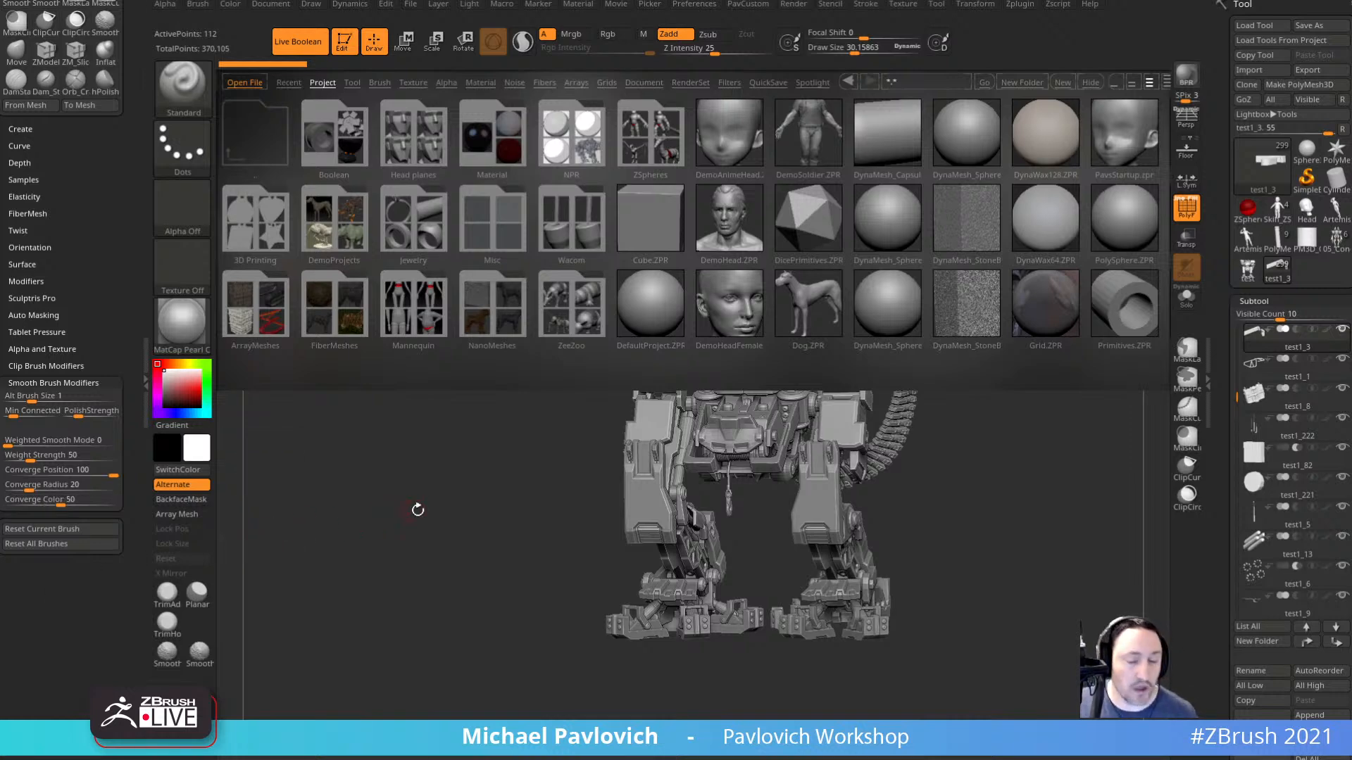
key("comma")
Switch to the Skin_ZSphere_5 child figure and turn off the PolyFrame wireframe display.
left_click(1253, 241)
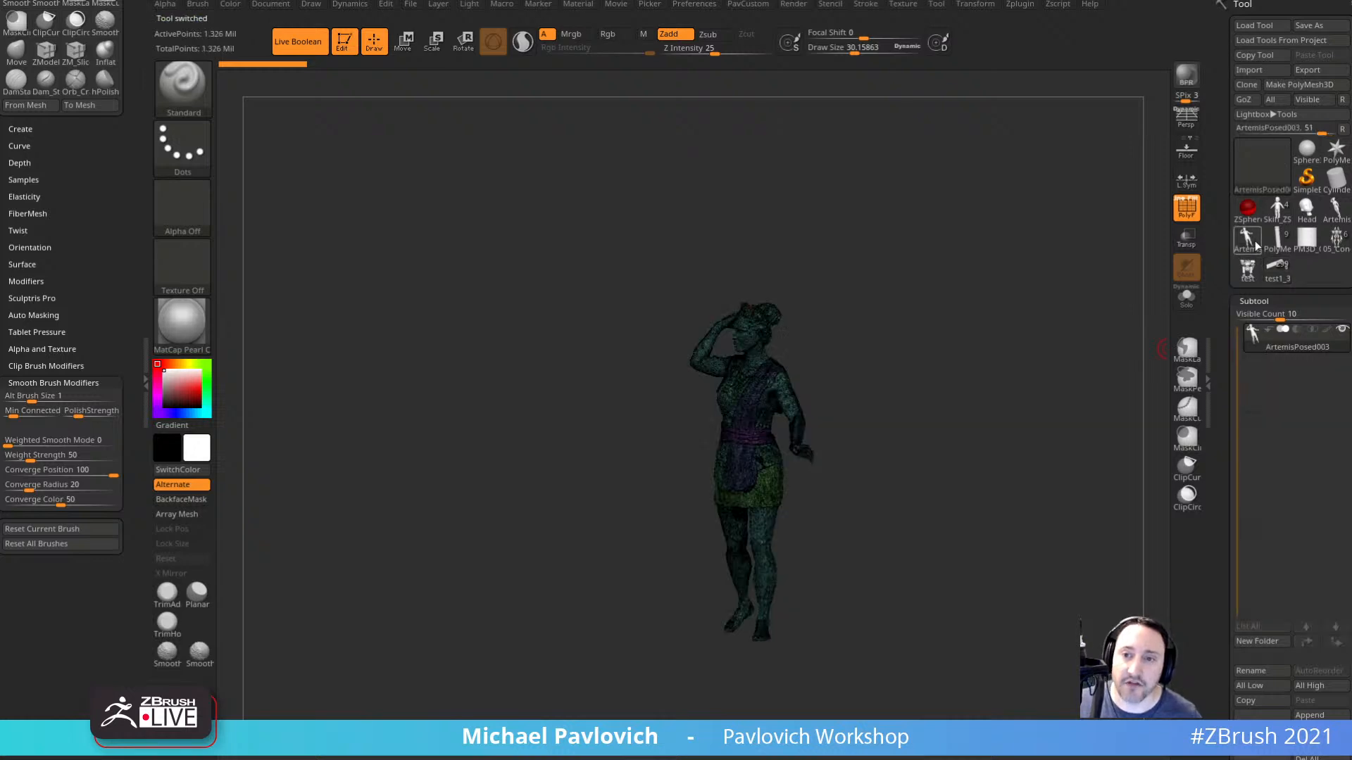
left_click(1277, 210)
left_click_drag(953, 364, 978, 493, "alt")
left_click(1189, 211)
left_click_drag(1010, 308, 969, 297, "alt")
Set the brush draw size to about 16.6 for work on the child figure.
key("bracketleft")
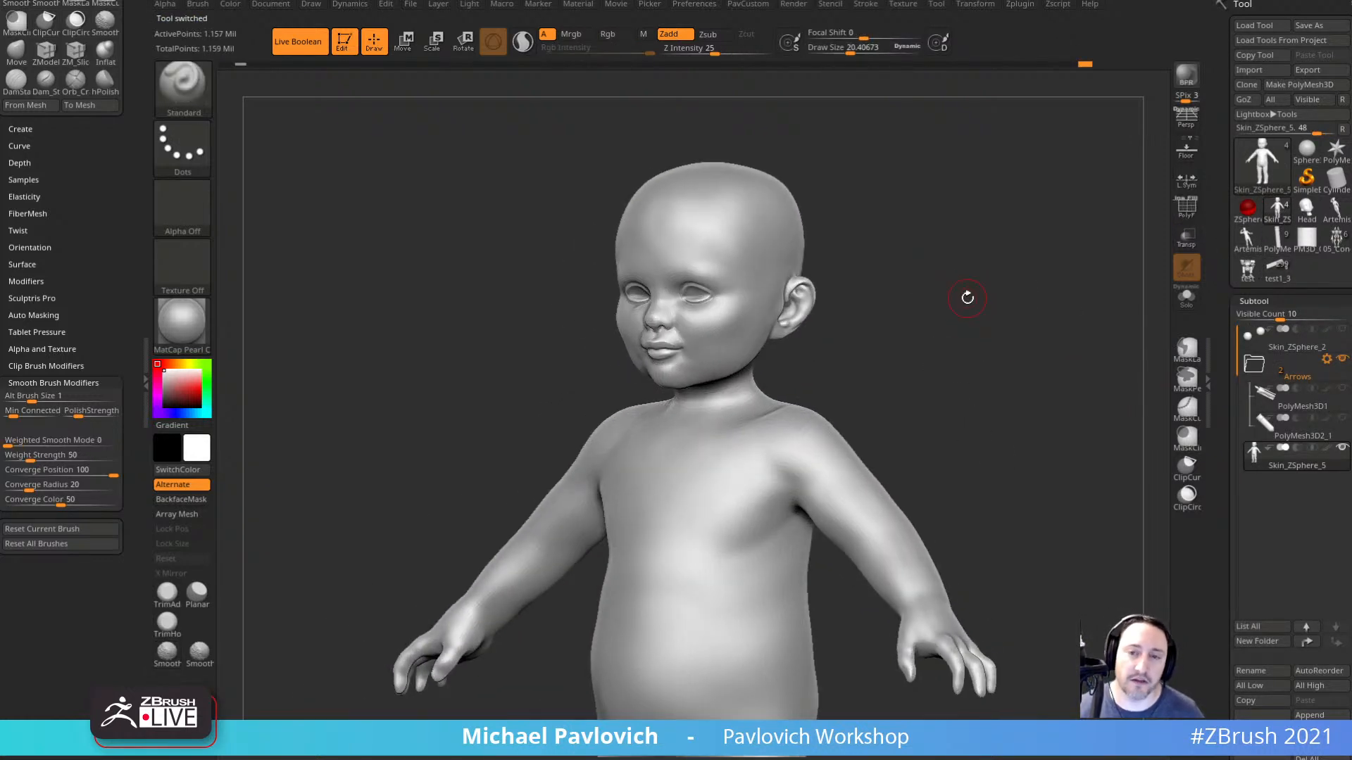
key("bracketright")
key("s")
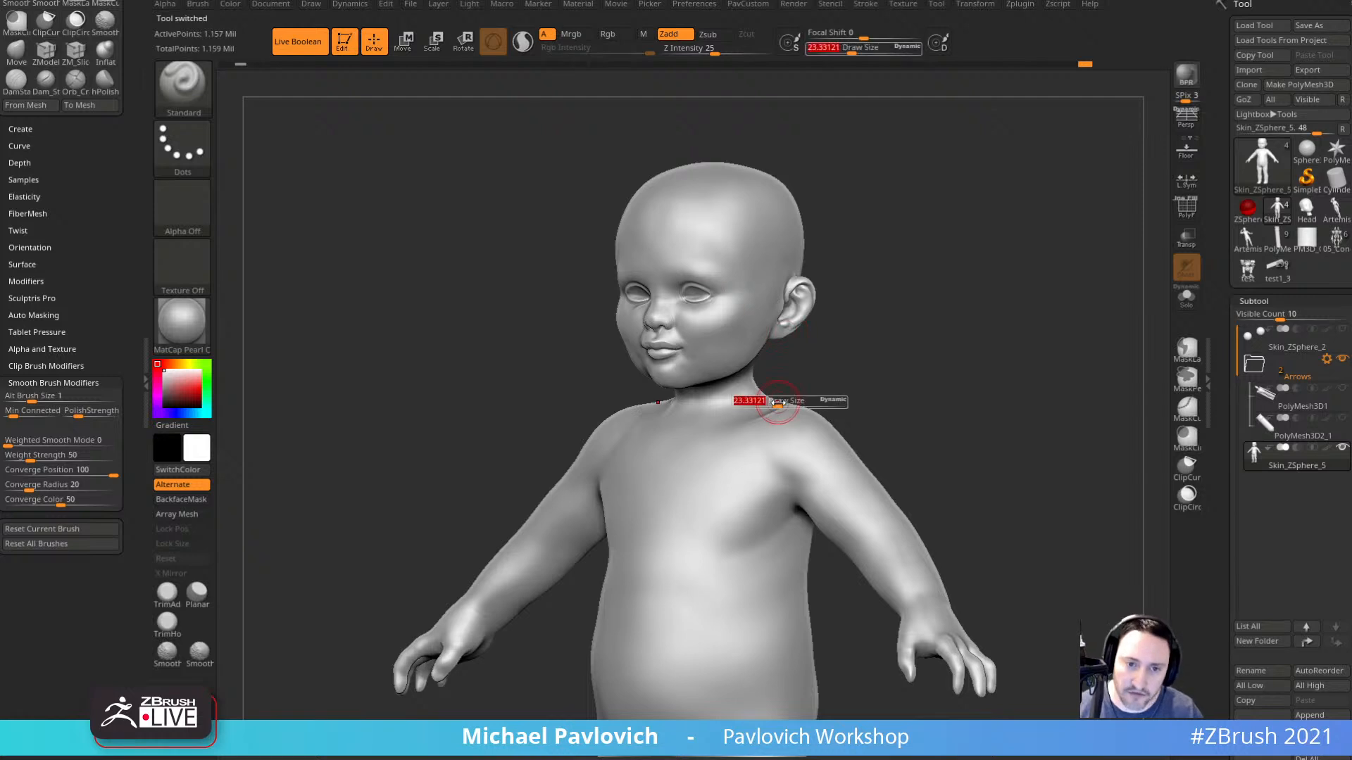
left_click_drag(778, 405, 725, 388)
mouse_move(994, 556)
left_mouse_down()
mouse_move(1036, 528)
mouse_move(1032, 505)
left_mouse_up()
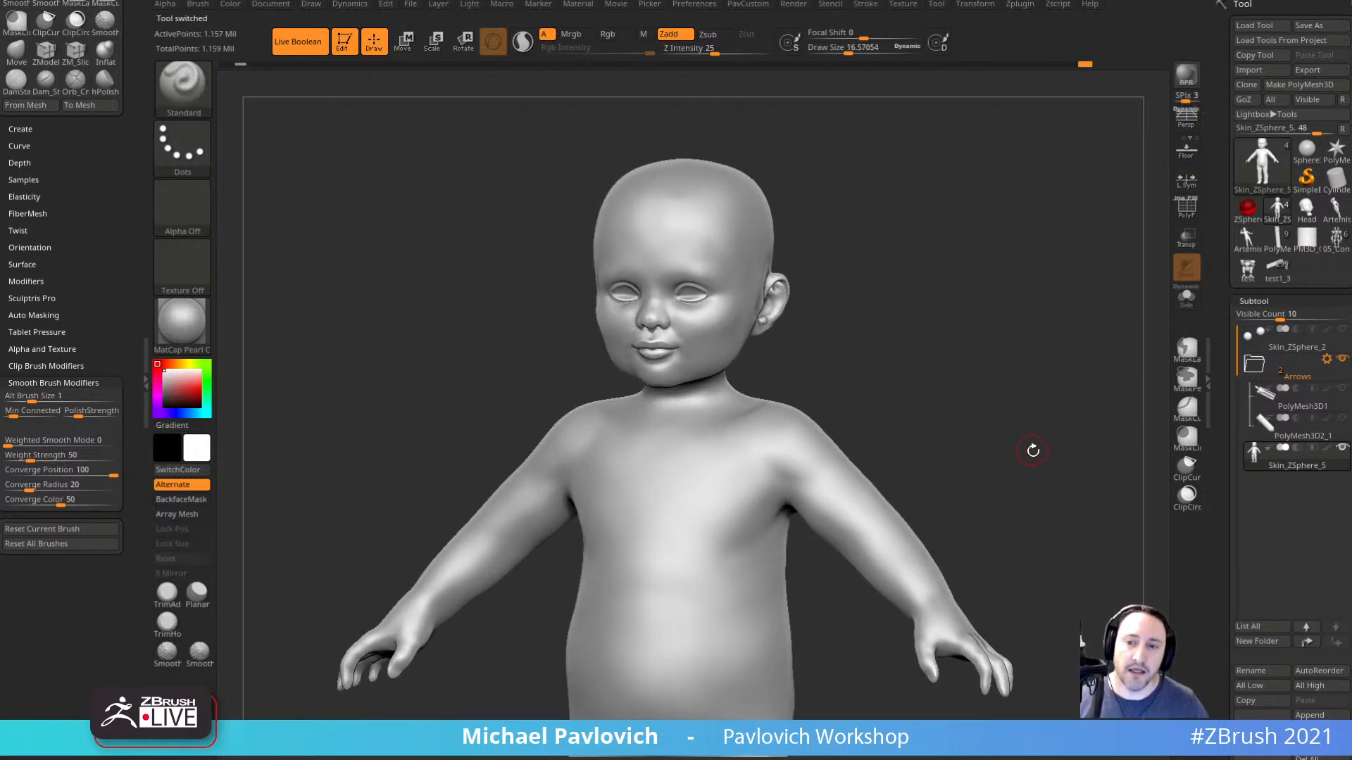
left_click_drag(1032, 449, 979, 450)
key("s")
left_click_drag(708, 367, 699, 369)
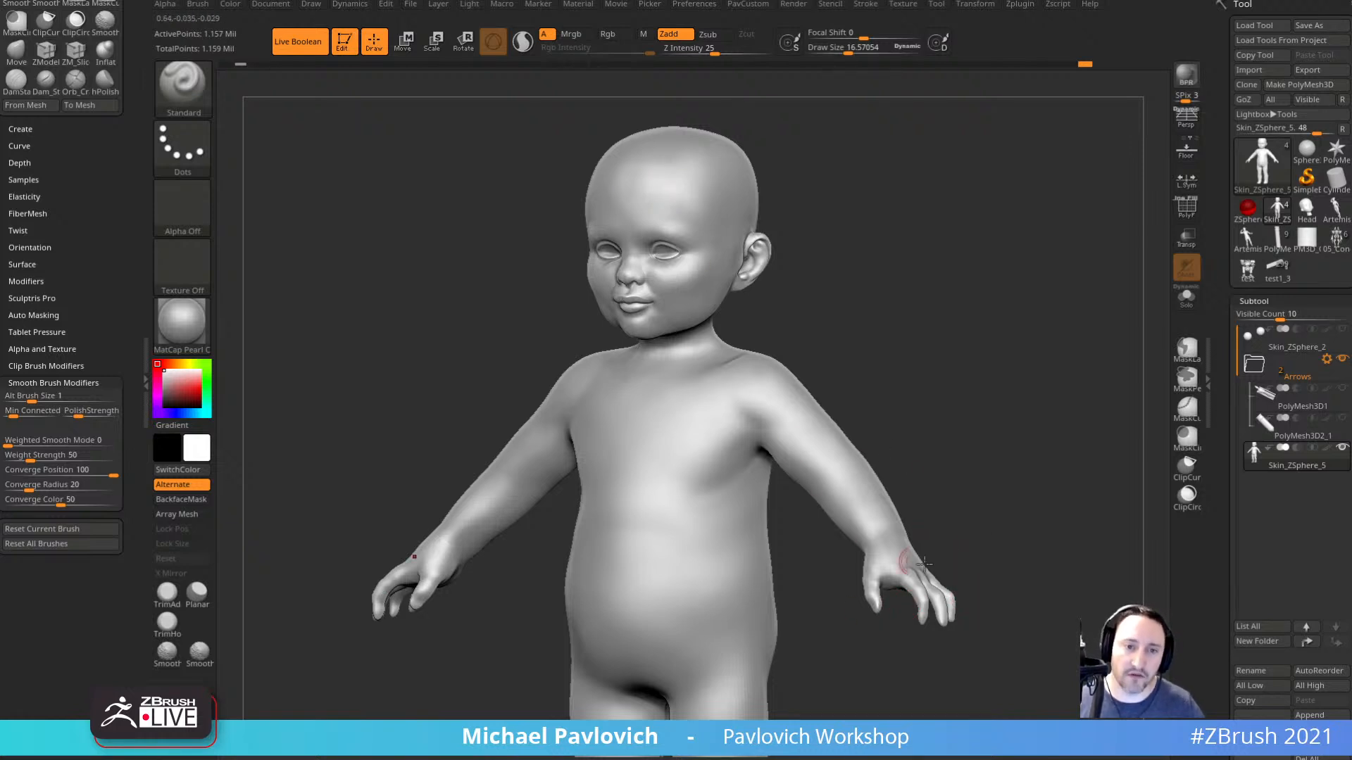
left_click_drag(964, 533, 1008, 543)
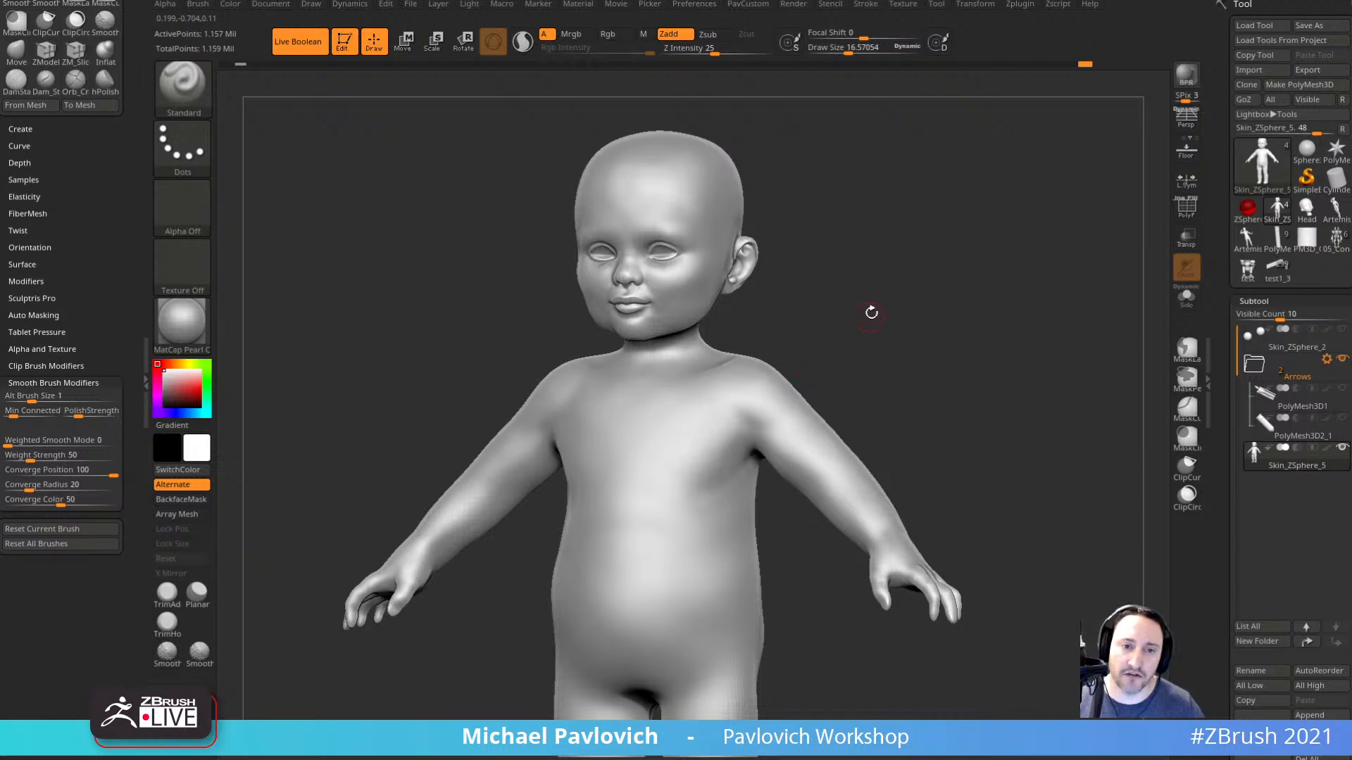
Lower the child figure to subdivision level 3 and smooth the side of the neck with a draw size of about 12.4.
left_click_drag(872, 312, 831, 324, "alt")
scroll(1223, 390, "down", 3)
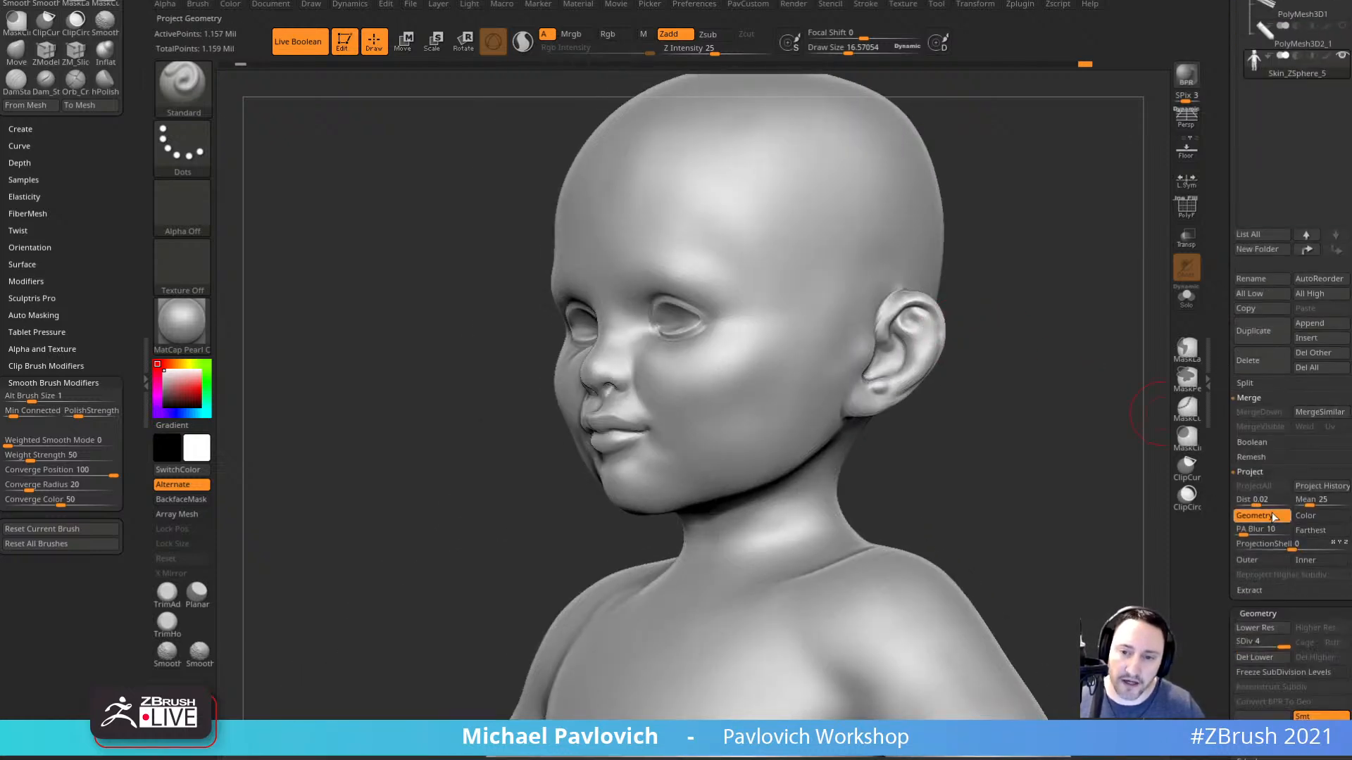
mouse_move(887, 465)
left_mouse_down()
mouse_move(963, 462)
mouse_move(986, 492)
mouse_move(1015, 437)
mouse_move(932, 455)
mouse_move(947, 441)
left_mouse_up()
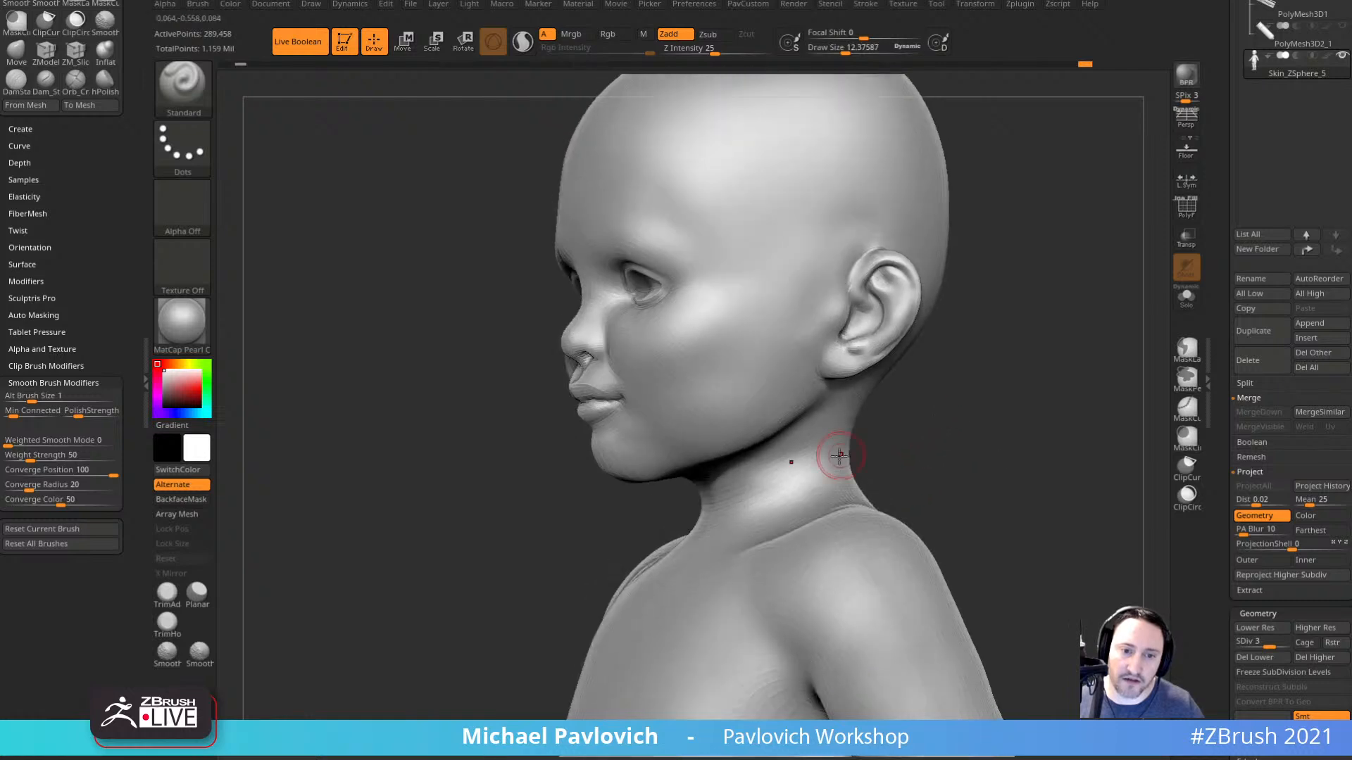
mouse_move(754, 491)
left_mouse_down("shift")
mouse_move(778, 471)
mouse_move(754, 509)
left_mouse_up("shift")
left_click_drag(754, 509, 808, 456, "shift")
key("f")
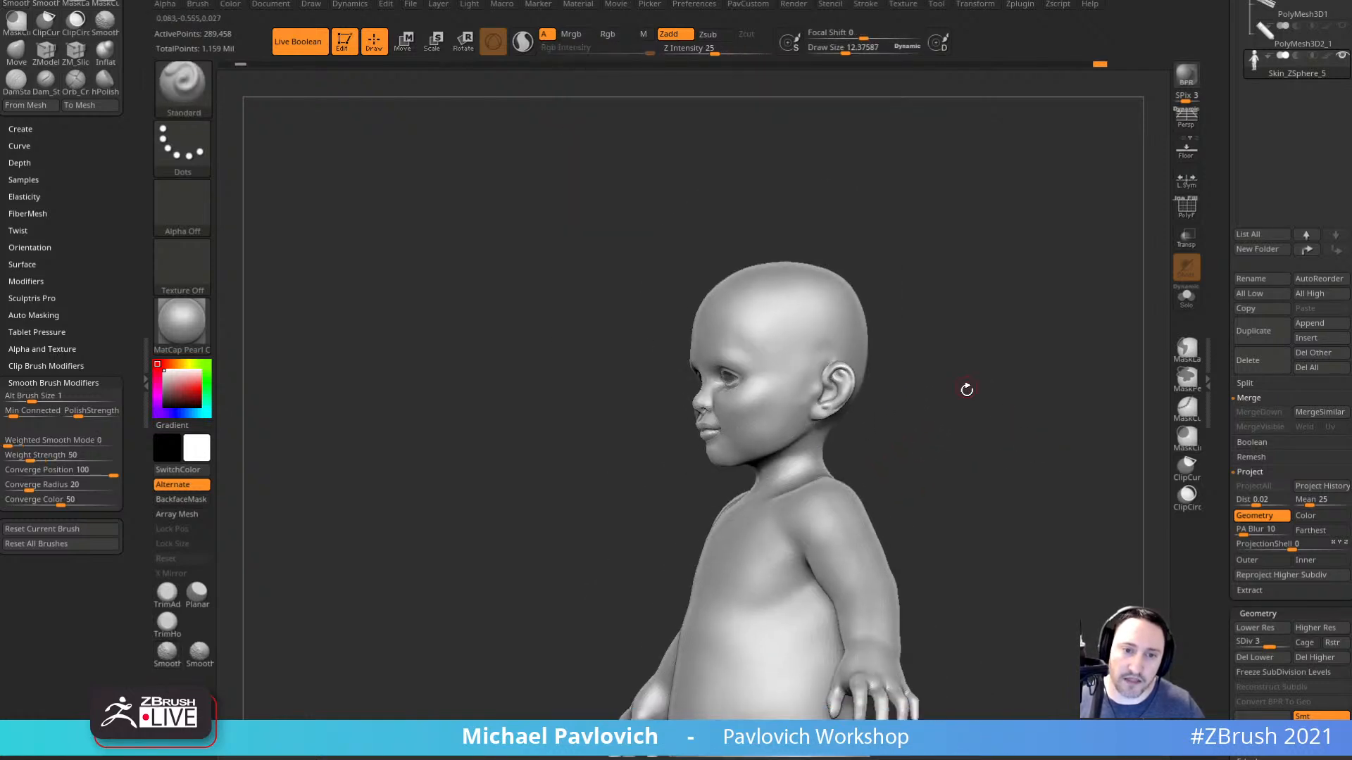
View the child figure's upper body from the front and set the brush draw size to about 23.3.
left_click_drag(965, 386, 733, 392)
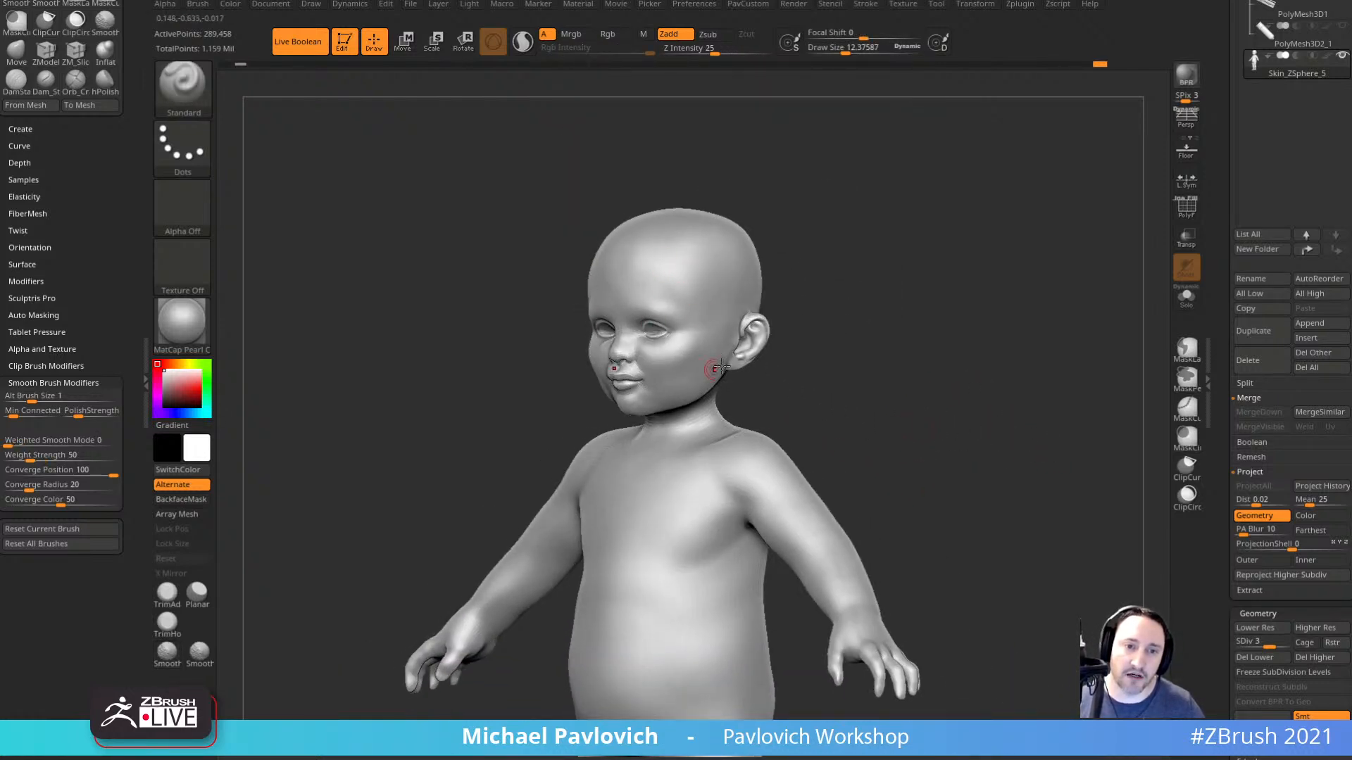
right_click_drag(712, 368, 673, 314, "alt")
right_click_drag(673, 315, 758, 284)
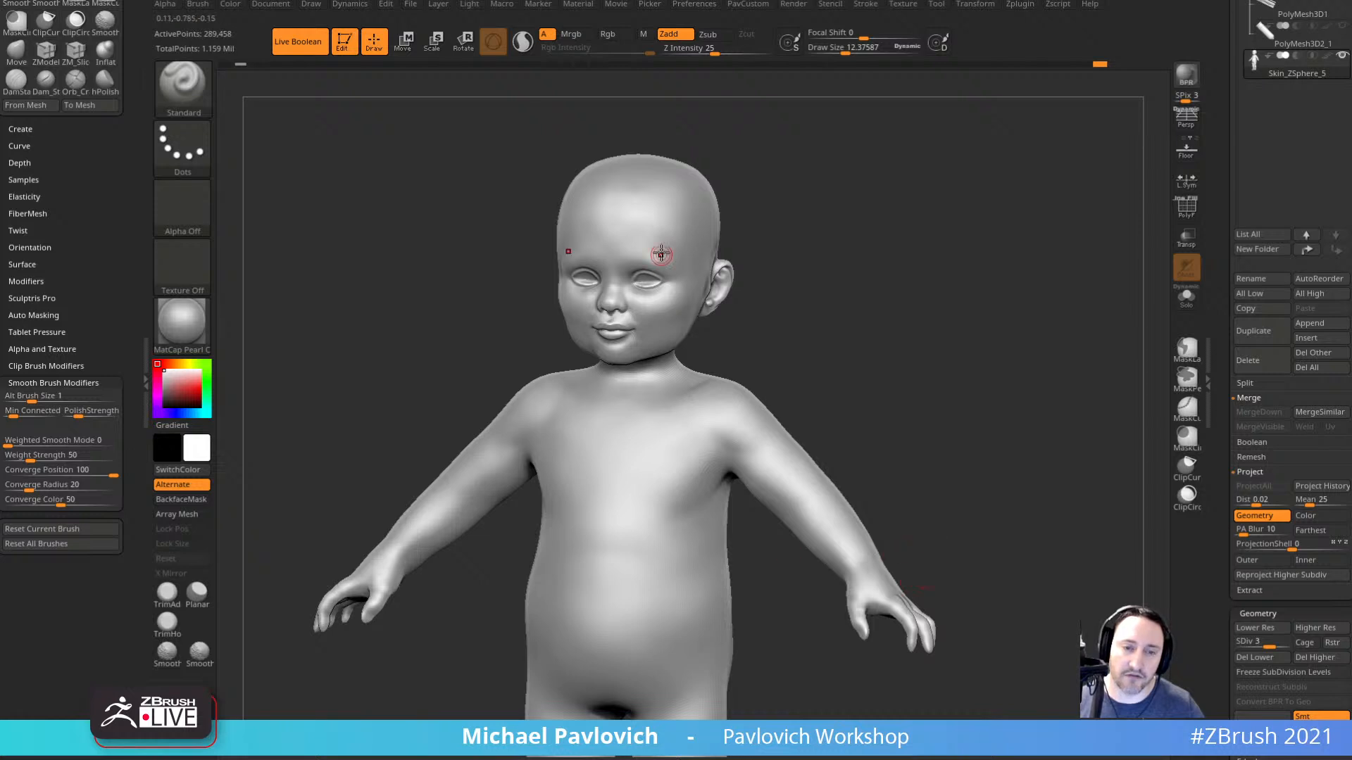
key("s")
left_click_drag(879, 473, 886, 473)
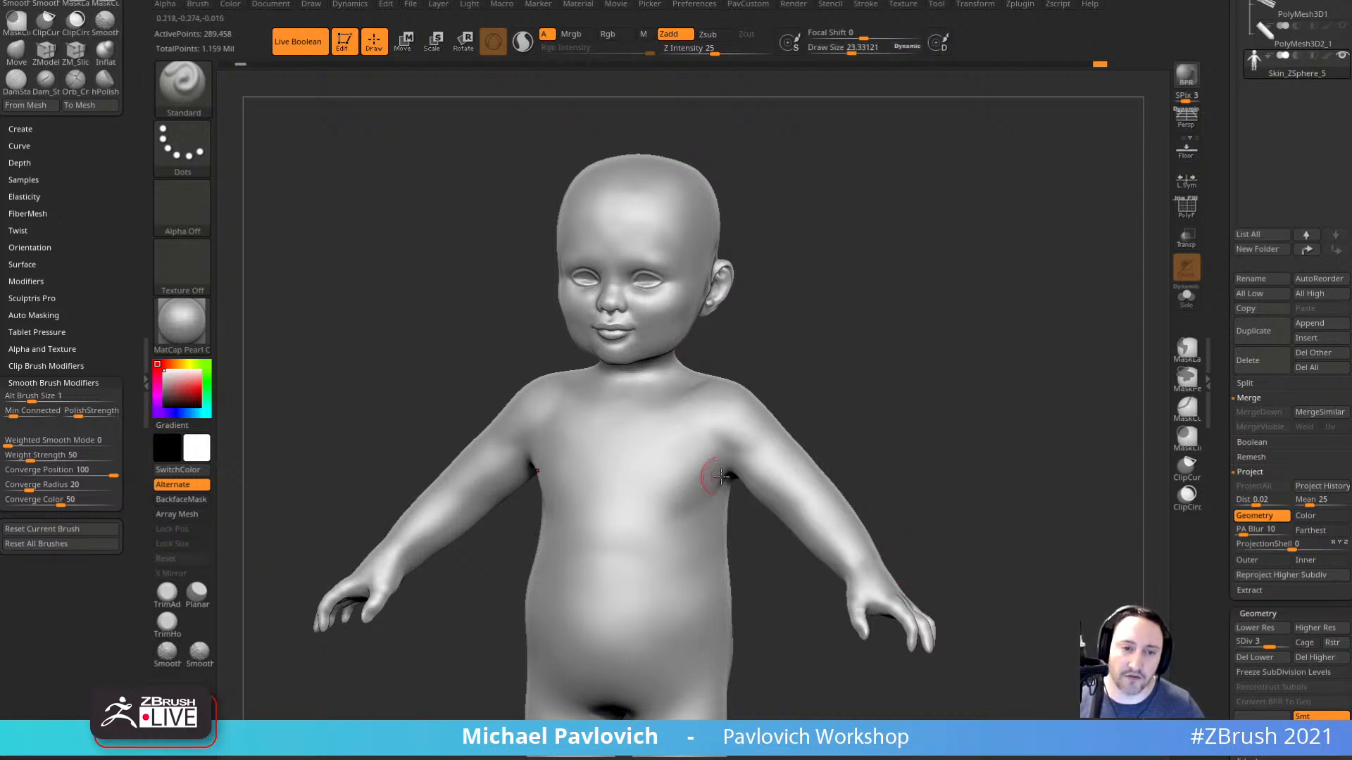
Examine the child figure's back, profile and front, and look at the subtool projection settings.
mouse_move(896, 401)
left_mouse_down()
mouse_move(972, 474)
mouse_move(670, 516)
mouse_move(544, 563)
mouse_move(957, 368)
left_mouse_up()
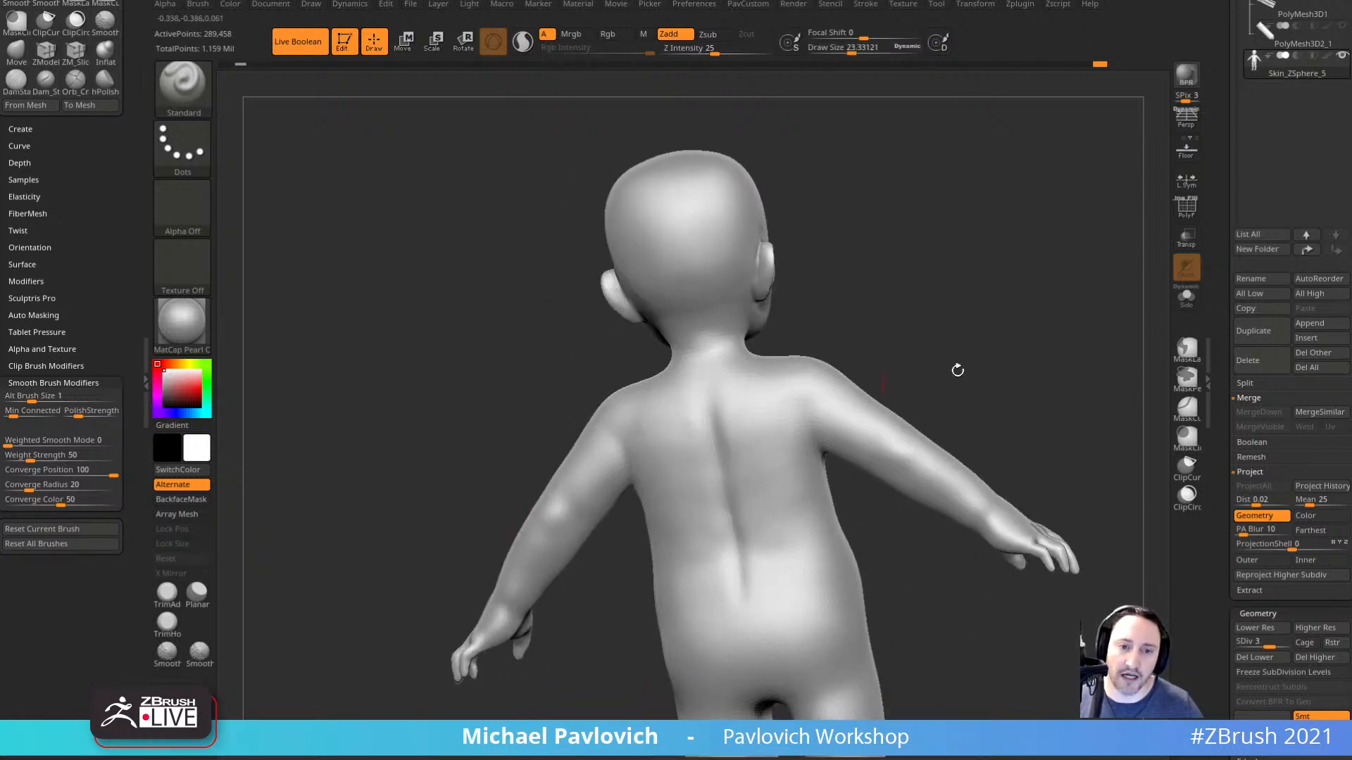
key("shift")
left_click_drag(837, 338, 1197, 329)
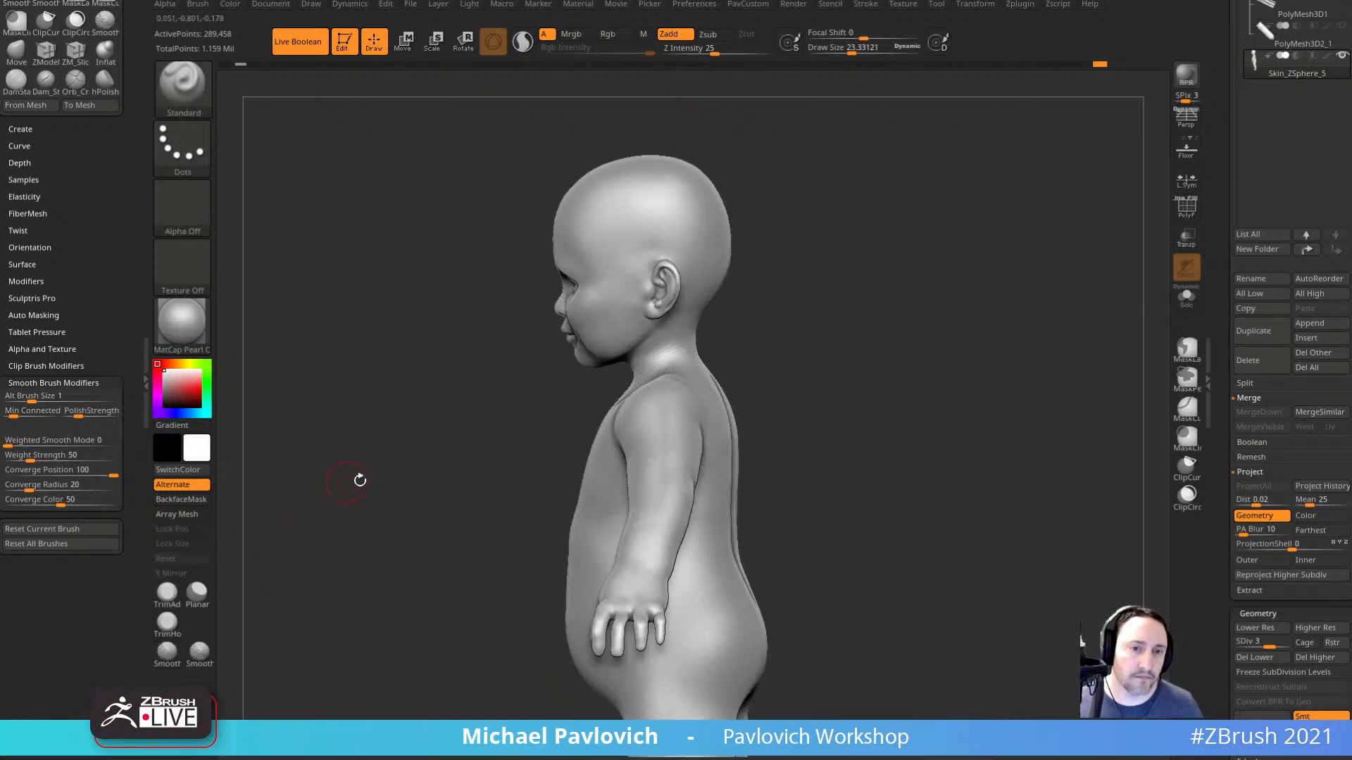
left_click_drag(356, 477, 398, 462)
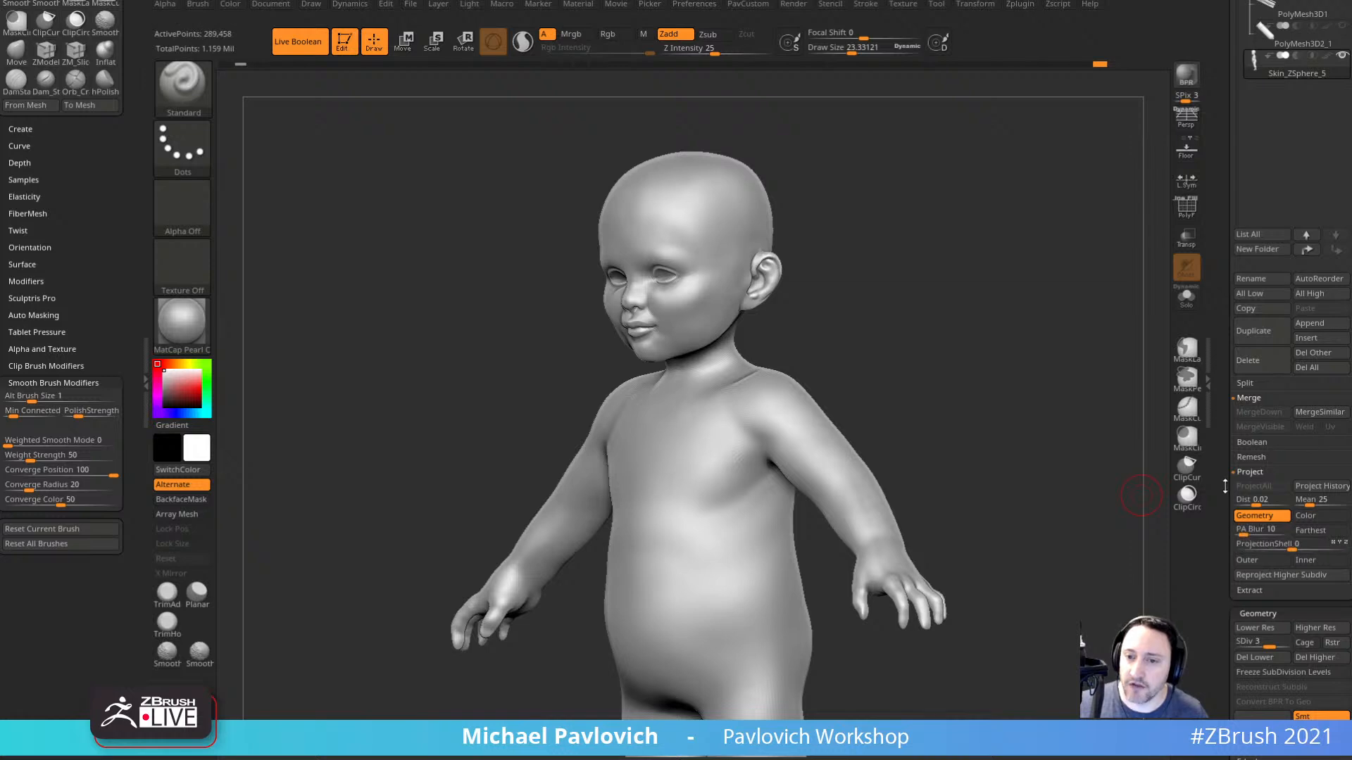
scroll(1341, 303, "up", 5)
left_click(1345, 294)
scroll(1273, 189, "down", 5)
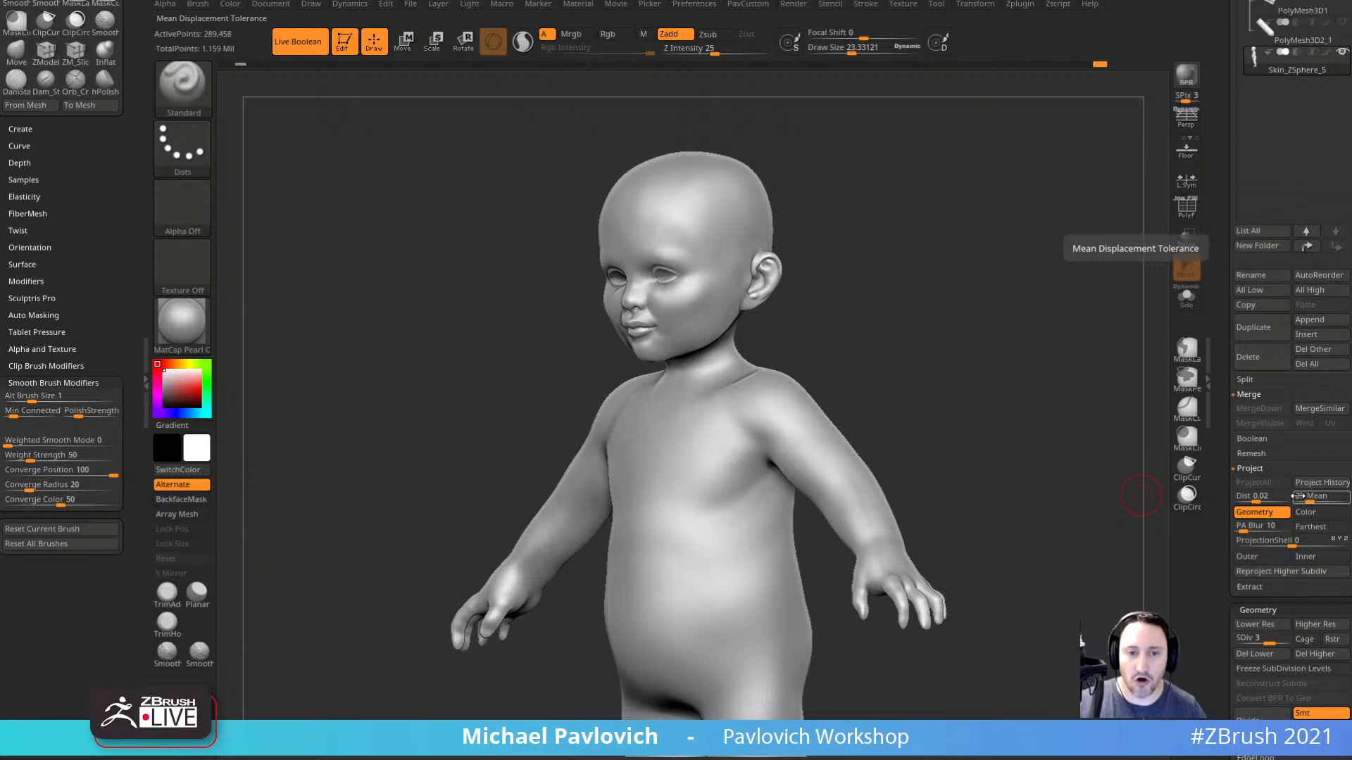
left_click_drag(1013, 377, 709, 325)
left_click_drag(1147, 340, 745, 352)
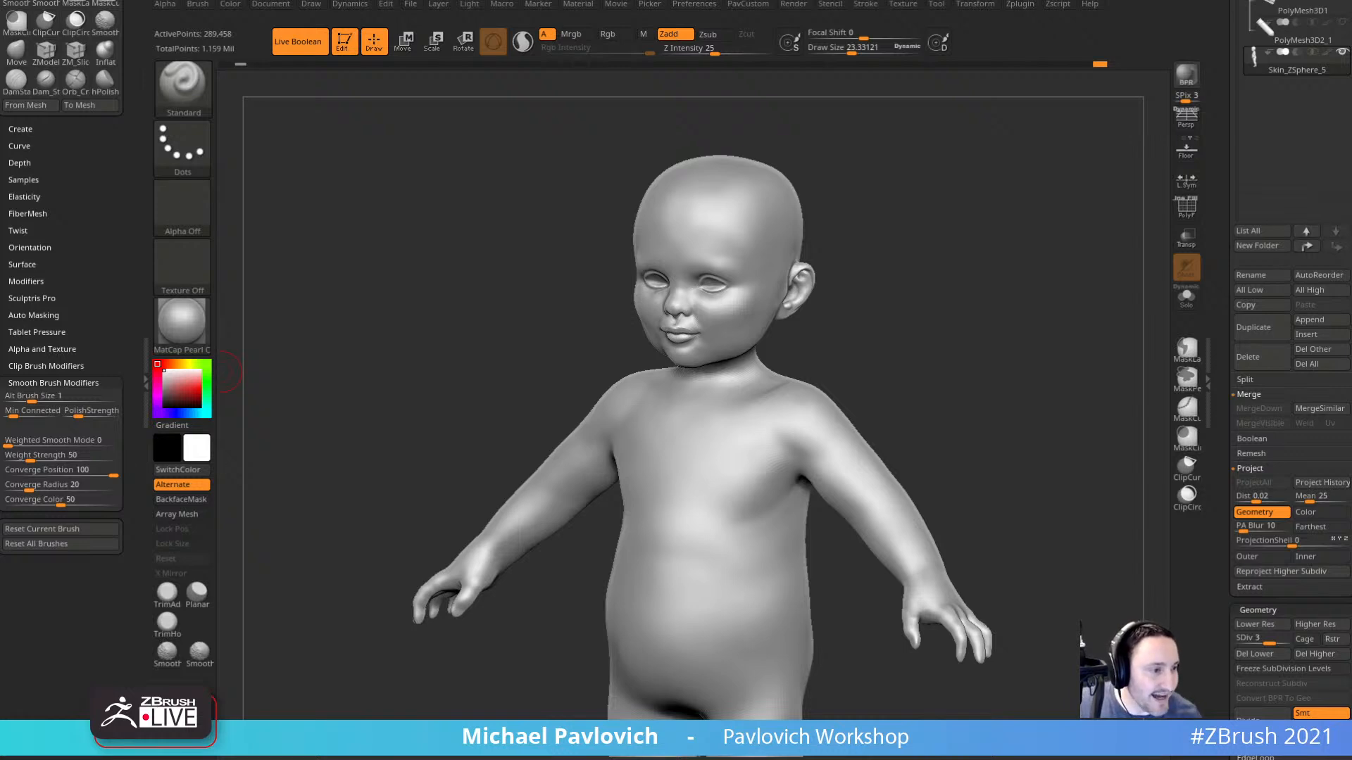
Open Task Manager and show the CPU performance graphs for the logical processors.
key("ctrl+shift+Escape")
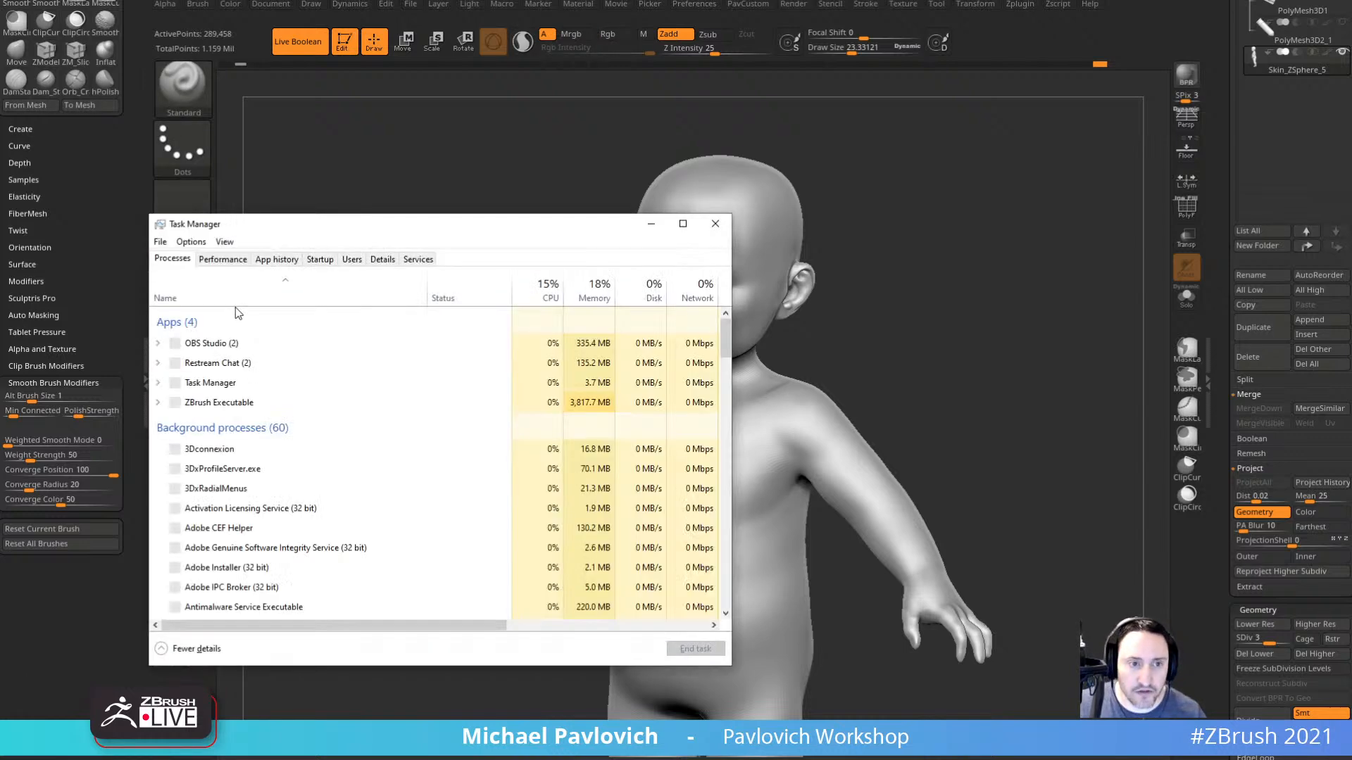
left_click(223, 259)
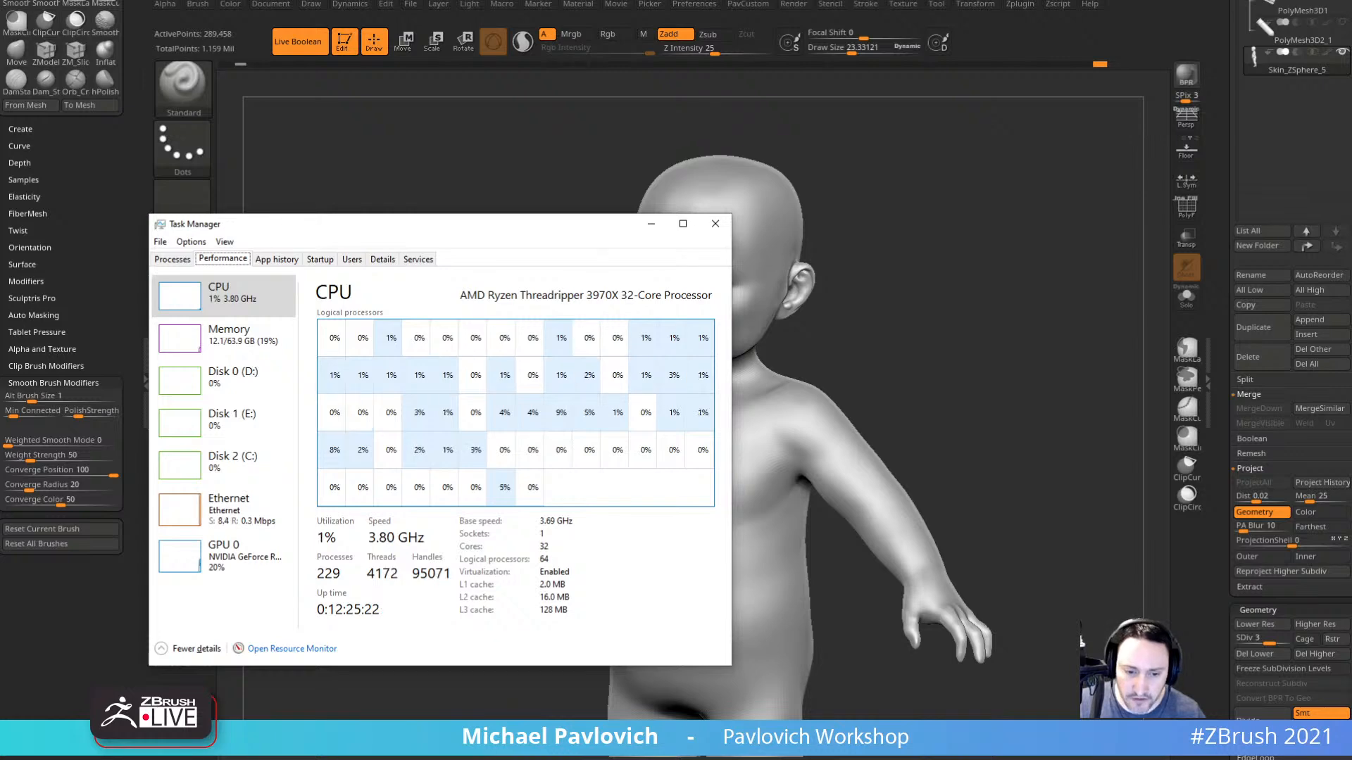
Switch to the browser and search the YouTube channel's videos for "workstation".
left_click_drag(1351, 211, 662, 59)
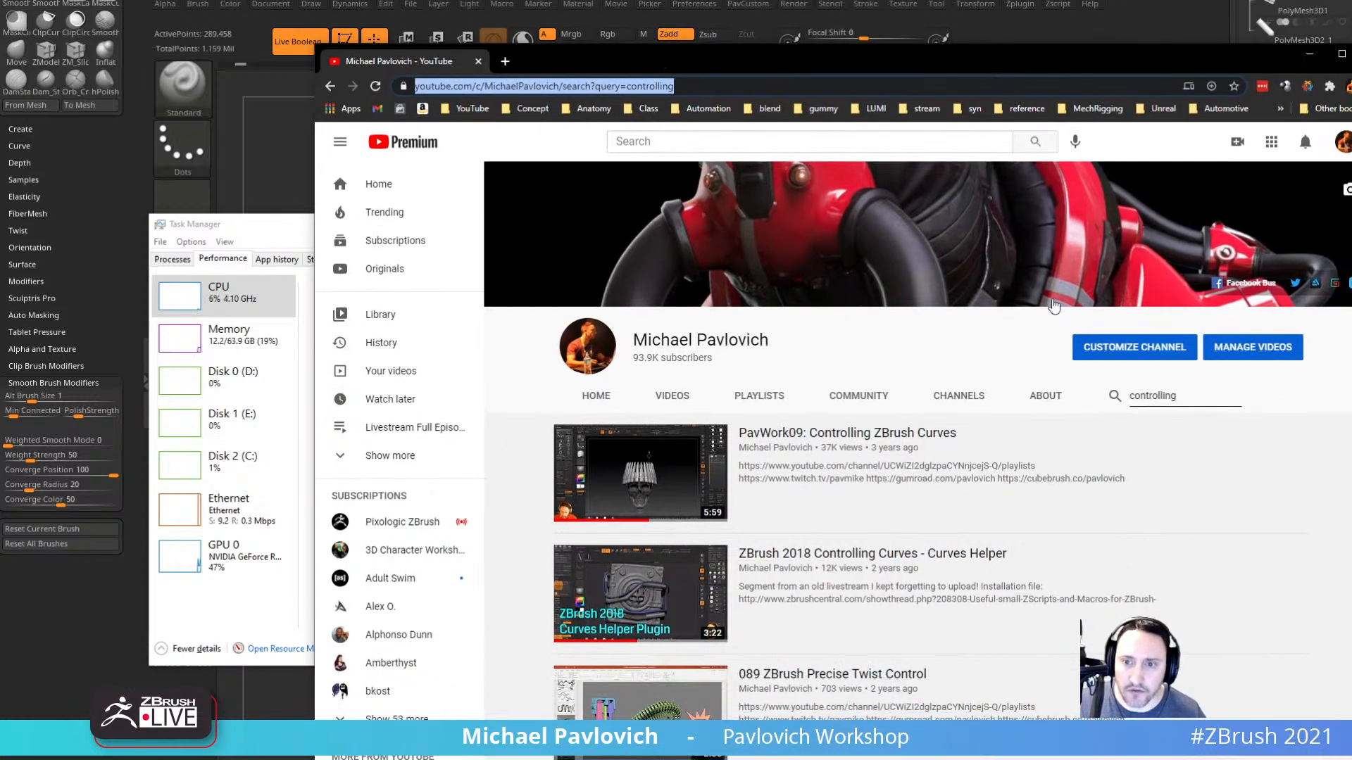
left_click_drag(1182, 399, 1018, 401)
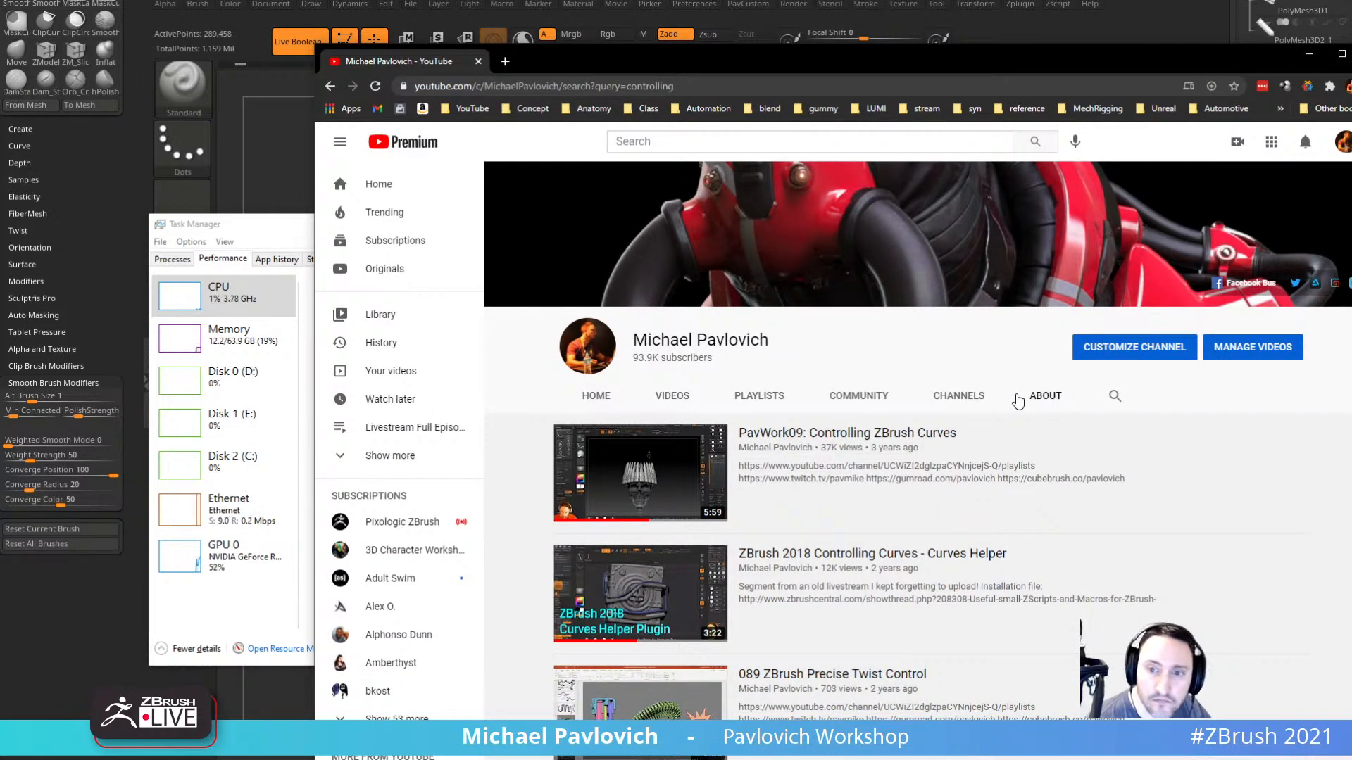
left_click(1114, 396)
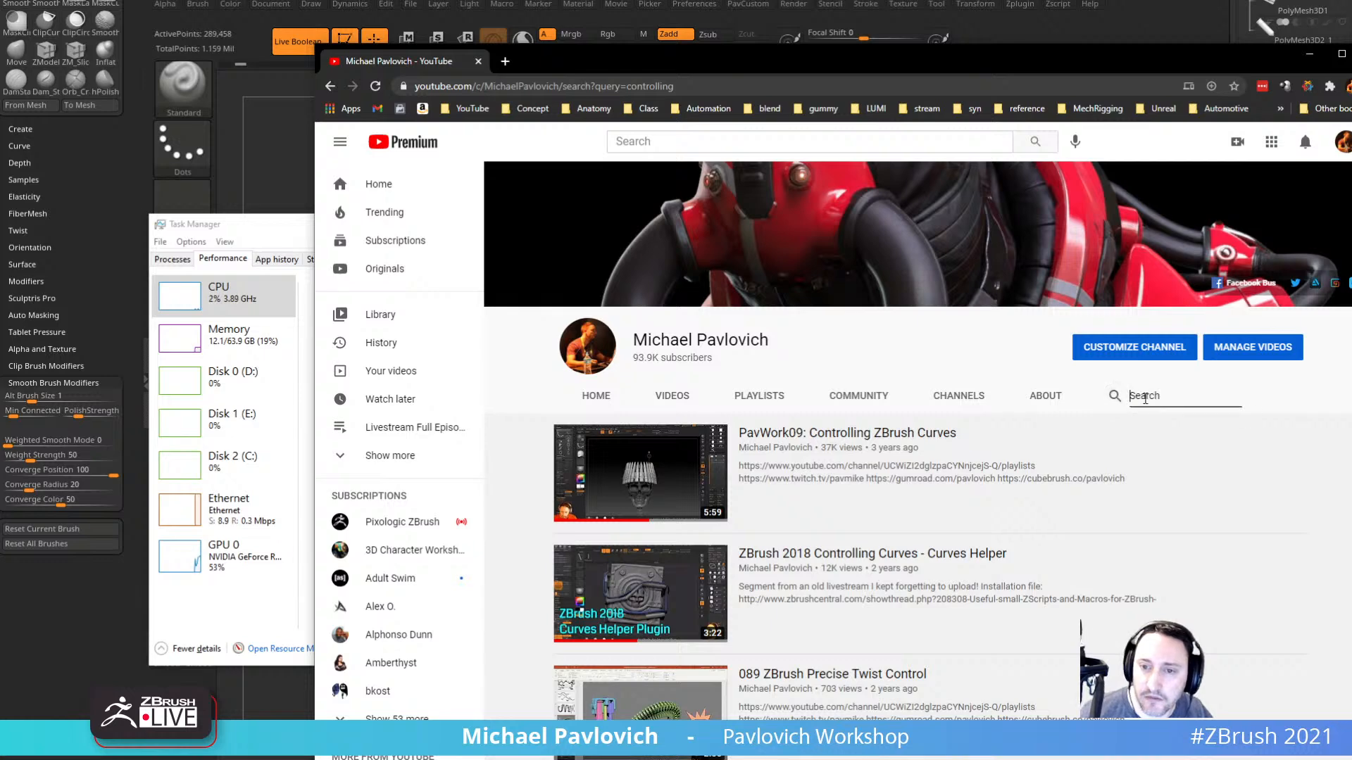
type("workstation")
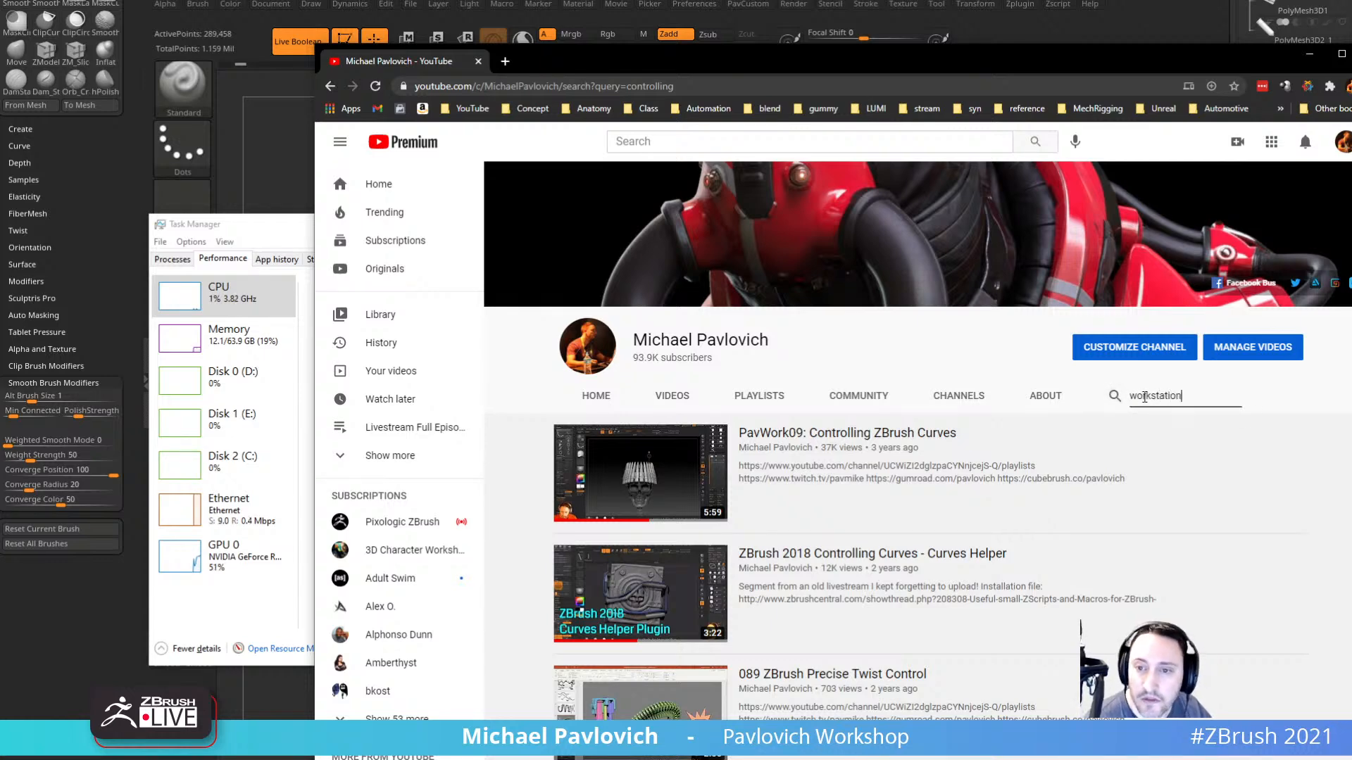
key("Return")
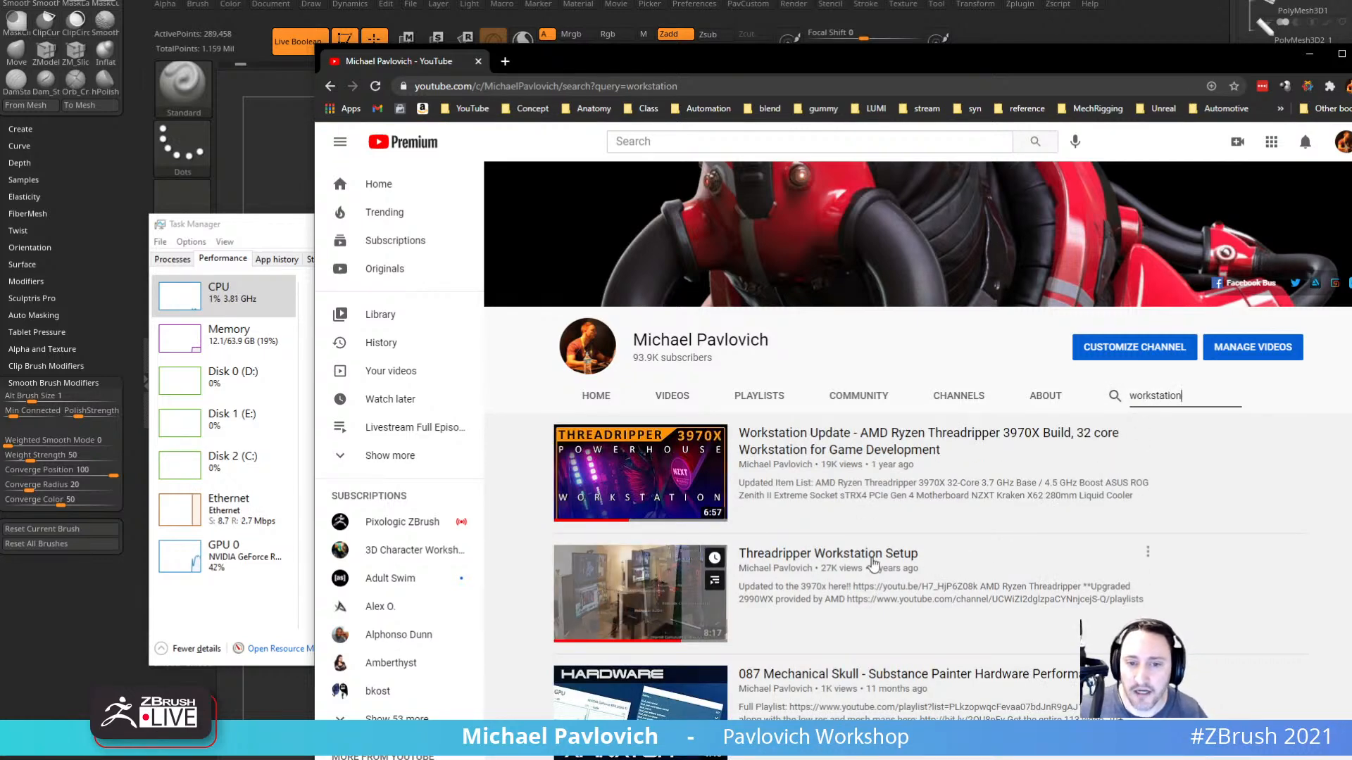
Open the Workstation Update video on the AMD Ryzen Threadripper 3970X build and copy its share link.
left_click(870, 452)
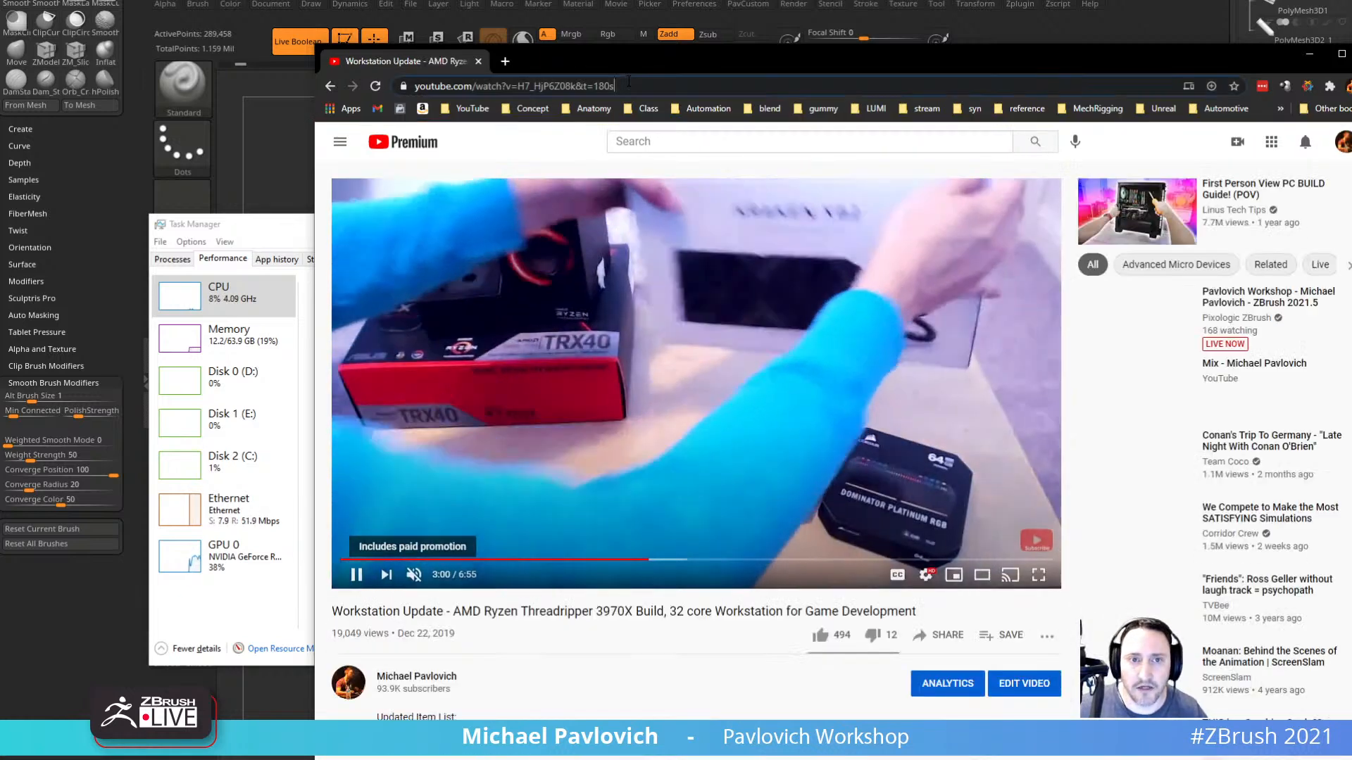
left_click(941, 635)
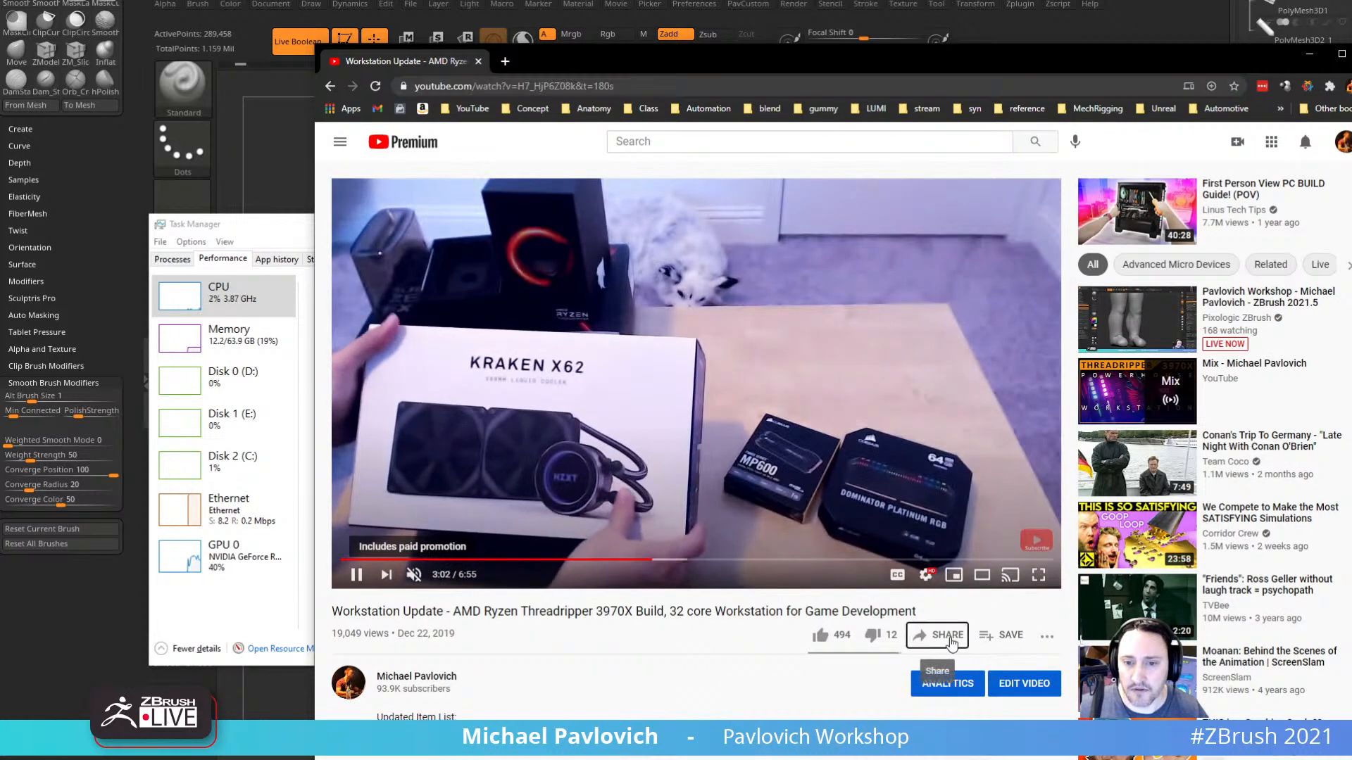
left_click(987, 528)
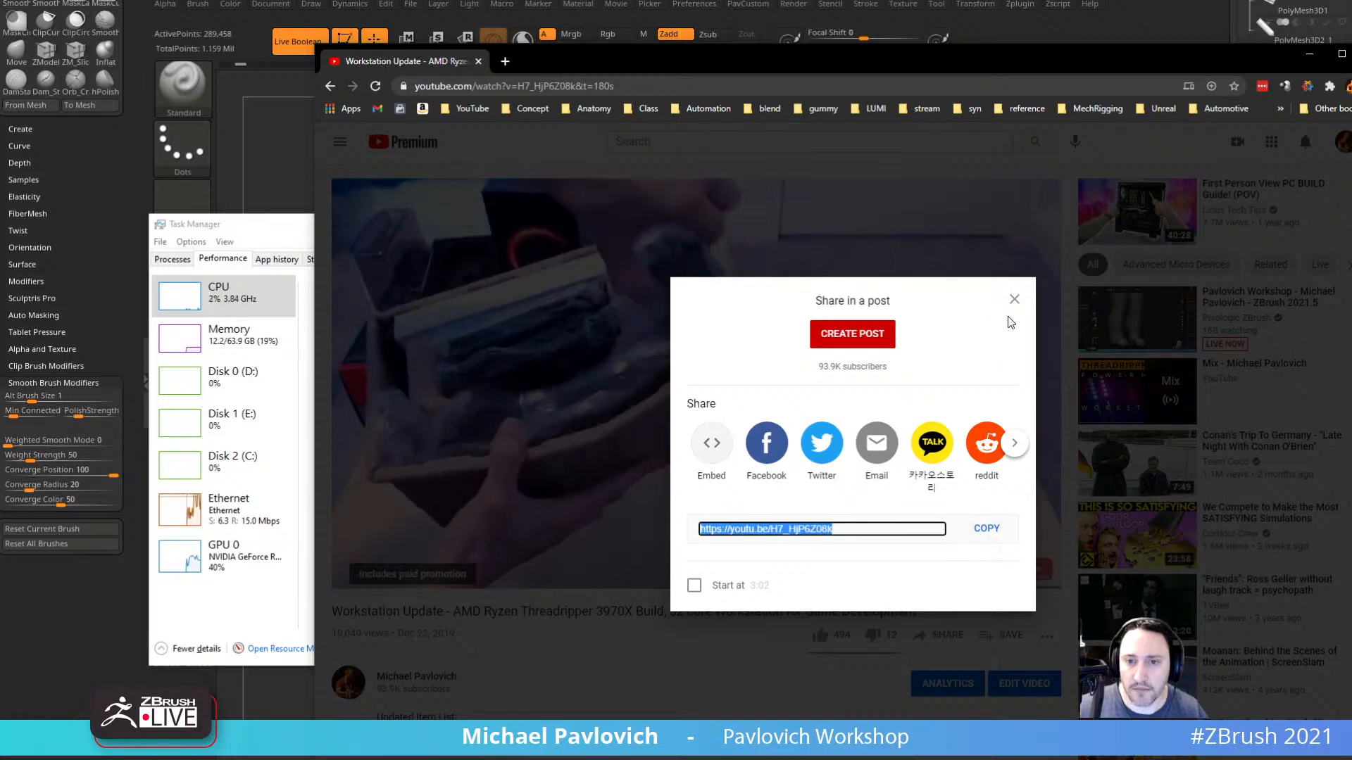
left_click(639, 277)
Skim through the workstation build video at several points to show the hardware and the 3970X specifications.
left_click(406, 560)
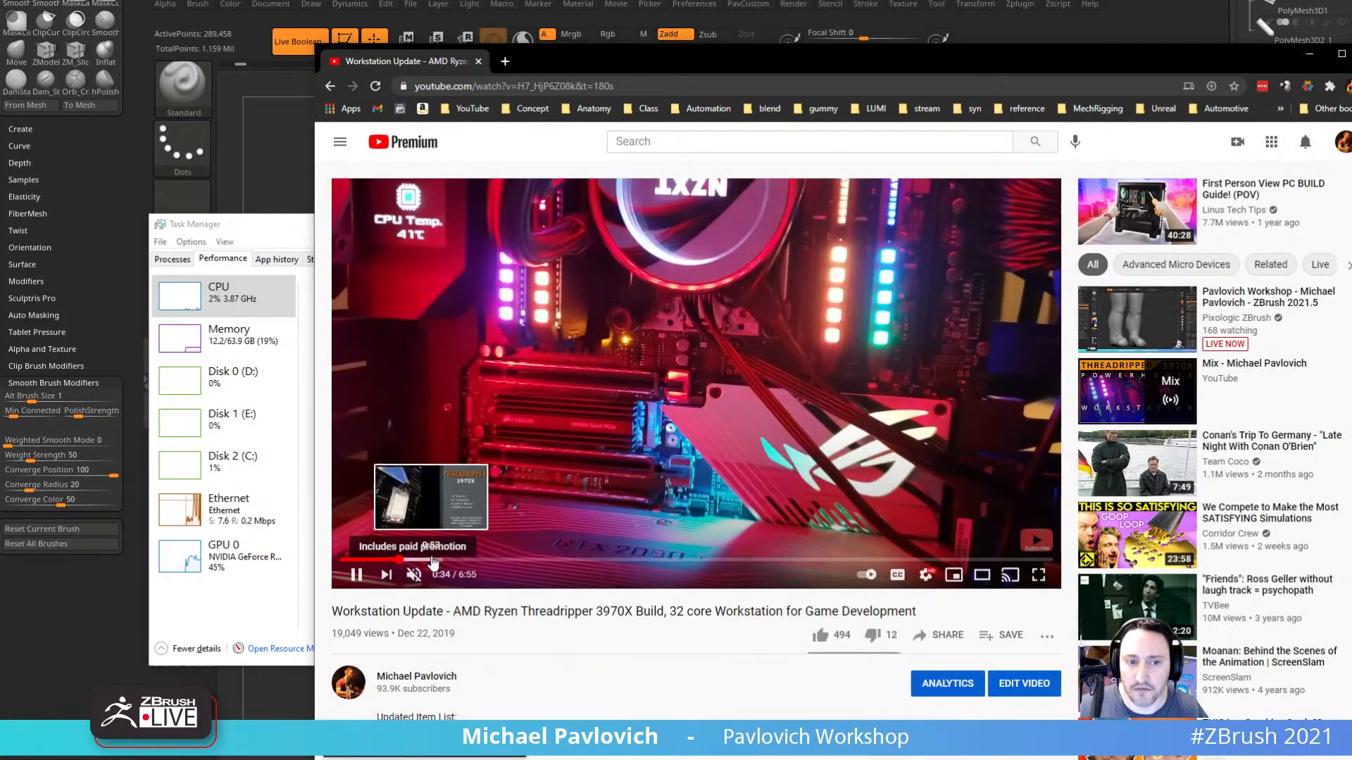
left_click(446, 560)
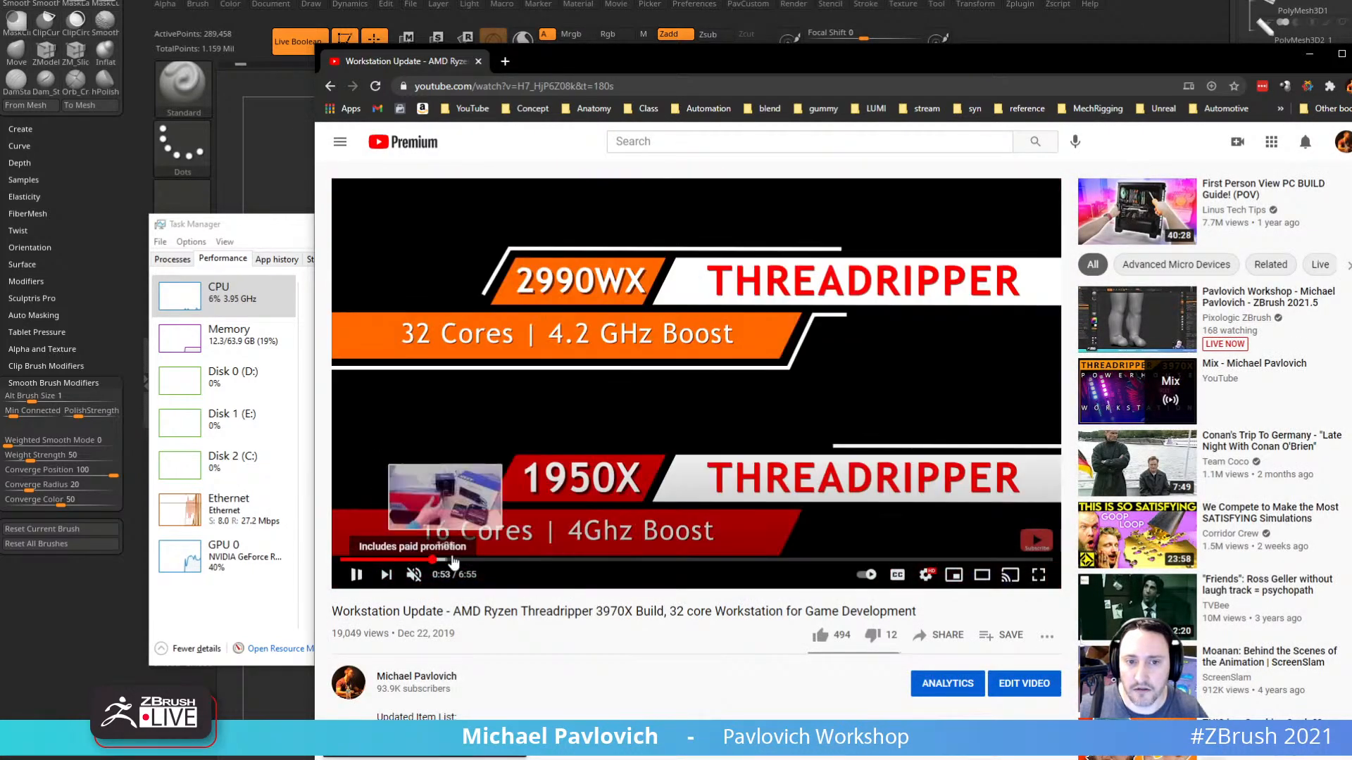
left_click(485, 560)
left_click(508, 559)
left_click(619, 560)
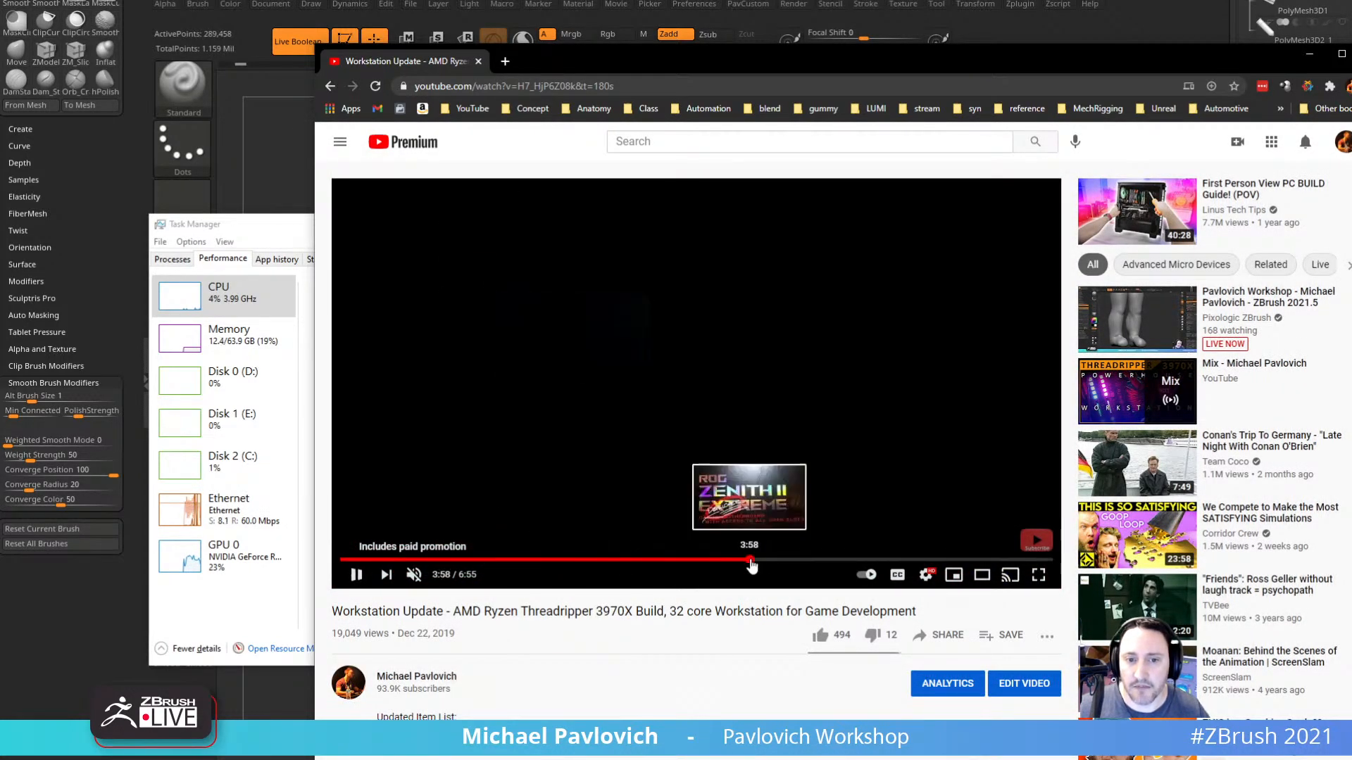
left_click(792, 560)
left_click(850, 561)
left_click(896, 575)
left_click(925, 576)
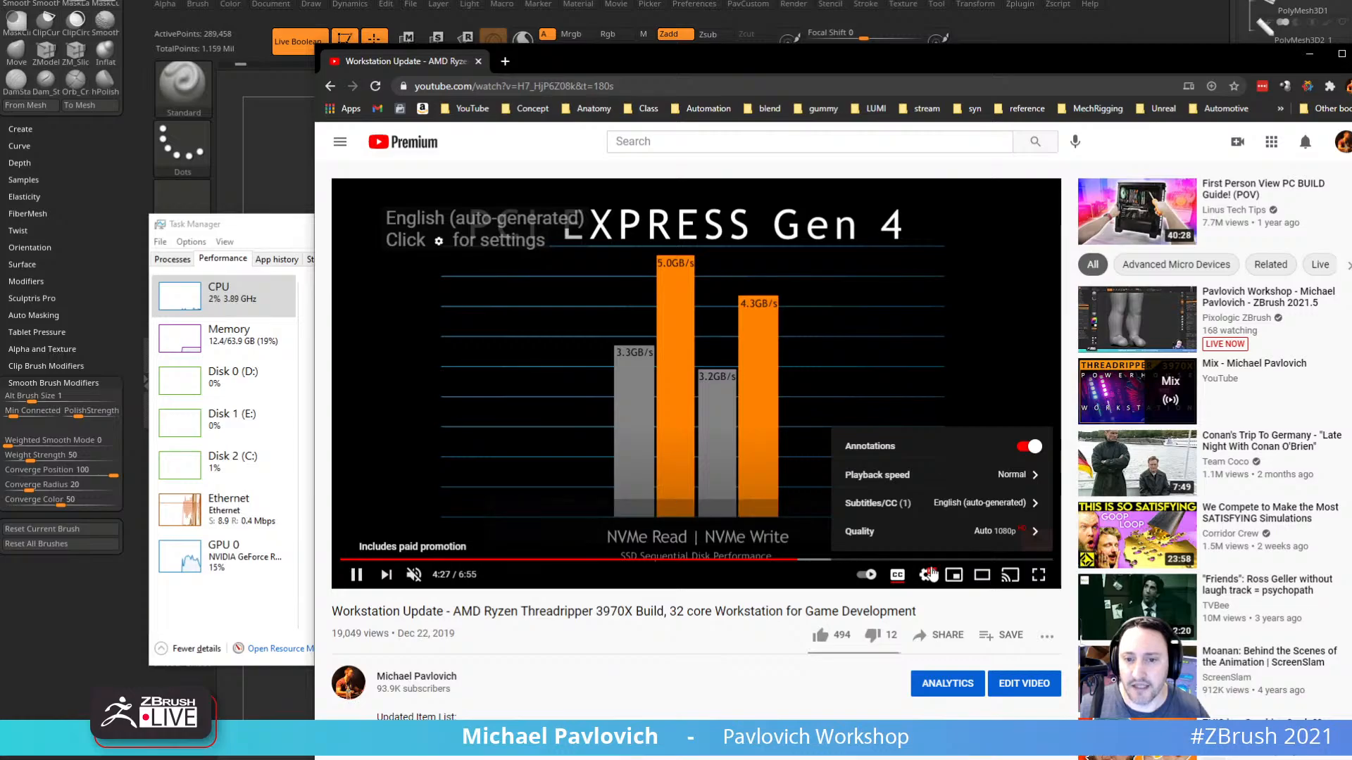
left_click(934, 559)
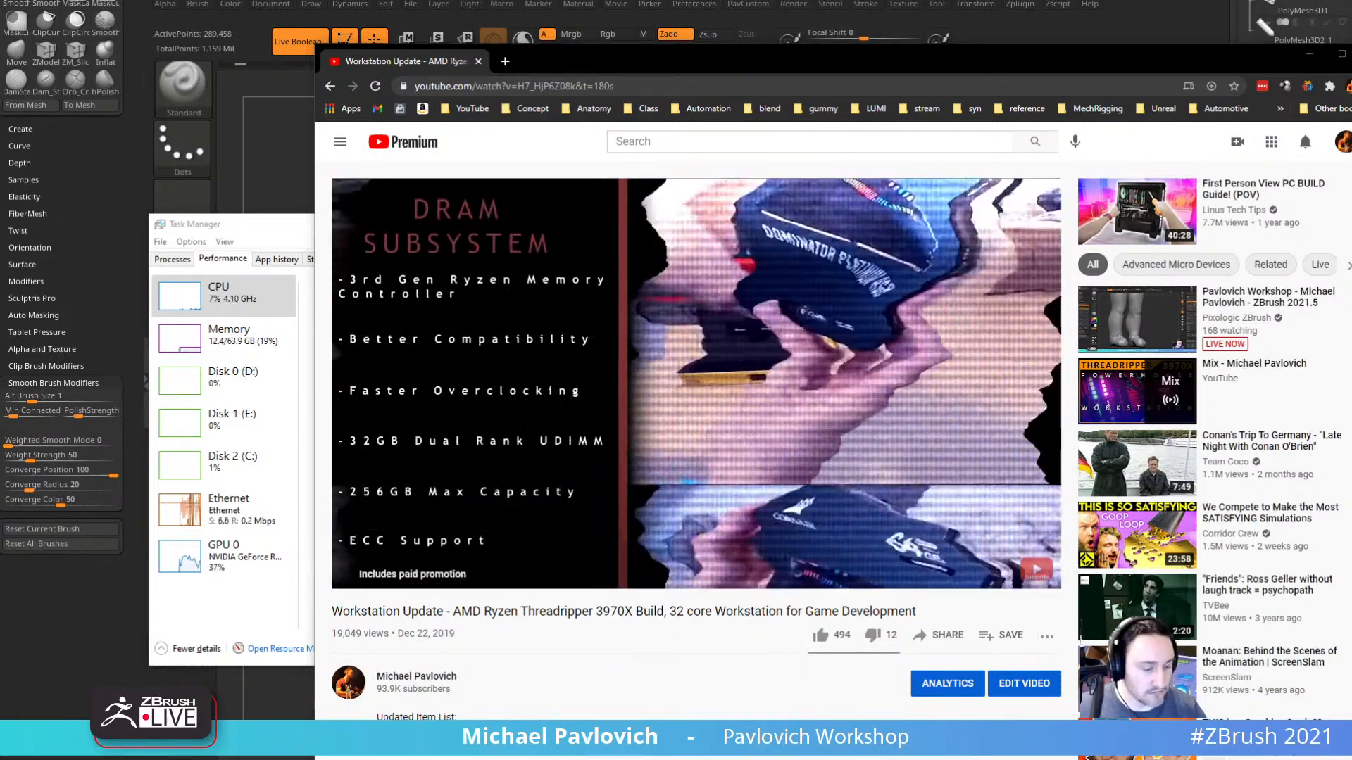
left_click(564, 560)
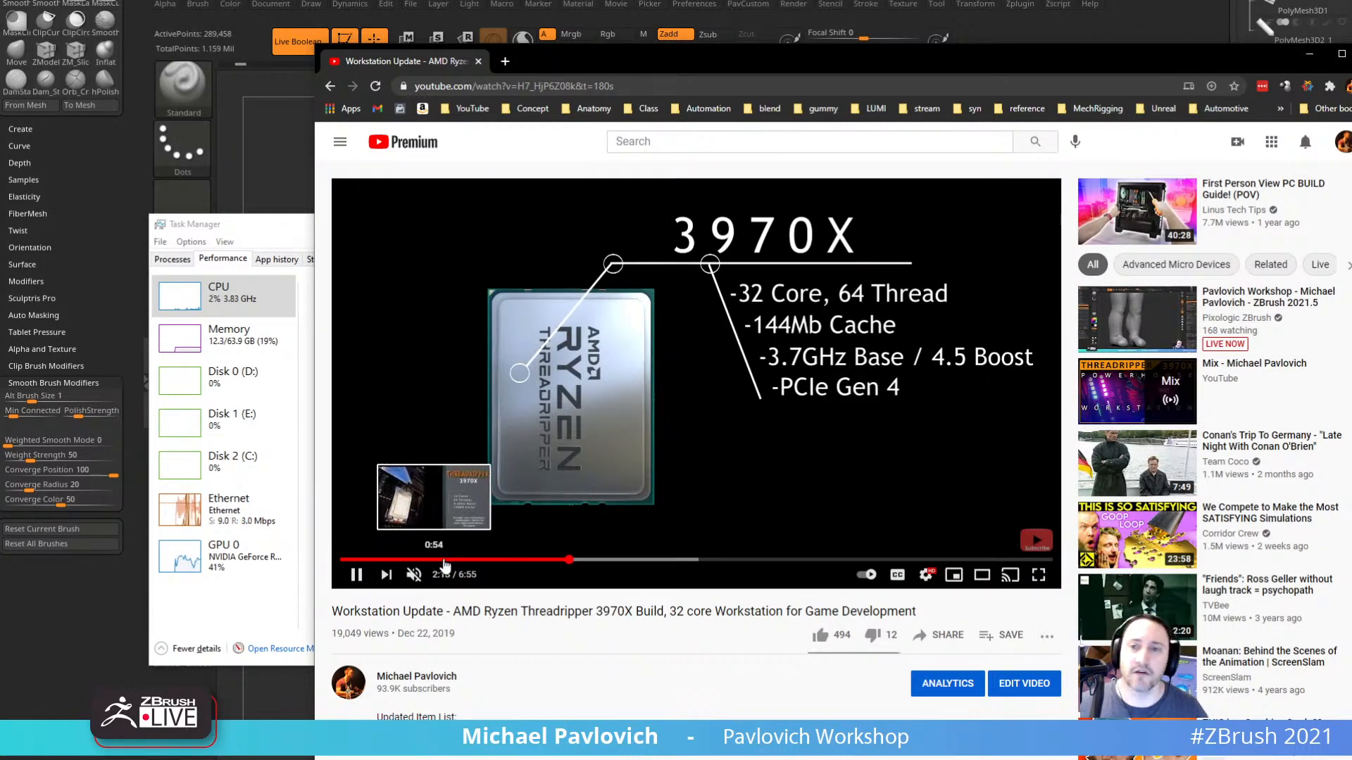
left_click(478, 61)
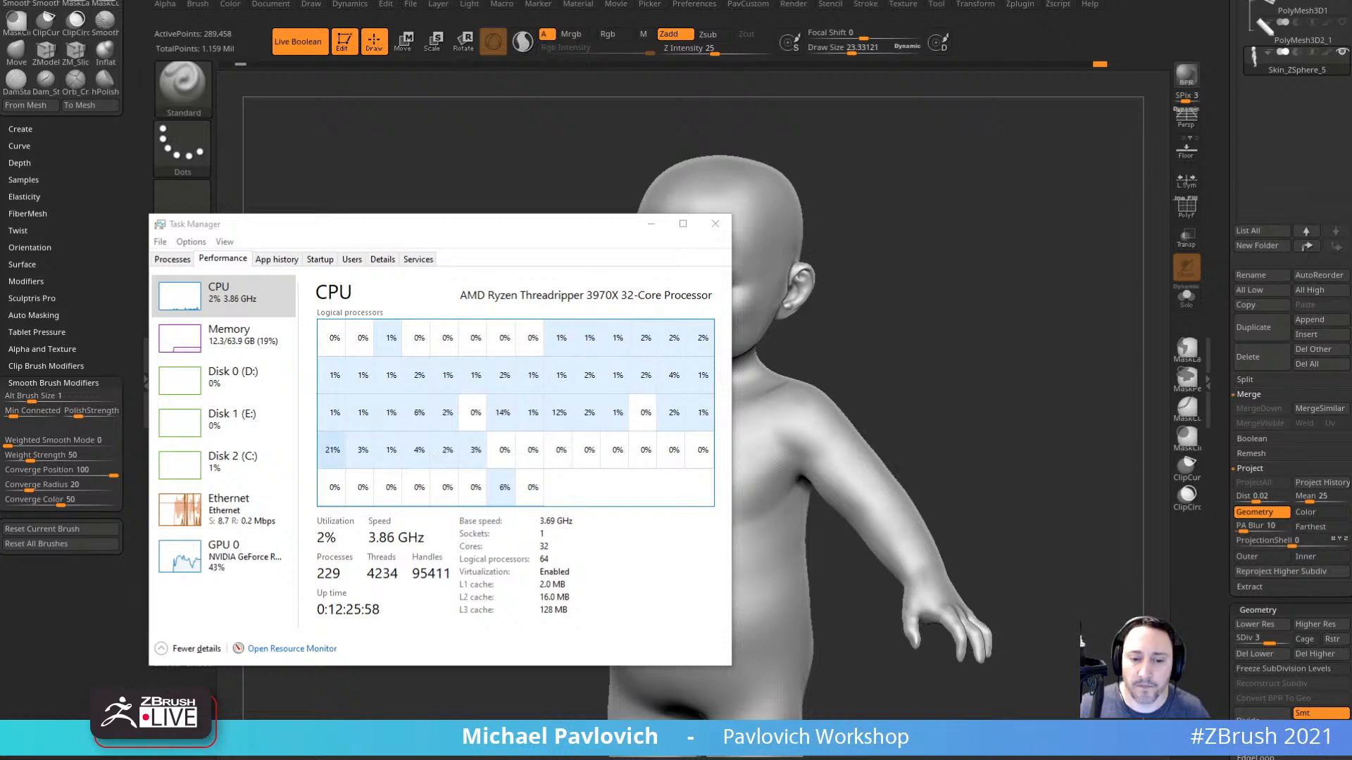
Expand the workstation video's description and highlight the entries under Updated Item List.
left_click_drag(607, 0, 484, 0)
scroll(357, 488, "down", 2)
left_click(350, 528)
scroll(350, 528, "down", 3)
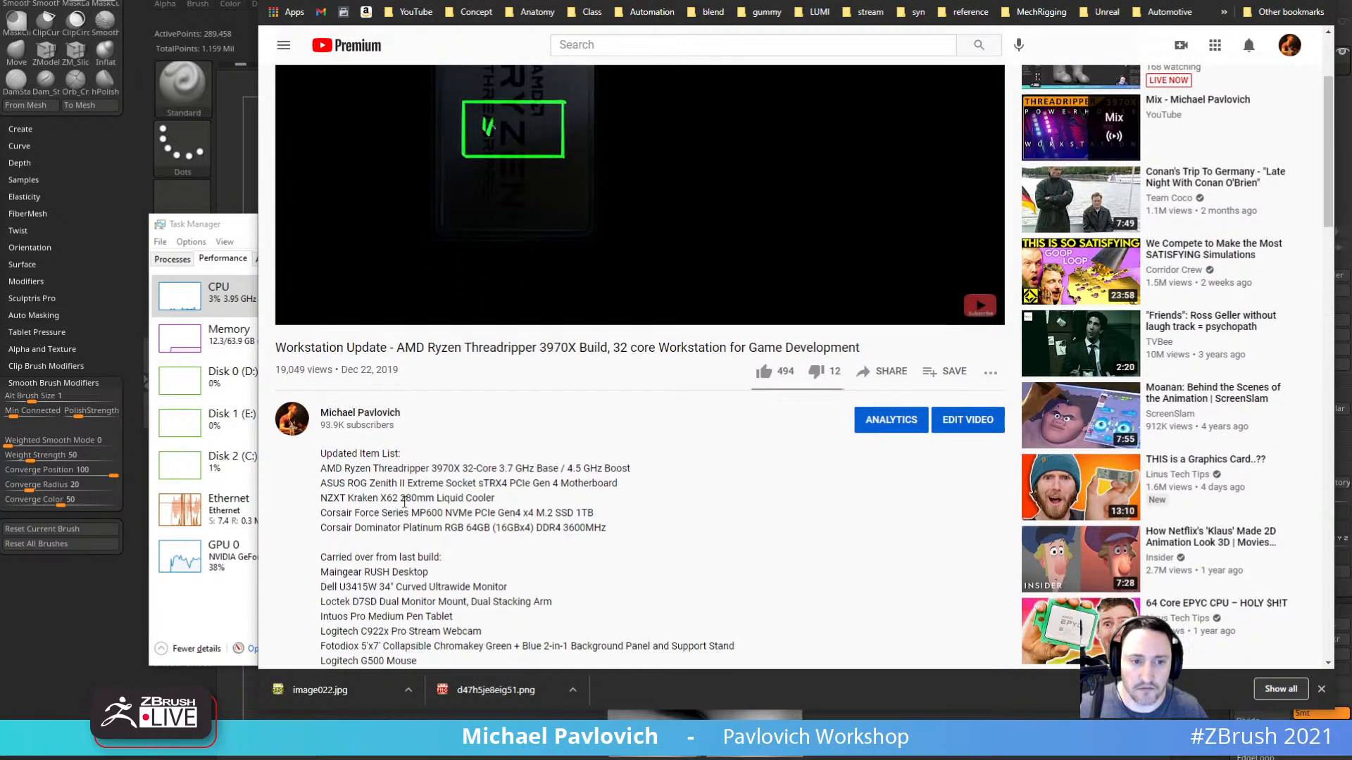
left_click_drag(323, 372, 457, 507)
left_click_drag(321, 269, 584, 359)
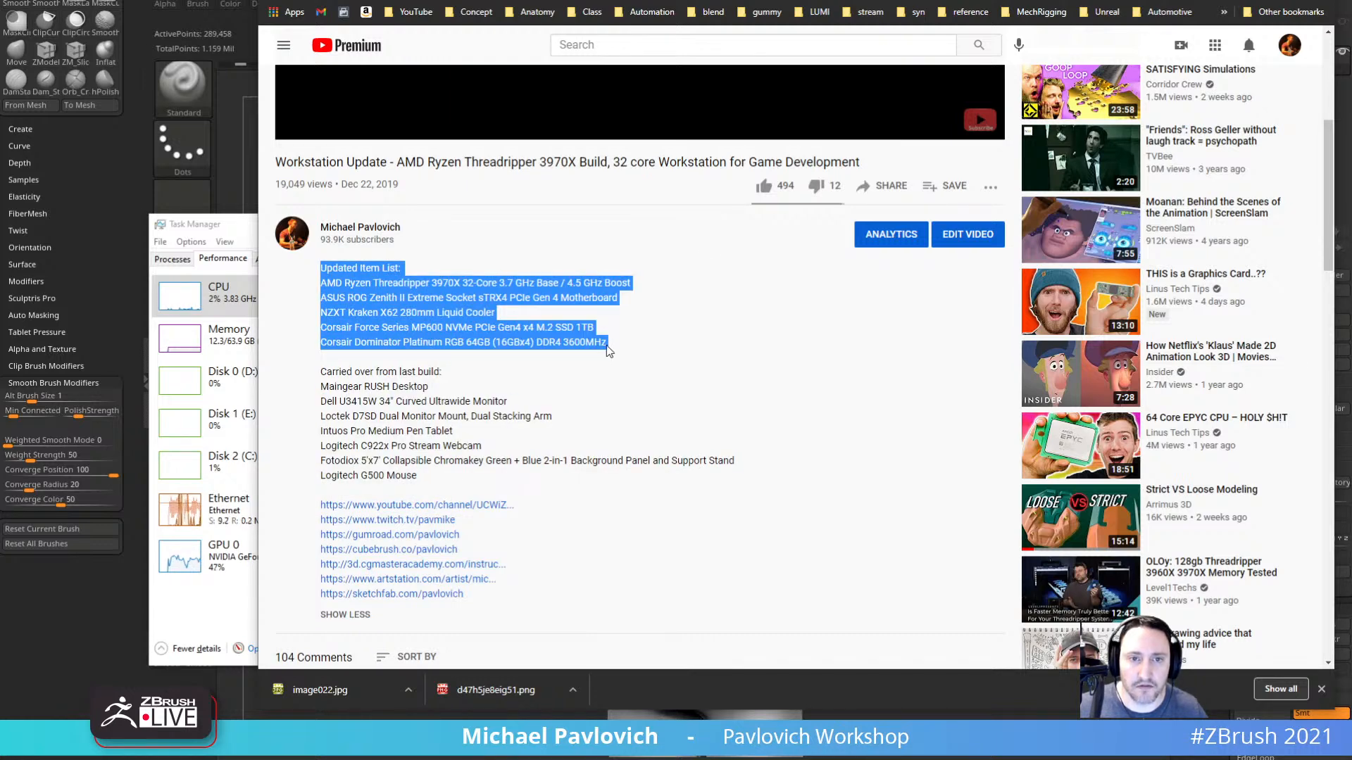
Switch back from the browser to ZBrush and close Task Manager.
left_click_drag(777, 0, 796, 0)
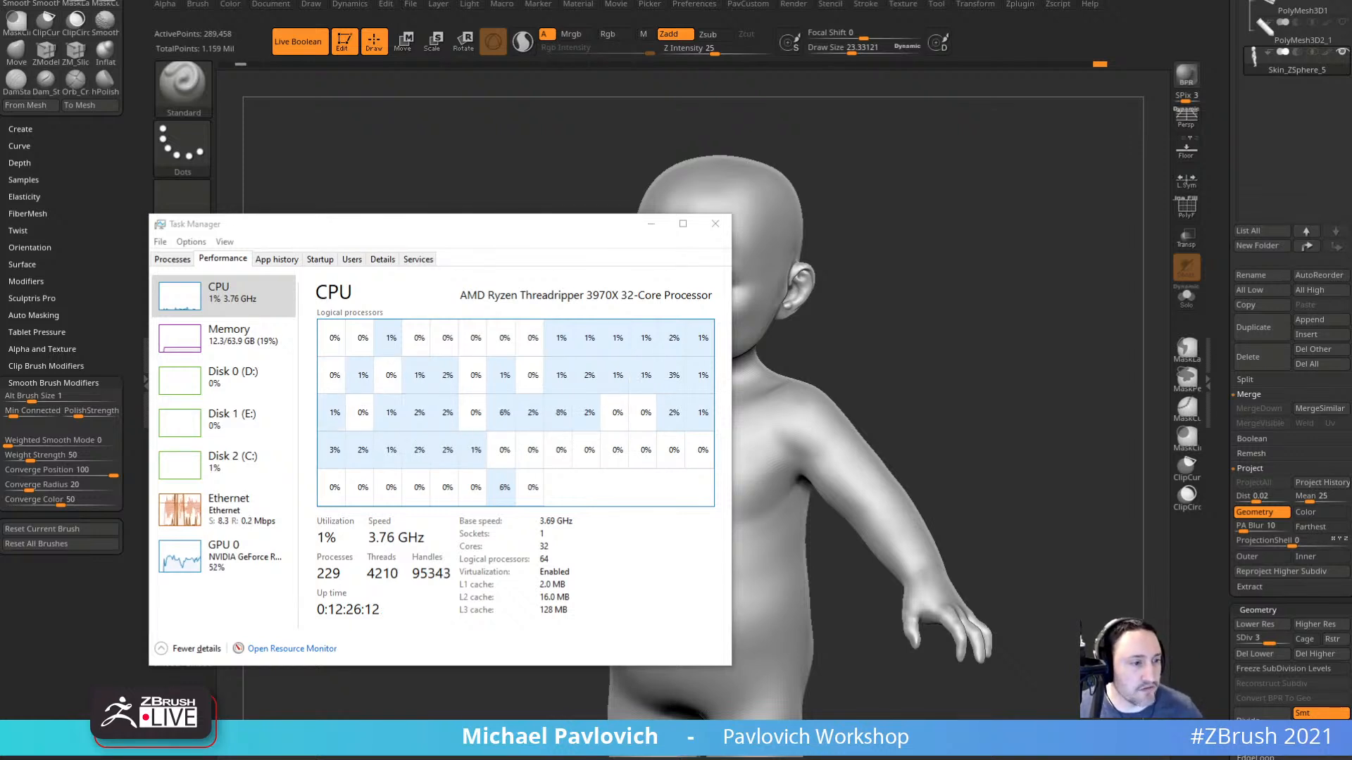
left_click(711, 223)
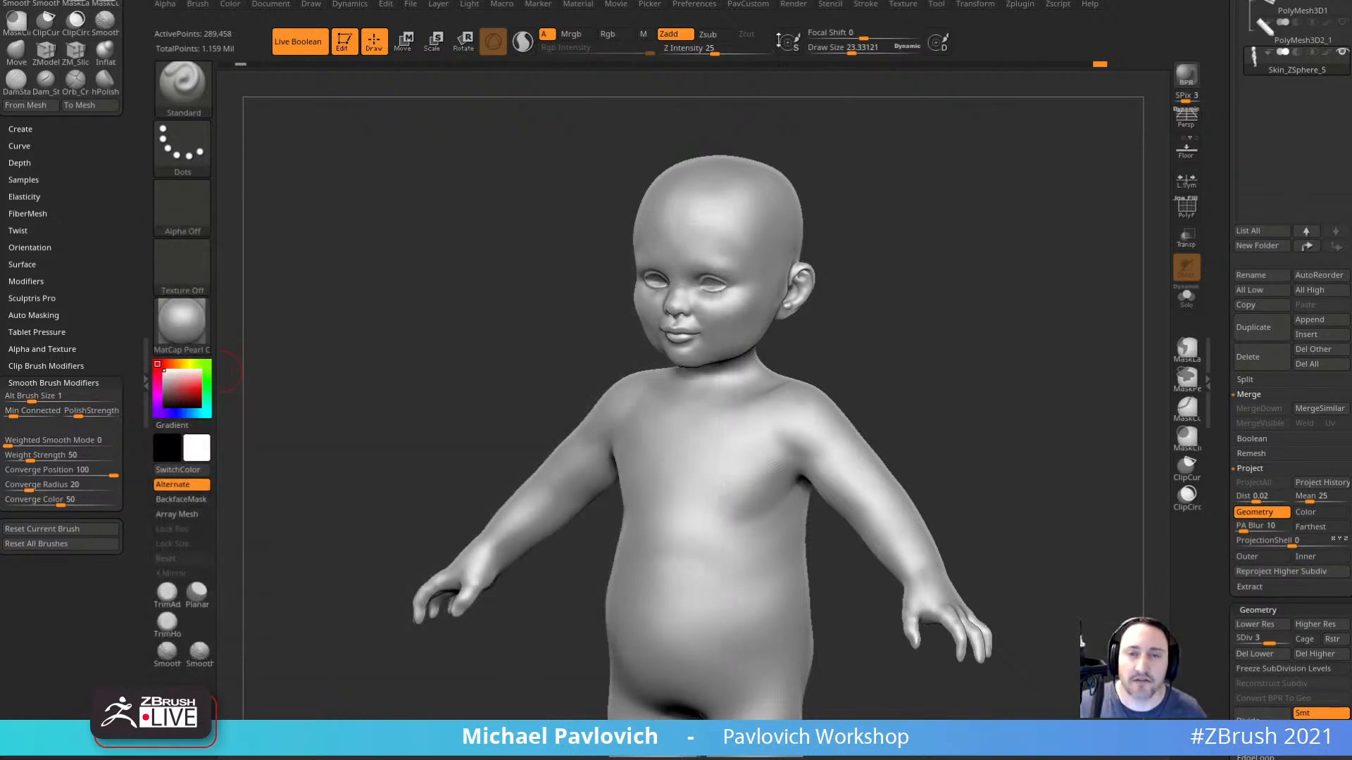
Look through the Quick Info and Config options in the ZBrush preferences.
left_click(706, 7)
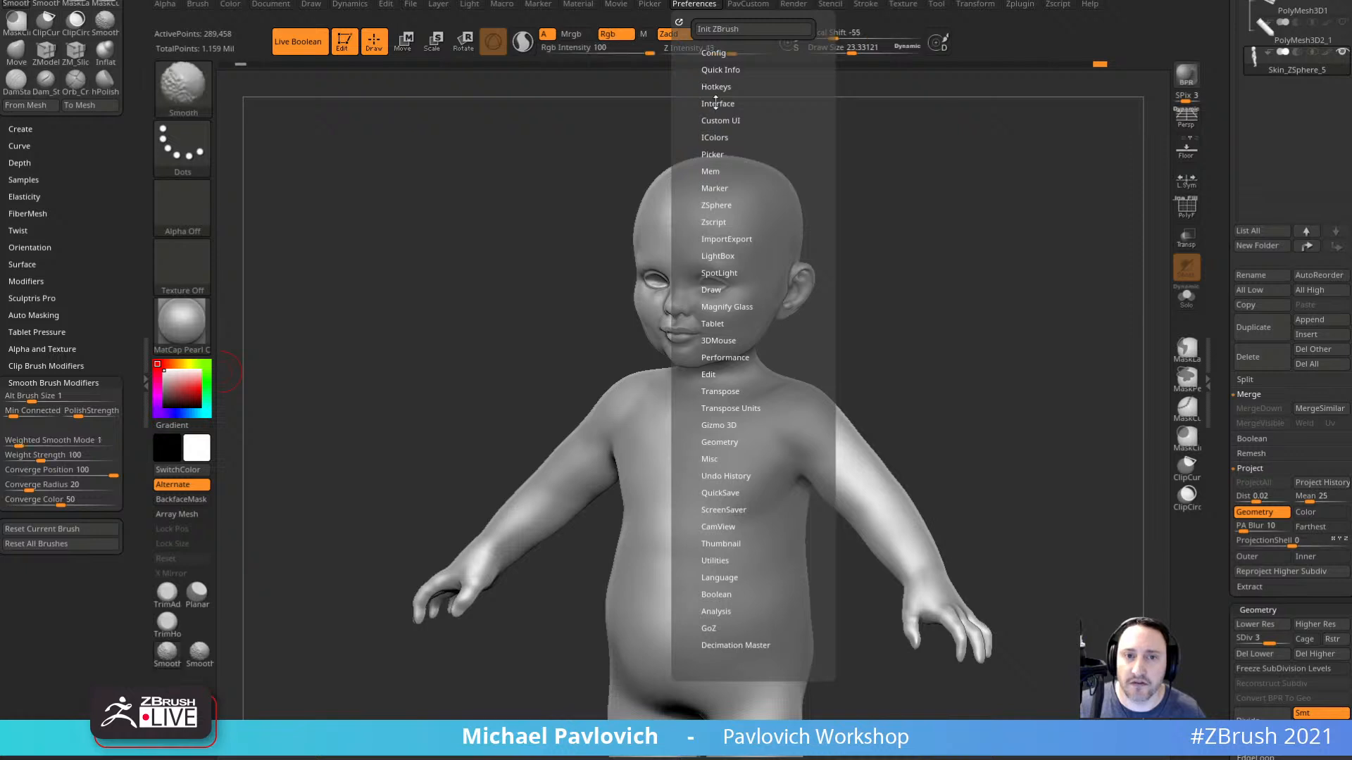
key("shift")
left_click(714, 69)
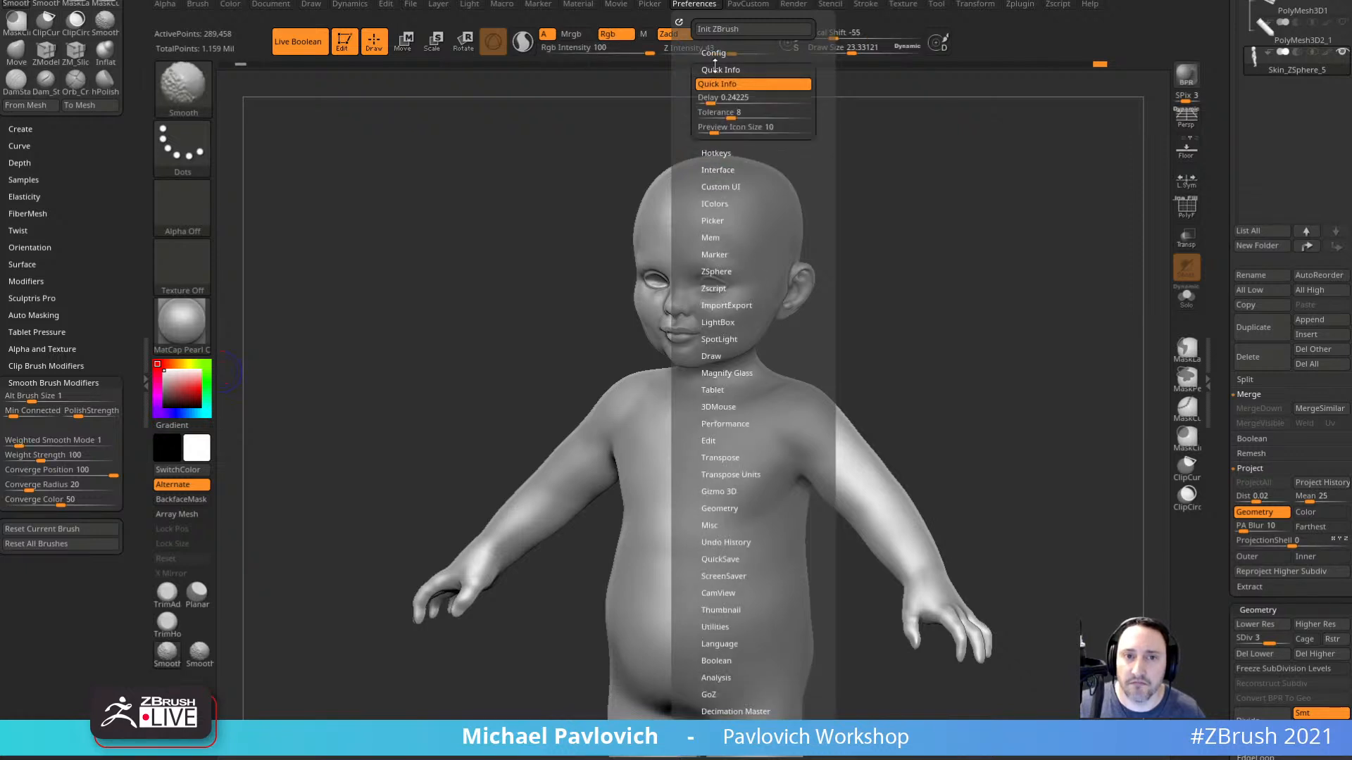
left_click(712, 69)
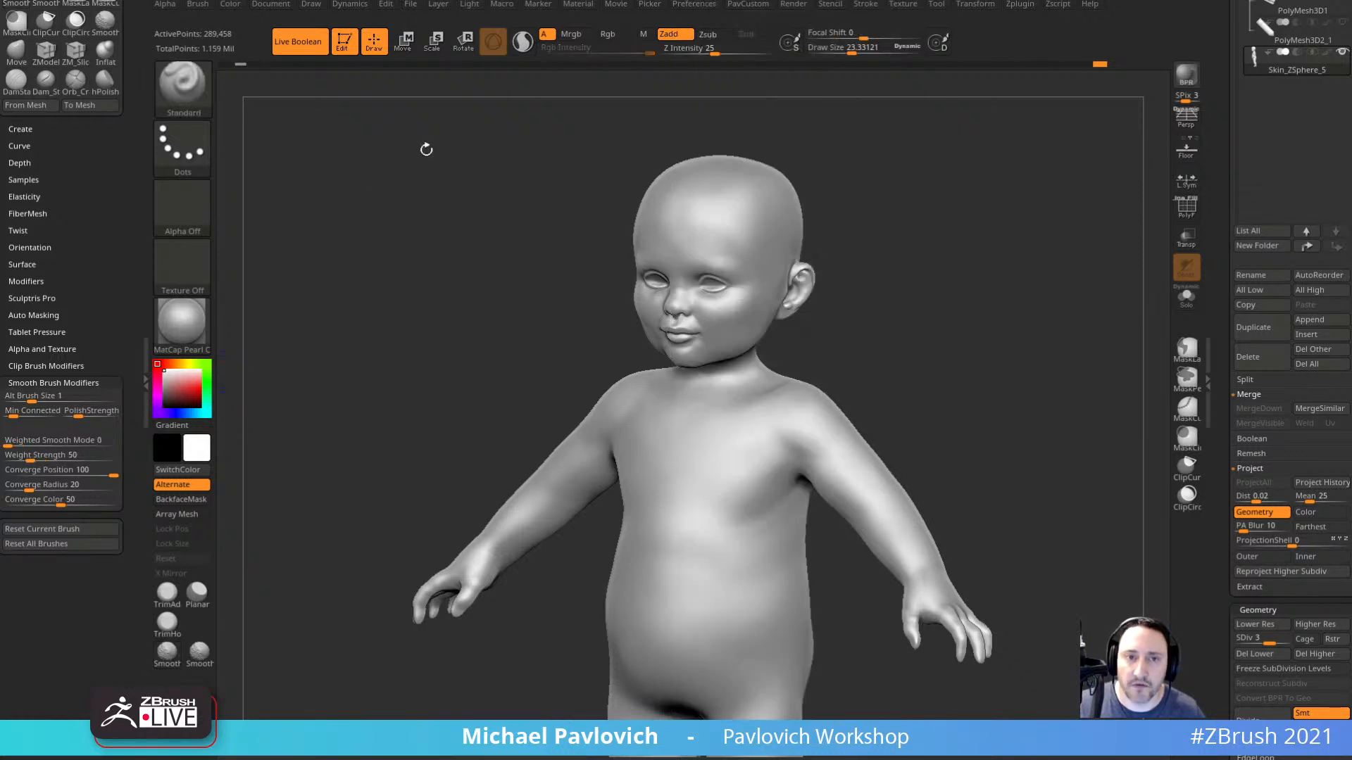
left_click(699, 6)
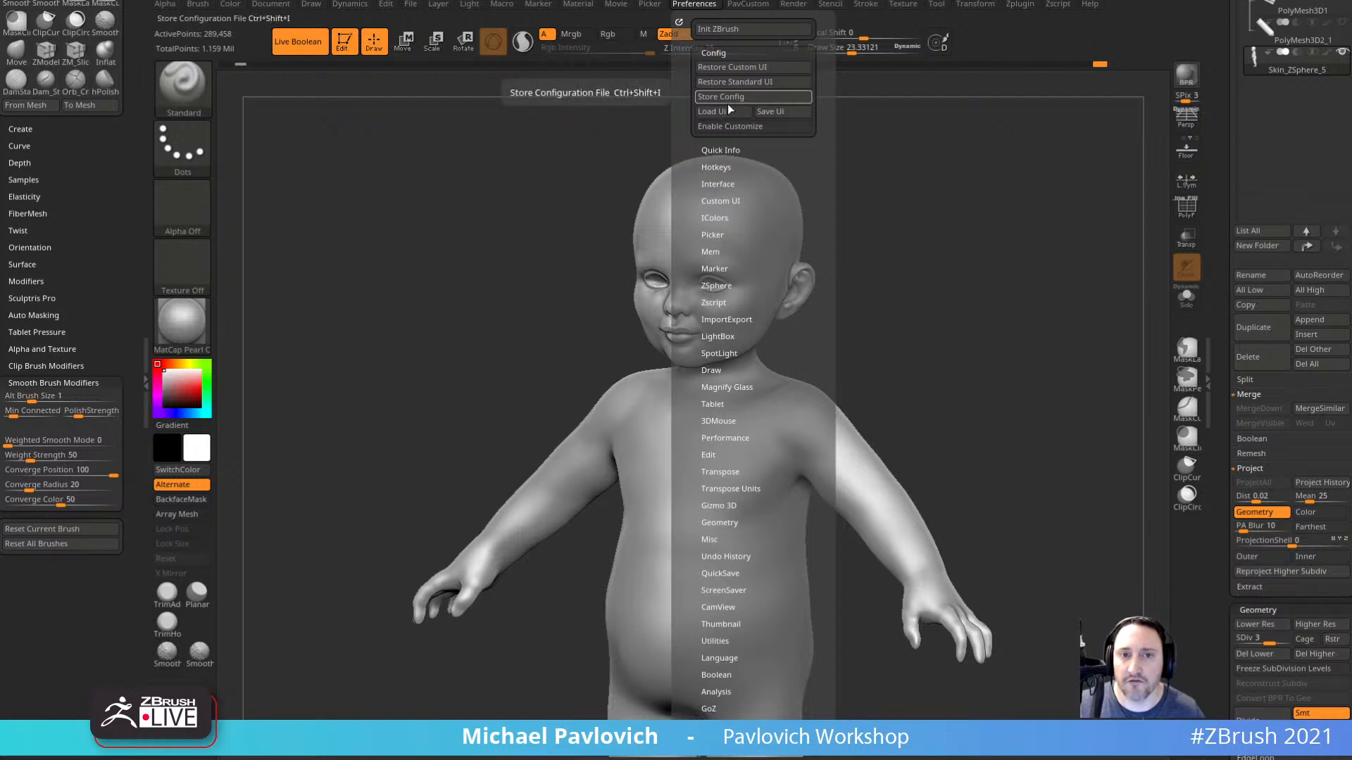